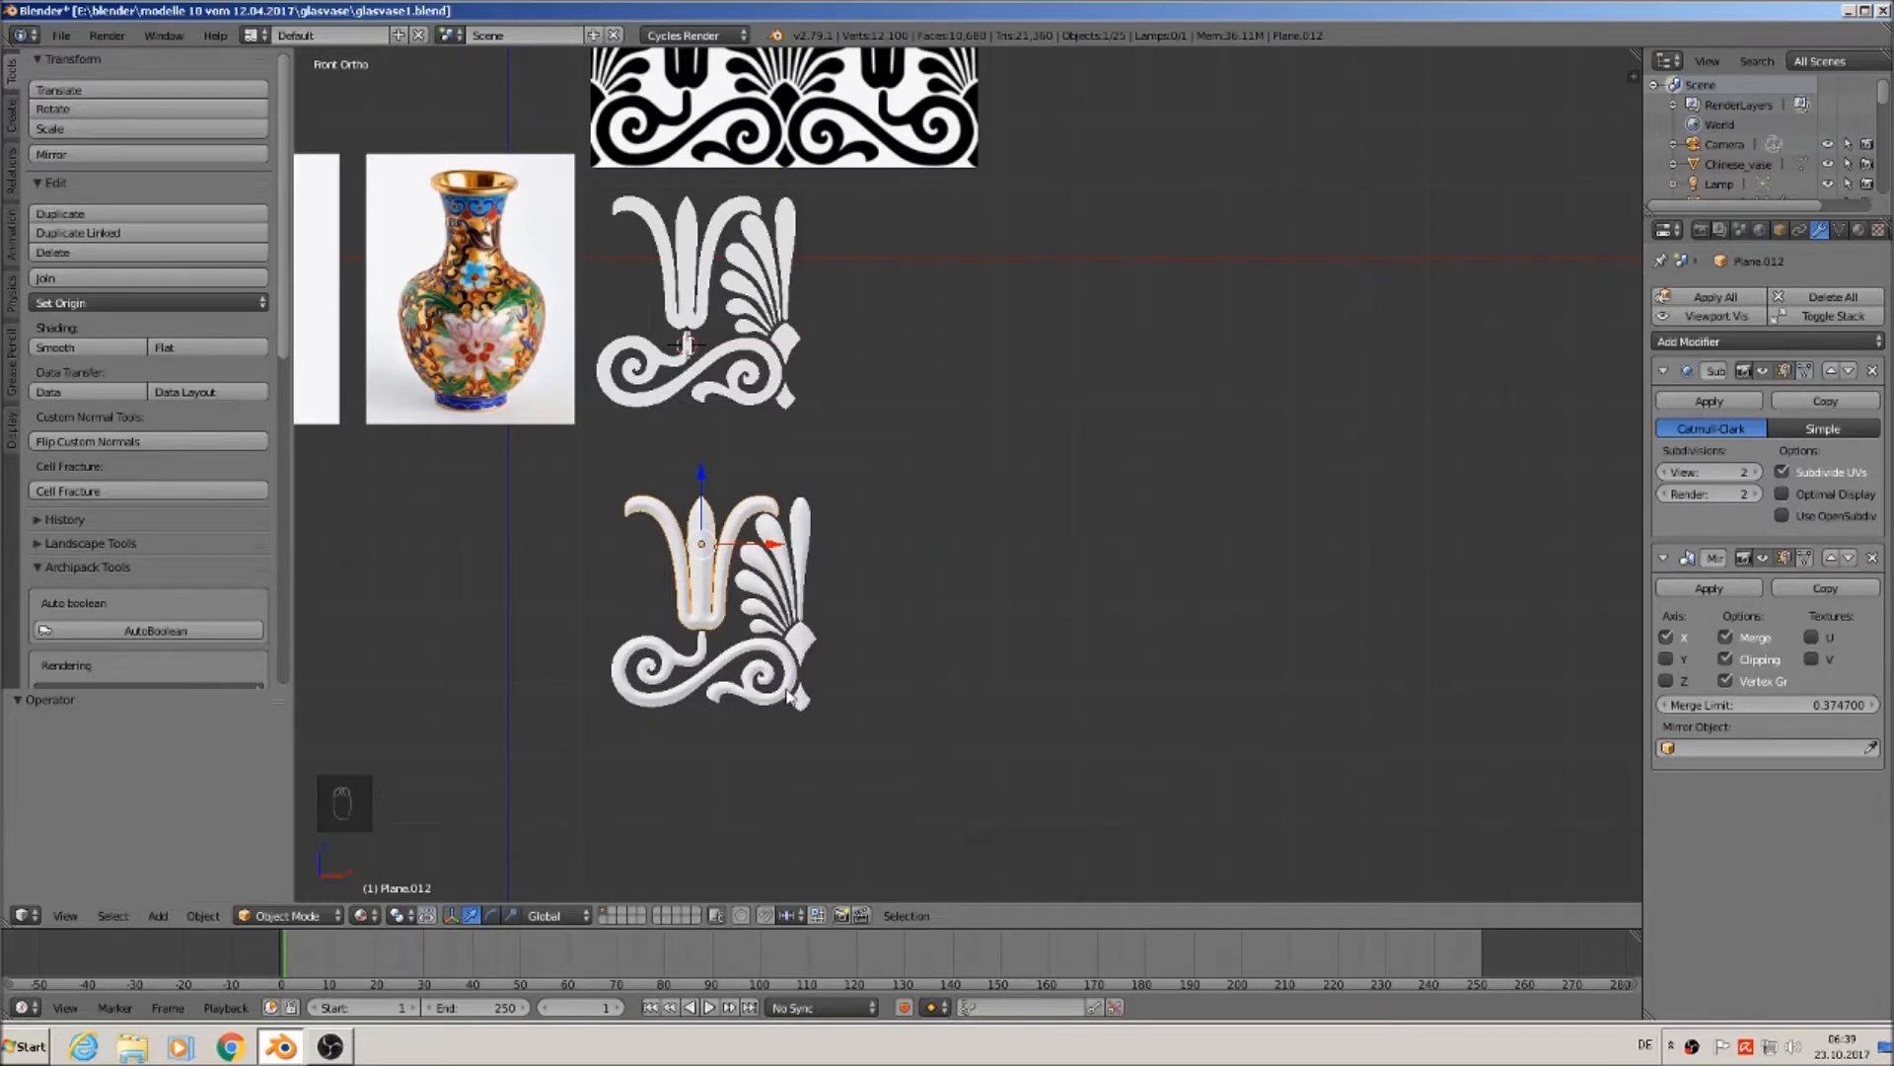
In the right side view, move the tulip-shaped ornament about 0.07 along the Y axis.
key("KP_3")
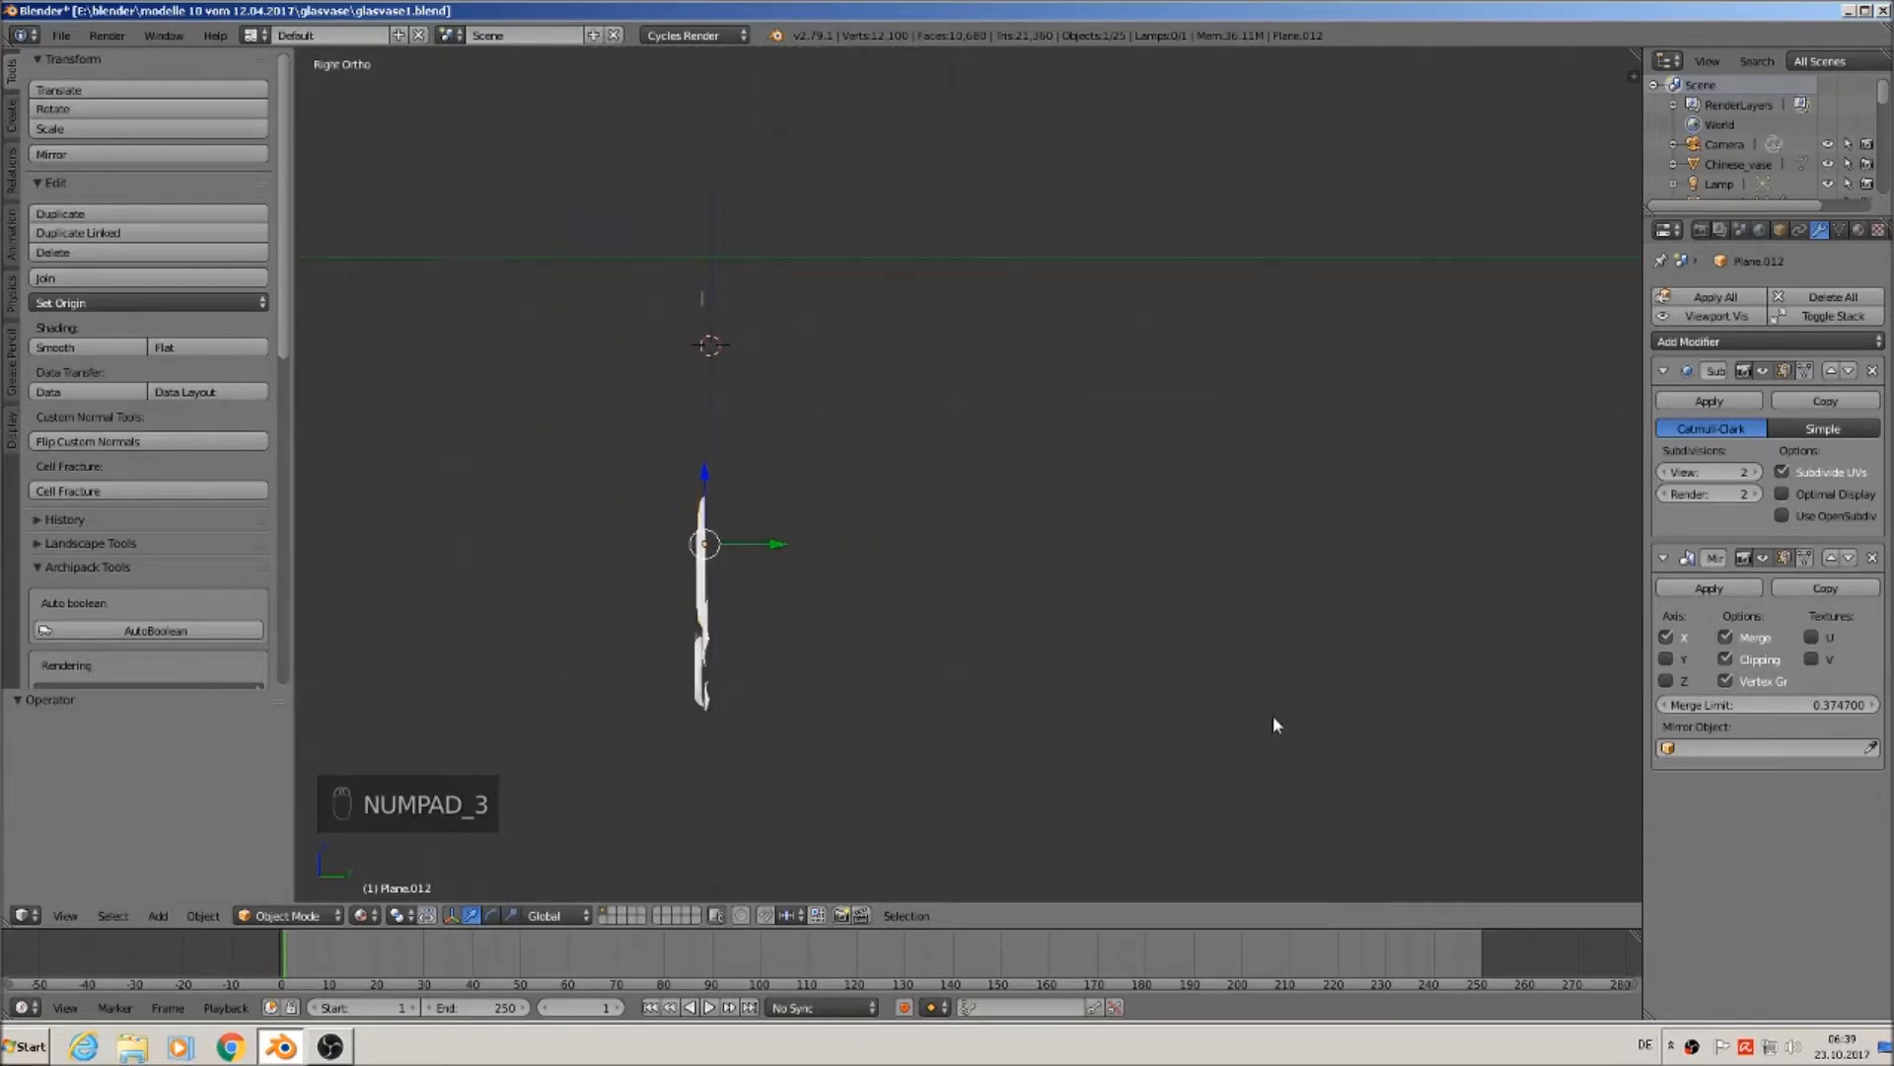
scroll(681, 708, "up", 5)
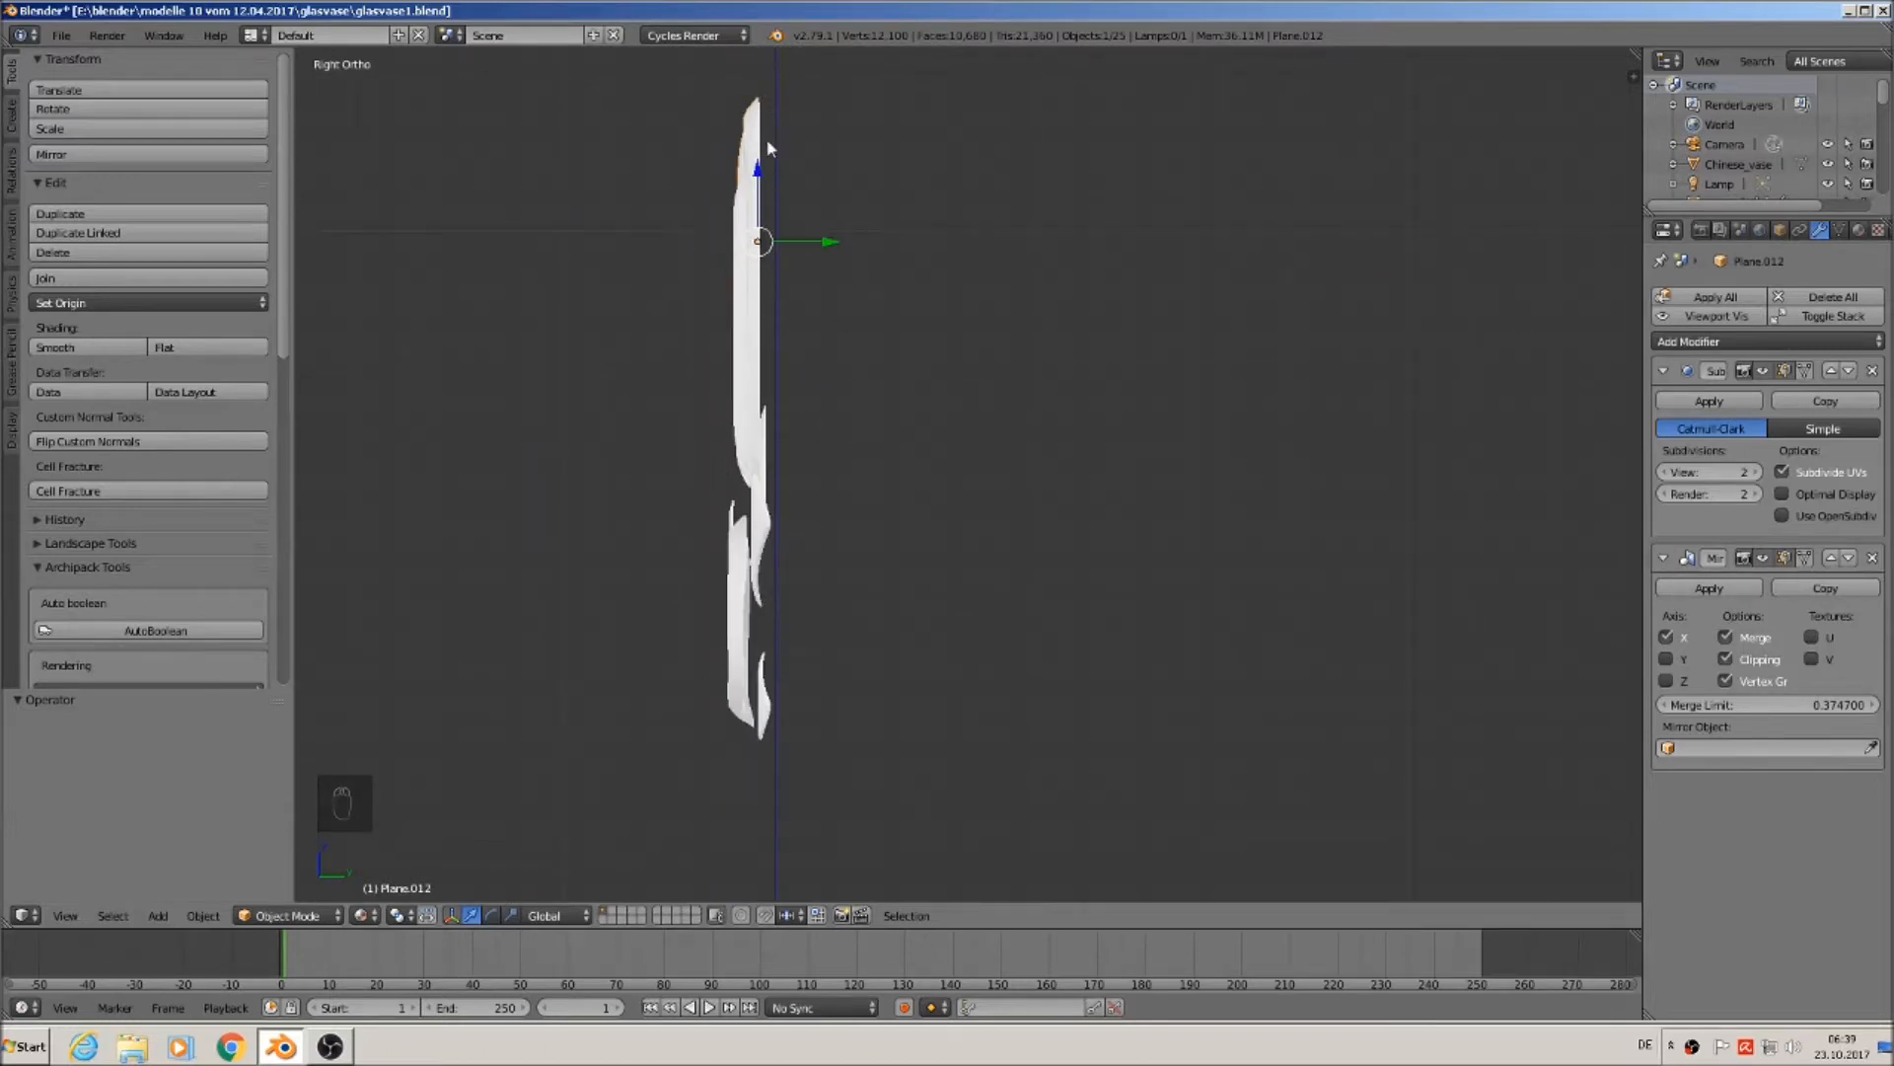
left_click_drag(820, 238, 835, 237)
Shift the palmette leaf pieces along Y to align their backs, the tall leaf by about 0.065 and its neighbours by about 0.108.
scroll(761, 406, "up", 3)
right_click(727, 485)
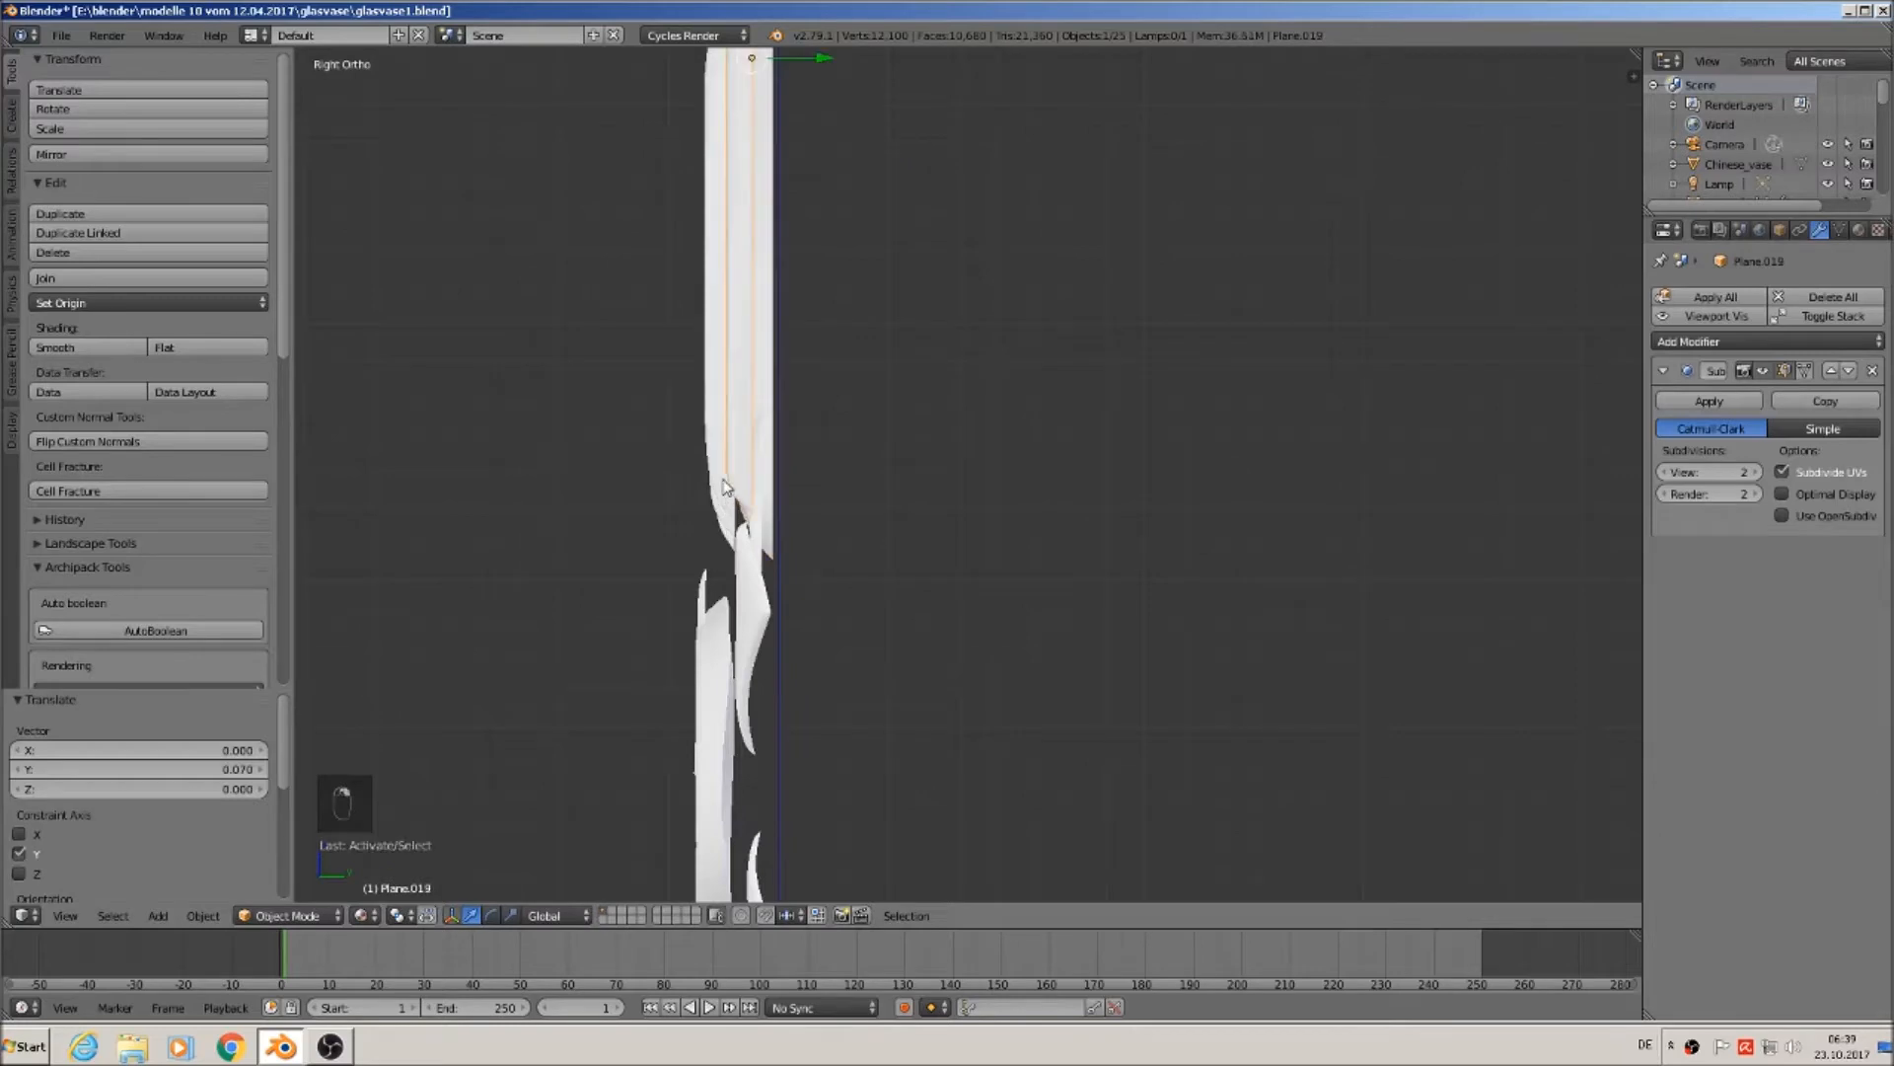
left_click_drag(806, 57, 832, 74)
right_click(723, 153)
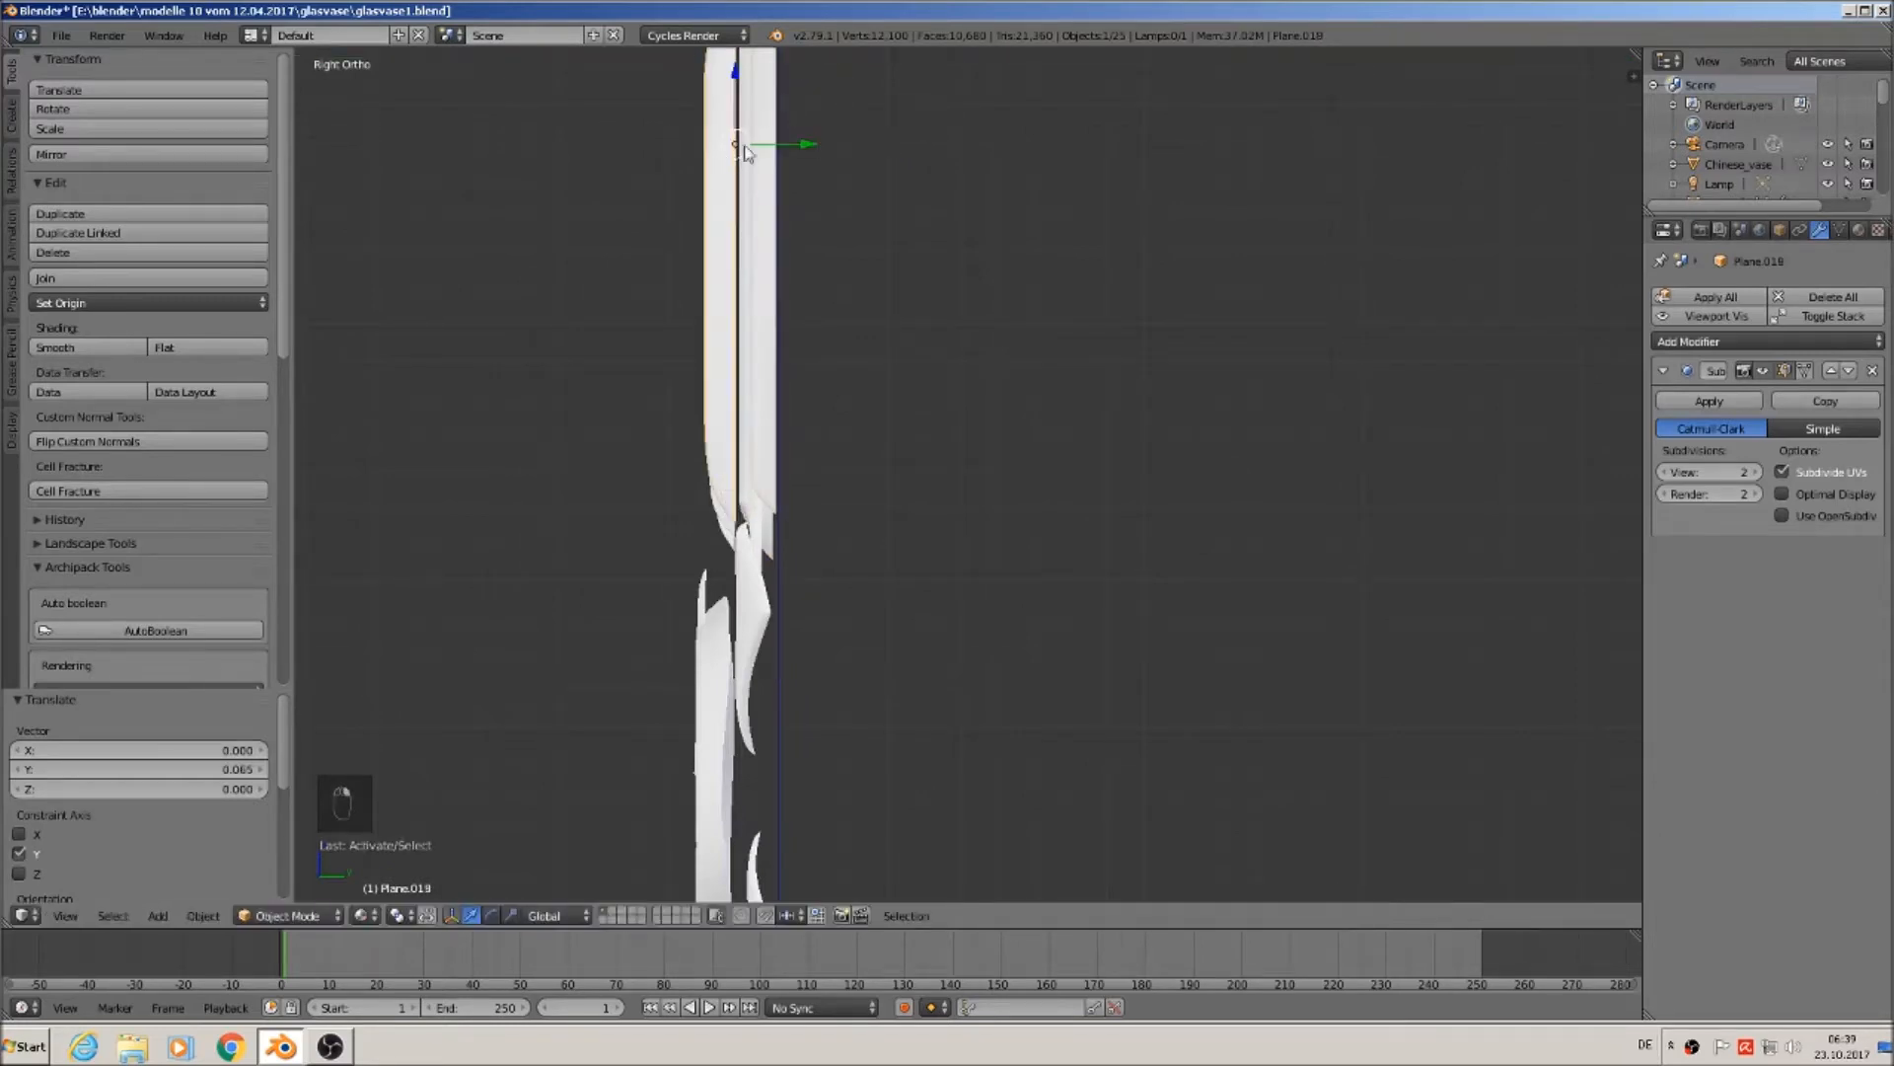
left_click_drag(789, 148, 821, 148)
right_click(717, 236)
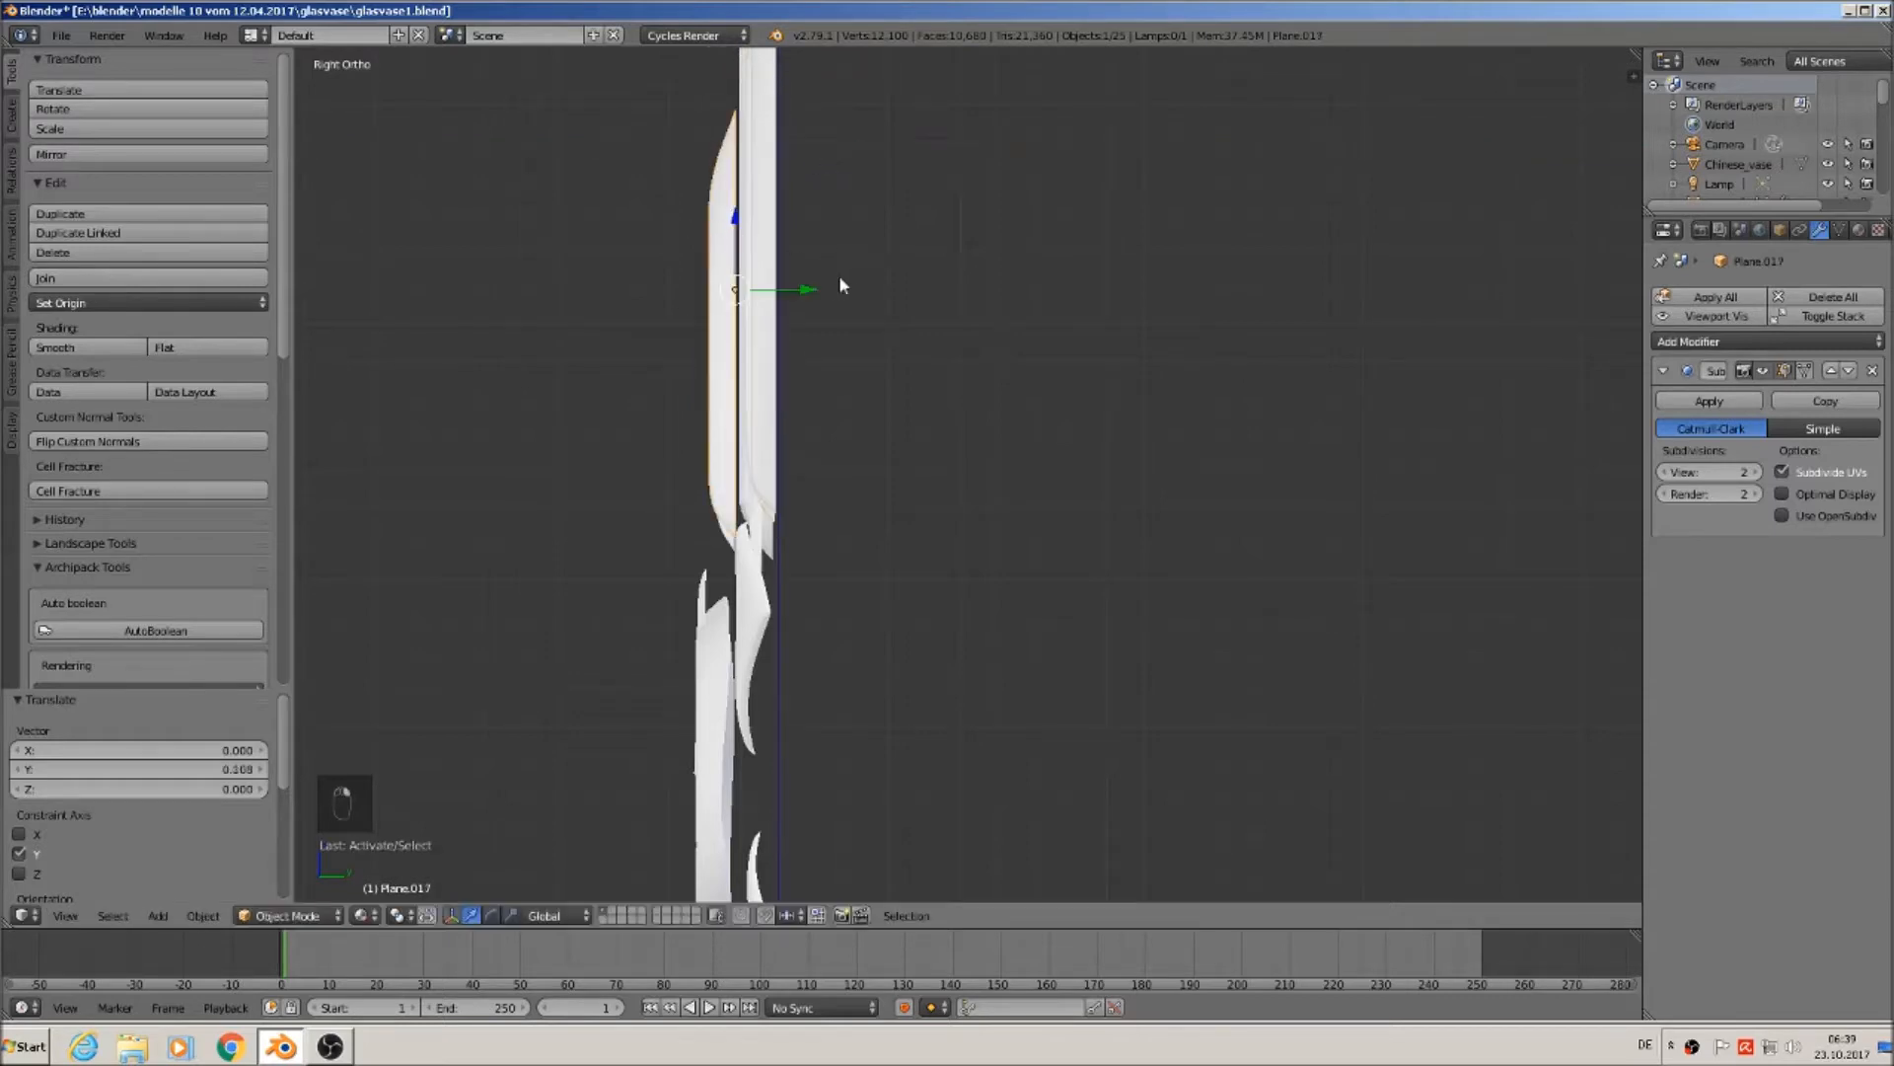
left_click_drag(813, 292, 850, 290)
right_click(725, 424)
left_click_drag(784, 424, 829, 431)
middle_click_drag(866, 694, 853, 479, "shift")
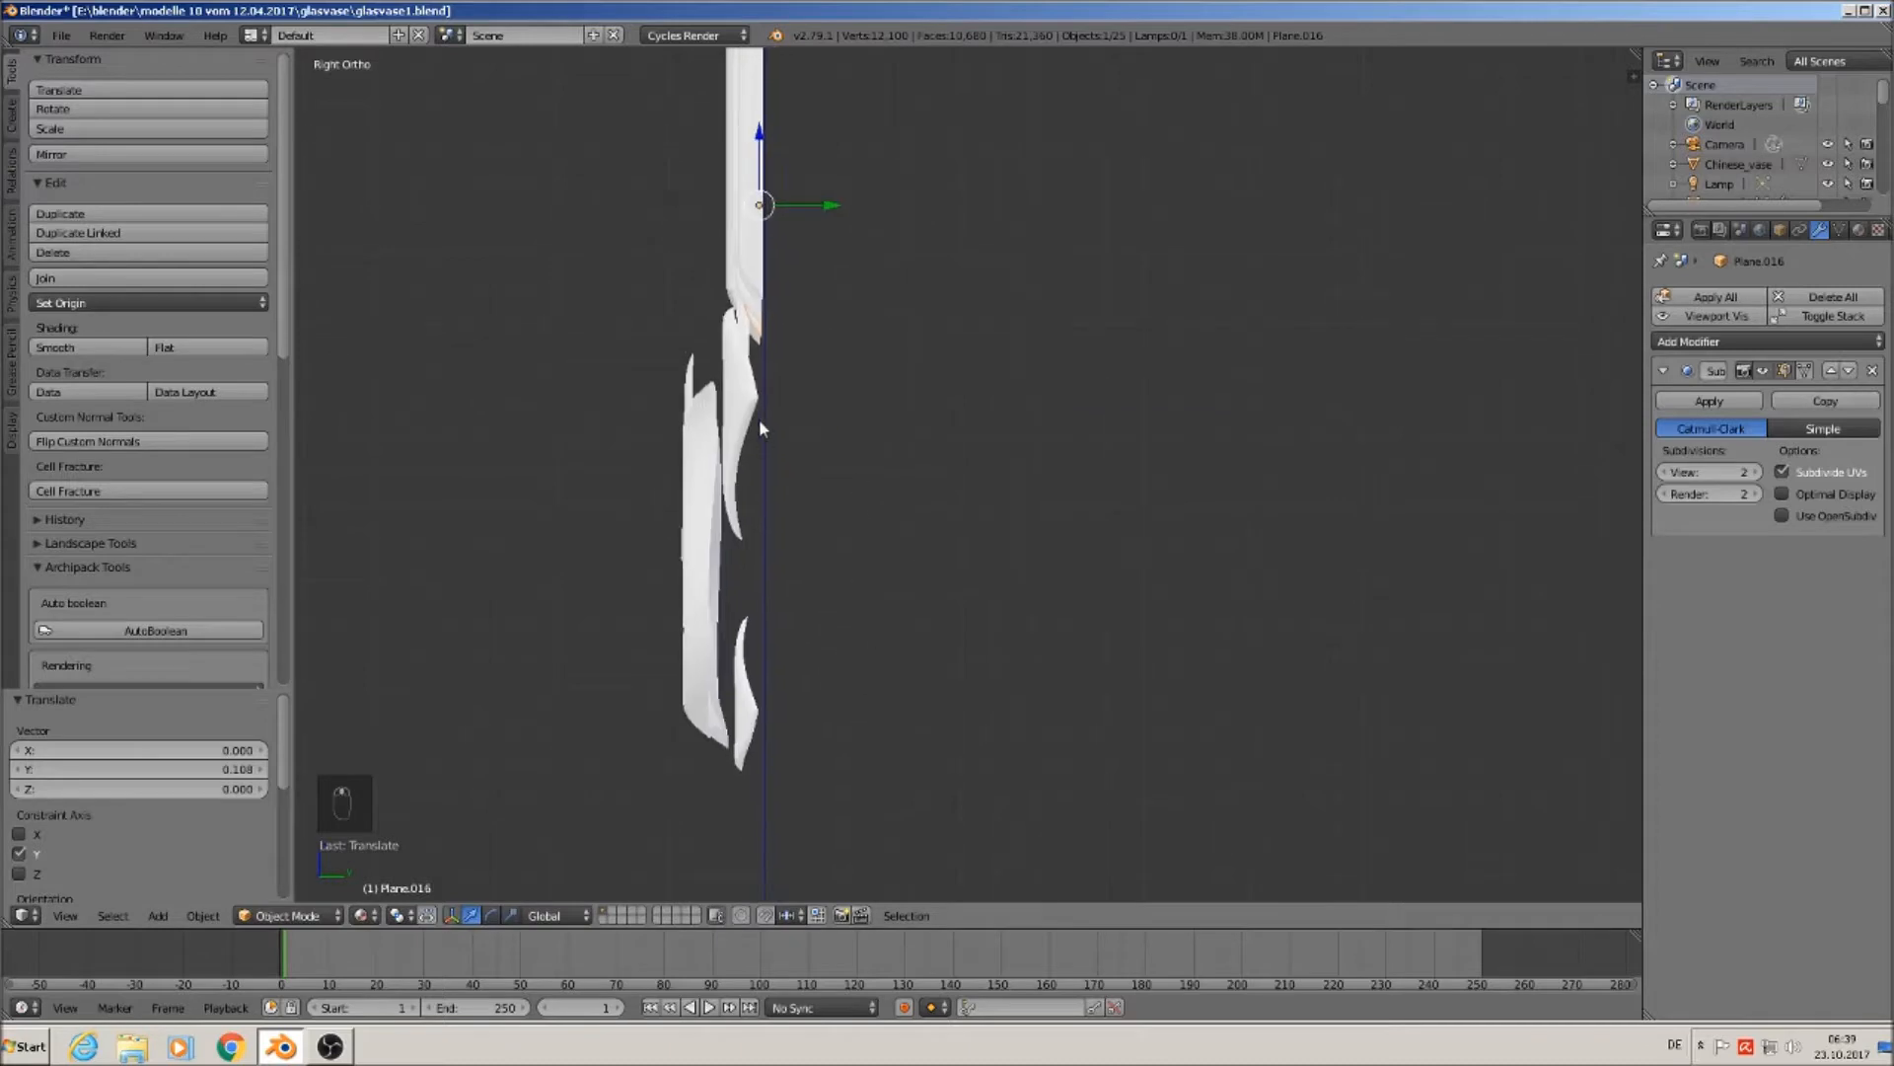
Move the diamond piece and the scroll ornament along Y in line with the leaves, the scroll by about 0.111.
right_click(756, 417)
left_click_drag(824, 357, 850, 443)
right_click(704, 486)
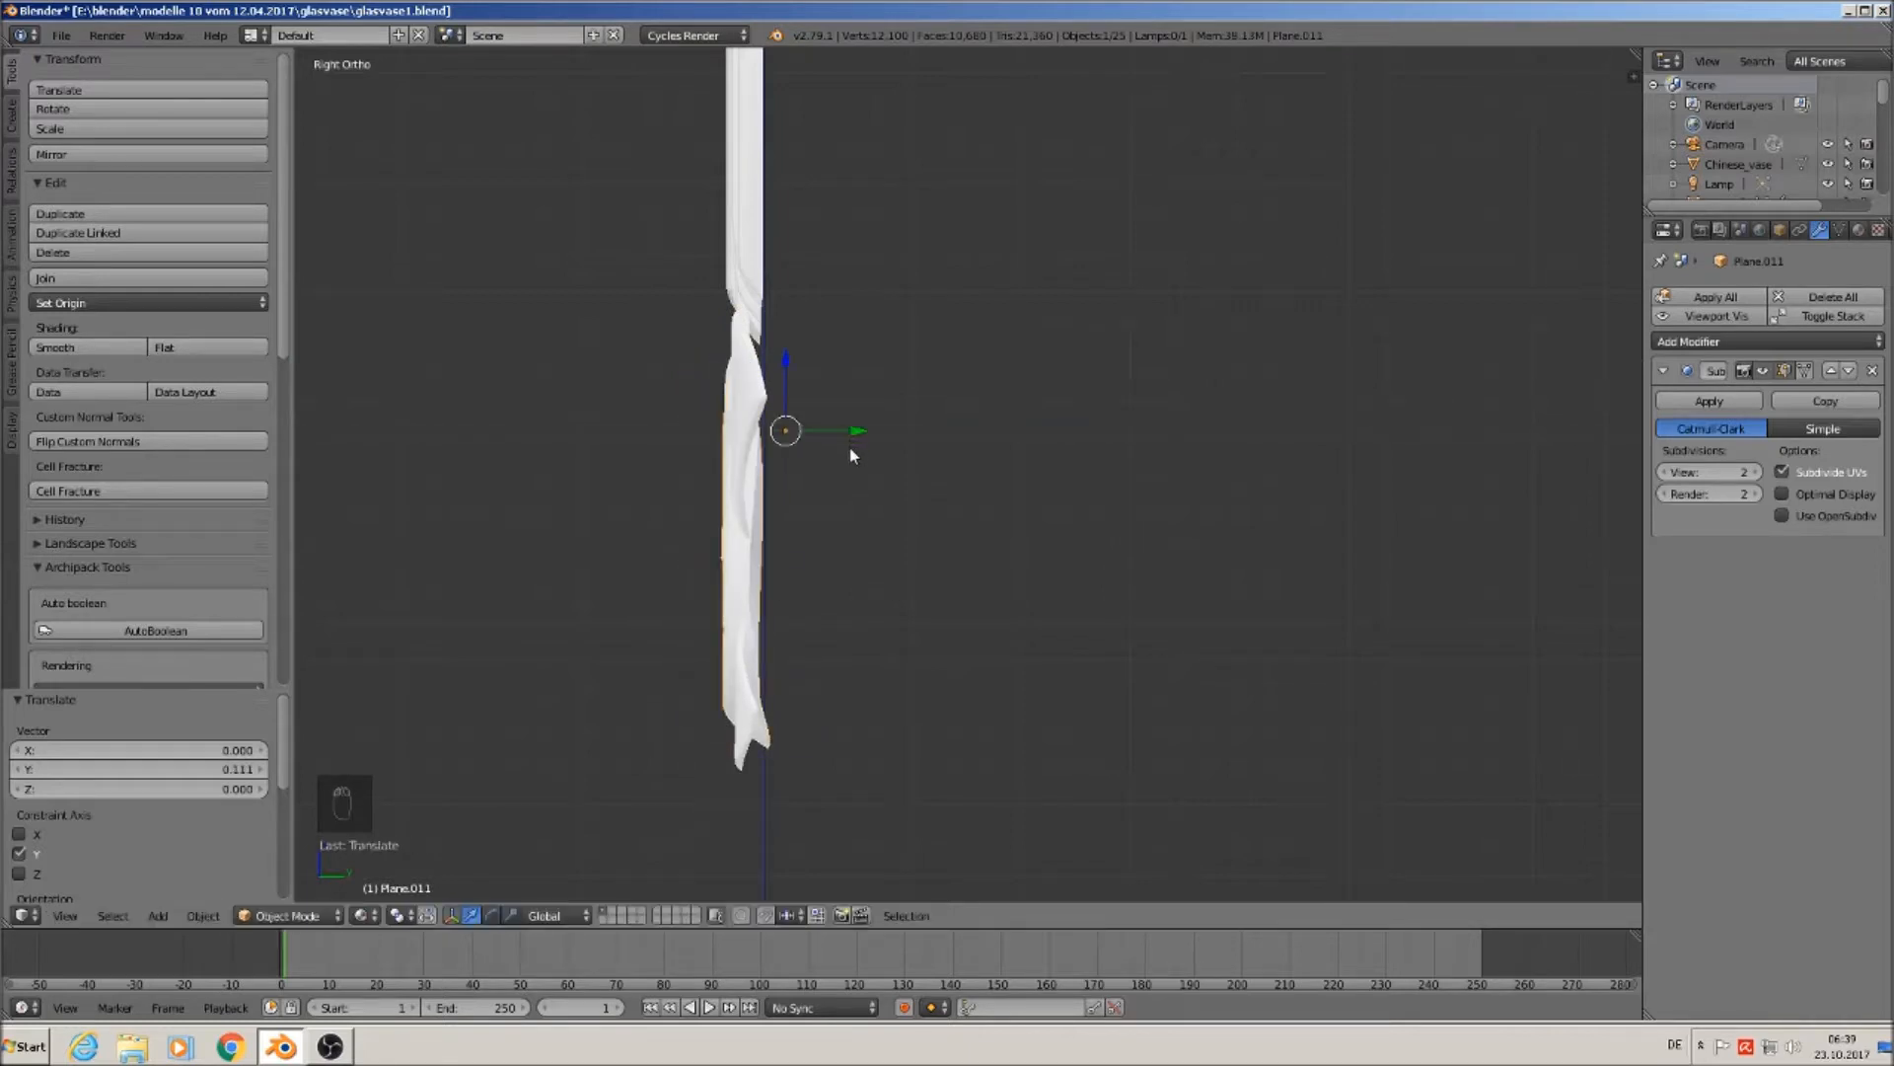
Examine the alignment of the ornament pieces from an oblique angle.
middle_click_drag(755, 752, 886, 431)
scroll(908, 598, "up", 4)
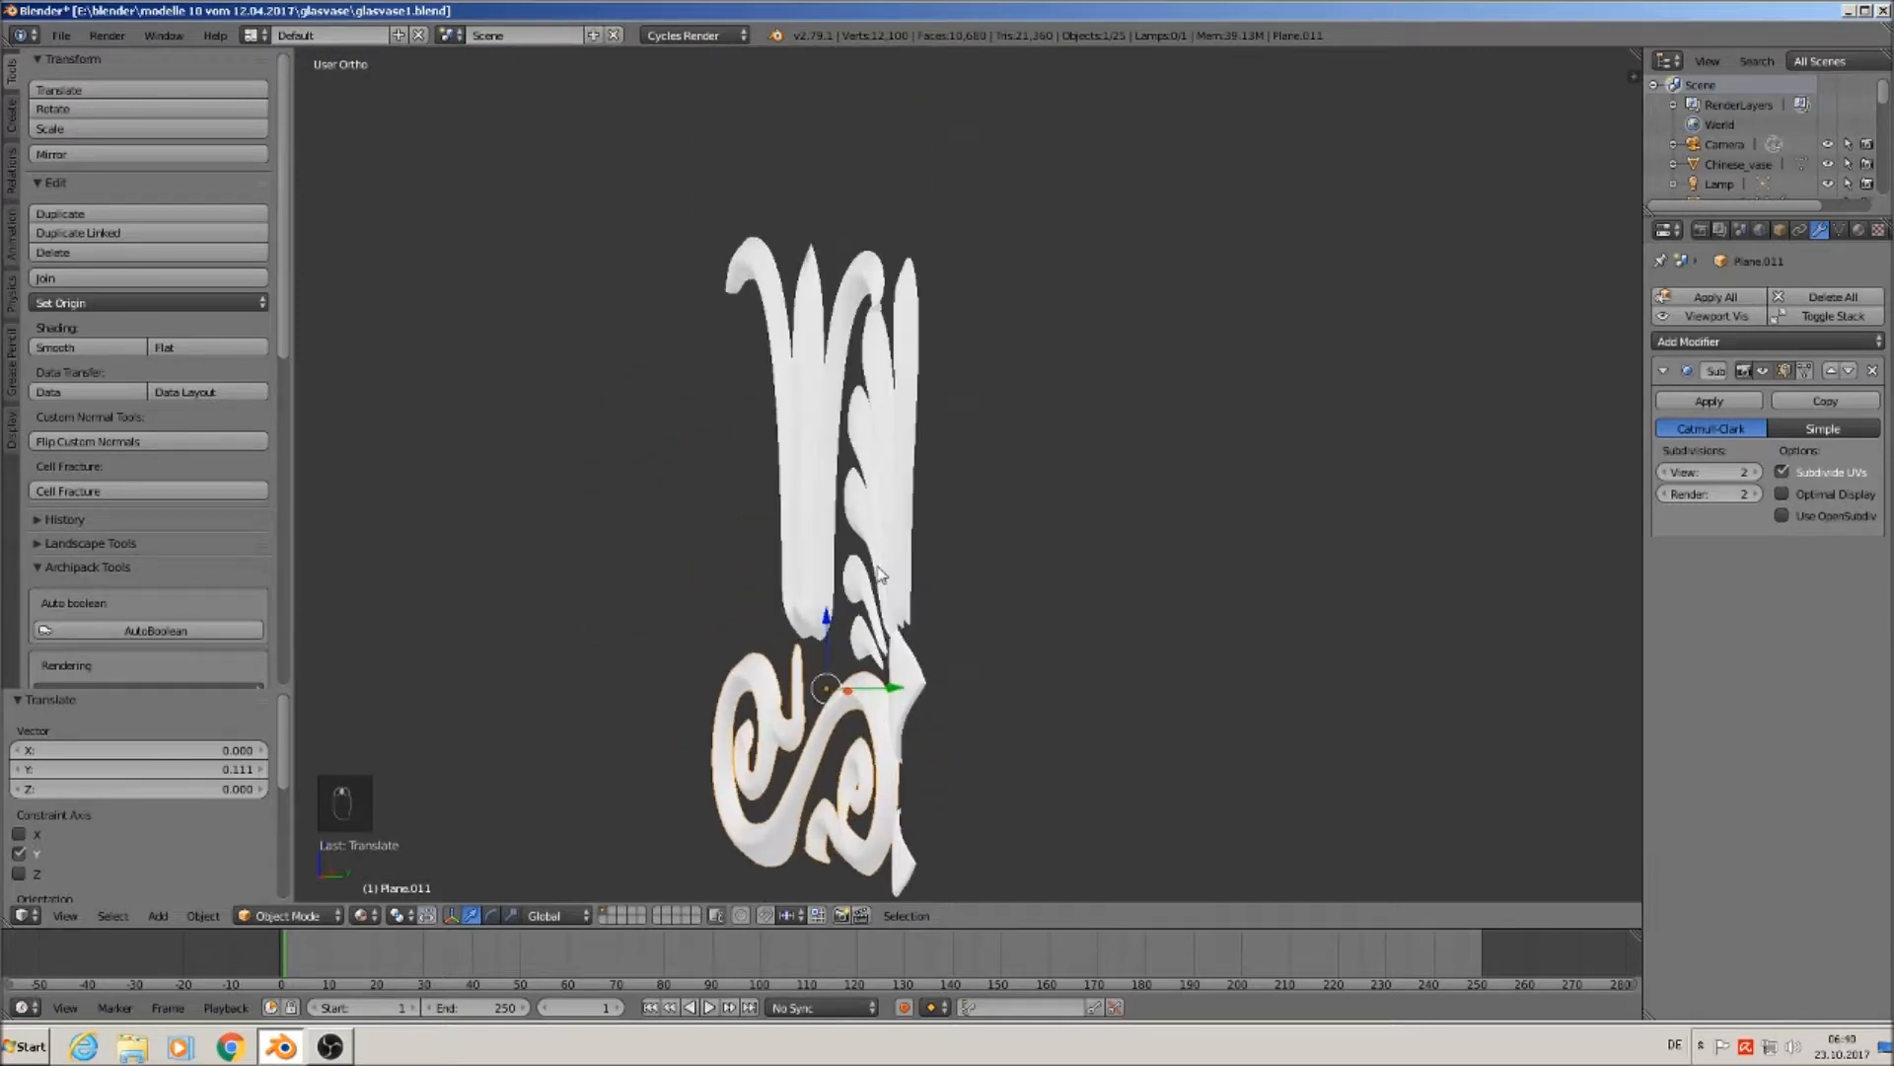
middle_click_drag(898, 566, 903, 597)
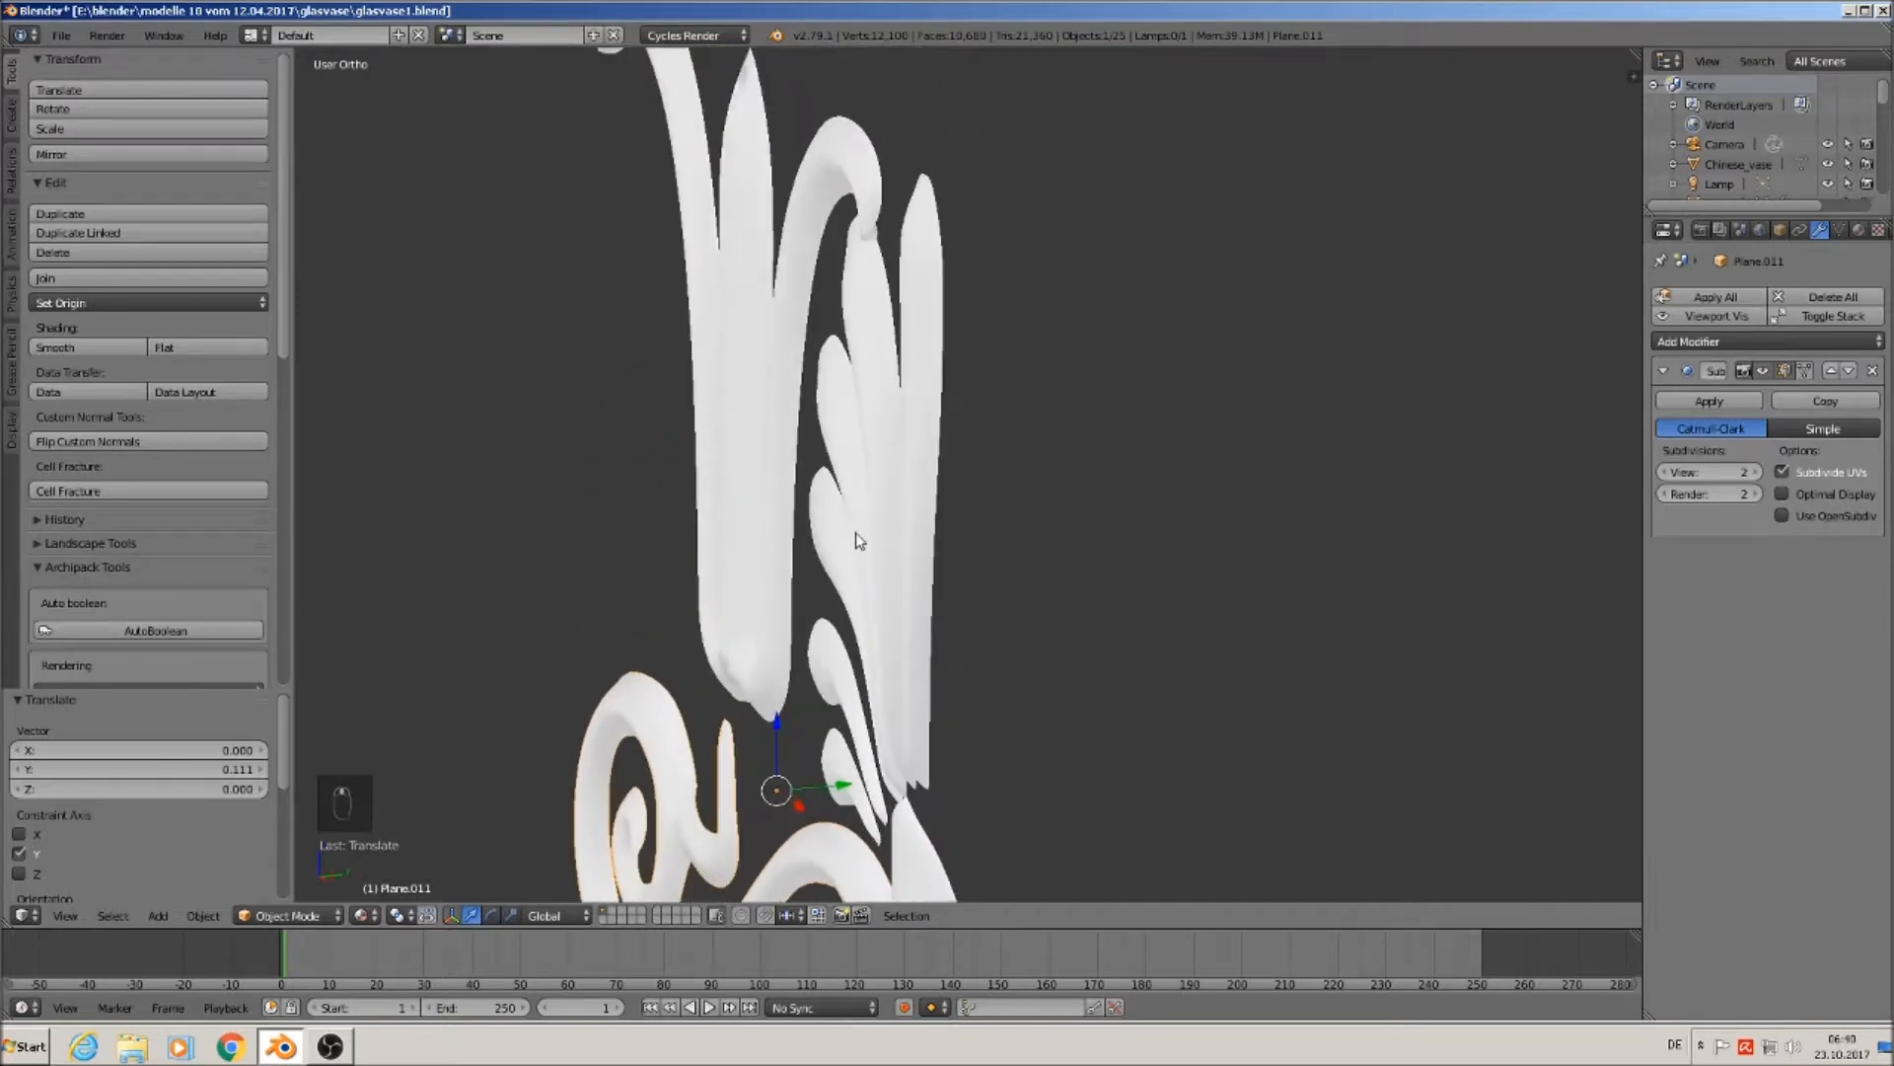
middle_click_drag(832, 322, 856, 504, "shift")
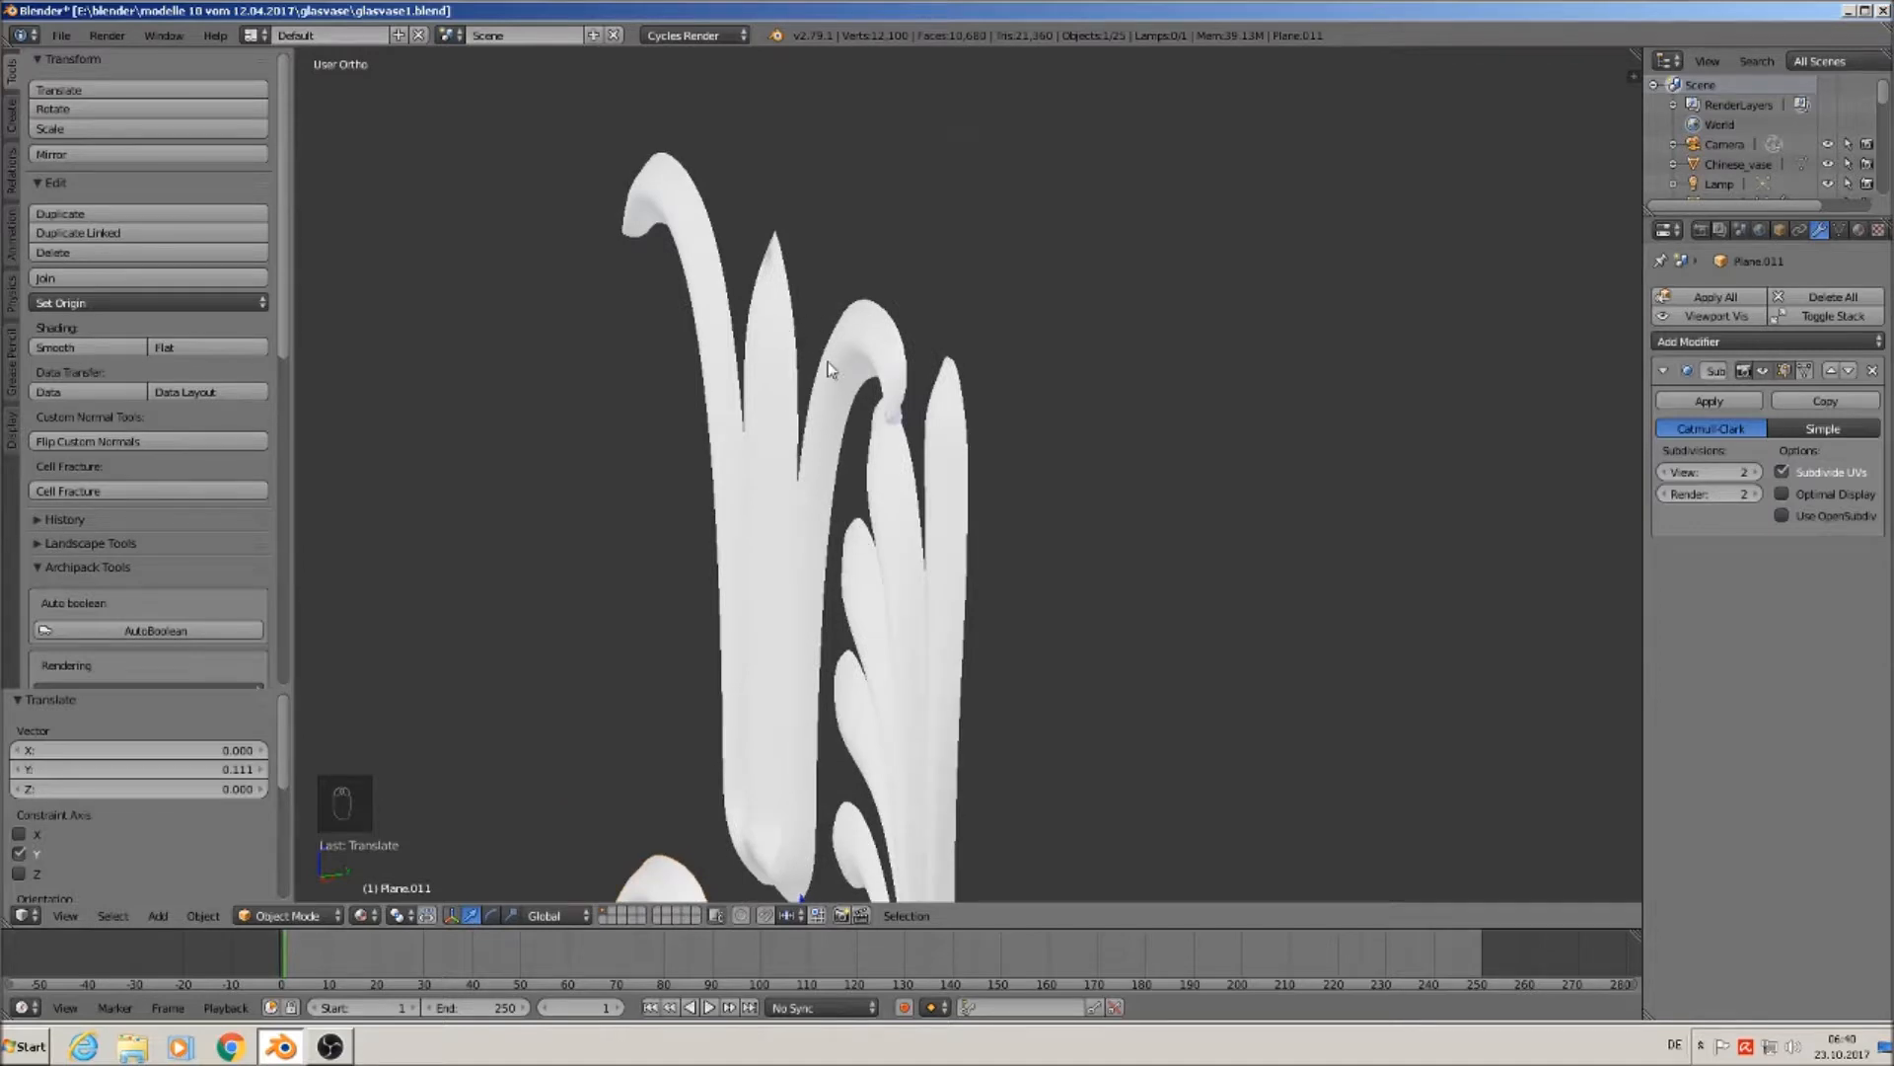
scroll(874, 554, "down", 4)
middle_click_drag(895, 611, 1084, 464, "shift")
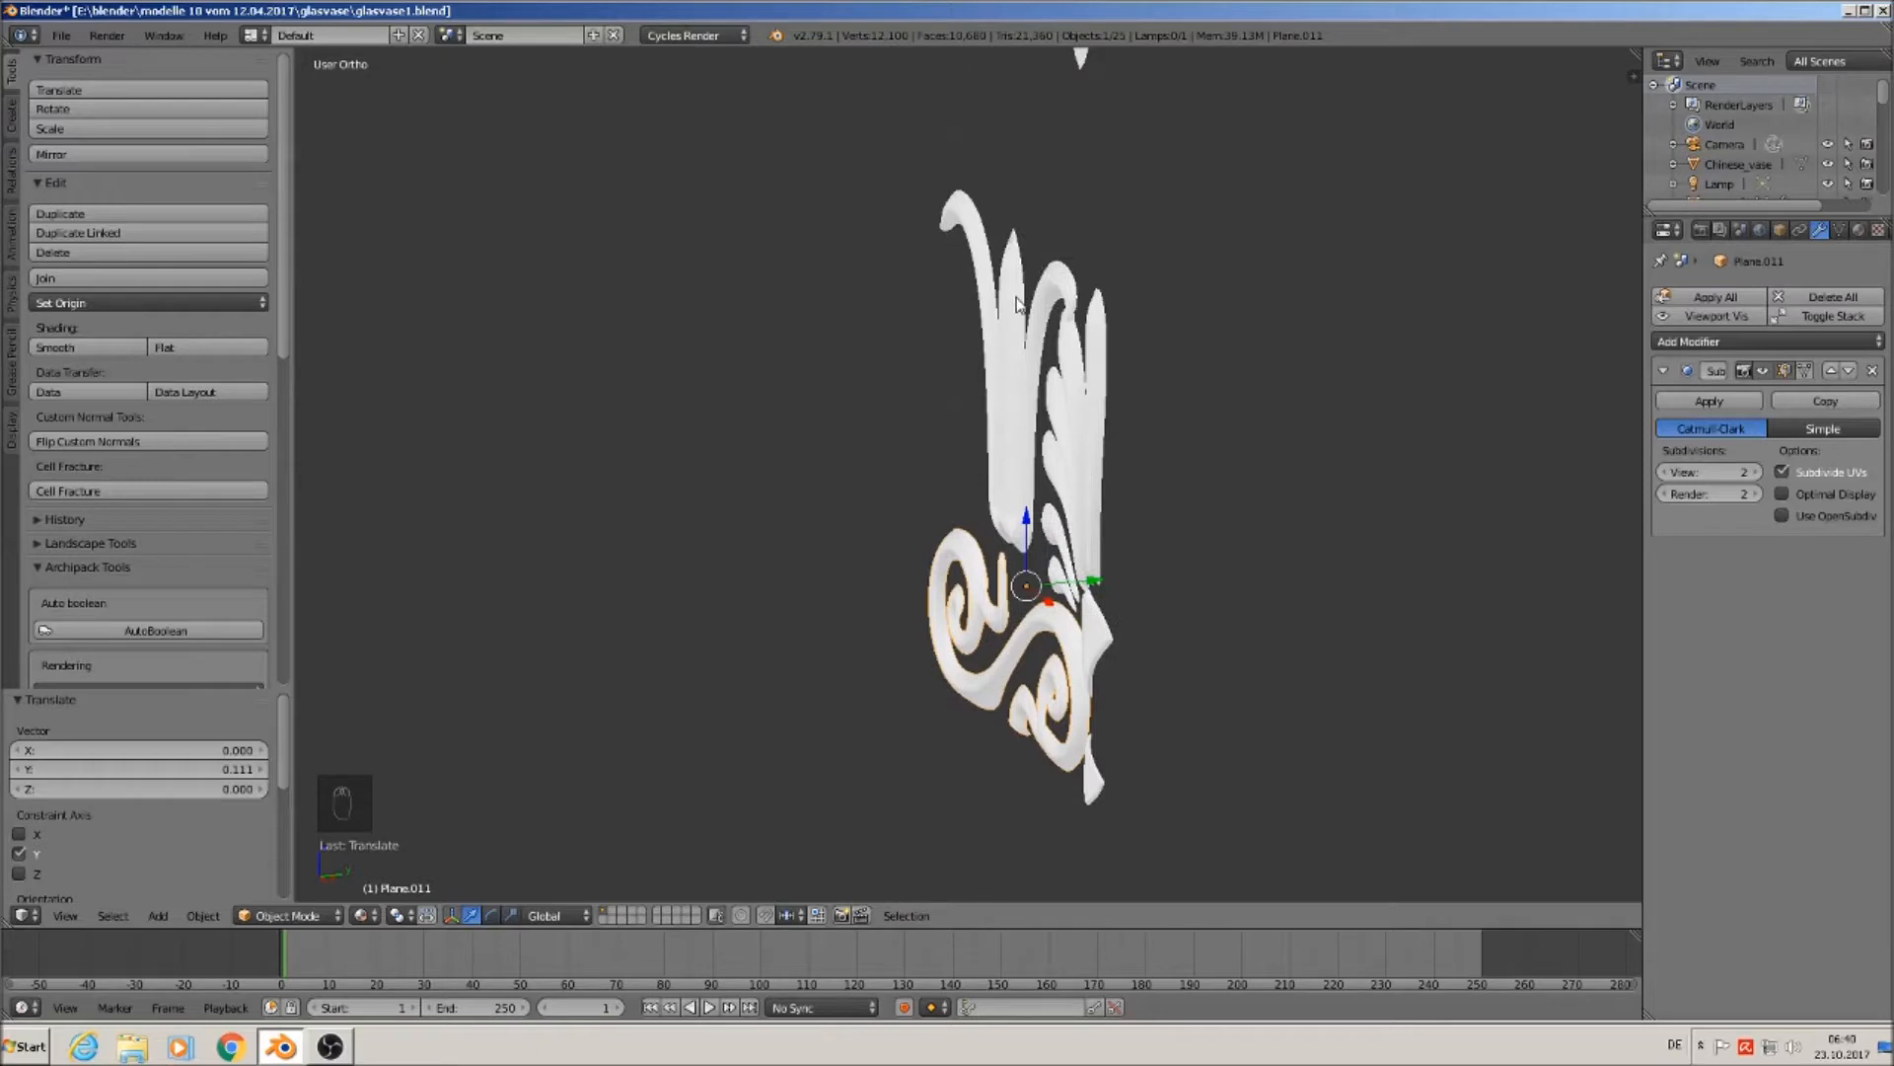
scroll(1017, 298, "up", 3)
Put the tulip-shaped ornament in Edit Mode and select its complete outer border, including the hooked petal's tip.
key("Tab")
key("Tab")
right_click(954, 197)
key("Tab")
middle_click_drag(953, 197, 1089, 330)
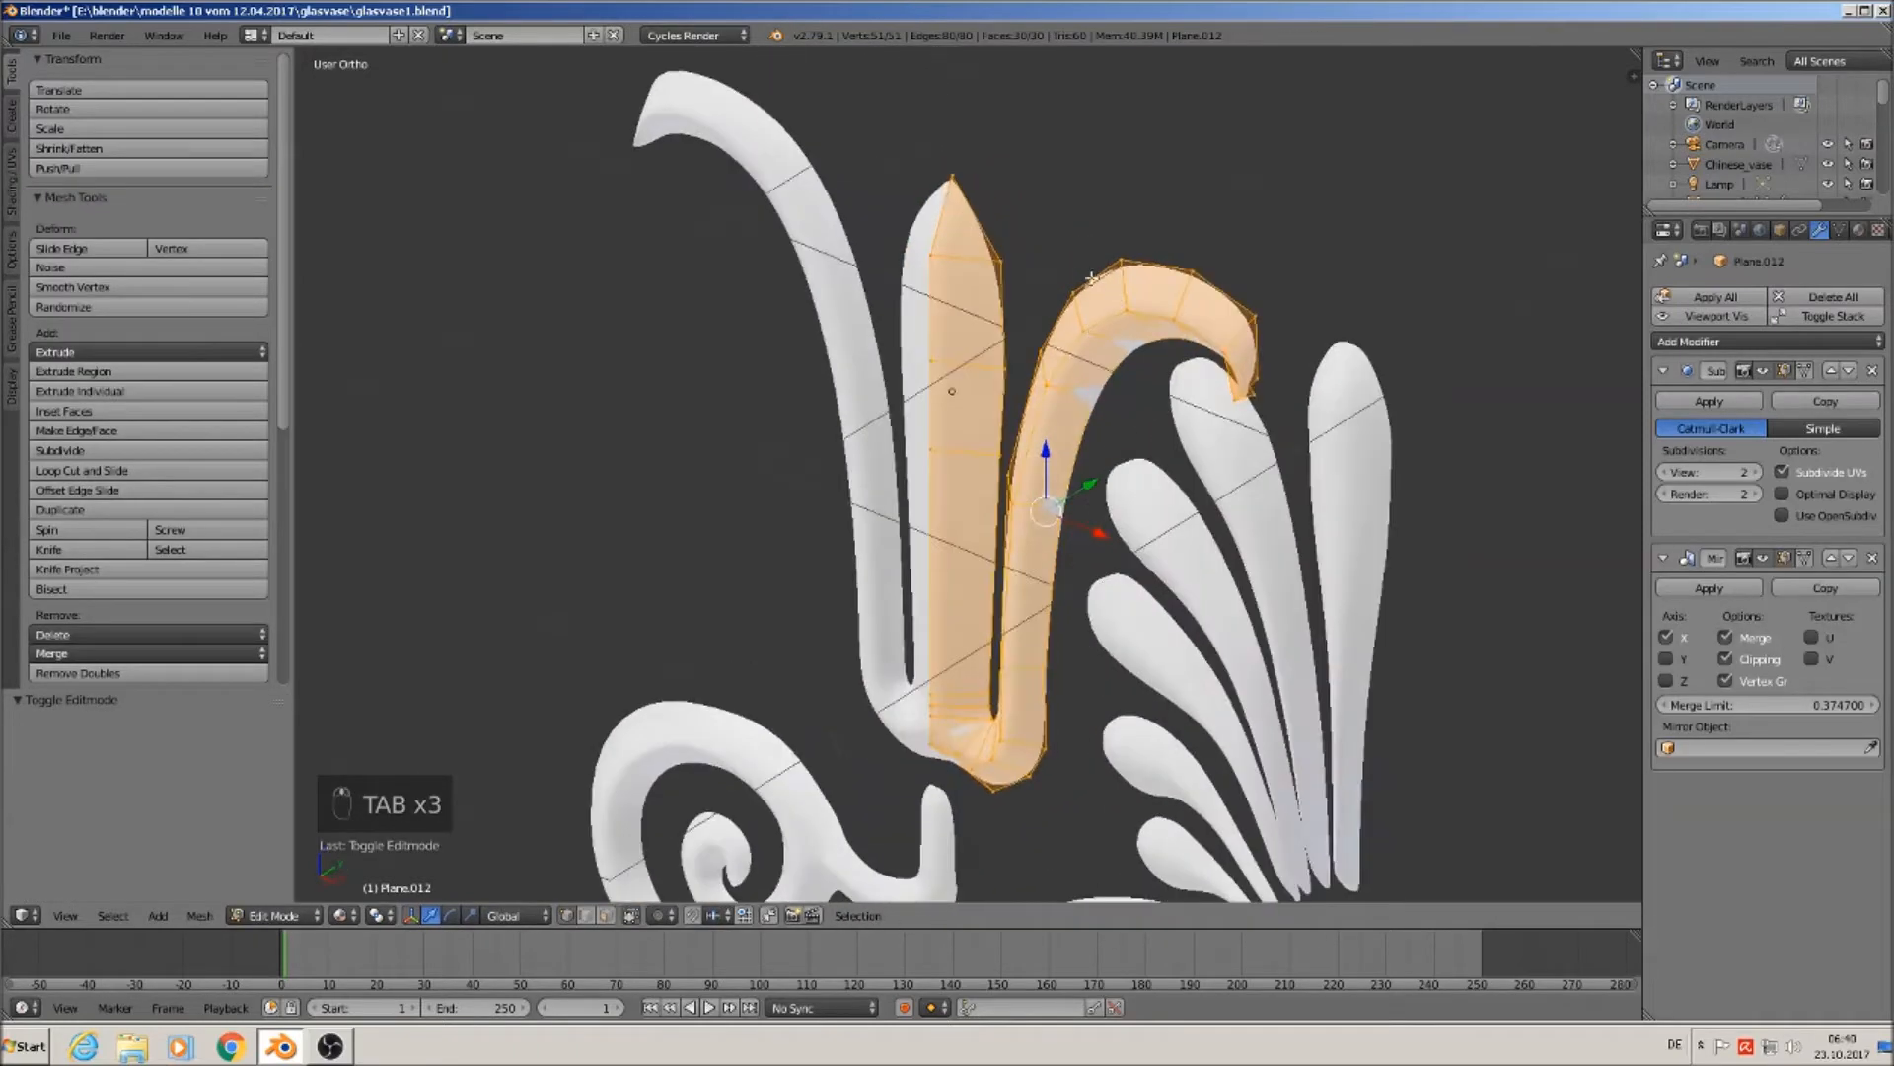
right_click(1001, 222, "alt")
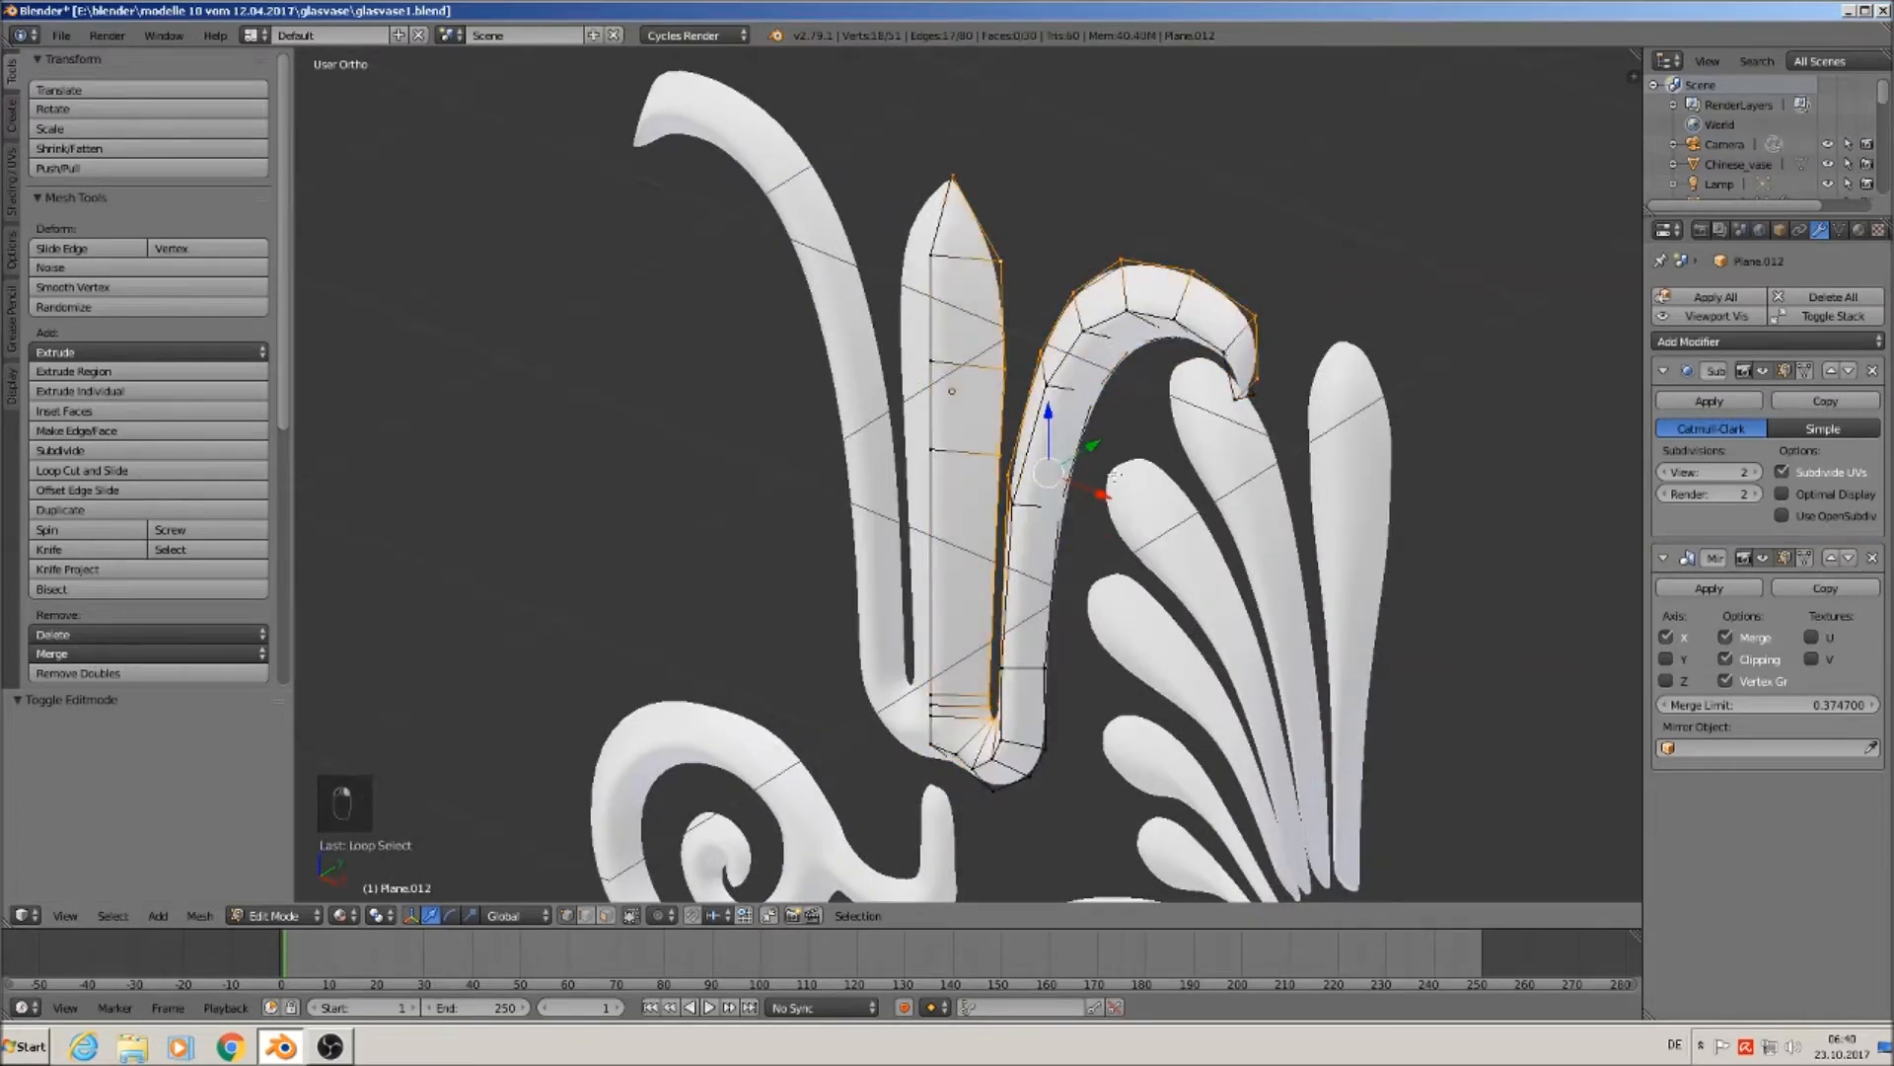
right_click(1076, 535, "alt+shift")
middle_click_drag(1086, 539, 1037, 555)
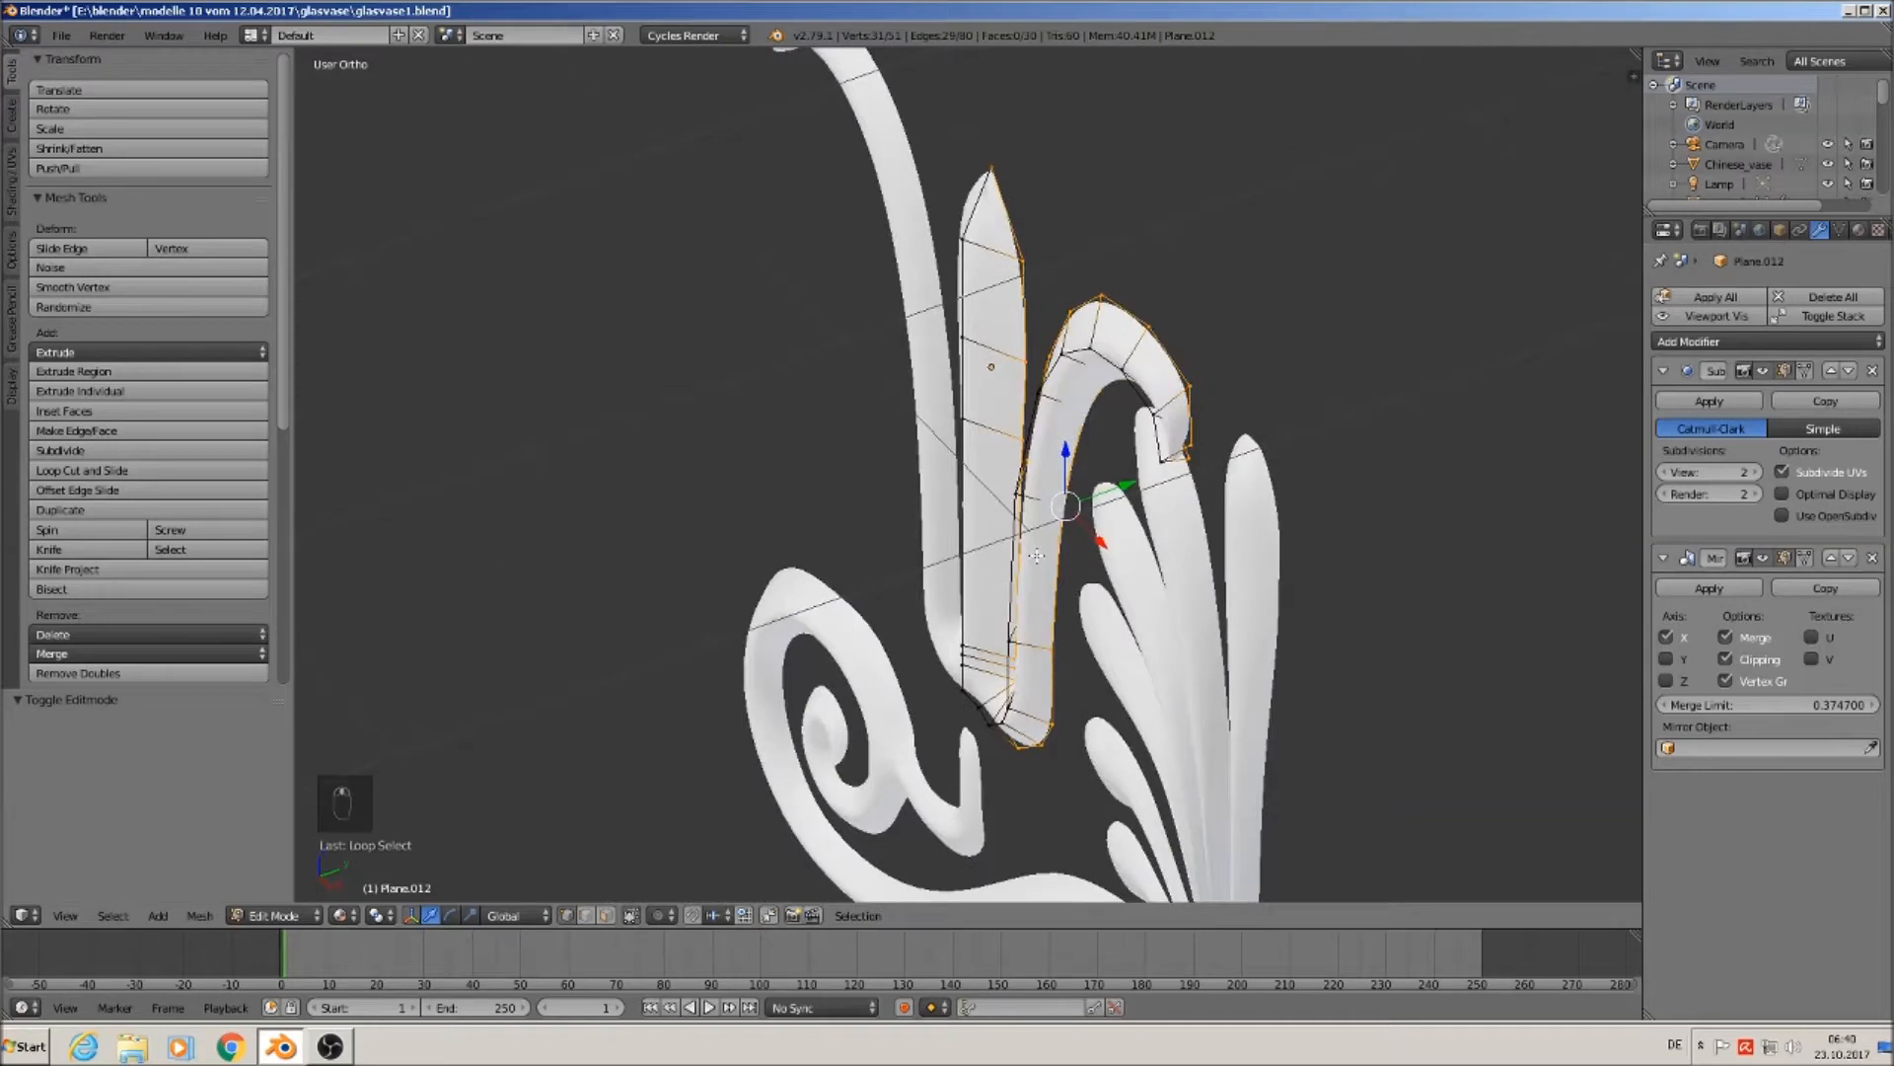
right_click(1164, 459, "shift")
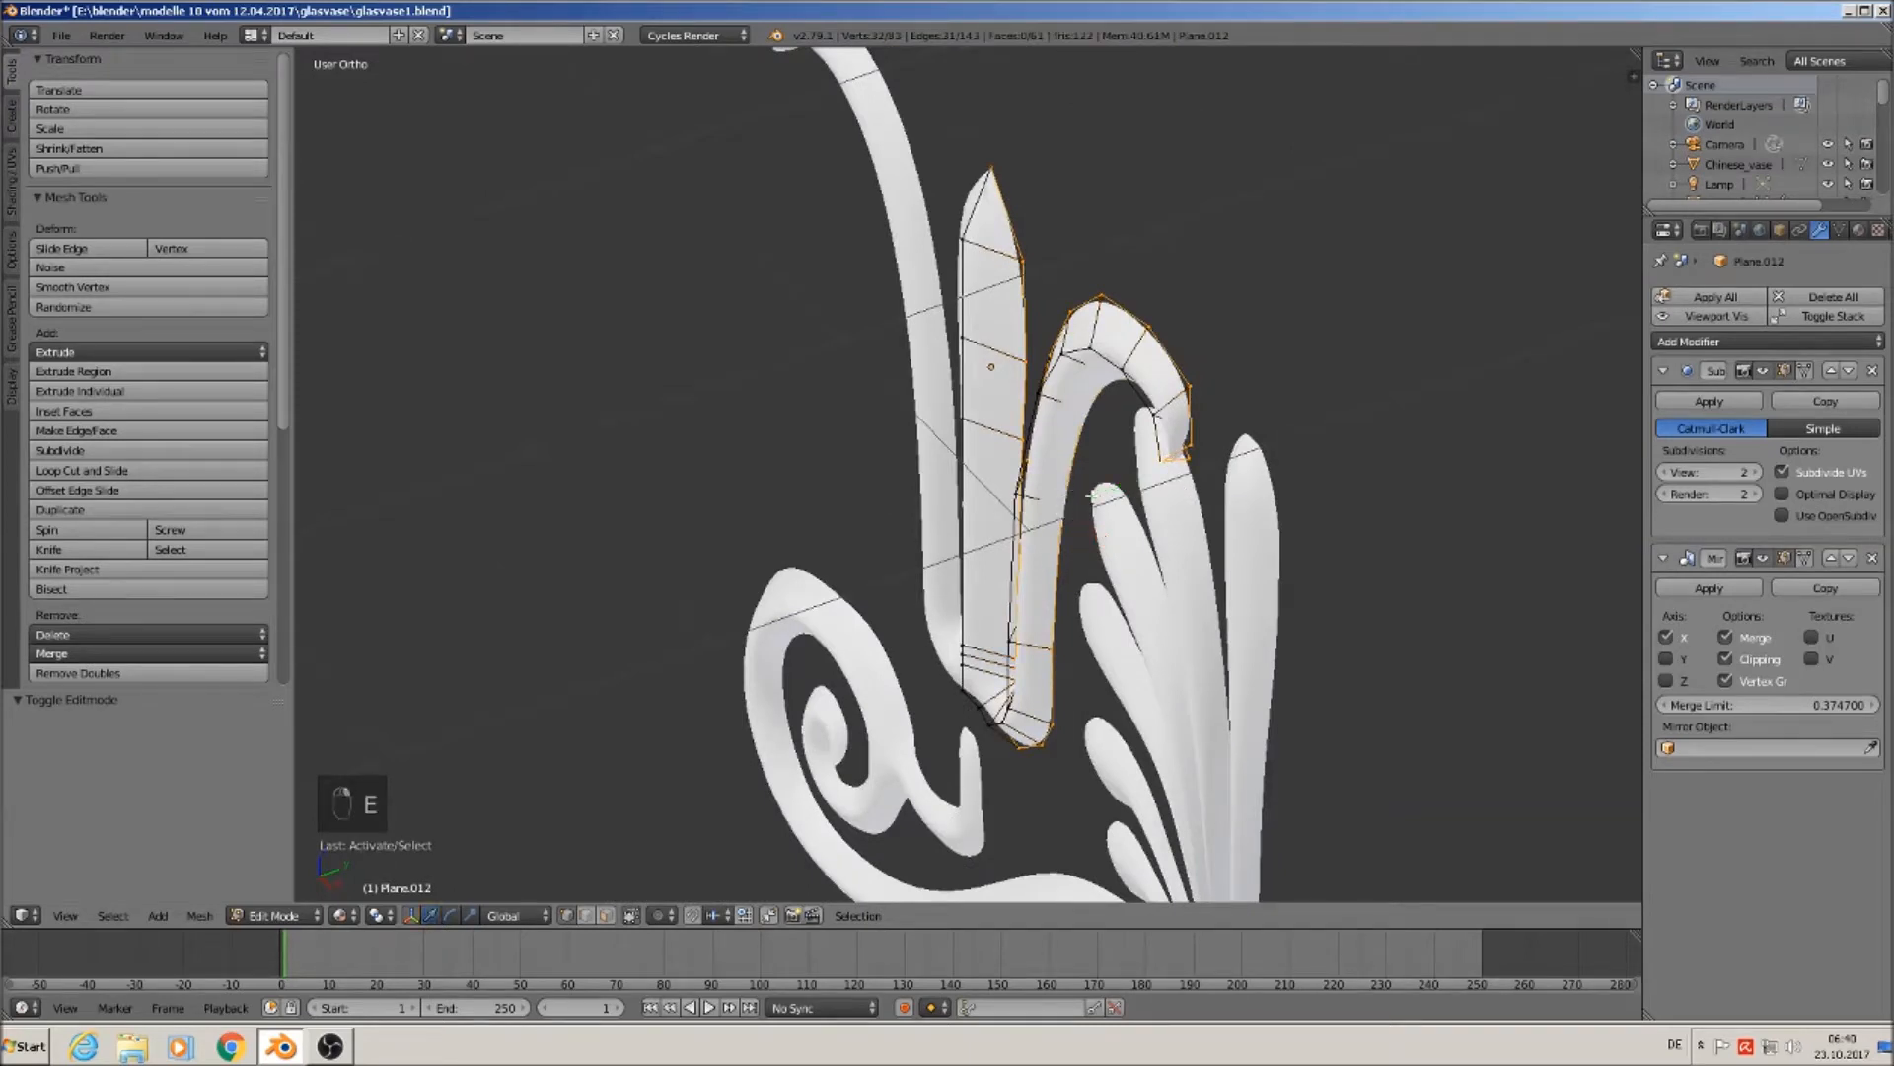
Extrude the tulip's border about 0.146 along Y, pull it slightly further and return to Object Mode.
key("e")
left_click_drag(1133, 486, 1175, 467)
scroll(1176, 469, "down", 3)
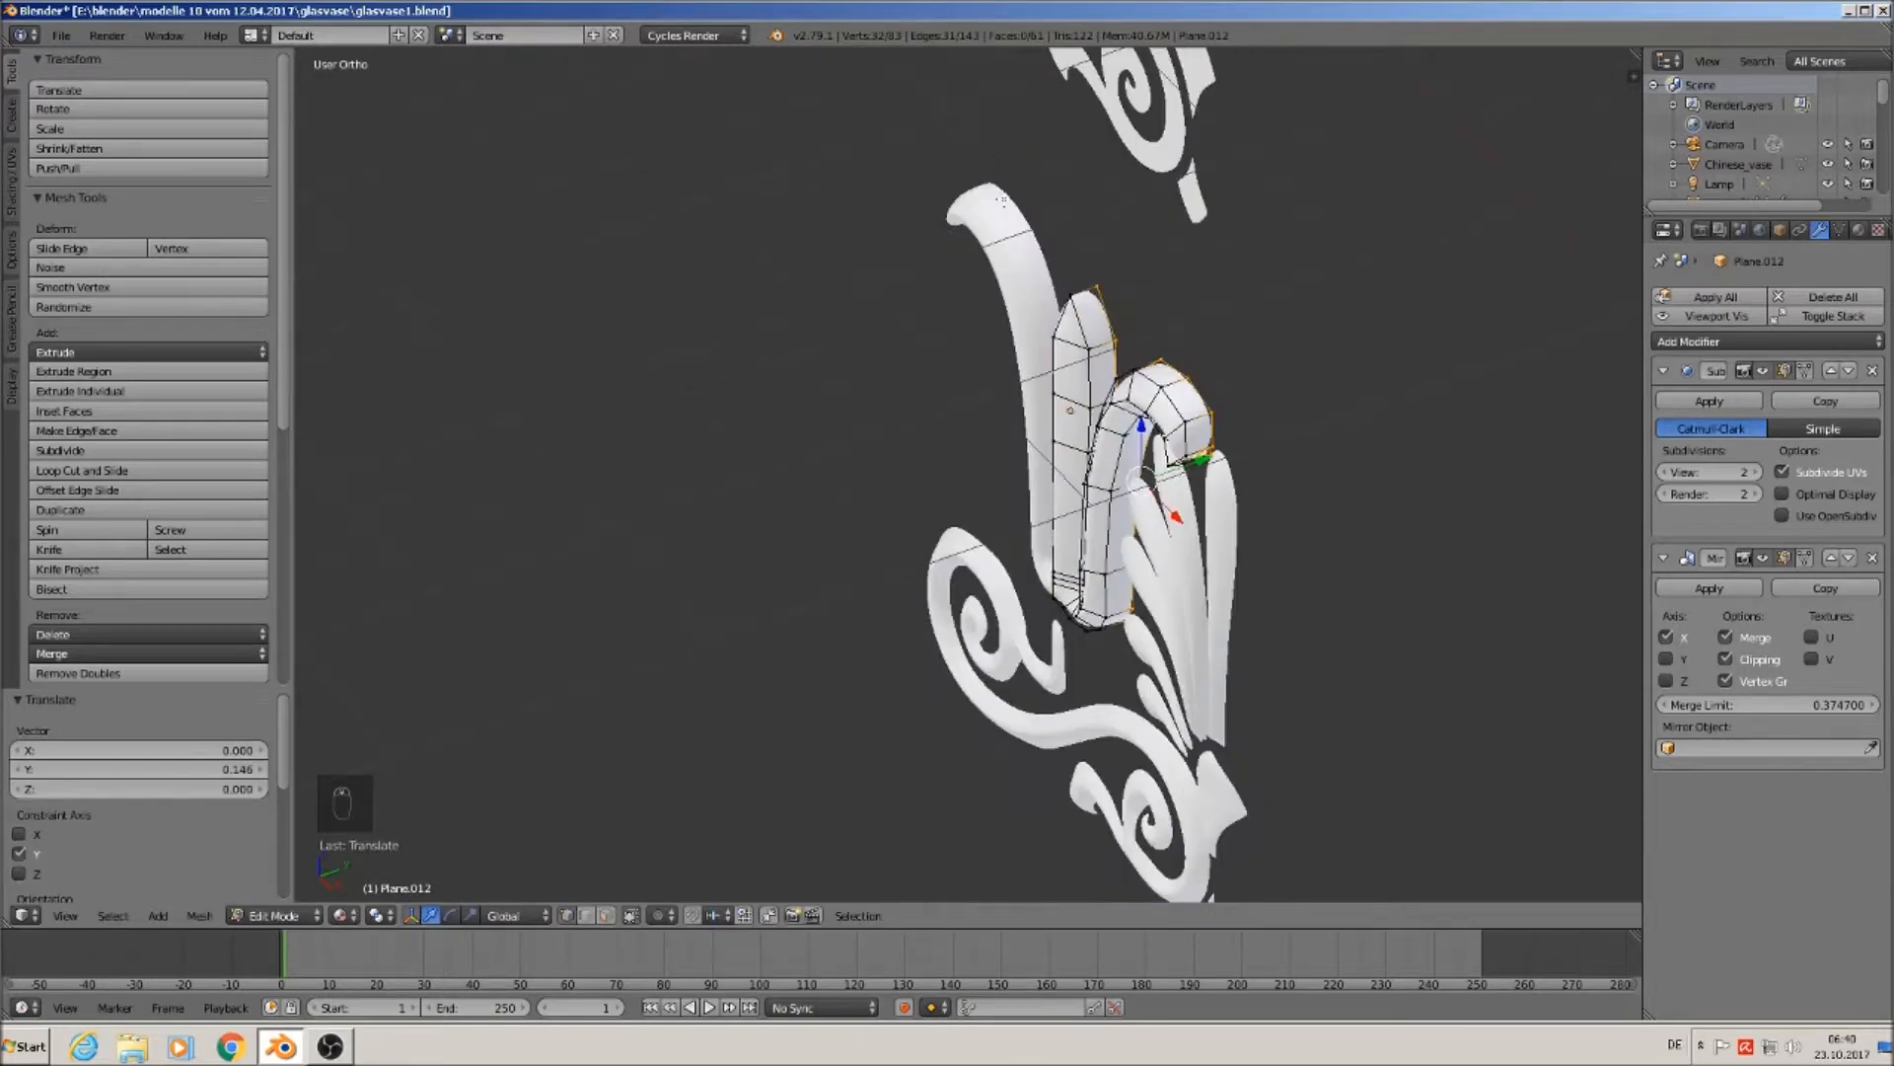
left_click_drag(1199, 470, 1210, 464)
key("Tab")
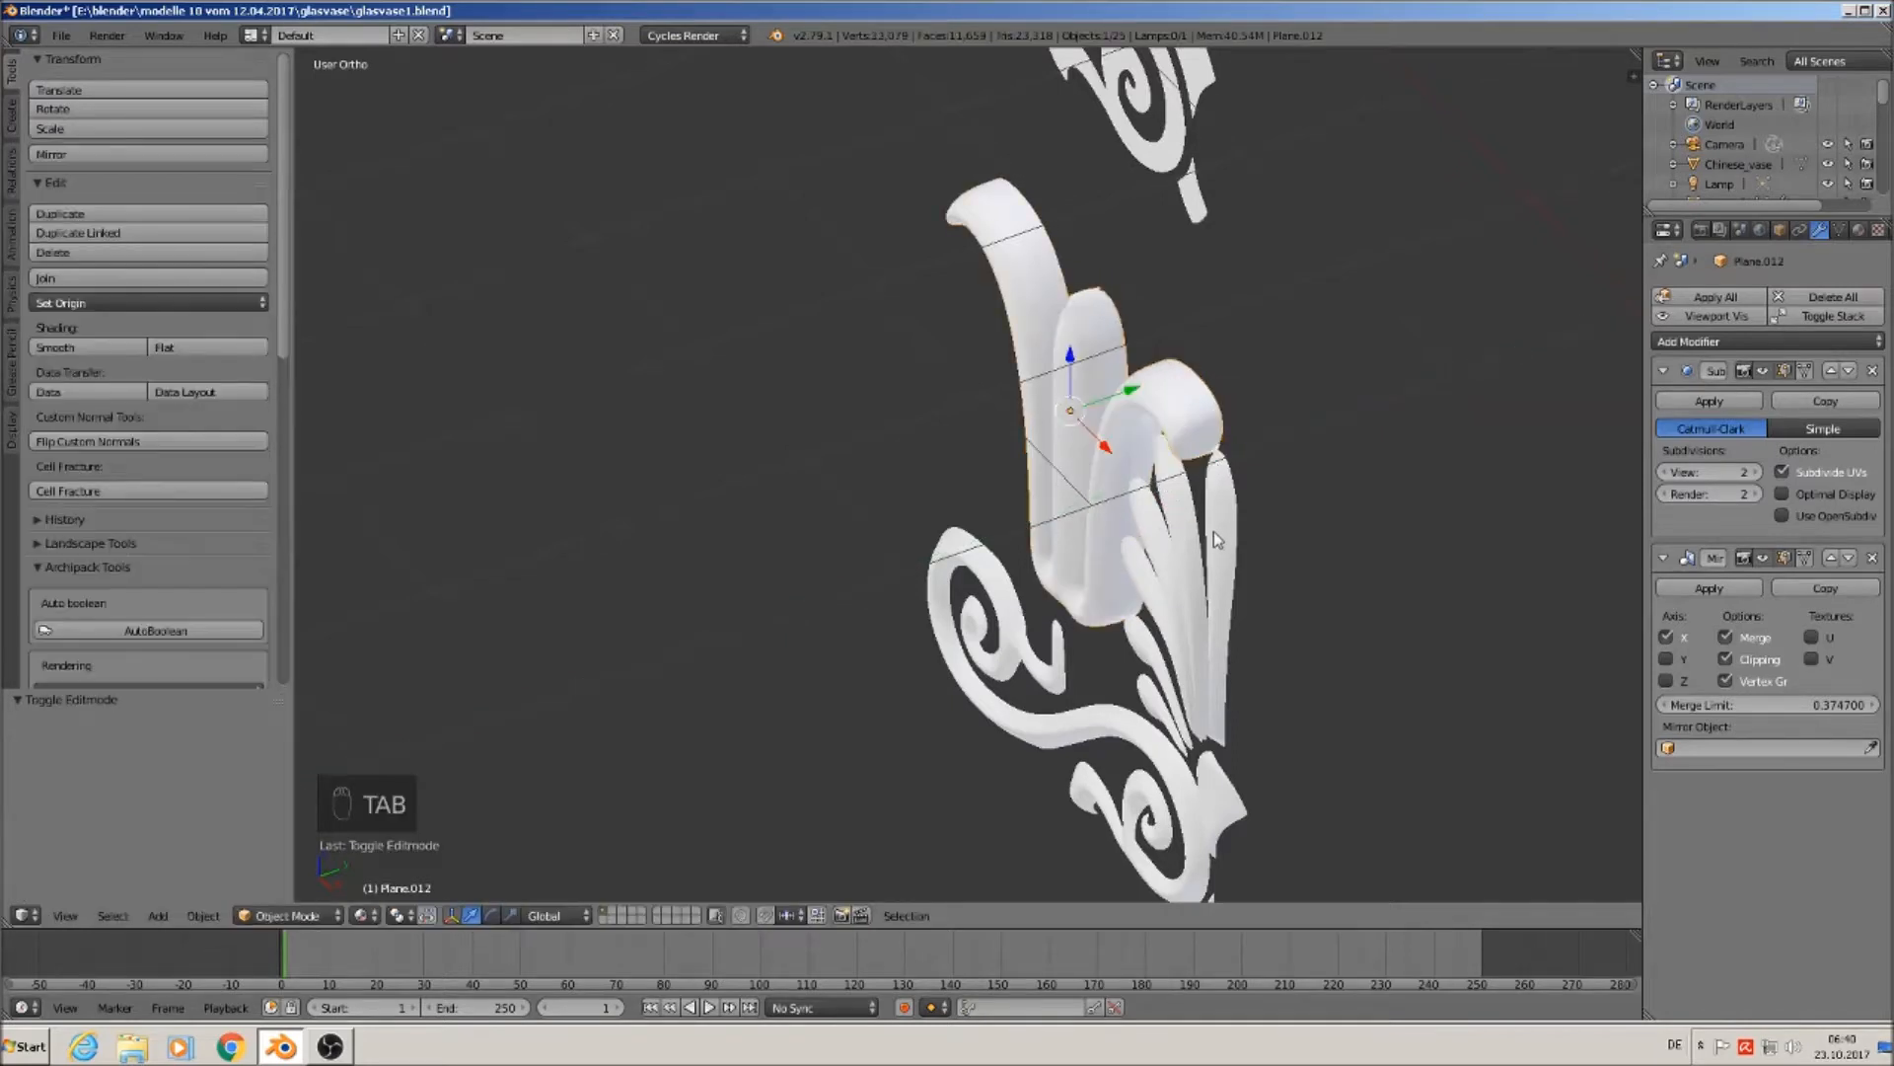
Put the scroll ornament in Edit Mode and select the border edge loops along both sides of its S-curve.
scroll(1148, 493, "up", 3)
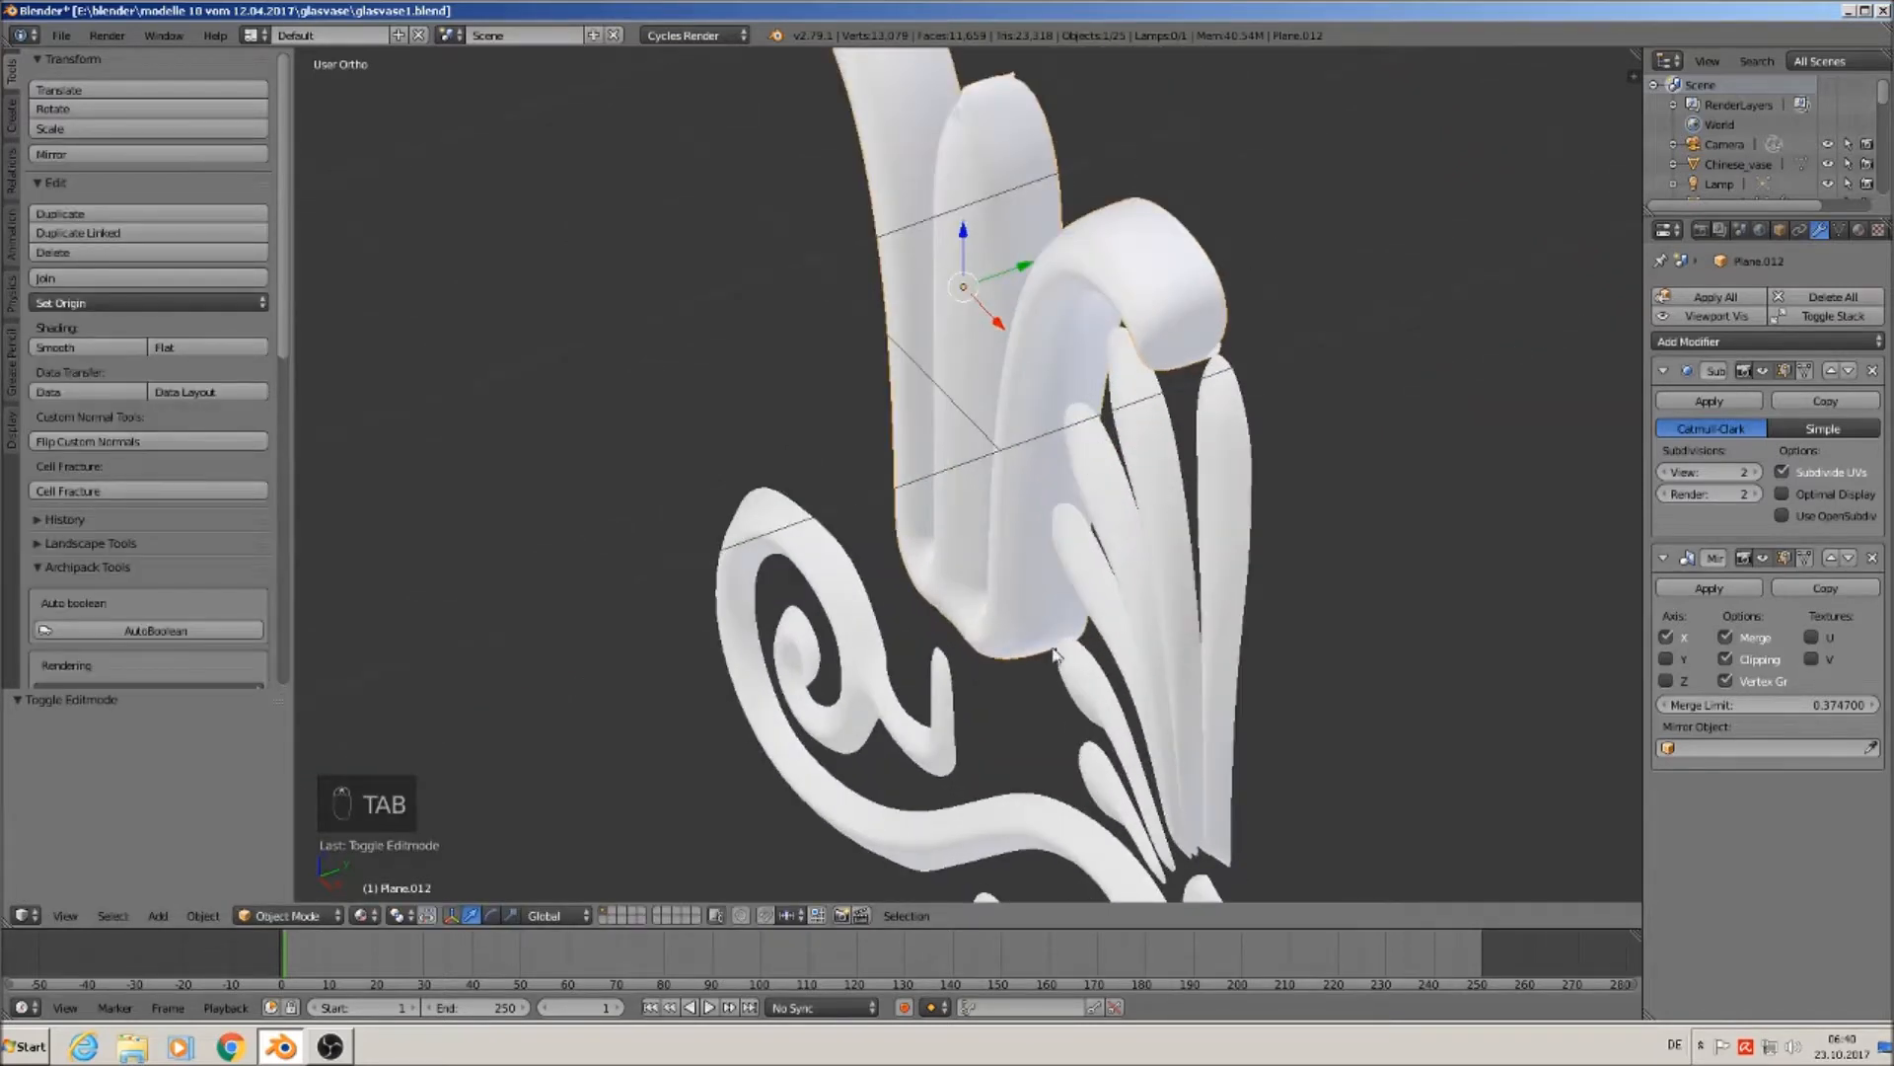
scroll(1066, 543, "down", 4, "shift")
scroll(985, 592, "up", 2)
scroll(843, 438, "down", 2)
right_click(838, 424)
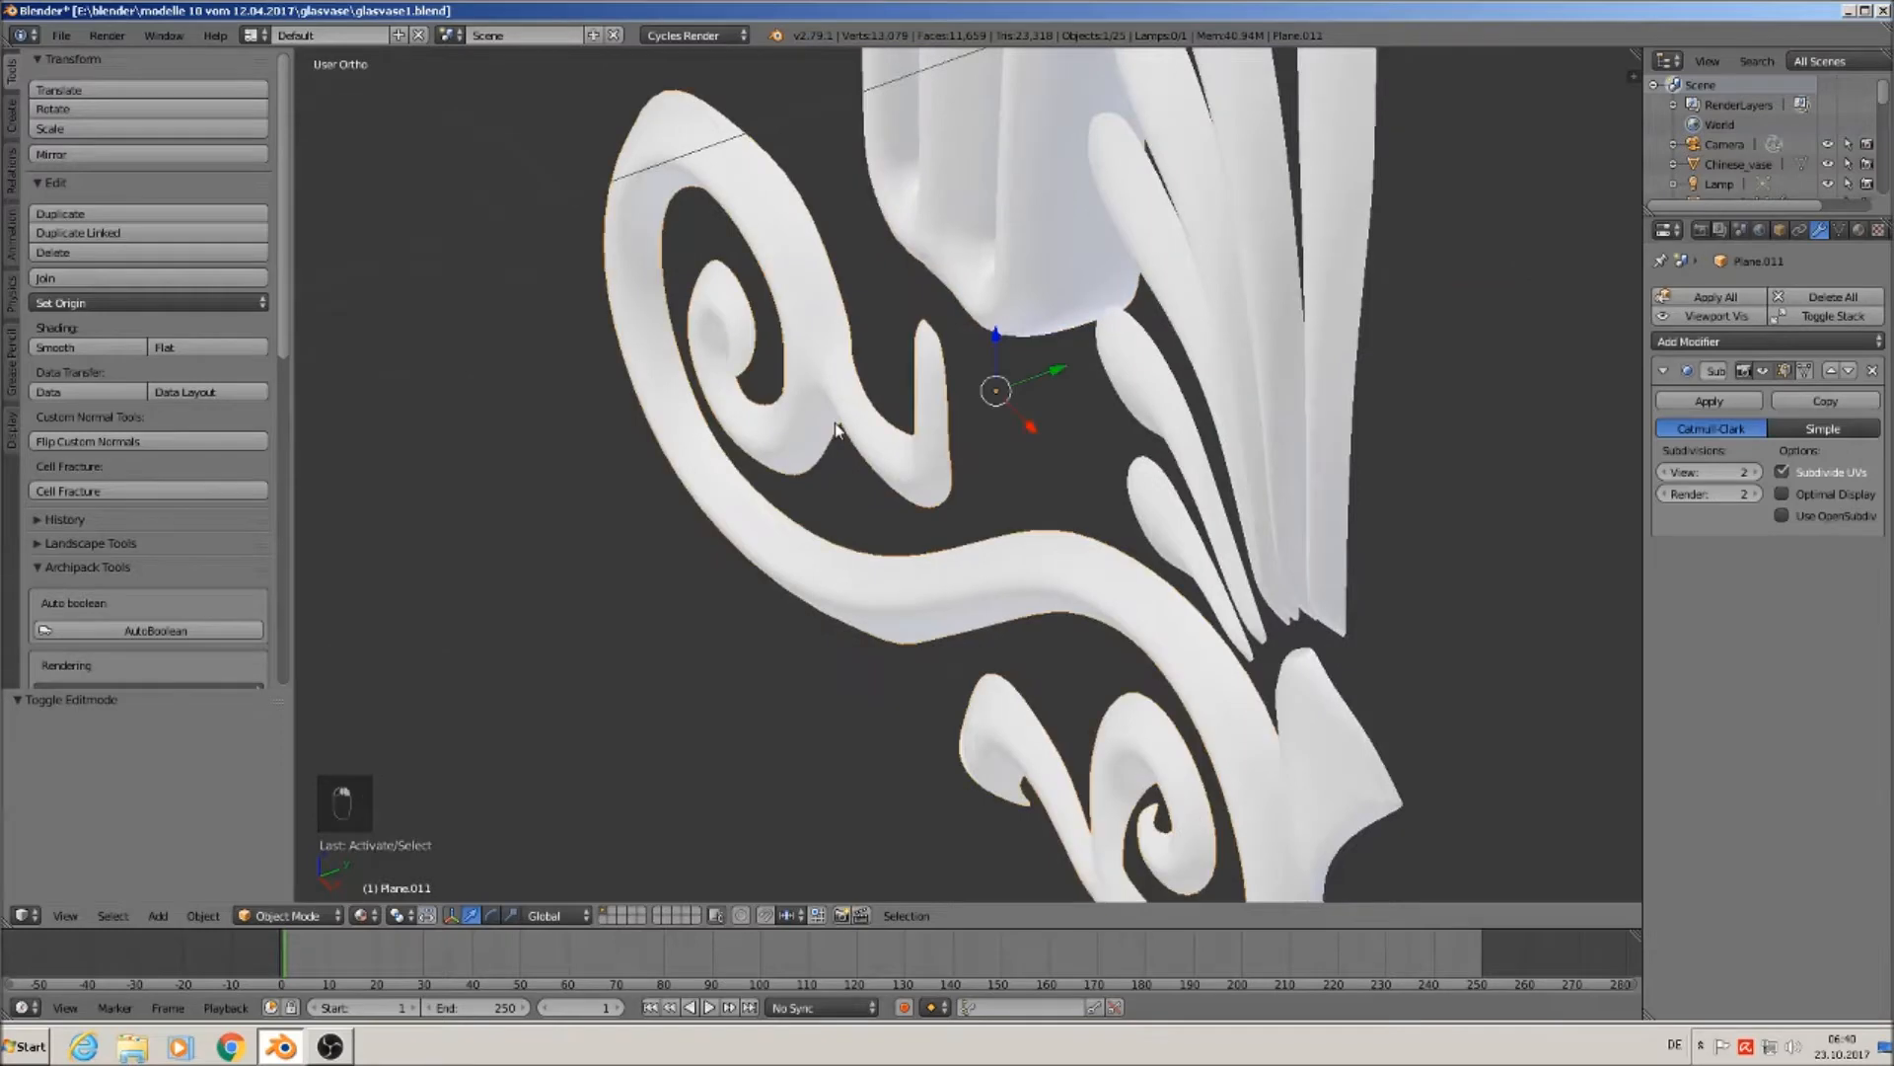
key("Tab")
right_click(834, 184, "alt")
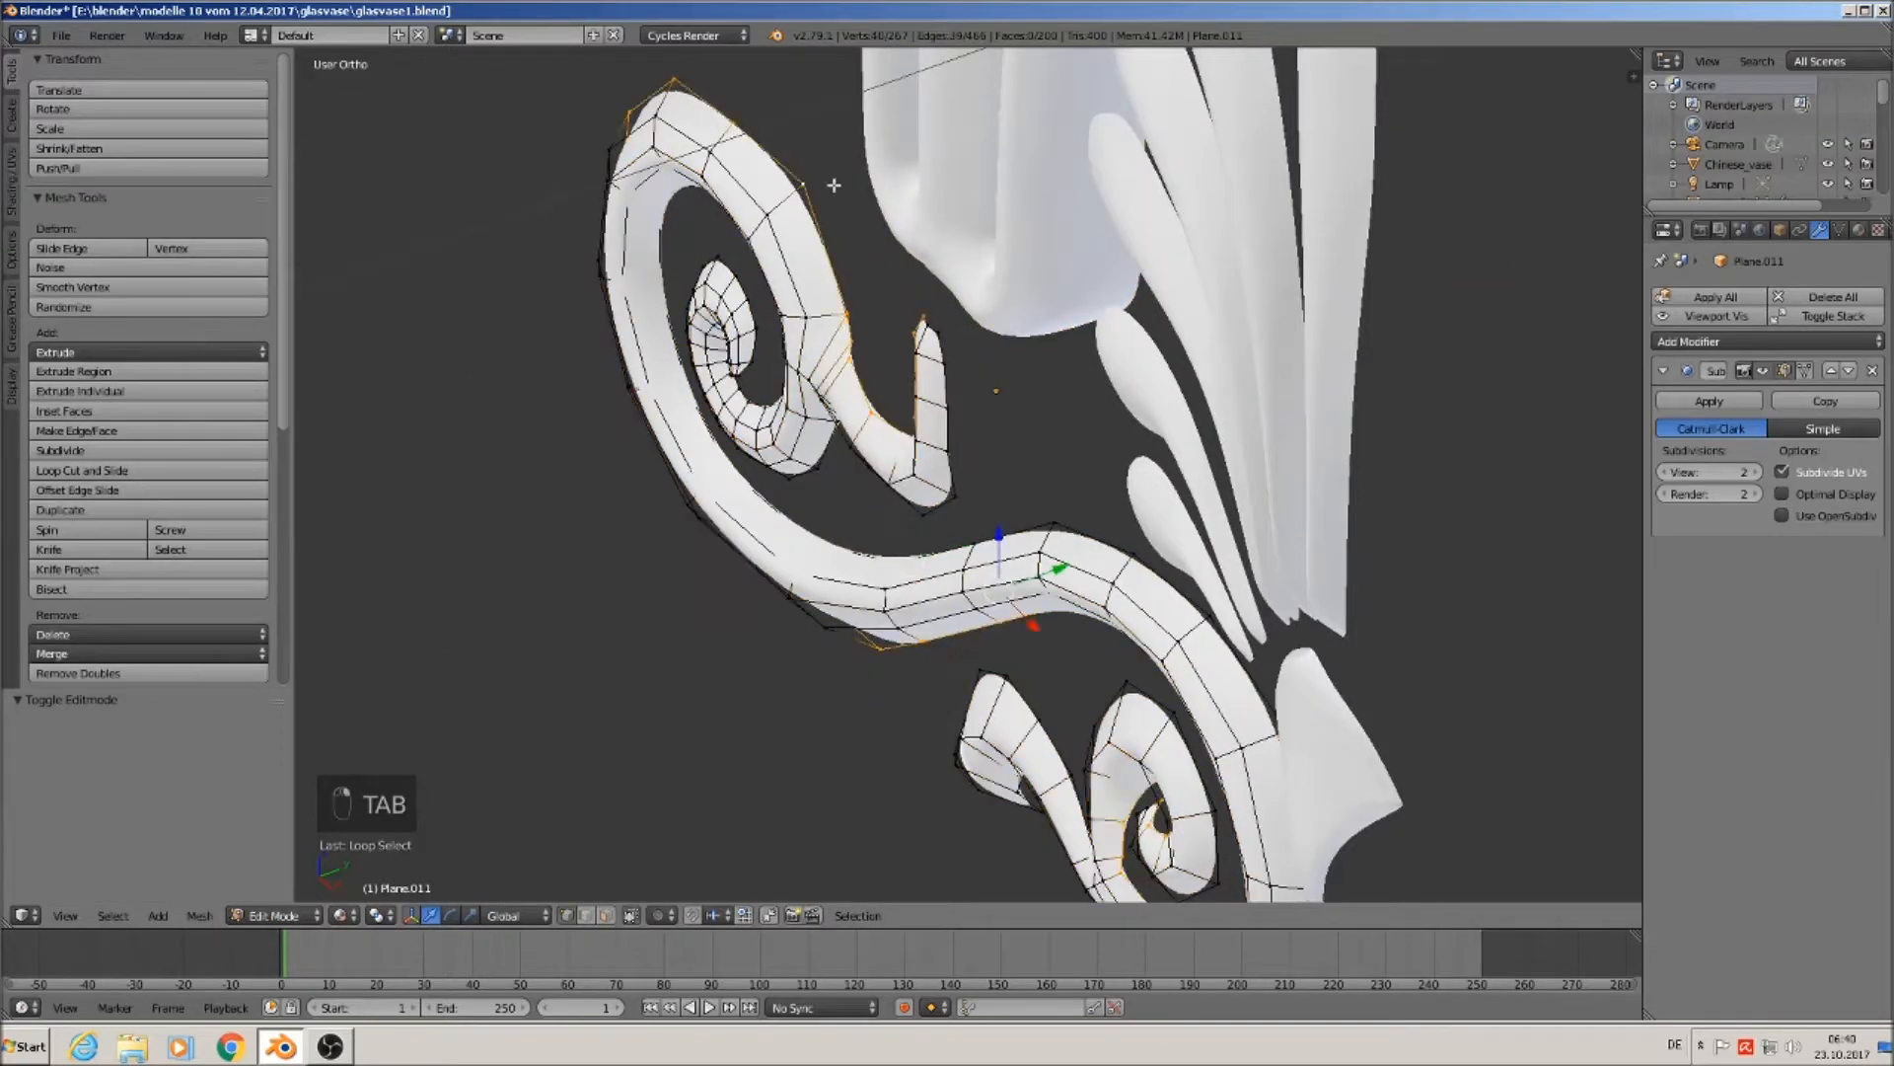
right_click(960, 534, "alt+shift")
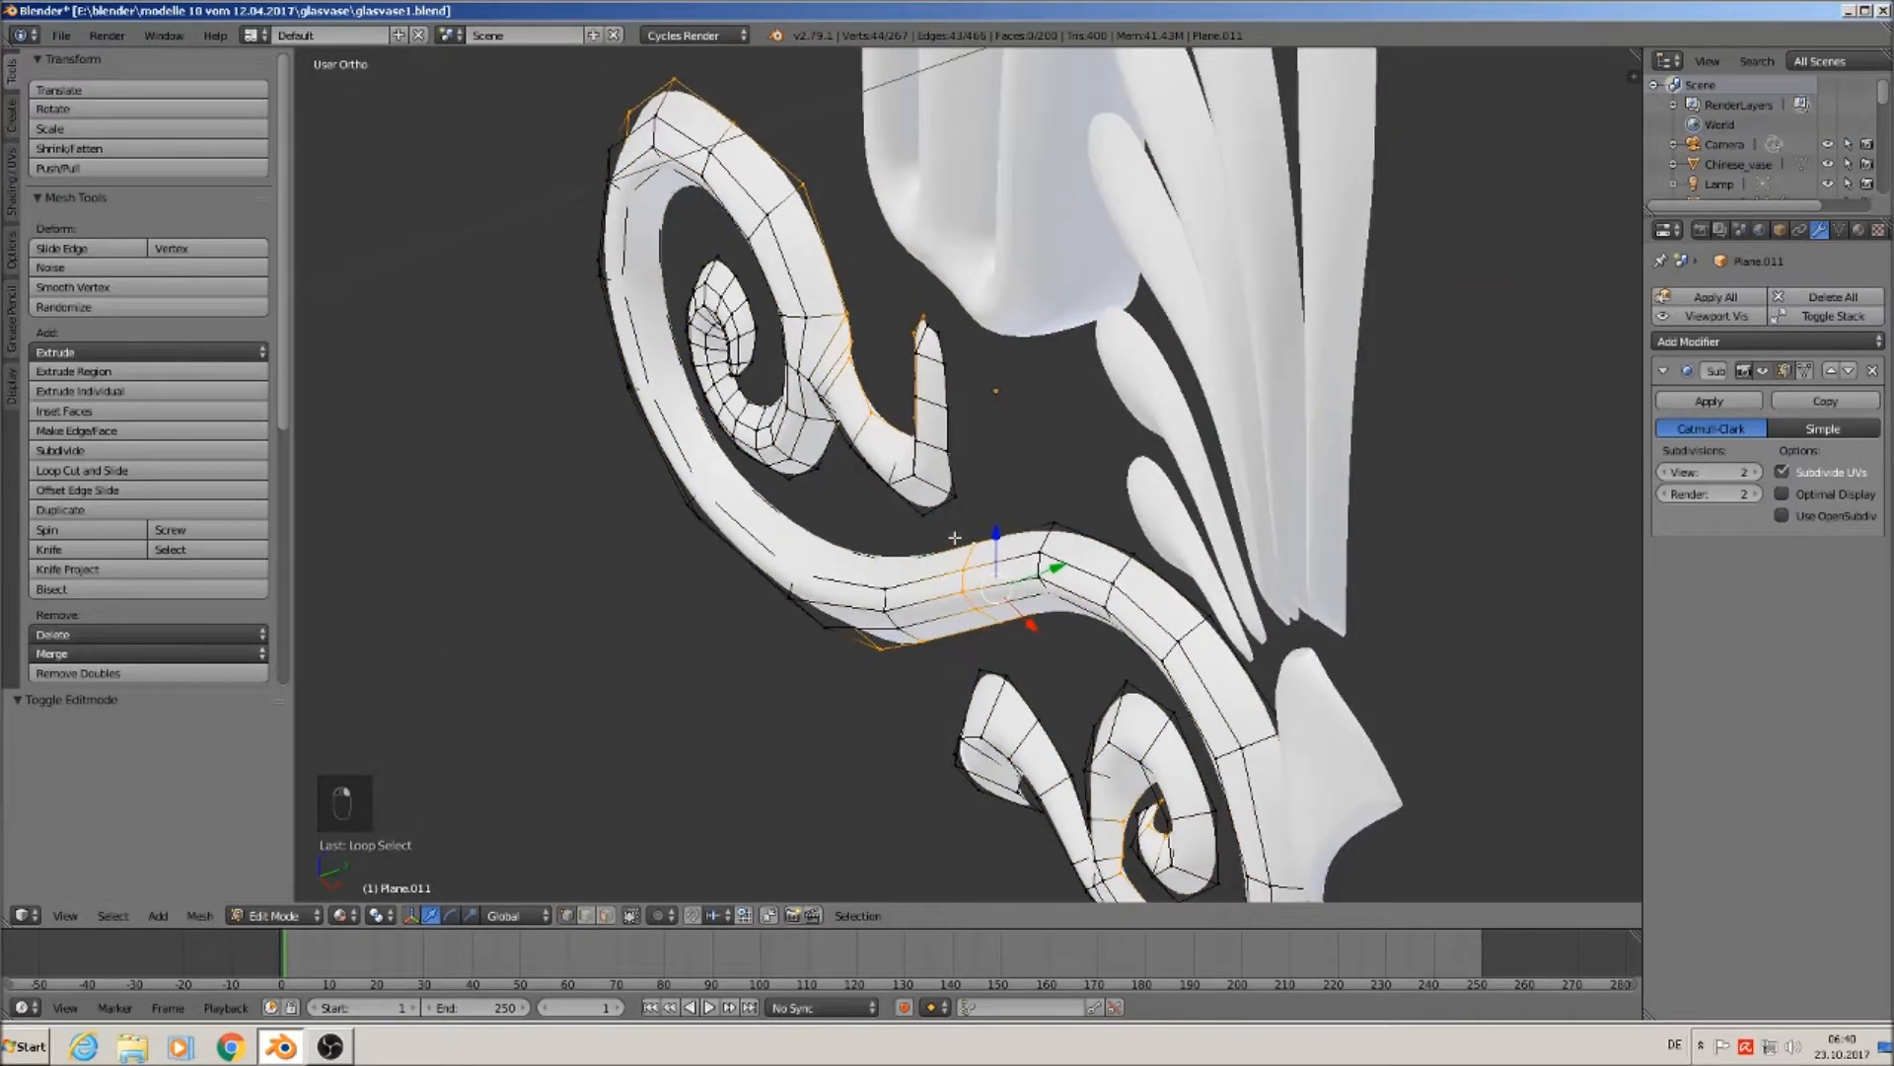
key("ctrl+z")
right_click(1001, 526, "alt")
middle_click_drag(1000, 526, 1123, 523)
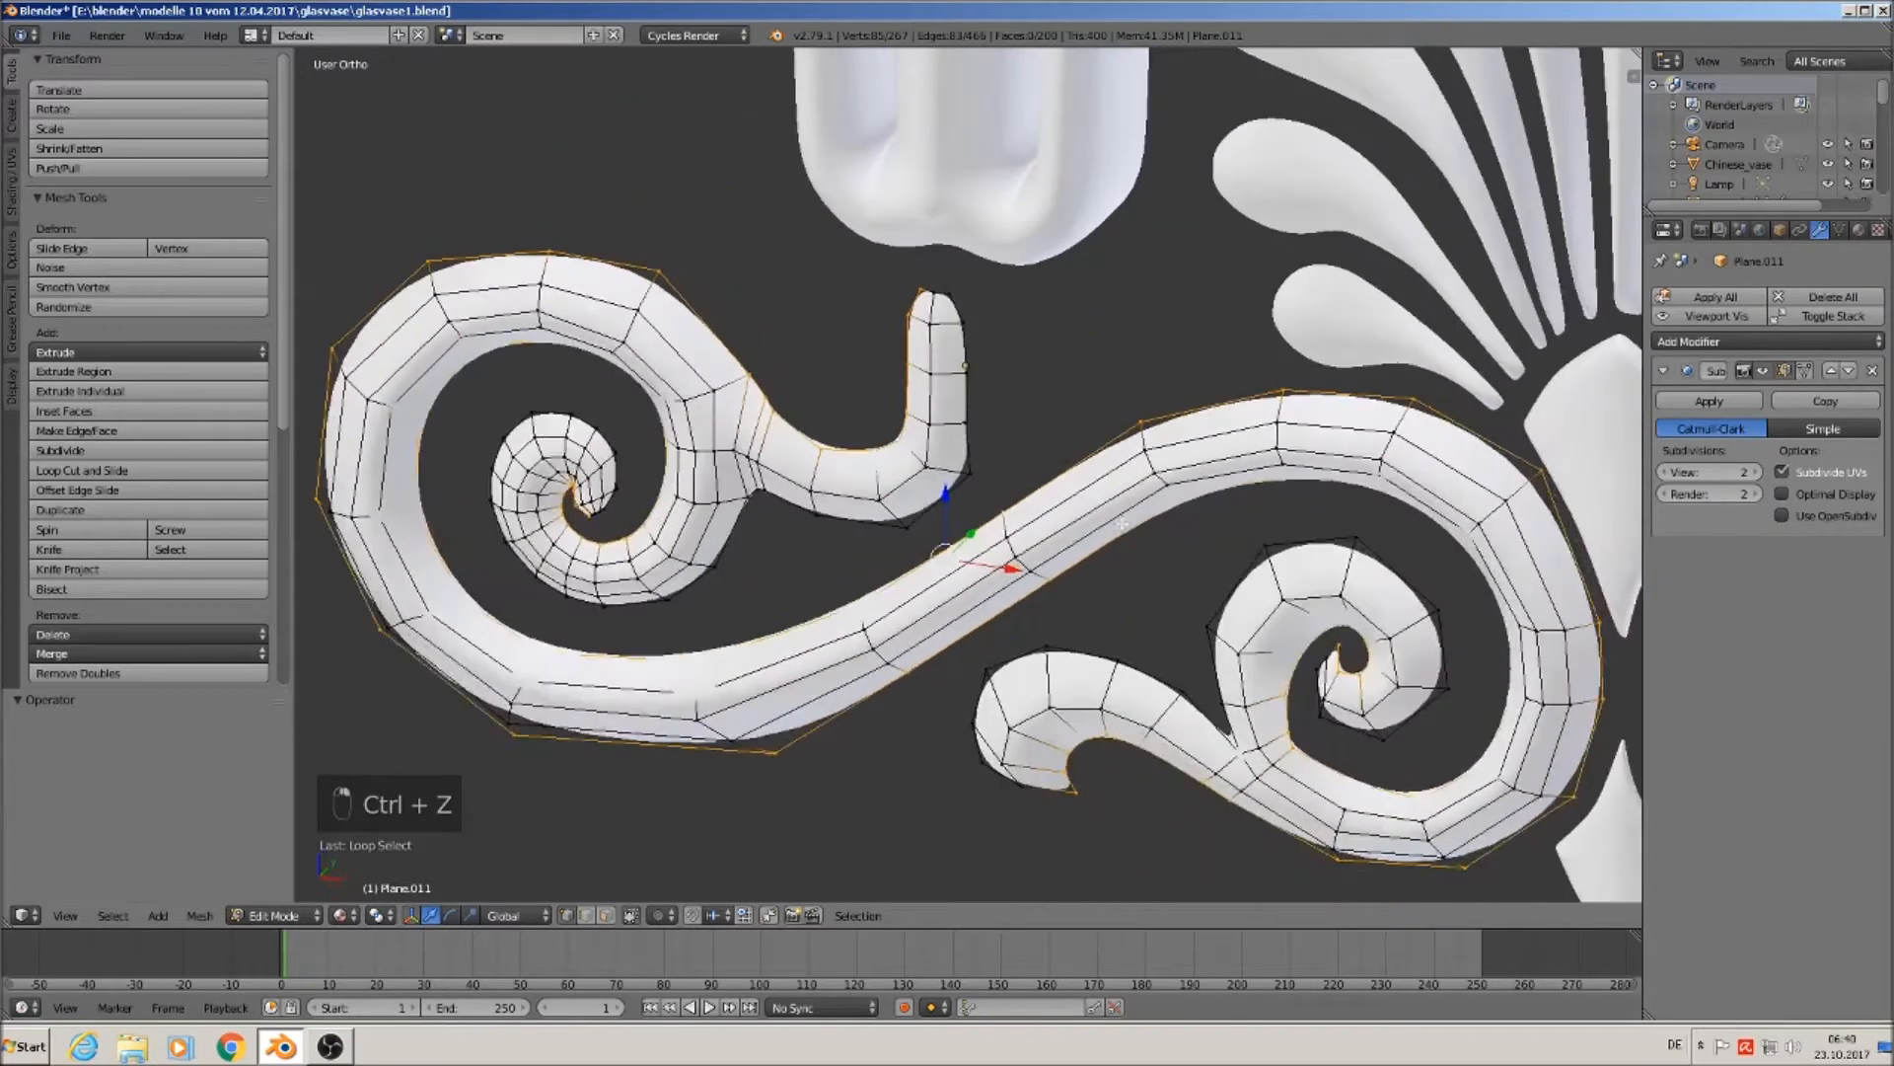
right_click(973, 440, "alt+shift")
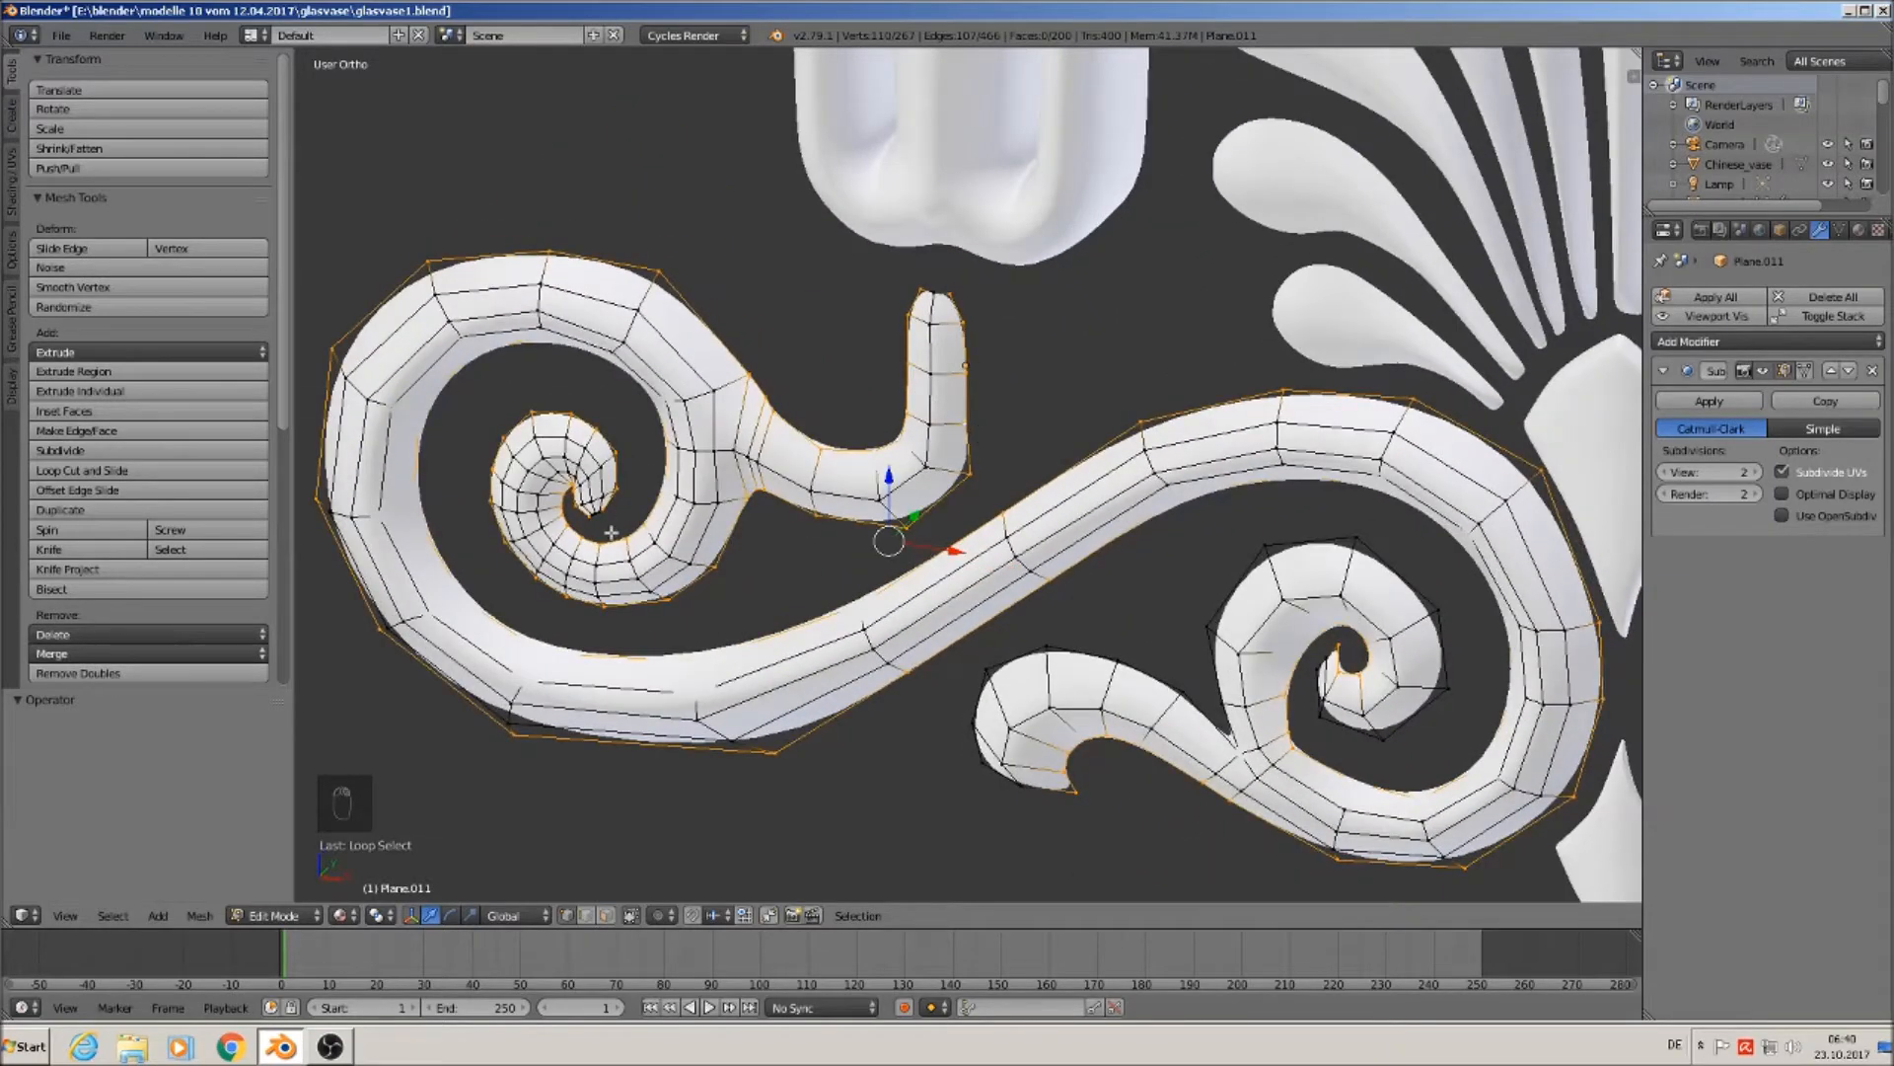
Add the missing border vertices at the spiral and stem tips and the second spiral's outer loop to the scroll's selection.
scroll(611, 533, "up", 5)
right_click(596, 482, "shift")
right_click(587, 486, "shift")
right_click(594, 482, "shift")
scroll(1443, 308, "down", 3)
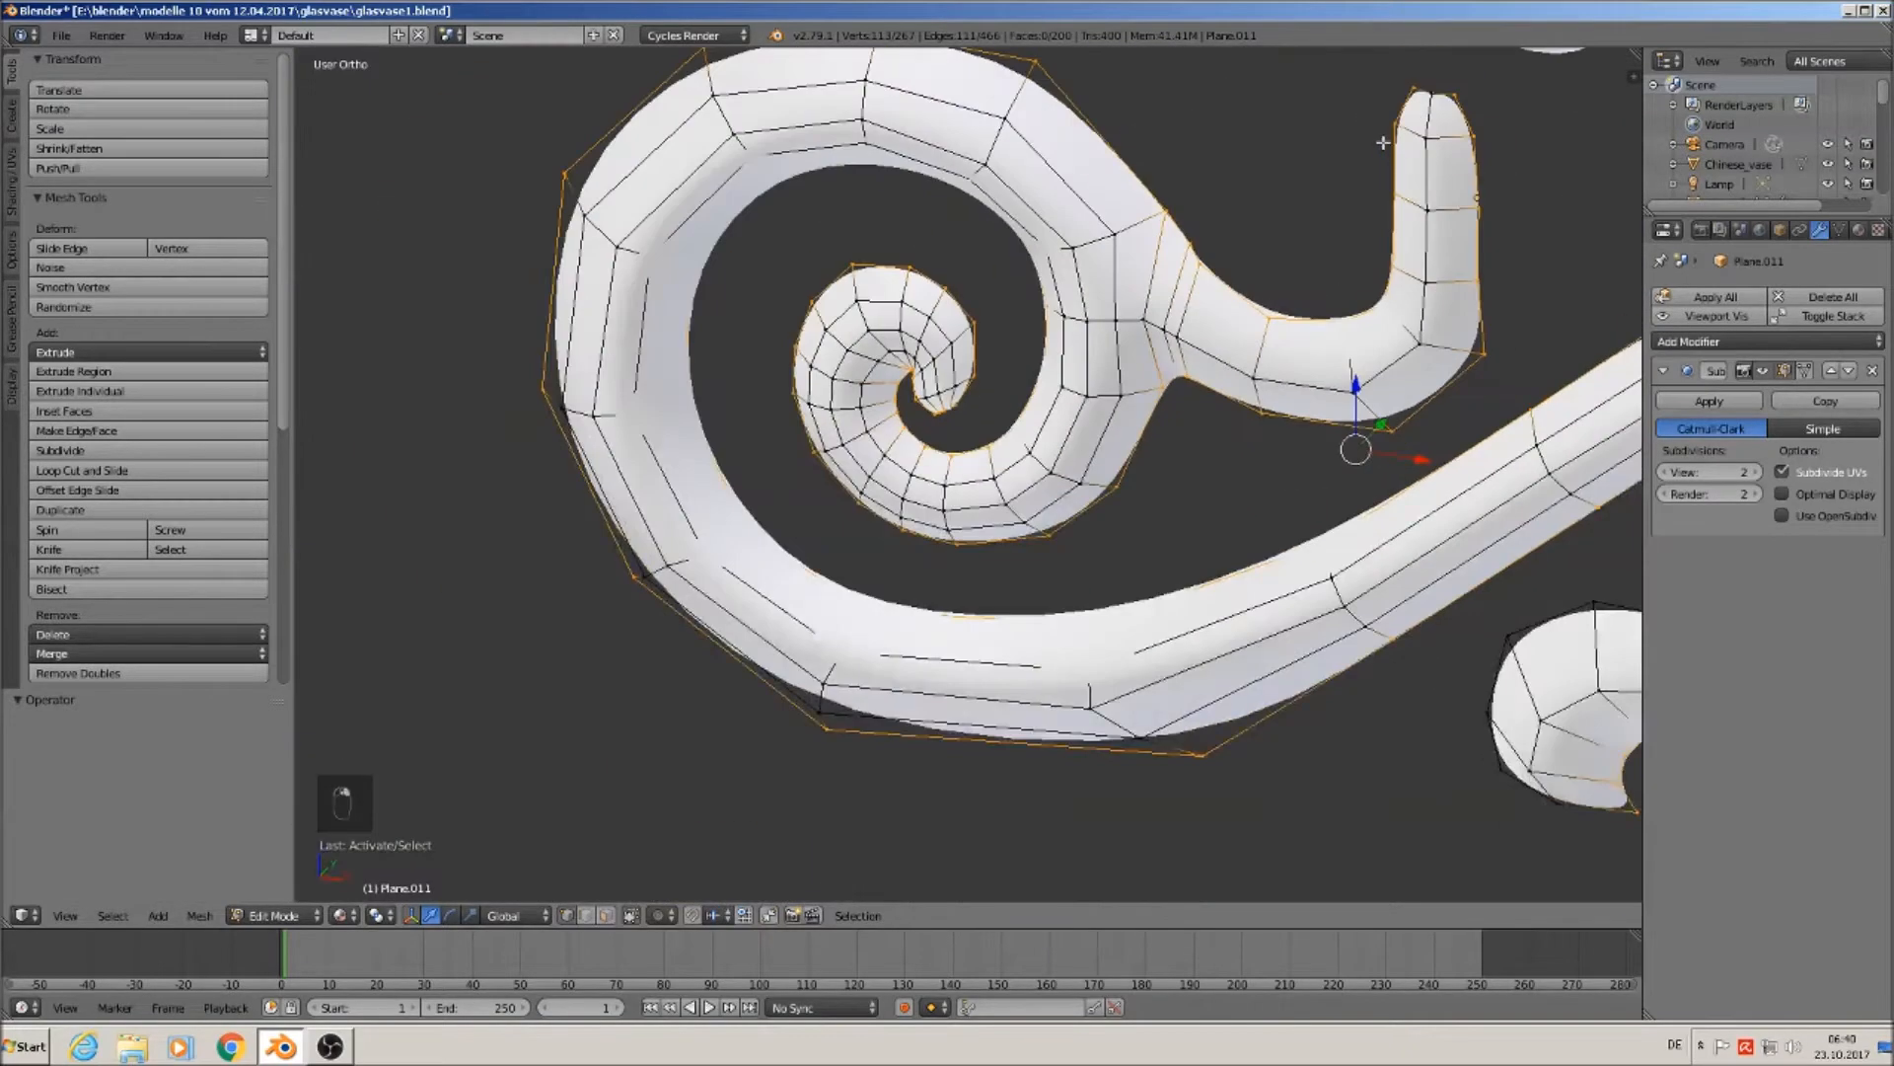
right_click(1437, 91, "shift")
middle_click_drag(1411, 462, 541, 311, "shift")
right_click(1041, 309, "alt+shift")
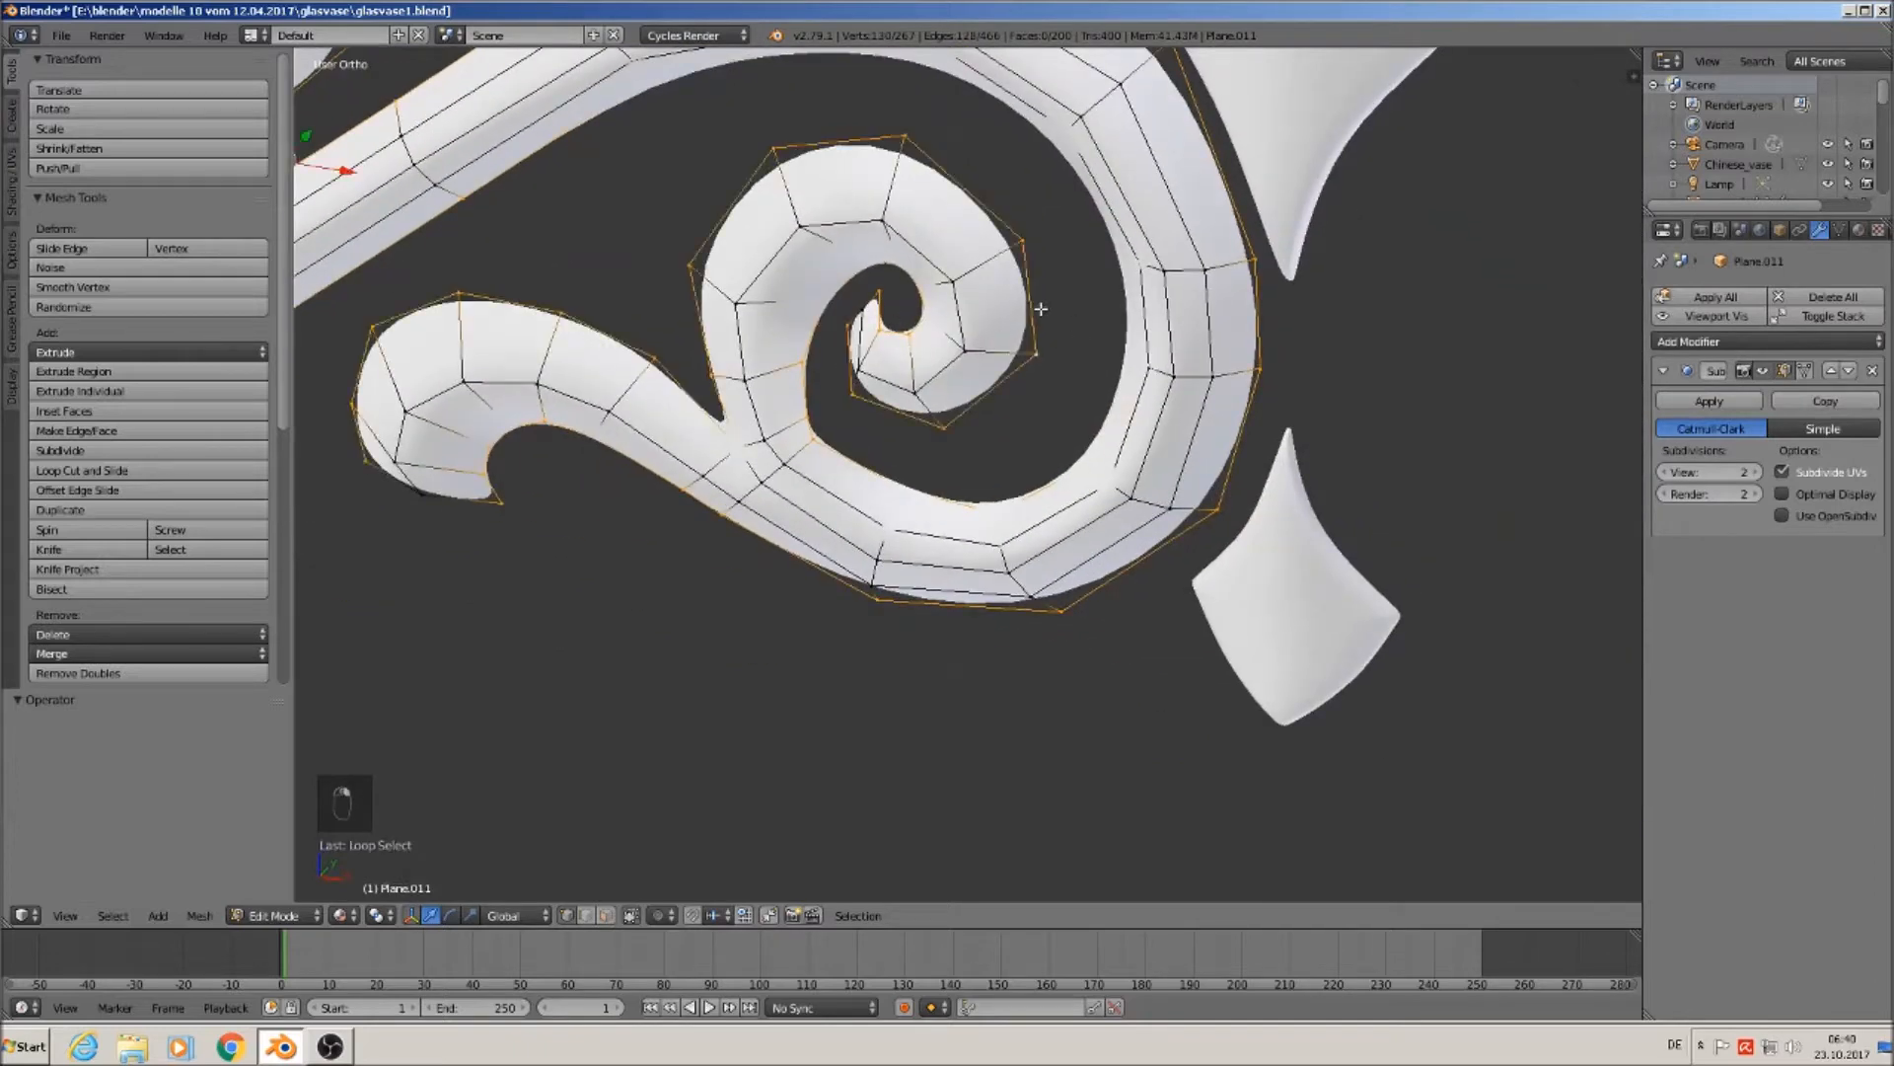
right_click(866, 306, "shift")
right_click(403, 490, "shift")
Extrude the scroll's selected border about 0.173 along Y and leave Edit Mode.
middle_click_drag(664, 588, 664, 436)
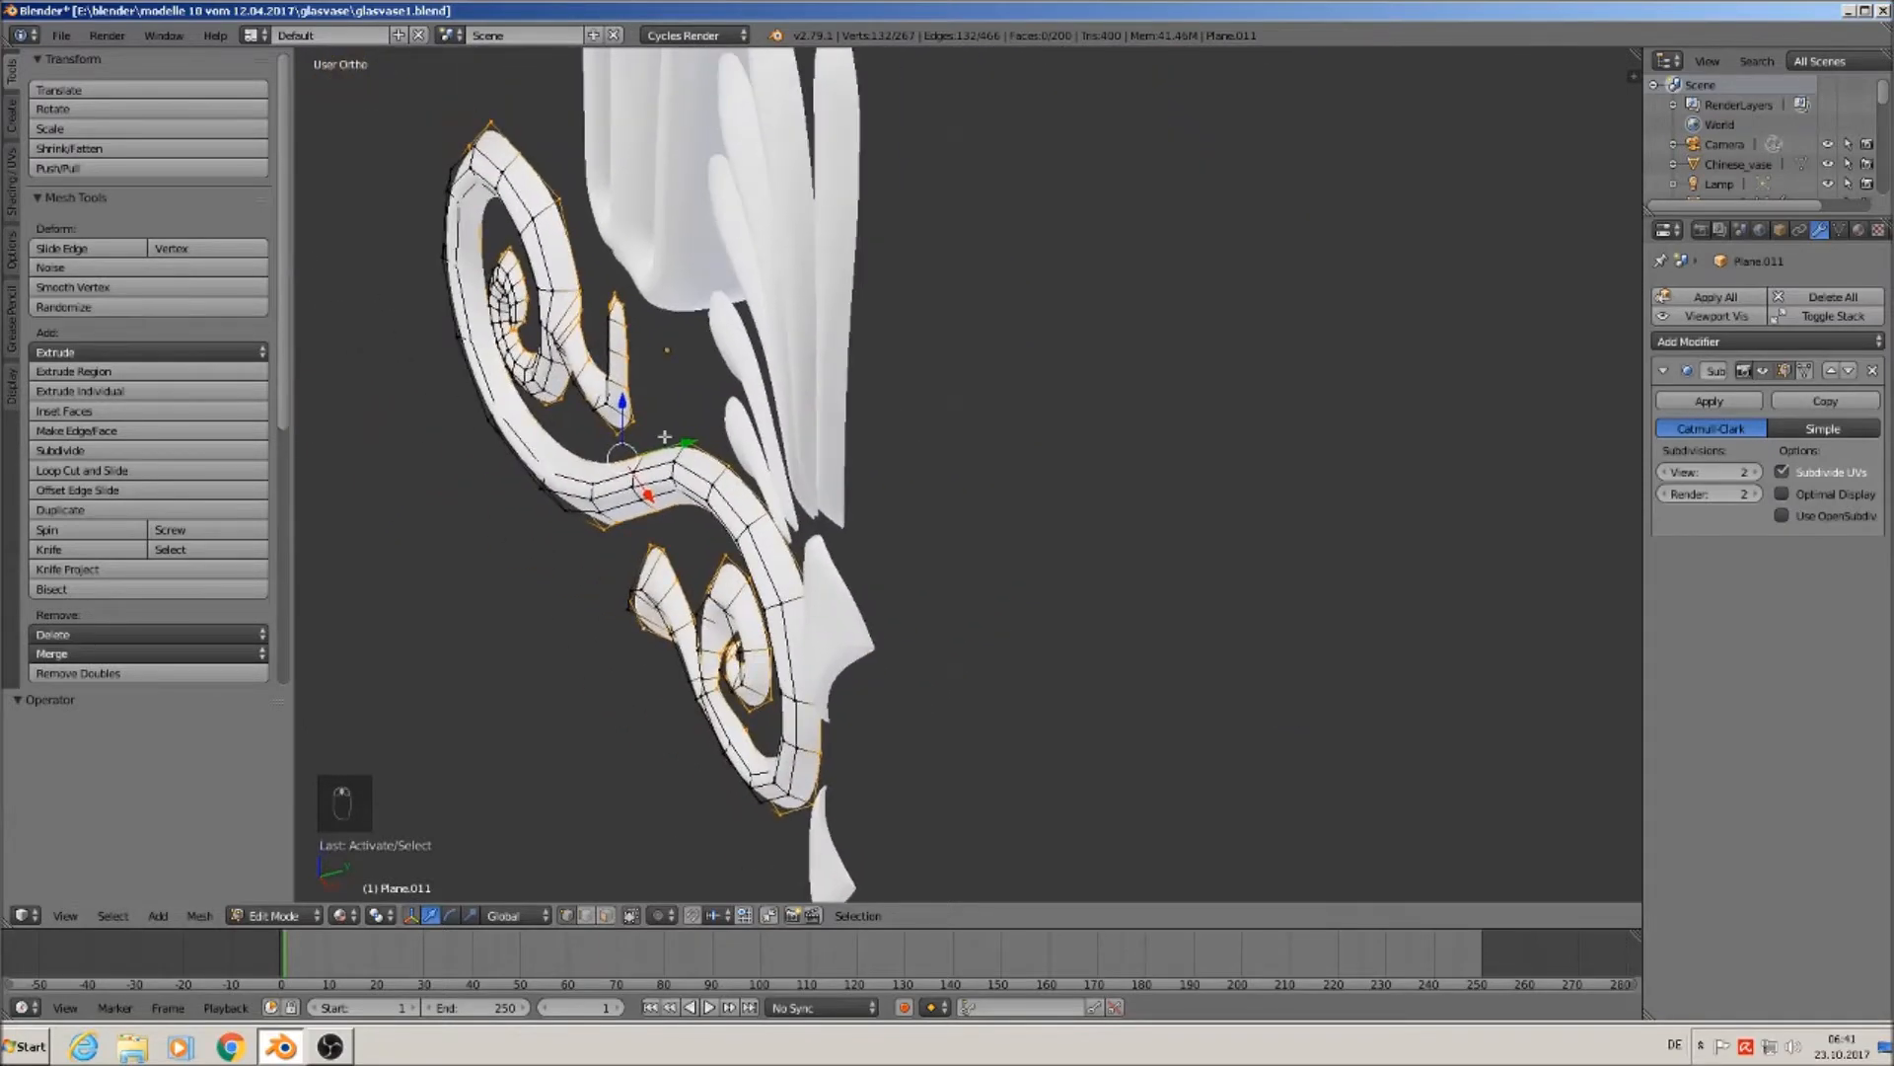
key("e")
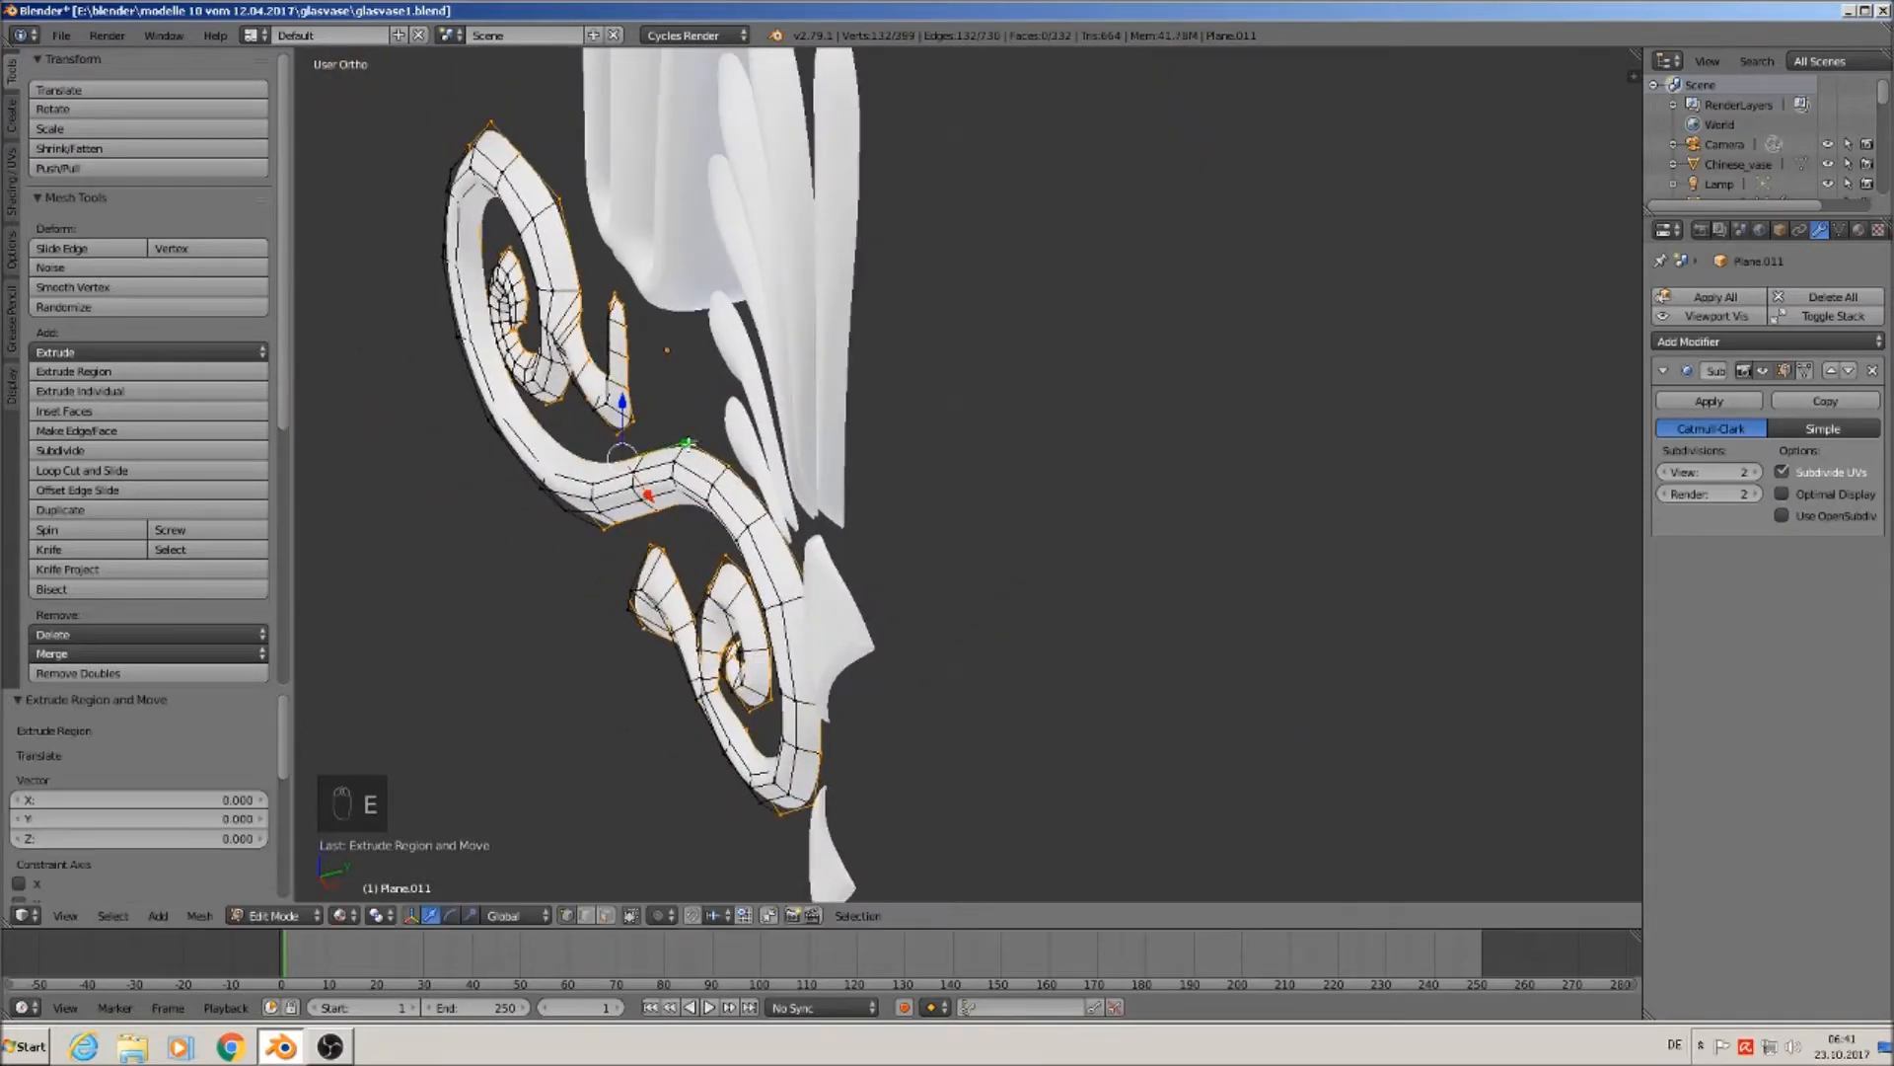
key("y")
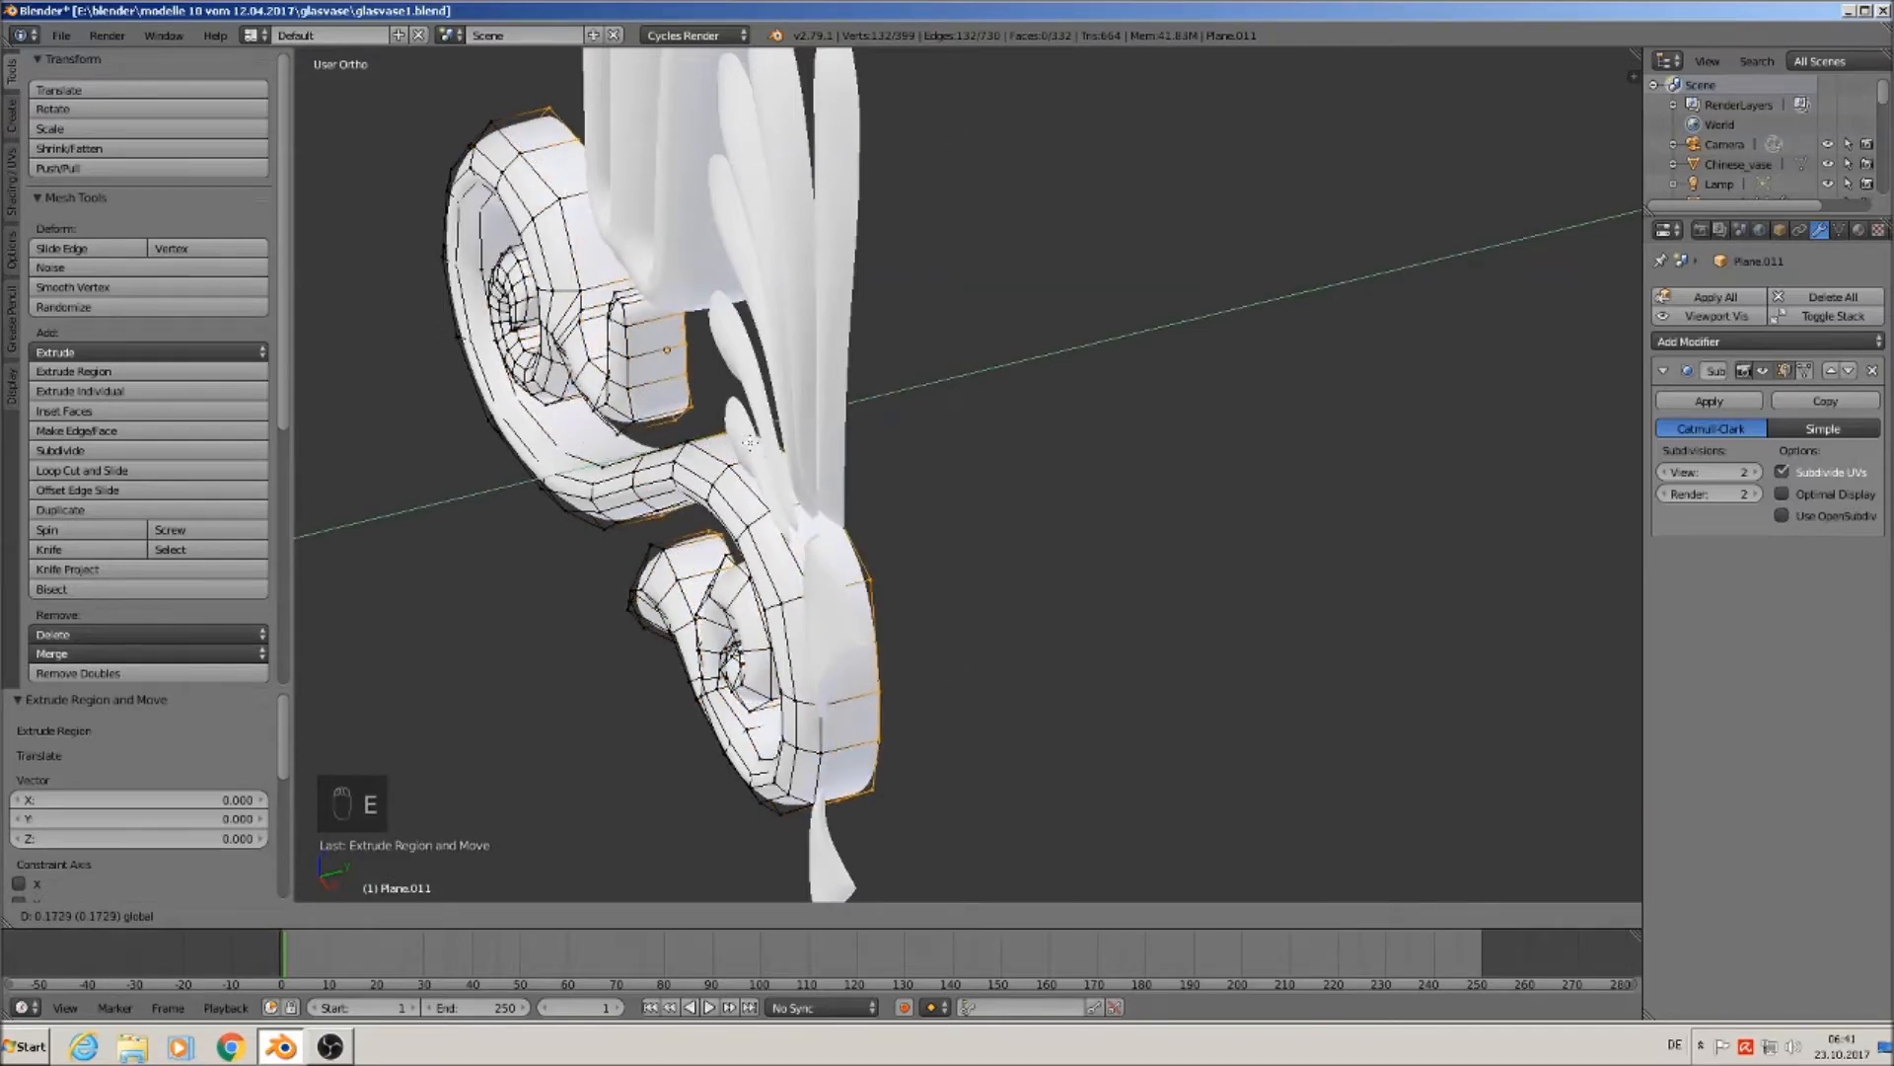
left_click(749, 443)
key("Tab")
Put the tall outermost palmette leaf in Edit Mode.
scroll(840, 582, "up", 4)
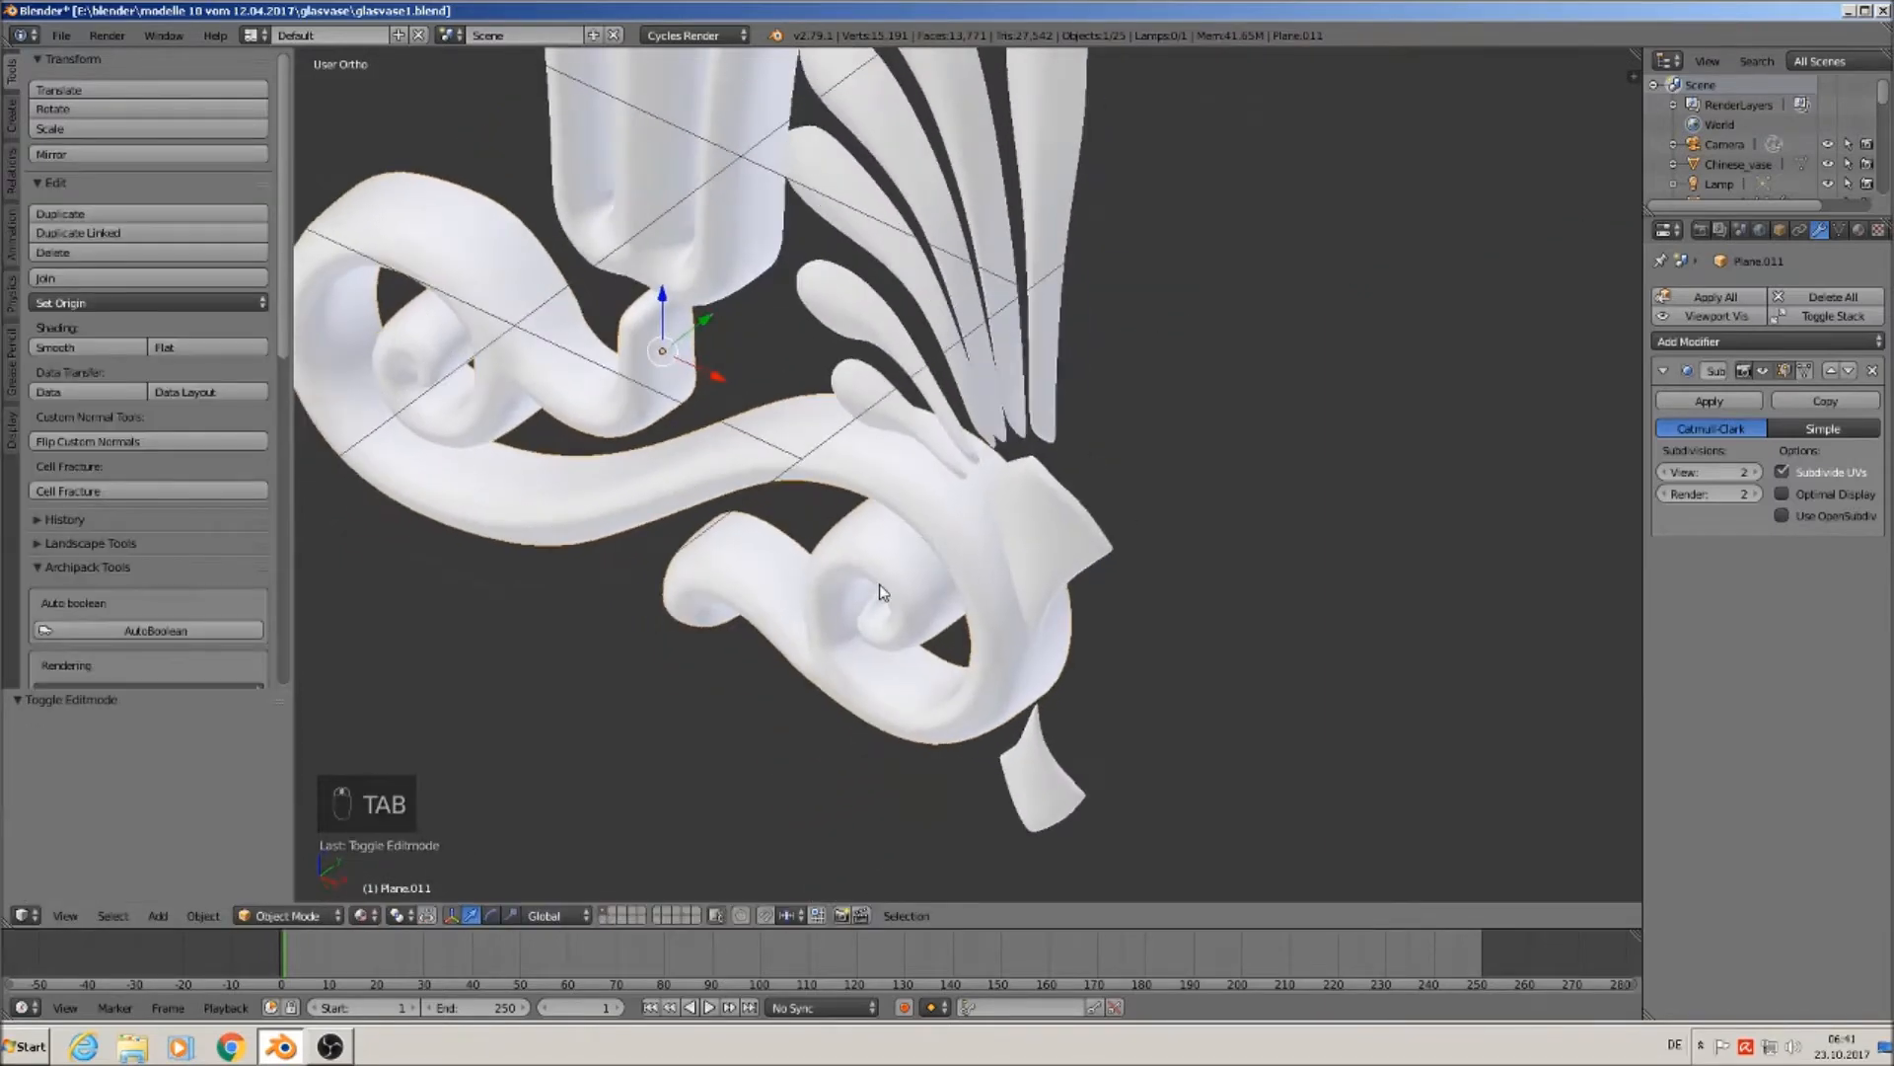
scroll(881, 590, "down", 4)
scroll(837, 429, "up", 6)
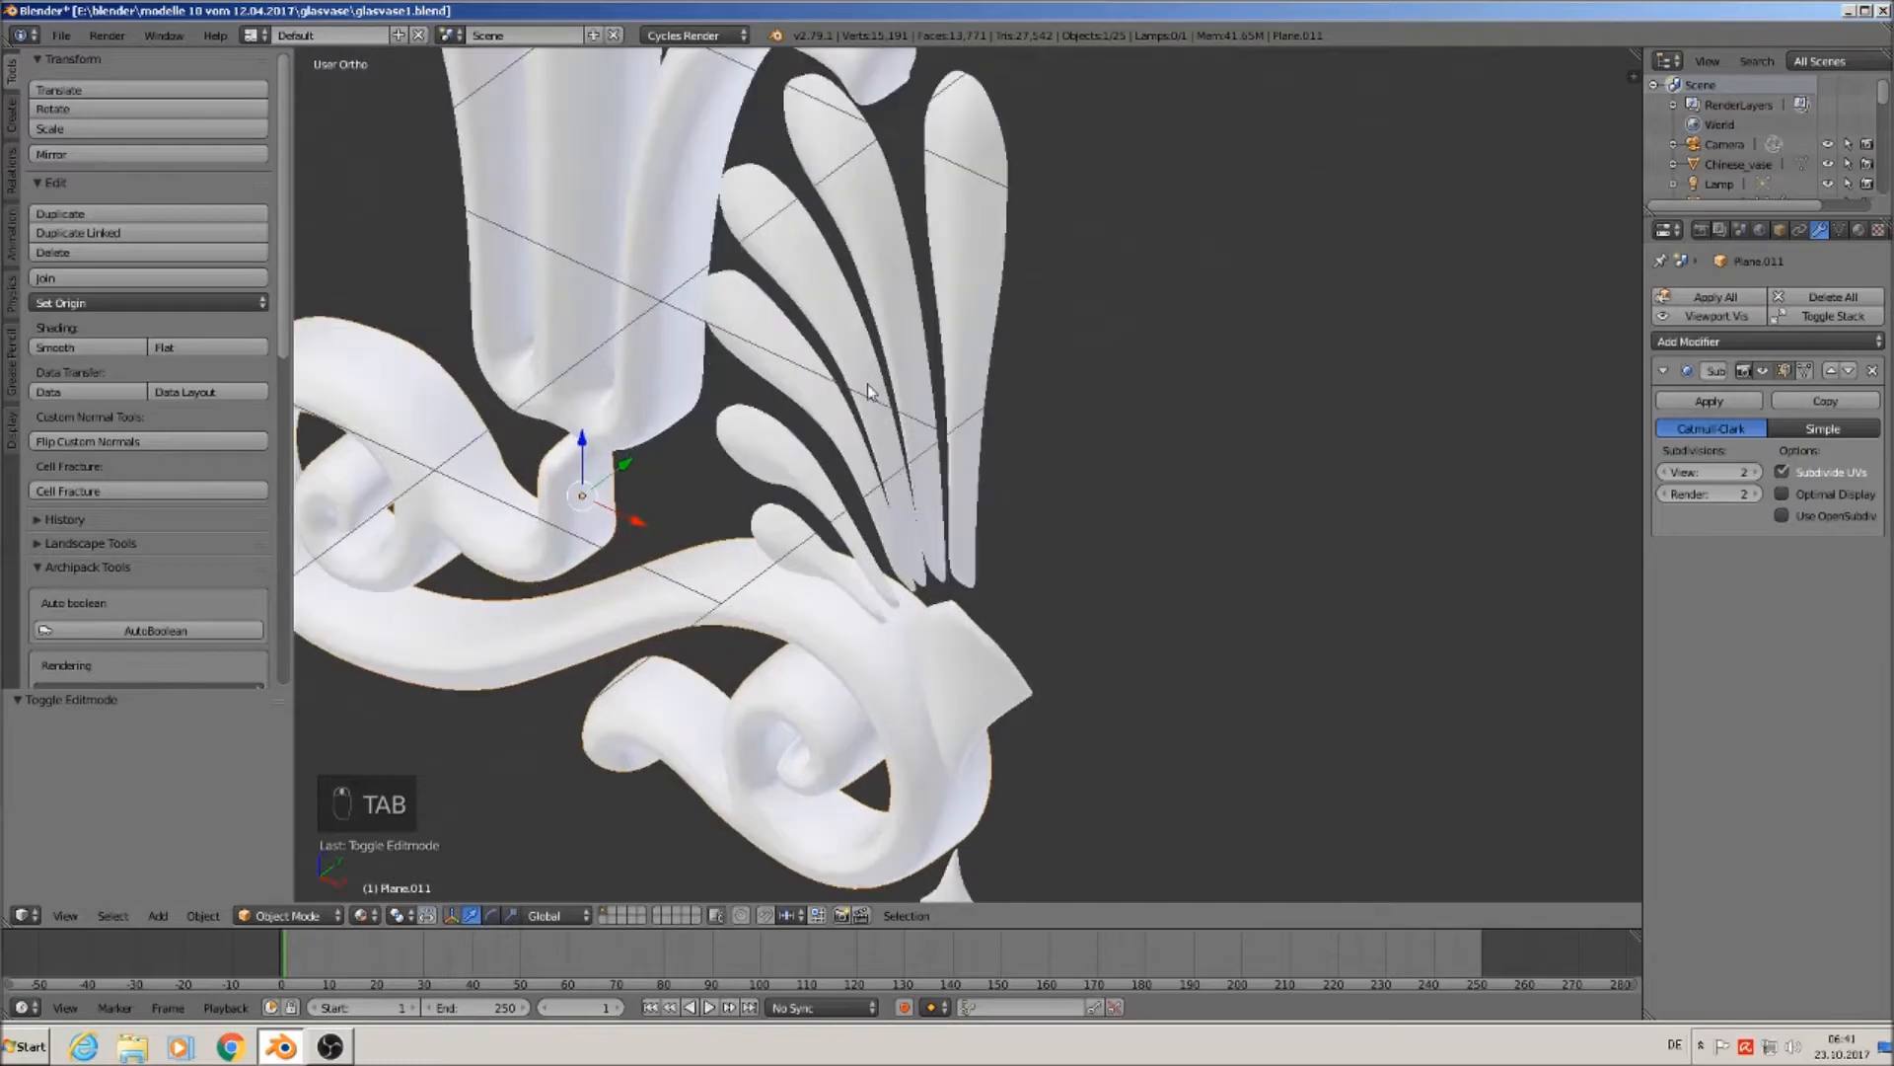
right_click(972, 222)
middle_click_drag(972, 222, 834, 398)
key("Tab")
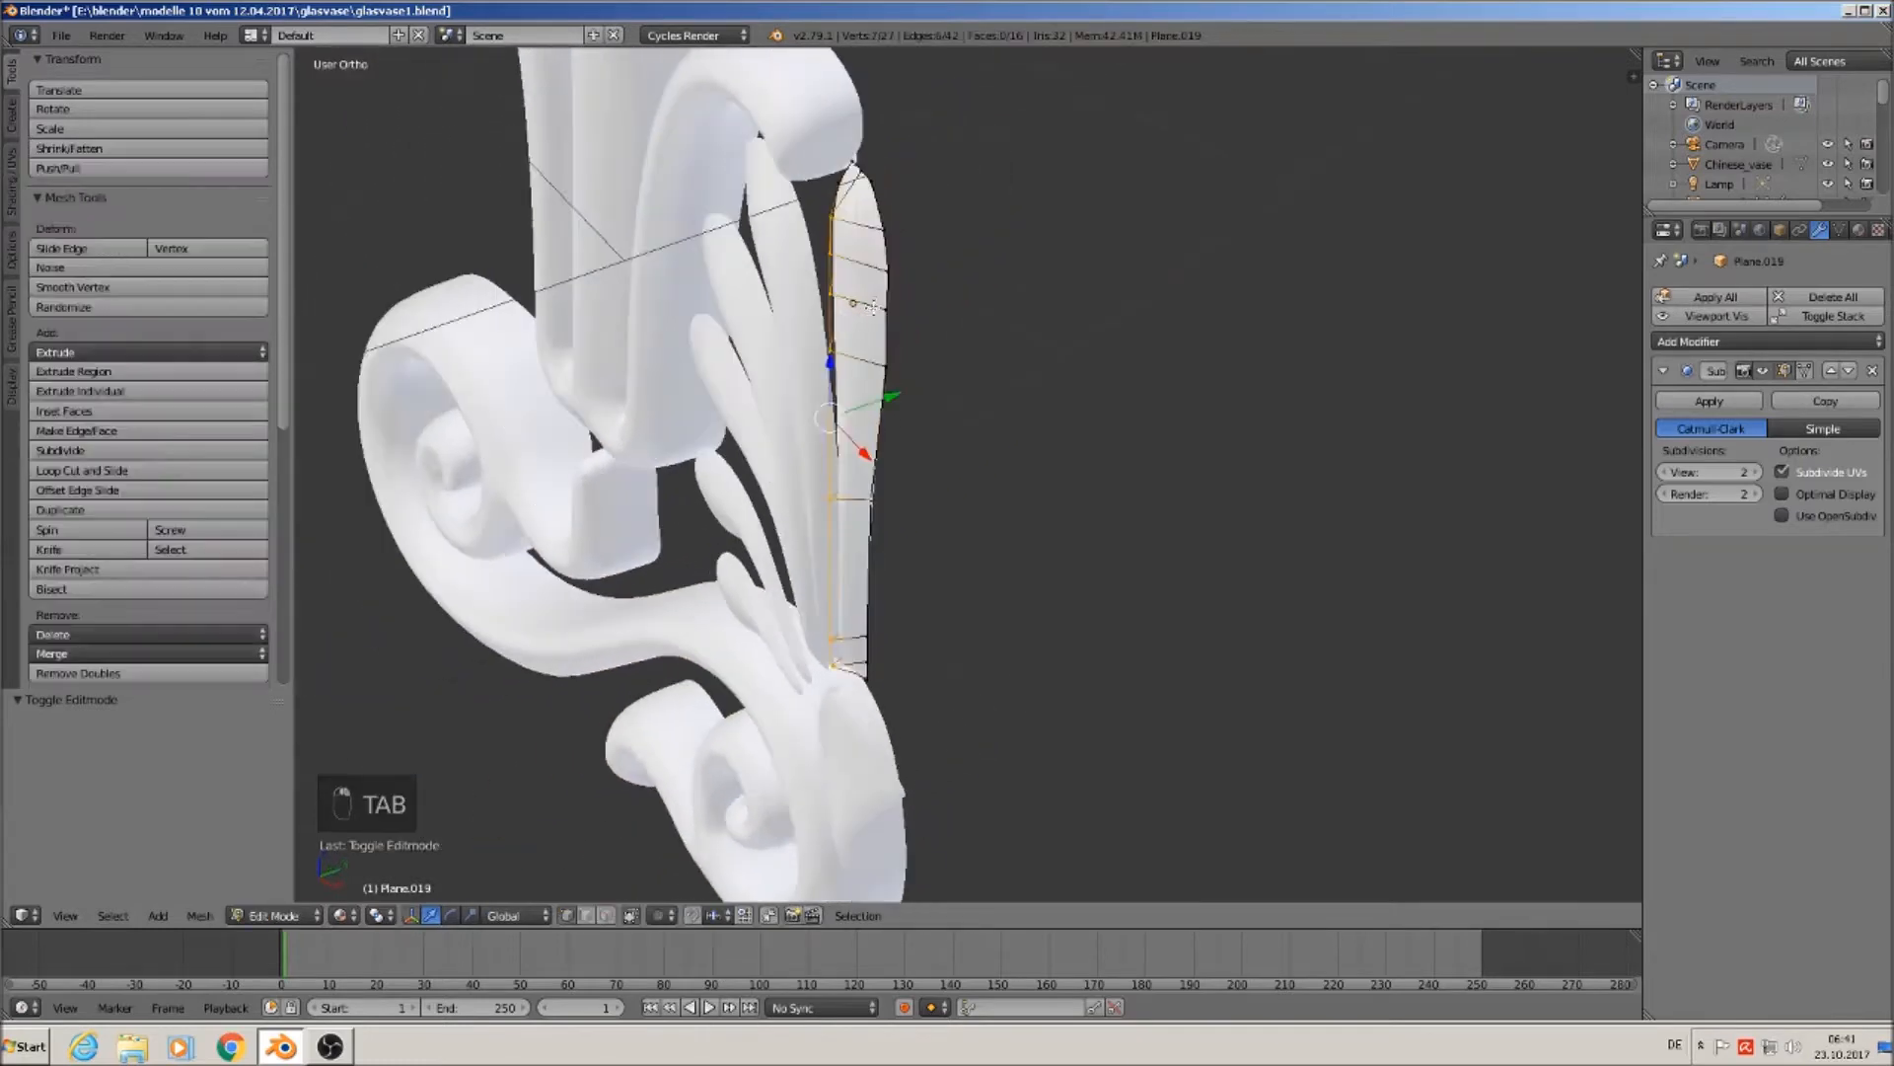
Select the tall outermost leaf's border edge loops on both sides together with the tip and base vertices.
right_click(891, 277, "alt")
middle_click_drag(912, 272, 1045, 326)
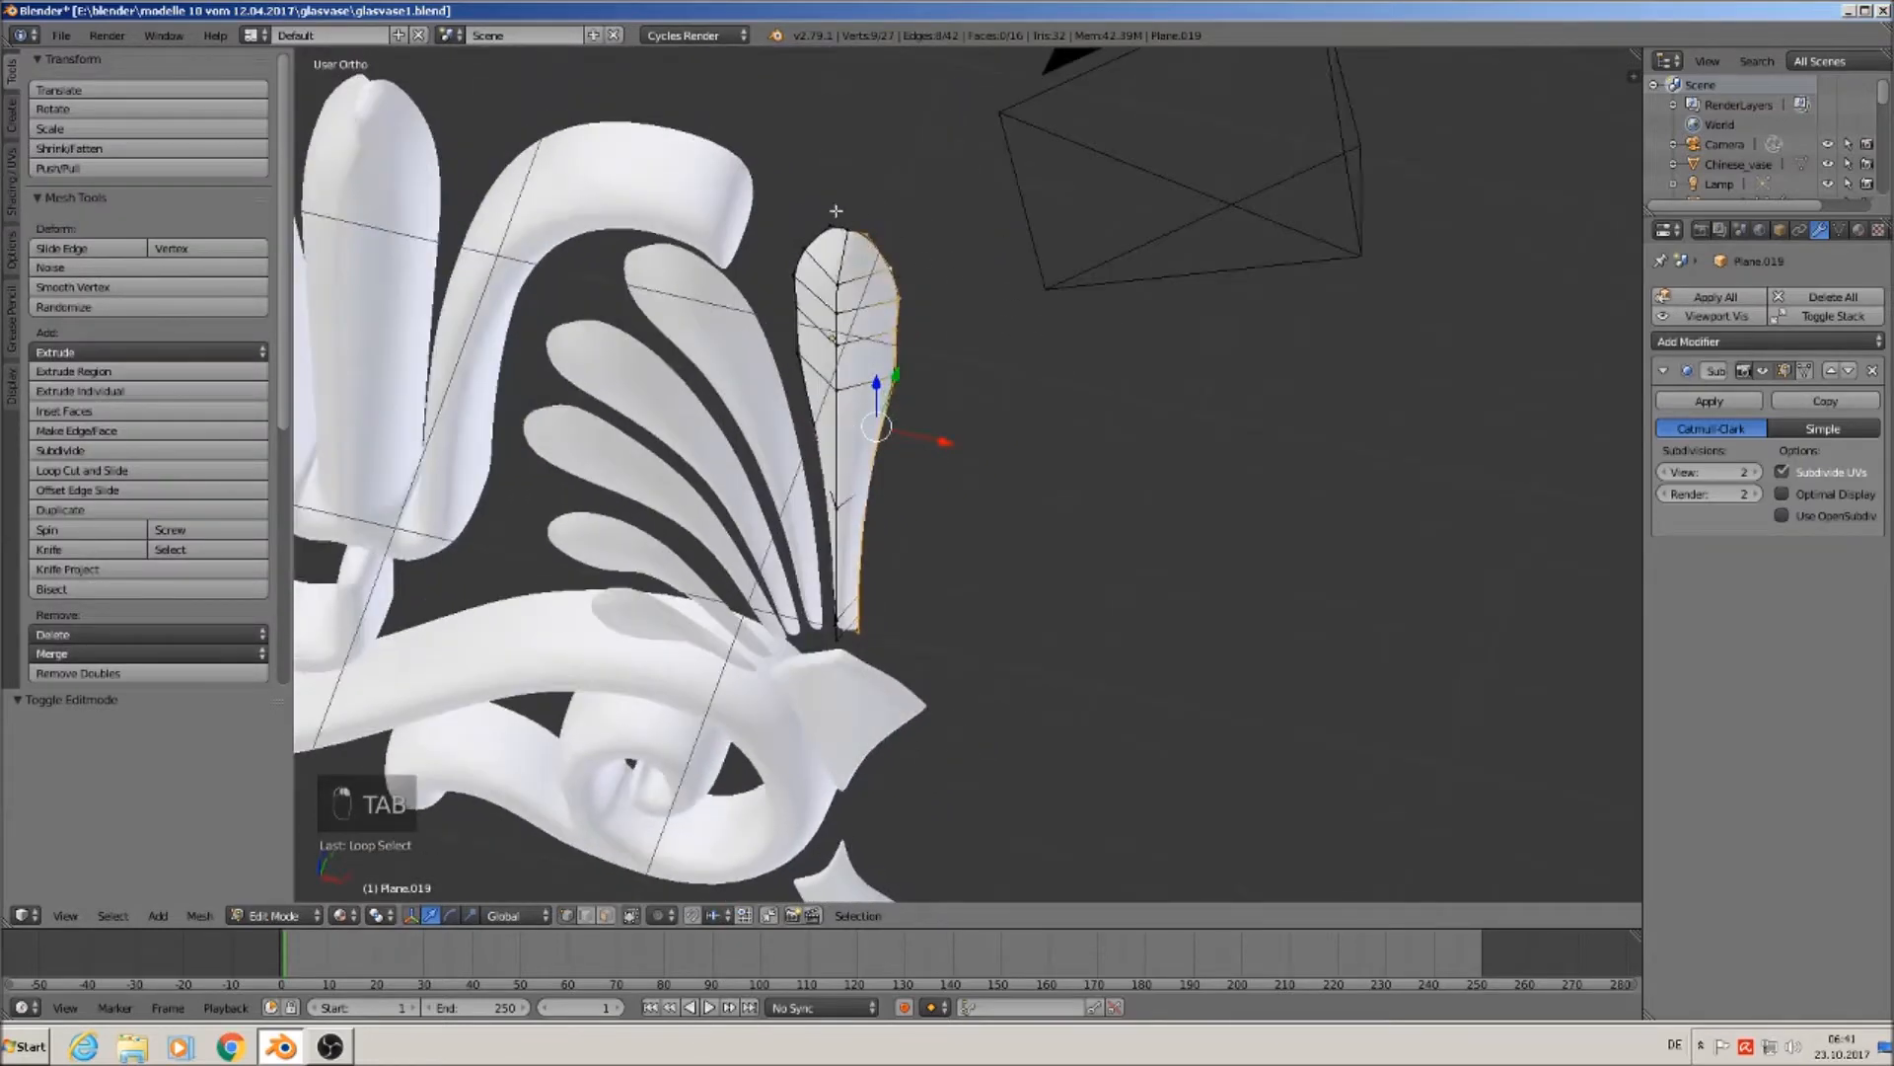
middle_click_drag(806, 226, 849, 190)
right_click(849, 189, "shift")
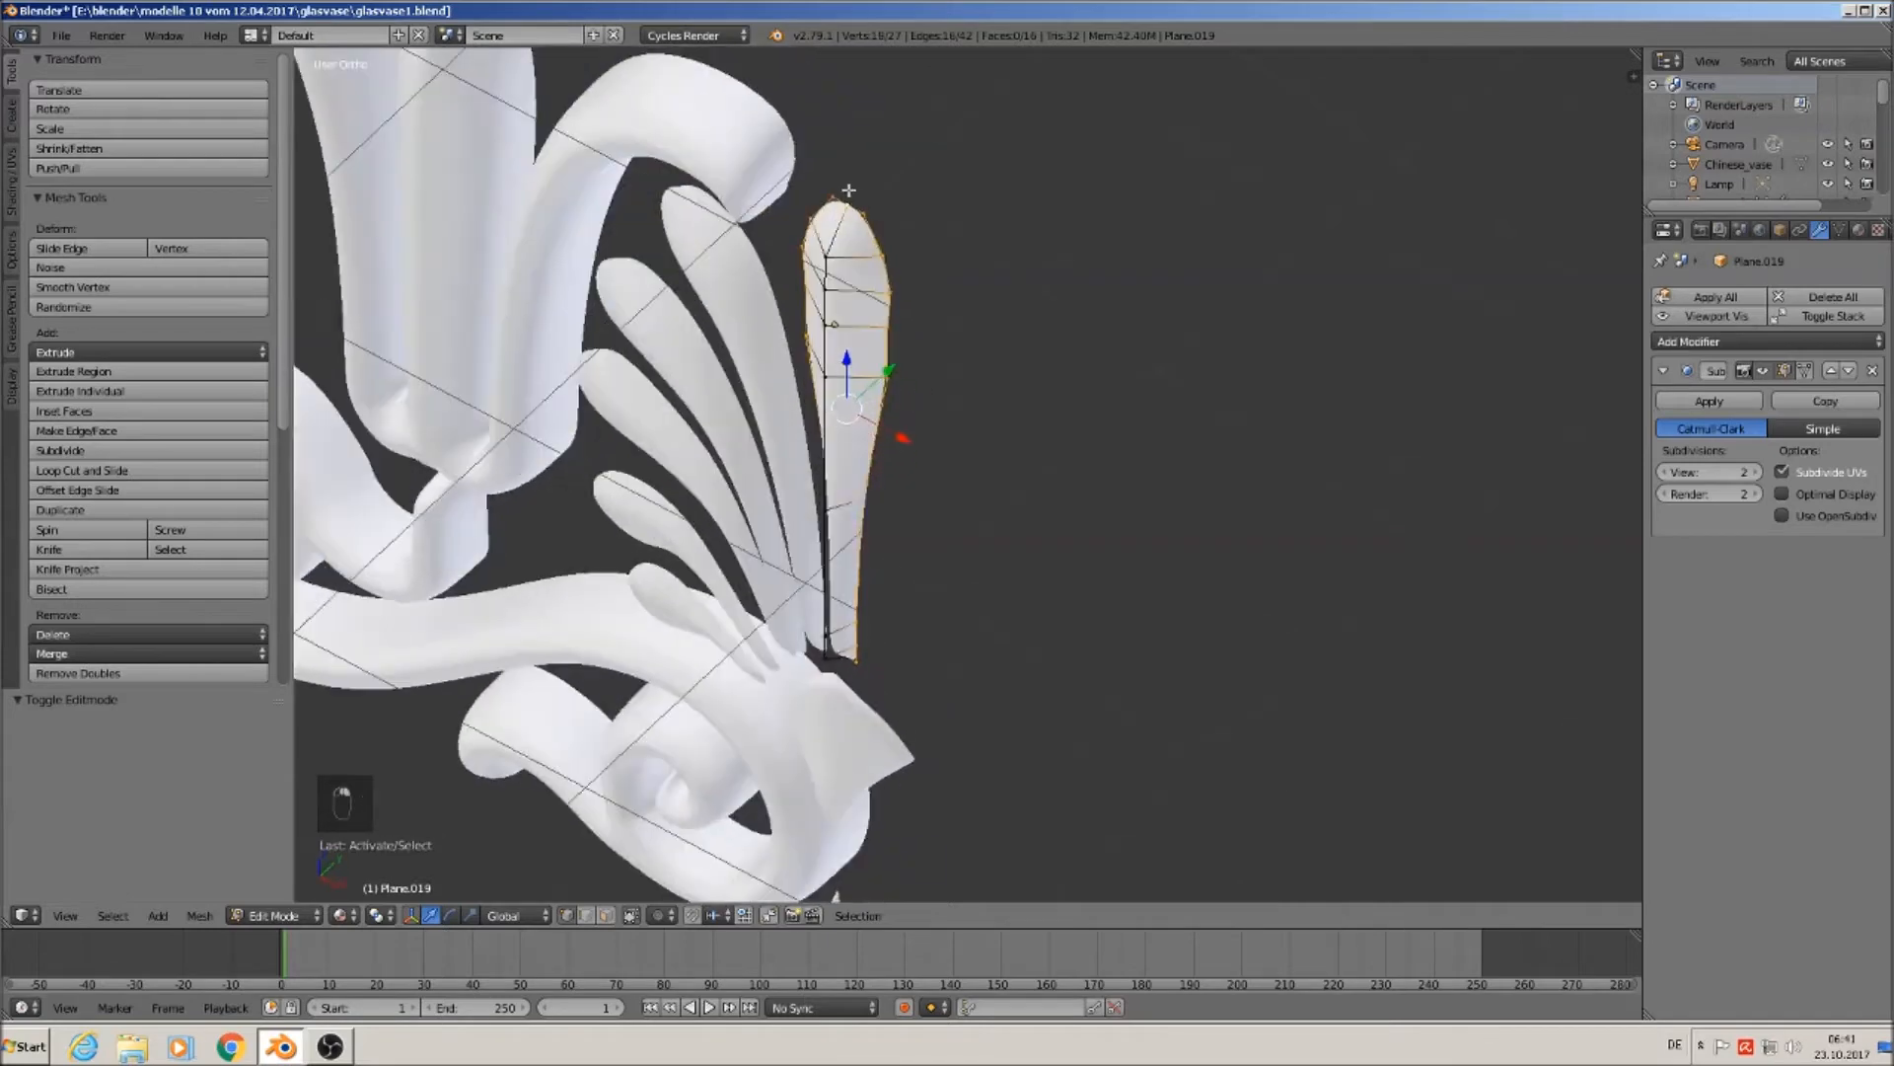
mouse_move(845, 663)
middle_mouse_down()
mouse_move(960, 607)
mouse_move(872, 669)
middle_mouse_up()
right_click(848, 730, "shift")
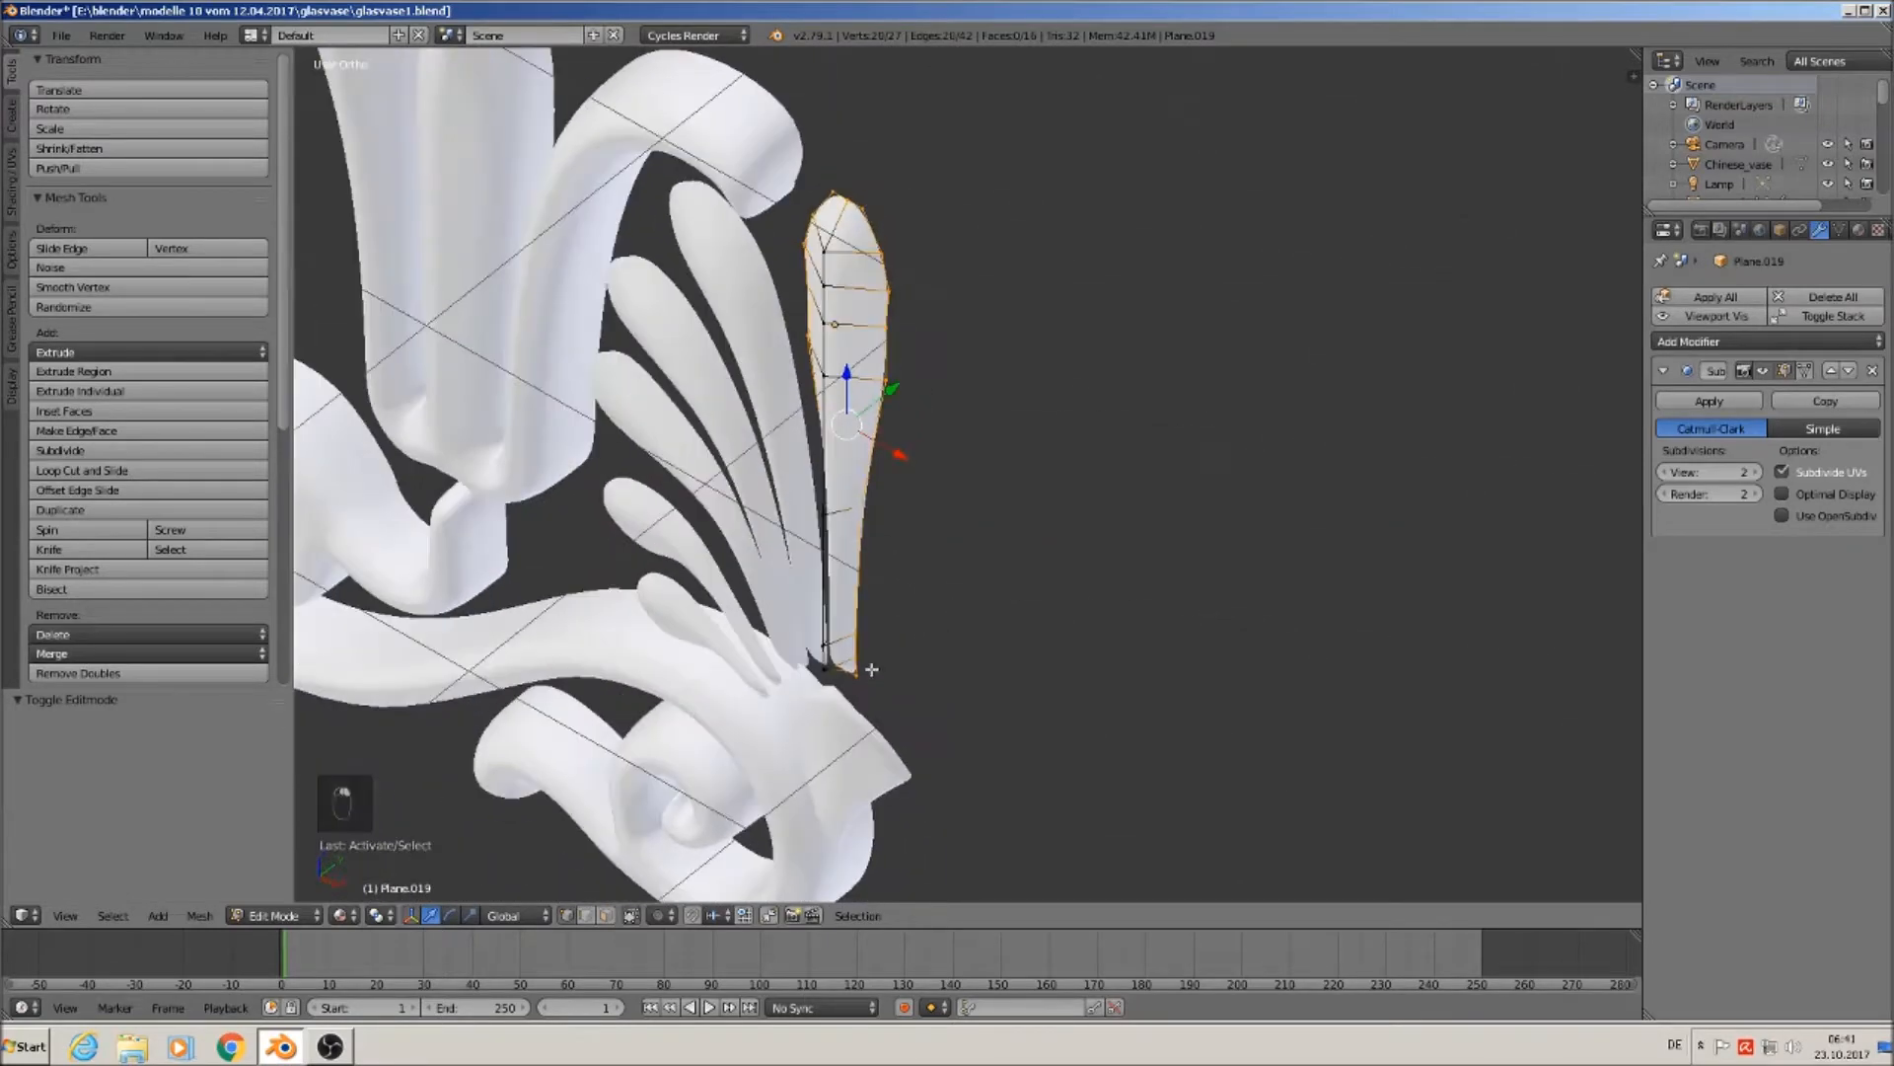
Extrude the outermost leaf's selected border along Y and leave Edit Mode.
key("e")
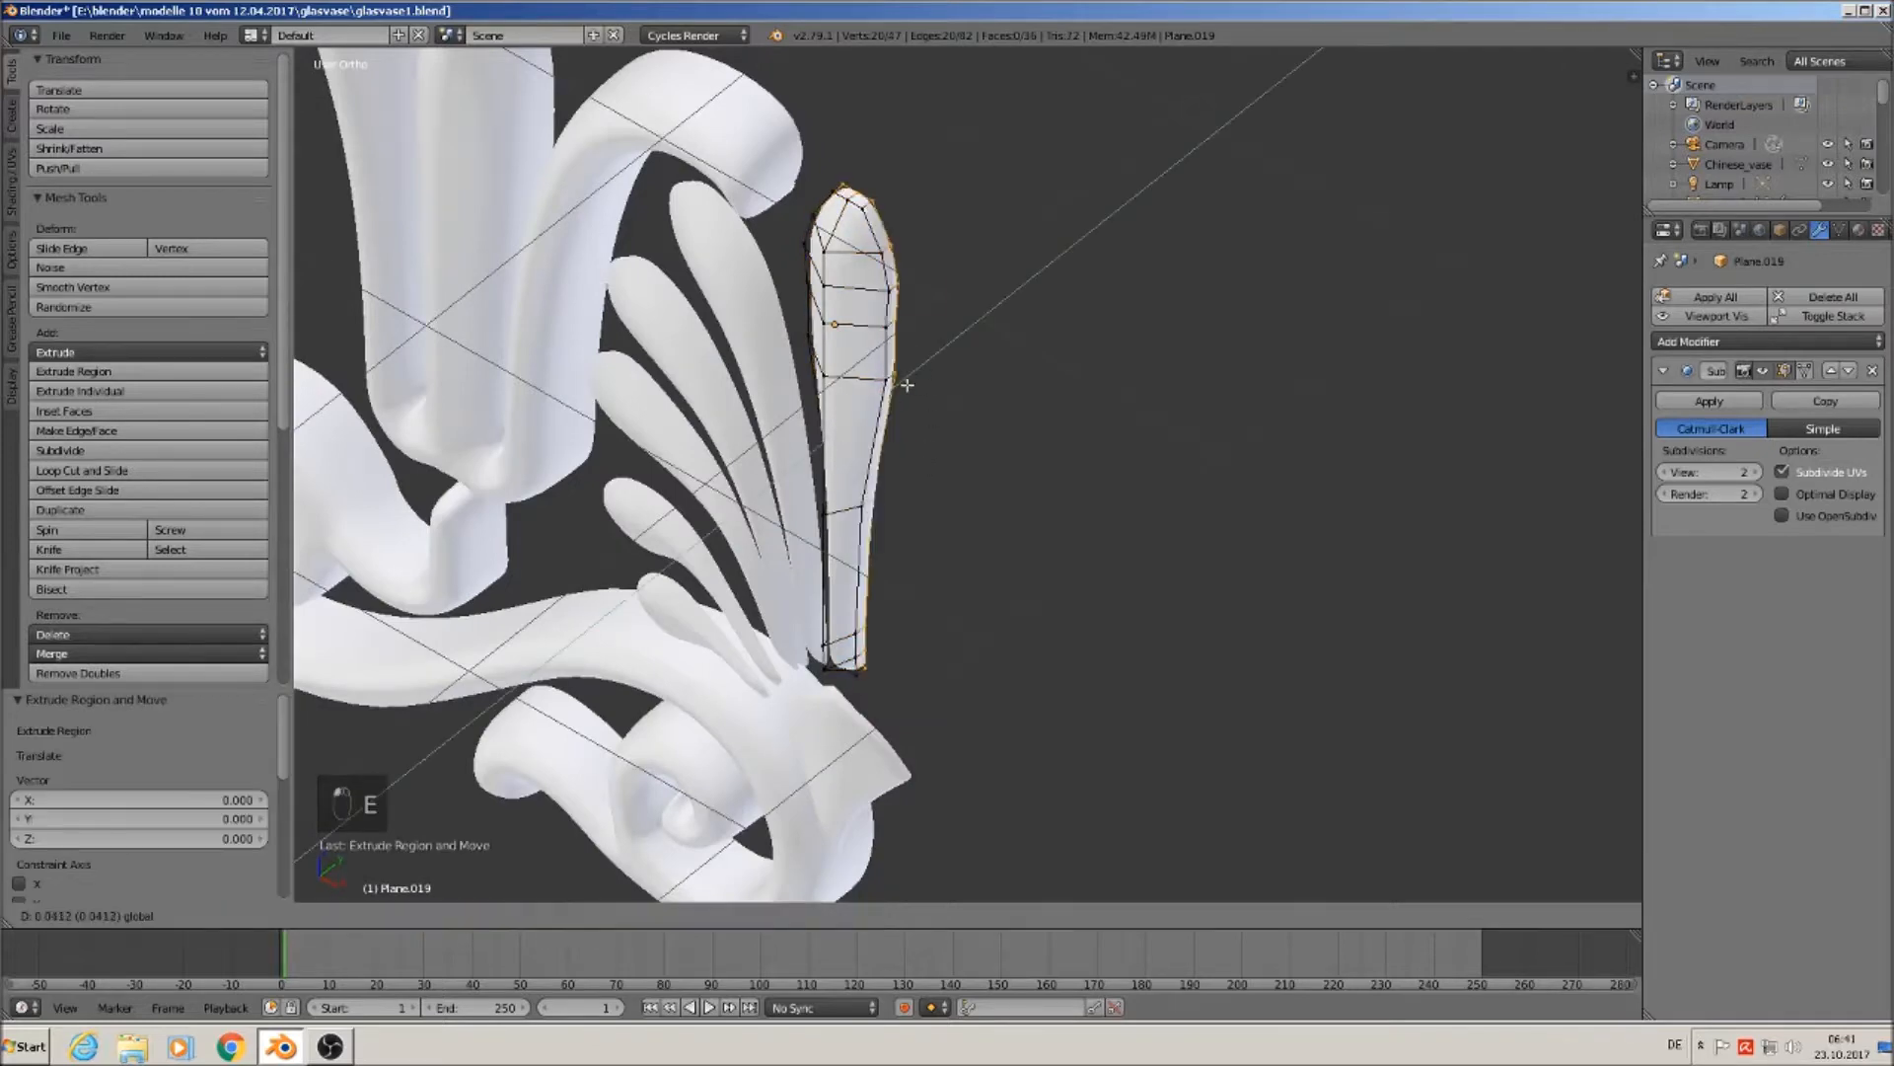
left_click(941, 368)
scroll(928, 370, "up", 3)
key("Tab")
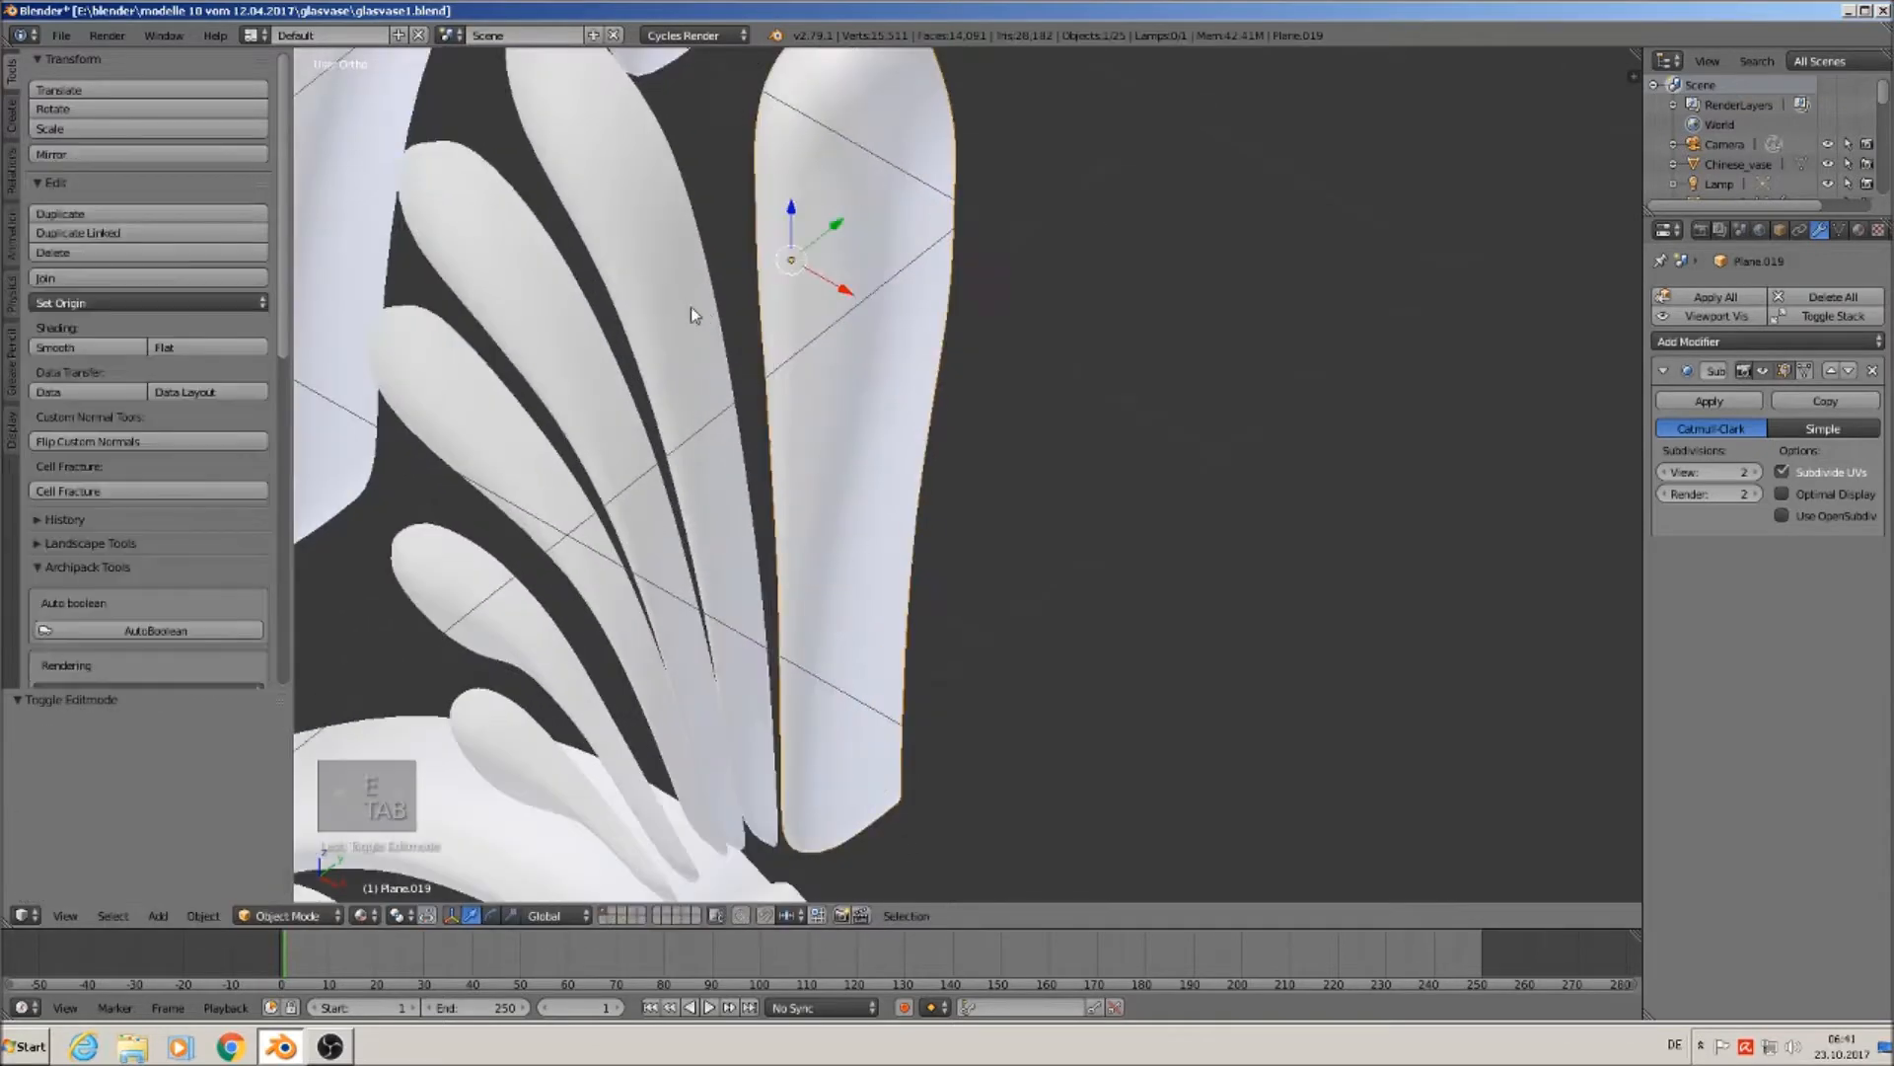
Put the second leaf in Edit Mode and select its complete border, including both side loops and the base vertex.
key("Tab")
right_click(698, 185, "alt")
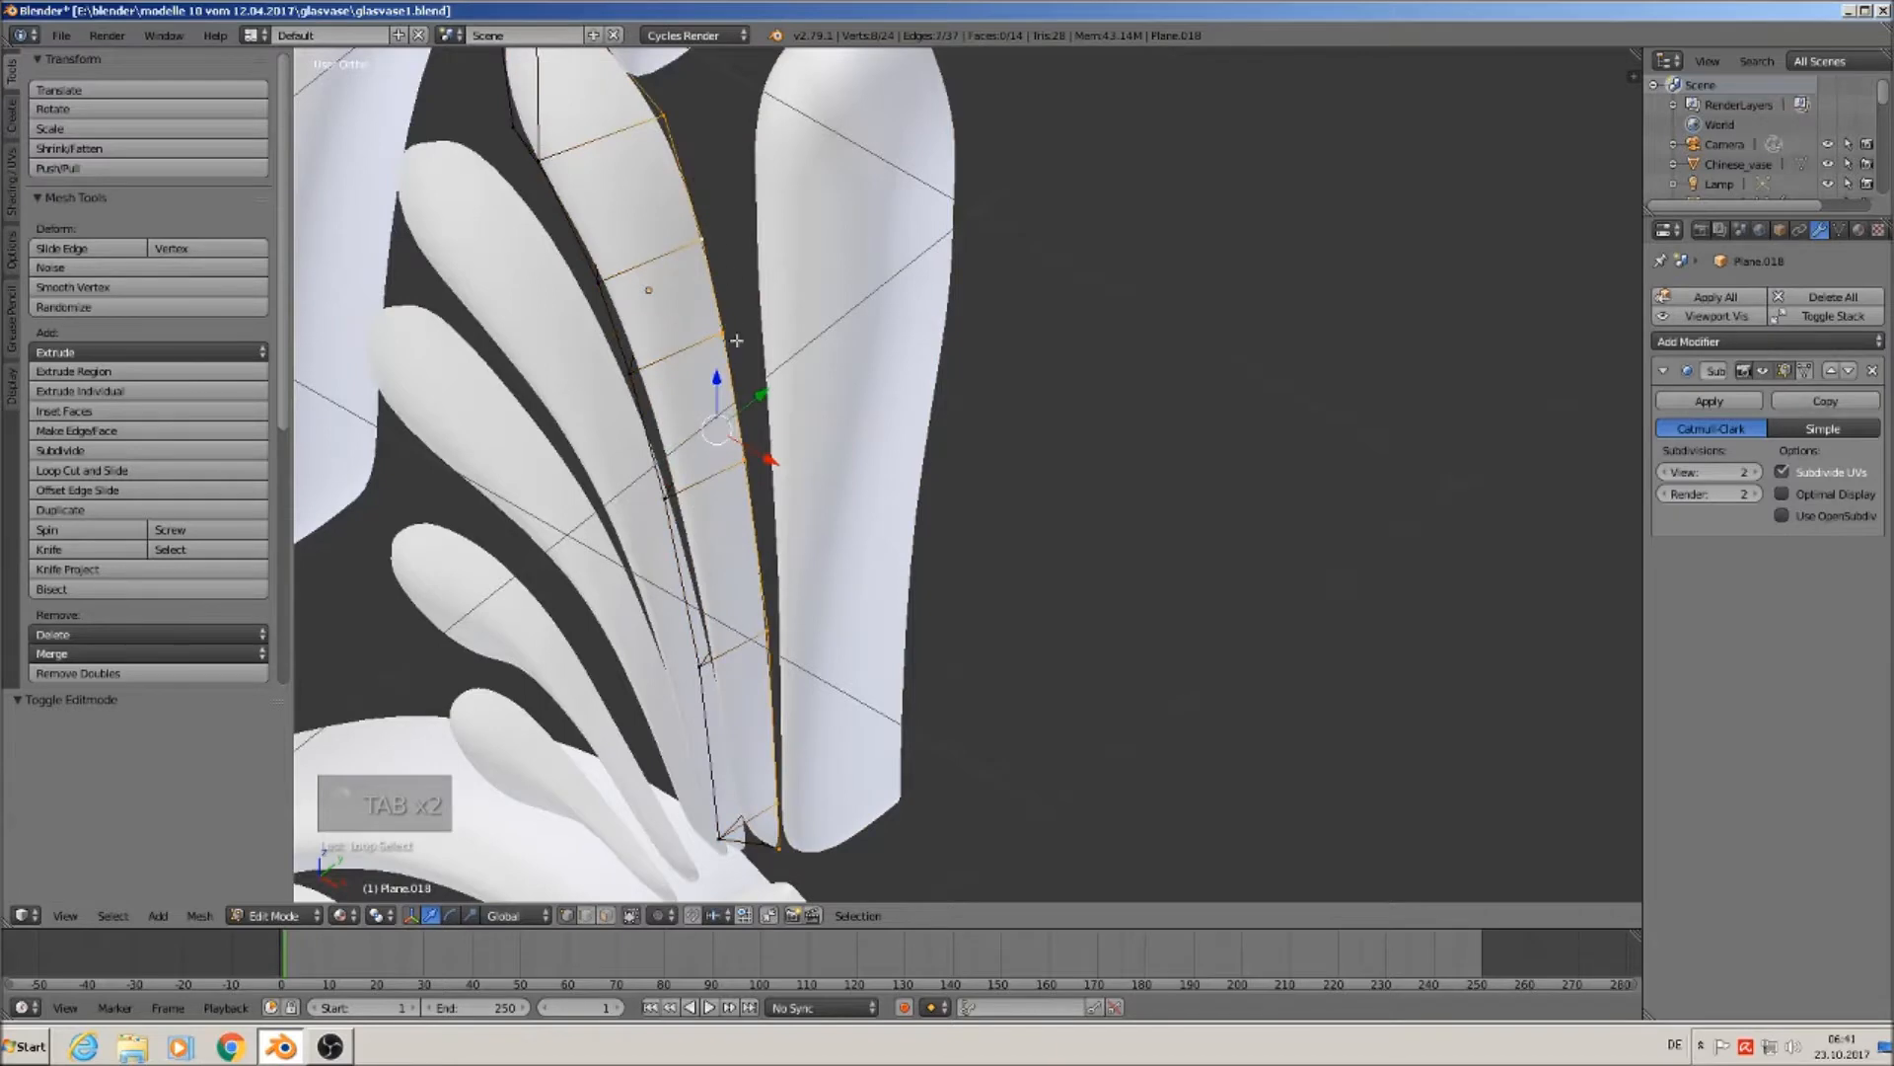
middle_click_drag(737, 340, 815, 307)
right_click(447, 132, "alt+shift")
scroll(483, 128, "down", 3)
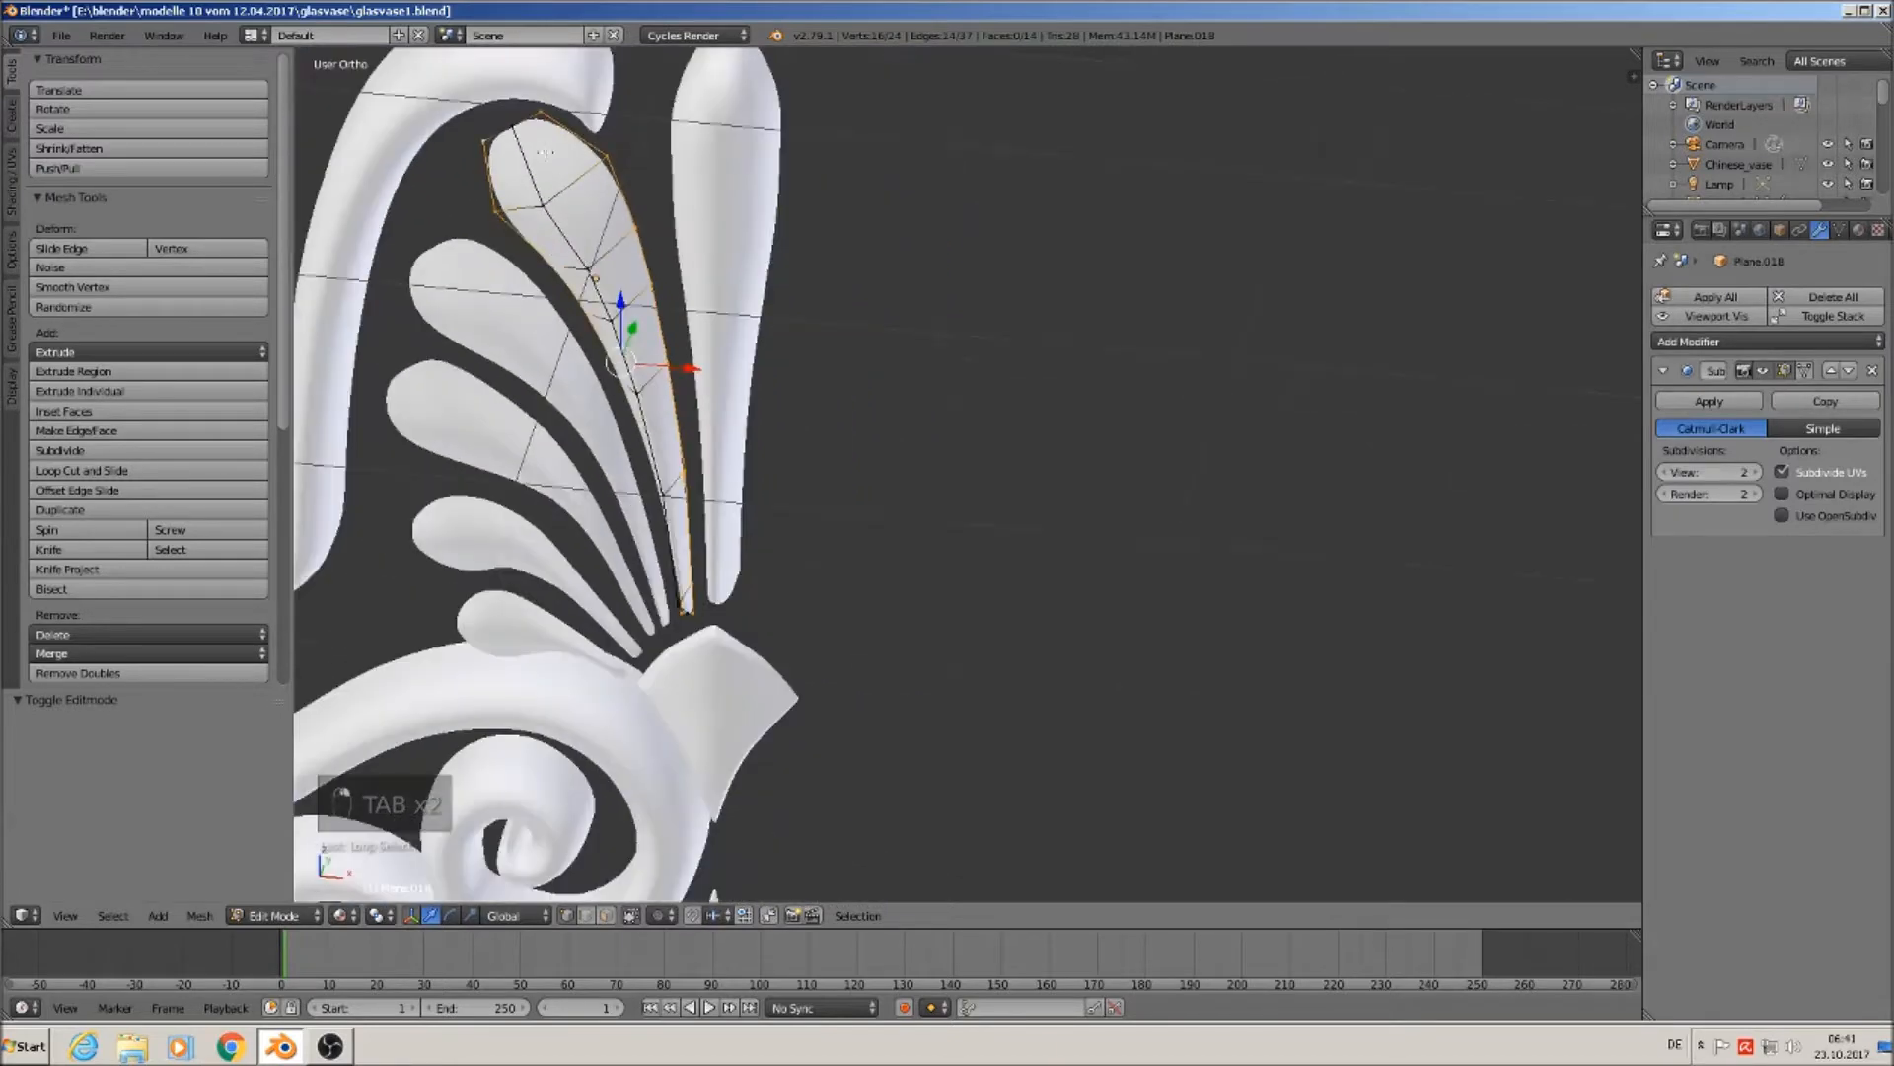
scroll(719, 645, "up", 4)
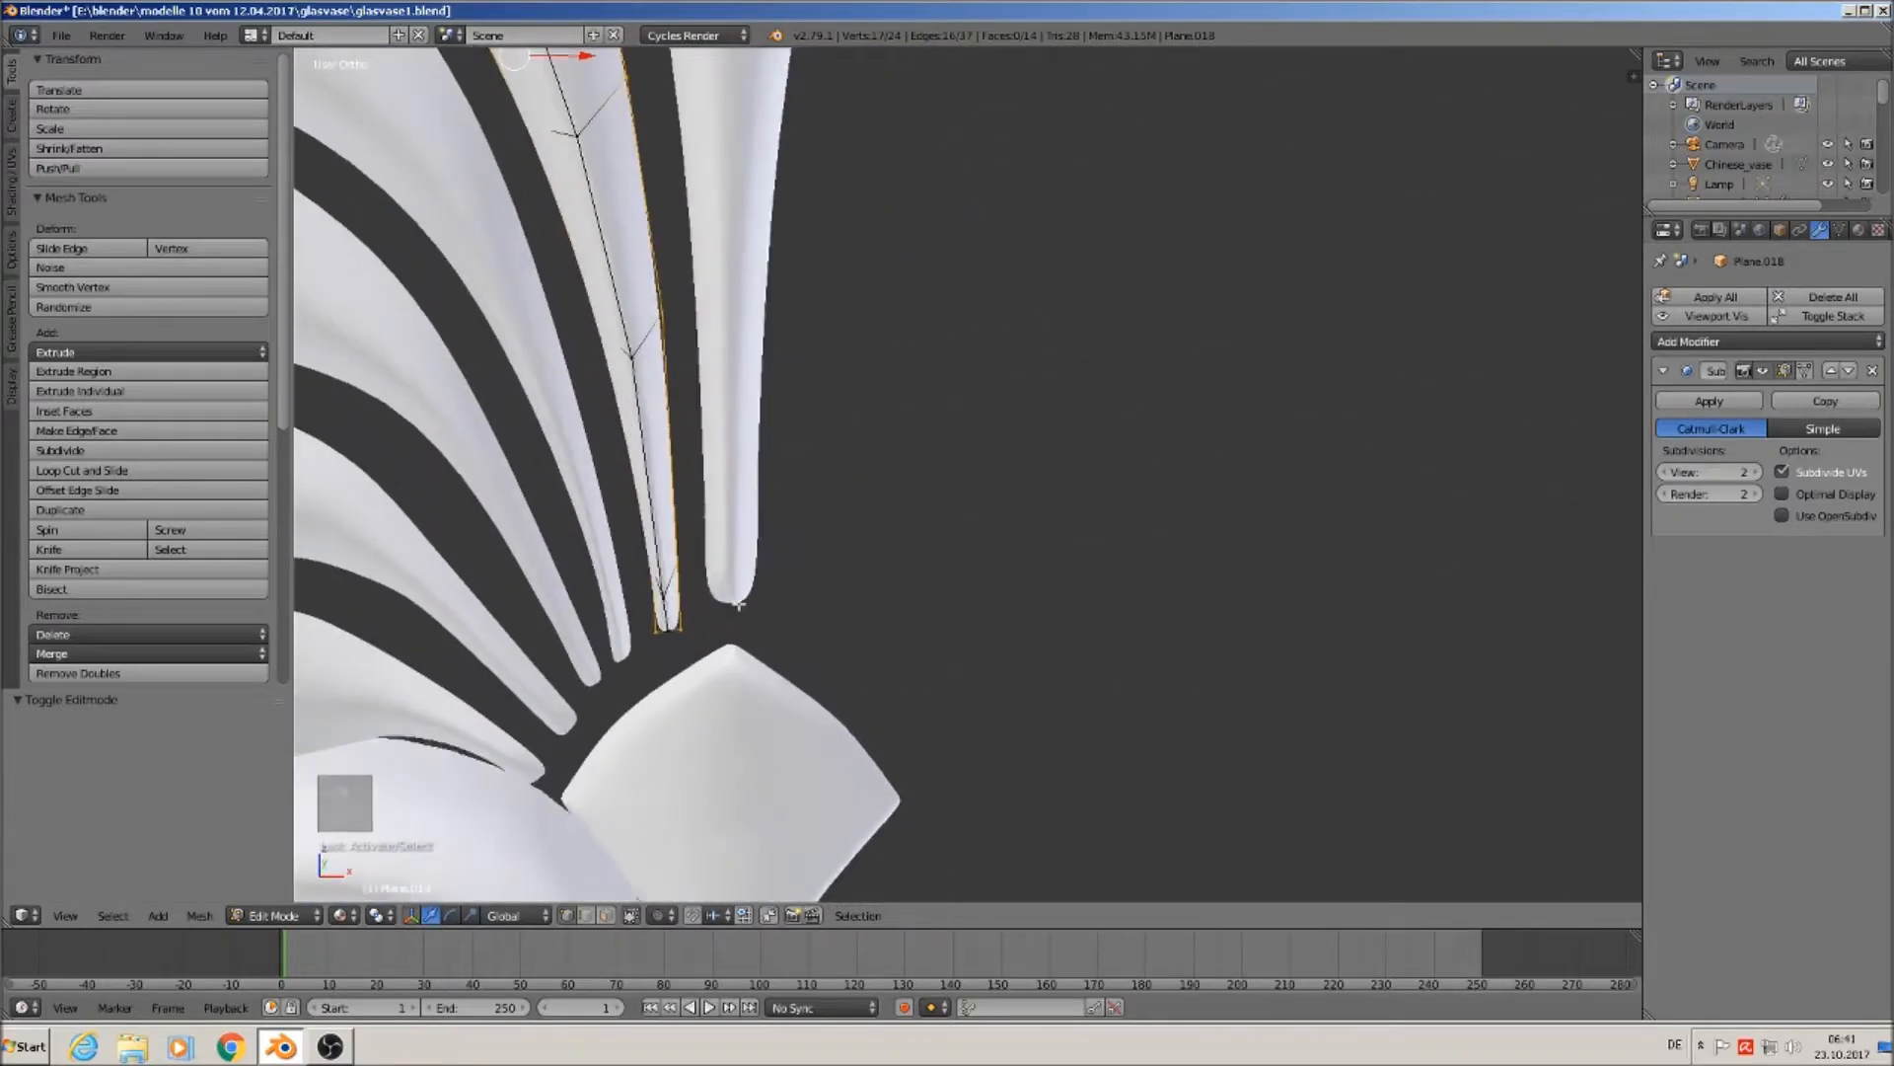
right_click(668, 639, "shift")
middle_click_drag(668, 641, 610, 620)
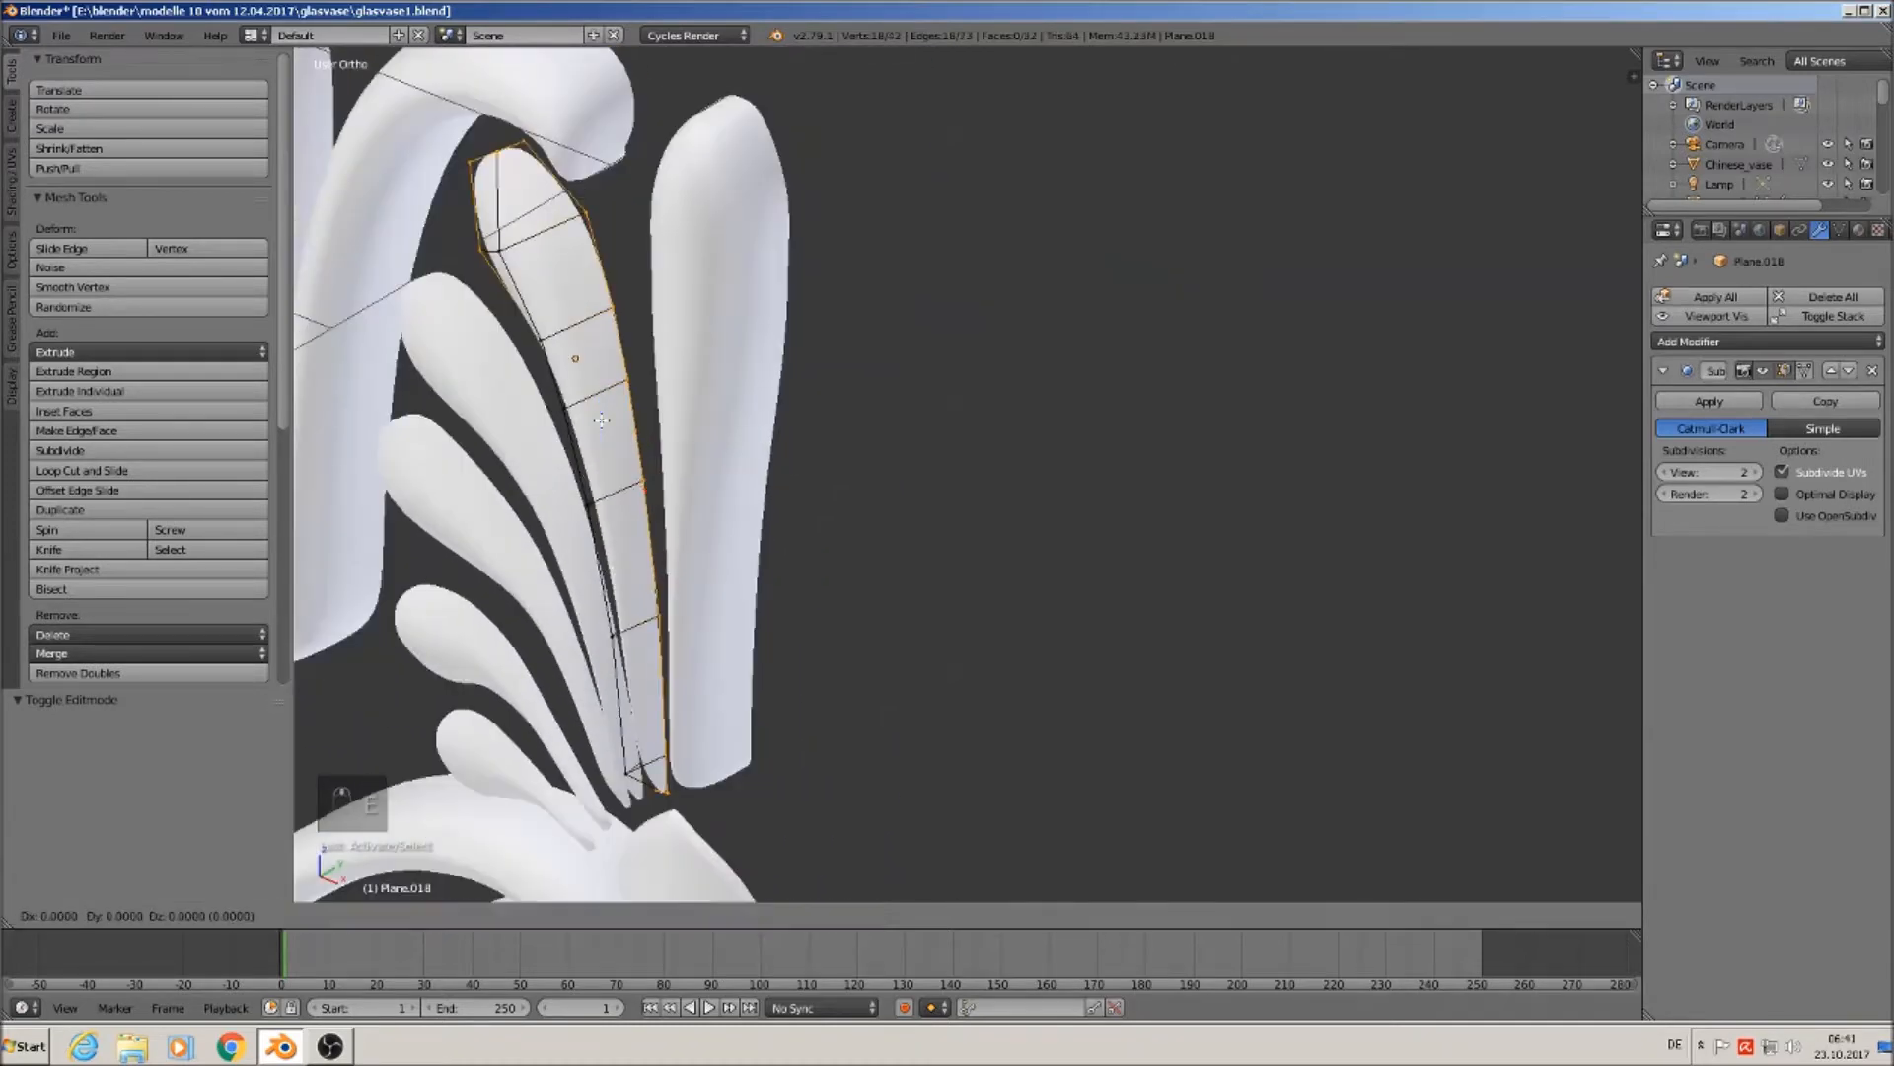
Extrude the second leaf's selected border along Y and leave Edit Mode.
key("e")
right_click(632, 406)
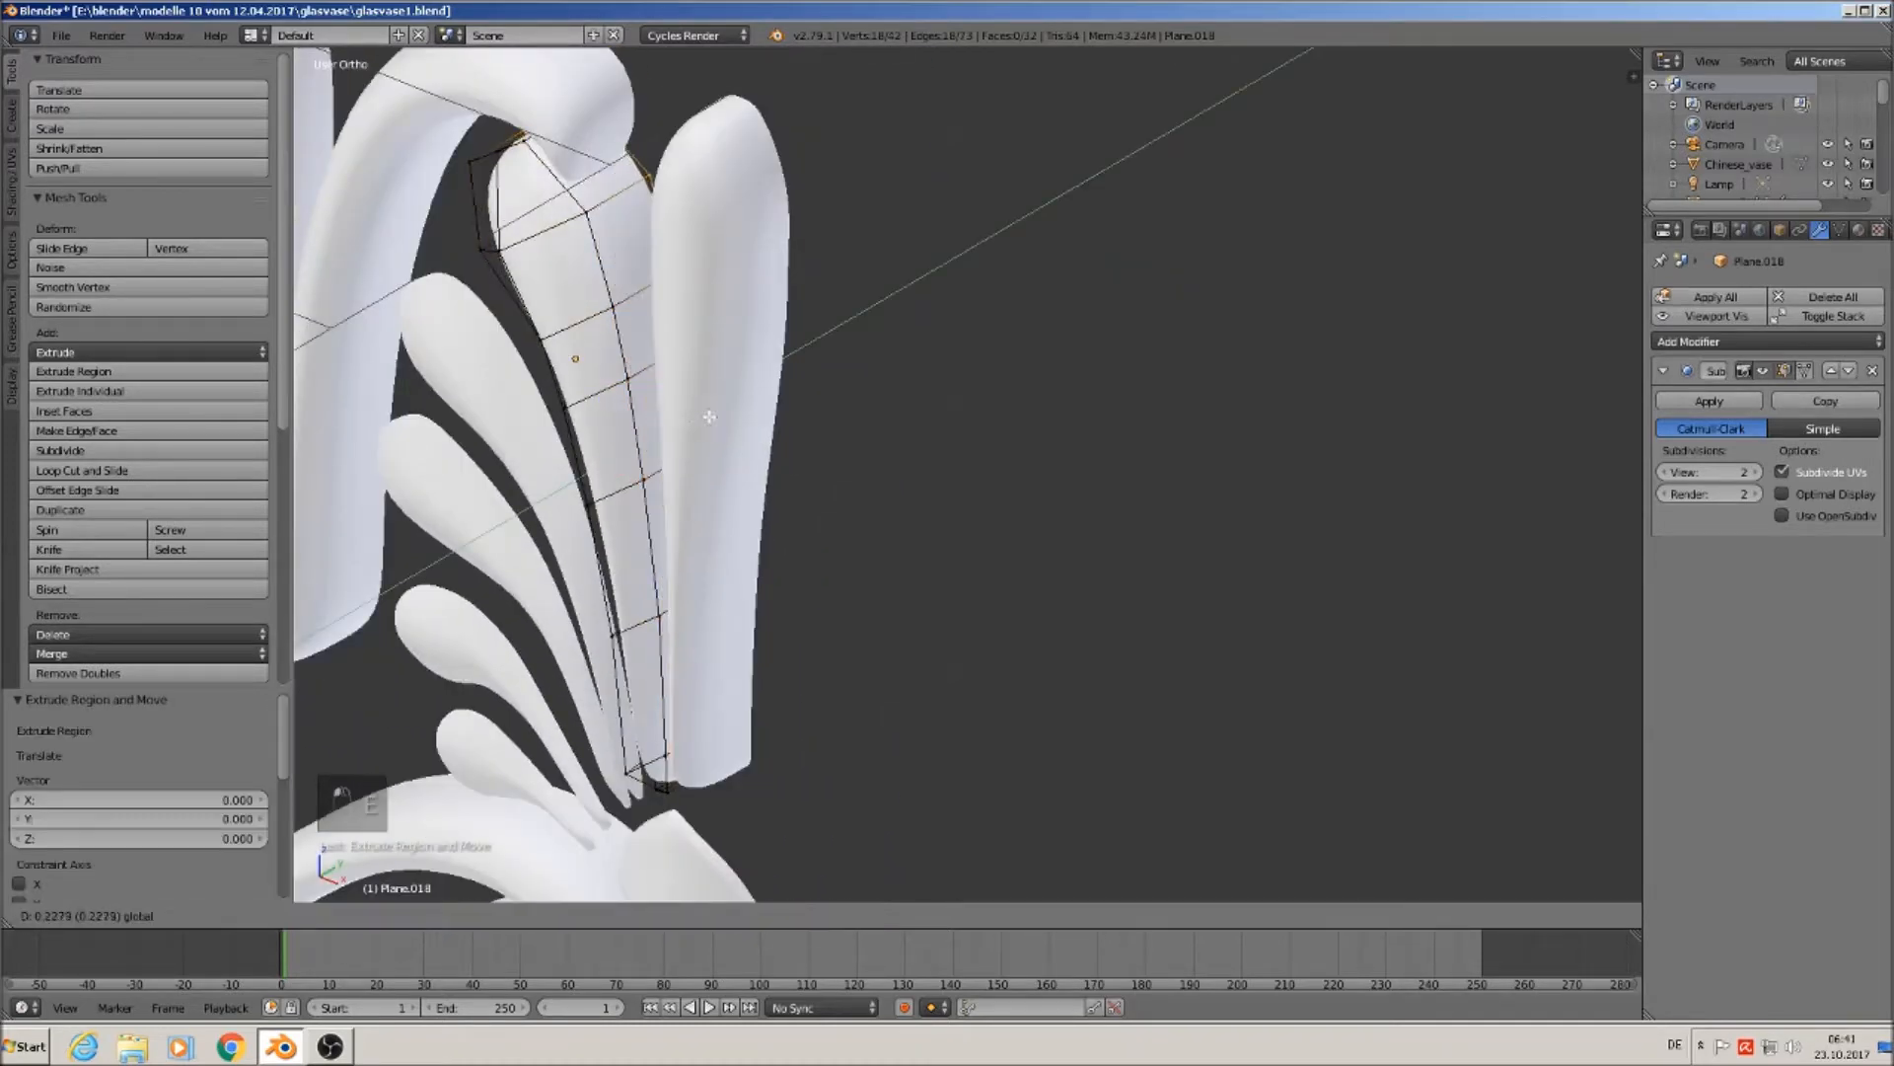
key("Tab")
Put the third leaf in Edit Mode and select both side loops plus the tip and base vertices of its border.
right_click(478, 377)
middle_click_drag(577, 408, 830, 350, "shift")
key("Tab")
right_click(731, 359, "alt")
right_click(597, 401, "alt+shift")
right_click(561, 280, "shift")
middle_click_drag(870, 785, 908, 665)
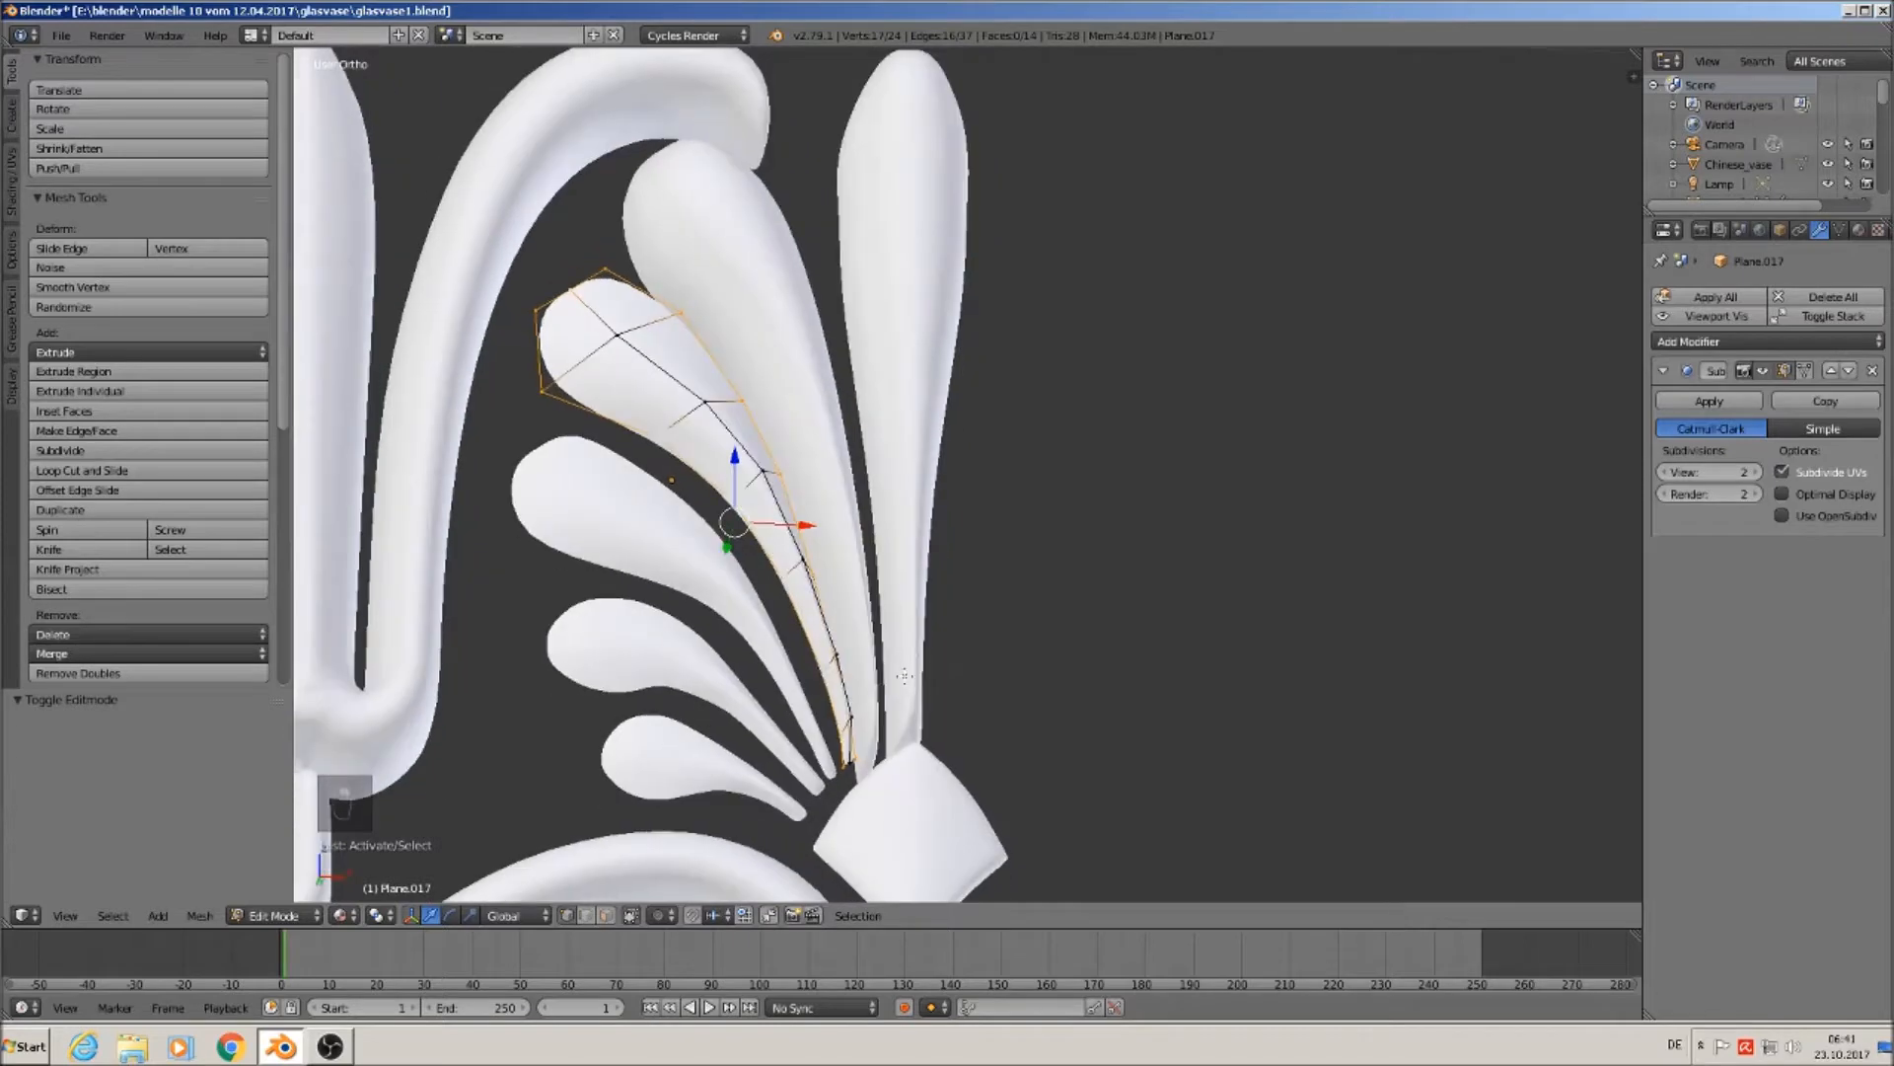
scroll(860, 758, "up", 3)
right_click(843, 767, "shift")
middle_click_drag(844, 779, 698, 296)
Extrude the third leaf's selected border about 0.15 along Y and leave Edit Mode.
key("e")
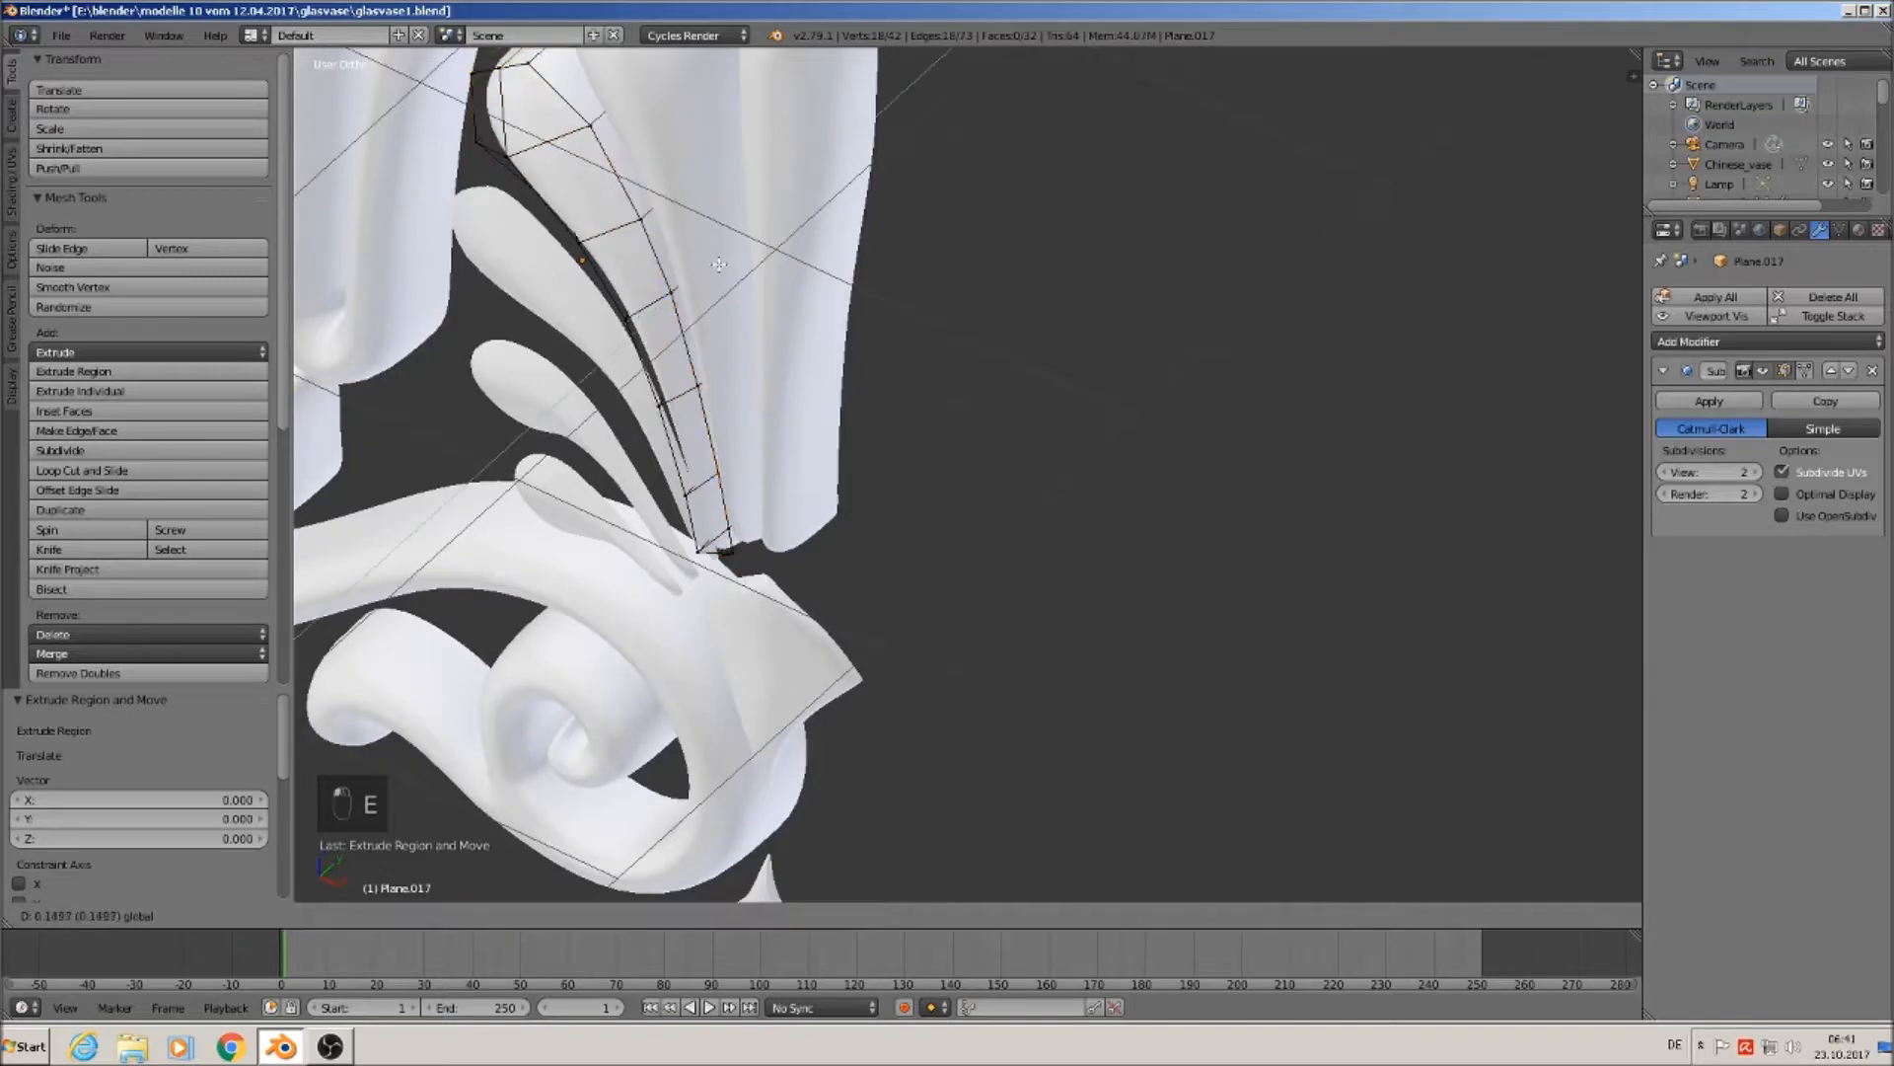
left_click_drag(719, 265, 718, 262)
middle_click_drag(718, 264, 842, 232, "shift")
key("Tab")
Put the fourth leaf in Edit Mode and select its entire border, adding the vertices at its narrow base.
right_click(676, 260)
key("Tab")
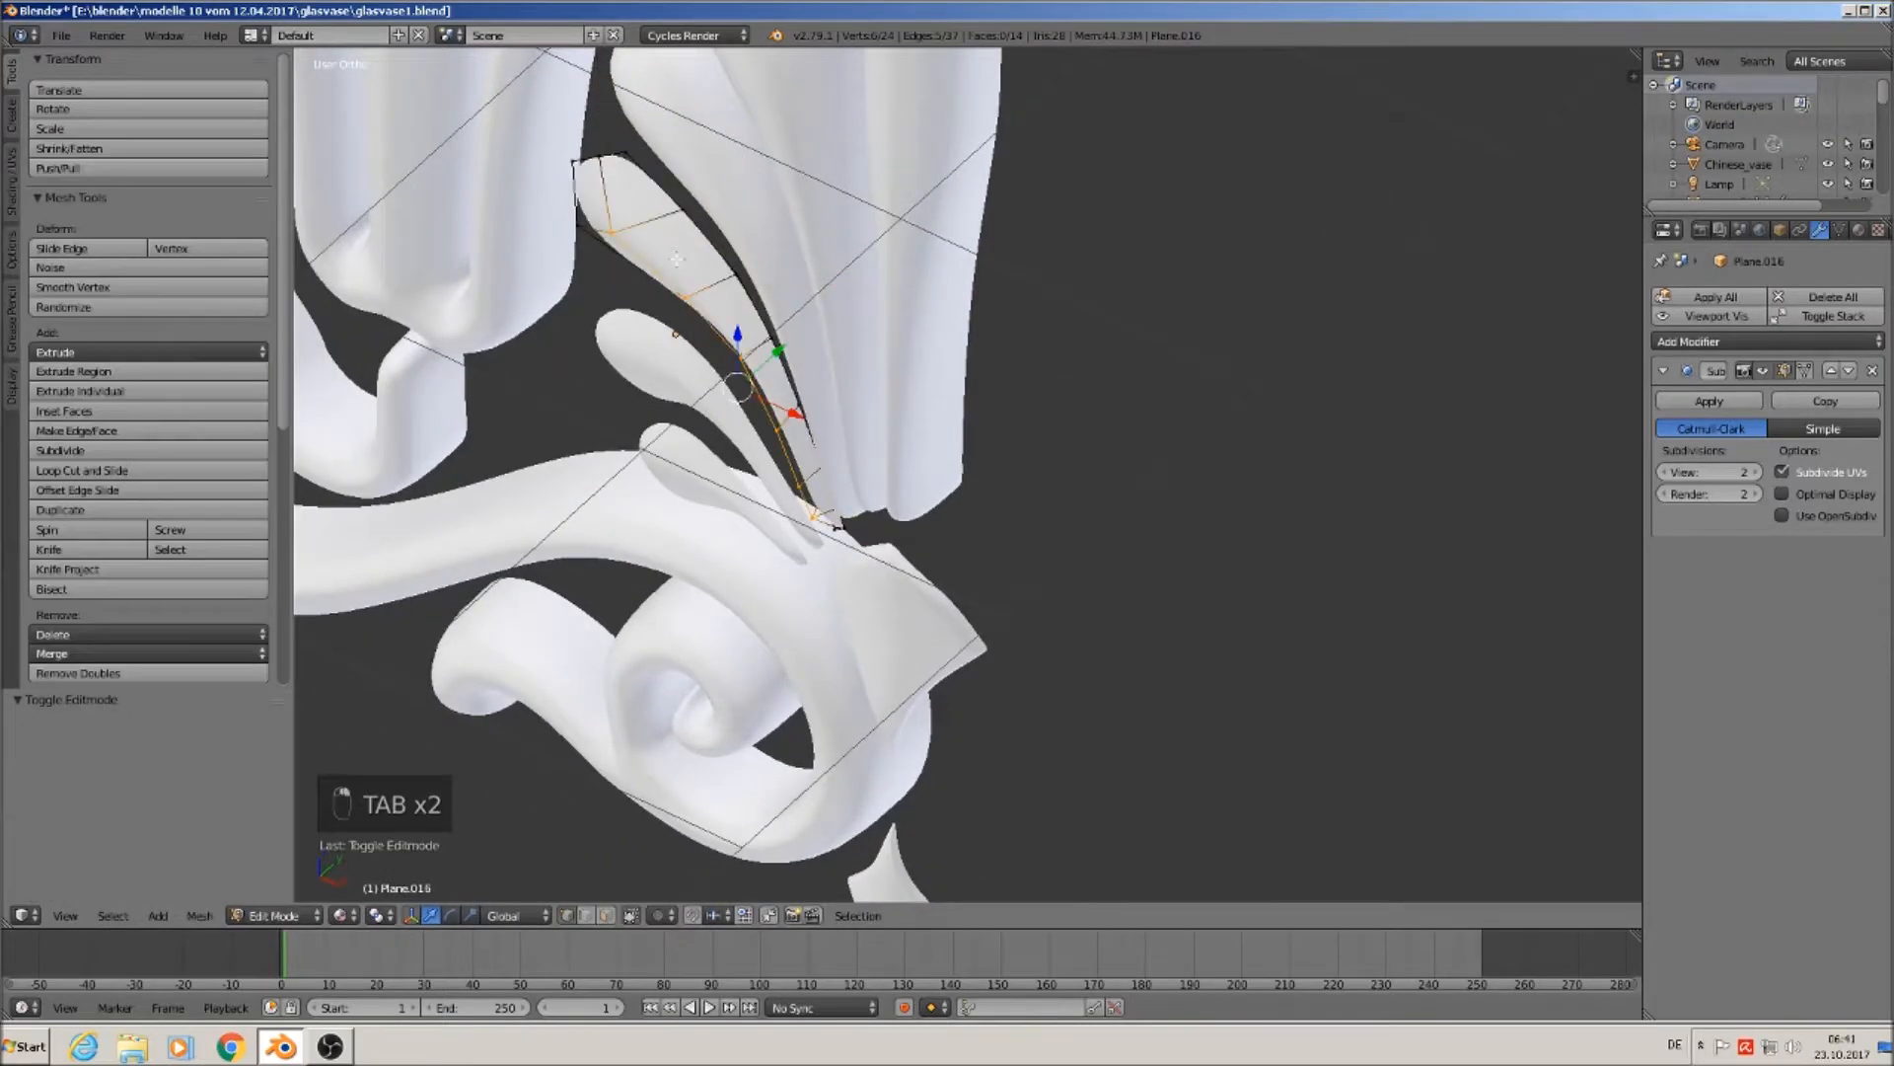
right_click(639, 263, "alt")
right_click(620, 272, "shift")
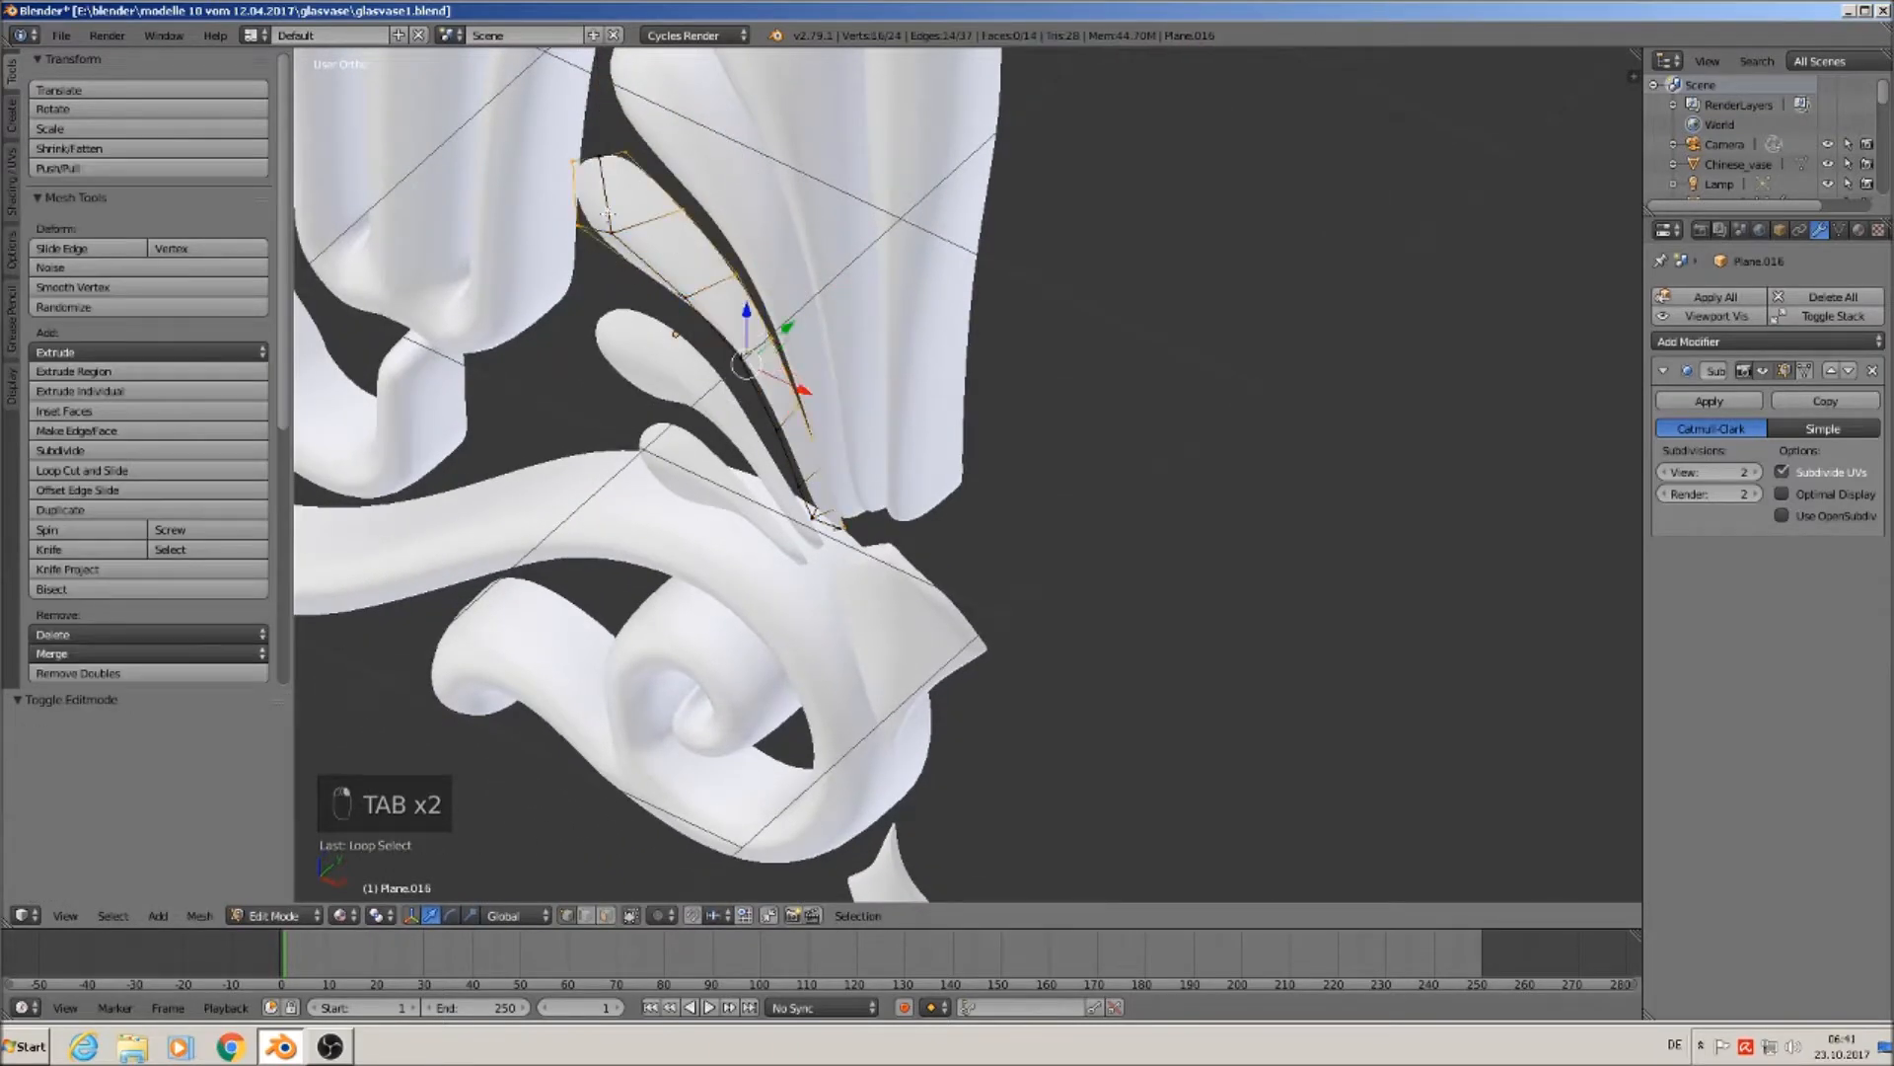
middle_click_drag(621, 272, 809, 470)
scroll(855, 534, "up", 7)
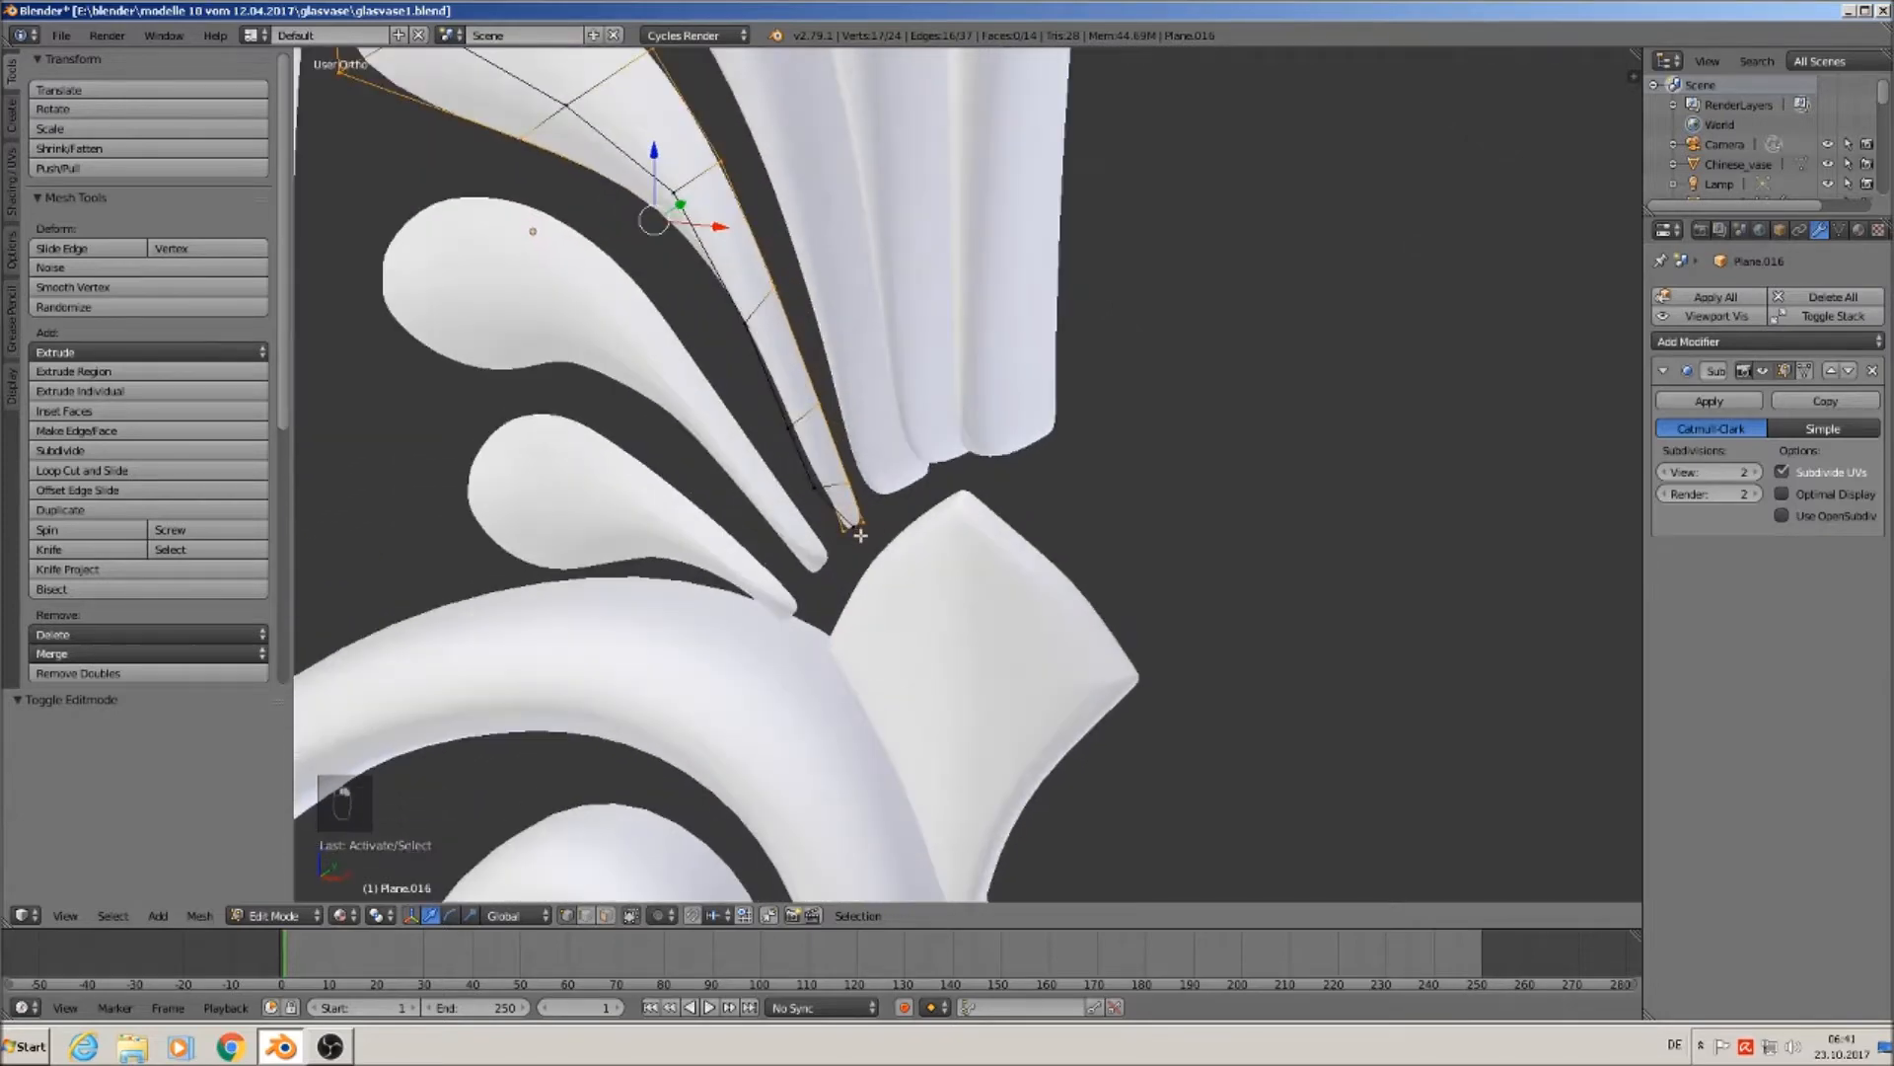
right_click(848, 517, "shift")
scroll(836, 498, "down", 6)
middle_click_drag(812, 322, 754, 344)
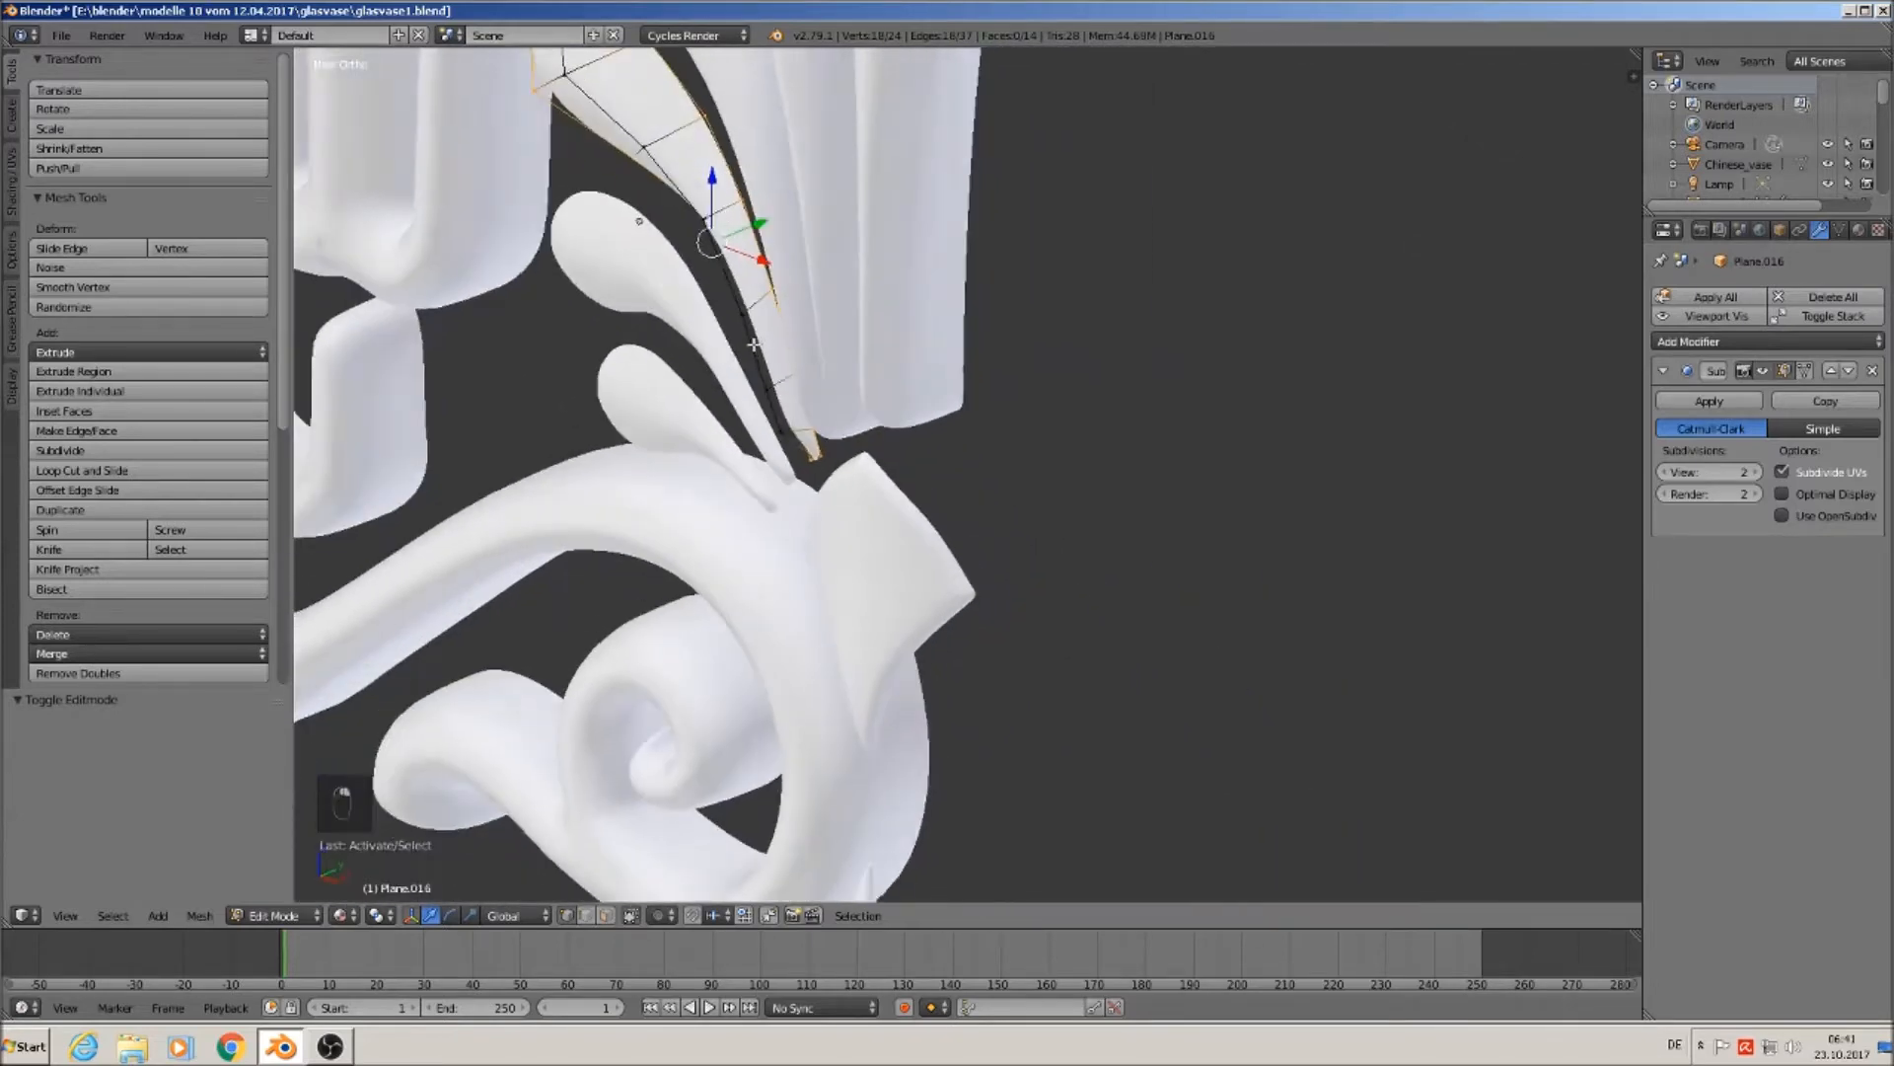
Extrude the fourth leaf's selected border 0.123 along Y and leave Edit Mode.
key("e")
key("y")
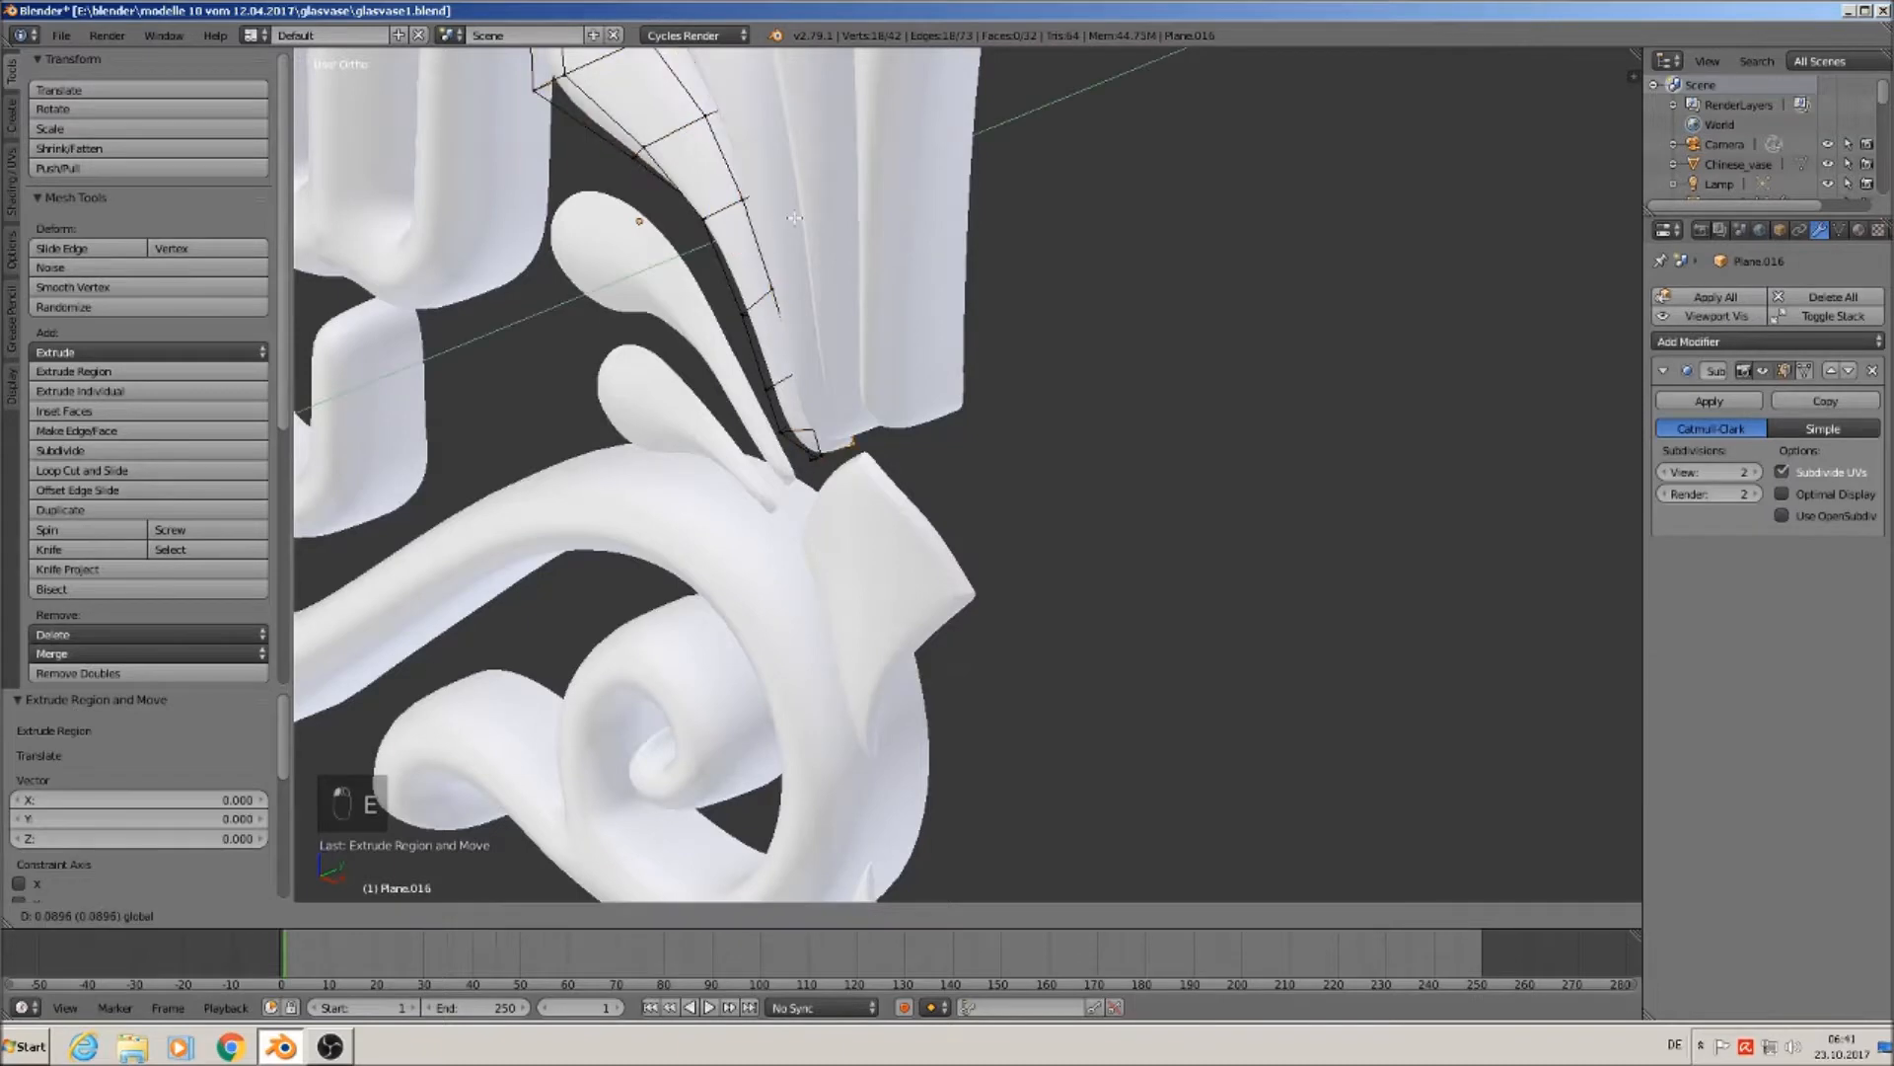
left_click(794, 217)
middle_click_drag(669, 283, 975, 219, "shift")
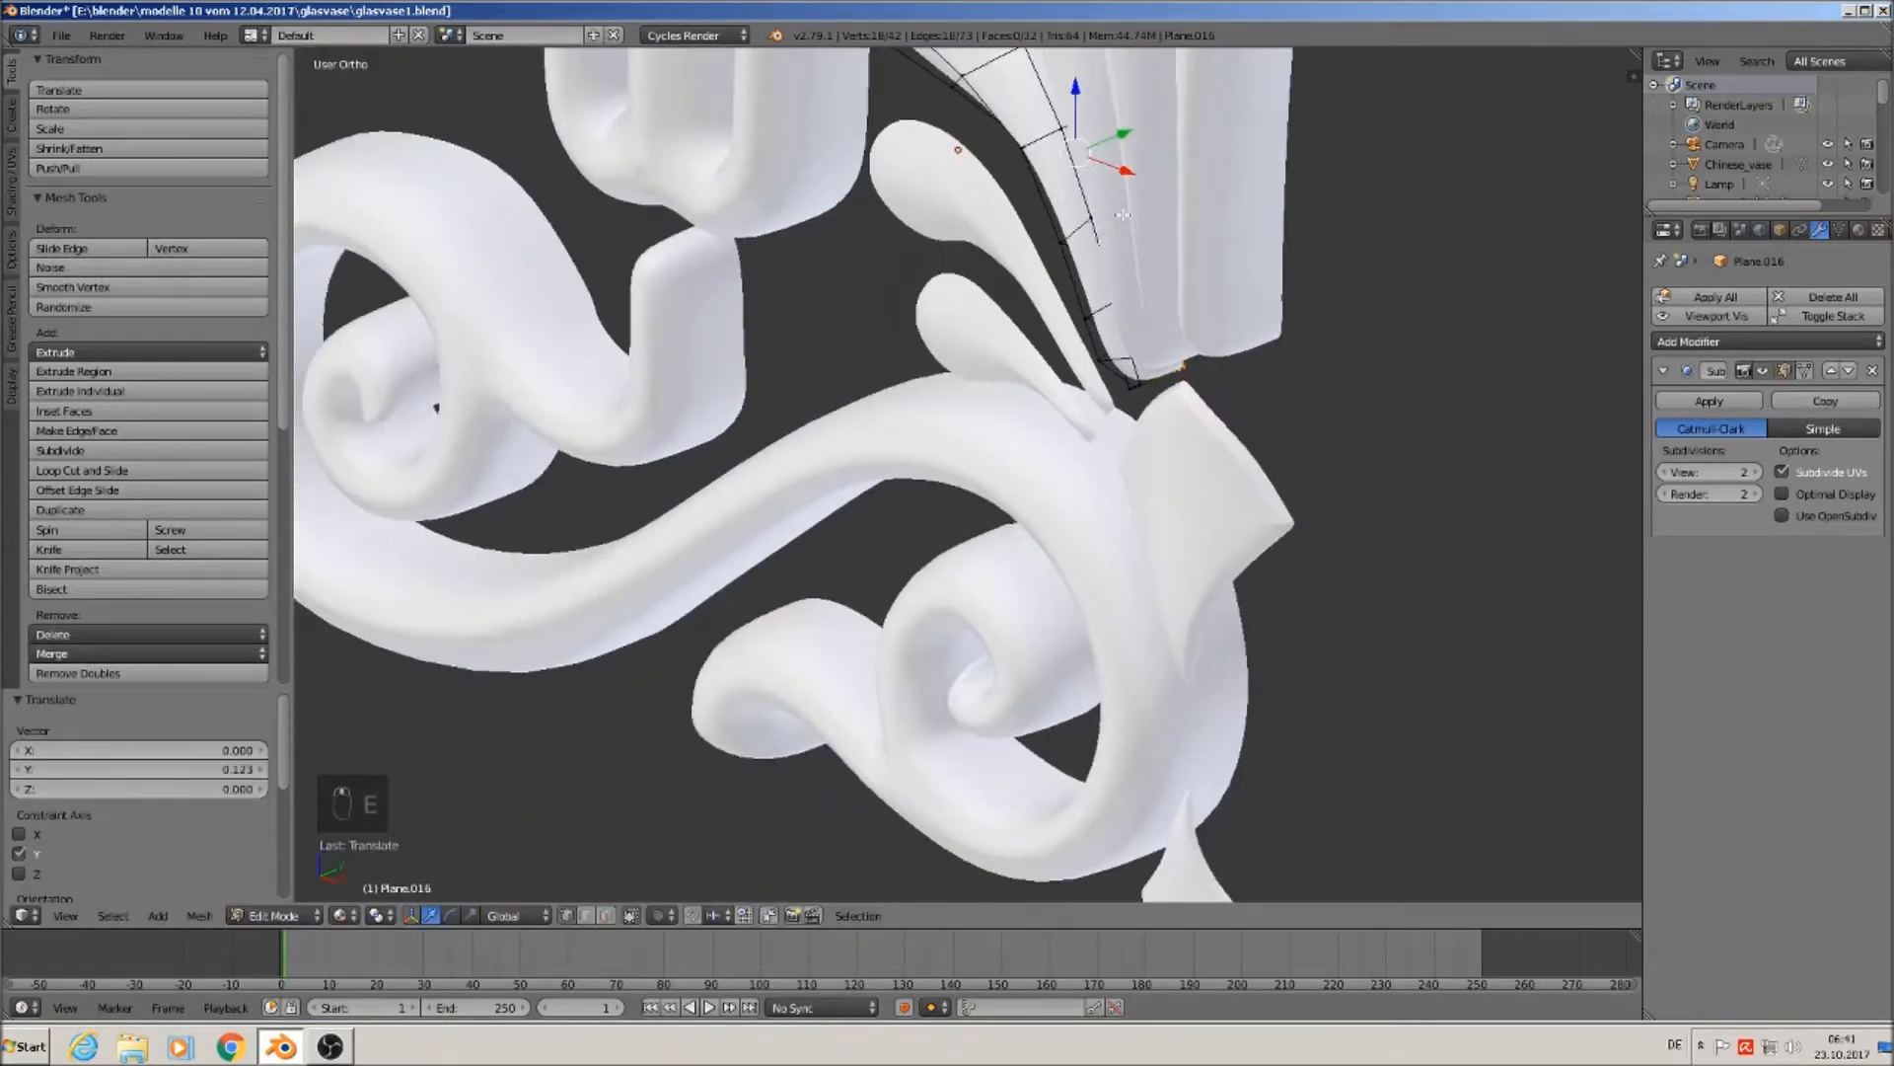
key("Tab")
Put the fifth leaf in Edit Mode and select its border loops on both sides with the tip and base vertices.
right_click(975, 219)
key("Tab")
right_click(1030, 198, "alt")
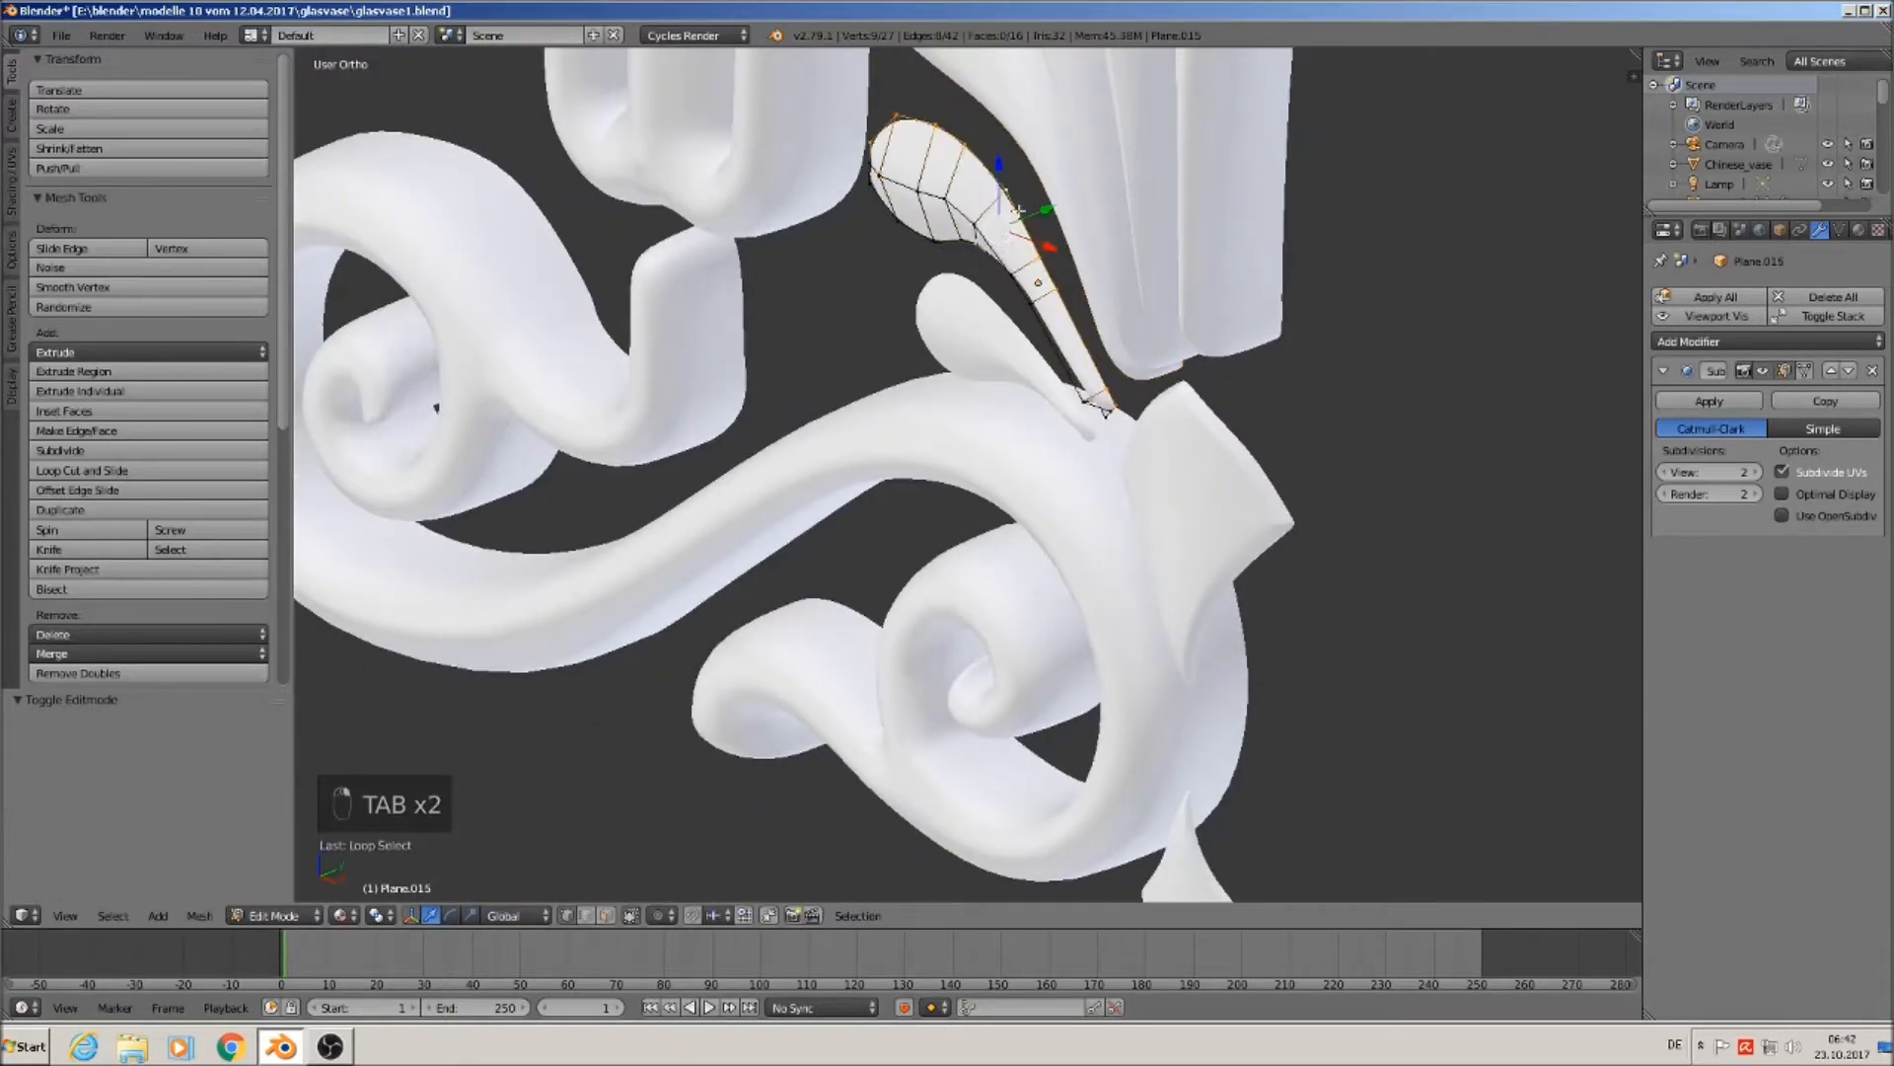
scroll(1030, 199, "up", 2)
right_click(939, 259, "alt+shift")
right_click(808, 198, "shift")
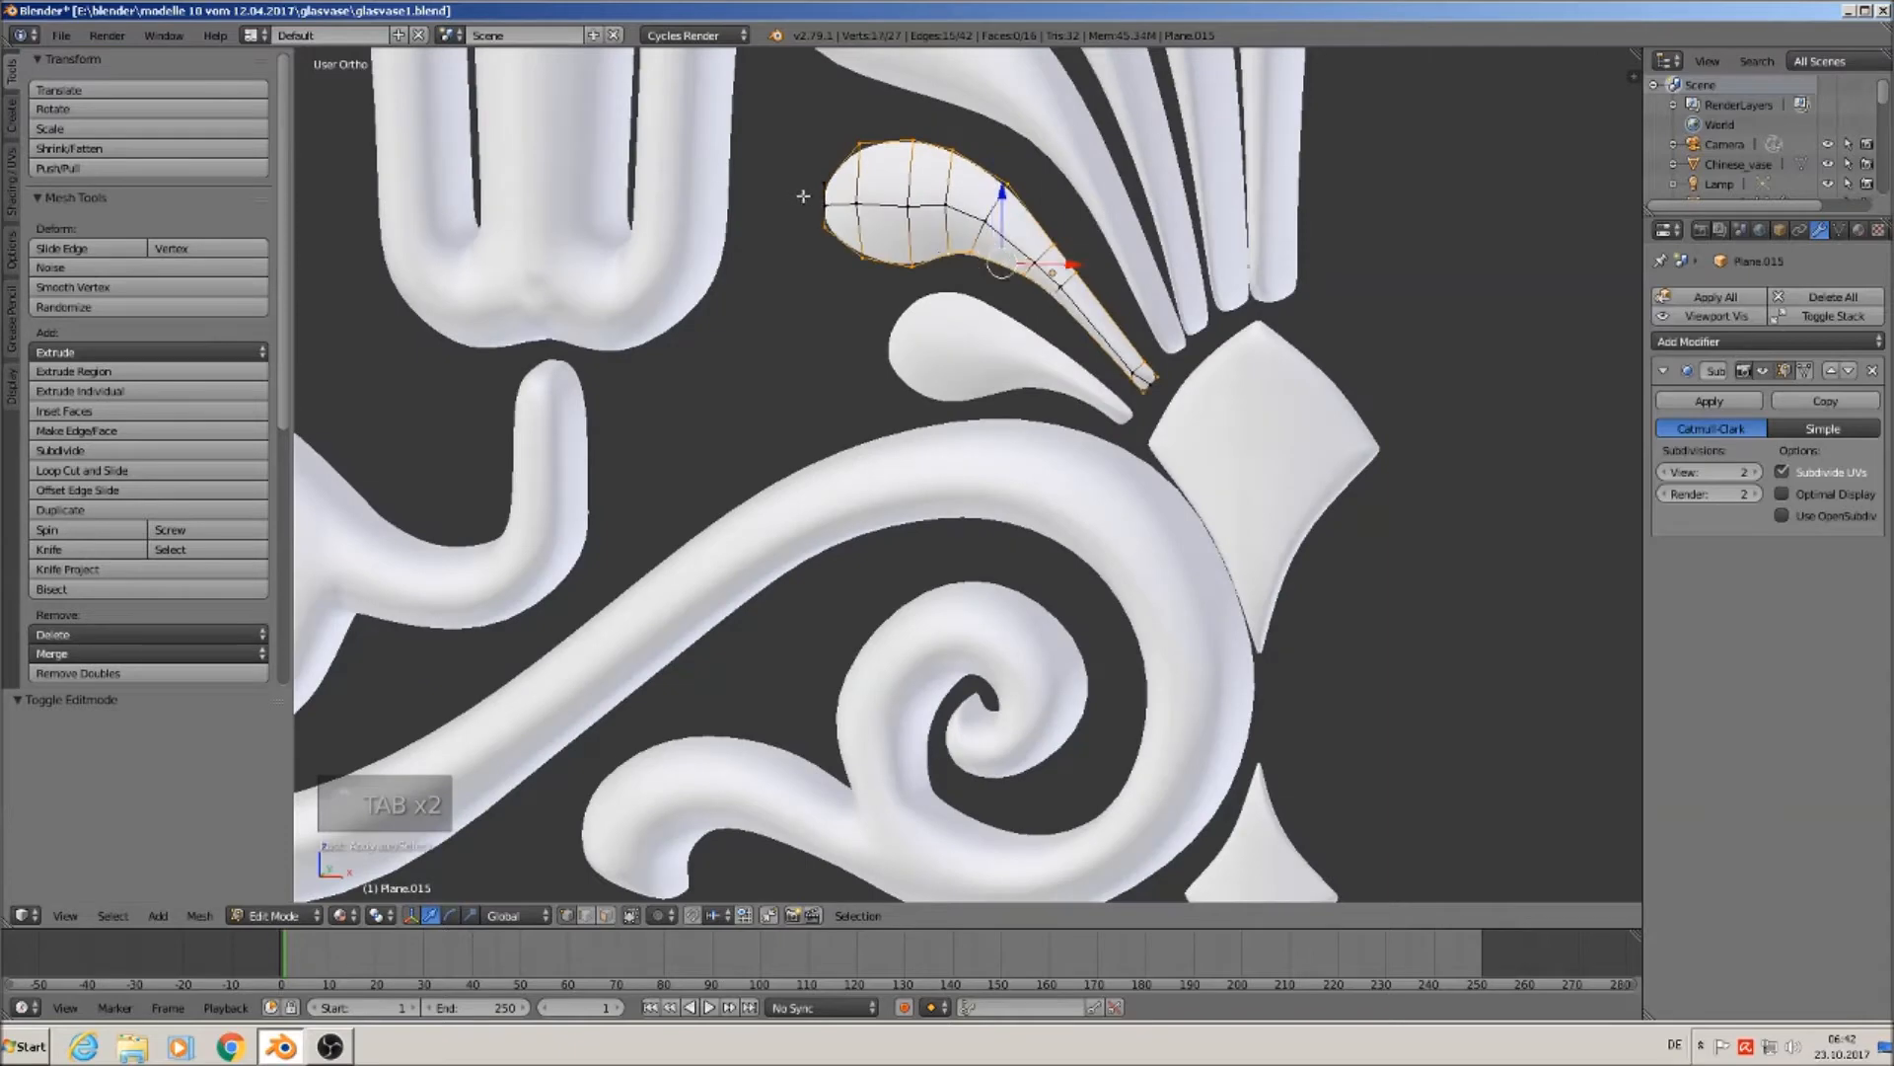
right_click(803, 194, "shift")
right_click(1048, 243, "shift")
right_click(826, 183, "shift")
scroll(1141, 395, "up", 3)
right_click(1157, 381, "shift")
middle_click_drag(1100, 355, 935, 274)
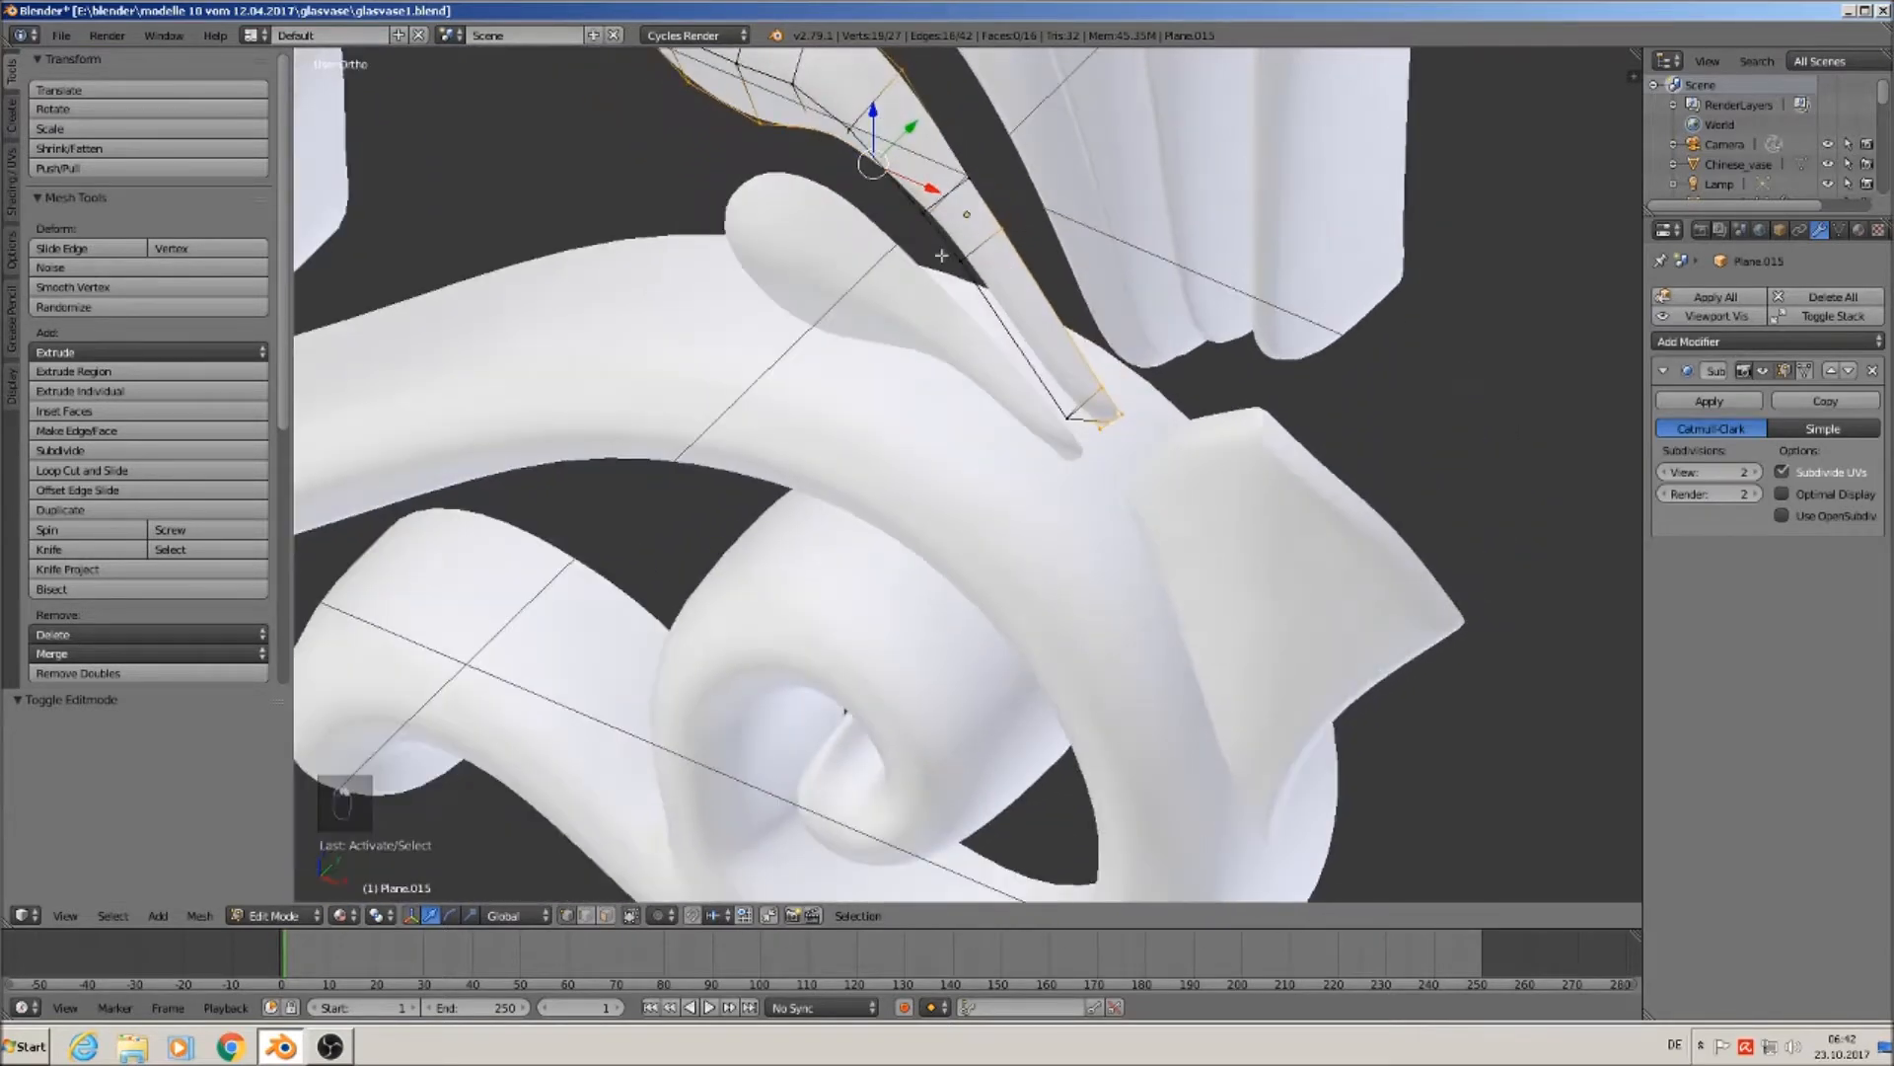
Try to extrude the fifth leaf's border 0.092 along Y and undo the extrusion.
scroll(934, 274, "down", 2)
key("w")
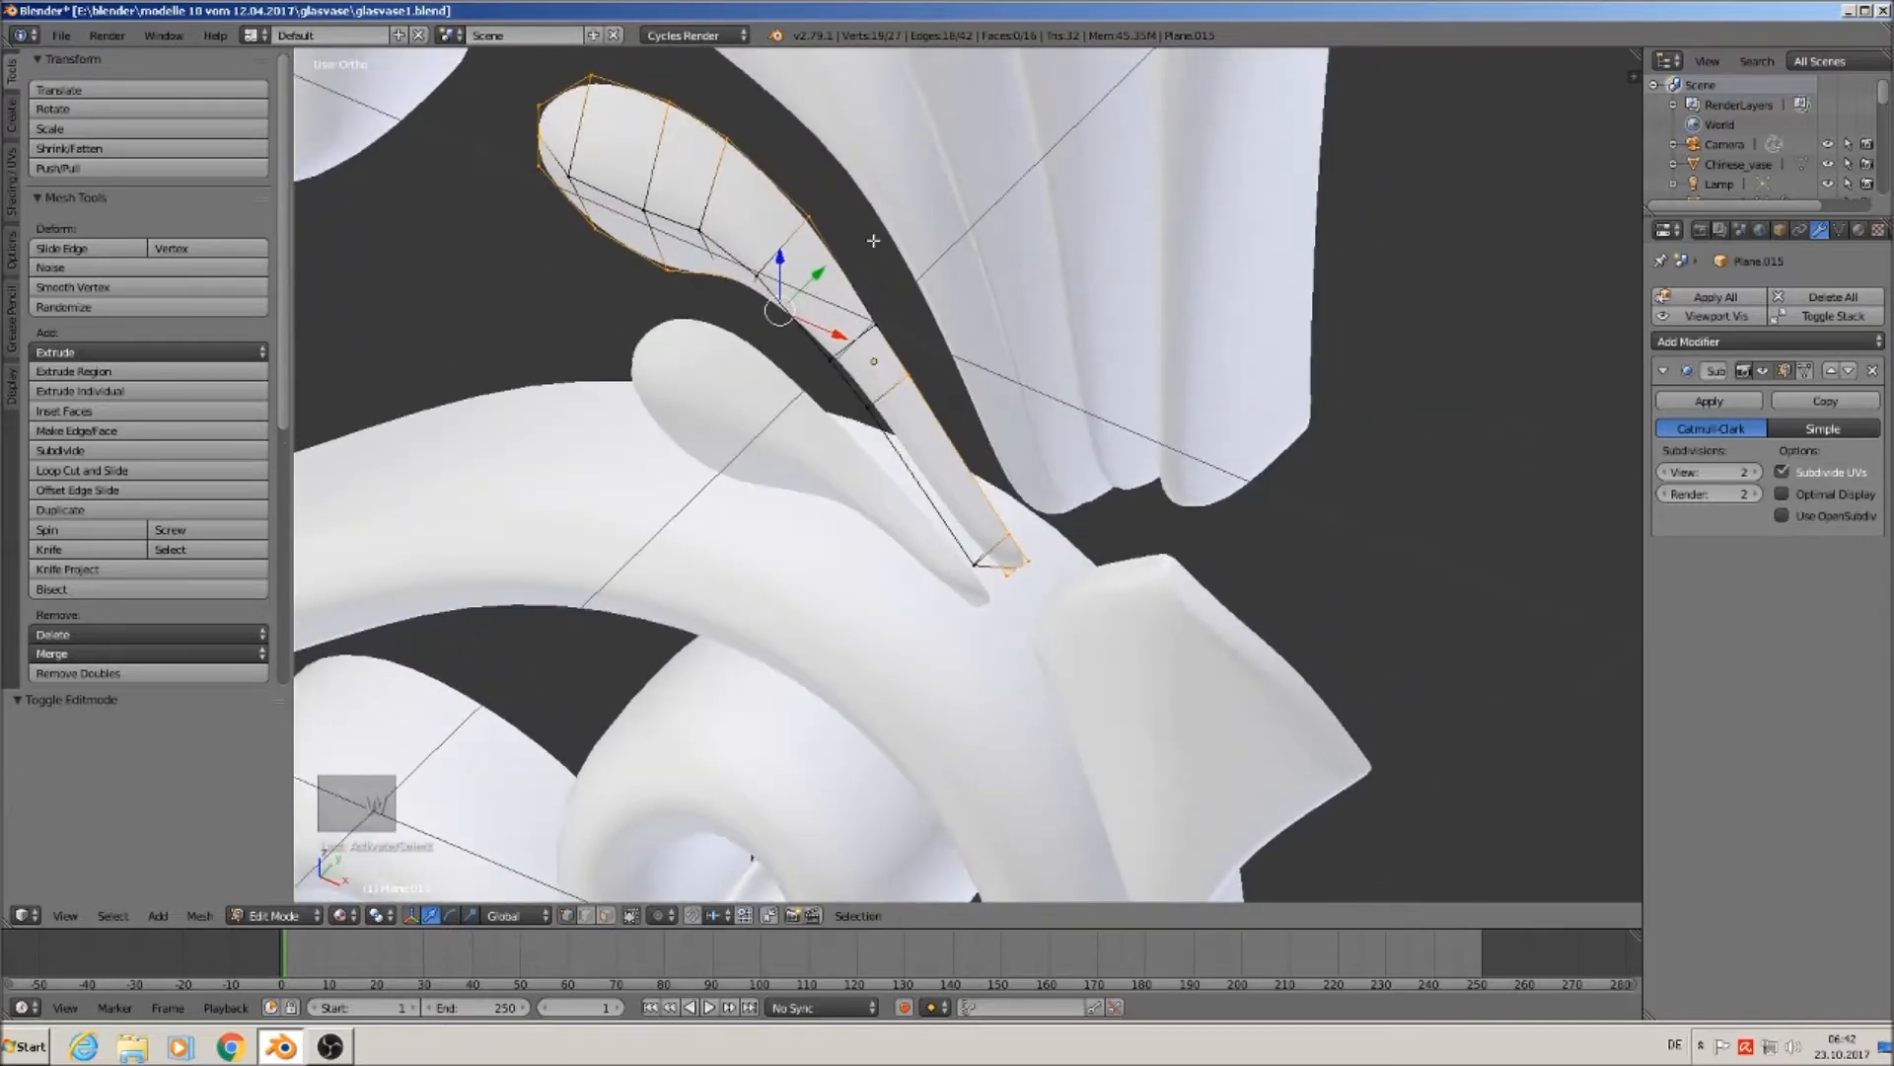
key("e")
left_click_drag(885, 249, 885, 249)
mouse_move(885, 248)
middle_mouse_down()
mouse_move(858, 231)
mouse_move(875, 219)
middle_mouse_up()
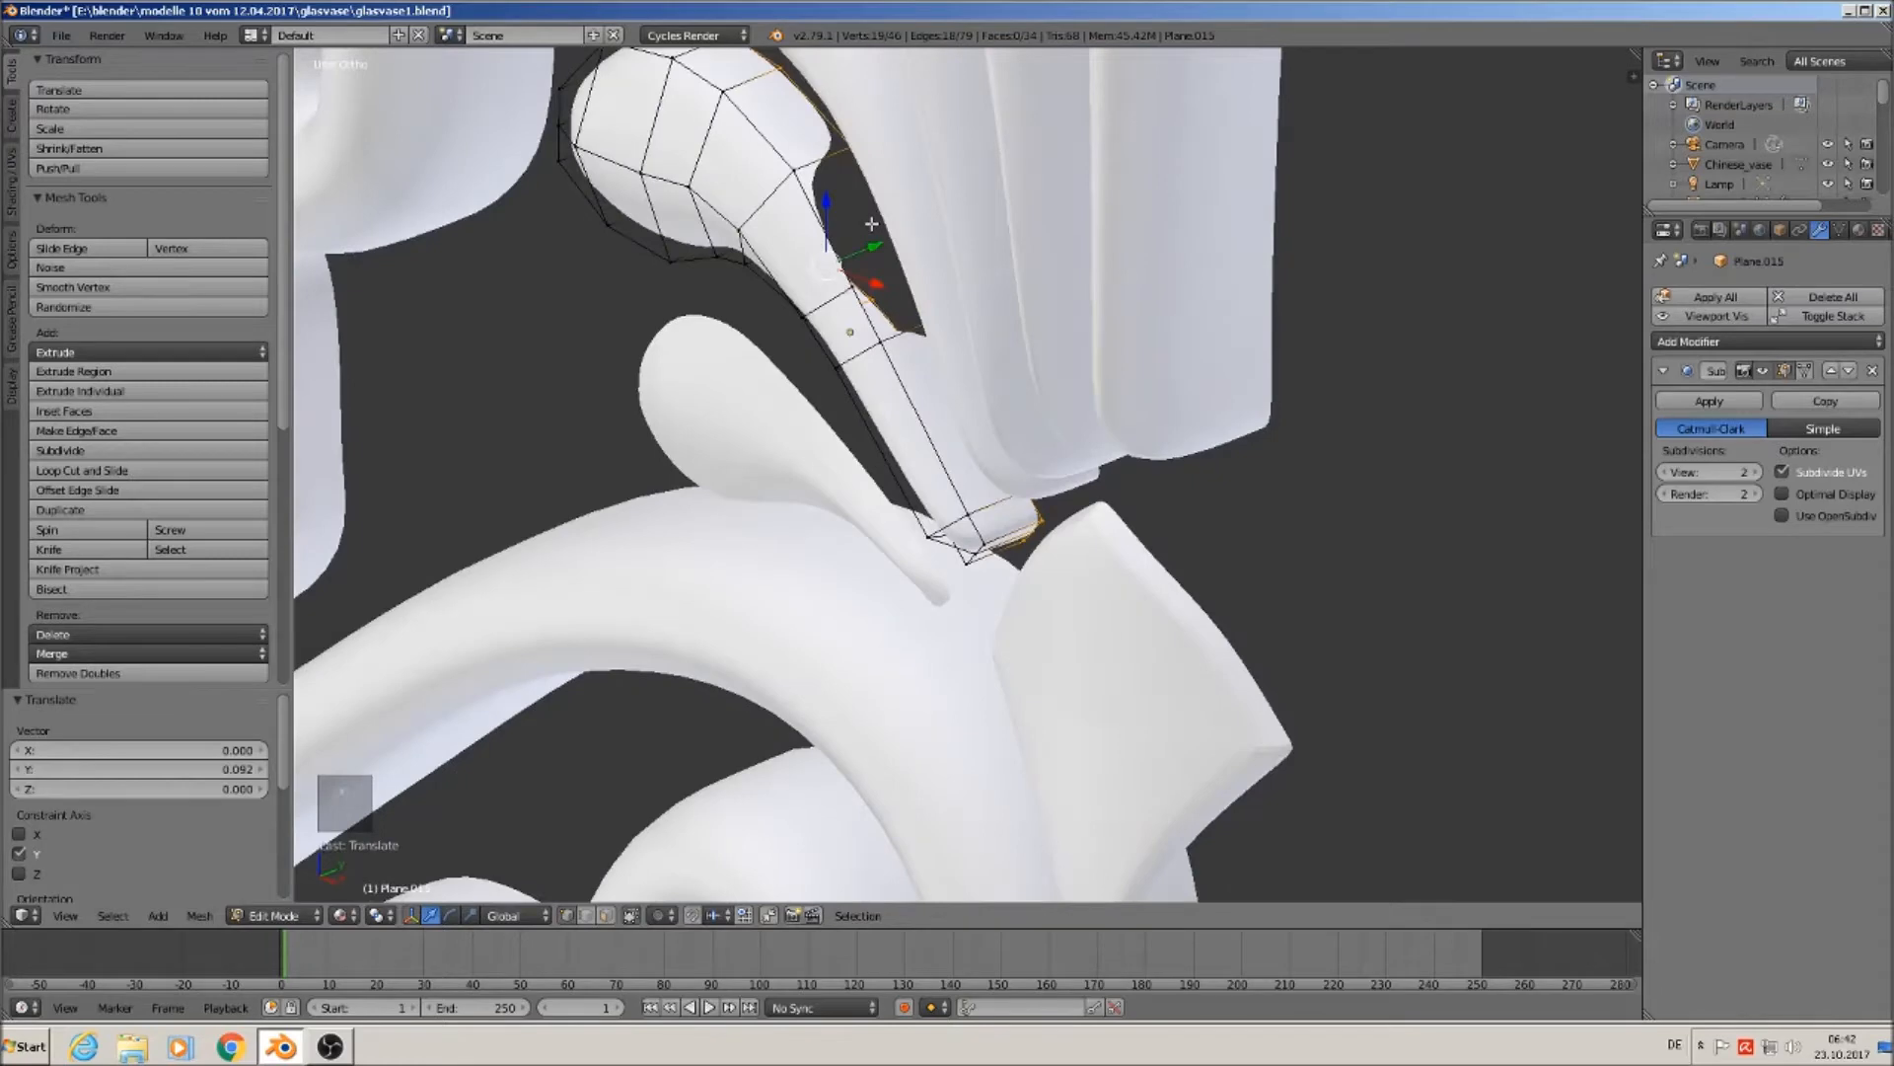
key("ctrl+z")
key("ctrl+z")
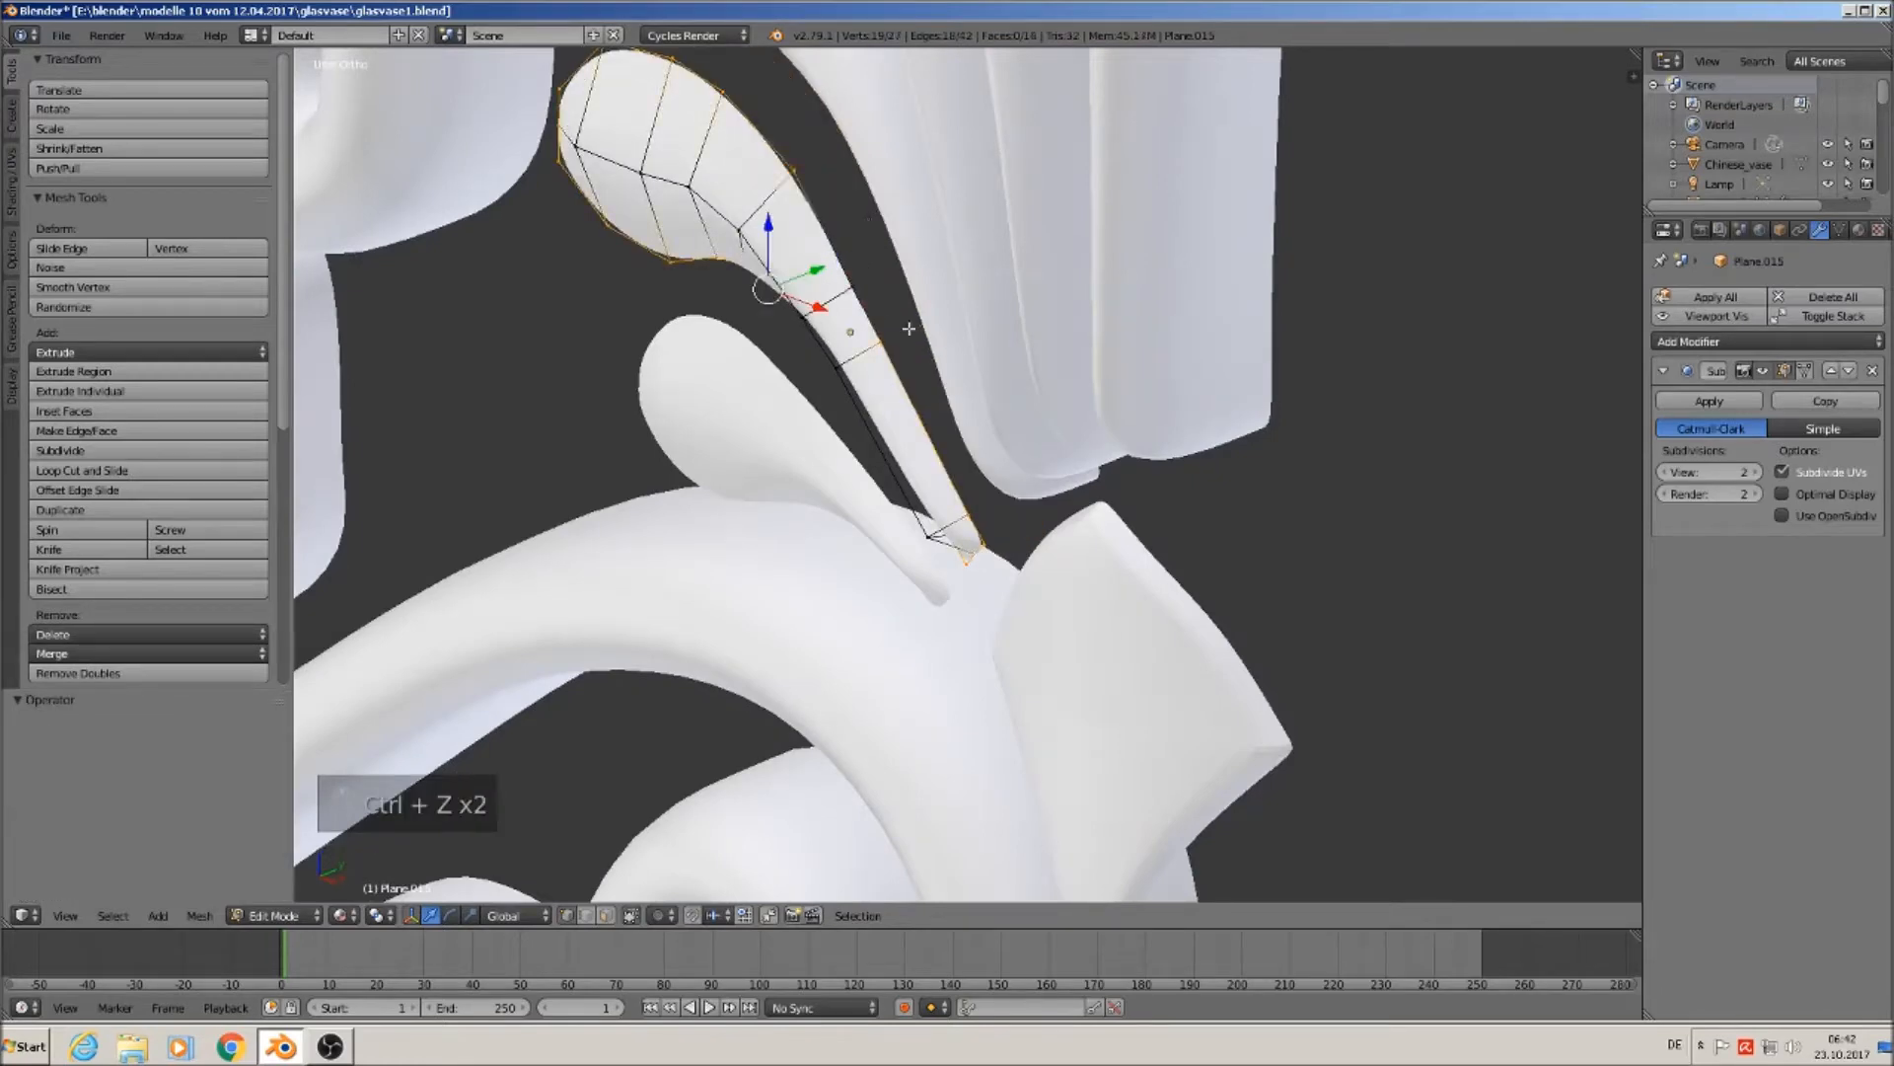
Add the missing border vertex on the fifth leaf's neck, extrude the border along Y and leave Edit Mode.
right_click(854, 284, "shift")
scroll(868, 286, "down", 4)
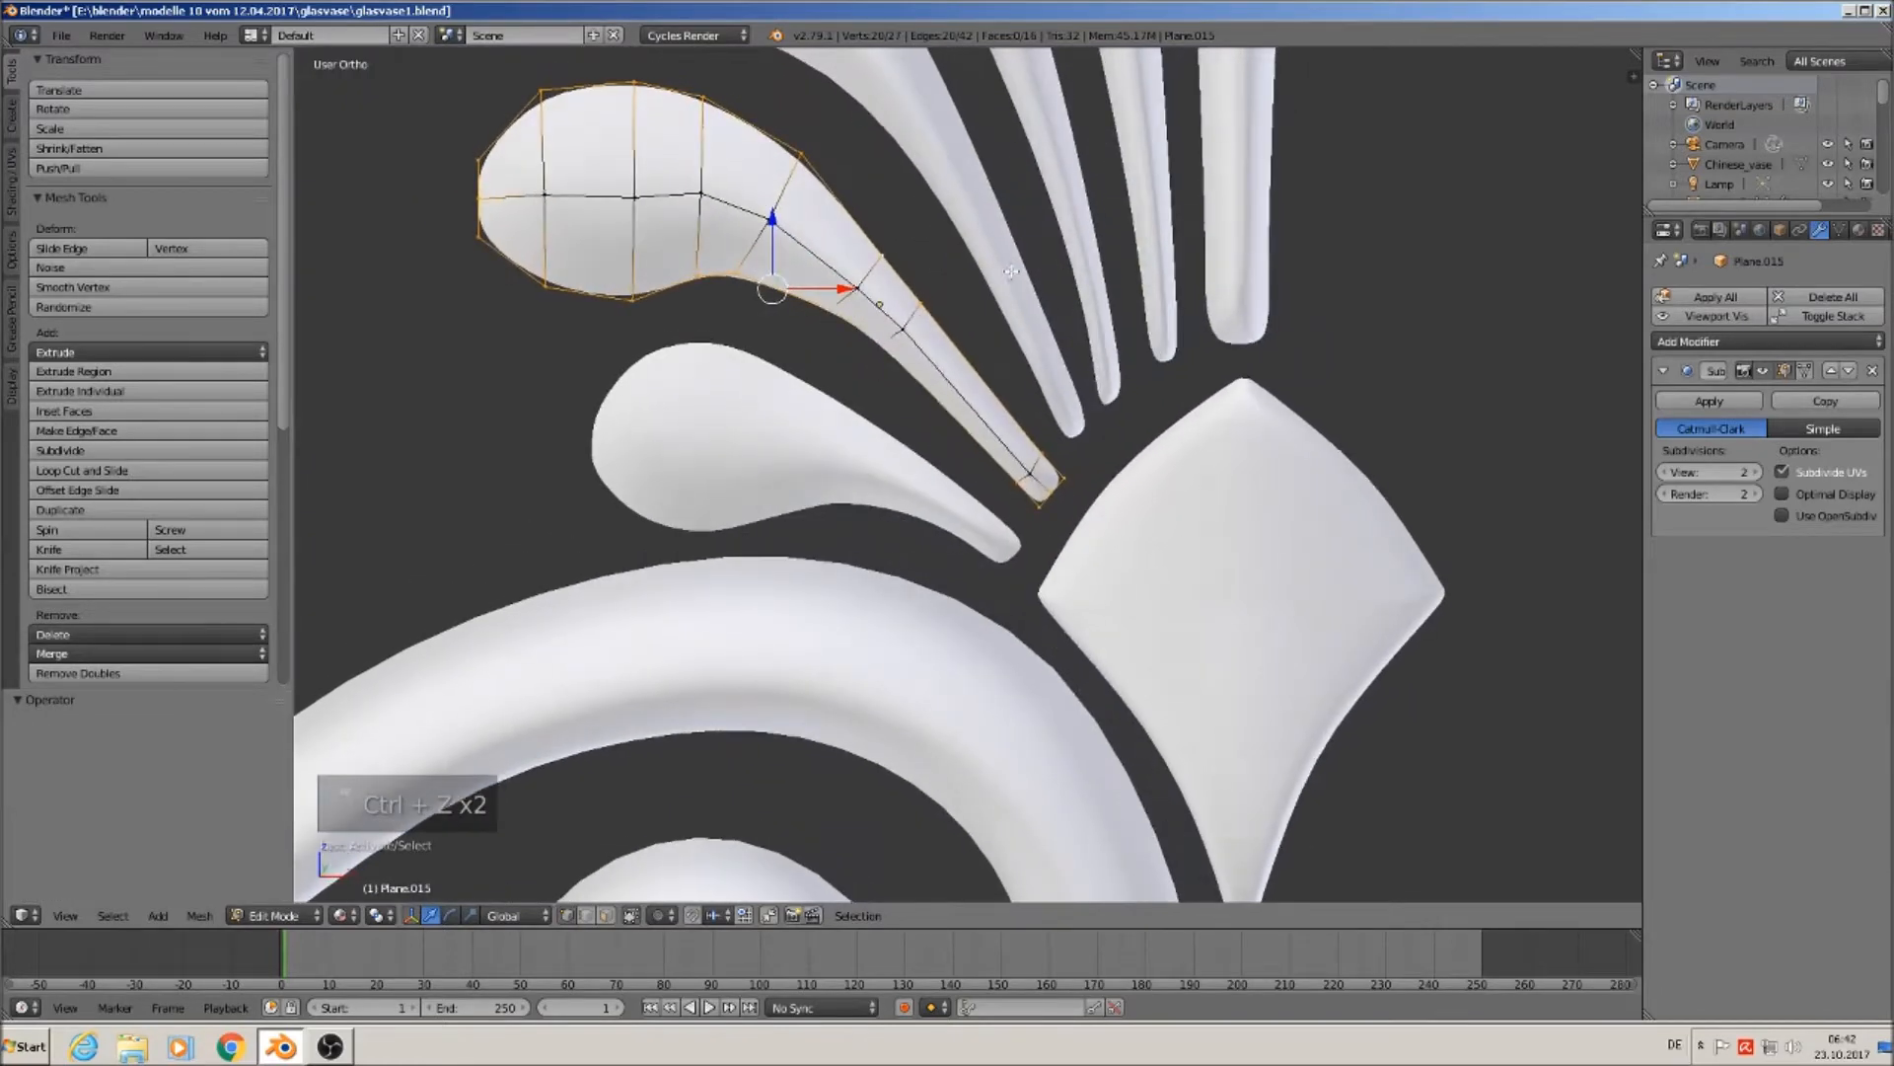
scroll(908, 306, "up", 4)
middle_click_drag(912, 309, 878, 313)
key("e")
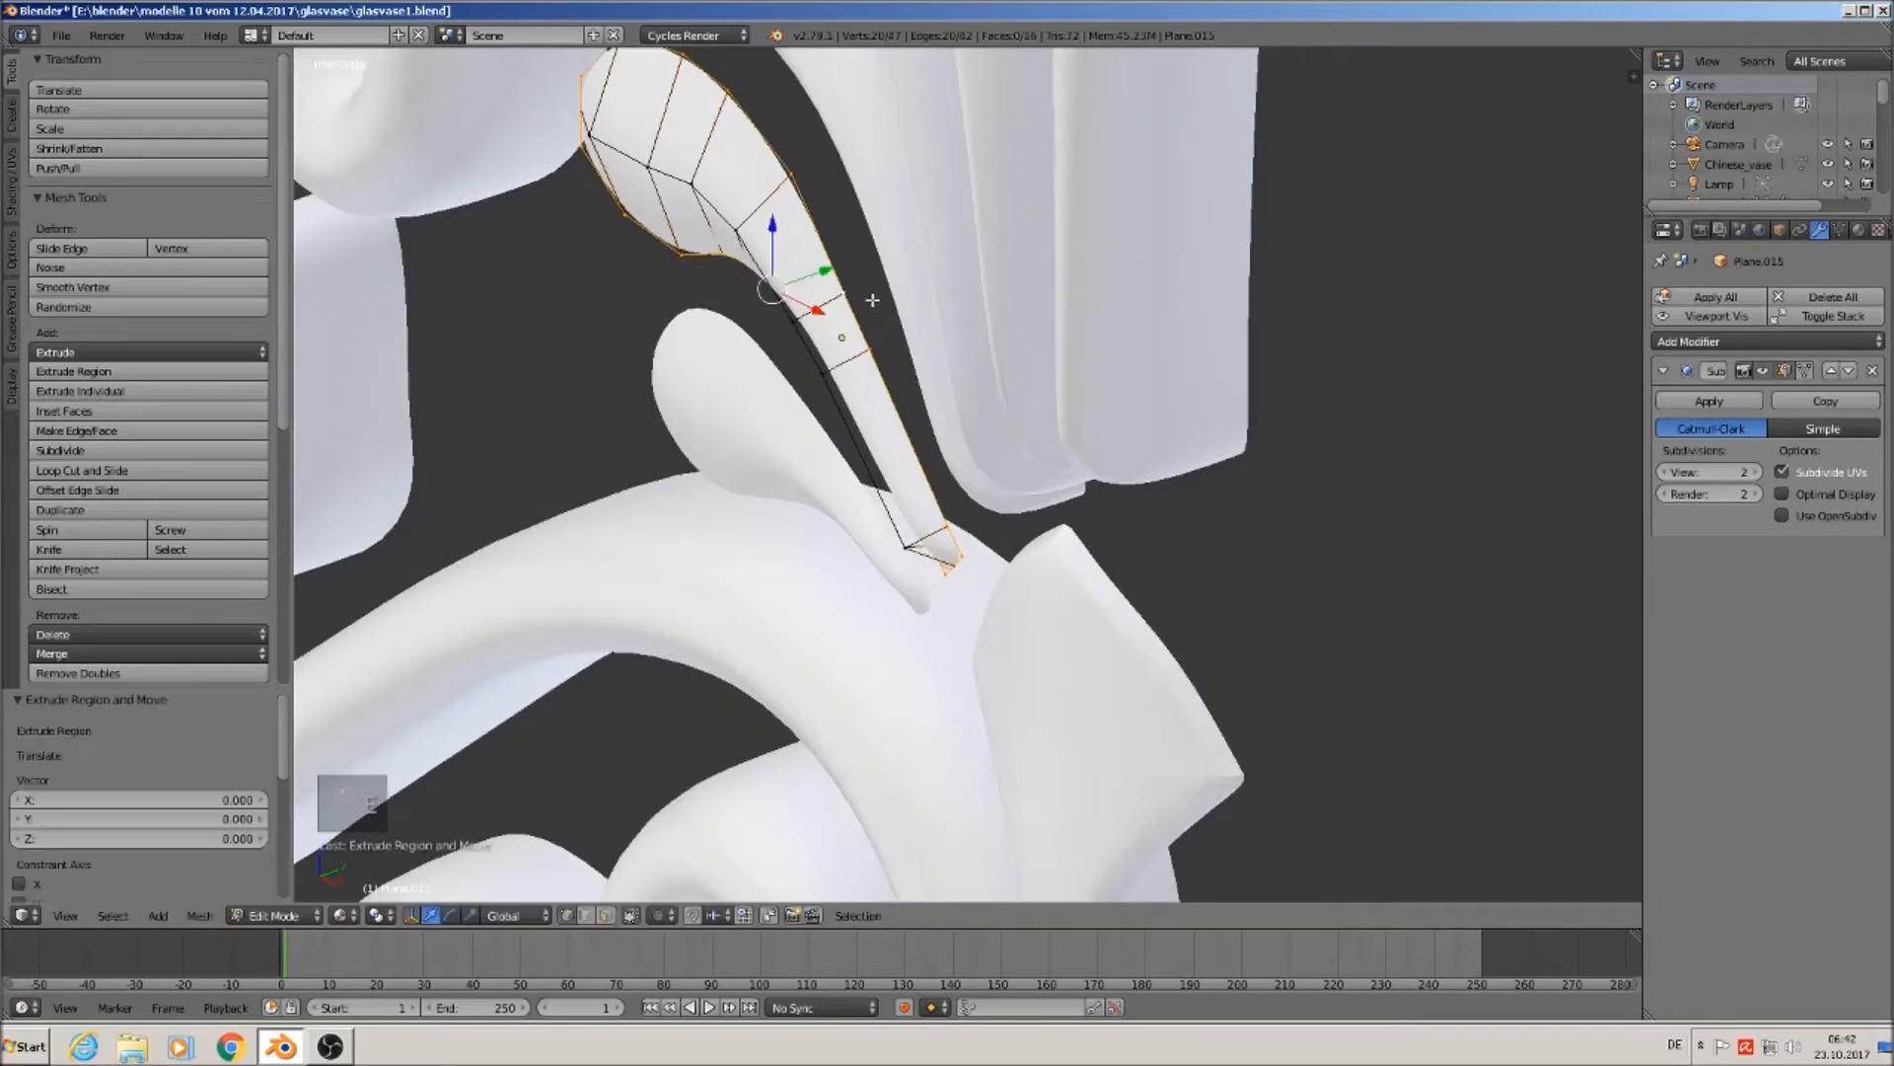
left_click(931, 262)
middle_click_drag(930, 262, 912, 440)
key("Tab")
Put the small lowest leaf in Edit Mode and select its border loops on both sides with the base vertex.
right_click(826, 420)
key("Tab")
right_click(853, 376, "alt")
right_click(801, 500, "alt+shift")
middle_click_drag(1056, 505, 831, 526)
right_click(1027, 534, "shift")
Extrude the lowest leaf's selected border 0.225 along Y and leave Edit Mode.
key("e")
left_click_drag(920, 453, 1066, 473)
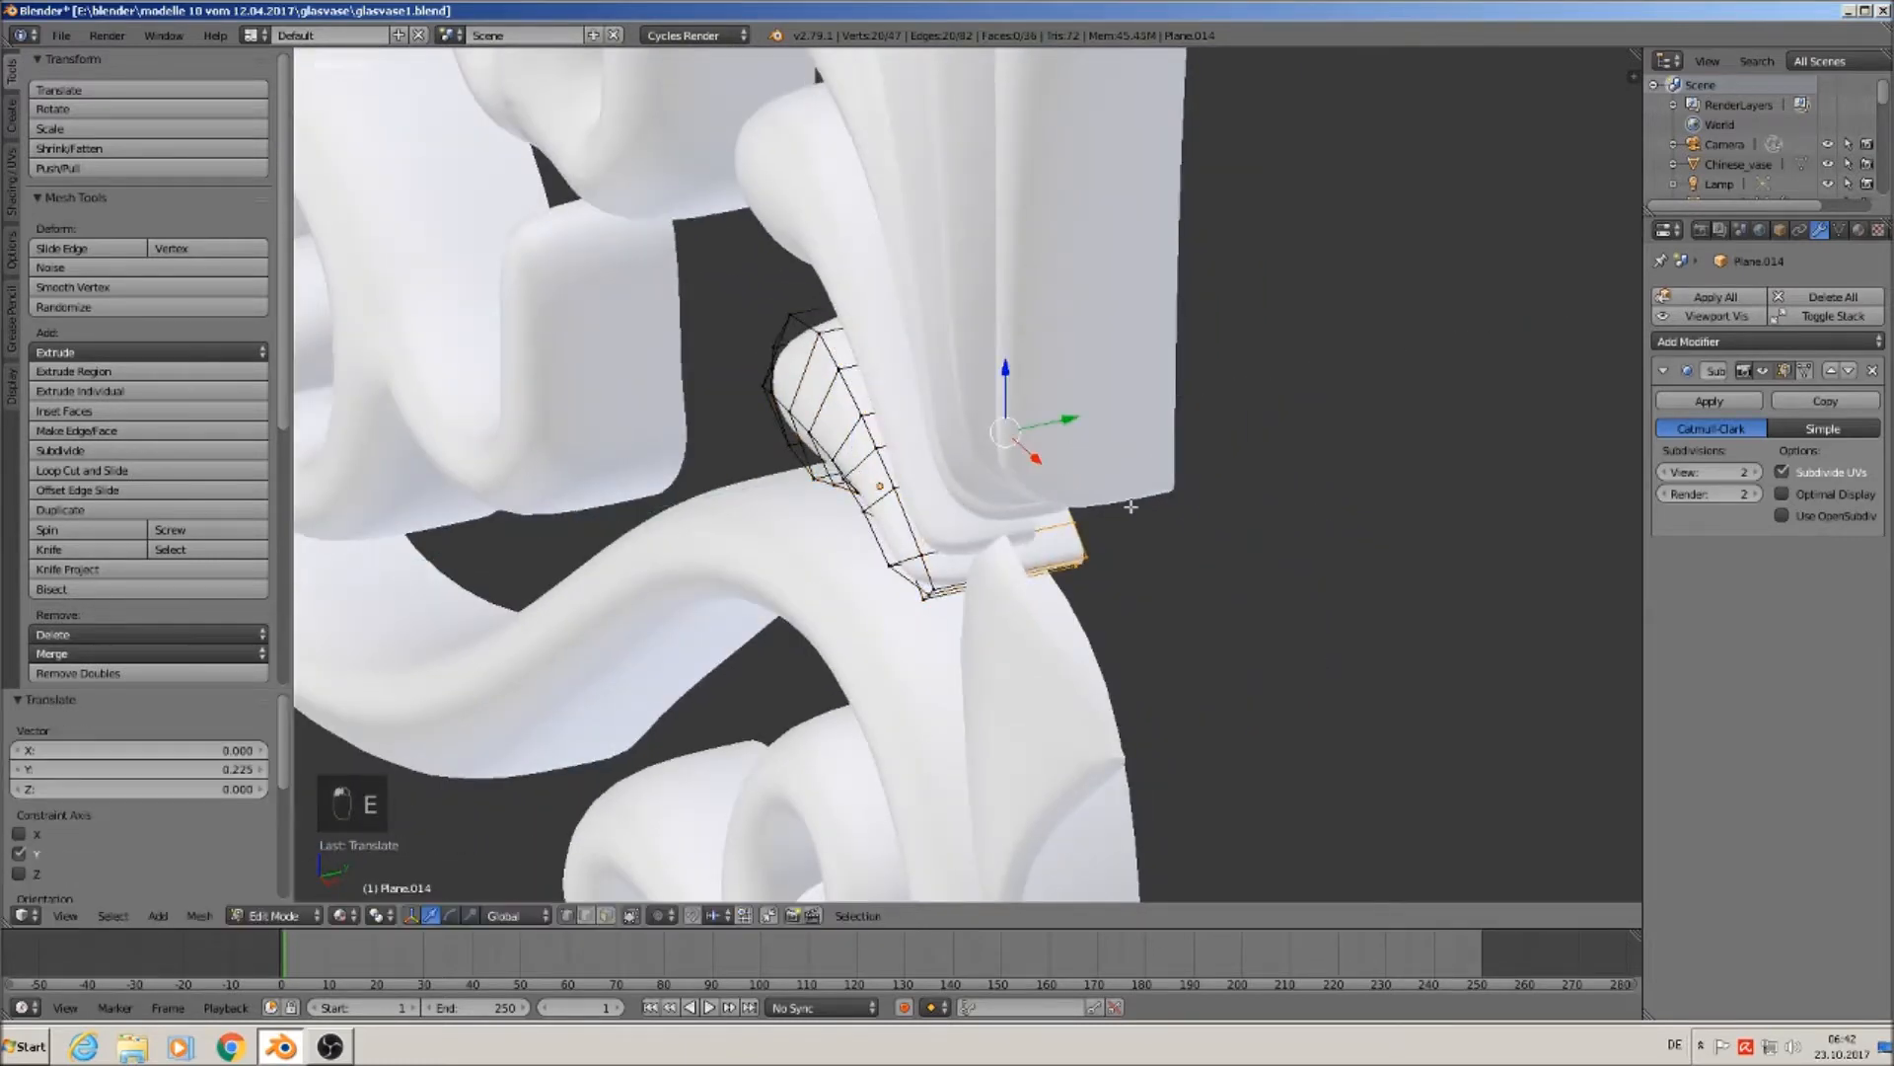
middle_click_drag(1131, 506, 1243, 495)
middle_click_drag(1288, 582, 1093, 196, "shift")
scroll(1093, 195, "down", 2)
key("Tab")
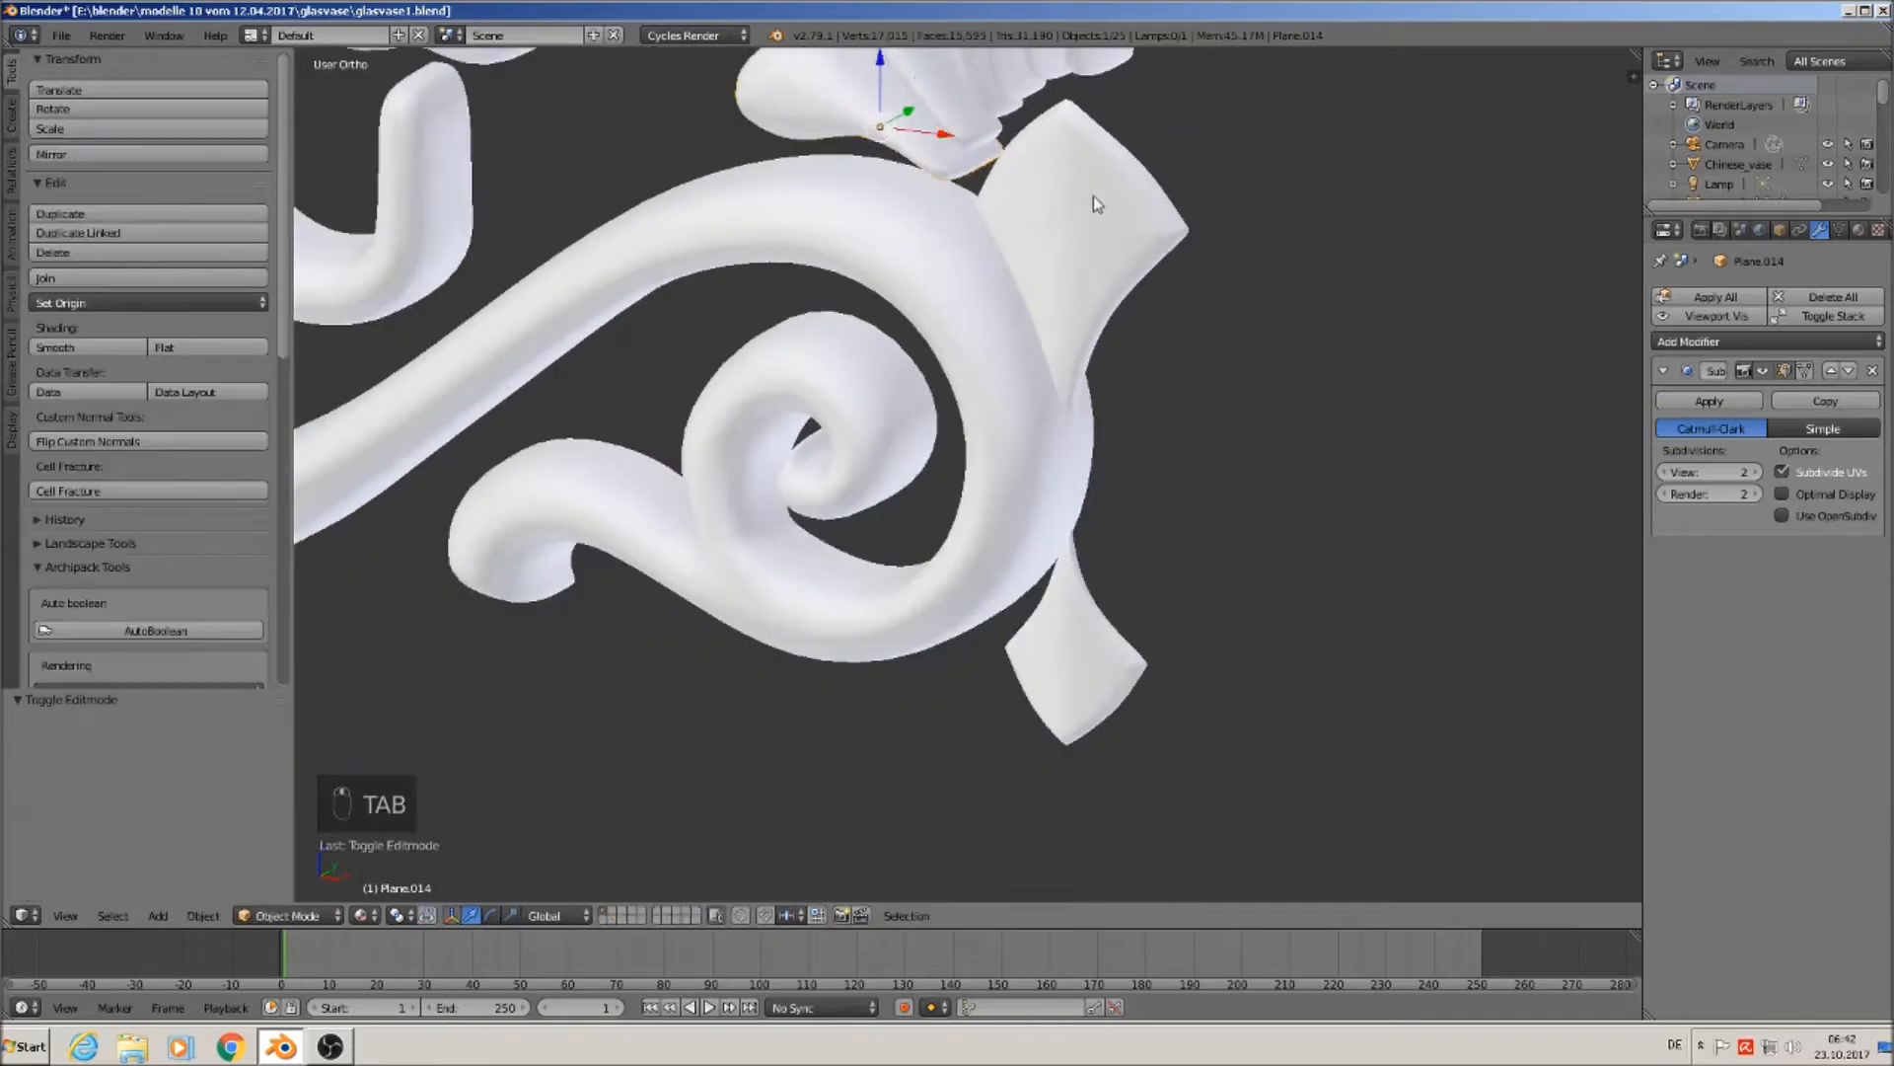
Put the upper diamond piece in Edit Mode and extrude its border 0.321 along Y.
right_click(1093, 196)
scroll(1094, 196, "up", 2)
key("Tab")
middle_click_drag(1240, 226, 1123, 209)
left_click_drag(1139, 234, 1302, 240)
middle_click_drag(1303, 241, 1232, 228)
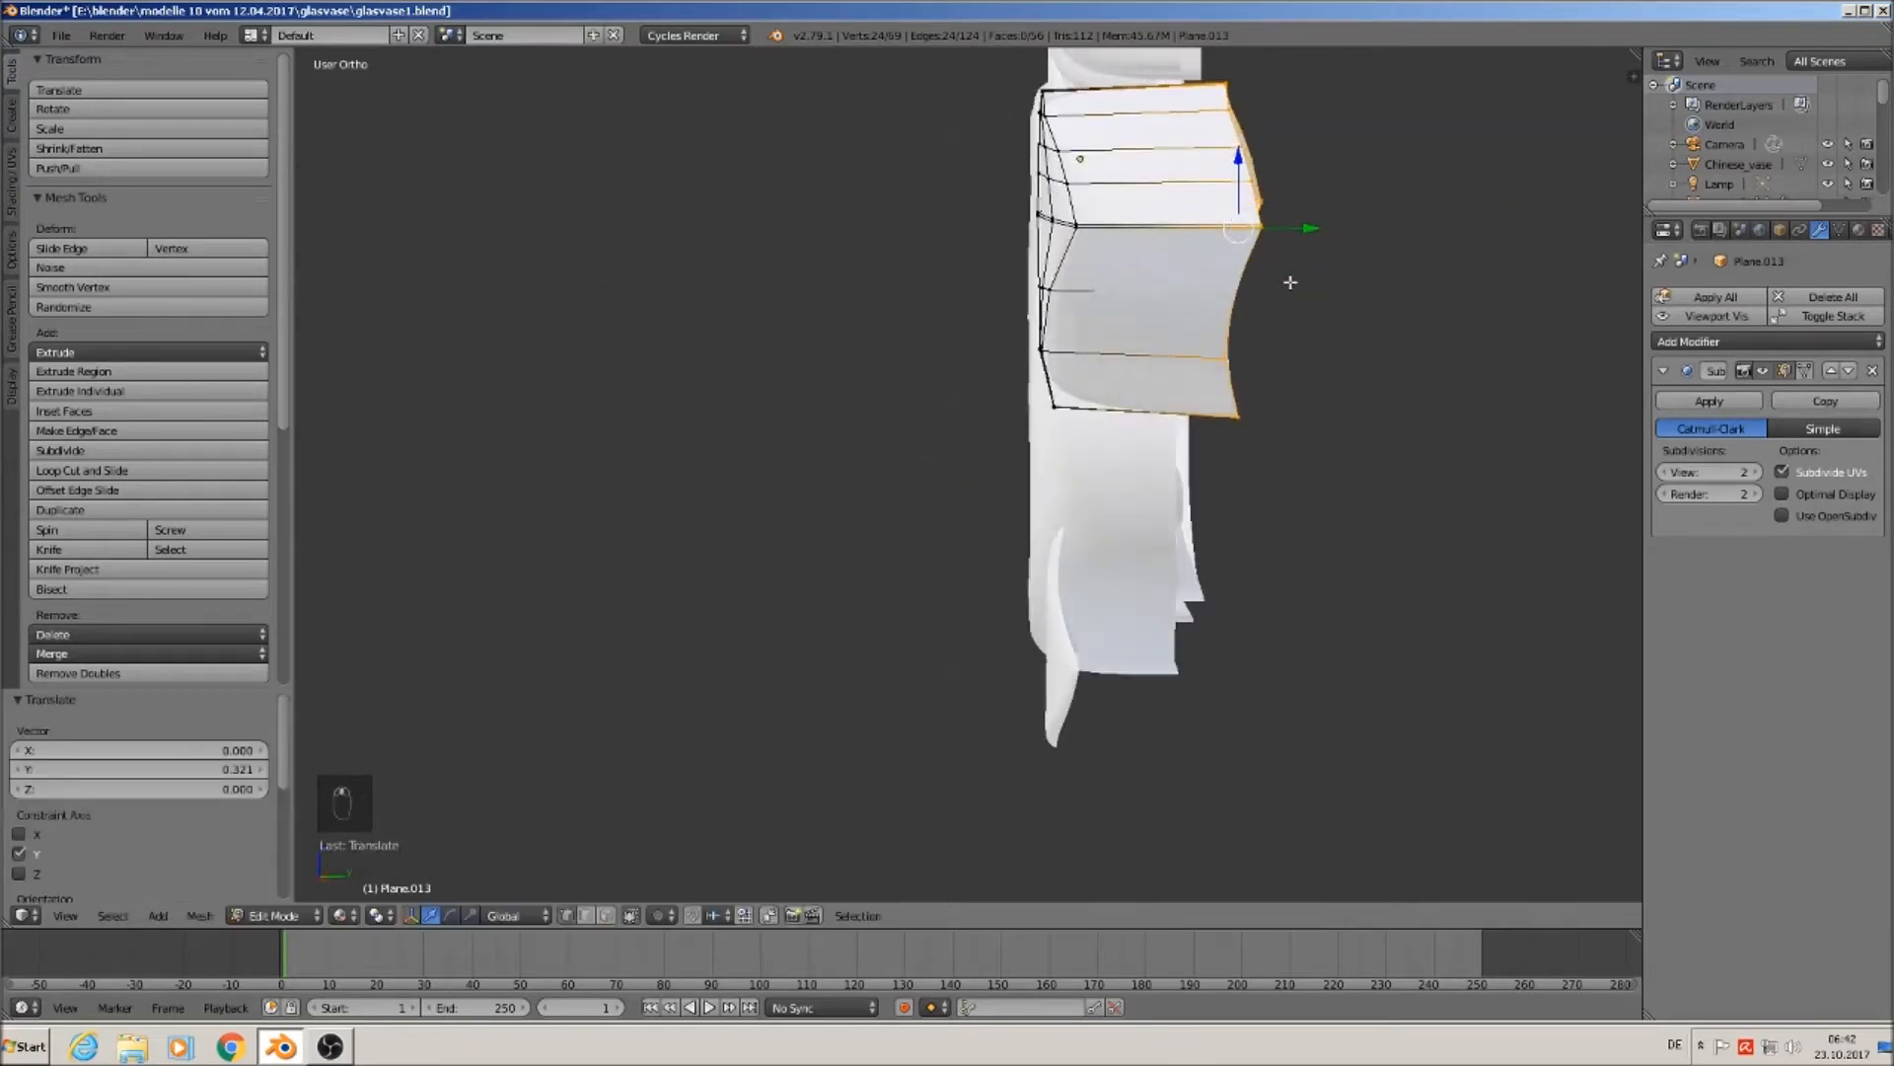
Flatten the upper diamond's extruded rear border by scaling it to 0 along Y and shift it slightly back toward the front.
key("s")
key("y")
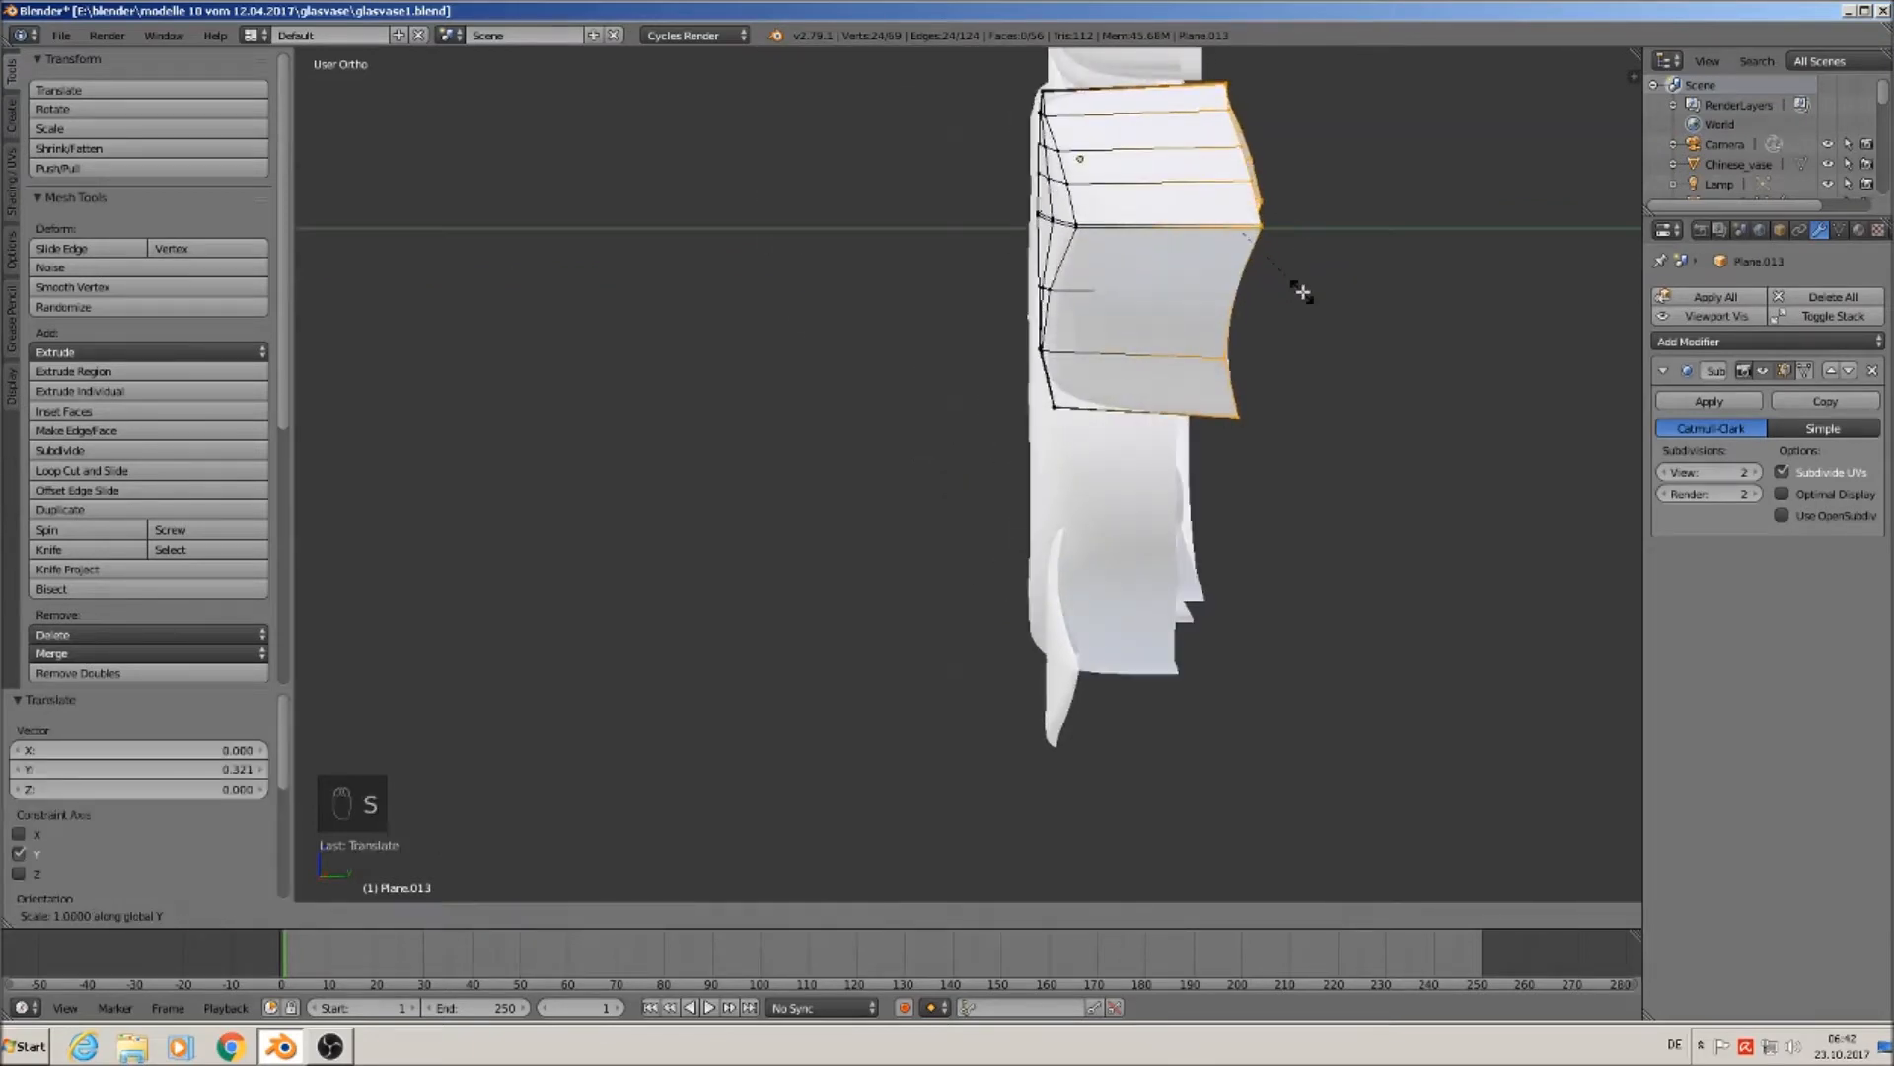
key("0")
left_click(1293, 294)
left_click_drag(1309, 227, 1271, 226)
Leave Edit Mode and shade the upper diamond smooth.
key("Tab")
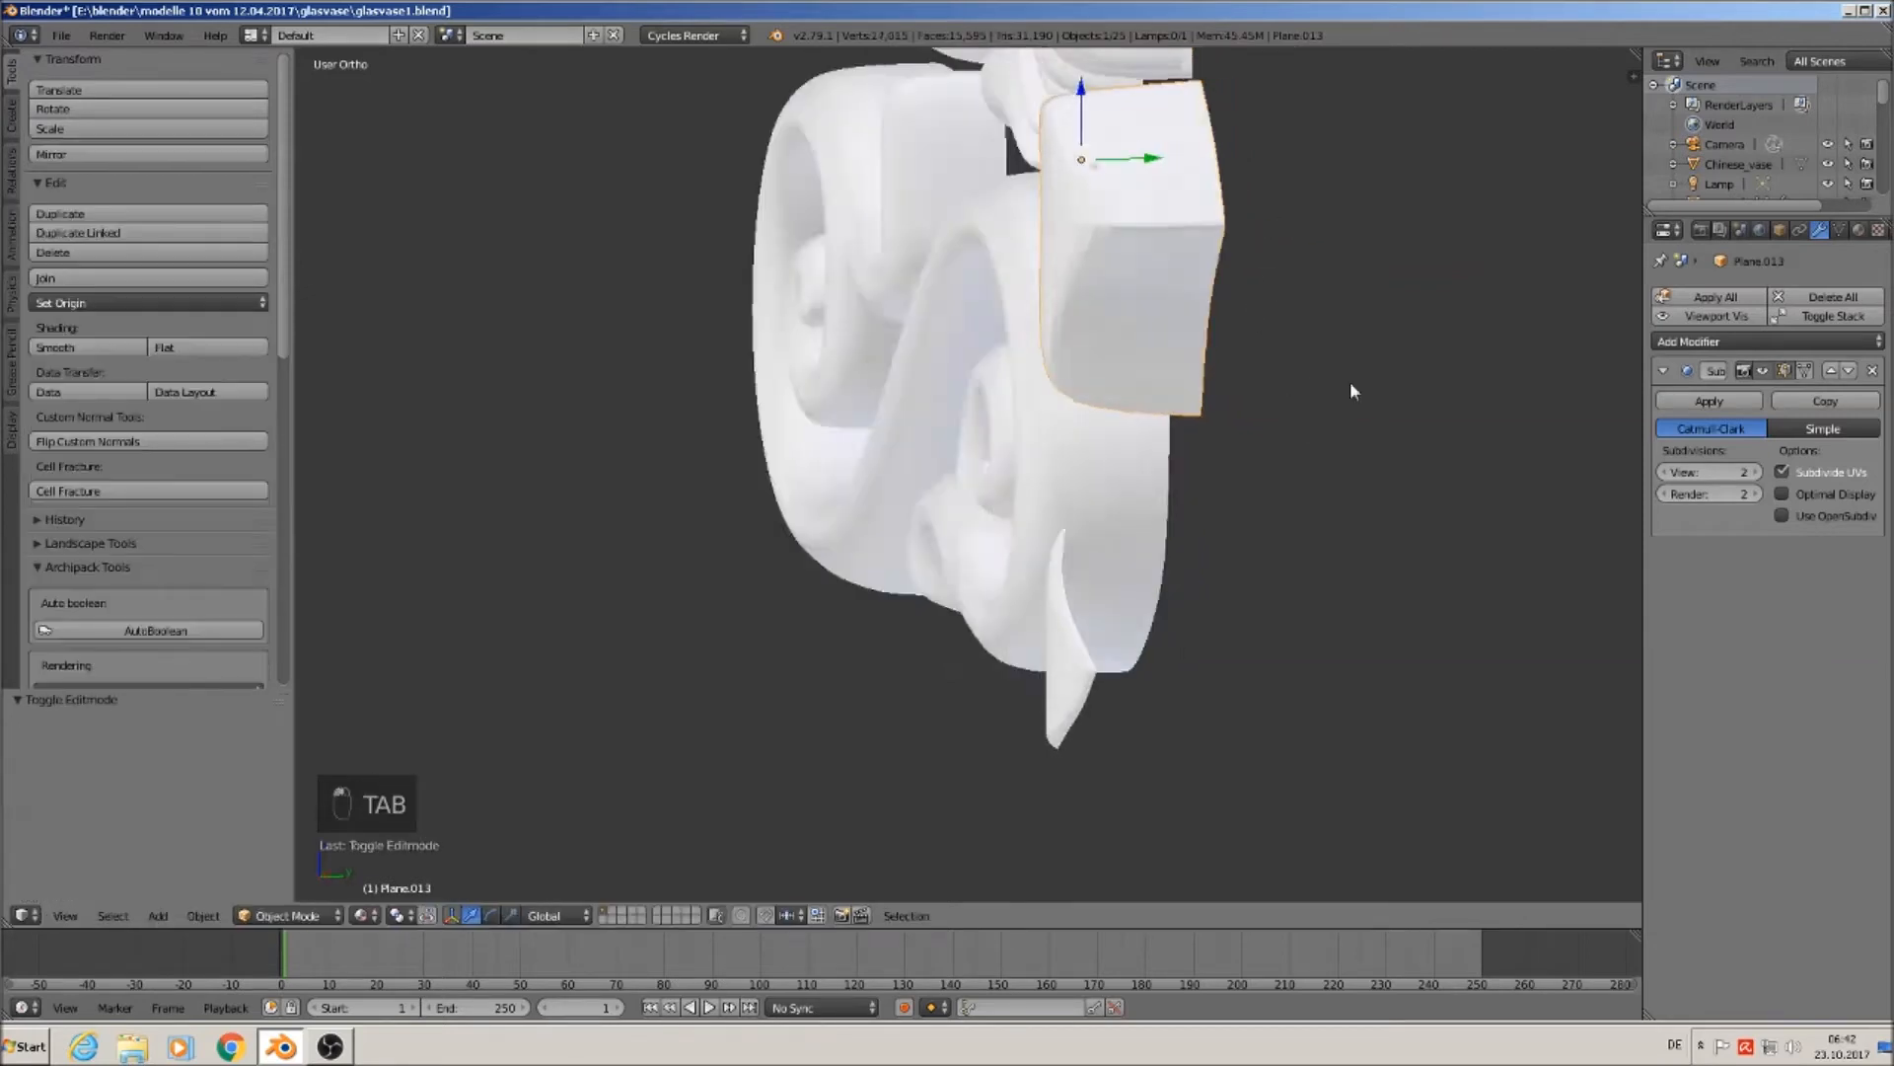
left_click(114, 344)
Put the small diamond below the scroll in Edit Mode and extrude its border 0.248 along Y.
scroll(1192, 521, "down", 2)
right_click(1120, 632)
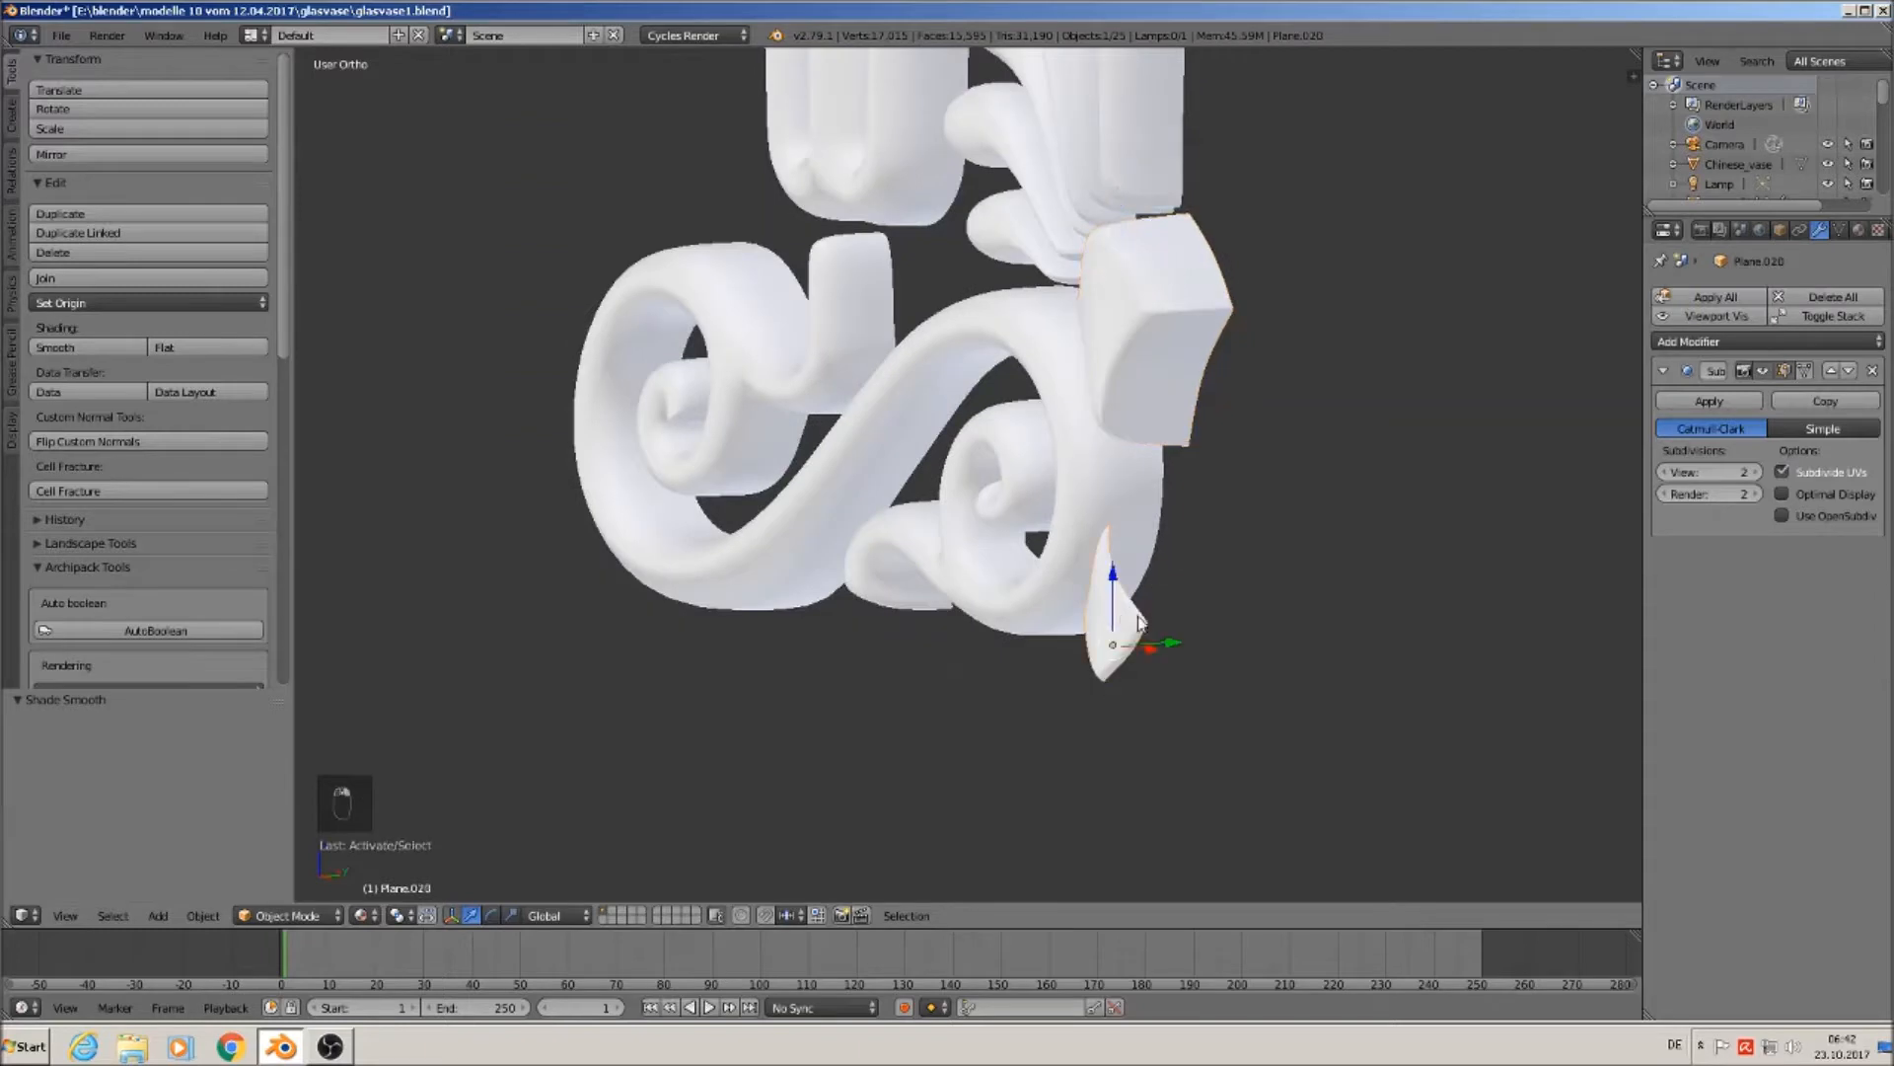
key("Tab")
scroll(1085, 622, "up", 6)
left_click_drag(1085, 589, 1271, 618)
Flatten the small diamond's rear border by scaling it to 0 along Y and shade the piece smooth in Object Mode.
key("s")
key("y")
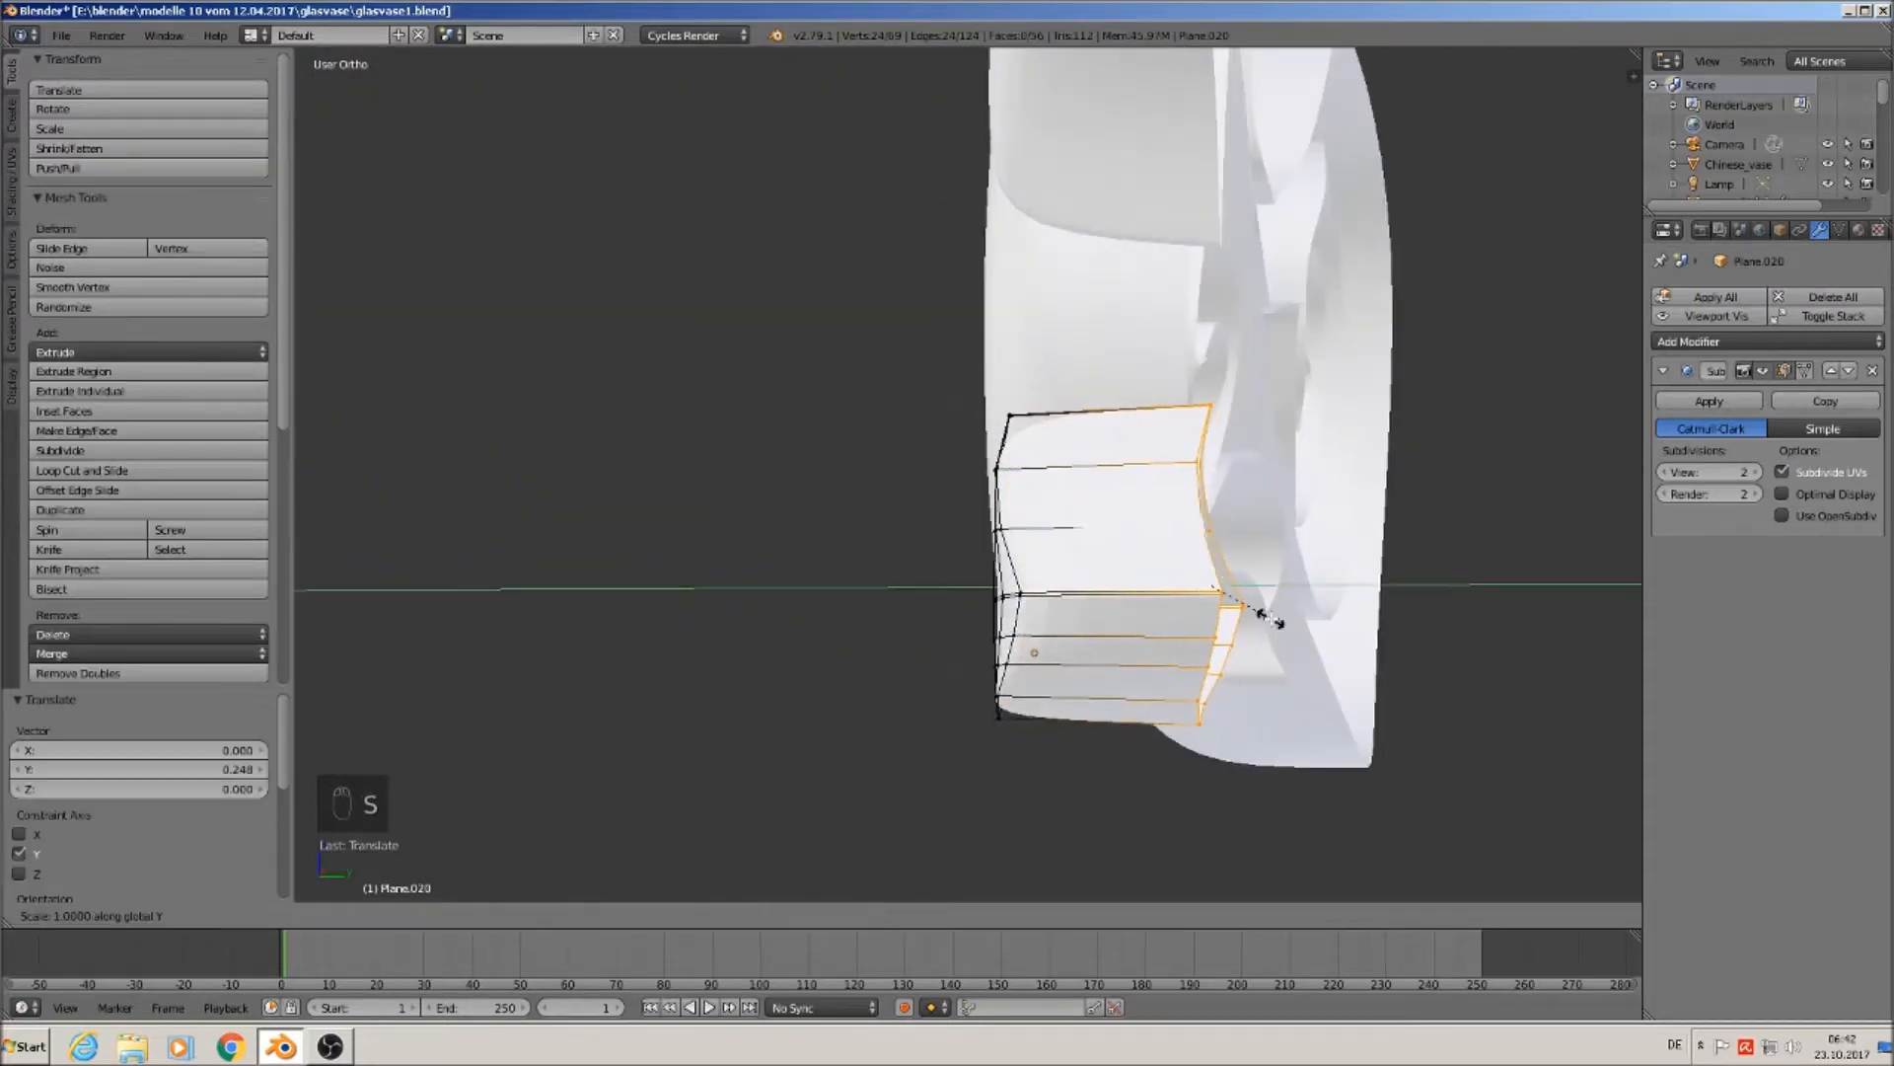
key("0")
left_click(1278, 622)
middle_click_drag(1279, 621, 1353, 664)
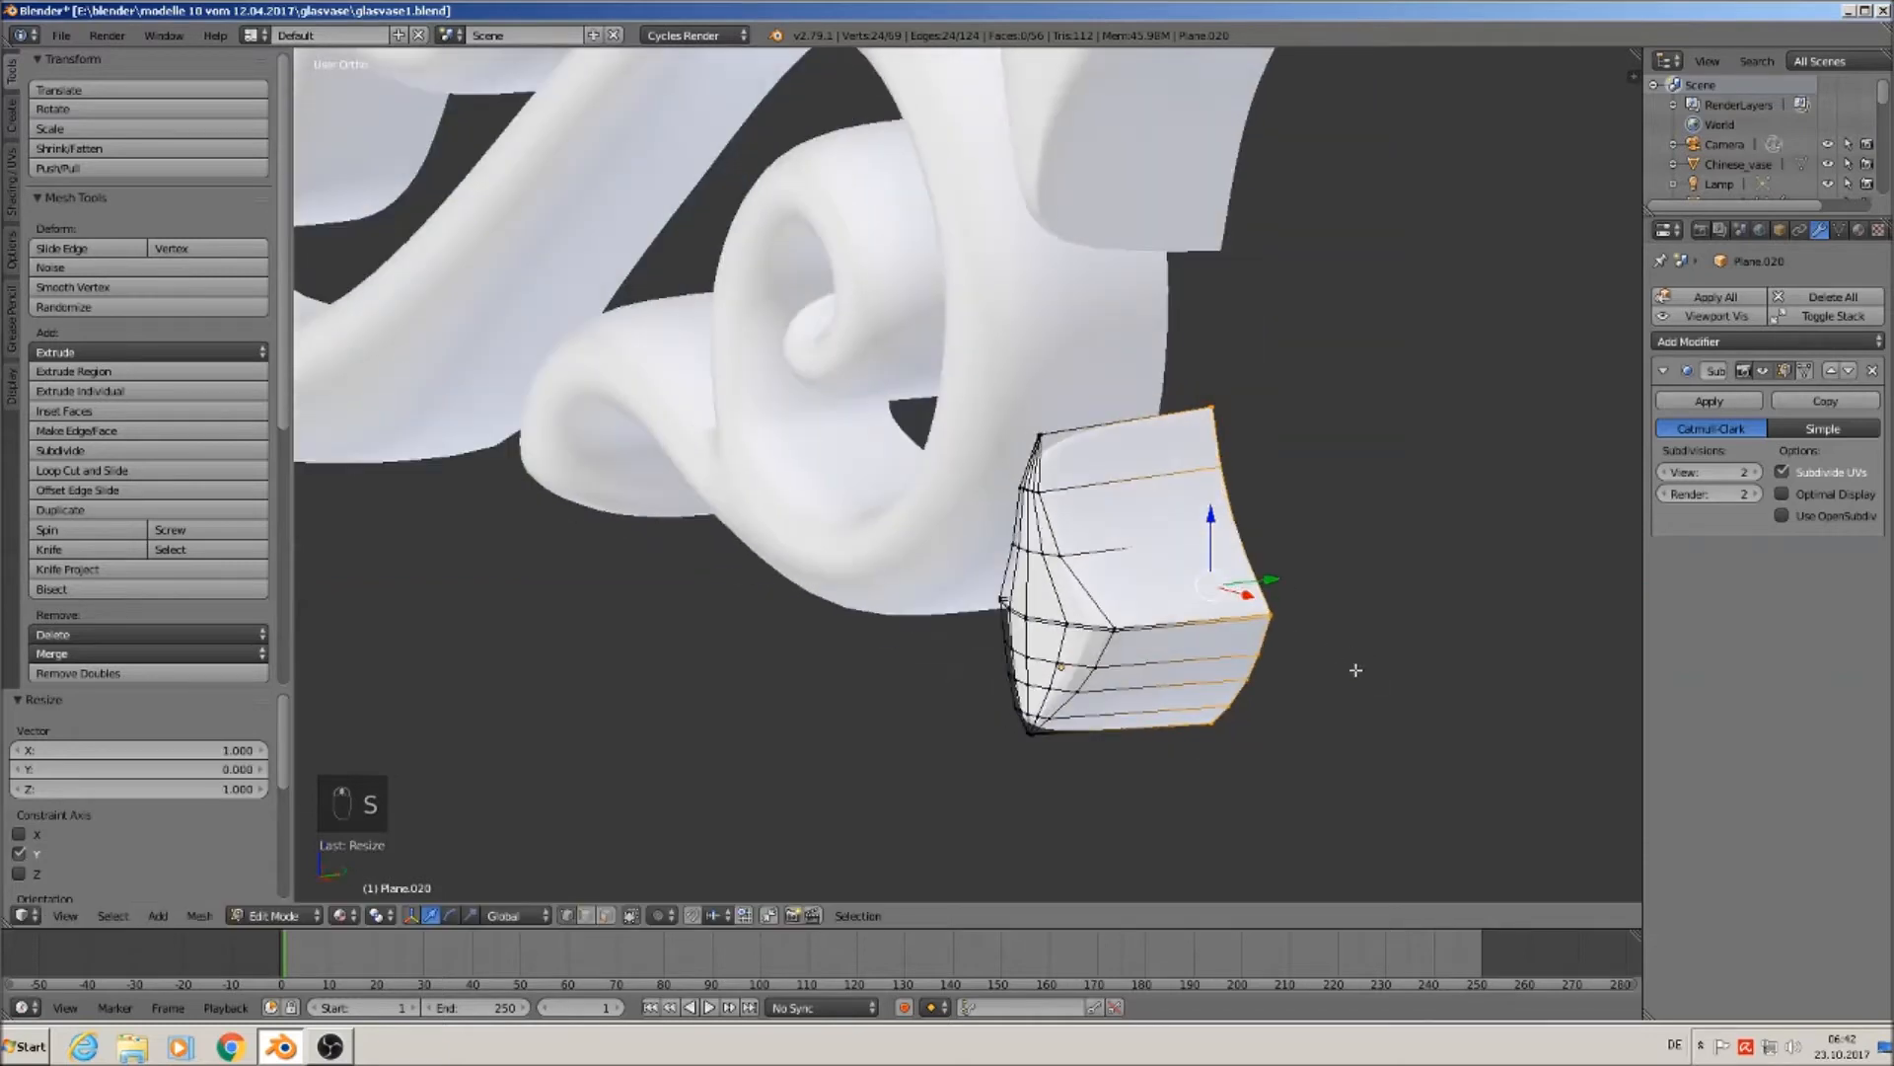
key("Tab")
left_click(38, 349)
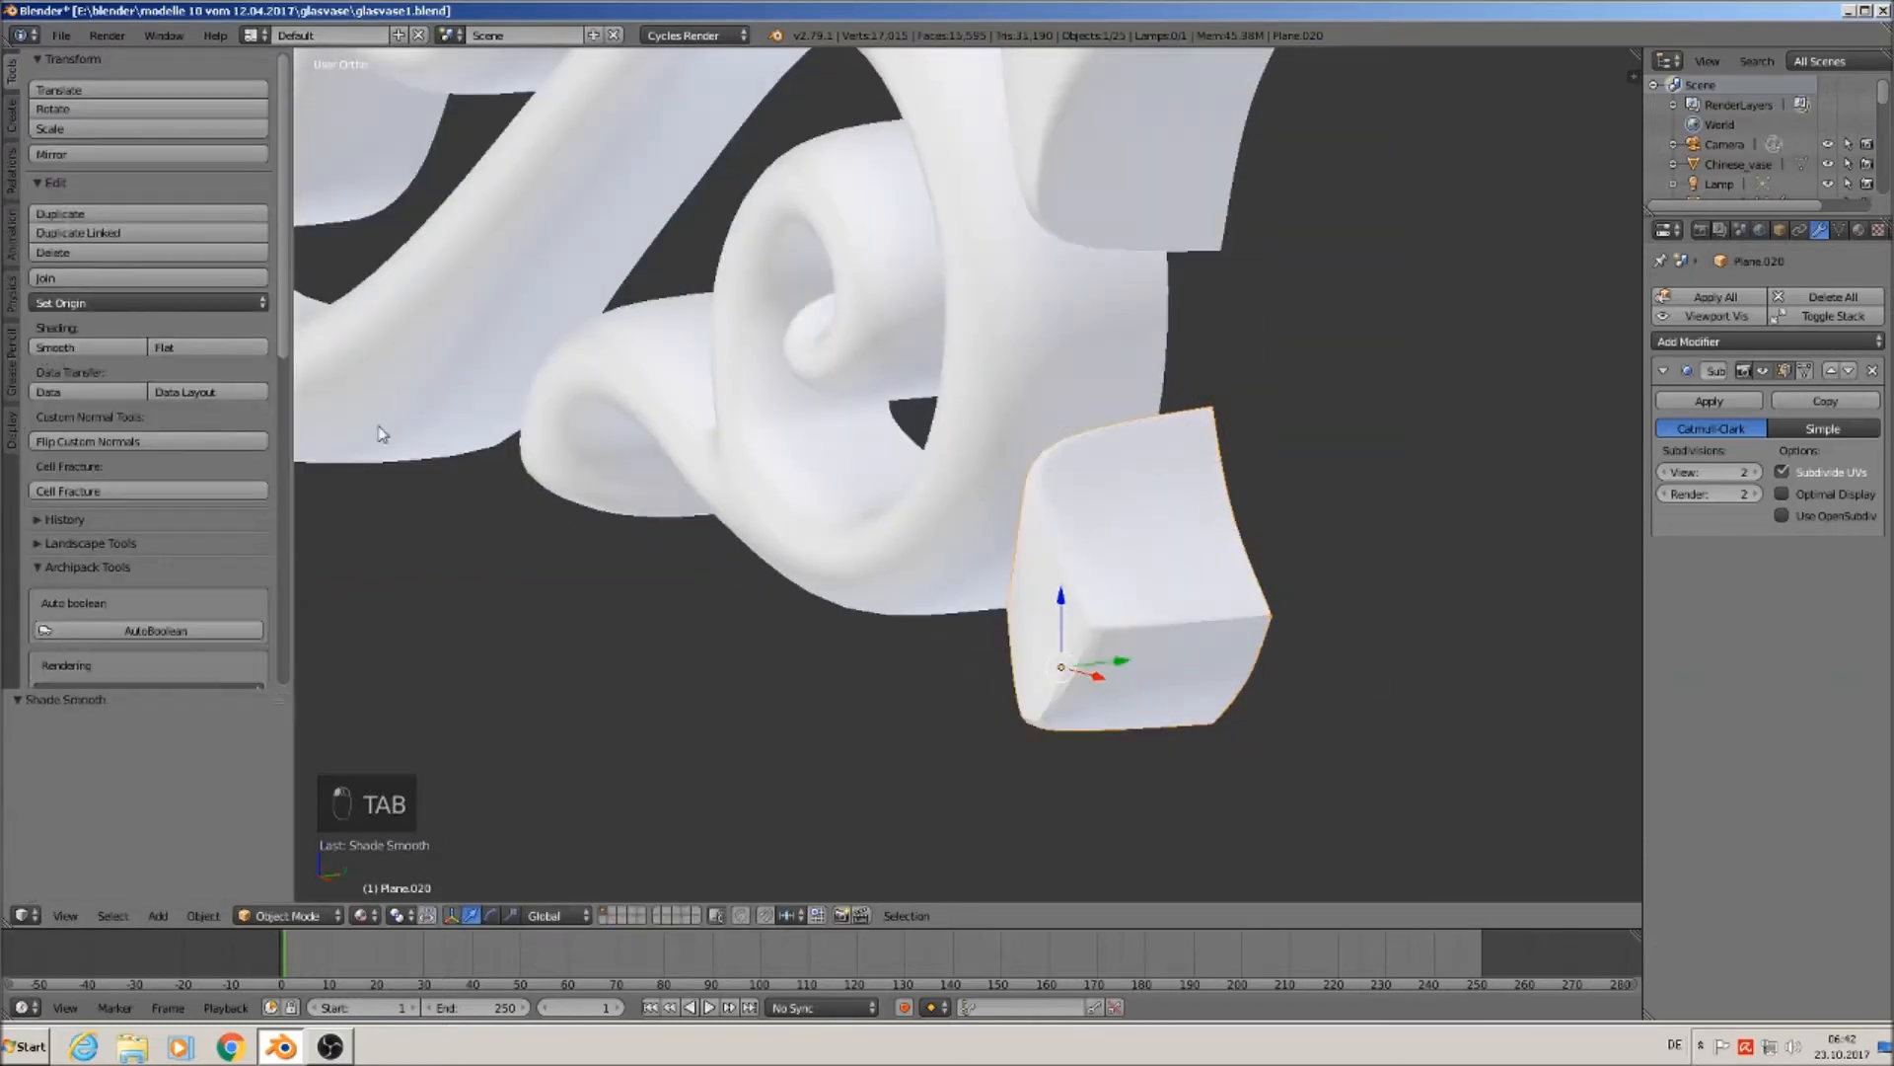
Return to the front view showing the whole ornament and save the file glasvase1.blend.
scroll(564, 432, "down", 4)
middle_click_drag(655, 444, 634, 375)
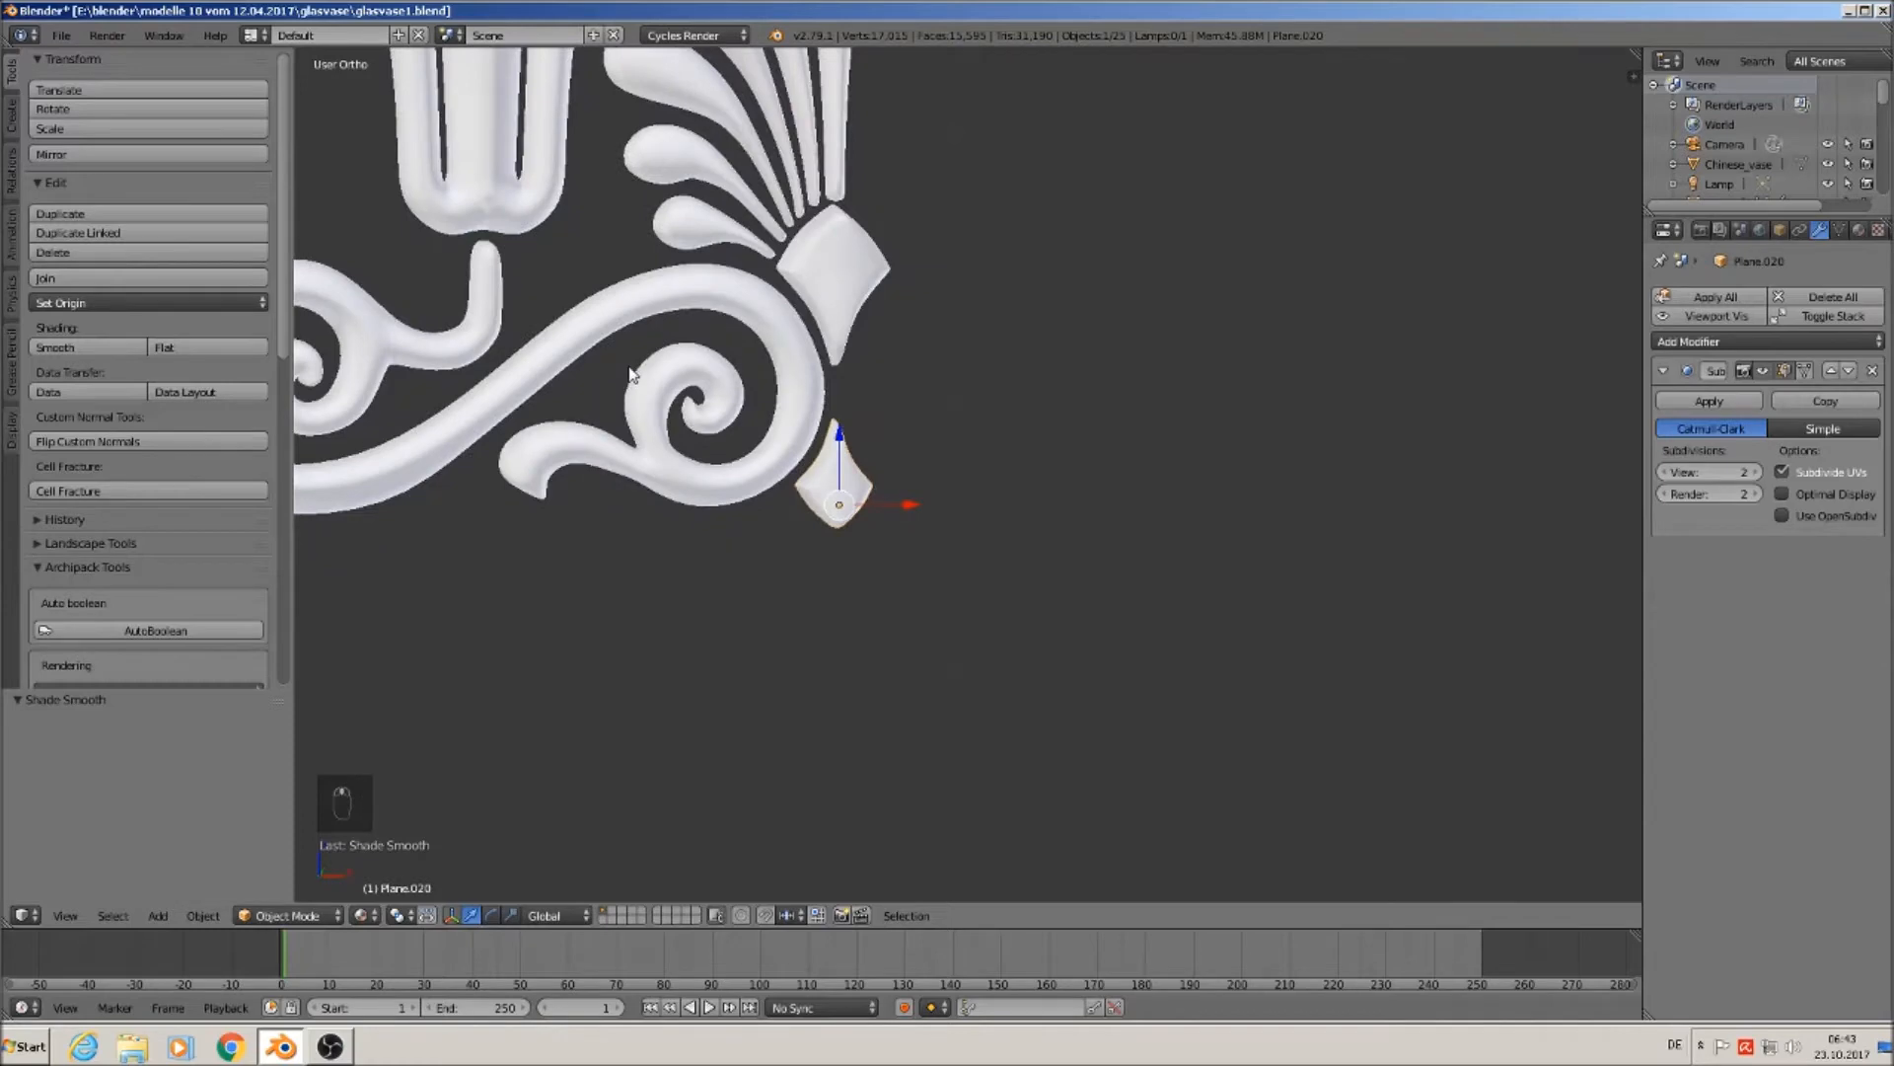
key("KP_1")
middle_click_drag(677, 208, 931, 448, "shift")
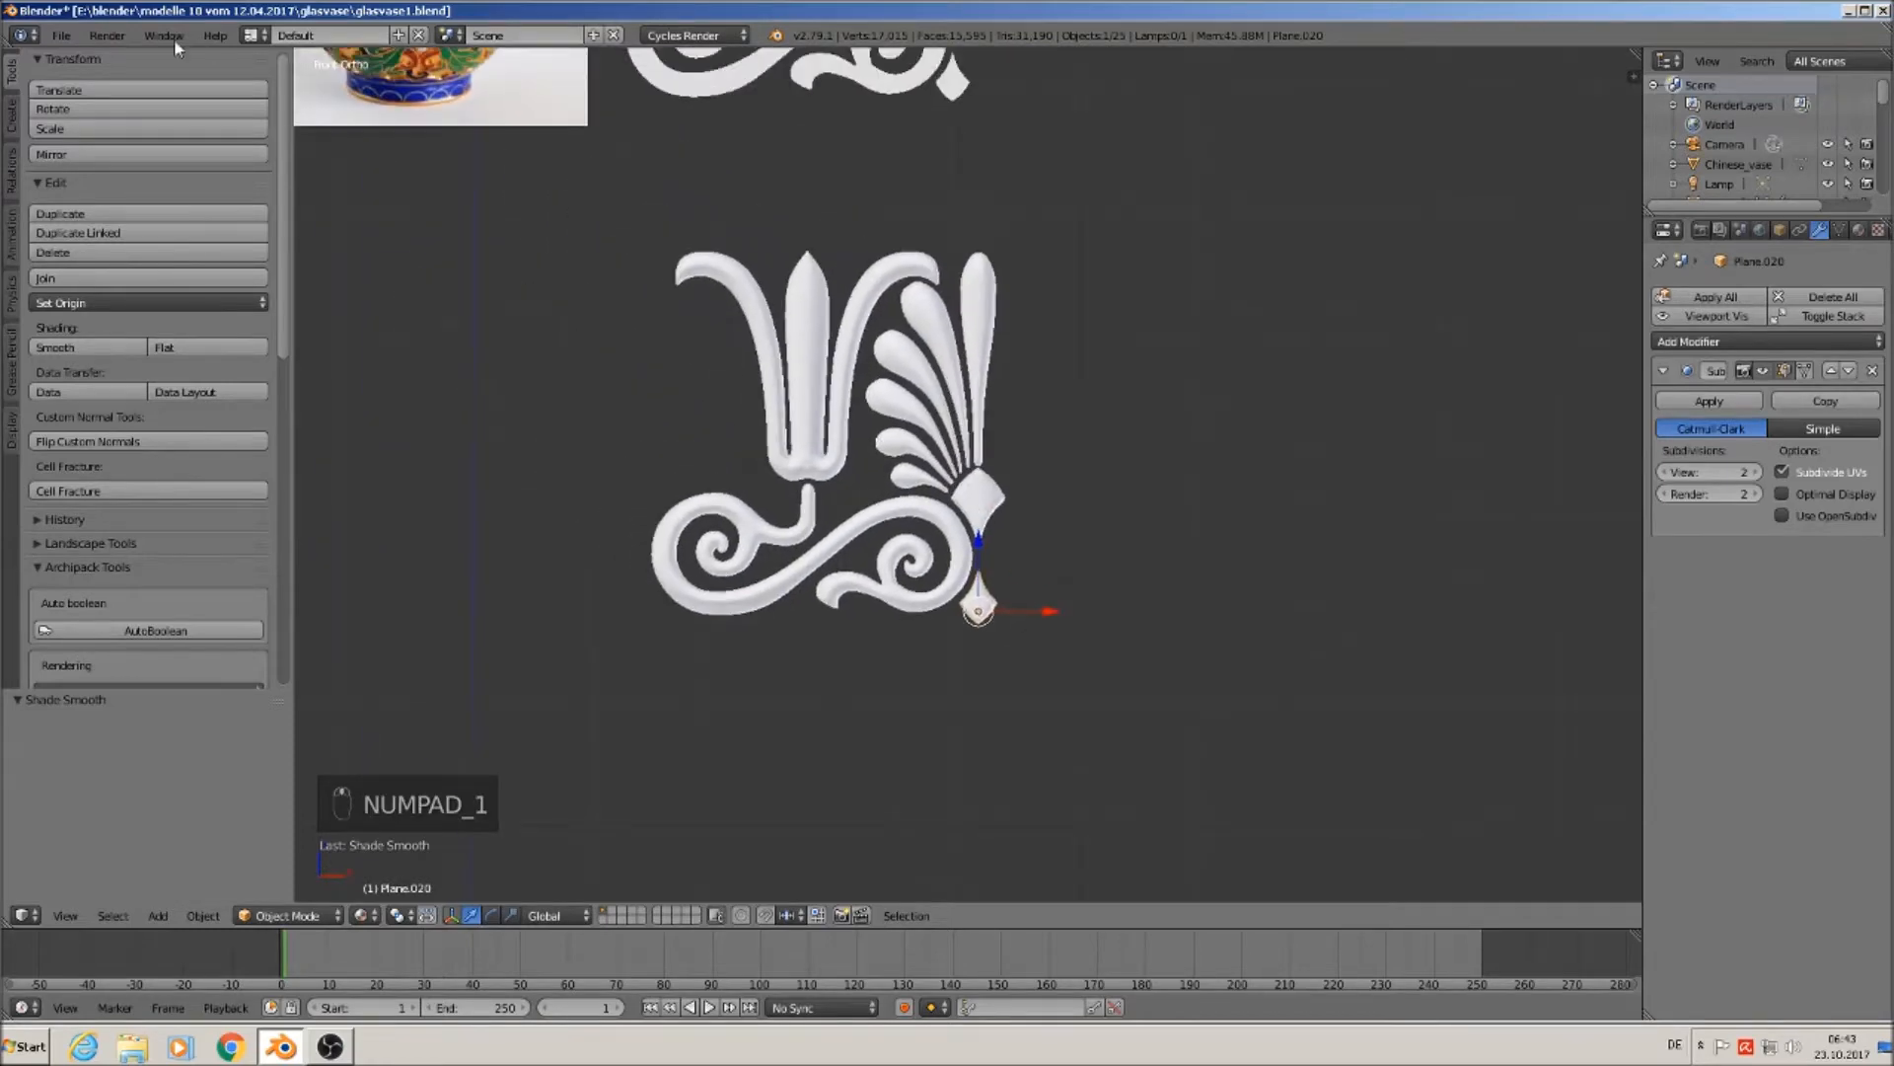
left_click(61, 35)
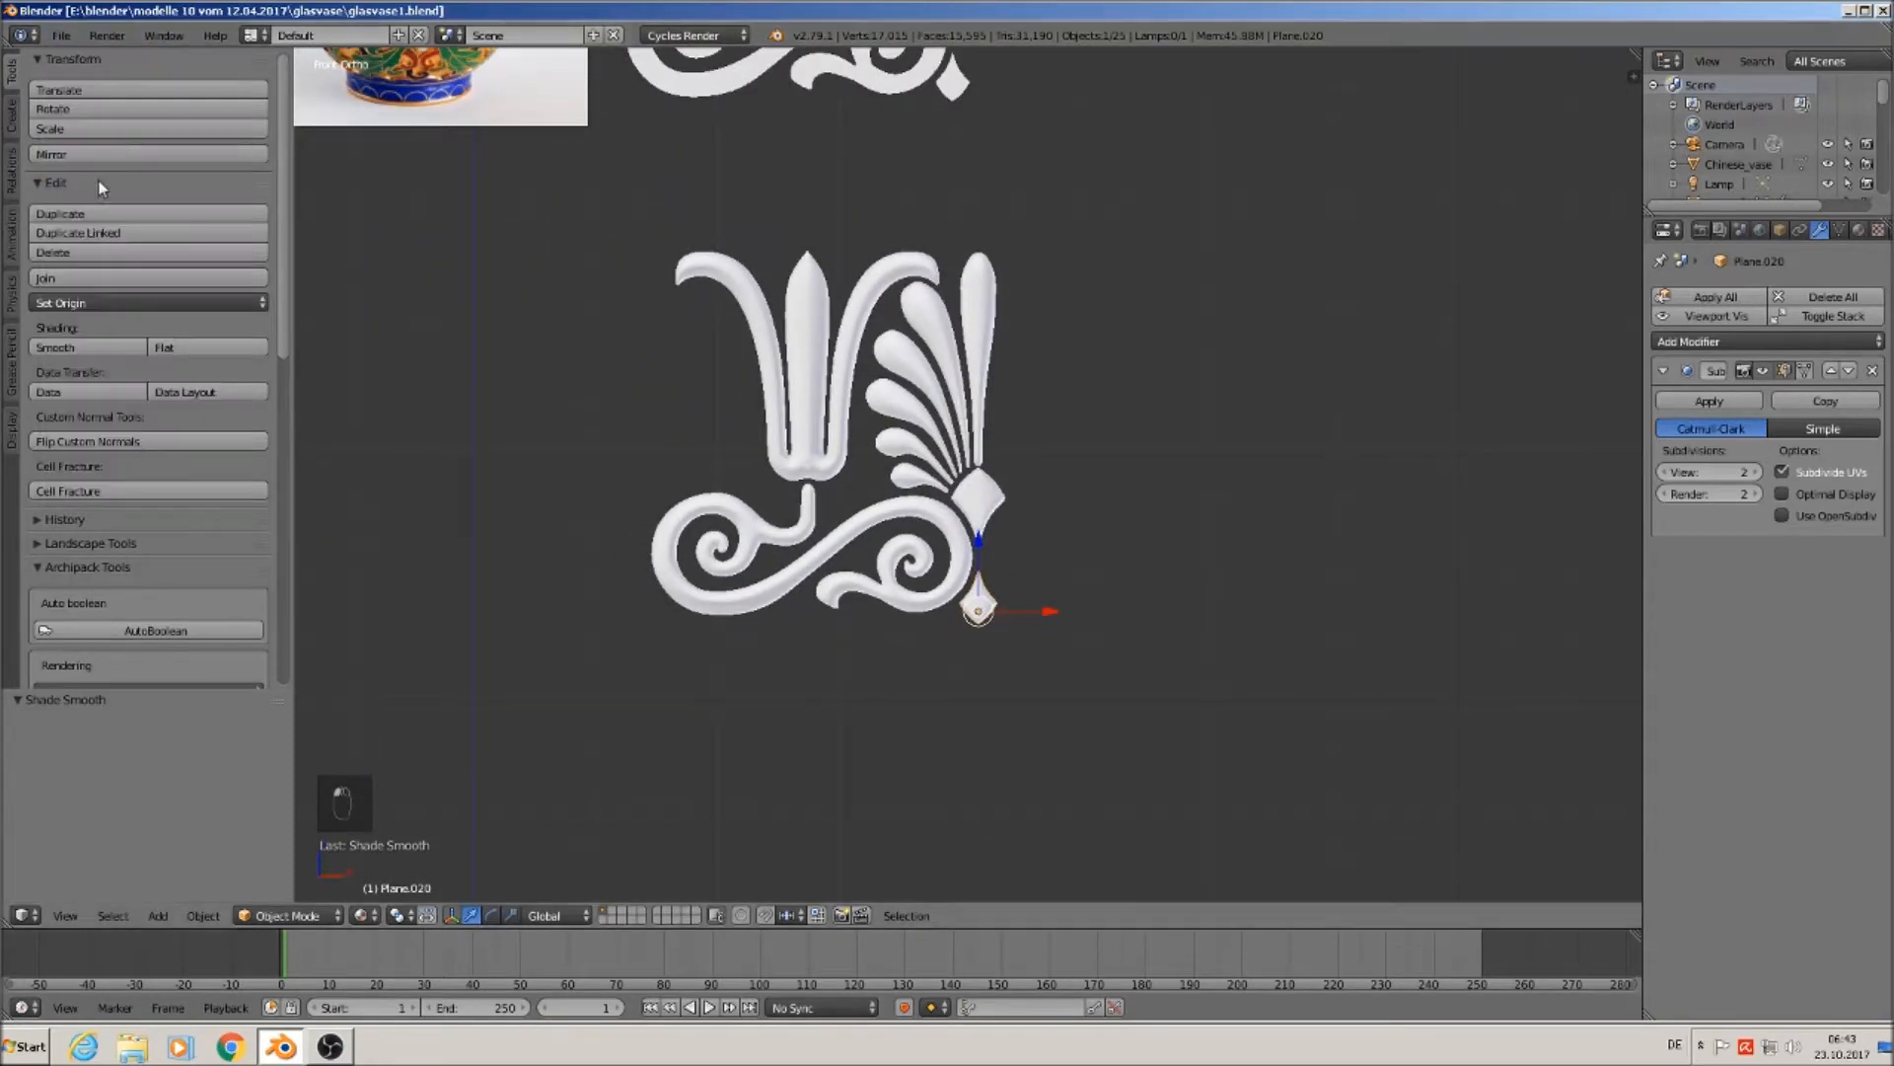
left_click(86, 187)
Select all pieces of the flat ornament copy beneath the reference pattern and move them to layer 2.
scroll(837, 399, "down", 4)
middle_click_drag(853, 261, 896, 412, "shift")
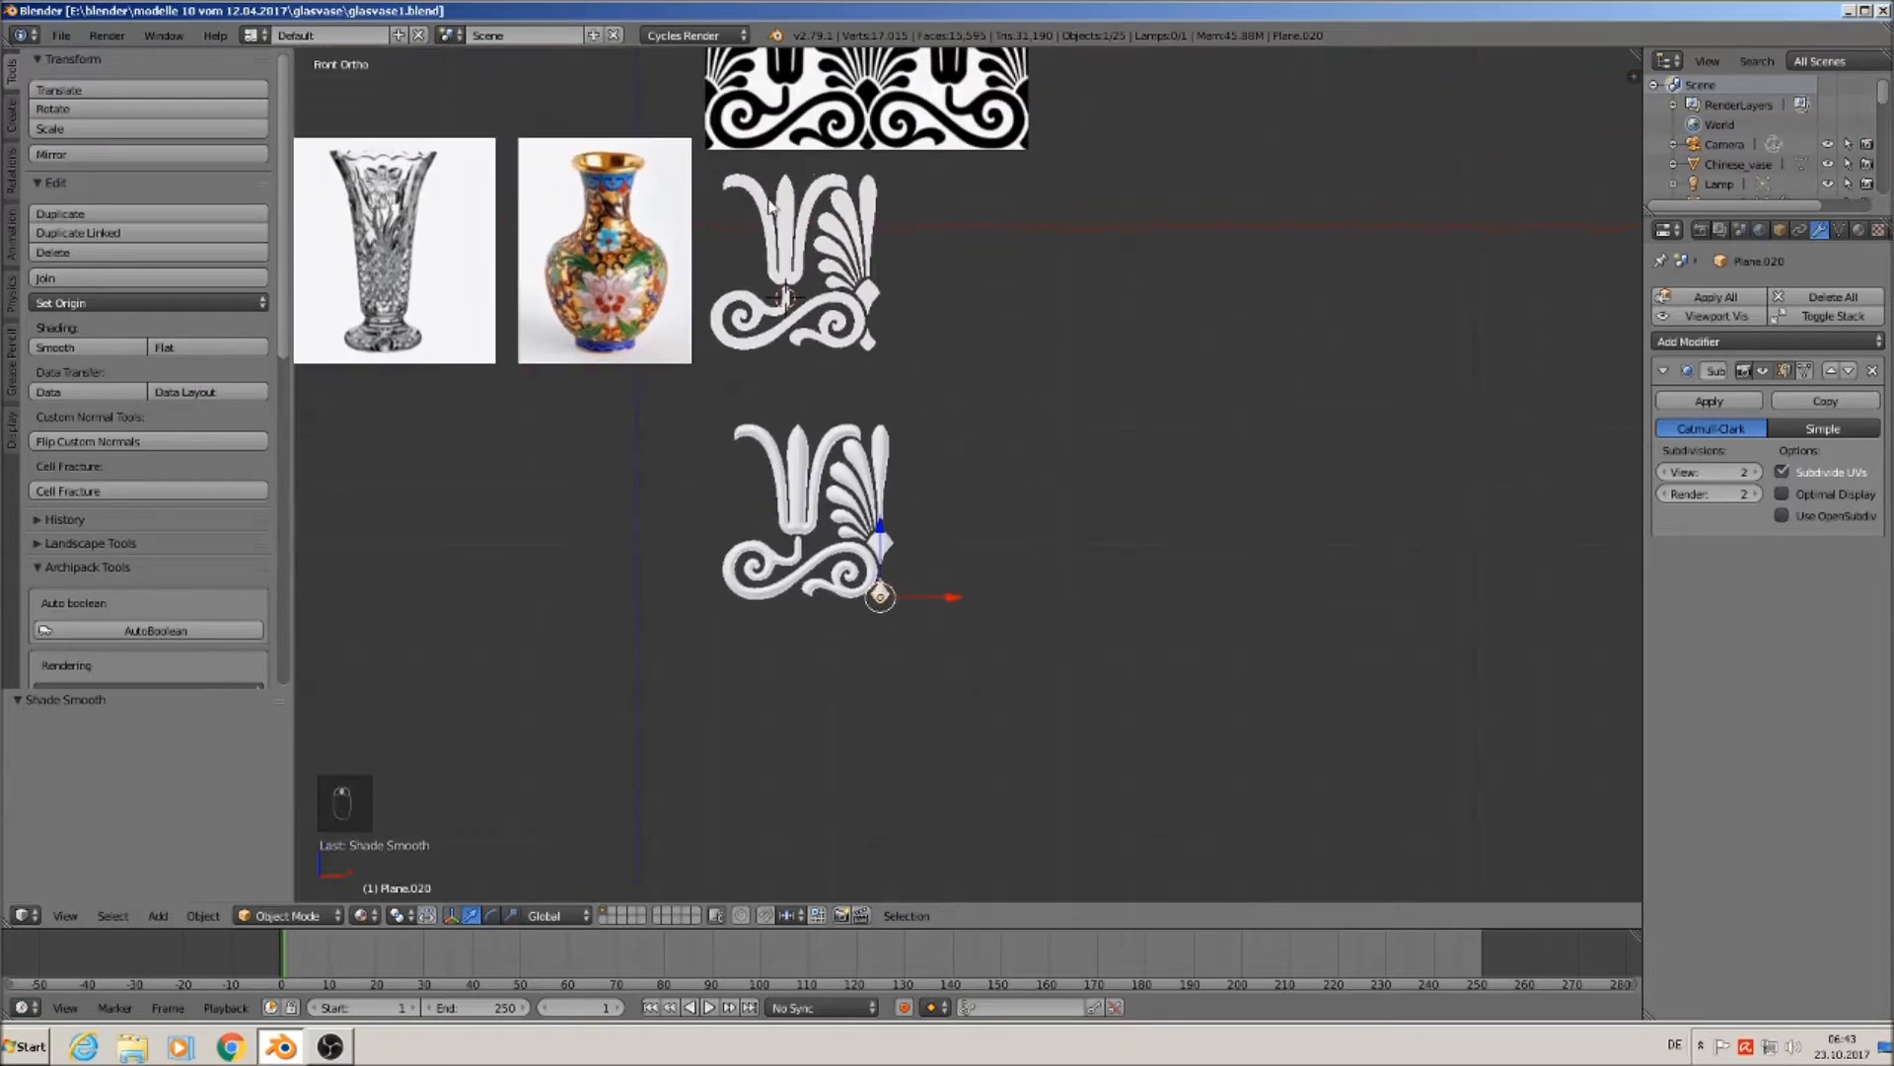
key("a")
key("b")
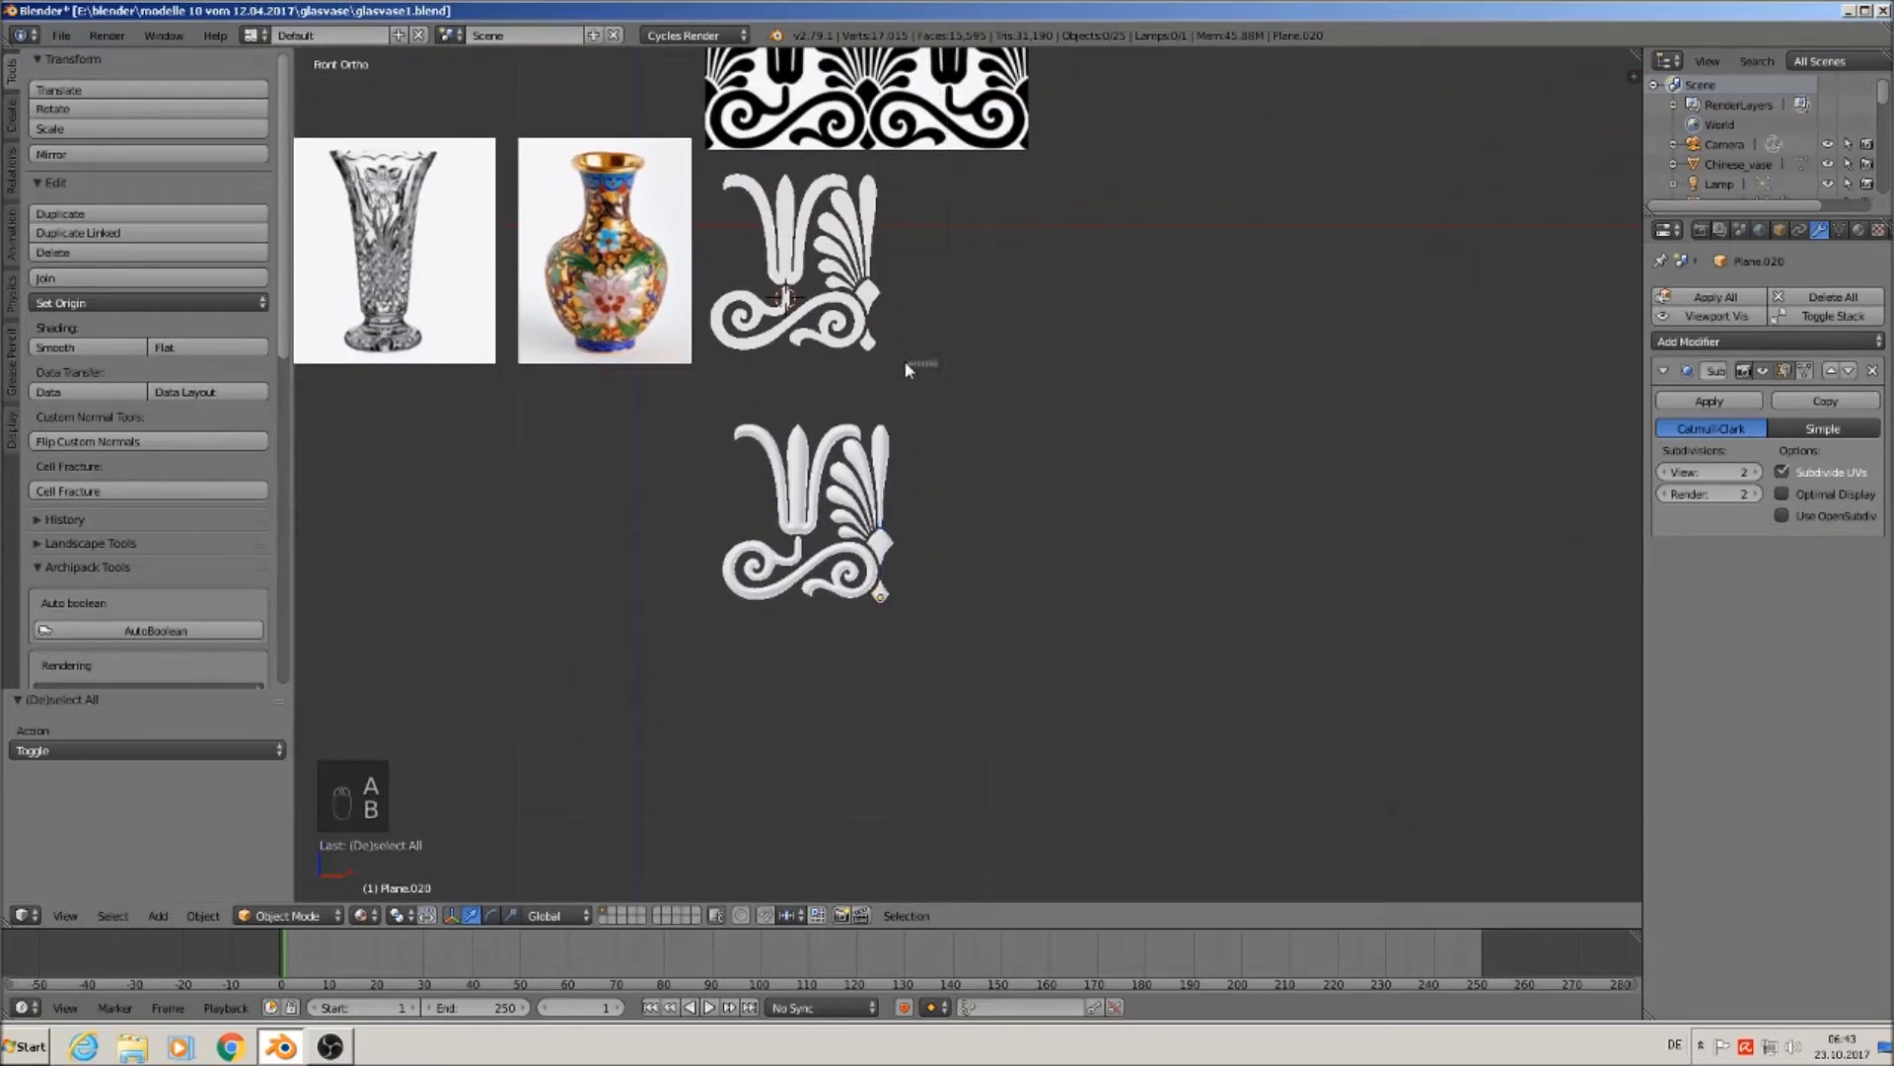
left_click_drag(937, 365, 709, 156)
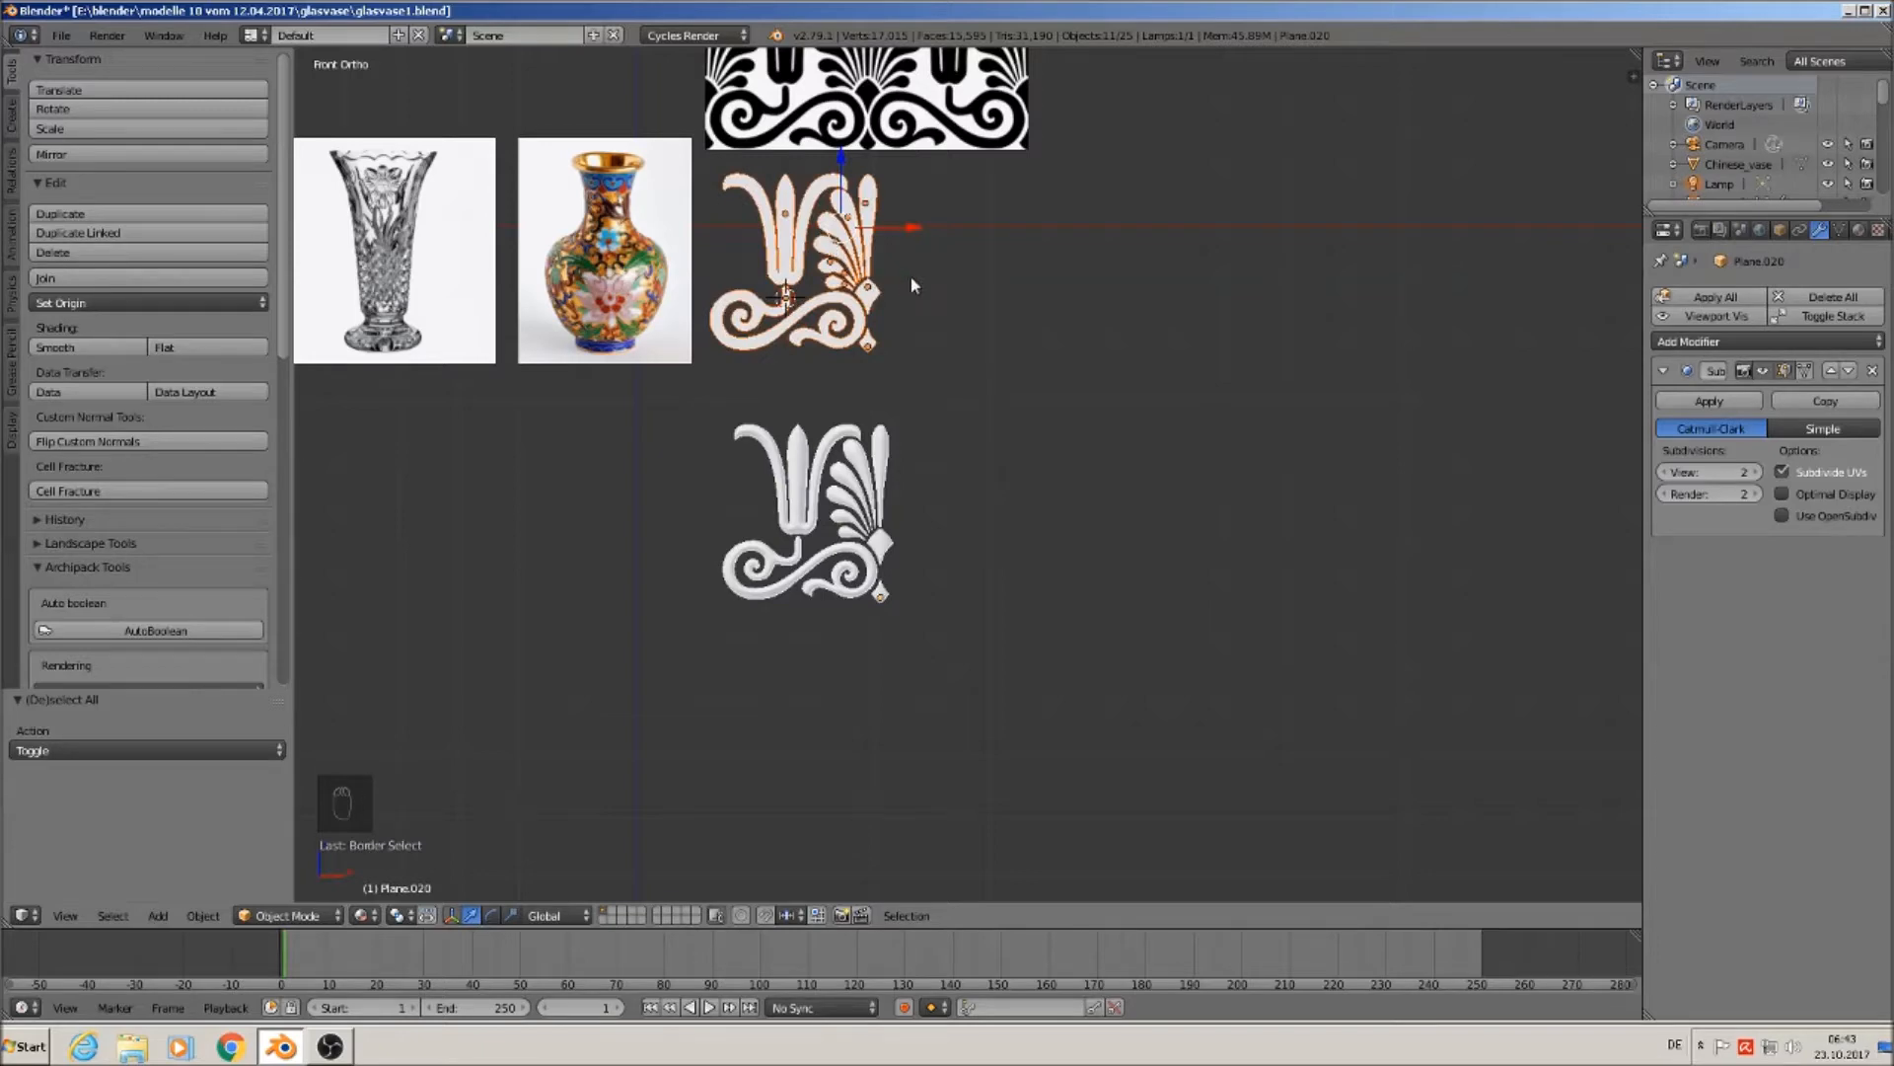
key("m")
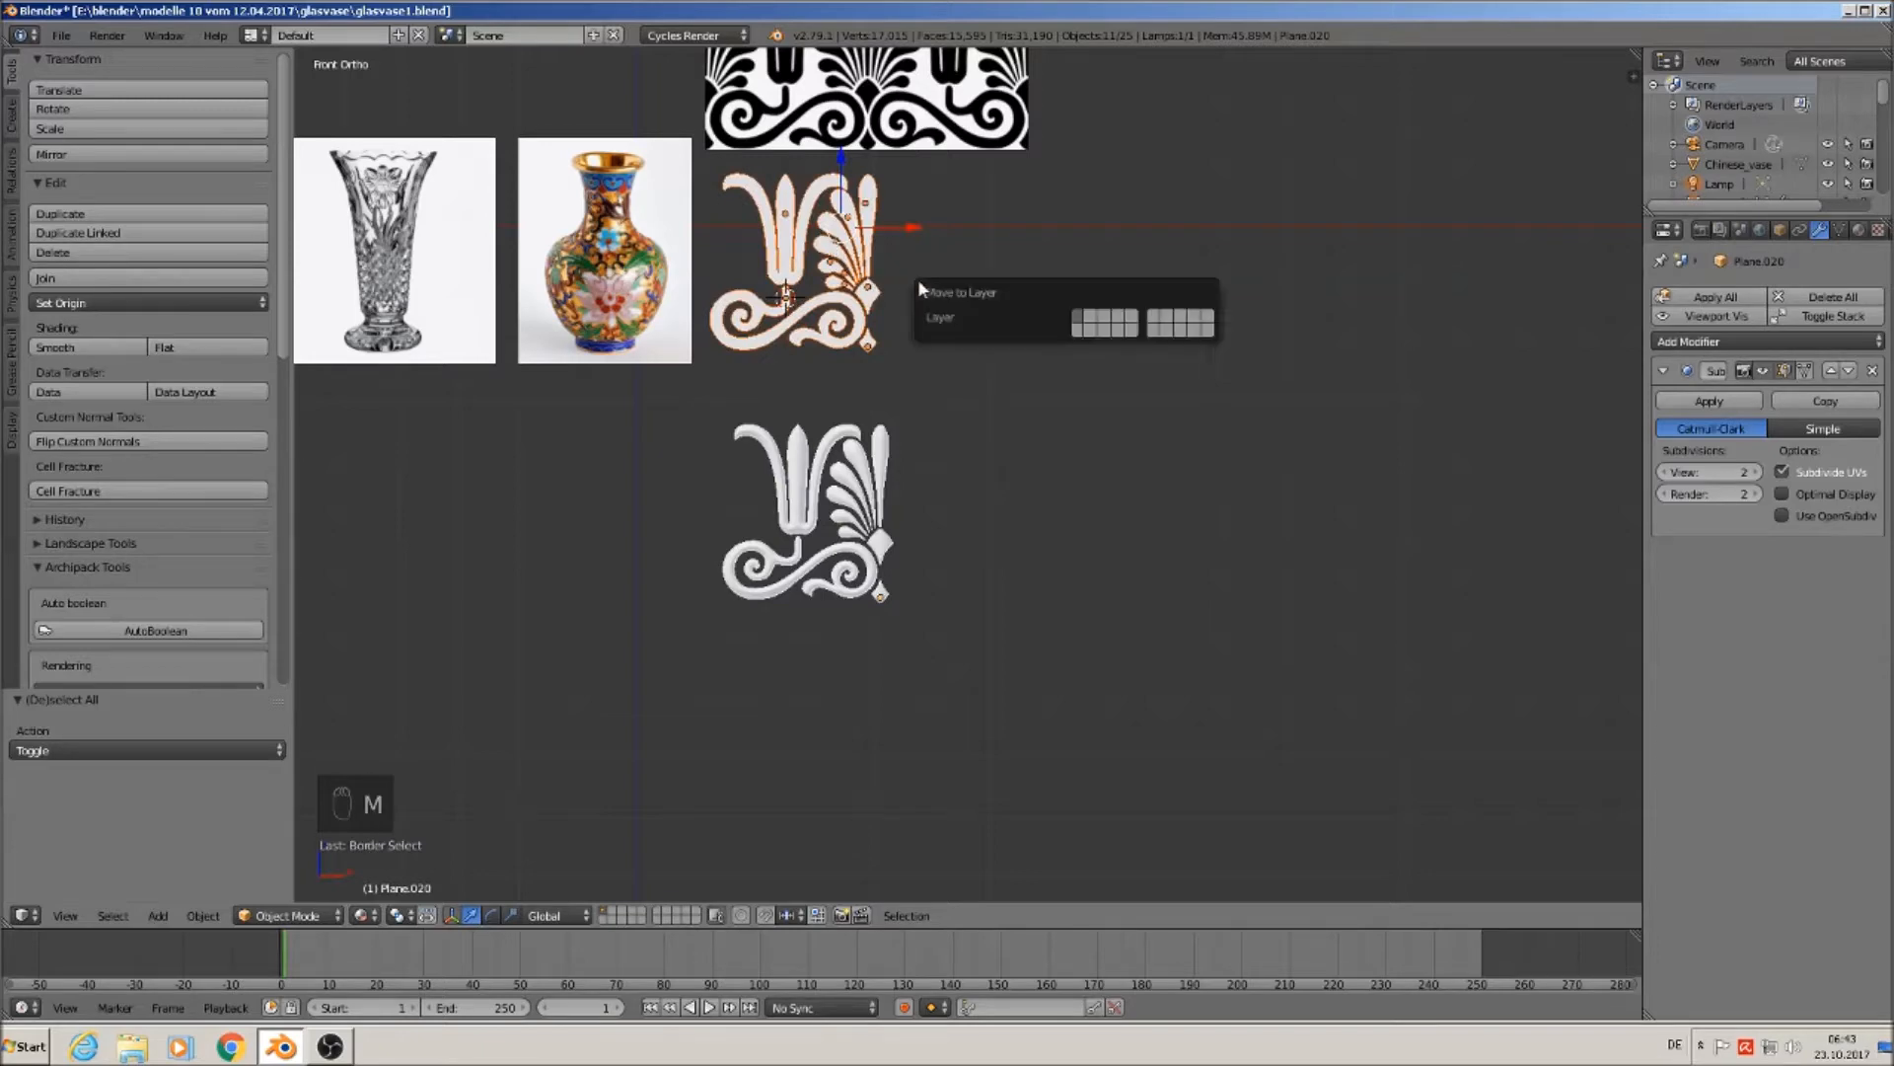
left_click(1093, 318)
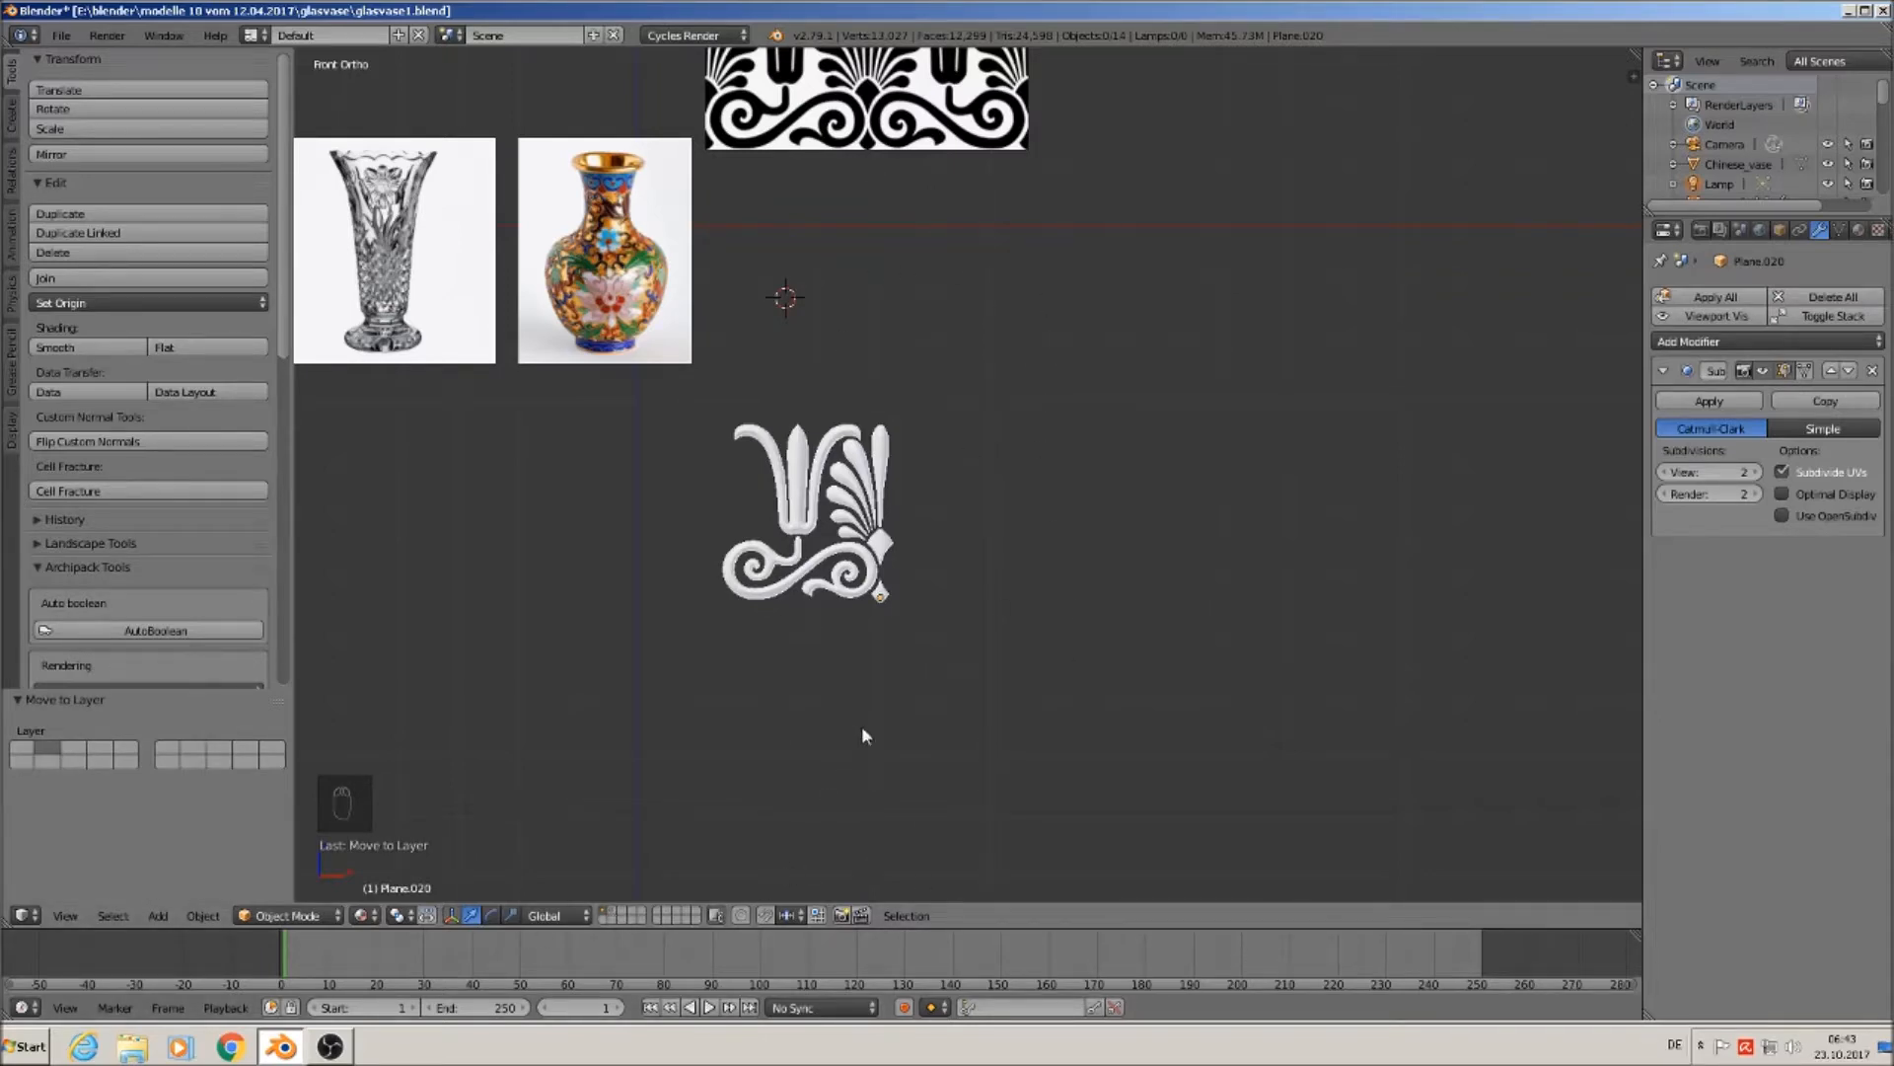
Move the black-and-white reference pattern image -3.974 along Z so it sits just above the thickened ornament.
right_click(866, 116)
middle_click_drag(905, 245, 884, 346, "shift")
key("g")
key("z")
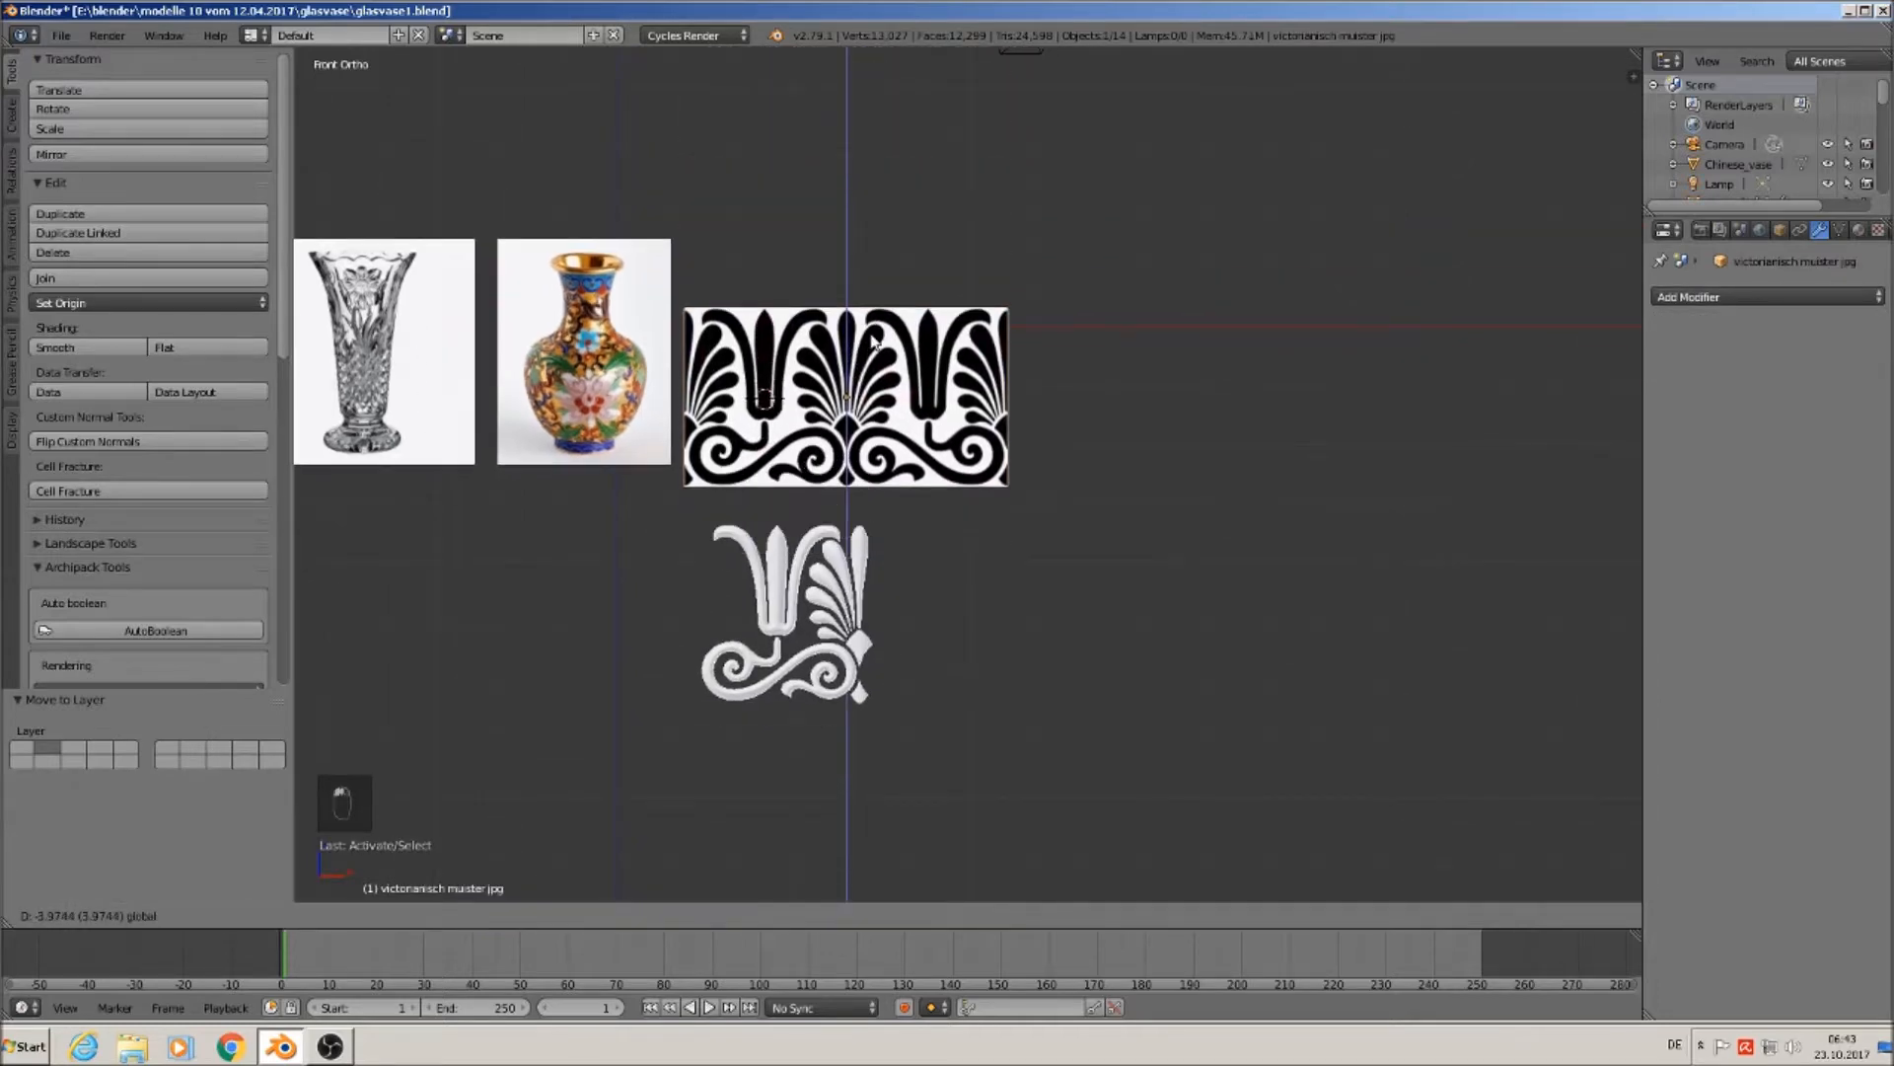
left_click(871, 347)
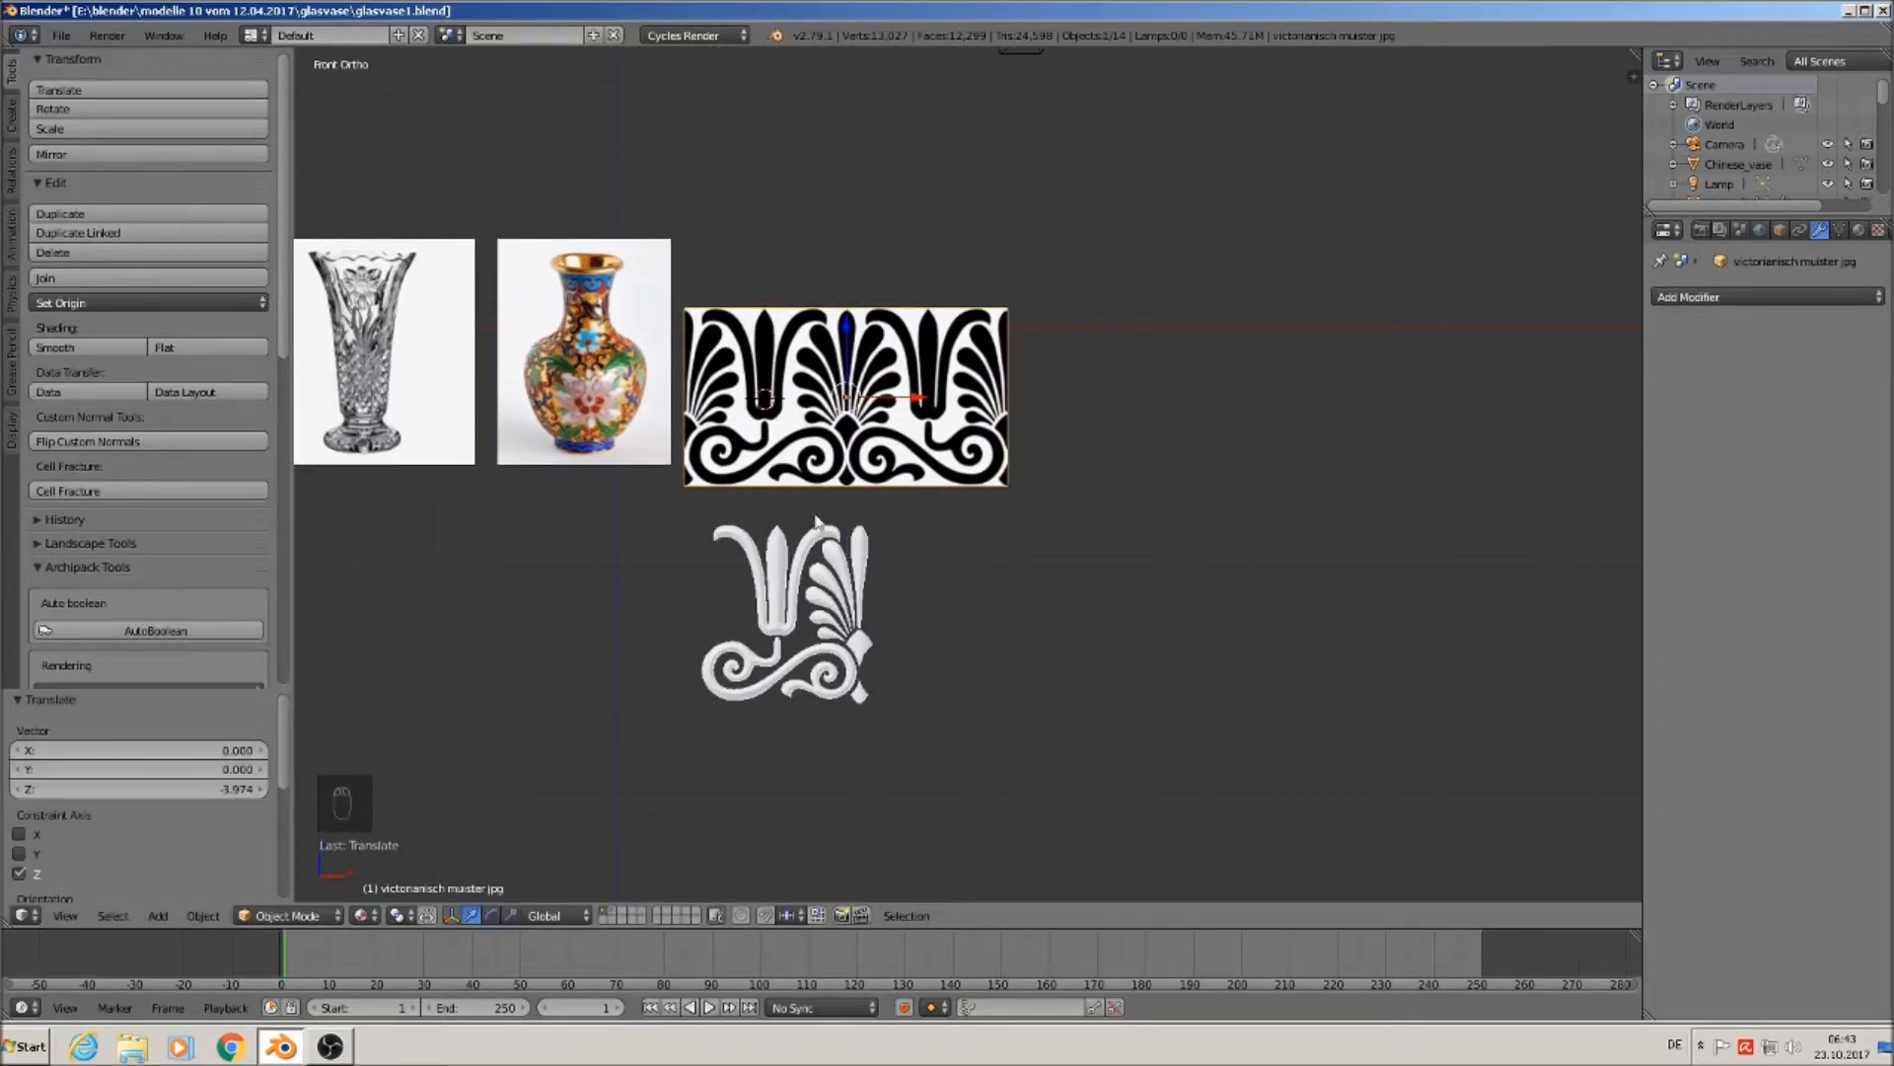
middle_click_drag(918, 678, 938, 710, "shift")
key("a")
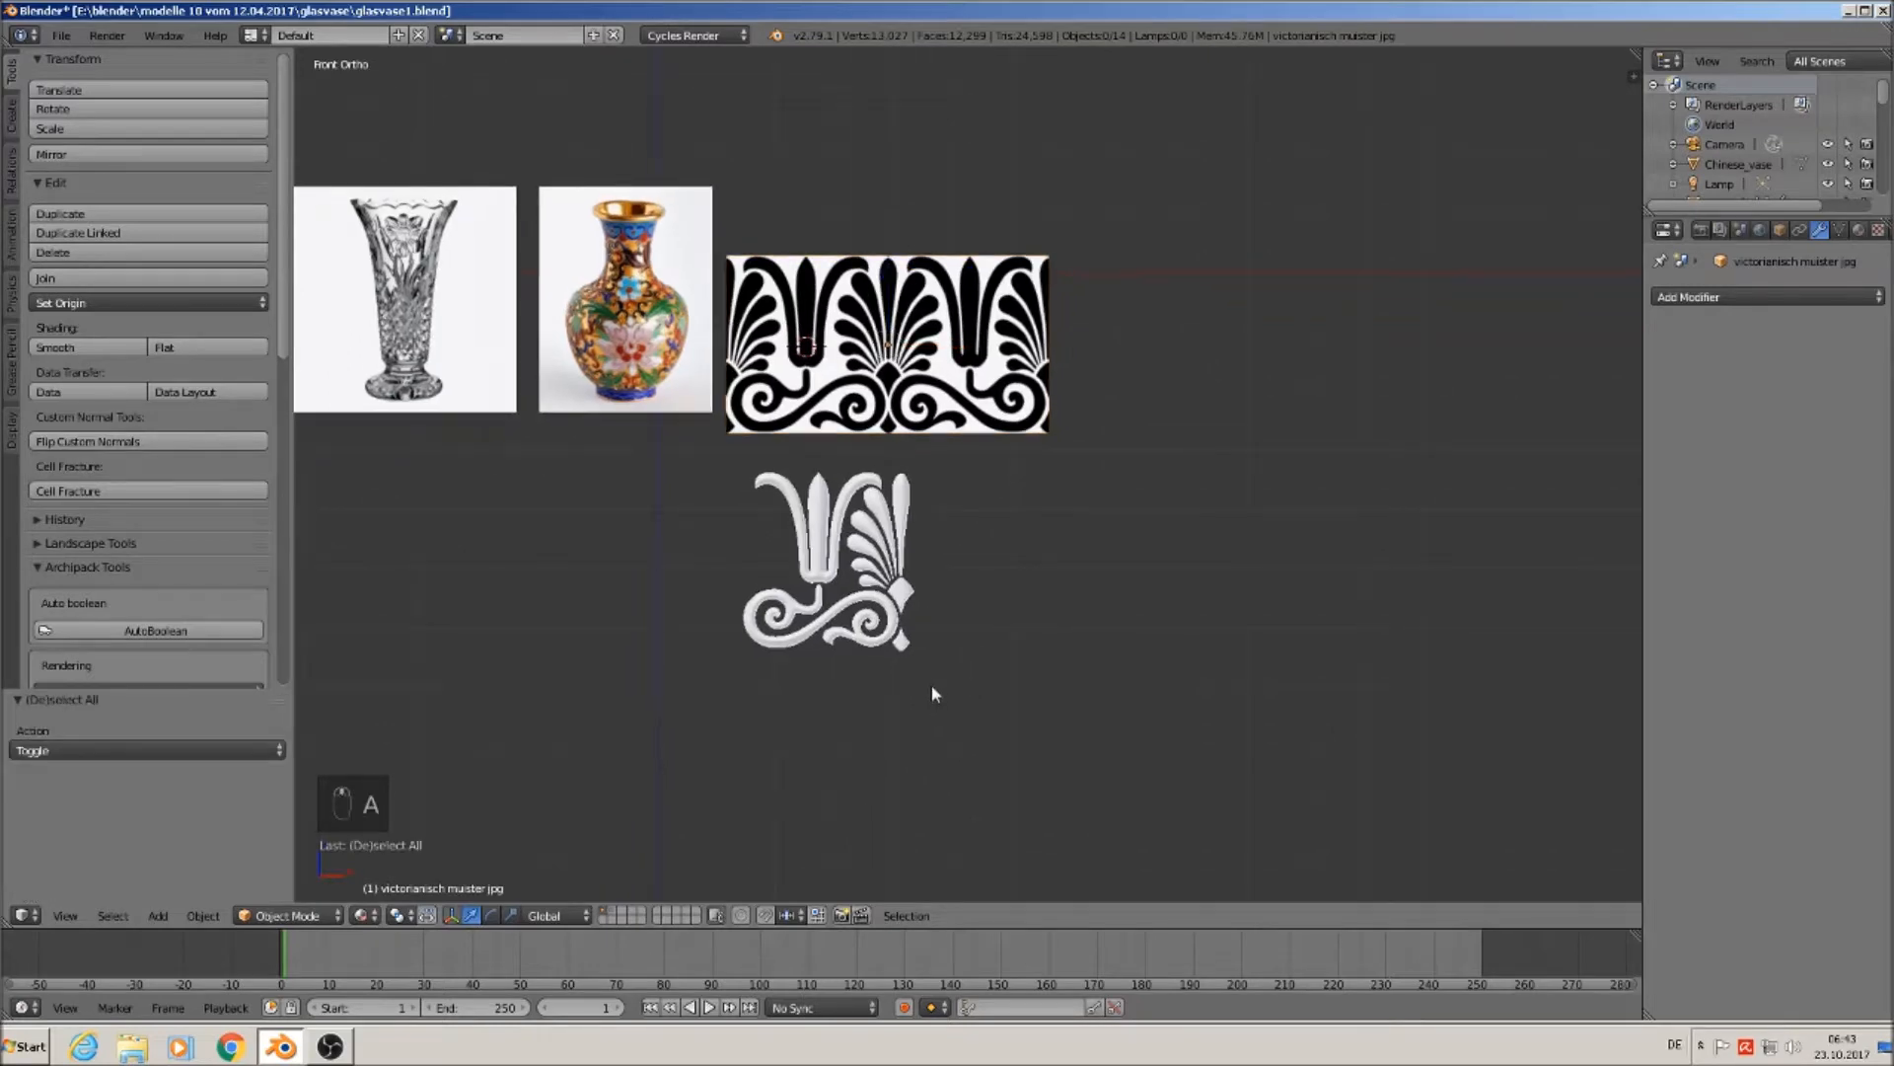
key("b")
left_click_drag(944, 682, 713, 455)
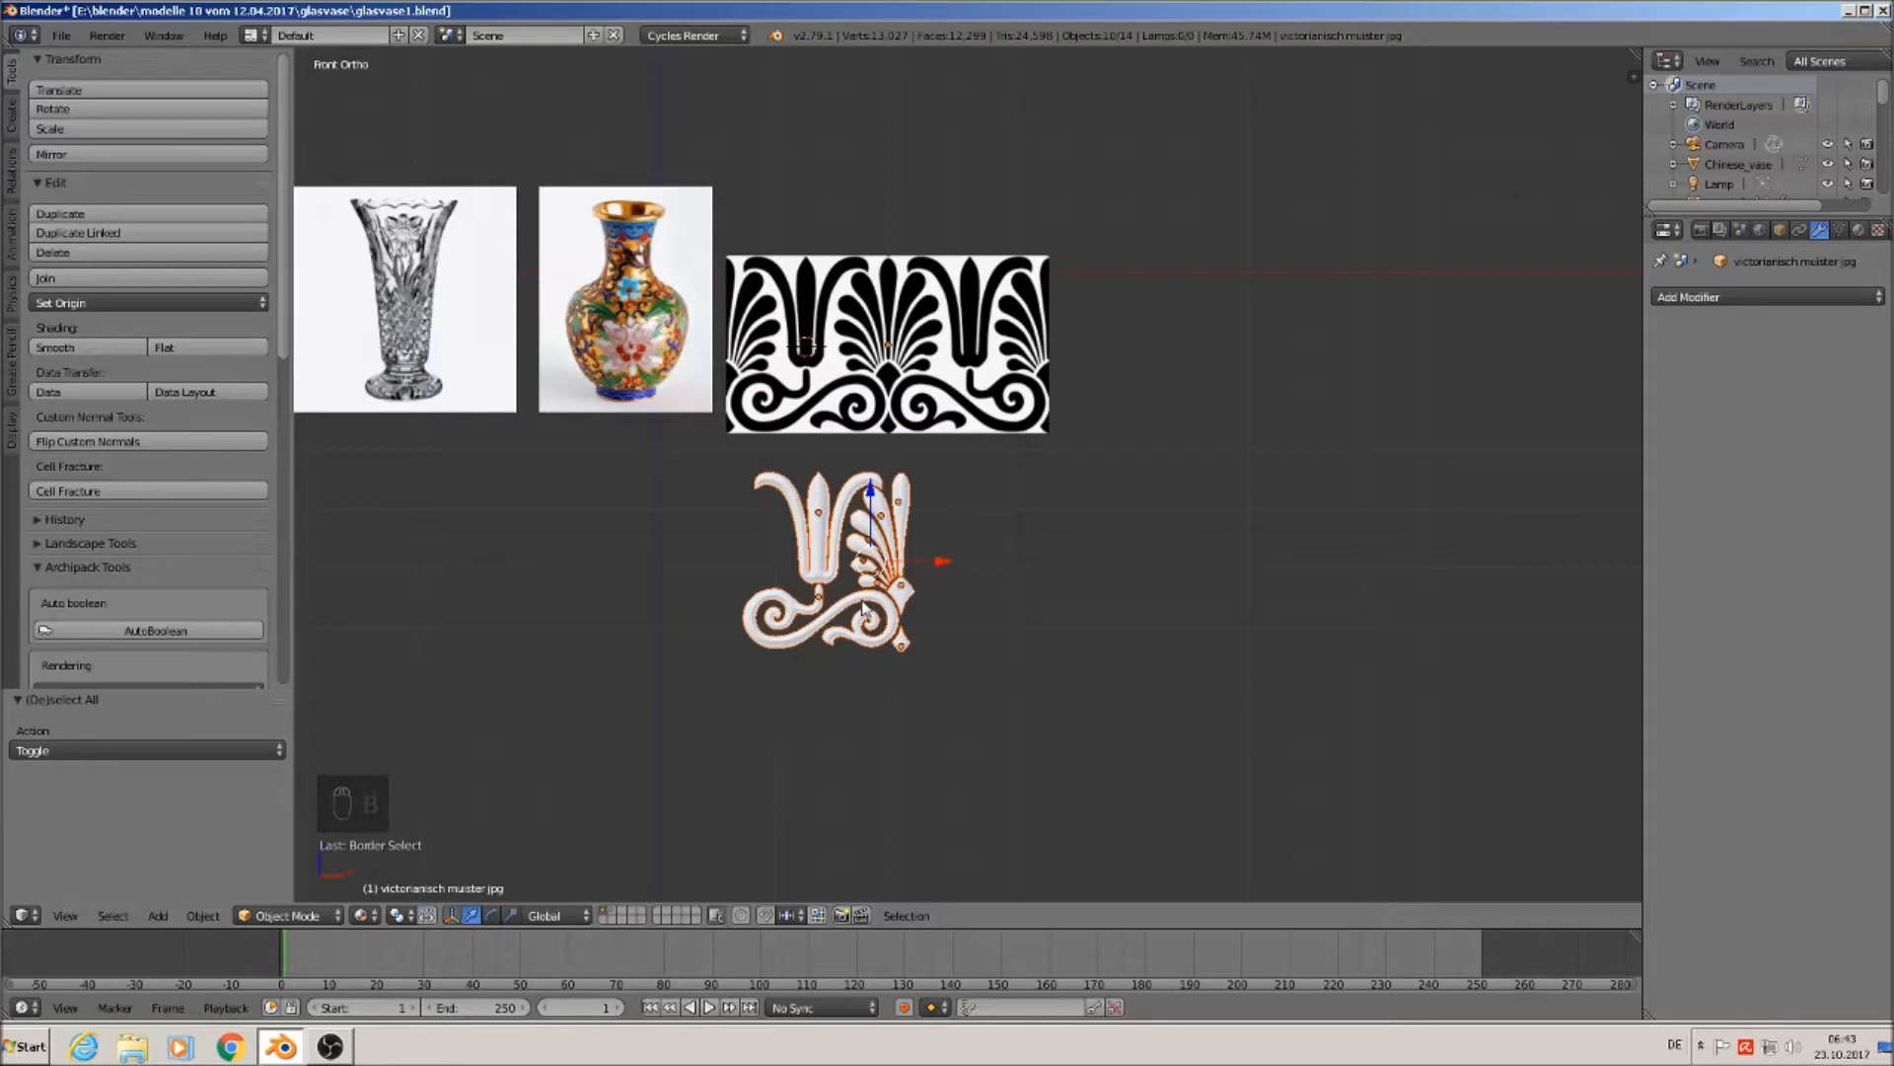
scroll(863, 609, "up", 5)
Put the tulip piece's Mirror modifier above its Subsurf modifier and apply both modifiers.
right_click(823, 531)
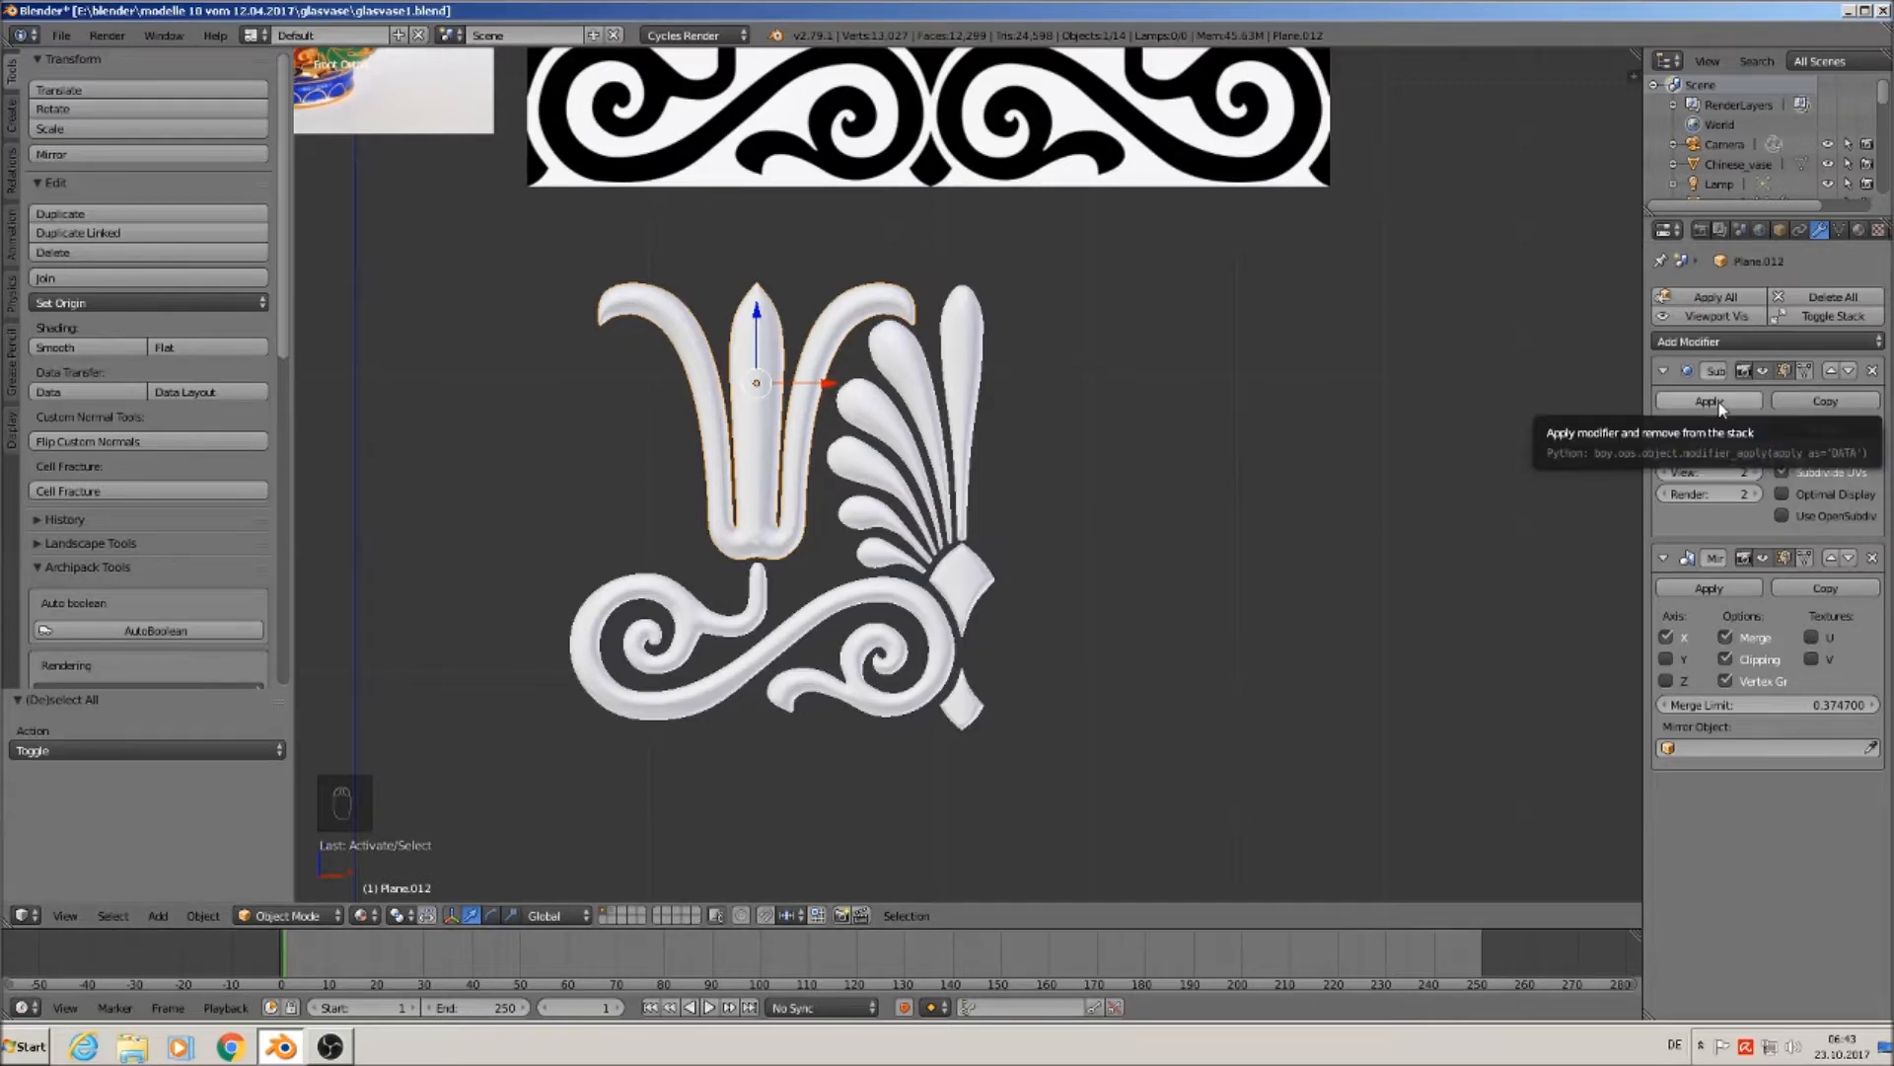
left_click(1831, 558)
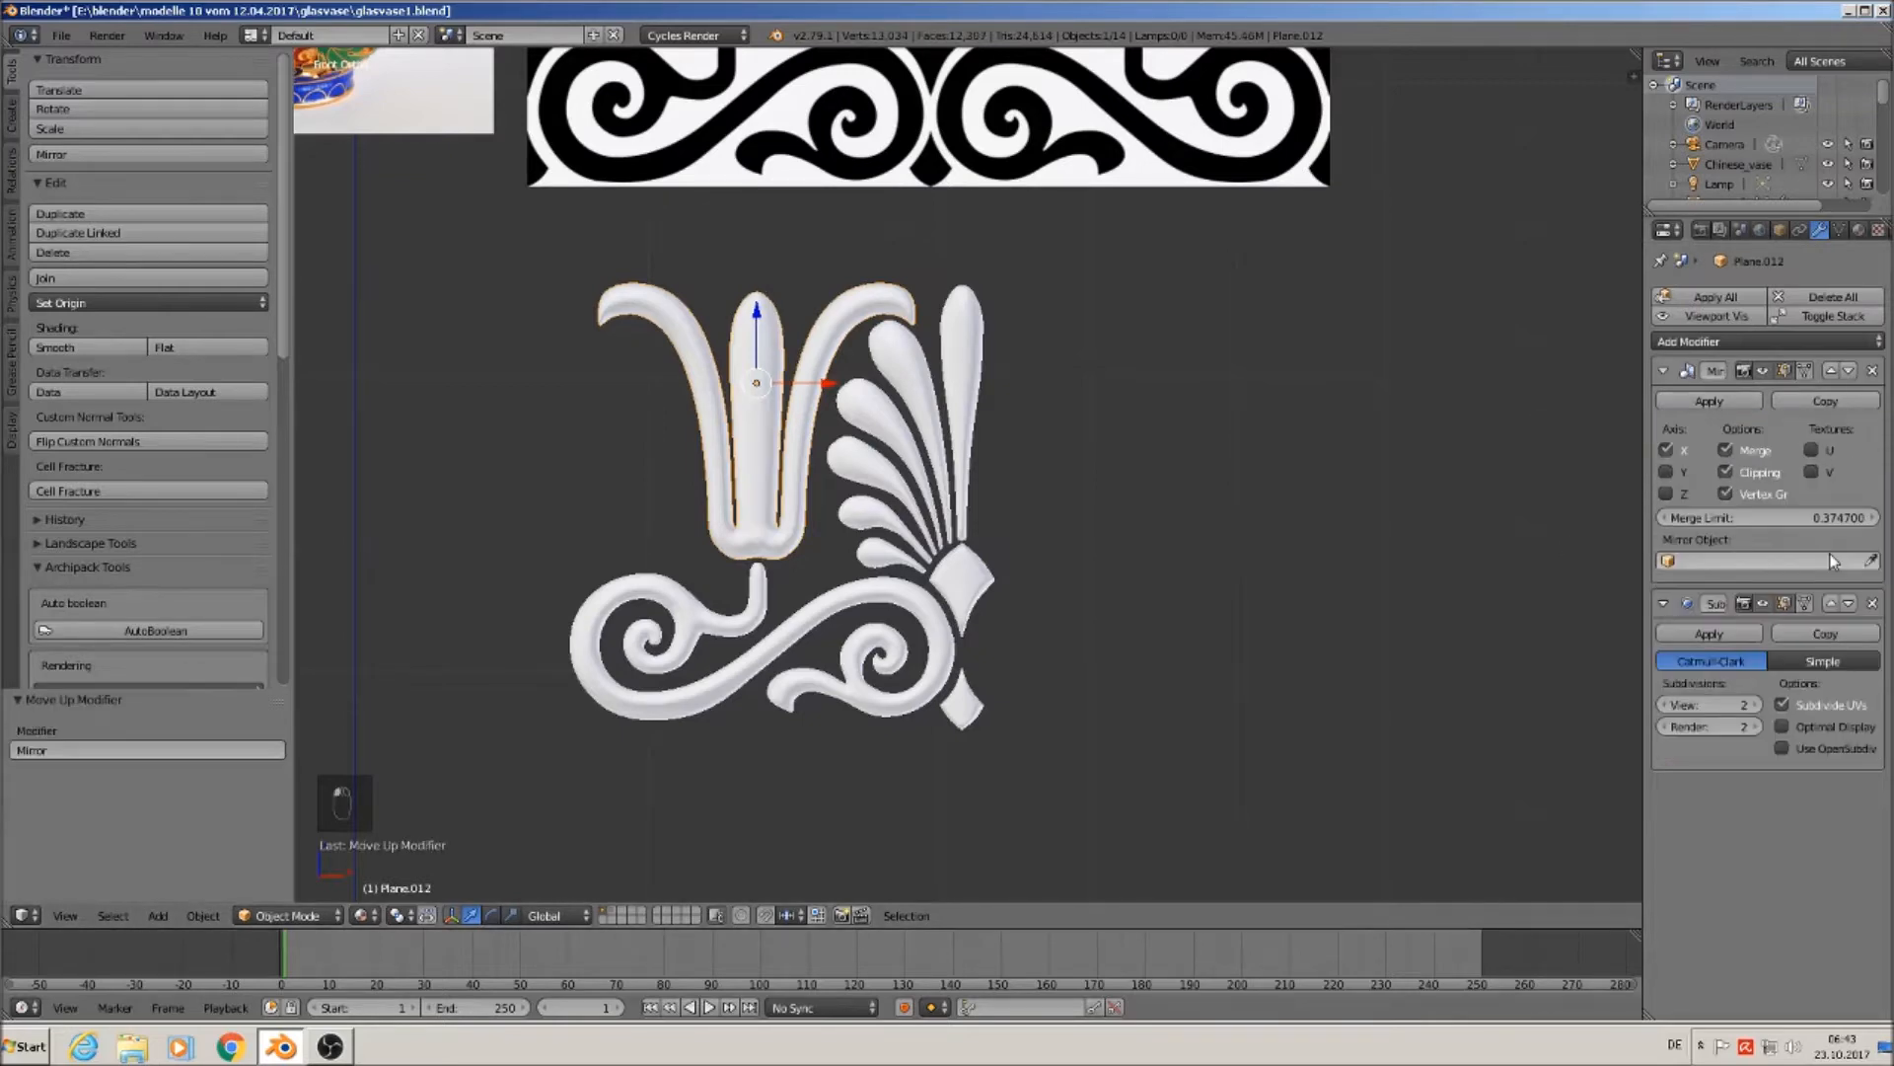
left_click(1710, 400)
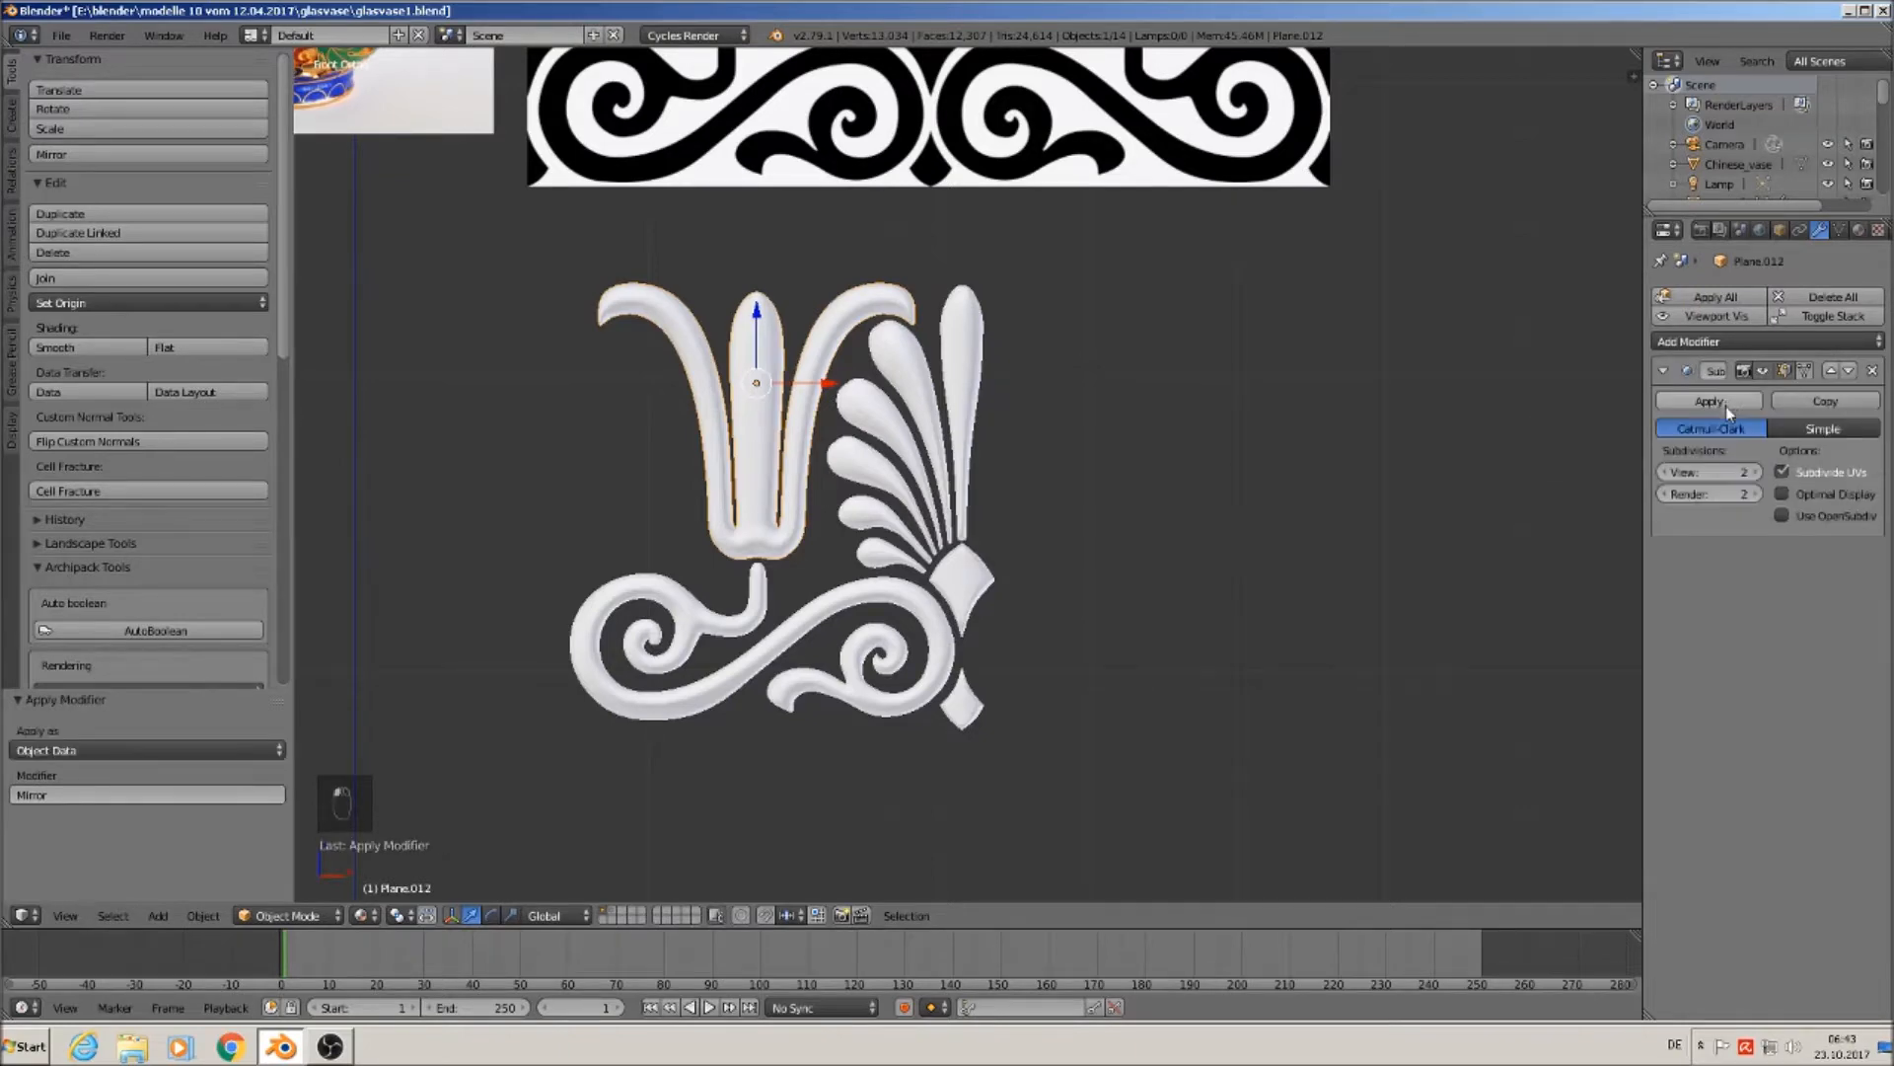
left_click(1714, 402)
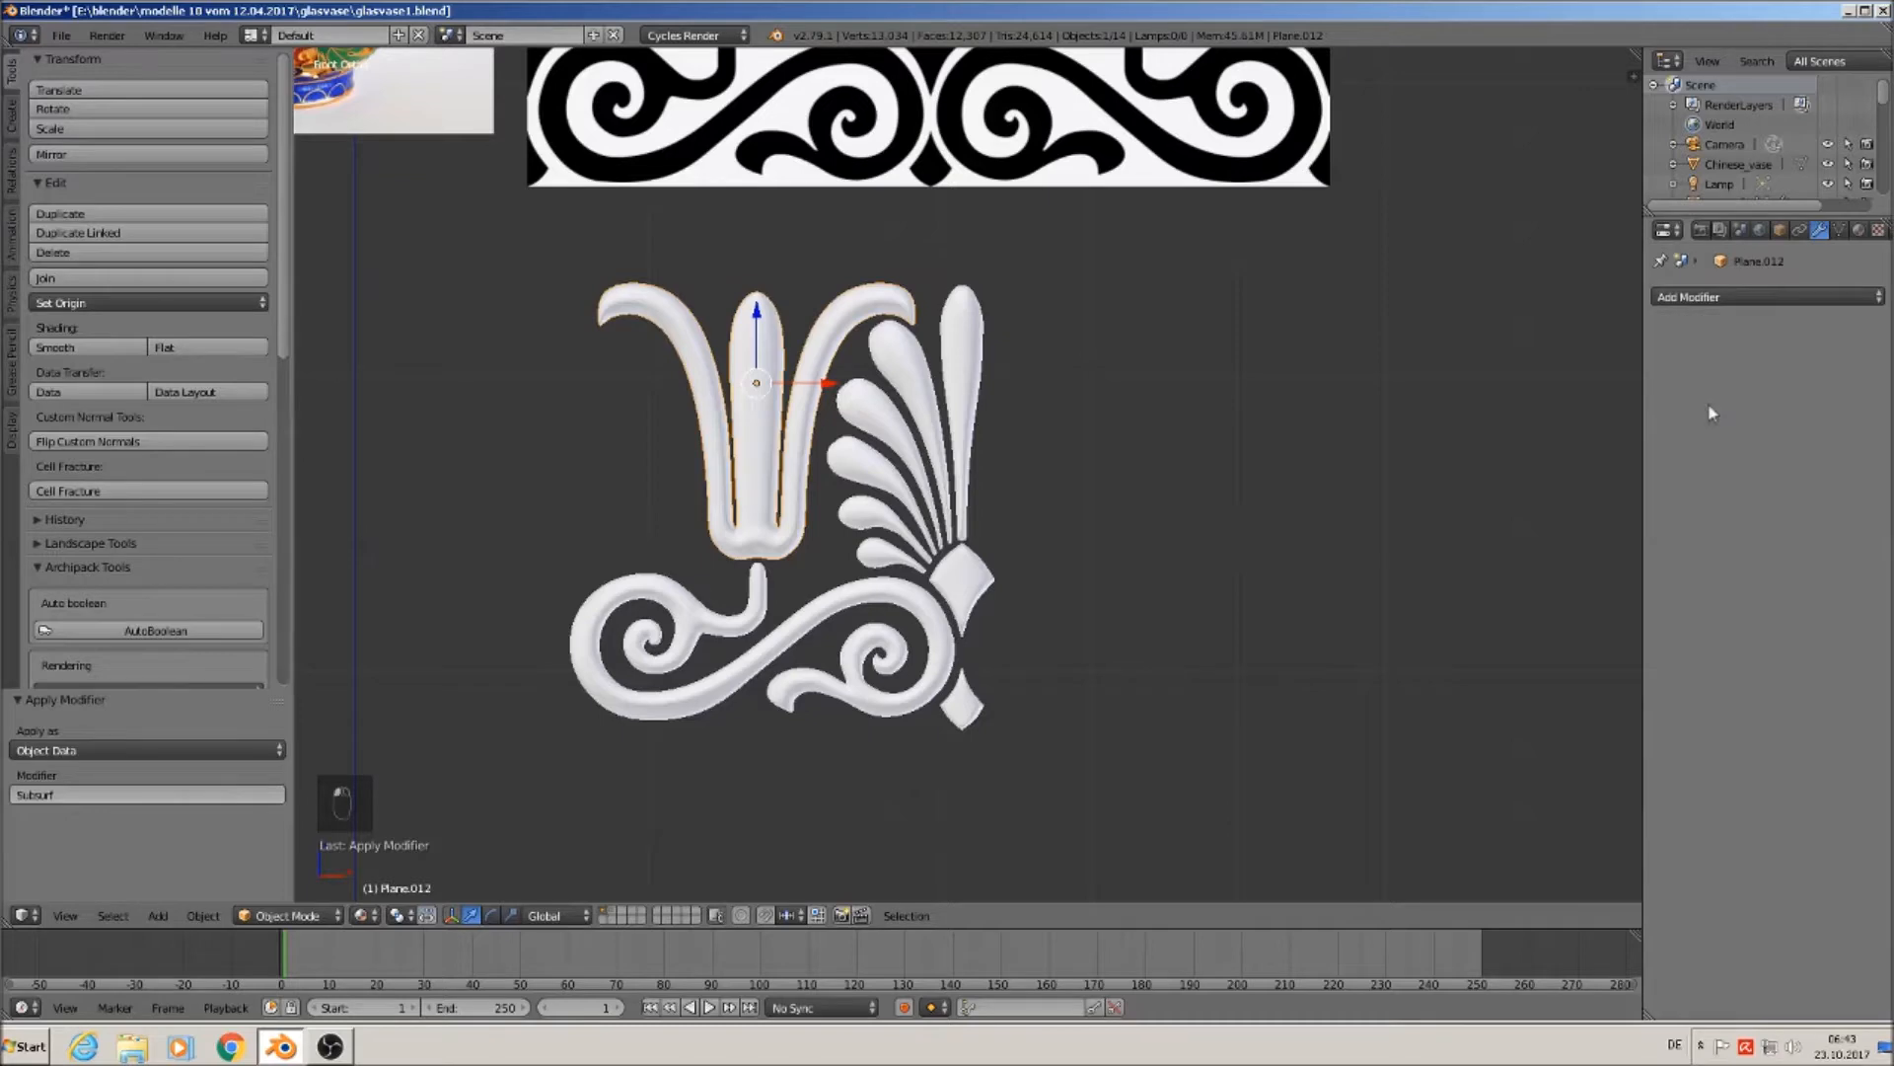
Apply the Subsurf modifier on each of the six palmette leaves, from the tall upright one to the smallest.
right_click(973, 383)
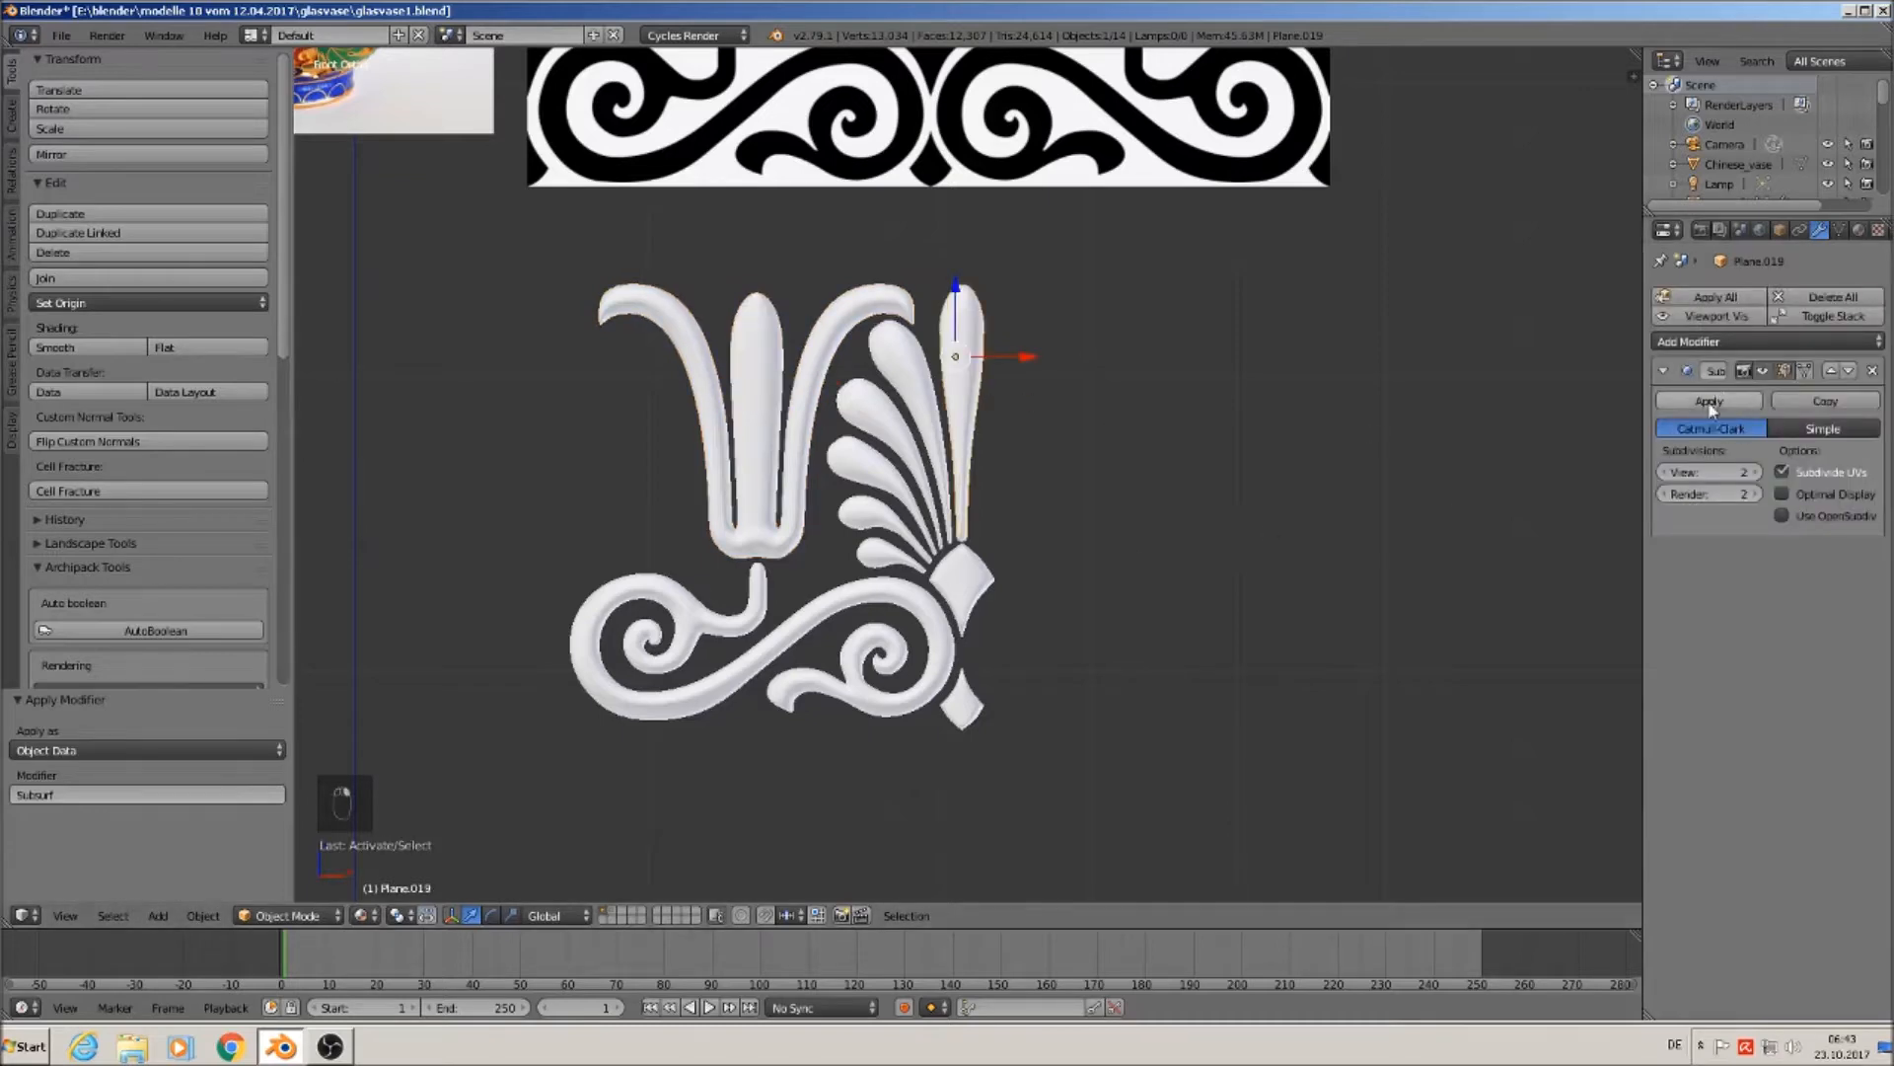
left_click(1710, 401)
right_click(905, 373)
left_click(1710, 400)
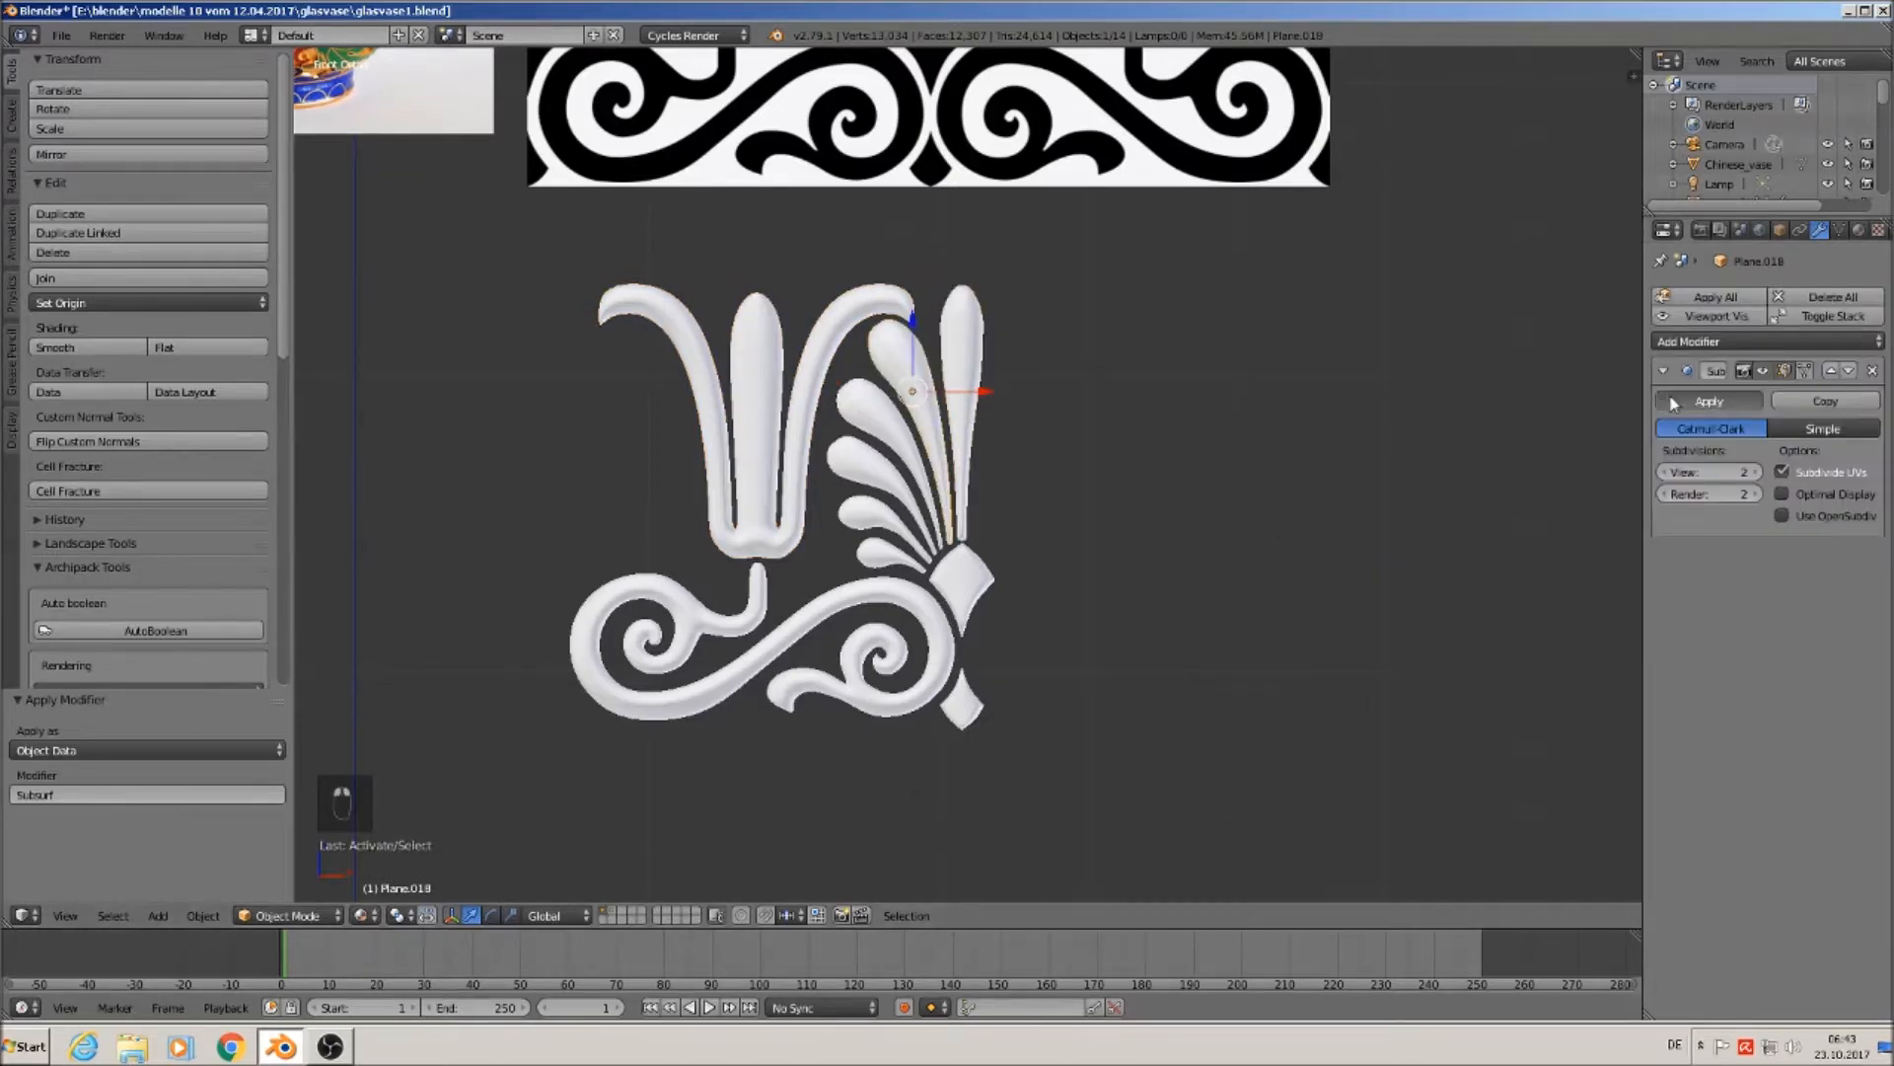
right_click(945, 450)
left_click(1695, 403)
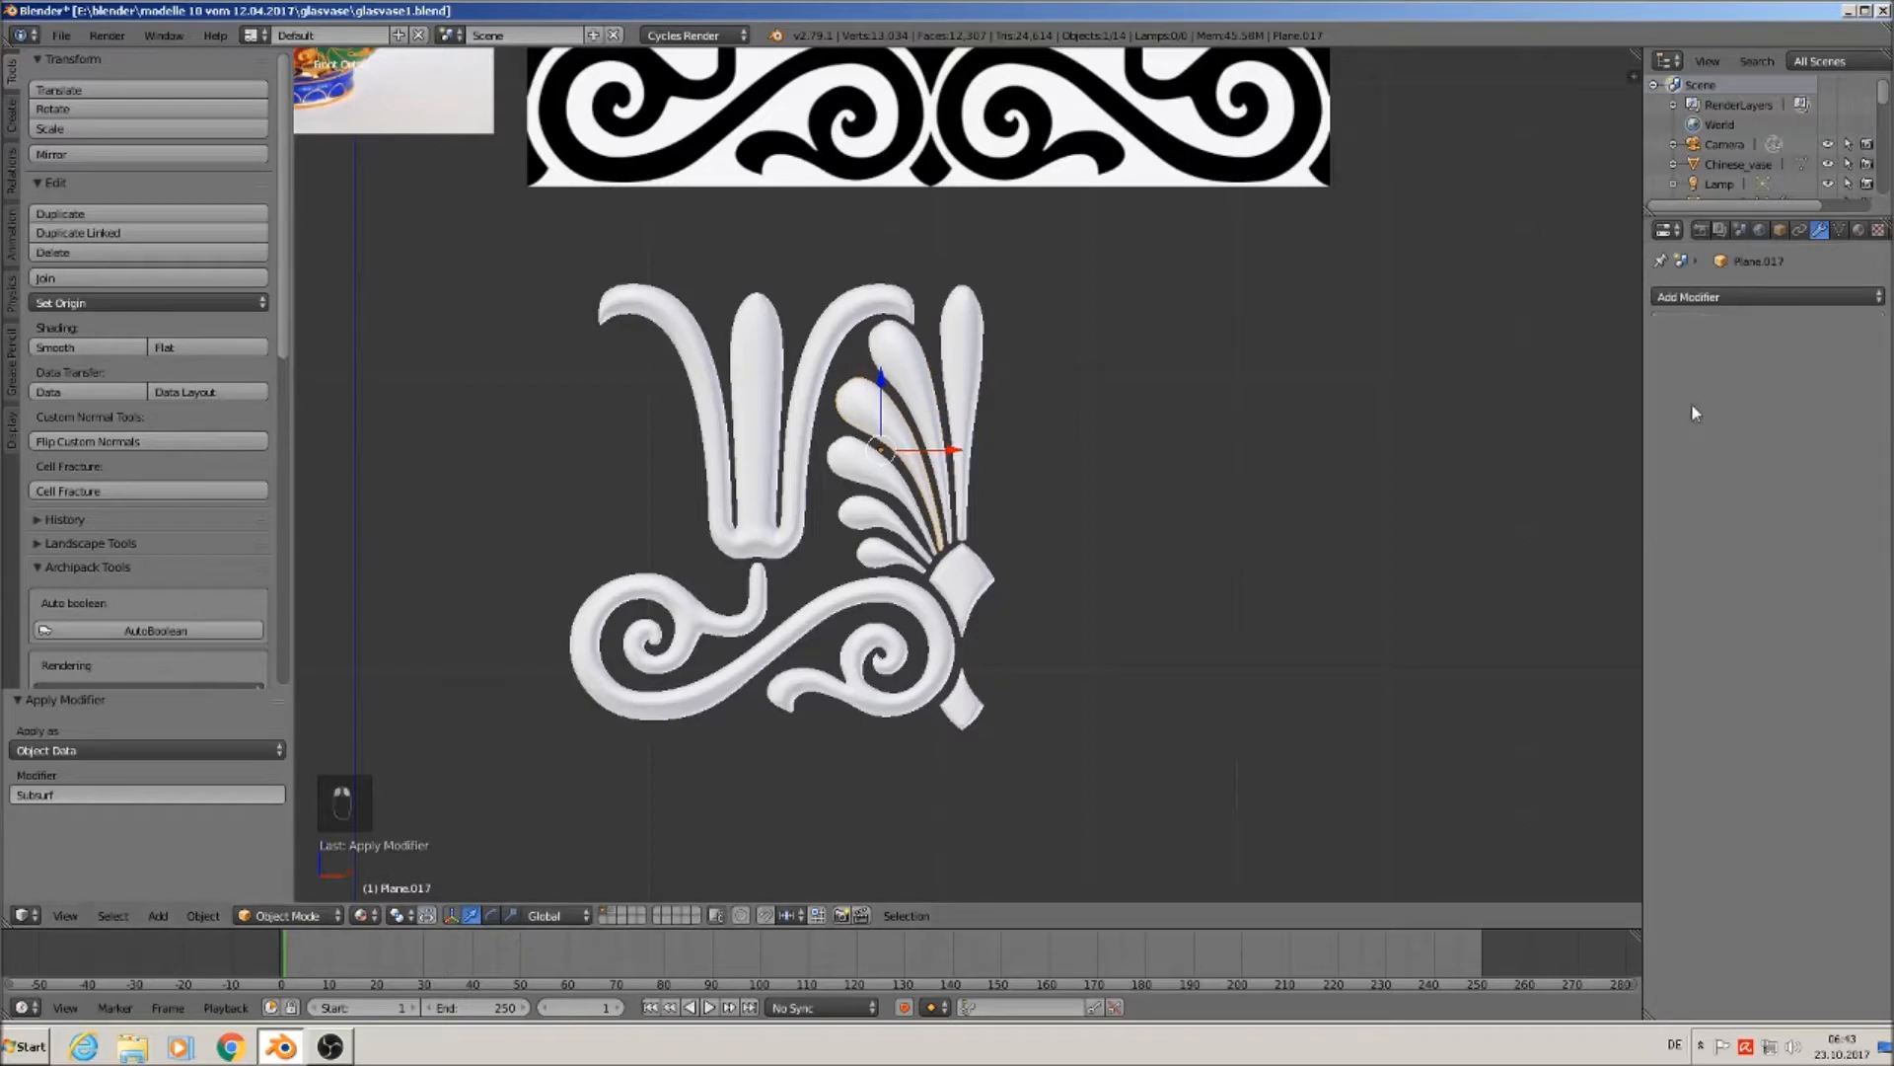
right_click(857, 462)
left_click(1721, 395)
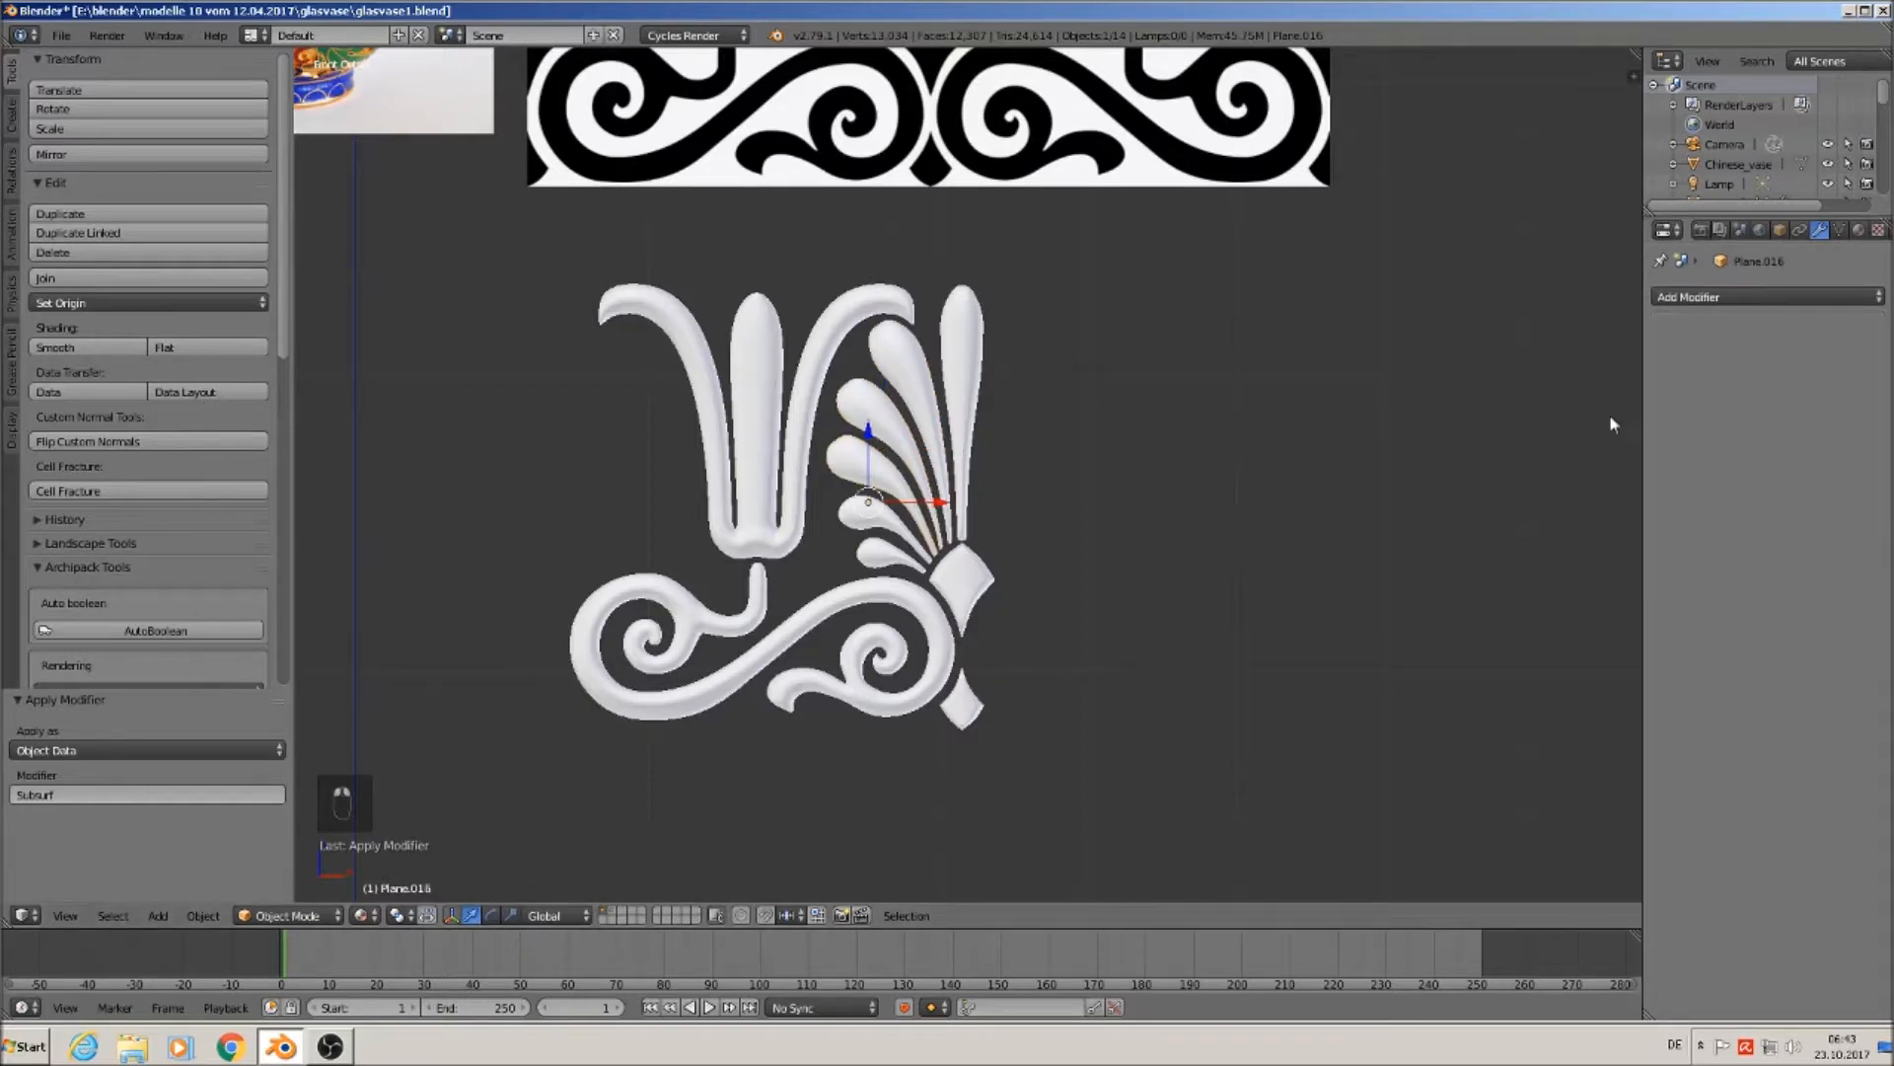
right_click(891, 518)
left_click(1682, 403)
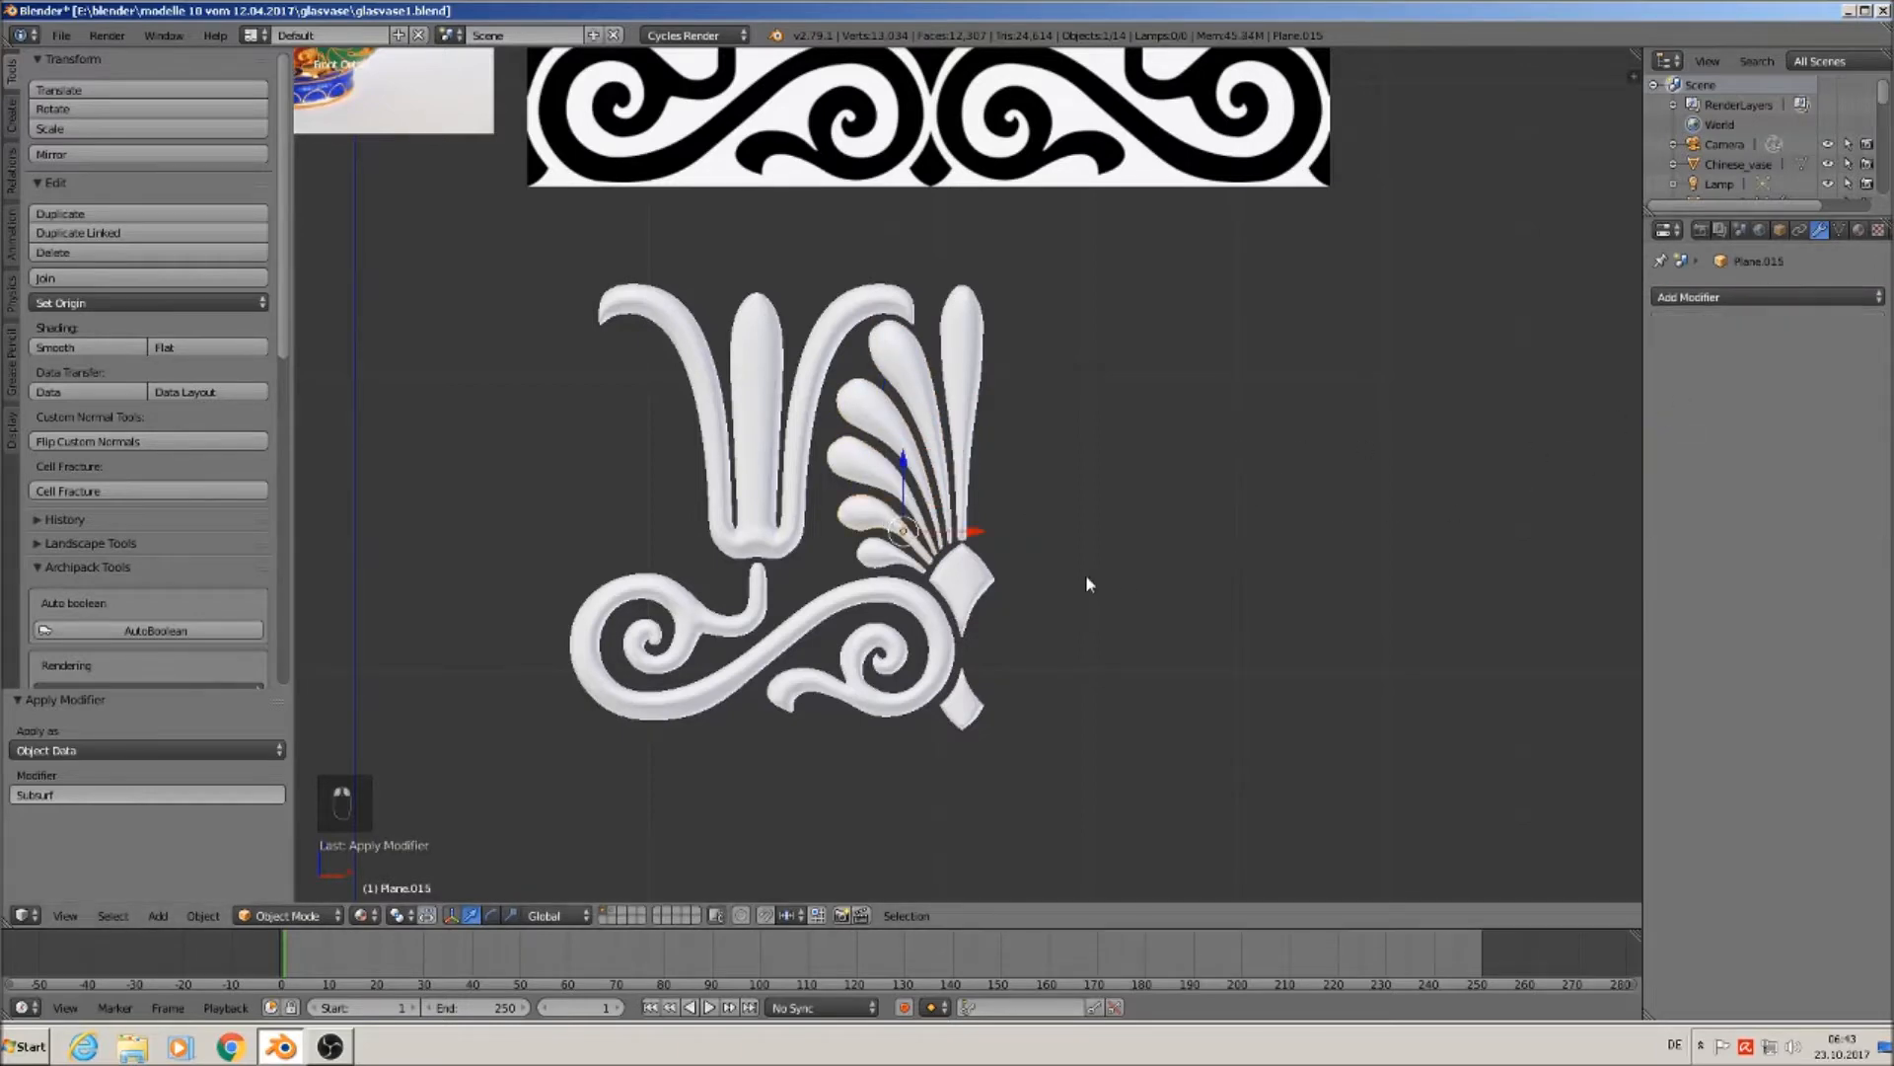
right_click(876, 558)
left_click(1704, 405)
Apply the Subsurf modifier on the upper diamond, the small lower diamond and the large scroll.
right_click(991, 592)
left_click(1707, 403)
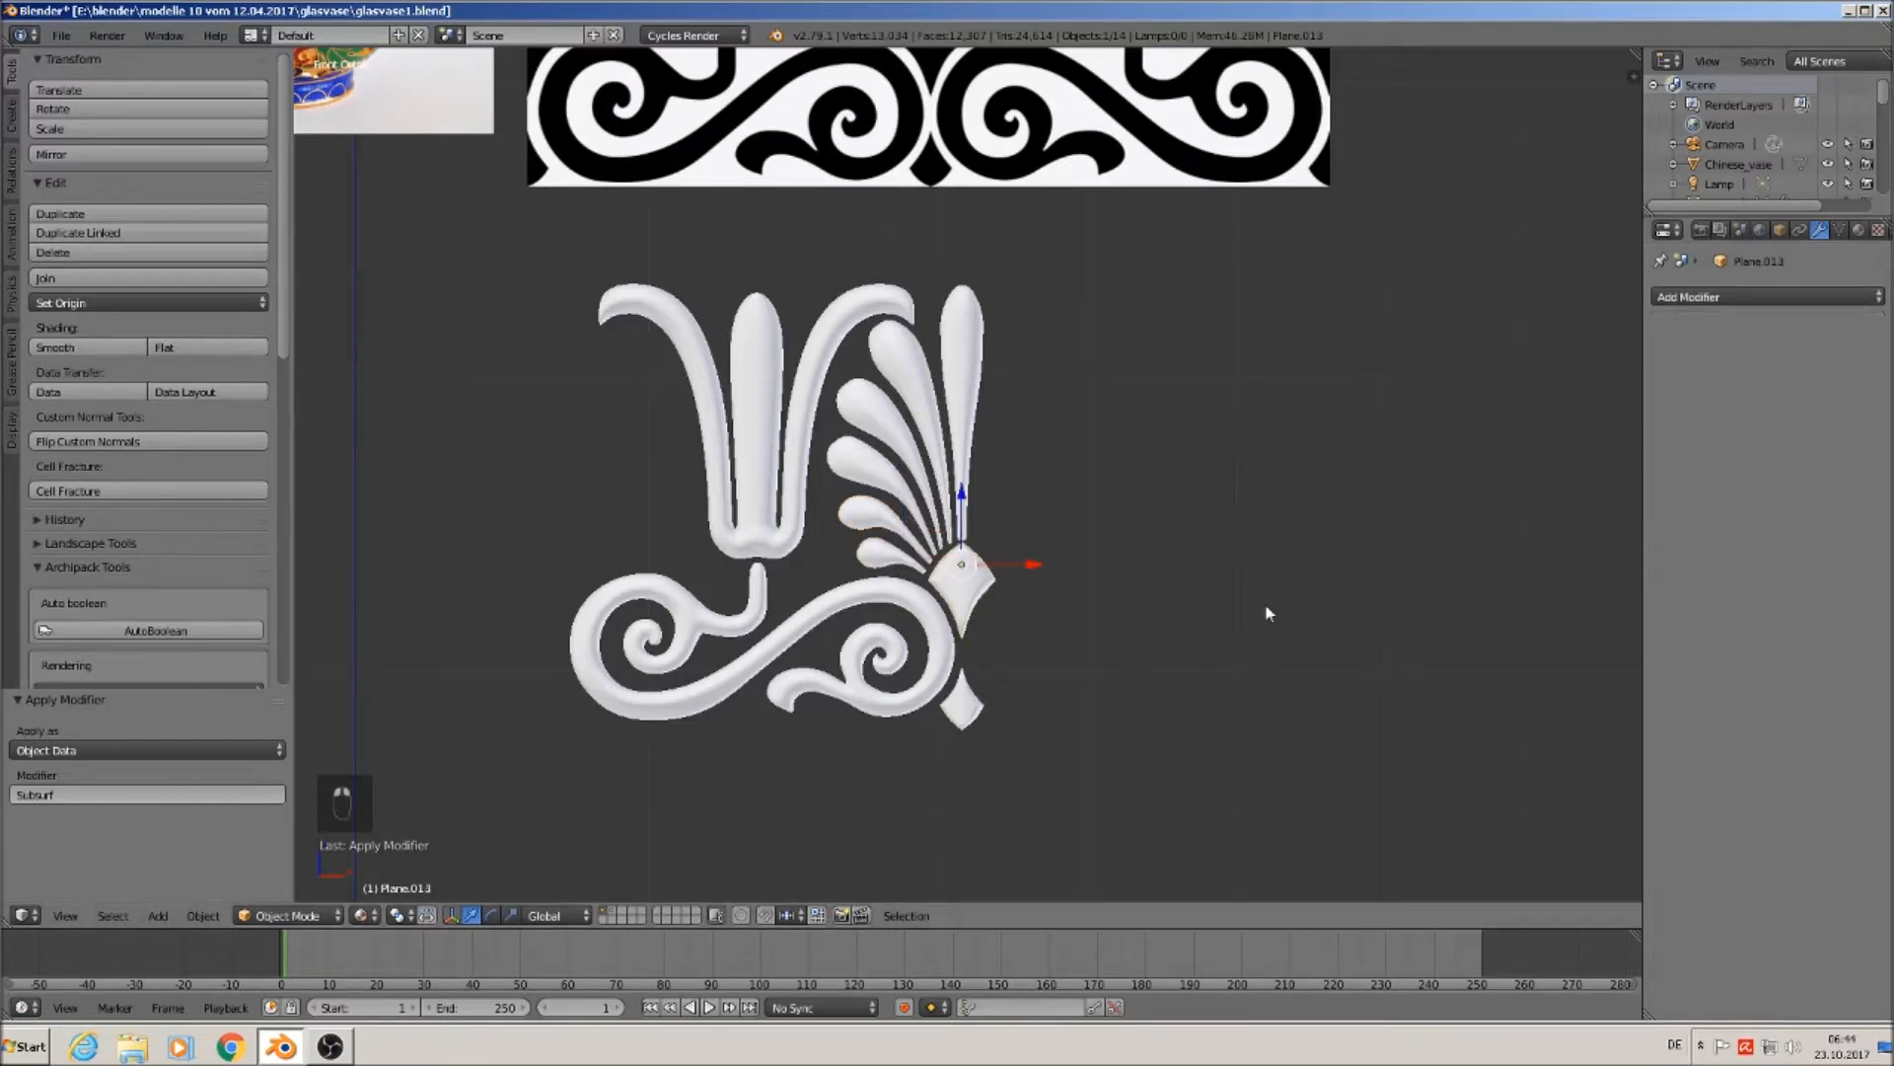
right_click(969, 708)
left_click(1721, 405)
right_click(900, 599)
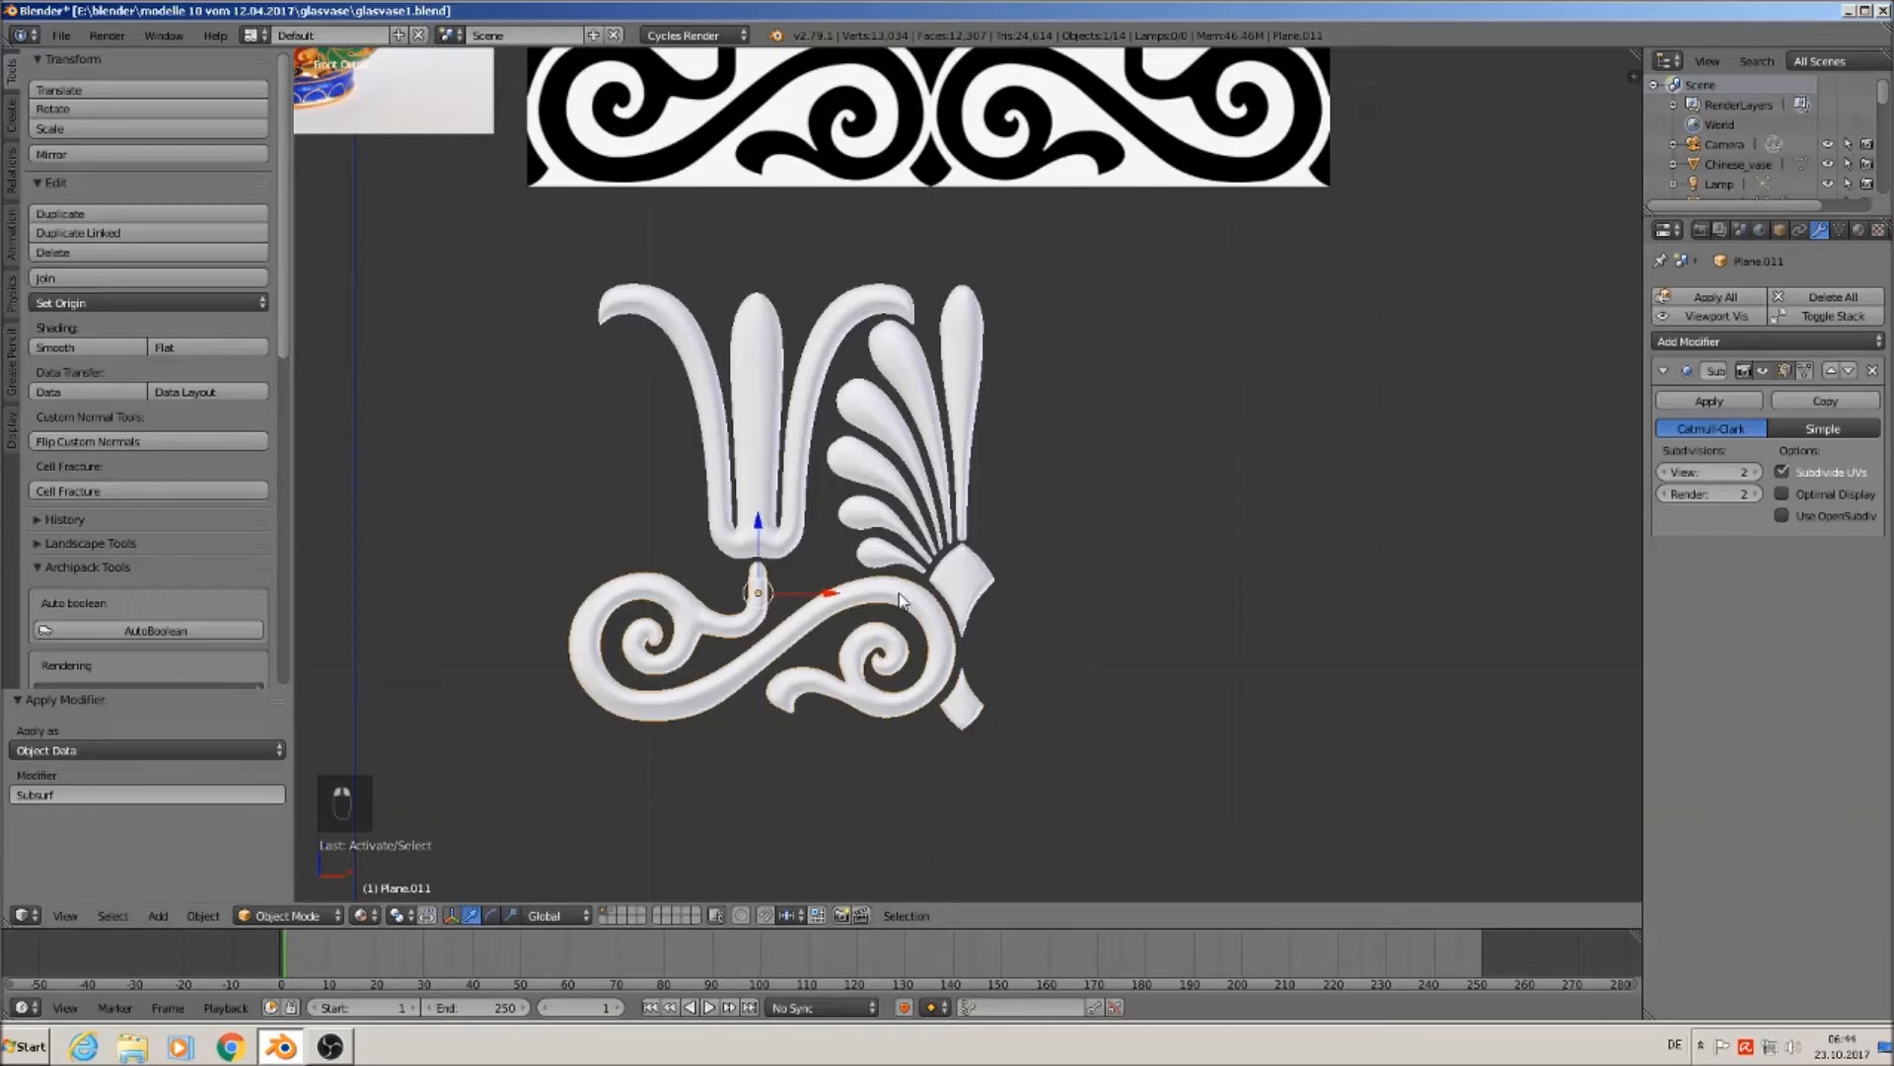
left_click(1717, 401)
scroll(1075, 582, "down", 2)
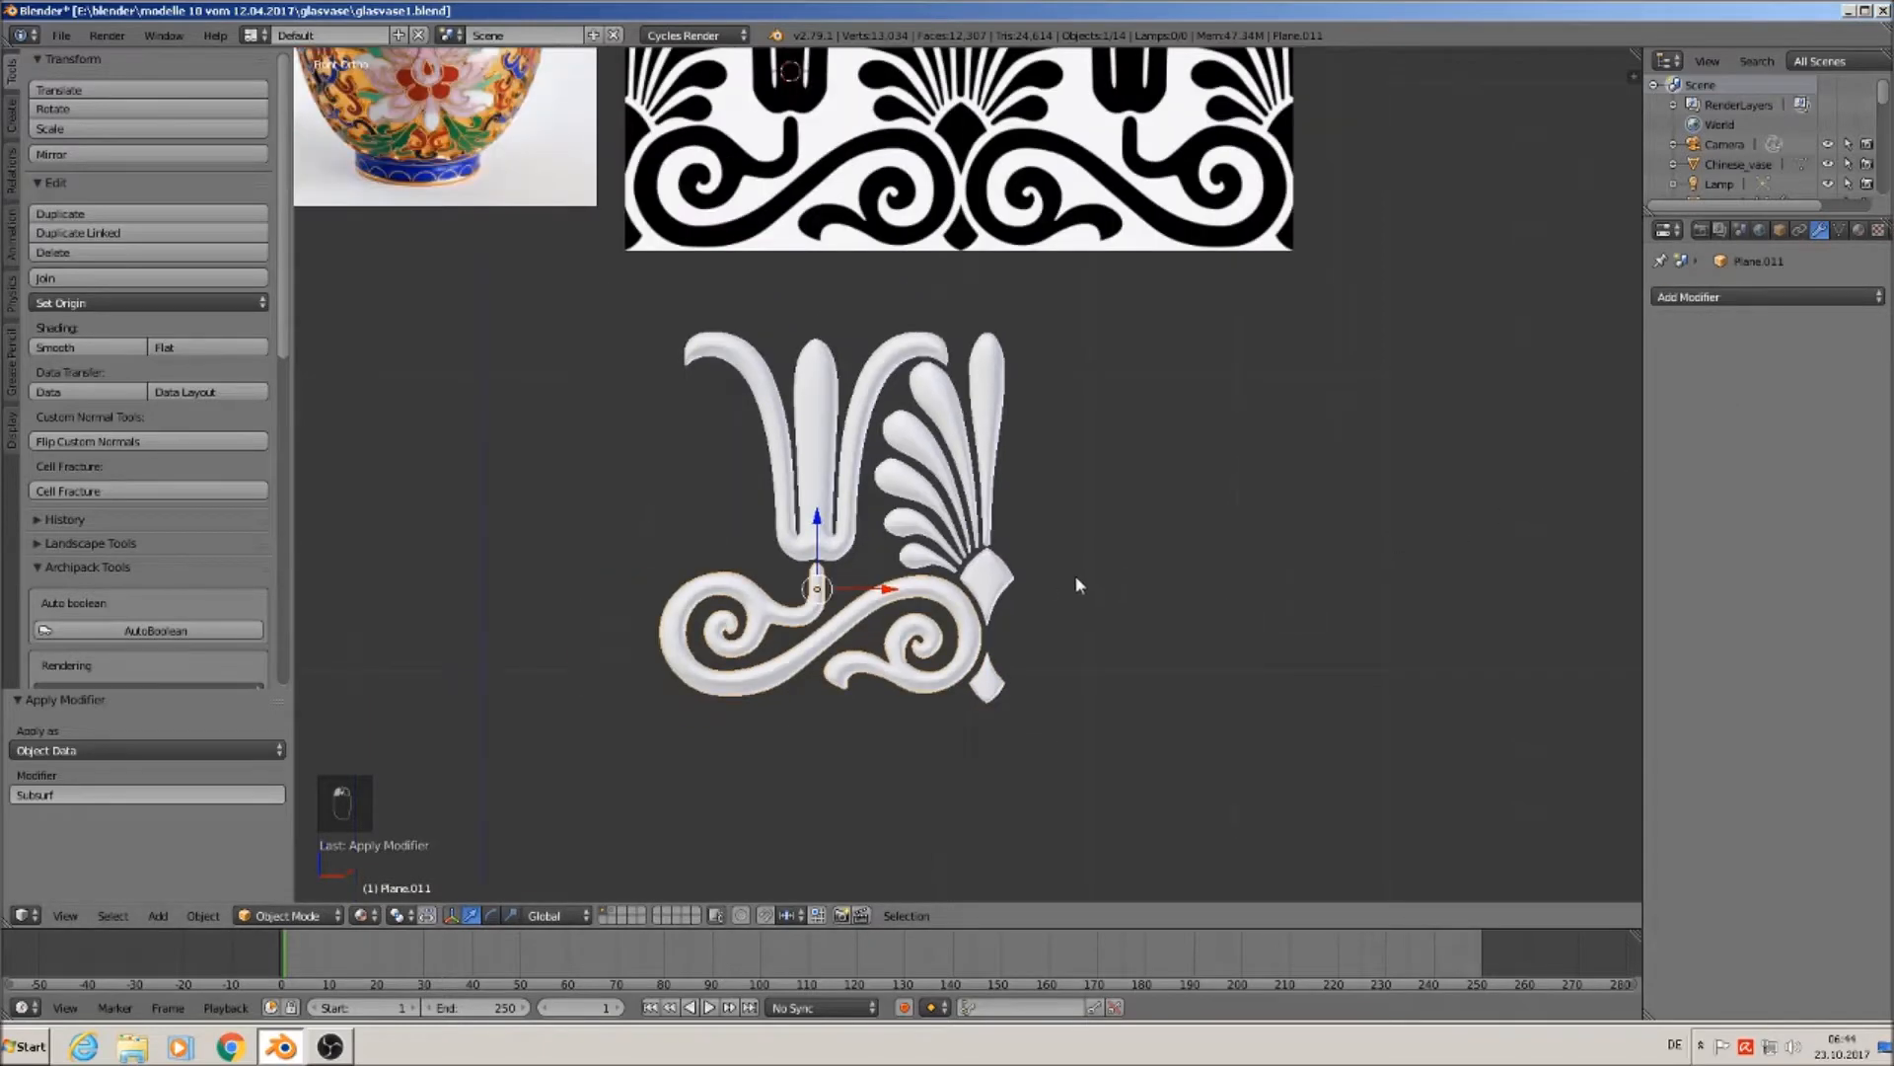
scroll(1005, 565, "up", 2)
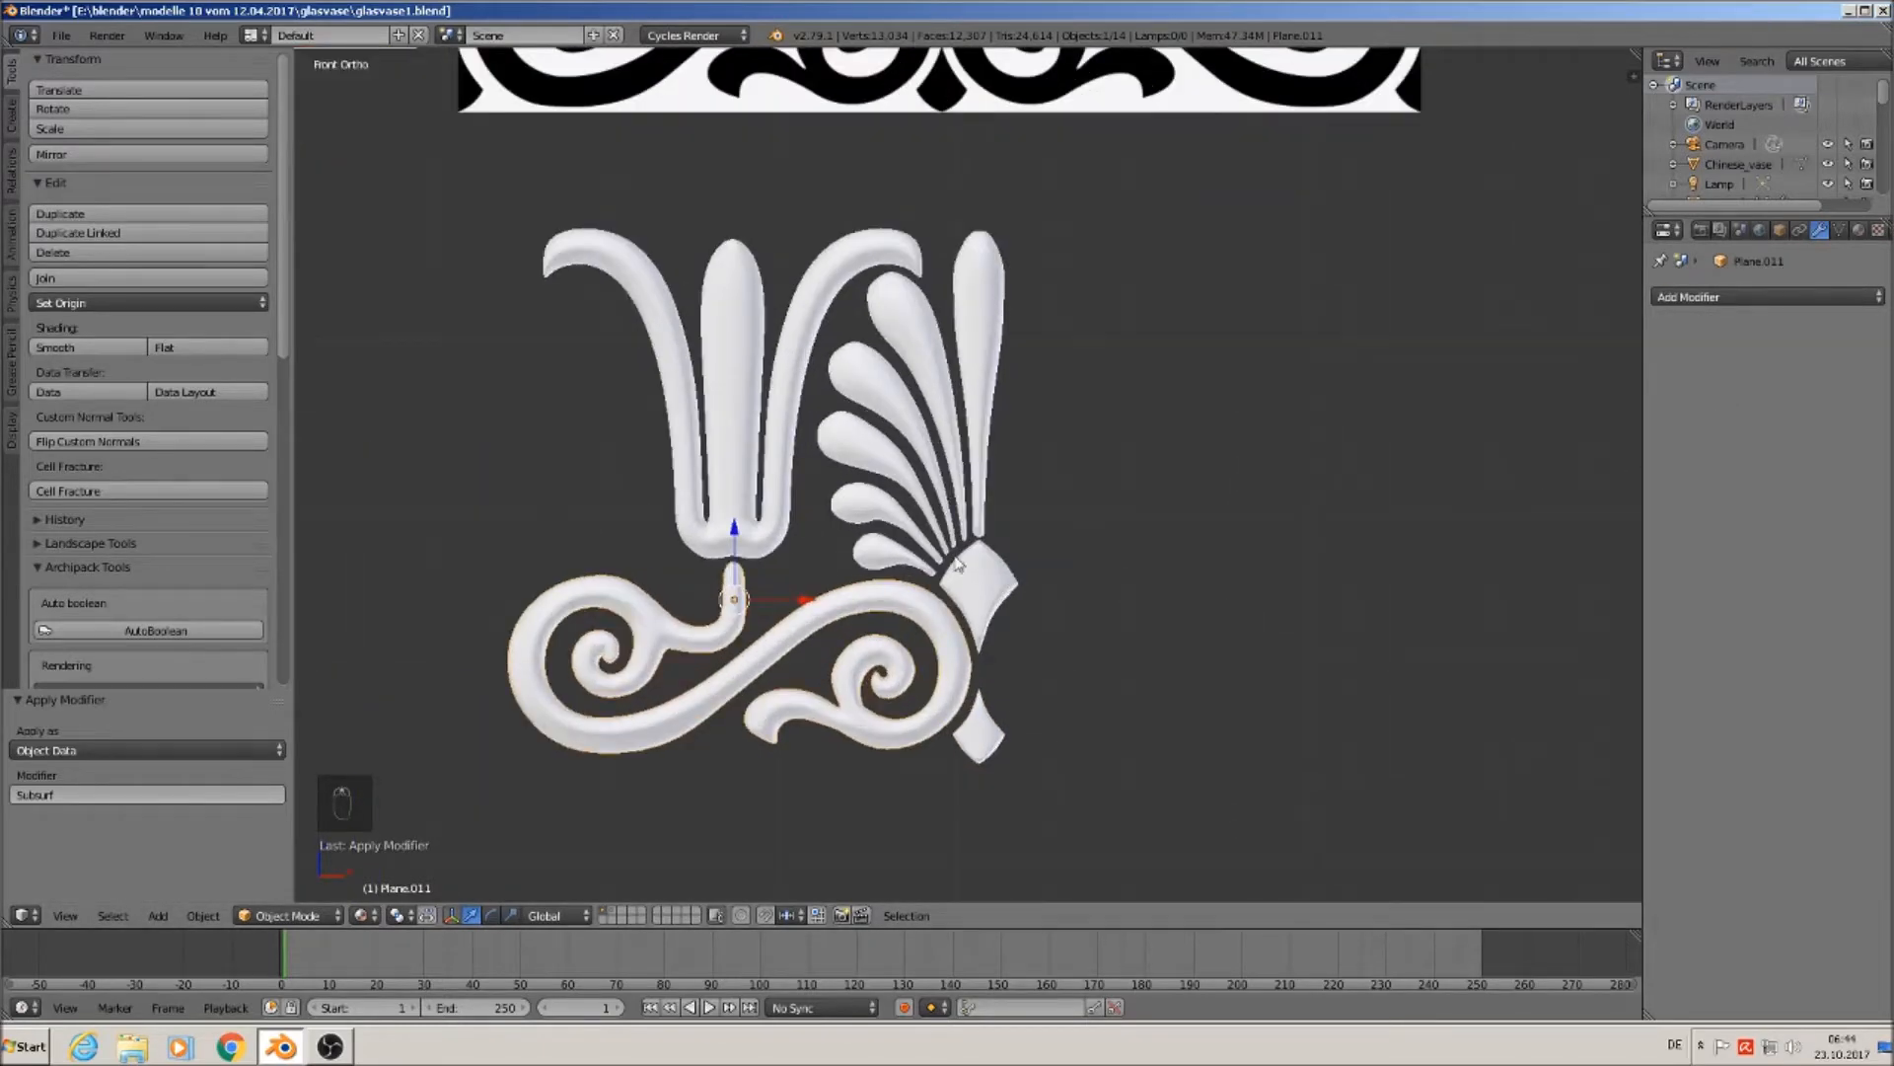
Inspect the scroll's subdivided mesh in Edit Mode and return to the front view in Object Mode.
key("Tab")
scroll(781, 589, "up", 5)
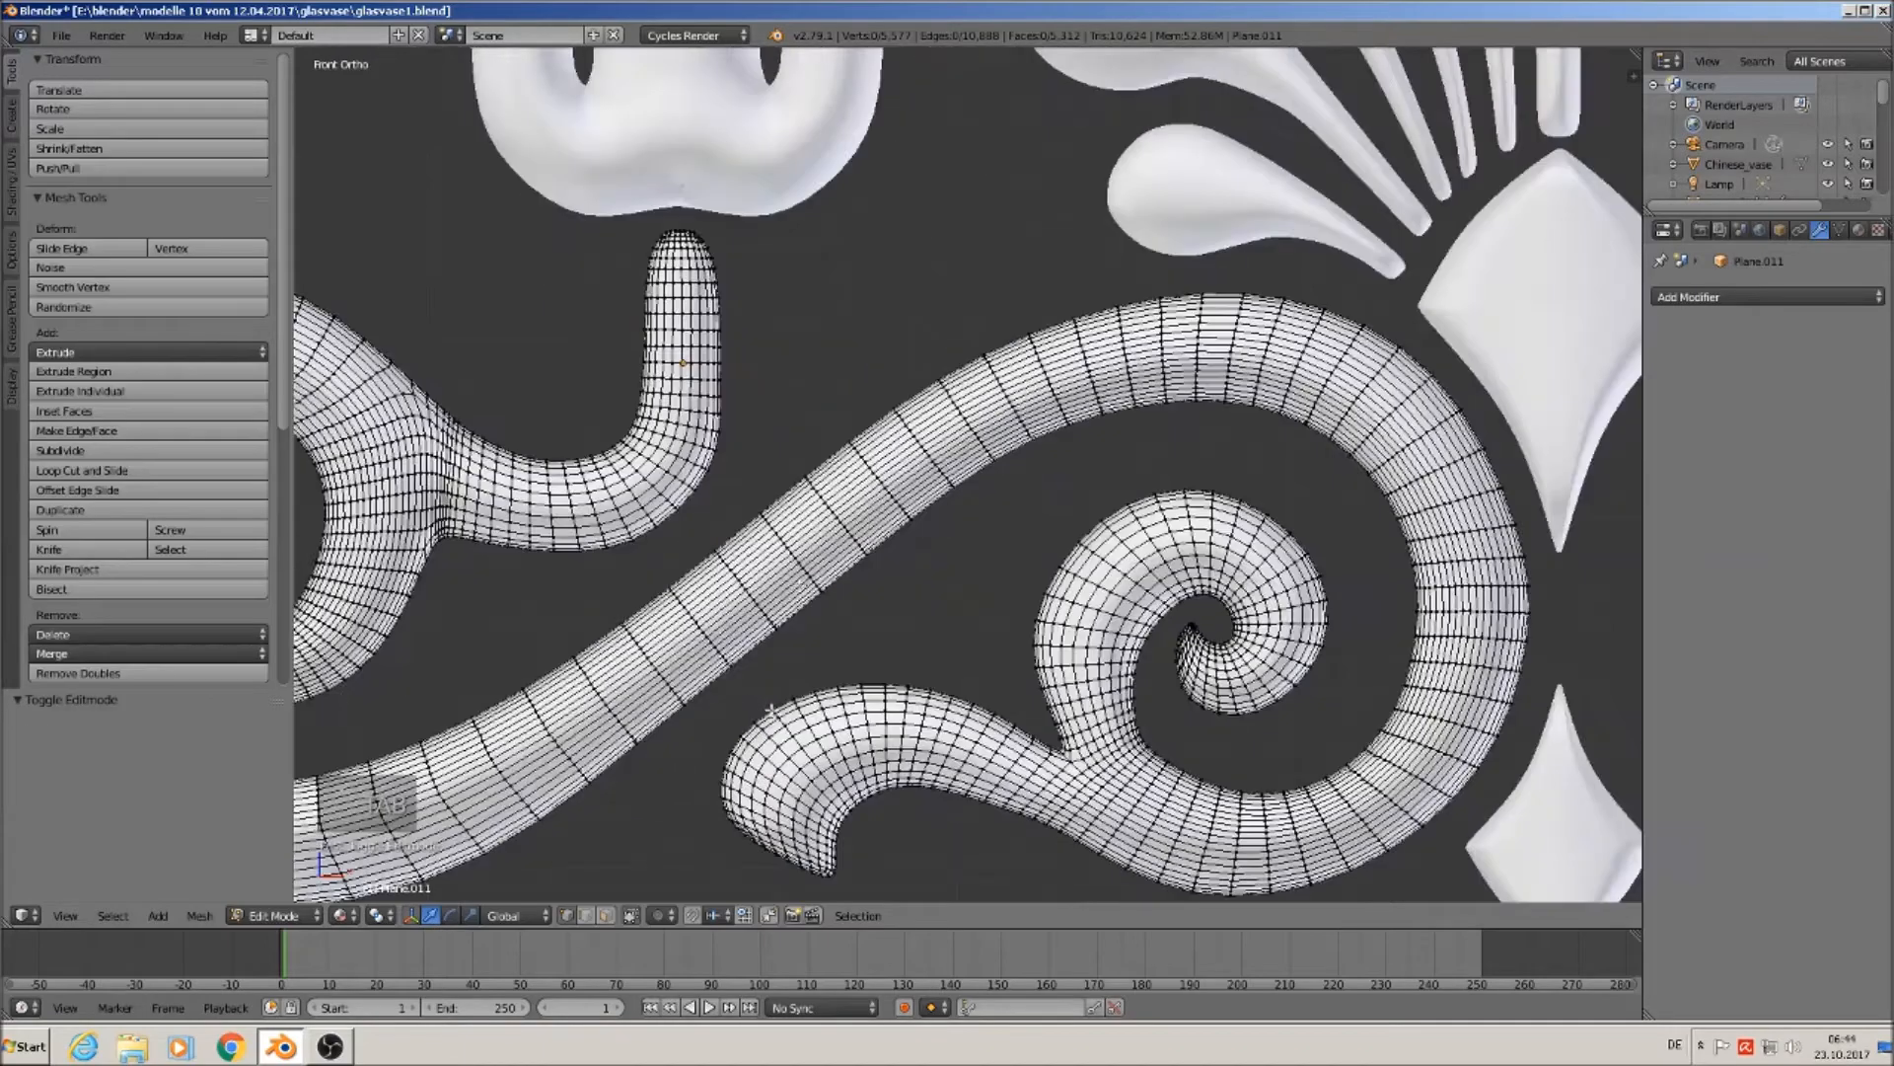
middle_click_drag(805, 572, 840, 629)
key("a")
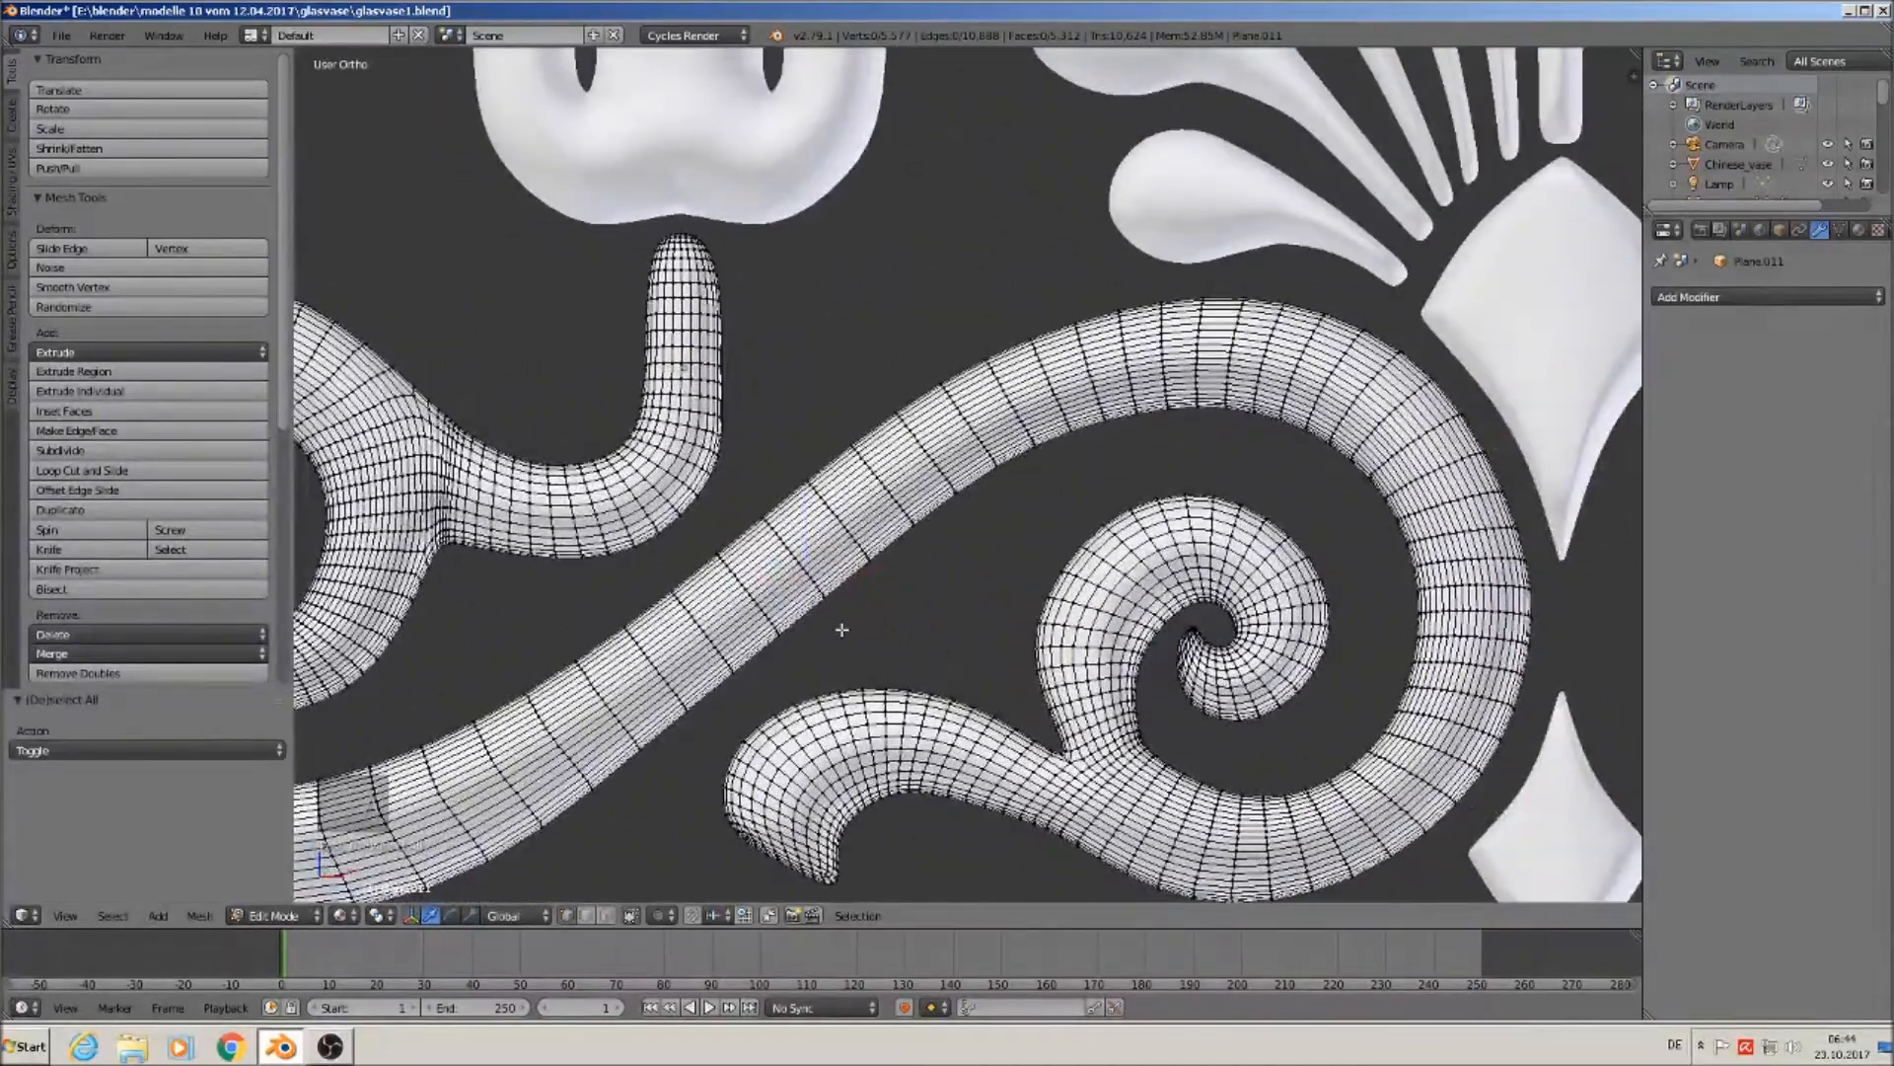
key("KP_1")
scroll(843, 629, "down", 5)
key("Tab")
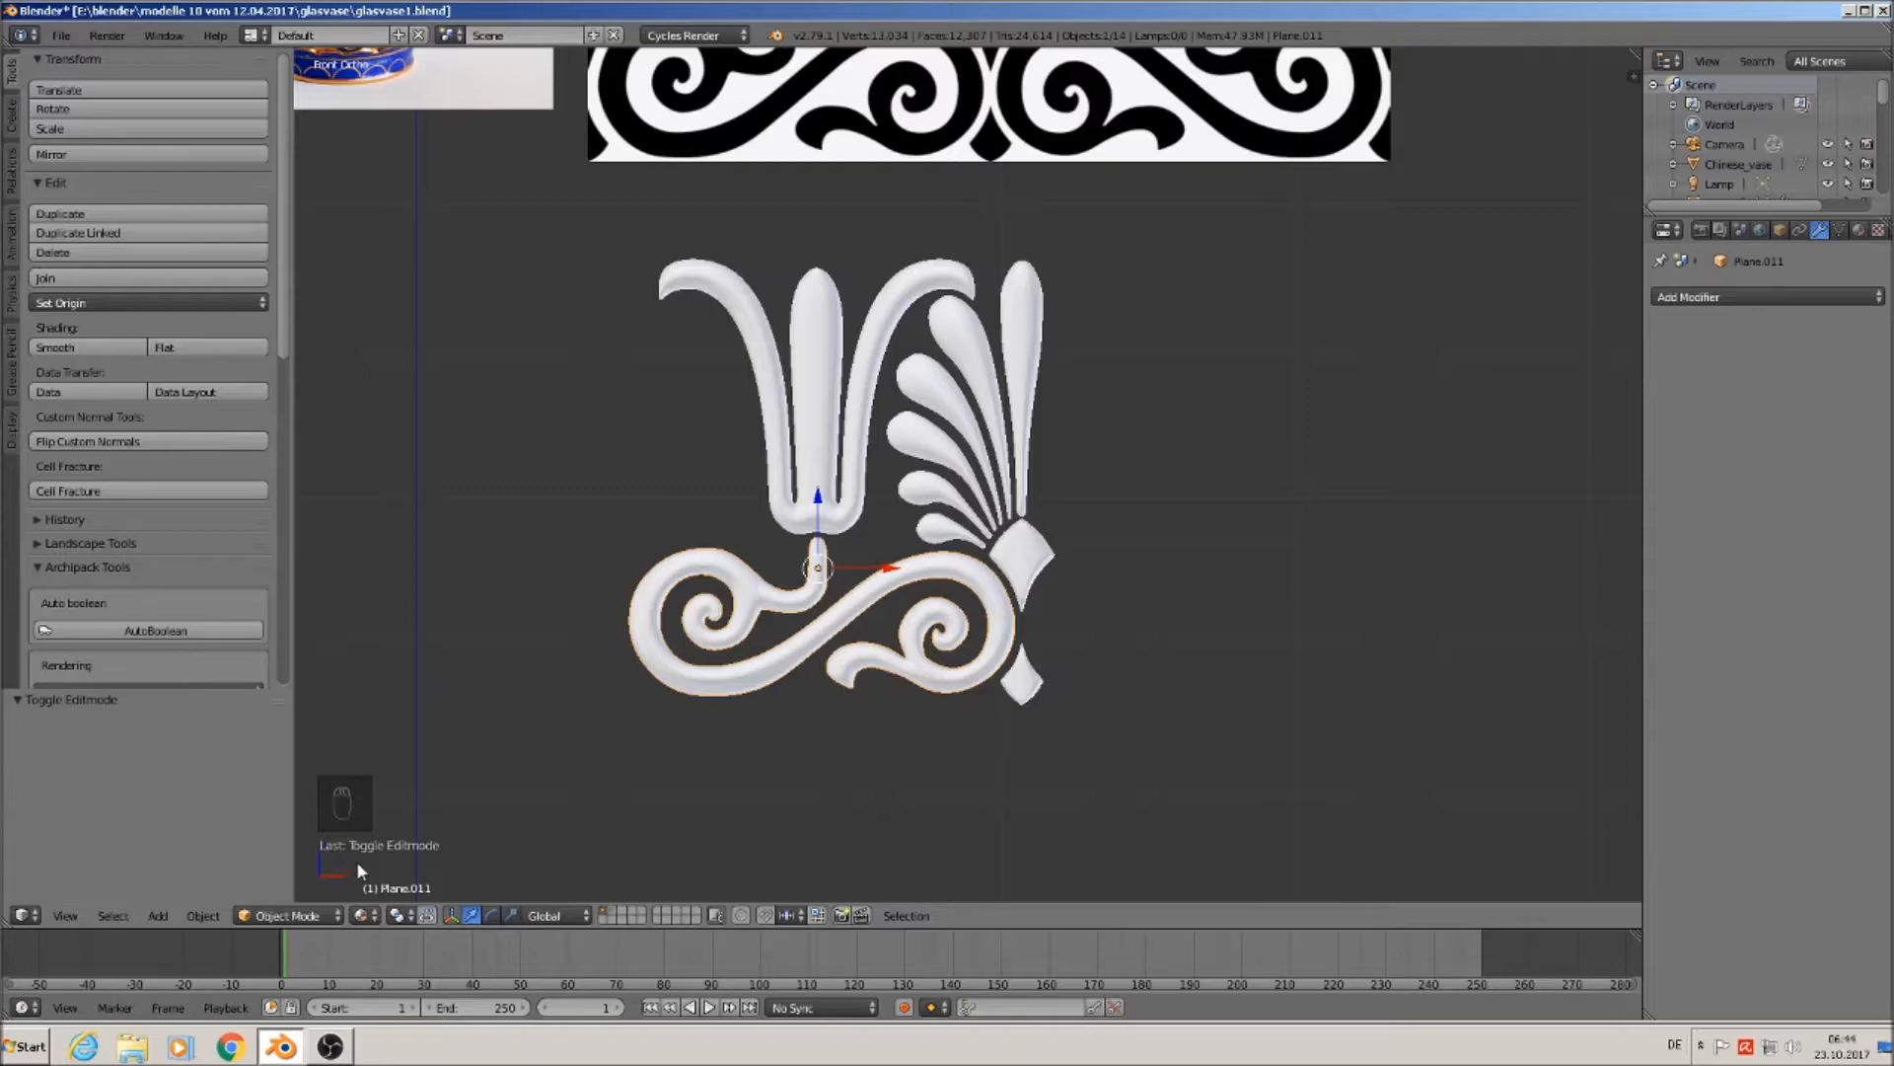
Apply the rotation and scale of the scroll piece.
left_click(208, 916)
left_click(200, 915)
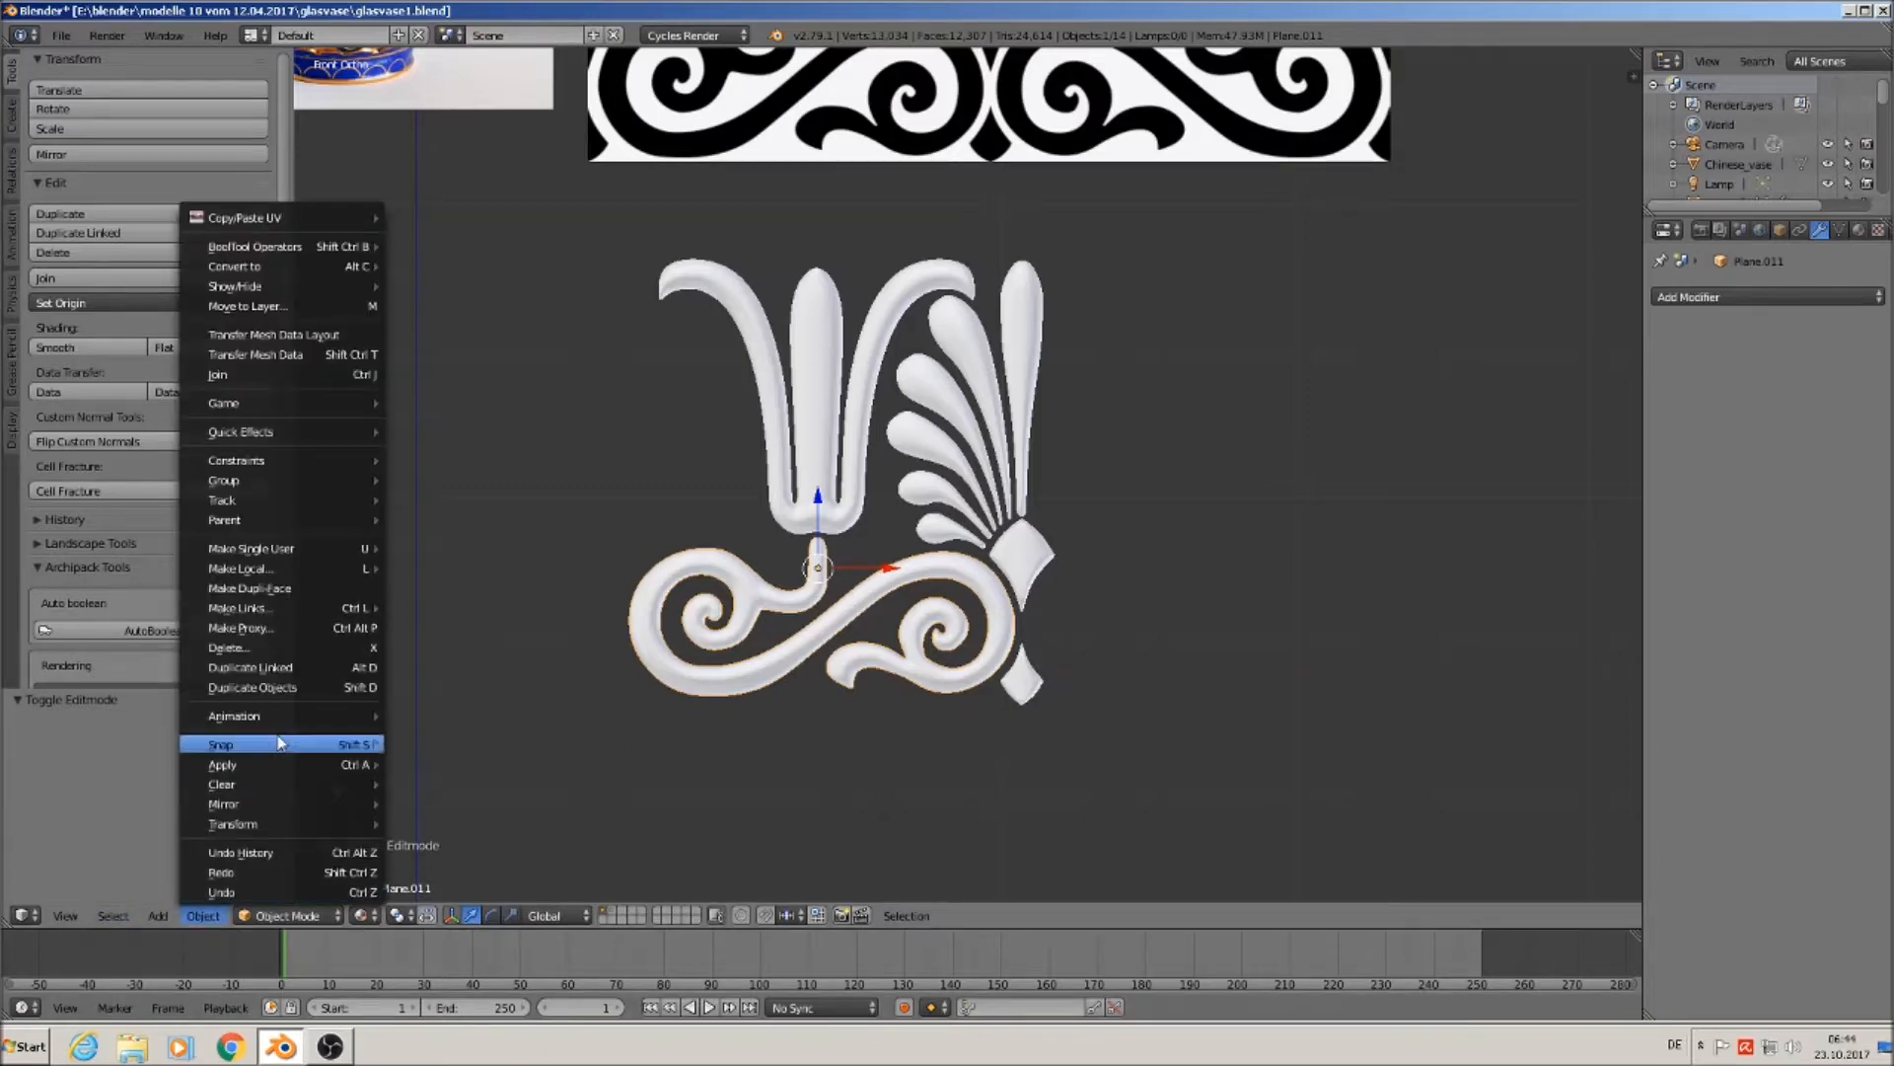
mouse_move(263, 766)
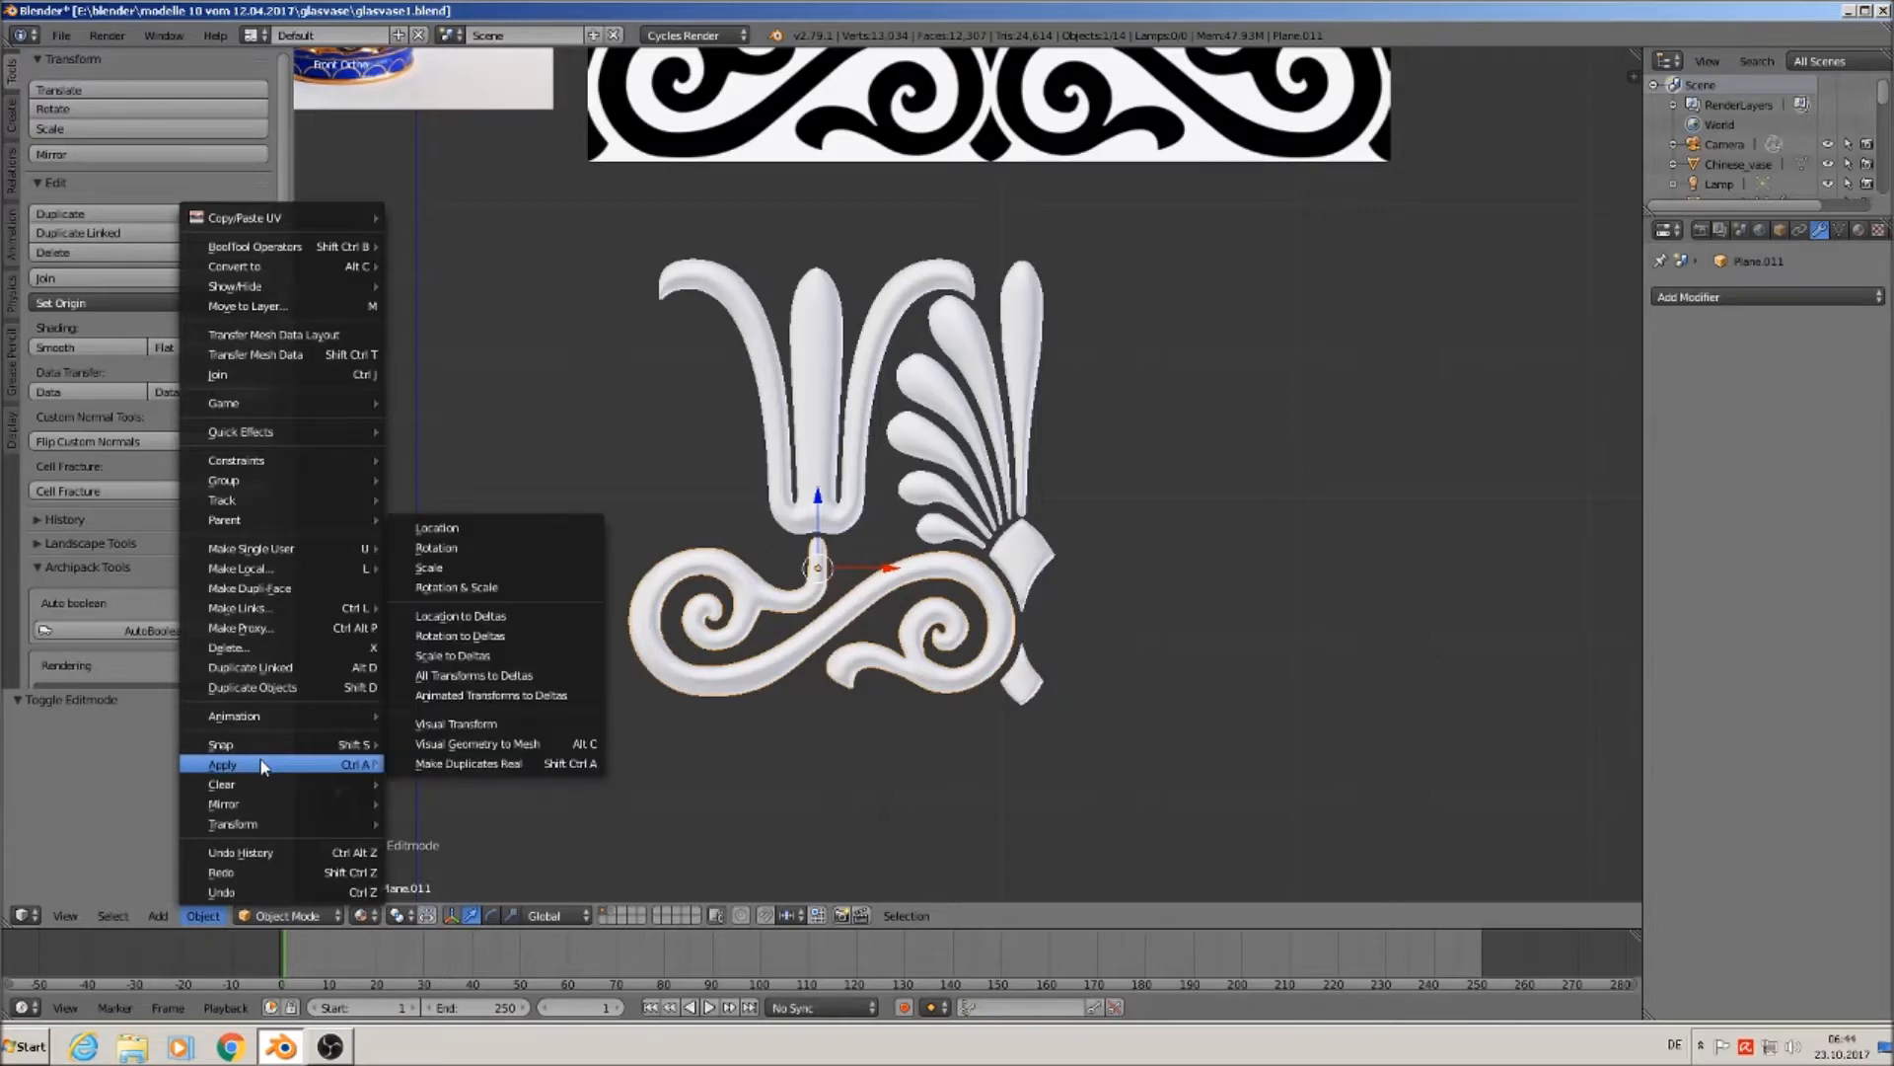
left_click(505, 588)
Apply the rotation and scale of the tulip piece above the scroll.
right_click(764, 461)
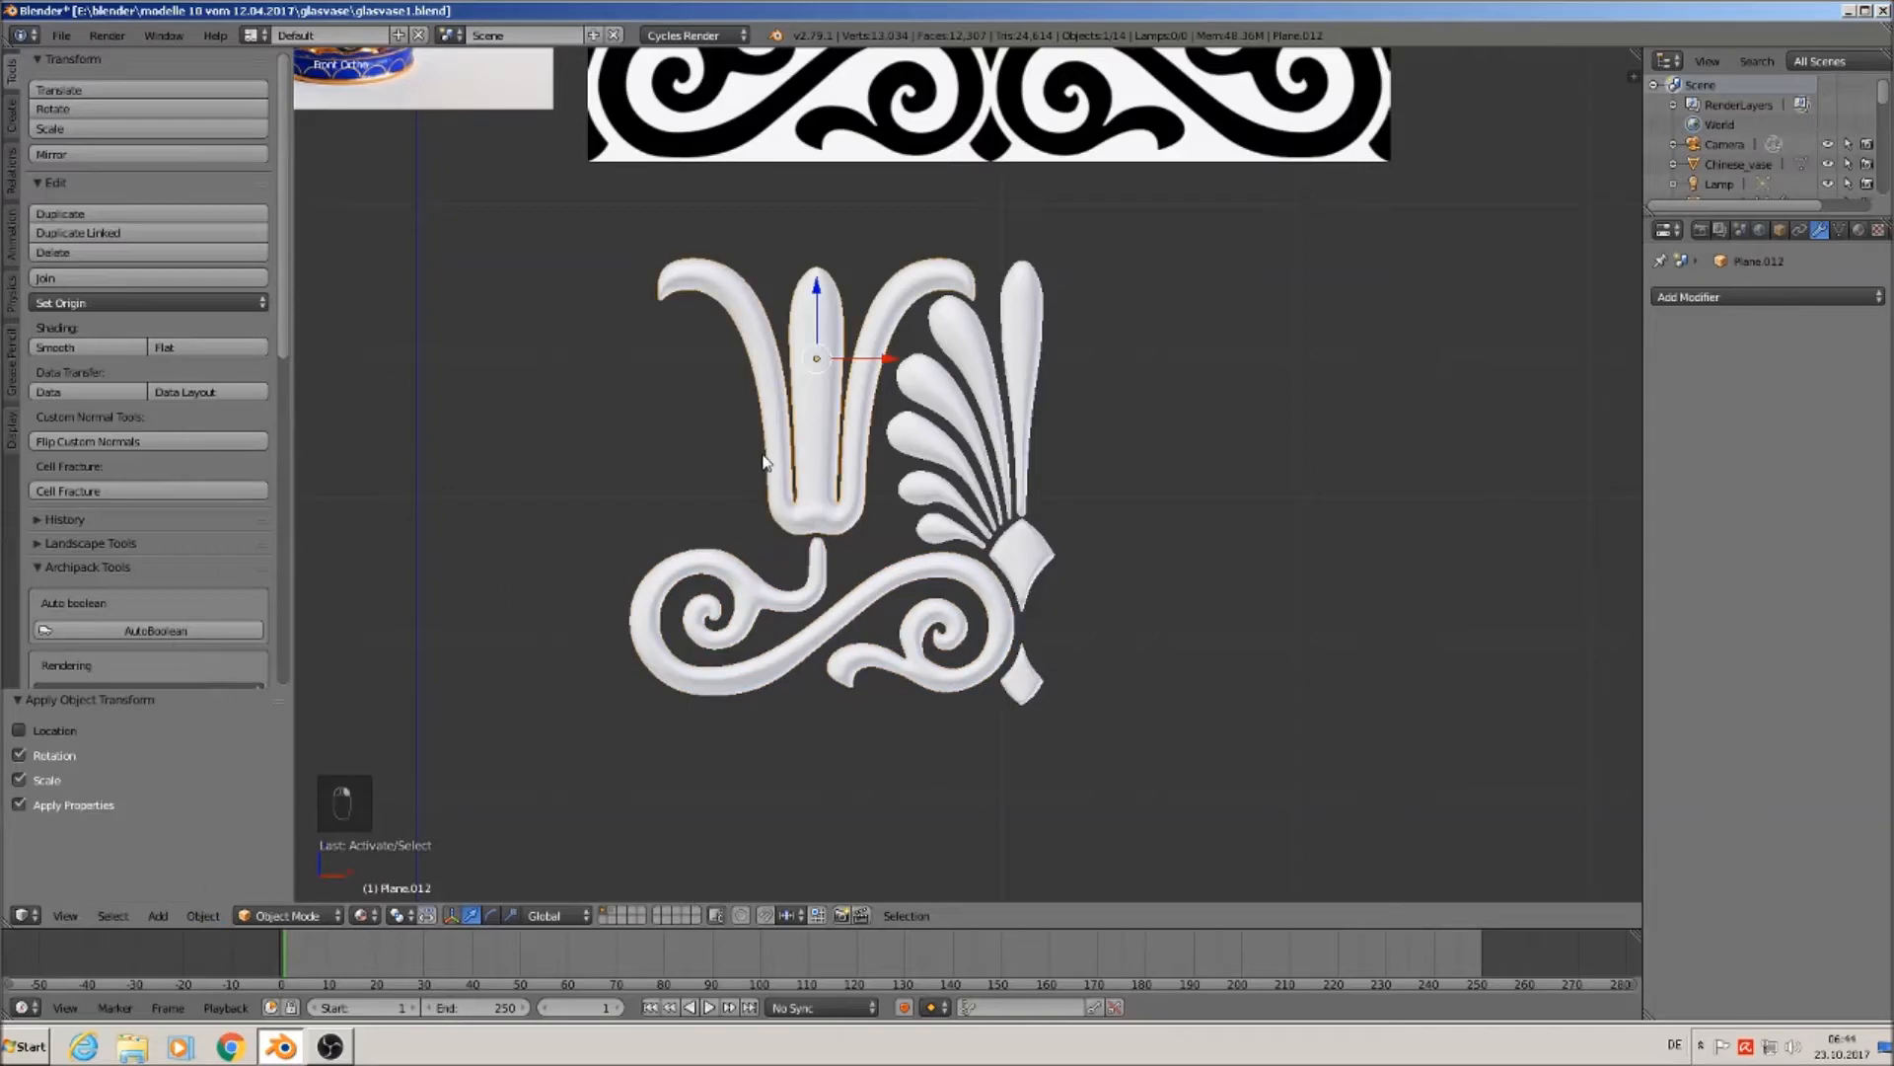
left_click(206, 914)
mouse_move(253, 760)
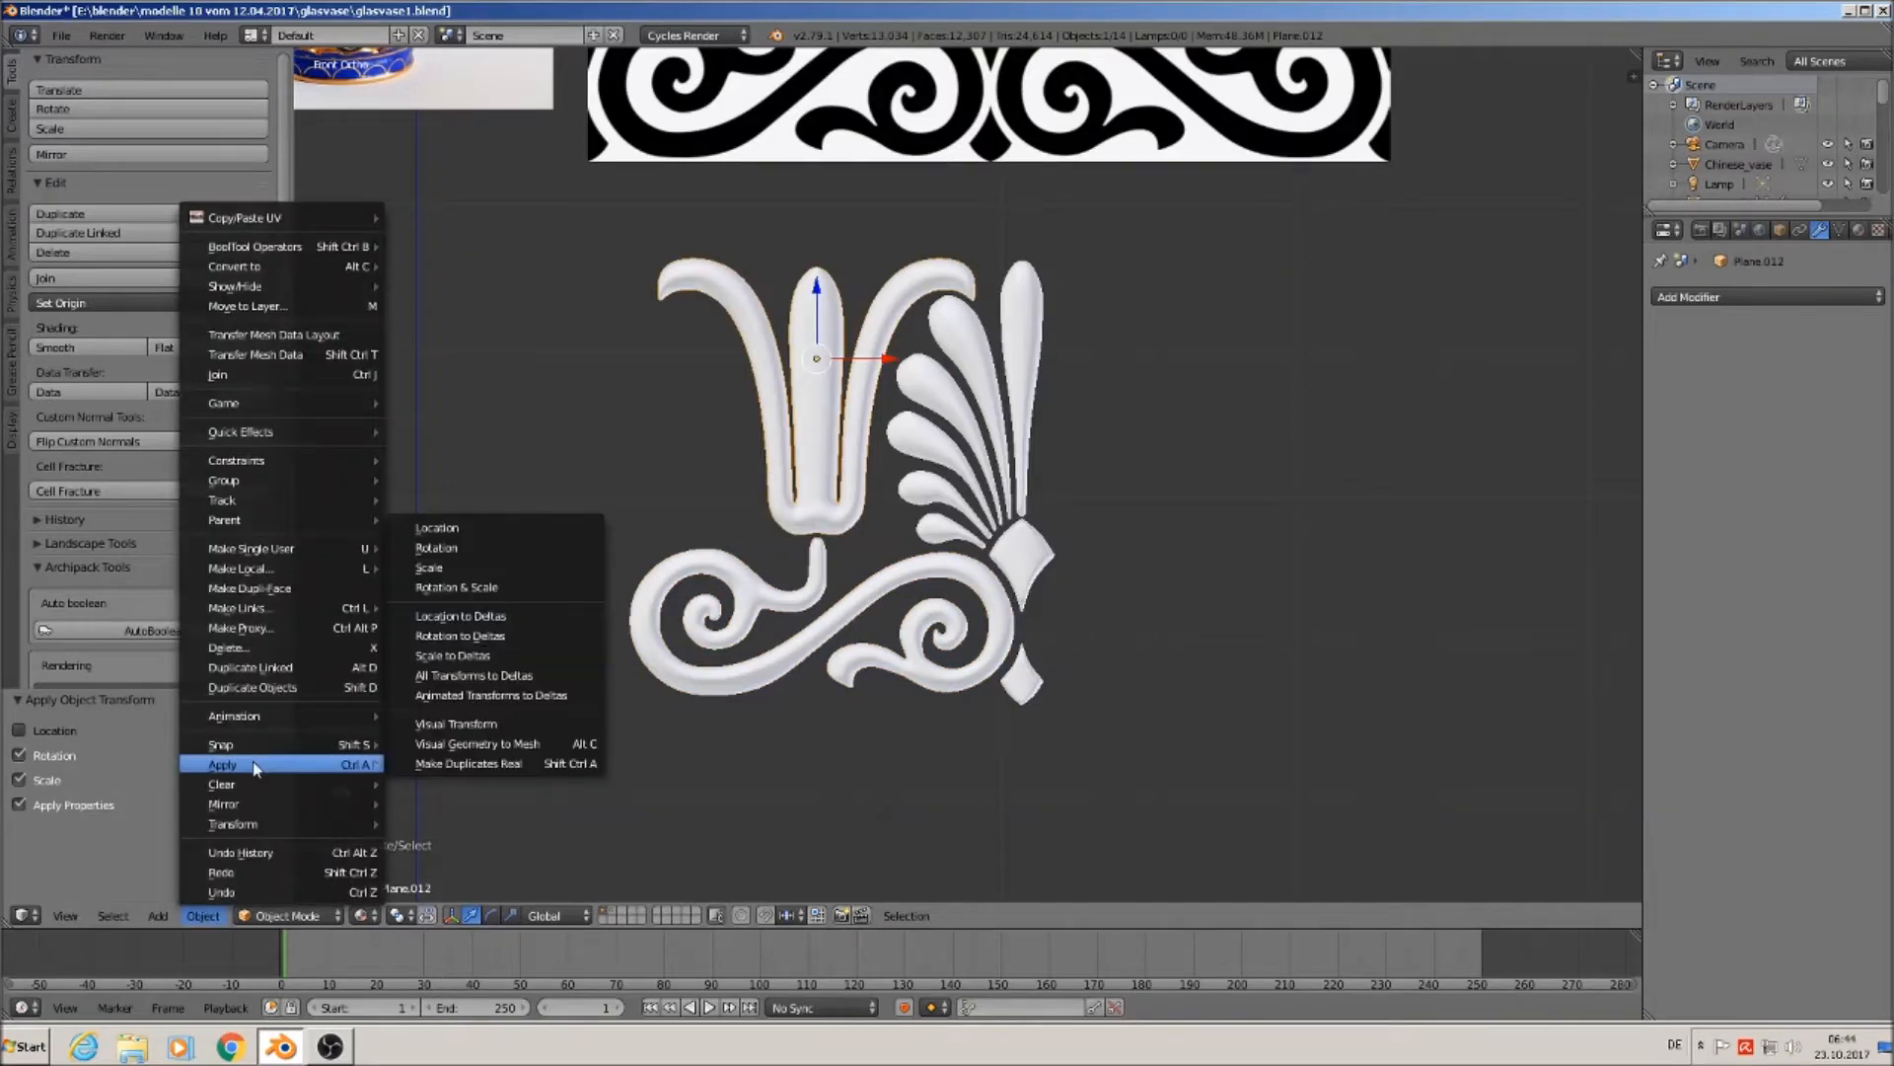
left_click(526, 588)
Apply the rotation and scale of the upright leaf and of the longest curved leaf beside it.
right_click(1009, 324)
left_click(158, 920)
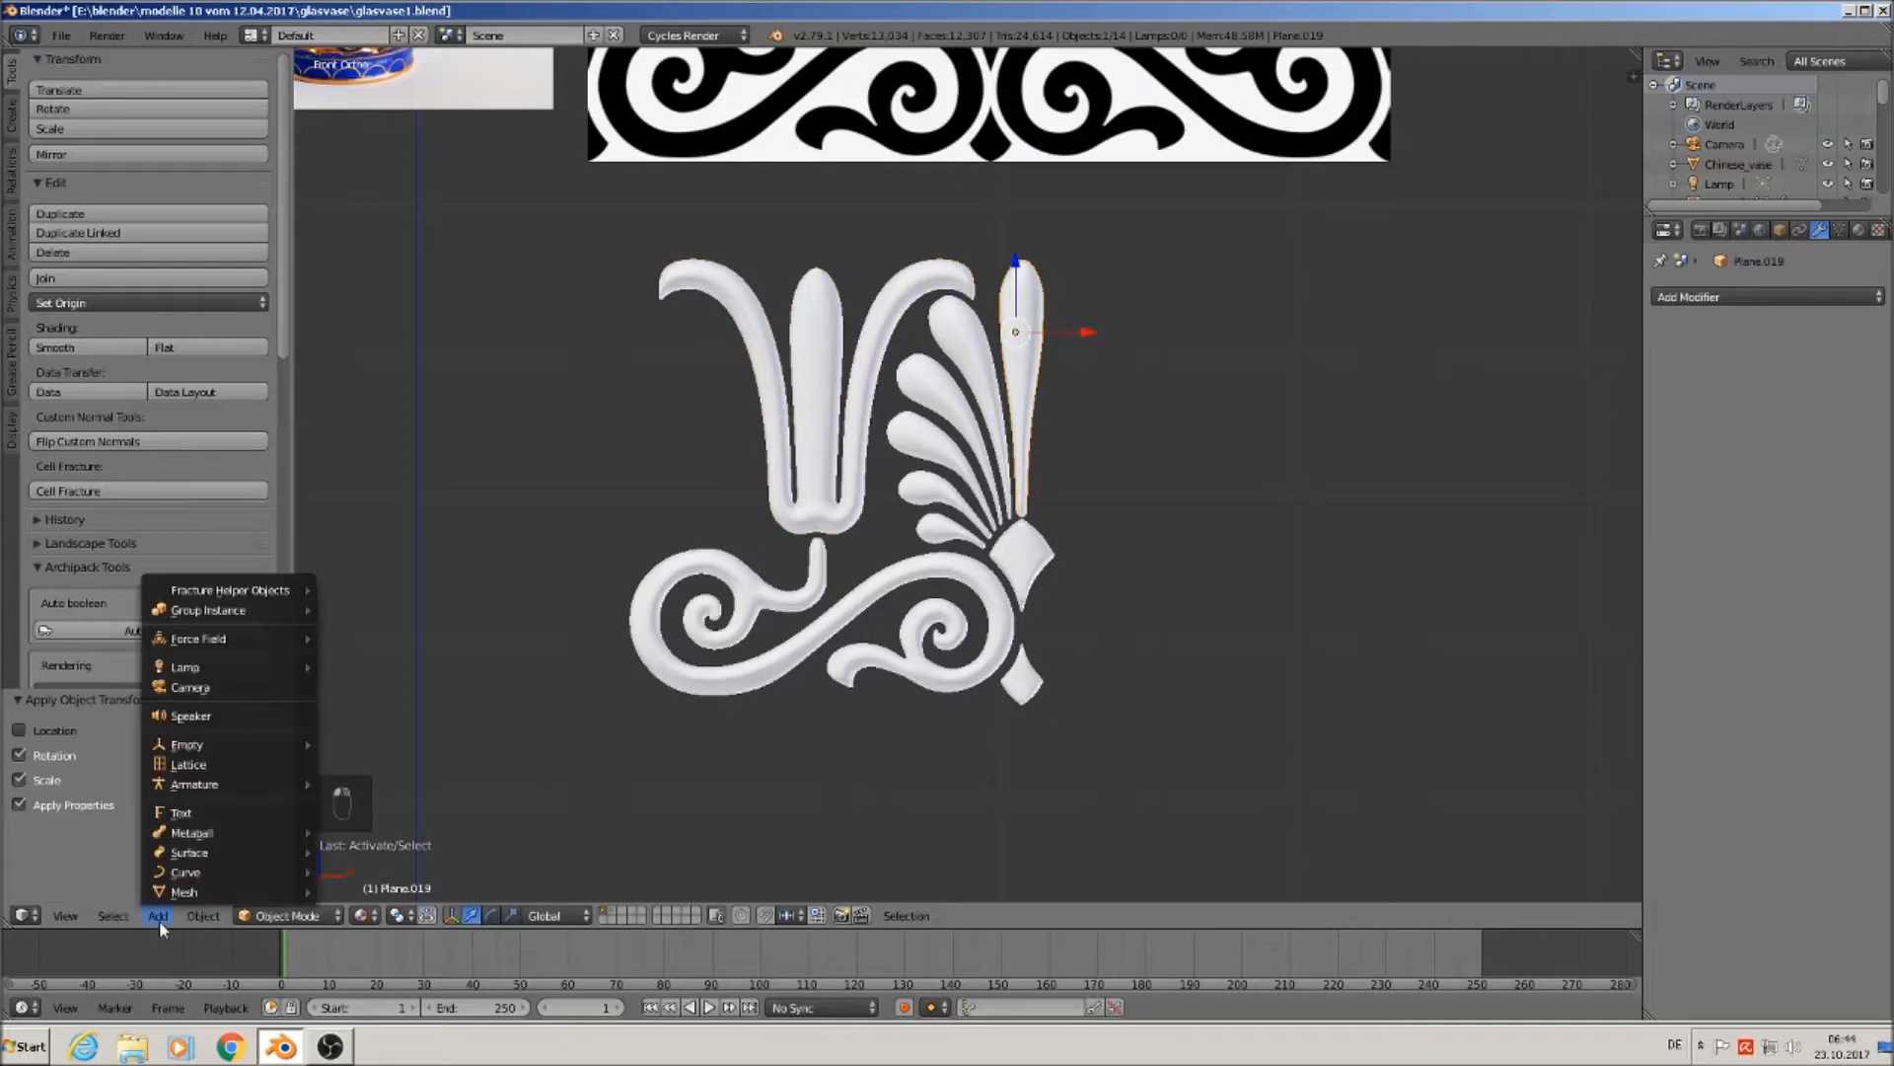
mouse_move(180, 897)
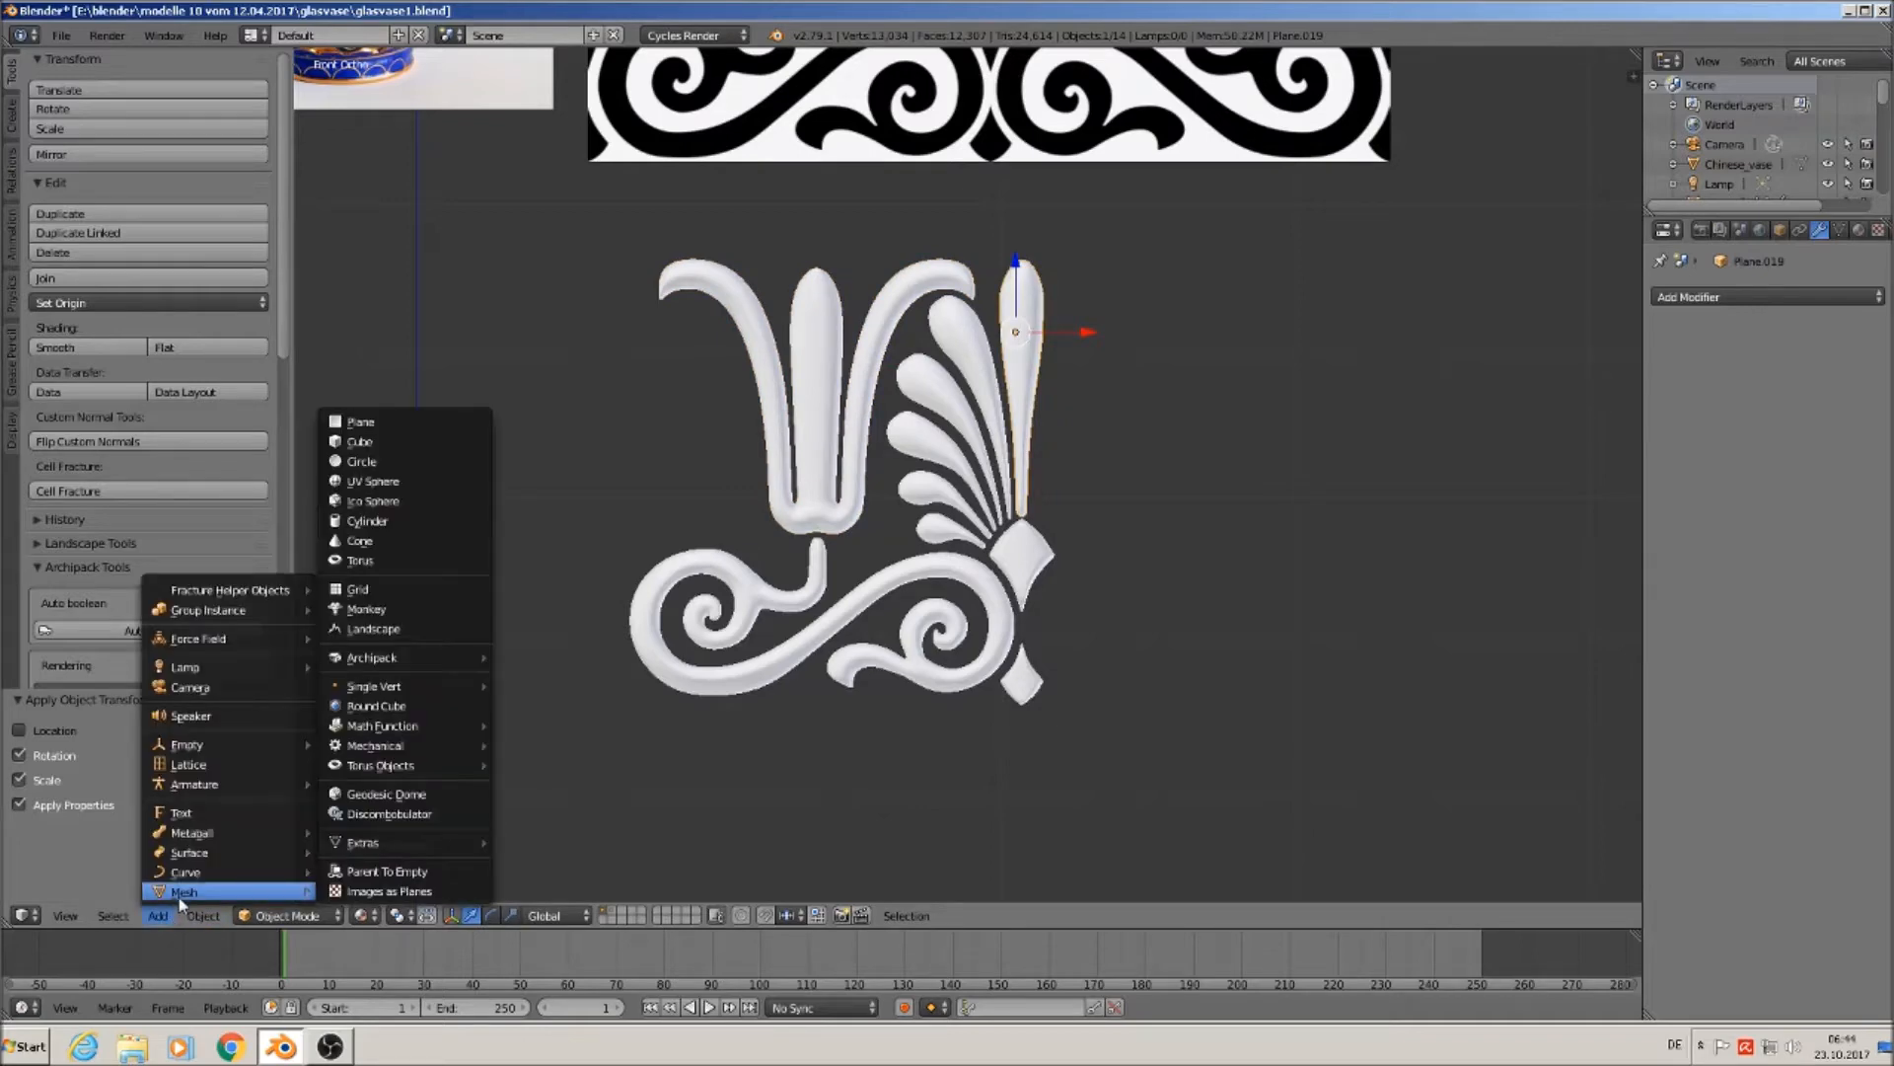
mouse_move(246, 767)
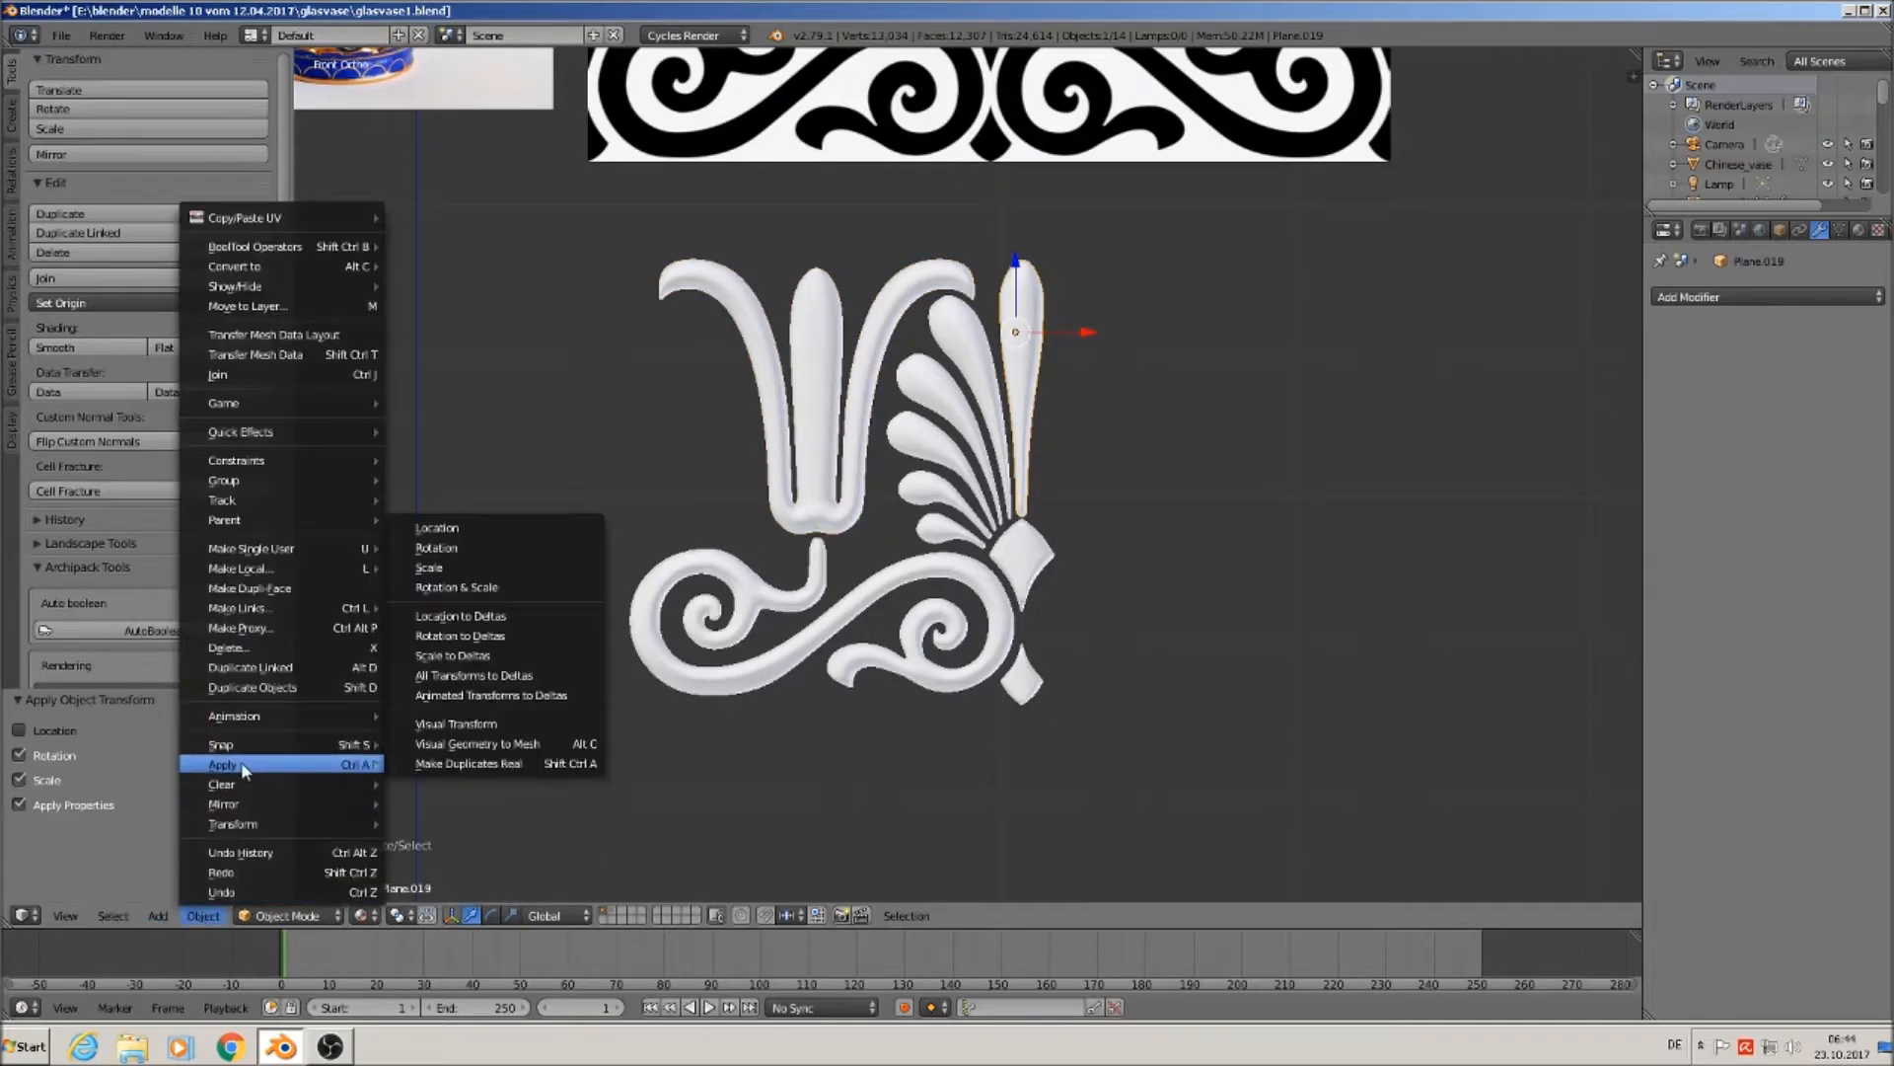
left_click(531, 589)
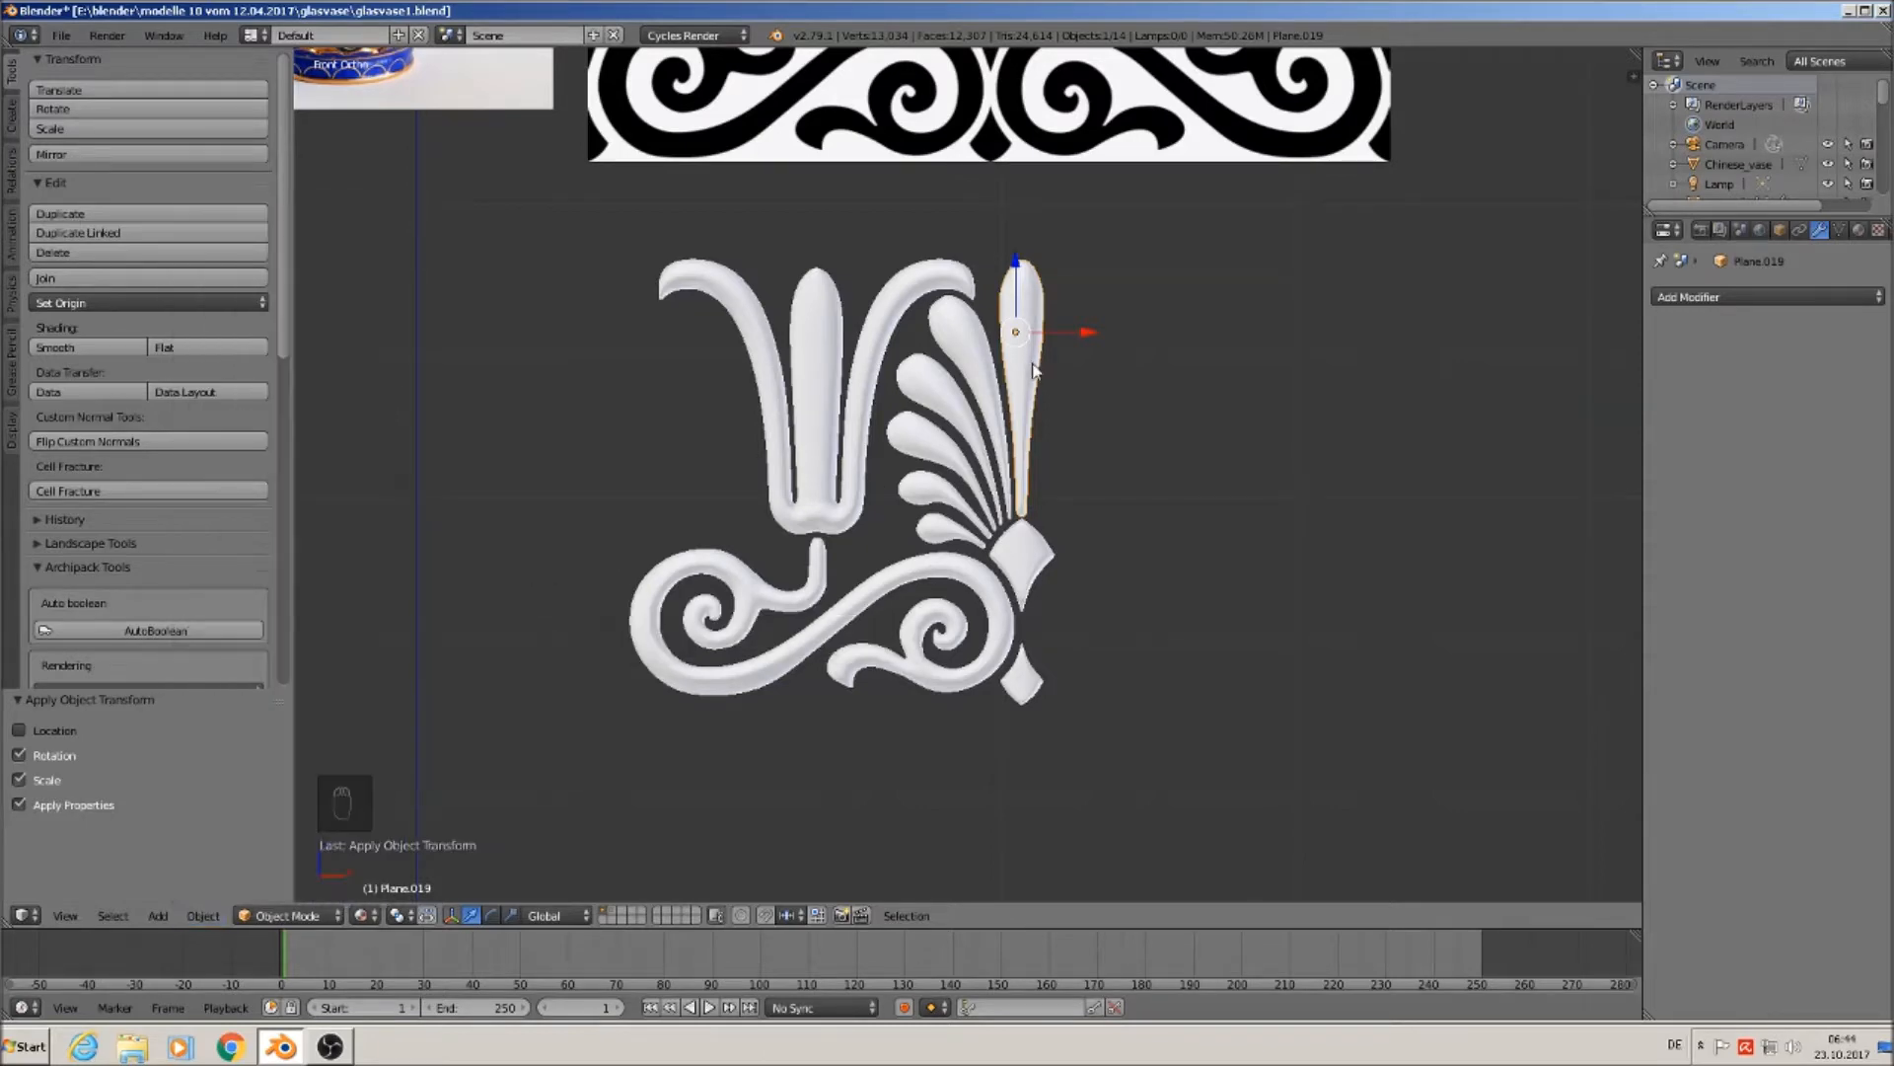
right_click(974, 390)
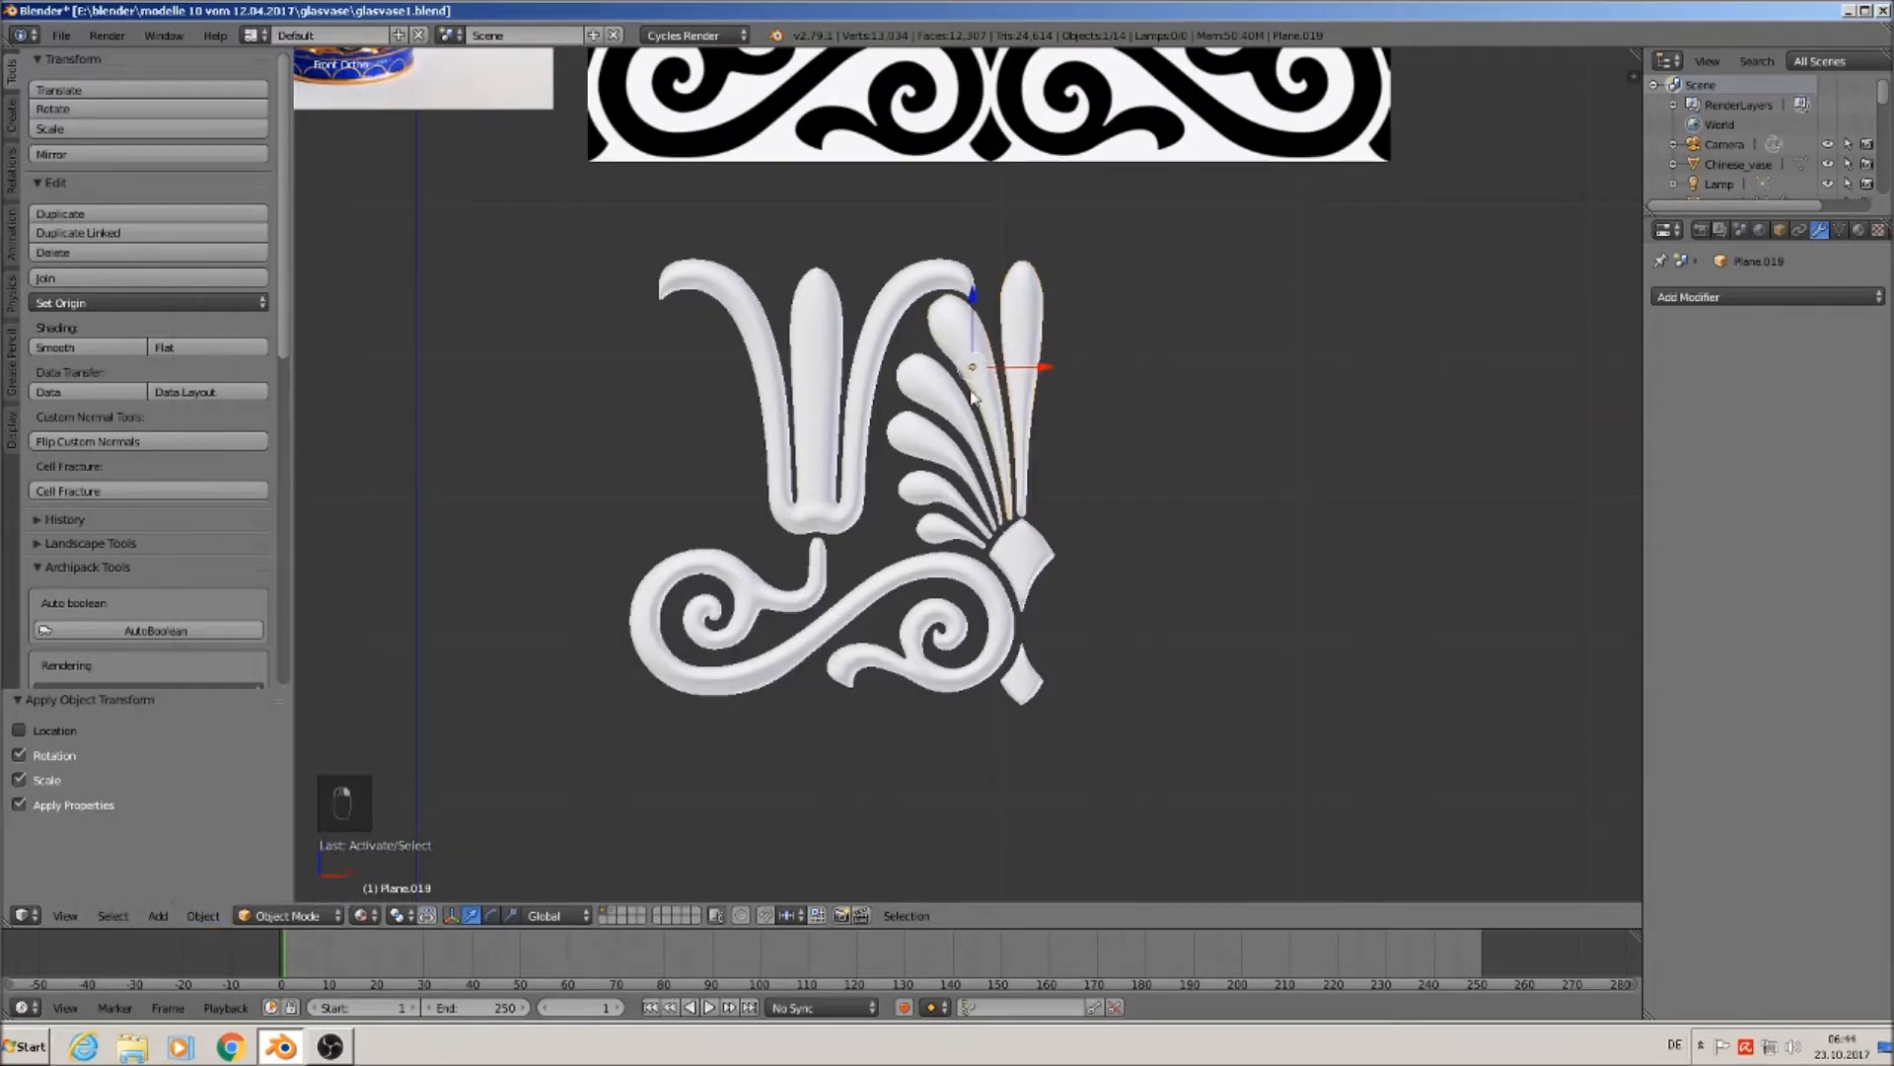
left_click(203, 915)
mouse_move(266, 766)
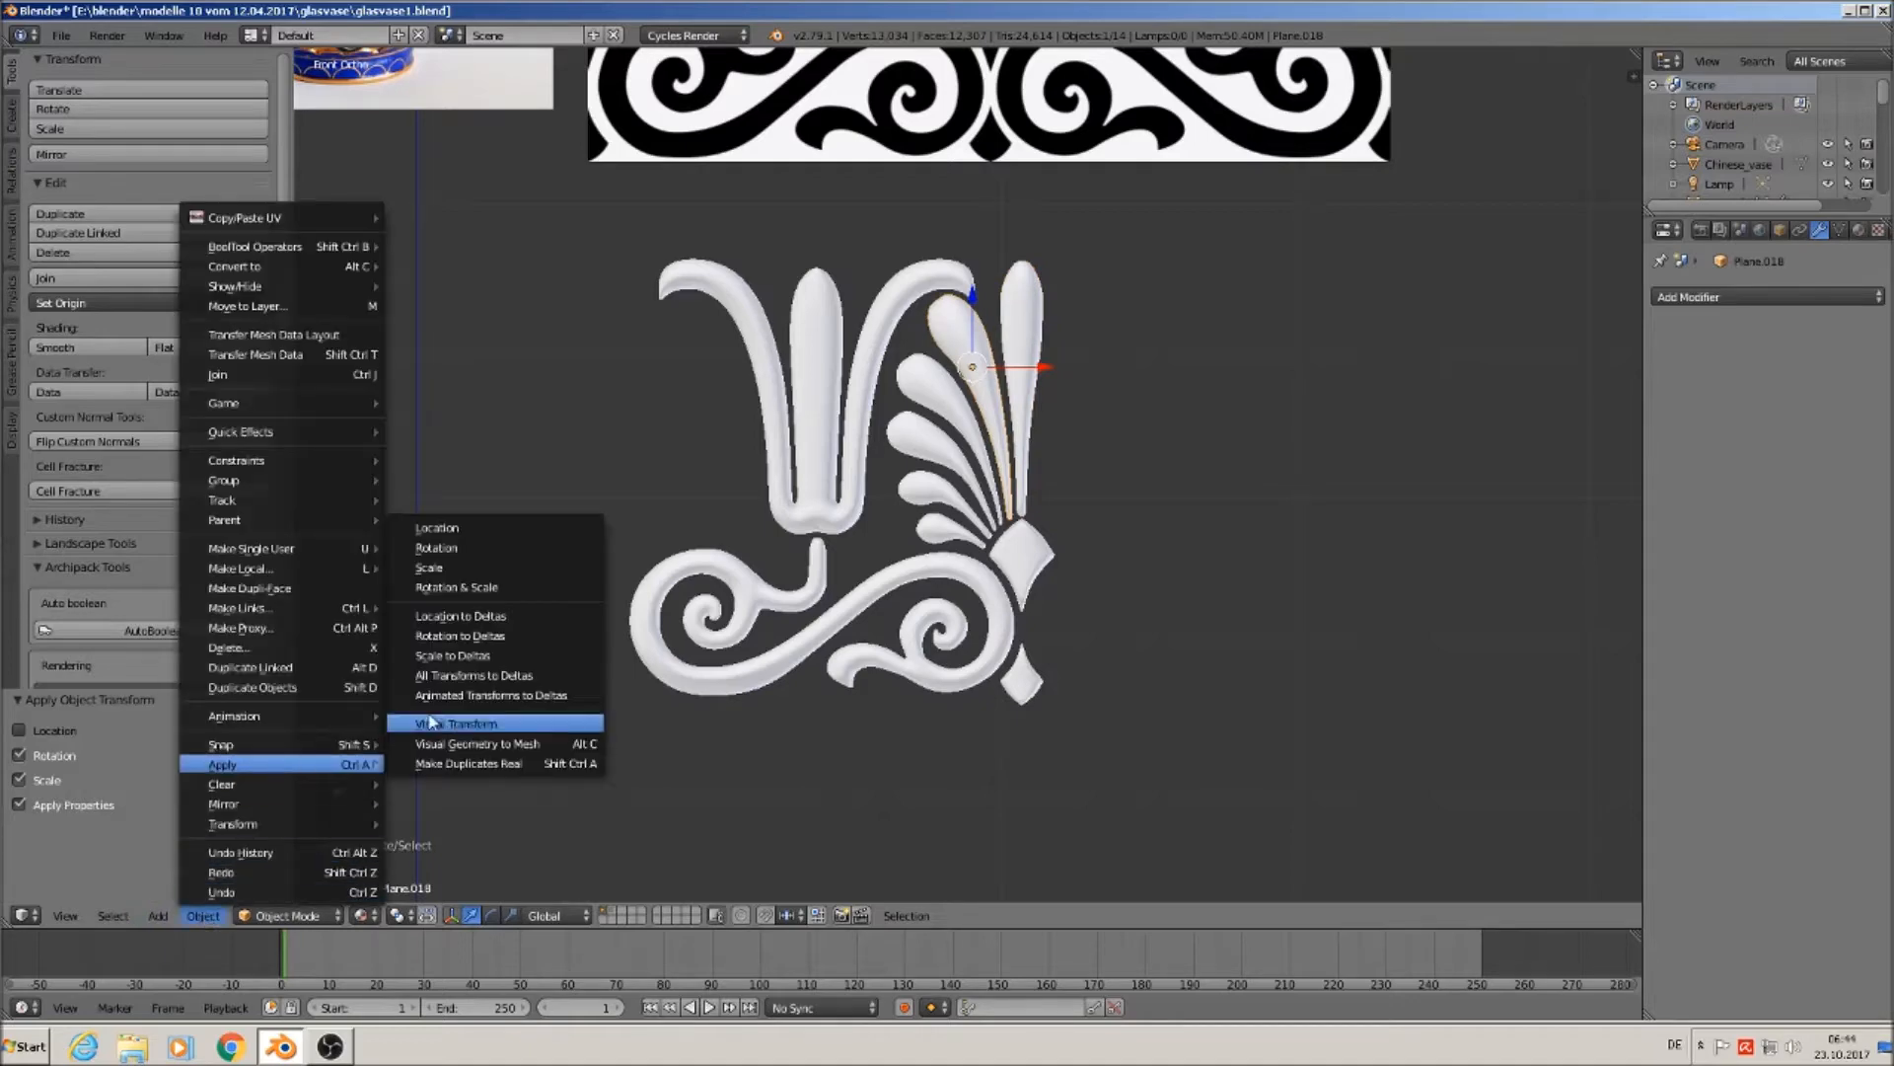
left_click(543, 586)
Apply the rotation and scale of the second and third curved leaves of the palmette fan.
right_click(933, 395)
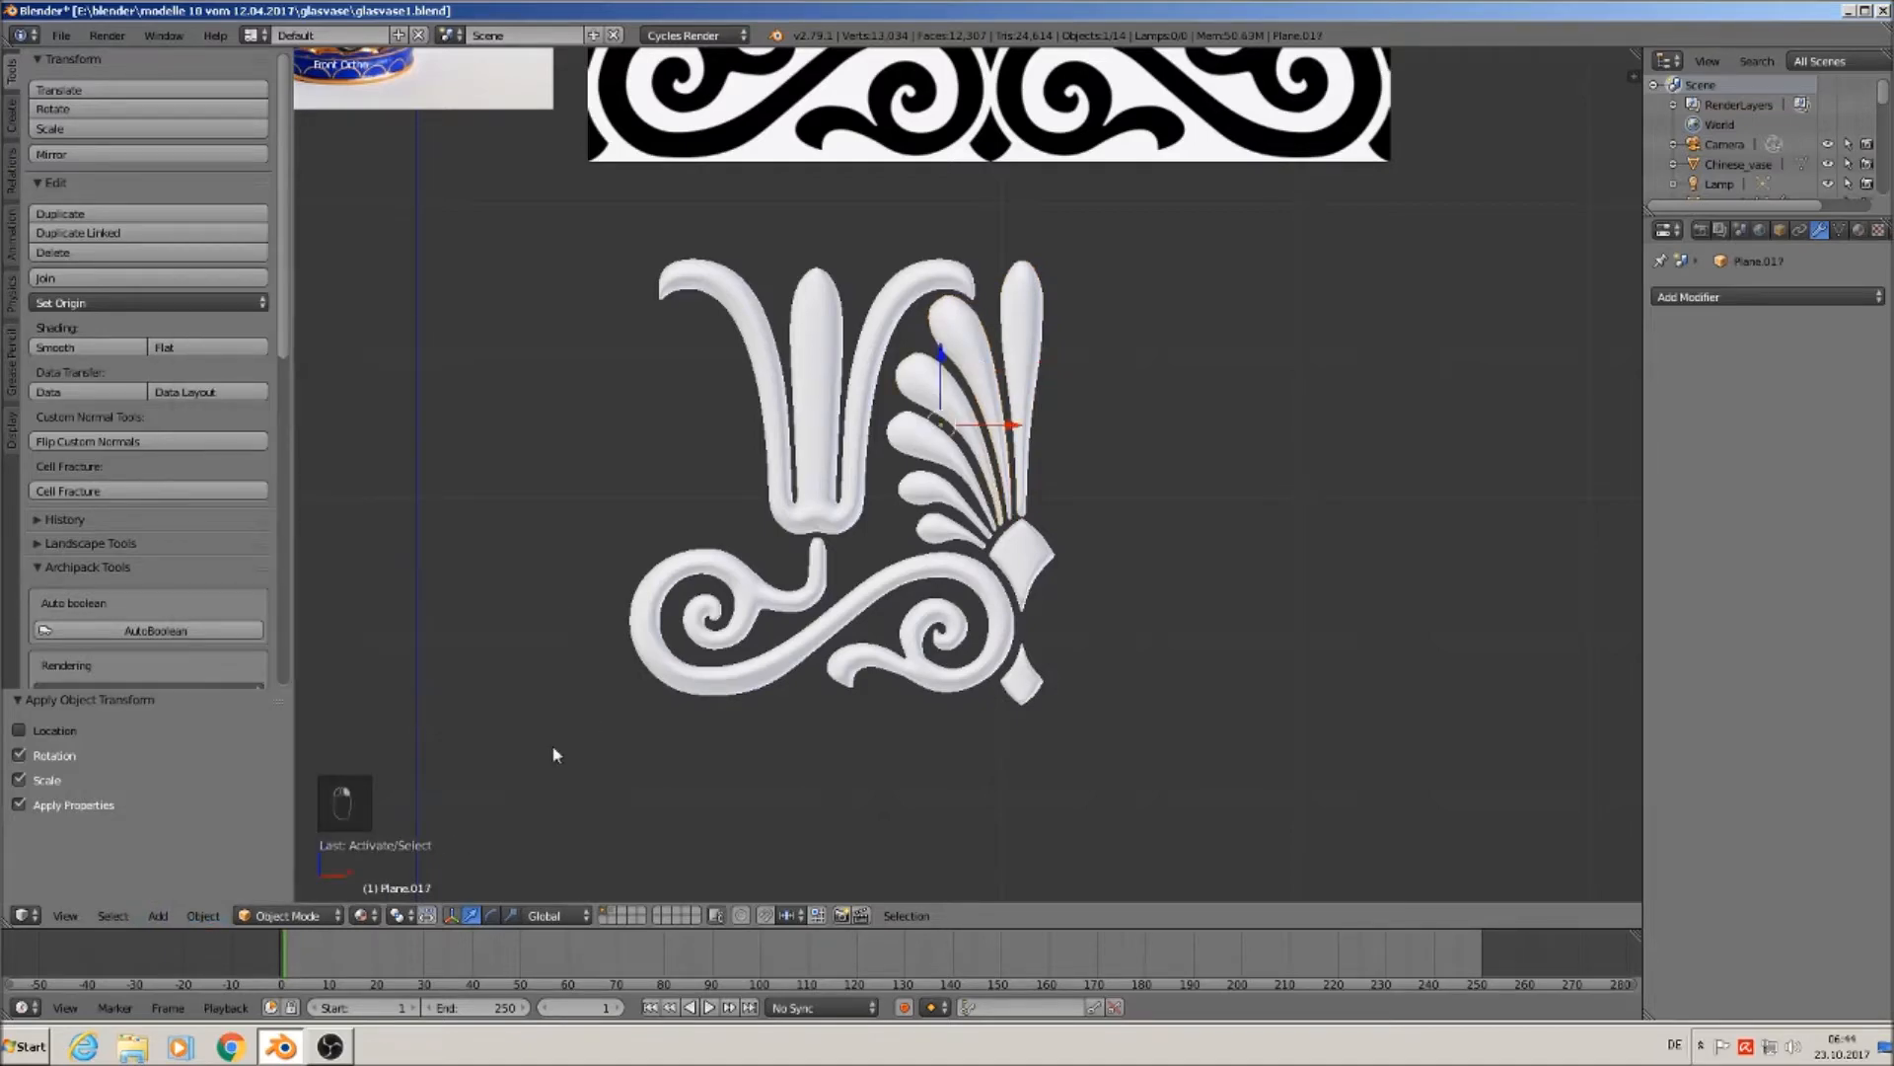
left_click(204, 915)
mouse_move(268, 767)
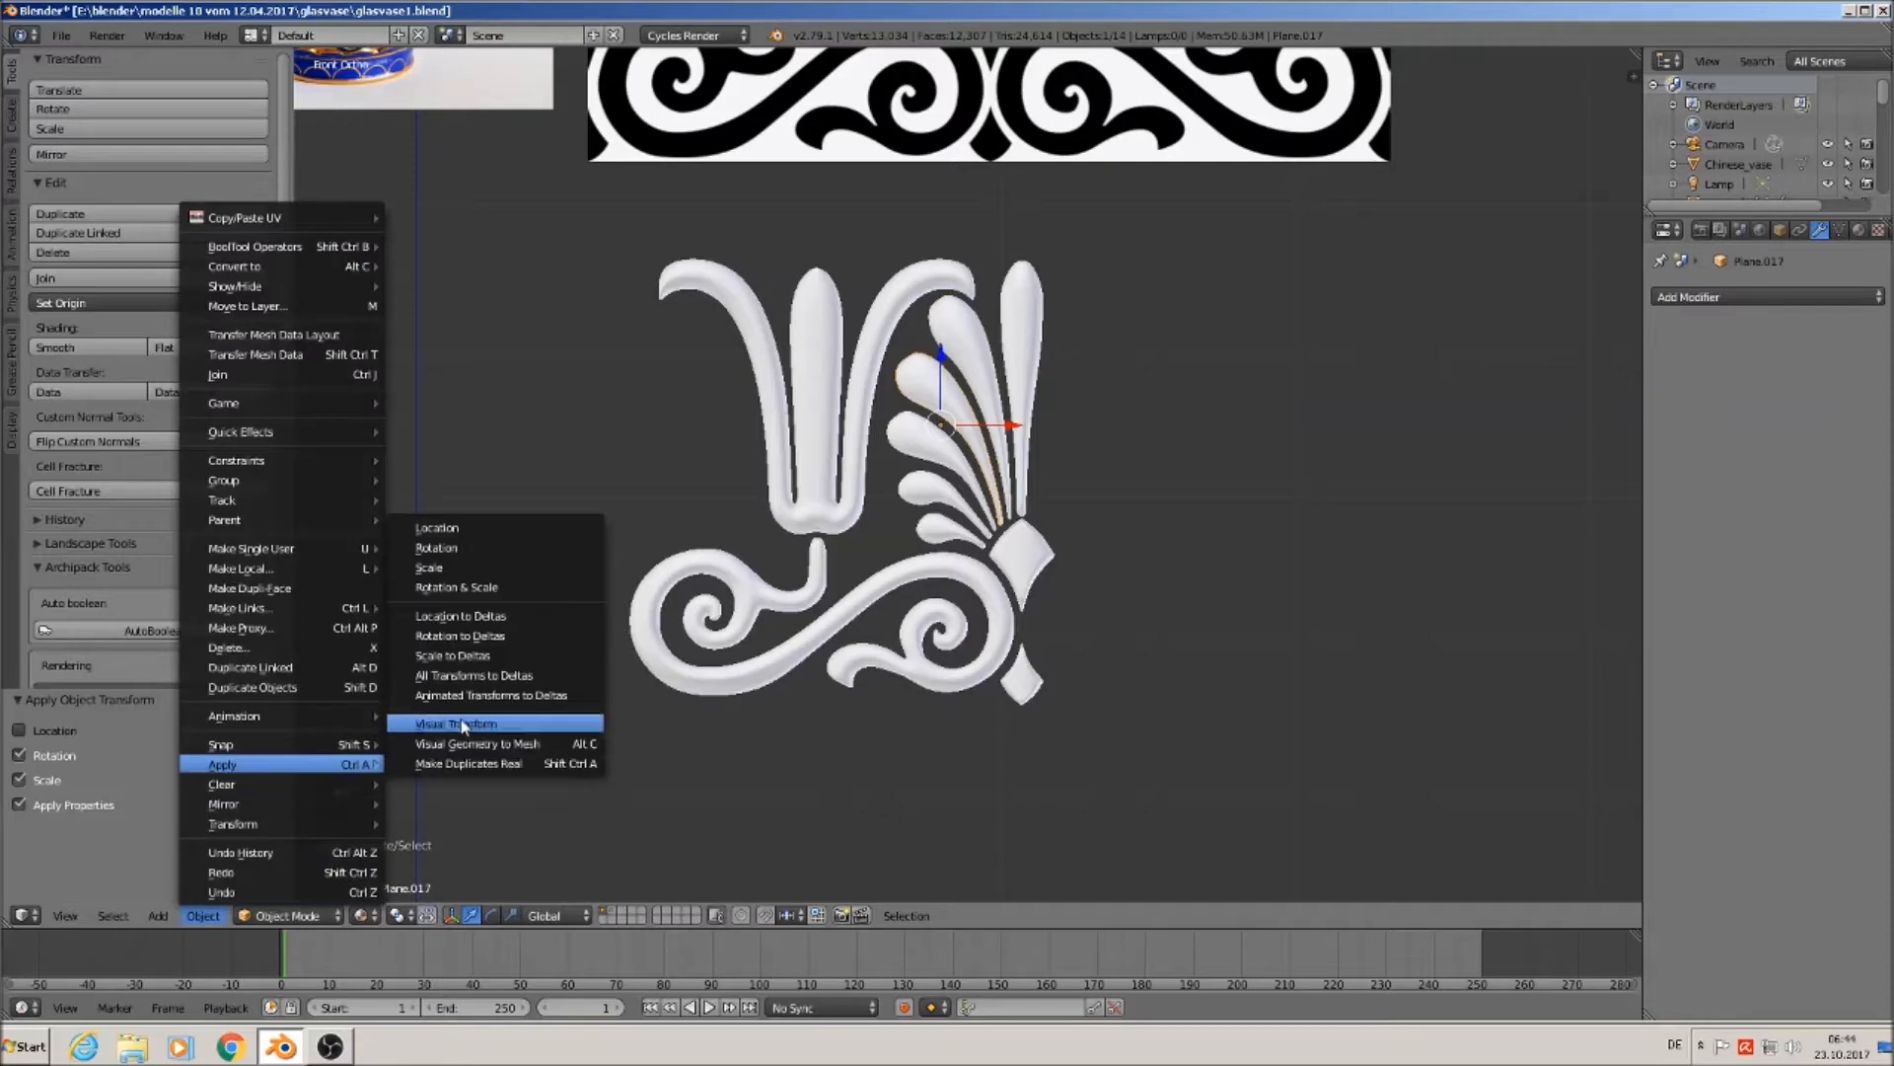
left_click(485, 588)
right_click(923, 475)
left_click(203, 915)
mouse_move(347, 762)
left_click(521, 587)
Apply the rotation and scale of the two lowest small leaves of the palmette fan.
right_click(936, 491)
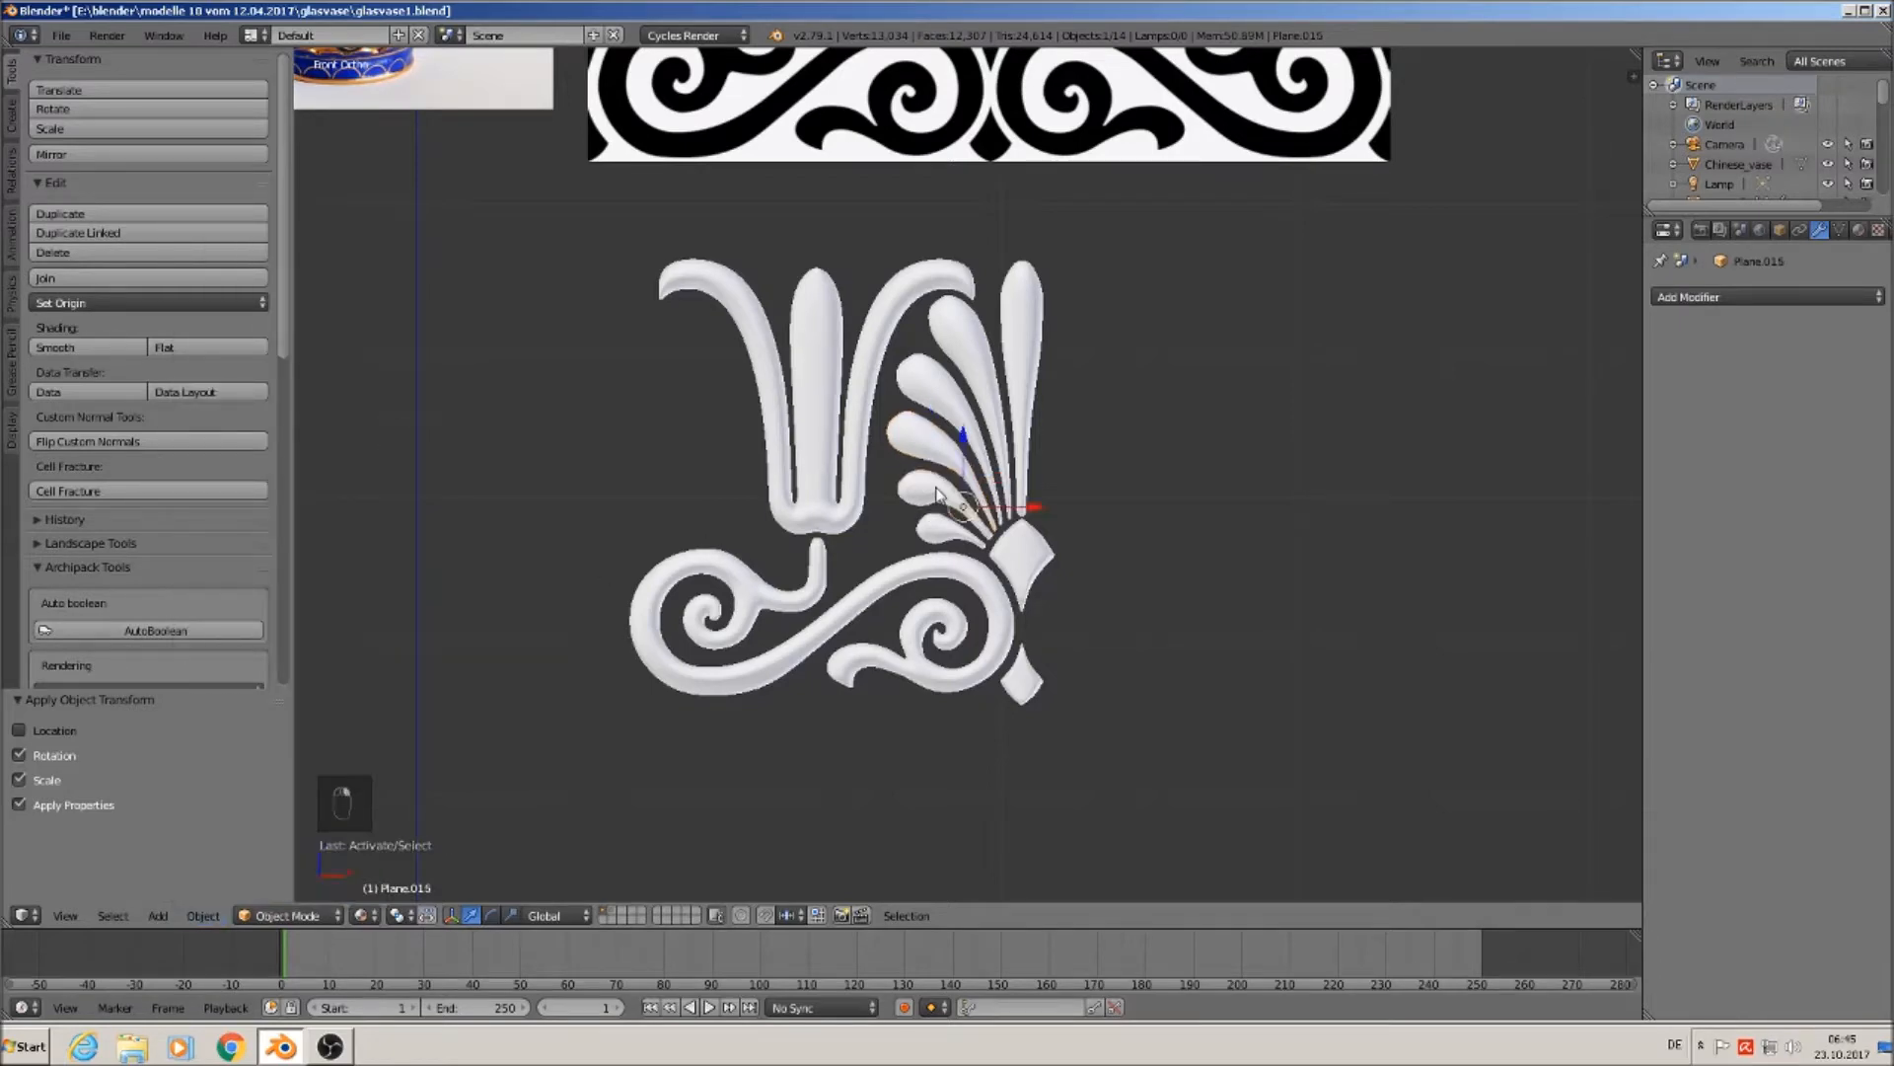
left_click(198, 917)
mouse_move(268, 774)
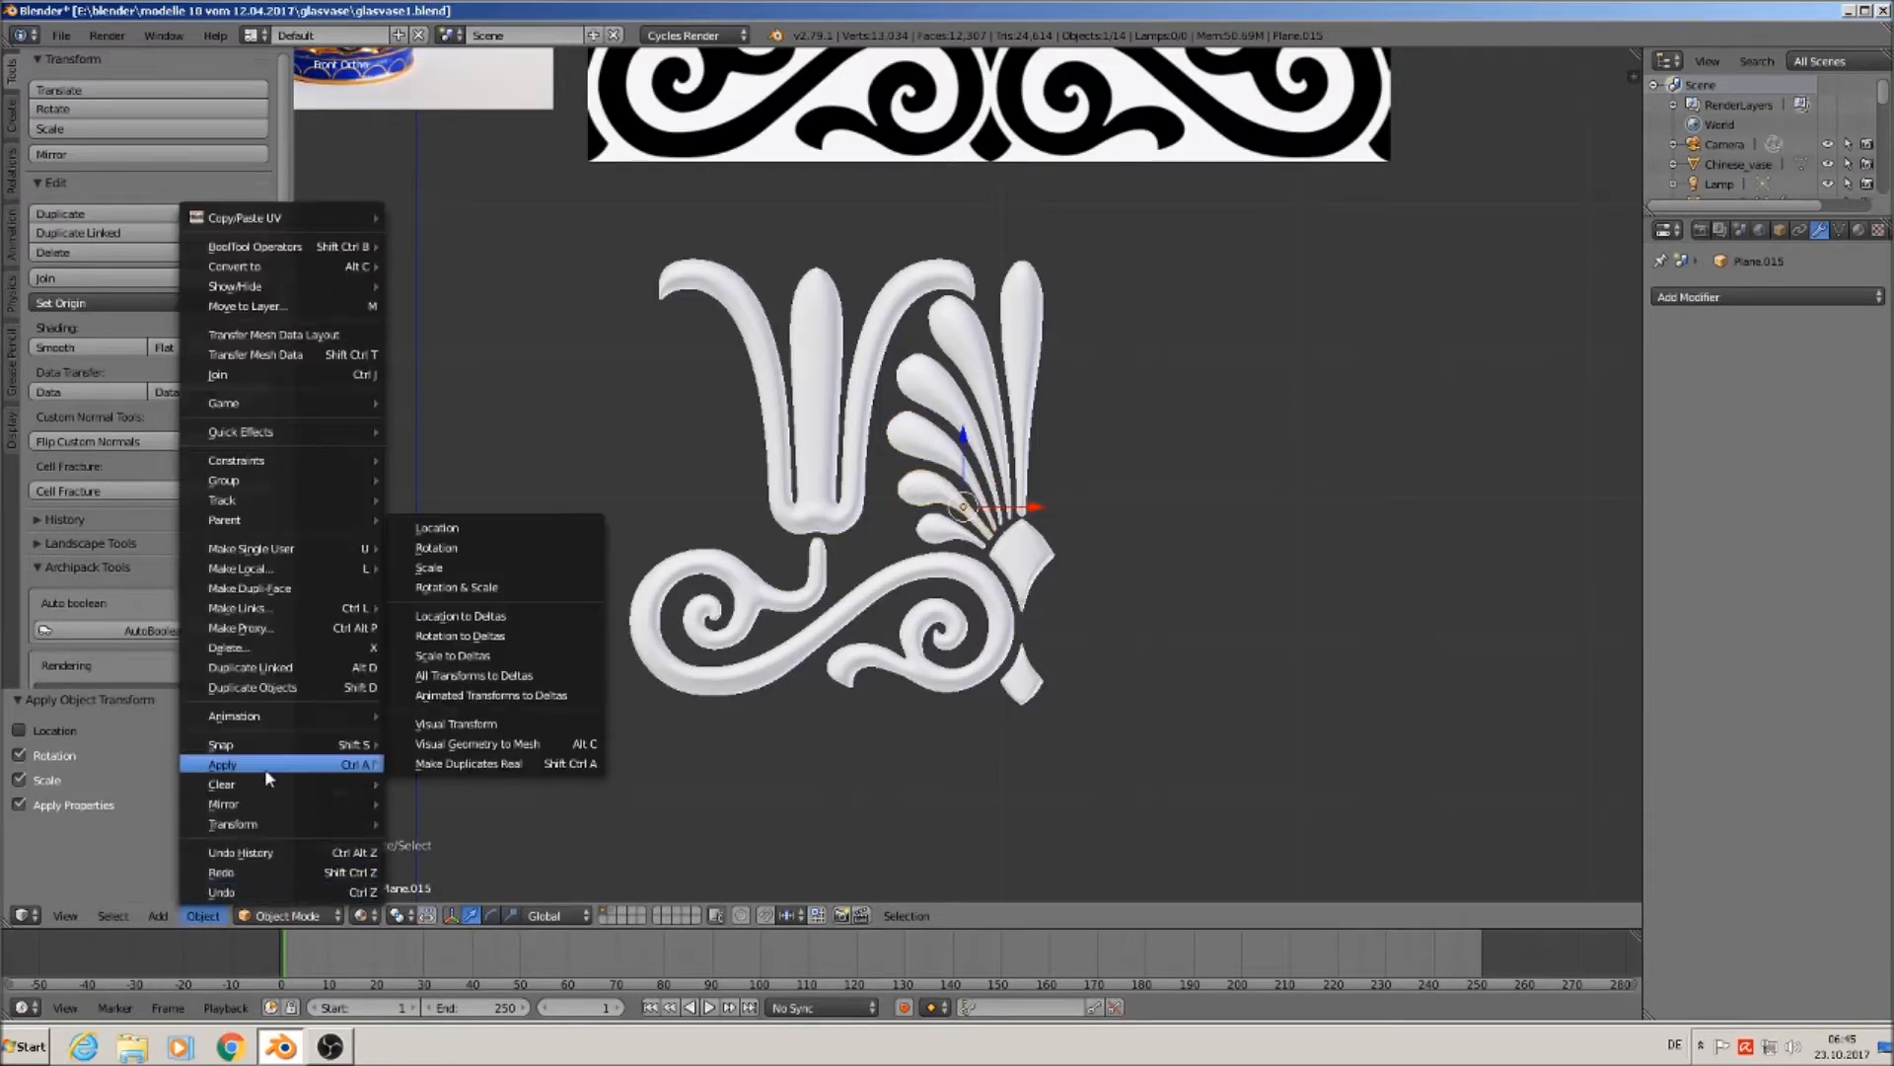
left_click(488, 584)
right_click(930, 532)
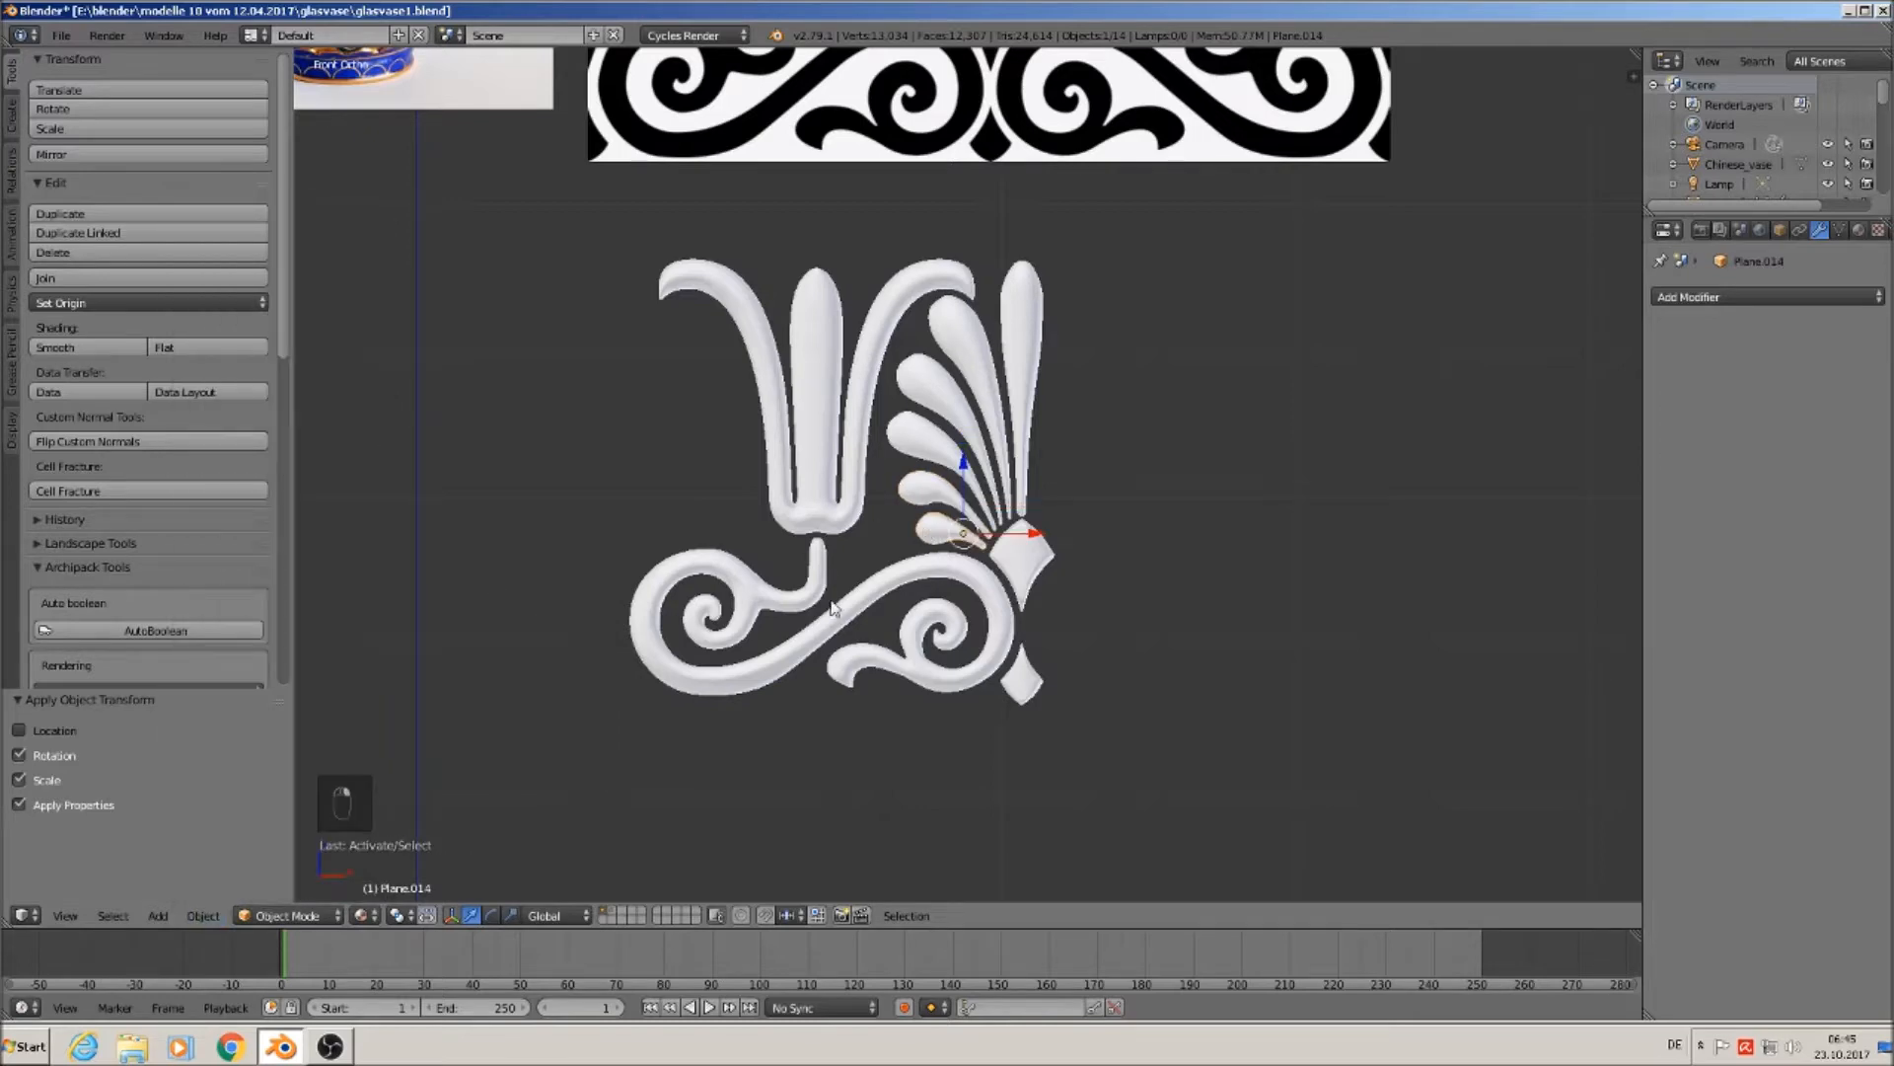
left_click(201, 916)
mouse_move(270, 767)
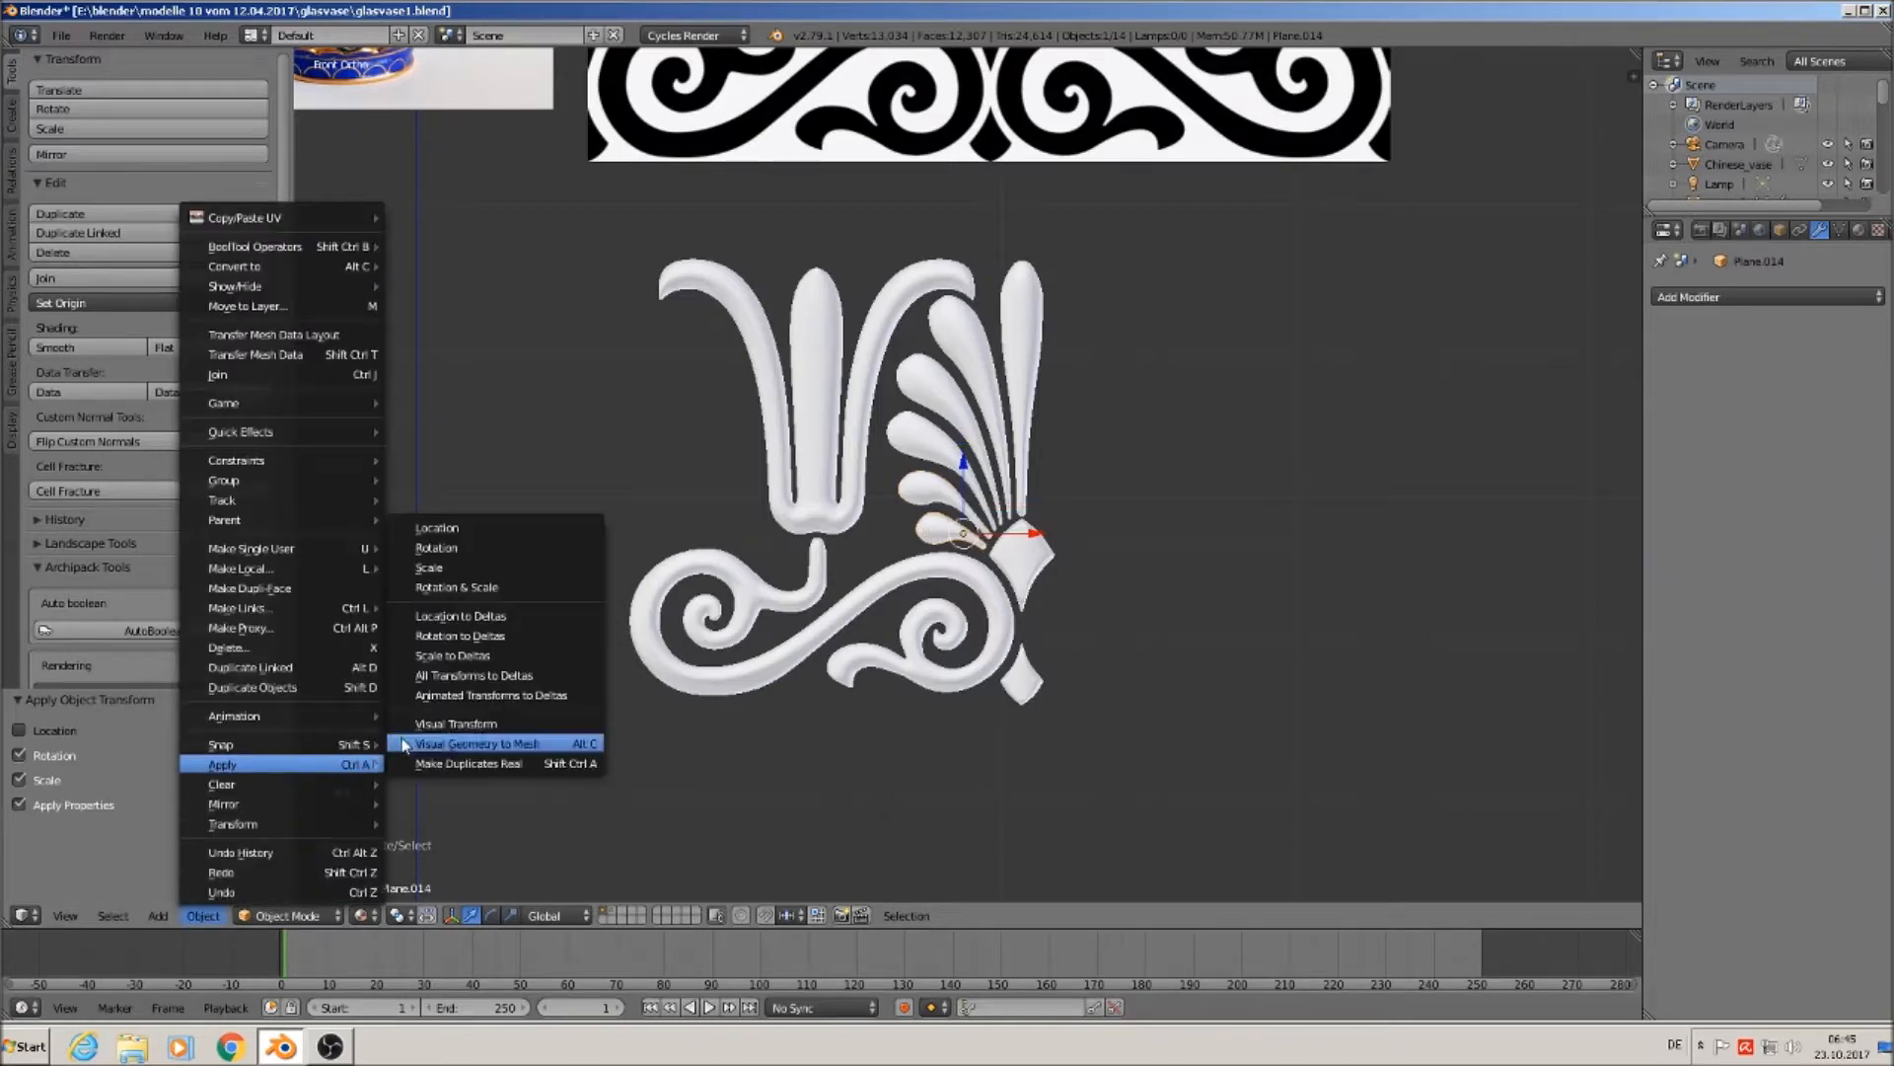
left_click(497, 589)
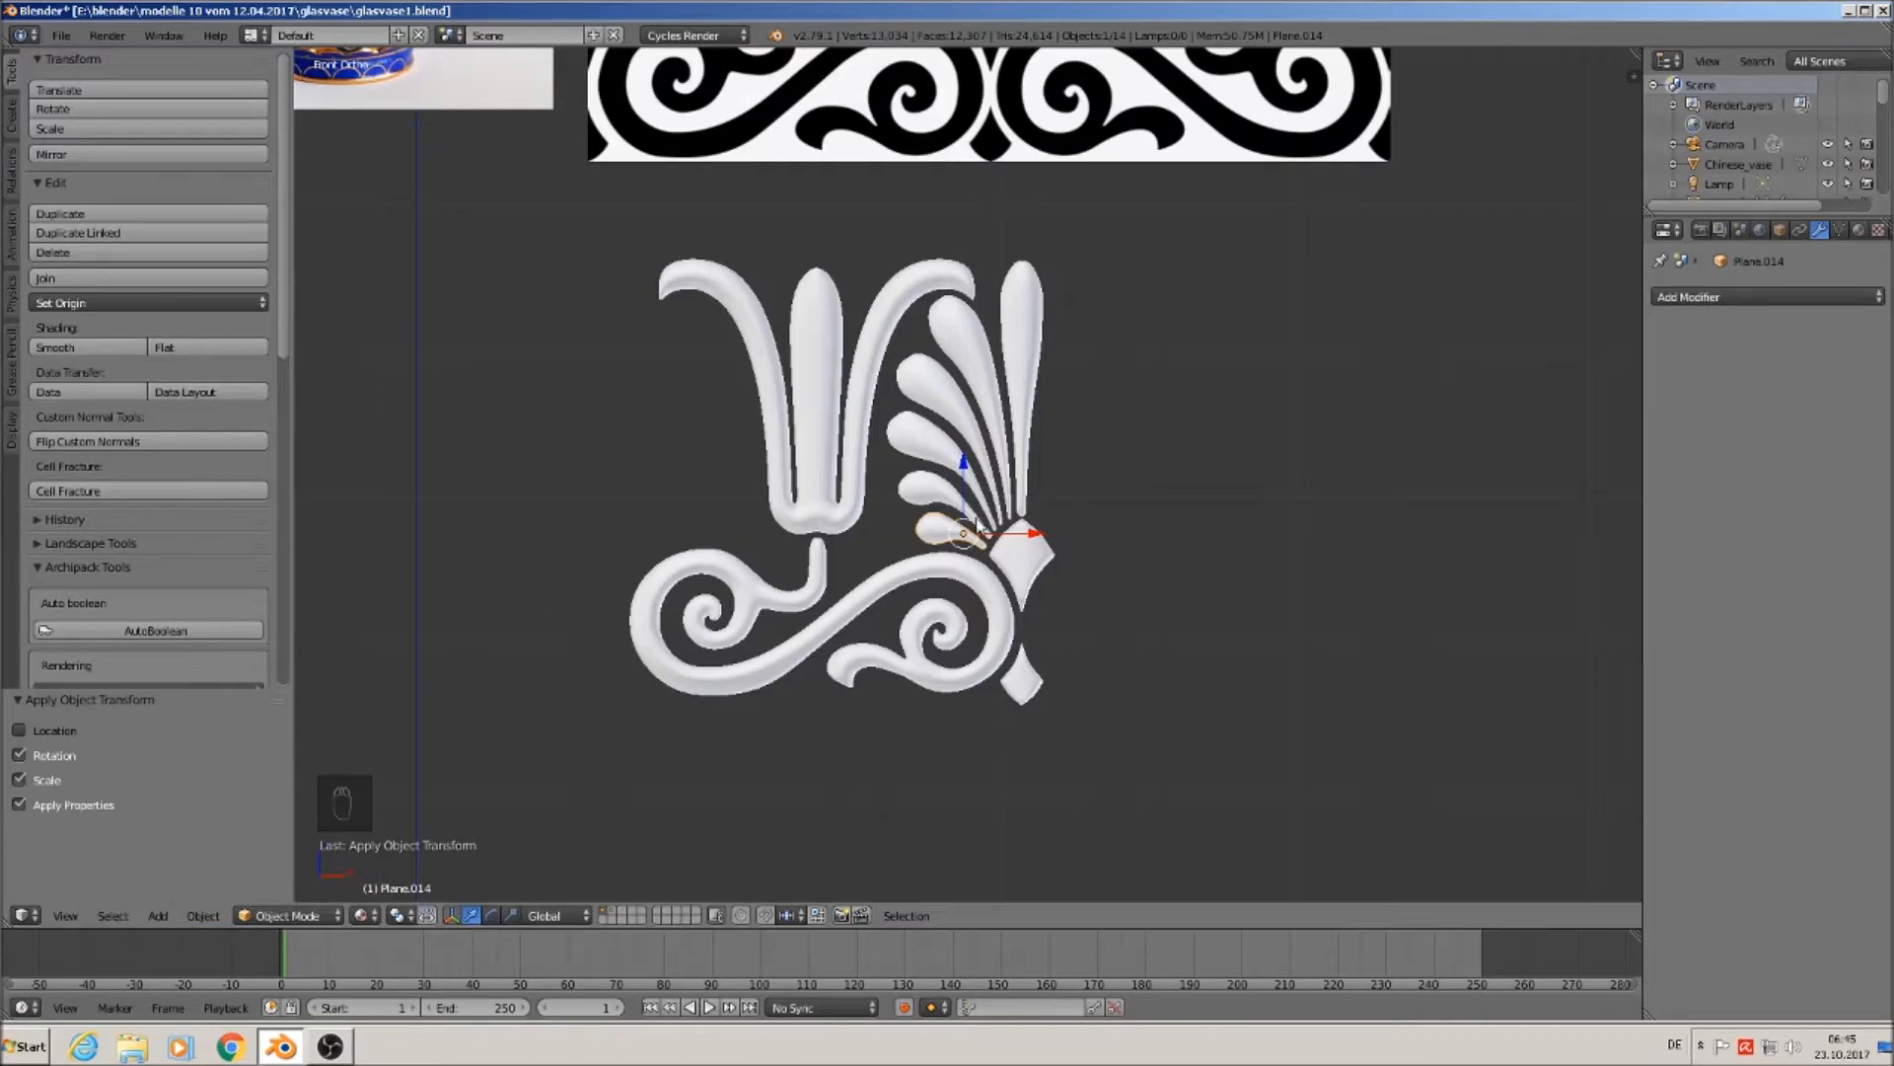
Apply the rotation and scale of the upper diamond and of the small lower diamond.
right_click(1005, 549)
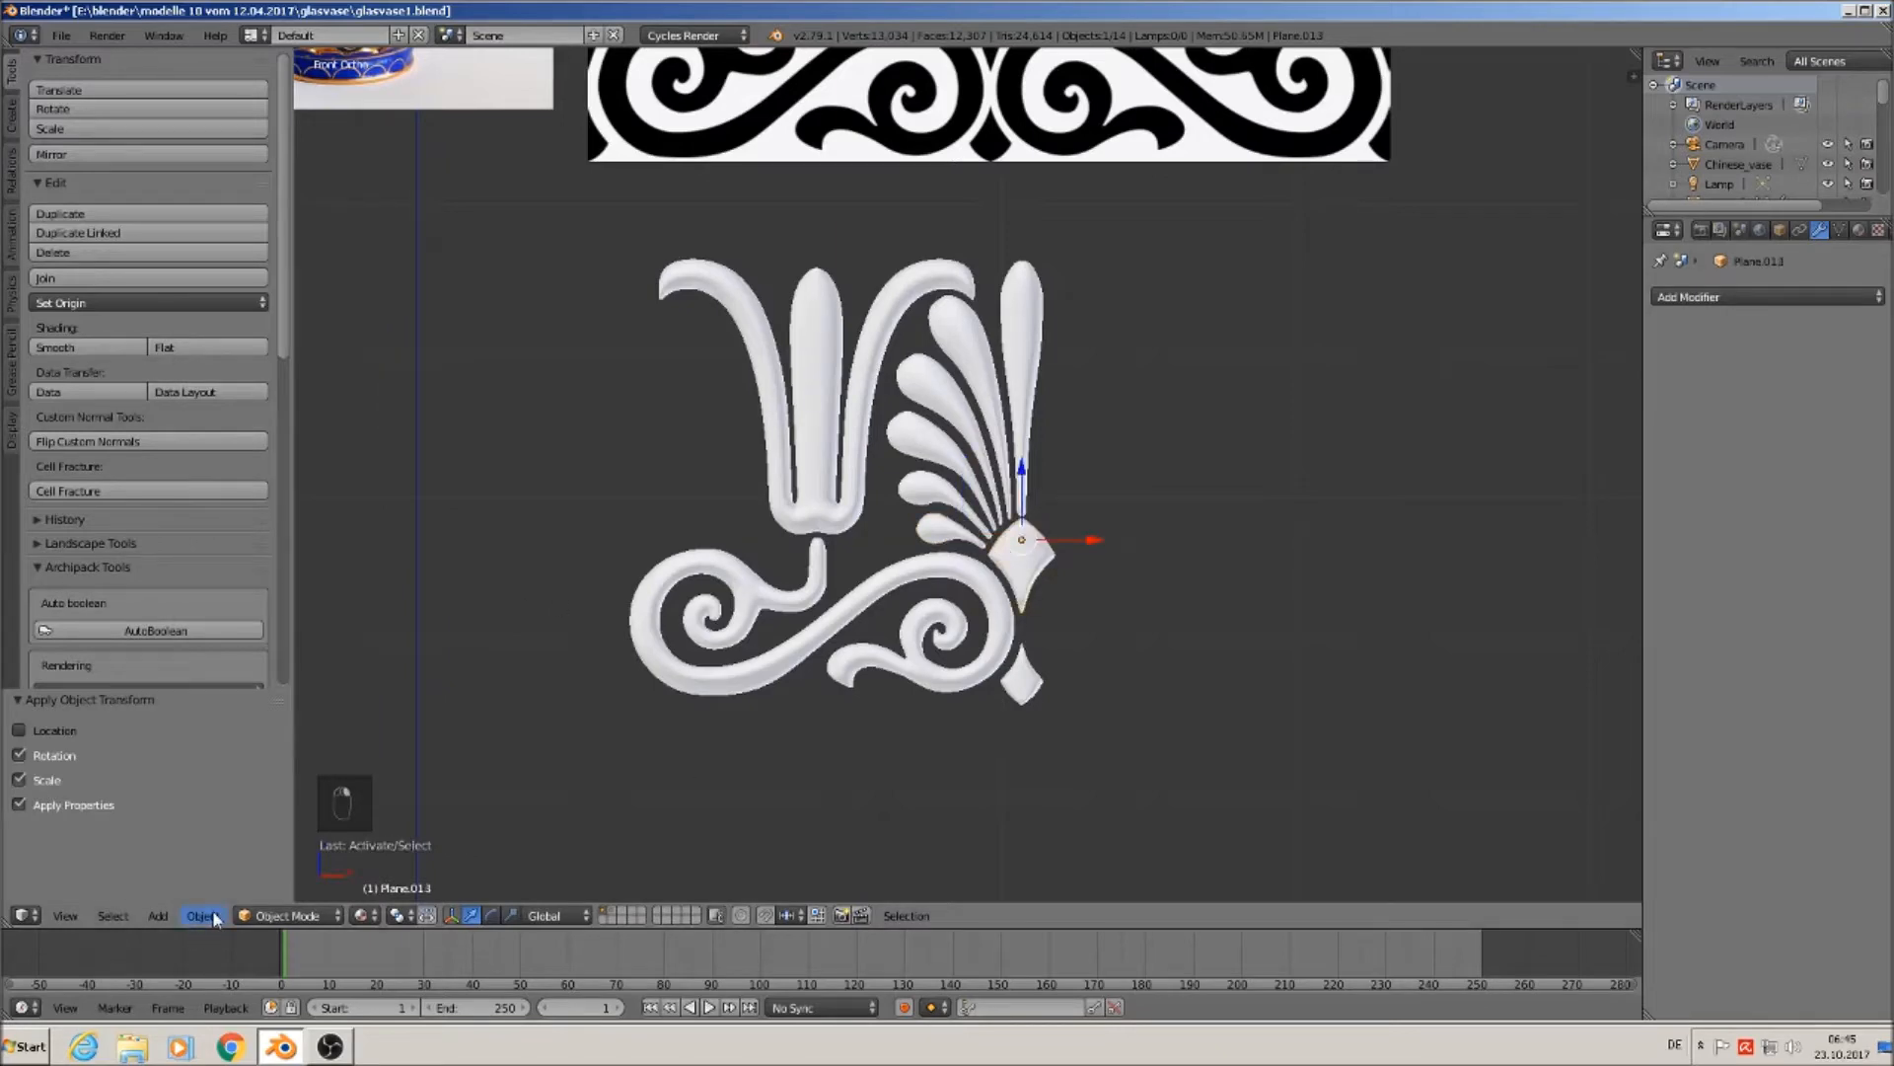
left_click(202, 916)
mouse_move(246, 770)
left_click(483, 588)
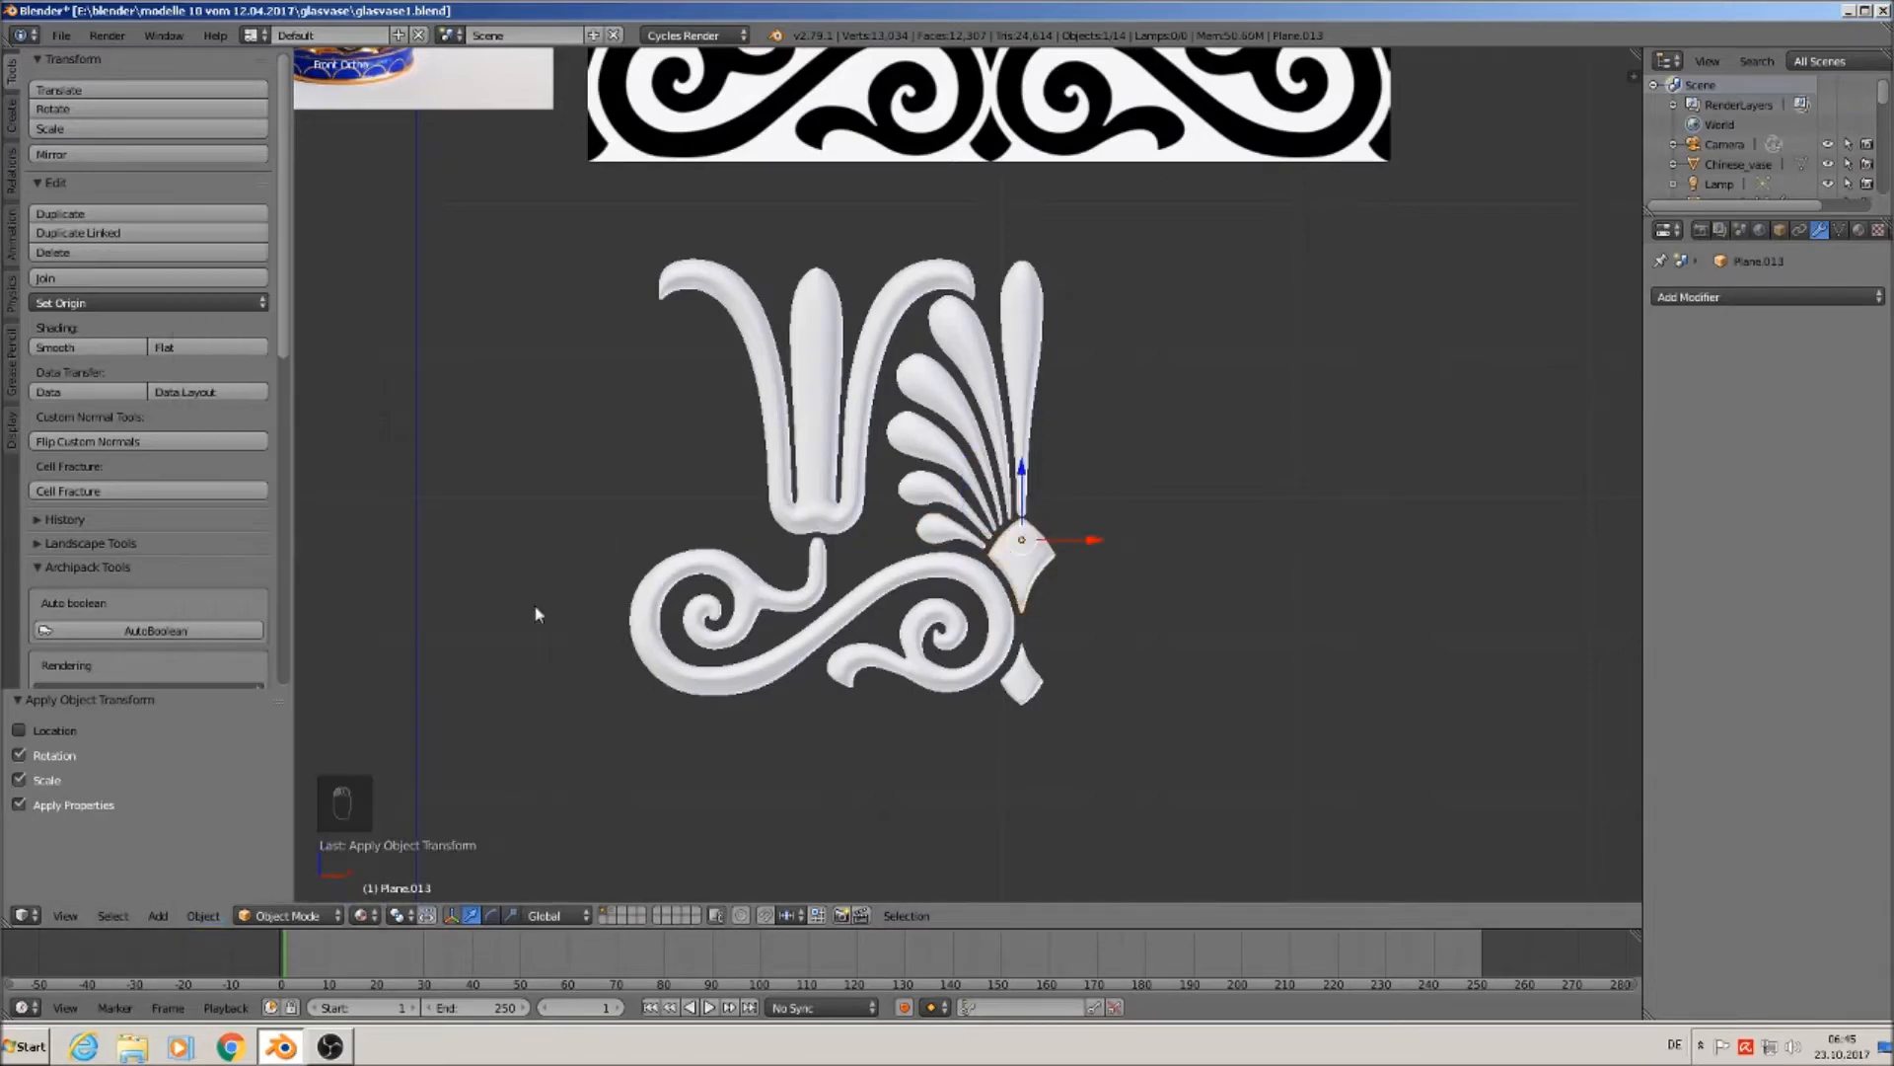
right_click(1023, 685)
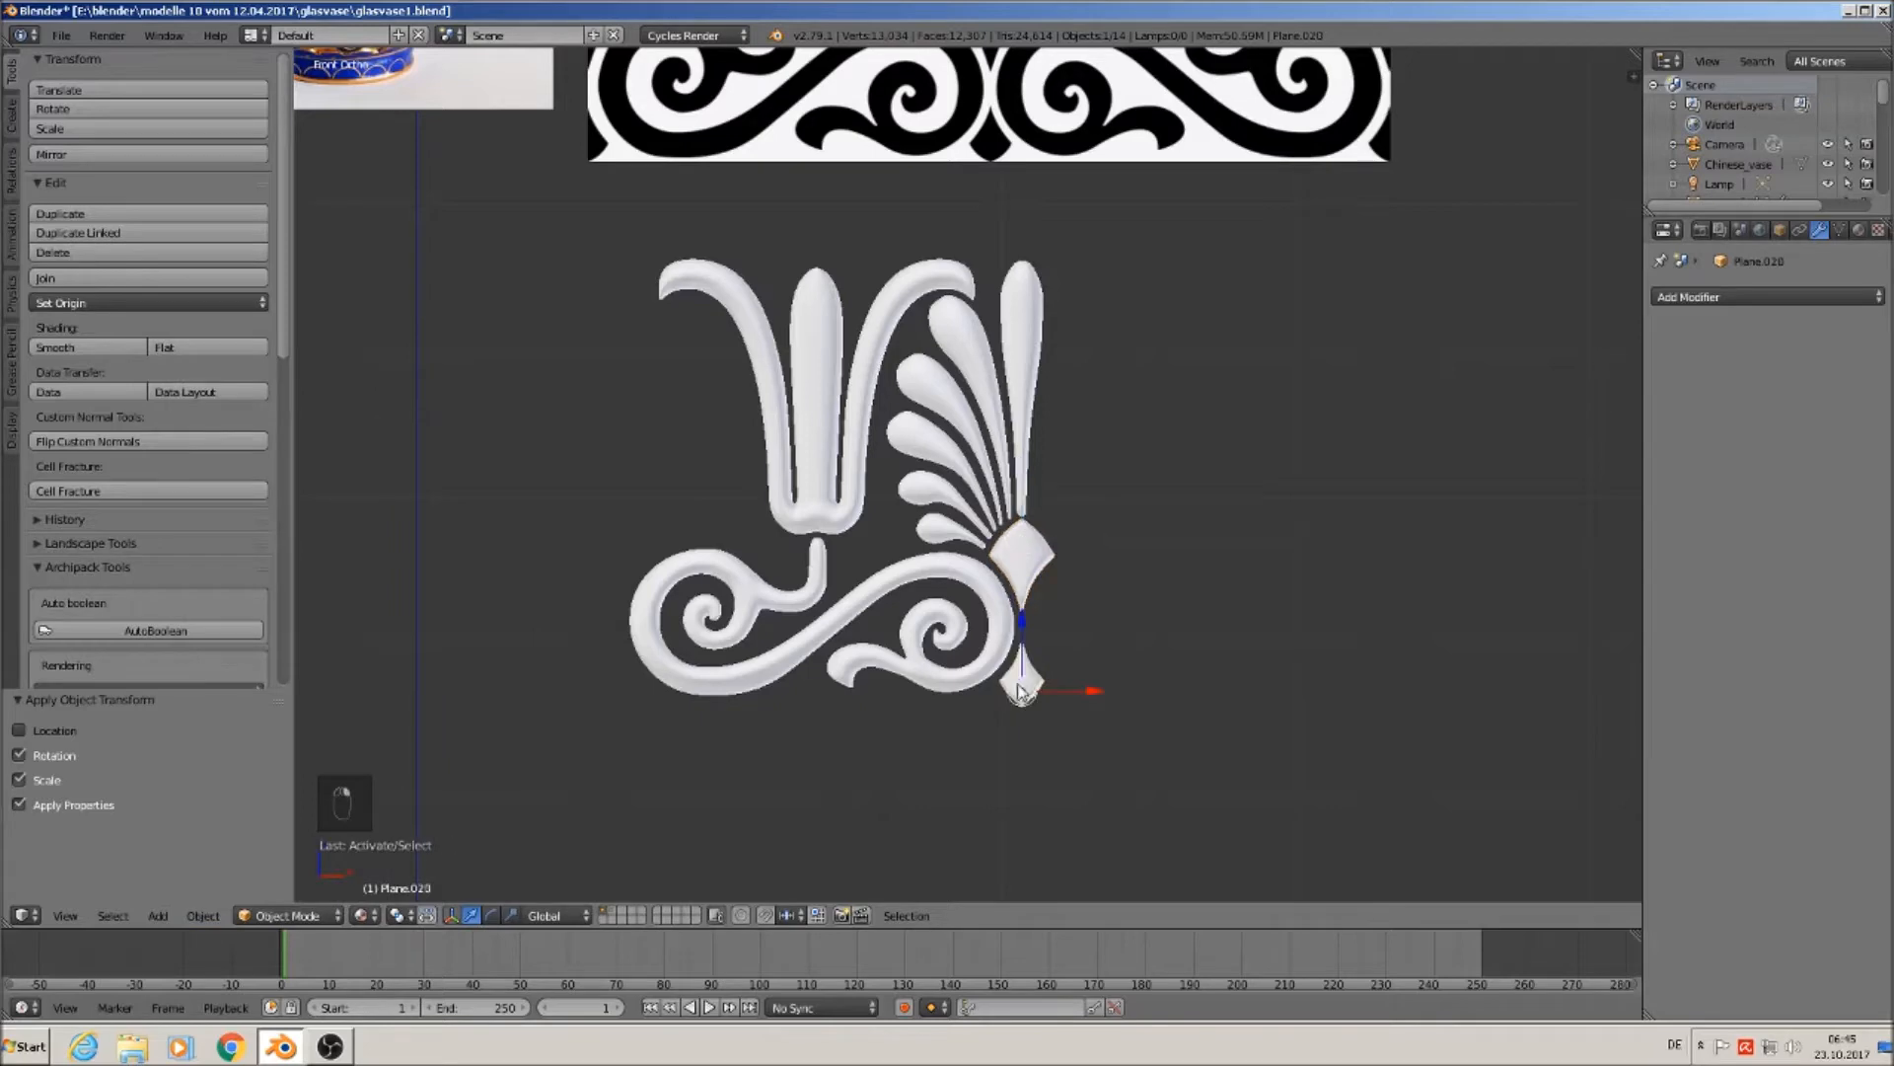
left_click(203, 915)
mouse_move(257, 766)
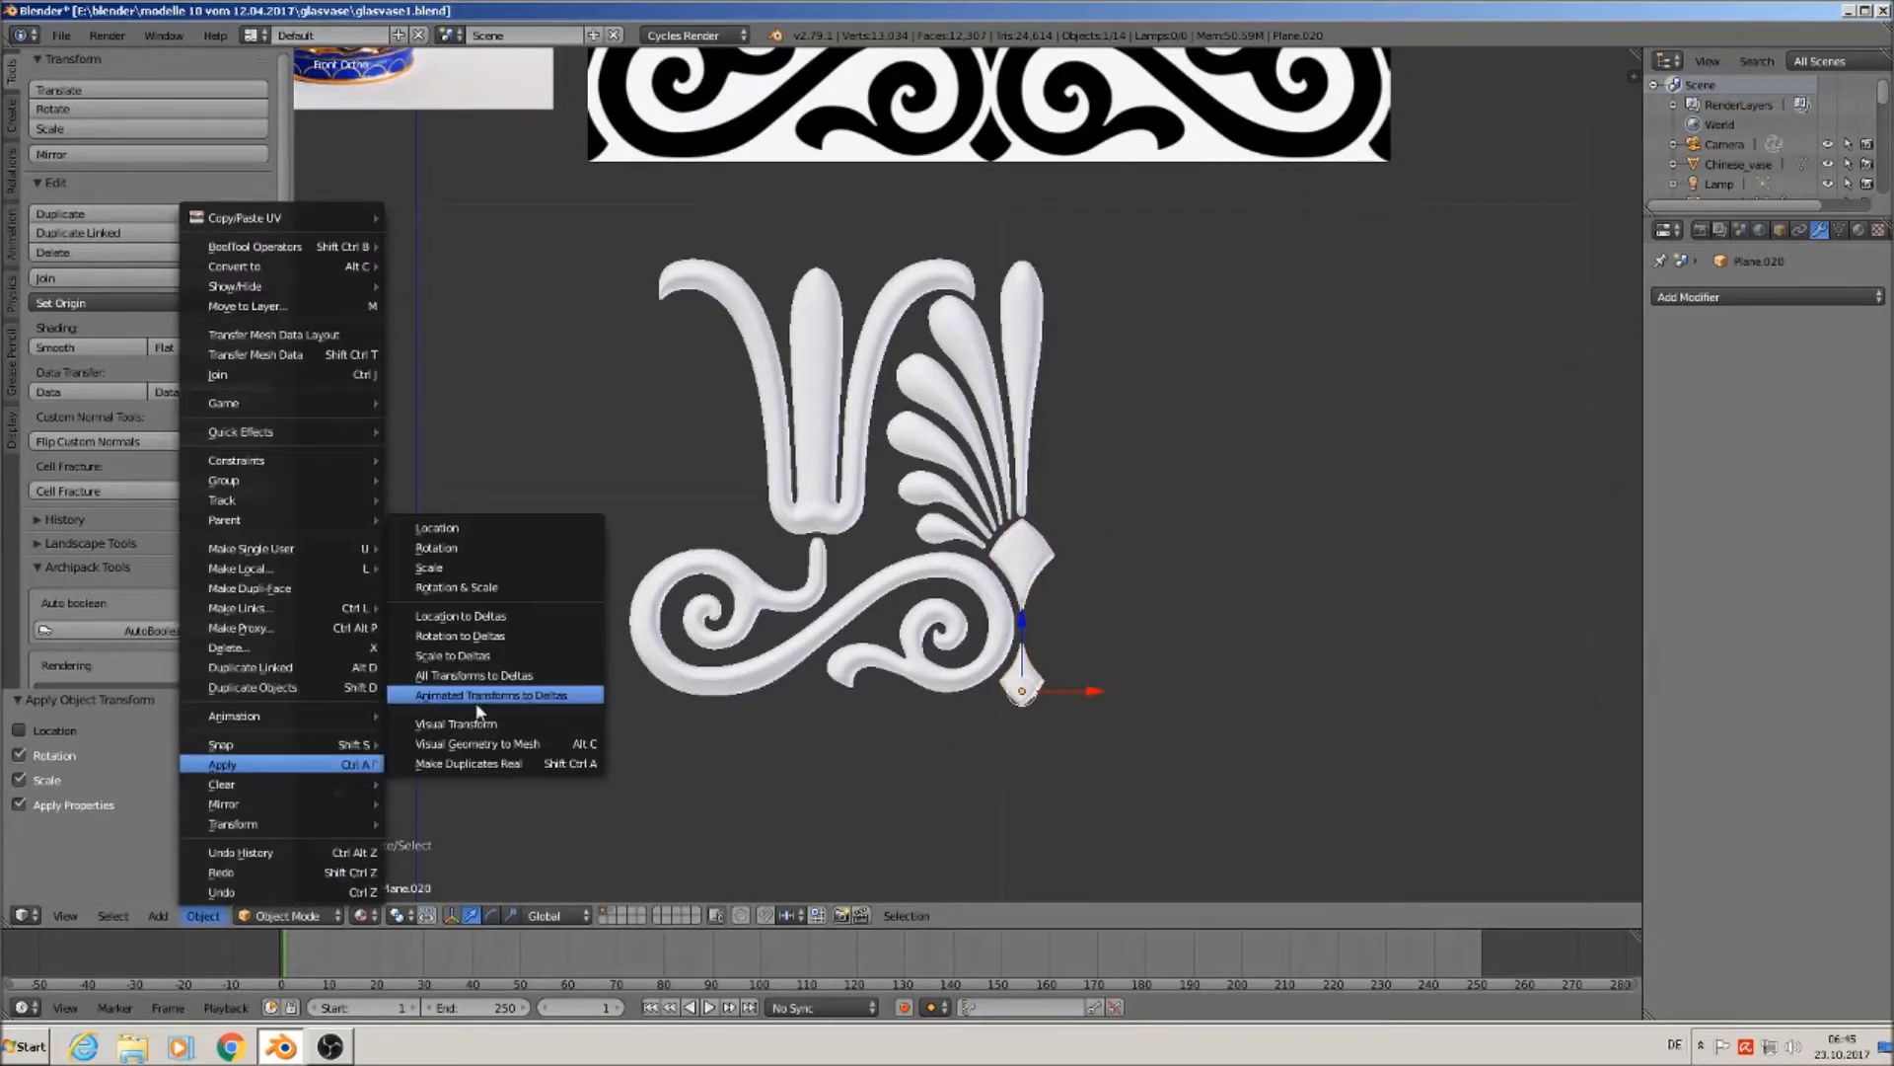
left_click(495, 589)
Apply the rotation and scale of the large scroll again and save the file.
right_click(771, 637)
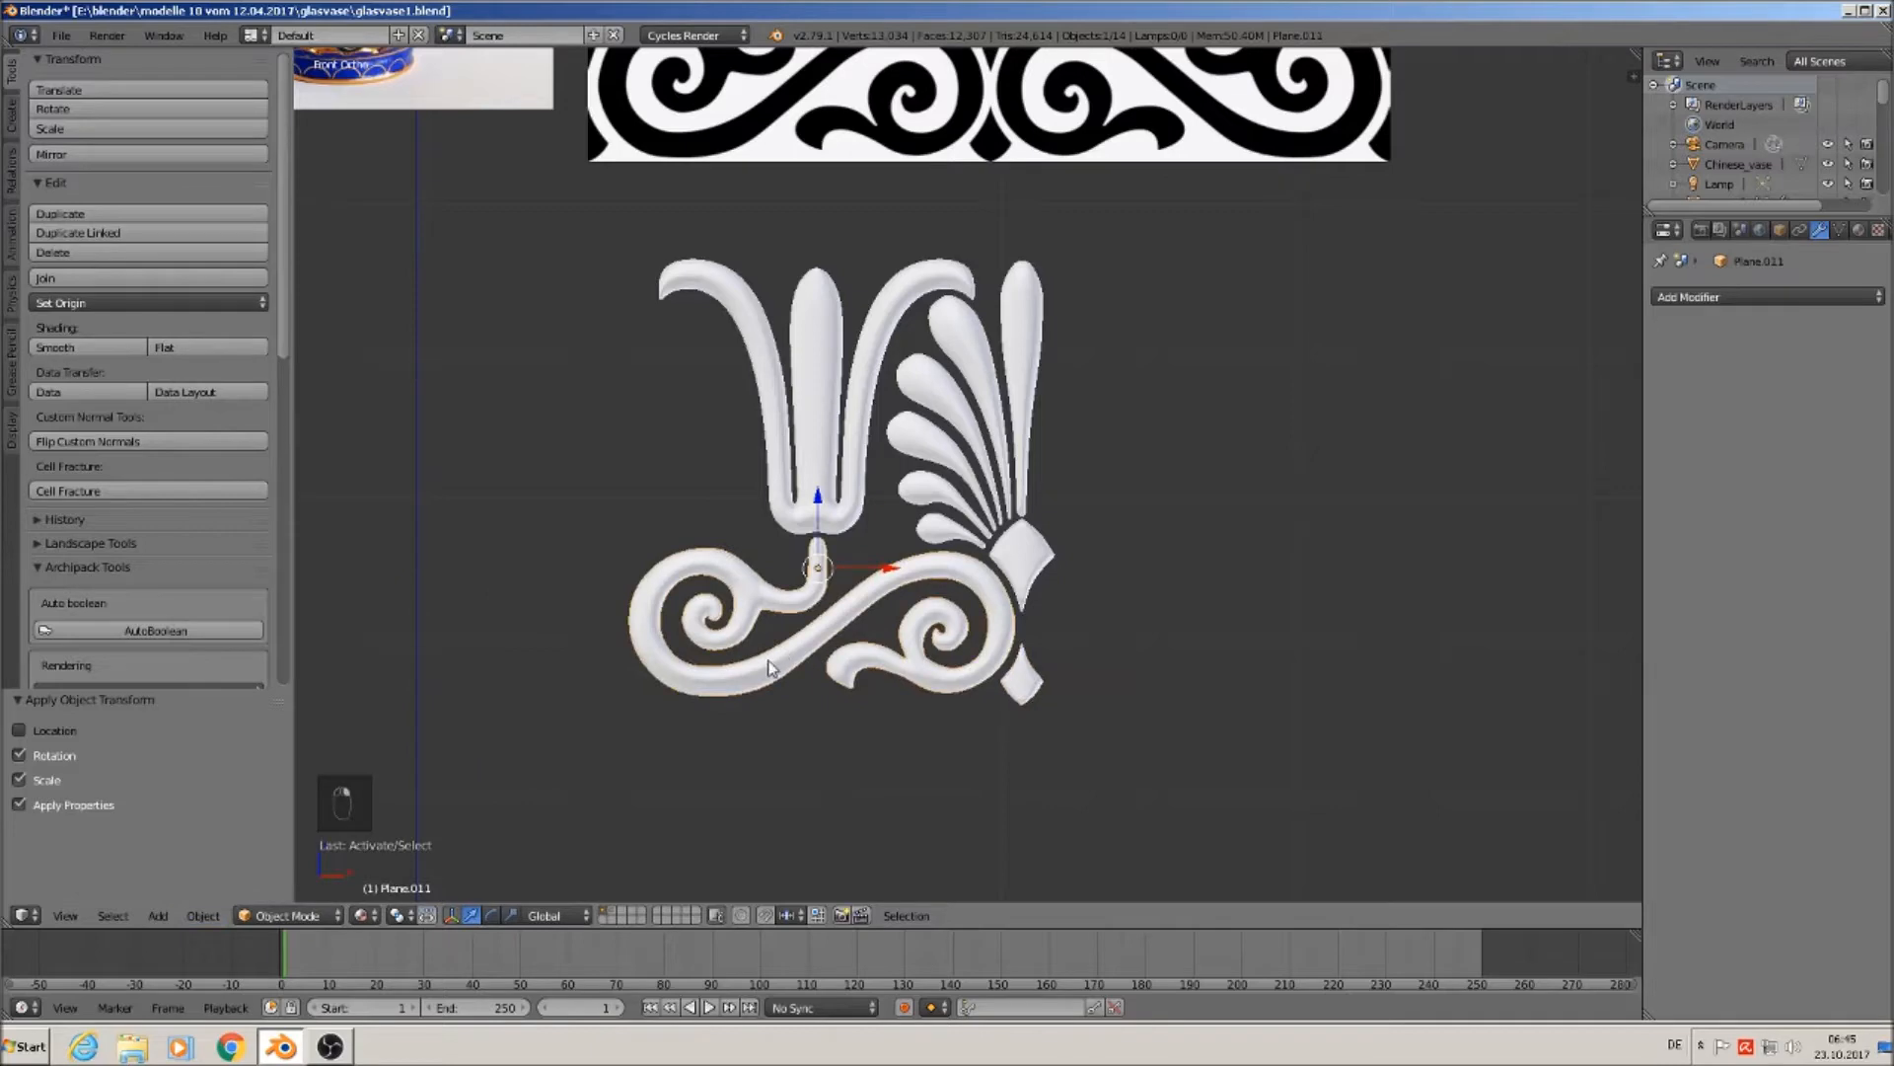
left_click(203, 916)
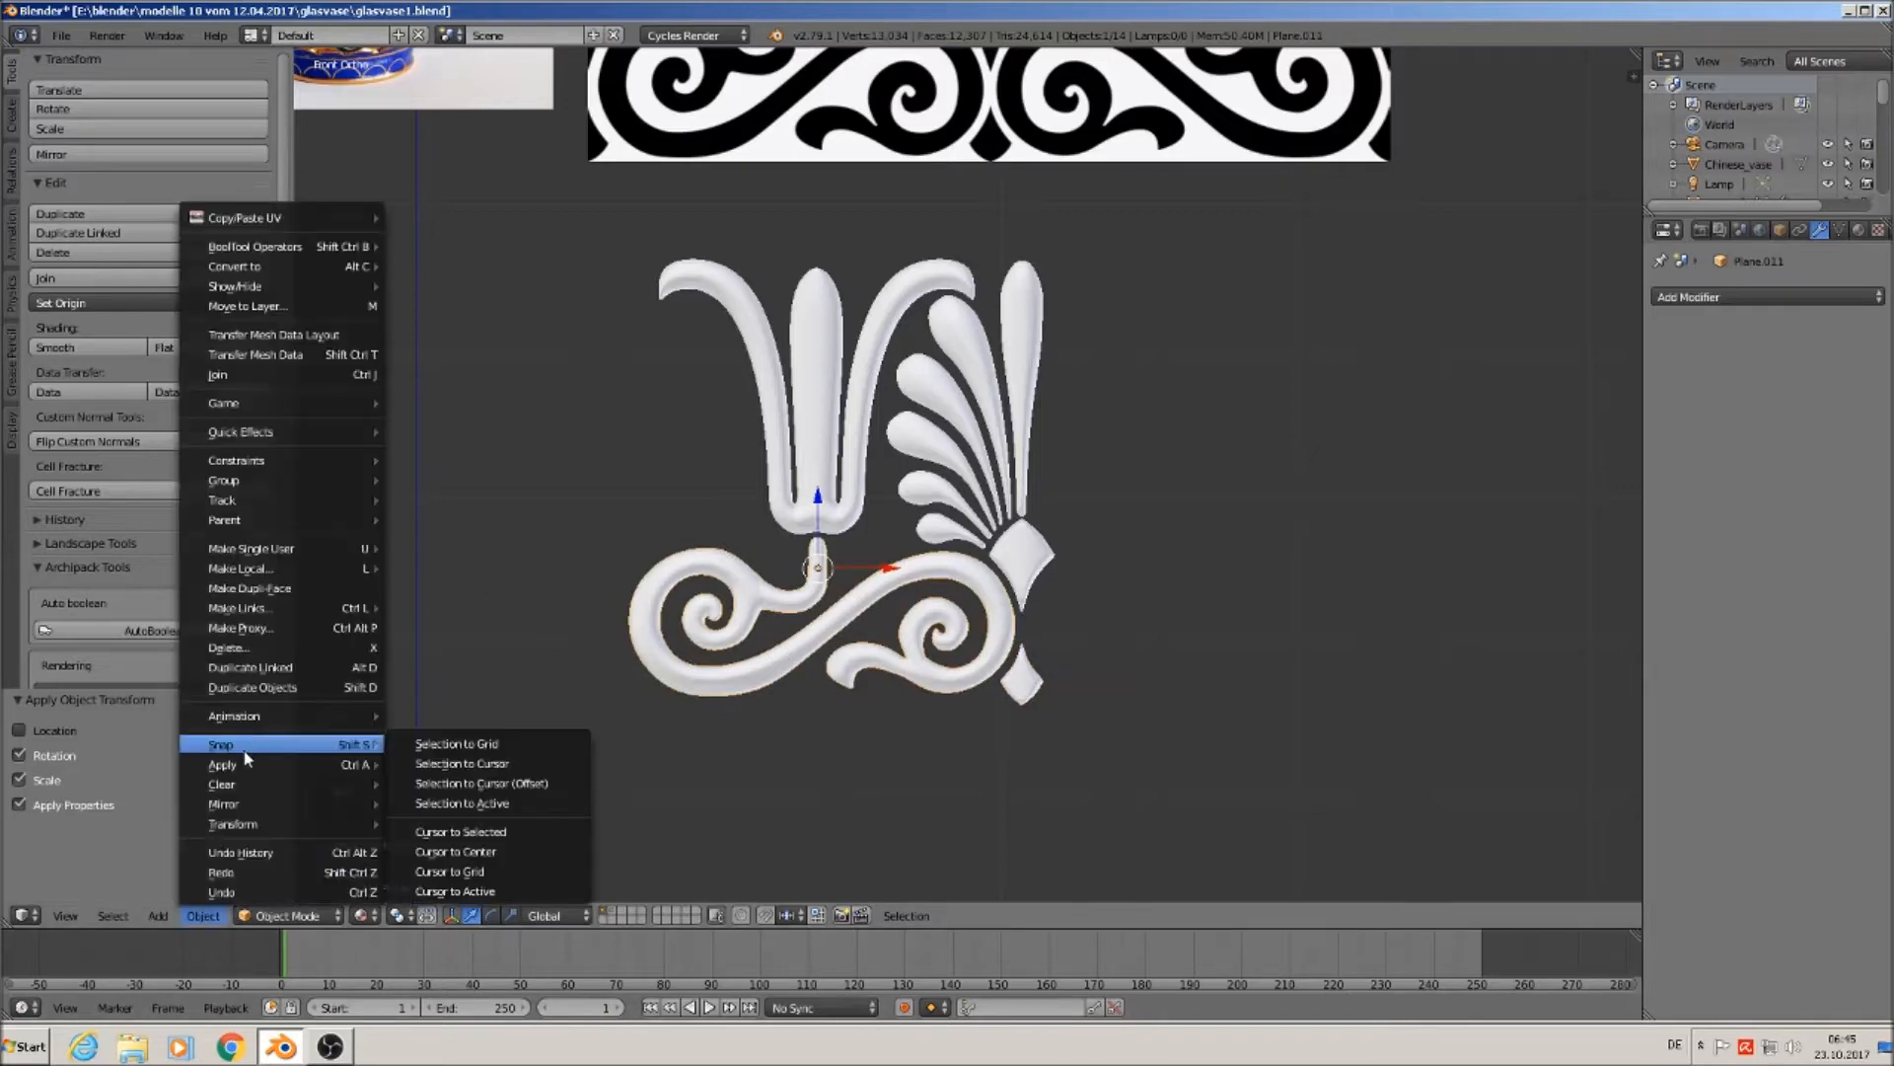
mouse_move(255, 766)
left_click(505, 588)
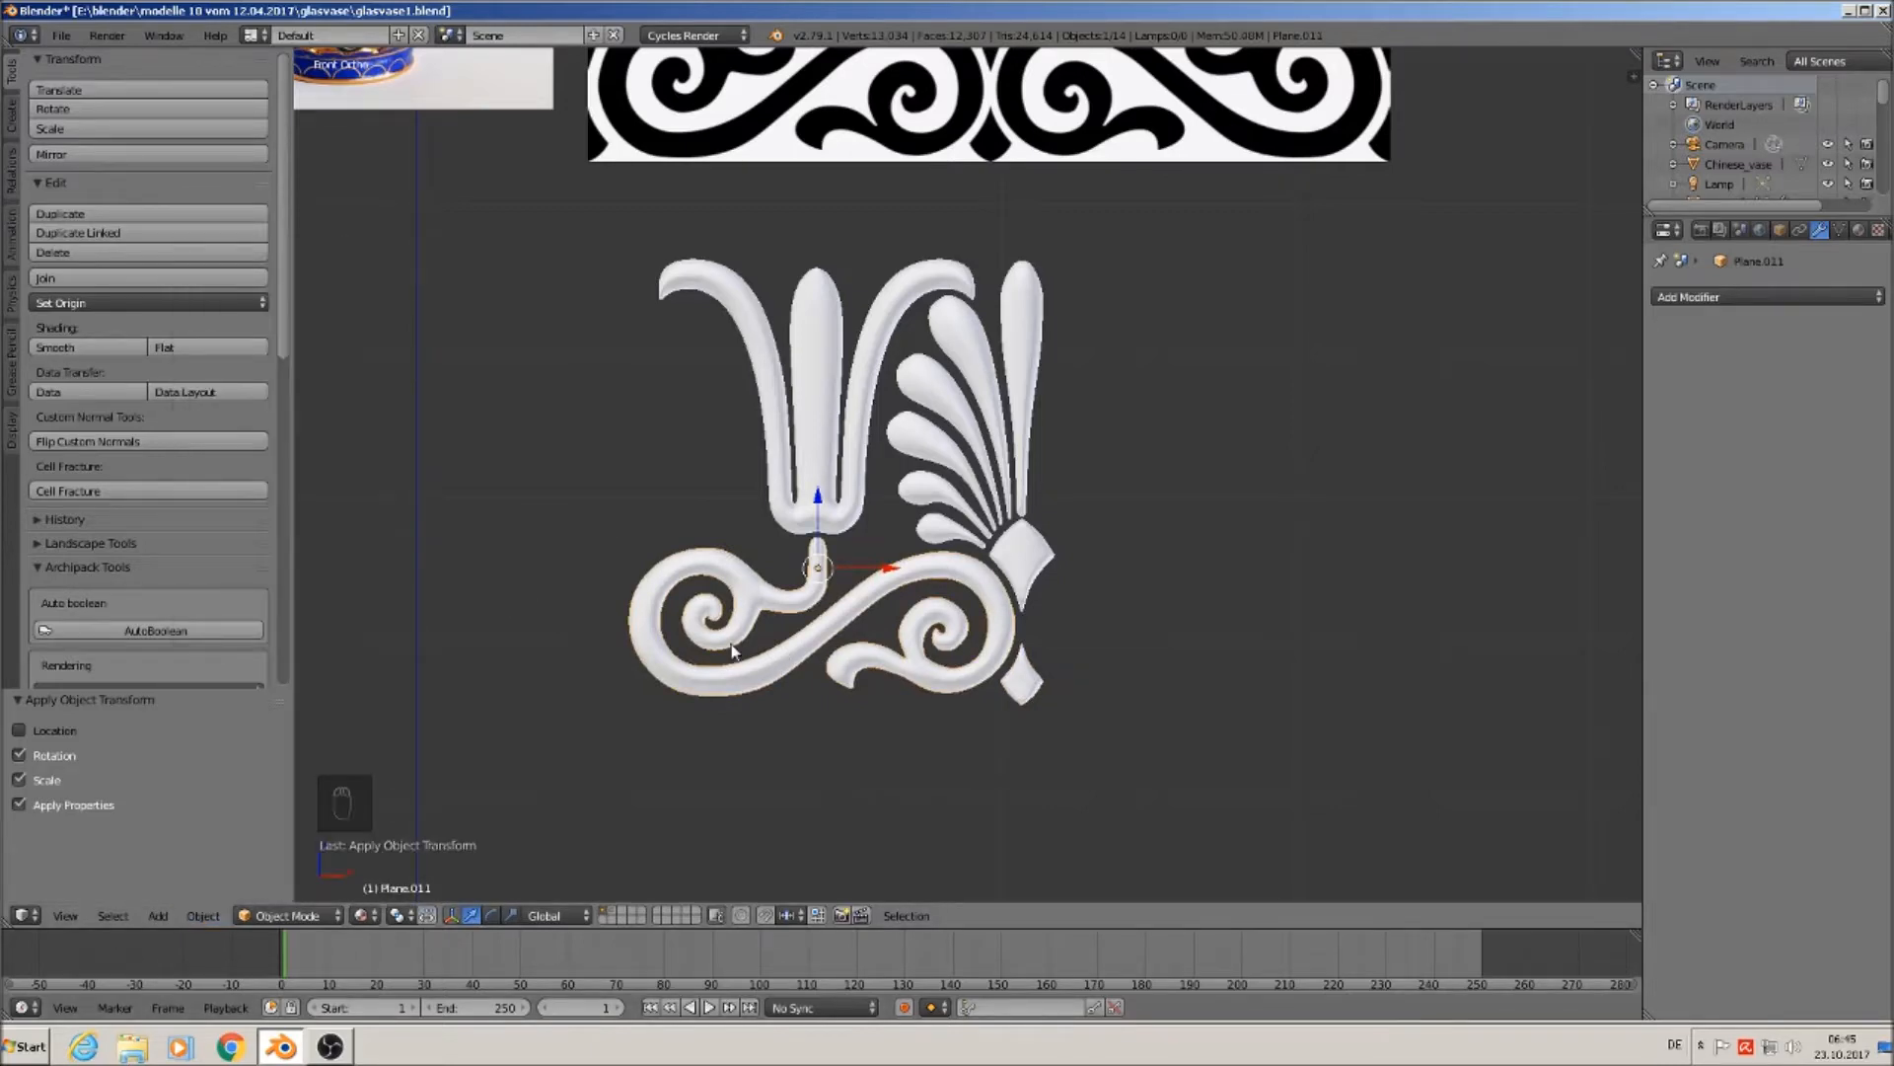
left_click(61, 36)
left_click(98, 187)
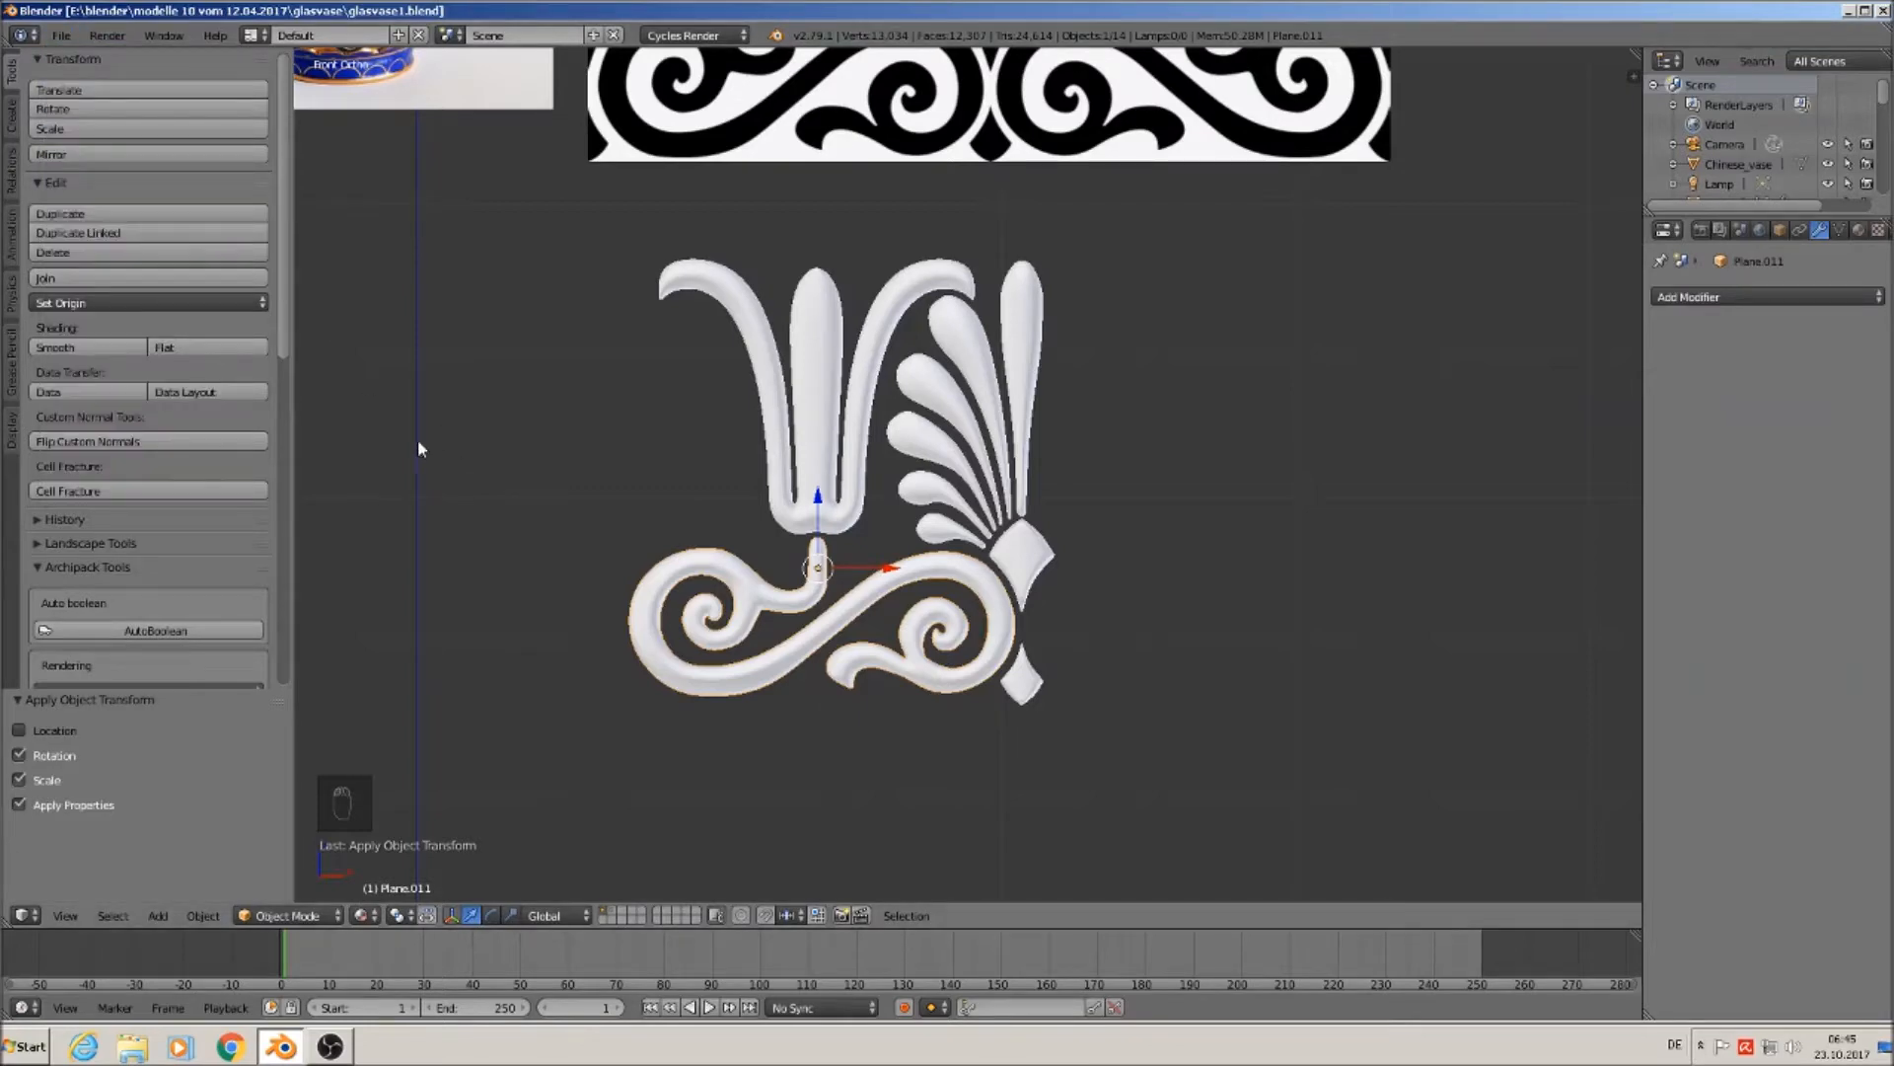
Set the origins of the tulip piece and the large scroll with Origin to Geometry.
right_click(824, 425)
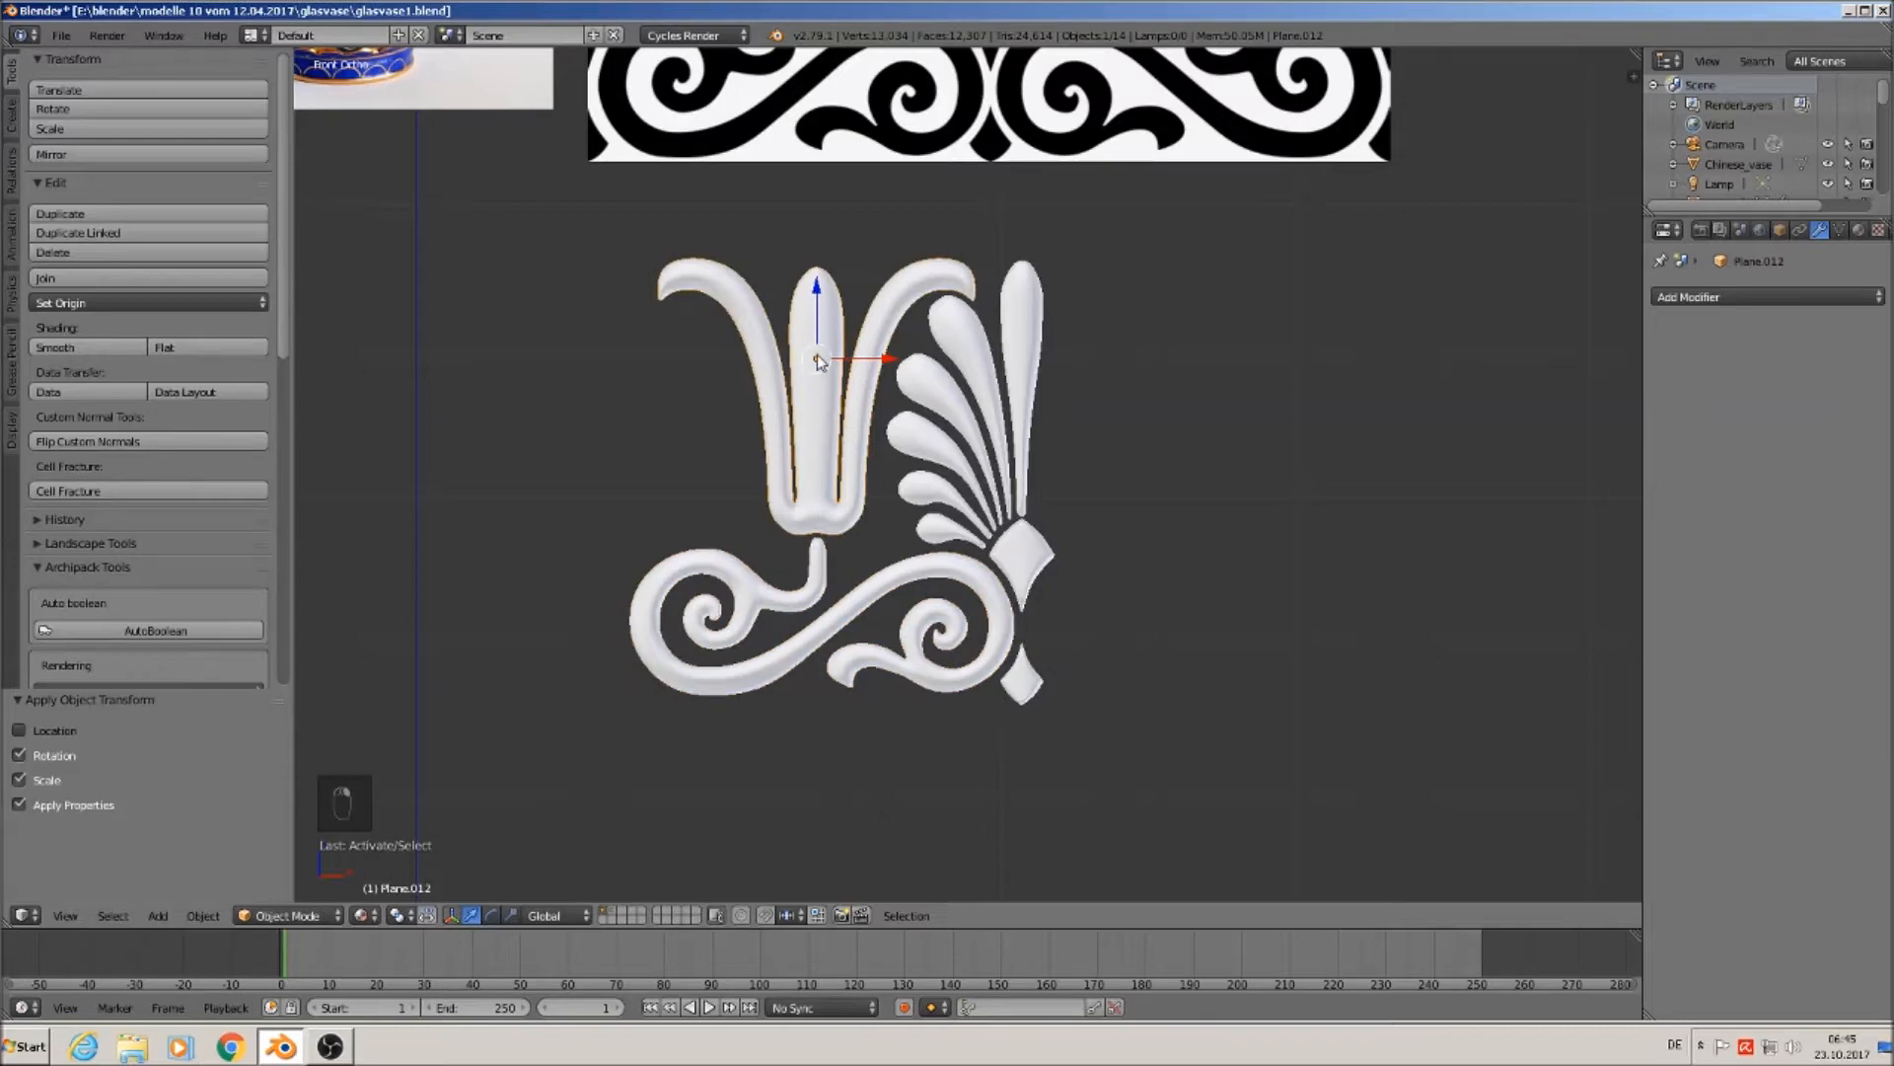
left_click(74, 304)
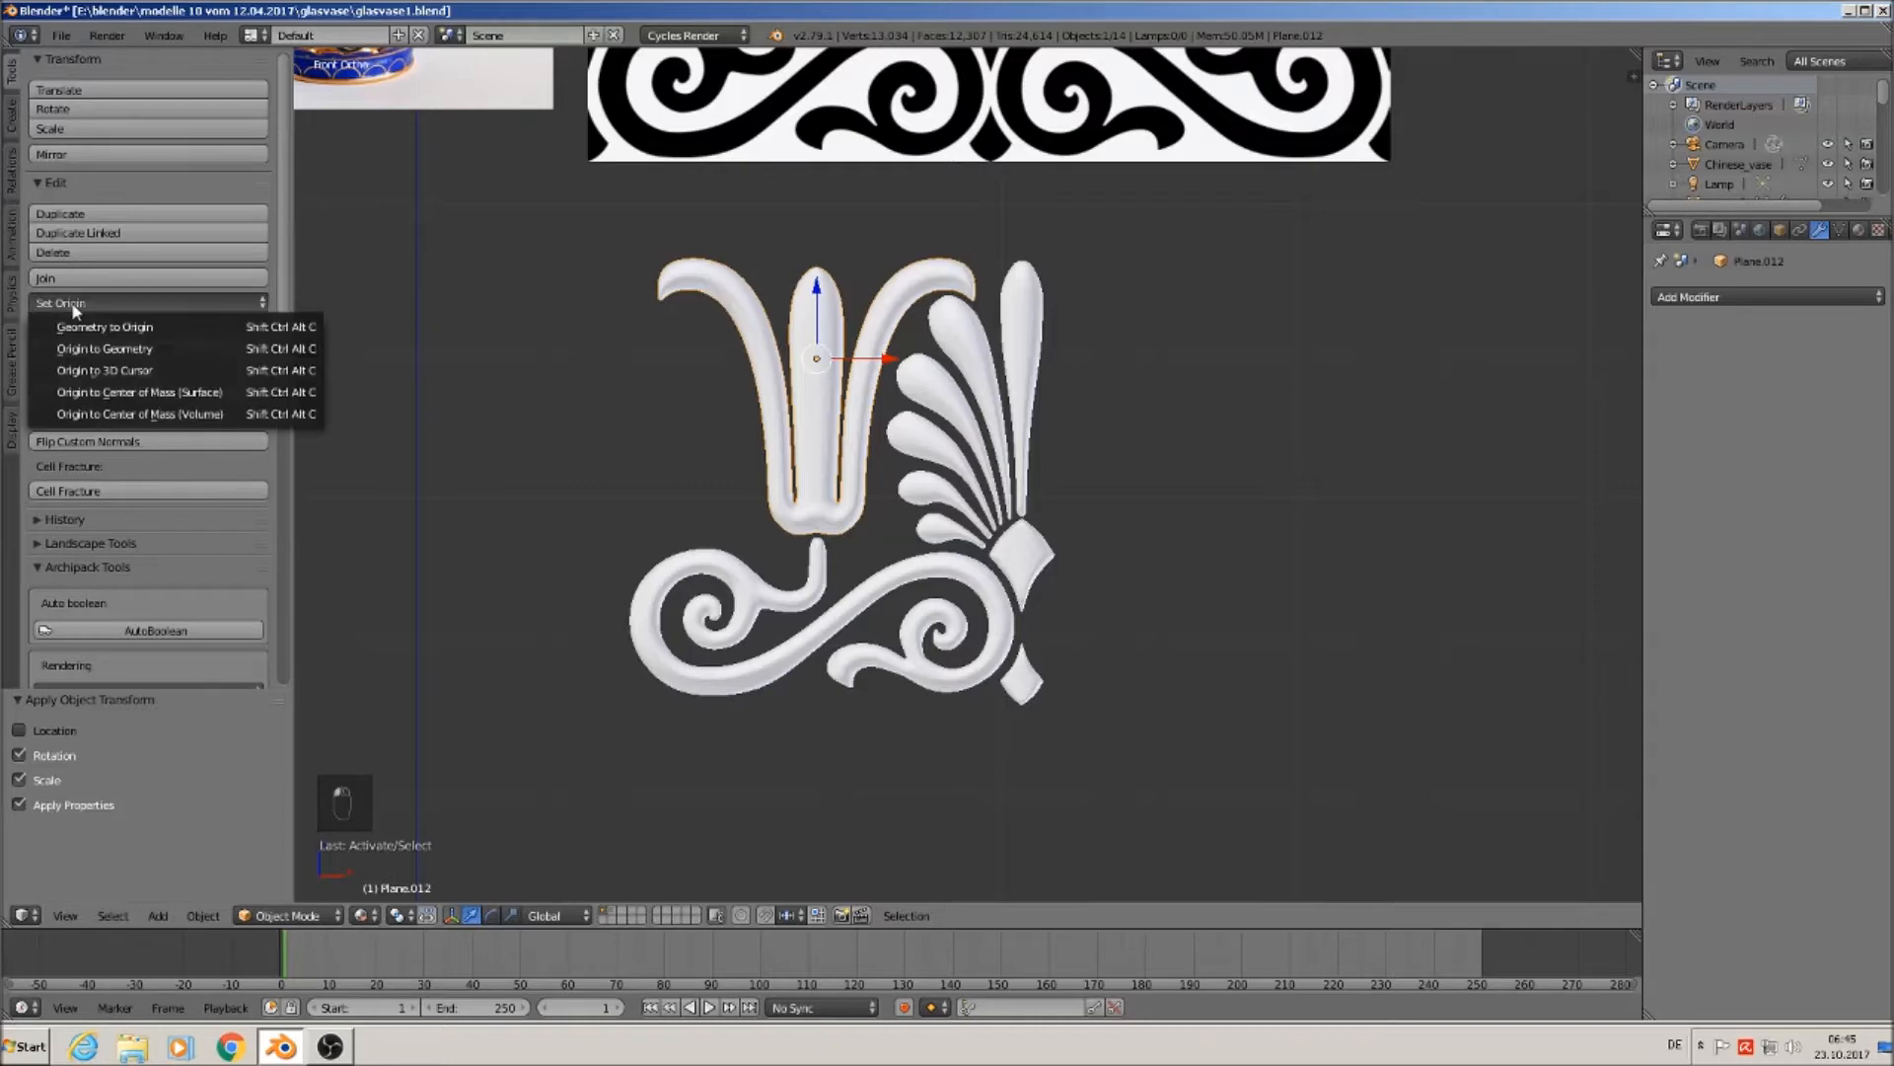
left_click(129, 357)
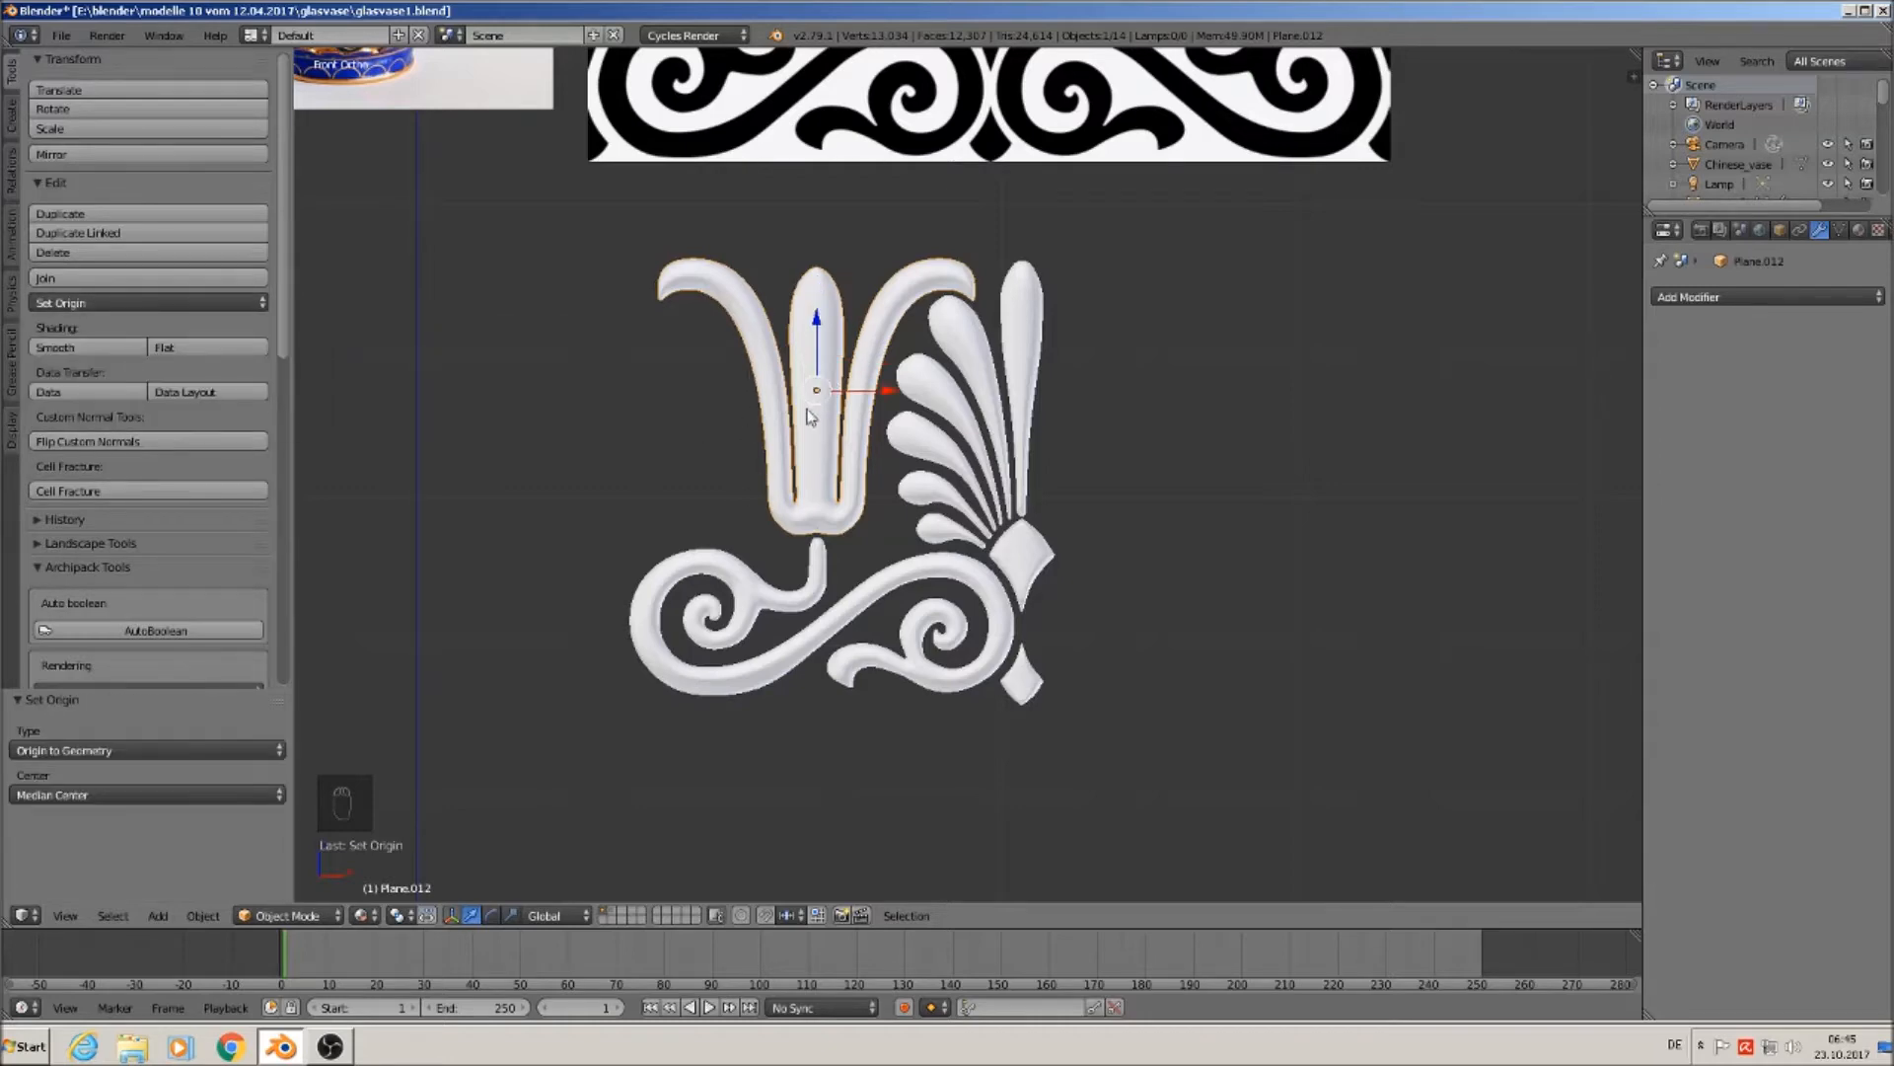
right_click(795, 589)
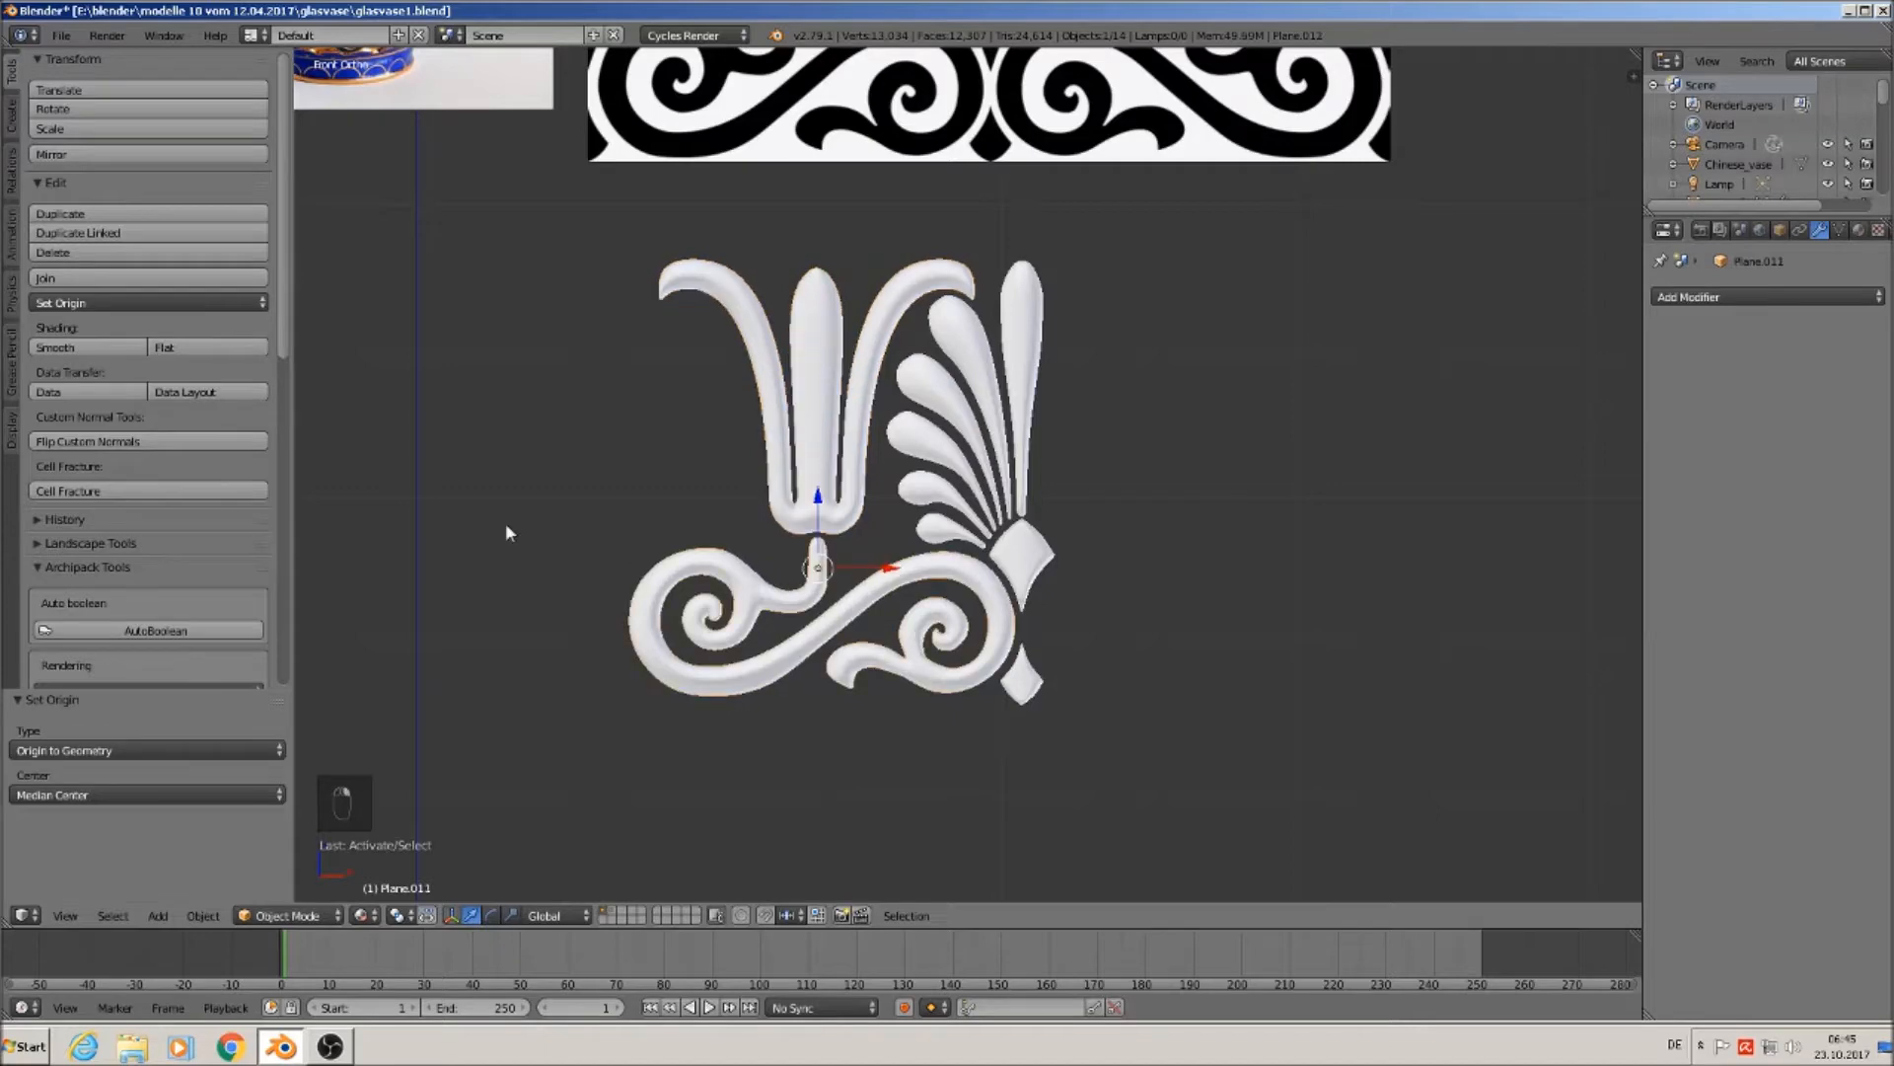
left_click(118, 308)
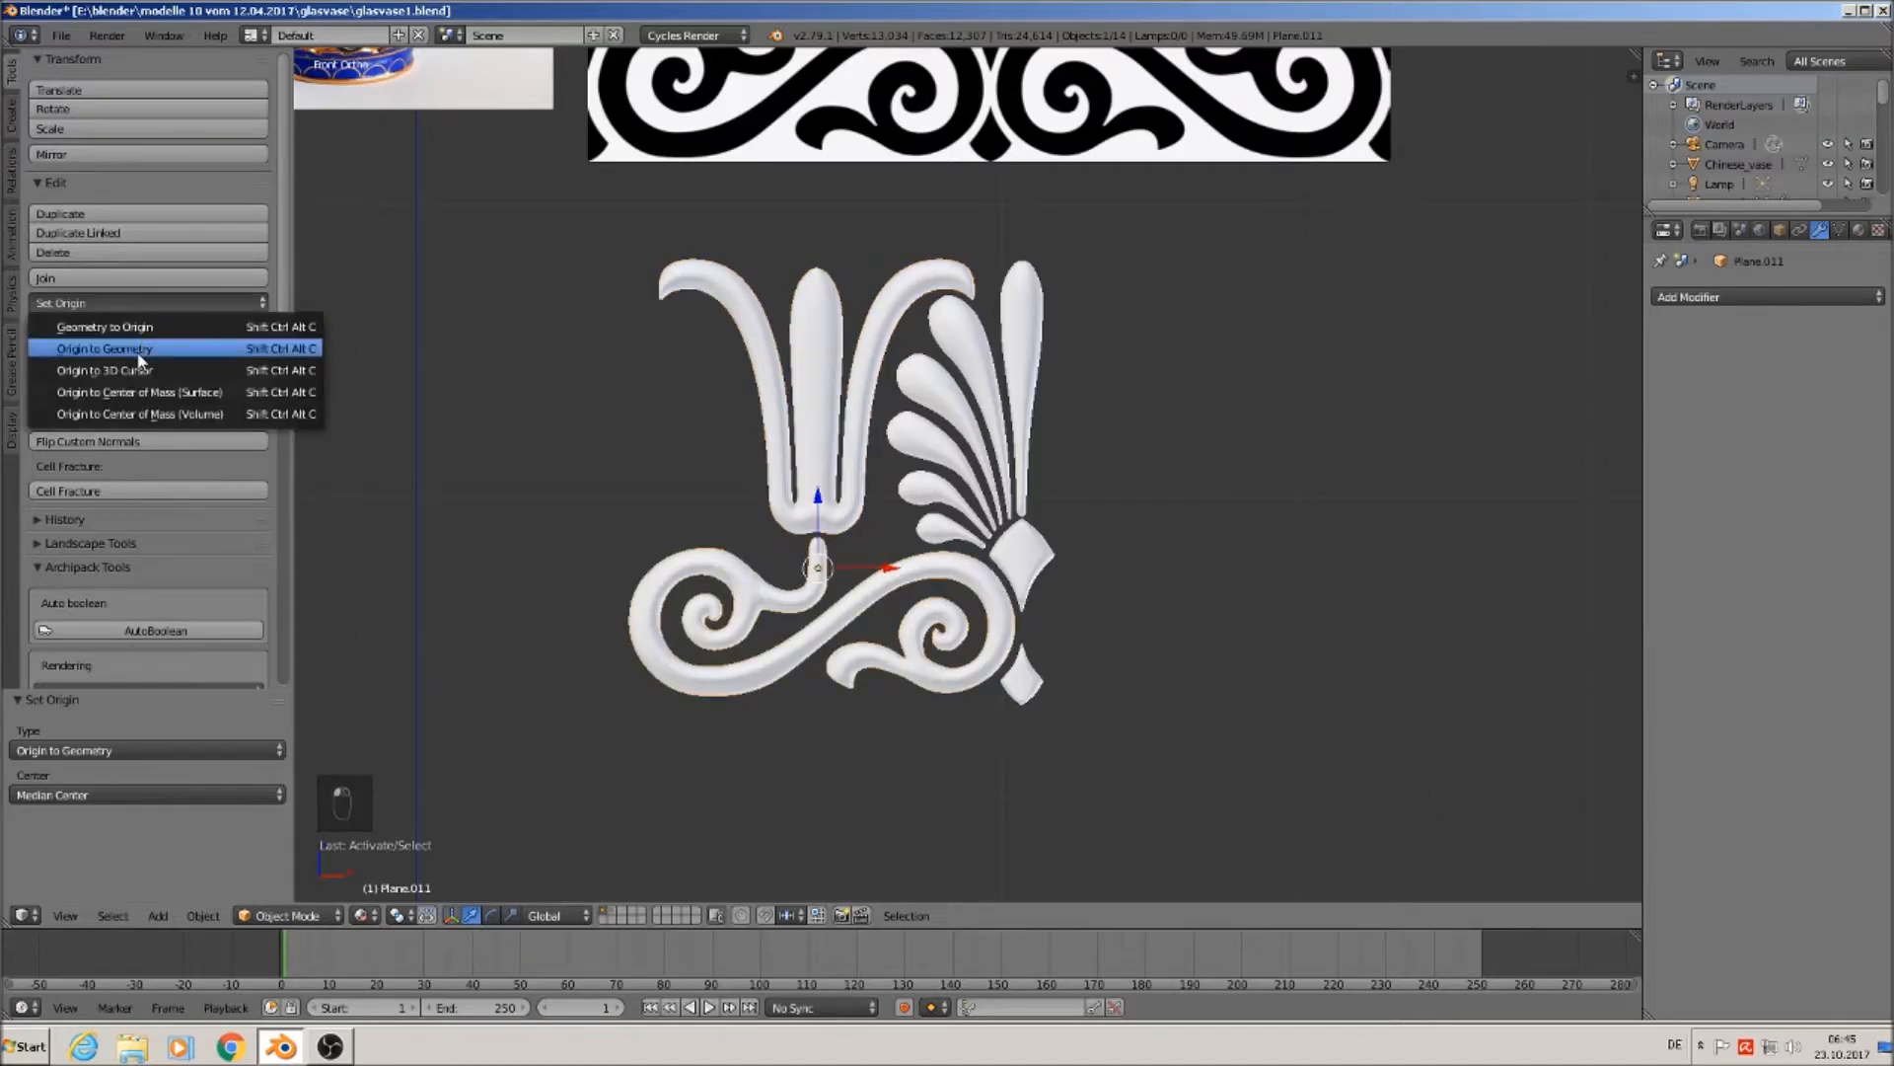
left_click(138, 353)
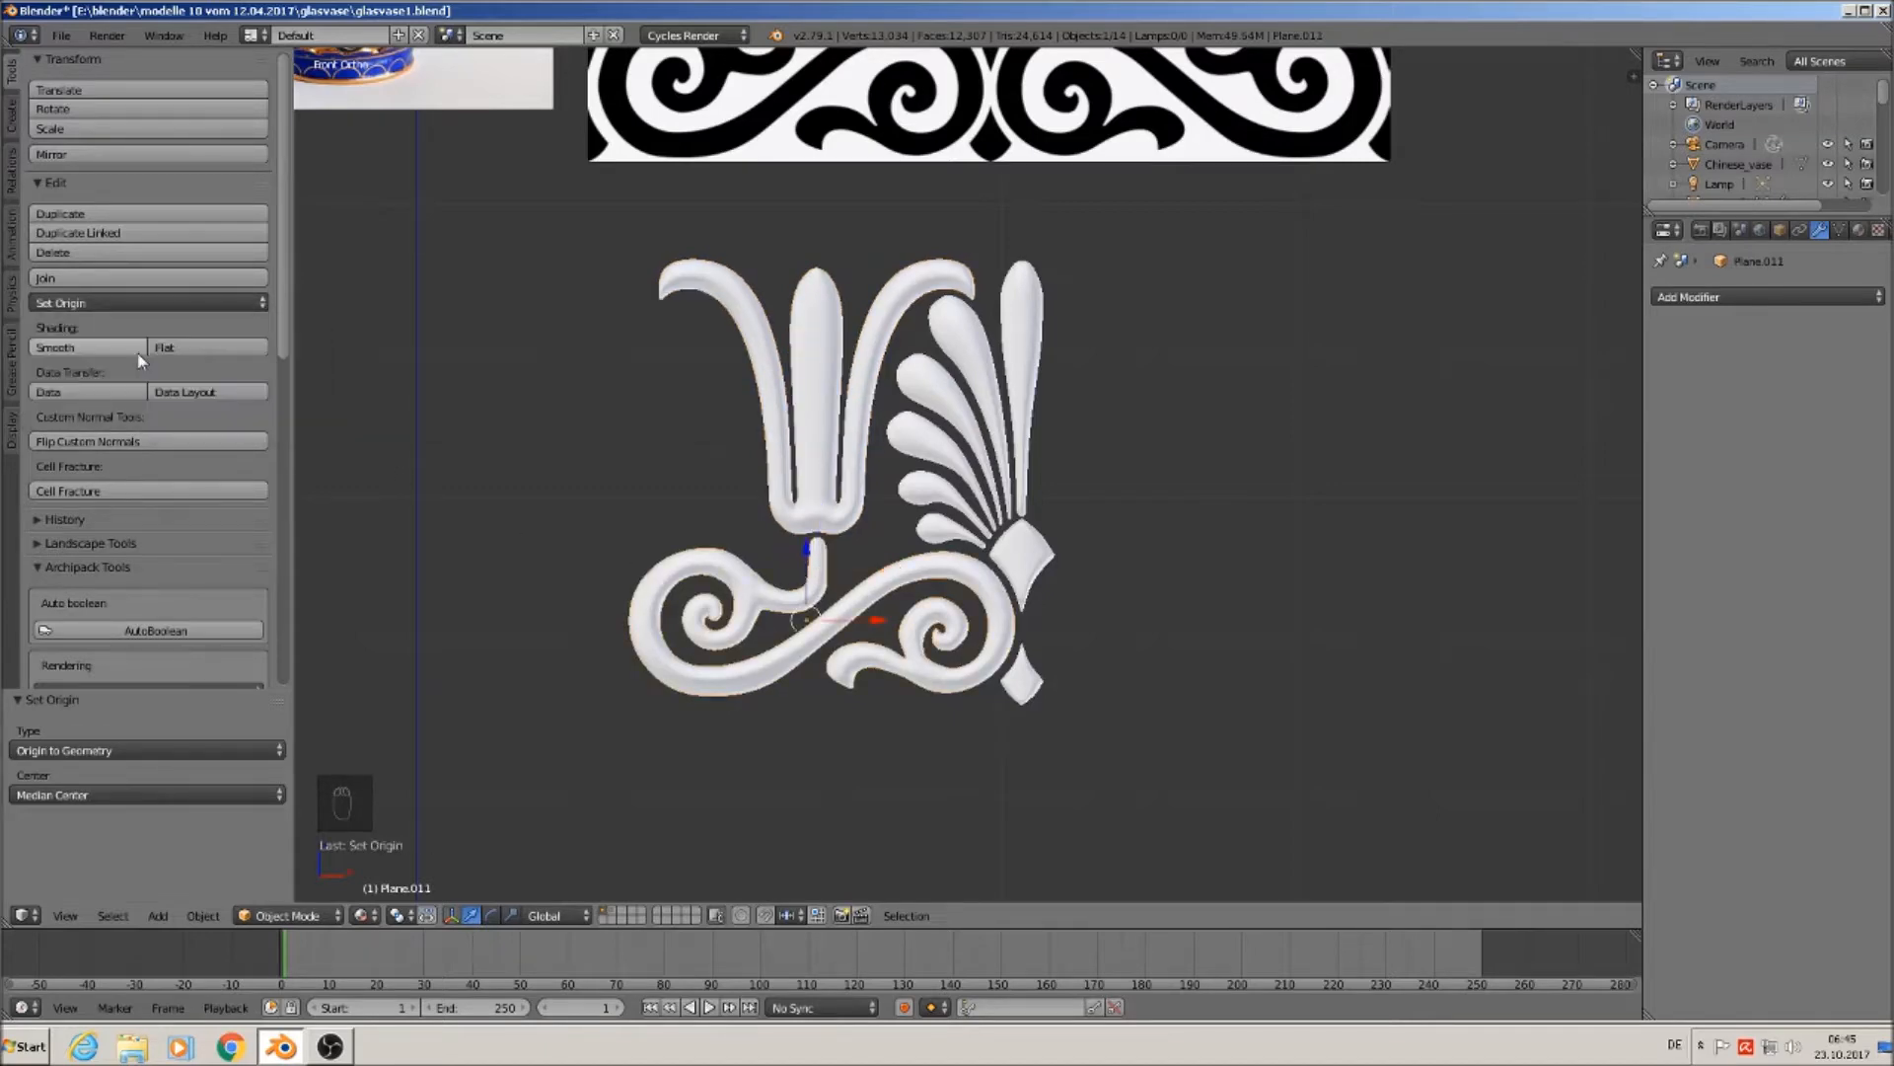
Set the origins of the upright leaf and the longest curved leaf with Origin to Geometry.
right_click(1019, 325)
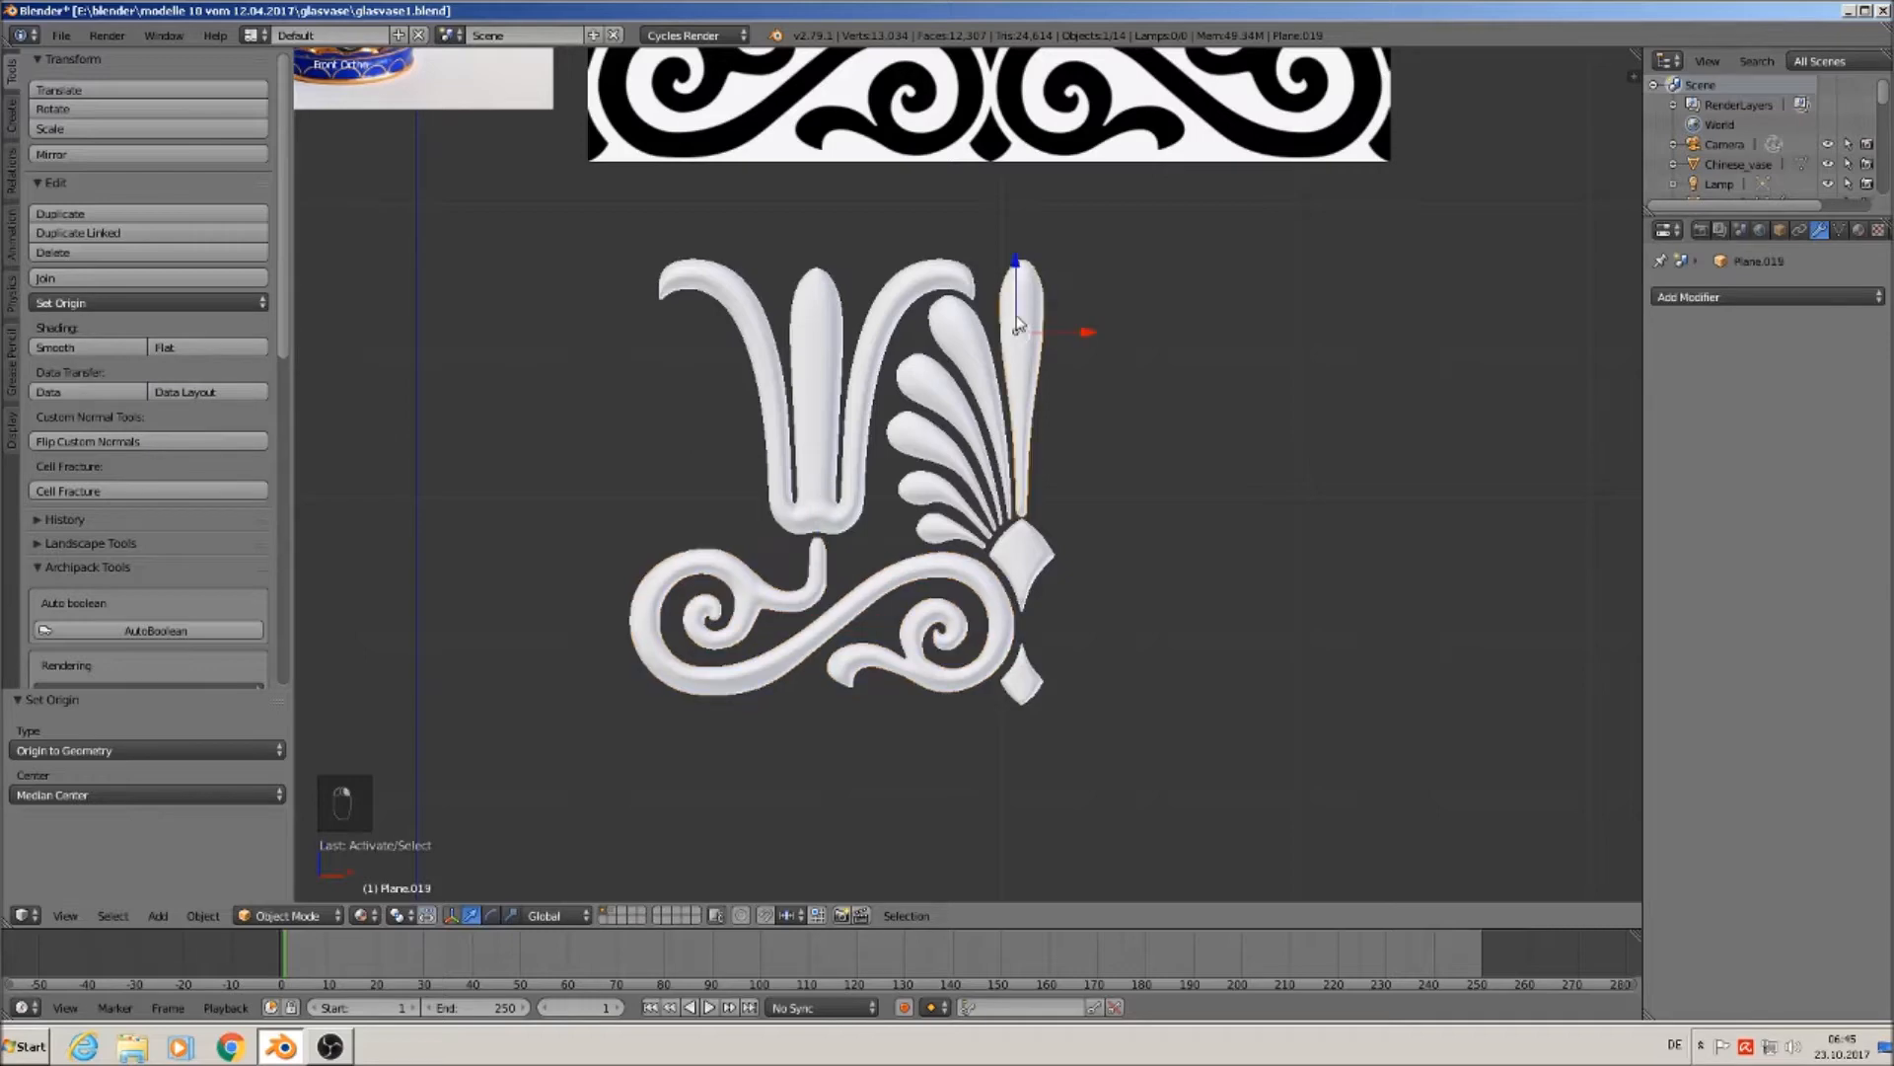
left_click(93, 300)
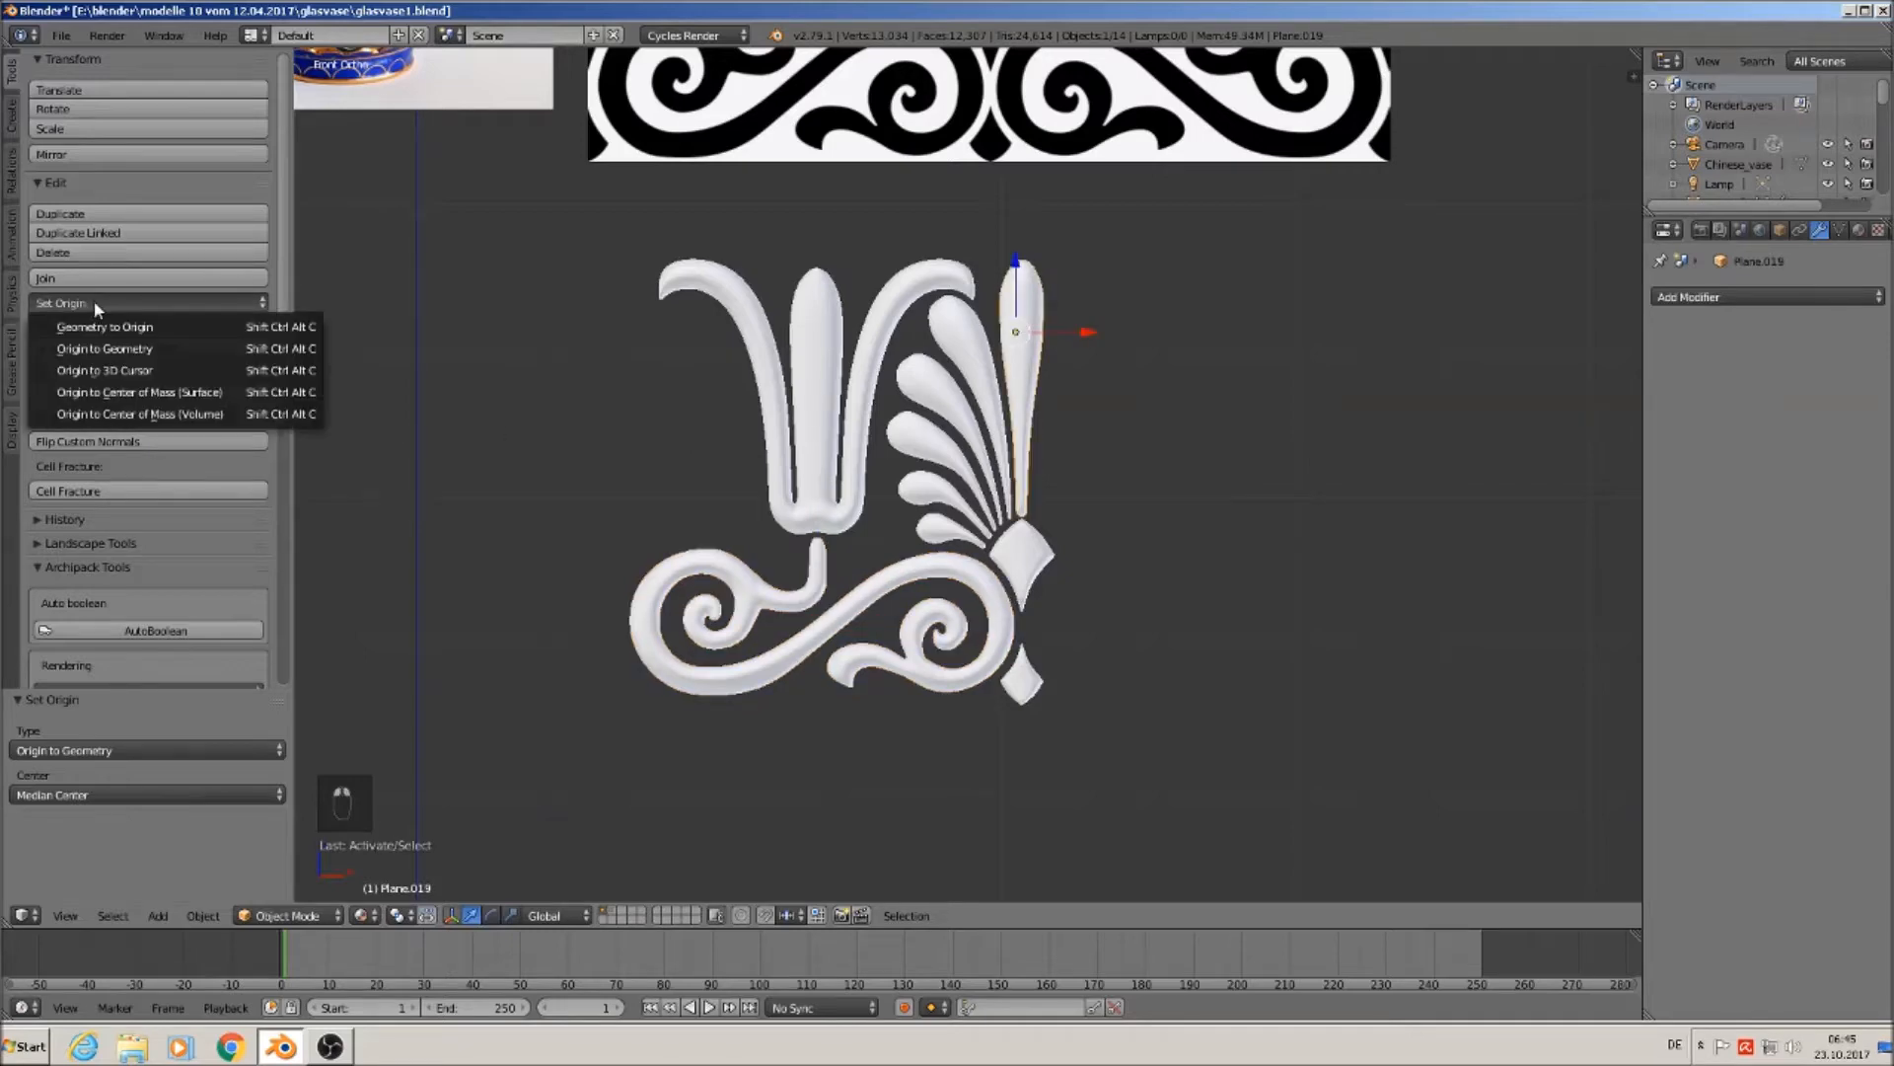
left_click(128, 355)
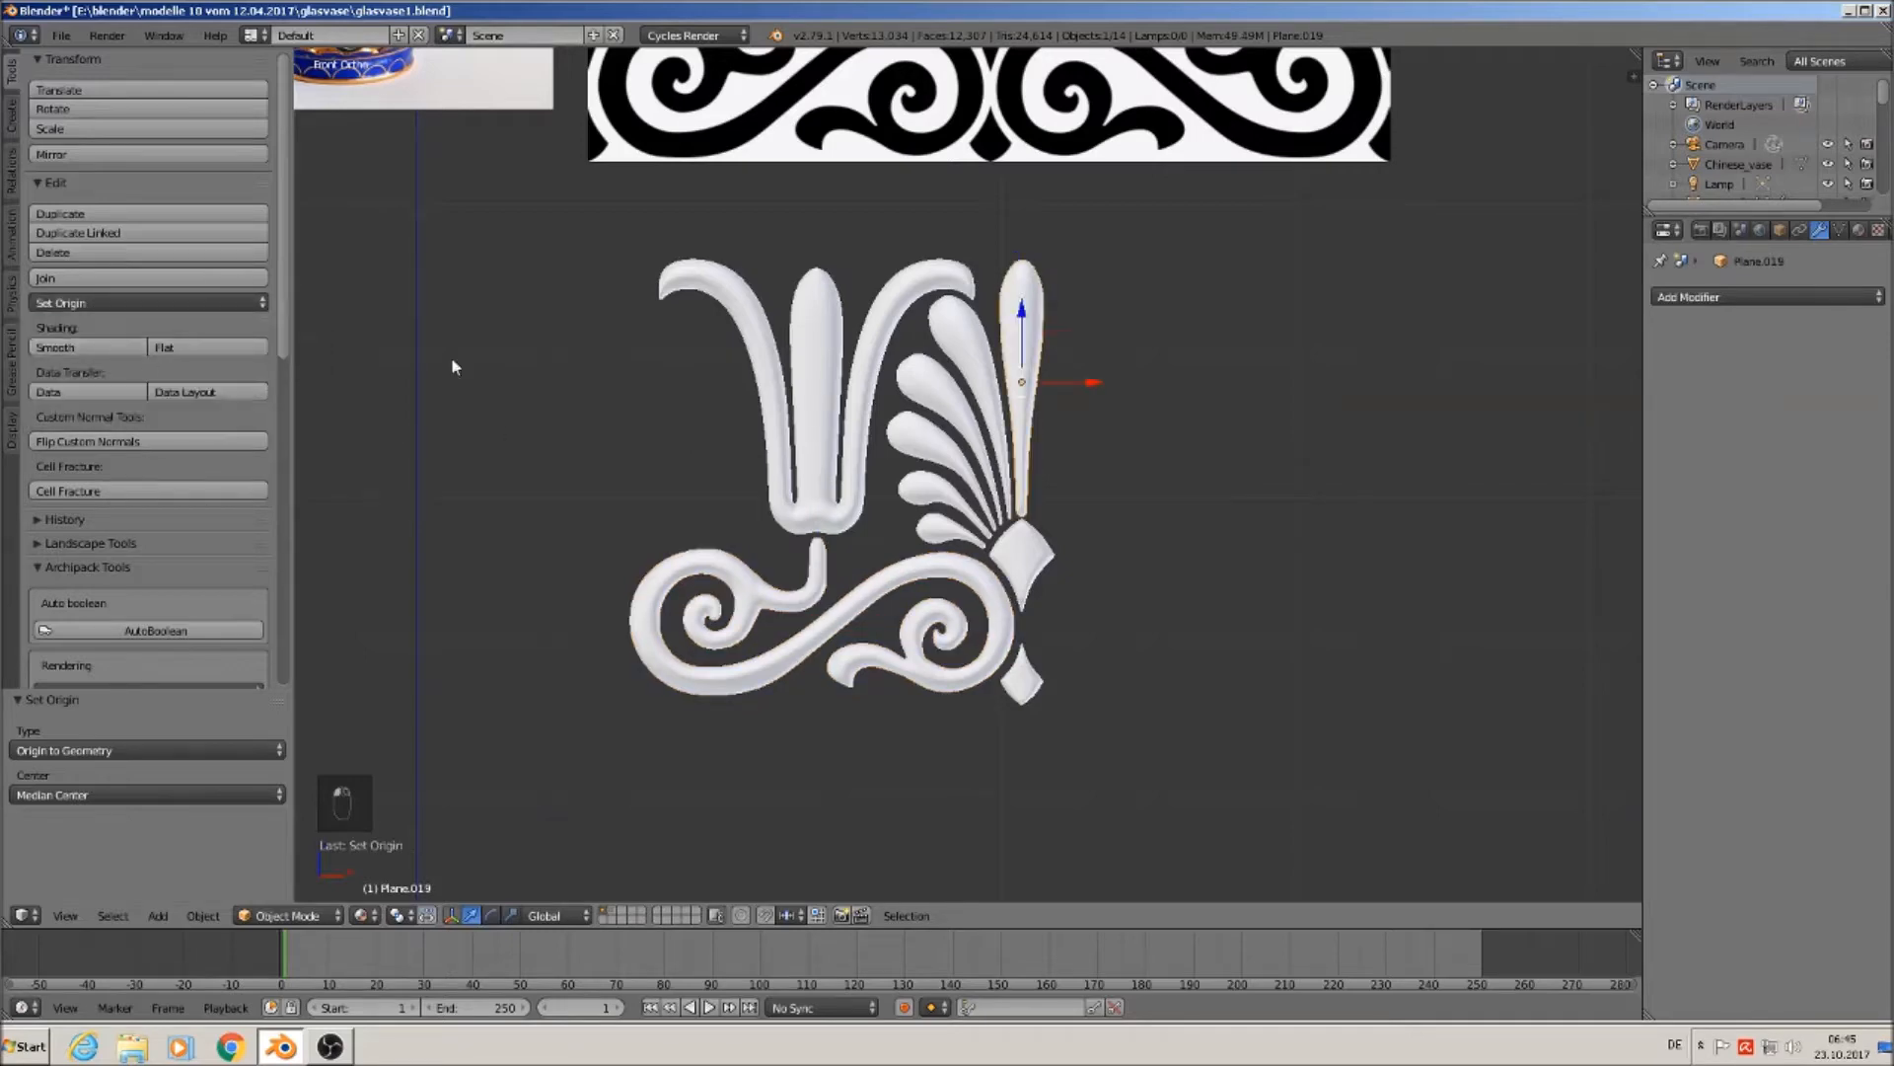
left_click(108, 303)
left_click(118, 345)
Set the origins of the second and third curved leaves of the fan with Origin to Geometry.
right_click(945, 387)
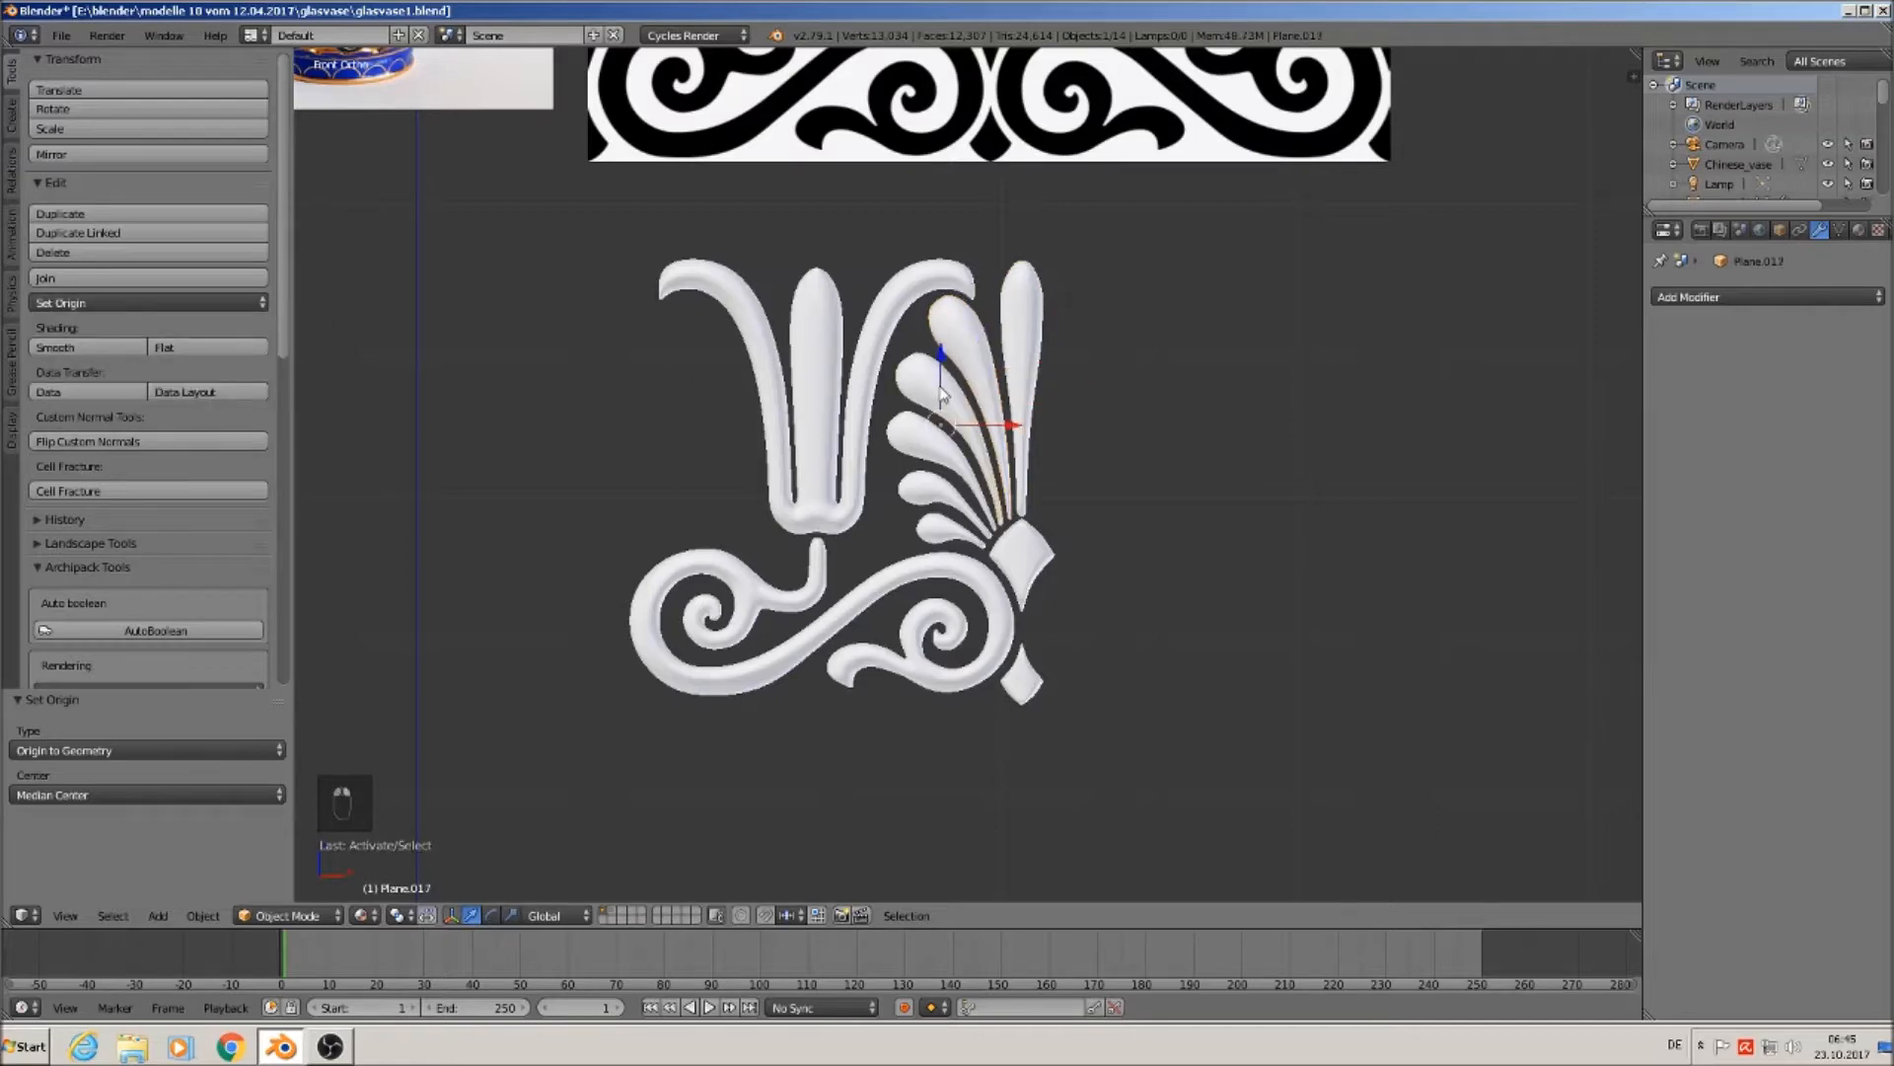
left_click(108, 303)
left_click(188, 351)
right_click(908, 435)
left_click(77, 304)
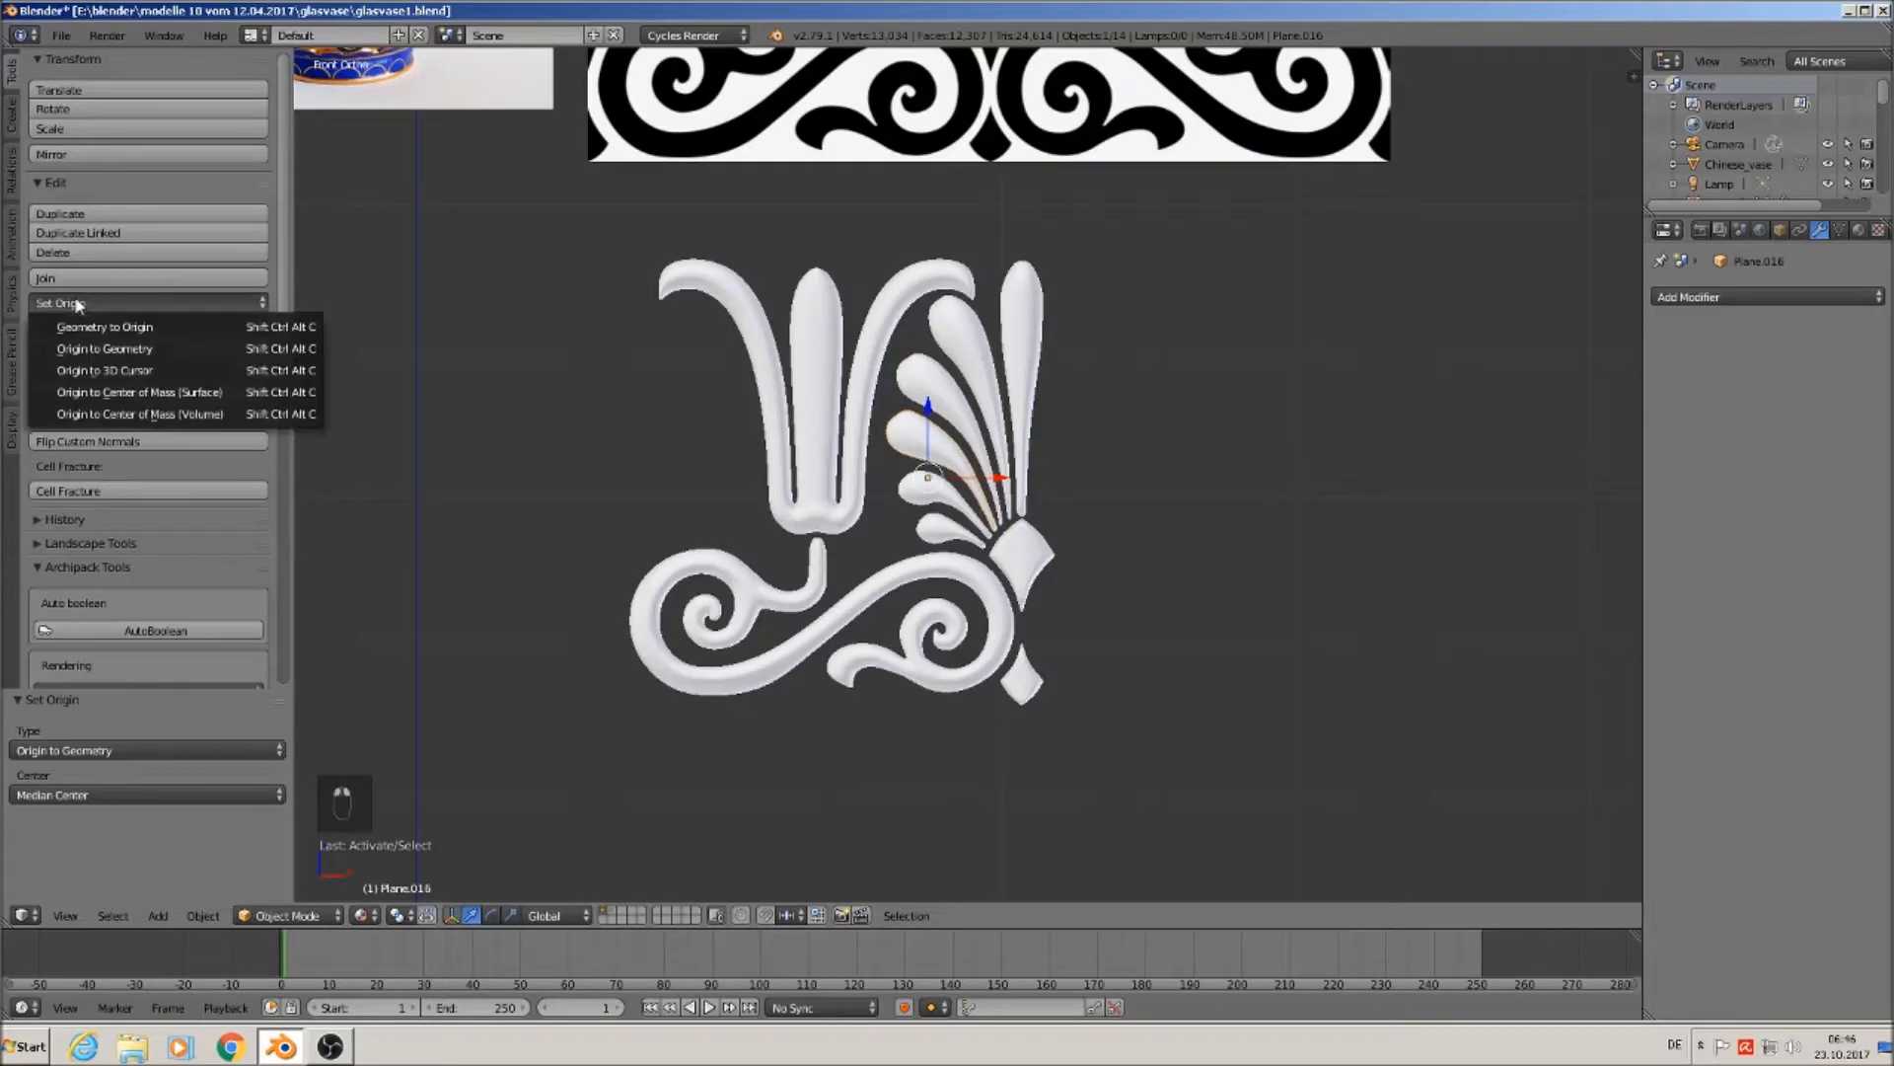
left_click(145, 357)
Set the origins of the two lowest small leaves of the fan with Origin to Geometry.
right_click(928, 486)
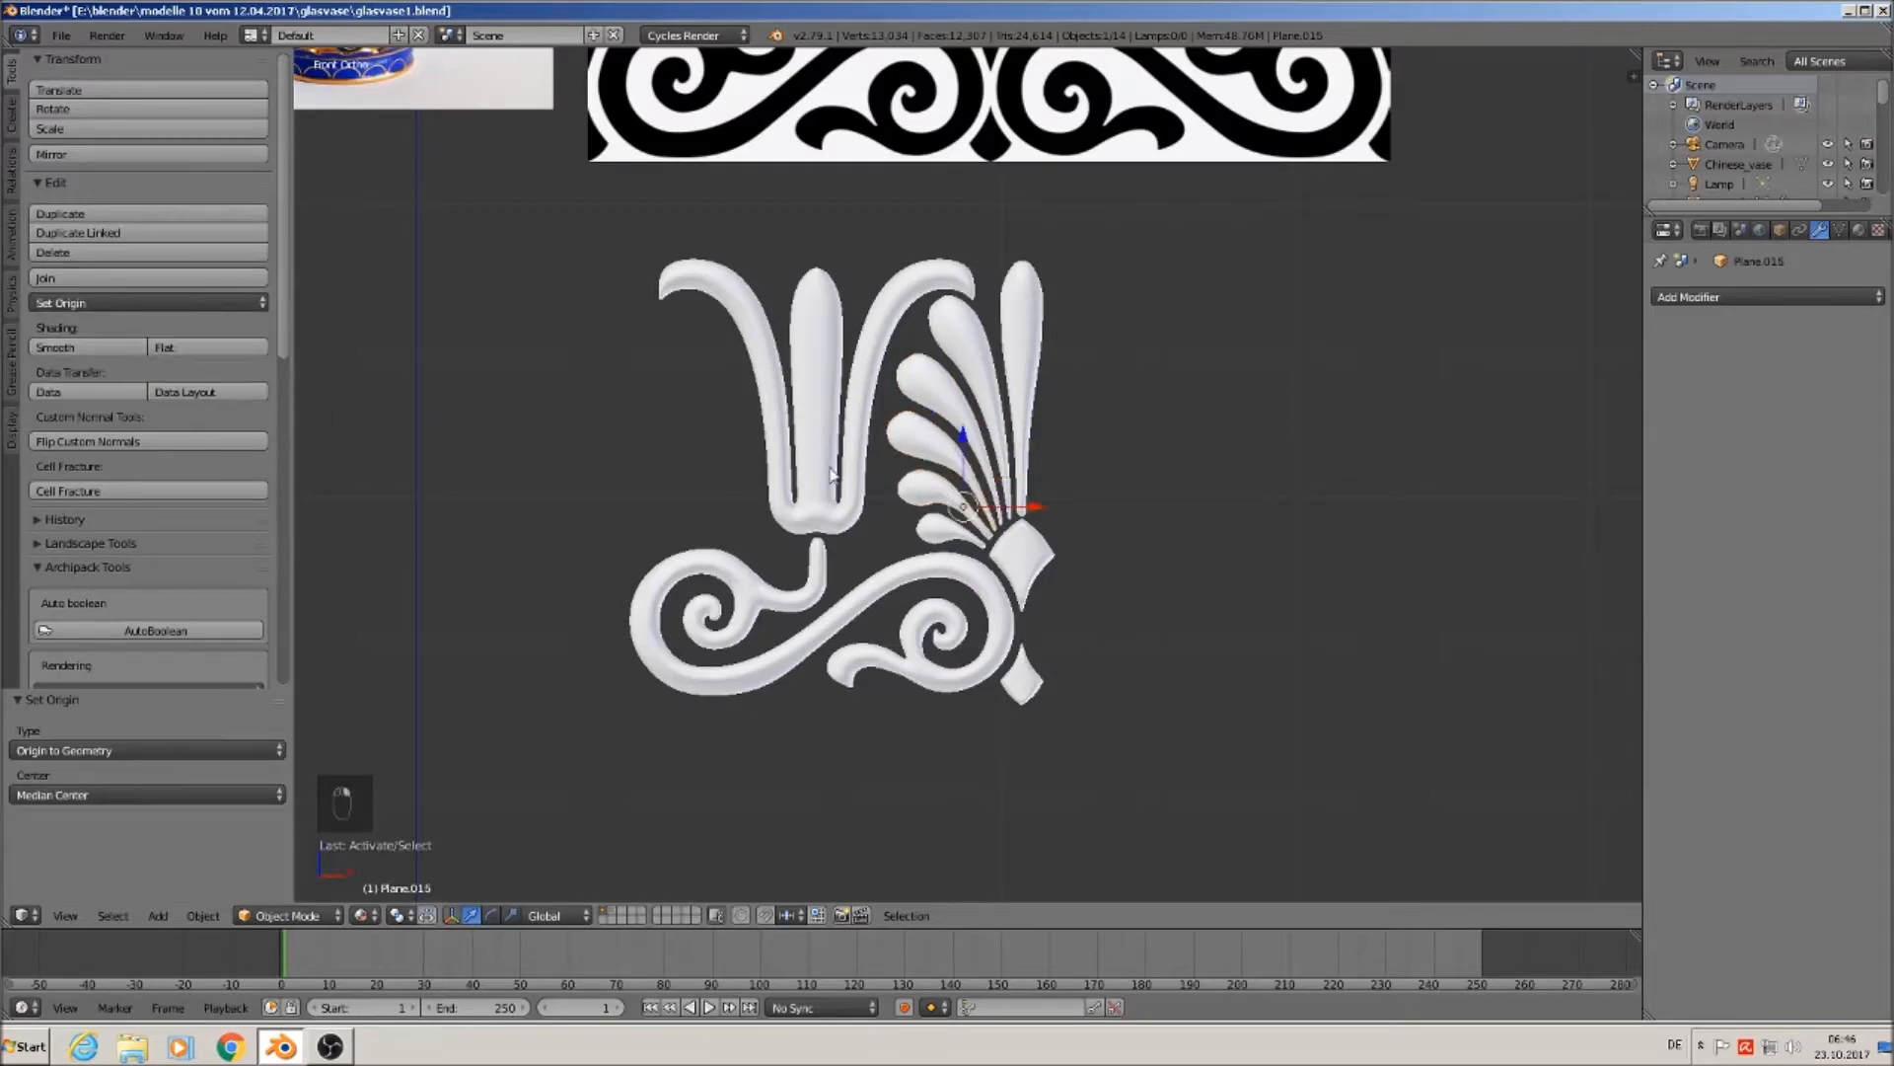
left_click(104, 303)
left_click(138, 348)
right_click(933, 526)
left_click(125, 304)
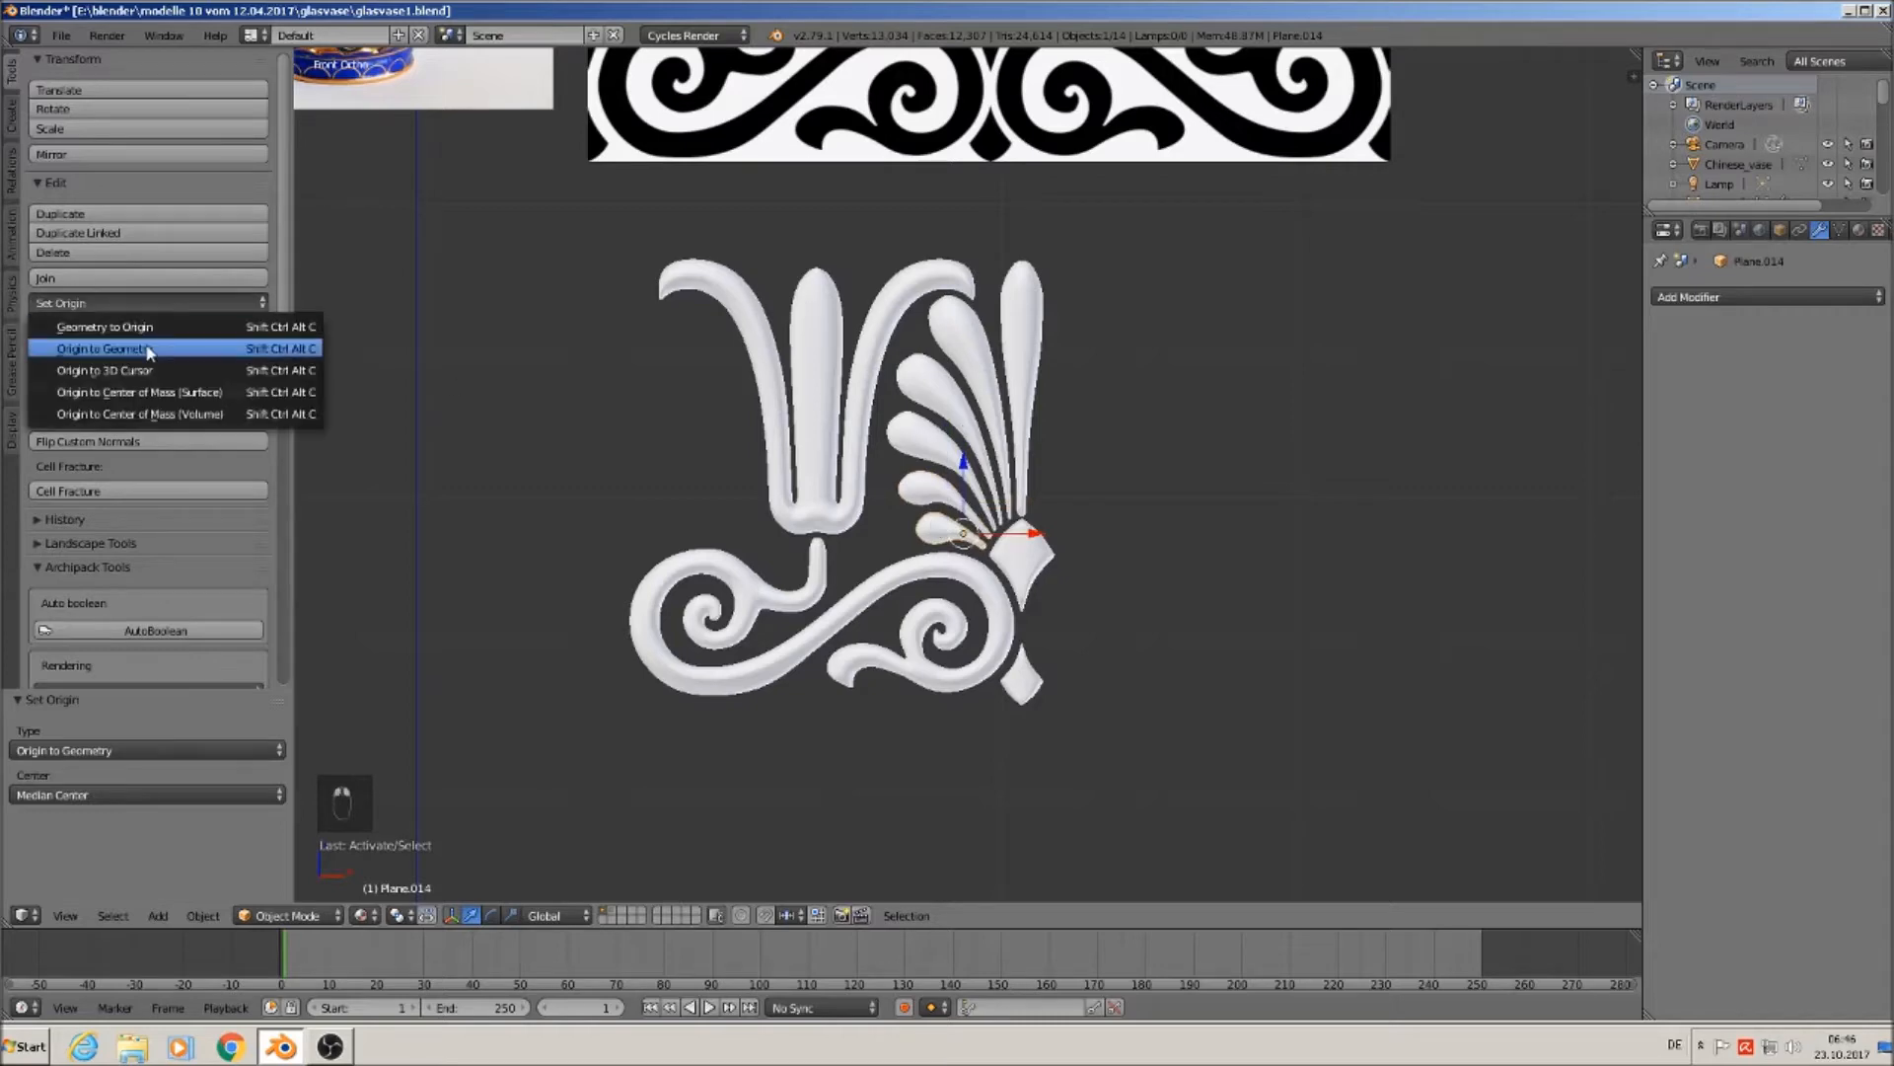
left_click(128, 351)
Set the origins of the upper and lower diamond pieces with Origin to Geometry.
right_click(1042, 543)
left_click(156, 300)
left_click(174, 347)
right_click(1014, 698)
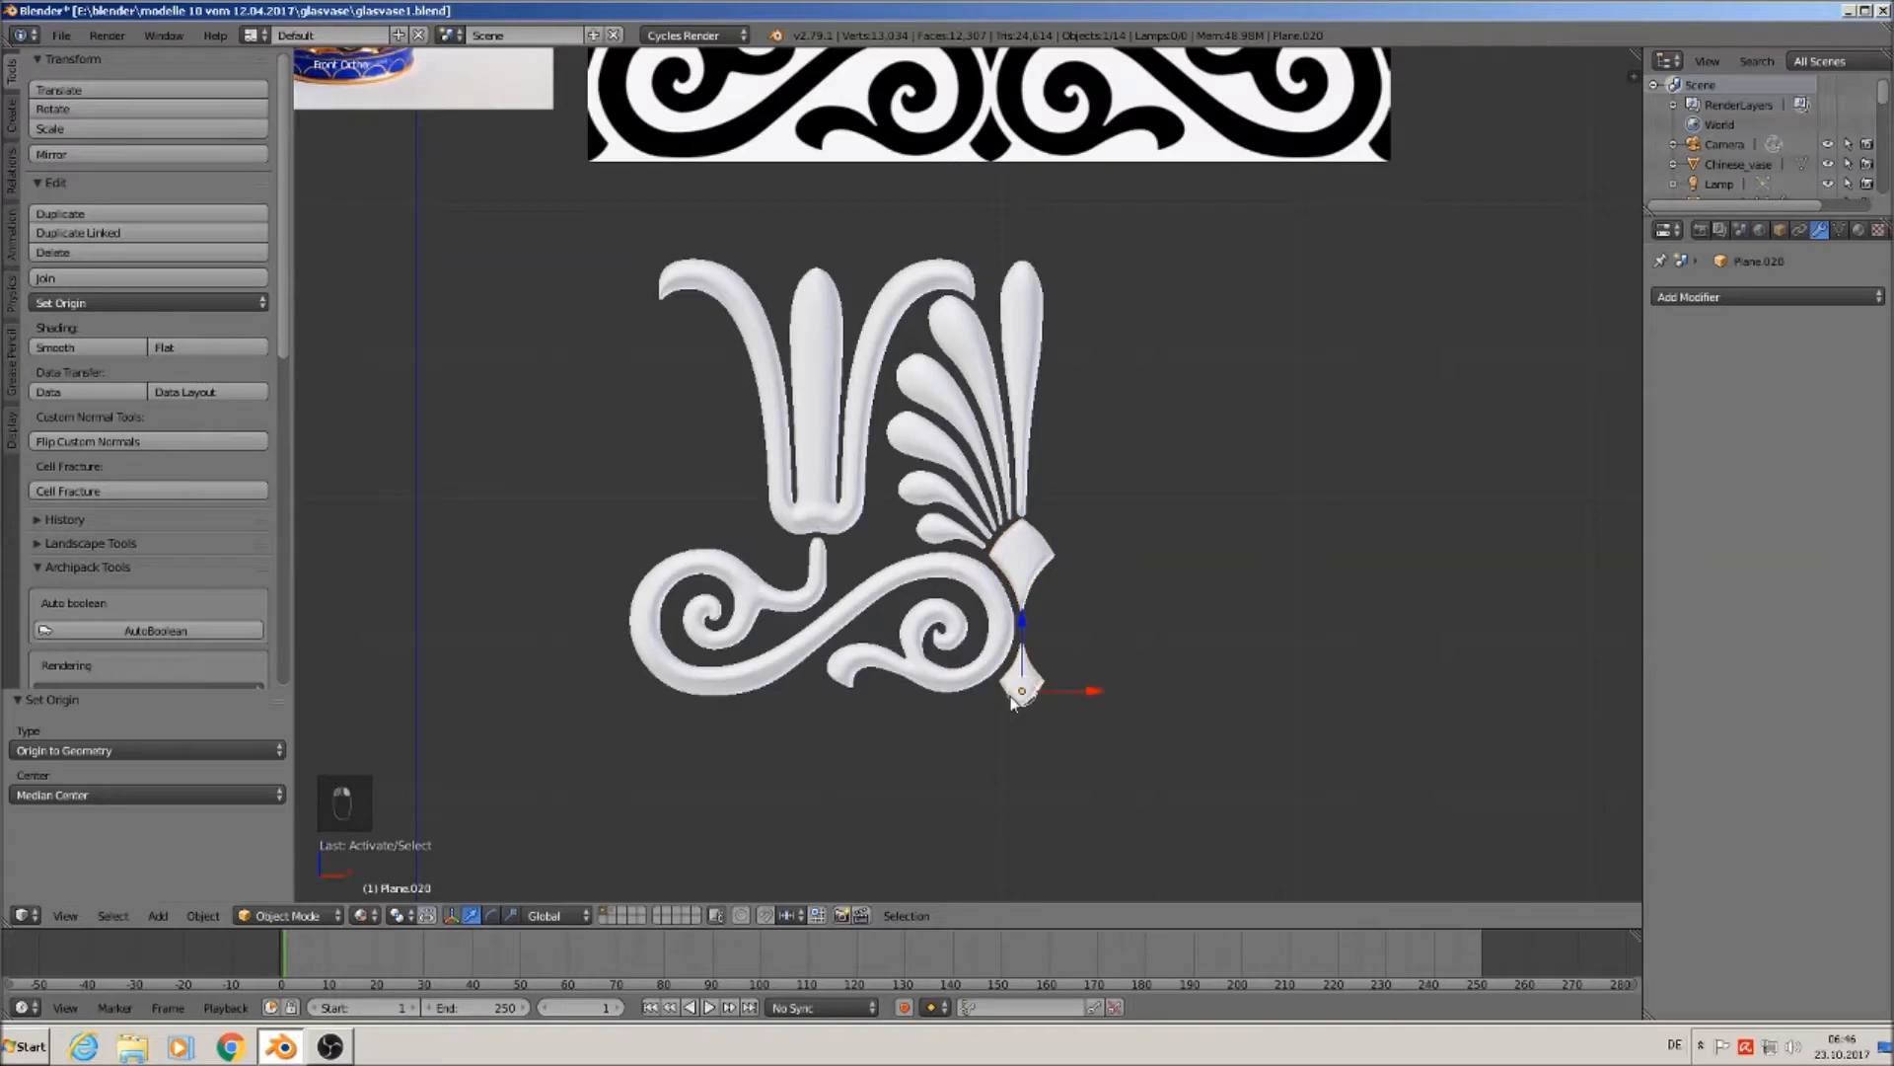
left_click(113, 303)
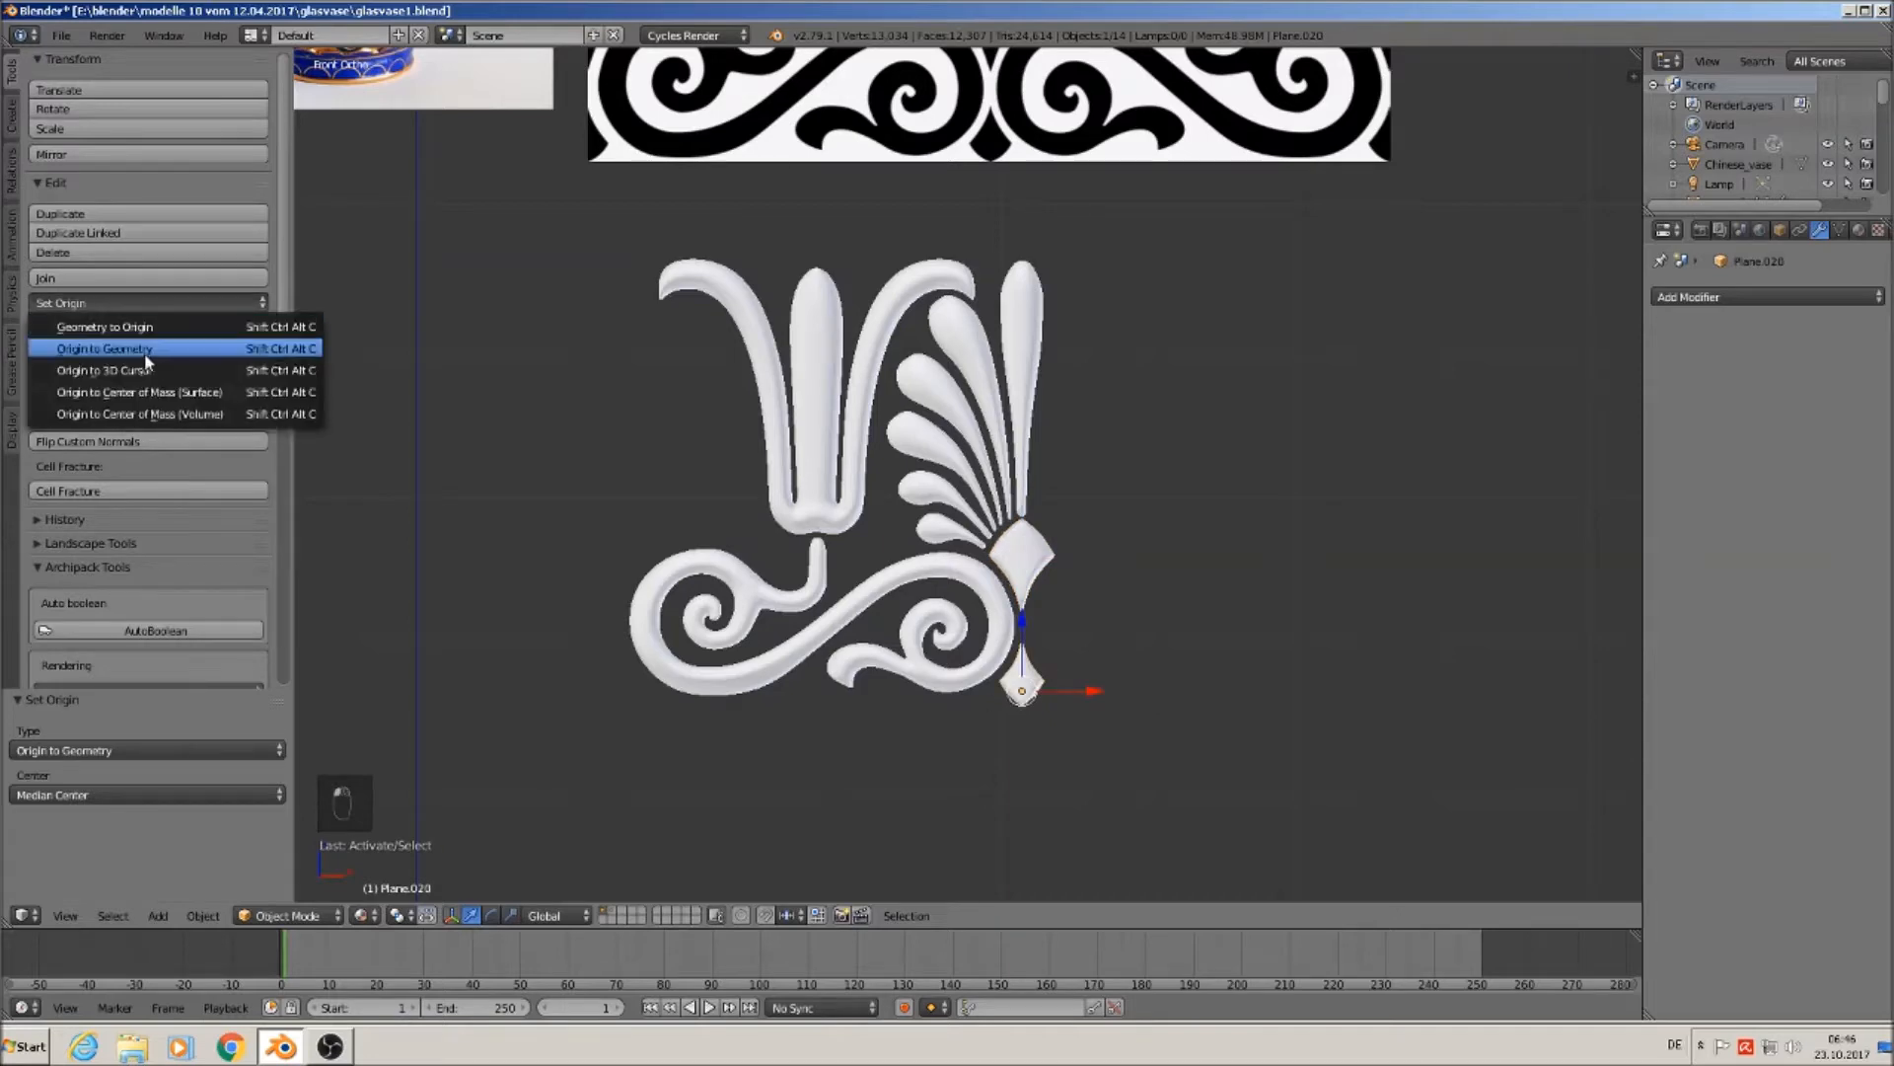
left_click(152, 351)
Duplicate all ten ornament pieces about 4.755 along X and move the copies to layer 2 as a backup.
scroll(974, 720, "down", 4)
key("a")
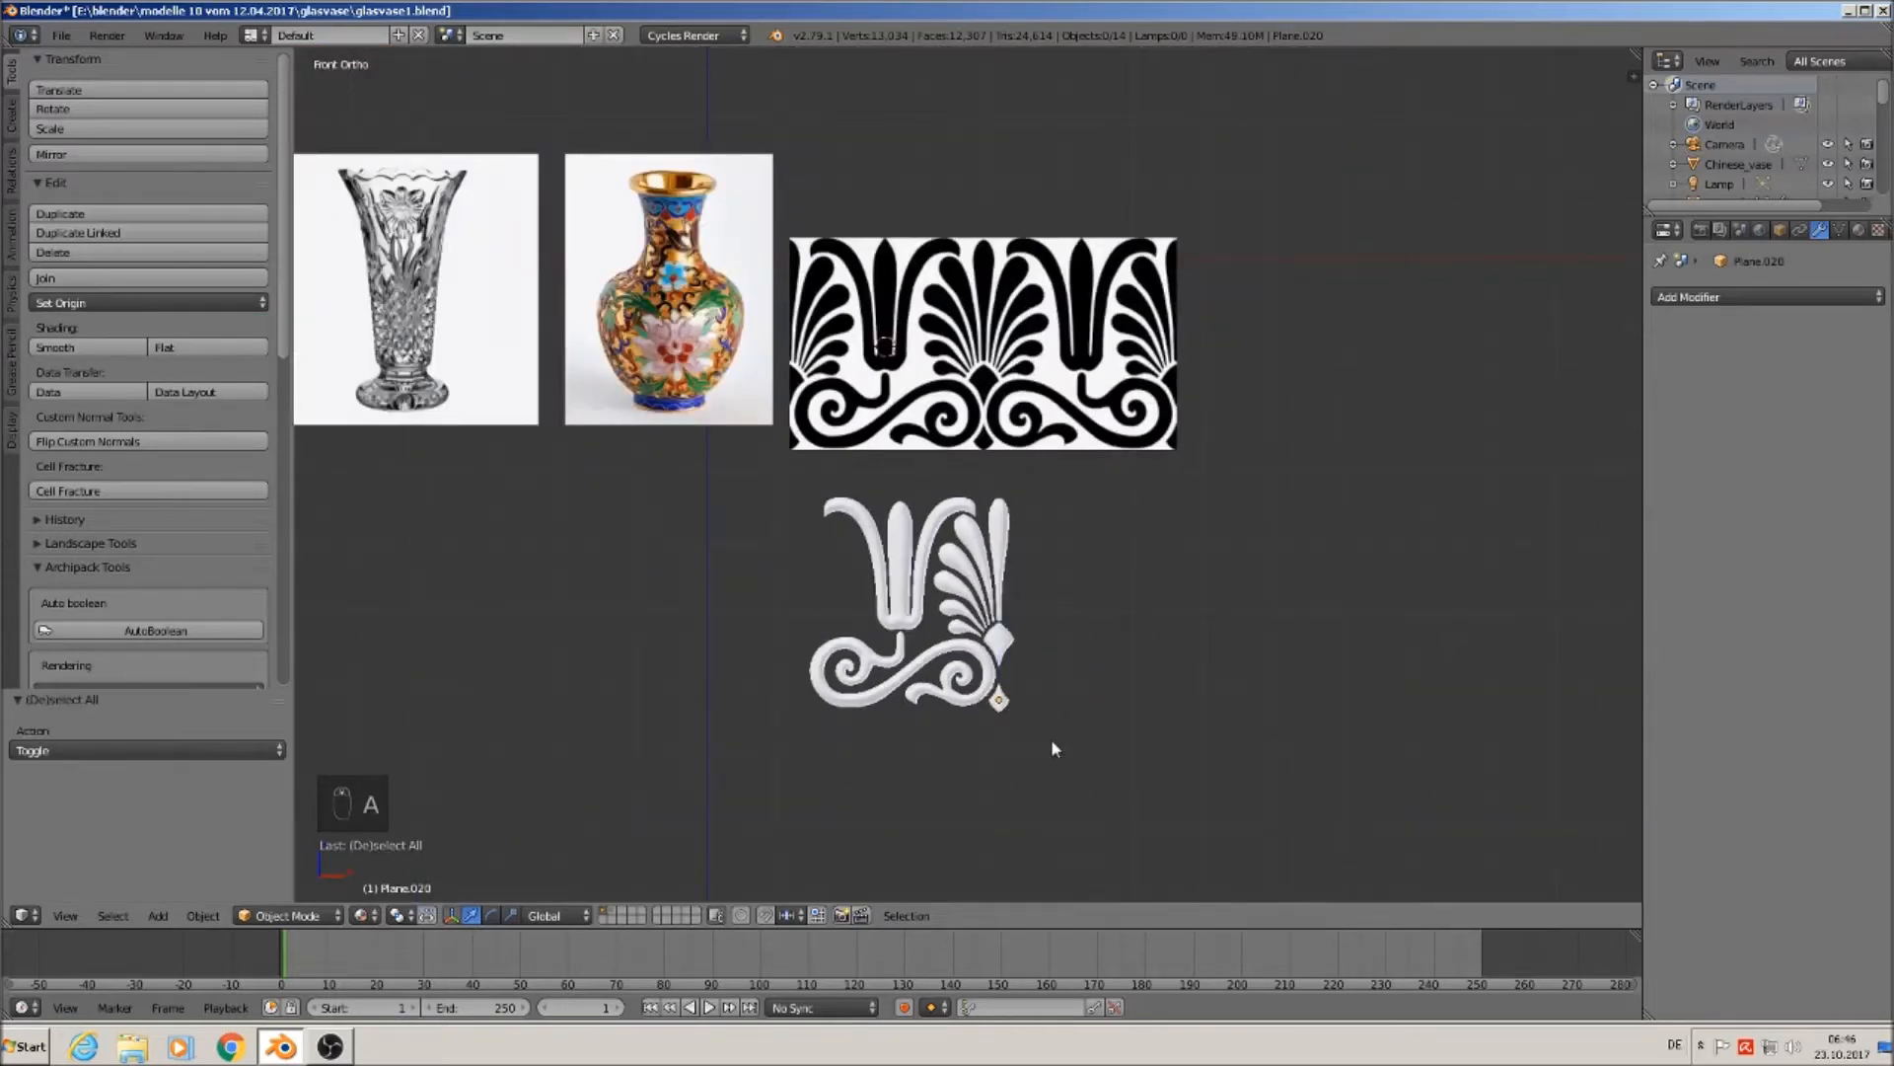
key("b")
left_click_drag(1051, 744, 760, 484)
scroll(858, 584, "up", 2)
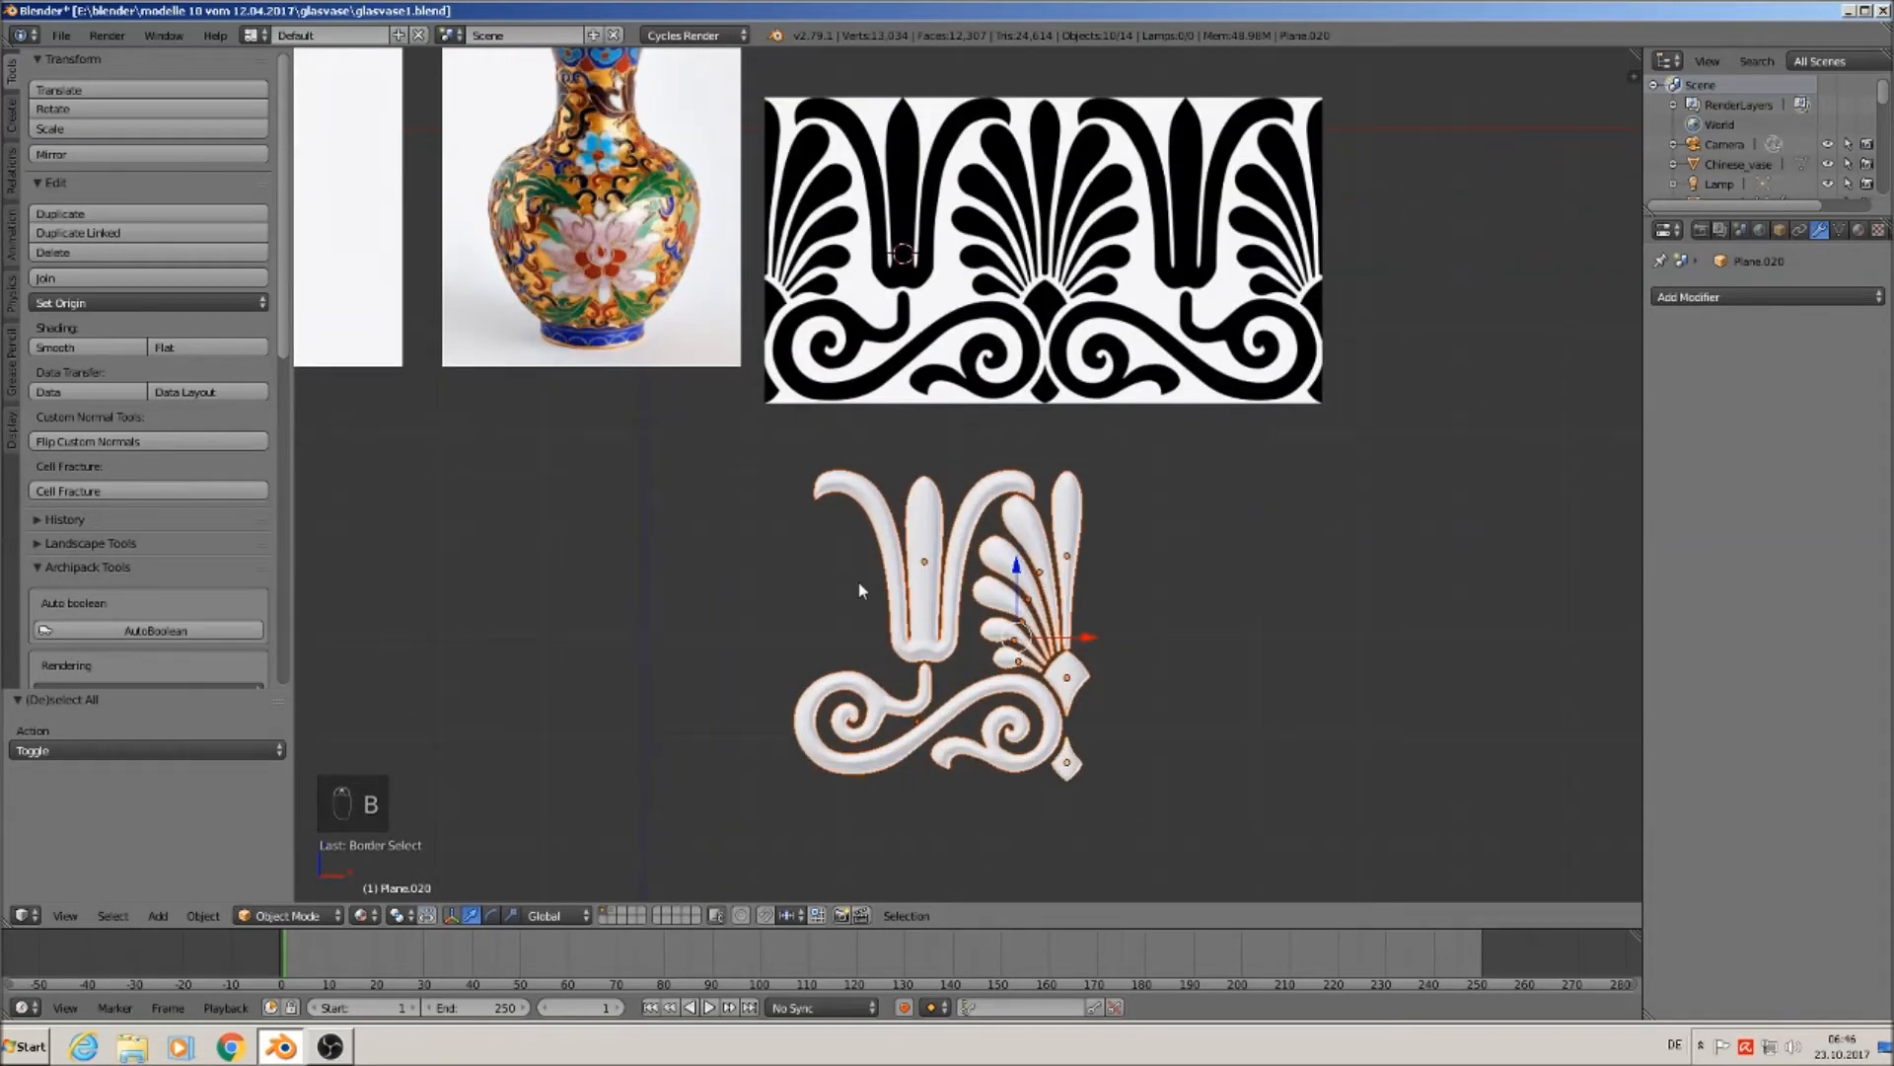
key("shift+d")
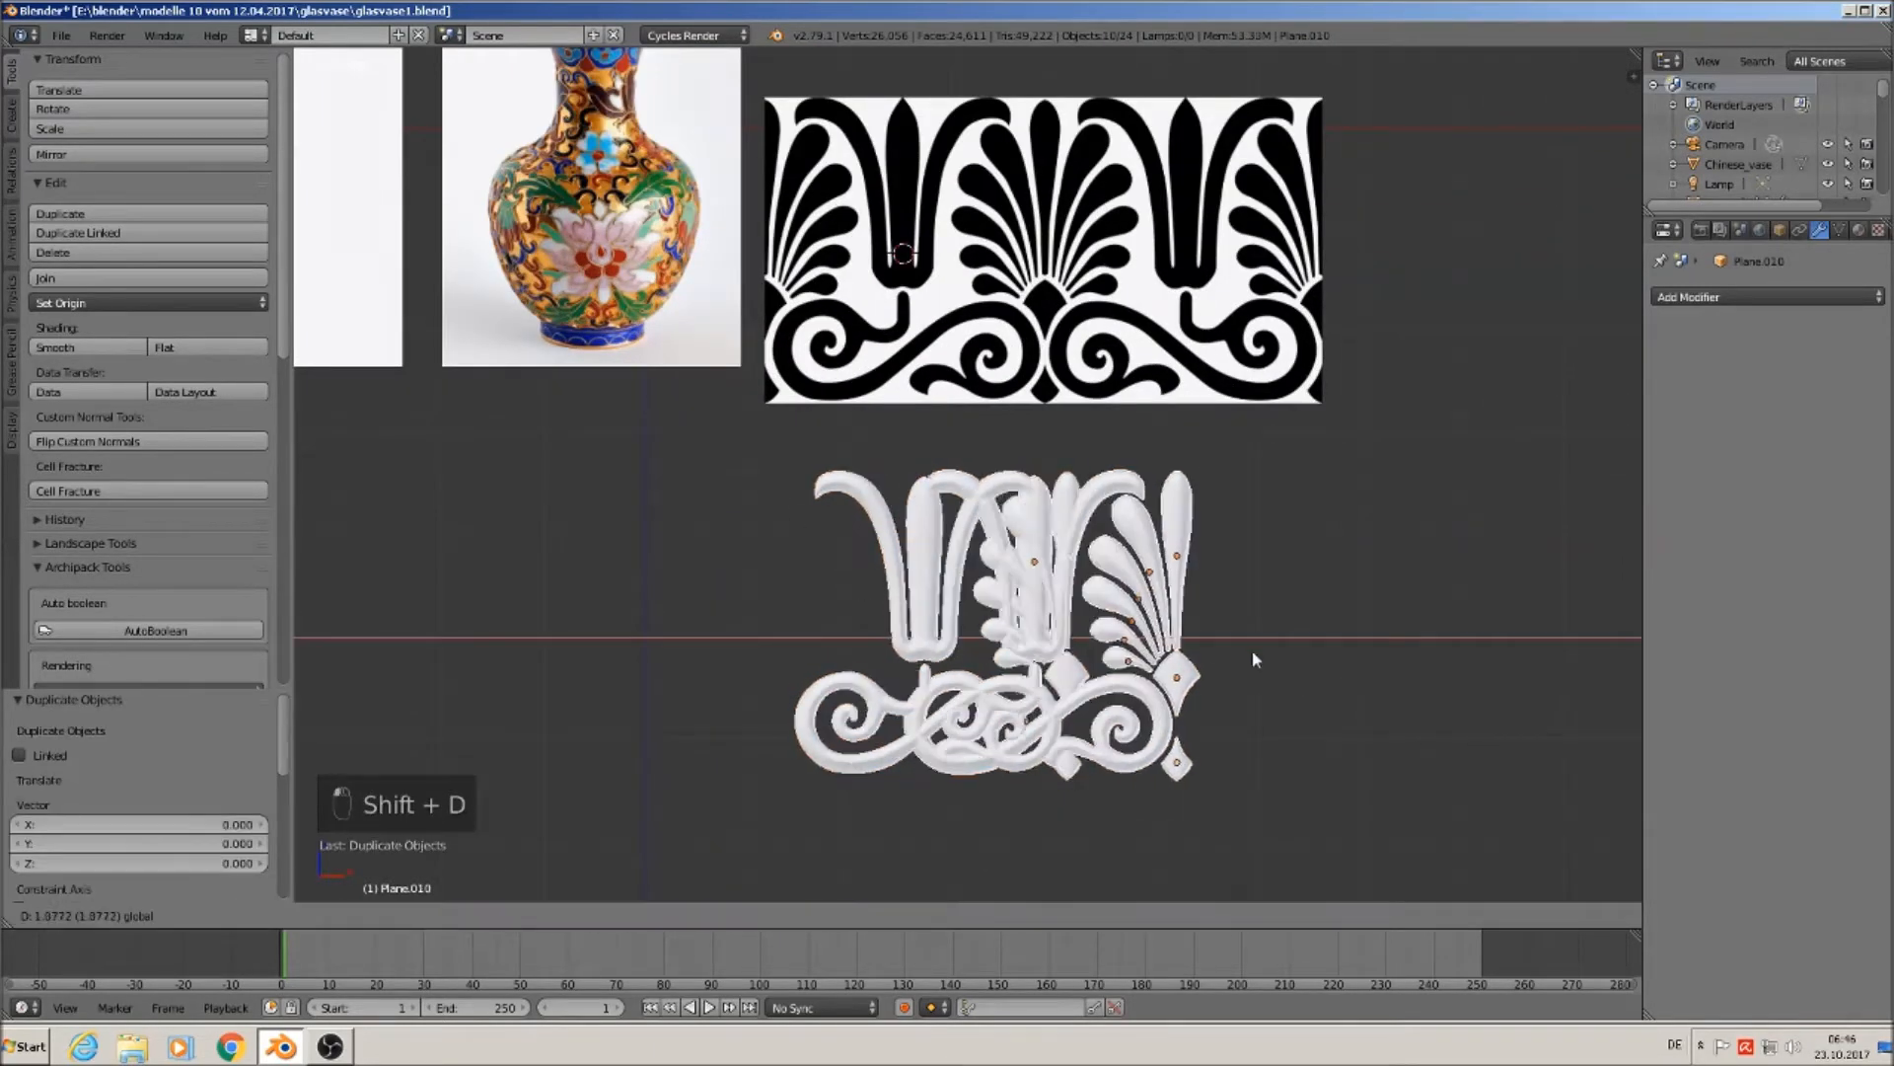
left_click(1562, 659)
middle_click_drag(1480, 663, 1189, 631, "shift")
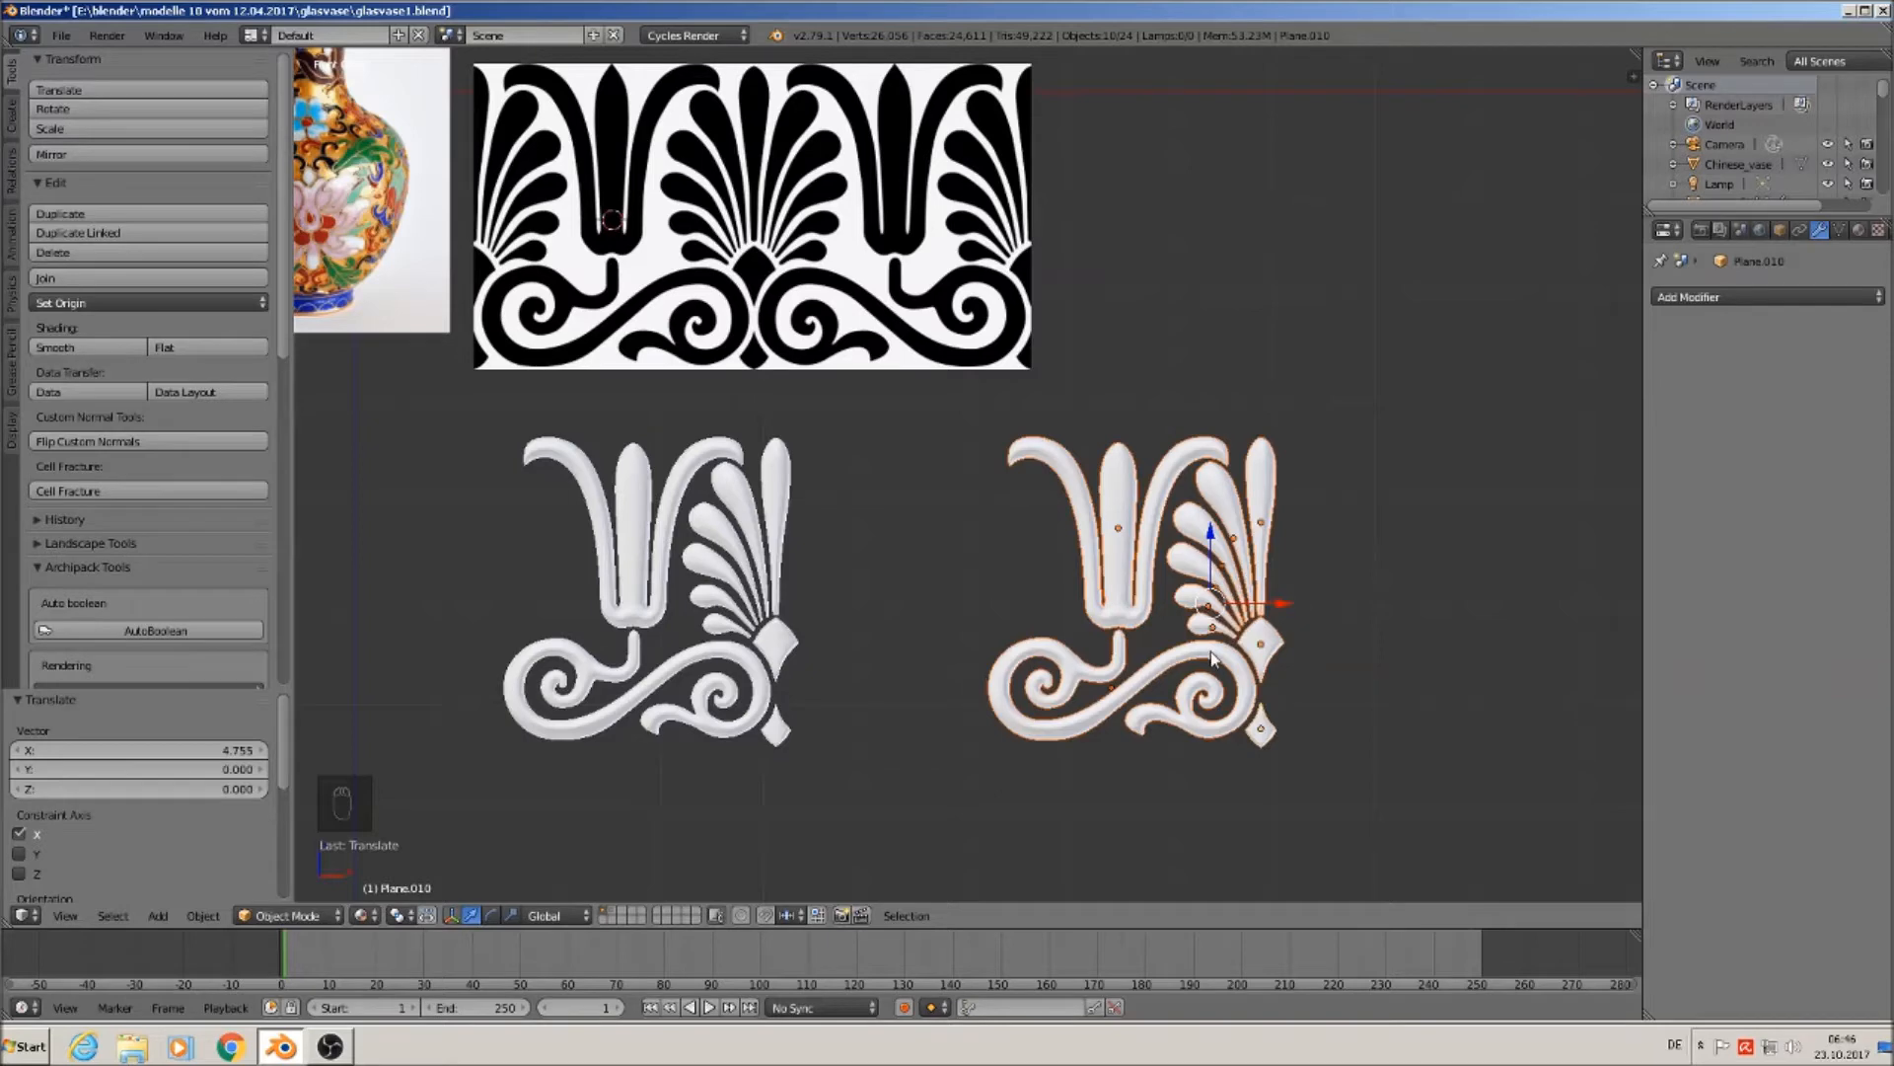
key("m")
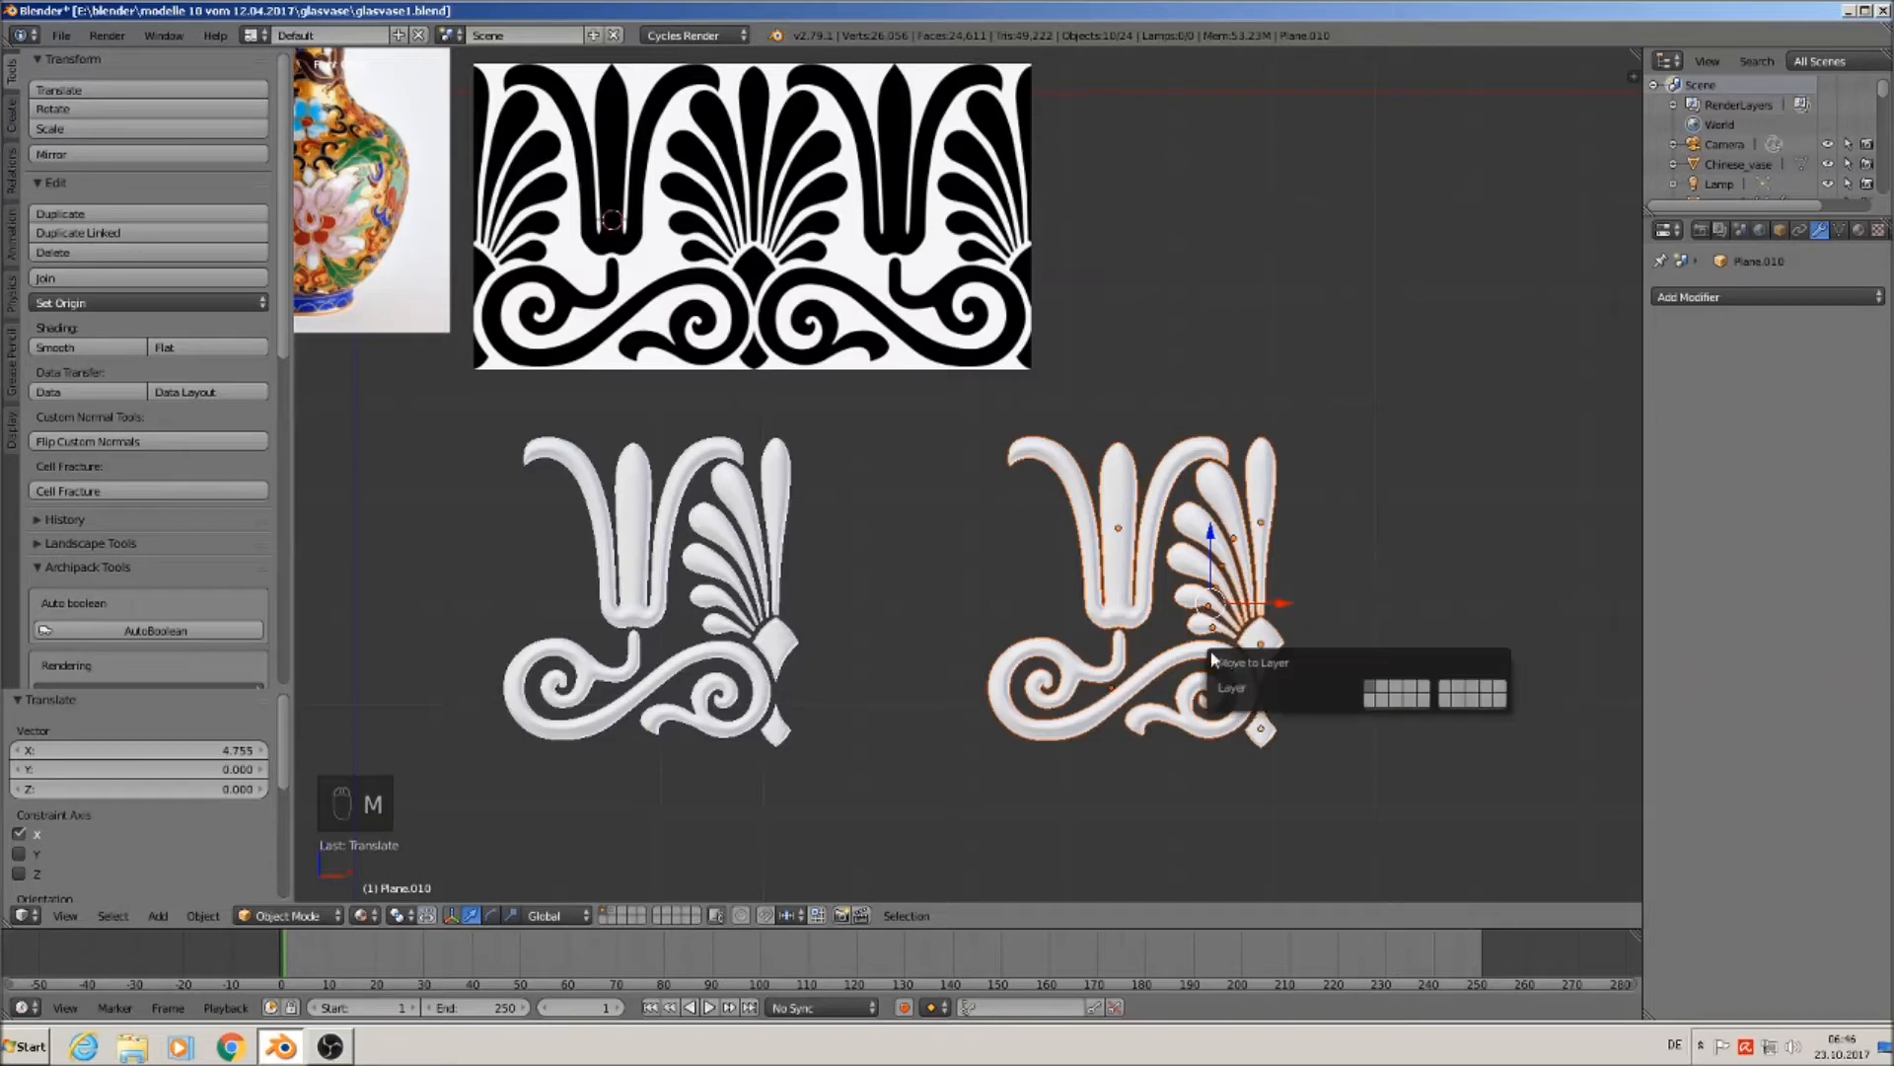
left_click(1383, 691)
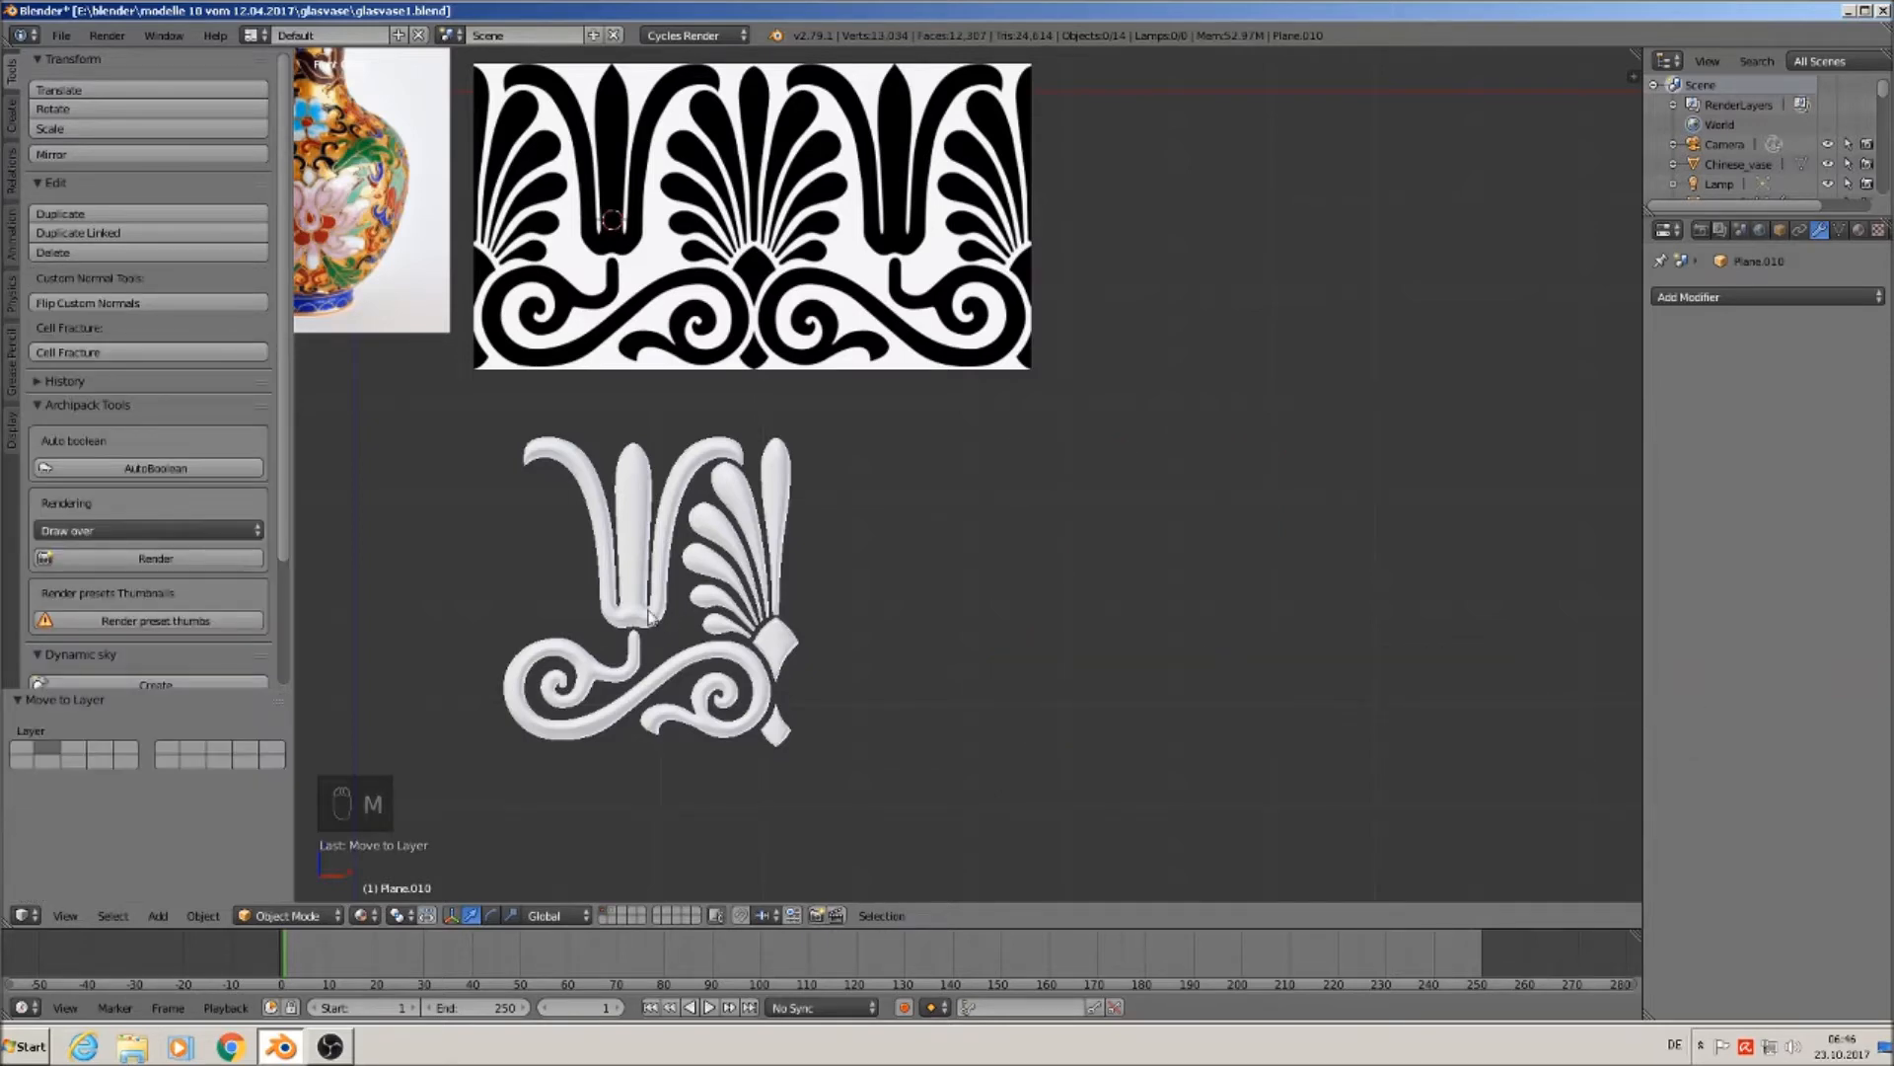
Join the tulip piece and the large scroll of the original ornament into one object.
middle_click_drag(797, 583, 980, 564, "shift")
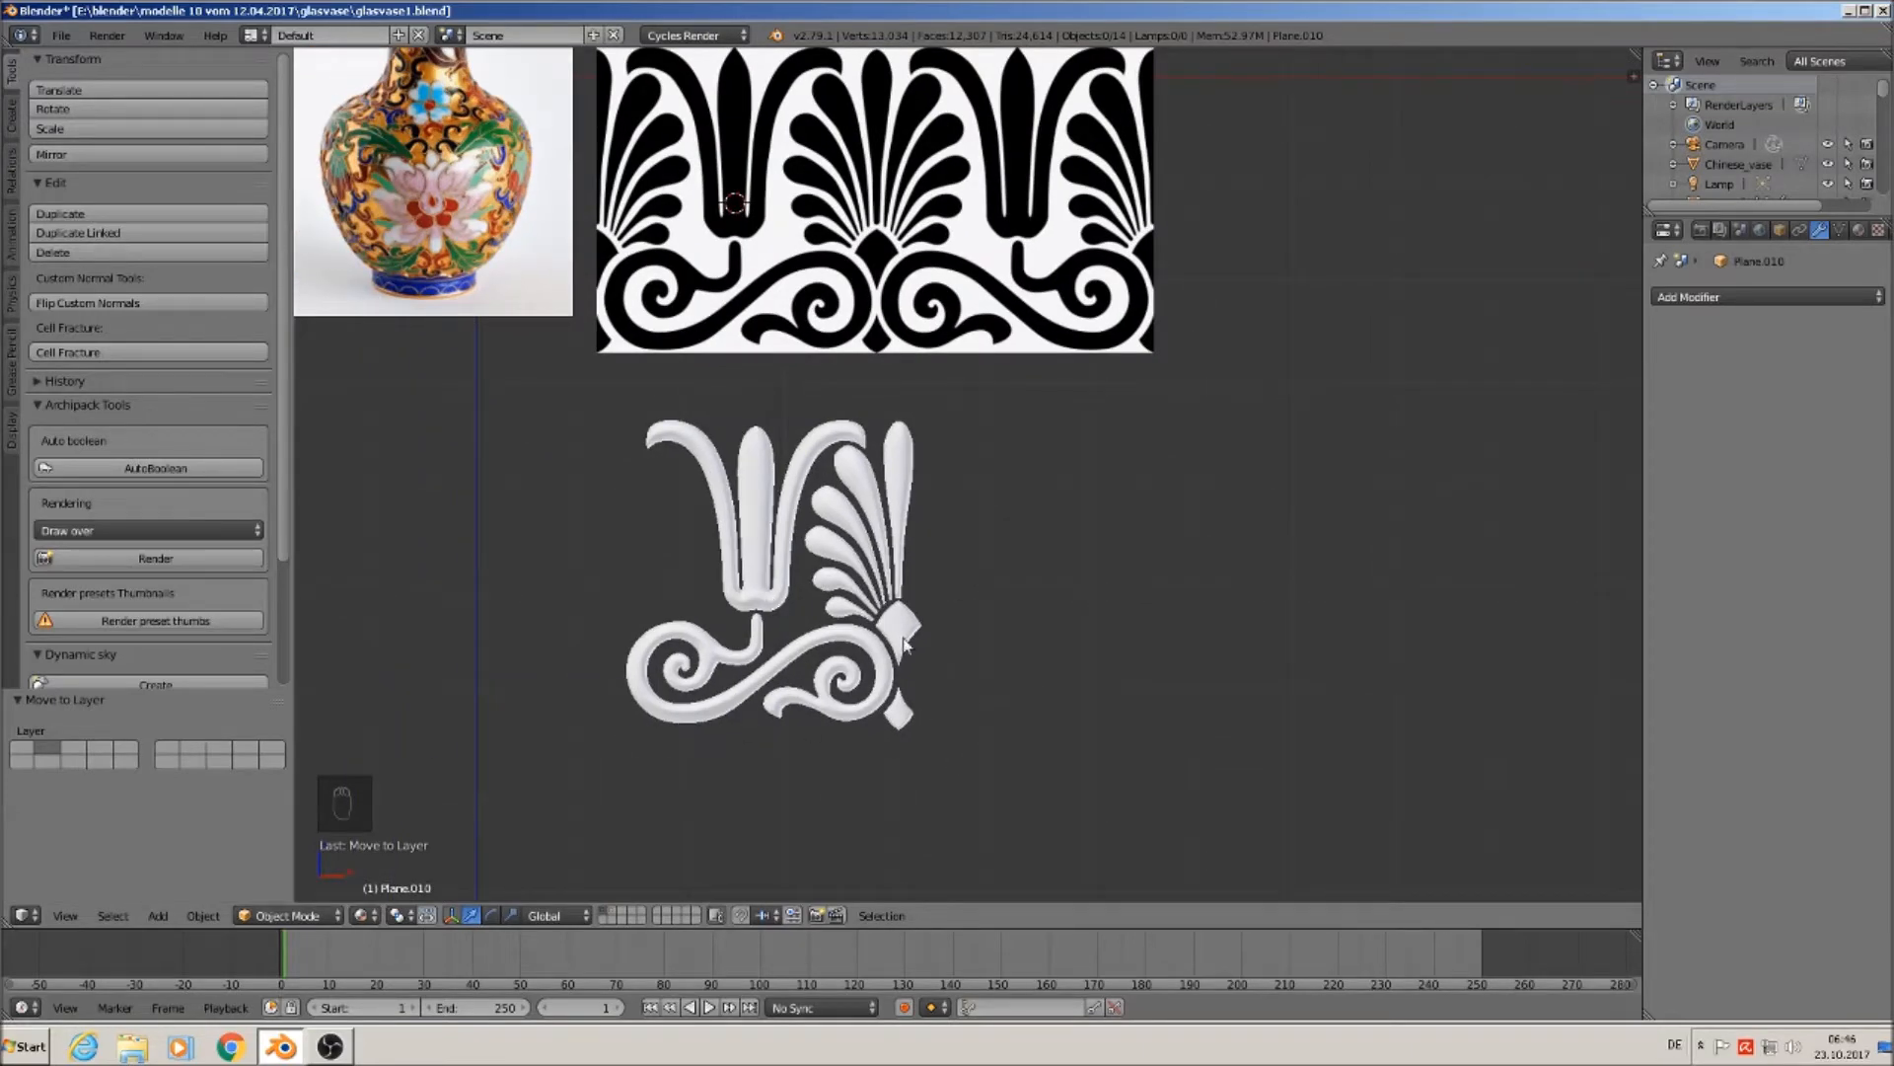
key("b")
left_click_drag(957, 786, 551, 386)
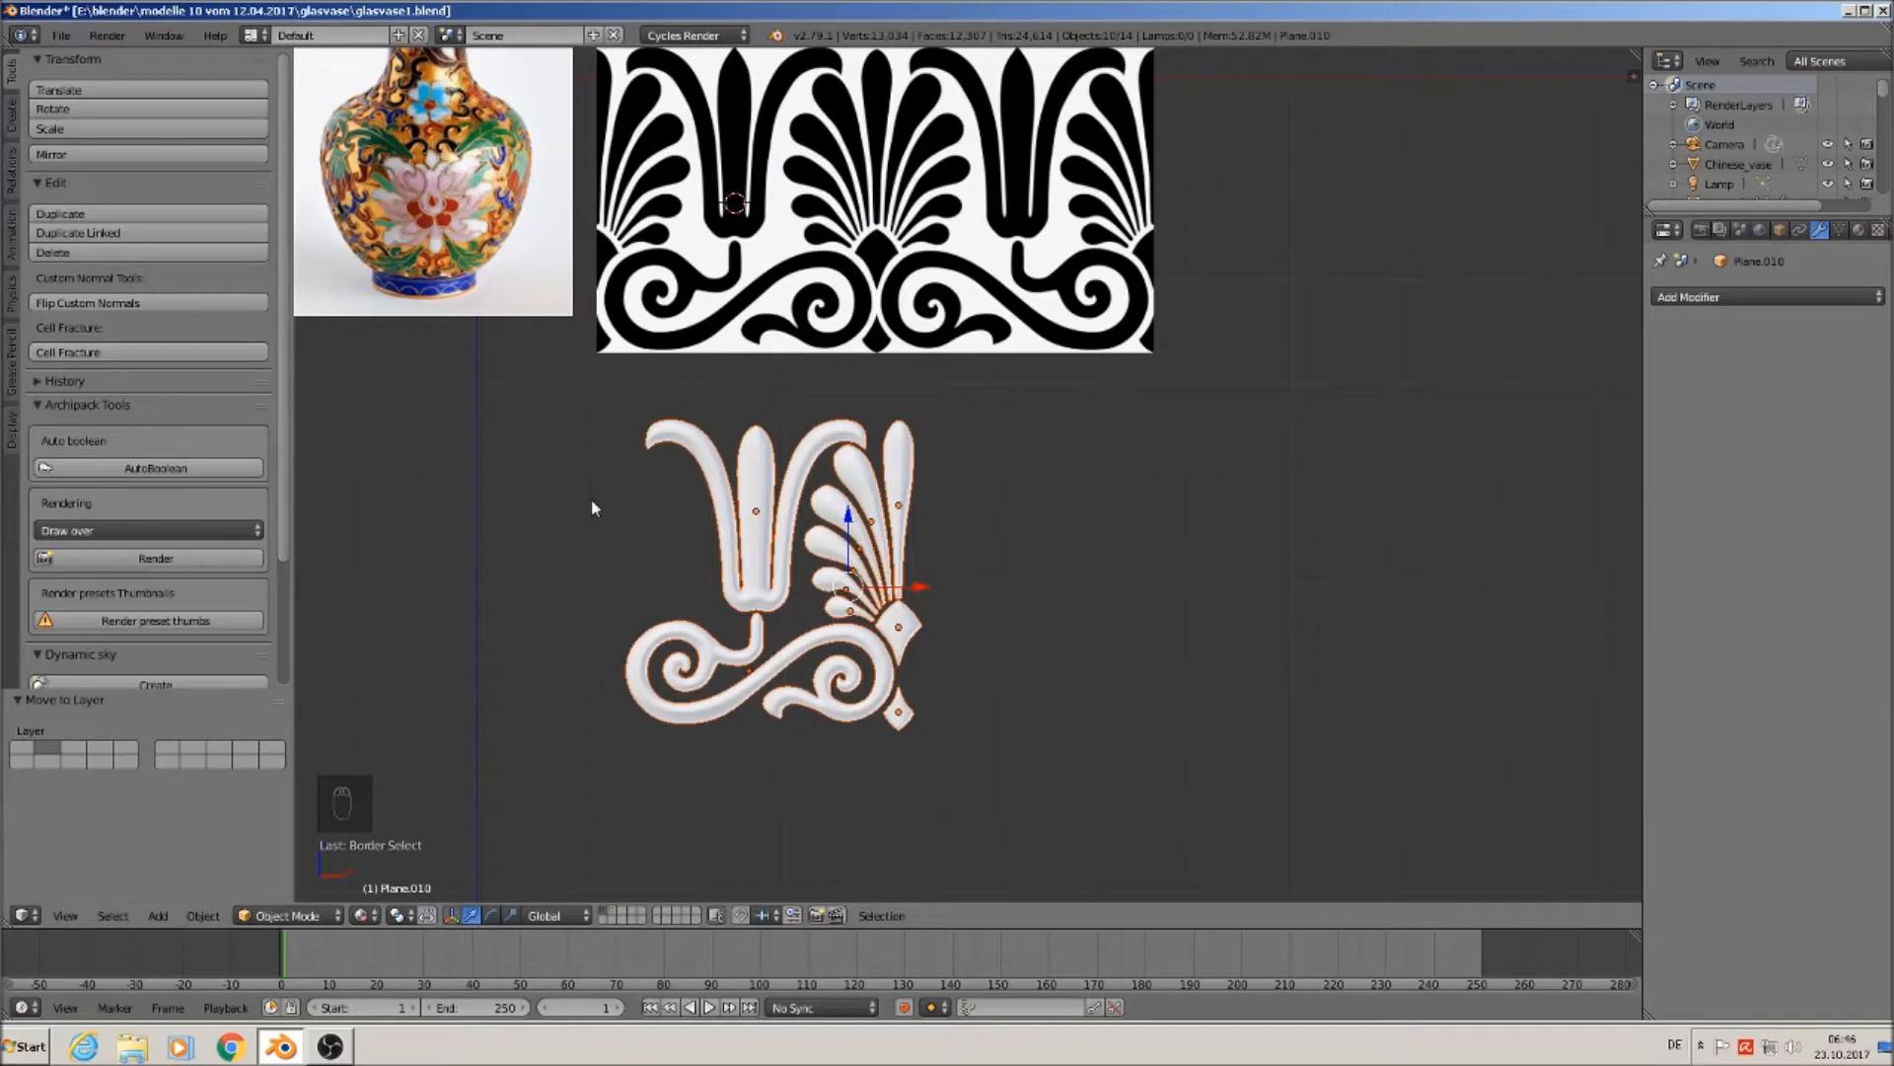
scroll(591, 499, "up", 1)
scroll(91, 253, "down", 2)
scroll(91, 252, "up", 2)
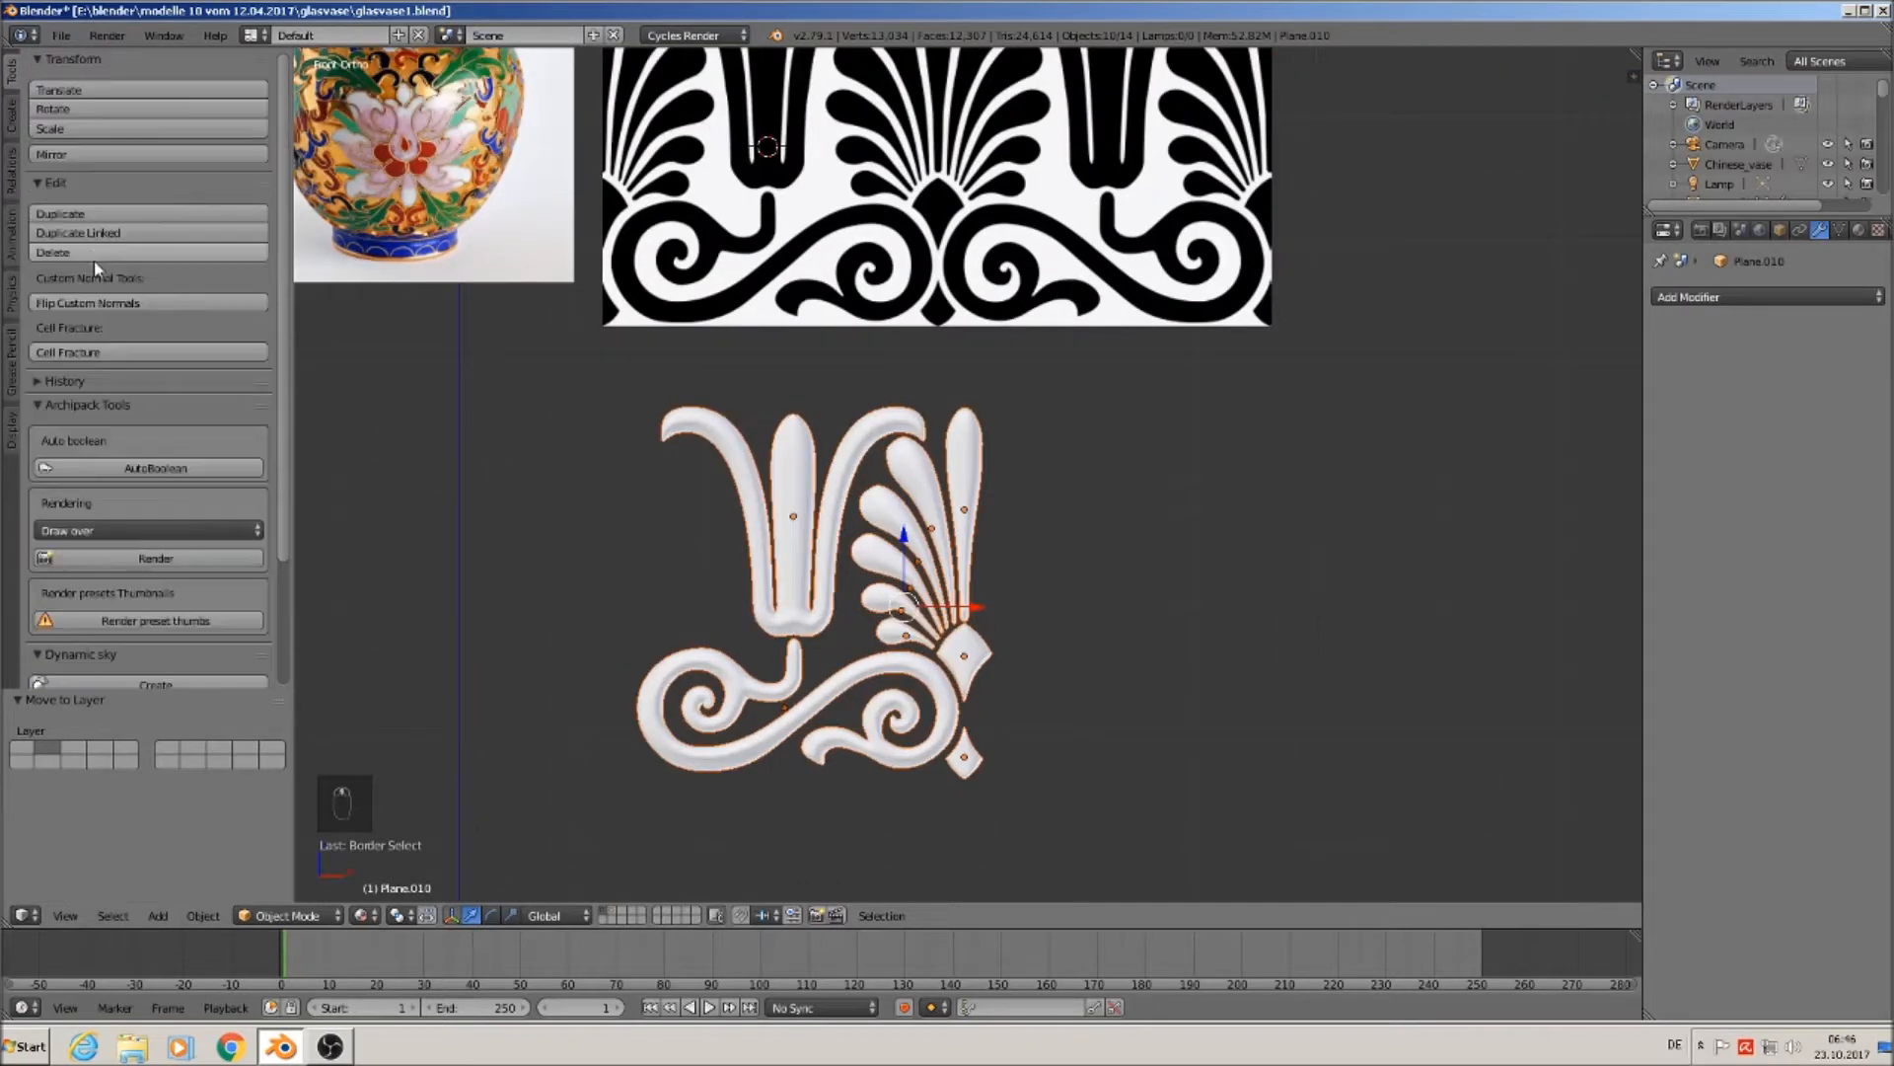
key("Tab")
right_click(815, 552)
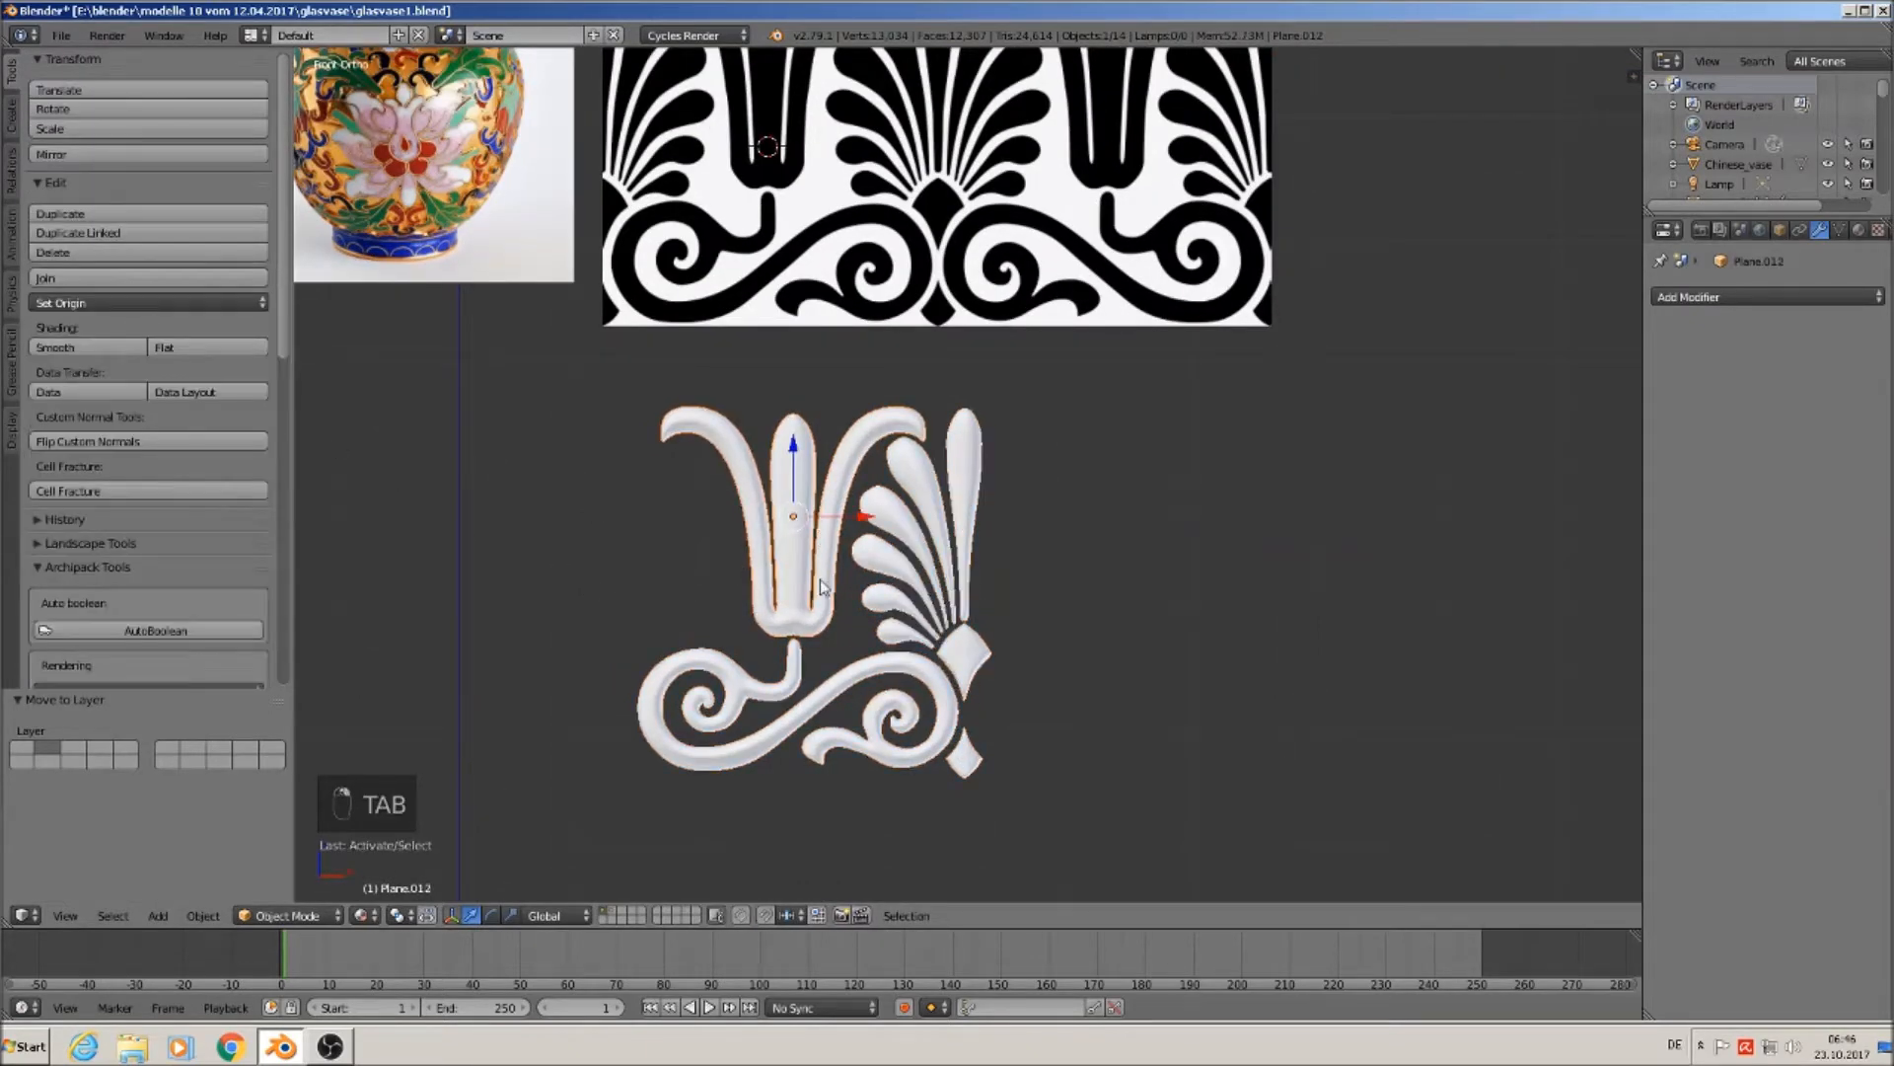
right_click(778, 727, "shift")
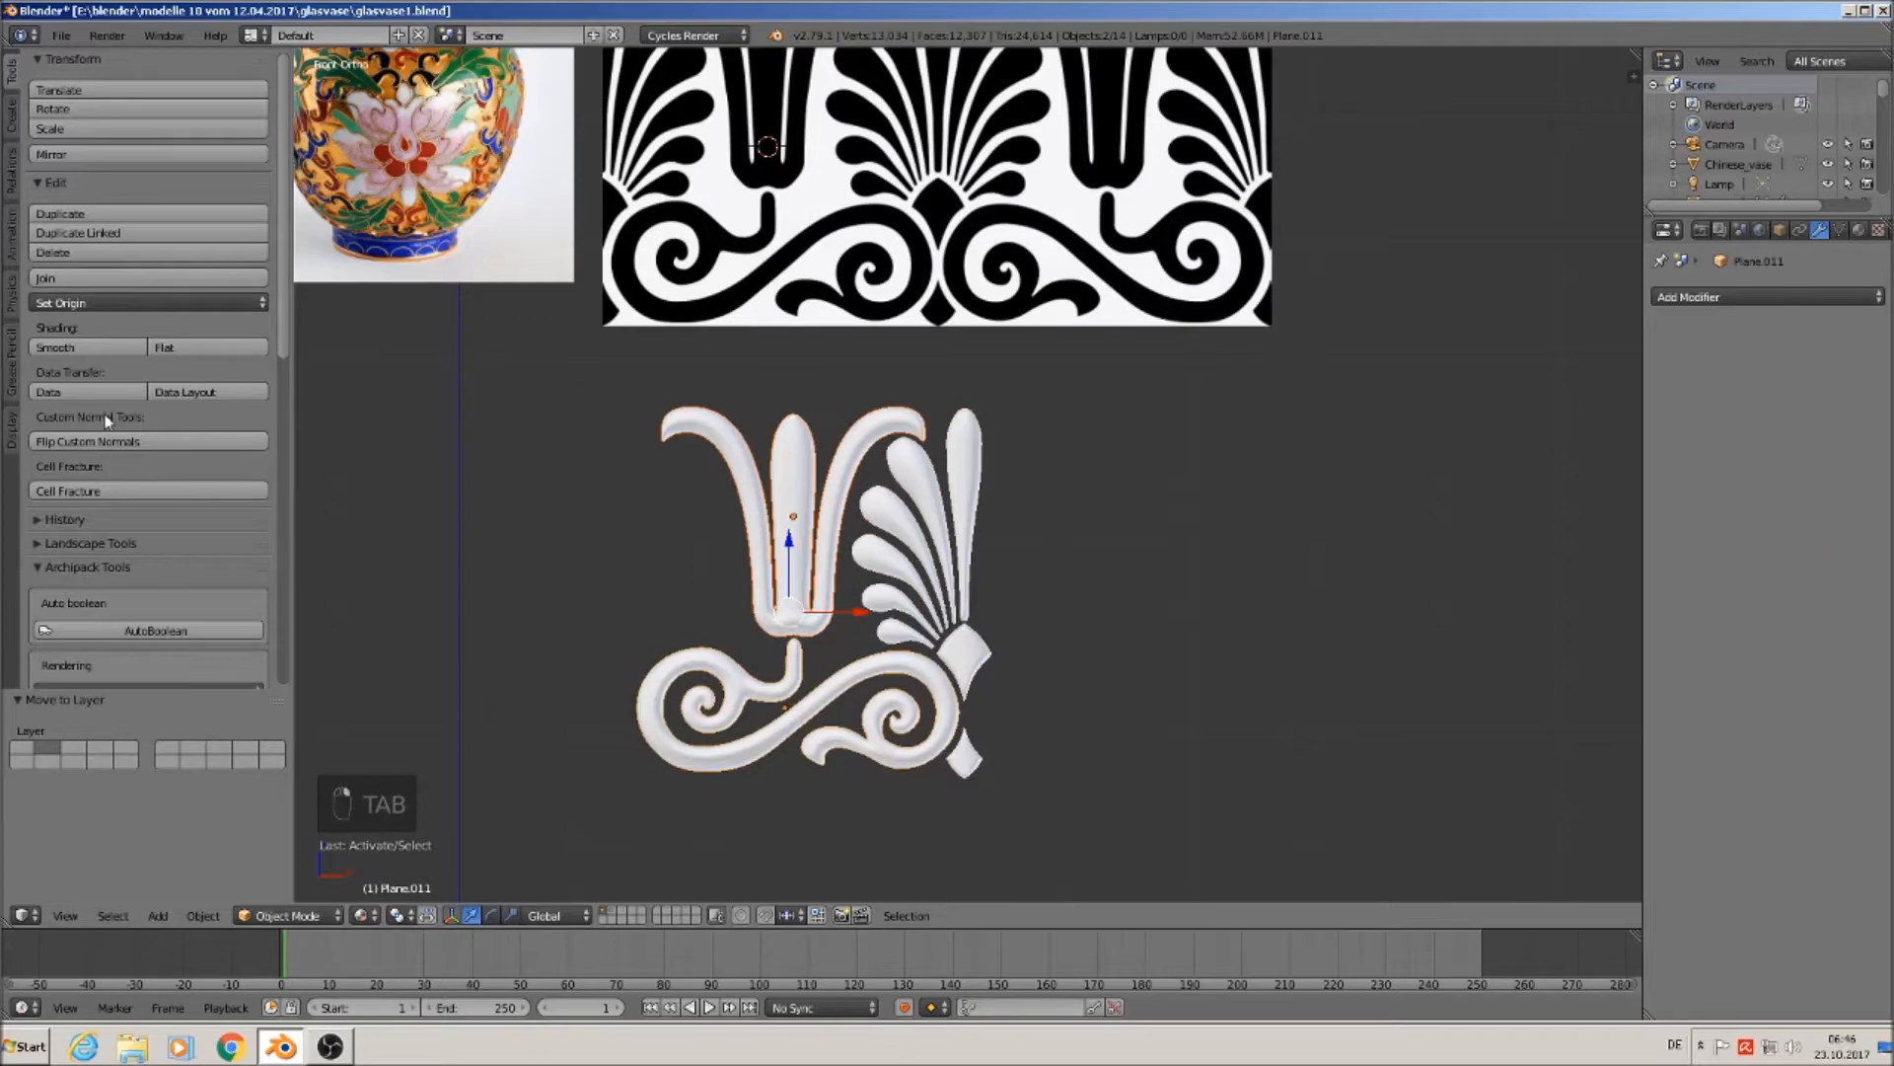
left_click(61, 278)
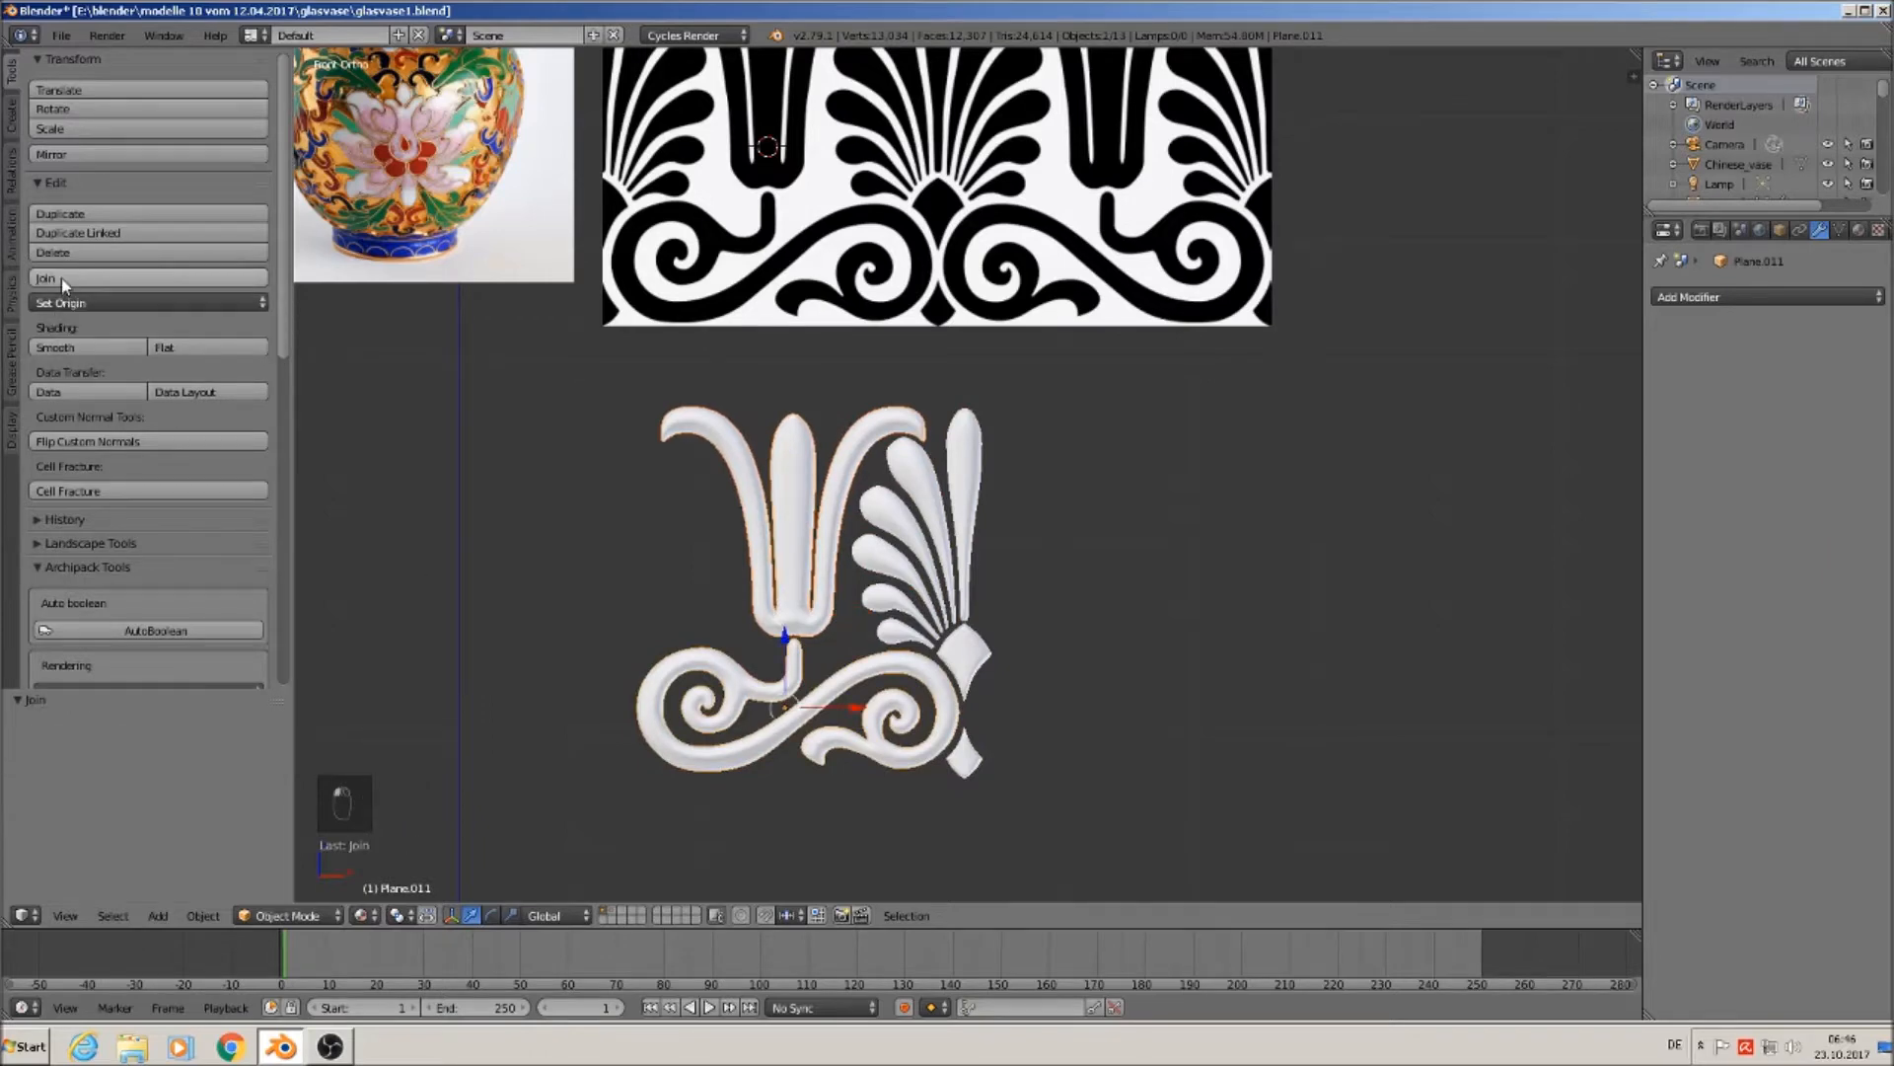
Join the two diamonds, the upright leaf and the five curved fan leaves with the tulip and scroll object.
right_click(976, 740, "shift")
right_click(971, 748, "shift")
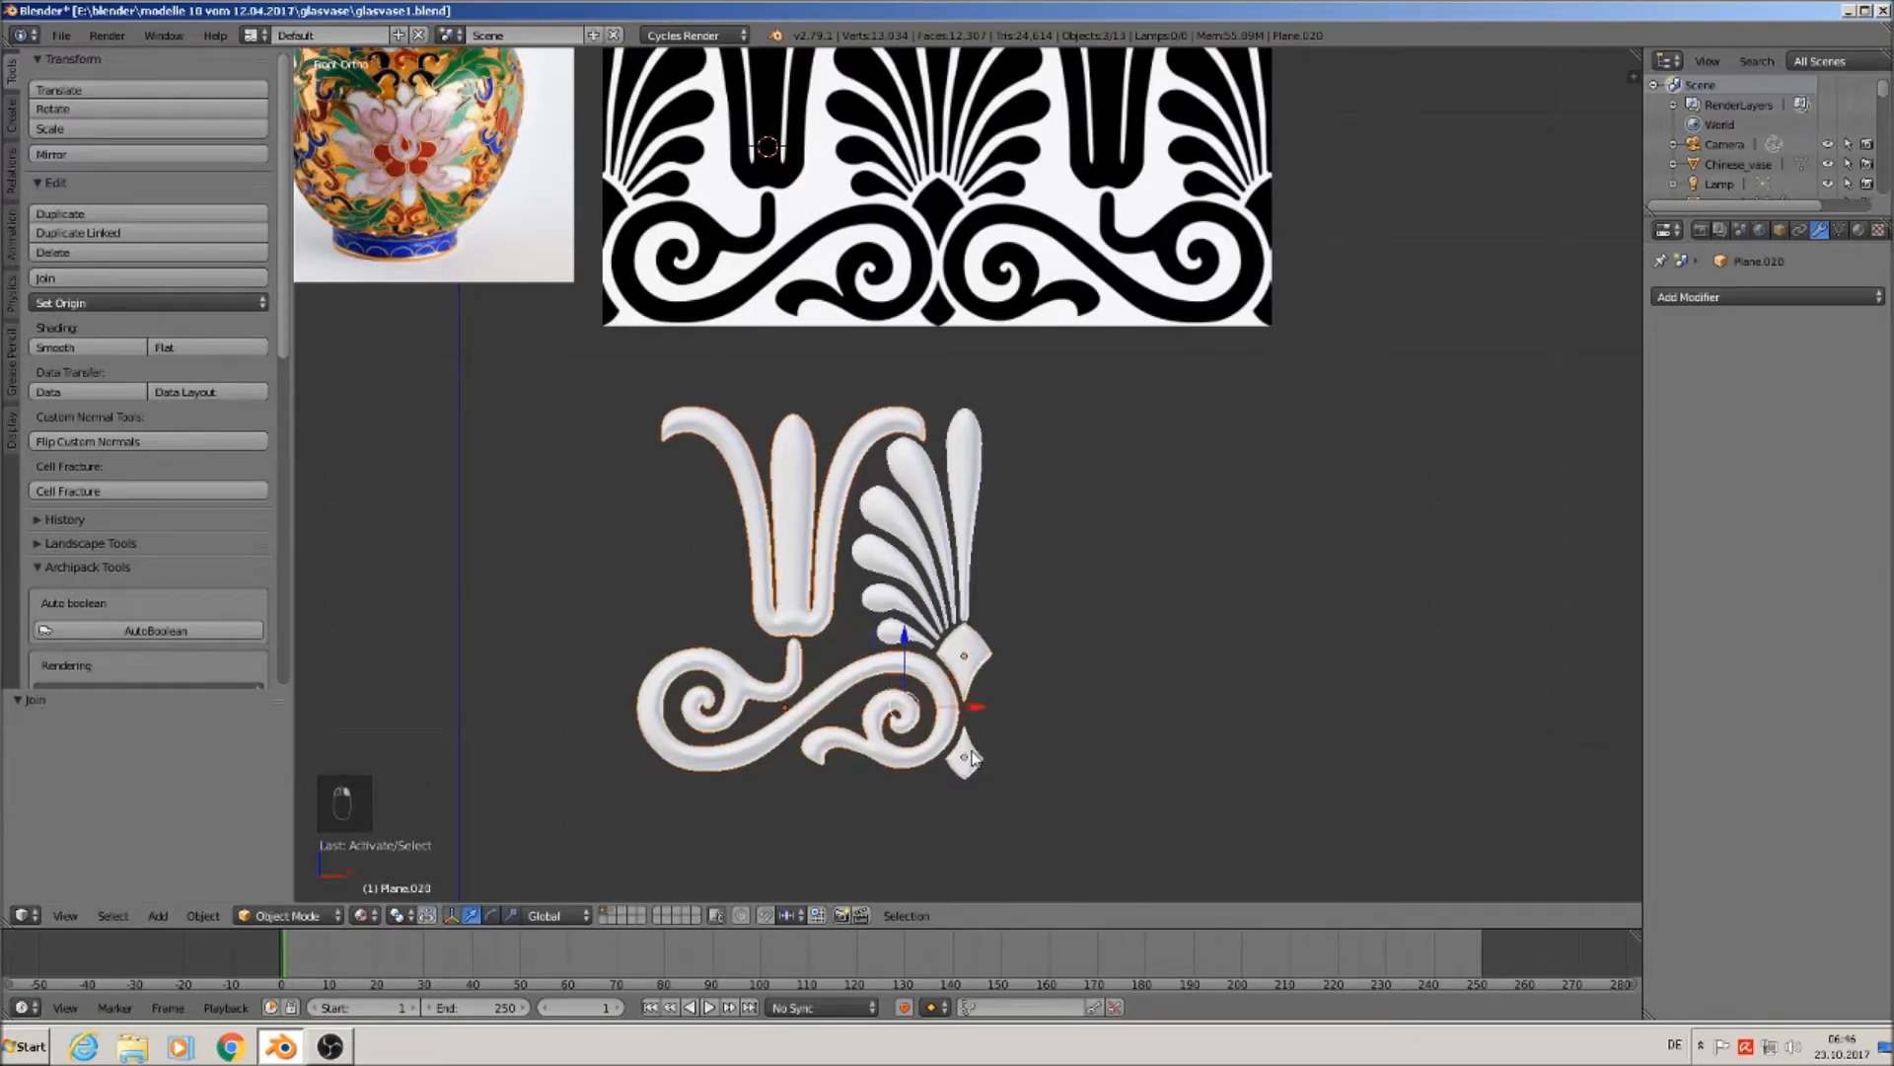
left_click(92, 280)
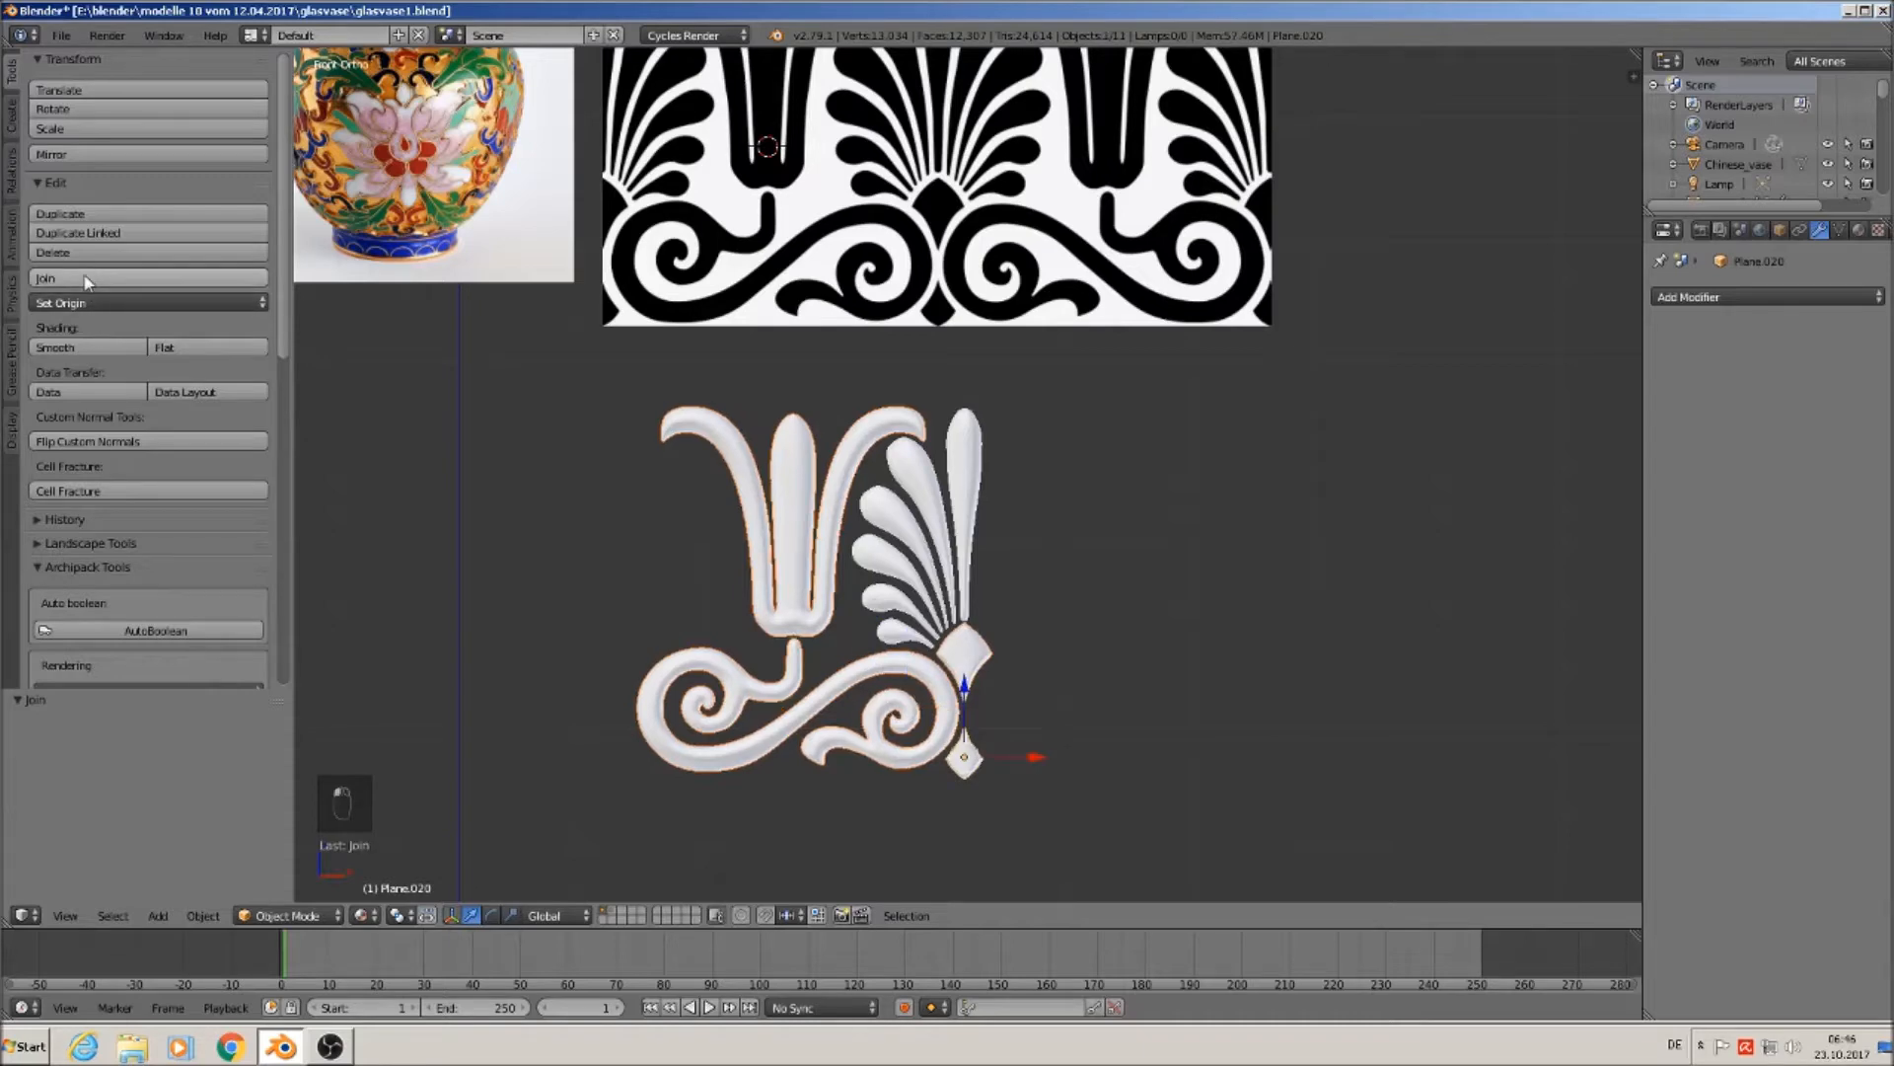
right_click(975, 460, "shift")
right_click(930, 476, "shift")
right_click(901, 532, "shift")
right_click(889, 565, "shift")
right_click(891, 597, "shift")
right_click(900, 637, "shift")
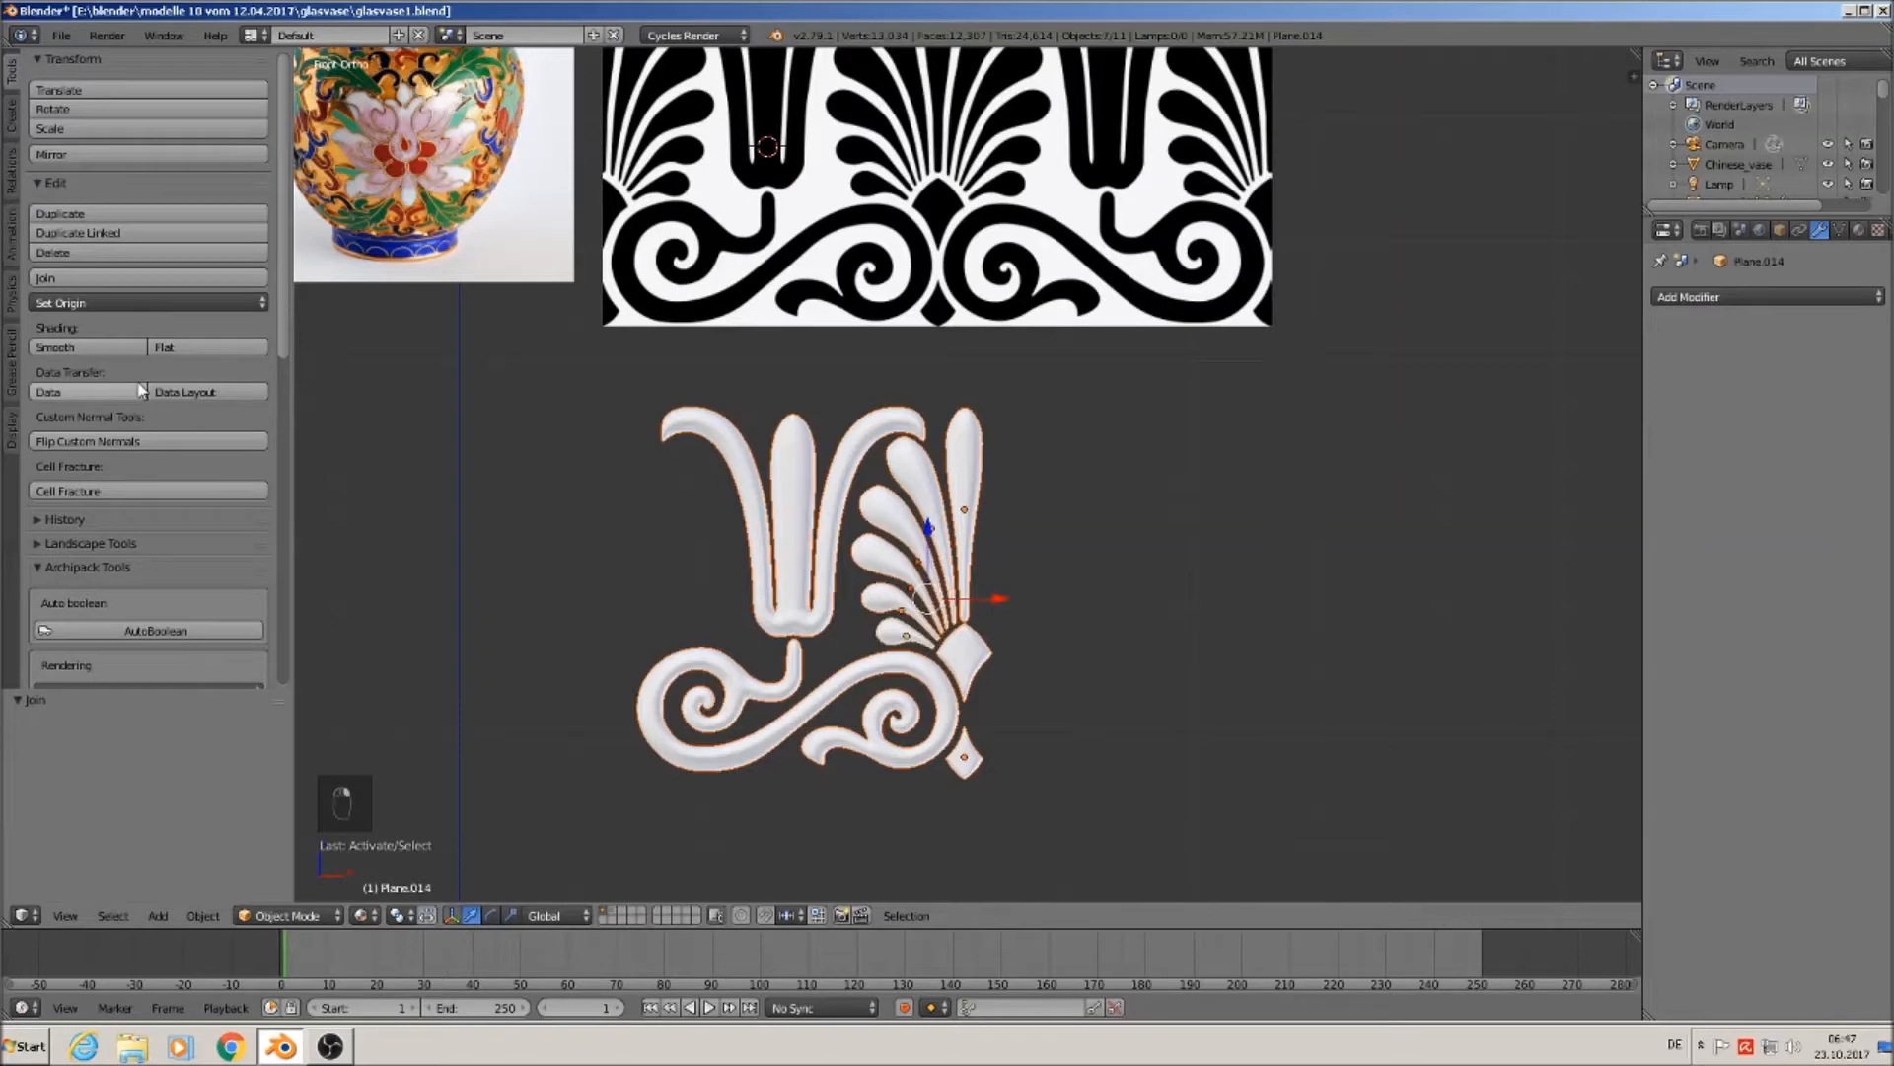
left_click(136, 282)
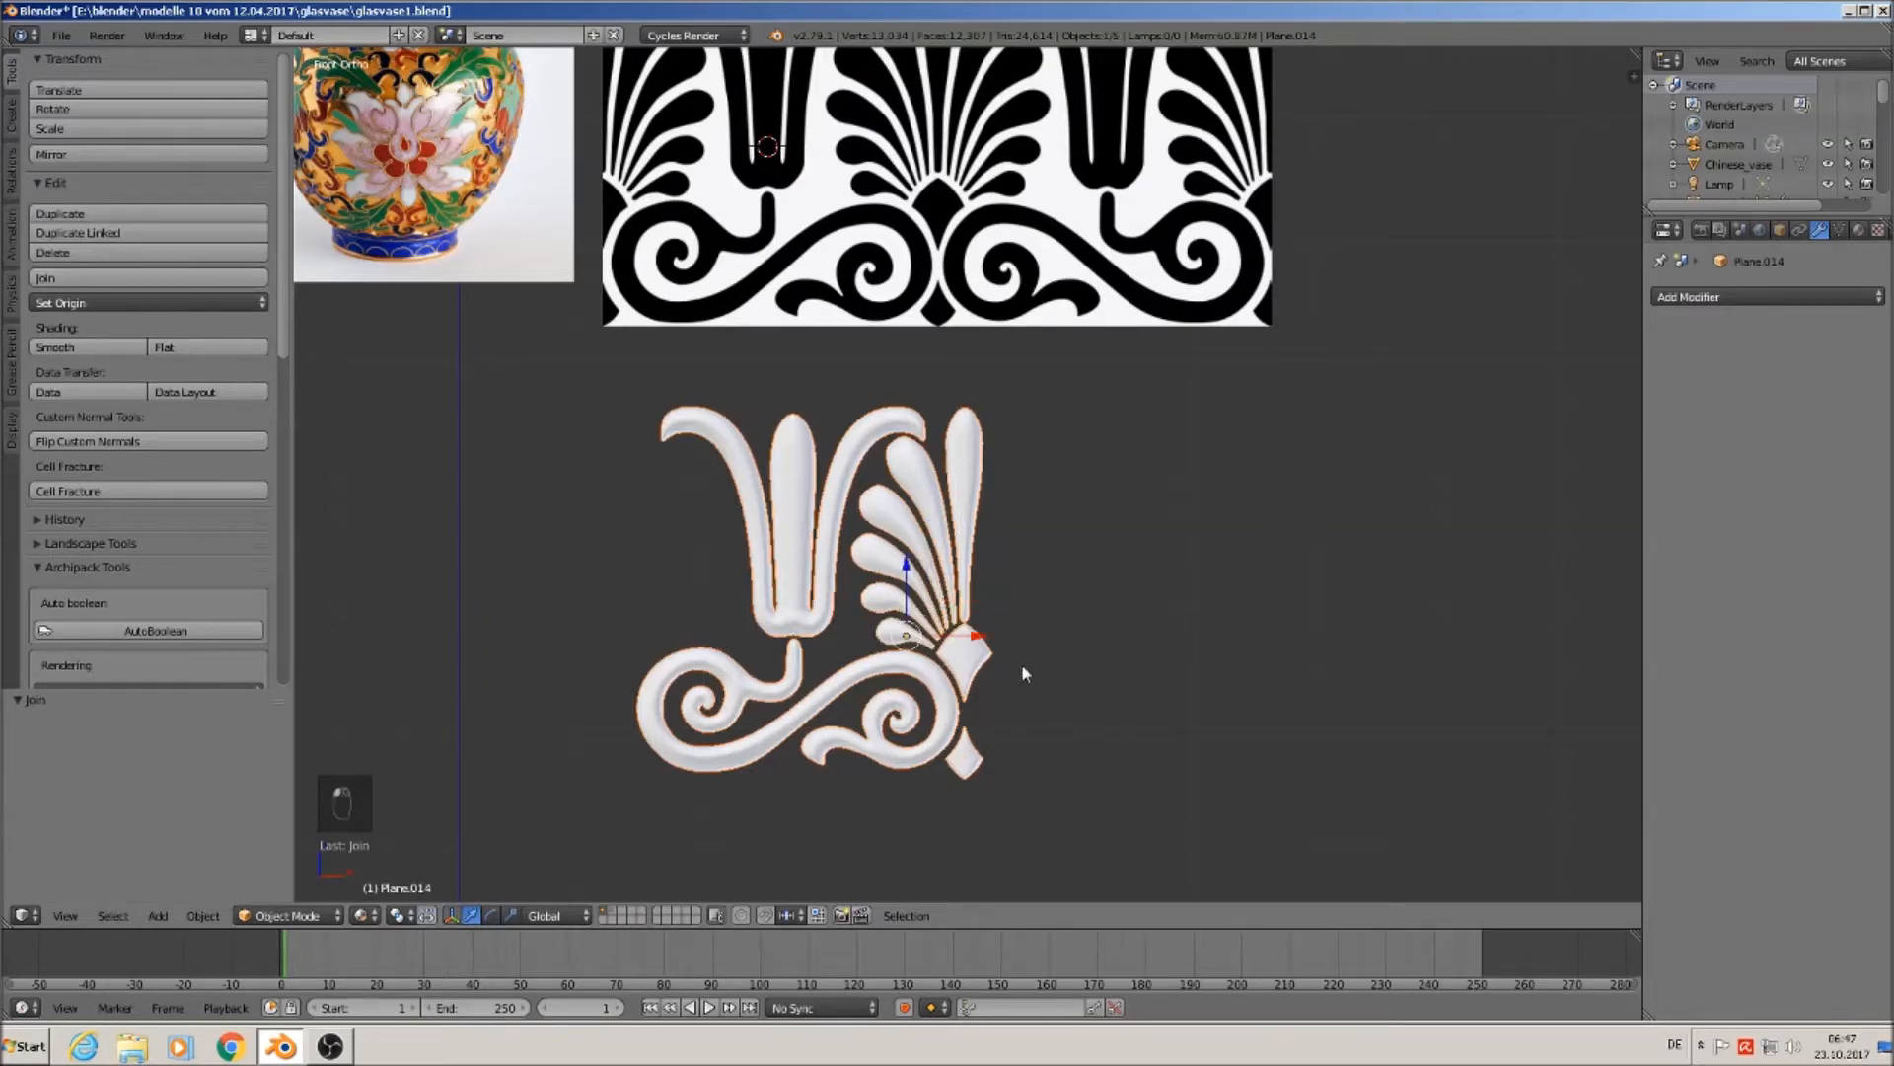
Shift the joined ornament by about -0.154 in X and 0.073 in Z, and duplicate it about 3.212 along X.
key("g")
left_click(916, 641)
scroll(965, 606, "down", 3)
scroll(990, 537, "up", 2)
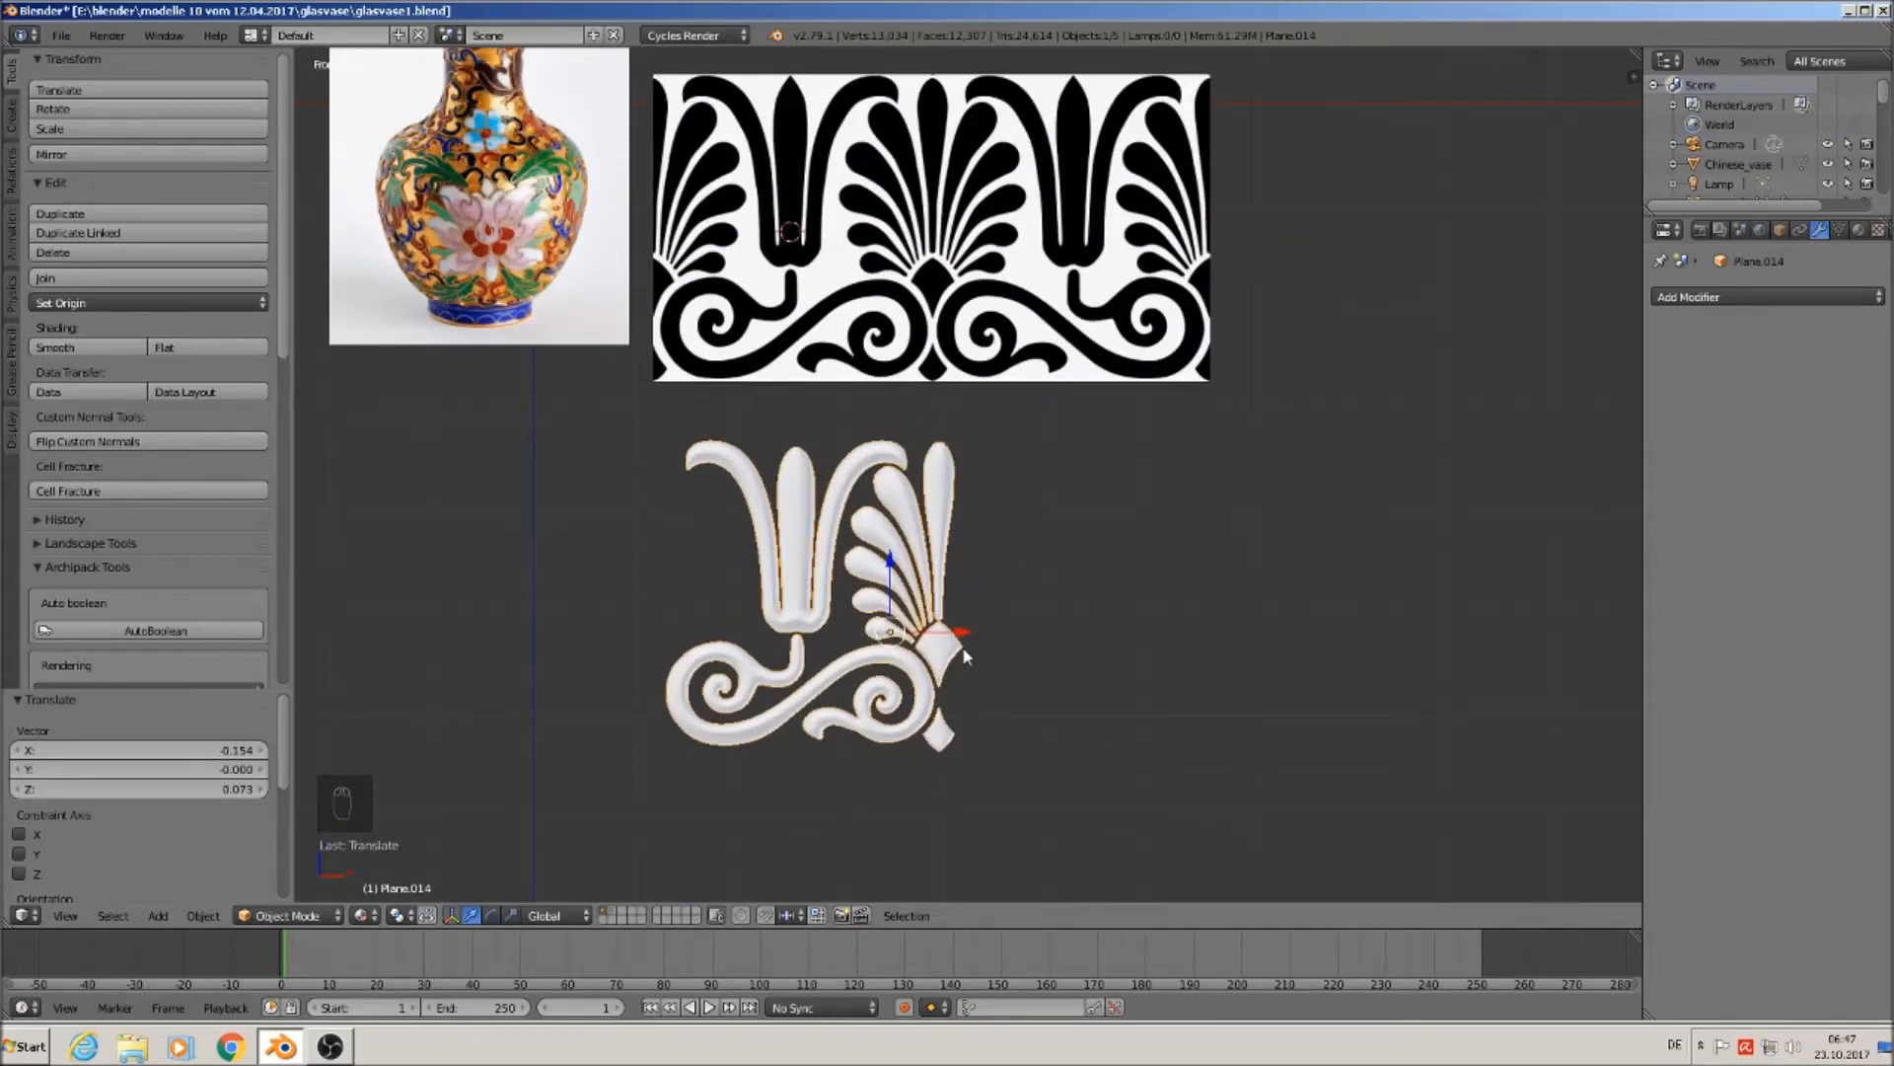
key("shift+d")
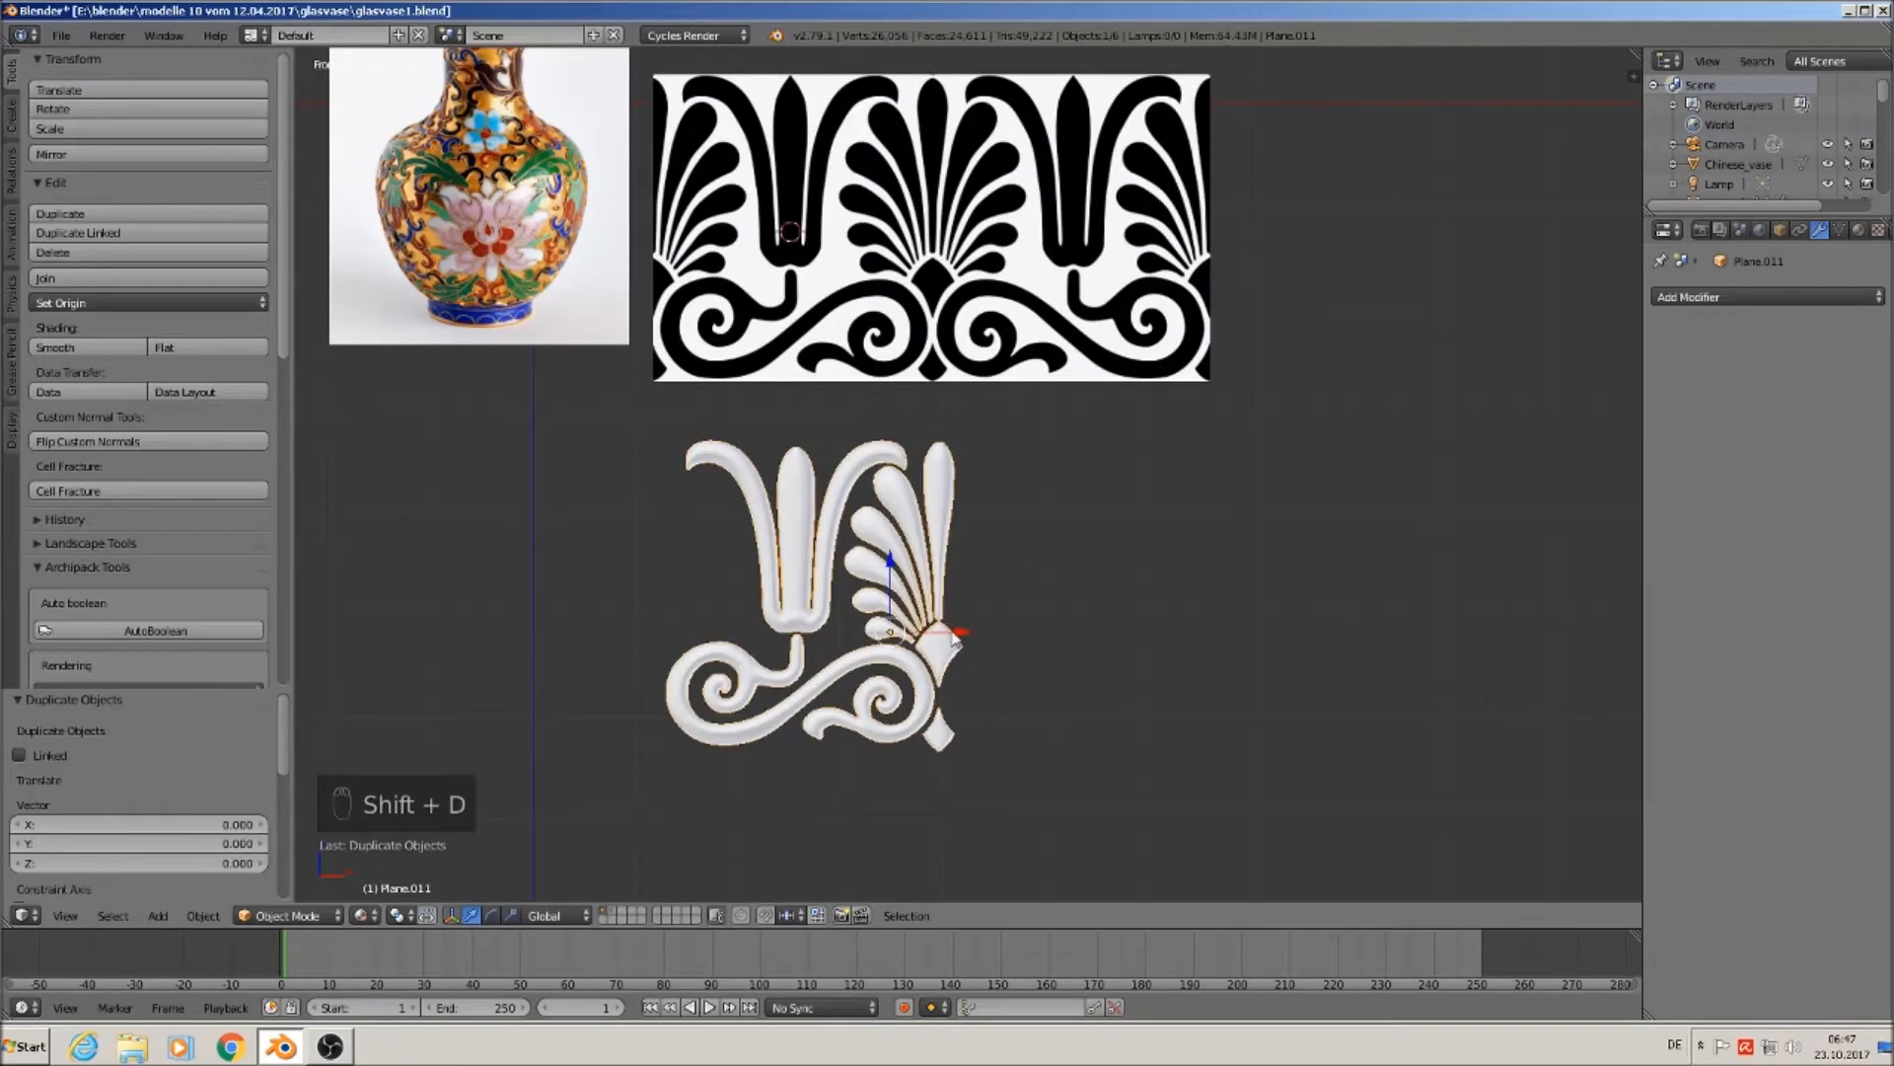
key("x")
key("Return")
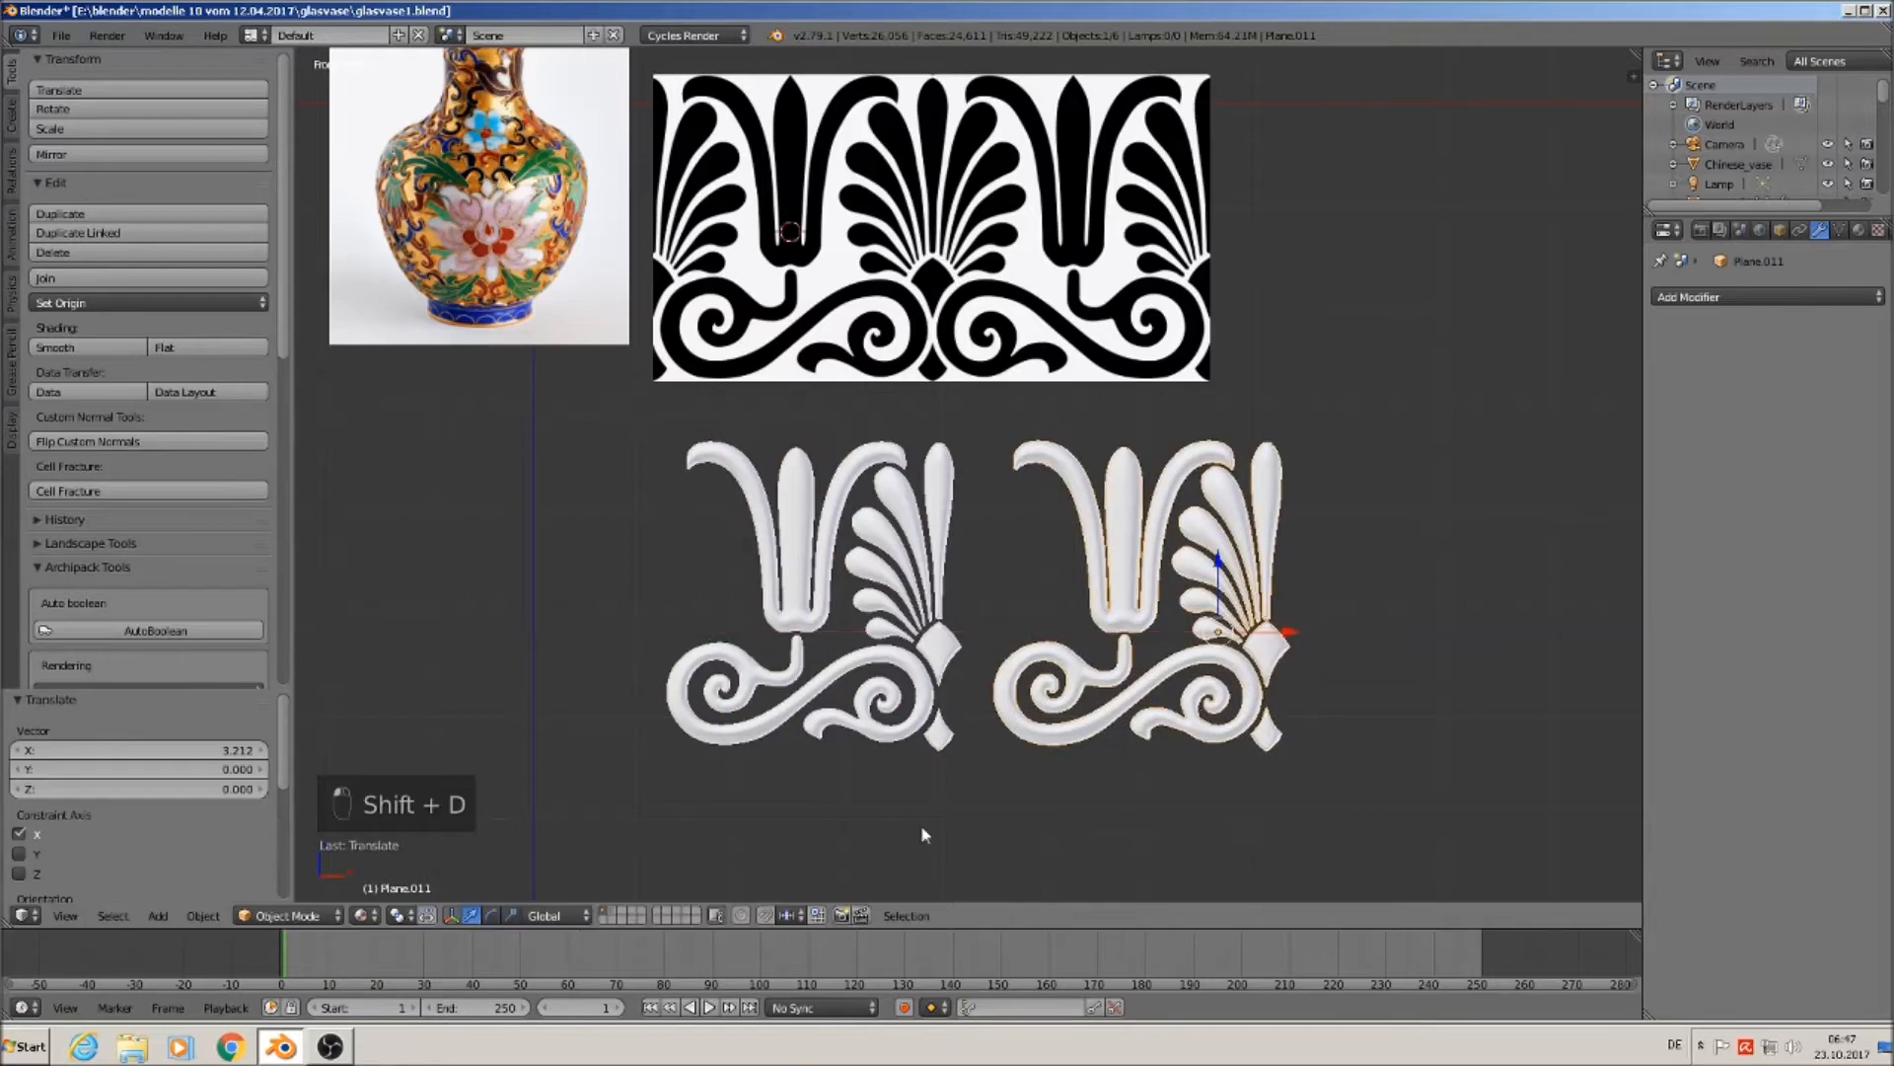
Mirror the duplicated ornament along the global X axis with Interactive Mirror.
left_click(204, 915)
mouse_move(277, 803)
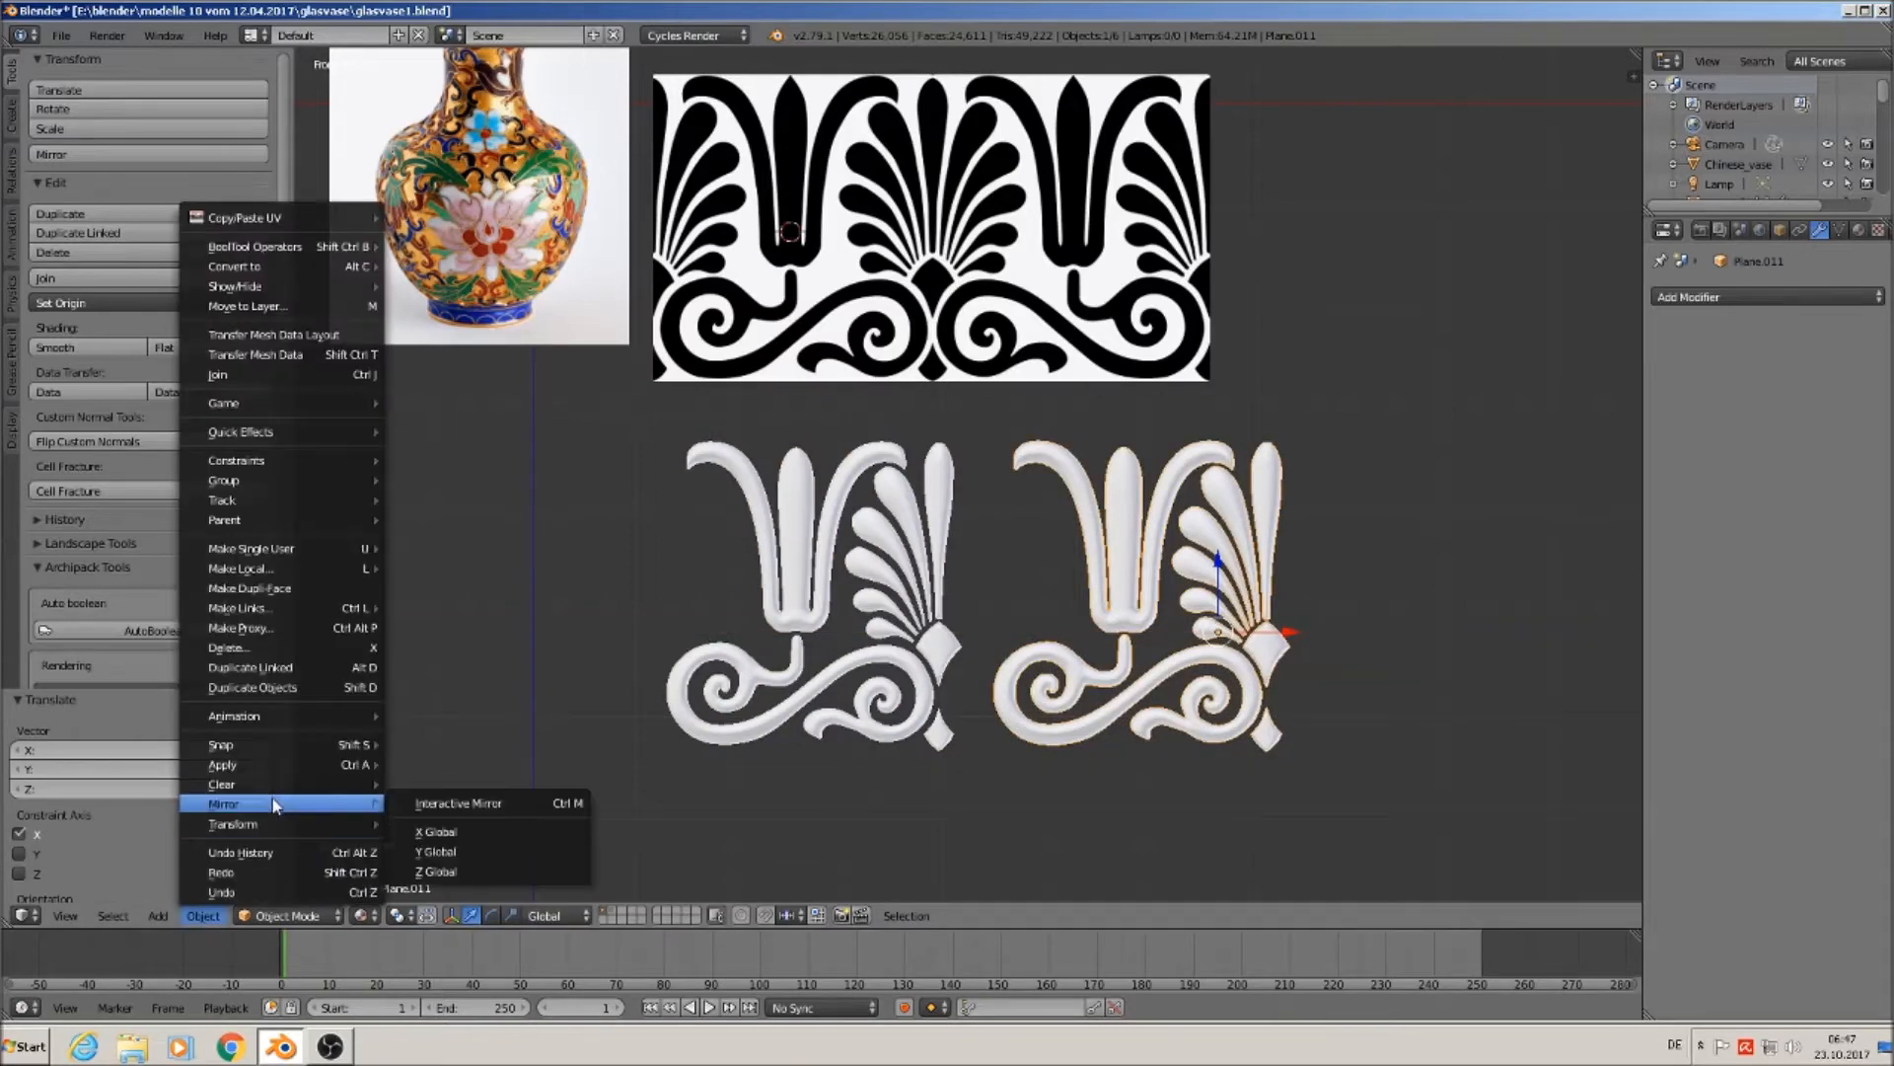
left_click(435, 807)
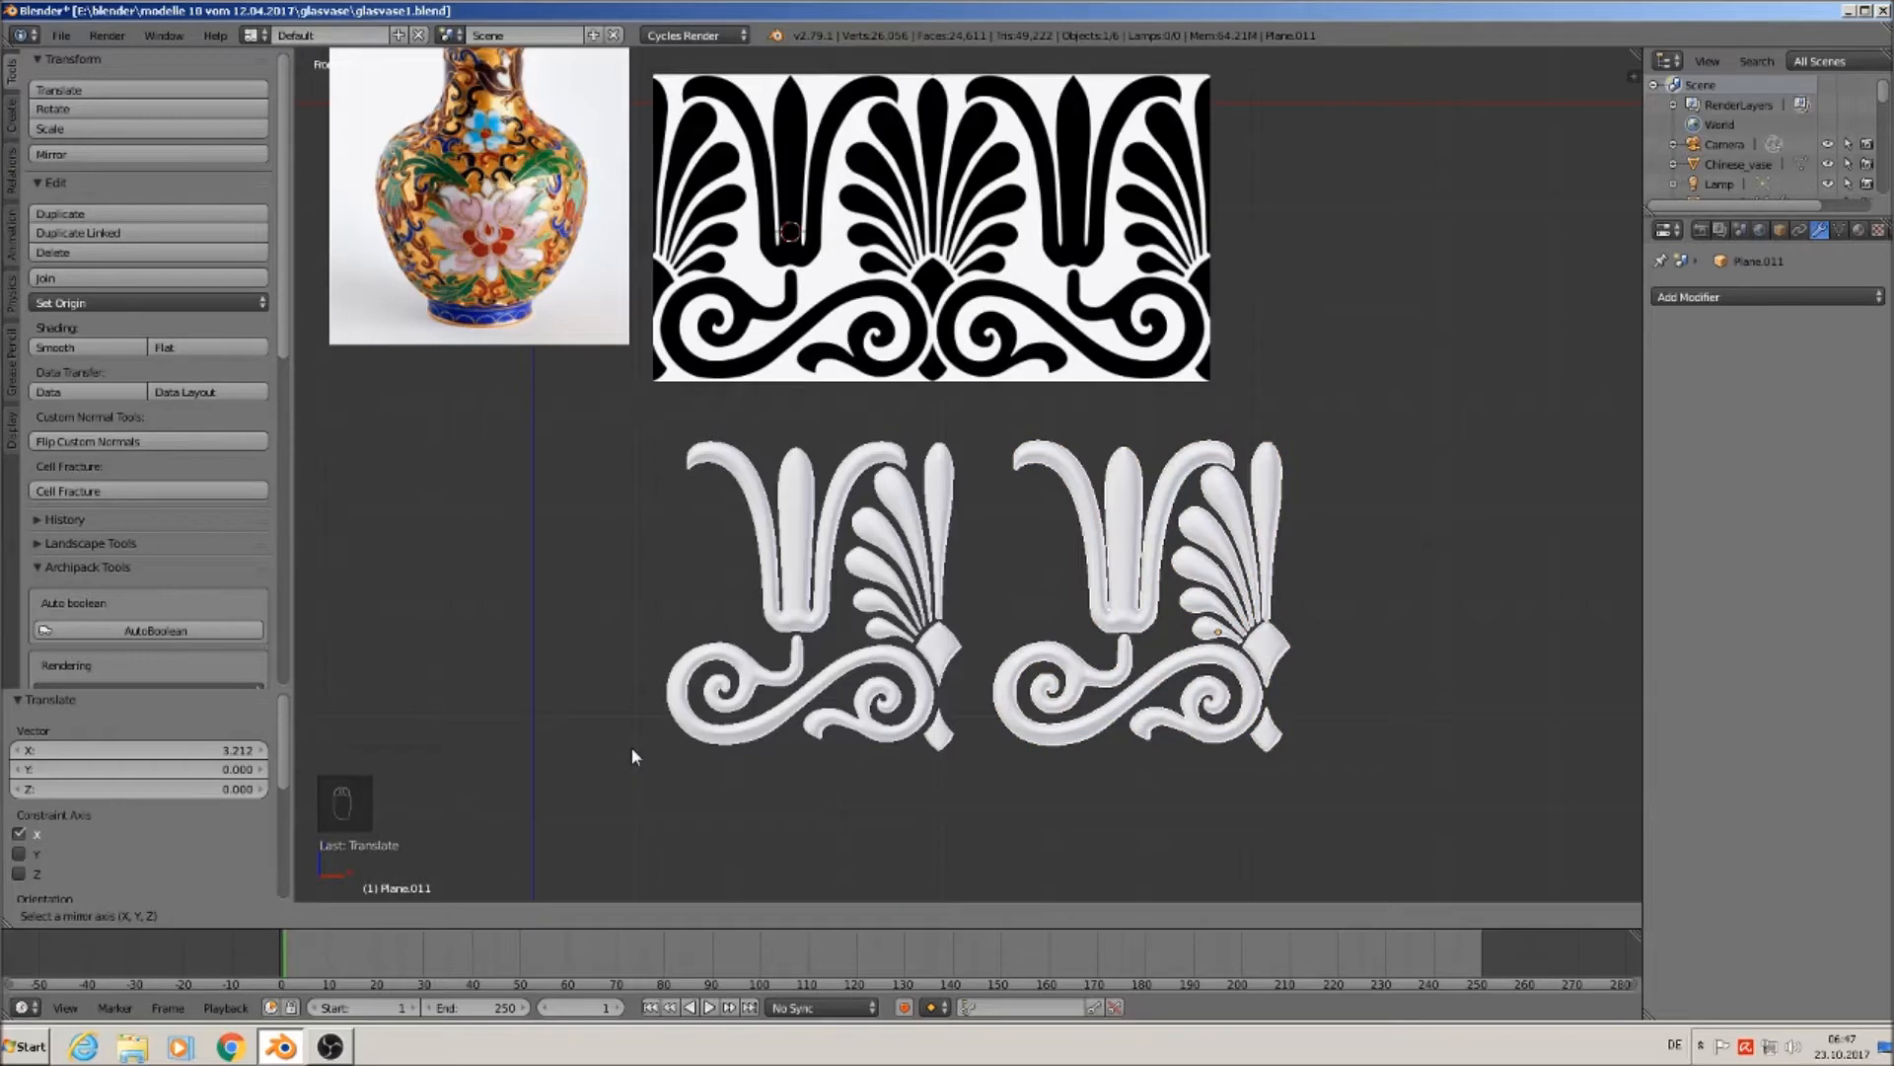
key("x")
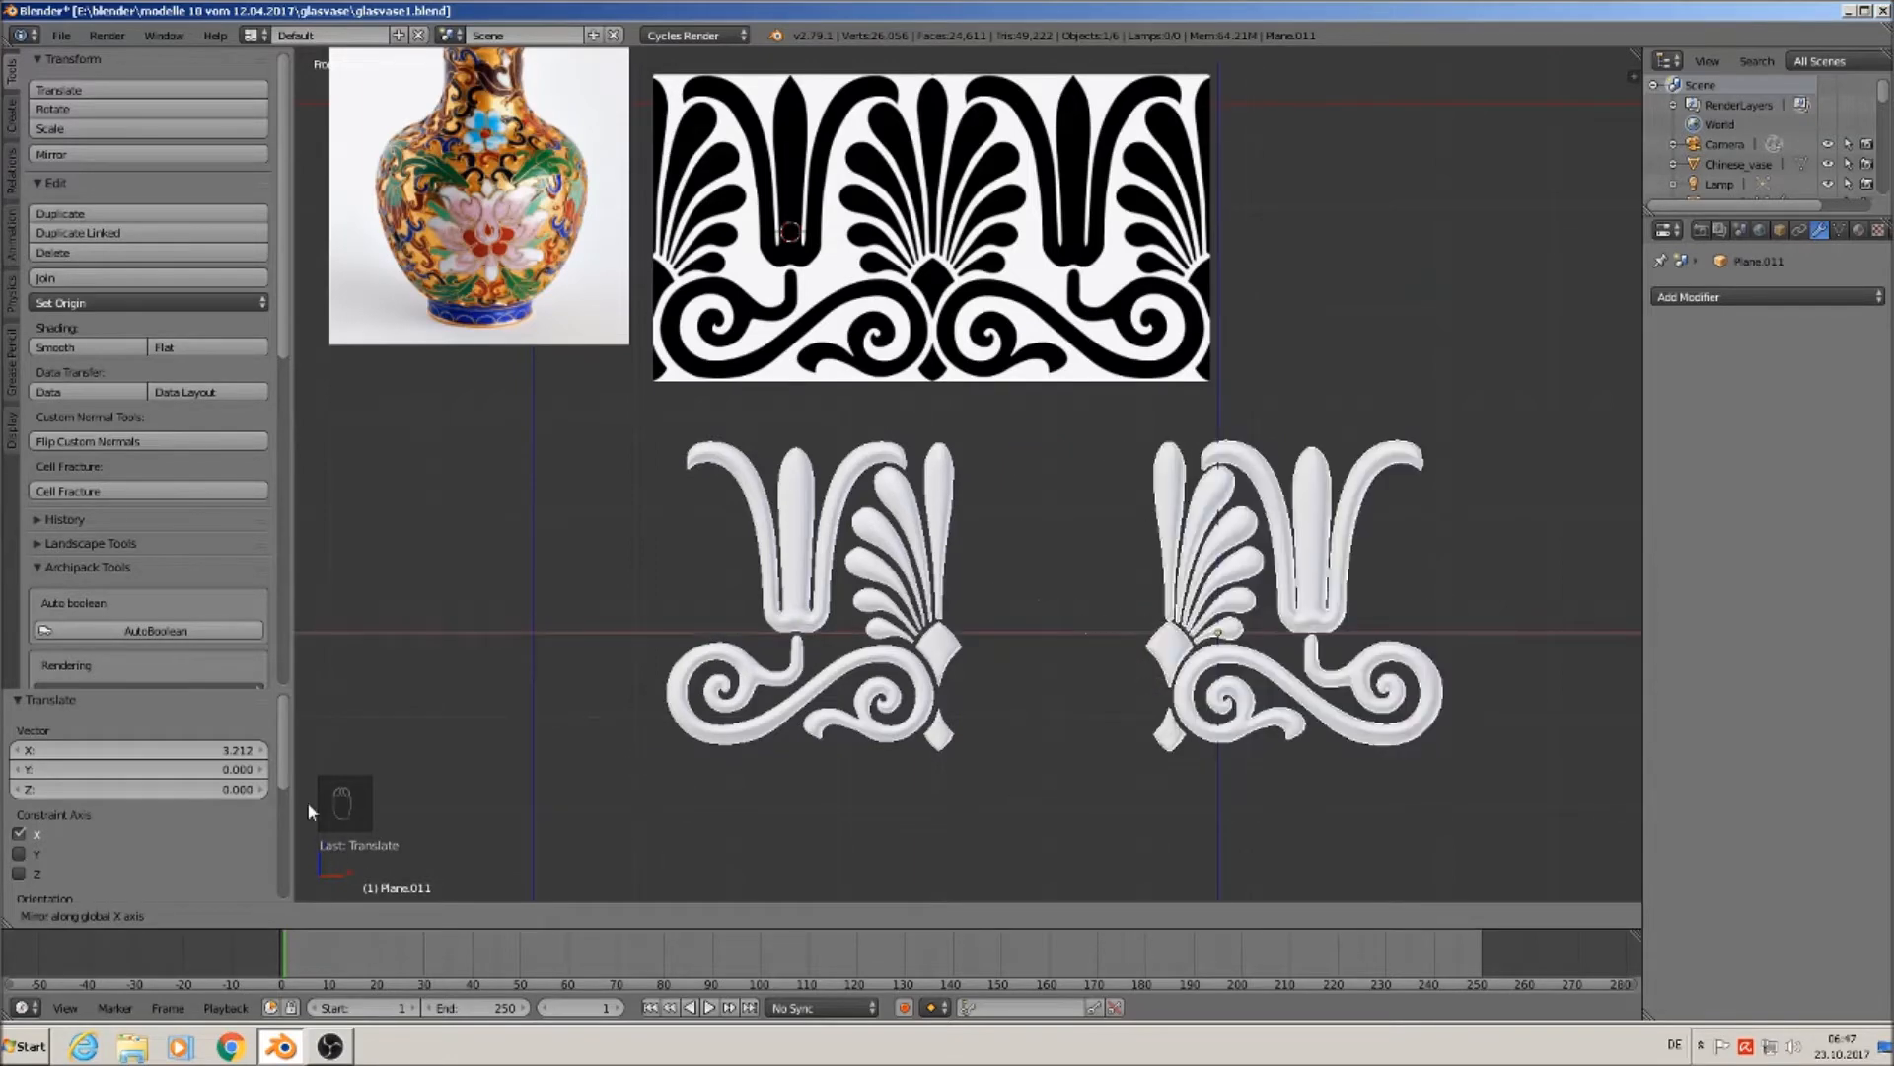
key("z")
key("x")
key("Return")
Move the mirrored copy about -1.698 along X towards the original ornament.
middle_click_drag(689, 778, 1222, 724)
scroll(1228, 691, "up", 3)
left_click(1261, 544)
left_click_drag(1285, 560, 991, 526)
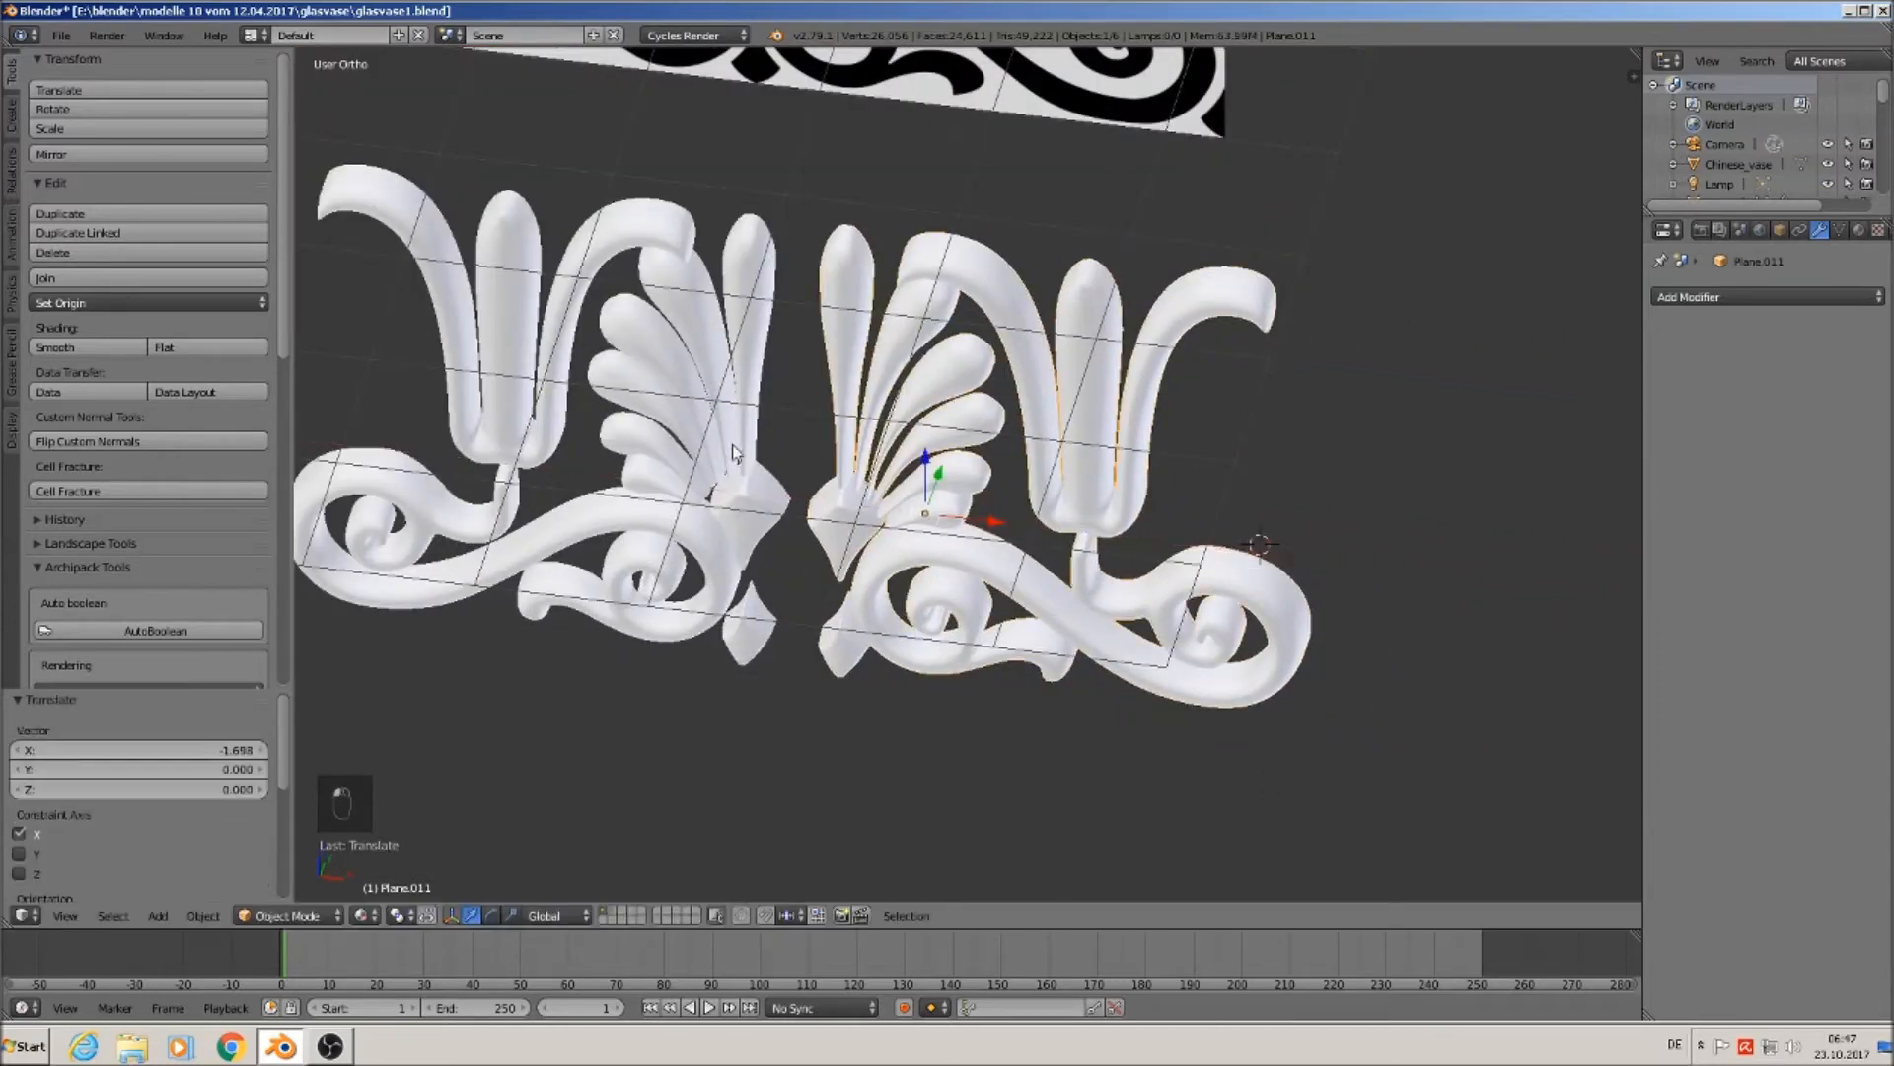
Delete the vertices of the upright leaf and both diamonds from the mirrored copy's mesh.
key("KP_1")
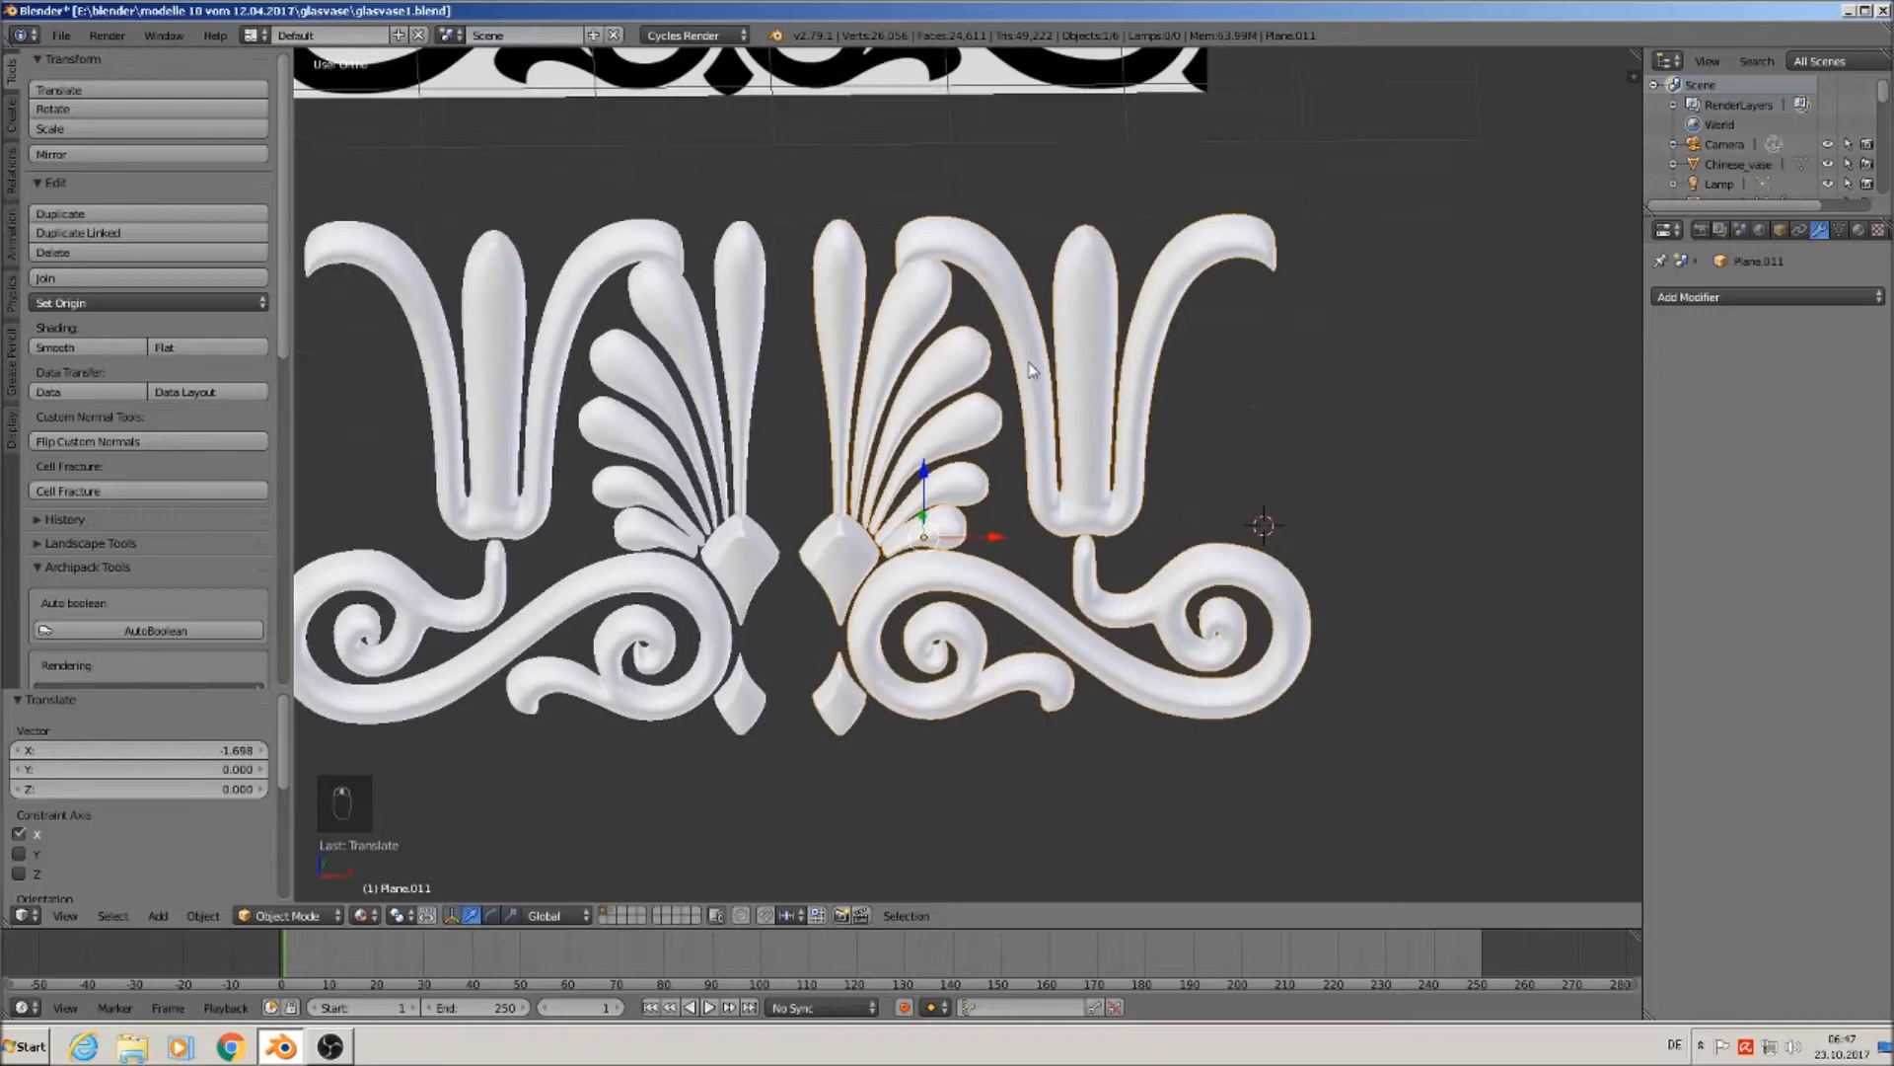
scroll(943, 341, "up", 1)
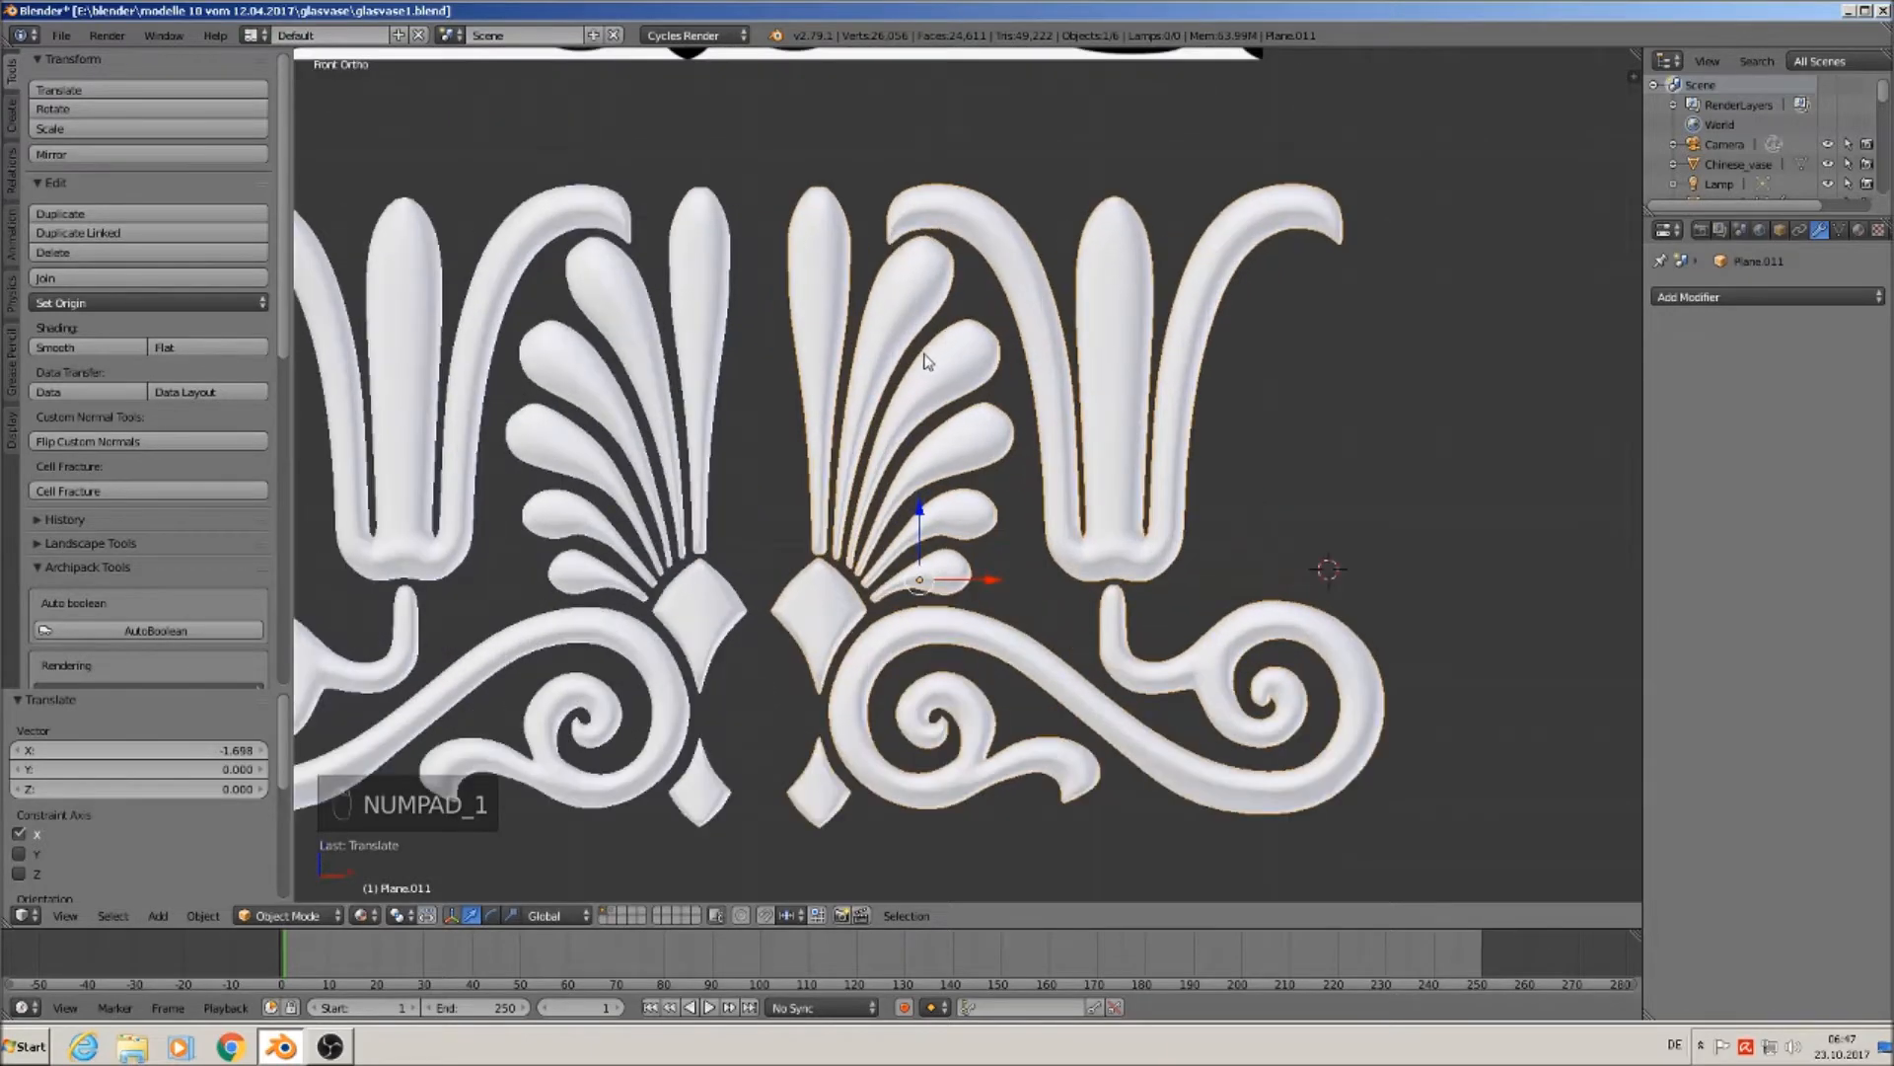
key("Tab")
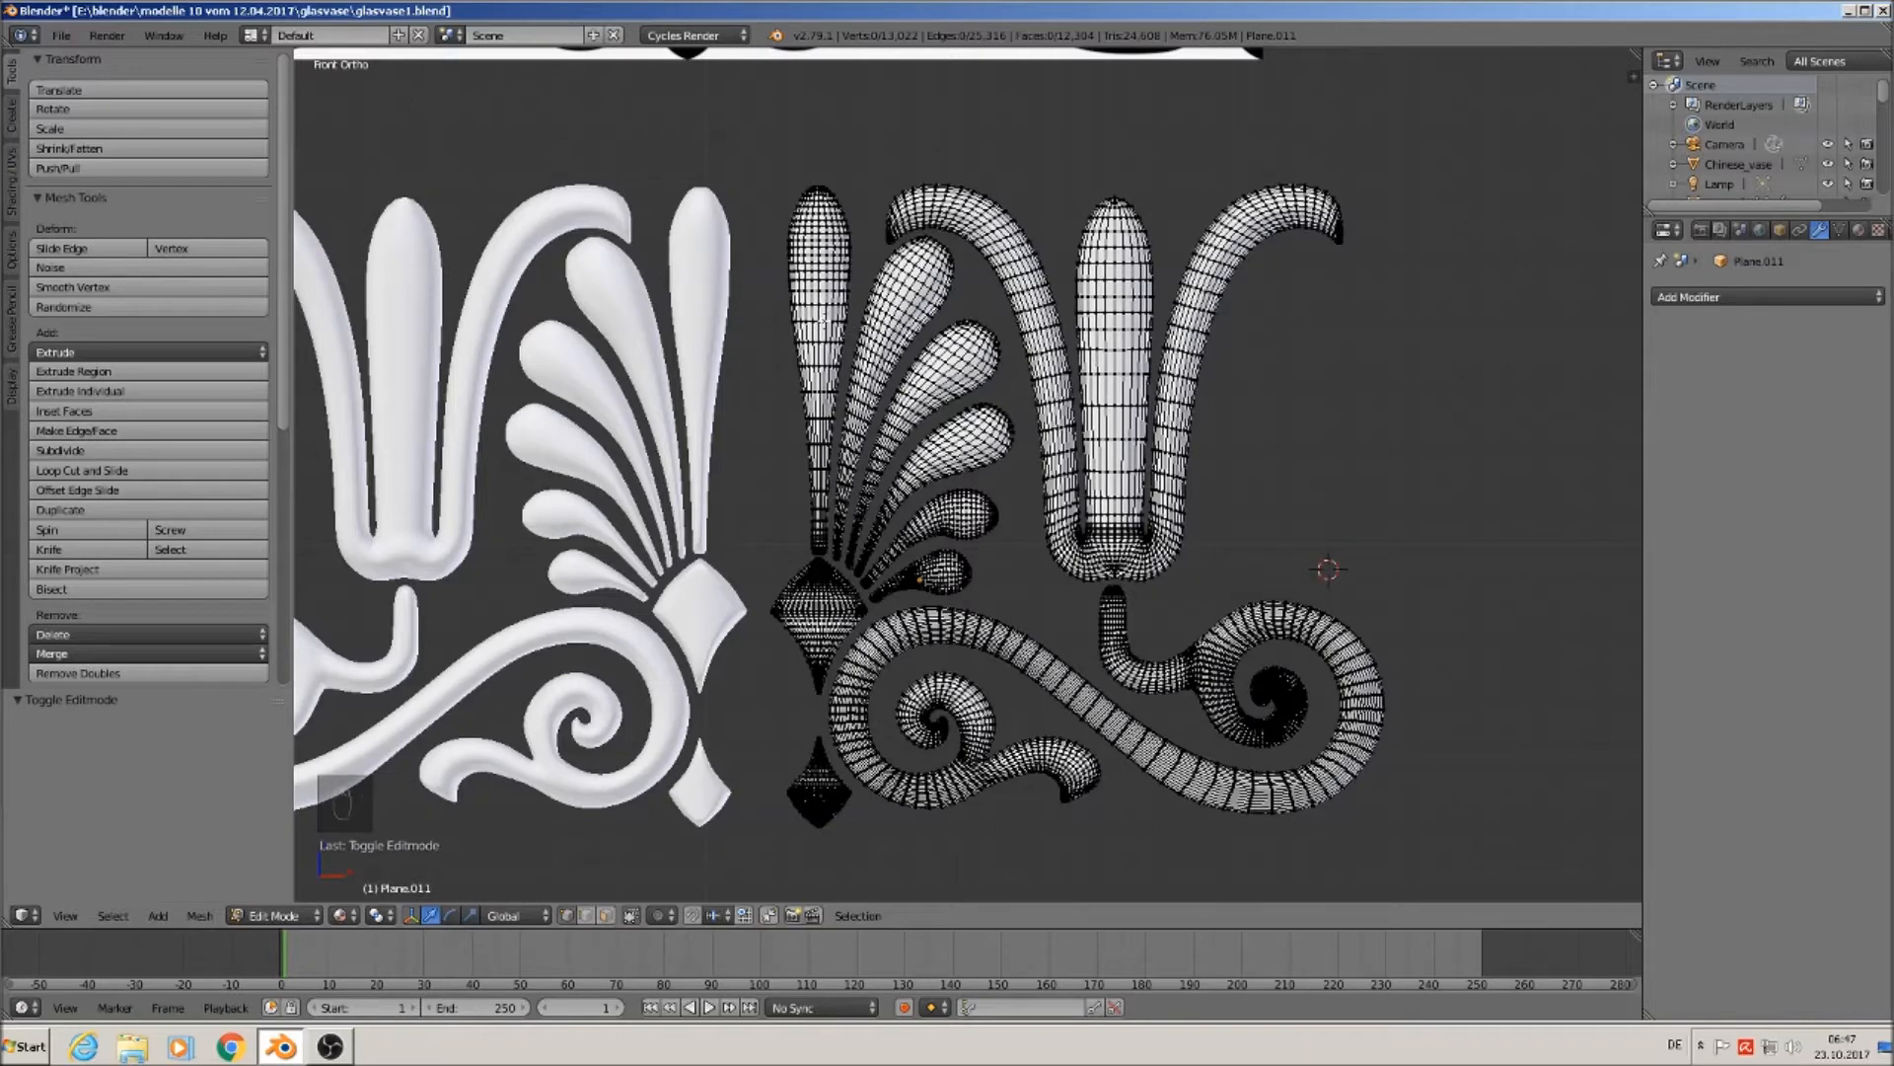
key("l")
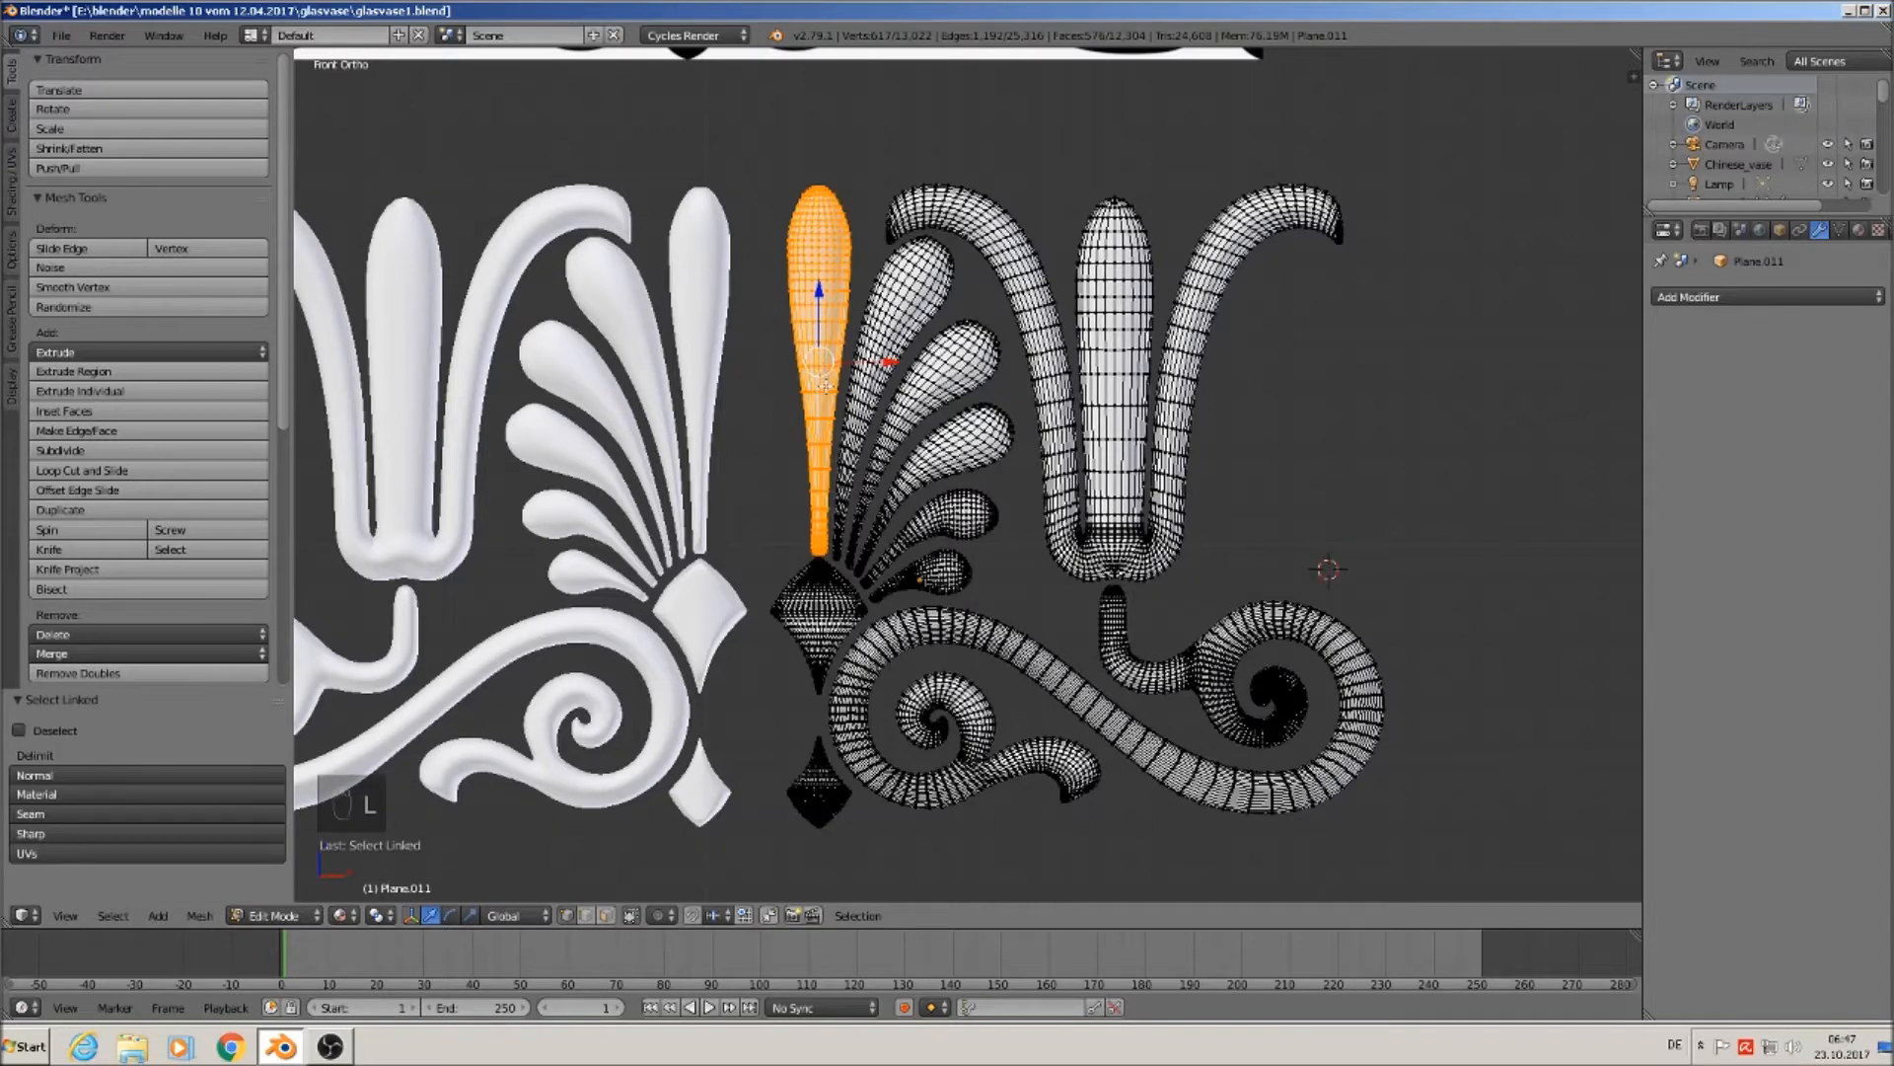
key("l")
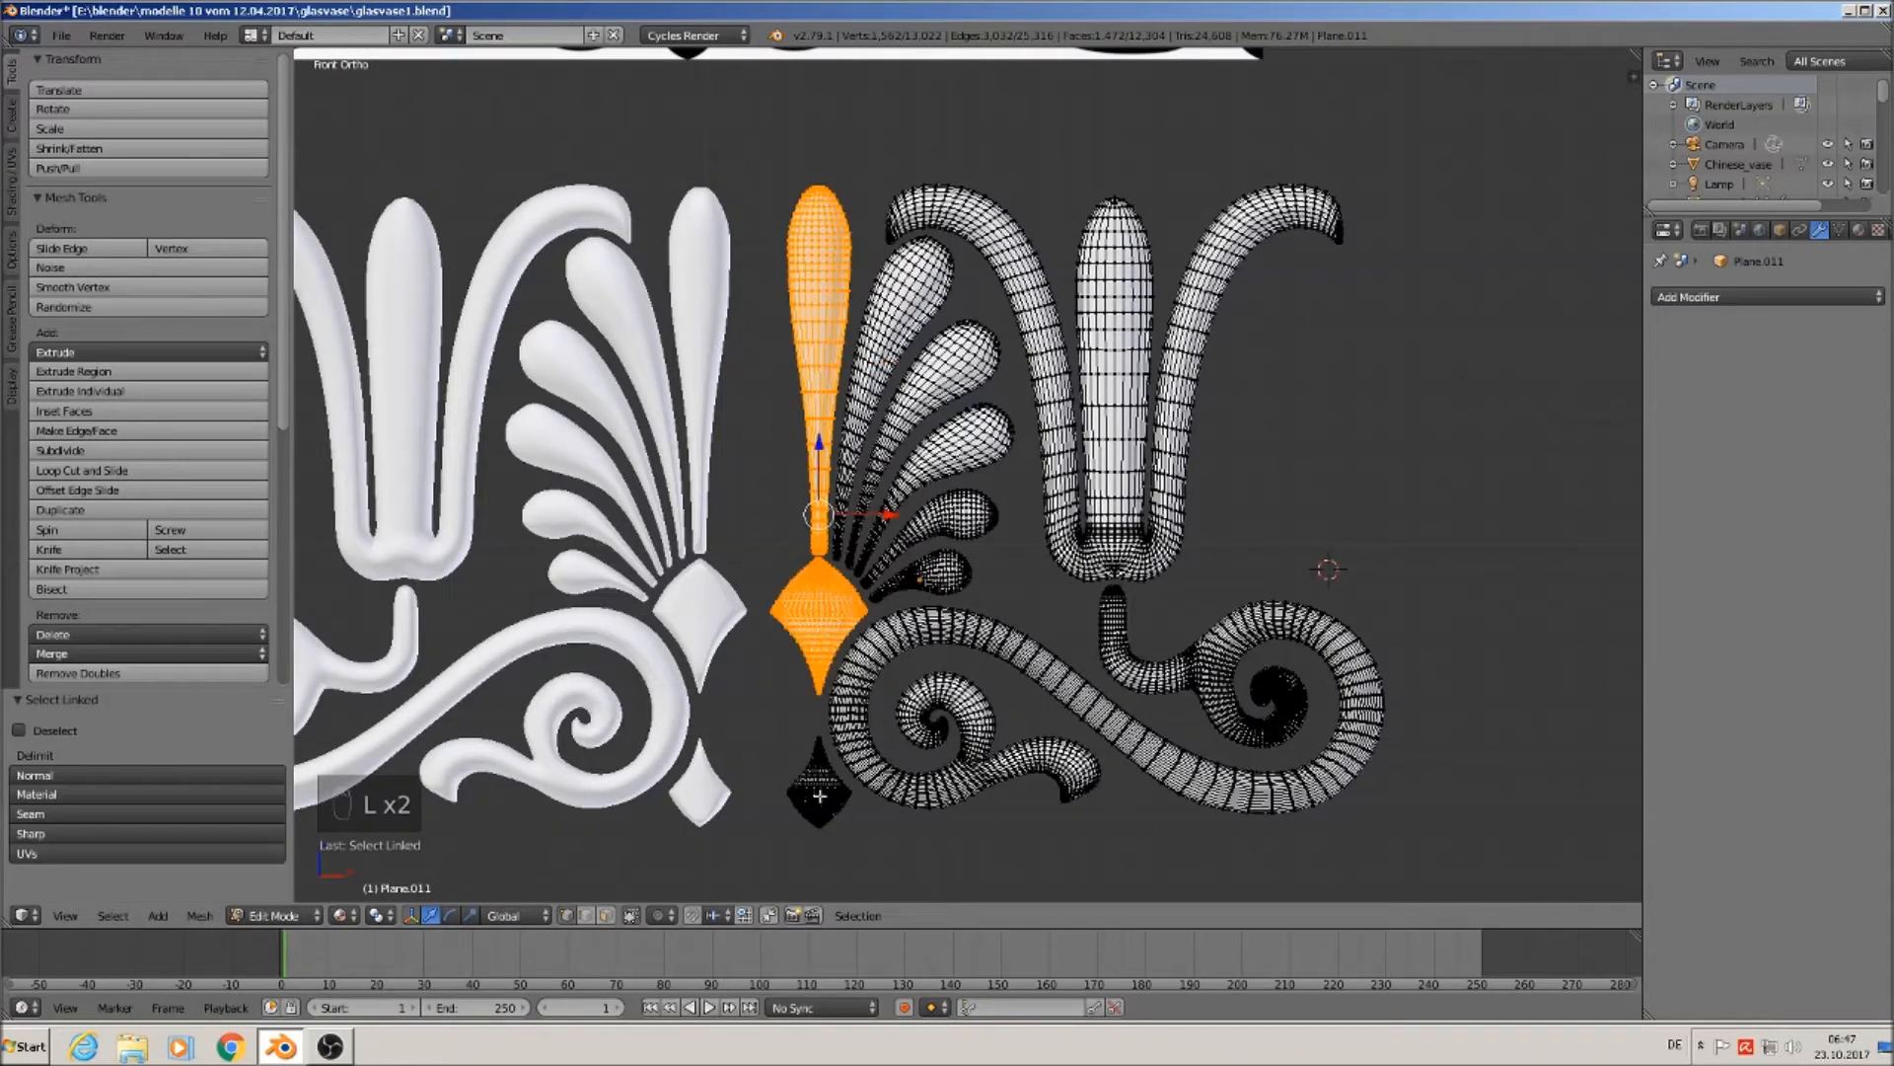
key("l")
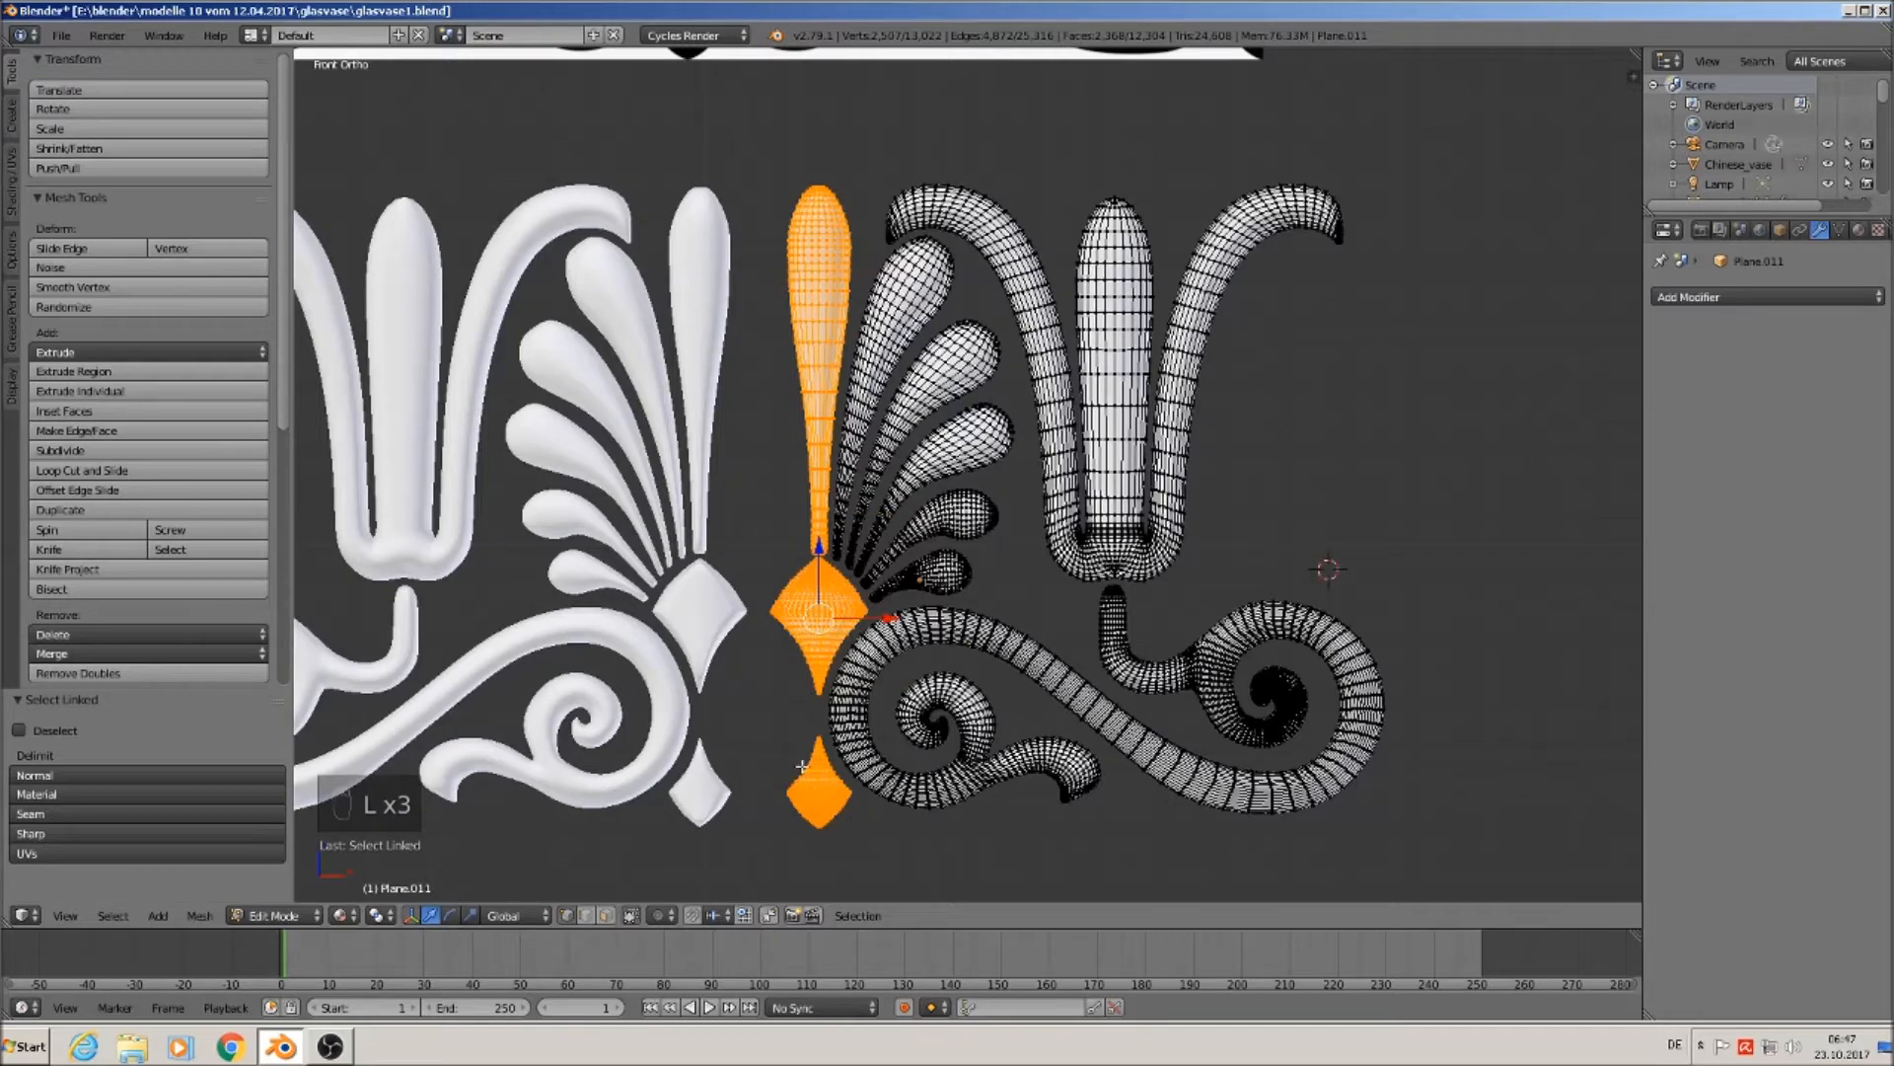
key("x")
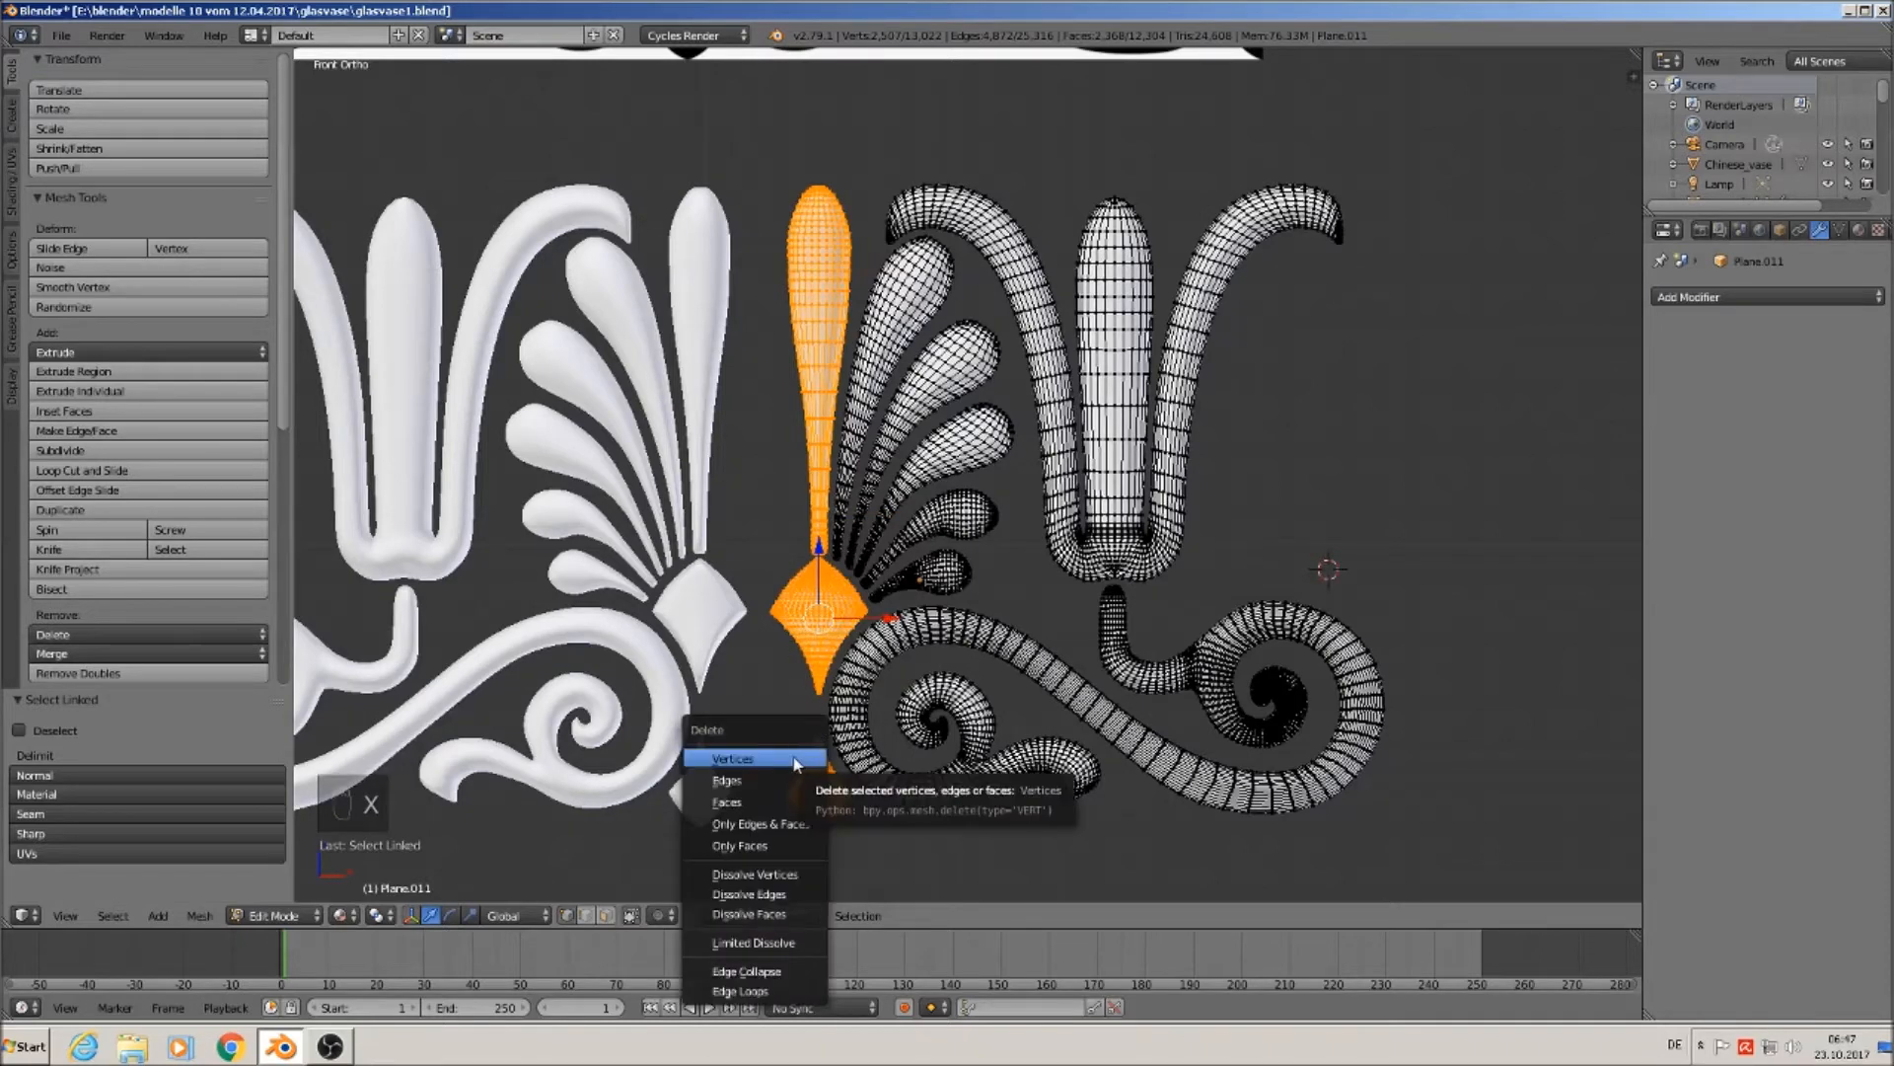
left_click(789, 760)
key("Tab")
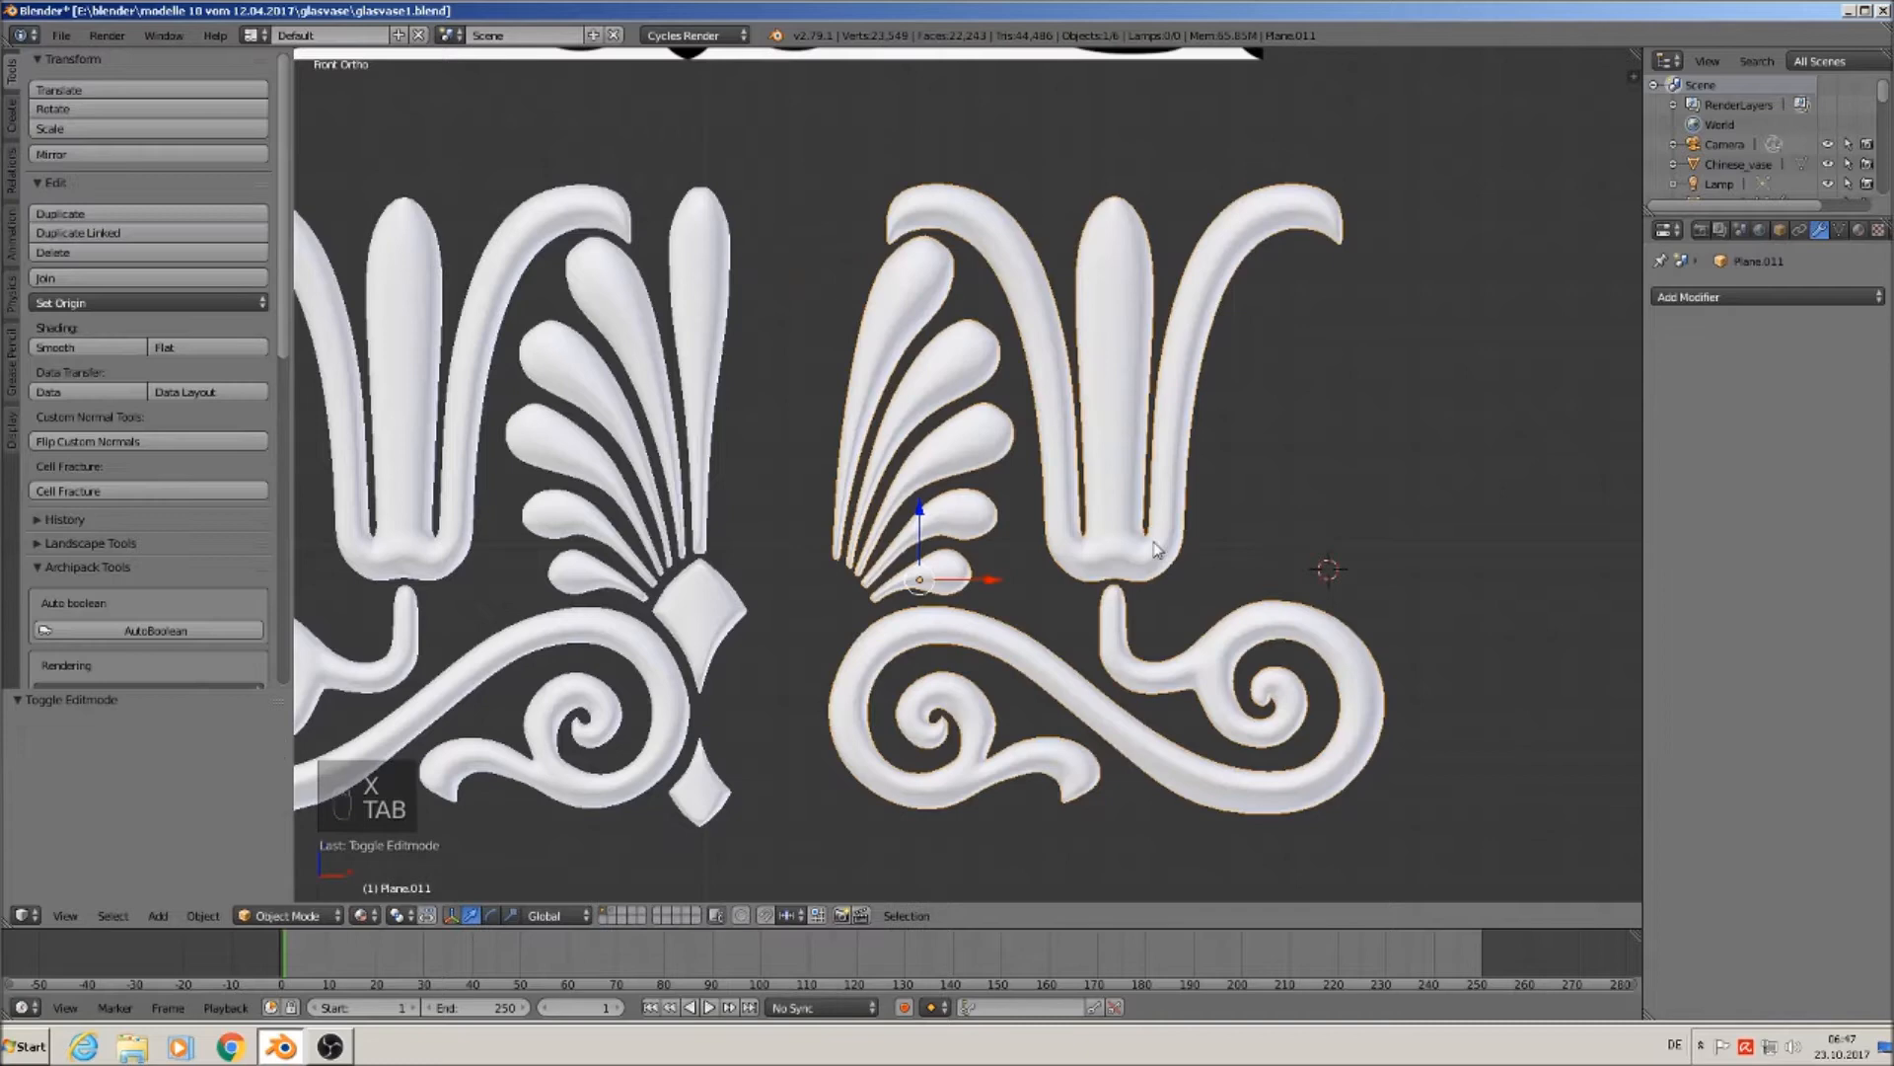
Move the mirrored half about -0.566 along X so its fan leaves and scroll meet the original's central leaf and diamonds.
left_click_drag(980, 584, 856, 578)
scroll(906, 570, "down", 4)
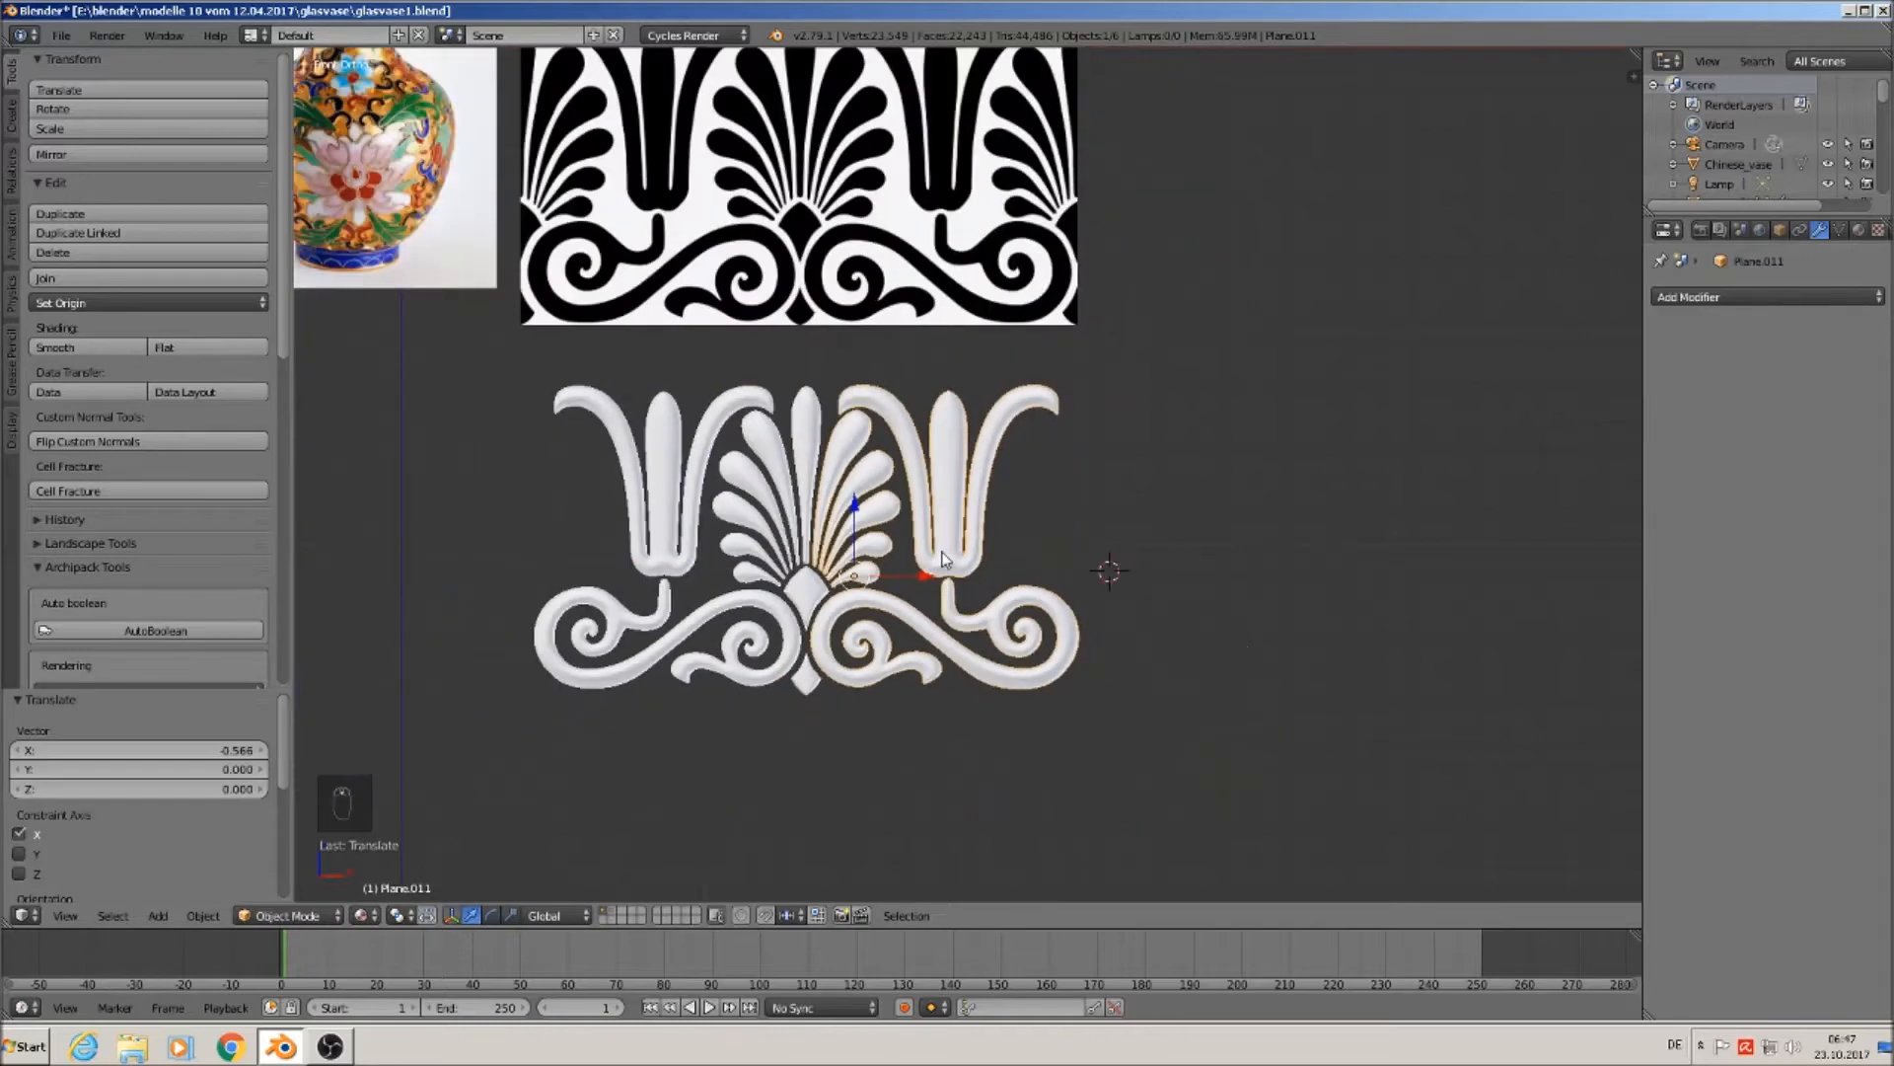
middle_click_drag(1014, 577, 1098, 577, "shift")
middle_click_drag(1135, 399, 1124, 456, "shift")
scroll(1127, 461, "up", 1)
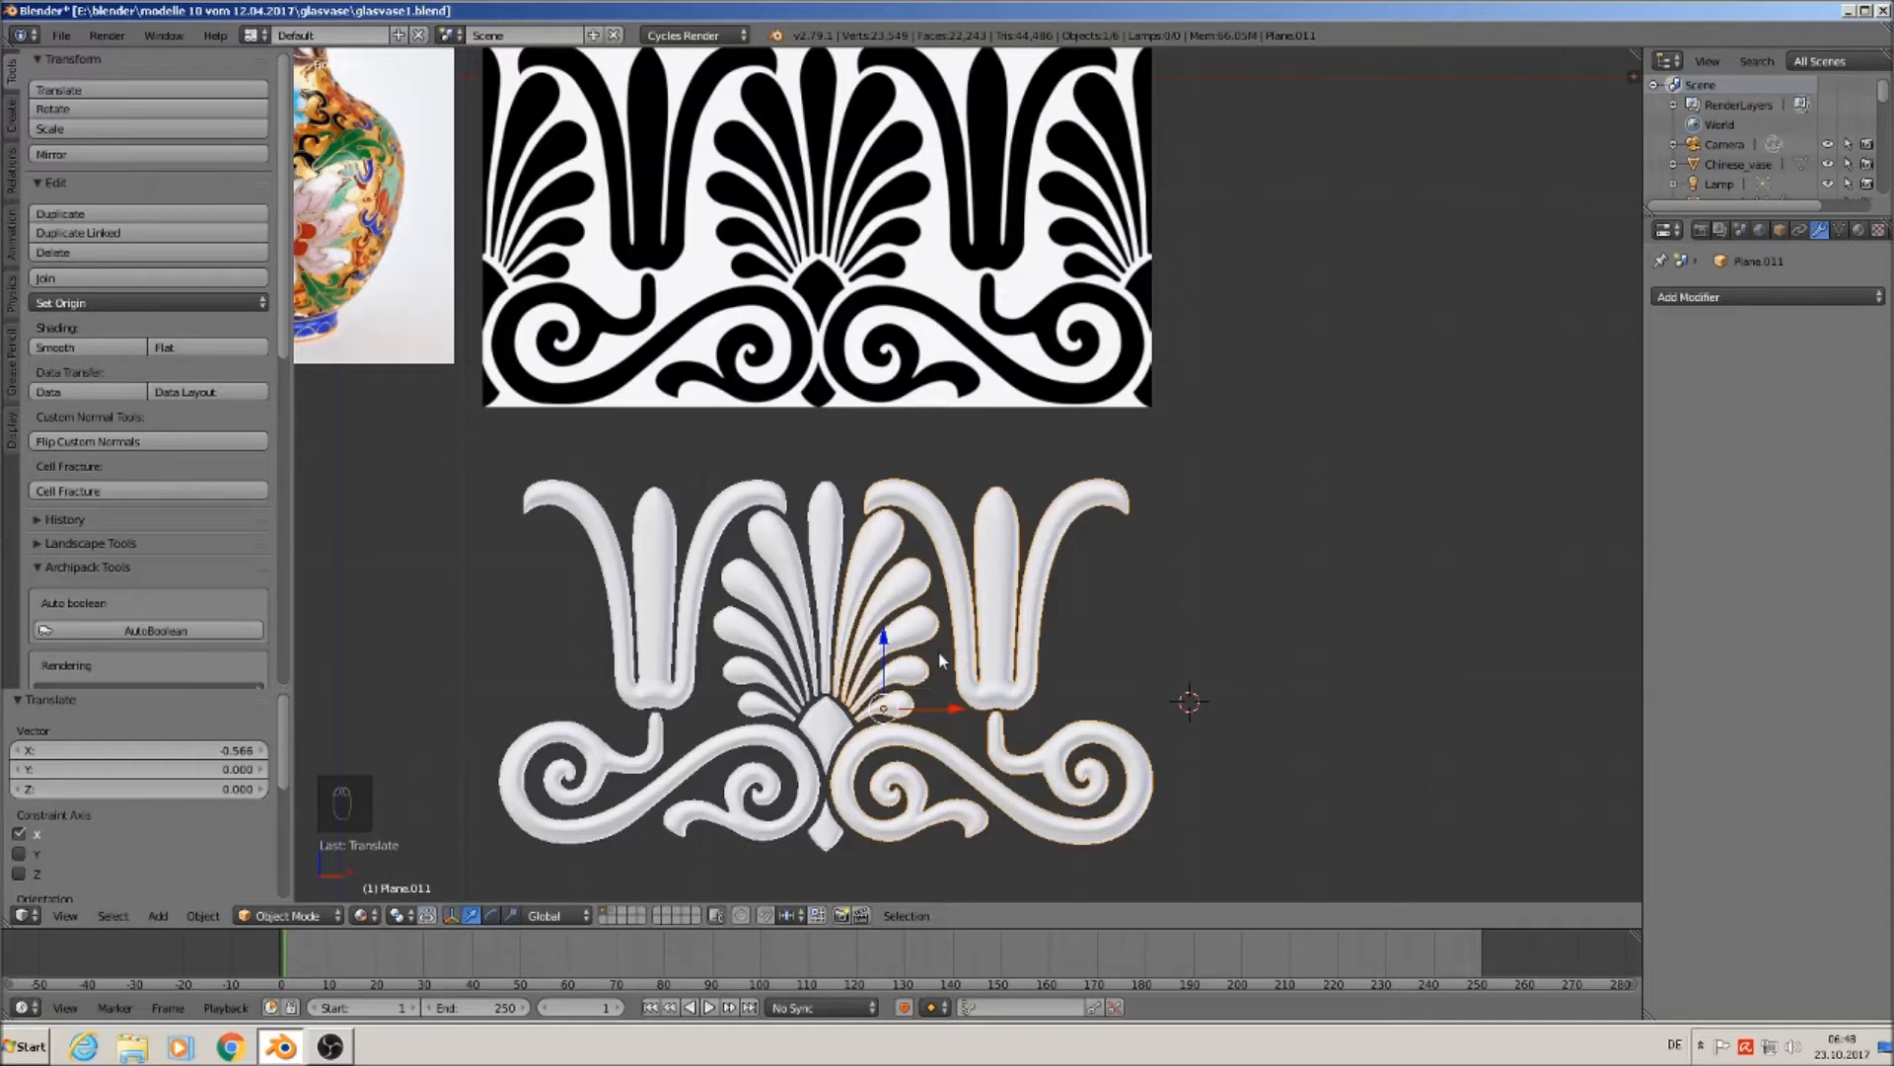
Duplicate the central upright leaf, its five fan leaves and both diamonds within the original half's mesh, and separate the copy into its own object.
scroll(855, 654, "up", 2)
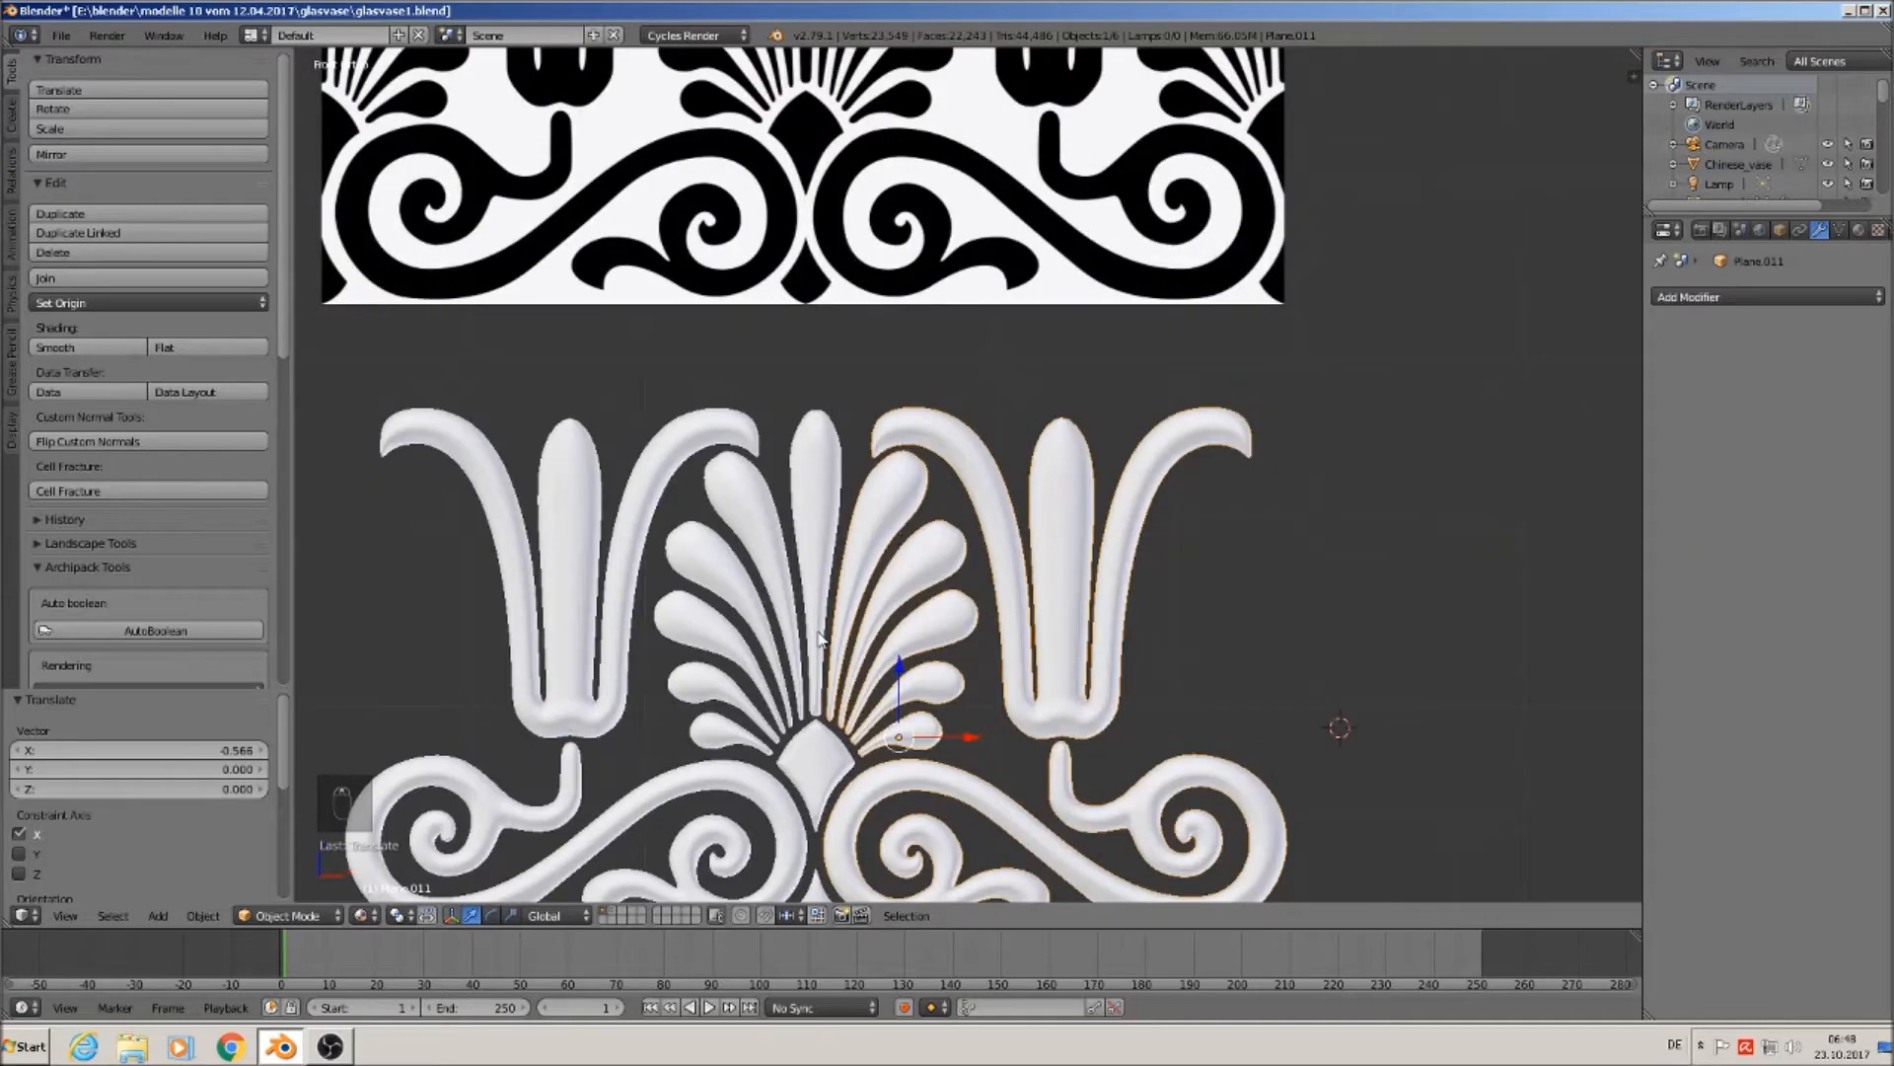
key("Tab")
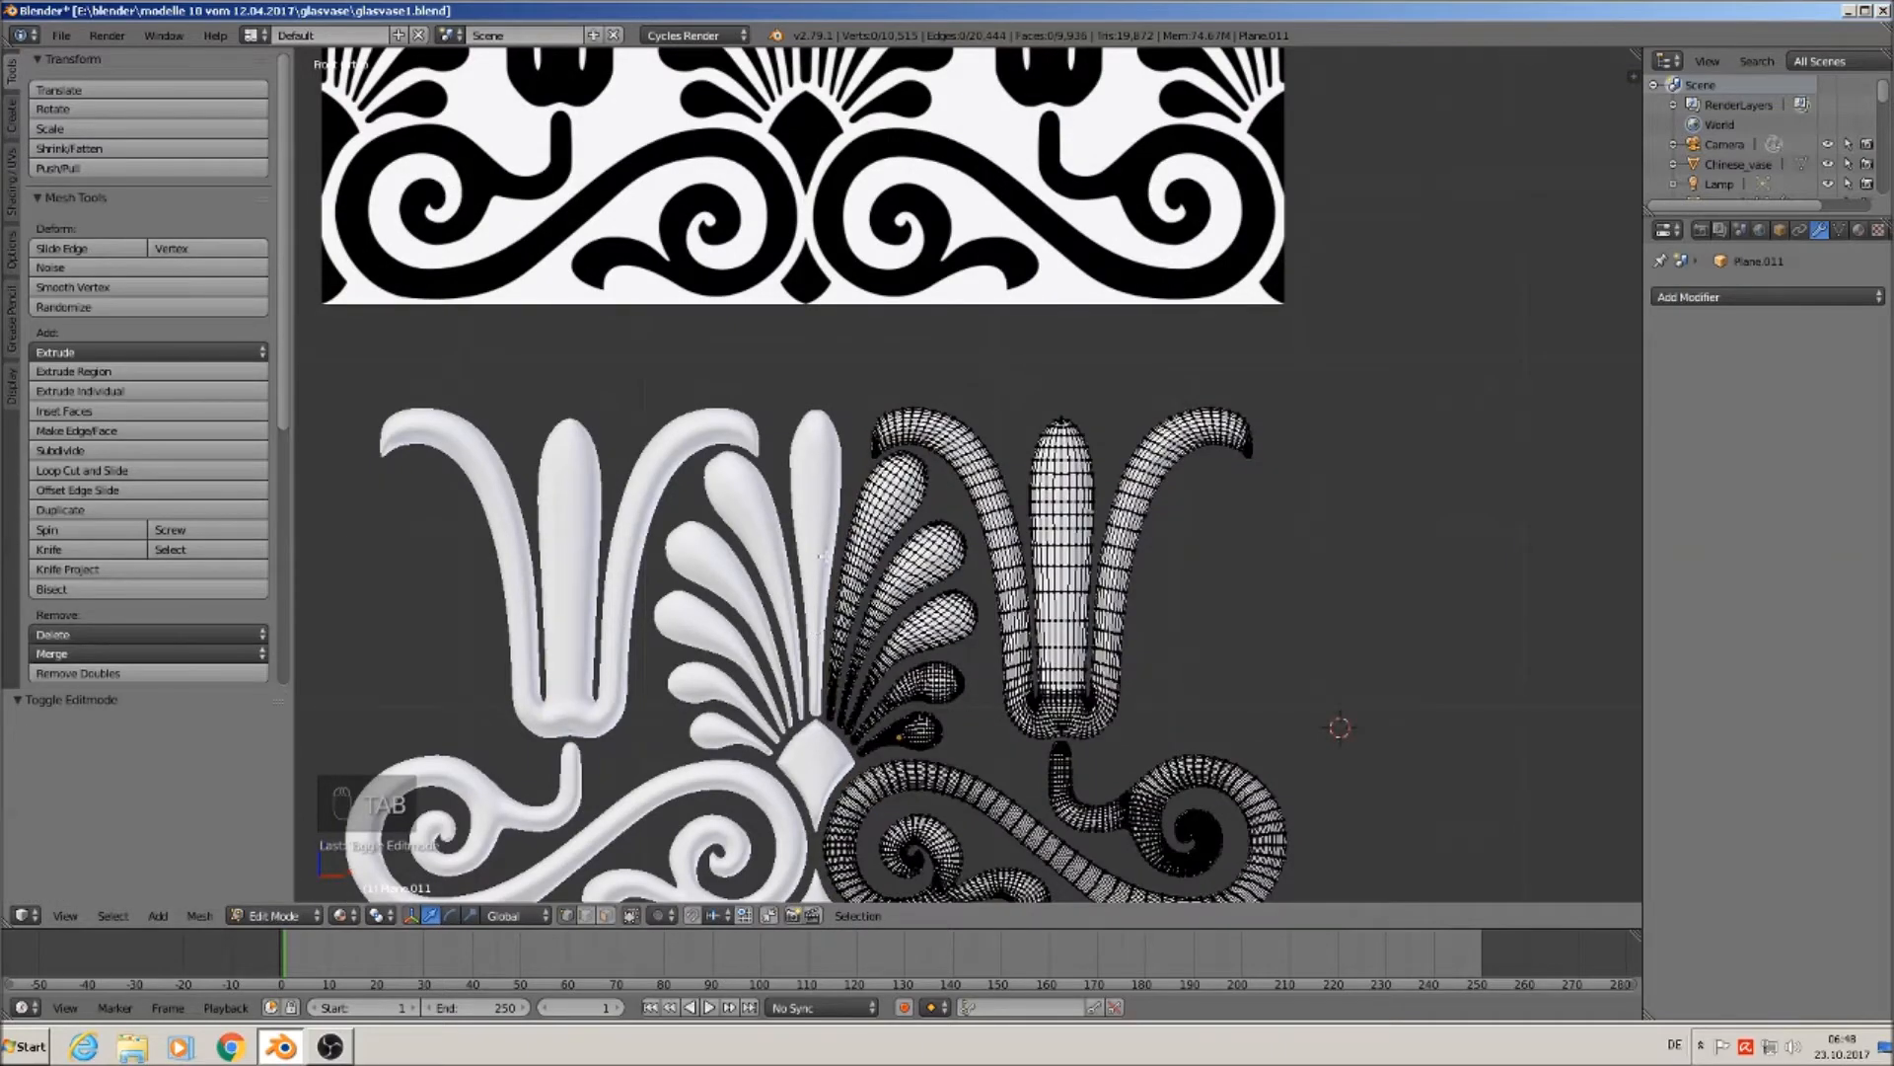
key("Tab")
right_click(796, 517)
key("Tab")
middle_click_drag(856, 636, 917, 514, "shift")
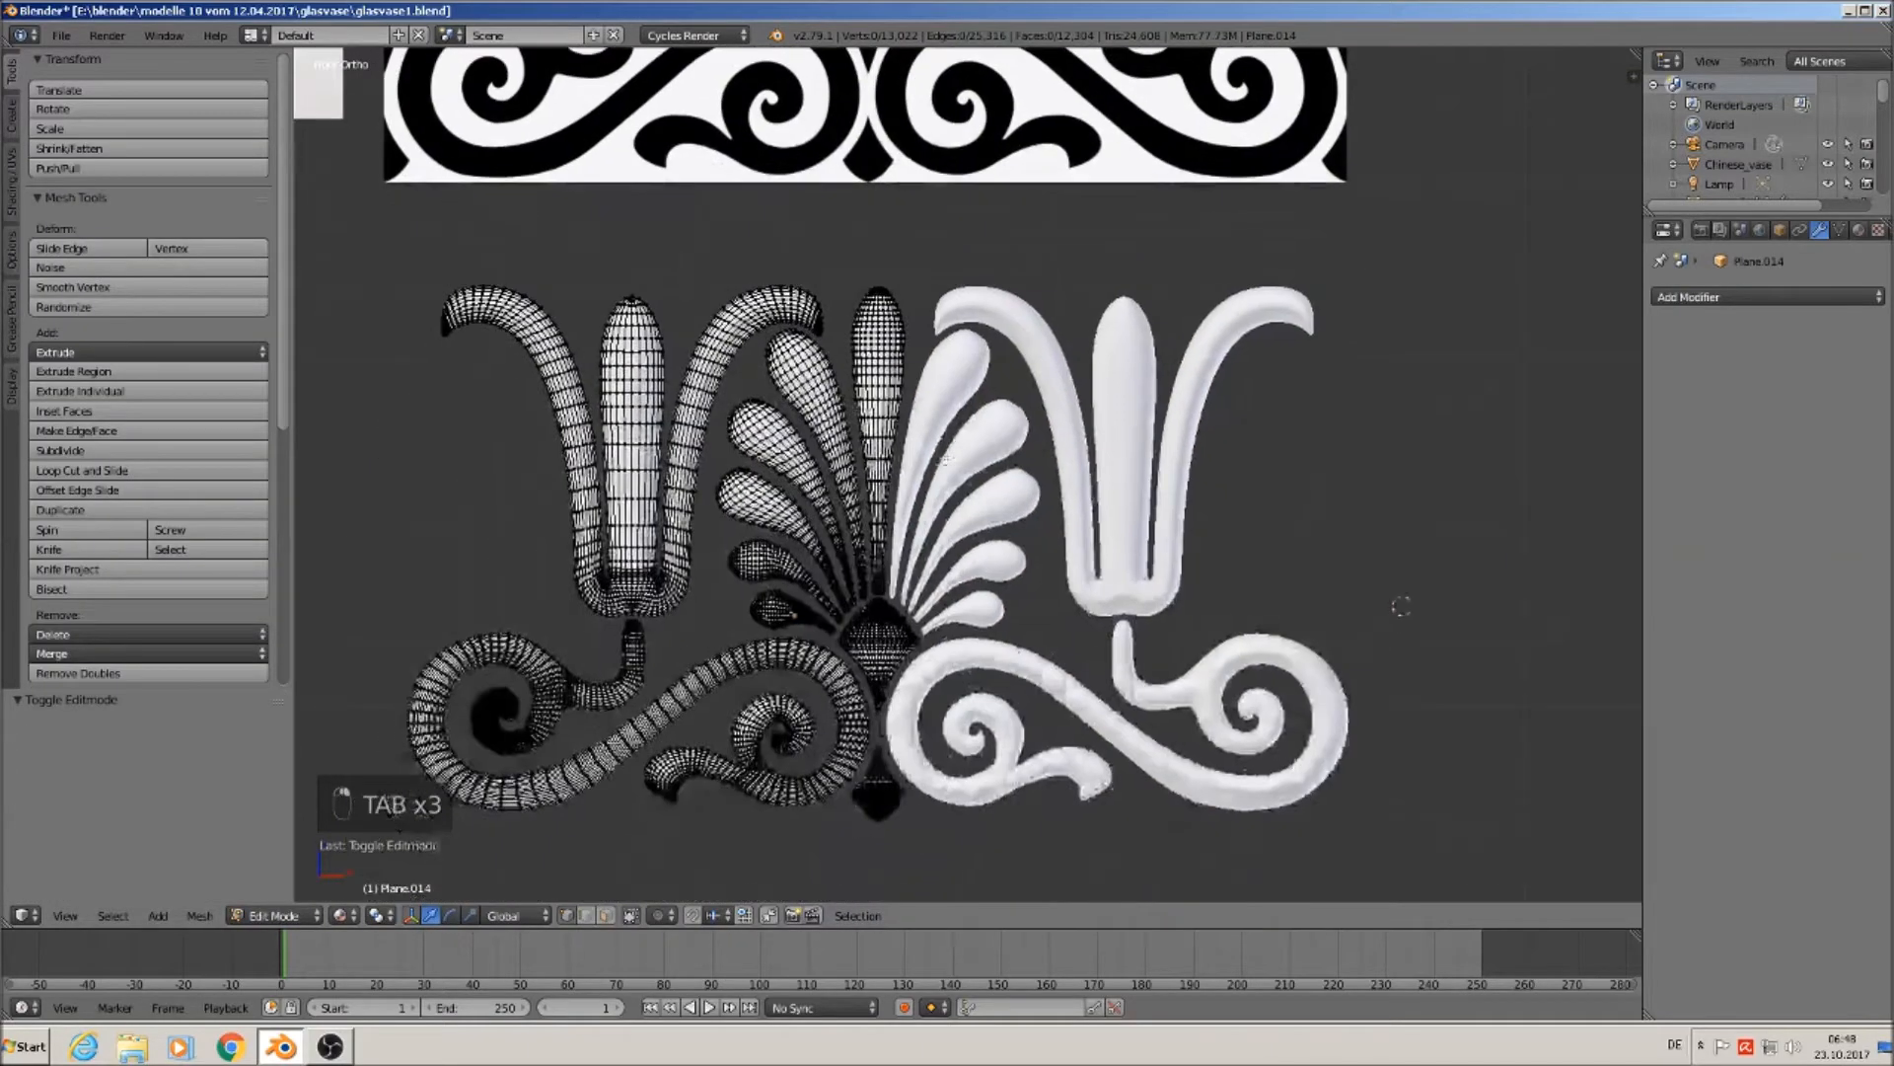
key("l")
key("l")
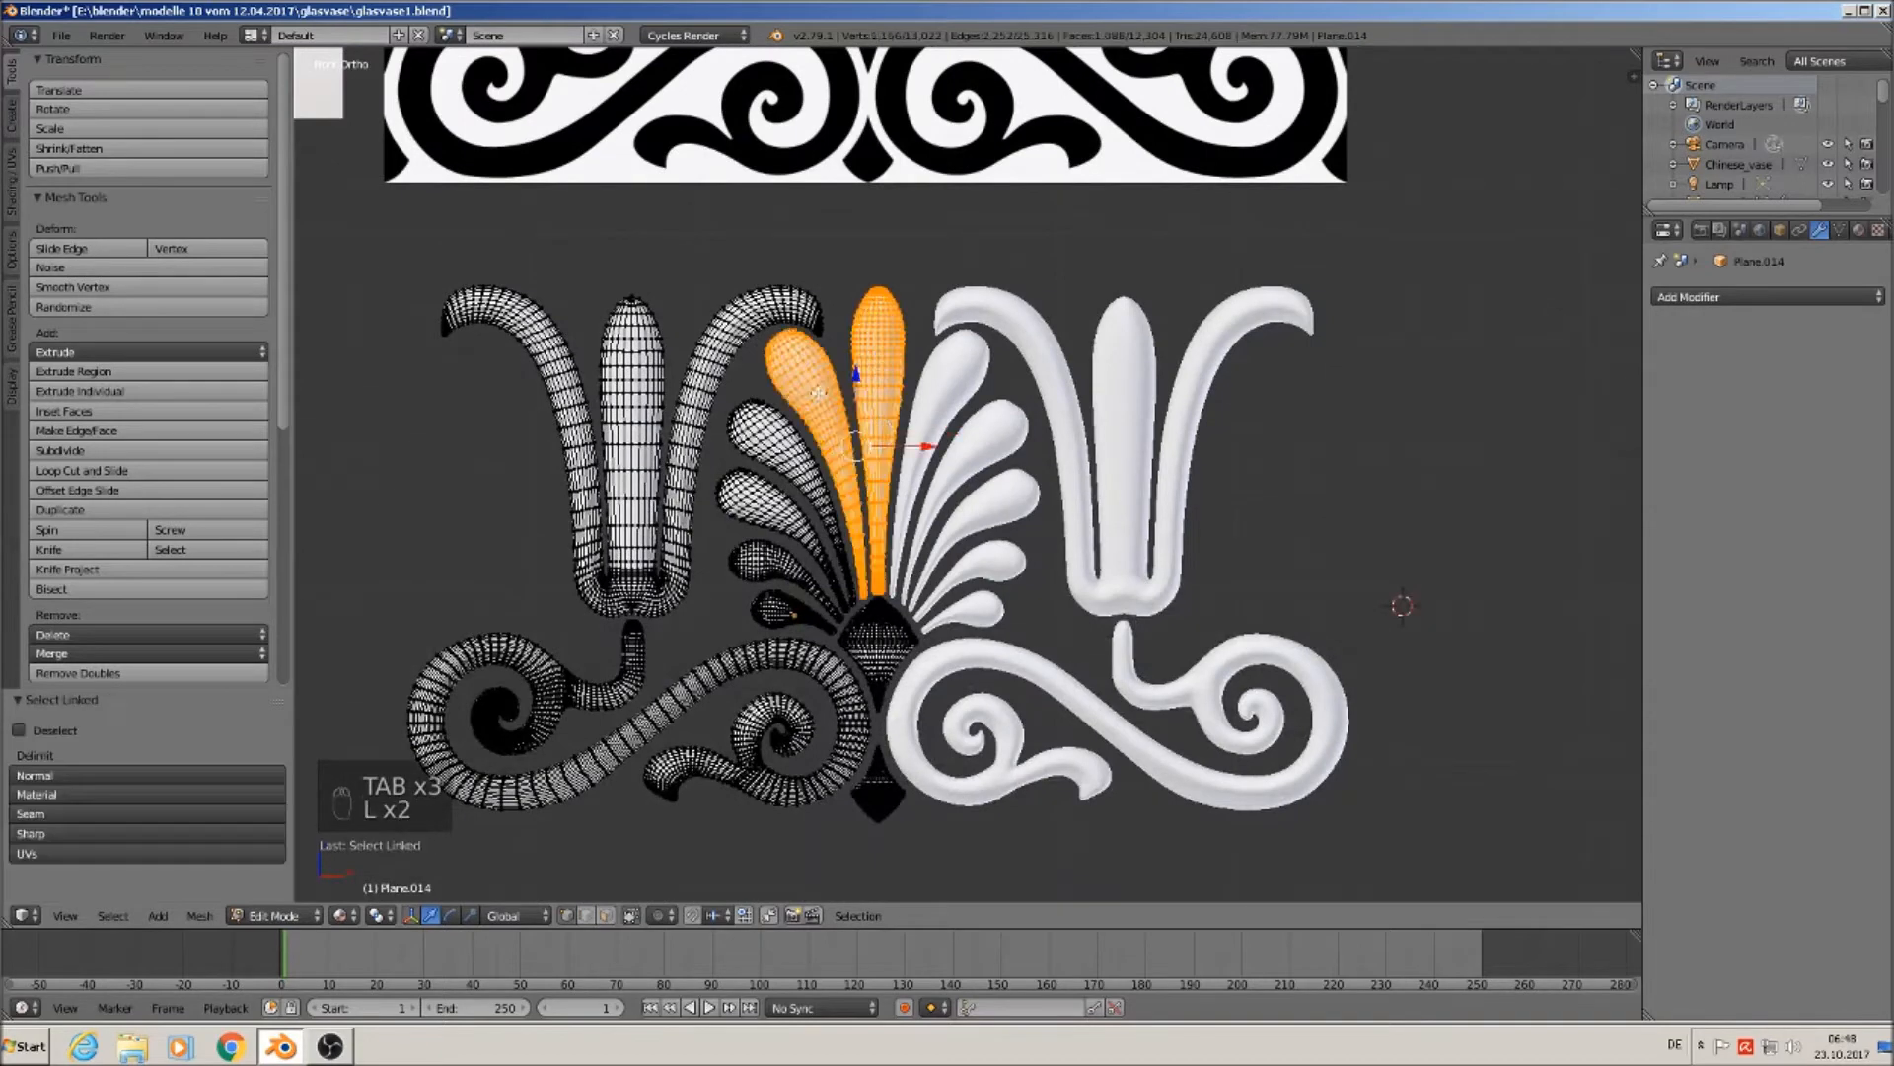
key("l")
key("l")
key("l")
key("l")
key("l")
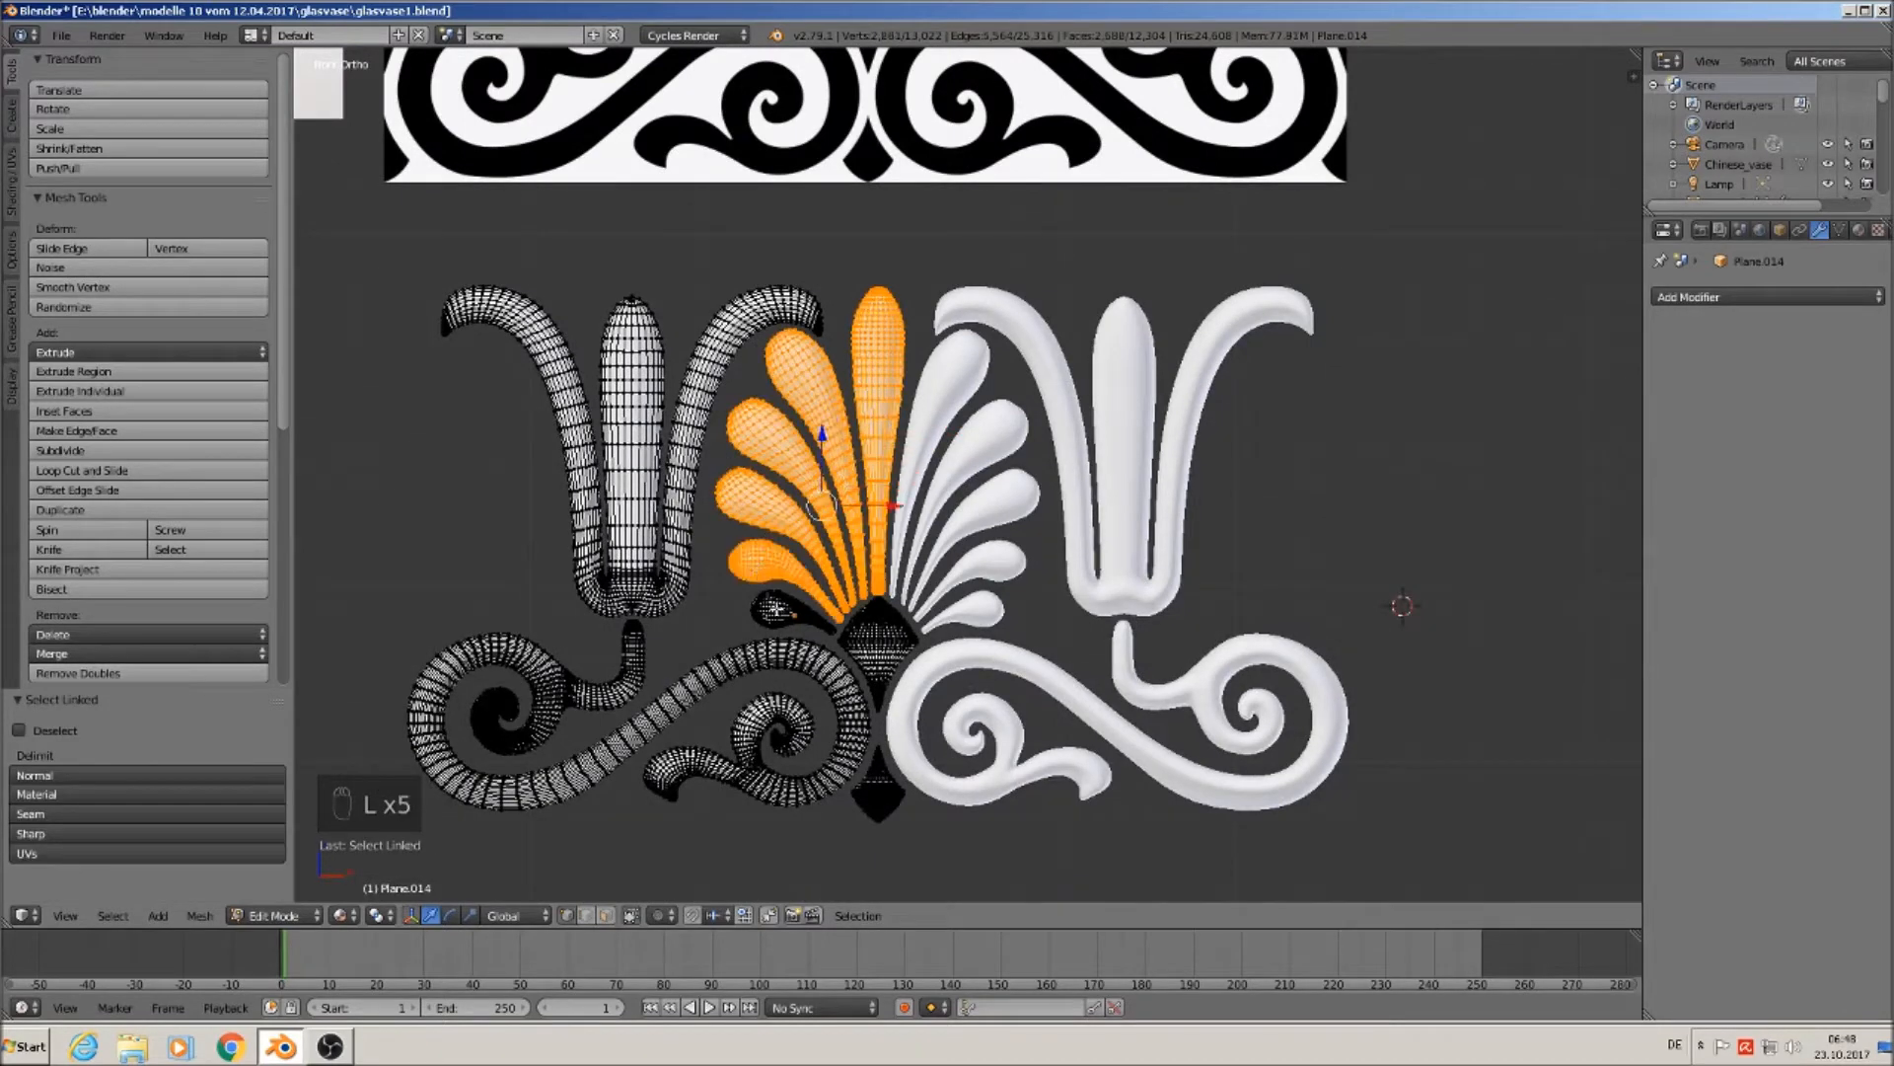
key("l")
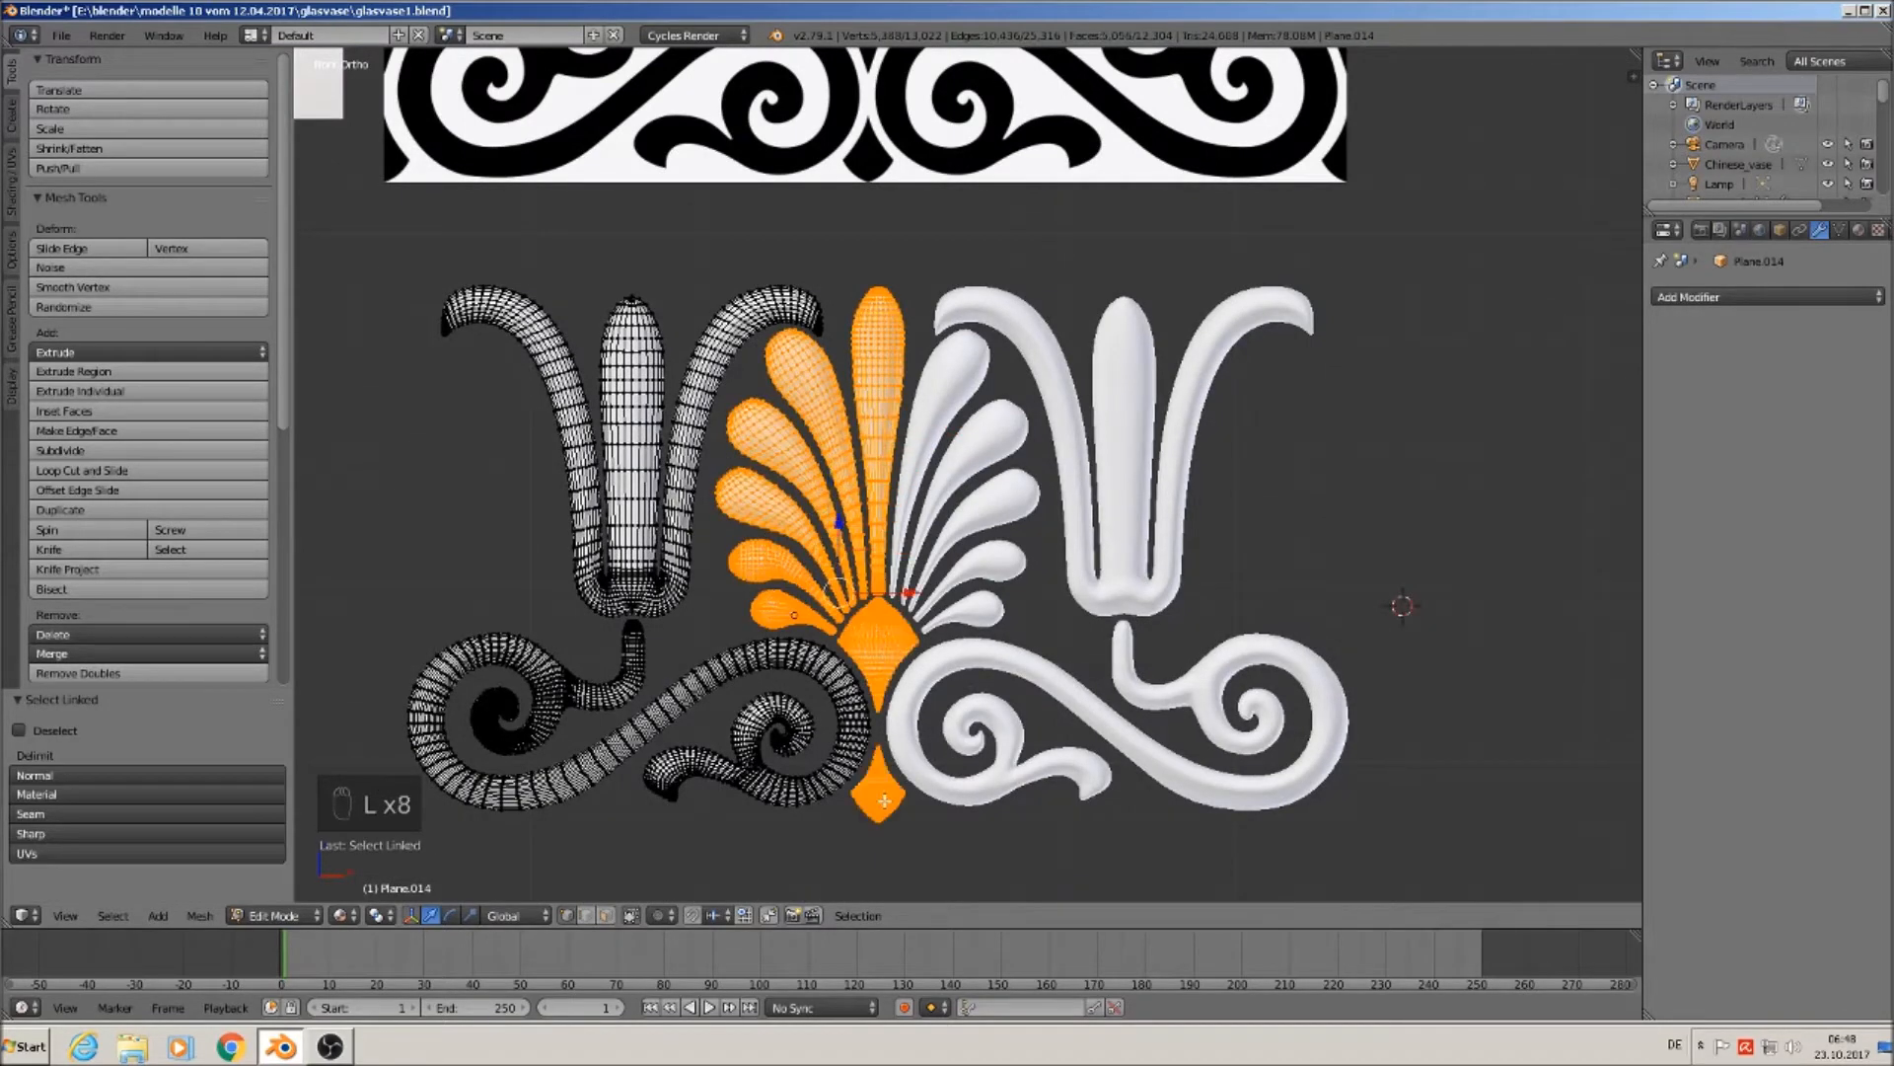
scroll(886, 779, "down", 4)
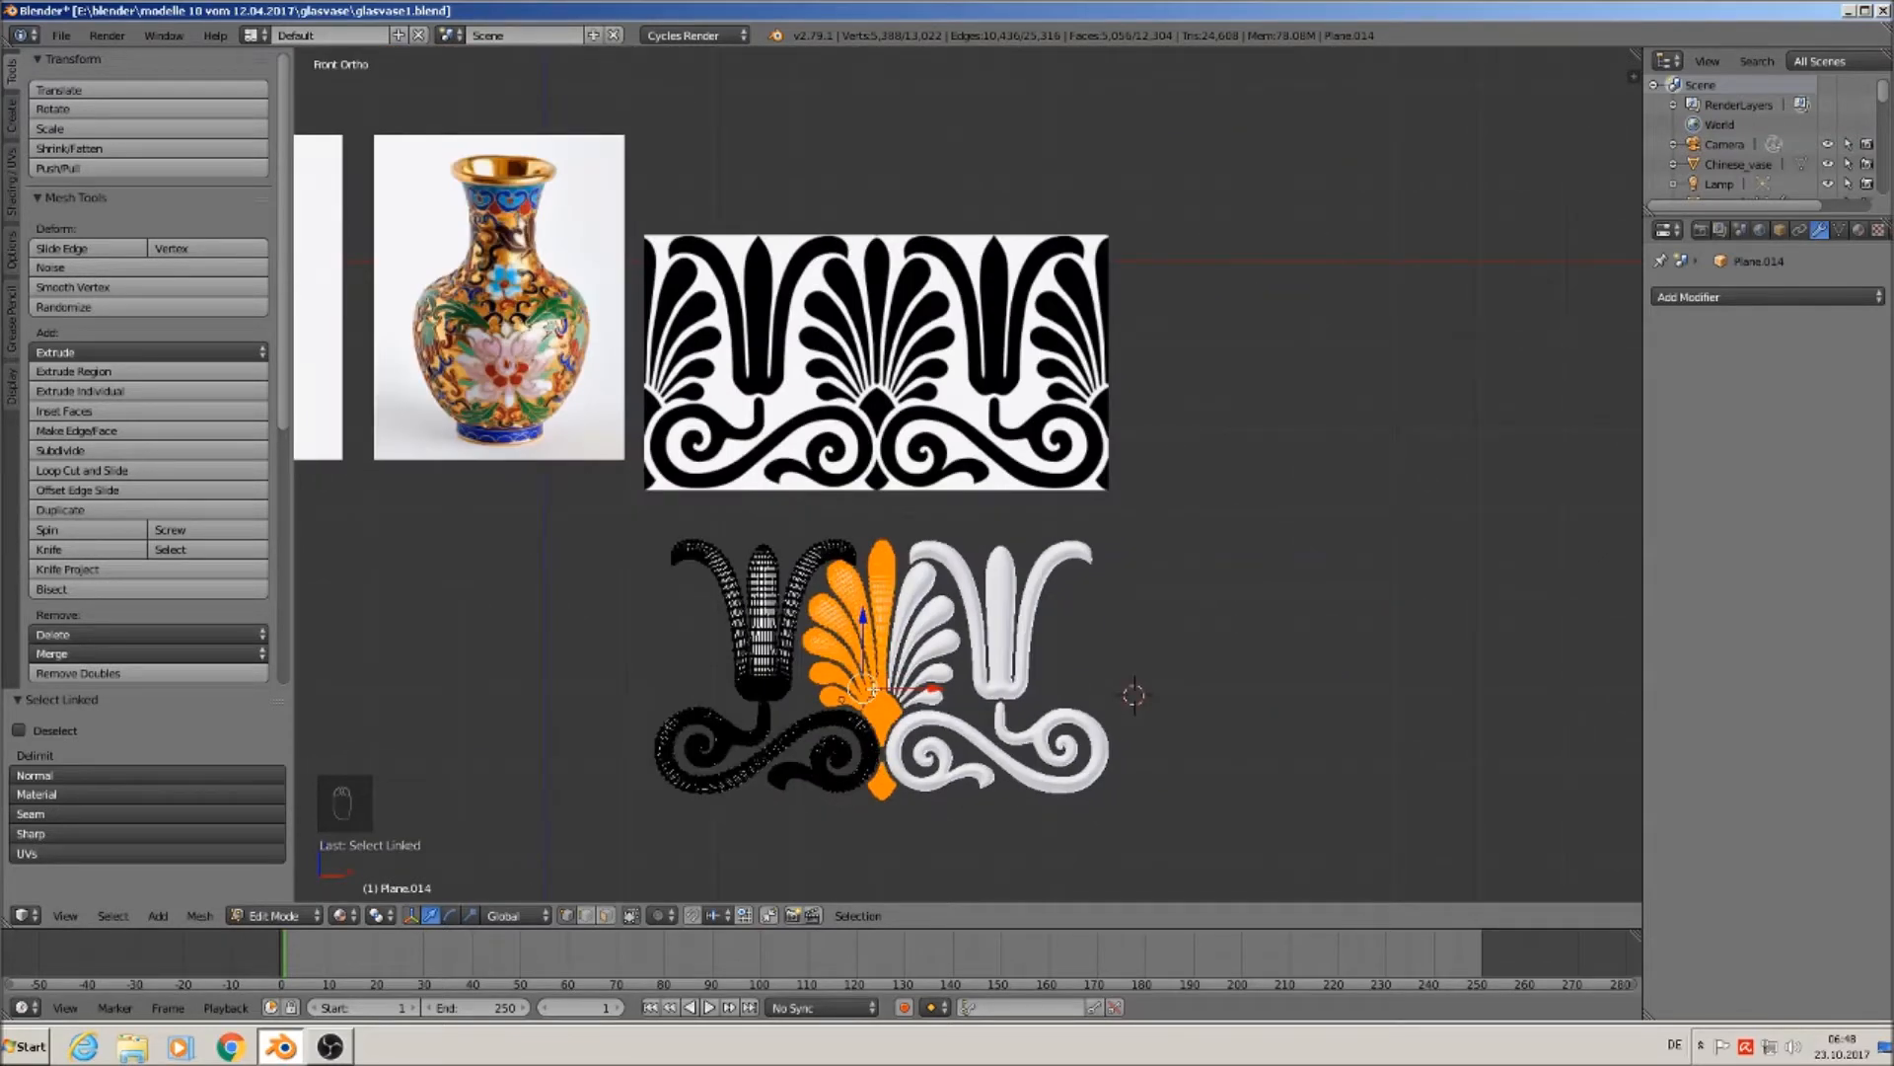
key("shift+d")
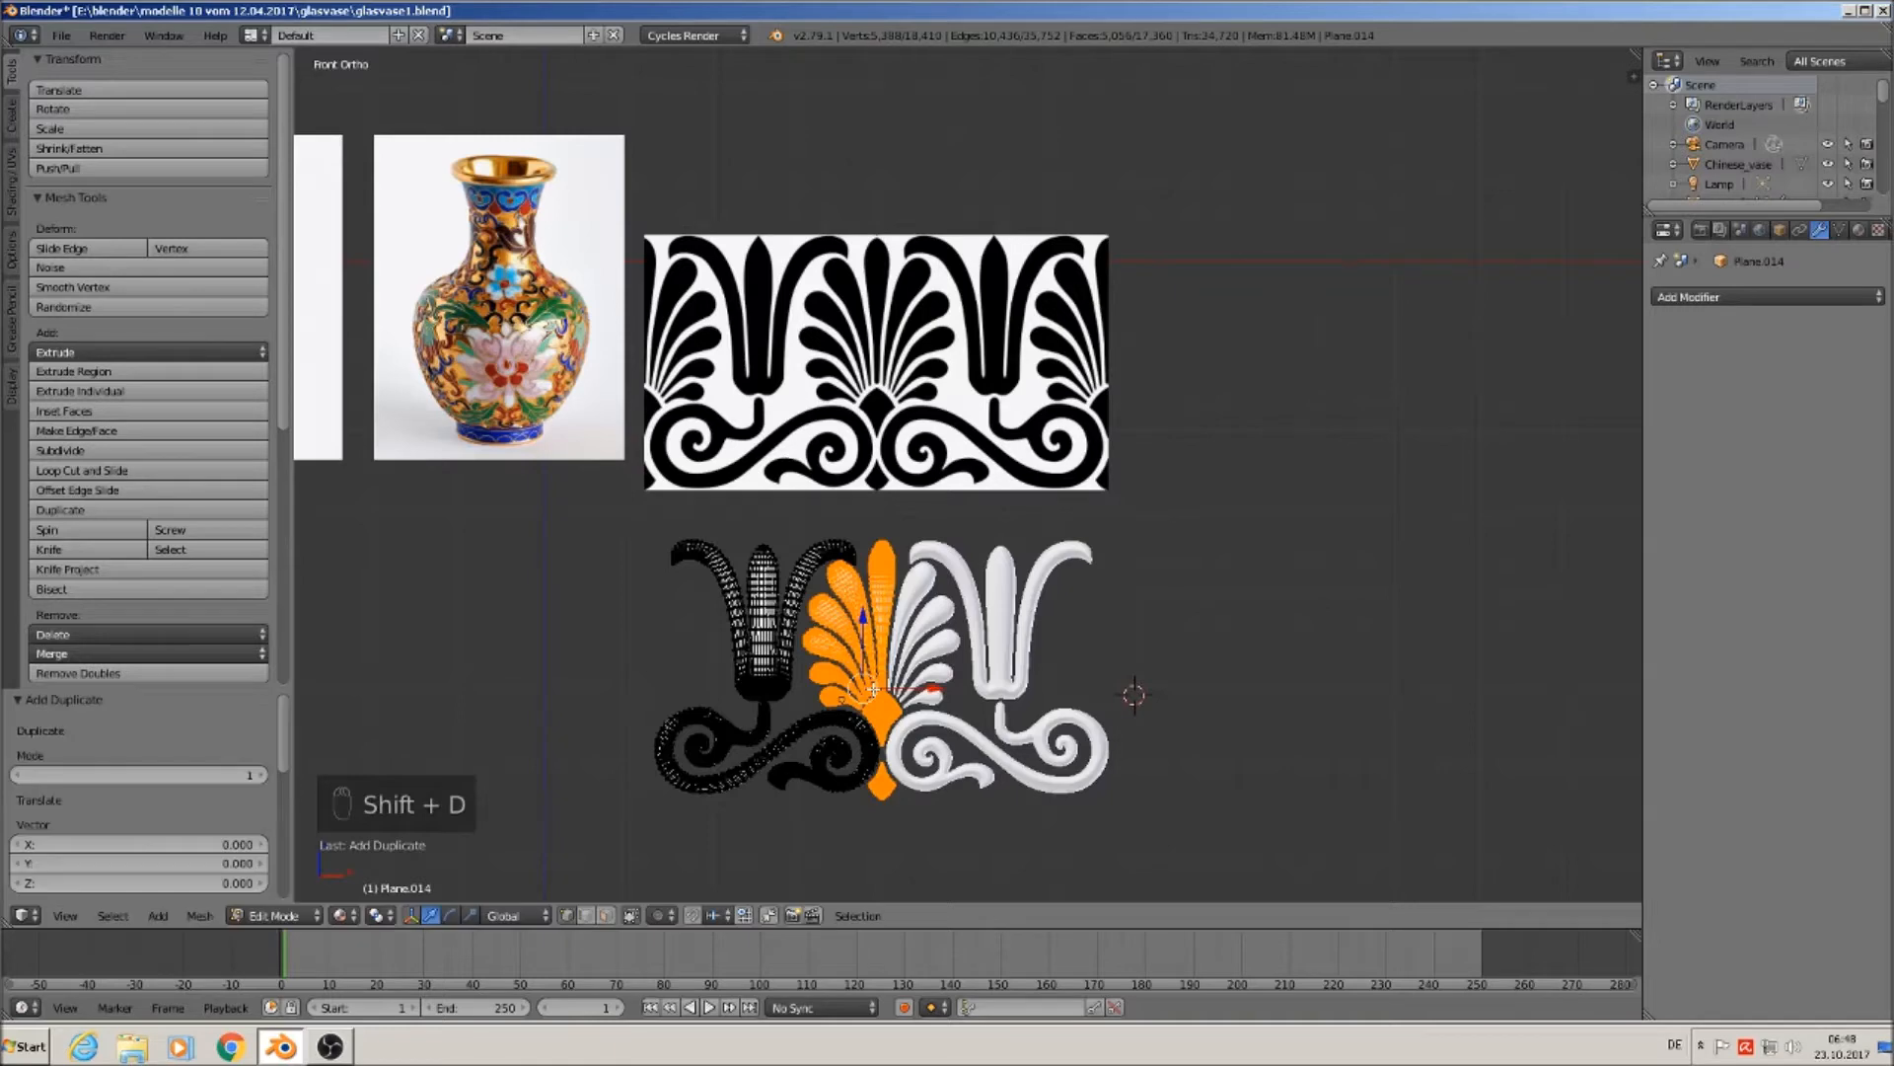
key("p")
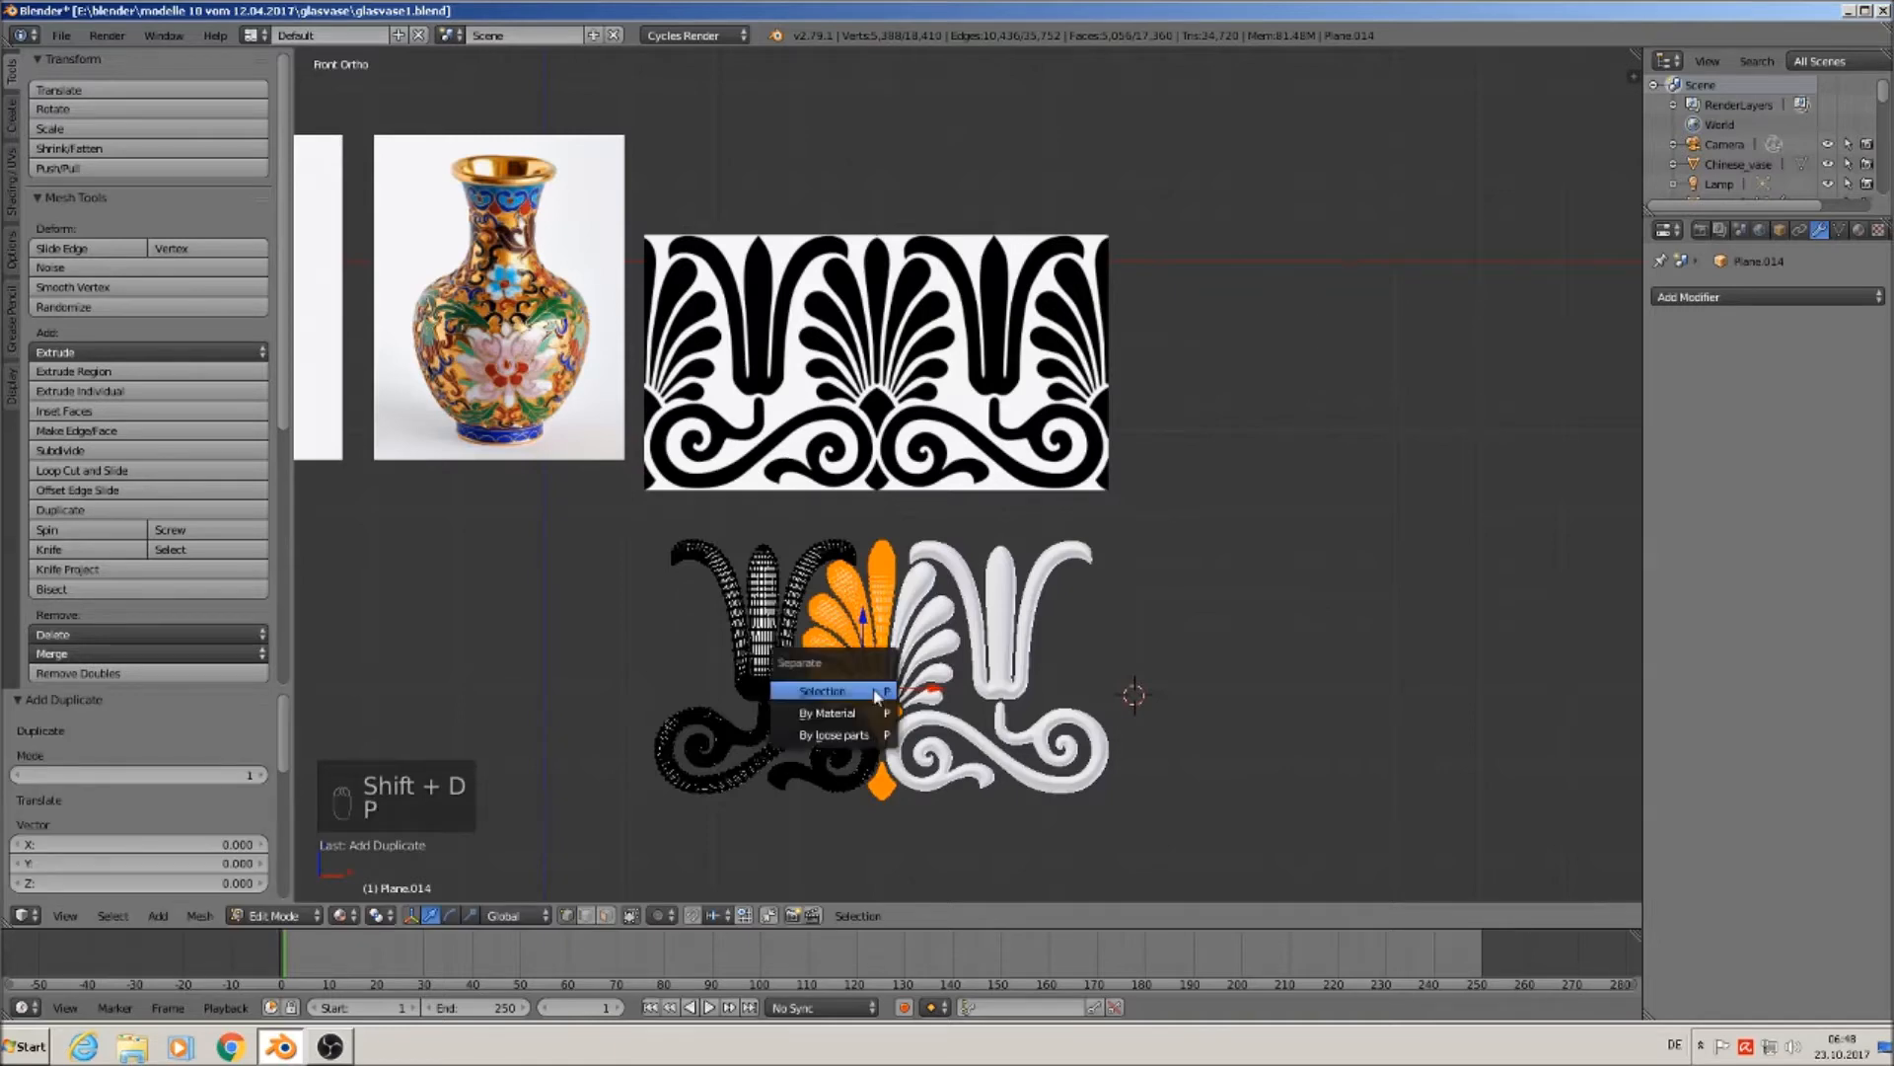
left_click(819, 689)
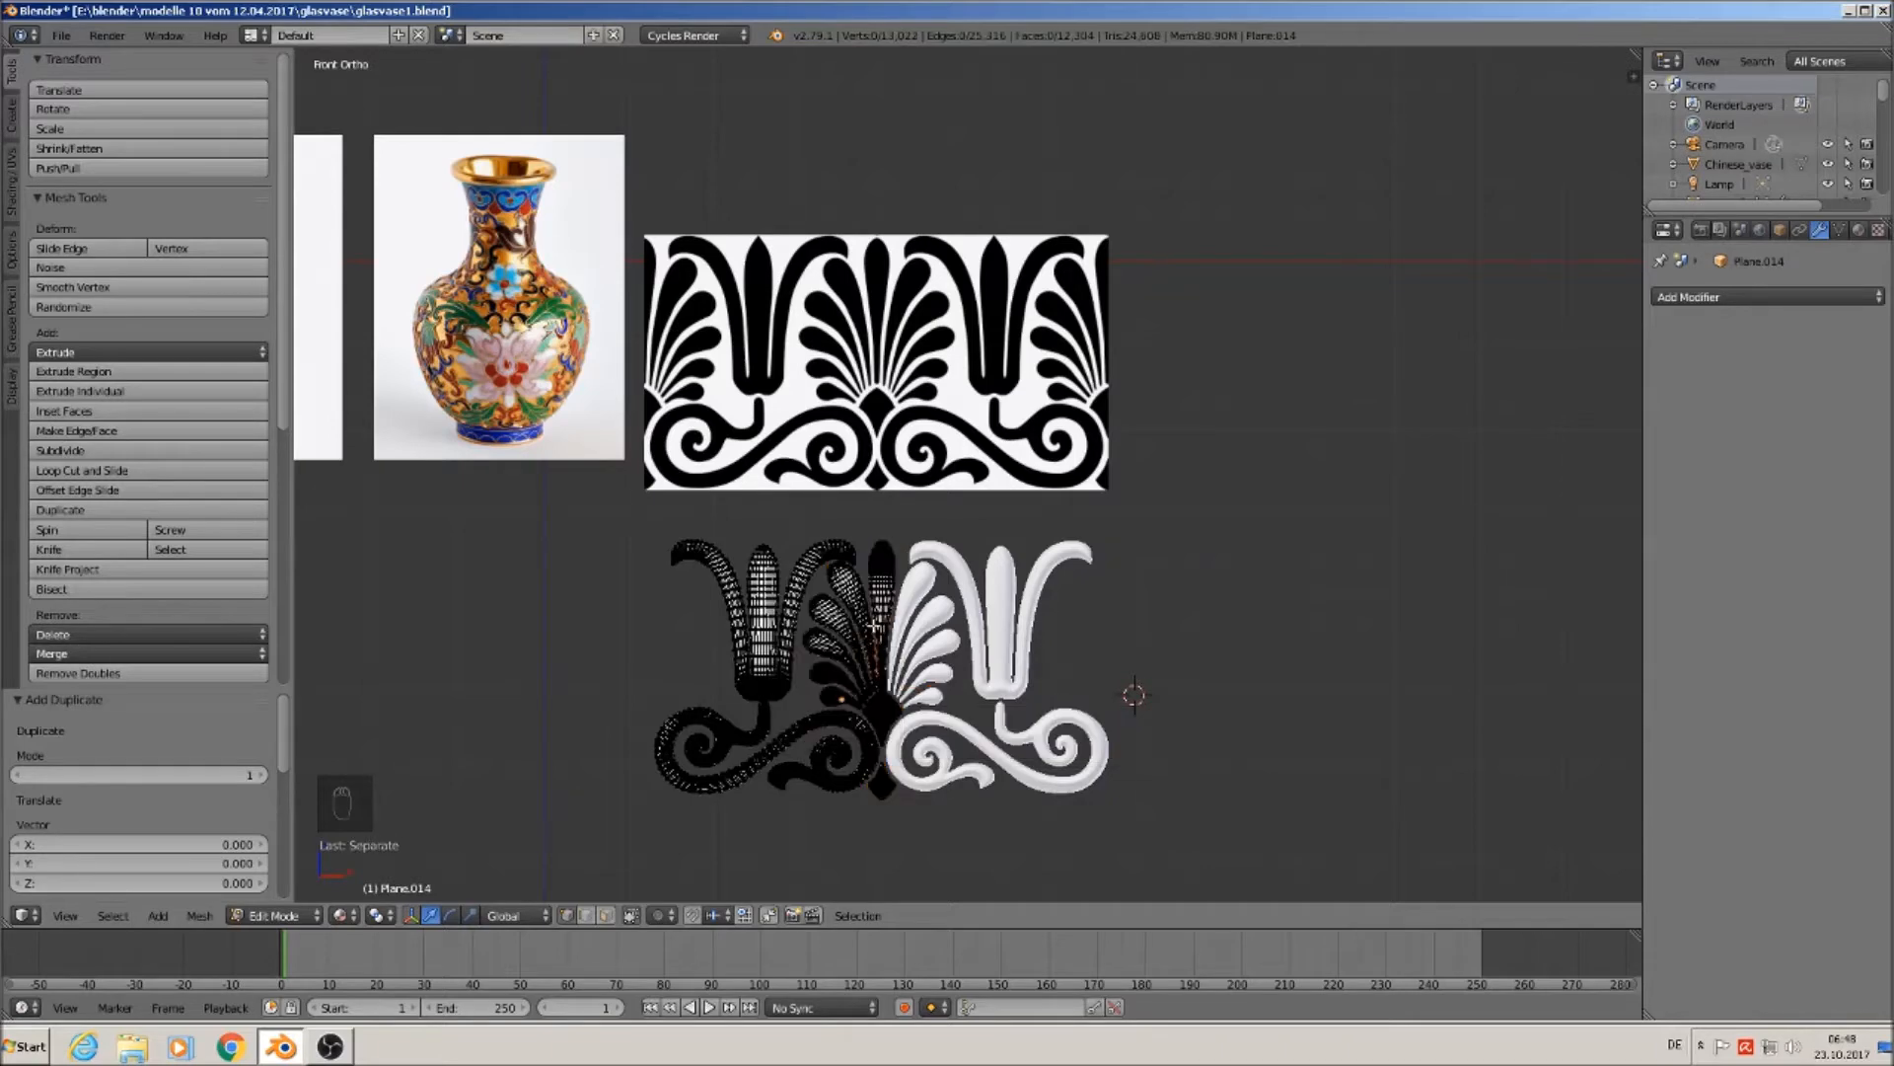
key("Tab")
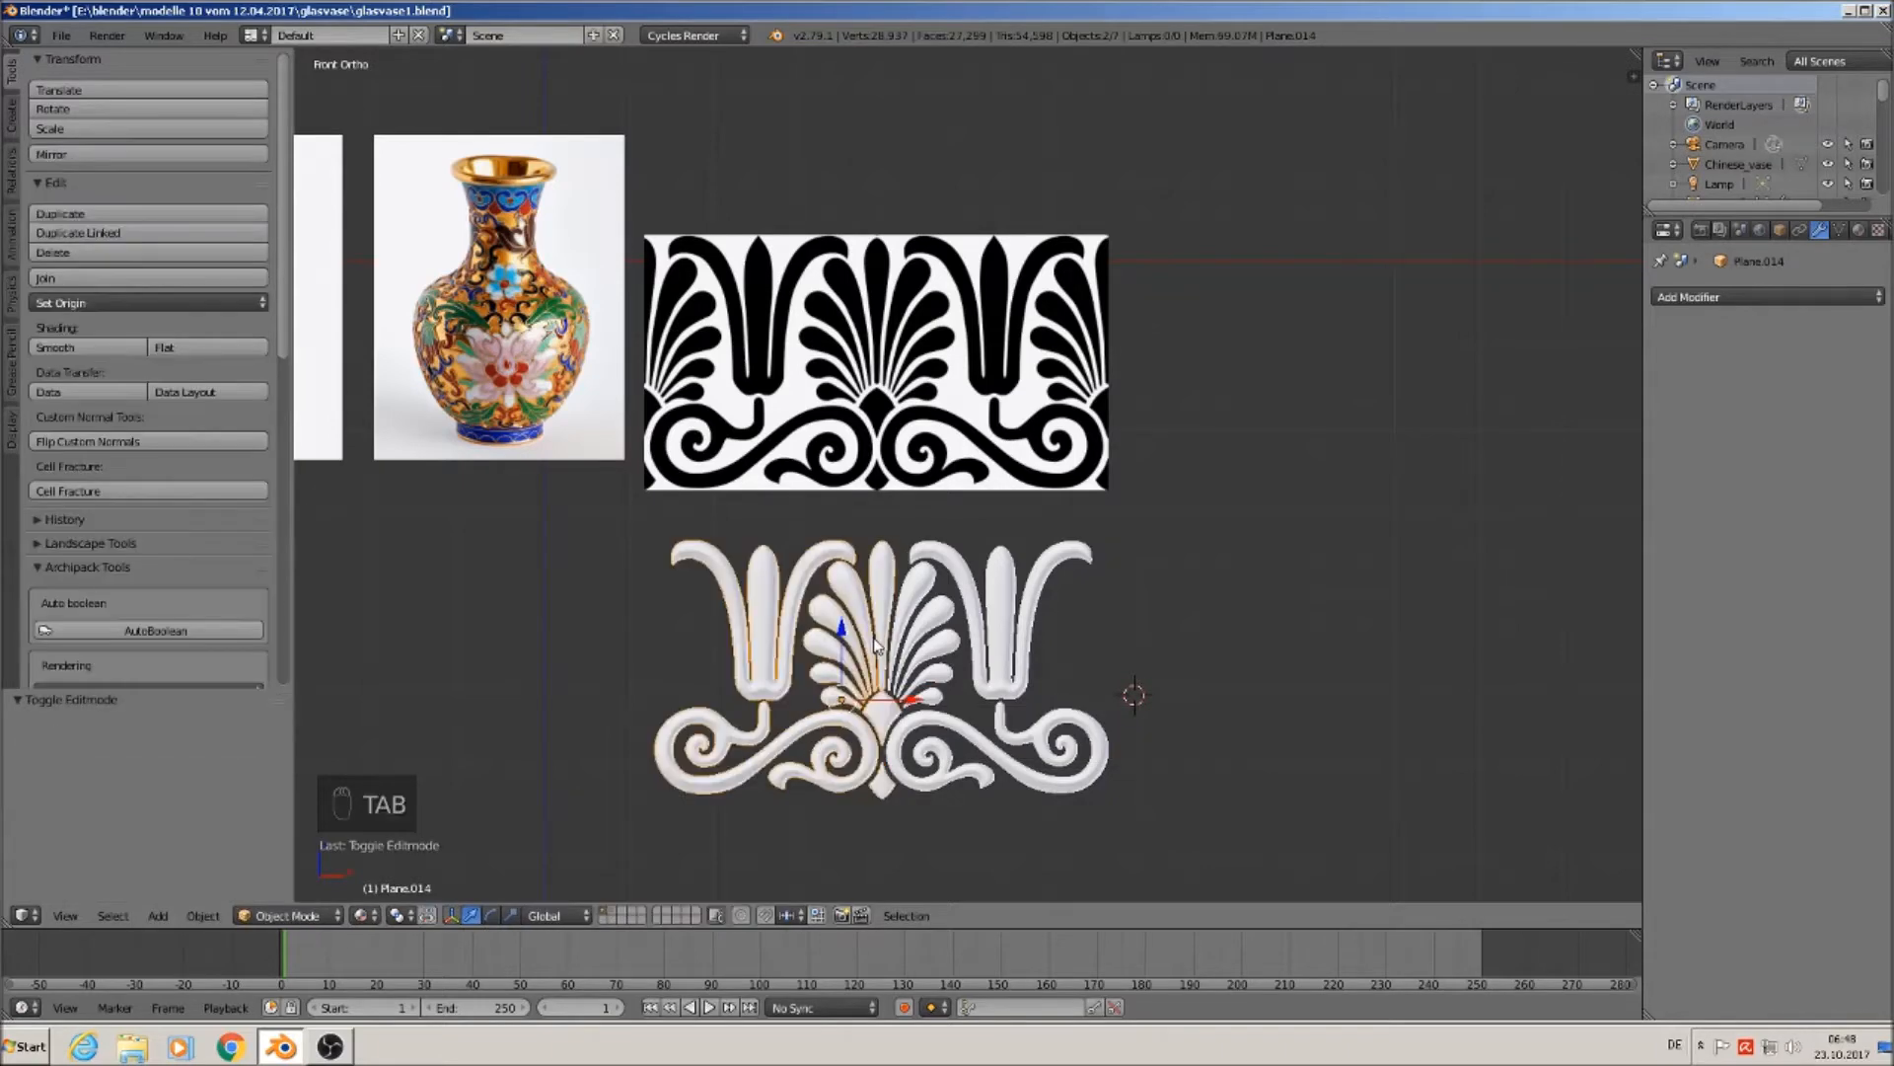
Move the separated half palmette along X to the ornament's right end, by 2.958 and by -0.214 to fit it against the scroll.
right_click(873, 652)
key("shift+d")
key("x")
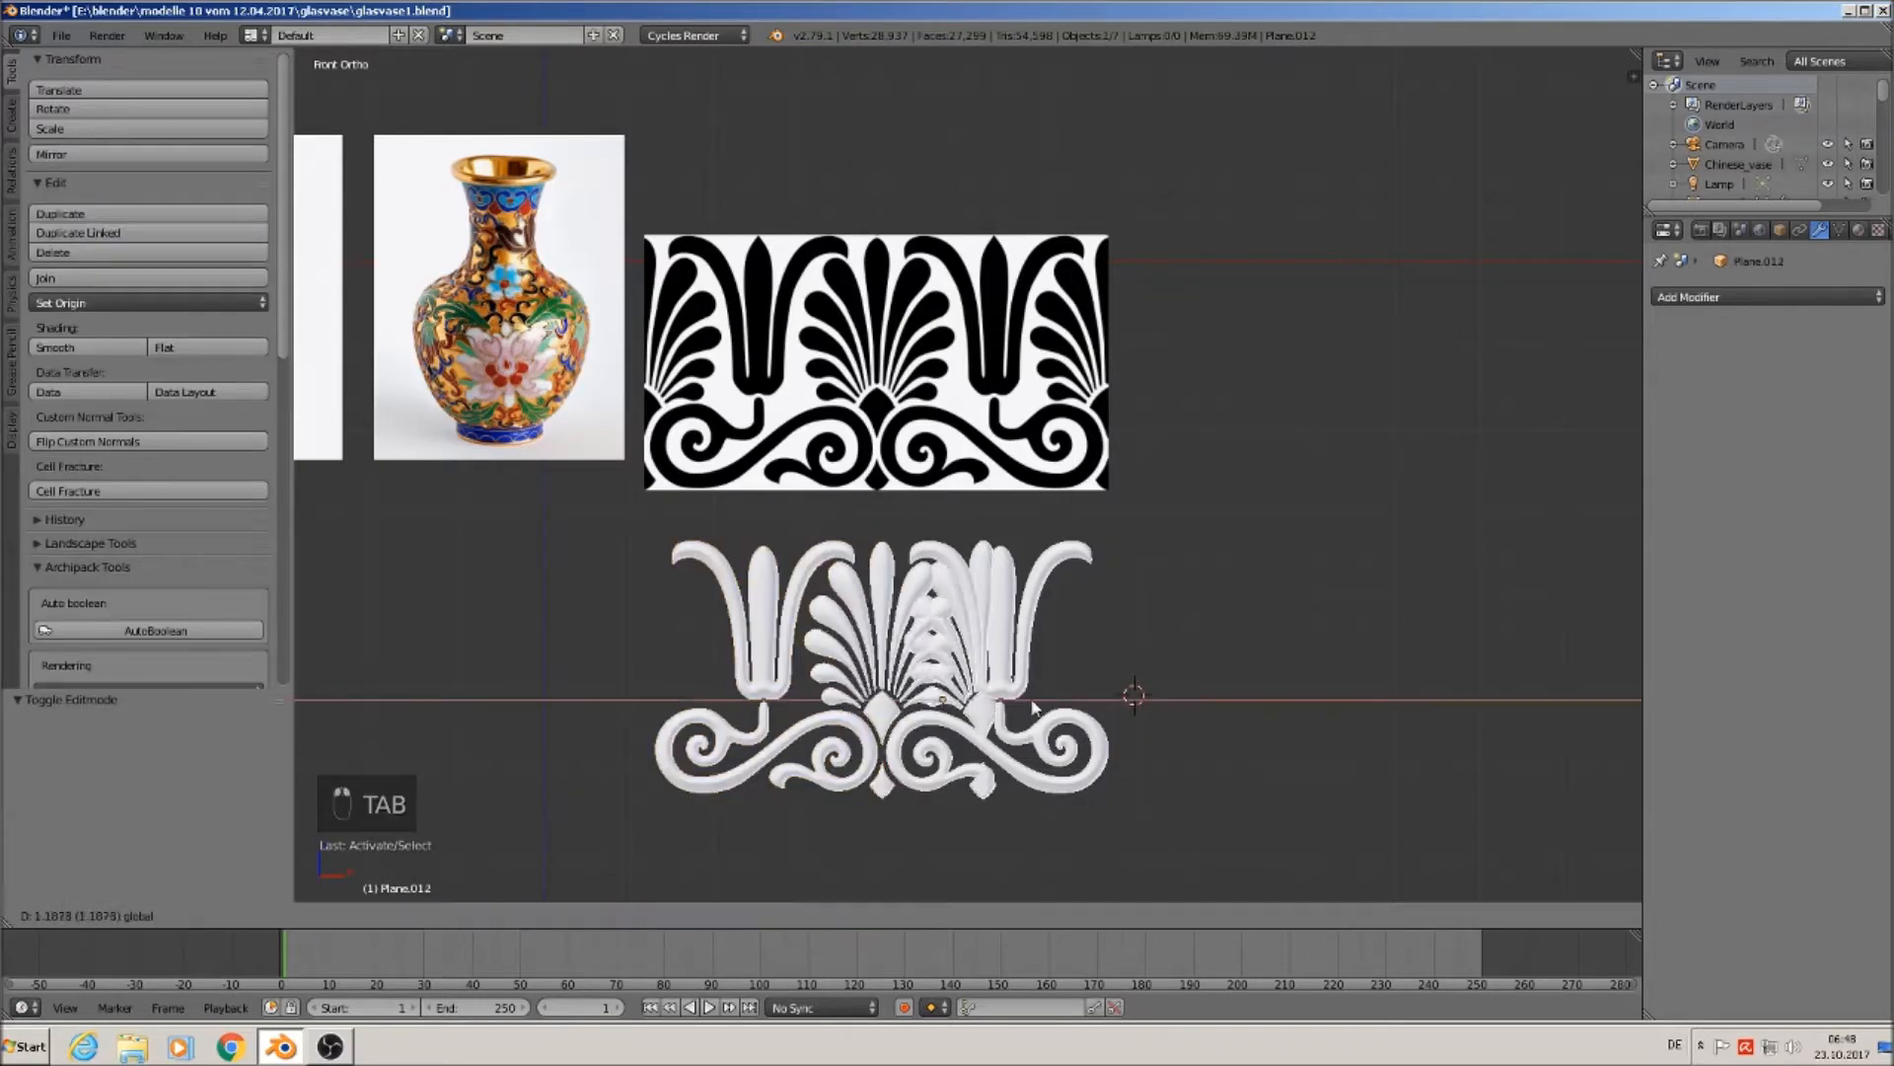
left_click(1152, 705)
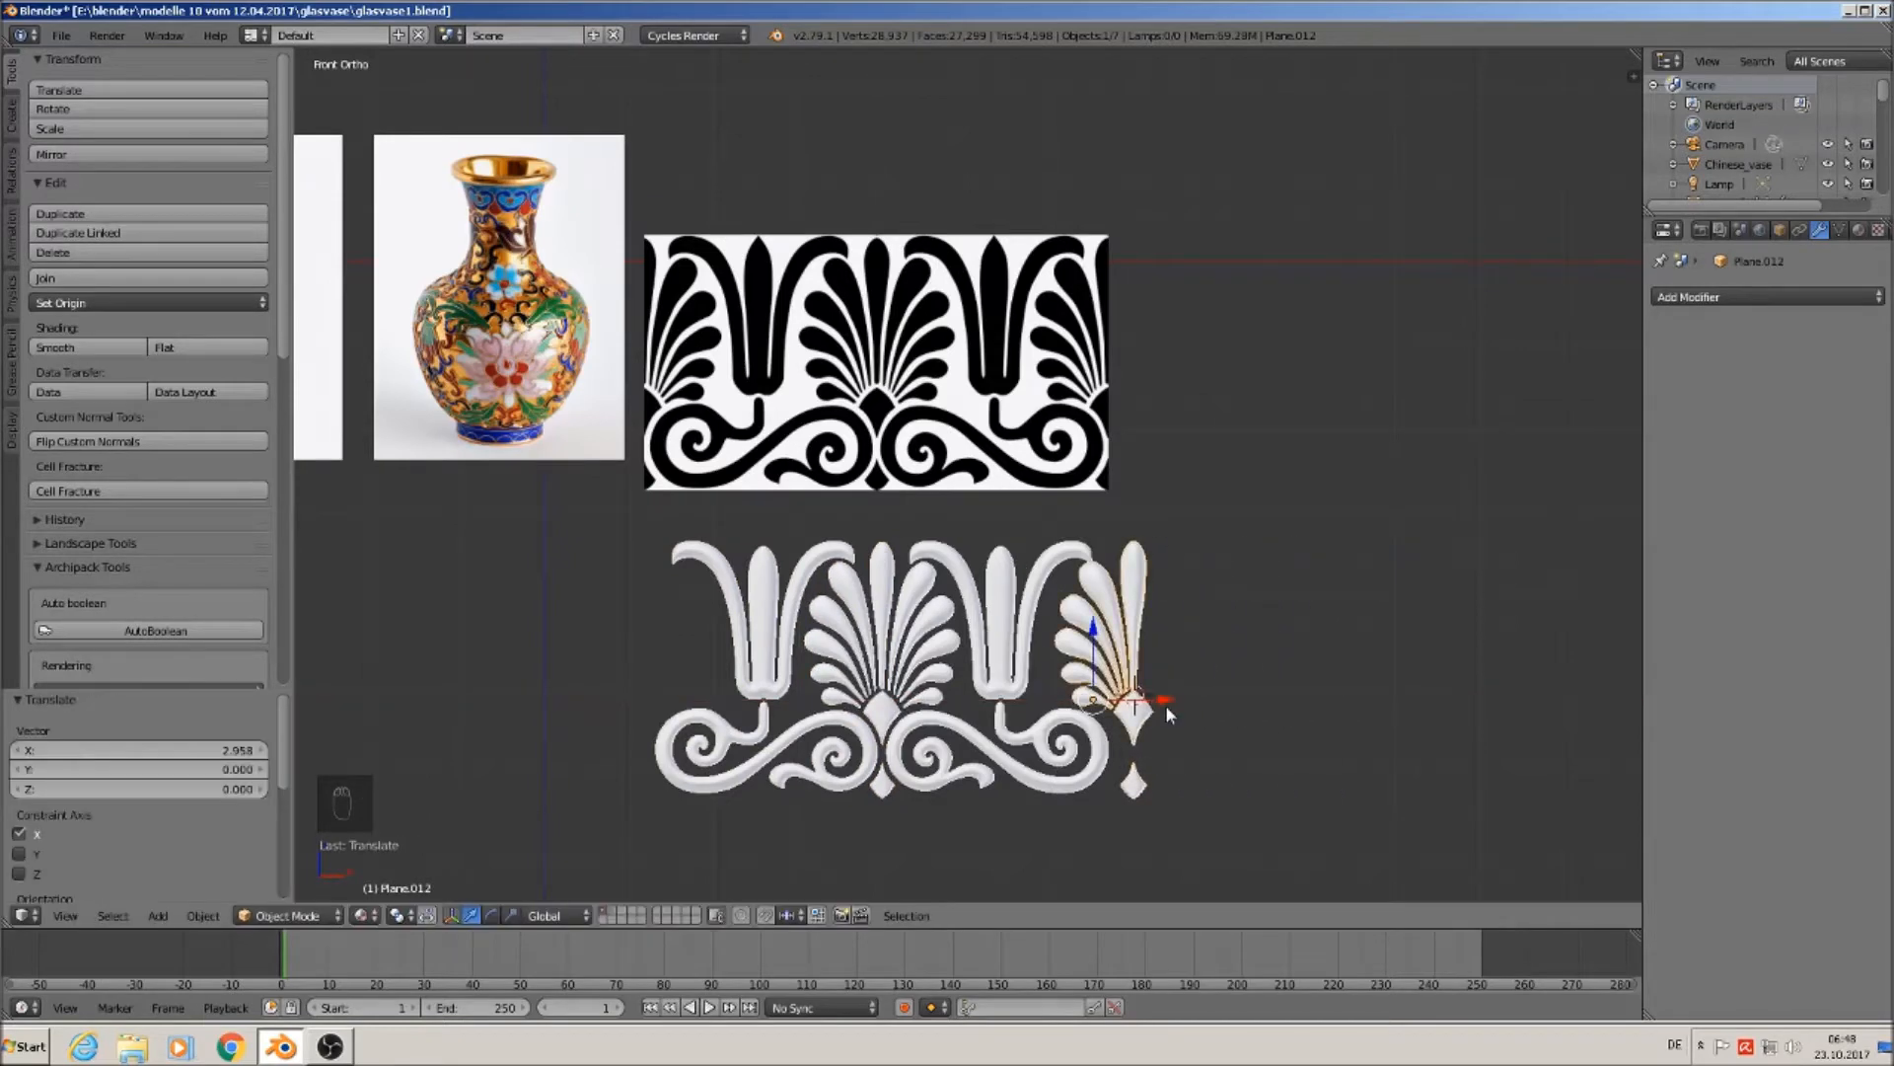
scroll(1167, 706, "up", 1)
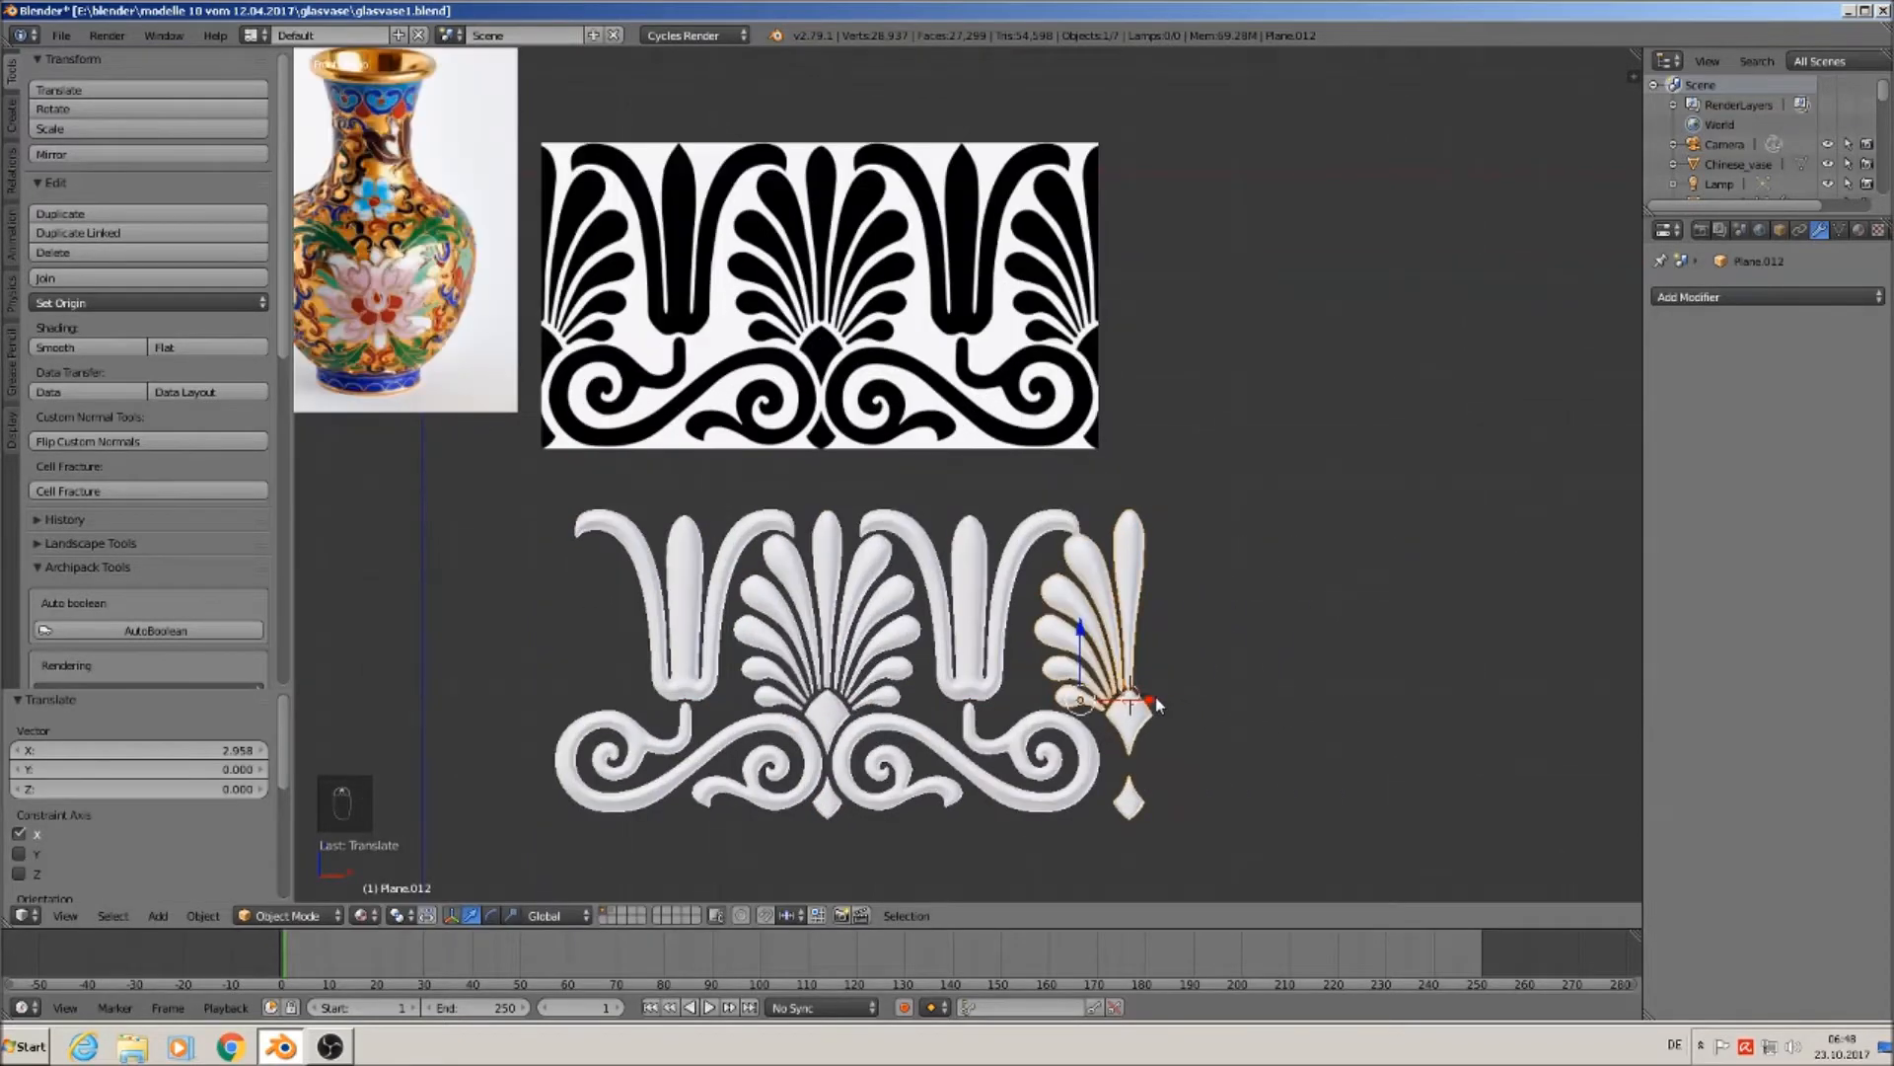
key("g")
key("x")
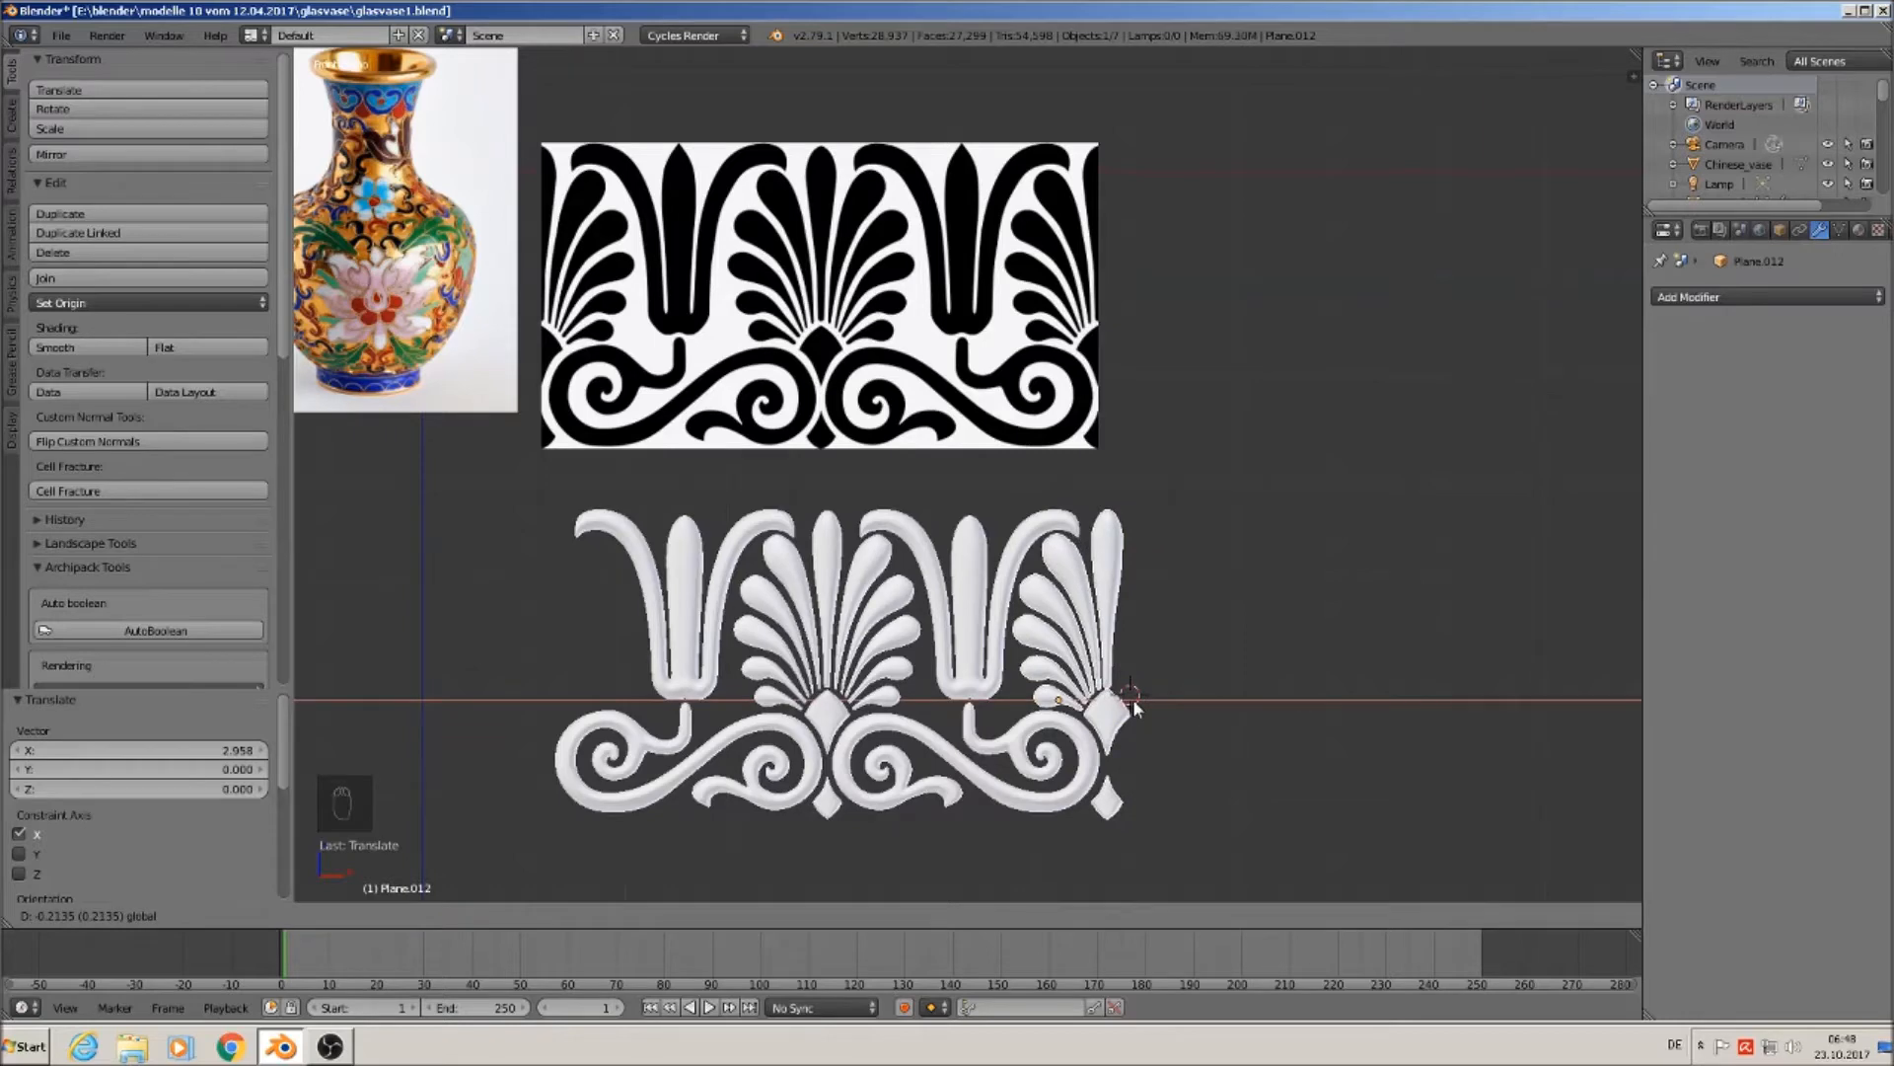
left_click(1133, 699)
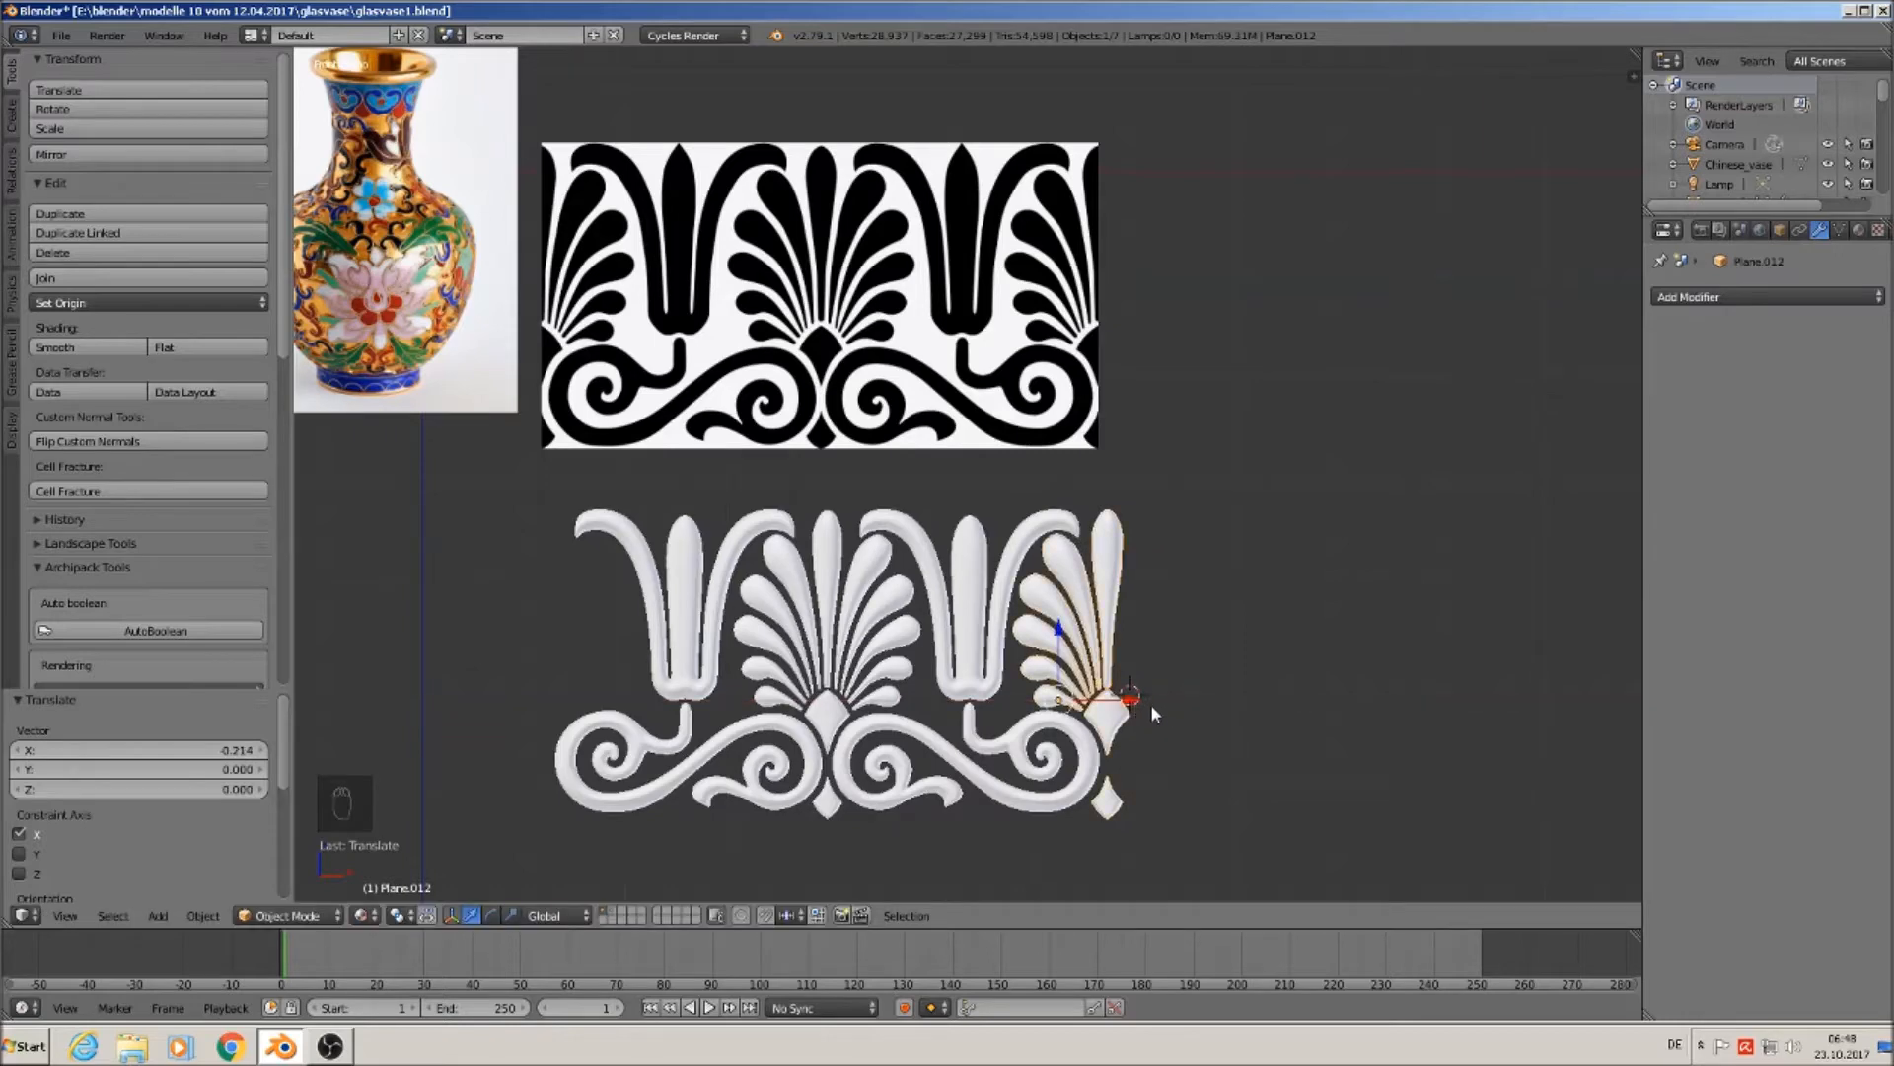
Duplicate the right-end half palmette and move the copy -6.017 along X, past the ornament's left end.
key("shift+d")
right_click(1150, 703)
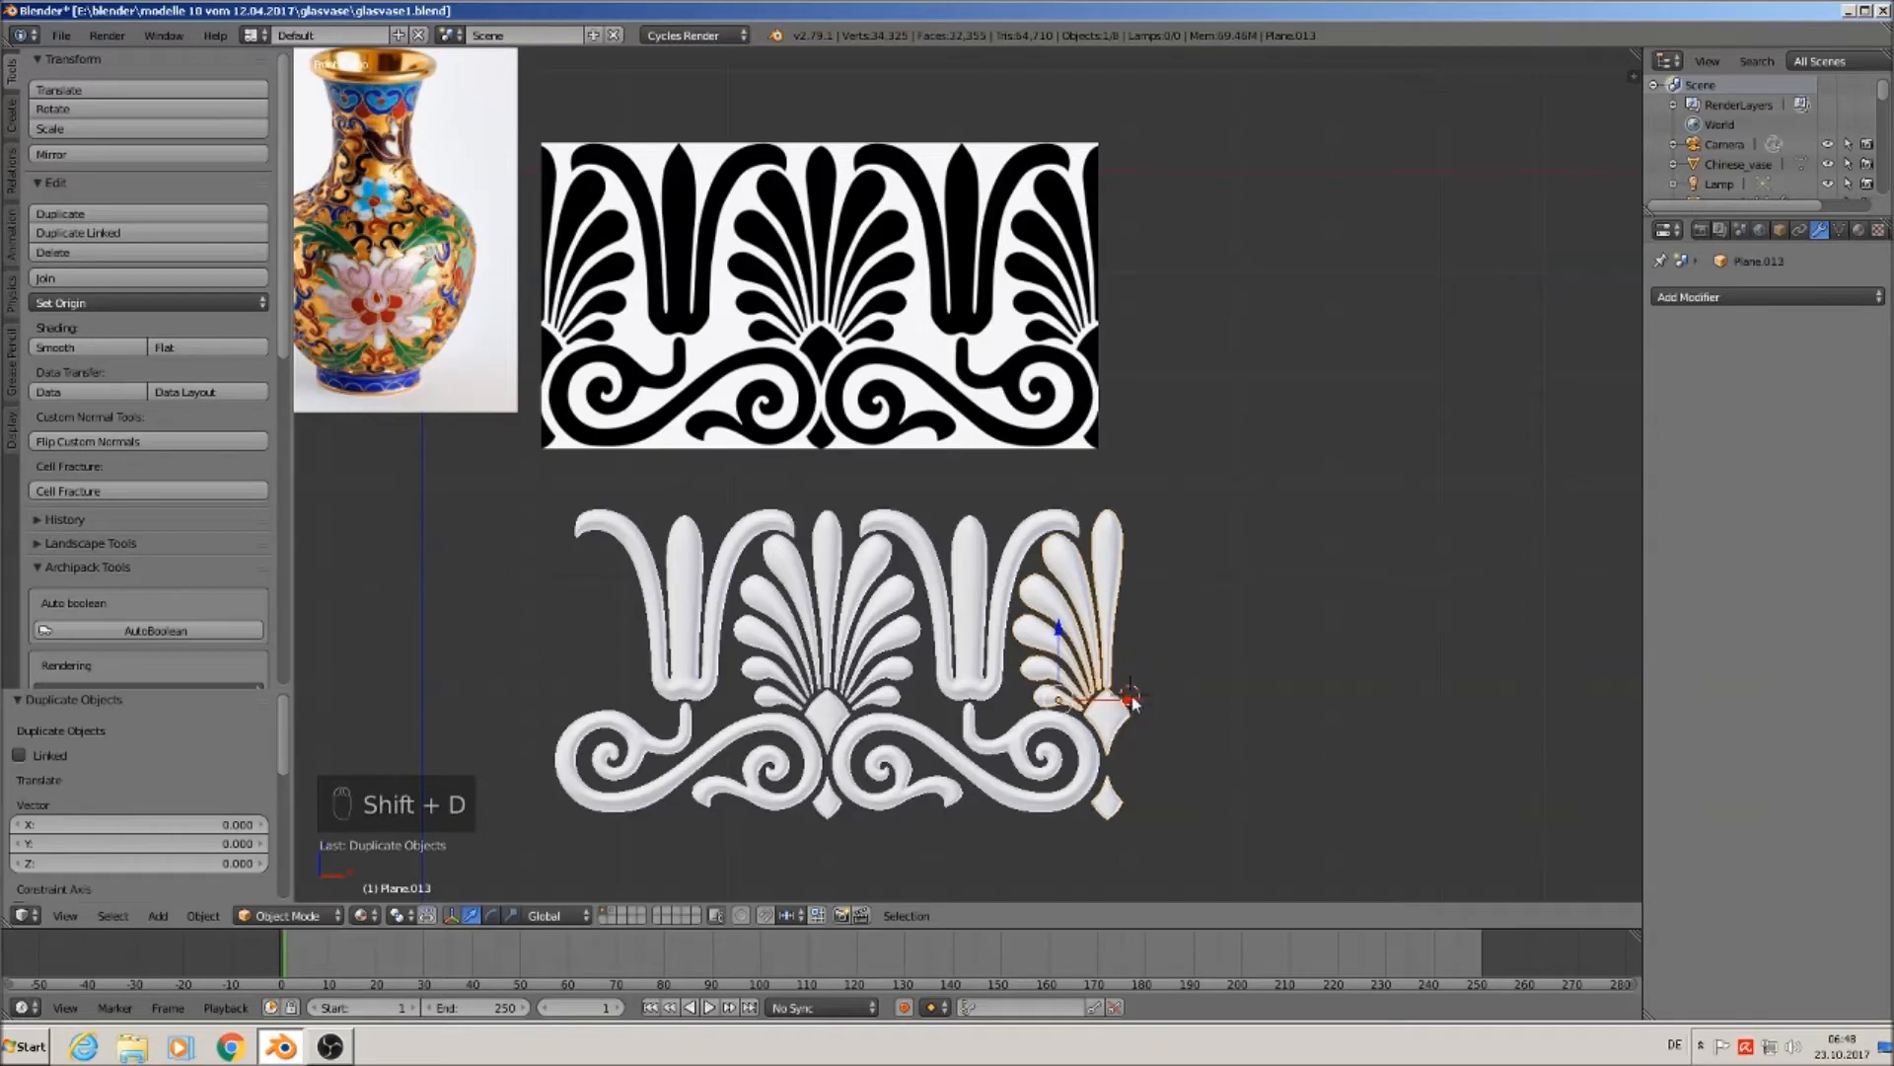
key("g")
key("x")
left_click(511, 648)
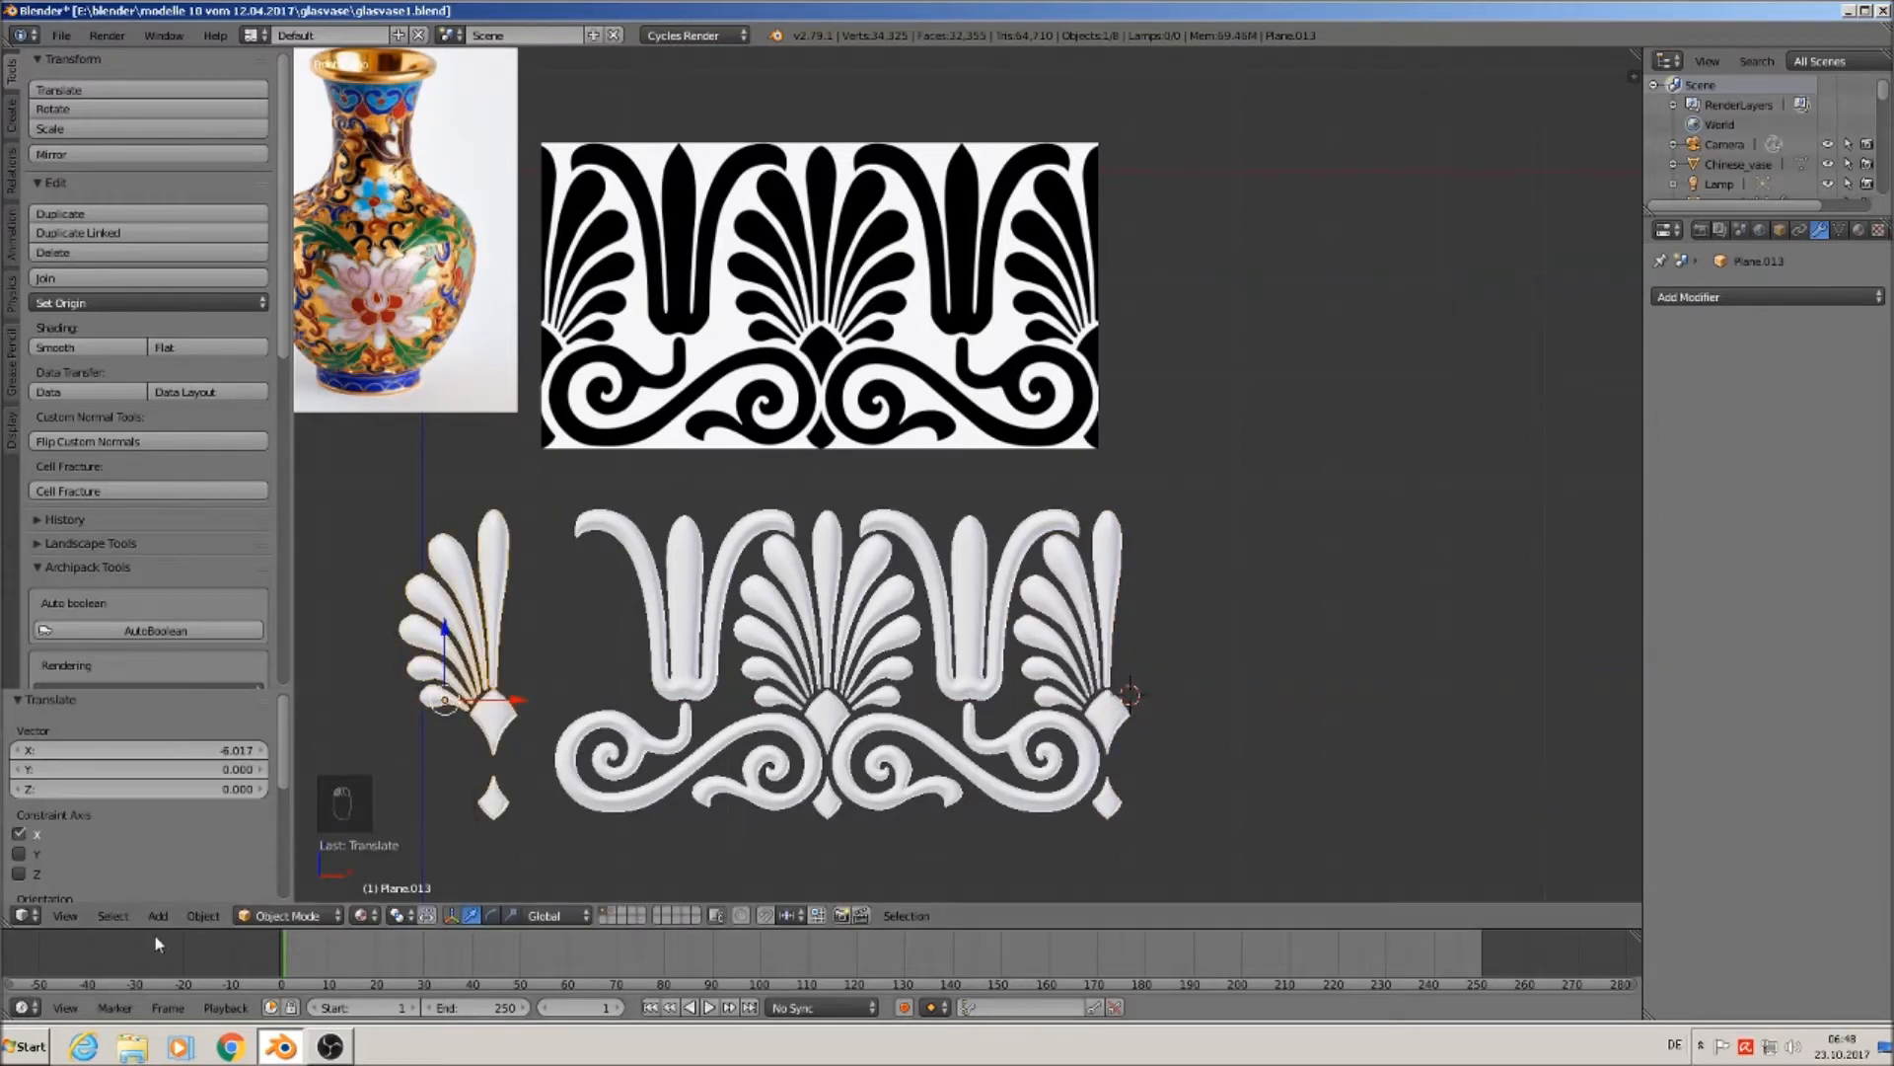
Mirror the copied half palmette along the global X axis with Interactive Mirror and move it 1.485 along X to close the ornament's left end.
left_click(201, 916)
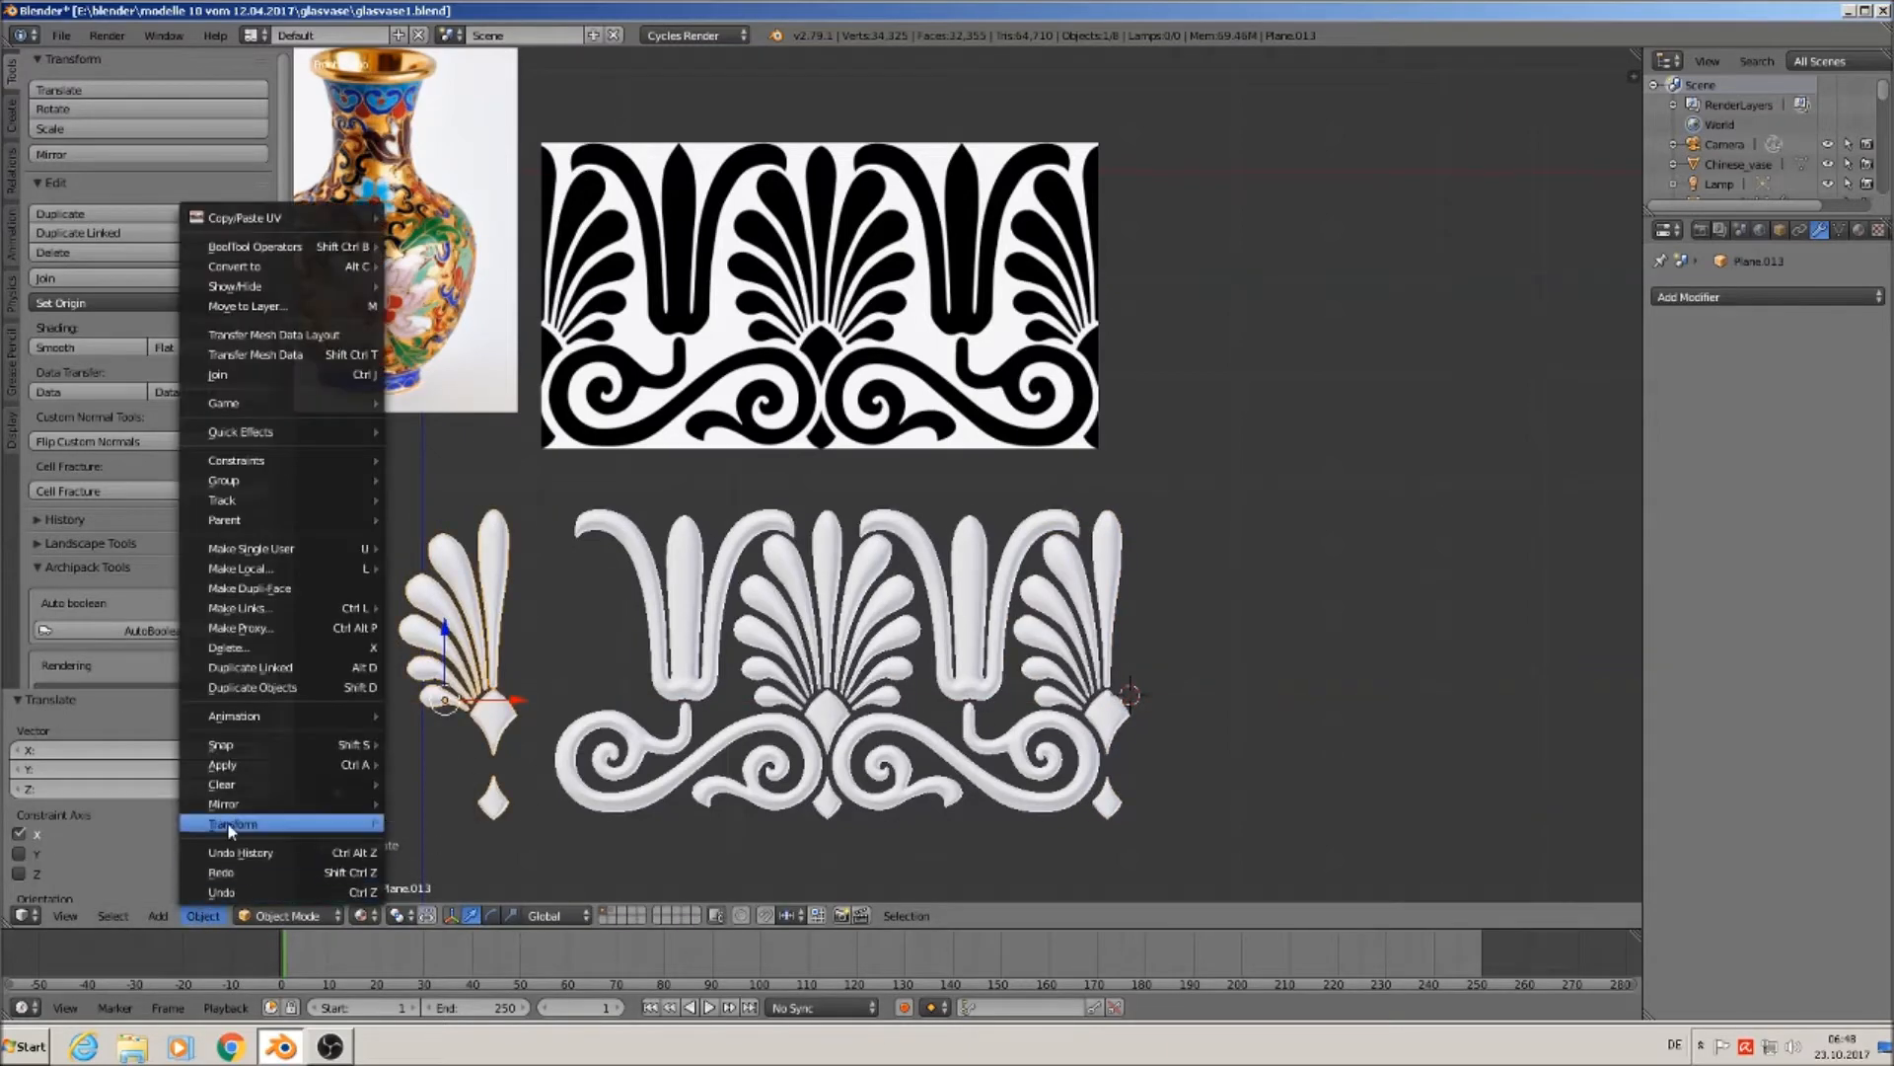
mouse_move(231, 822)
left_click(430, 805)
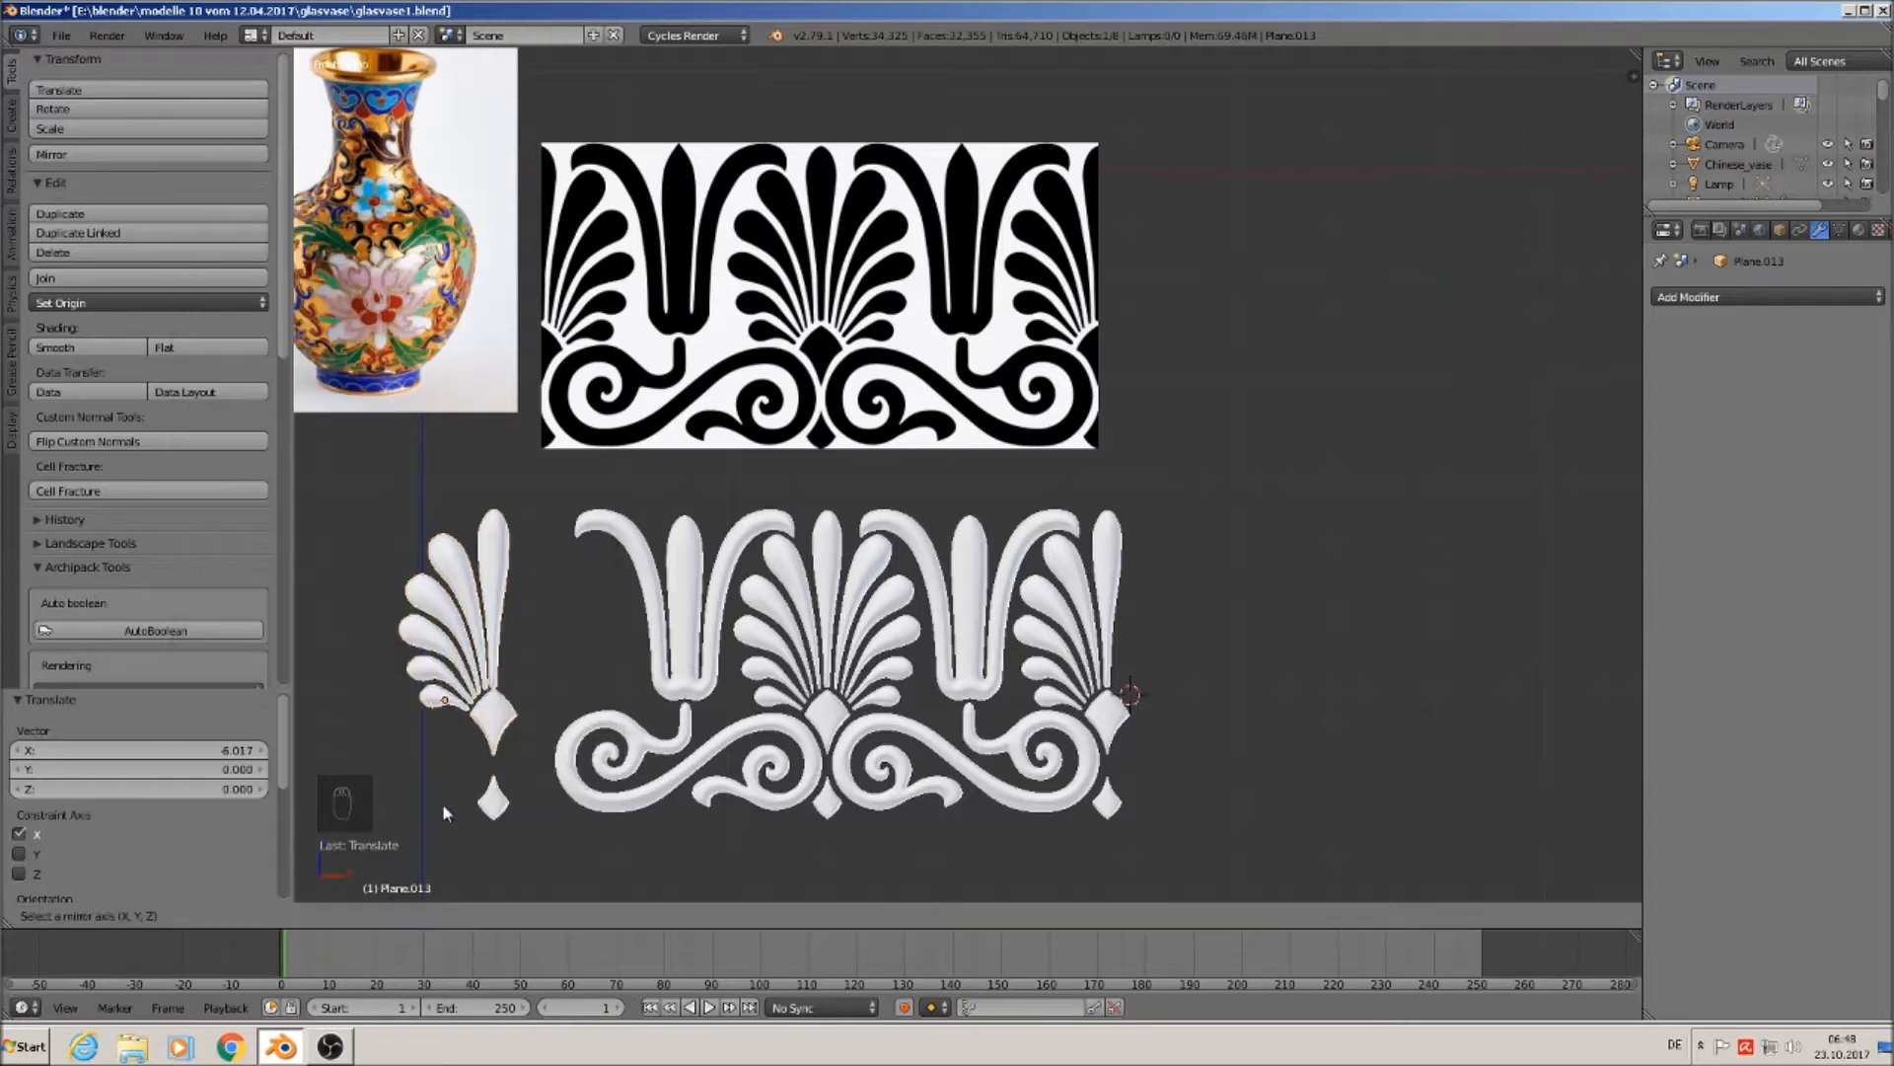
key("z")
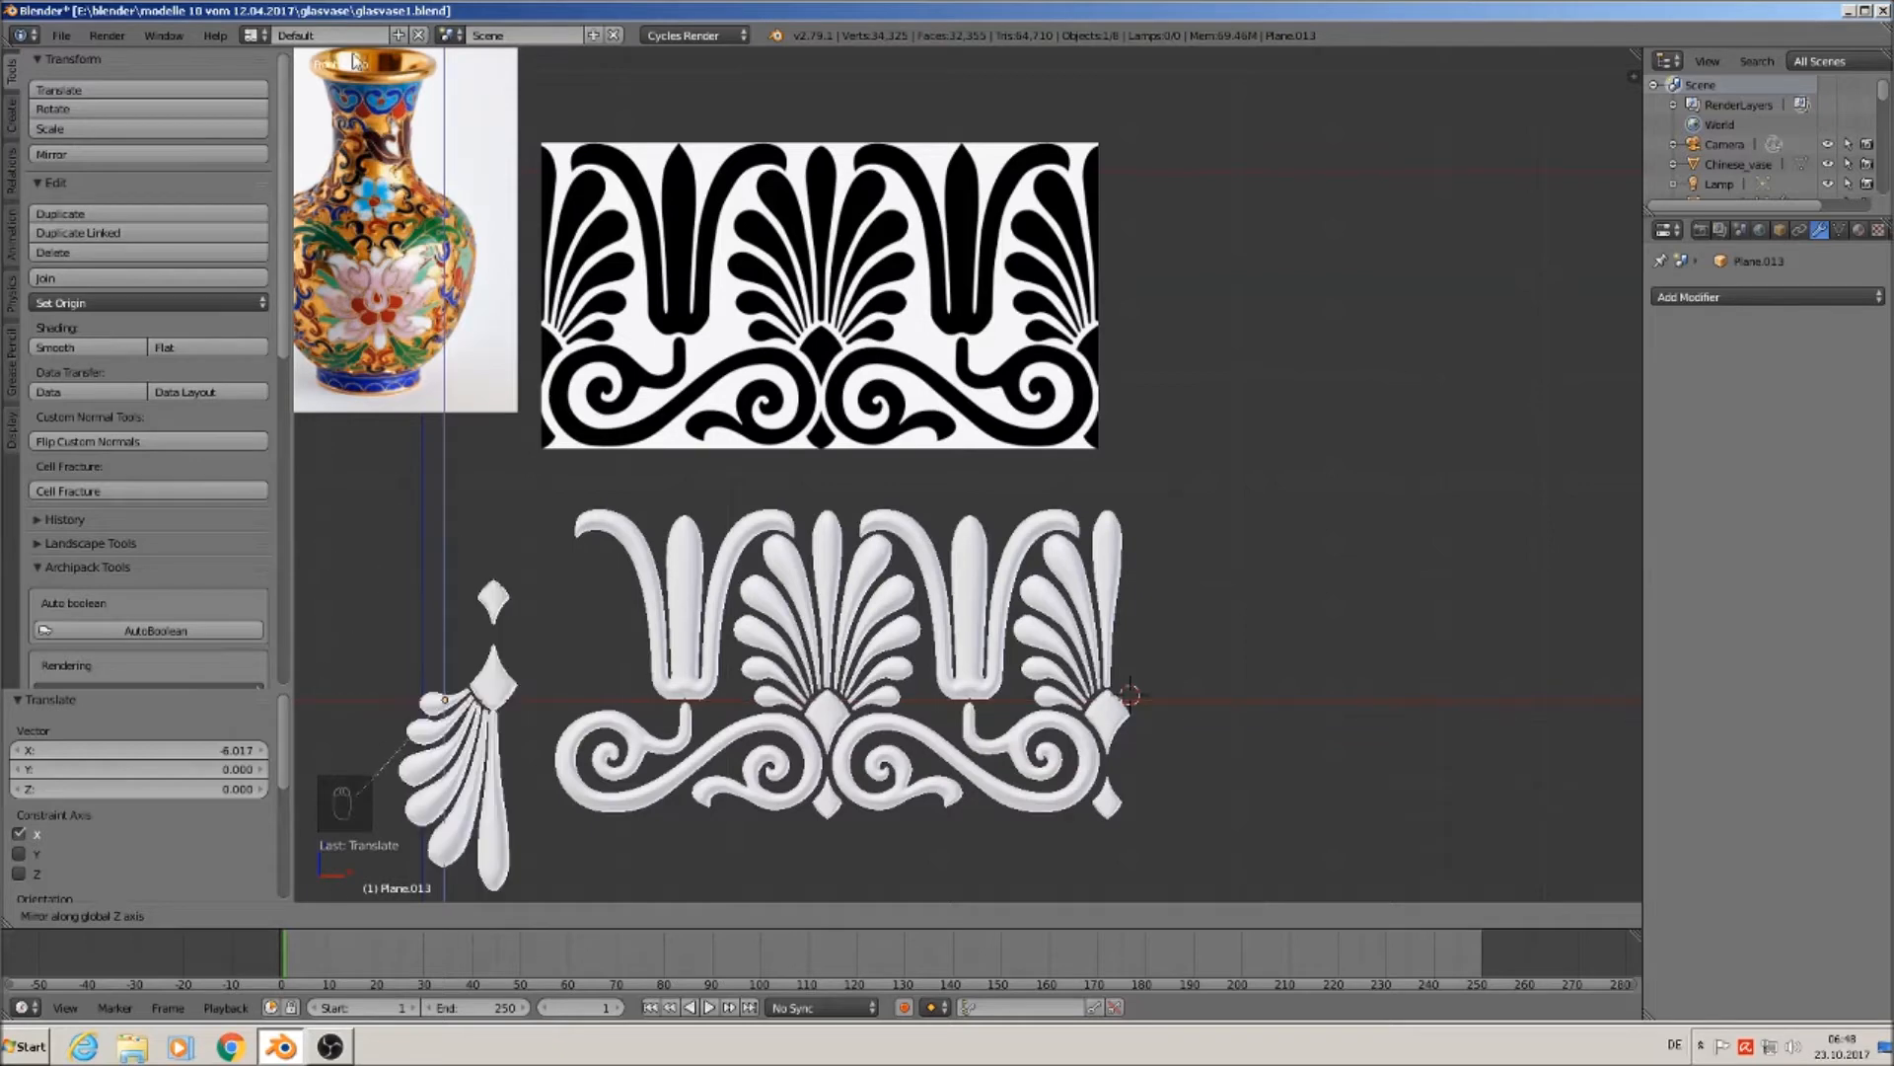
key("x")
left_click(345, 739)
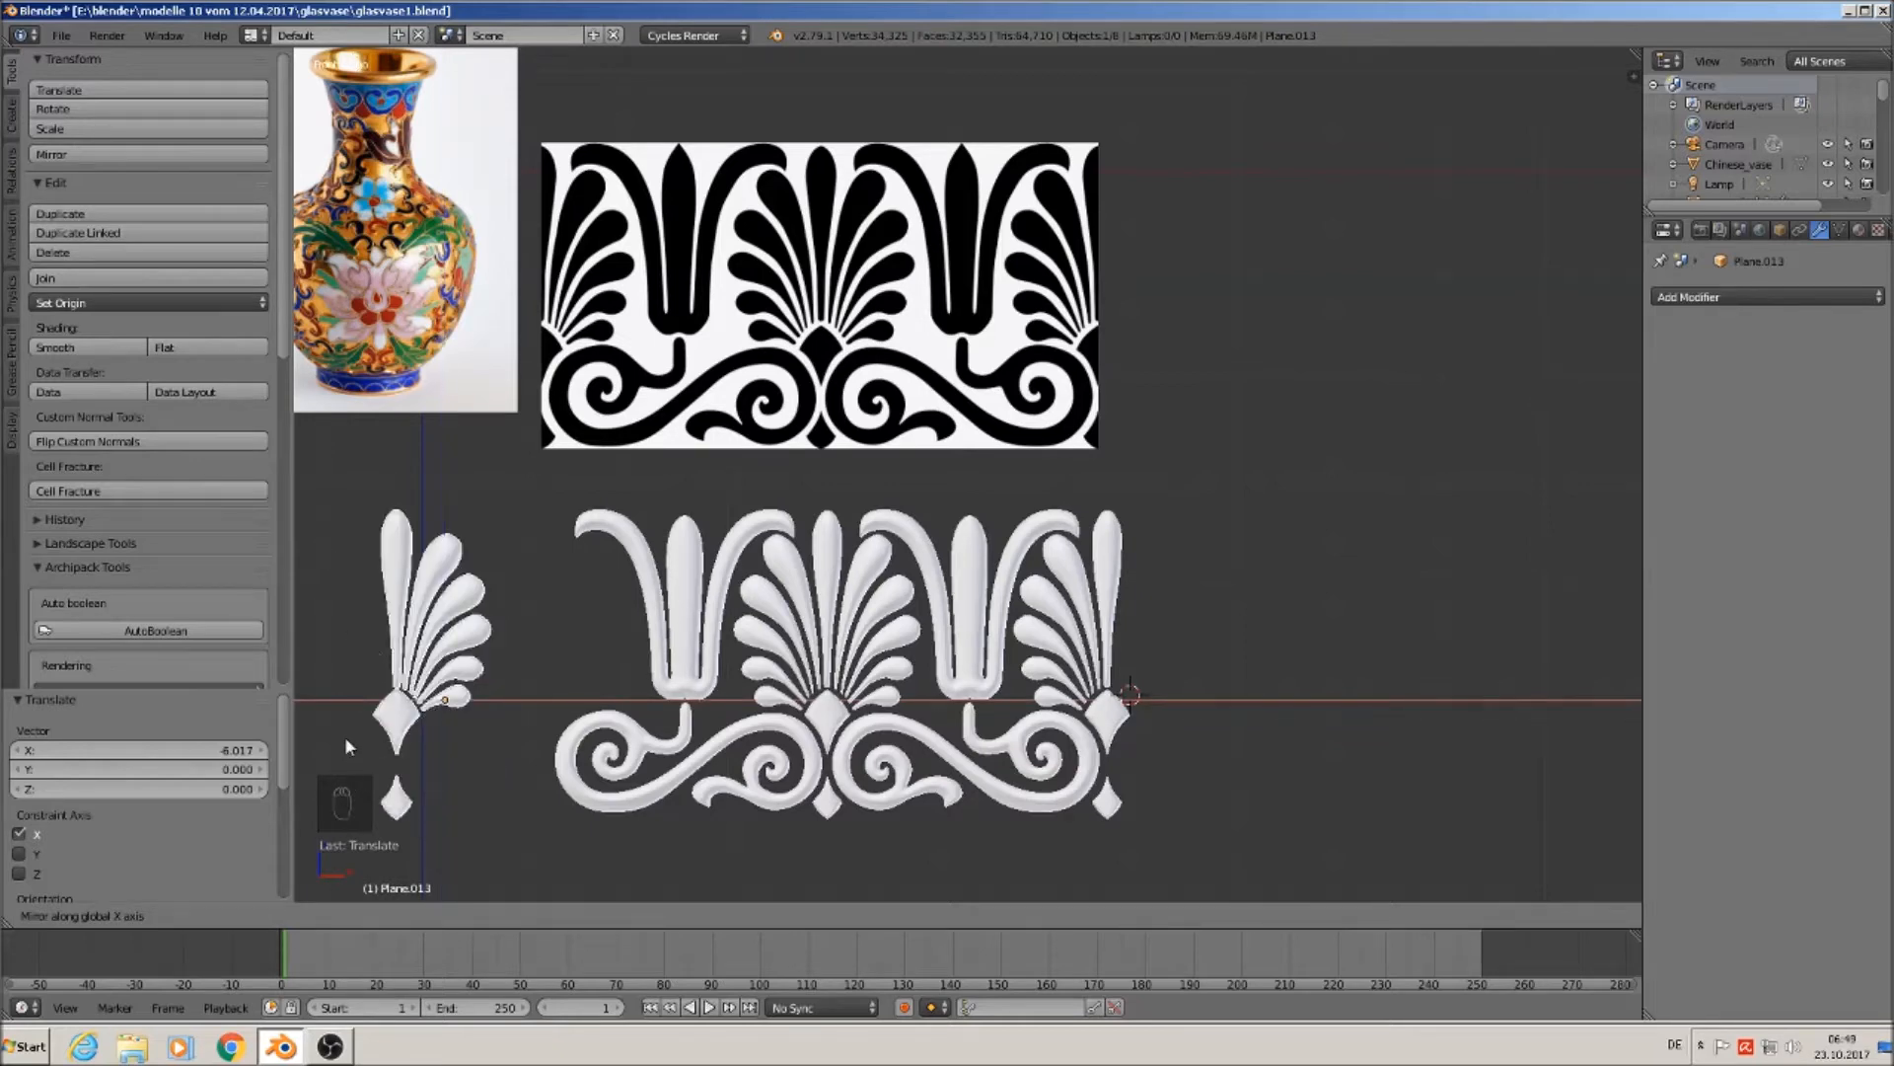
left_click_drag(514, 693, 667, 700)
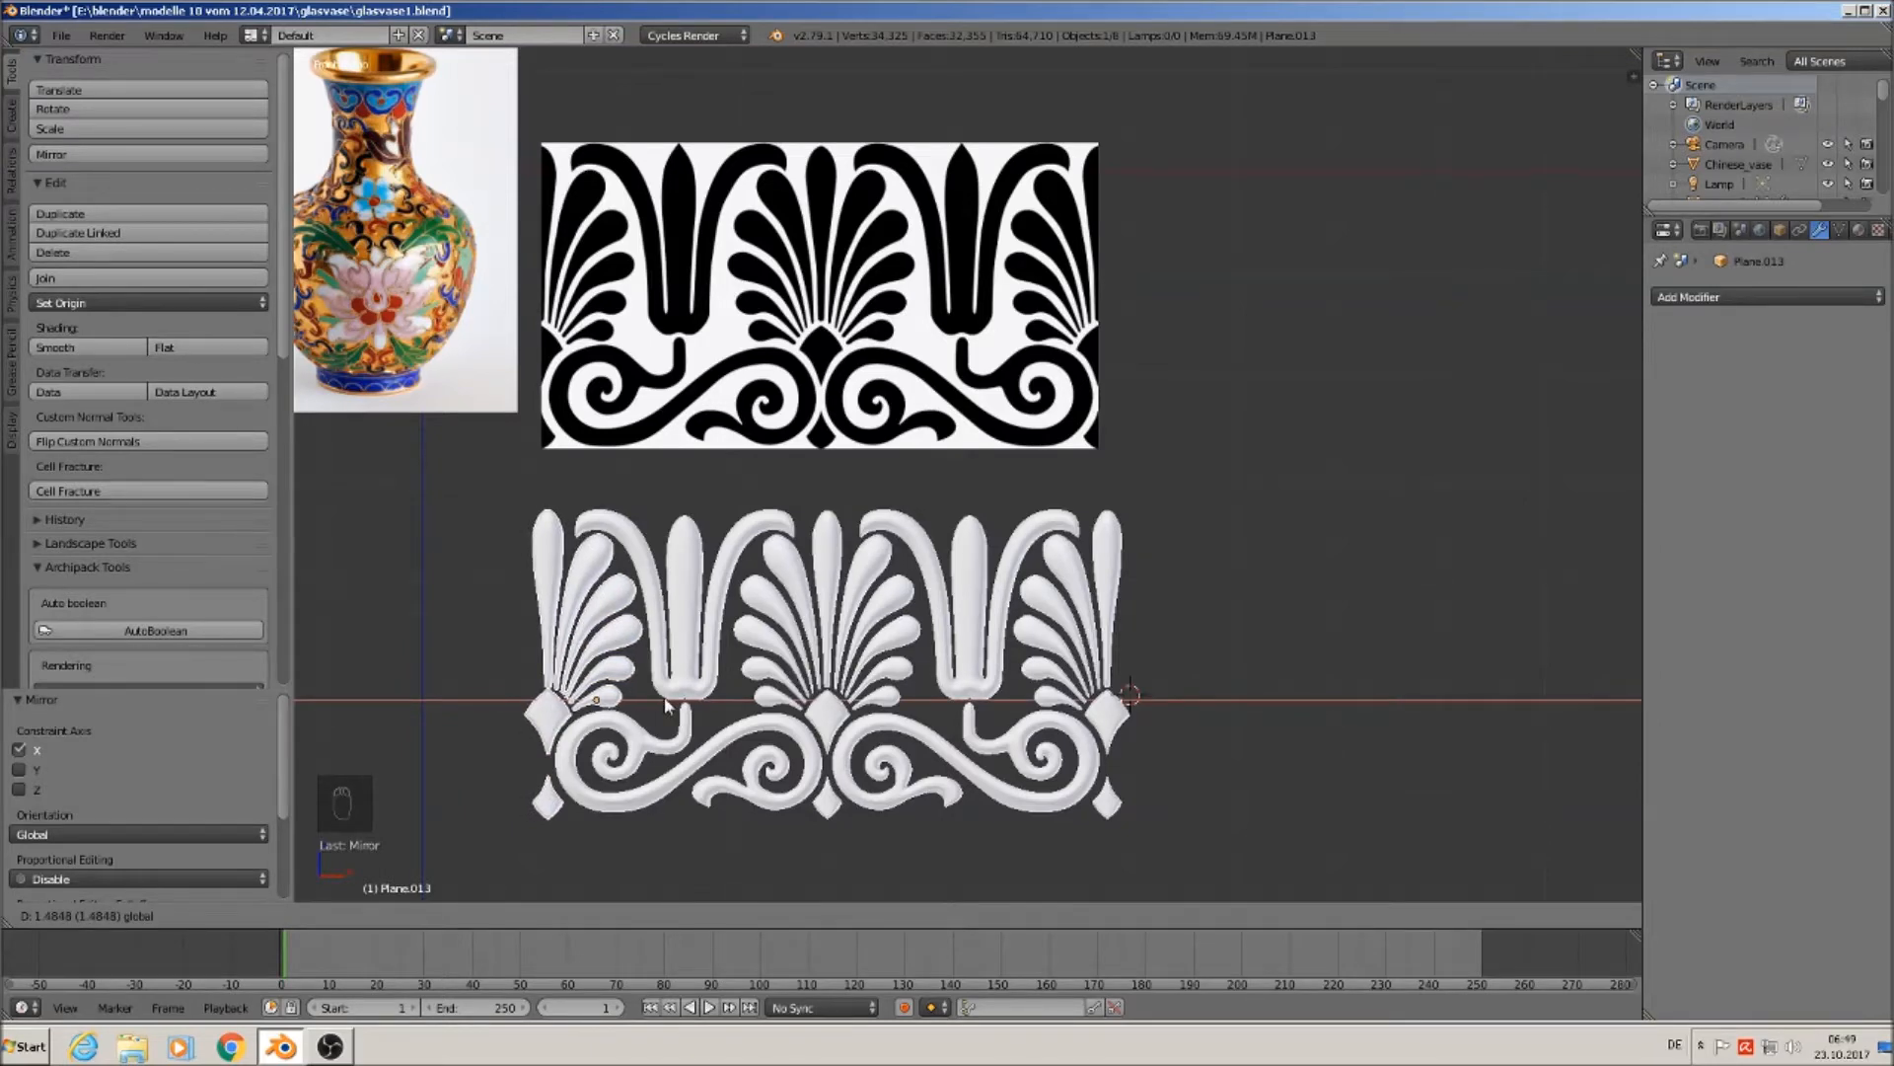
left_click_drag(667, 703, 667, 702)
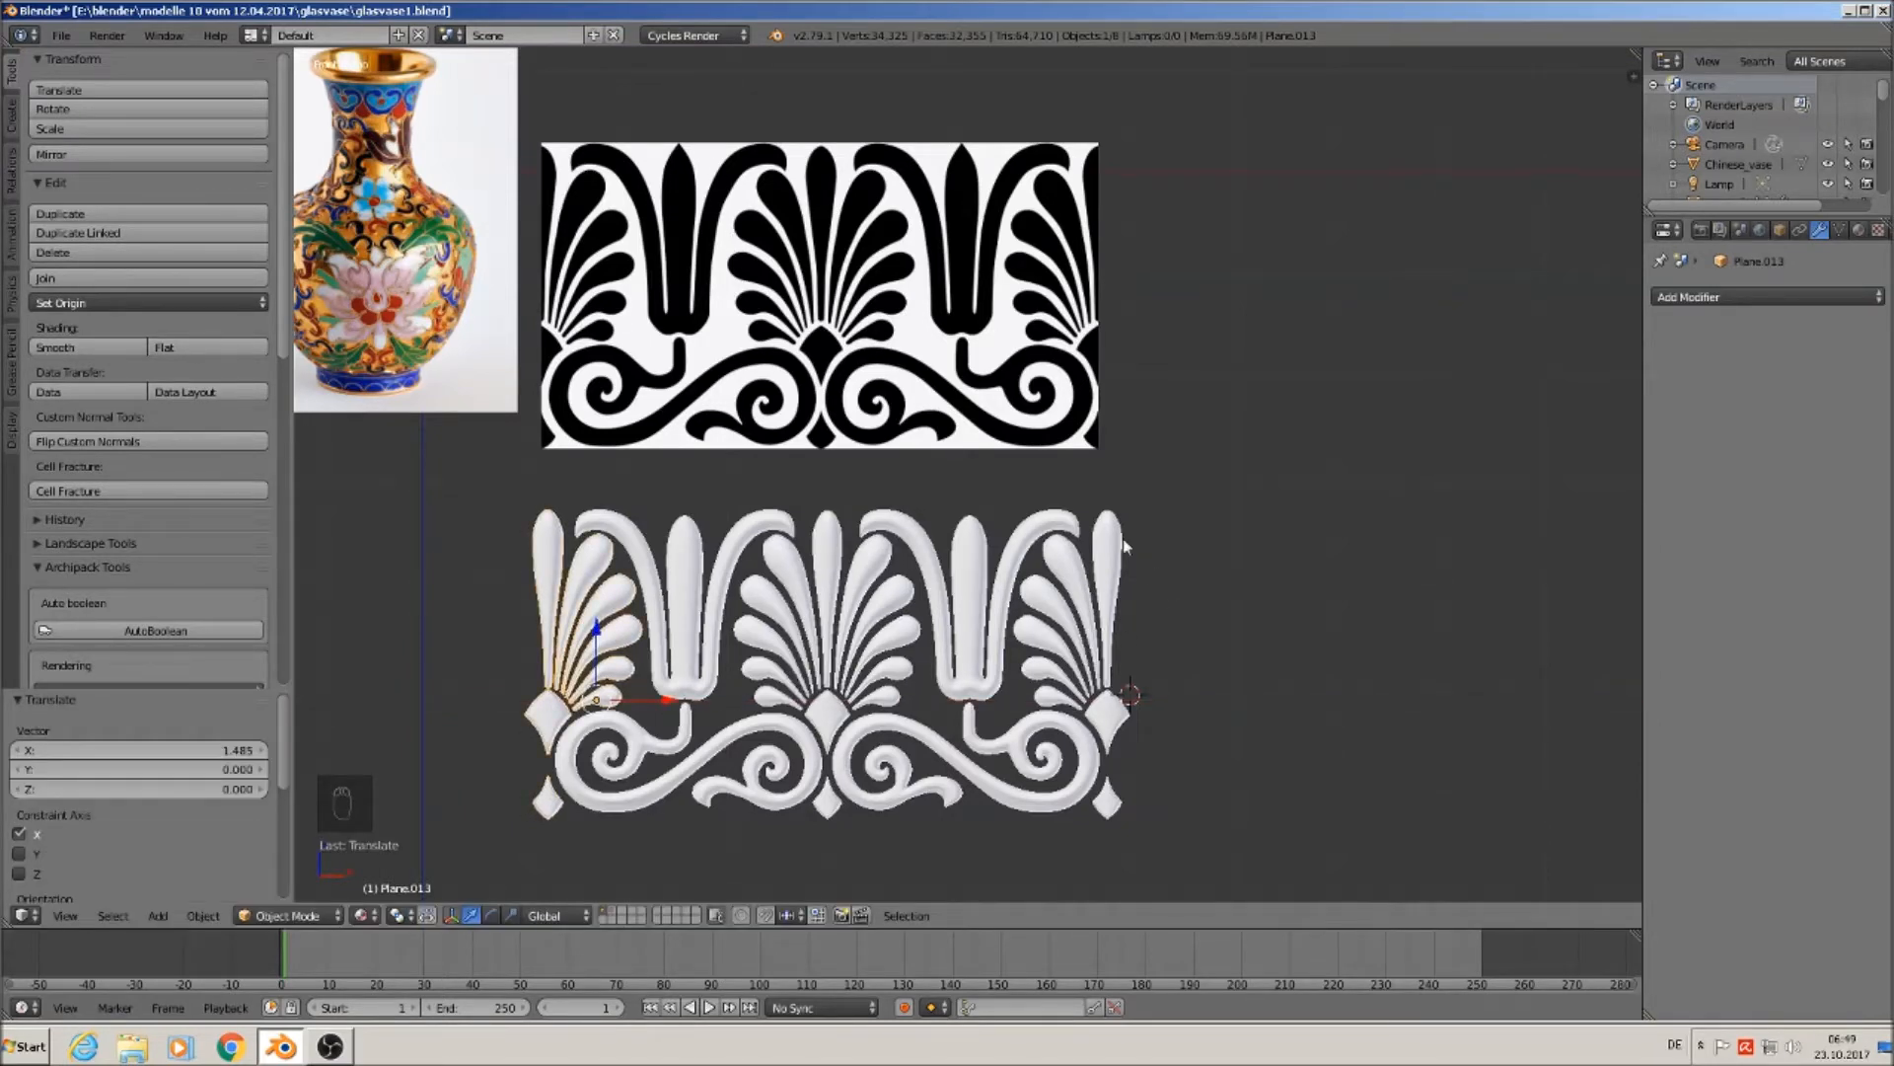
Join the four ornament pieces into one object and move it about -0.012 along X and 0.175 along Z towards the reference pattern.
scroll(1156, 610, "down", 3)
scroll(1170, 725, "up", 2)
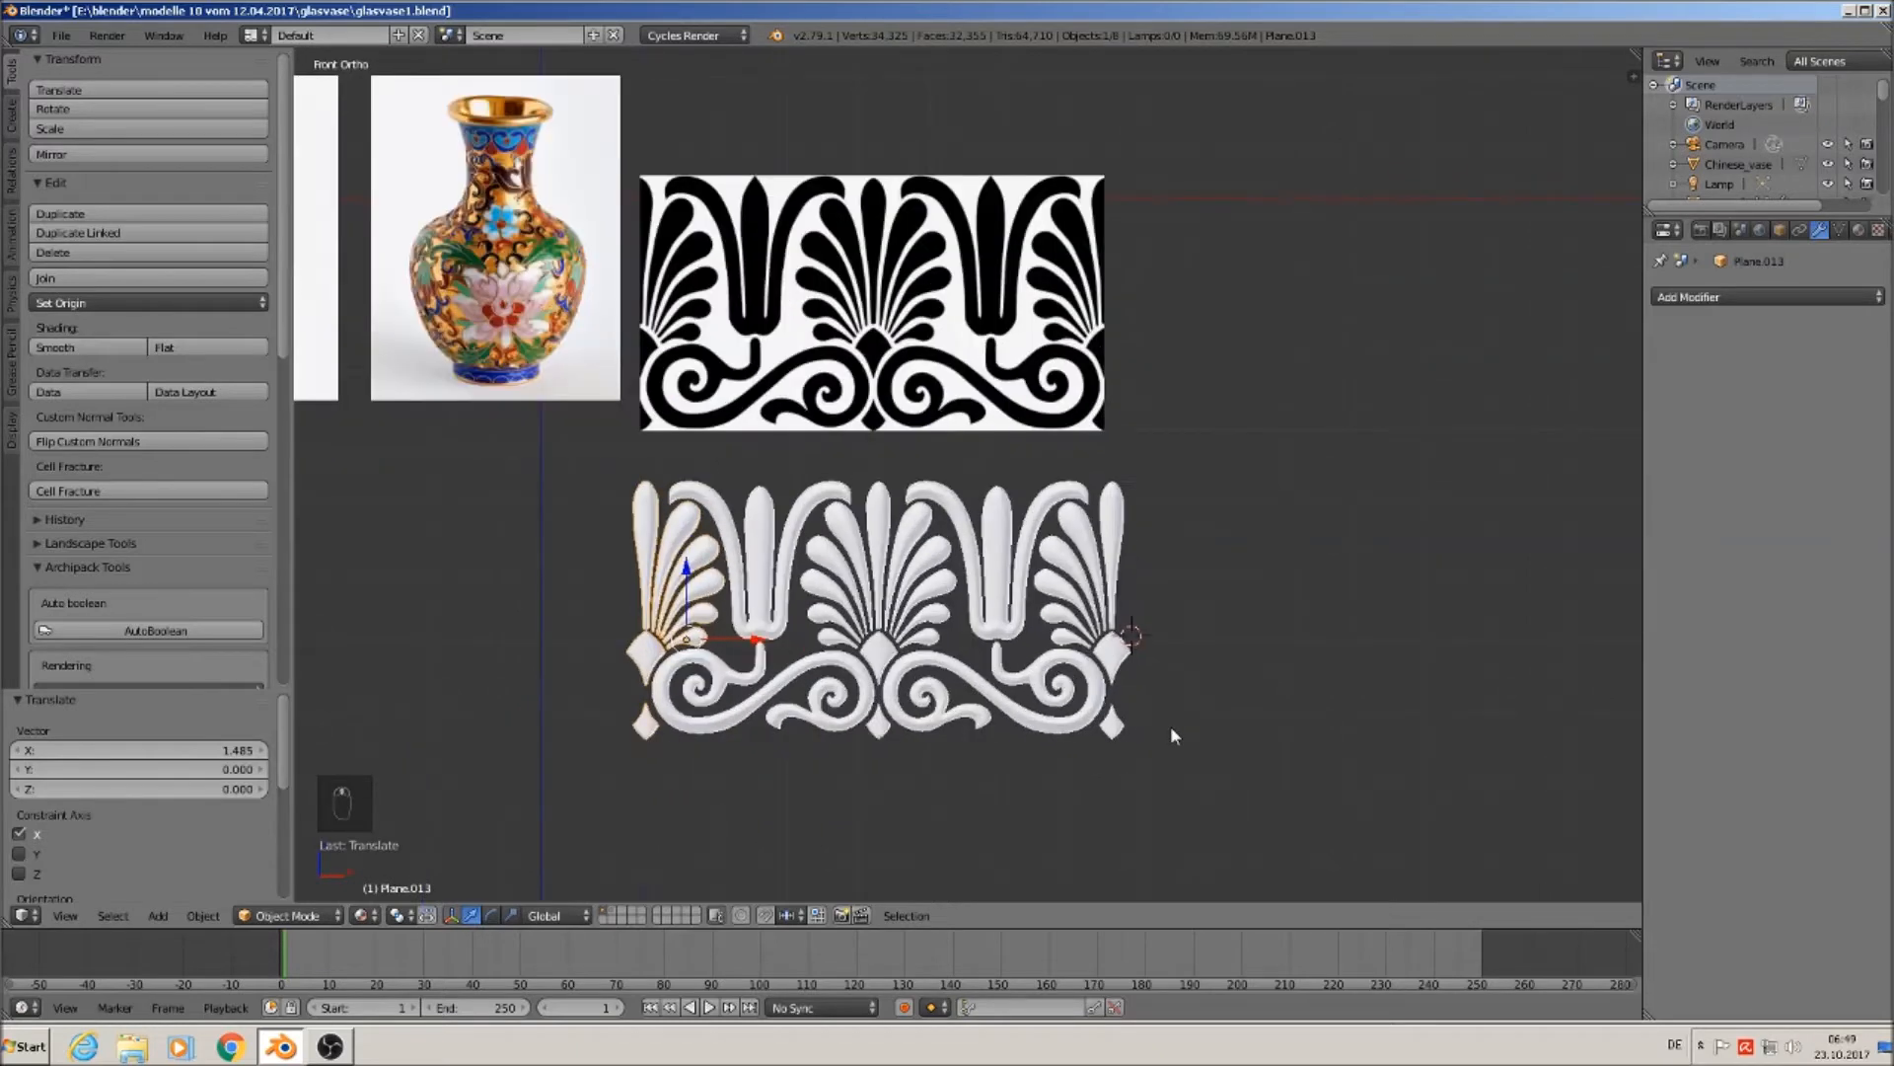
right_click(763, 584, "shift")
right_click(928, 589, "shift")
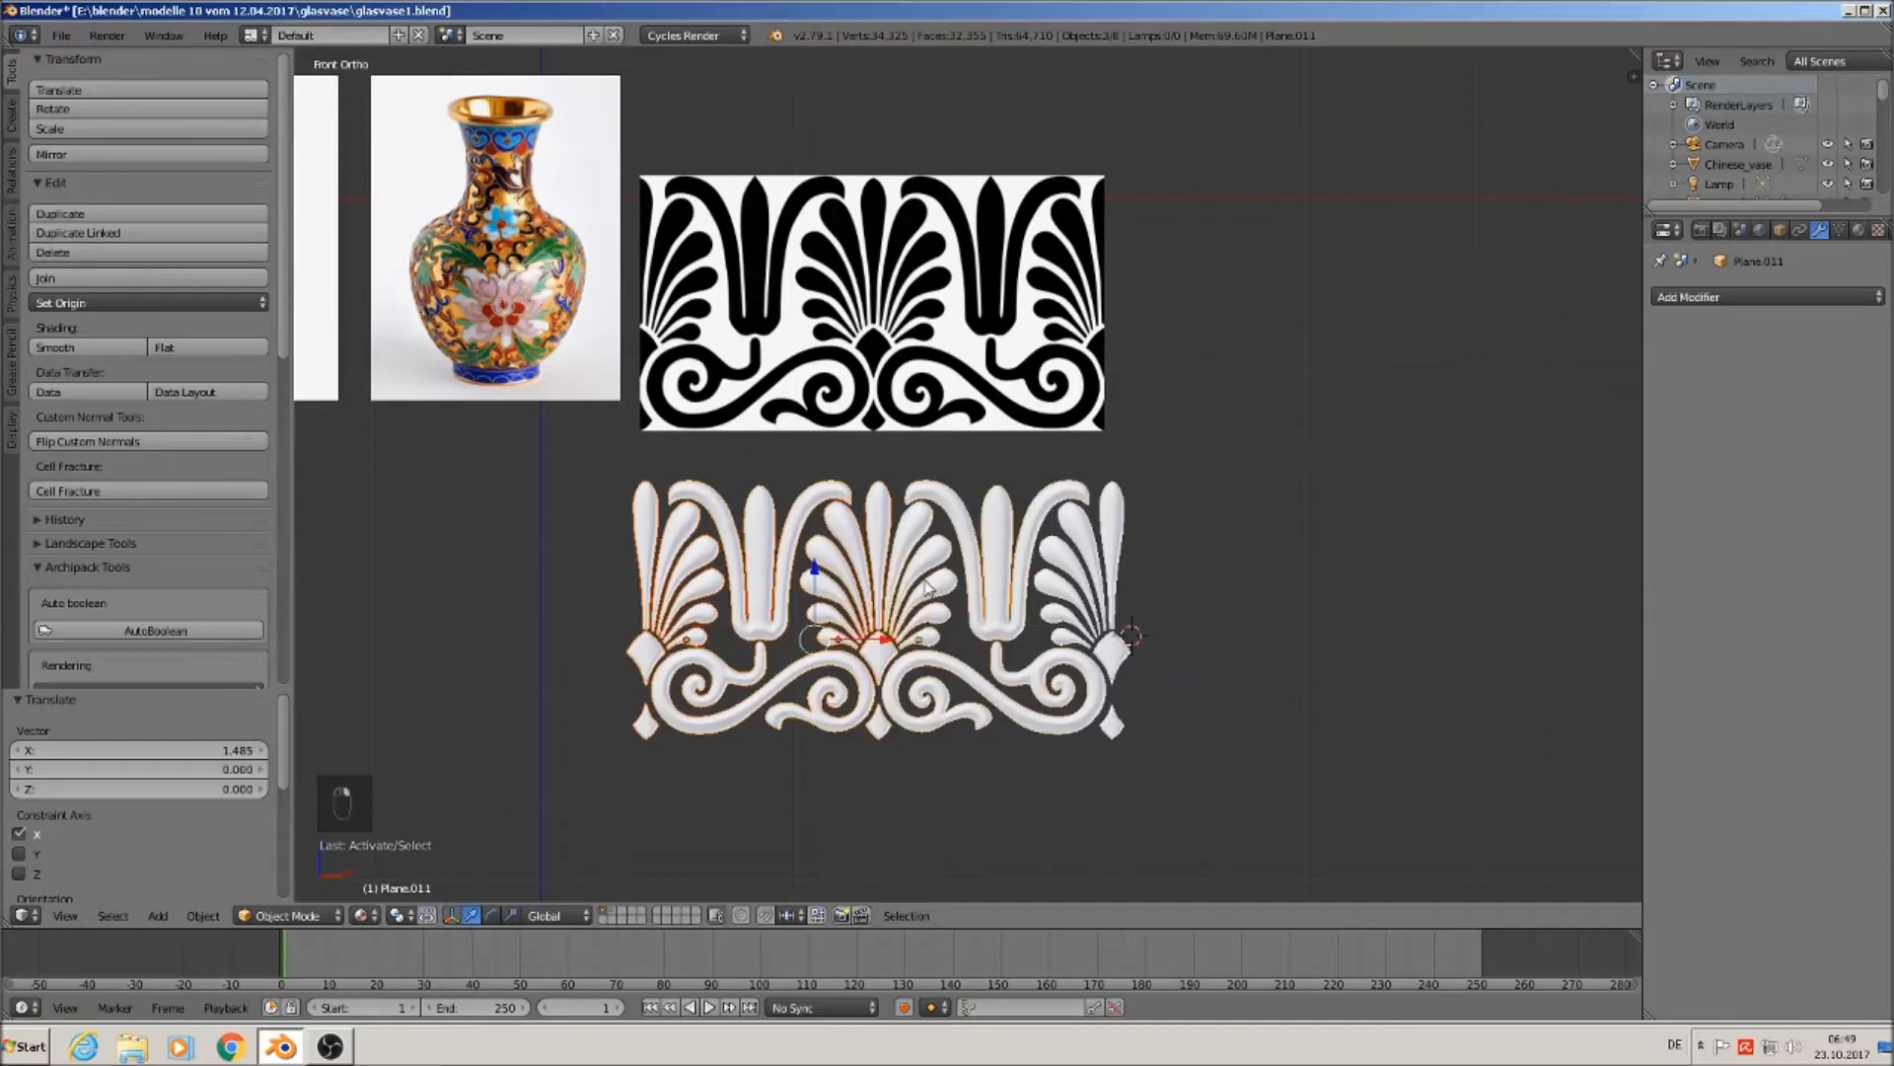
right_click(1095, 577, "shift")
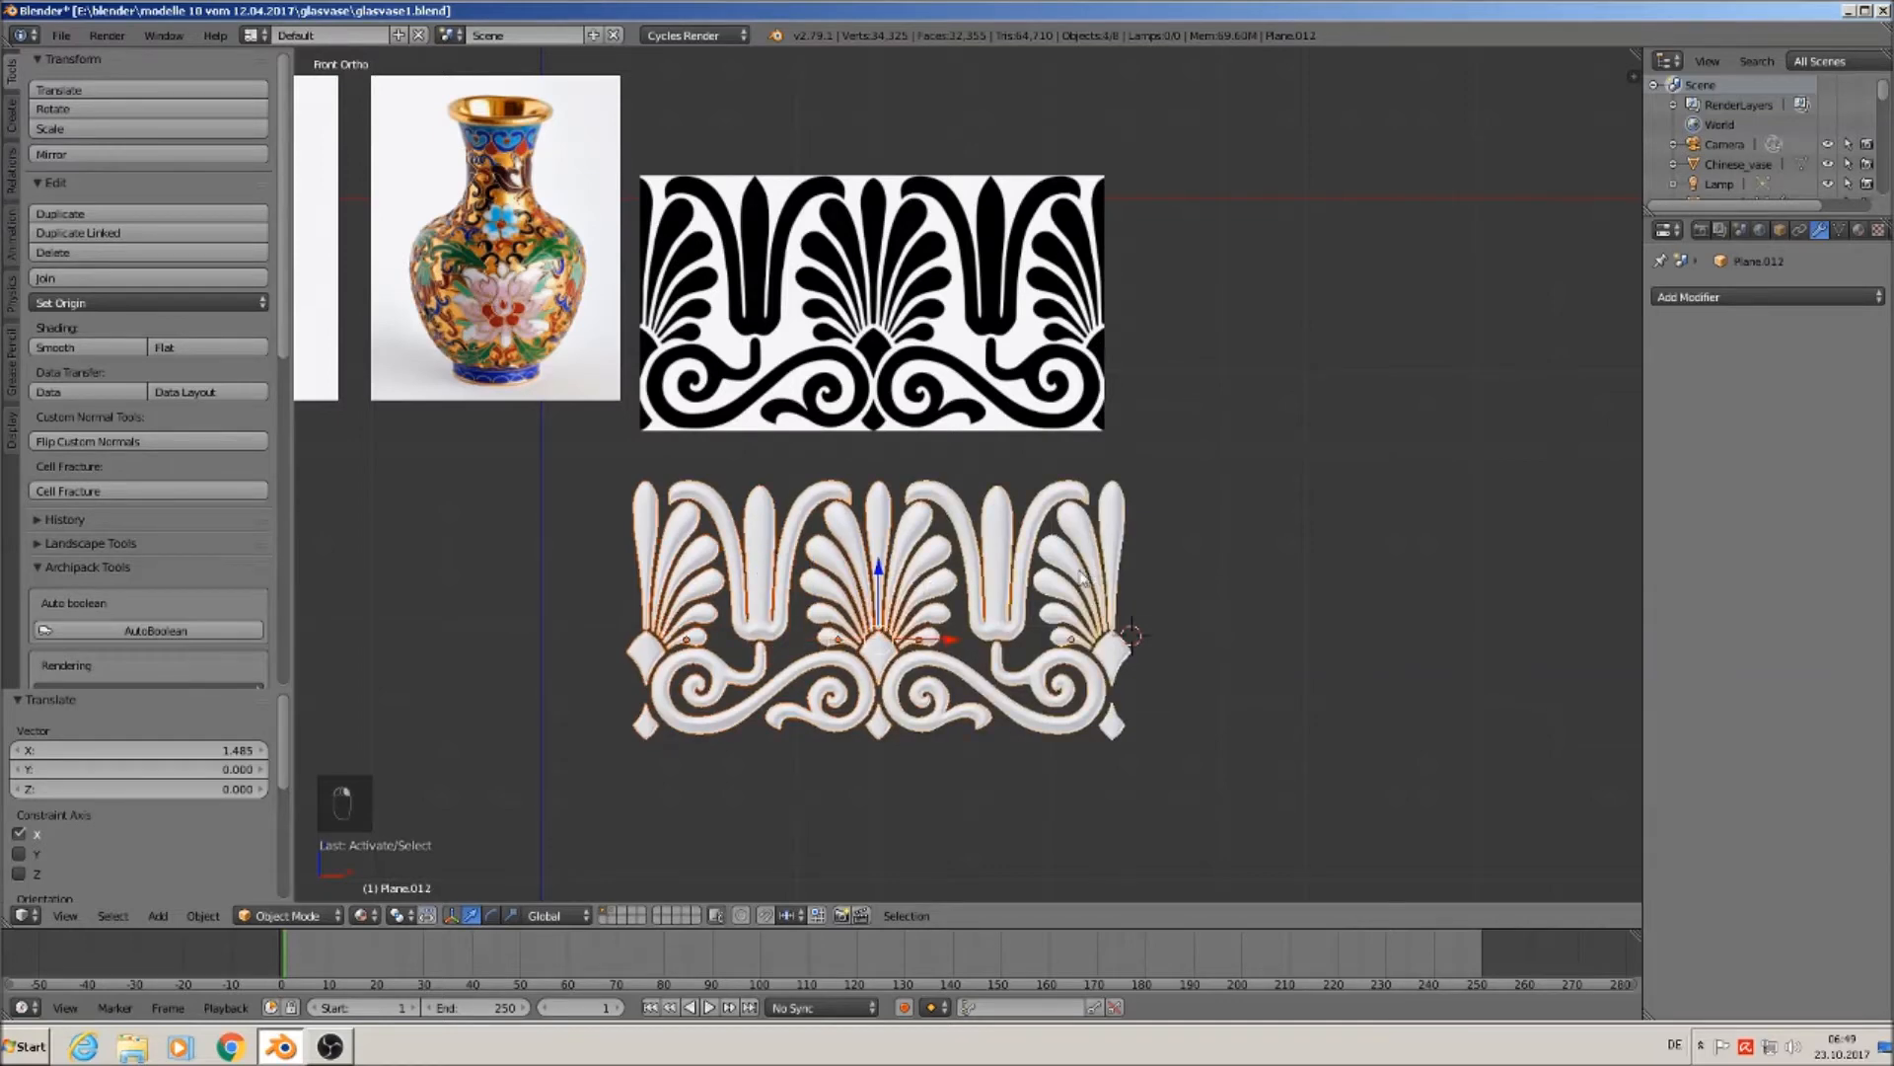
left_click(87, 276)
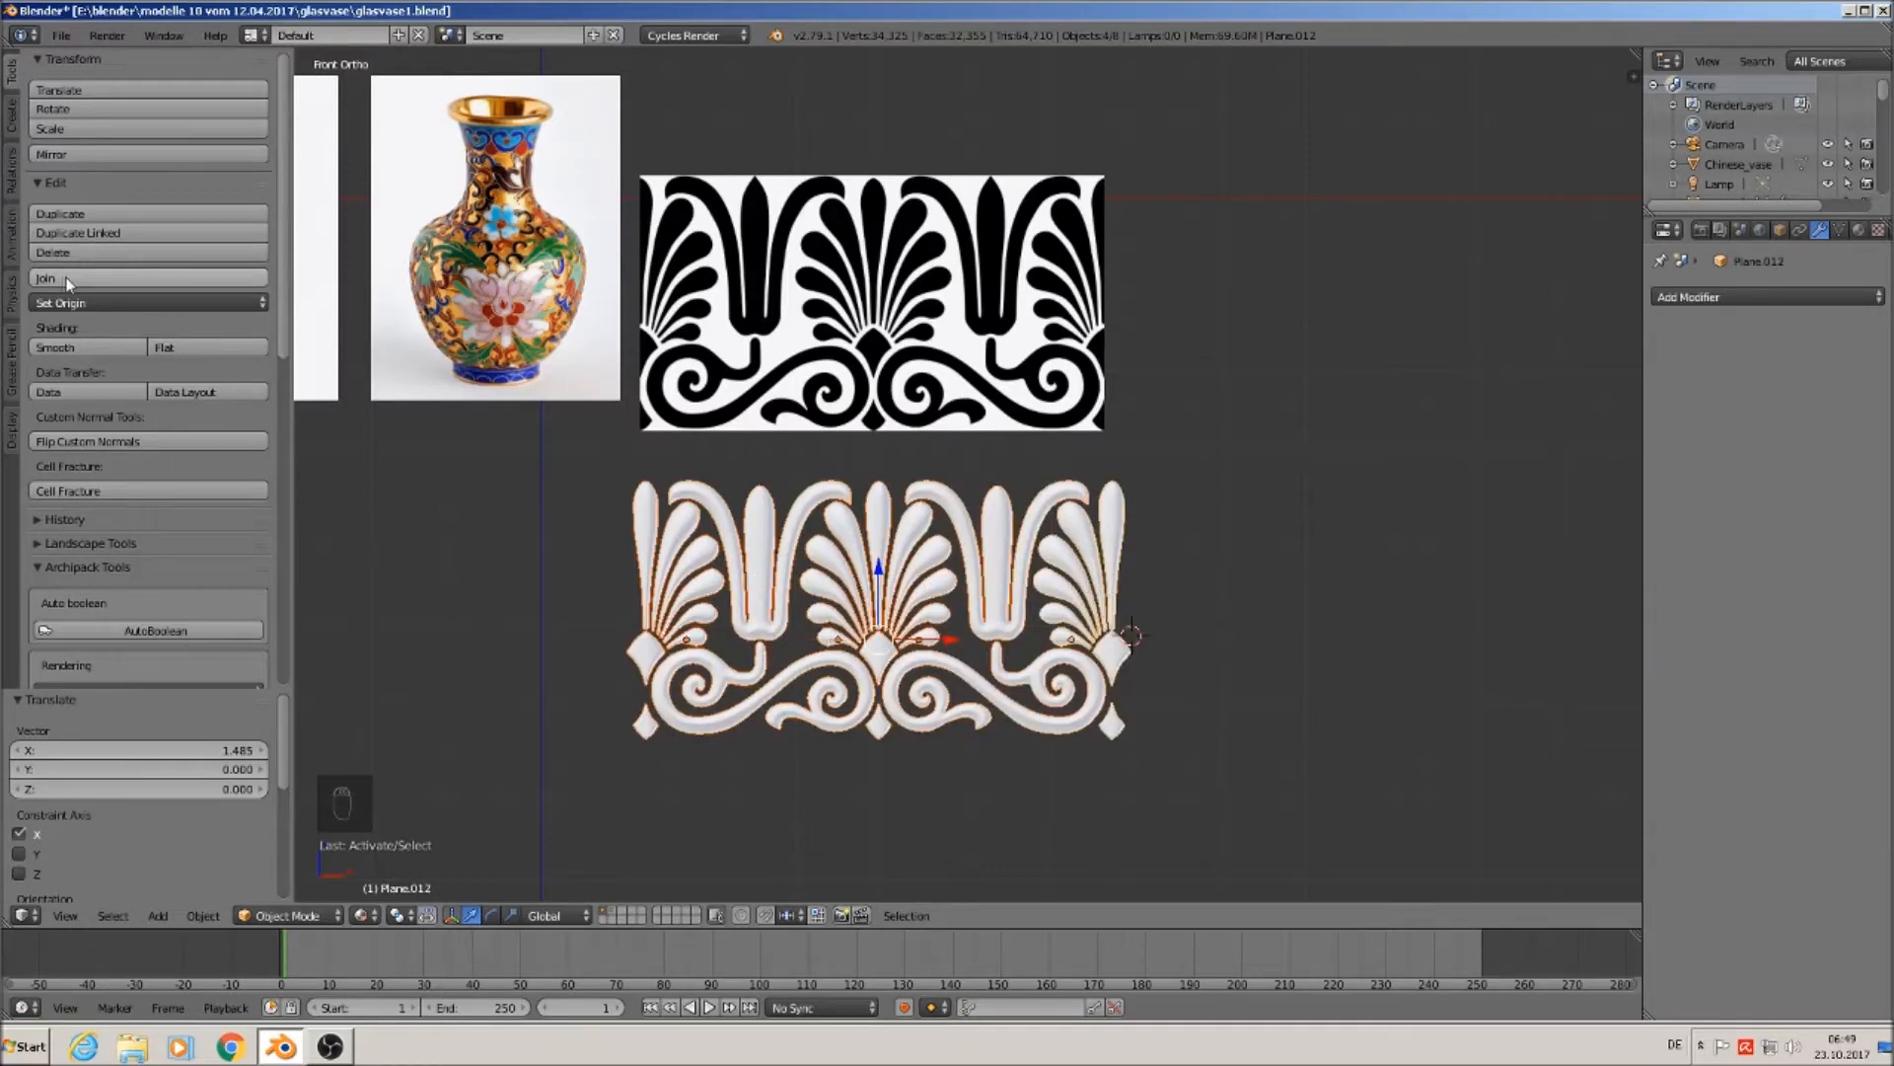
key("g")
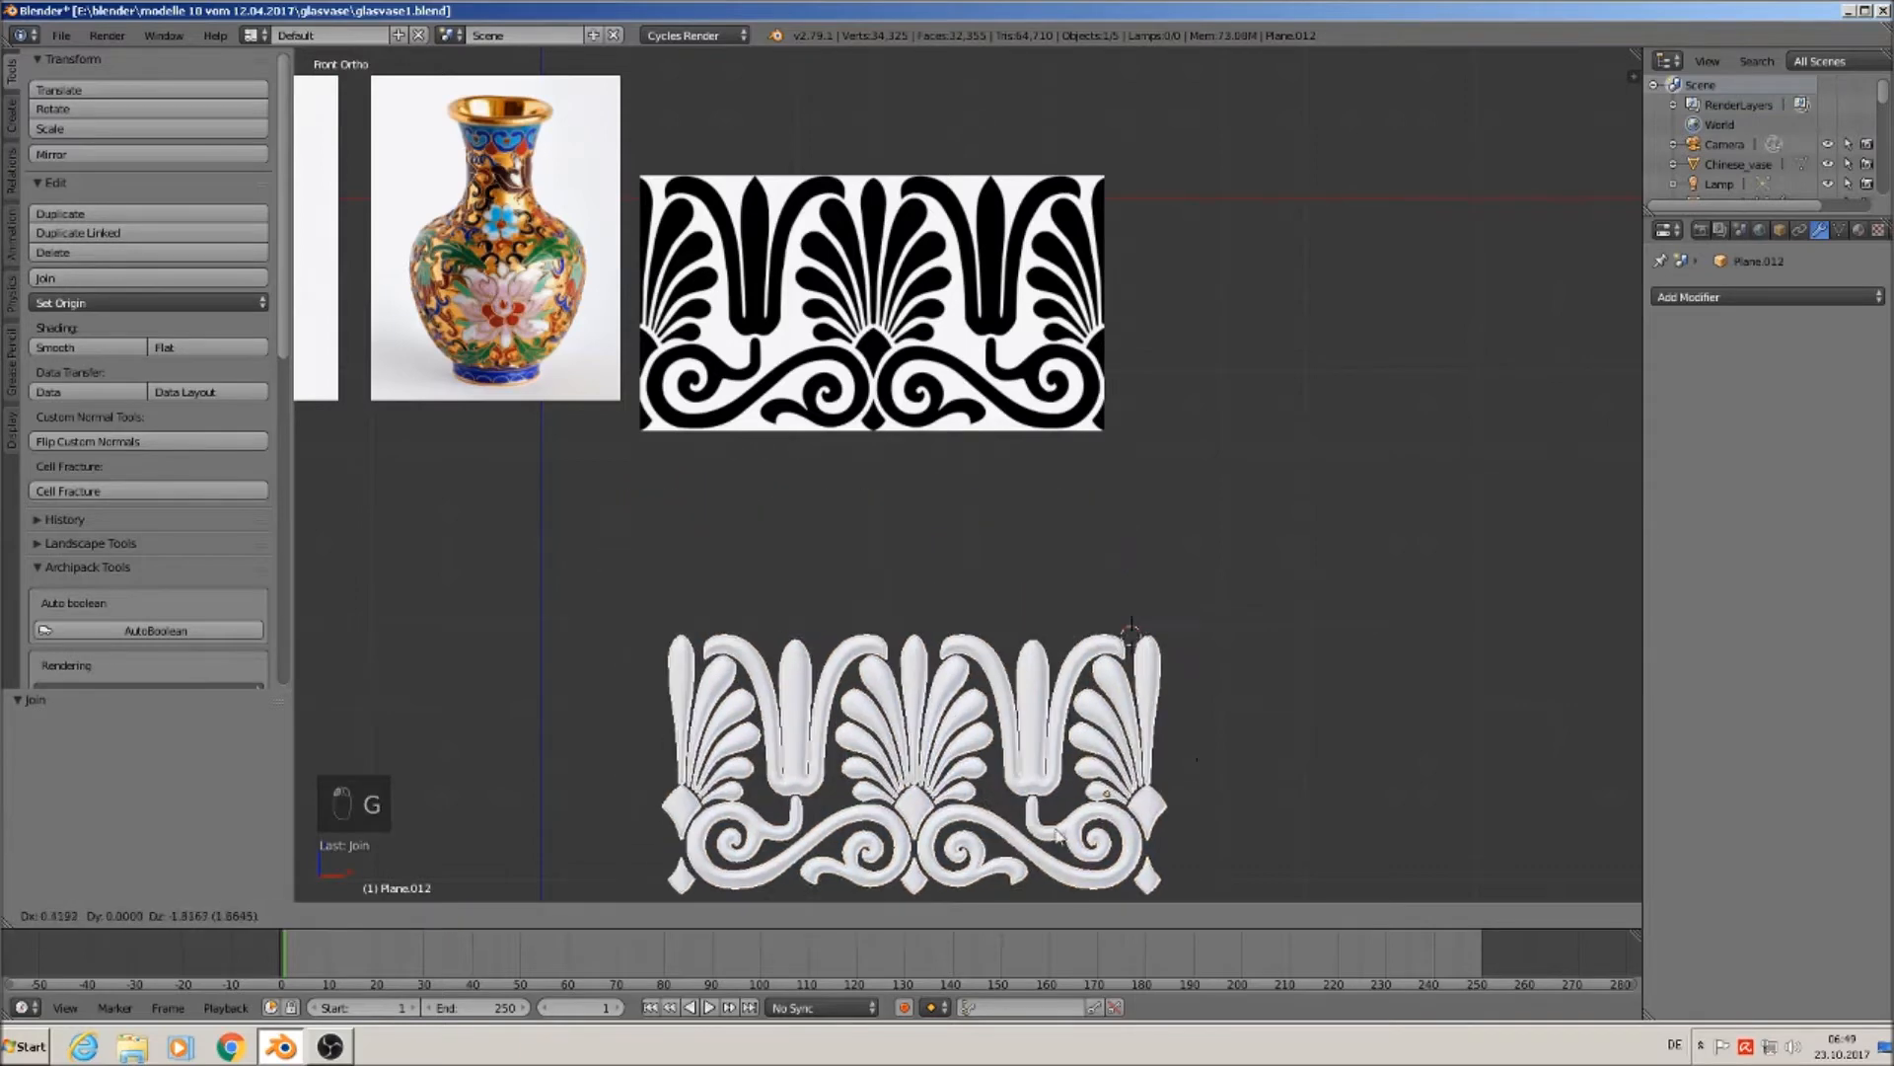
left_click(944, 643)
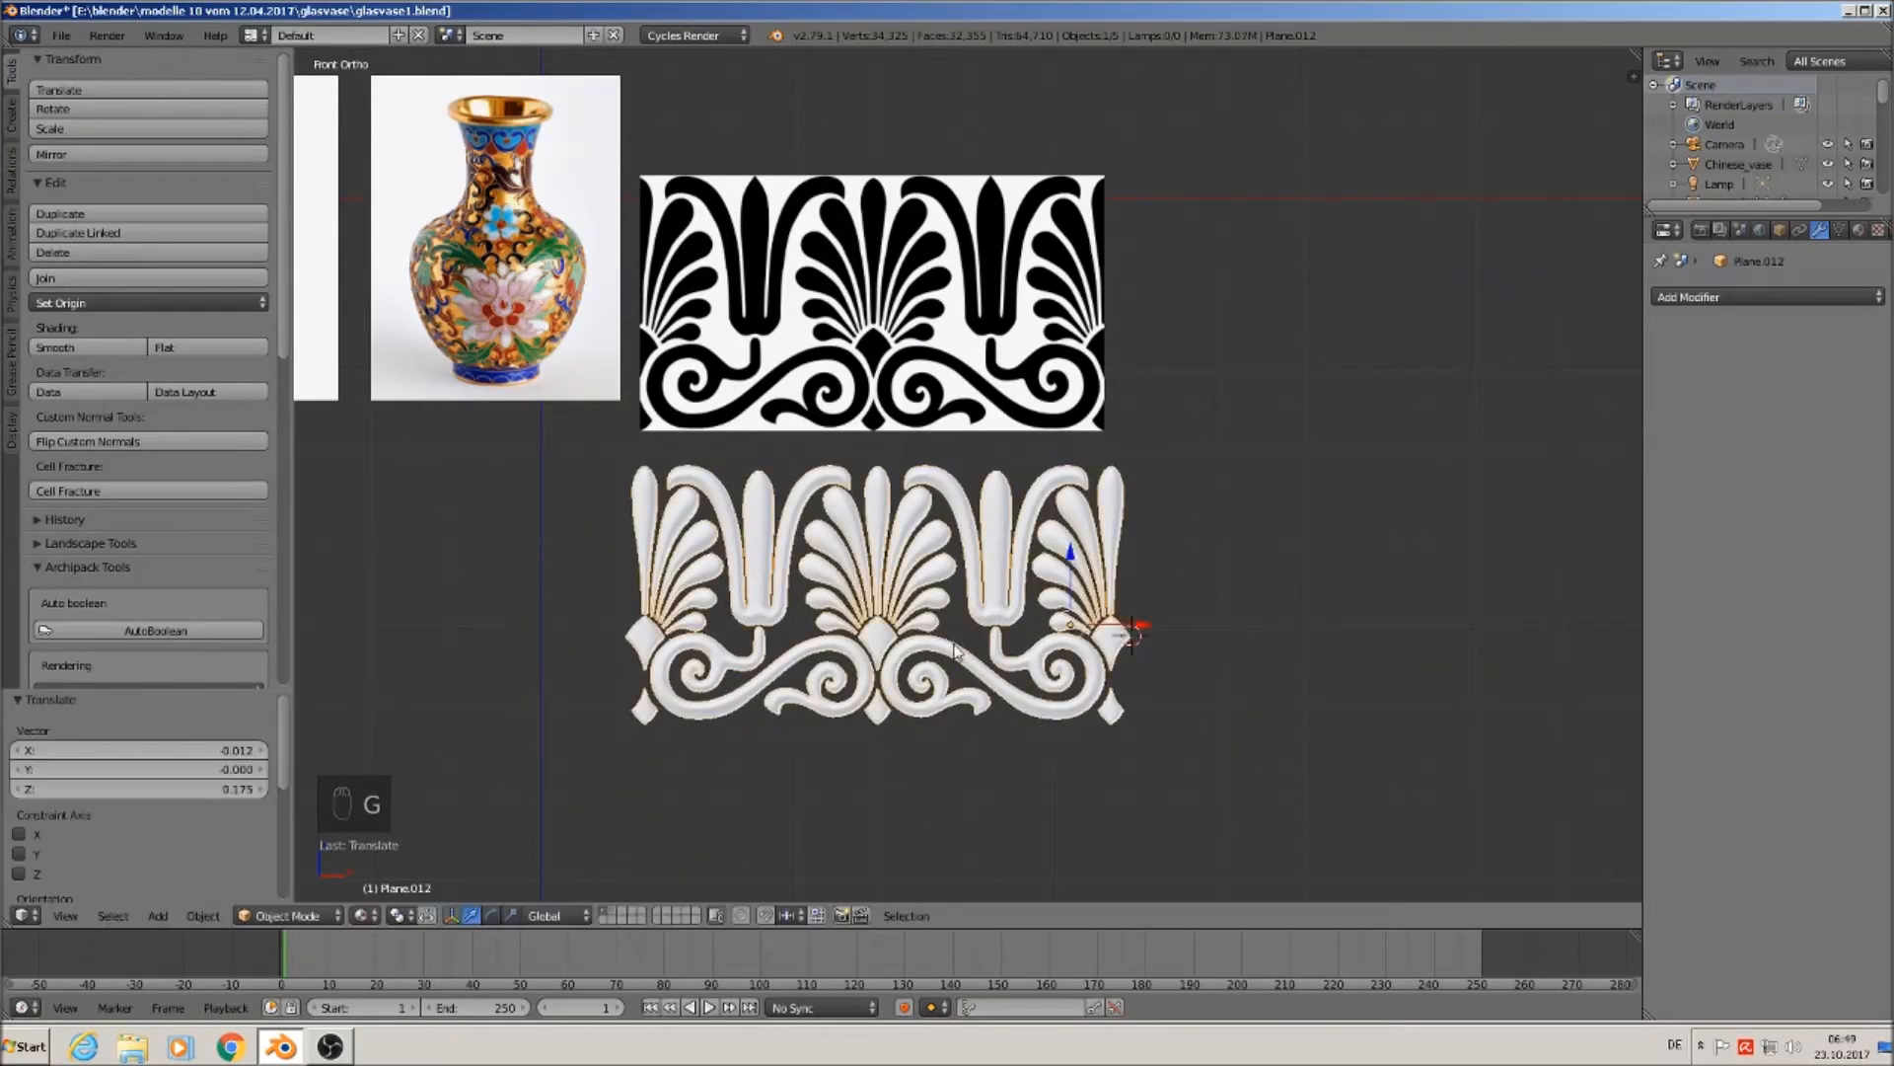
Duplicate the joined ornament, move the copy 8.200 along X and send it to layer 2.
scroll(1046, 710, "down", 2)
key("shift+d")
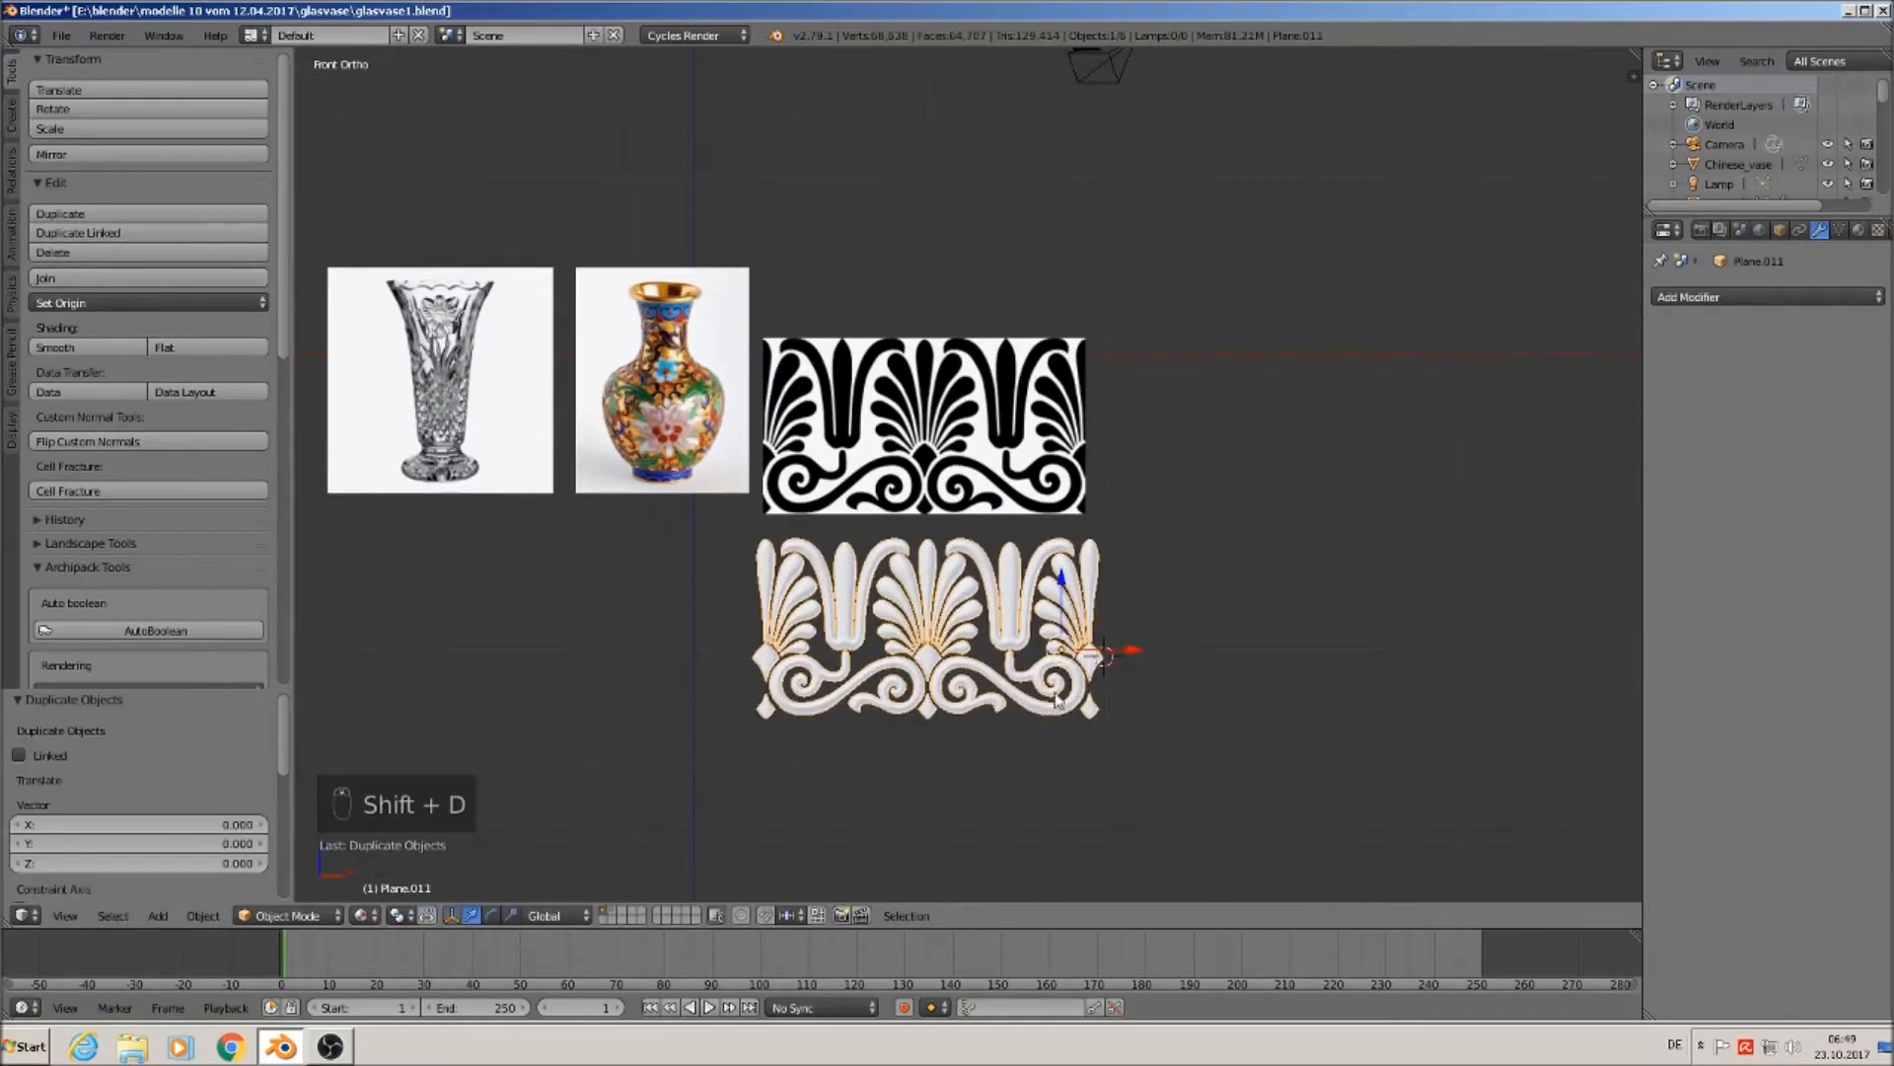
key("x")
left_click(1610, 643)
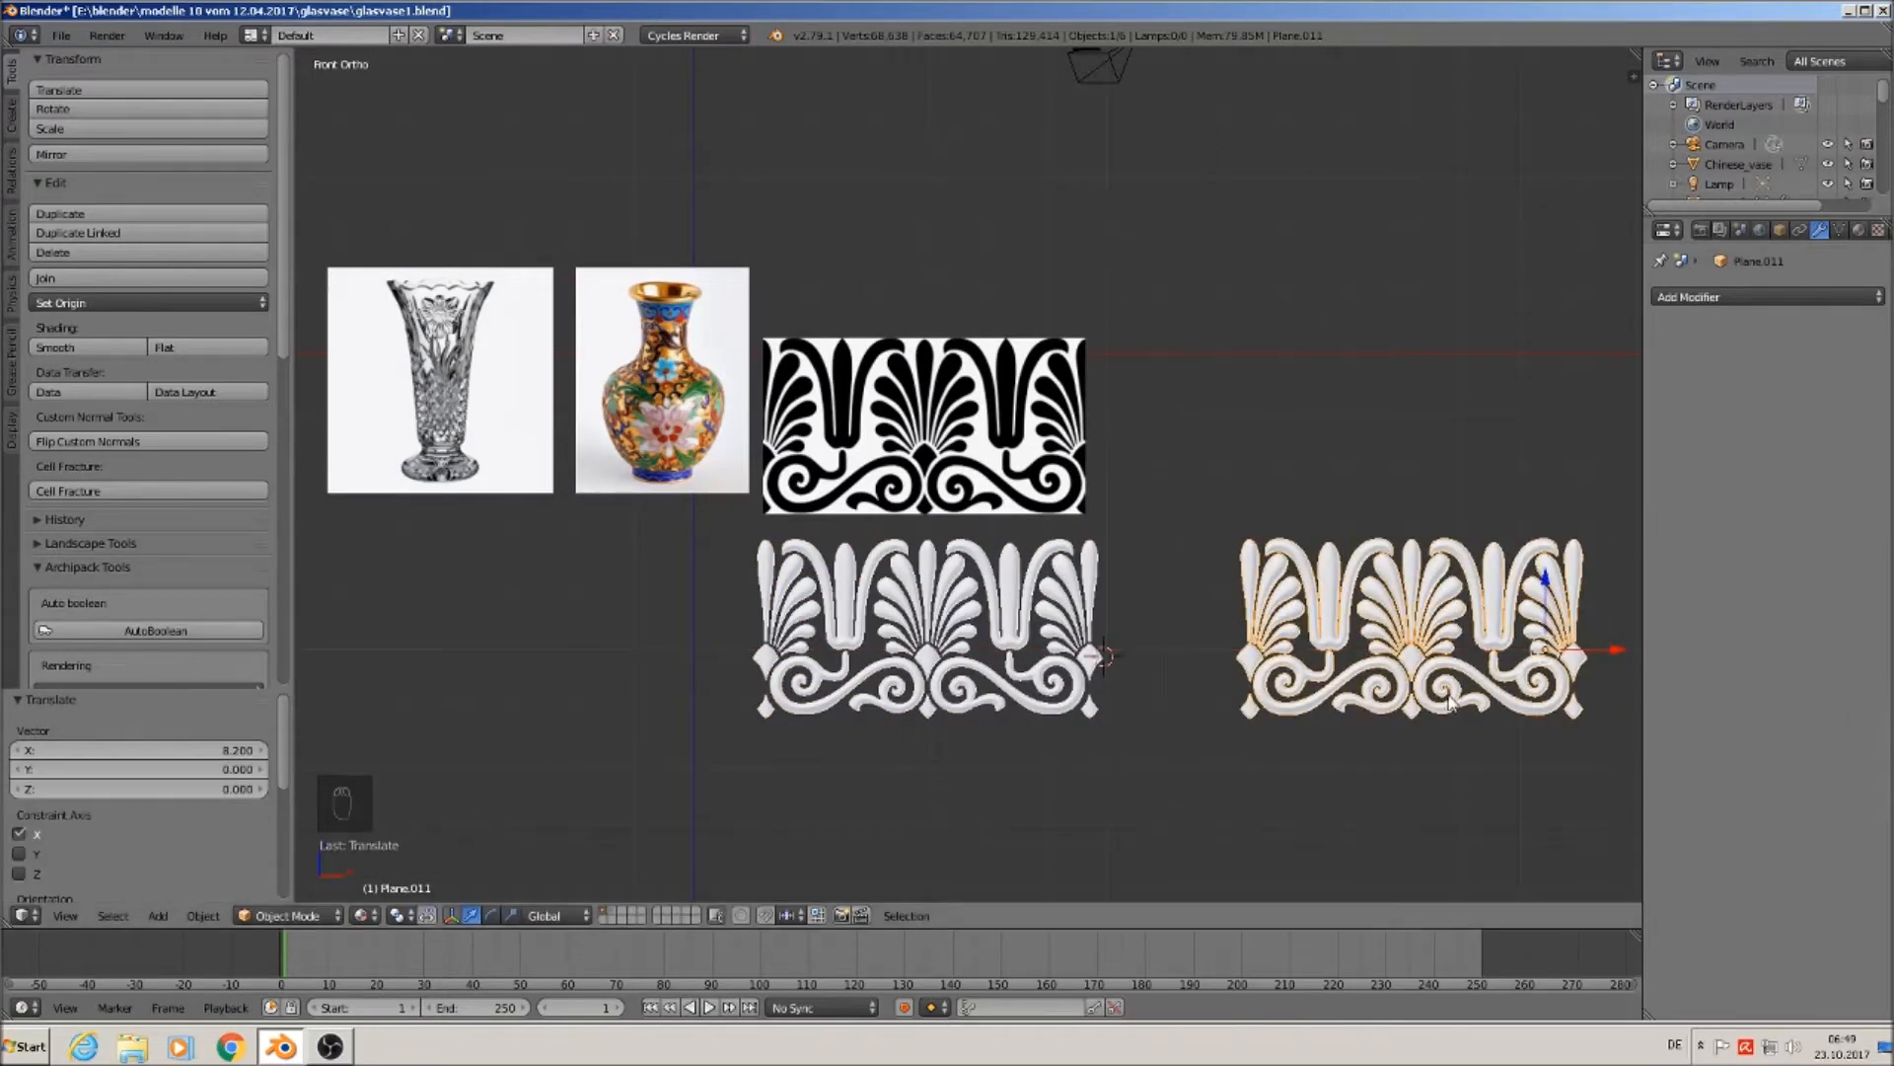
key("m")
left_click(1622, 726)
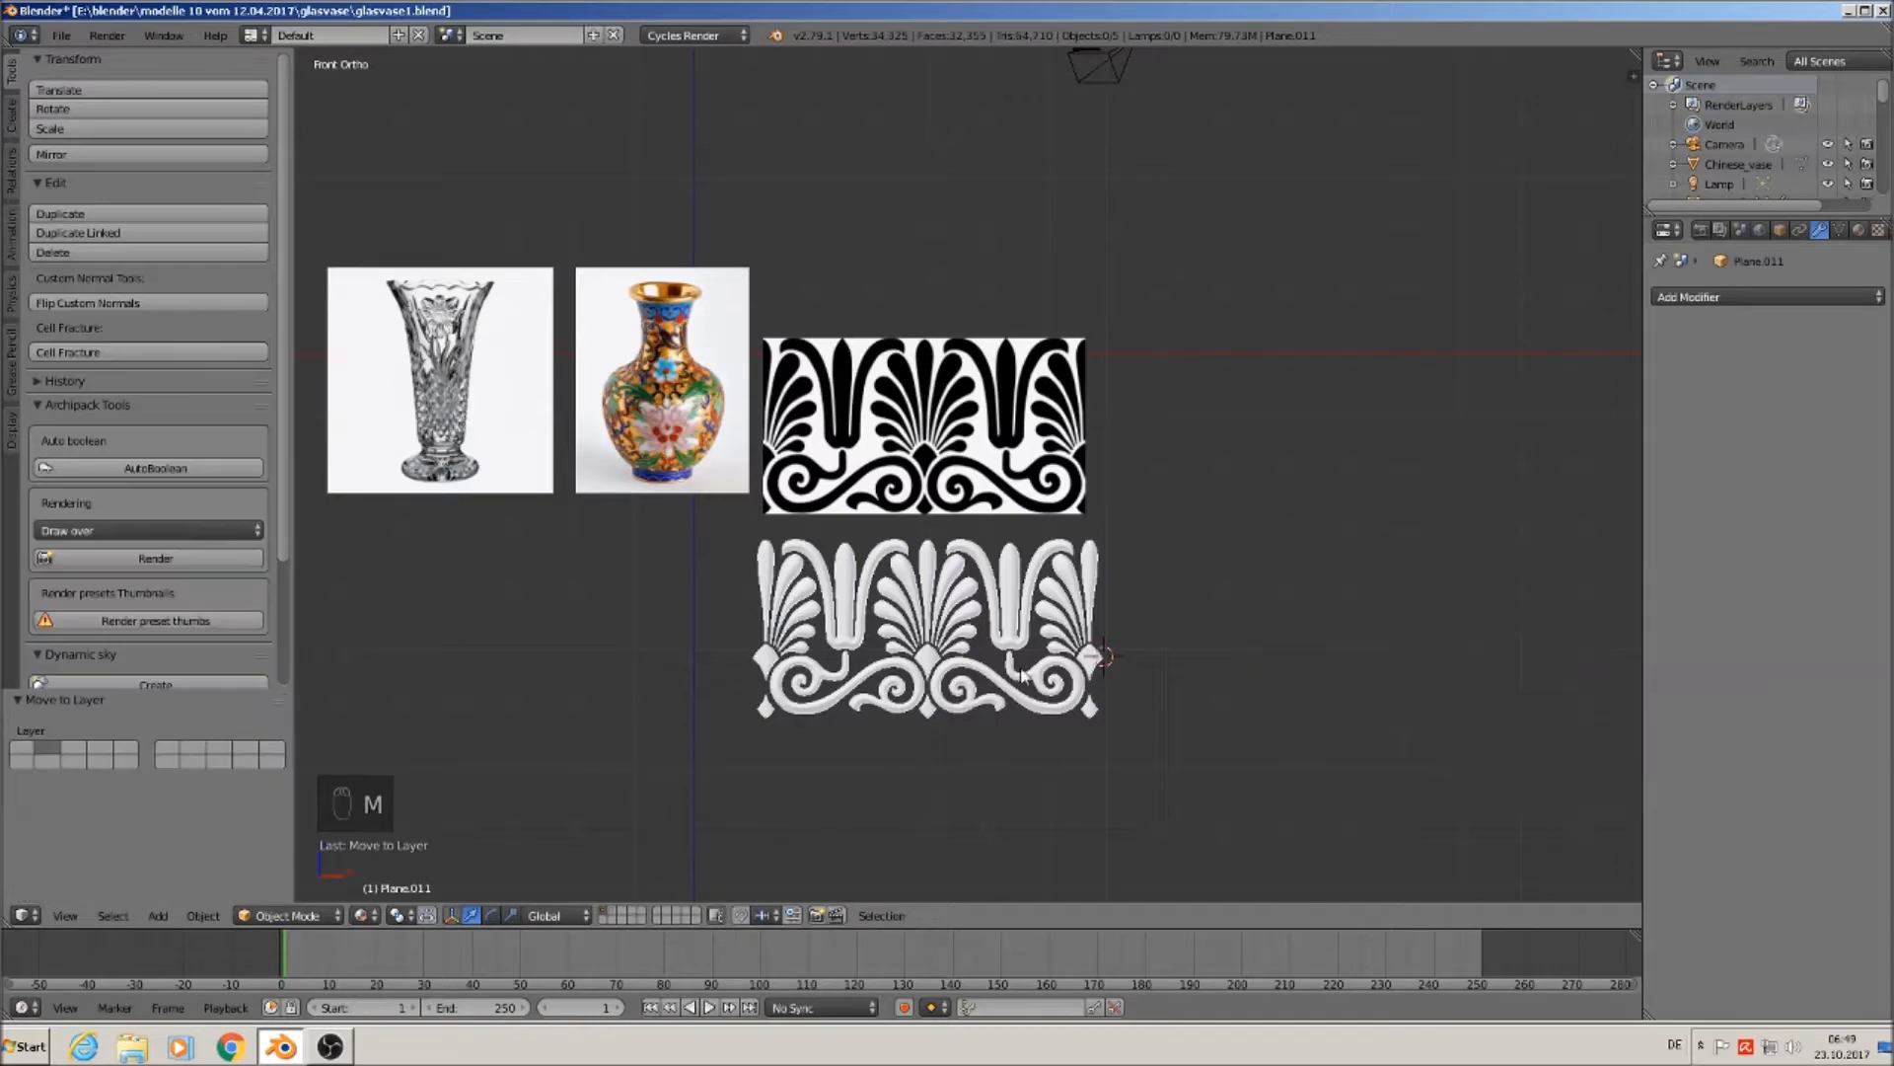
Apply rotation and scale to the joined ornament below the reference pattern and set its origin to geometry.
right_click(953, 605)
left_click(201, 915)
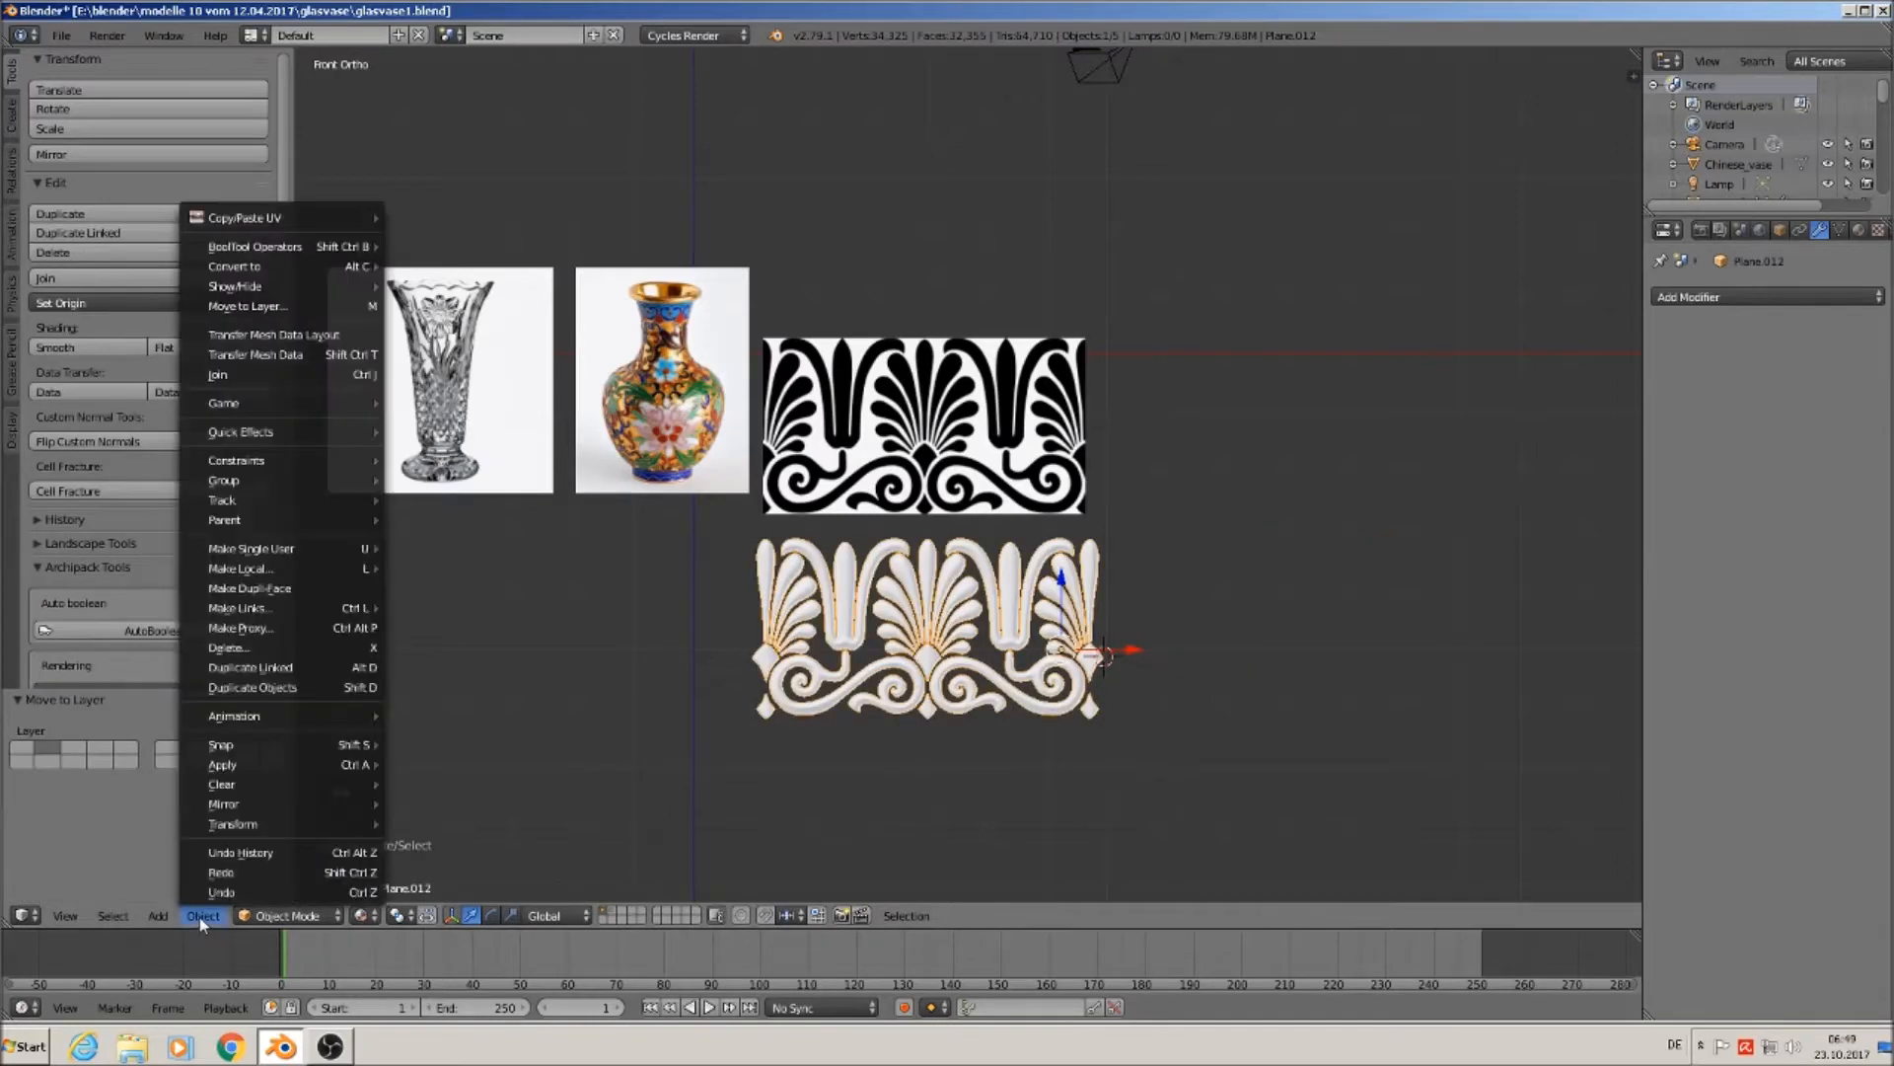
mouse_move(267, 771)
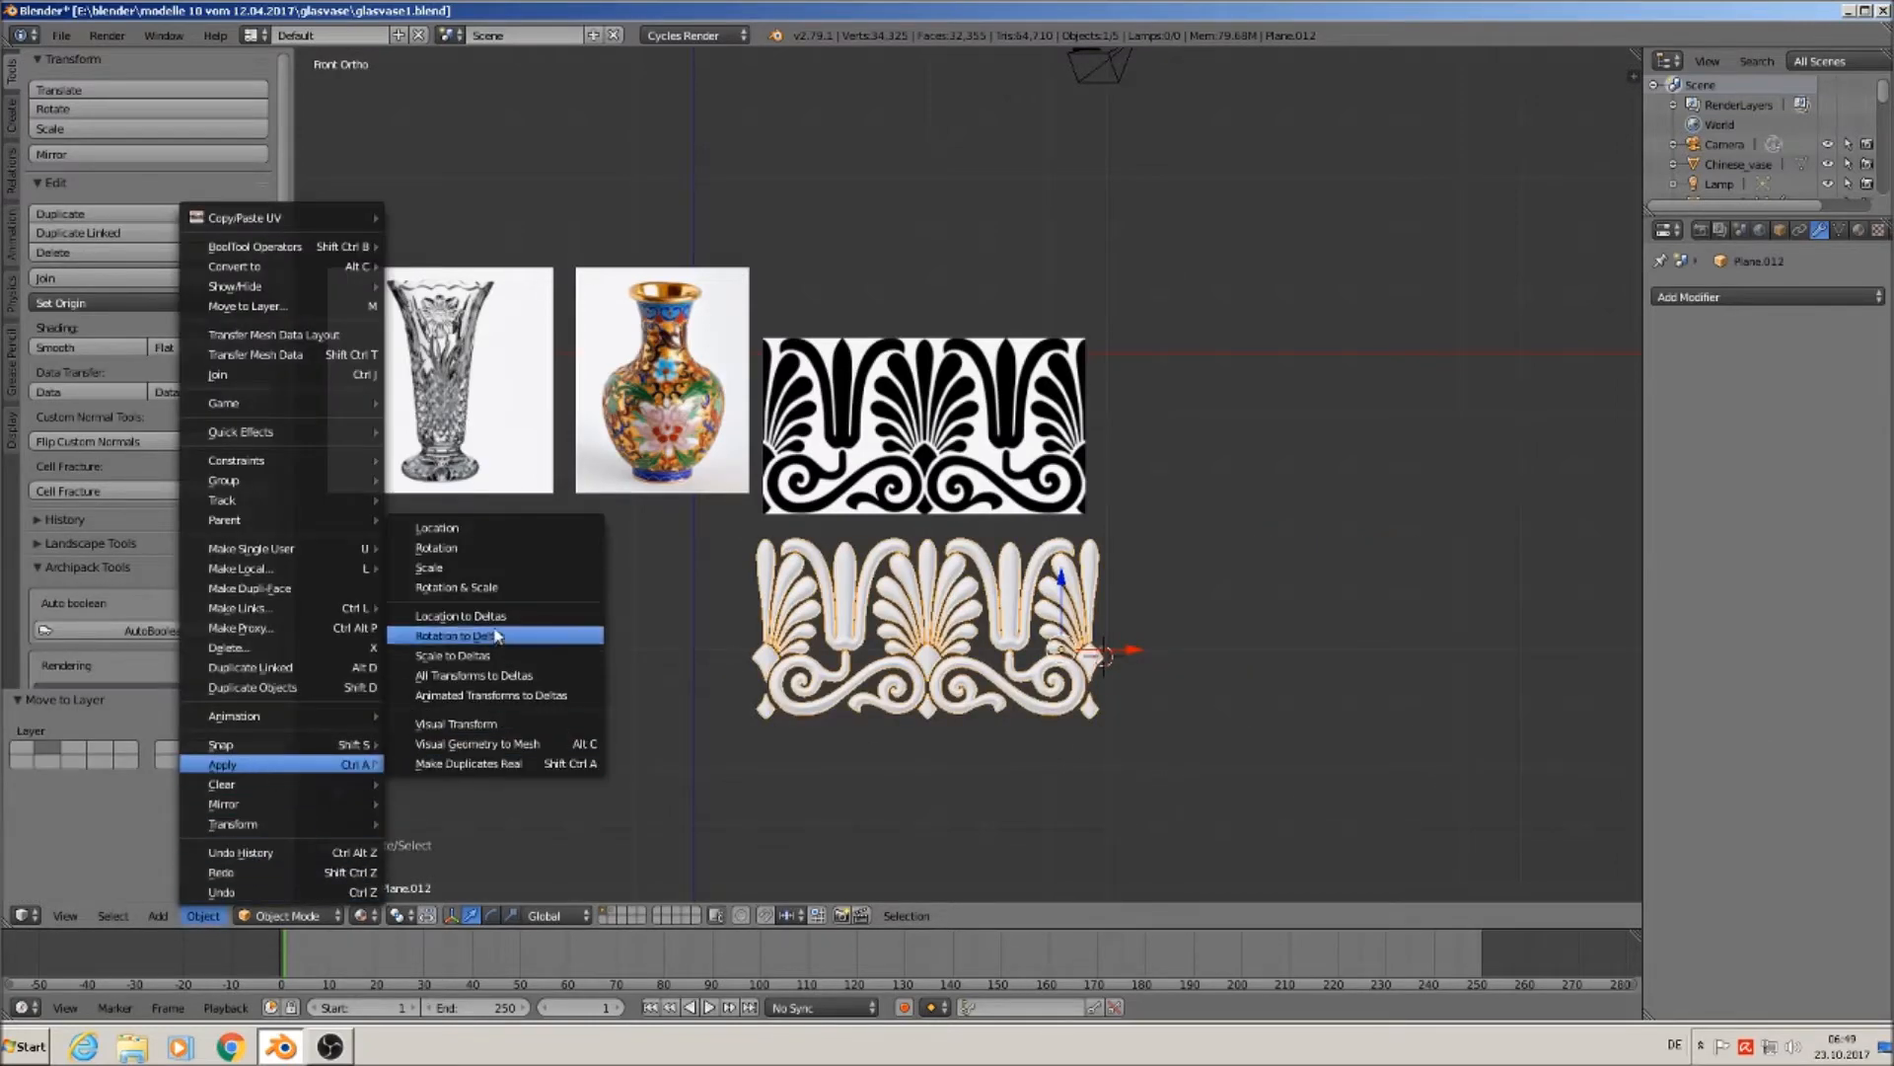
left_click(489, 589)
left_click(128, 296)
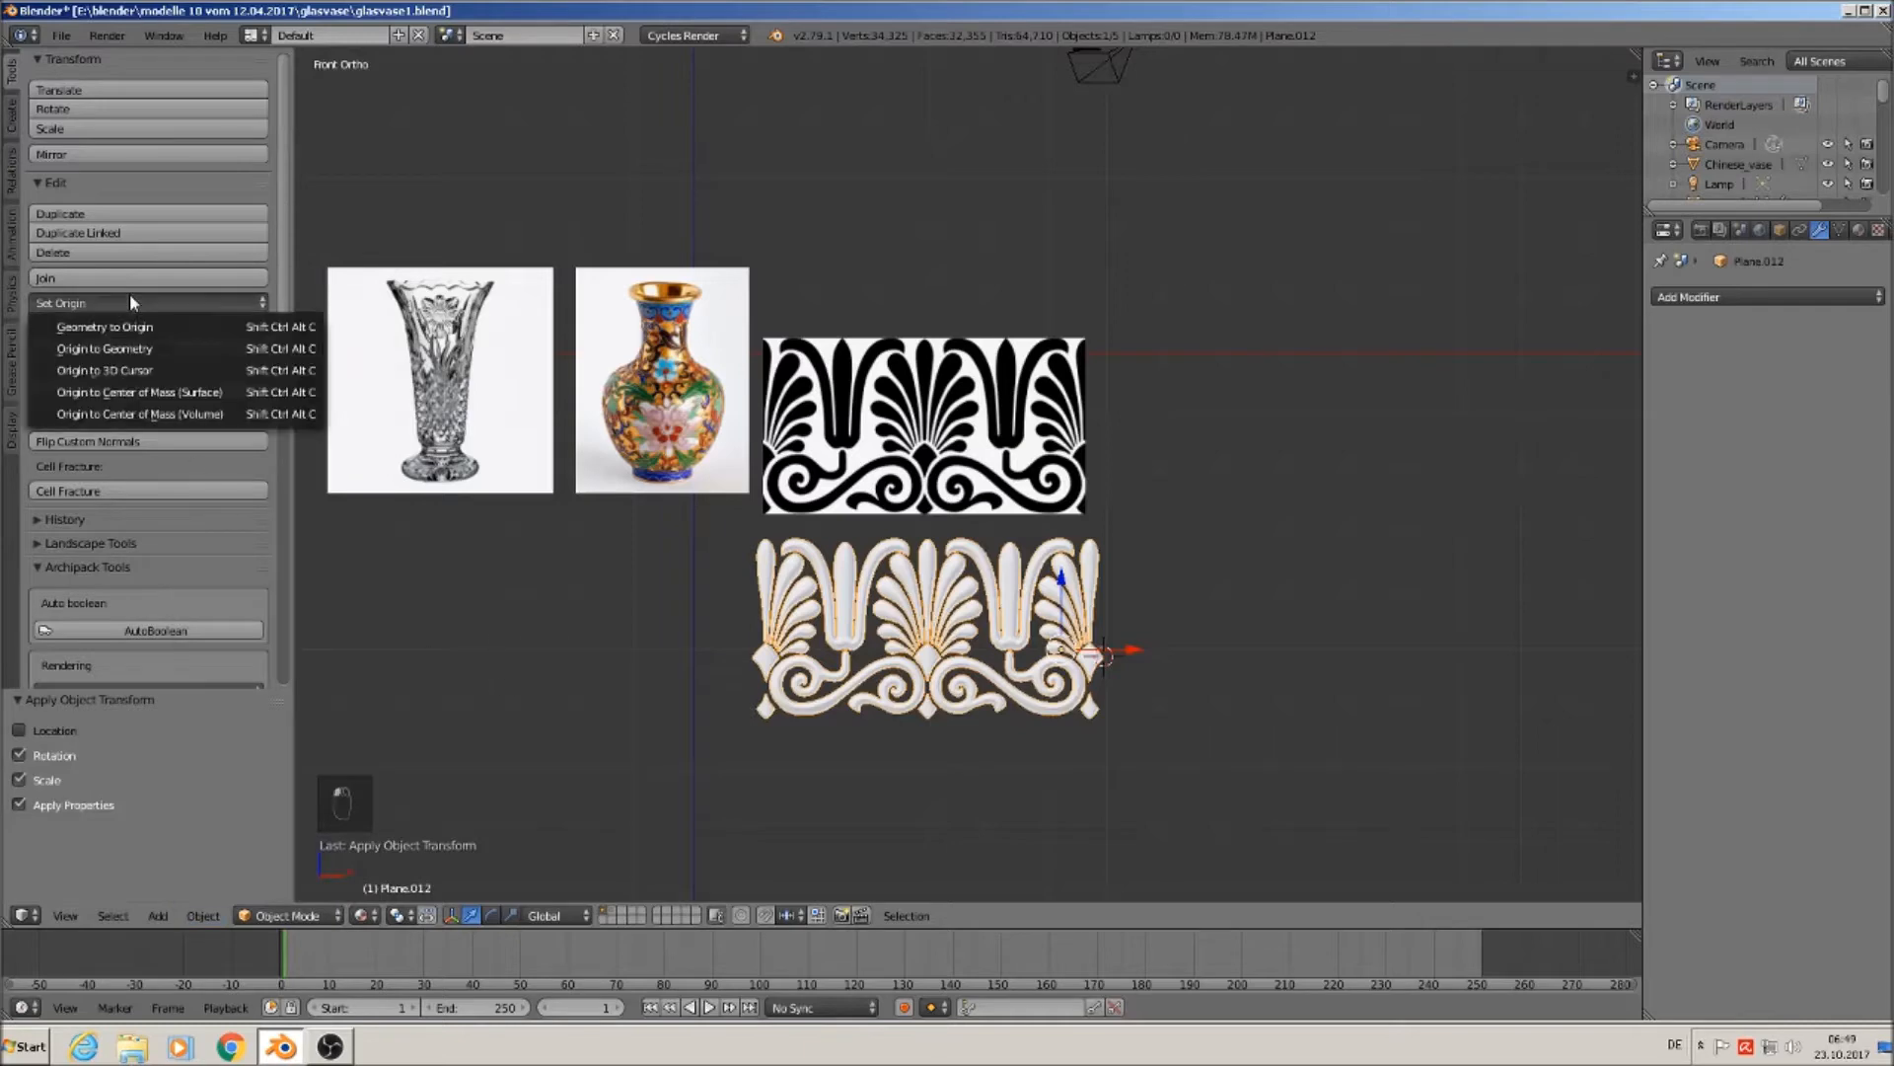
left_click(126, 348)
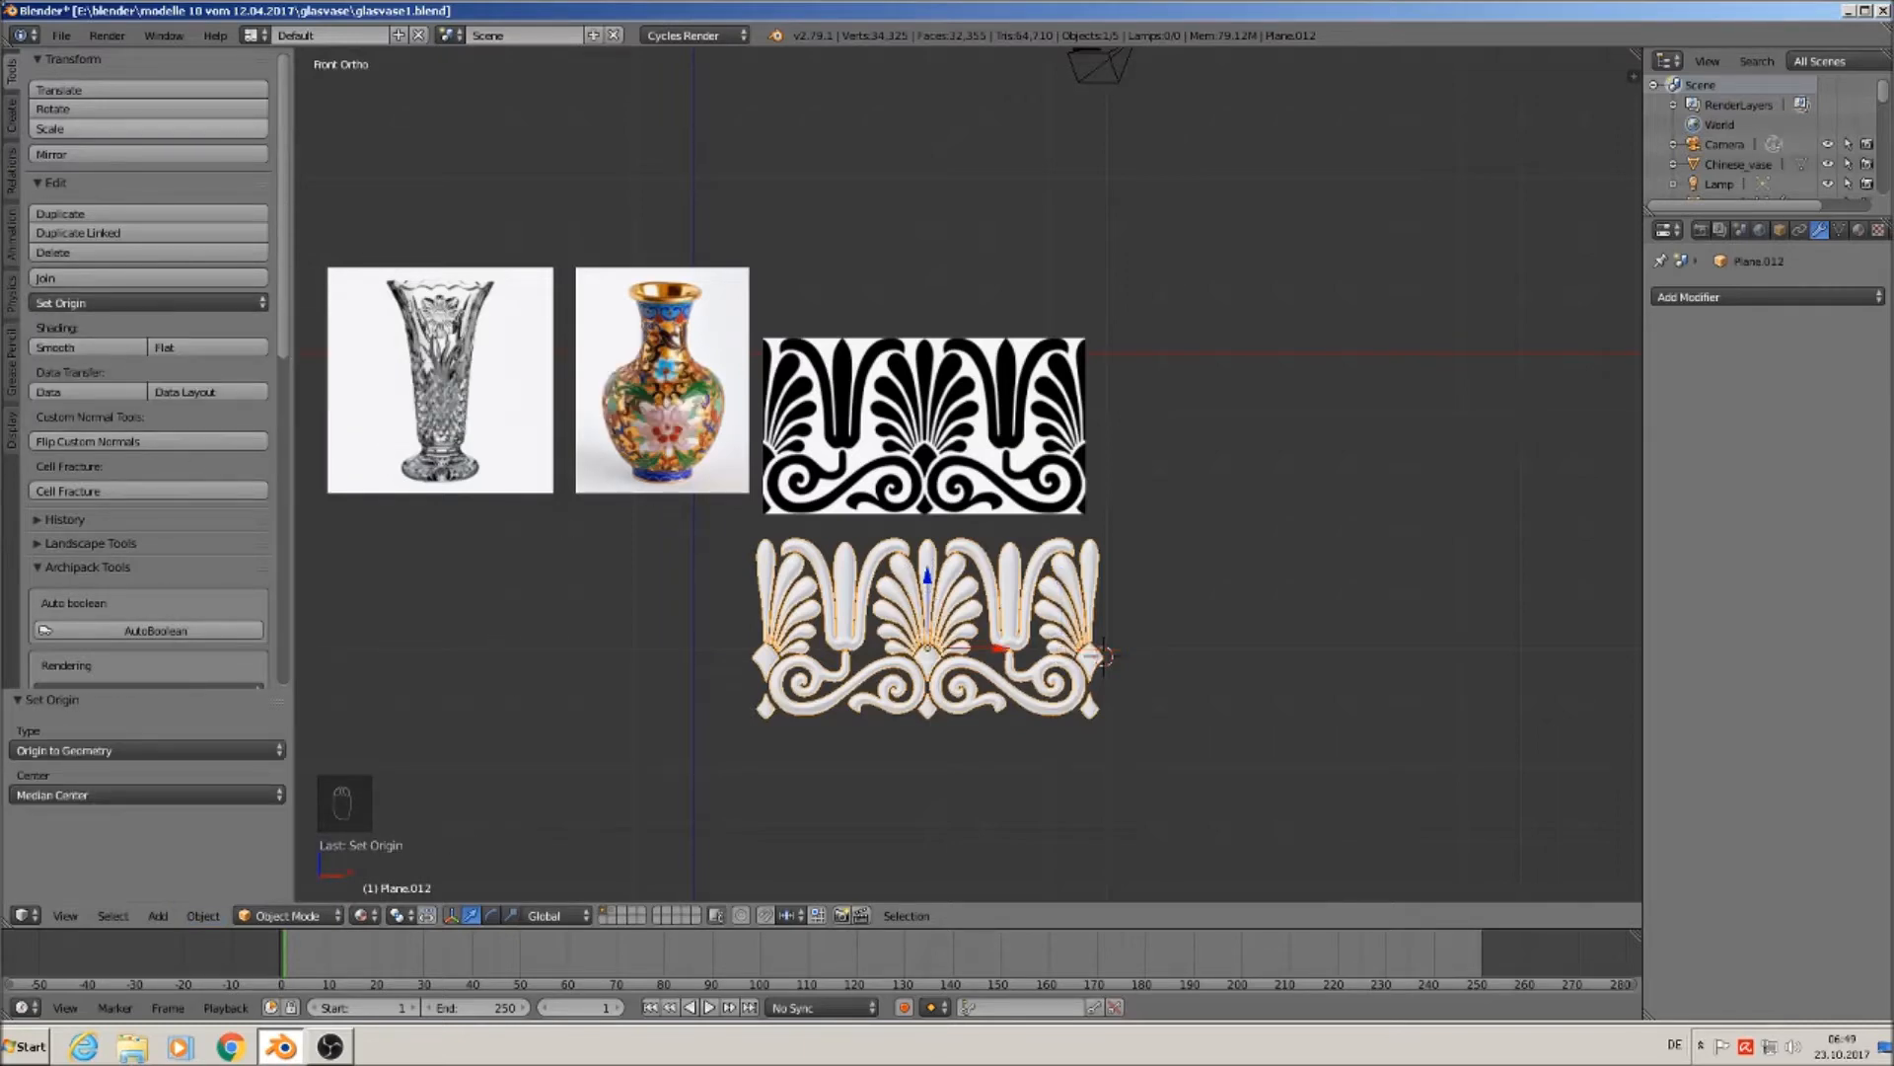
Save the file under its current name and deselect the ornament.
left_click(62, 36)
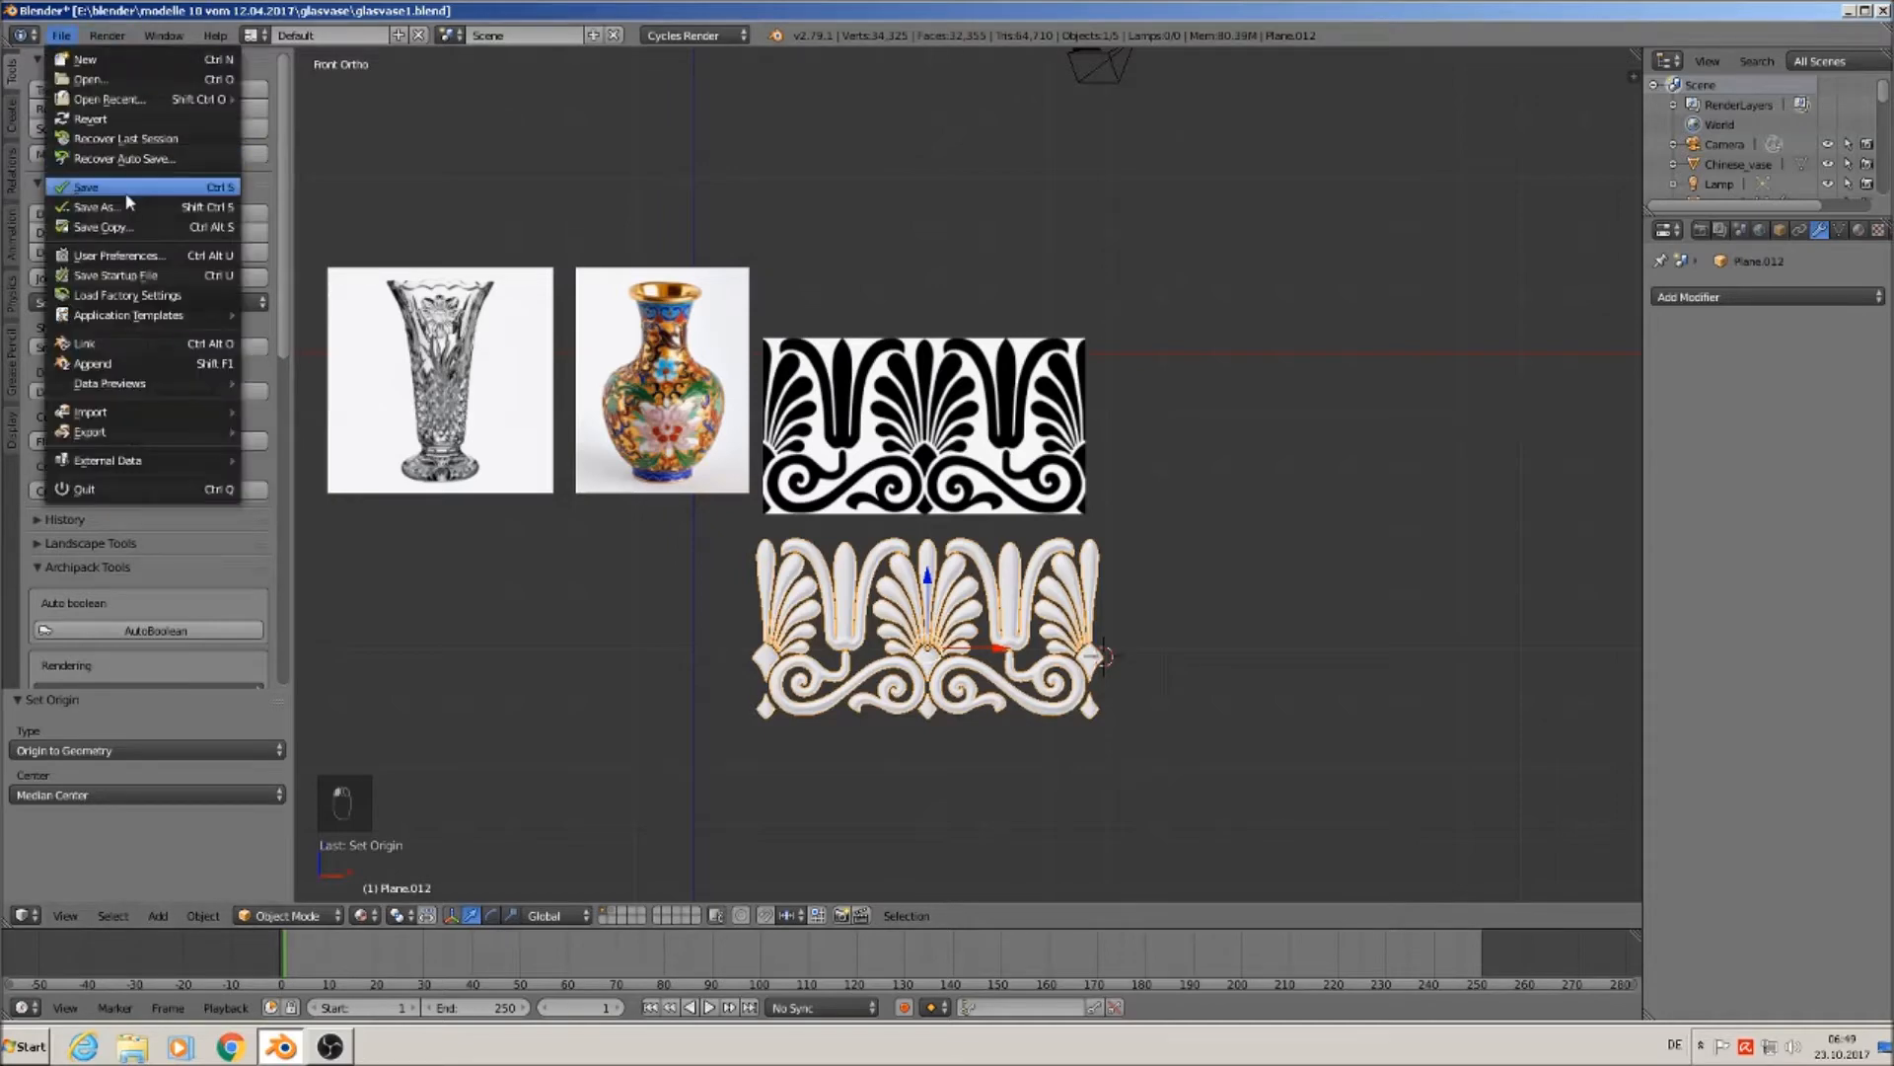
left_click(86, 186)
scroll(1184, 395, "up", 3)
mouse_move(1091, 578)
middle_mouse_down("shift")
mouse_move(1157, 470)
mouse_move(1059, 570)
middle_mouse_up("shift")
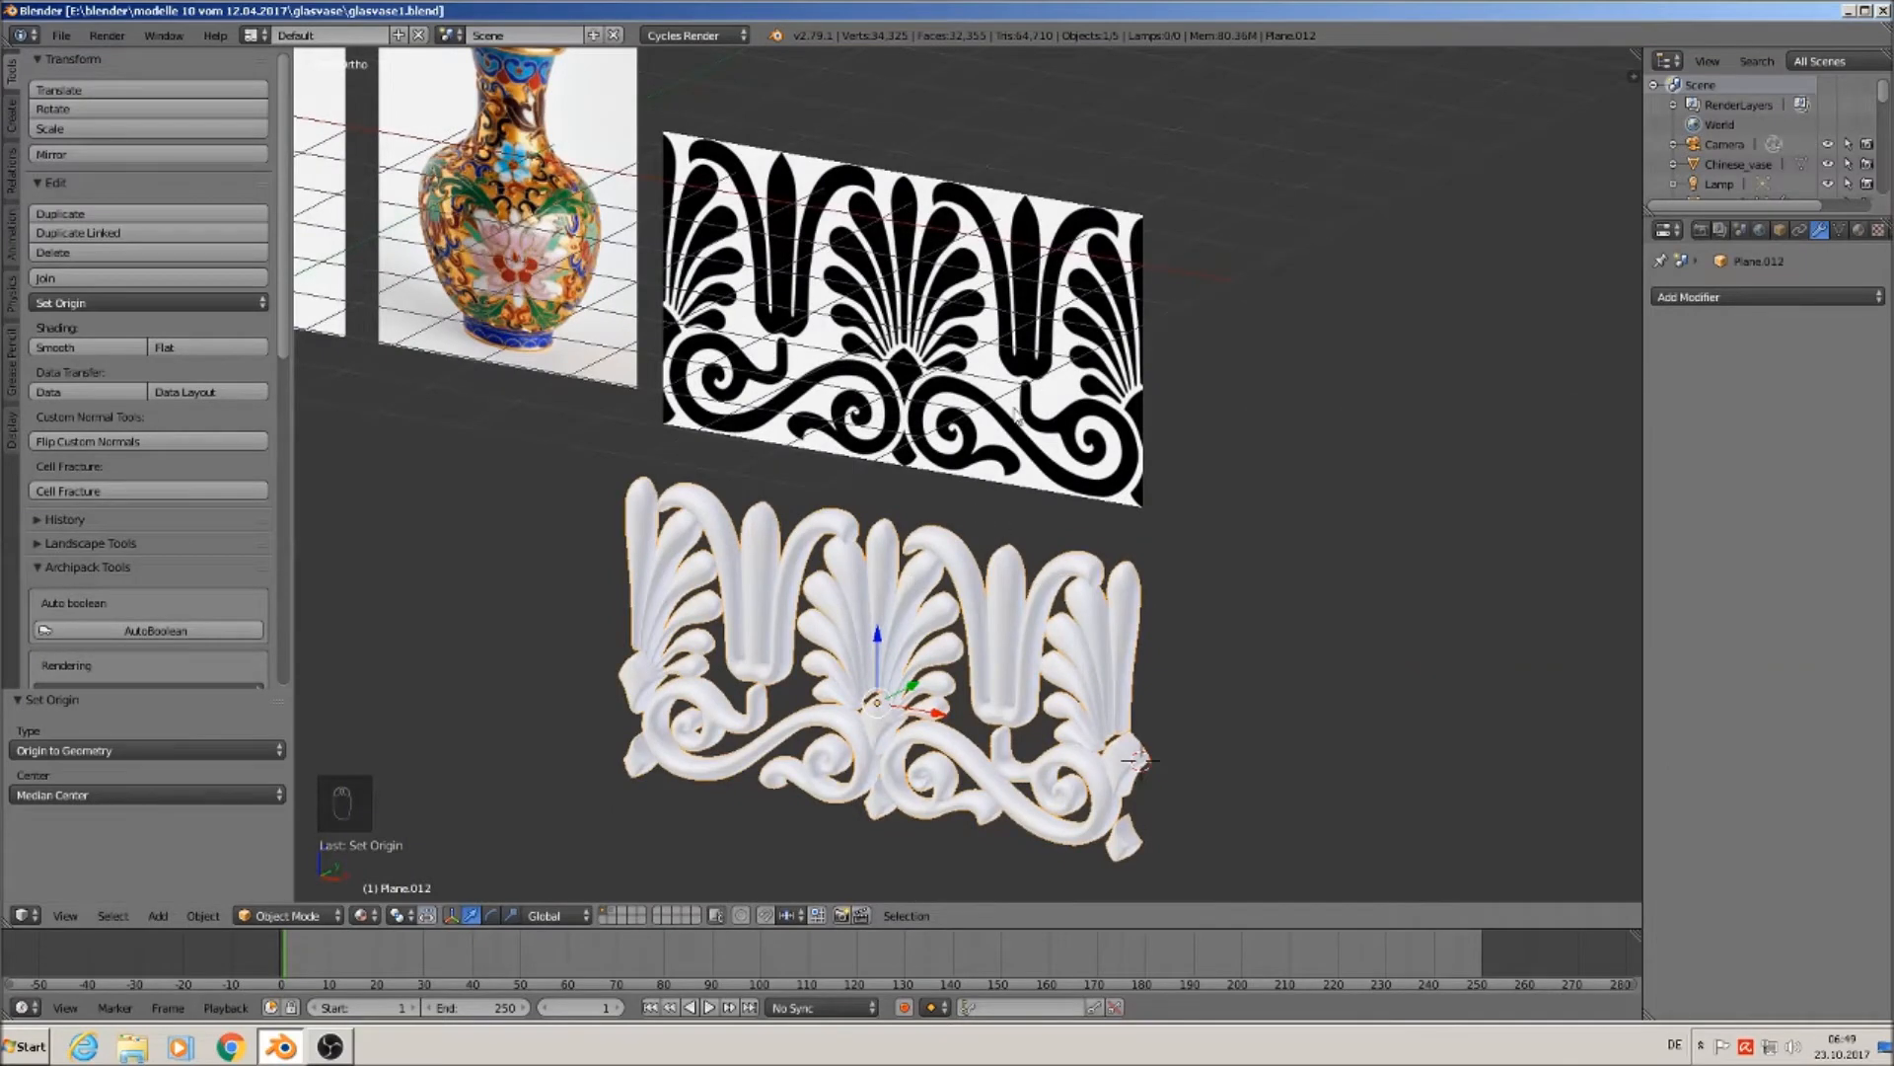
key("KP_1")
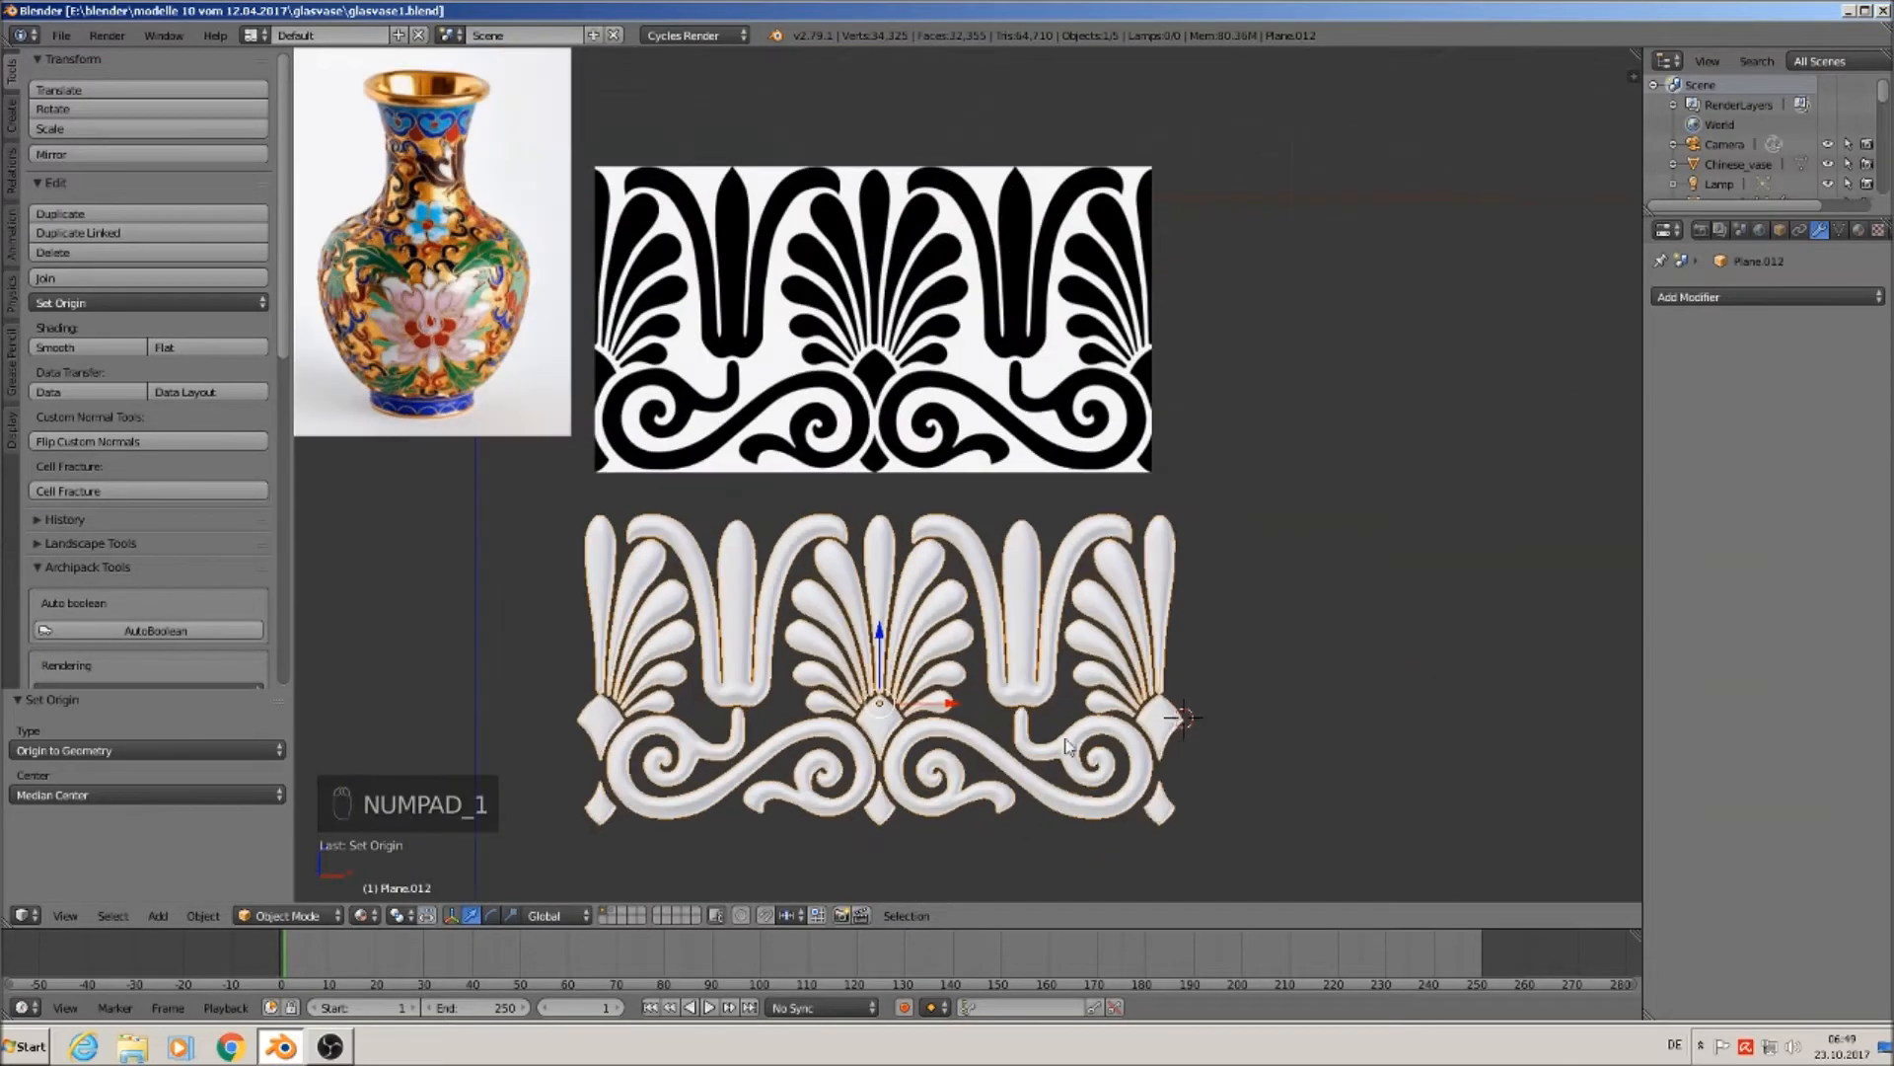
key("a")
key("a")
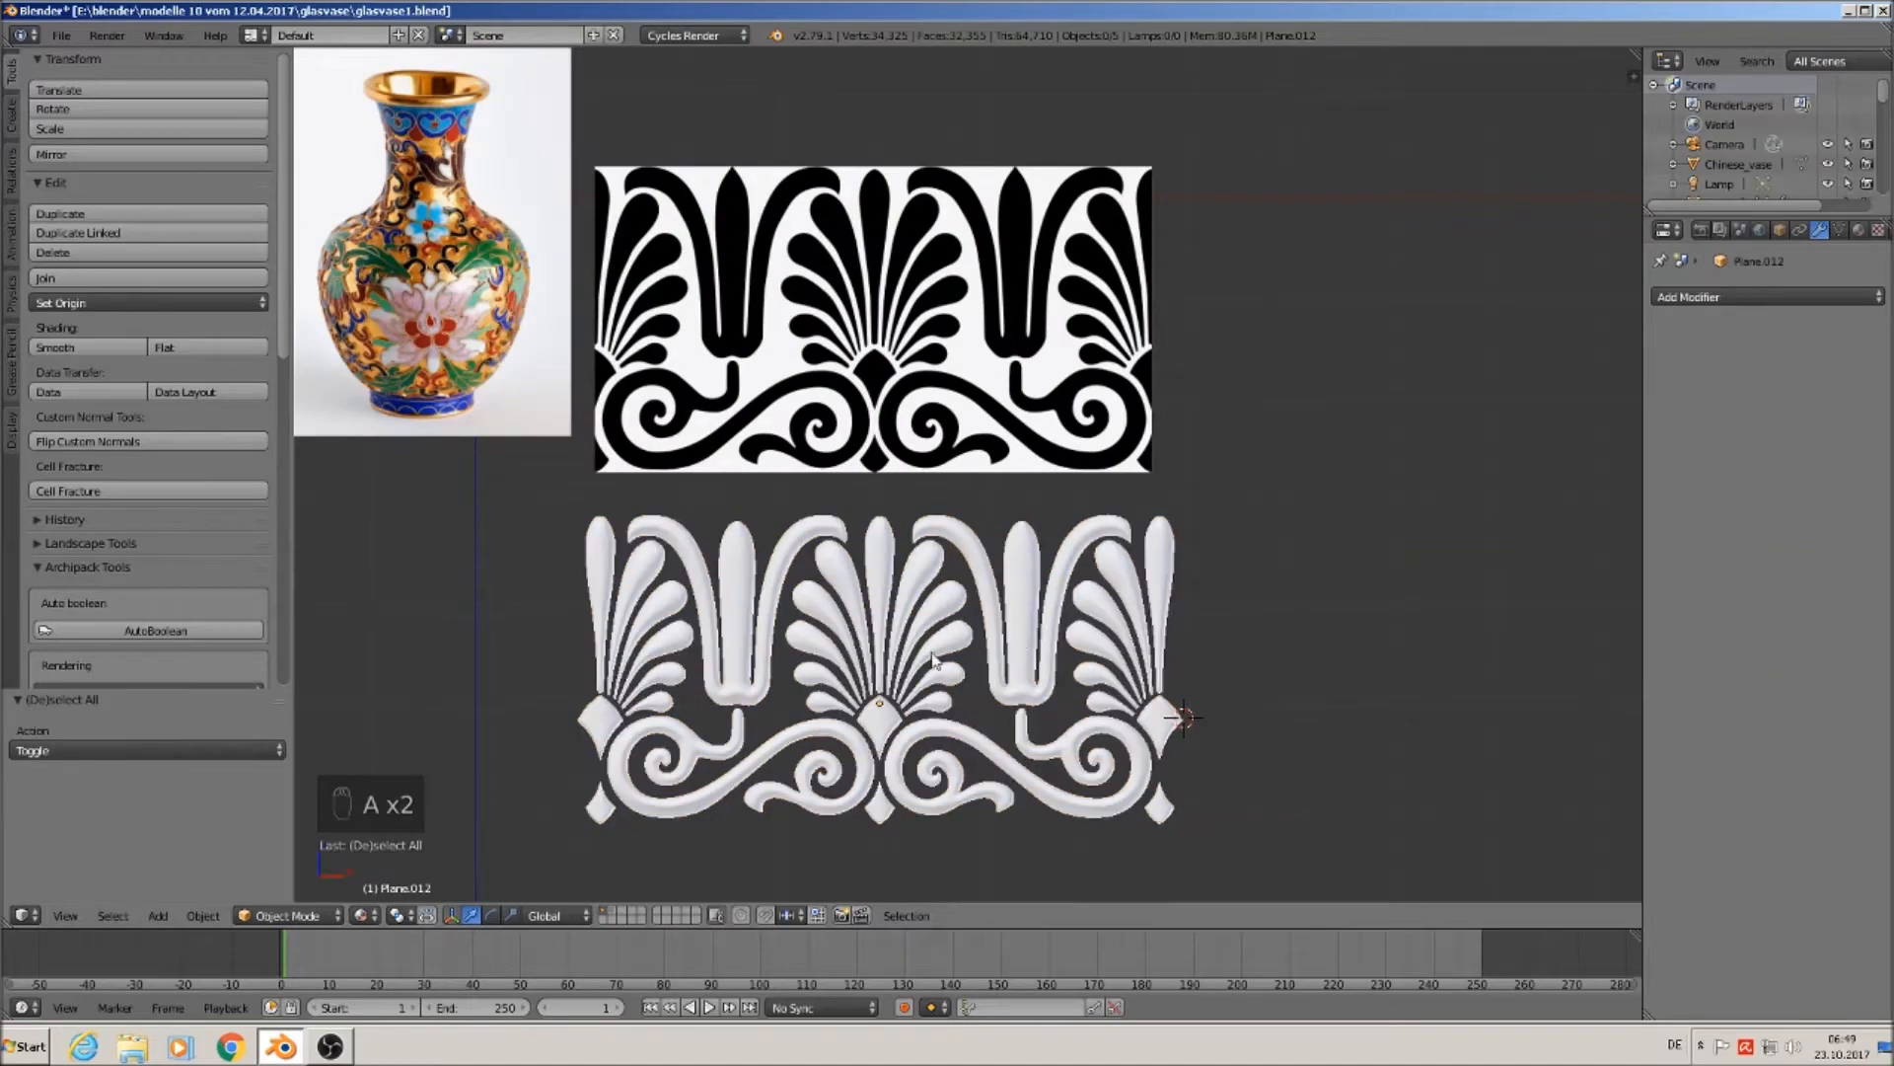
Place the 3D cursor on the ornament in front view, add a plane there and rotate it 90° about X.
middle_click_drag(1117, 658, 1017, 691)
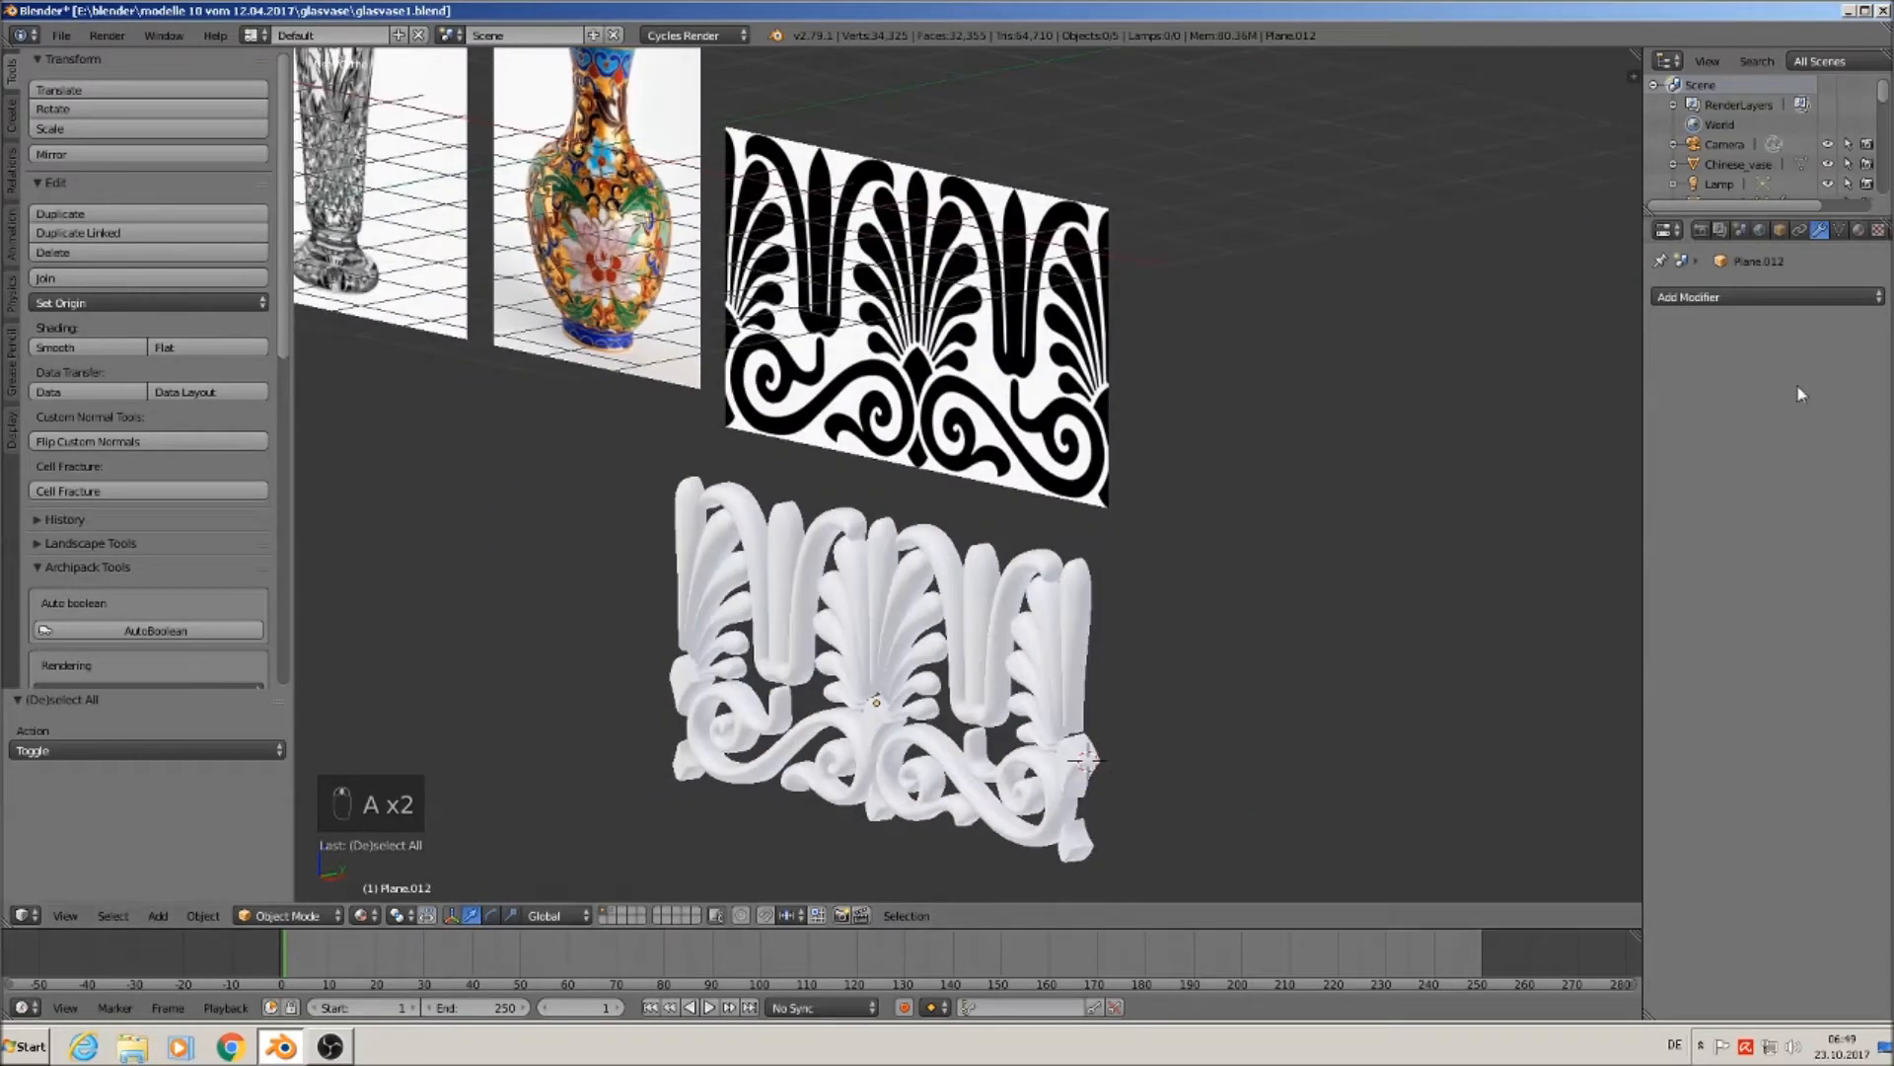
key("KP_1")
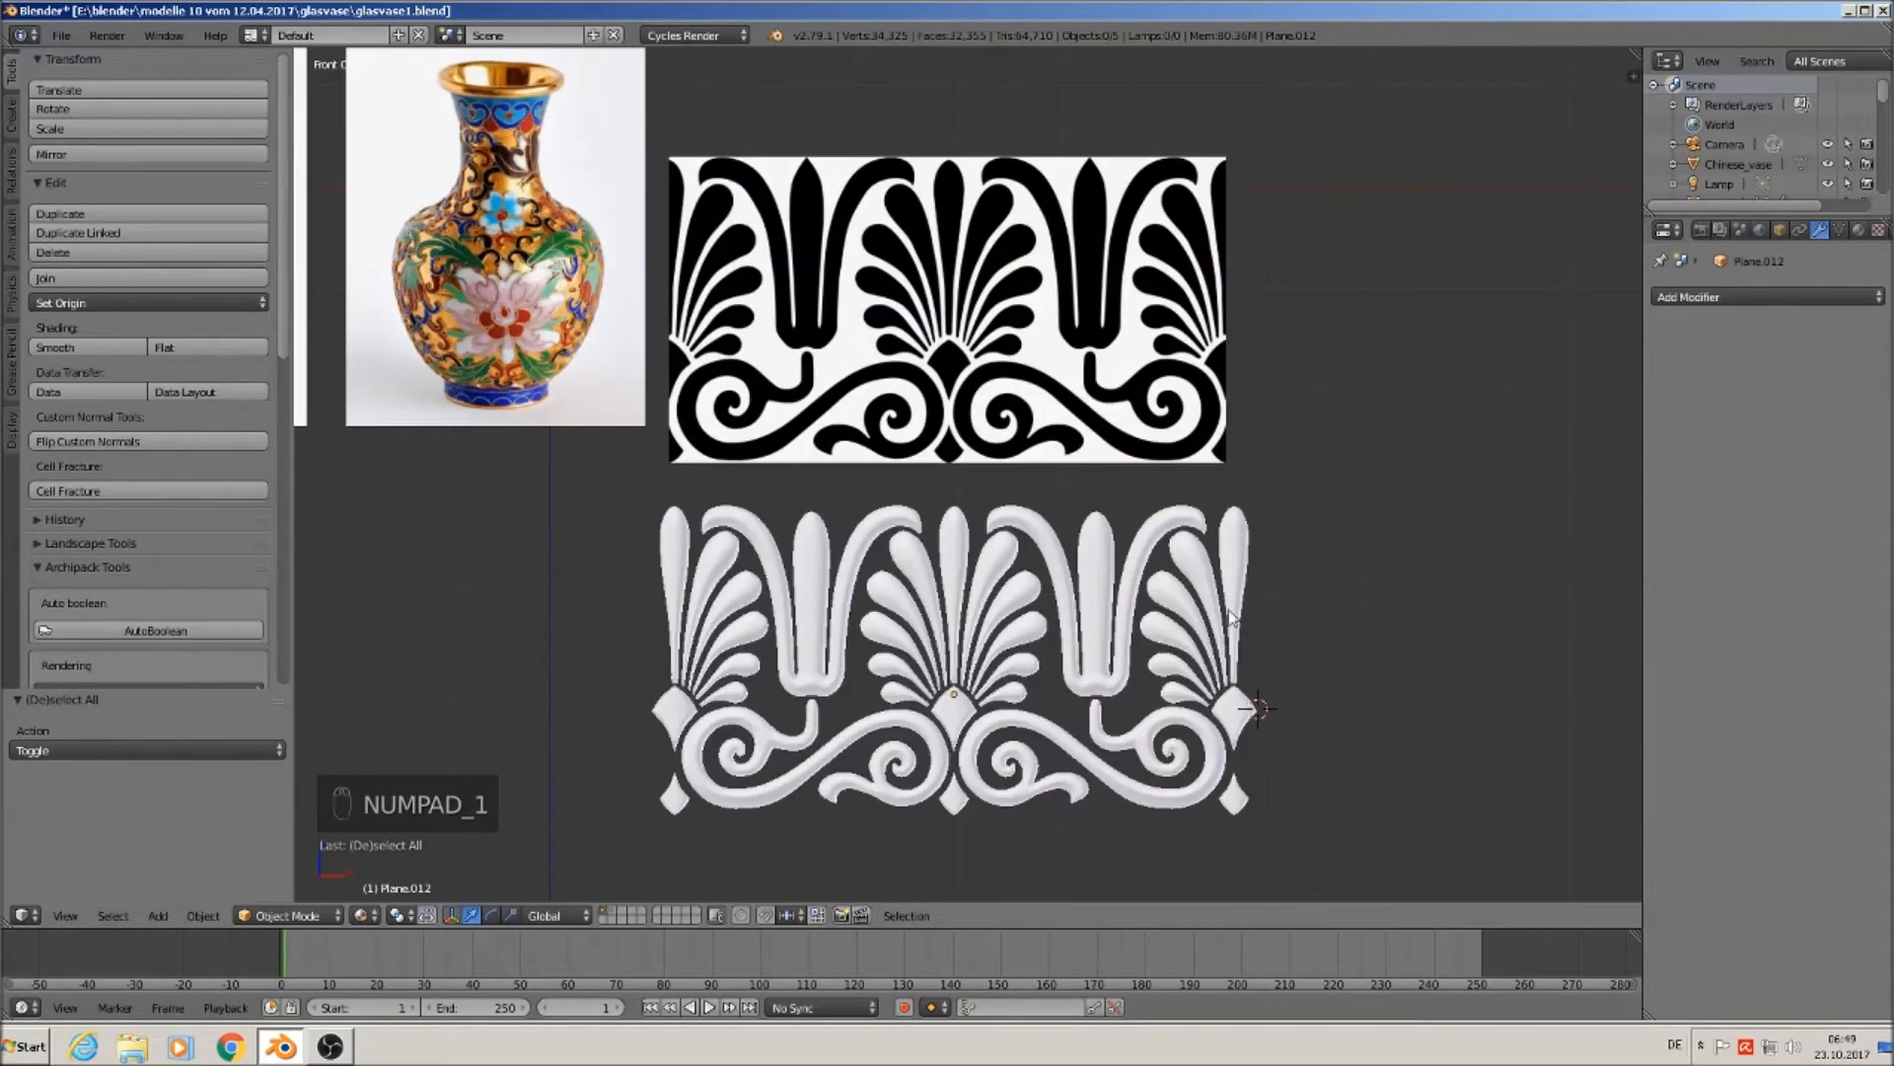
left_click(1048, 643)
left_click(158, 916)
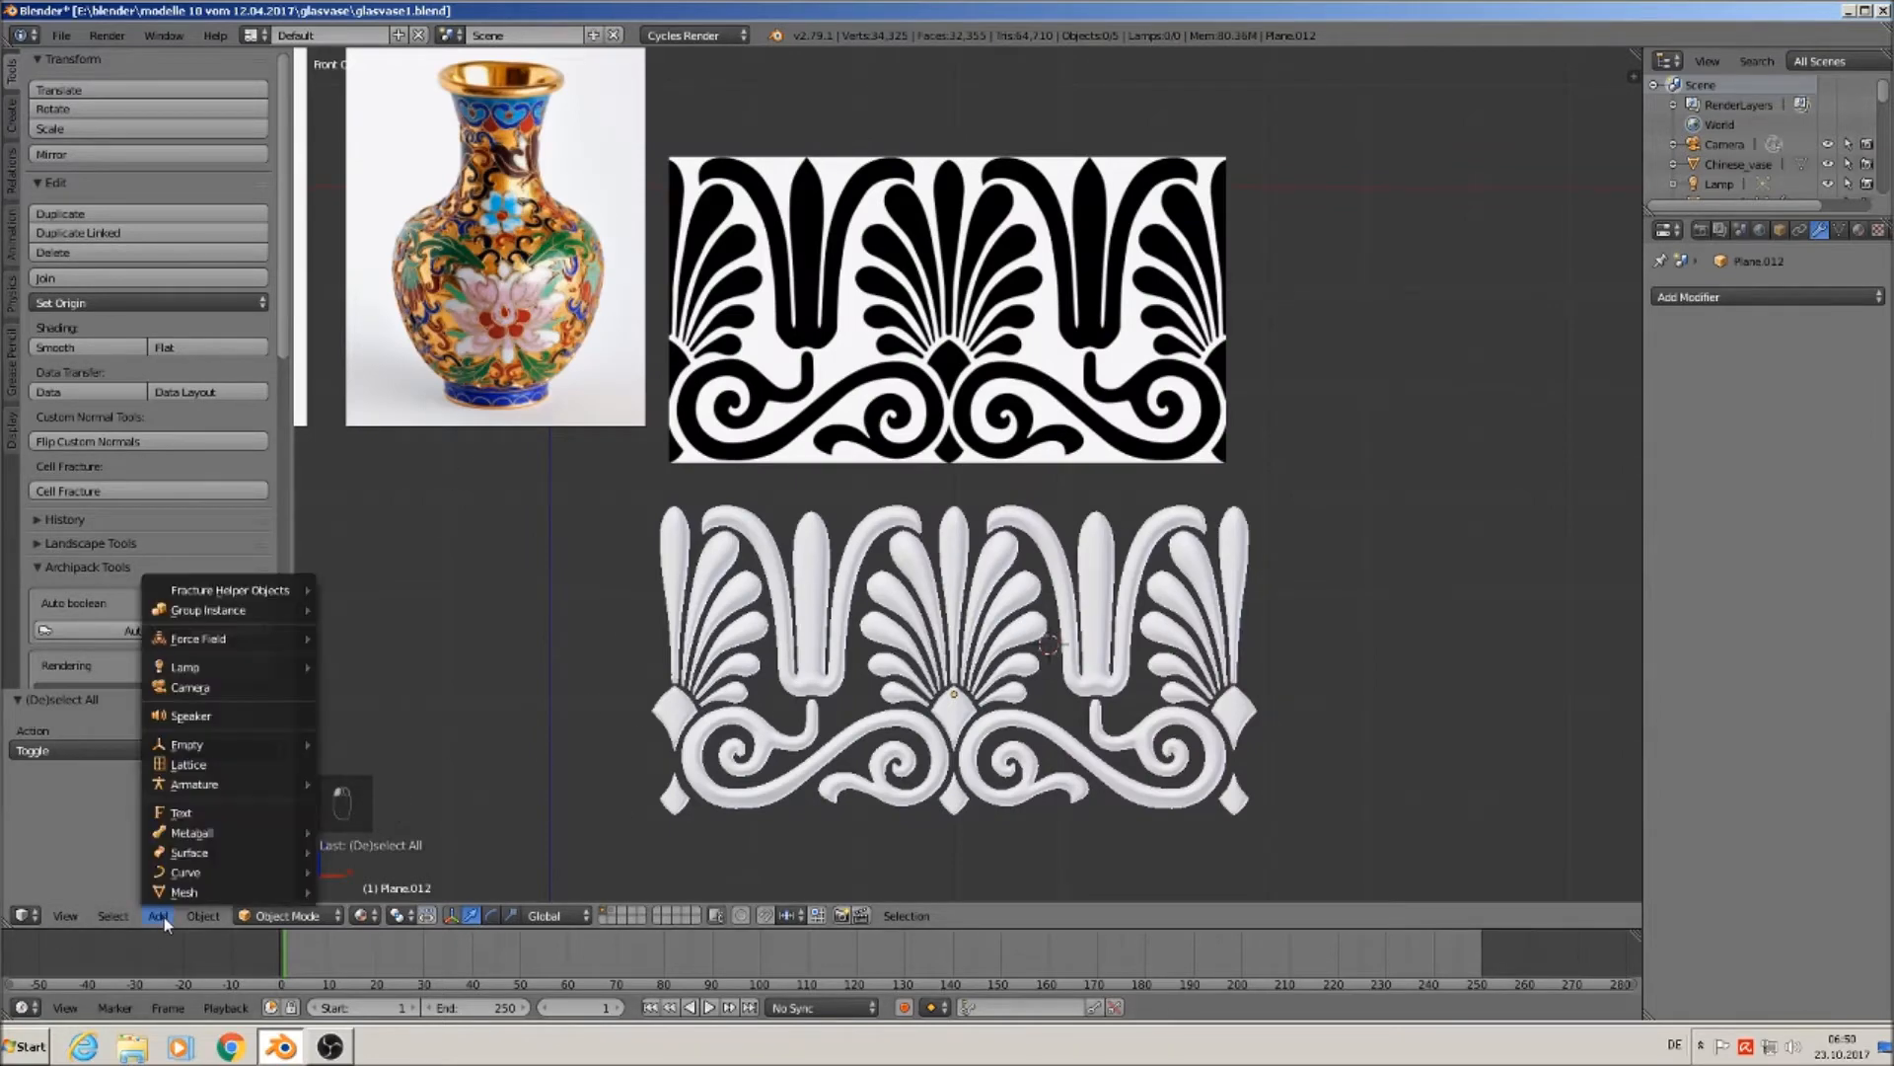
mouse_move(188, 891)
left_click(361, 422)
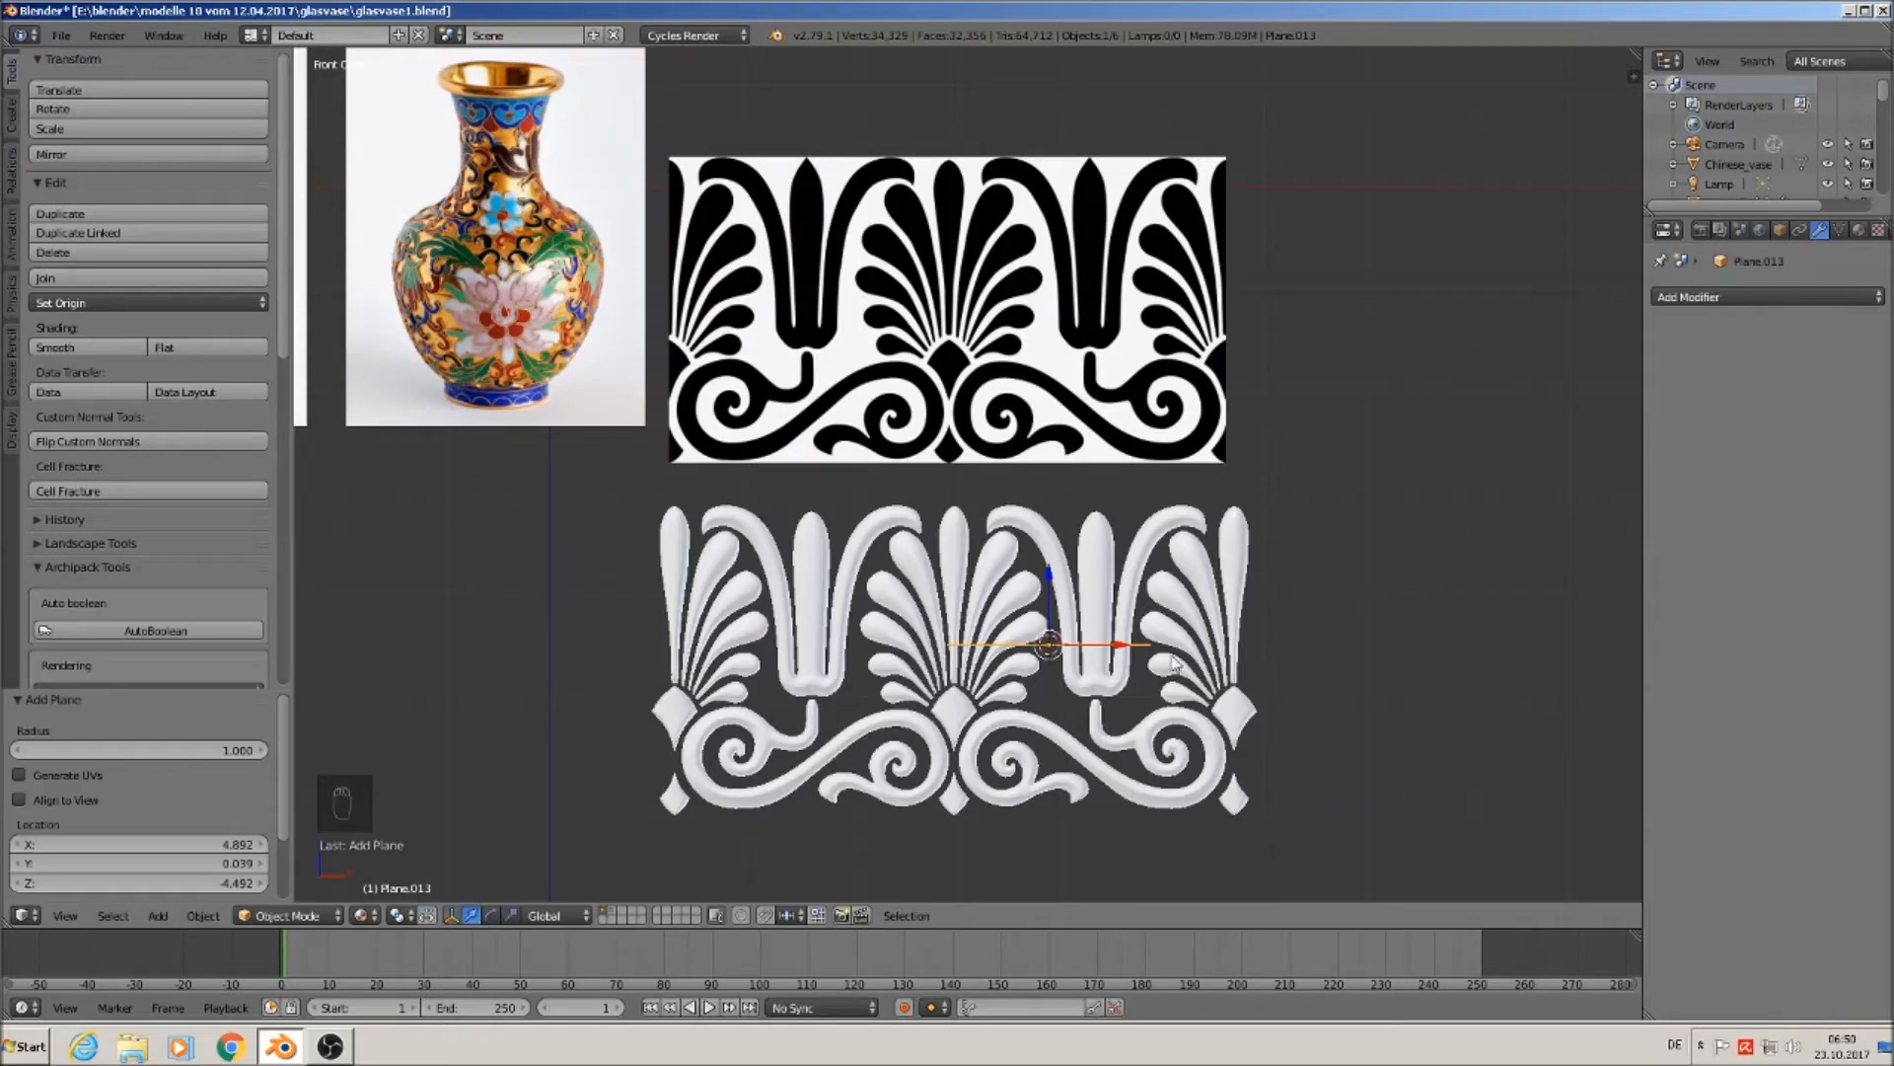
type("rx90")
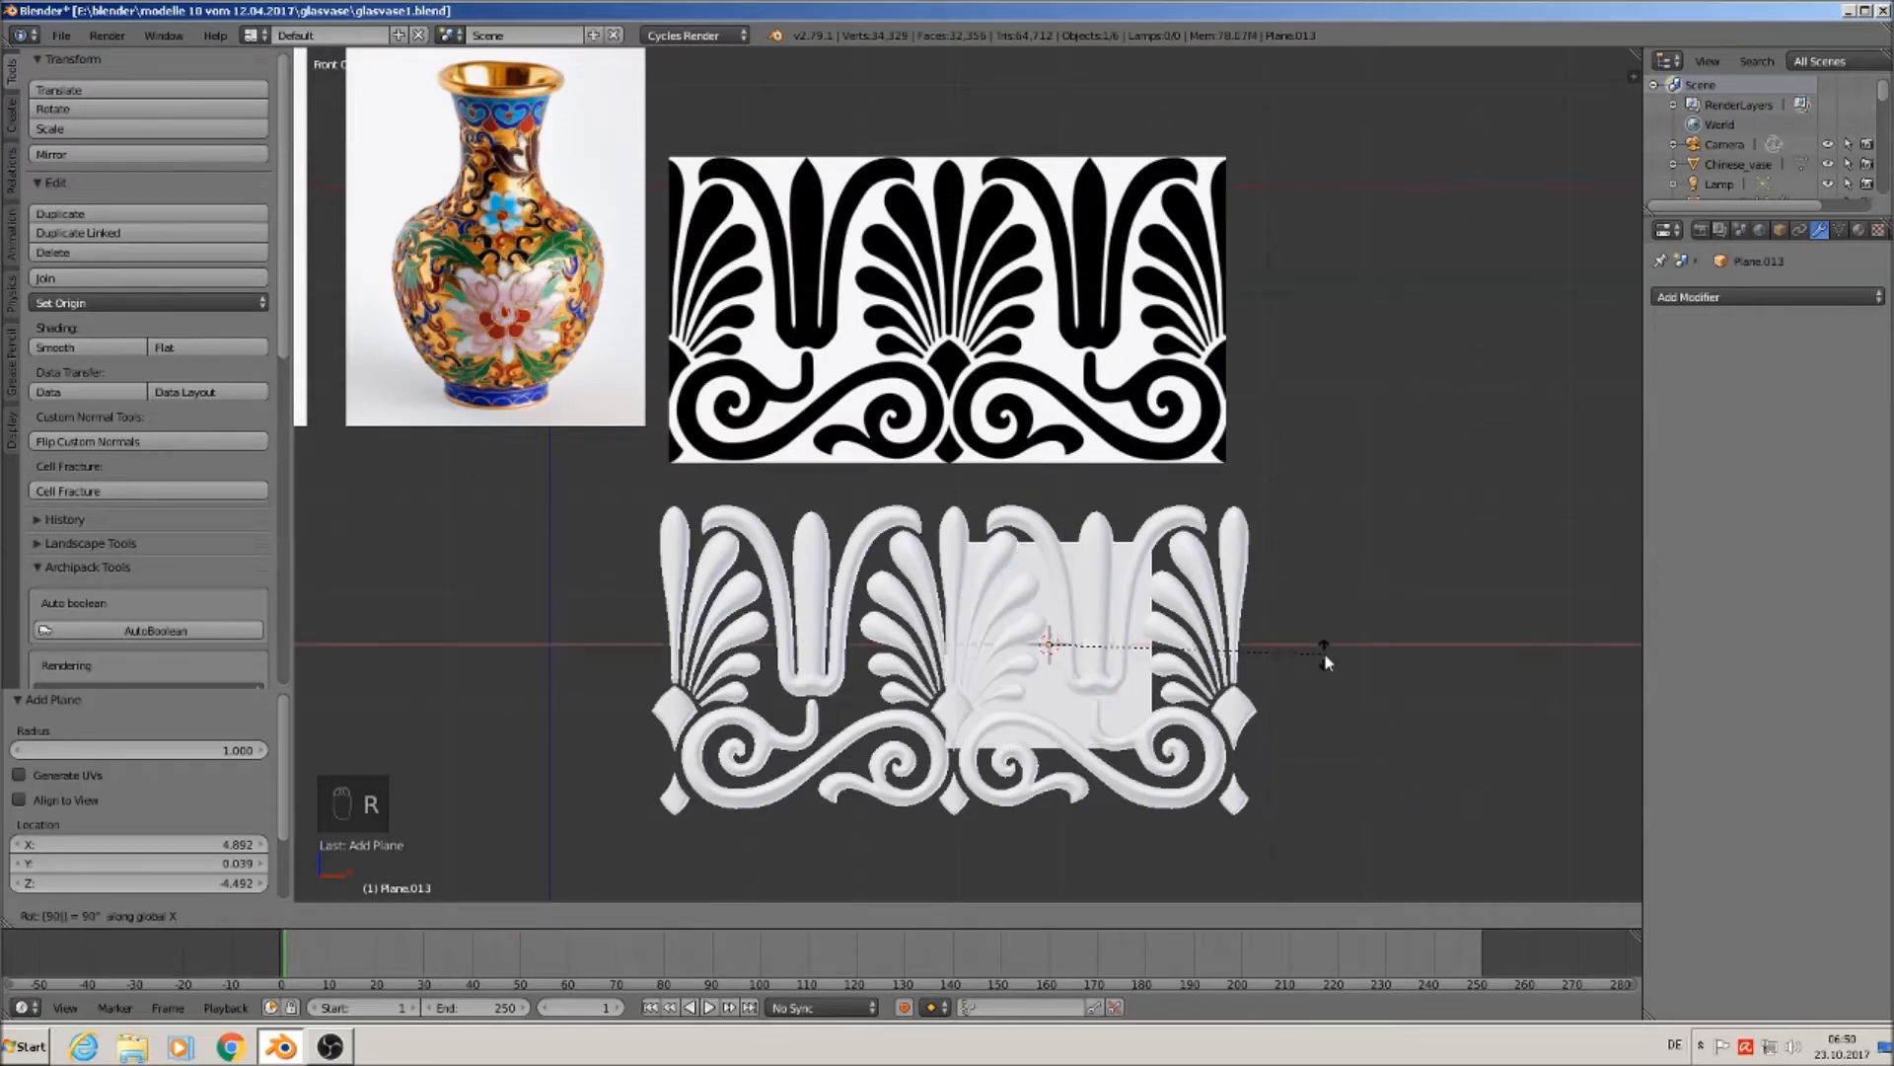
key("Return")
Scale the plane by about 3.343 and move it about -1.048 along X so it sits behind the whole ornament.
key("s")
left_click(638, 857)
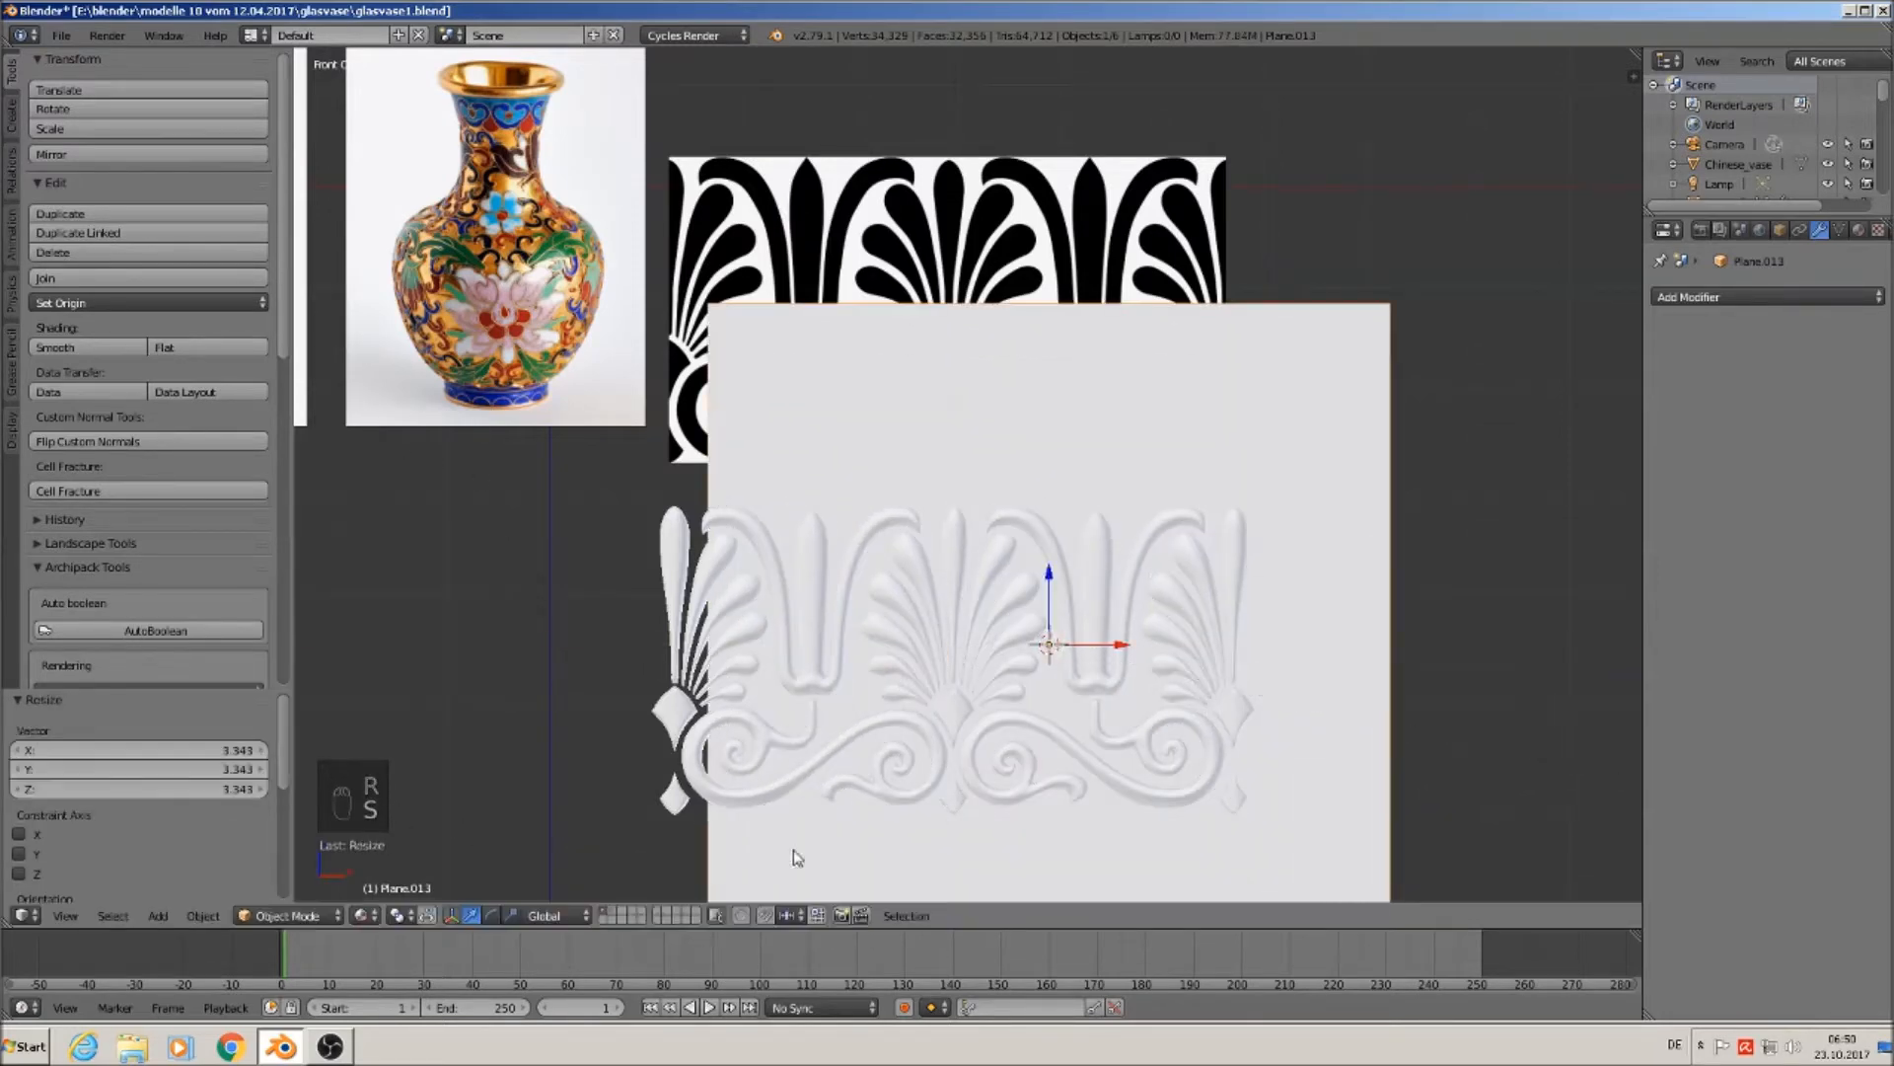
key("g")
key("x")
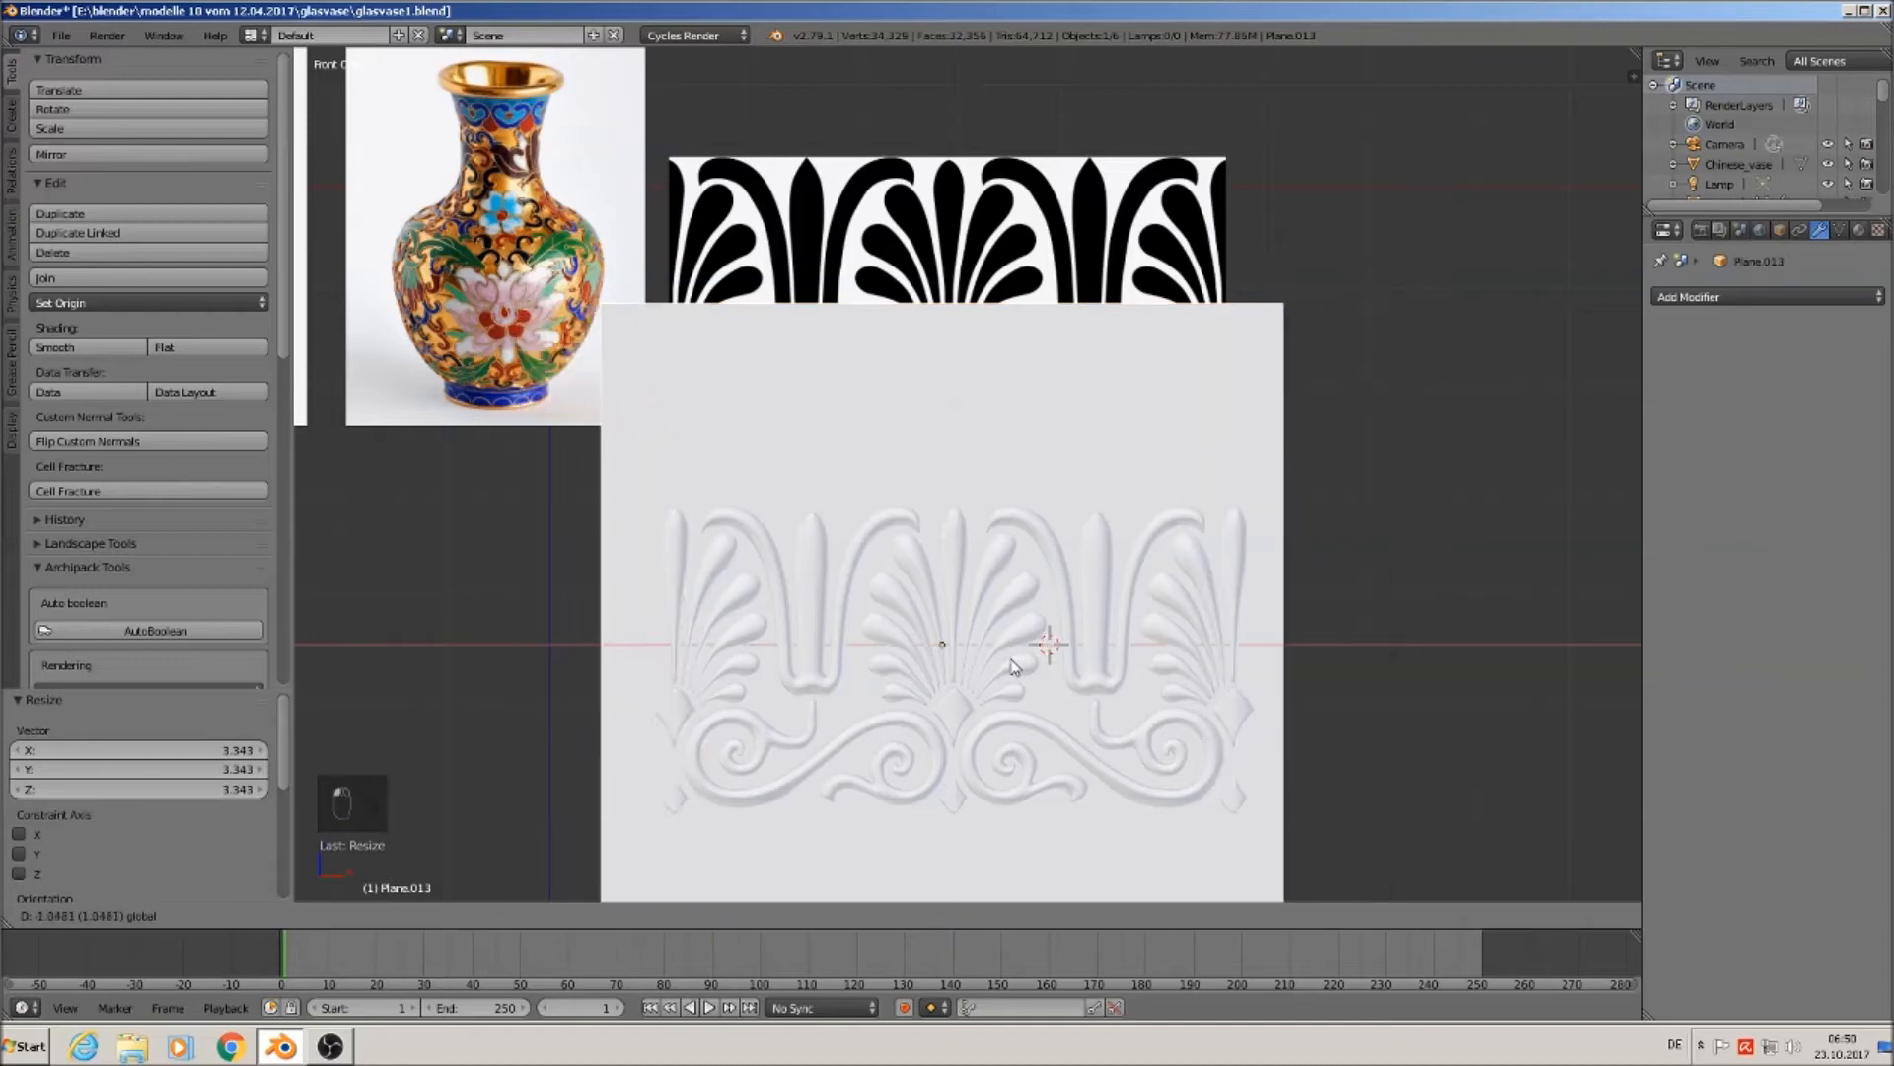
left_click(1087, 615)
Move the background plane about -0.036 along Y against the ornament's relief.
middle_click_drag(1087, 608, 958, 680)
scroll(1004, 602, "up", 4)
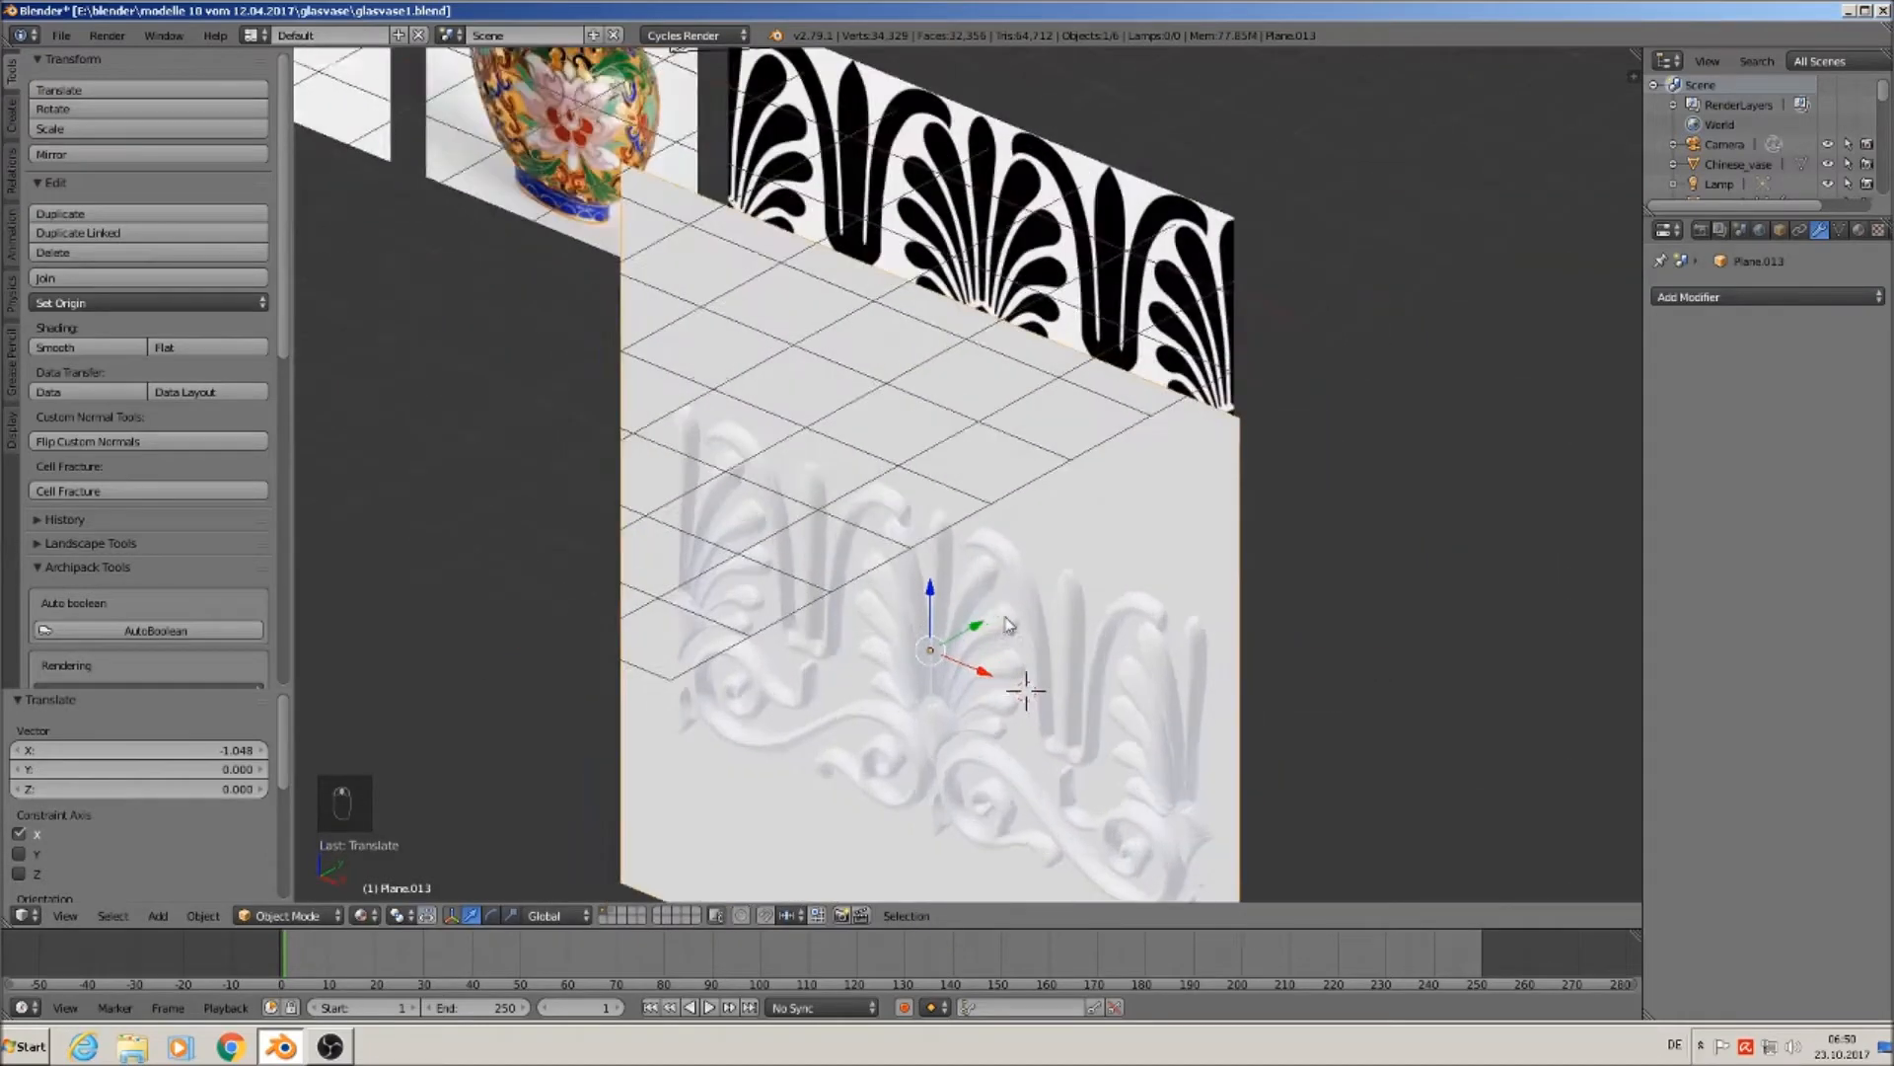
scroll(932, 653, "down", 2)
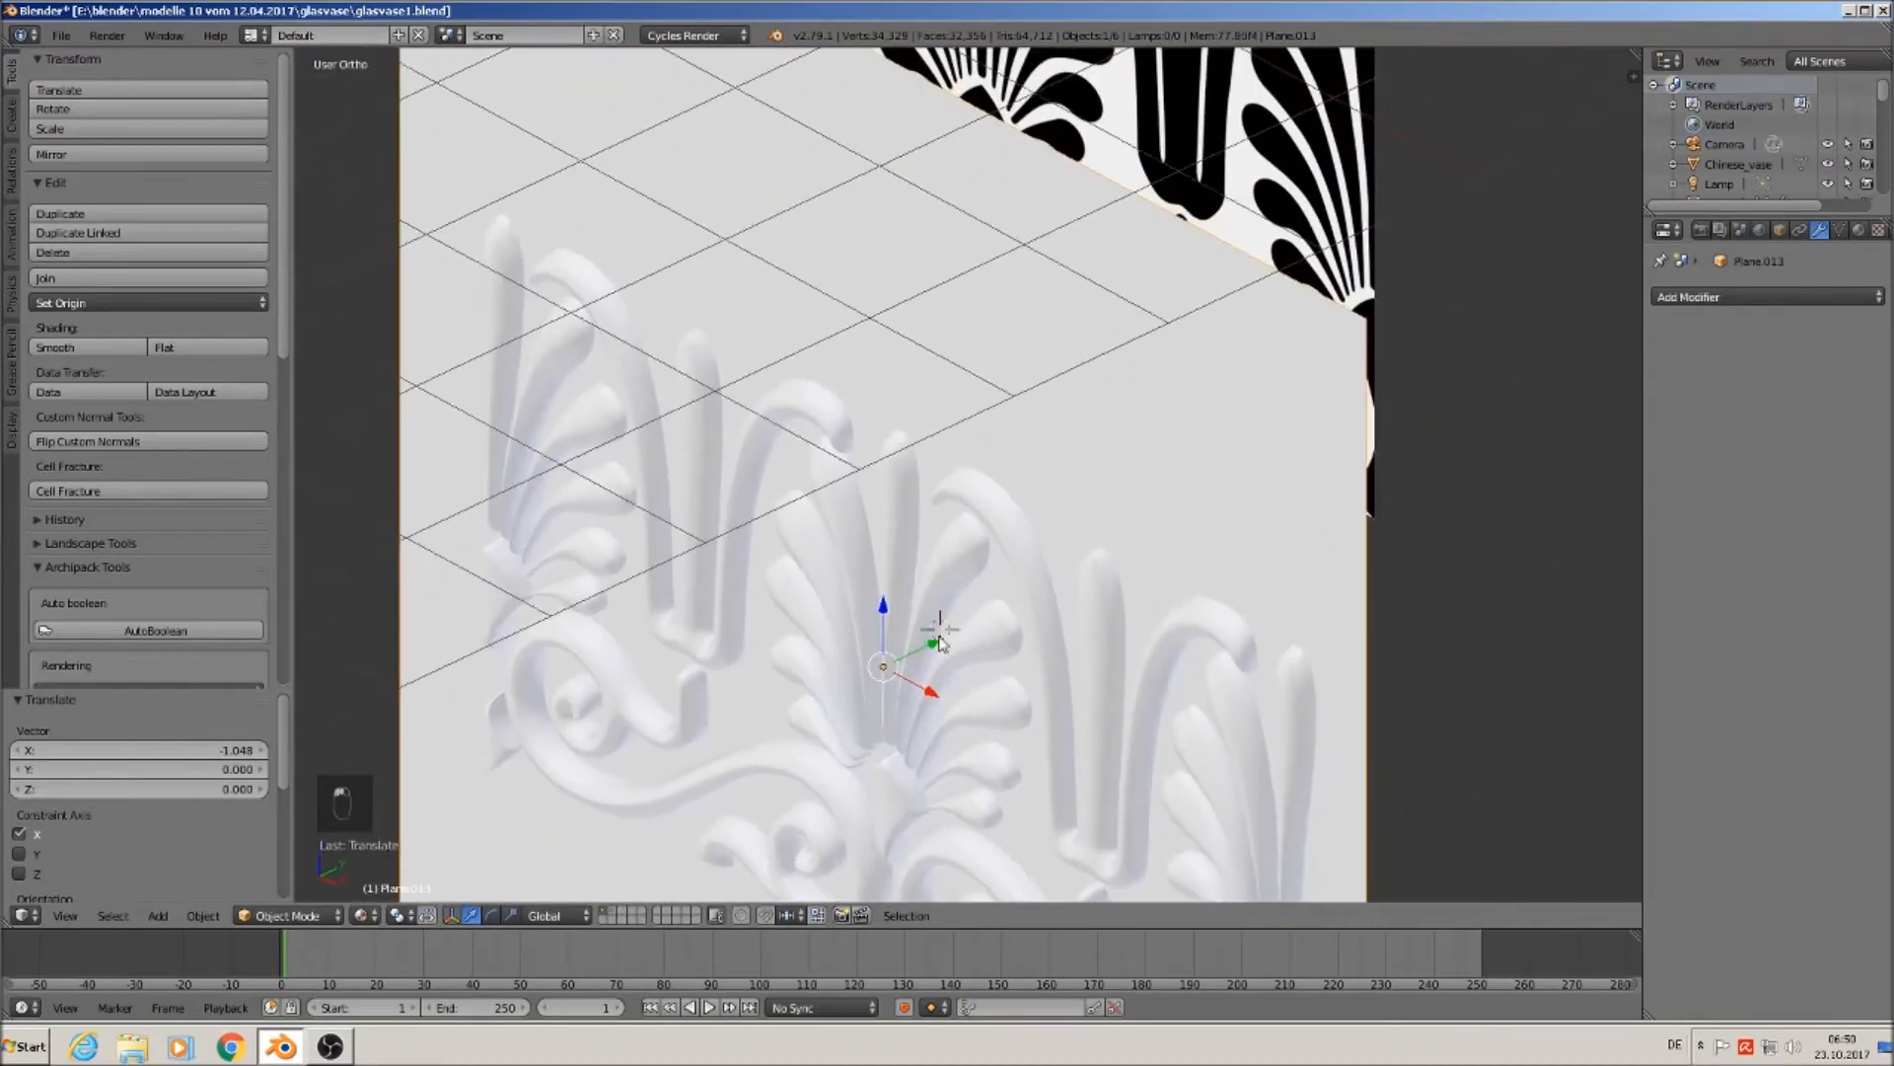
key("g")
key("y")
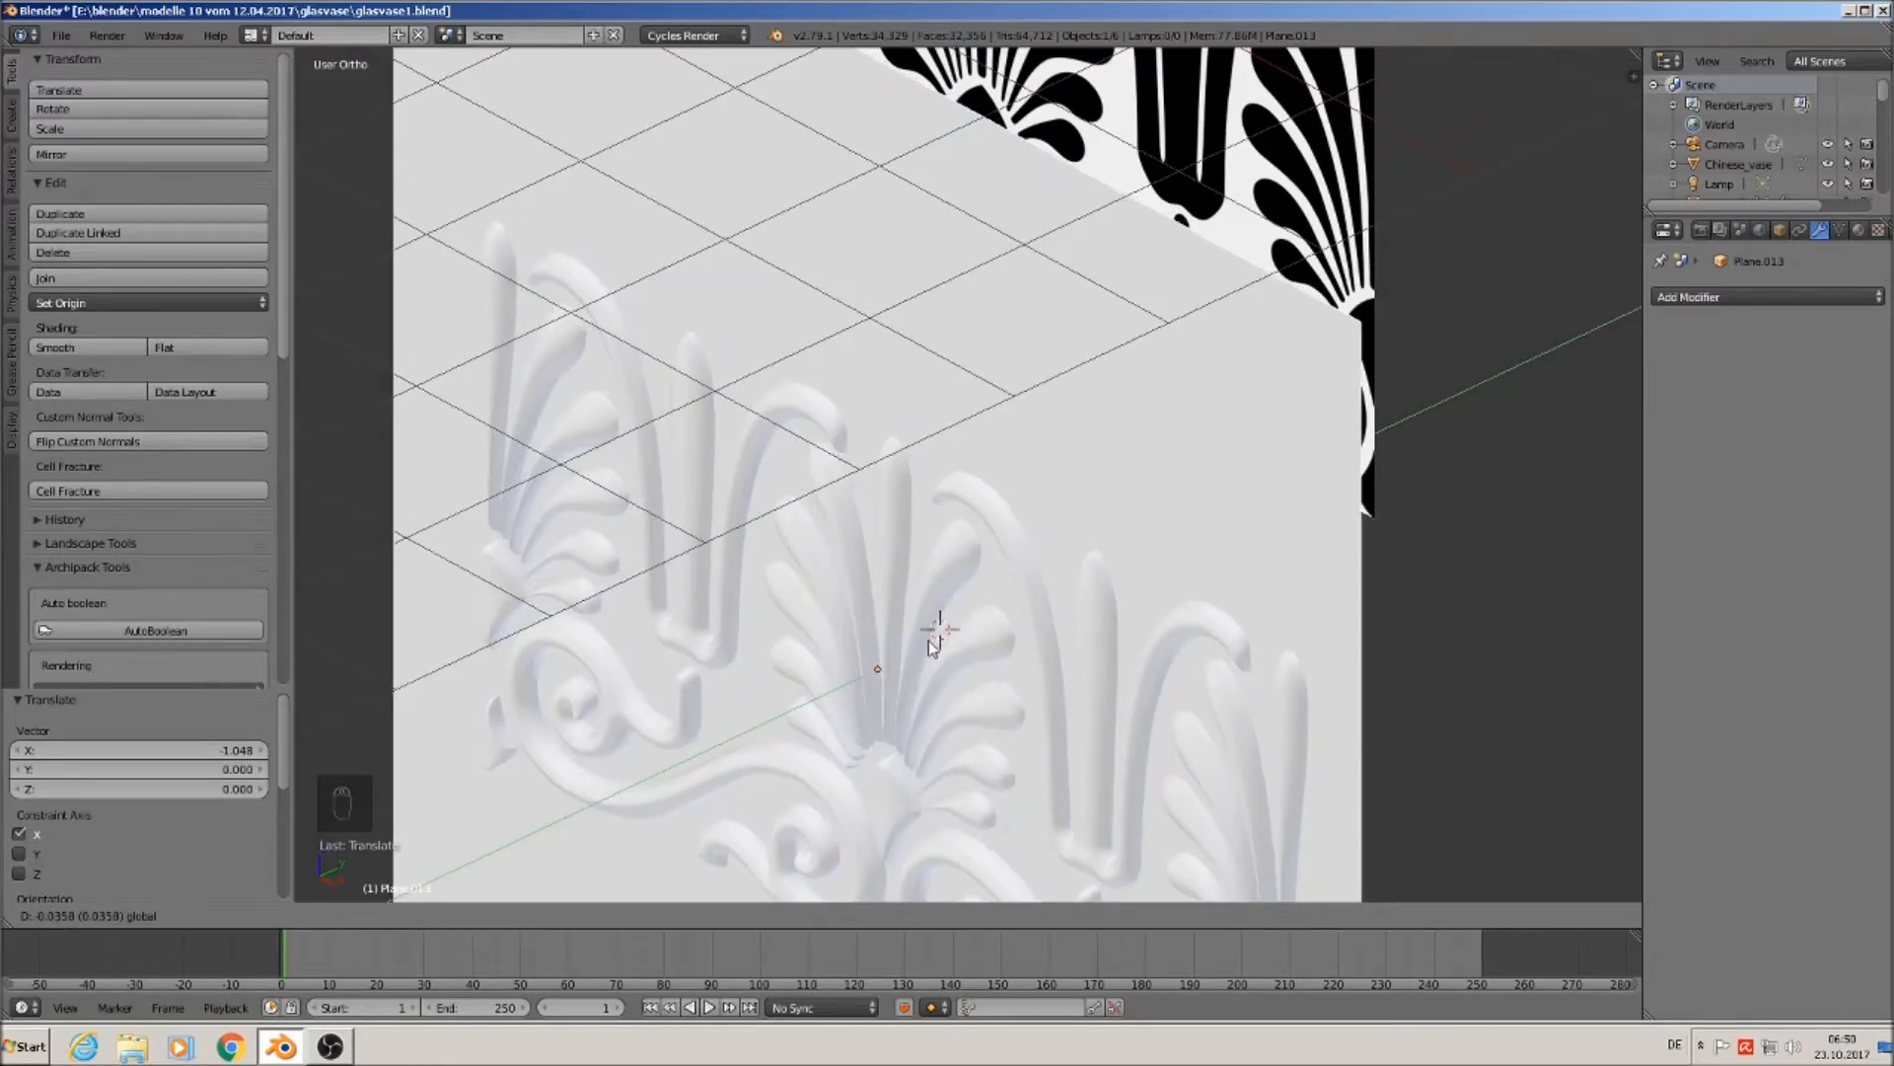
left_click(933, 646)
scroll(934, 647, "down", 5)
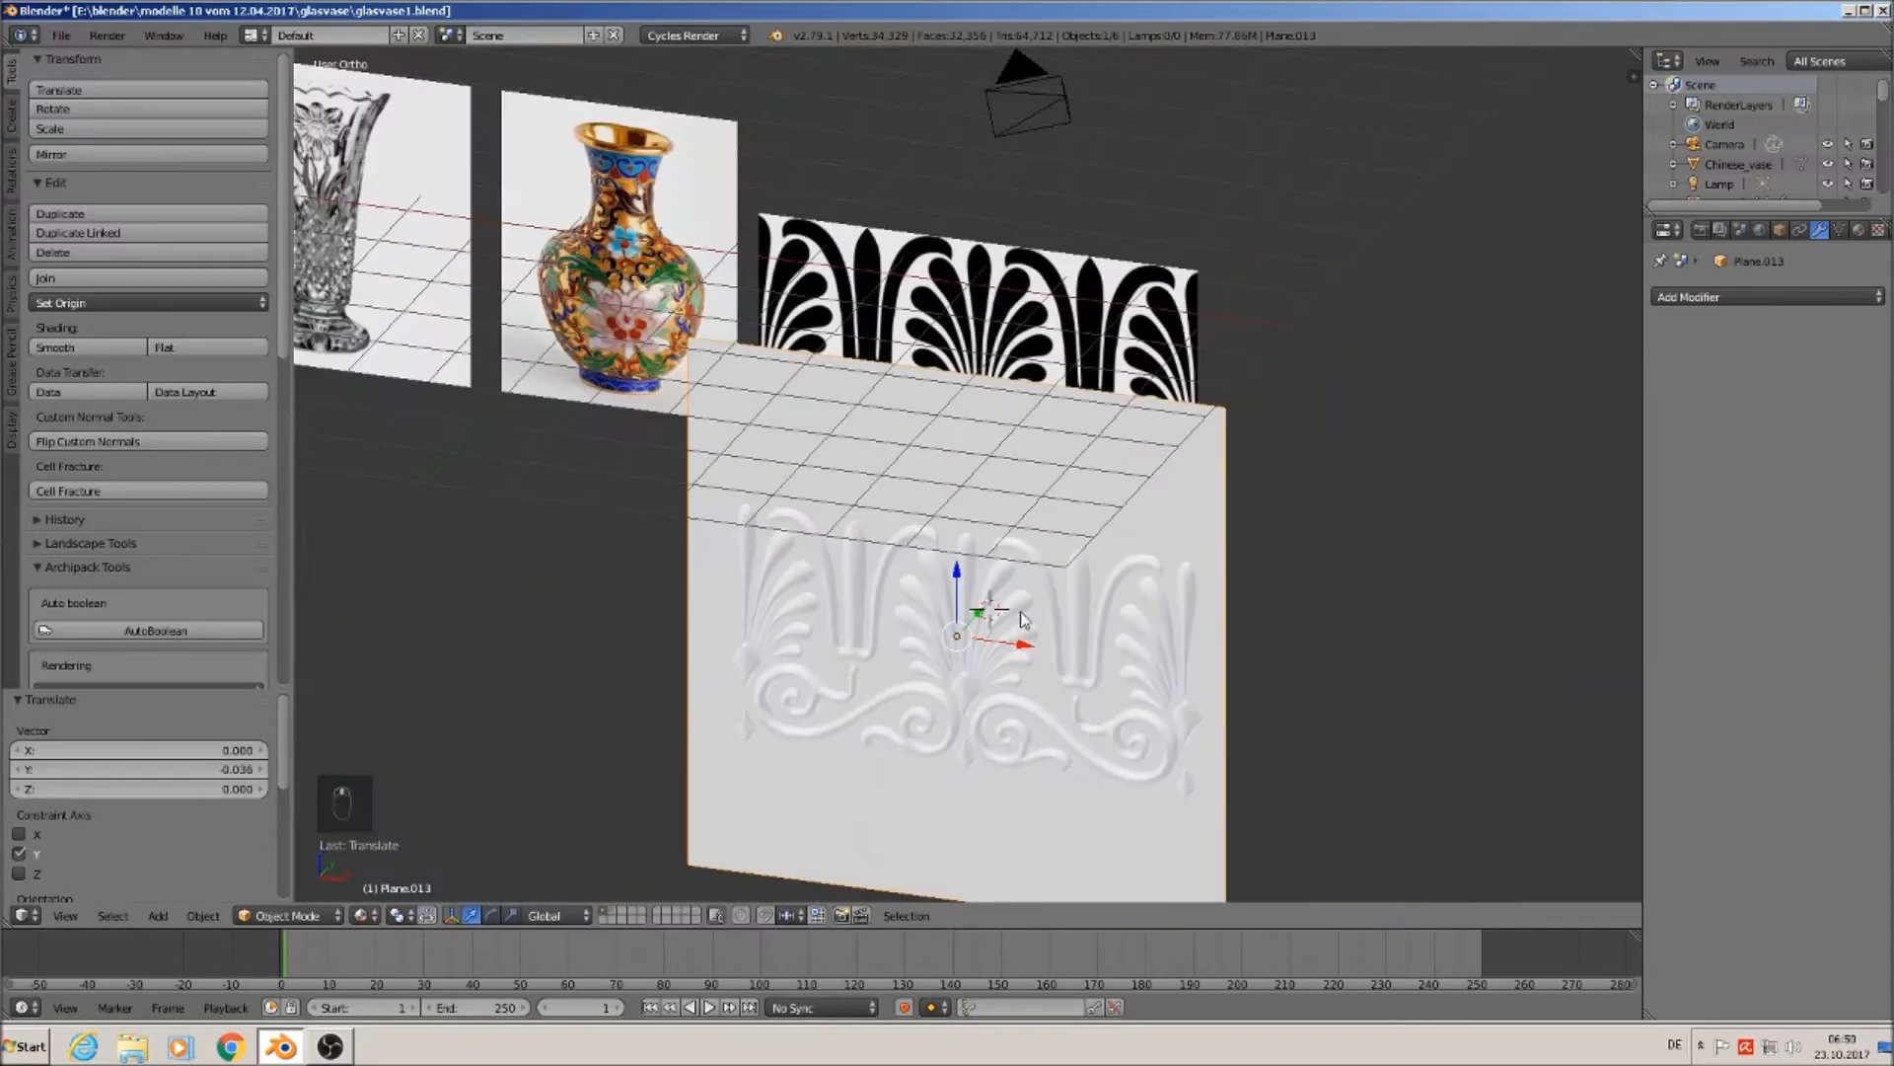
Join the background plane with the ornament and move the resulting panel about 0.852 along X and -0.279 along Z.
key("KP_1")
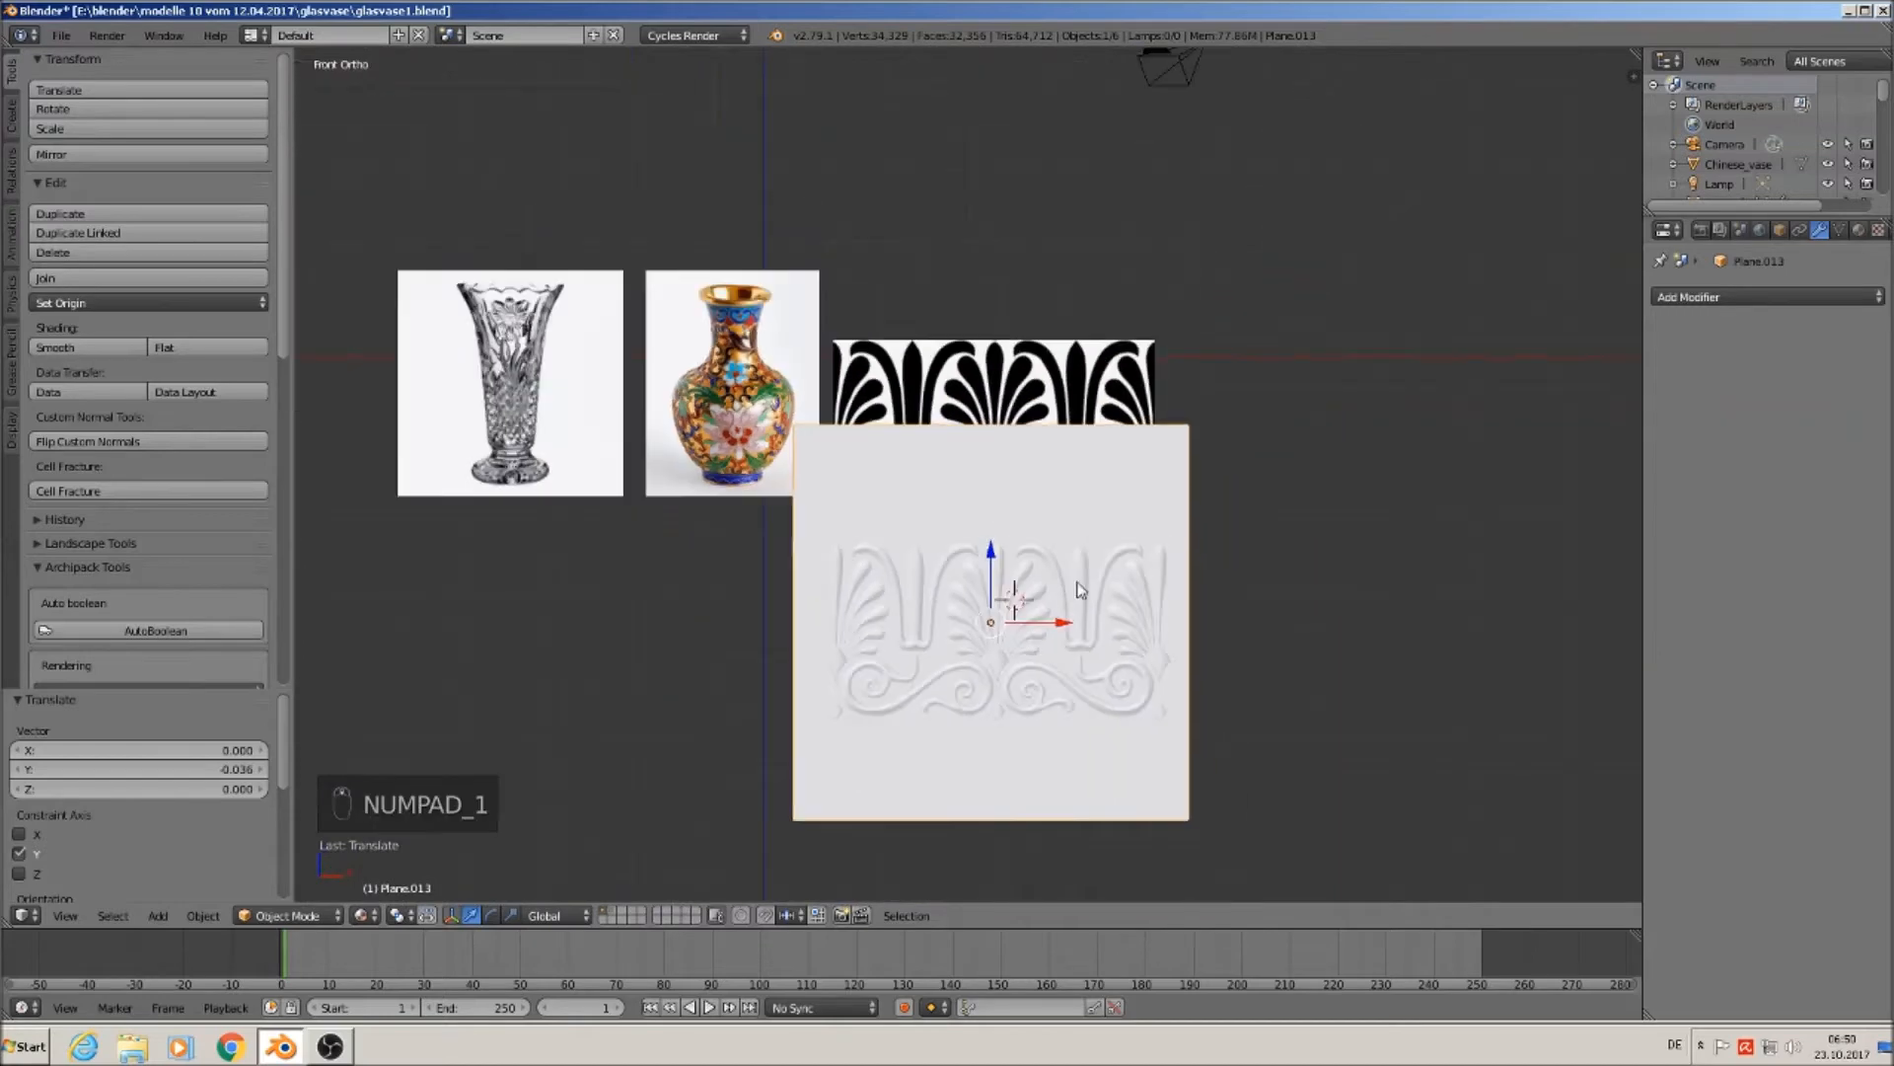
right_click(897, 562, "shift")
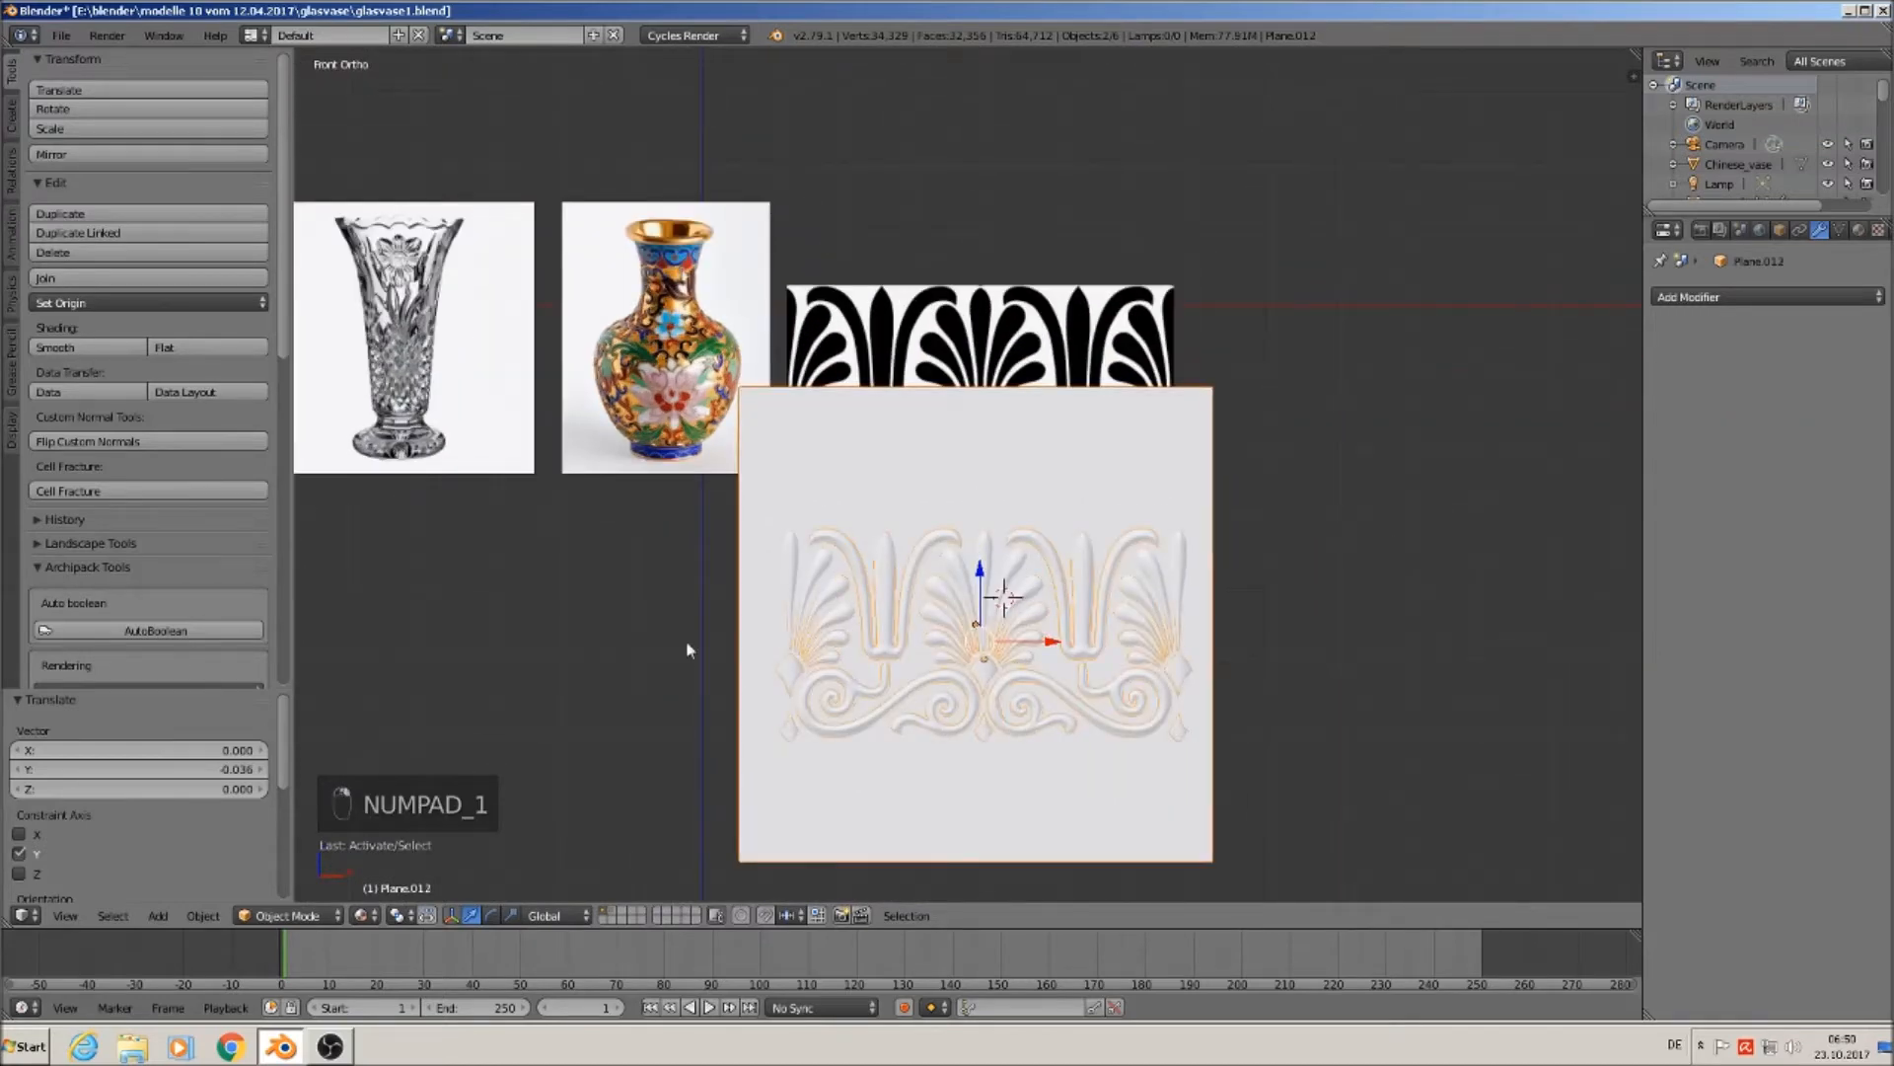
left_click(102, 280)
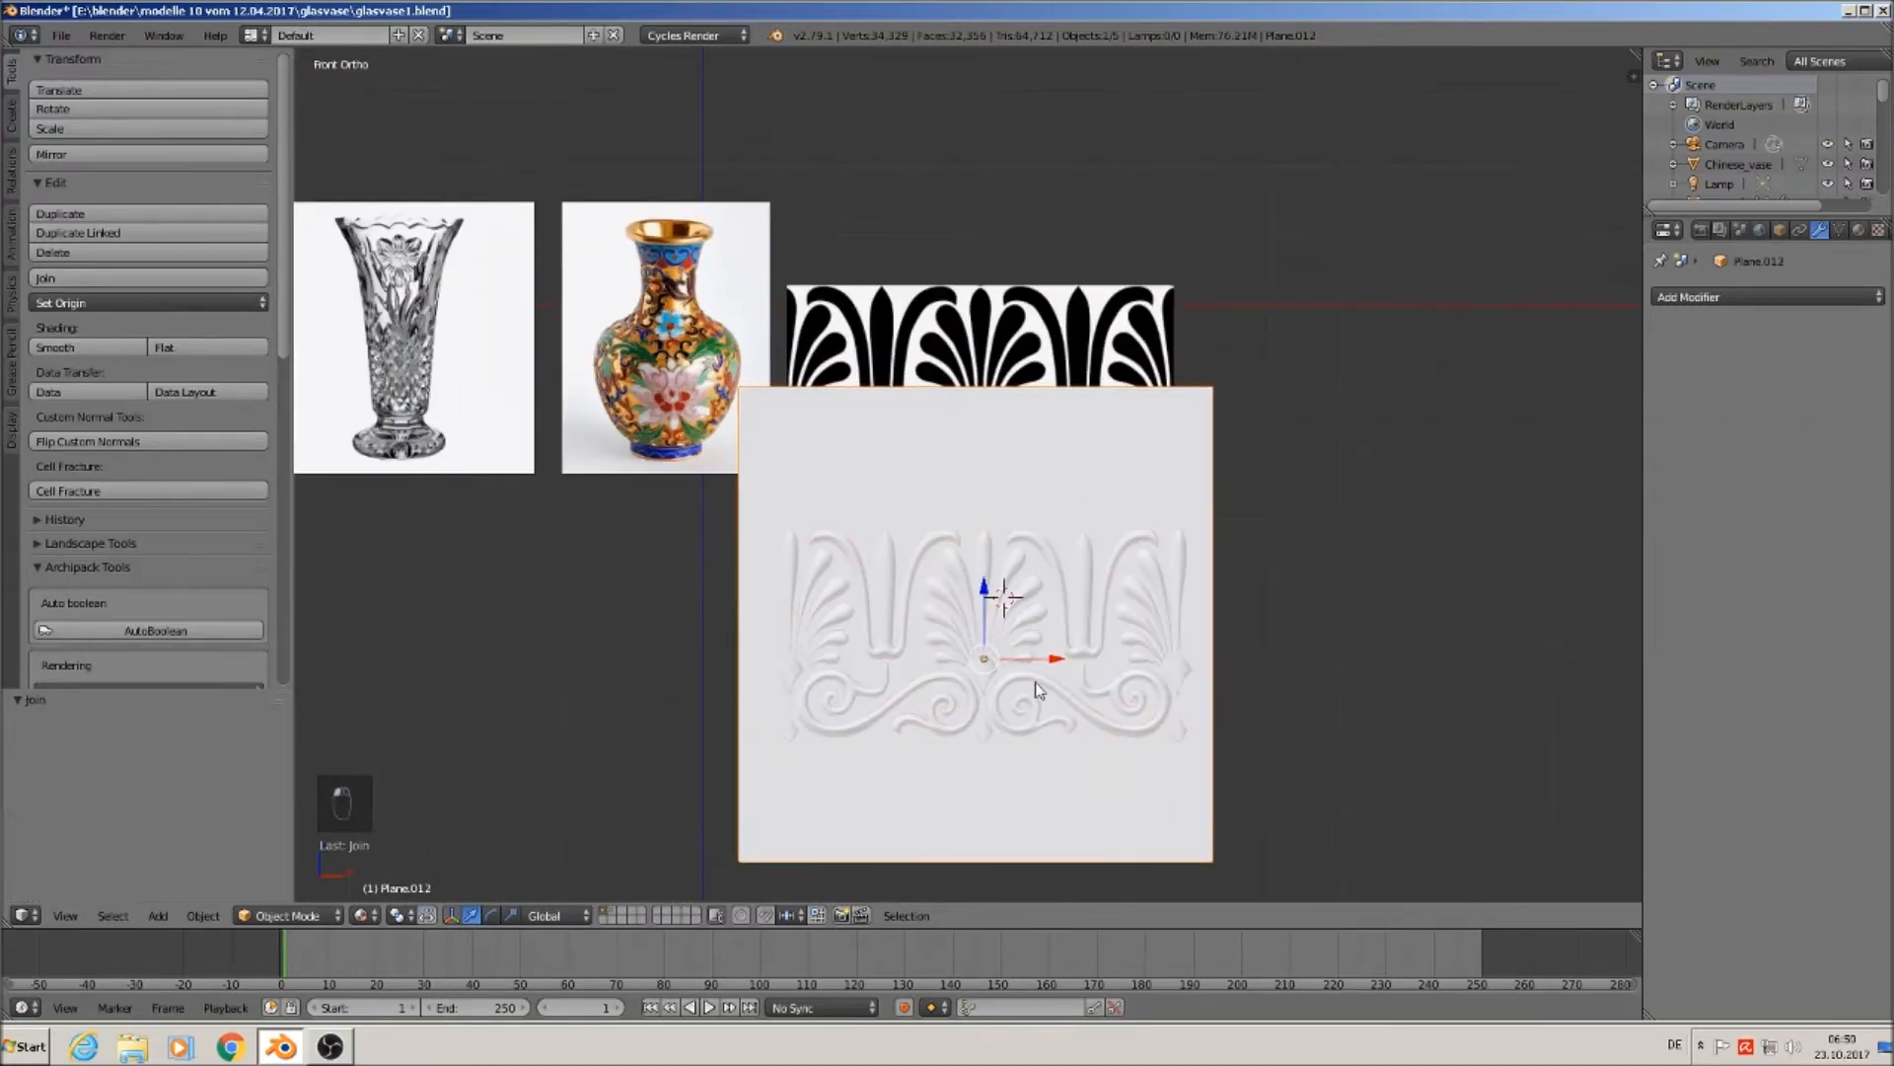
key("g")
left_click(1085, 688)
Move the black-and-white pattern reference image about 1.397 along Z and send it to layer 2.
right_click(995, 318)
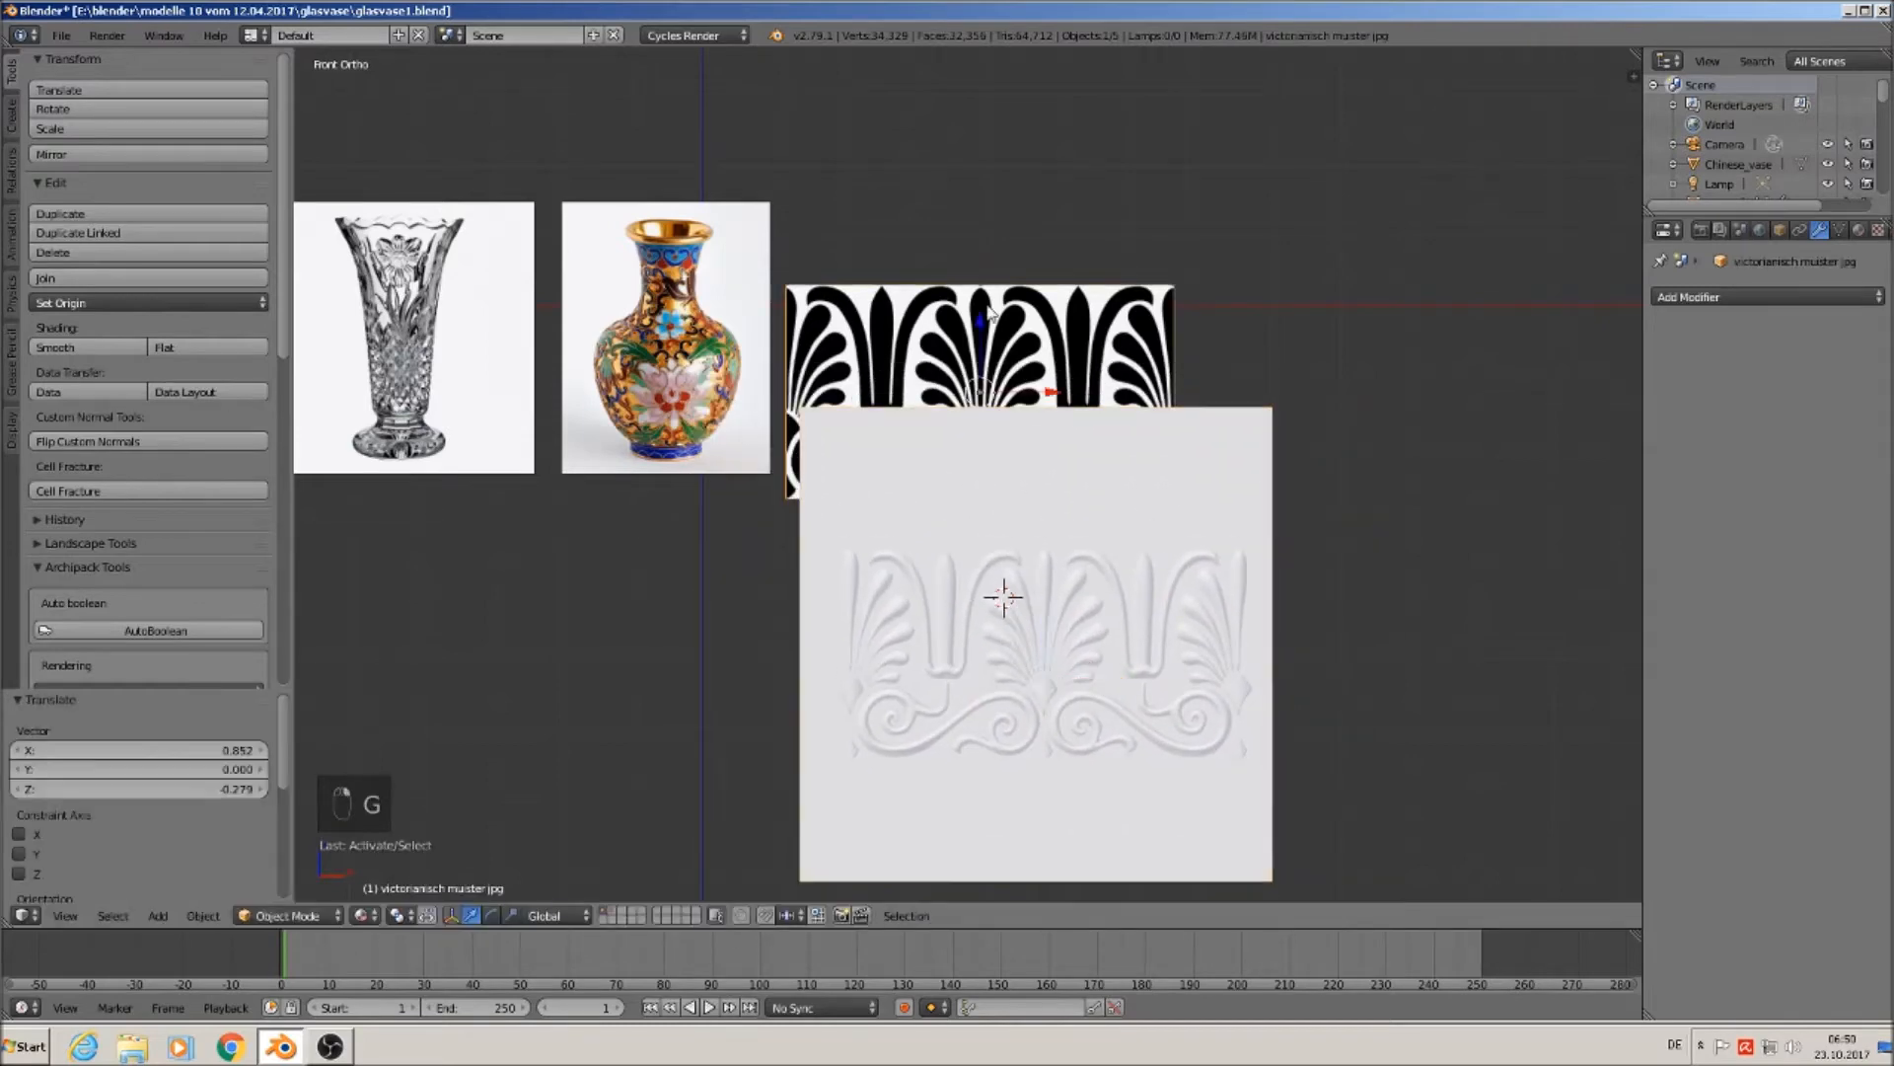
left_click_drag(997, 338, 995, 234)
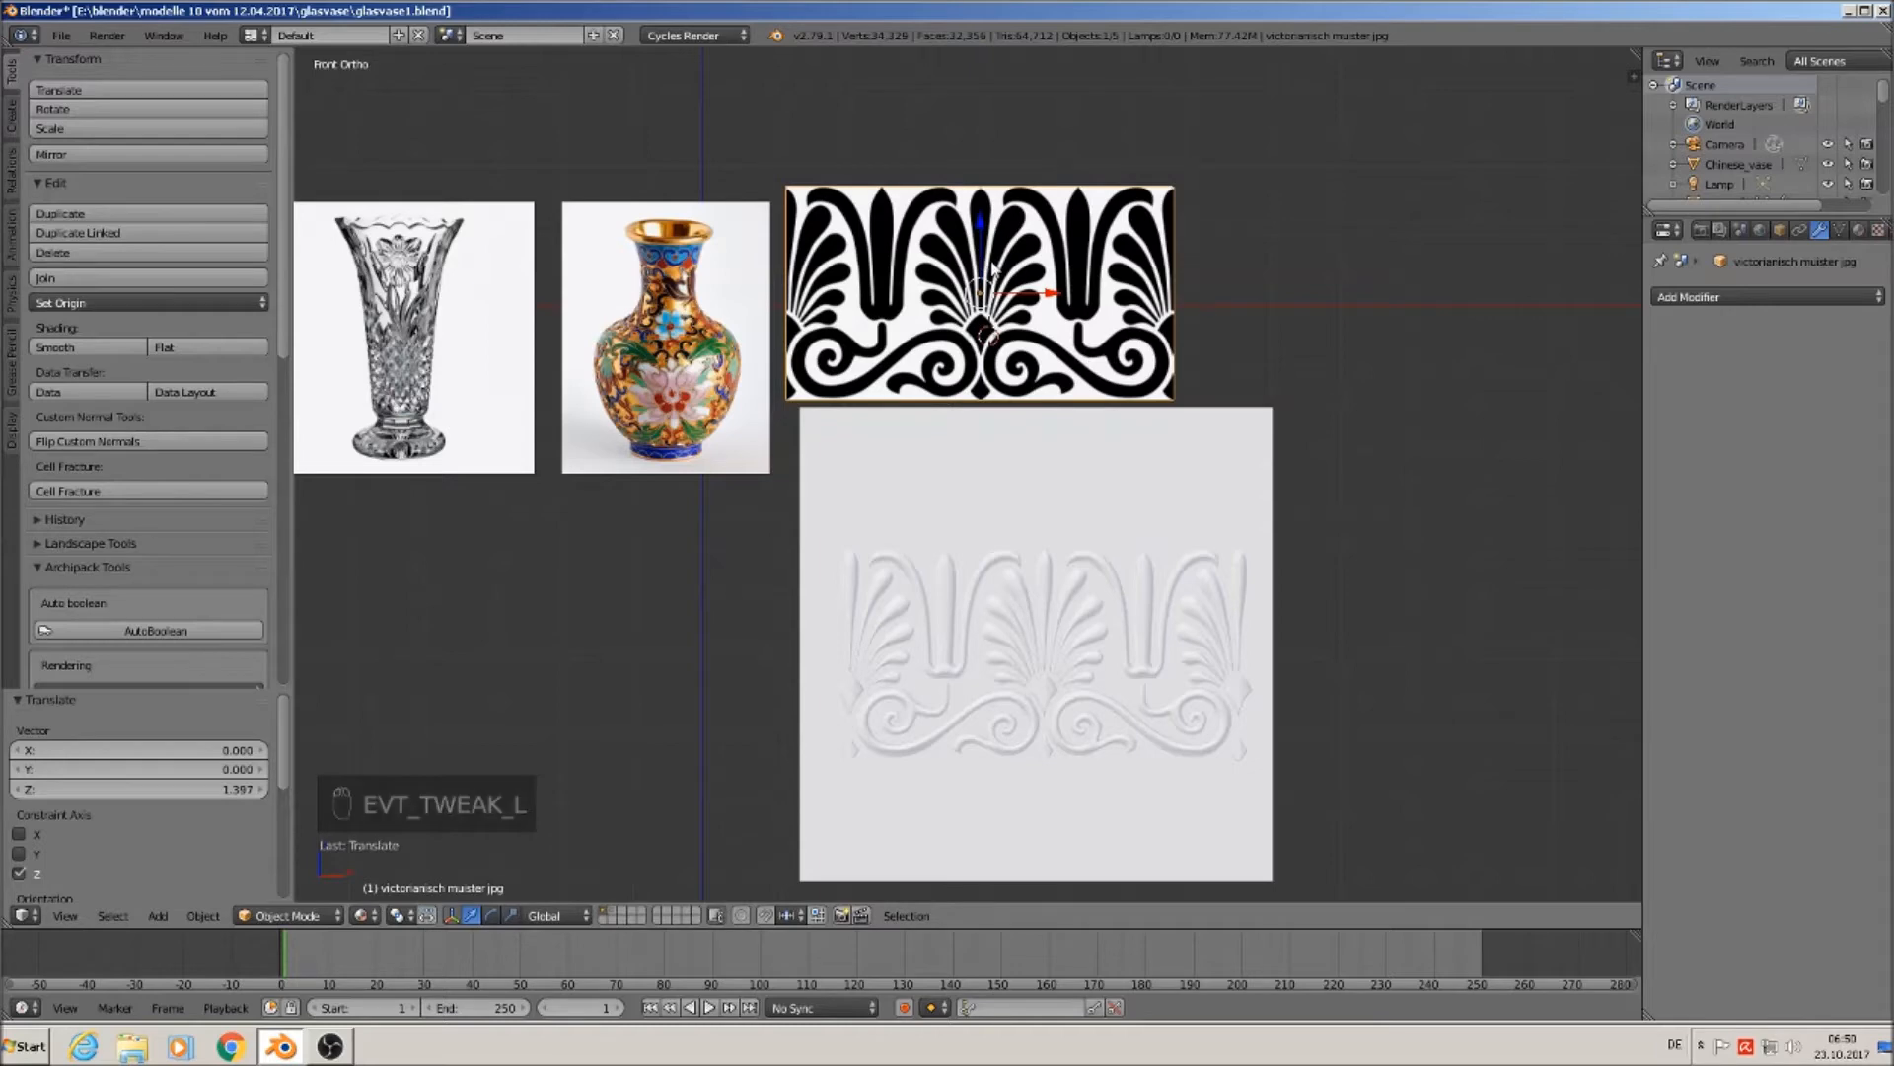
key("m")
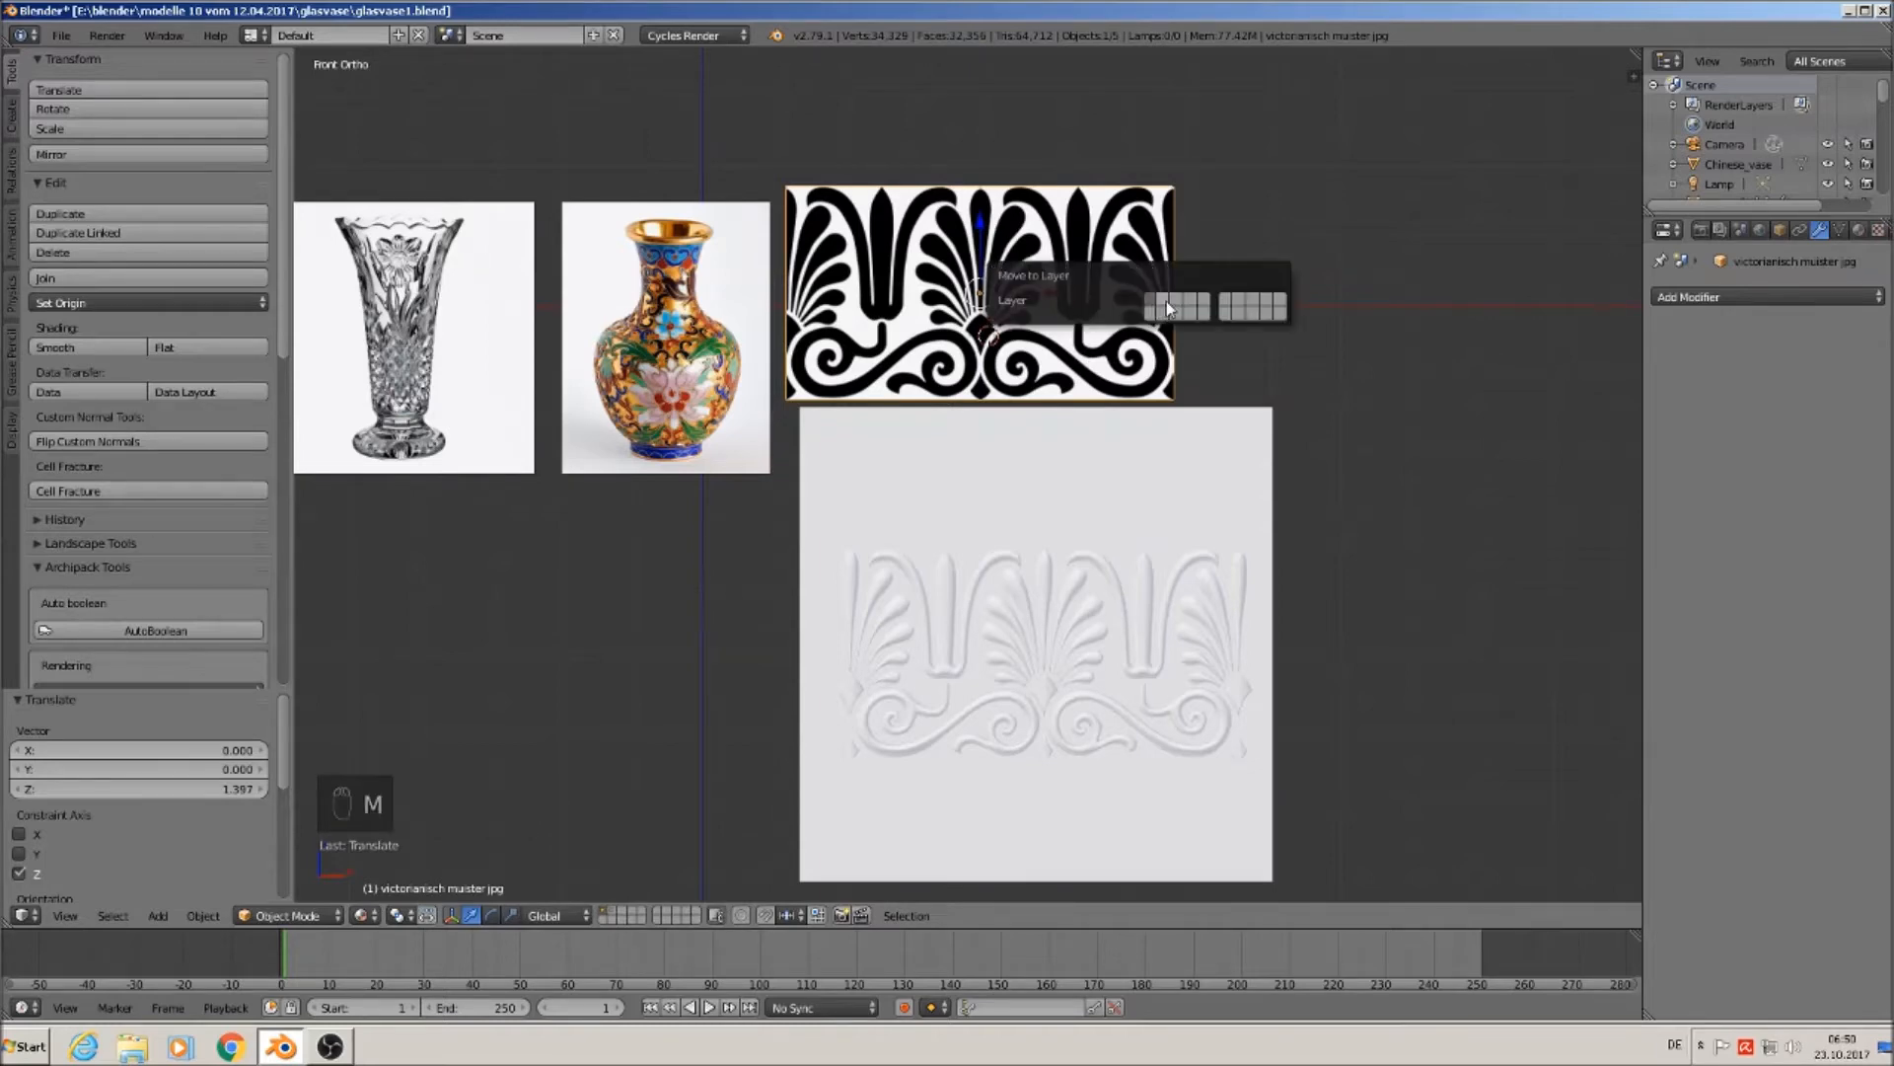
left_click(1167, 306)
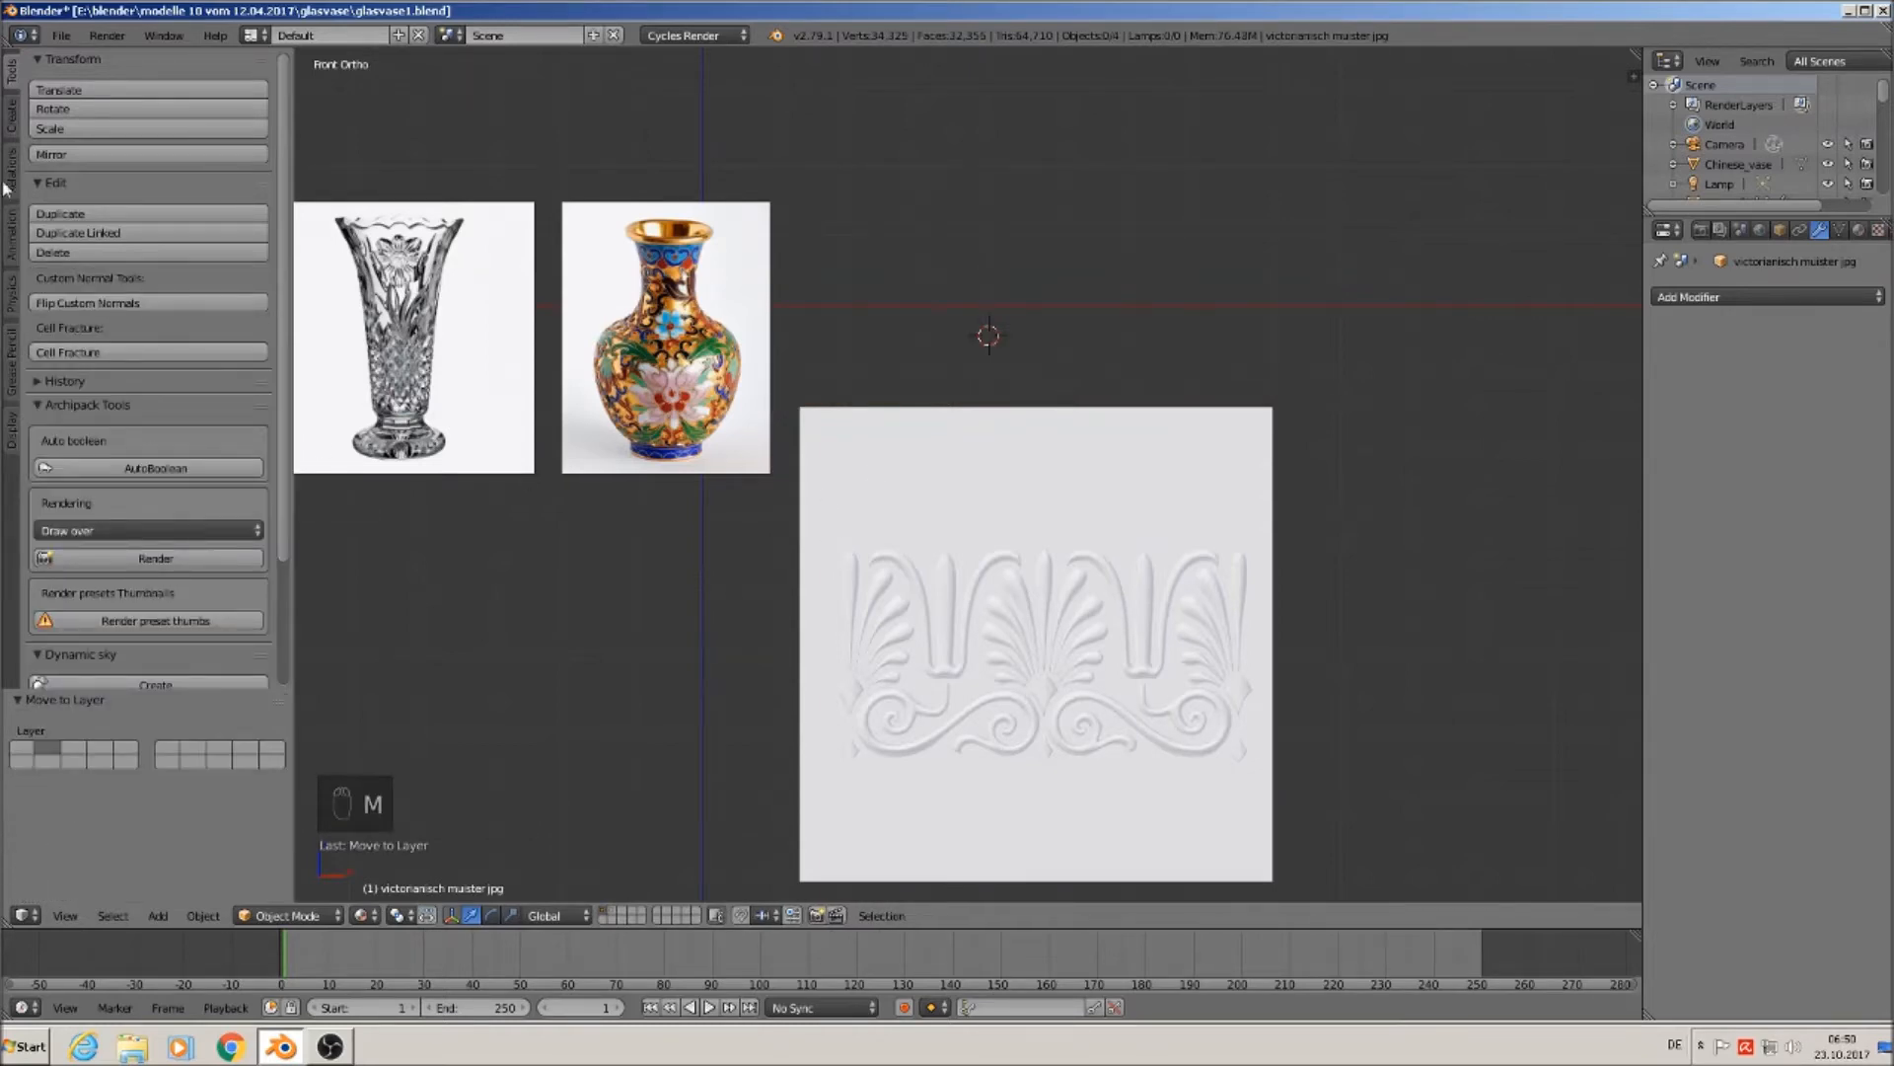
Save the scene as a new file named glasvase2.blend in the glasvase folder.
left_click(61, 35)
left_click(112, 215)
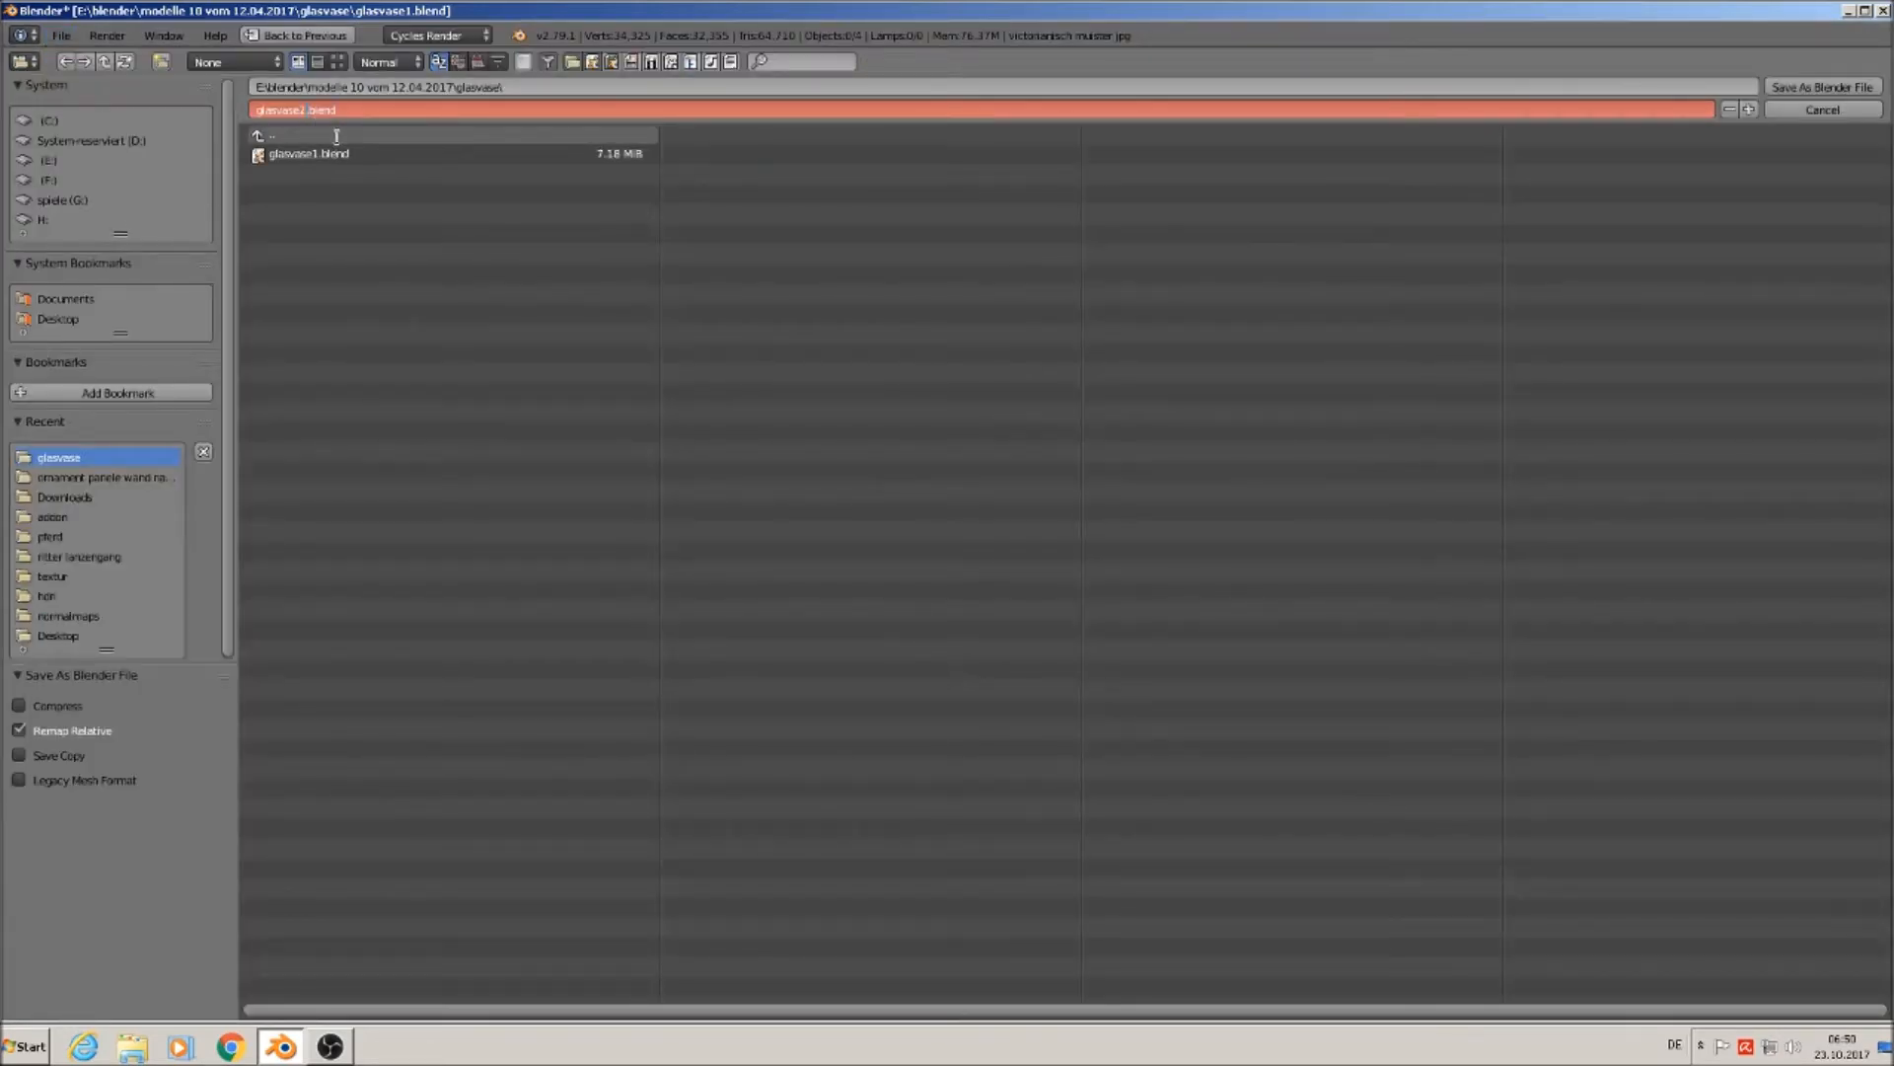
left_click(1827, 87)
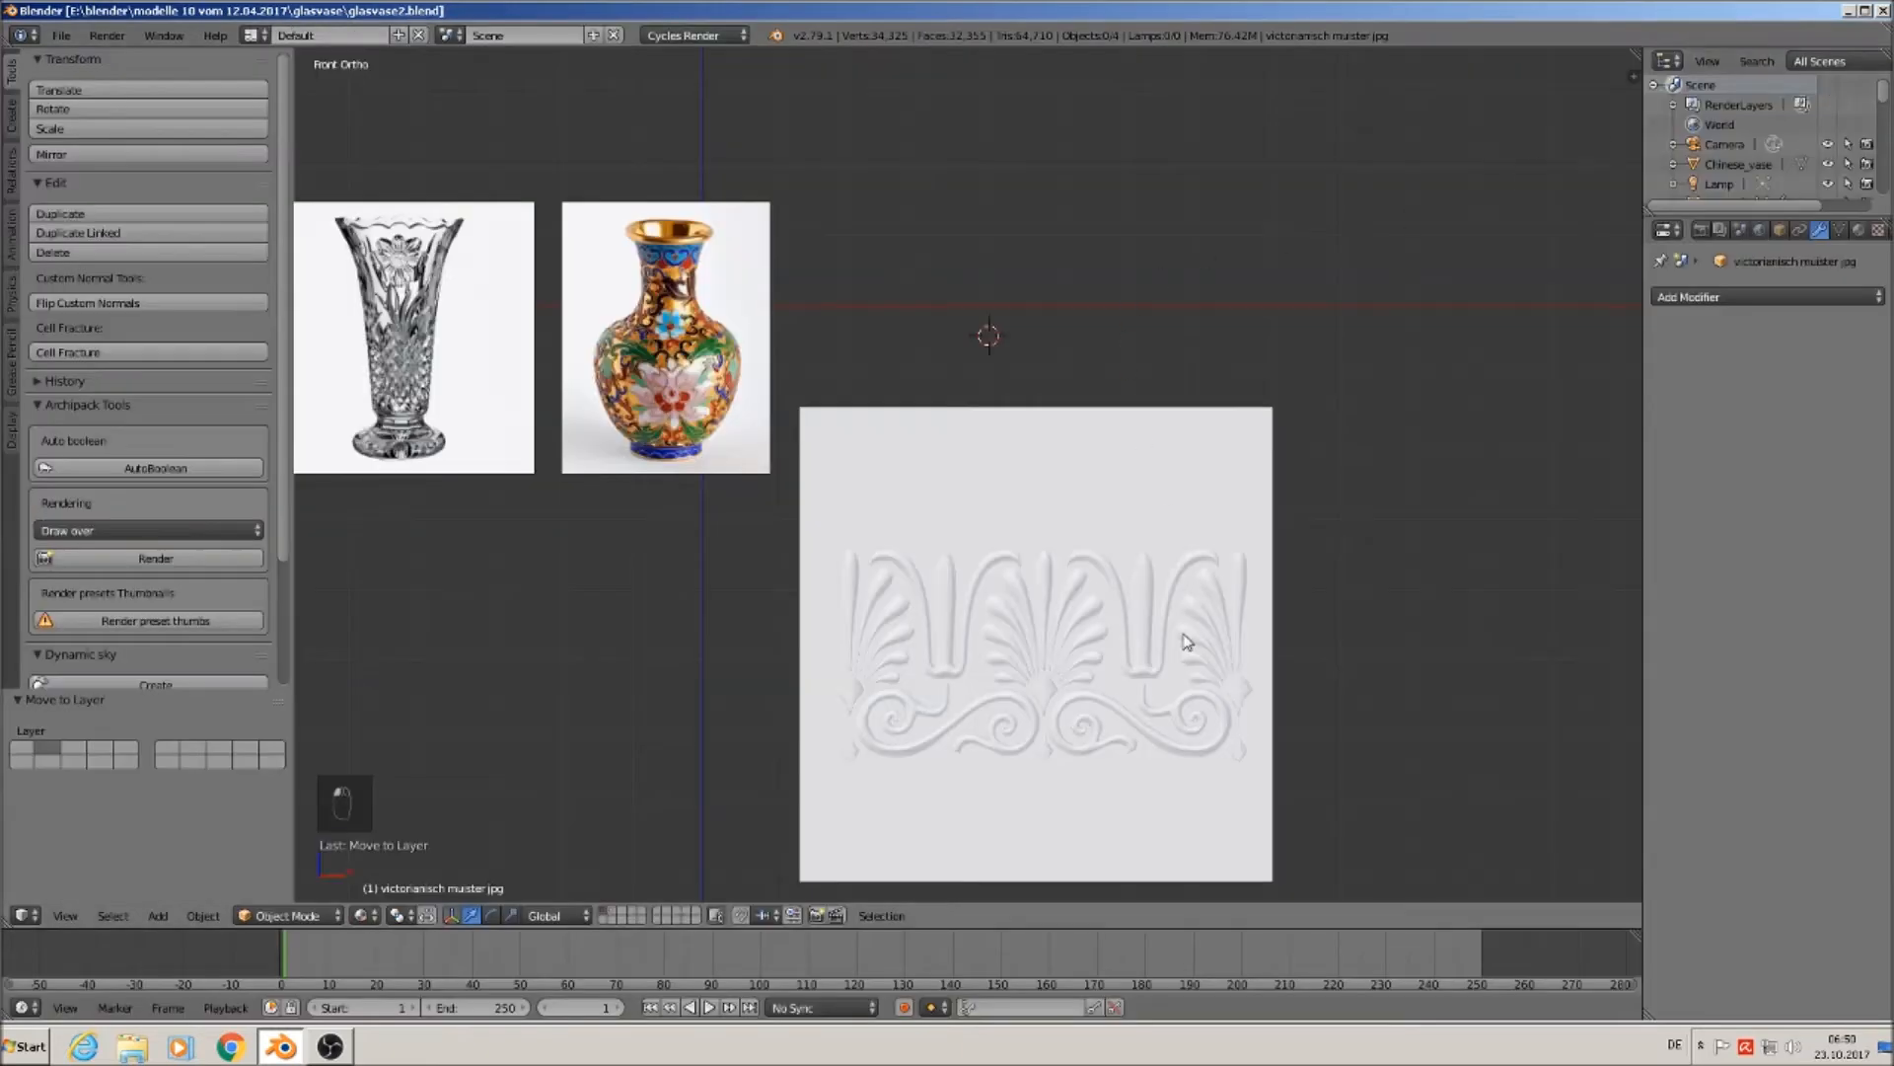
Apply rotation and scale to the joined relief panel and set its origin to geometry.
middle_click_drag(1070, 619, 1070, 491, "shift")
scroll(1070, 490, "up", 2)
right_click(1020, 494)
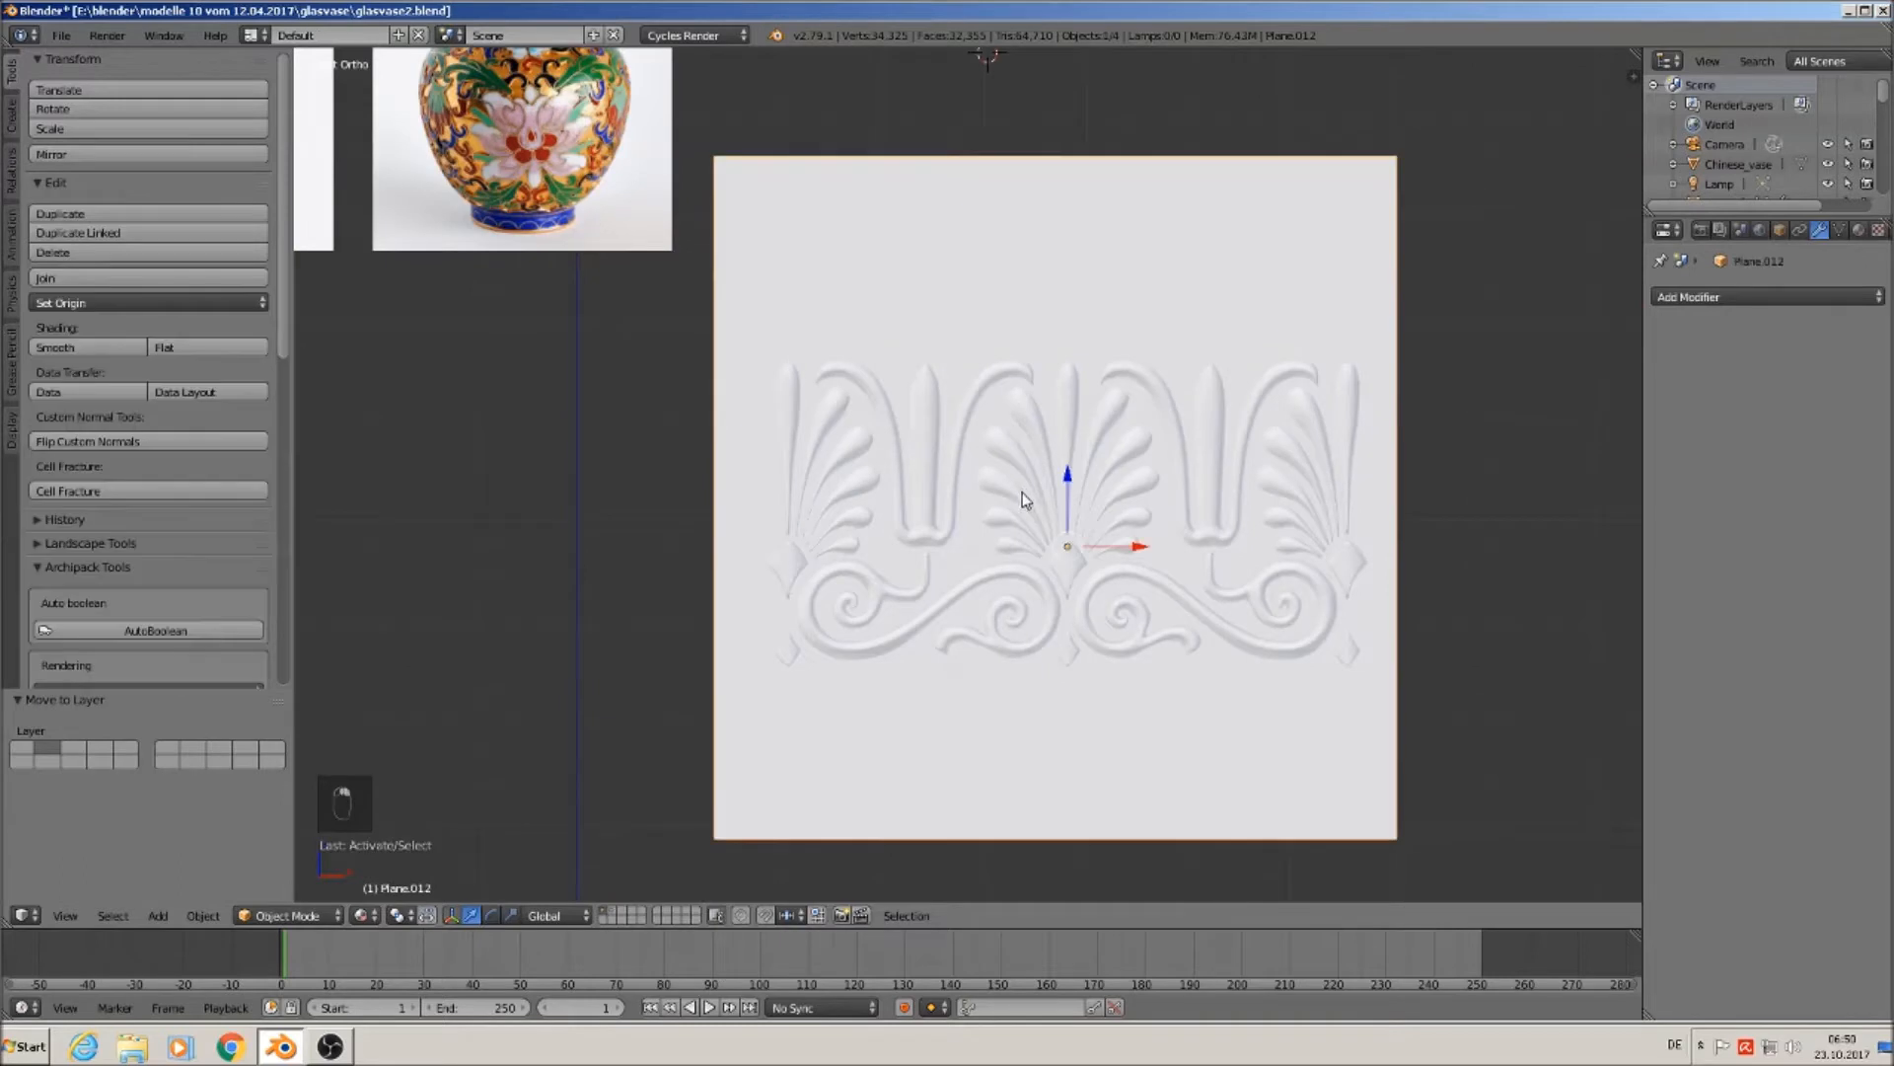
left_click(203, 915)
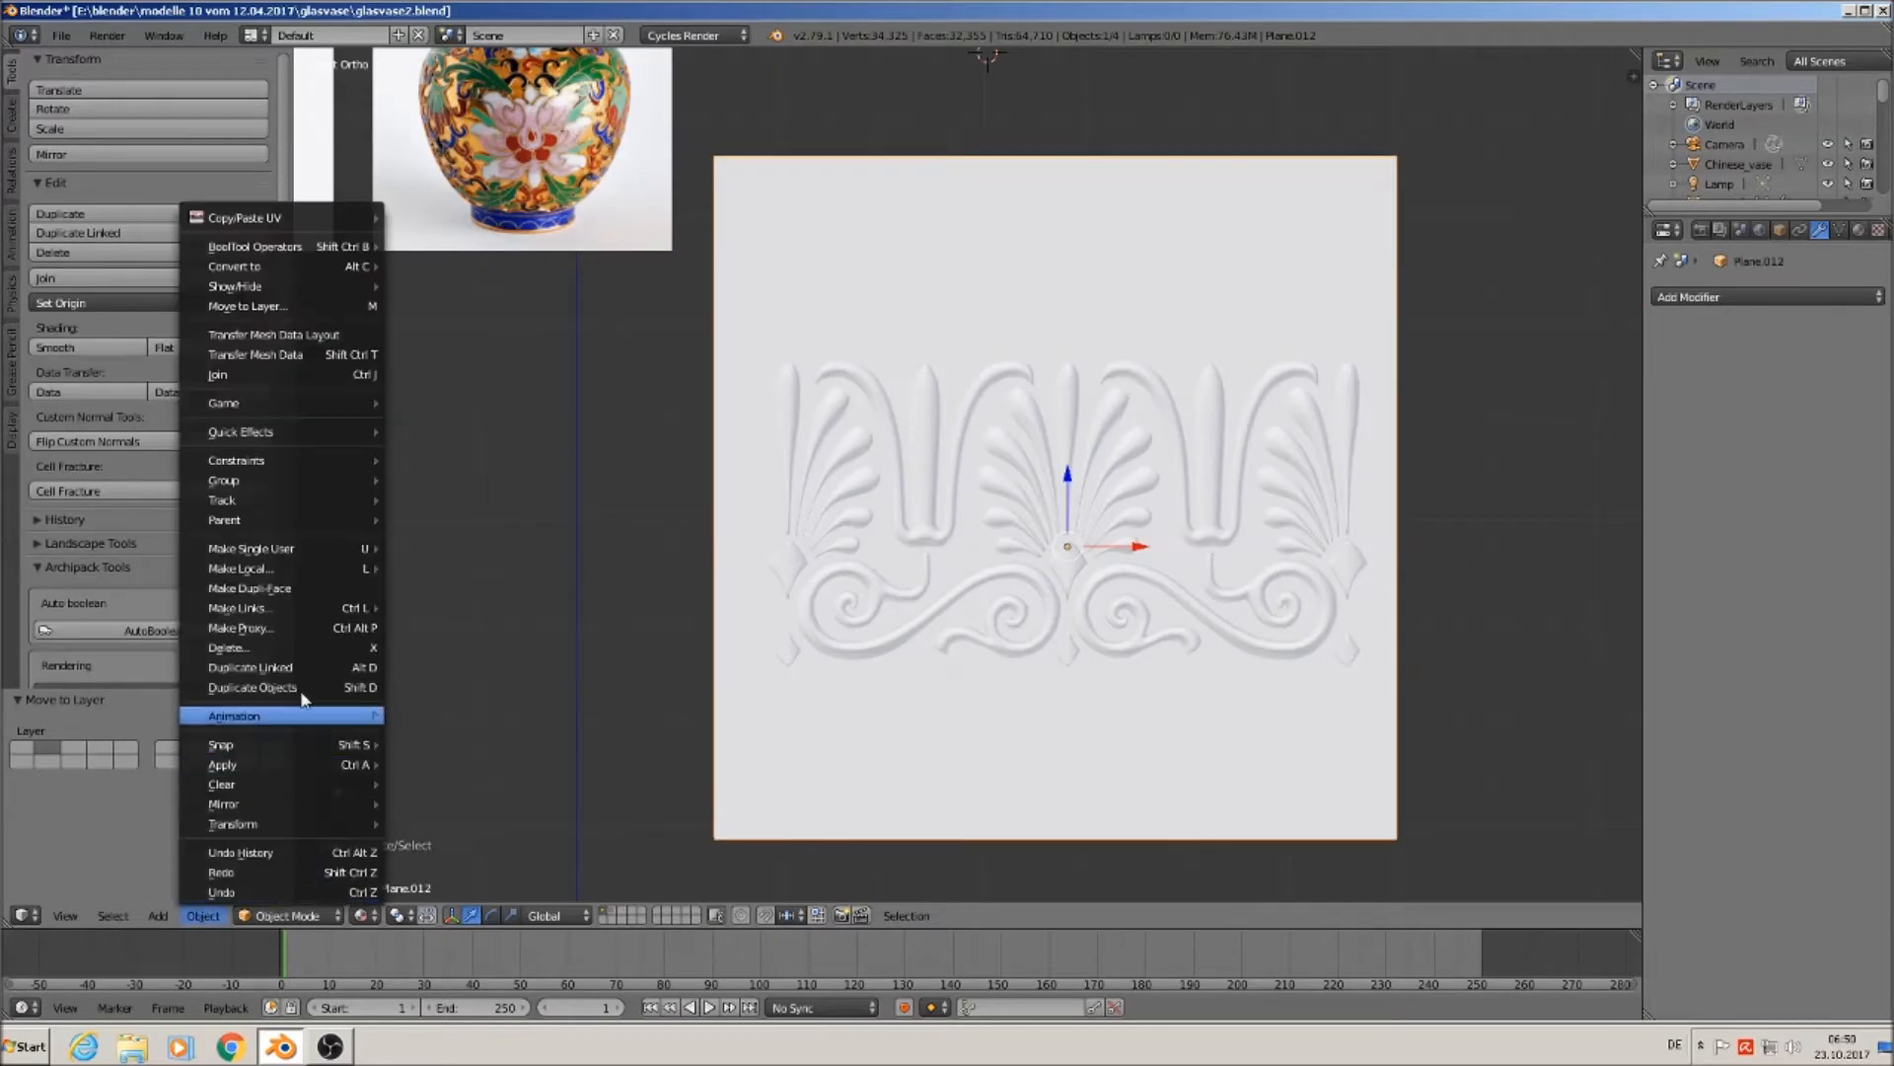
mouse_move(264, 764)
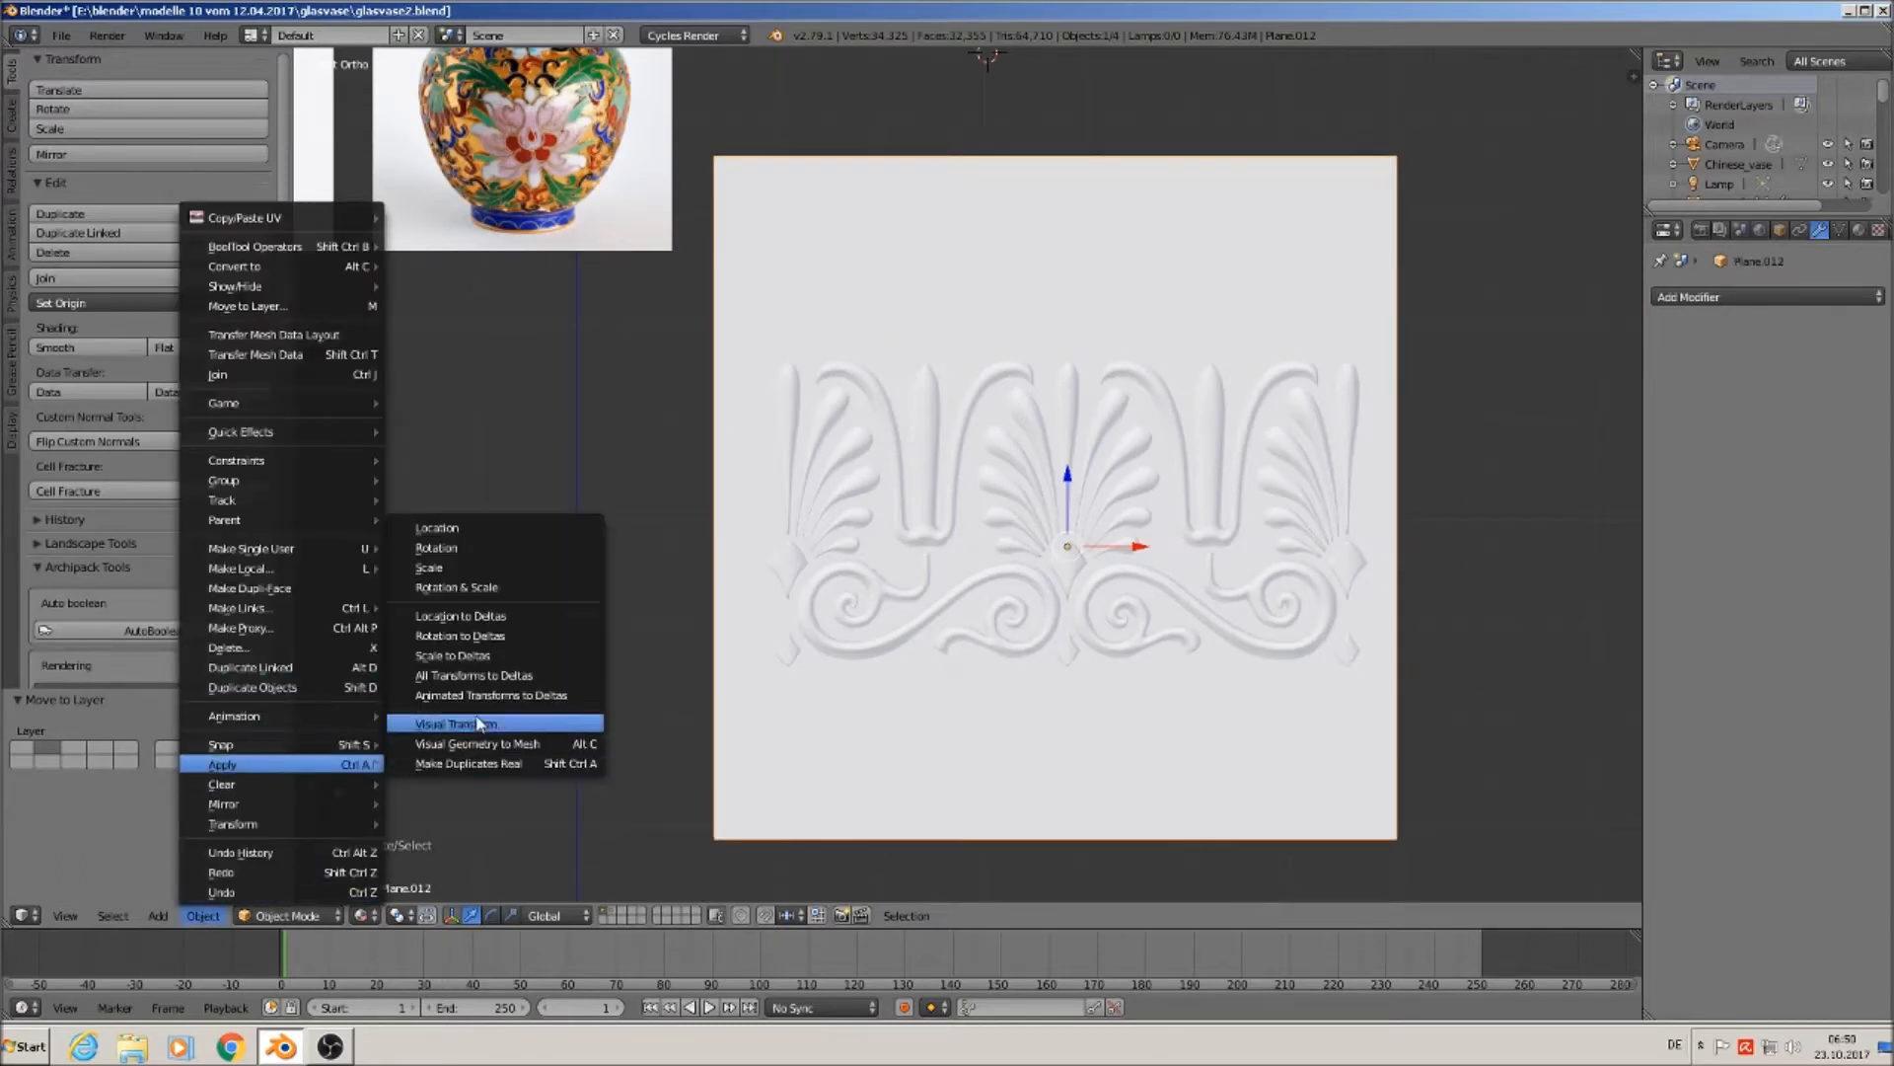
left_click(516, 587)
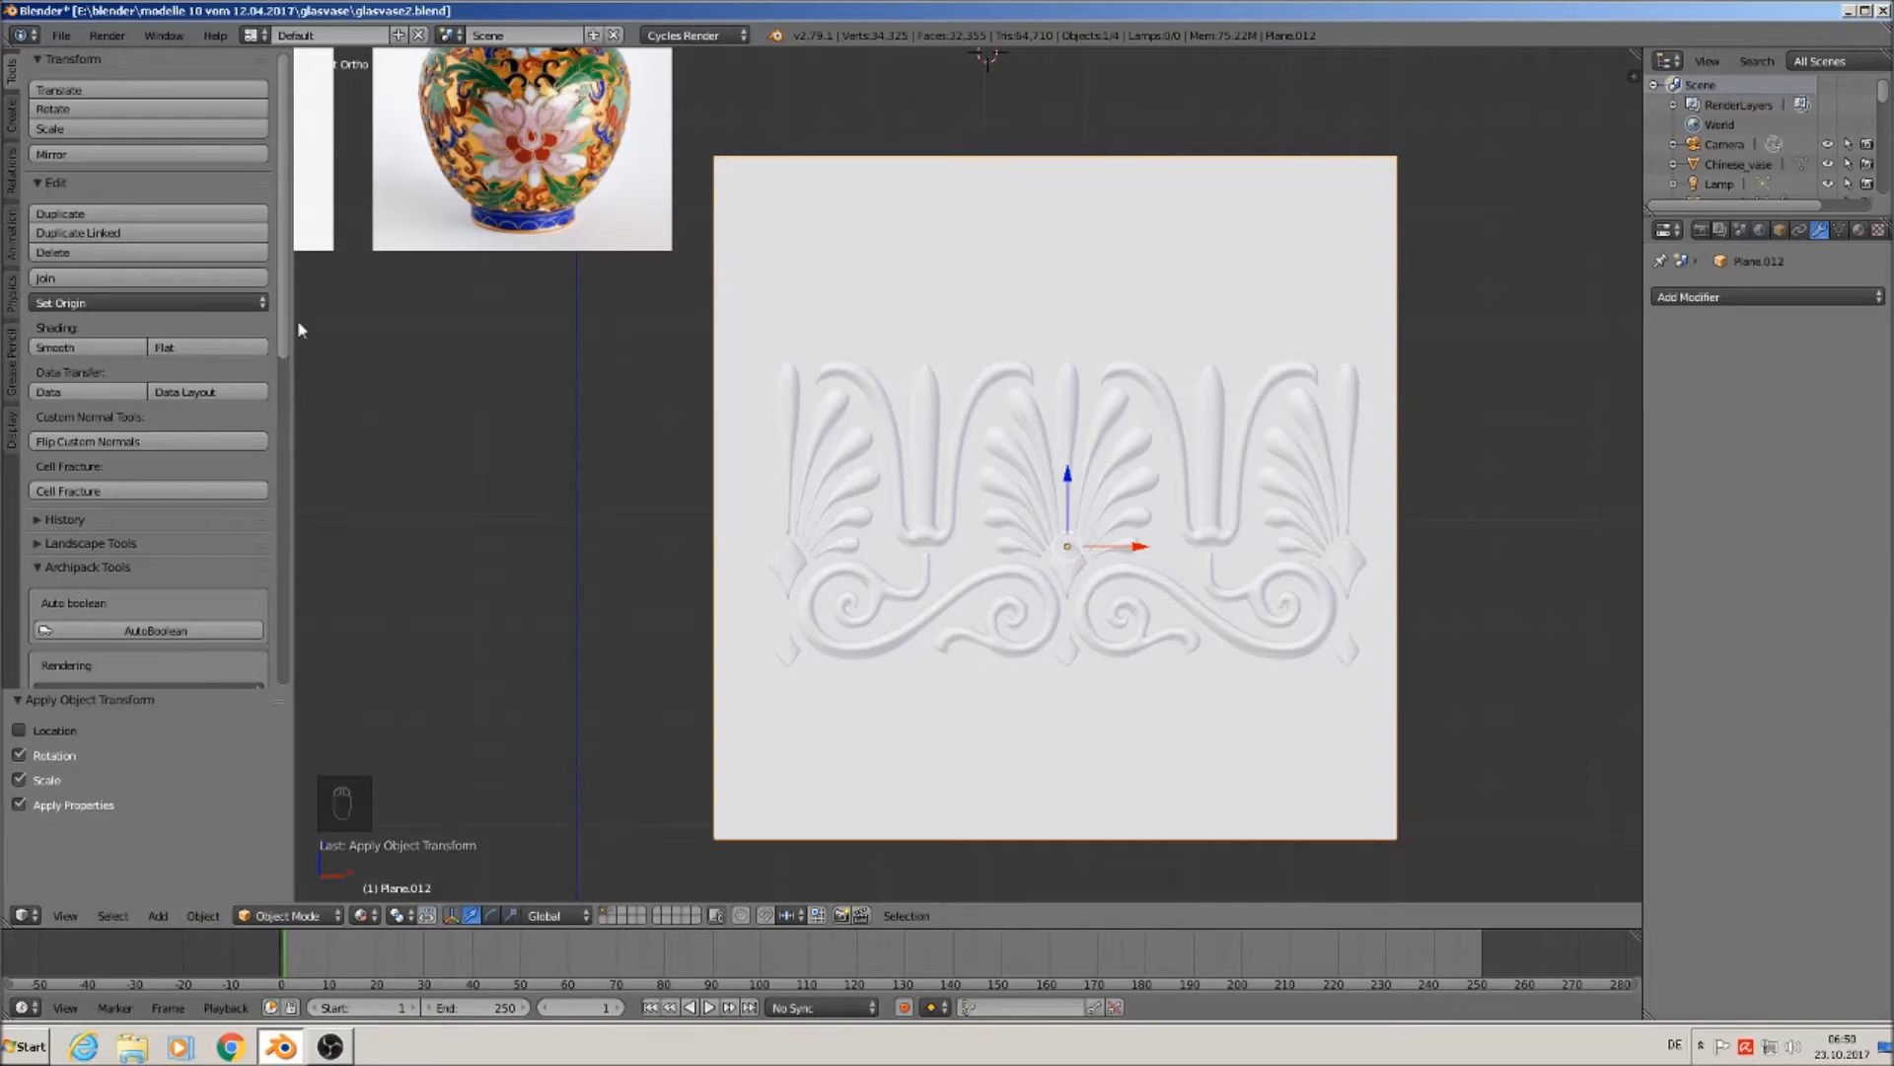
left_click(115, 303)
left_click(139, 347)
Examine the relief panel's mesh in Edit Mode and return to Object Mode.
scroll(1133, 372, "down", 4)
scroll(1130, 520, "up", 8)
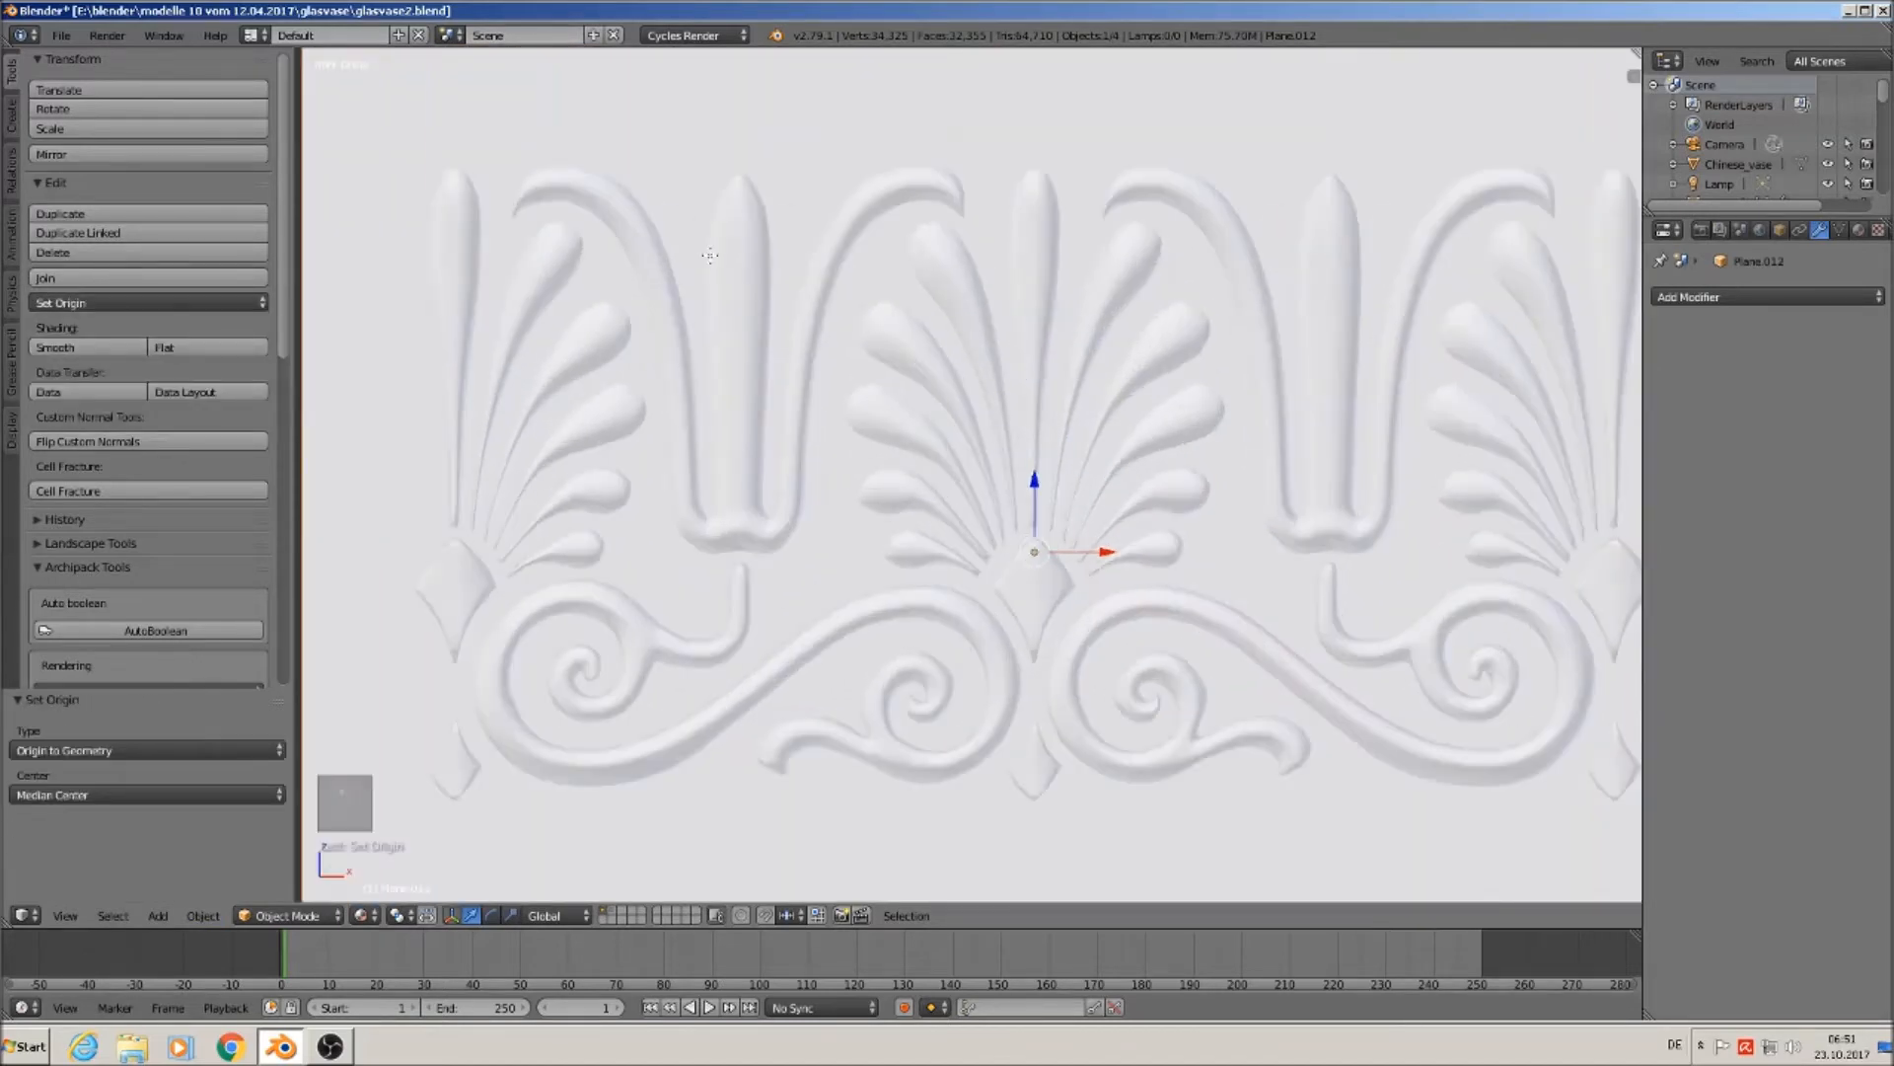
key("Tab")
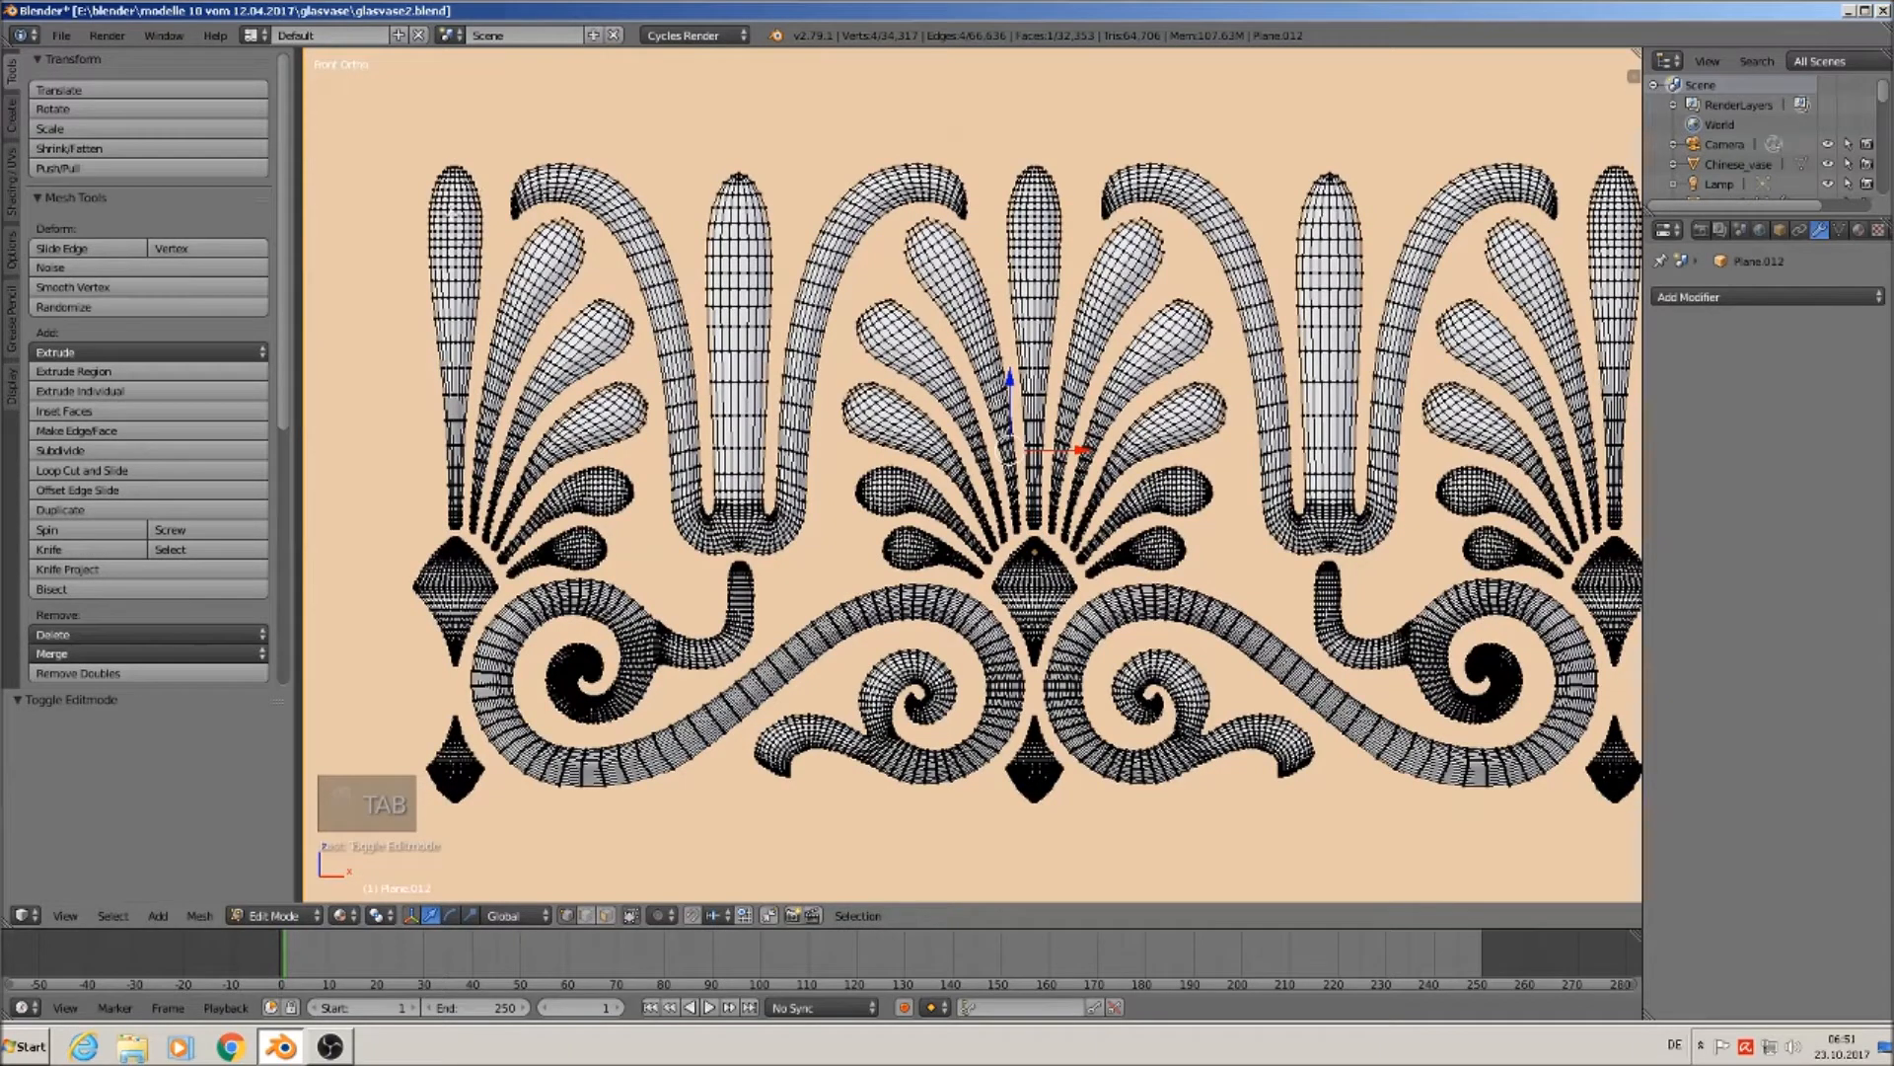
key("Tab")
scroll(637, 398, "down", 2)
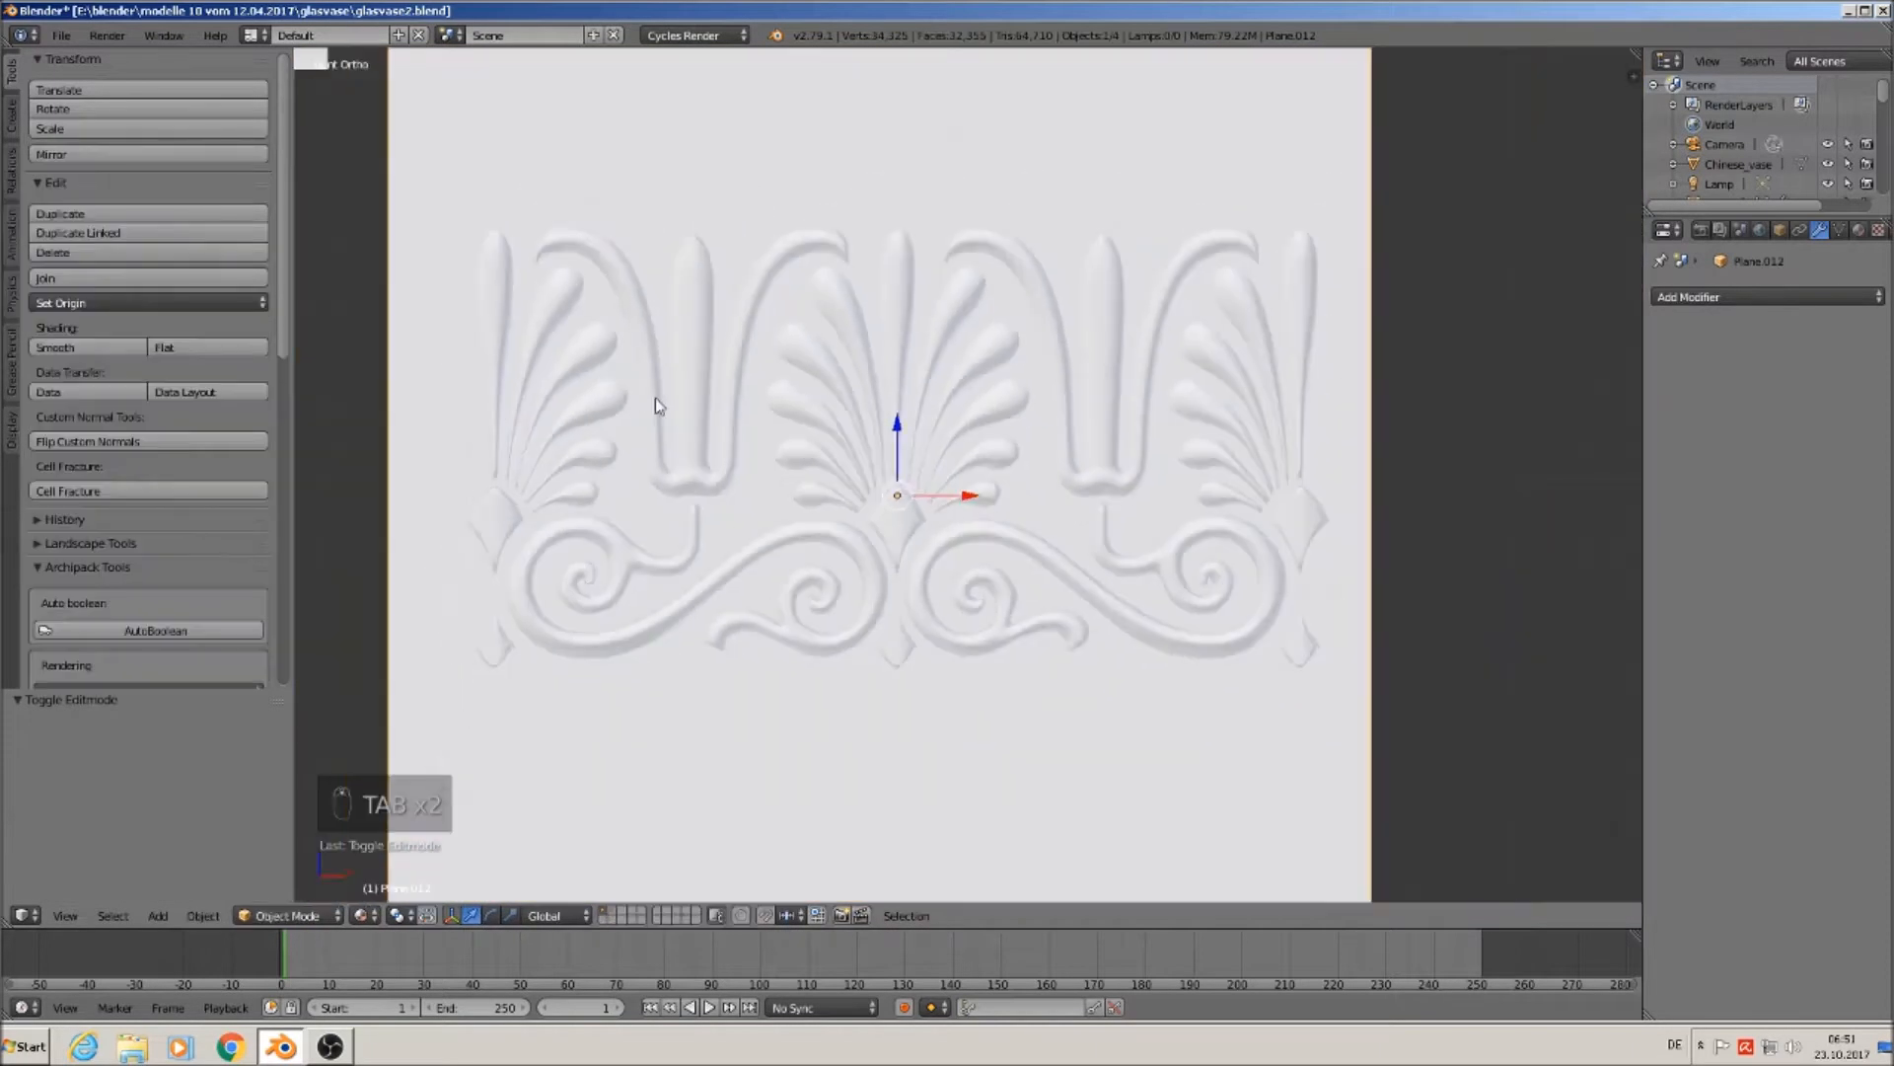
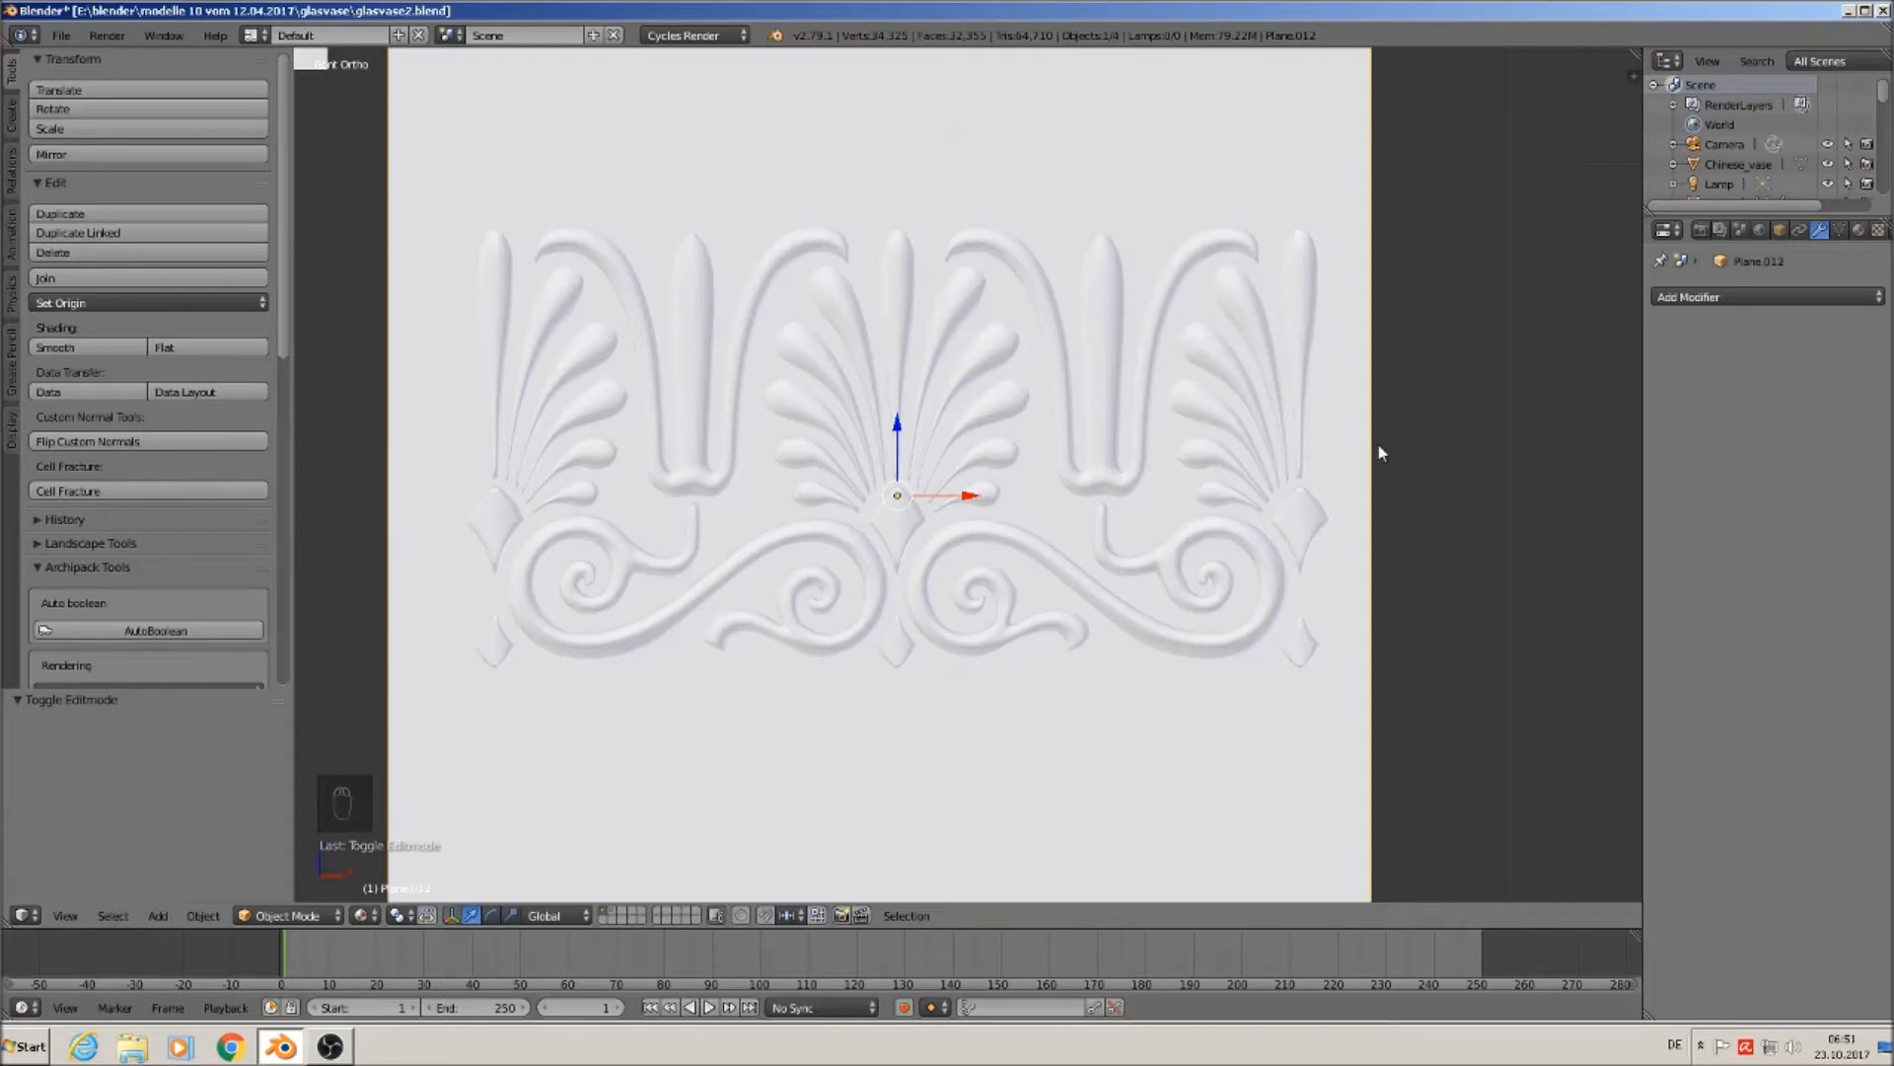
Delete the vertices of the outer half of the upright petal at the relief panel's right end.
scroll(1317, 336, "up", 4)
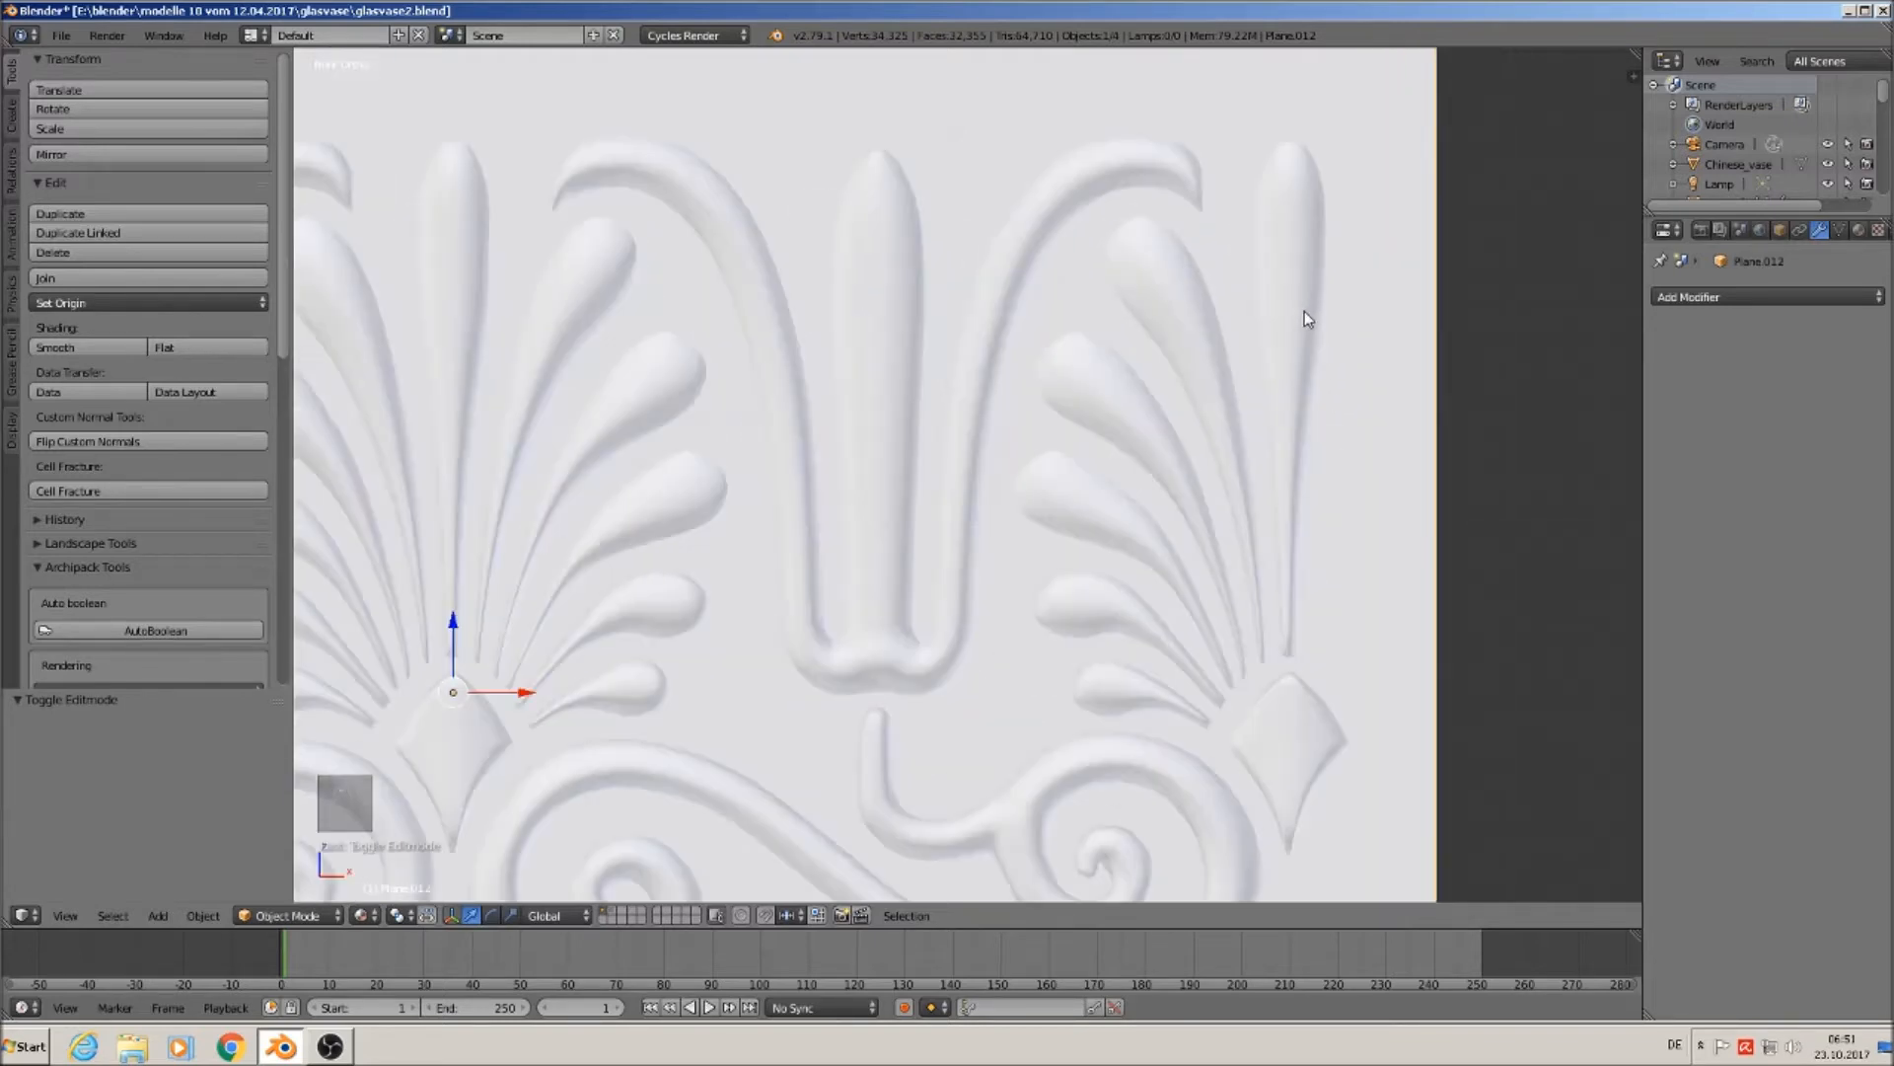
scroll(1302, 316, "up", 4)
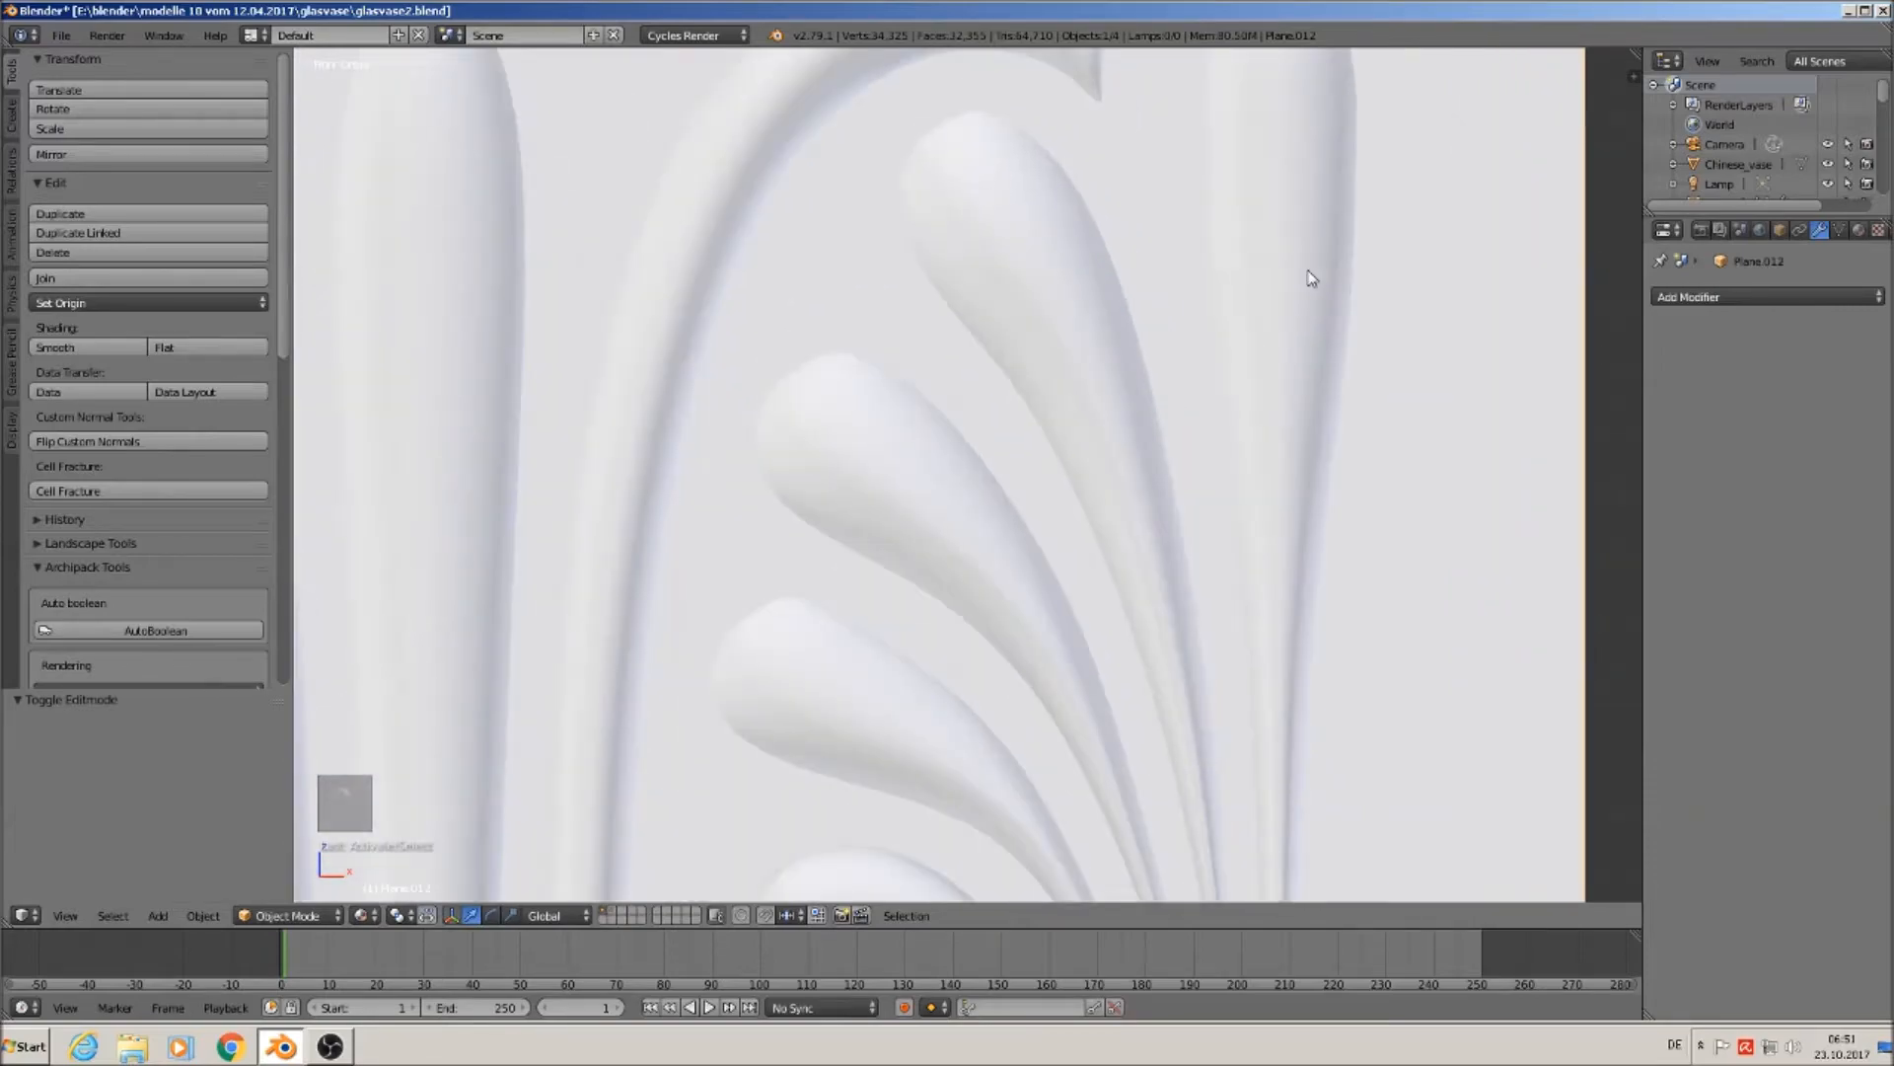
key("Tab")
scroll(1055, 528, "up", 6)
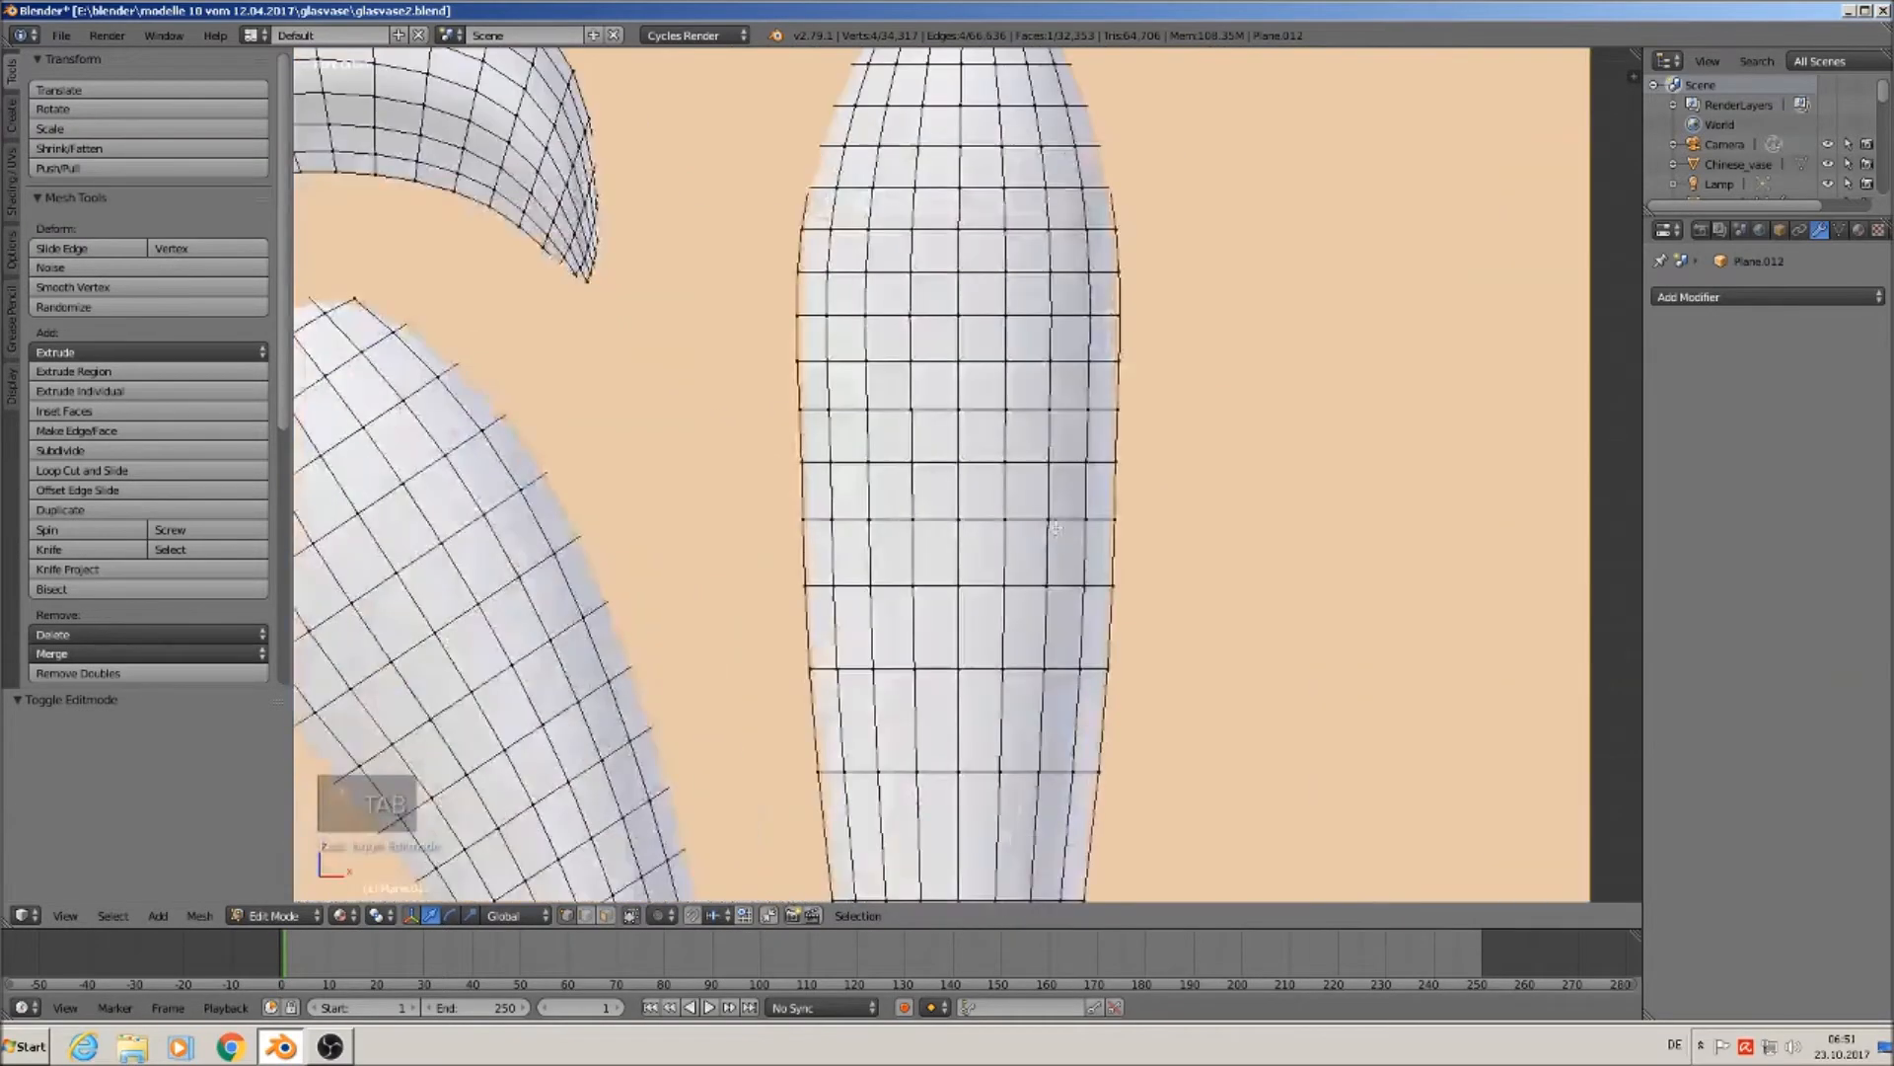
scroll(1055, 528, "down", 5)
right_click(1099, 439, "alt")
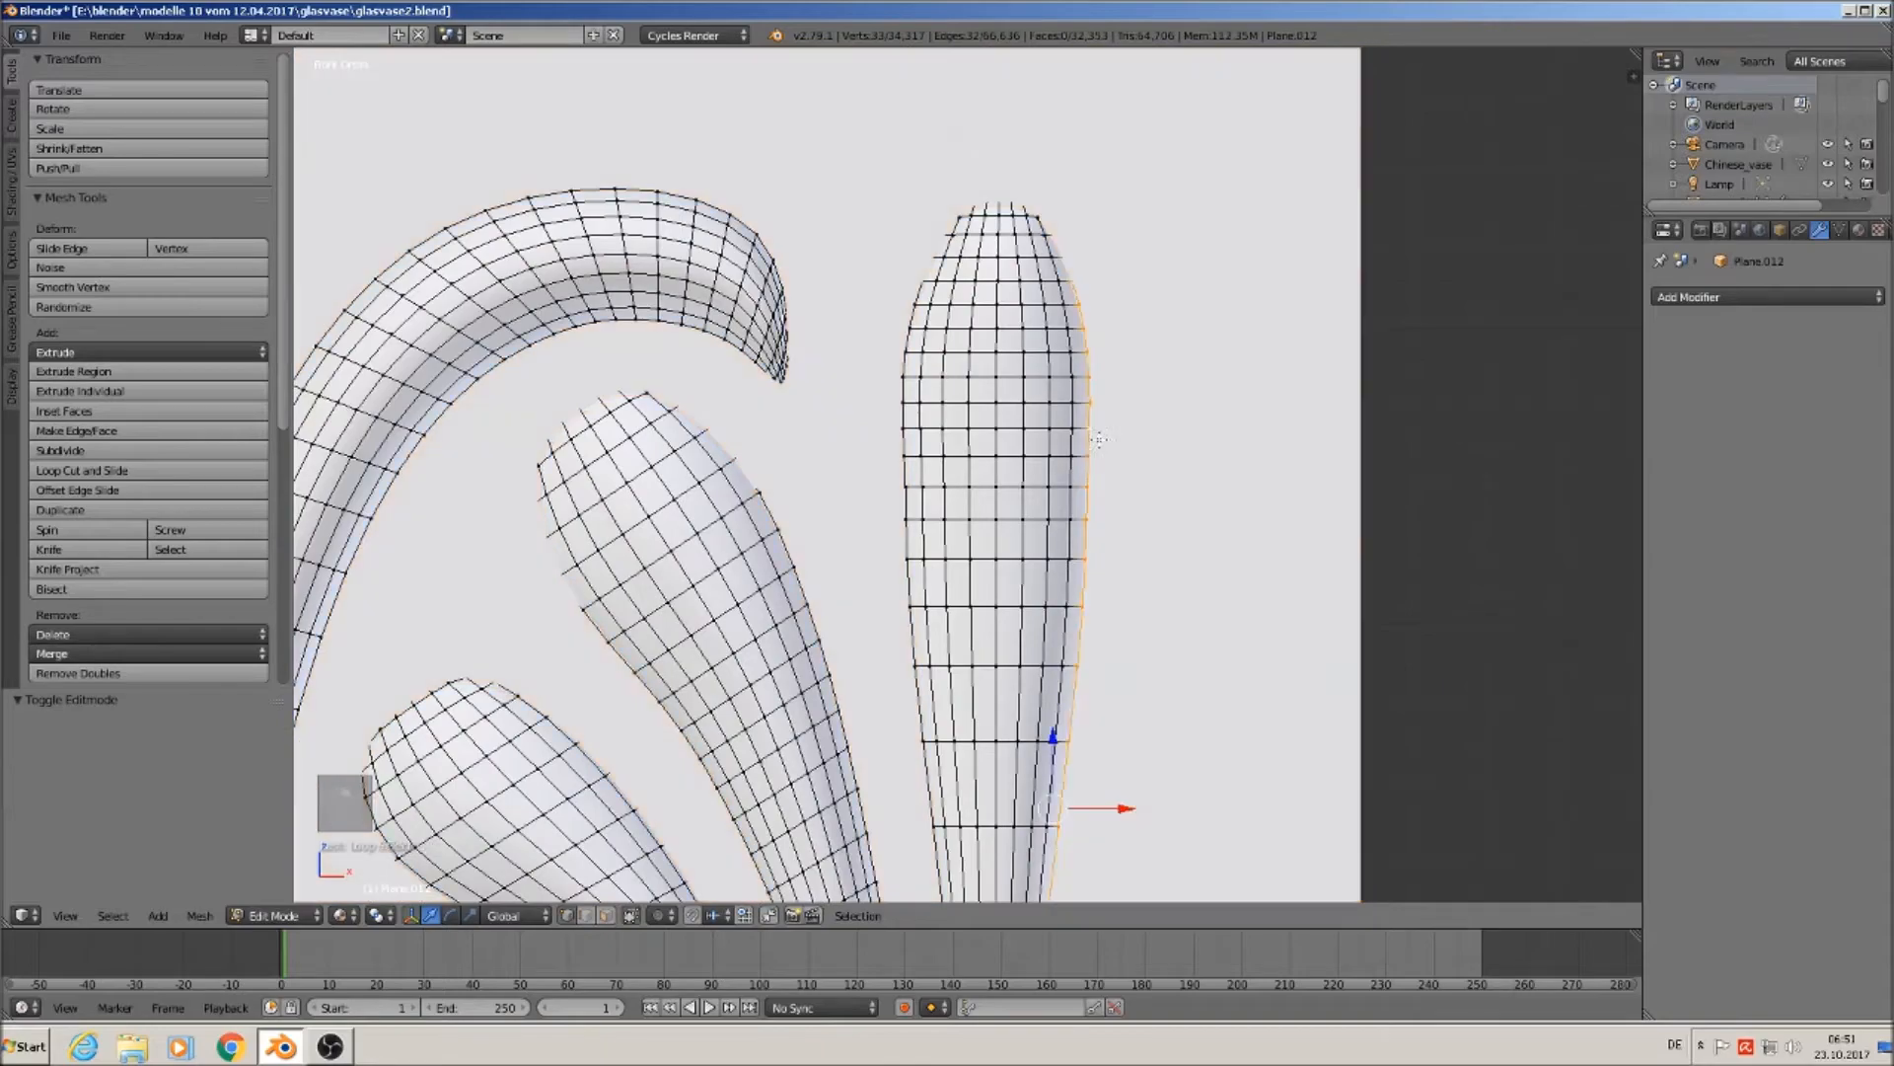
scroll(1172, 547, "down", 6)
scroll(1316, 204, "up", 2)
scroll(1220, 348, "up", 2)
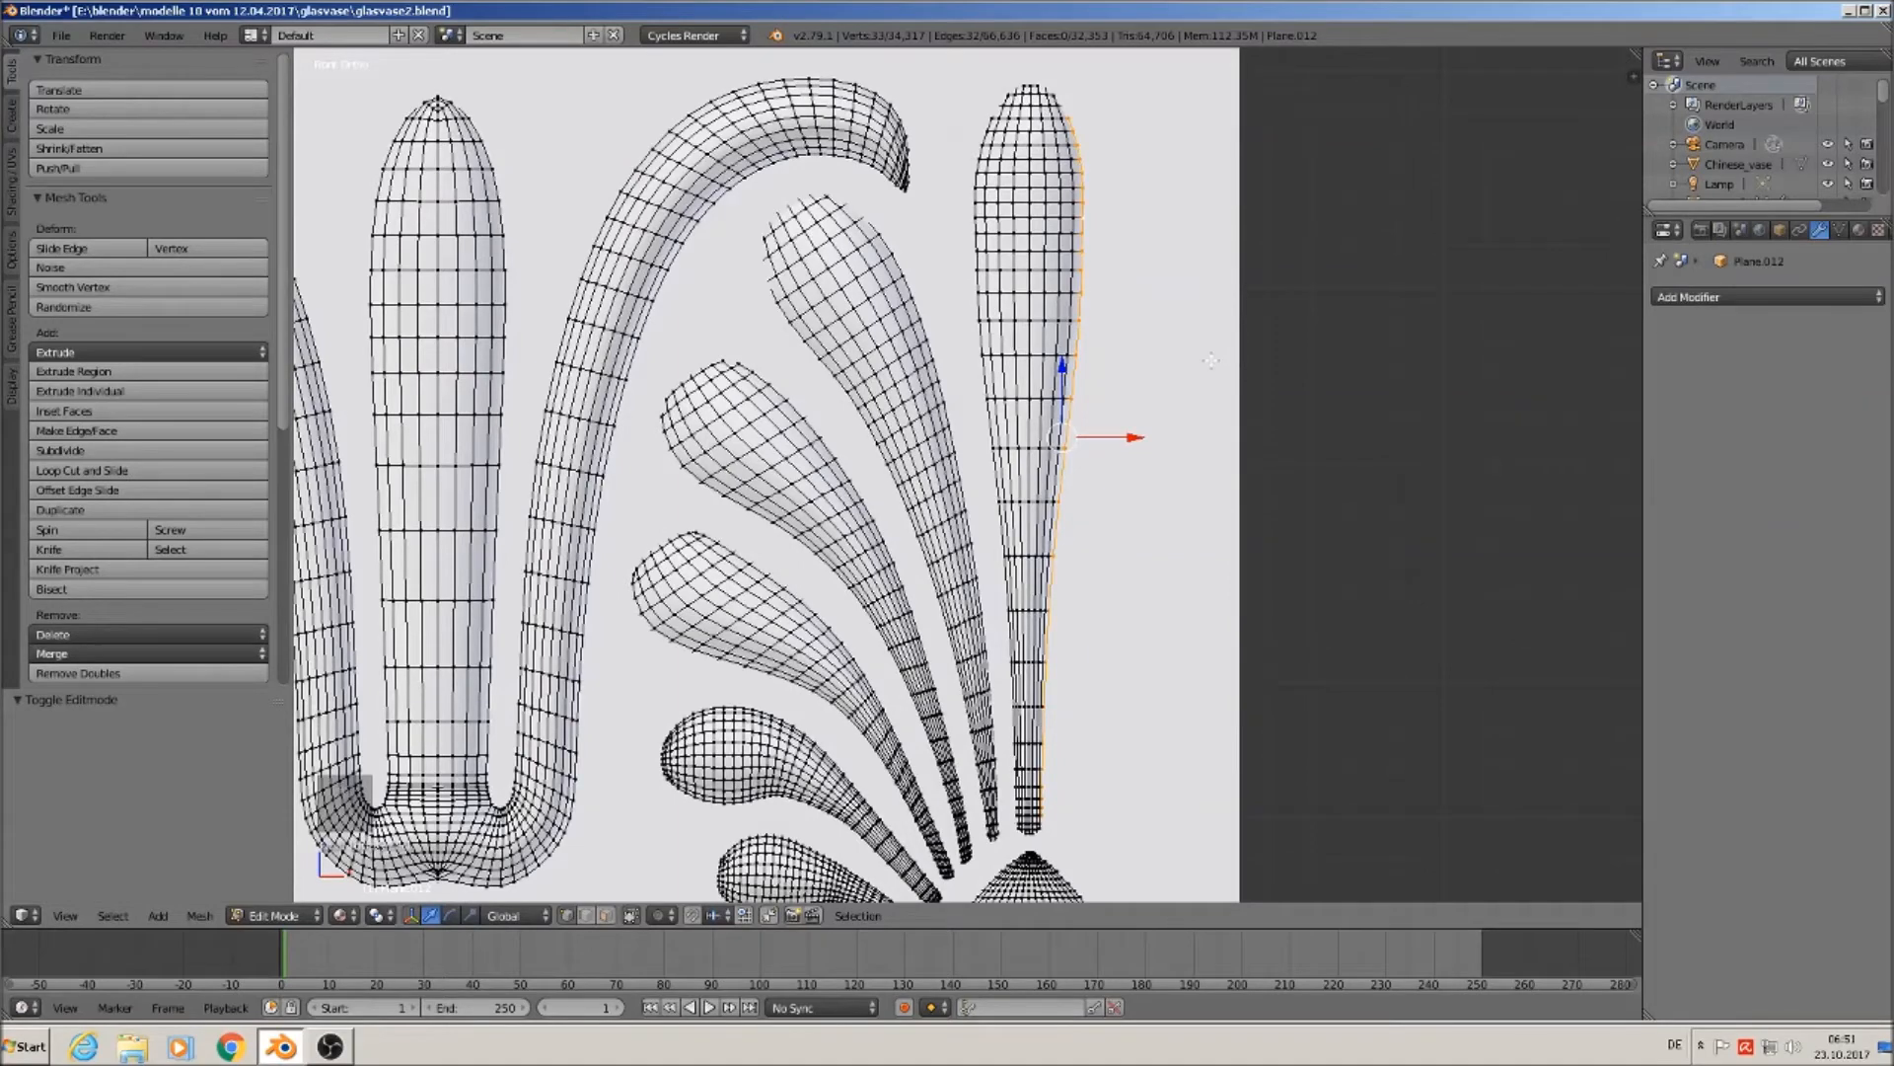
key("ctrl+KP_Add")
key("ctrl+KP_Add")
key("ctrl+KP_Add")
key("ctrl+KP_Add")
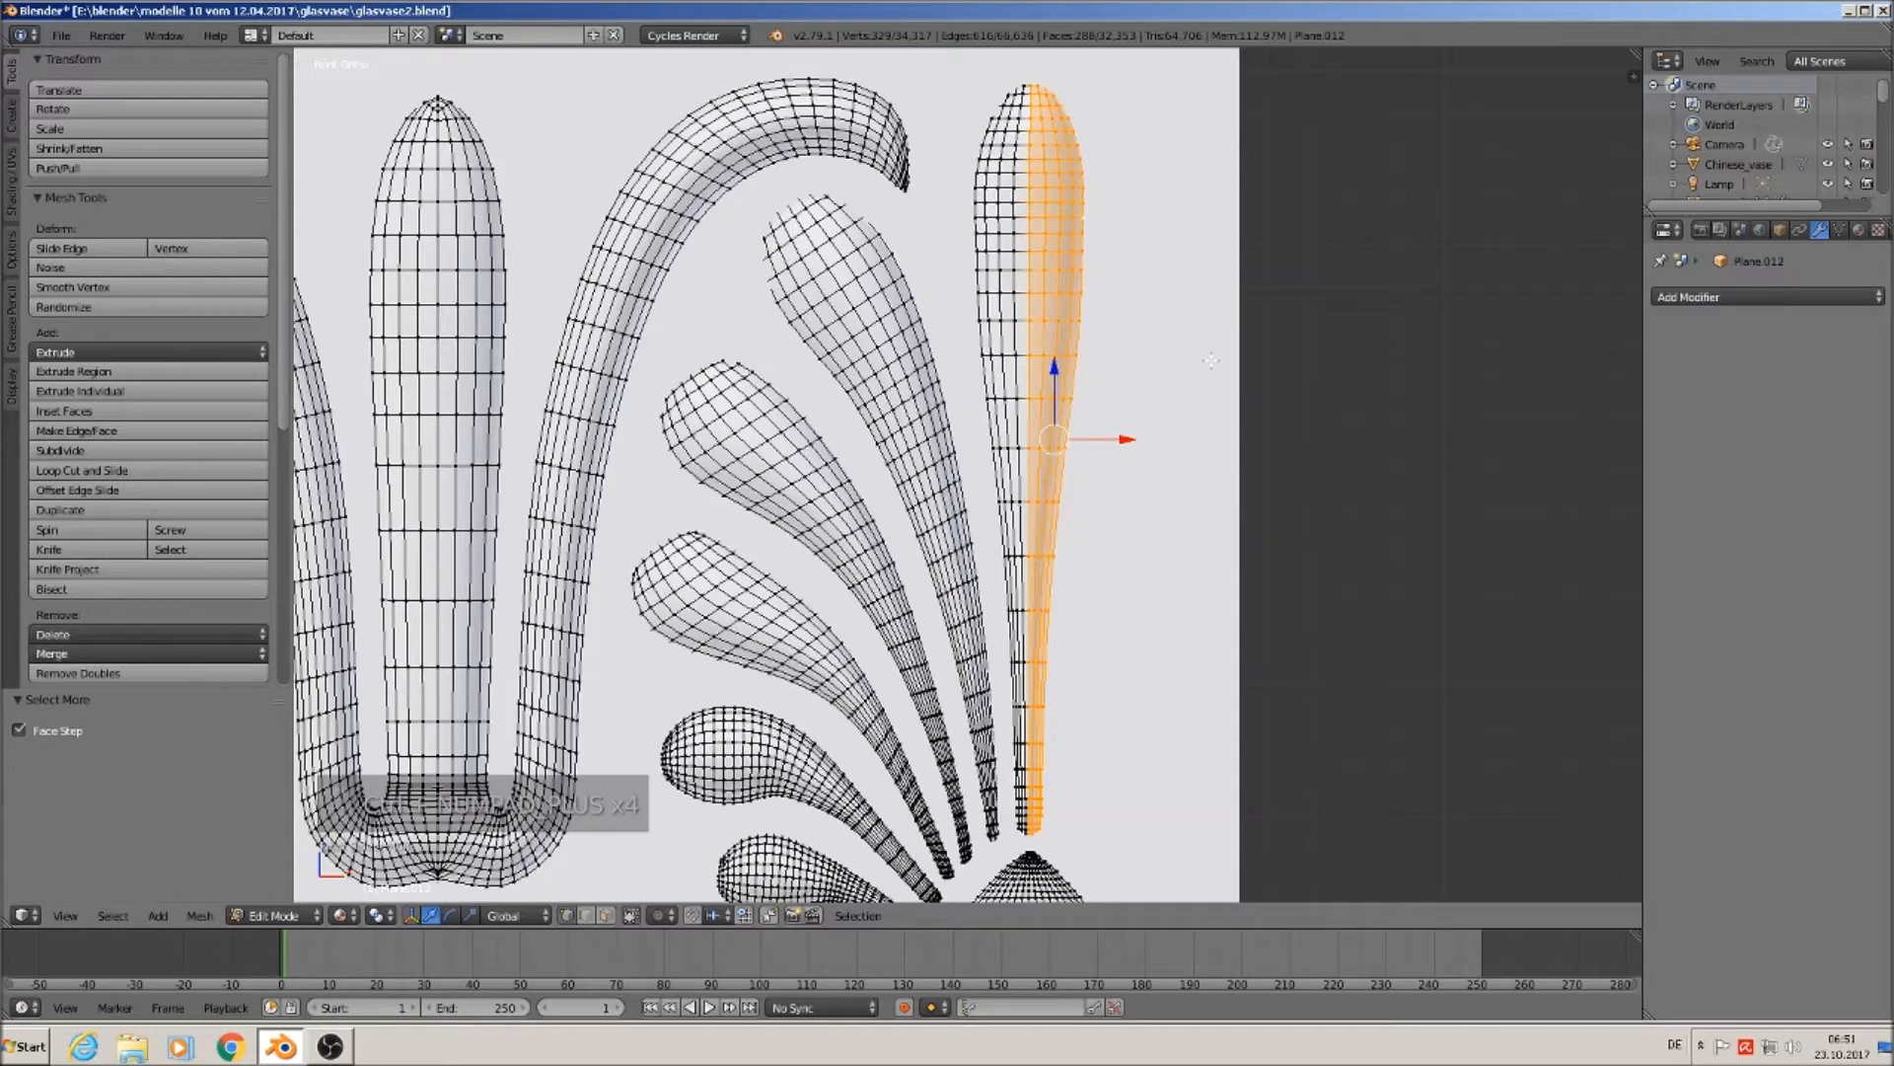
key("ctrl+KP_Subtract")
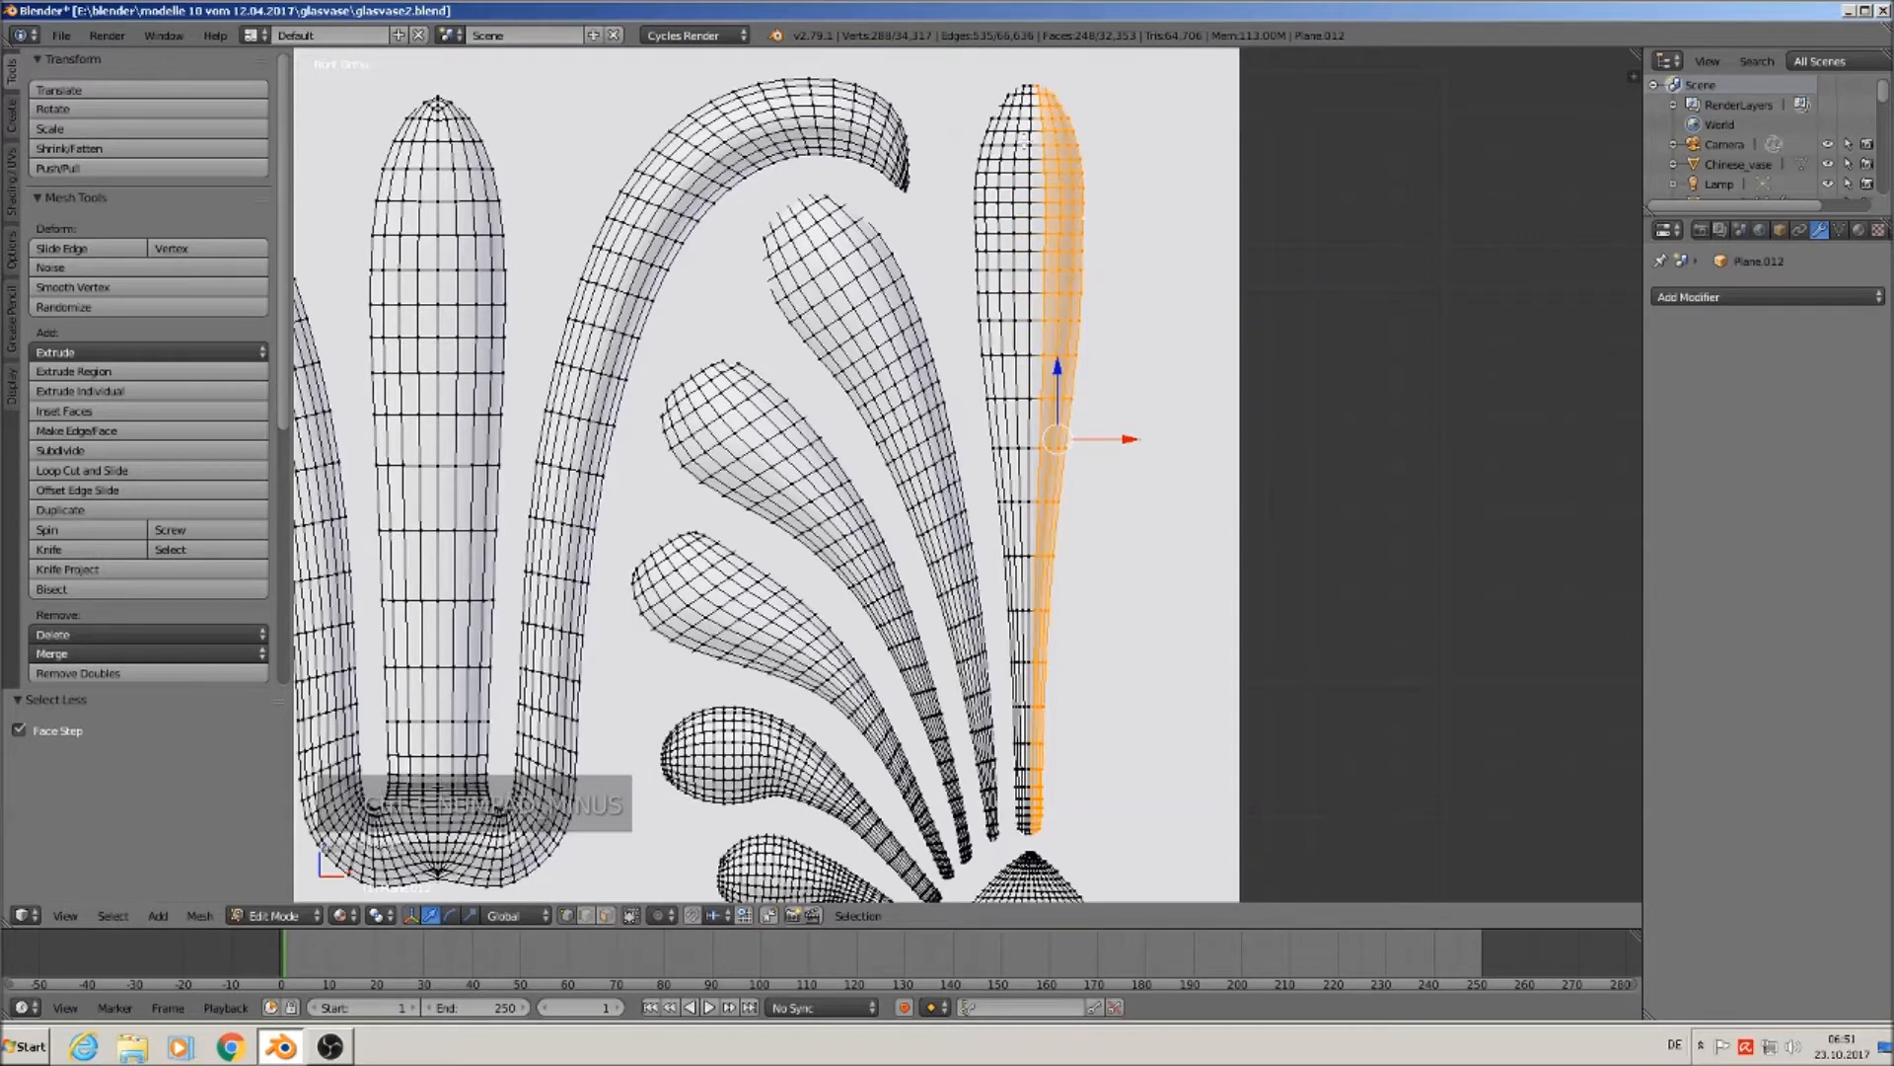
key("x")
left_click(1086, 338)
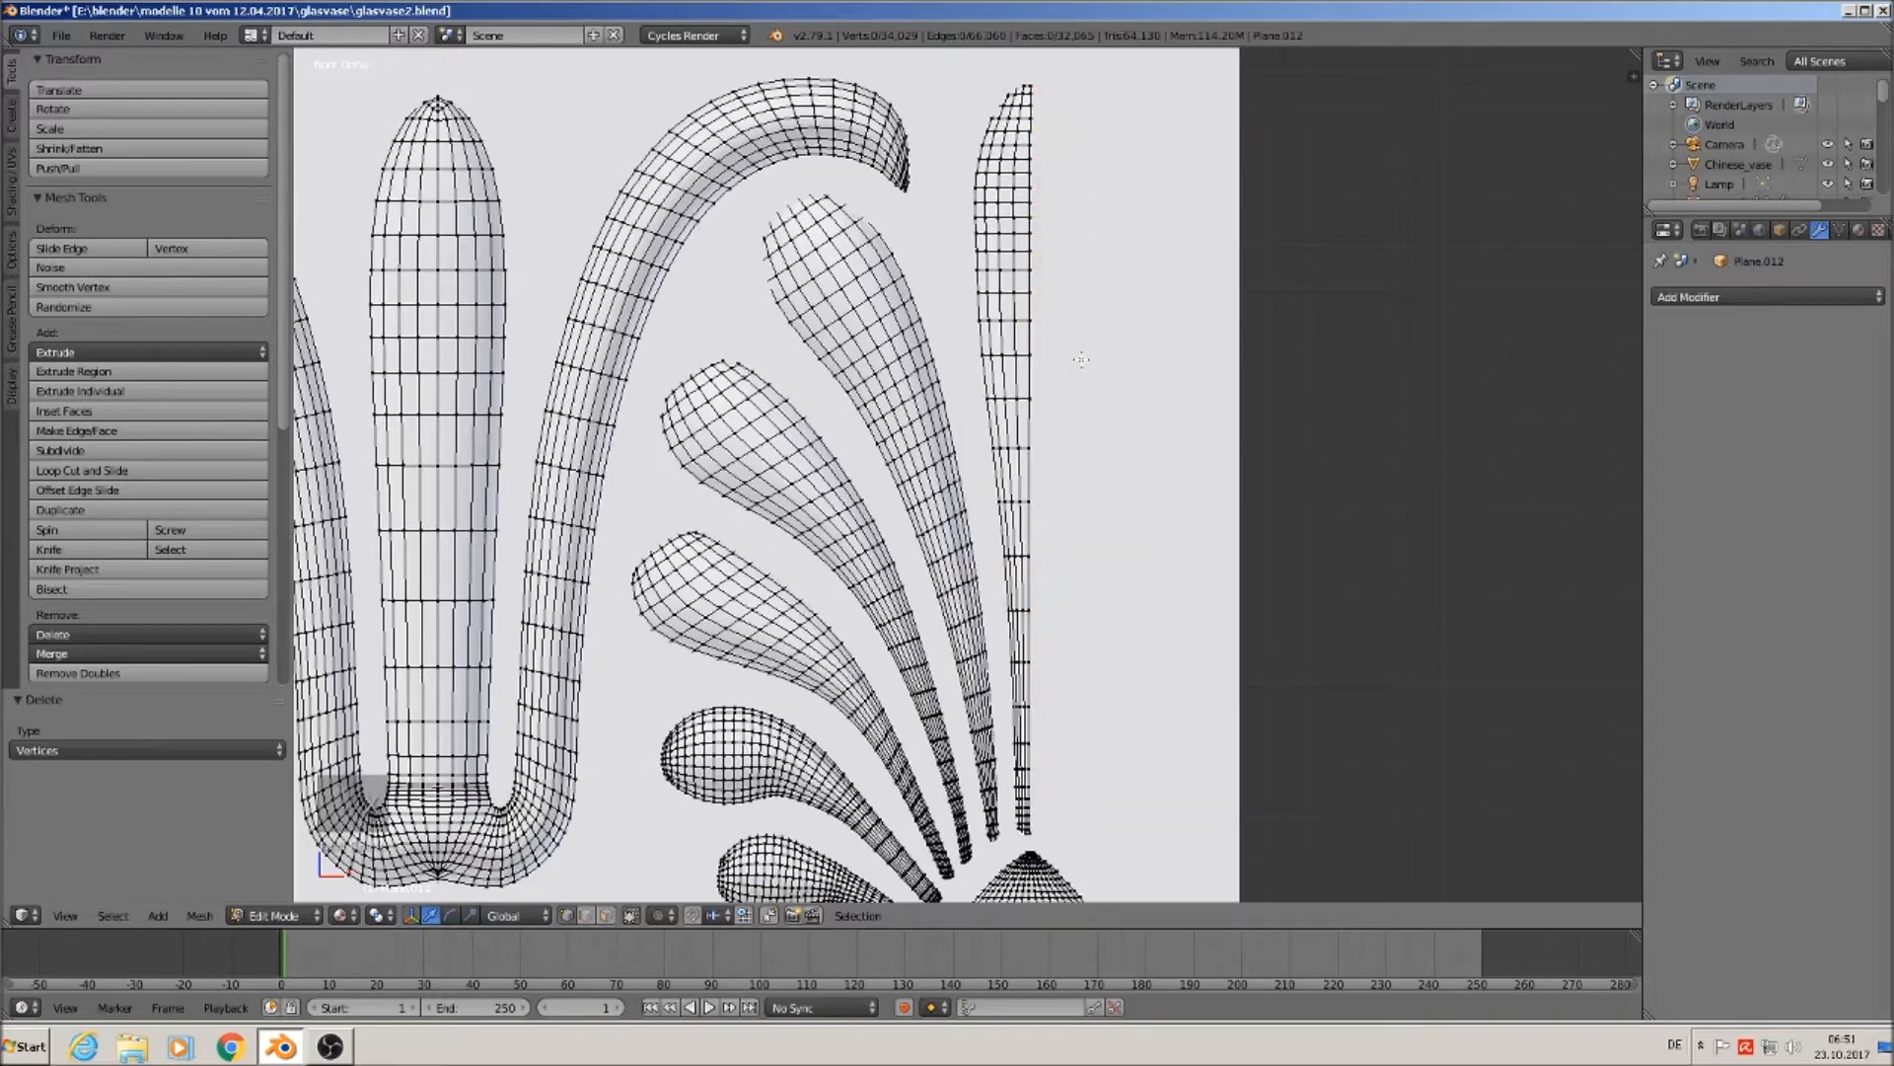
Delete the outer-half vertices of the large diamond below the halved petal at the ornament's right end.
middle_click_drag(1070, 821, 1058, 464, "shift")
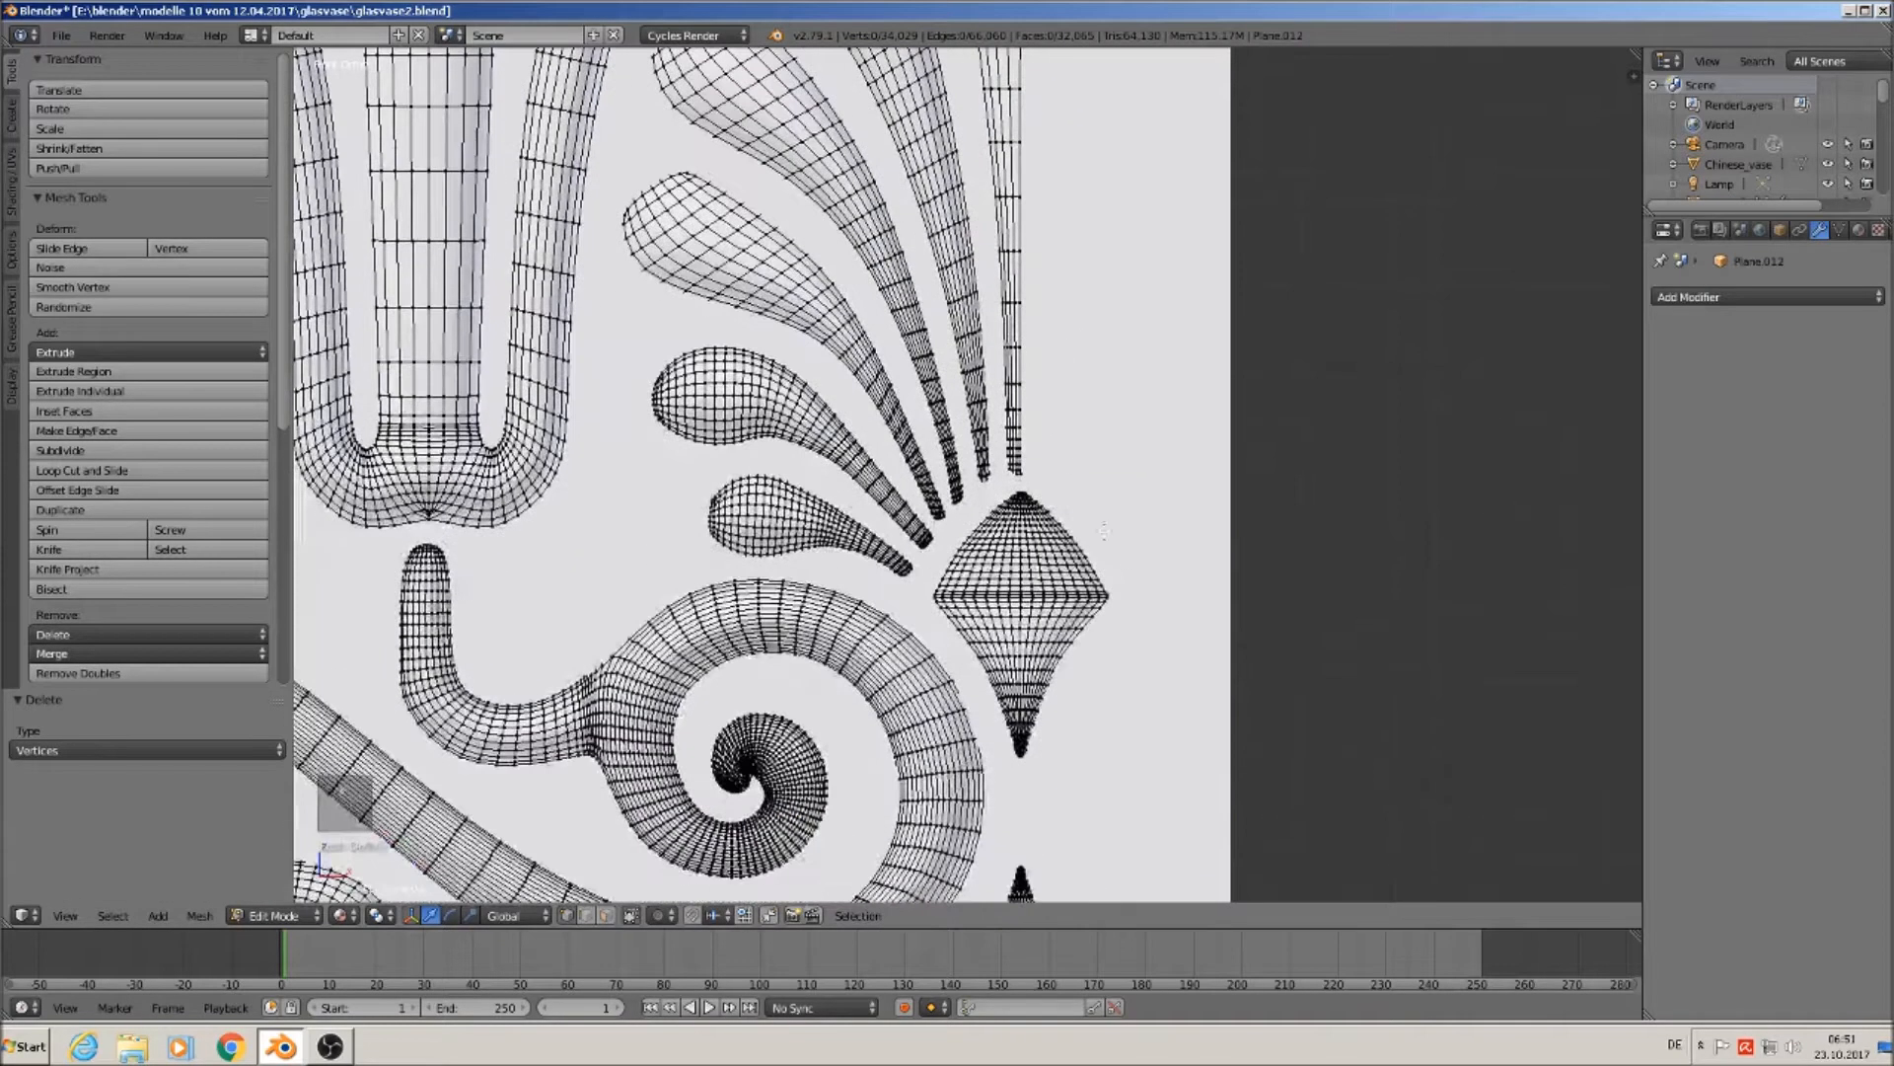
scroll(1105, 553, "up", 2)
right_click(1098, 592, "alt")
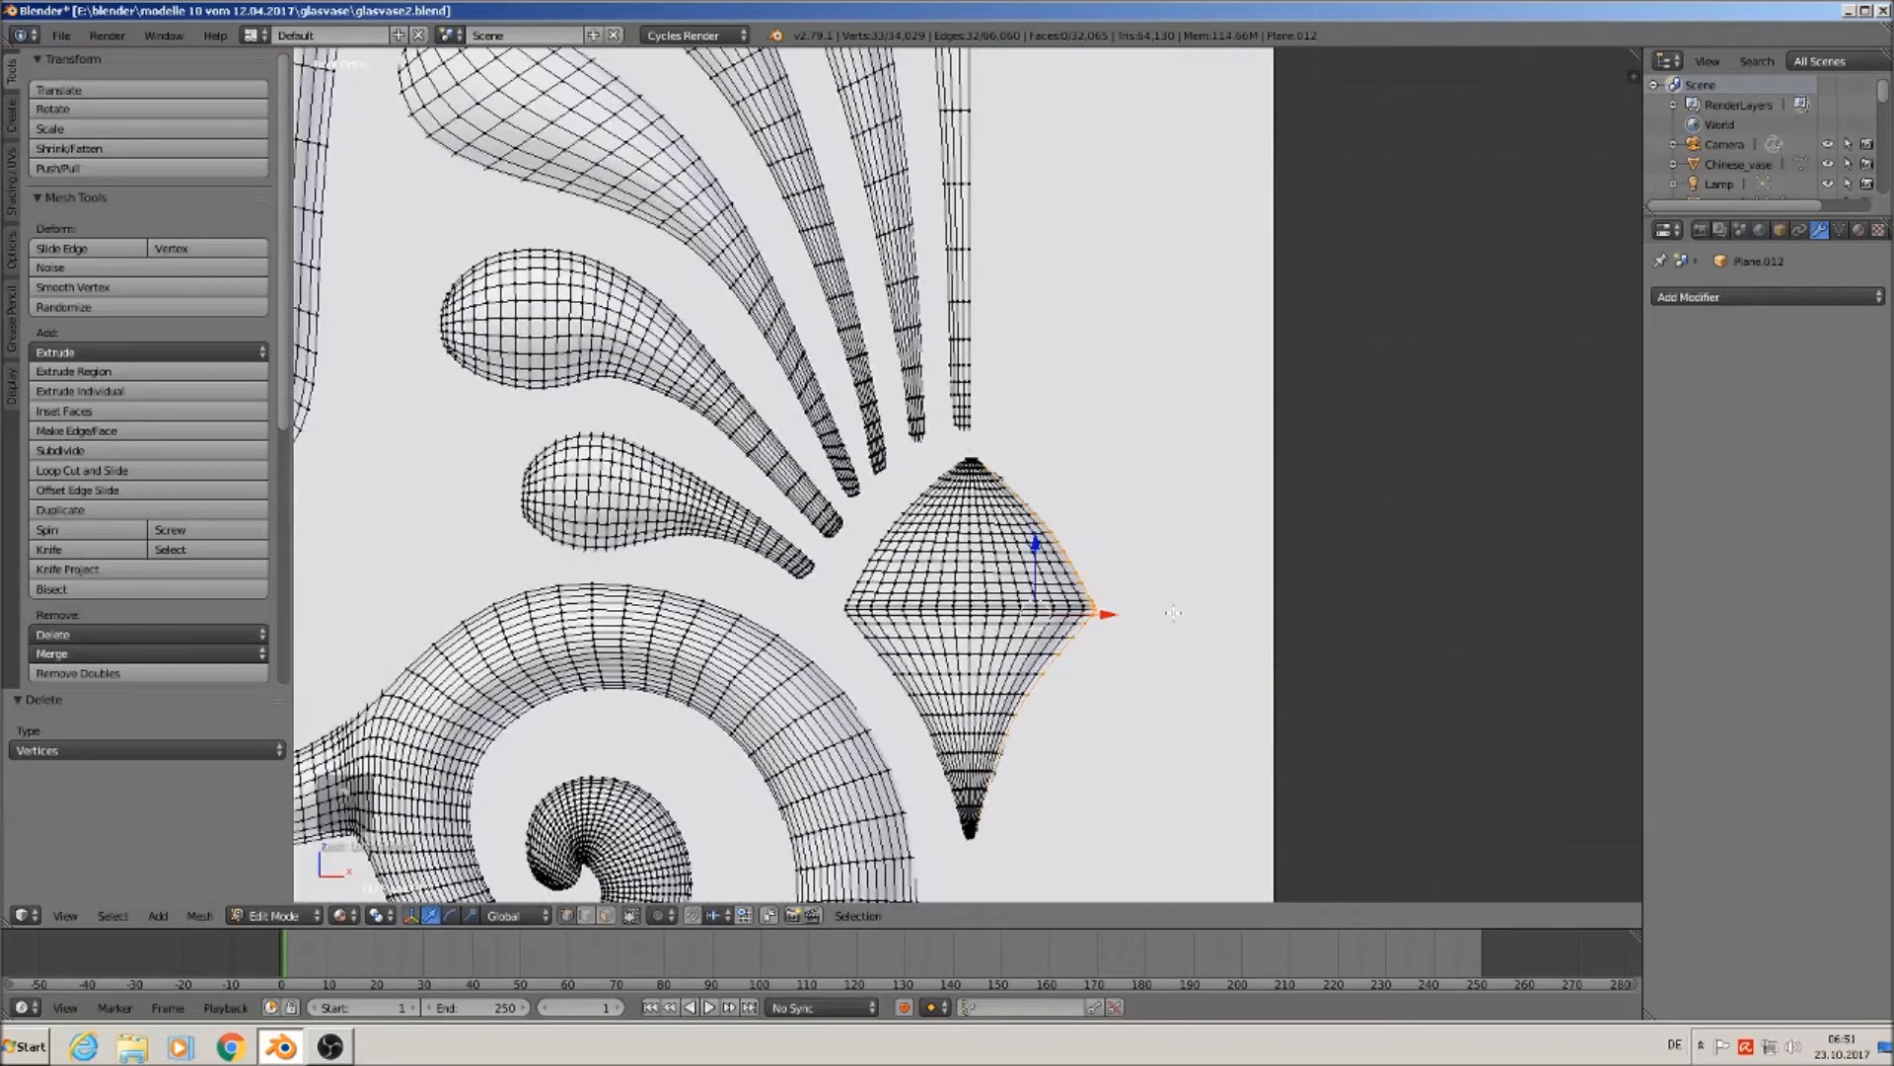
key("ctrl+KP_Add")
key("ctrl+KP_Add")
key("ctrl+KP_Add")
key("ctrl+KP_Add")
key("ctrl+KP_Add")
key("ctrl+KP_Add")
key("ctrl+KP_Add")
key("ctrl+KP_Add")
key("ctrl+KP_Add")
key("ctrl+KP_Add")
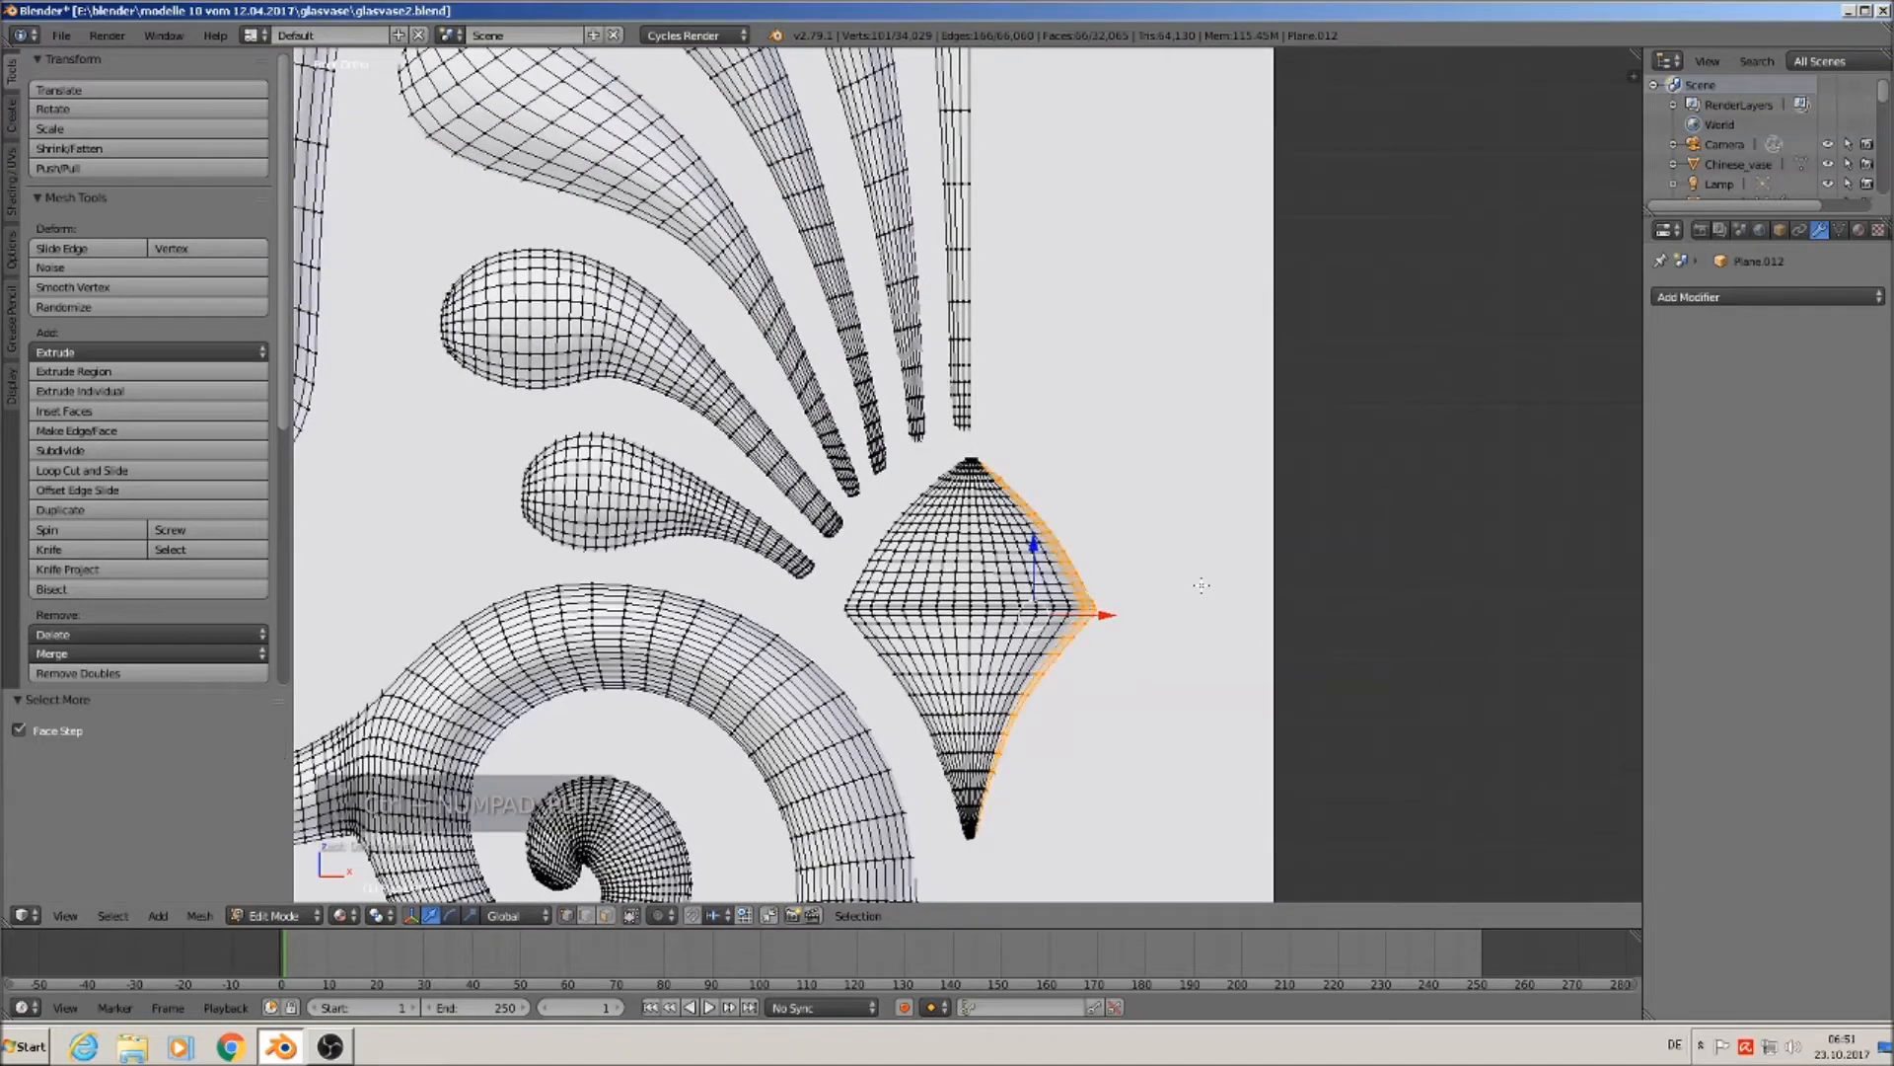
key("ctrl+KP_Add")
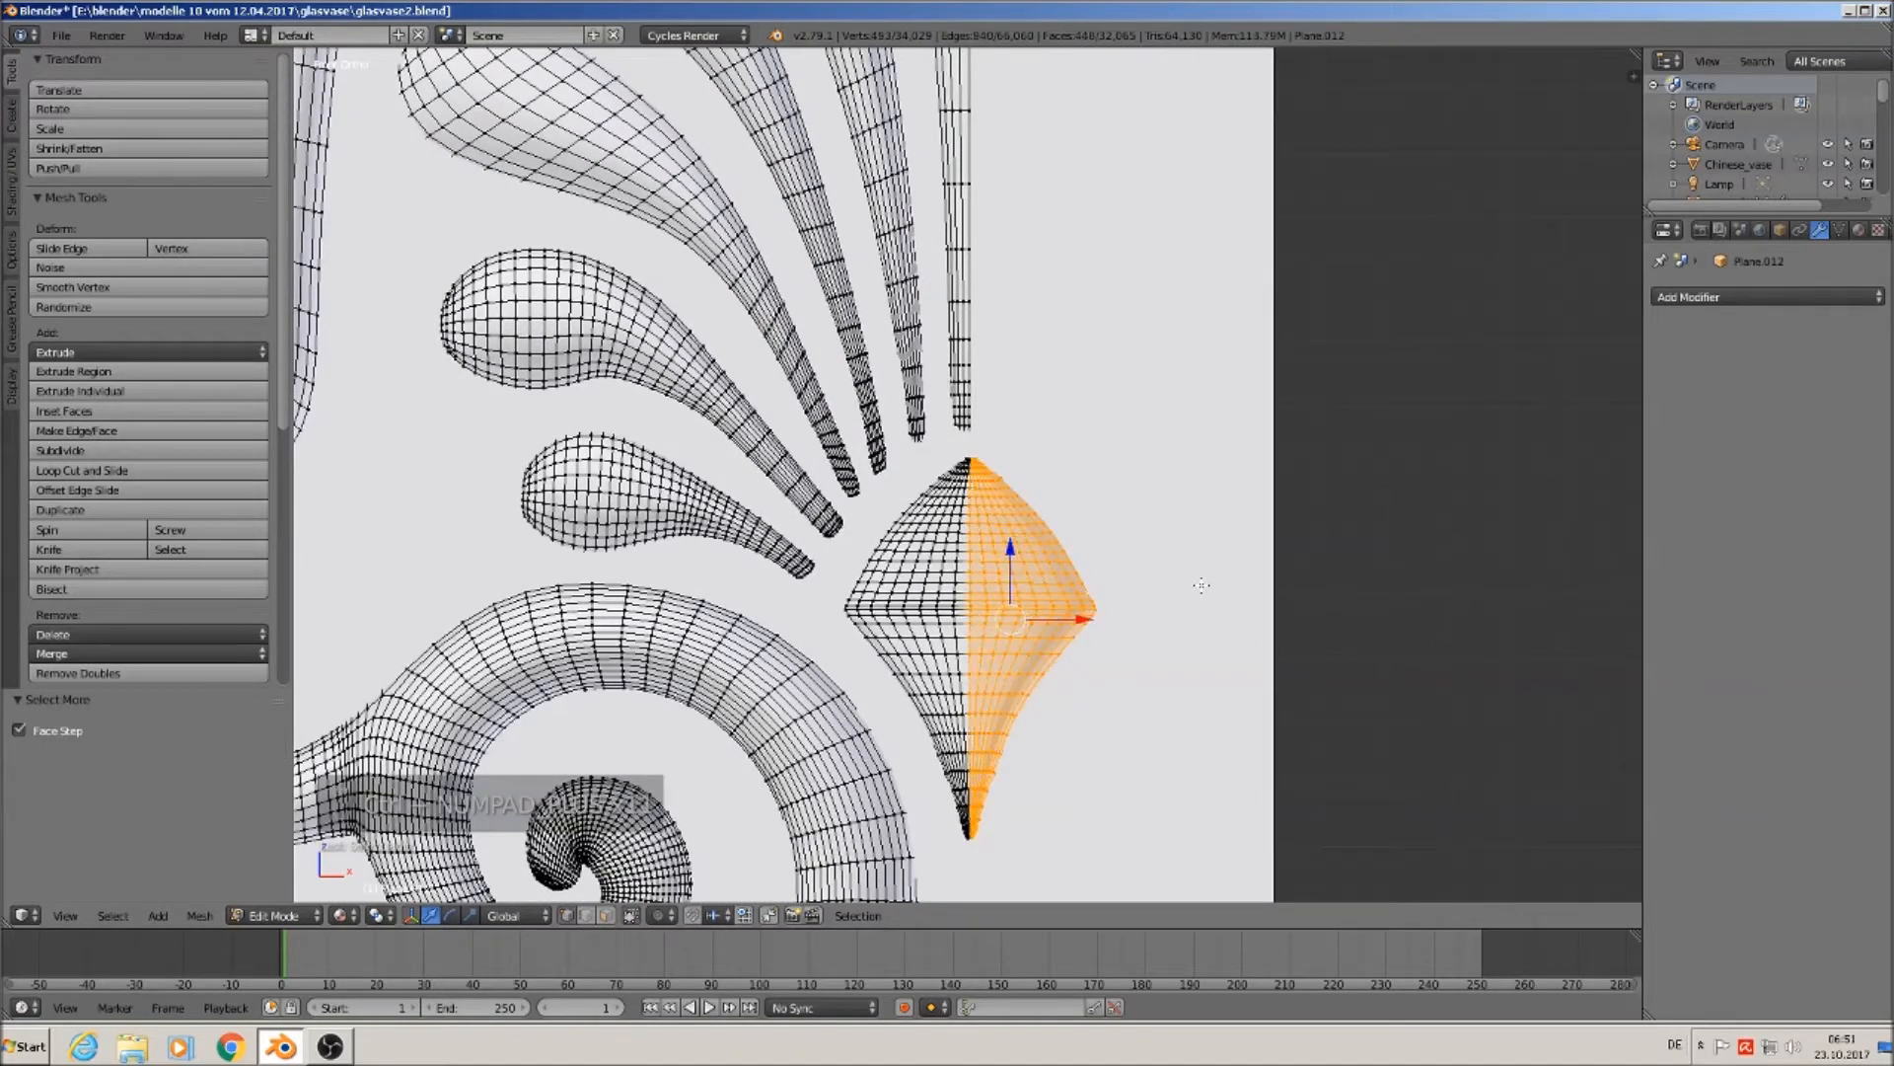
key("ctrl+KP_Subtract")
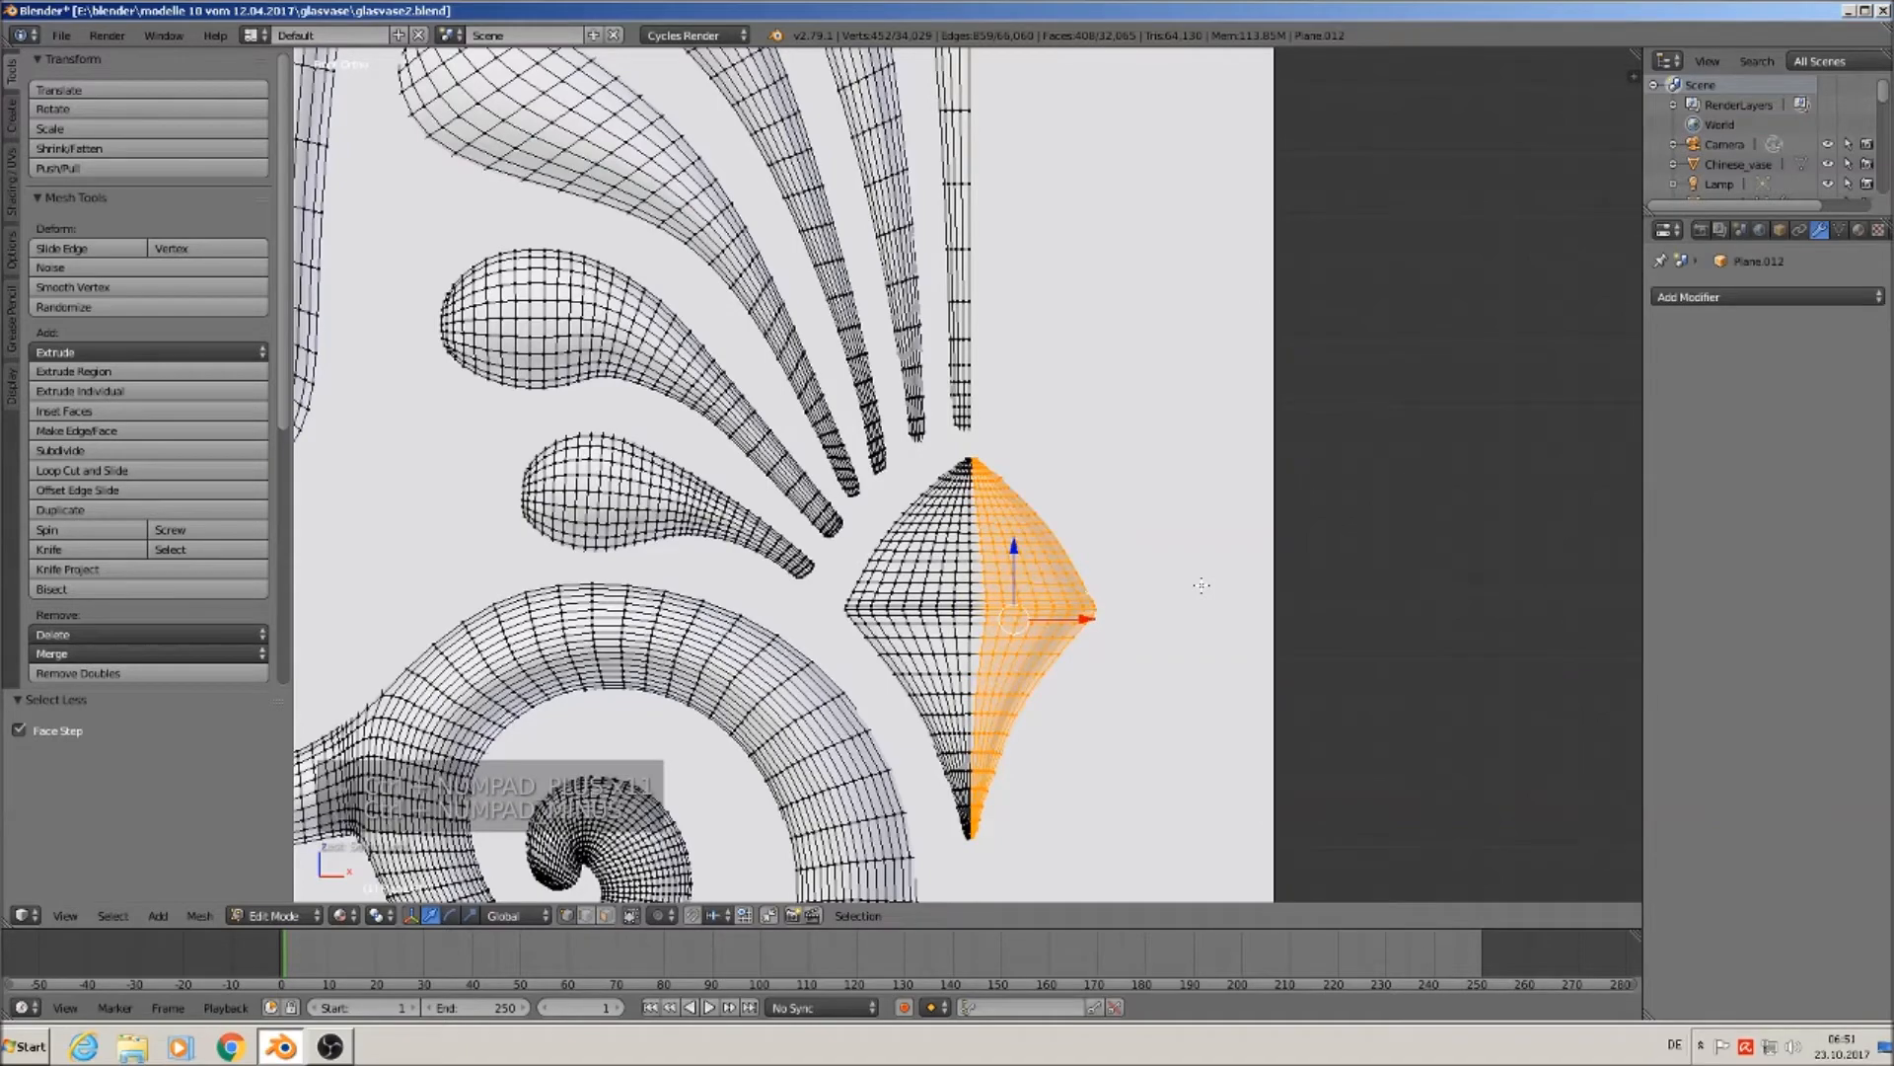
key("x")
left_click(1205, 586)
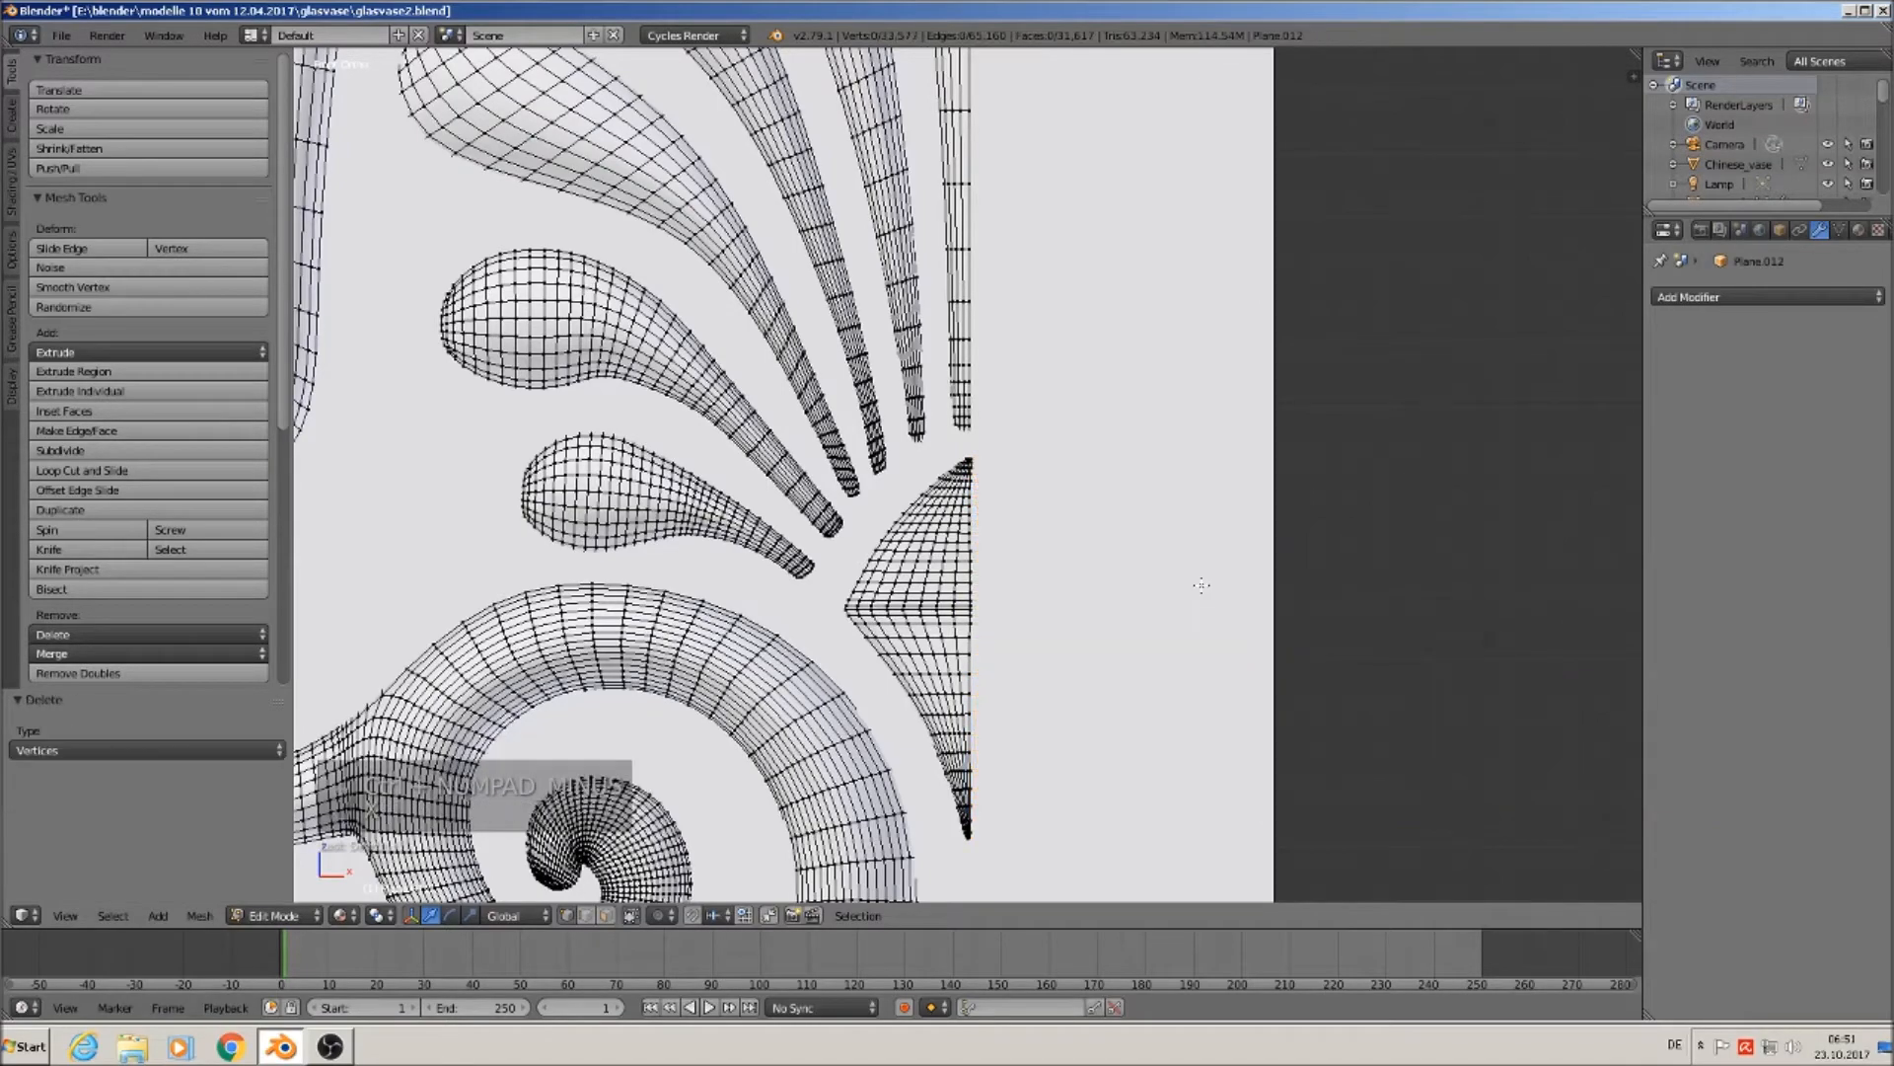
Remove the outer-half vertices of the small lower diamond at the ornament's right end.
scroll(1163, 670, "down", 6)
scroll(1163, 670, "up", 8)
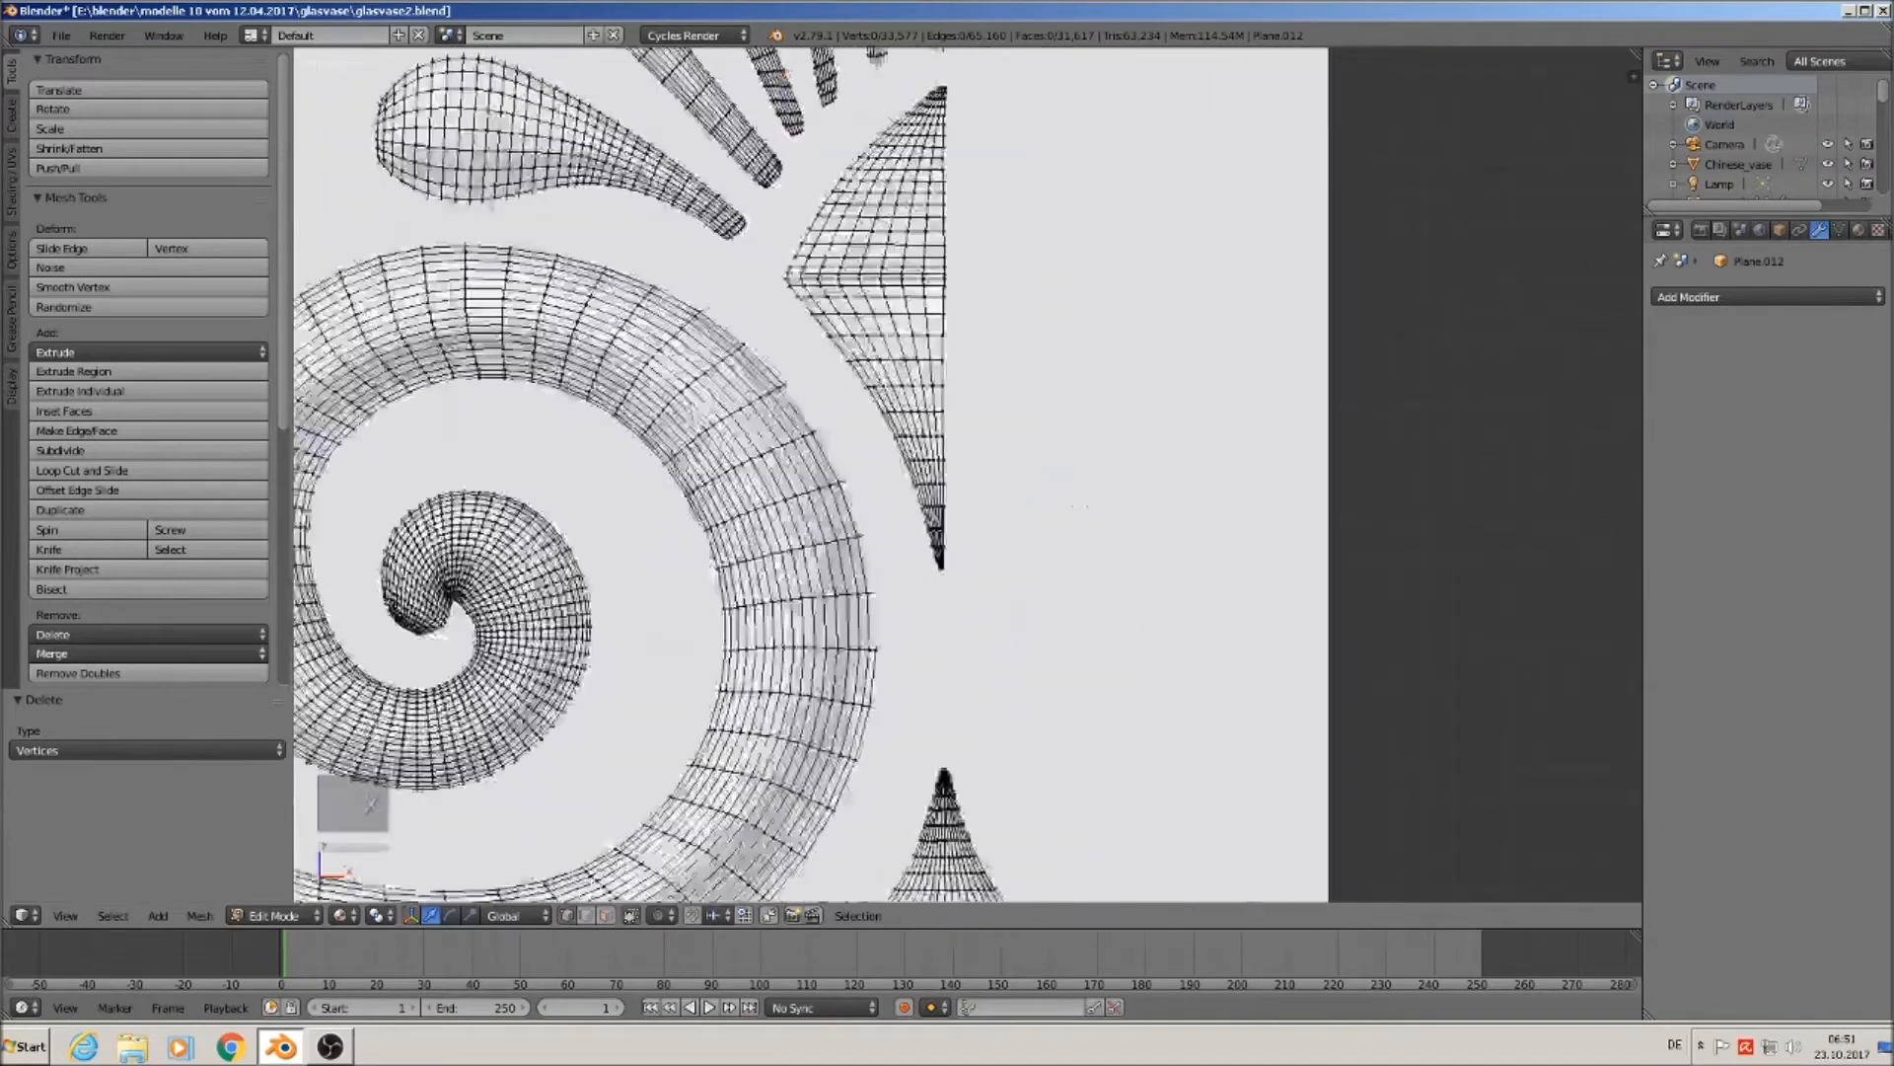
scroll(1041, 728, "down", 3)
scroll(1041, 728, "up", 3)
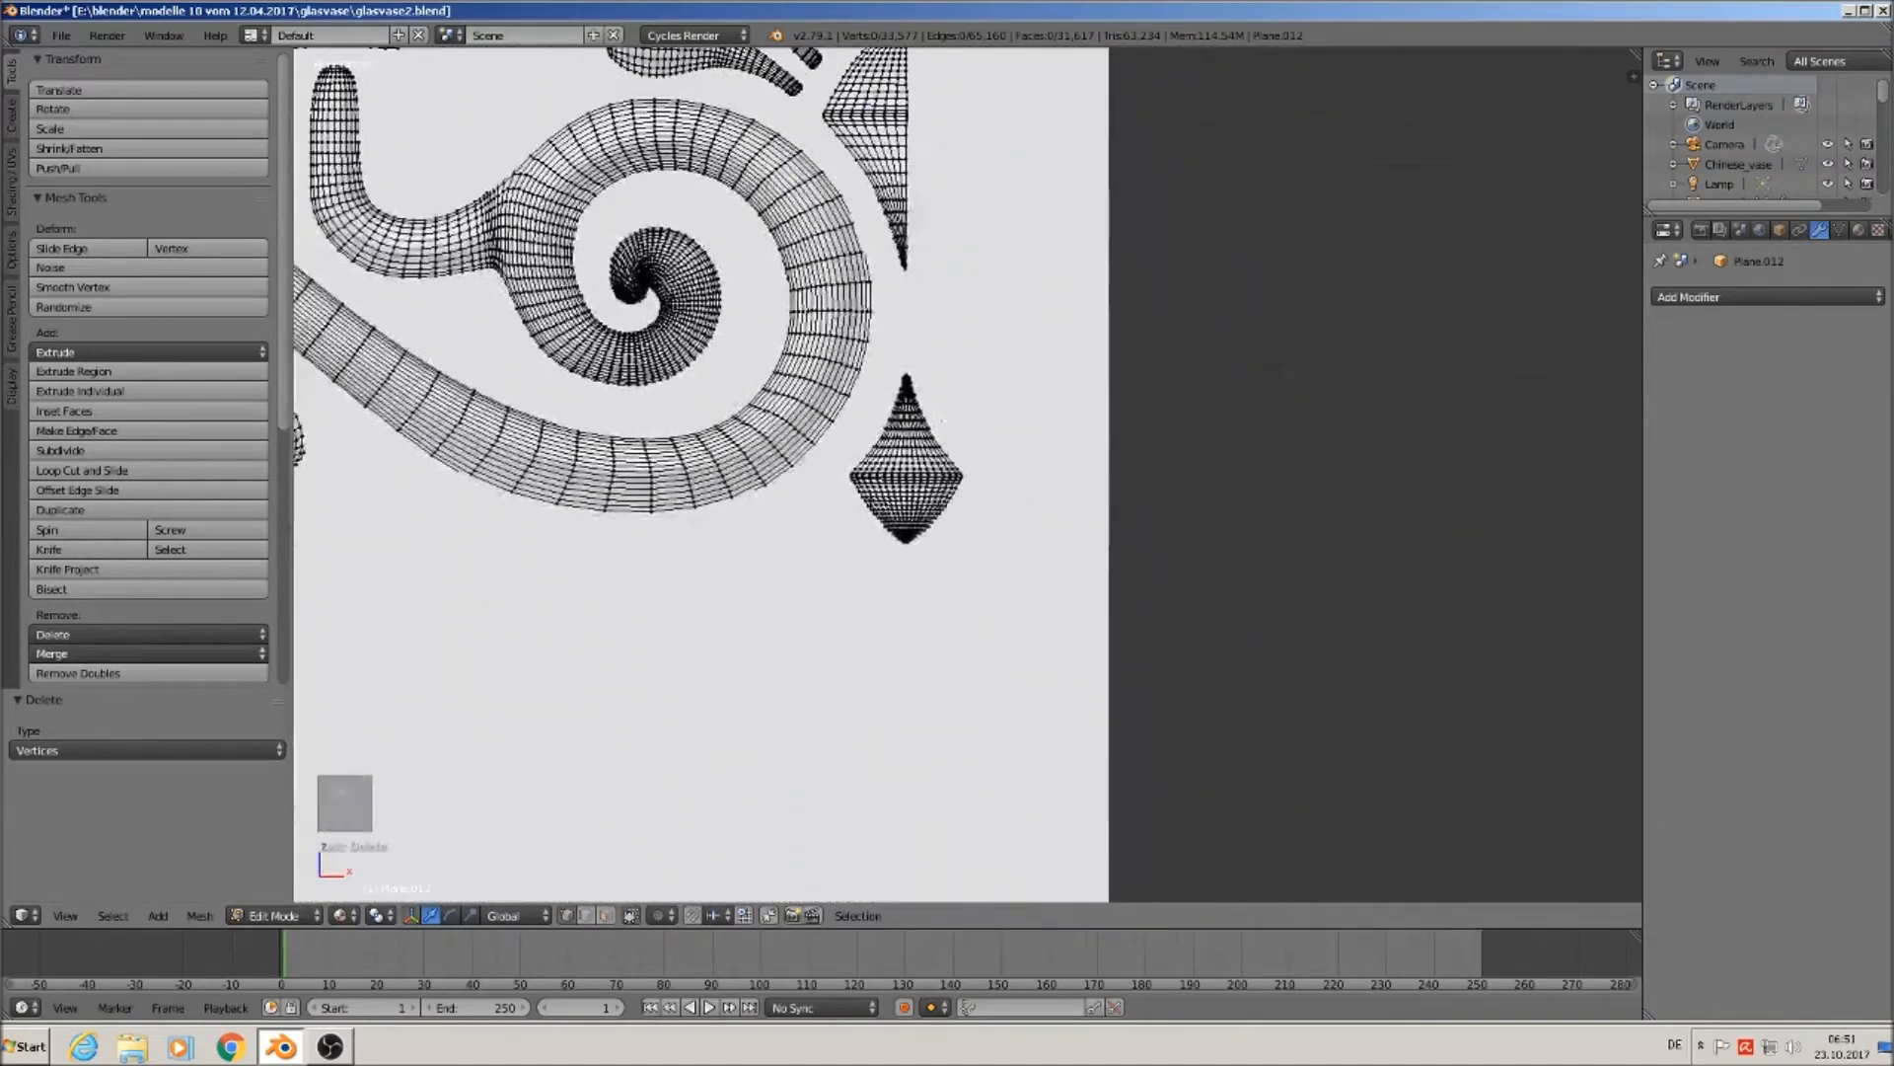
right_click(959, 464, "alt")
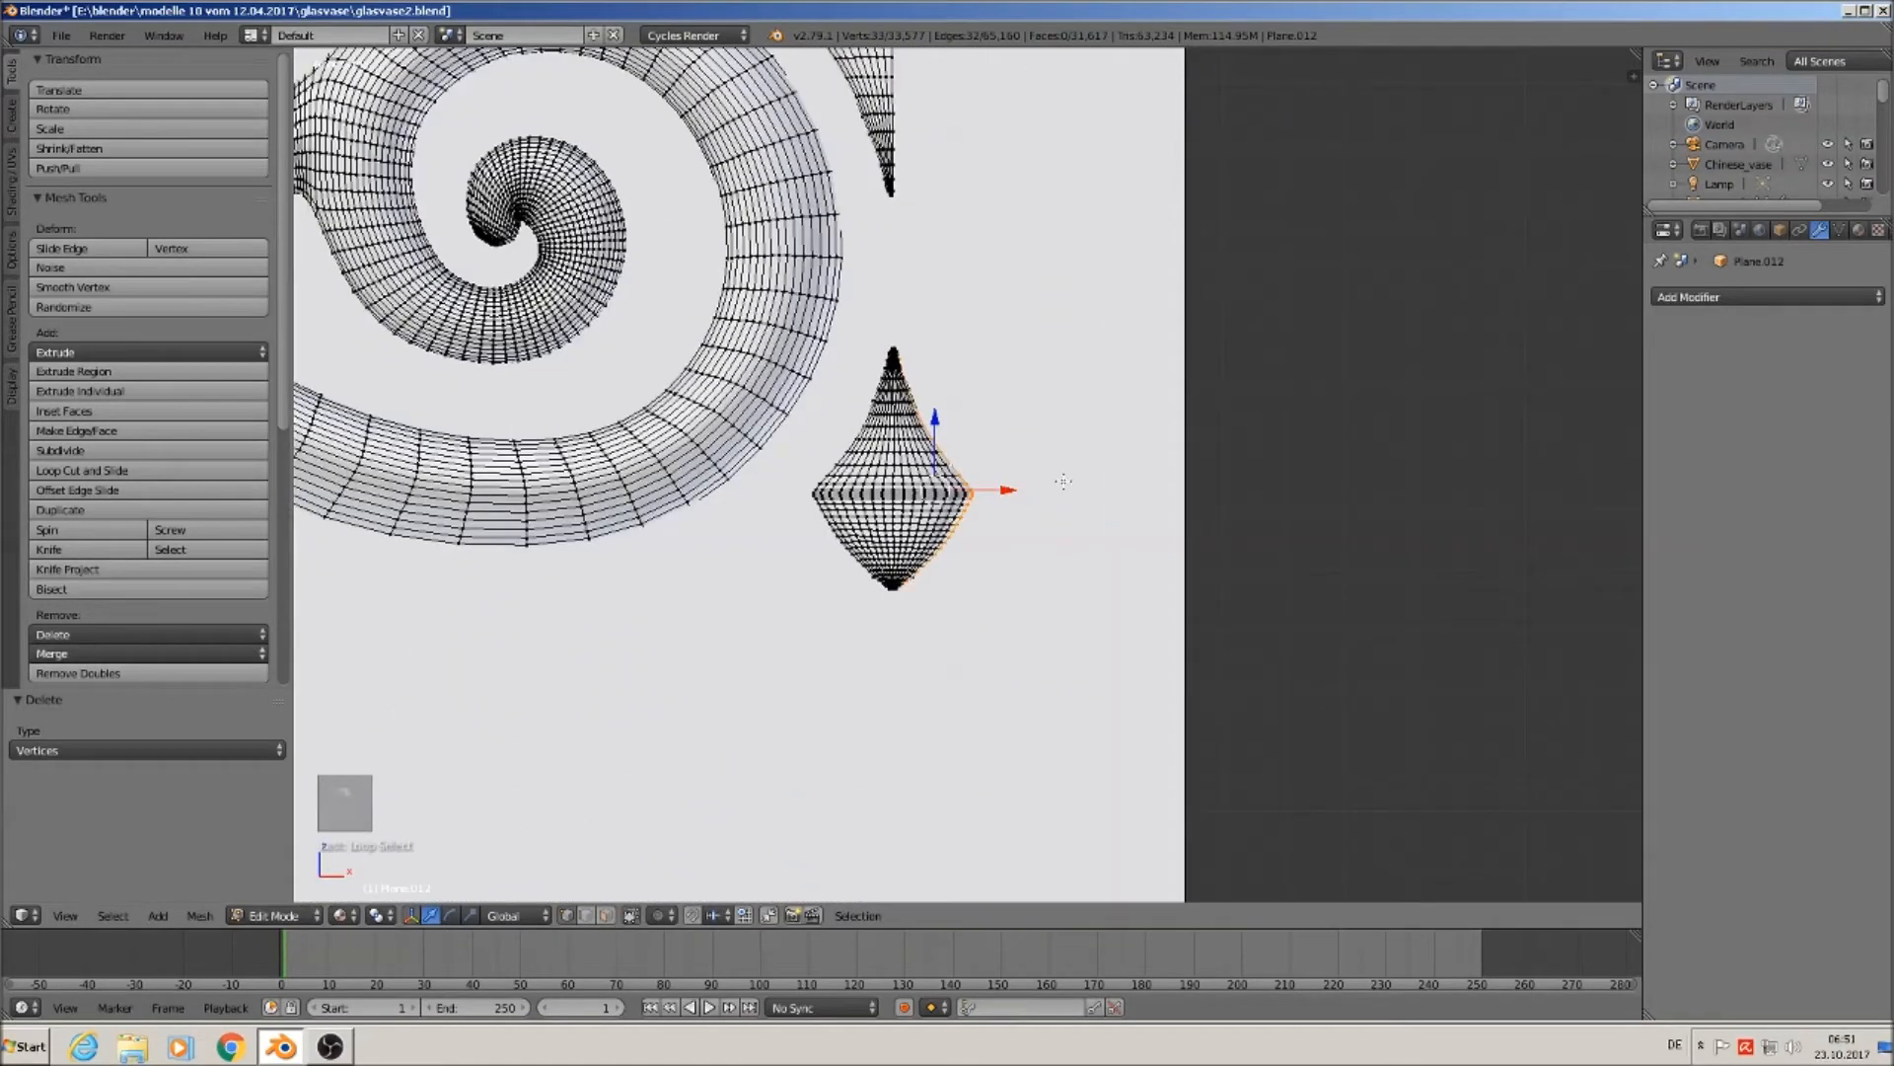
key("ctrl+KP_Add")
key("ctrl+KP_Add")
key("ctrl+KP_Add")
key("ctrl+KP_Add")
key("ctrl+KP_Add")
key("ctrl+KP_Add")
key("ctrl+KP_Add")
key("ctrl+KP_Add")
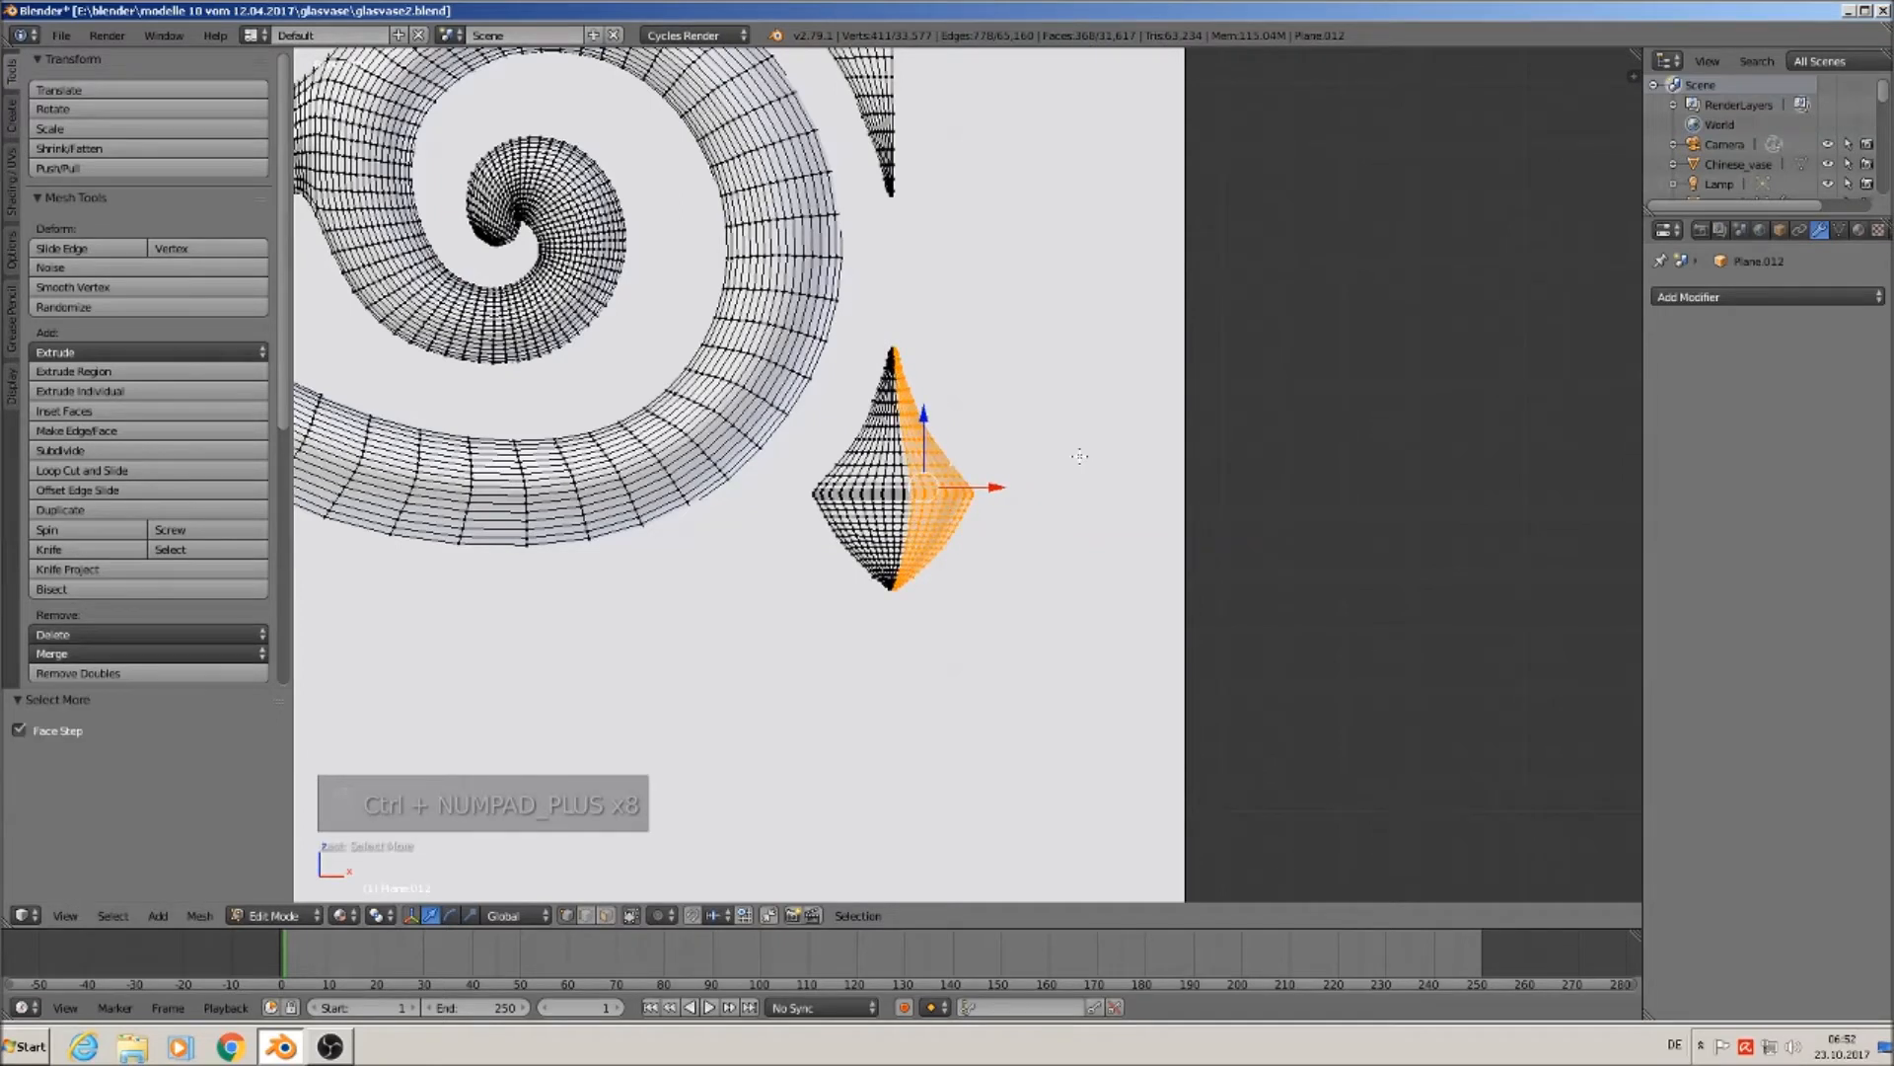
key("ctrl+KP_Add")
key("x")
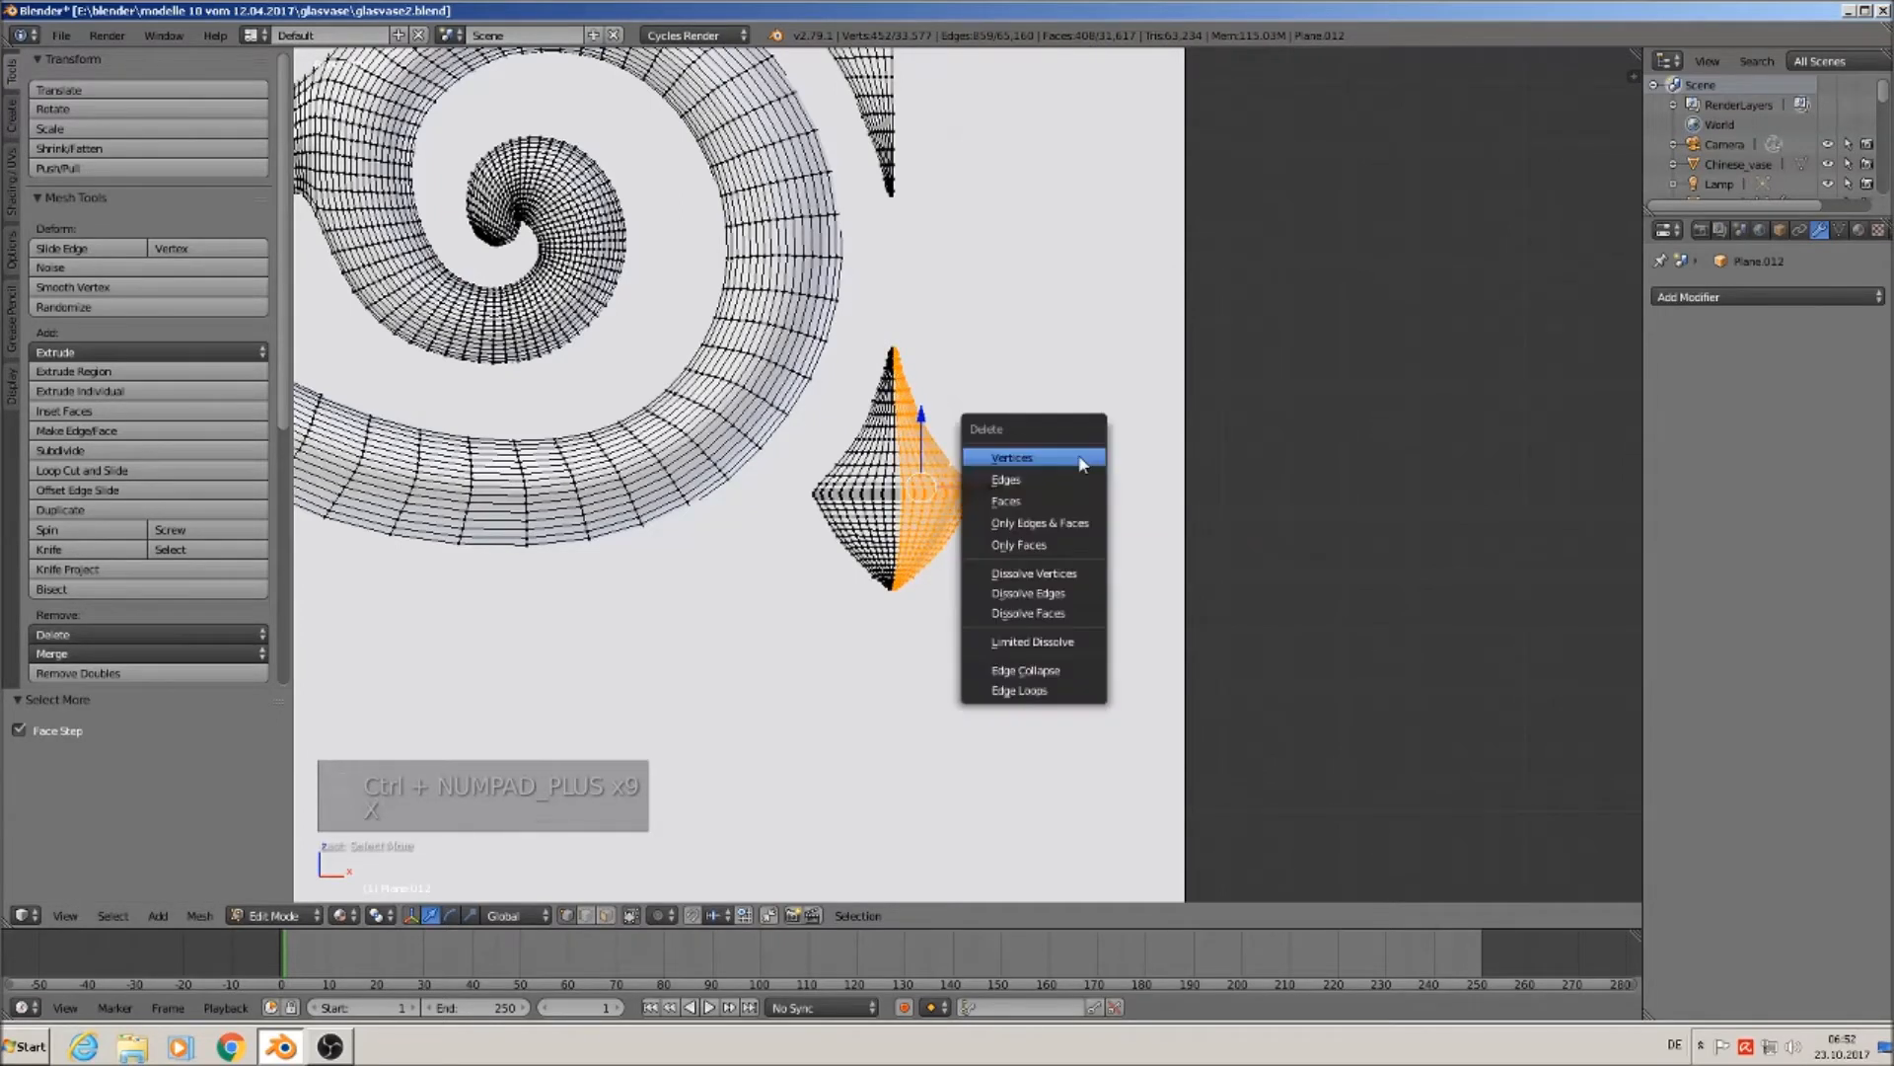
left_click(1079, 456)
Delete the vertices of the outer half of the upright petal at the ornament's left end.
middle_click_drag(1079, 455, 905, 609)
scroll(906, 609, "down", 3)
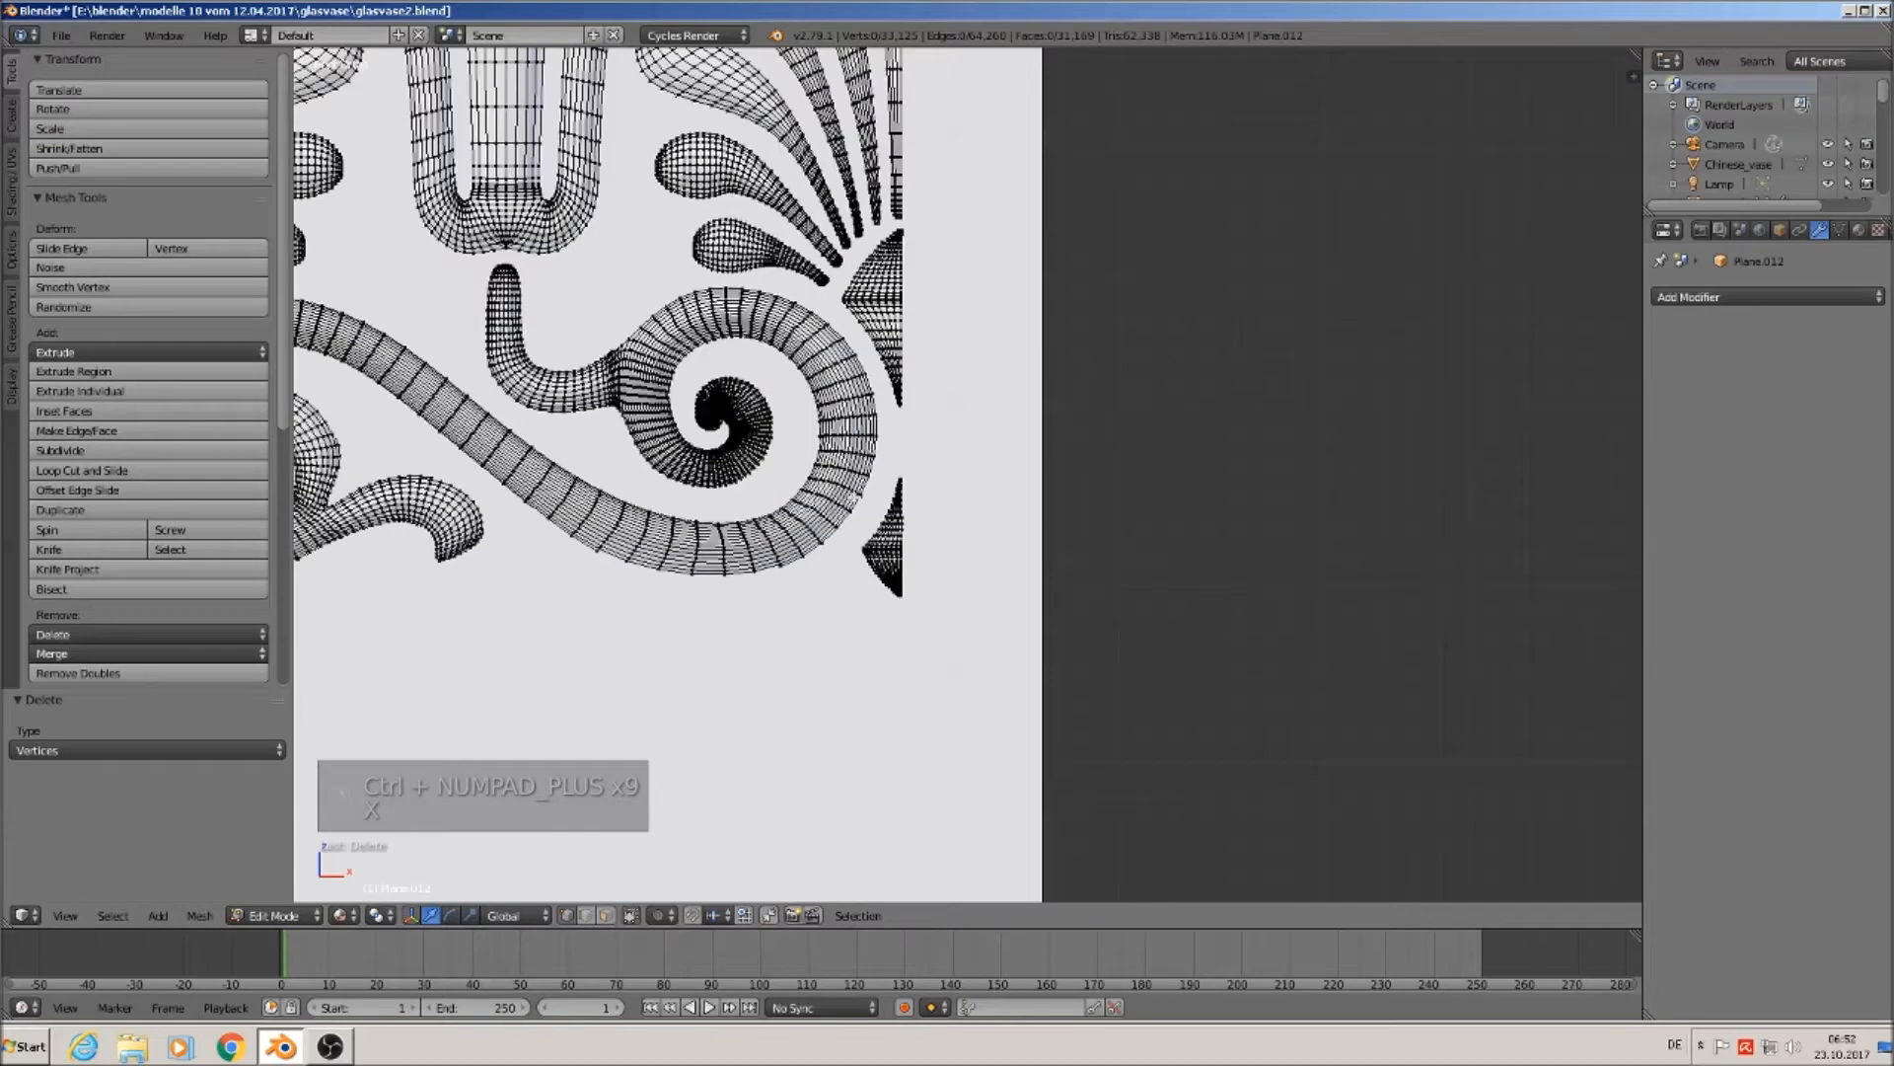
middle_click_drag(666, 467, 1440, 539, "shift")
scroll(1441, 539, "down", 4)
middle_click_drag(1209, 494, 1435, 529, "shift")
scroll(1441, 529, "up", 4)
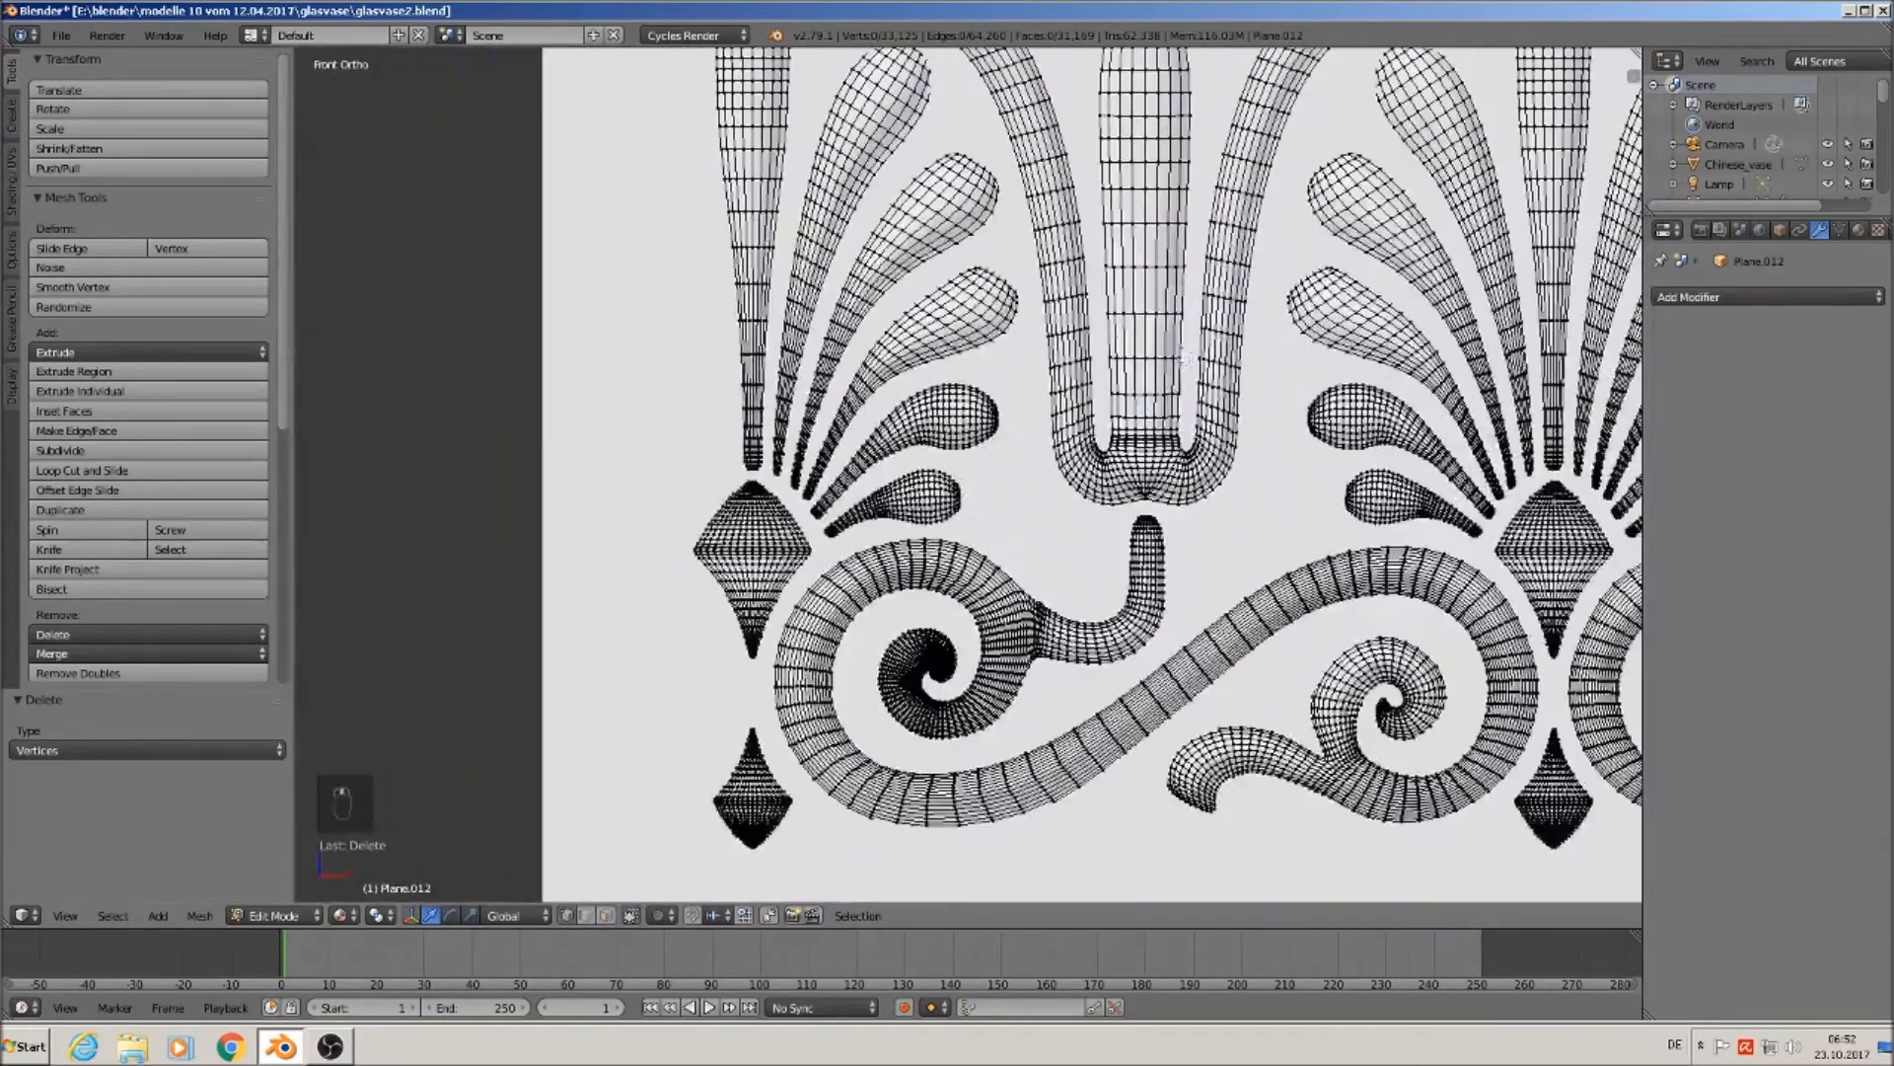
right_click(789, 353, "alt")
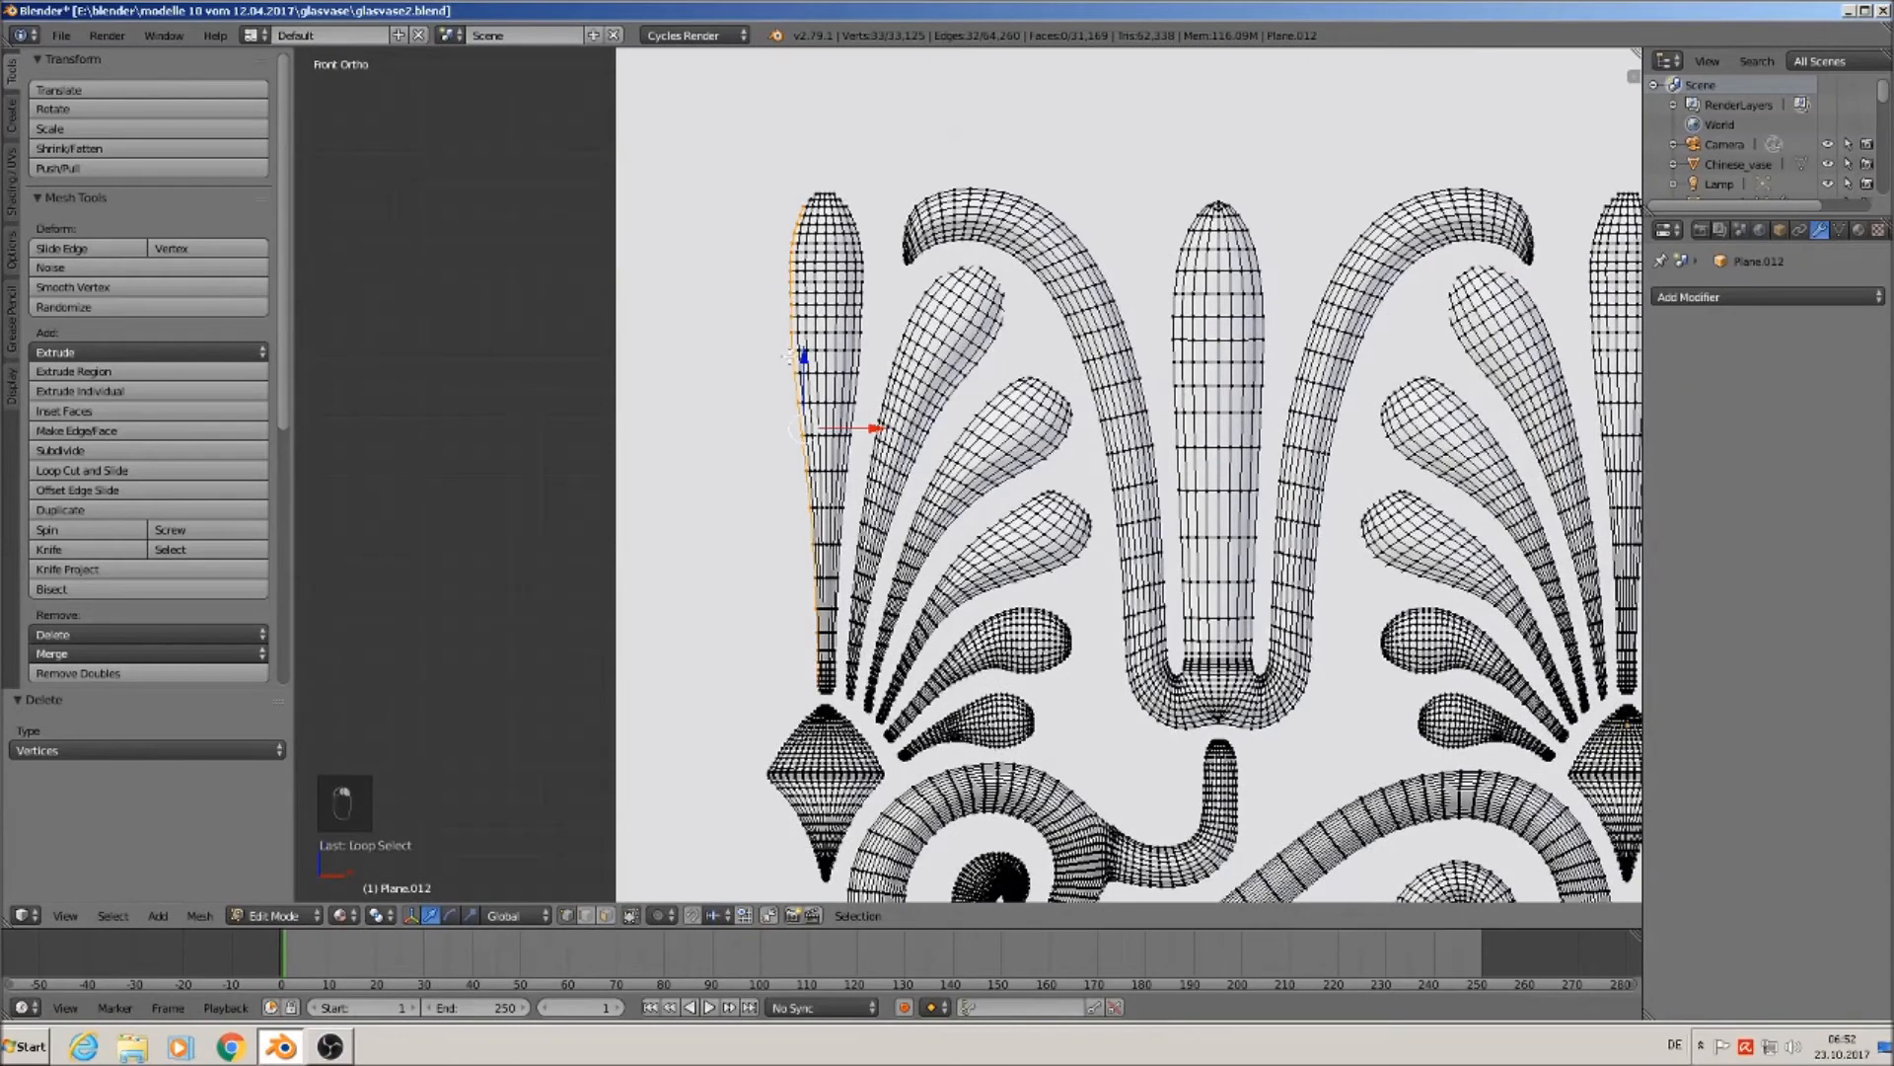
key("ctrl+KP_Add")
key("ctrl+KP_Add")
key("ctrl+KP_Add")
key("ctrl+KP_Add")
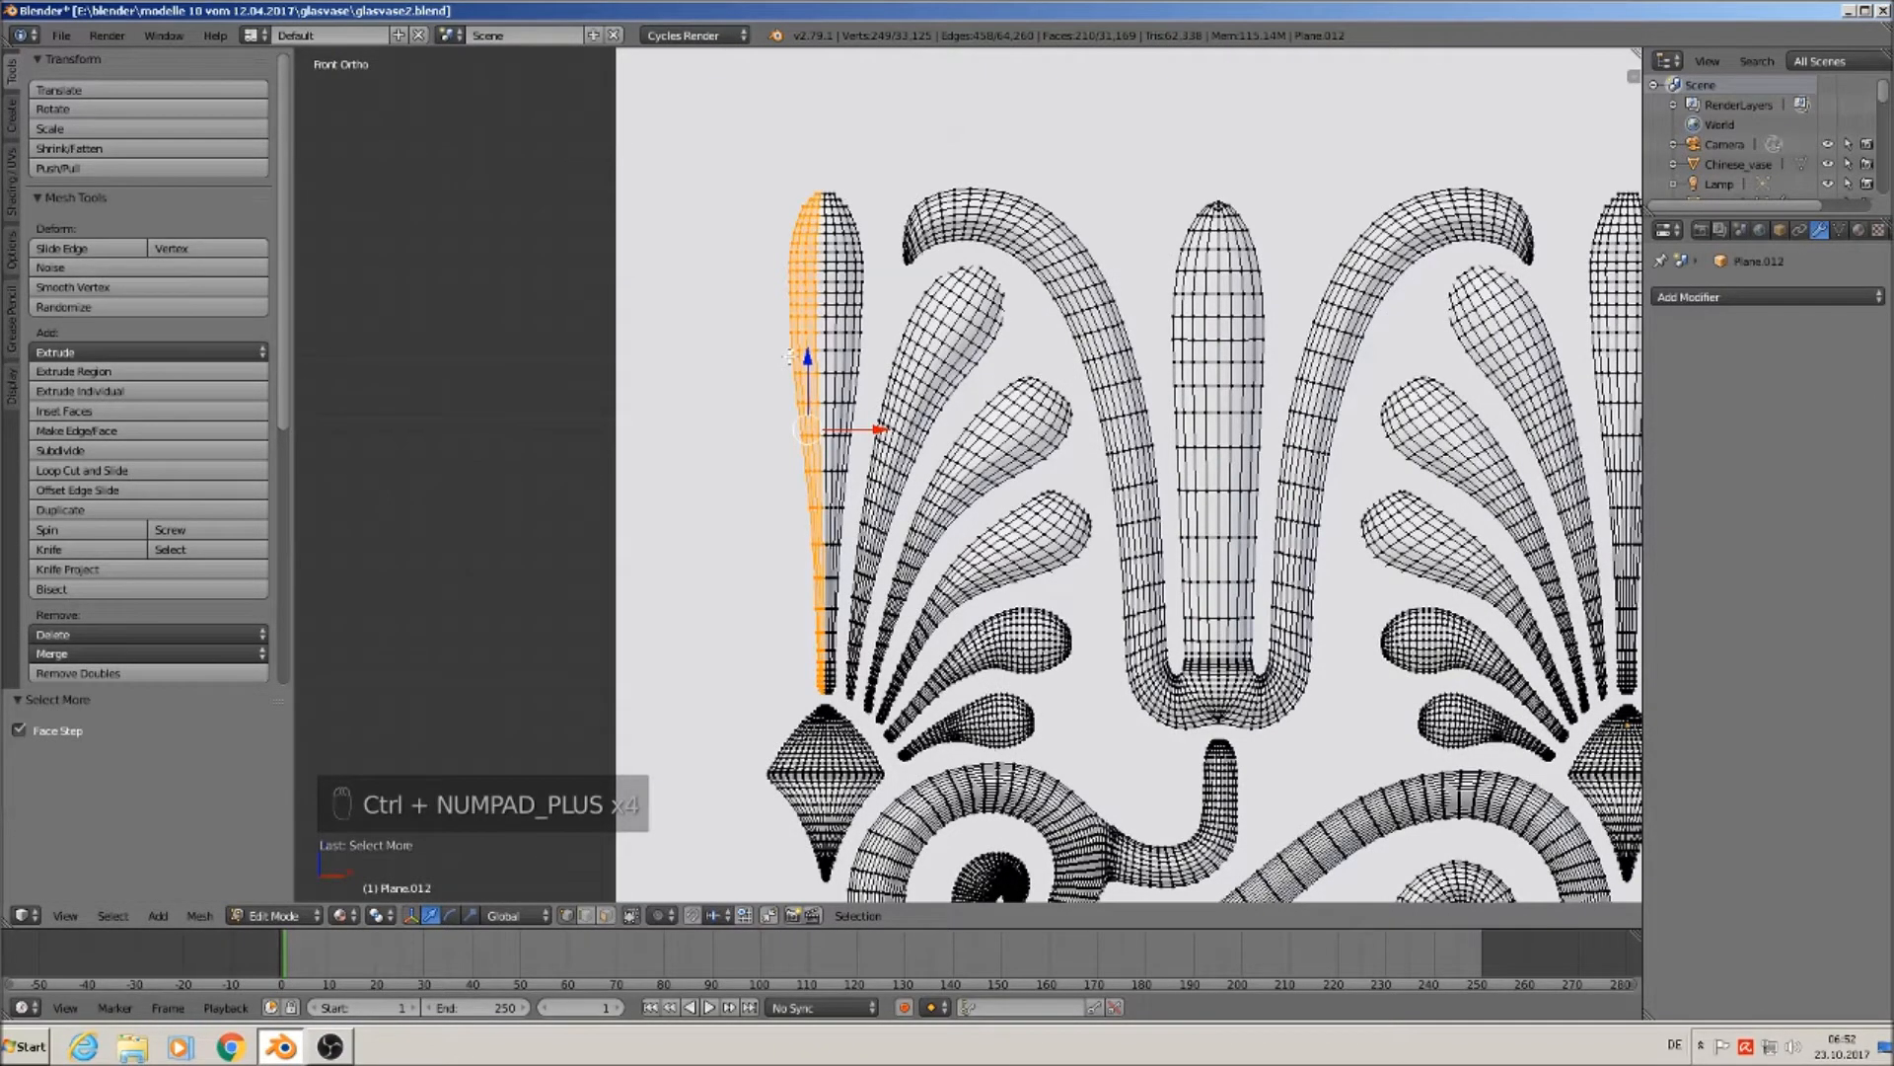
key("x")
left_click(790, 353)
Delete the outer-half vertices of the large diamond below the petal at the ornament's left end.
scroll(789, 353, "down", 5, "shift")
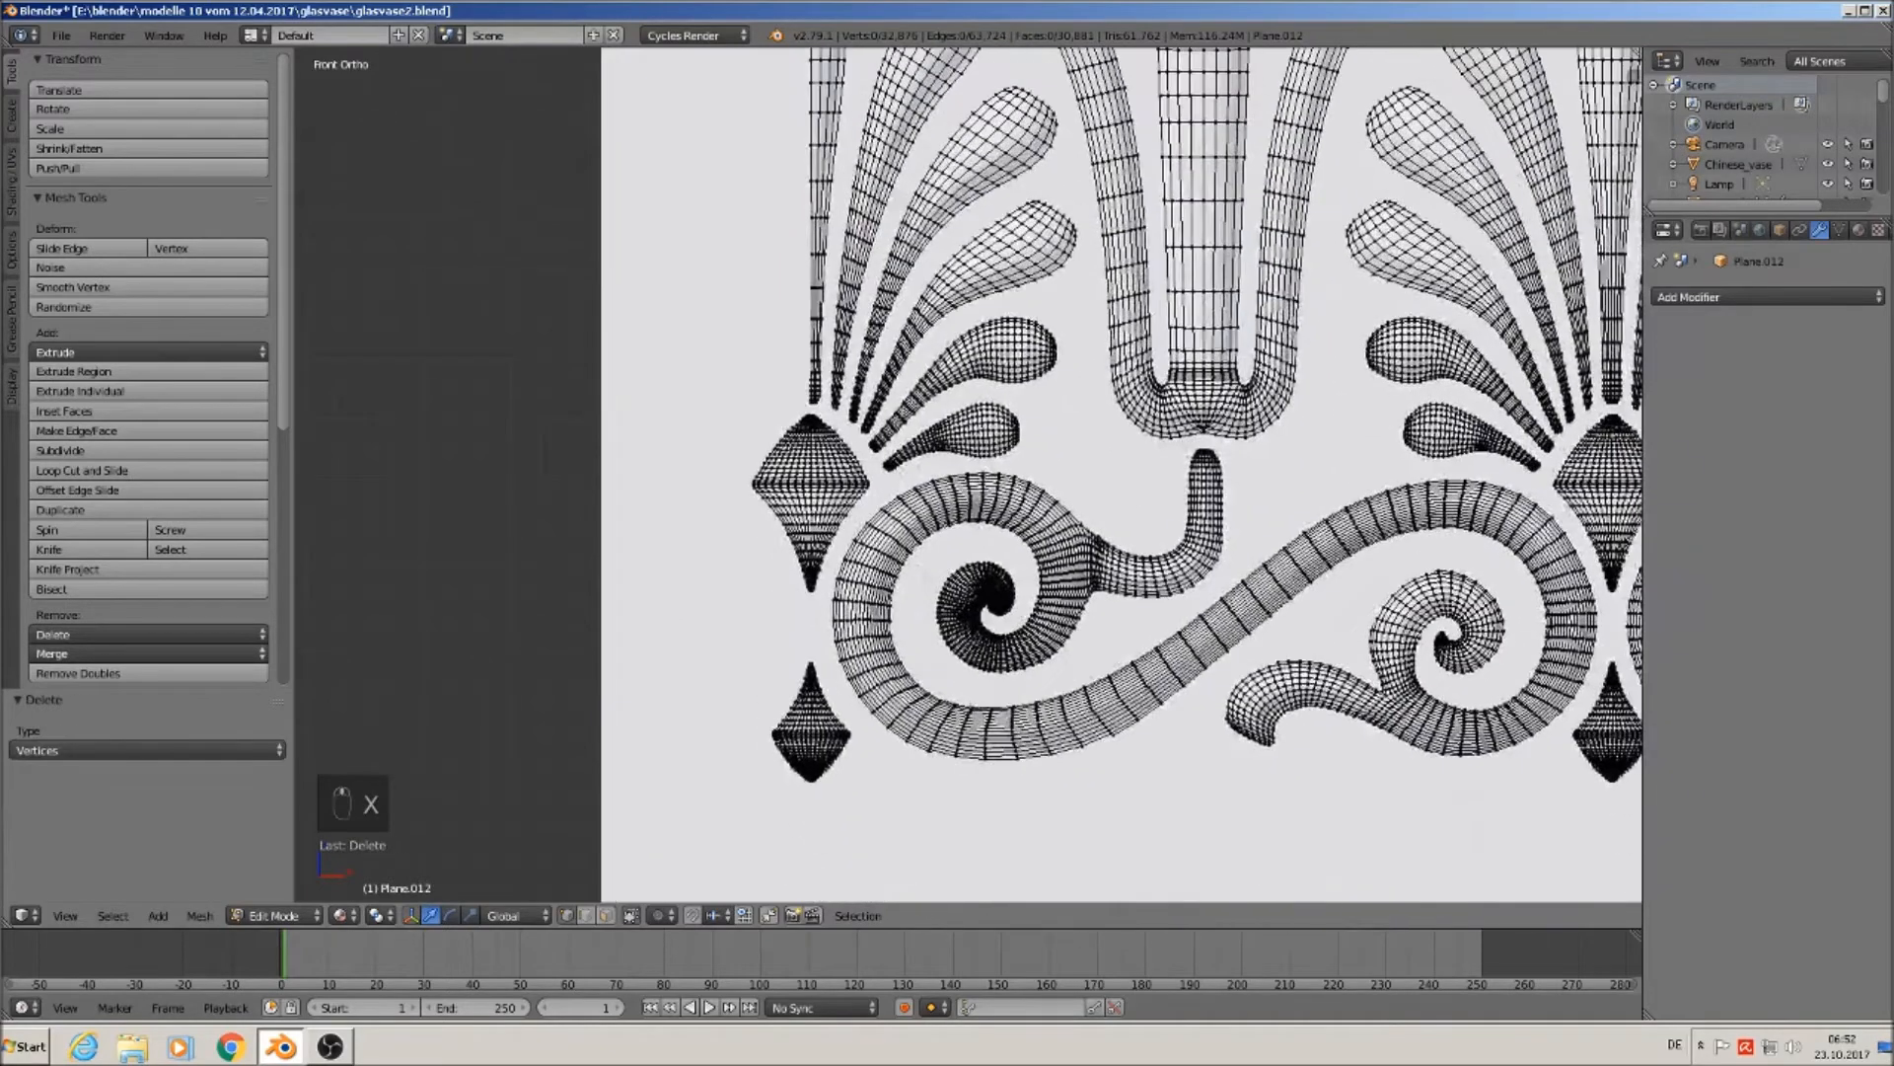
scroll(757, 451, "up", 3)
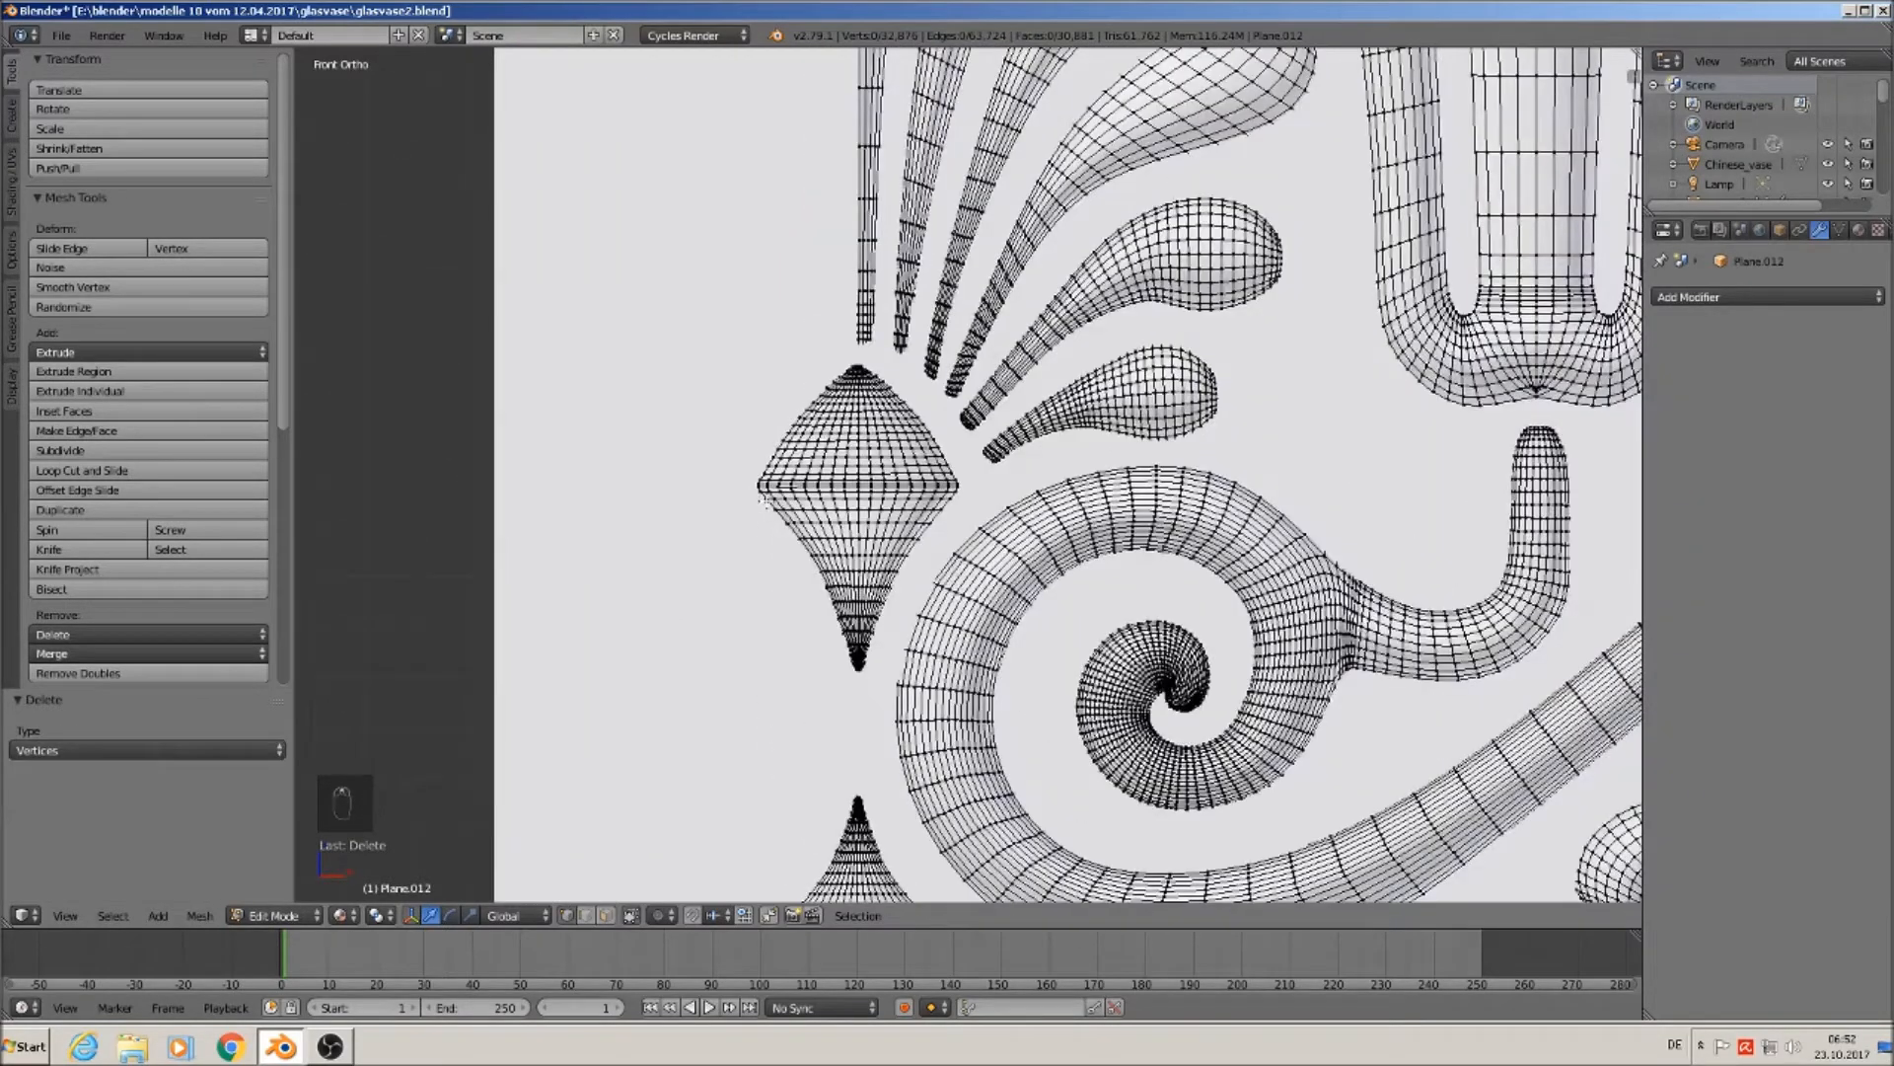
right_click(765, 508, "alt")
key("ctrl+KP_Add")
key("ctrl+KP_Add")
key("ctrl+KP_Add")
key("ctrl+KP_Add")
key("ctrl+KP_Add")
key("ctrl+KP_Add")
key("ctrl+KP_Add")
key("ctrl+KP_Add")
key("ctrl+KP_Add")
key("ctrl+KP_Add")
key("ctrl+KP_Add")
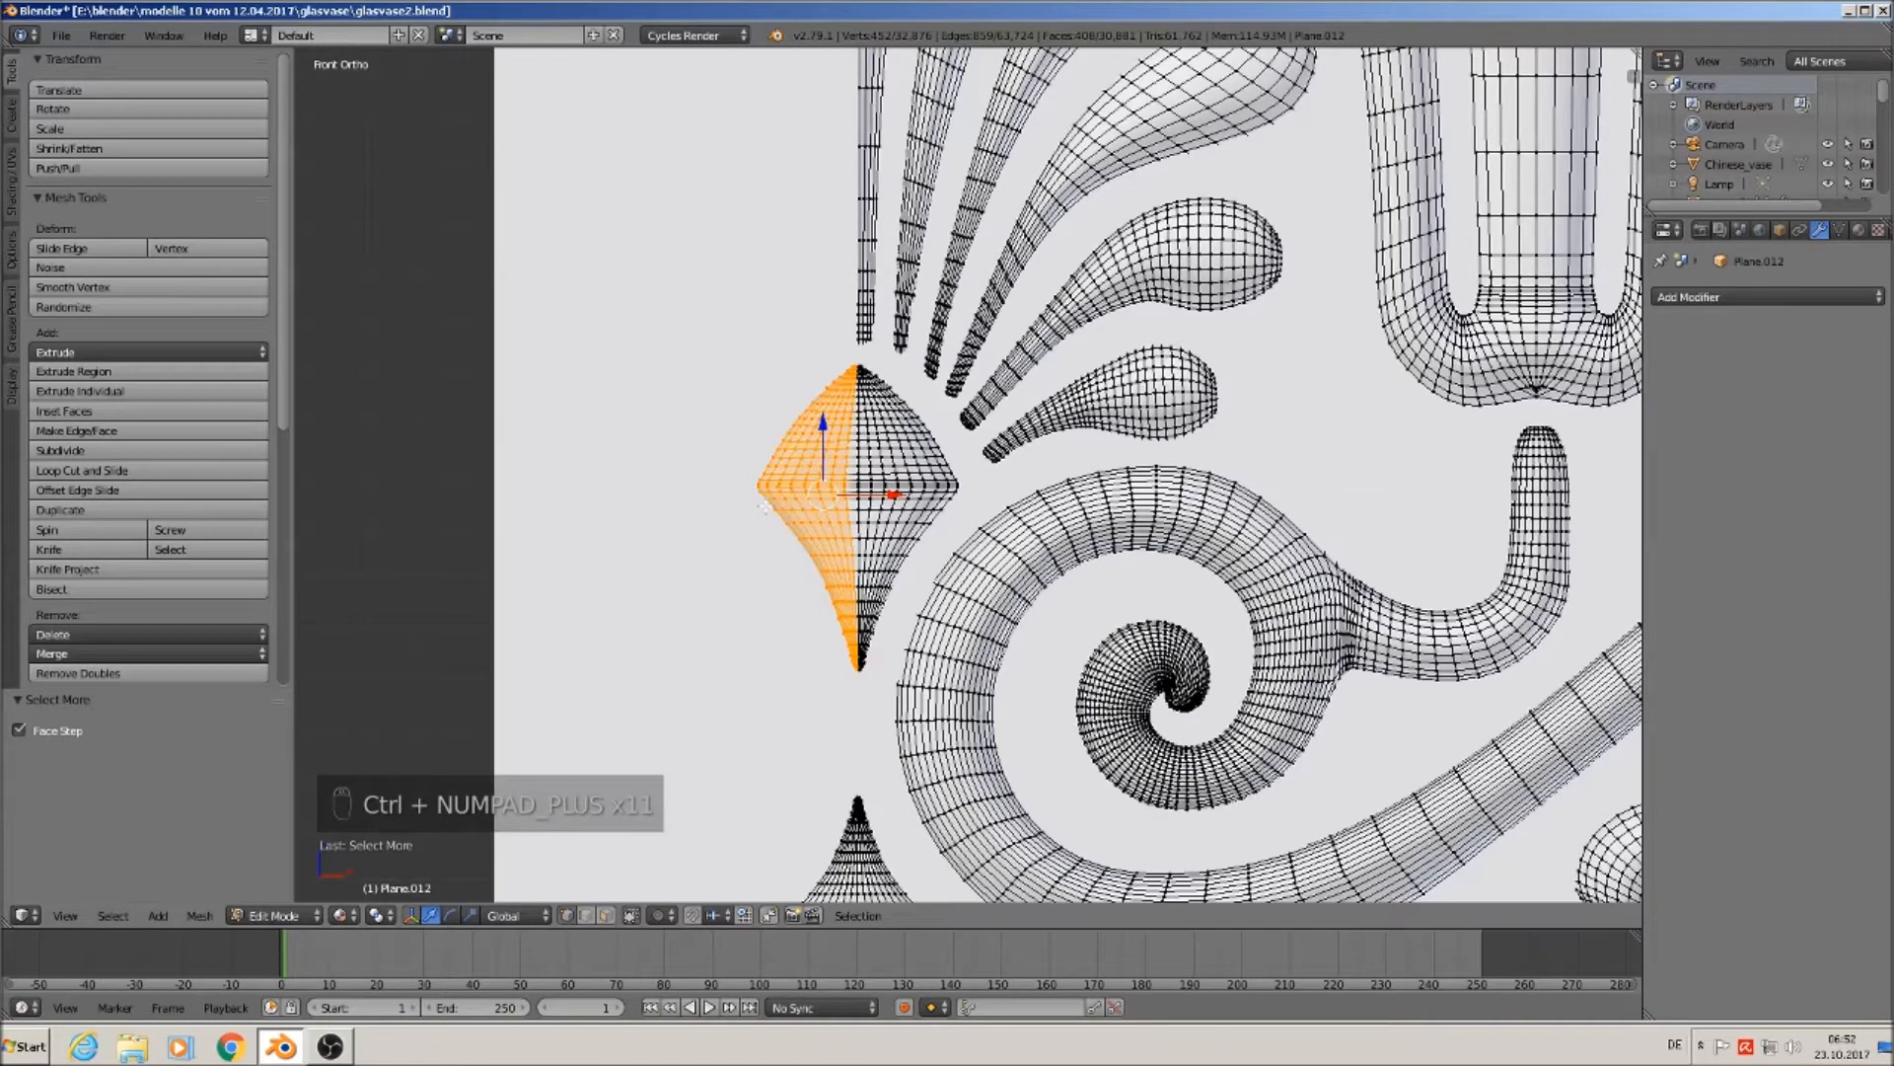
key("x")
left_click(766, 506)
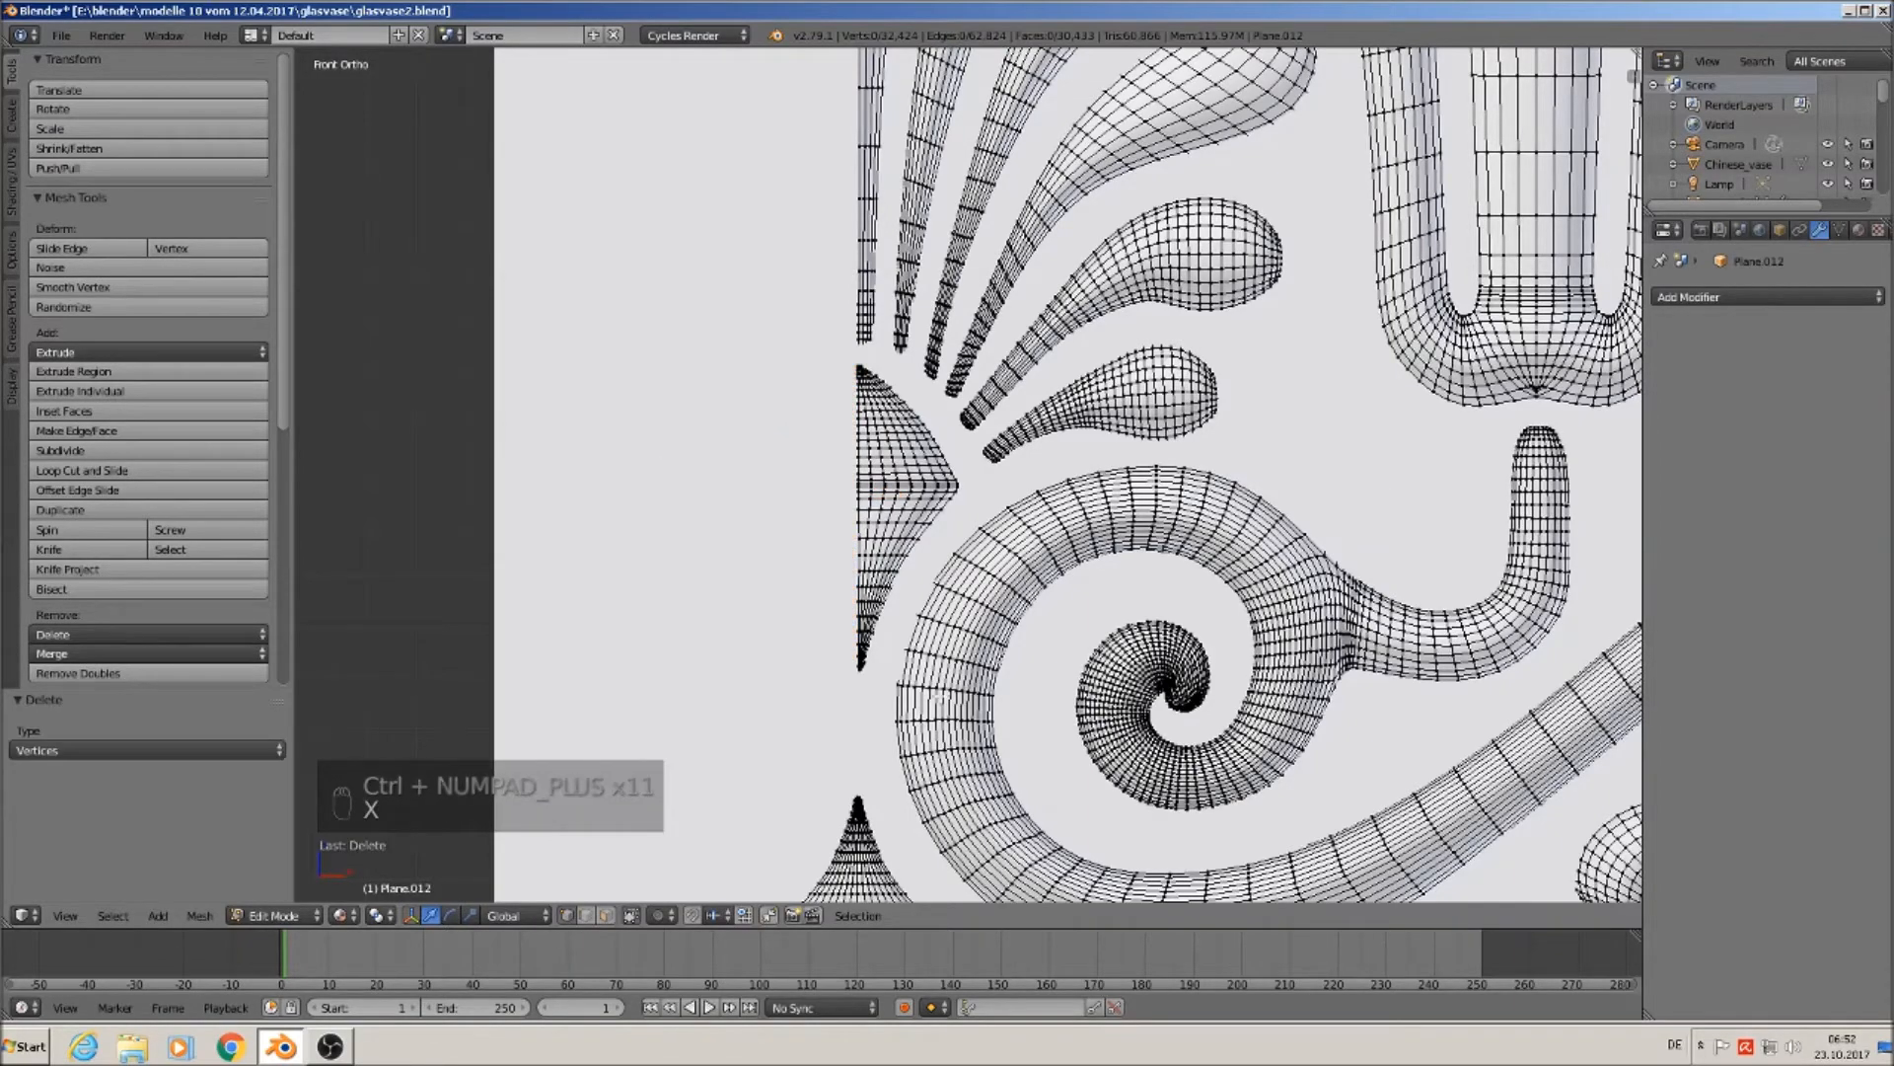
Remove the outer-half vertices of the small lower diamond at the ornament's left end and return to Object Mode.
middle_click_drag(765, 507, 727, 13, "shift")
scroll(753, 496, "up", 2)
right_click(766, 458, "alt")
key("ctrl+KP_Add")
key("ctrl+KP_Add")
key("ctrl+KP_Add")
key("ctrl+KP_Add")
key("ctrl+KP_Add")
key("ctrl+KP_Add")
key("ctrl+KP_Add")
key("ctrl+KP_Add")
key("ctrl+KP_Add")
key("ctrl+KP_Add")
key("ctrl+KP_Add")
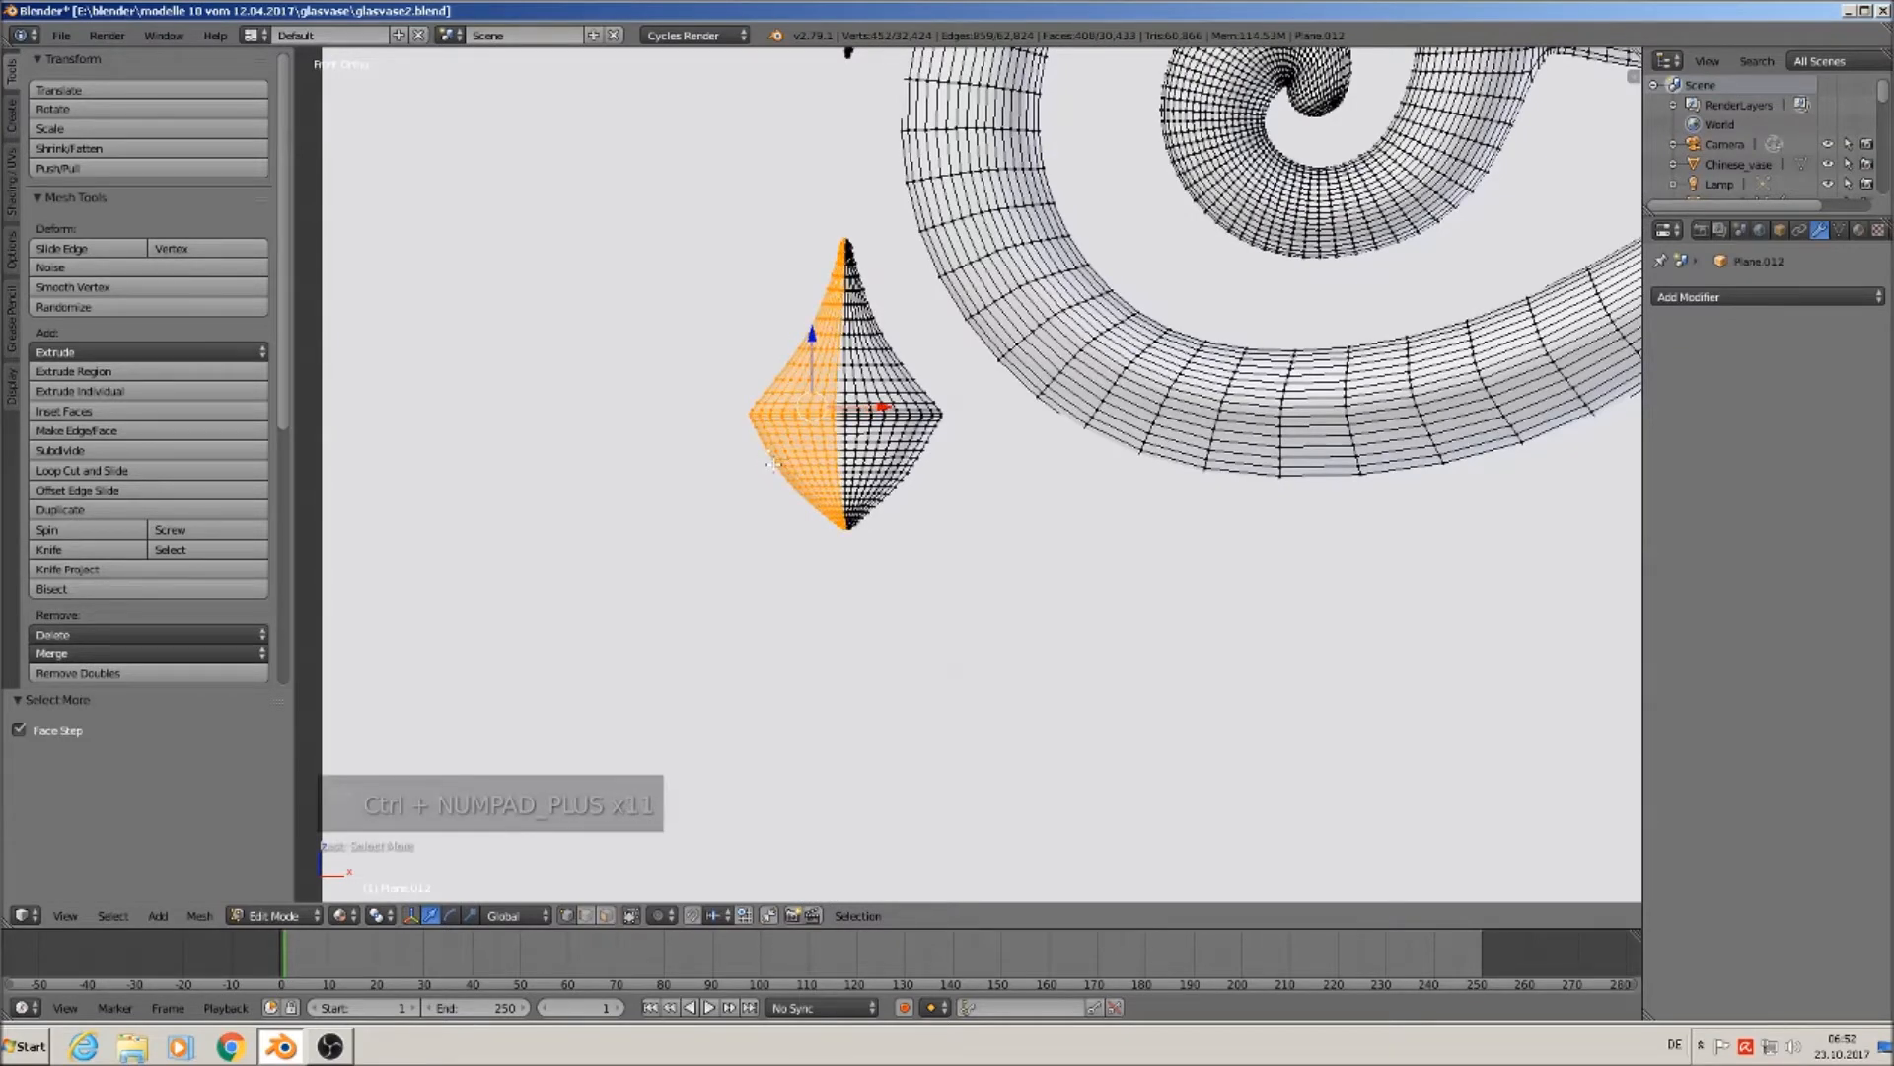
key("x")
left_click(774, 463)
scroll(773, 463, "down", 10)
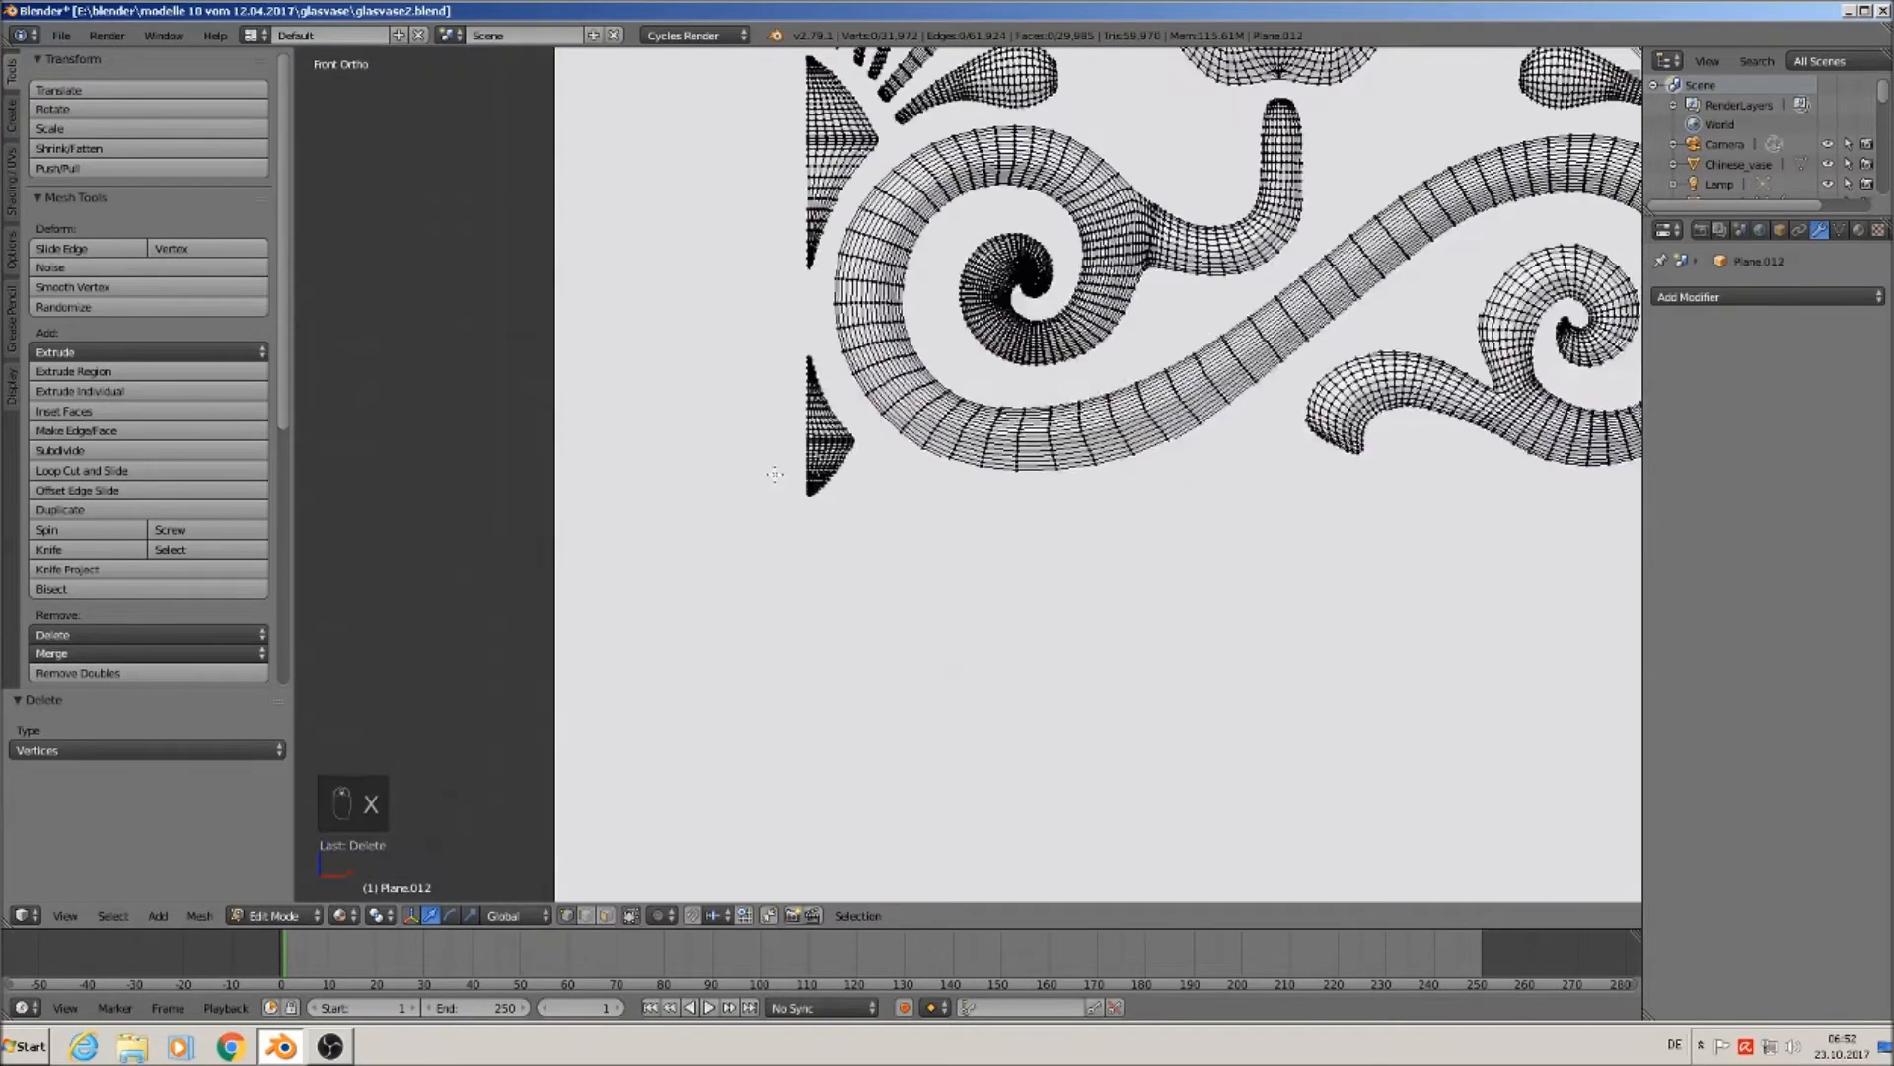
key("Tab")
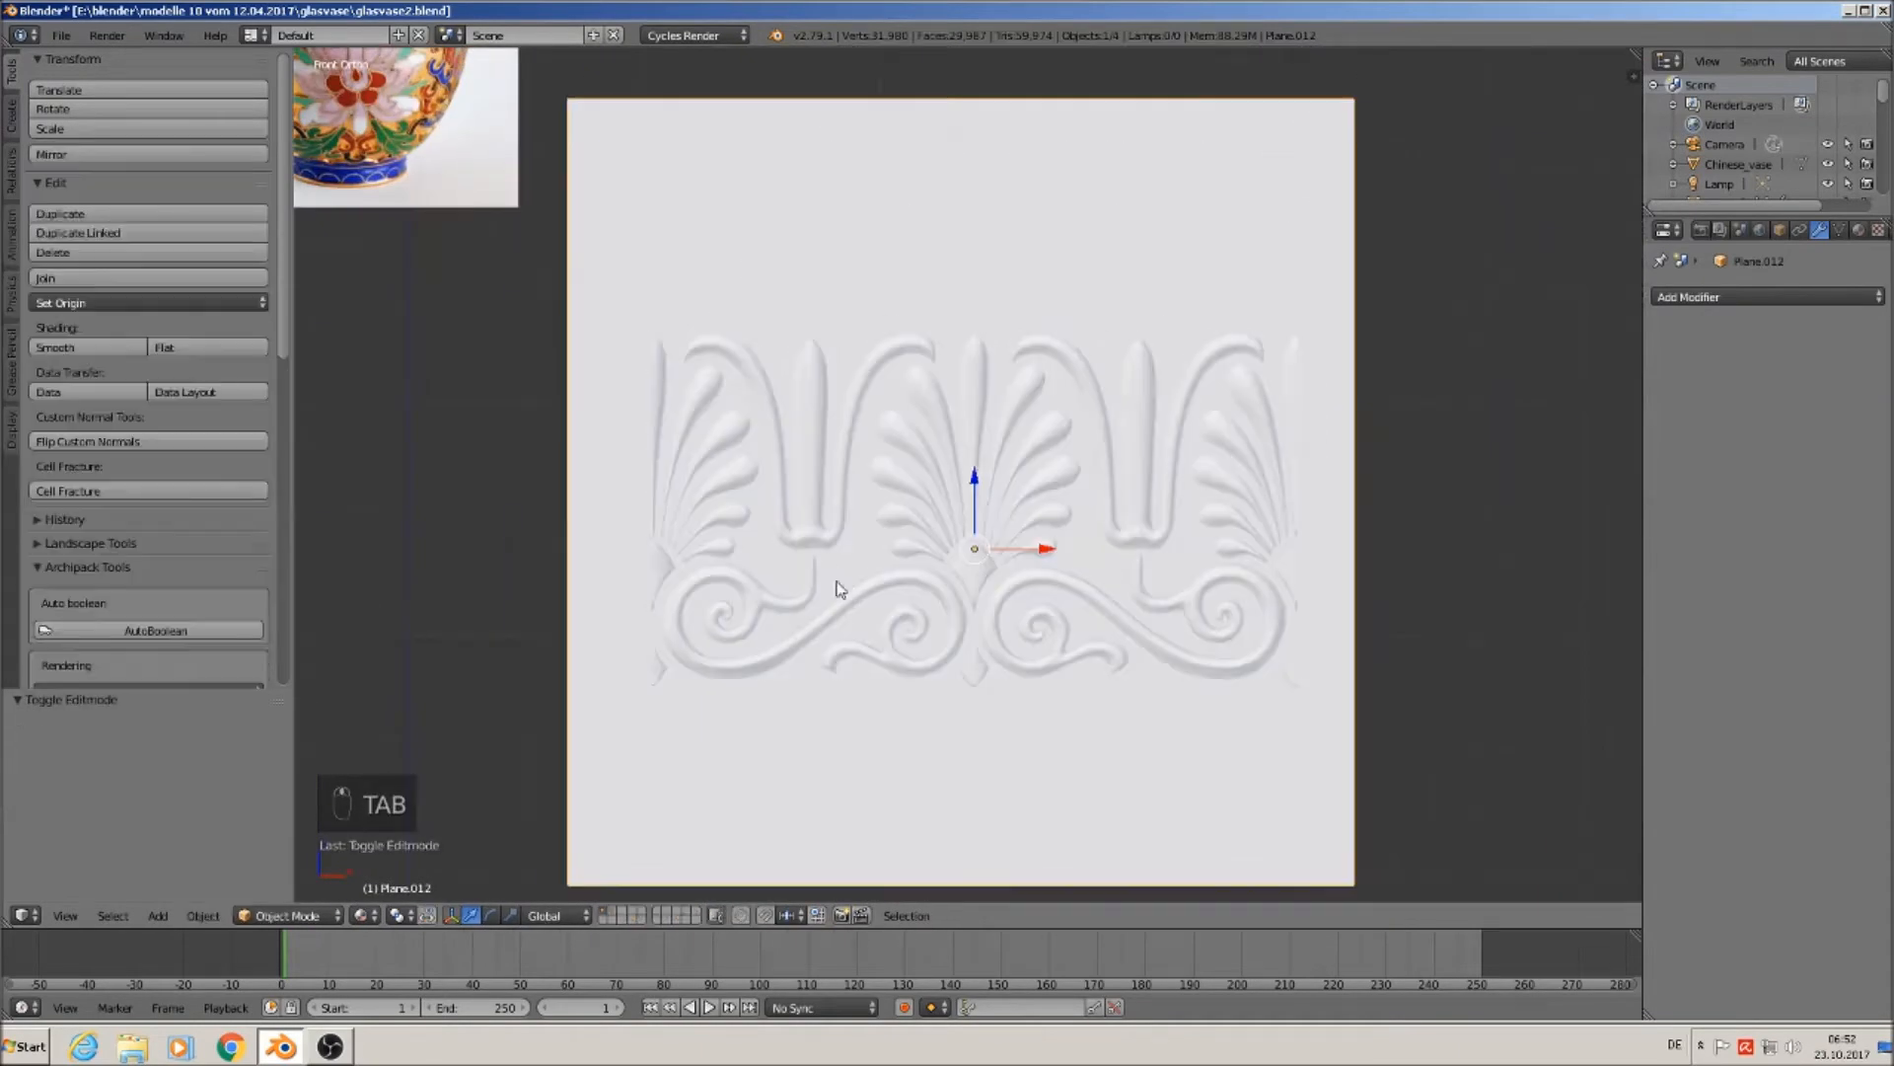
Apply rotation and scale to the trimmed relief panel and set its origin to geometry.
scroll(839, 590, "down", 2)
scroll(800, 600, "up", 1)
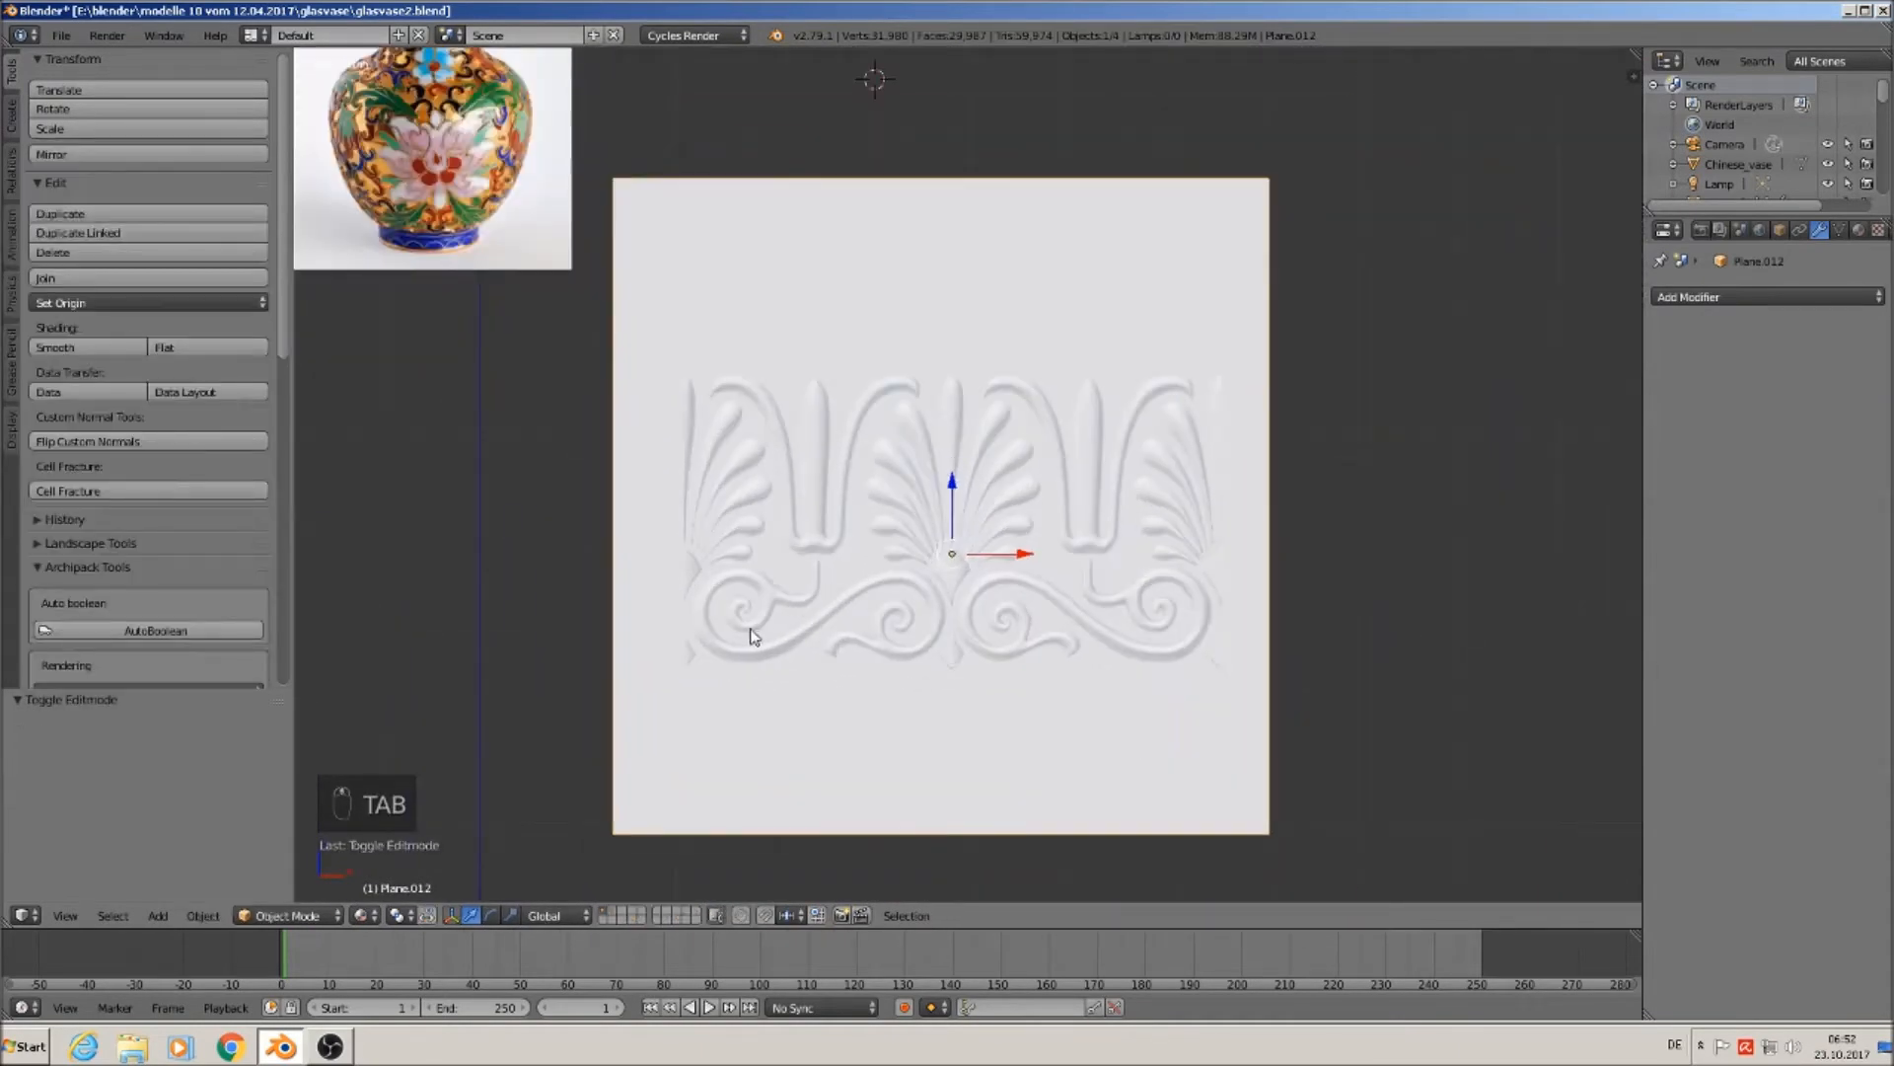
left_click(207, 916)
mouse_move(265, 768)
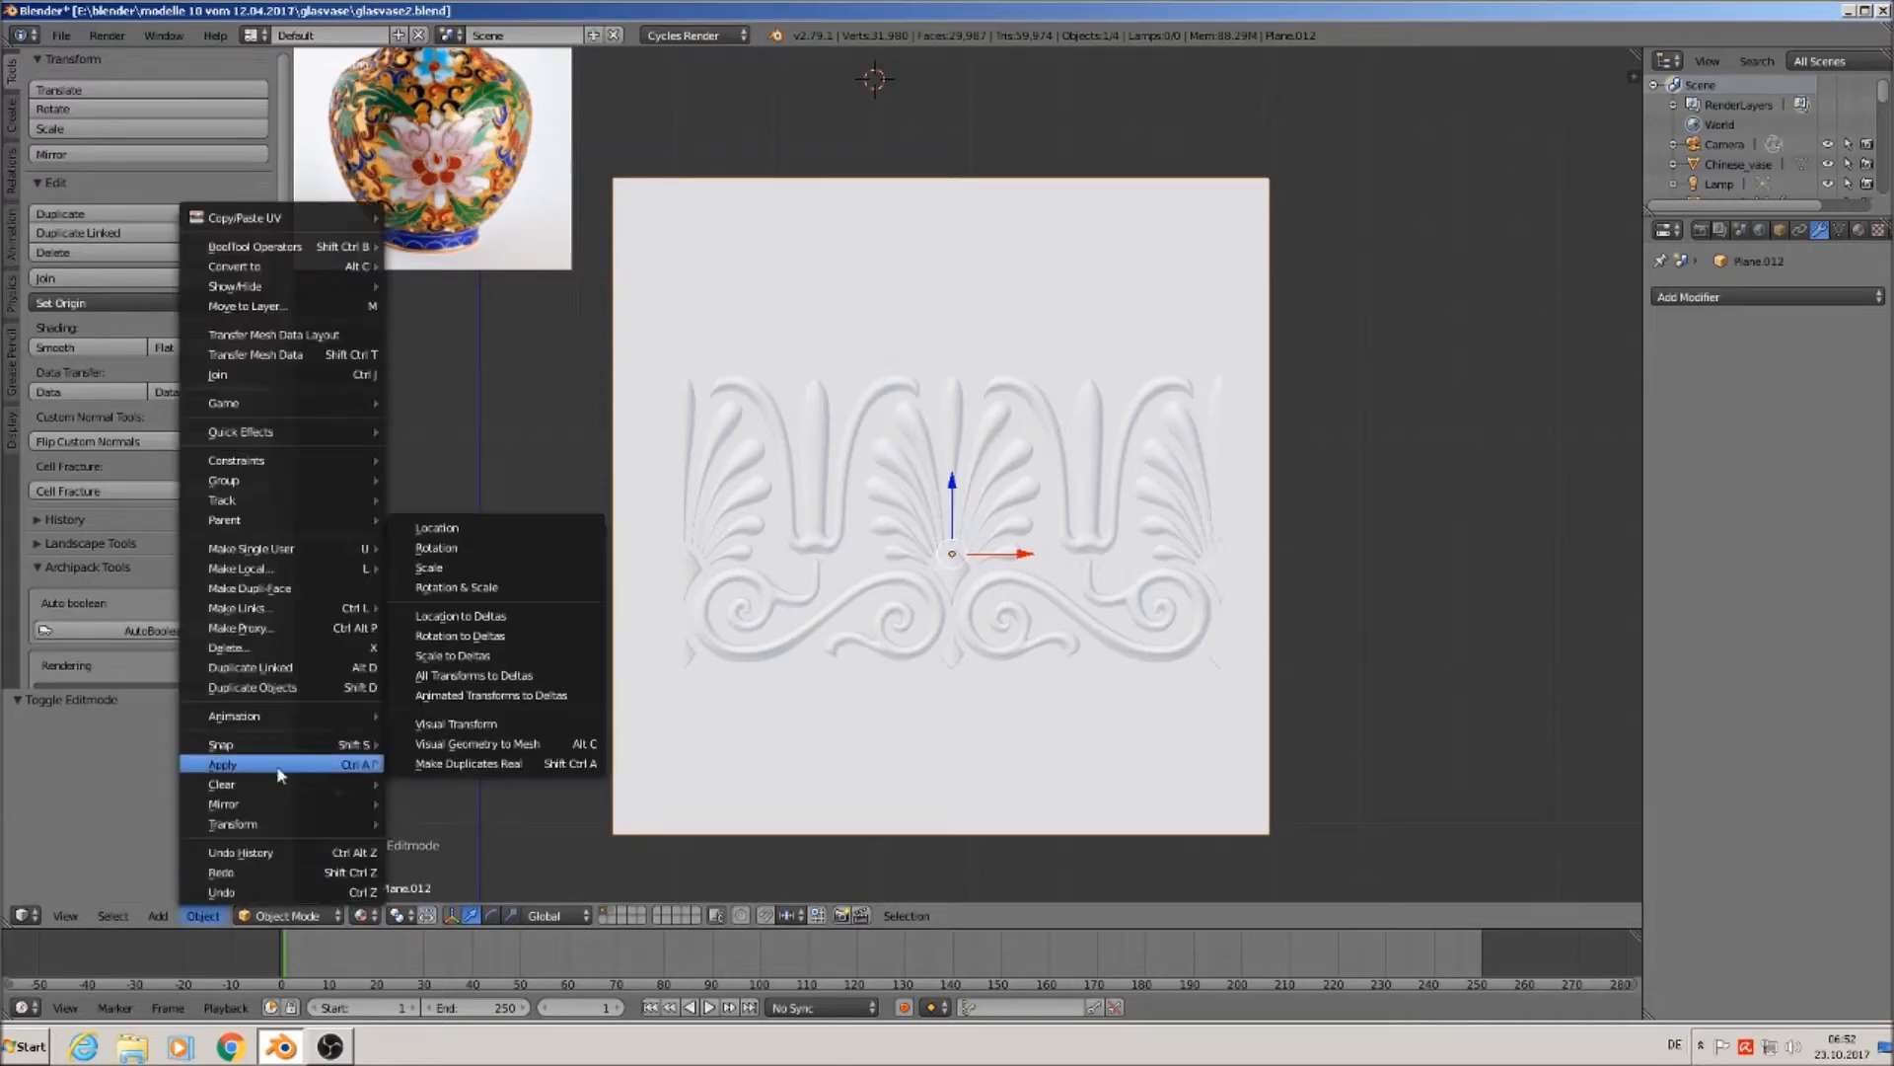
left_click(493, 590)
left_click(153, 302)
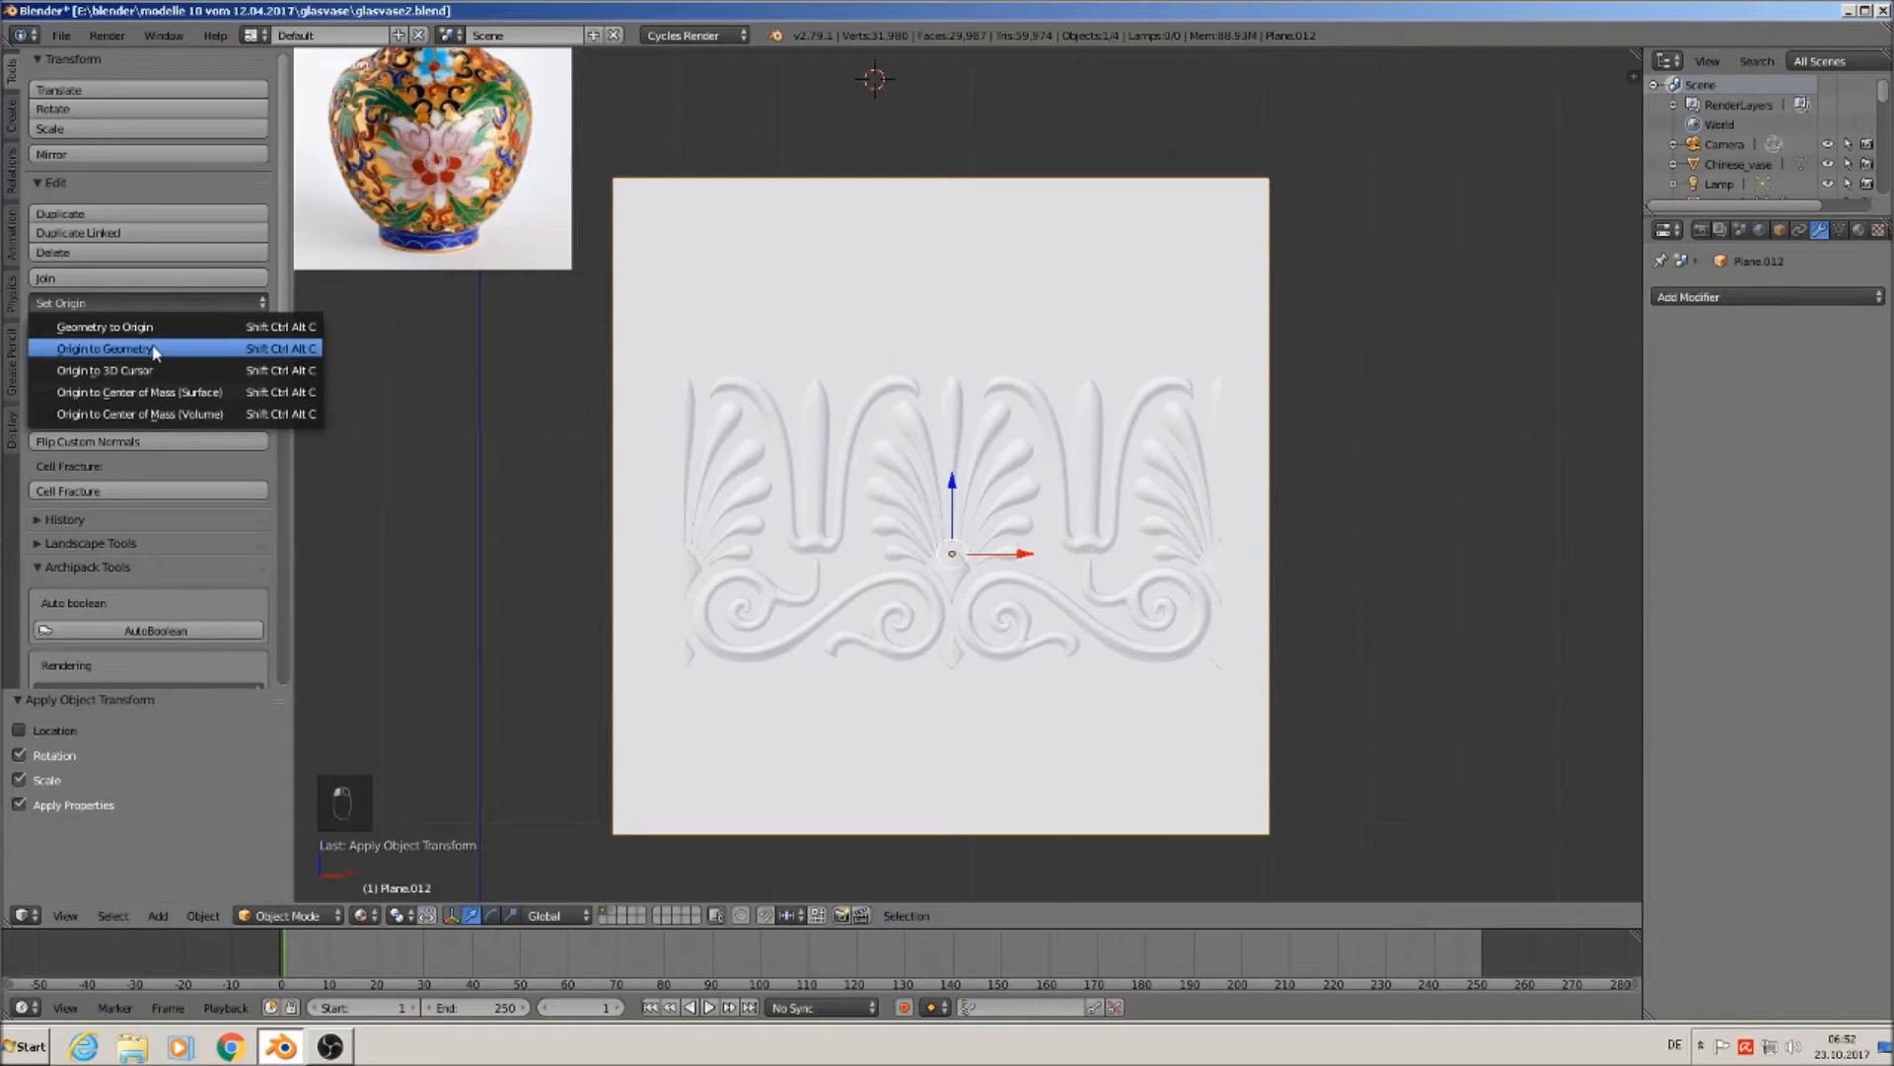
left_click(158, 352)
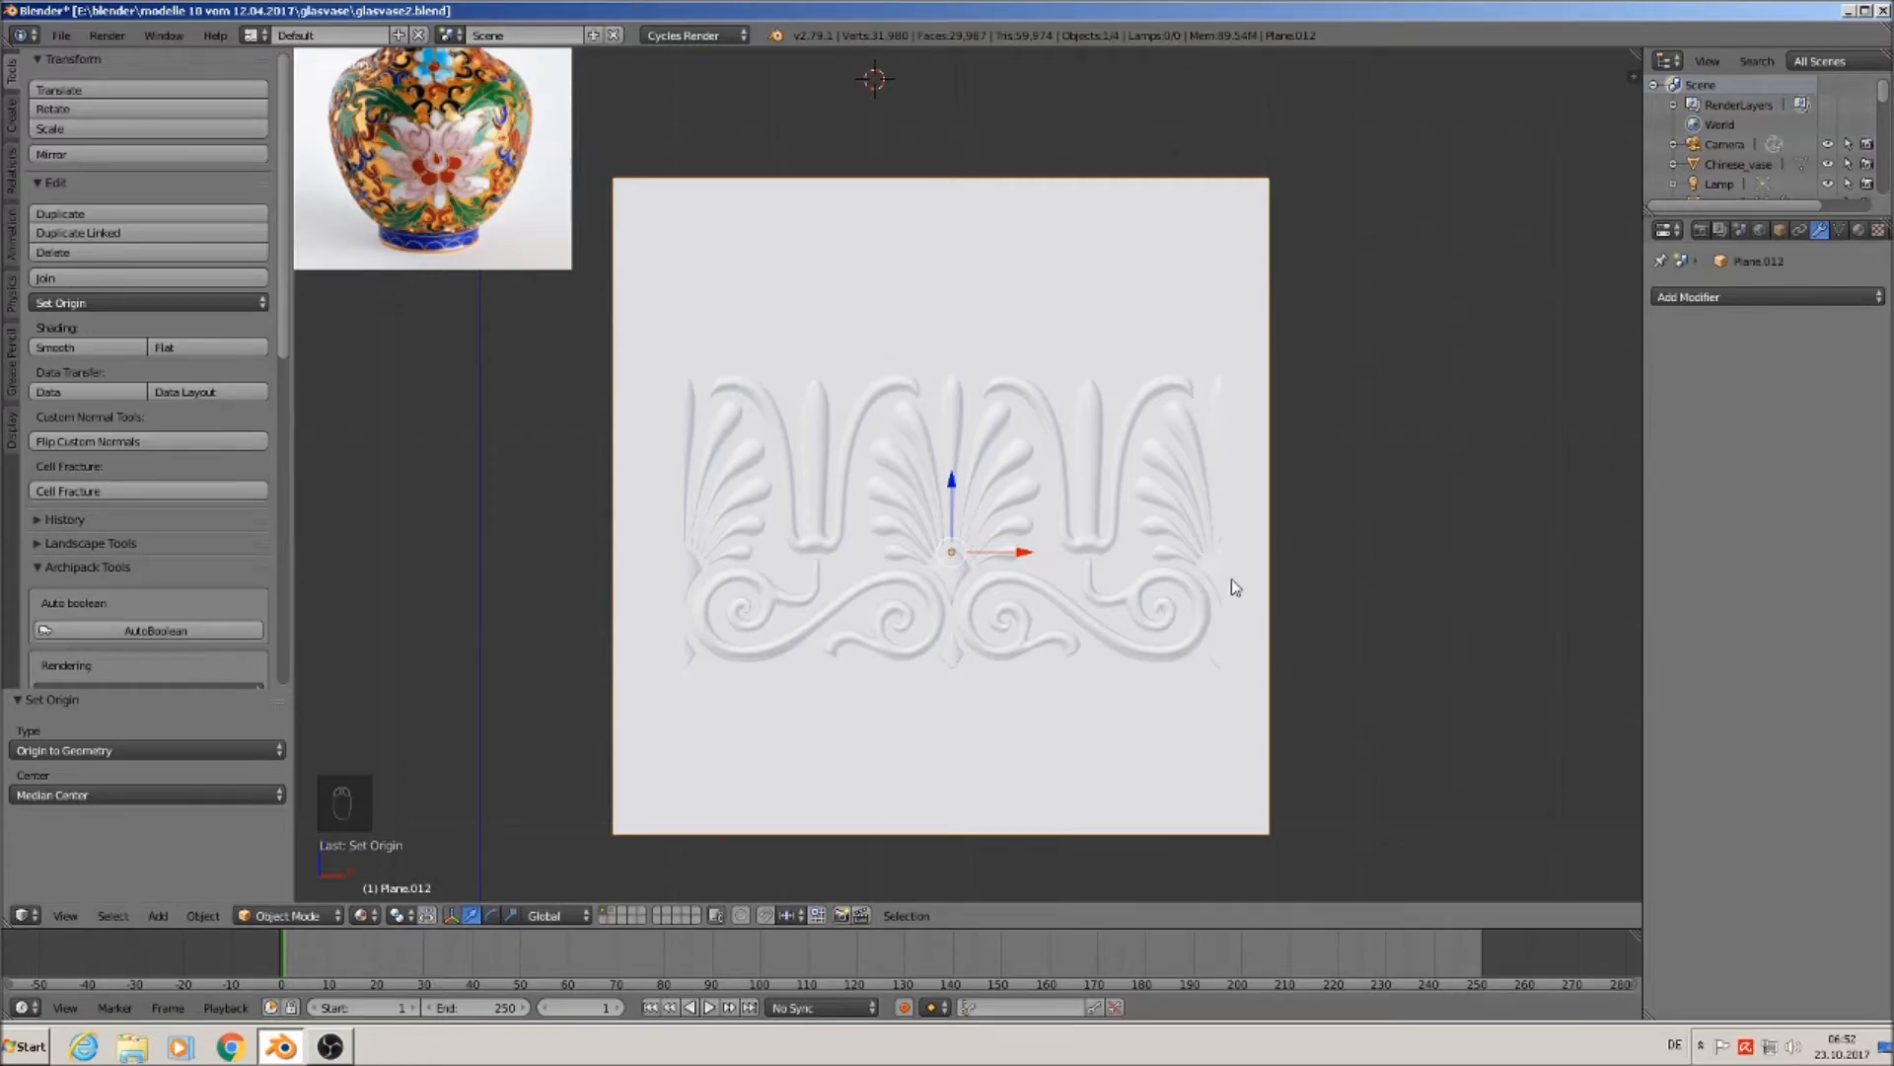
In Edit Mode, mark the edge loop outlining the U-shaped band with its upright petal beside the end palmette as a seam.
scroll(1248, 582, "up", 3)
scroll(1087, 622, "up", 3)
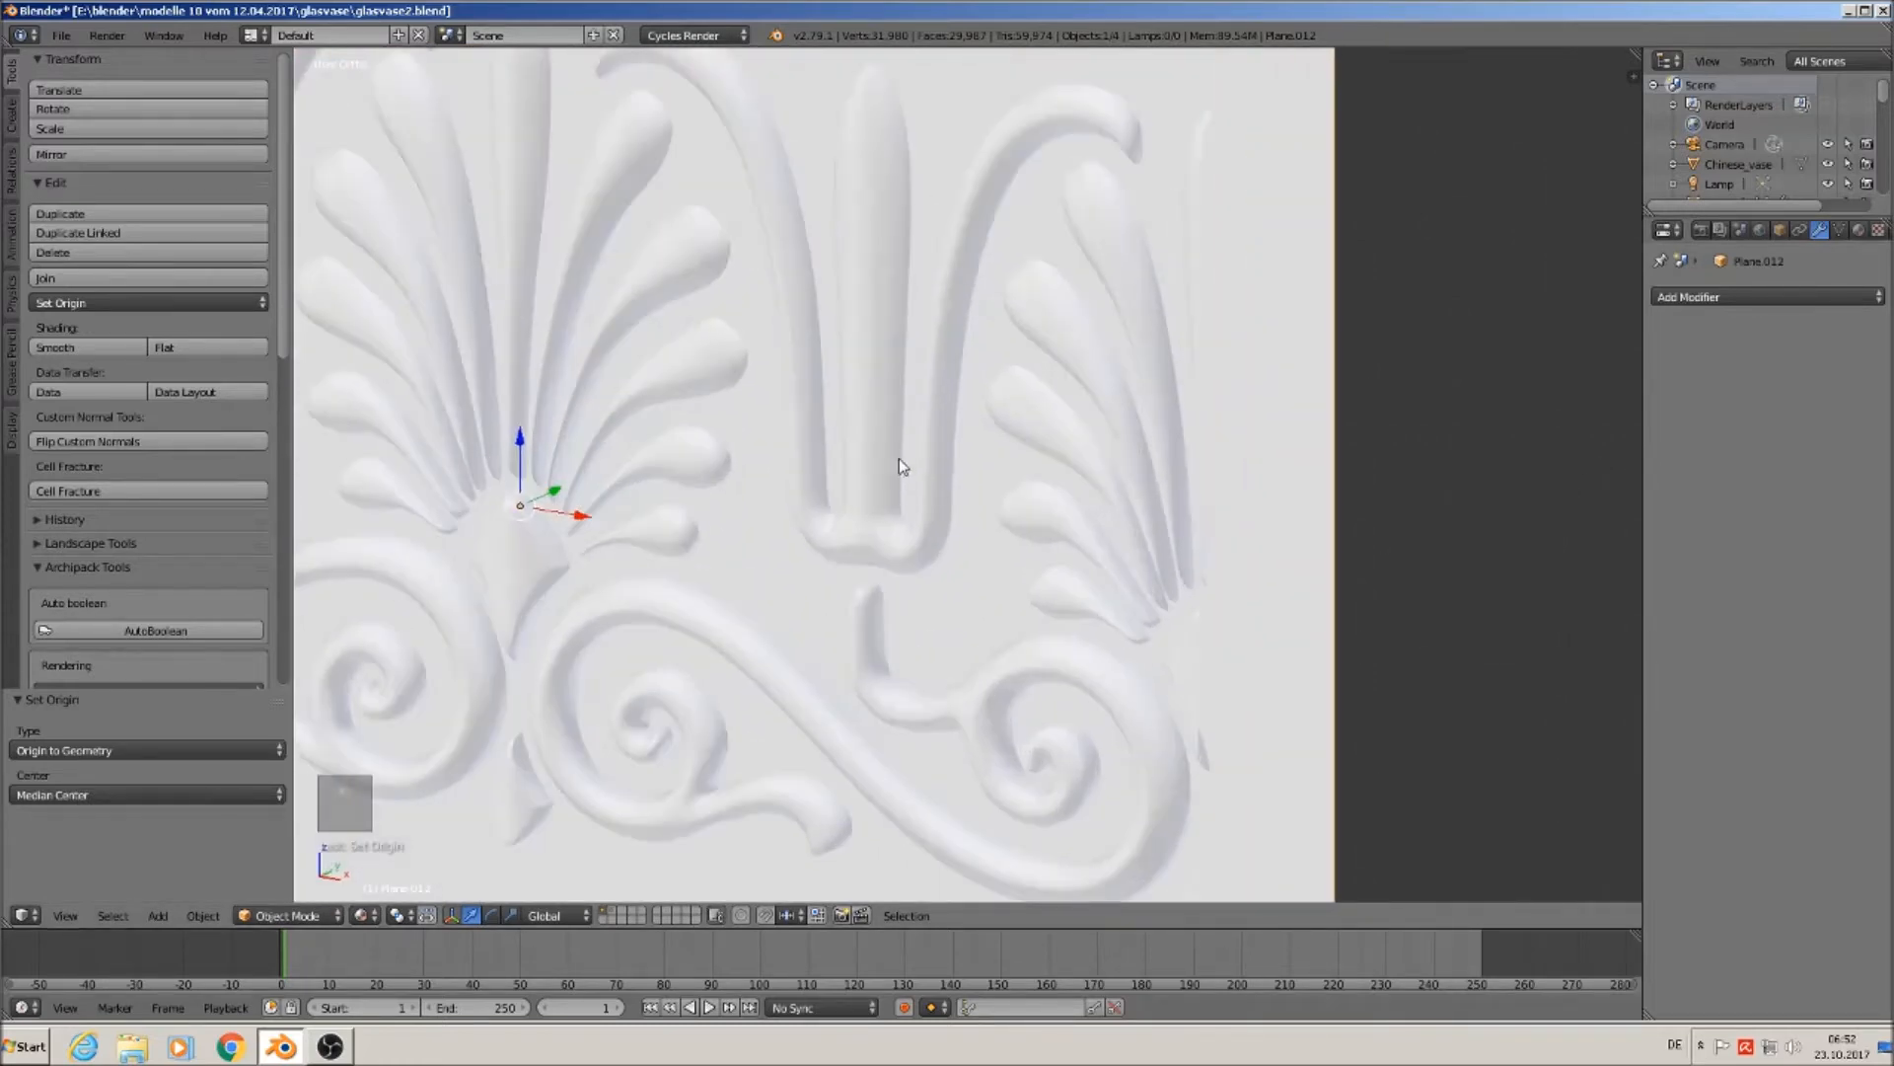
key("Tab")
middle_click_drag(614, 383, 1257, 617, "shift")
scroll(1257, 612, "down", 6)
middle_click_drag(1387, 620, 826, 731)
scroll(1240, 614, "up", 6)
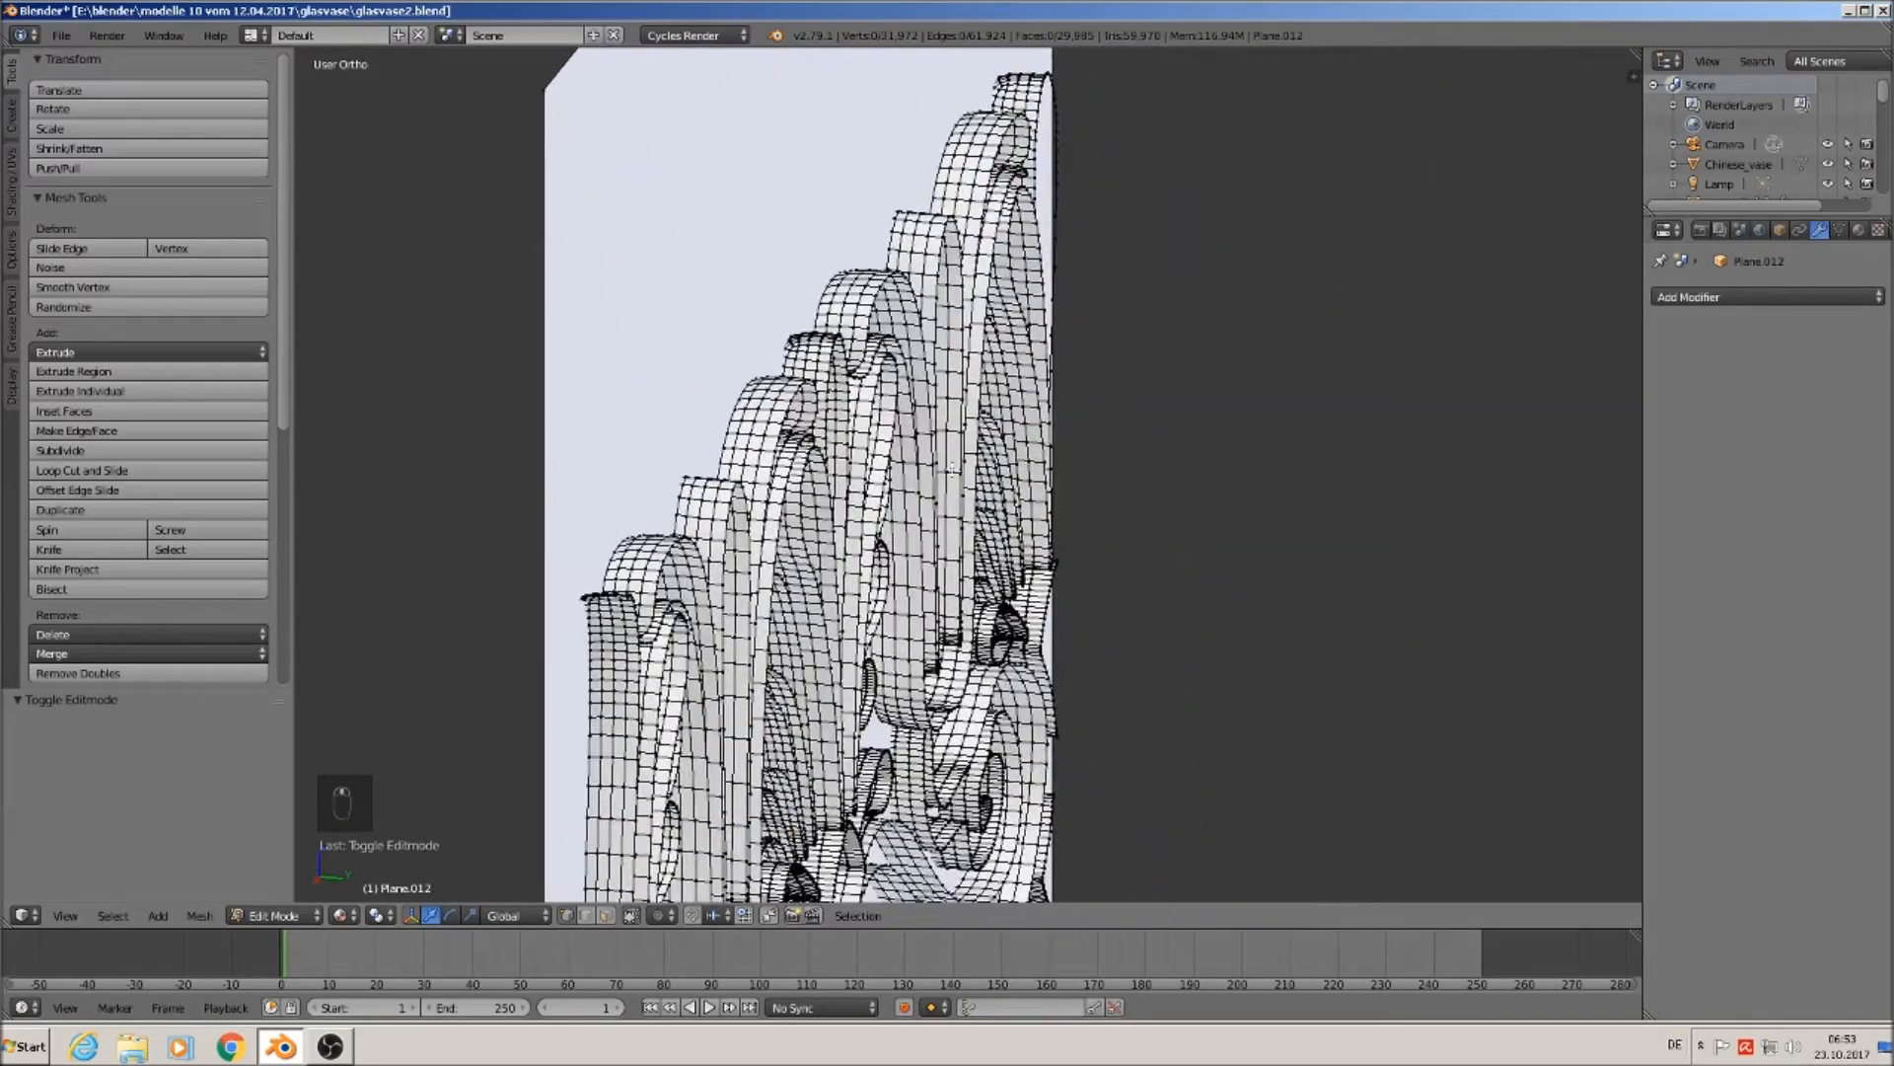
middle_click_drag(1107, 141, 982, 193)
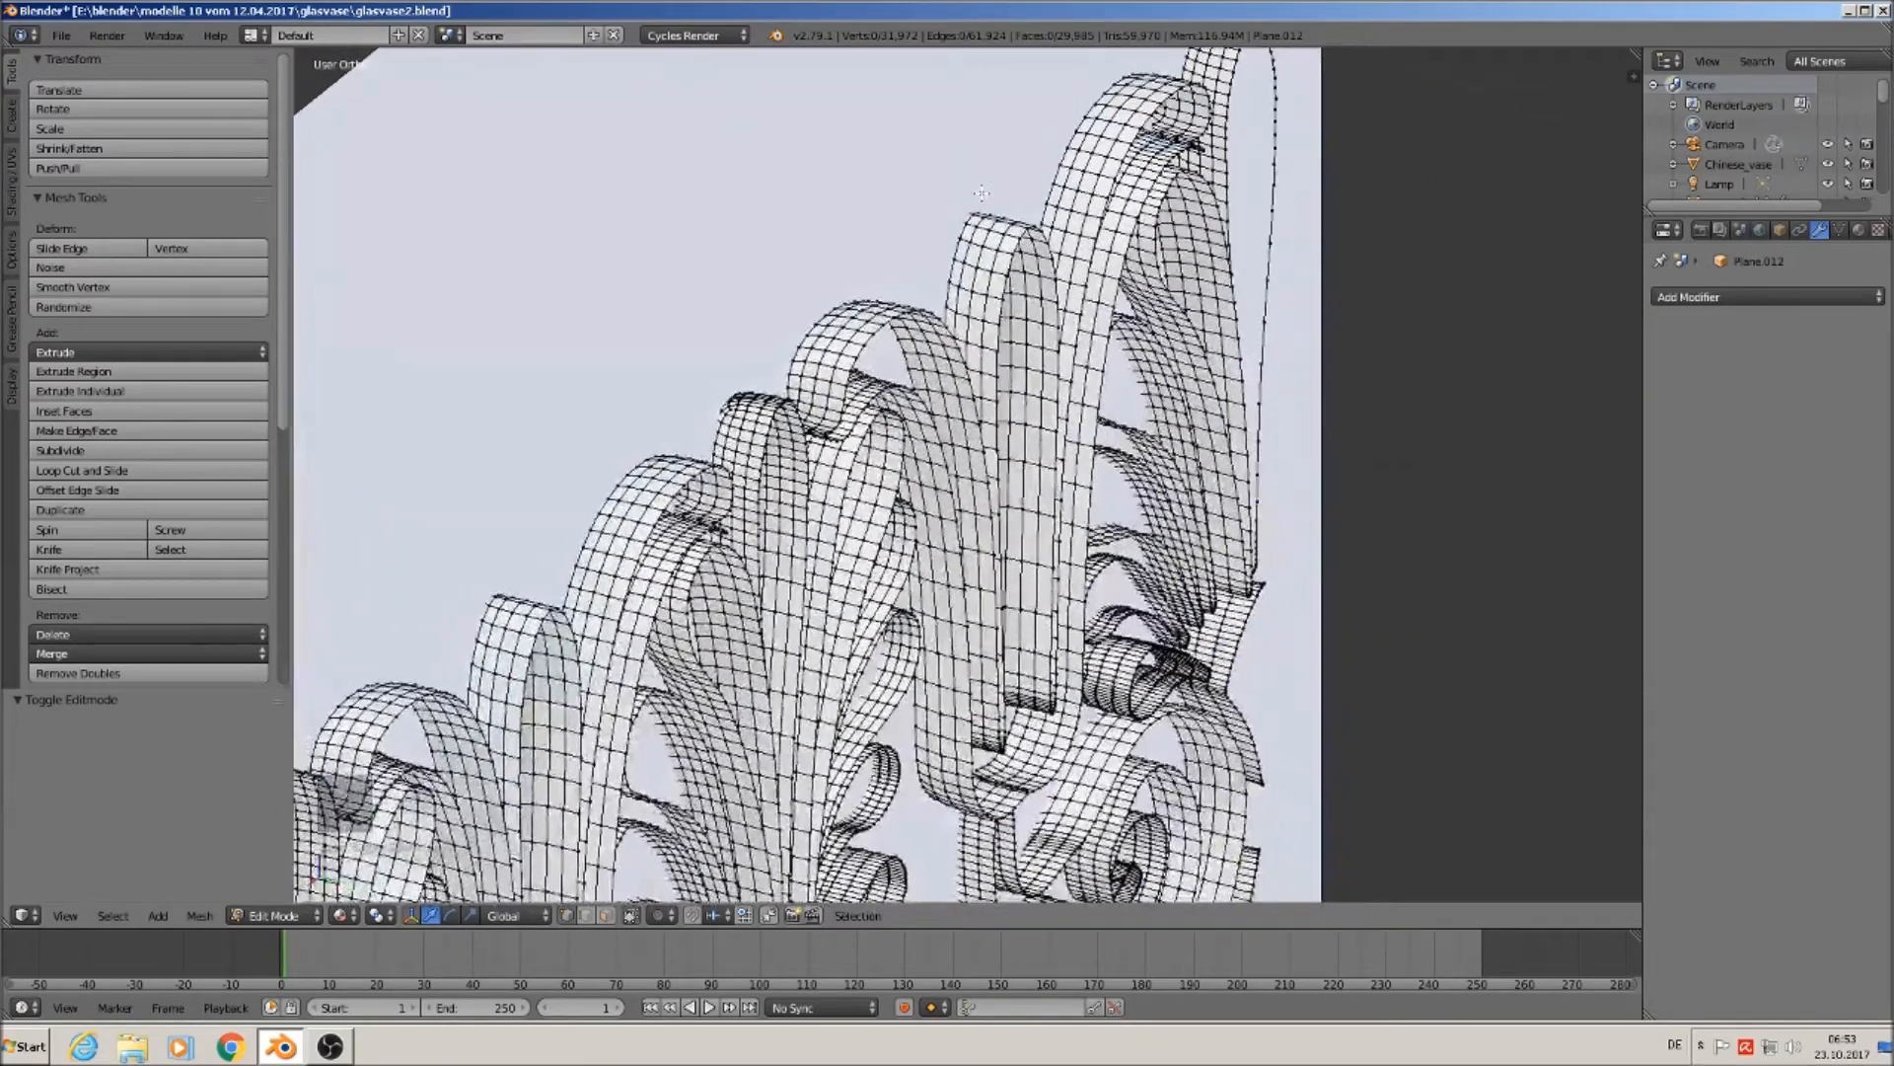
right_click(1142, 123, "alt")
middle_click_drag(1169, 222, 1124, 240)
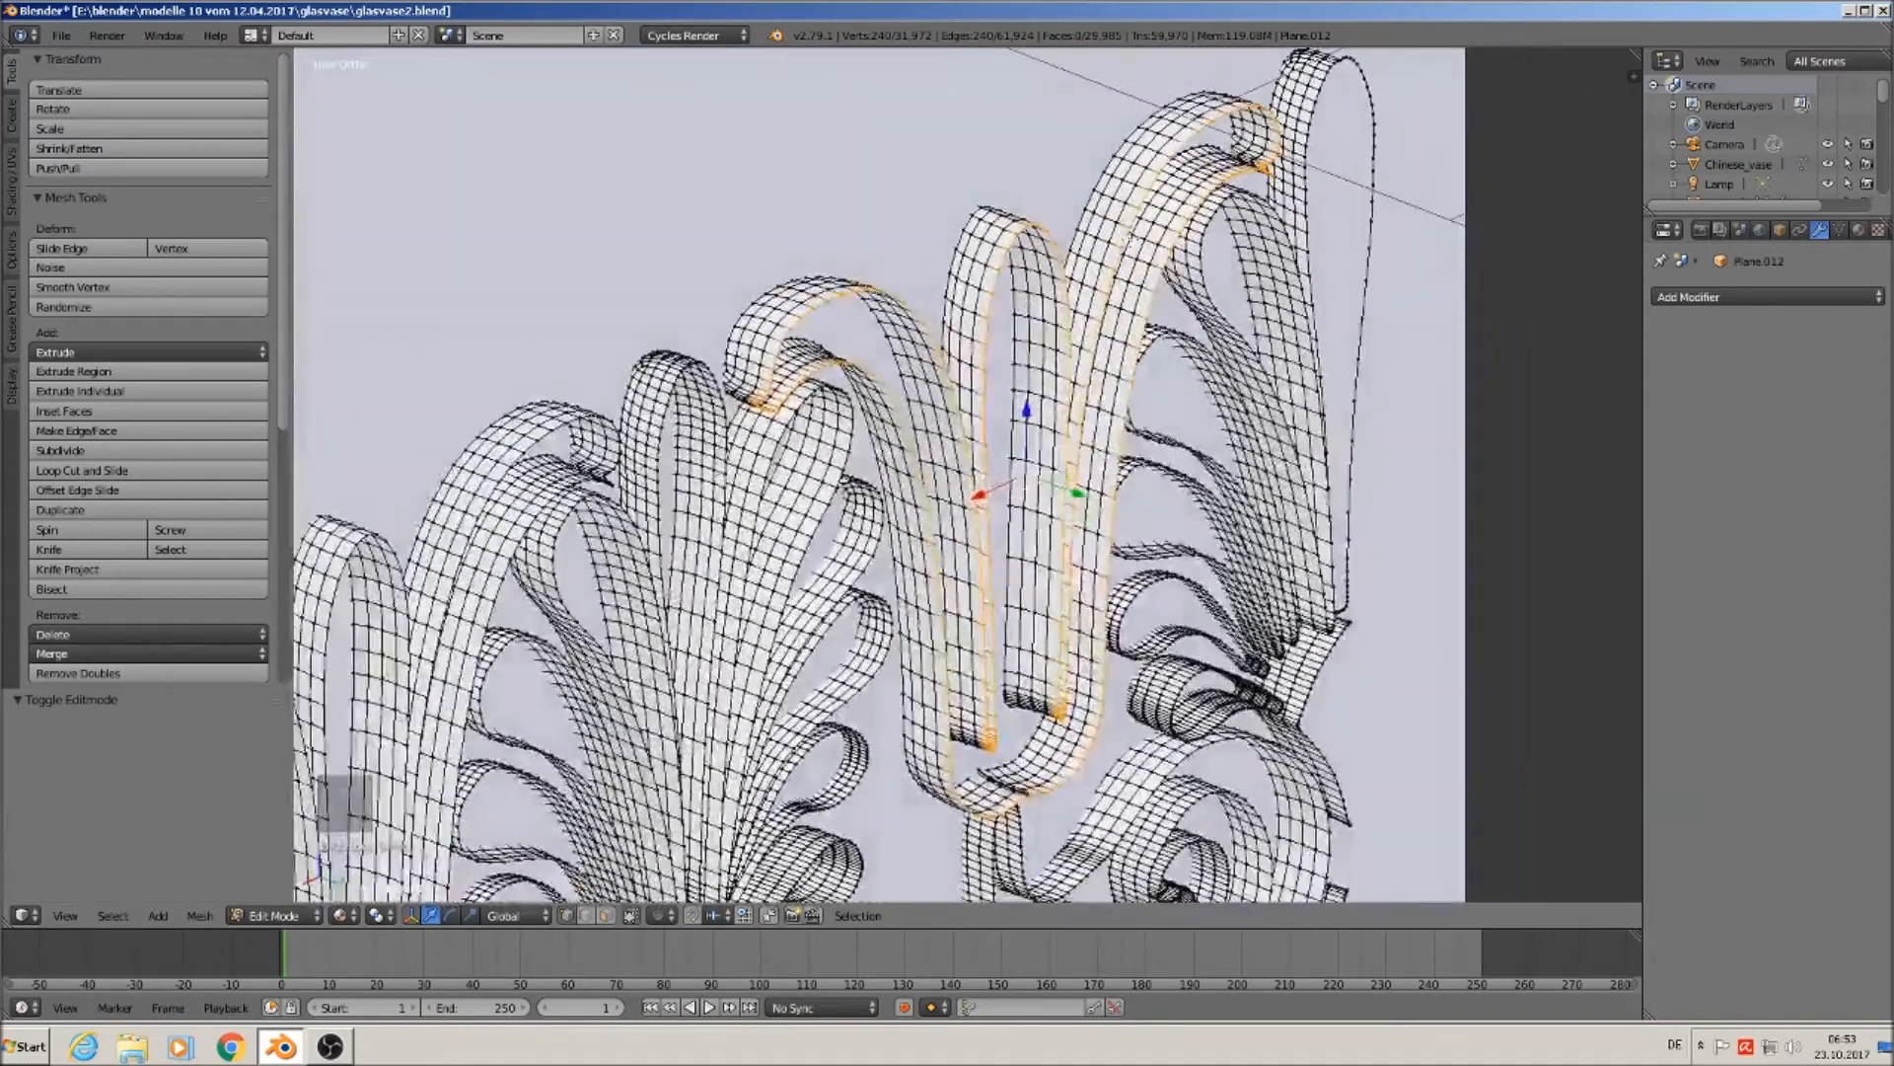
left_click(12, 202)
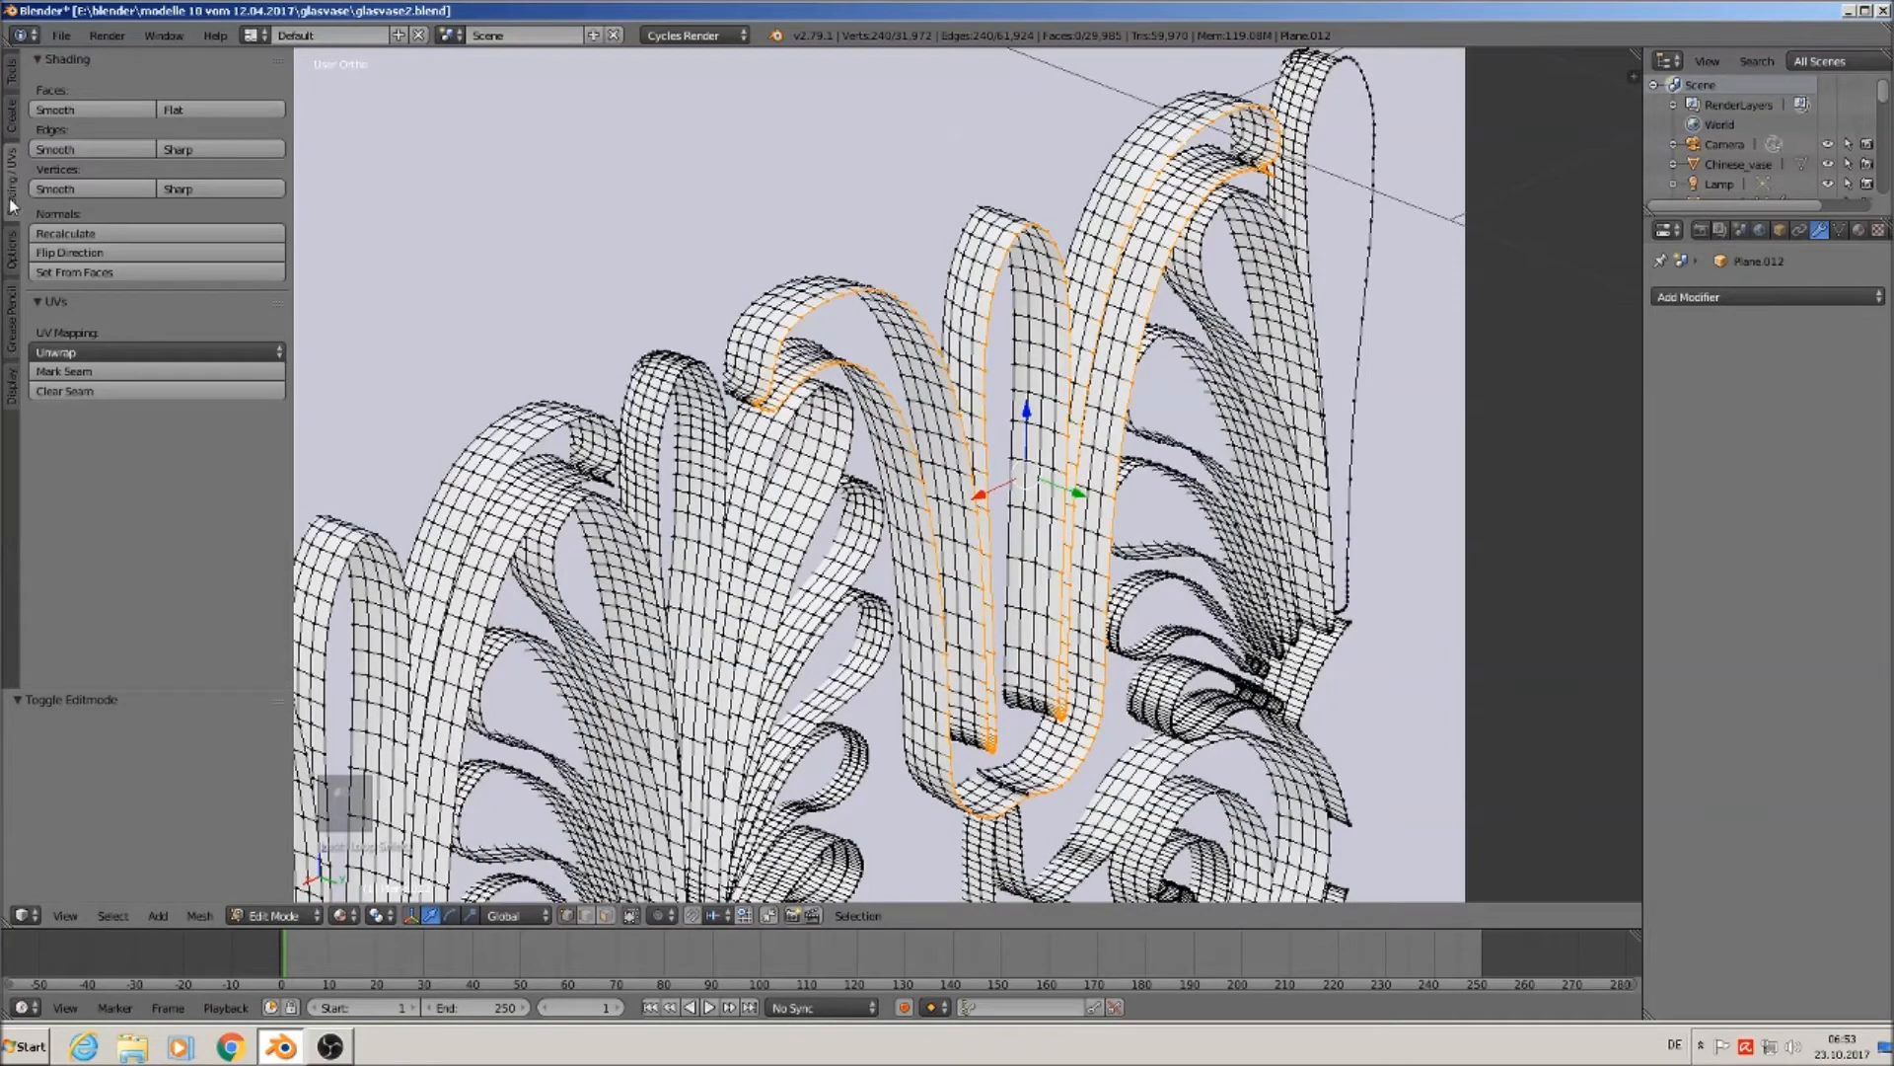
left_click(102, 372)
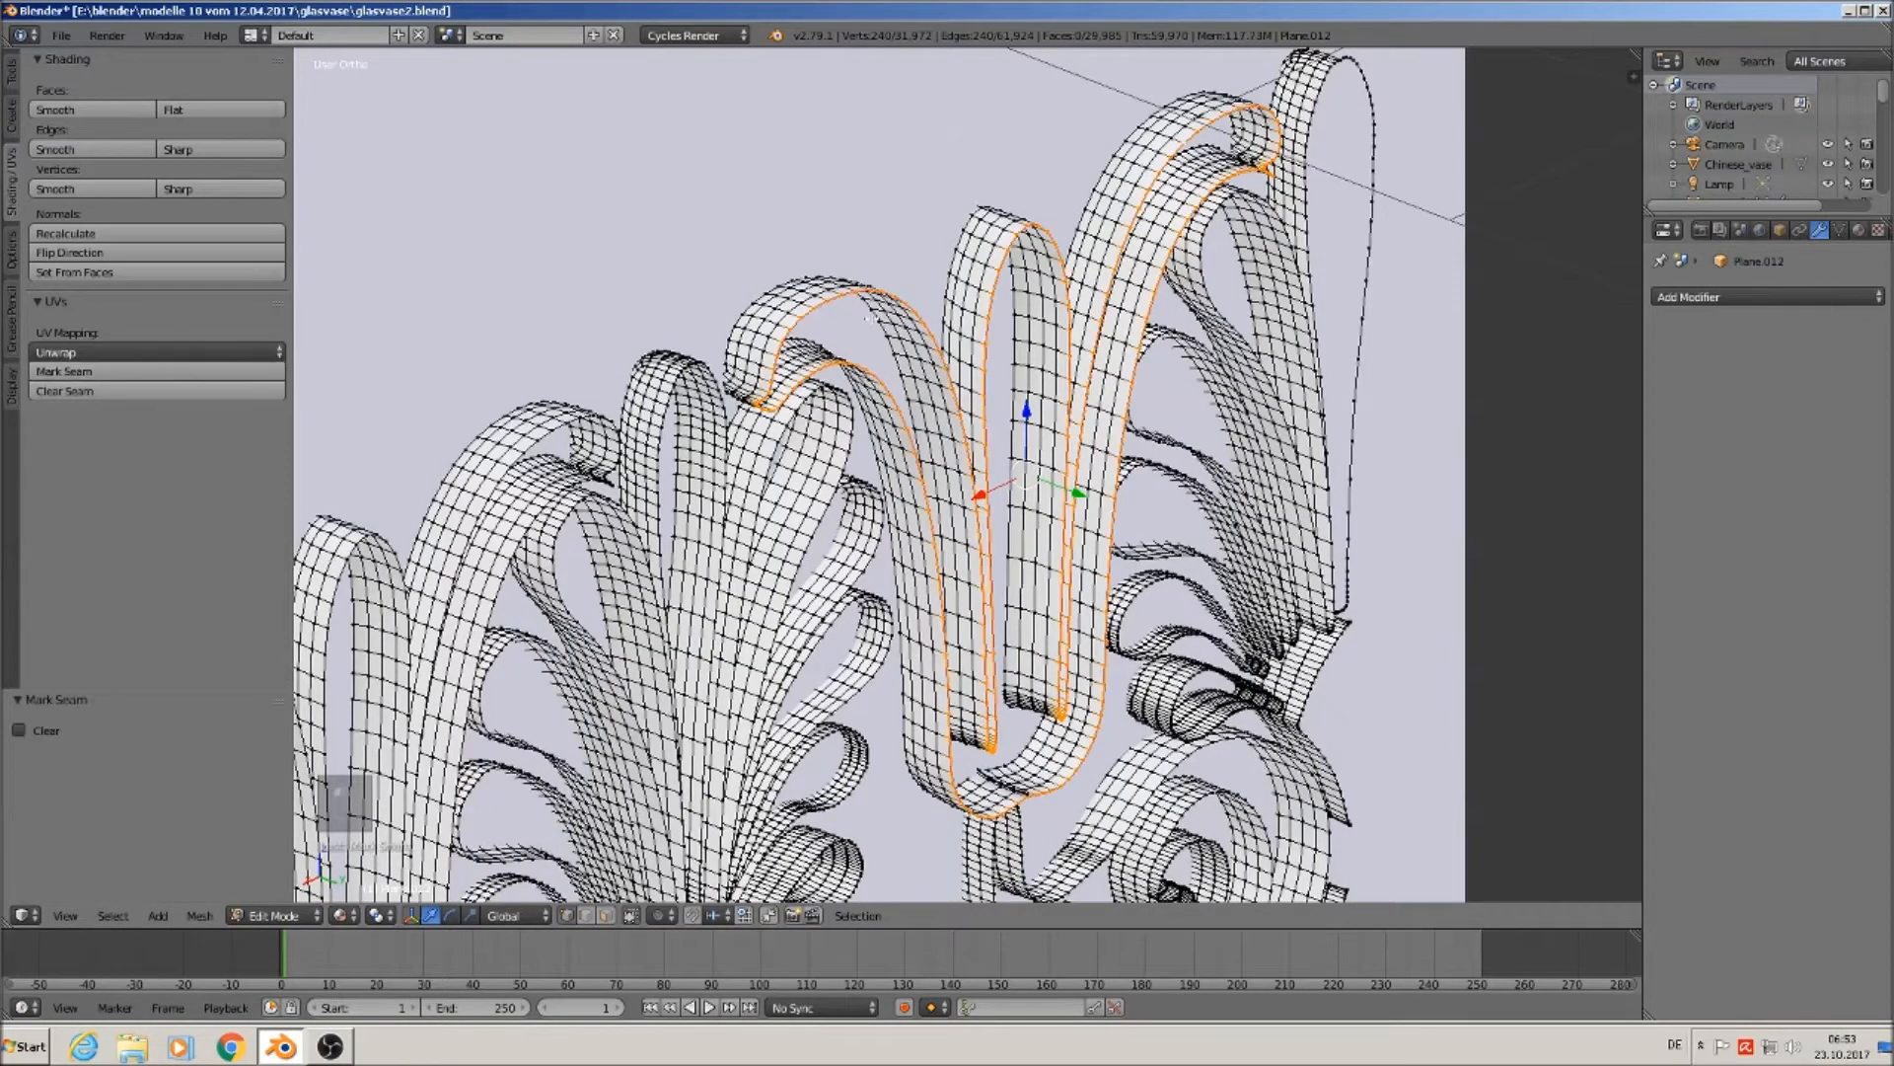
Delete the loose outline vertices left over from the removed half of the upright petal at the ornament's end.
right_click(1312, 123, "alt")
middle_click_drag(1346, 149, 1400, 175)
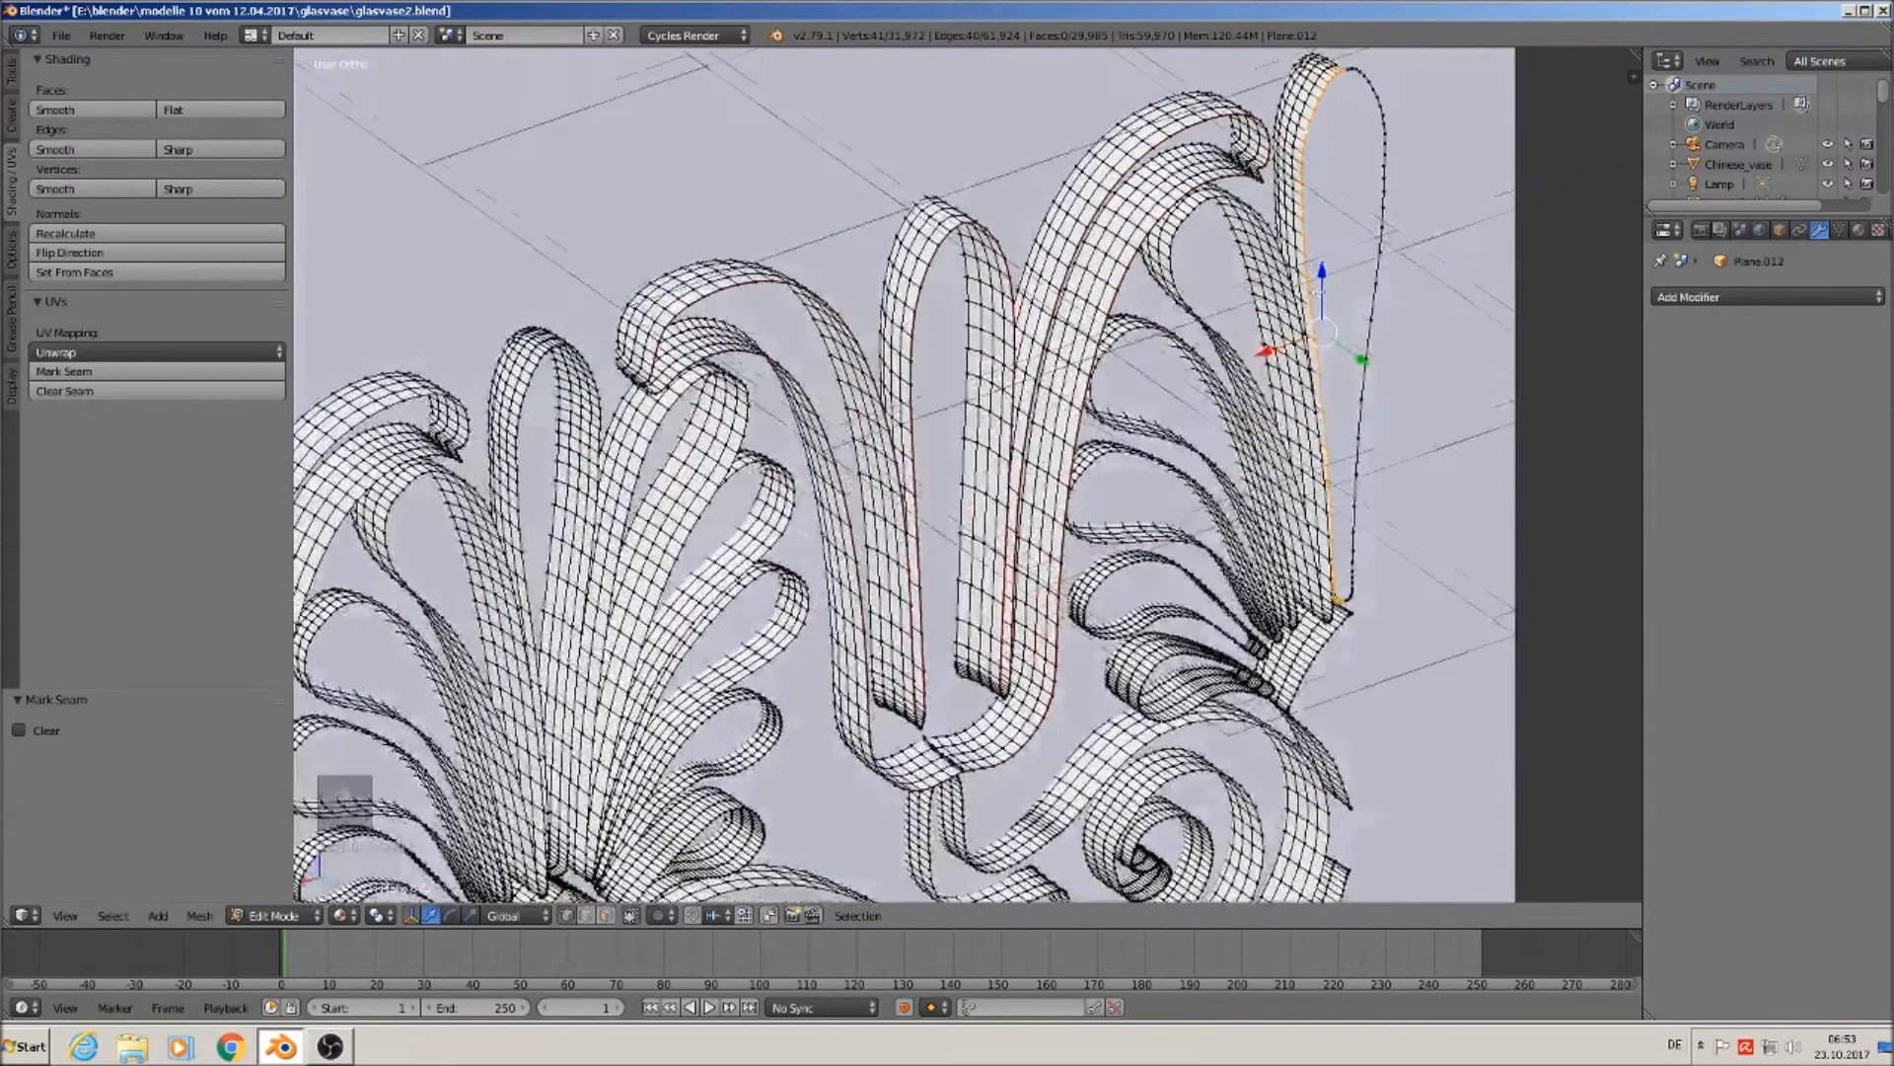
right_click(1400, 176, "alt+shift")
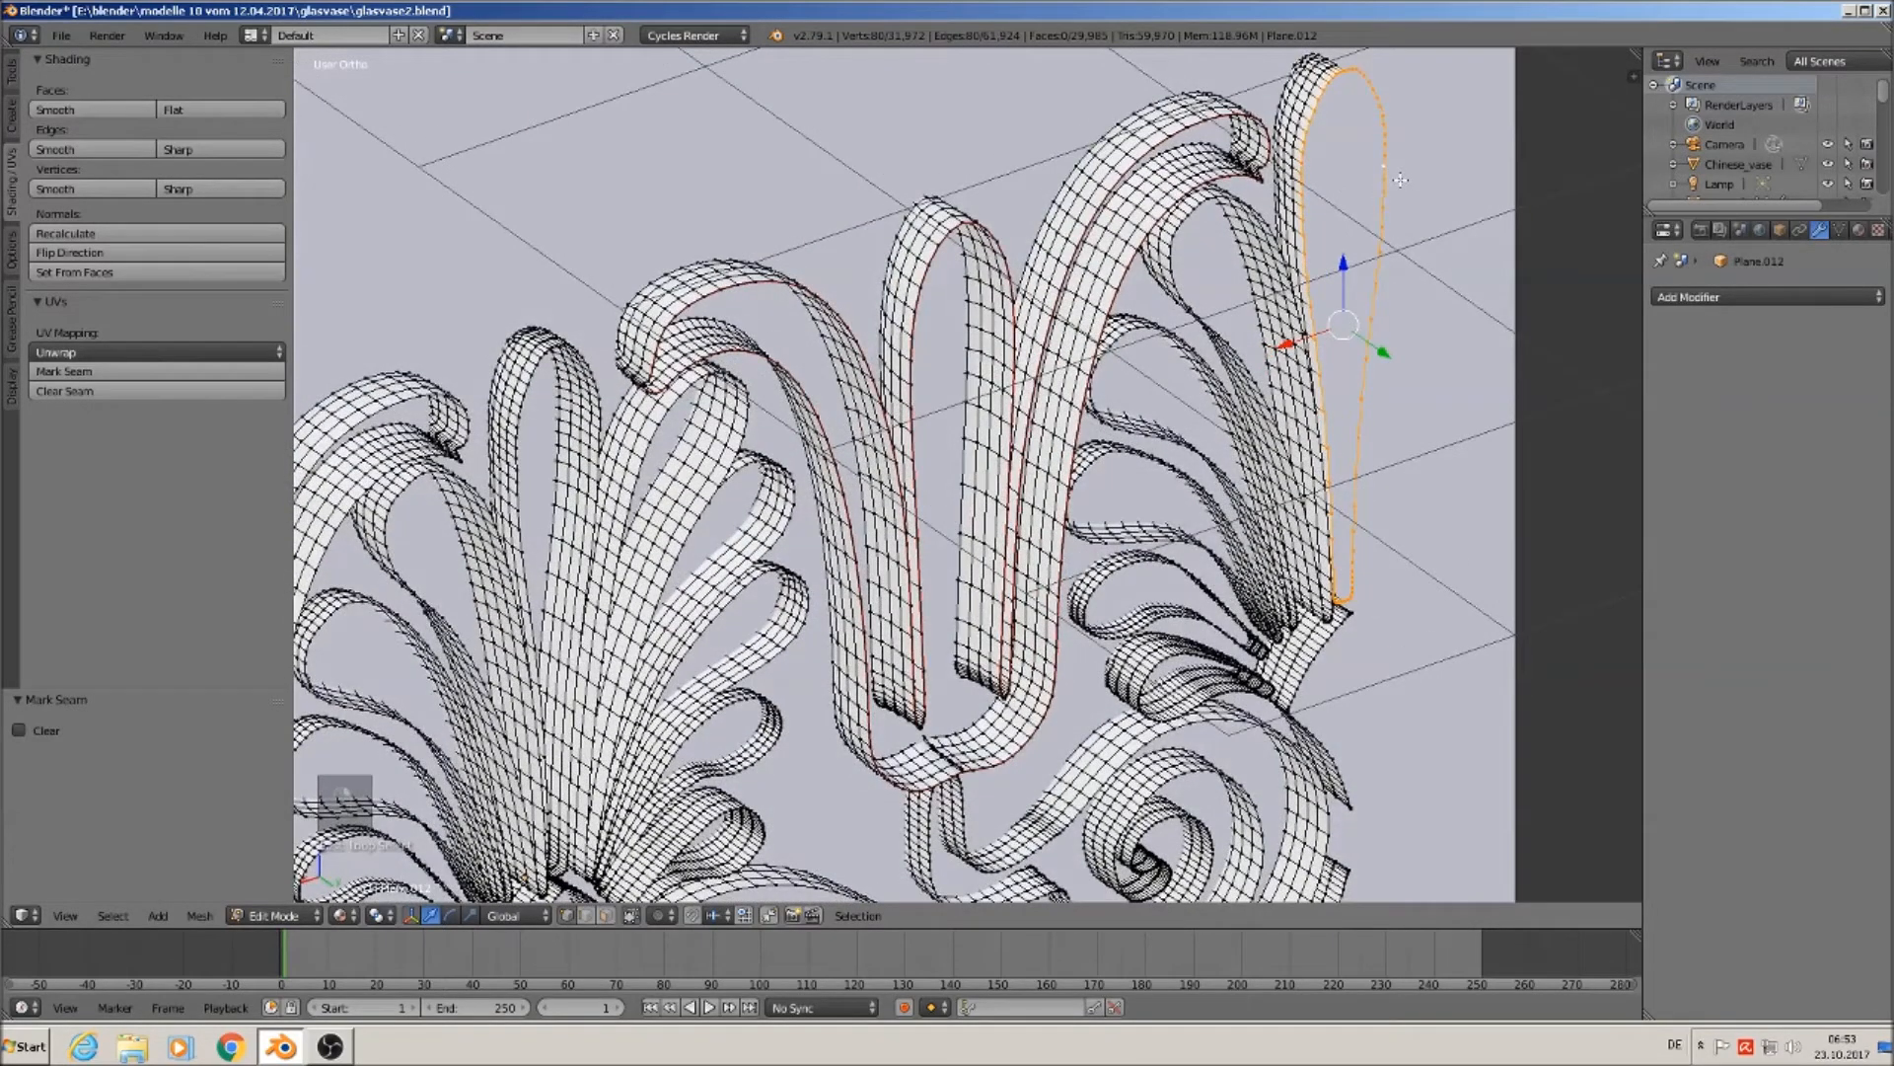
right_click(1405, 175)
middle_click_drag(1413, 241, 1273, 407)
scroll(1303, 274, "up", 3)
right_click(1238, 96)
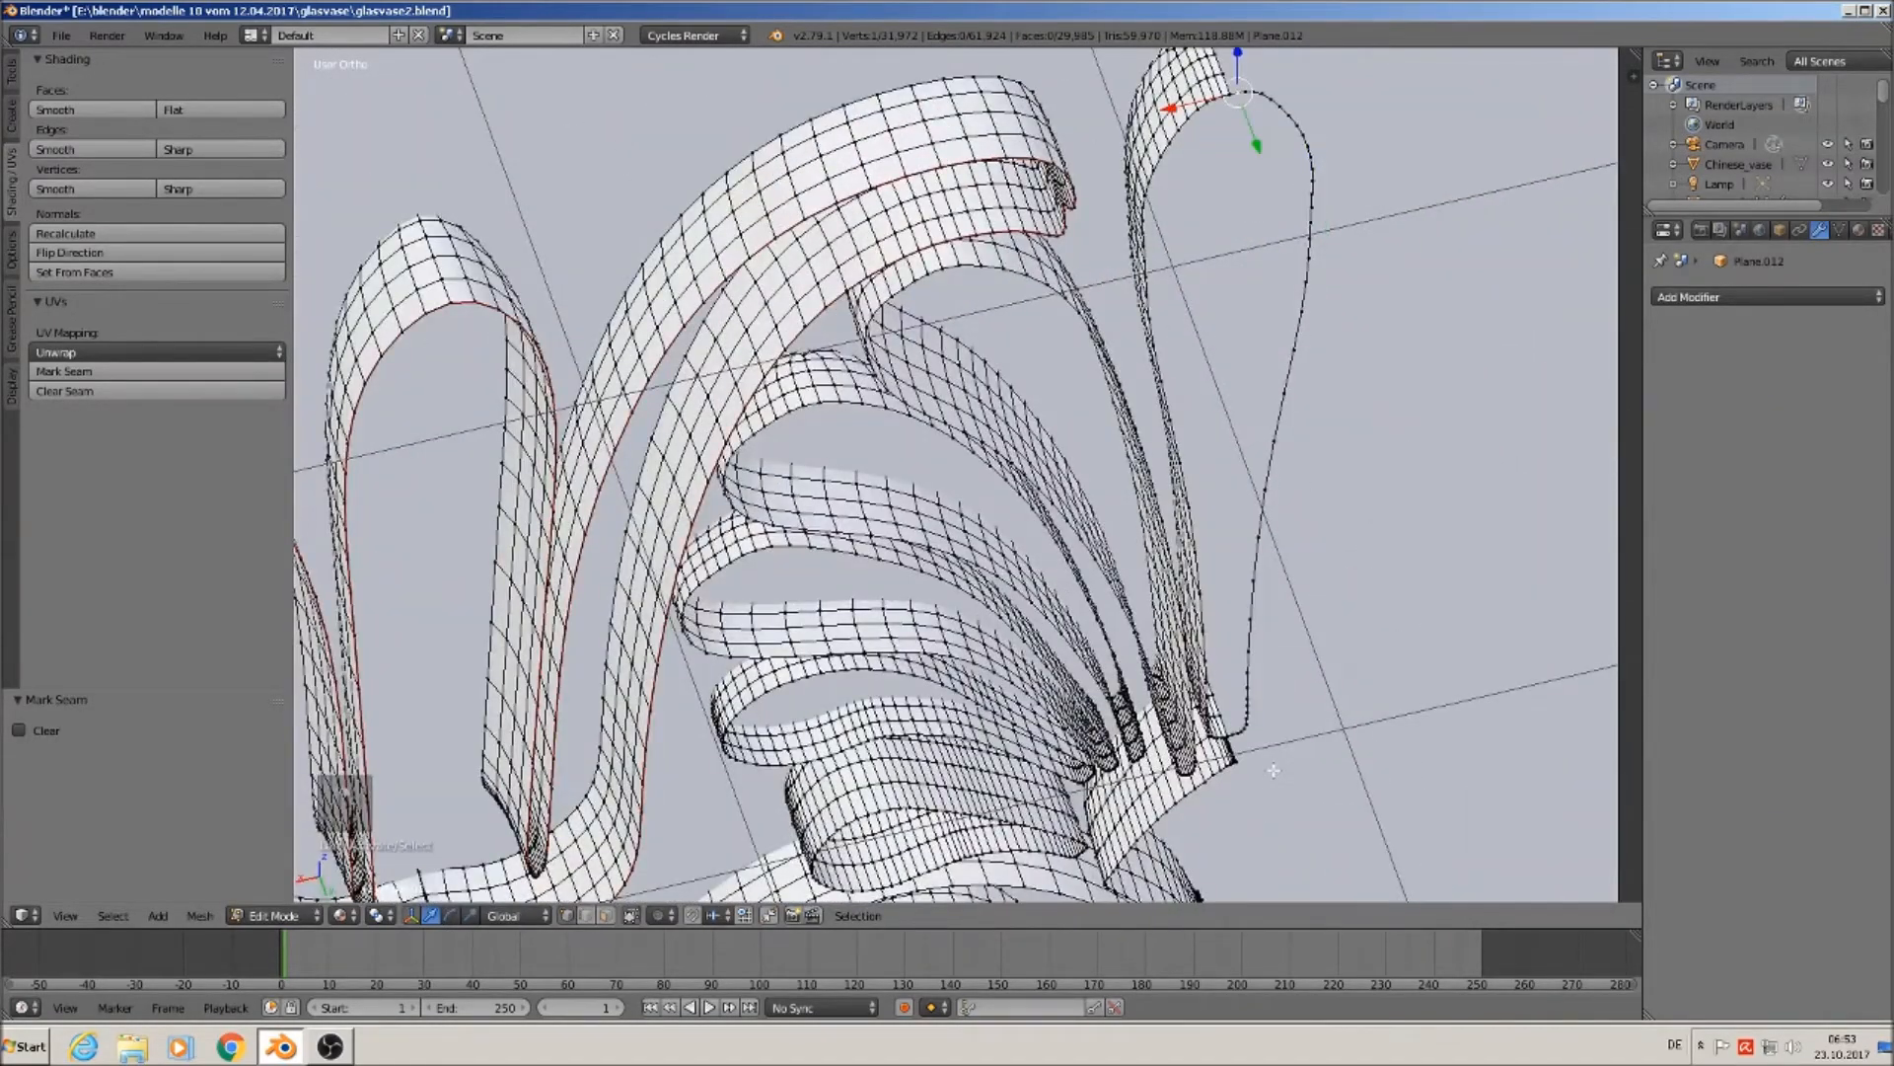
scroll(1273, 773, "up", 6)
right_click(1151, 670, "ctrl")
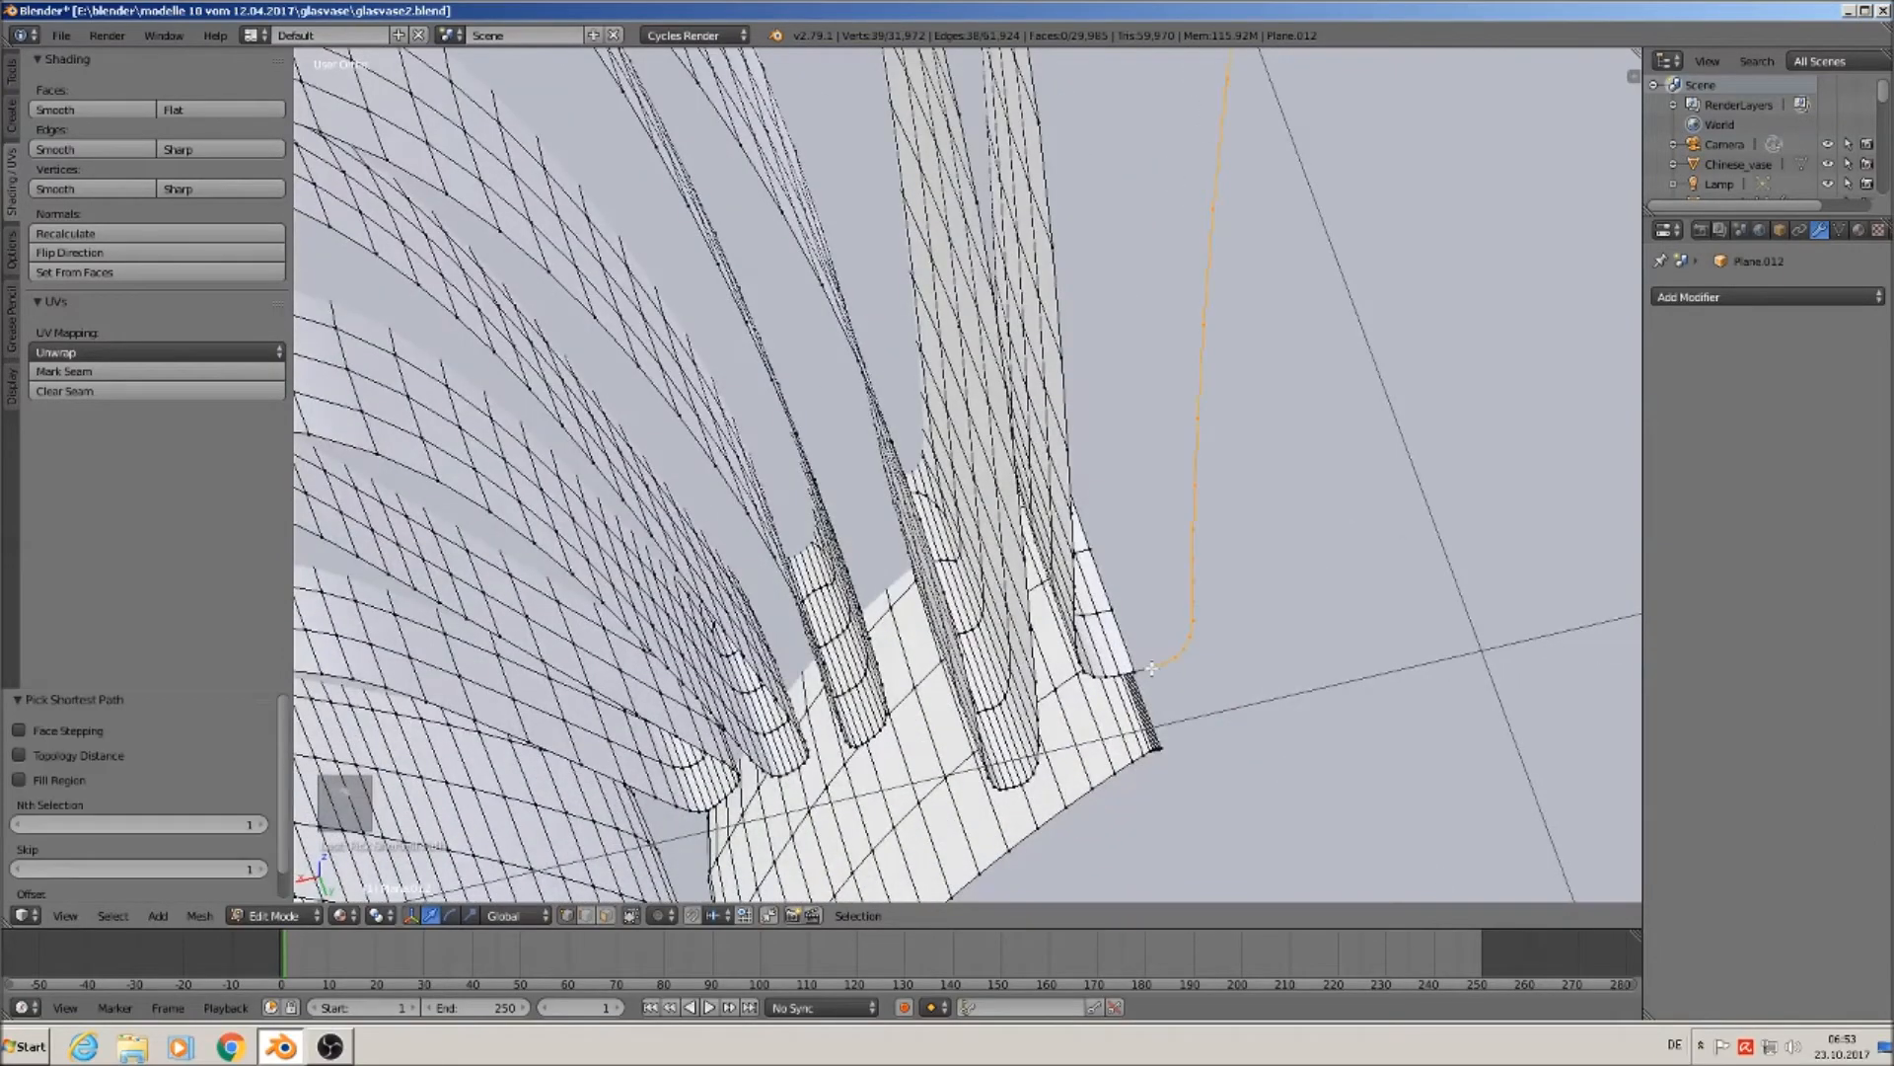
scroll(1151, 670, "down", 6)
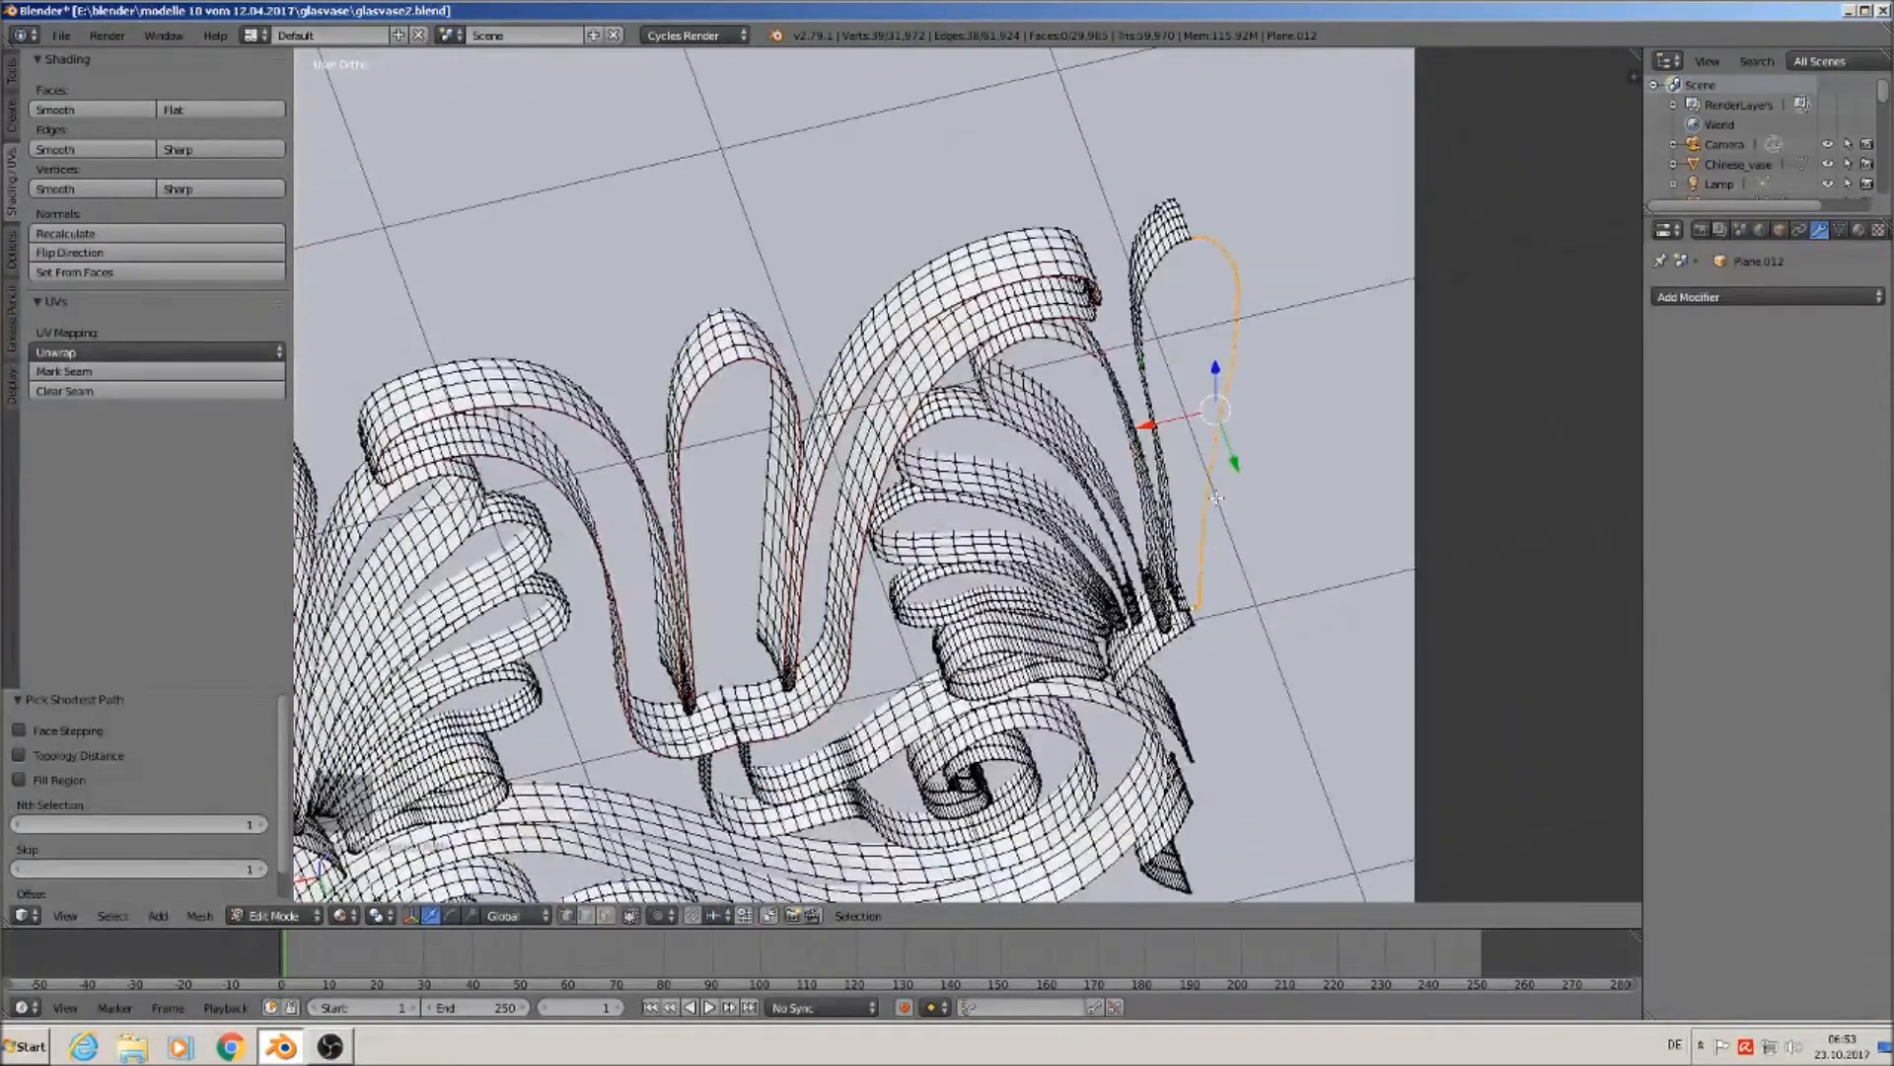
key("x")
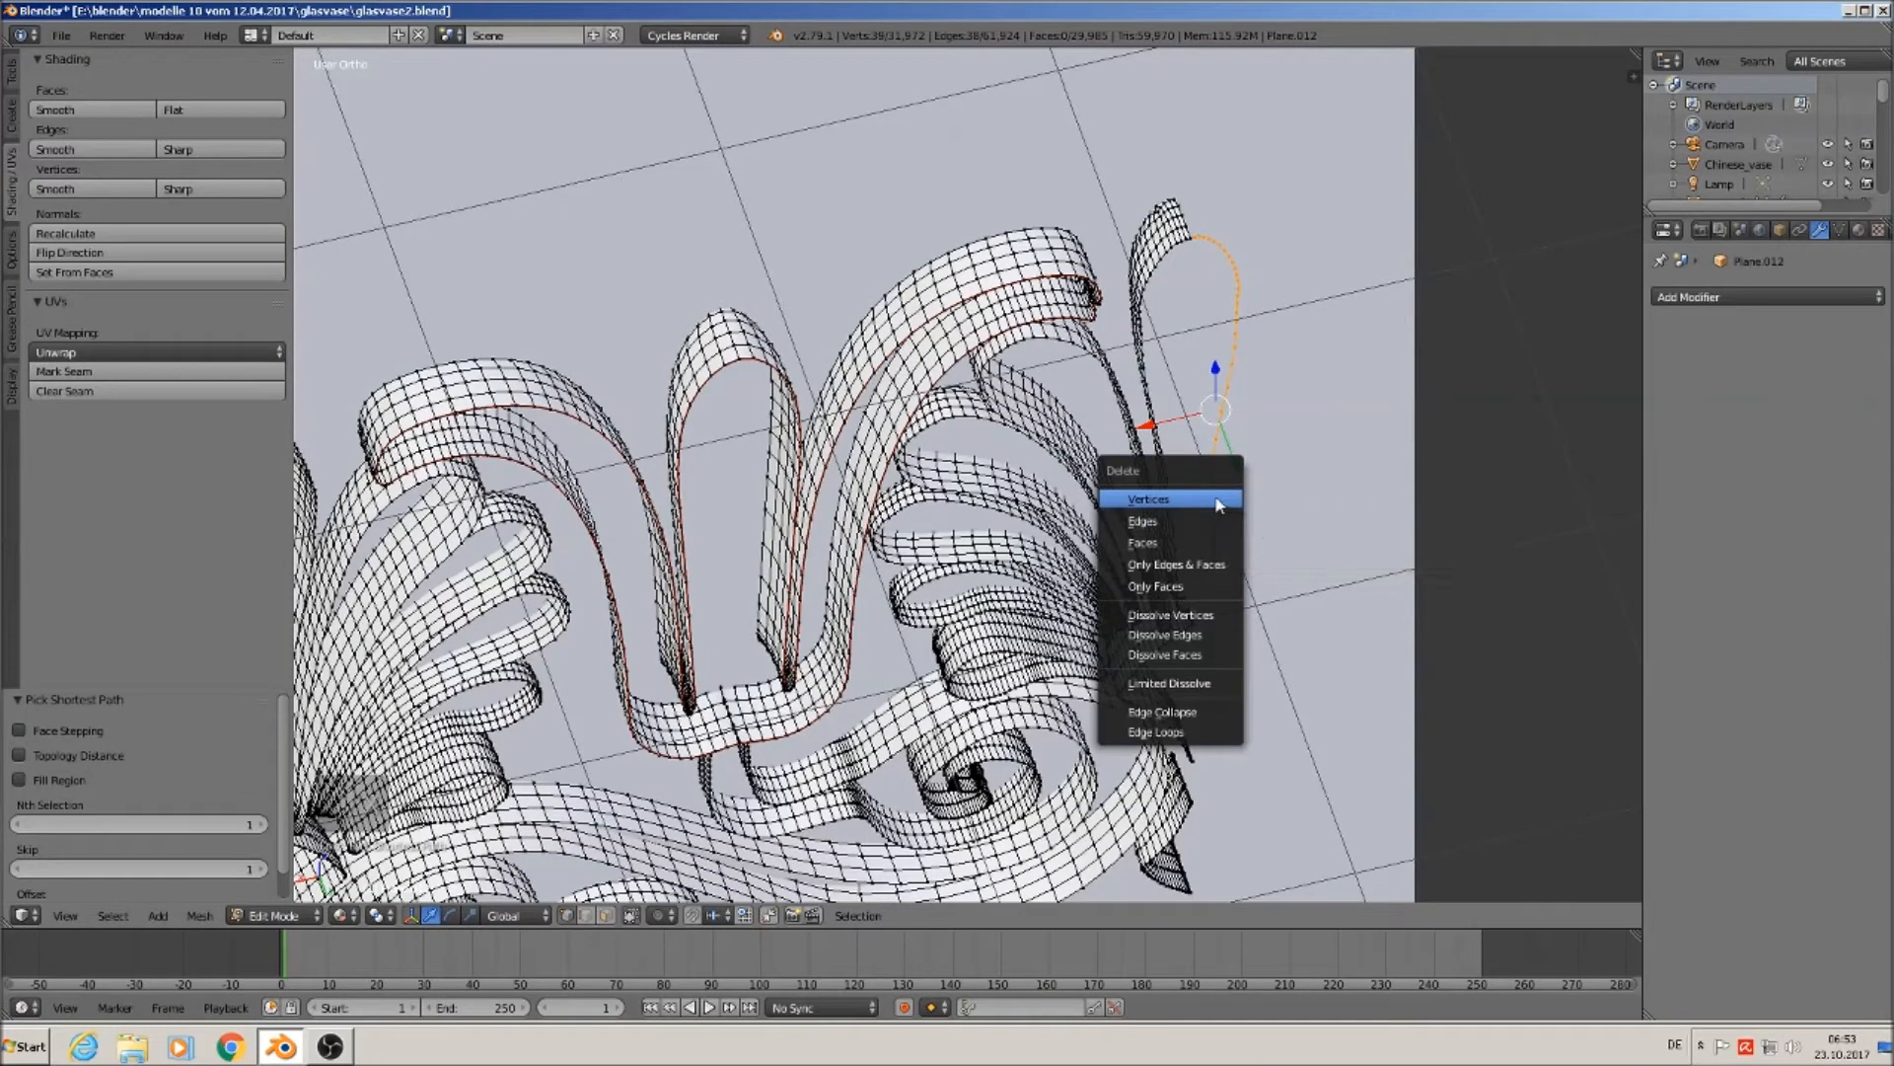
left_click(1216, 497)
Mark seams along the outline edge loops of the halved upright end petal and the petal next to it.
right_click(1149, 282, "alt")
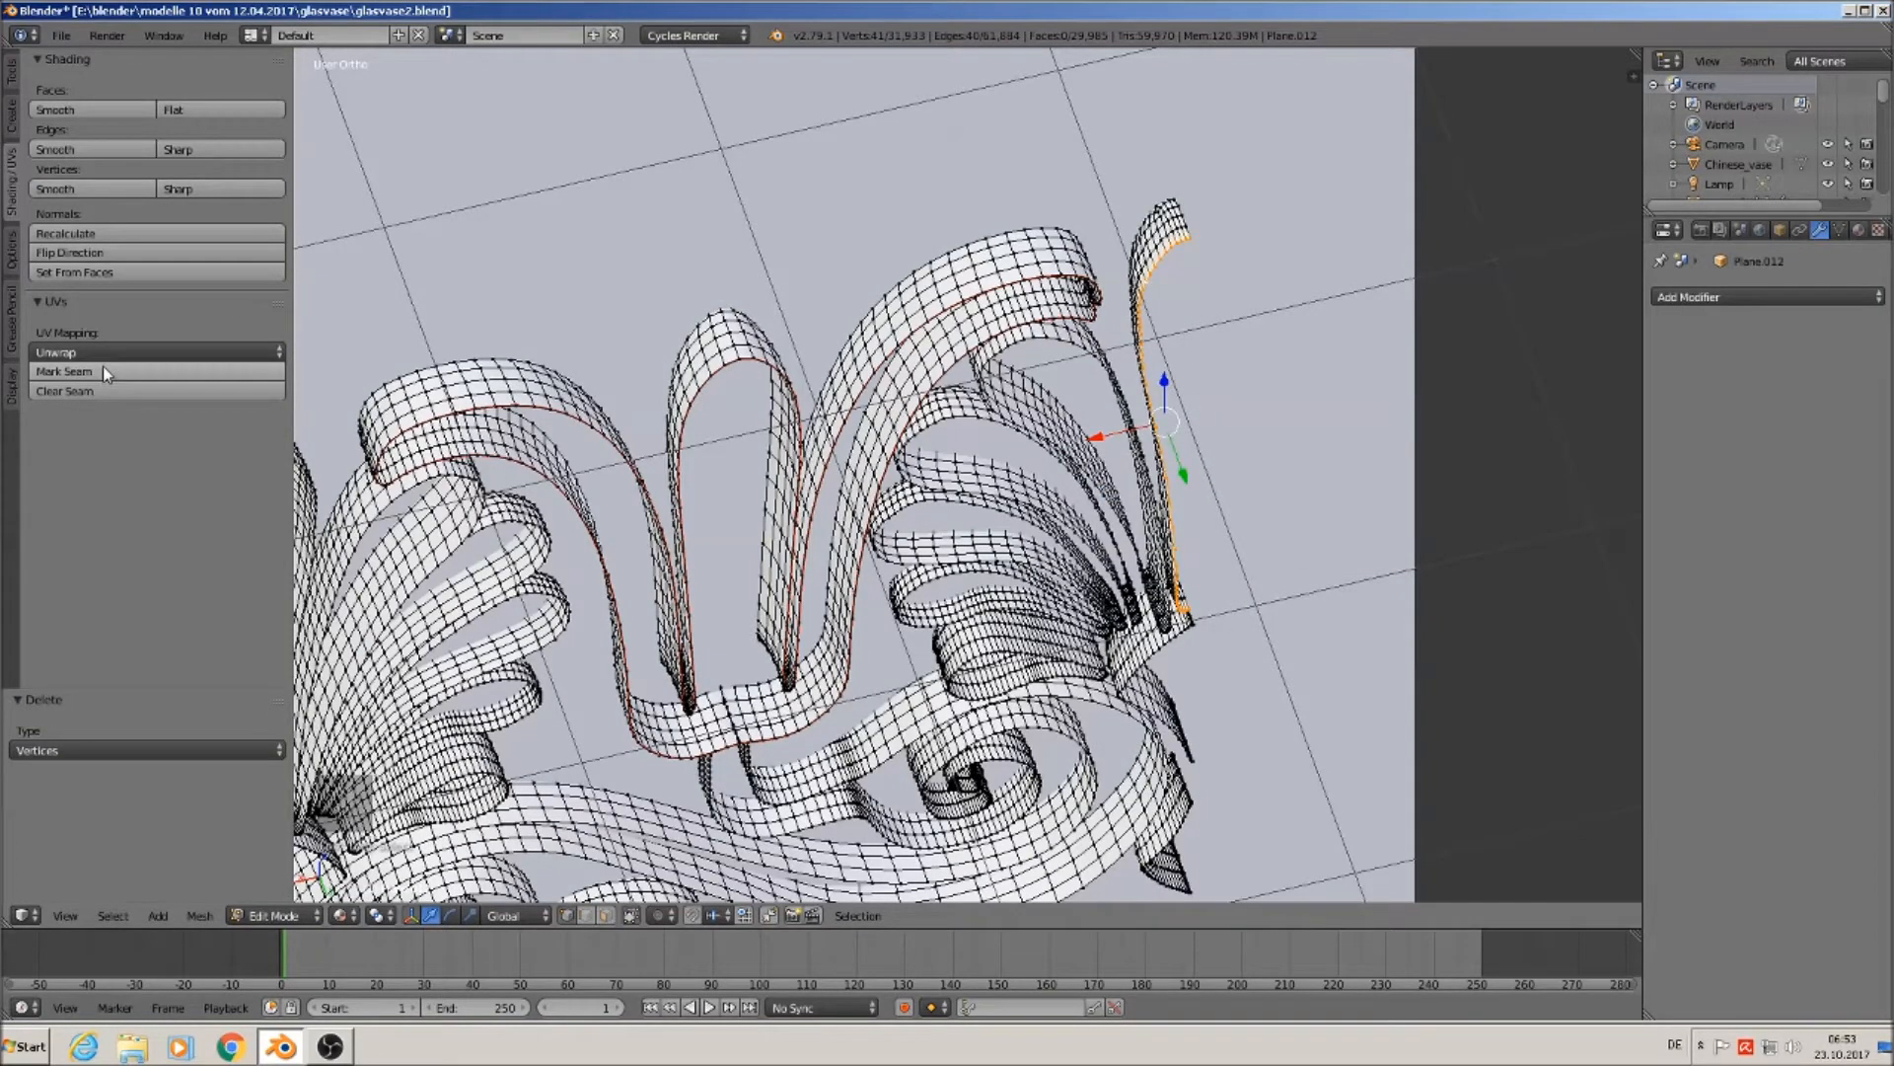
left_click(64, 371)
middle_click_drag(1126, 489, 1178, 456, "shift")
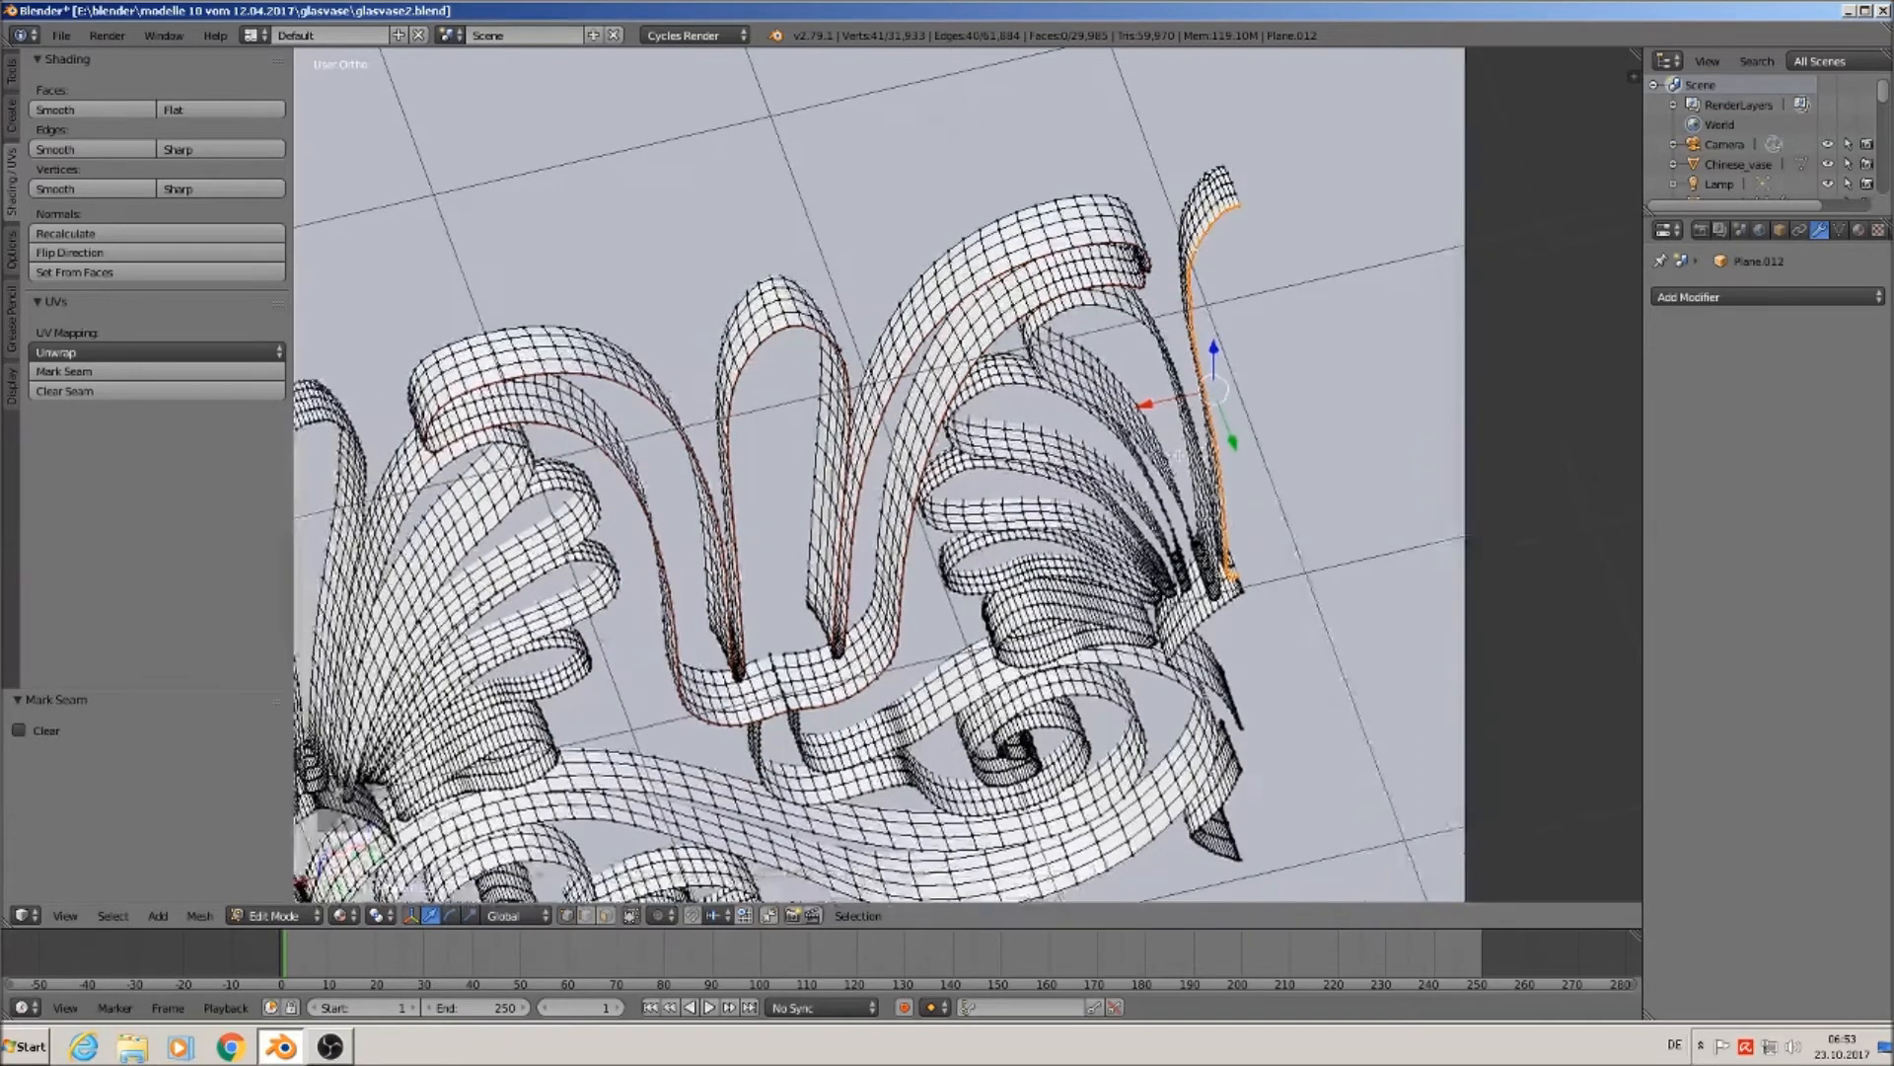
right_click(1115, 308, "alt+shift")
left_click(104, 373)
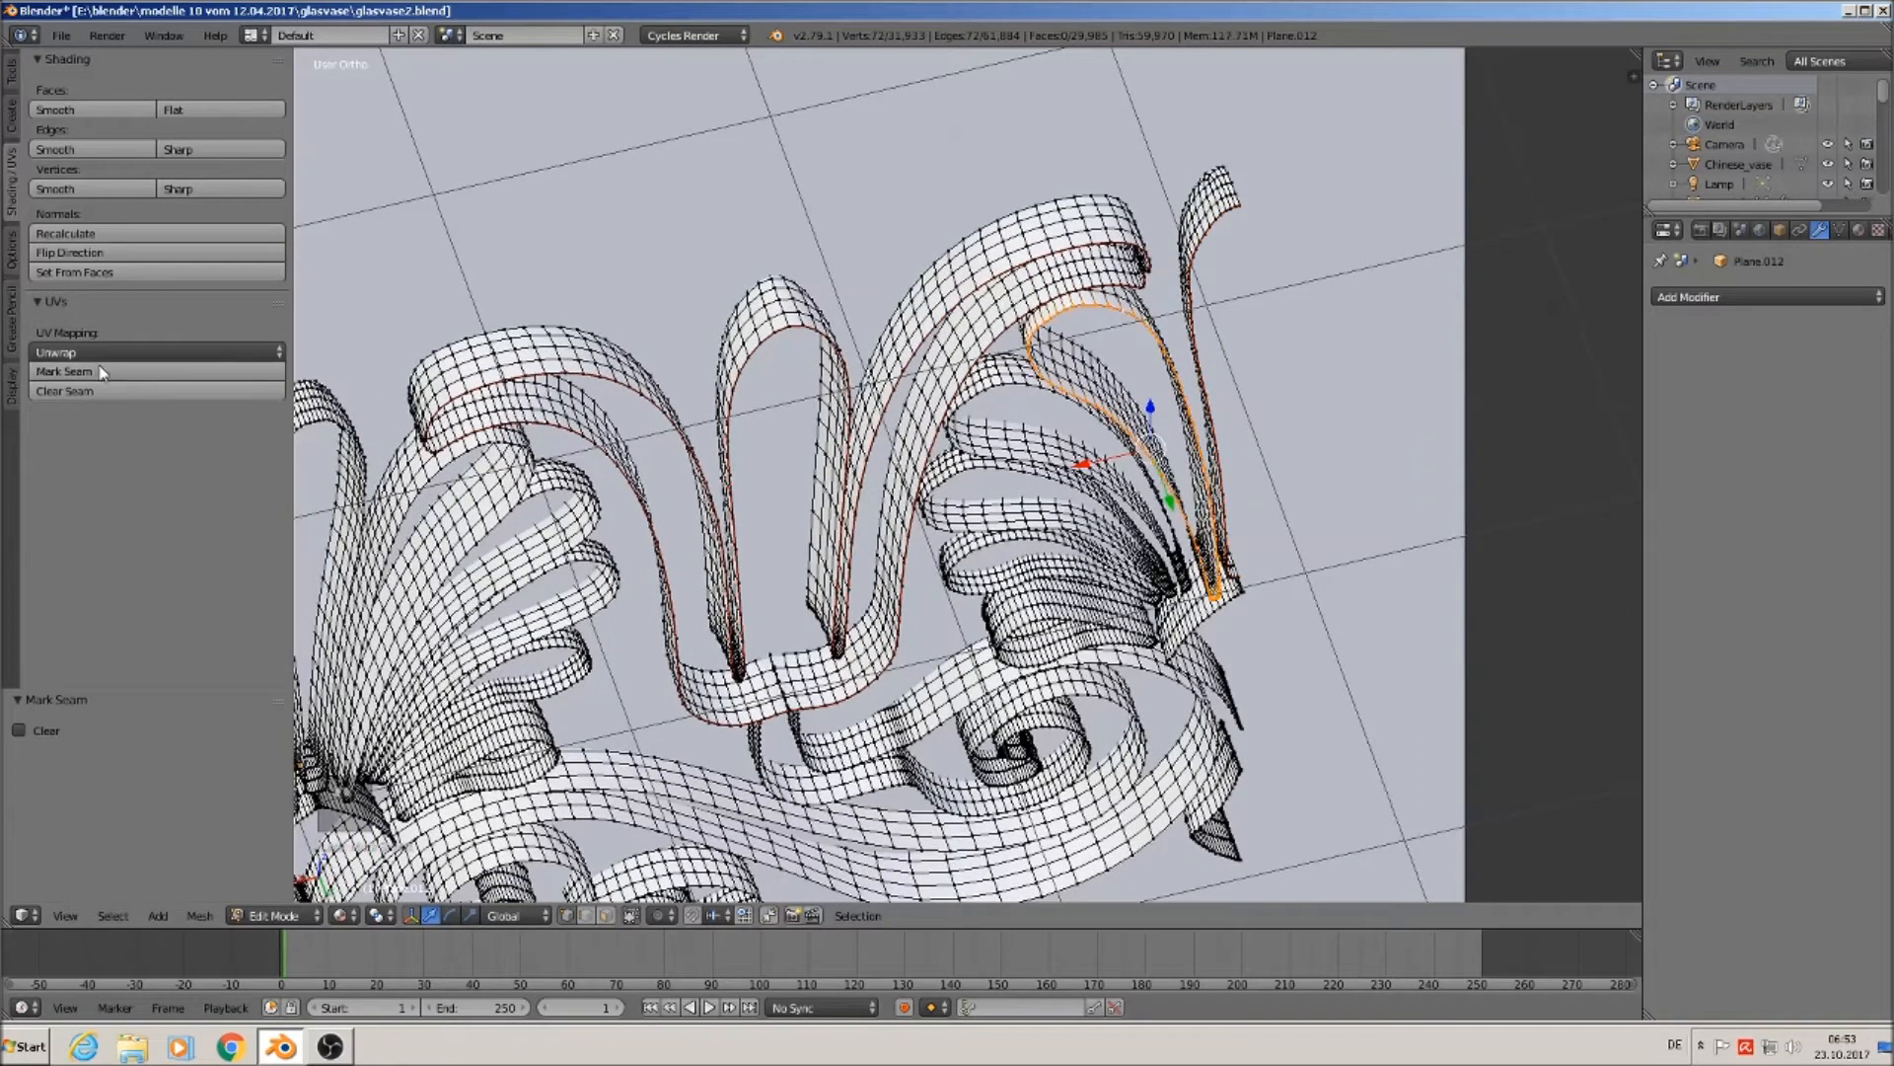
Mark seams along the outlines of the end palmette's next three petals, working downward.
scroll(858, 488, "up", 3)
right_click(1081, 314, "alt")
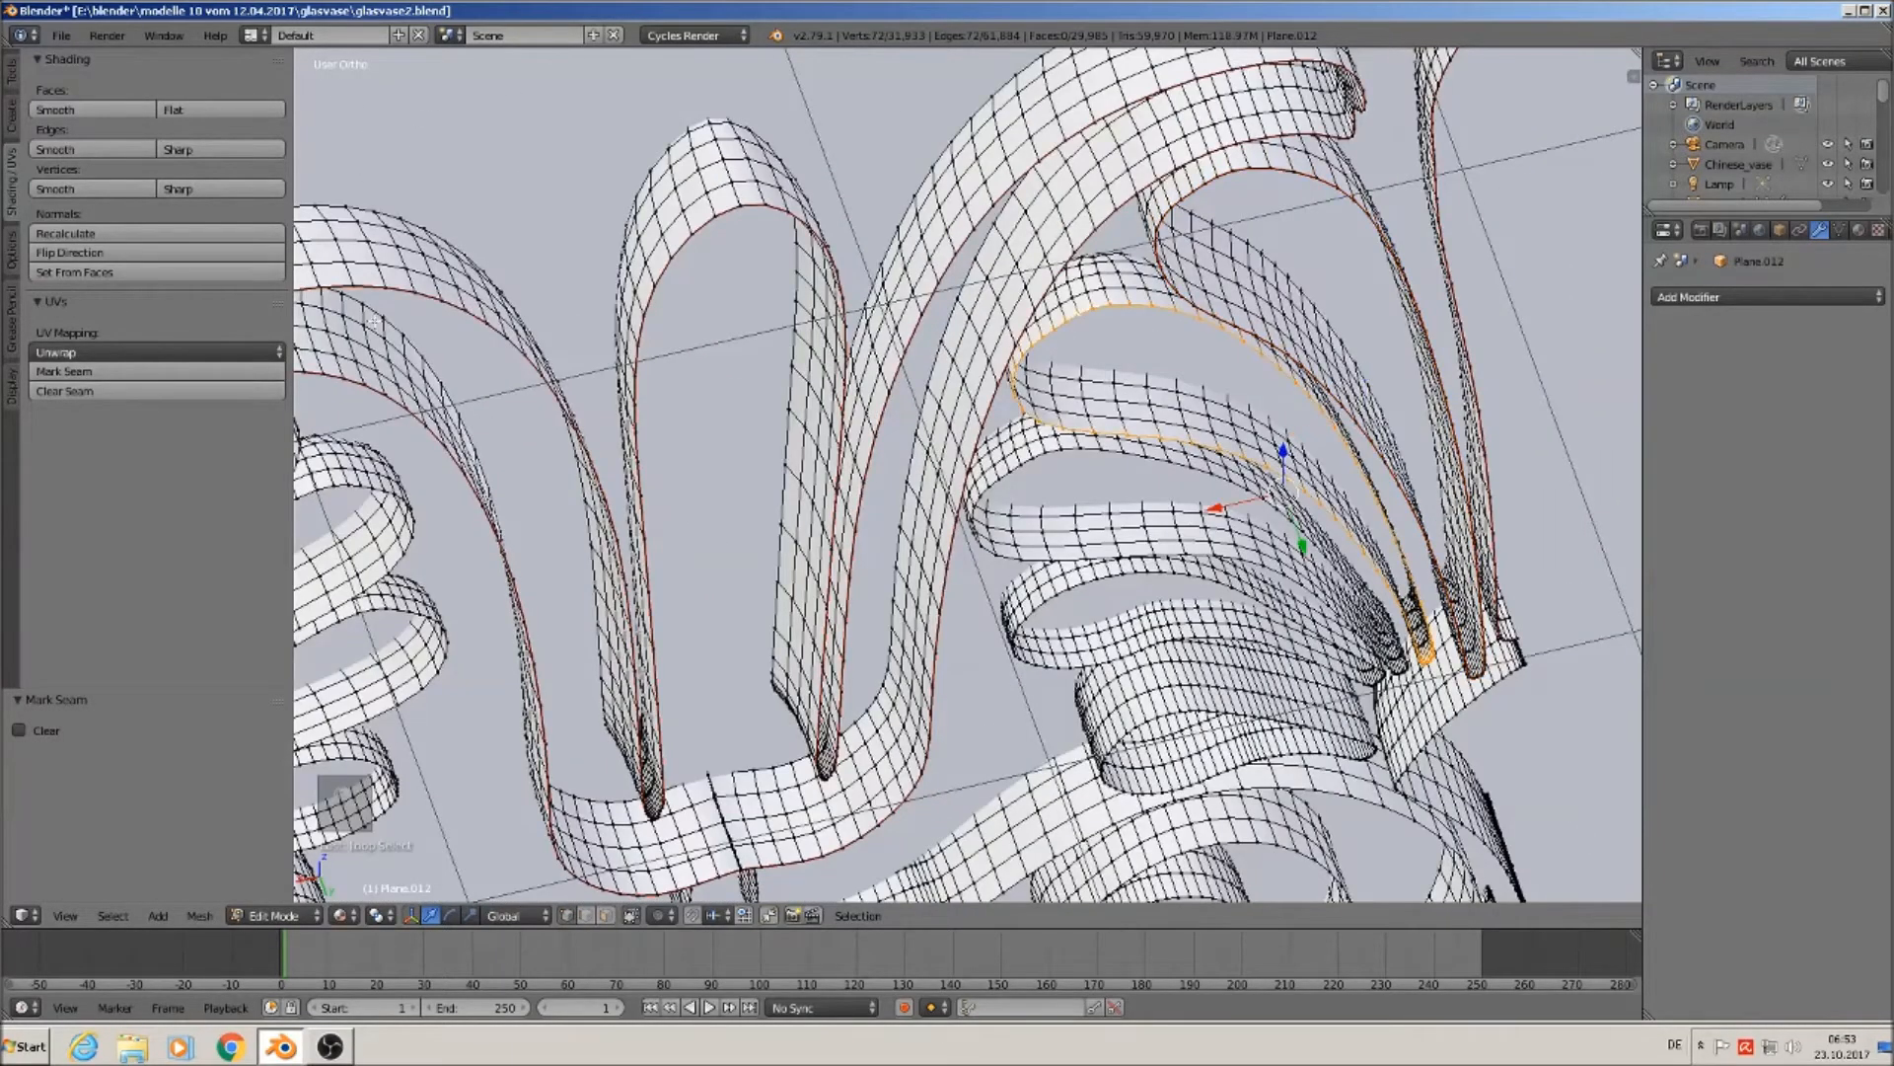
left_click(169, 368)
right_click(1035, 459, "alt")
left_click(194, 371)
right_click(1048, 586, "alt")
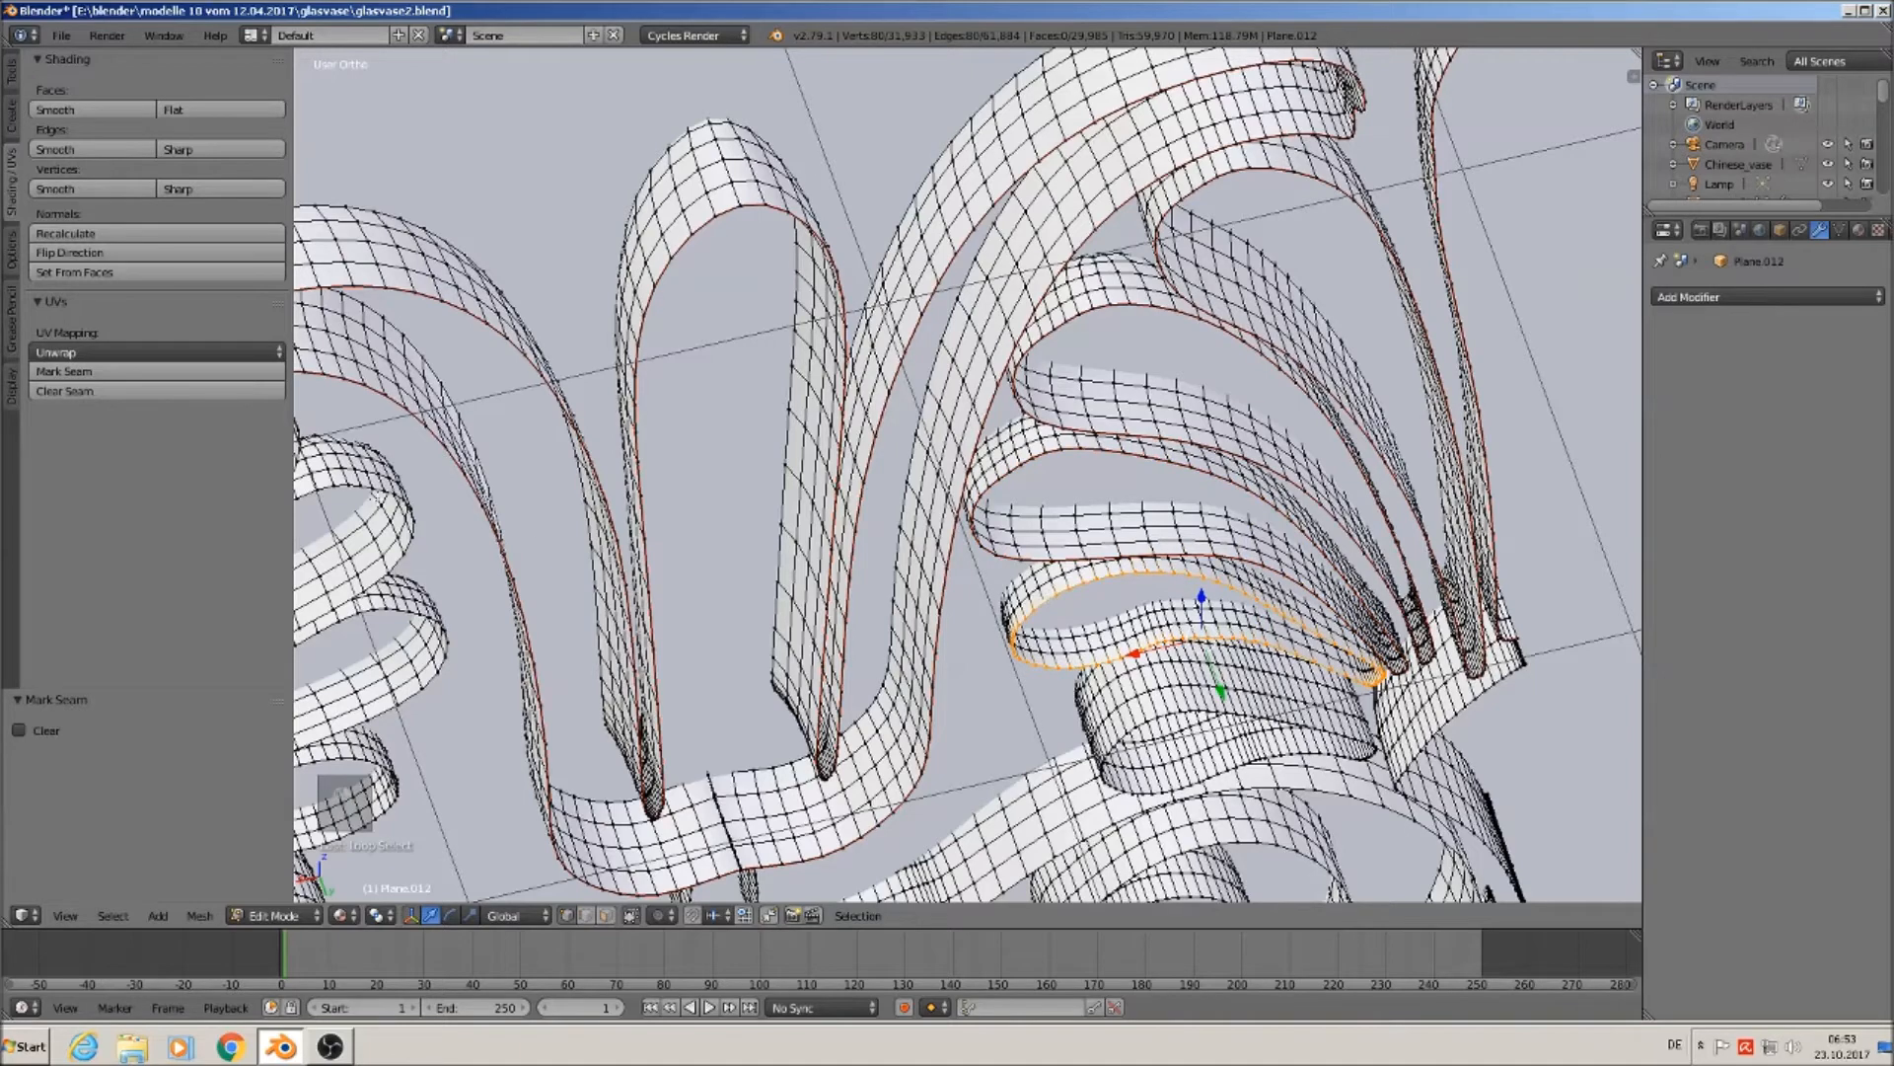
left_click(181, 369)
Mark seams along the outlines of the end palmette's lowest petal and the large half-diamond beside it.
middle_click_drag(1046, 592, 1012, 449)
right_click(1003, 440, "alt")
left_click(89, 371)
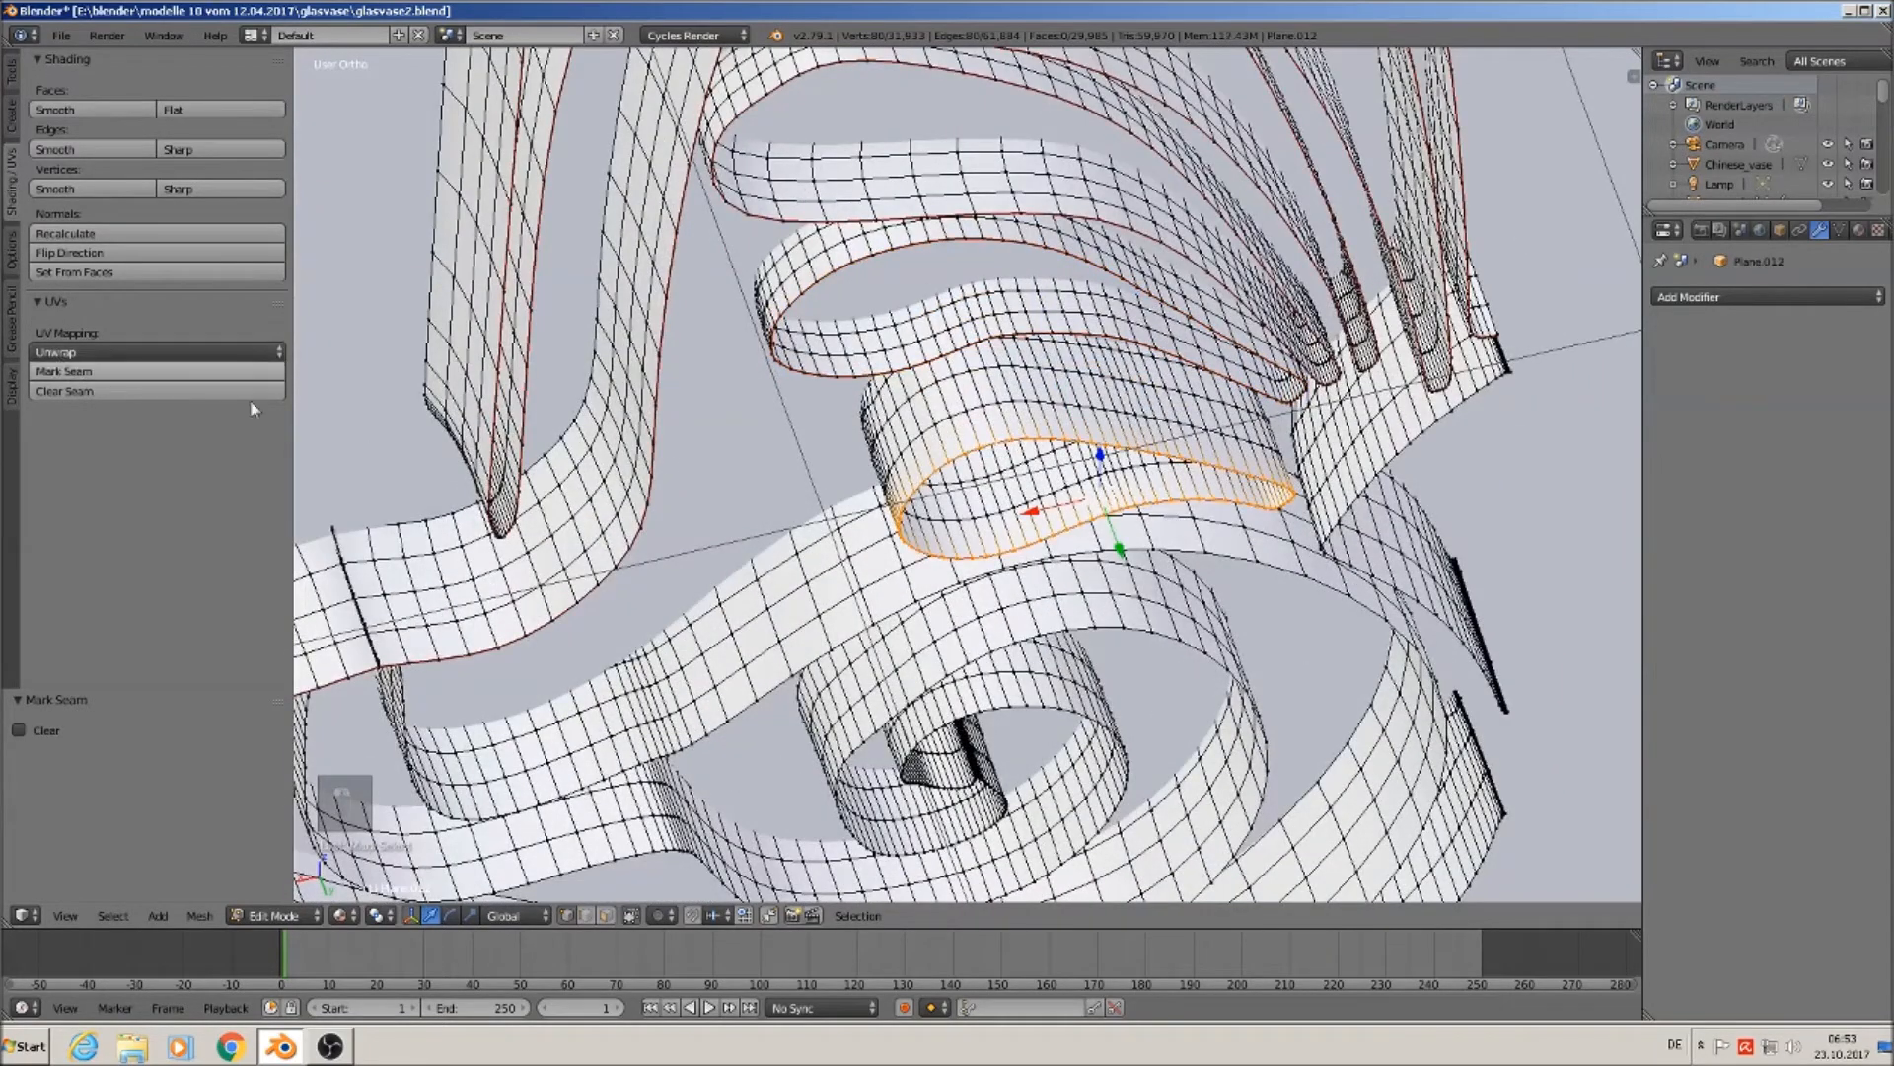
right_click(1416, 441, "alt")
left_click(89, 371)
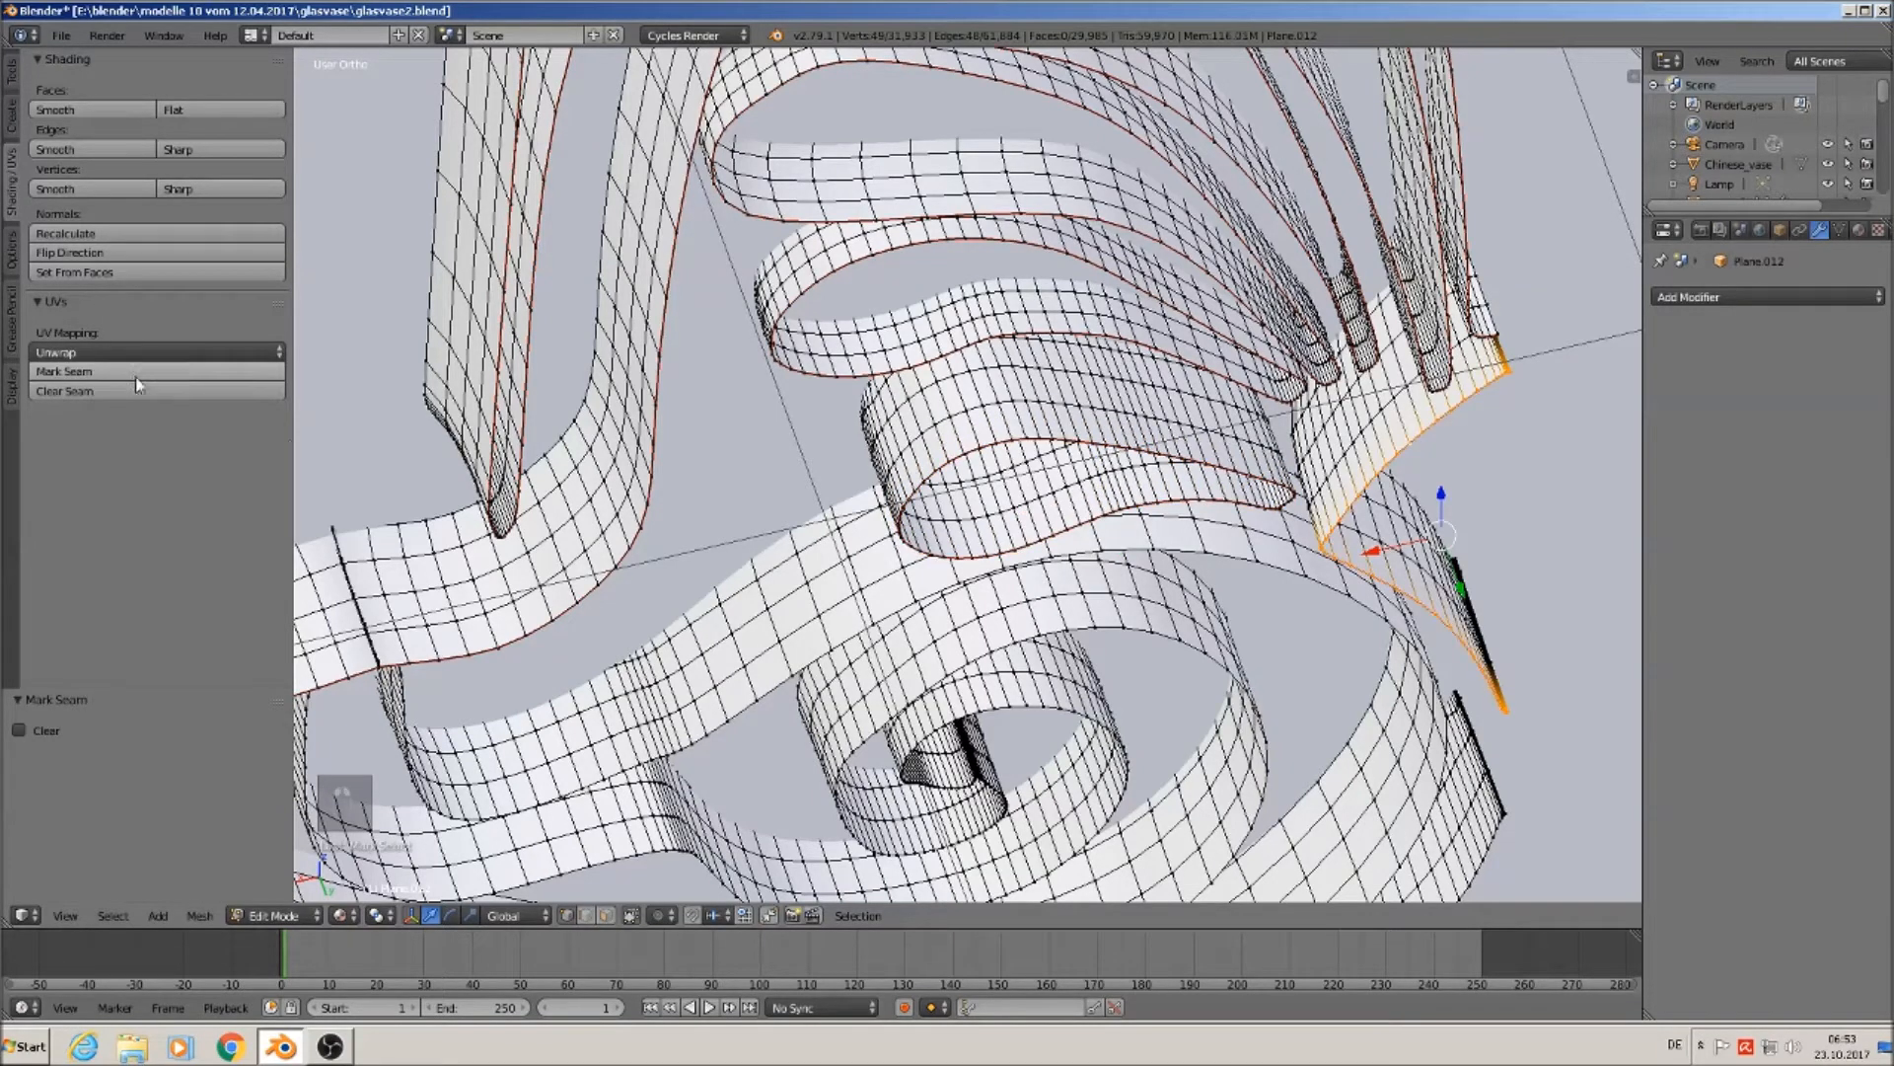
Mark seams along the continuous scroll outline and the small lower half-diamond at the ornament's end.
right_click(900, 637, "alt")
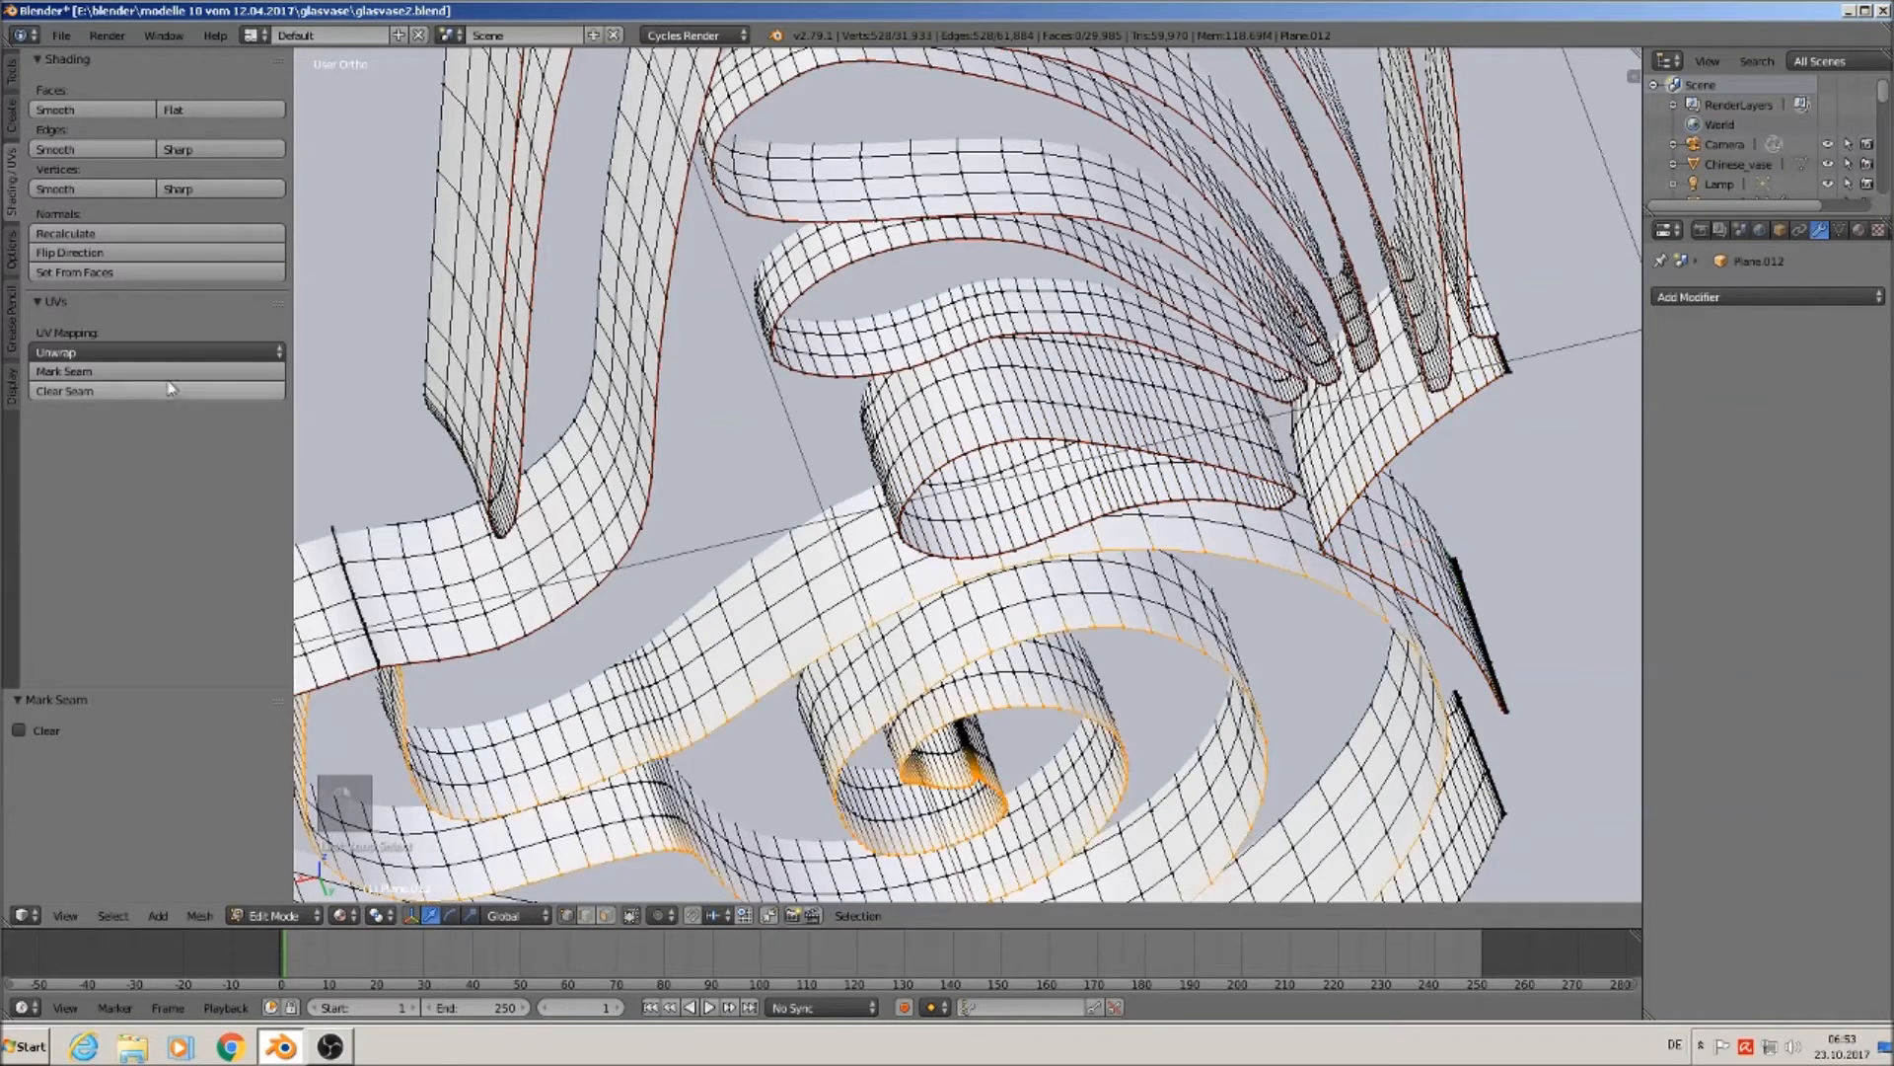
left_click(122, 371)
middle_click_drag(987, 493, 1095, 509)
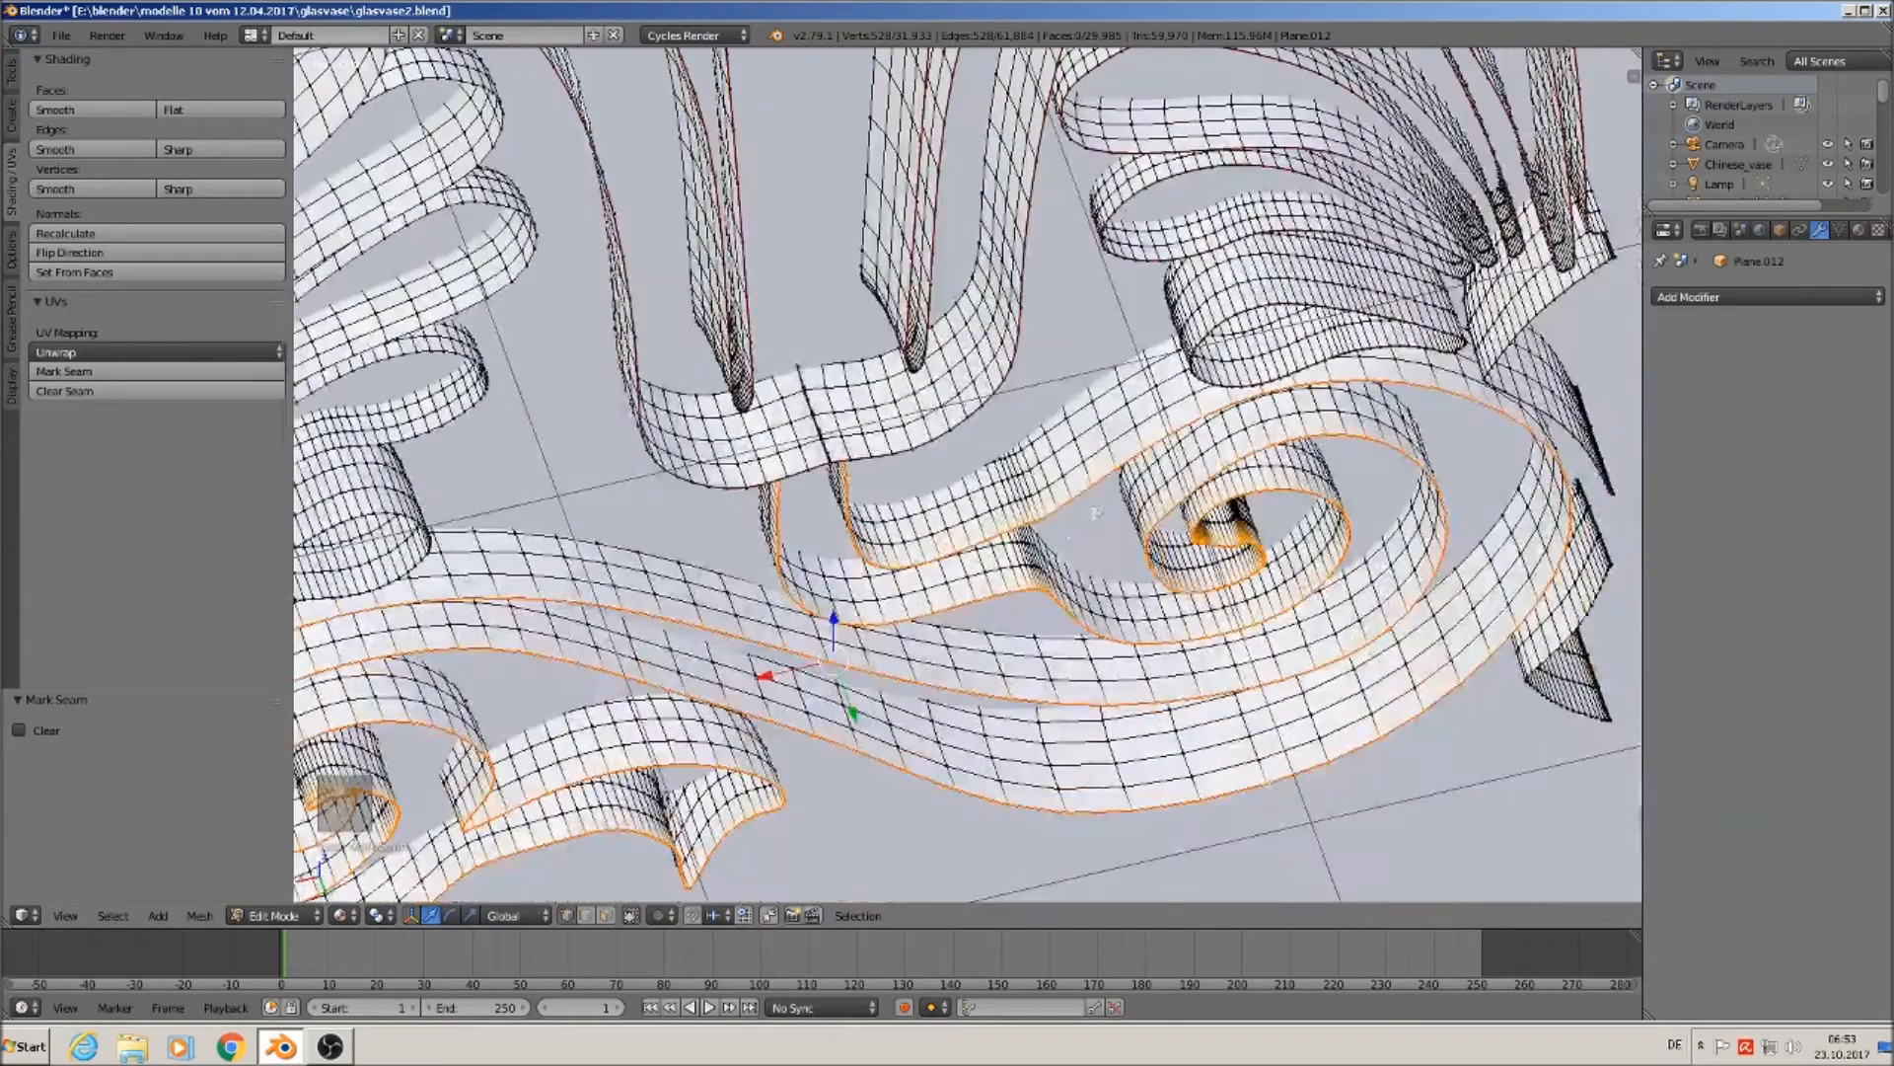
key("a")
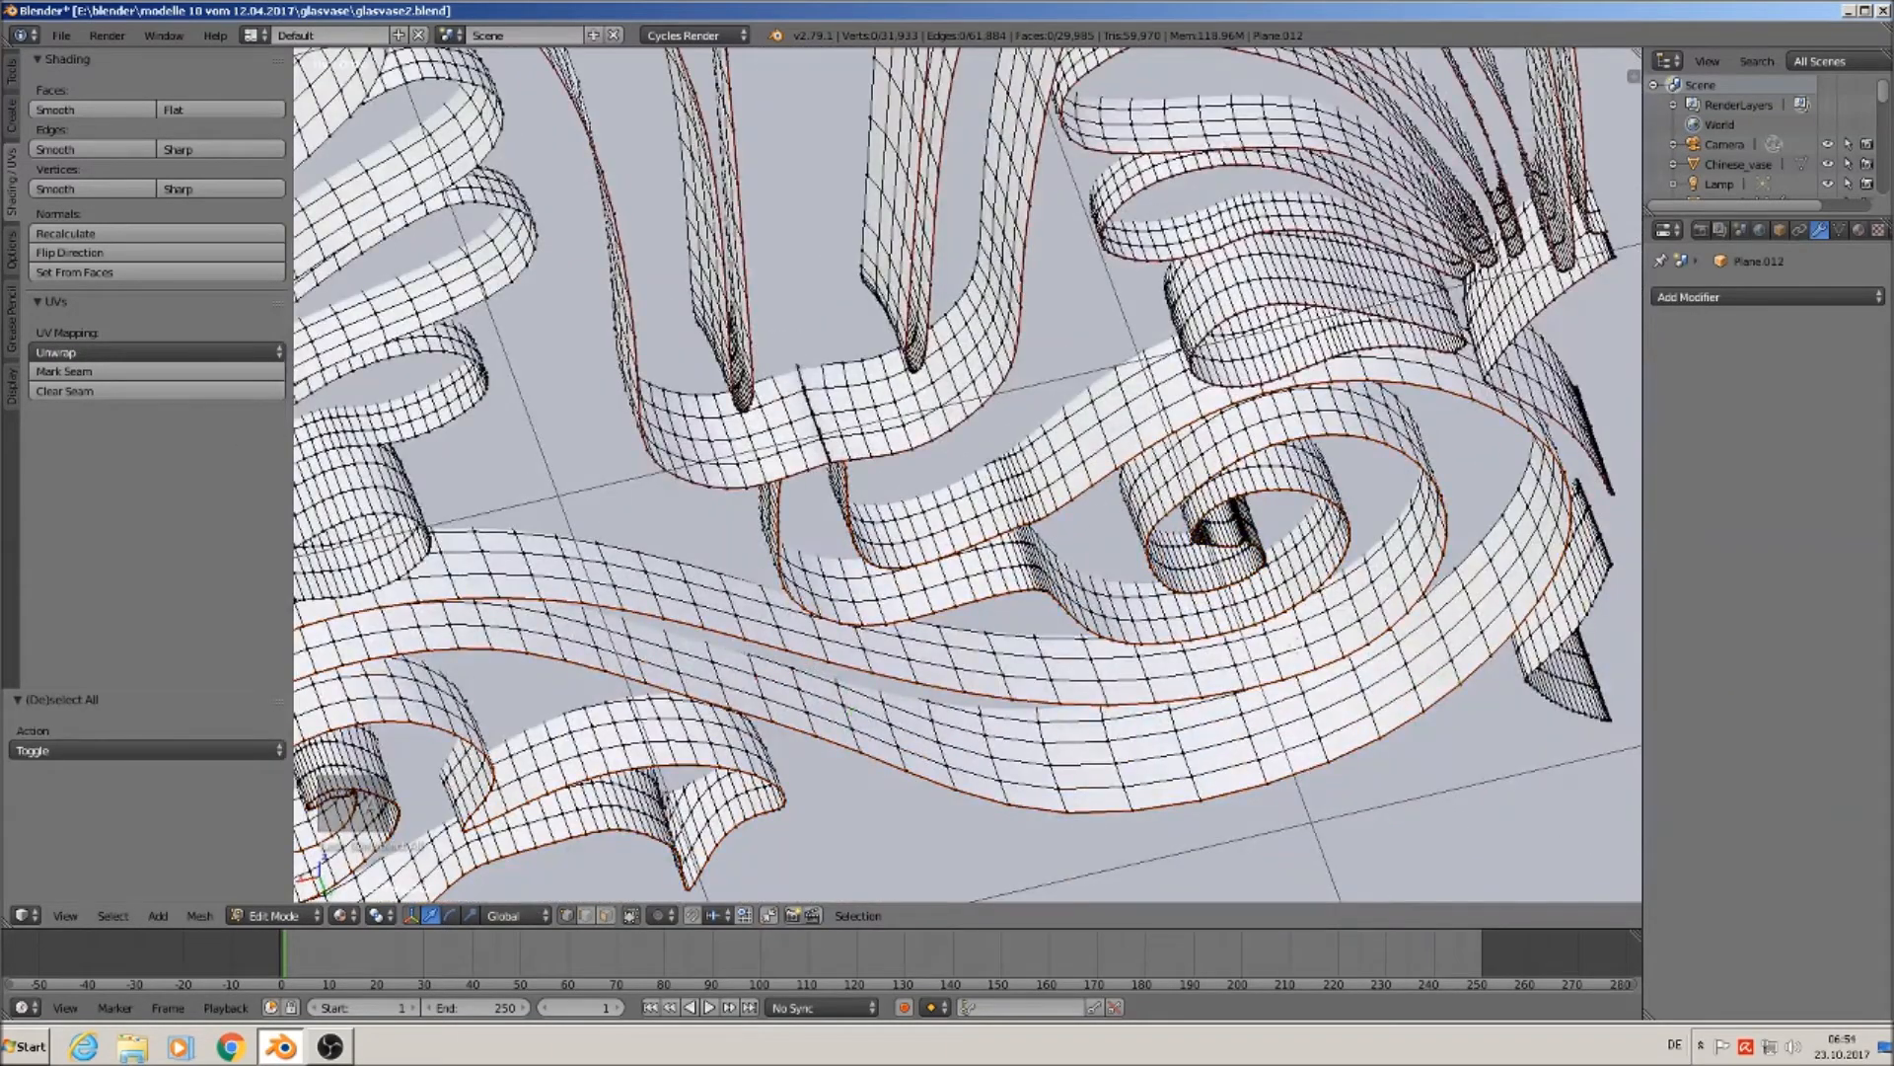
right_click(1567, 641, "alt")
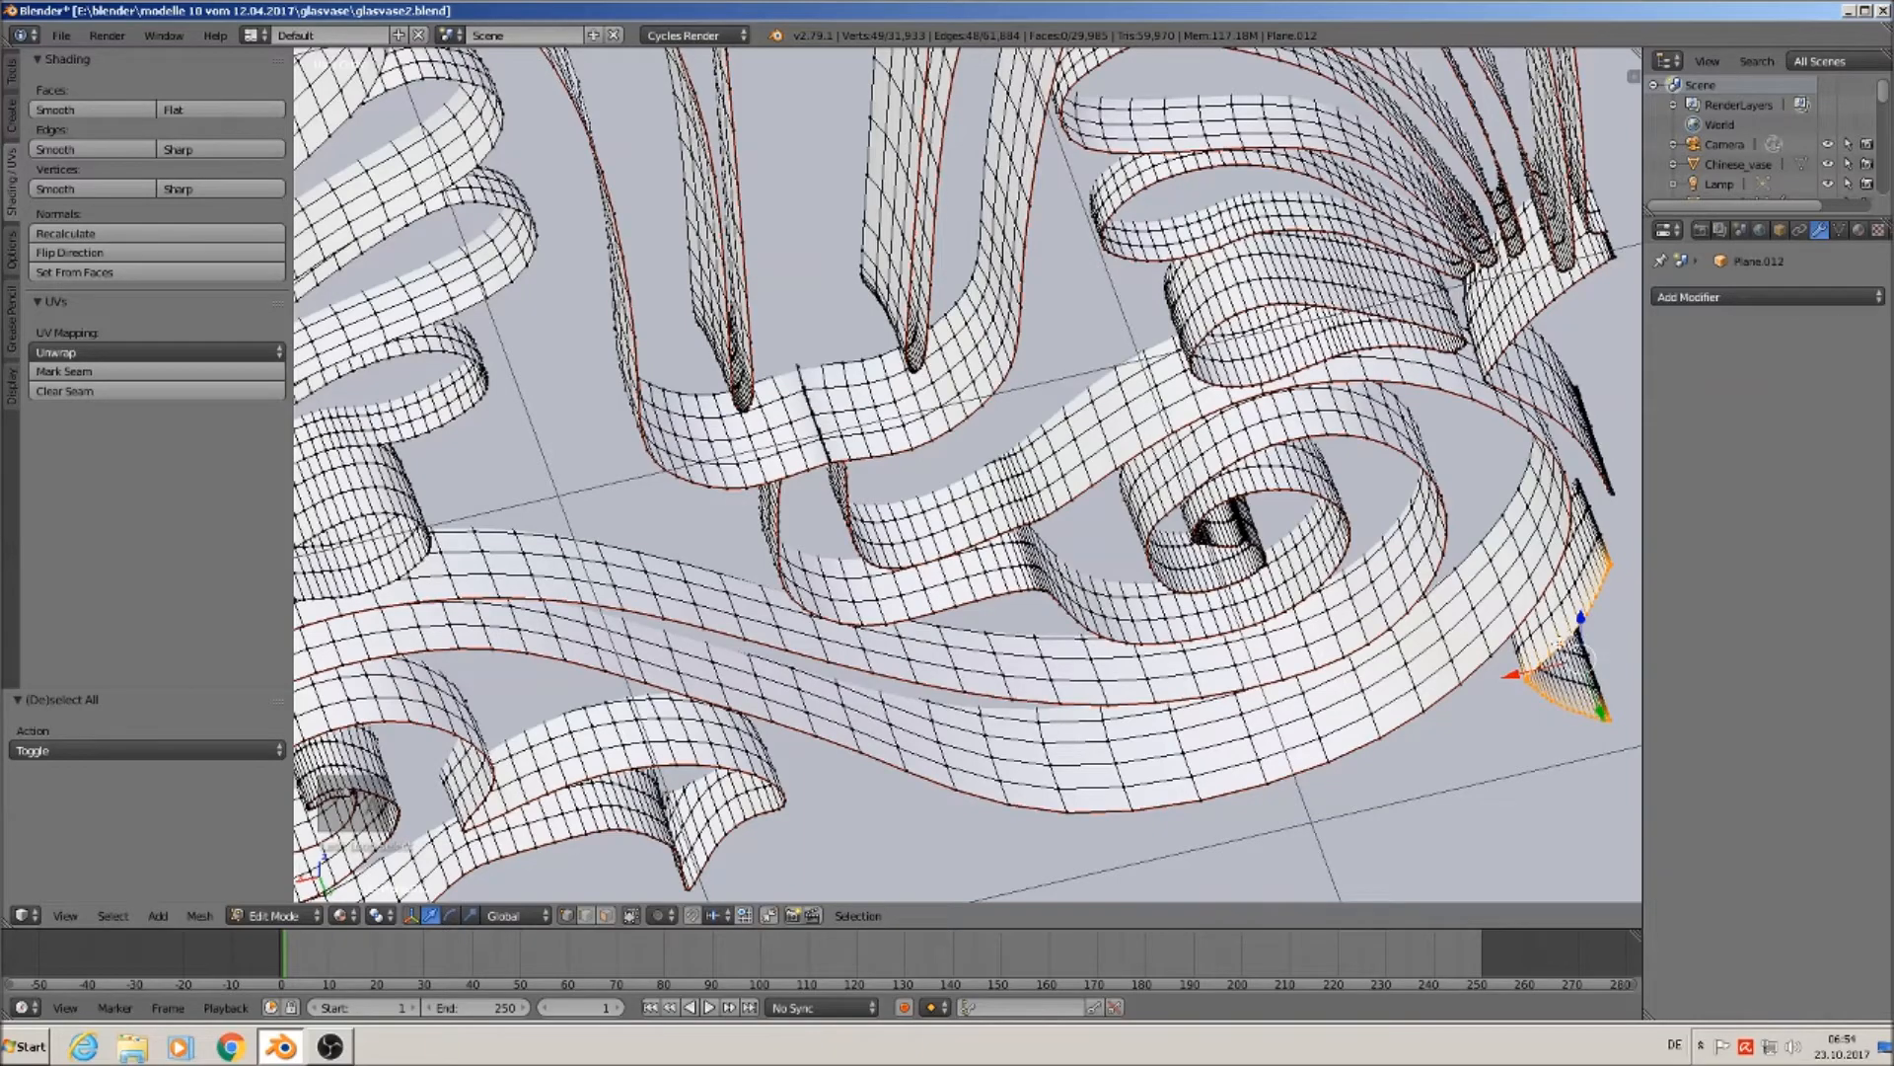
left_click(67, 380)
Mark seams along the outlines of the central palmette's three lowest petals on the side facing the seamed end.
middle_click_drag(935, 468, 1062, 453)
right_click(992, 449, "alt")
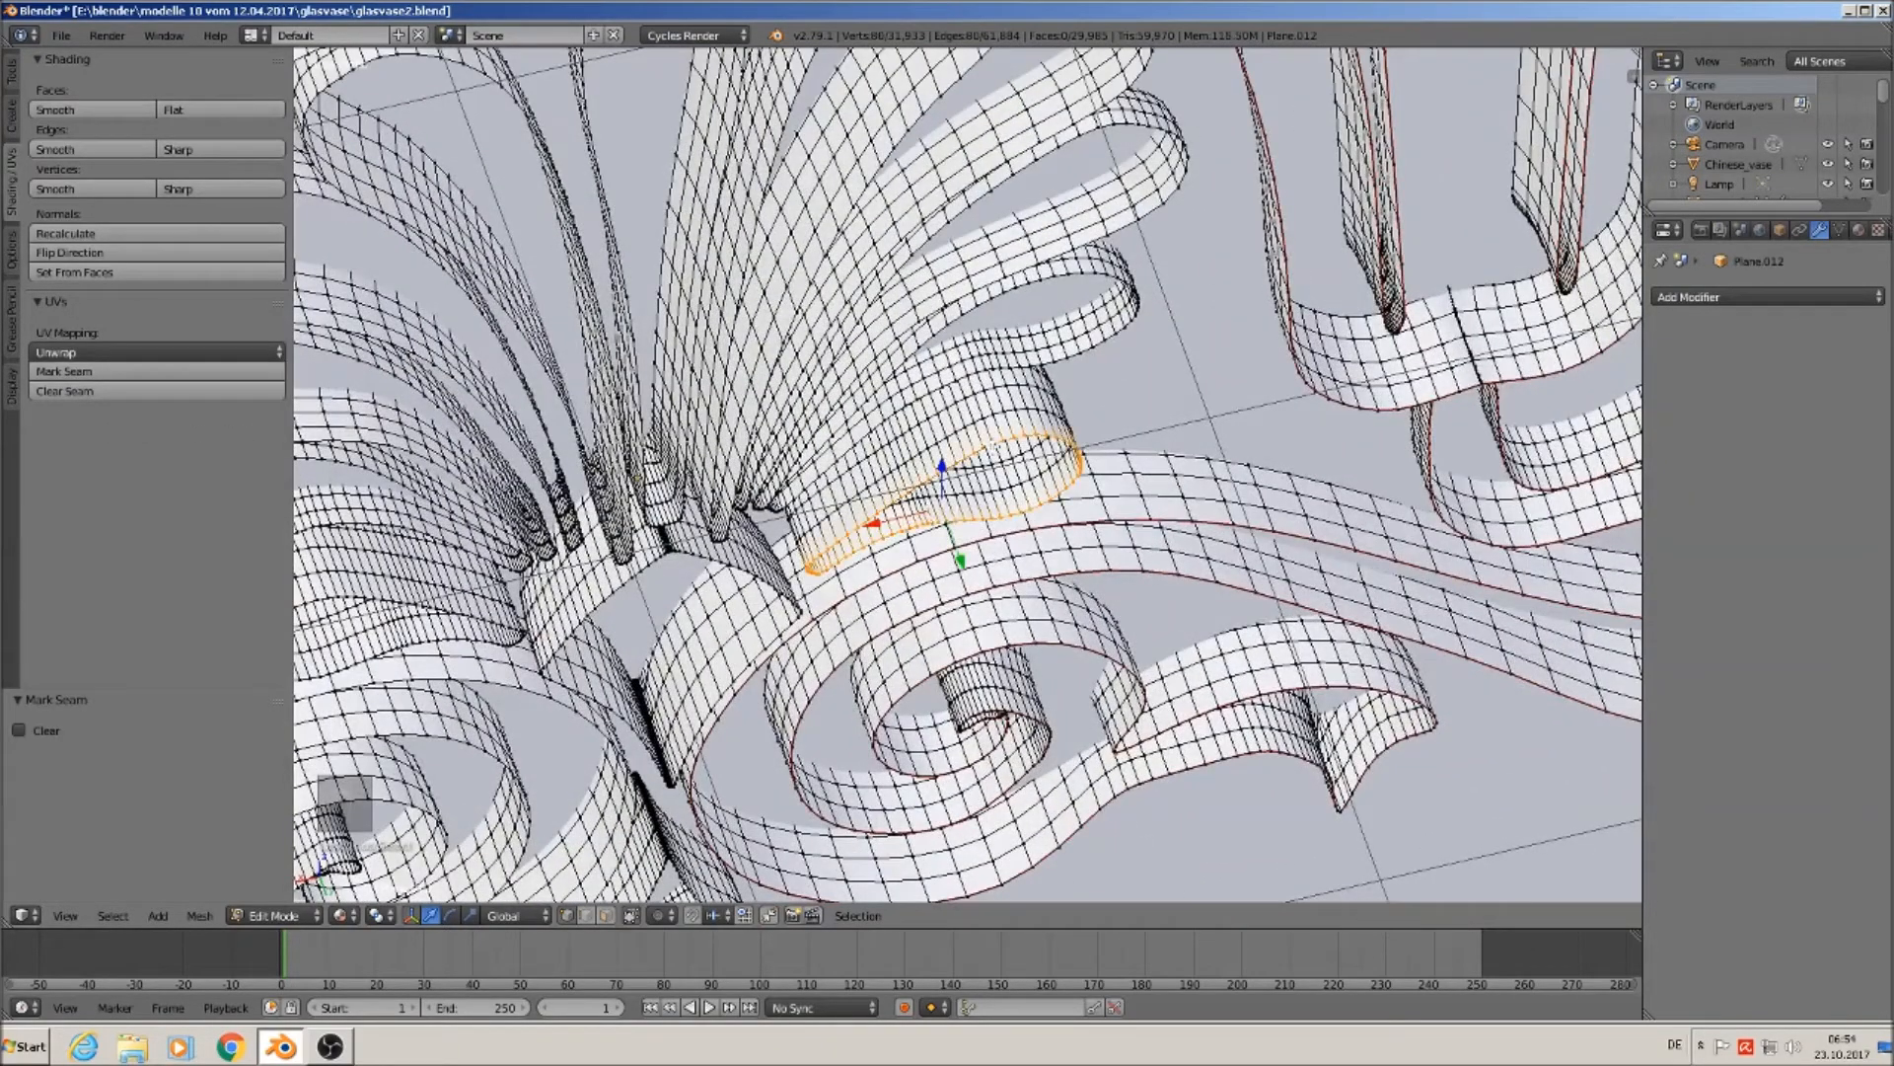
left_click(119, 371)
mouse_move(1119, 353)
middle_mouse_down()
mouse_move(1098, 412)
mouse_move(1096, 371)
middle_mouse_up()
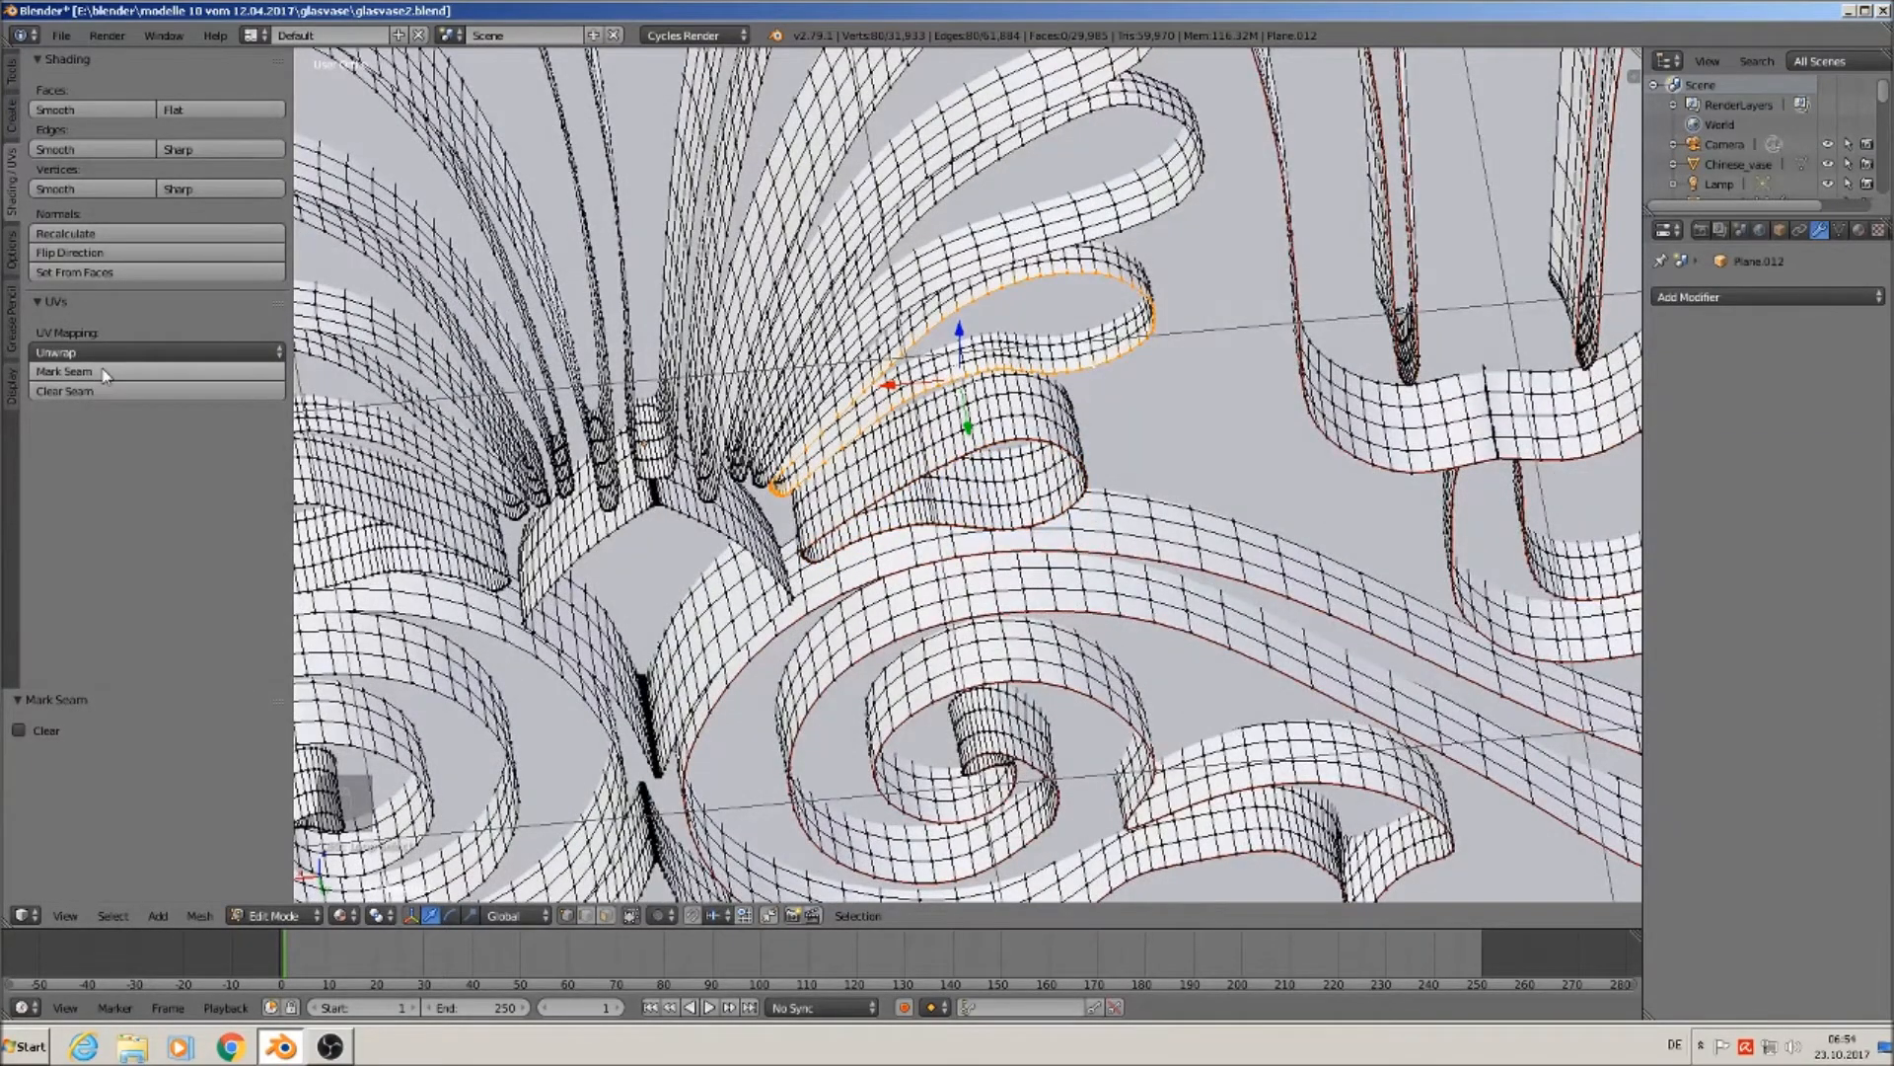
right_click(883, 291, "alt")
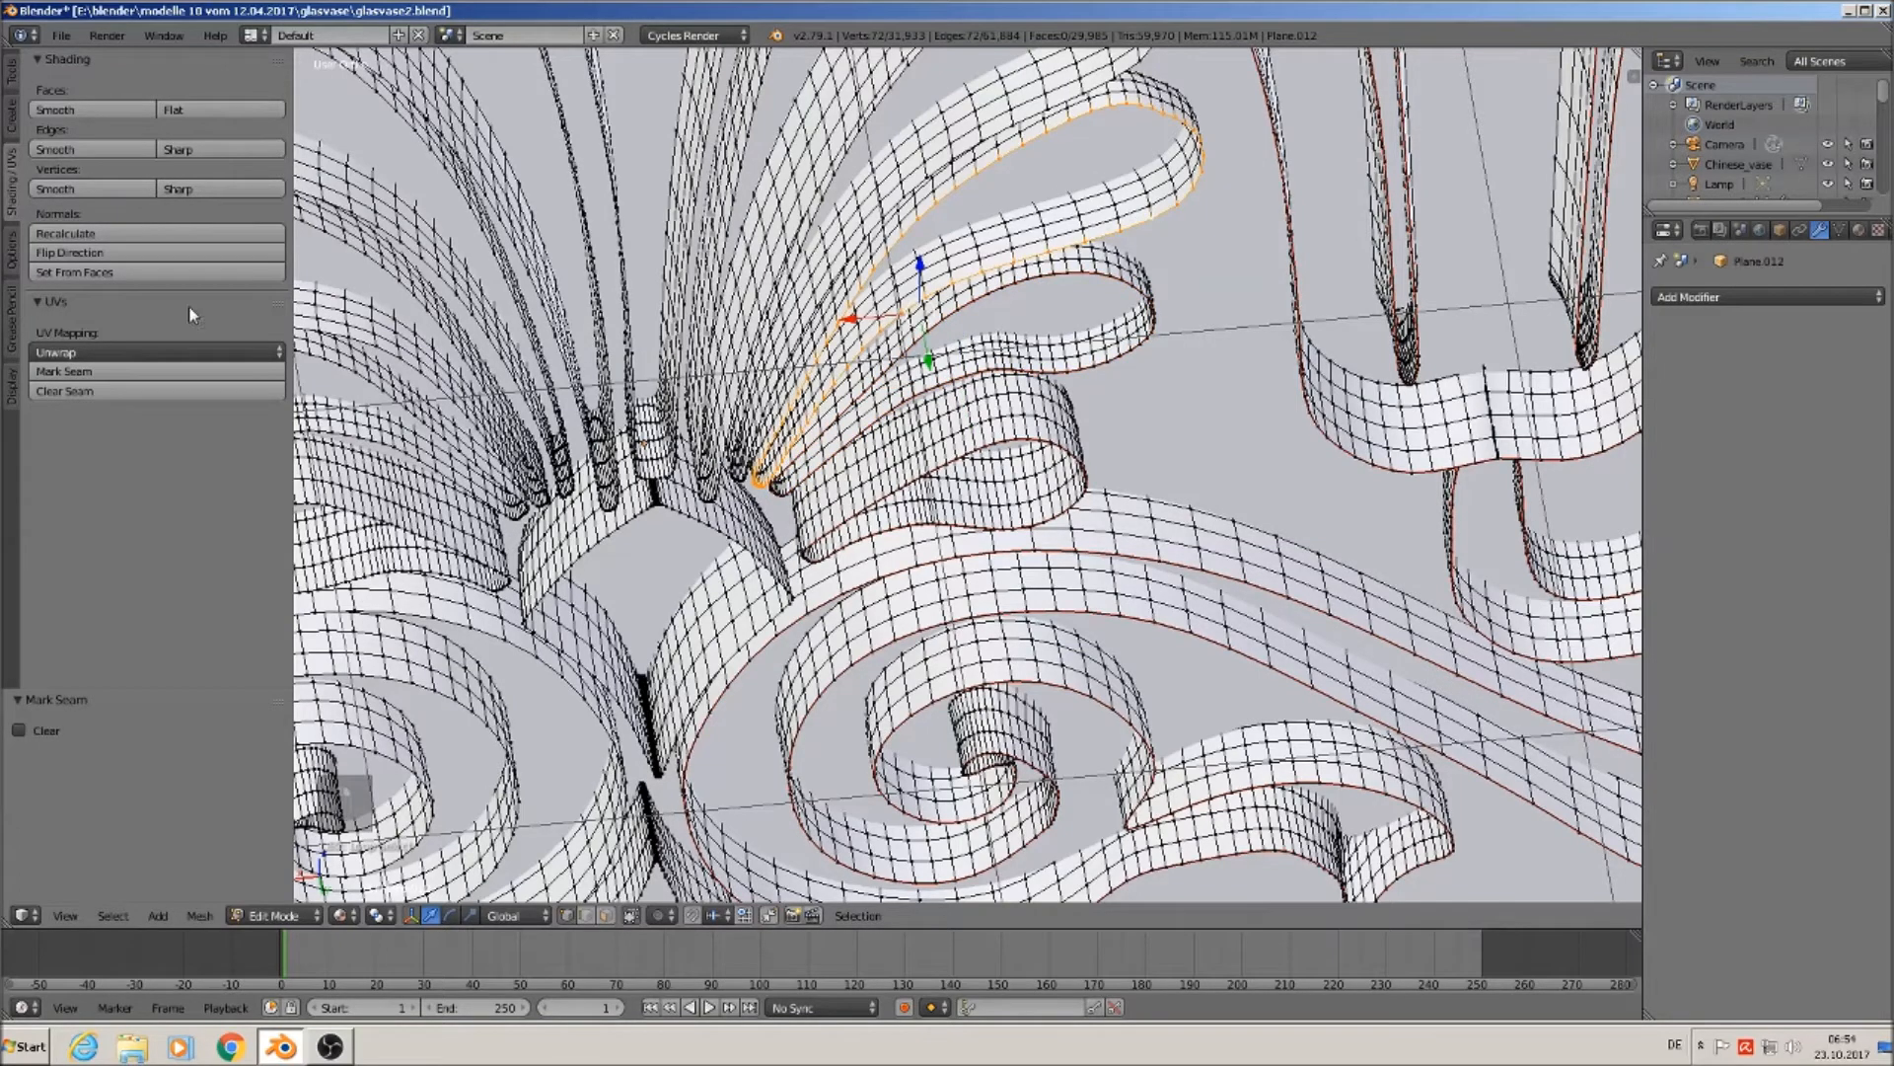
middle_click_drag(1179, 60, 1194, 251, "shift")
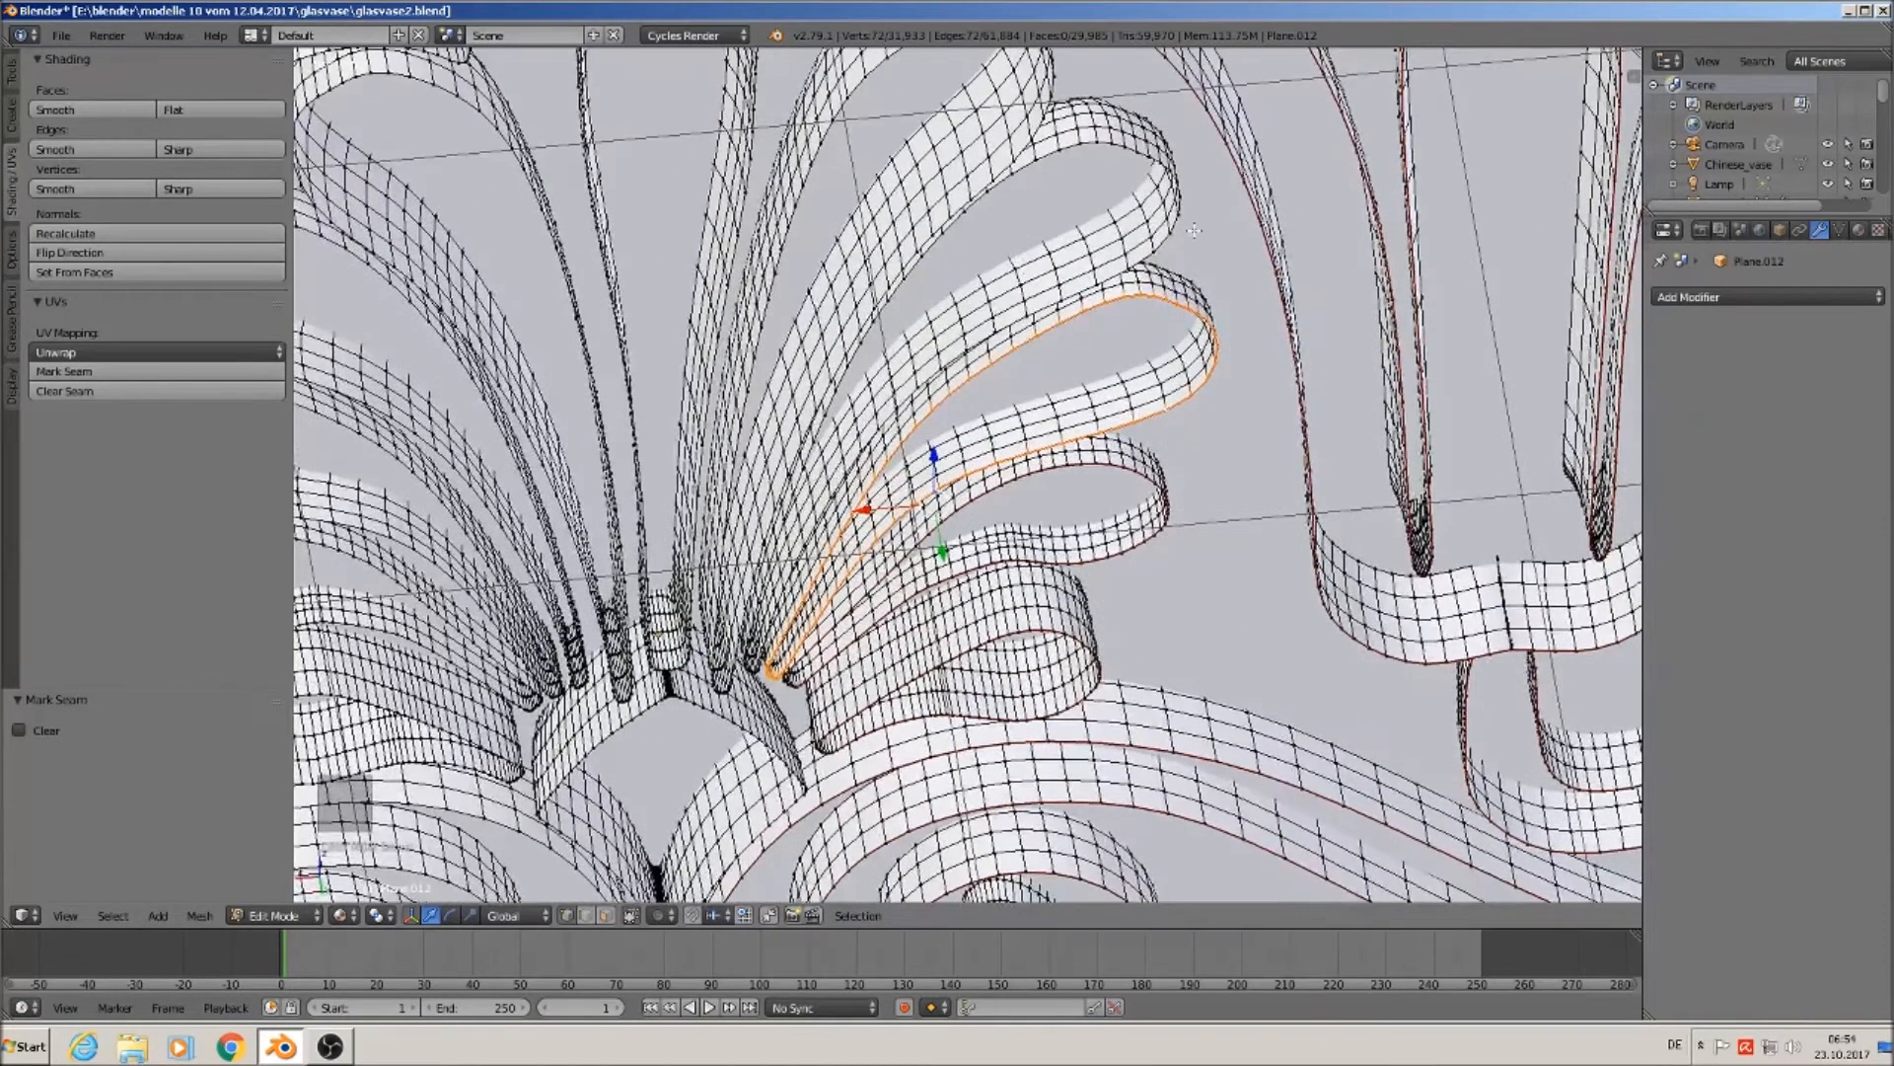
Mark seams along the outlines of the two upper petals on the same side of the central palmette.
right_click(1136, 260, "alt")
left_click(75, 371)
middle_click_drag(907, 322, 916, 453, "shift")
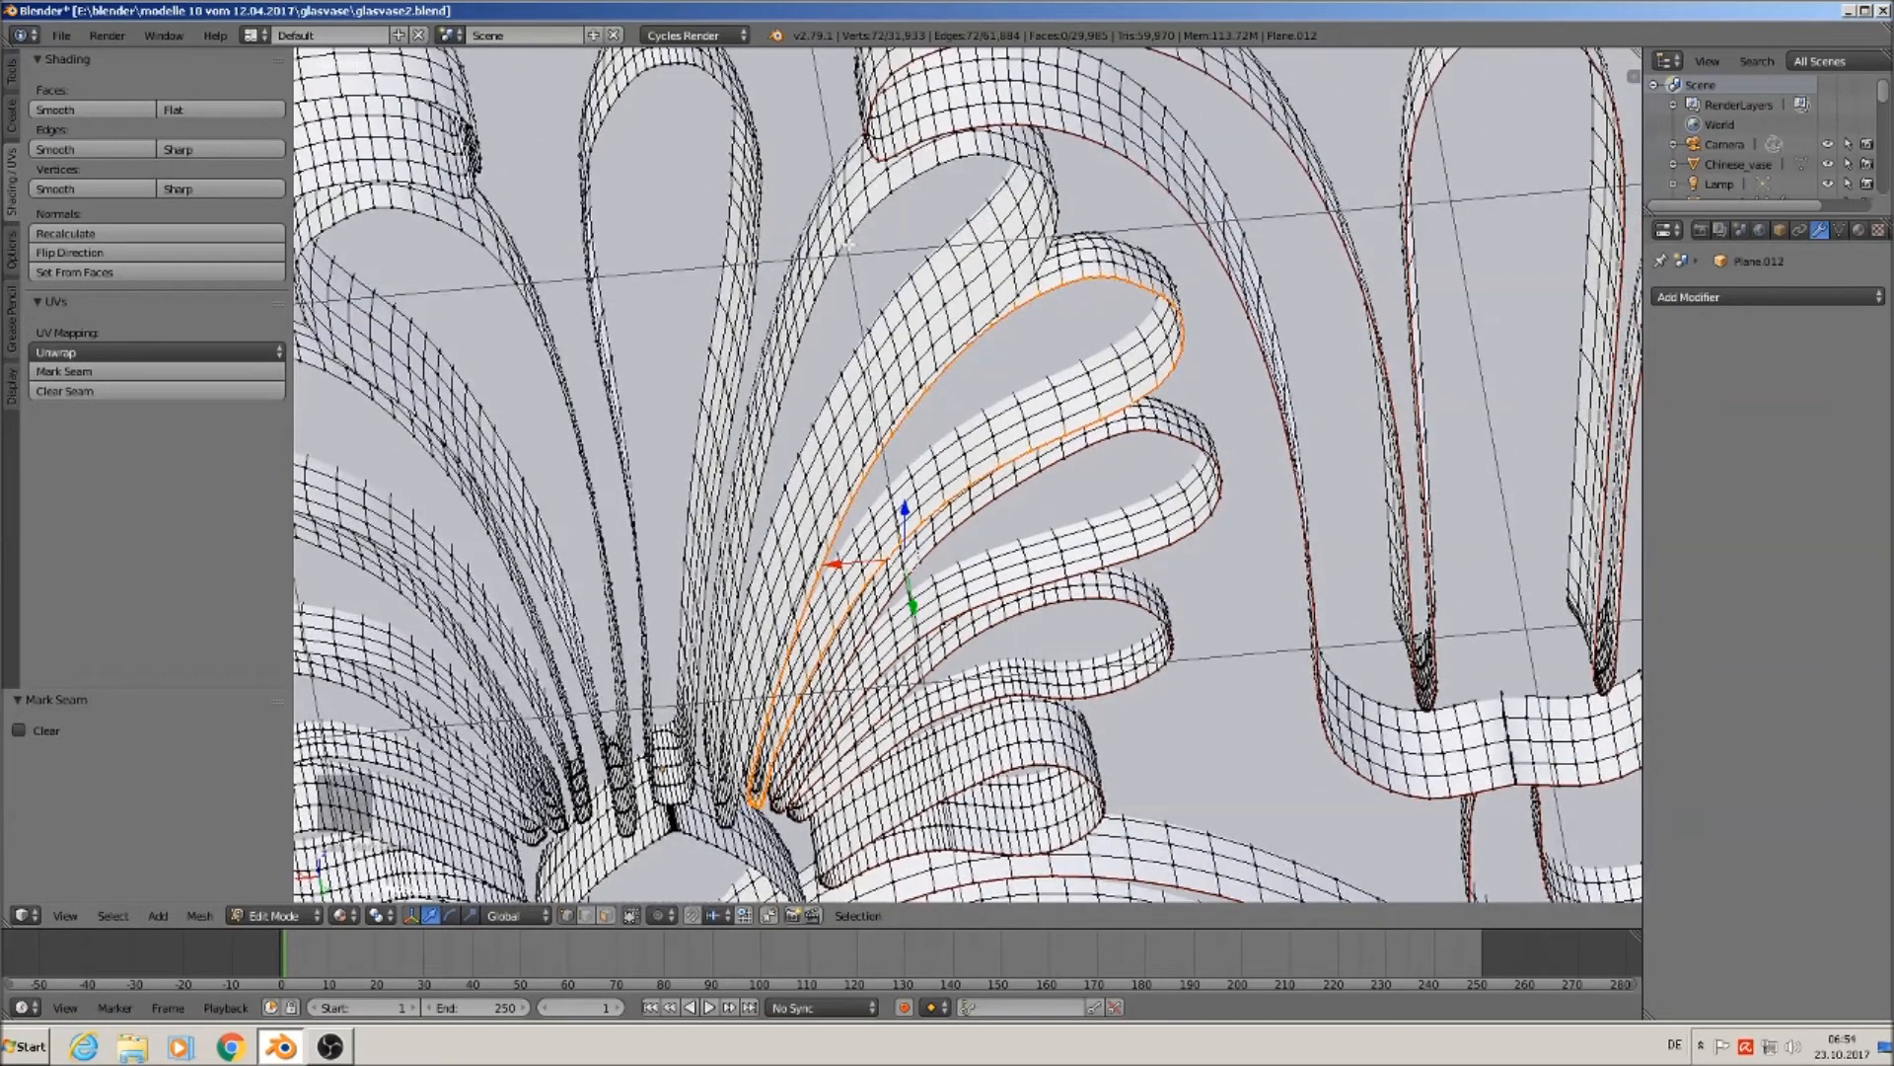
right_click(849, 249, "alt")
left_click(245, 367)
Mark seams along the outlines of the central palmette's upright petal and the topmost petal on its other side.
middle_click_drag(547, 286, 772, 250)
right_click(810, 122, "alt")
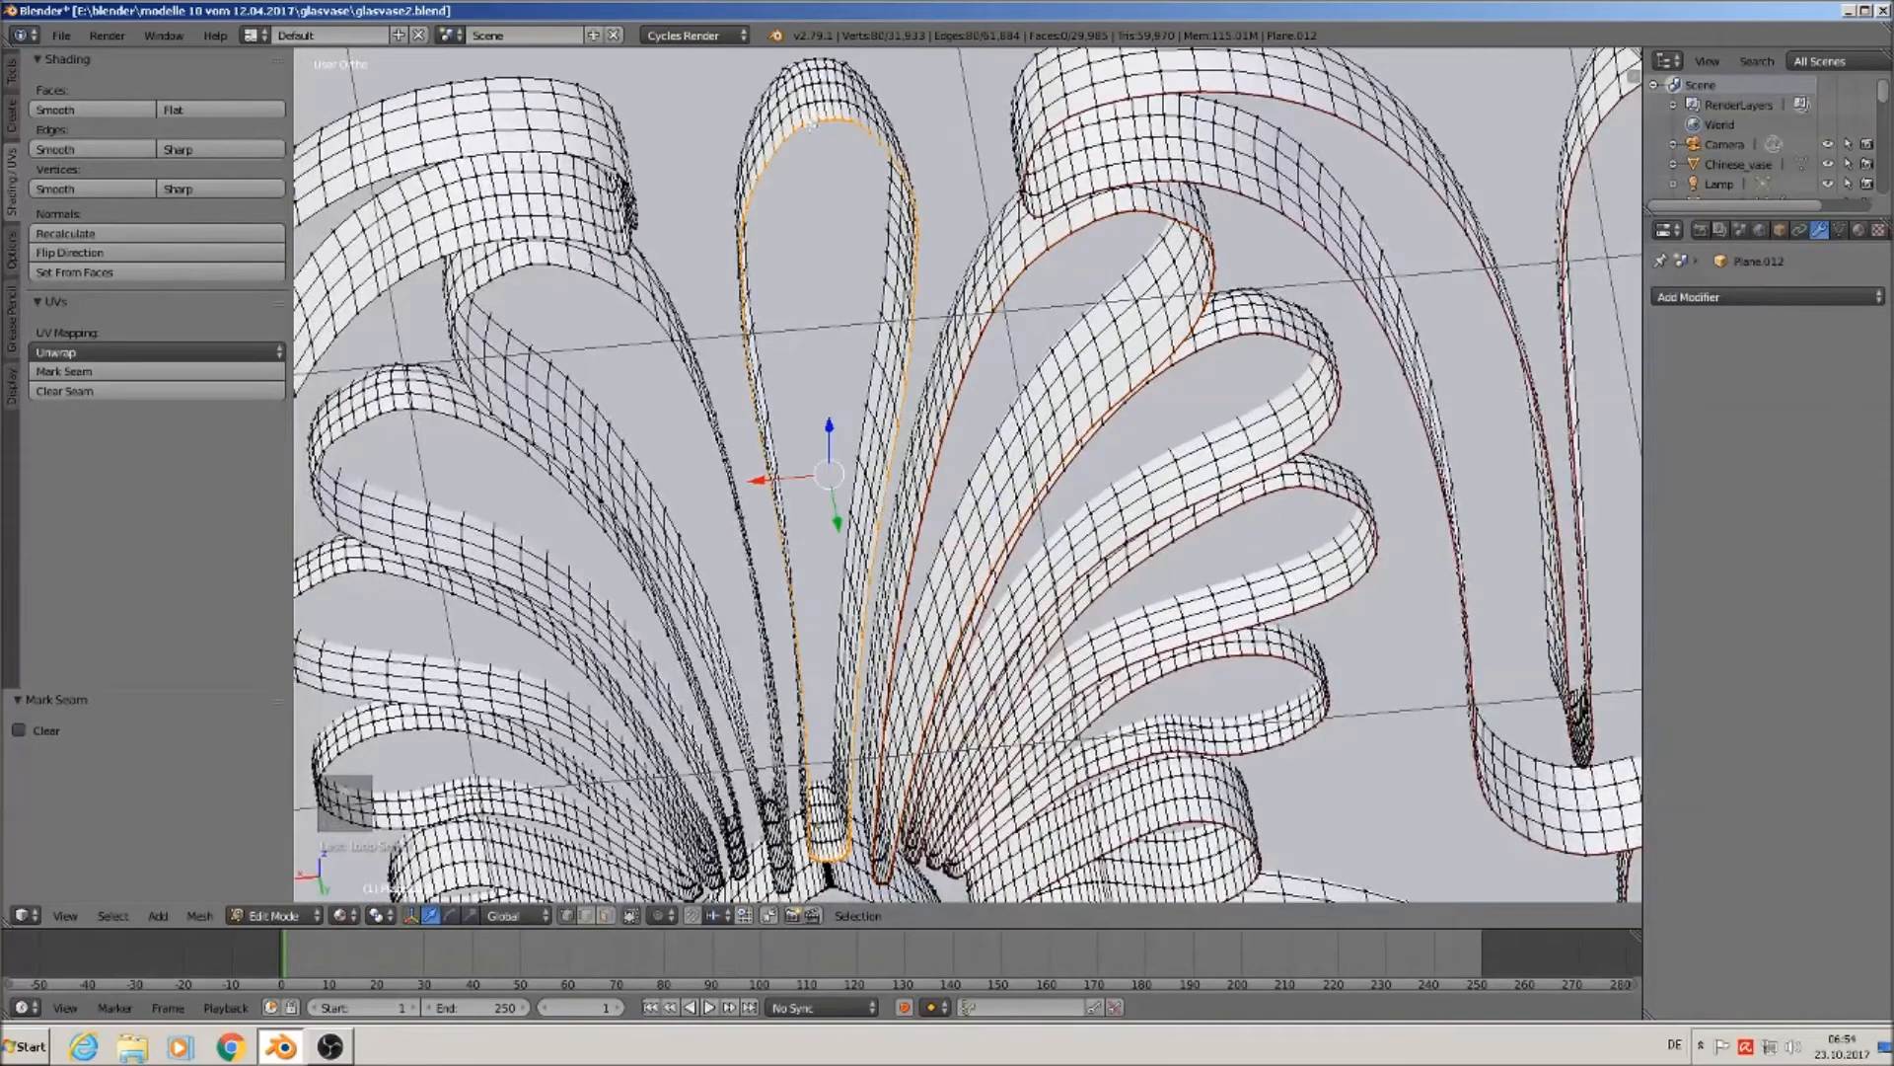
left_click(233, 369)
middle_click_drag(690, 444, 790, 395)
right_click(904, 230, "alt")
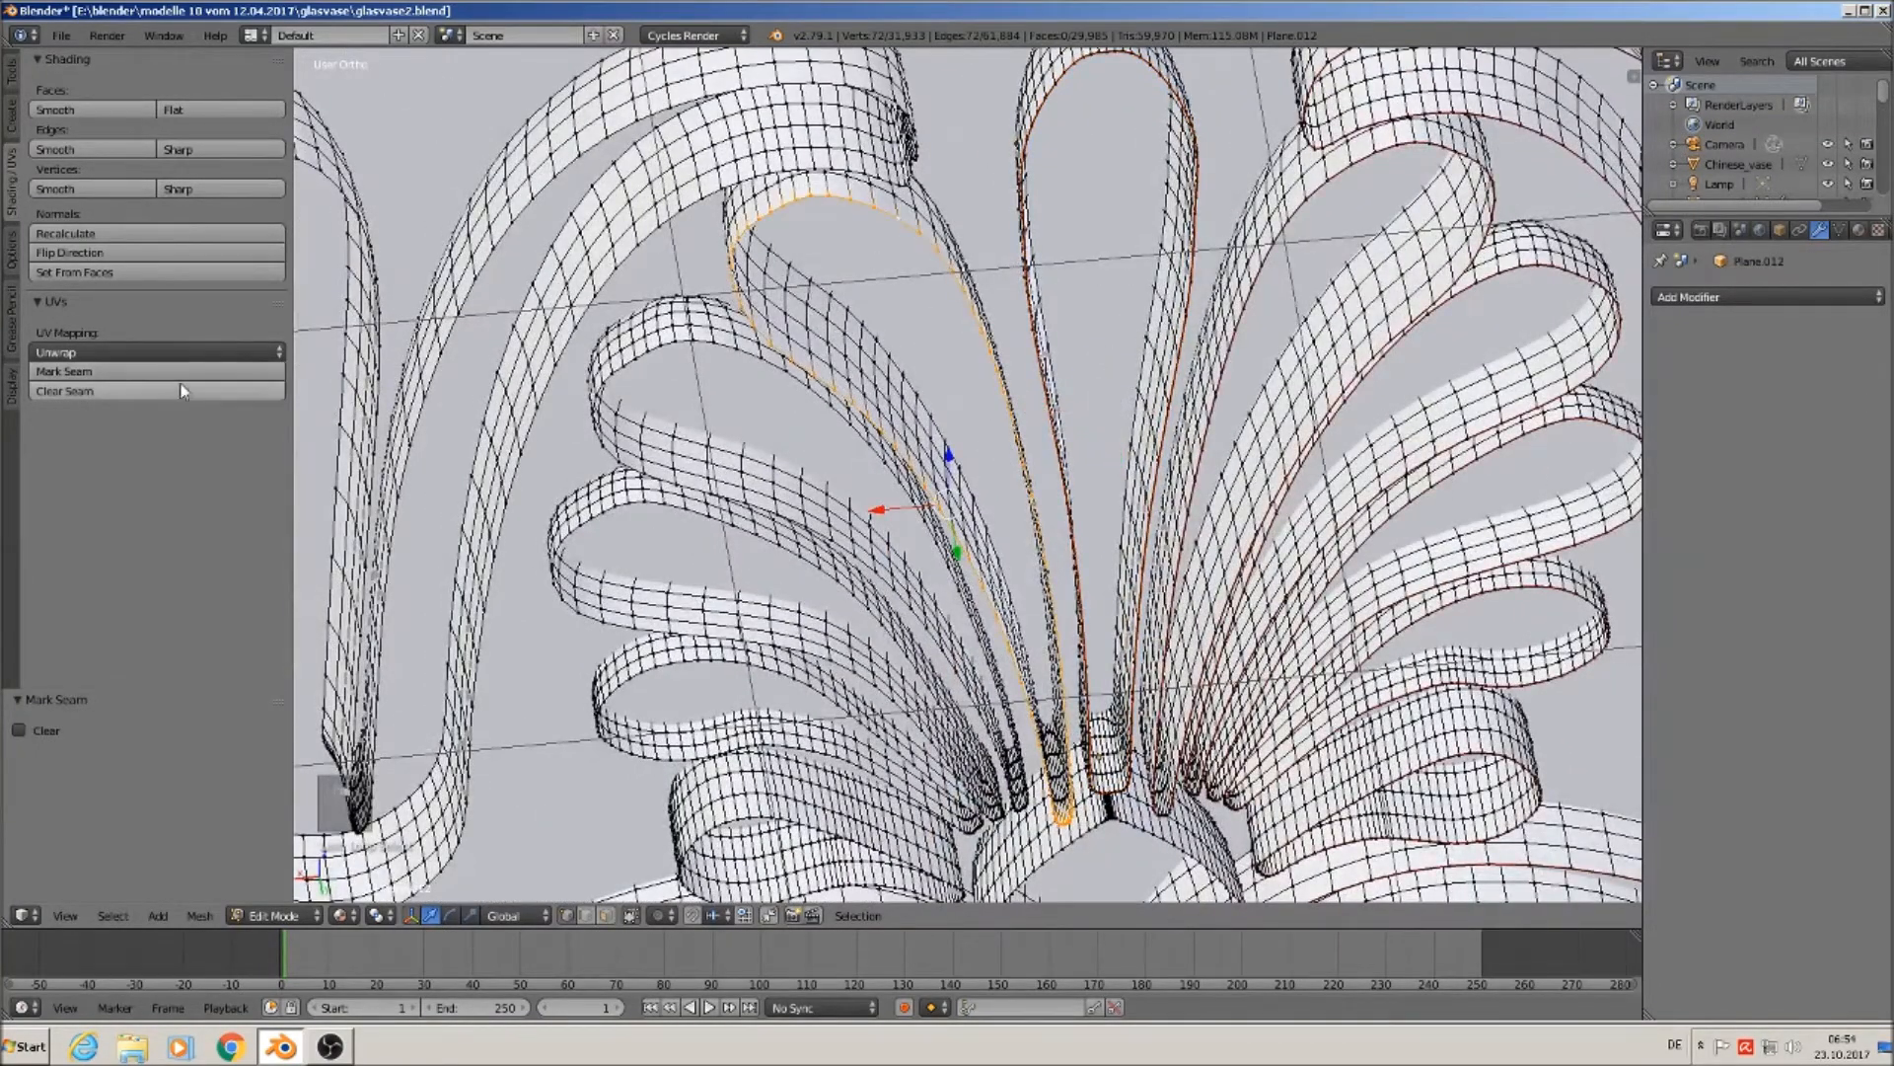
left_click(65, 371)
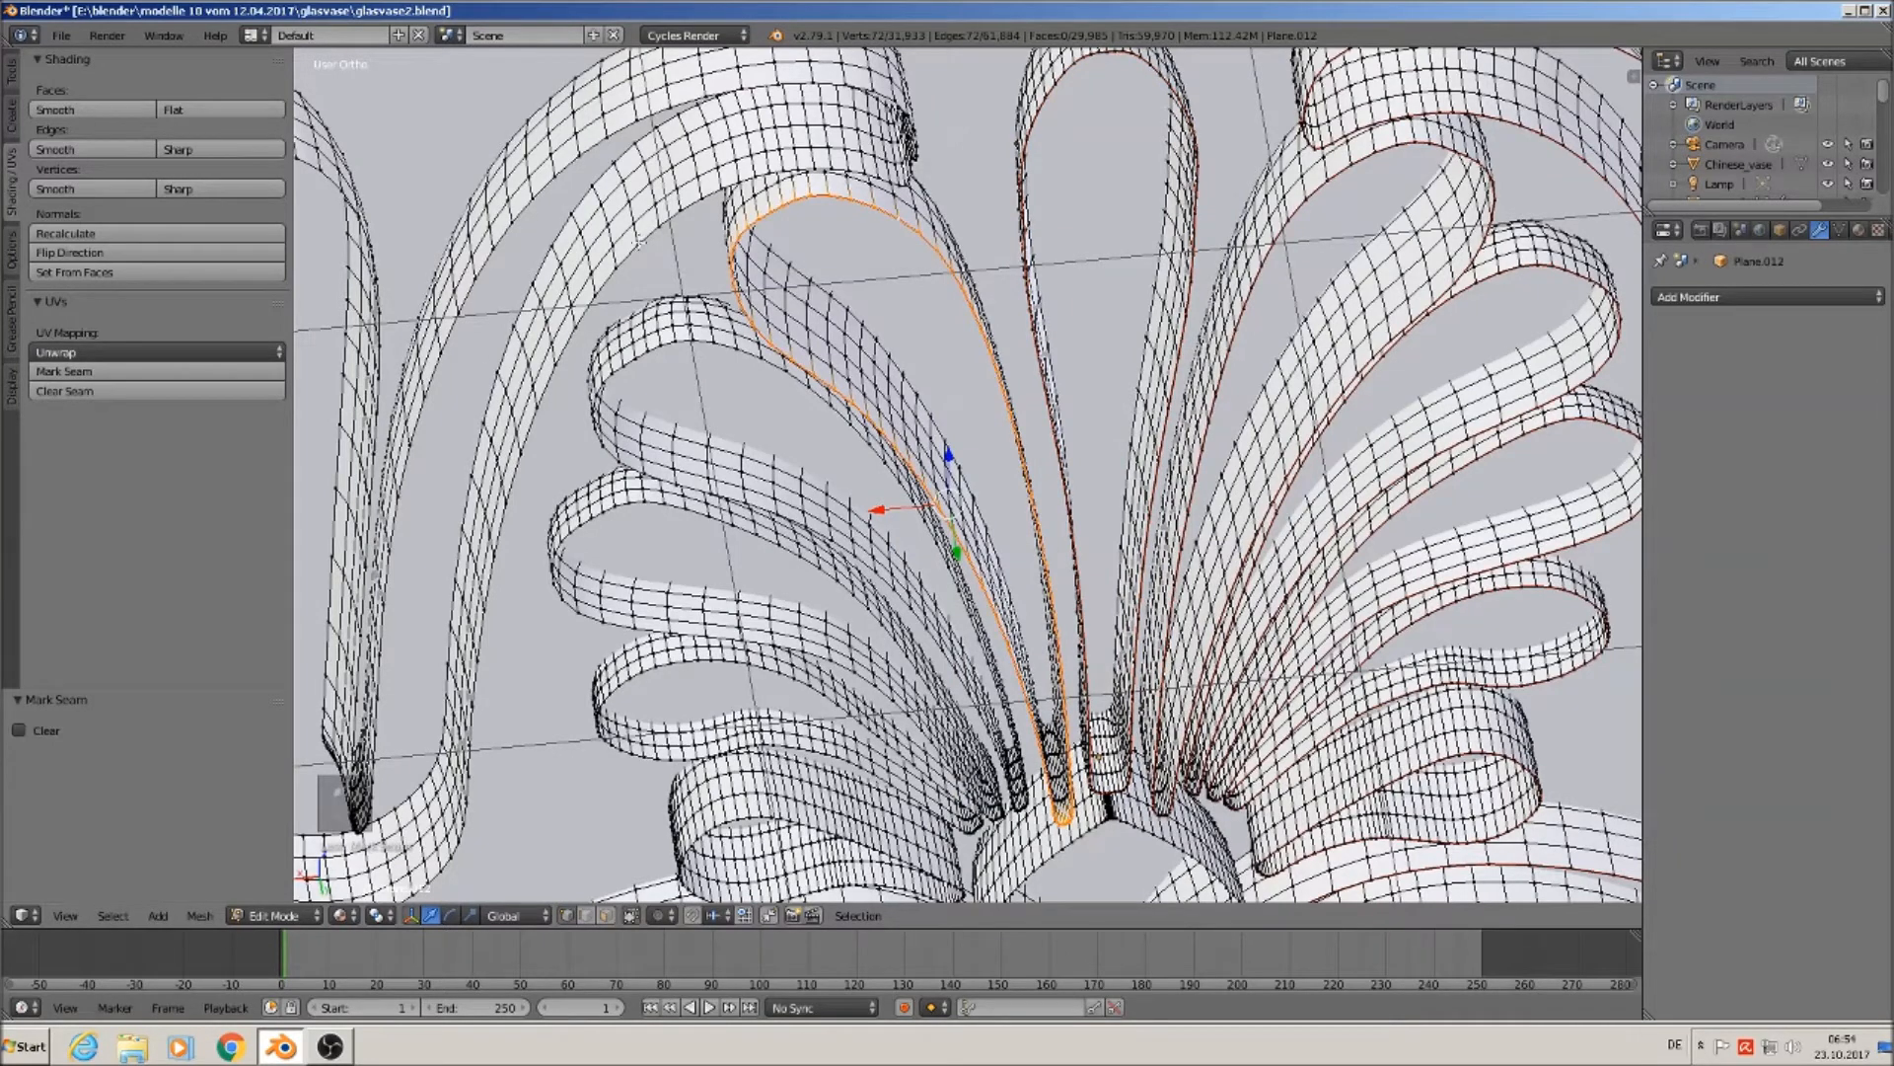
Mark seams along the second U-shaped band's outline and the second-highest petal on the central palmette's unfinished side.
right_click(641, 237, "alt")
left_click(65, 371)
right_click(706, 344, "alt")
left_click(144, 371)
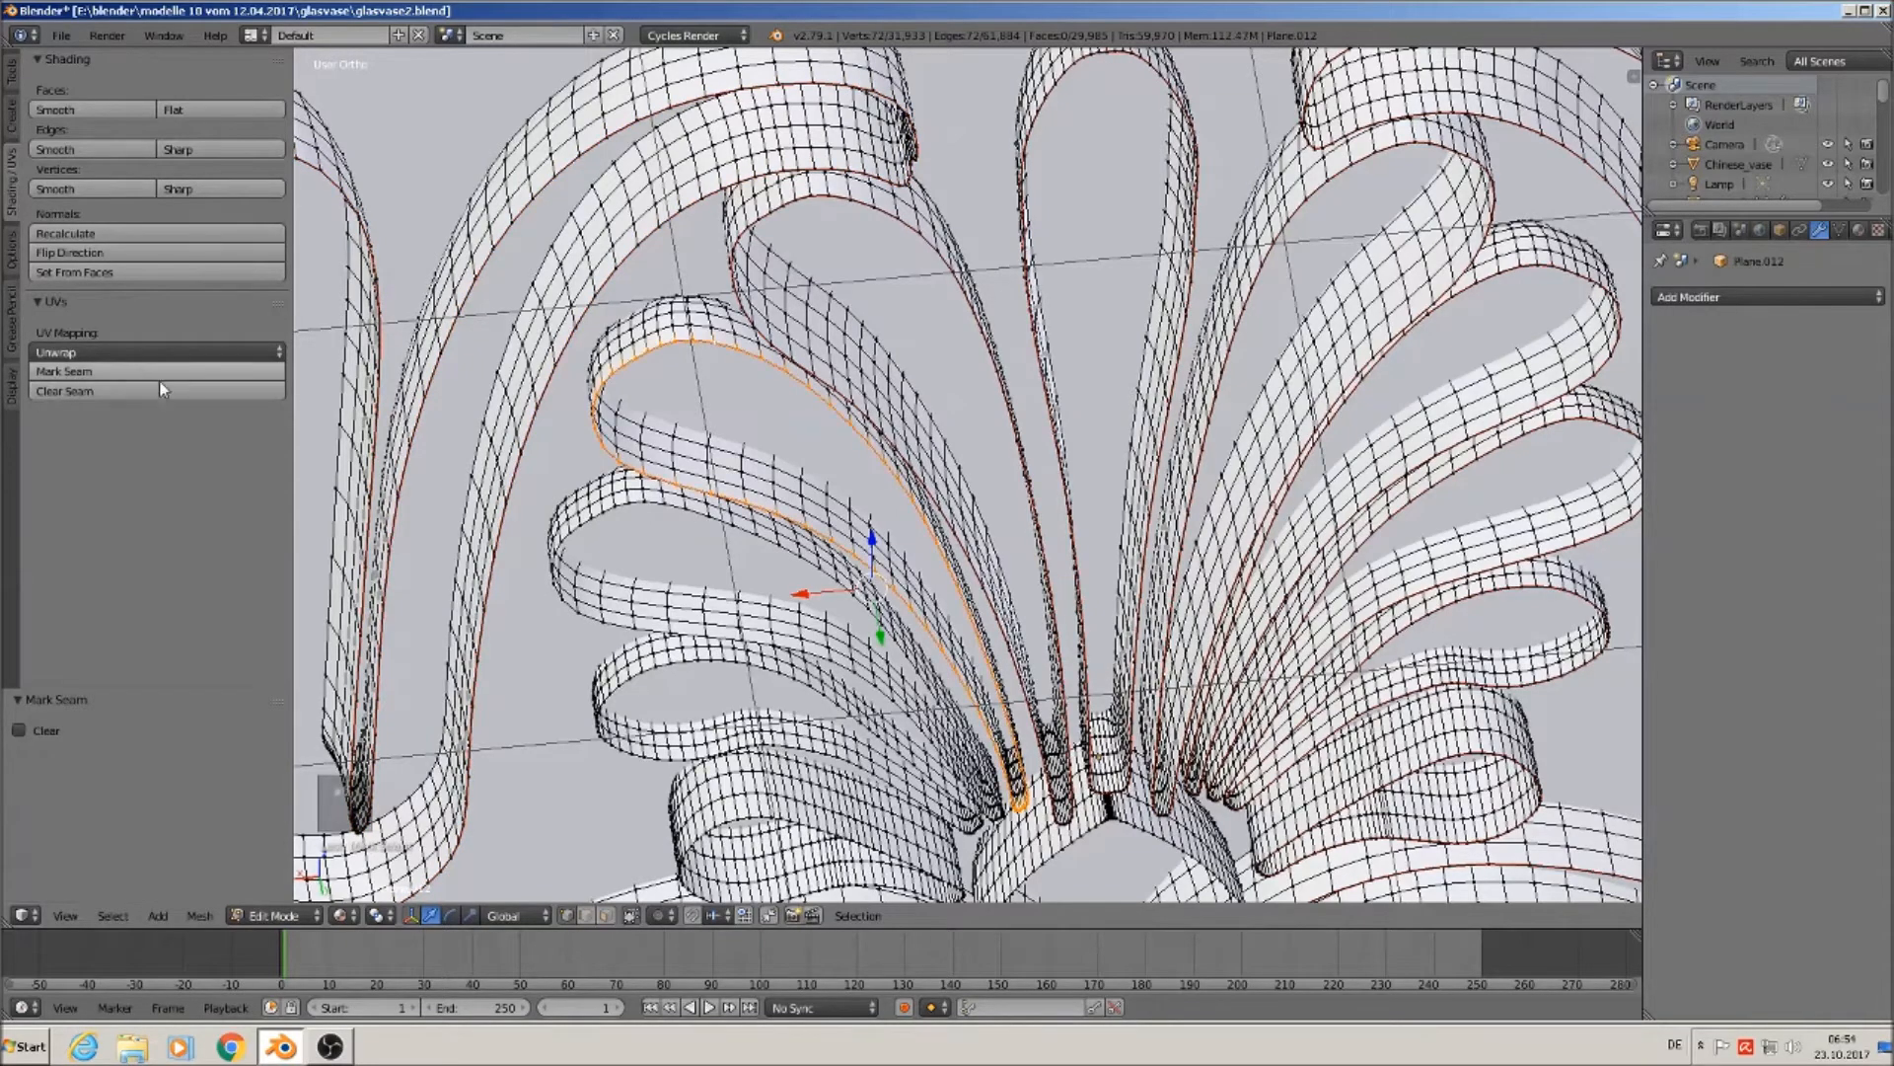
Mark the front edge loops of the three lowest leaves on the middle palmette's left half as UV seams.
middle_click_drag(868, 592, 898, 493, "shift")
right_click(620, 516, "alt")
left_click(114, 375)
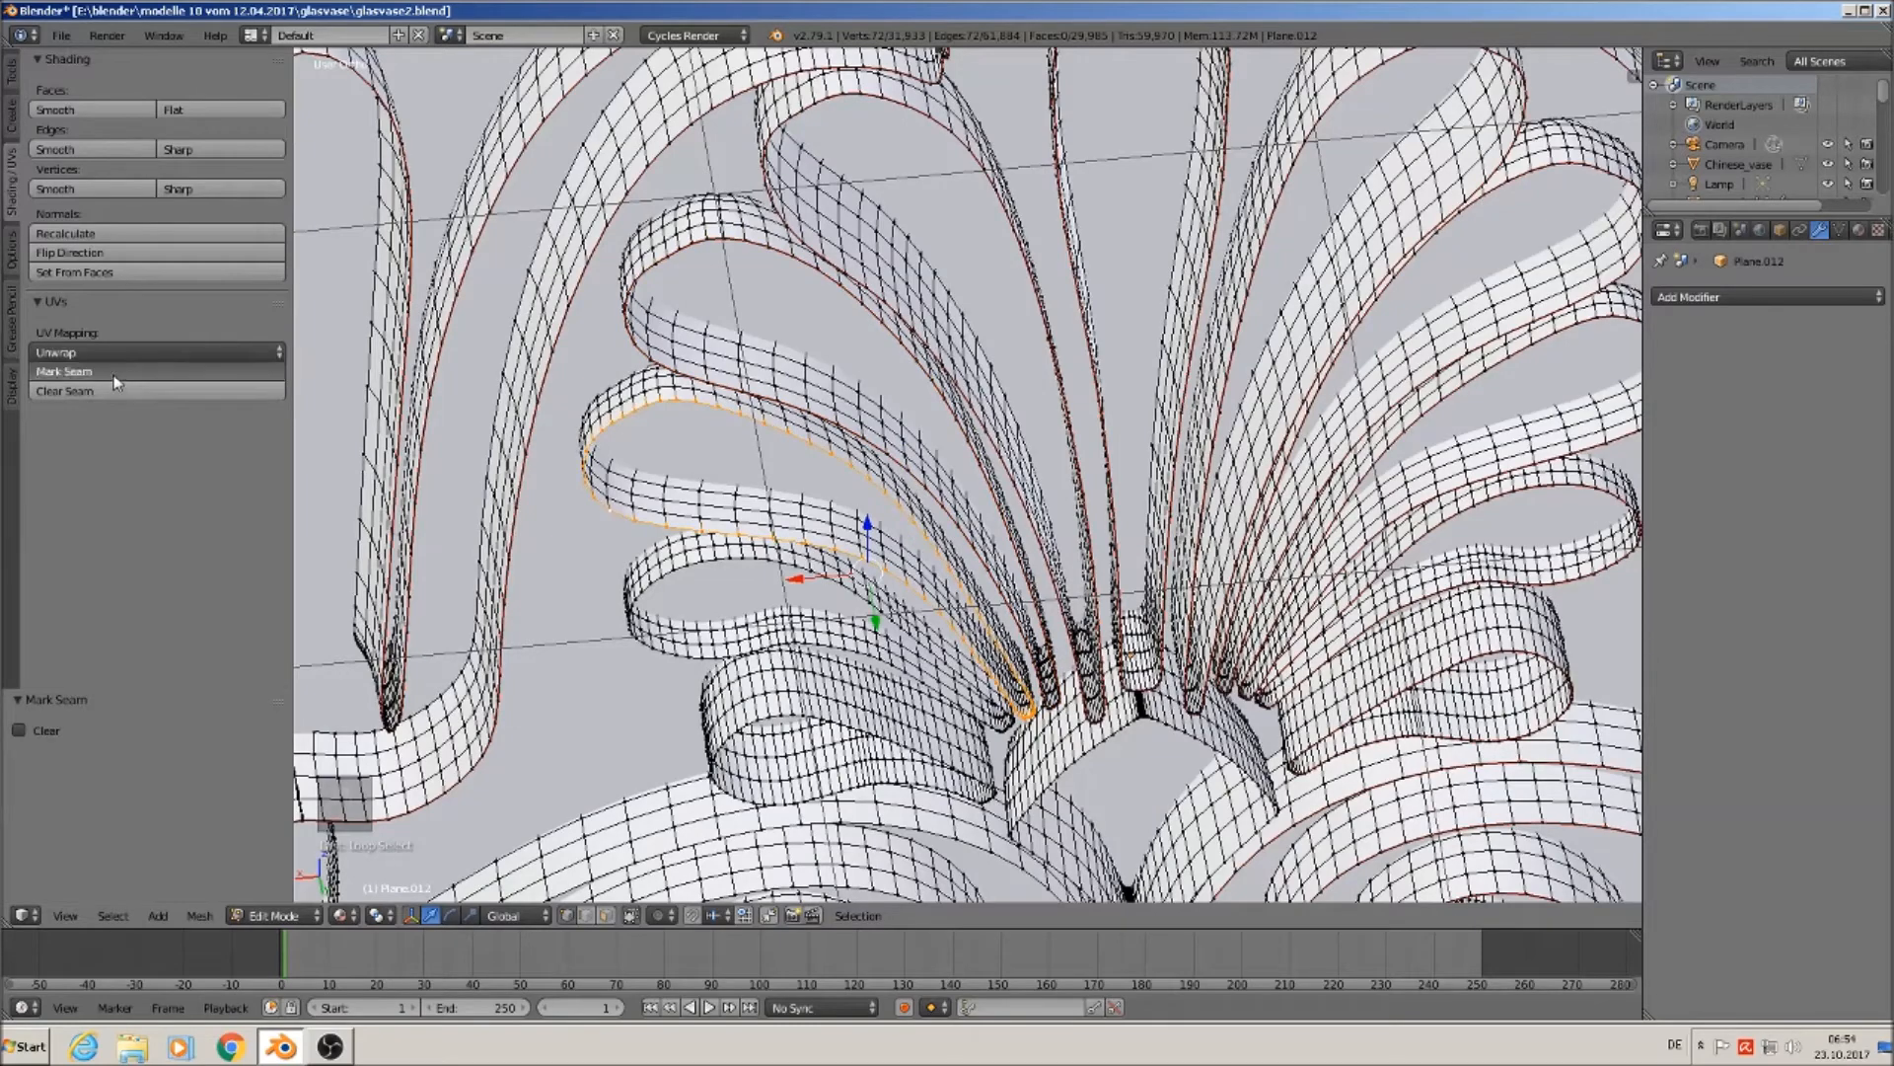
middle_click_drag(569, 749, 598, 627, "shift")
scroll(598, 628, "up", 1)
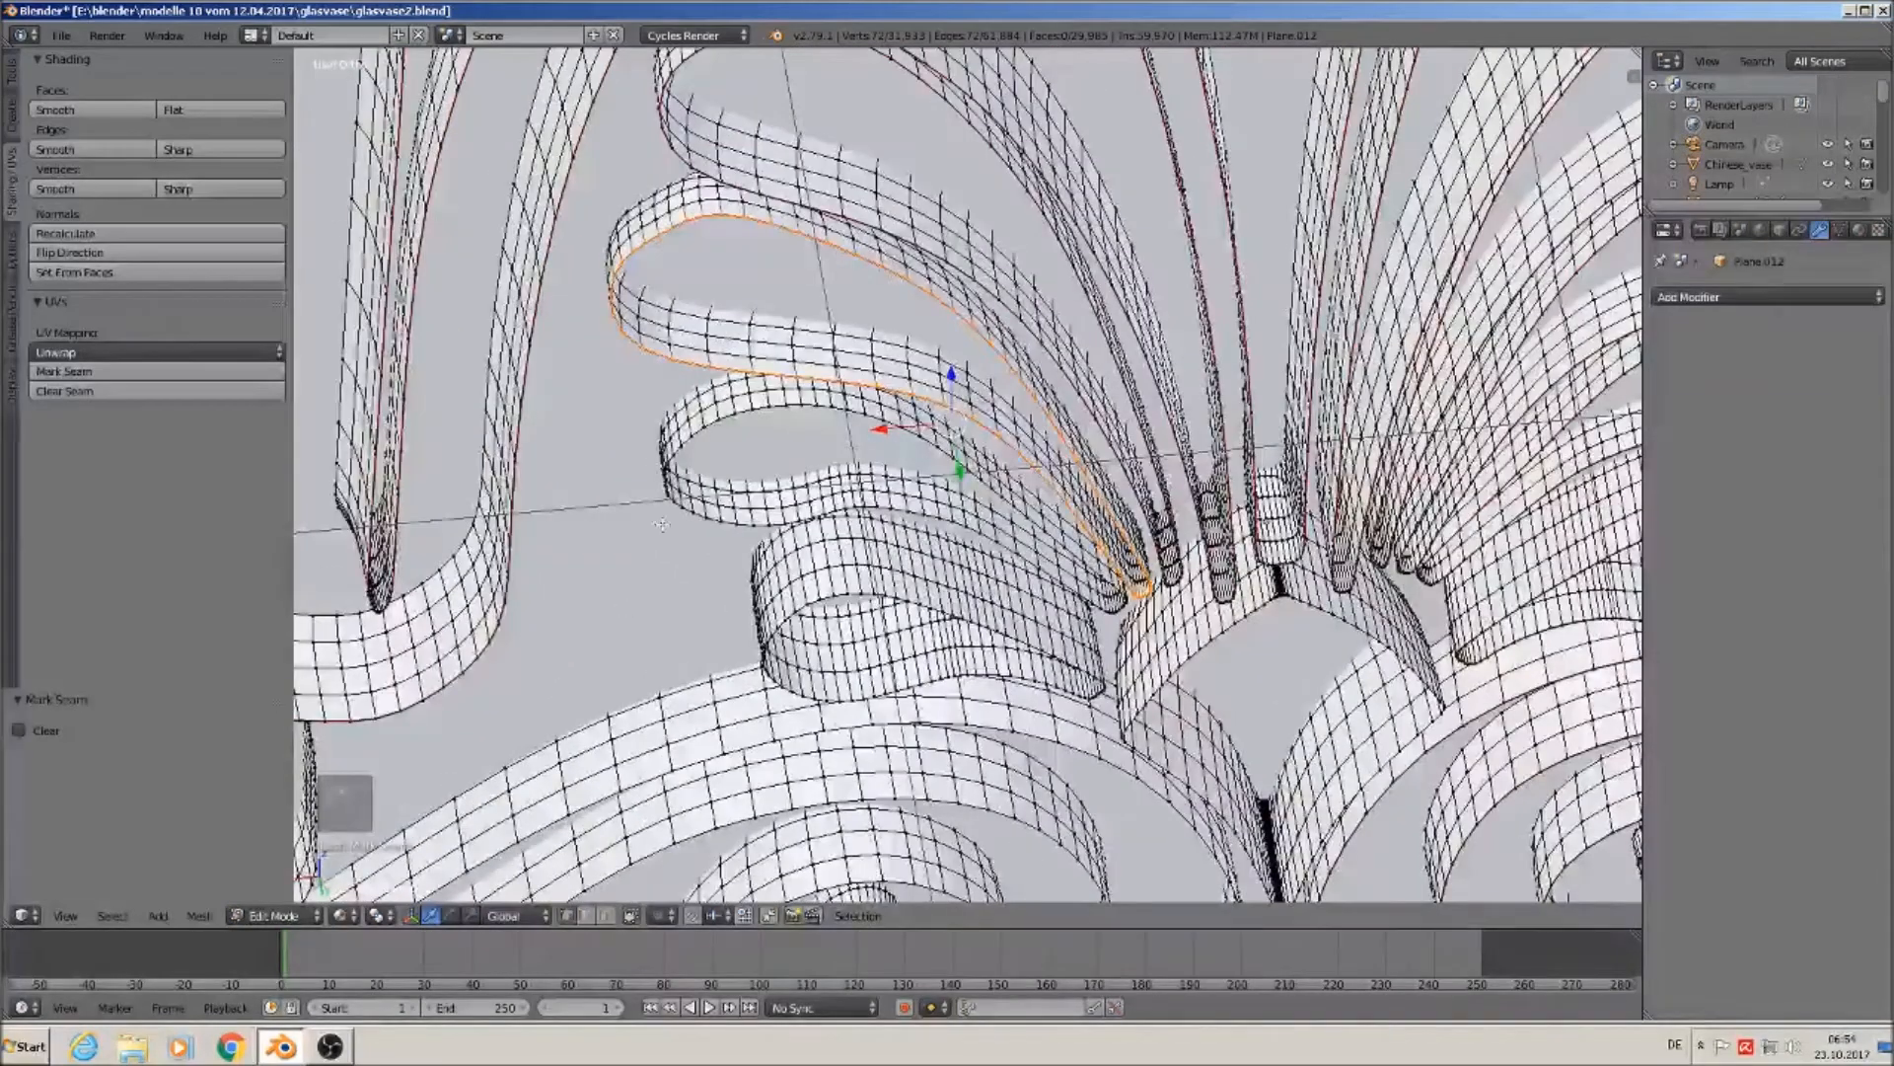
right_click(714, 425, "alt")
left_click(105, 373)
right_click(829, 598, "alt")
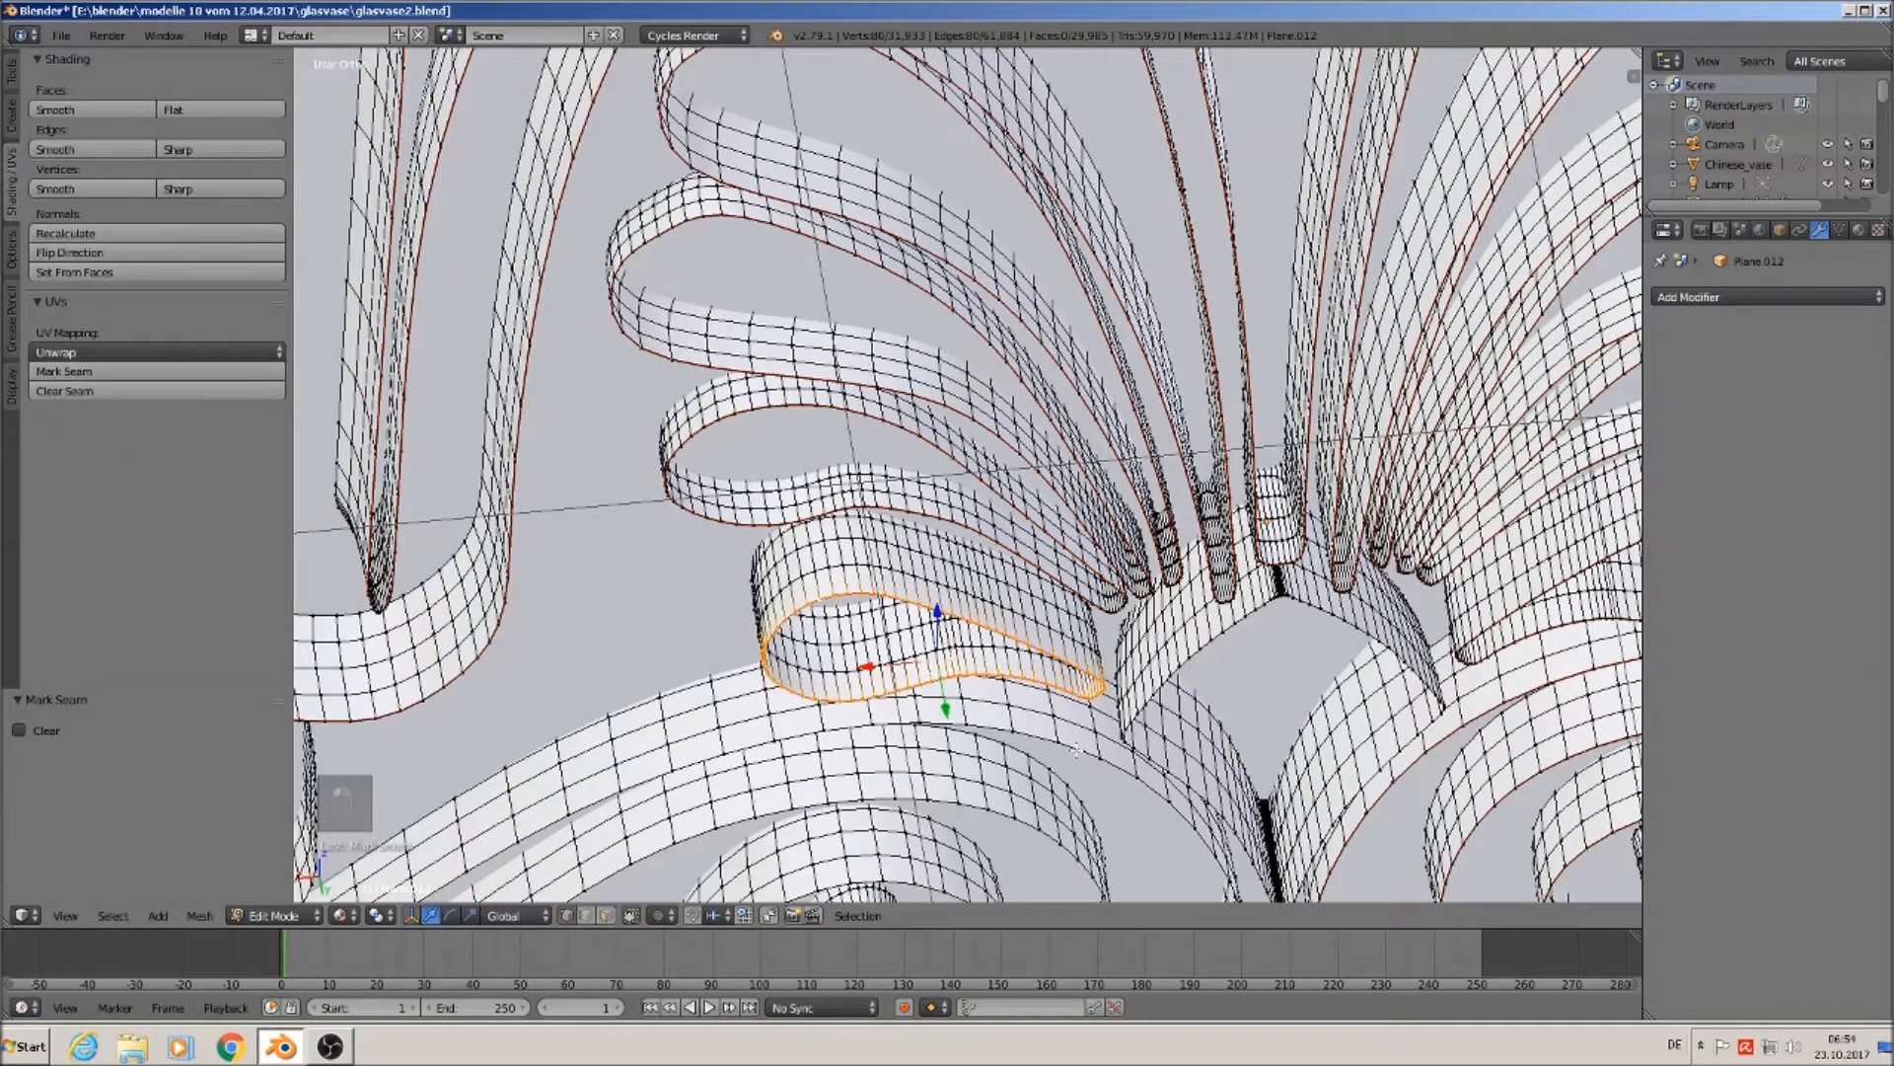
Mark the front edge loops of the middle palmette's base arch, the long scroll band and the diamond beneath it as seams.
right_click(1234, 629, "alt")
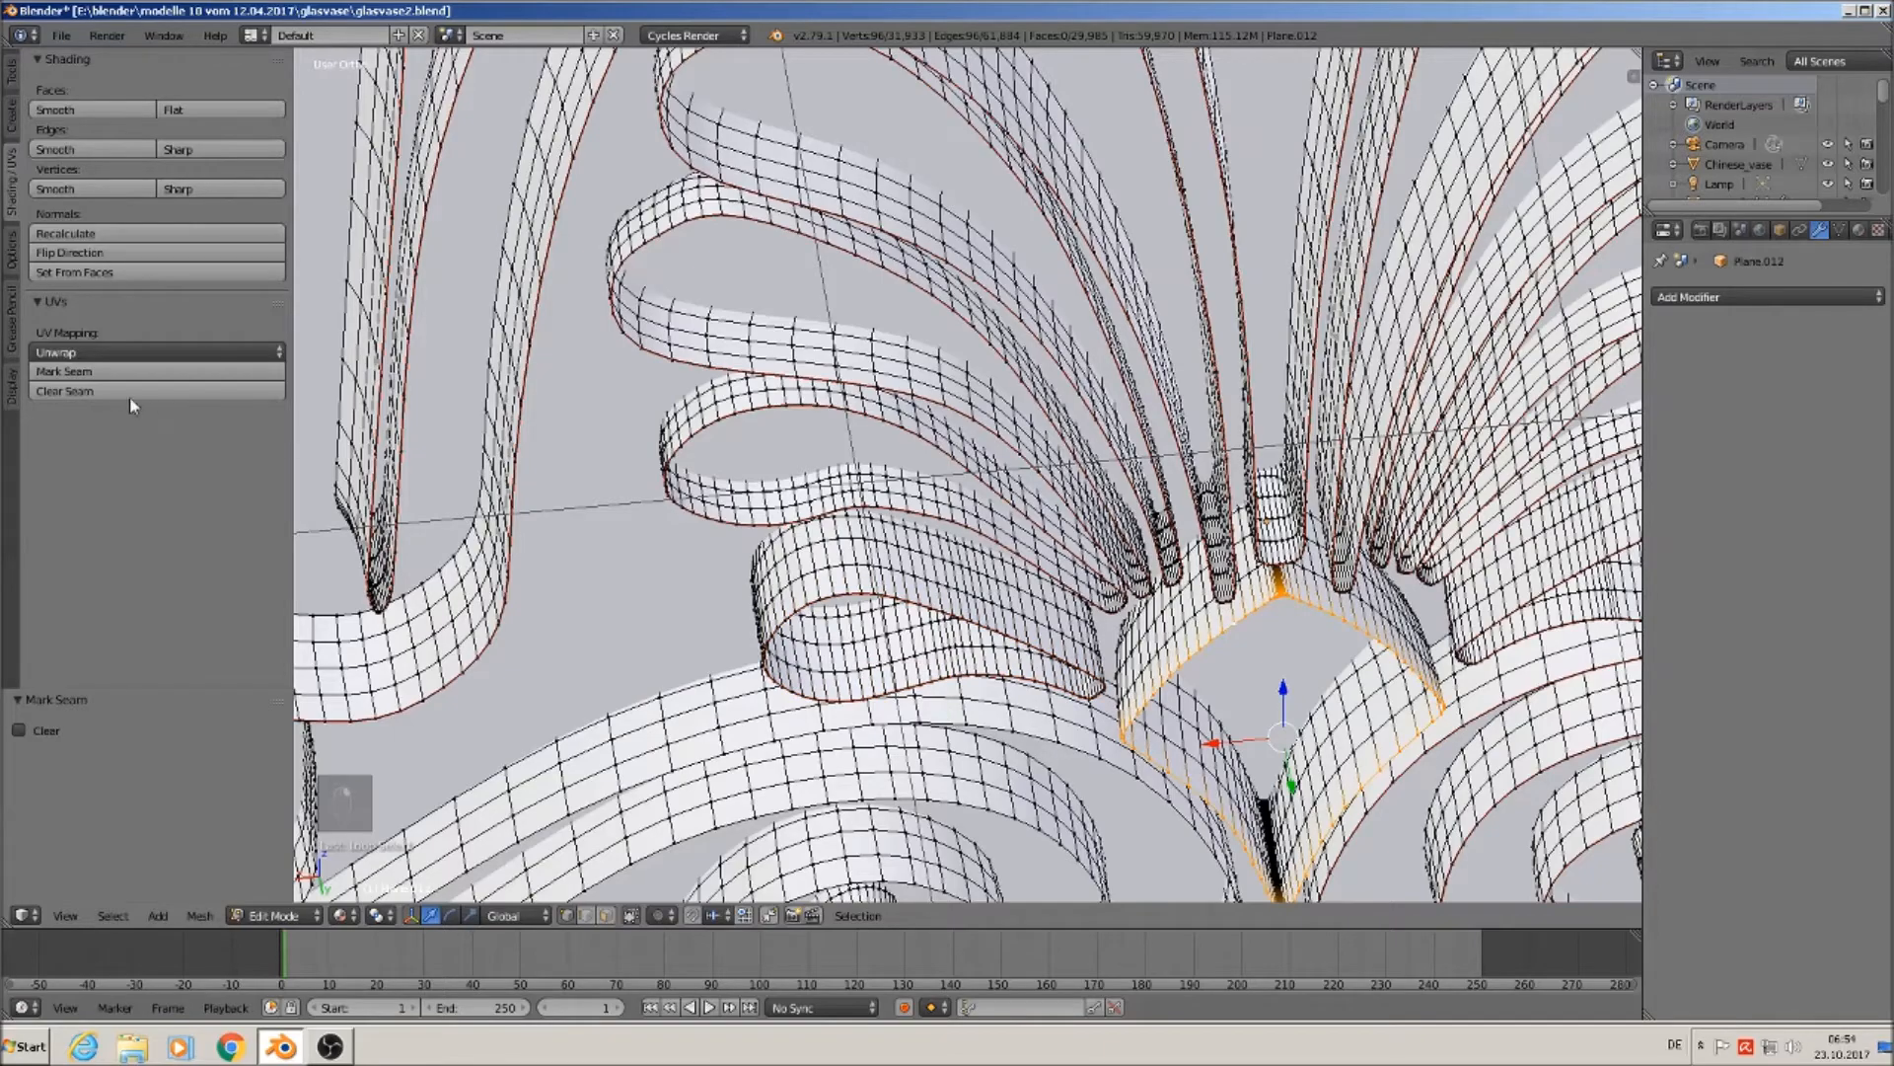
left_click(114, 371)
middle_click_drag(743, 659, 847, 367, "shift")
right_click(908, 593, "alt")
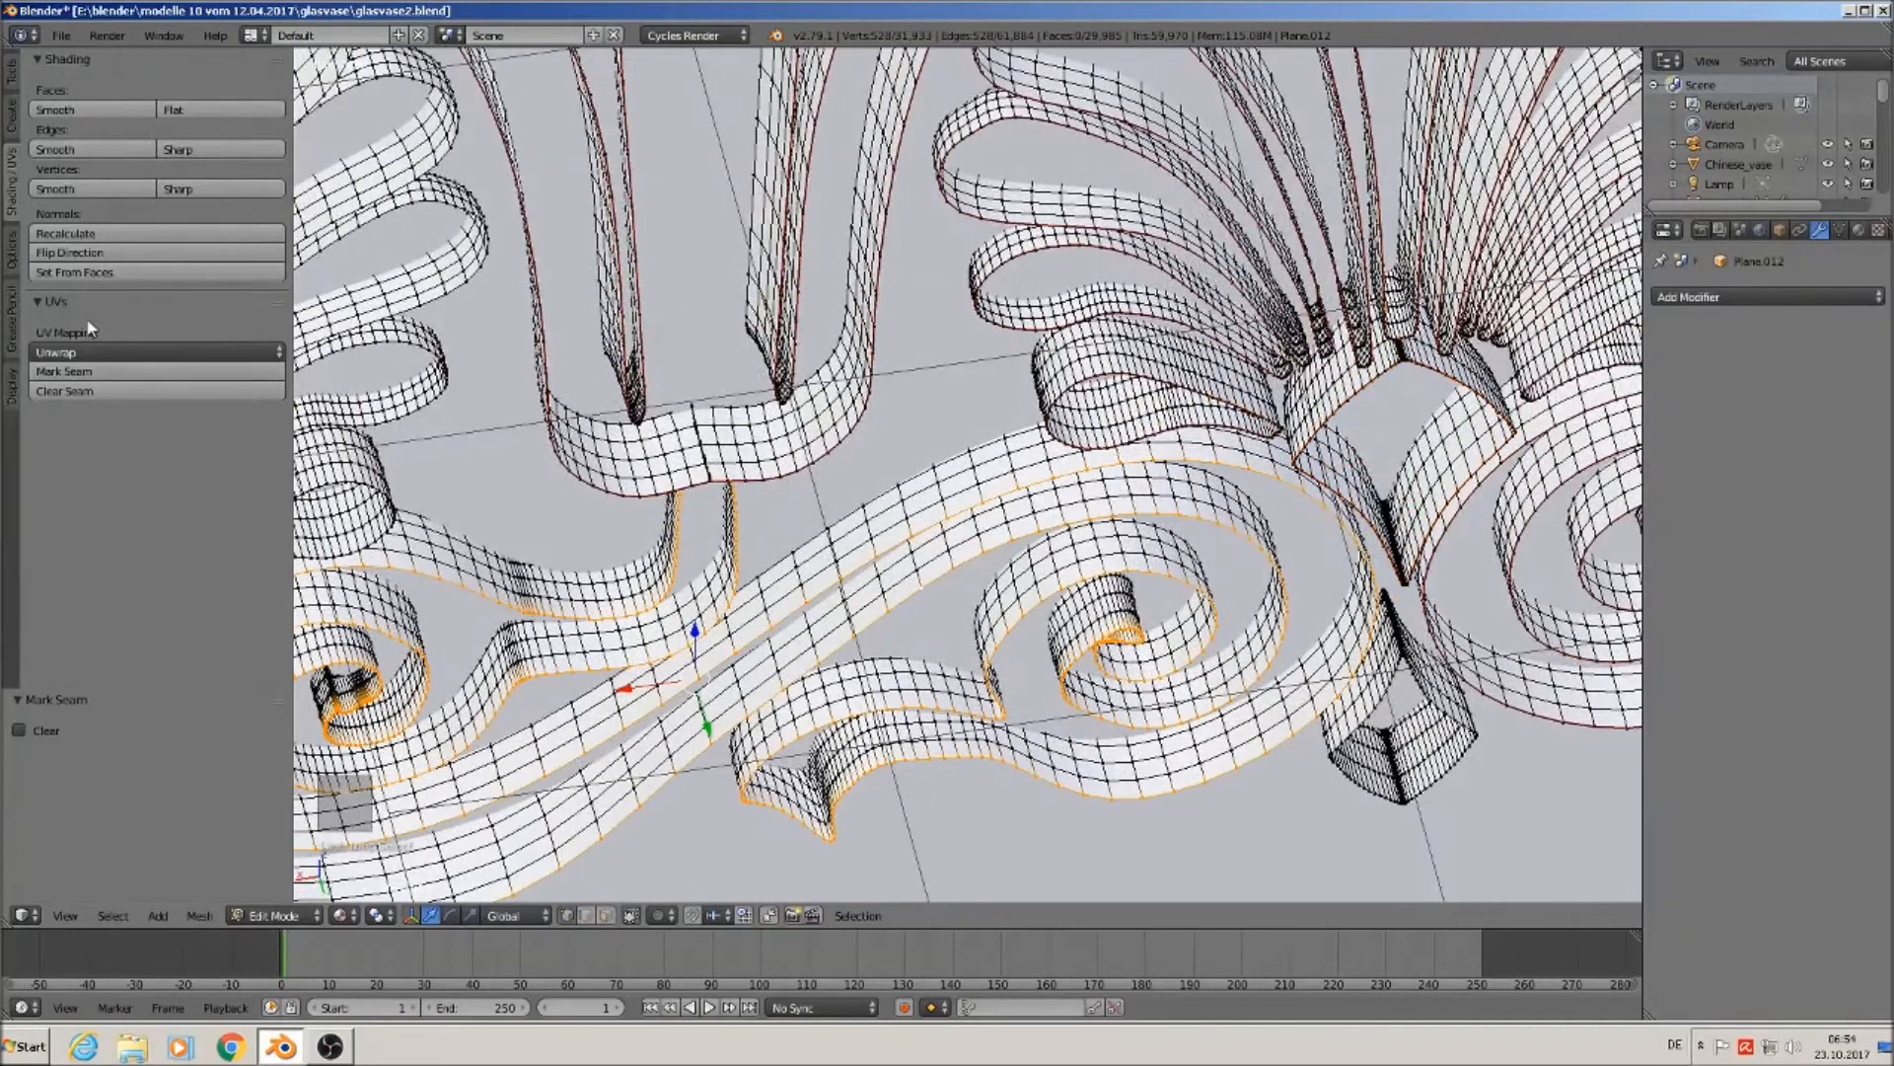
left_click(83, 372)
scroll(475, 600, "down", 1)
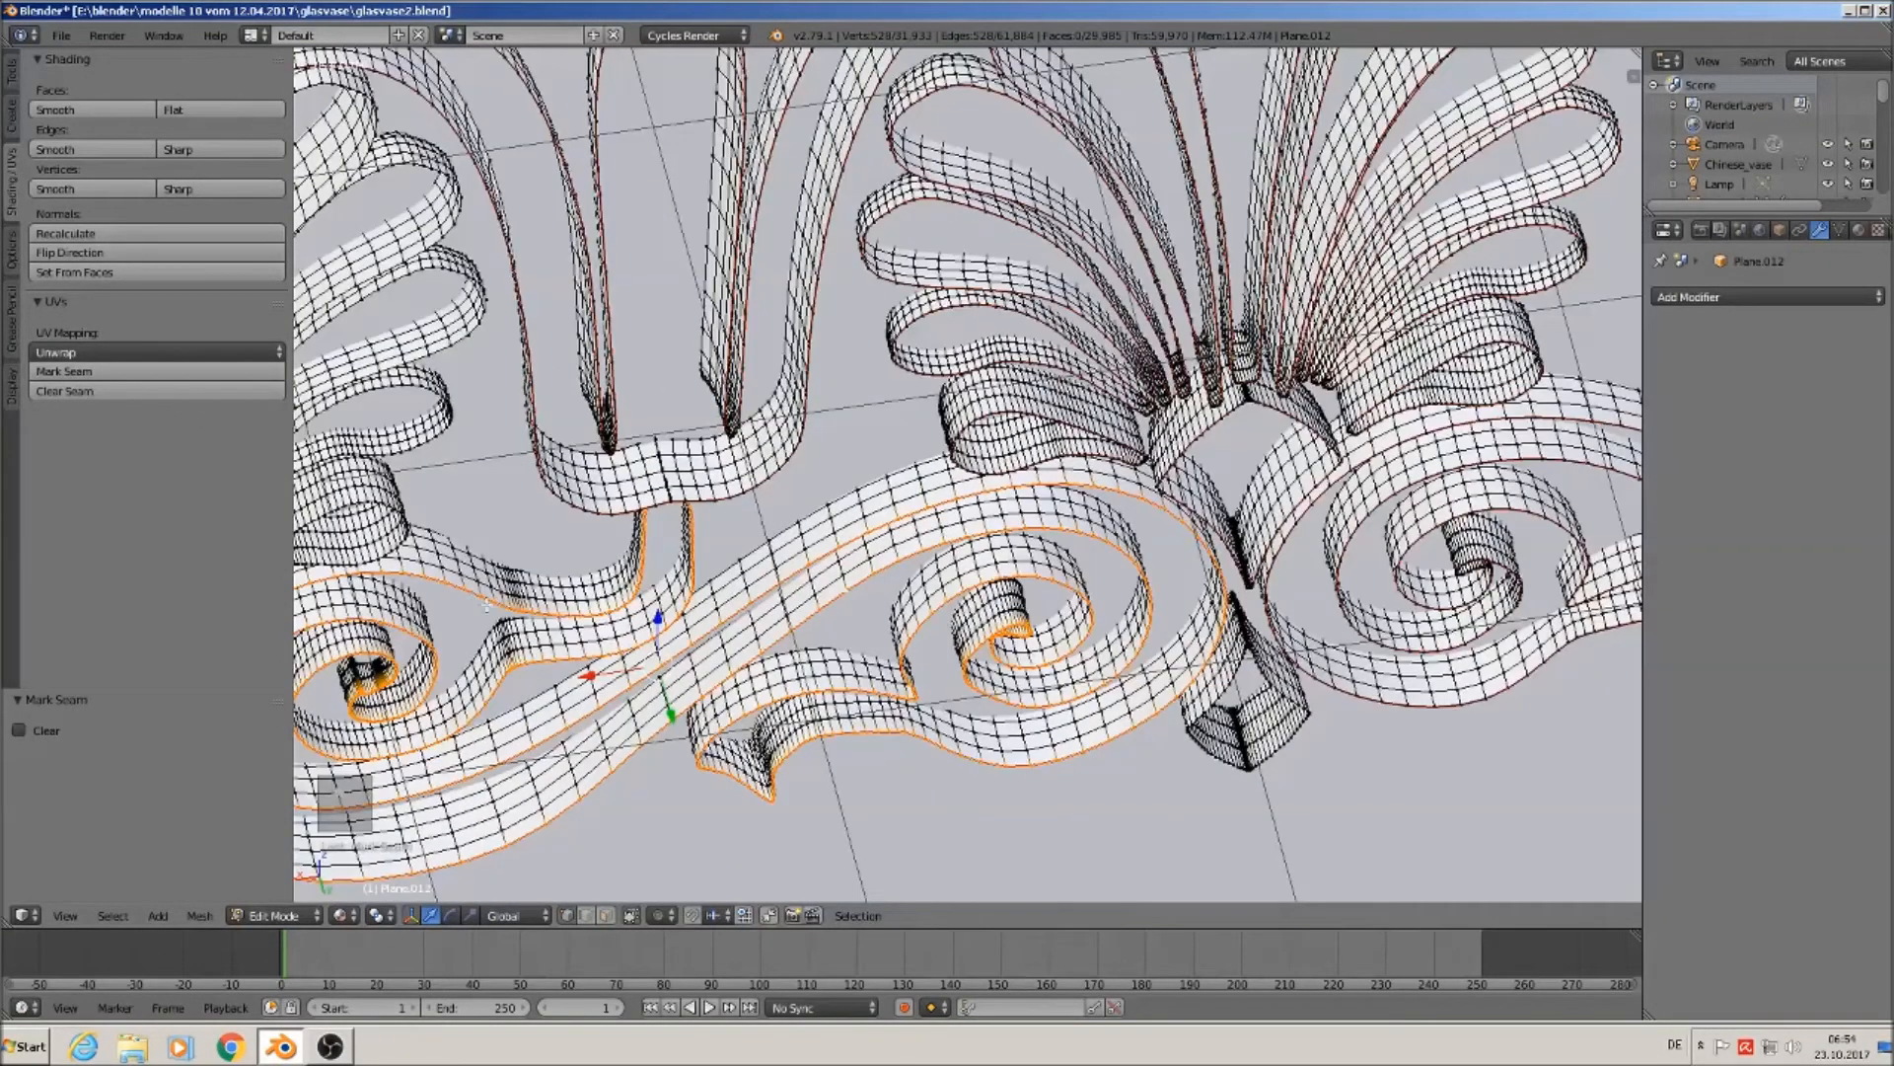
scroll(970, 704, "up", 2)
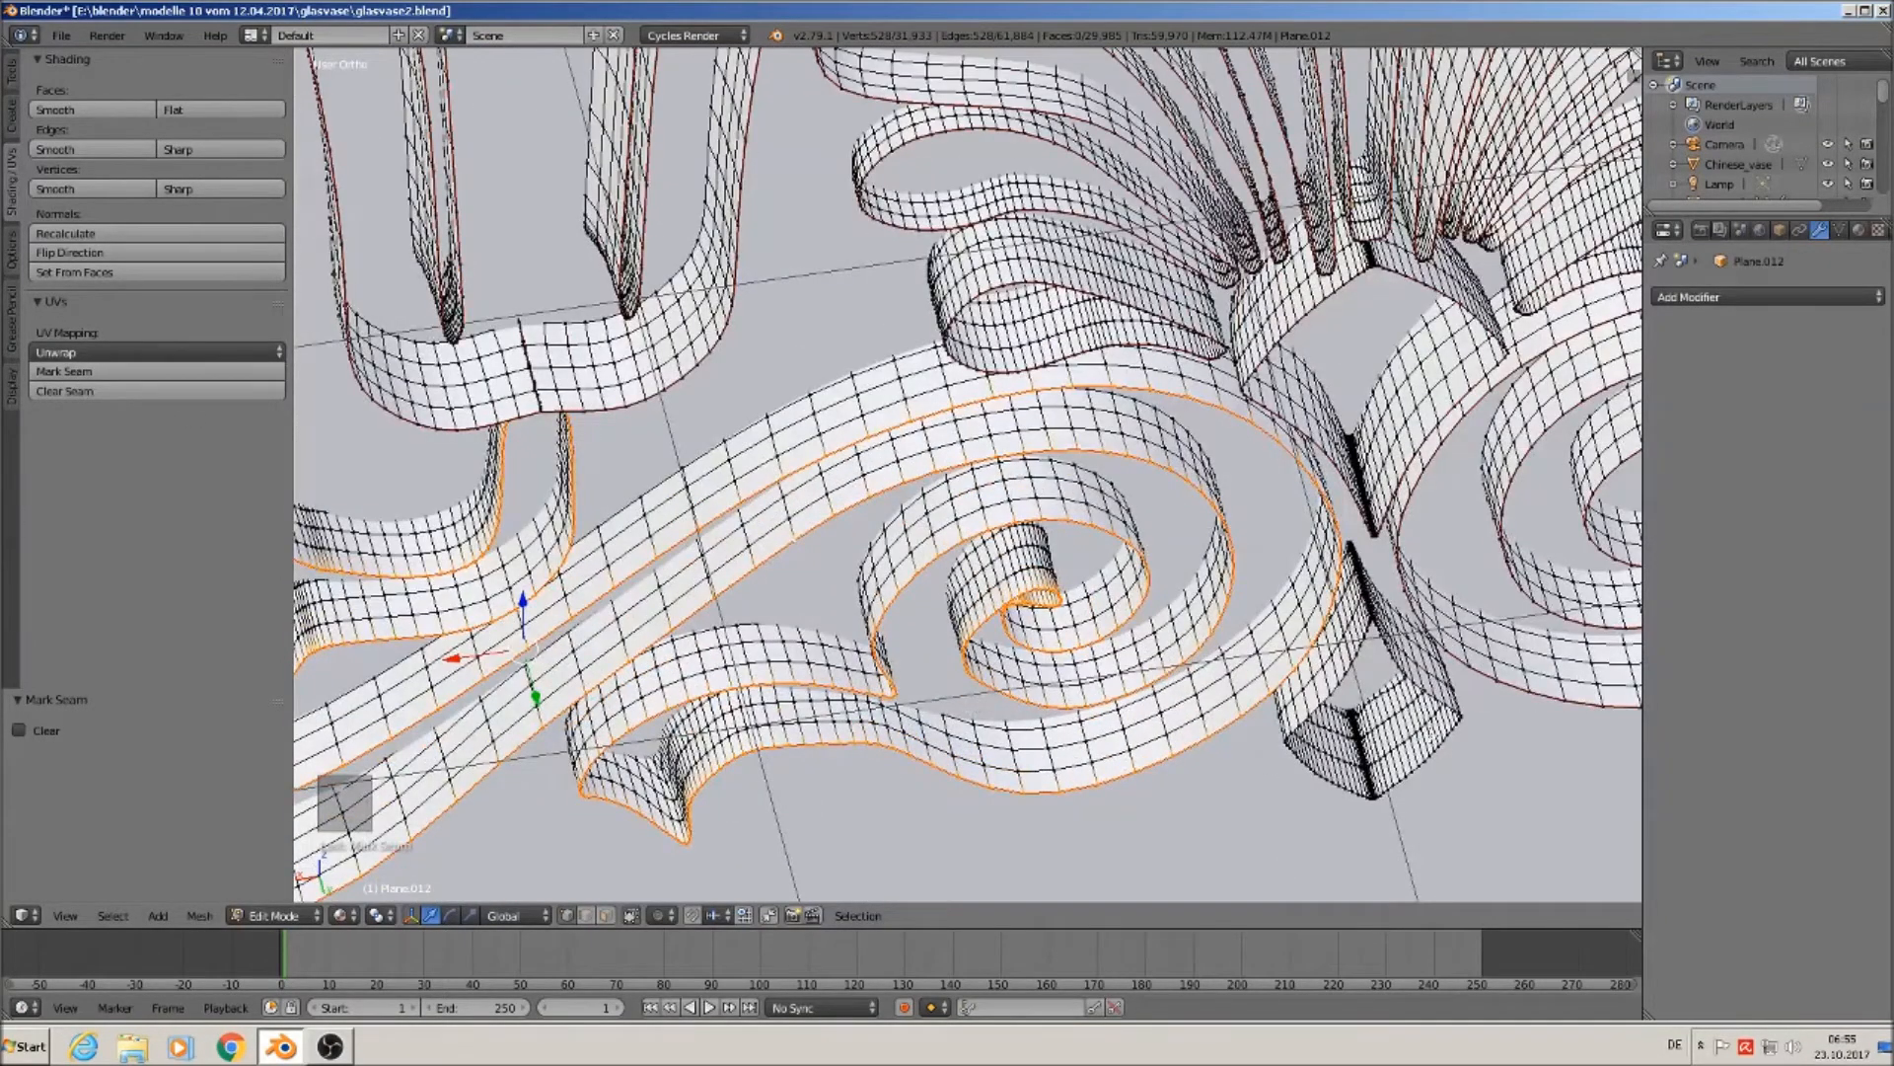
right_click(1354, 671, "alt")
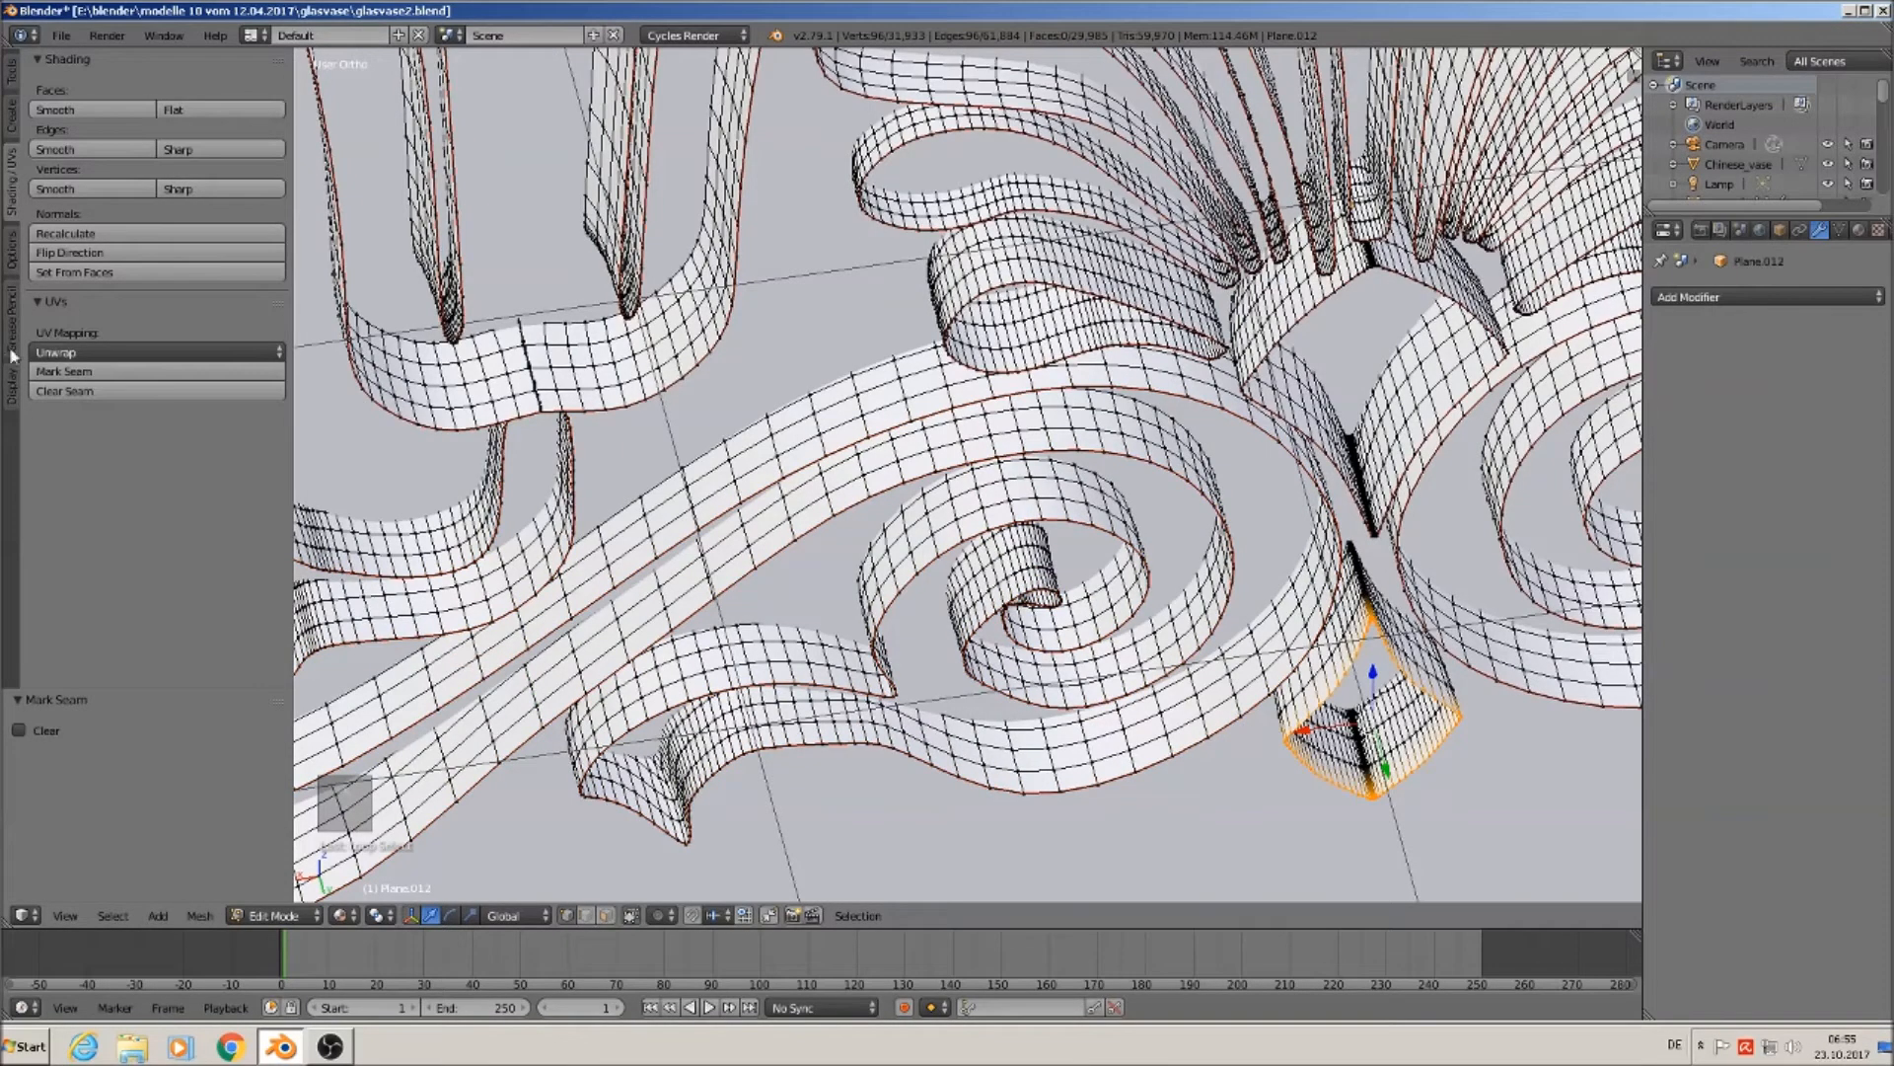
Mark the front edge loops of the half diamond and the half base arch at the ornament's outer border as seams.
scroll(501, 546, "down", 3)
middle_click_drag(501, 546, 1012, 530, "shift")
scroll(1011, 531, "up", 2)
middle_click_drag(387, 791, 516, 696, "shift")
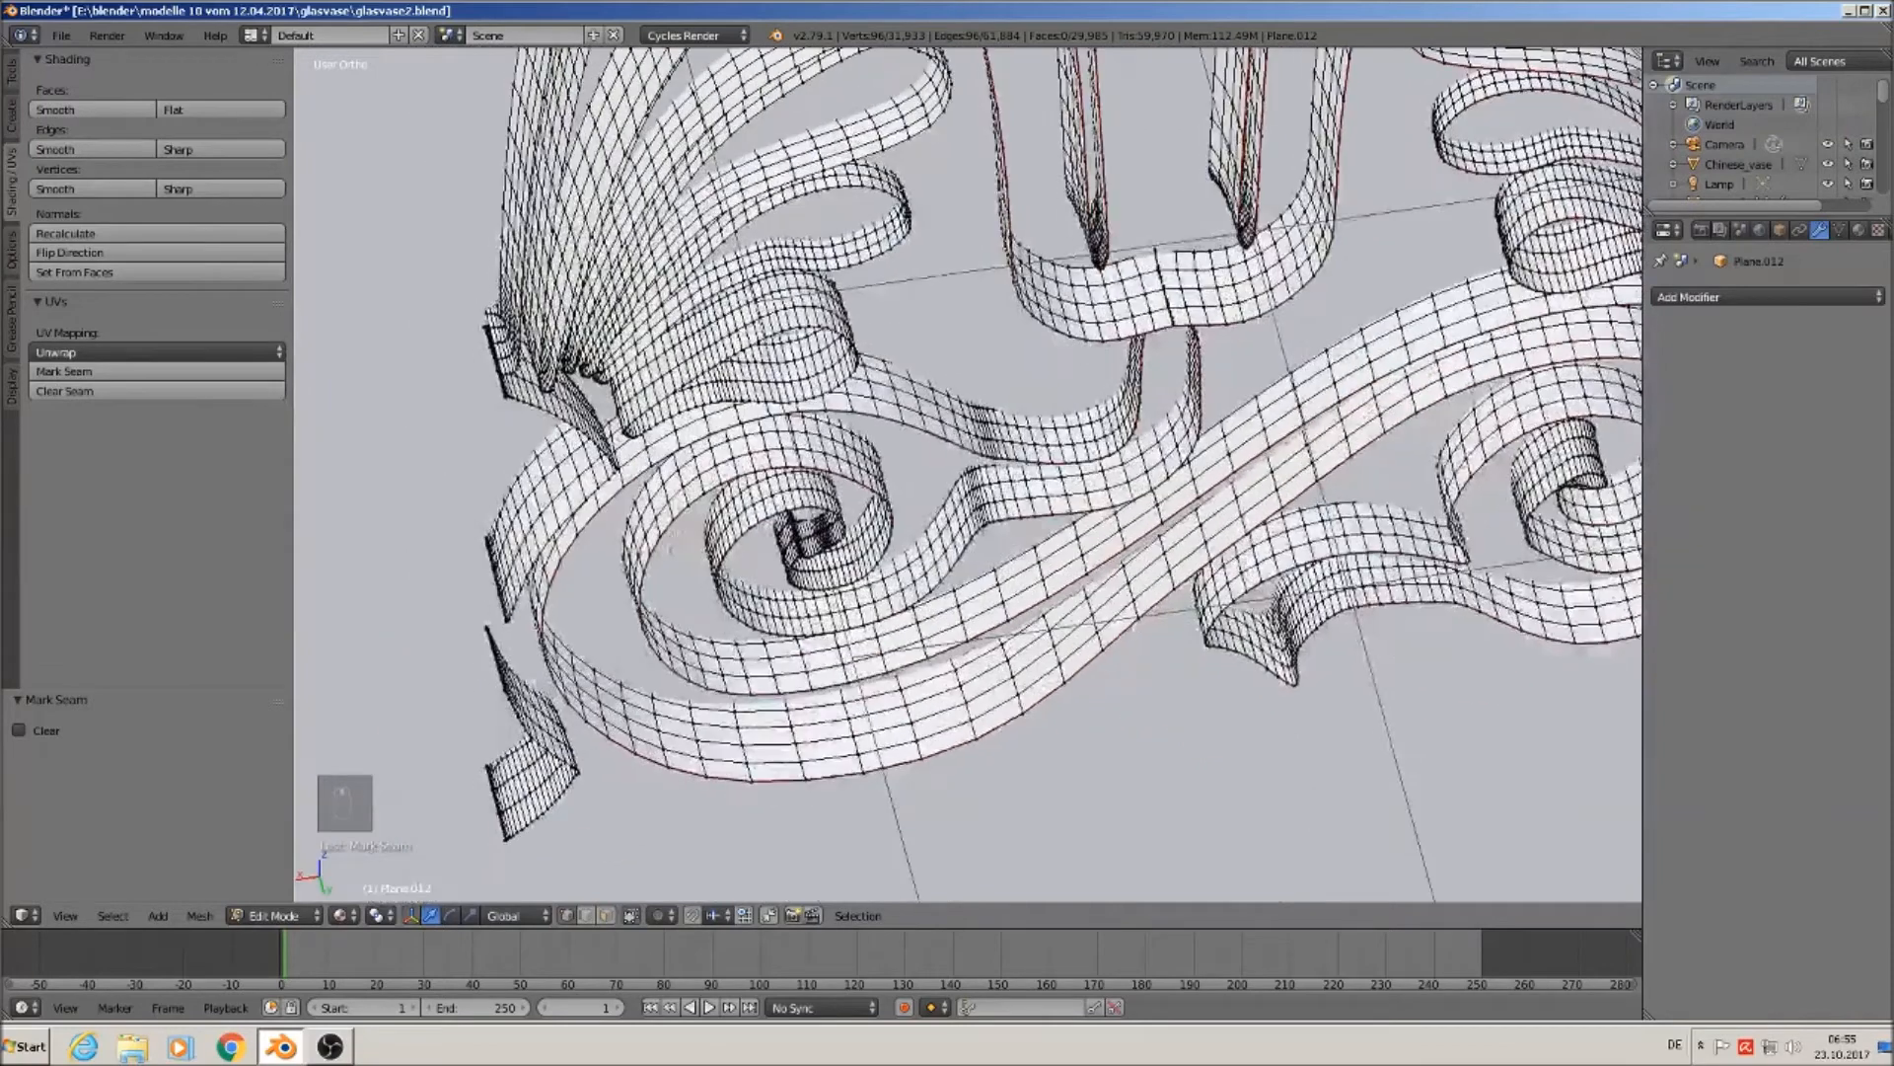
right_click(542, 826, "alt")
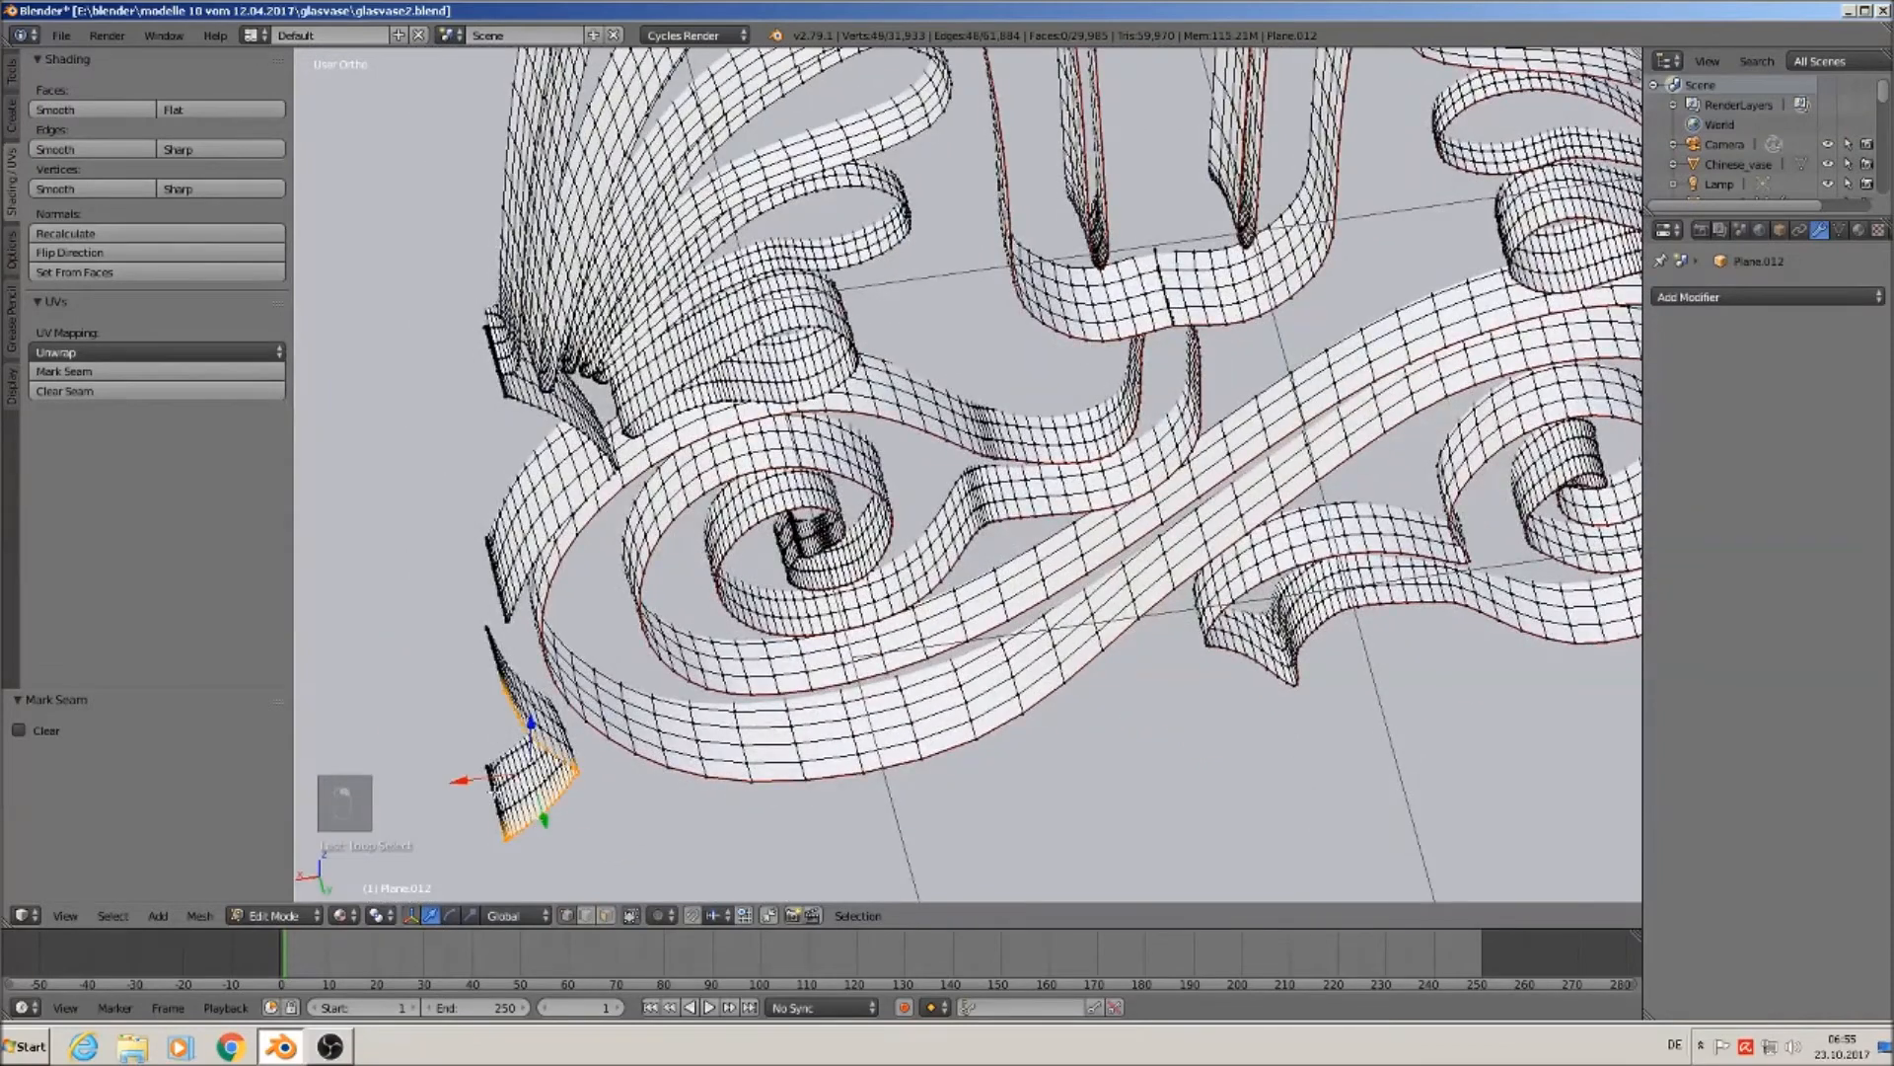
left_click(85, 373)
right_click(534, 409, "alt")
left_click(146, 371)
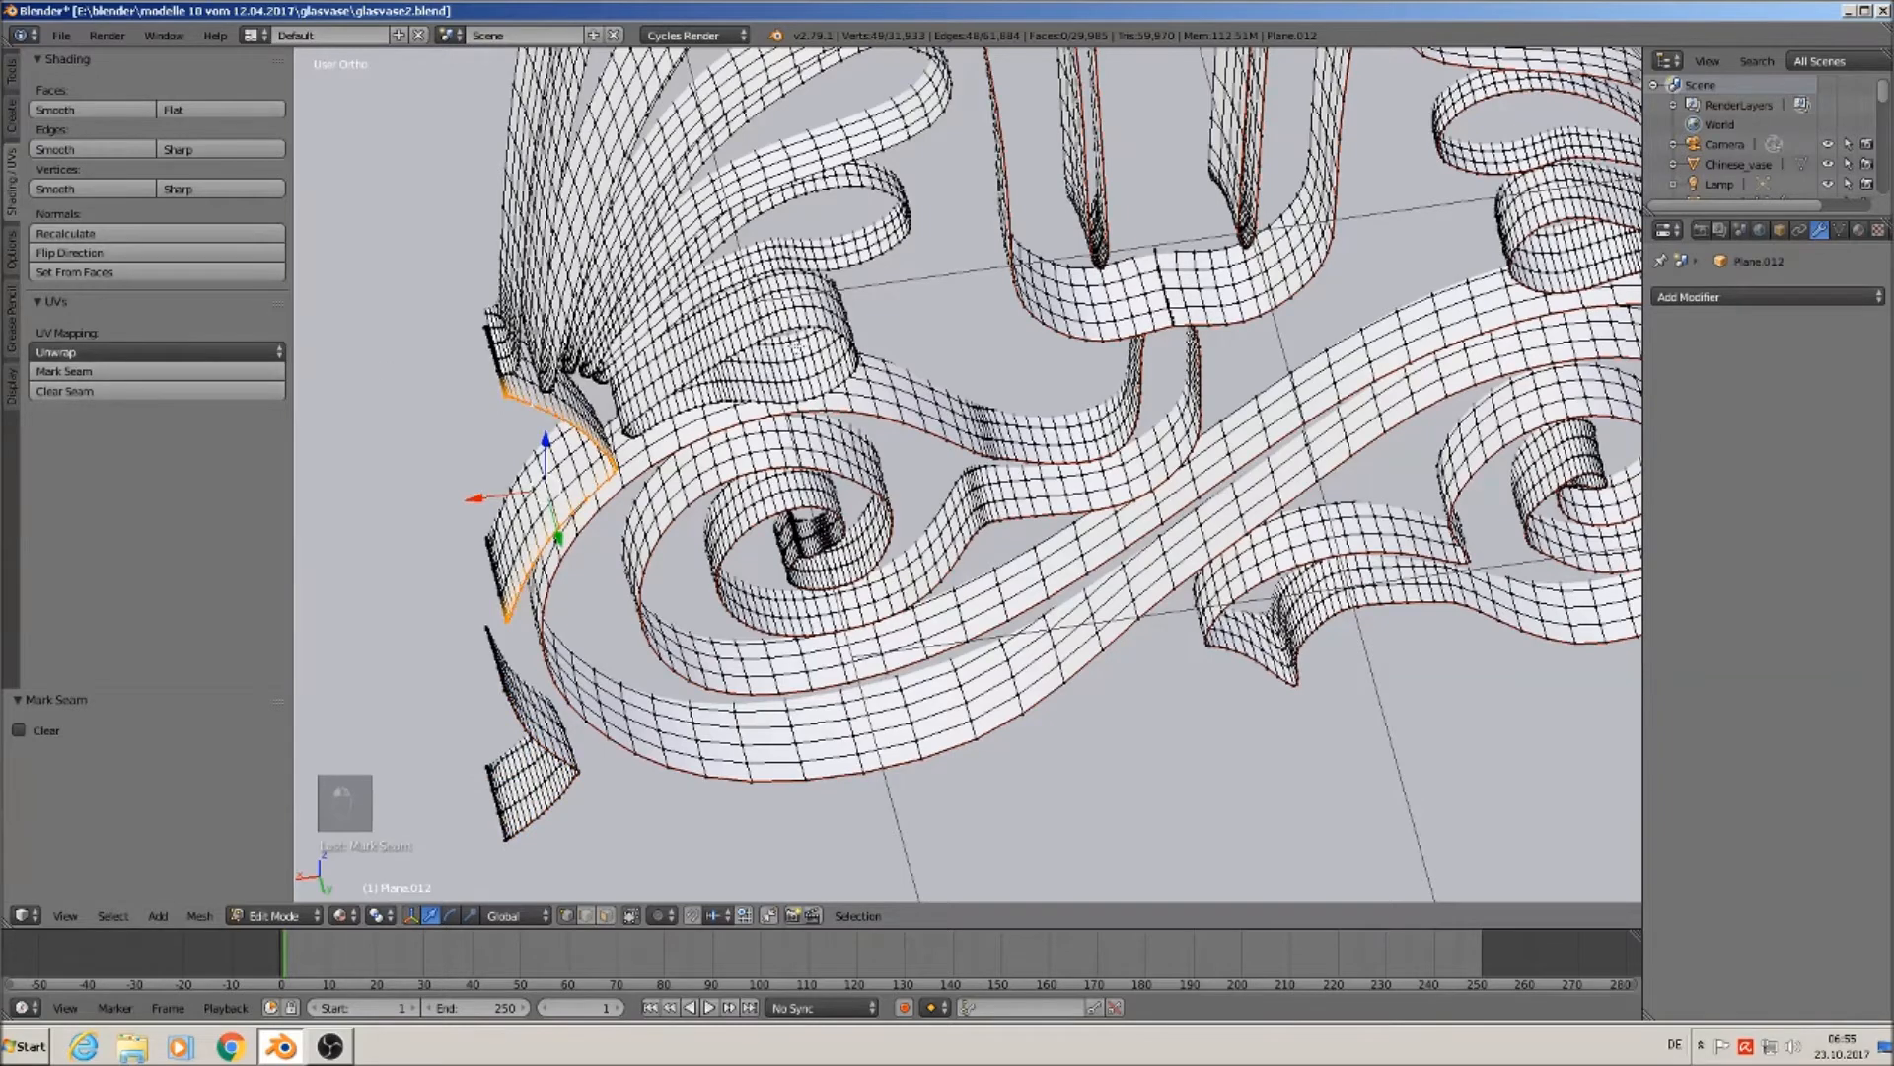
Mark the front edge loops of the two lowest leaves on the border half-palmette as seams.
right_click(815, 346, "alt")
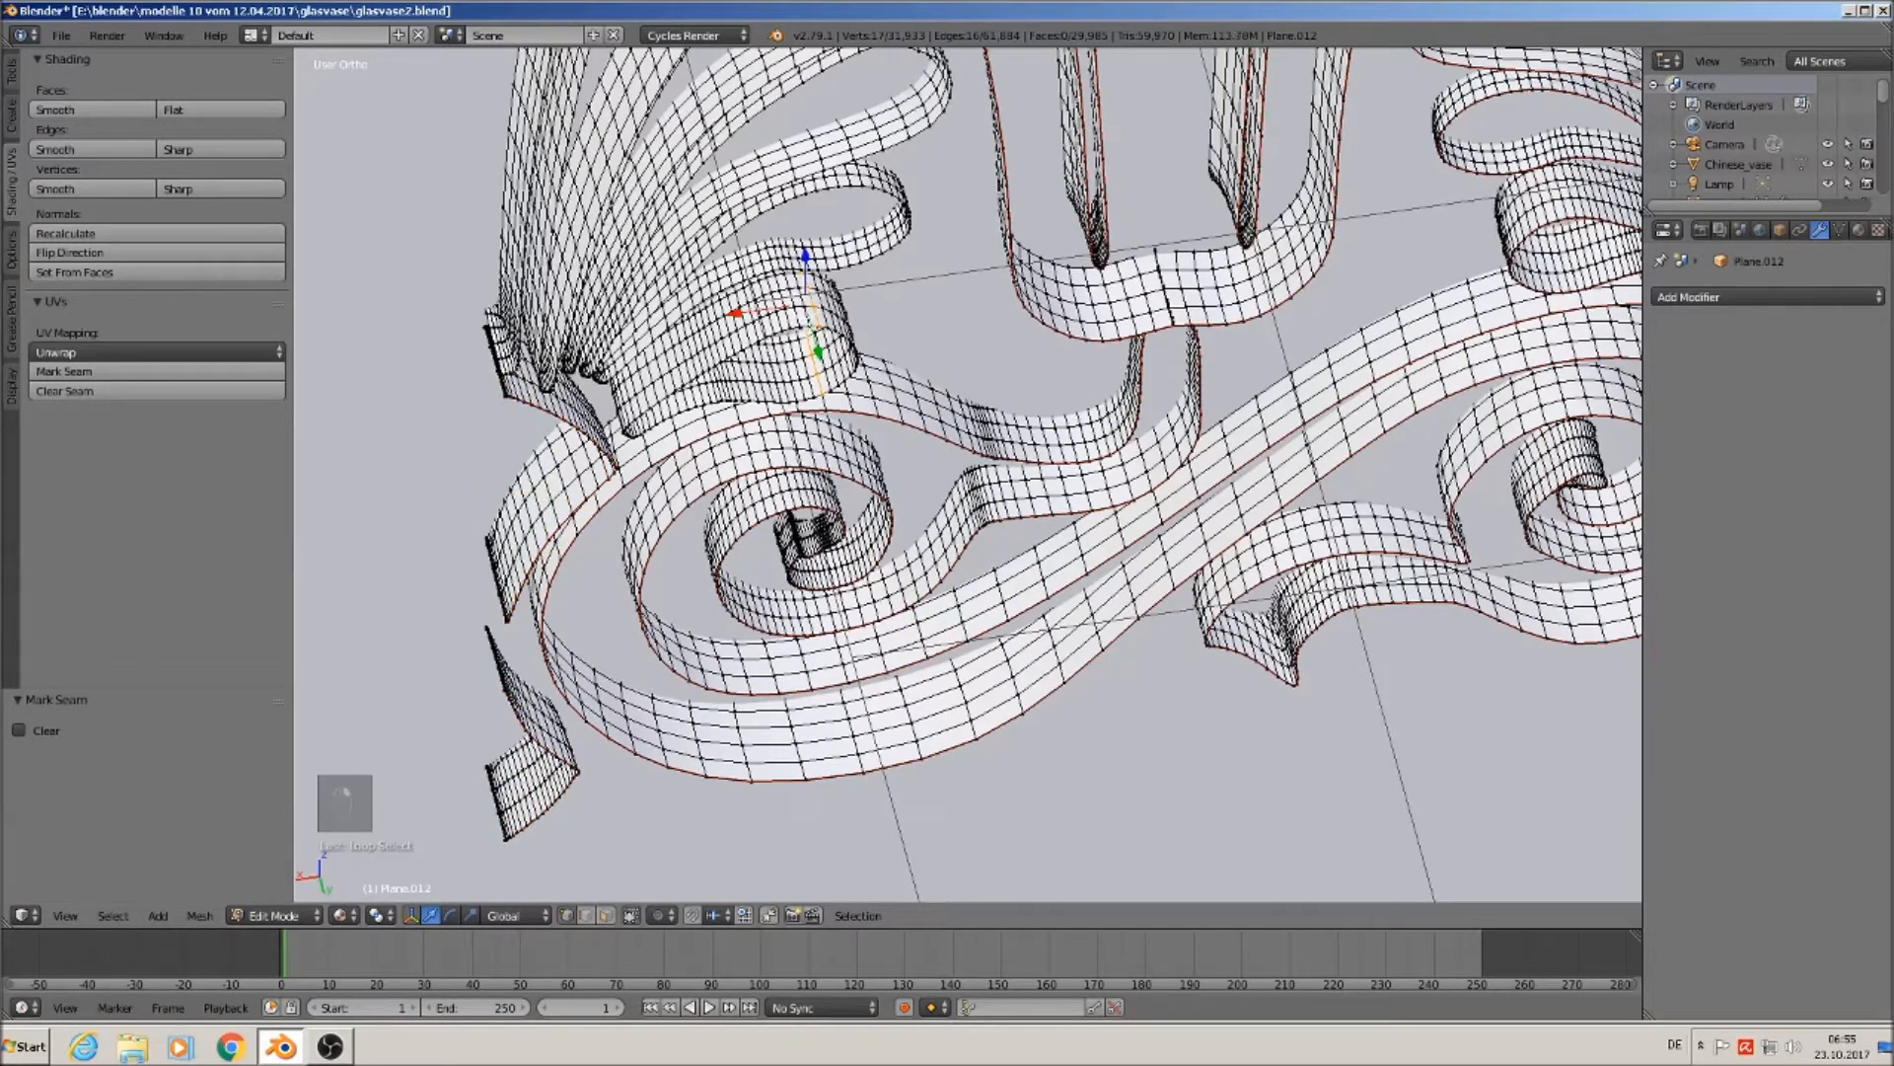
right_click(819, 332, "alt")
left_click(69, 369)
right_click(857, 265, "alt")
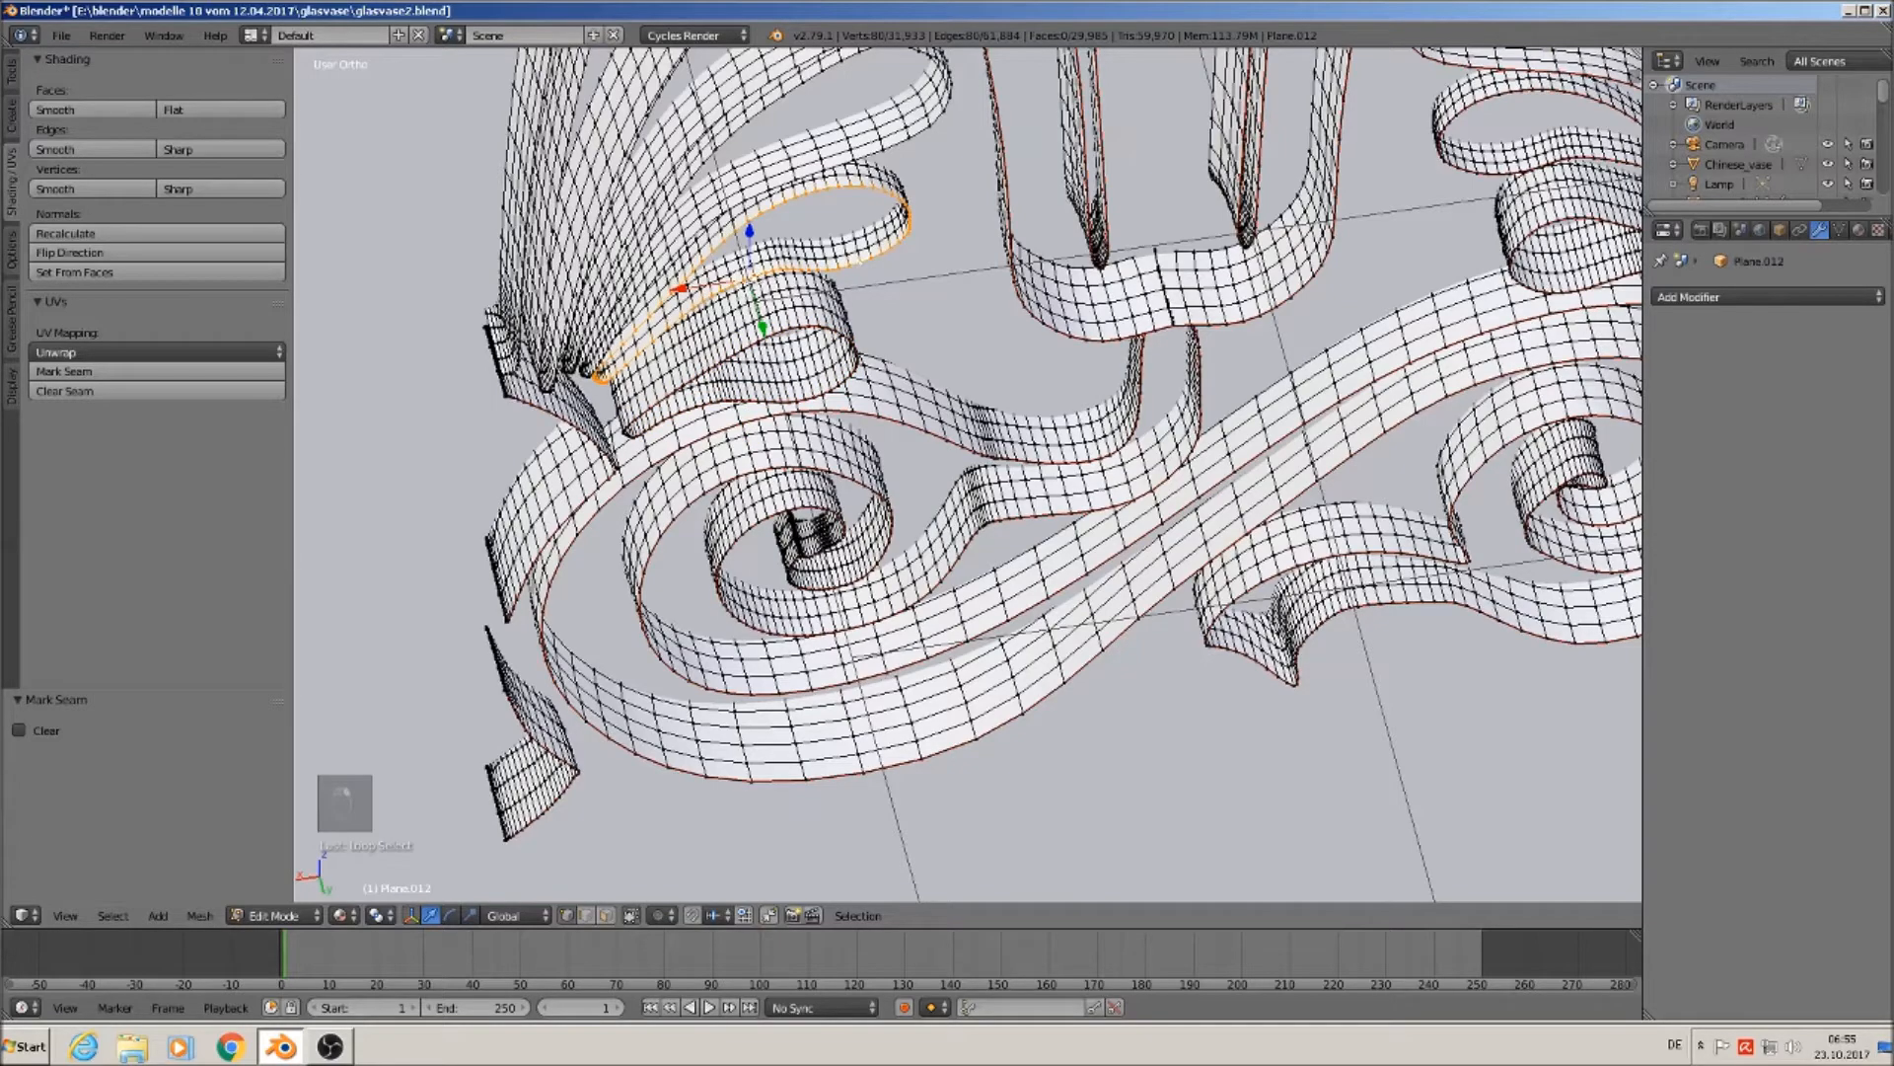
left_click(144, 371)
Mark the front edge loops of the third and fourth leaves from the bottom of the border half-palmette as seams.
middle_click_drag(876, 128, 835, 343, "shift")
right_click(835, 345, "alt")
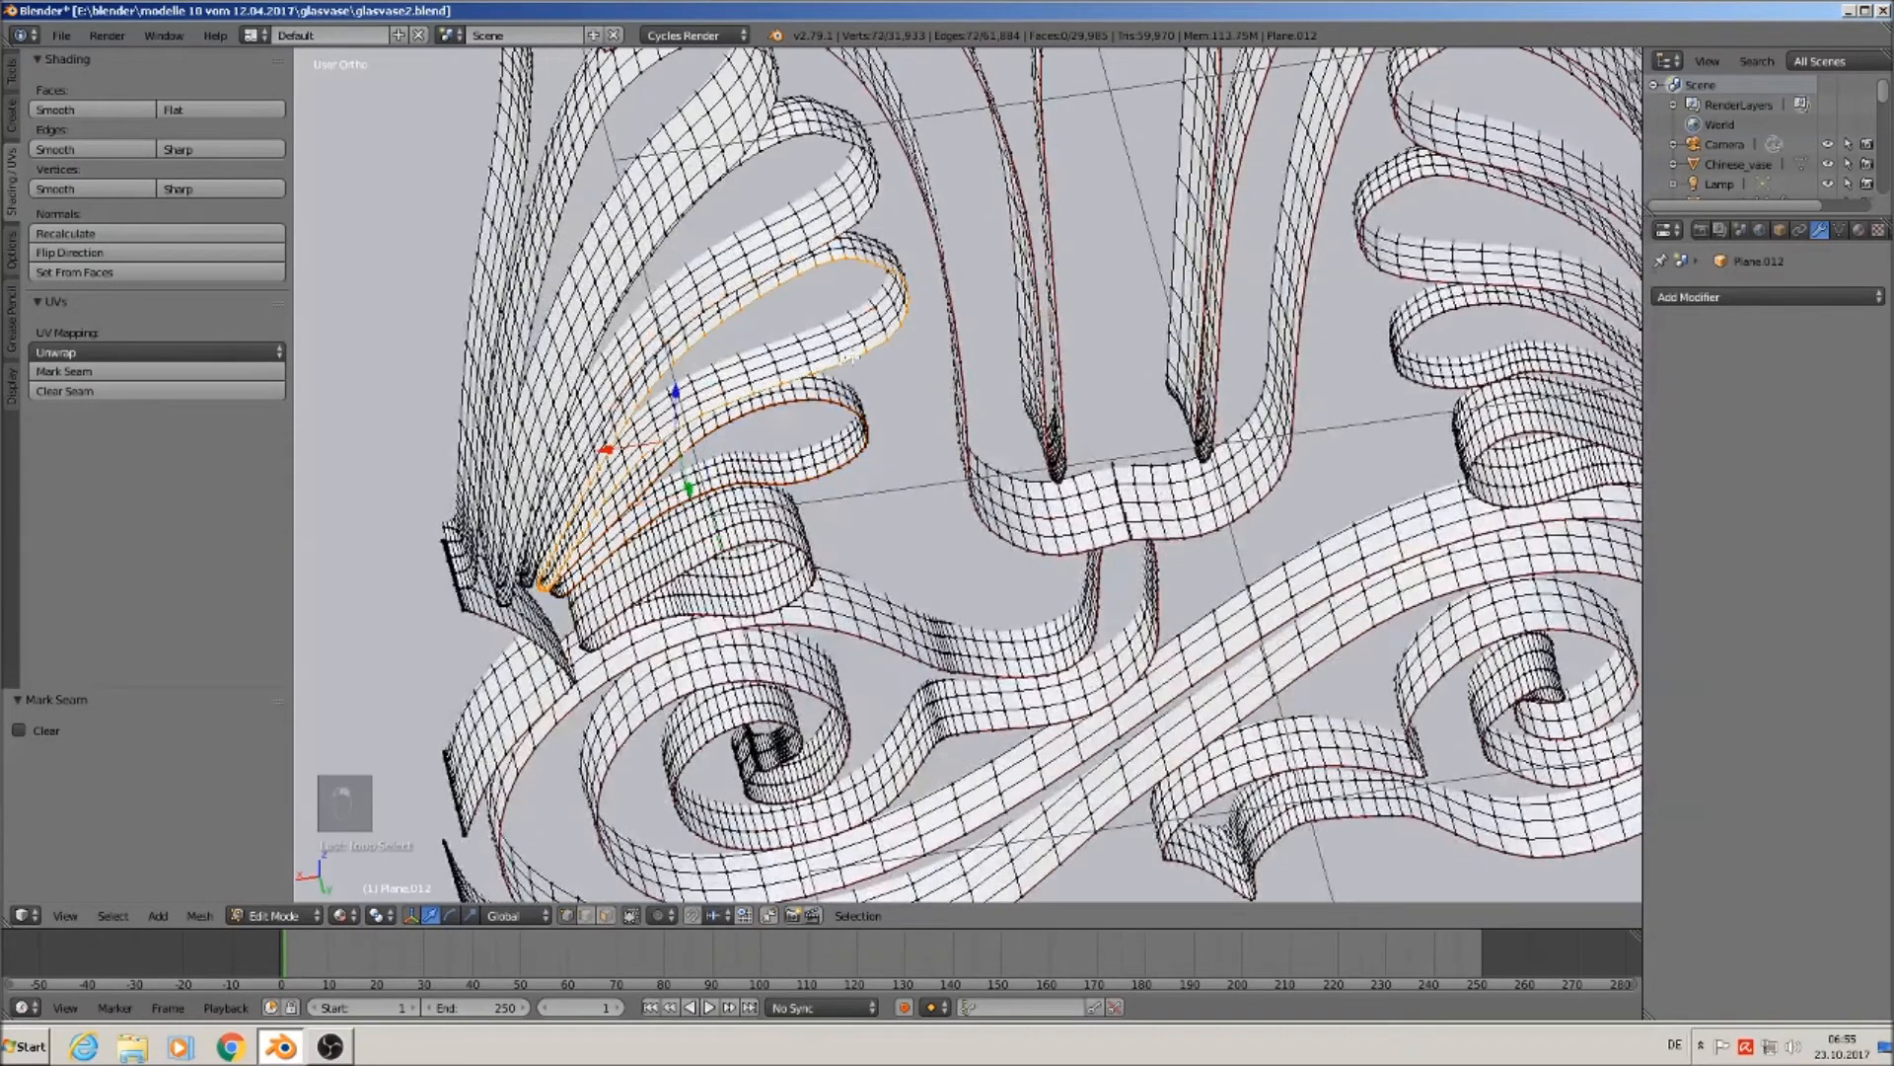
left_click(62, 371)
right_click(865, 222, "alt")
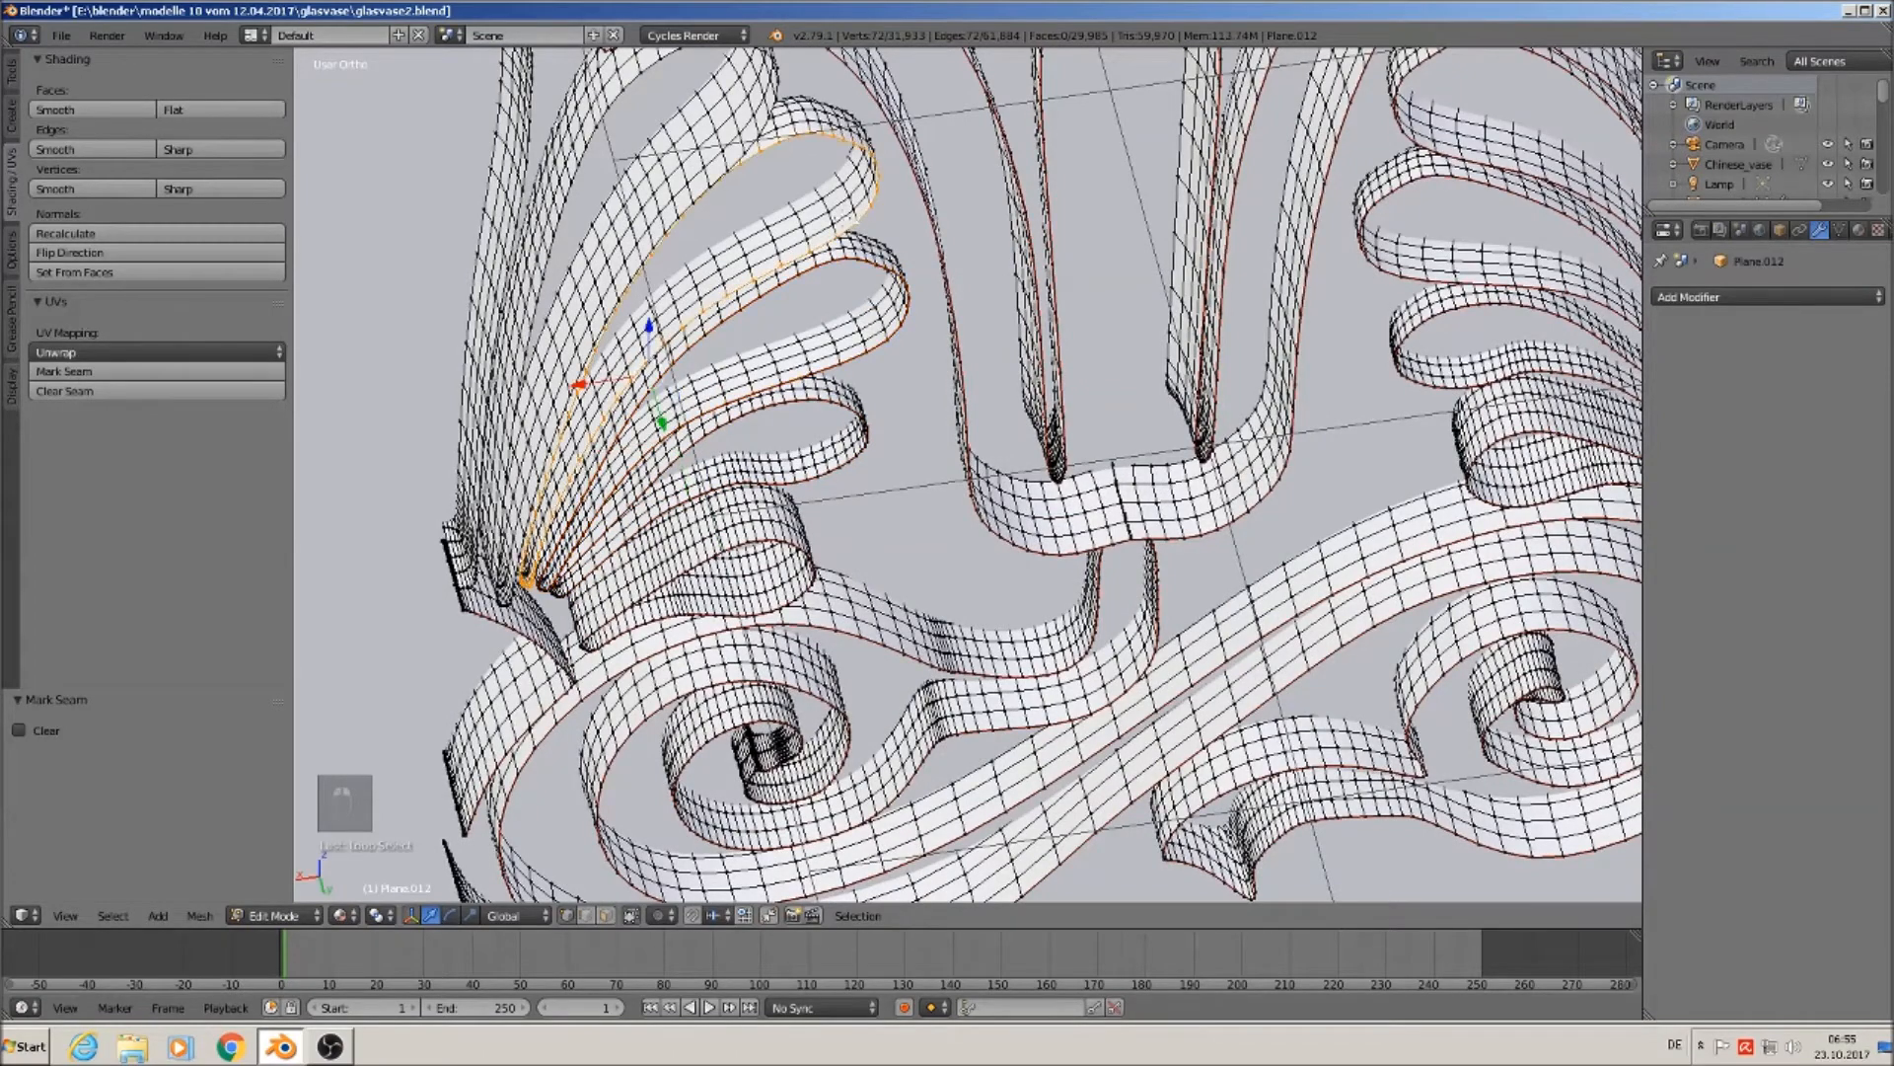
left_click(148, 371)
Mark the front edge loops of the border half-palmette's topmost side leaf and its cut-off central leaf as seams.
middle_click_drag(888, 296, 893, 474, "shift")
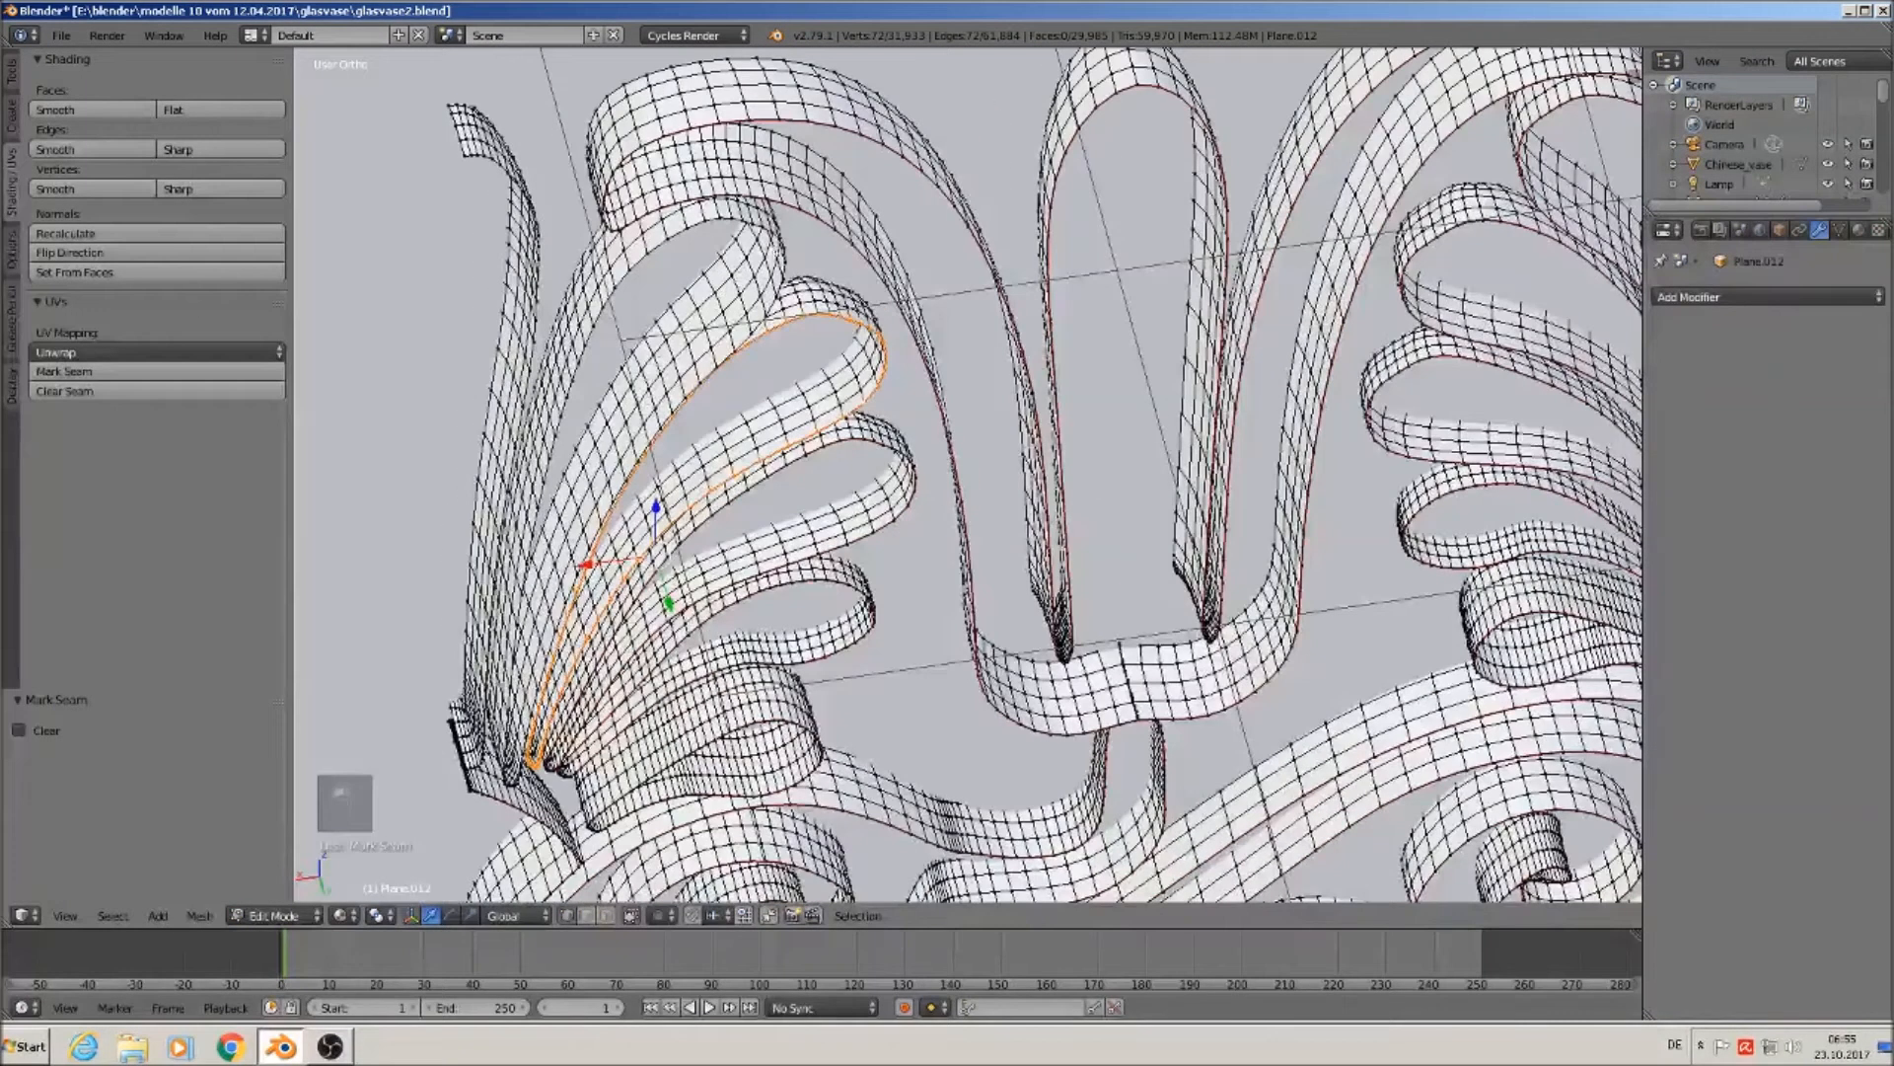
right_click(780, 271, "alt")
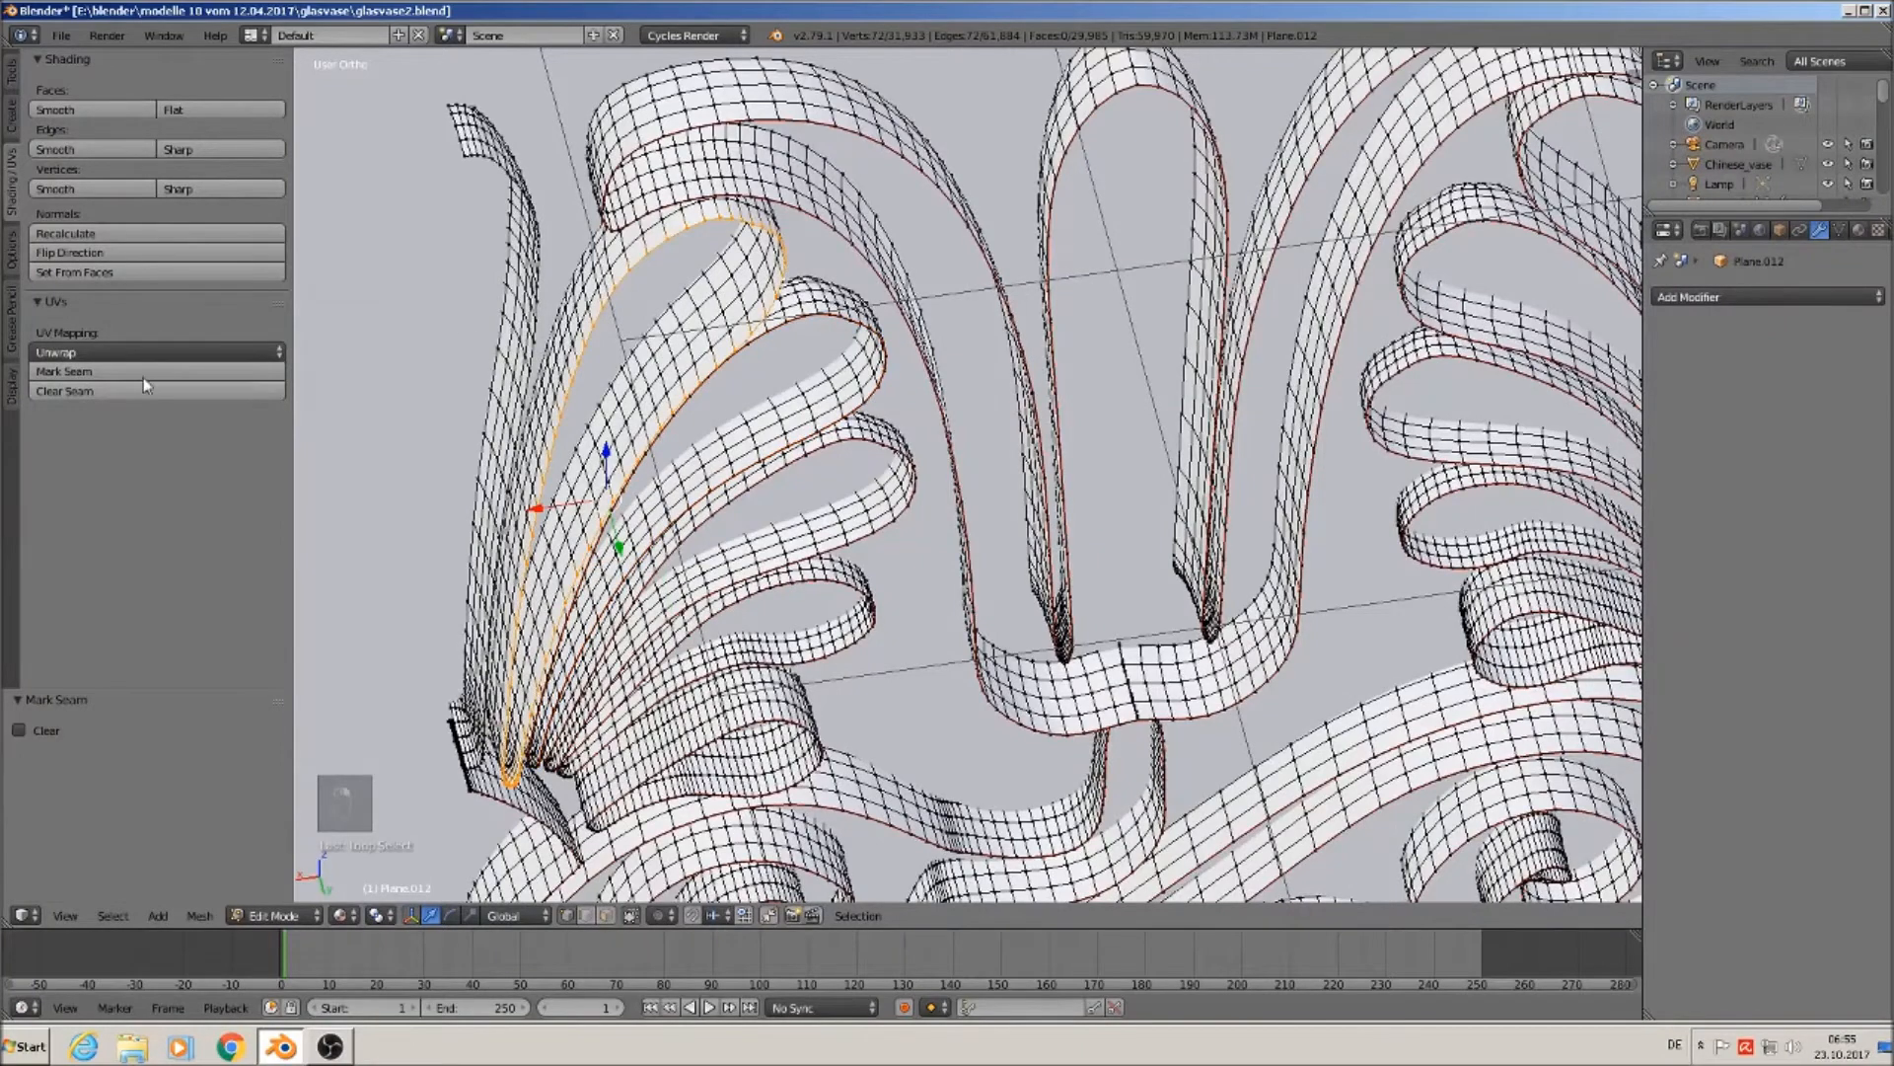
right_click(480, 156, "alt")
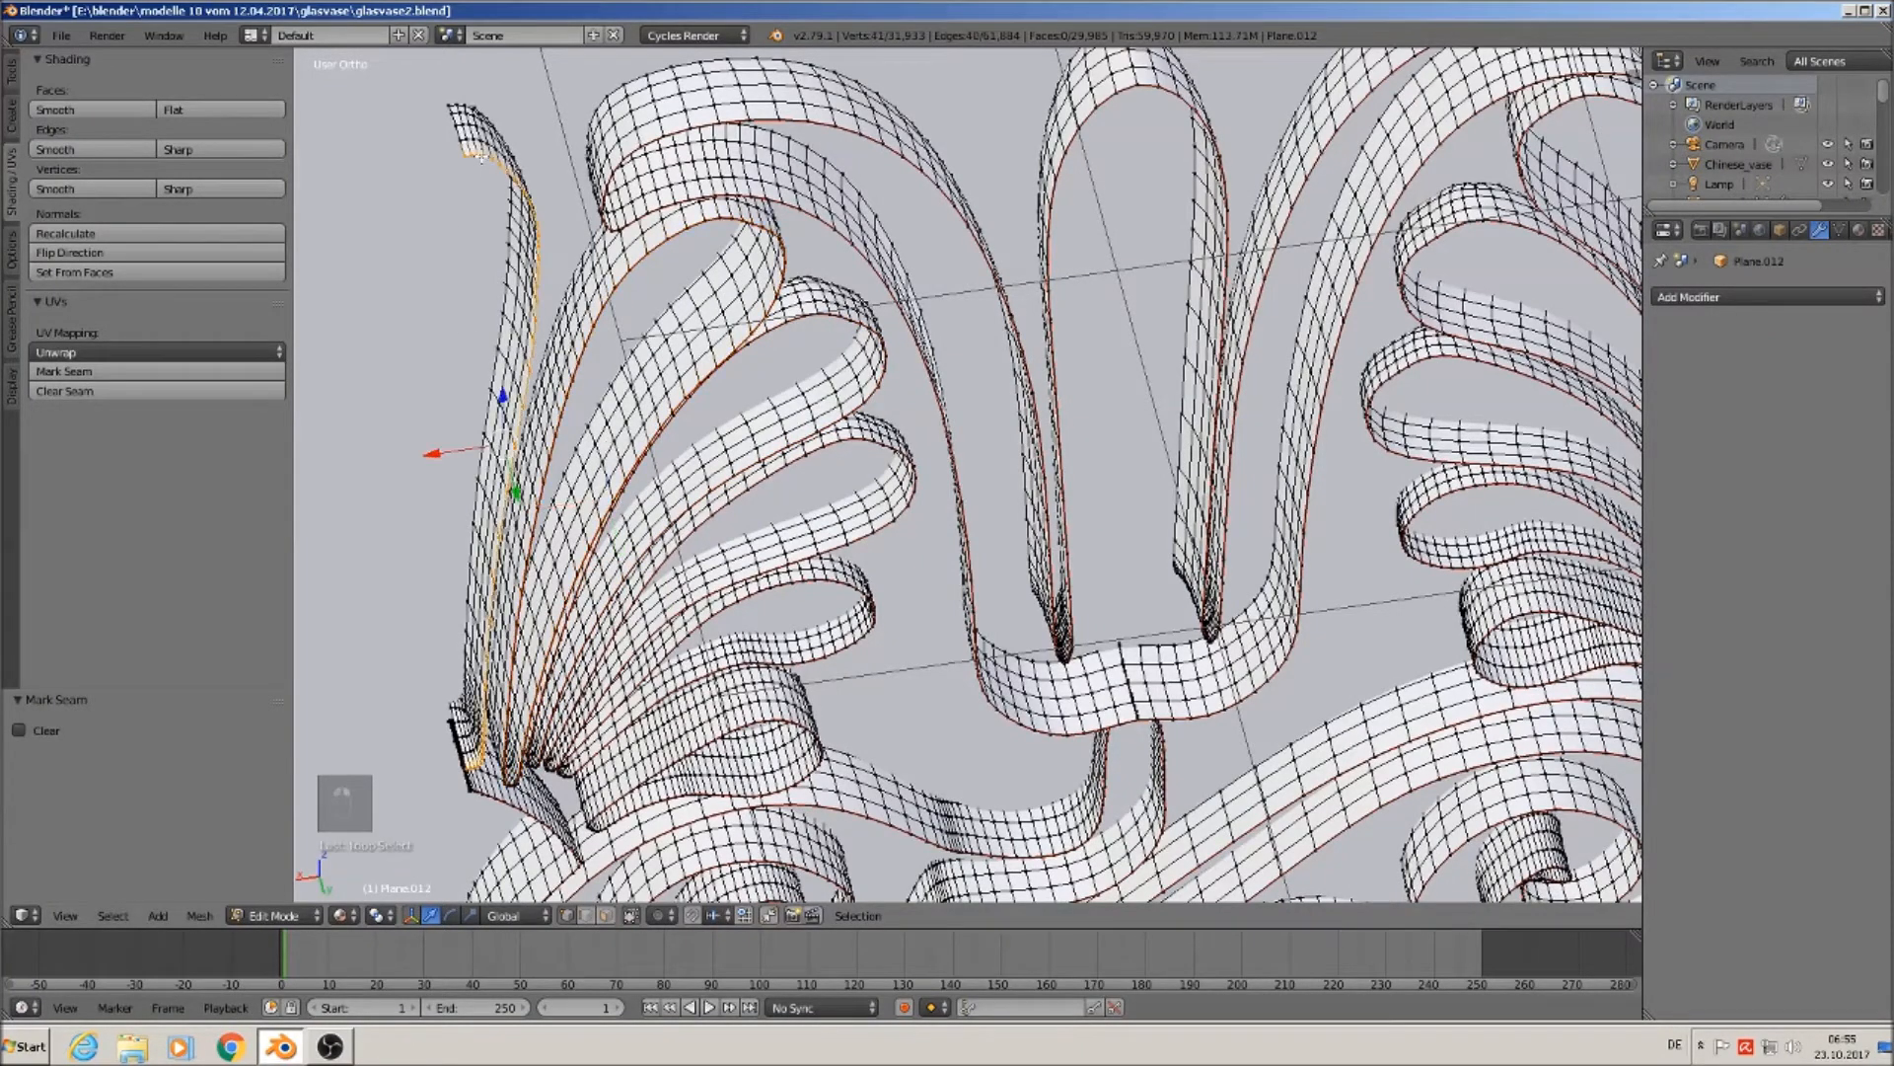
left_click(99, 373)
Deselect the whole mesh and return to Object Mode in the front orthographic view.
scroll(825, 520, "down", 4)
key("a")
middle_click_drag(825, 520, 764, 458)
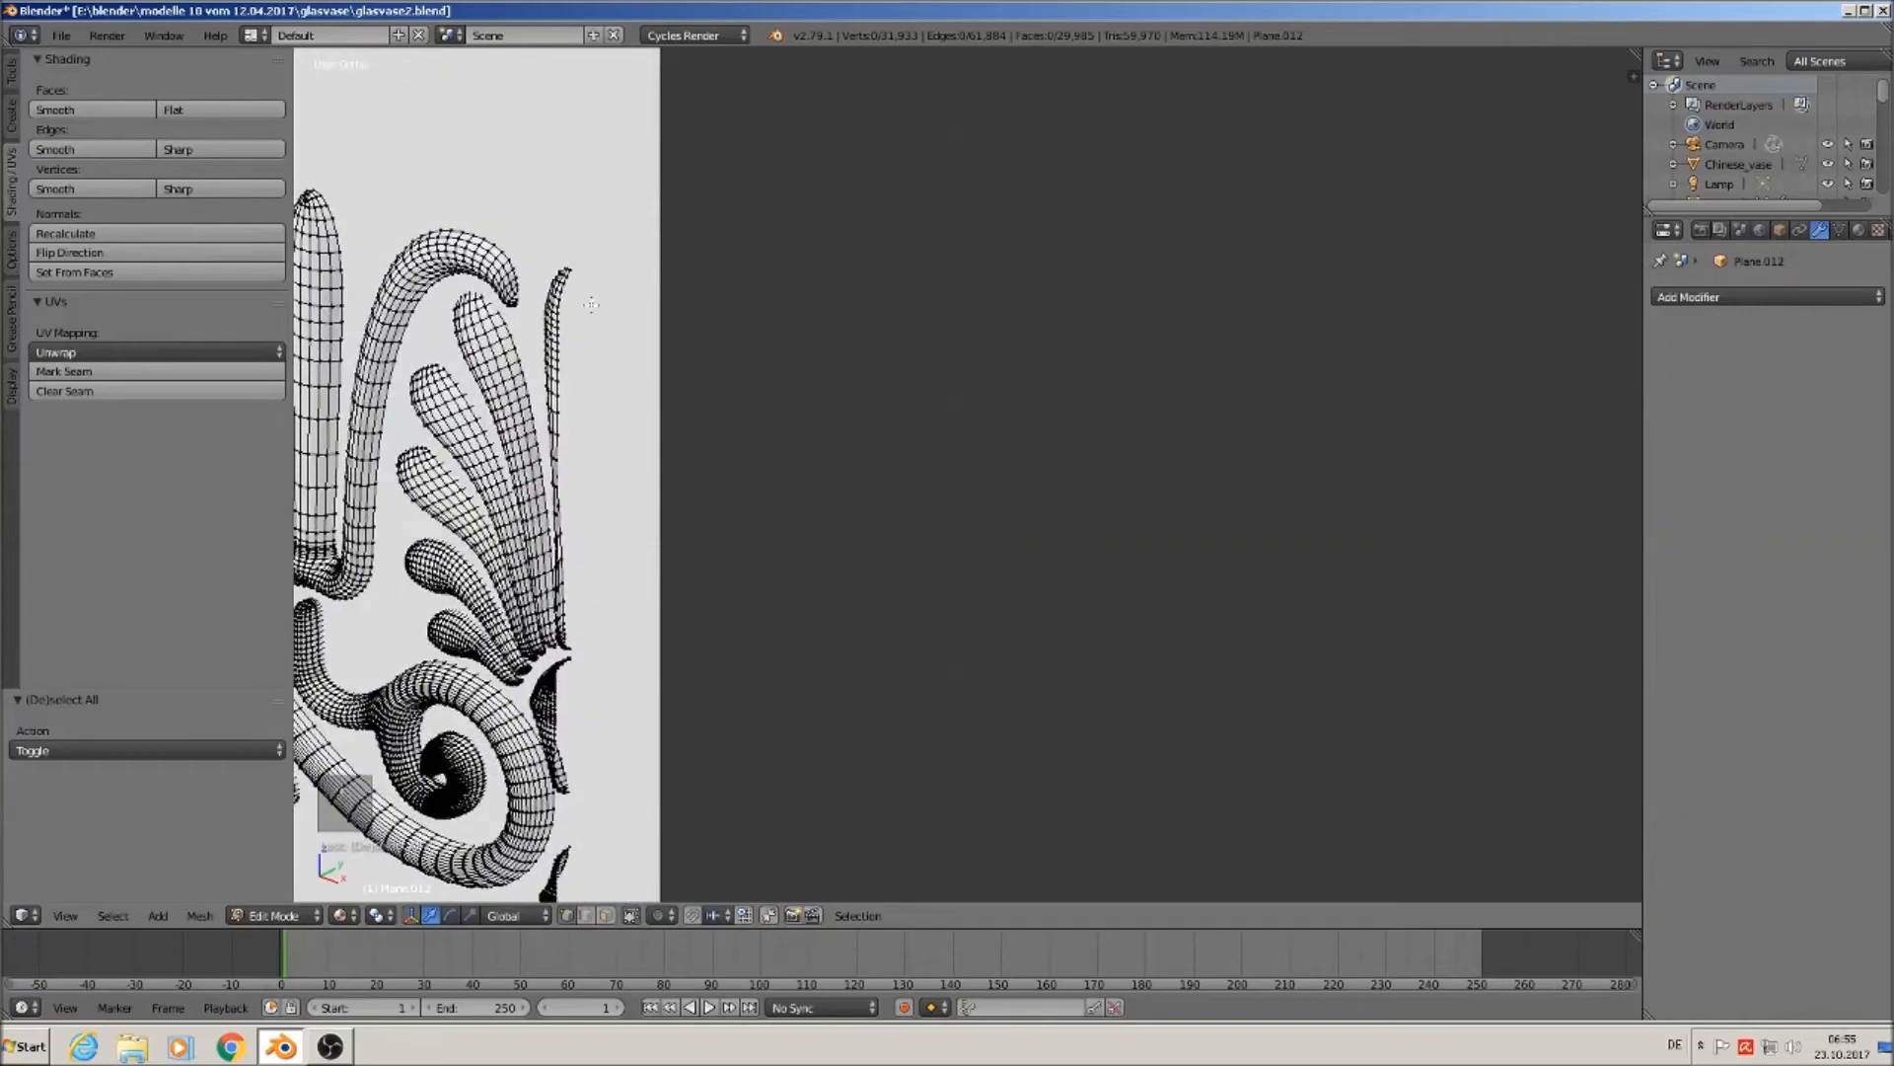
key("KP_1")
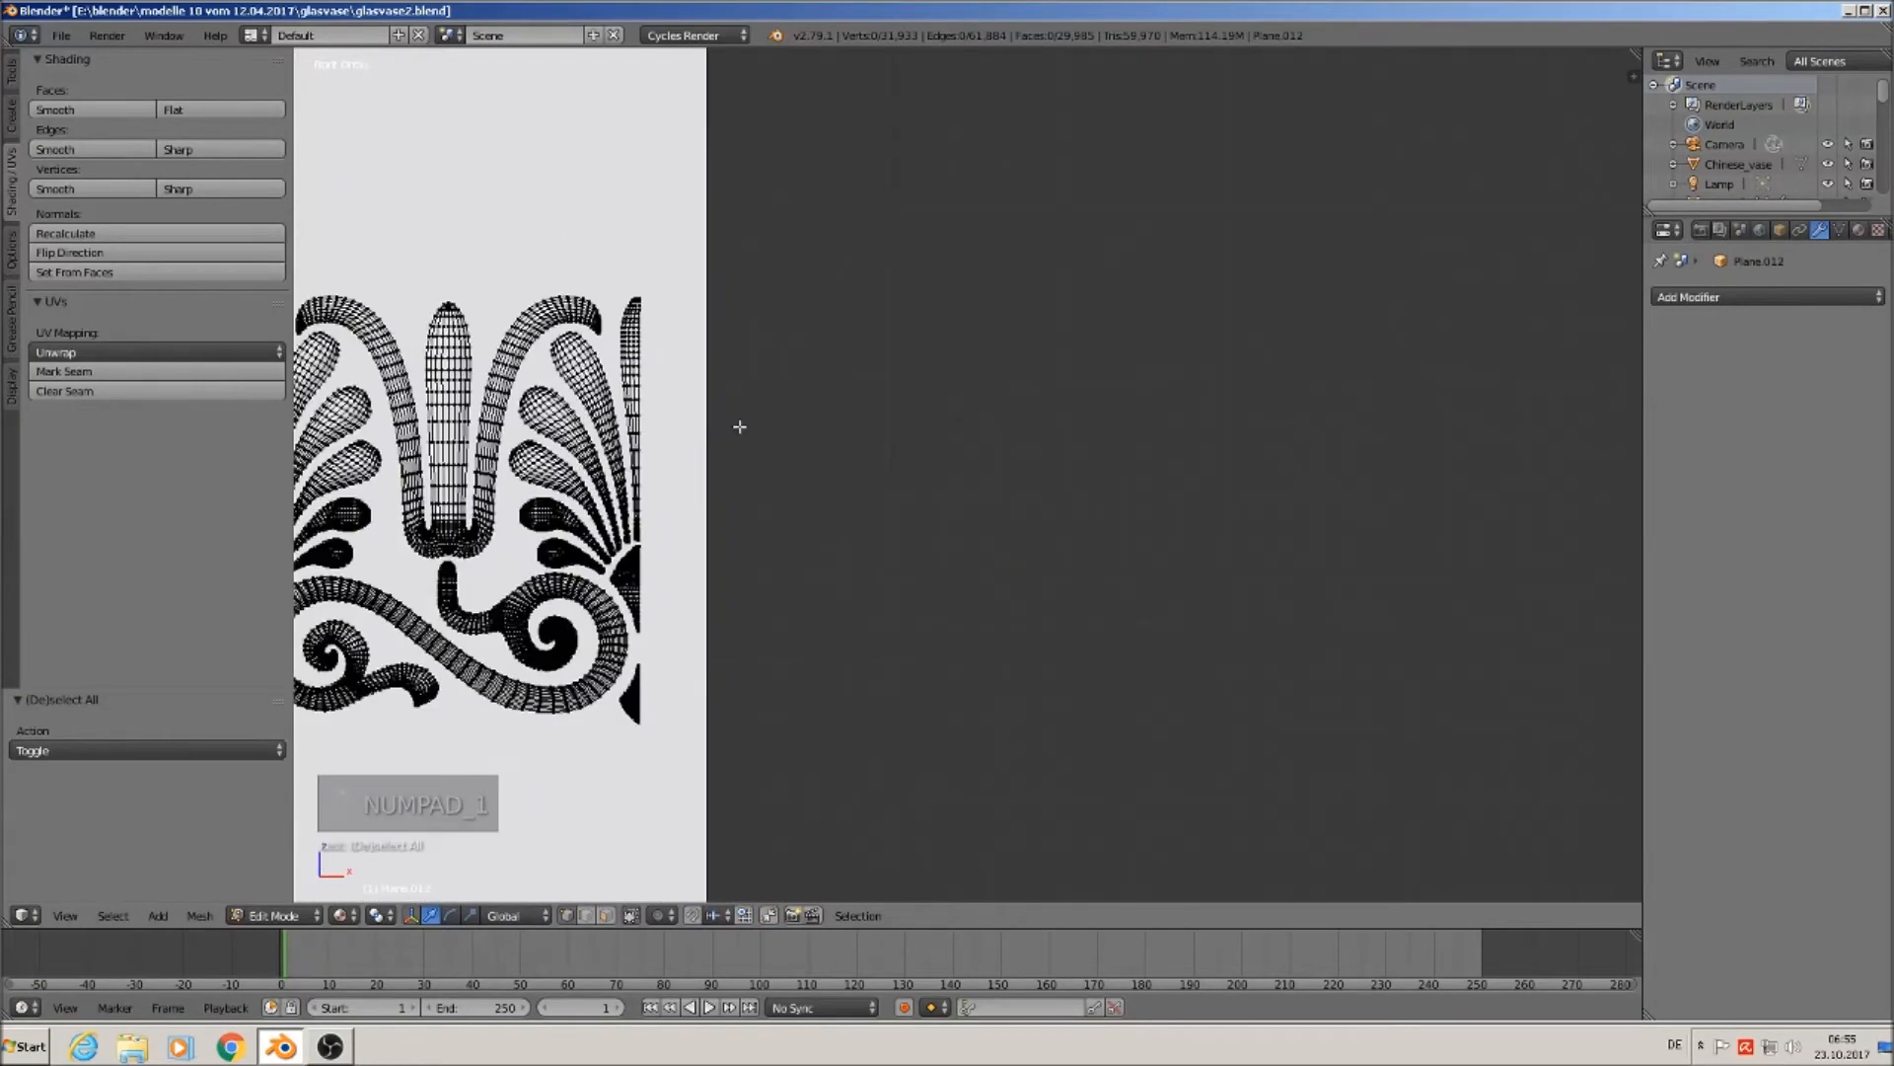
key("Tab")
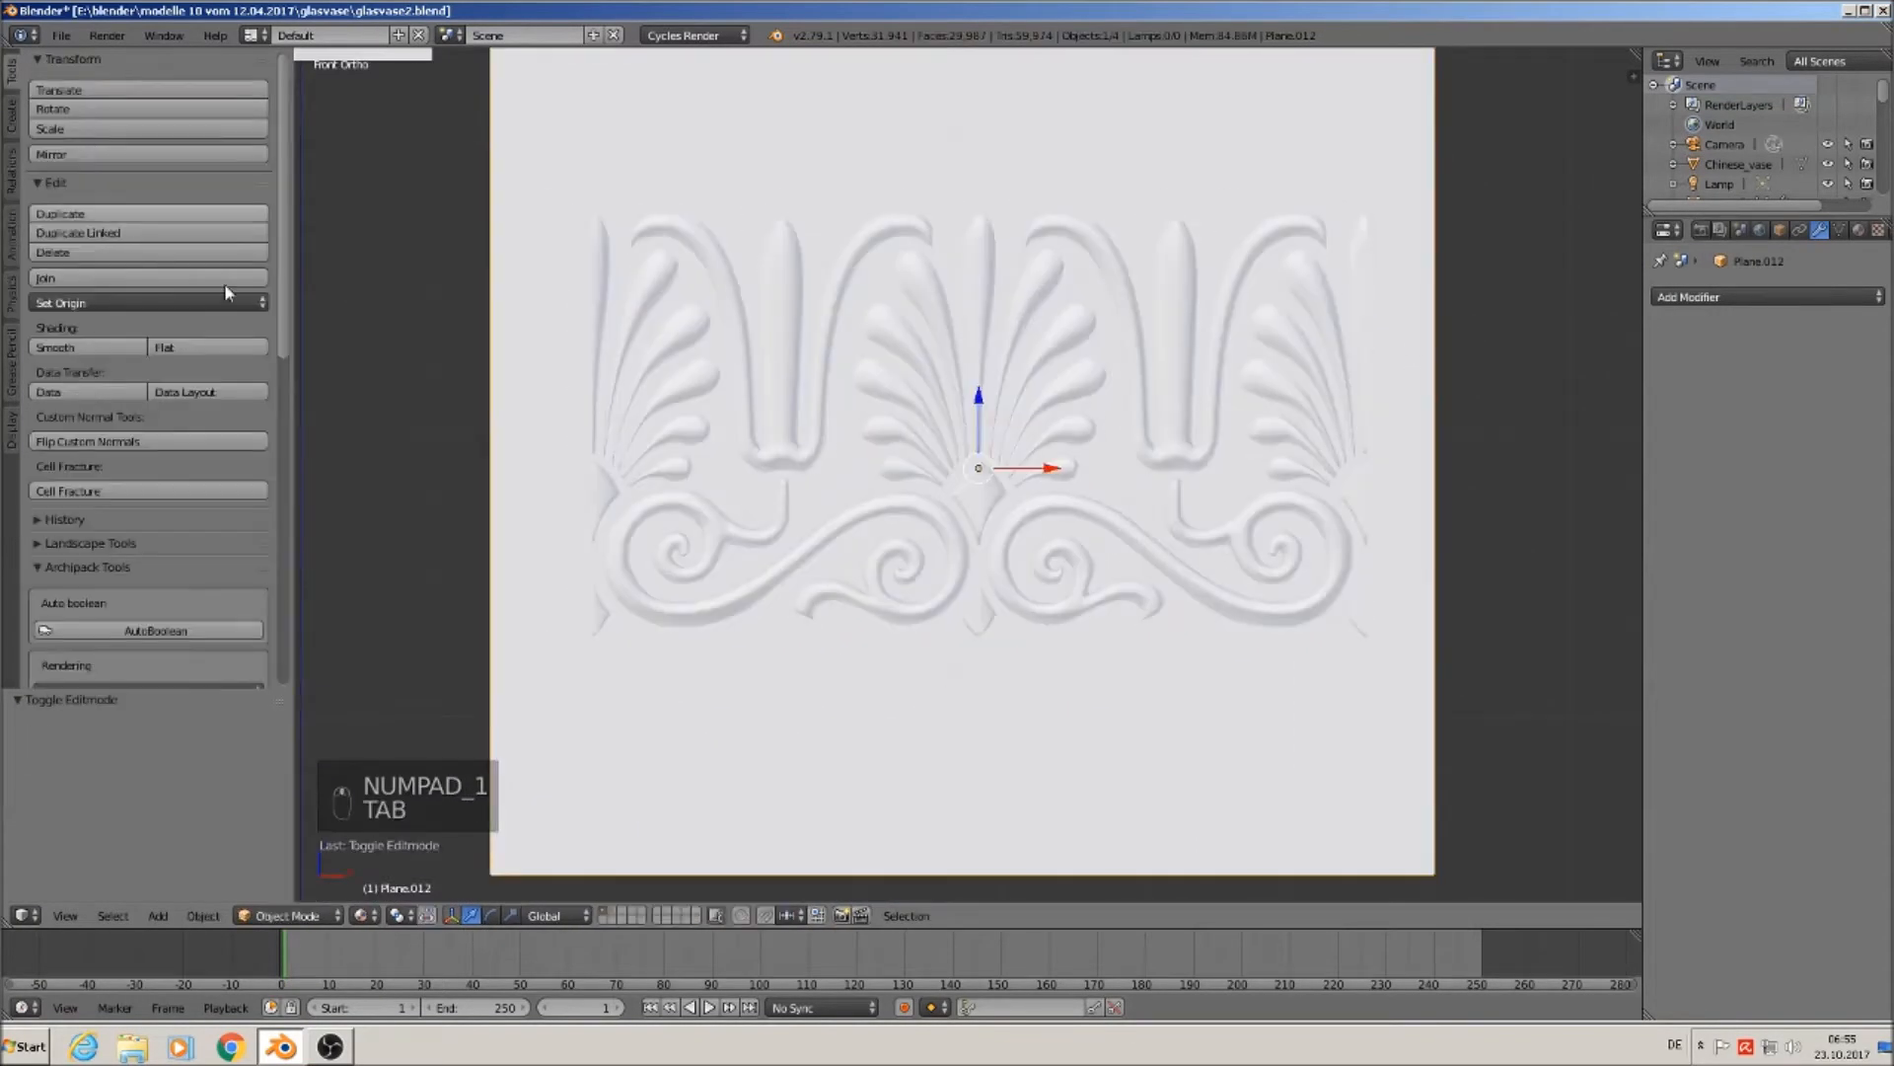
Apply the relief plane's rotation and scale, and set its origin to its geometry.
left_click(203, 916)
mouse_move(341, 765)
left_click(485, 586)
left_click(188, 302)
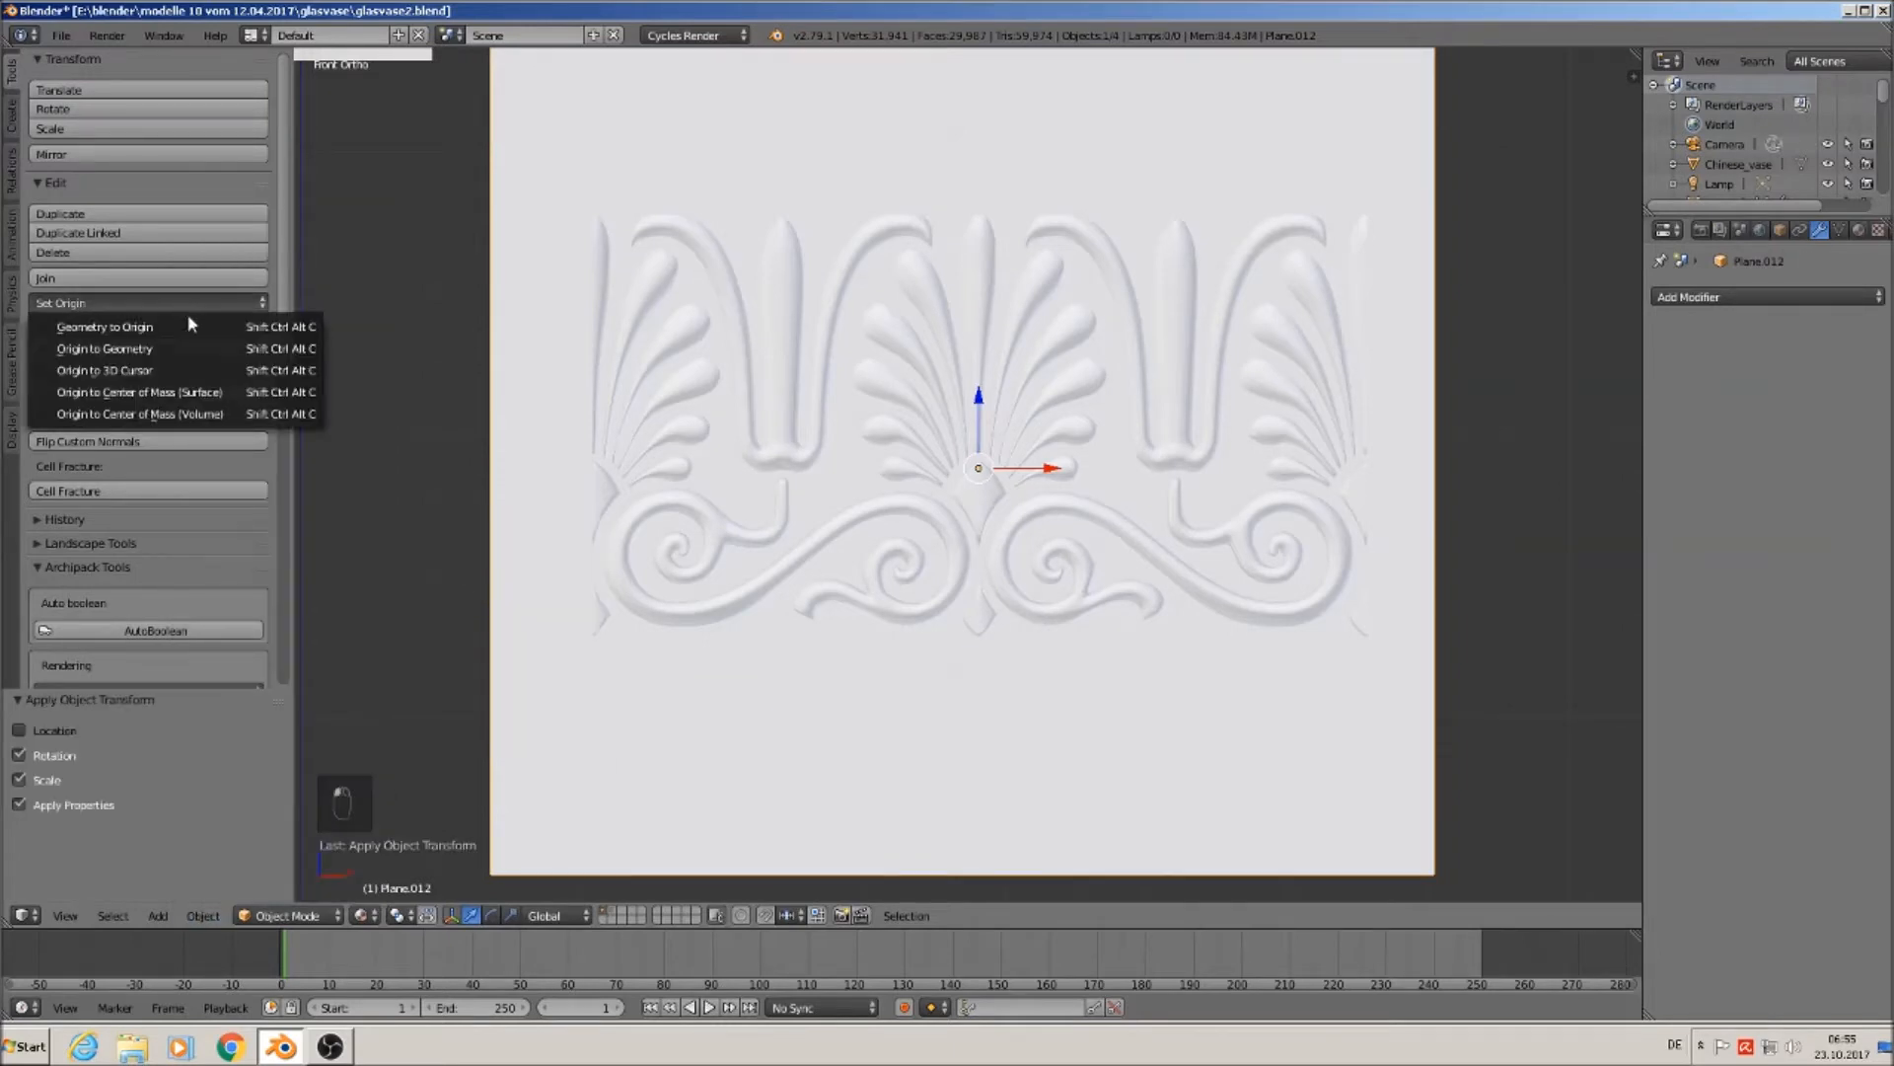
left_click(190, 349)
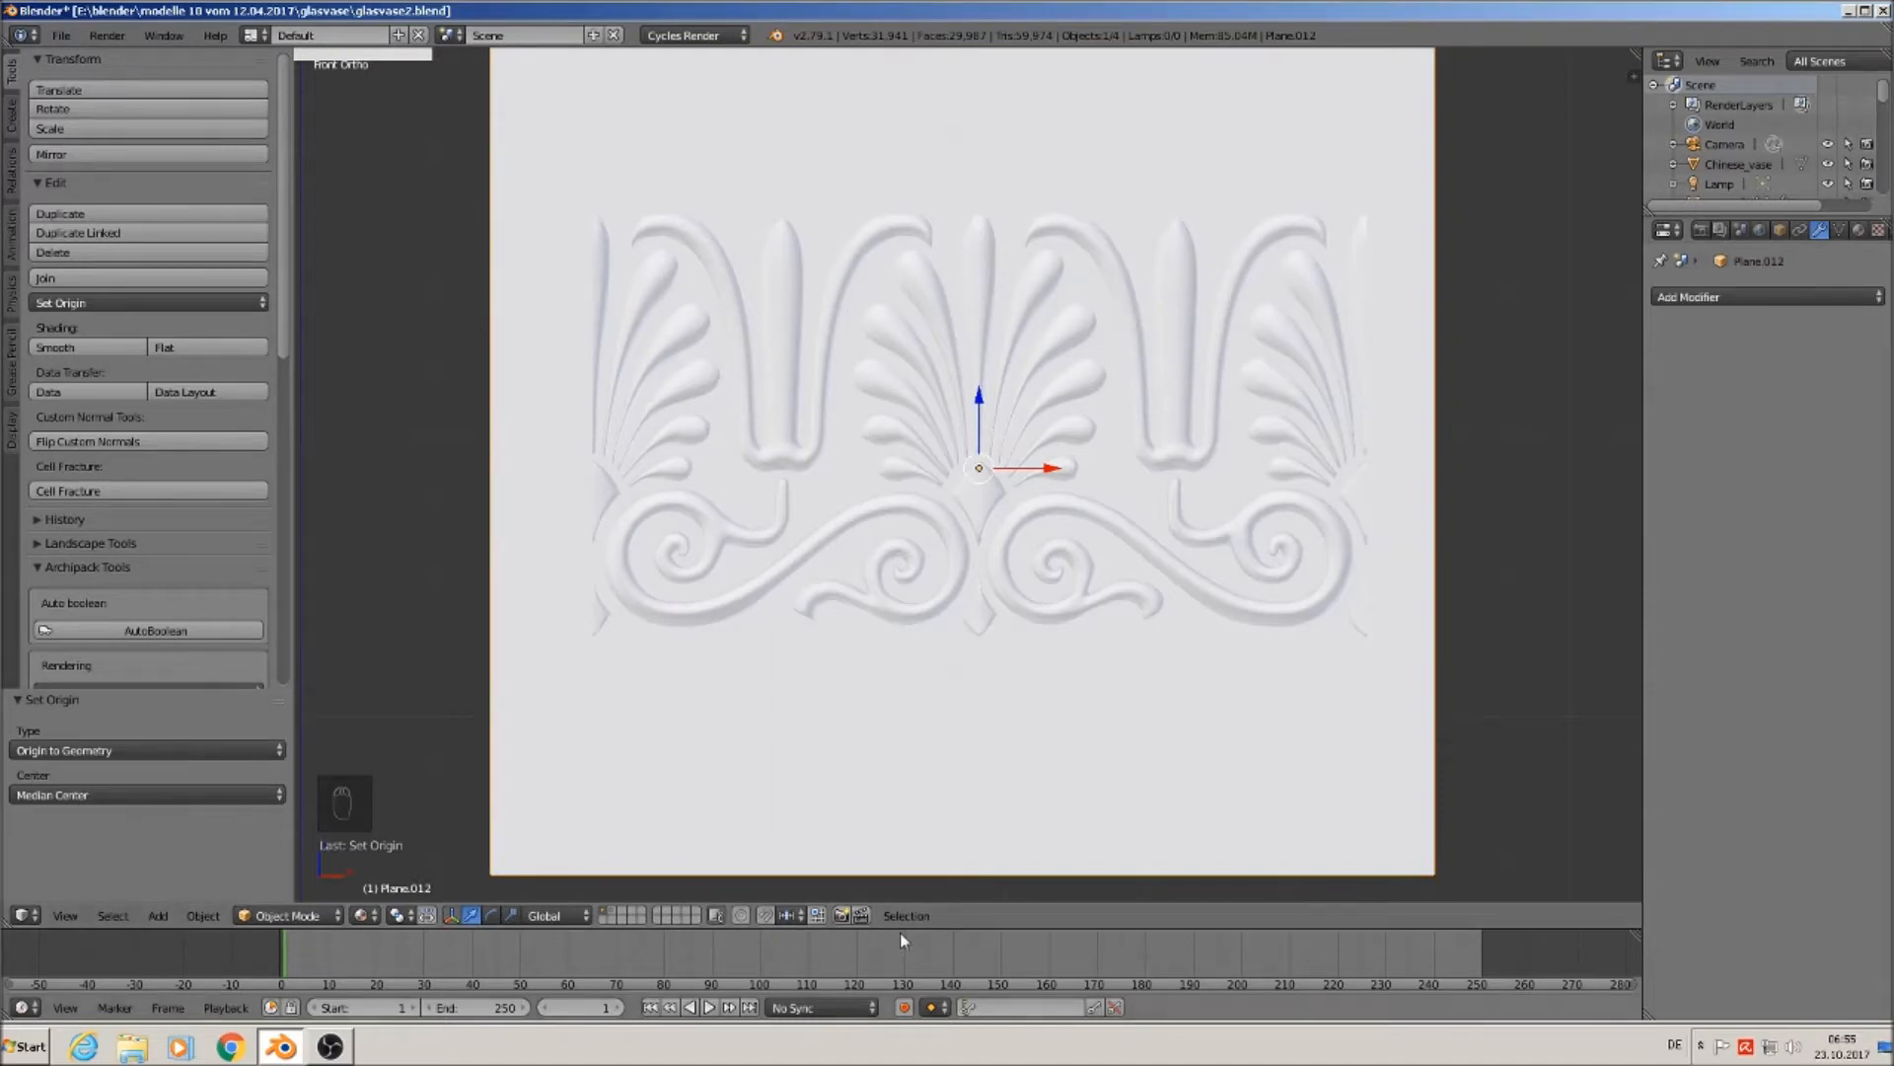
Enlarge the timeline area to roughly a quarter of the window height and turn it into a Node Editor.
left_click_drag(946, 928, 937, 701)
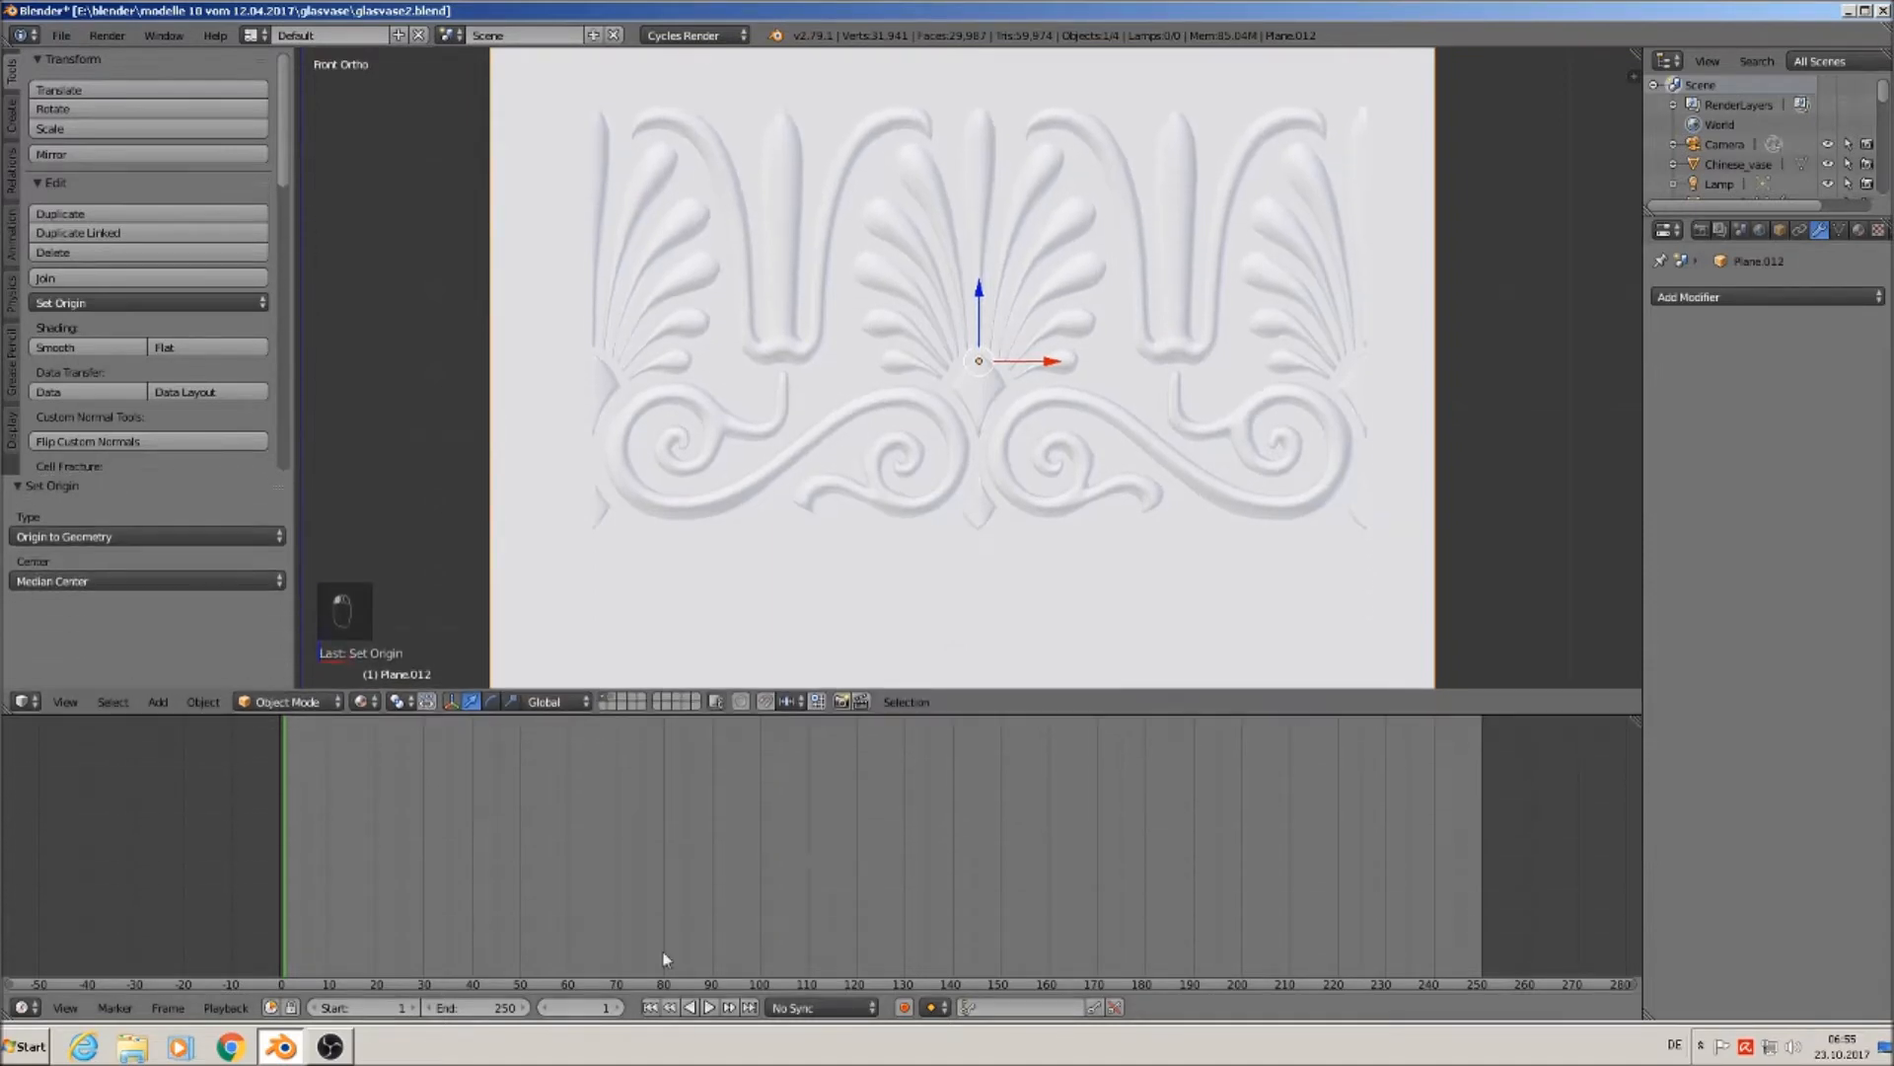
left_click(24, 1007)
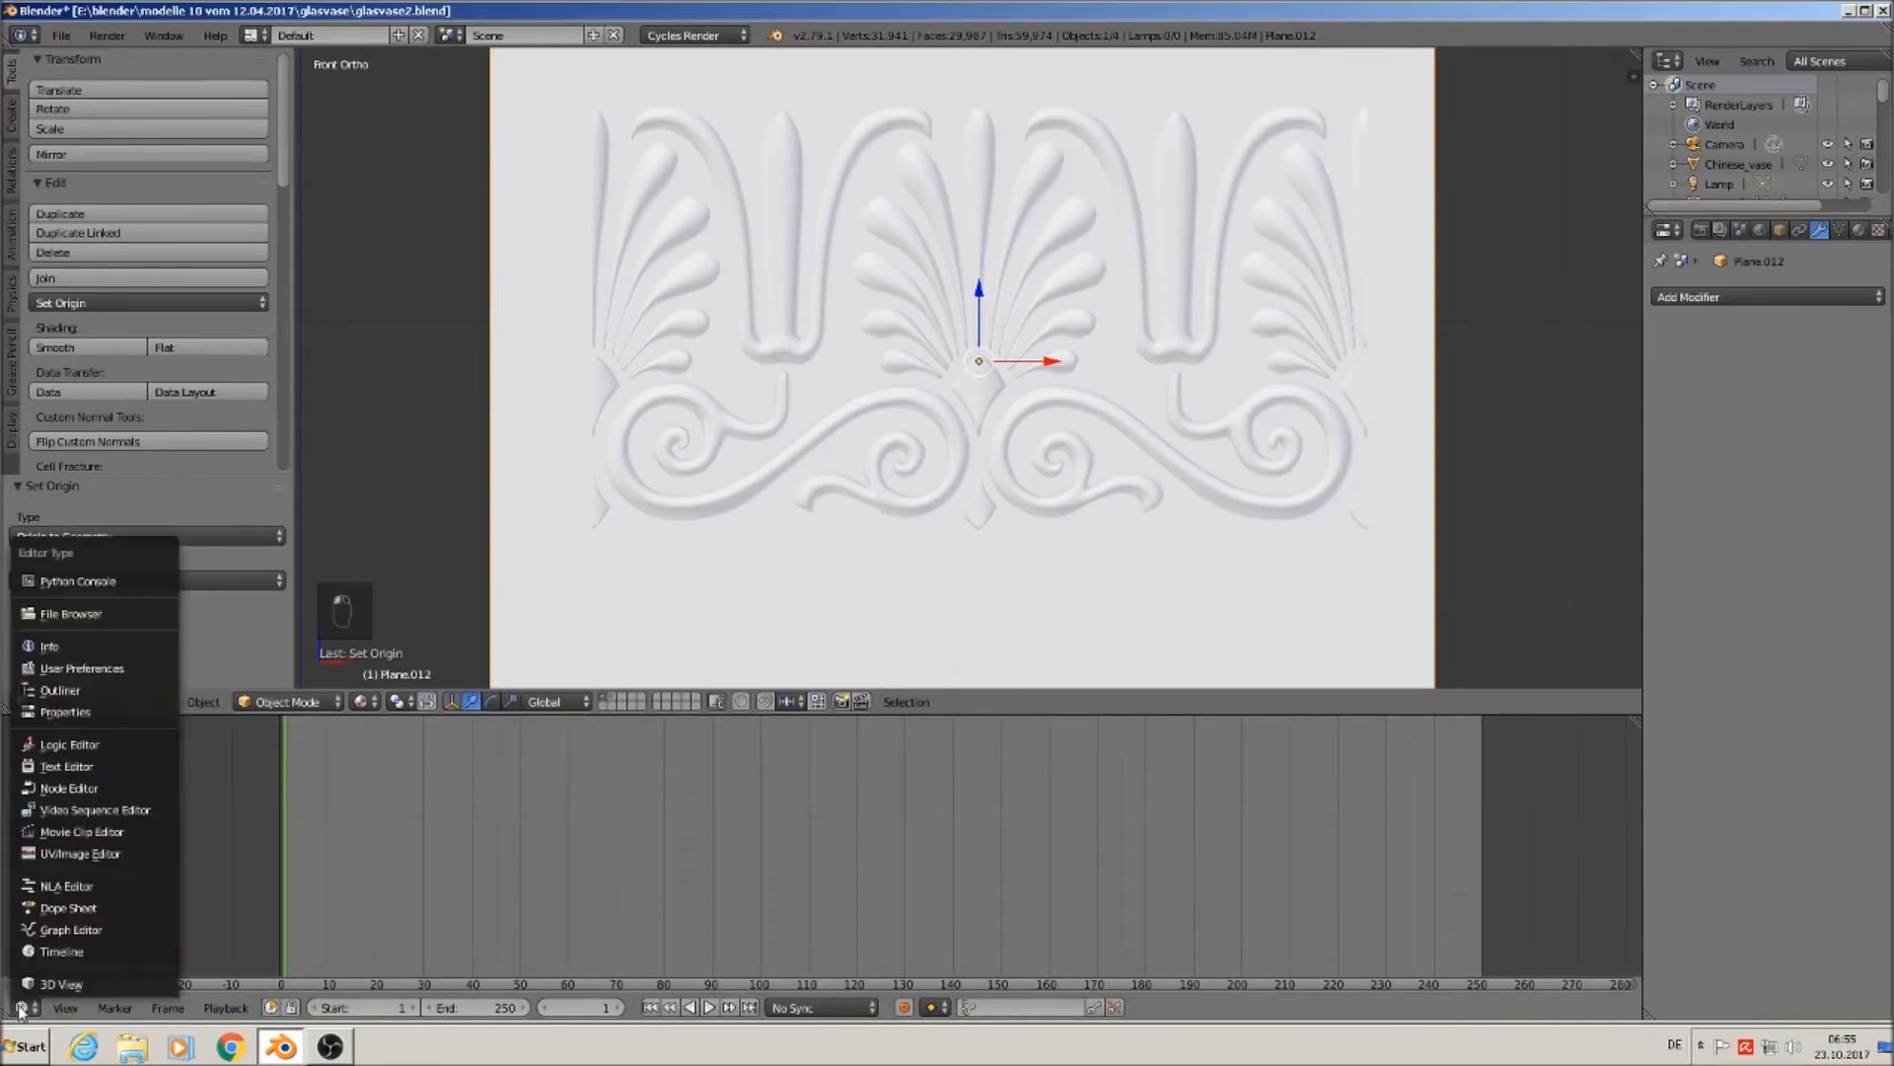
left_click(71, 789)
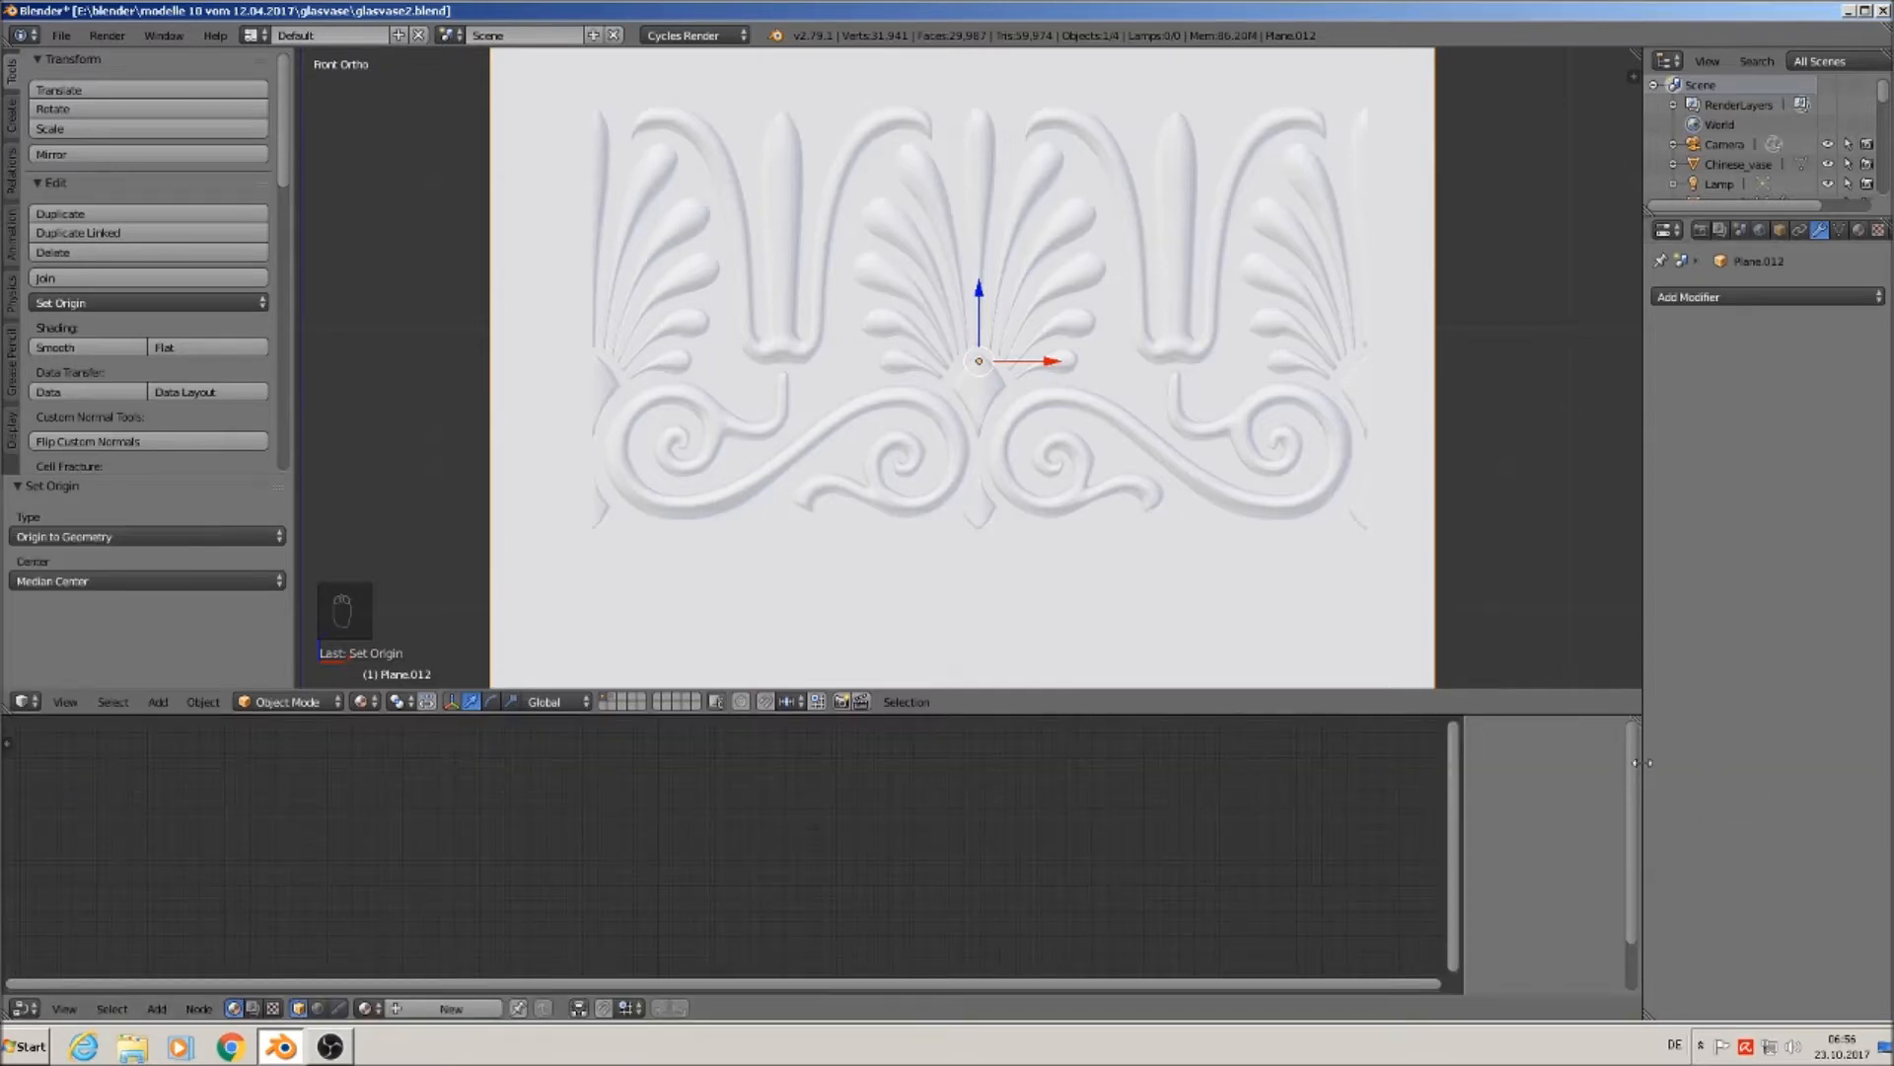
mouse_move(1642, 763)
left_mouse_down()
mouse_move(1623, 766)
mouse_move(1650, 770)
left_mouse_up()
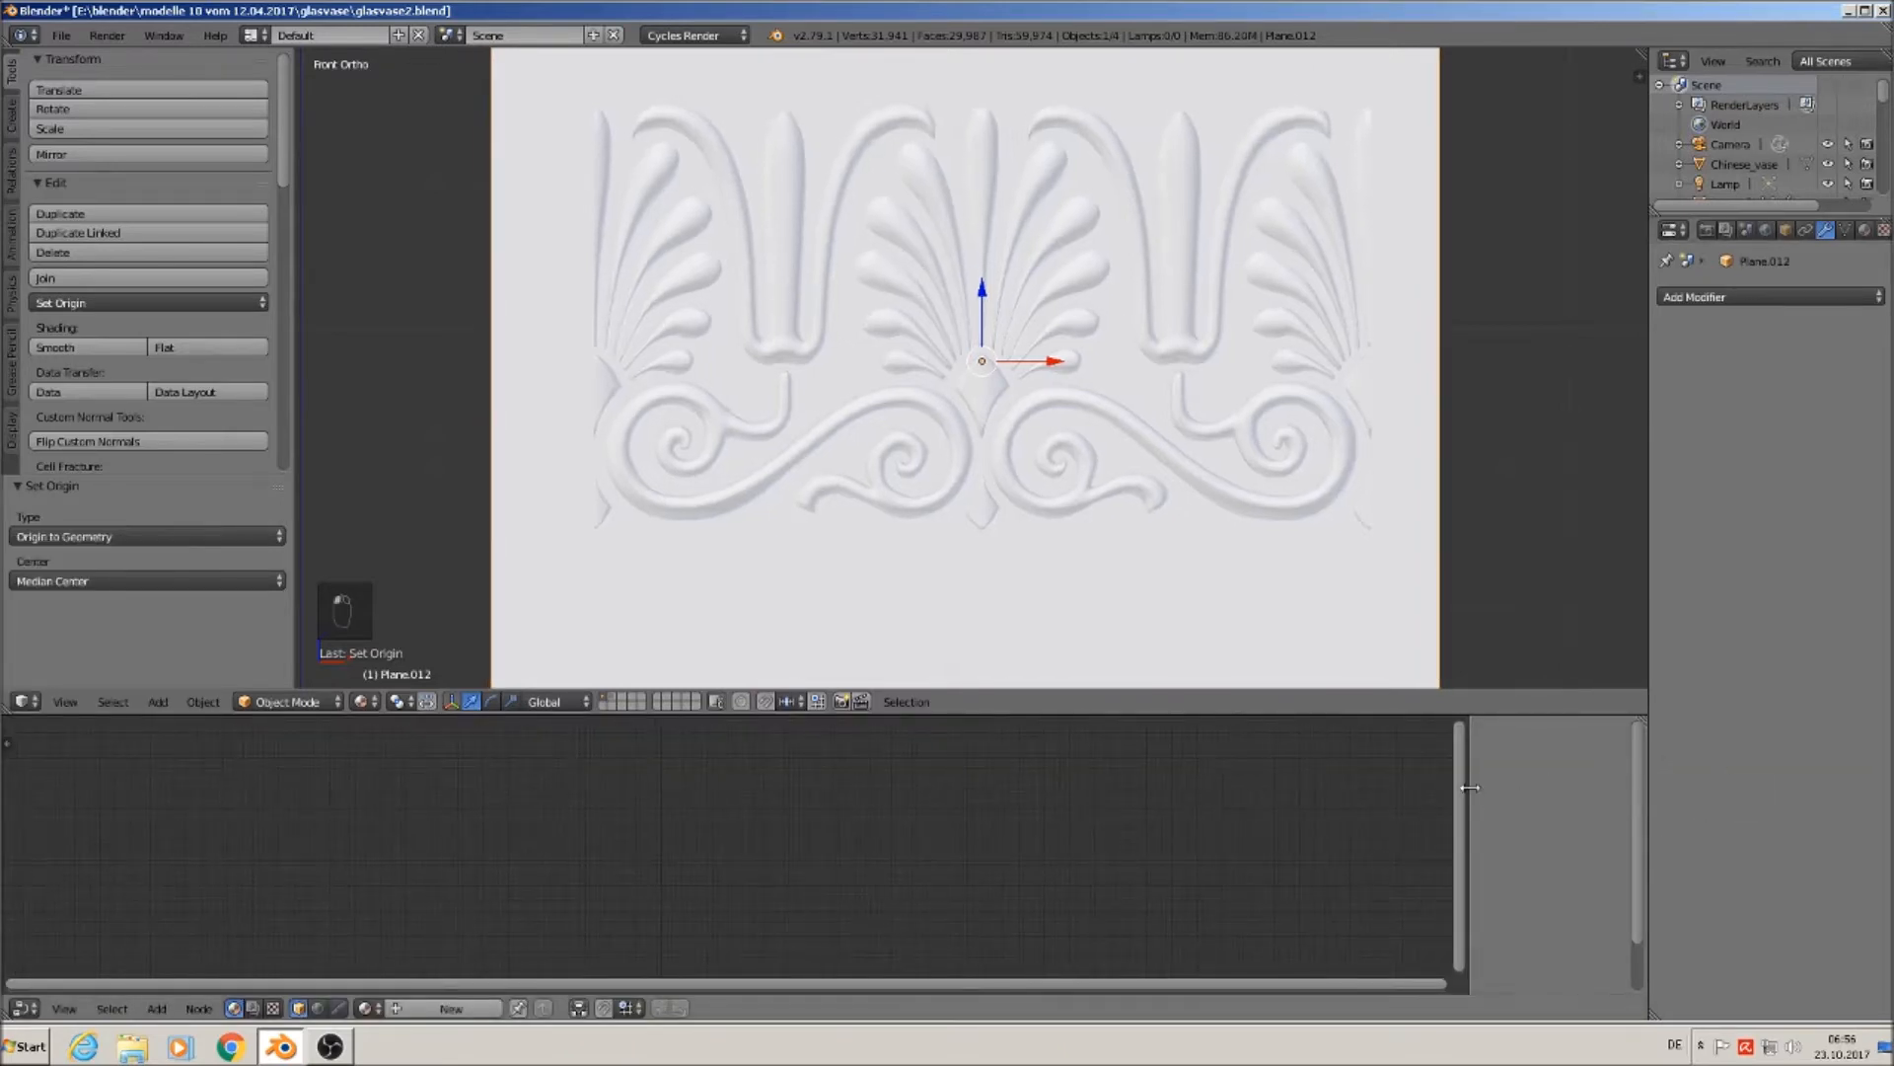
left_click_drag(1471, 786, 766, 796)
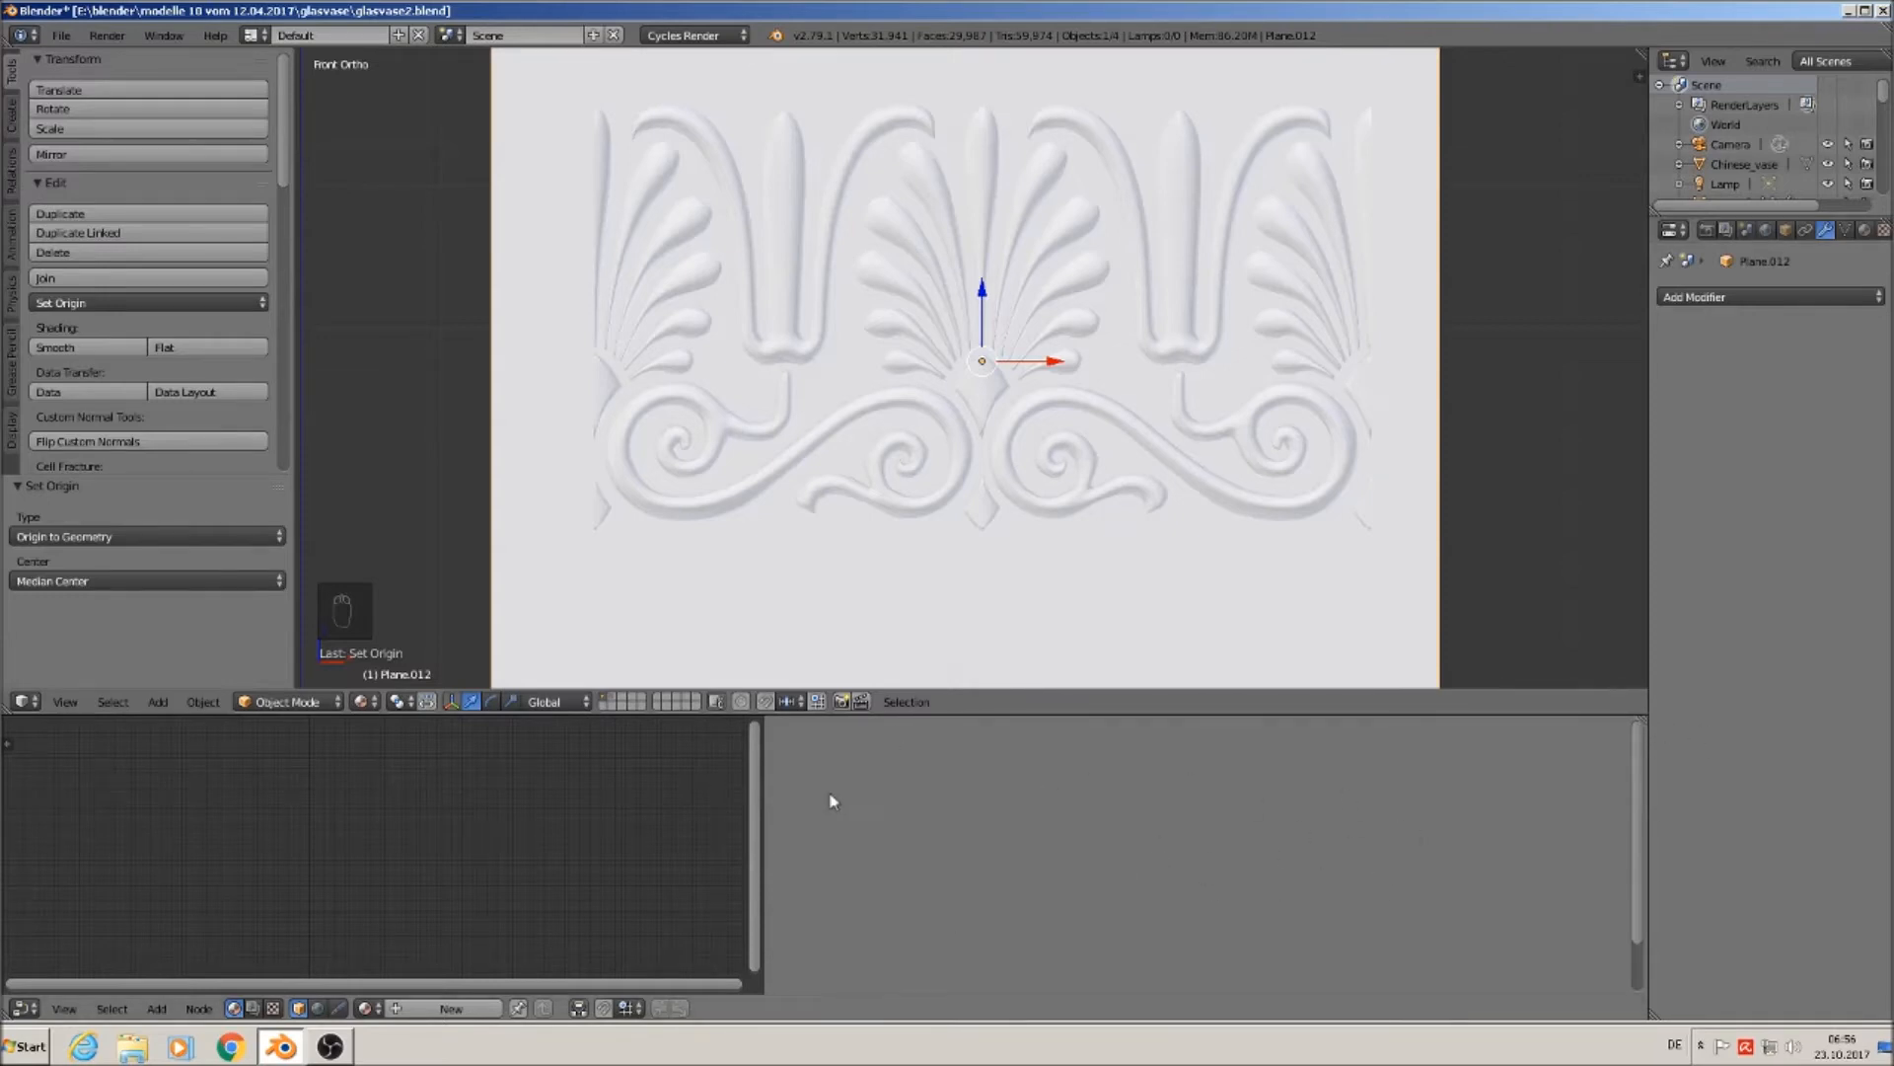
left_click_drag(832, 835, 832, 835)
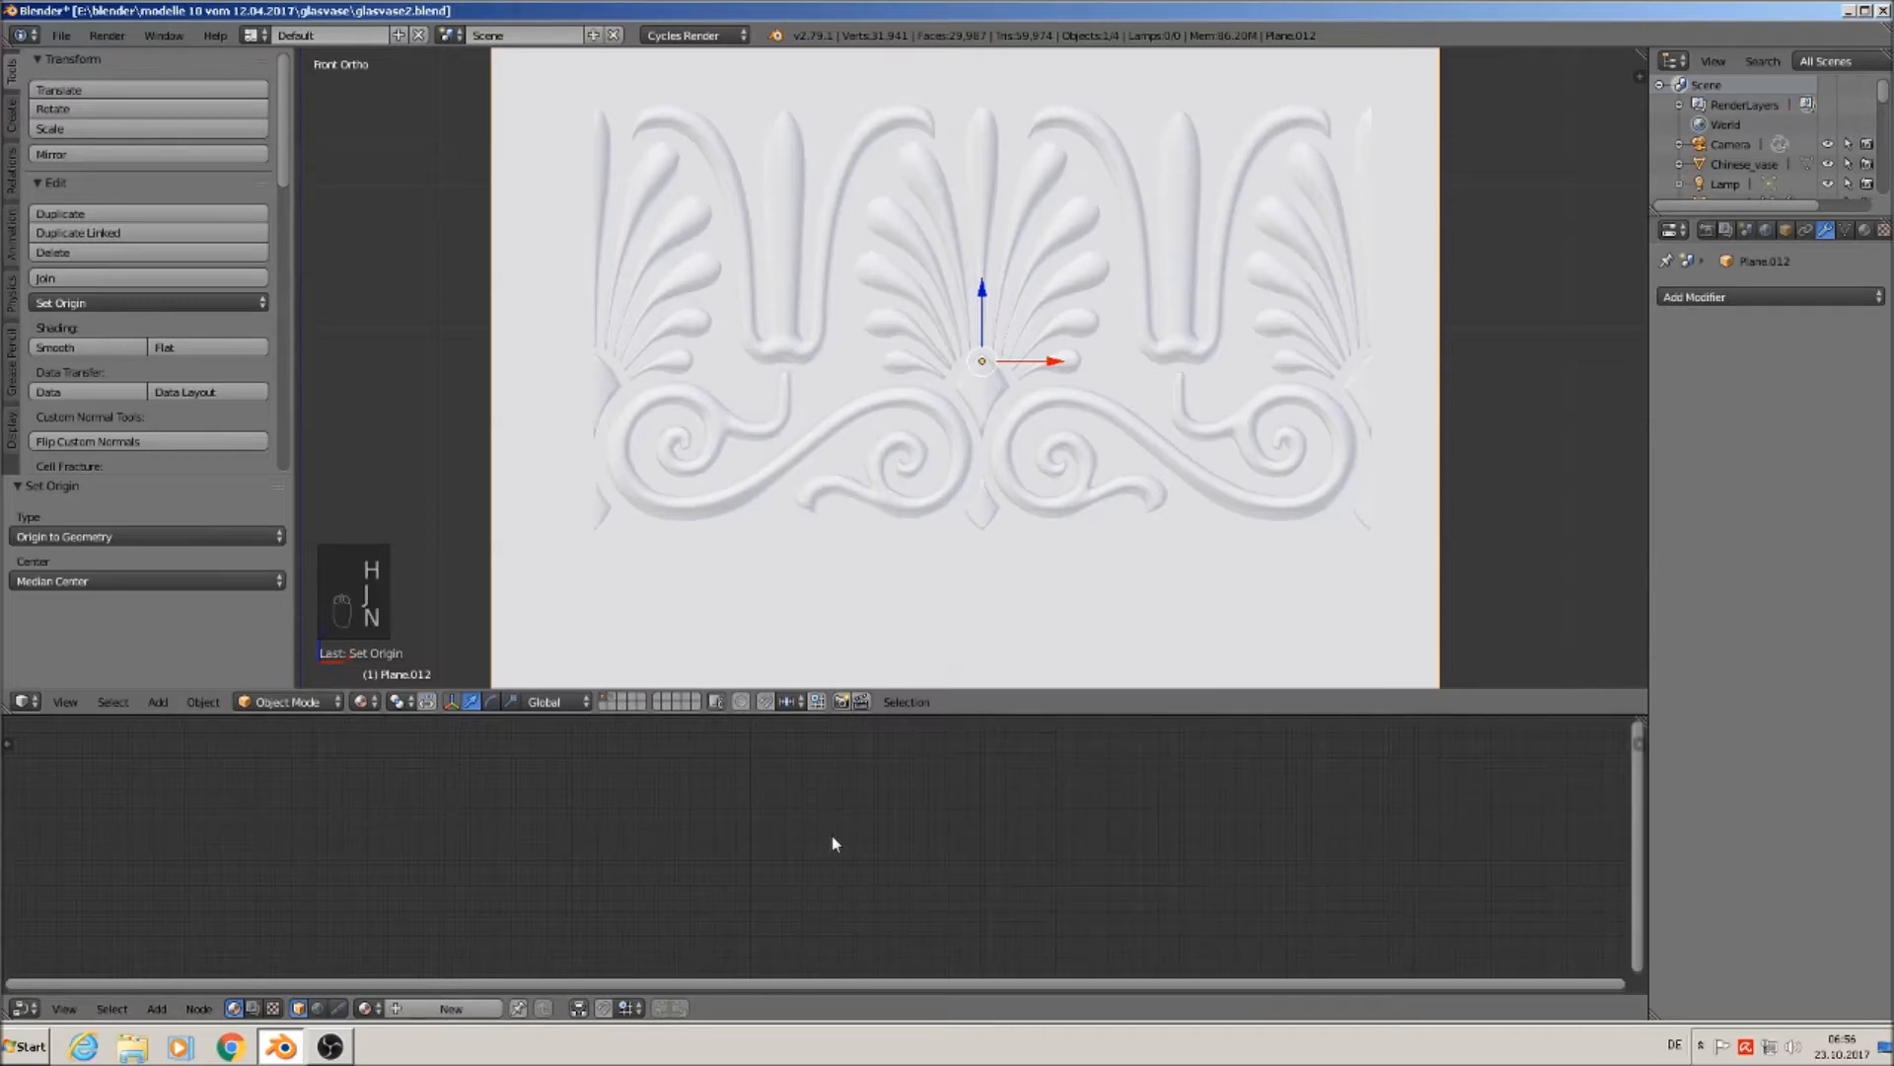
left_click(1639, 743)
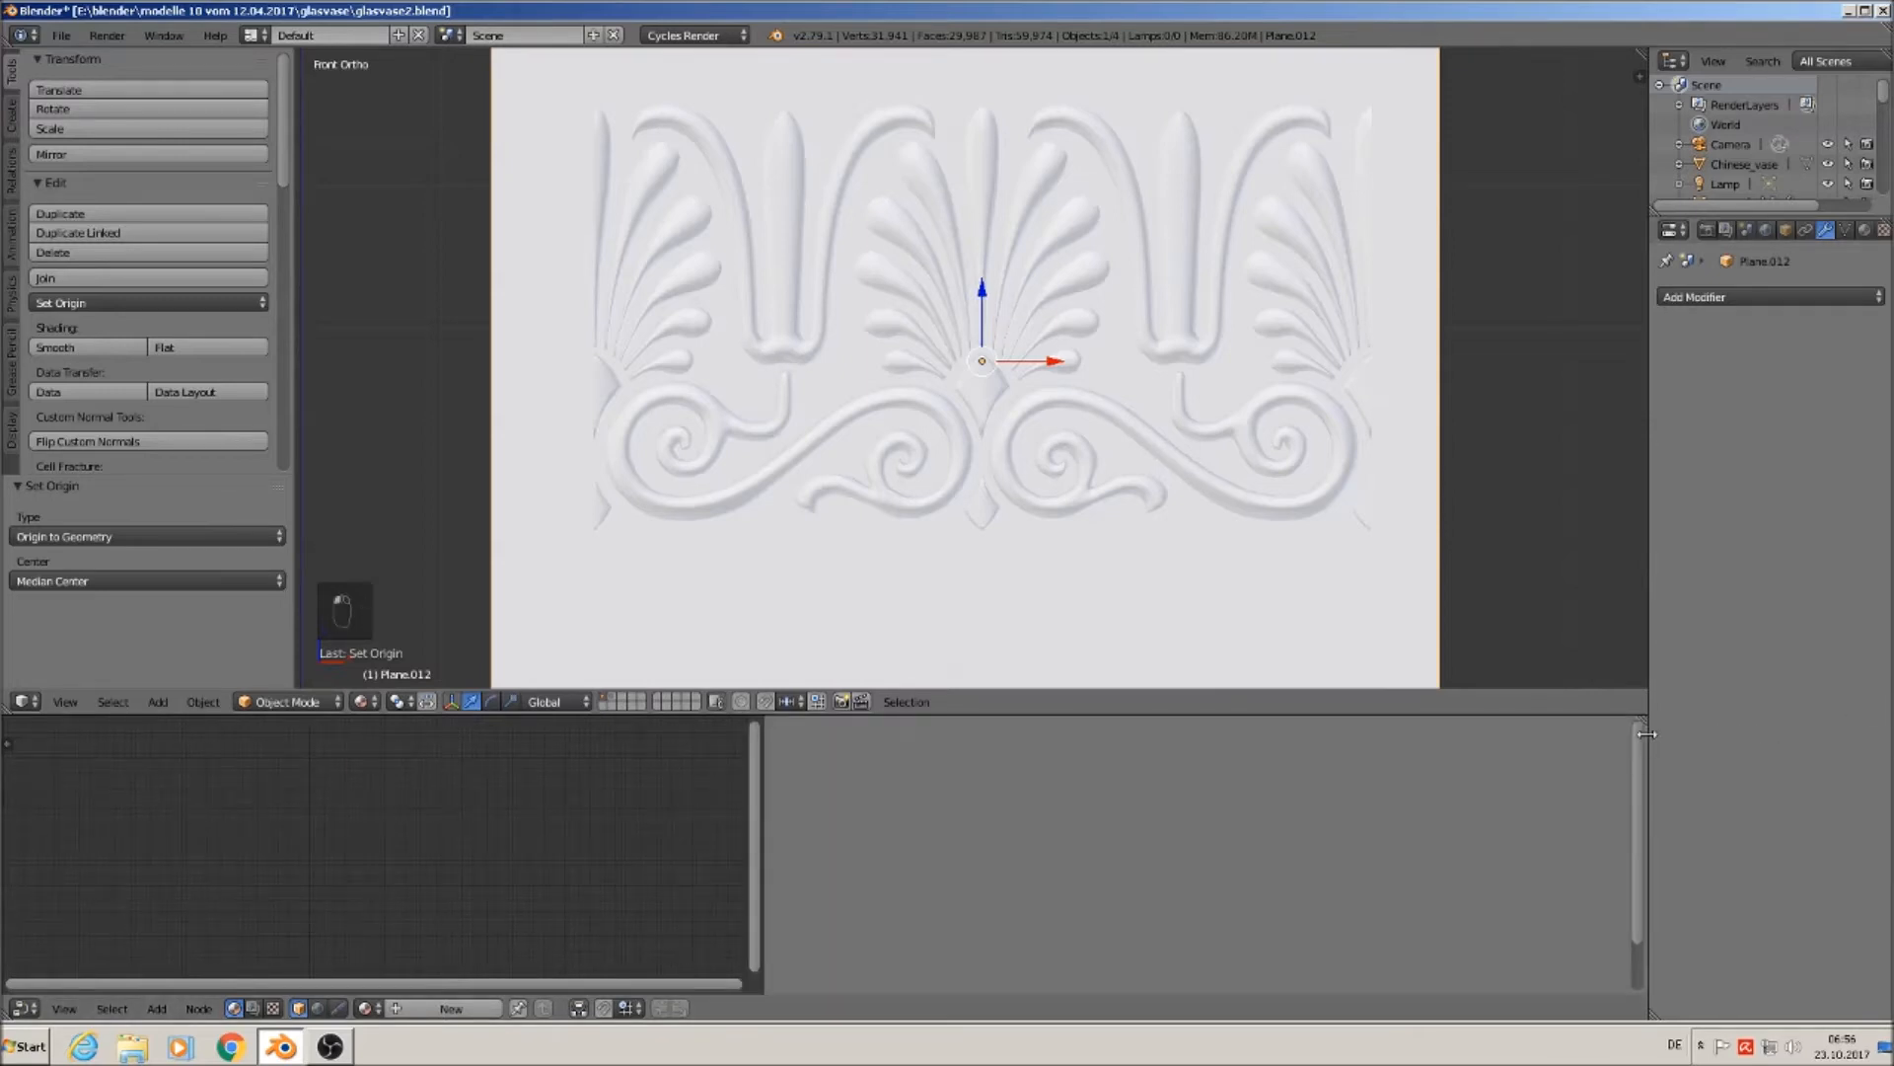
left_click_drag(1641, 805, 1638, 923)
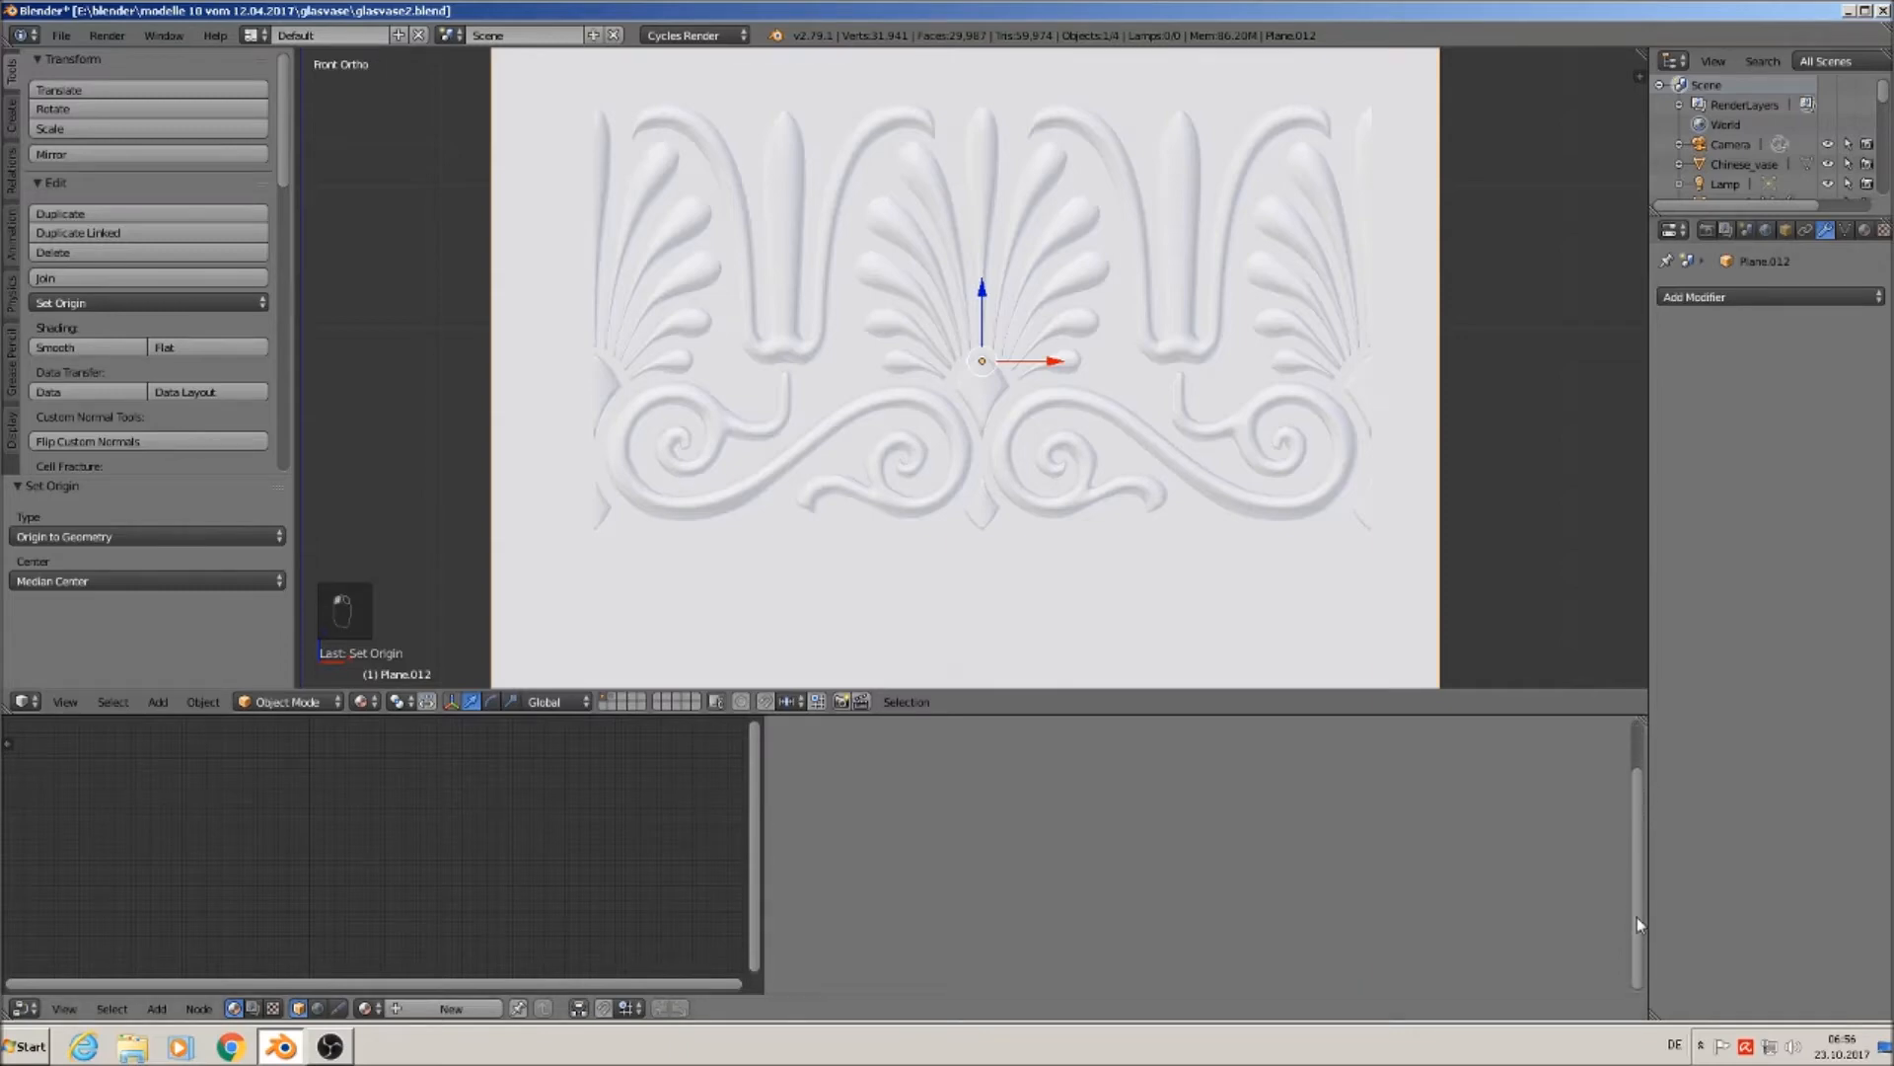
key("Tab")
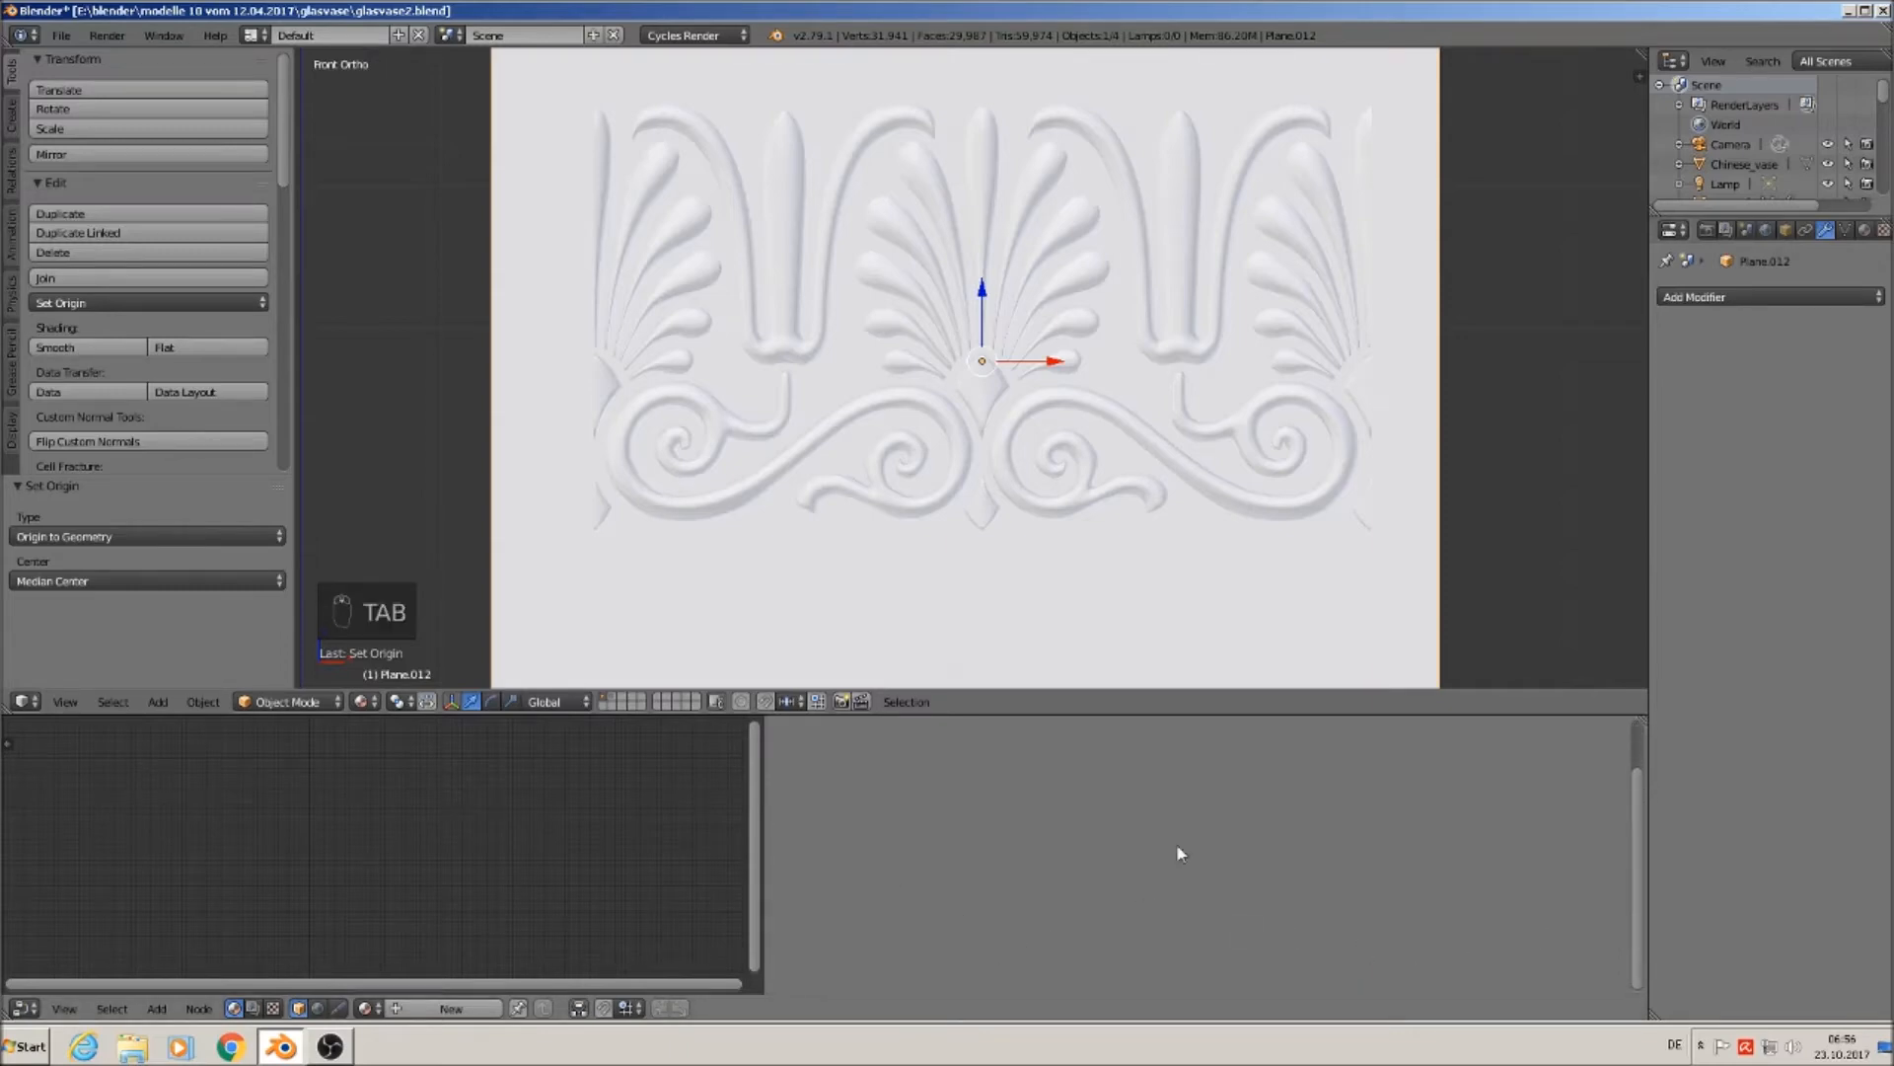
Split the Node Editor area near its middle and turn the new right half into a UV/Image Editor.
left_click_drag(1643, 718, 786, 740)
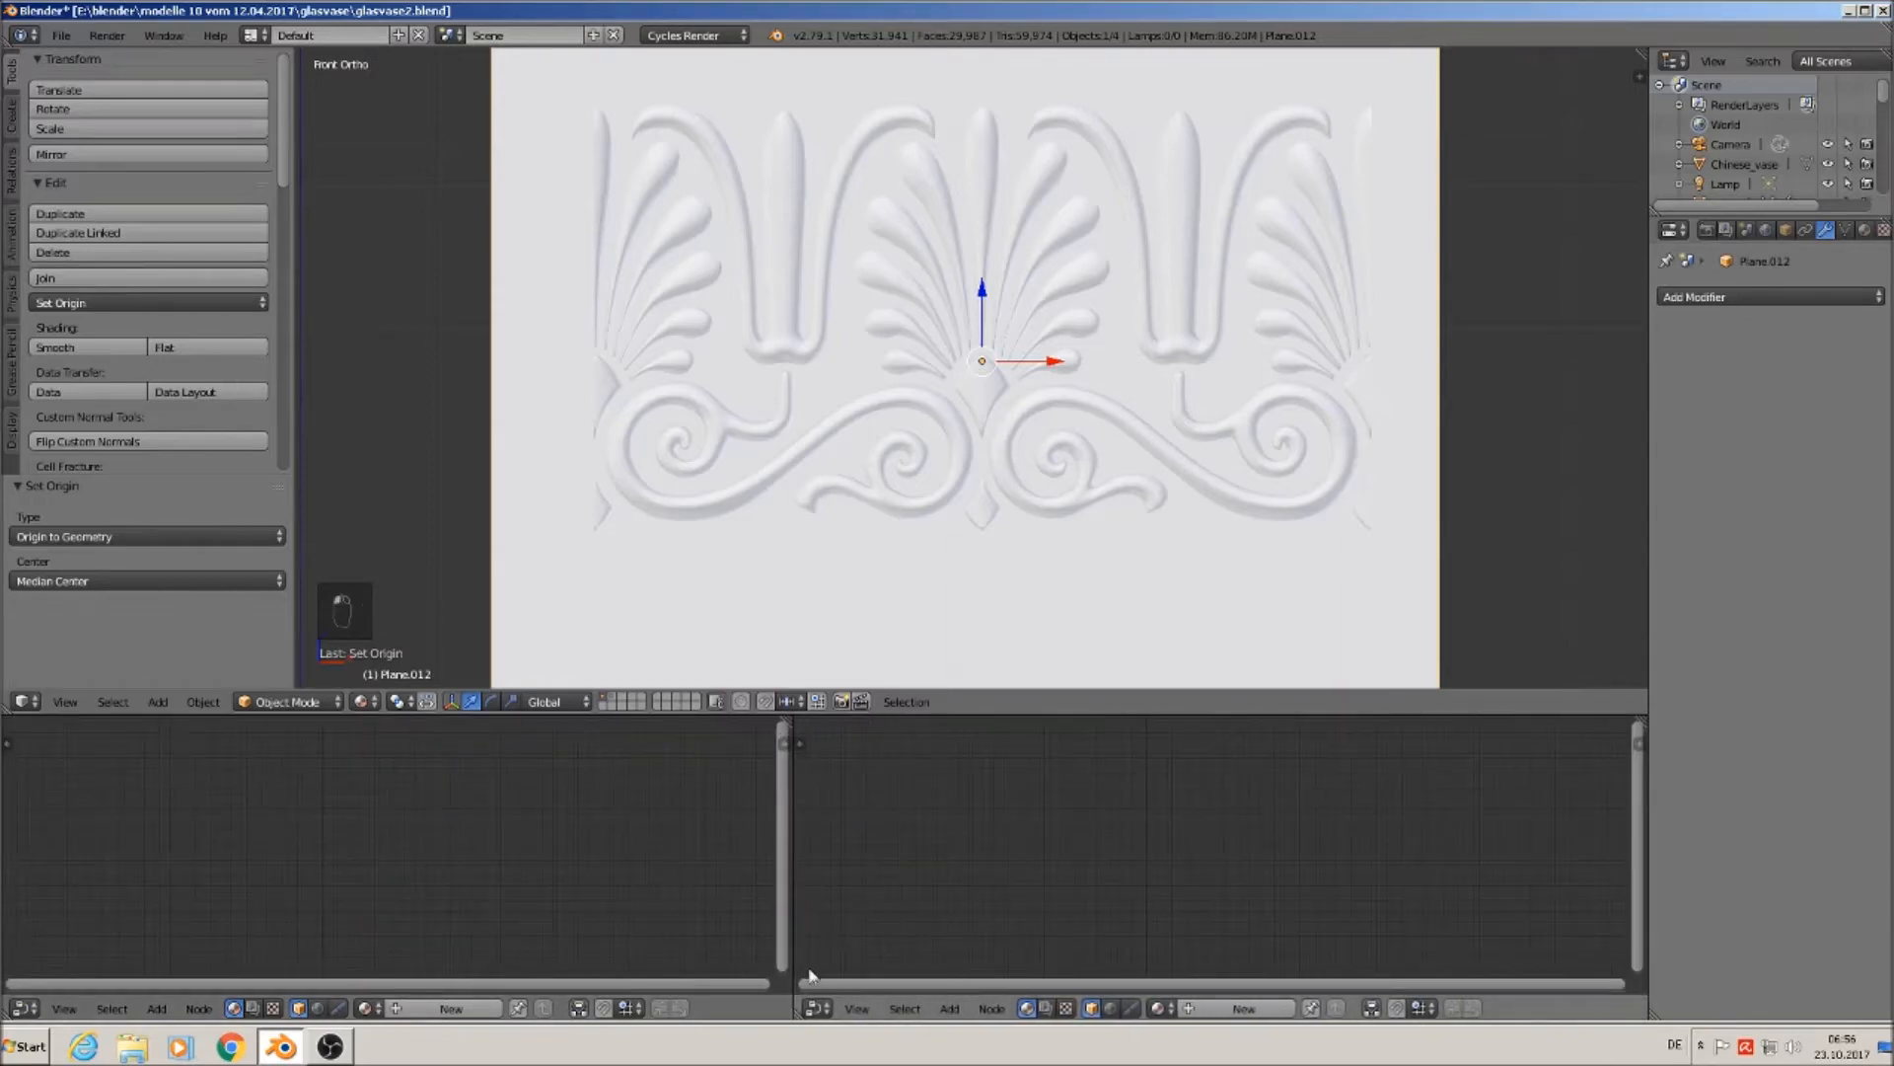
left_click(816, 1009)
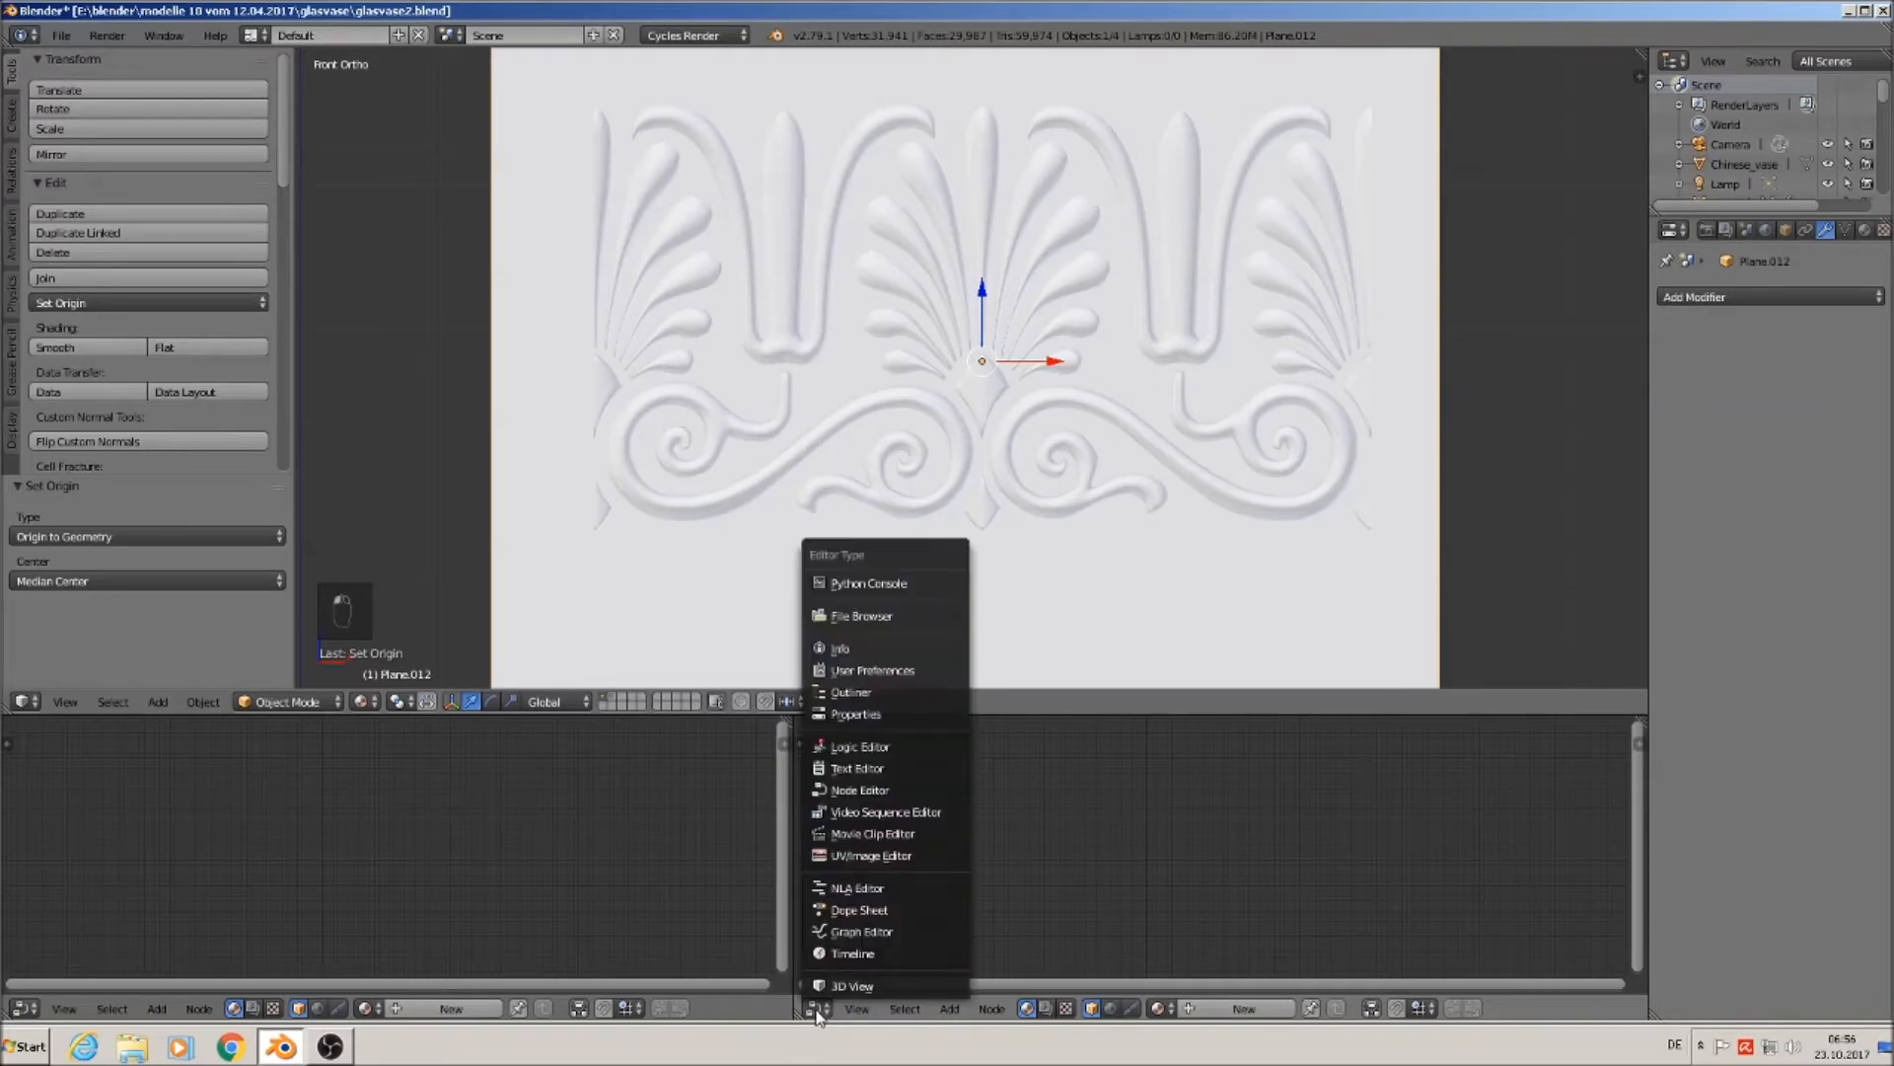
left_click(877, 857)
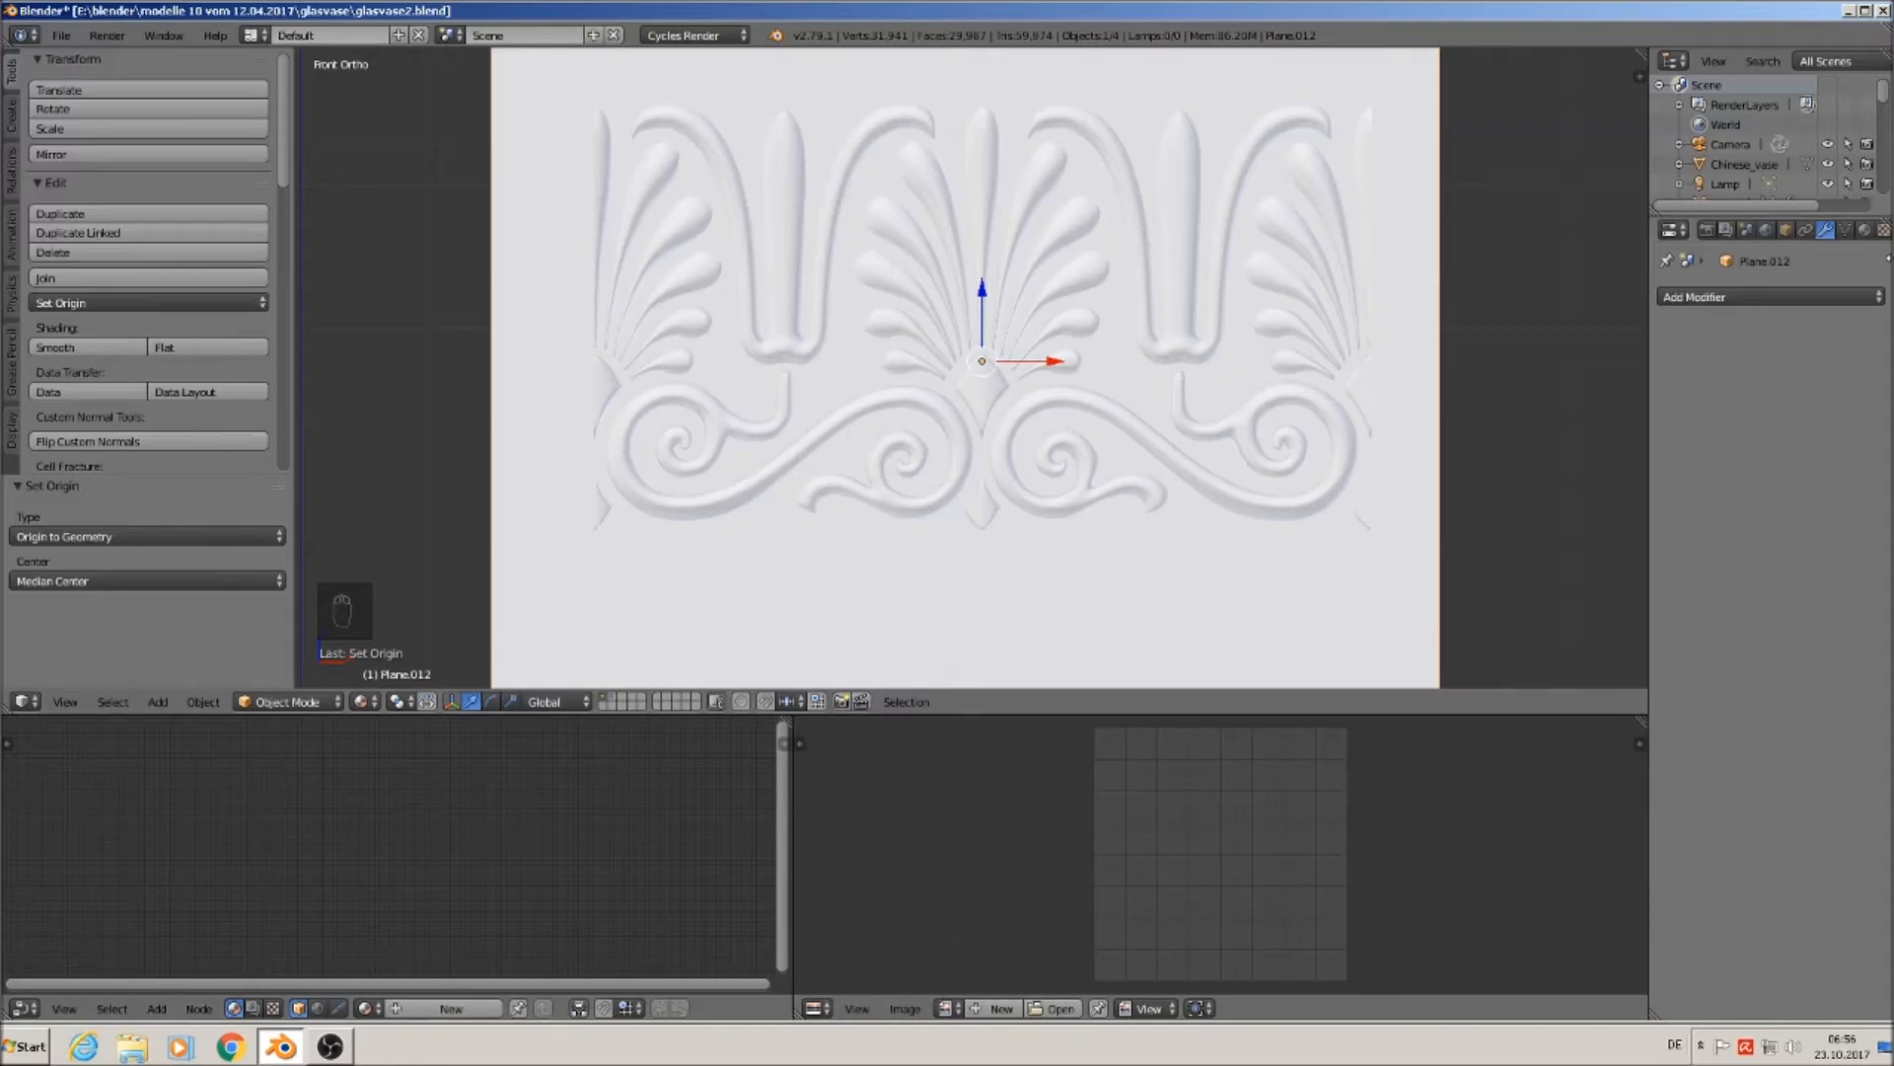
Give the relief plane a new material named ornament.
left_click(1865, 233)
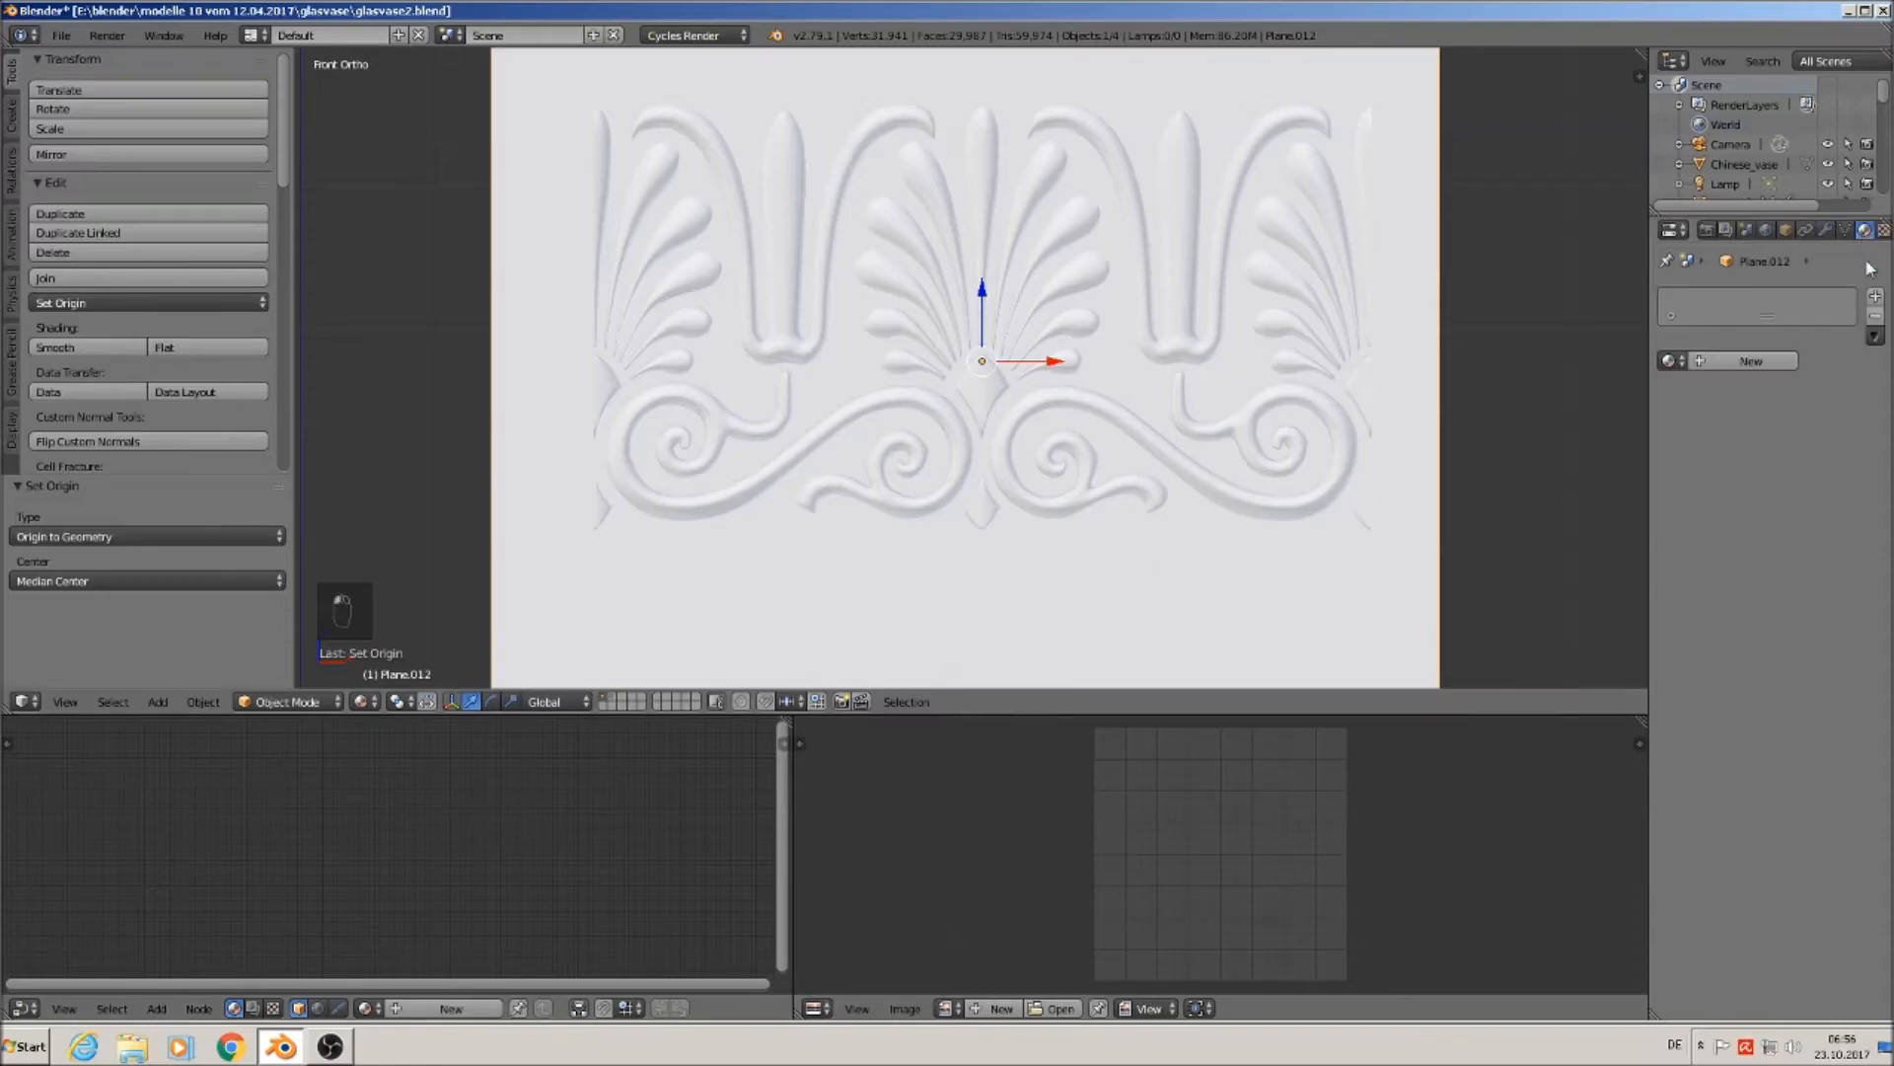
left_click(1875, 296)
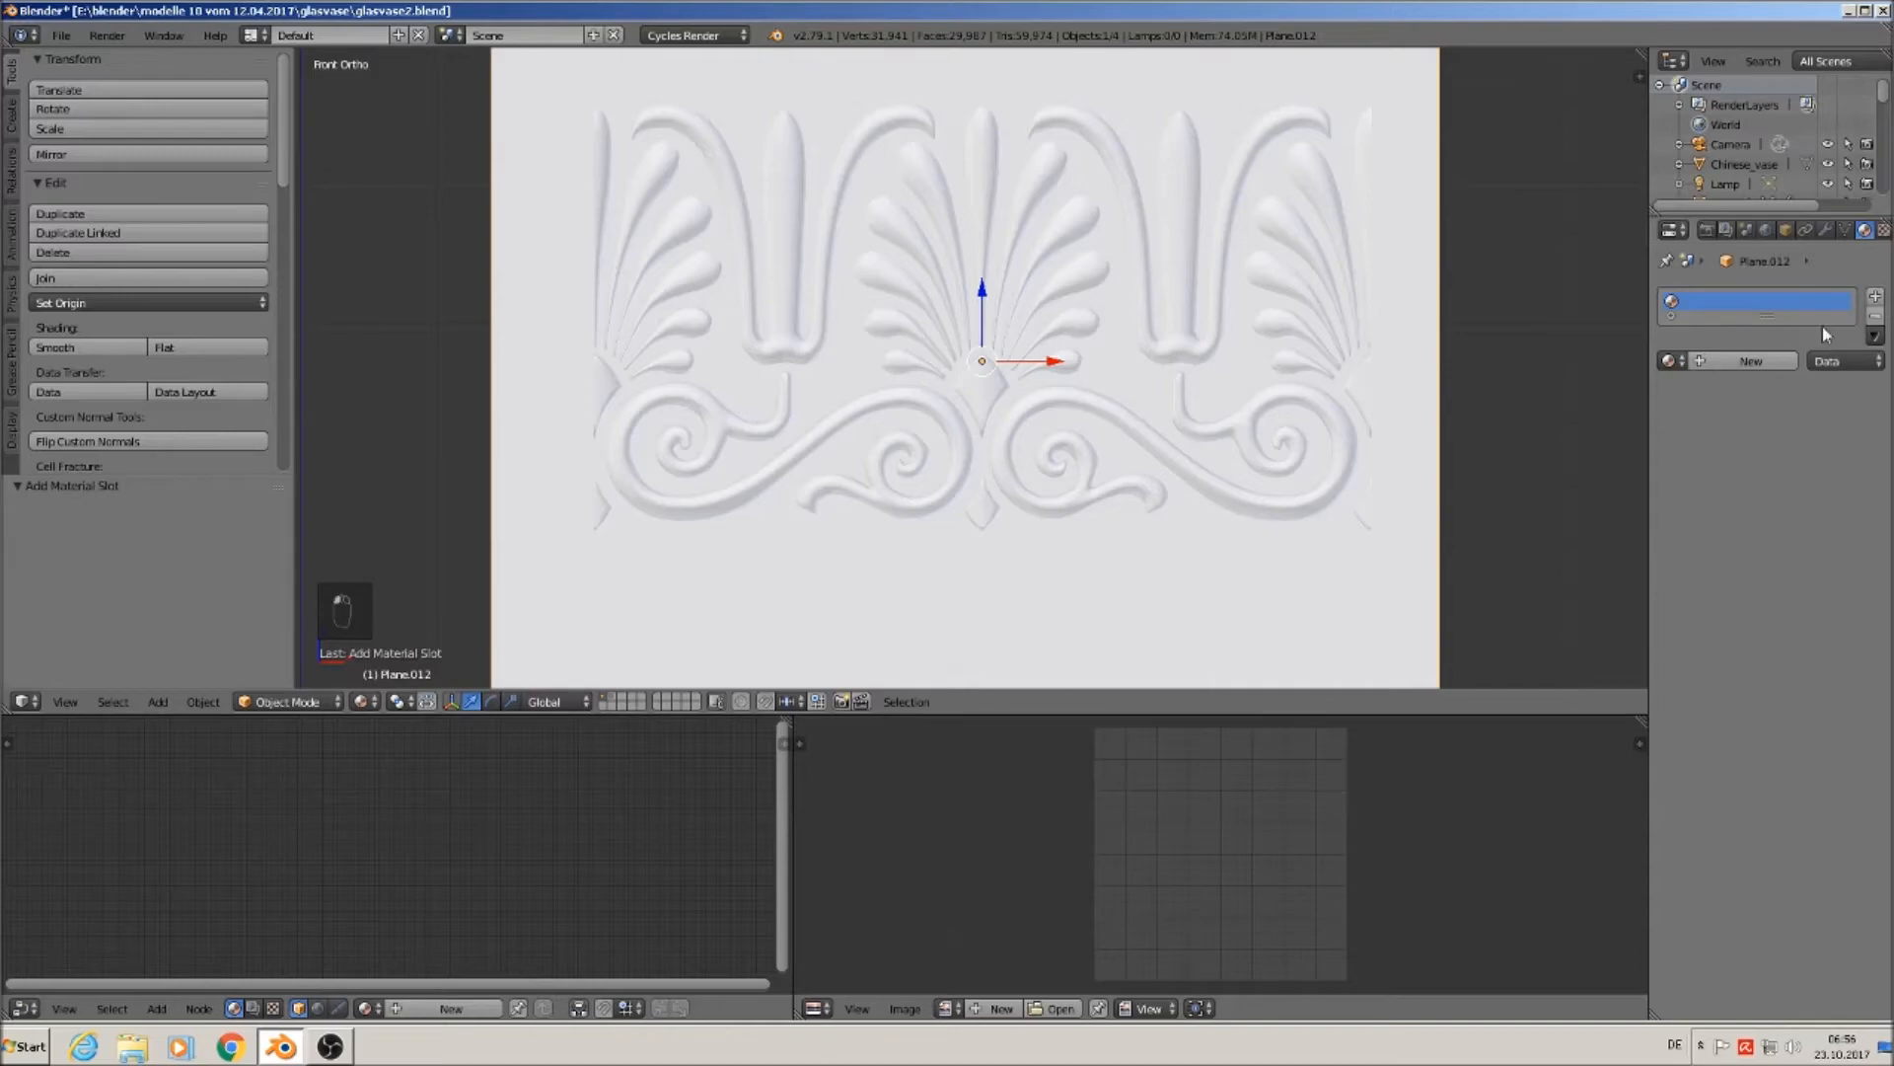
left_click(1727, 360)
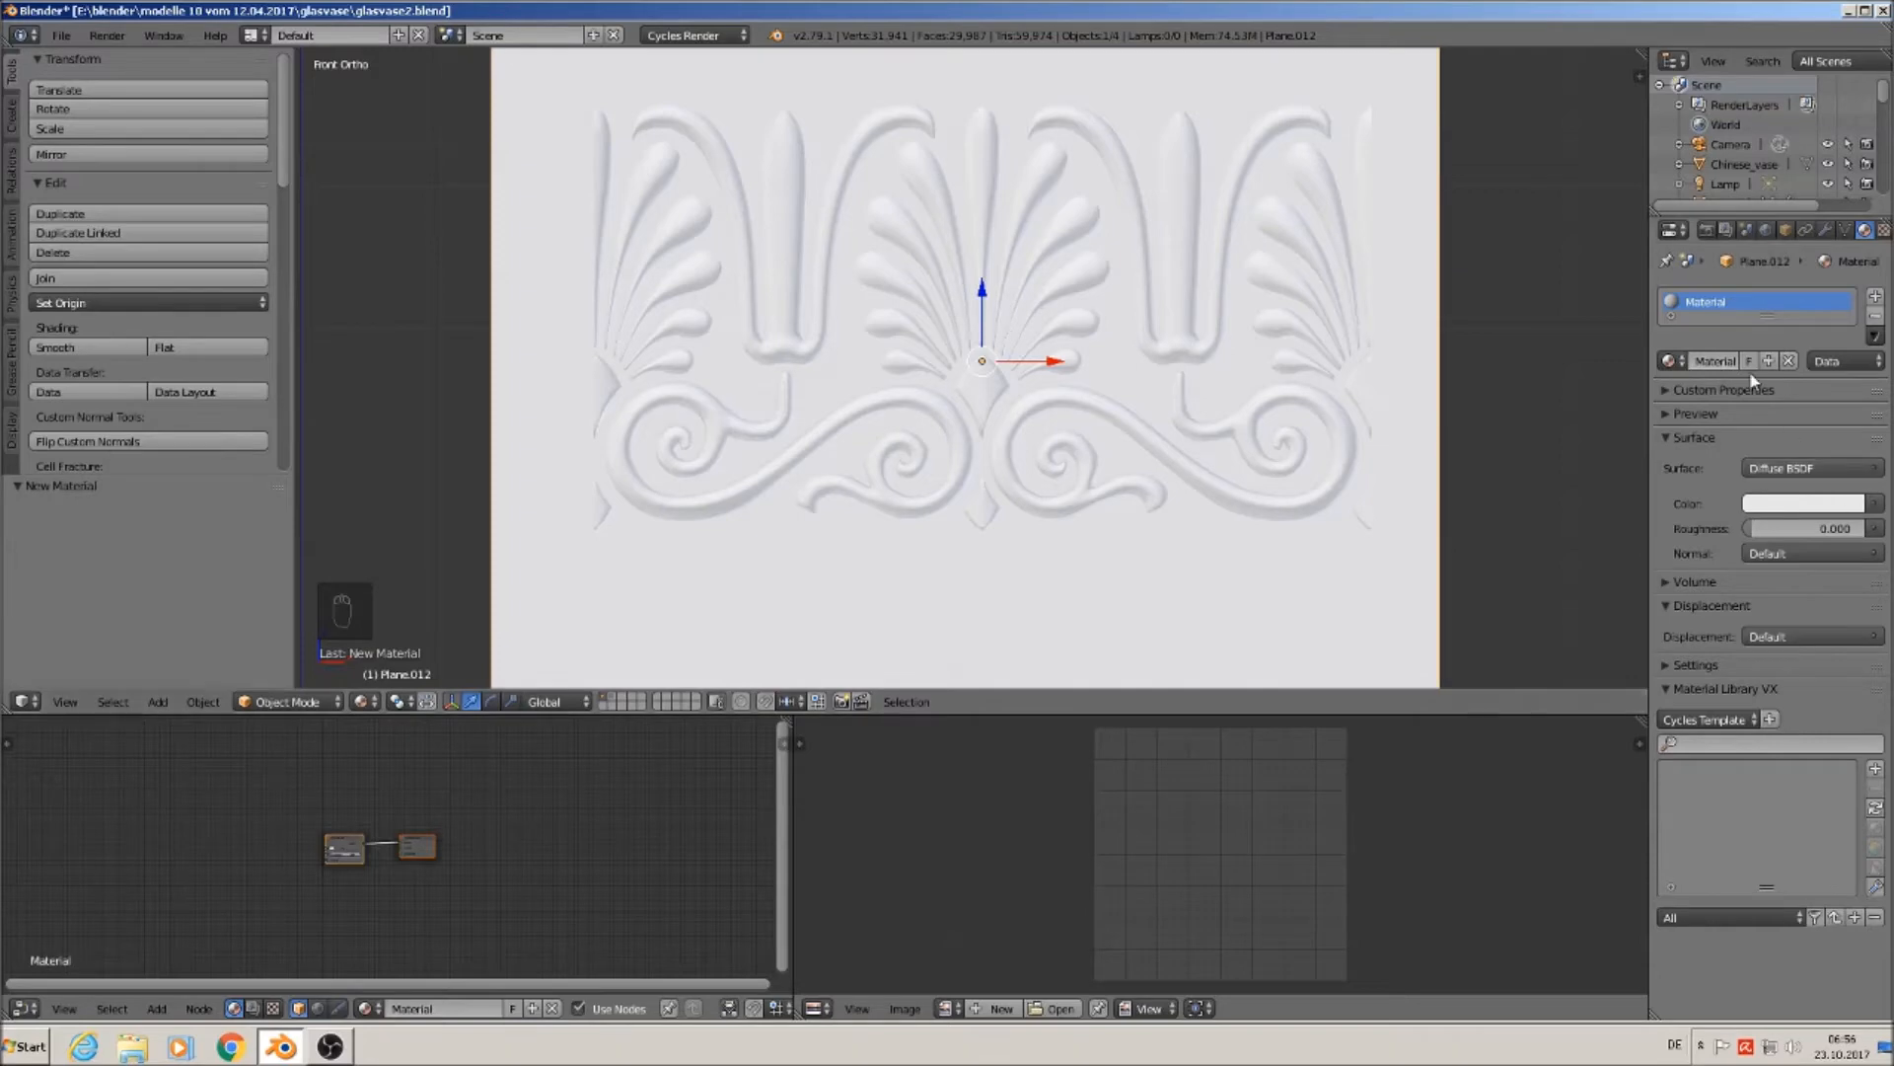
key("BackSpace")
type("ornament")
key("Return")
scroll(414, 849, "up", 3)
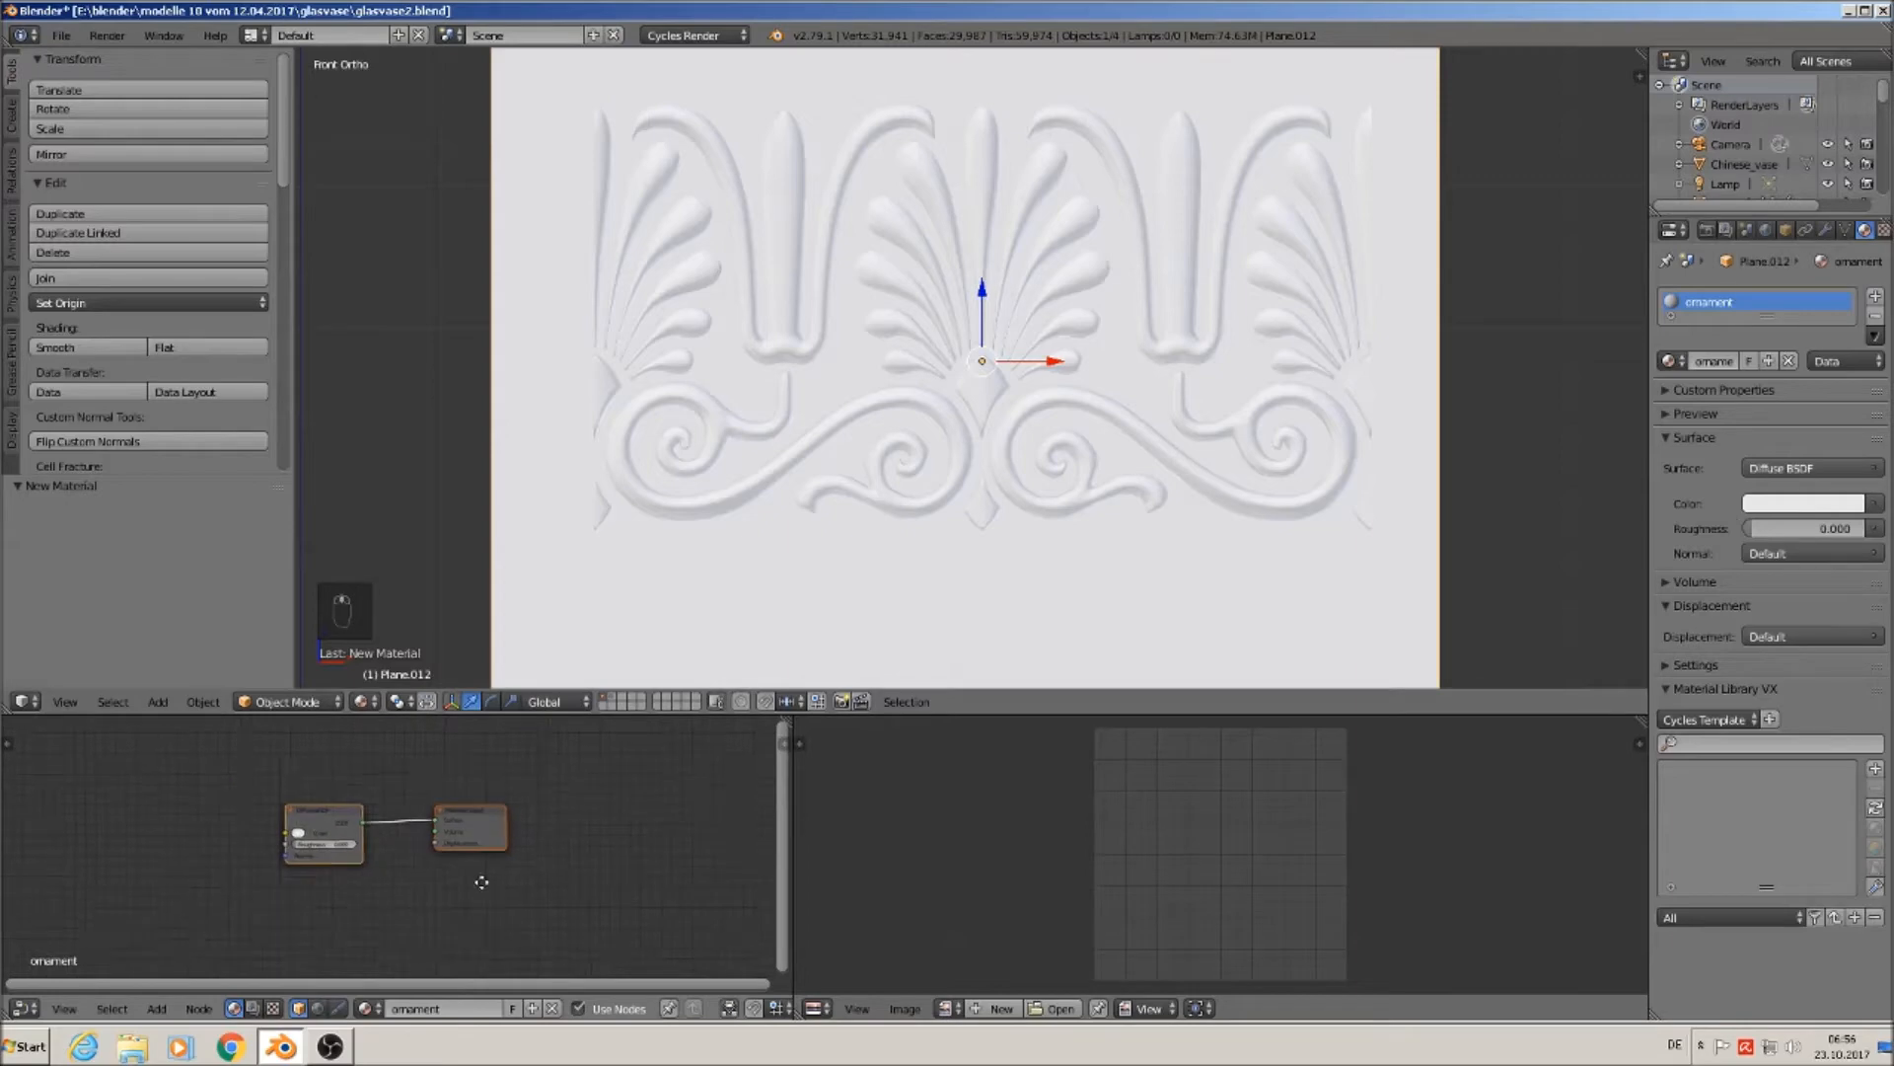
scroll(482, 881, "up", 4)
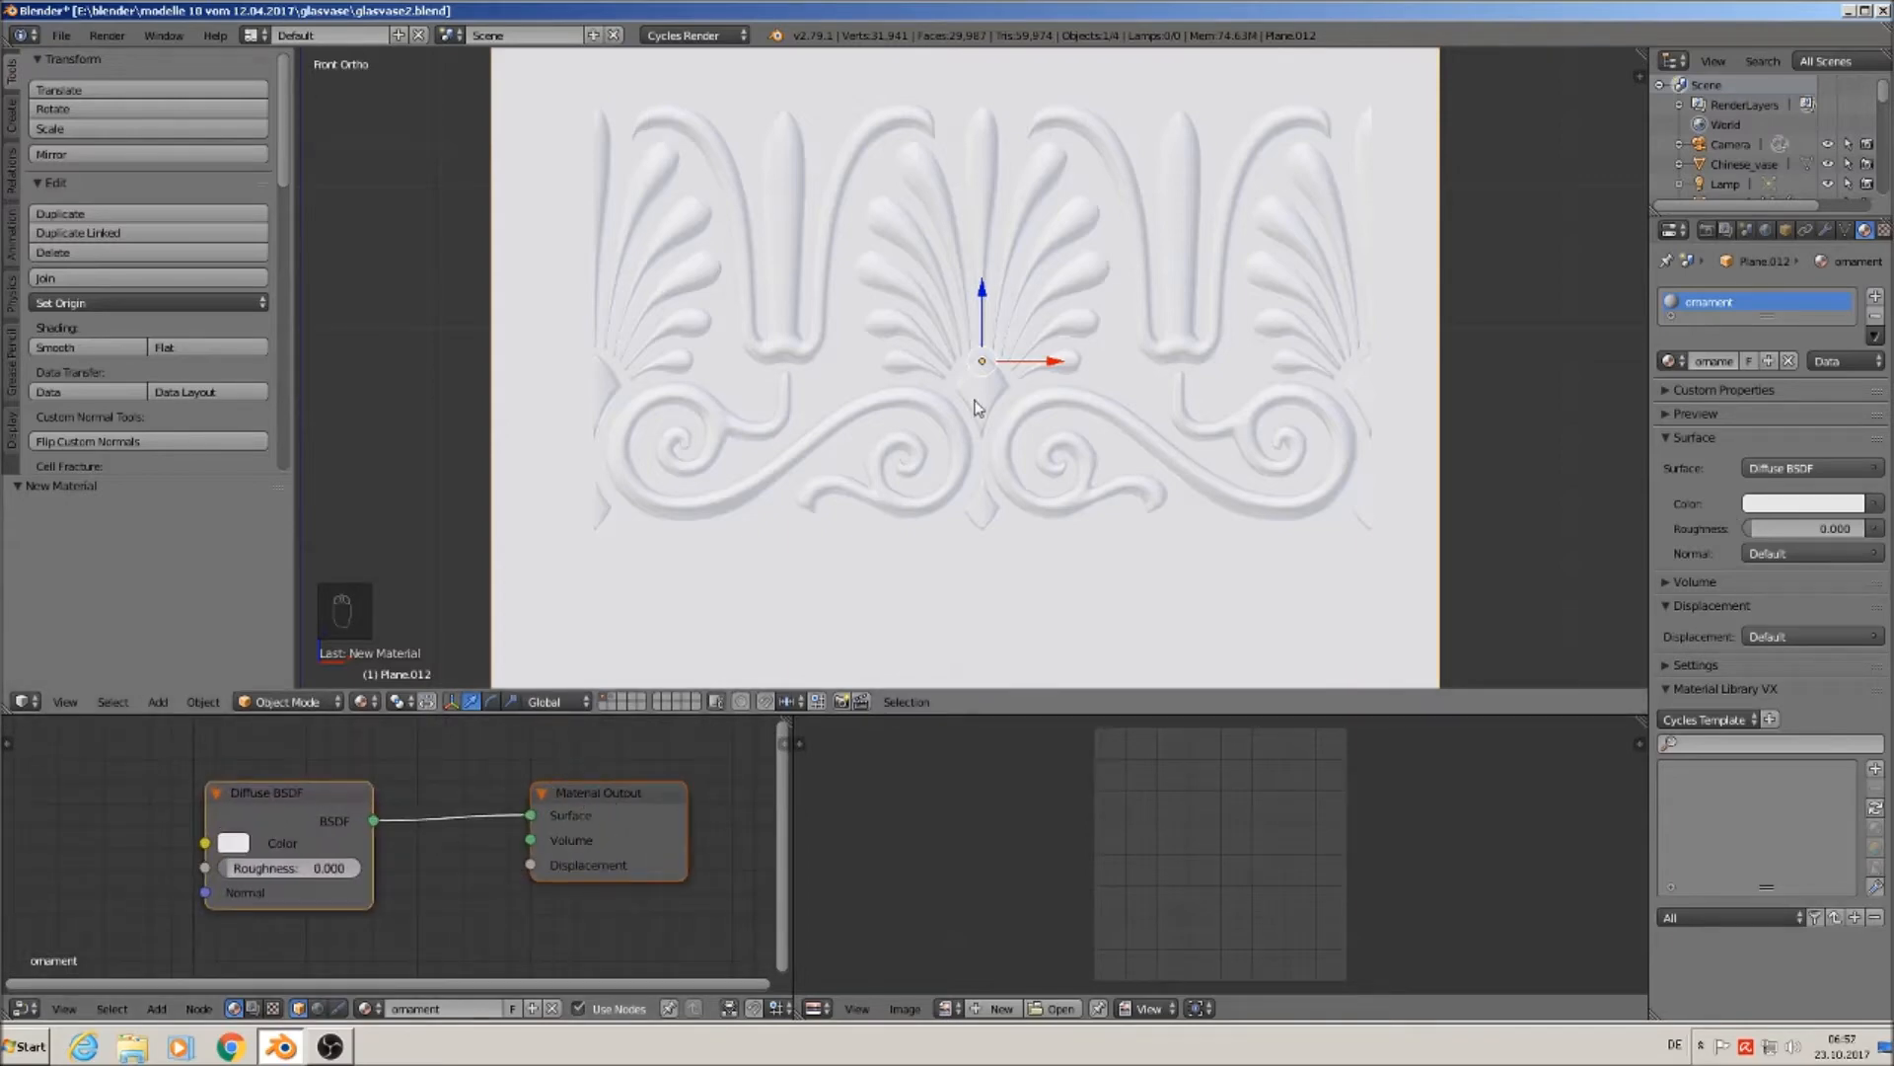
Select the relief plane's whole mesh in Edit Mode and unwrap it with Project From View.
scroll(1087, 523, "down", 3)
key("Tab")
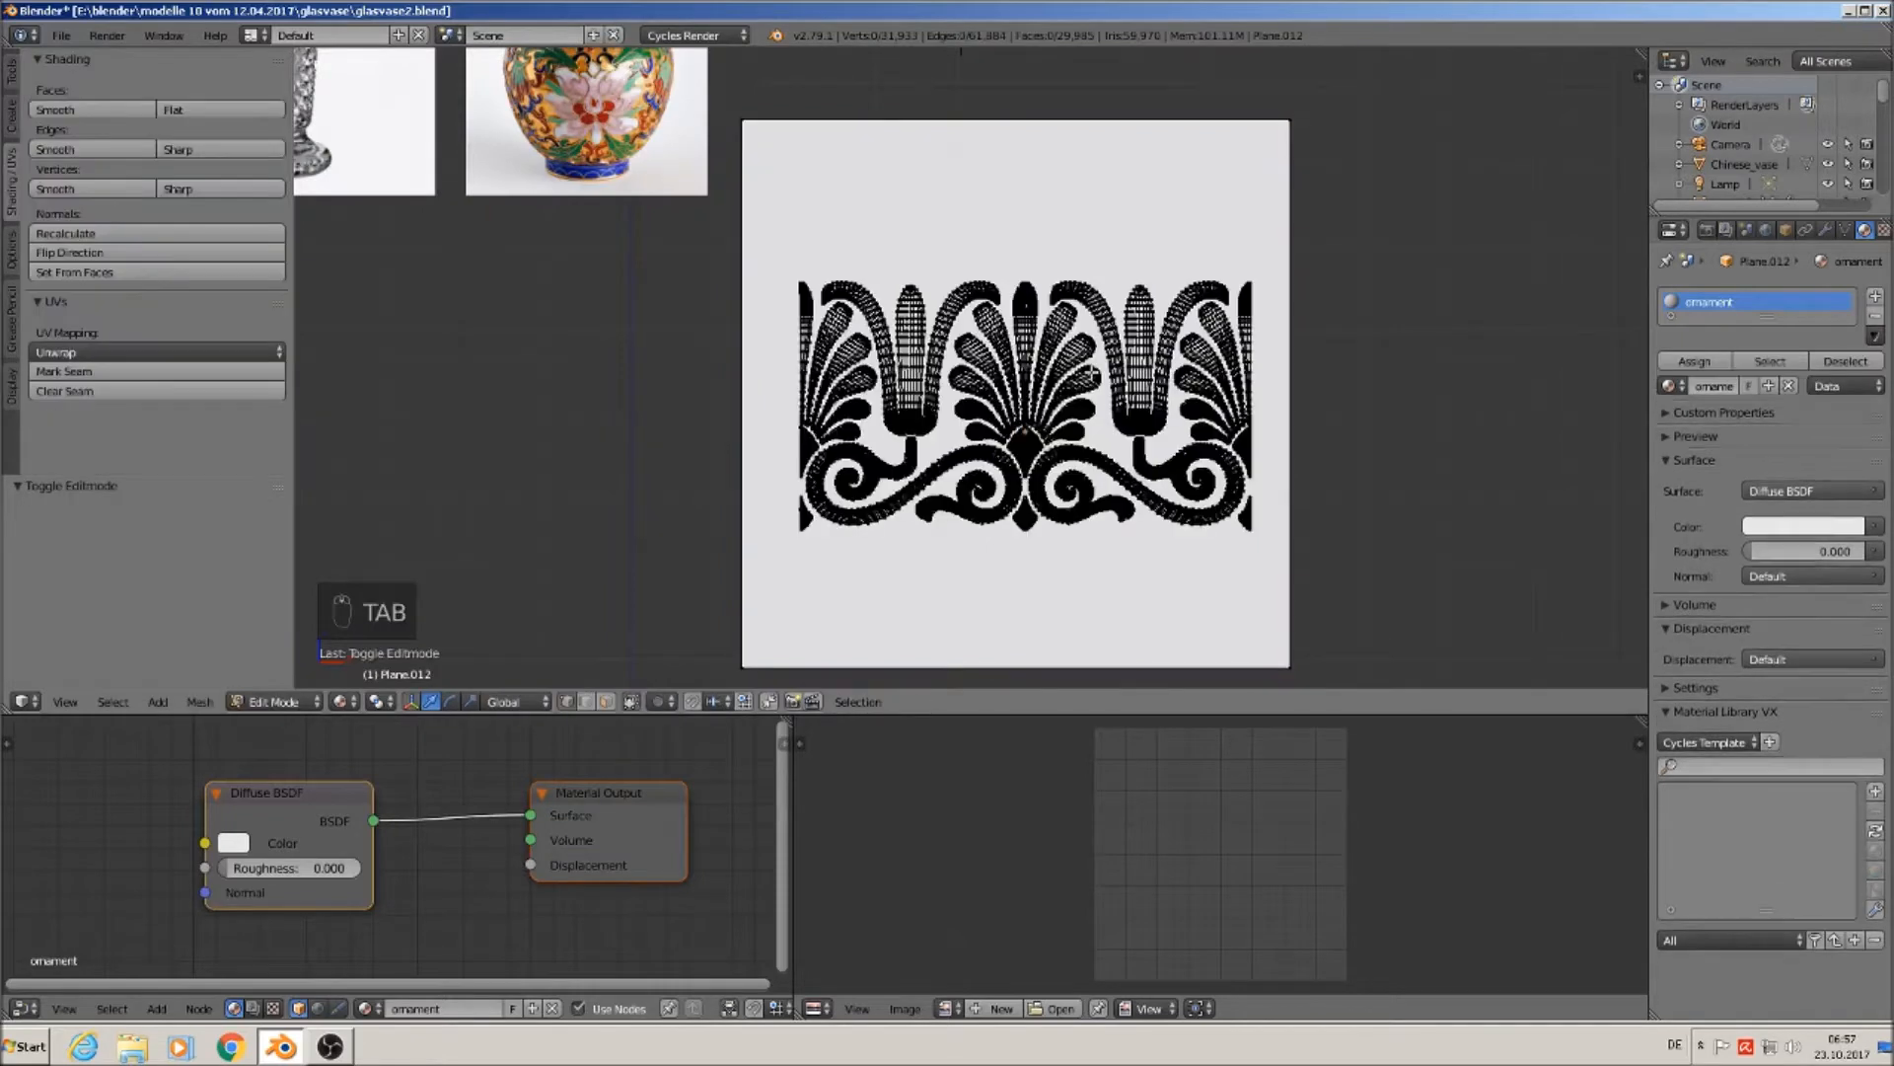
key("a")
key("a")
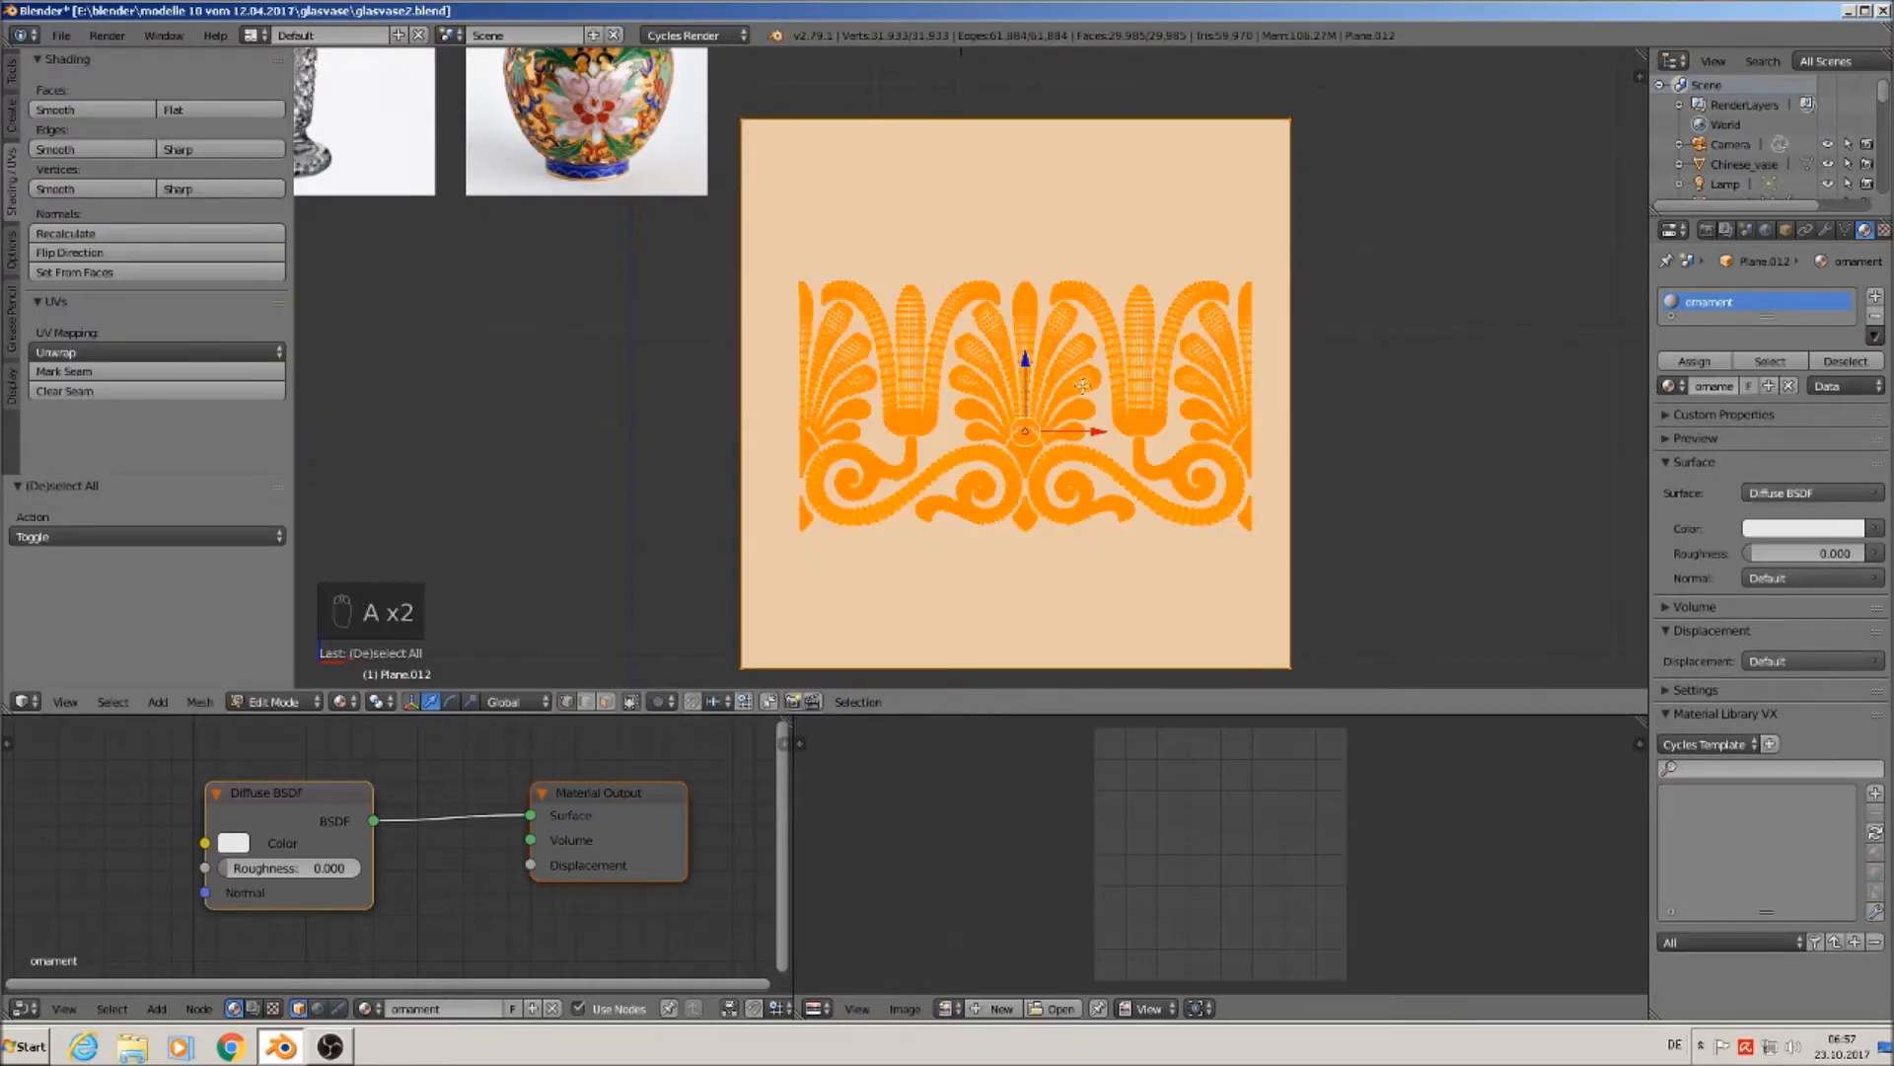
key("u")
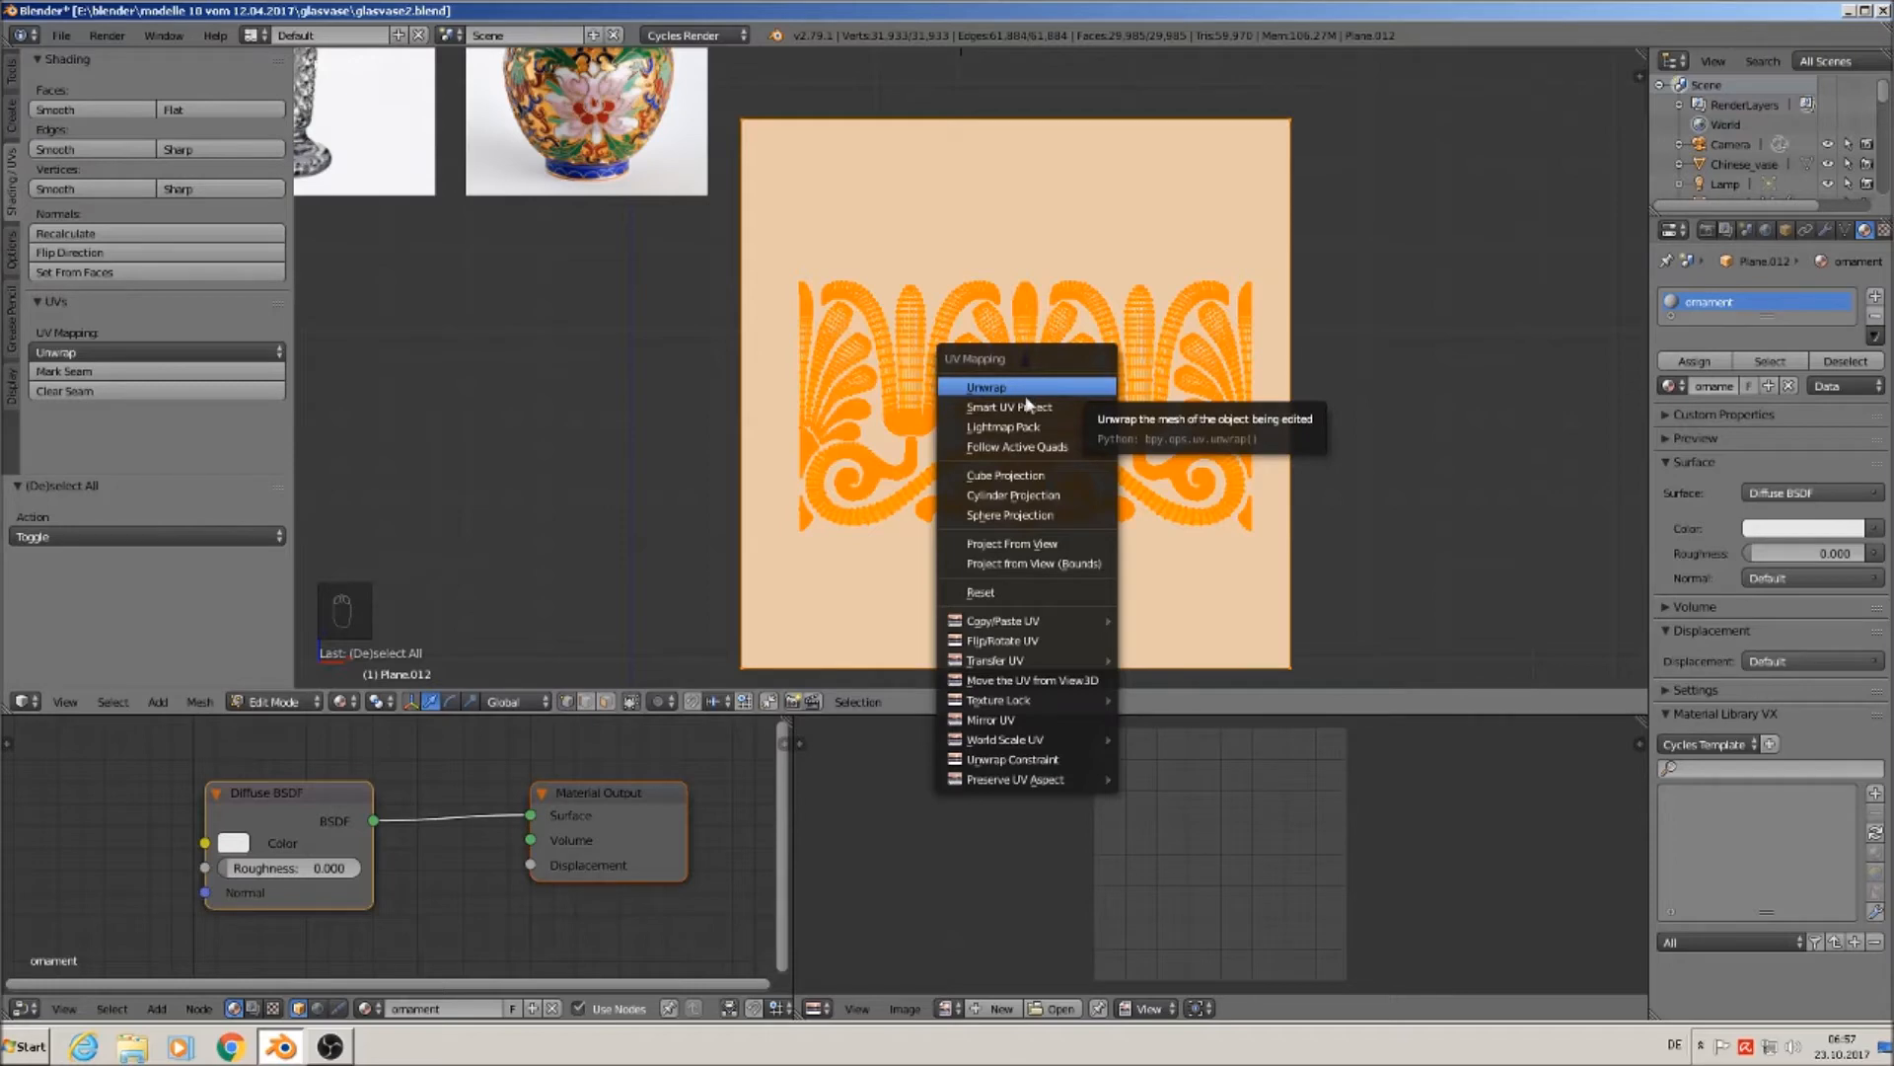
left_click(1050, 546)
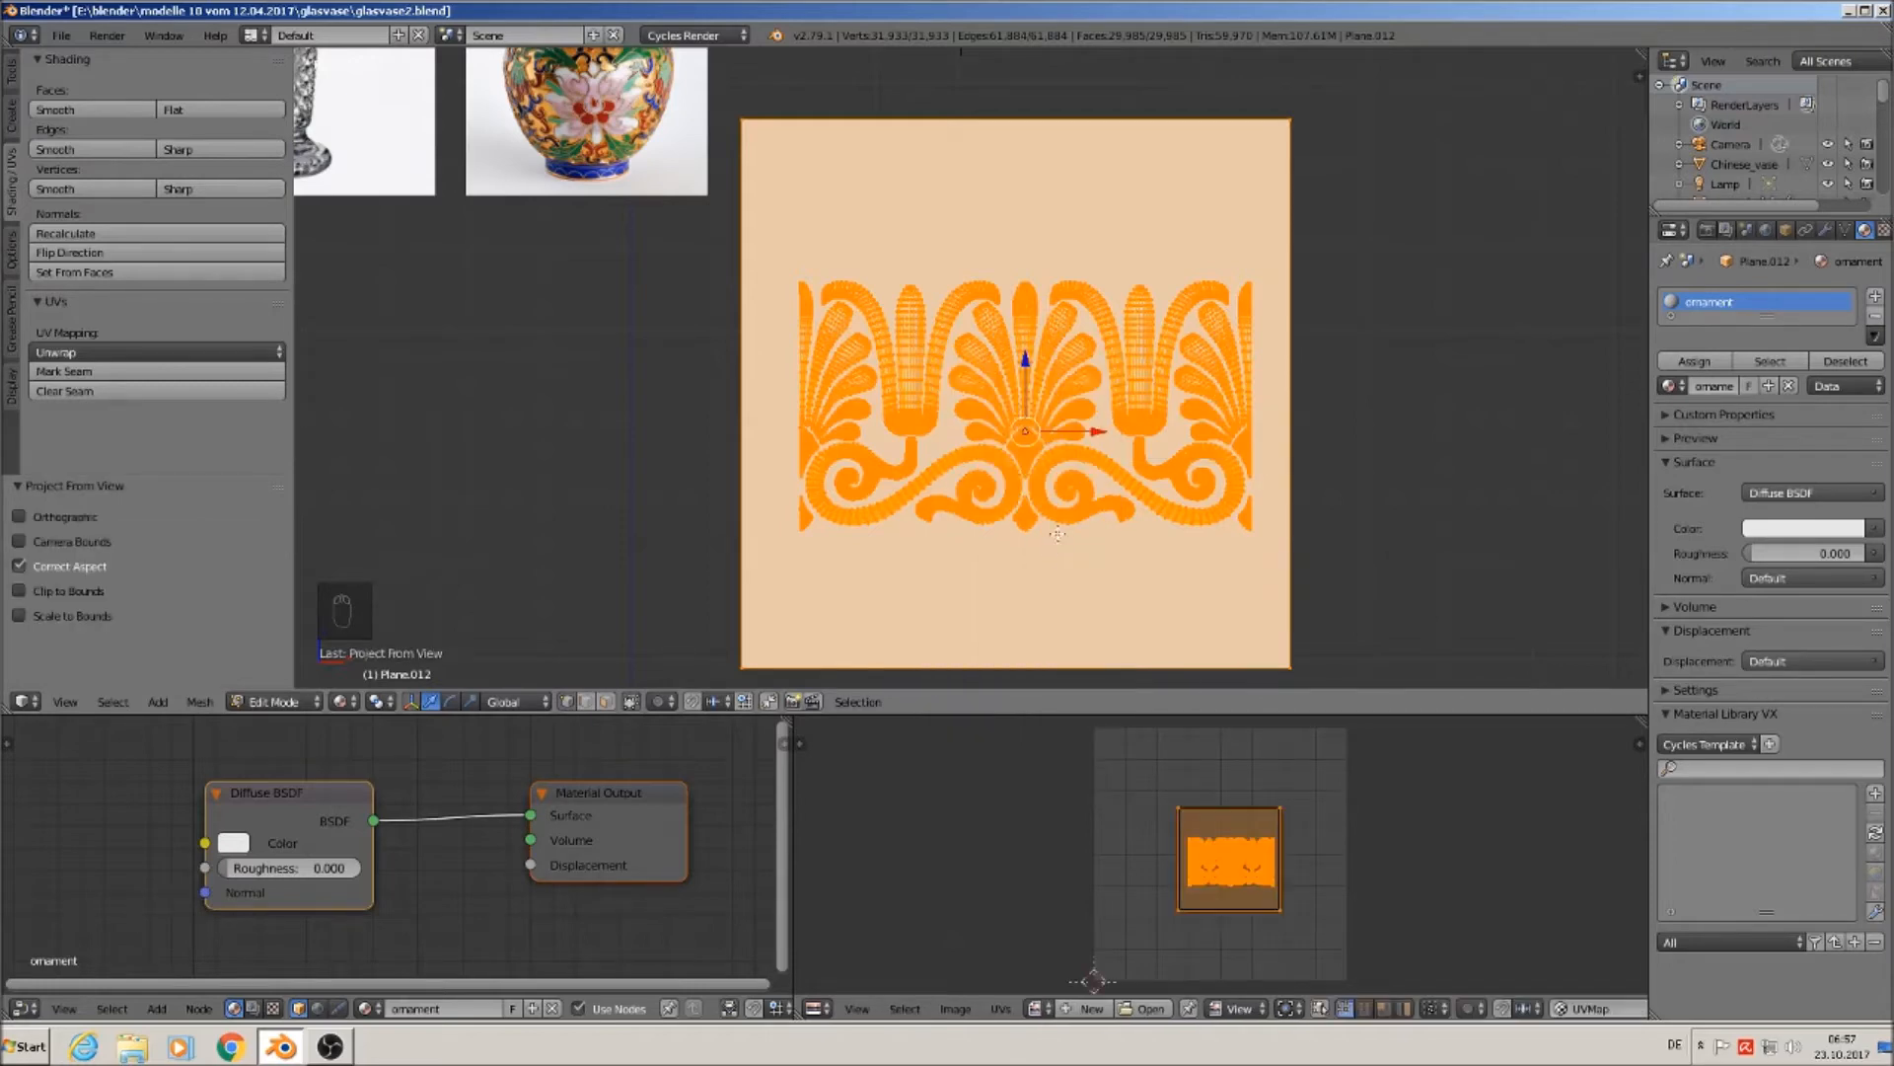
scroll(1239, 881, "up", 8)
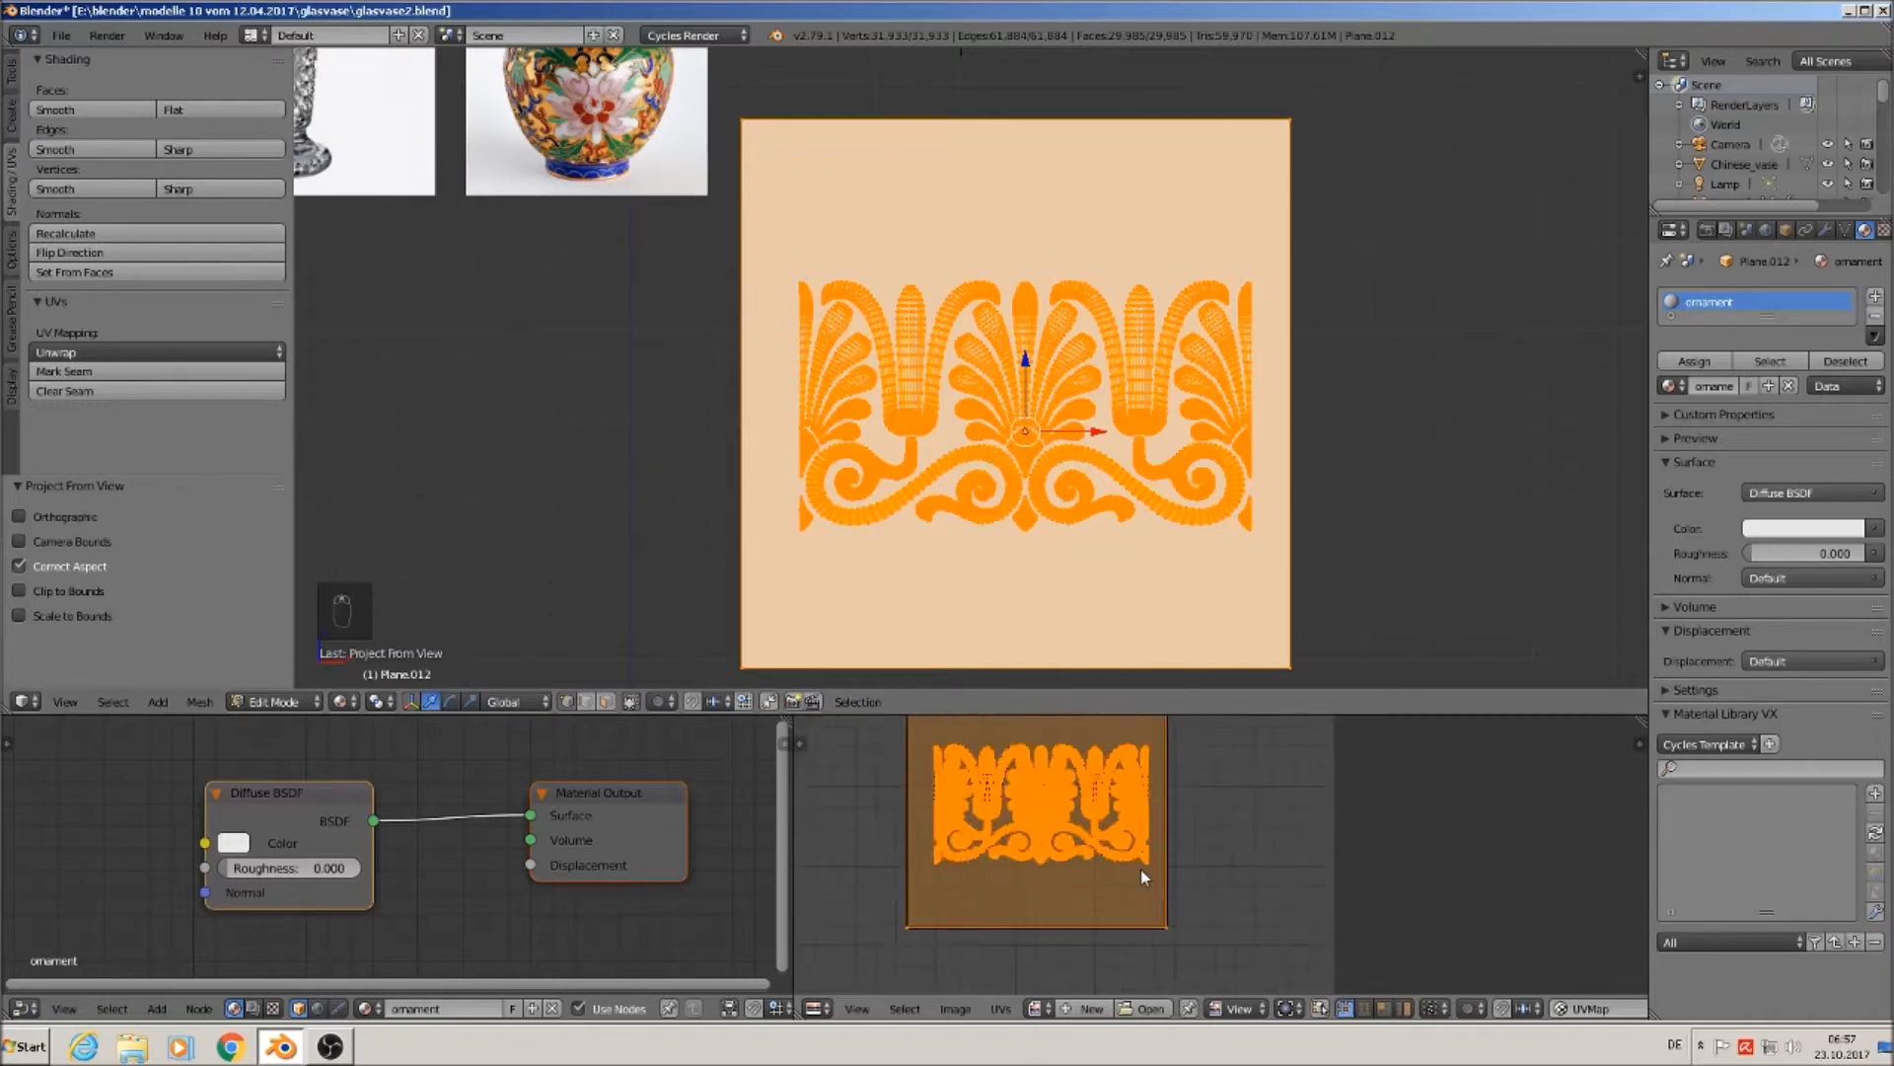
middle_click_drag(1144, 850, 1287, 910)
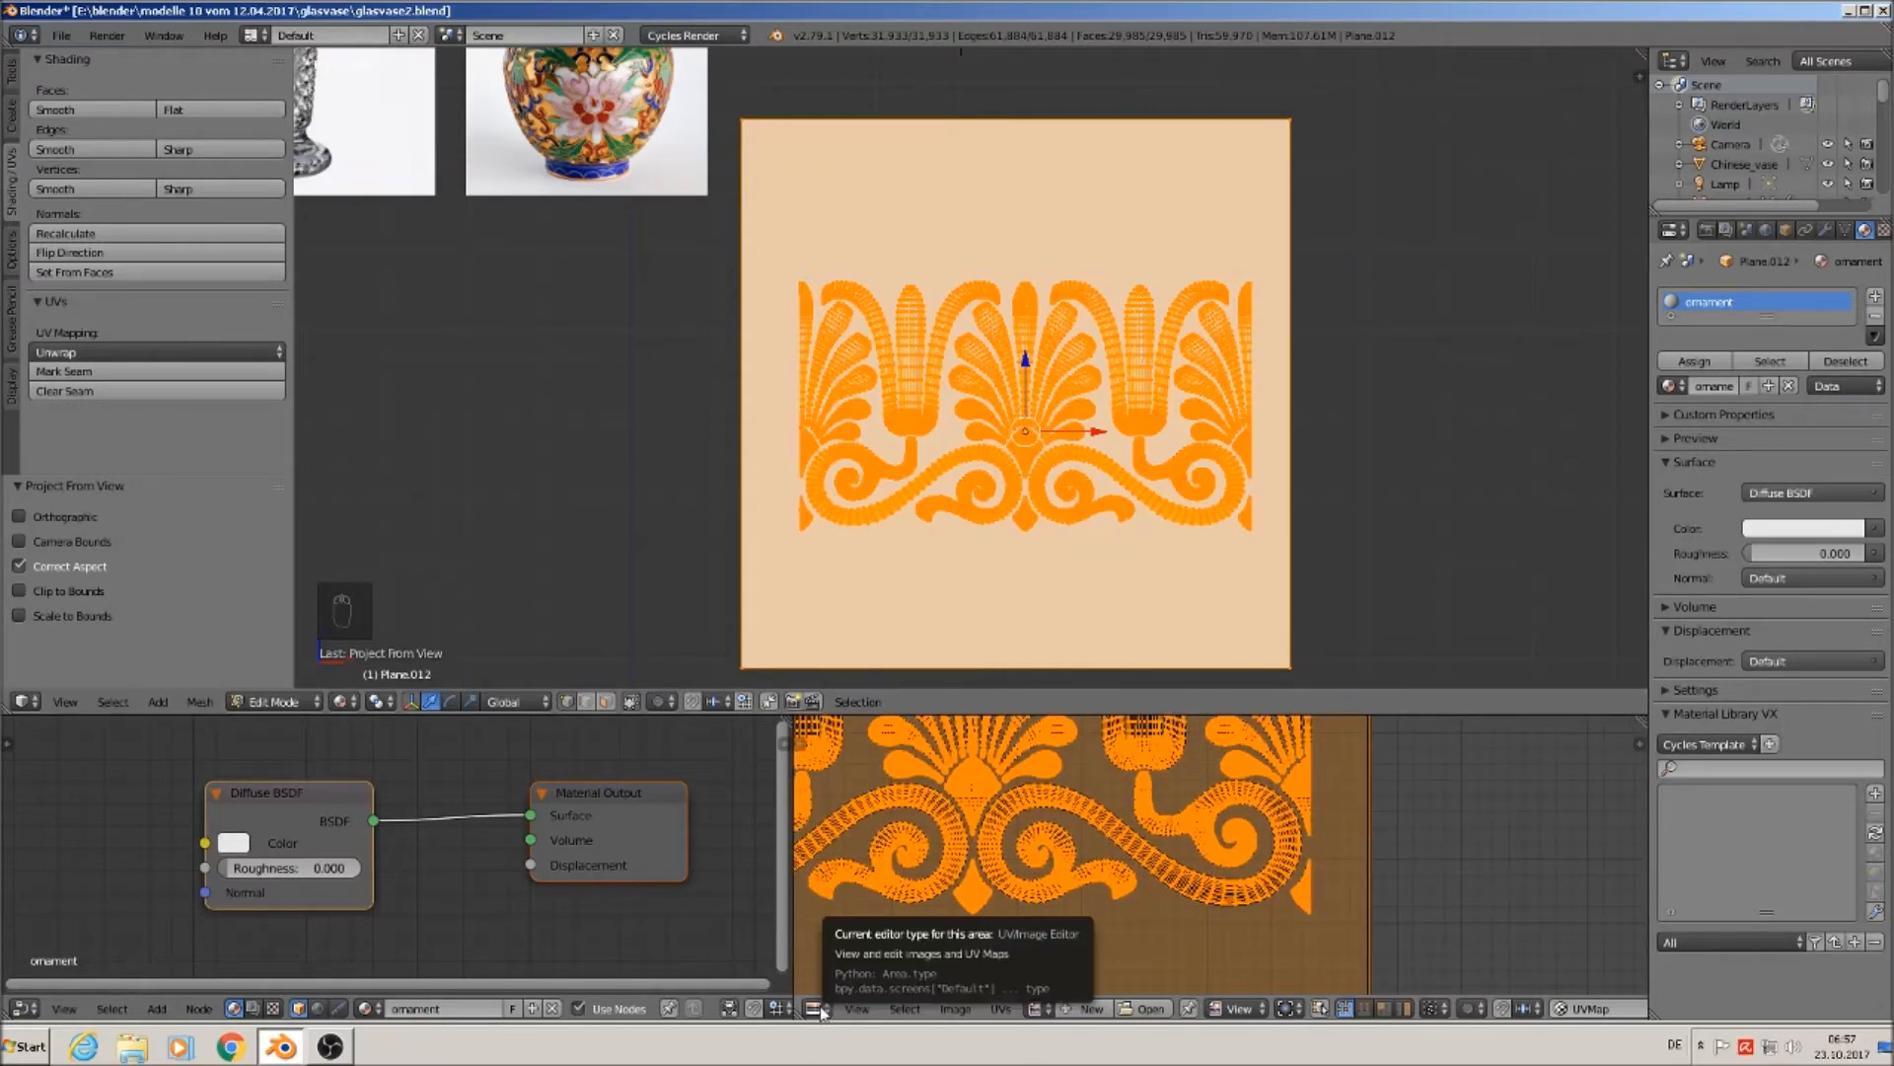
Return the relief plane to Object Mode and save the file.
left_click(815, 1008)
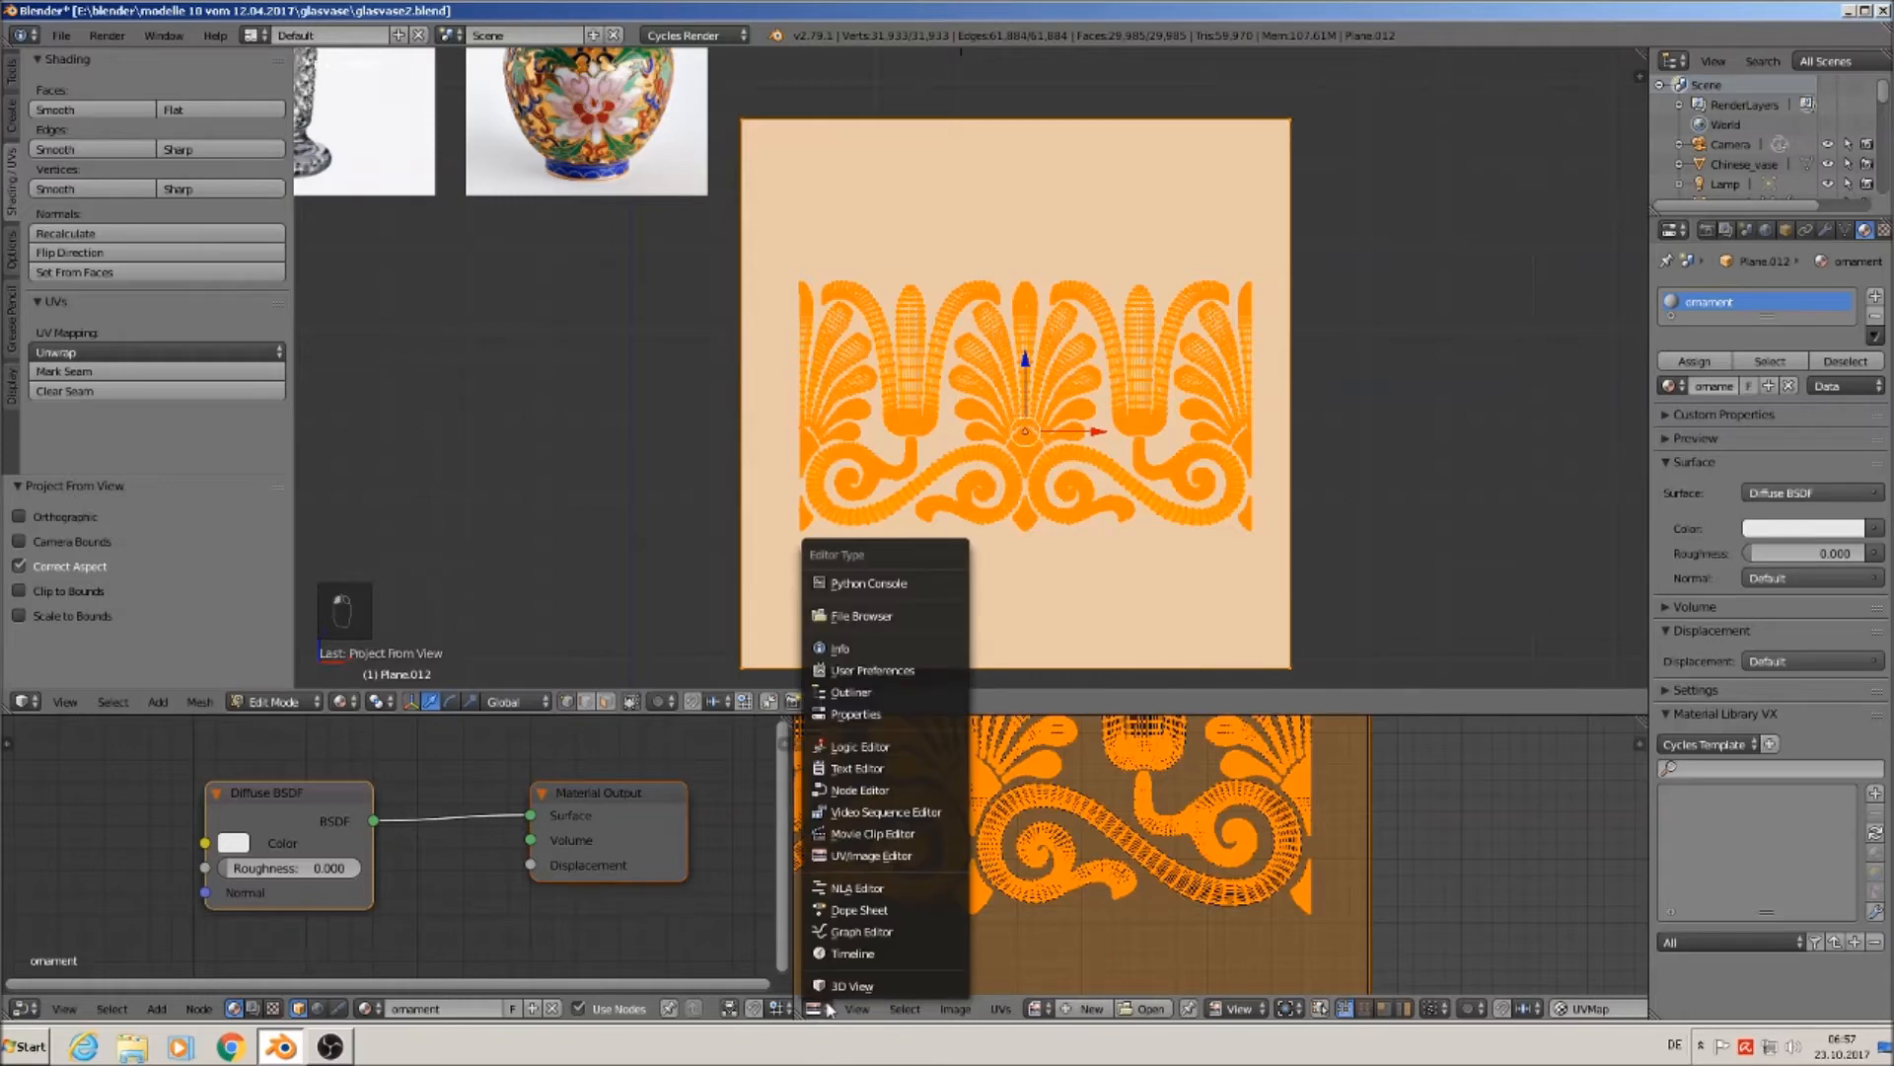
left_click(925, 857)
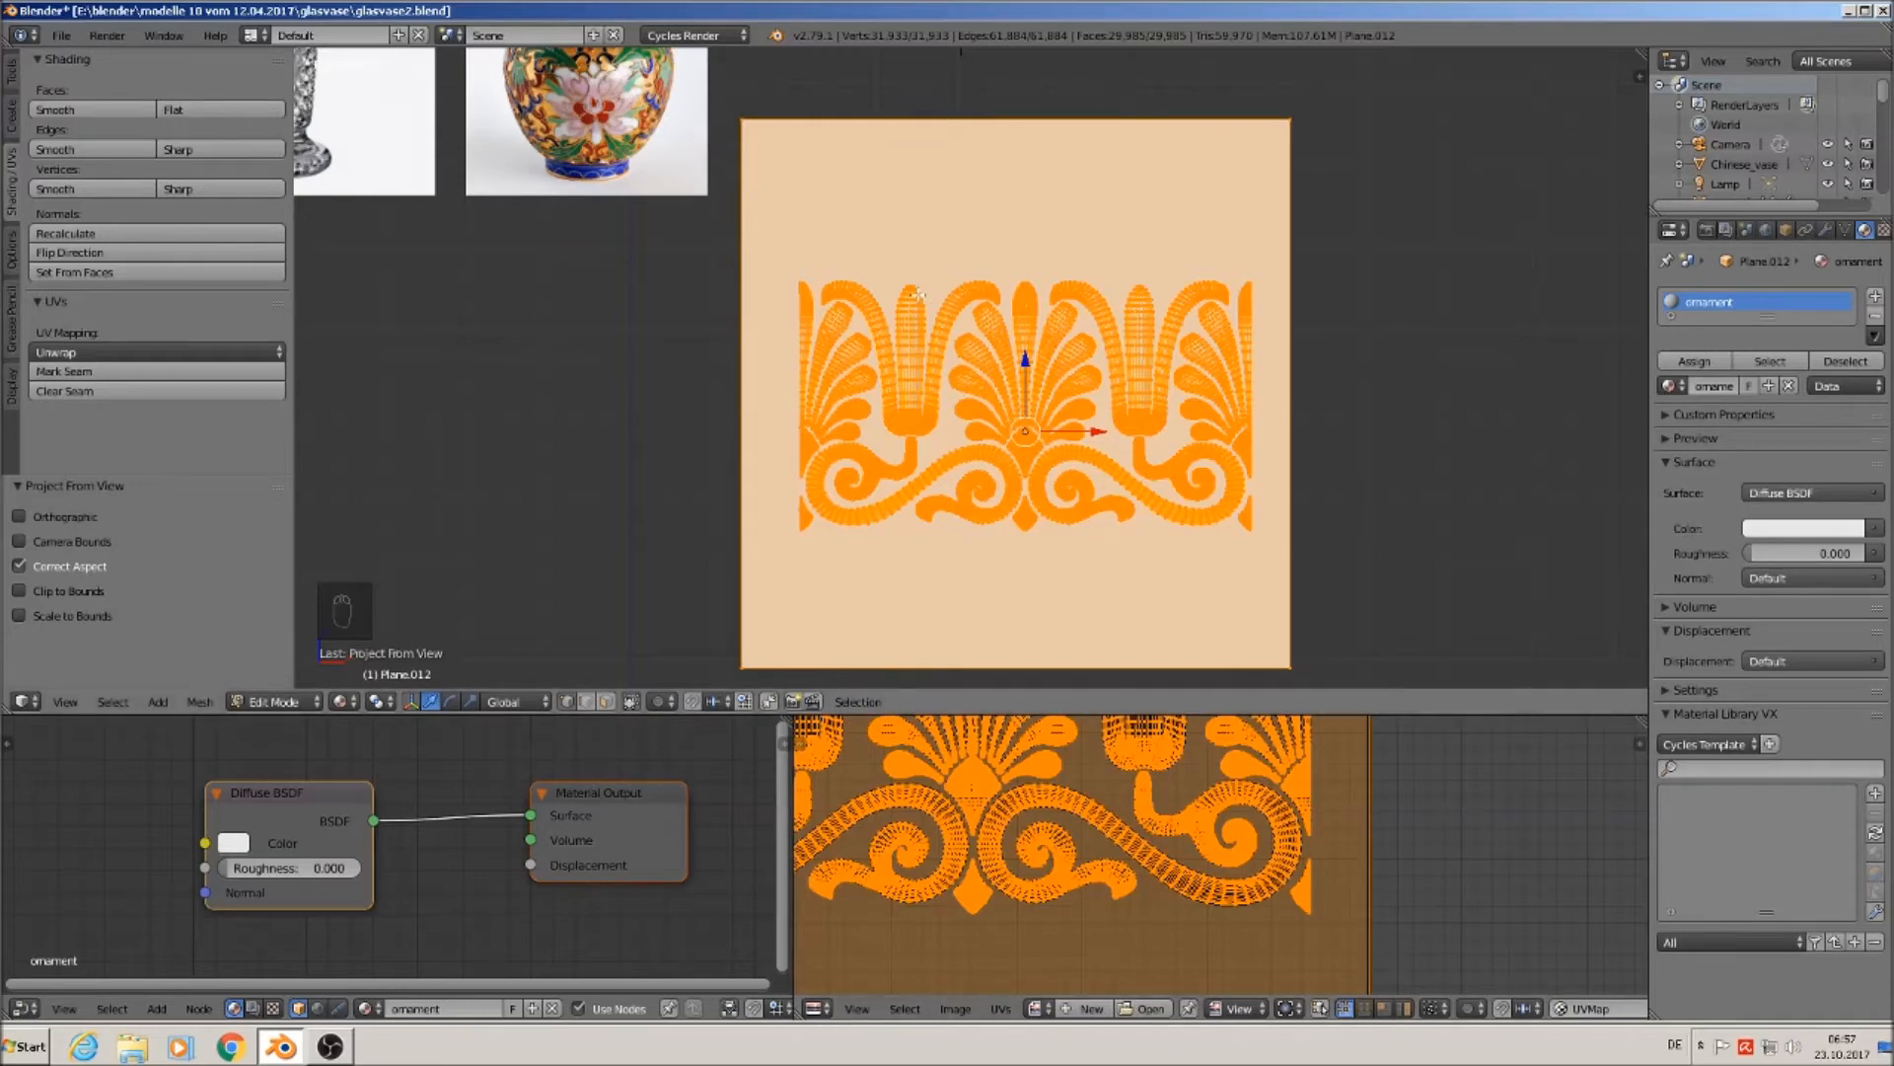
key("Tab")
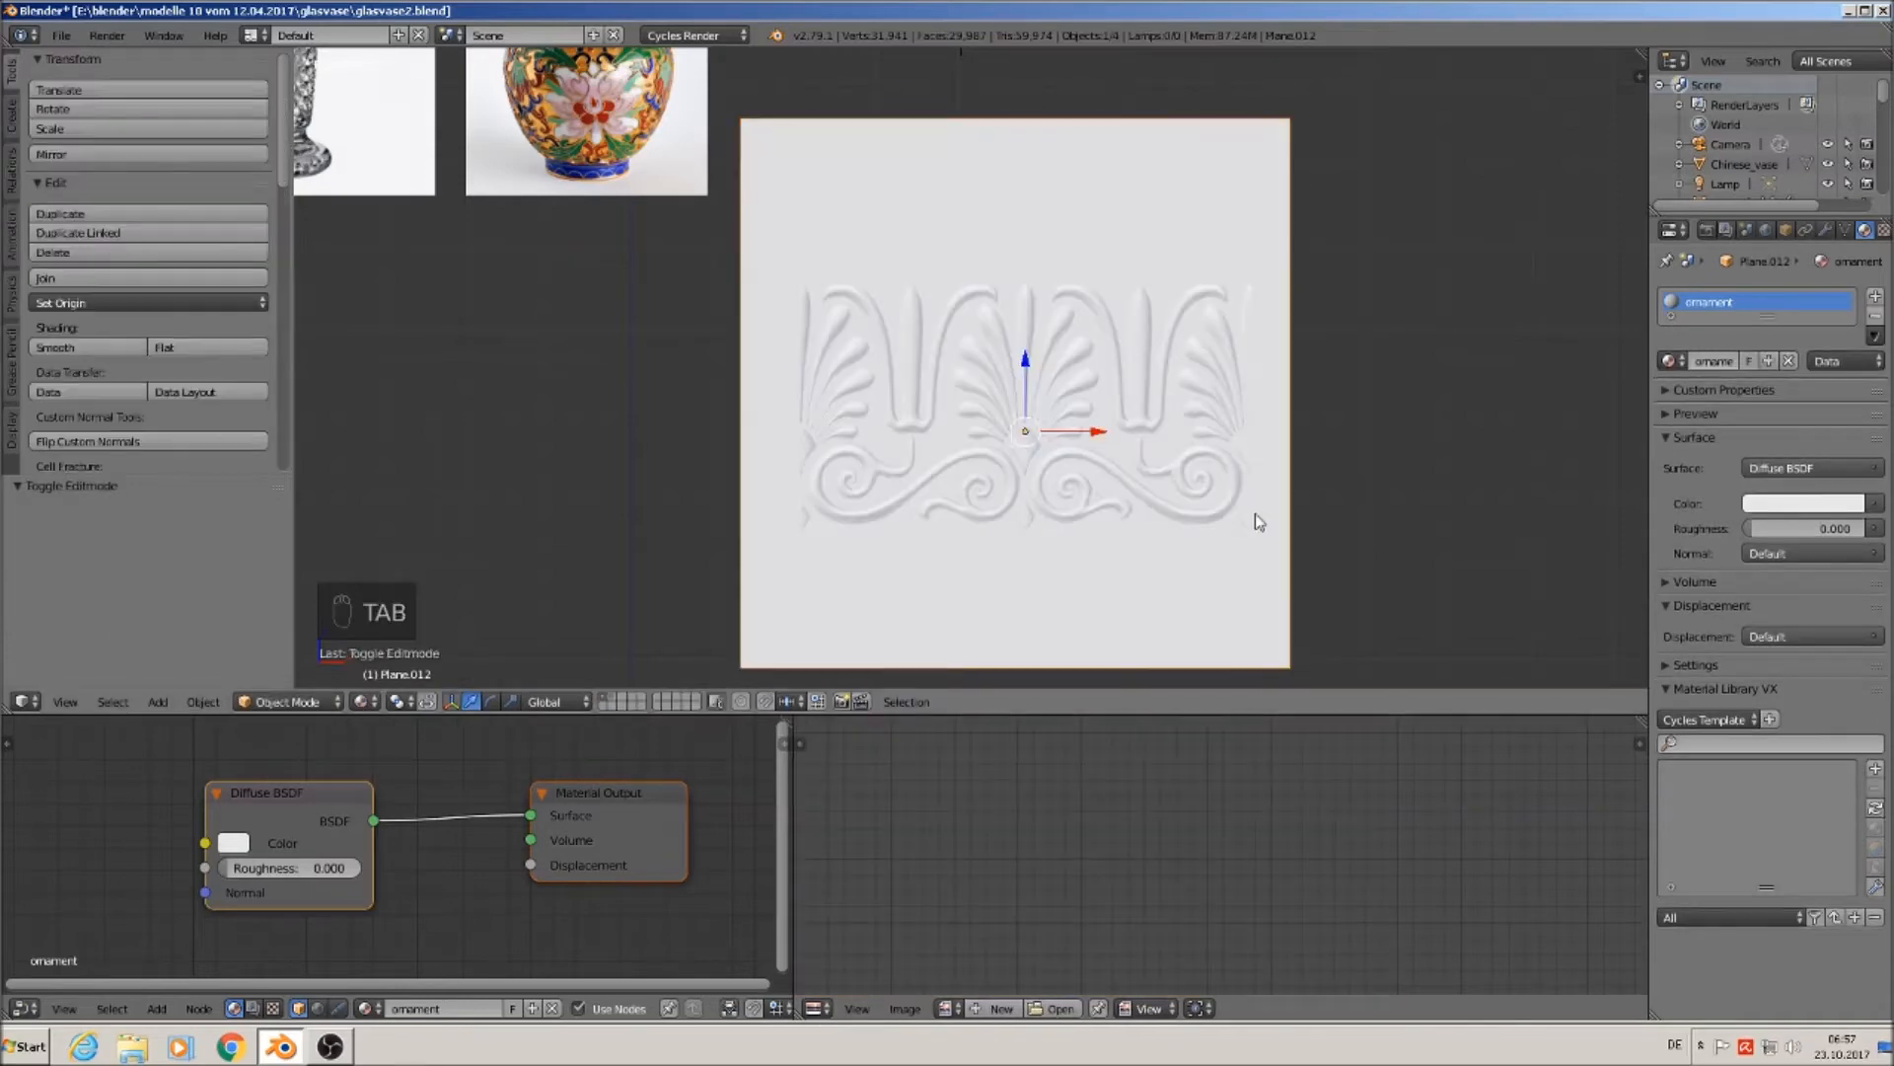
scroll(1073, 888, "down", 3)
middle_click_drag(1086, 836, 1336, 894)
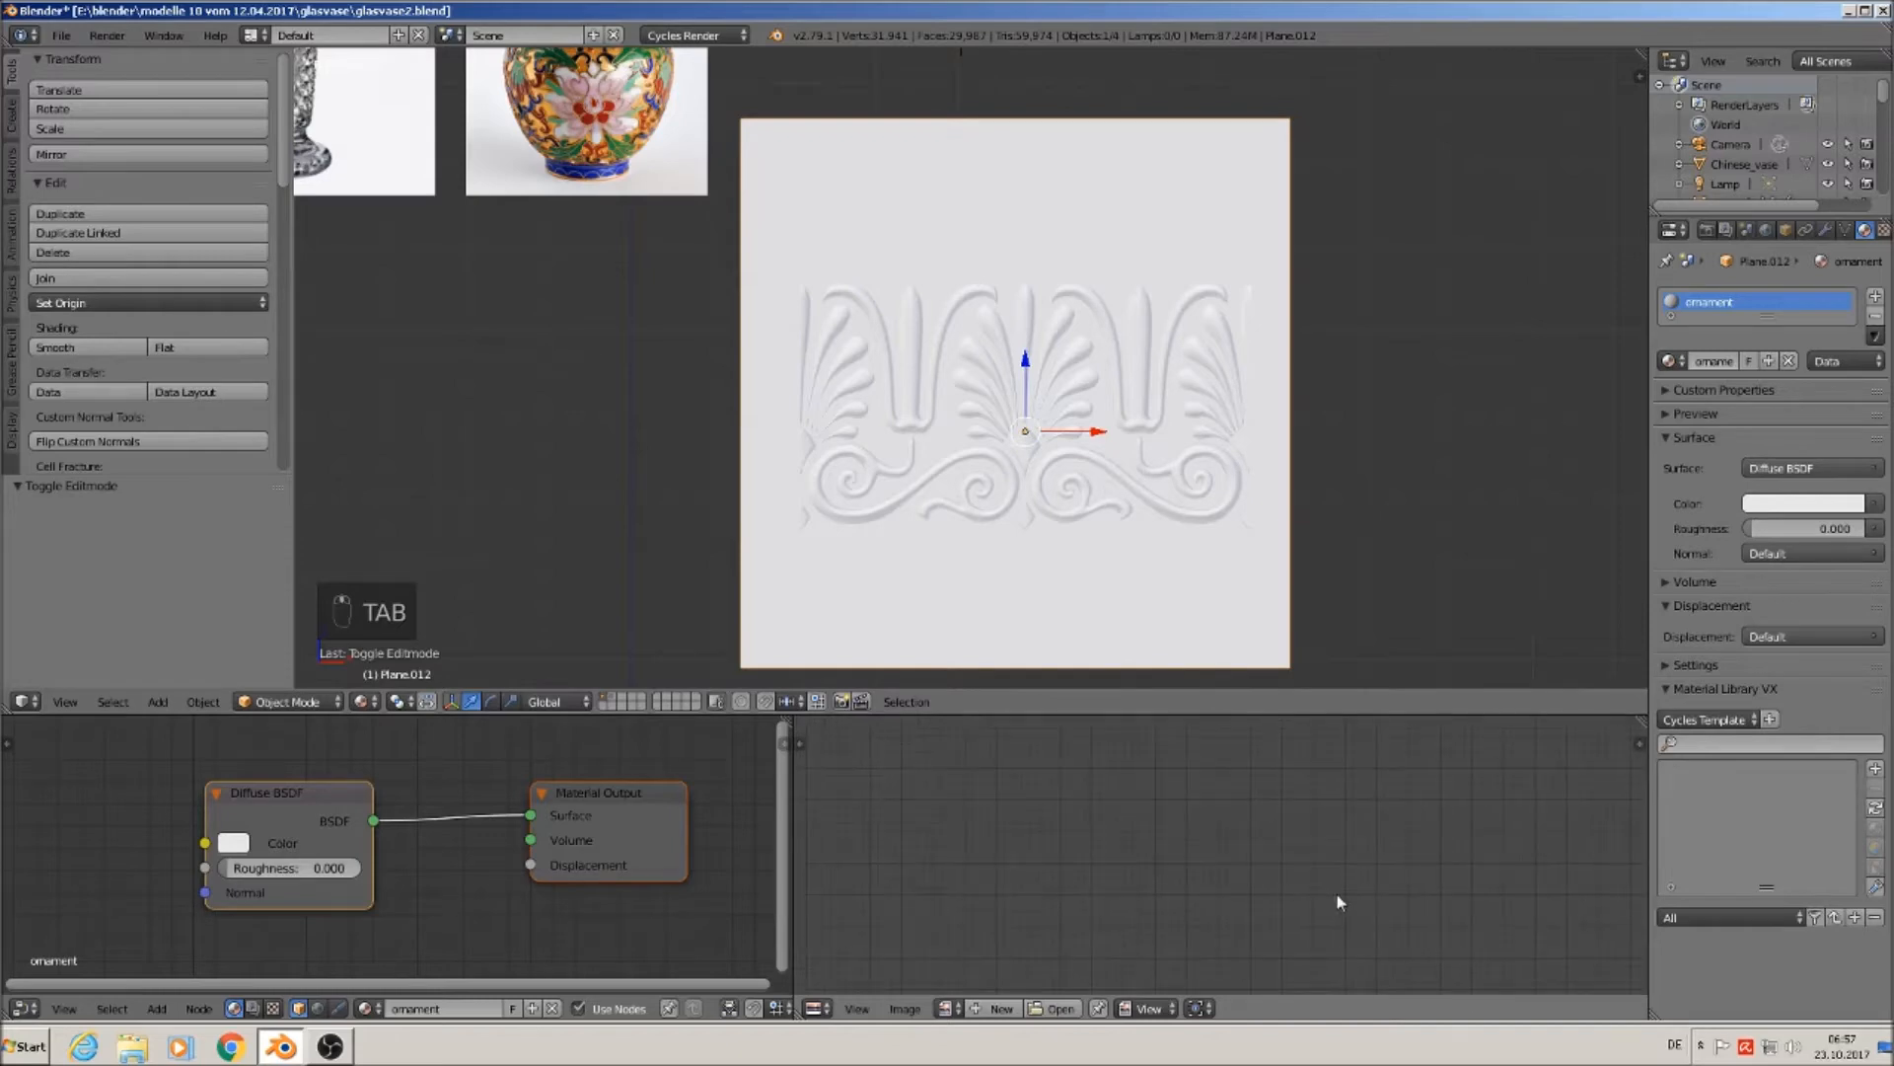
scroll(1295, 890, "down", 3)
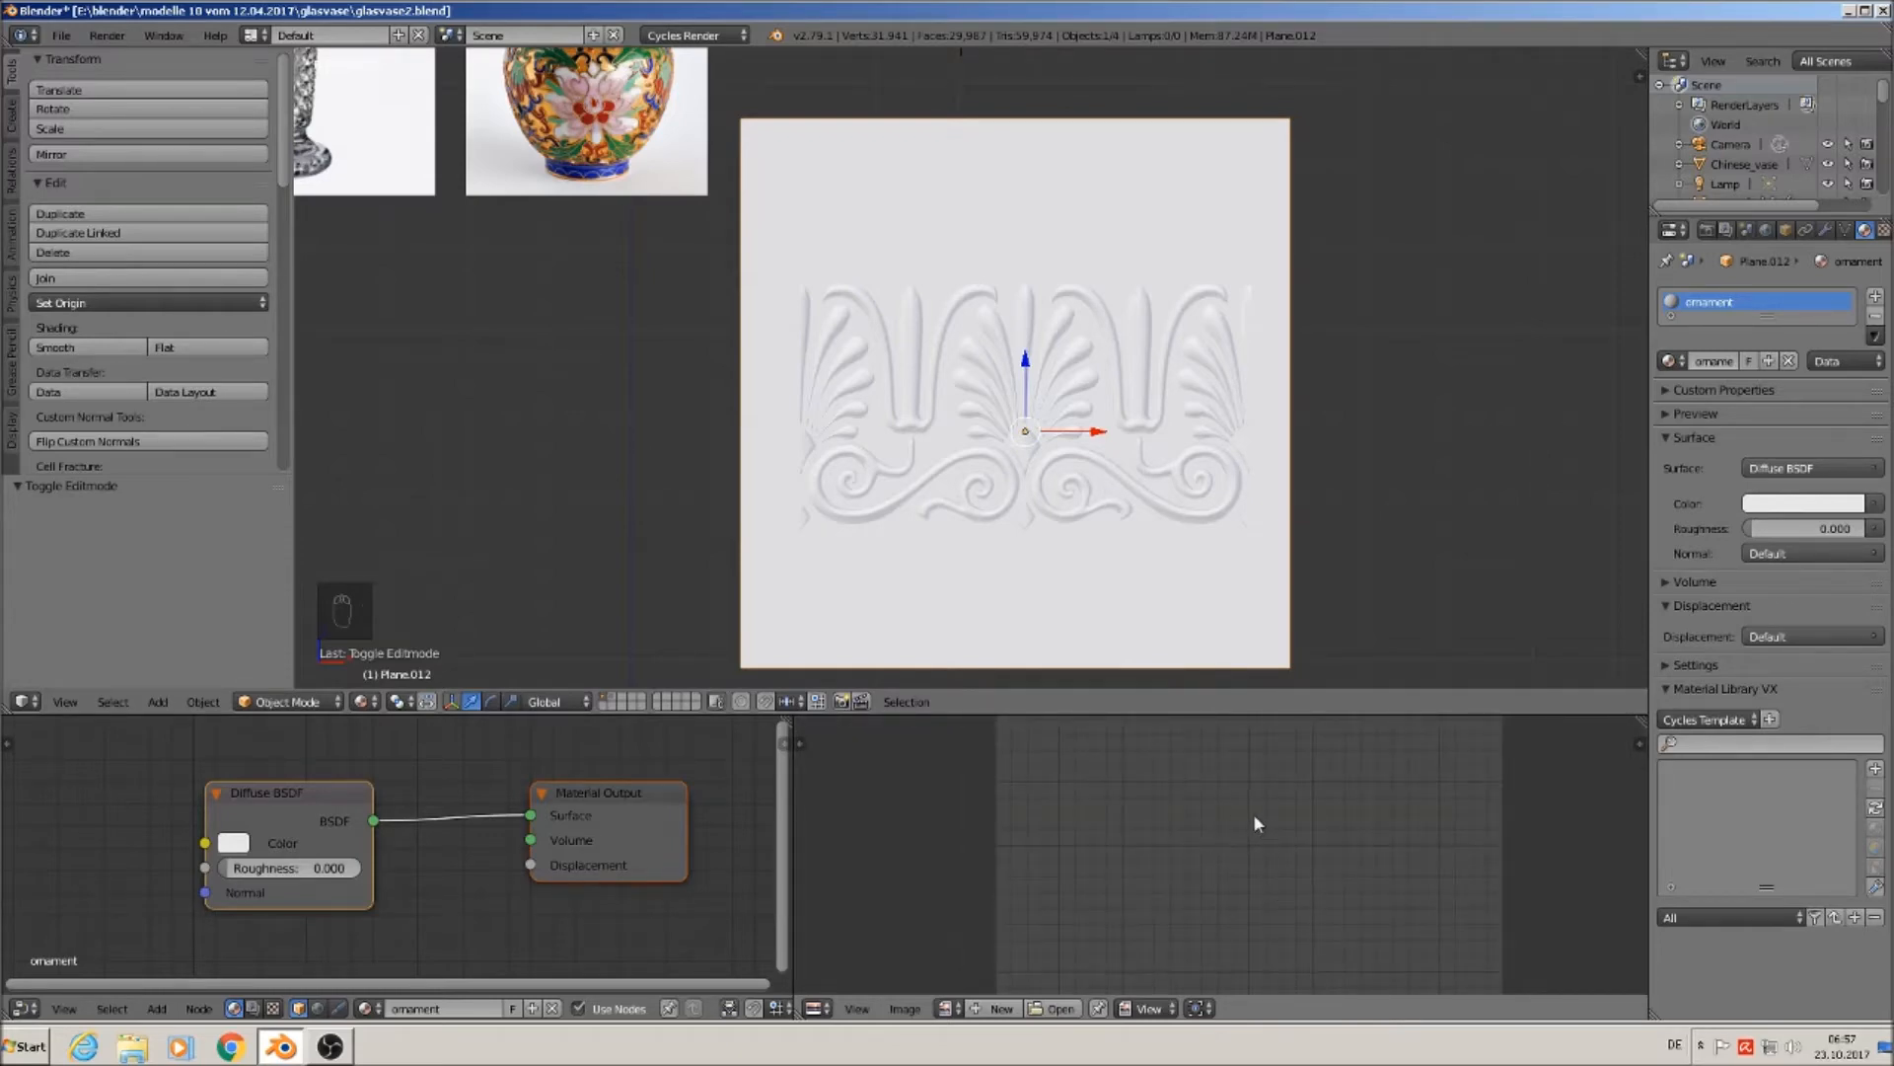
left_click(61, 36)
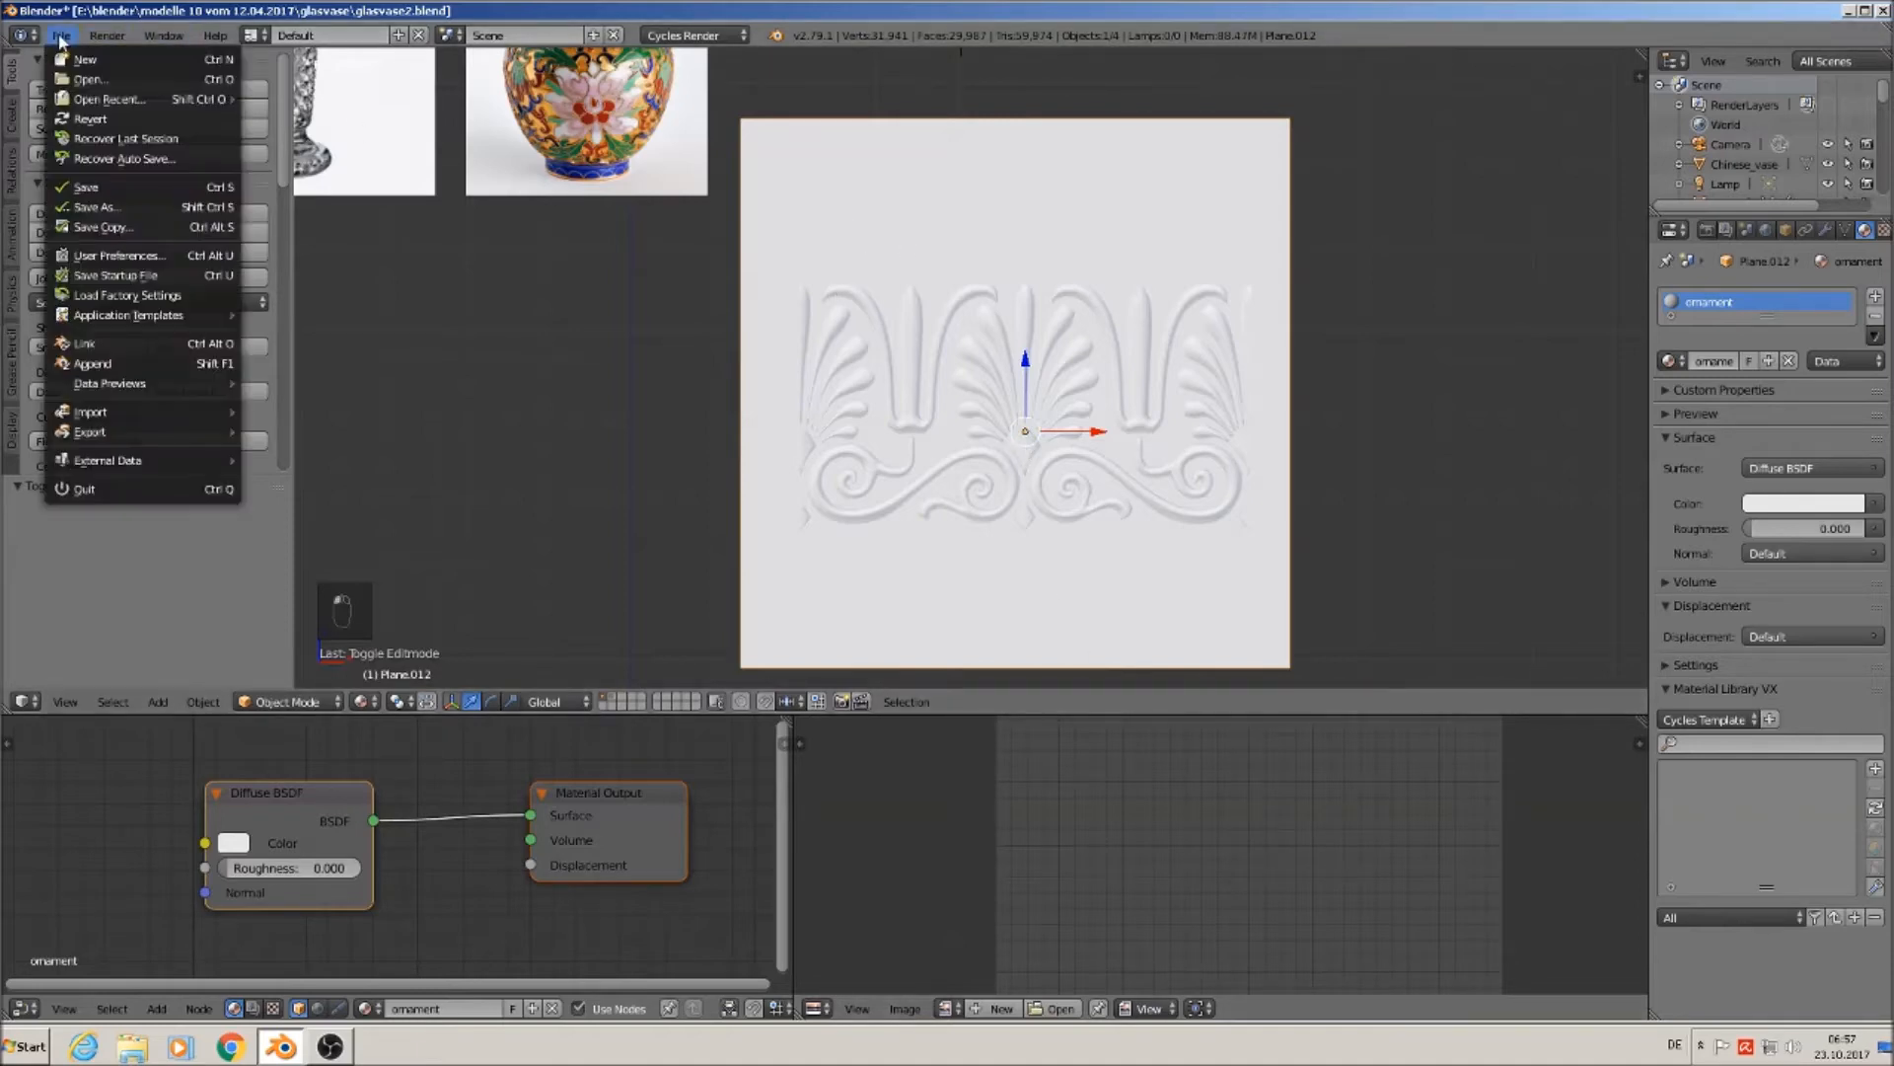
left_click(107, 186)
Place the 3D cursor near the relief plane's lower edge in front view and add a plane mesh there.
scroll(1036, 395, "down", 4)
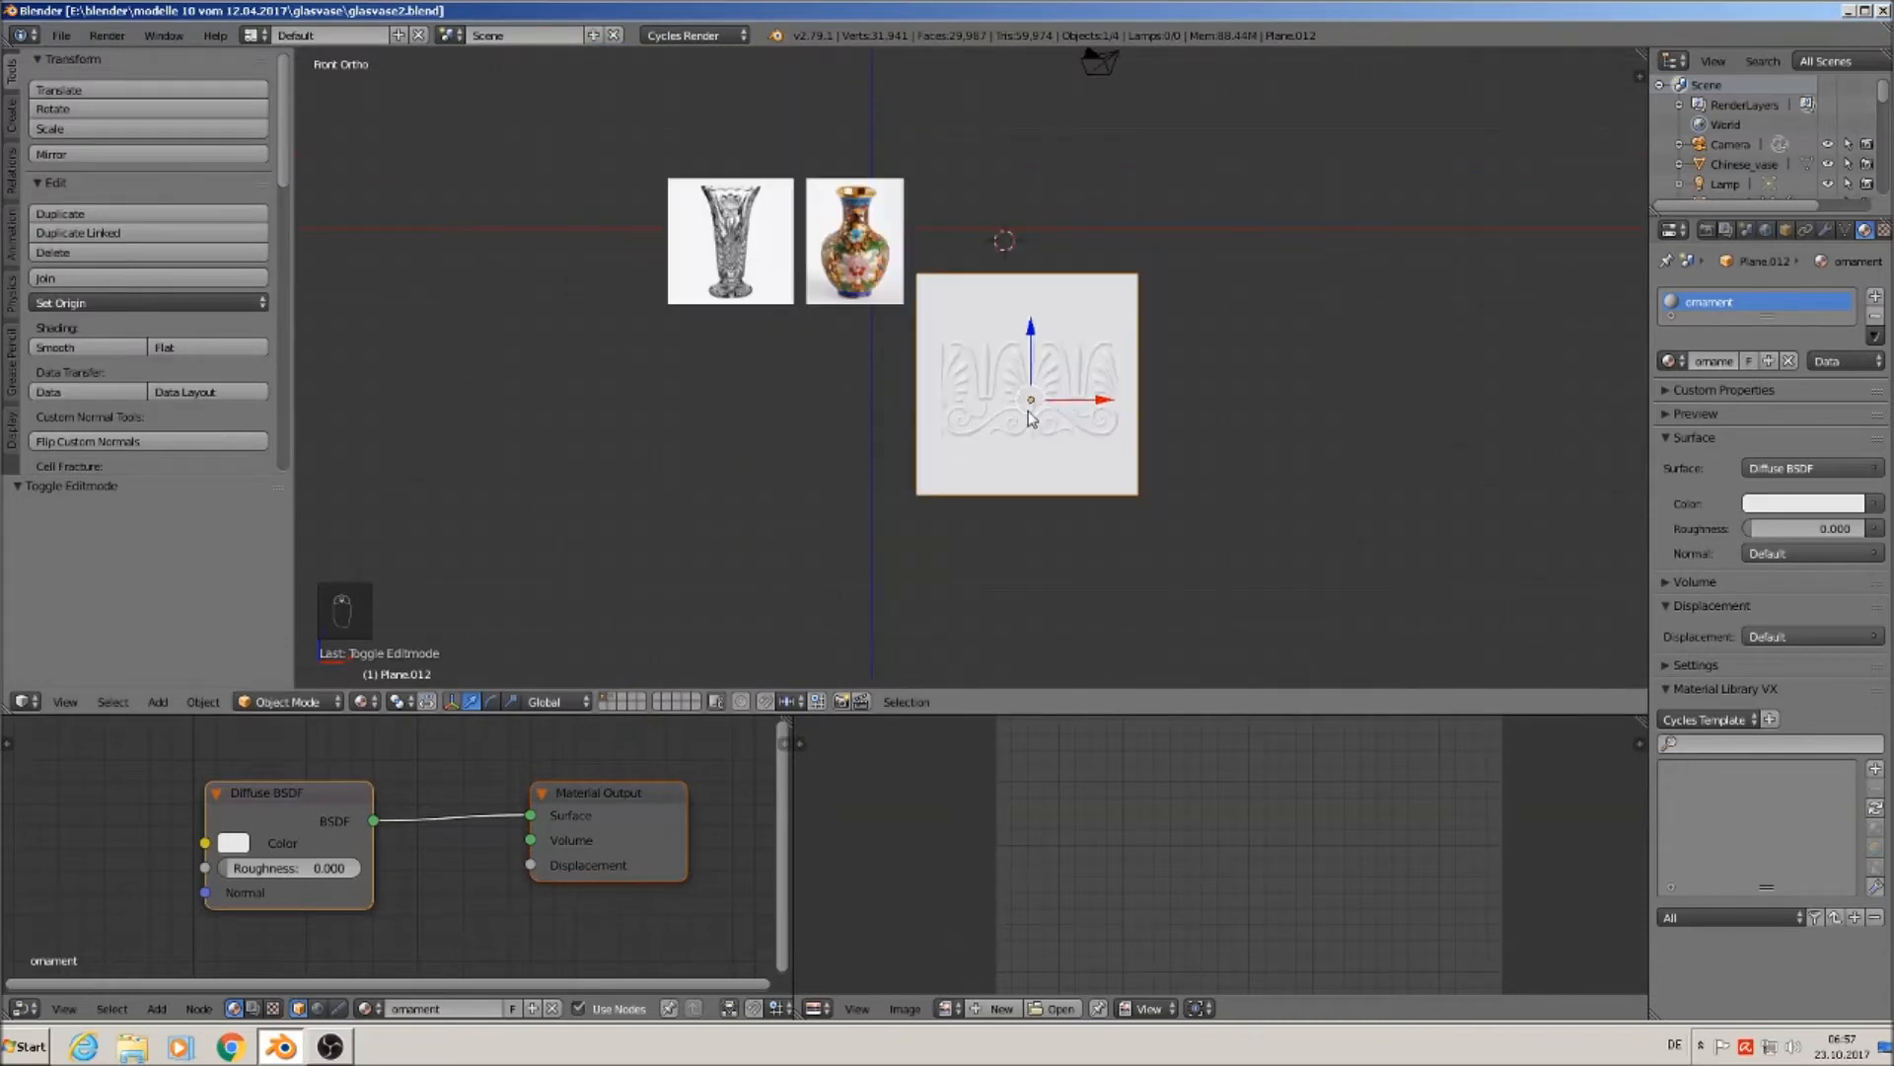
middle_click_drag(1064, 400, 1043, 387)
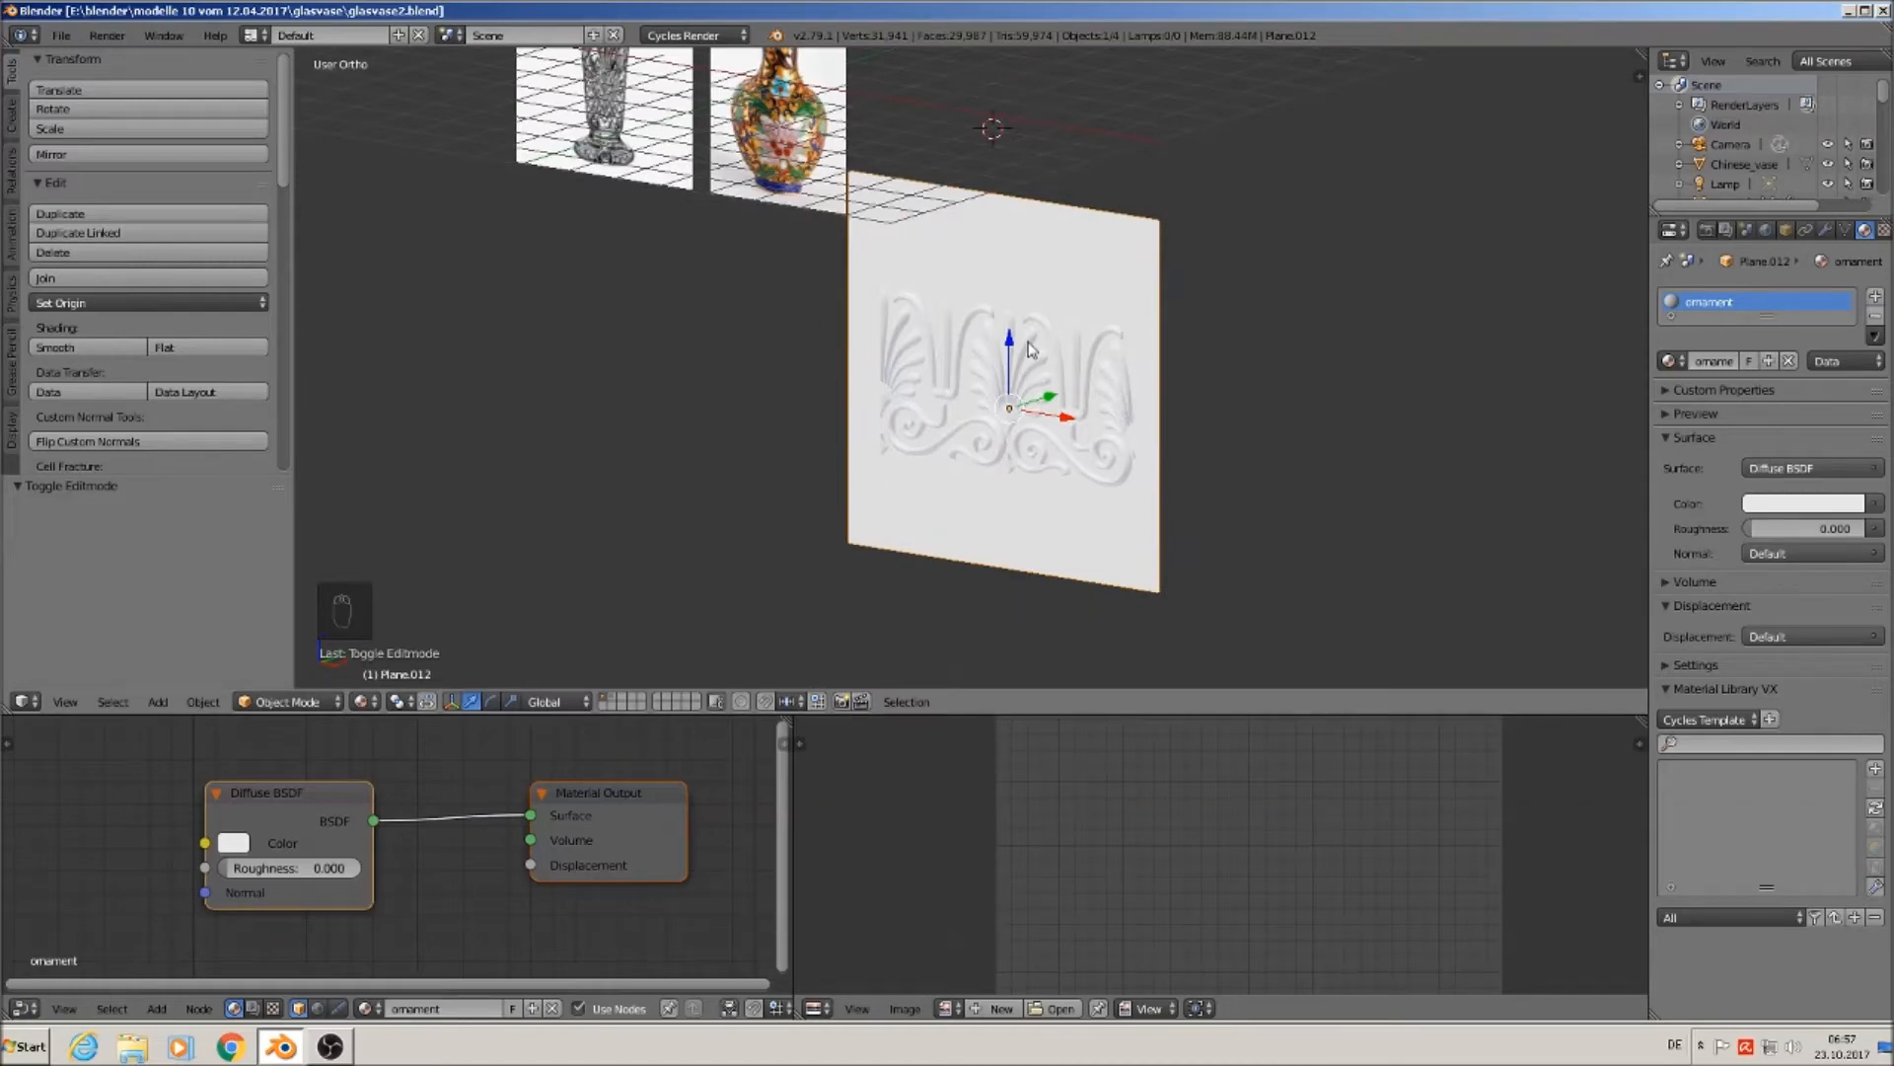
key("KP_1")
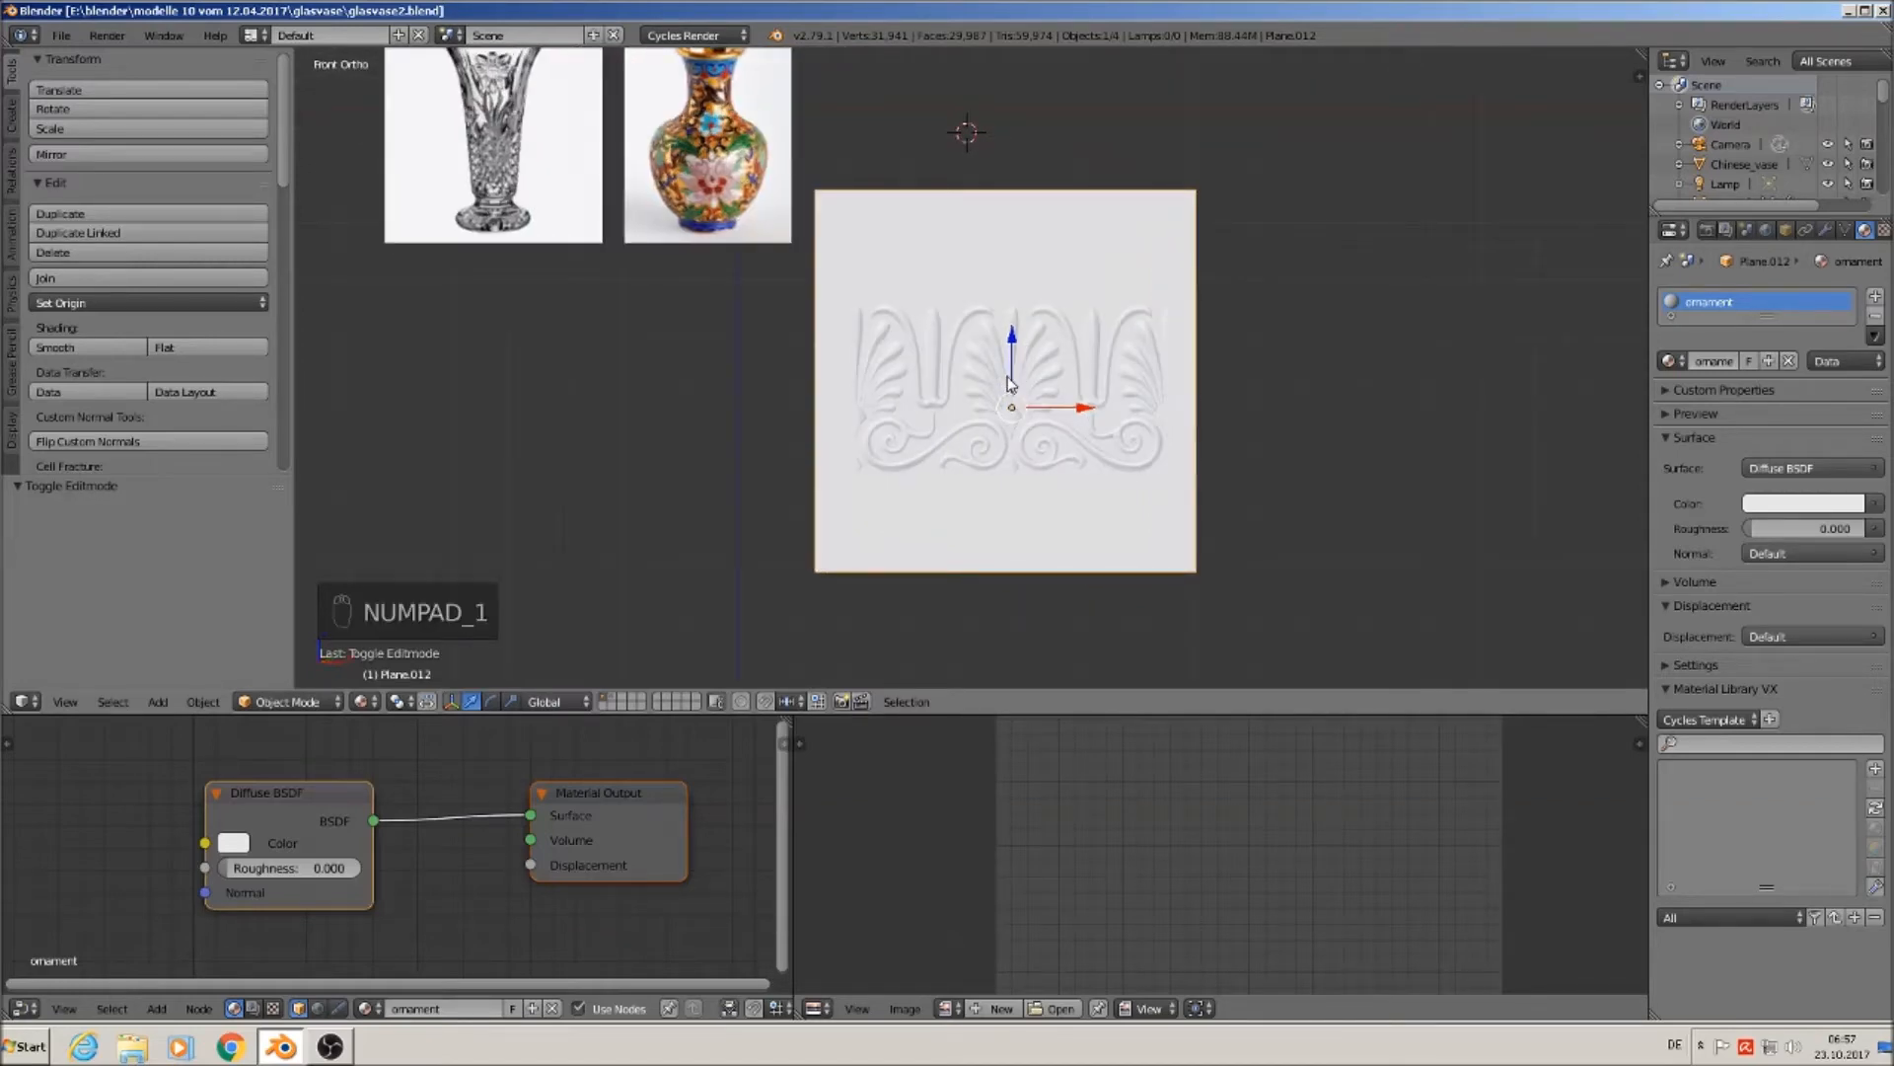
left_click(1011, 384)
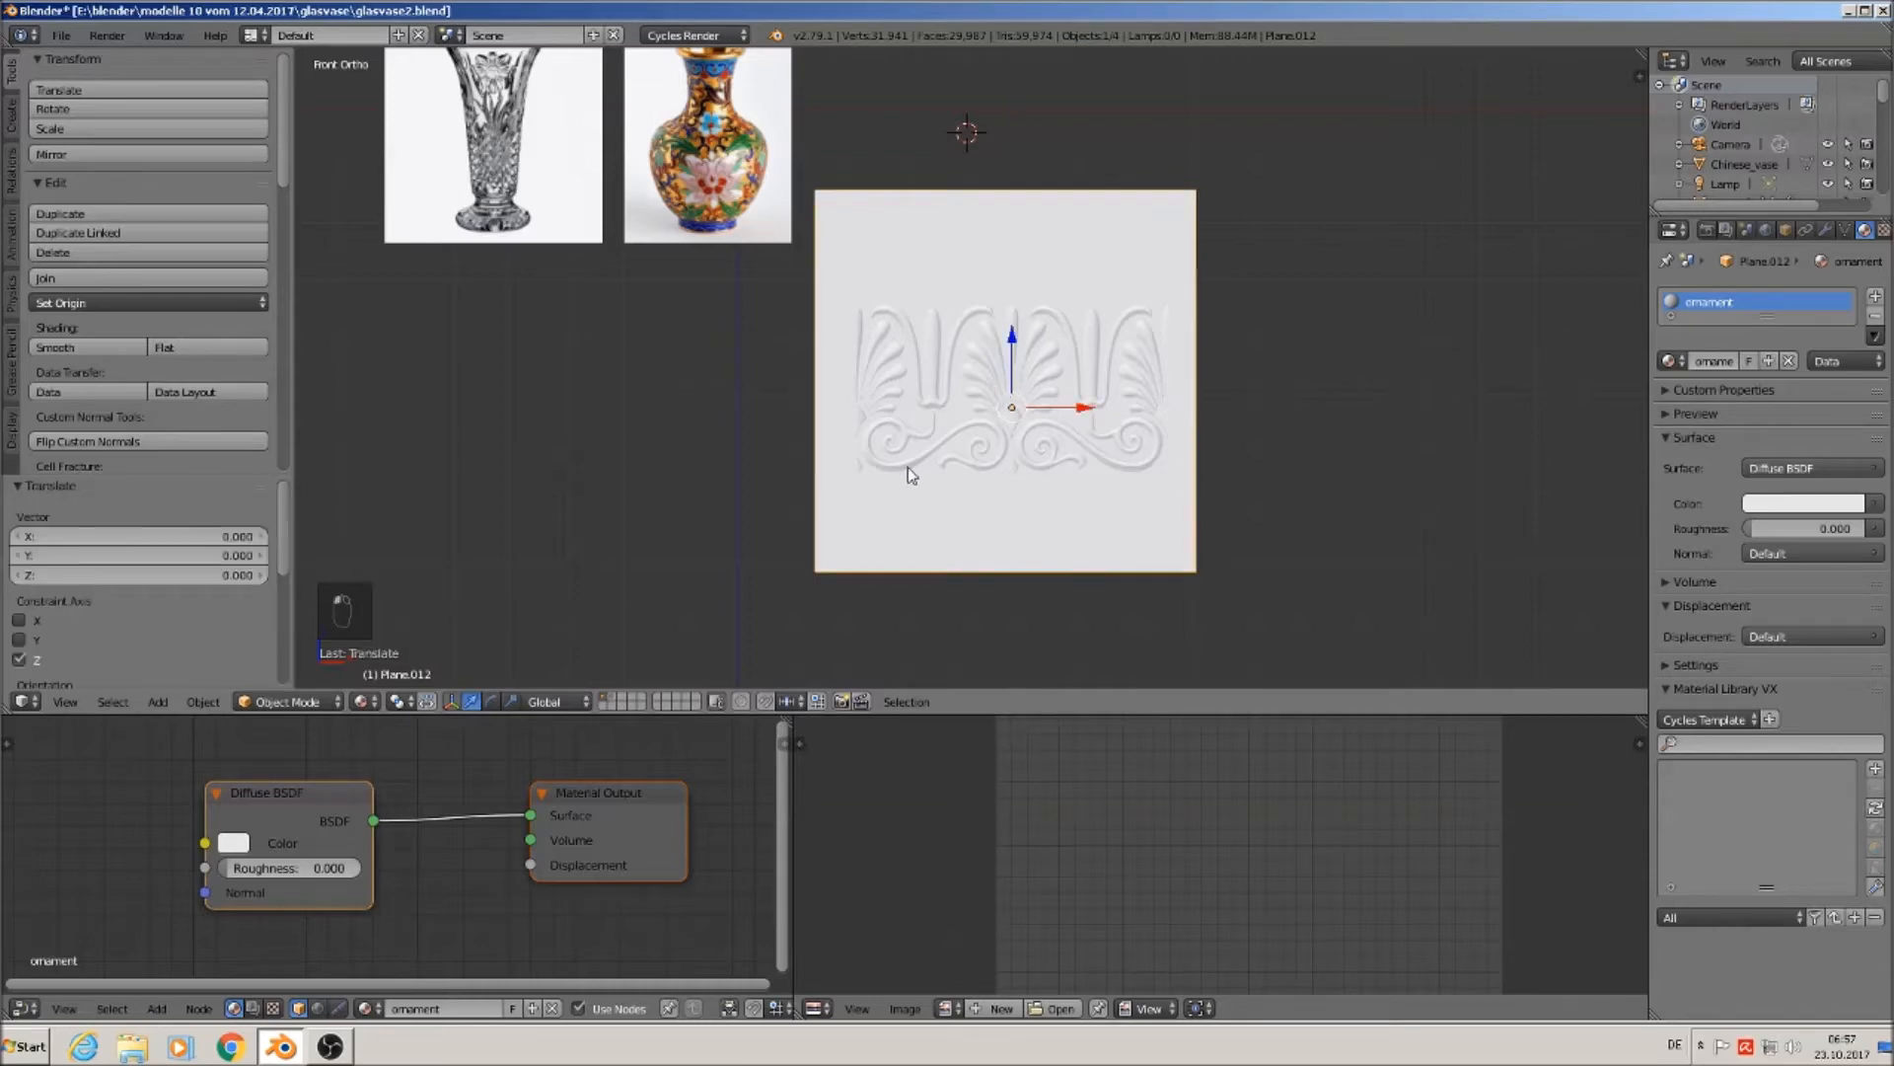
left_click(995, 546)
left_click(158, 702)
mouse_move(177, 678)
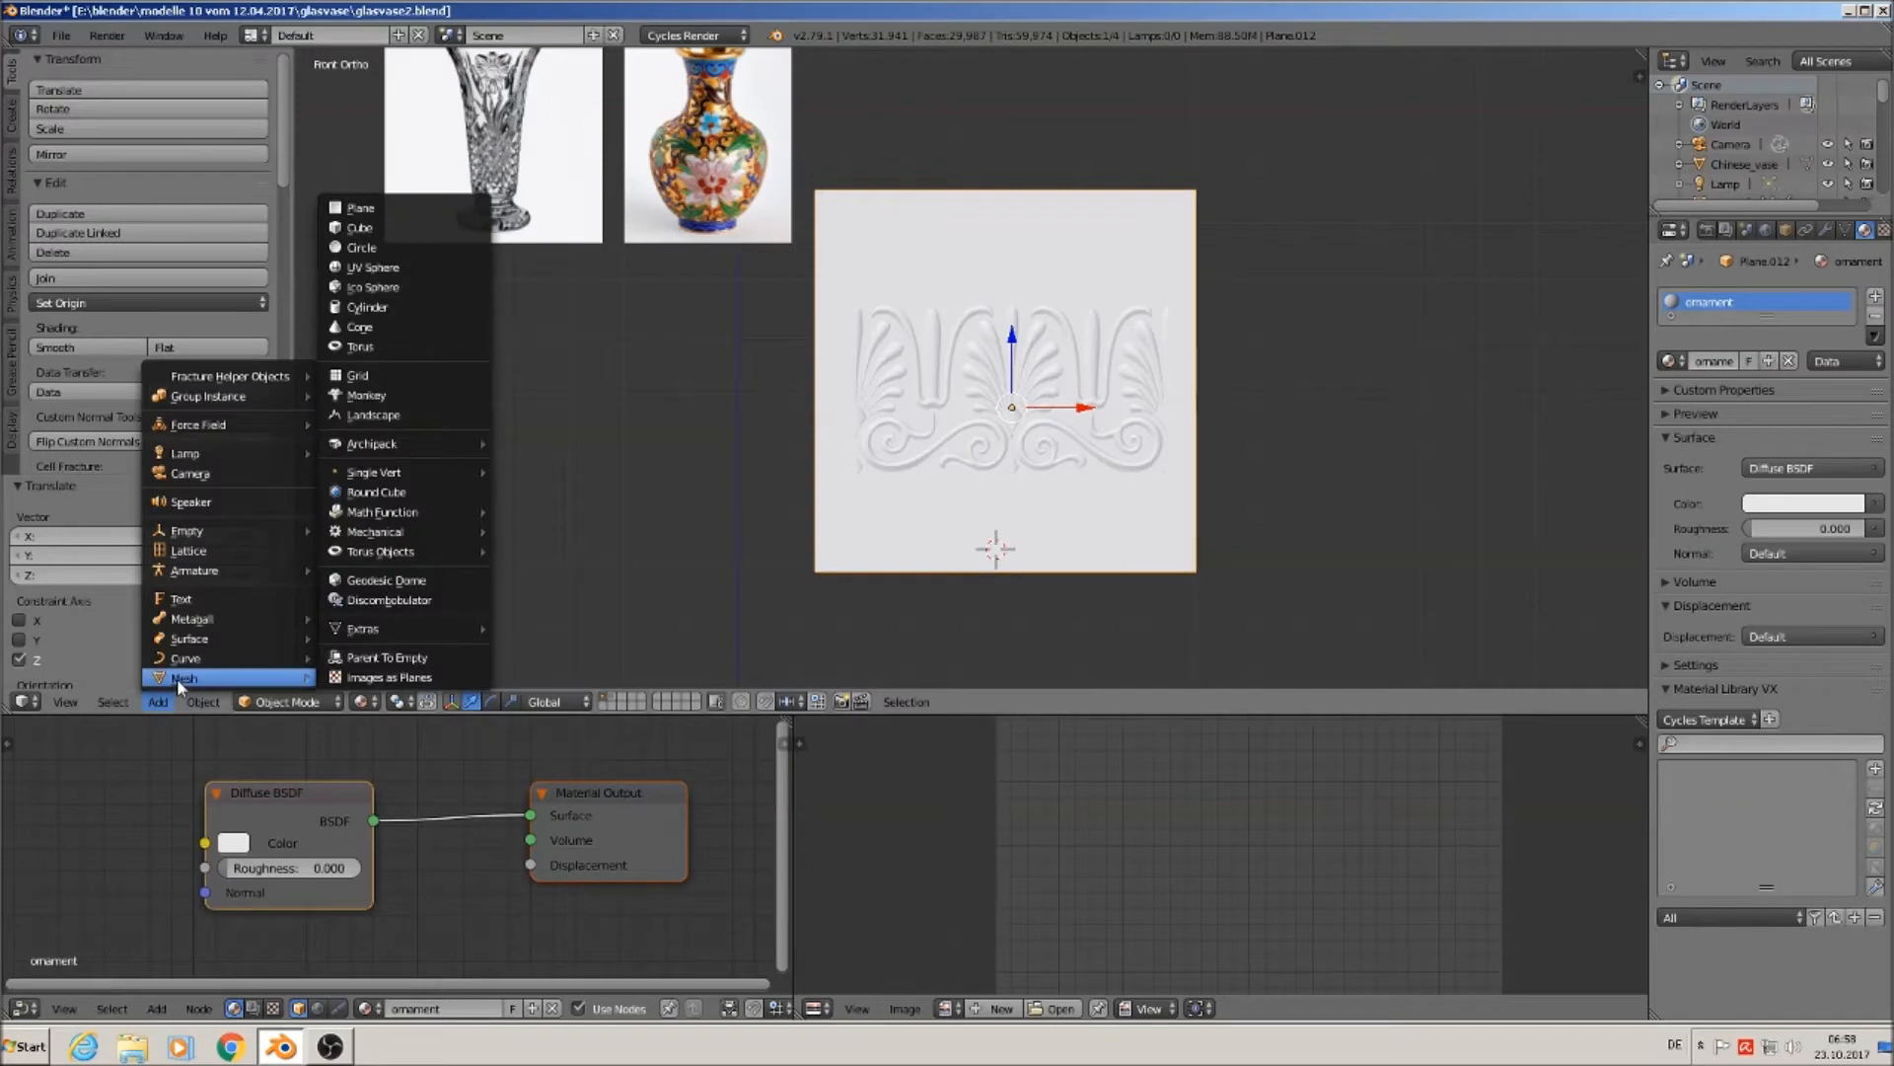
left_click(379, 209)
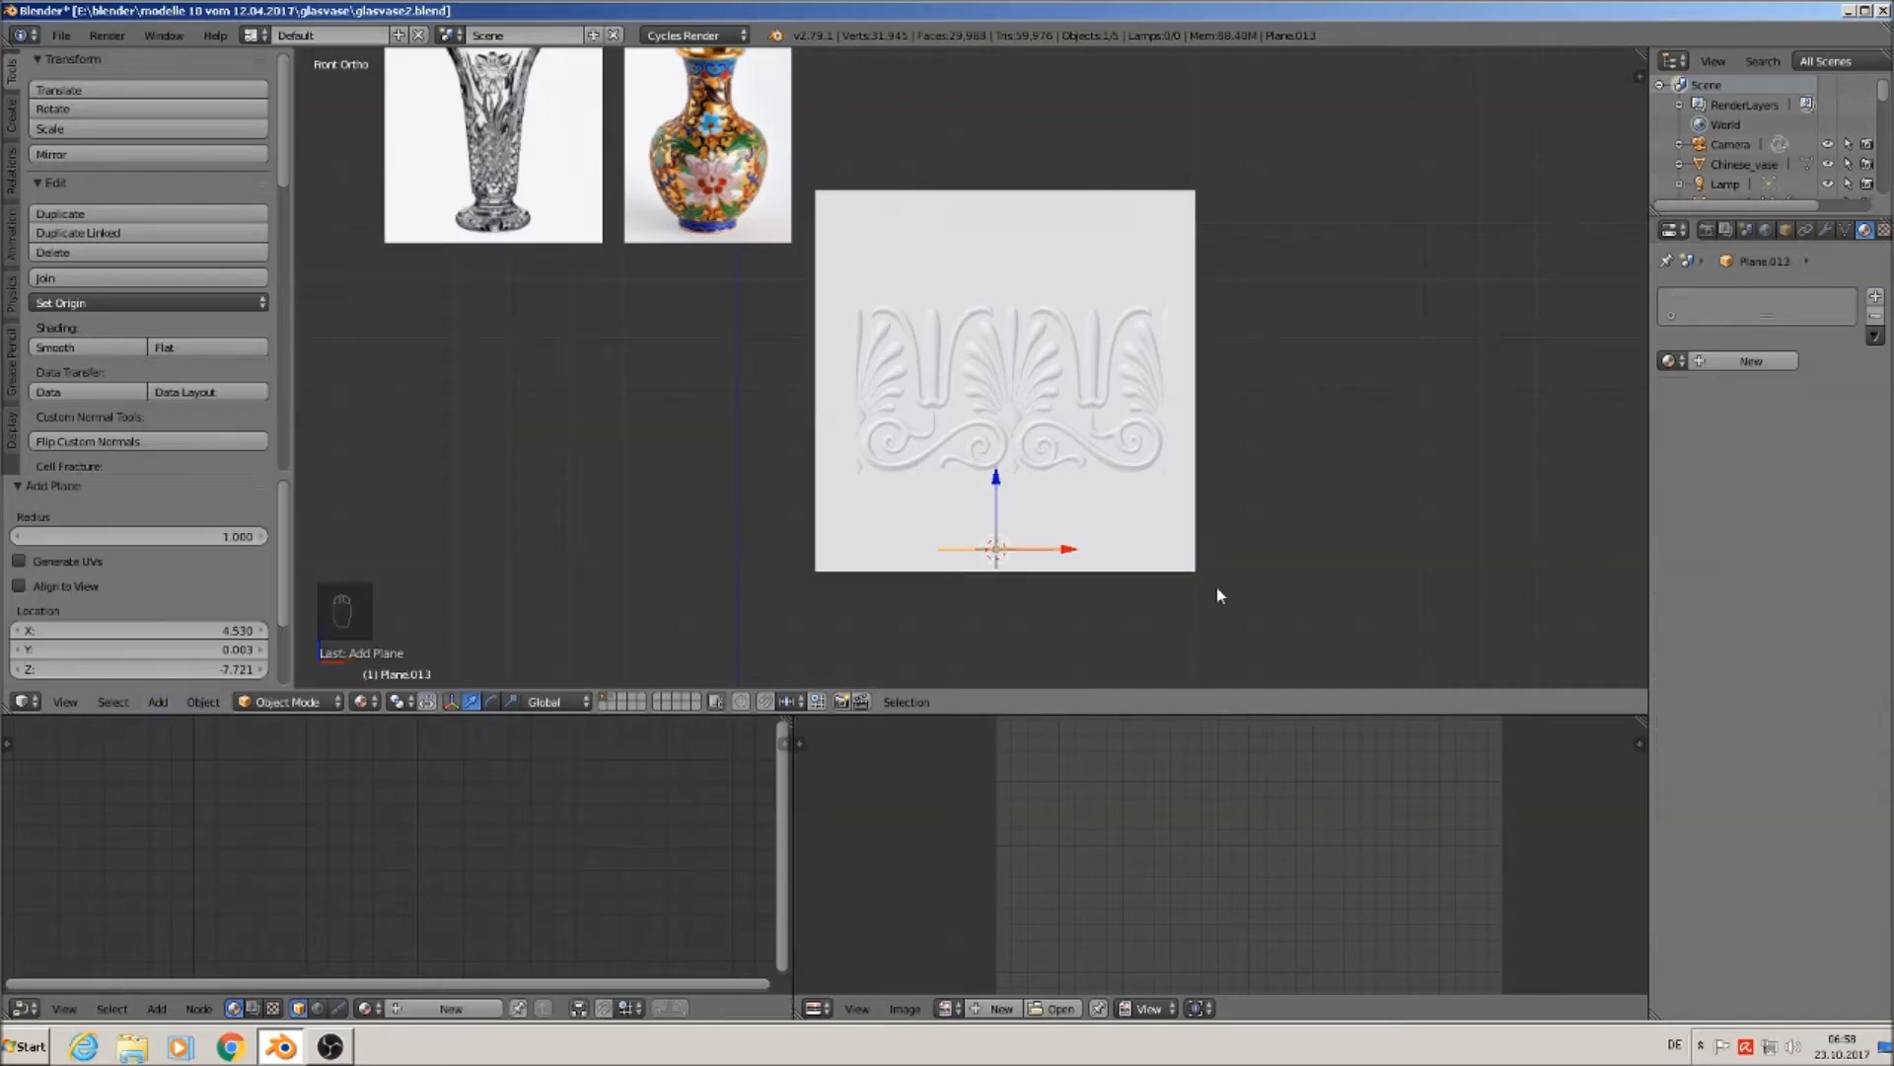
Rotate the new plane 90° about the X axis and scale it up by about 2.83.
type("rx90")
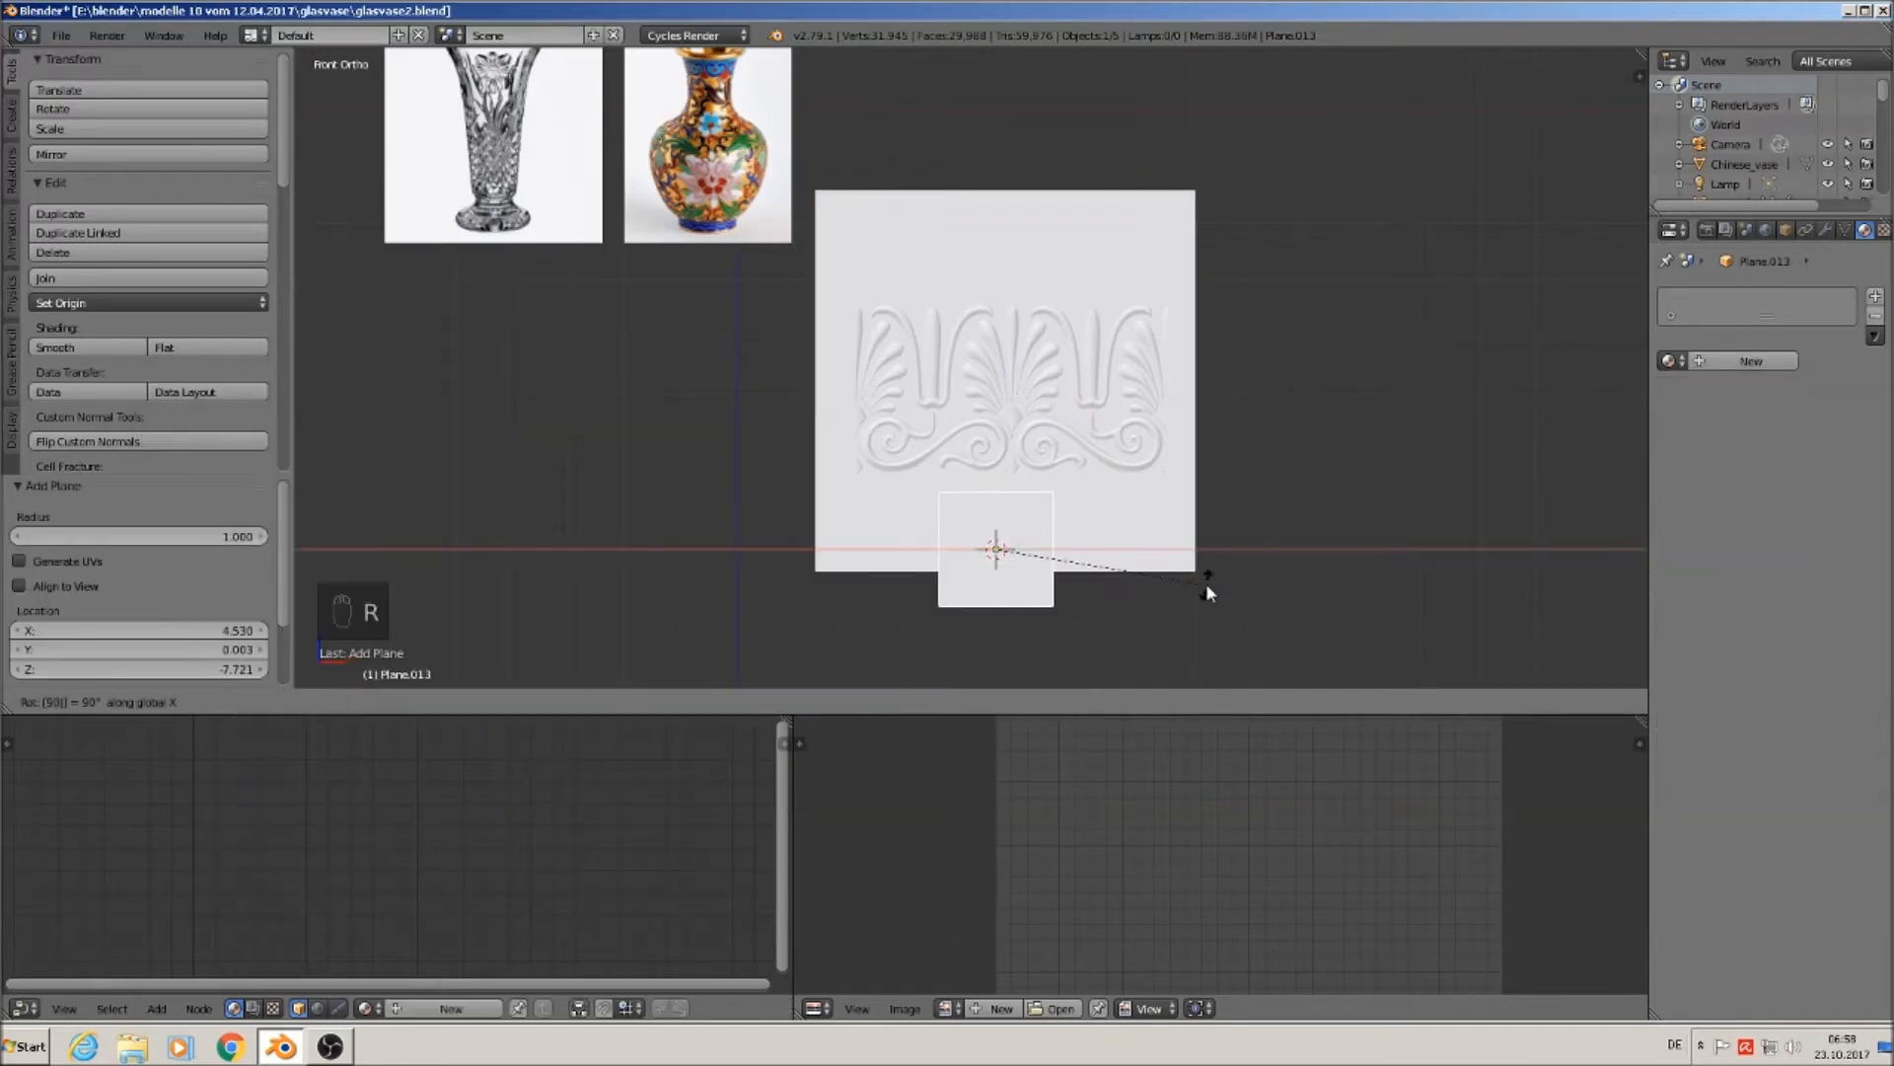
key("Return")
key("s")
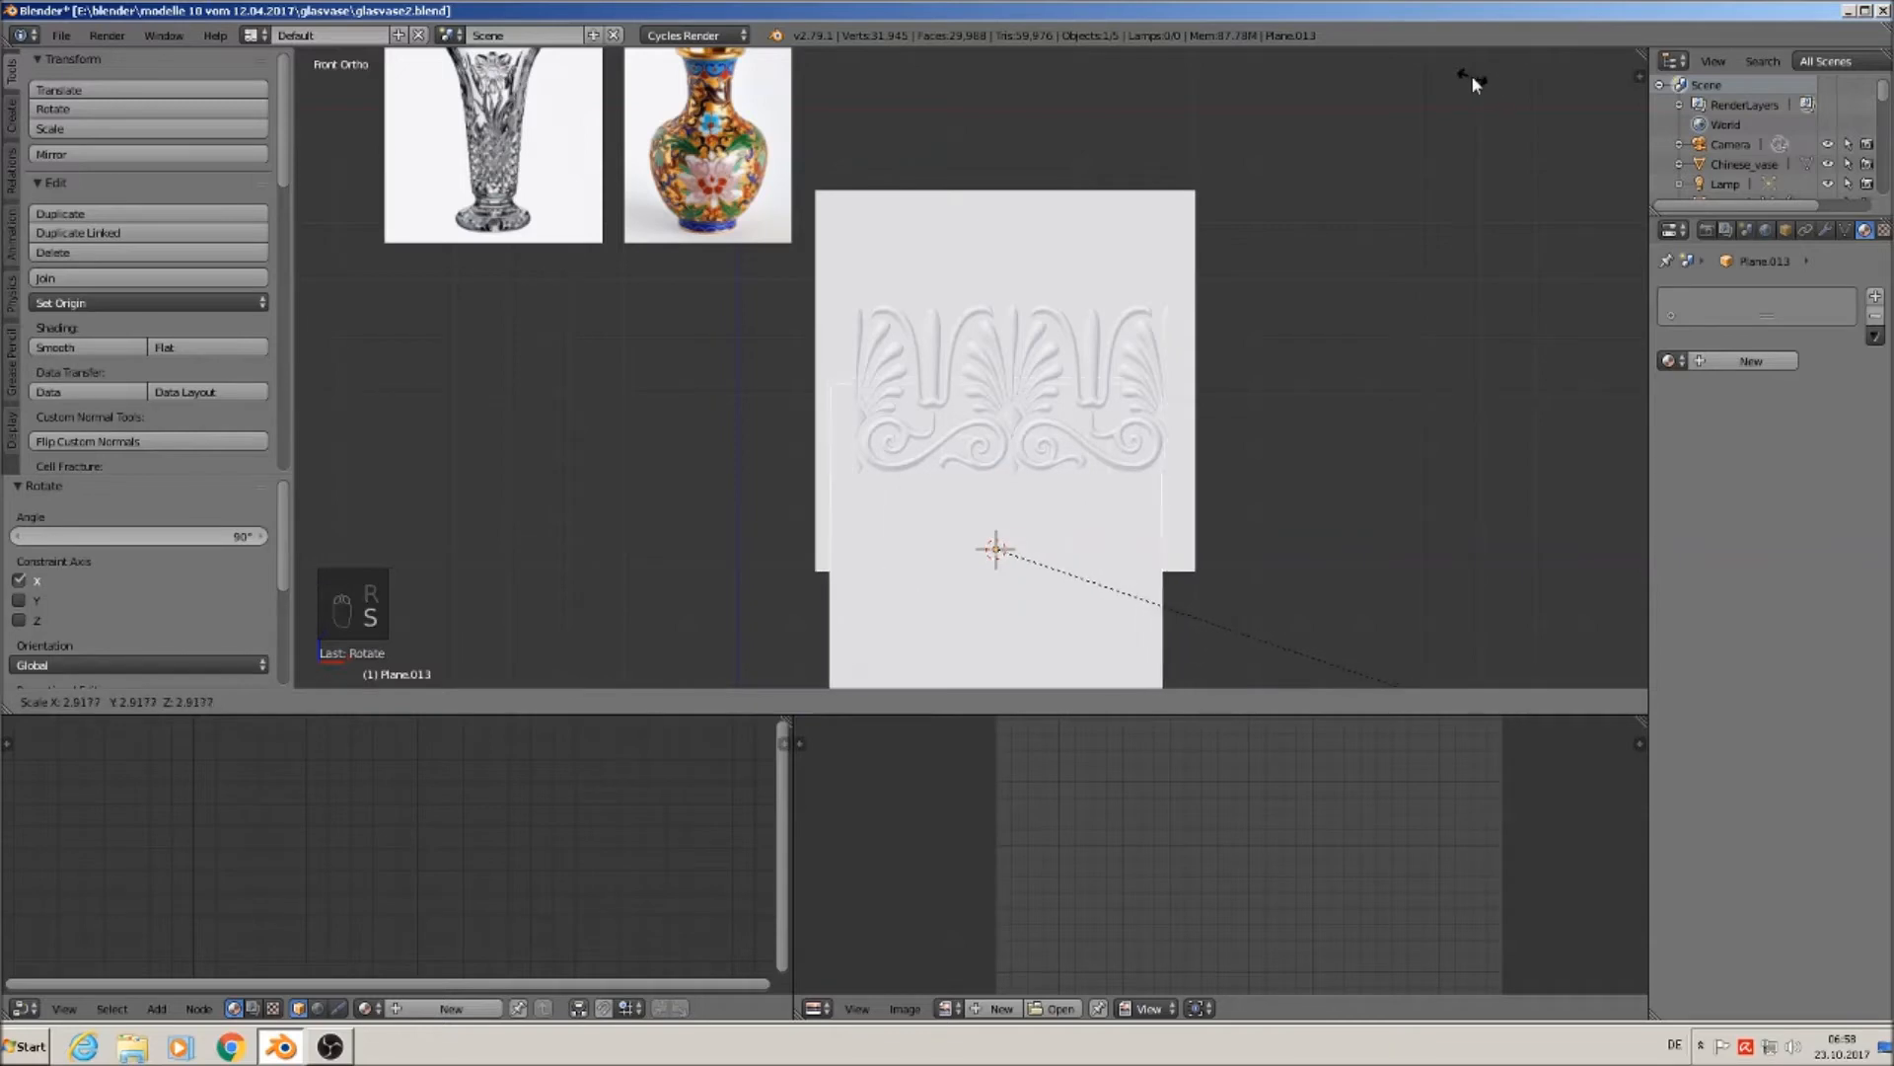
left_click(1456, 73)
Move the new plane up over the ornament, about -0.317 along Y in front of it, and 0.312 along X.
middle_click_drag(1258, 267, 1038, 509)
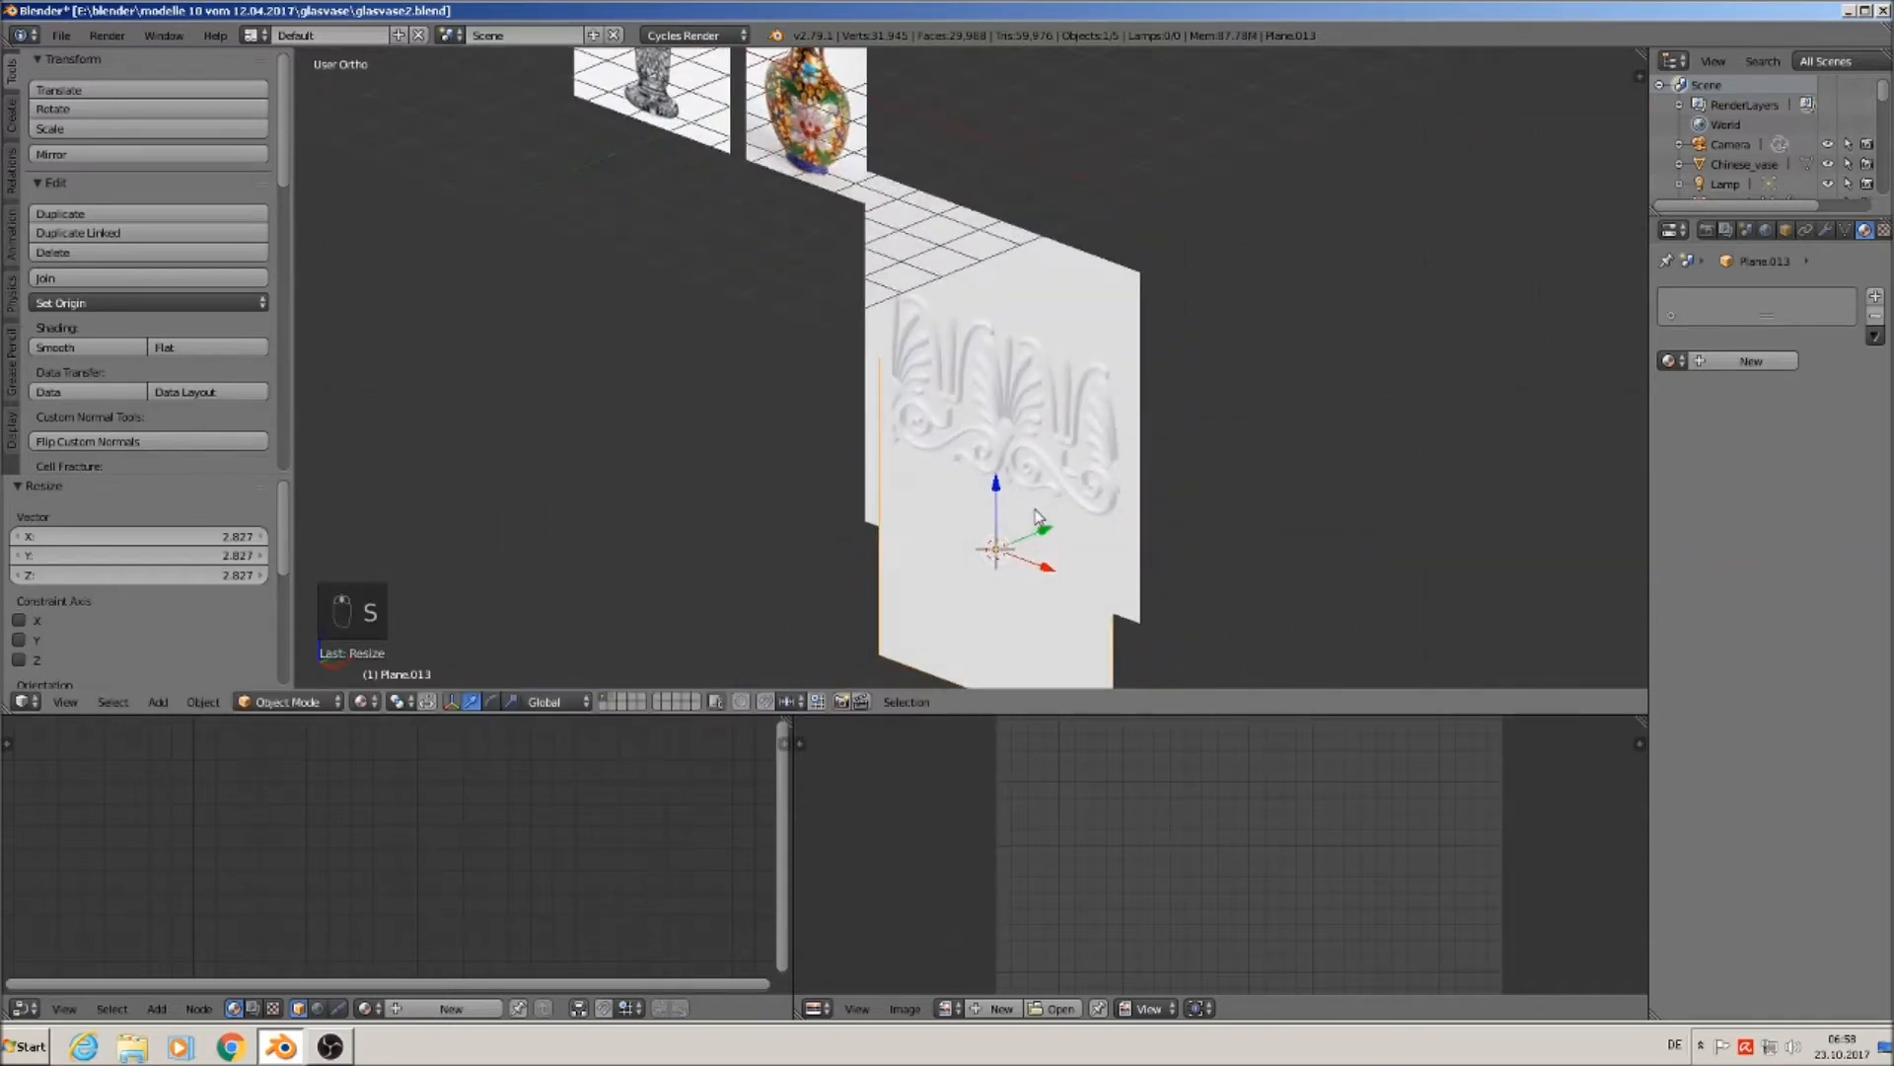
left_click_drag(996, 487, 1032, 386)
key("KP_4")
key("KP_1")
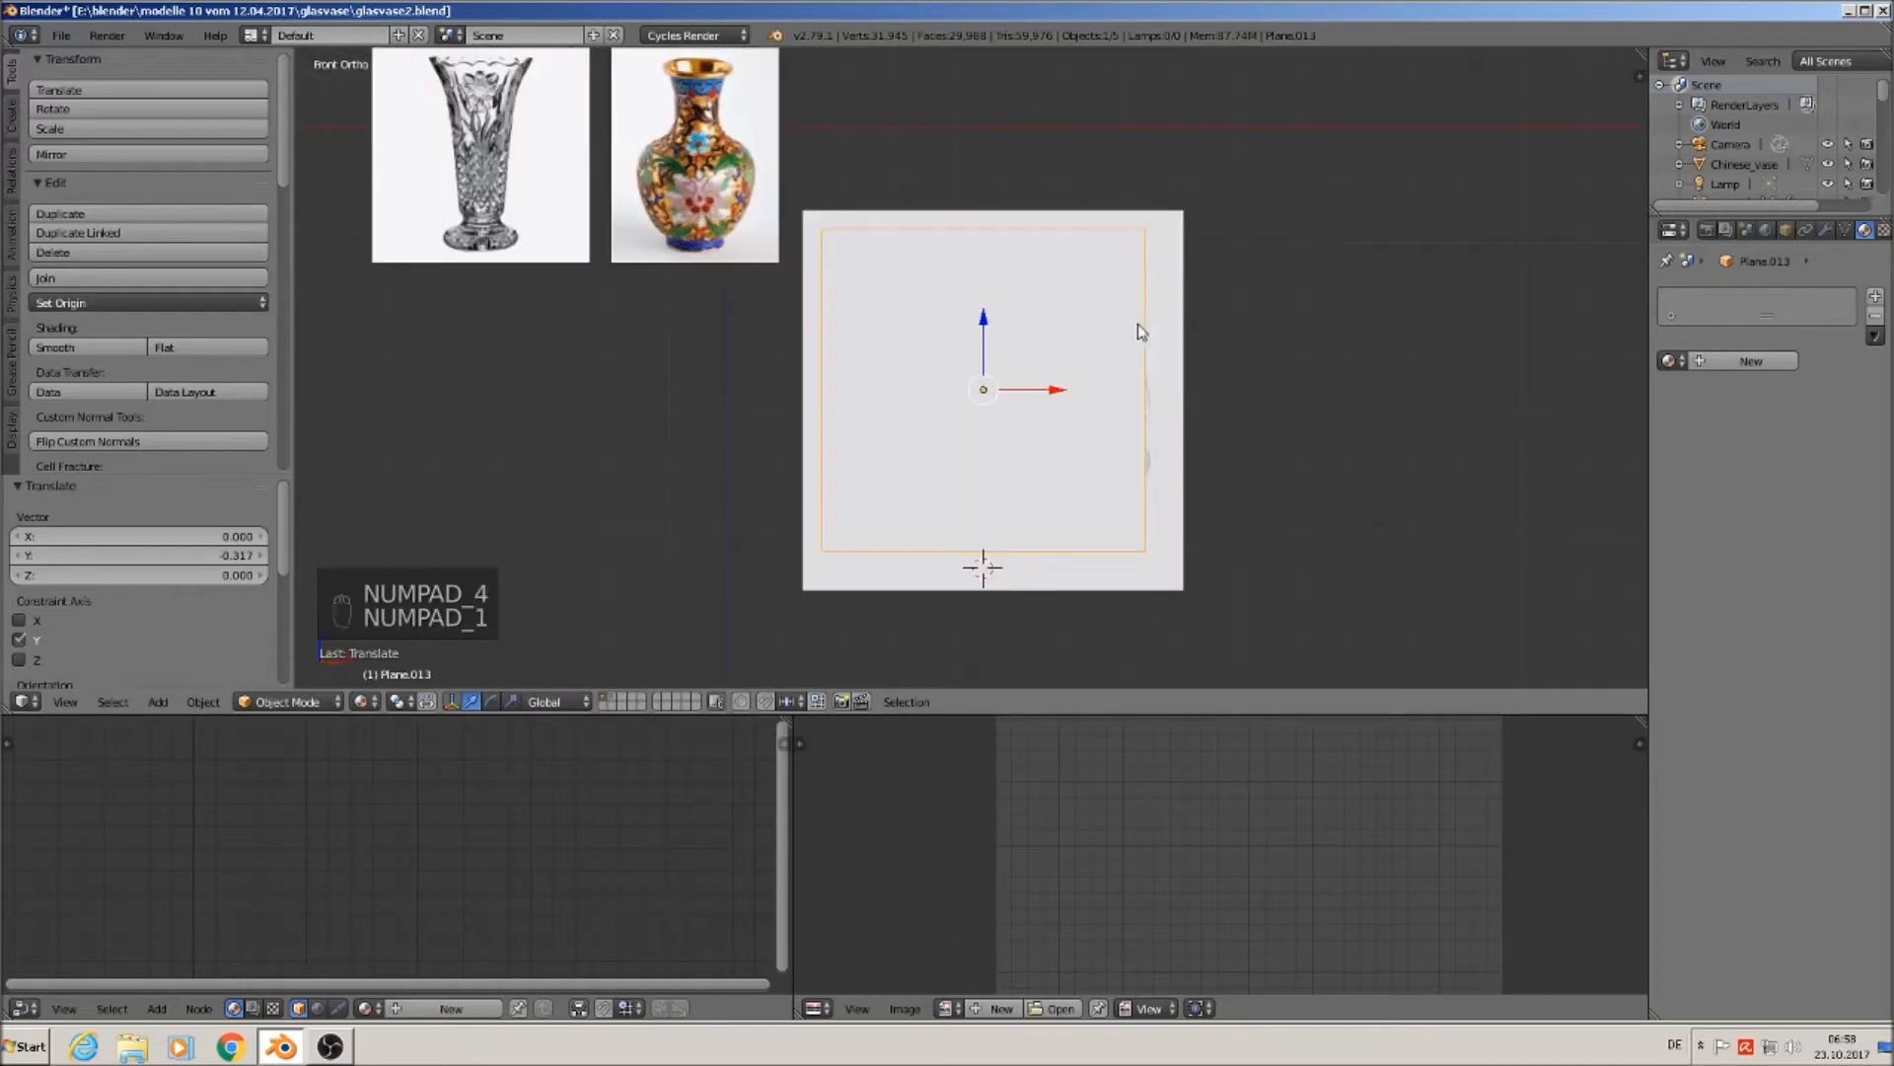
scroll(1095, 343, "up", 3)
left_click_drag(981, 444, 1013, 456)
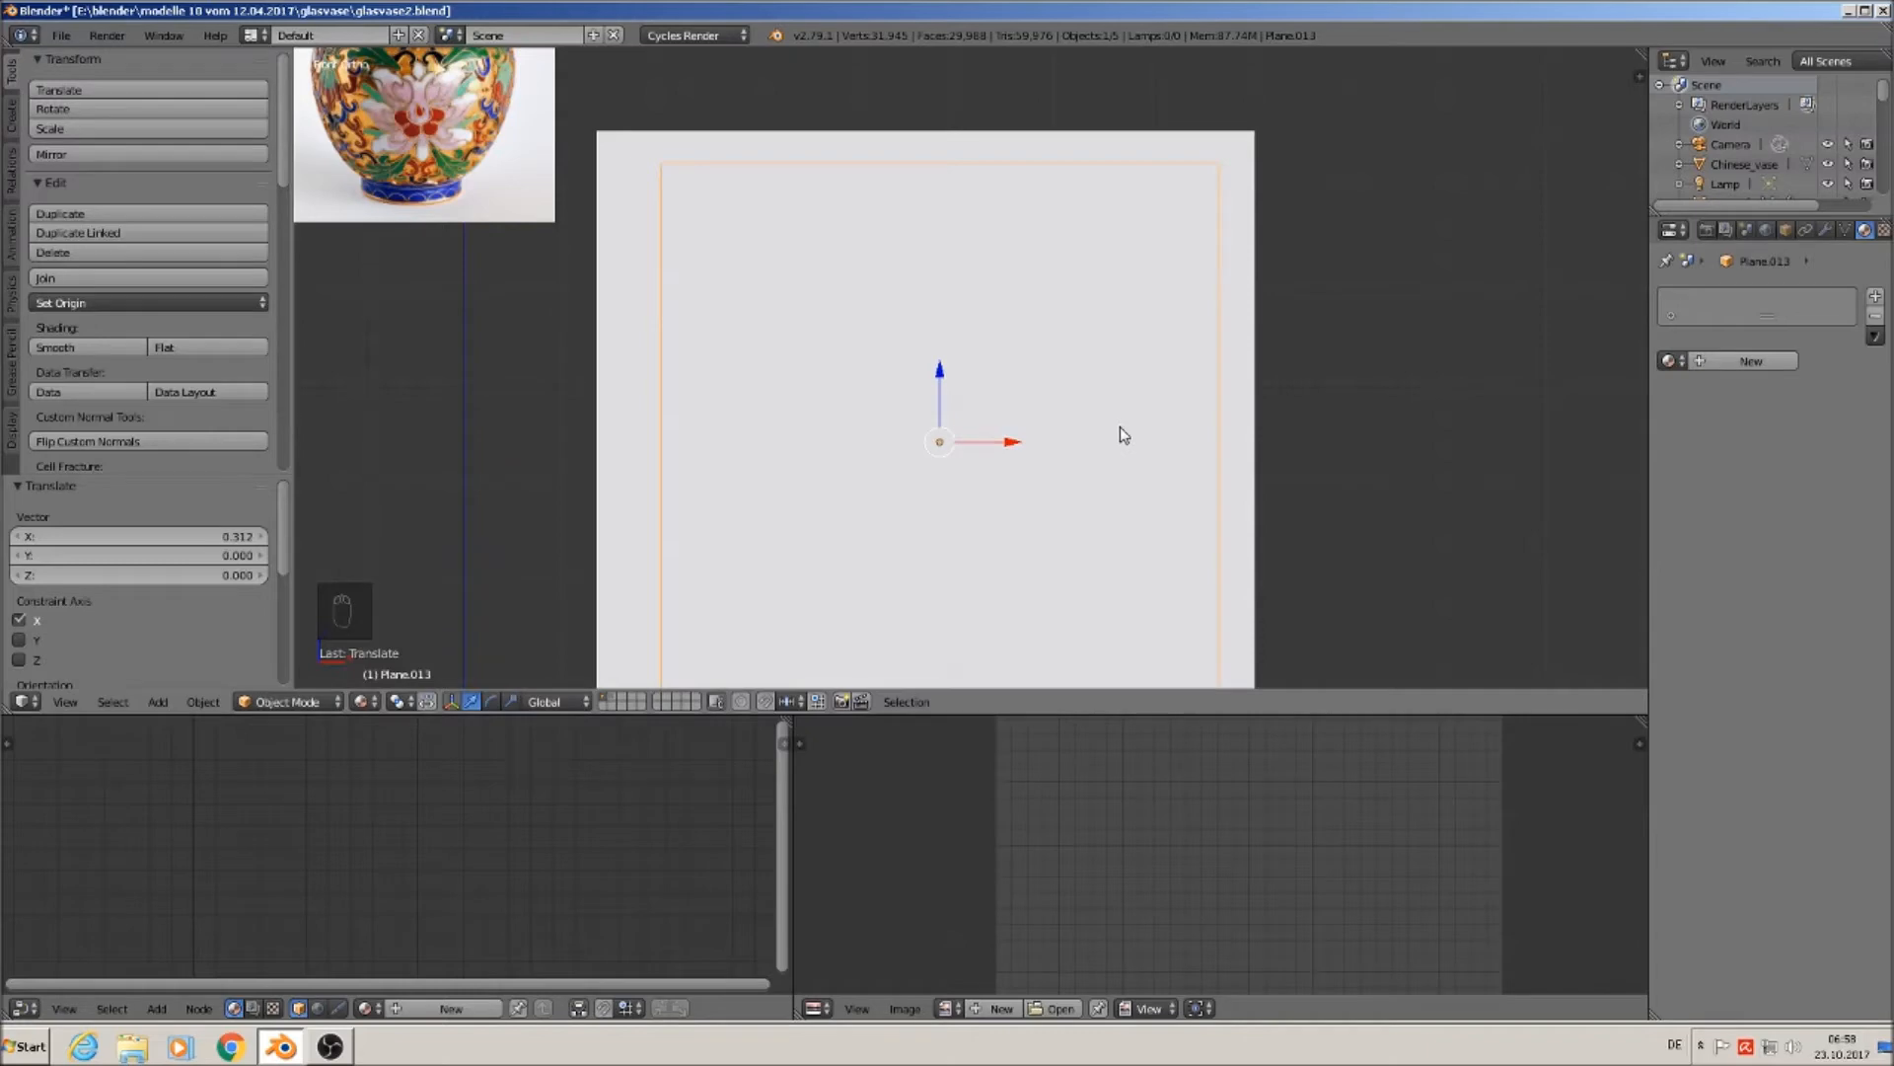
Switch the 3D view to wireframe and enlarge it downward until only the headers of the lower editors remain.
key("z")
scroll(1136, 395, "up", 3)
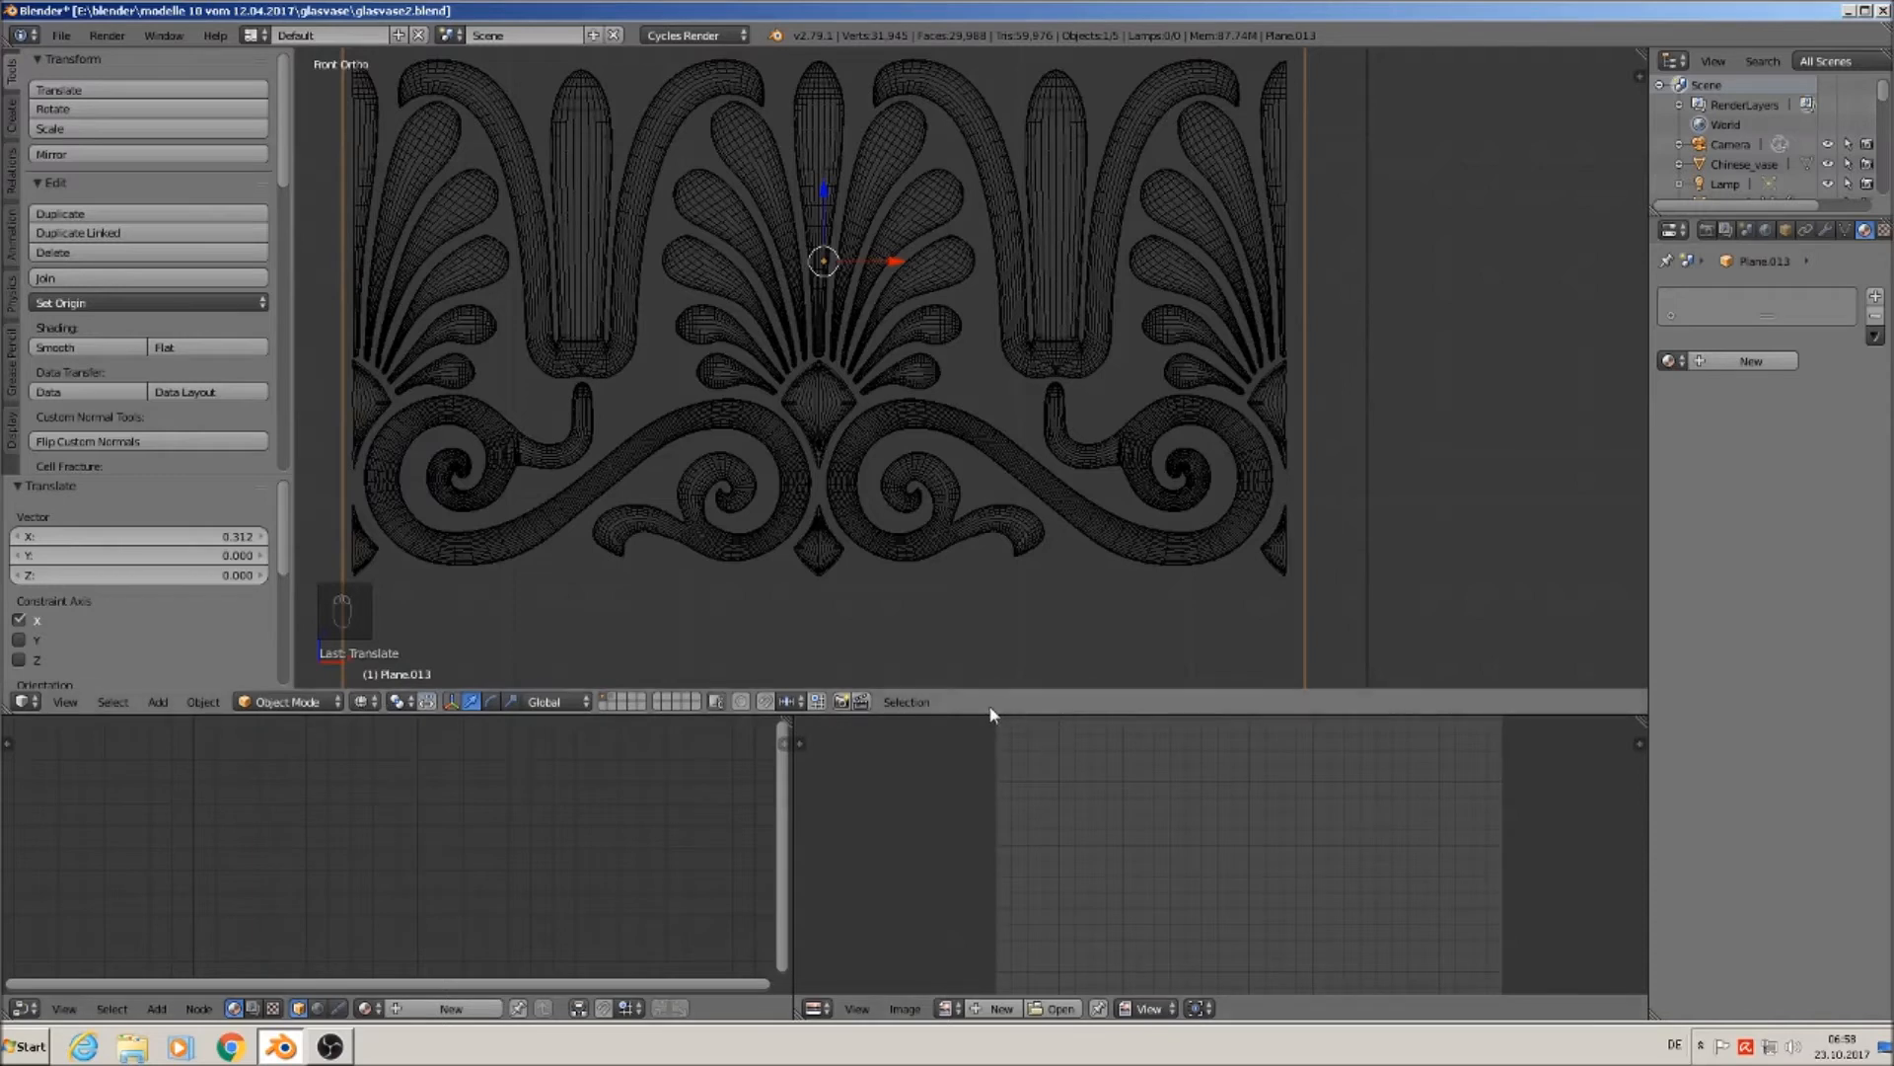
left_click_drag(986, 713, 1031, 979)
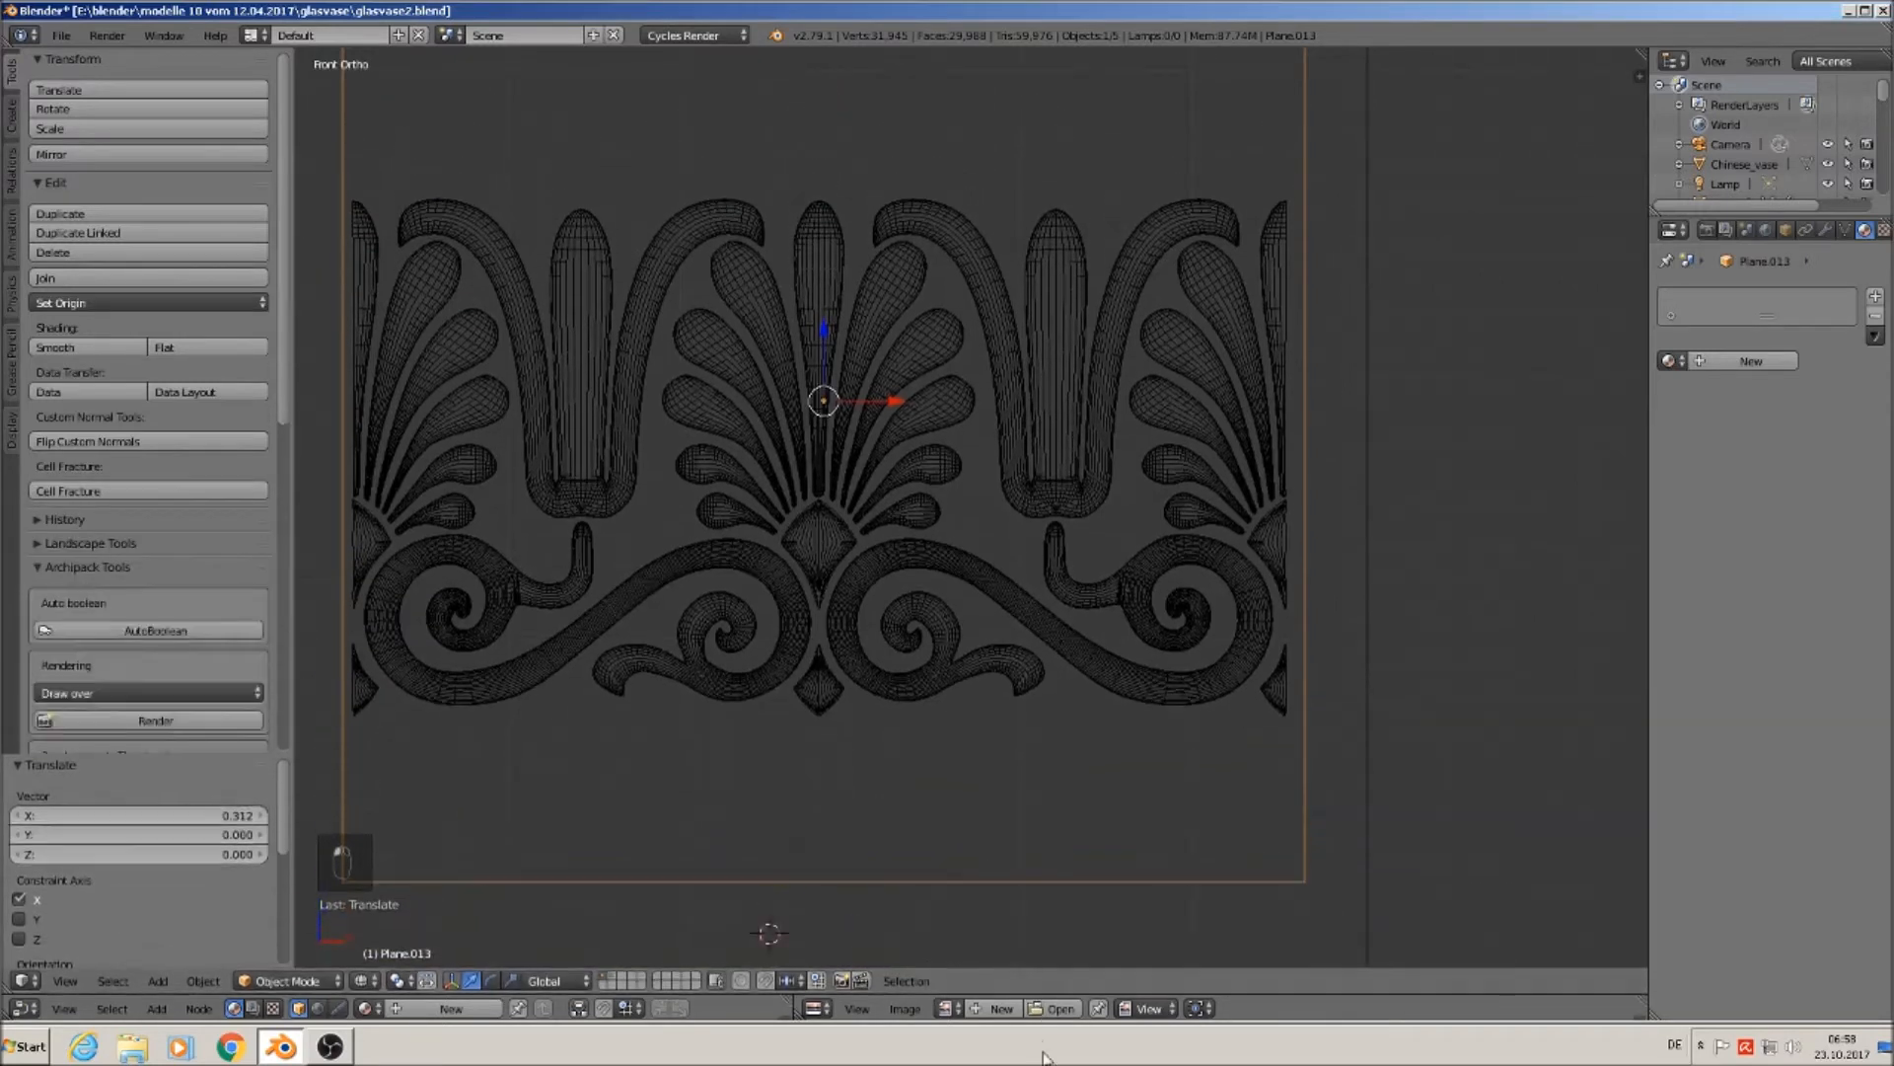
Scale the new plane by about 0.981 and nudge it about -0.02 along X and -0.01 along Z to frame the ornament.
key("s")
left_click(1223, 880)
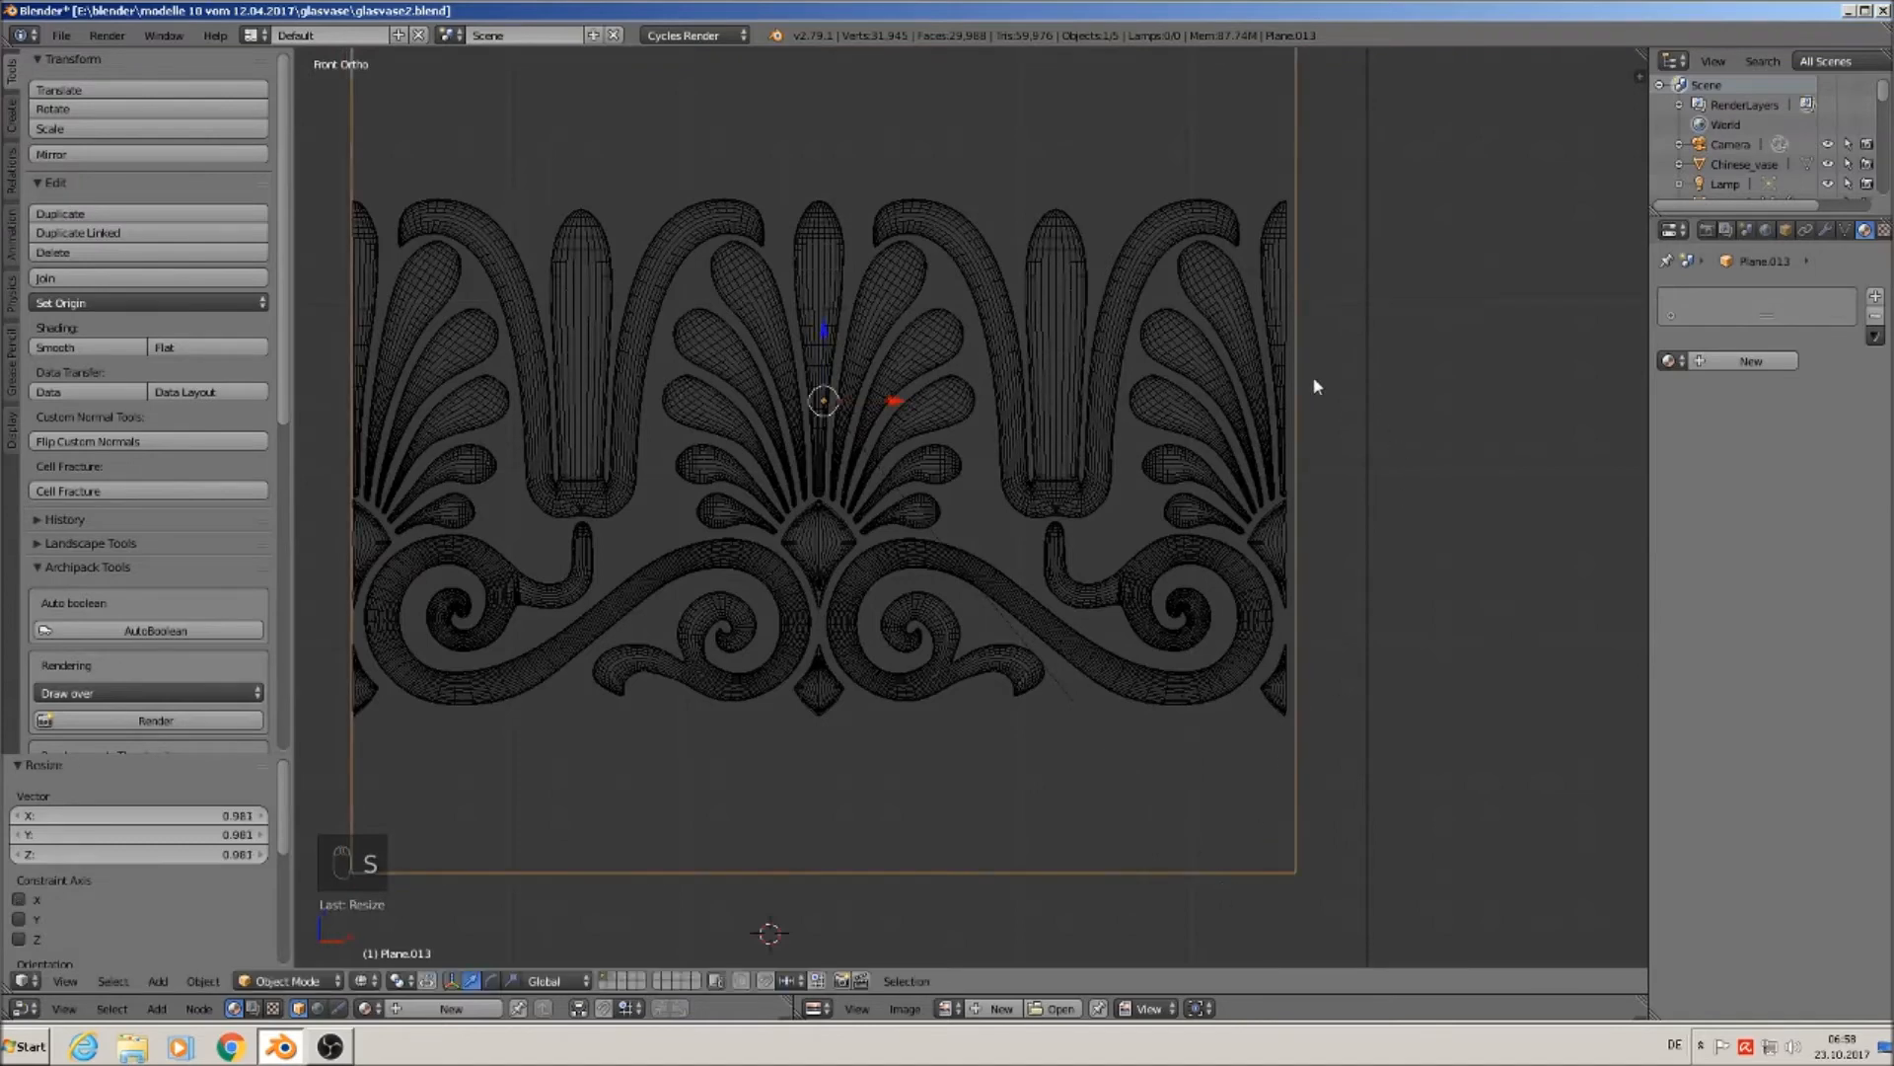
scroll(885, 495, "up", 1)
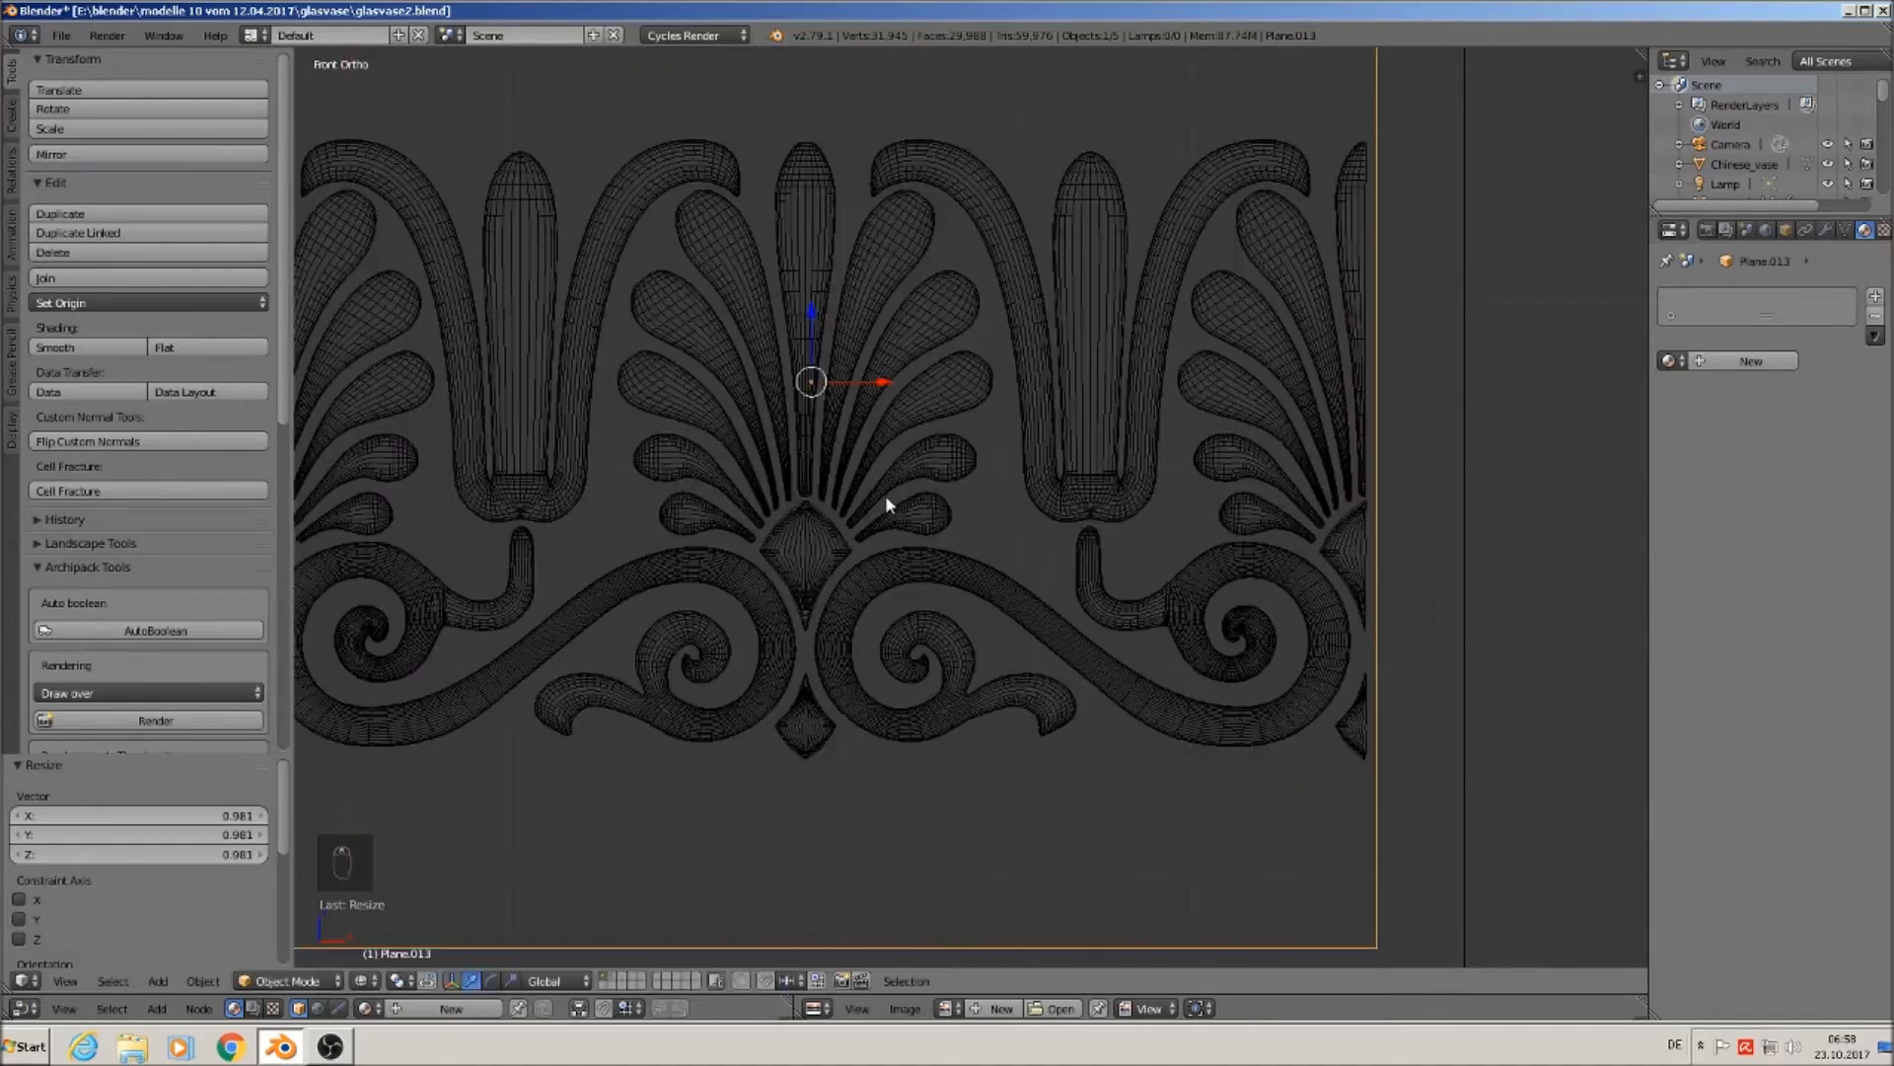
key("g")
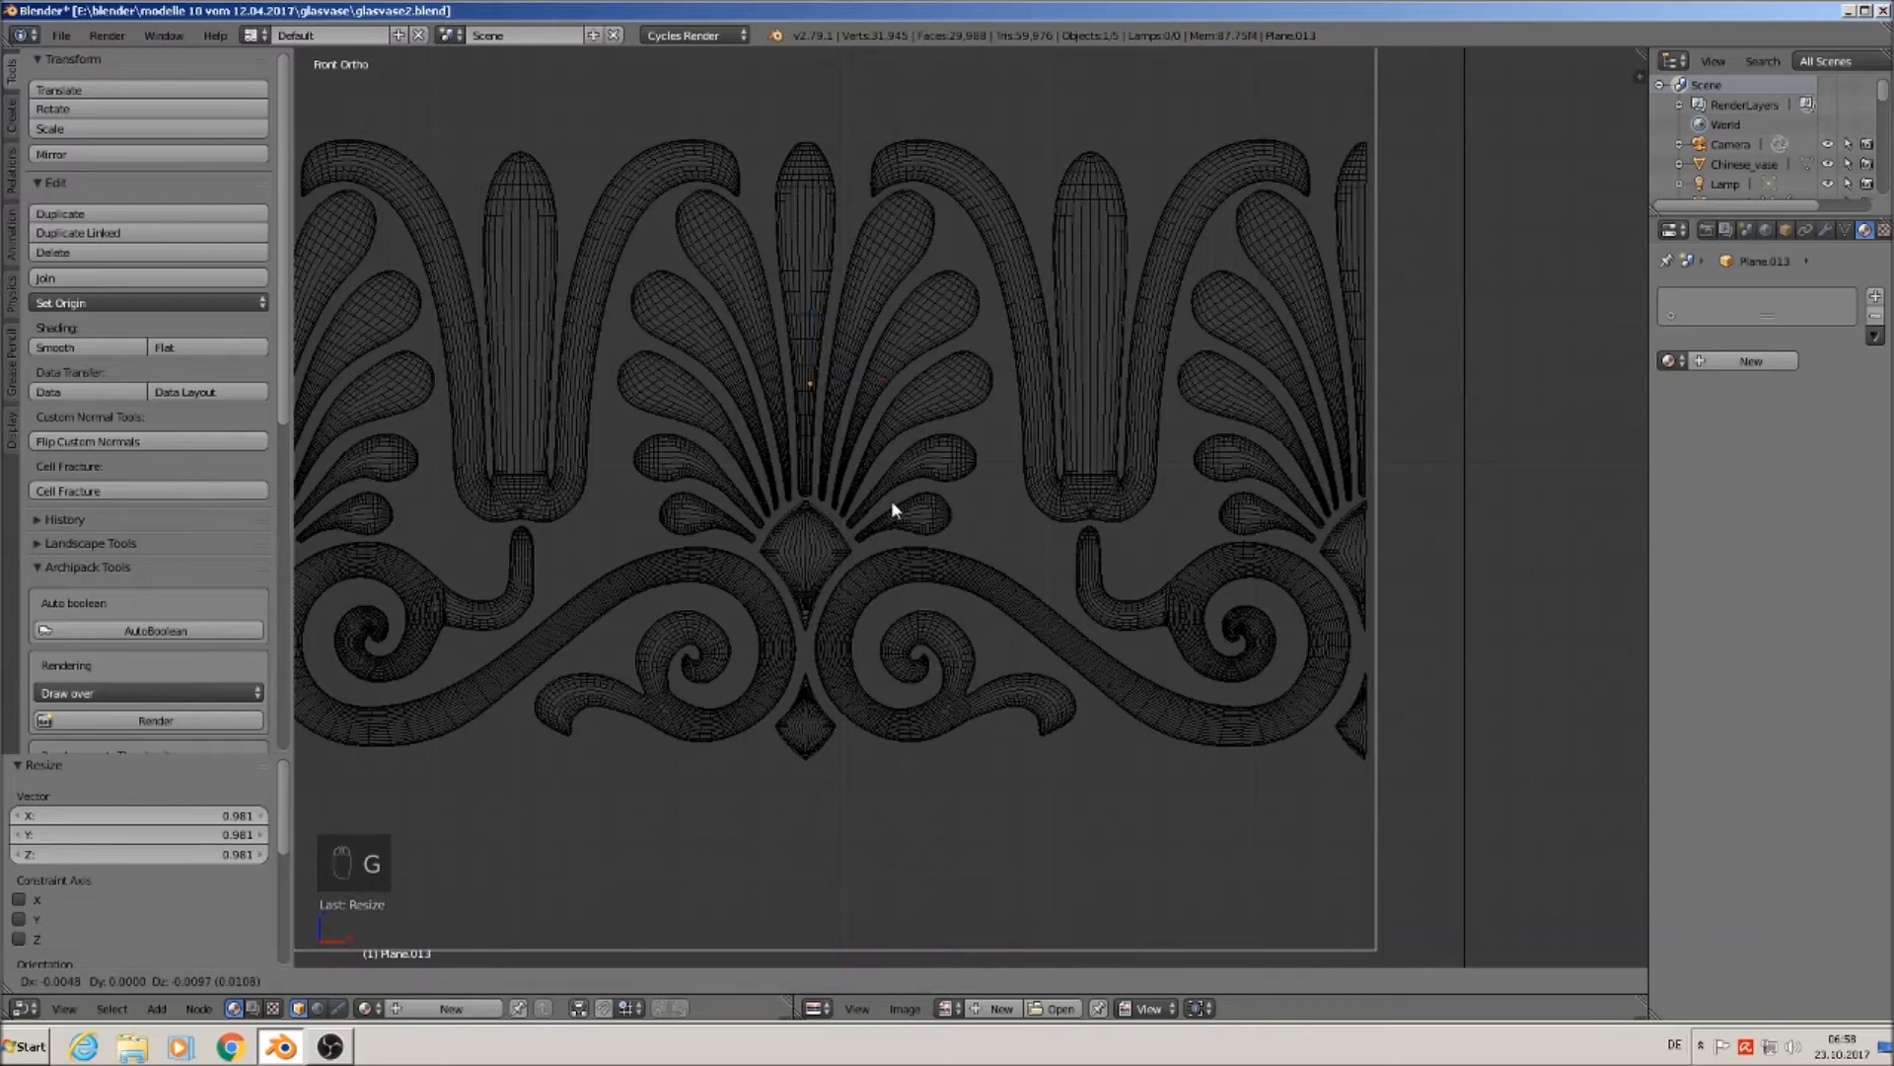
left_click(891, 500)
middle_click_drag(993, 499, 1185, 496, "shift")
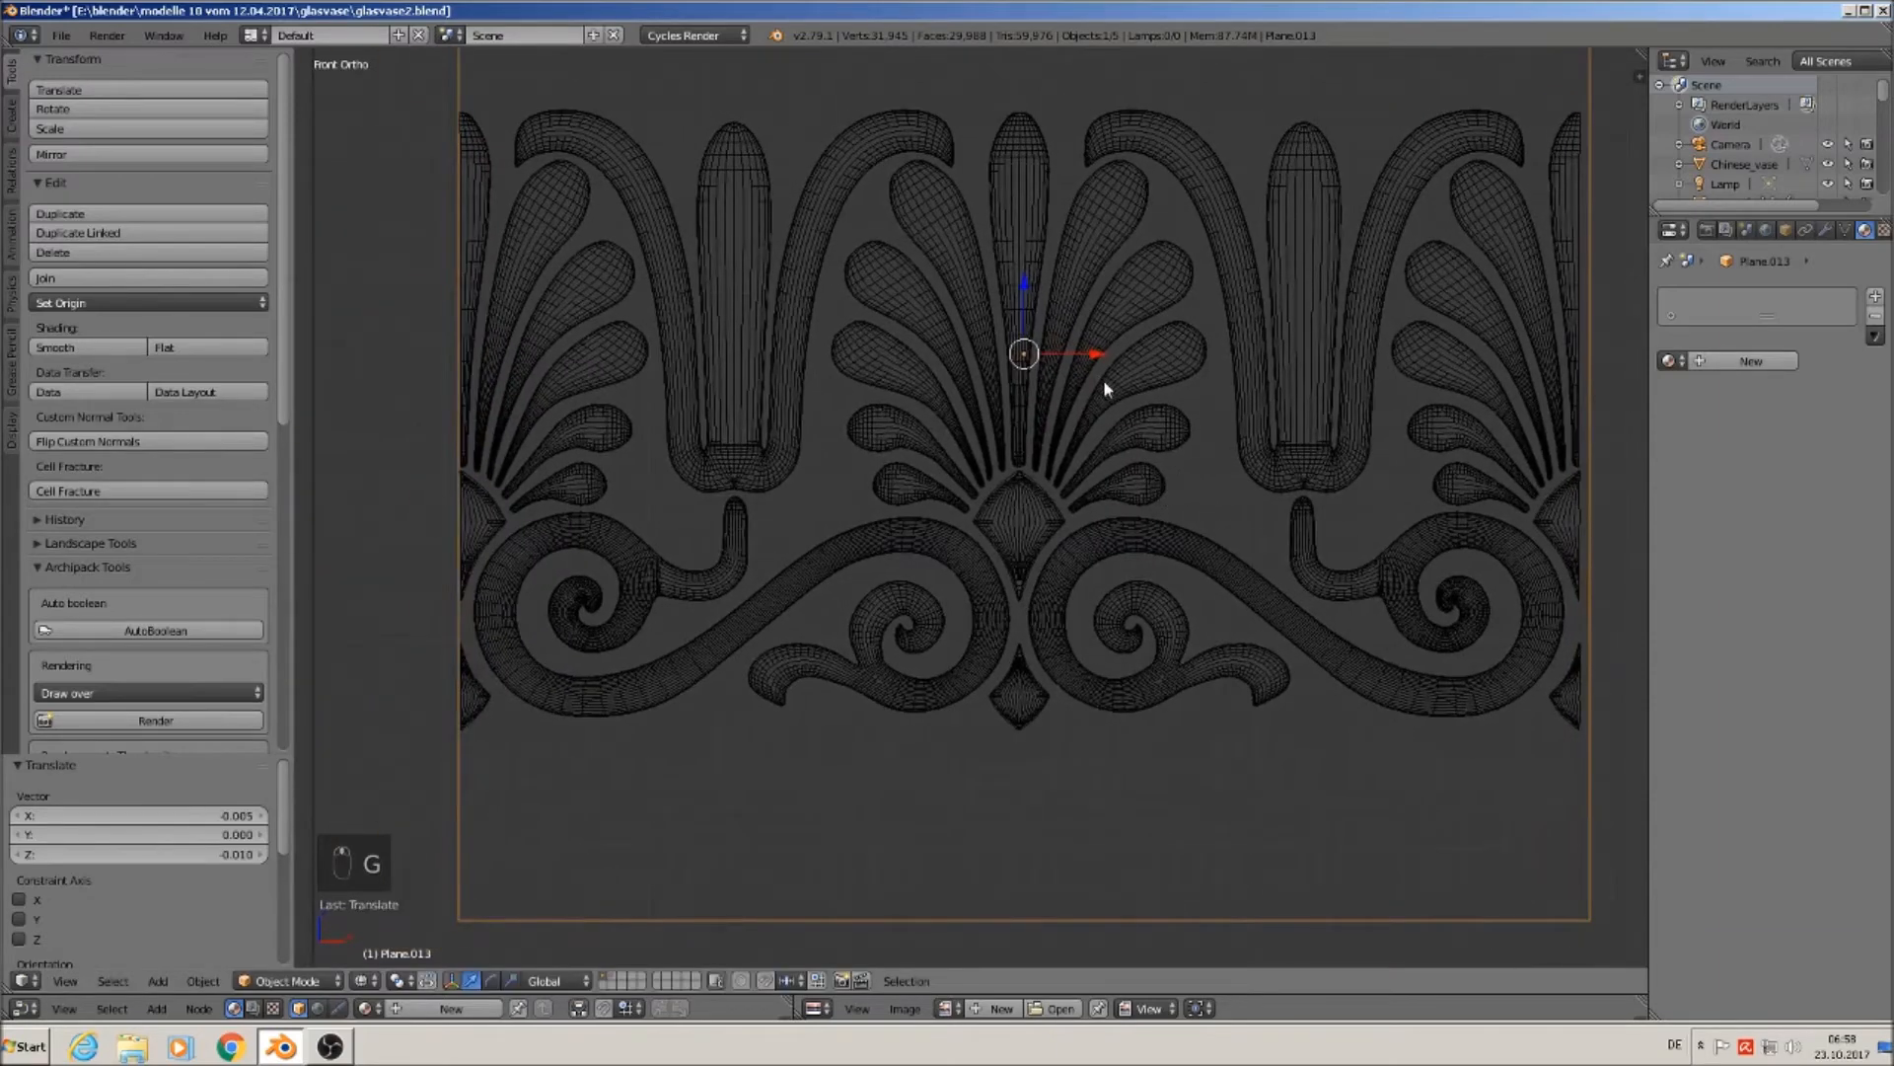
left_click_drag(1091, 359, 1085, 354)
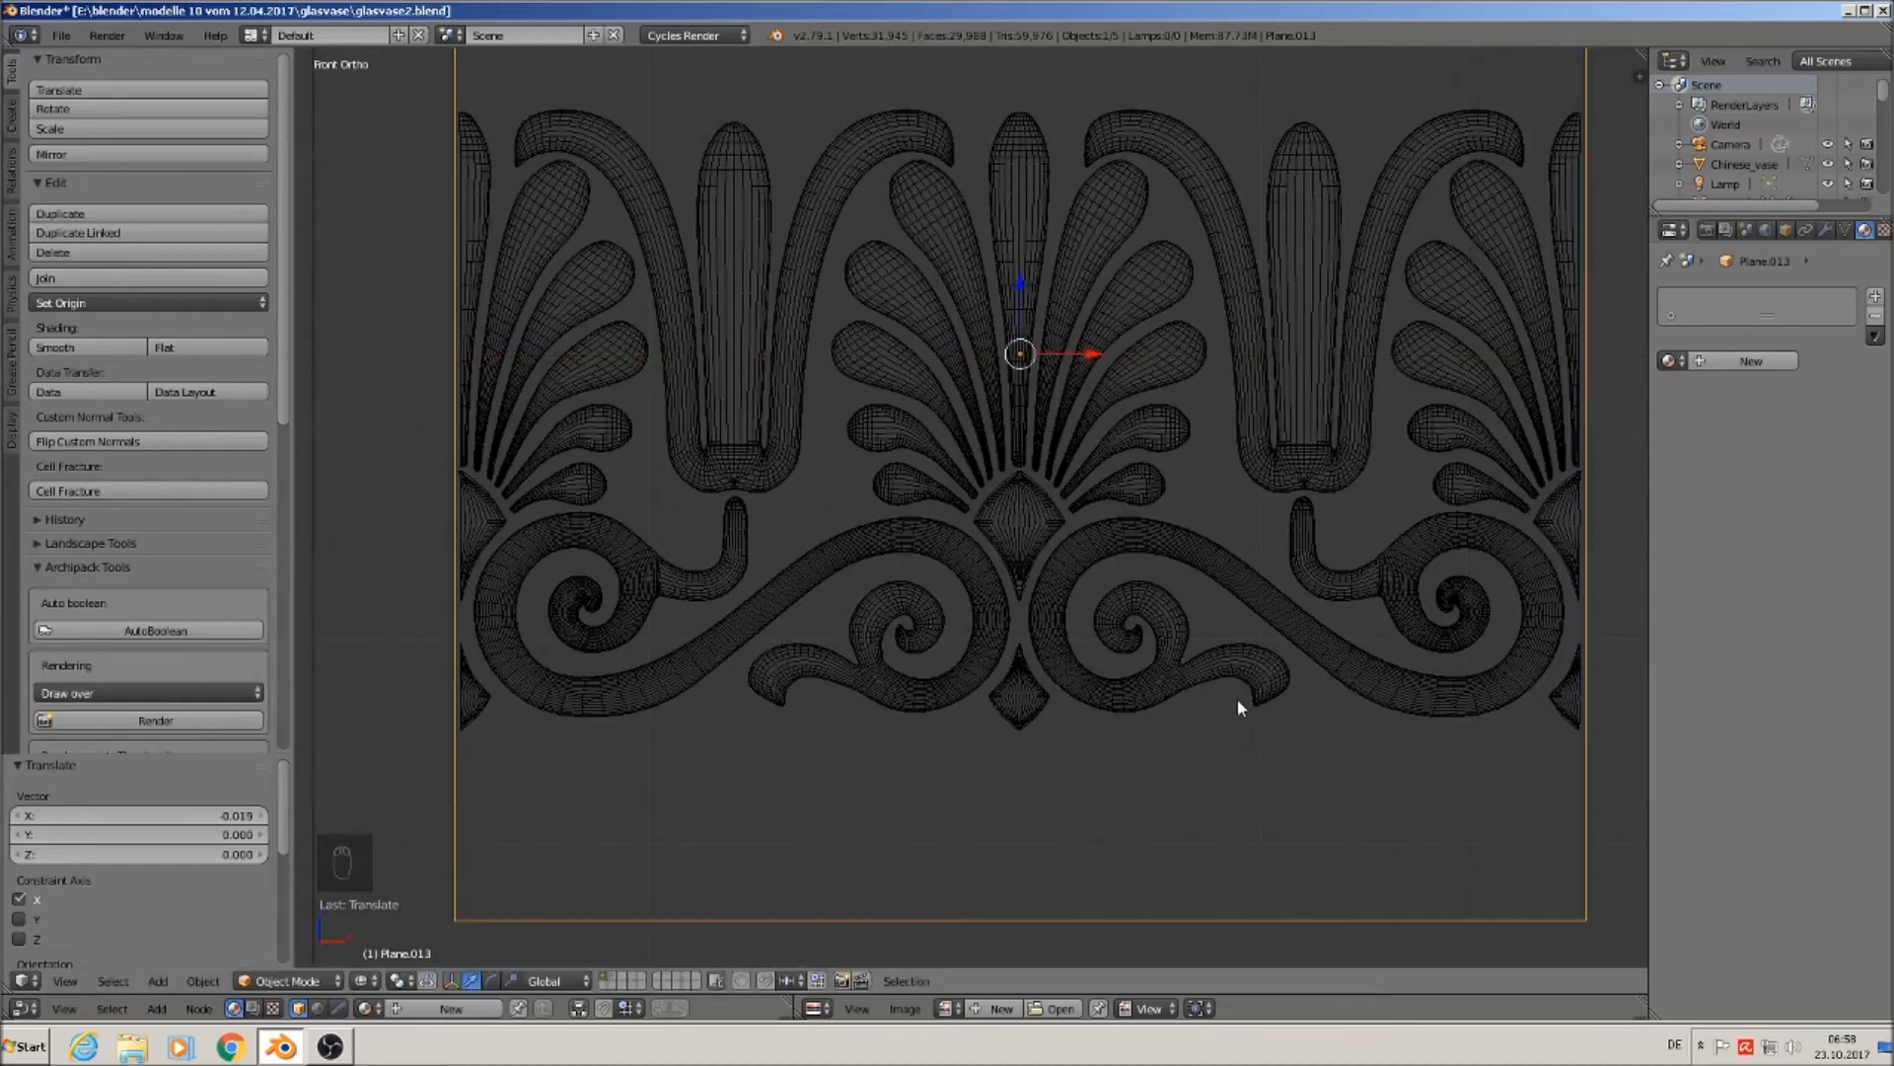
Scale the front plane by about 0.992 to match the ornament's width and switch the 3D view from wireframe back to shaded display.
key("s")
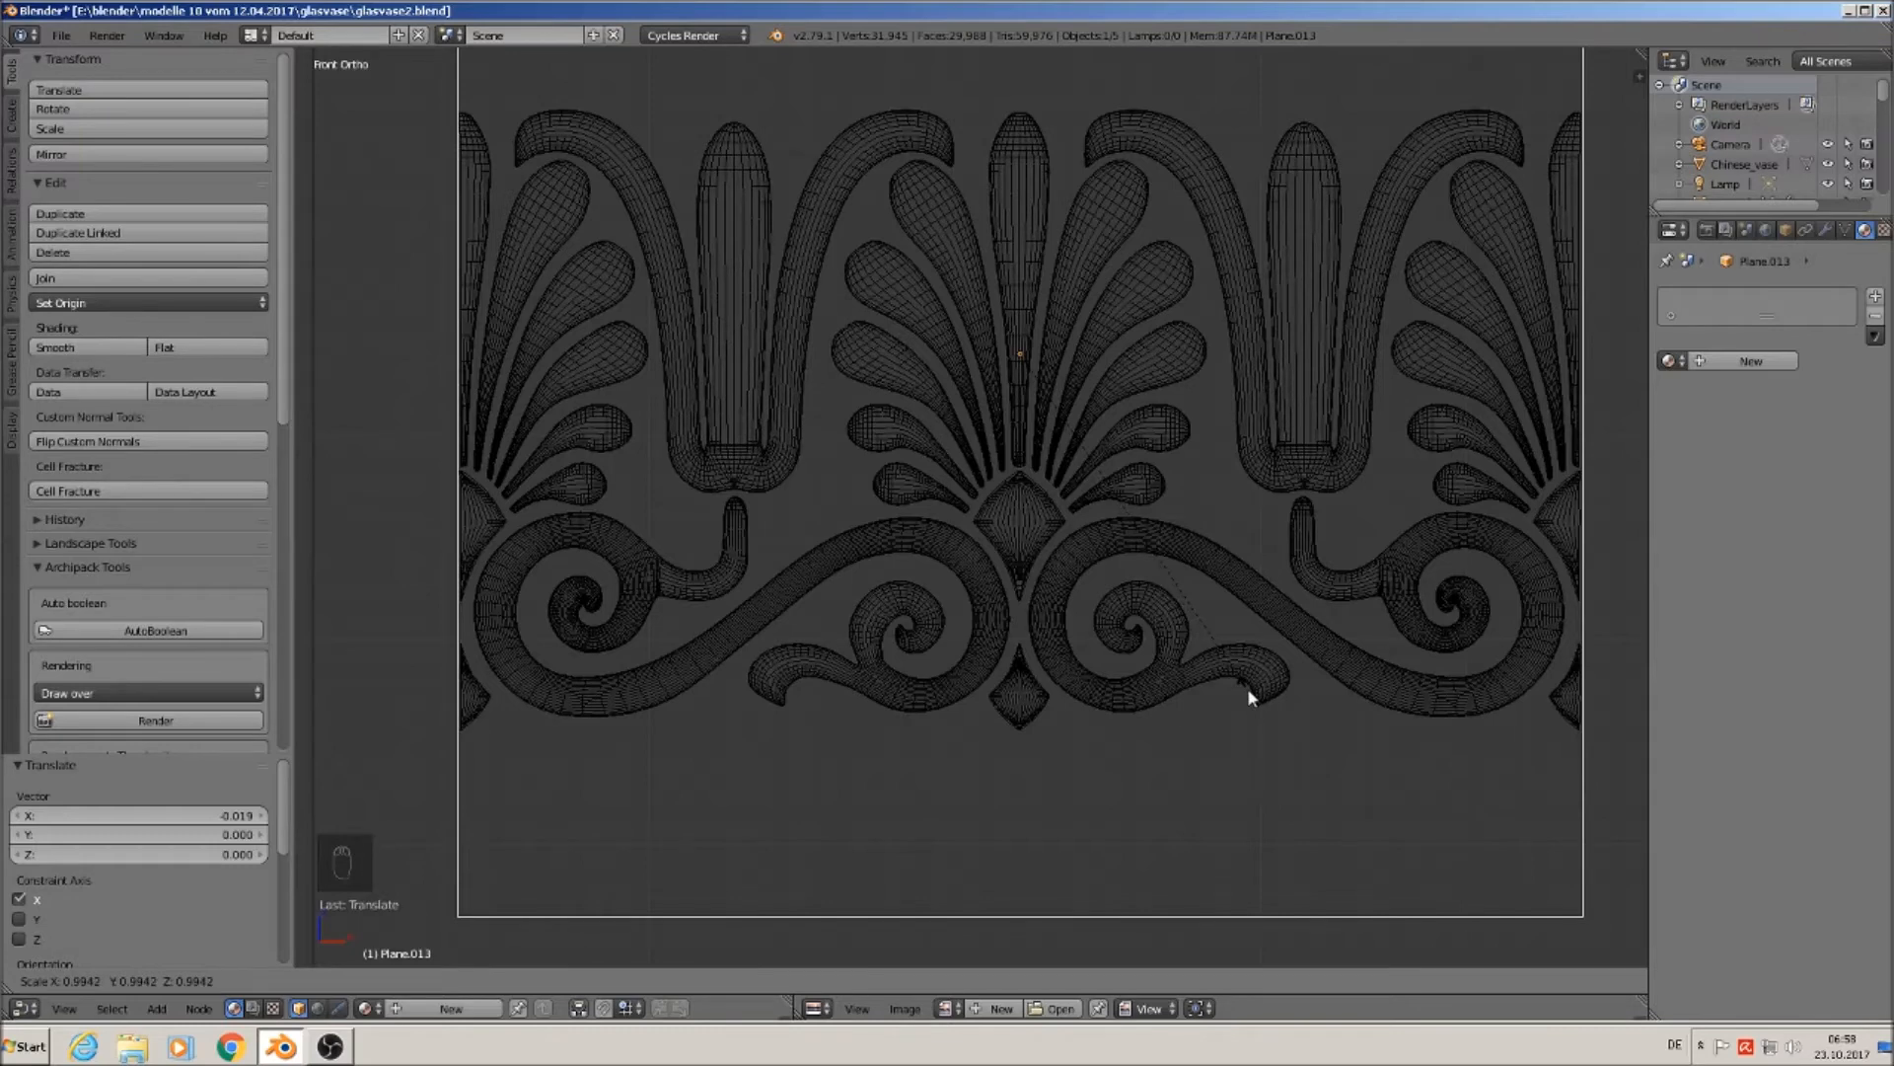
left_click(1245, 688)
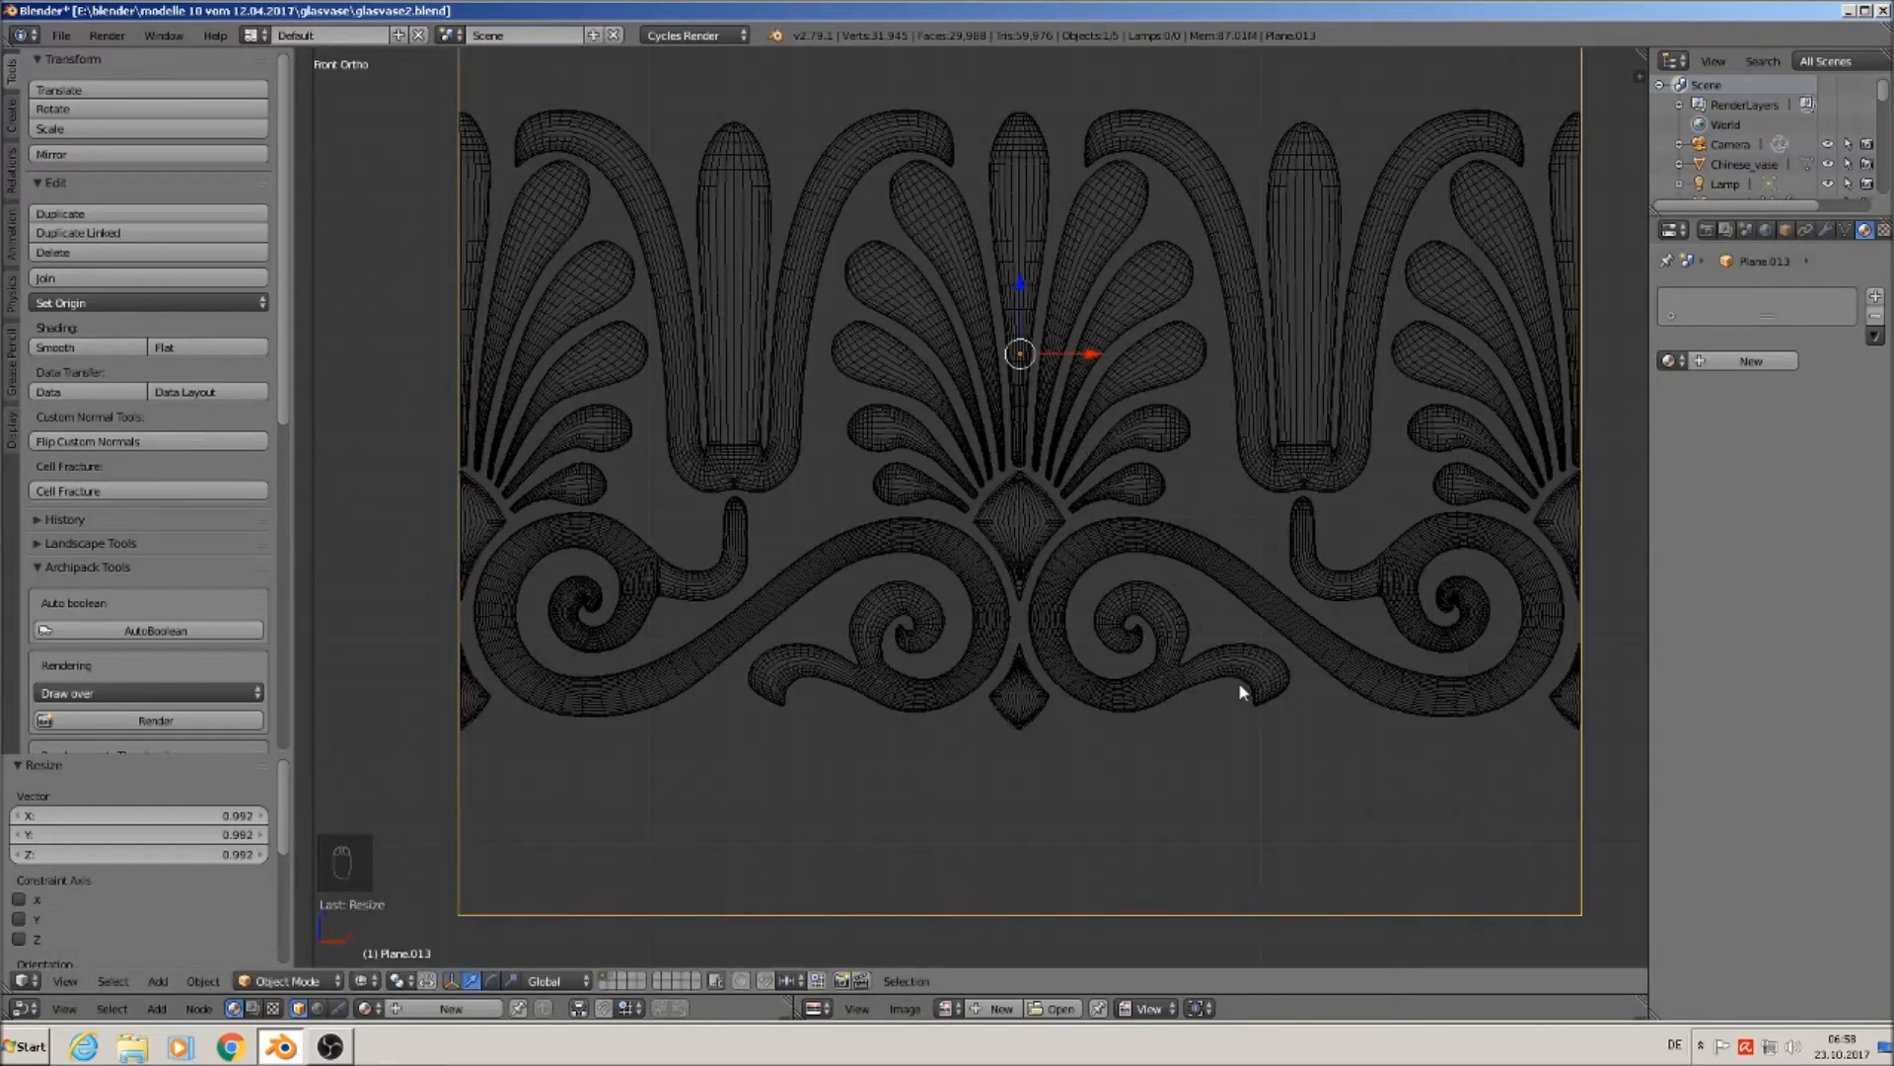
scroll(1192, 616, "down", 3)
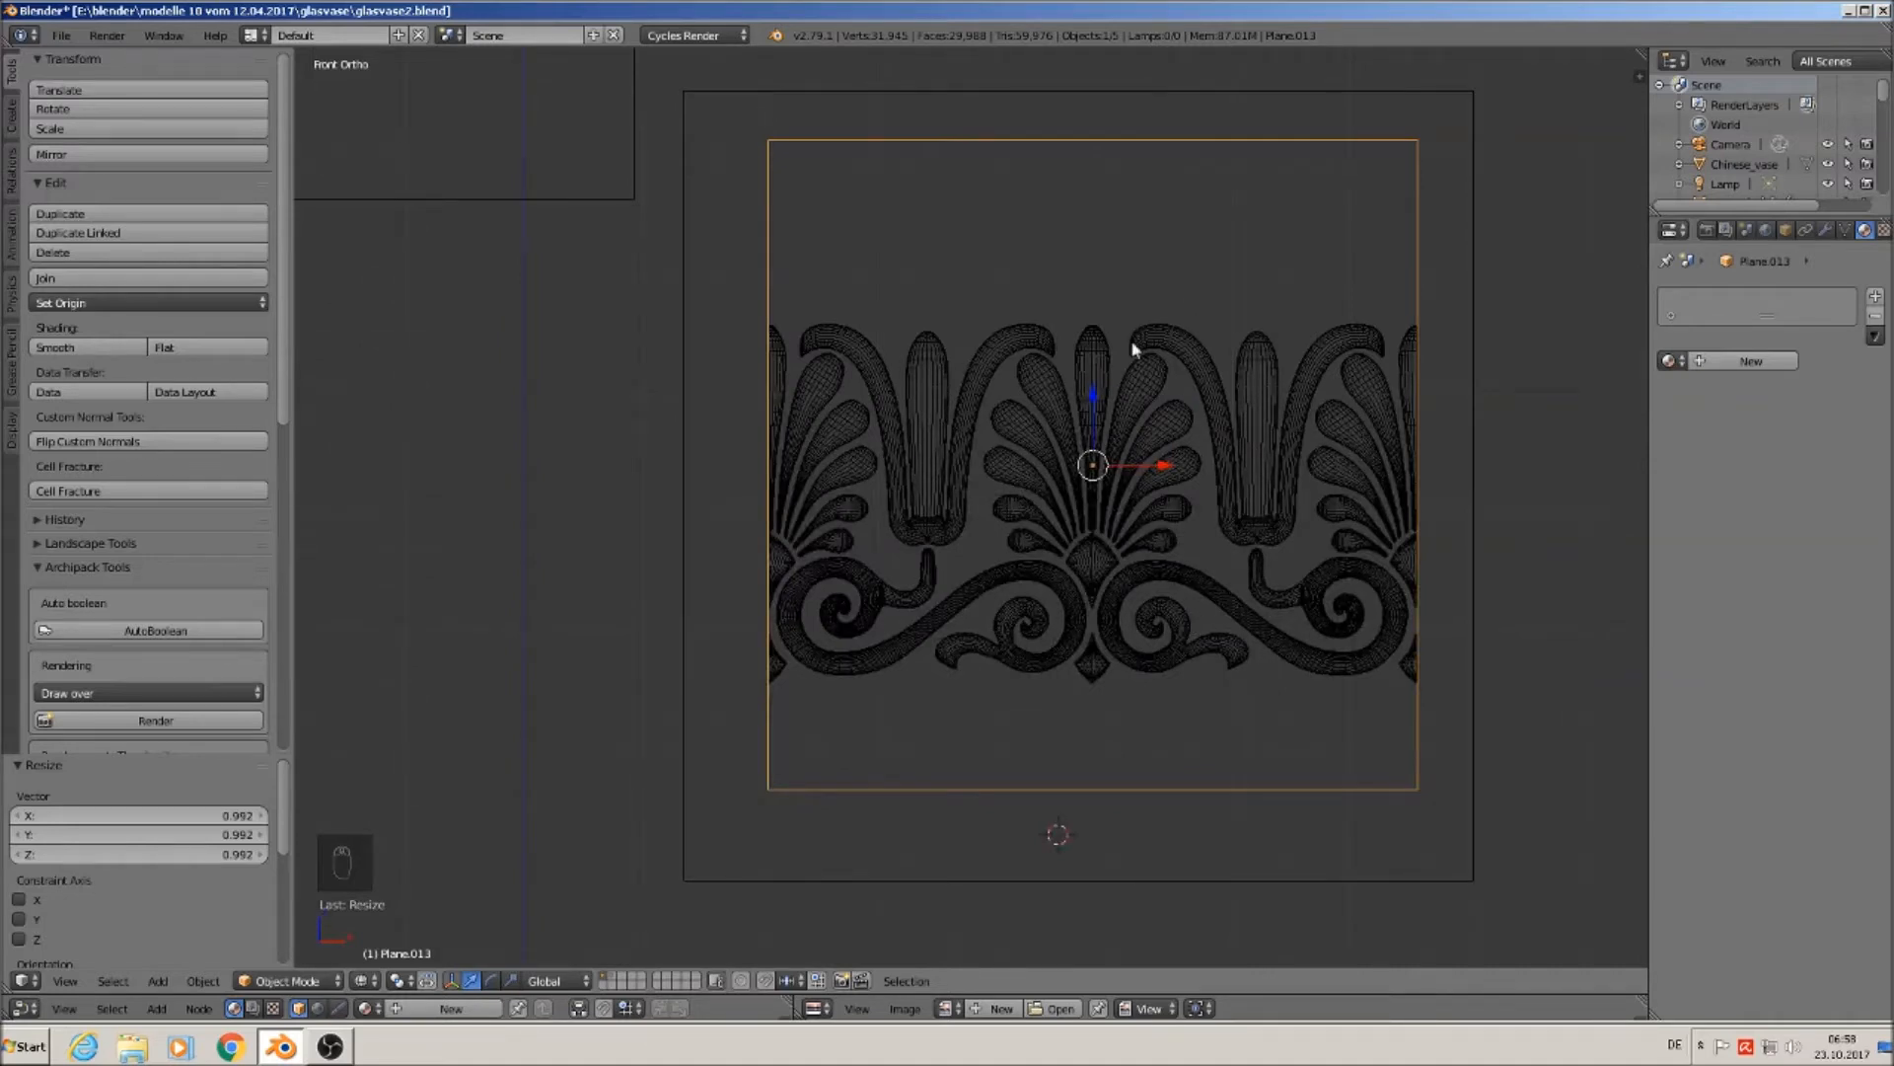
left_click(367, 979)
left_click(405, 871)
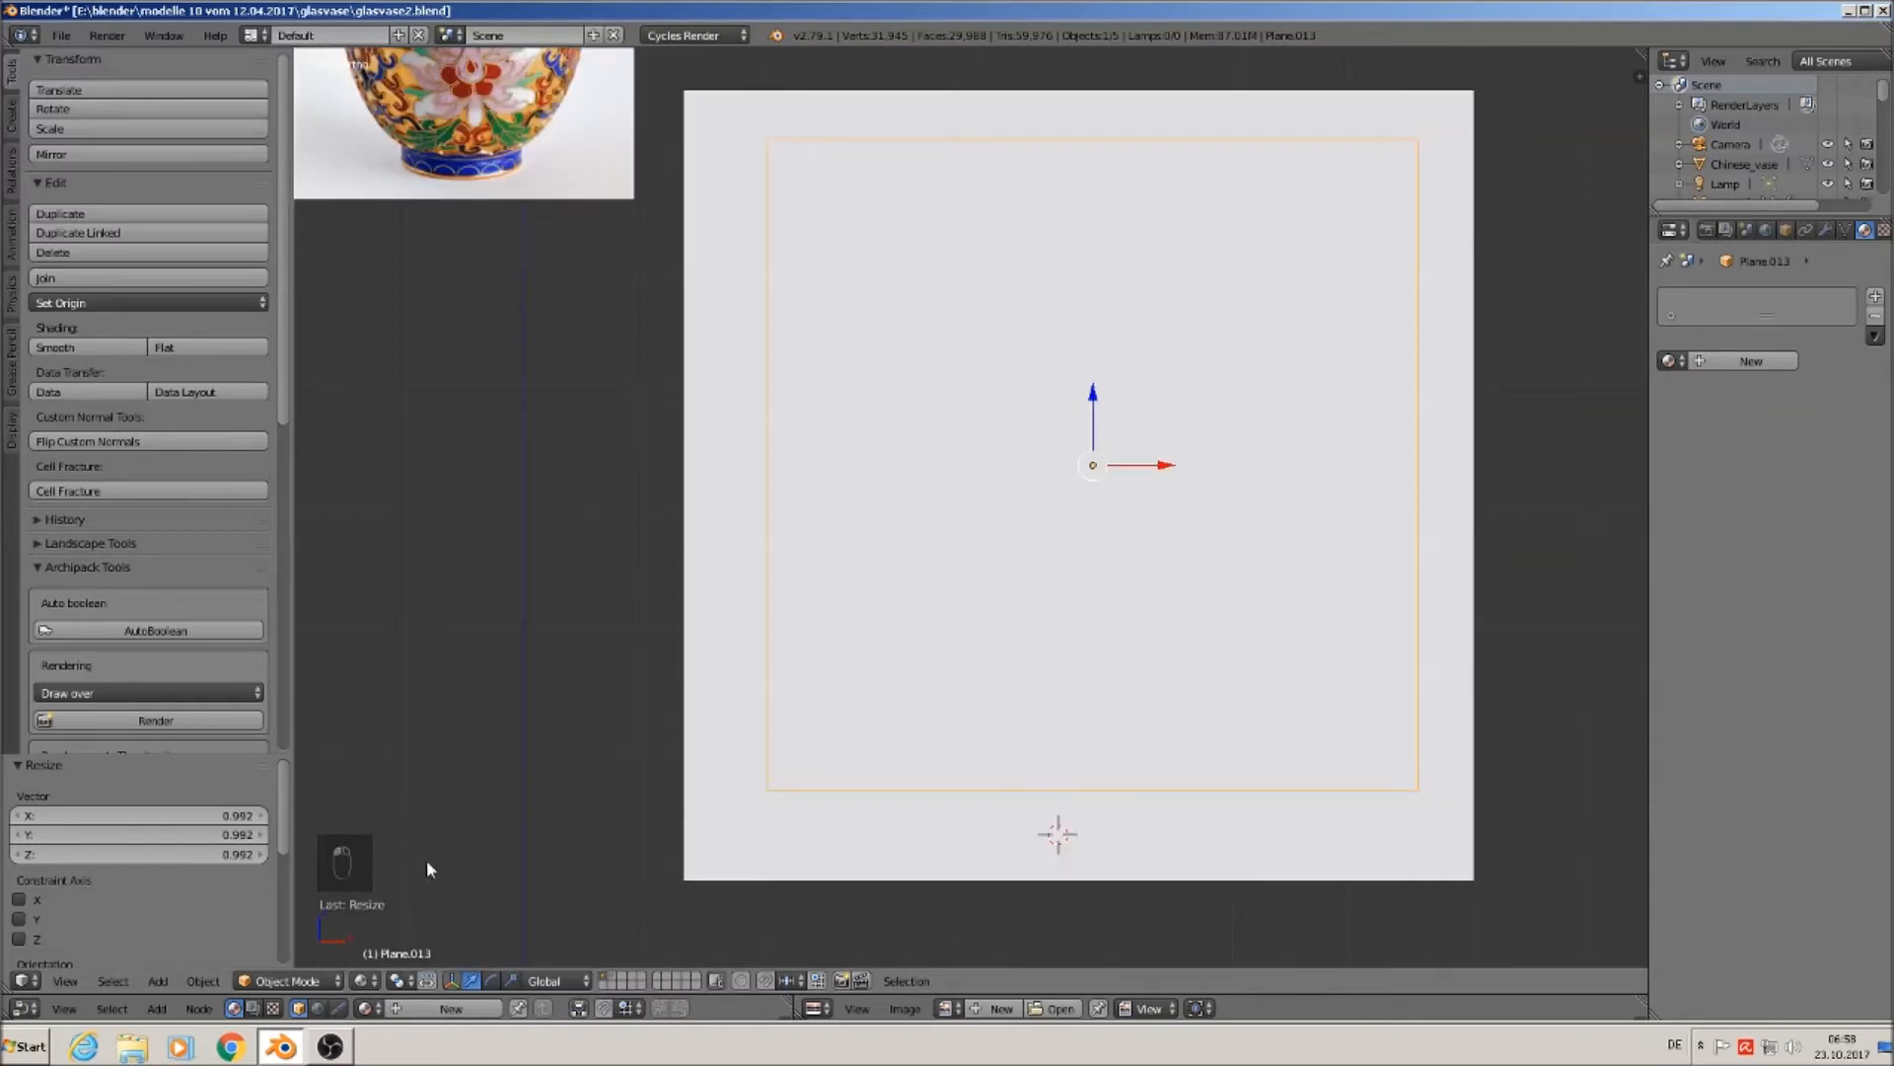
Move the front plane about -1.139 along the Y axis, farther away from the ornament.
middle_click_drag(827, 735, 655, 796)
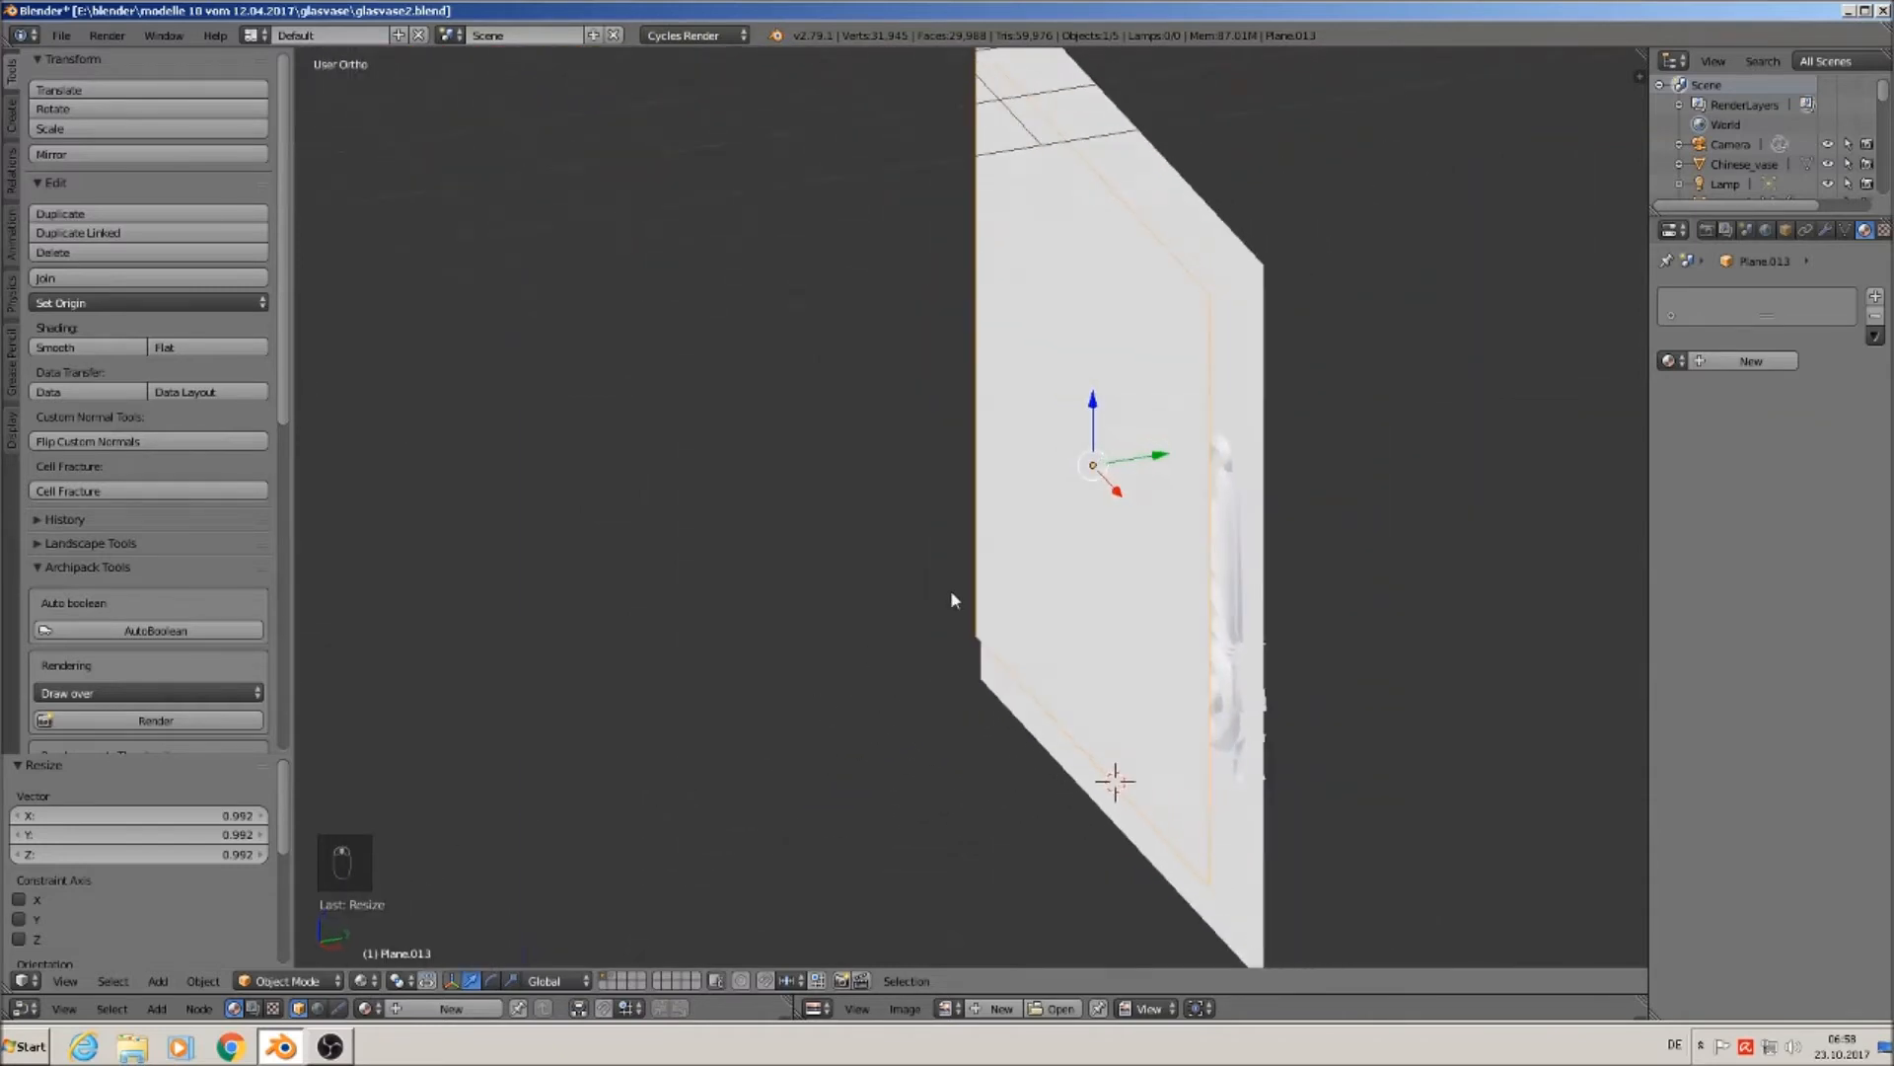
middle_click_drag(1217, 506, 1088, 483)
key("g")
key("y")
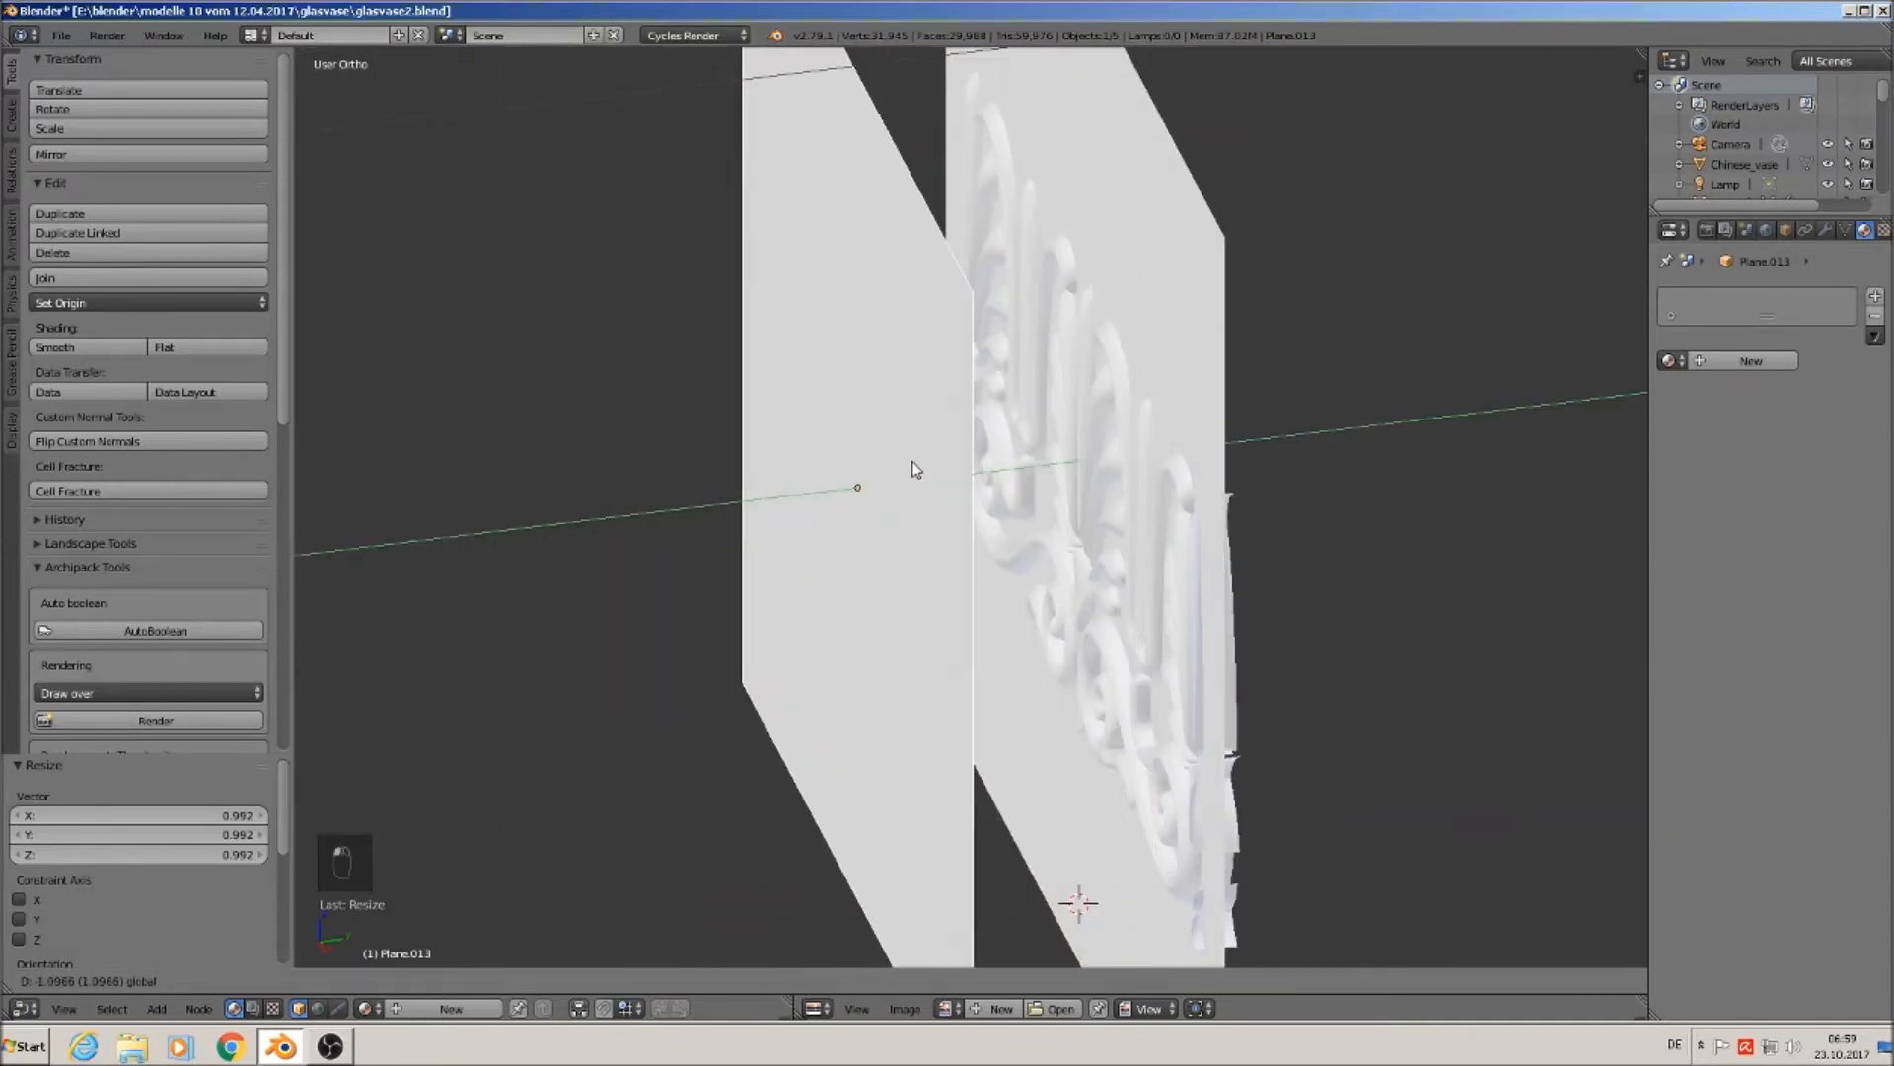
left_click(904, 463)
Mark all edges of the front plane as seams and unwrap it.
key("KP_1")
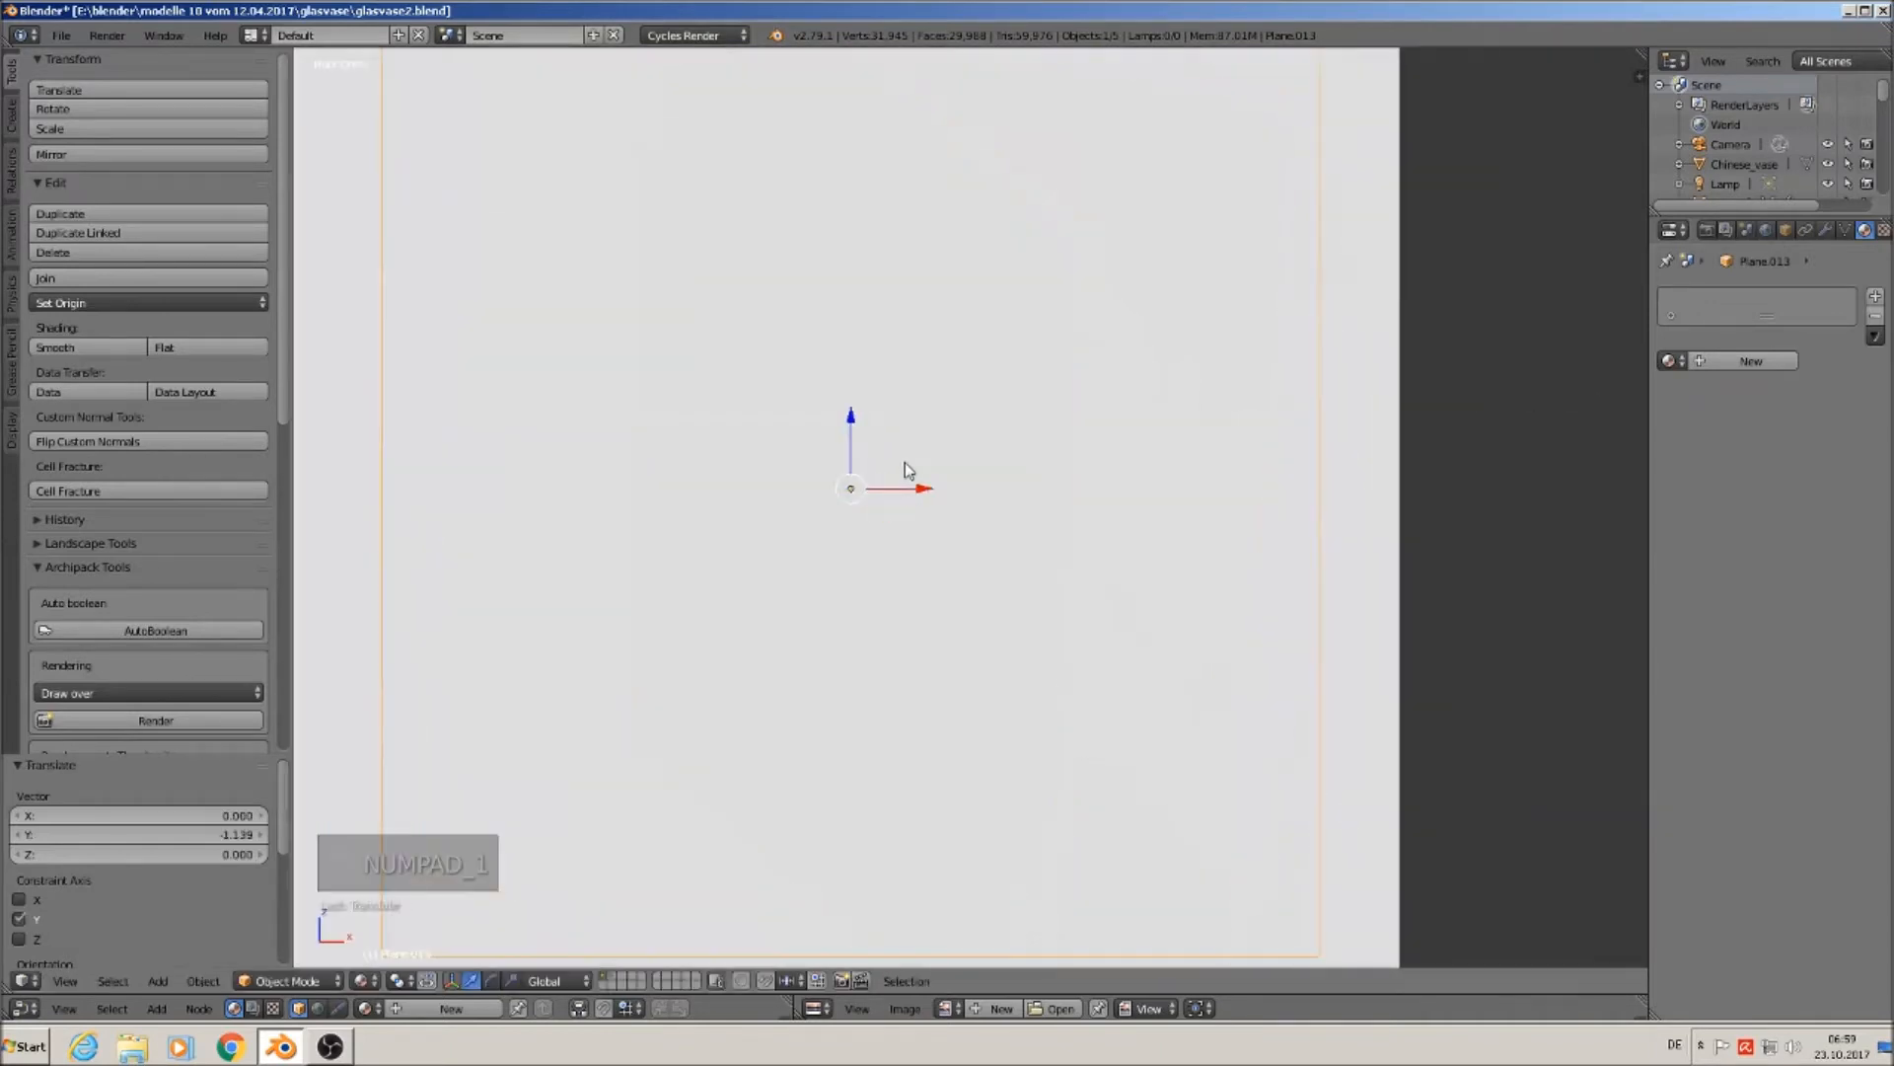
key("Tab")
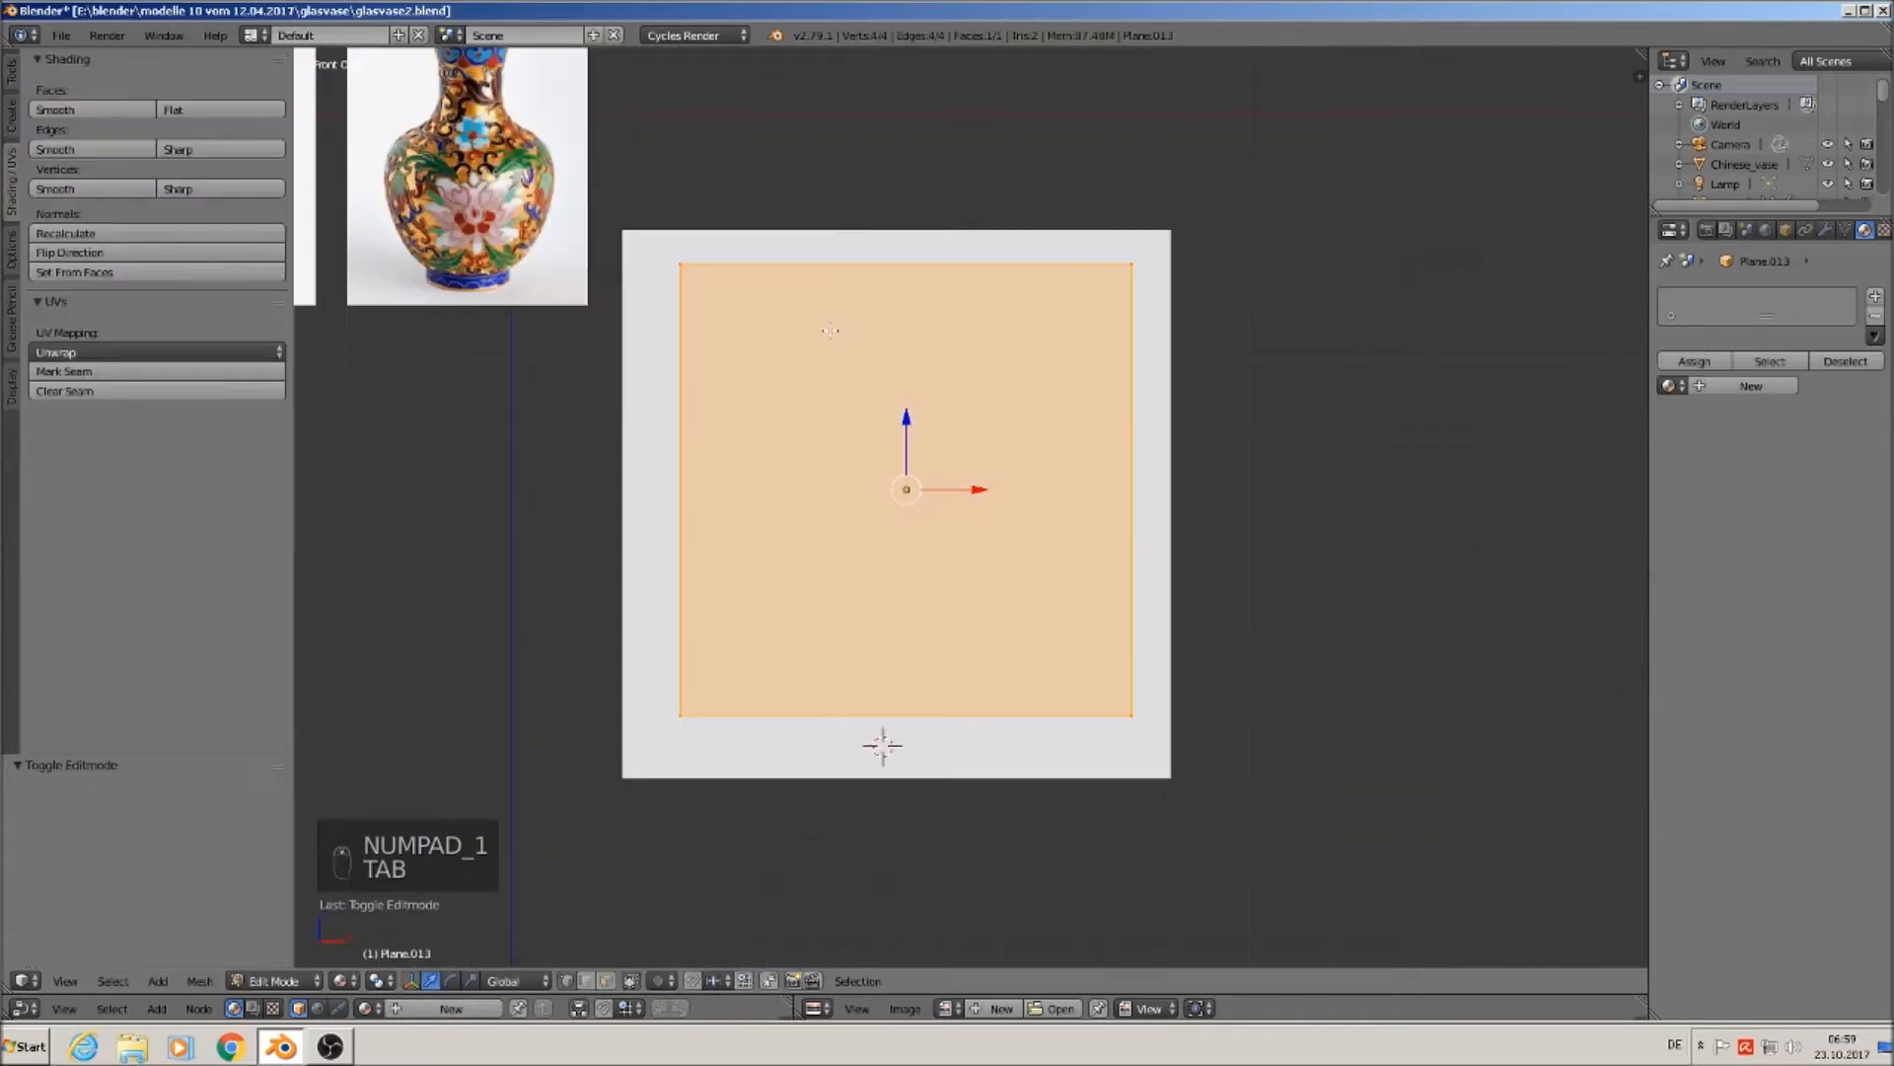
left_click(186, 374)
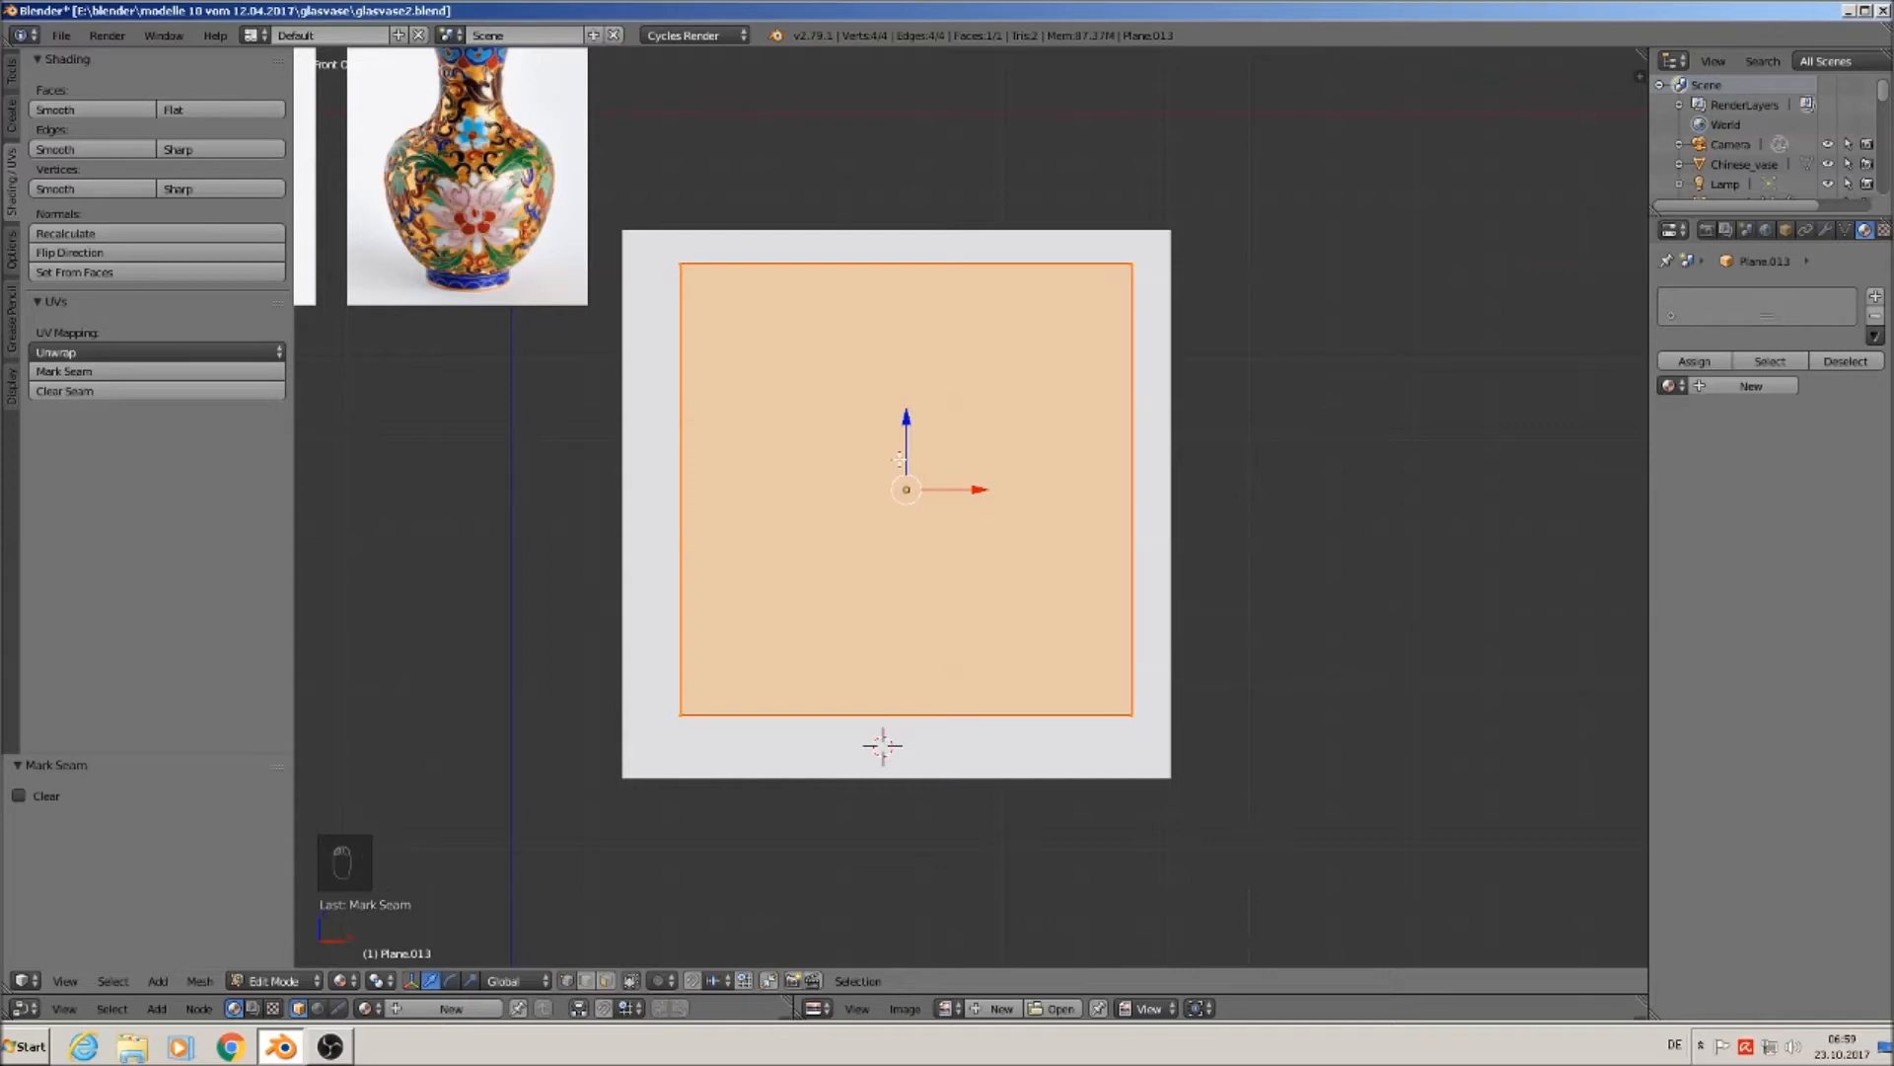
key("u")
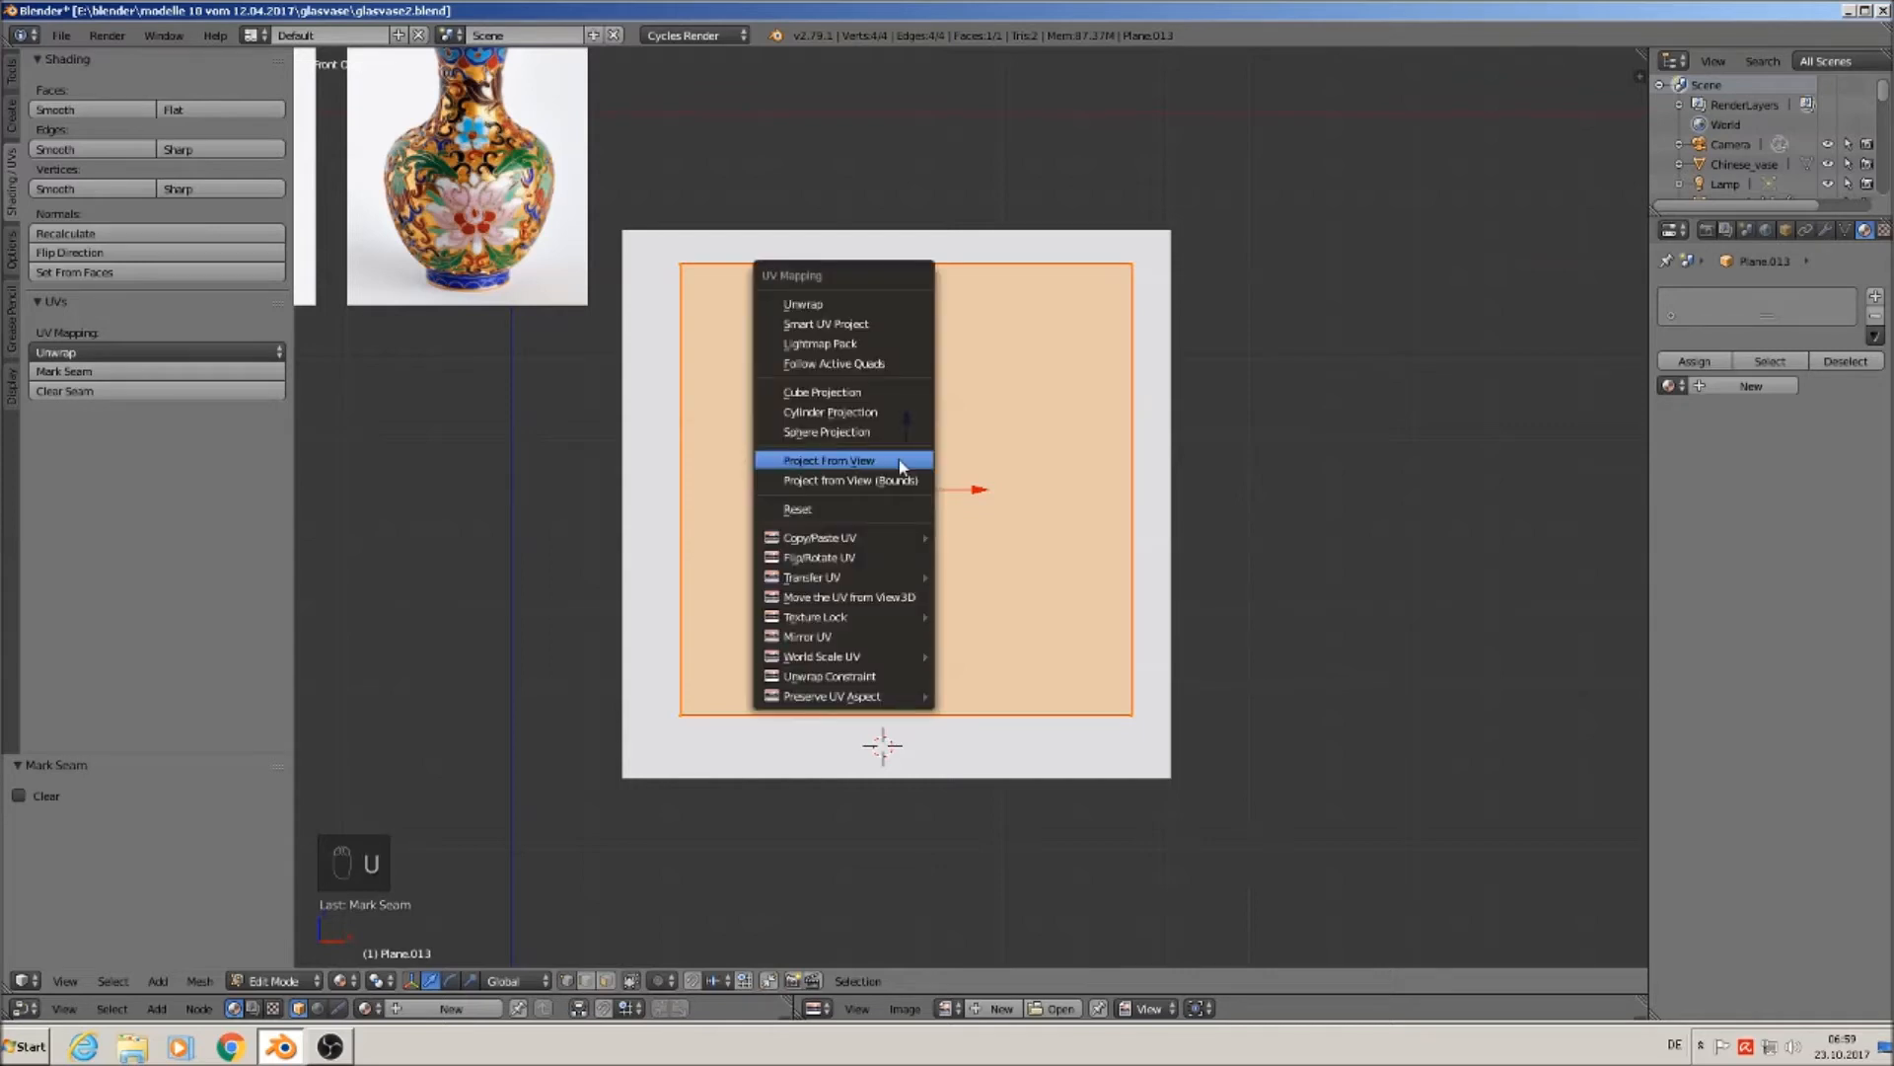
left_click(898, 303)
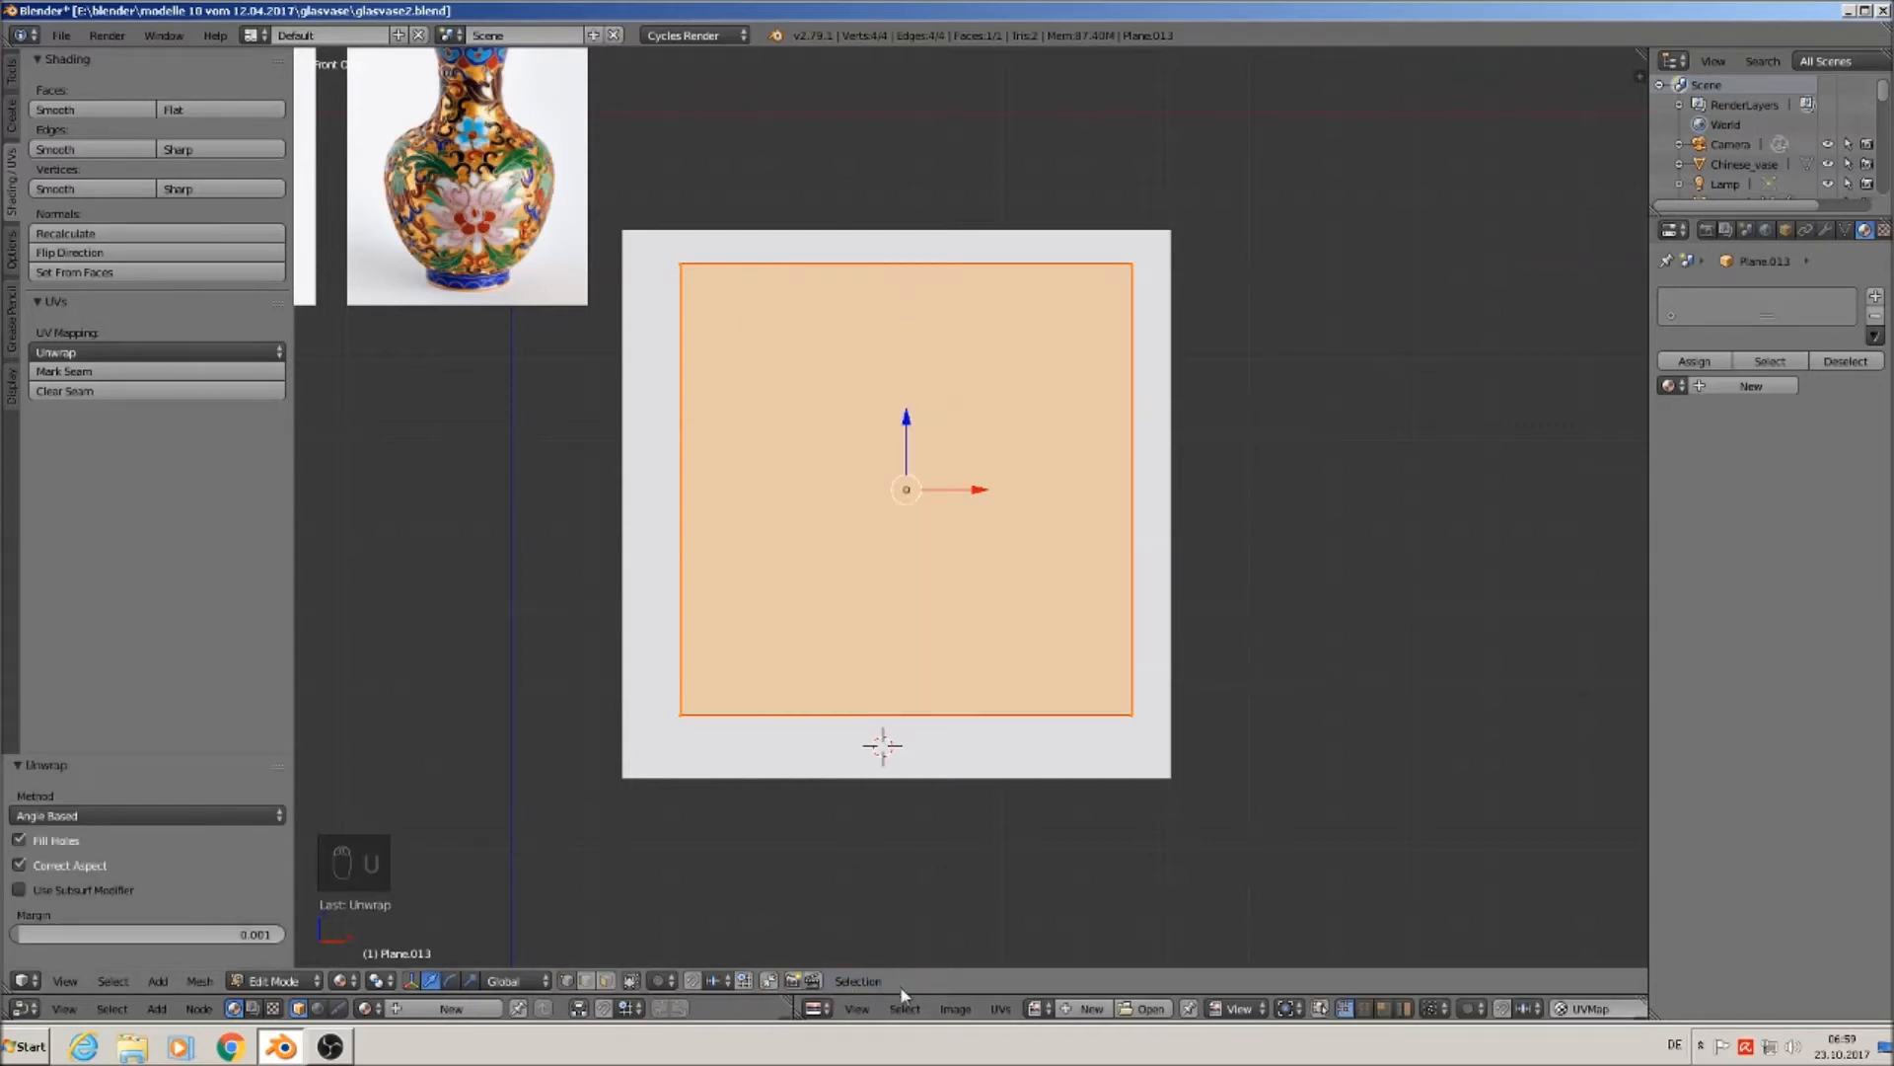
Enlarge the node and UV editors, add a new material to the front plane, and return to Object Mode.
left_click_drag(899, 989, 882, 547)
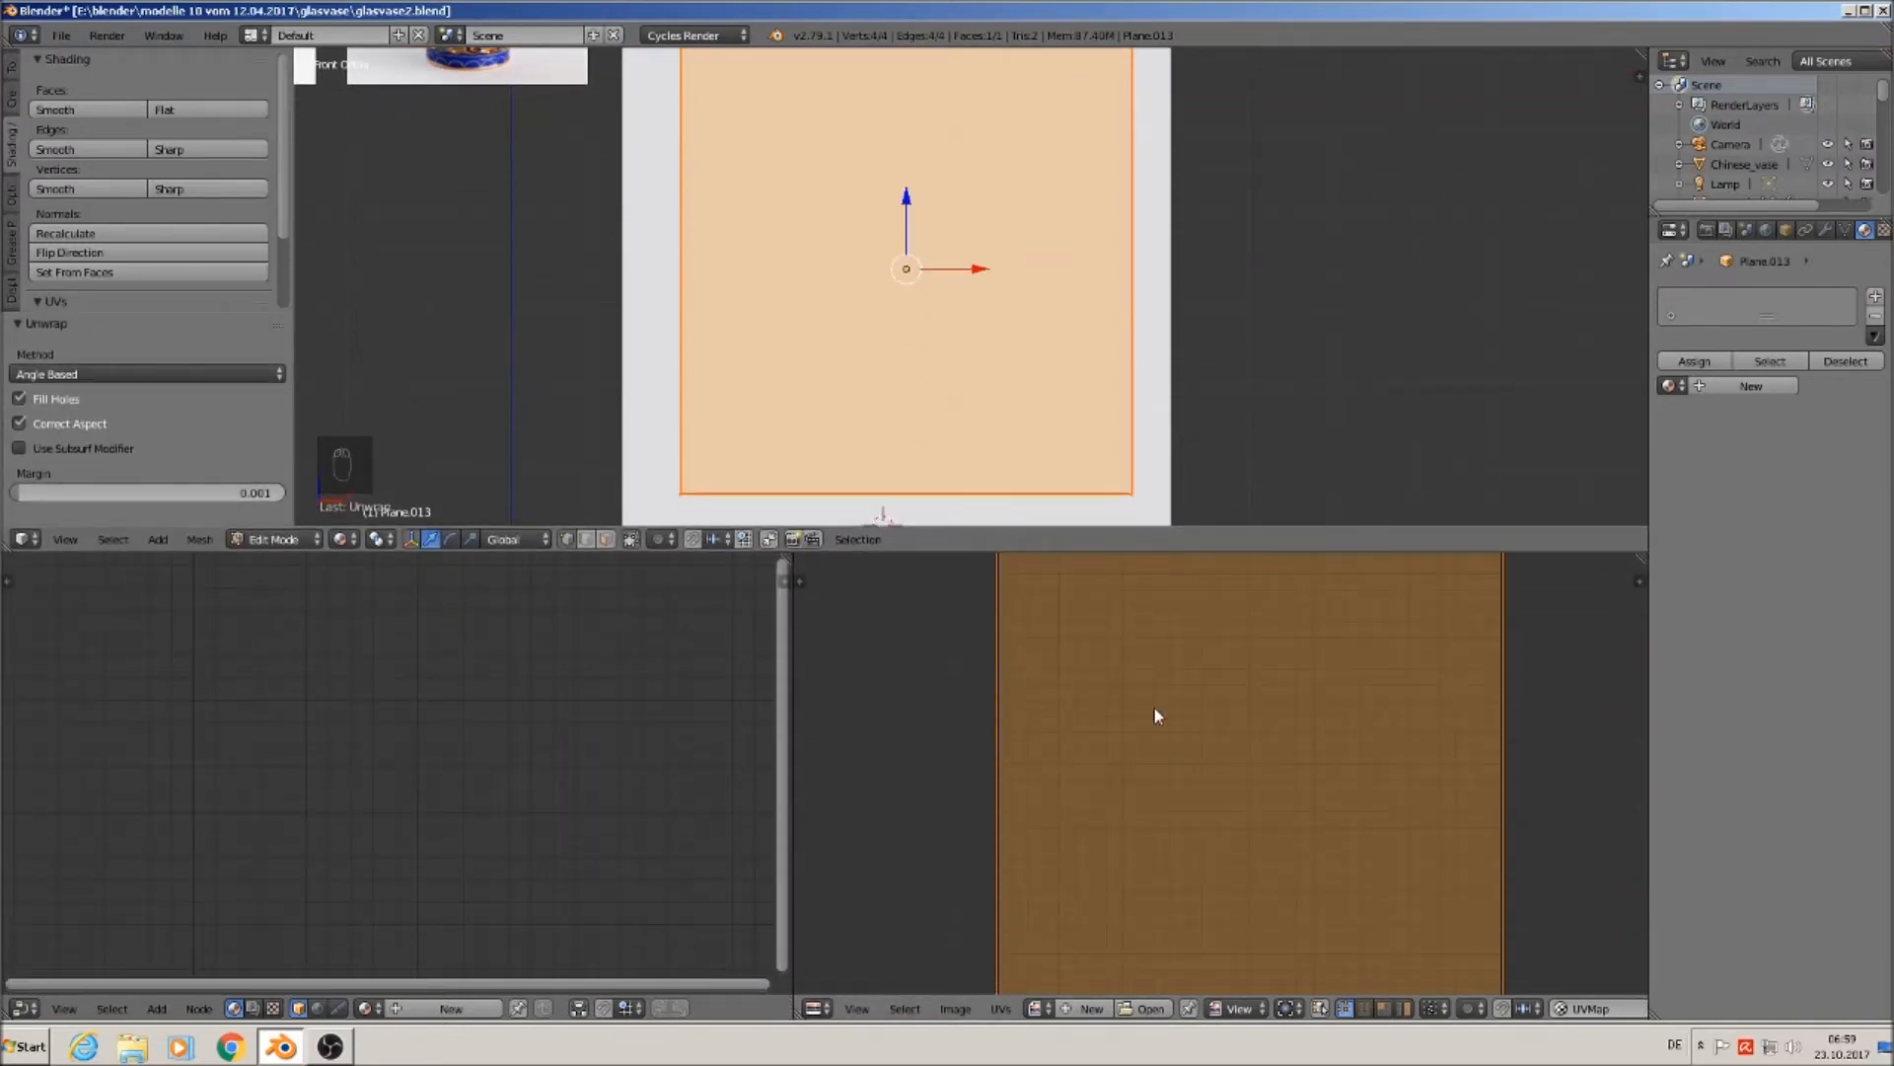
left_click(1741, 386)
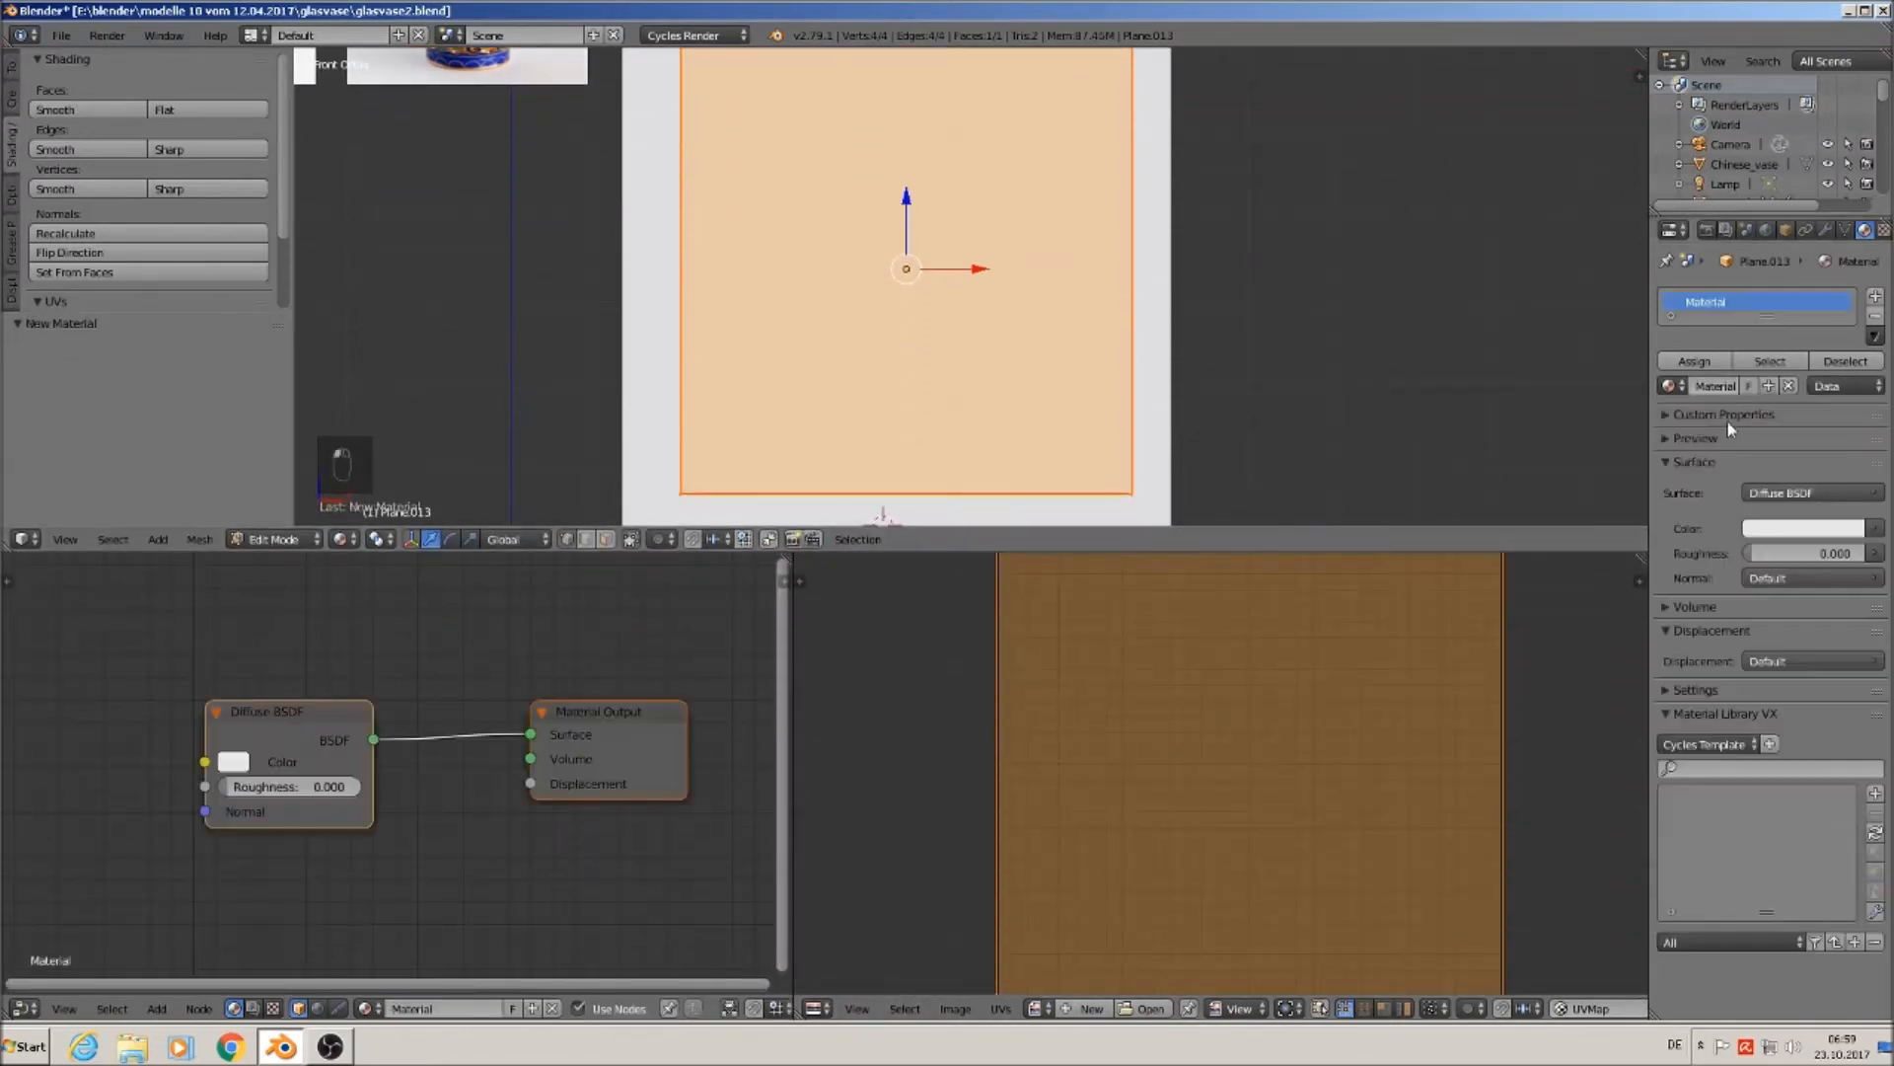
double_click(1723, 387)
key("Return")
middle_click_drag(995, 391, 894, 393)
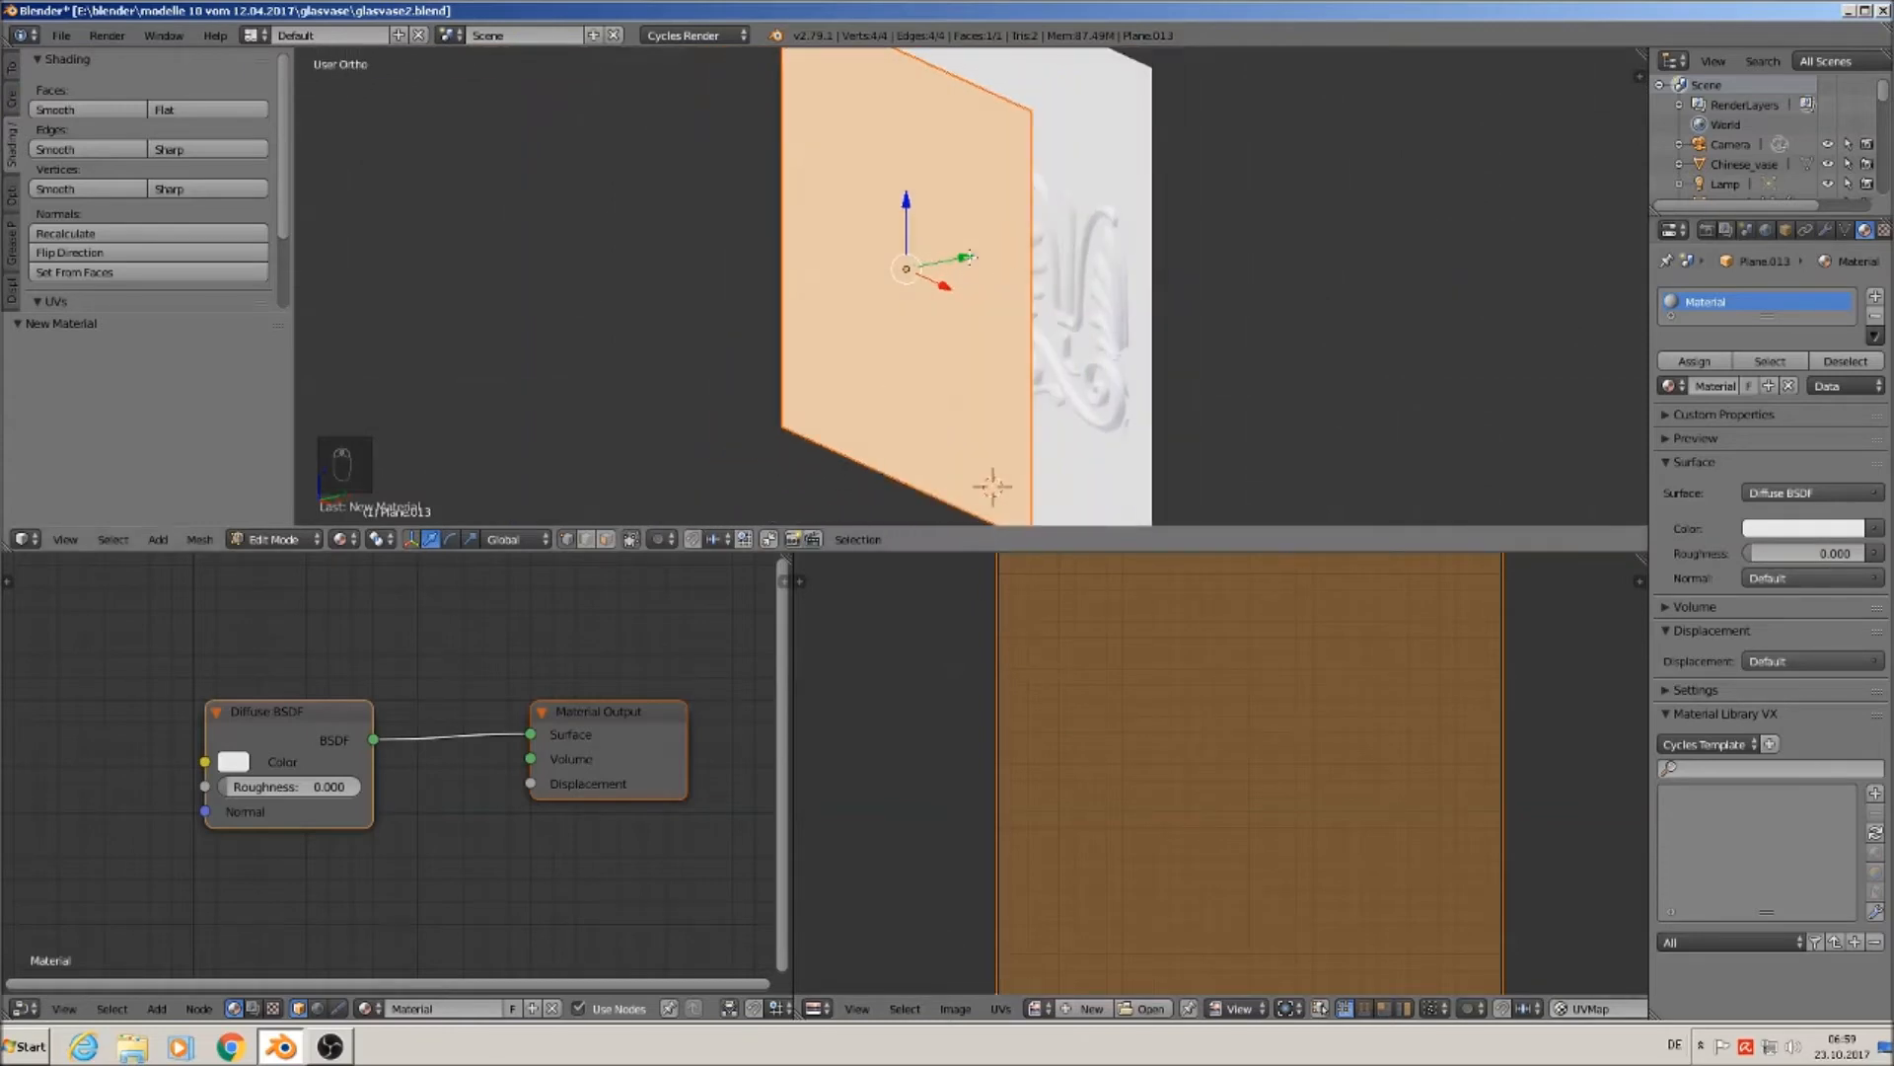
key("Tab")
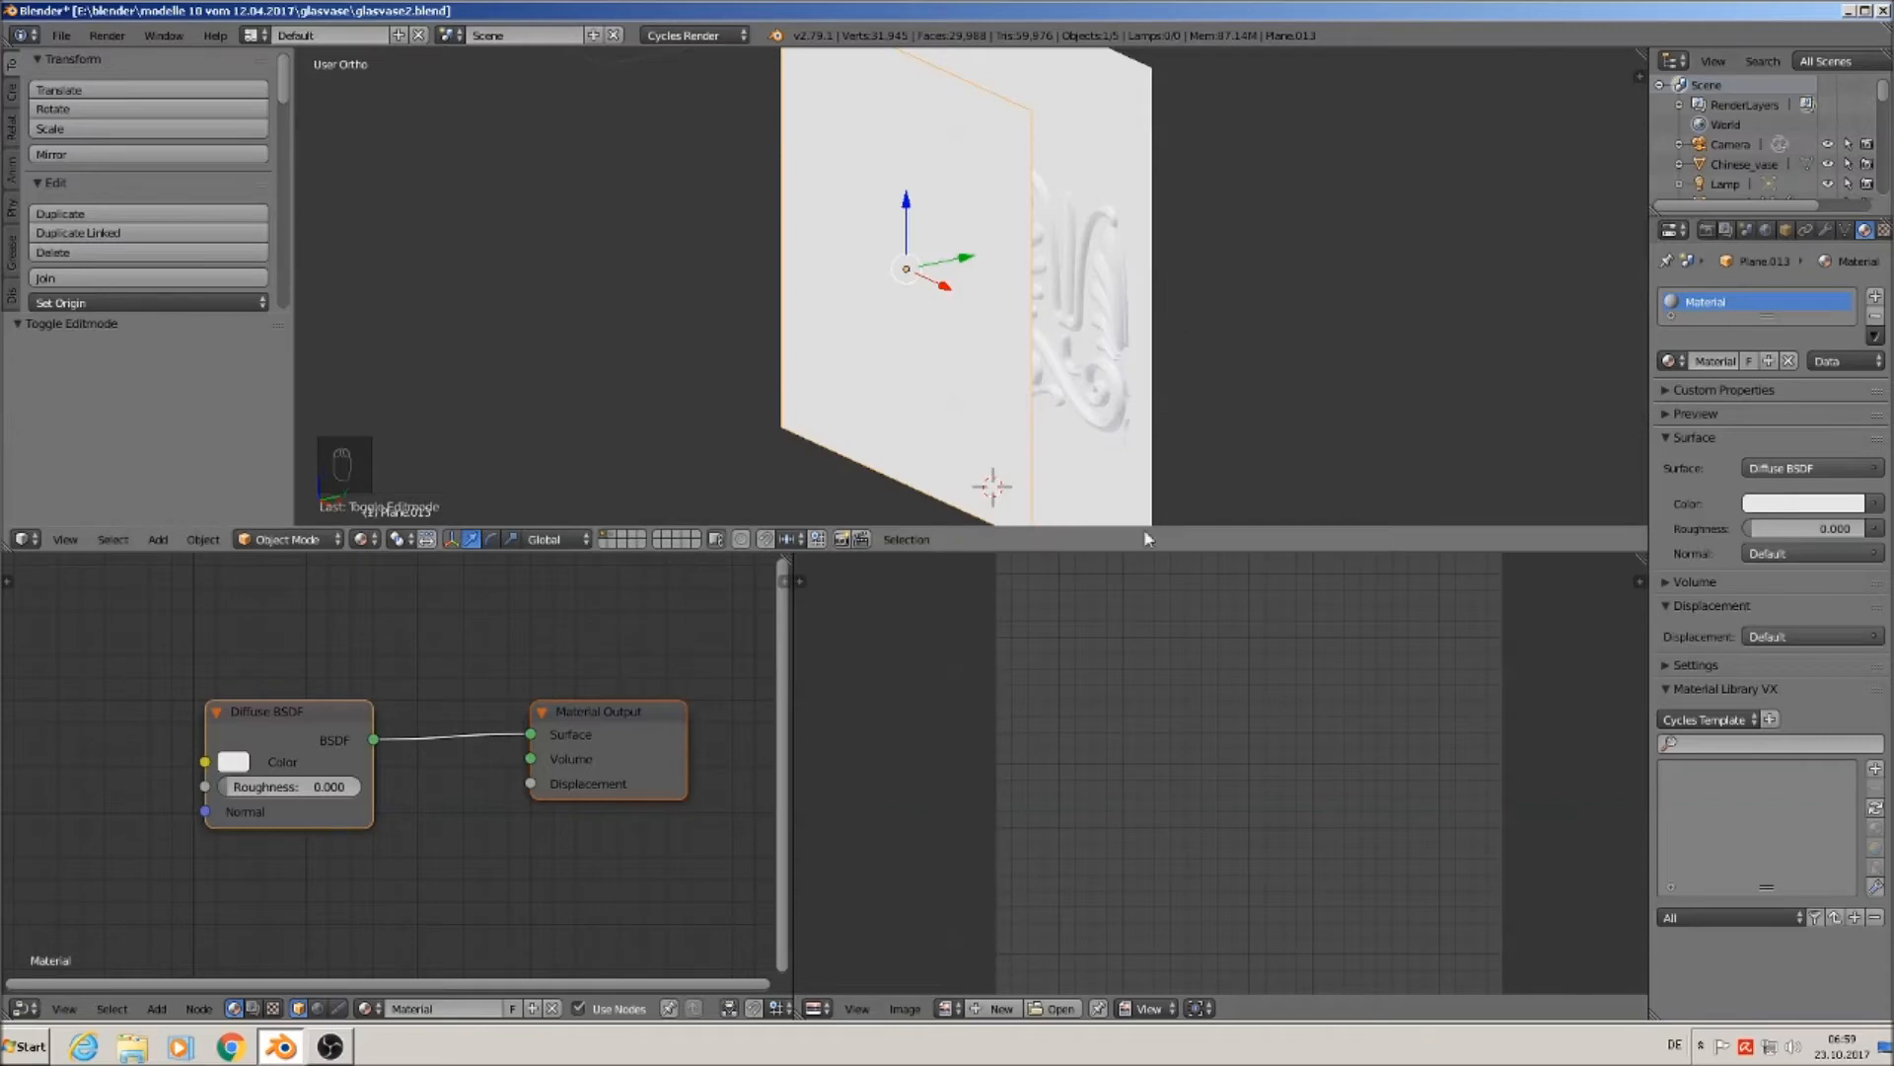
Create a blank 1024 × 1024 px image named "uv pic" without an alpha channel in the image editor.
left_click(1001, 1008)
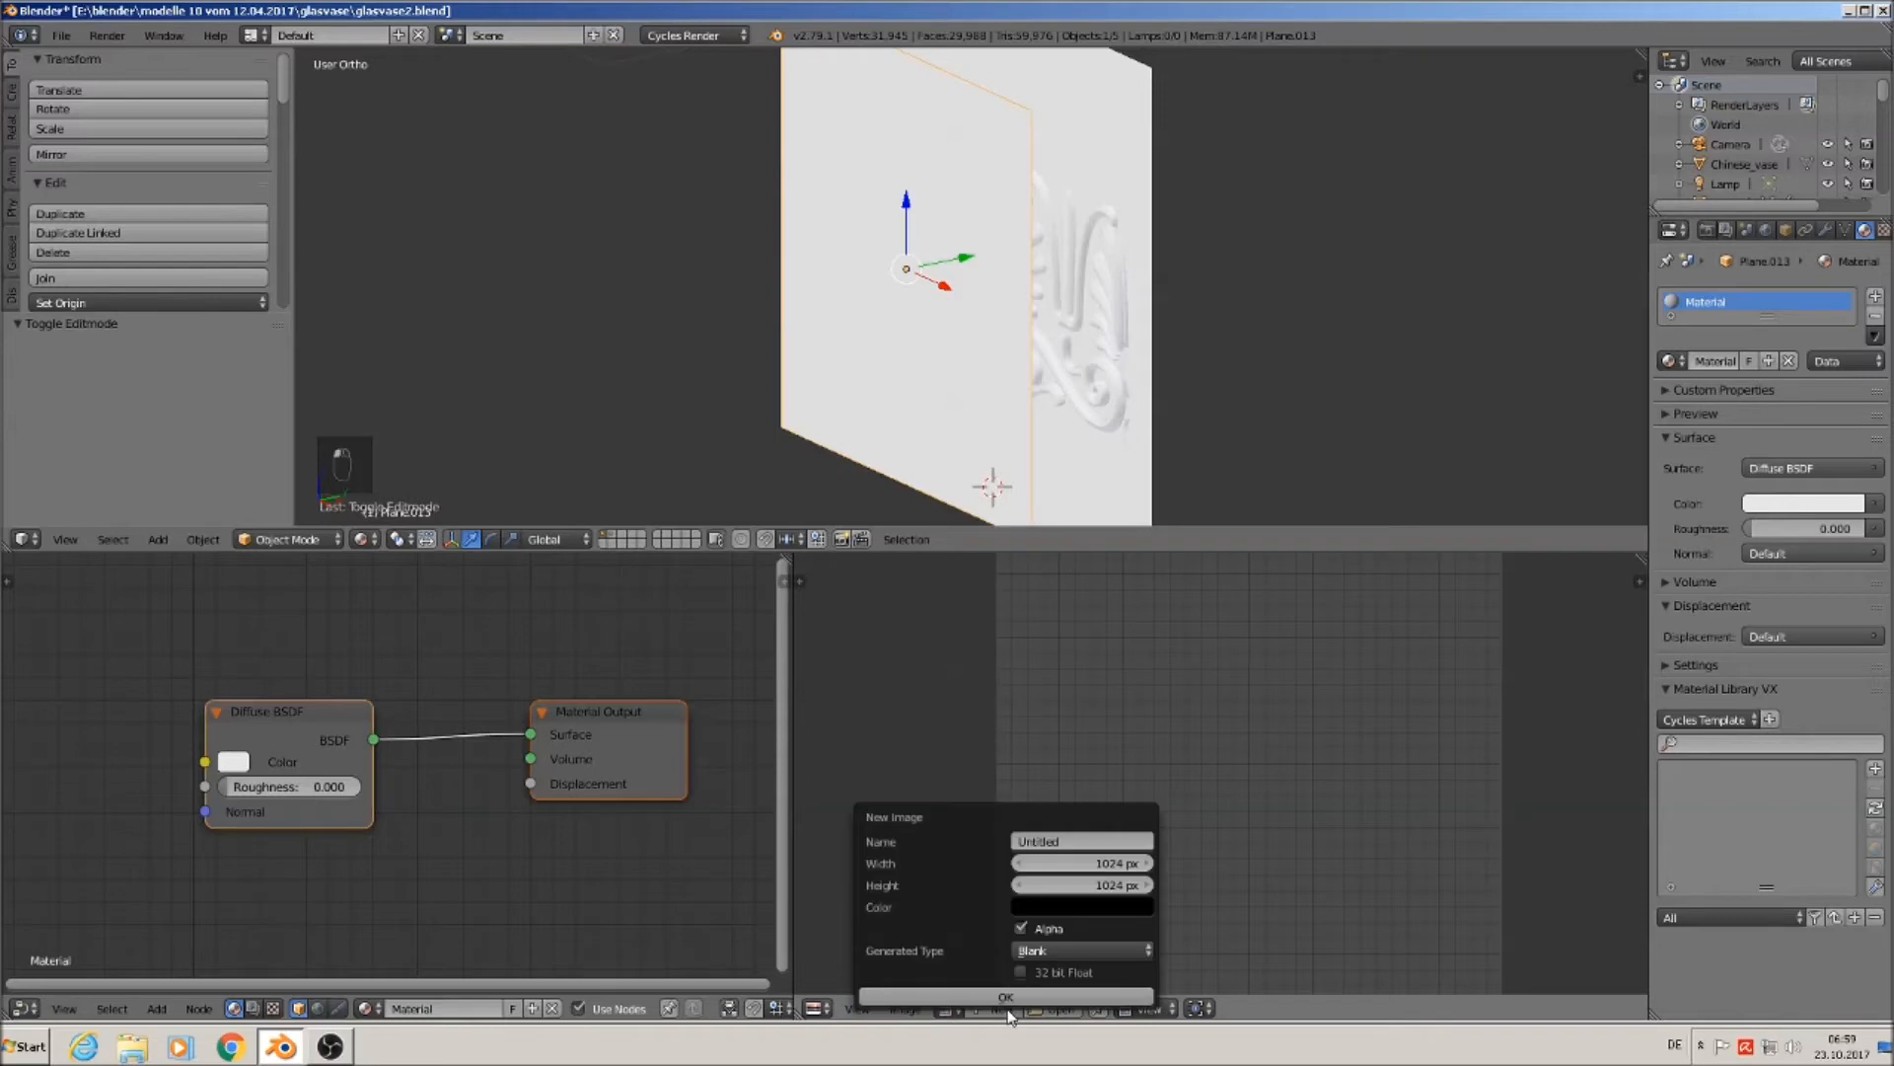
left_click(1074, 840)
key("BackSpace")
type("uv_pic")
left_click(1022, 928)
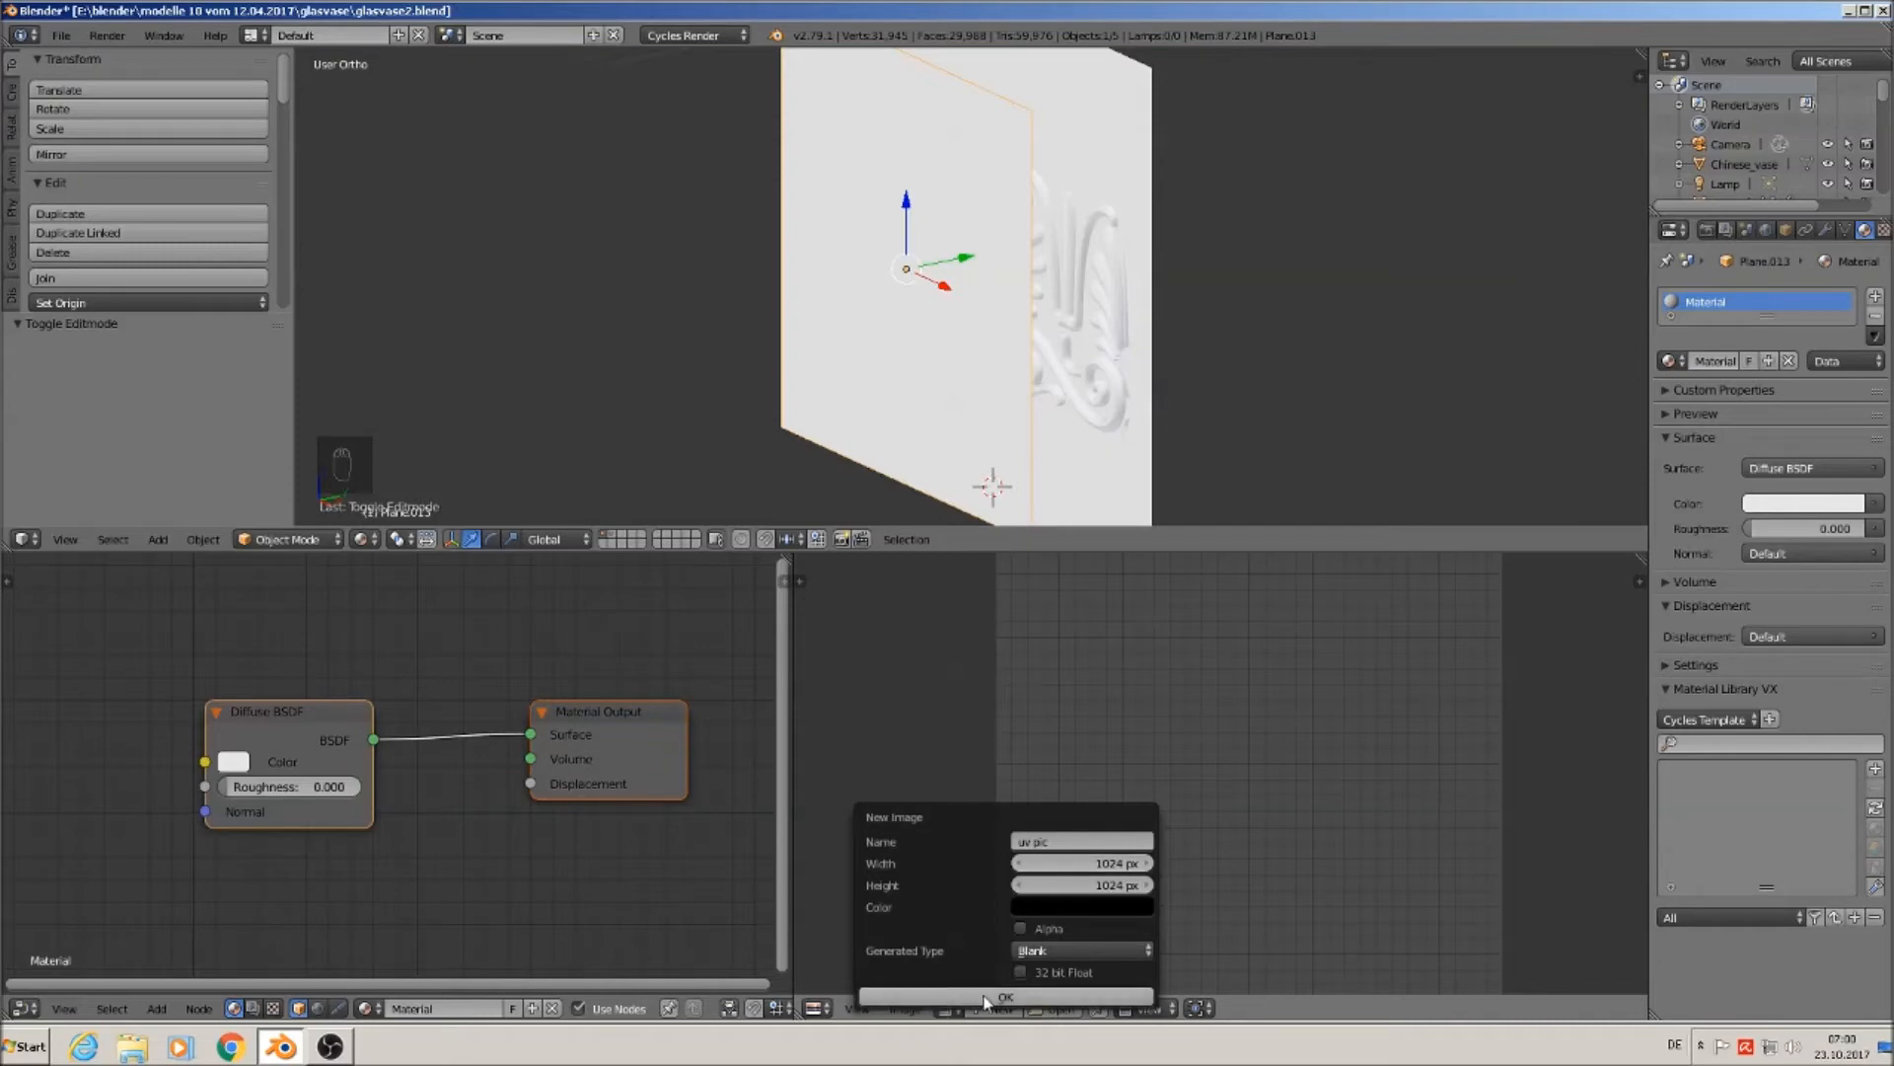
left_click(1034, 953)
left_click(1035, 959)
left_click(955, 997)
scroll(1107, 911, "down", 3)
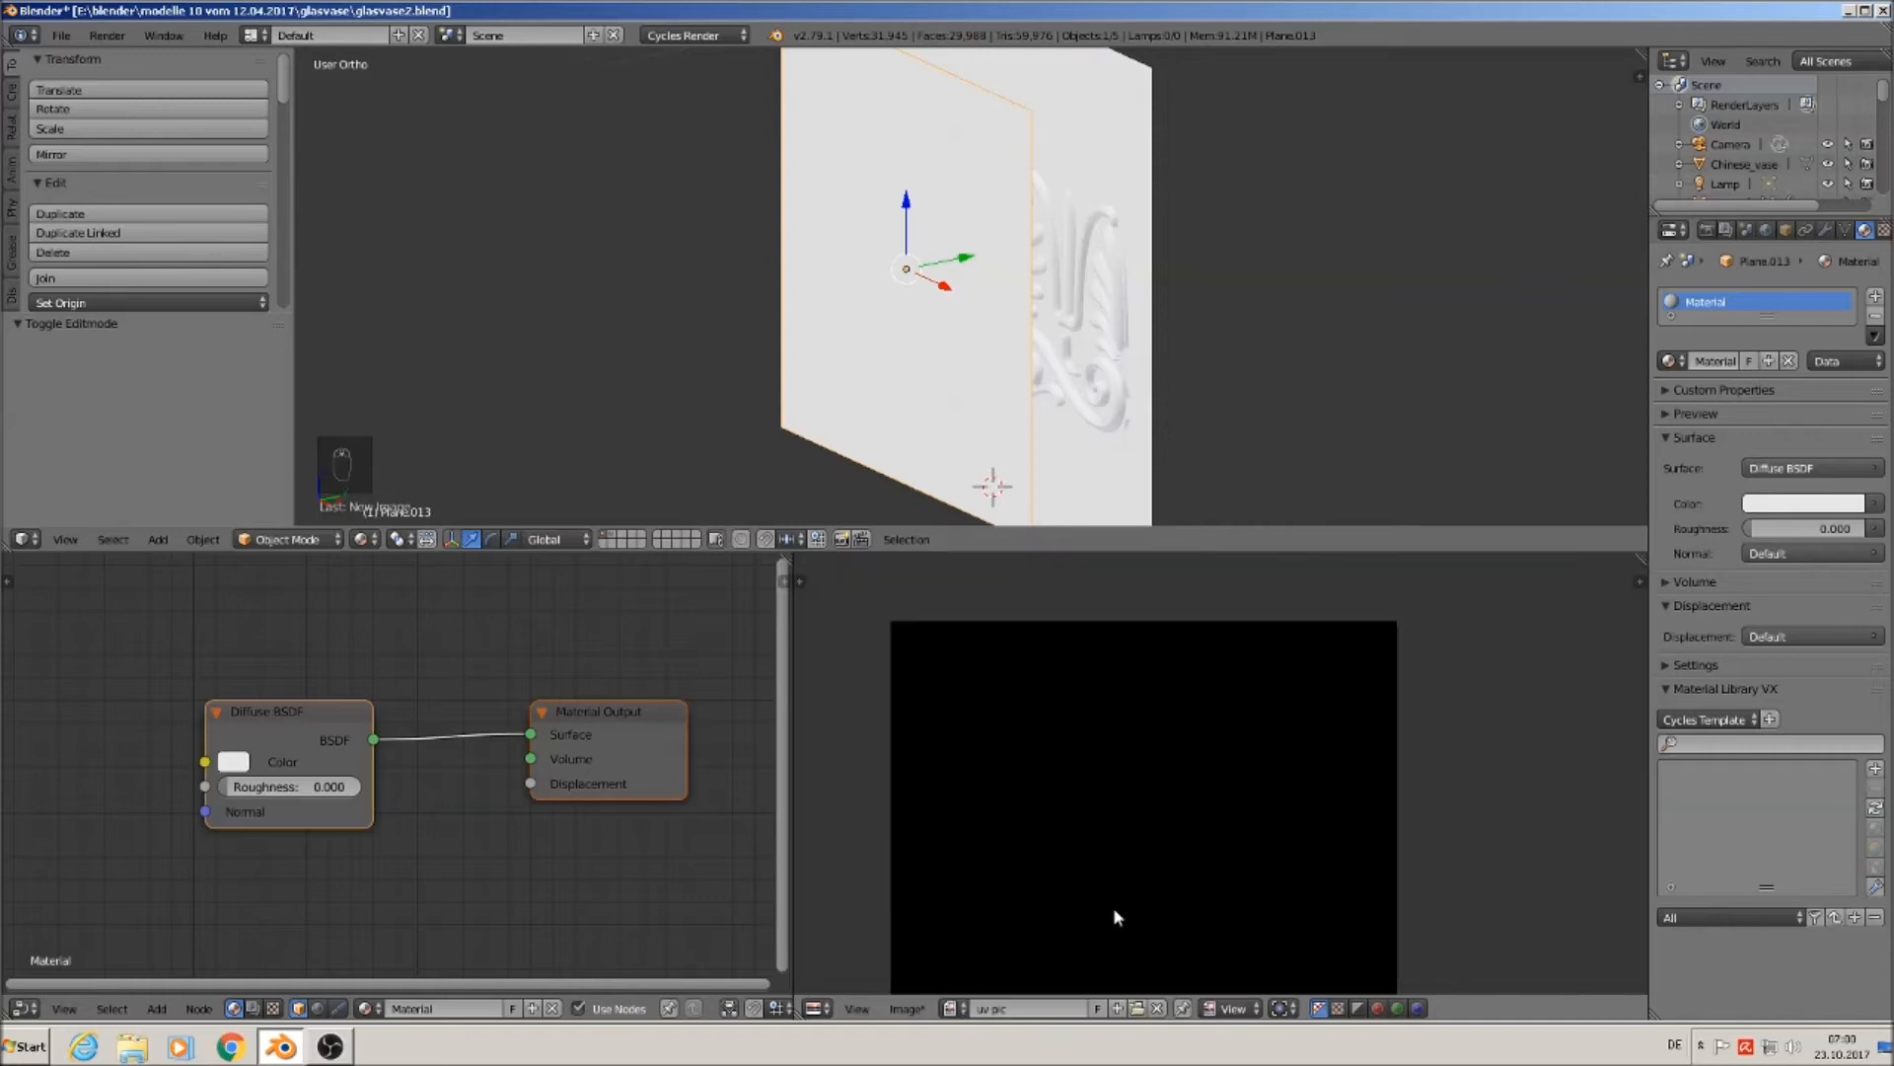
middle_click_drag(1122, 885, 1158, 702)
scroll(1151, 748, "up", 2)
scroll(1165, 735, "down", 1)
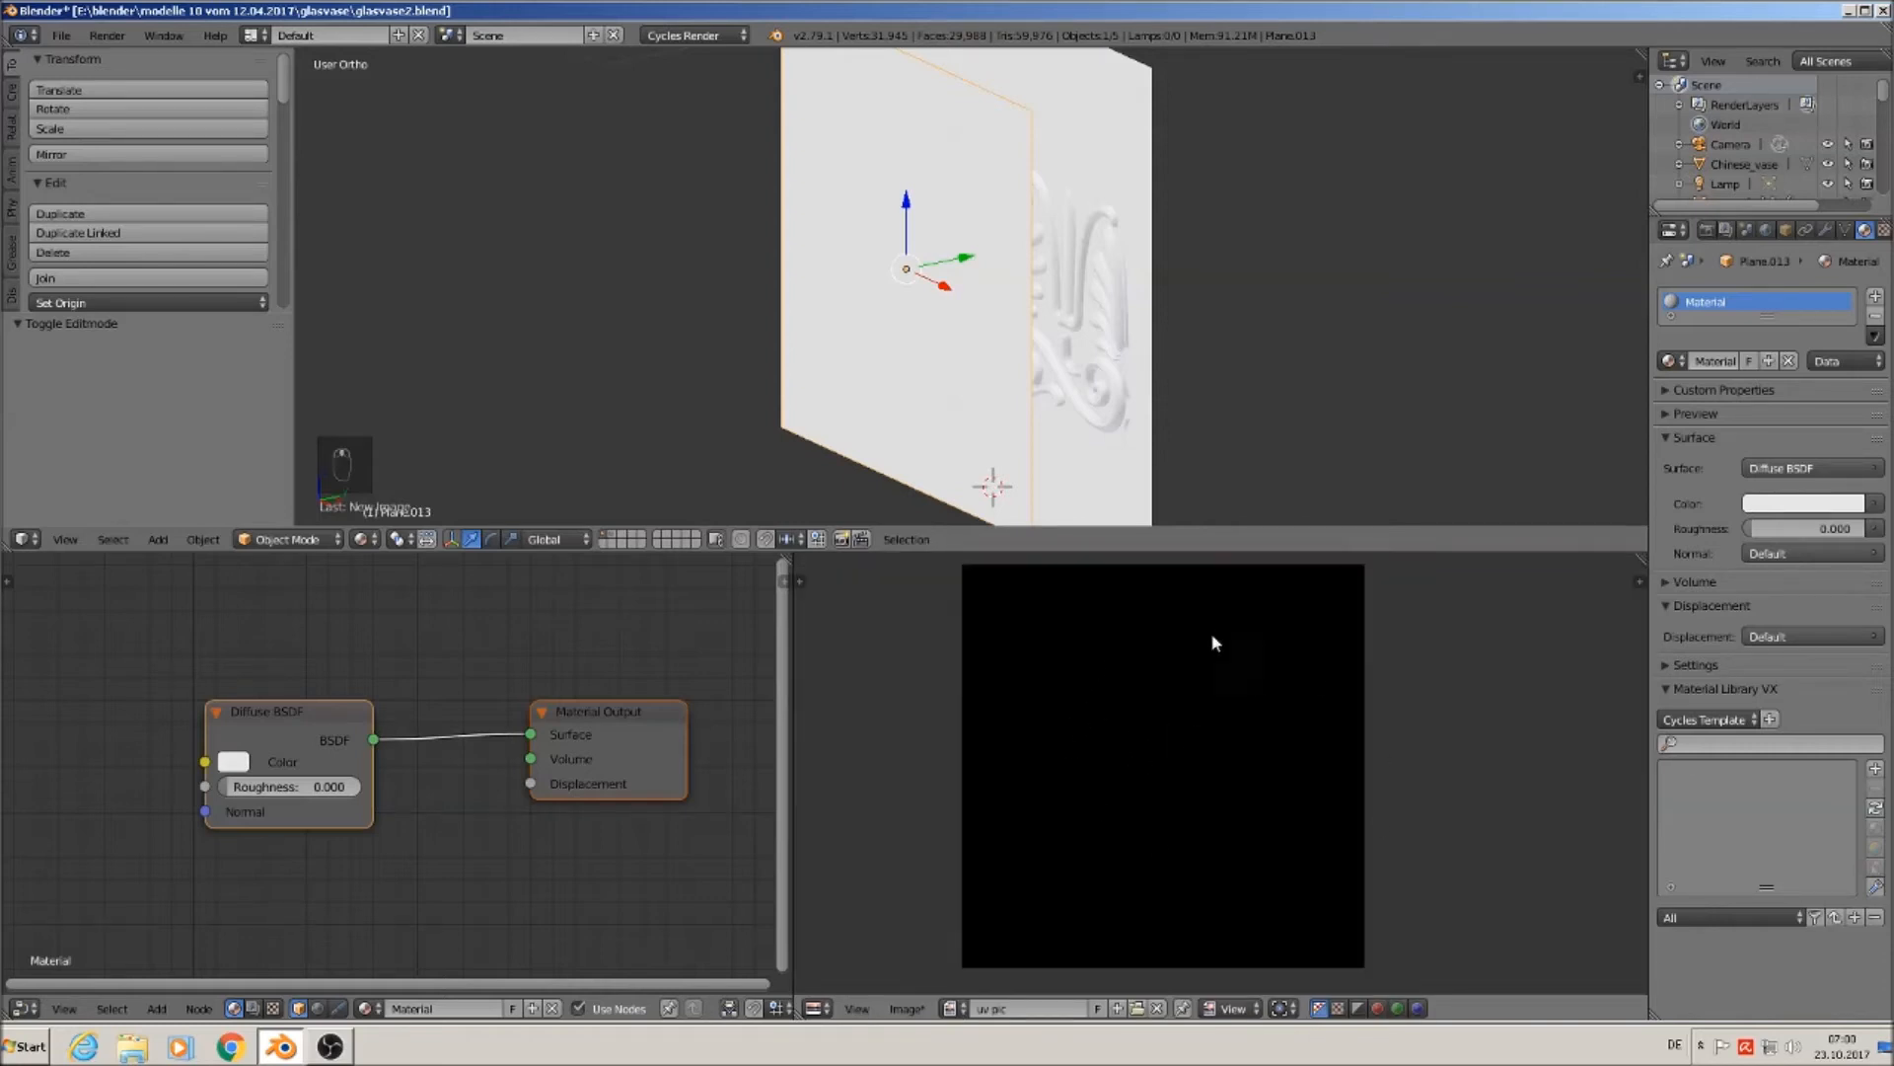
Save the image as "uv pic.jpg" in the glasvase folder in JPEG format at 100% quality.
left_click(906, 1009)
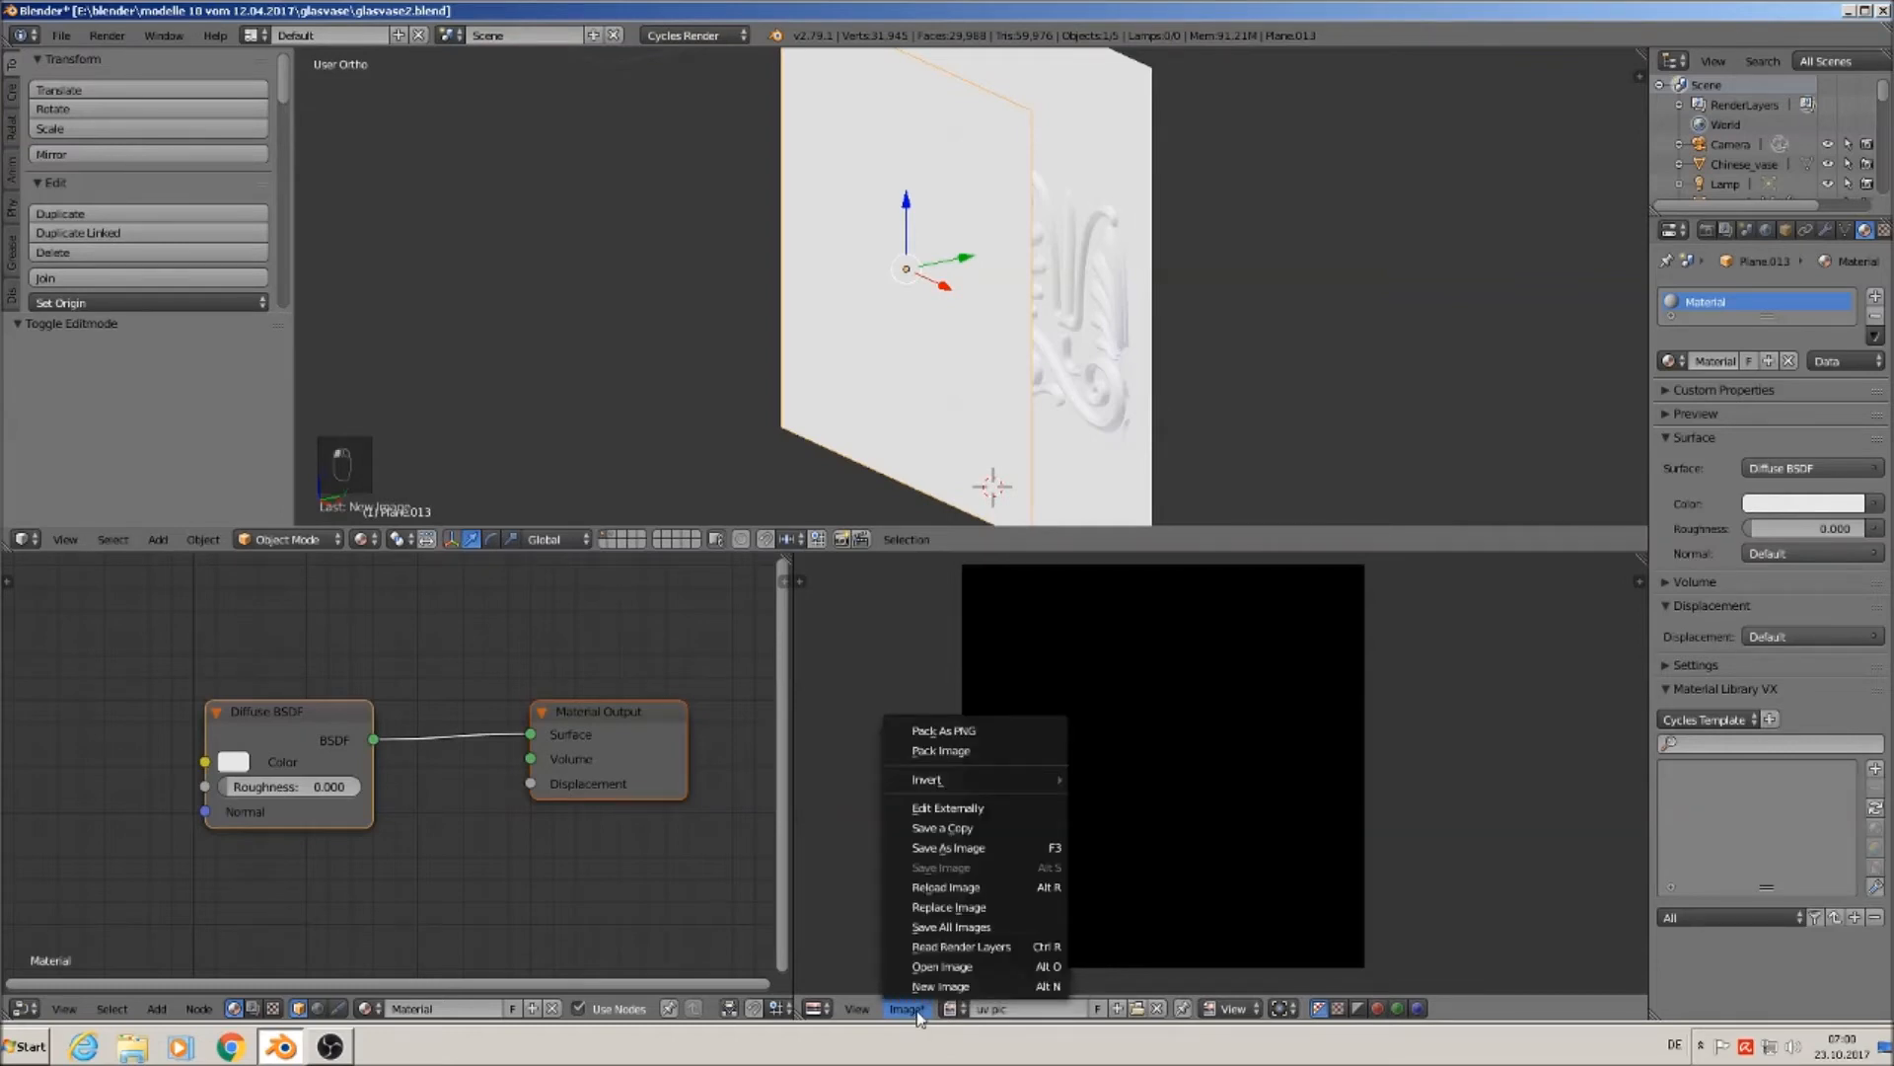
left_click(962, 849)
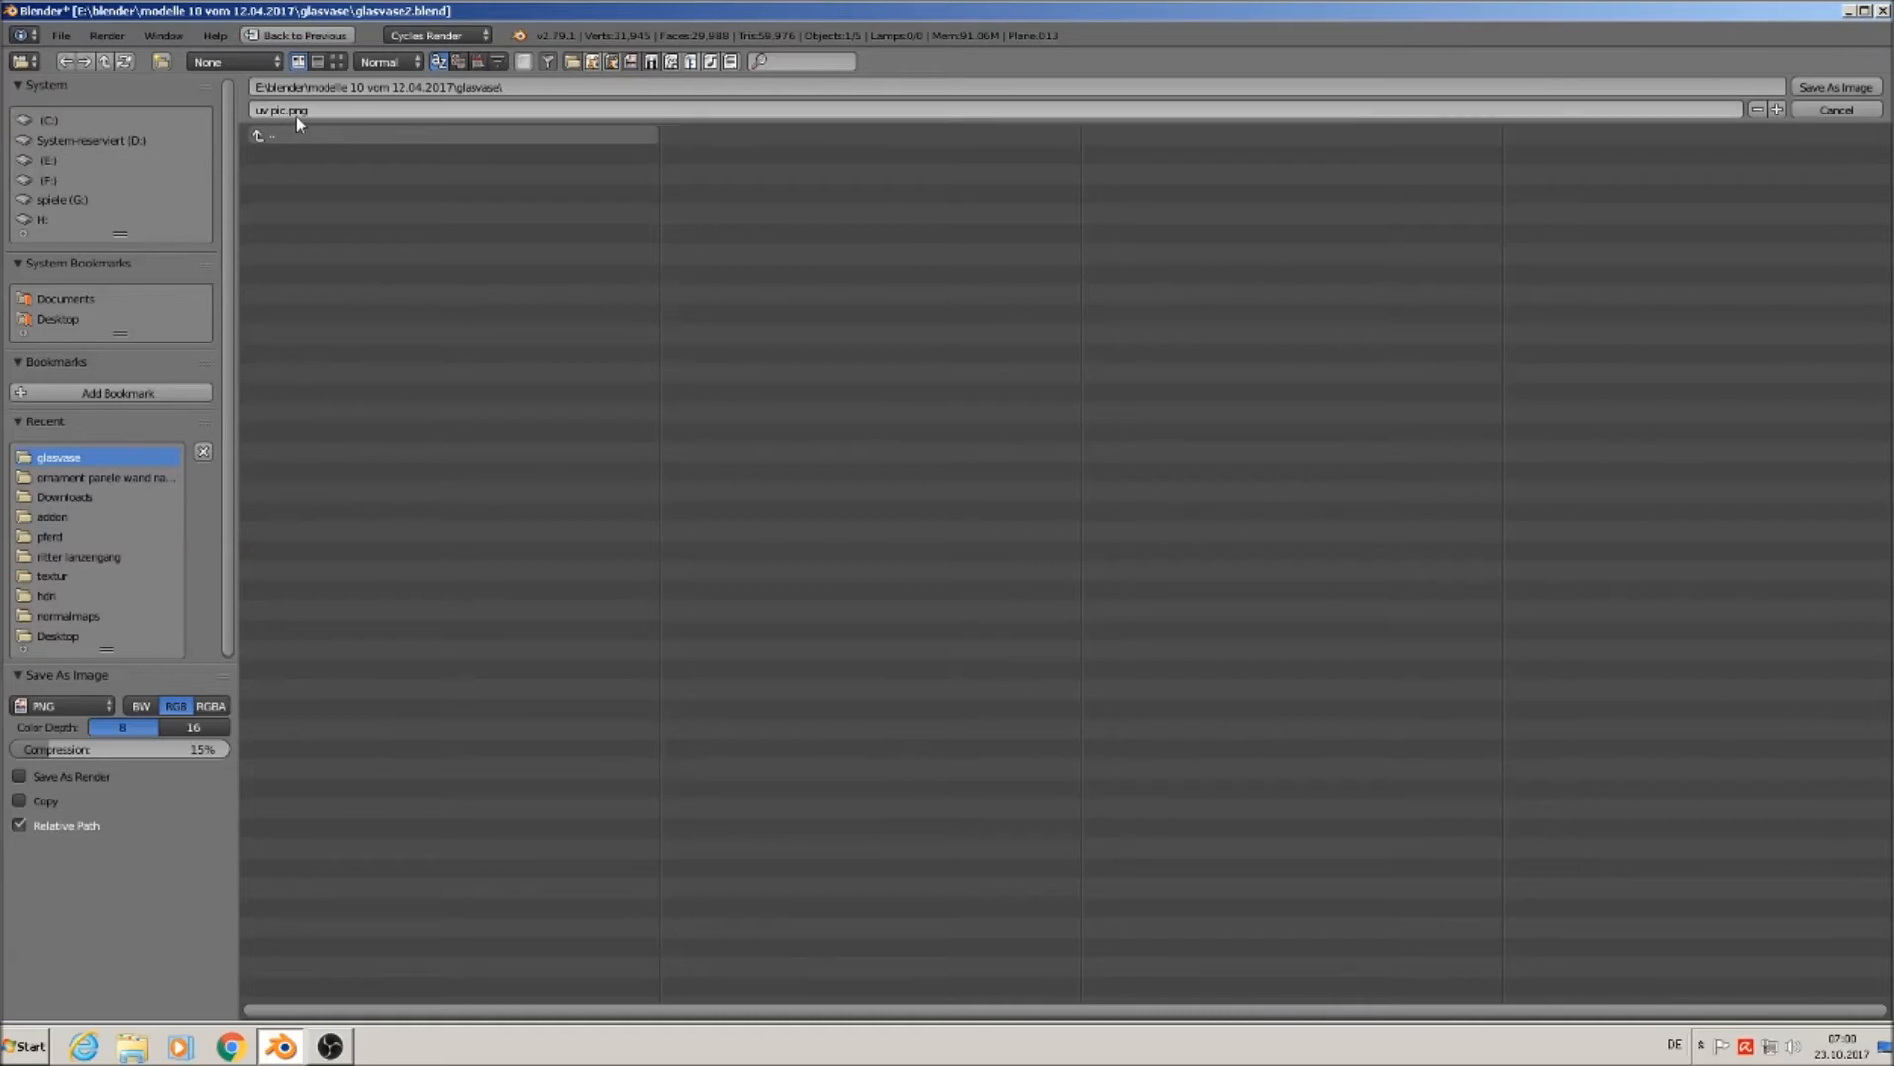
left_click(56, 709)
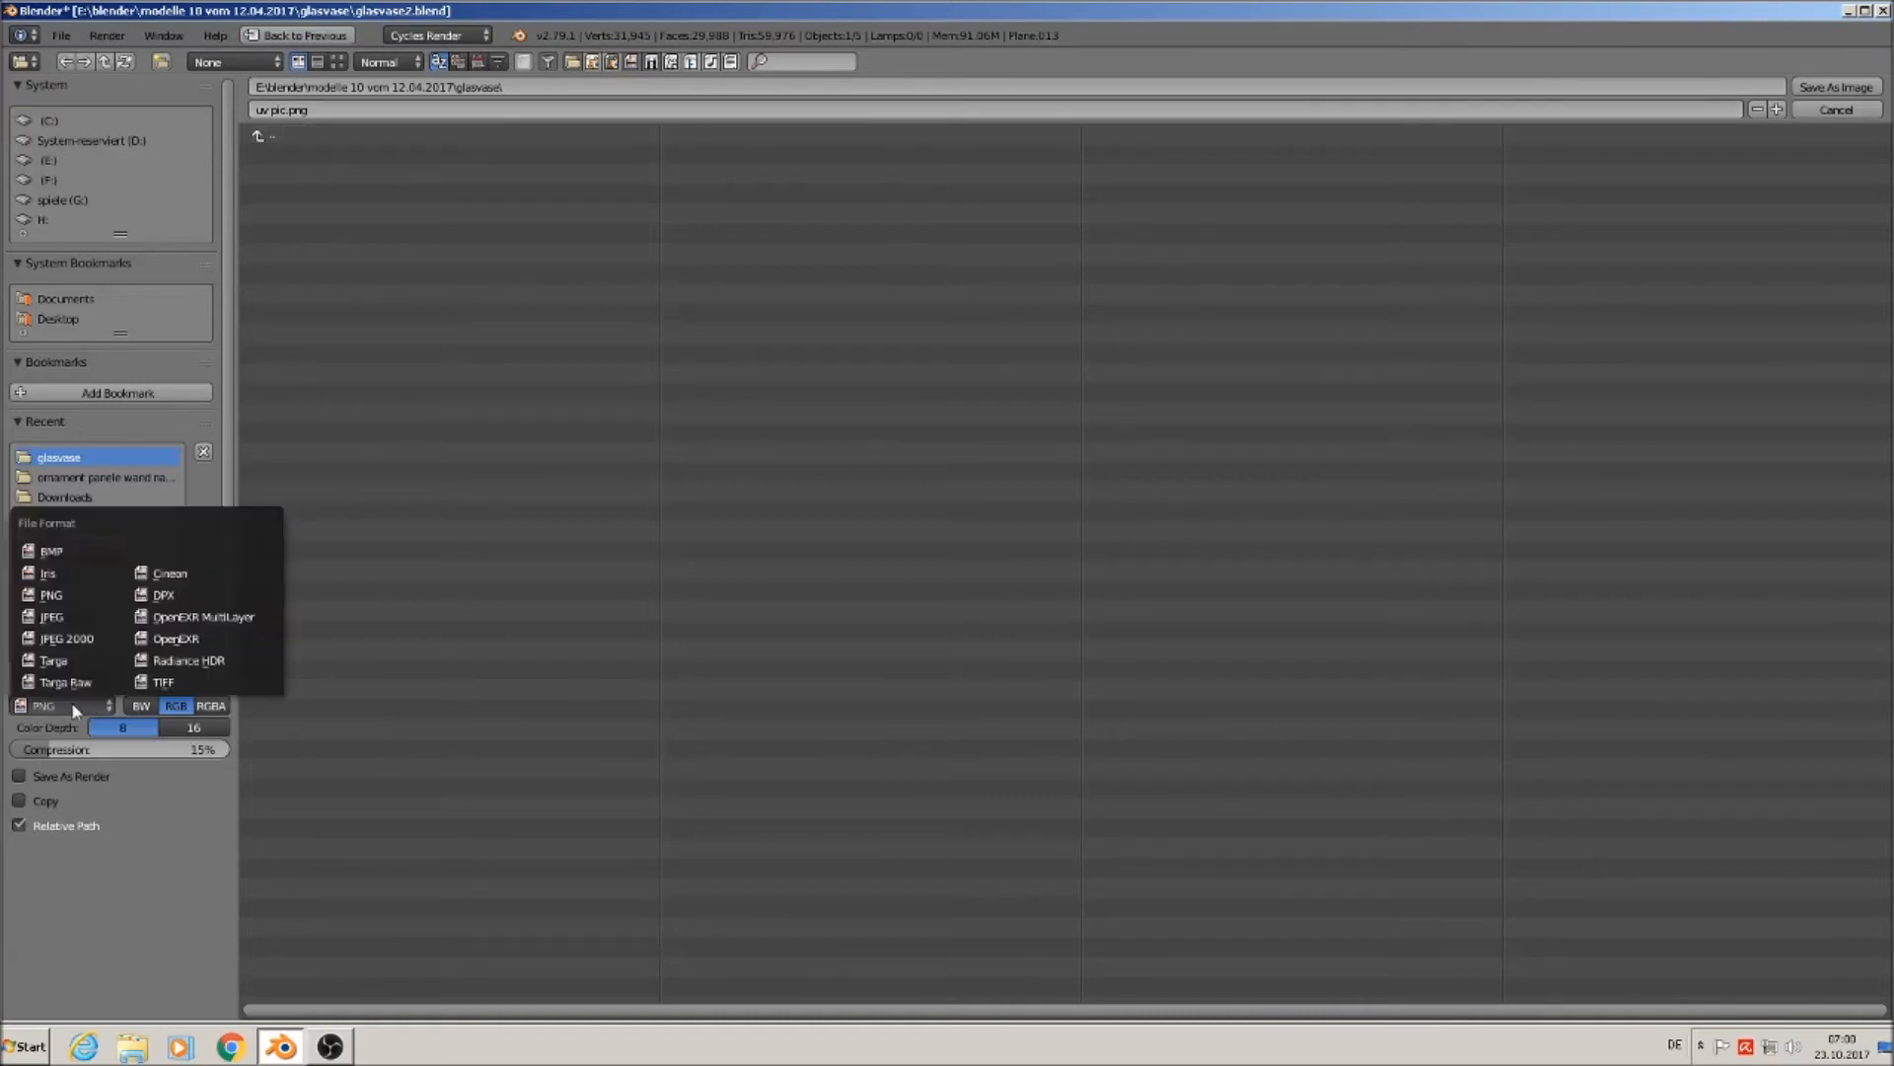
left_click(81, 616)
left_click_drag(202, 732, 227, 728)
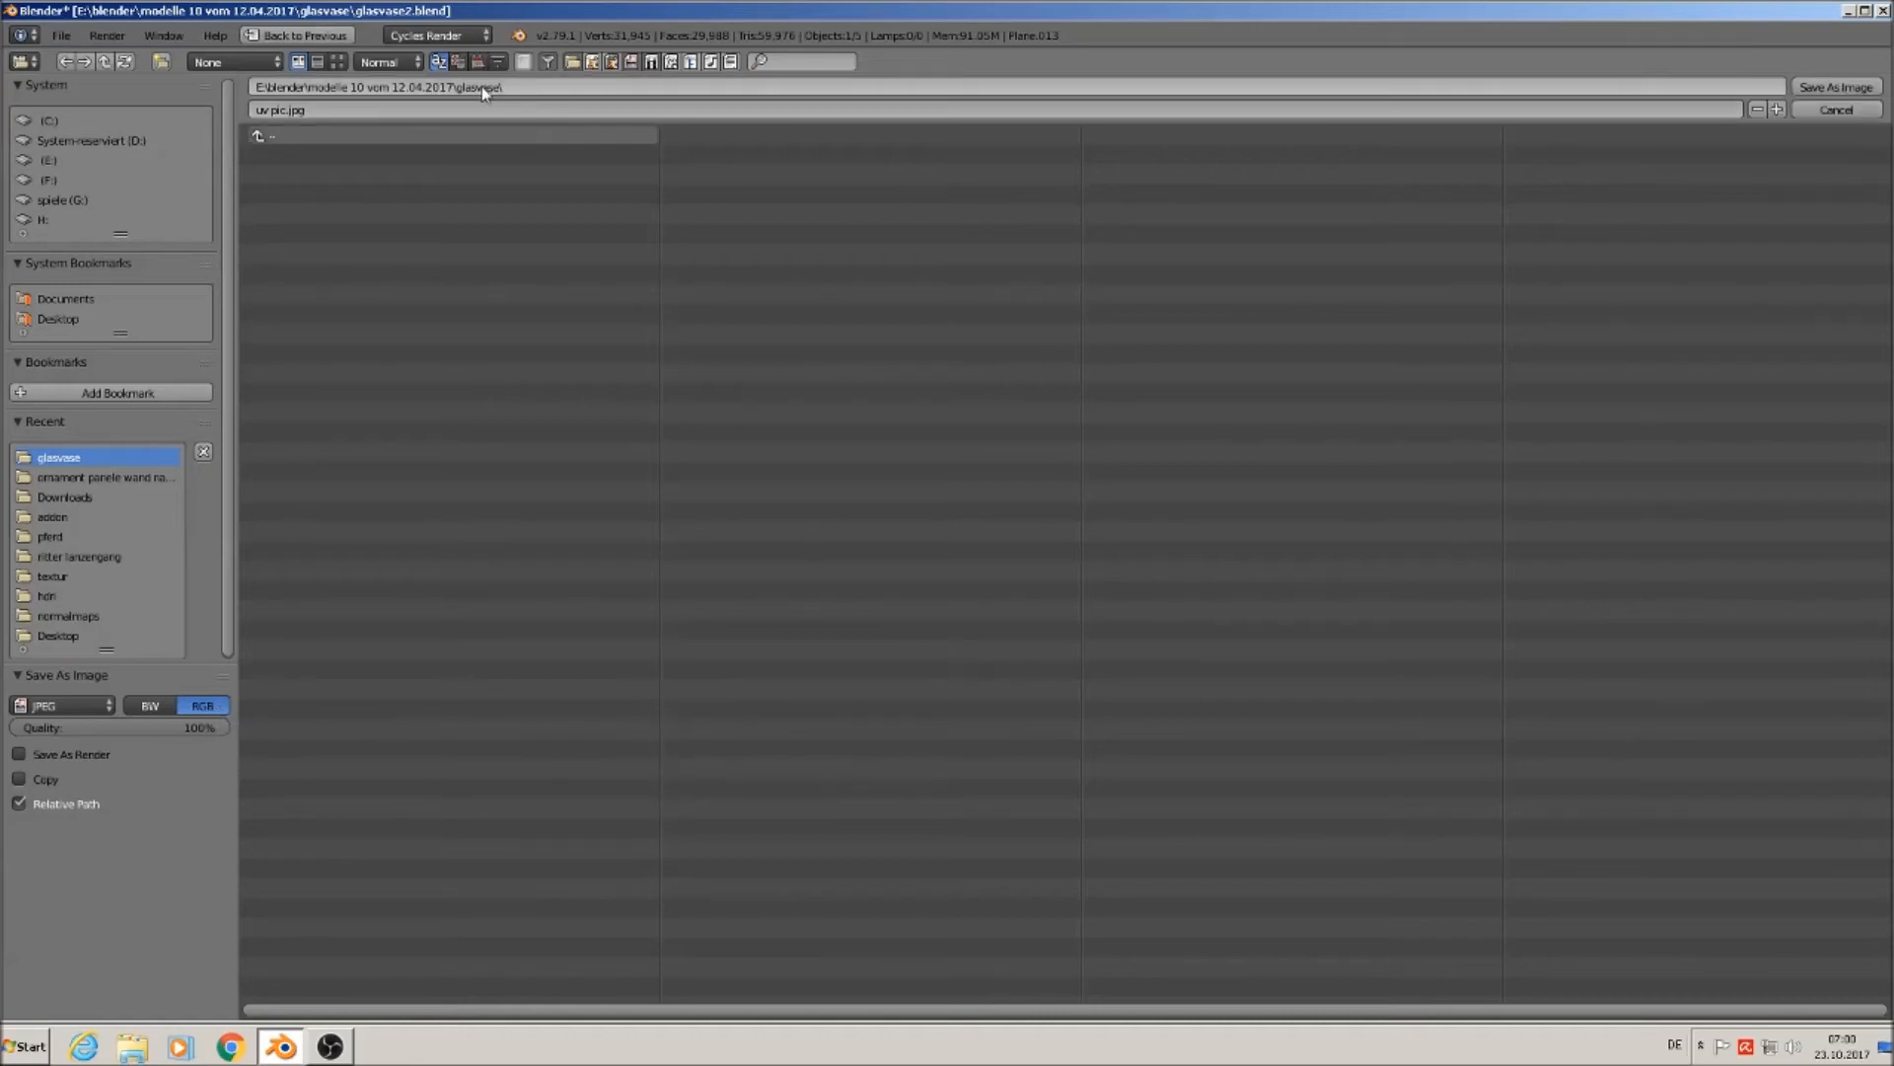
left_click(1828, 88)
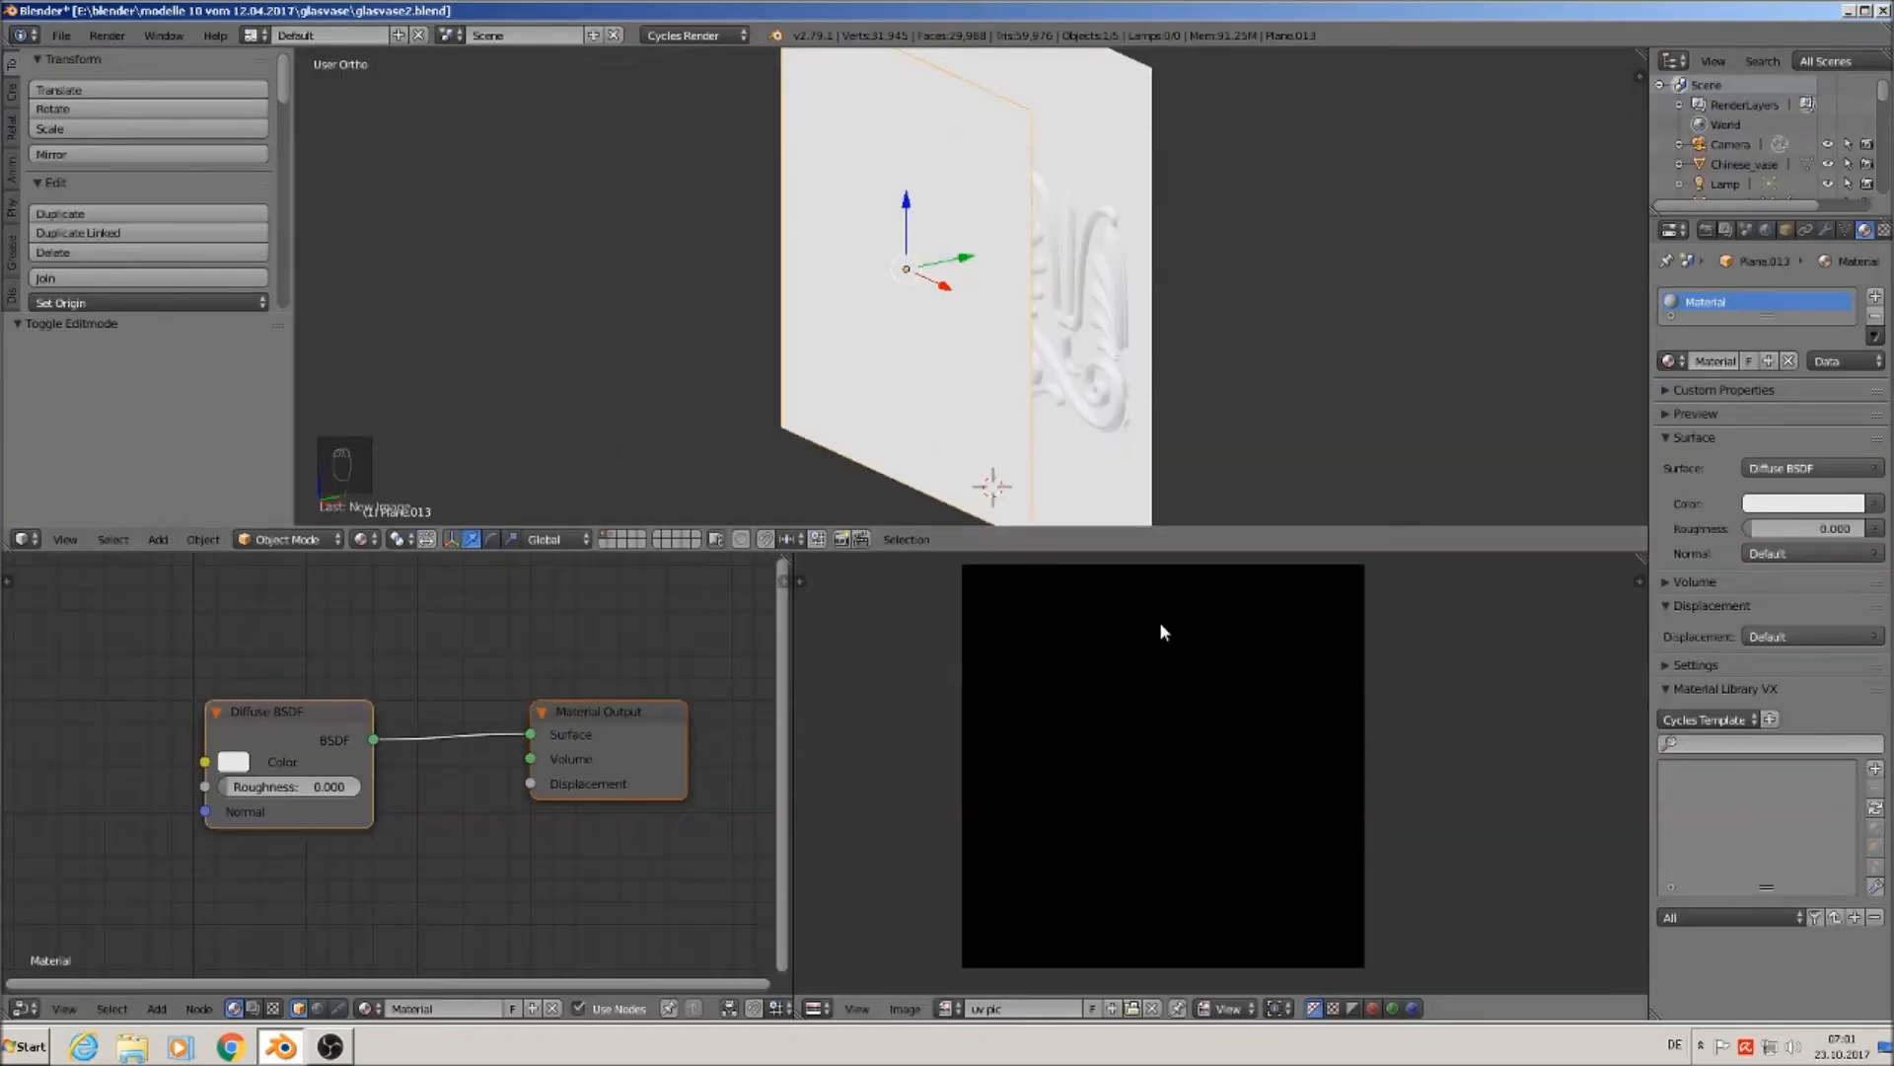
Check the plane's UV layout over the image, and place an Image Texture node before the Diffuse BSDF node.
key("Tab")
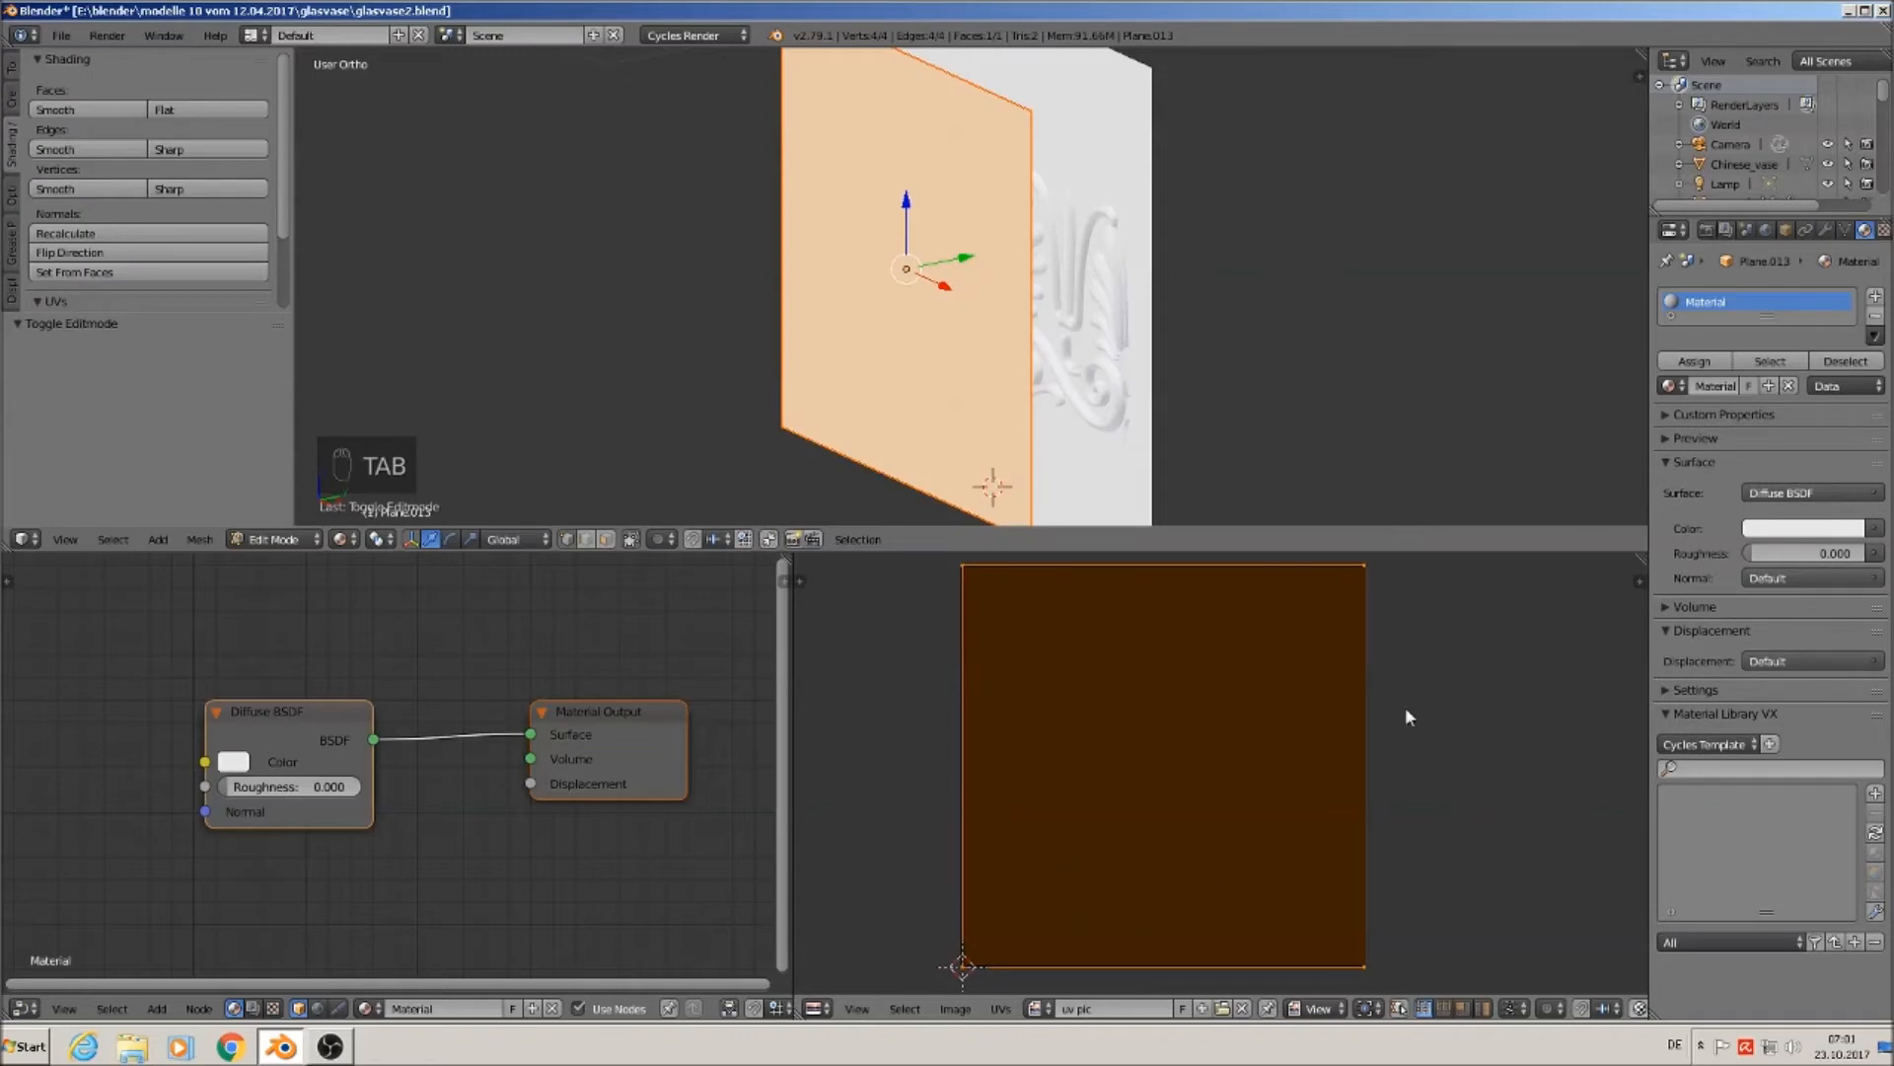
key("Tab")
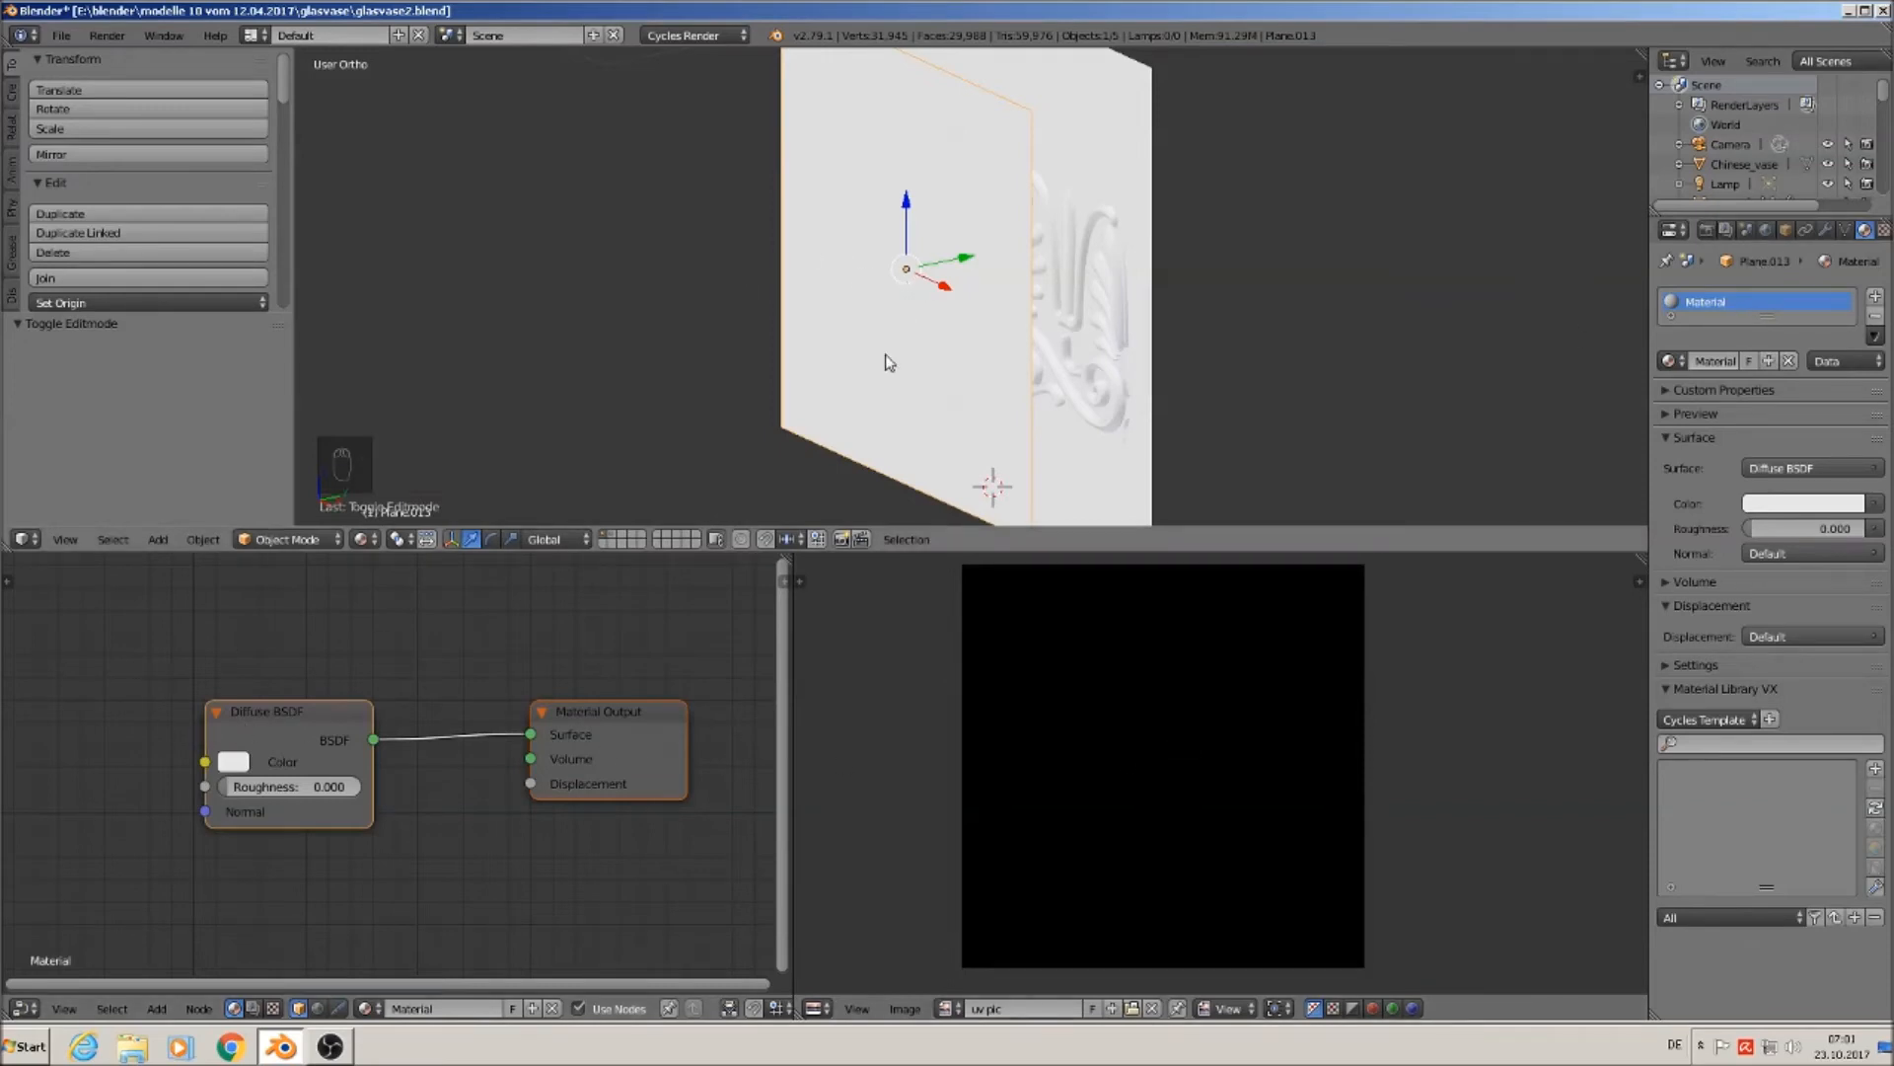
middle_click_drag(409, 735, 825, 720)
scroll(325, 788, "down", 3)
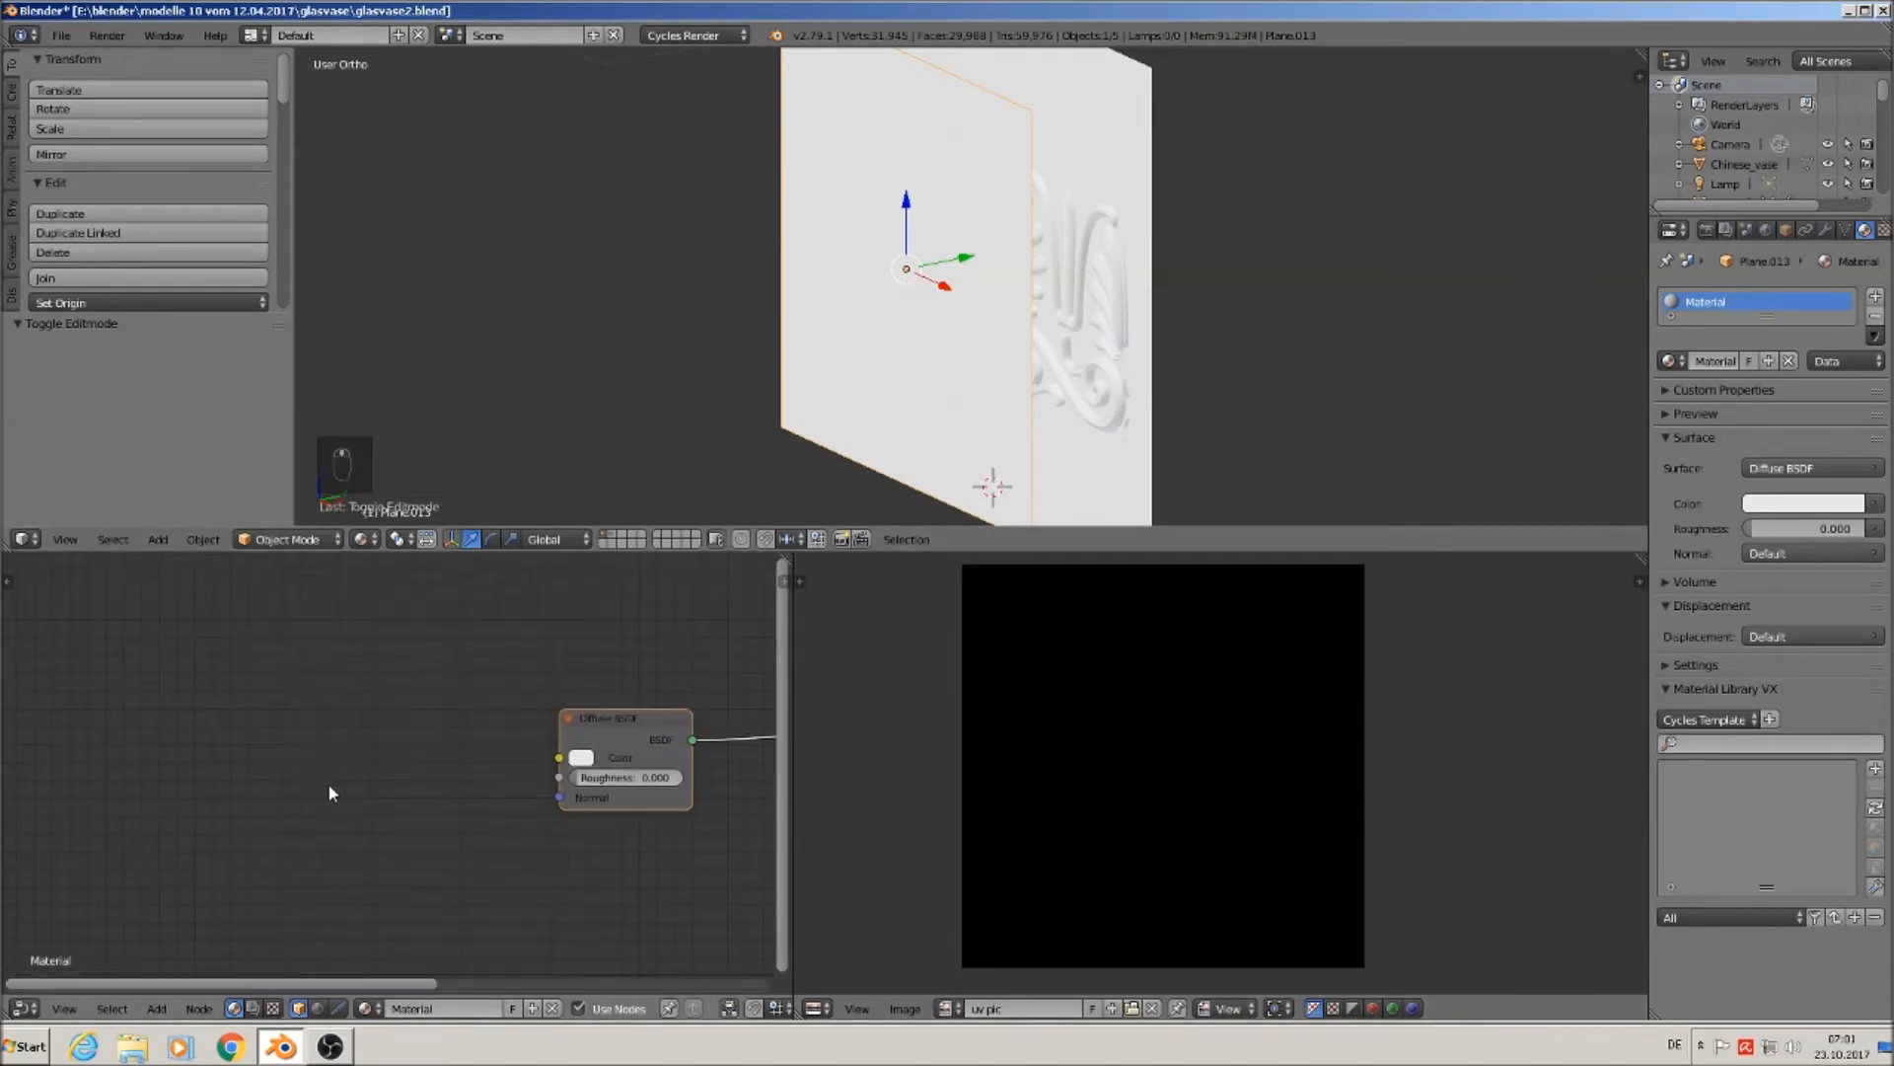
left_click(156, 1009)
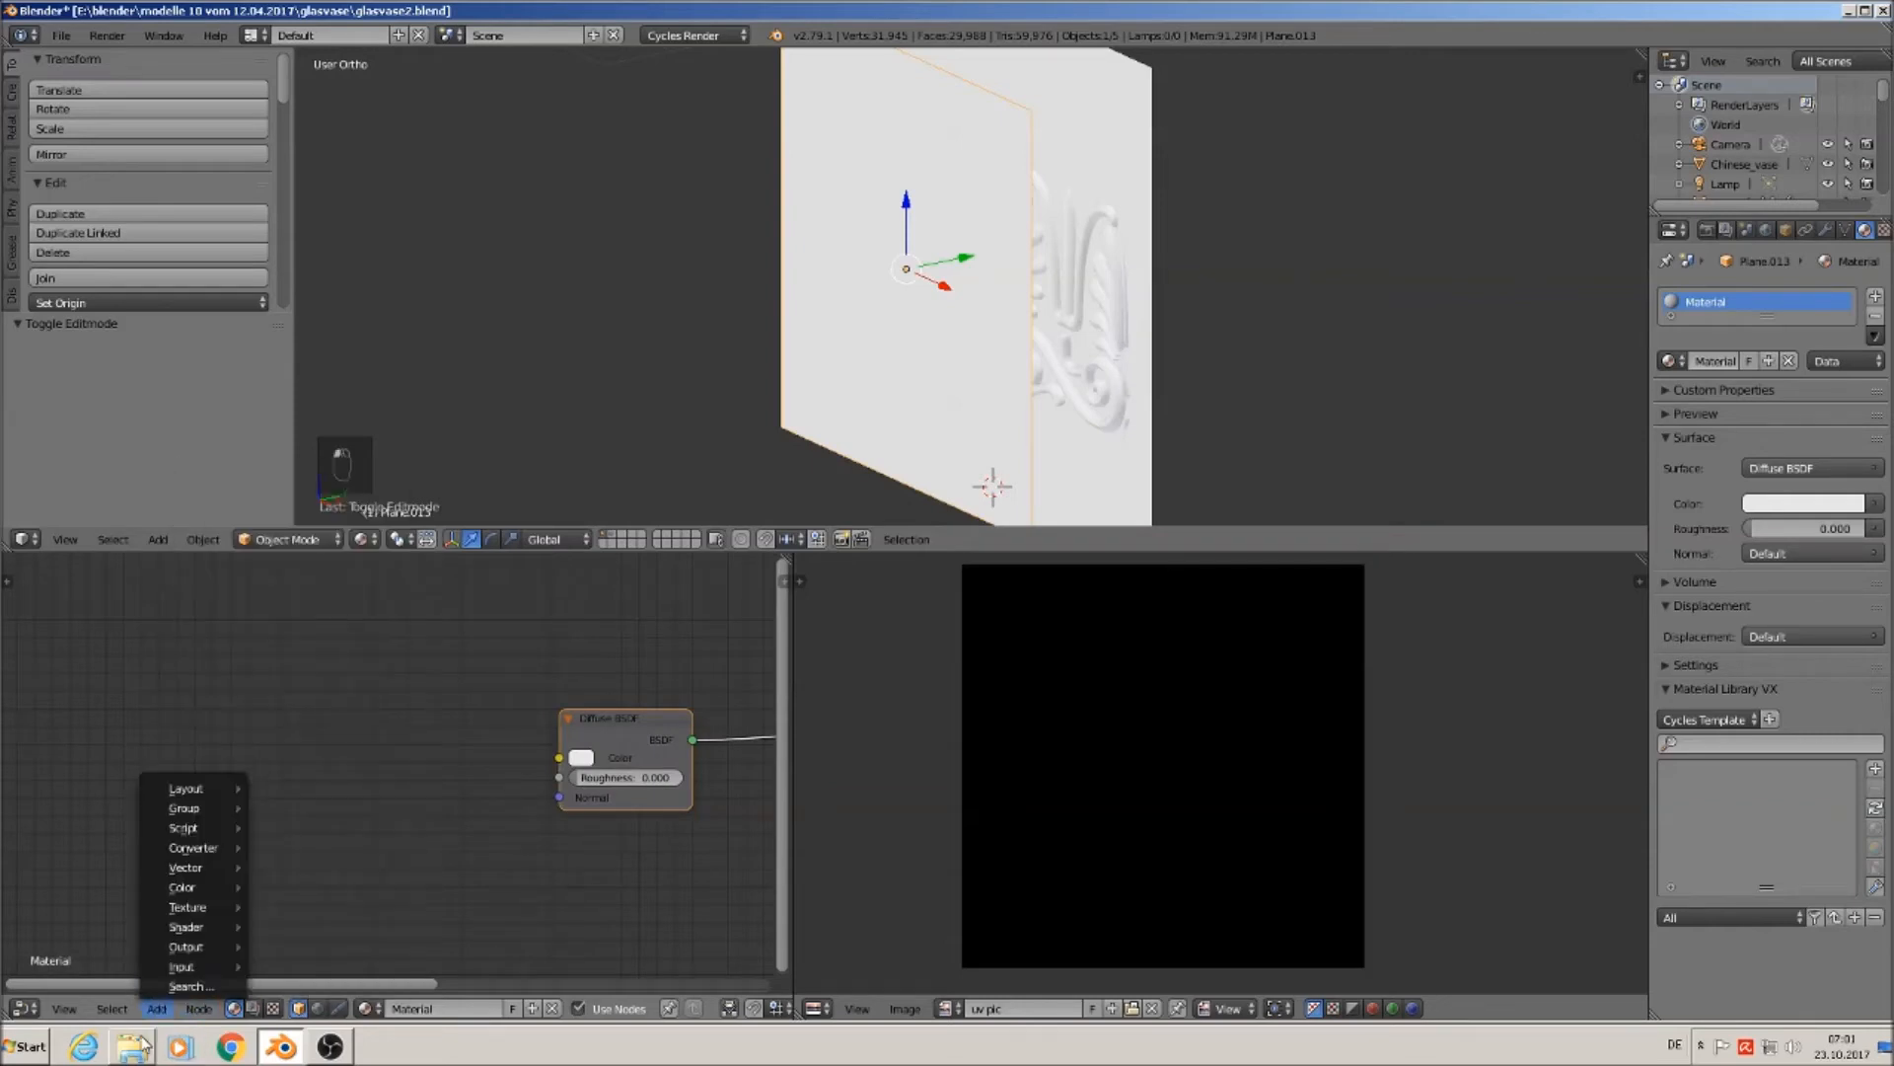
mouse_move(189, 967)
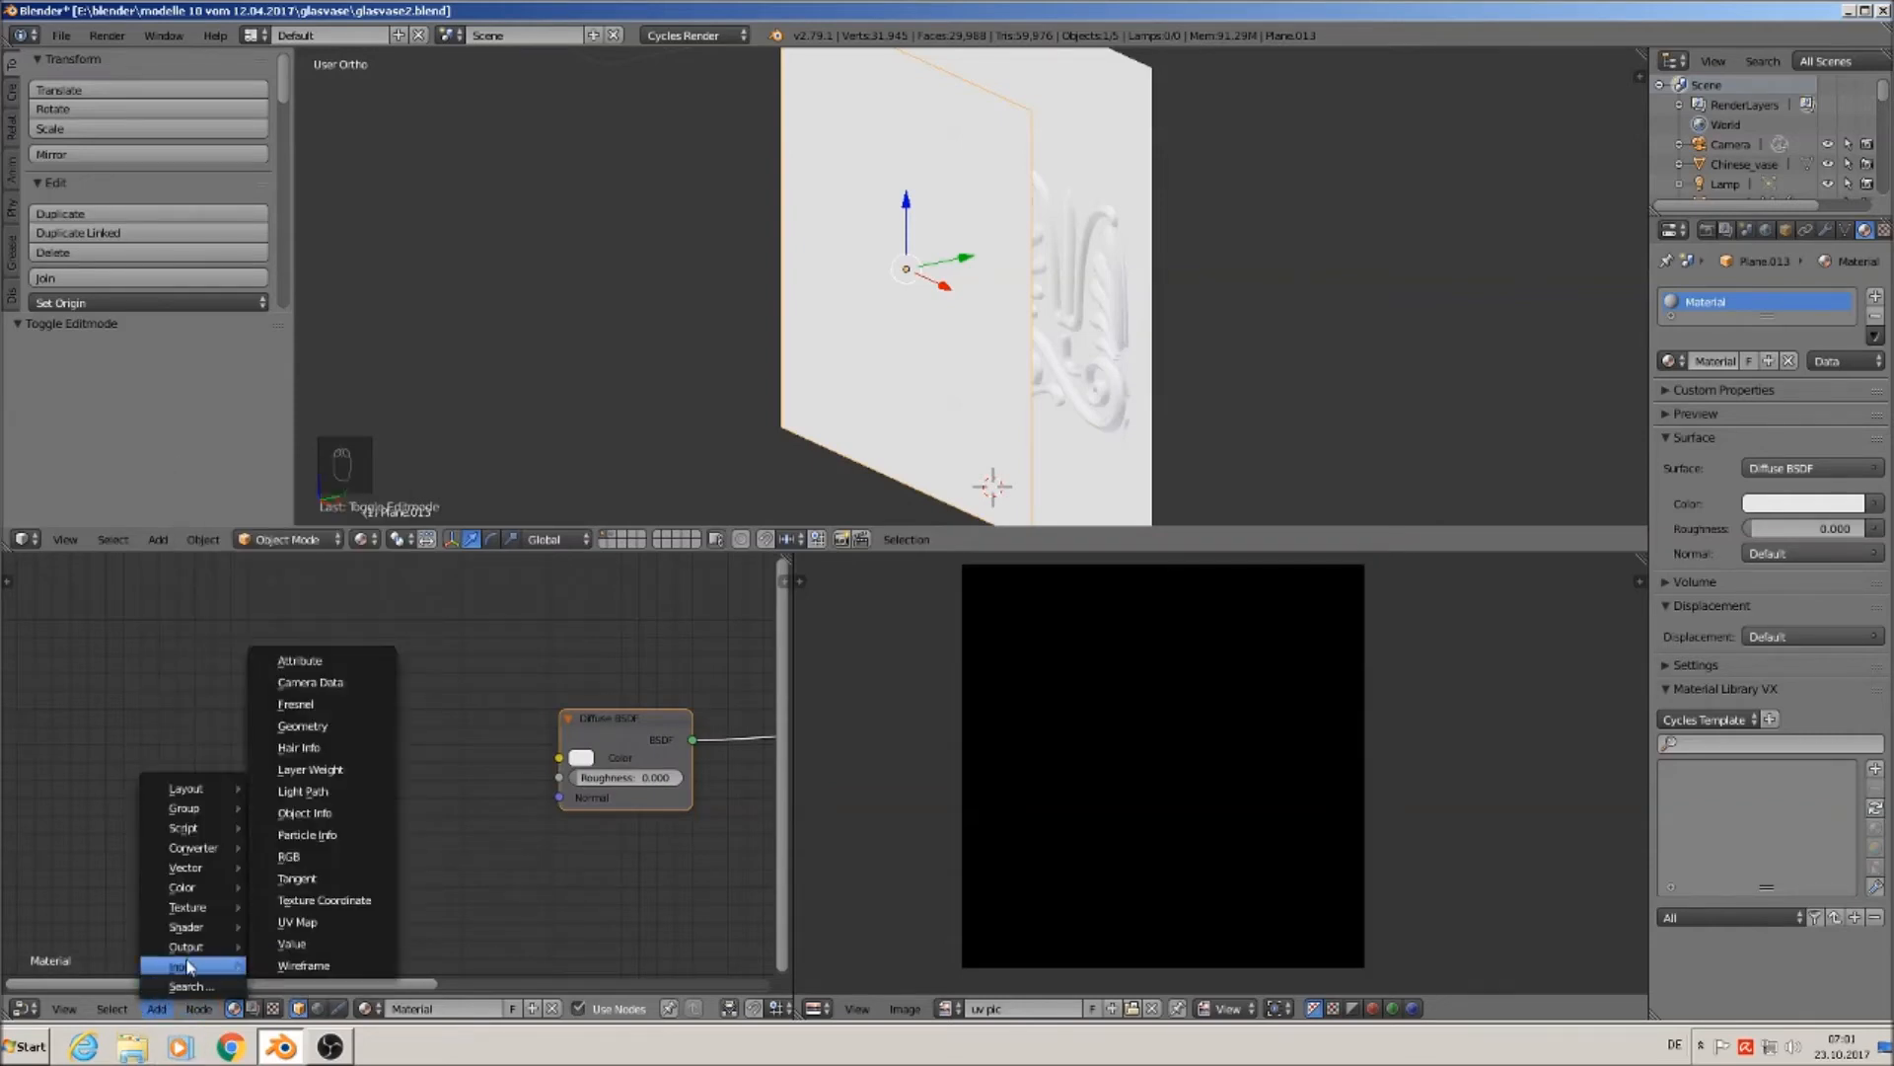
mouse_move(186, 906)
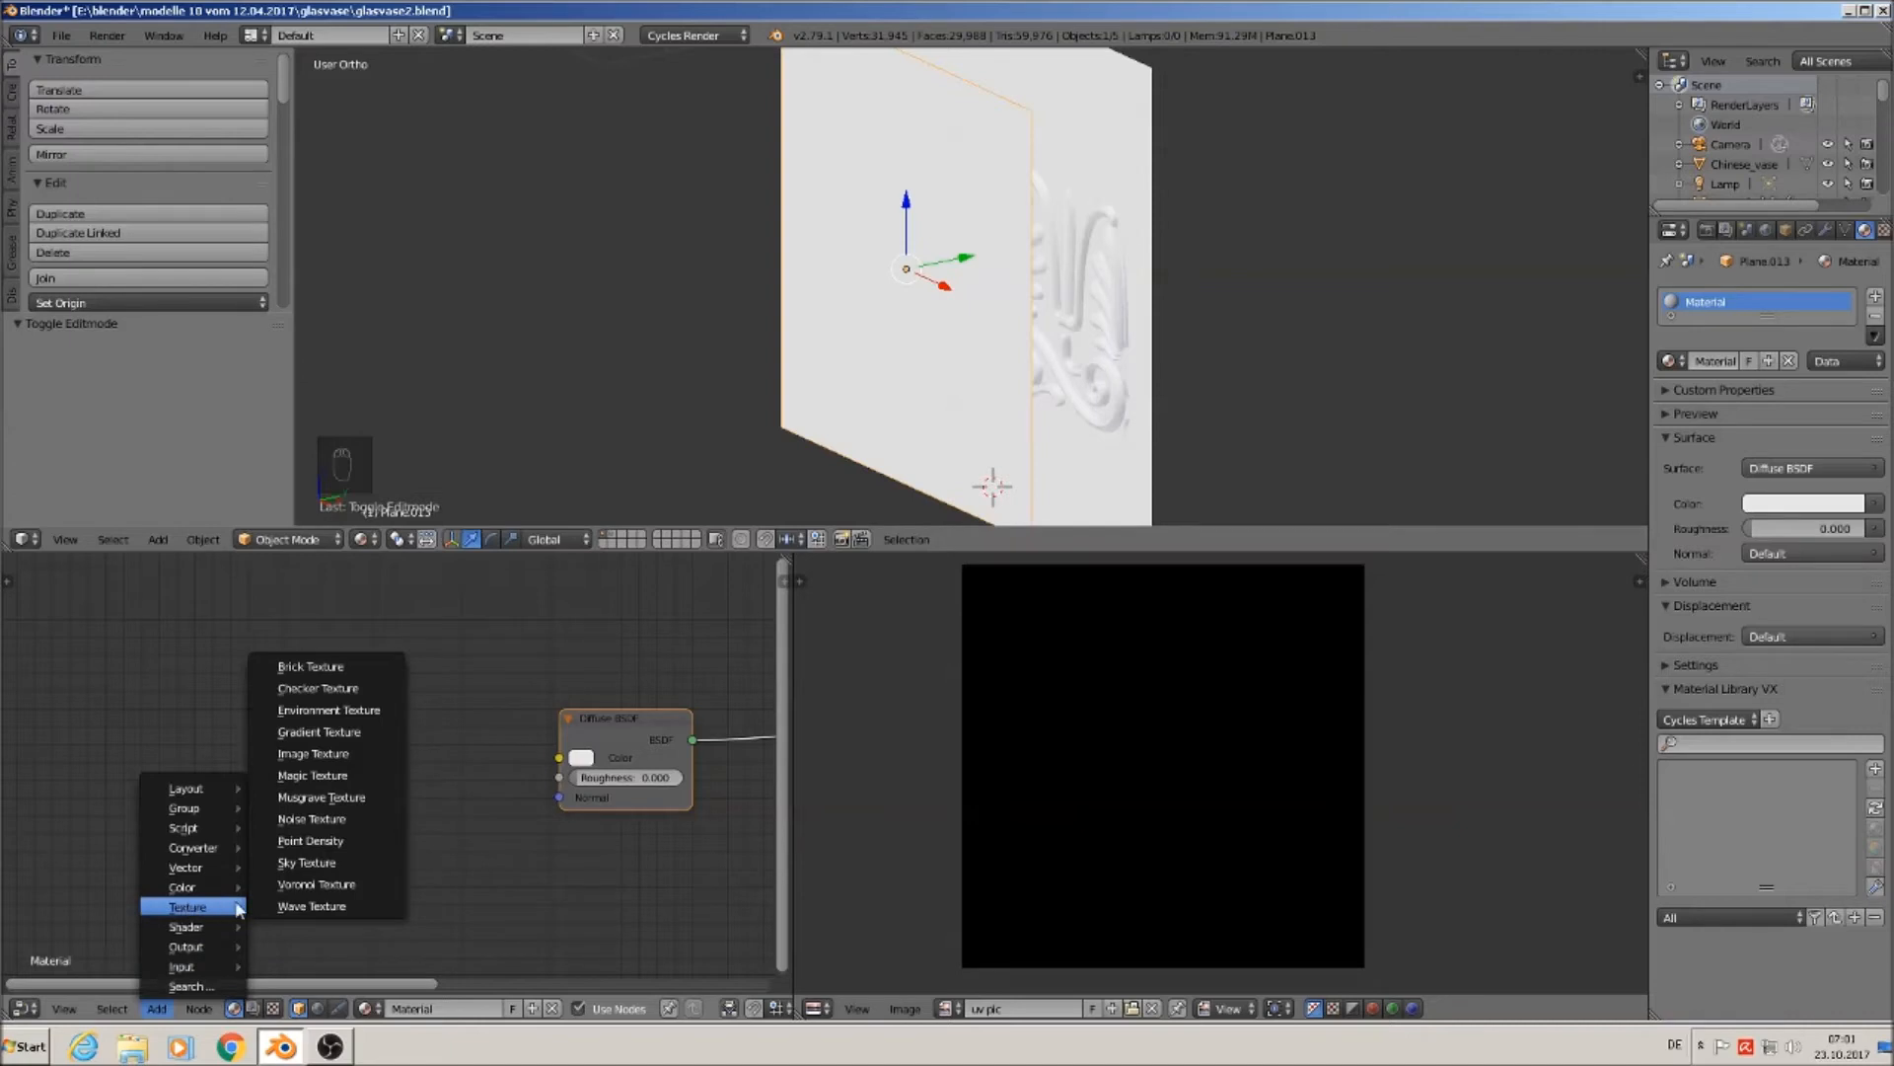
left_click(345, 753)
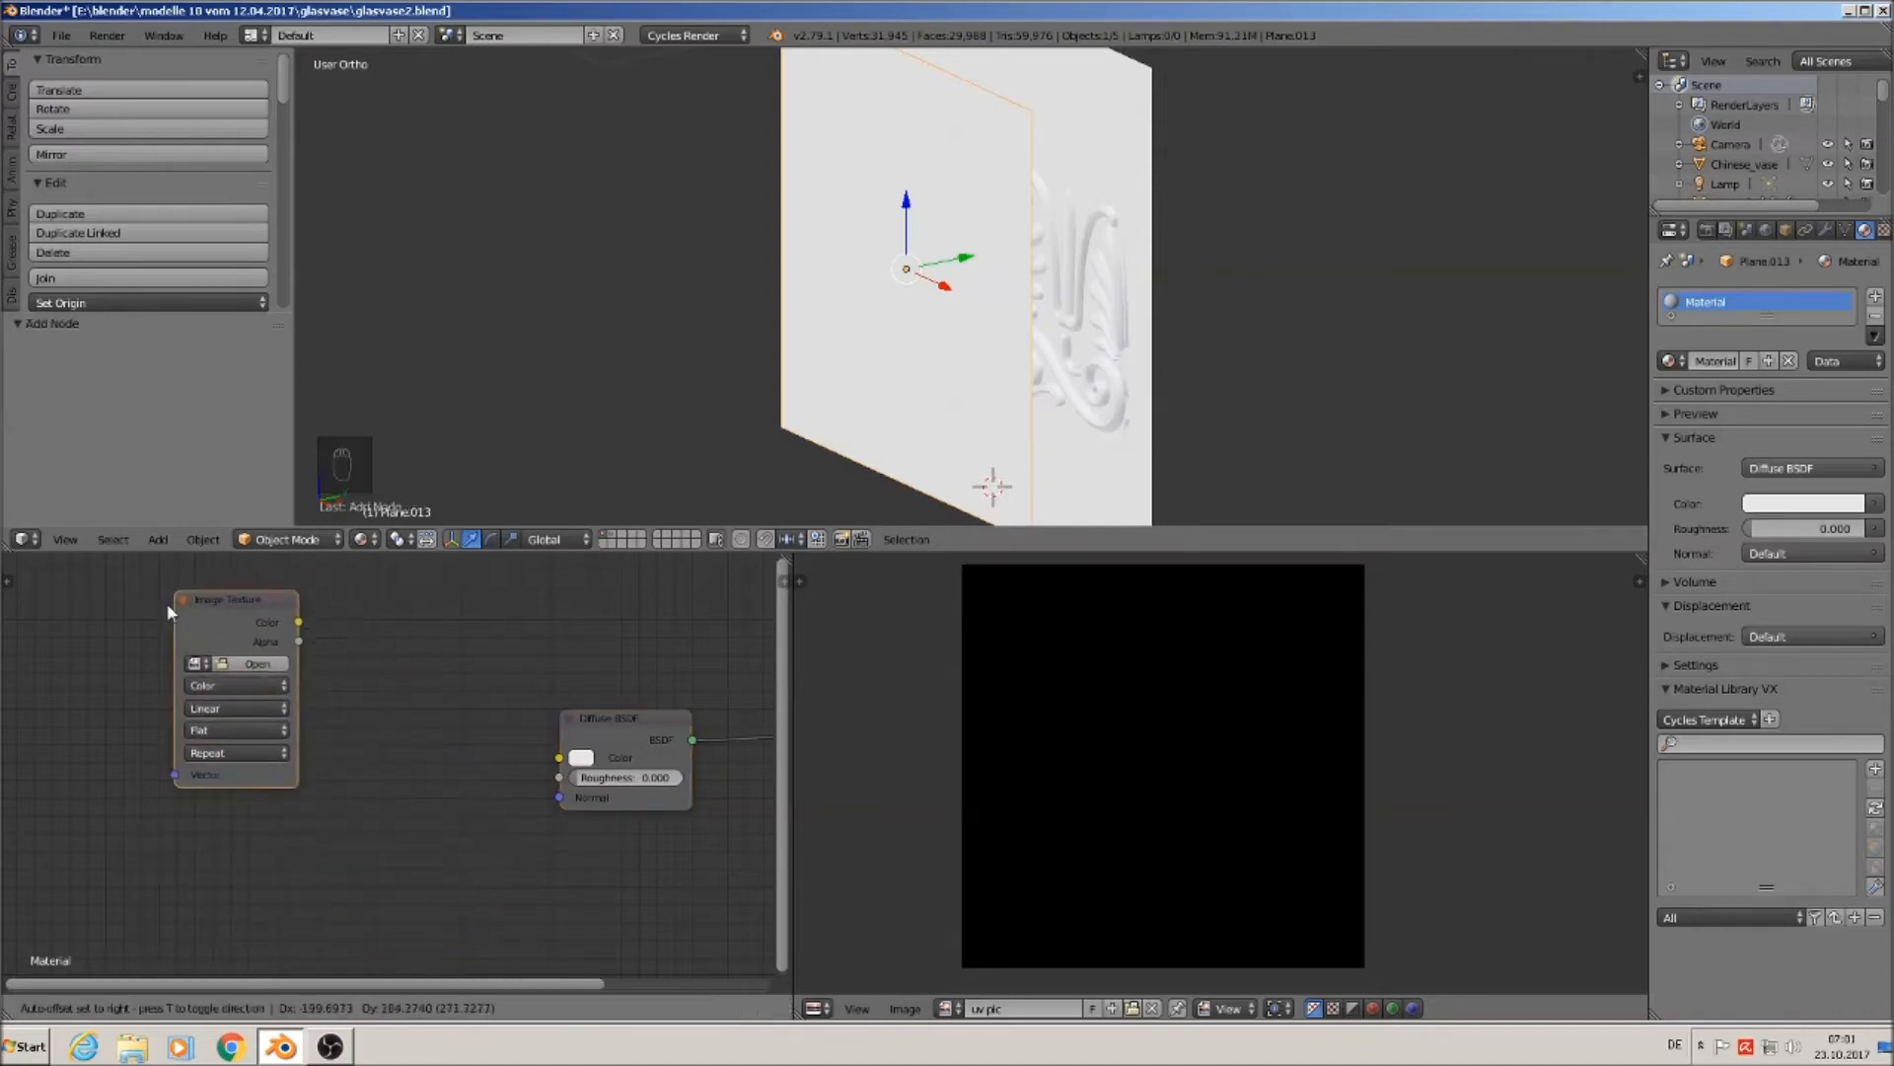
left_click(267, 636)
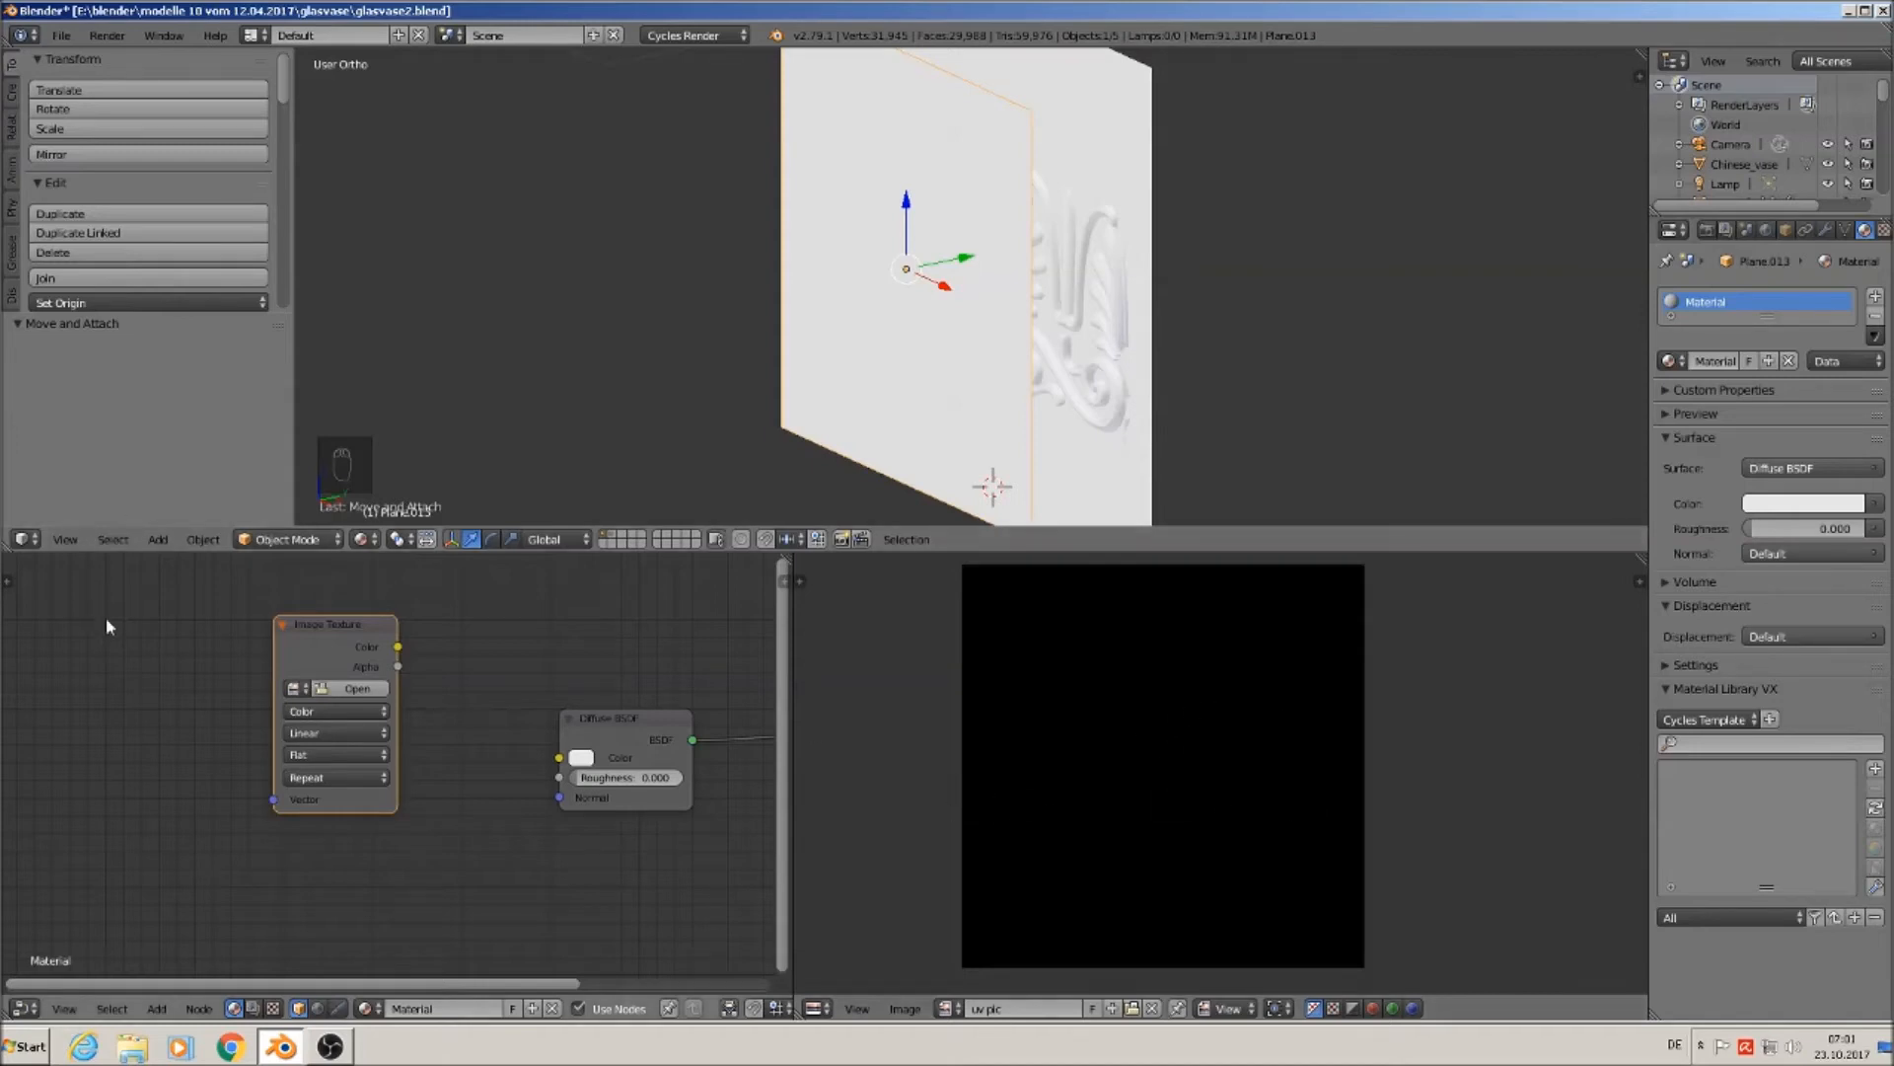
Load "uv pic.jpg" from the glasvase folder into the Image Texture node.
left_click(350, 688)
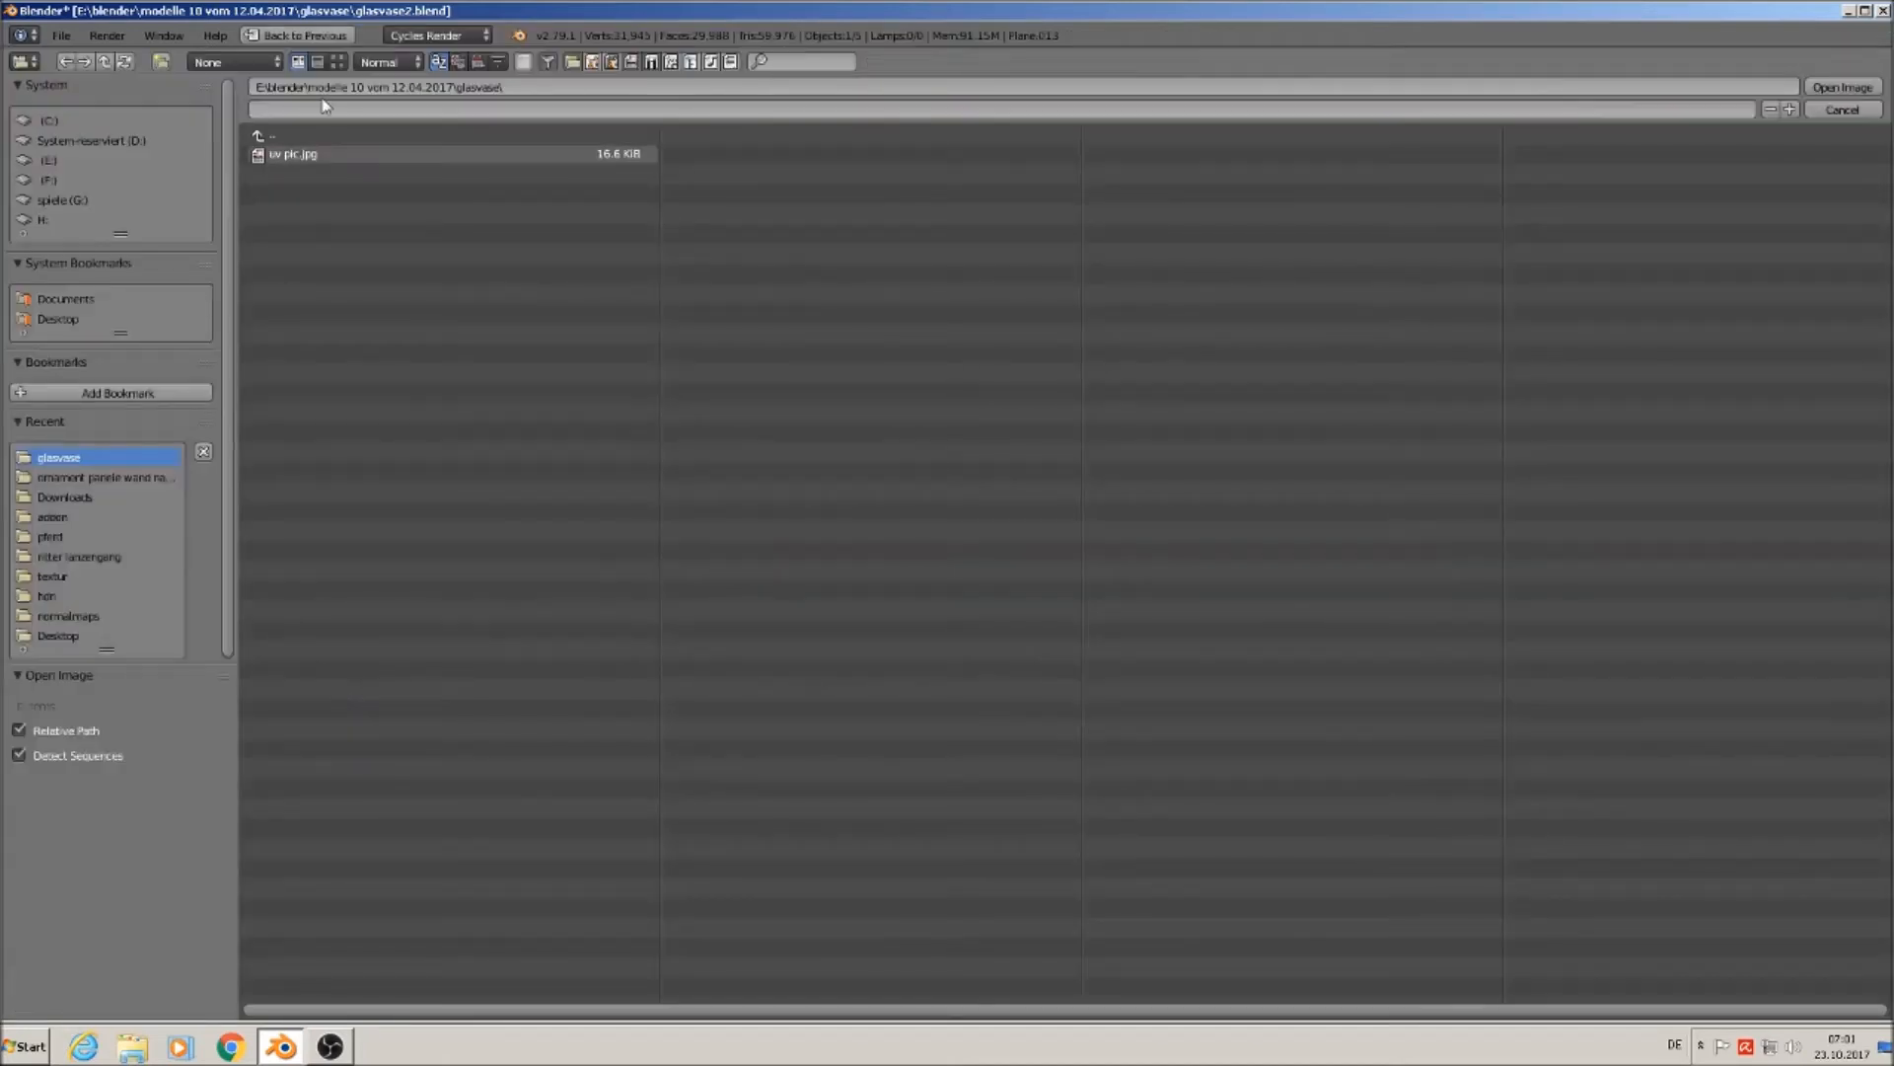
left_click(298, 155)
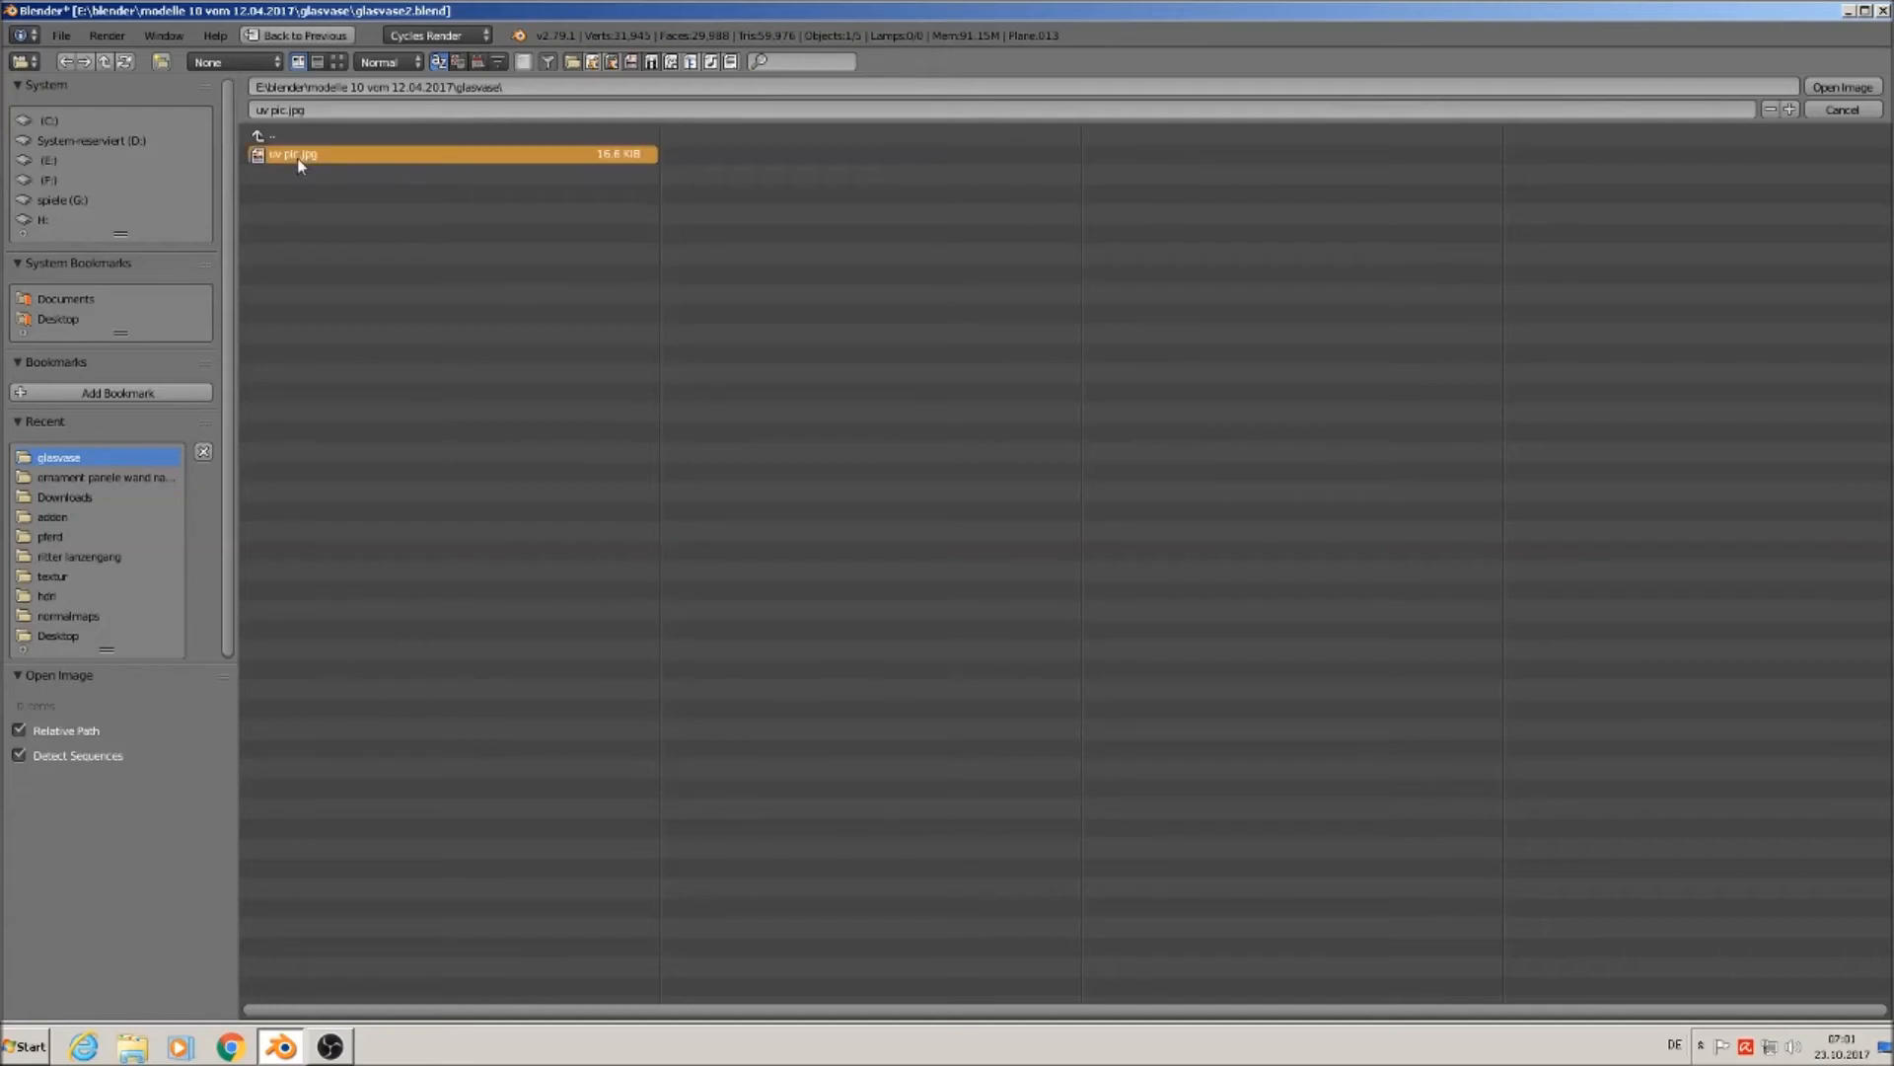
left_click(1843, 87)
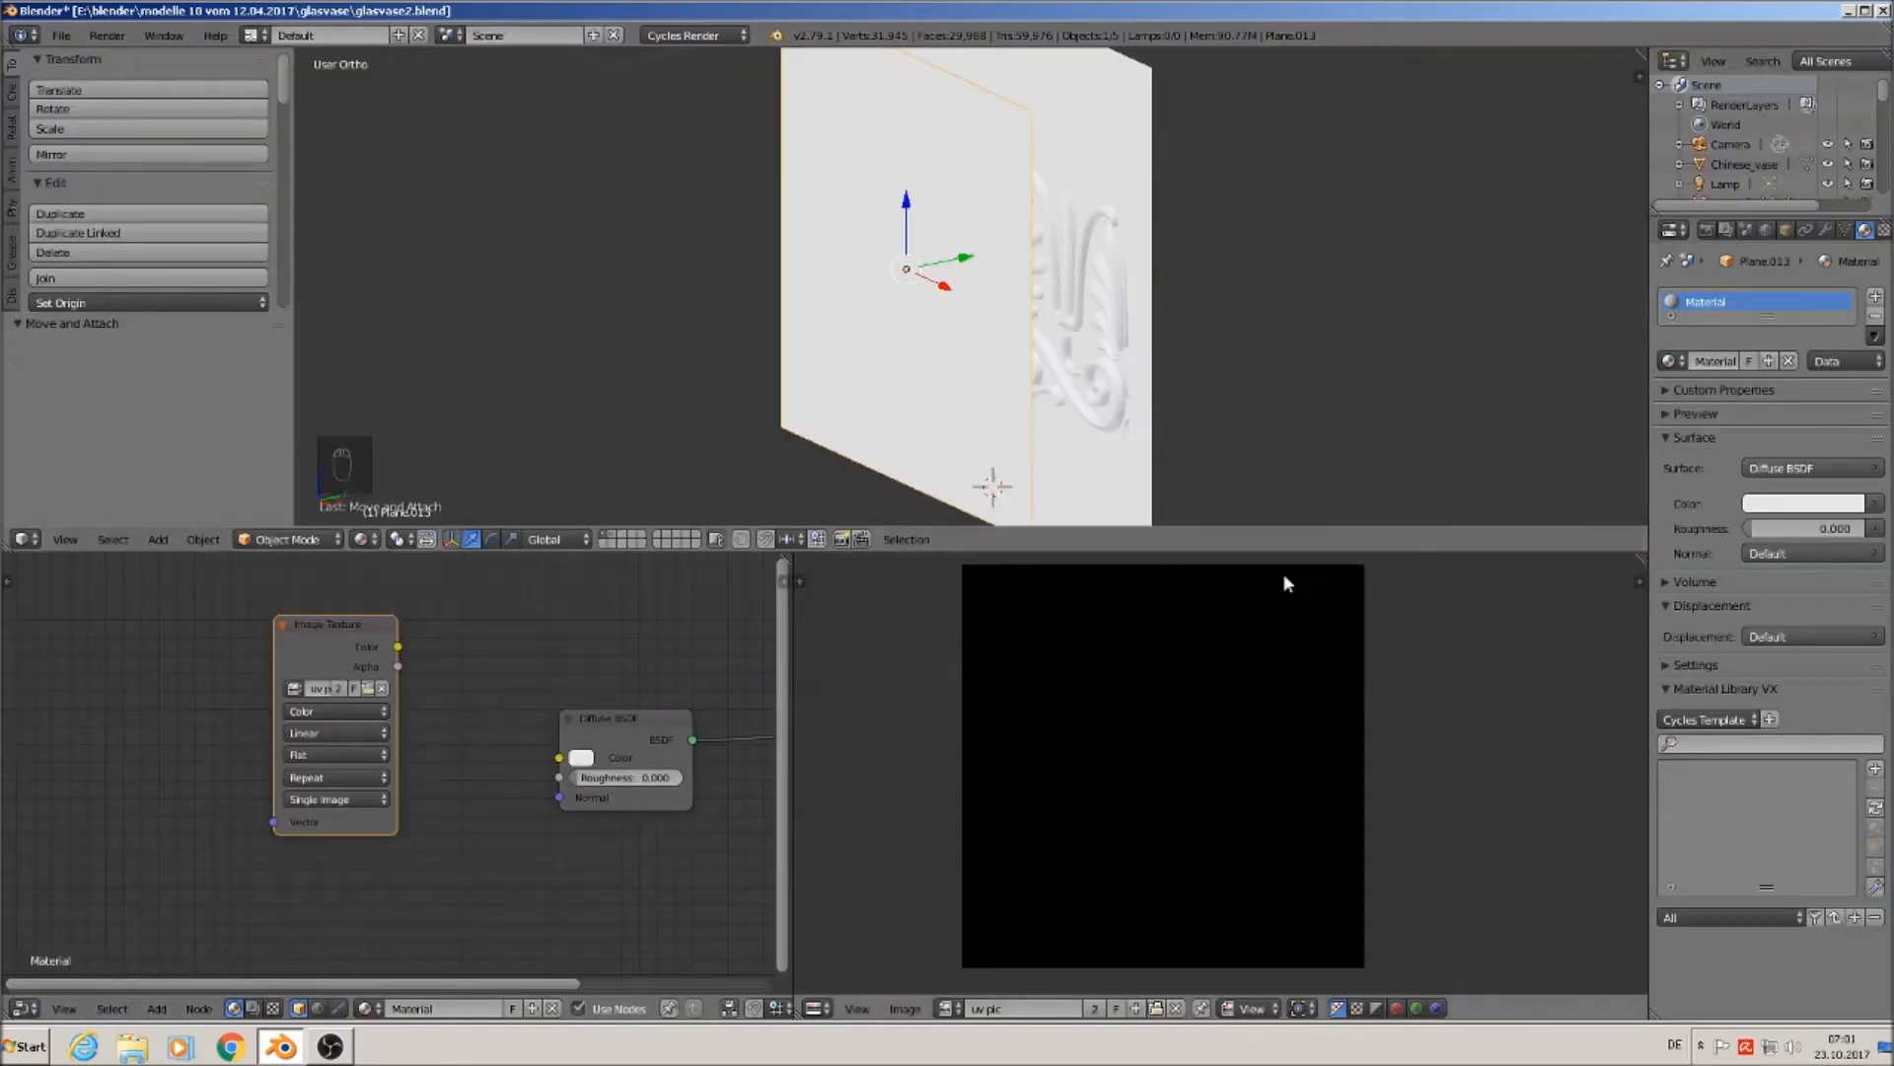
Add an Image Texture node to the ornament relief's material and load "uv pic.jpg" into it, keeping the node unconnected and selected.
right_click(1105, 300)
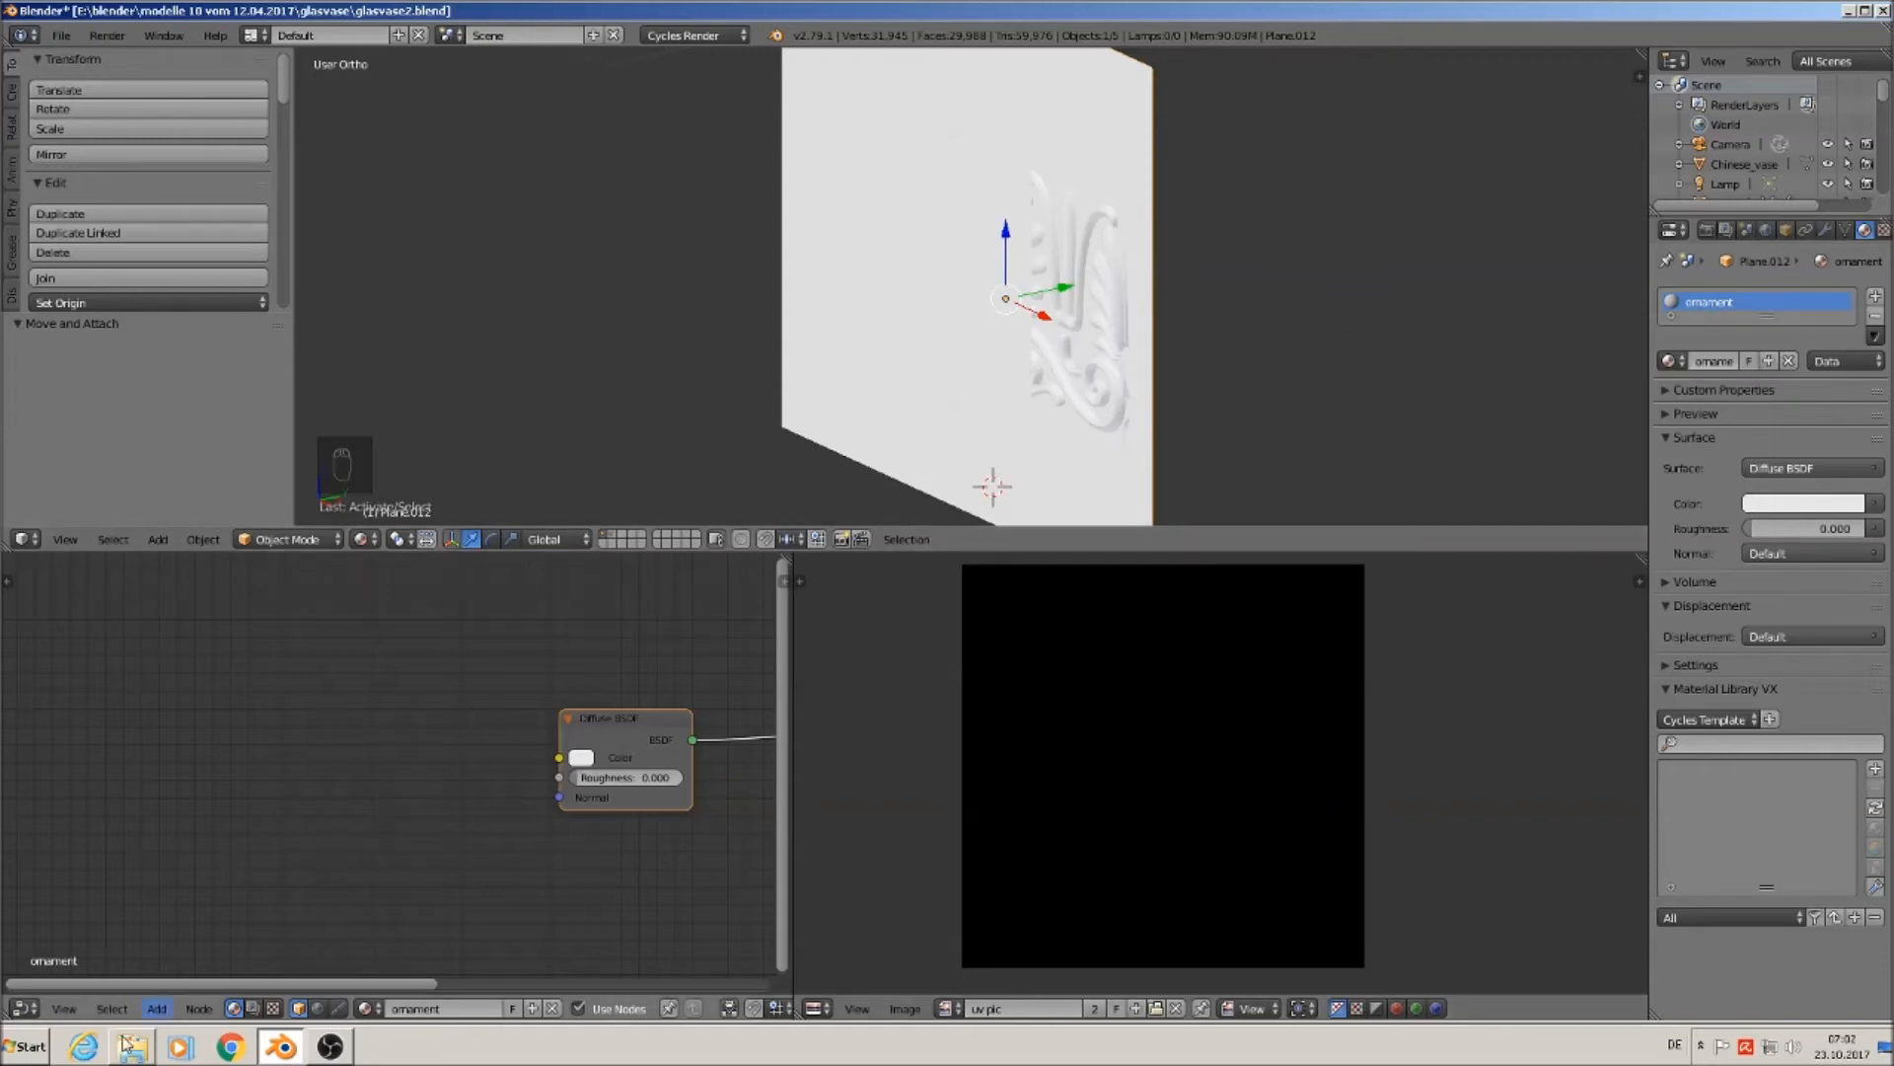
left_click(157, 1007)
mouse_move(190, 913)
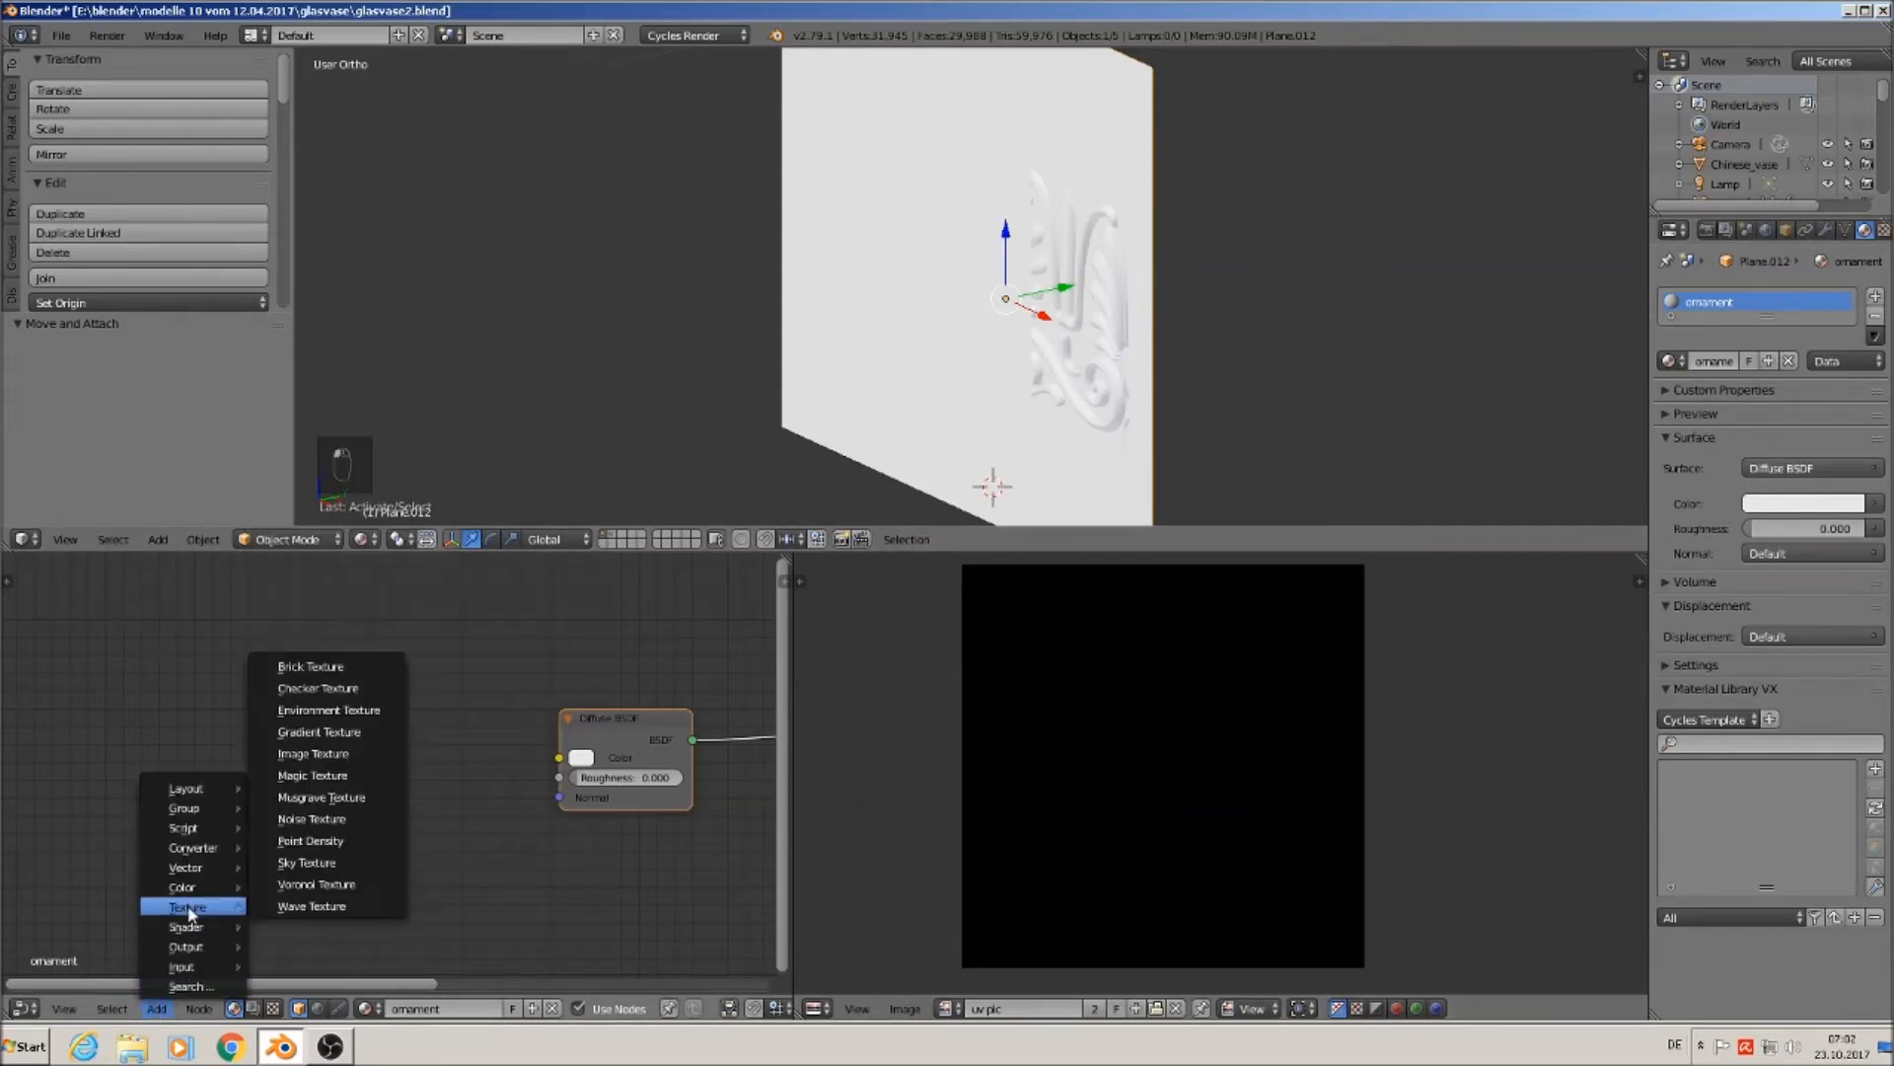
left_click(337, 754)
left_click(273, 606)
left_click(373, 689)
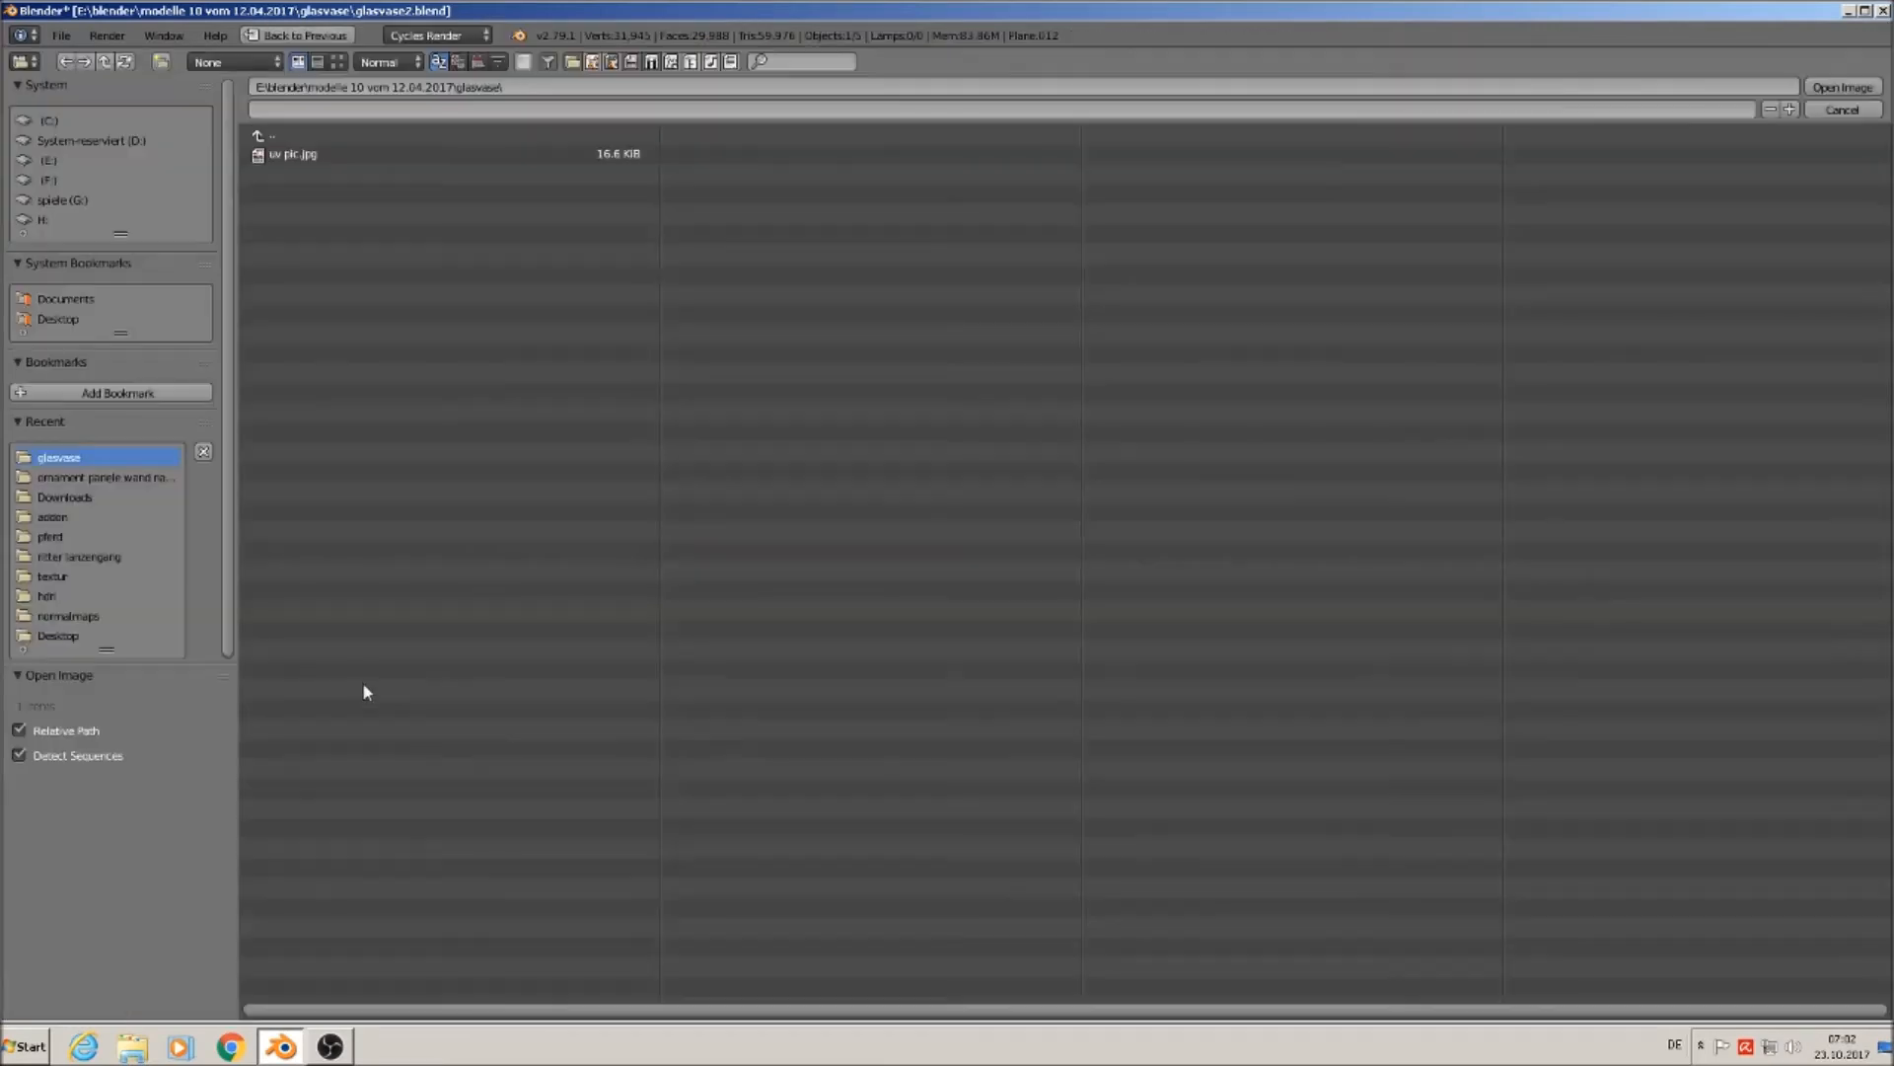
double_click(284, 156)
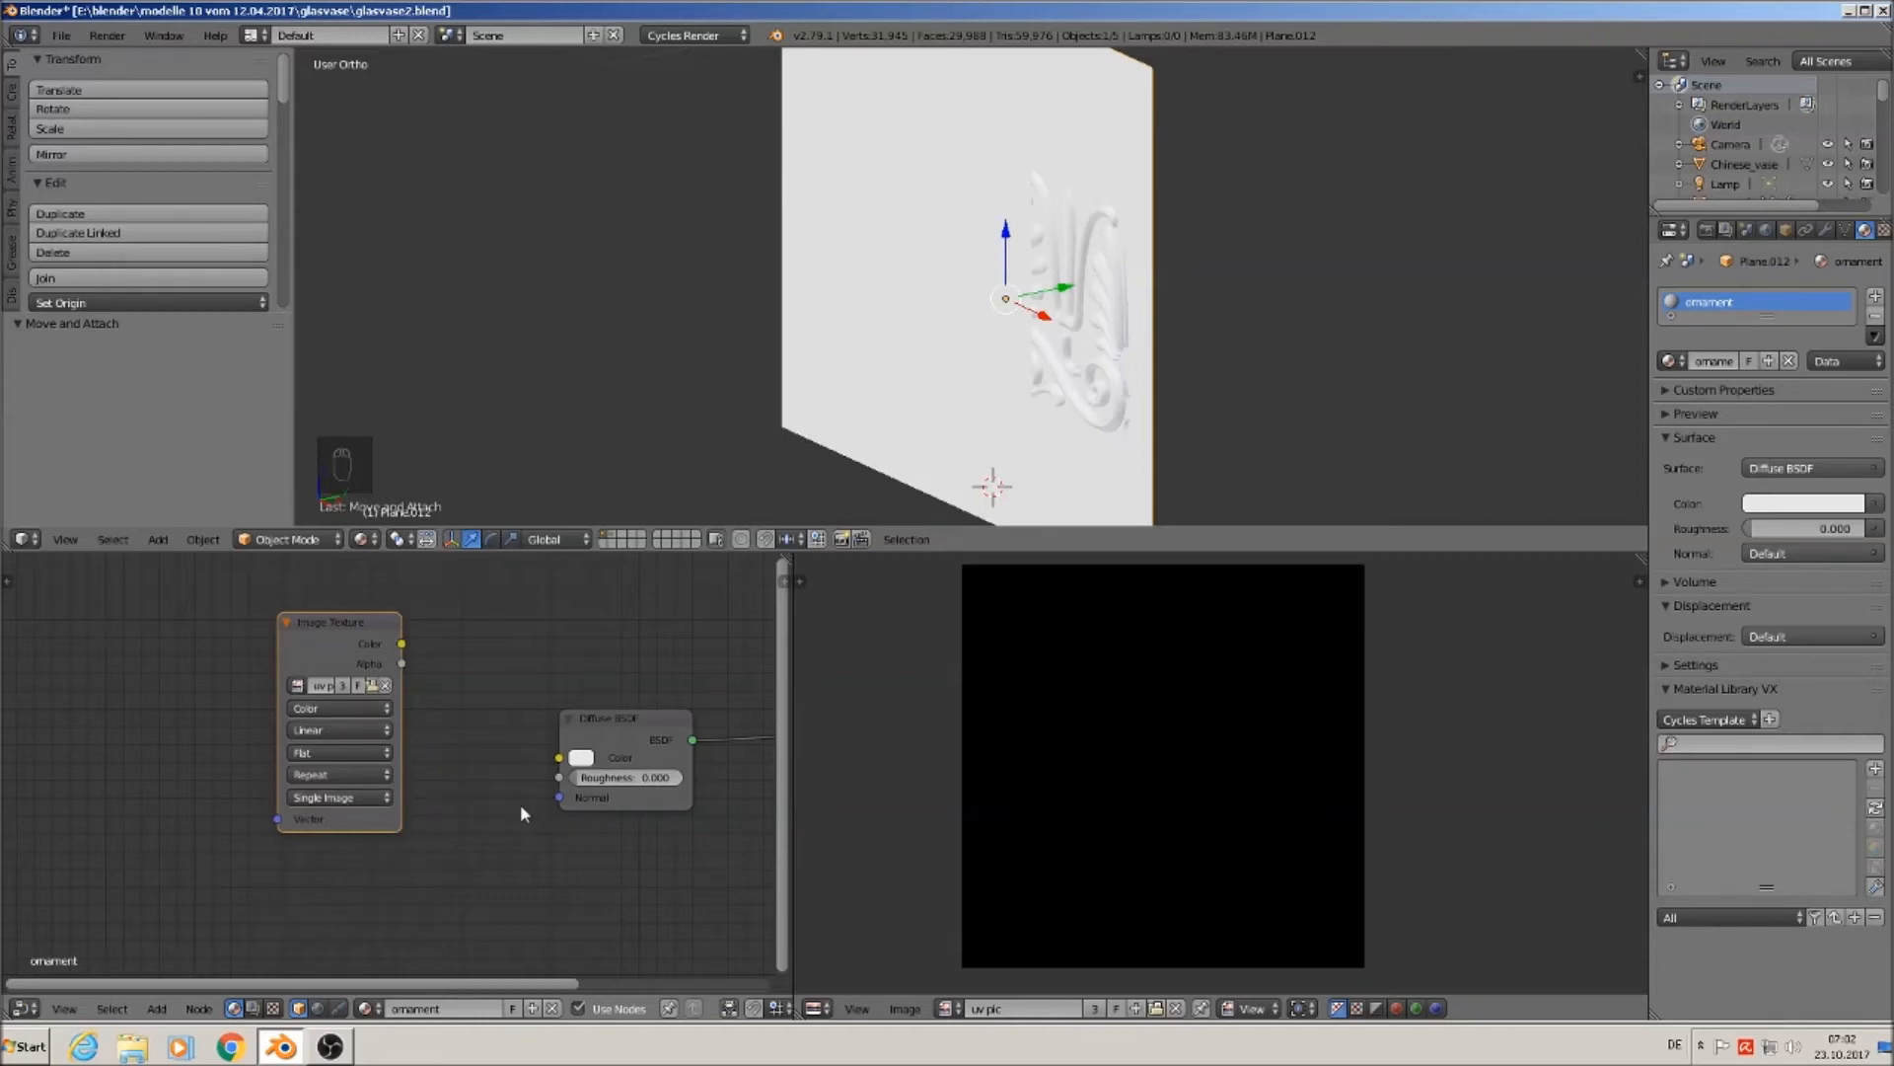
left_click(633, 752)
left_click(327, 653)
Select the front plane and set the render bake type to Normal.
right_click(957, 289)
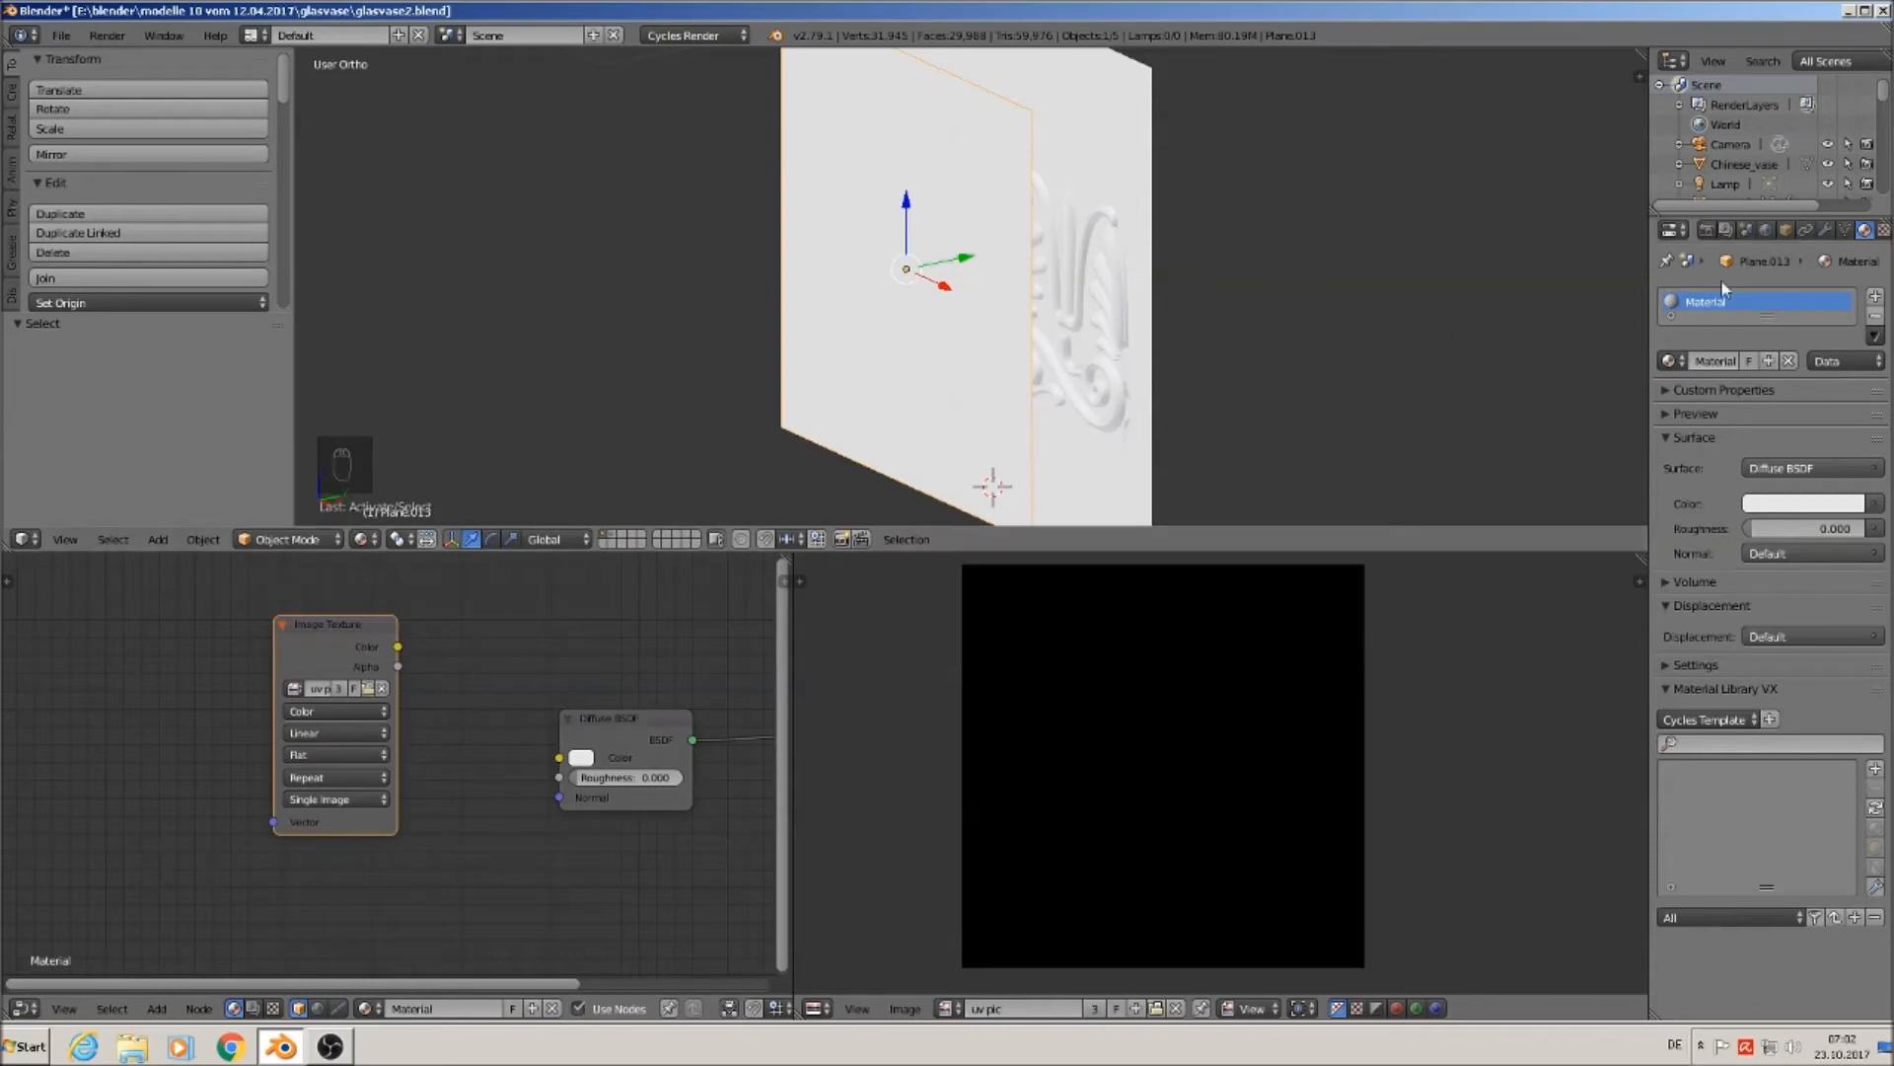
left_click(1706, 230)
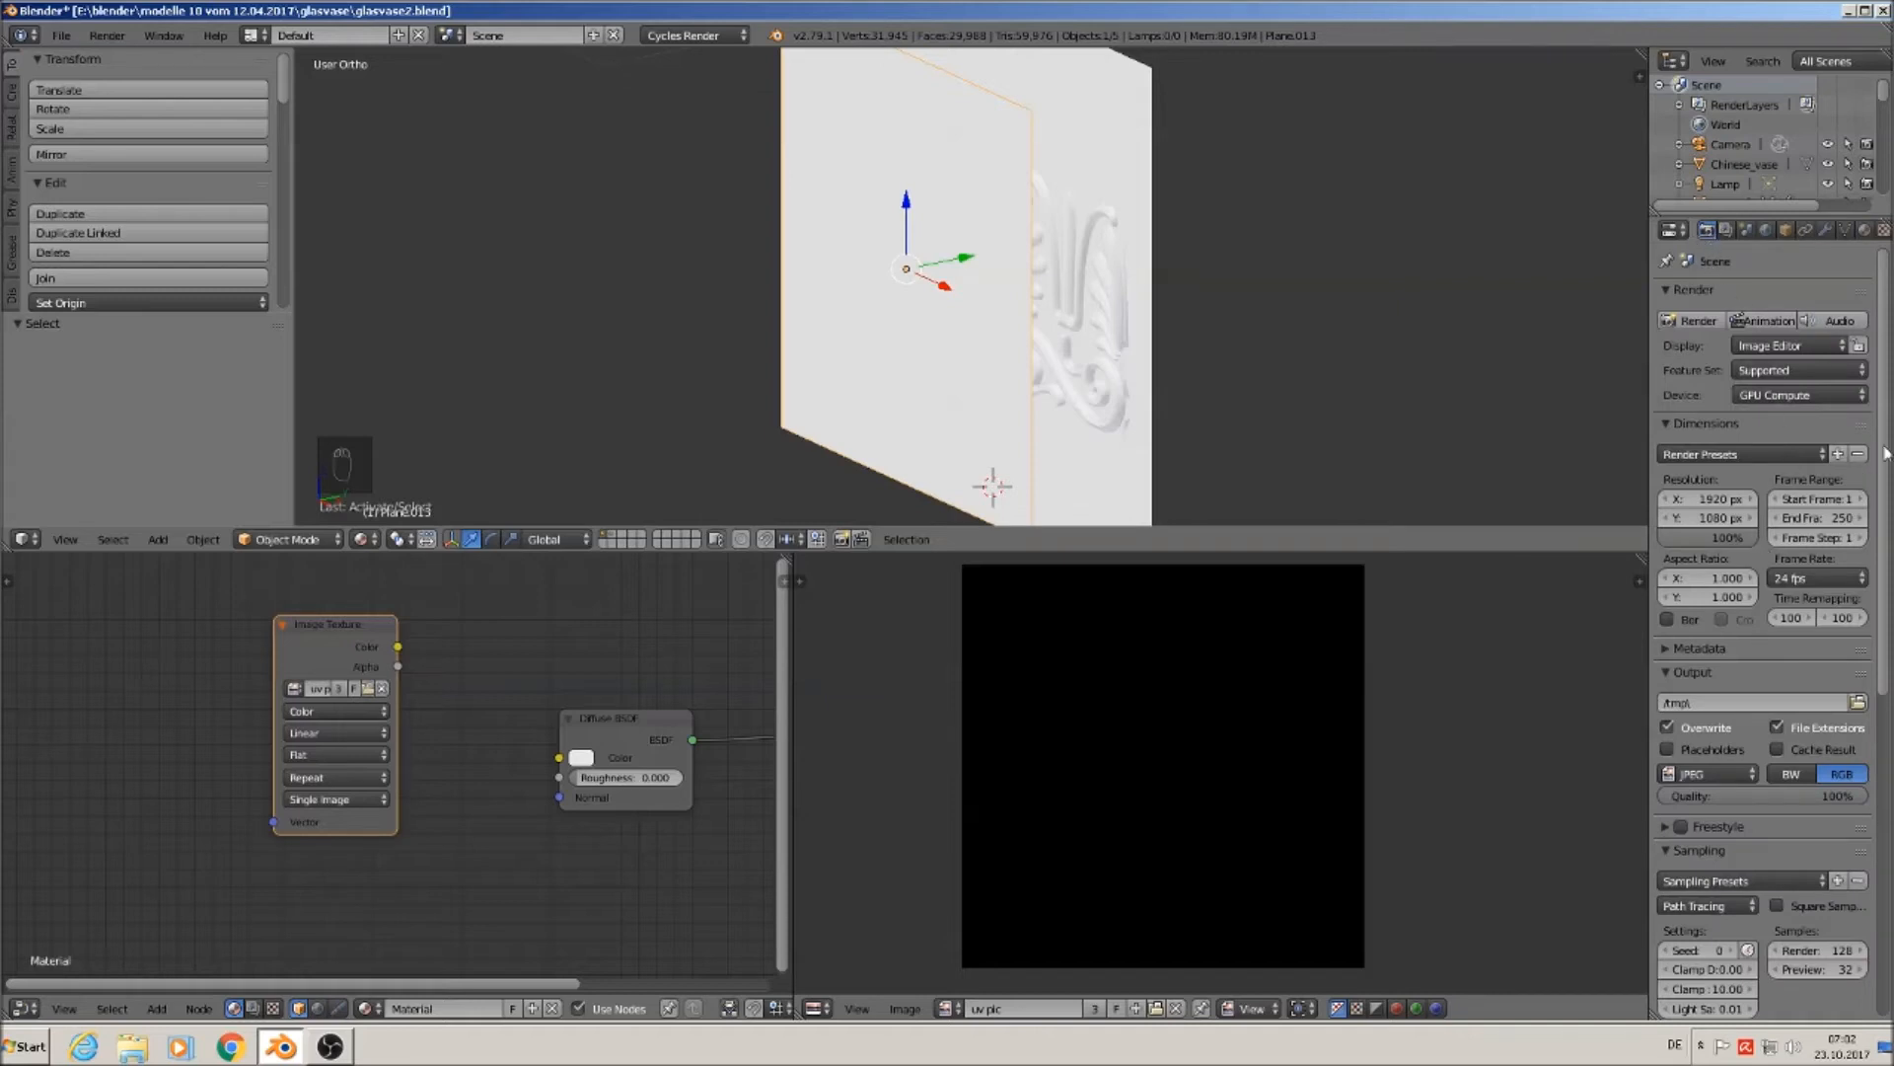
scroll(1879, 464, "down", 10)
scroll(1766, 631, "down", 2)
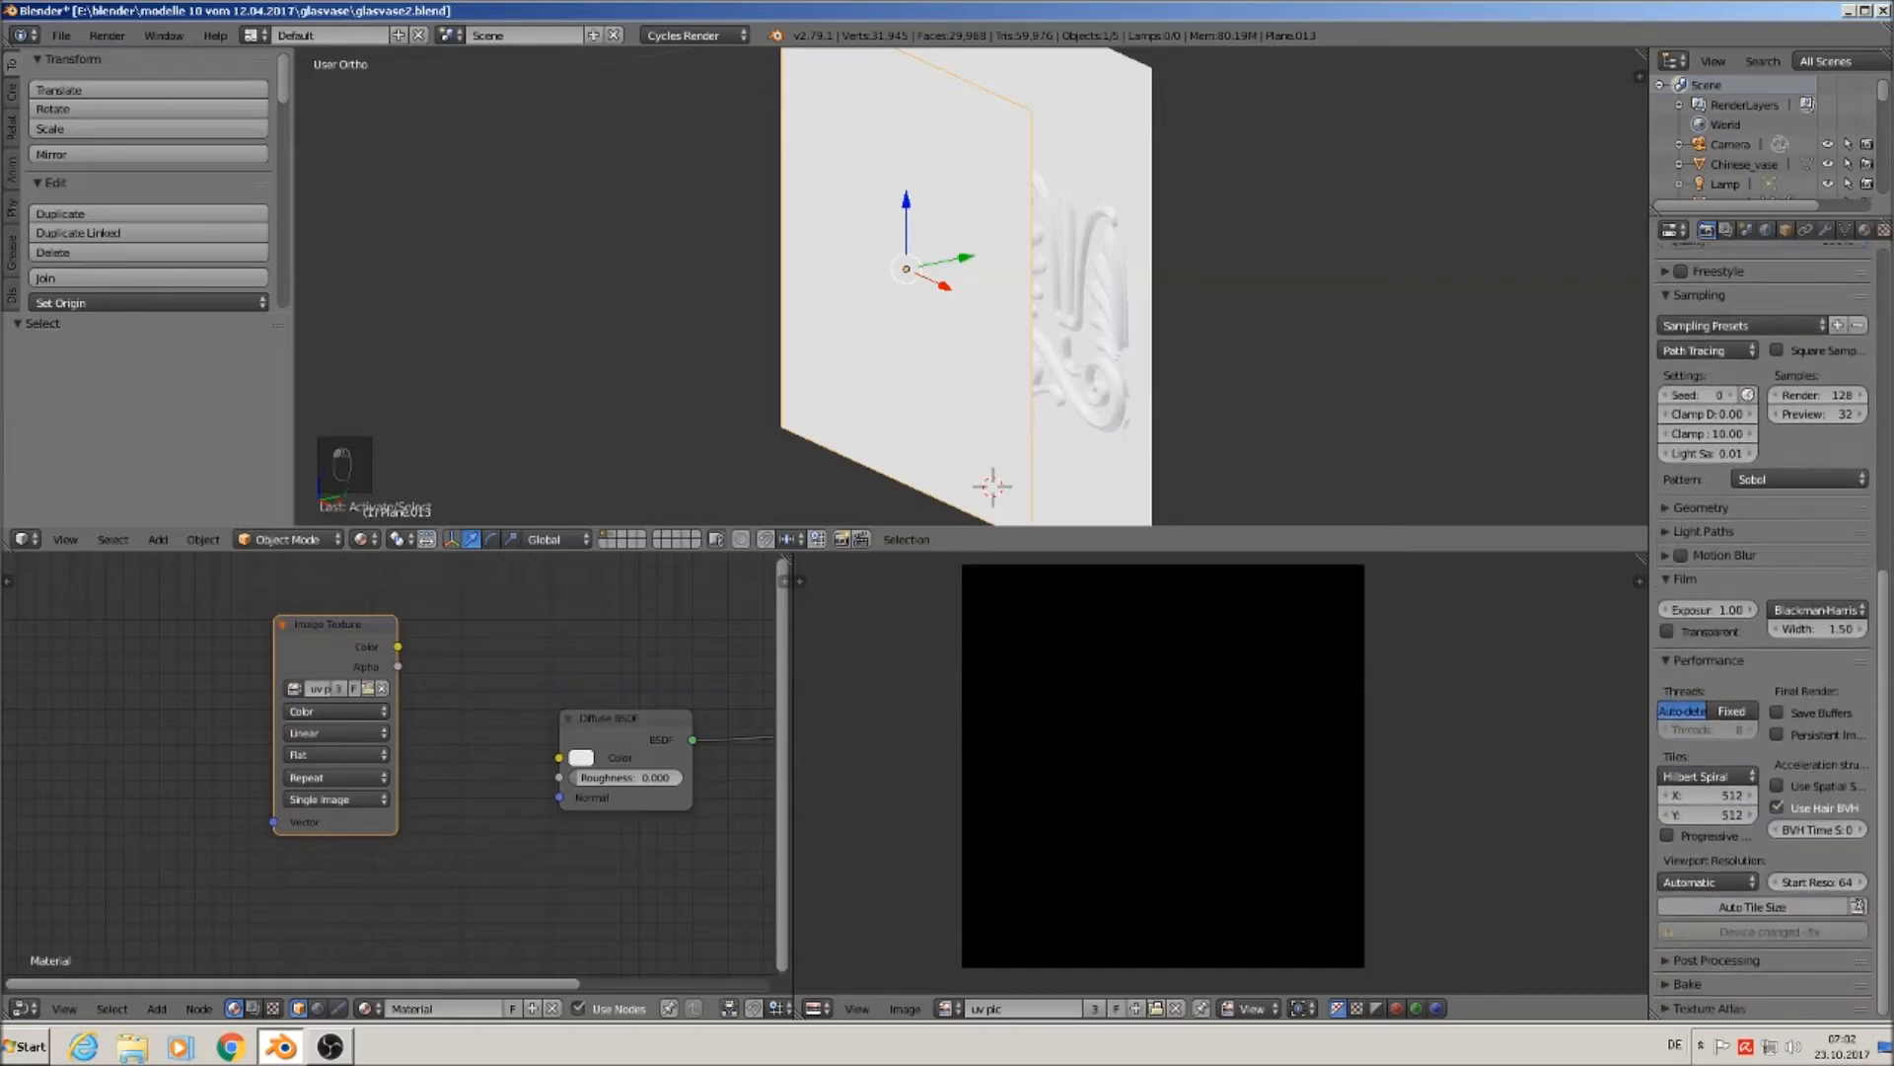
left_click(1665, 985)
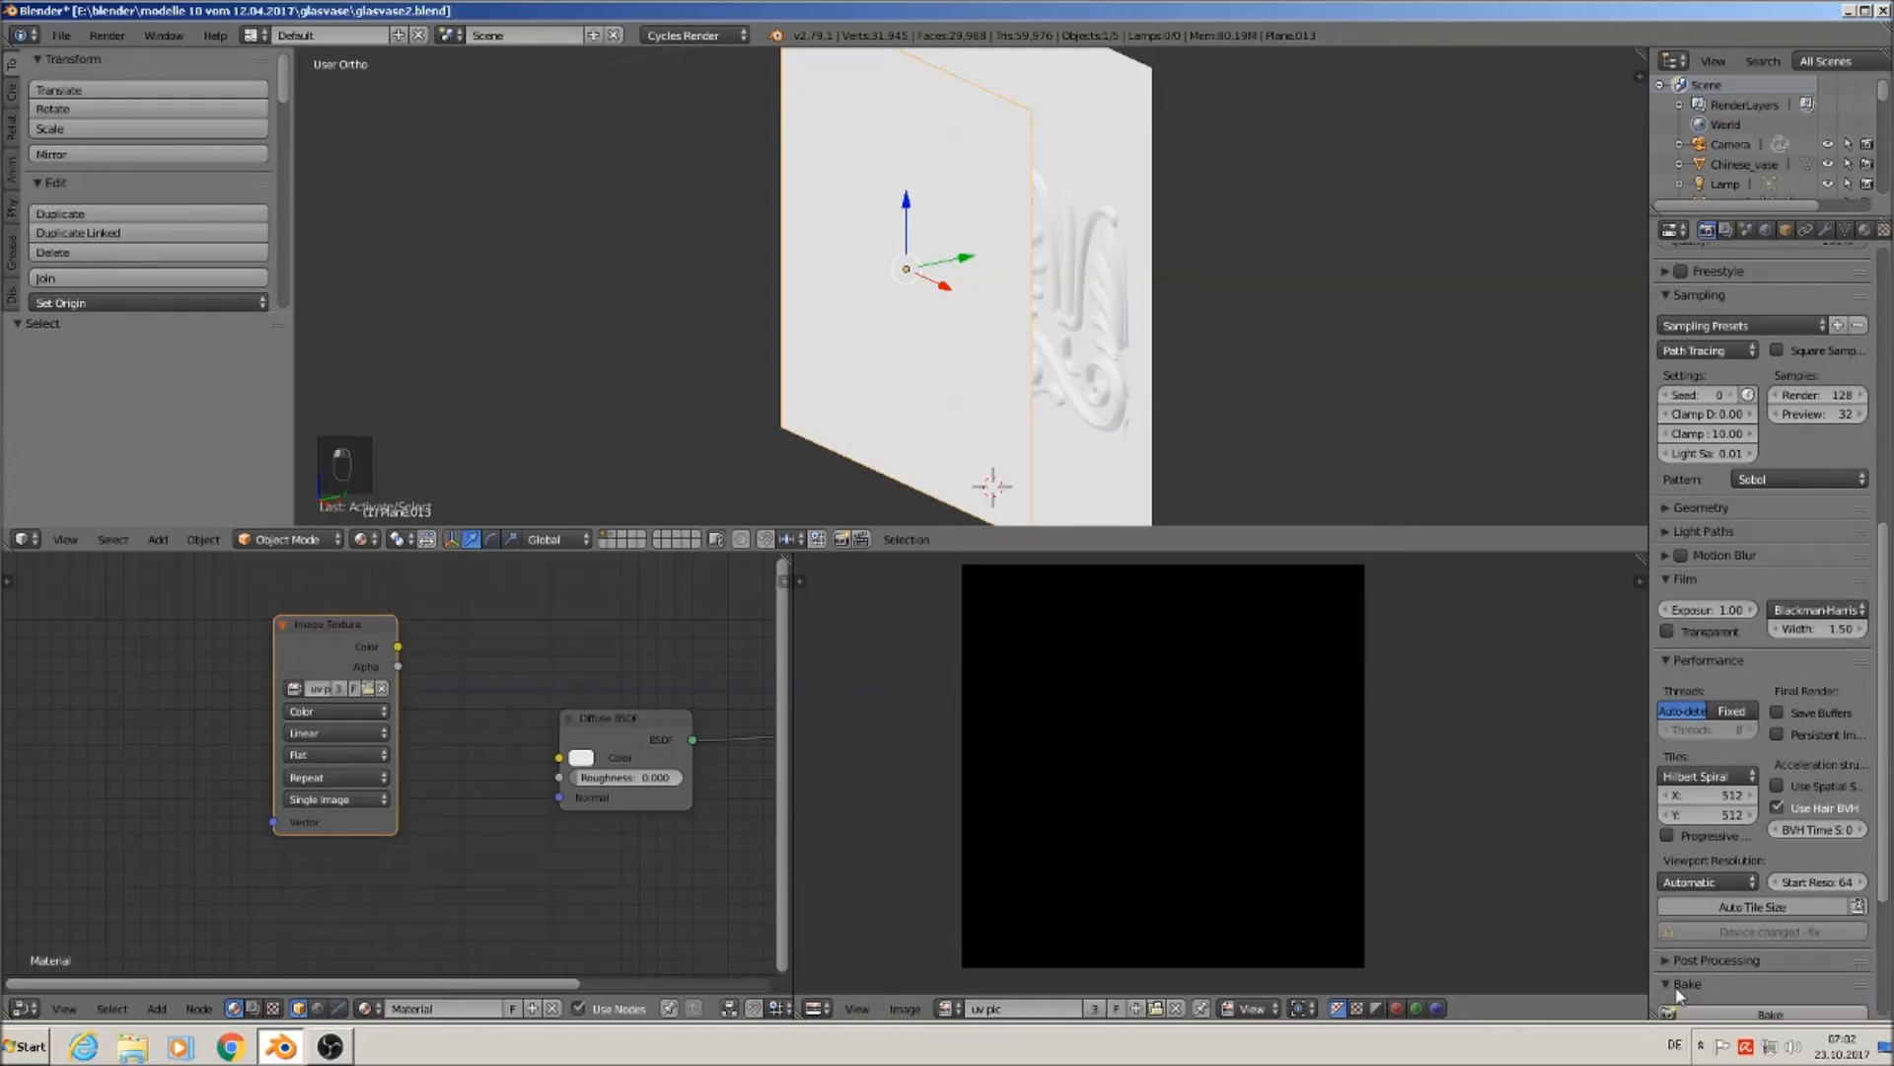
scroll(1677, 986, "down", 3)
scroll(1689, 872, "down", 2)
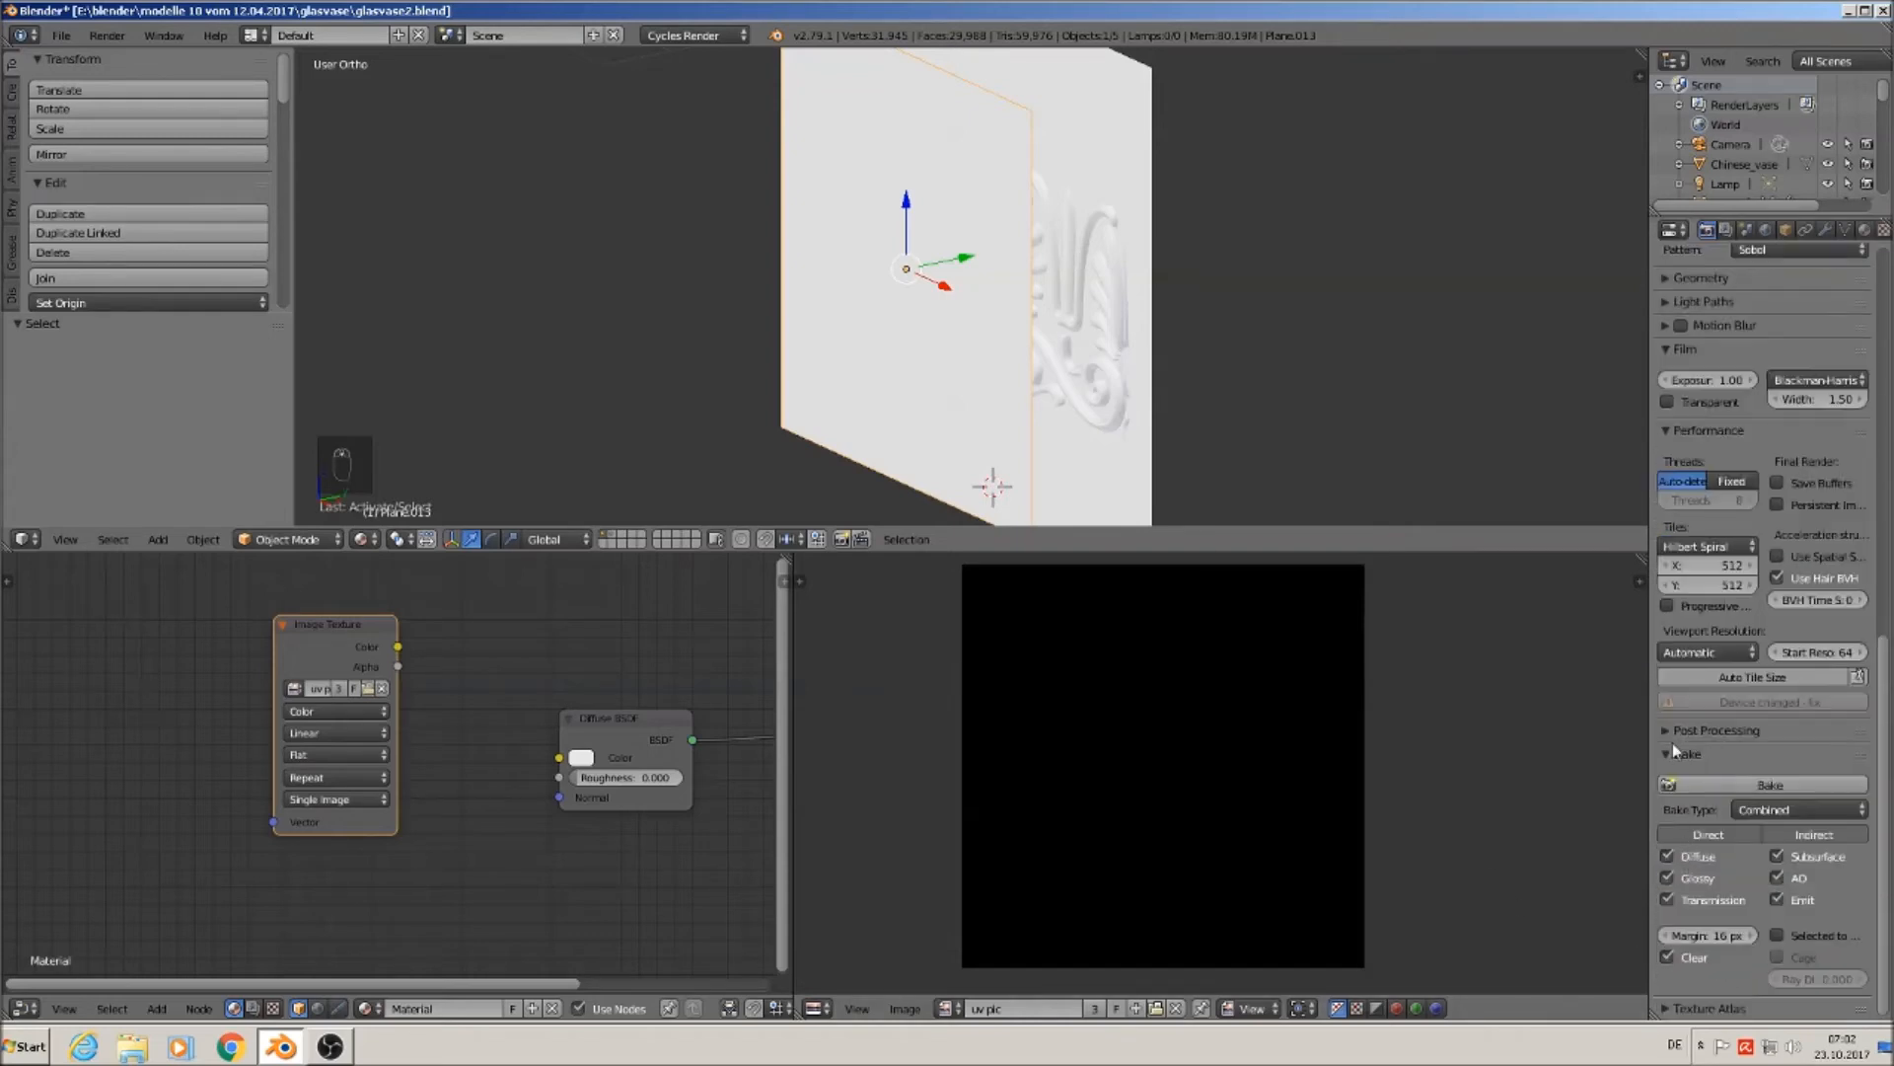
left_click(1773, 811)
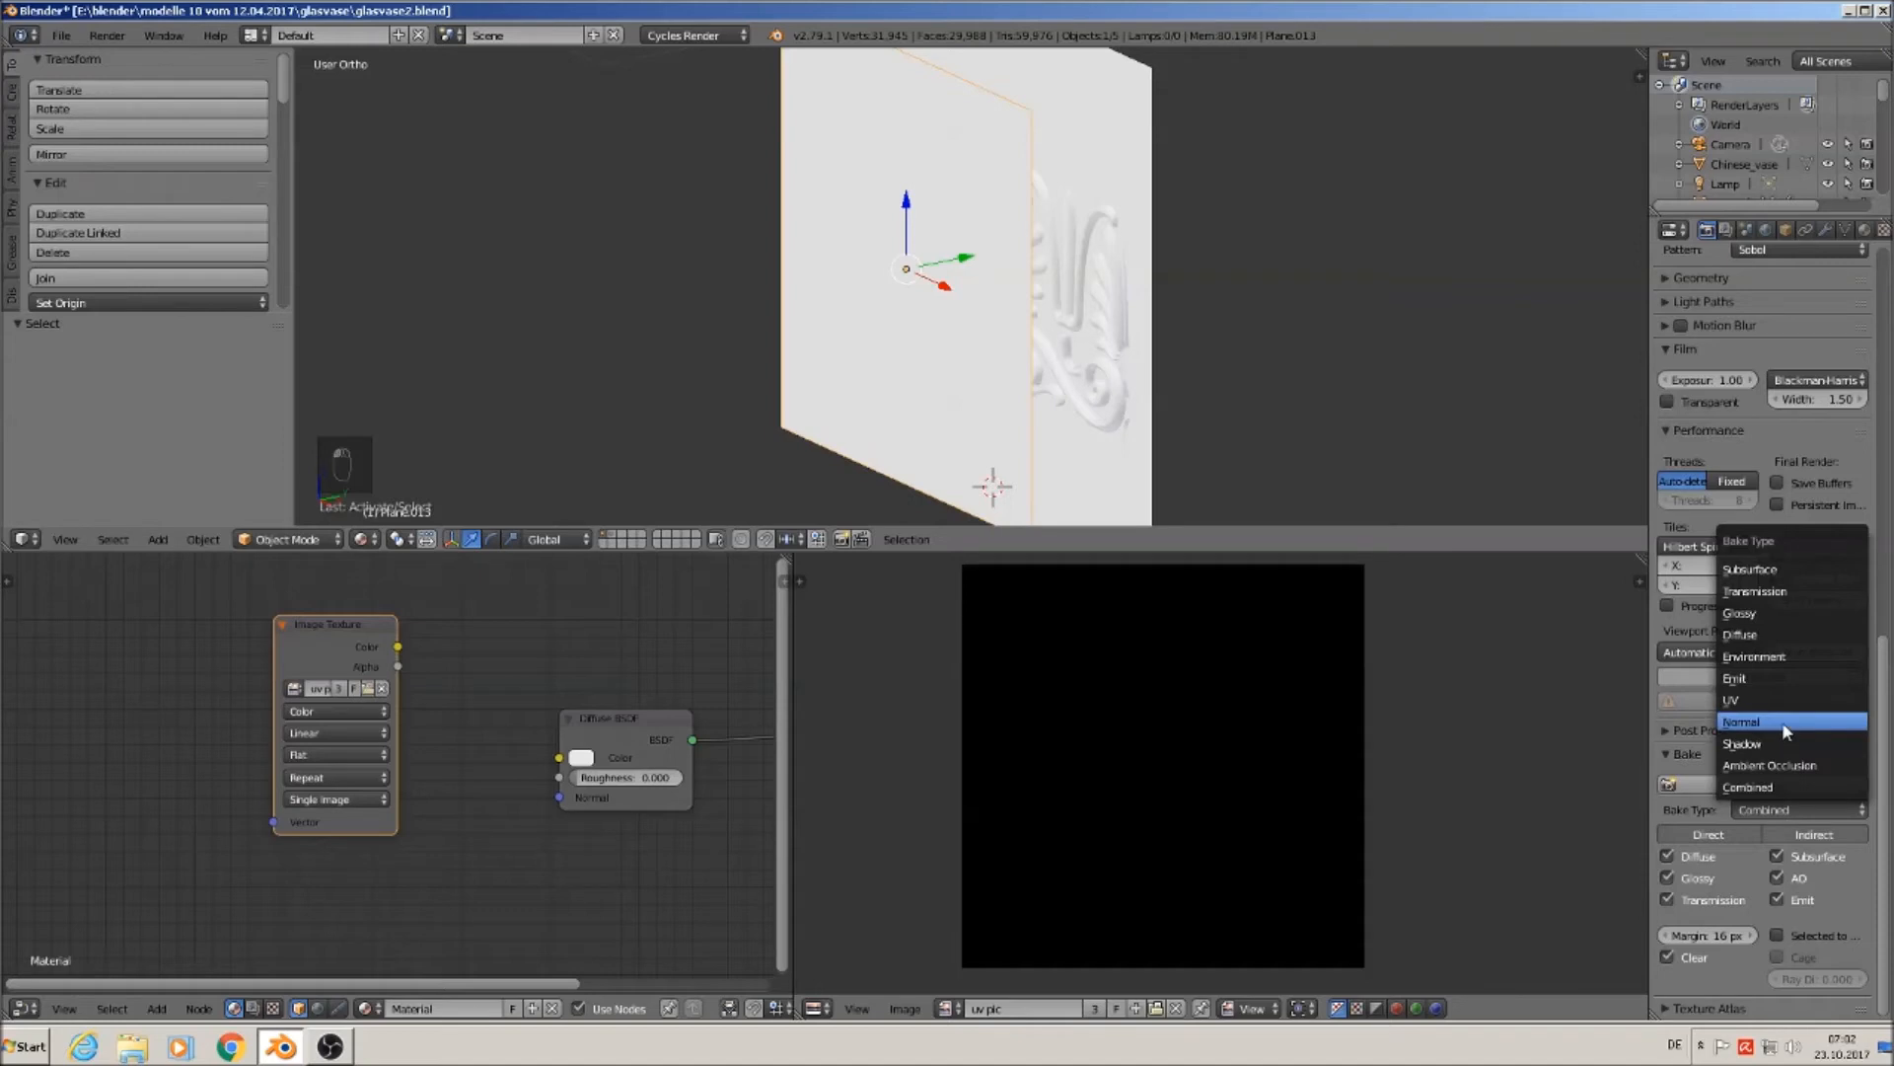
left_click(1751, 726)
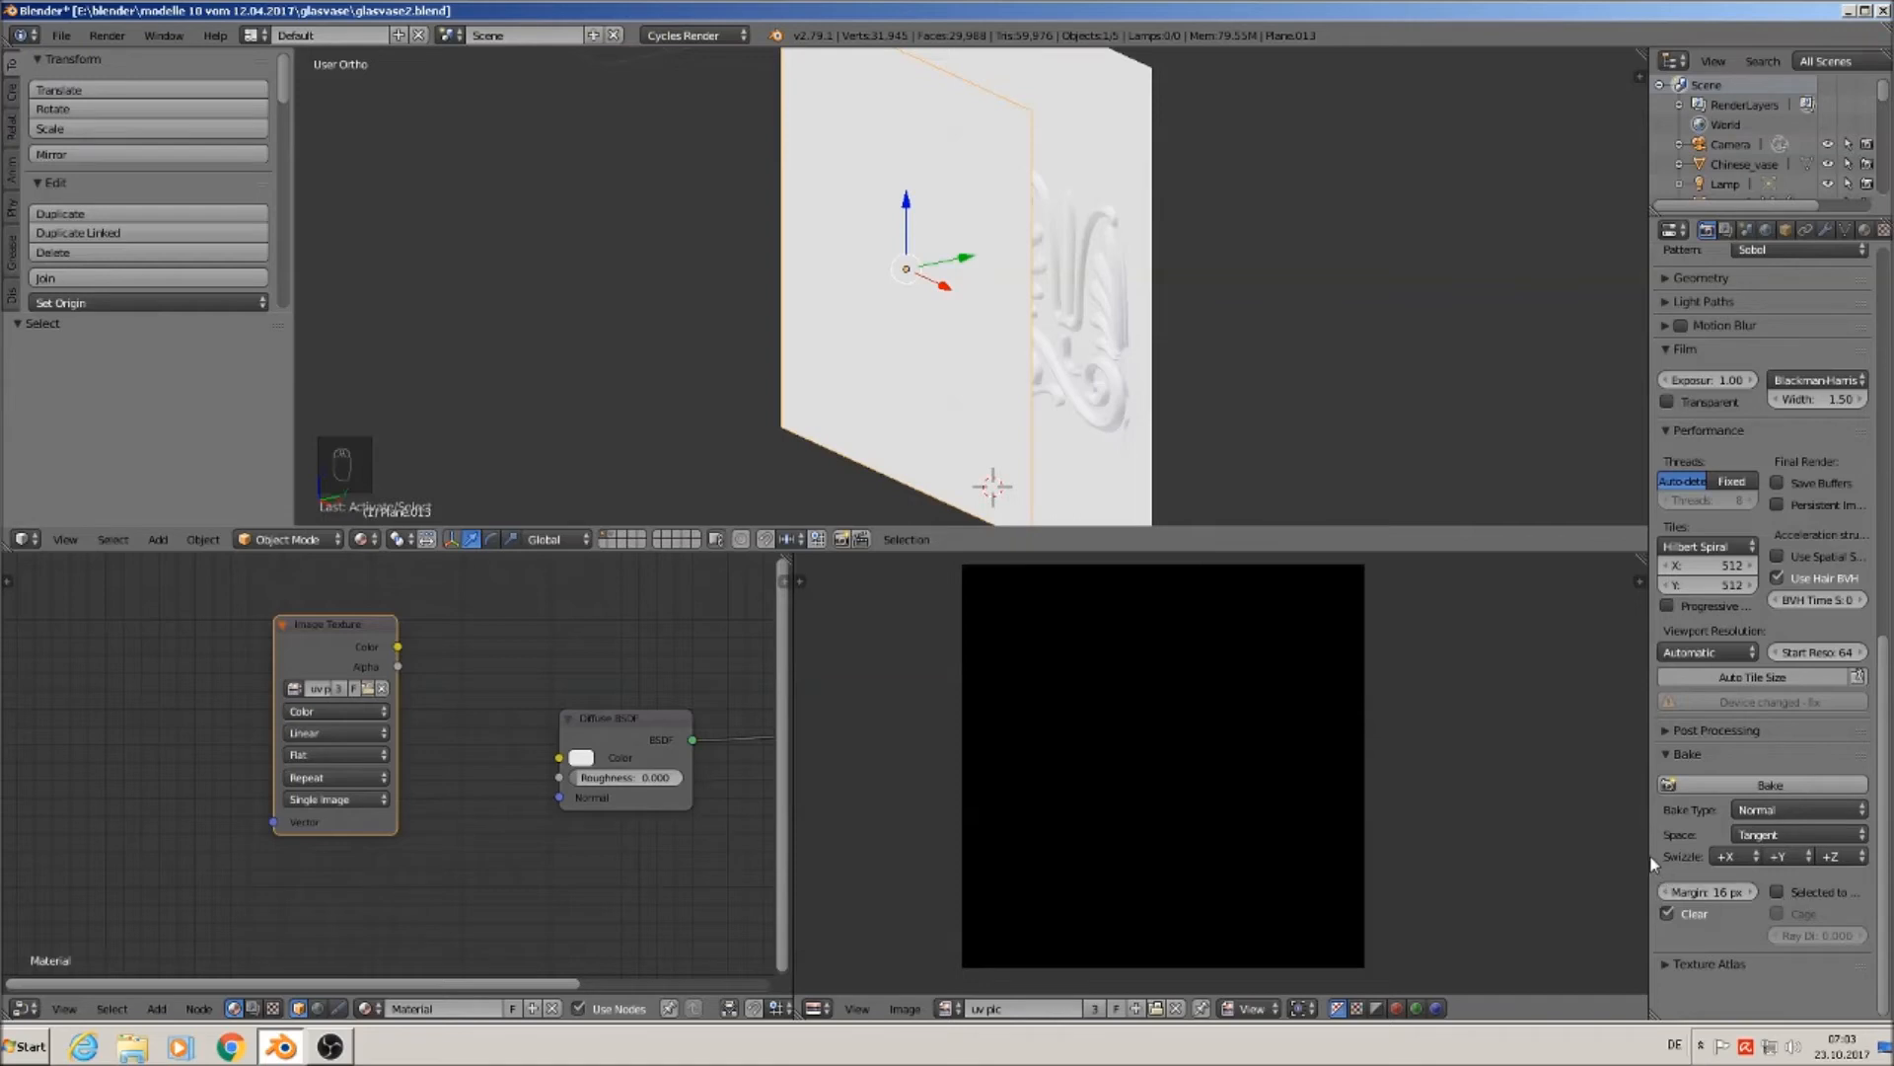
Select the ornament relief plus the front plane as the active object, and enable baking from Selected to Active.
left_click_drag(1643, 855, 1565, 861)
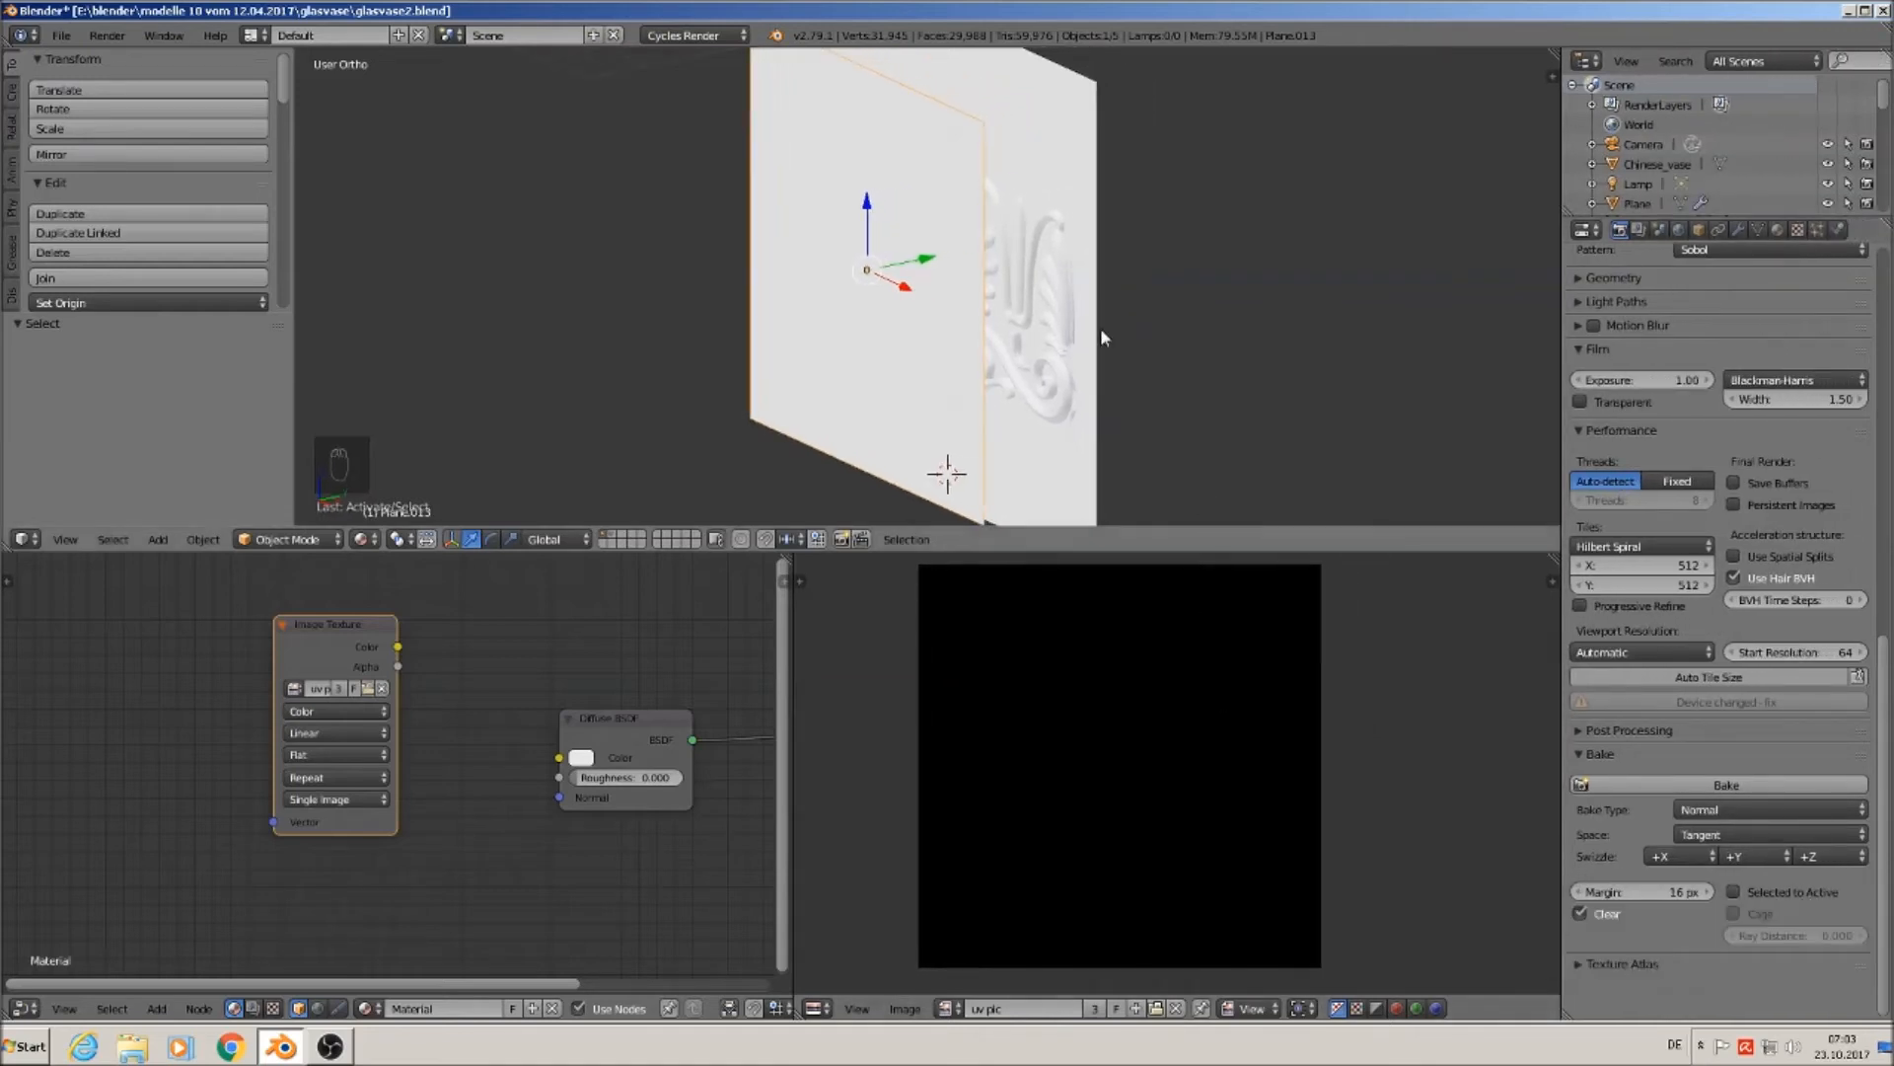
right_click(1070, 251)
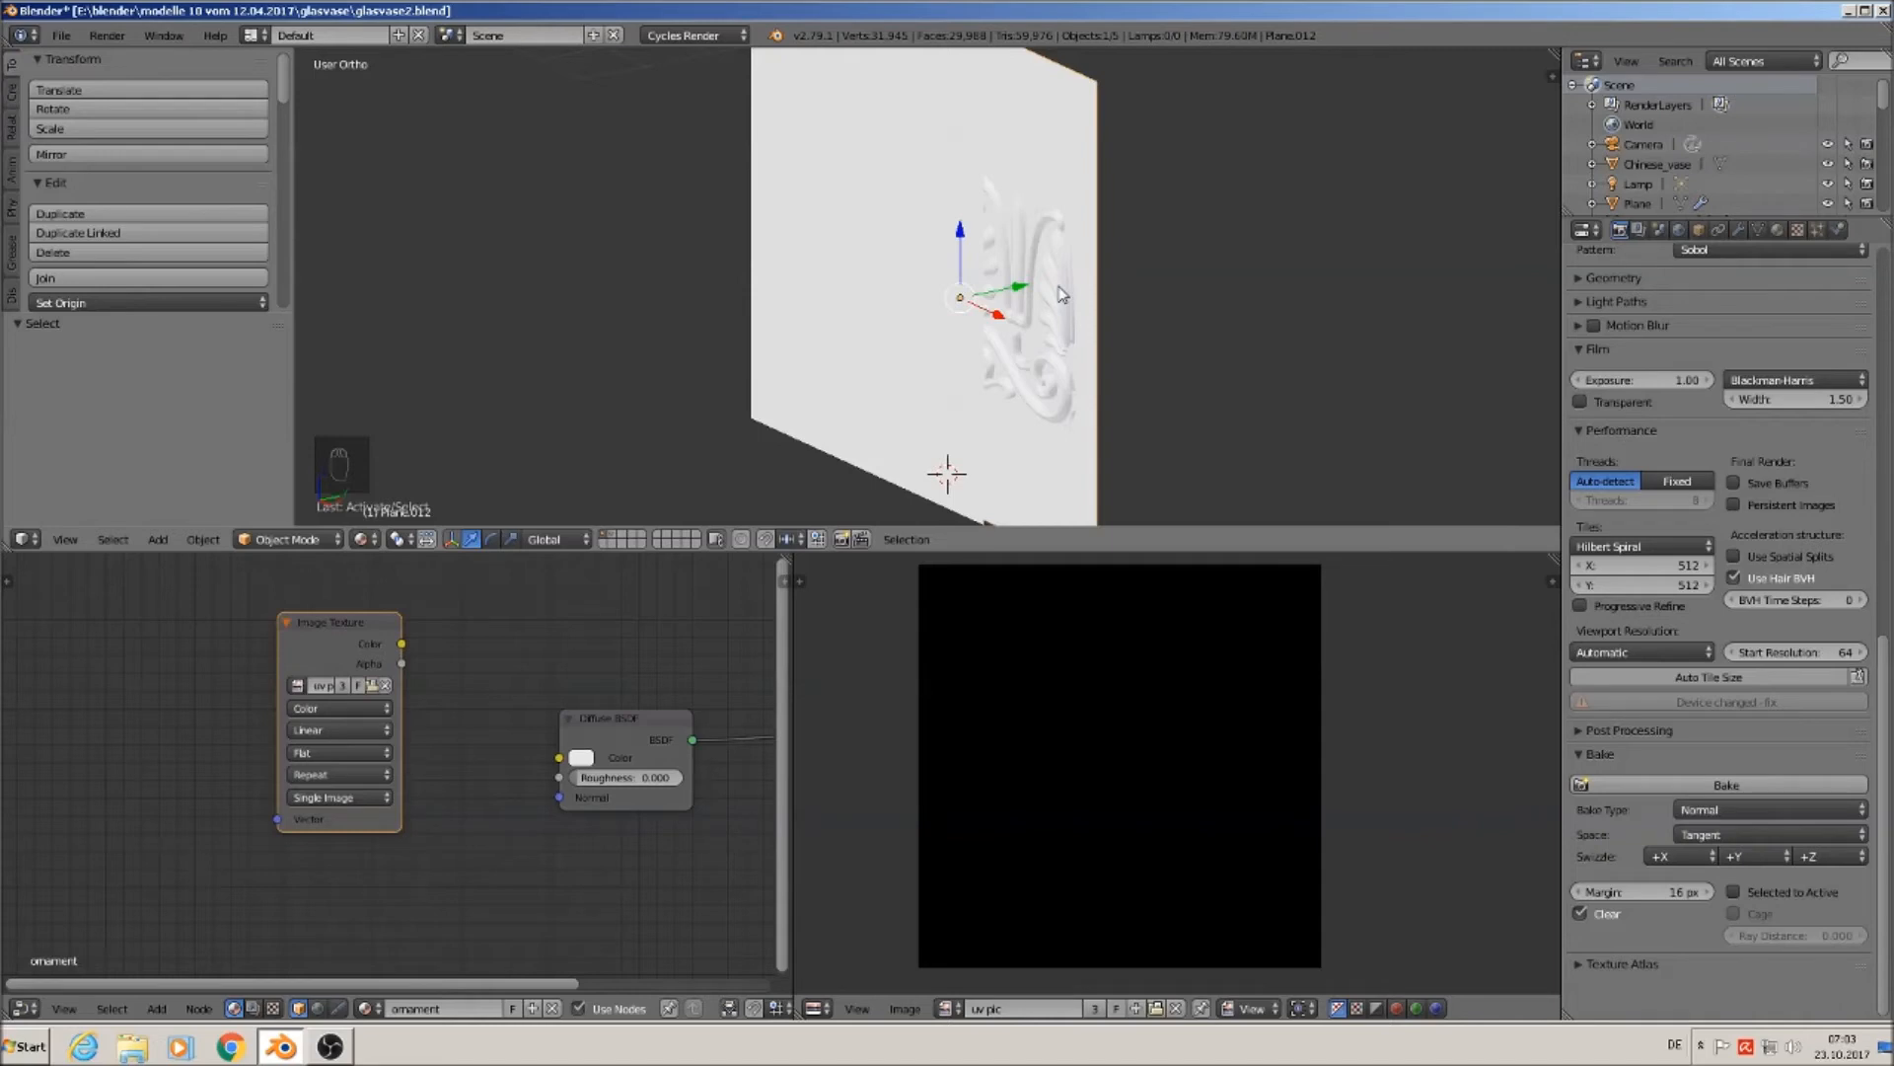
right_click(784, 308, "shift")
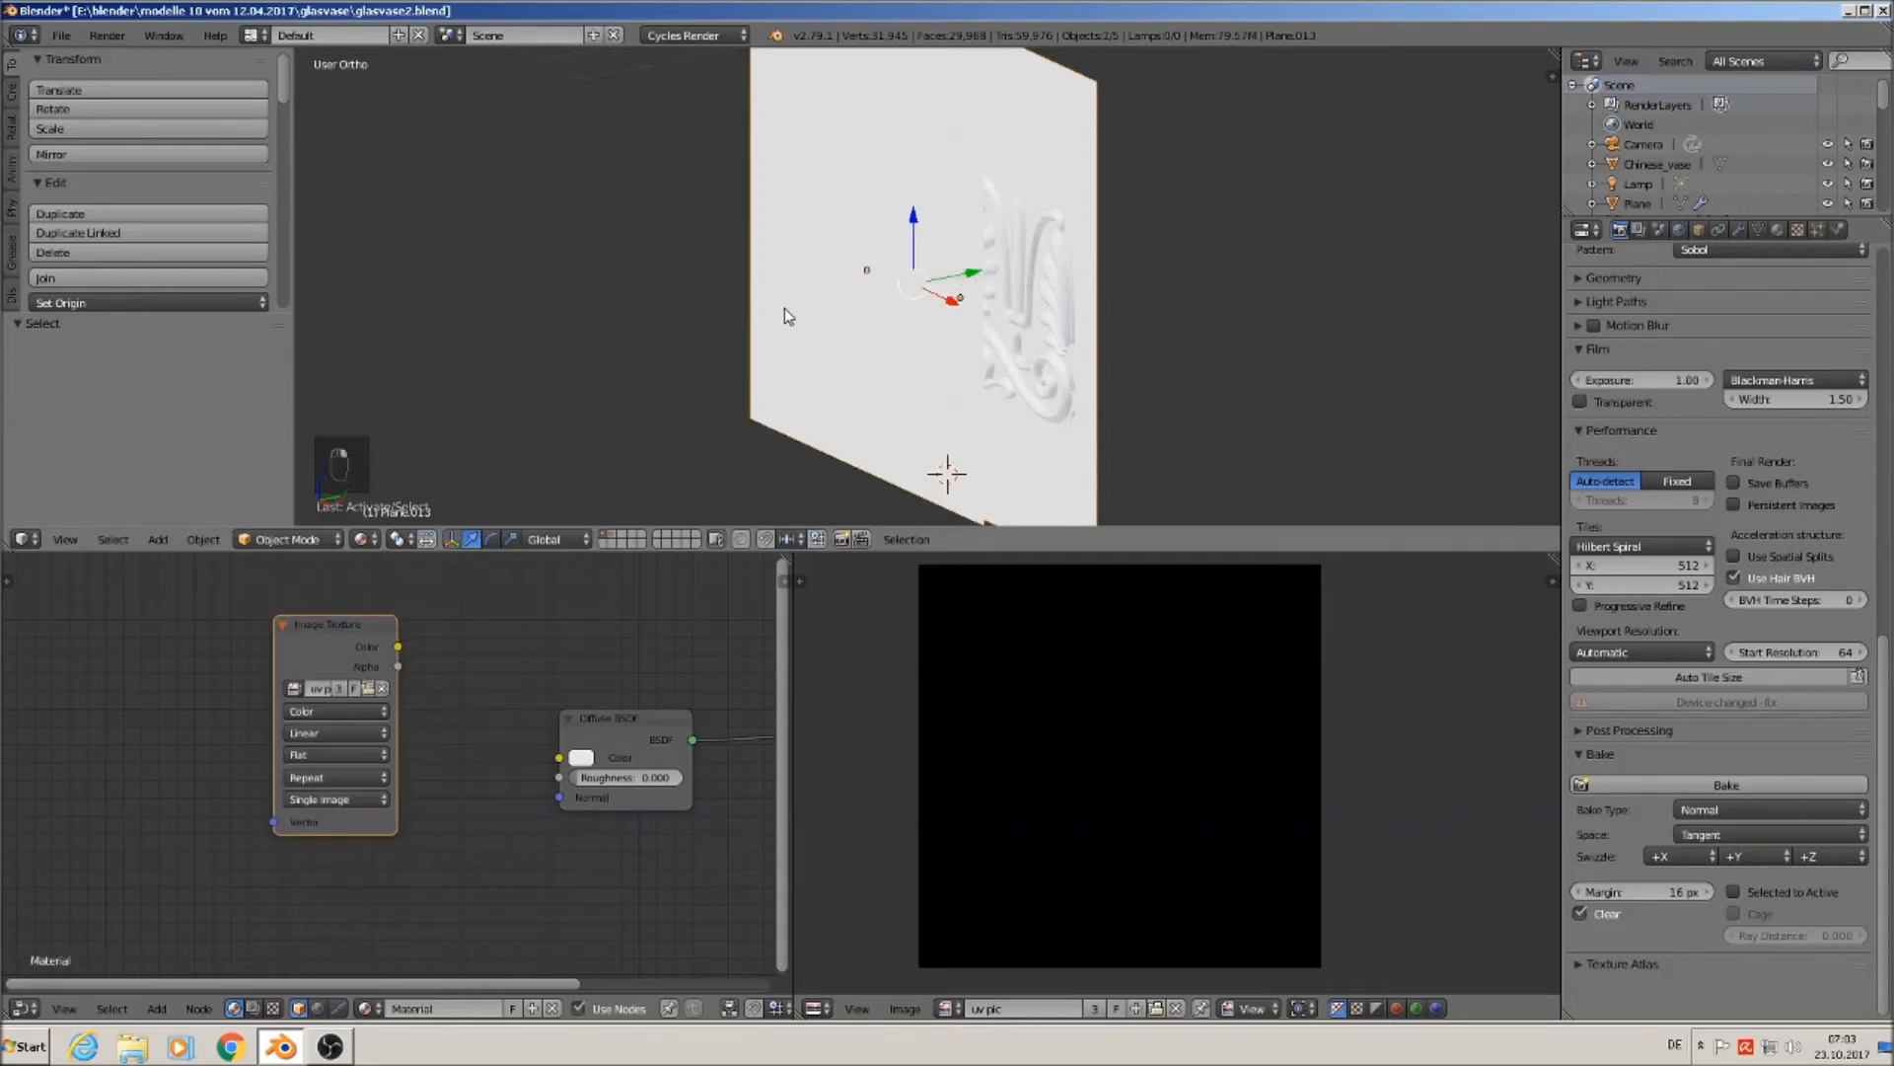
middle_click_drag(789, 316, 807, 390)
middle_click_drag(900, 332, 1001, 329)
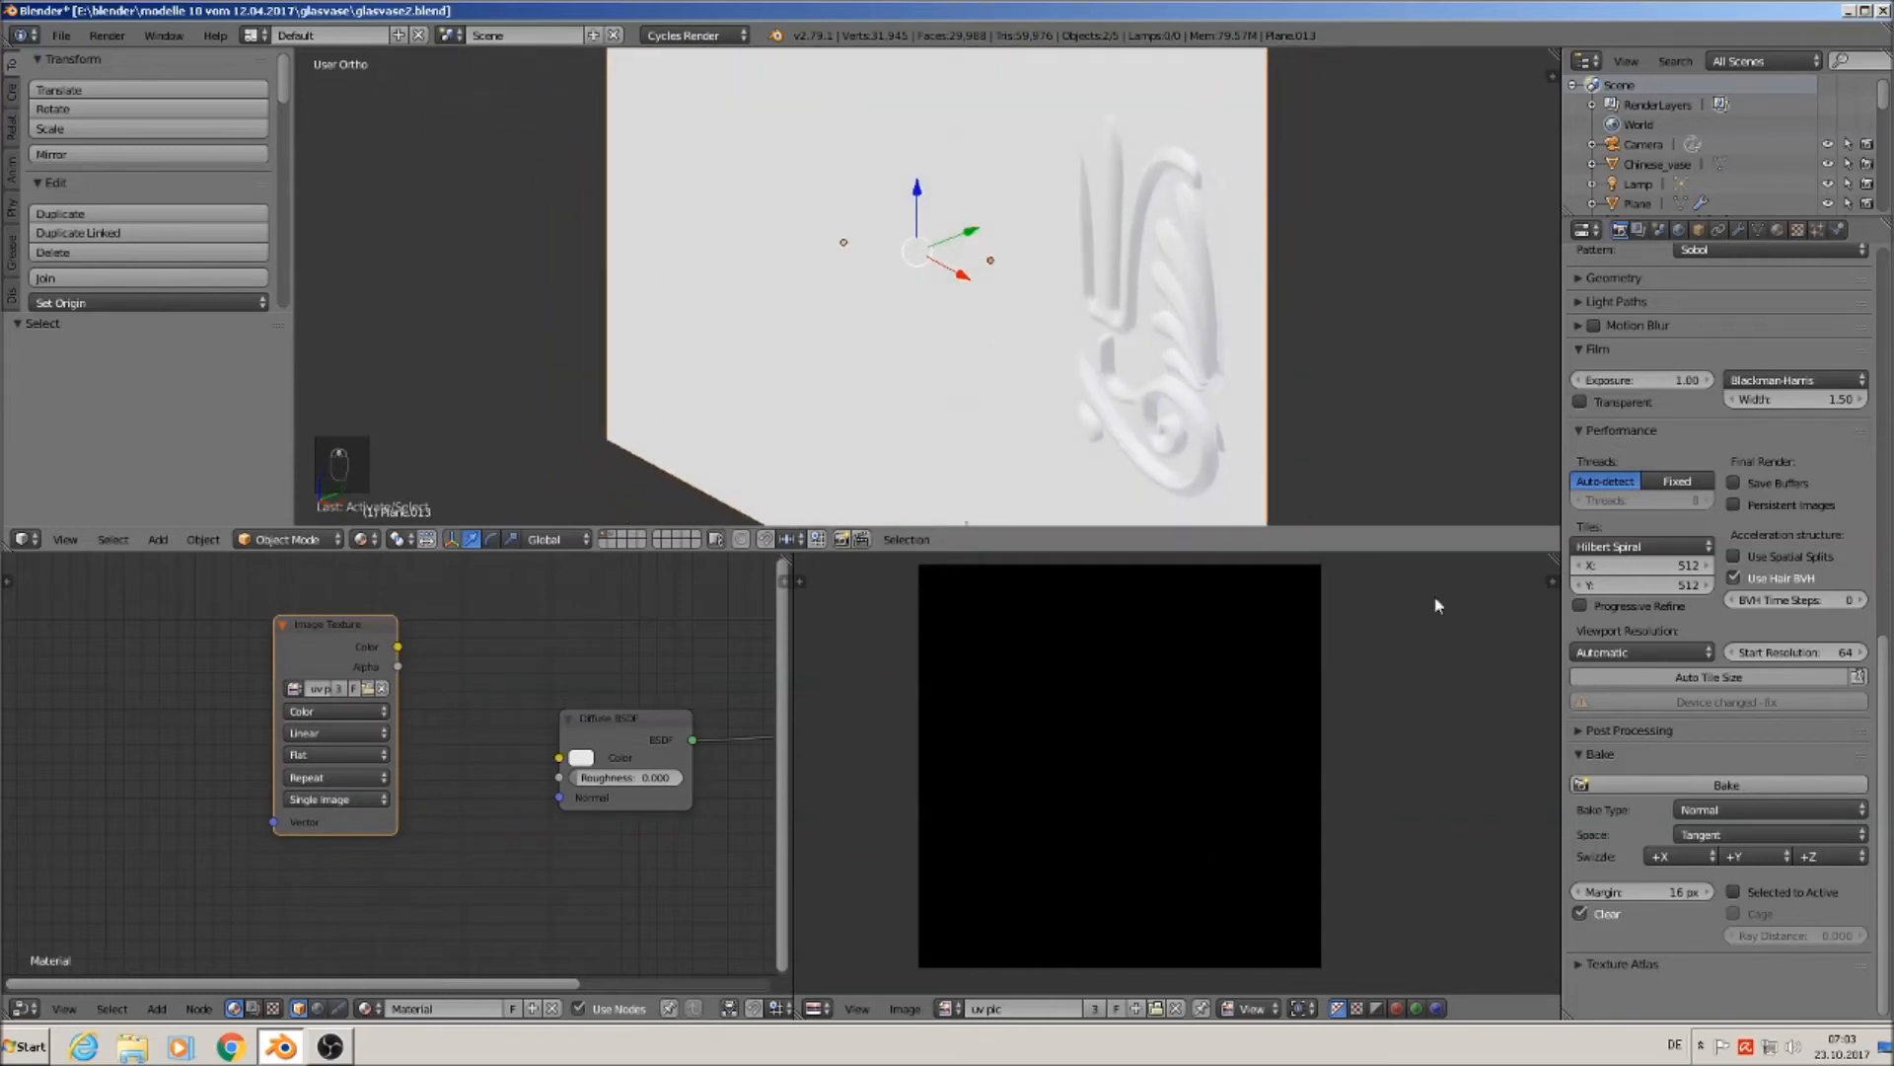
left_click(1734, 892)
scroll(1350, 393, "down", 4)
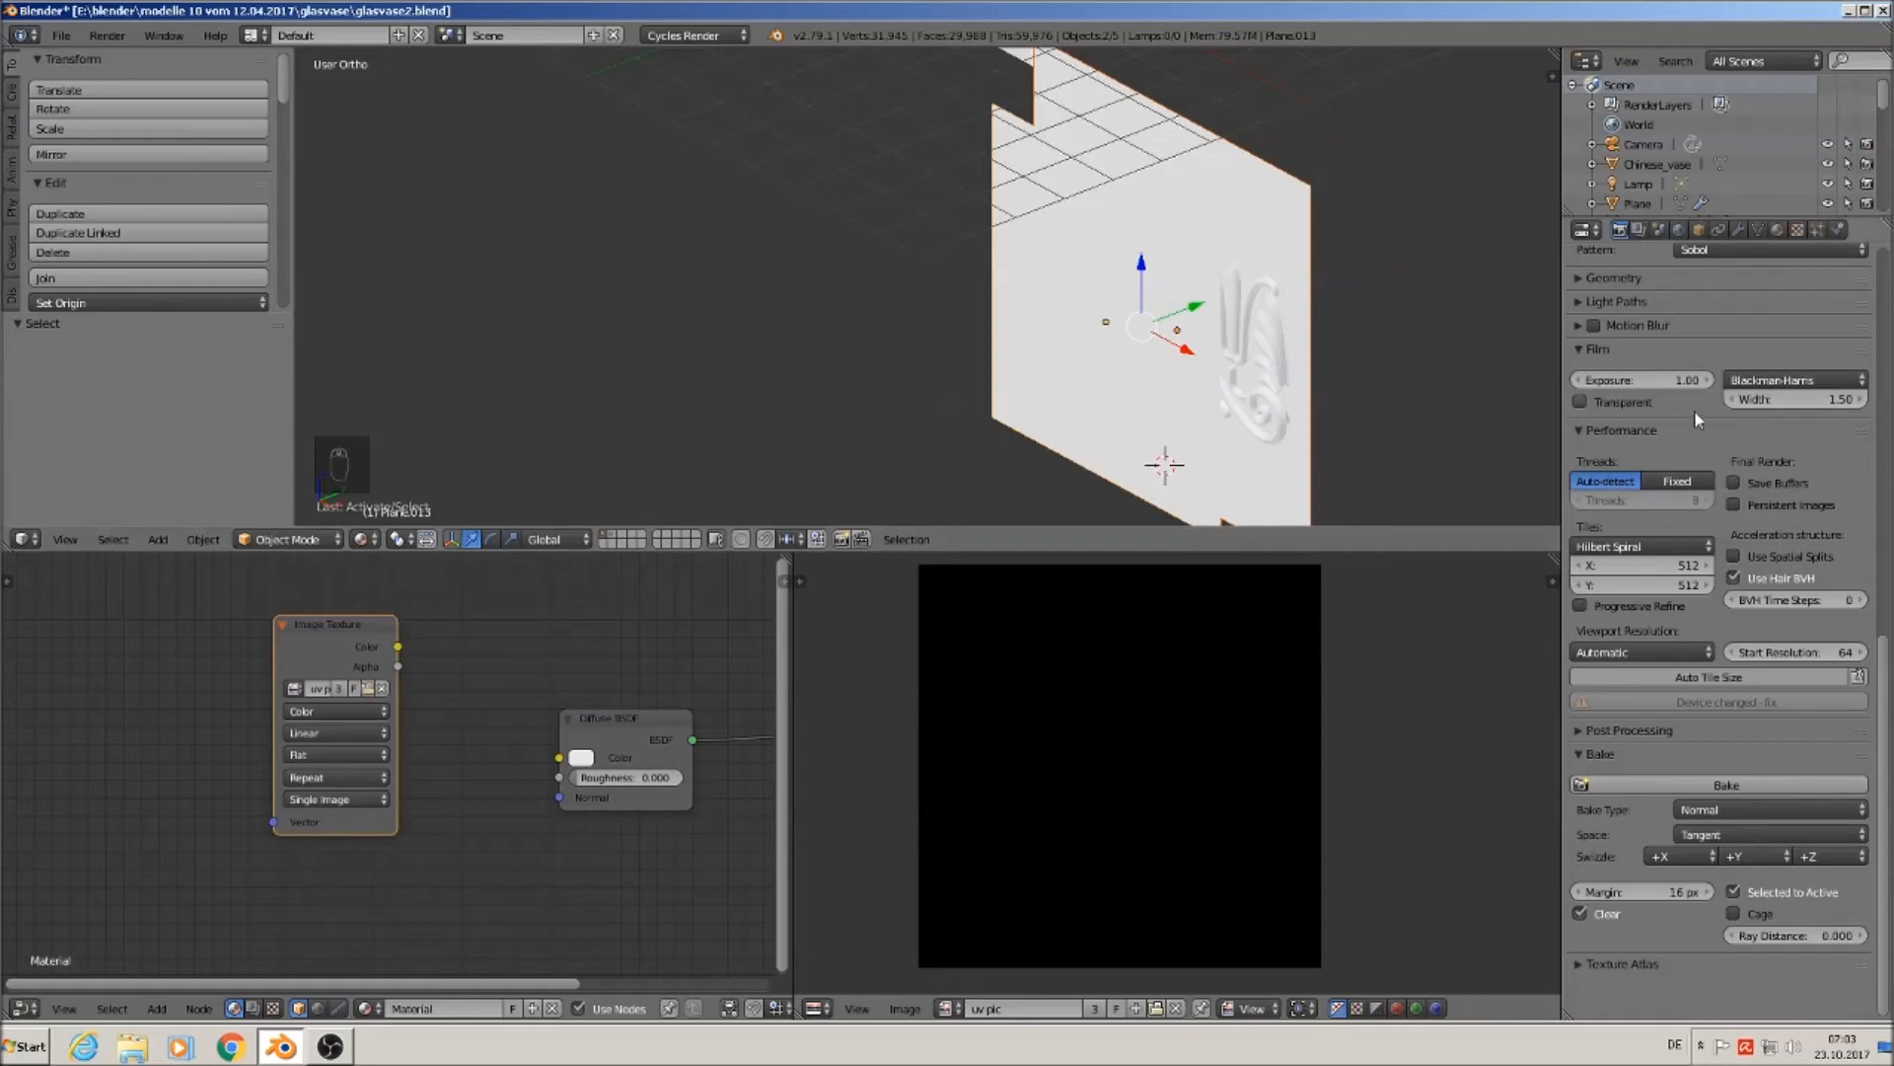
Save the blend file and bake the ornament's normal map onto the front plane's image.
left_click(60, 35)
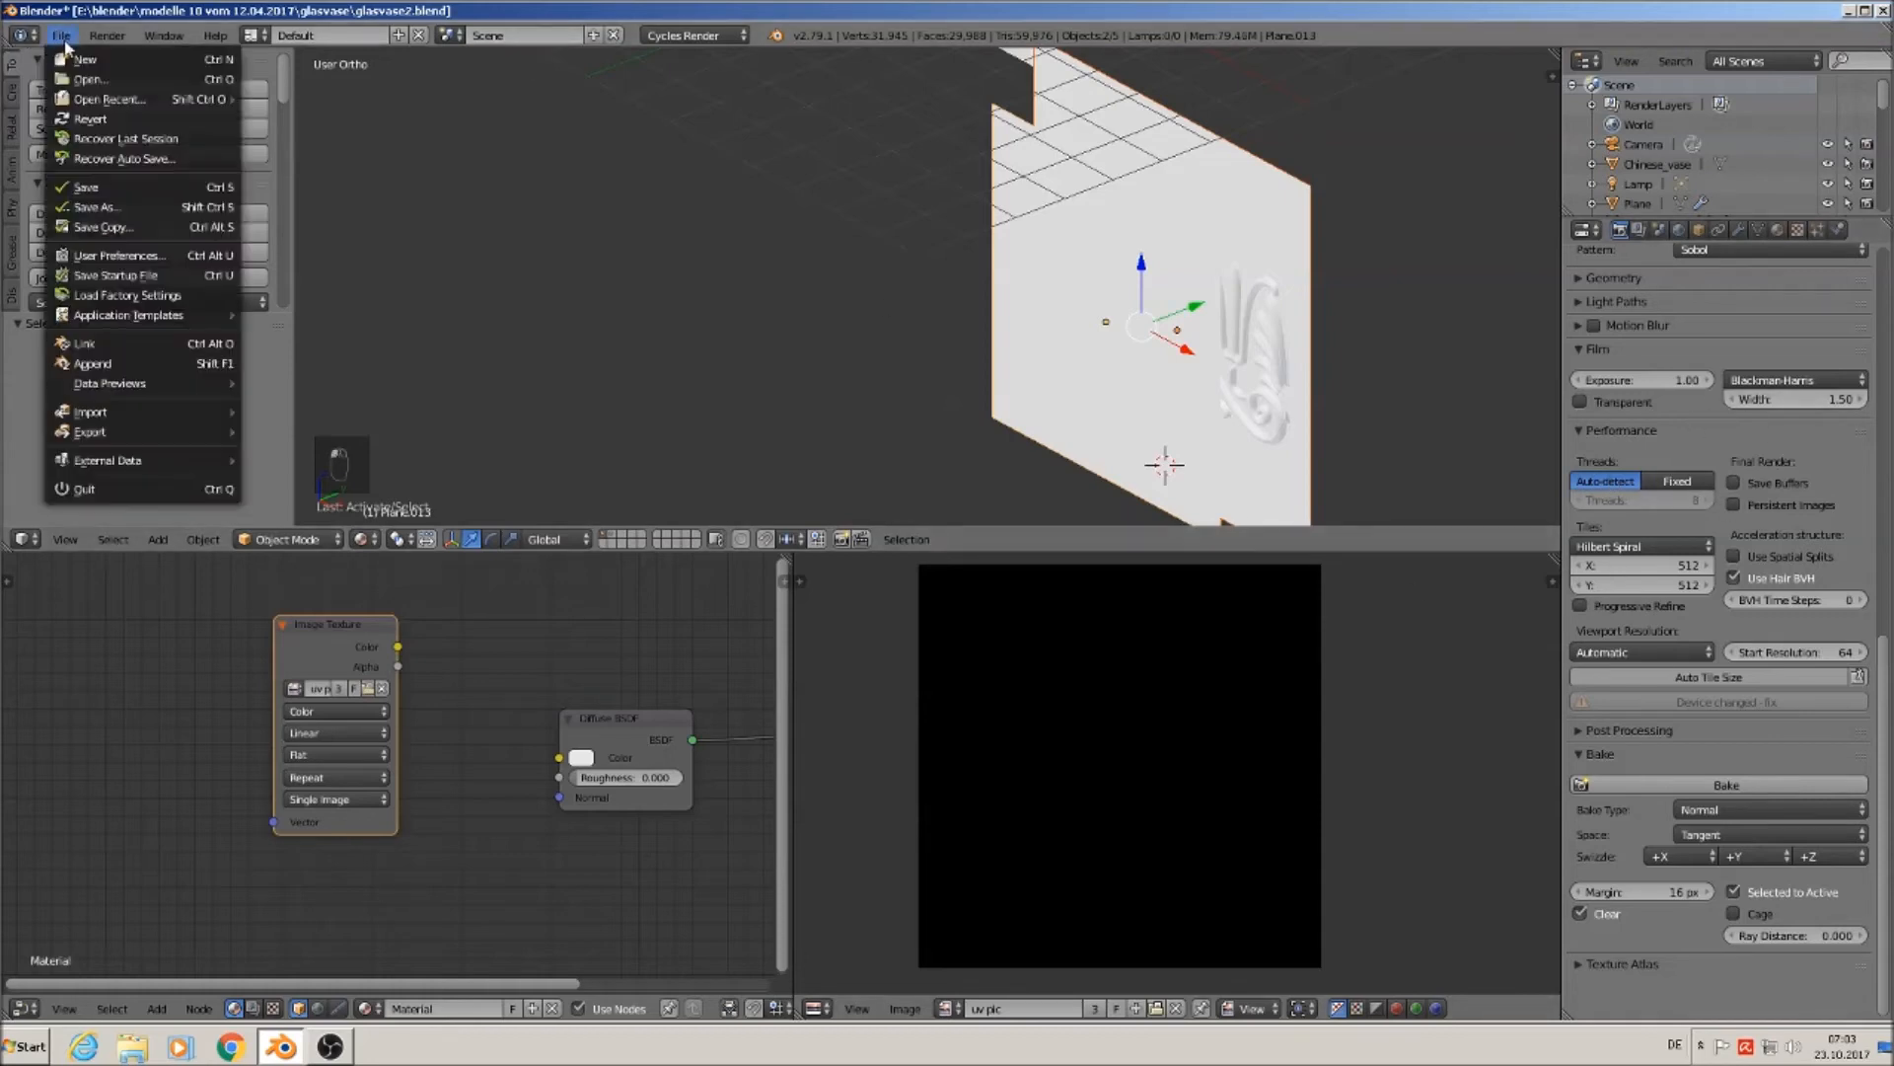
left_click(123, 197)
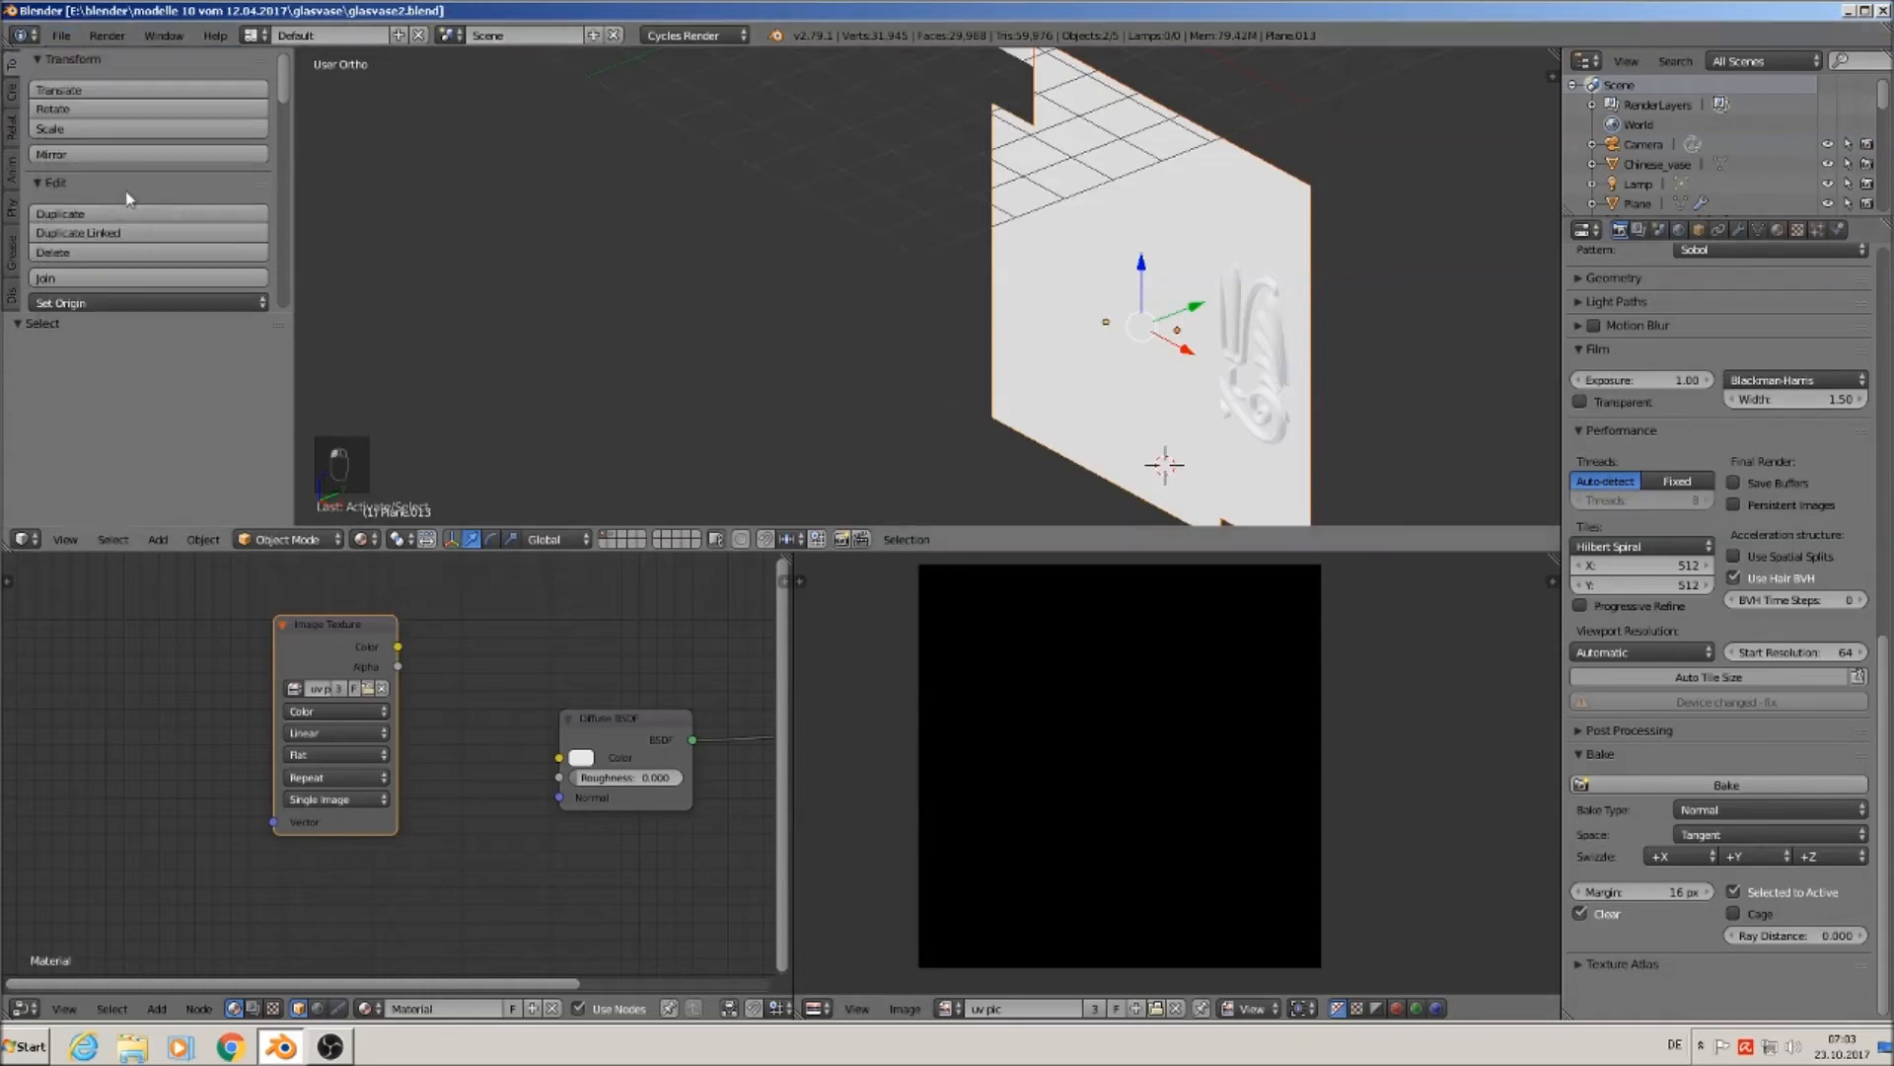
left_click(1725, 785)
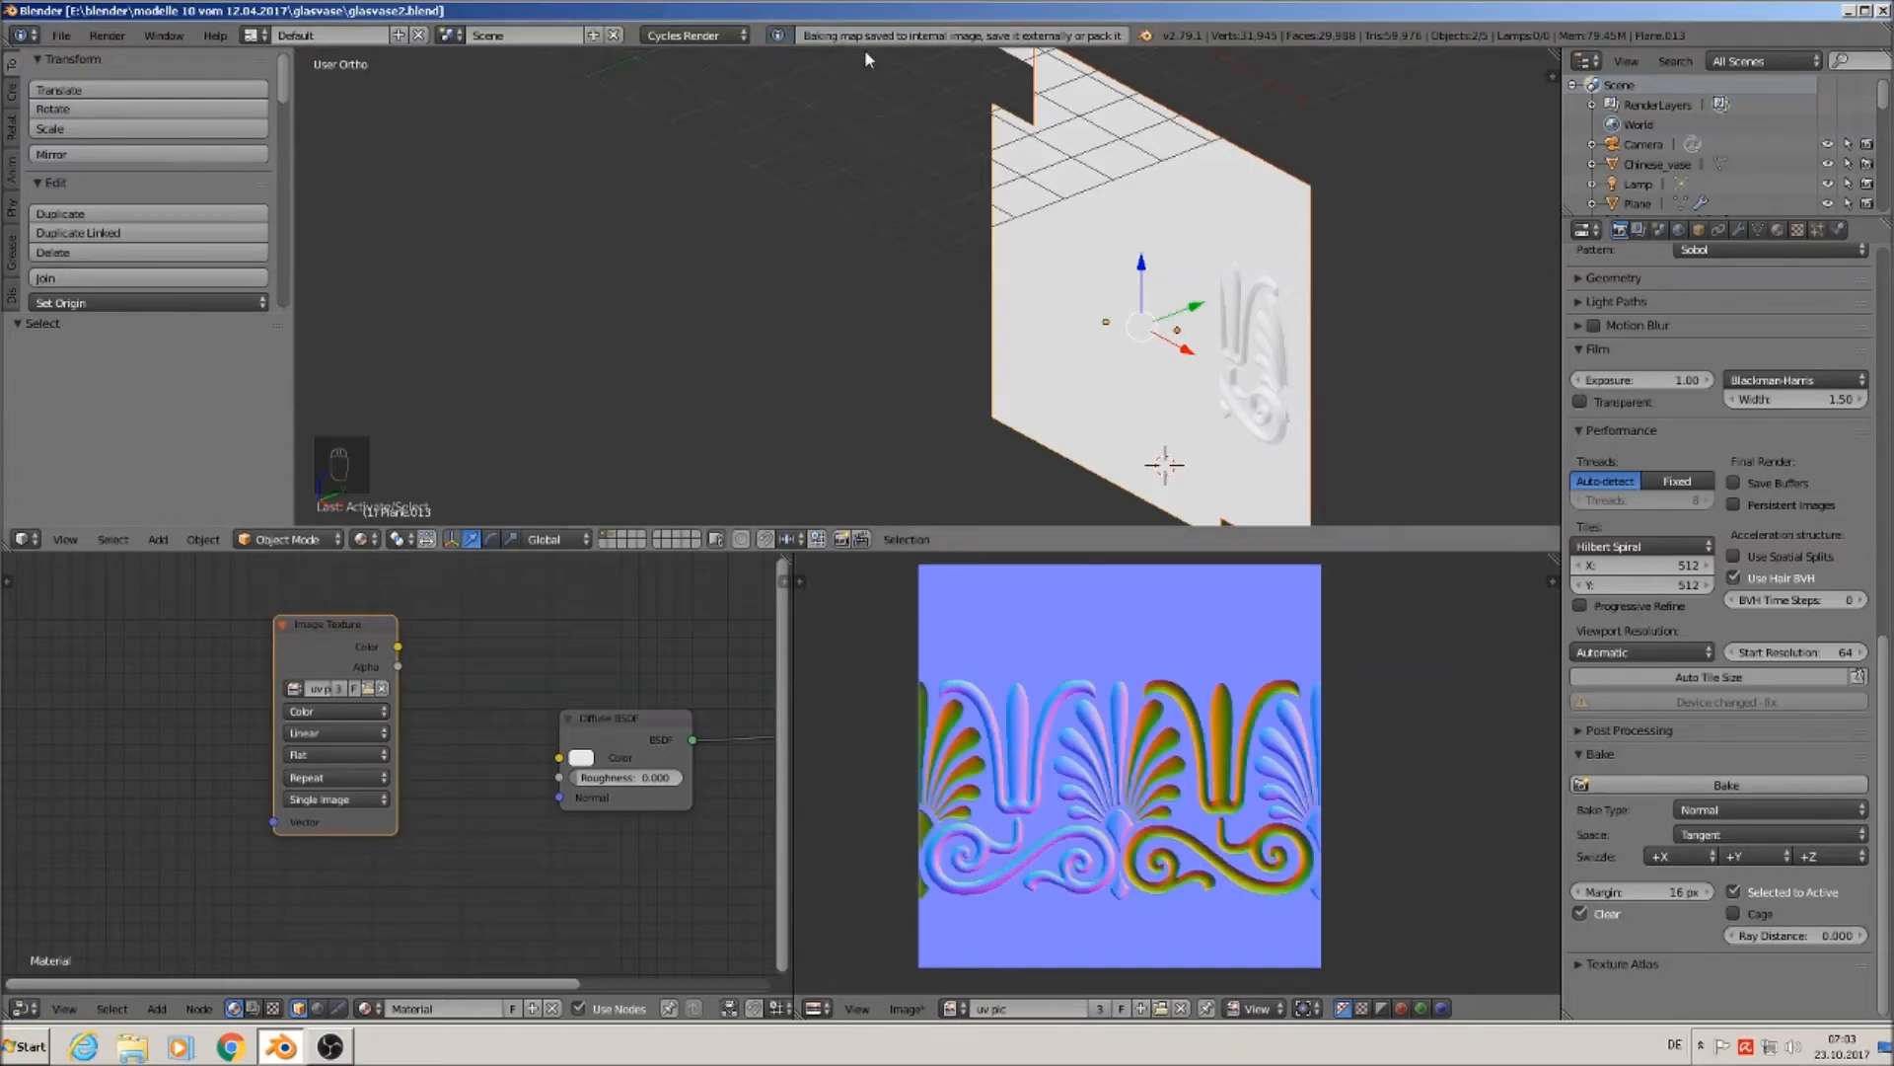
right_click(1119, 281)
middle_click_drag(1192, 399, 1179, 456)
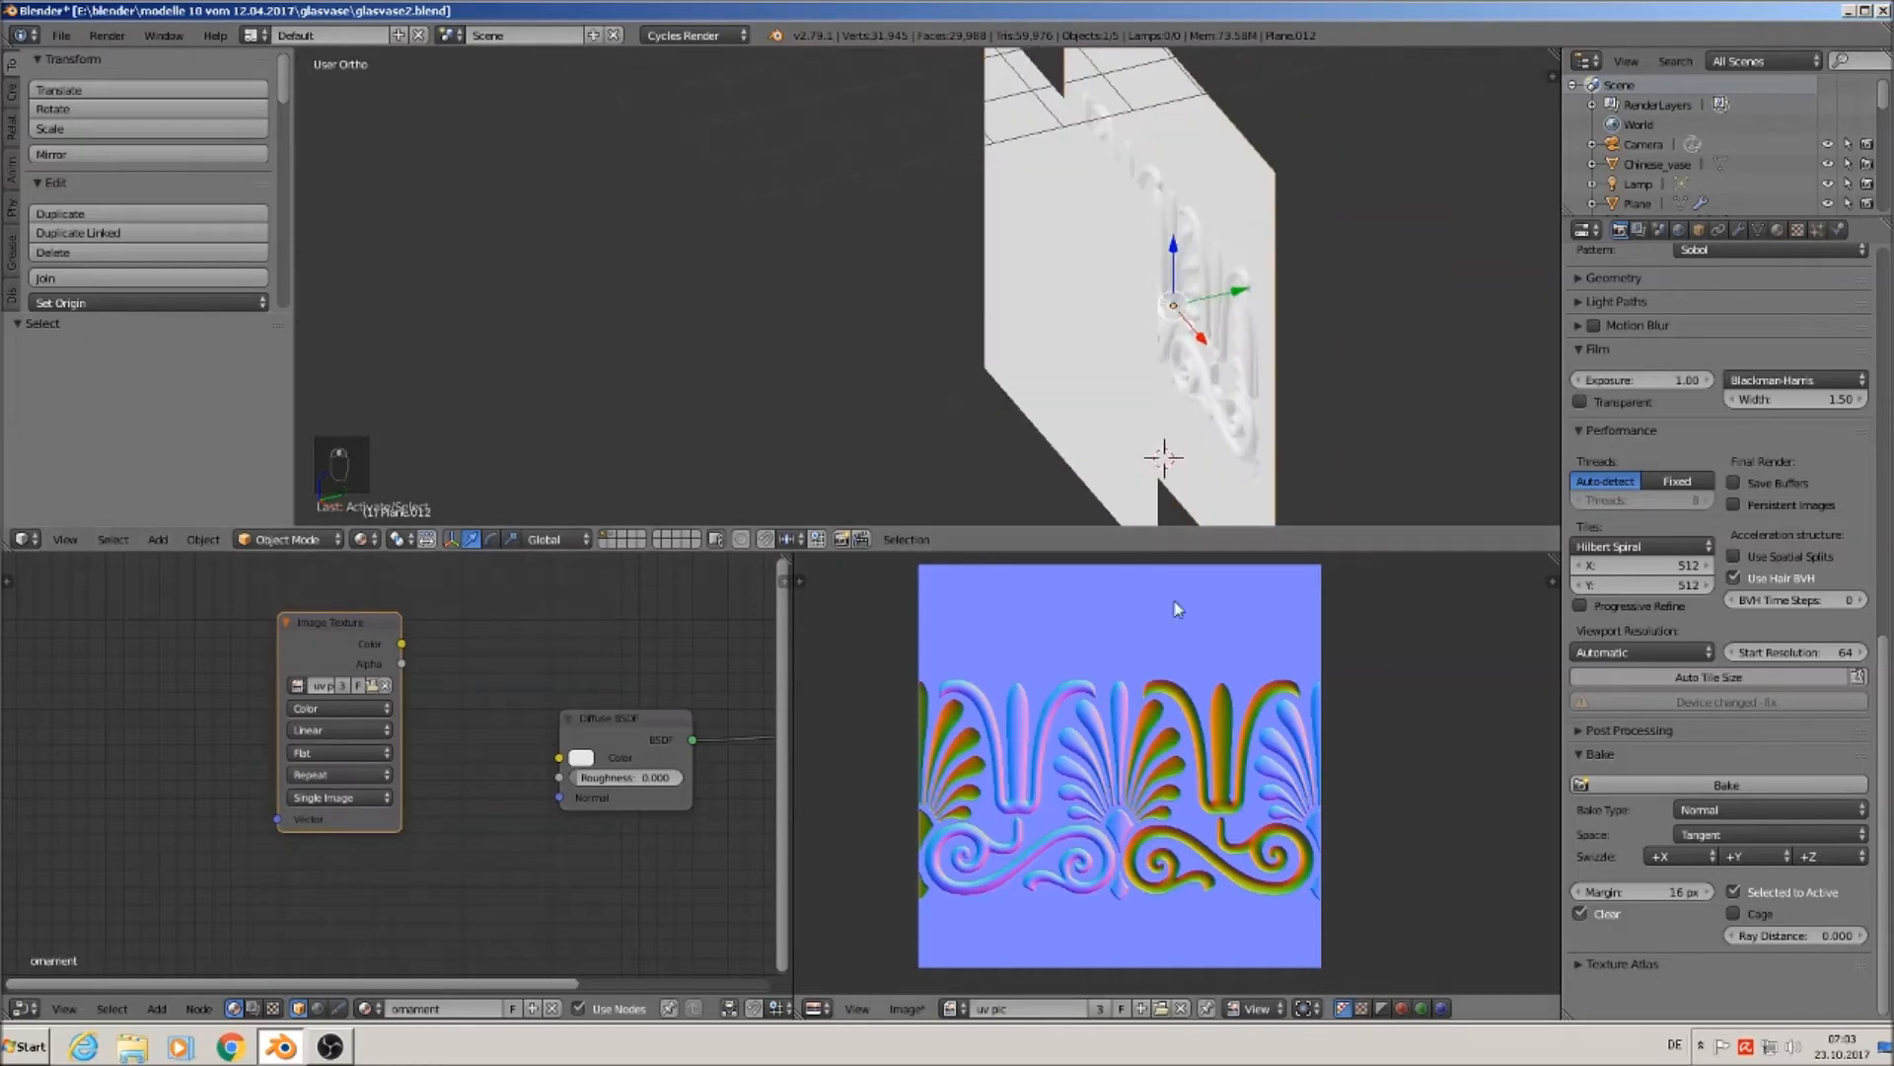
scroll(1212, 804, "up", 2)
scroll(1212, 804, "up", 1)
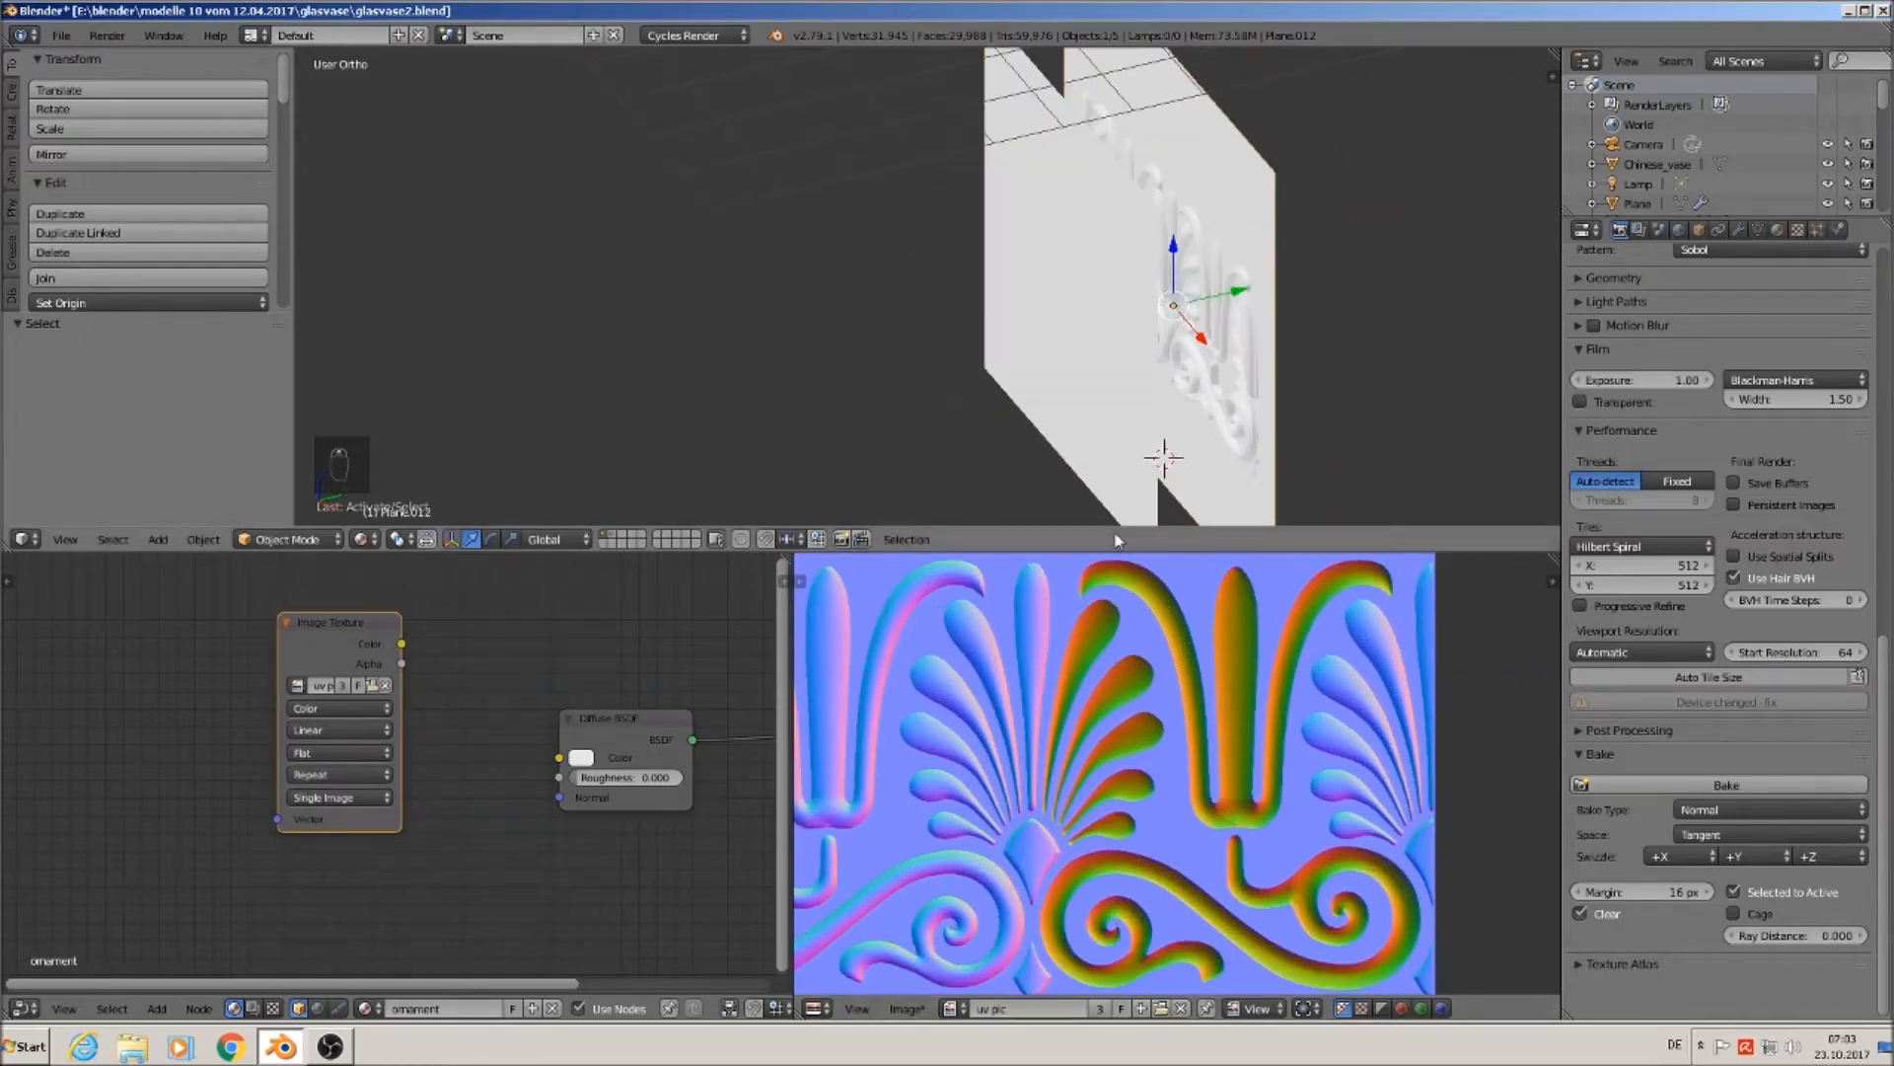
Move the front plane about 1.38 along Y into the relief, shift it back by about 0.05, and save the file.
right_click(1135, 308)
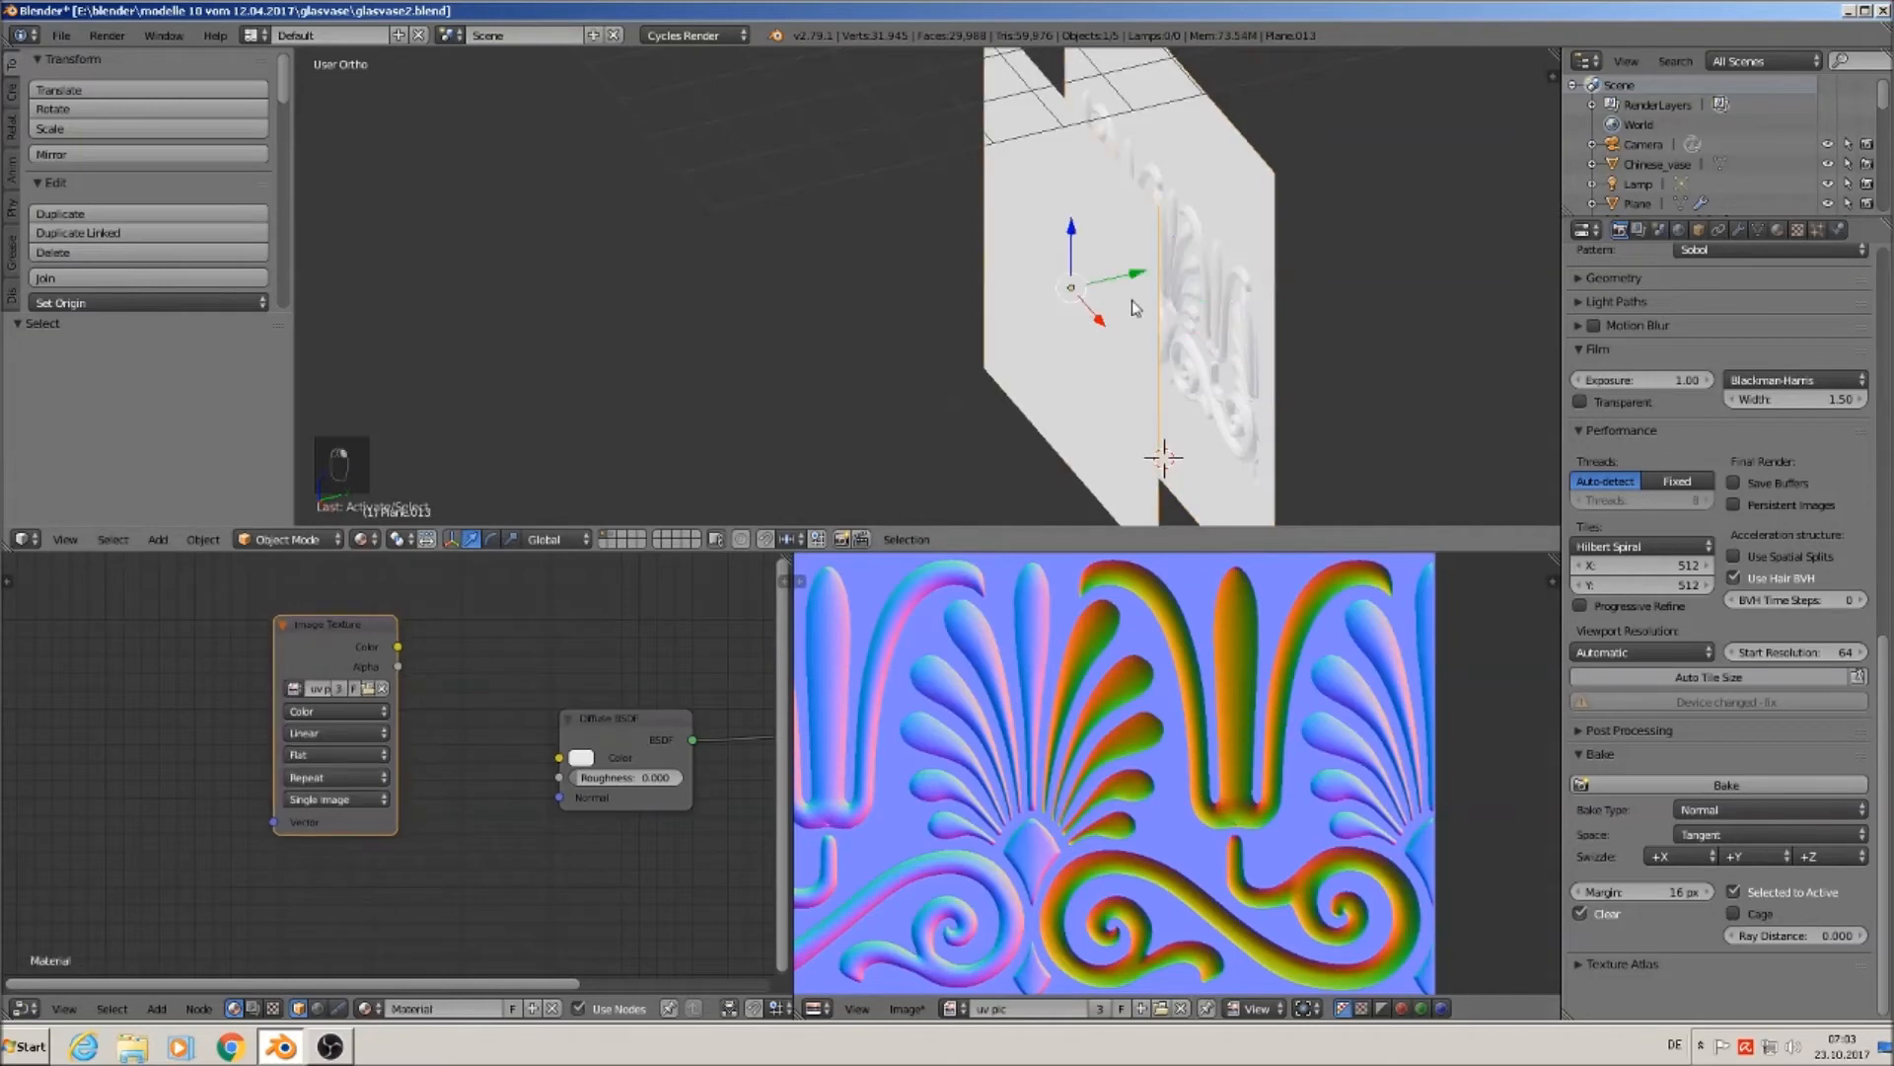
key("g")
key("y")
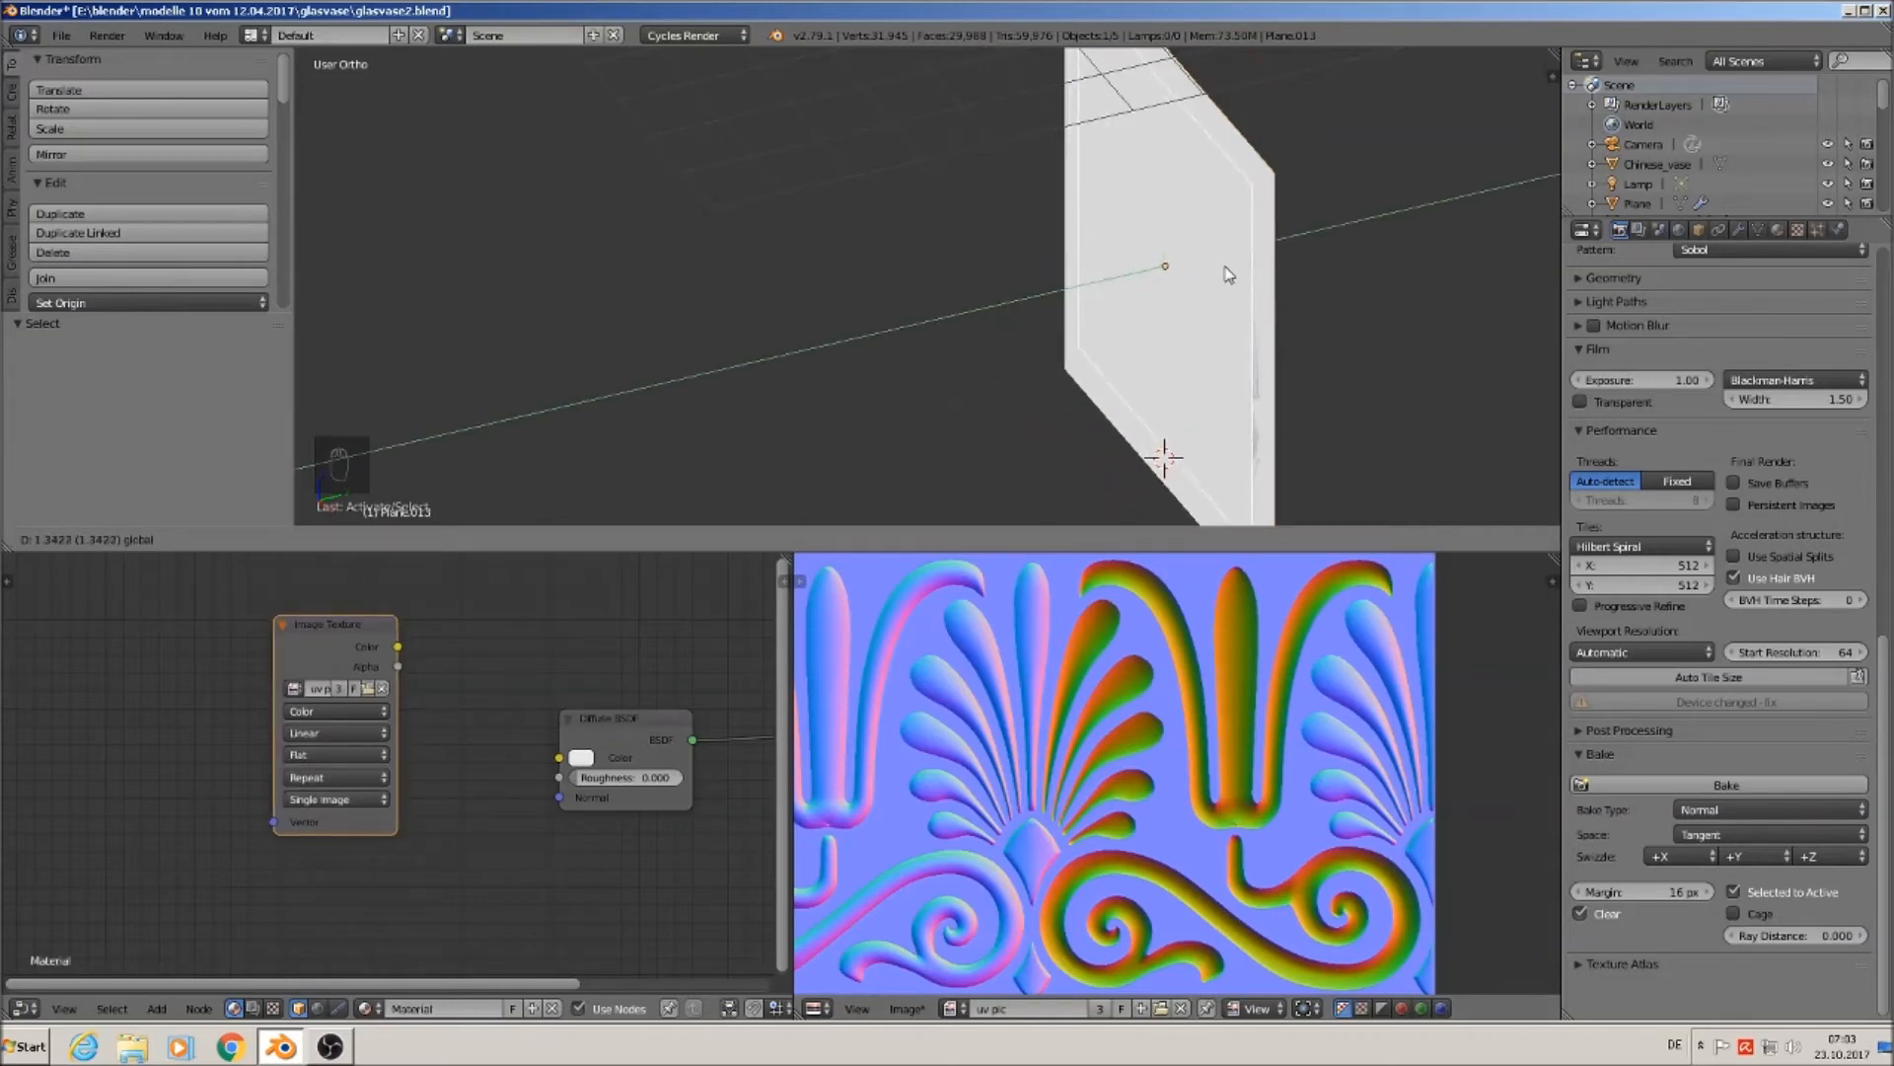
left_click(1234, 292)
scroll(1234, 296, "up", 5)
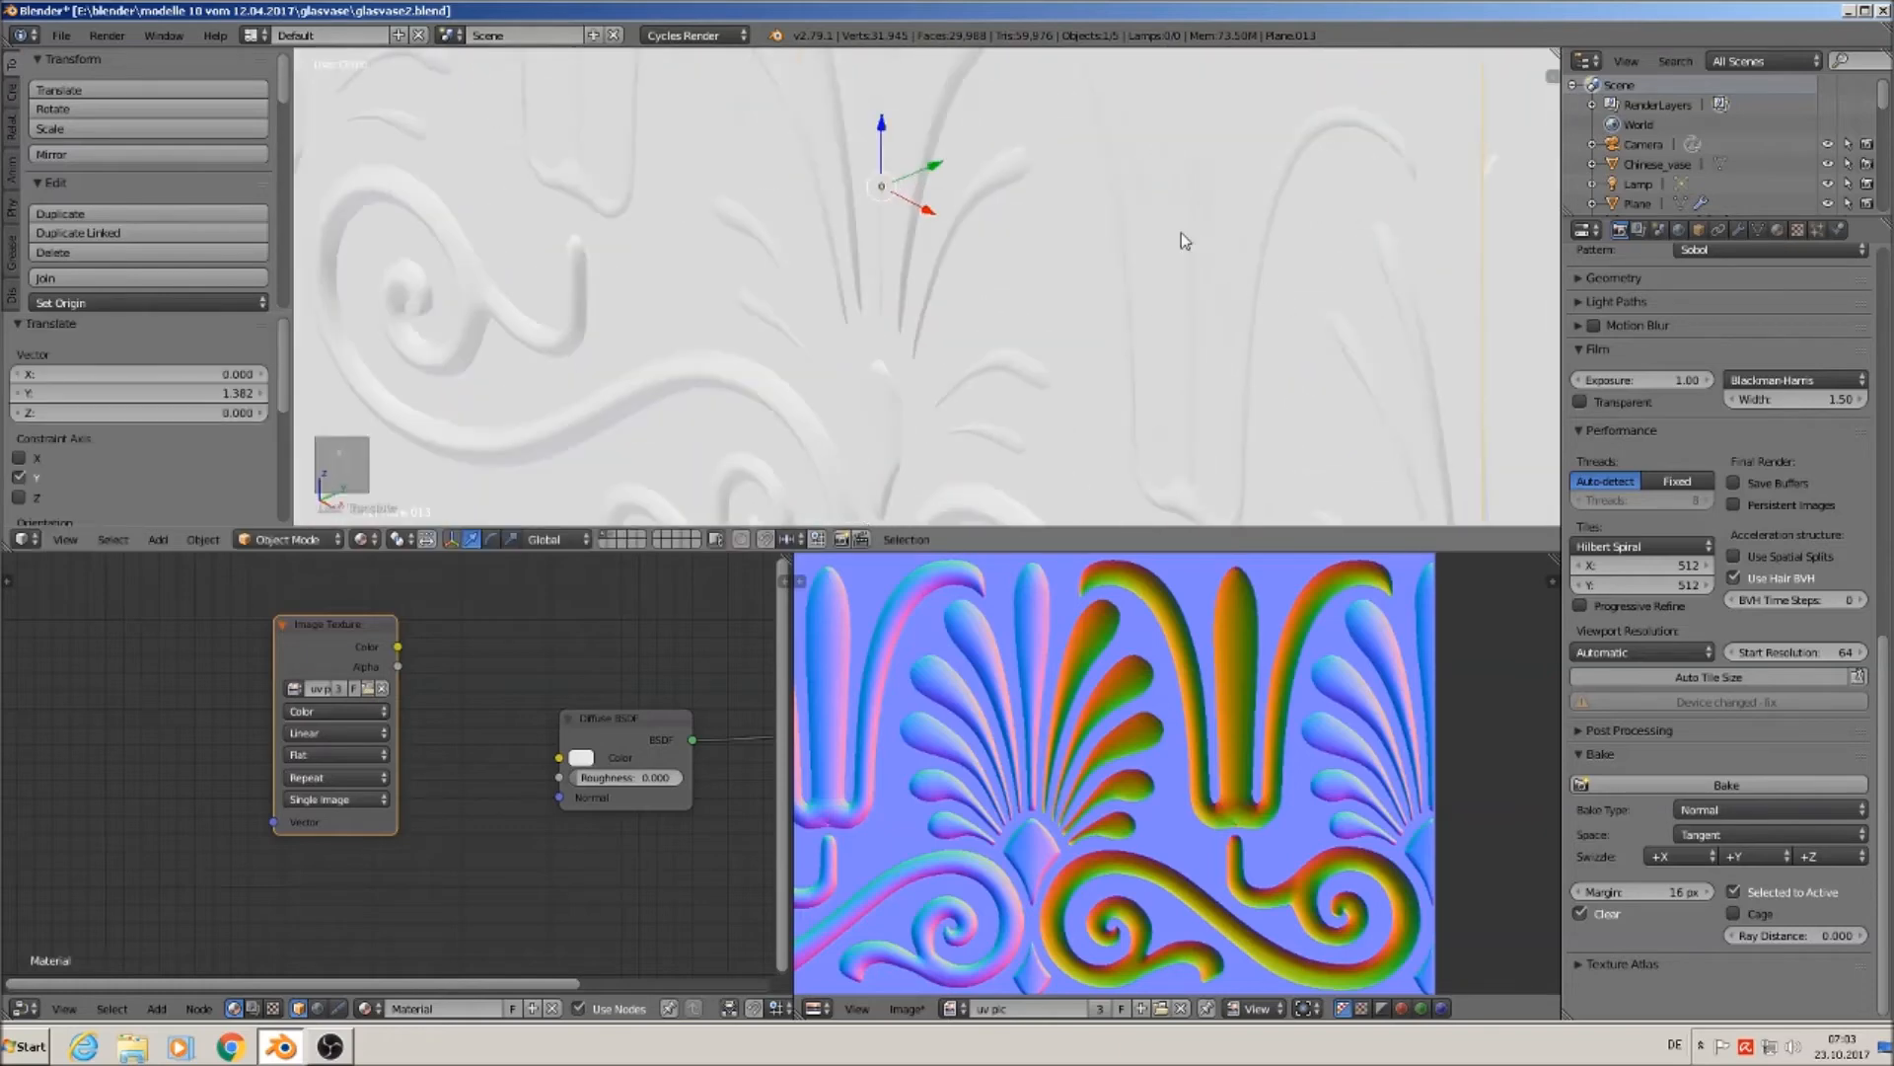
left_click_drag(938, 168, 918, 177)
middle_click_drag(918, 178, 1015, 285)
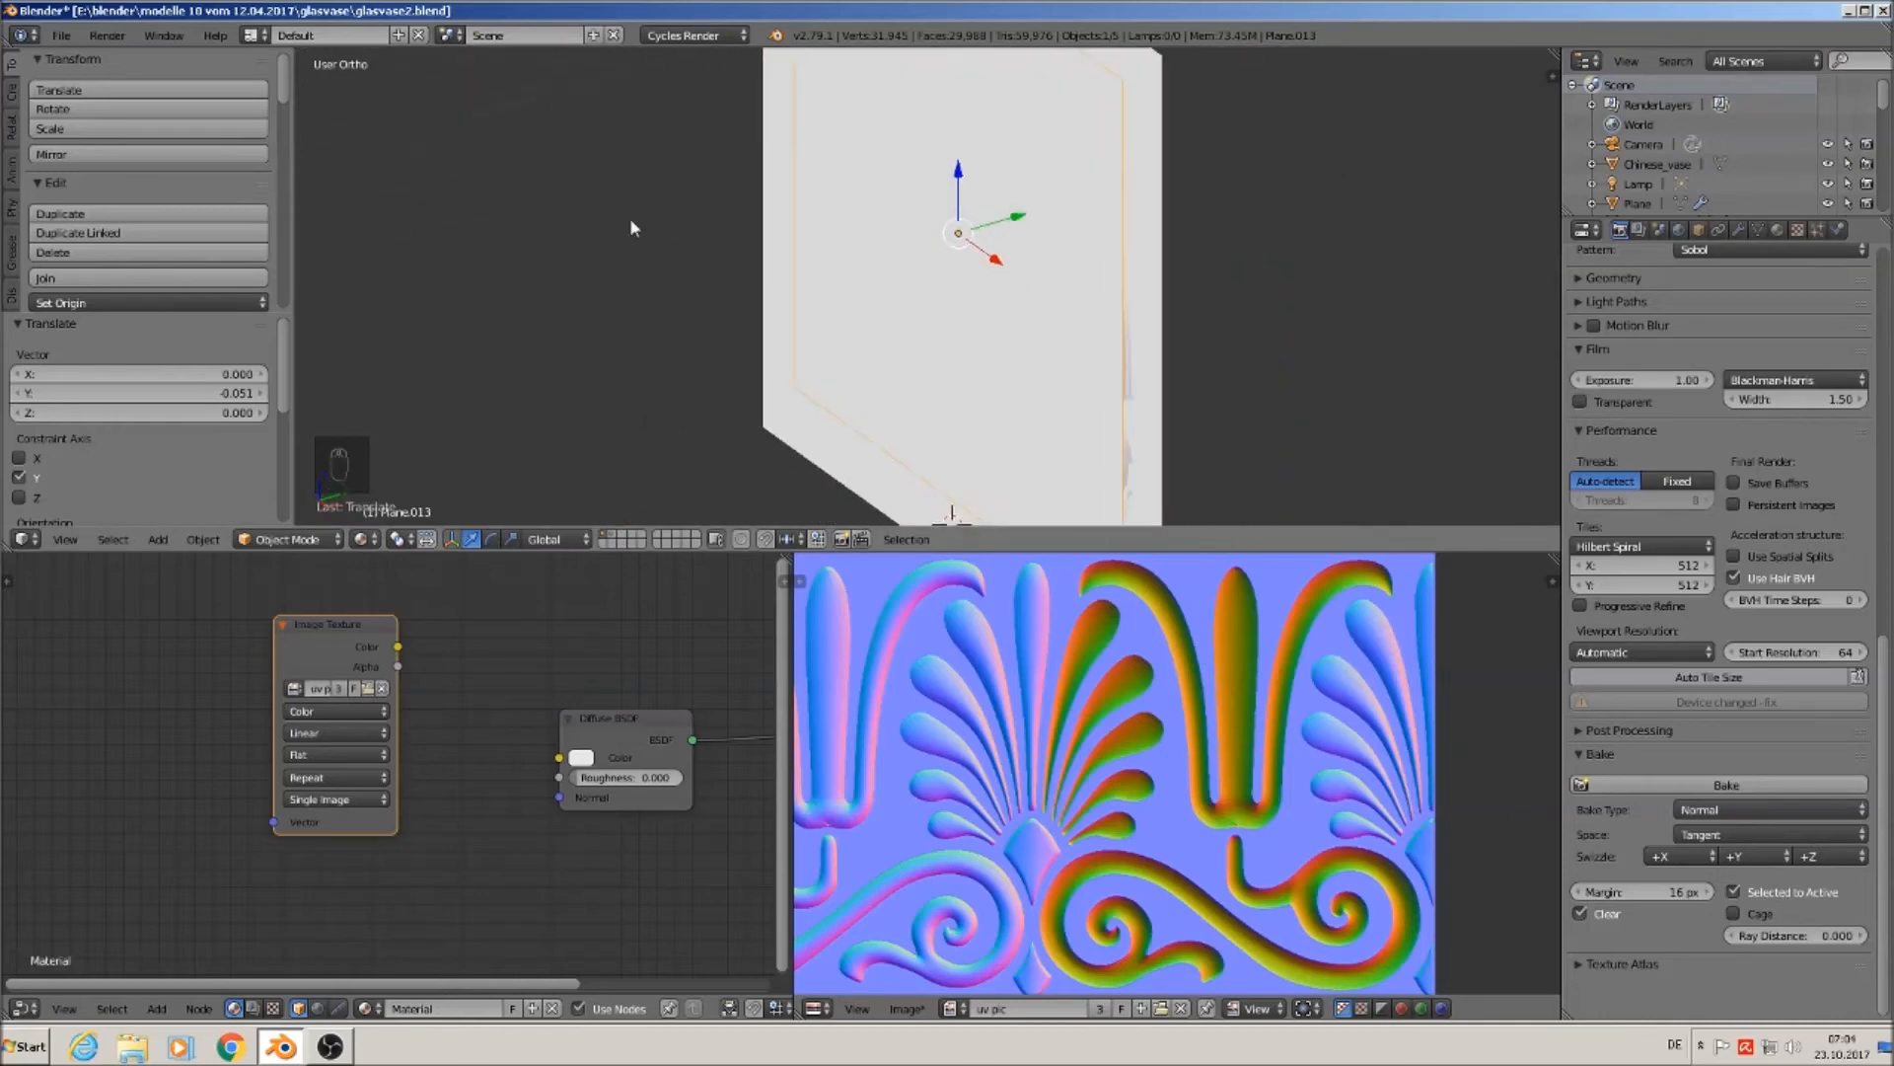
left_click(61, 35)
left_click(79, 180)
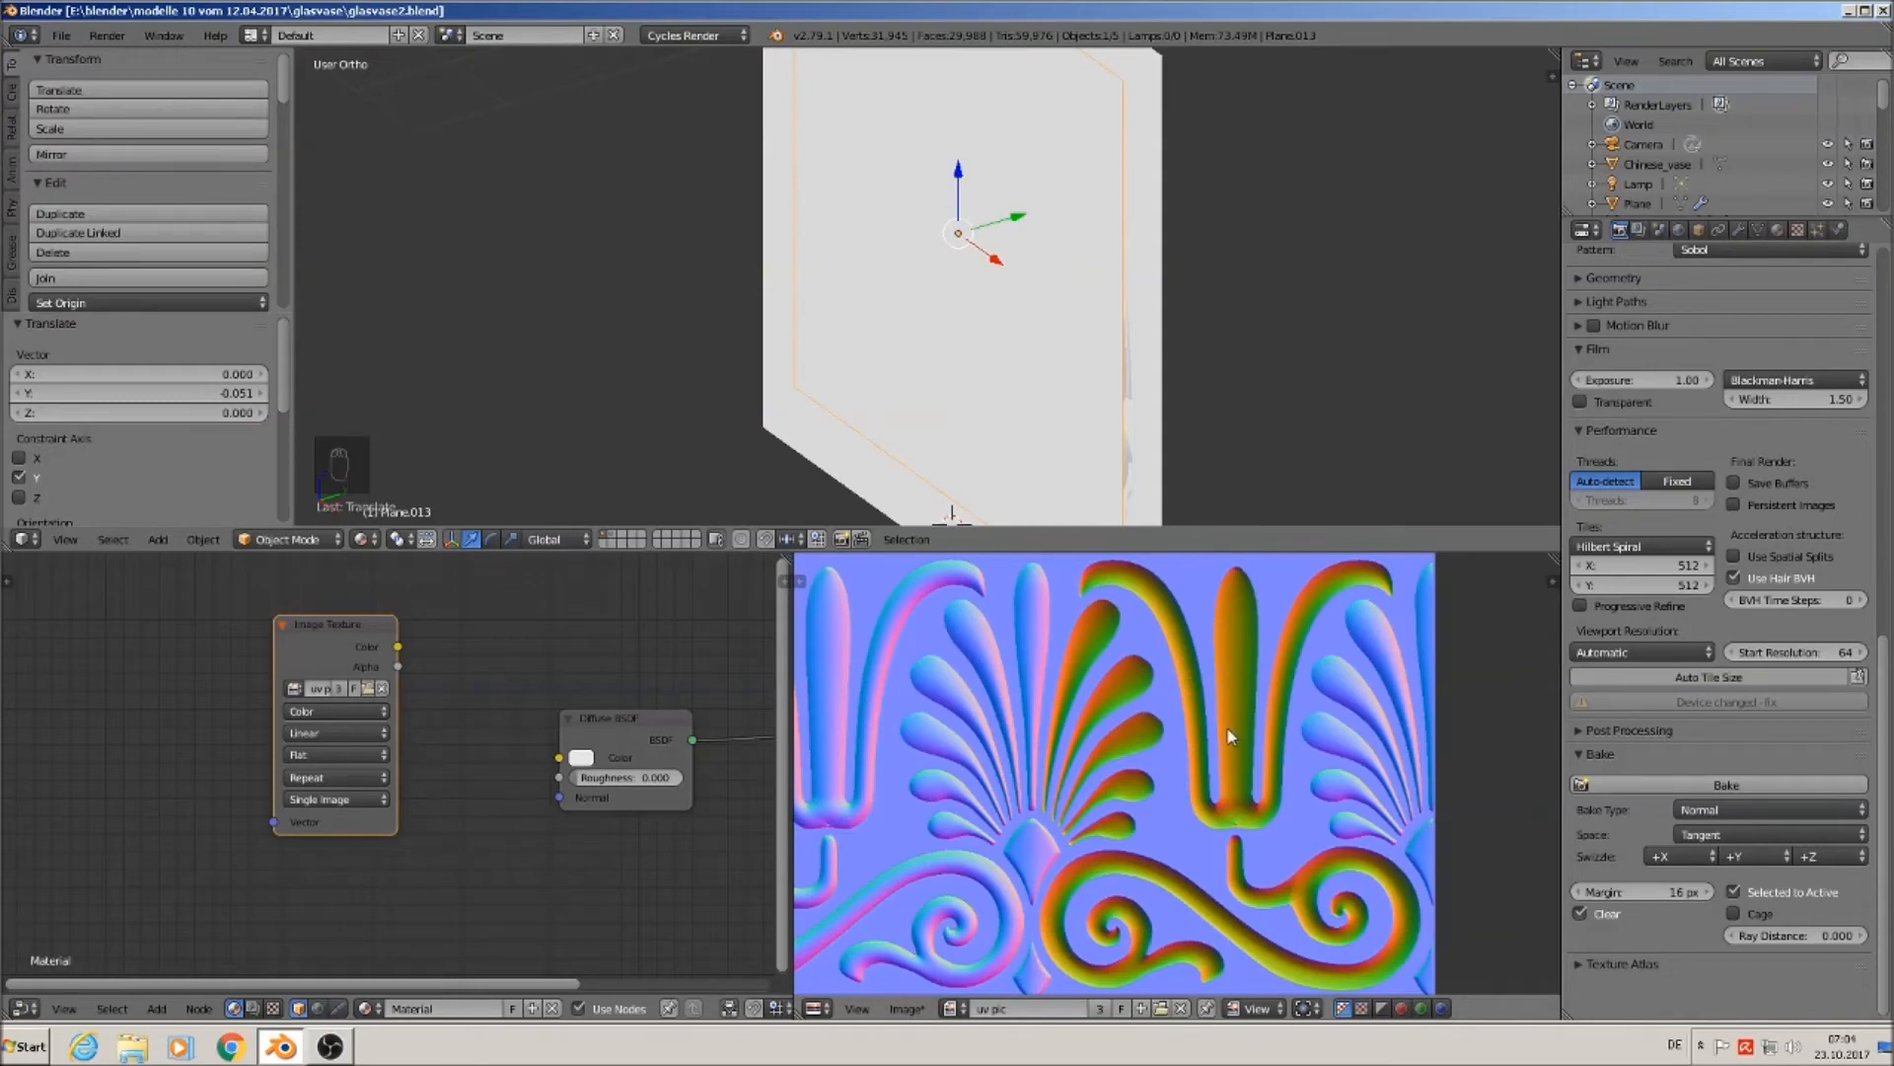
Recalculate the normals of the whole ornament relief mesh in Edit Mode and return to Object Mode.
right_click(1151, 359)
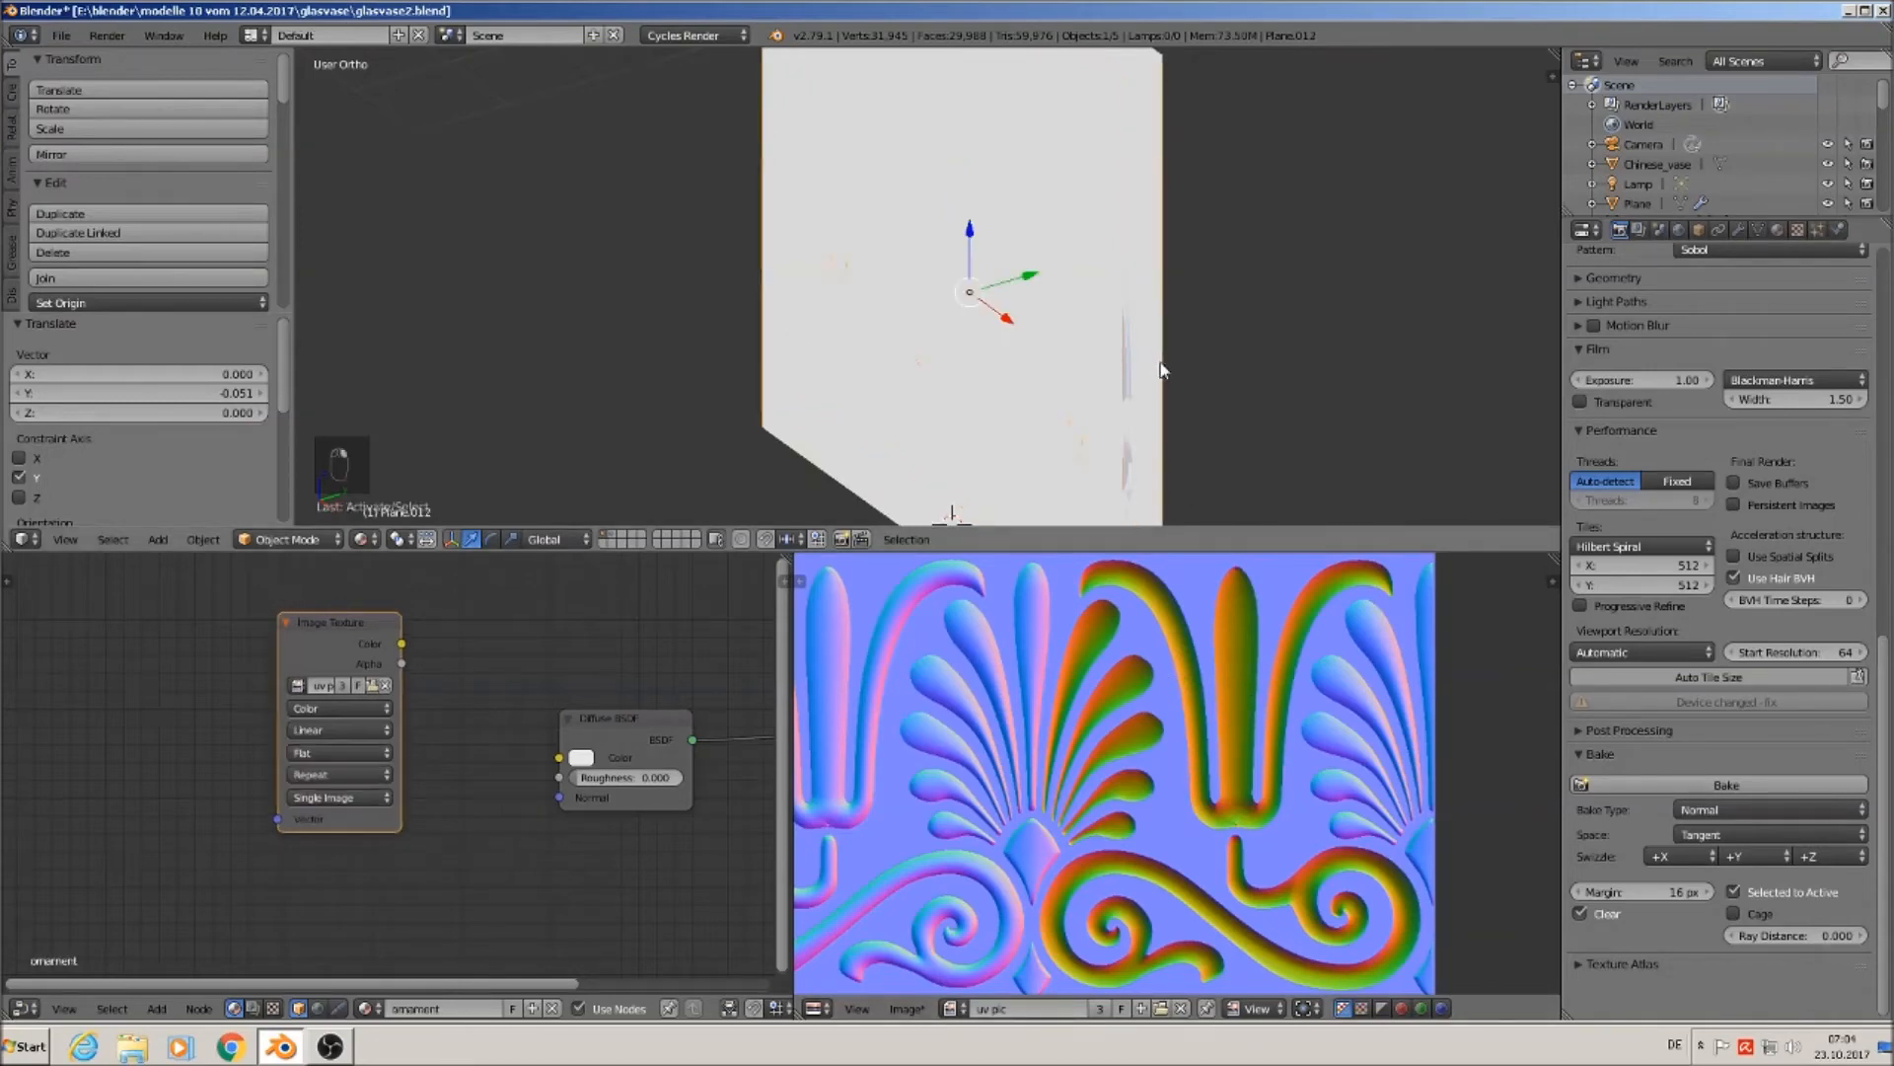
key("Tab")
middle_click_drag(1130, 395, 1223, 368)
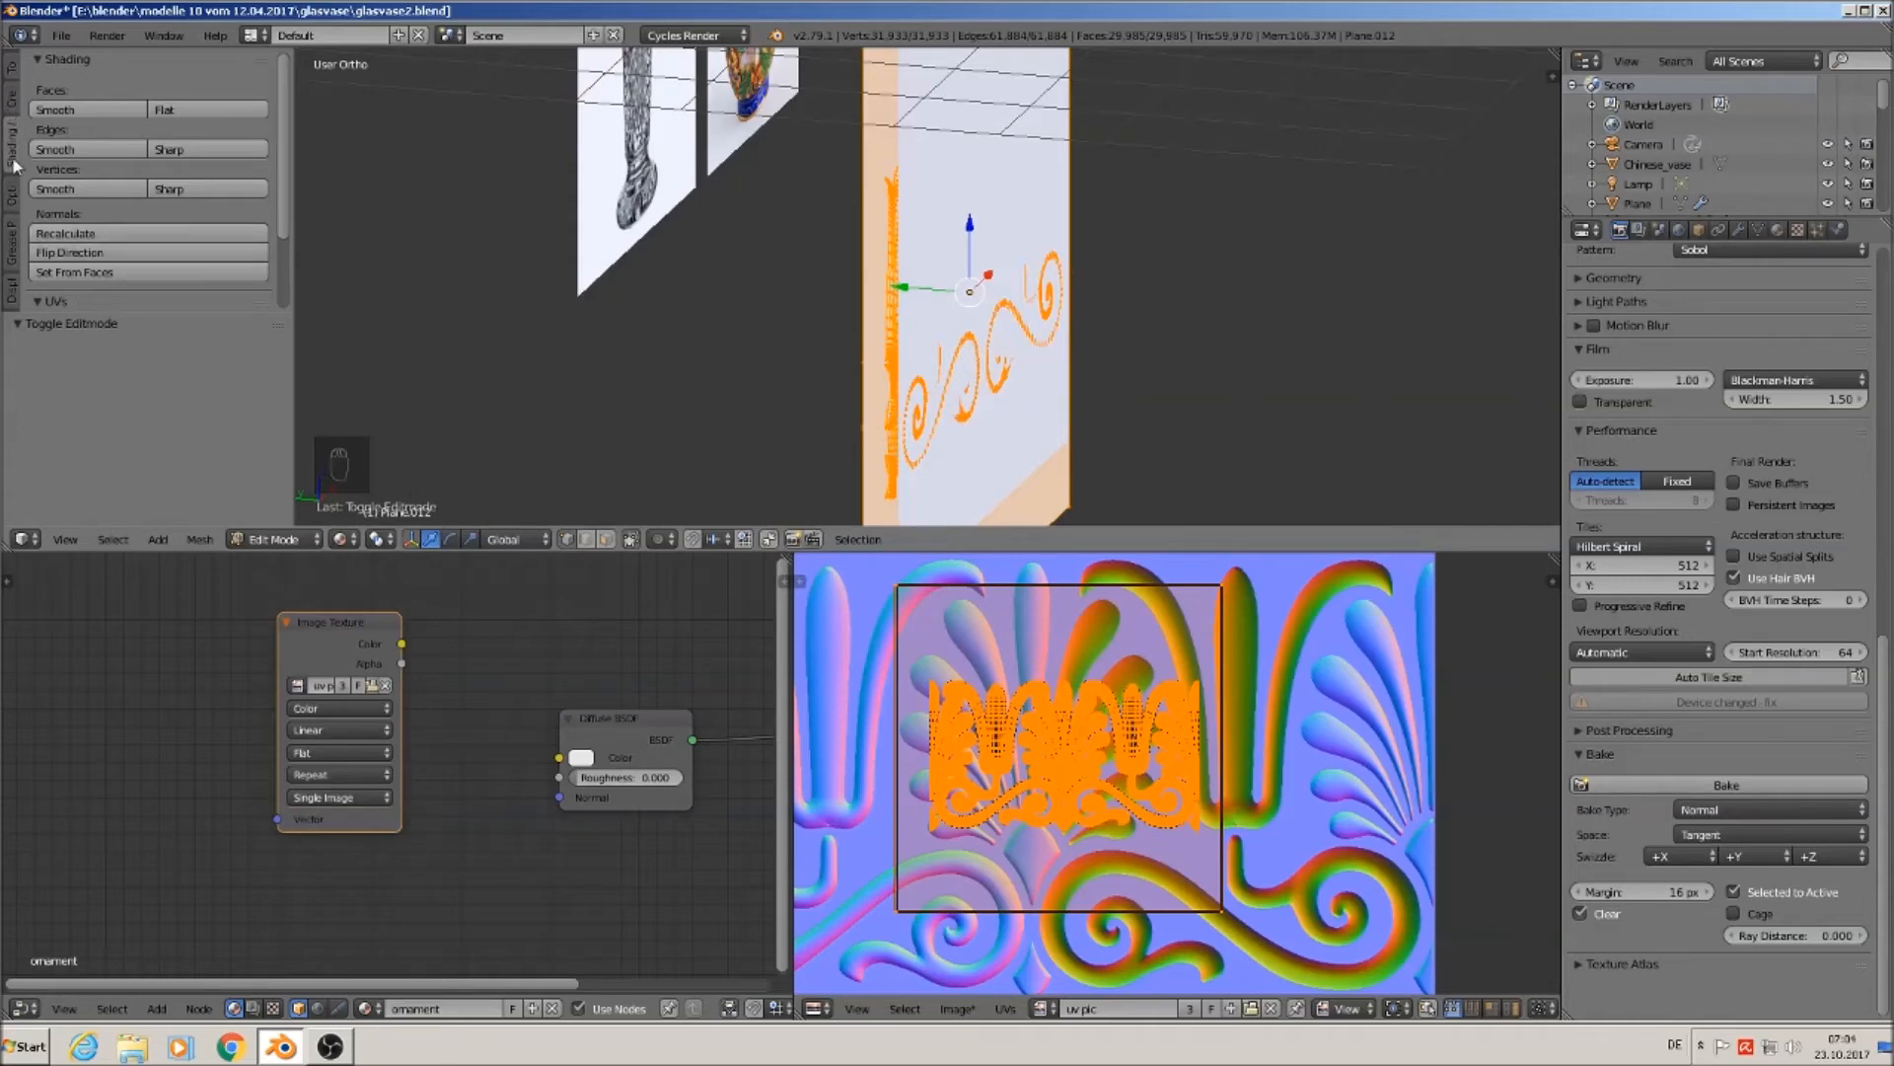
left_click(67, 234)
middle_click_drag(956, 309, 680, 335)
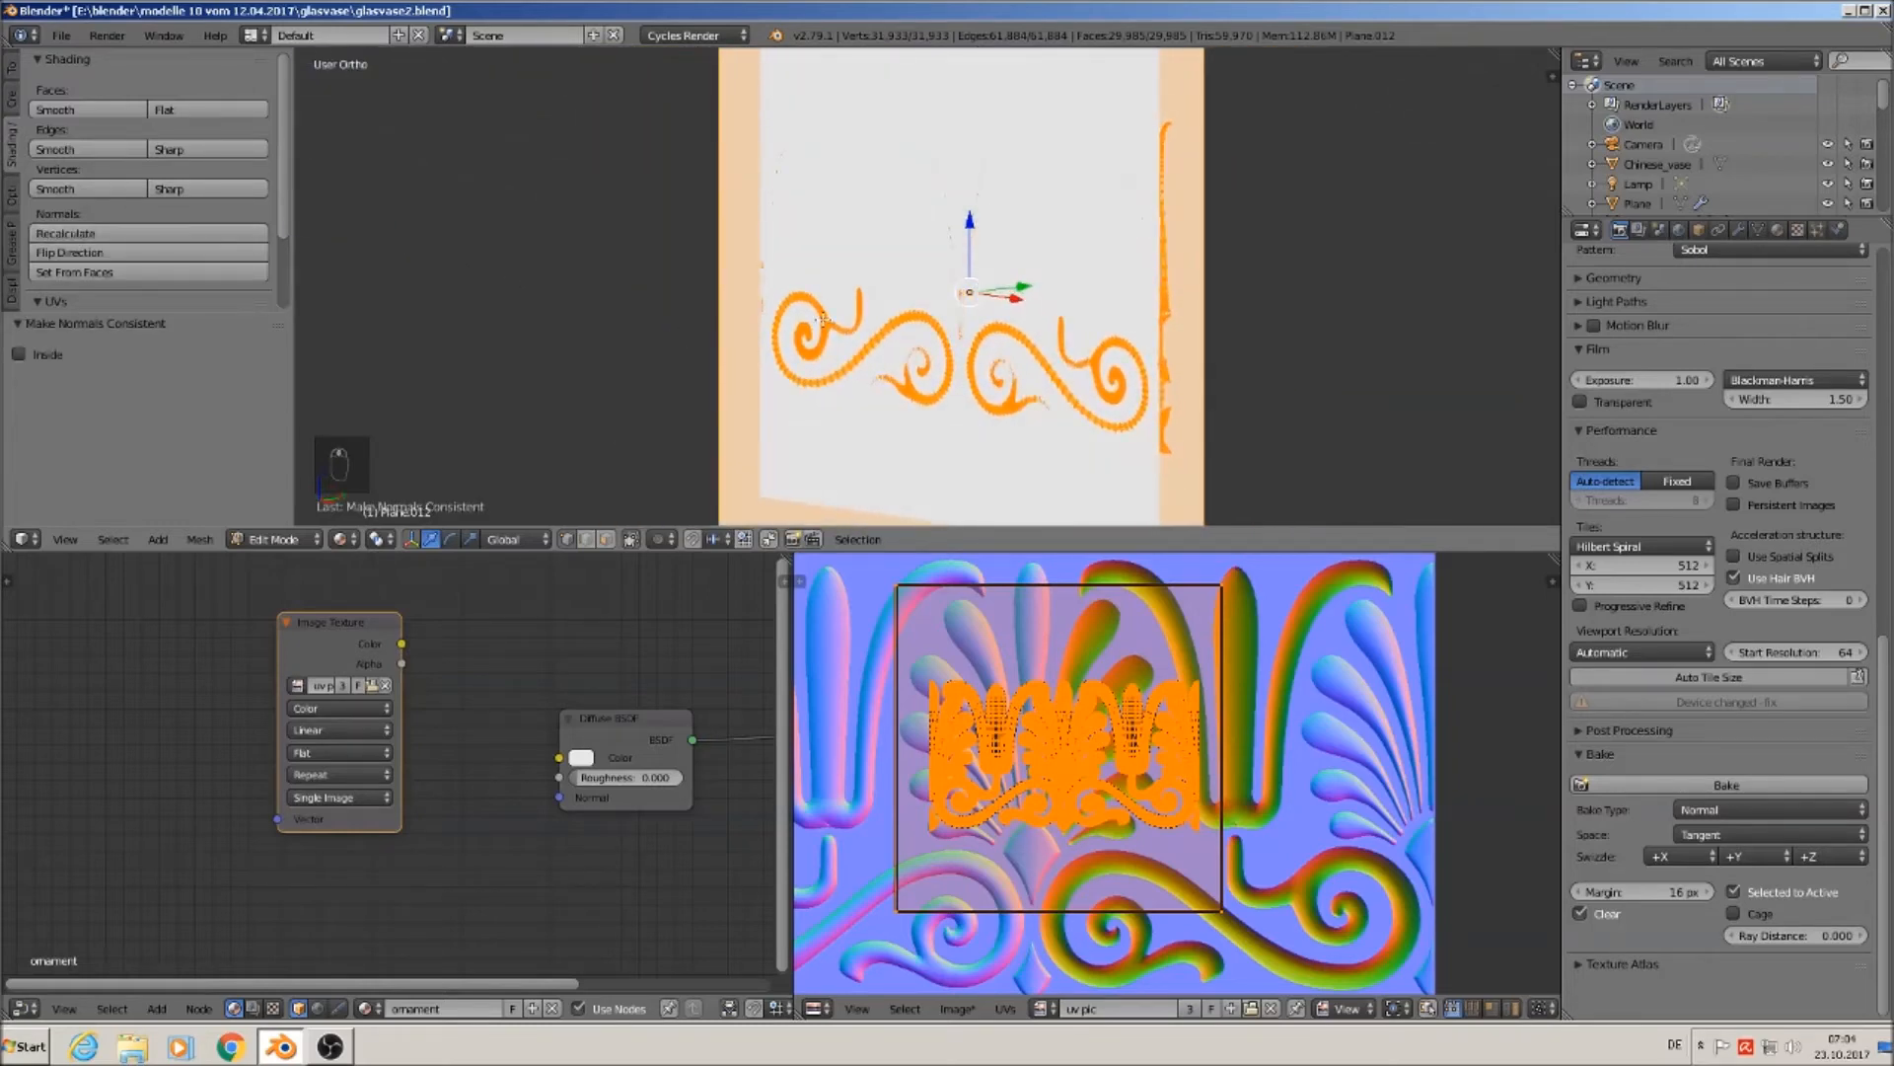
key("Tab")
Move the front plane about 0.07 along negative Y, away from the relief.
middle_click_drag(1177, 353, 1095, 366)
right_click(1006, 239)
left_click_drag(1012, 219, 1013, 226)
Rebake the normal map with the relief selected and the front plane active, and inspect the resulting ornament image.
right_click(1142, 281)
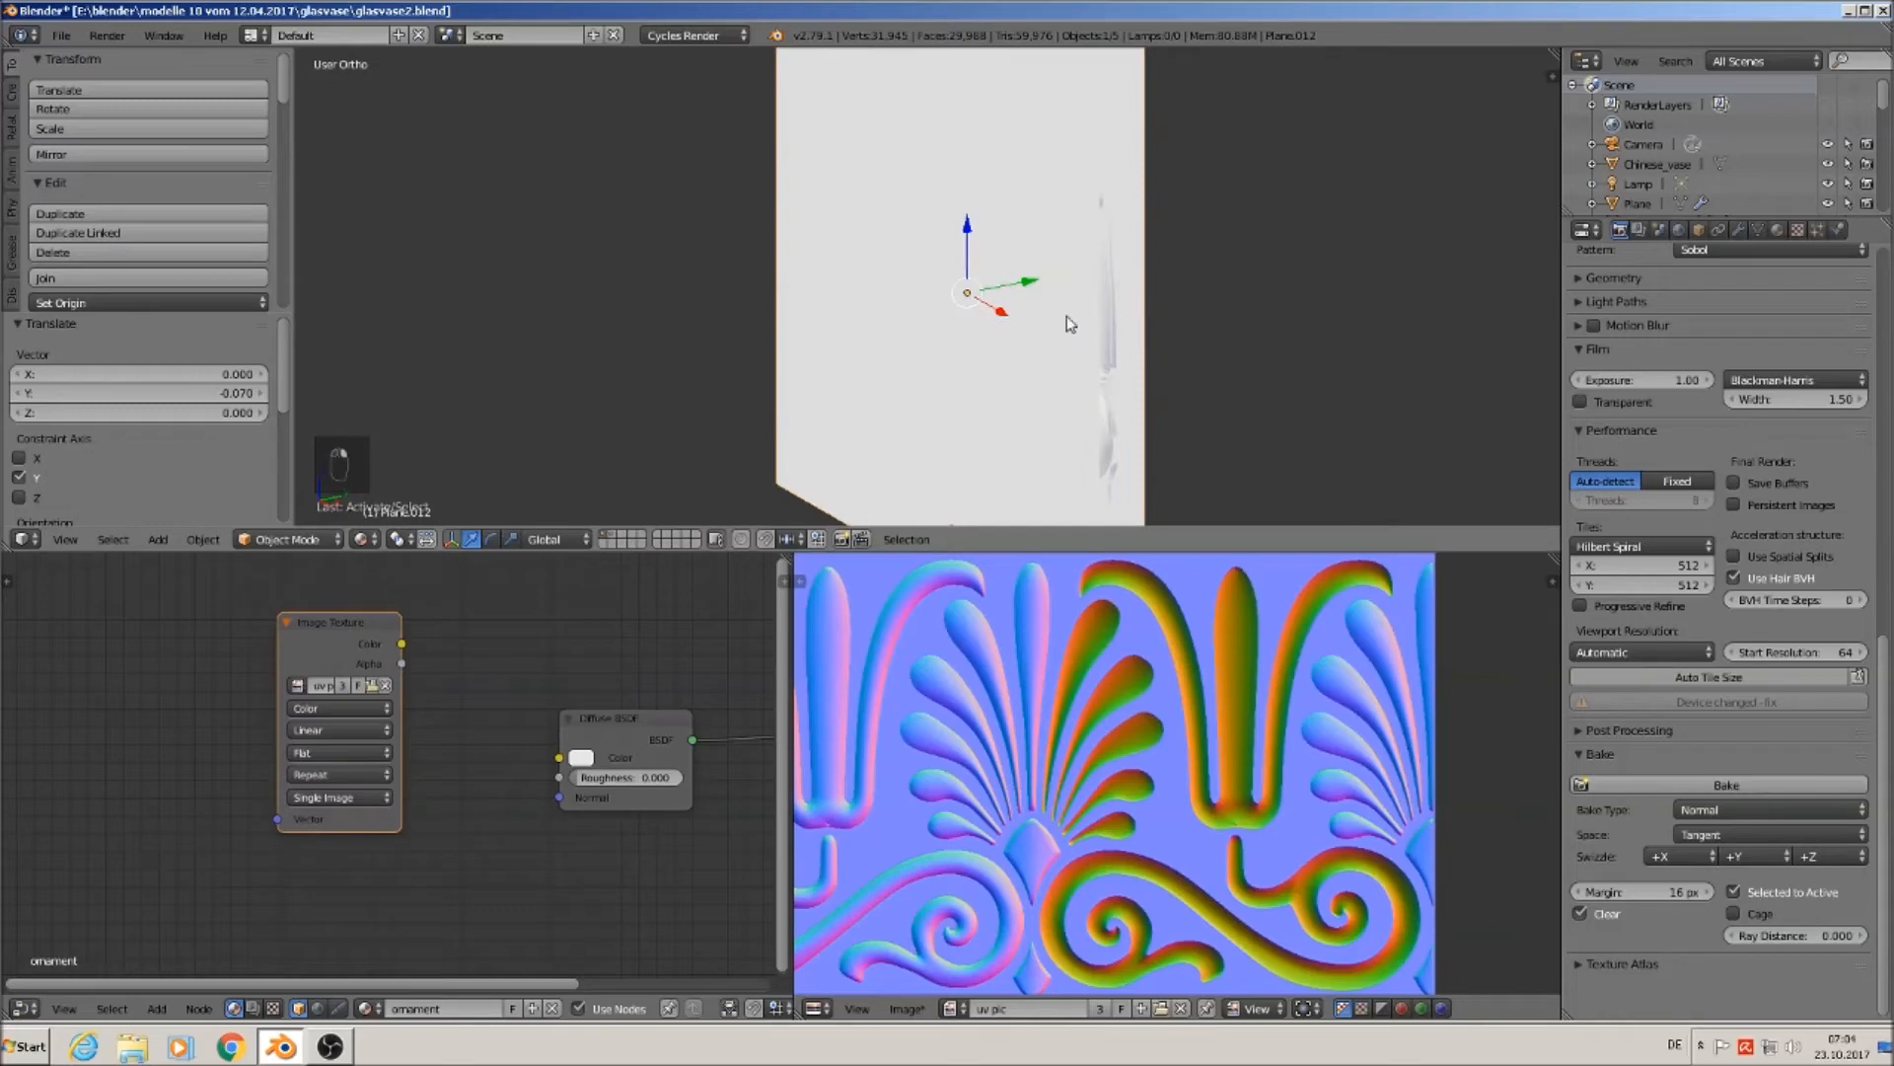
right_click(973, 227, "shift")
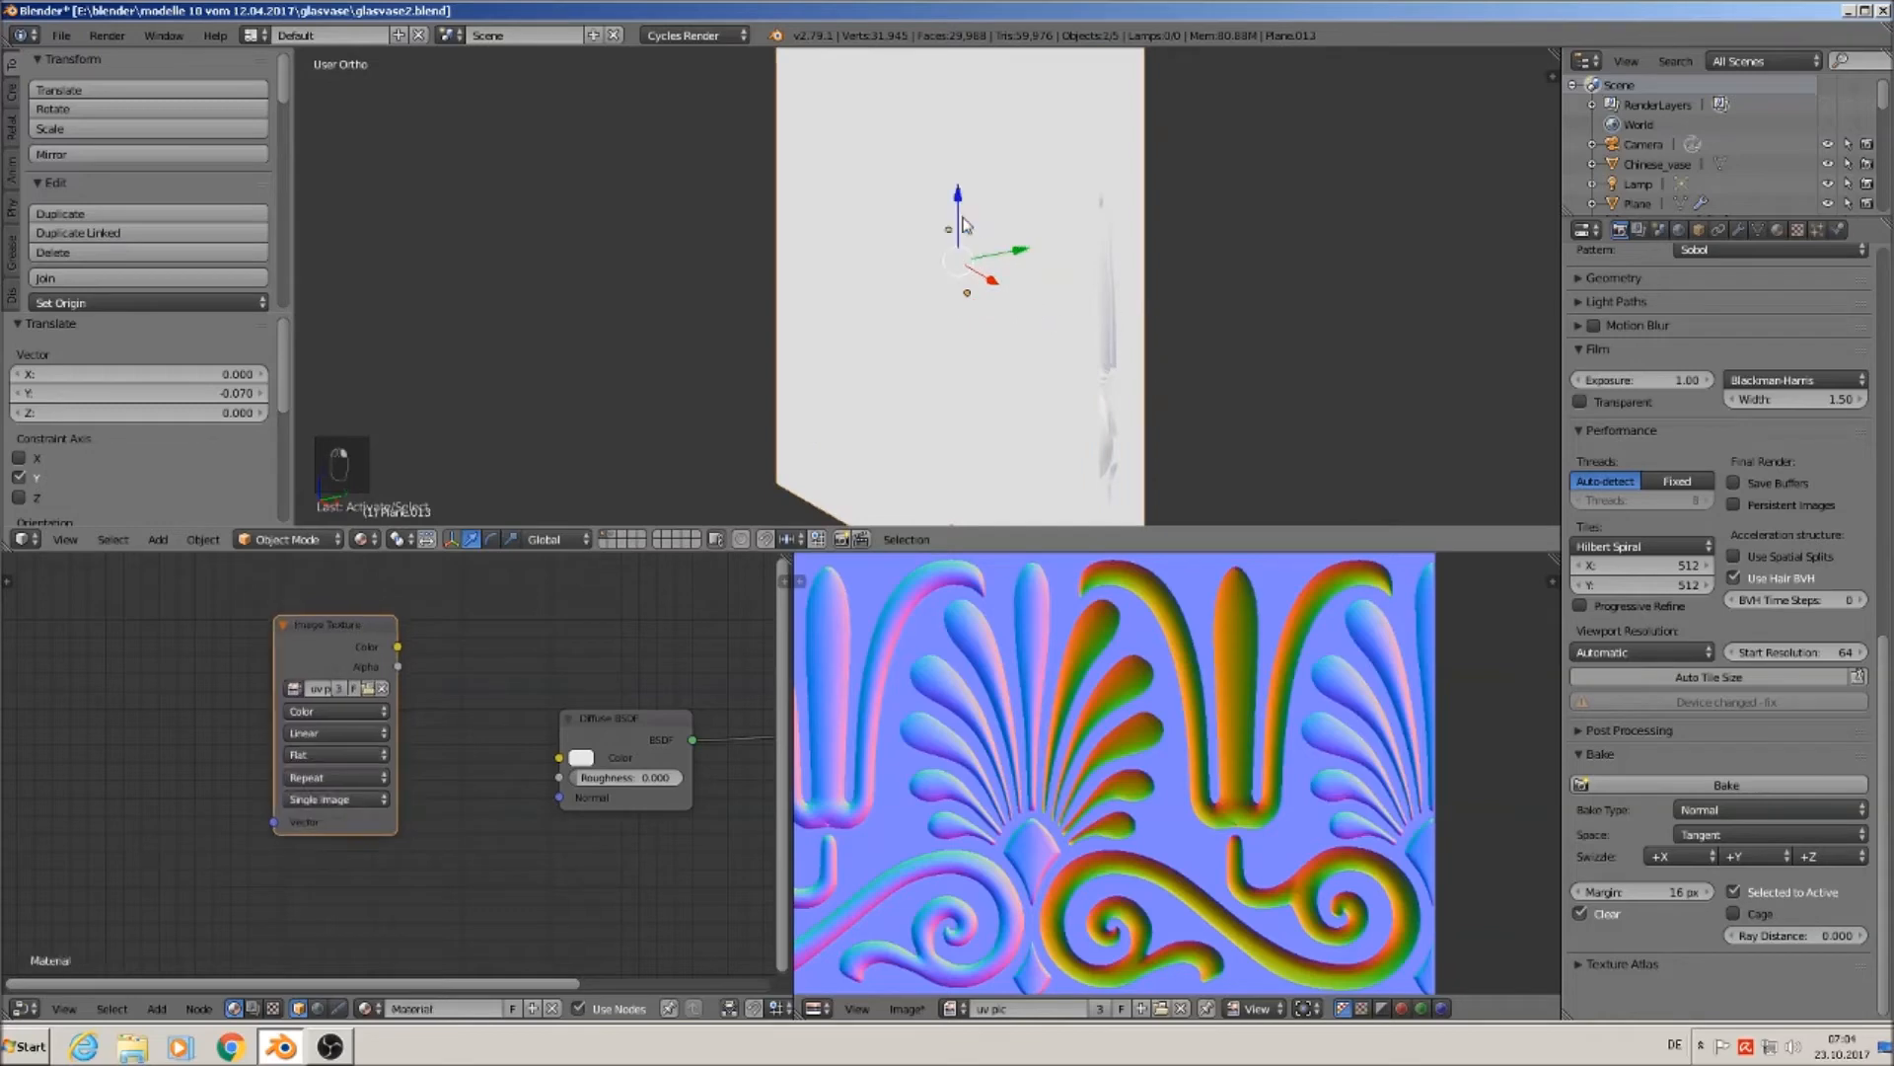
left_click(1717, 785)
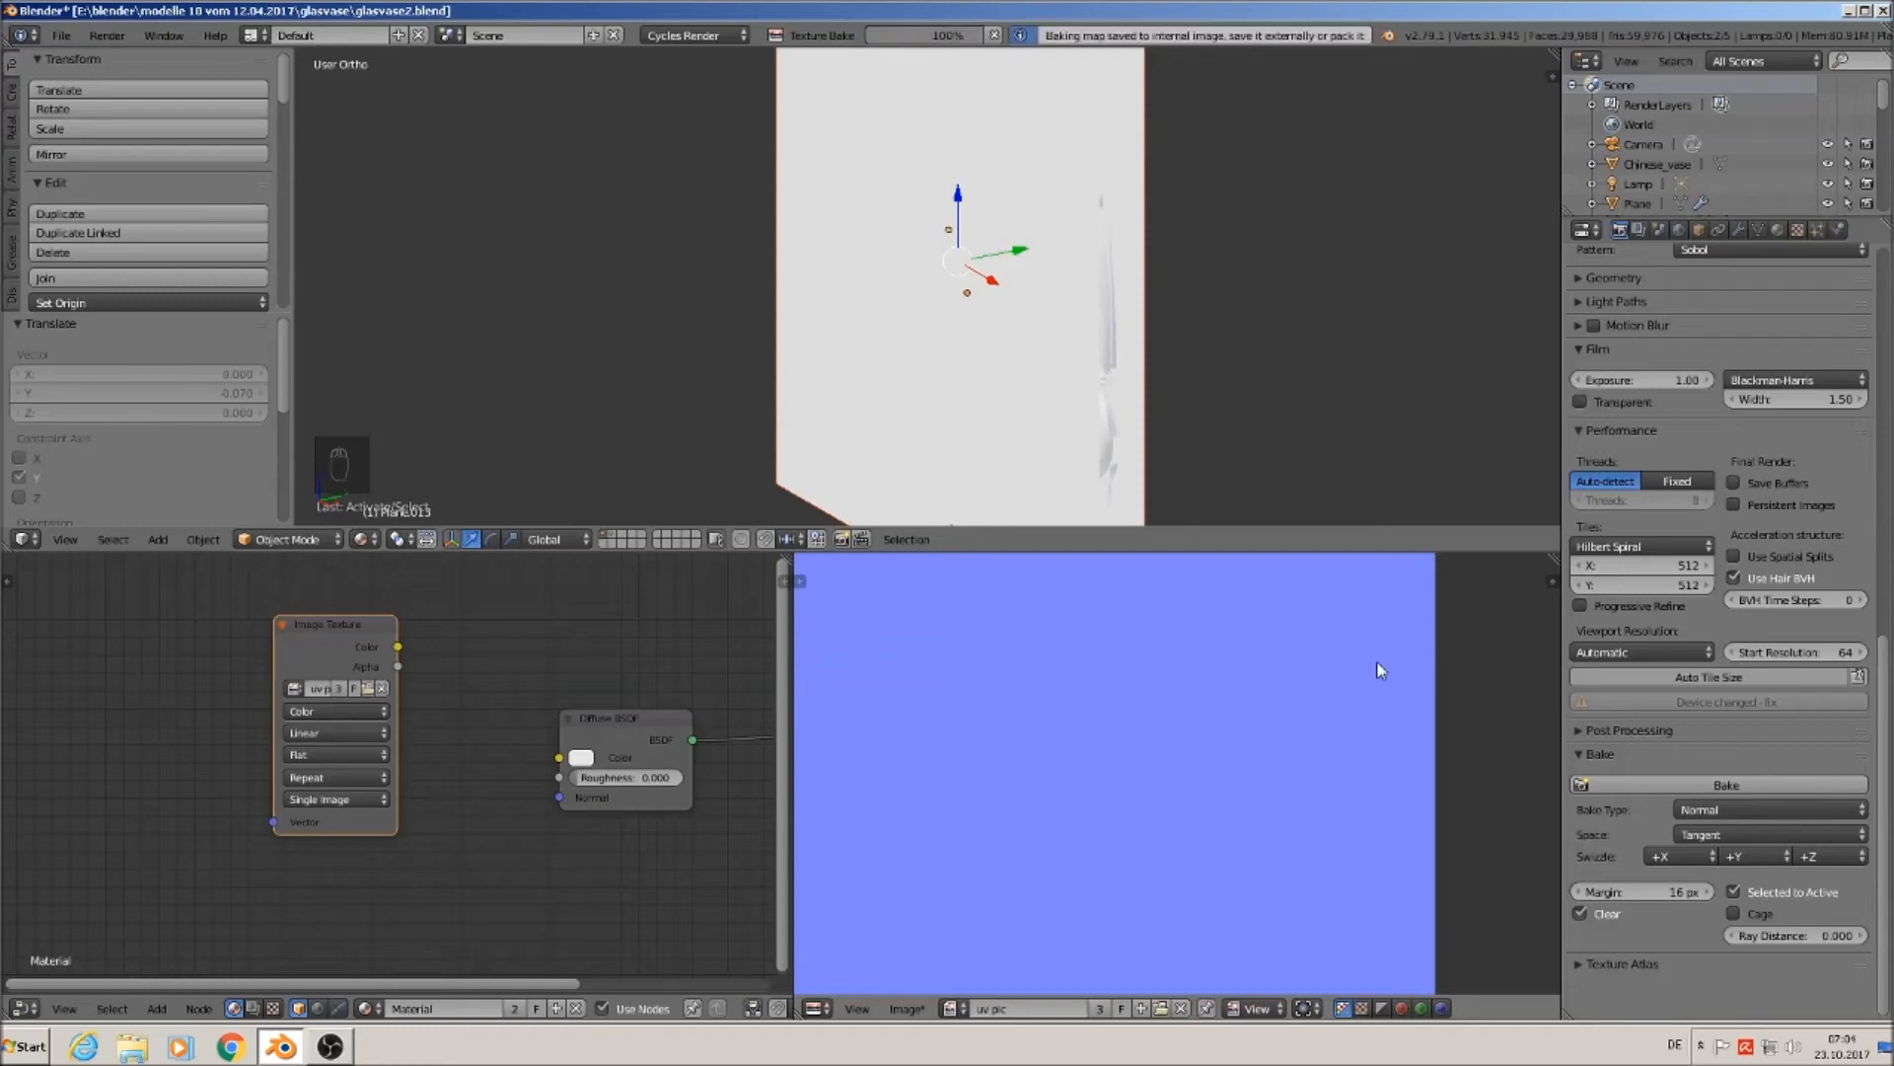
scroll(1277, 856, "down", 2)
scroll(1272, 854, "up", 2)
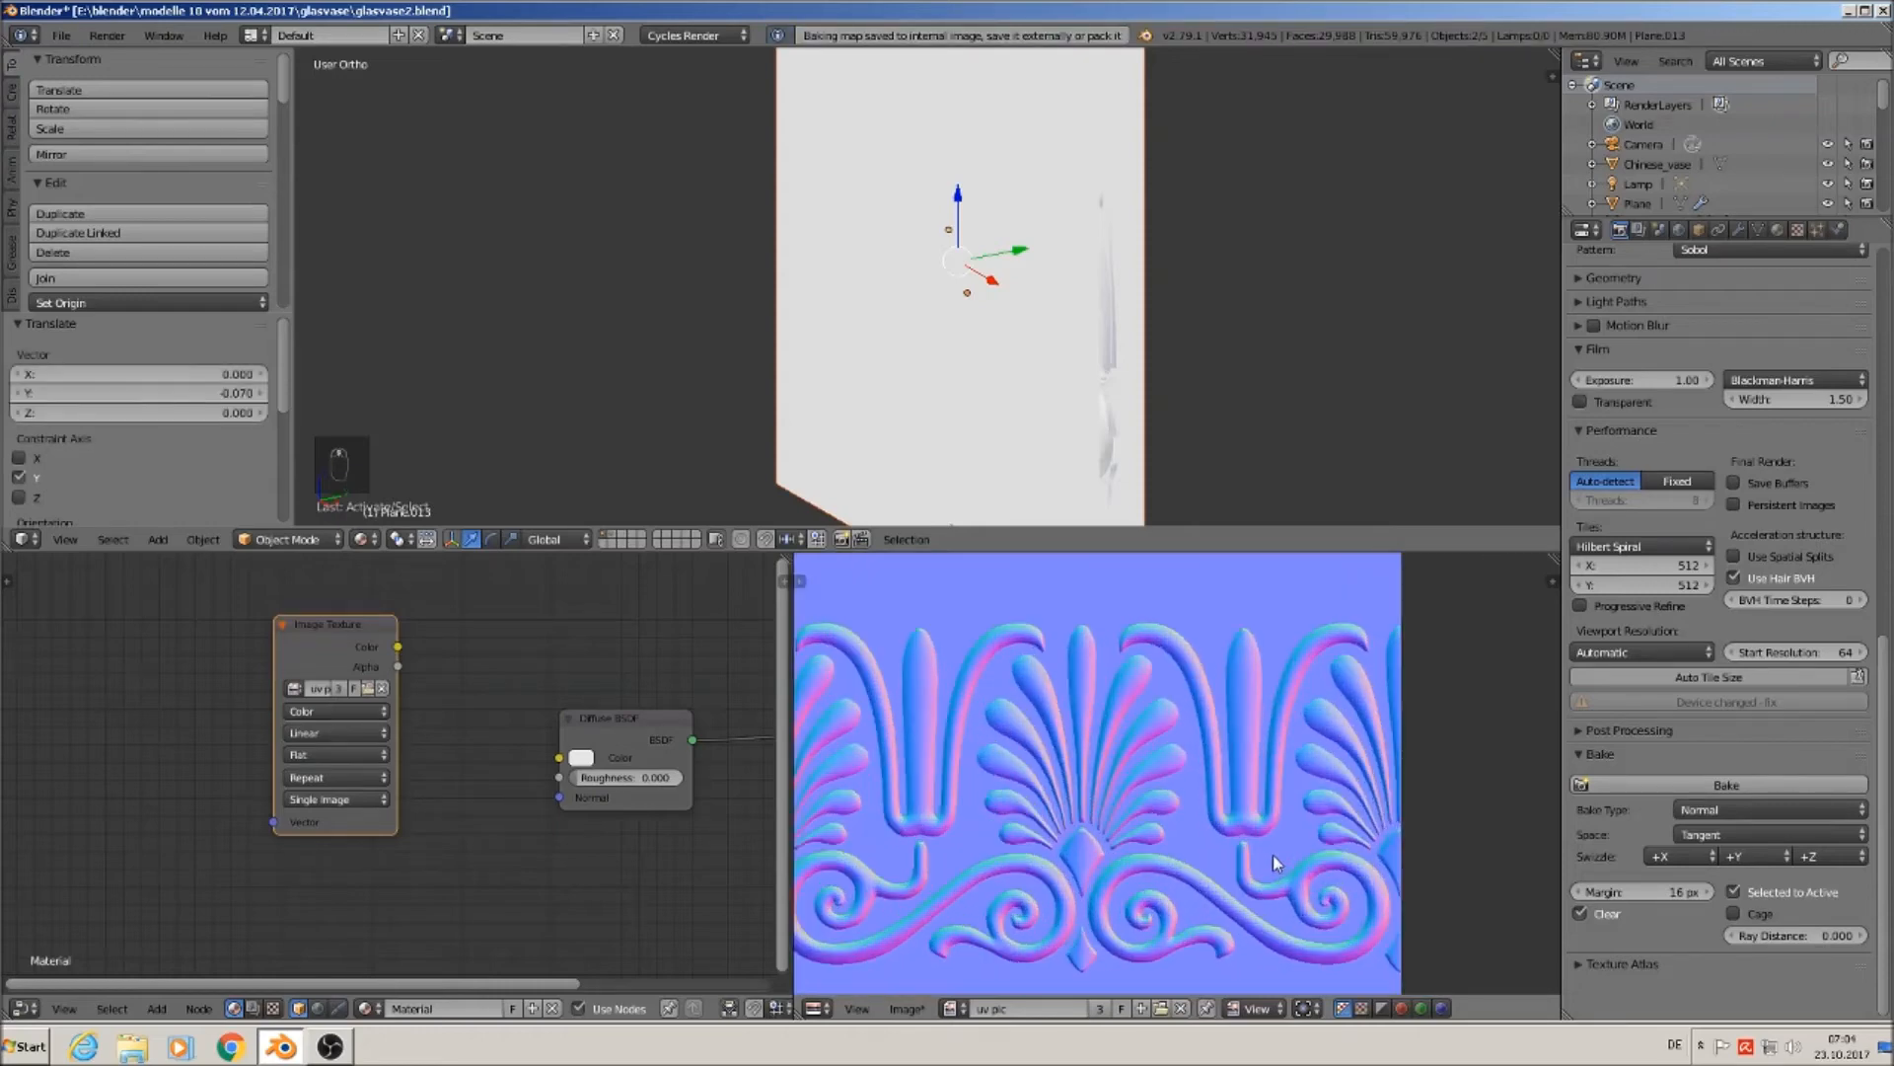
scroll(1277, 856, "down", 1)
middle_click_drag(1277, 860, 1341, 823)
scroll(1340, 831, "up", 1)
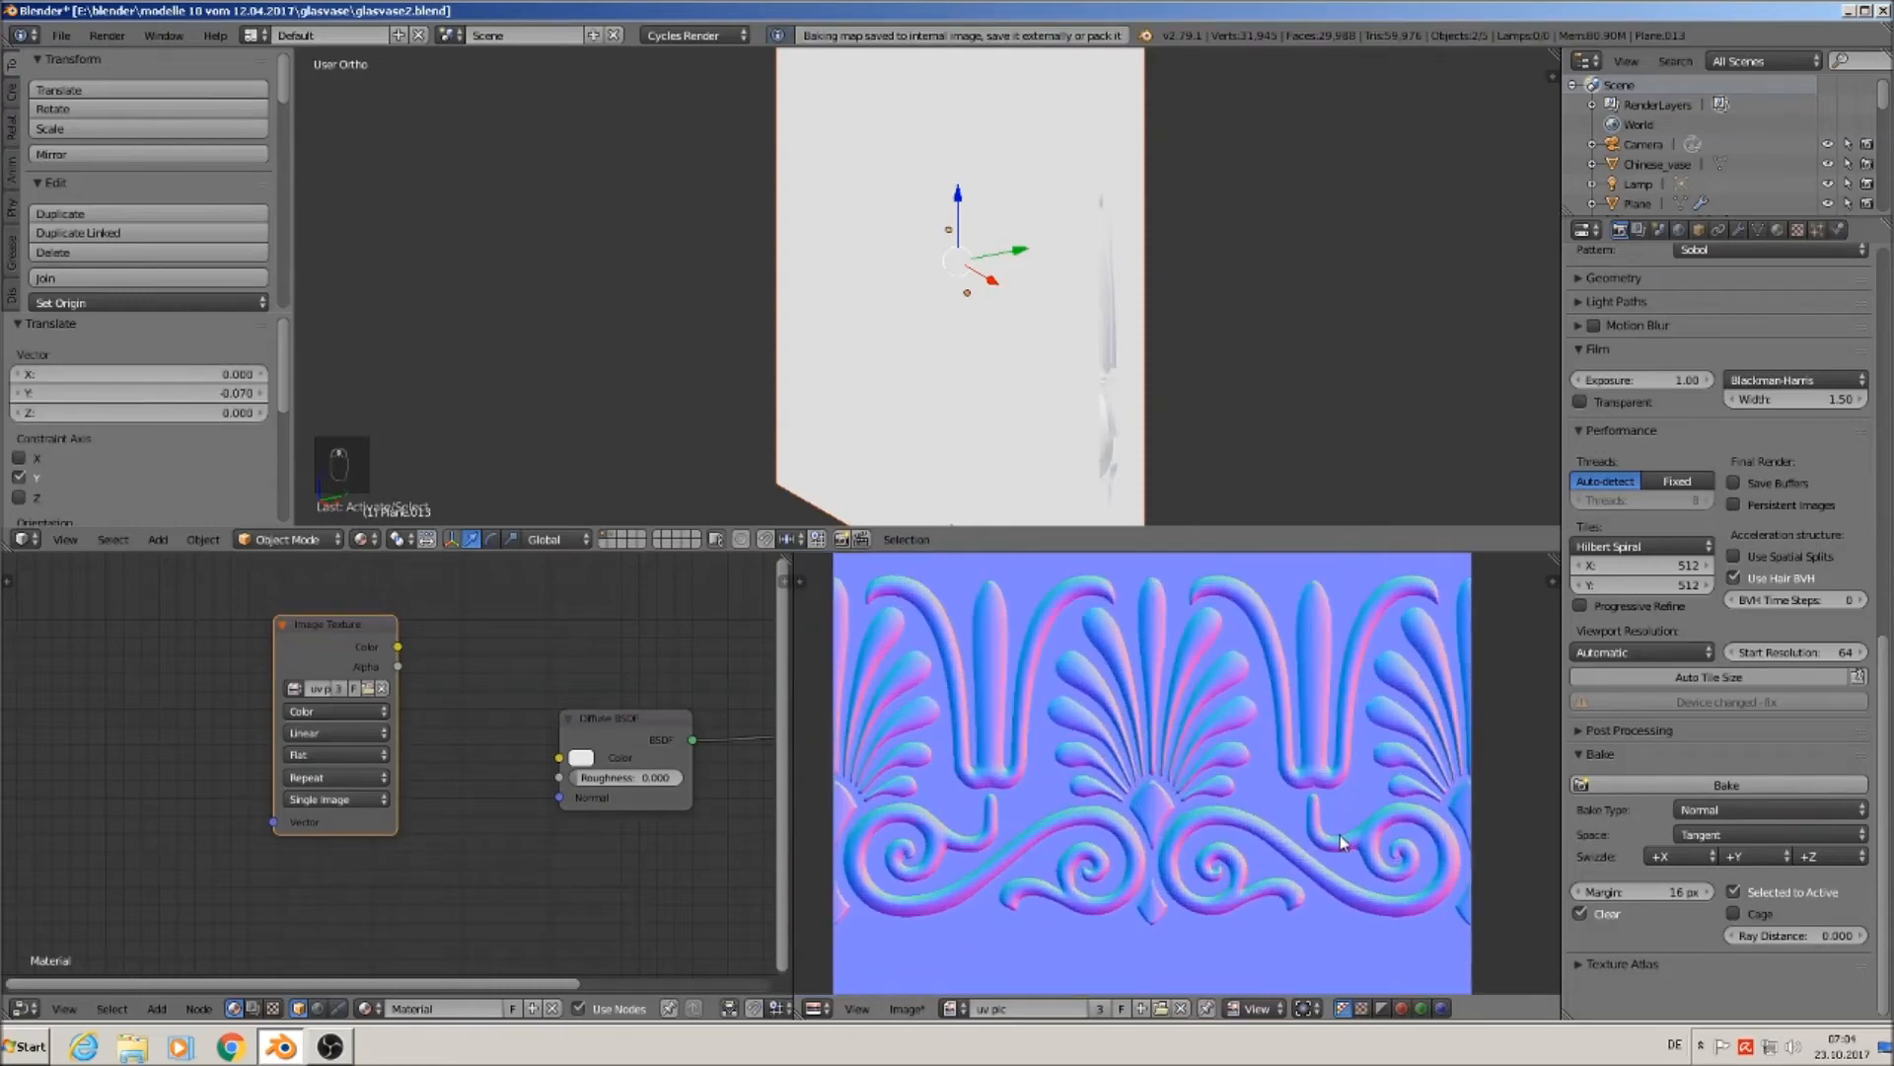
Save the baked normal map over the existing uv pic image file, and save the Blender file from the front view.
left_click(905, 1013)
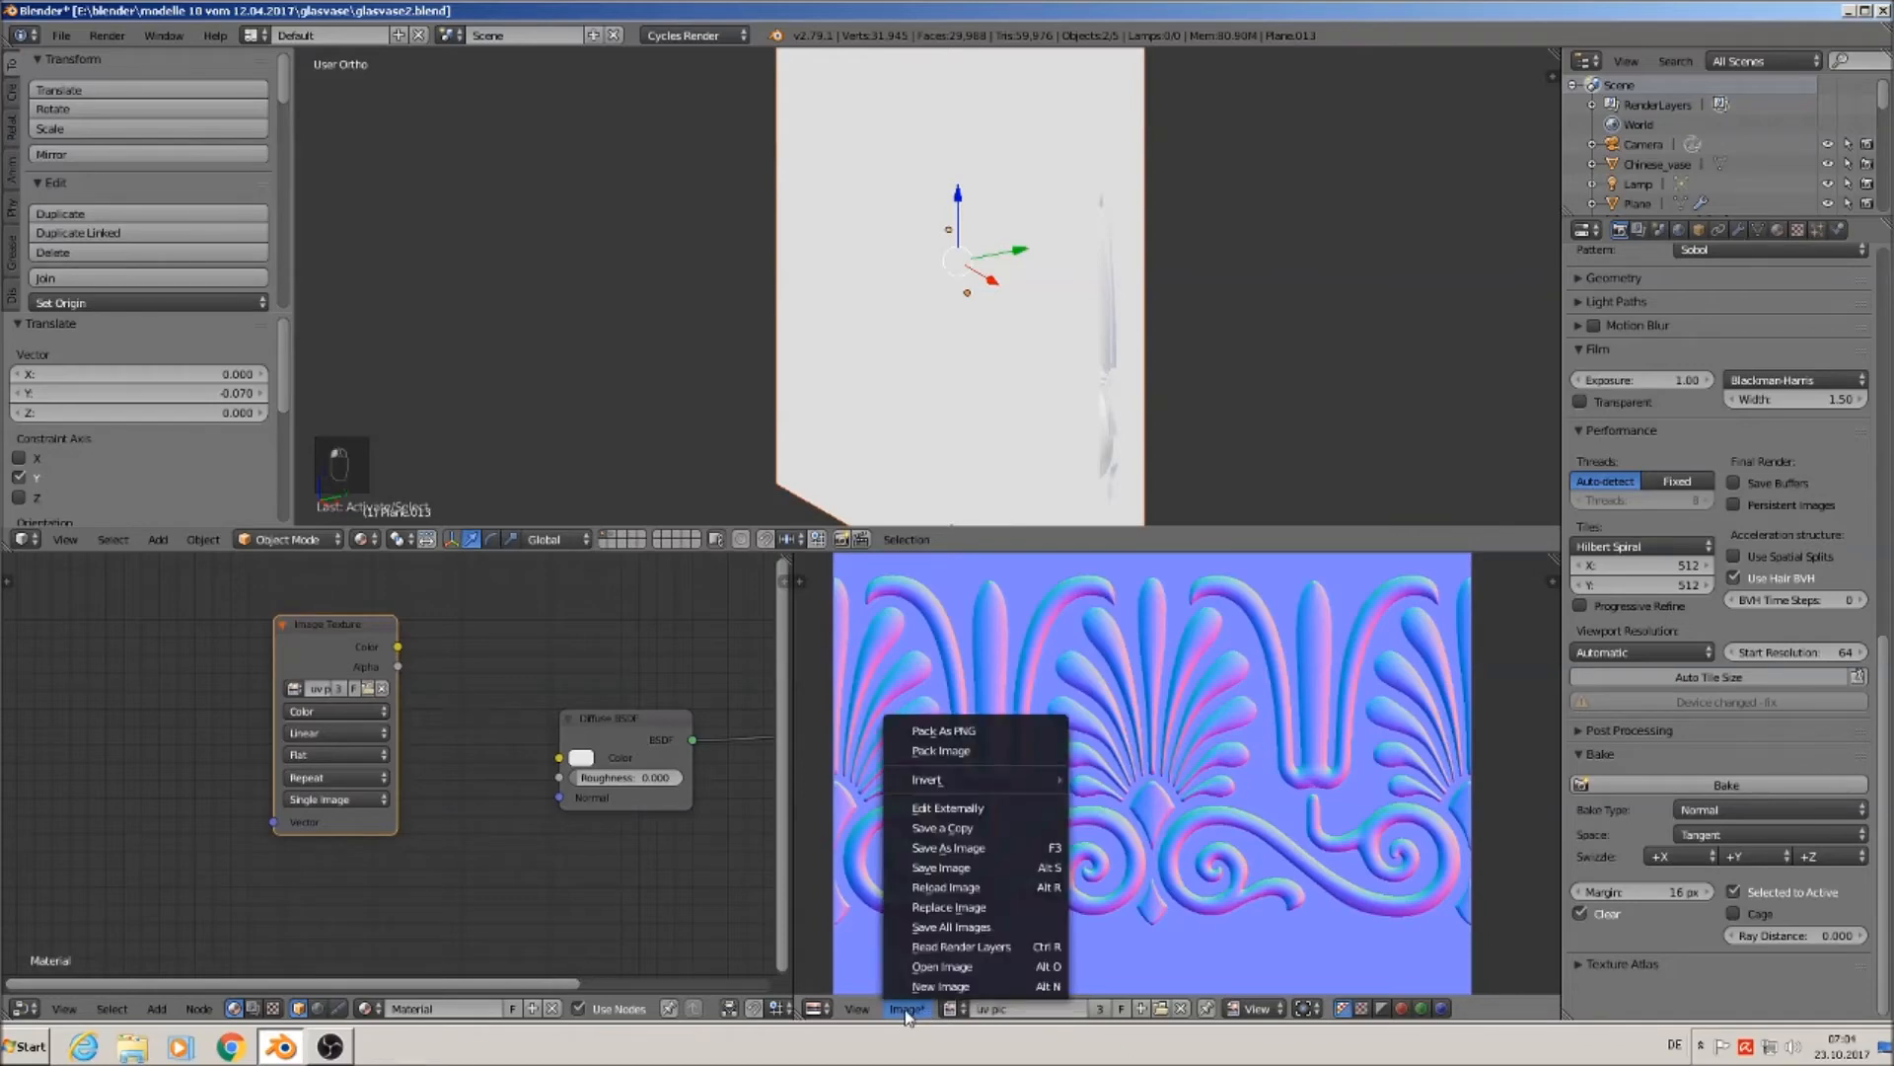
left_click(980, 868)
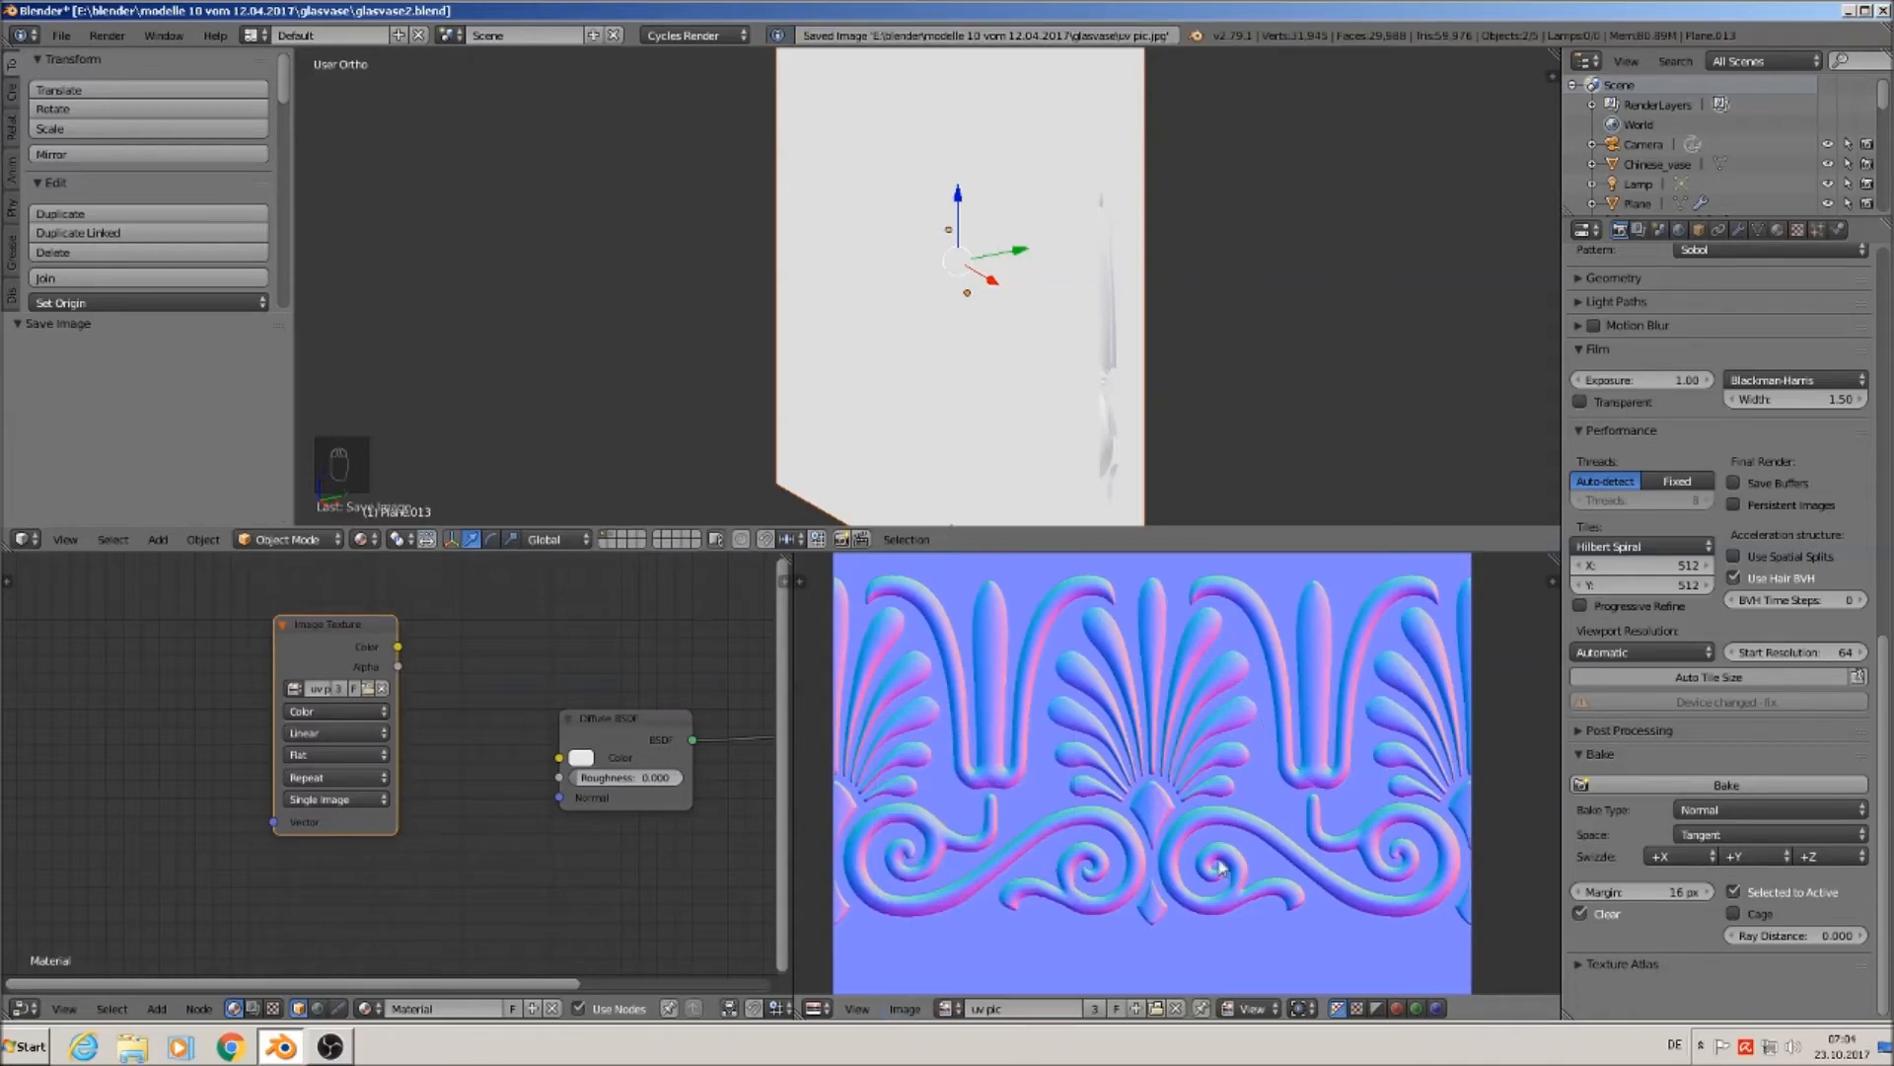
middle_click_drag(1205, 316, 1168, 387)
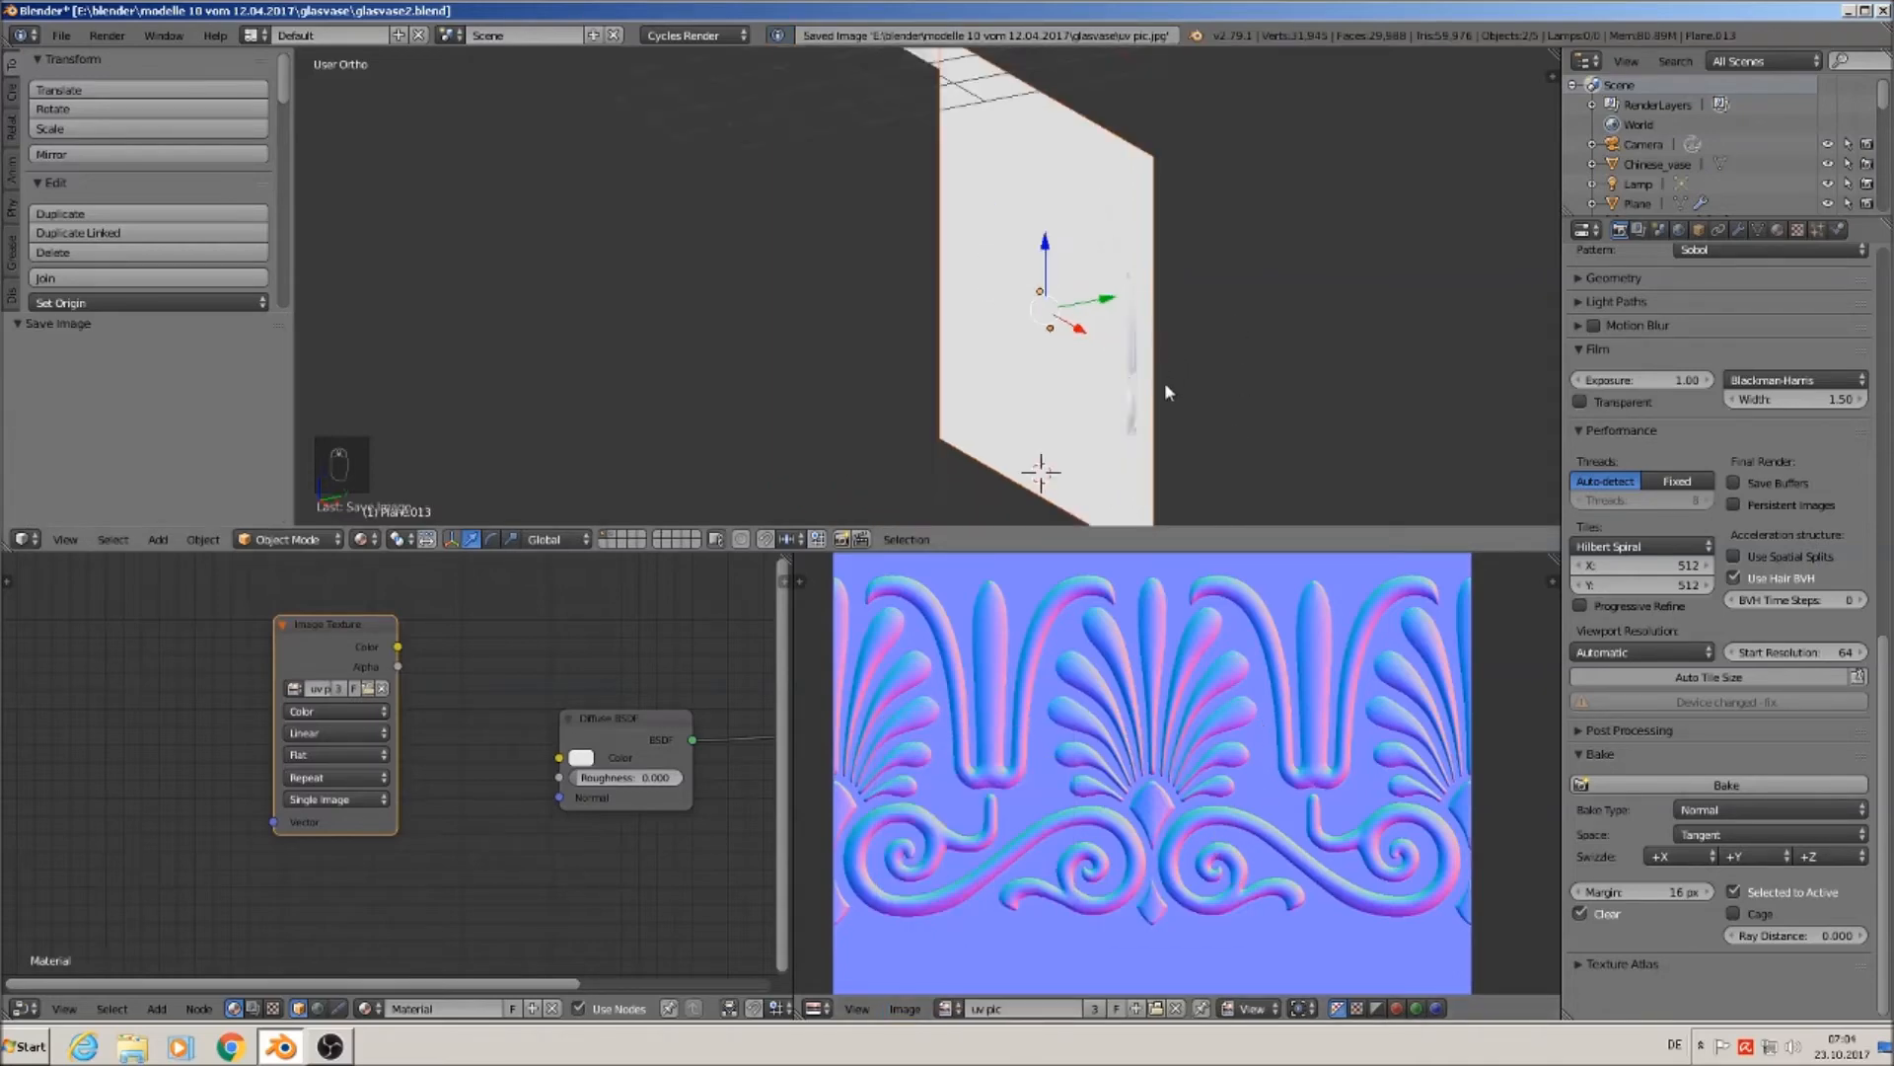
key("KP_1")
scroll(1185, 384, "down", 3)
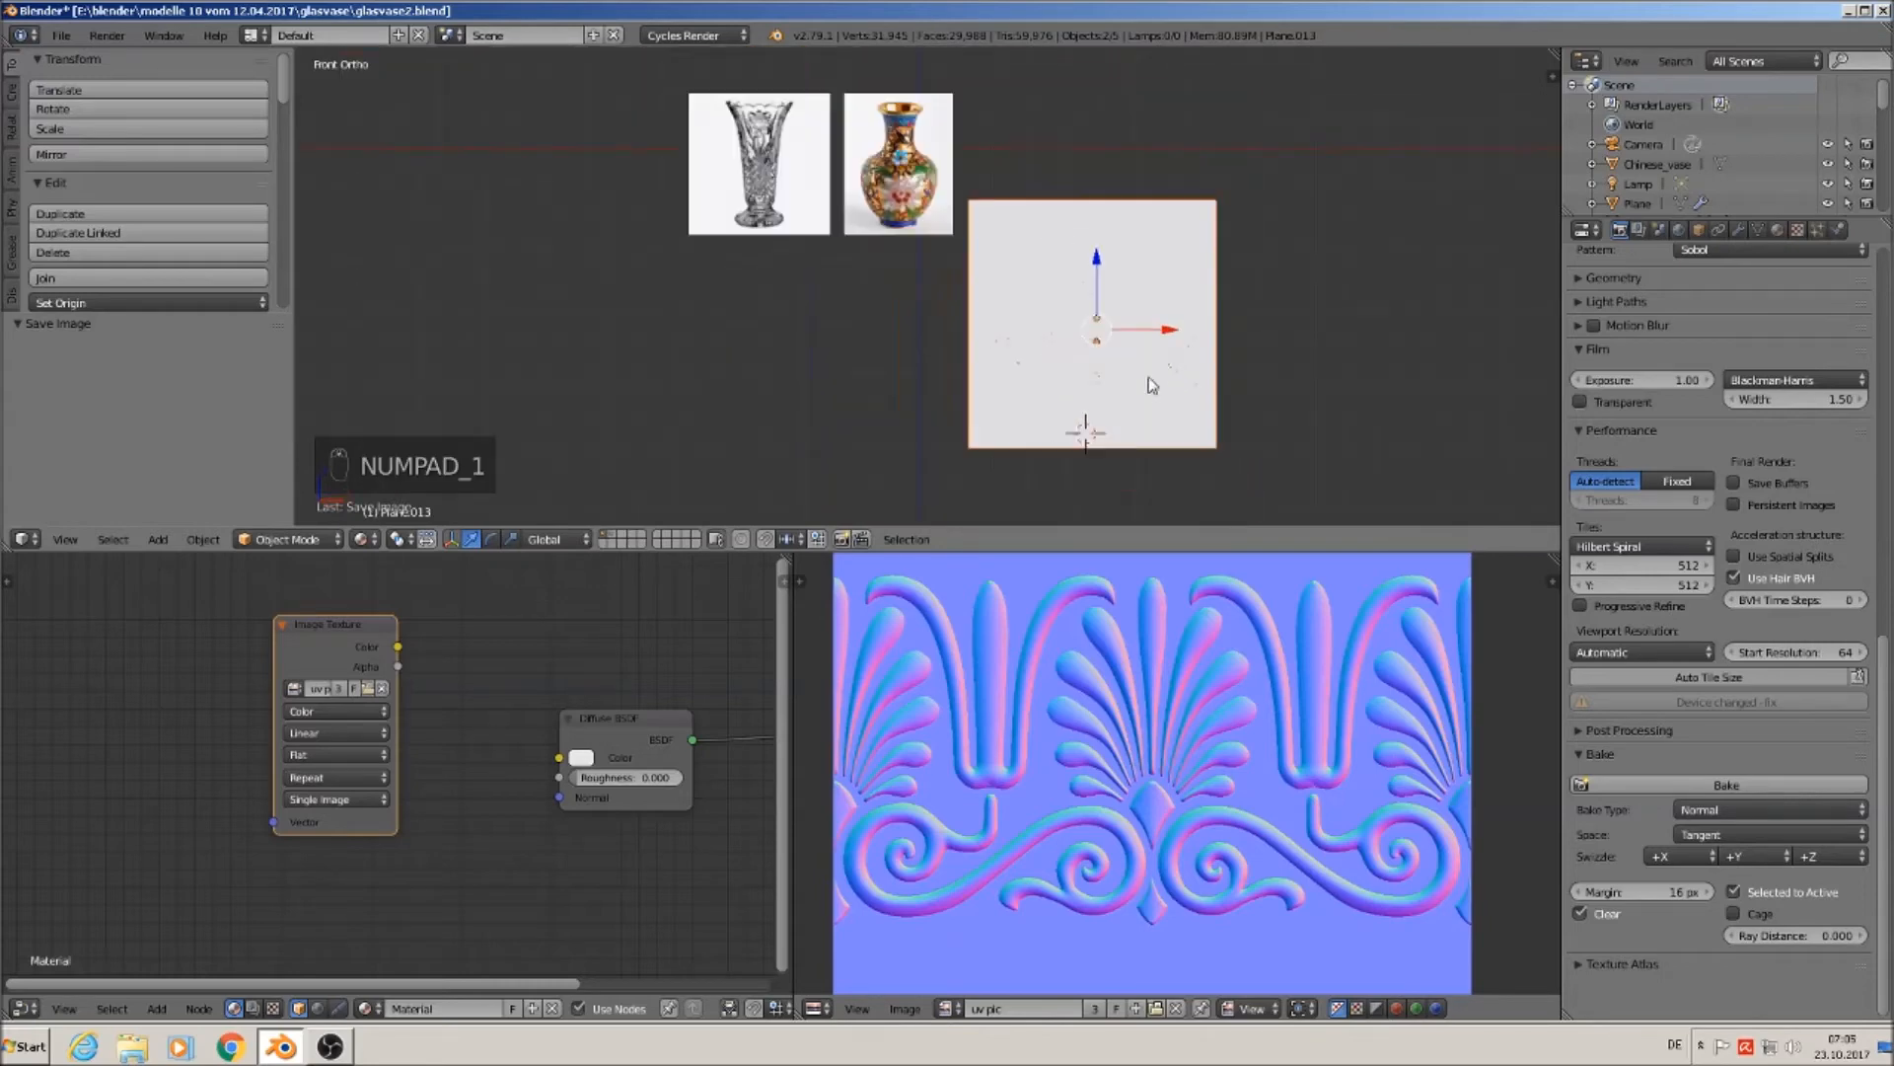
left_click(60, 36)
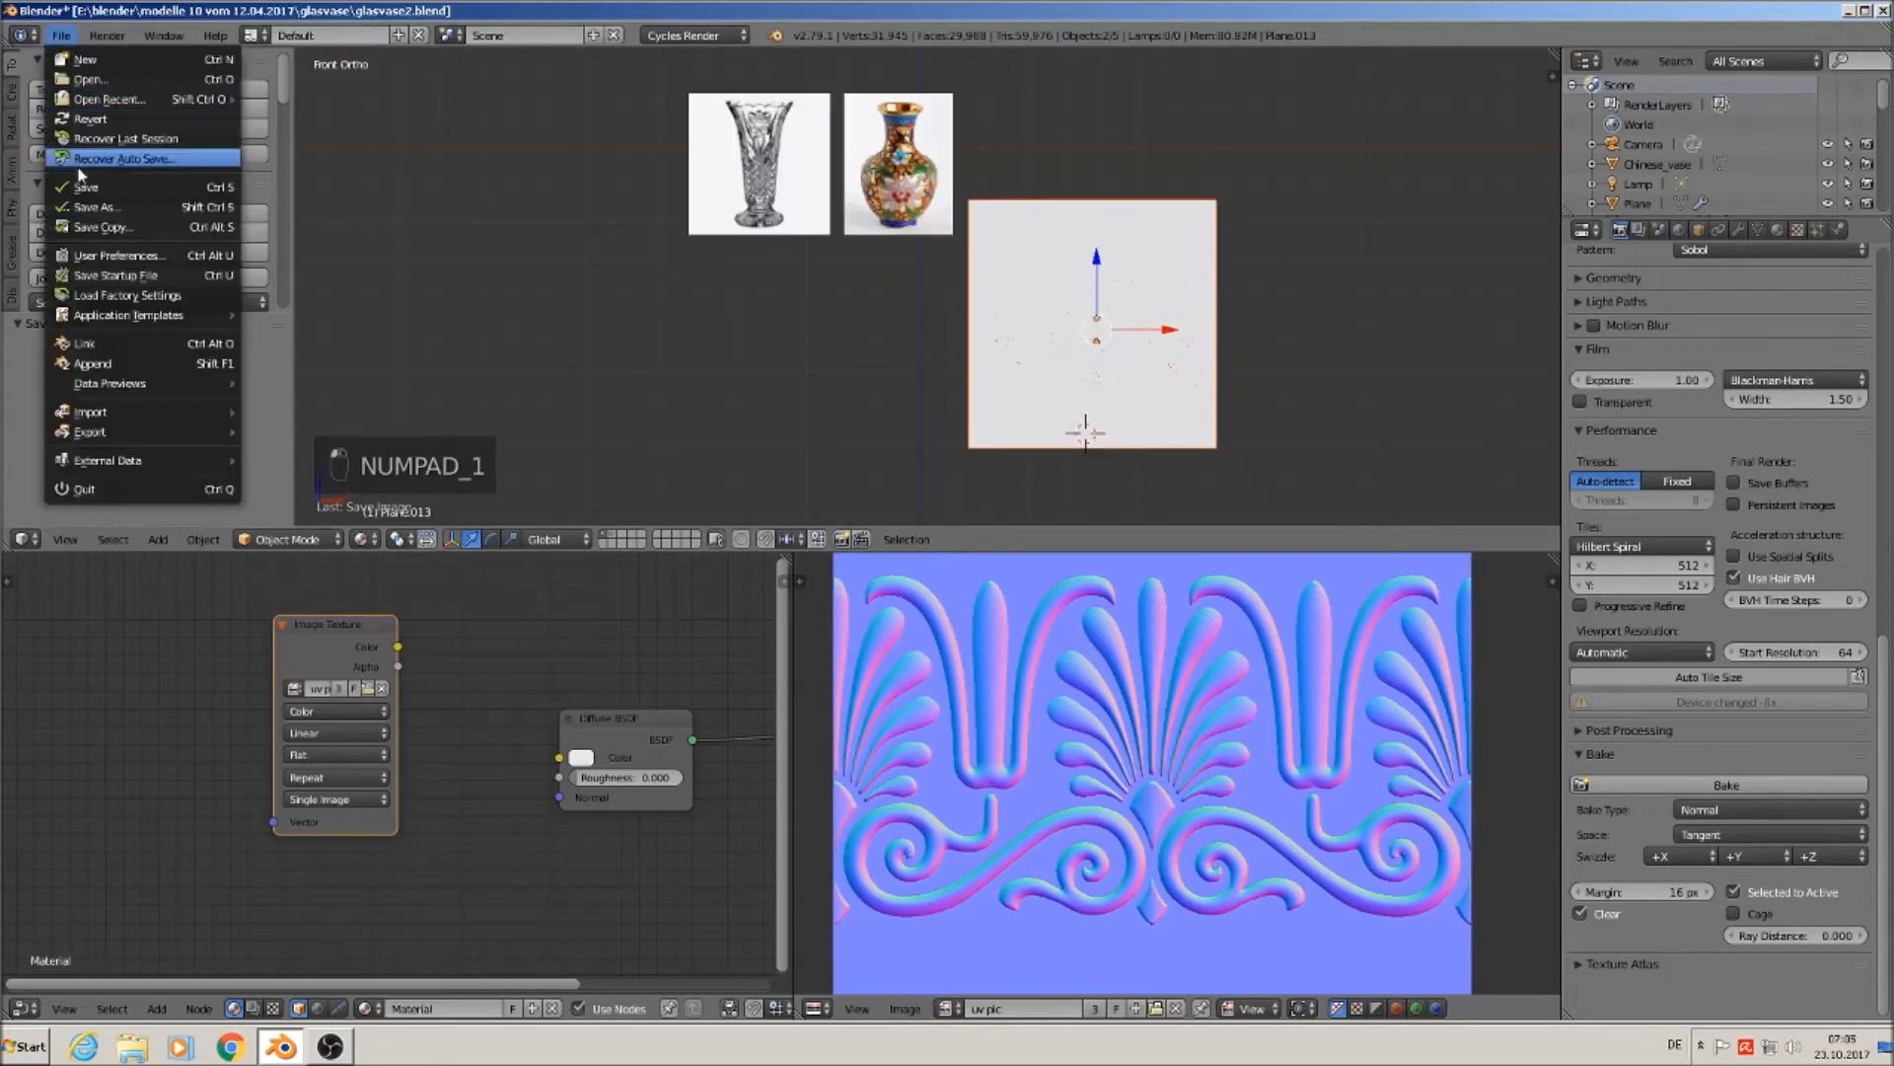
left_click(86, 187)
Move the relief and its plane about 2.92 along X and send both to the second layer.
key("g")
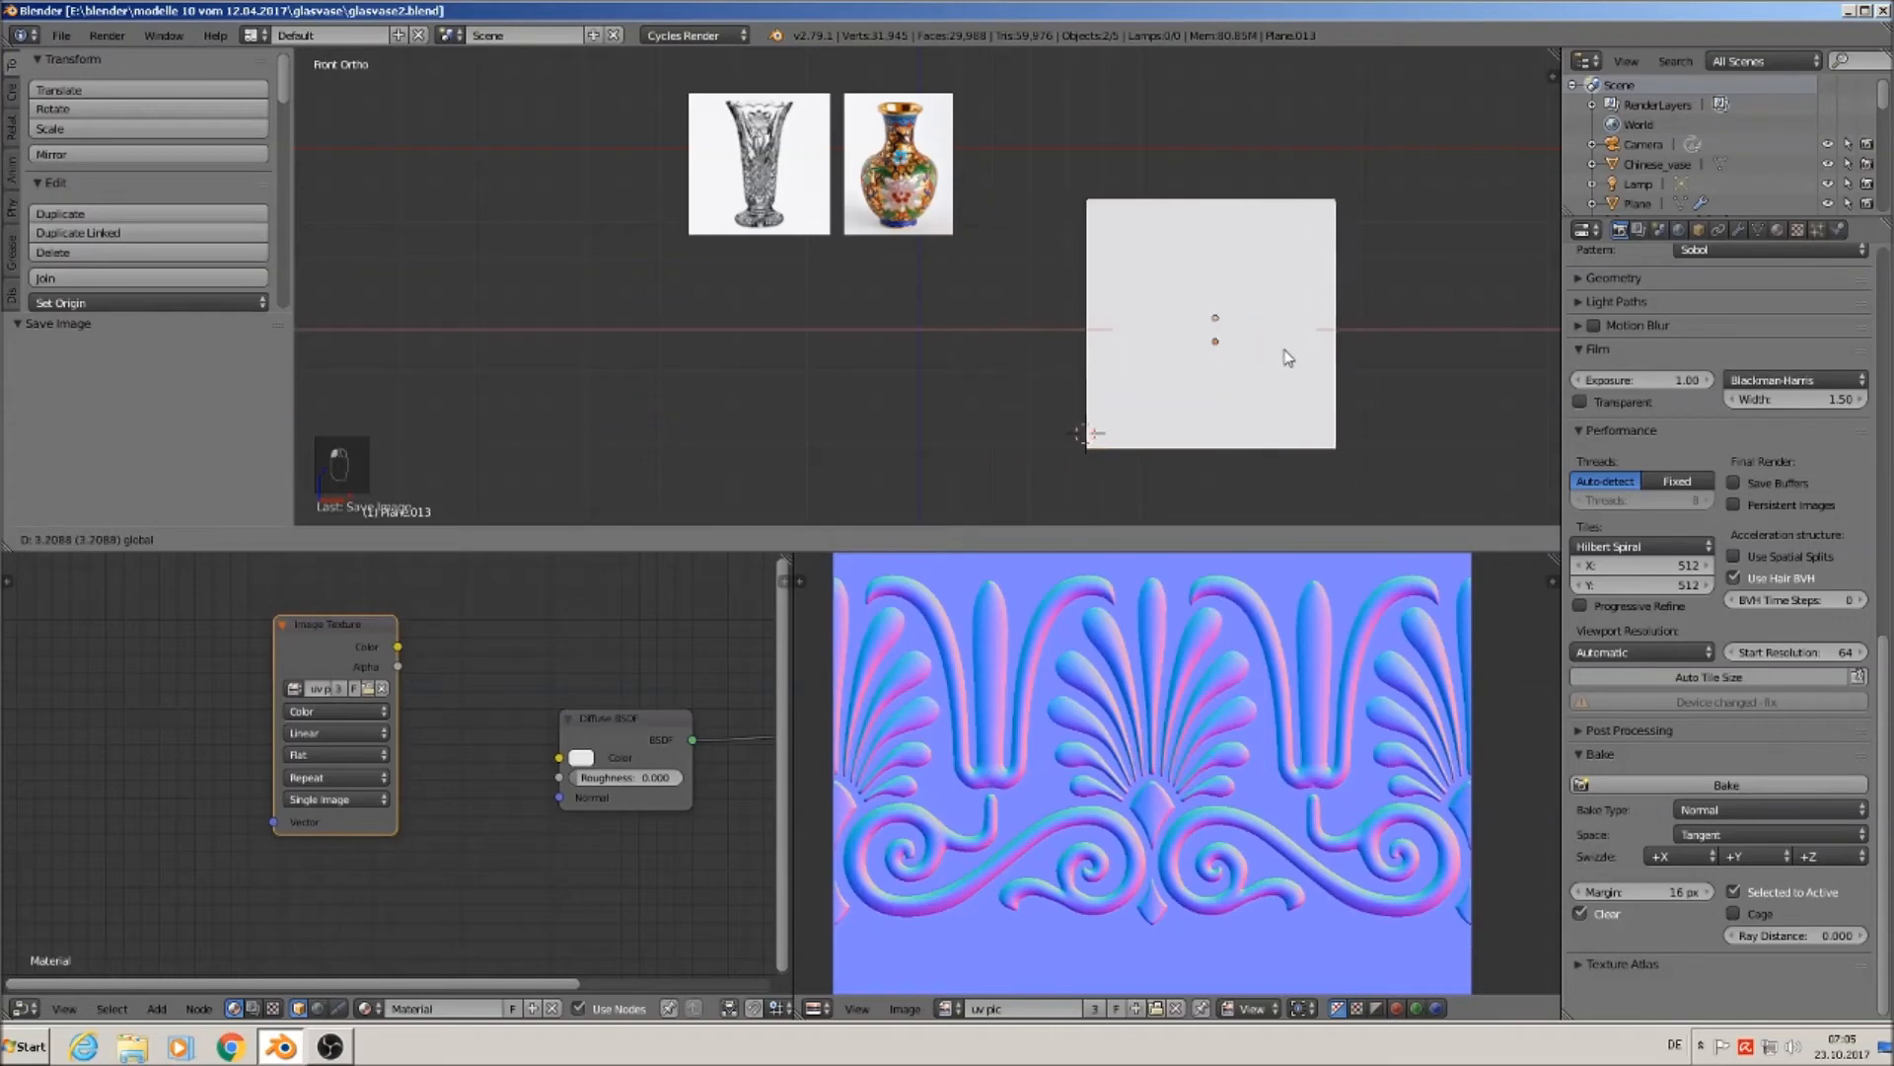
left_click(1251, 348)
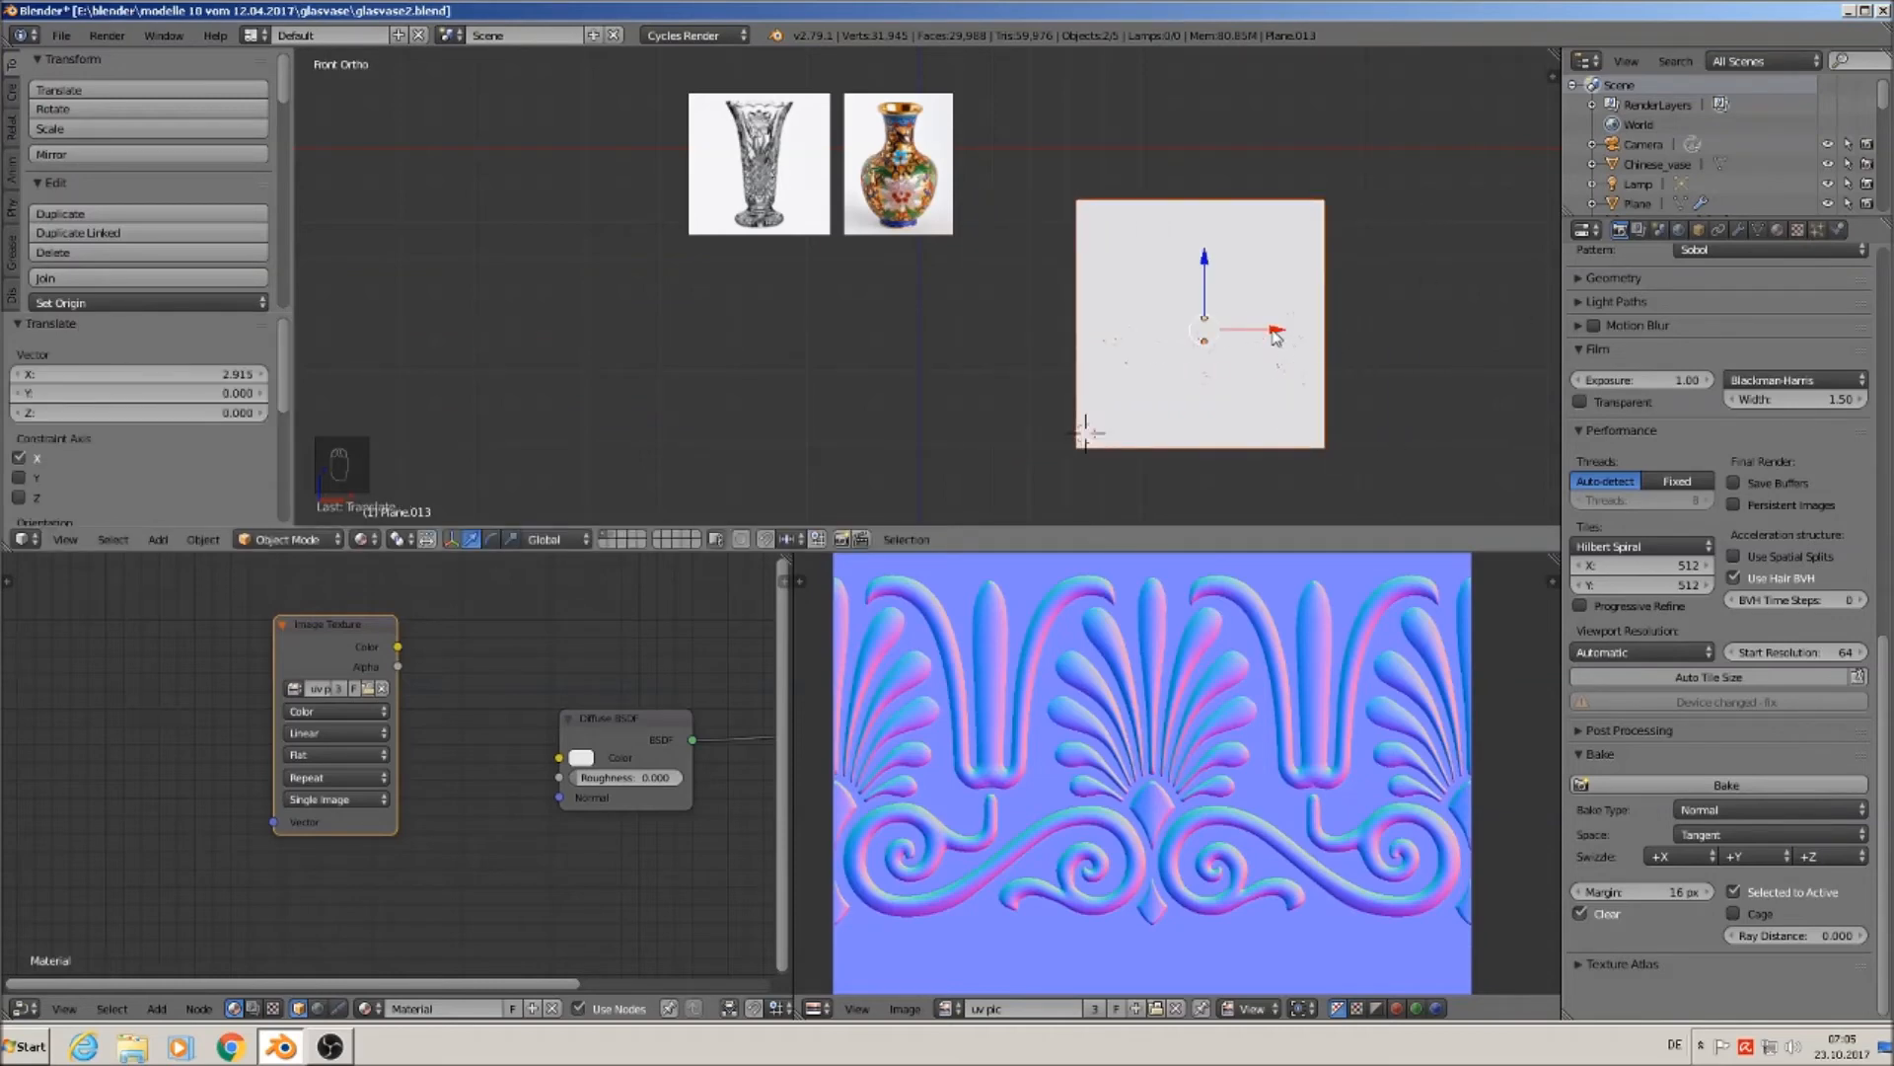
key("m")
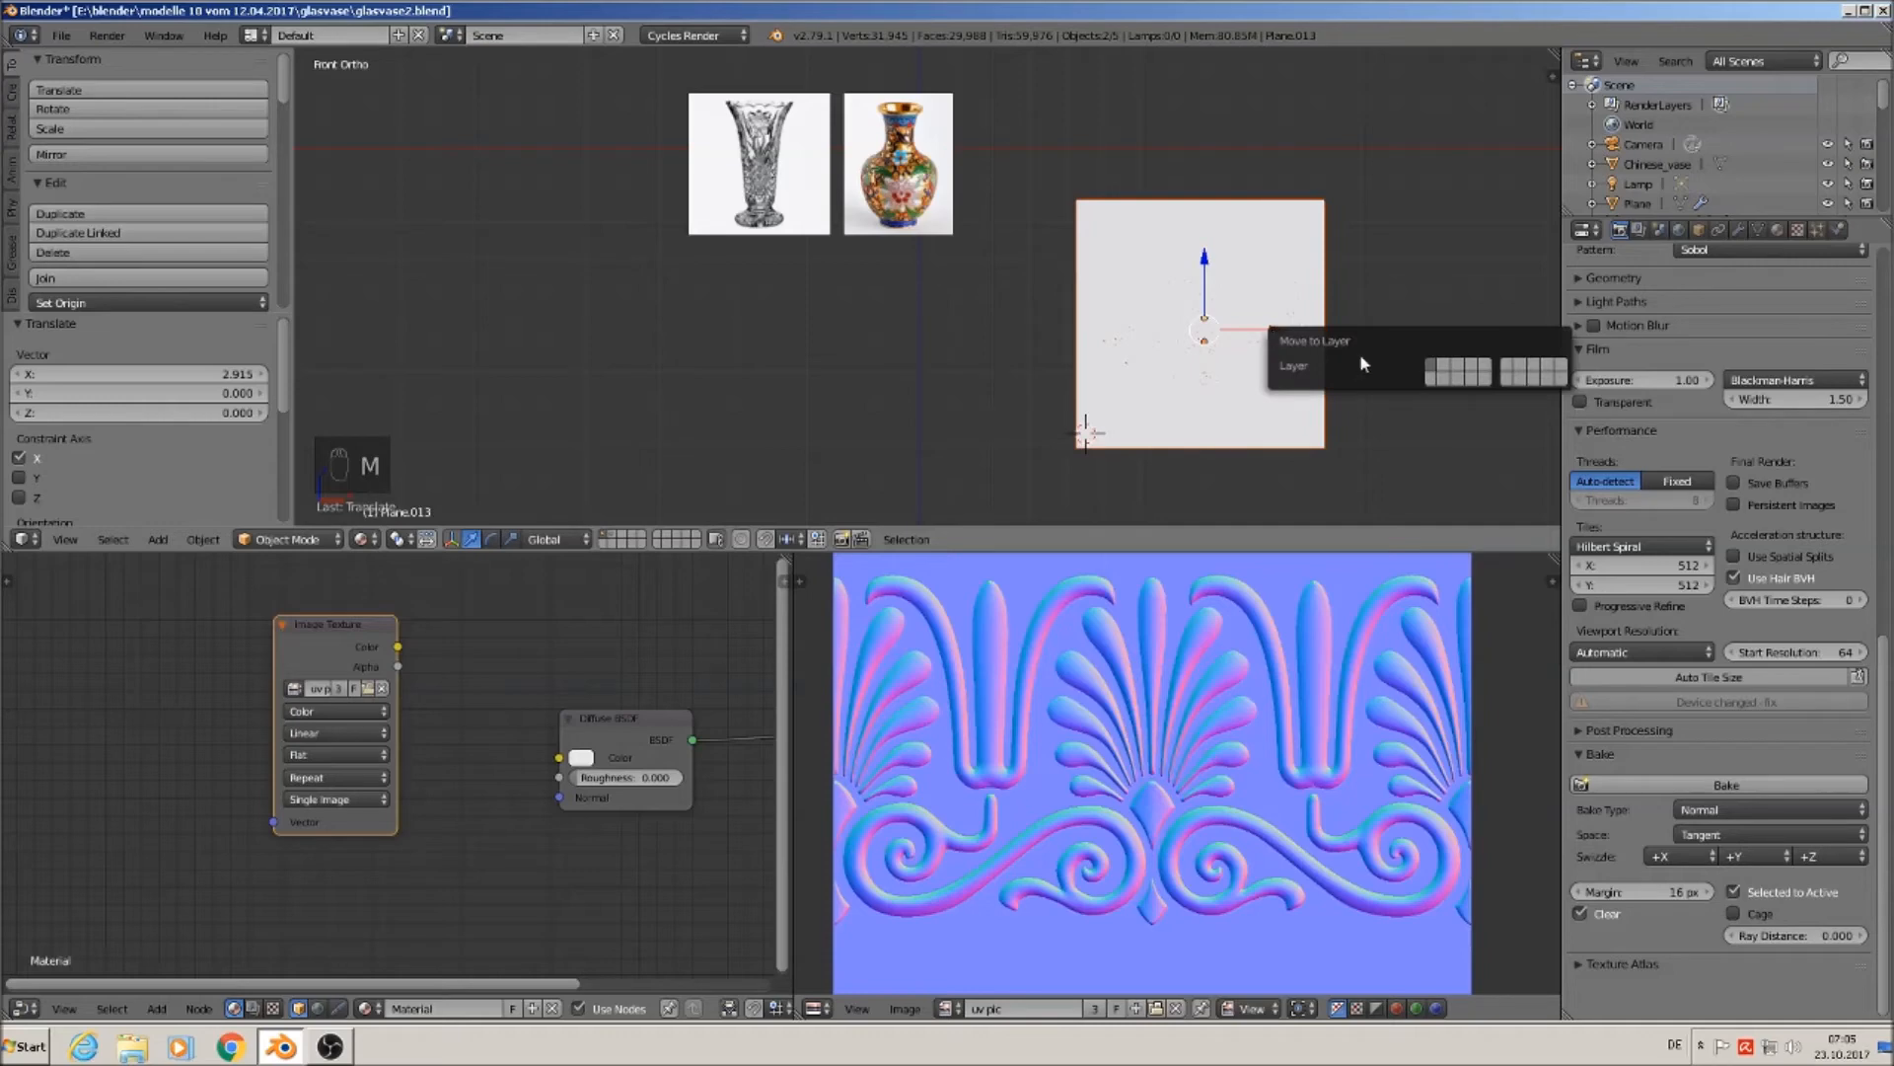
left_click(1446, 367)
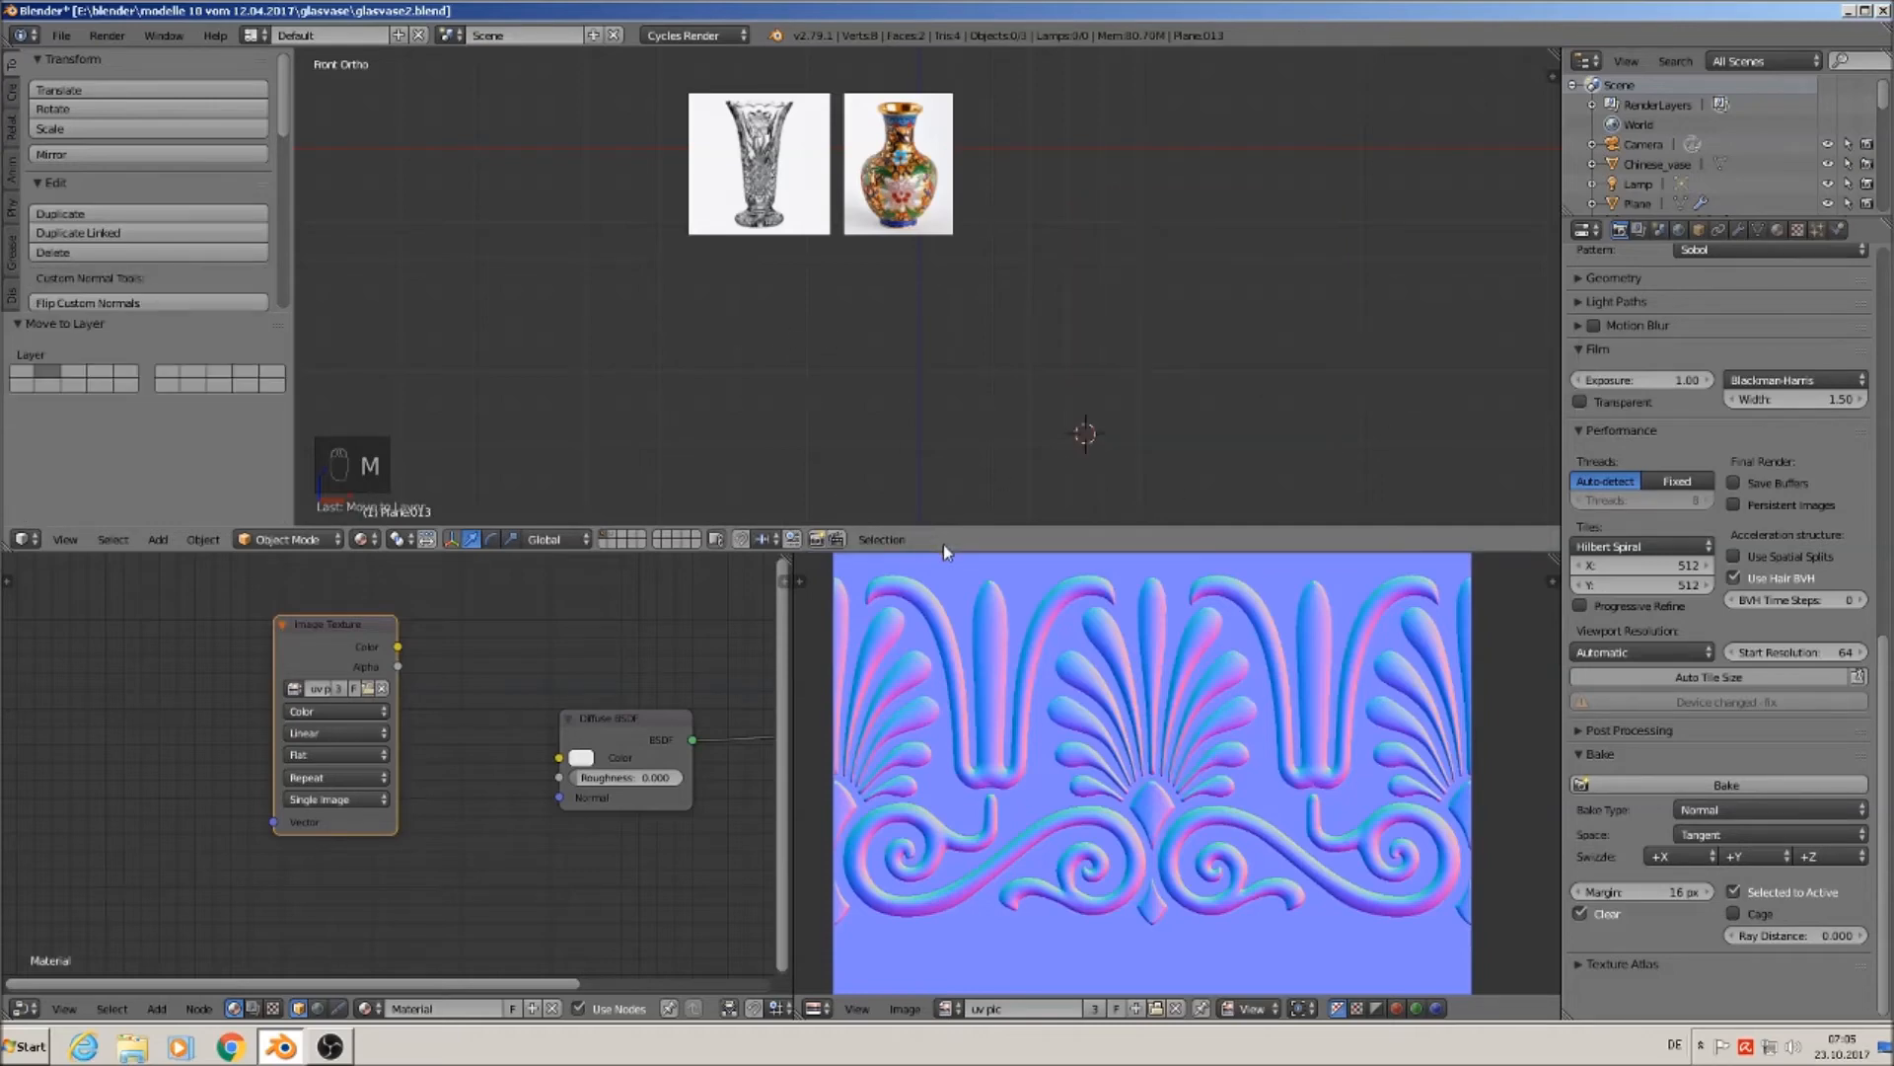
Enlarge the 3D view and place the 3D cursor at the centre of the colourful vase's base in the reference image.
left_click_drag(944, 550, 915, 846)
scroll(994, 579, "up", 4)
middle_click_drag(976, 394, 965, 647, "shift")
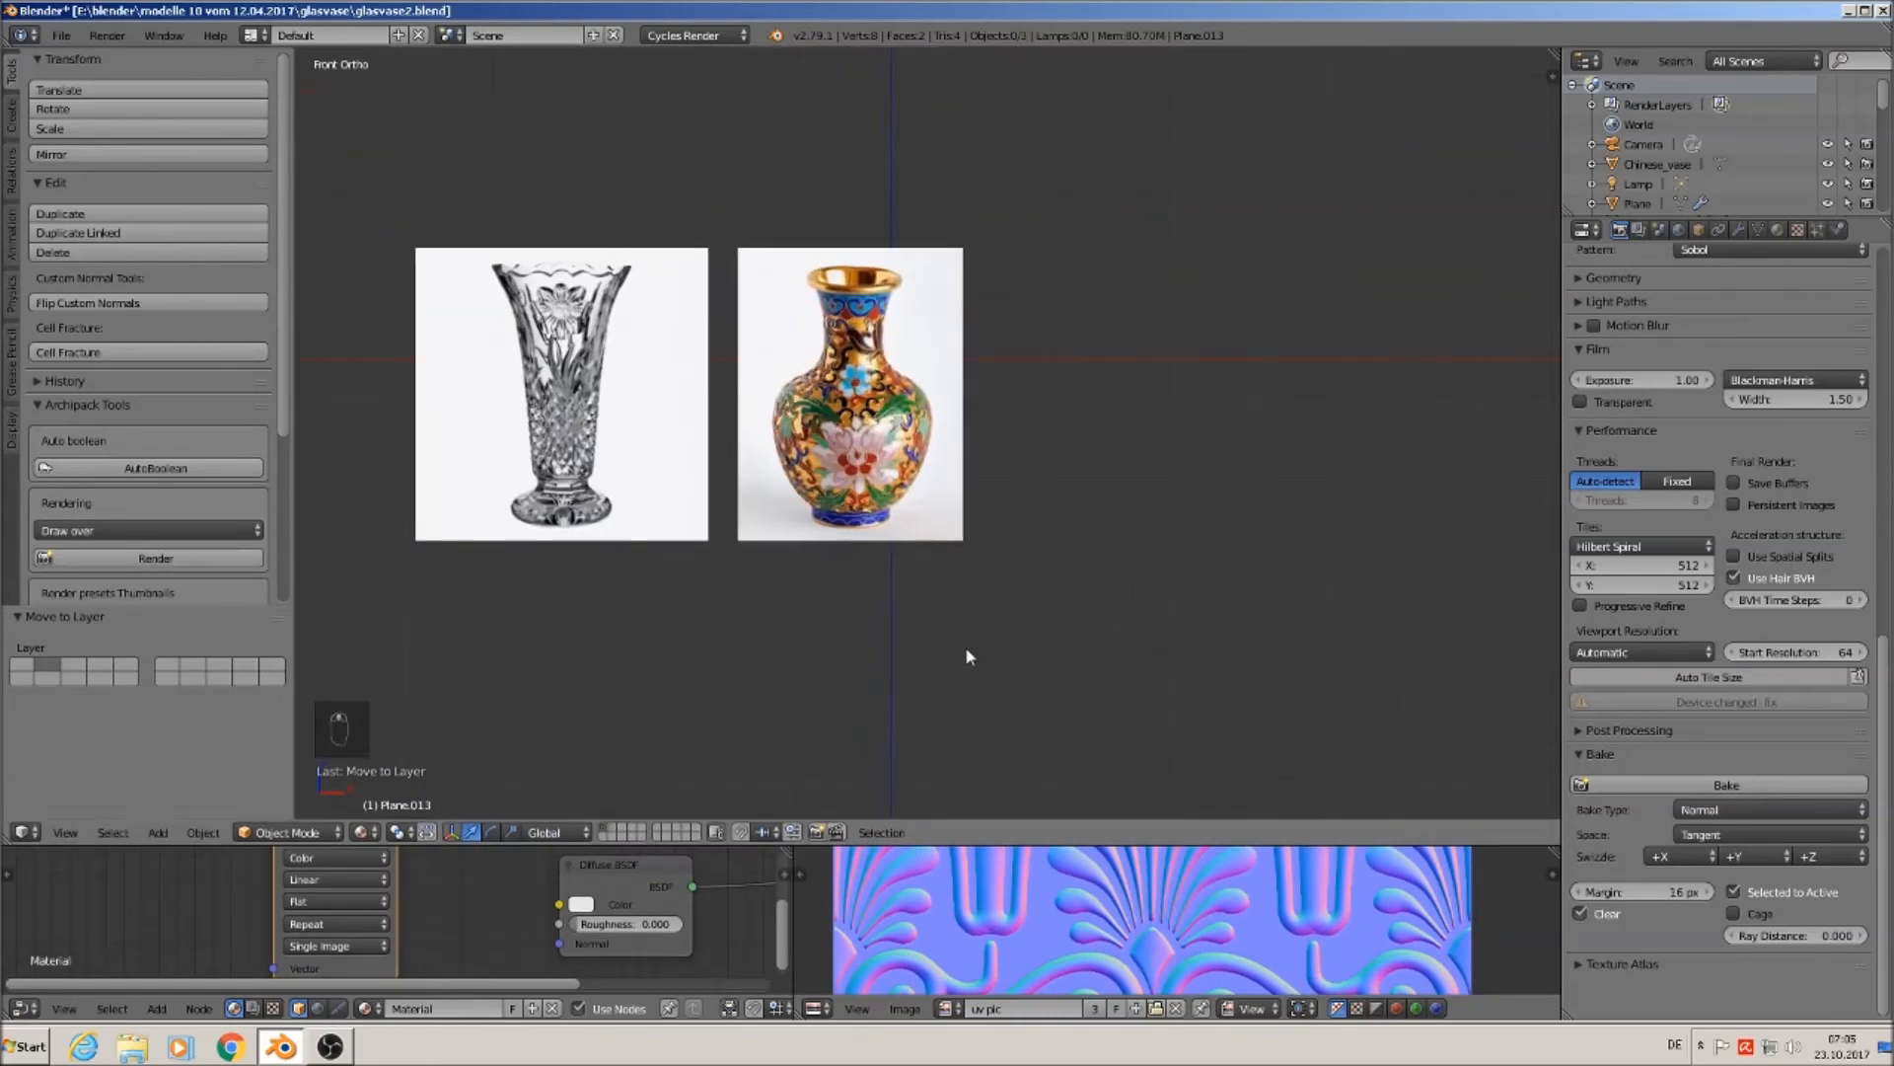
scroll(965, 647, "up", 2)
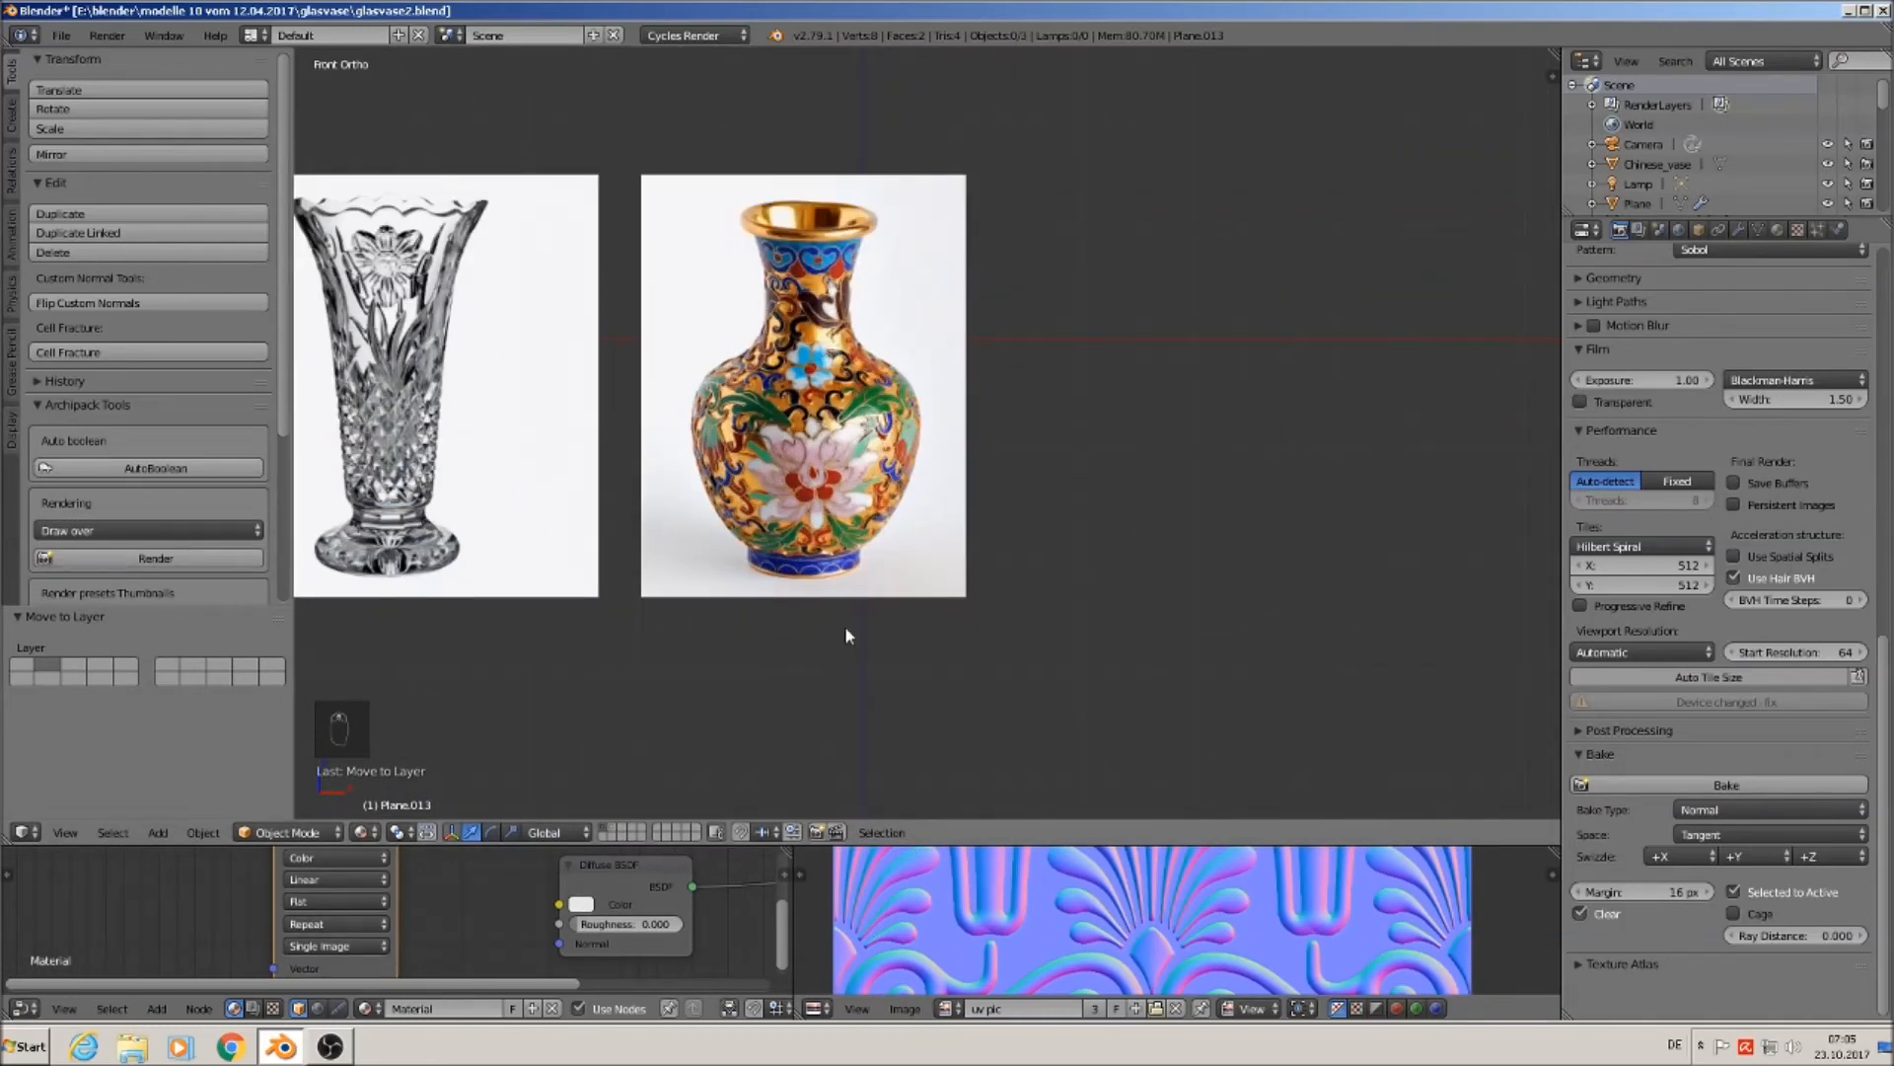
scroll(967, 642, "up", 3)
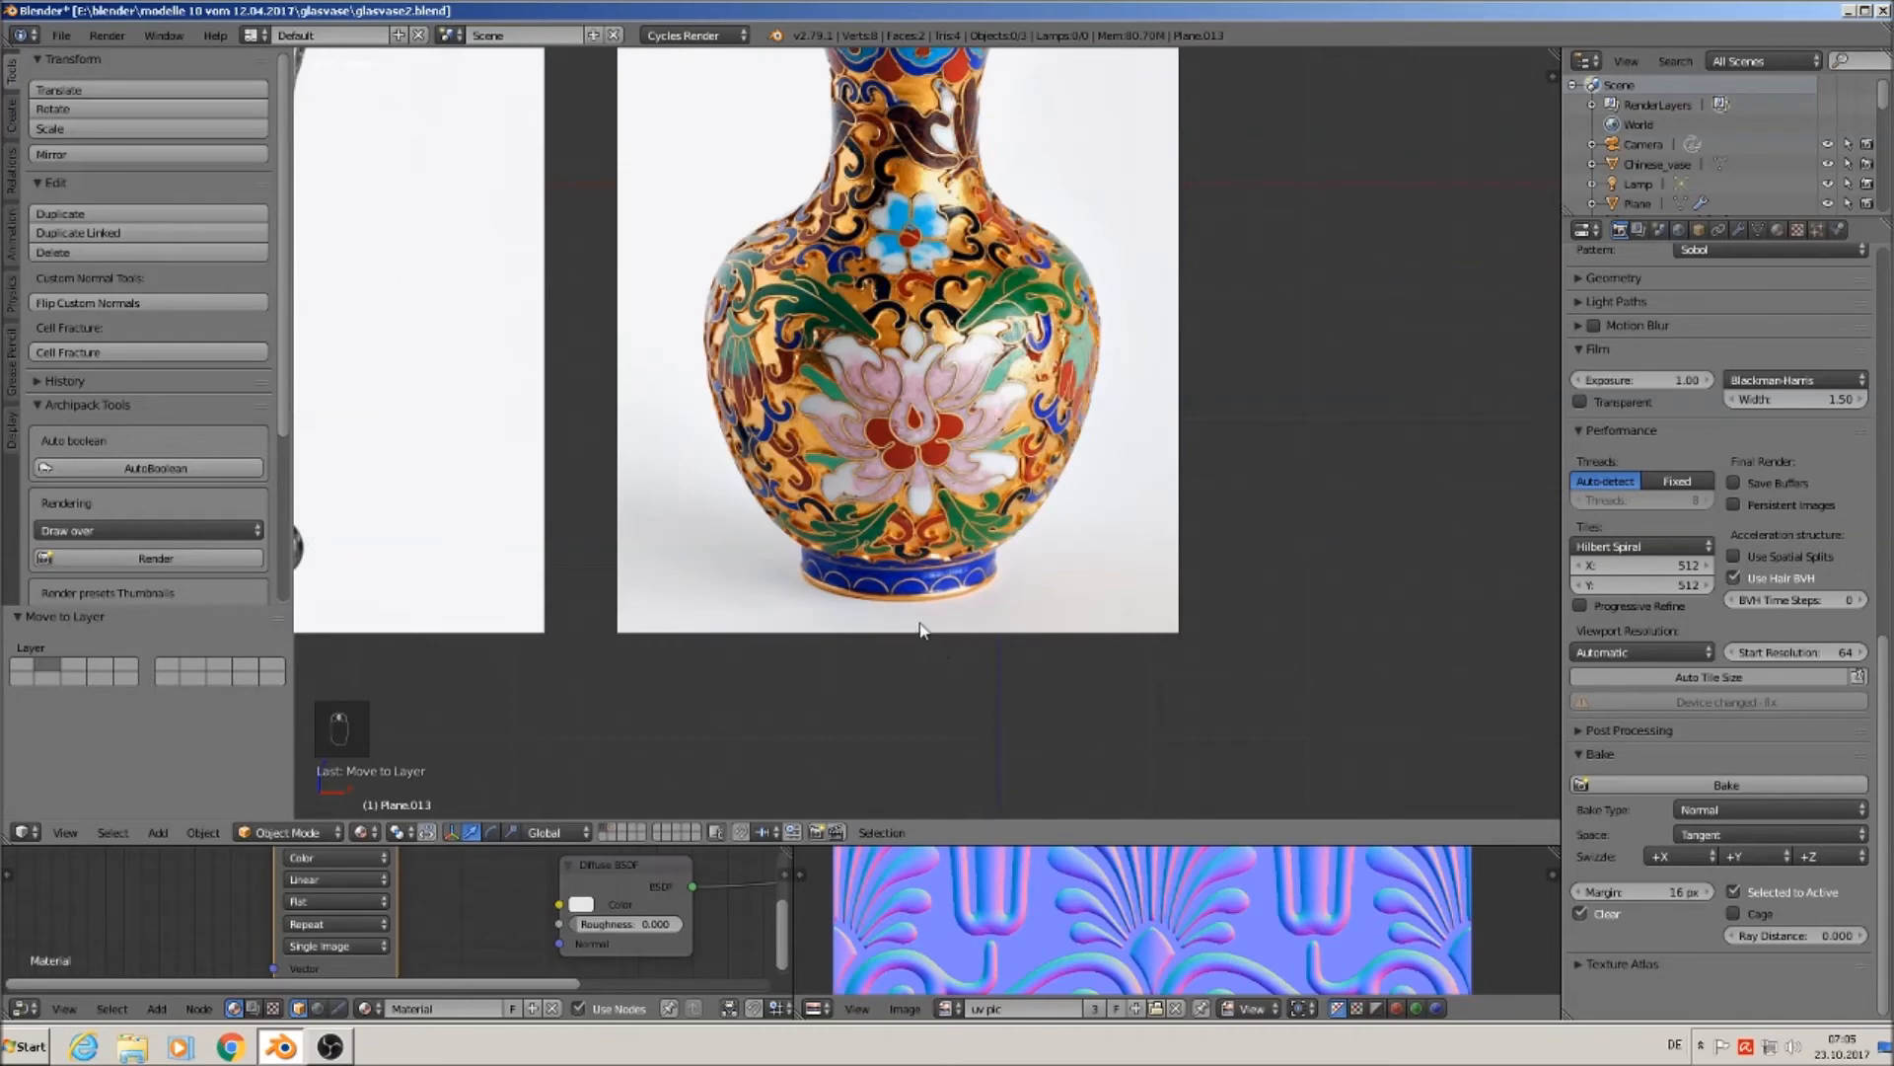
left_click(906, 594)
Add a 32-vertex mesh circle at the vase's base and scale it by about 0.52 to match the foot.
left_click(158, 832)
mouse_move(183, 817)
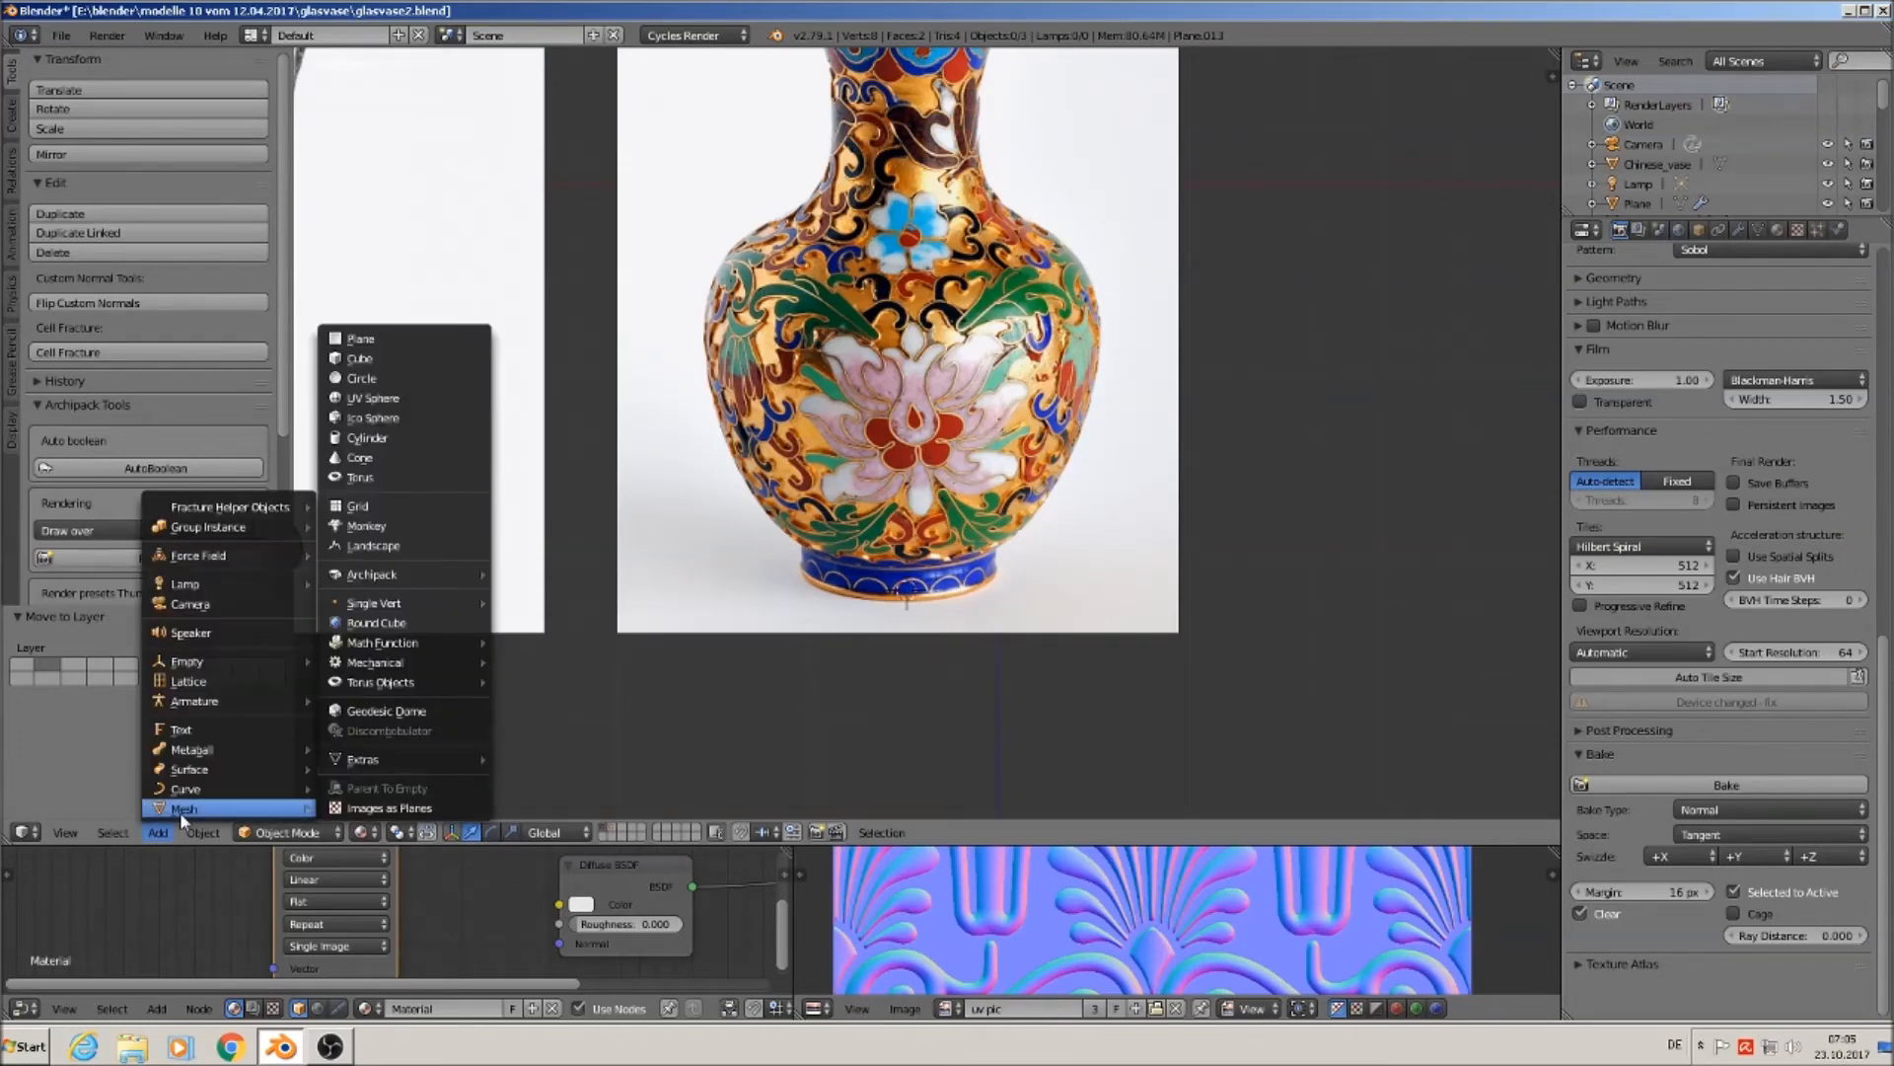
left_click(400, 379)
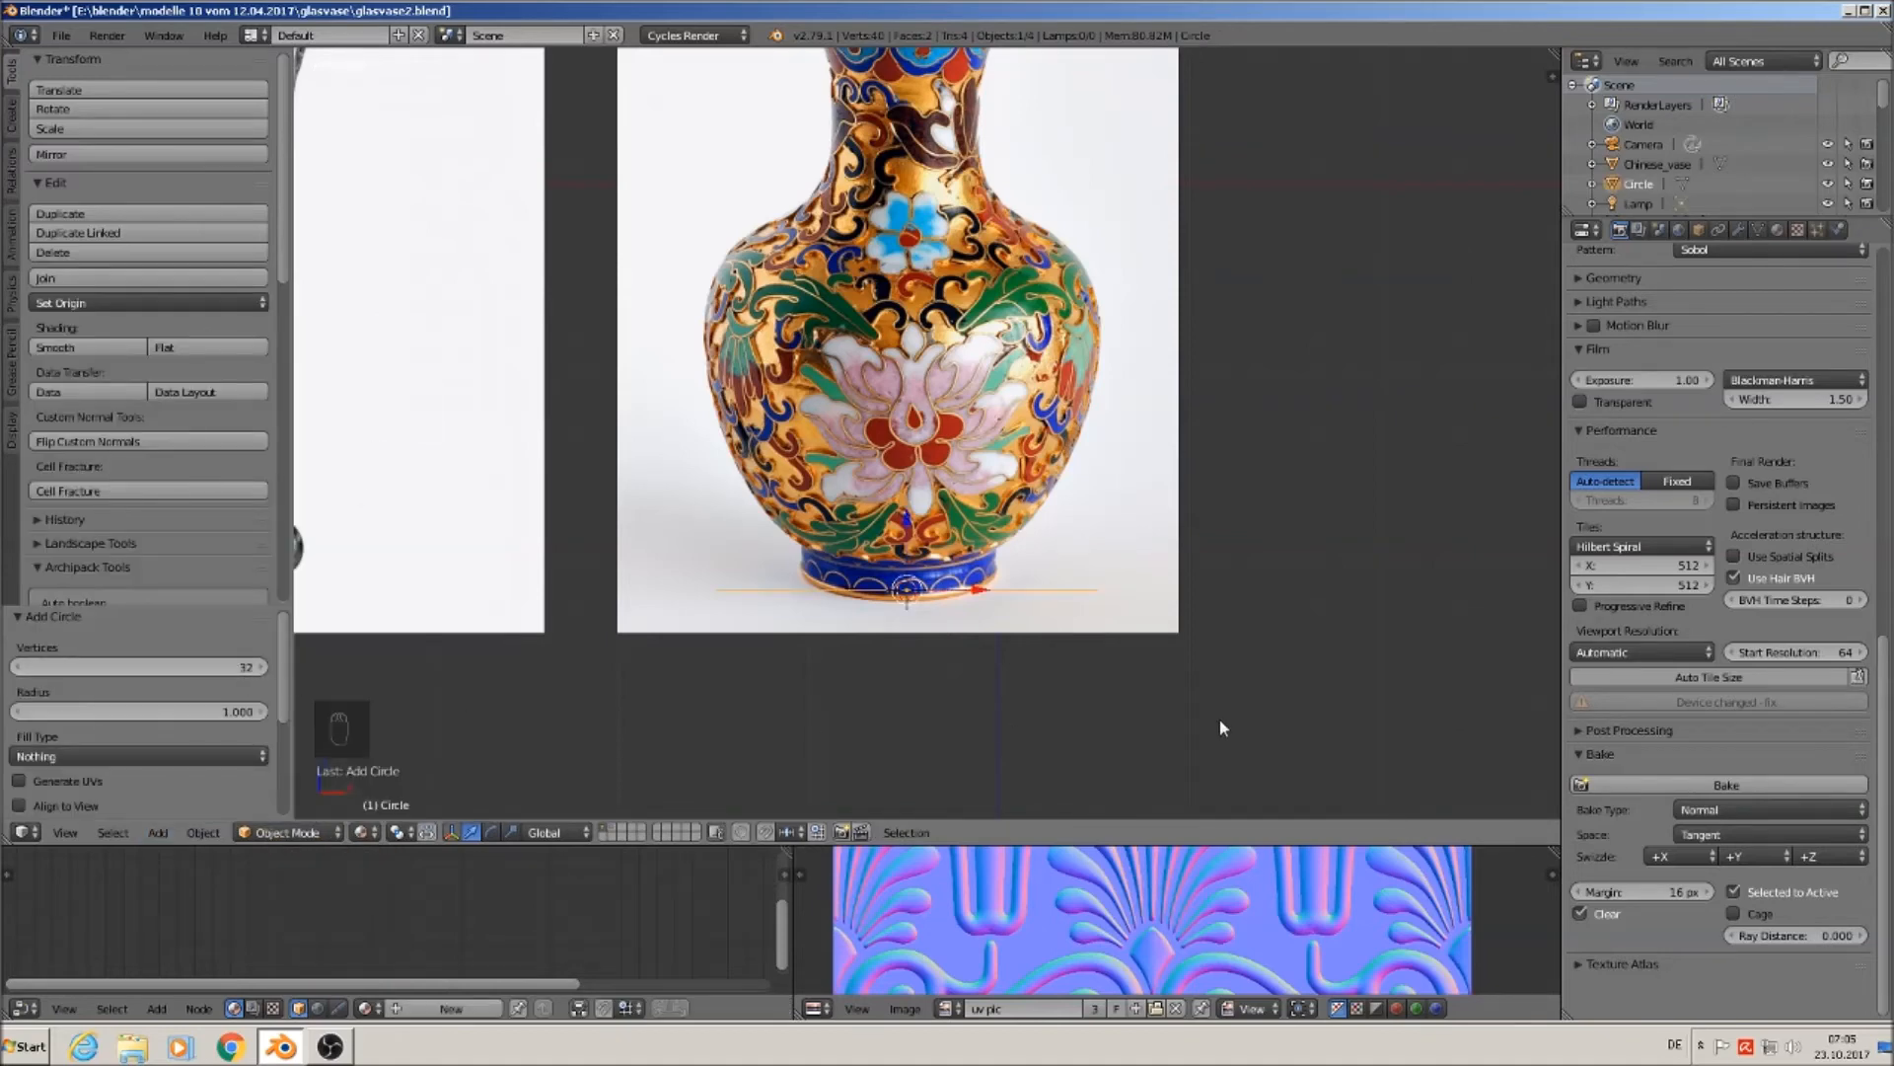
key("s")
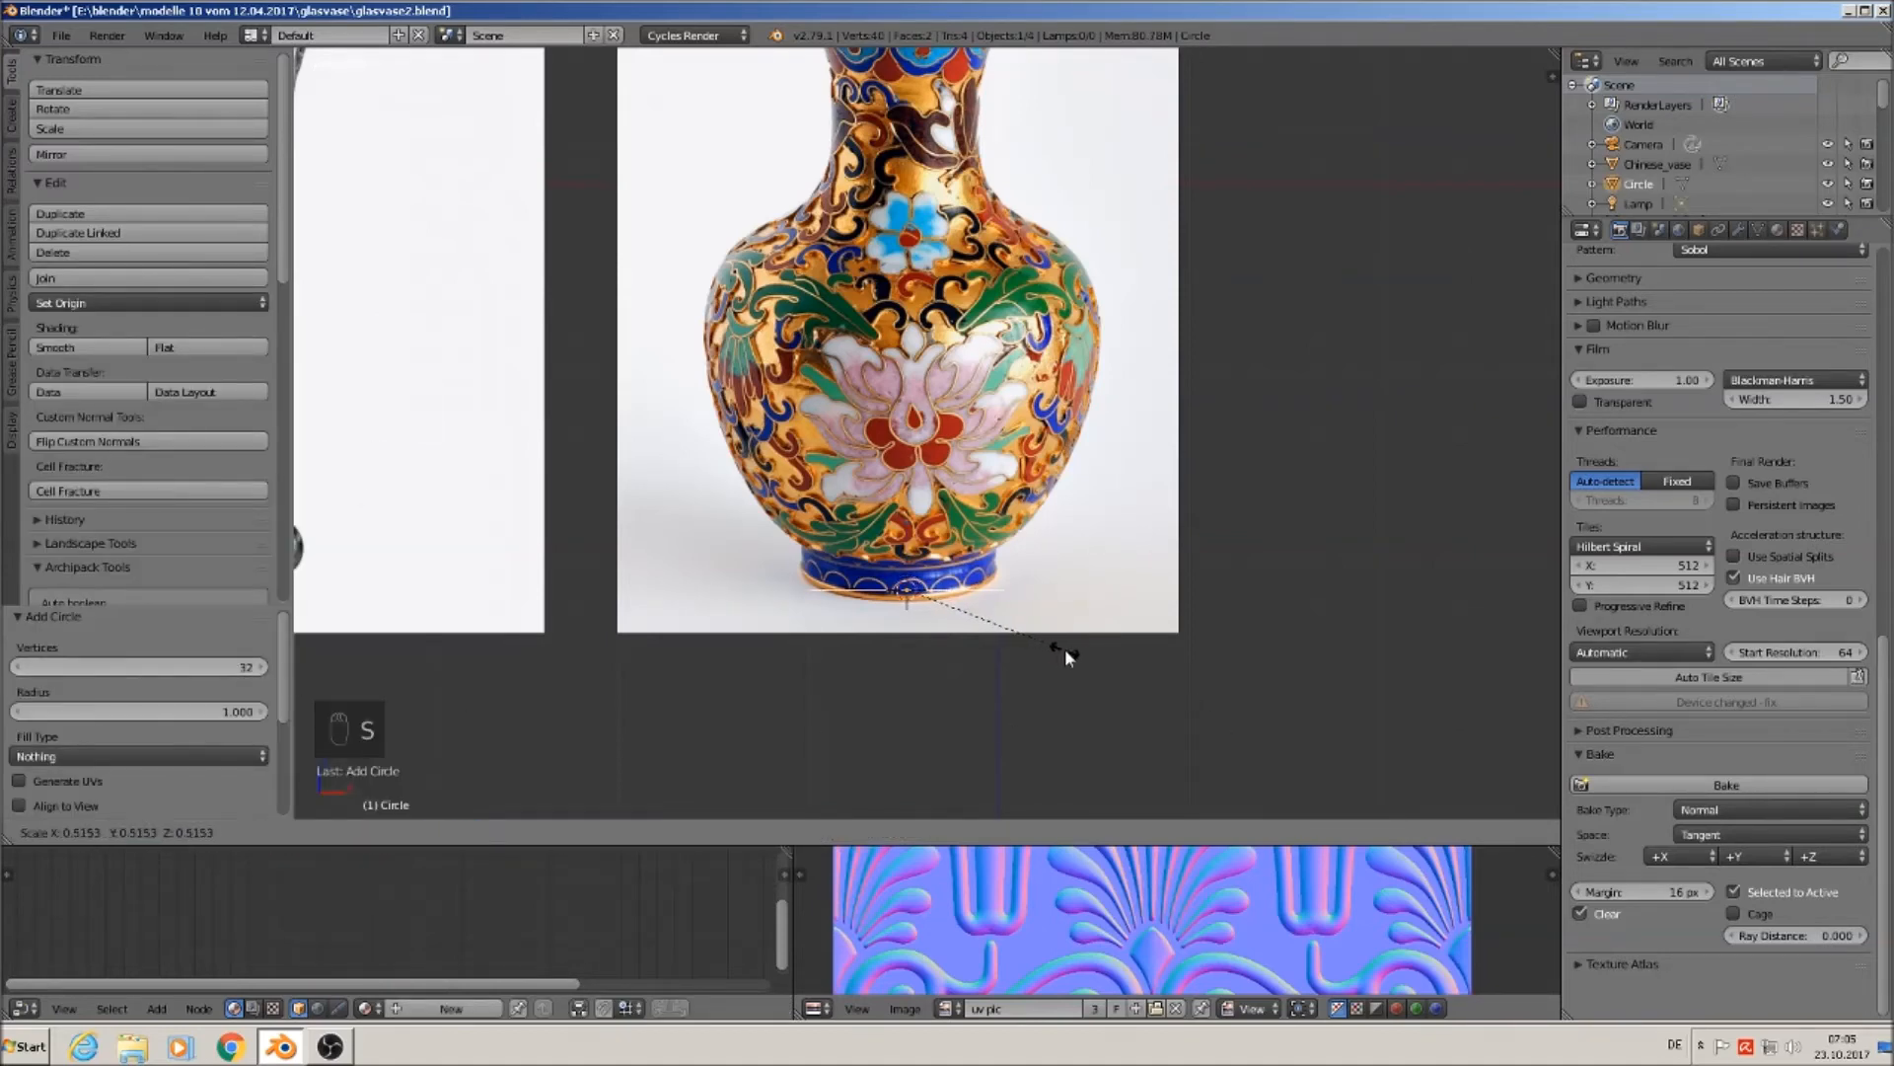
left_click(1065, 651)
Extrude the circle about 0.173 up along Z in Edit Mode to form the vase's foot.
scroll(1015, 646, "up", 2)
key("Tab")
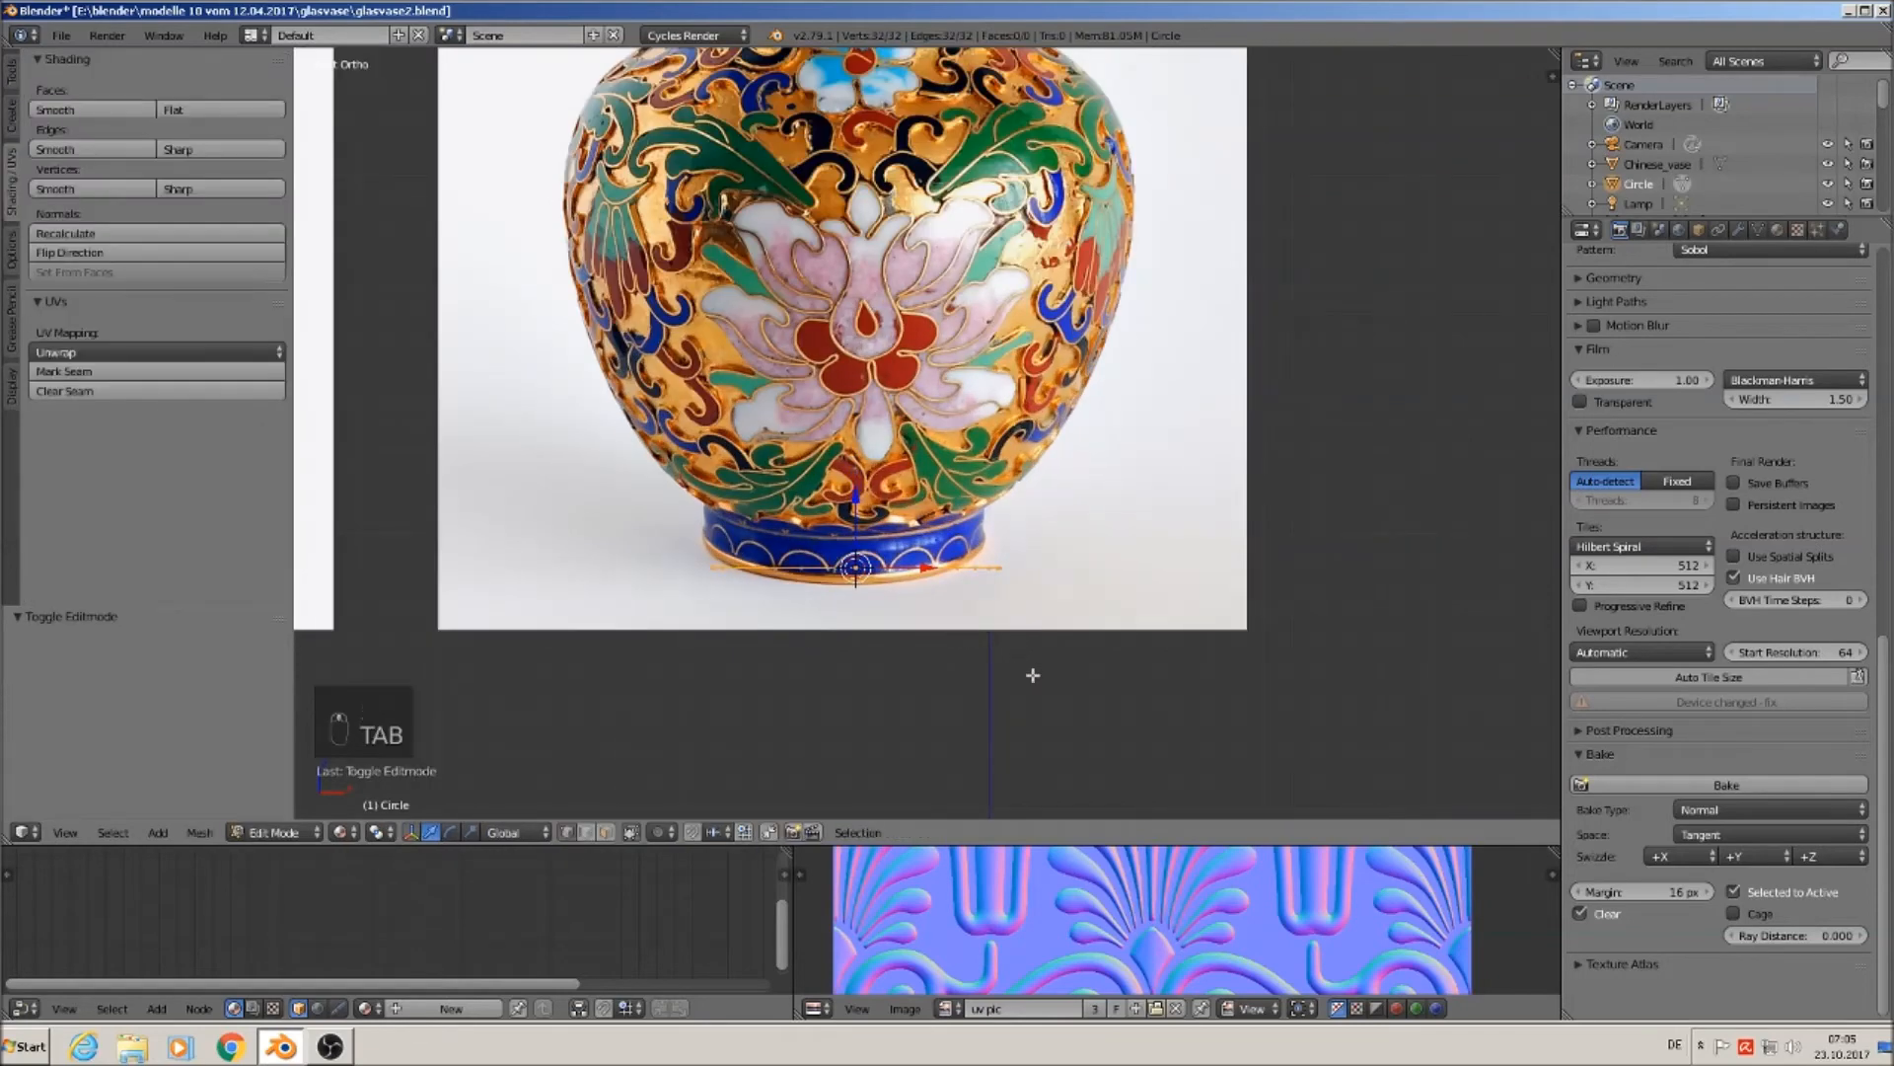
scroll(1003, 661, "up", 2)
key("e")
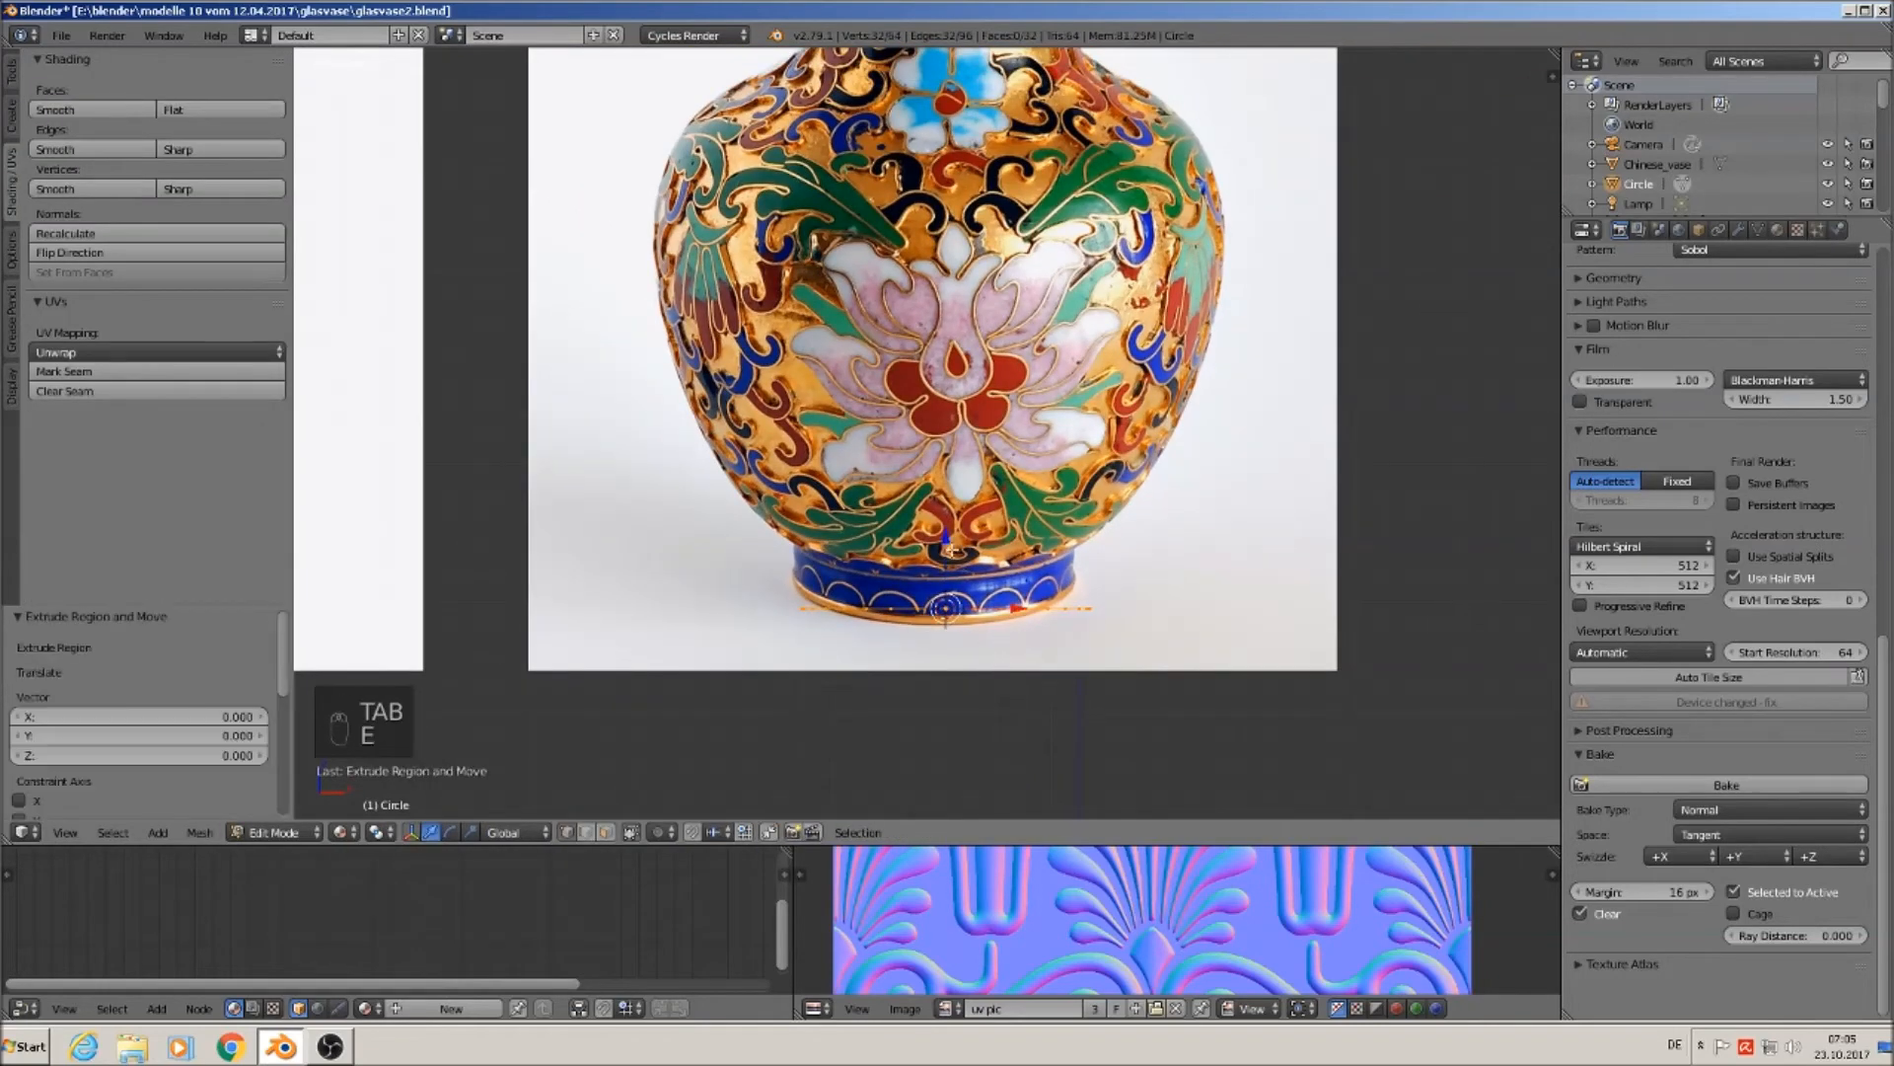
left_click(980, 538)
scroll(983, 536, "down", 1)
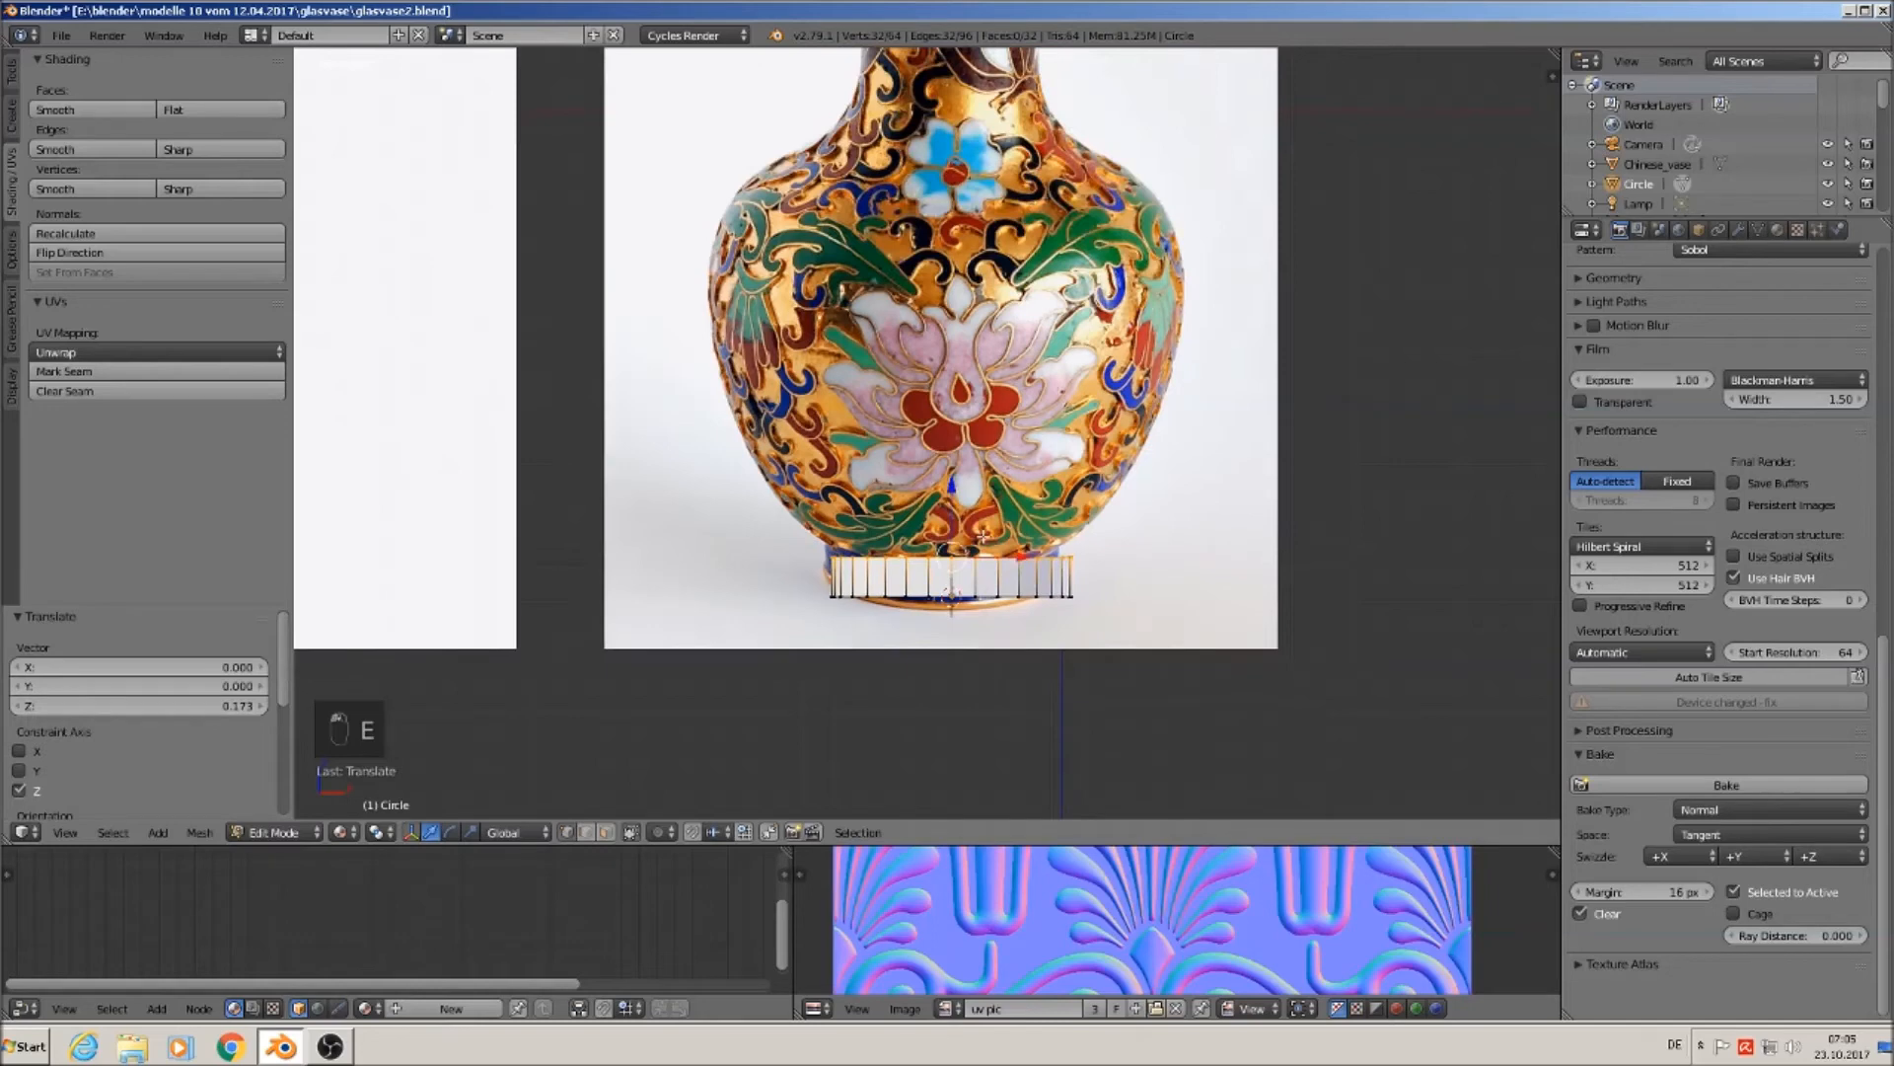
Extrude the foot's upper ring about 1.347 along Z and scale it by about 1.955 to the vase's widest part.
middle_click_drag(982, 535, 923, 628, "shift")
key("e")
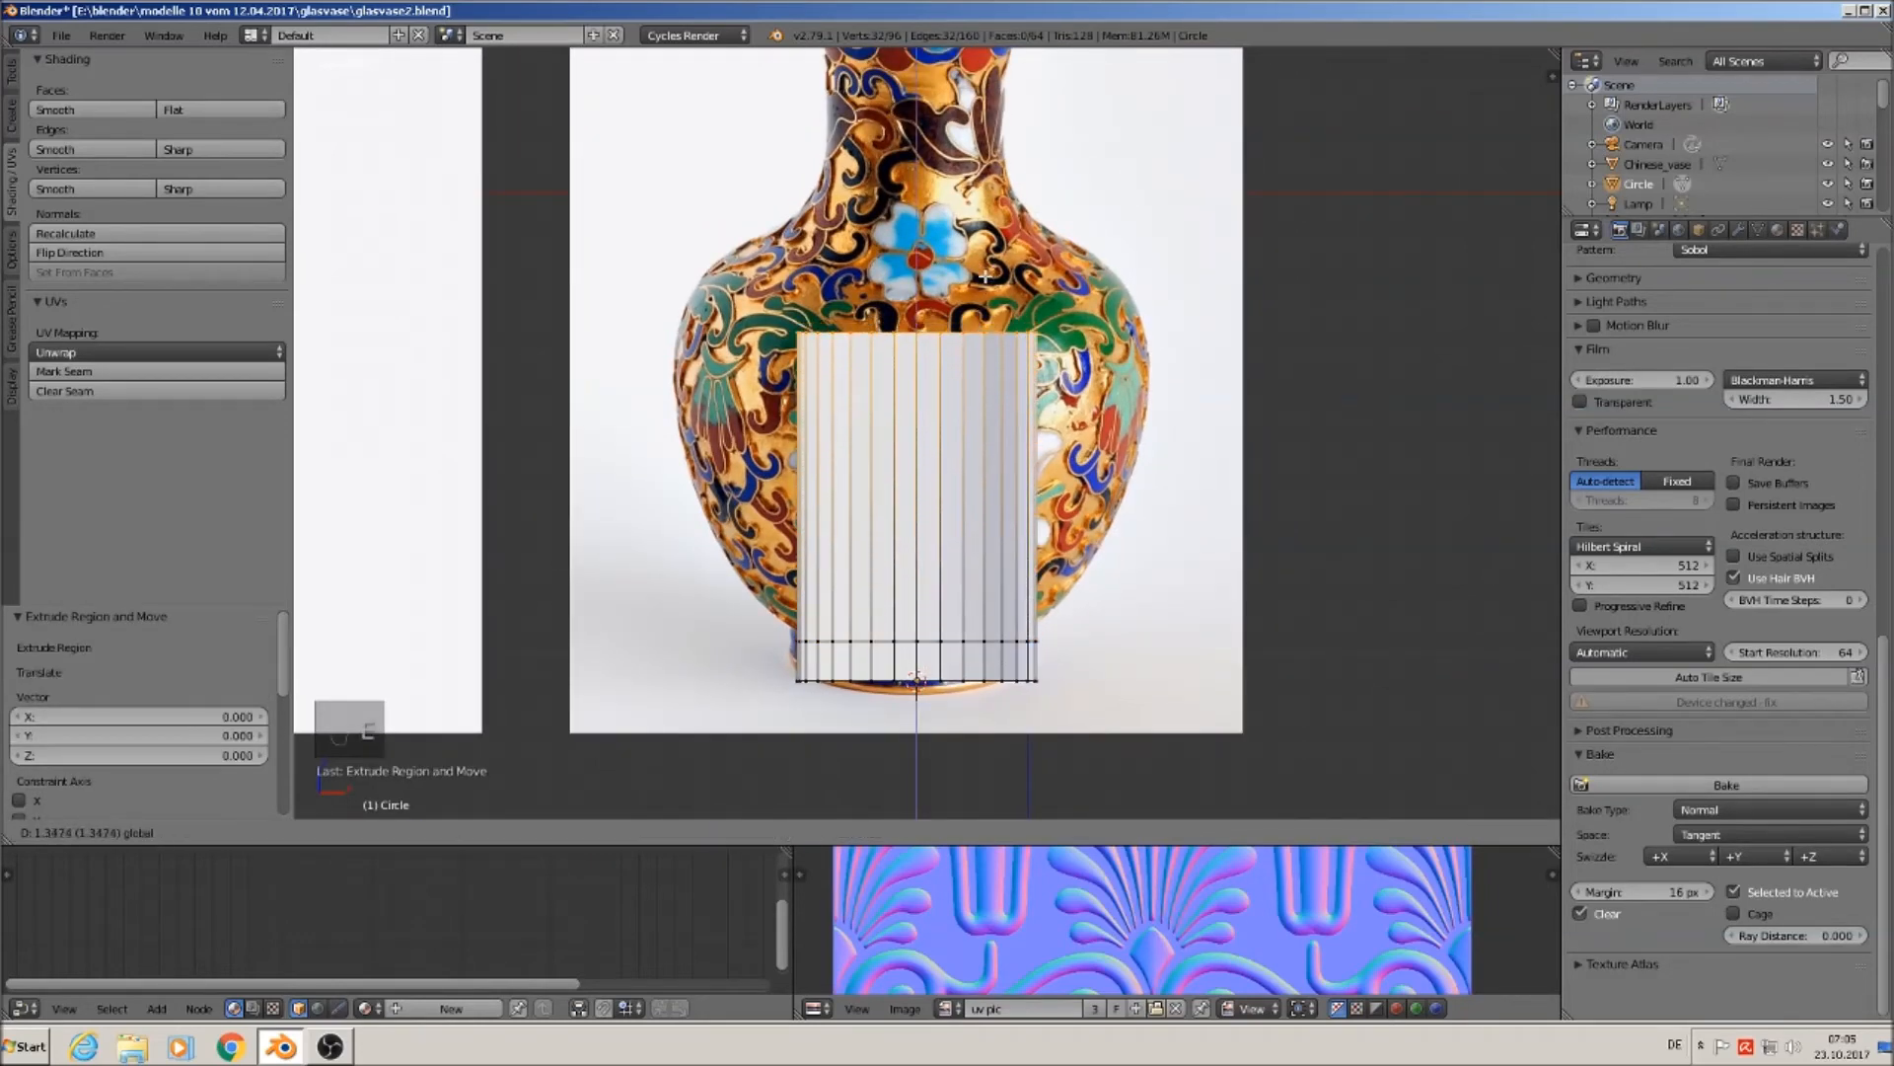
left_click(986, 331)
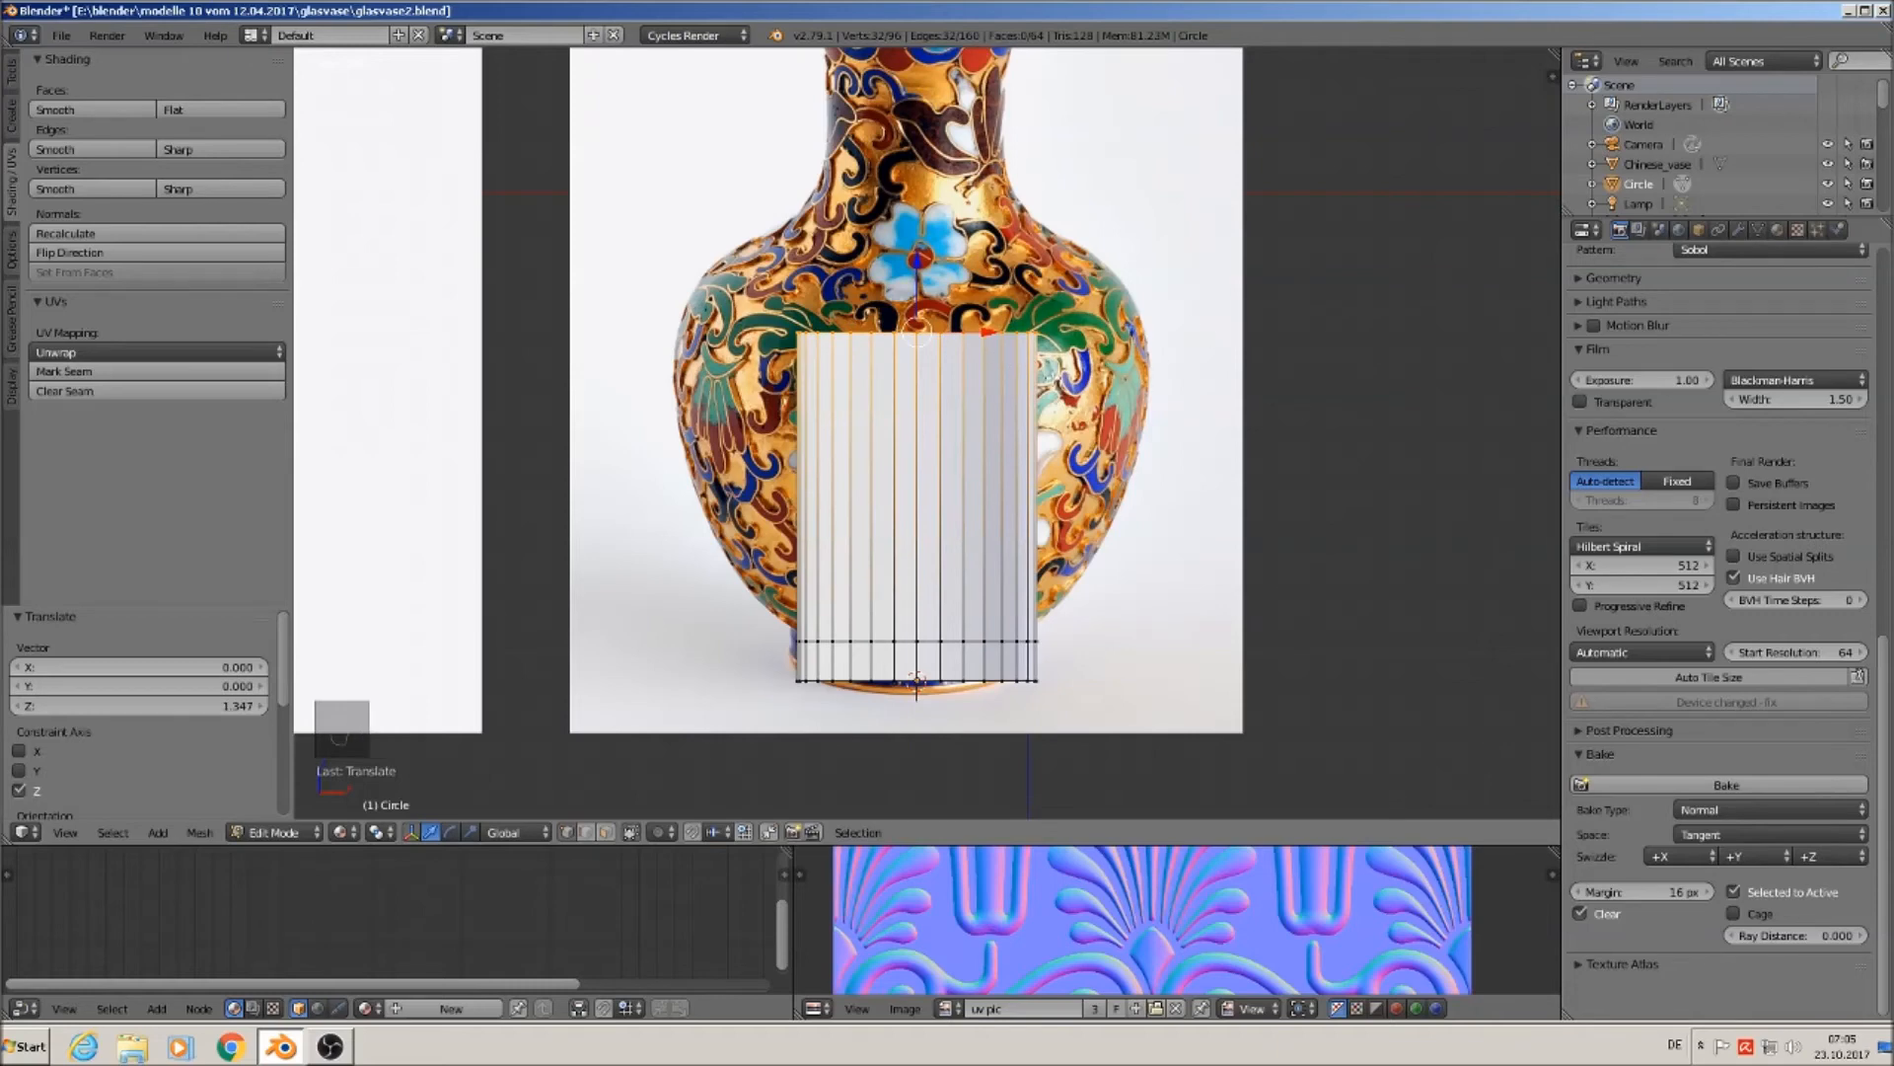
key("s")
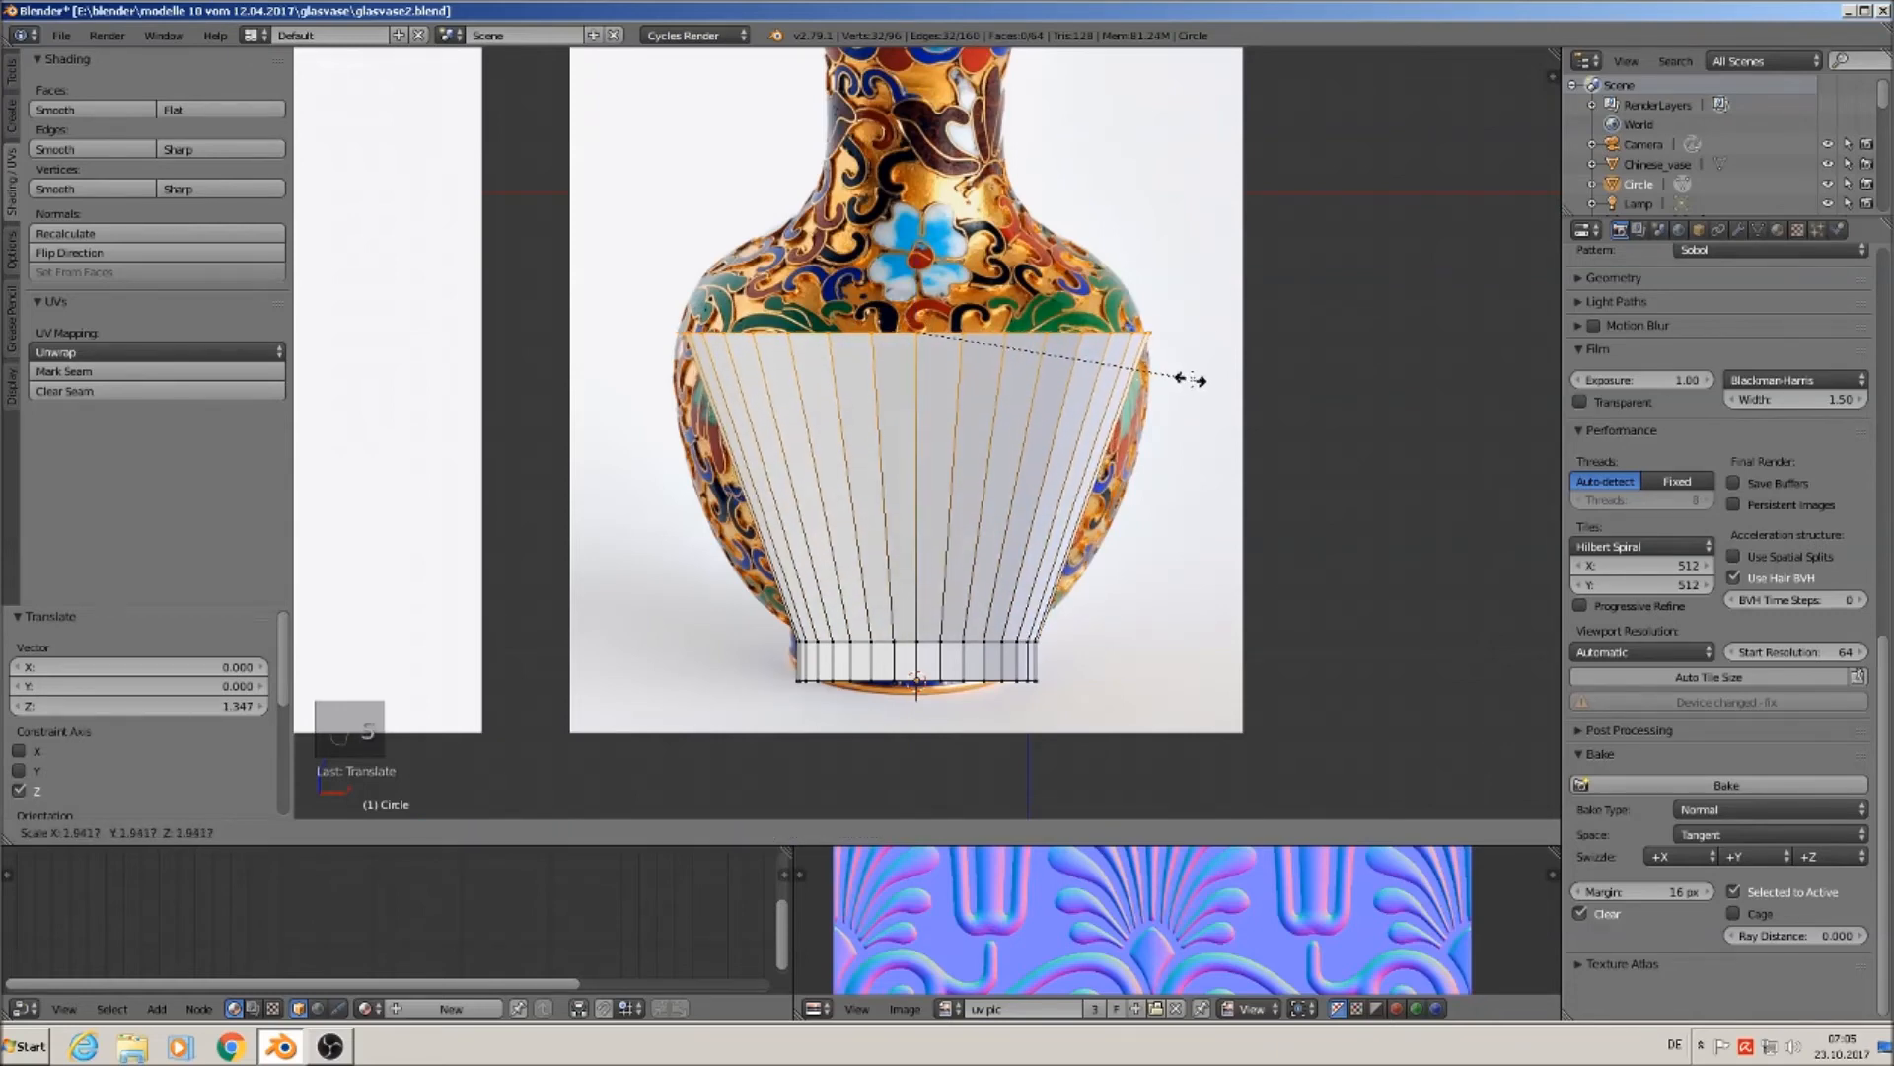
left_click(1197, 380)
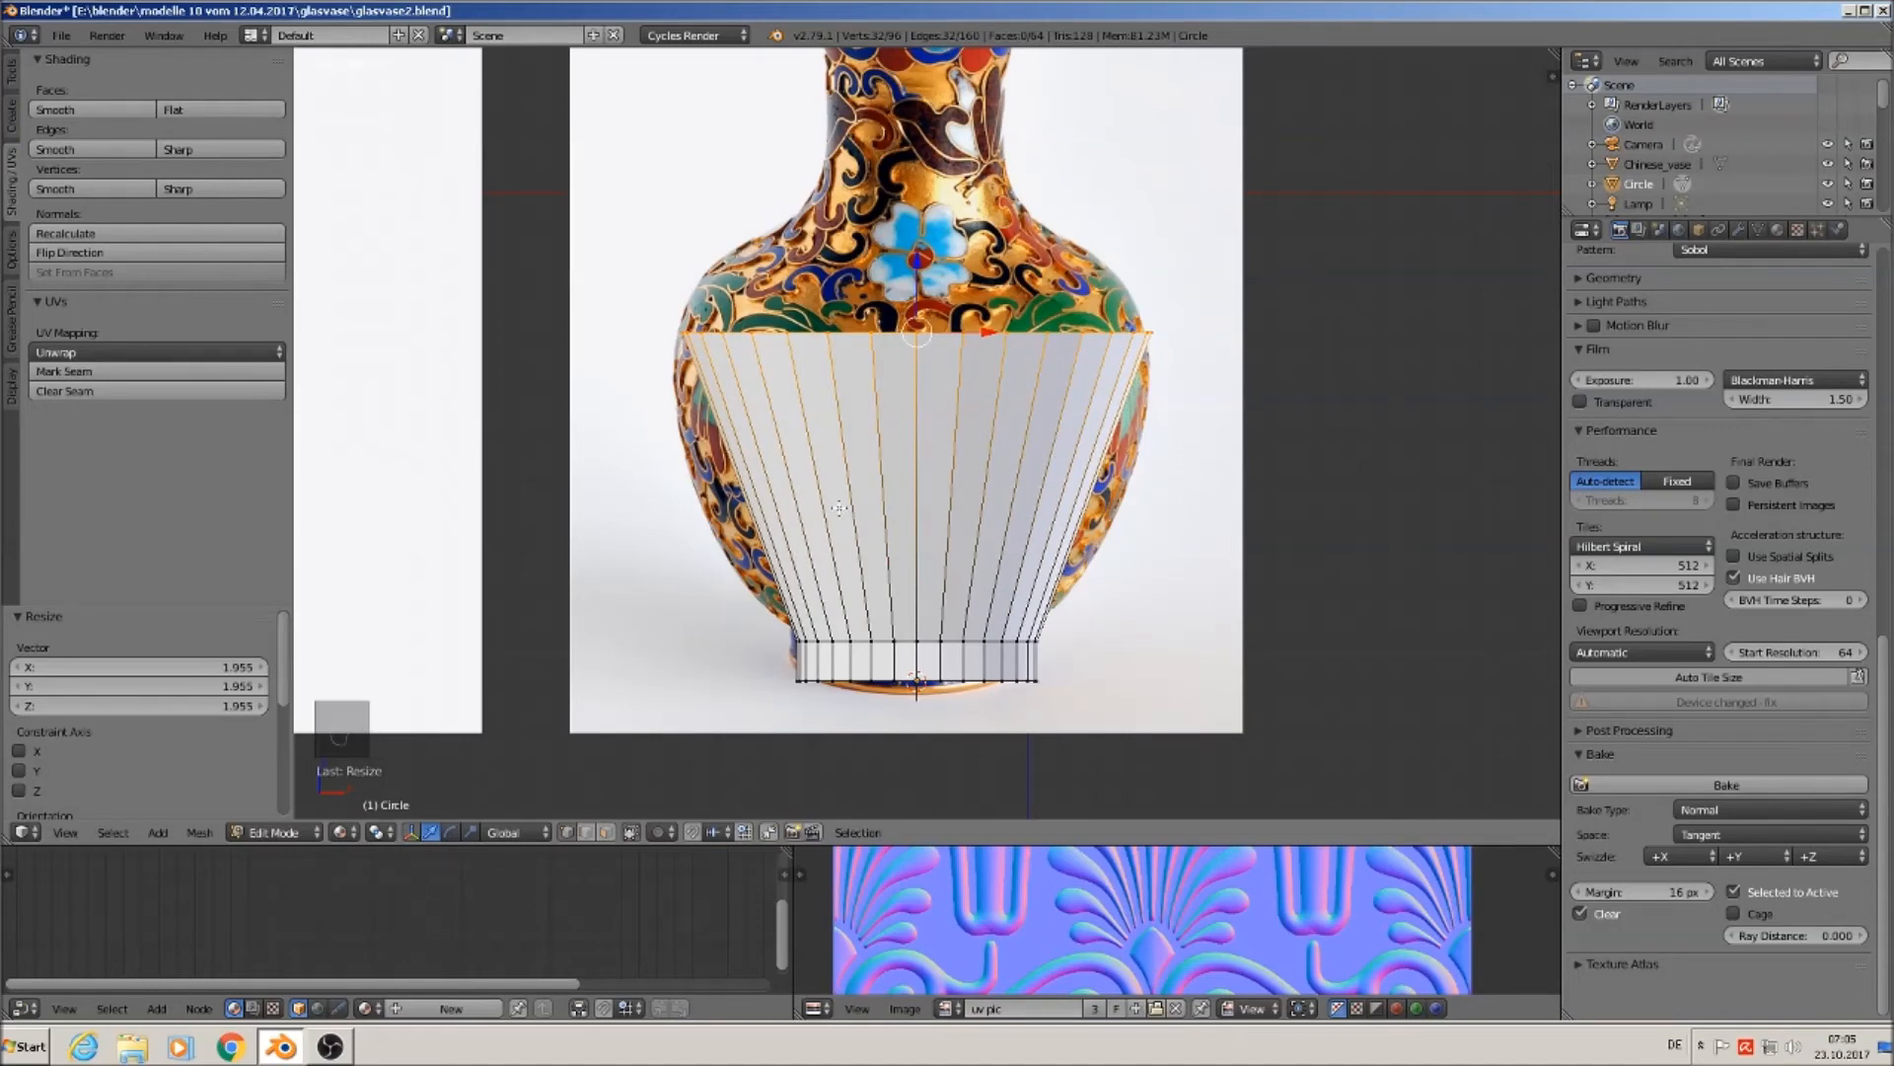
Add one centred loop cut around the vase's lower body and scale it by about 1.314.
key("ctrl+r")
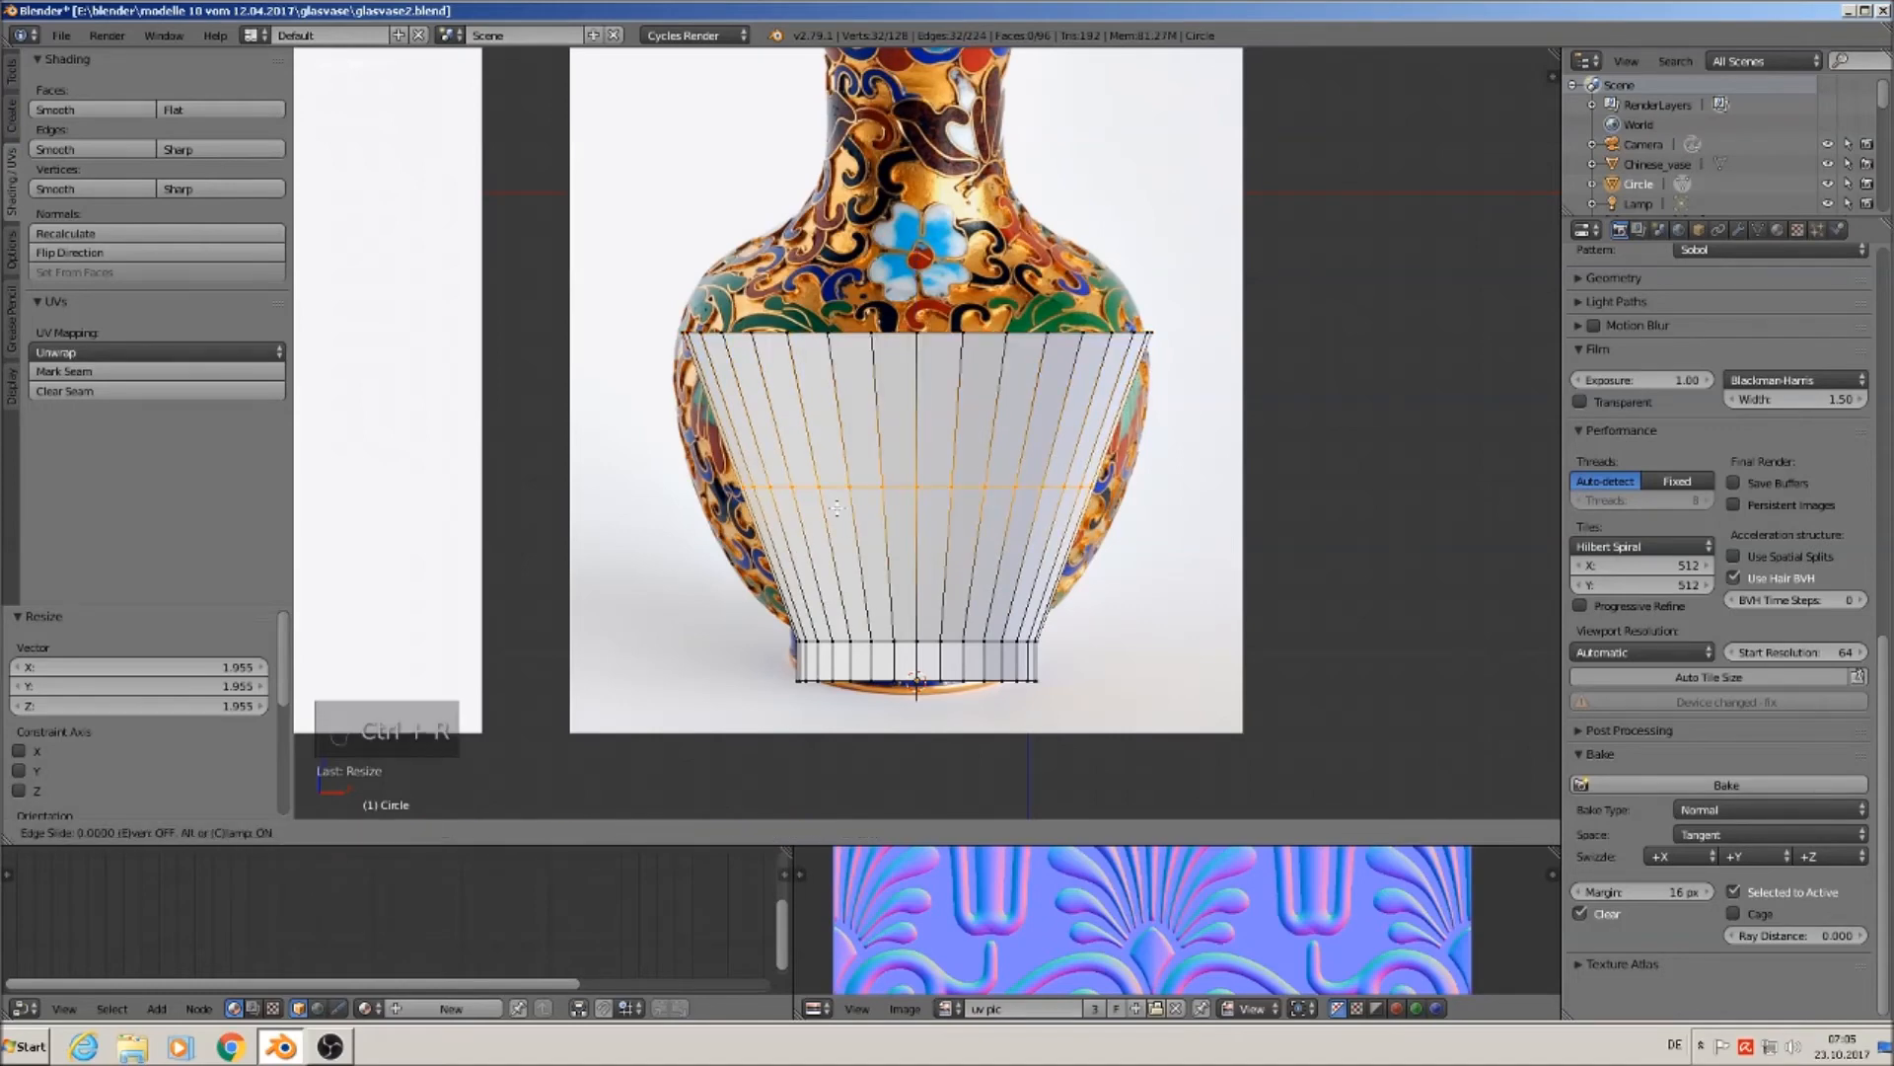
left_click(839, 507)
key("s")
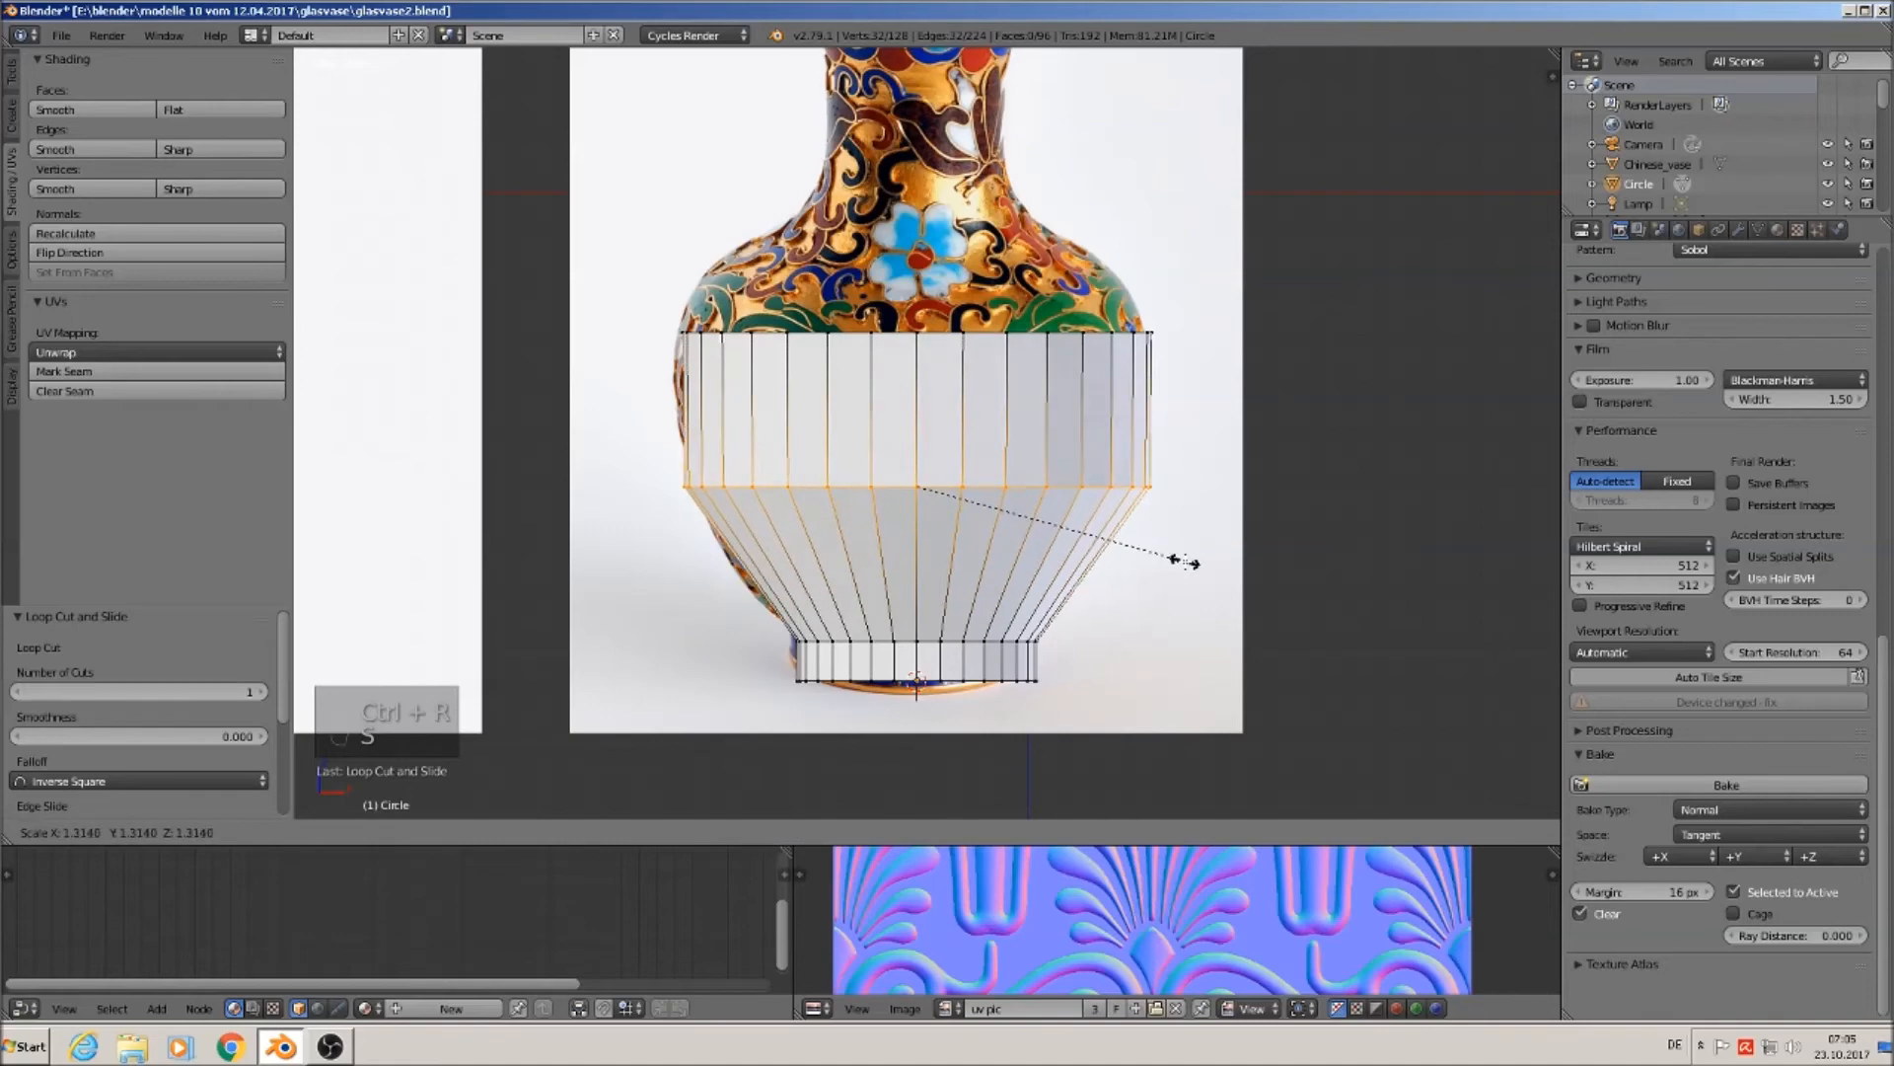
left_click(1183, 561)
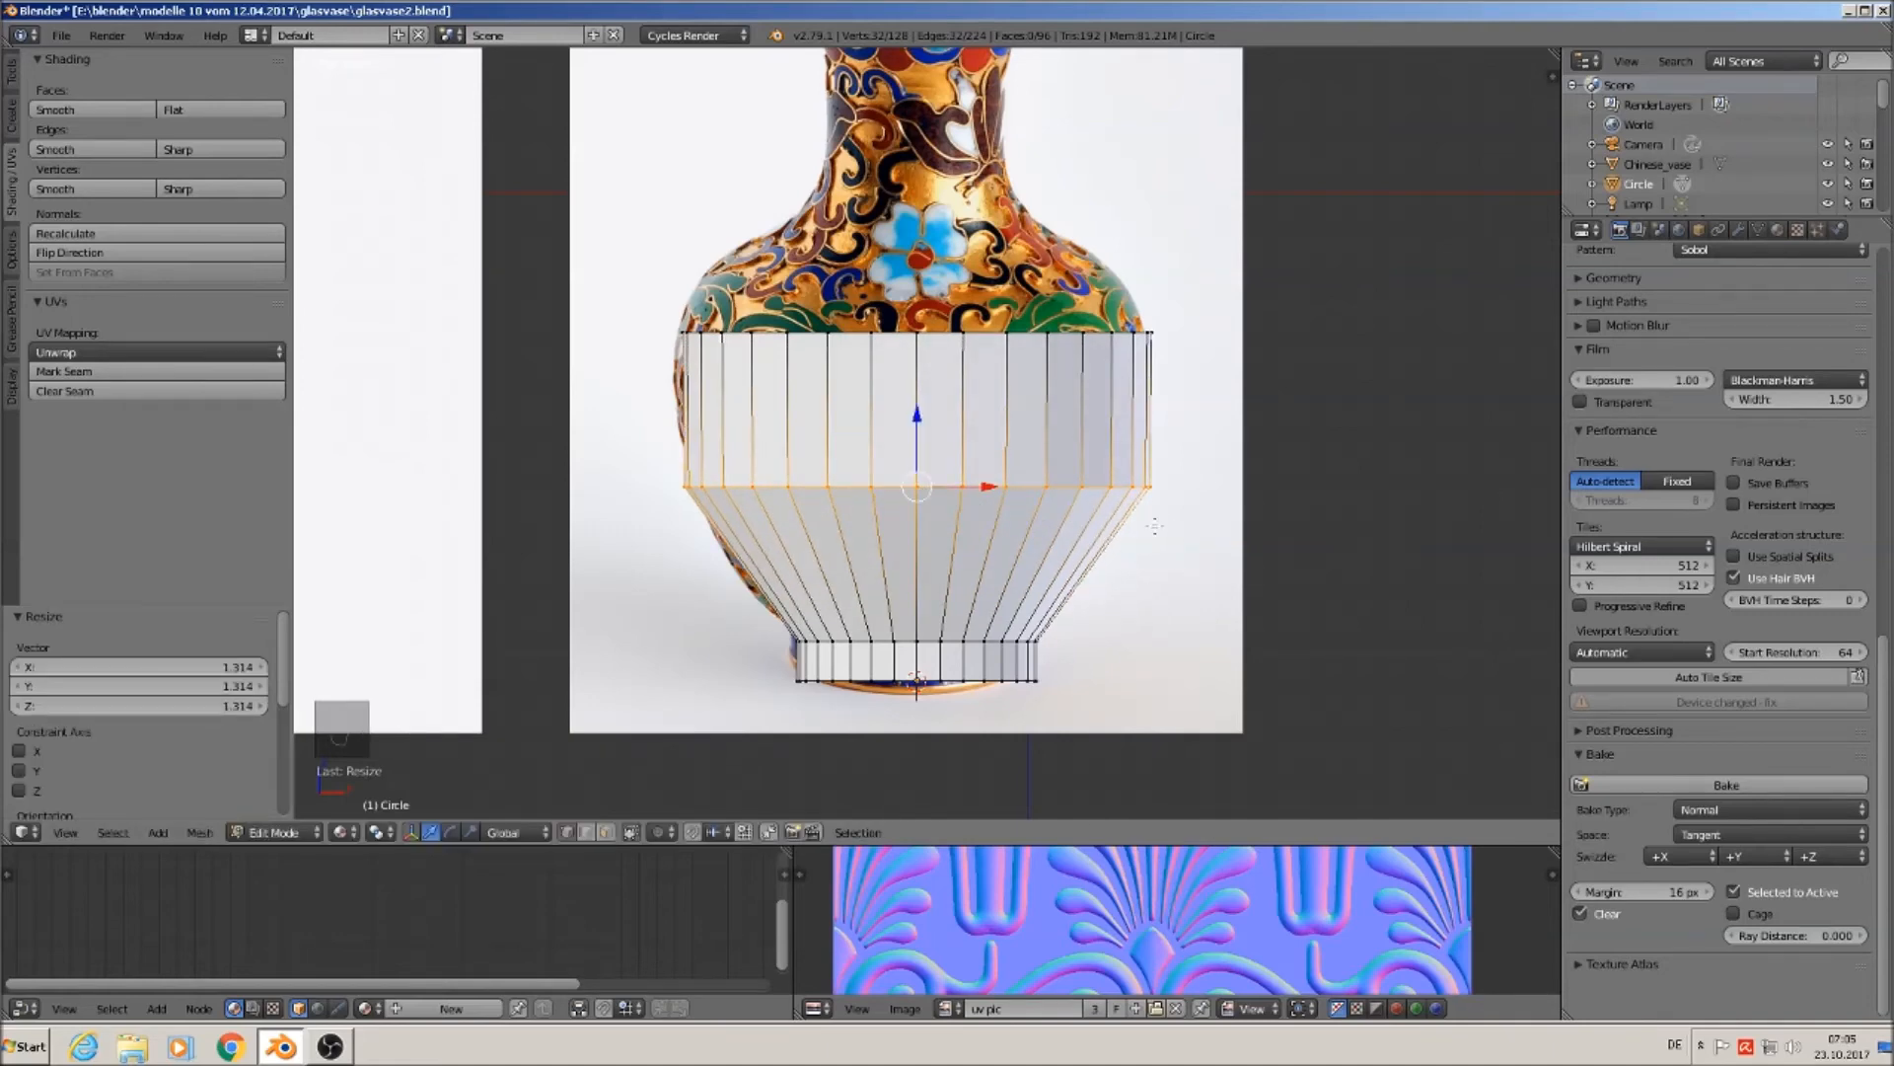
Bevel the body's middle loop by about 1.17 with 5 segments to round it to the reference silhouette.
key("ctrl+b")
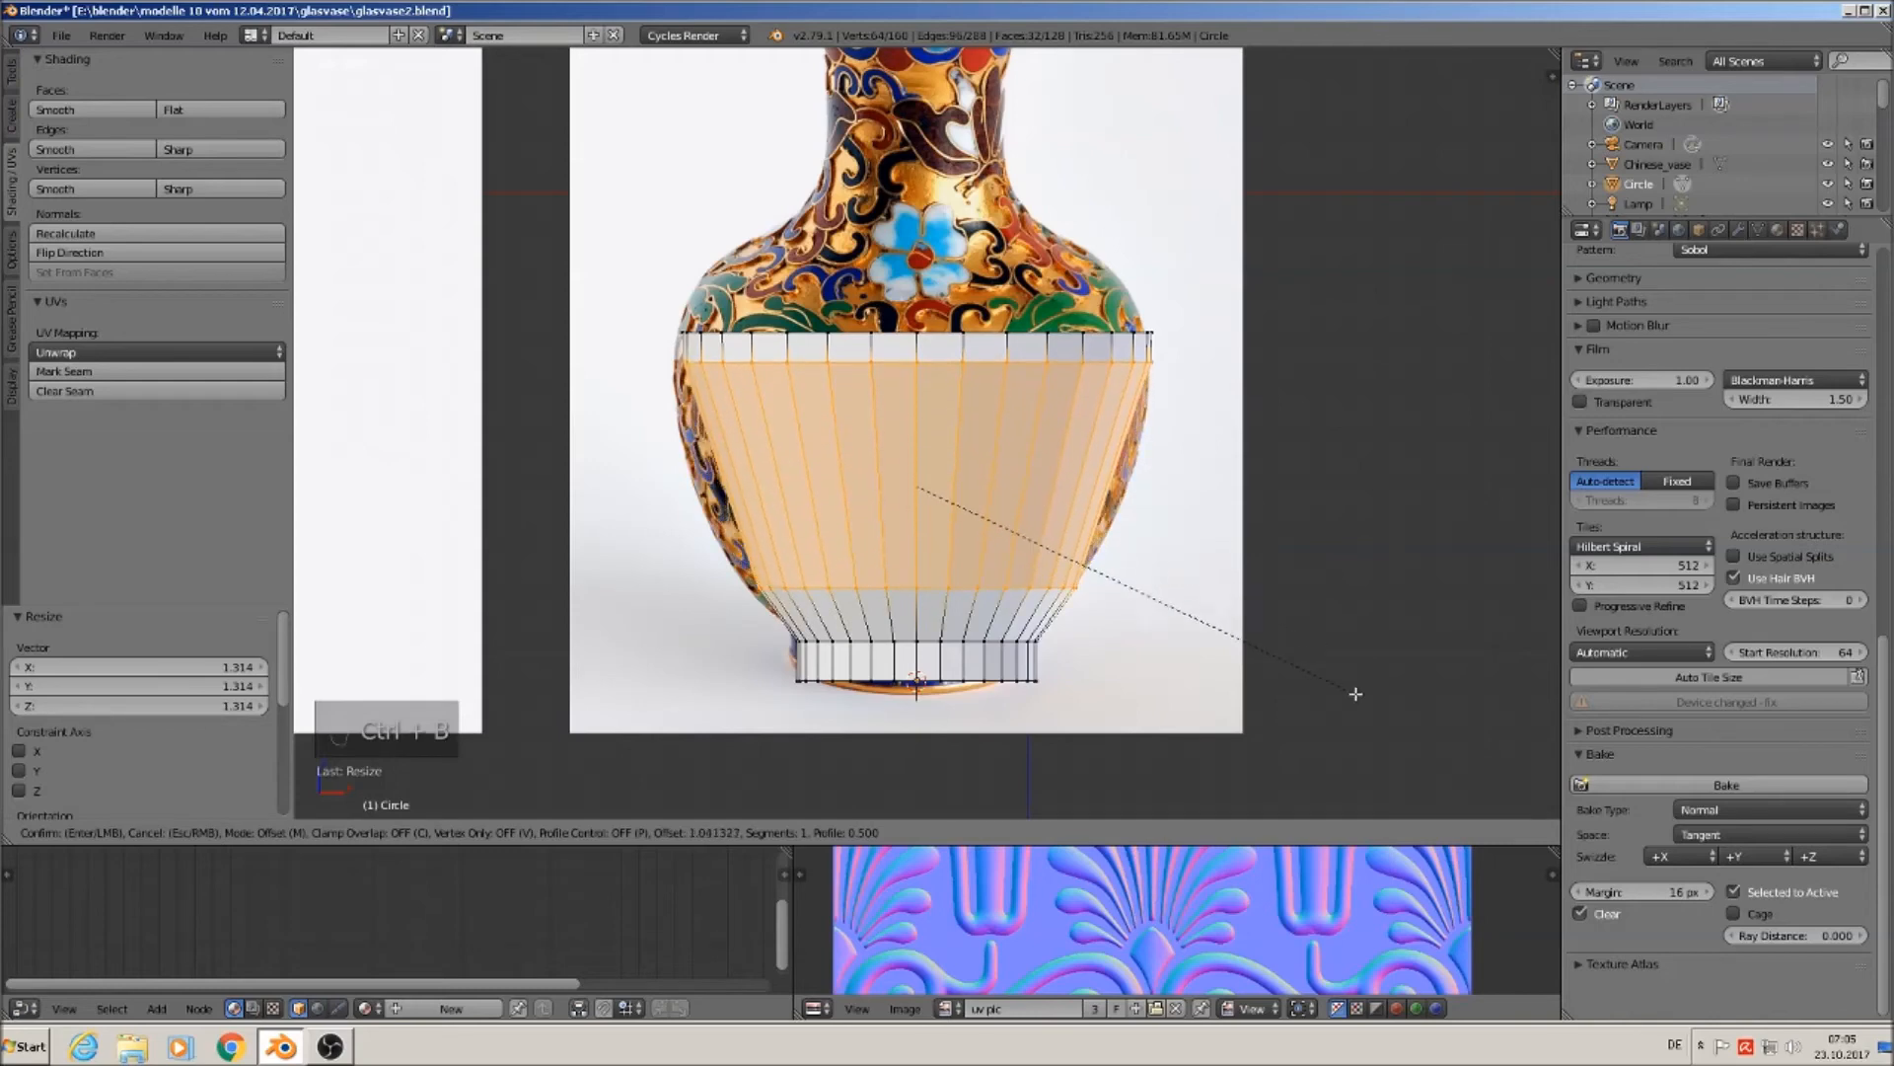
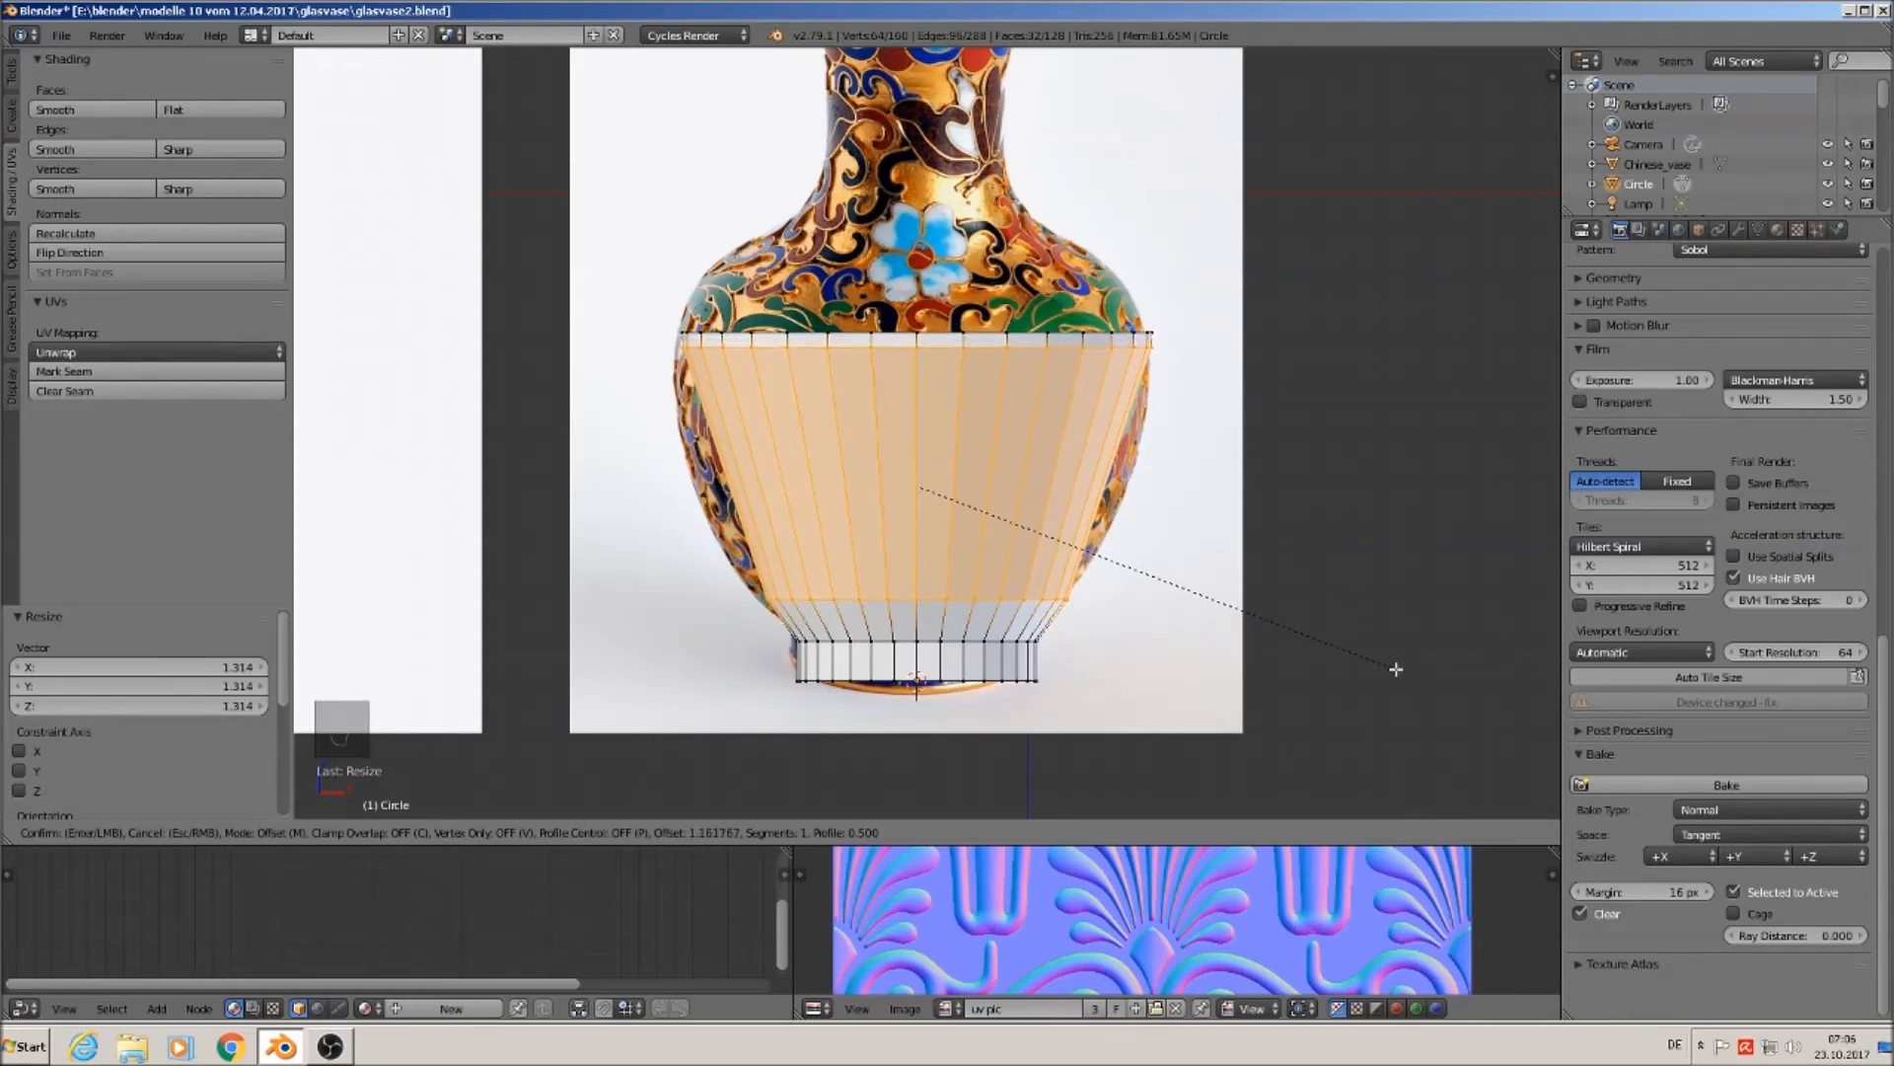
scroll(1396, 669, "up", 2)
scroll(1397, 669, "up", 2)
left_click(1397, 669)
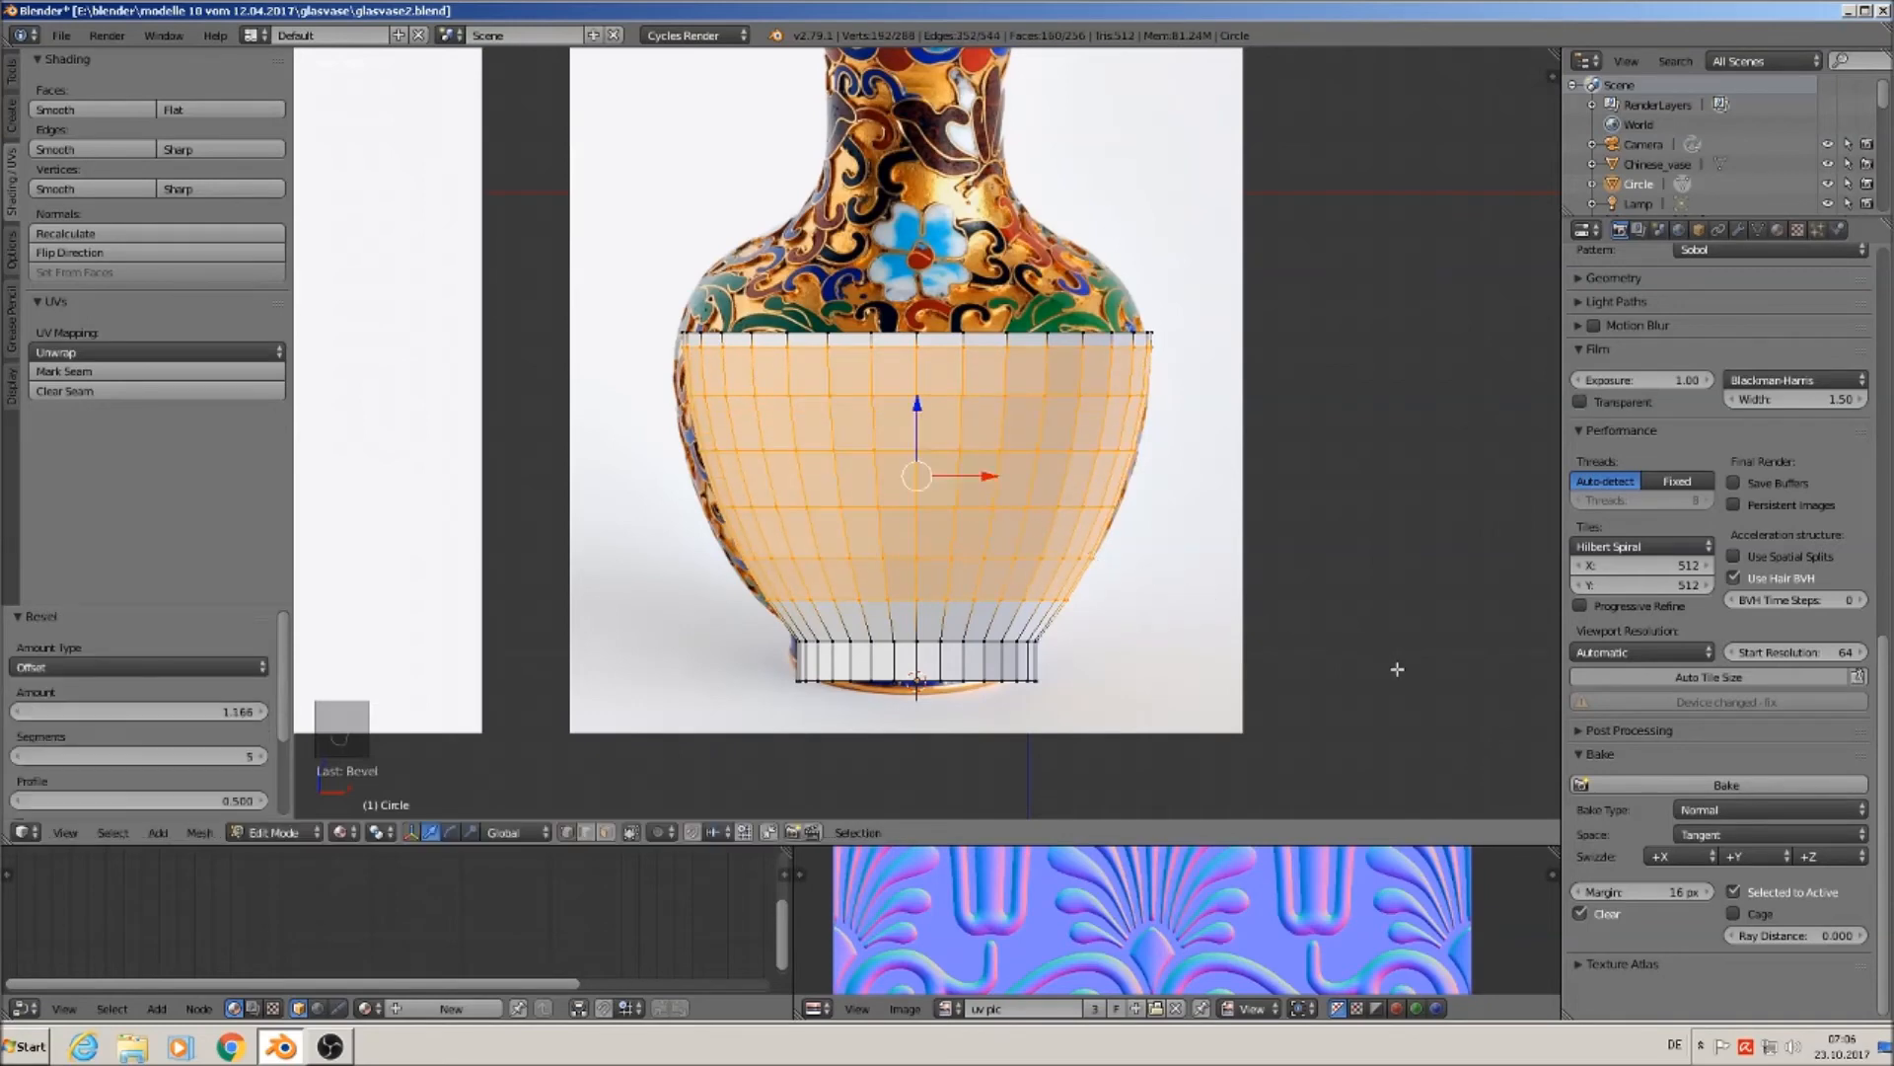
Extrude the body's uppermost edge loop about 0.44 along Z and scale it by about 0.616 to form the shoulder.
middle_click_drag(996, 341, 945, 423, "shift")
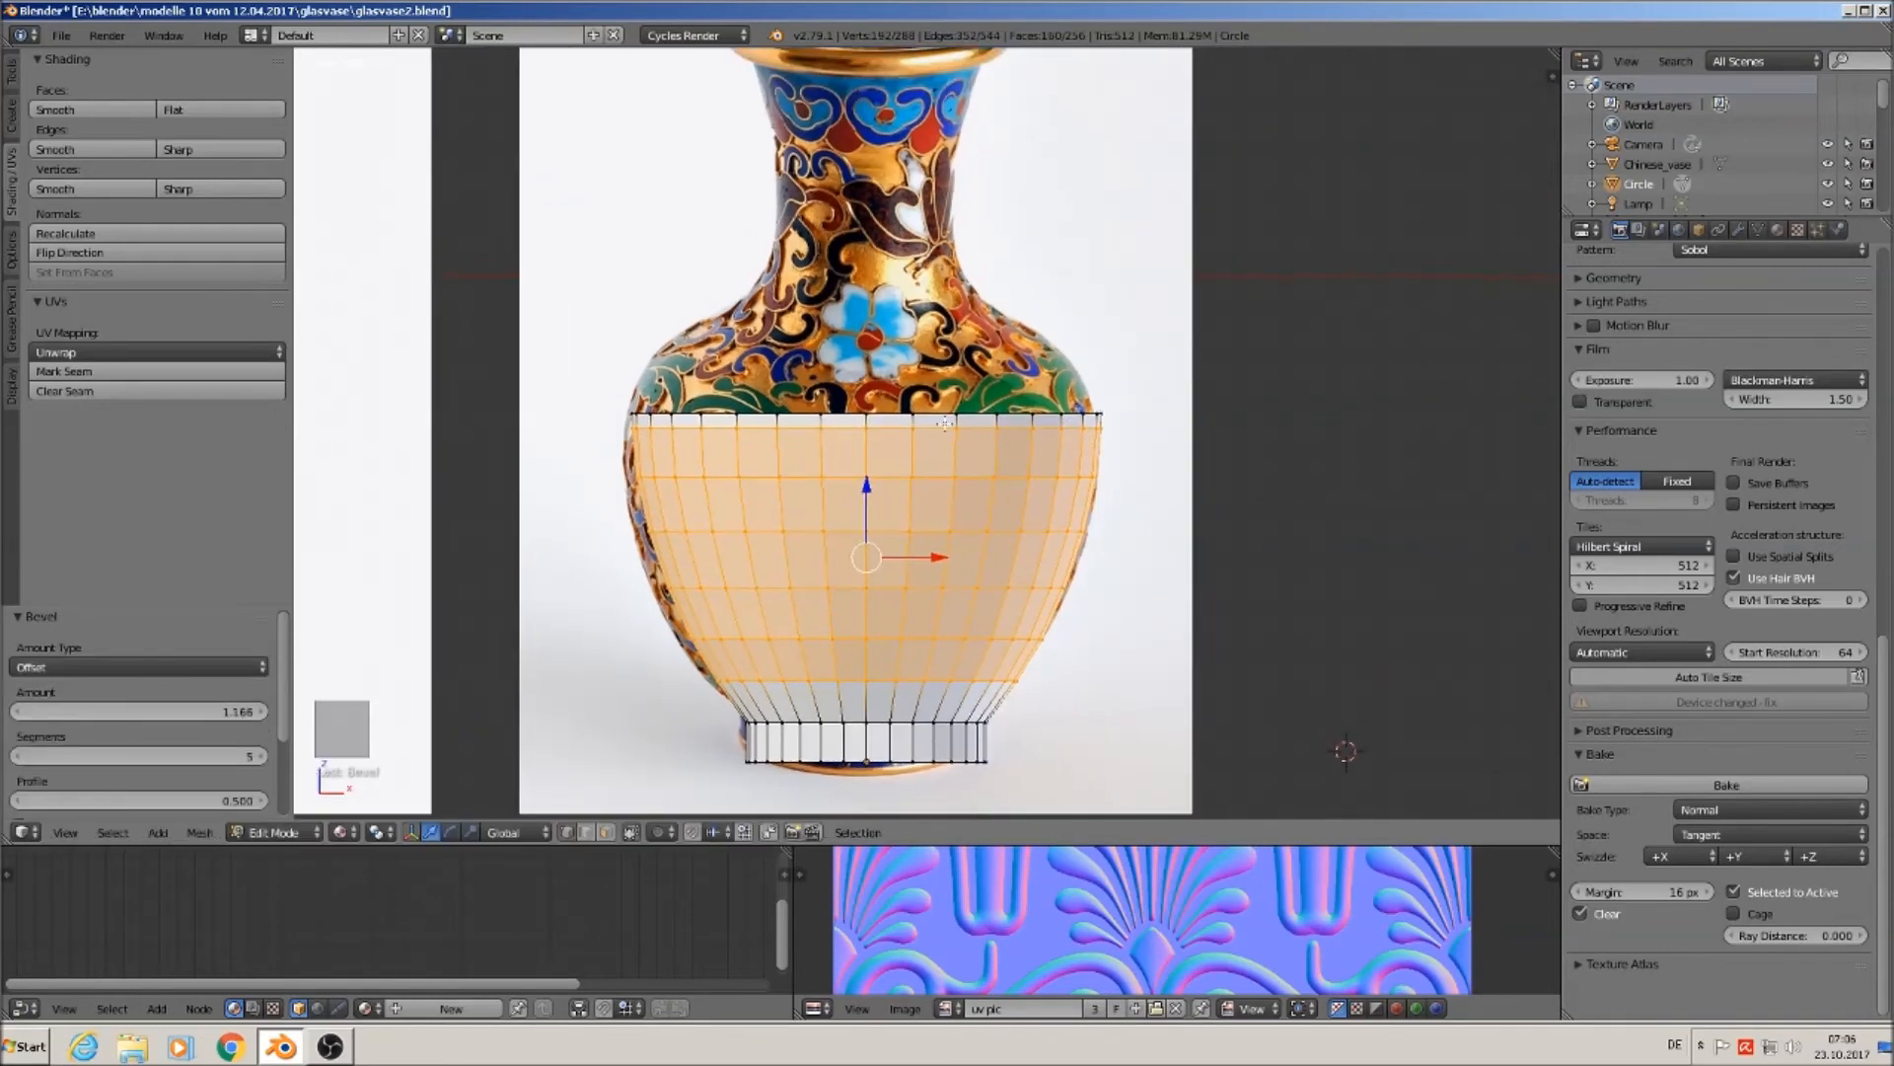
right_click(888, 417, "alt")
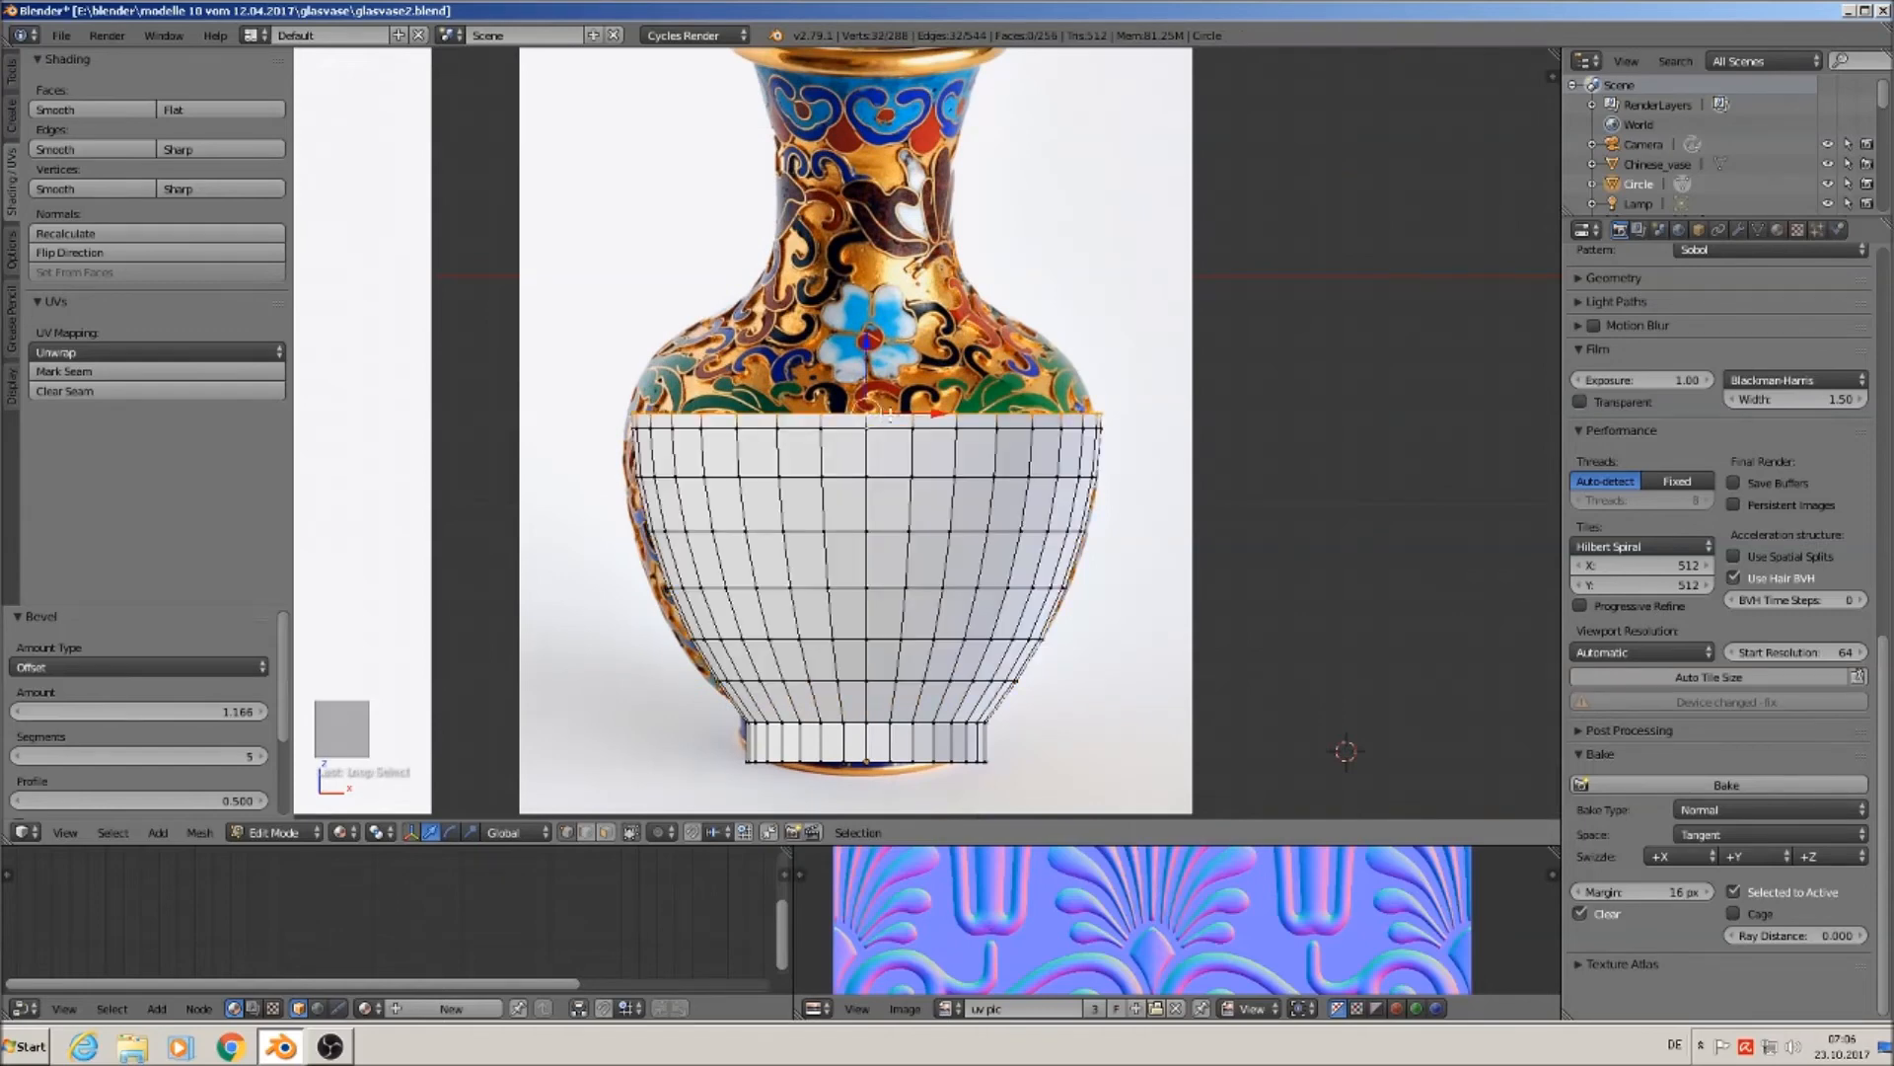
key("e")
key("z")
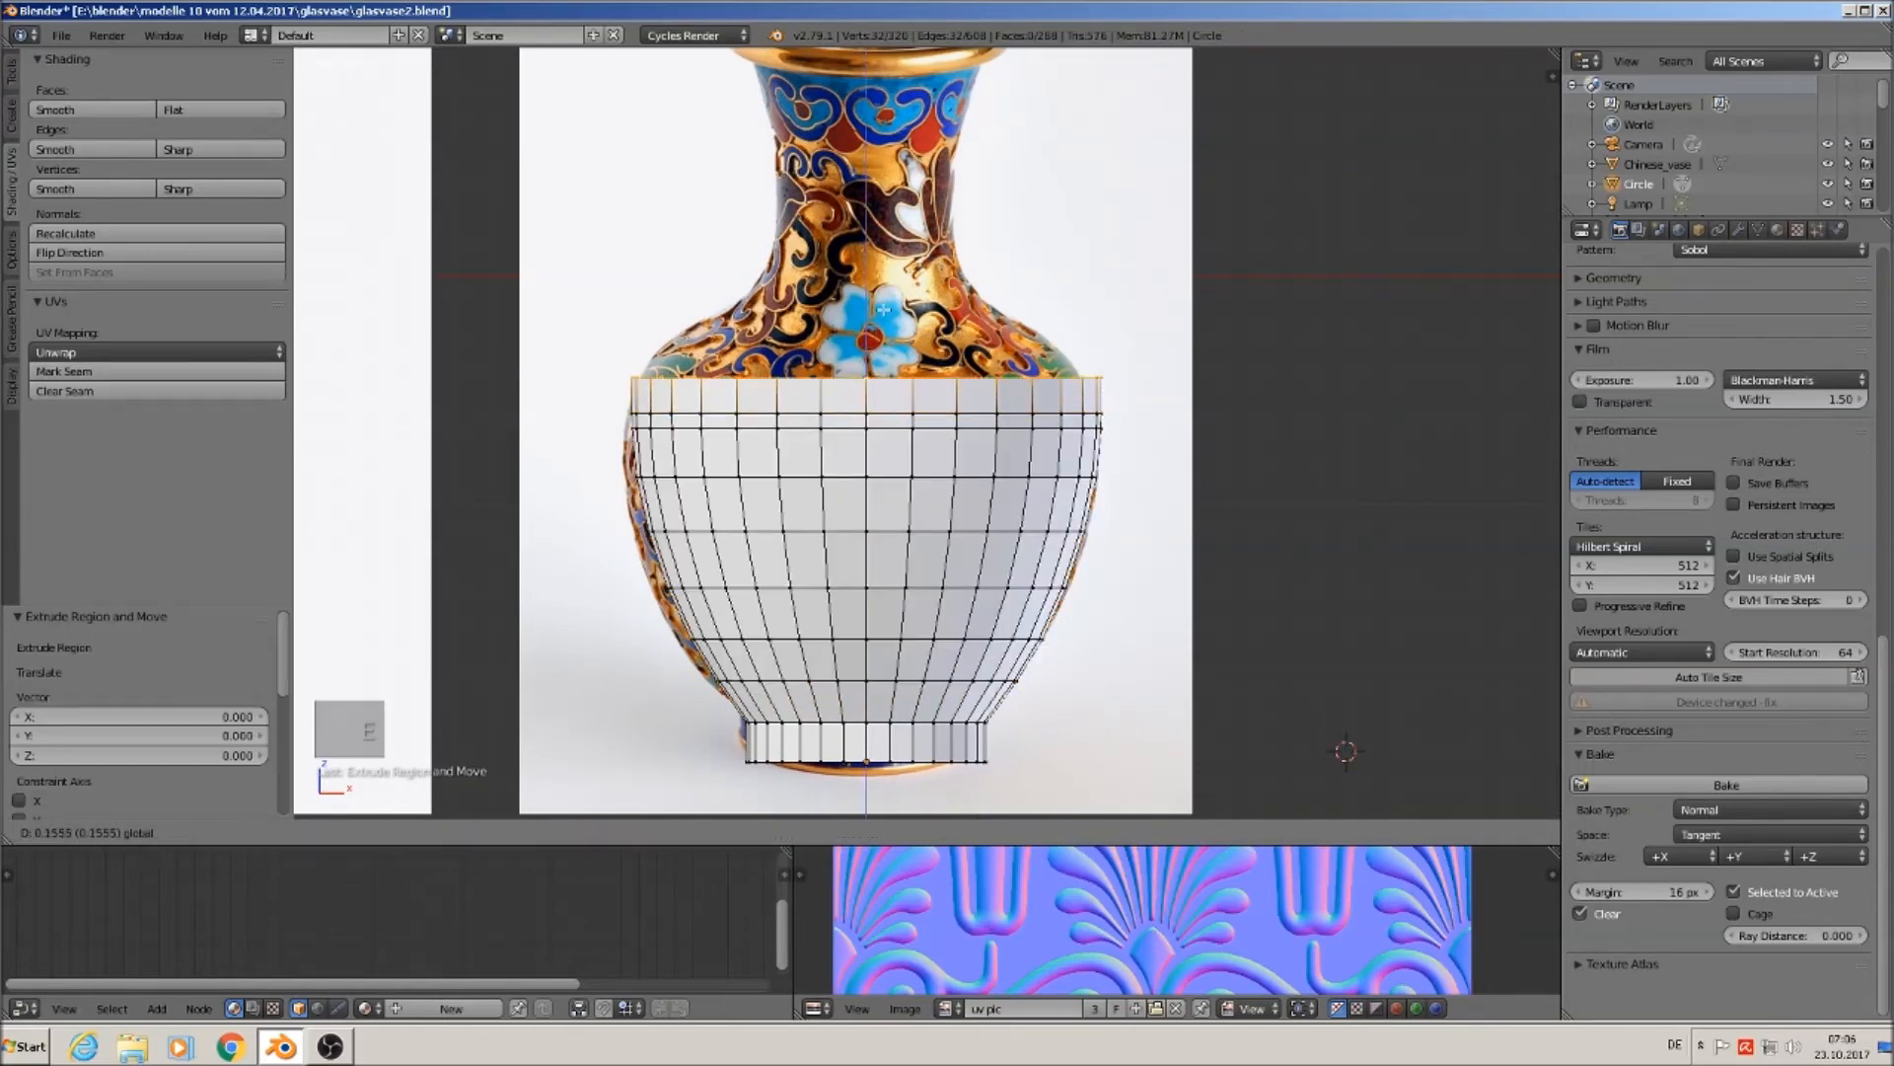
left_click(899, 244)
key("s")
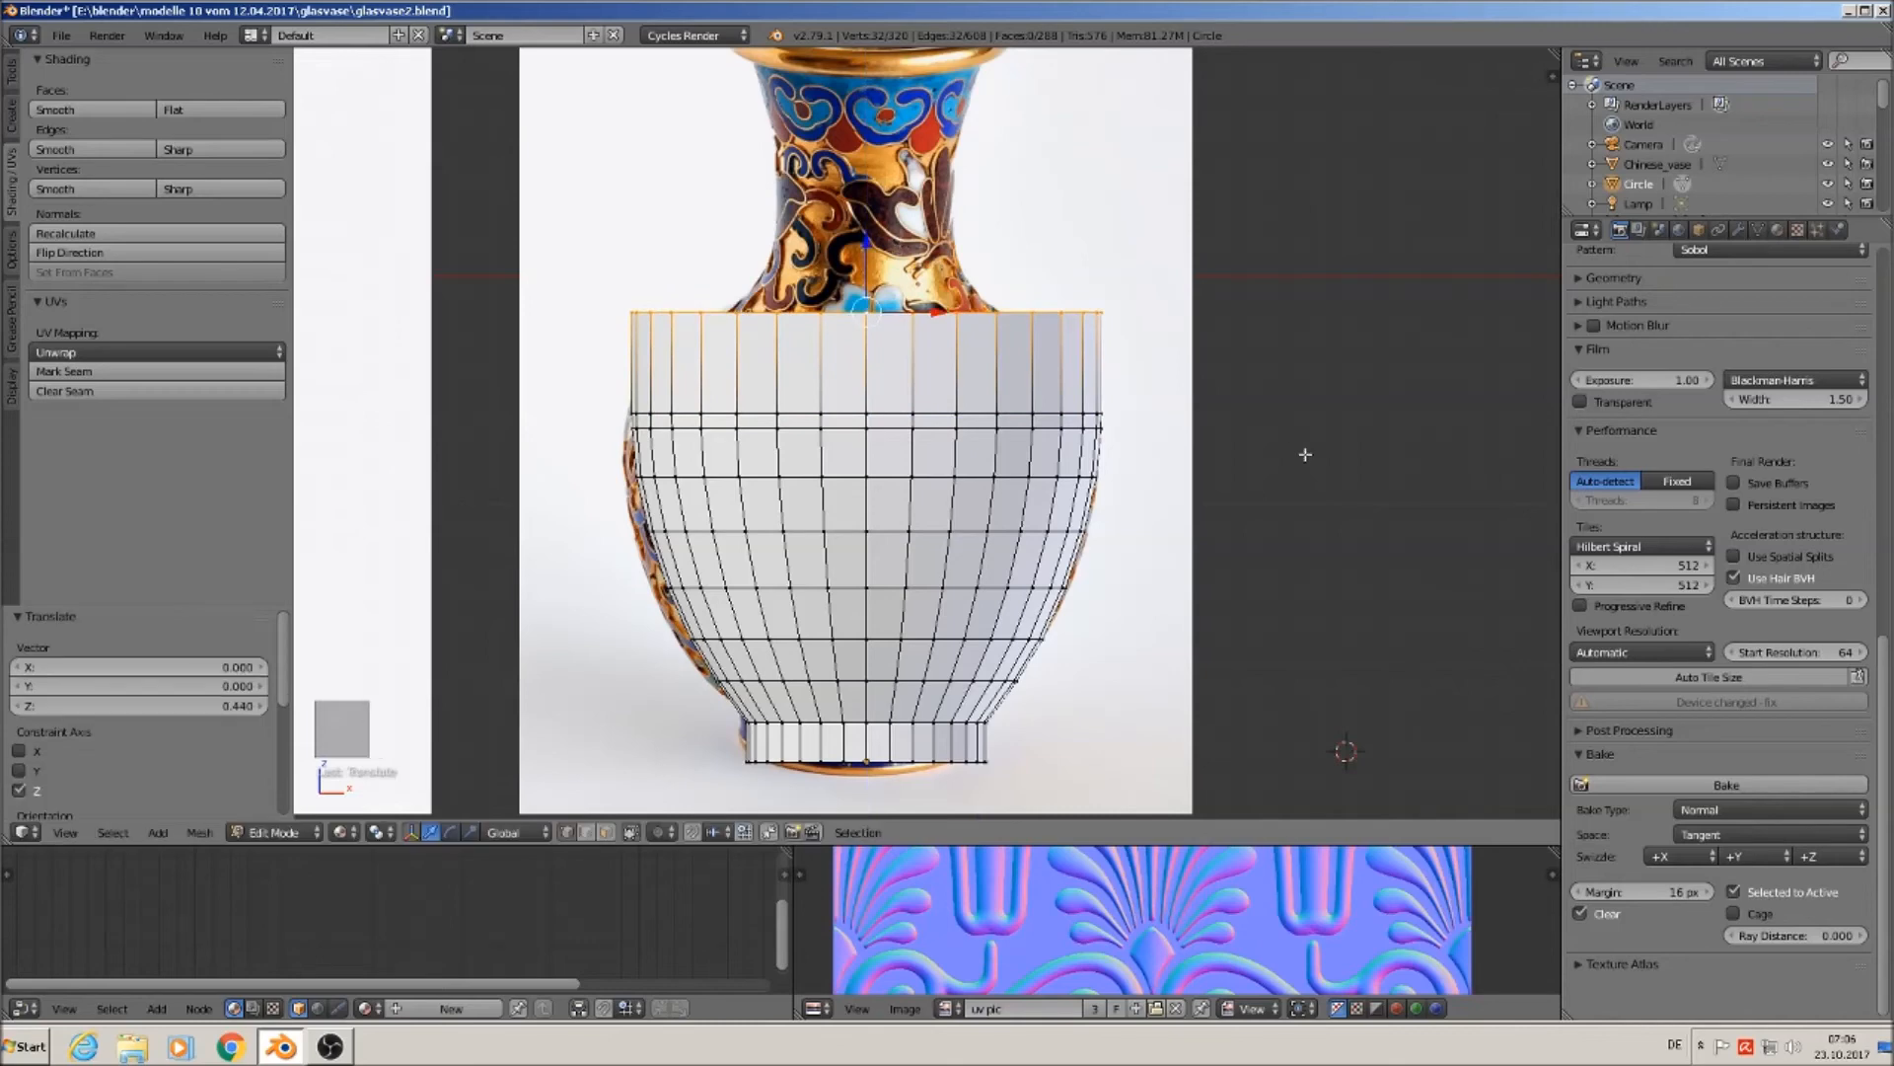
left_click(1134, 396)
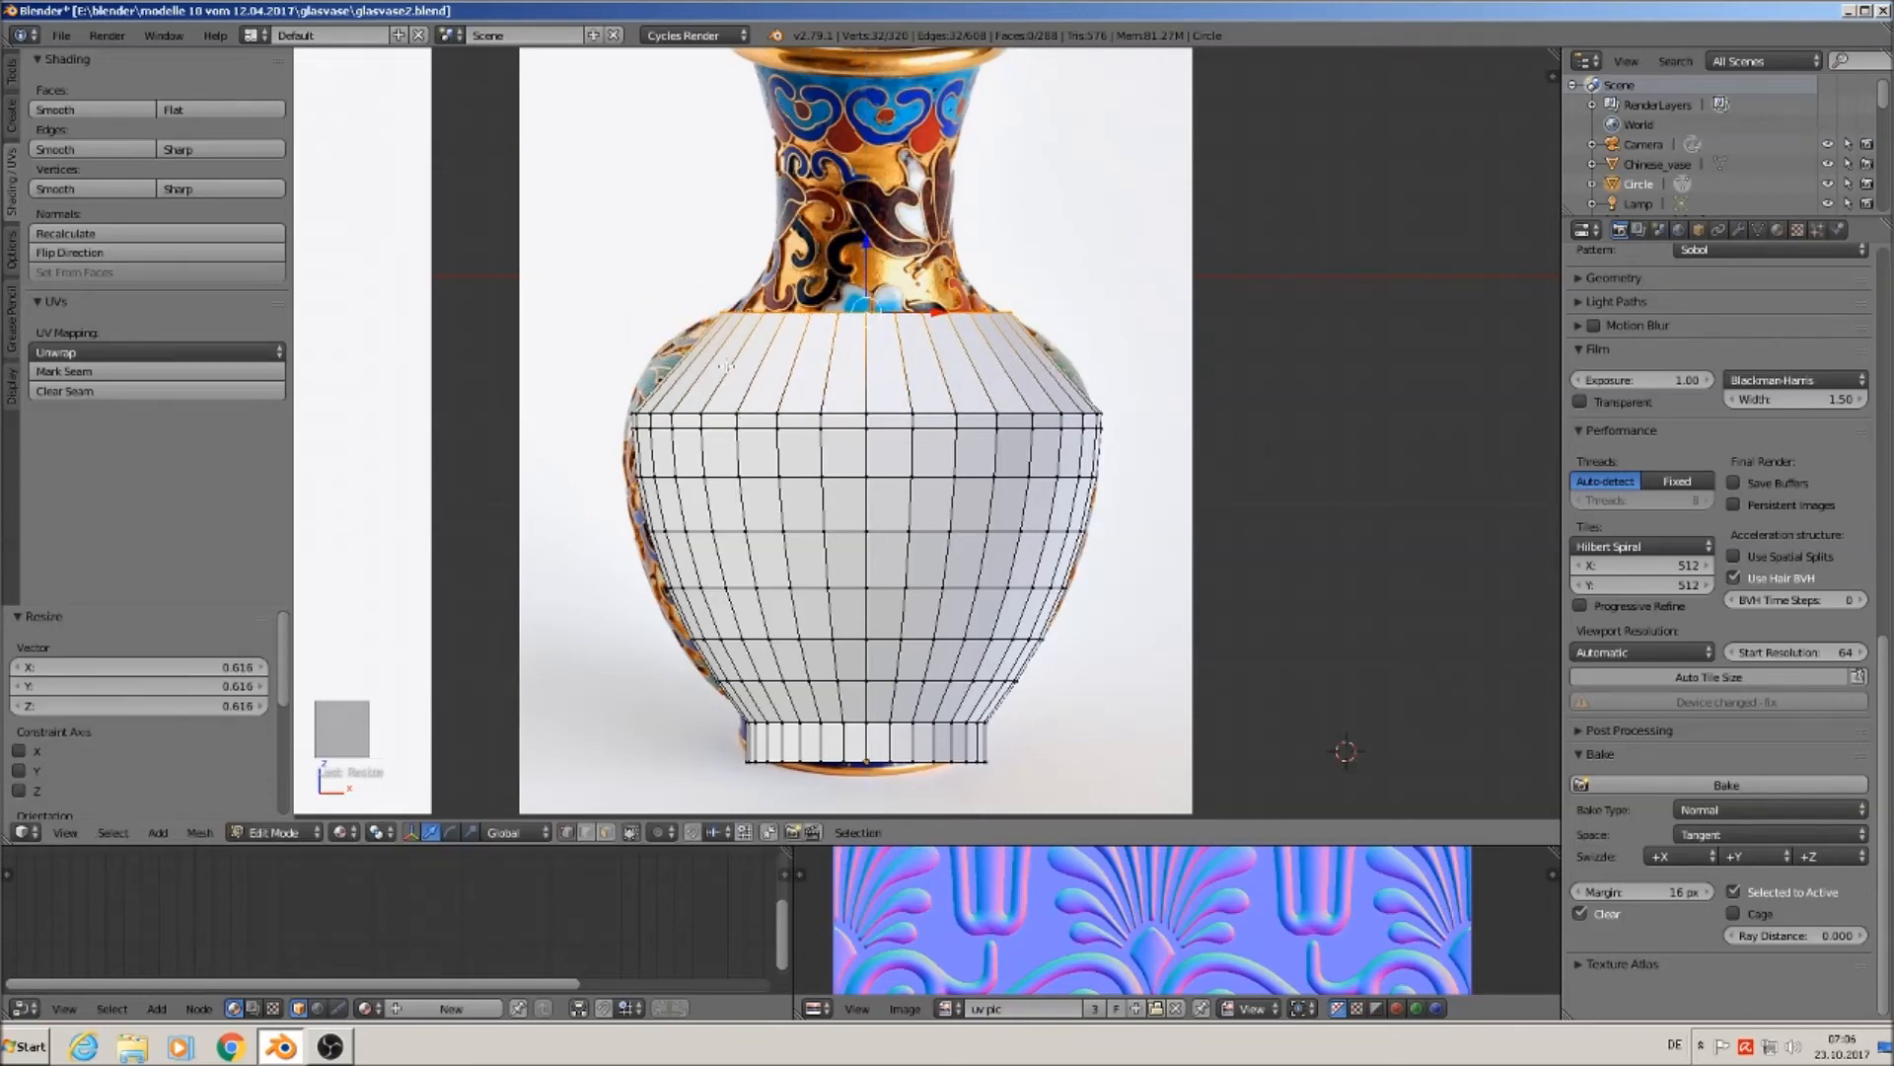
Add one centred loop cut around the shoulder section and scale it by about 1.167 to follow the vase outline.
key("ctrl+r")
left_click(1046, 375)
right_click(1154, 407)
key("s")
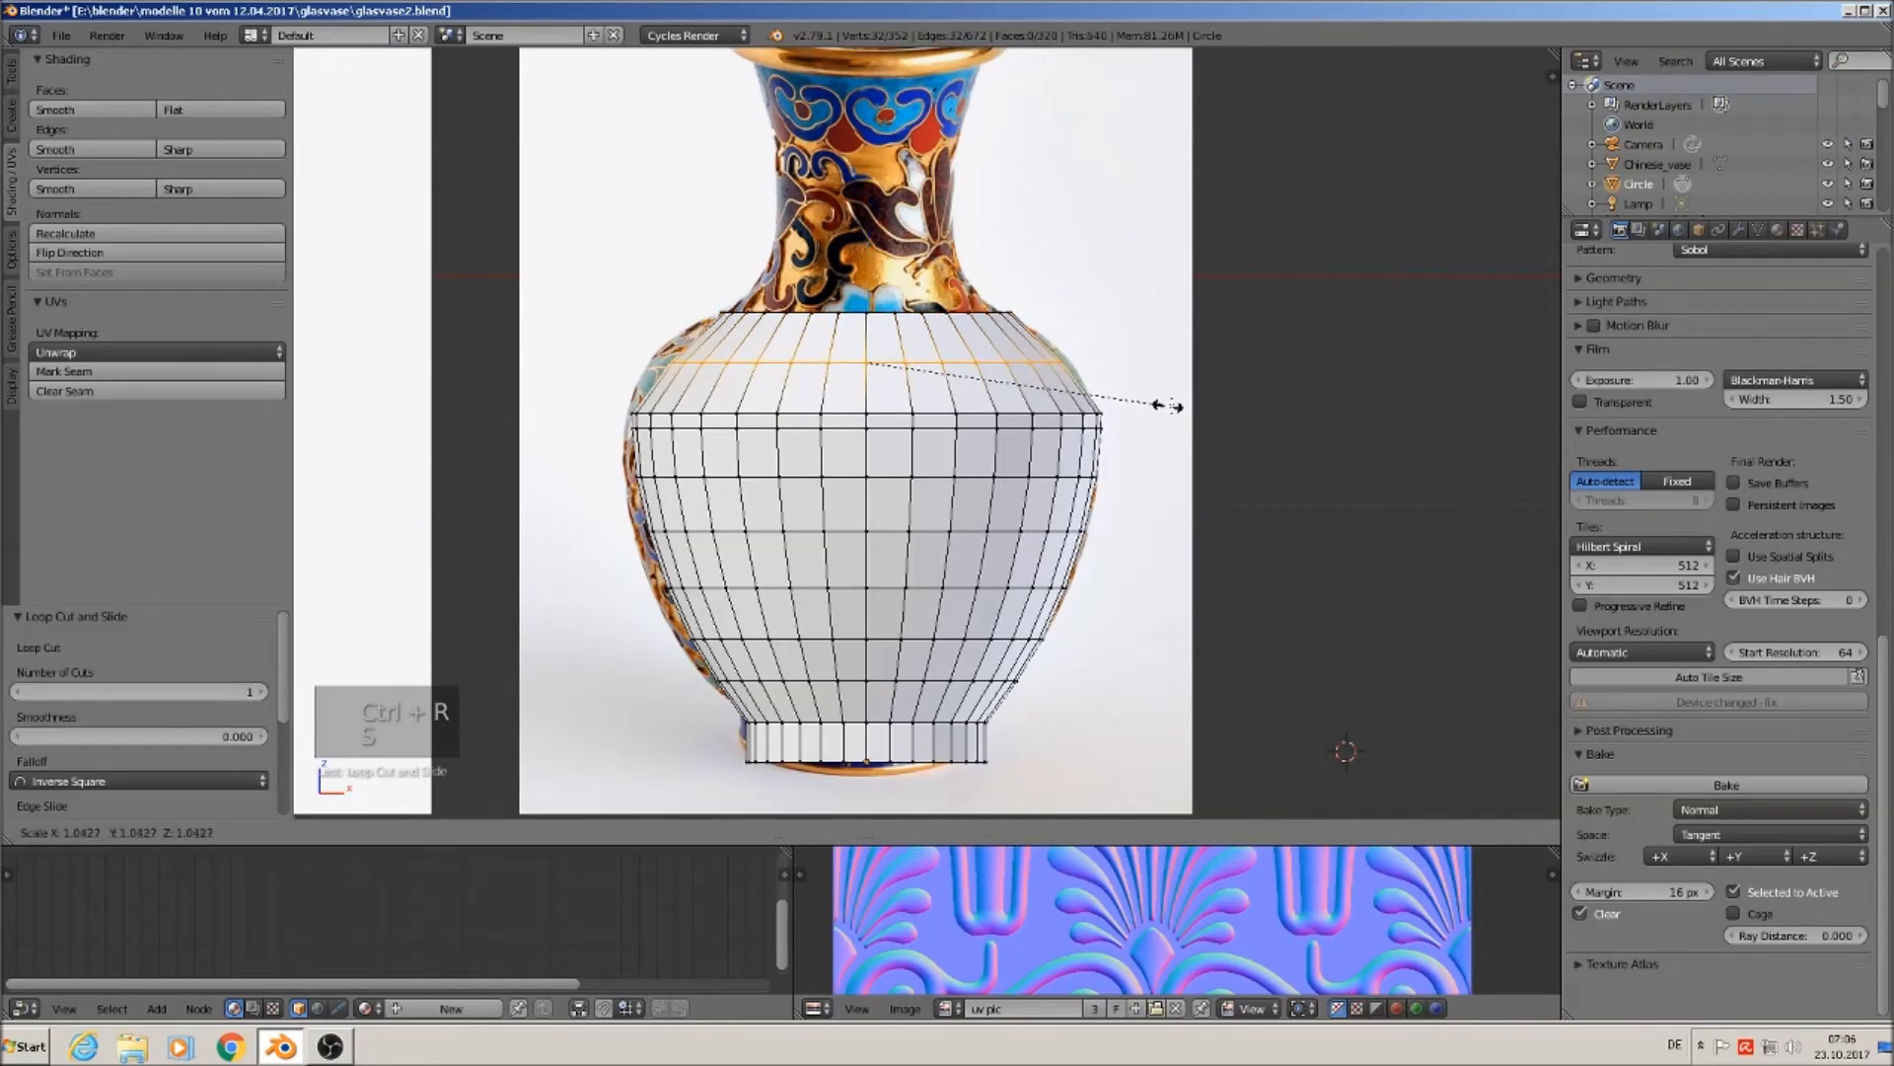
left_click(1203, 411)
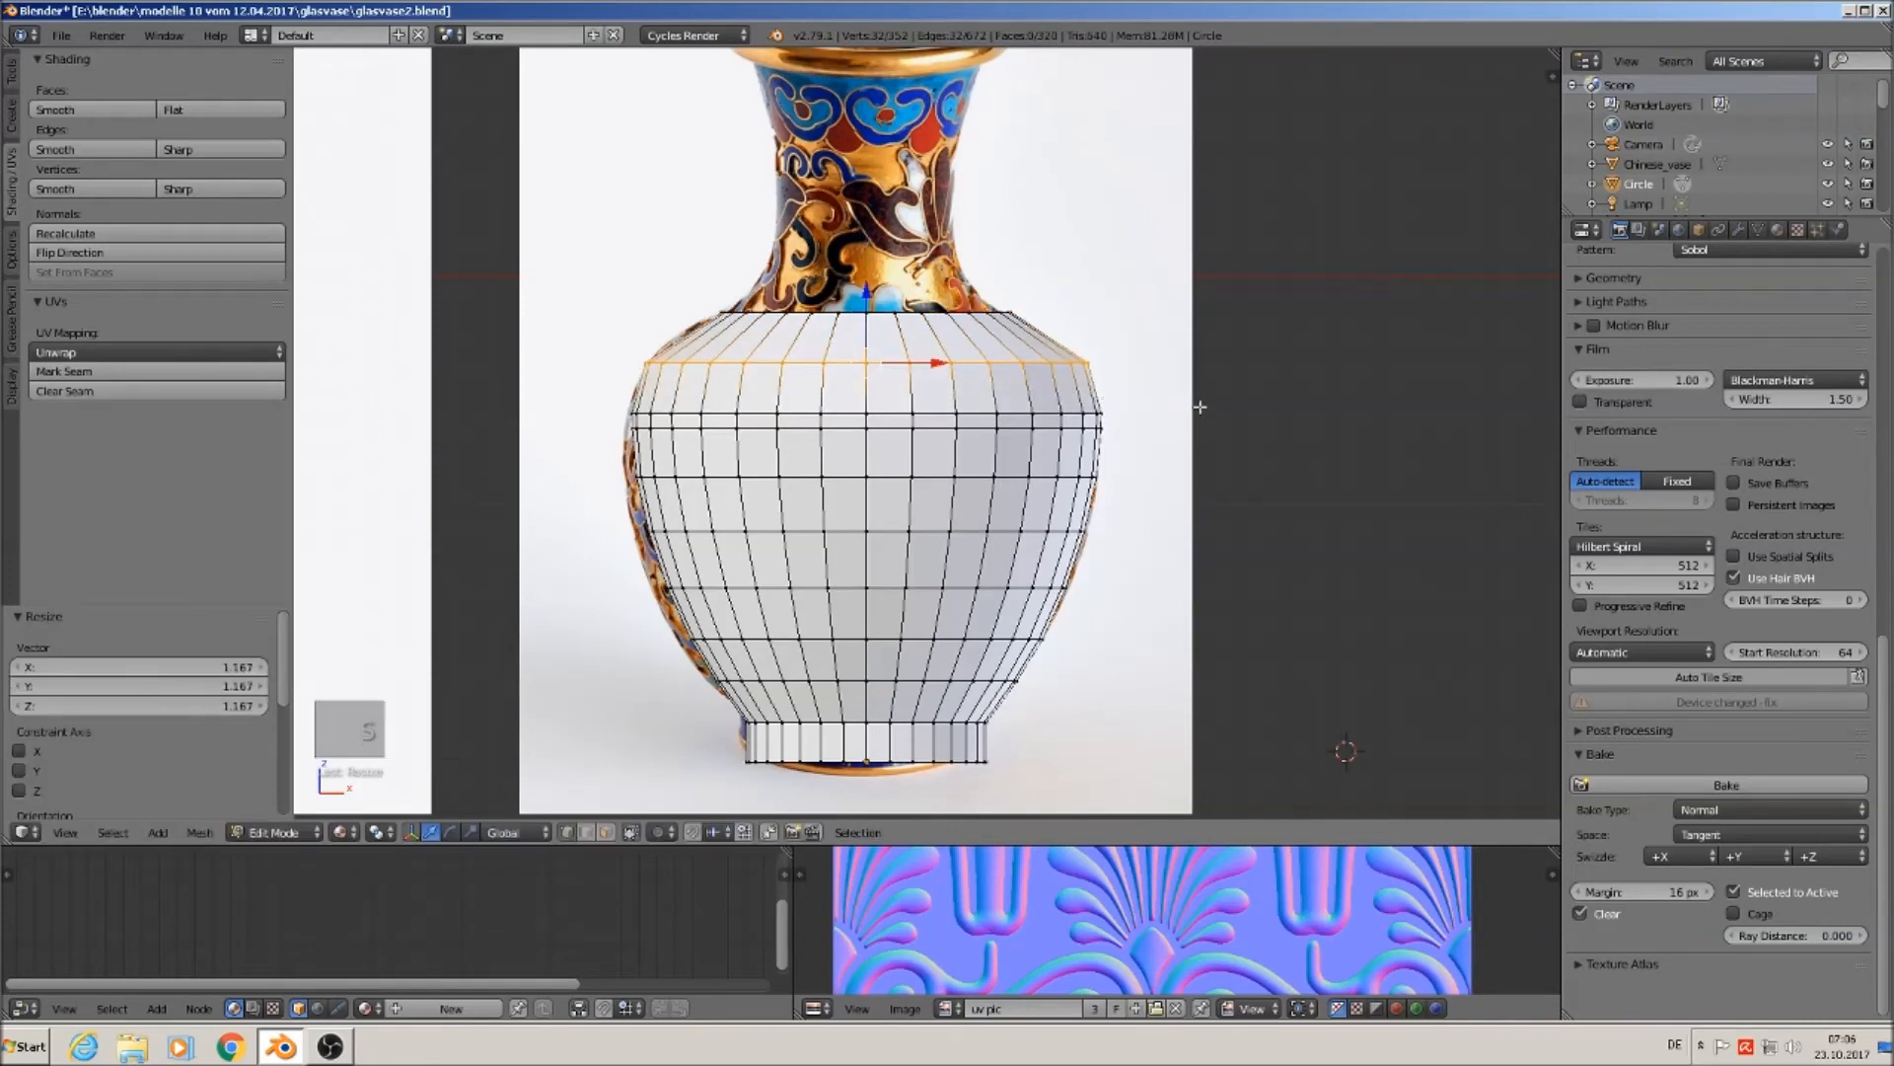
Bevel the shoulder's middle loop by about 0.297 with 3 segments to round the vase's shoulder.
key("ctrl+b")
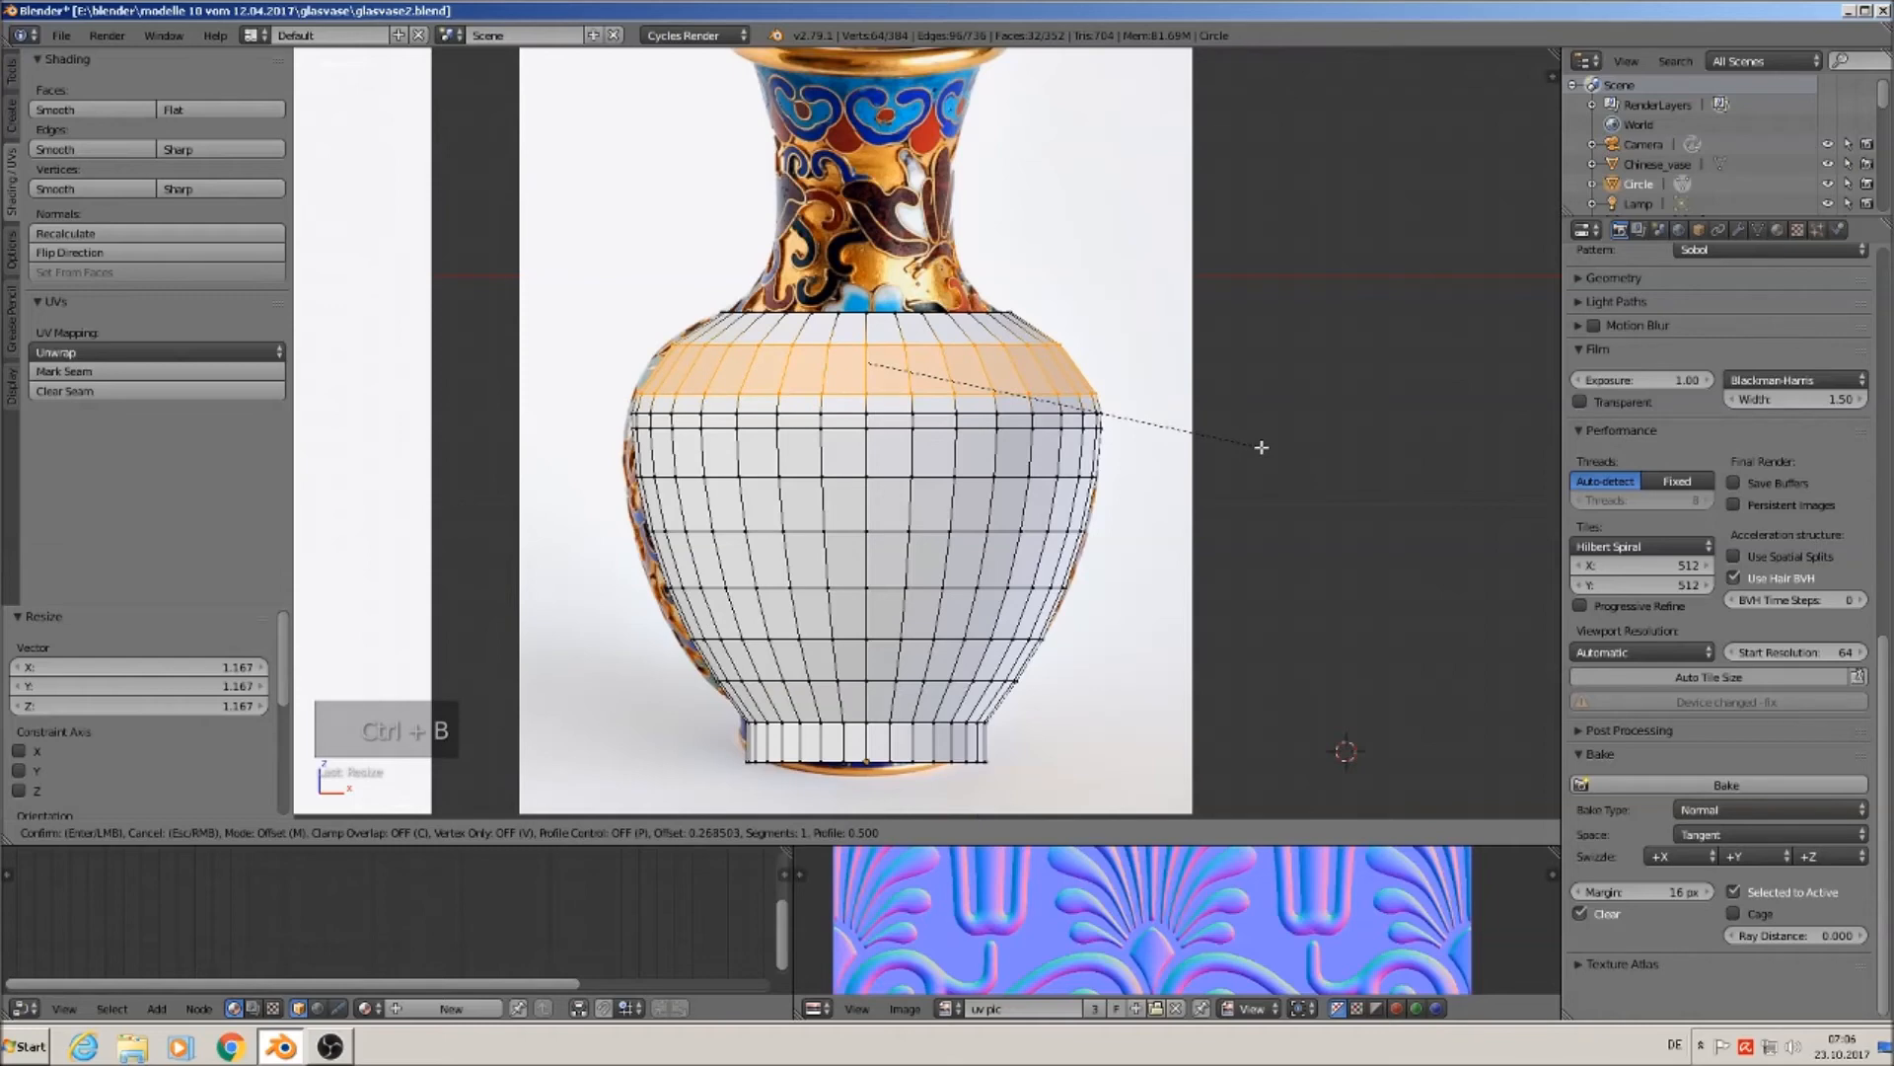
scroll(1266, 459, "up", 1)
scroll(1266, 458, "up", 1)
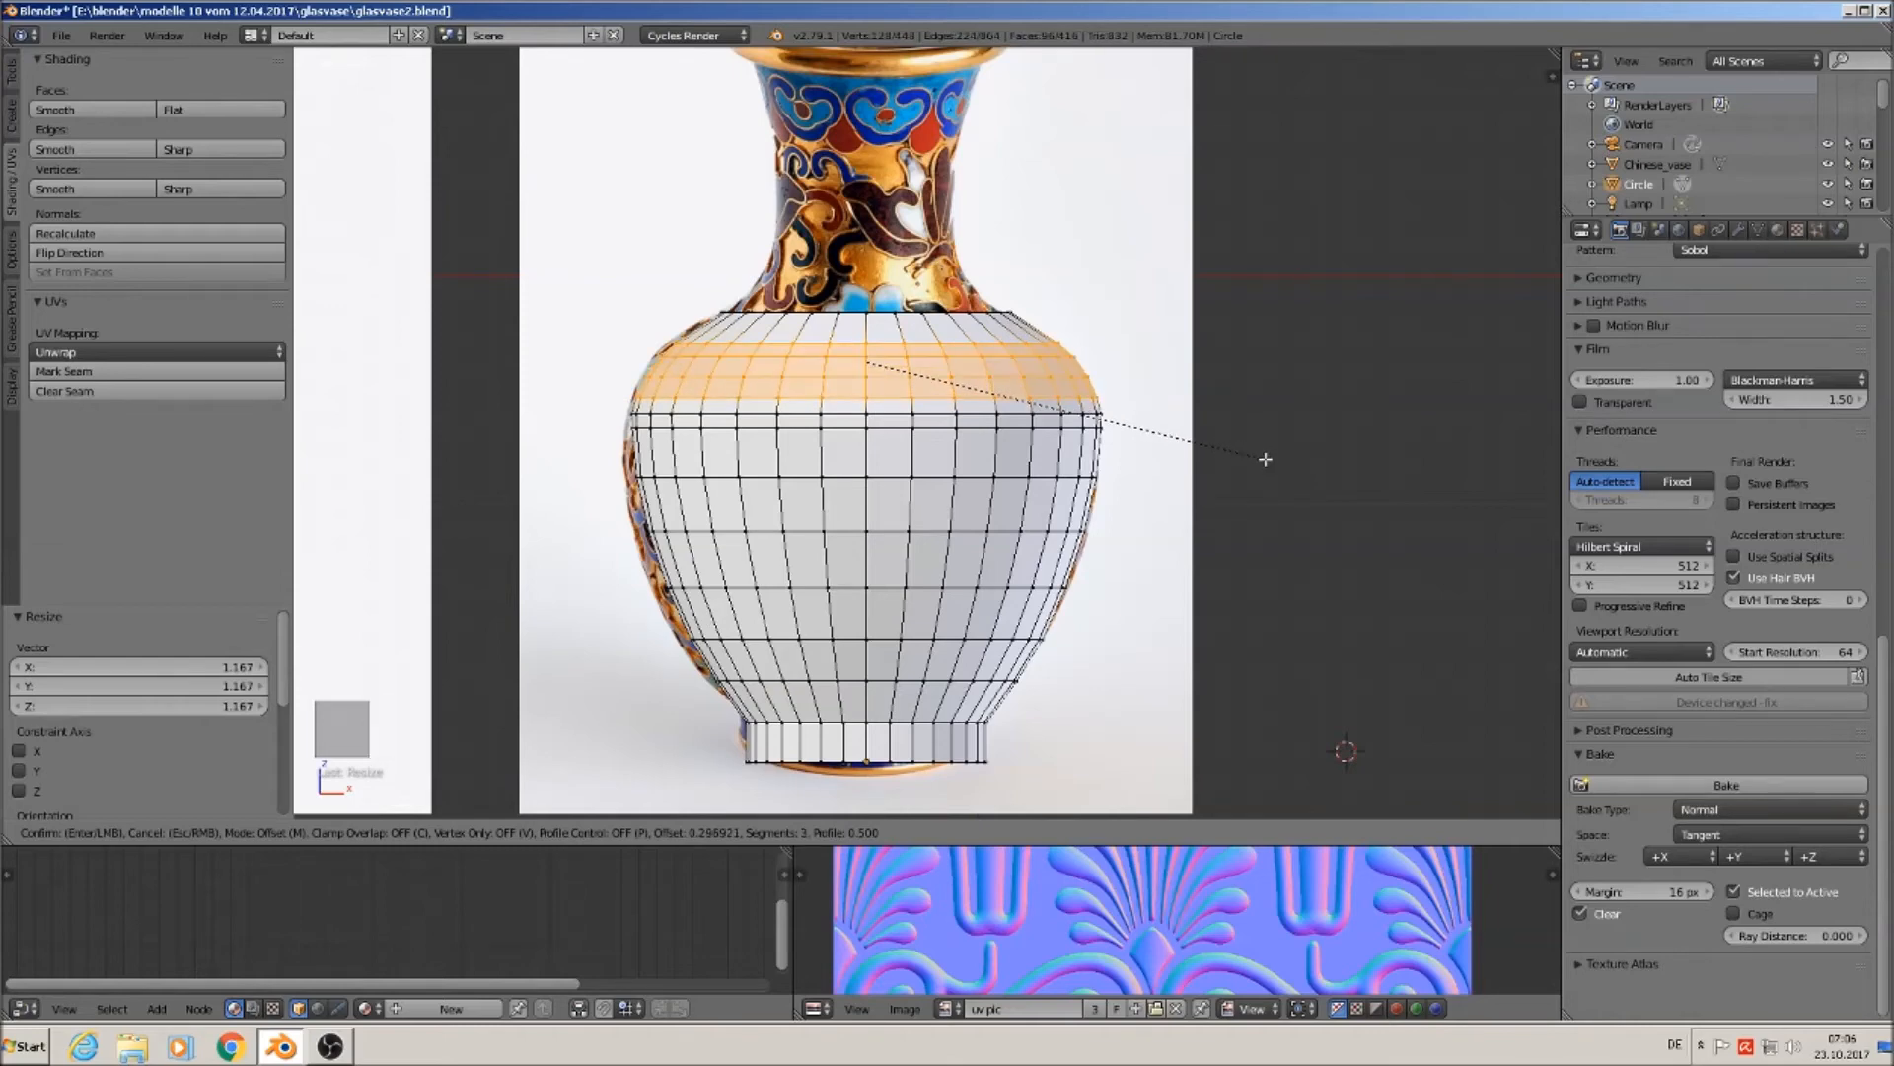
left_click(1266, 459)
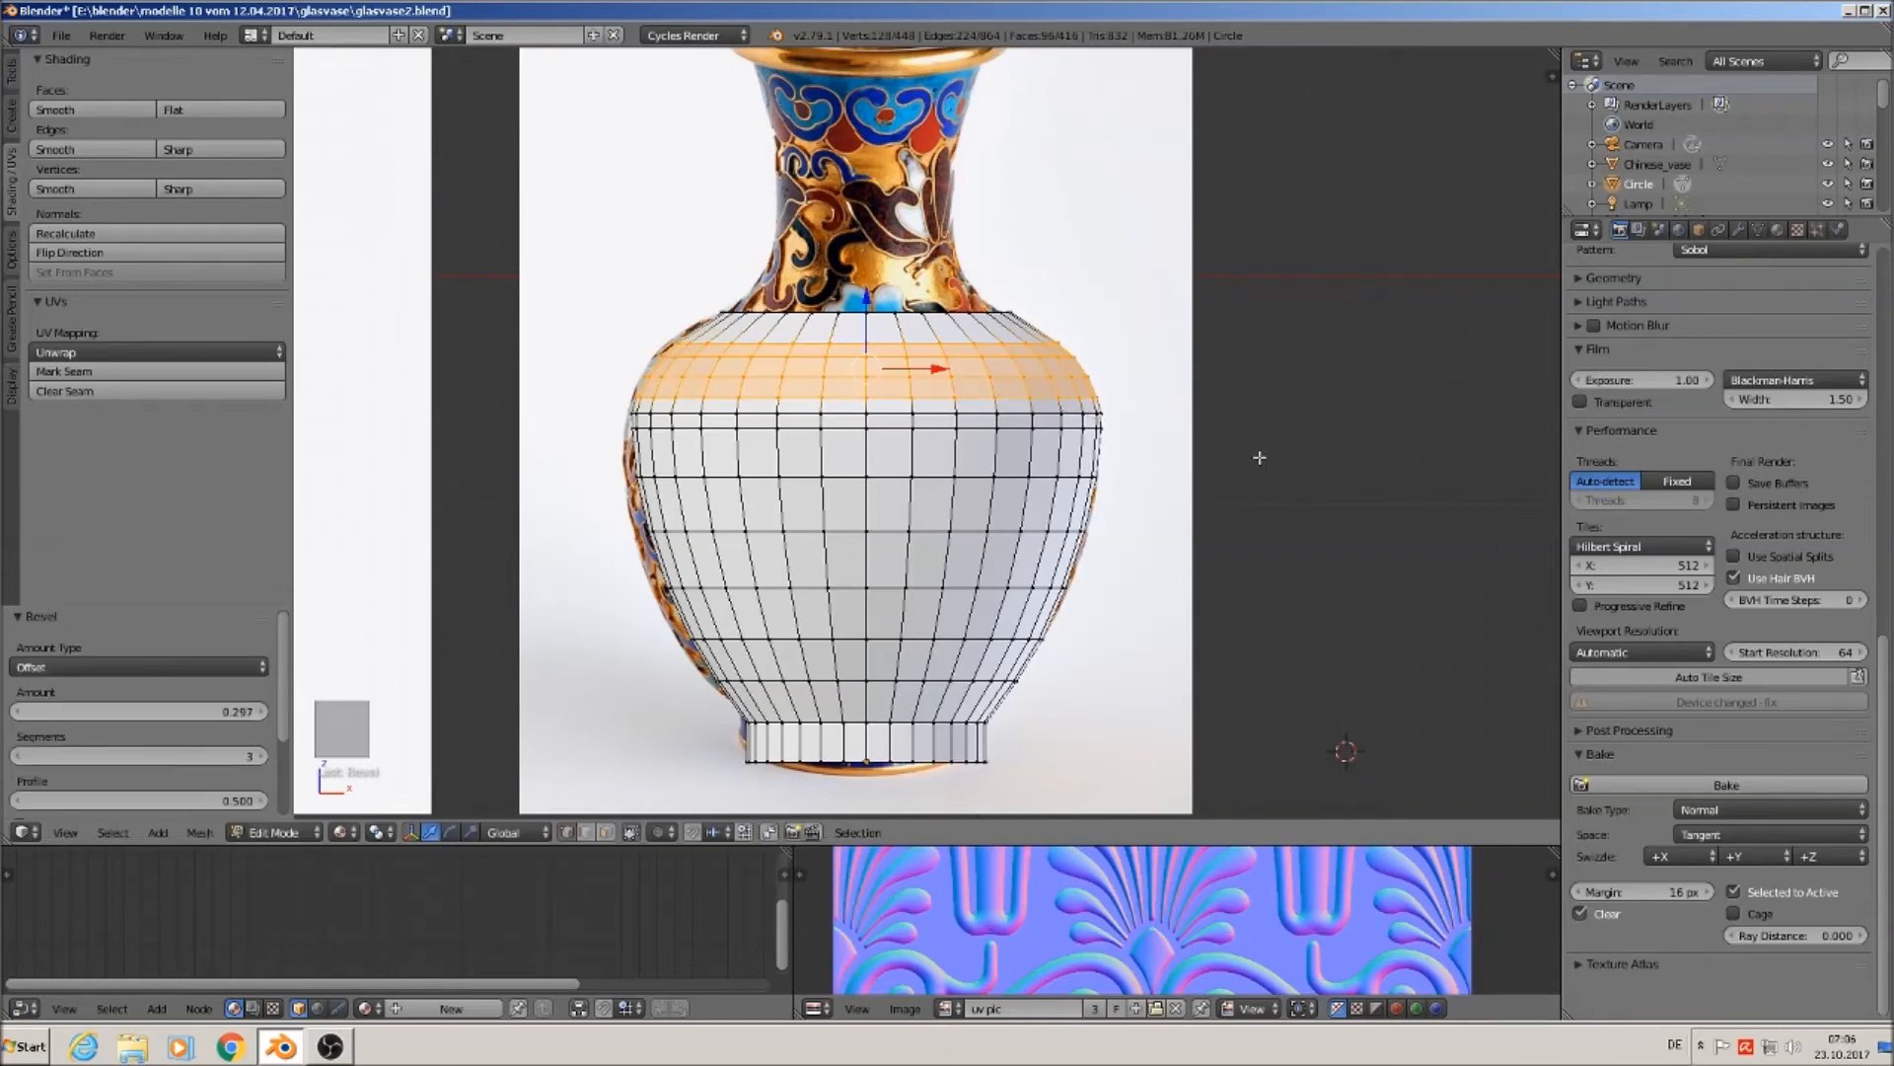
Extrude the shoulder's uppermost edge loop about 0.35 along Z and scale it by about 0.595 to meet the neck.
left_click(886, 309, "alt")
scroll(1003, 425, "up", 2)
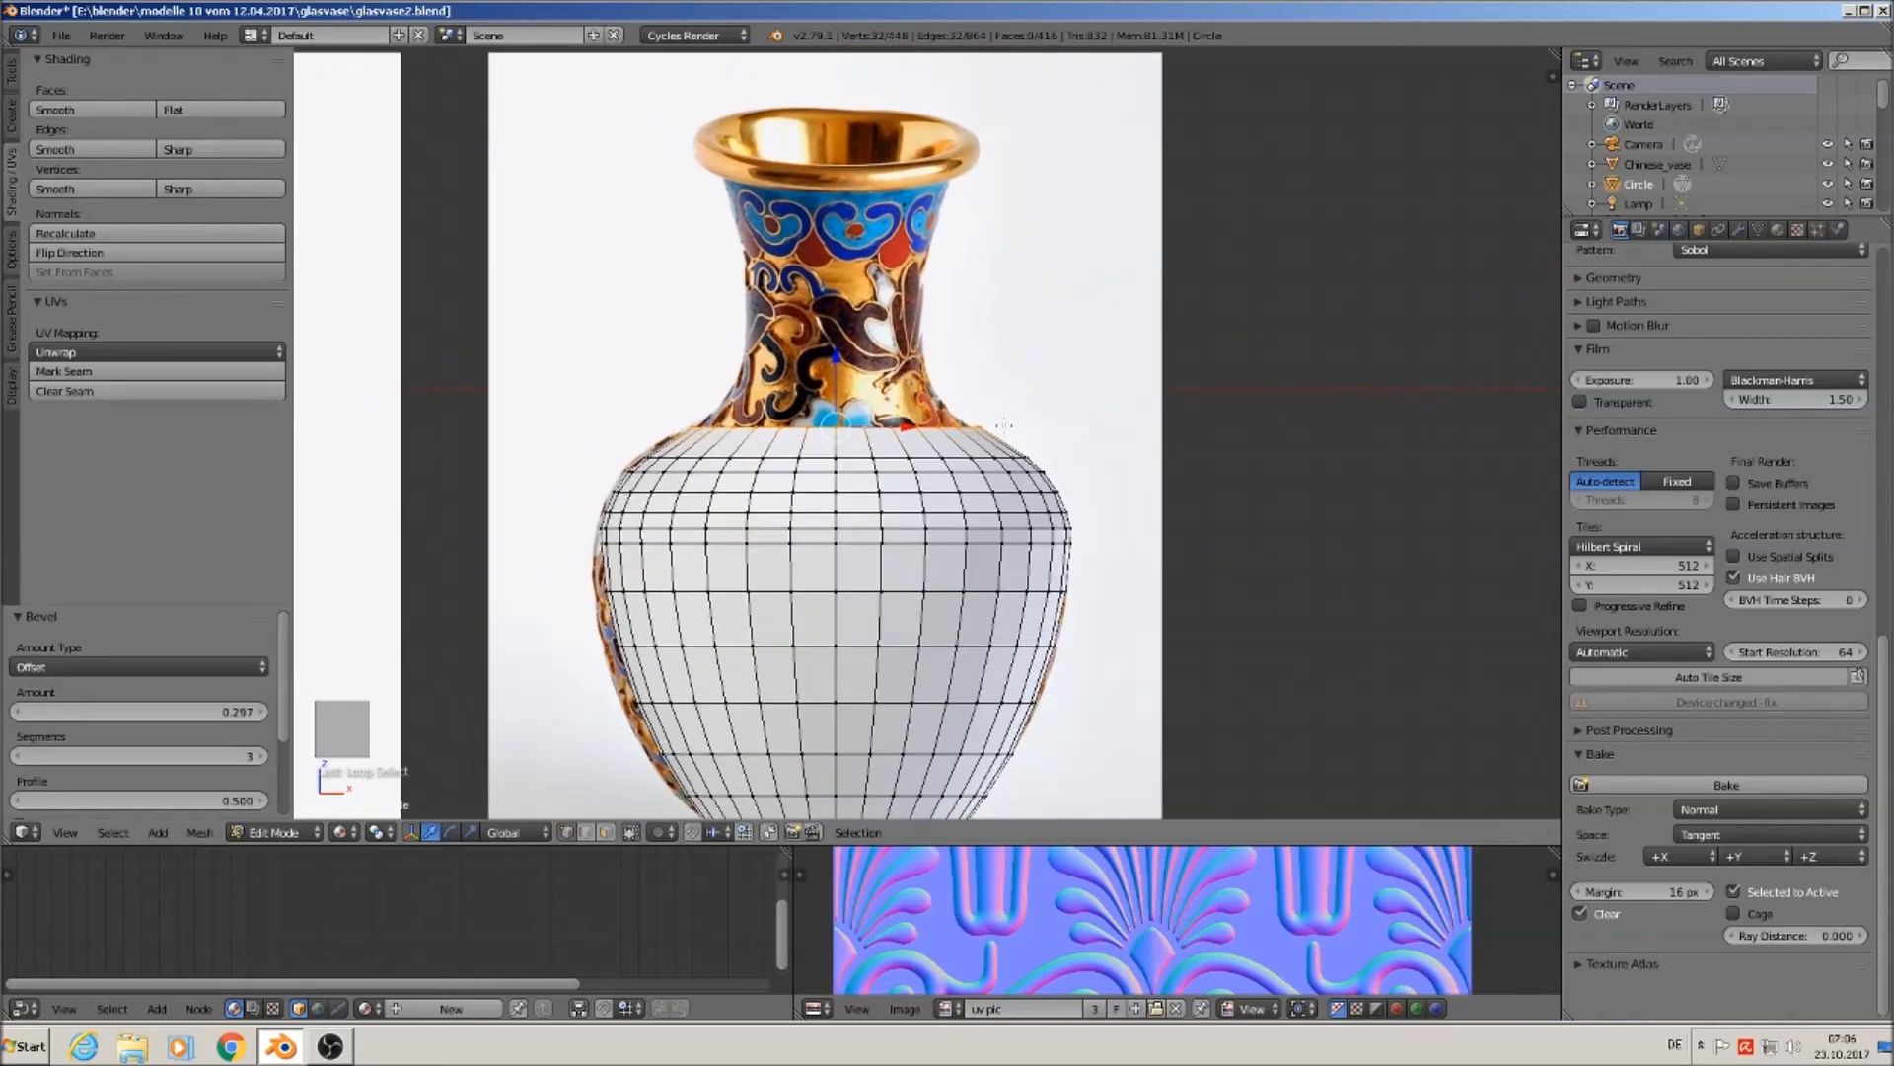
key("e")
right_click(940, 423)
key("g")
key("z")
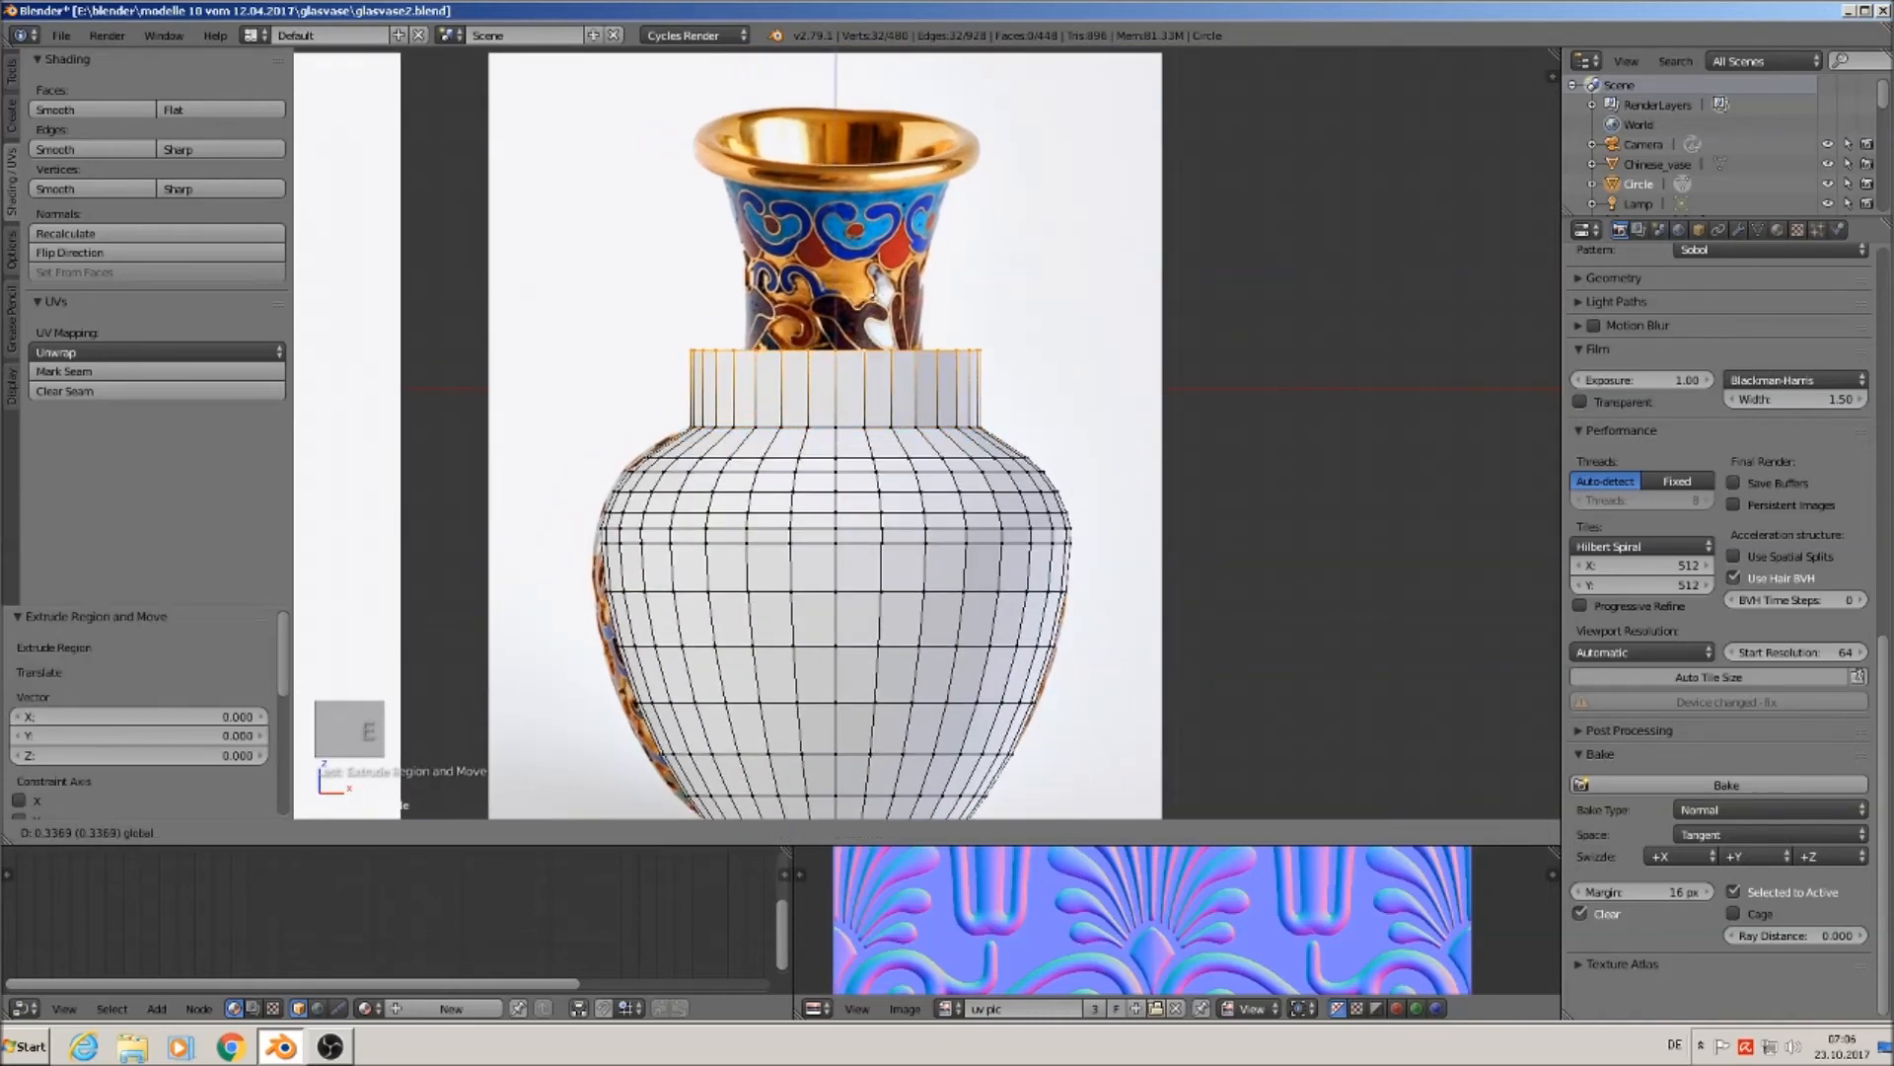
left_click(861, 301)
key("s")
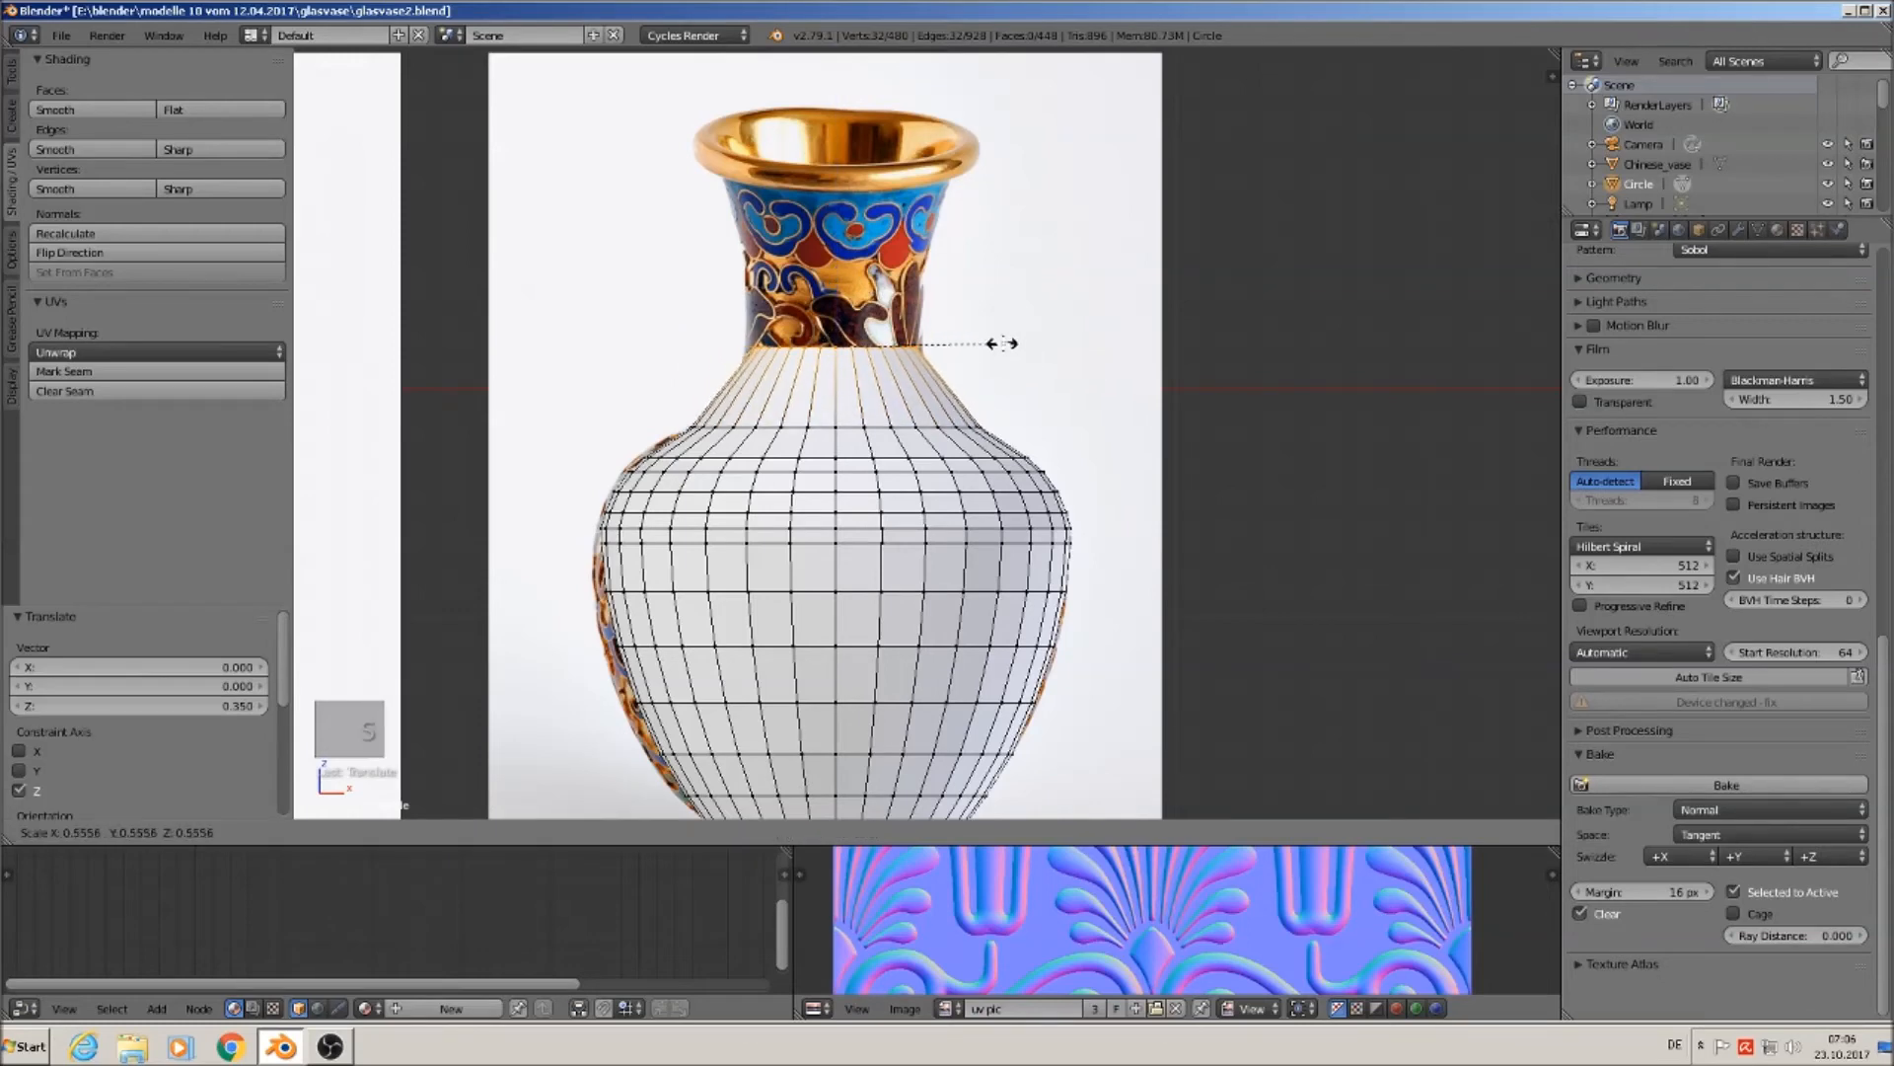
left_click(1014, 342)
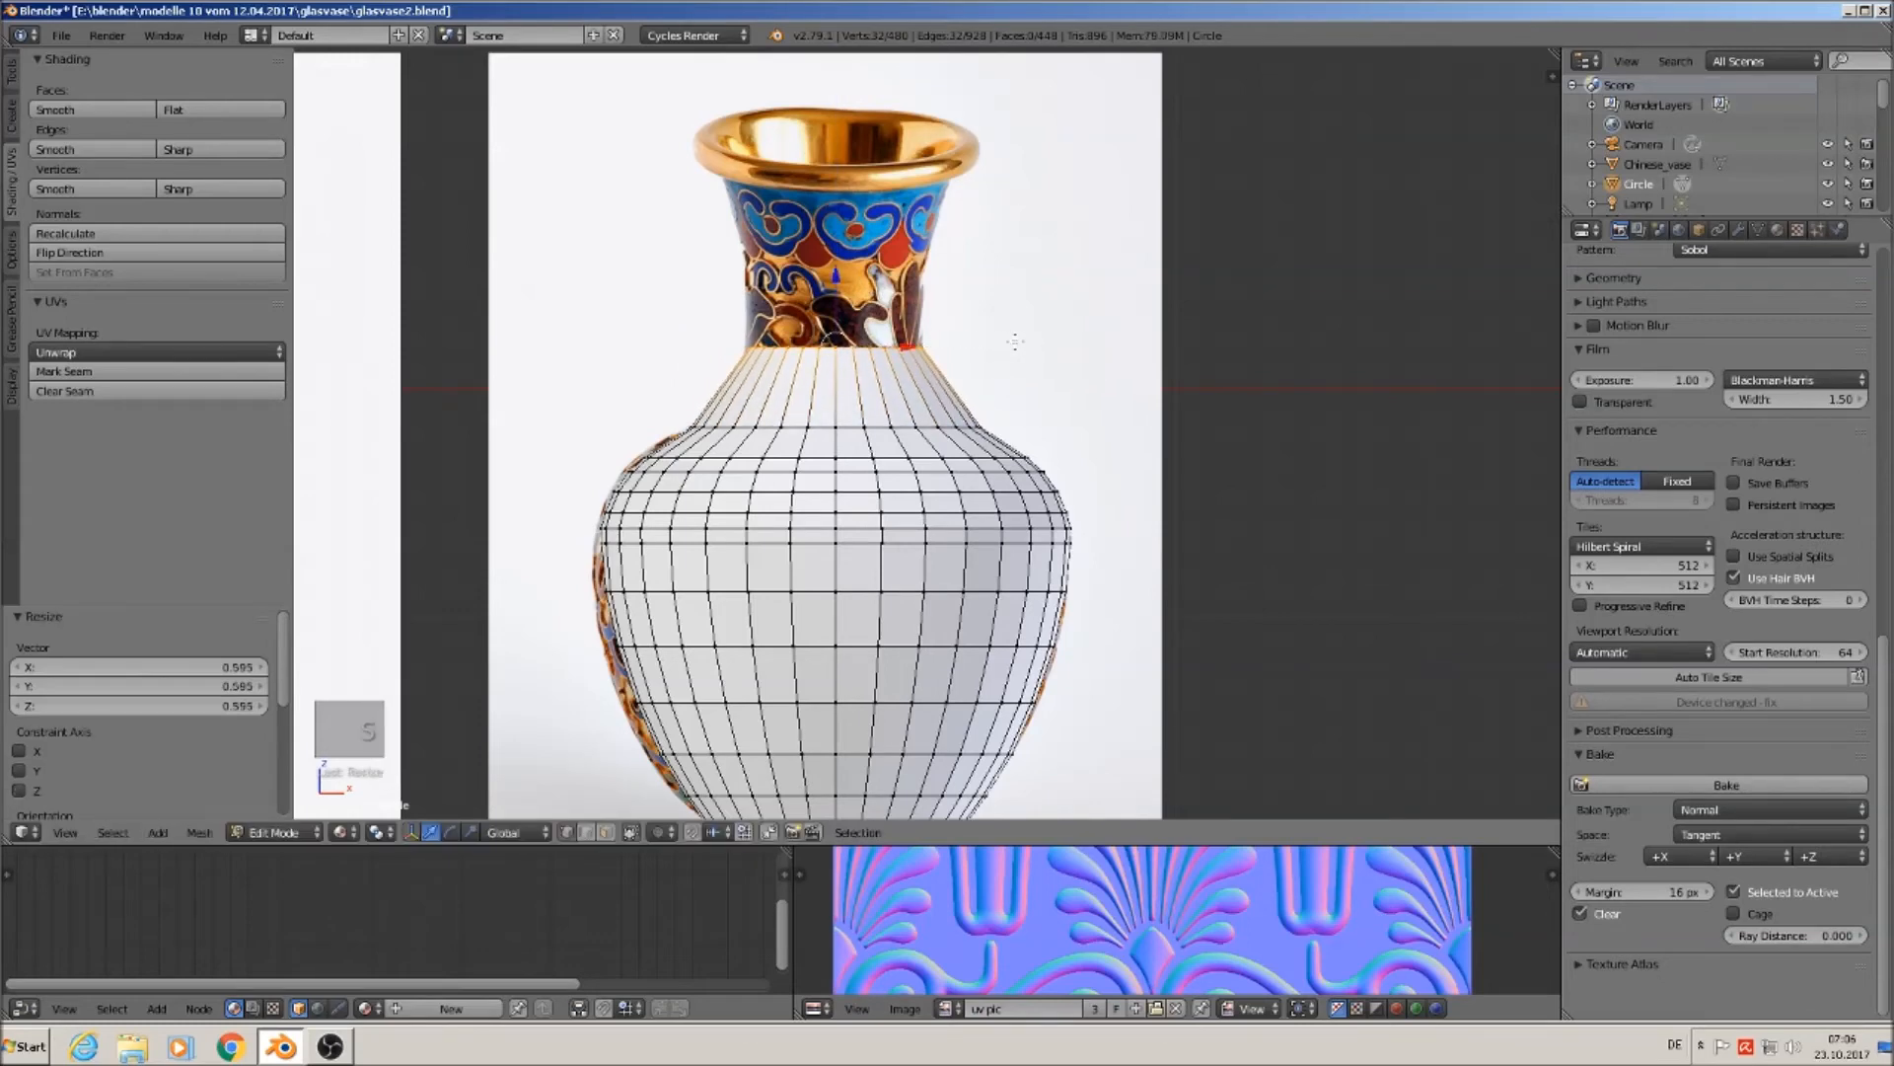
Curve the neck base with a centred loop cut scaled by about 0.818 and bevelled by about 0.192 with 2 segments.
key("ctrl+r")
left_click(928, 385)
right_click(929, 385)
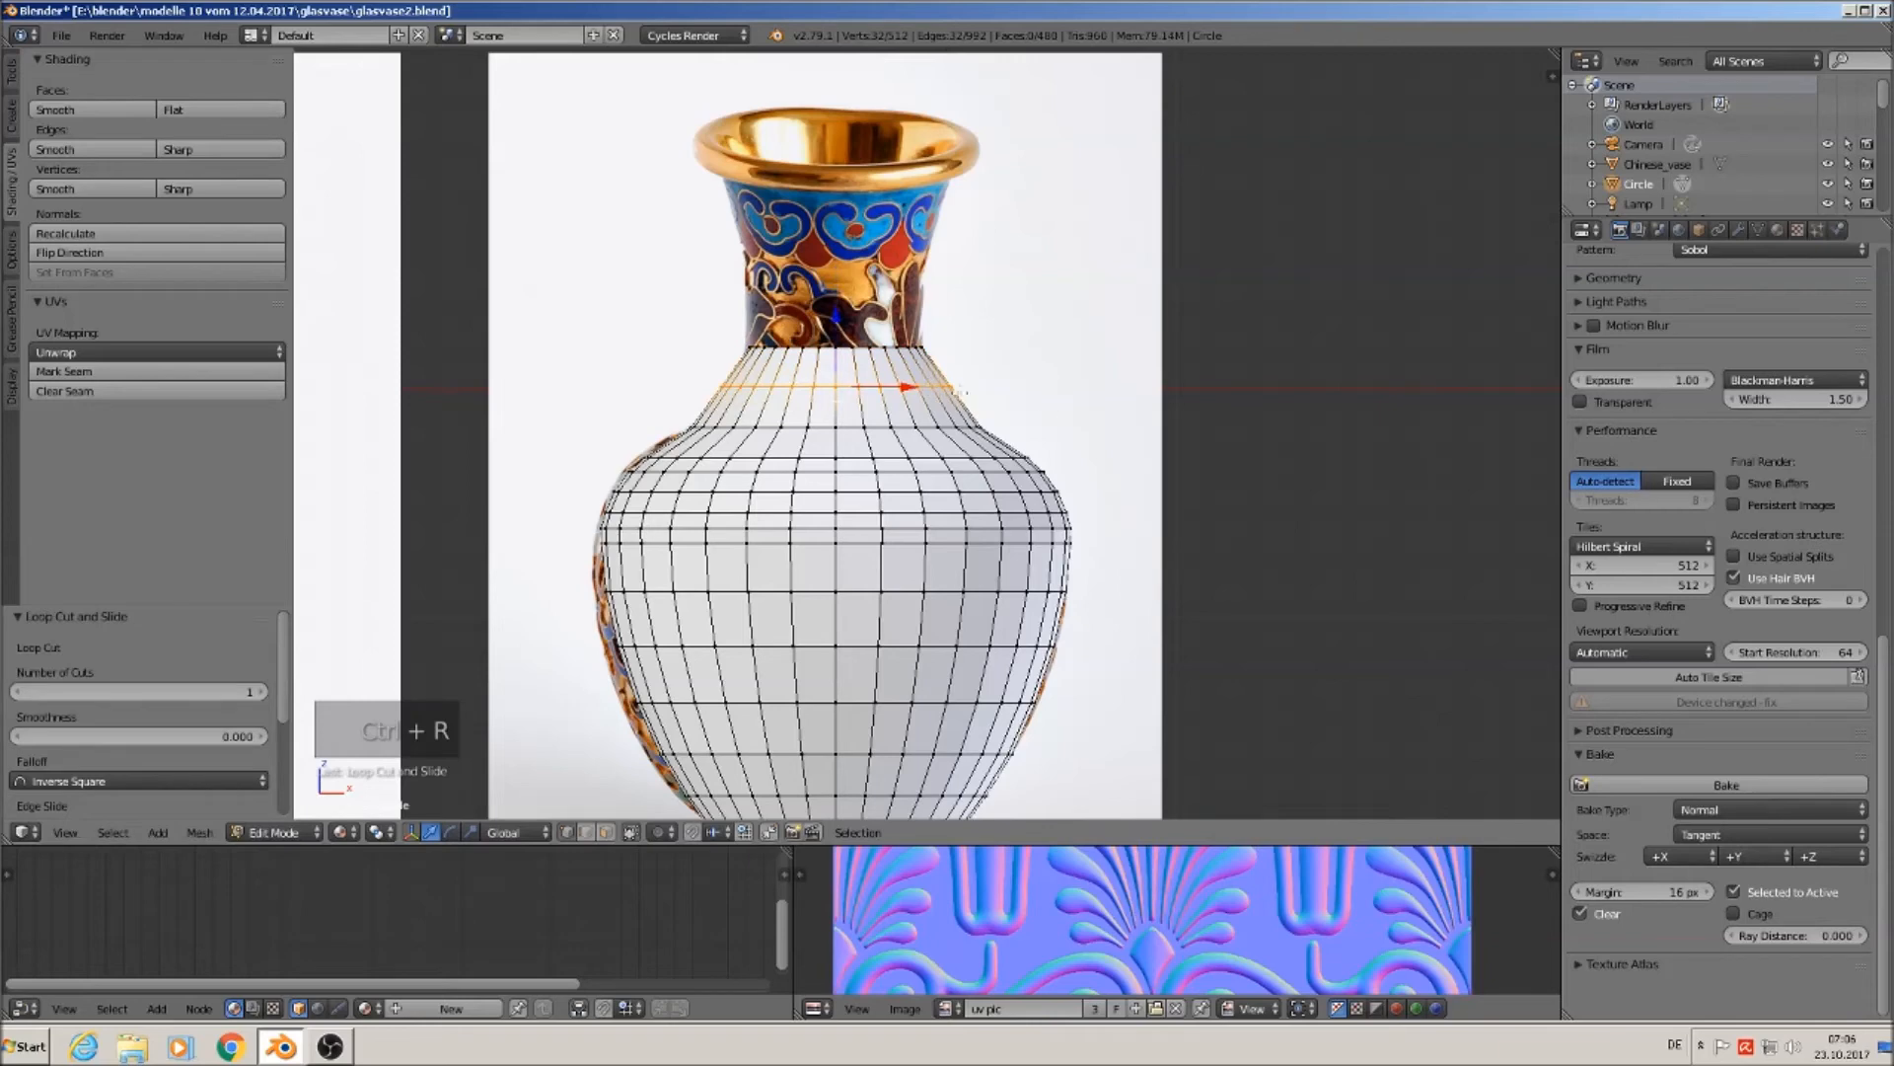
key("s")
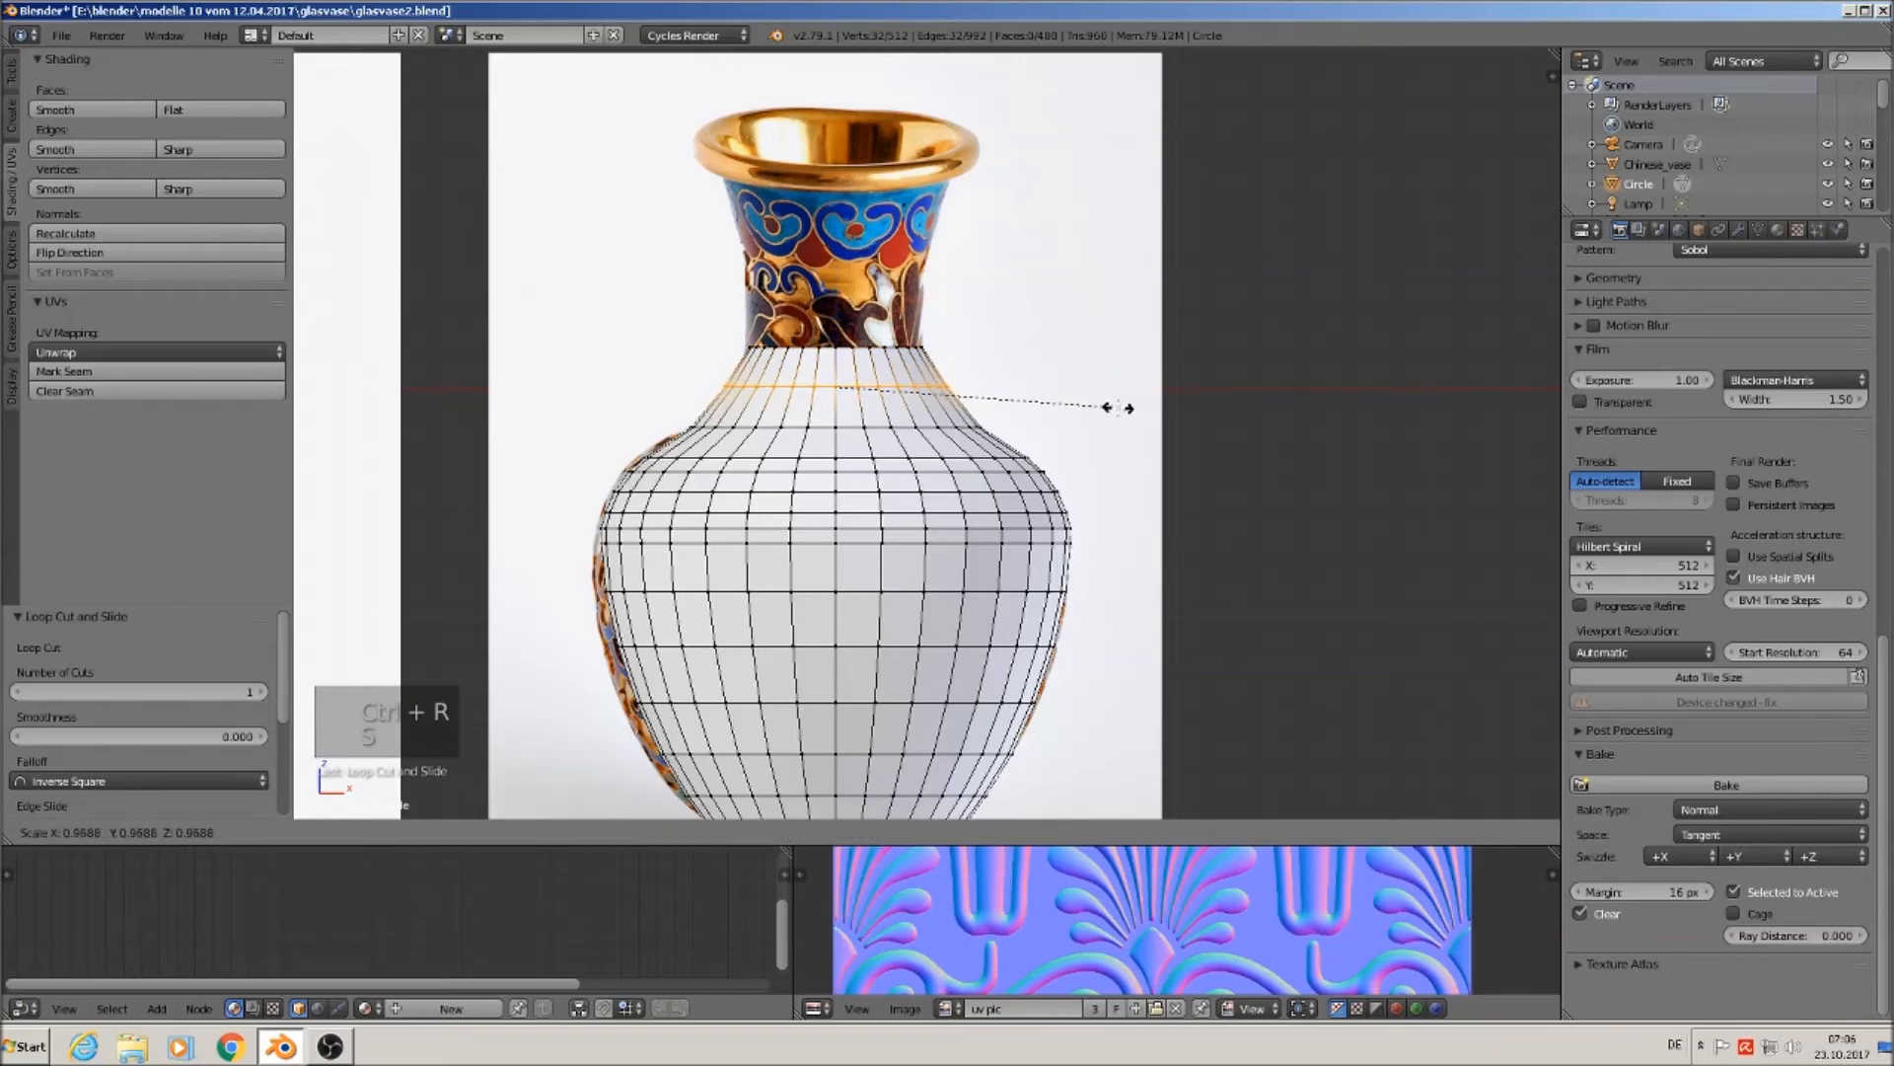
left_click(1076, 400)
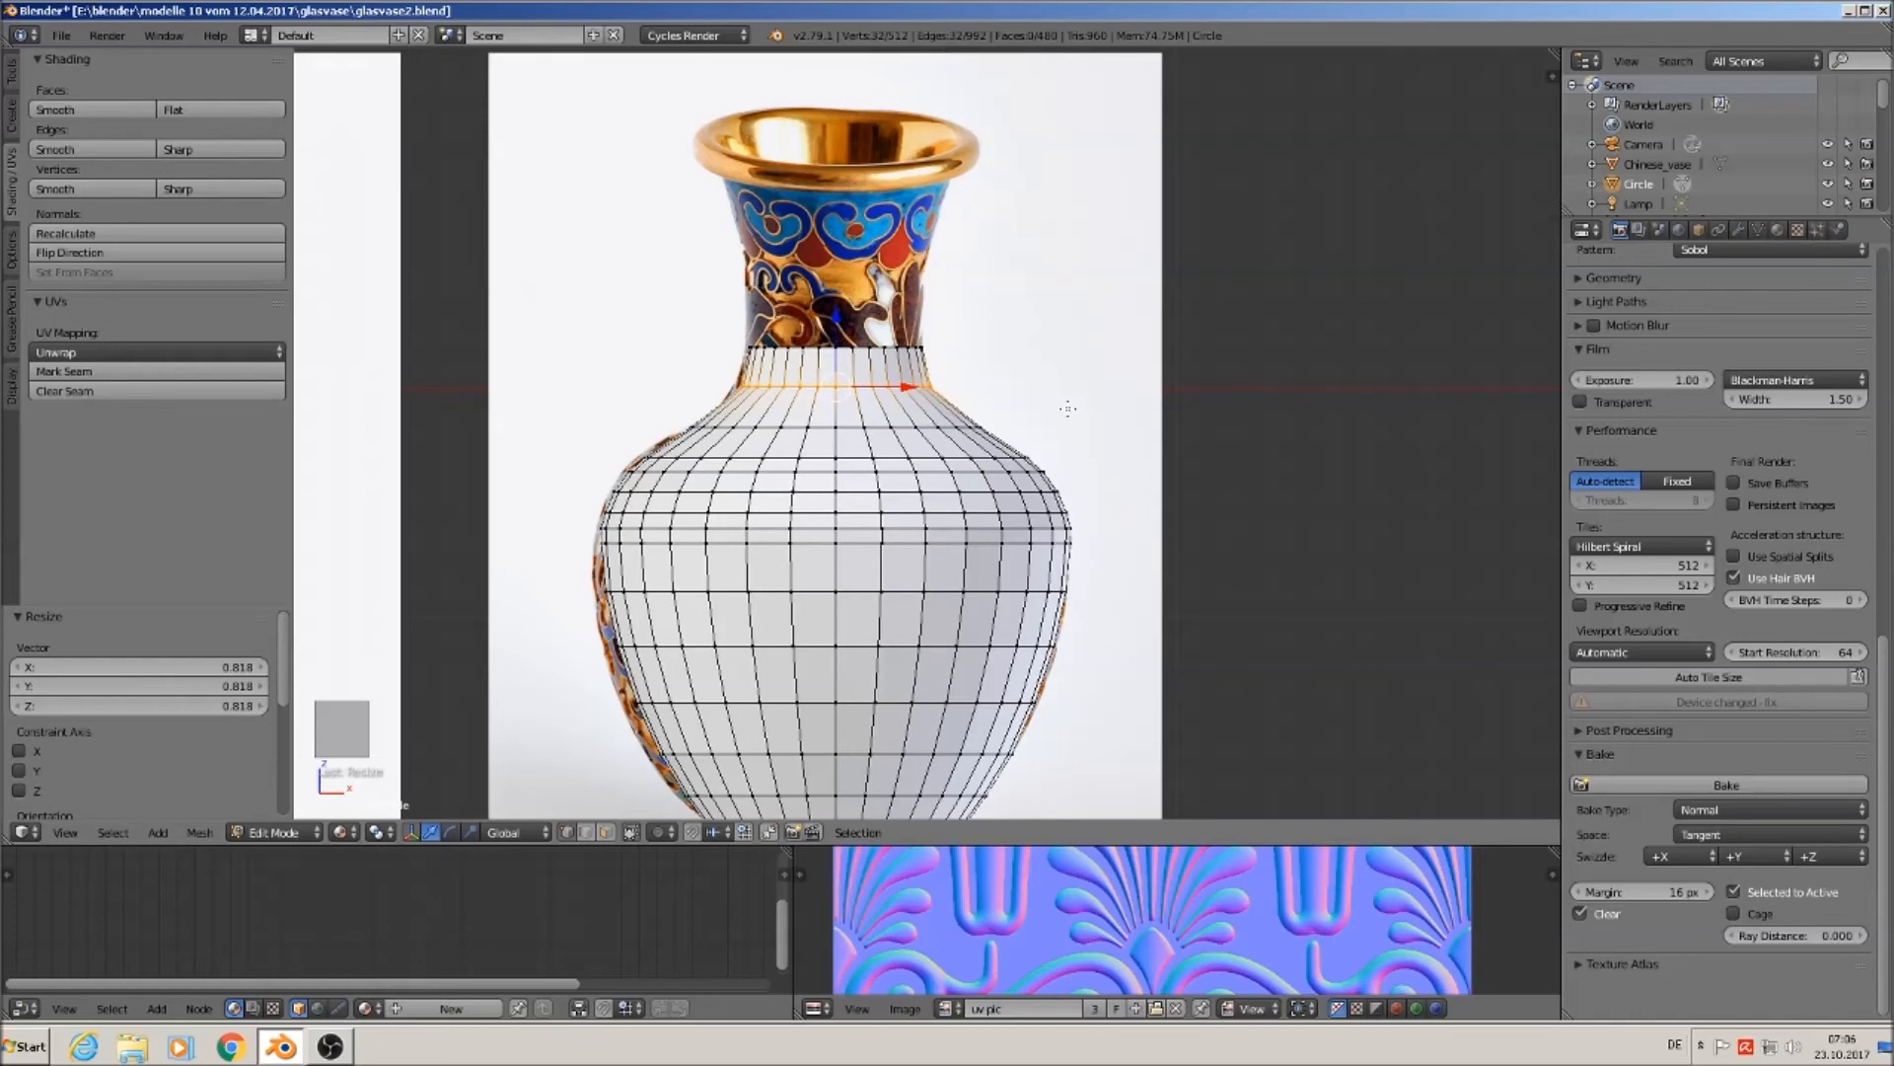
key("ctrl+b")
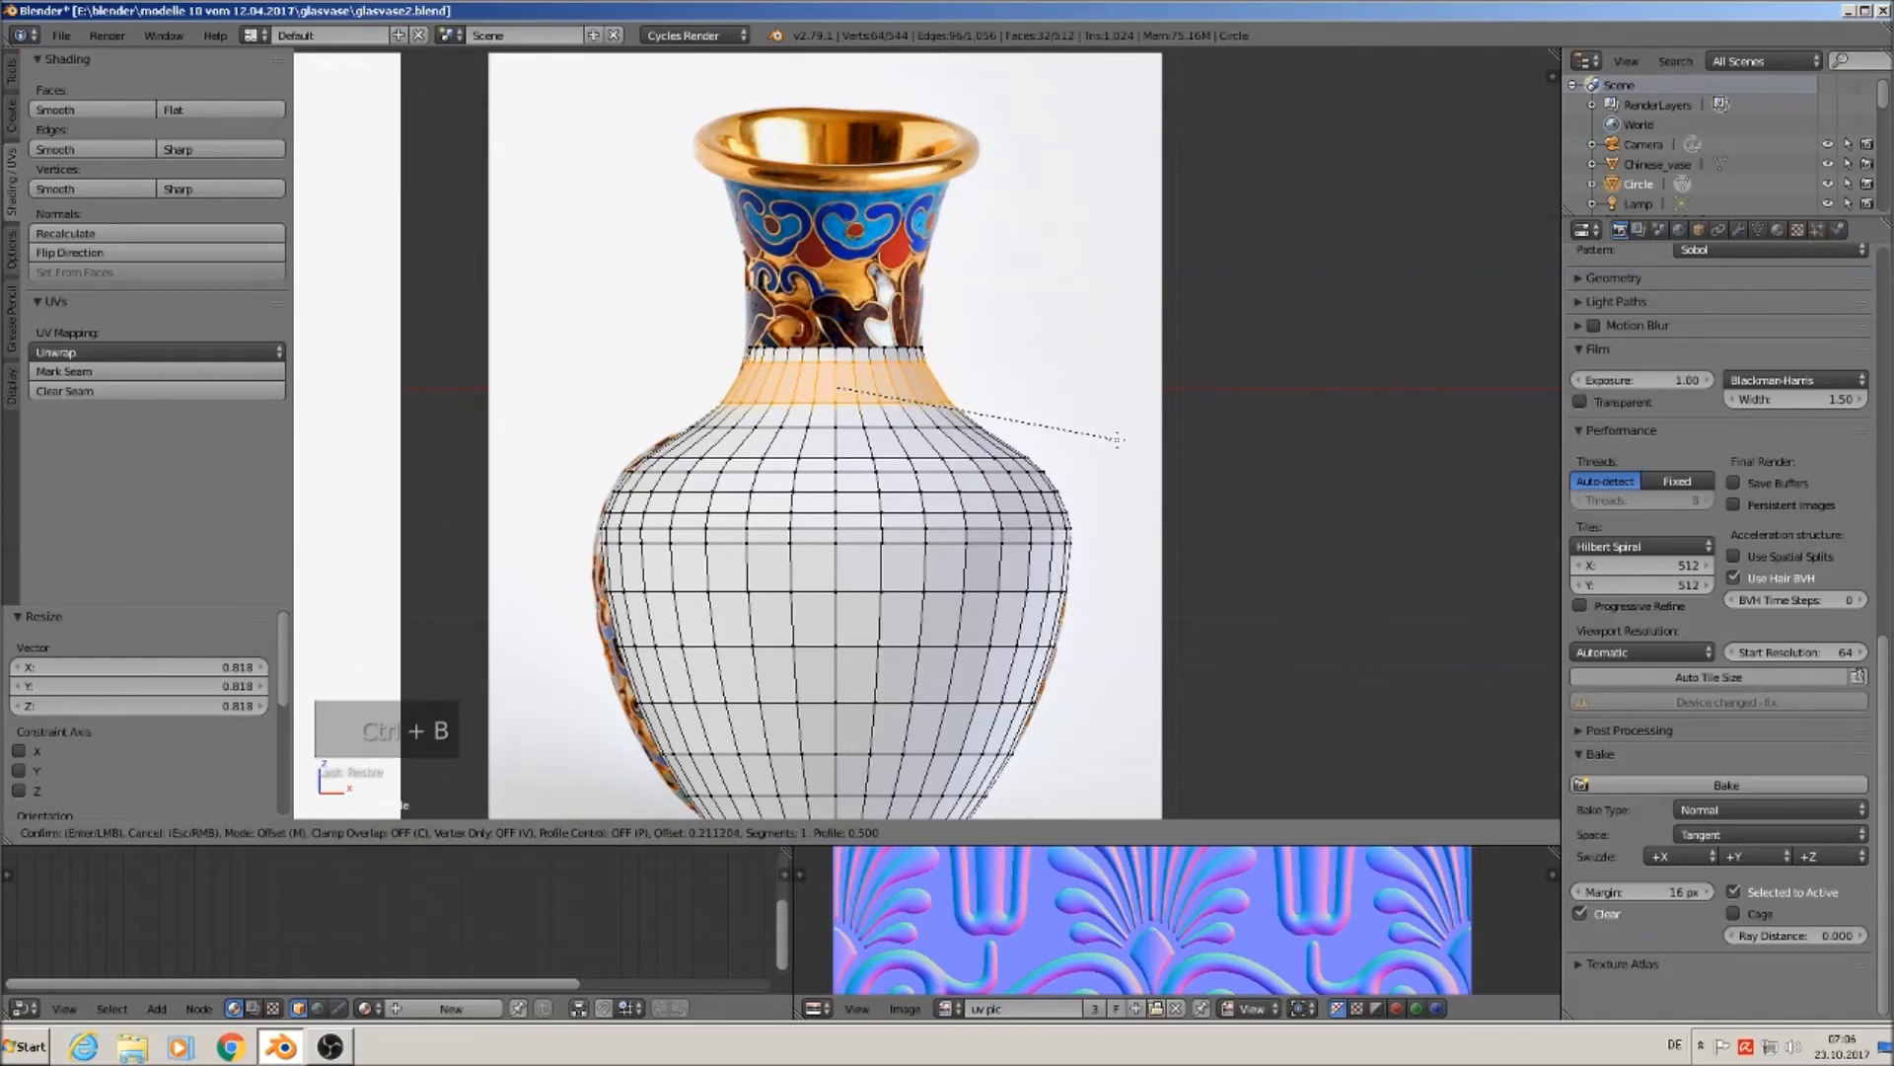
left_click(1113, 438)
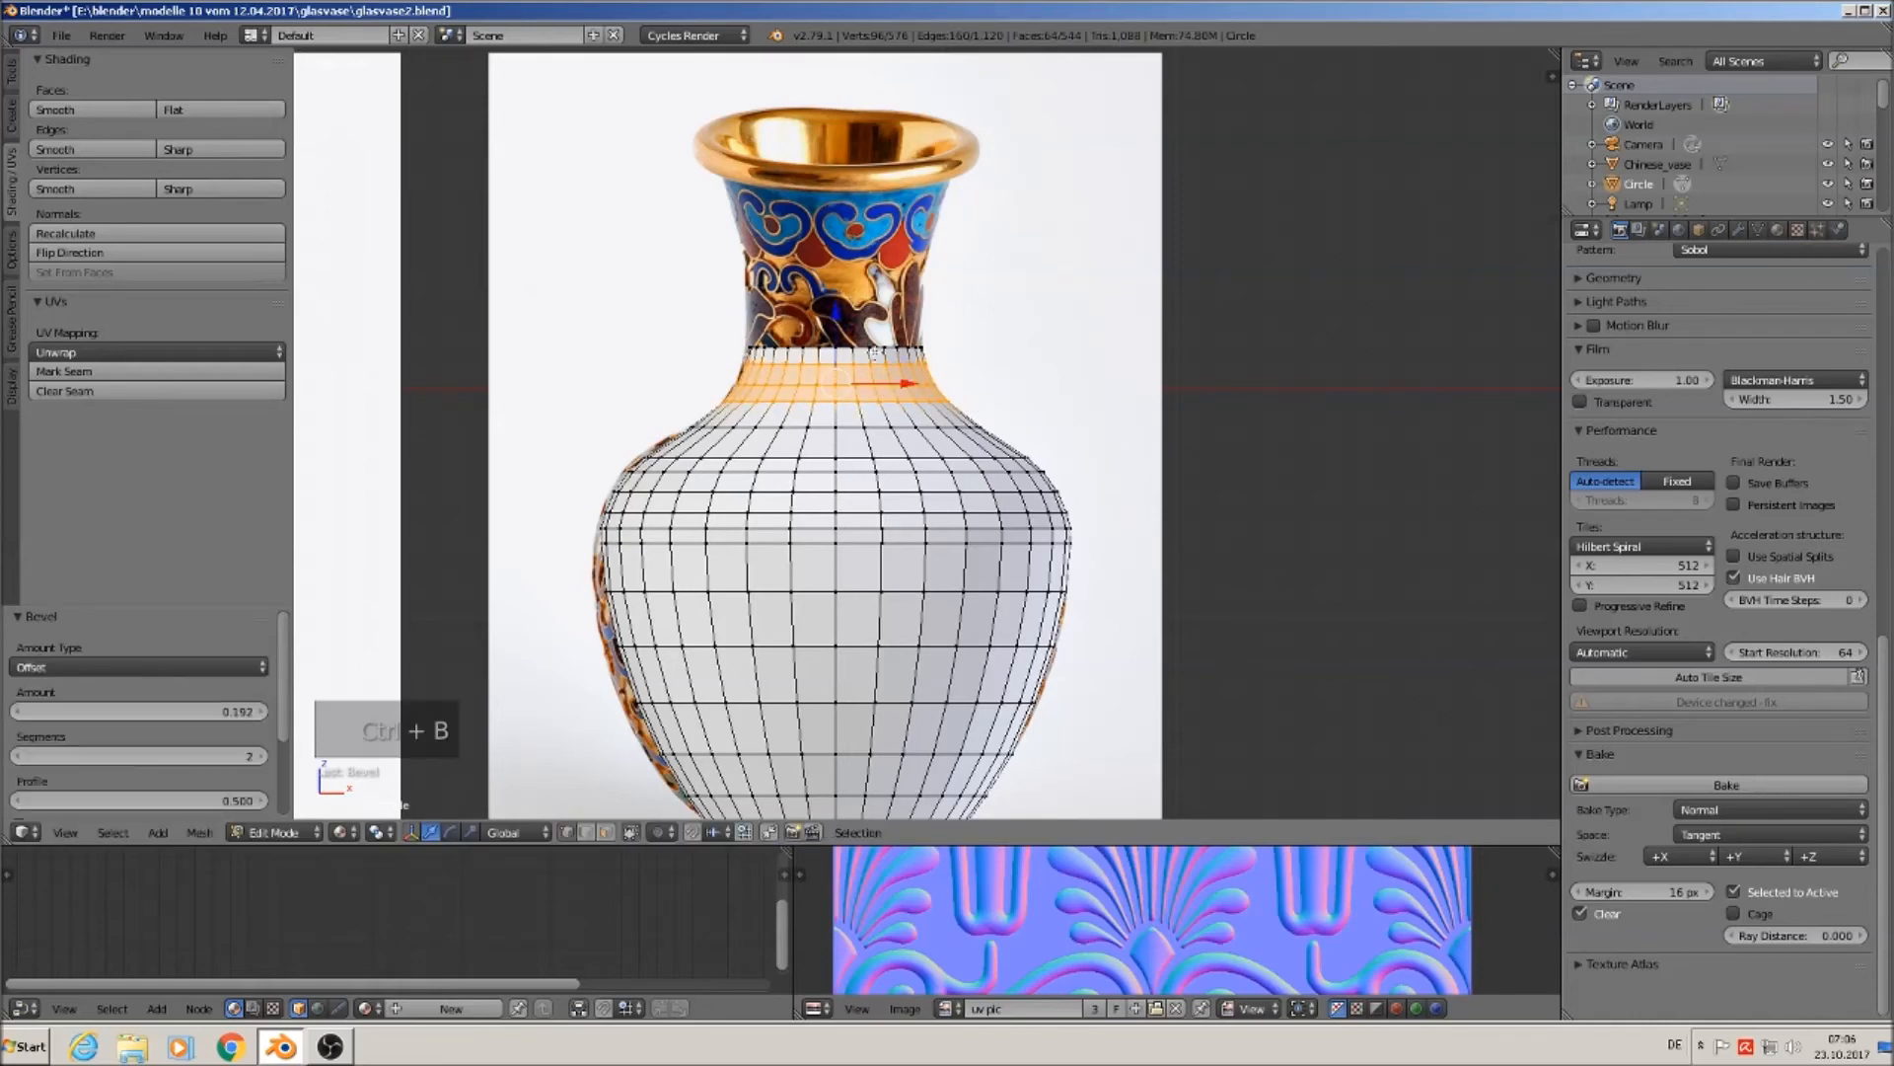
Extrude the uppermost edge loop about 0.687 along Z up to the gold rim and scale it by about 1.267.
right_click(849, 349, "alt")
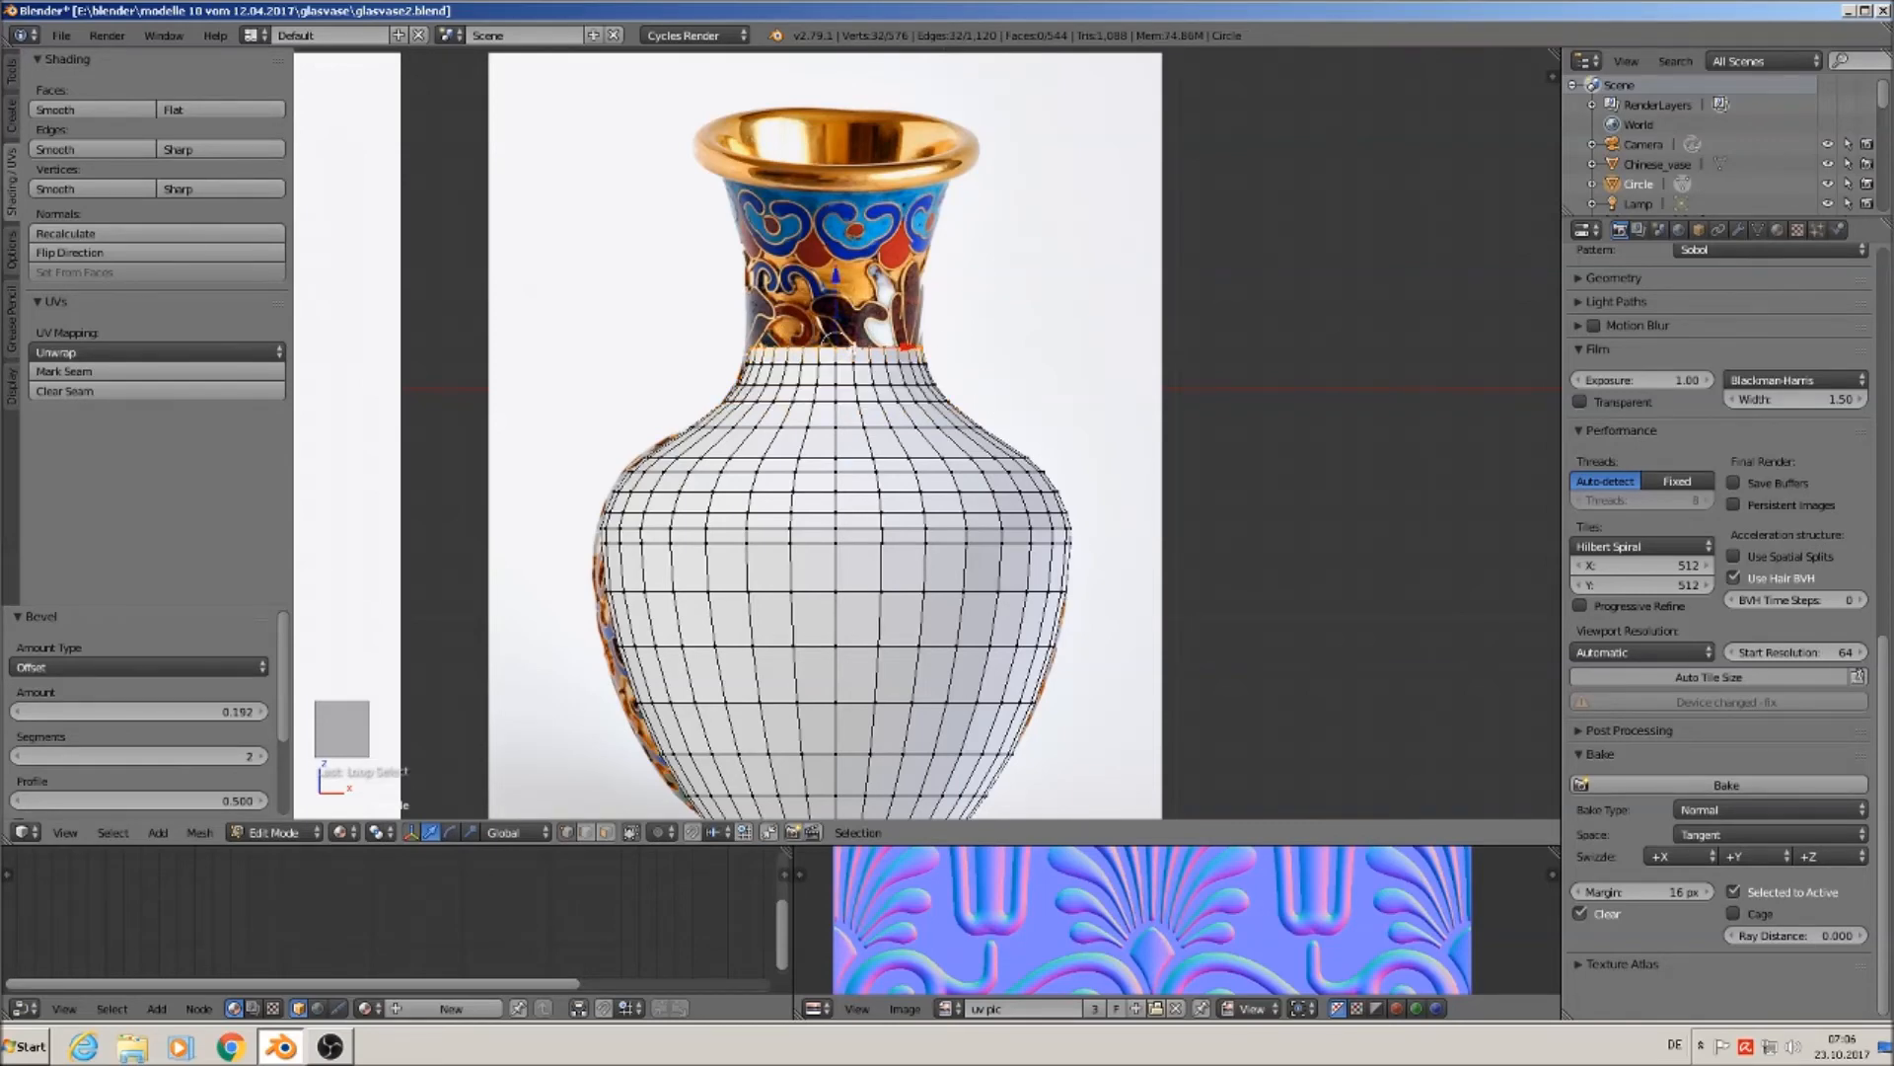
key("e")
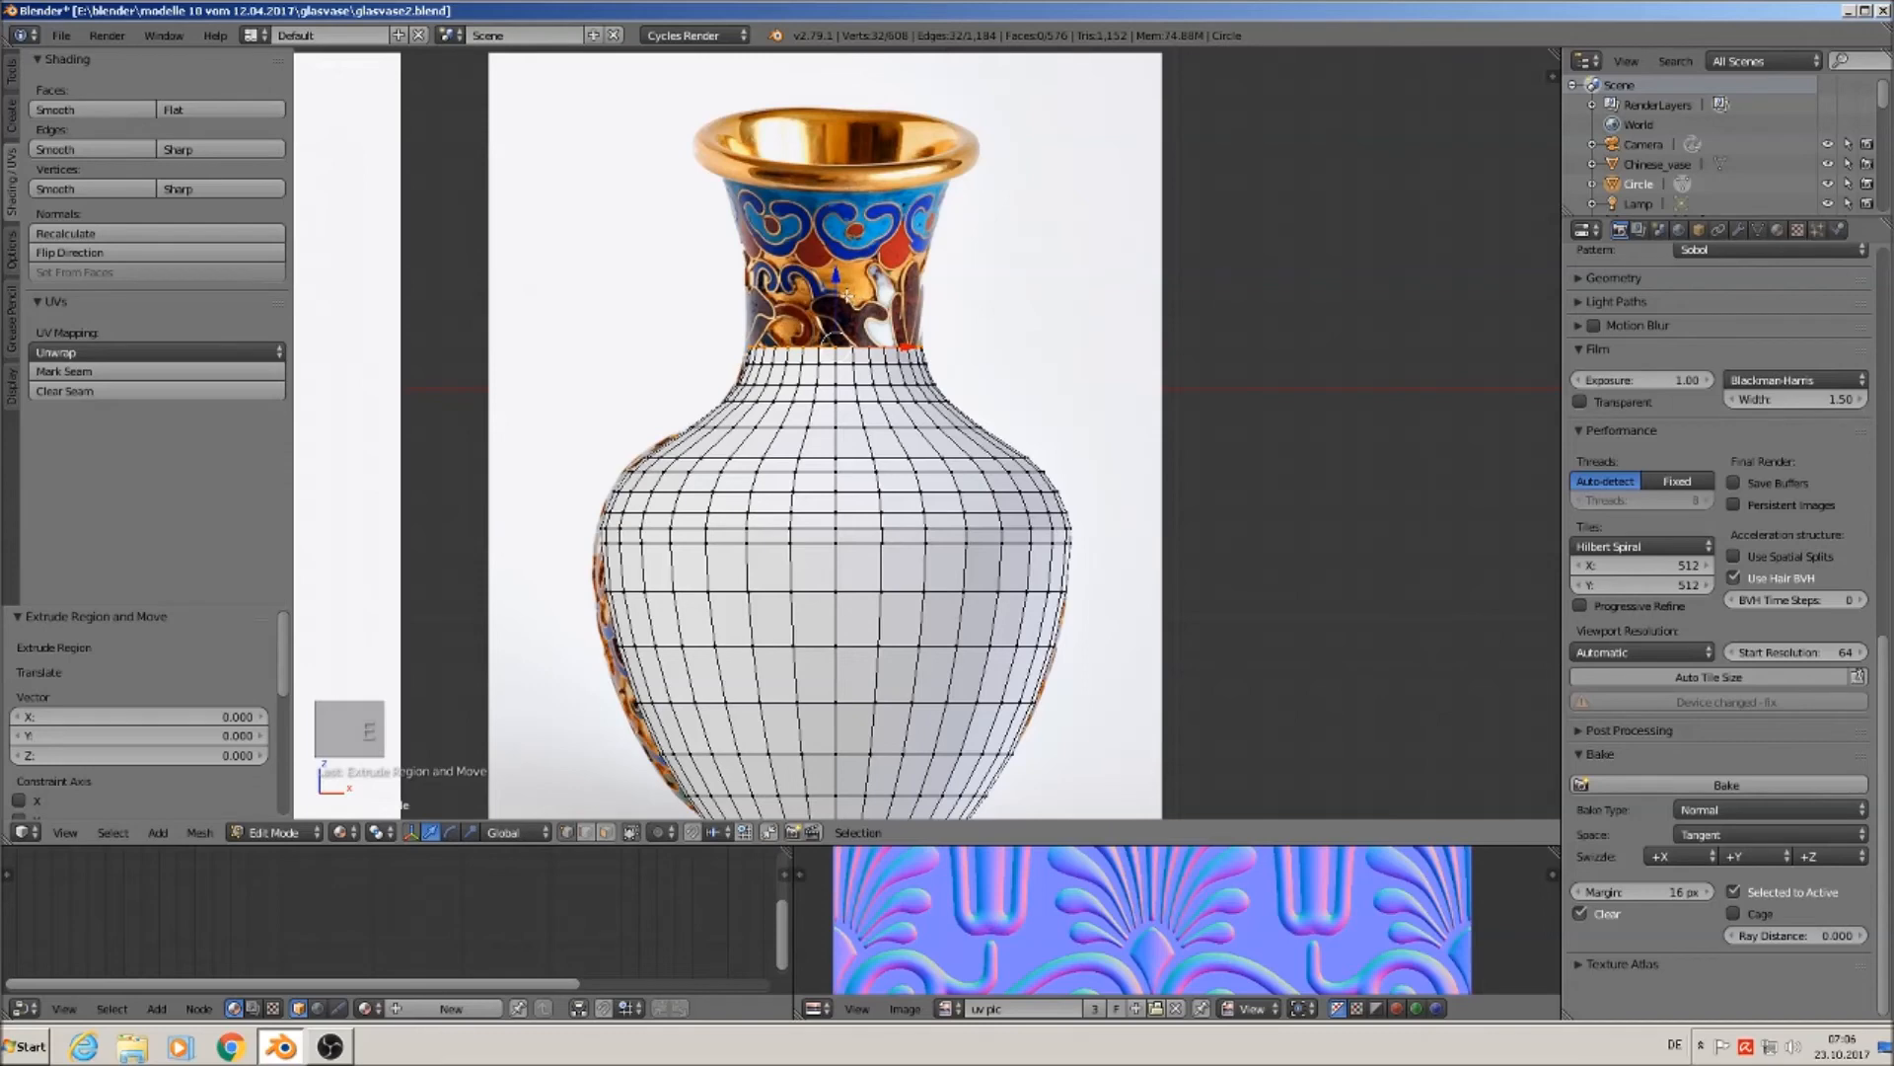
left_click_drag(848, 294, 859, 191)
left_click_drag(847, 288, 863, 128)
key("s")
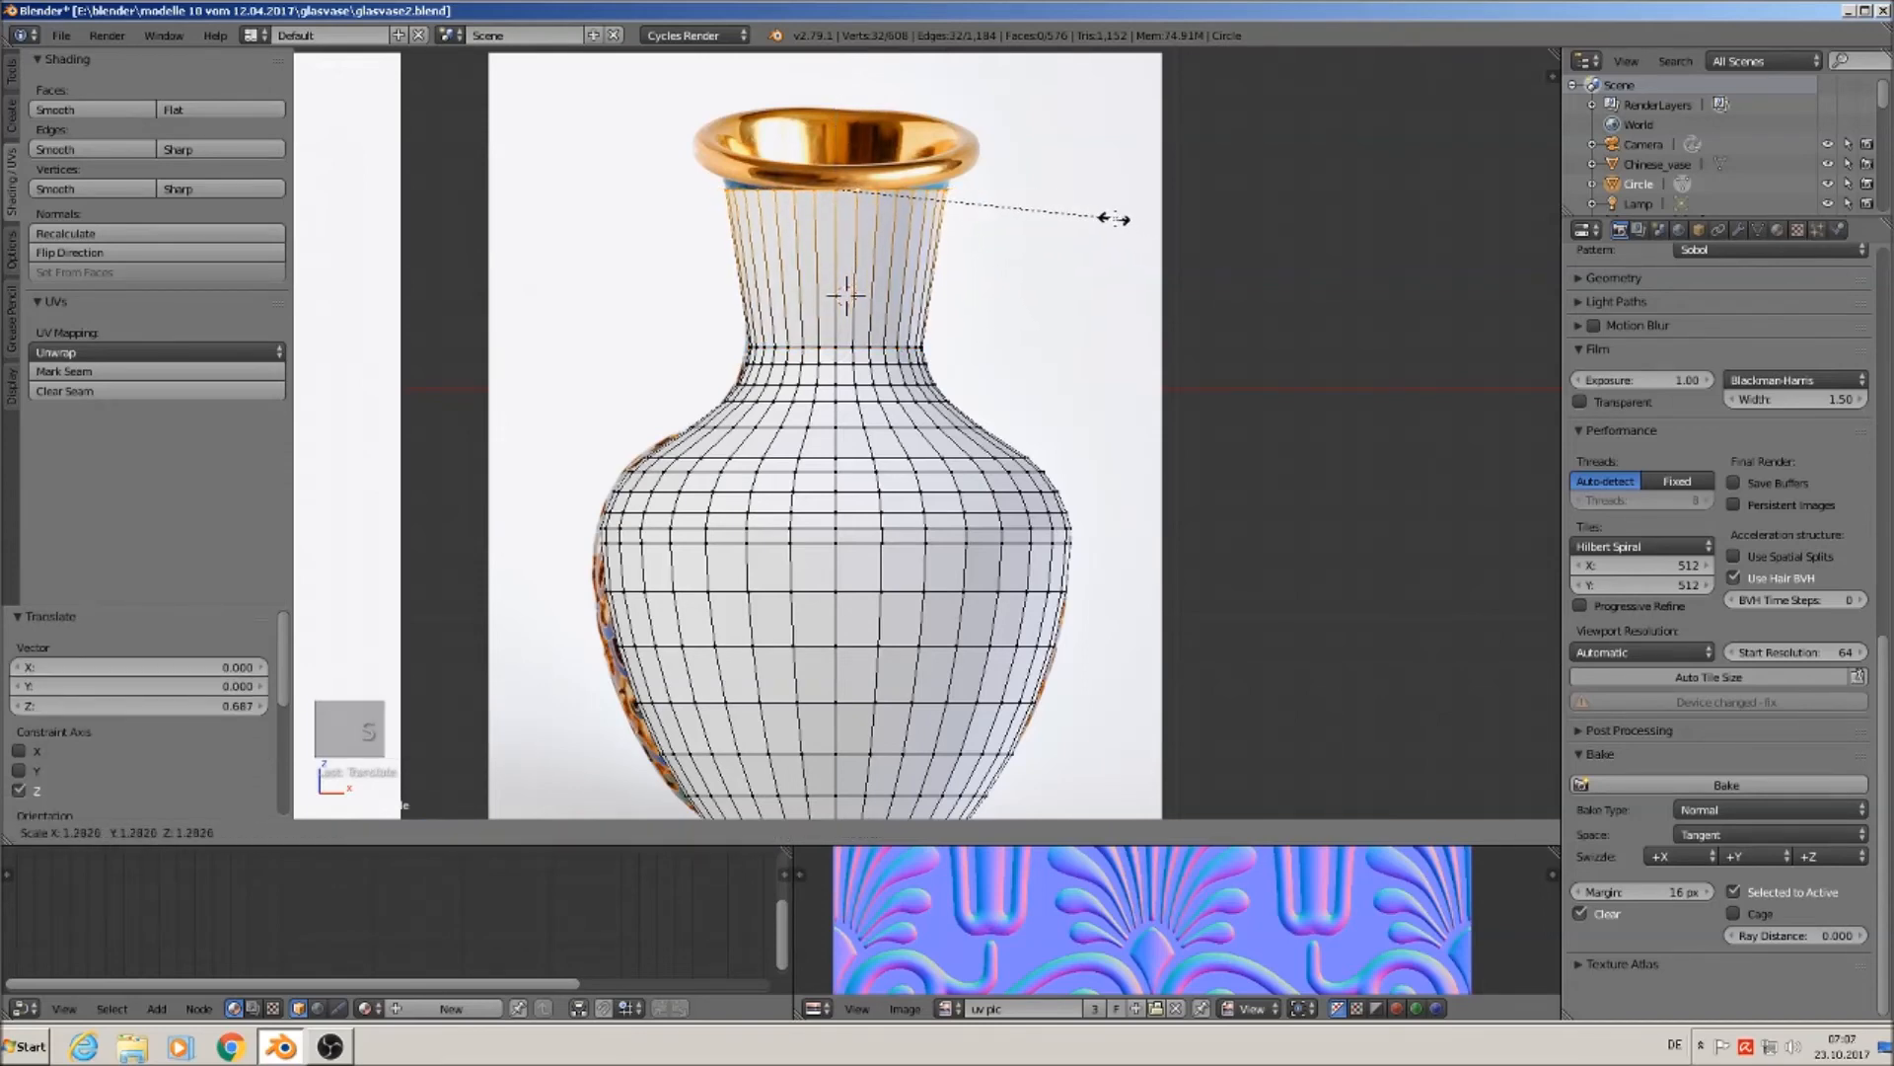
left_click(1116, 220)
Add one centred loop cut around the neck and scale it by about 0.854 to follow the reference outline.
key("ctrl+r")
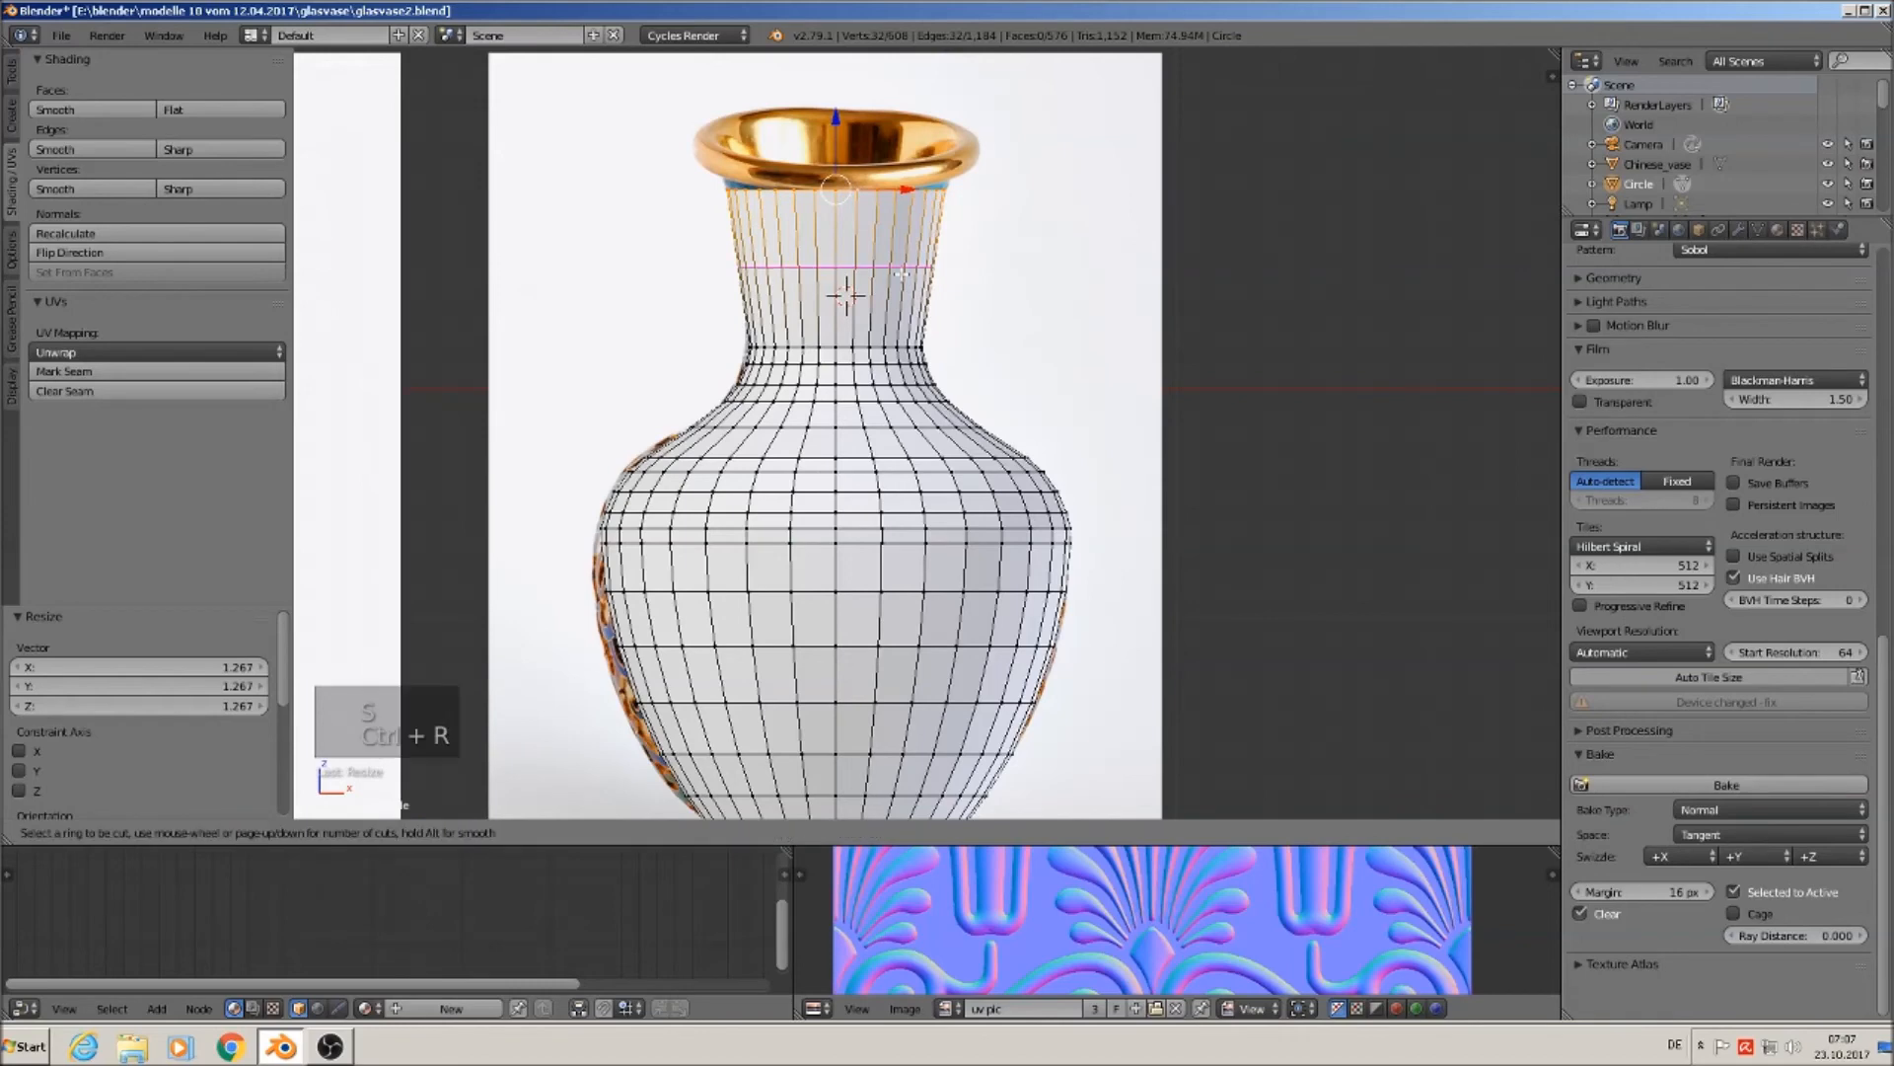
left_click(901, 274)
left_click(869, 286)
key("s")
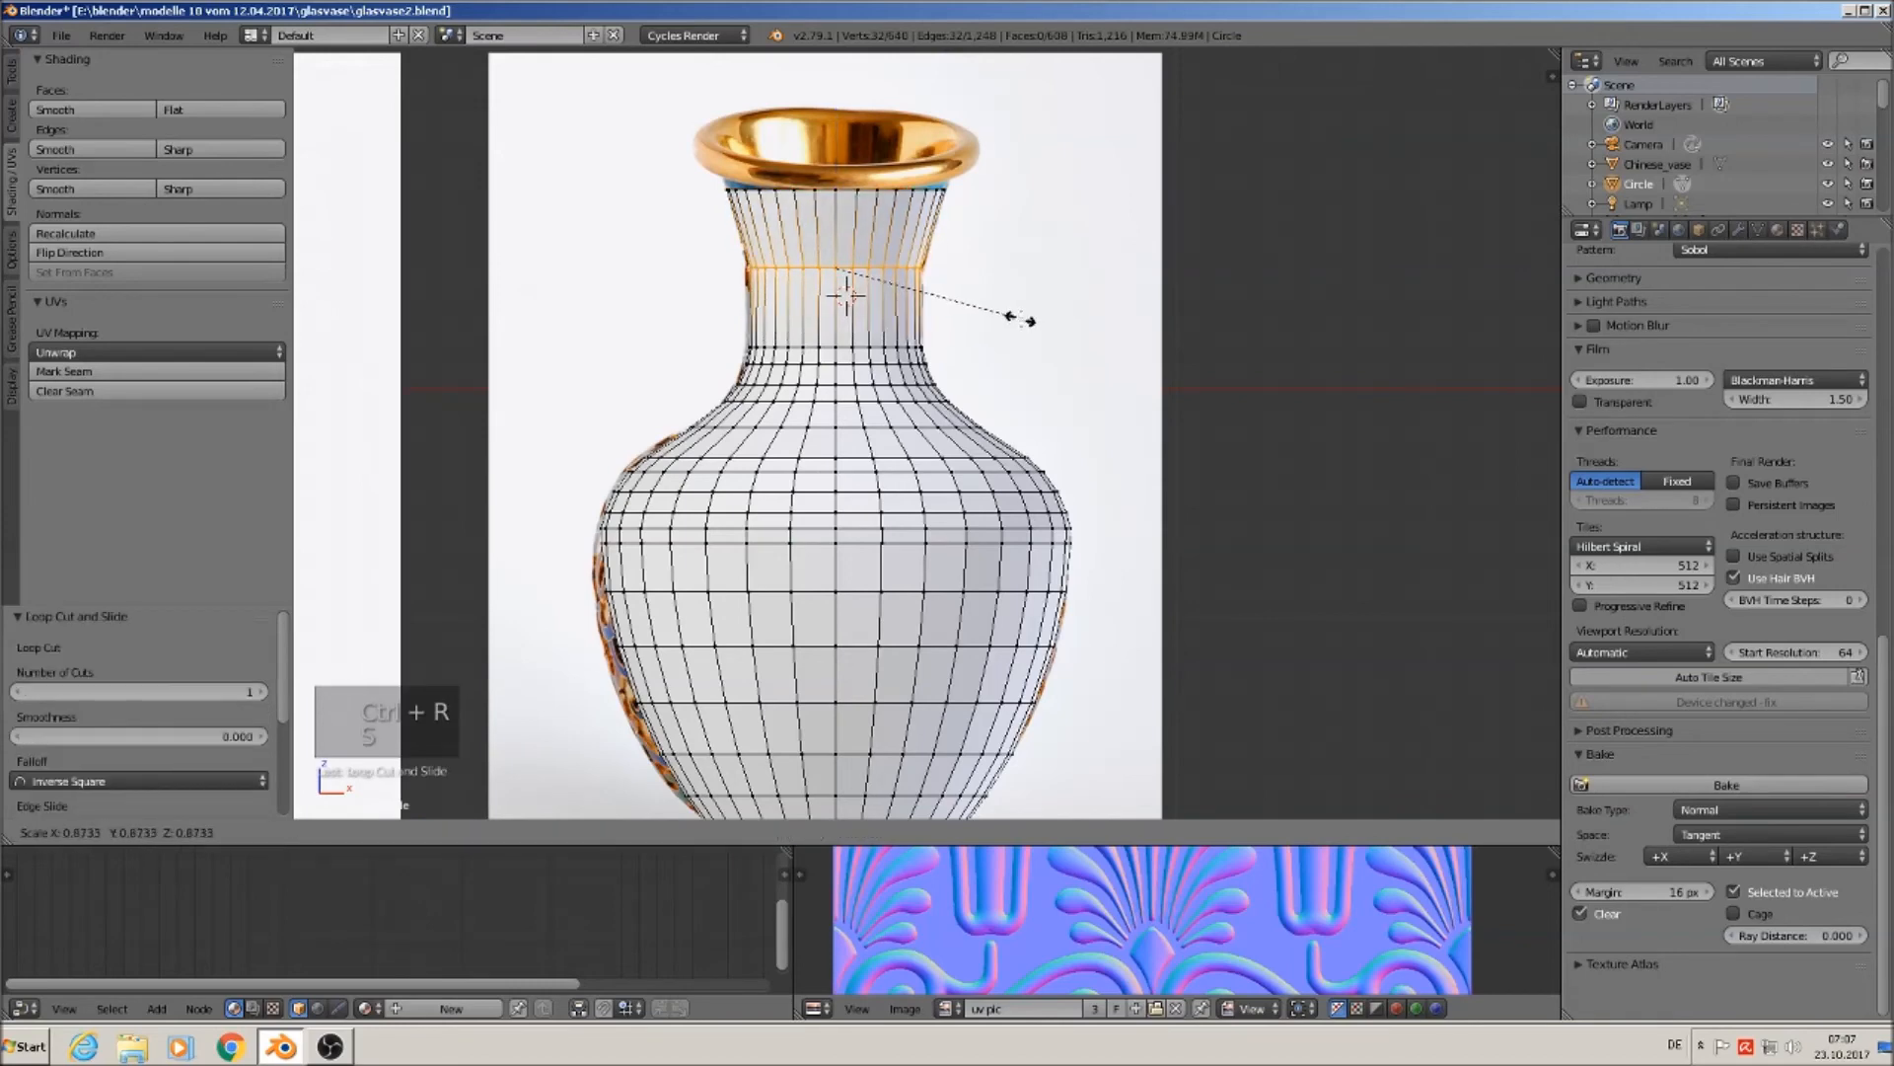
left_click(1018, 314)
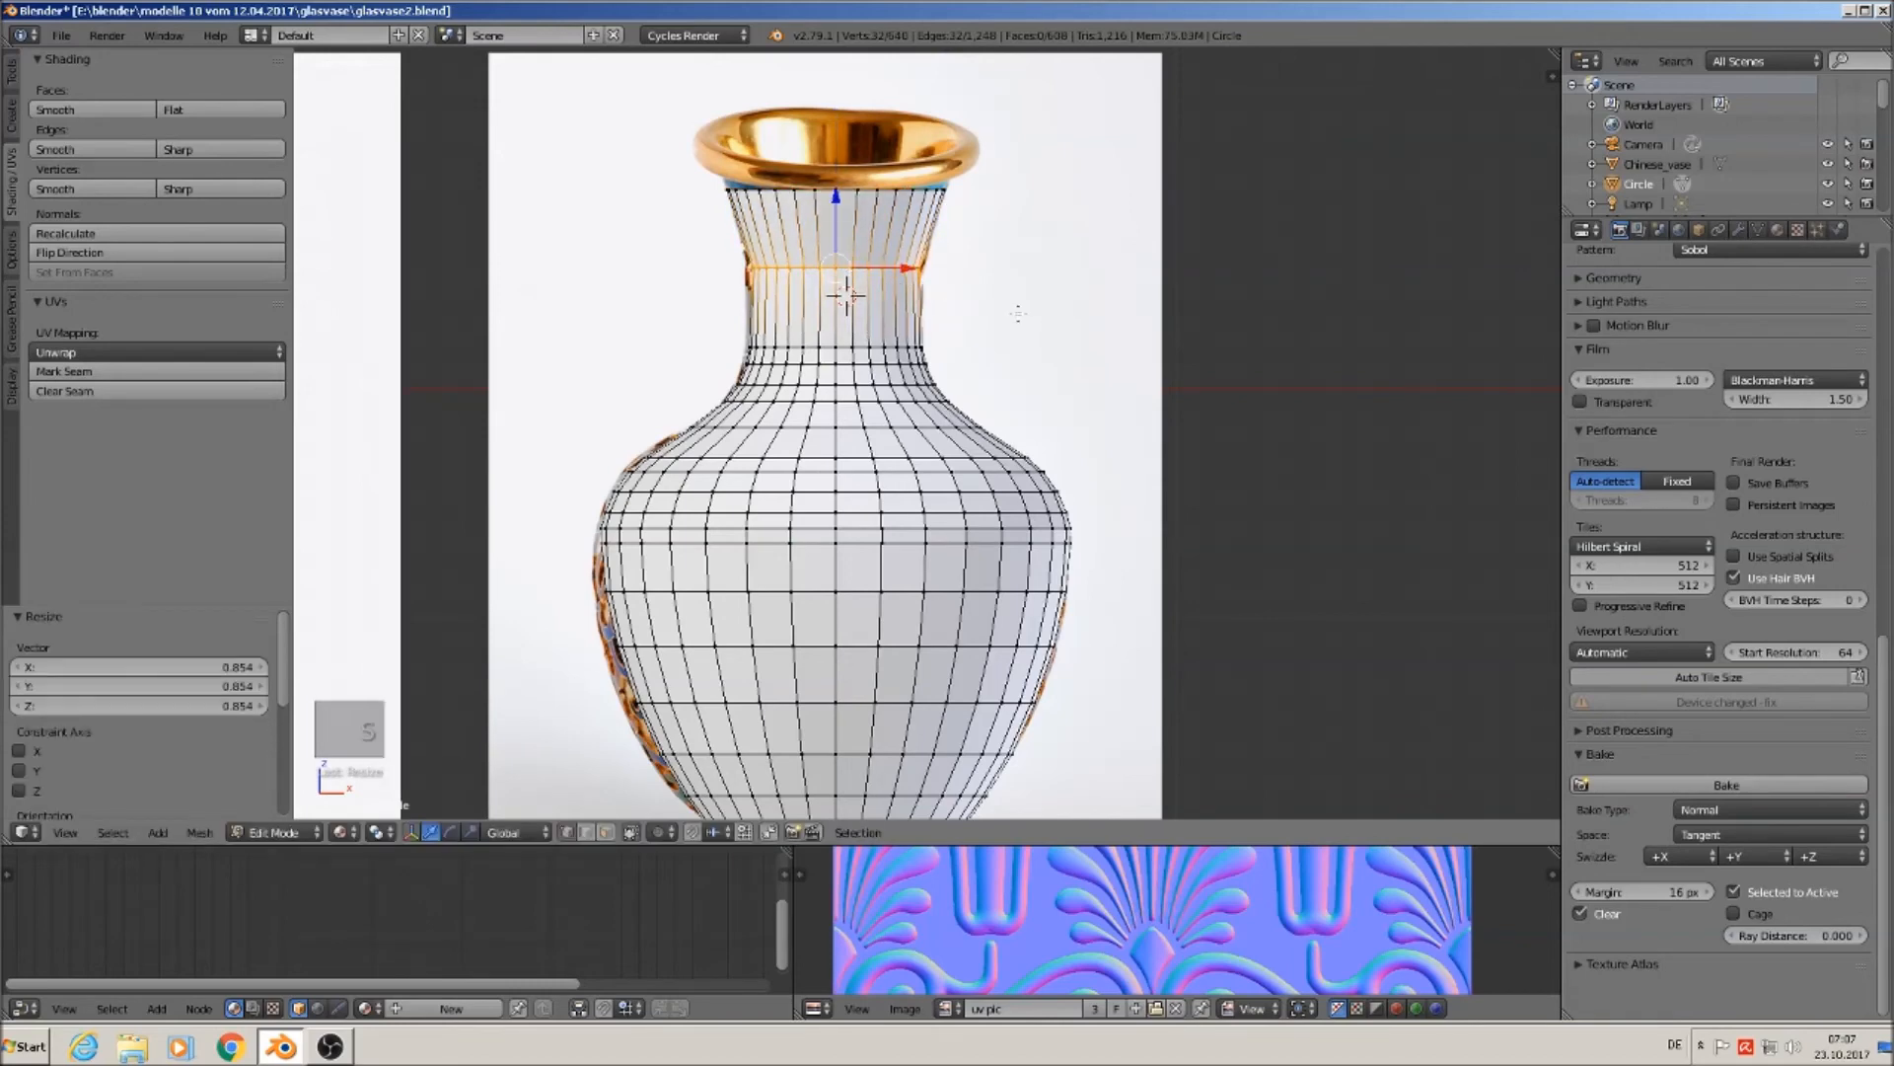
Bevel the neck's middle loop by about 0.401 with 3 segments to smooth the neck's curve.
key("ctrl+b")
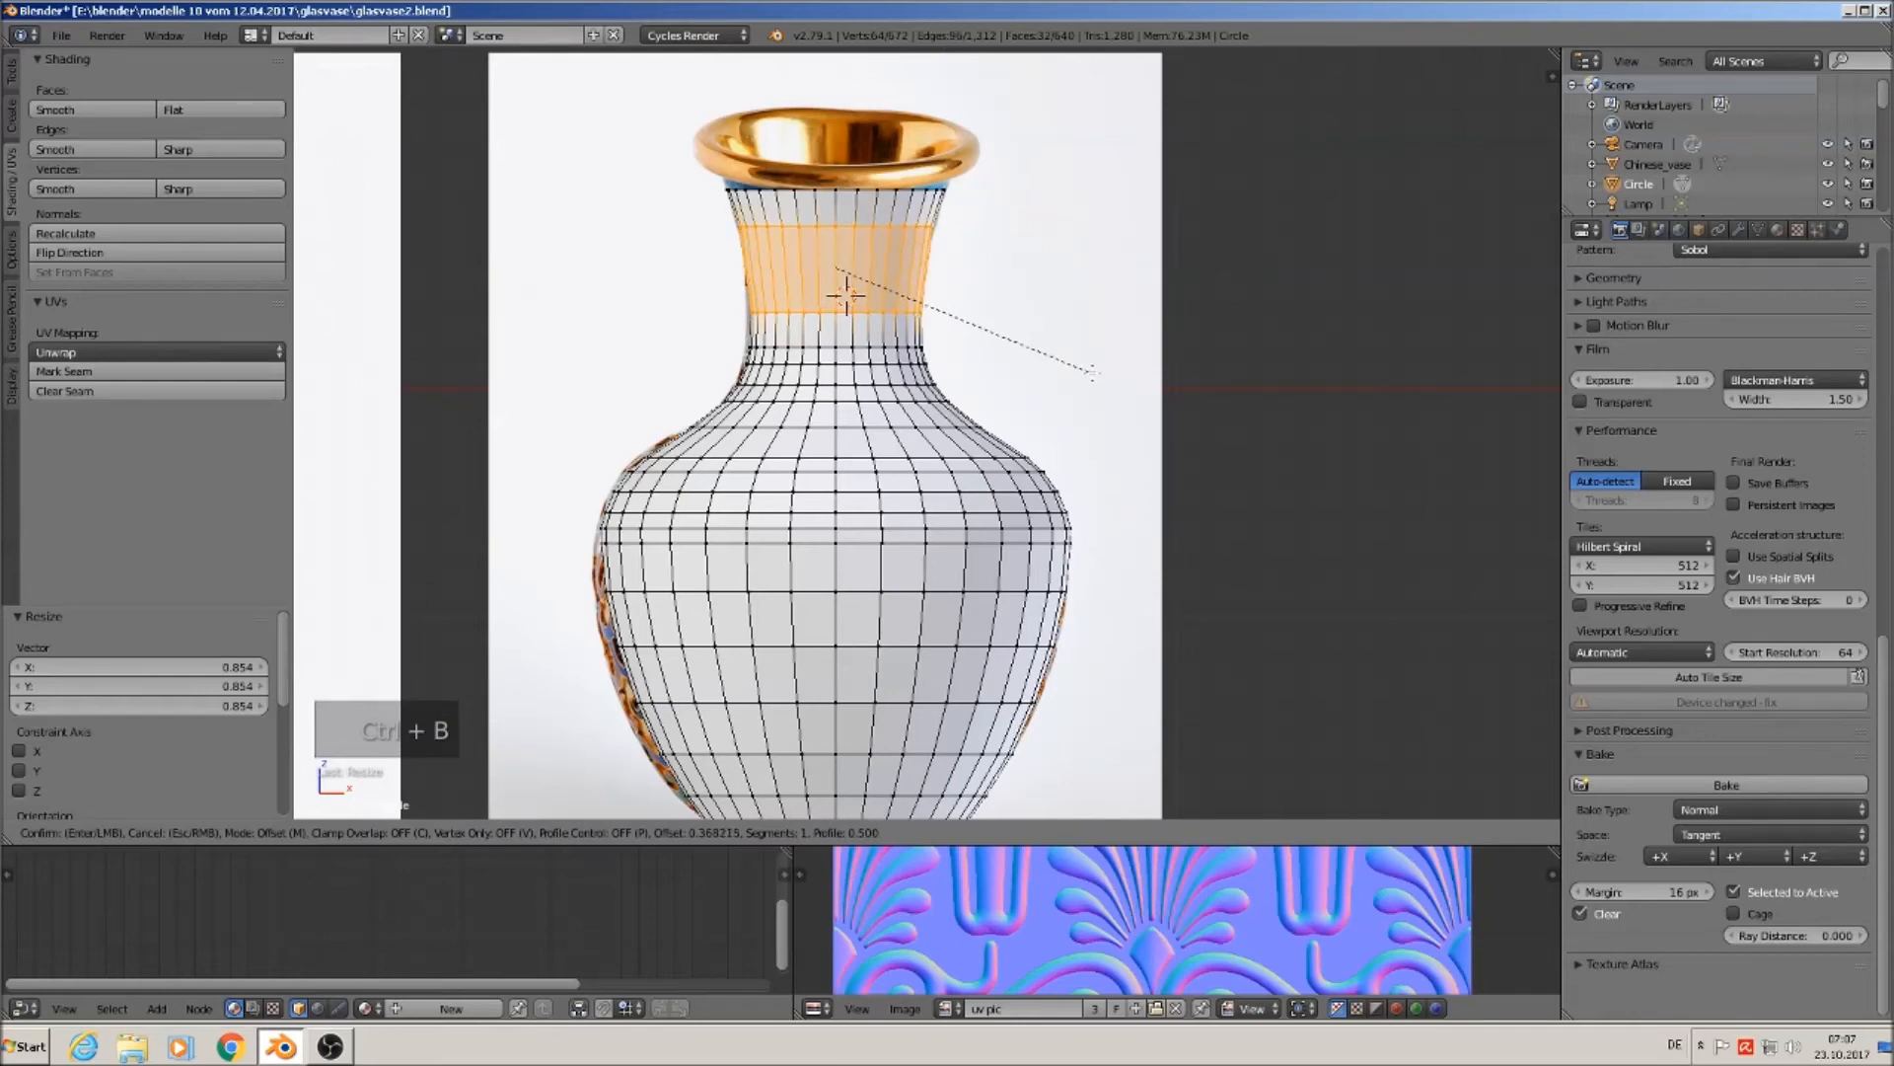
scroll(1093, 378, "up", 2)
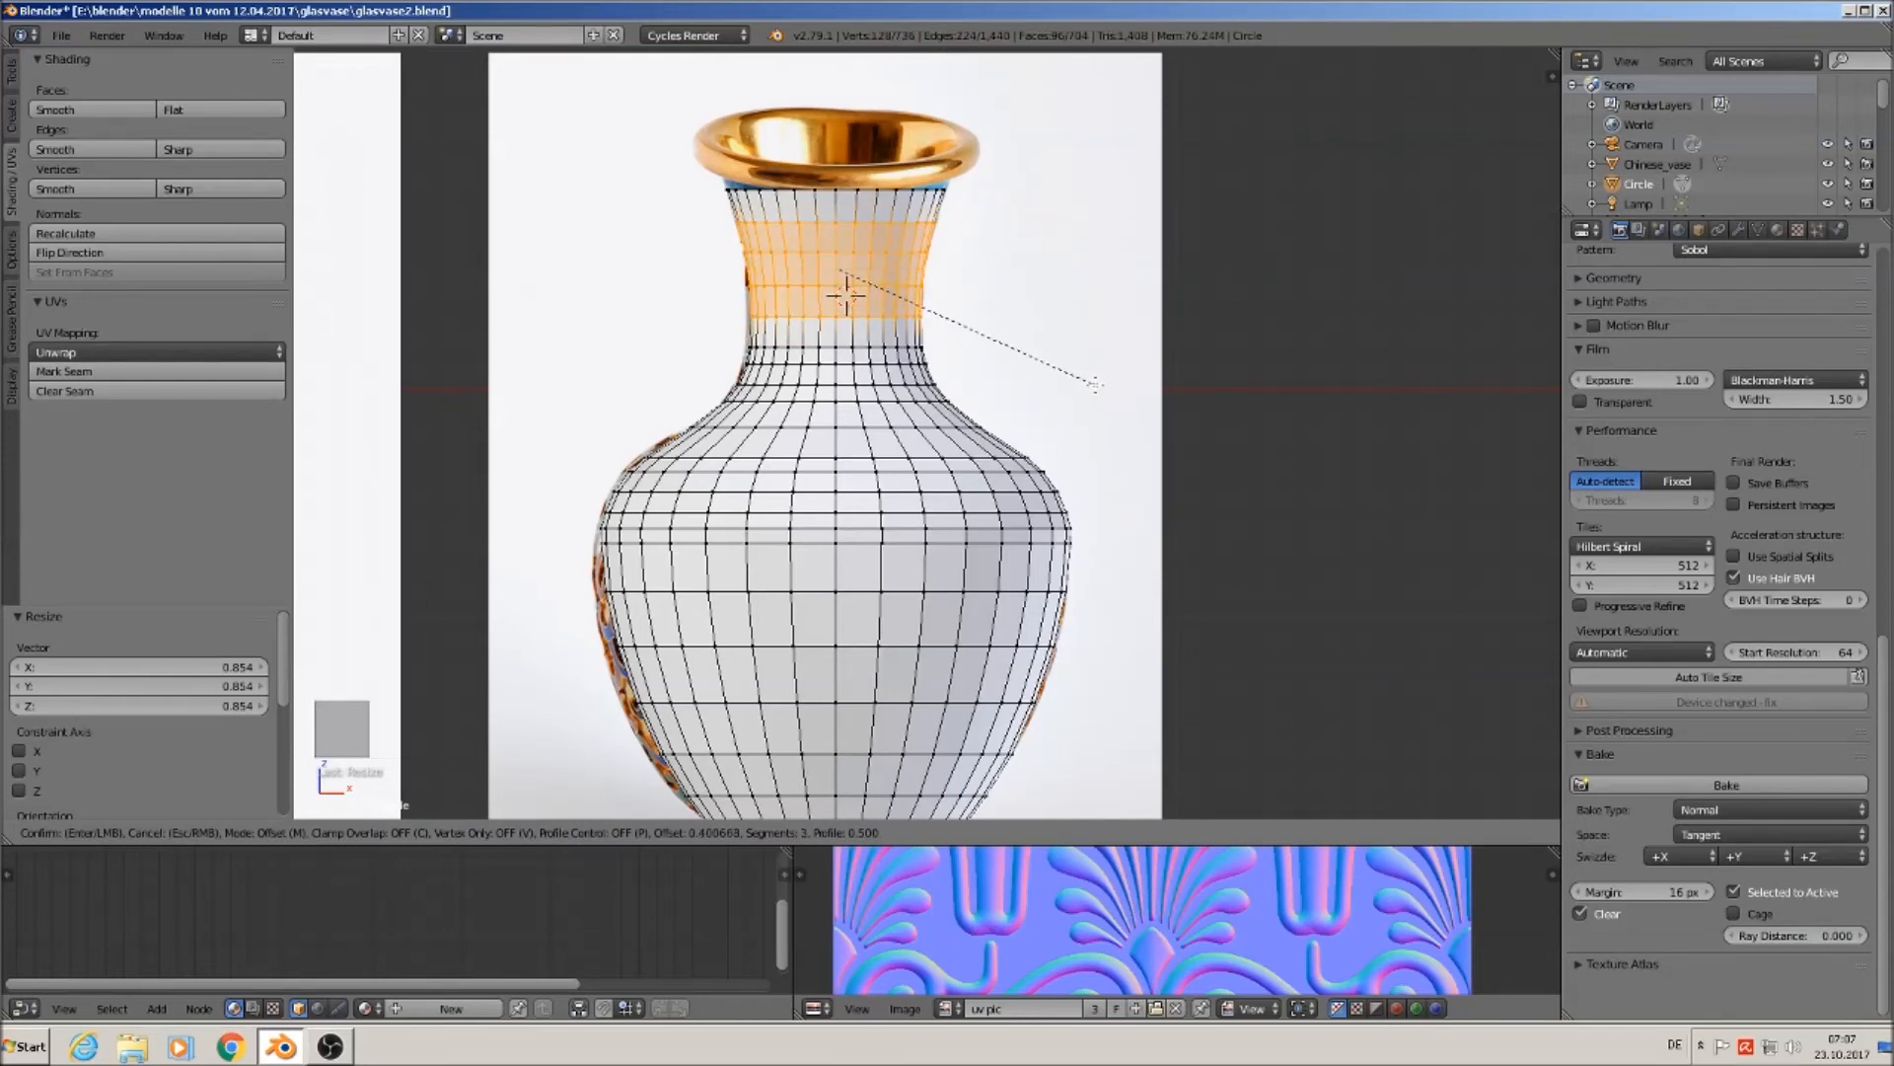
left_click(1095, 384)
Extrude the neck's uppermost edge loop outward by scaling it about 1.184 to start the rim.
right_click(835, 202, "alt")
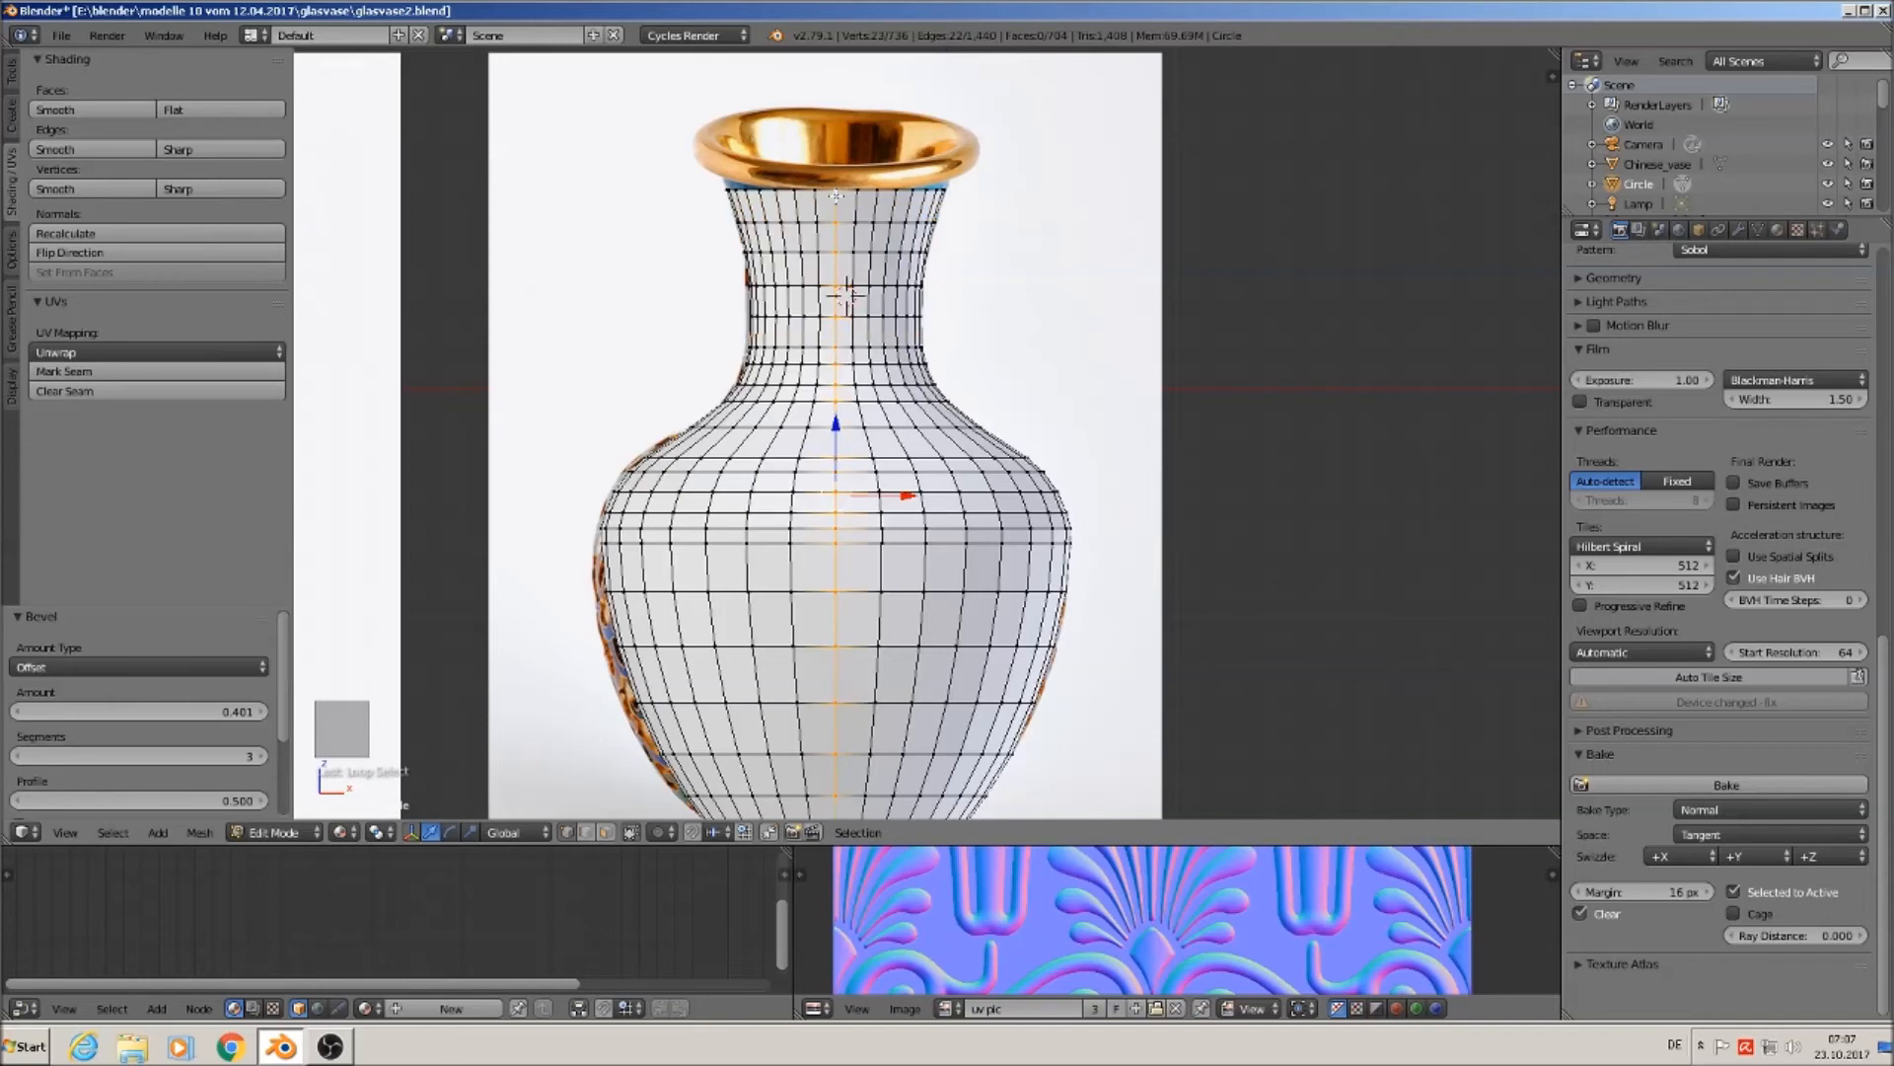
right_click(829, 192, "alt")
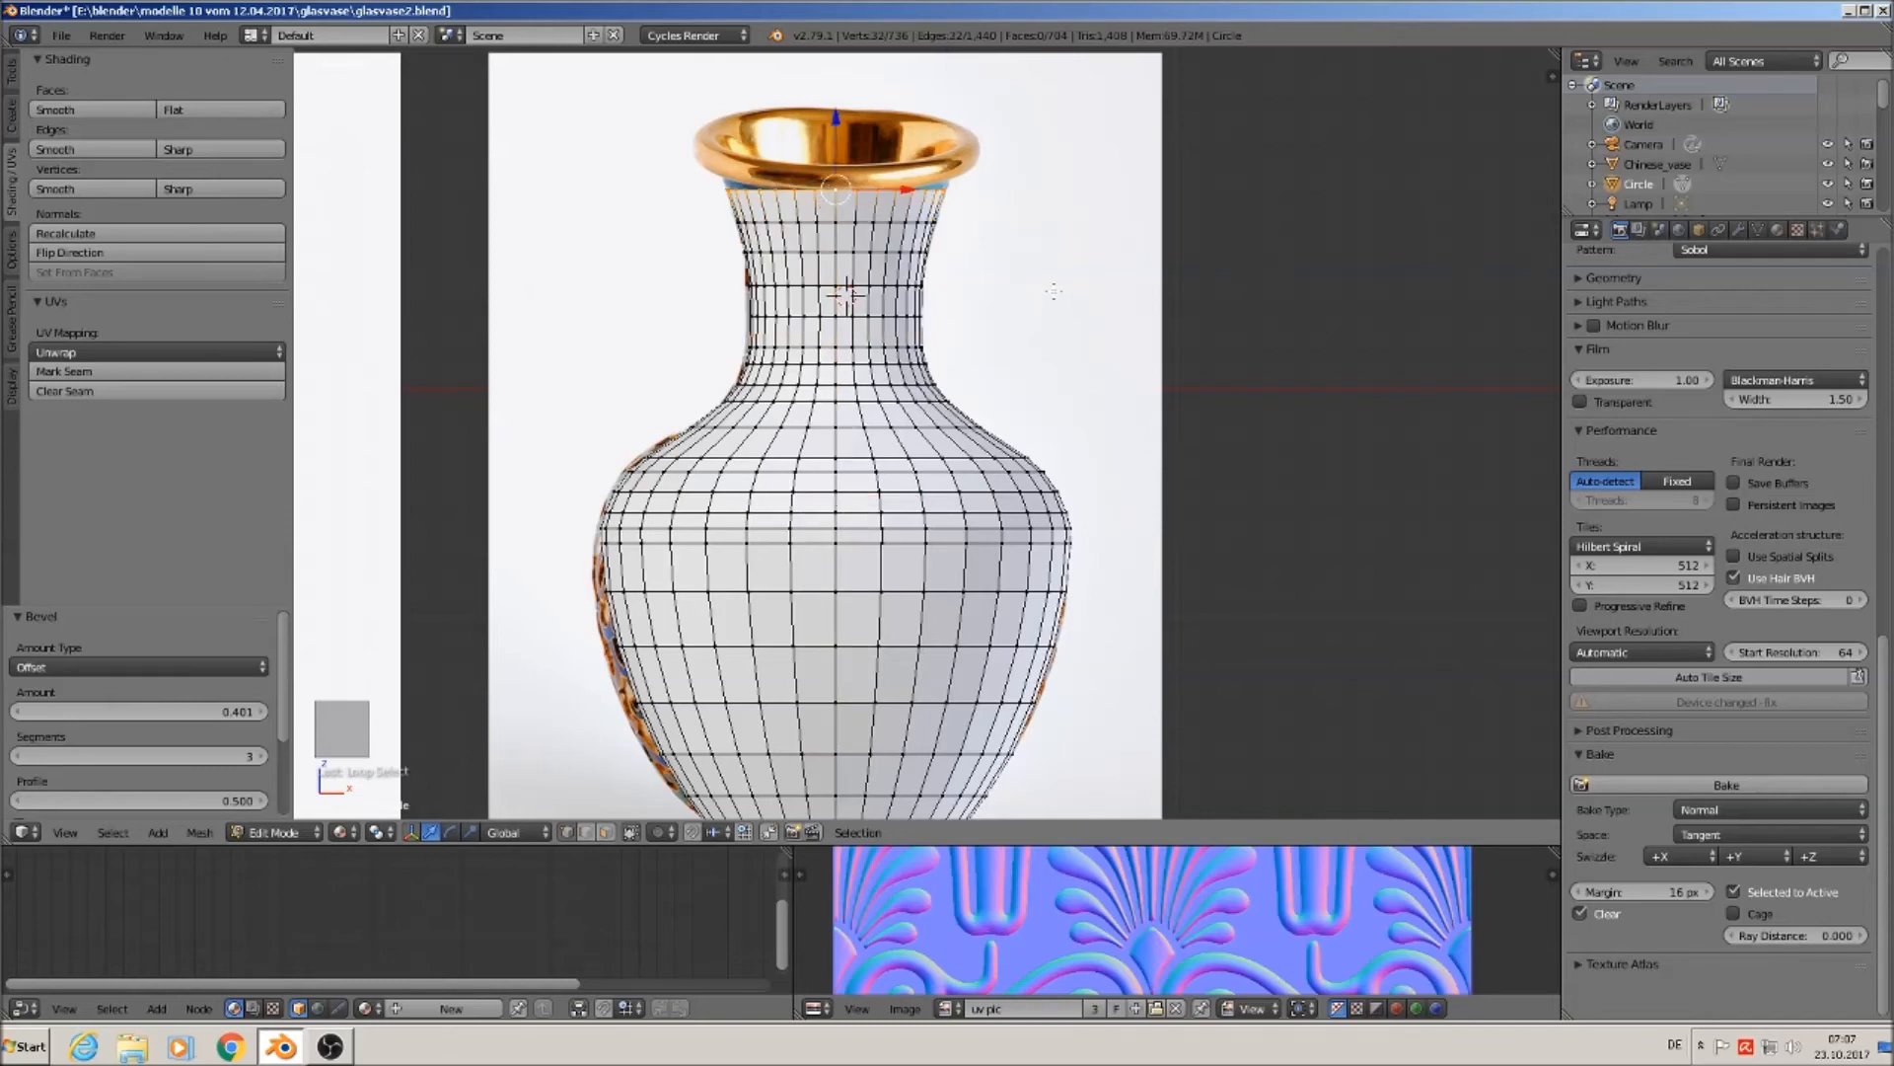
key("e")
key("s")
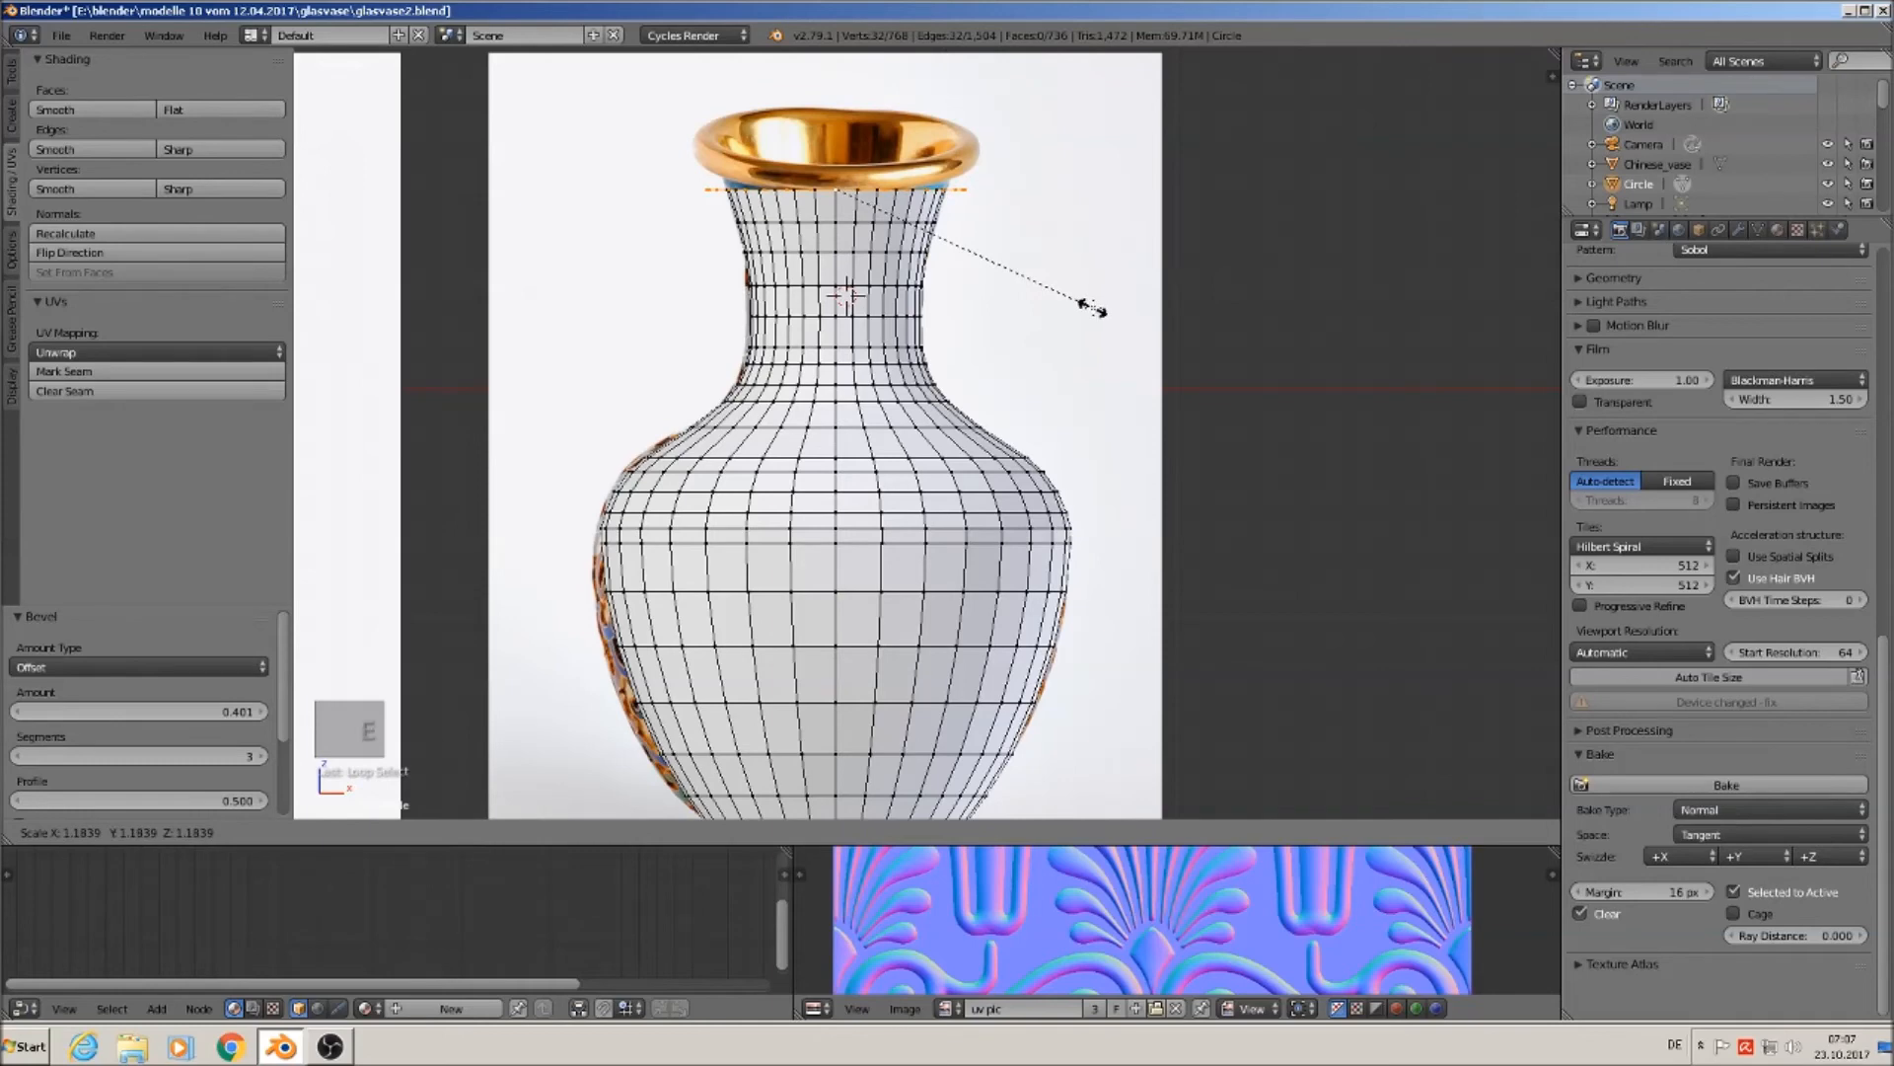
left_click(1092, 308)
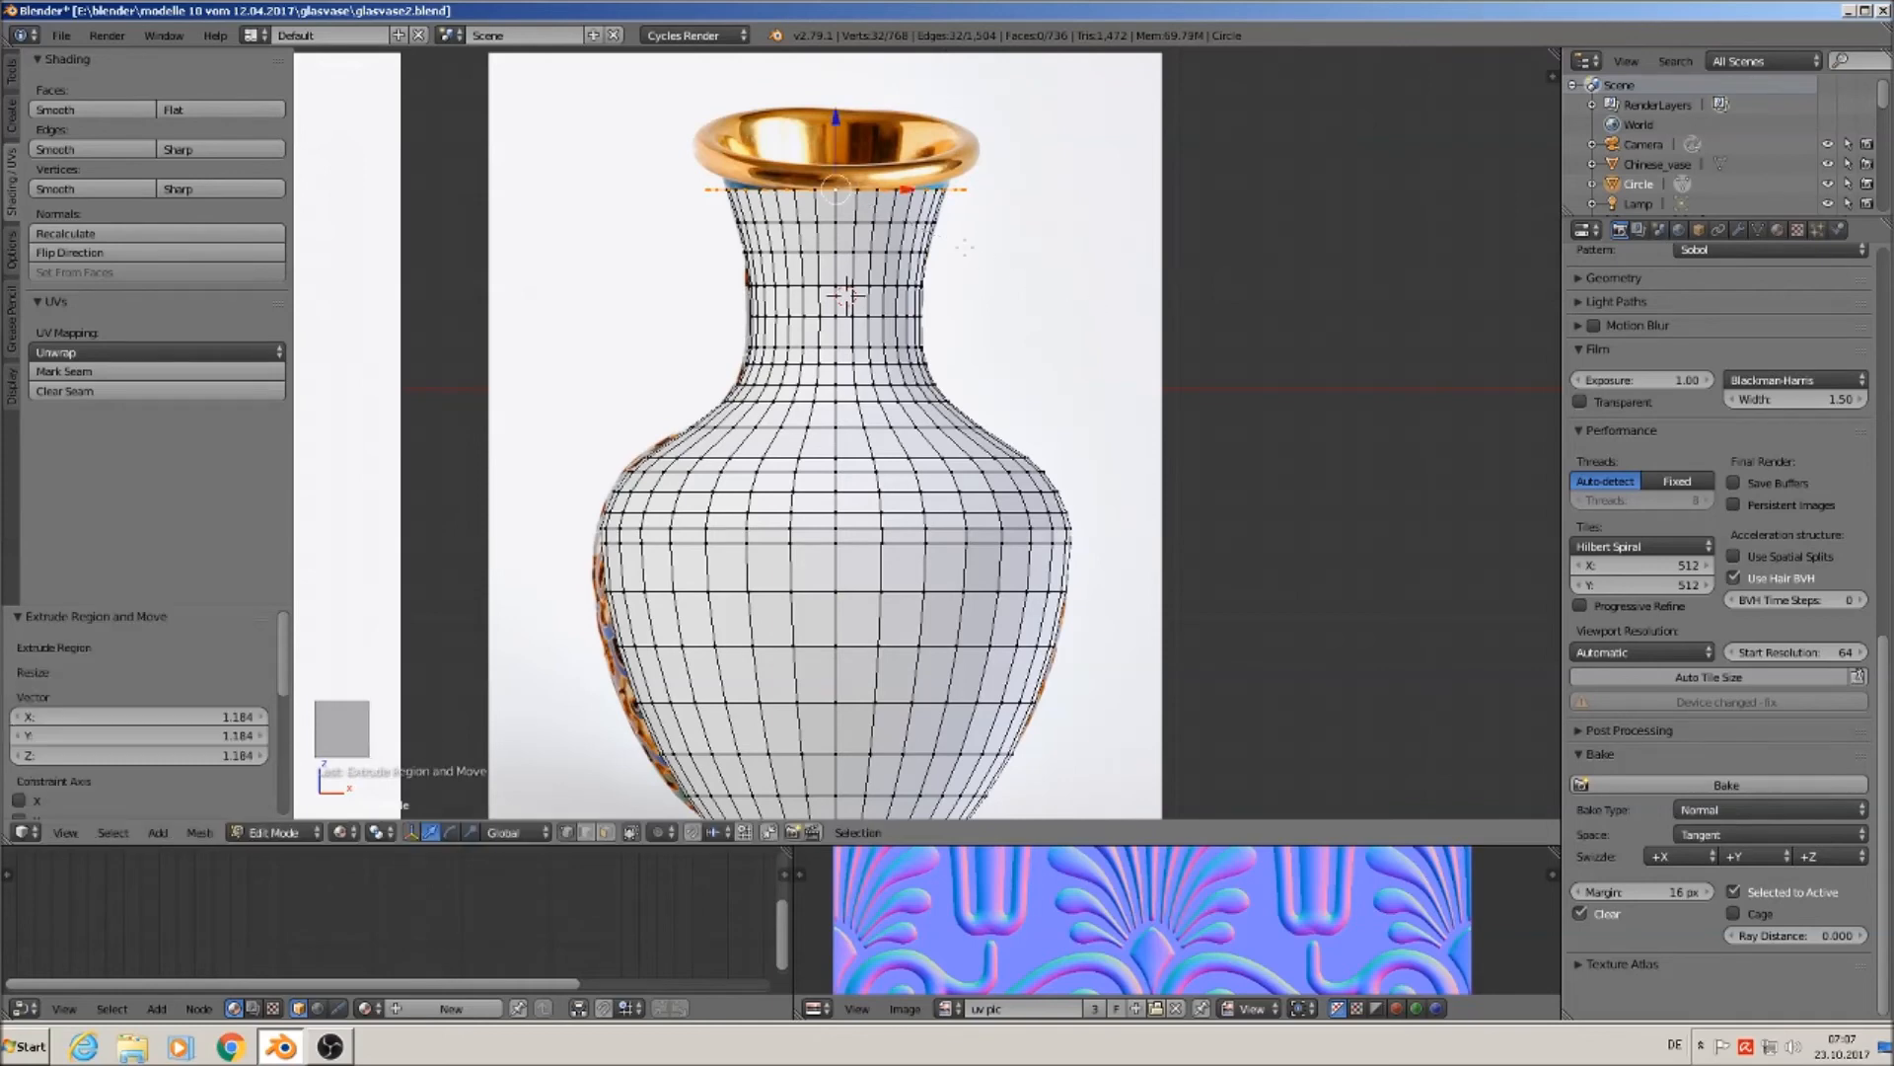
Extrude the rim's outer edge loop about 0.138 upward along Z.
key("e")
right_click(889, 221)
left_click_drag(838, 126, 838, 97)
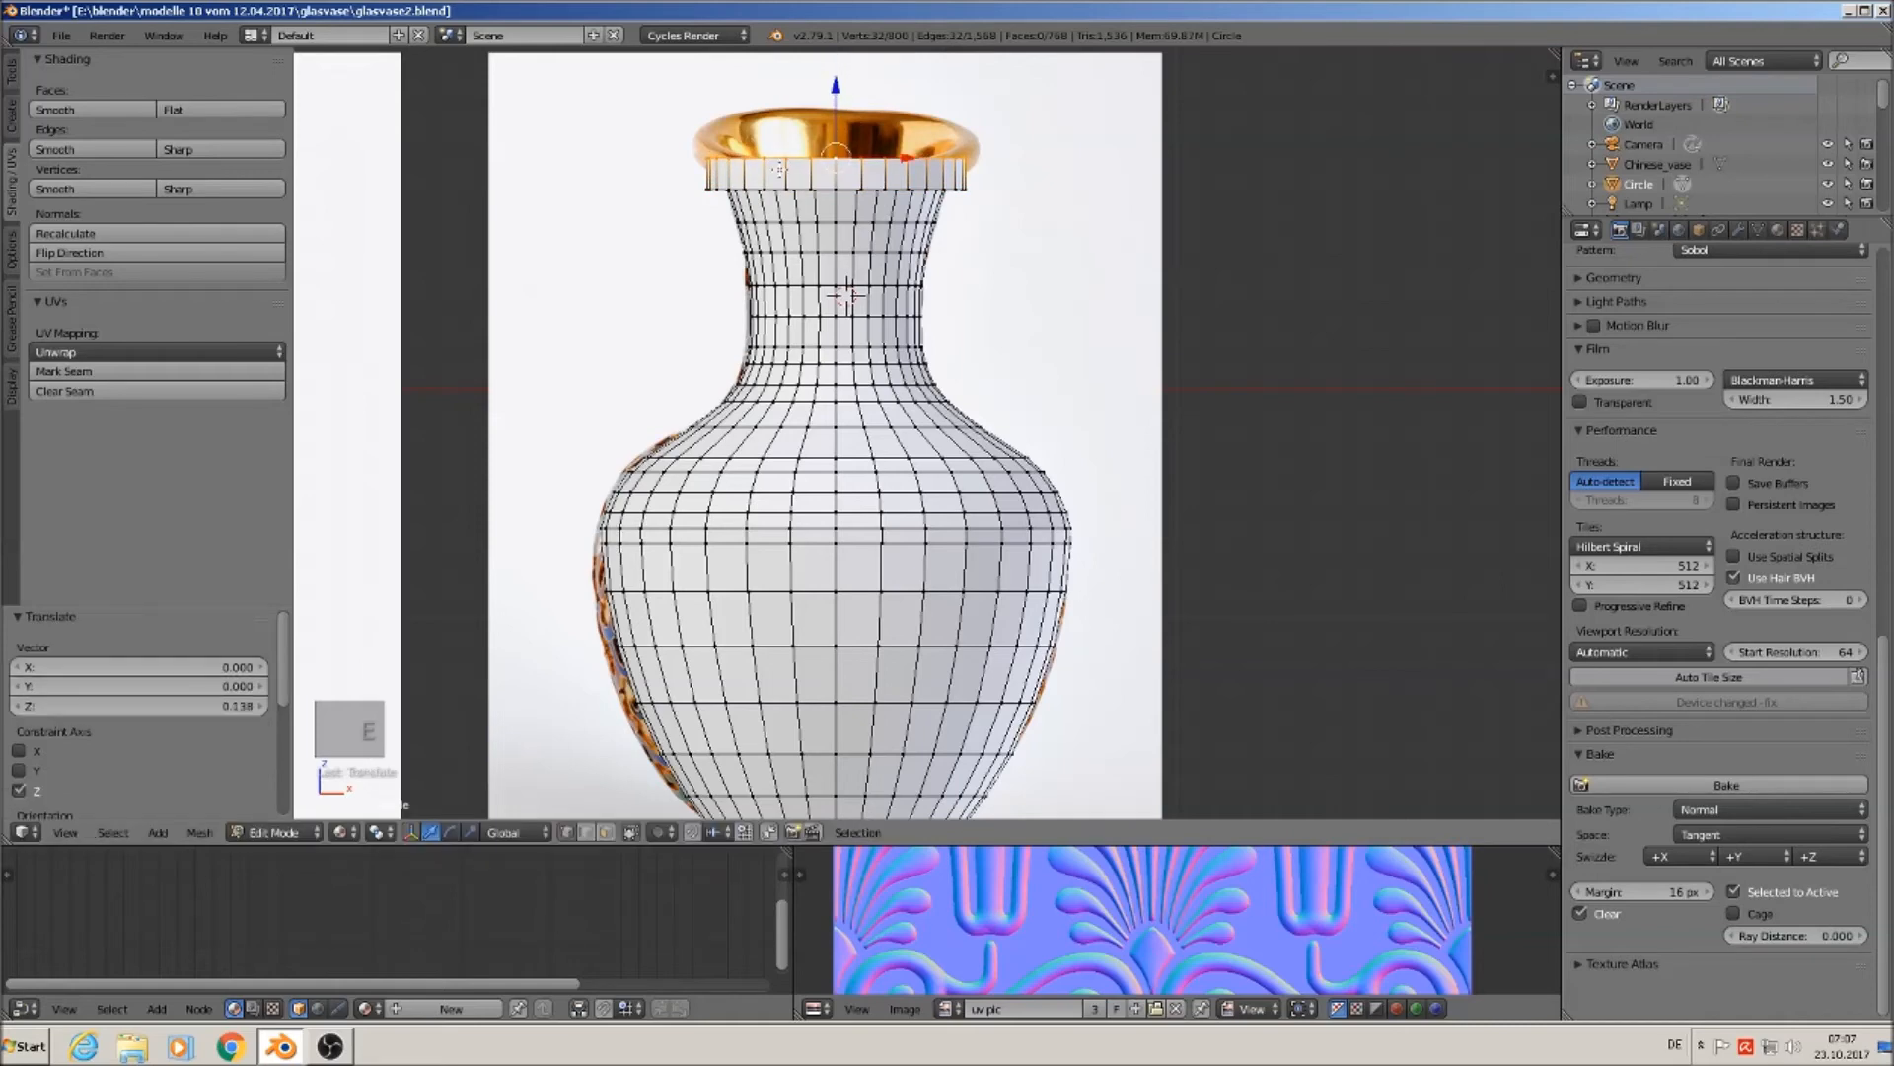
Add one centred loop cut around the rim band and scale it by about 1.095 to make it bulge.
key("ctrl+r")
left_click(768, 173)
right_click(769, 173)
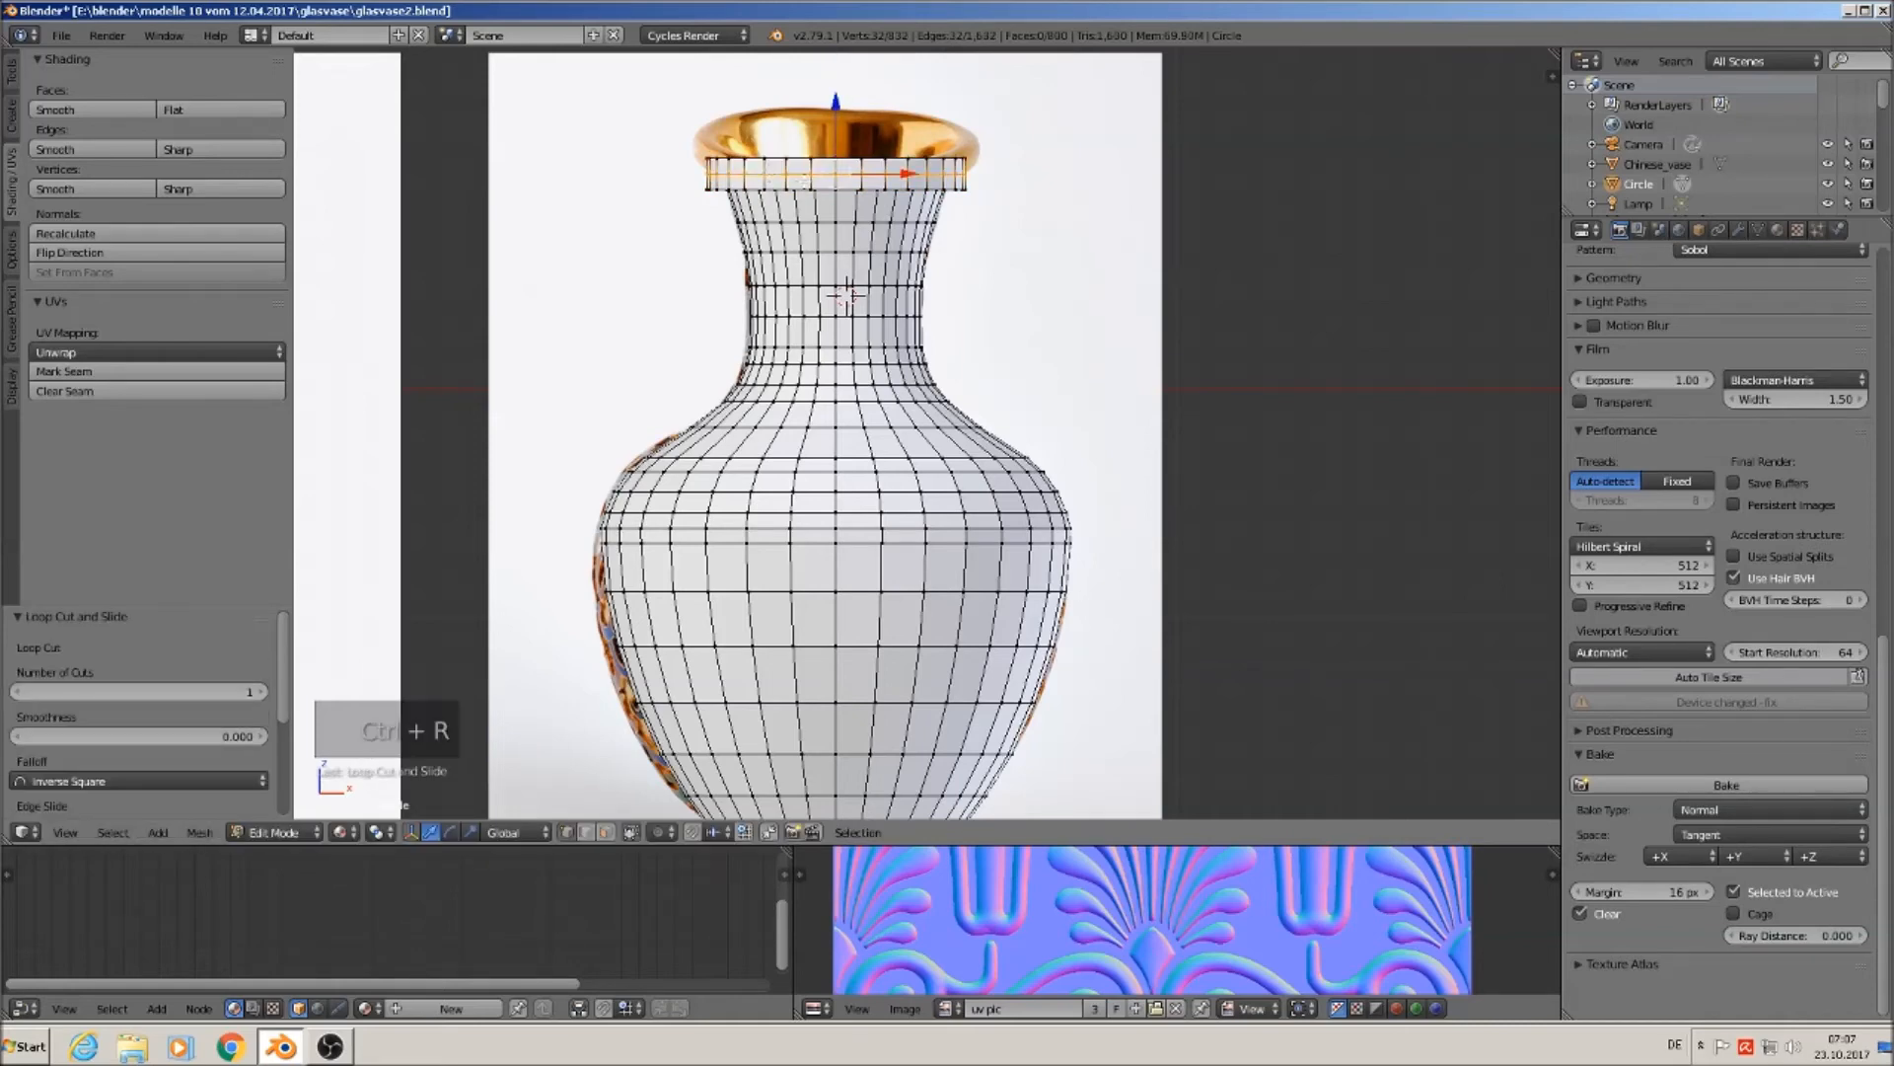
key("s")
left_click(1070, 228)
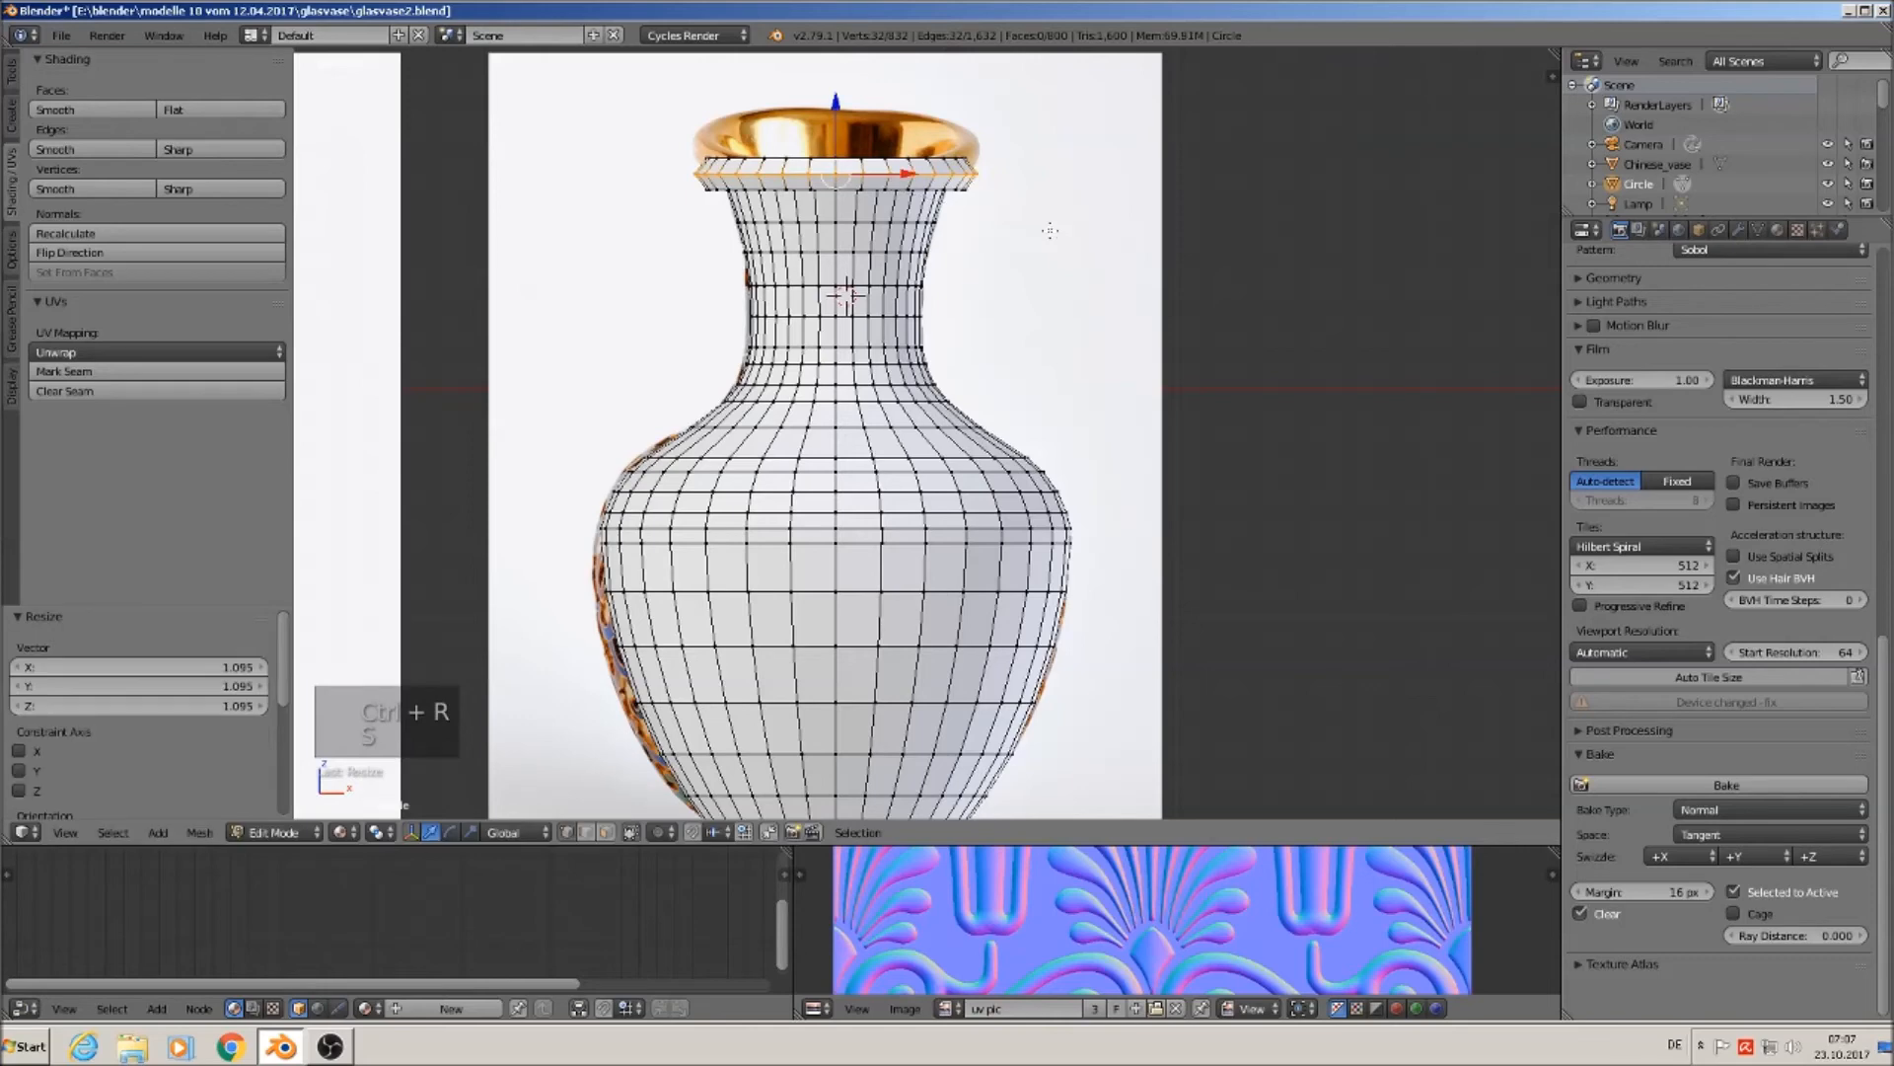
Bevel the rim's middle loop by about 0.1 with 2 segments to round the rim.
key("ctrl+b")
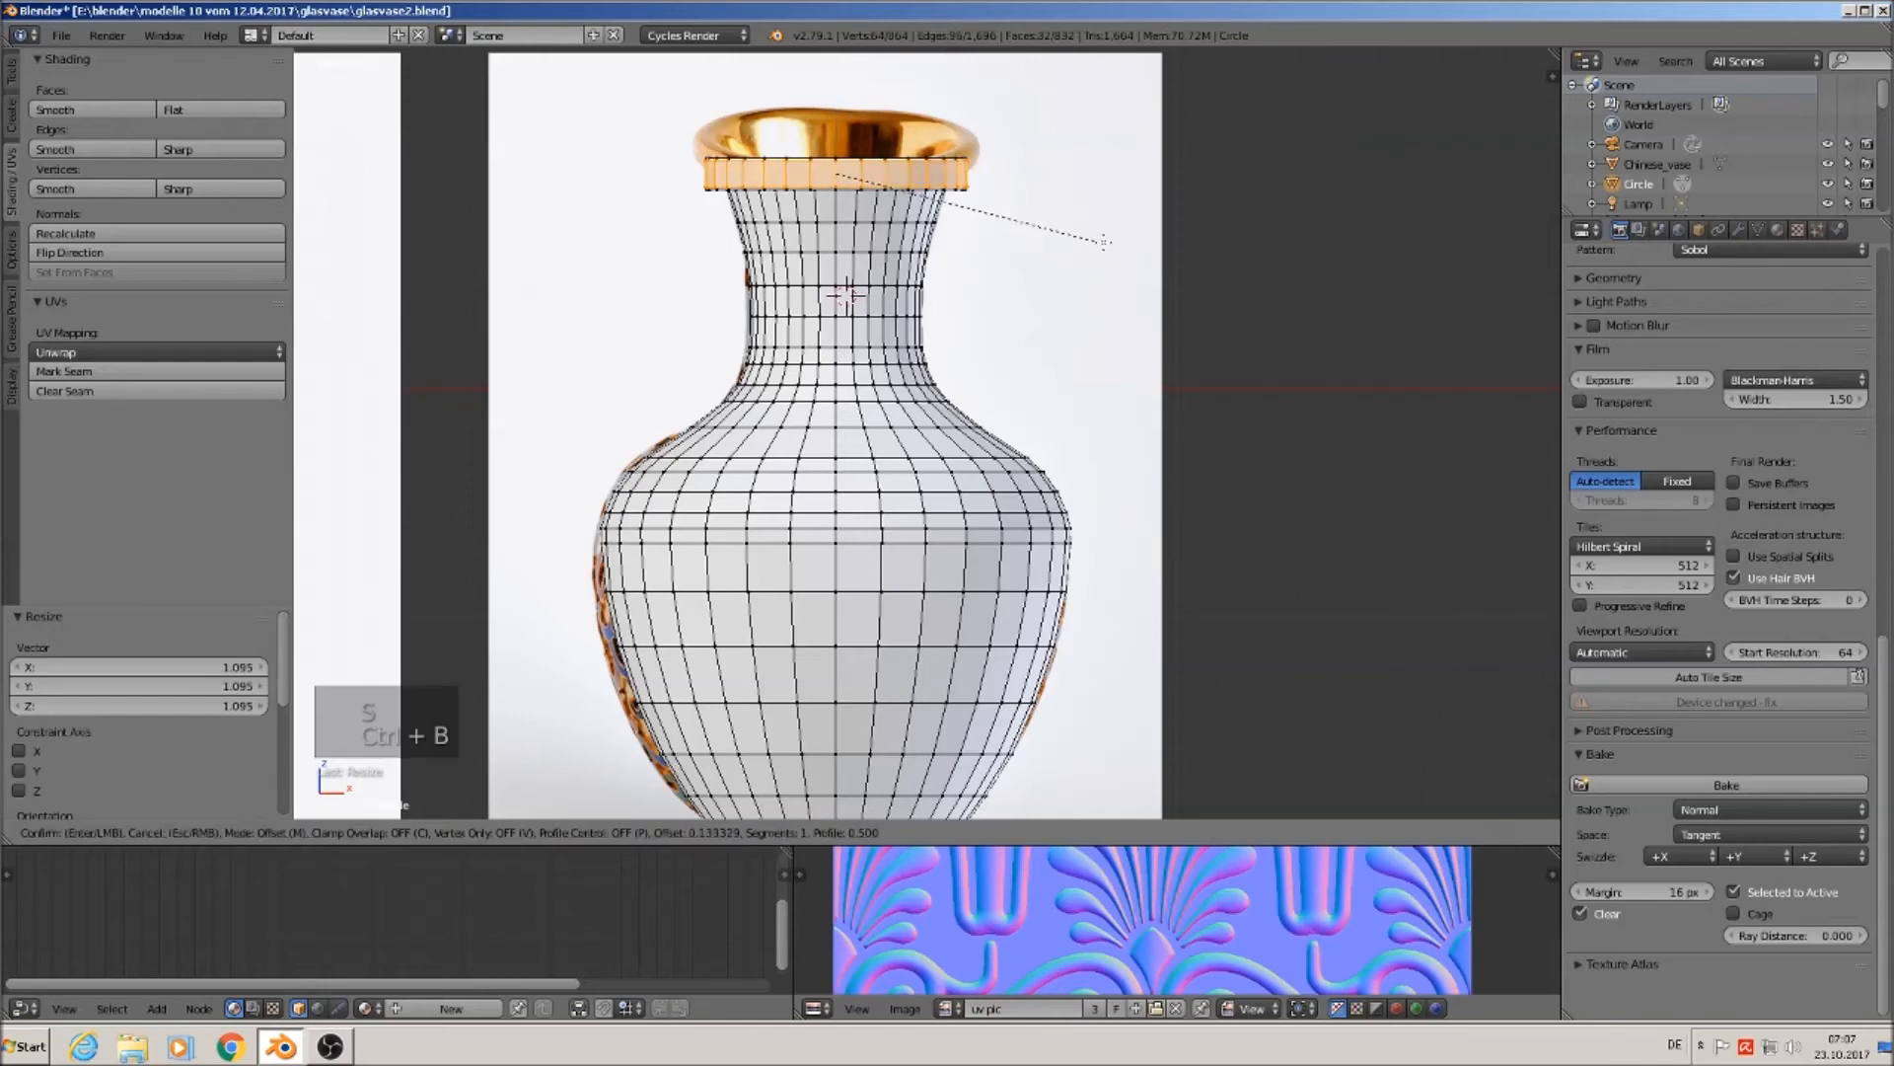
scroll(1100, 233, "up", 1)
left_click(1093, 234)
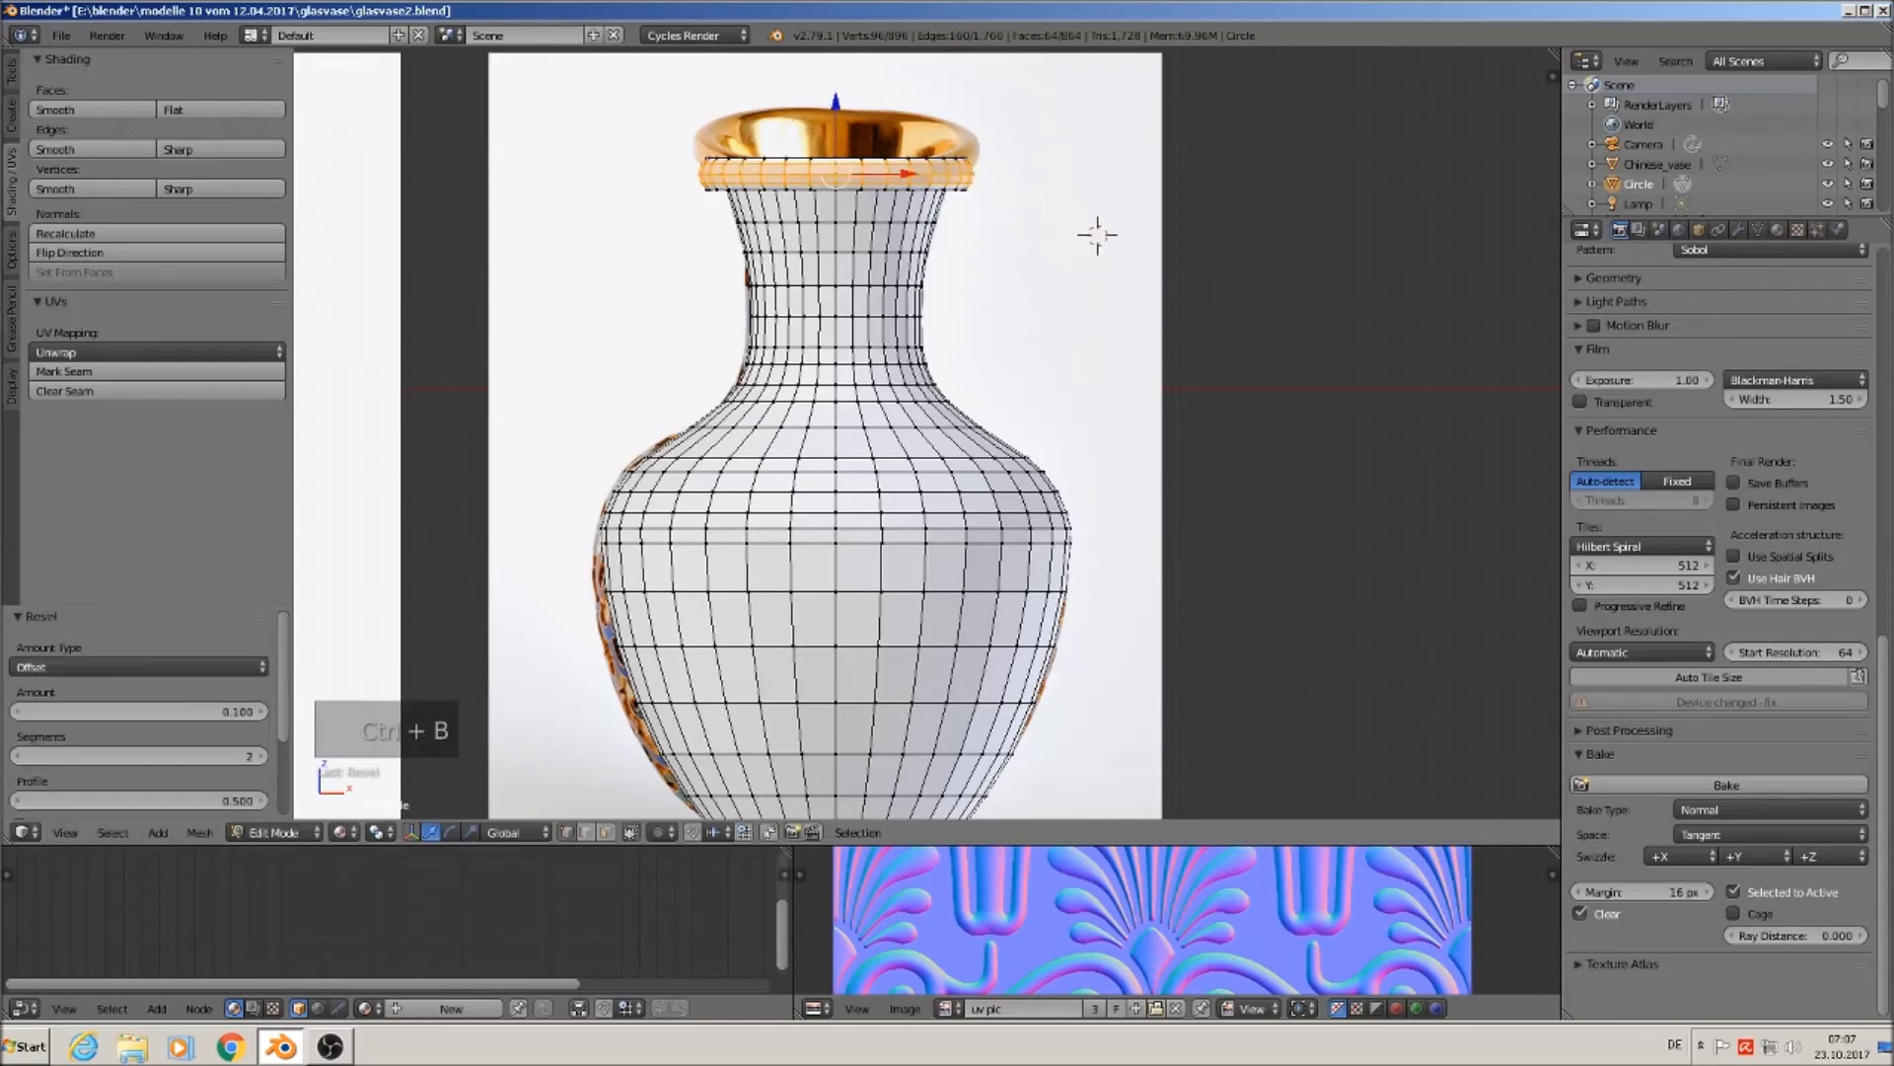
Return to Object Mode and move the modelled vase about 3.697 along X, away from the reference image.
key("Tab")
scroll(1078, 266, "down", 4)
left_click_drag(998, 604, 1320, 604)
middle_click_drag(1321, 604, 1105, 549)
scroll(1105, 549, "up", 3)
Apply smooth shading to the modelled vase and check it from the front.
key("KP_1")
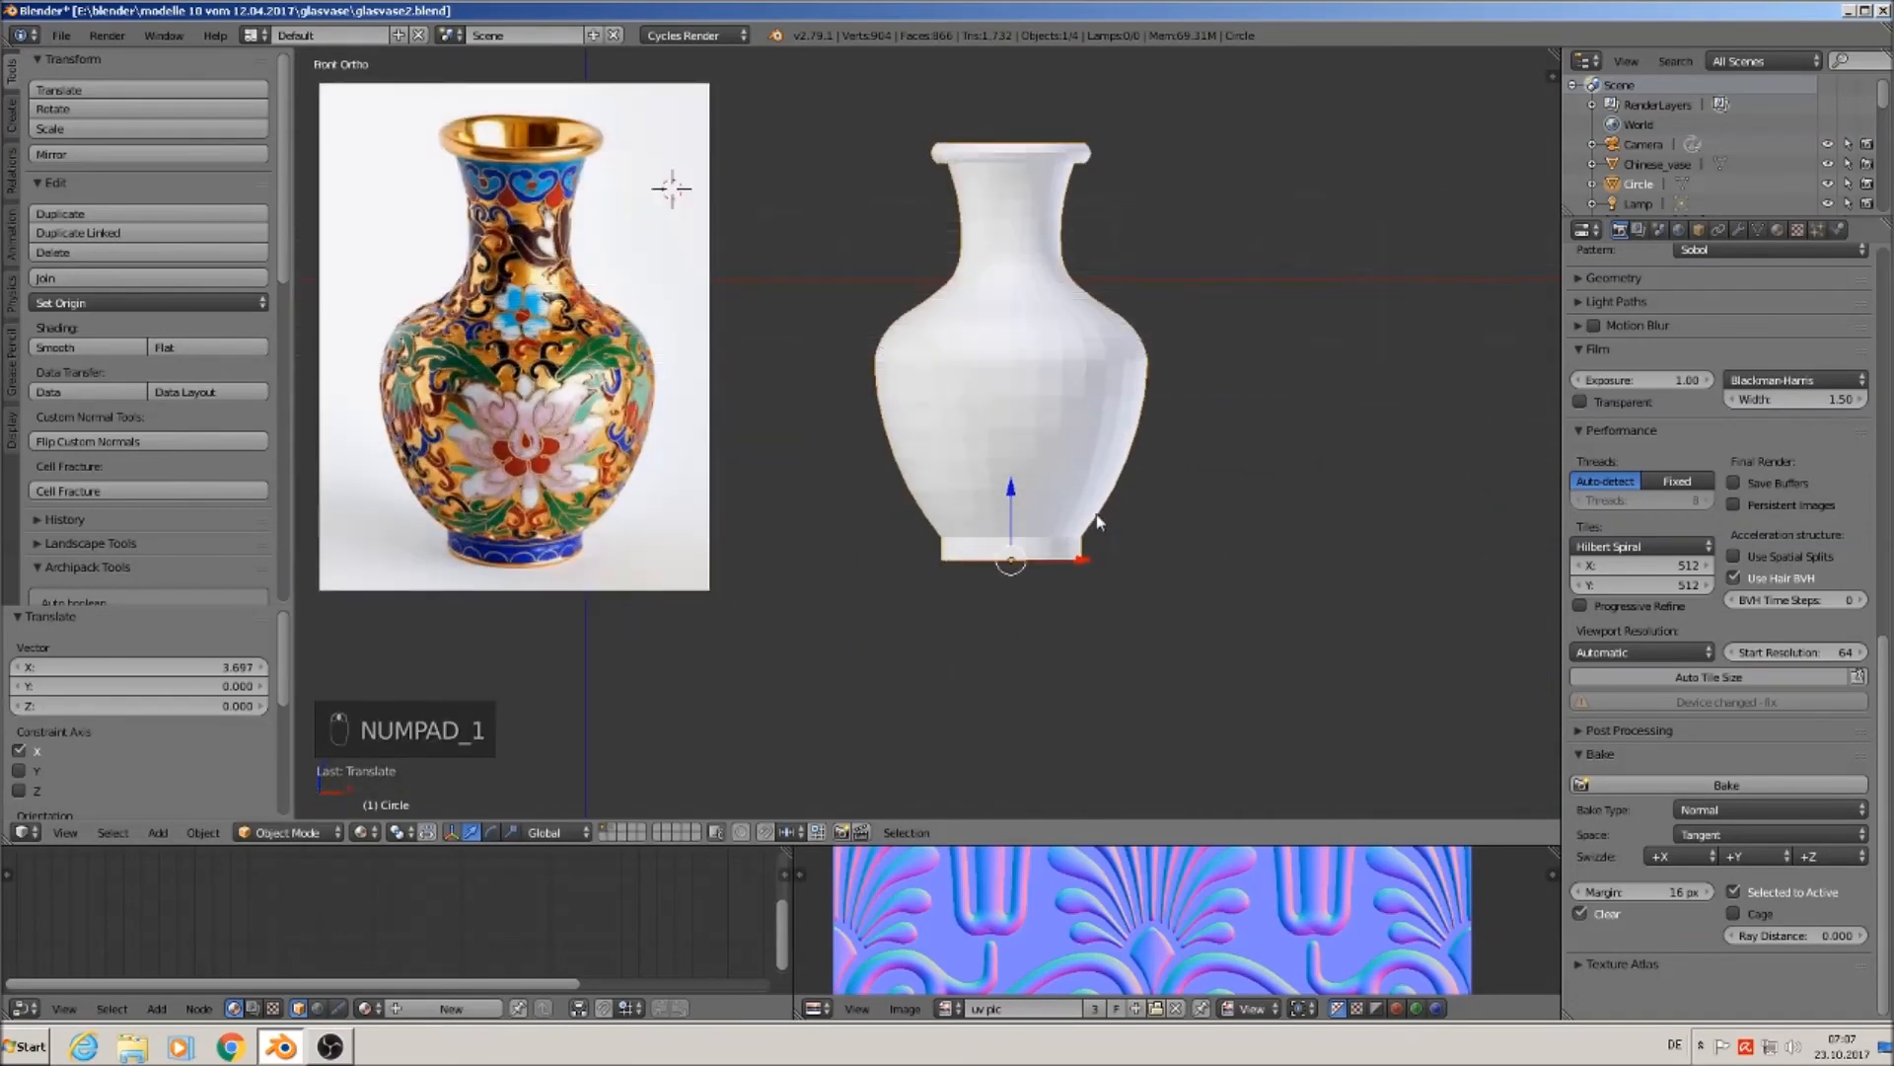
scroll(1097, 513, "up", 2)
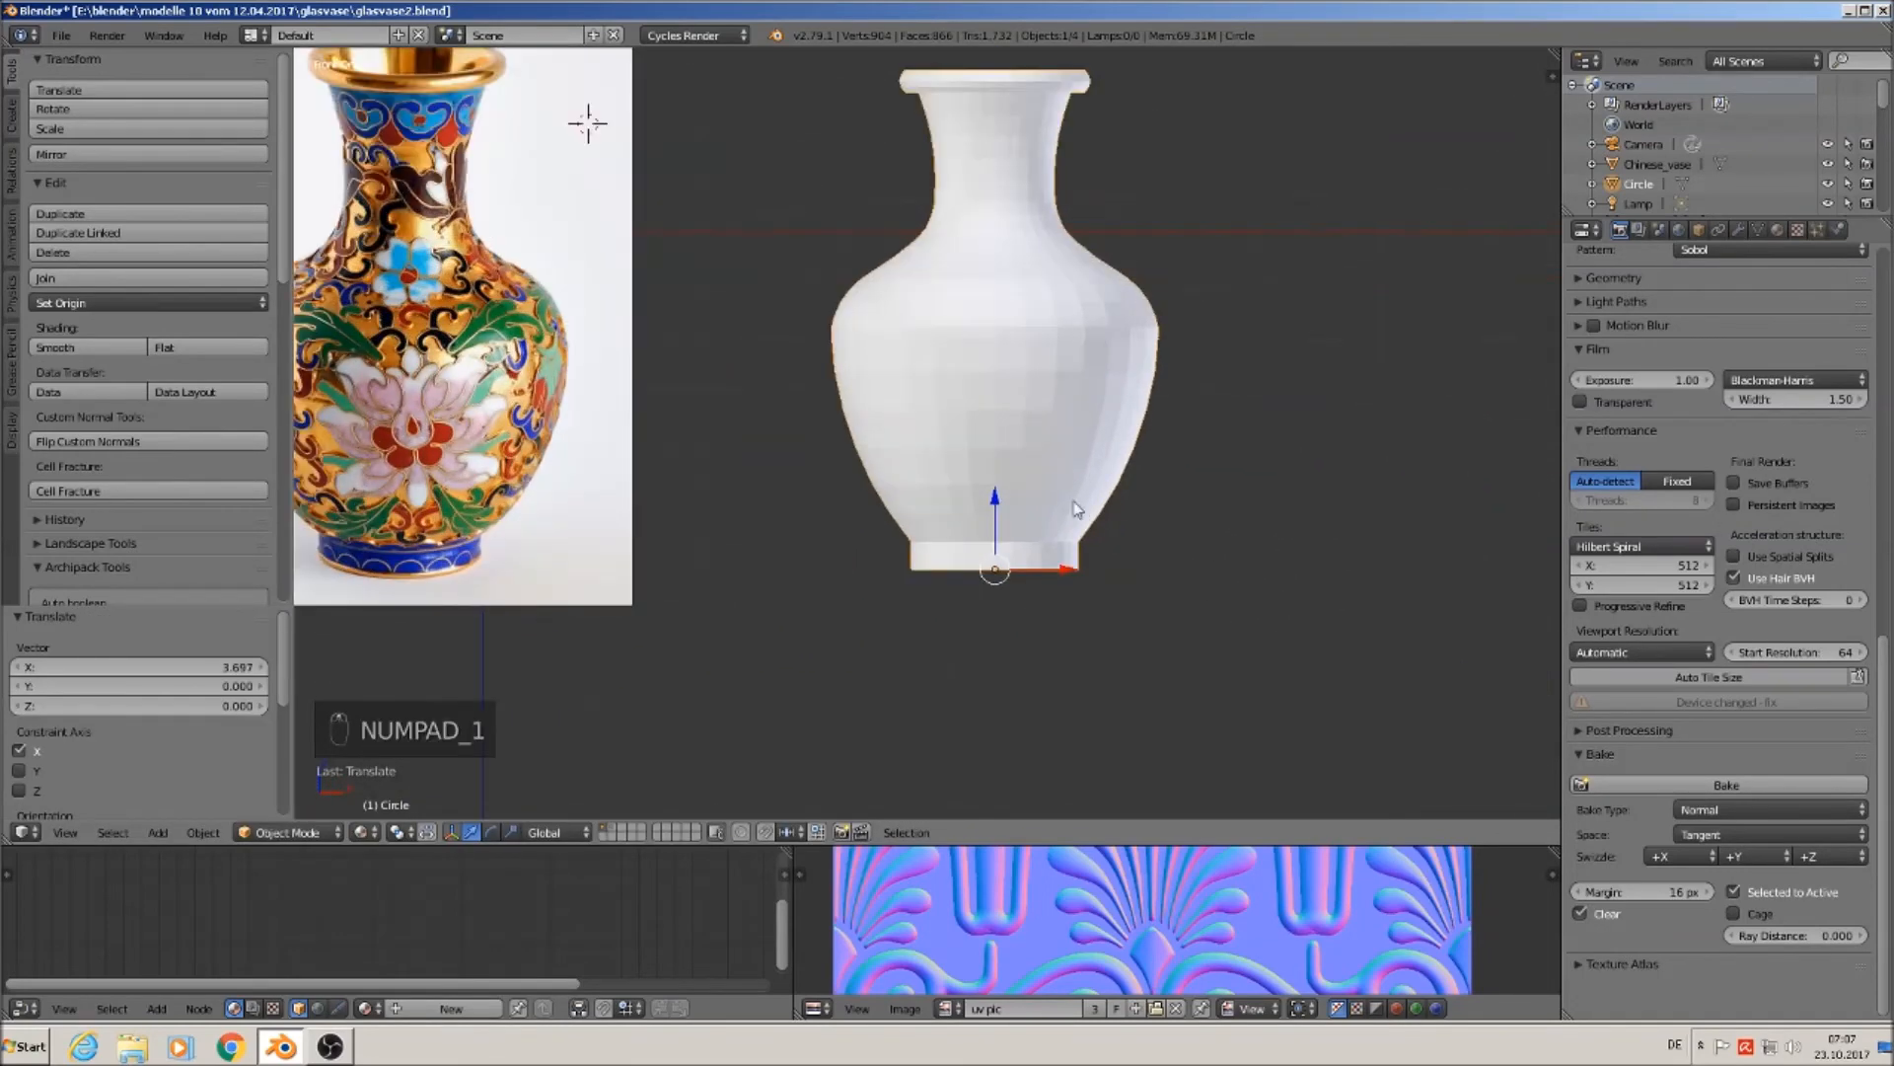
left_click(82, 345)
scroll(777, 443, "down", 2)
middle_click_drag(778, 442, 890, 480)
key("KP_1")
Move the Chinese_vase reference image to the second layer.
right_click(540, 369)
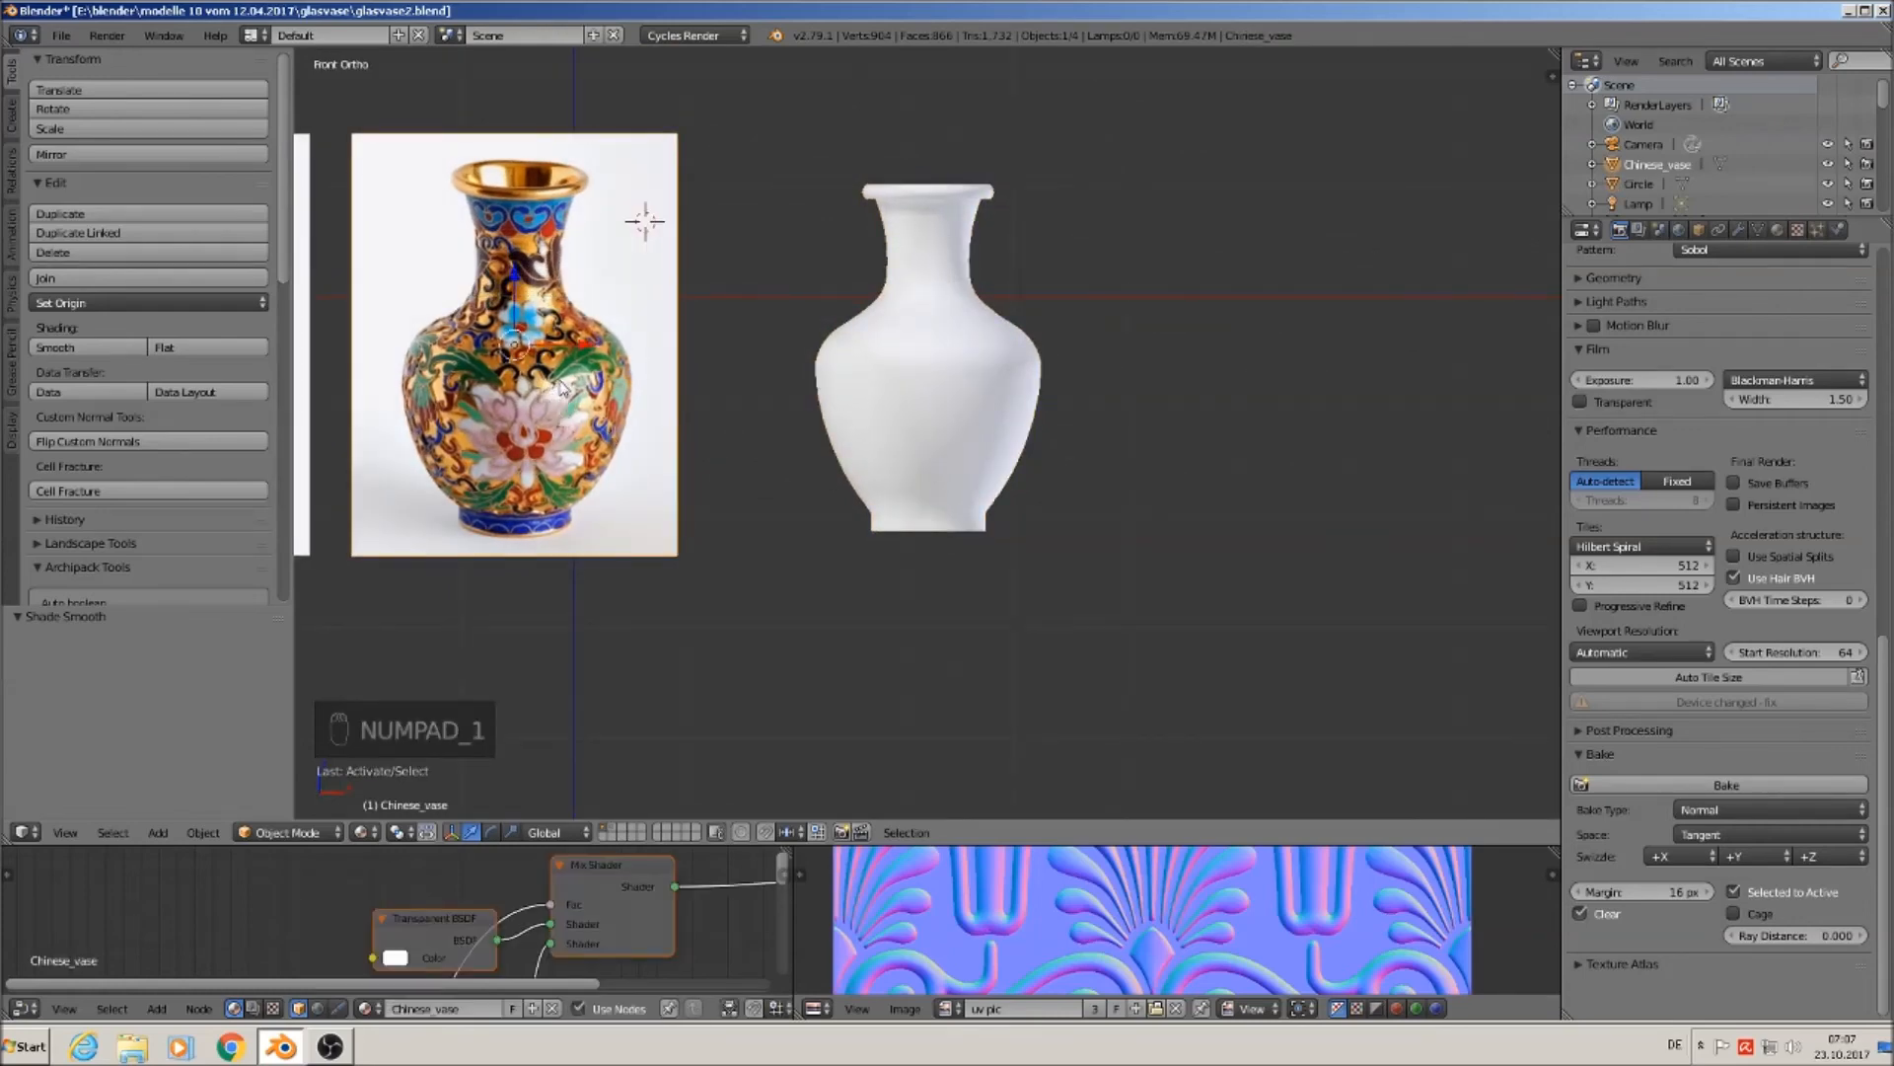
key("m")
key("m")
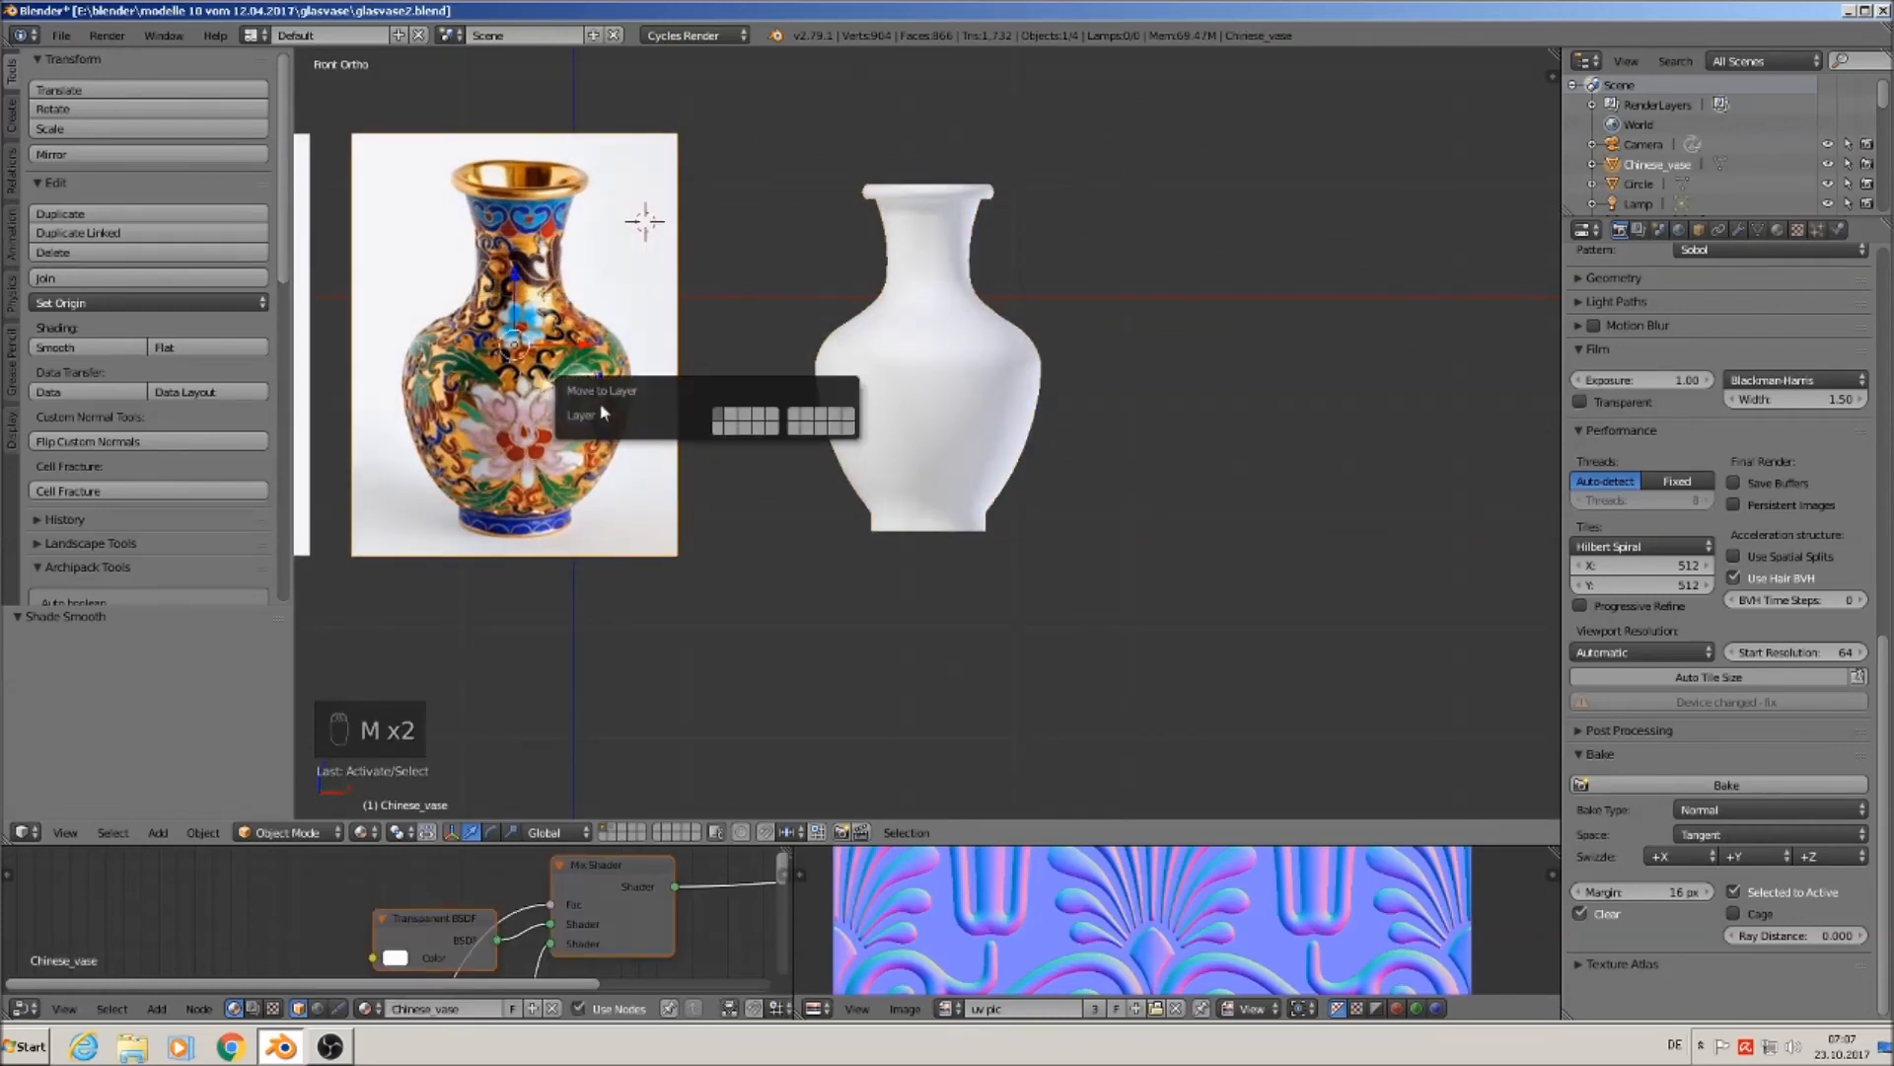
left_click(729, 412)
scroll(809, 449, "down", 3)
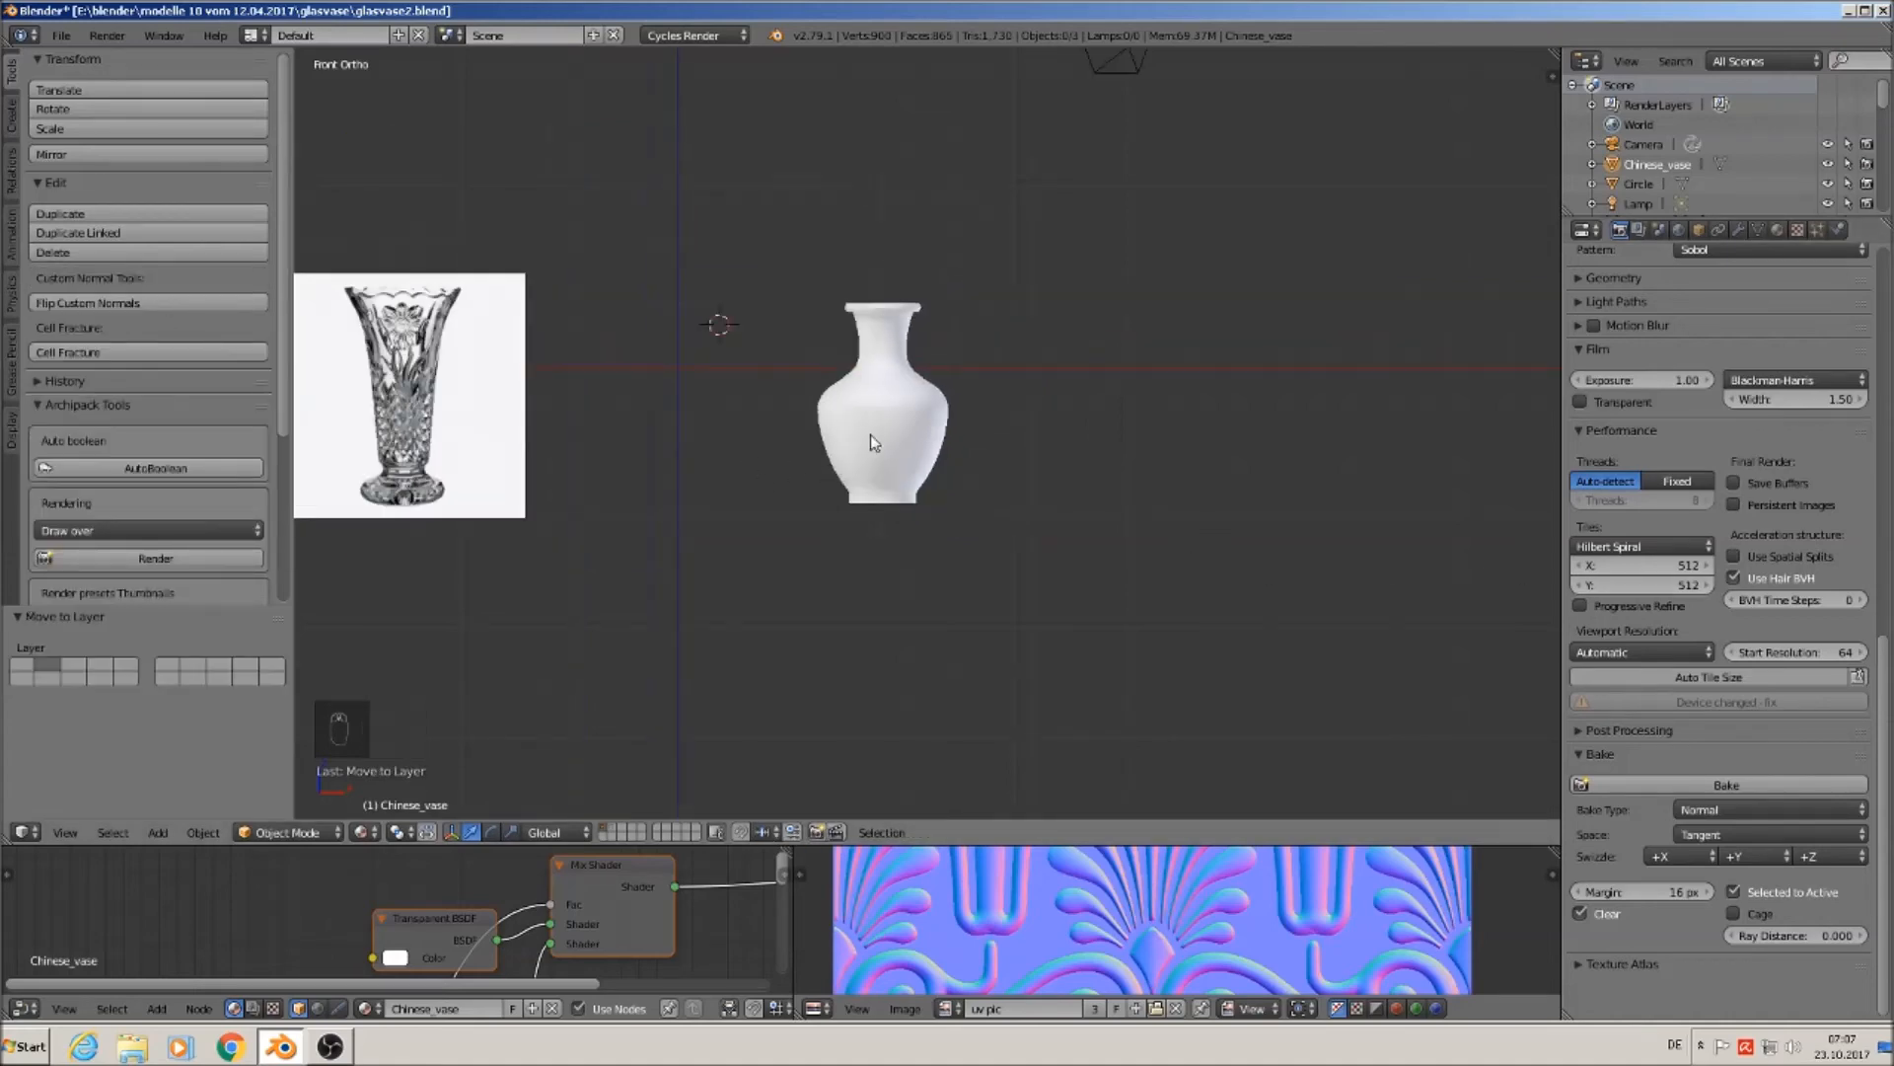
Move the modelled vase about -1.996 along X and inspect it from above.
right_click(871, 434)
left_click_drag(932, 500, 803, 499)
middle_click_drag(900, 453, 886, 562)
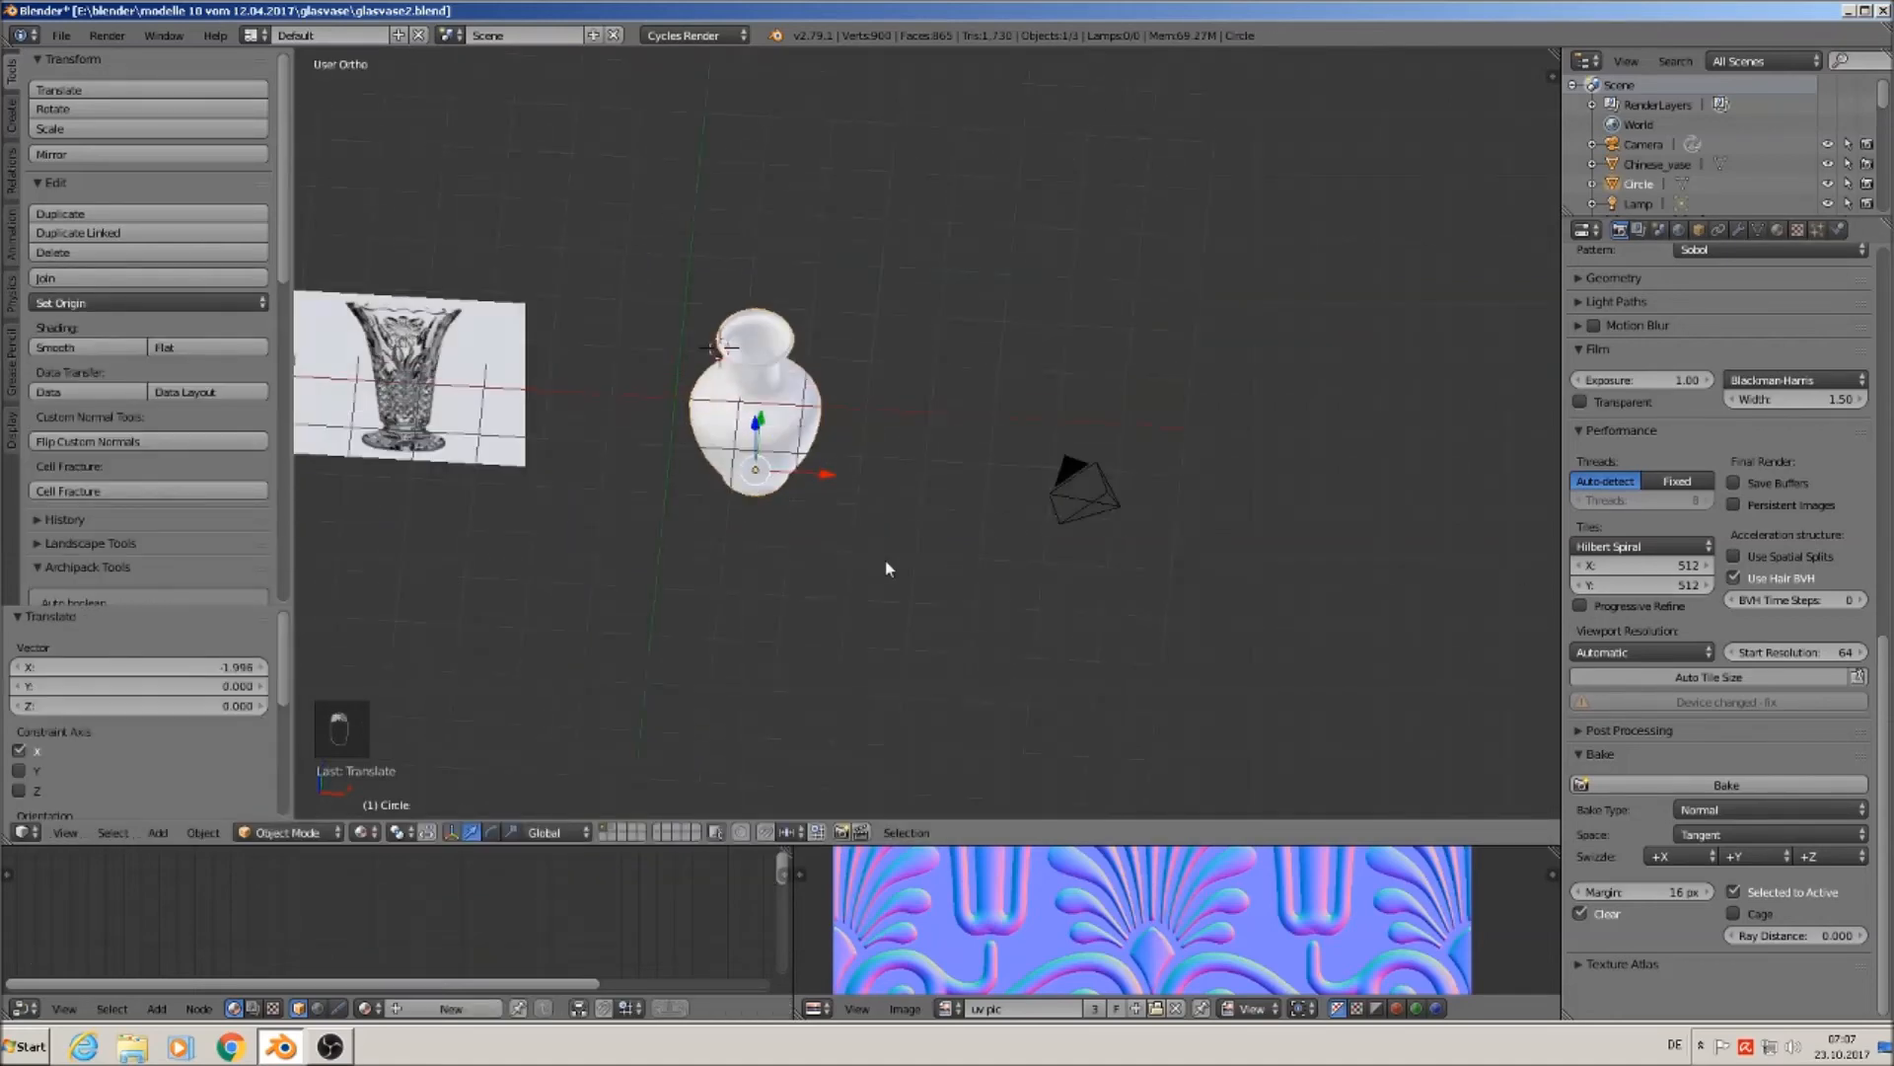
Add a Solidify modifier to the modelled vase.
scroll(886, 570, "up", 8)
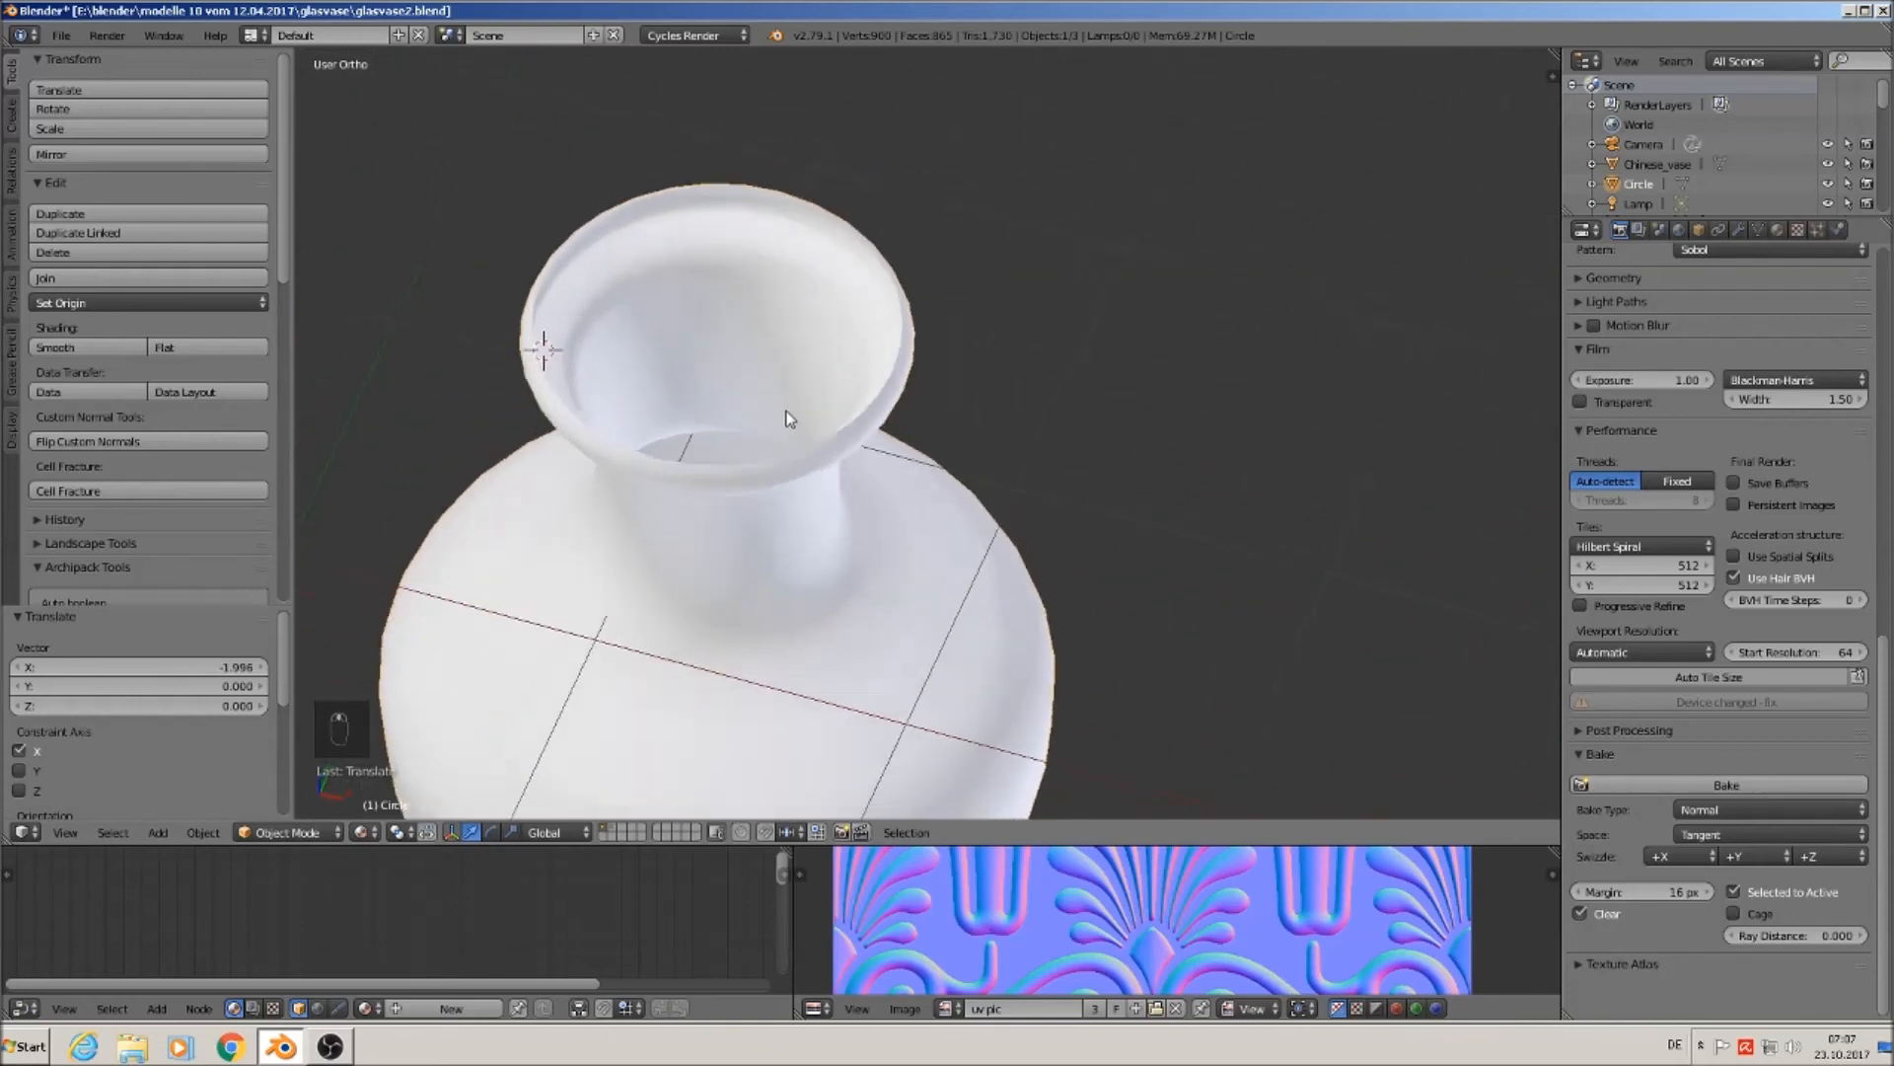
scroll(789, 418, "up", 1)
scroll(766, 287, "up", 2)
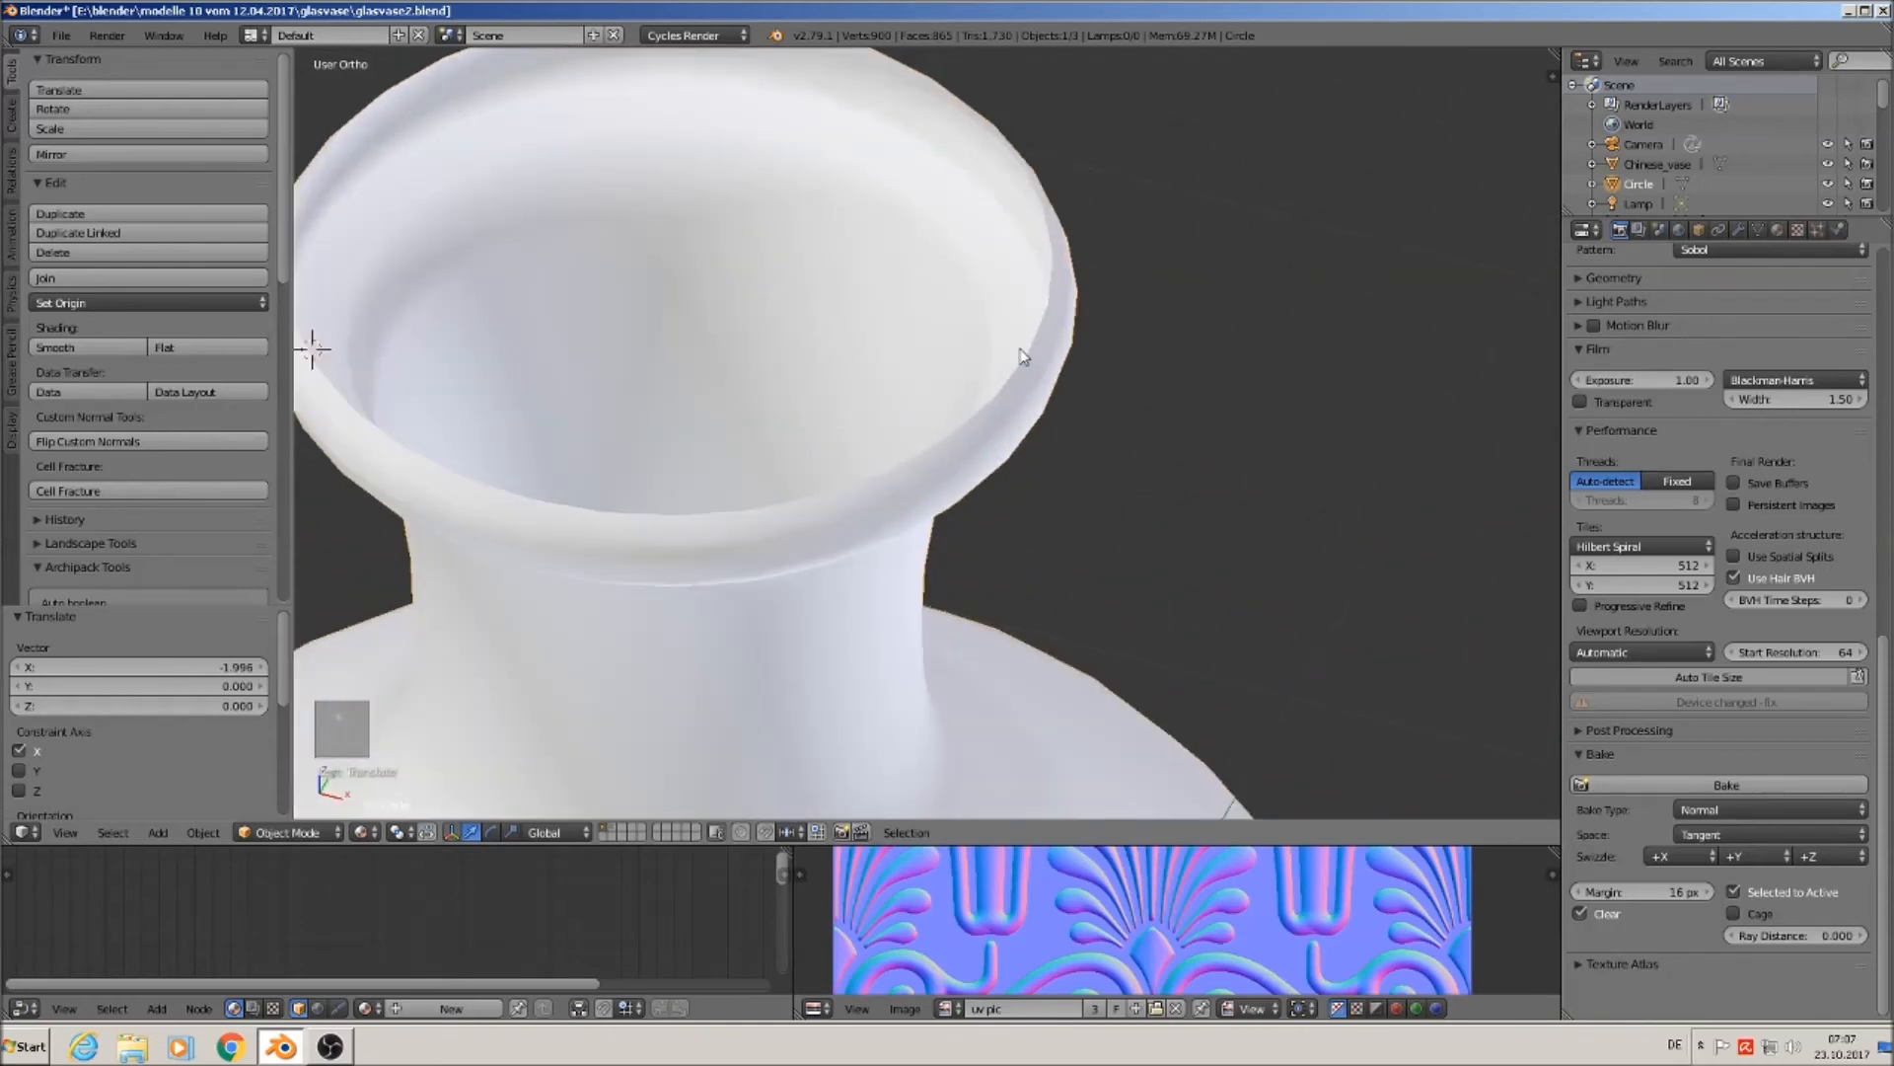
middle_click_drag(1061, 336, 1137, 292)
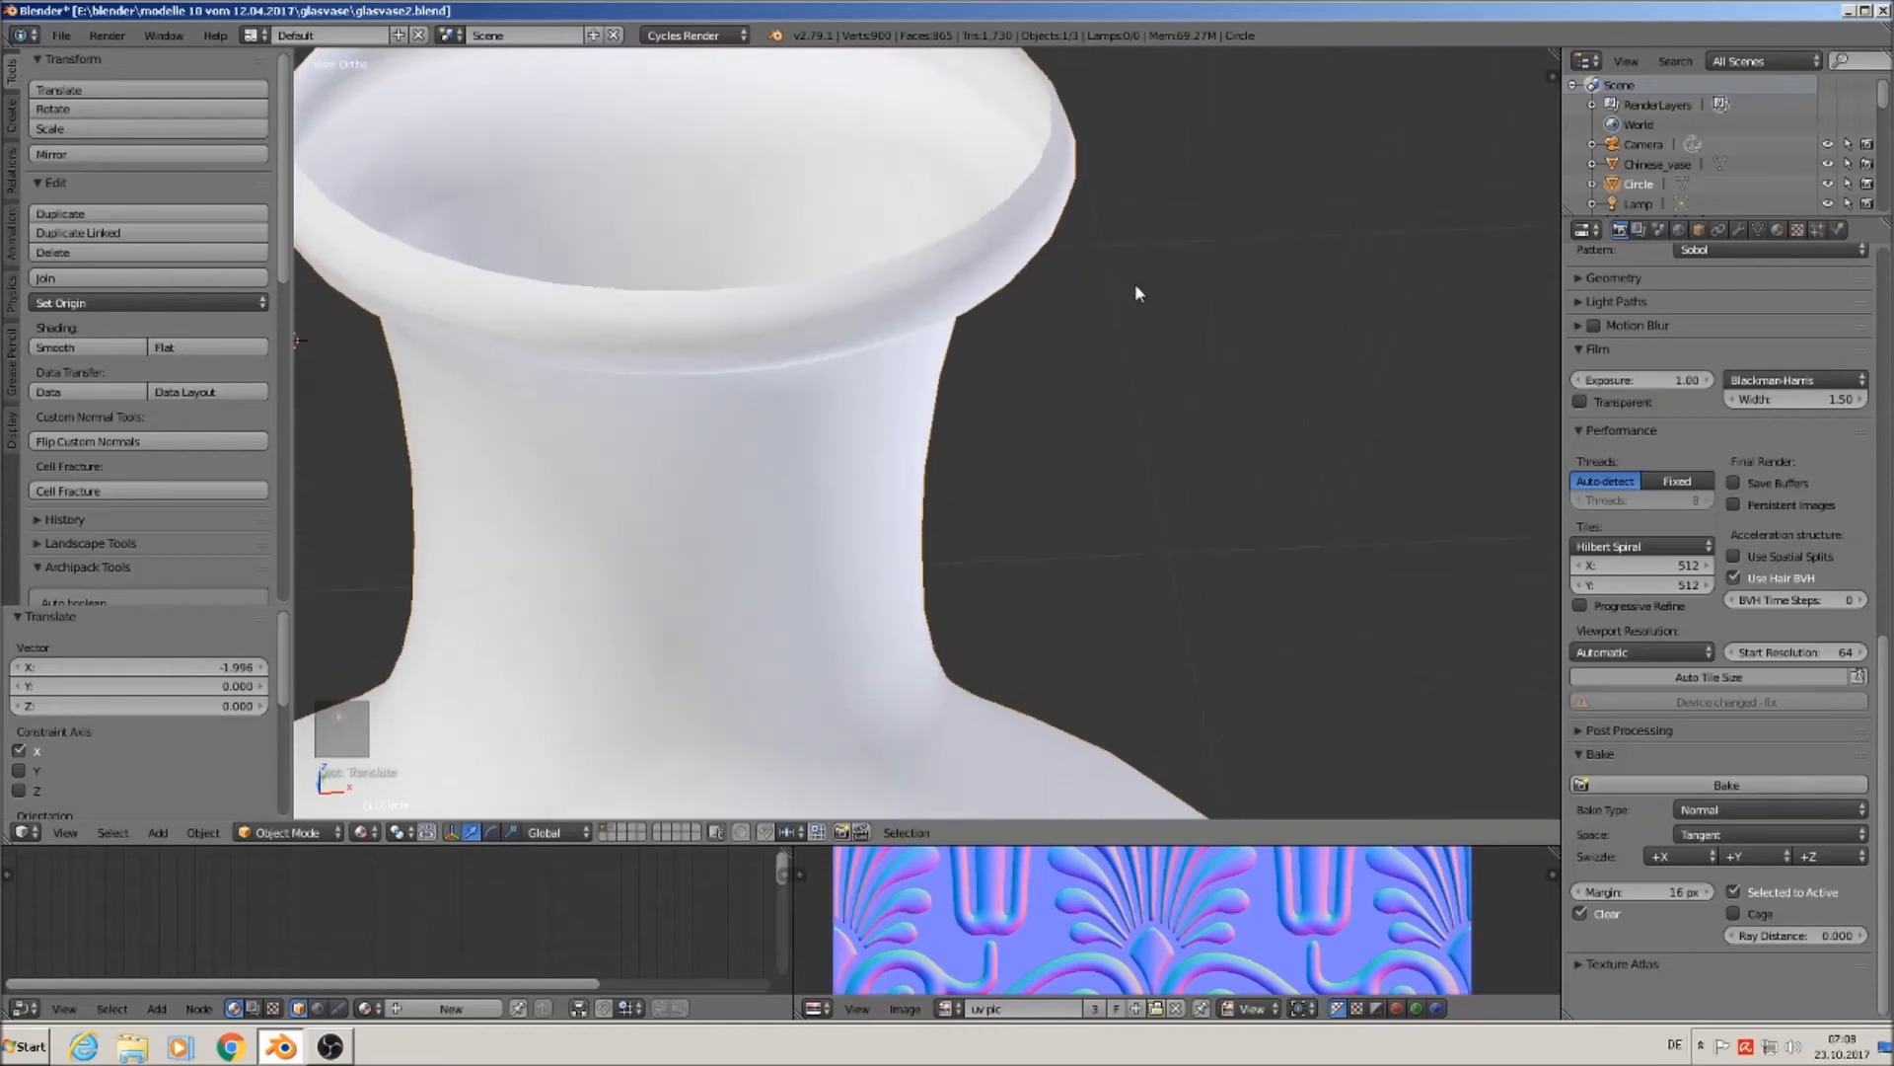
left_click(1739, 230)
left_click(1654, 298)
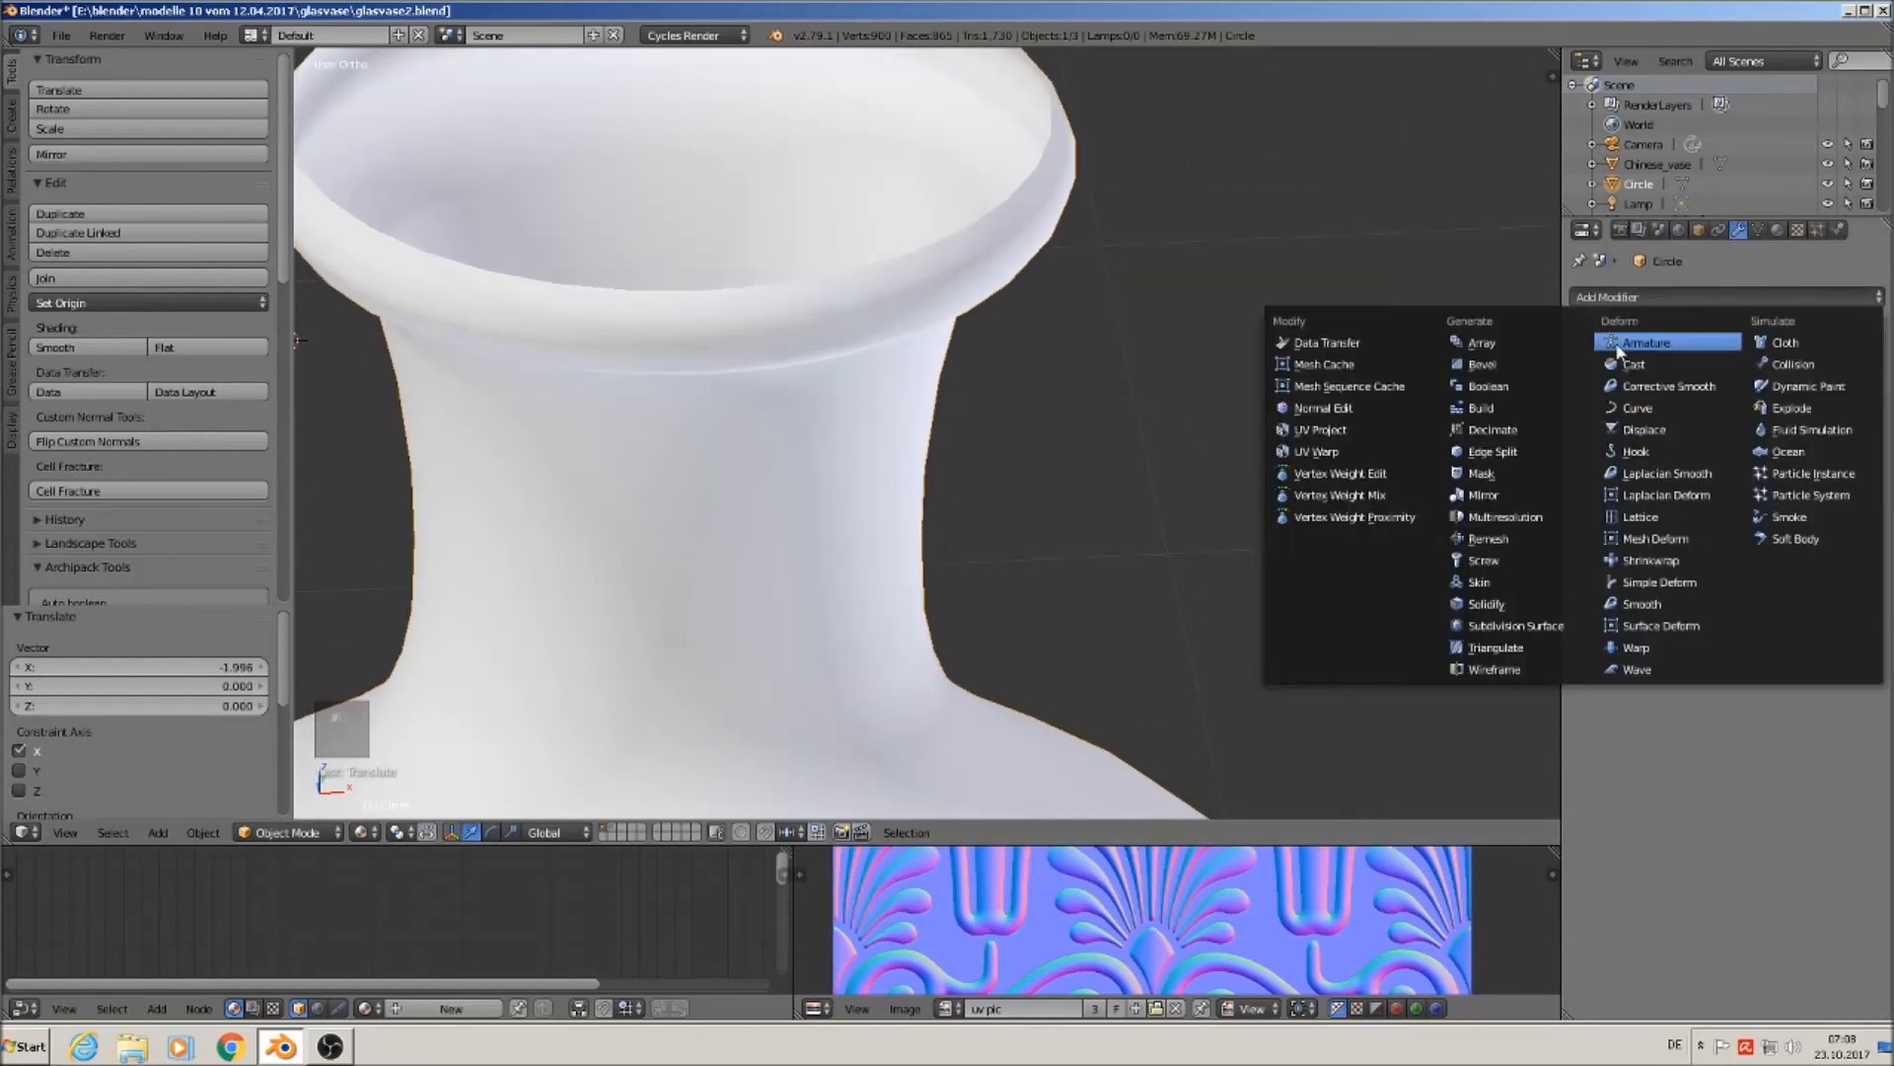
left_click(1487, 611)
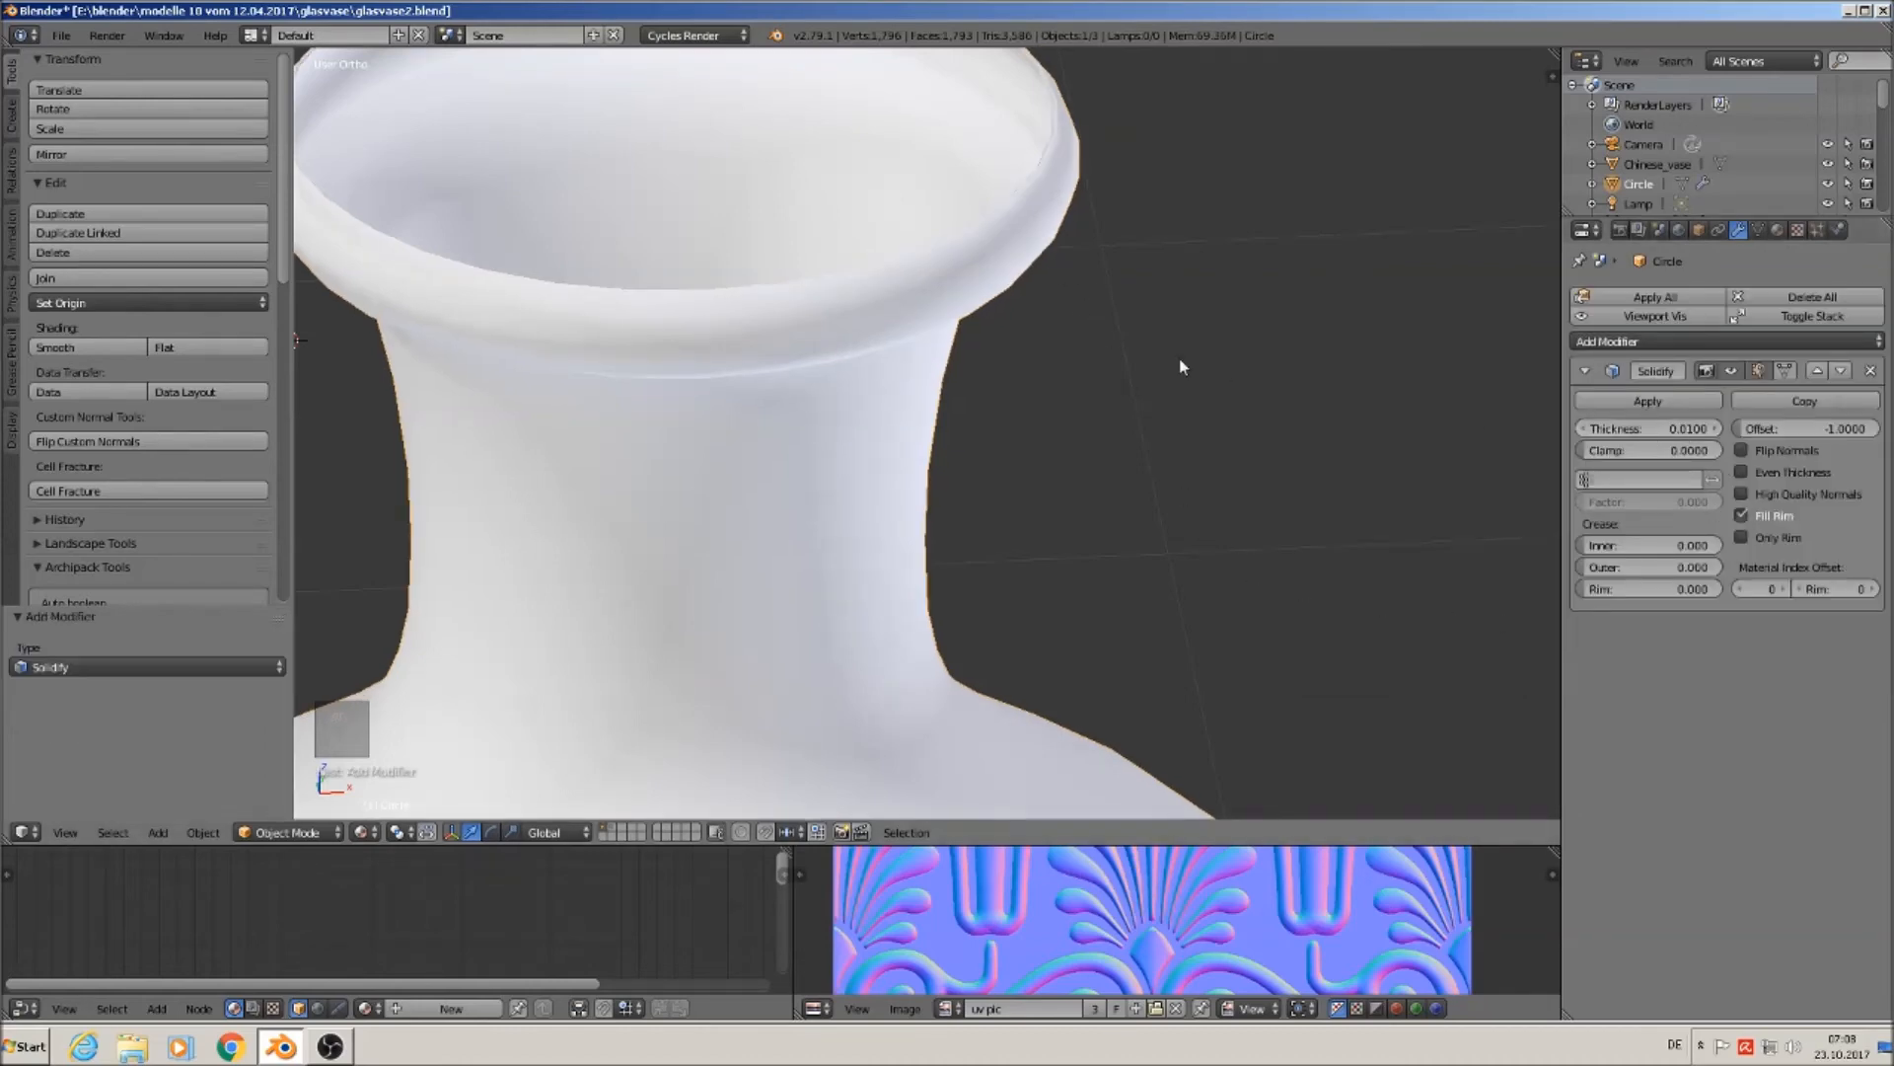
Set the Solidify thickness of the vase to about -0.069 and check the wall at the rim.
middle_click_drag(1180, 358, 1196, 494)
left_click_drag(1667, 428, 1727, 428)
scroll(1125, 529, "down", 3)
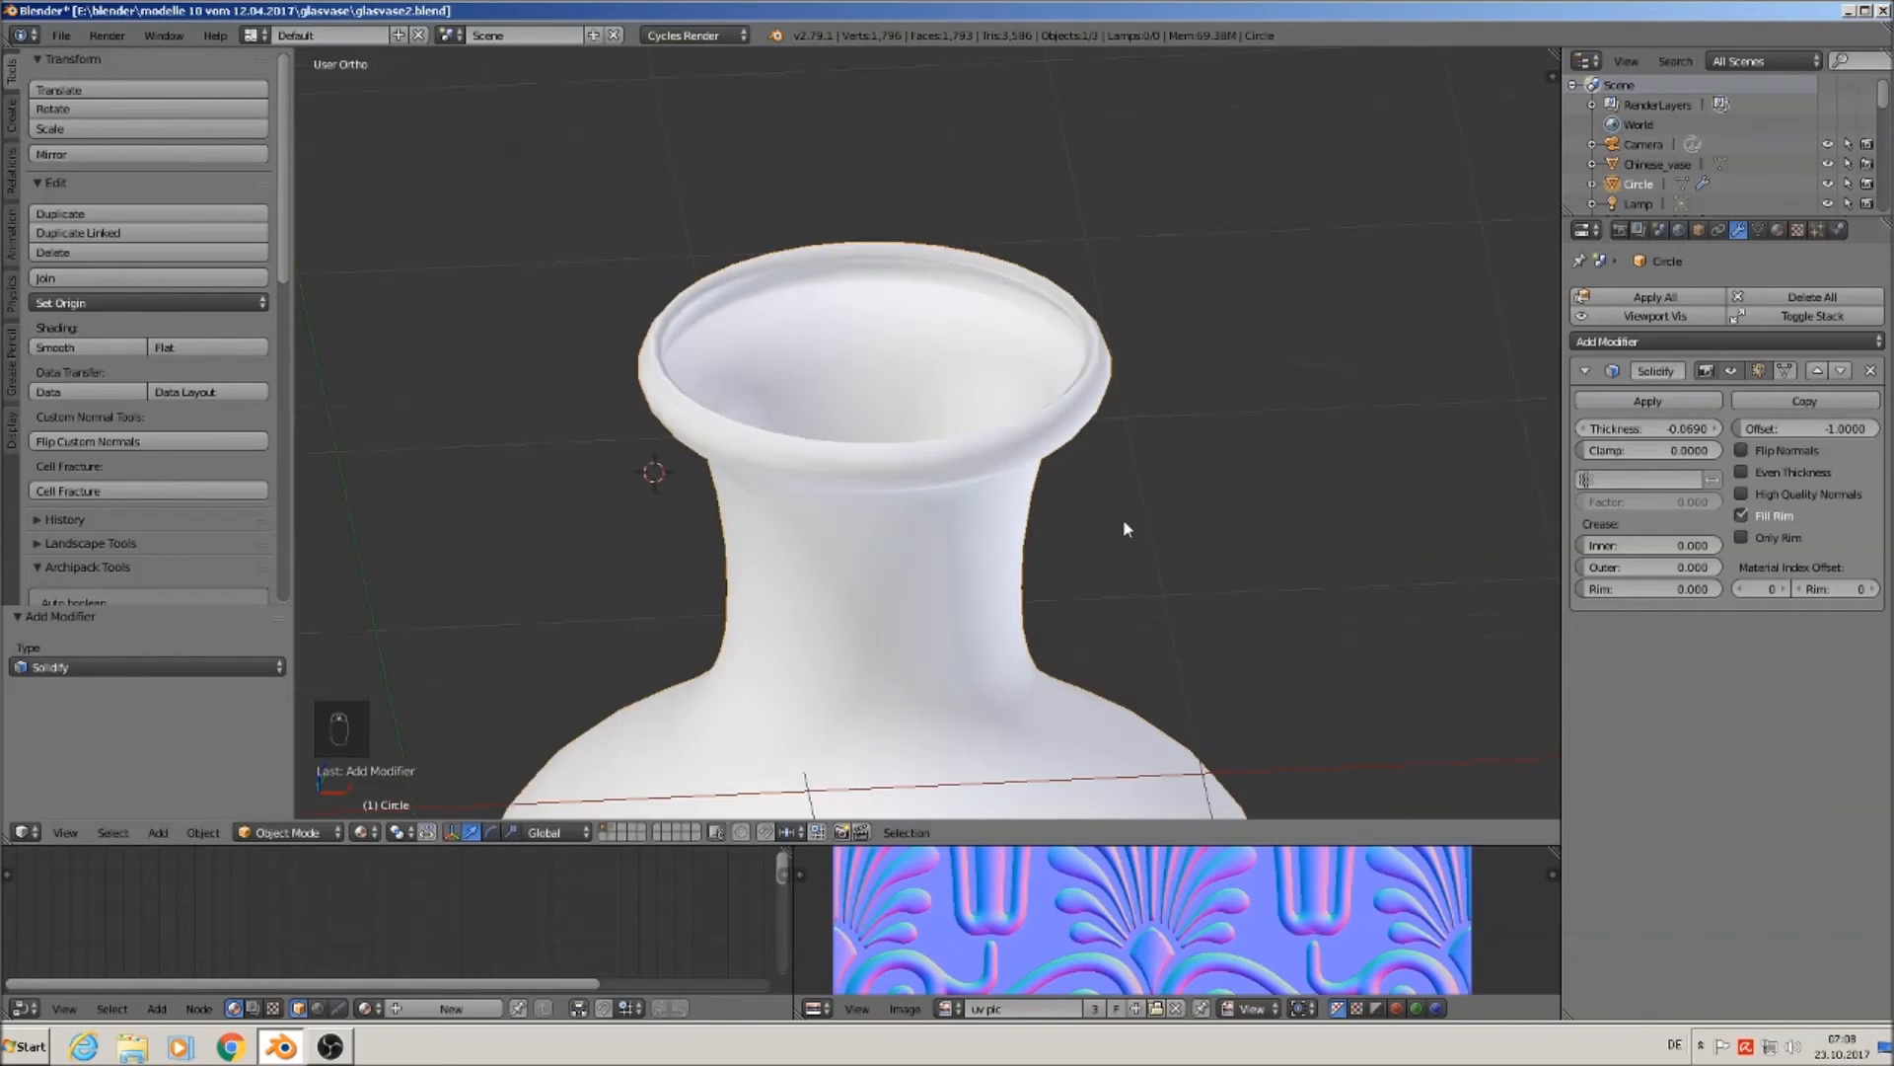
scroll(1228, 212, "down", 4)
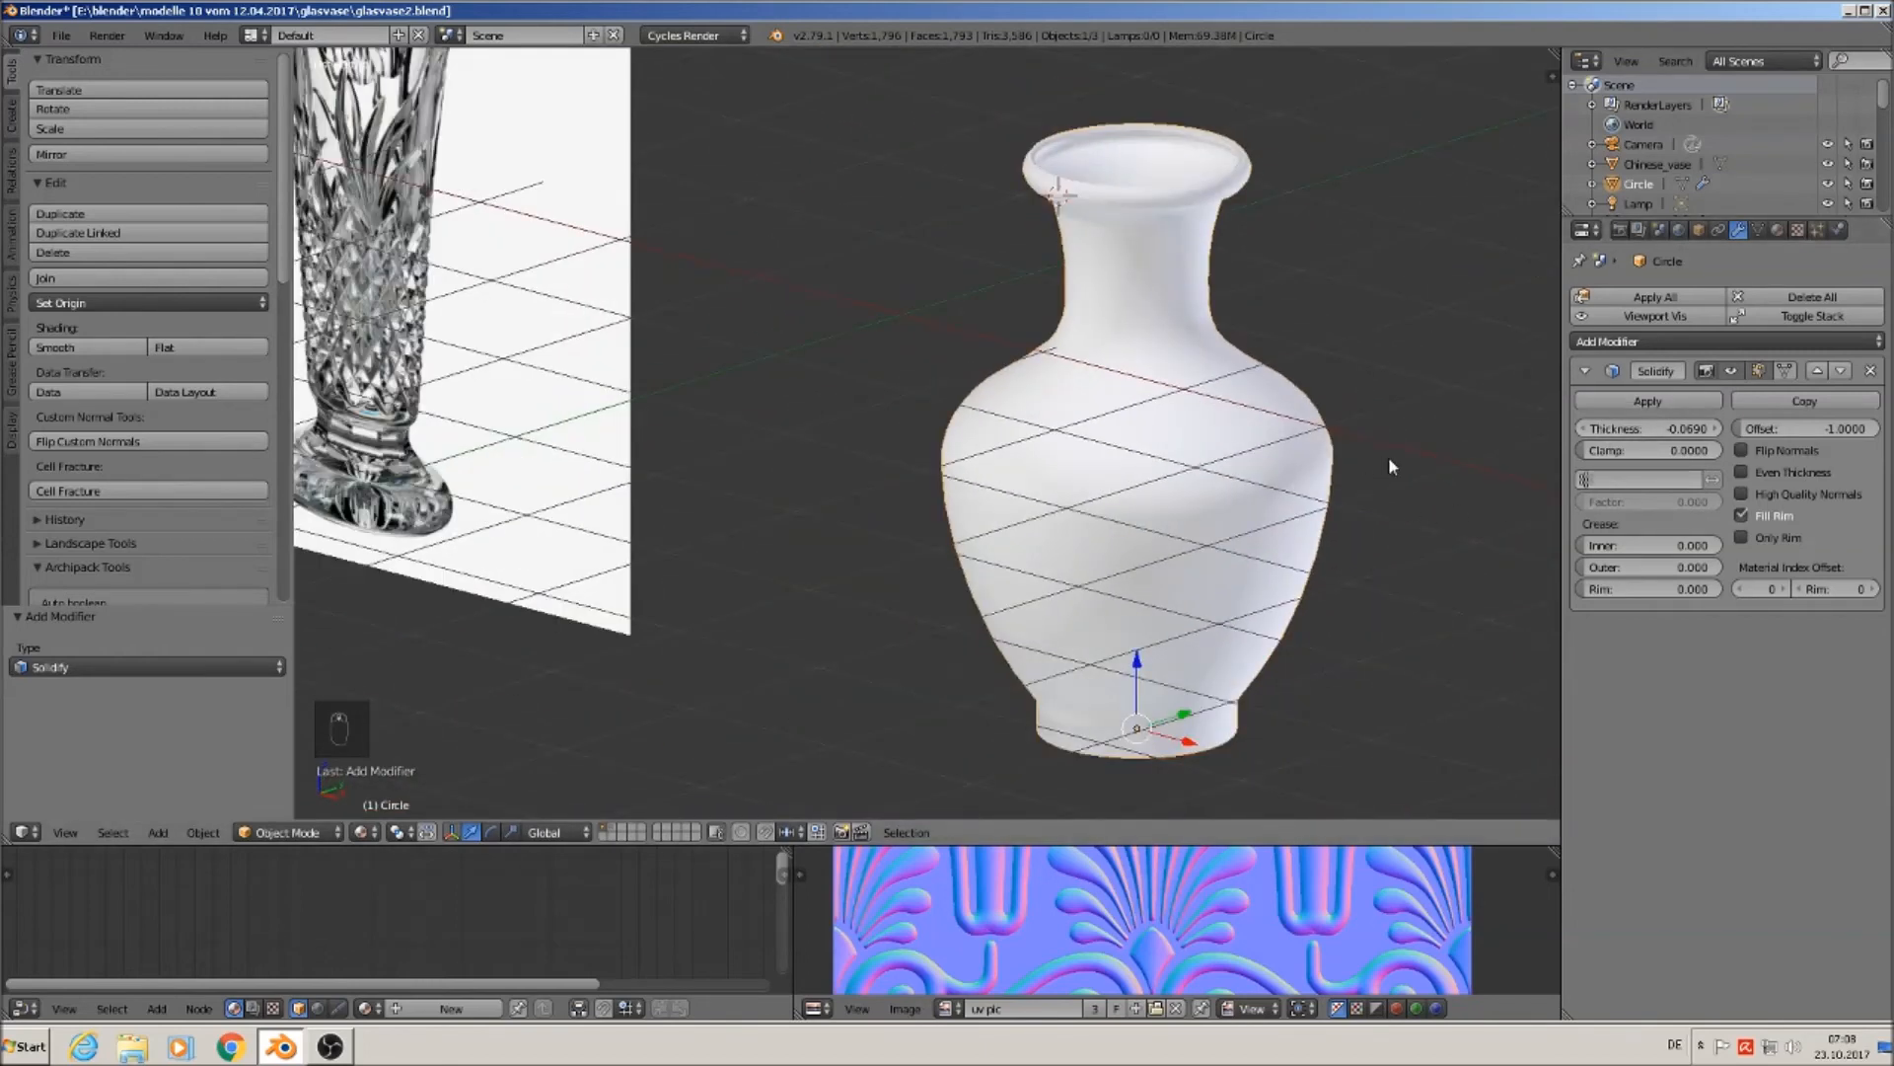
Duplicate the vase about 3.421 along X and move the copy to the second layer.
key("KP_1")
scroll(1231, 525, "down", 3)
middle_click_drag(1324, 643, 988, 671, "shift")
key("shift+d")
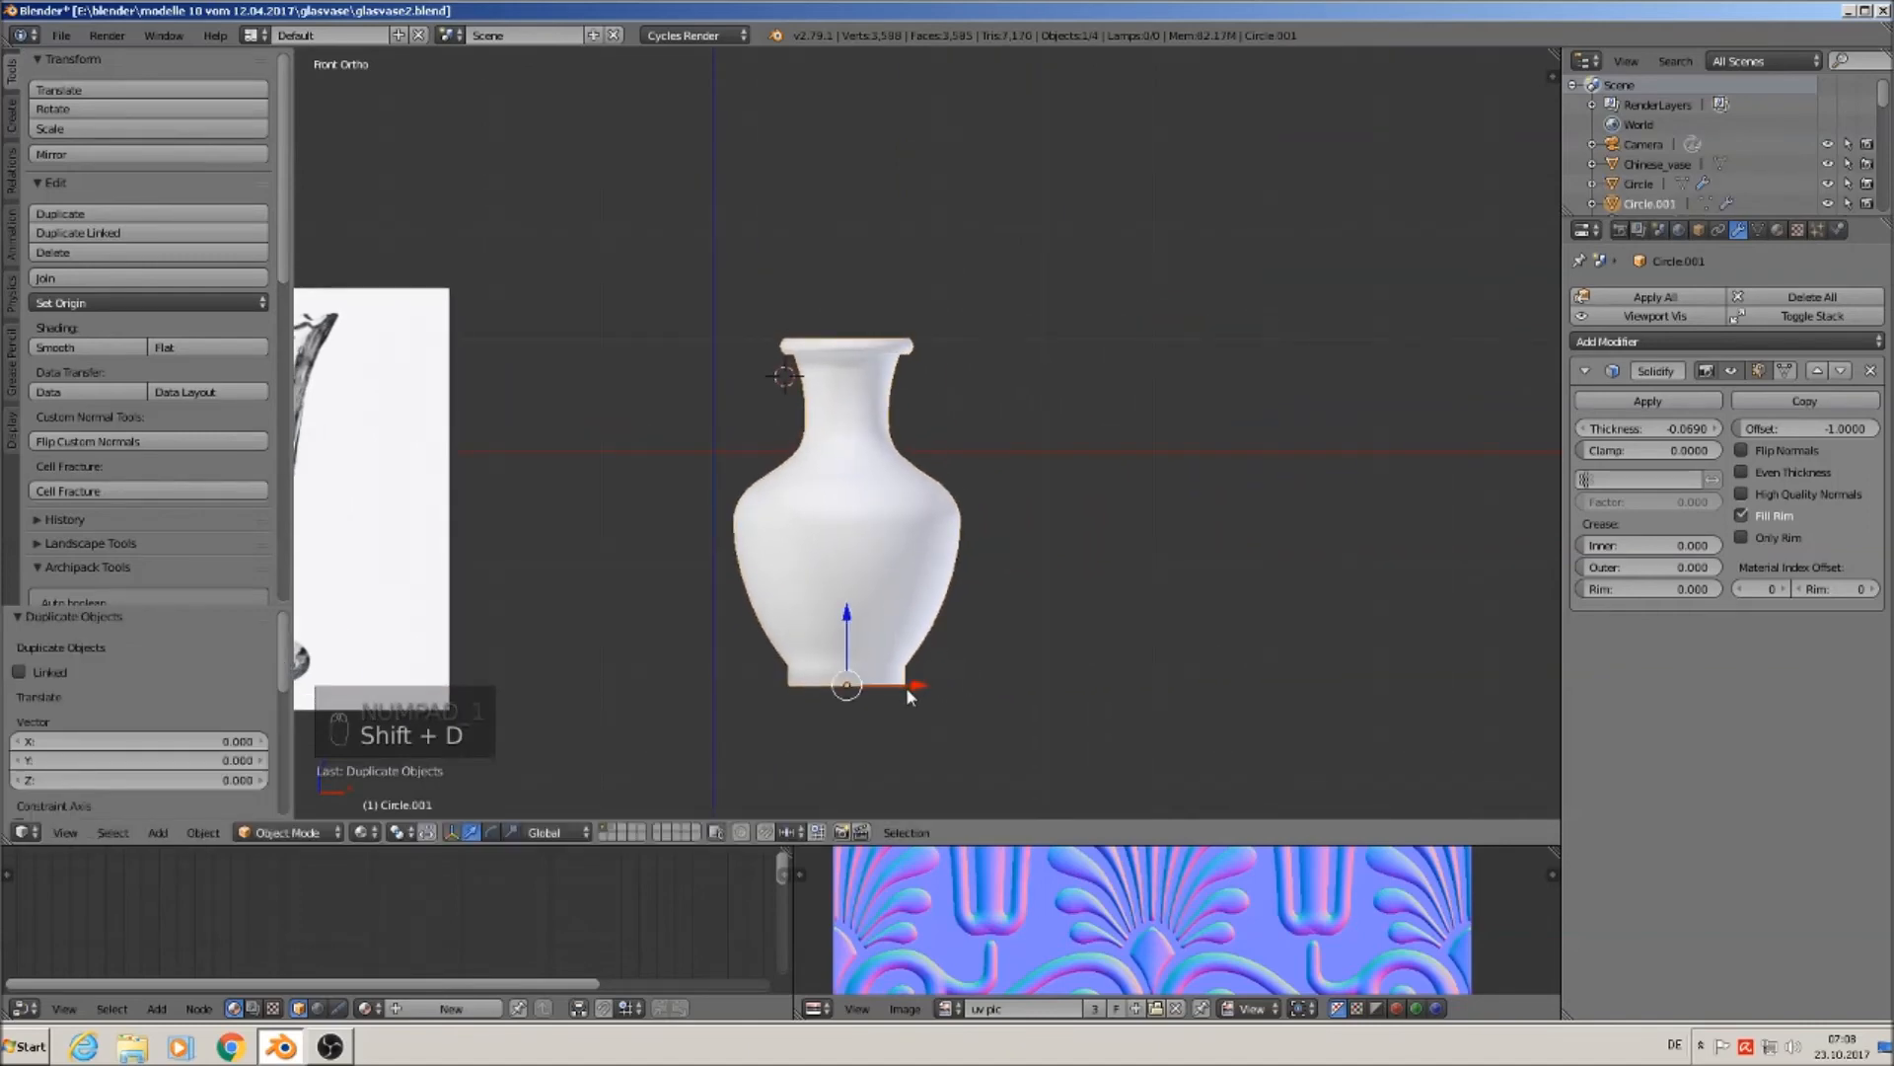
left_click(1285, 707)
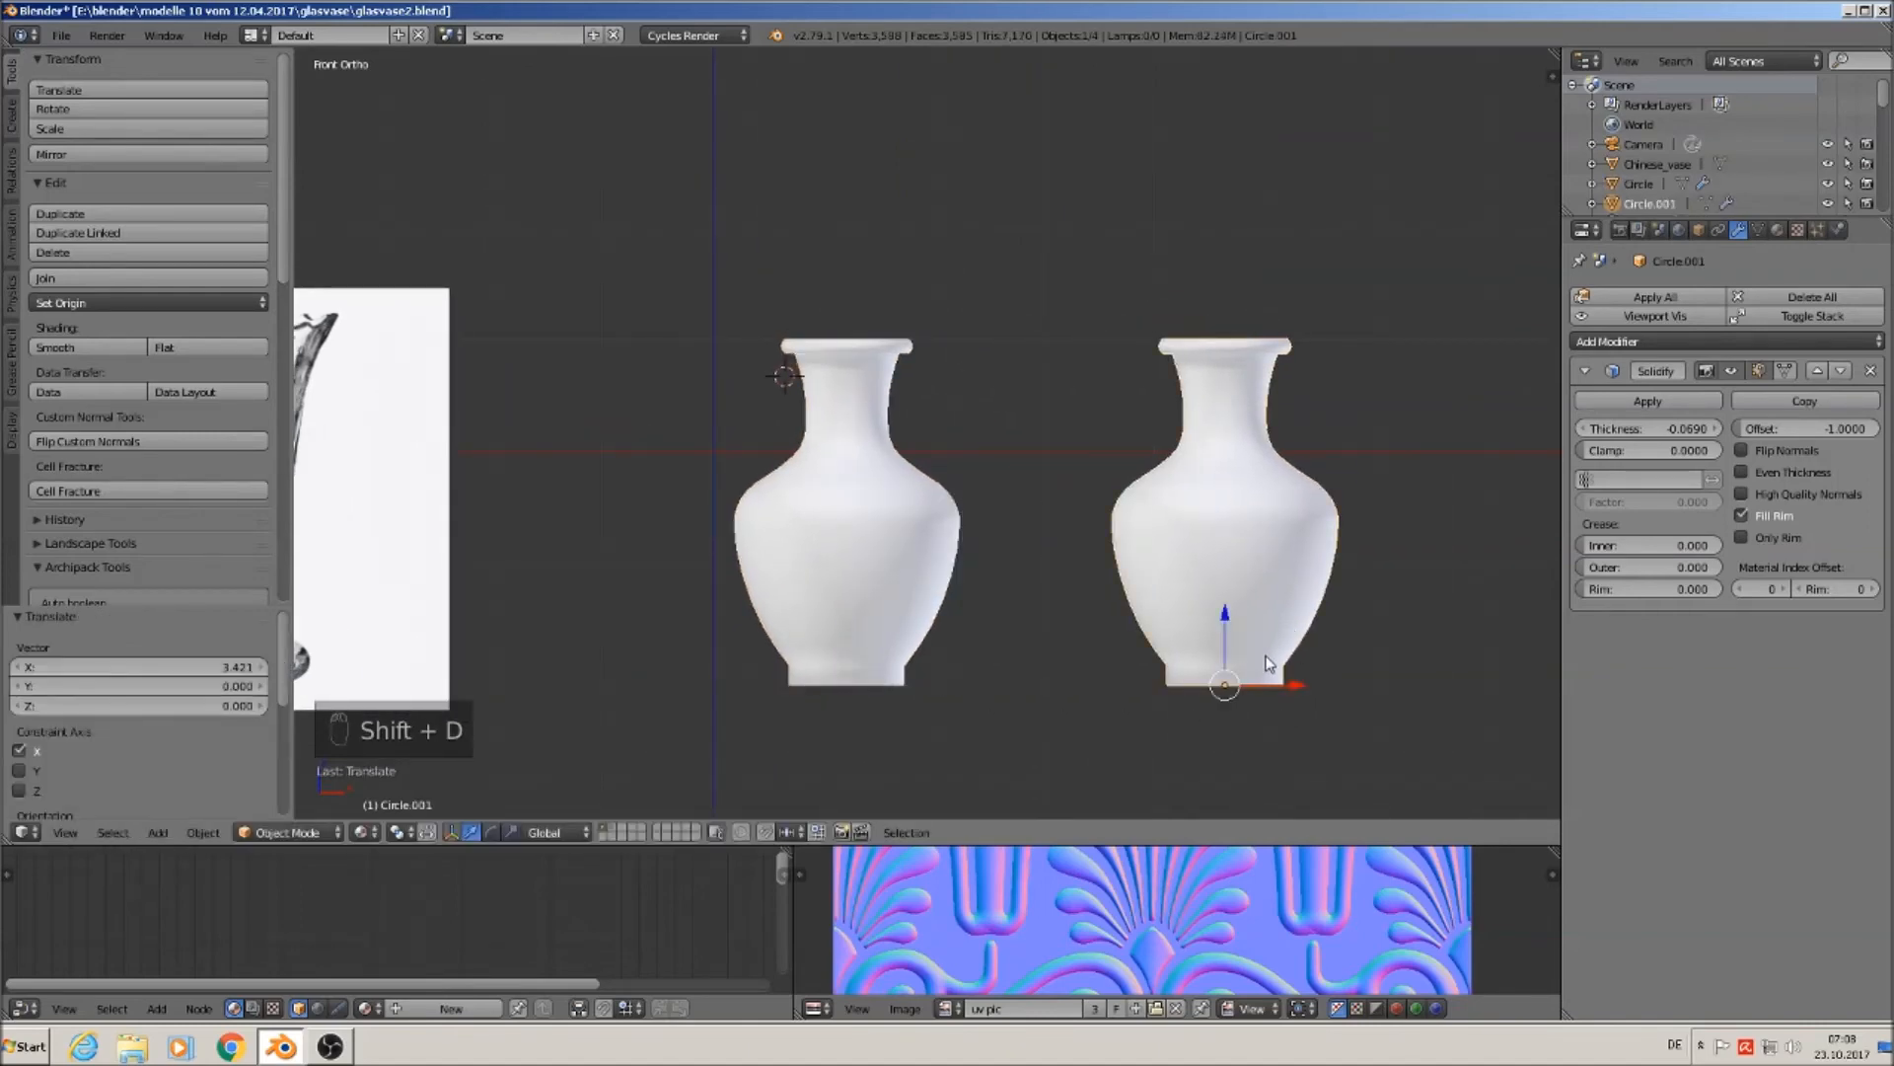
key("m")
left_click(1433, 696)
Add a Subdivision Surface modifier to the original vase and check its rounded rim.
right_click(807, 464)
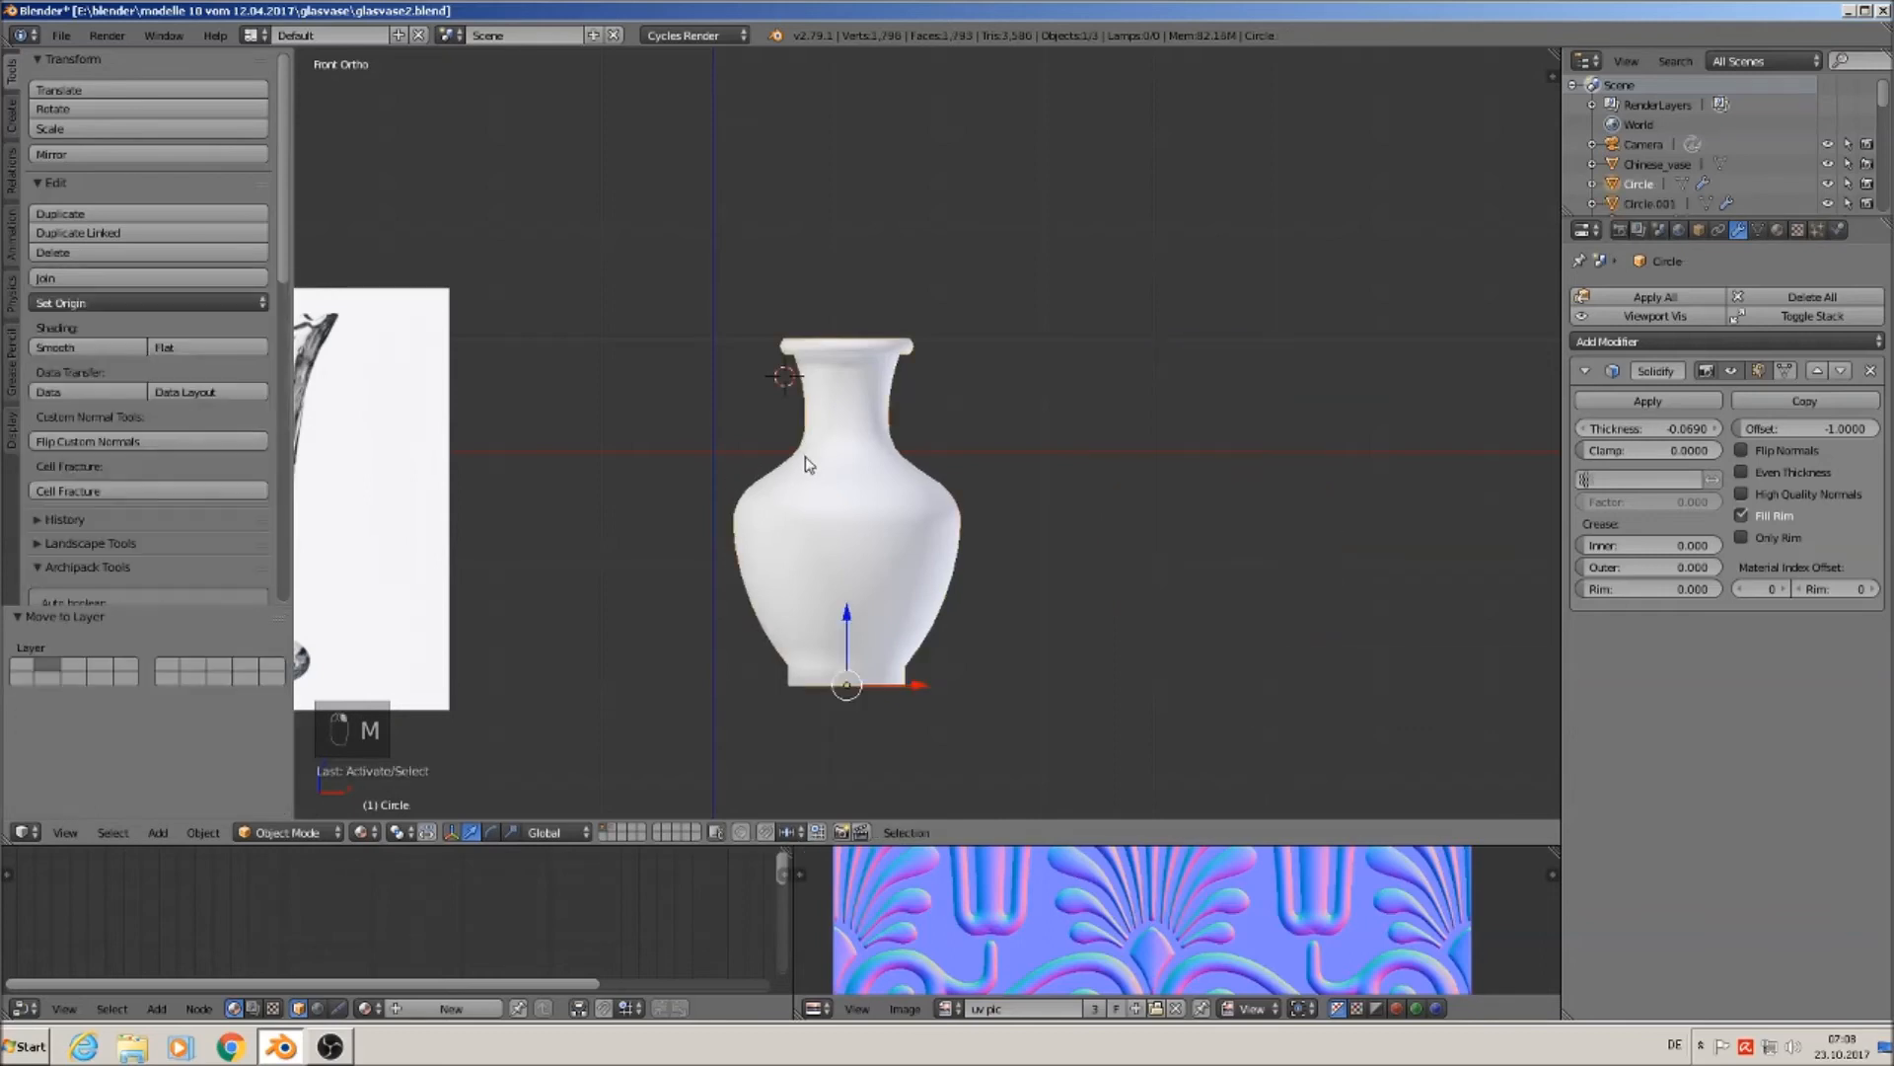
scroll(924, 422, "up", 8)
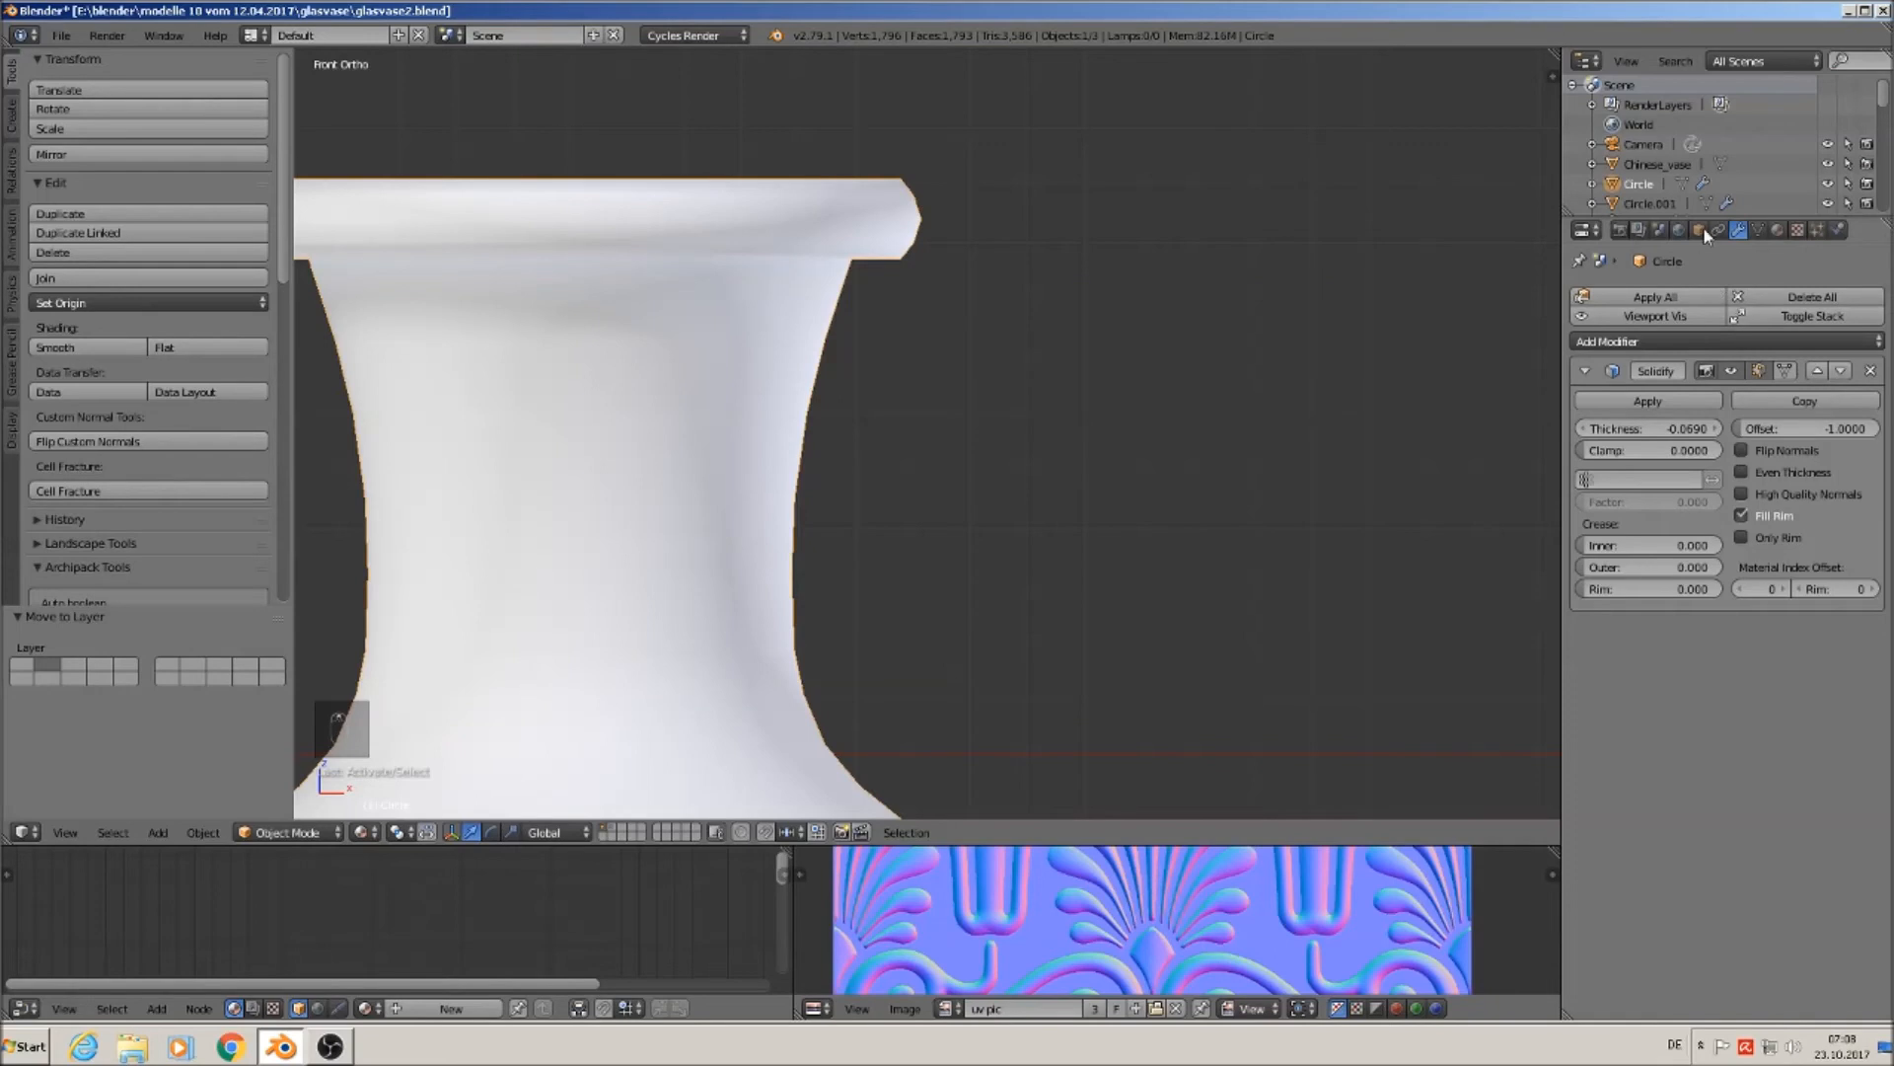
left_click(1668, 342)
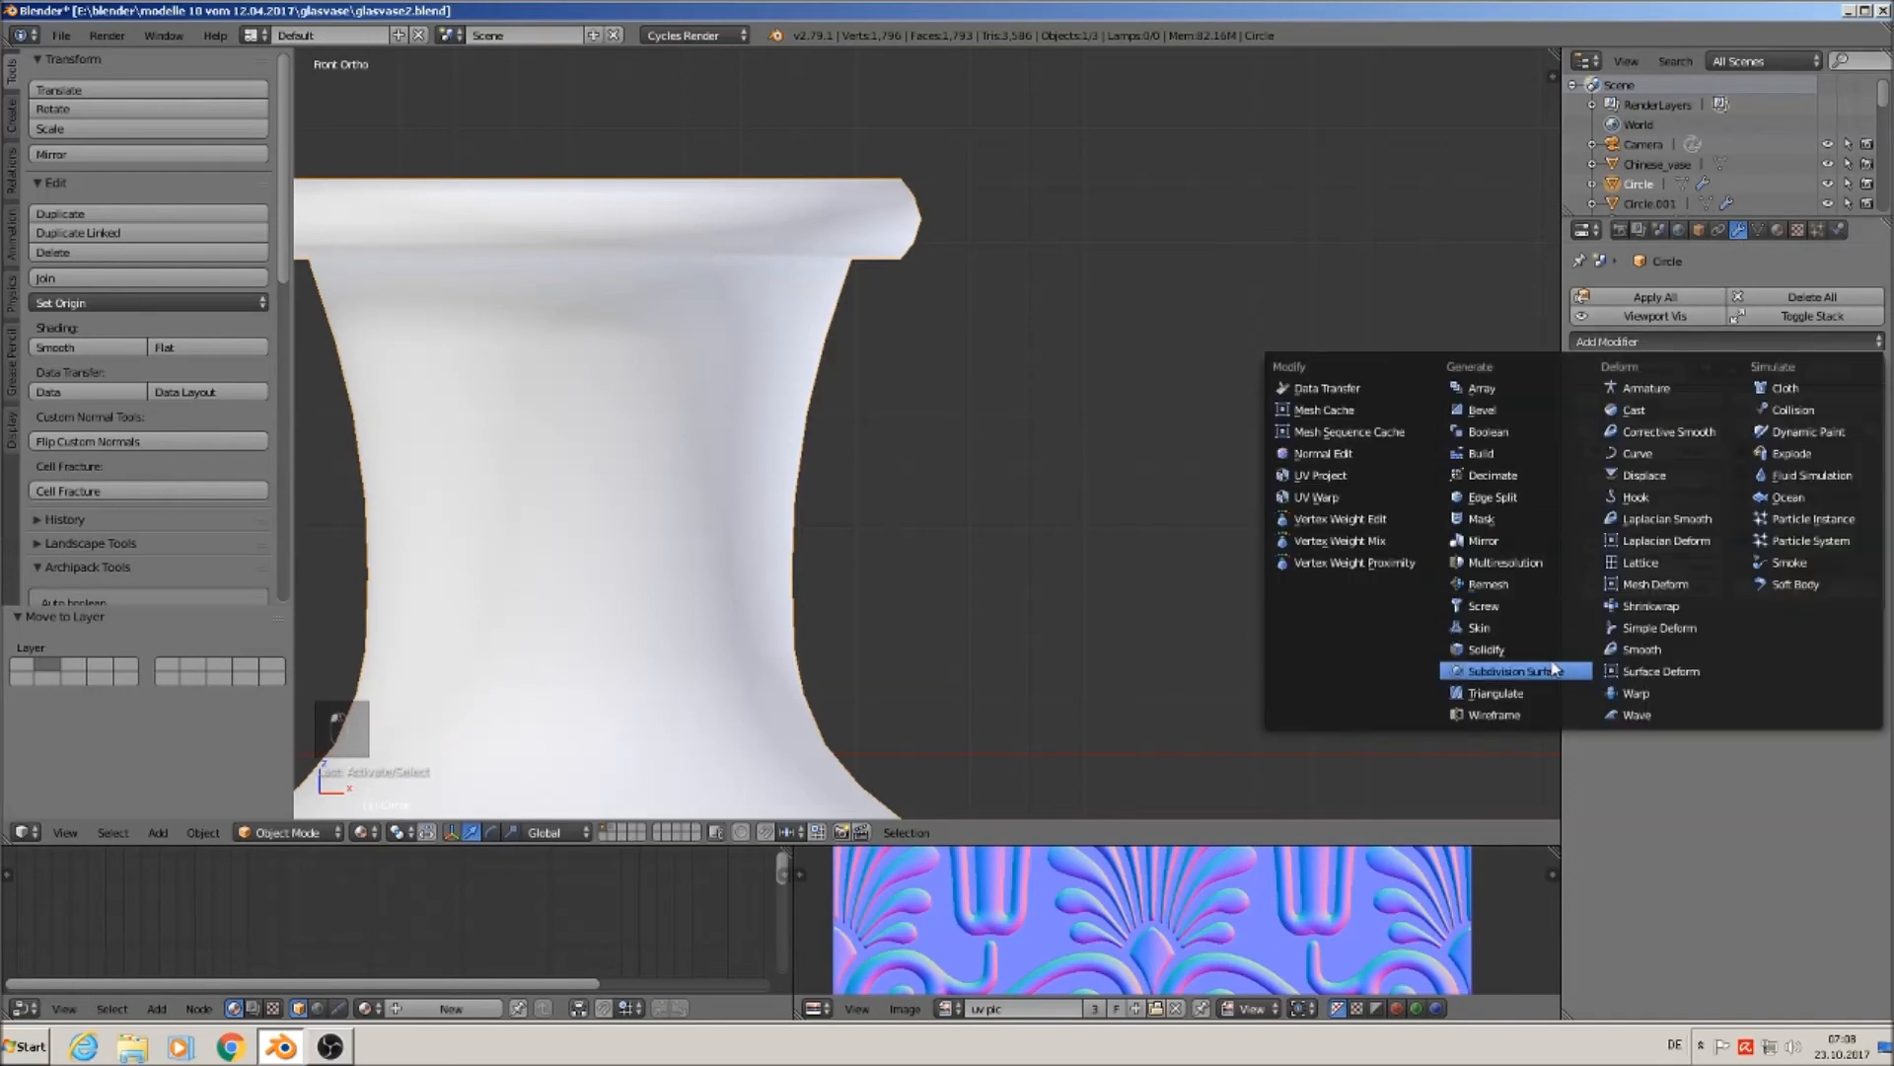
left_click(1547, 676)
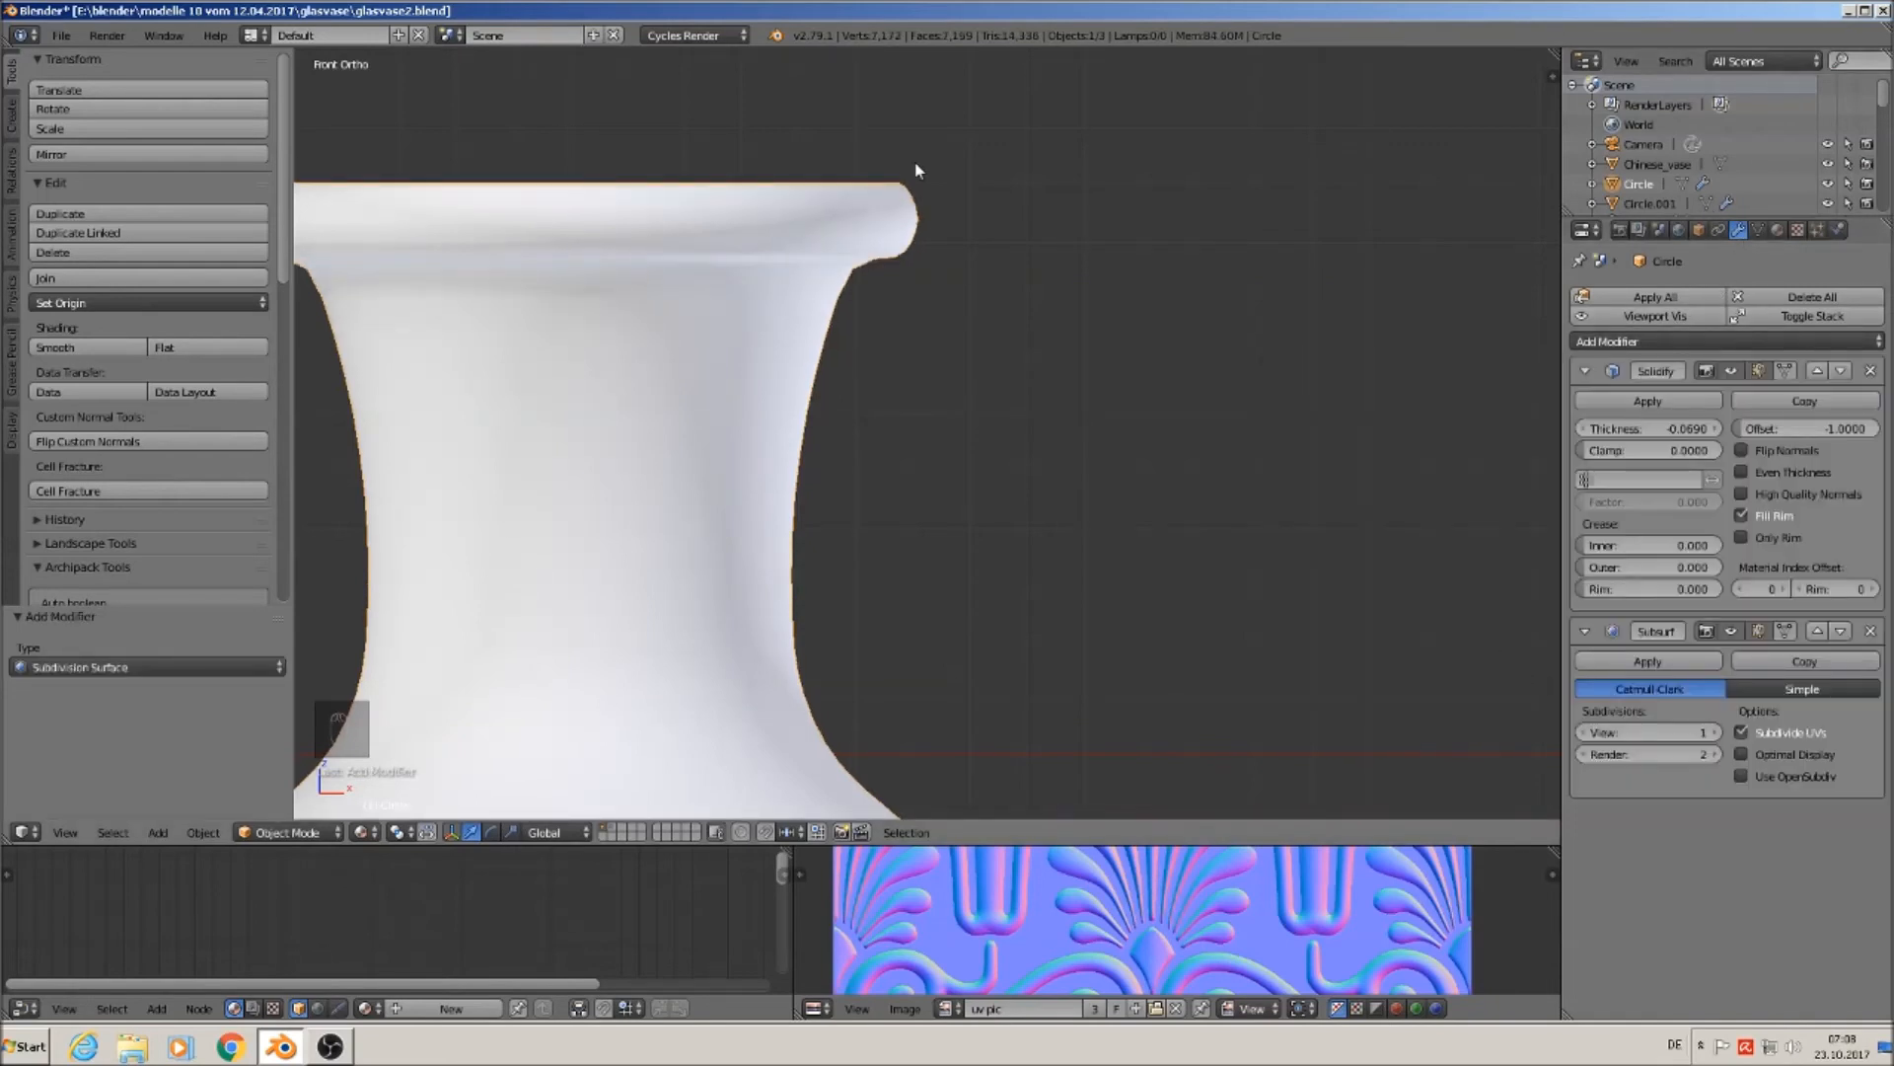
scroll(882, 310, "down", 6)
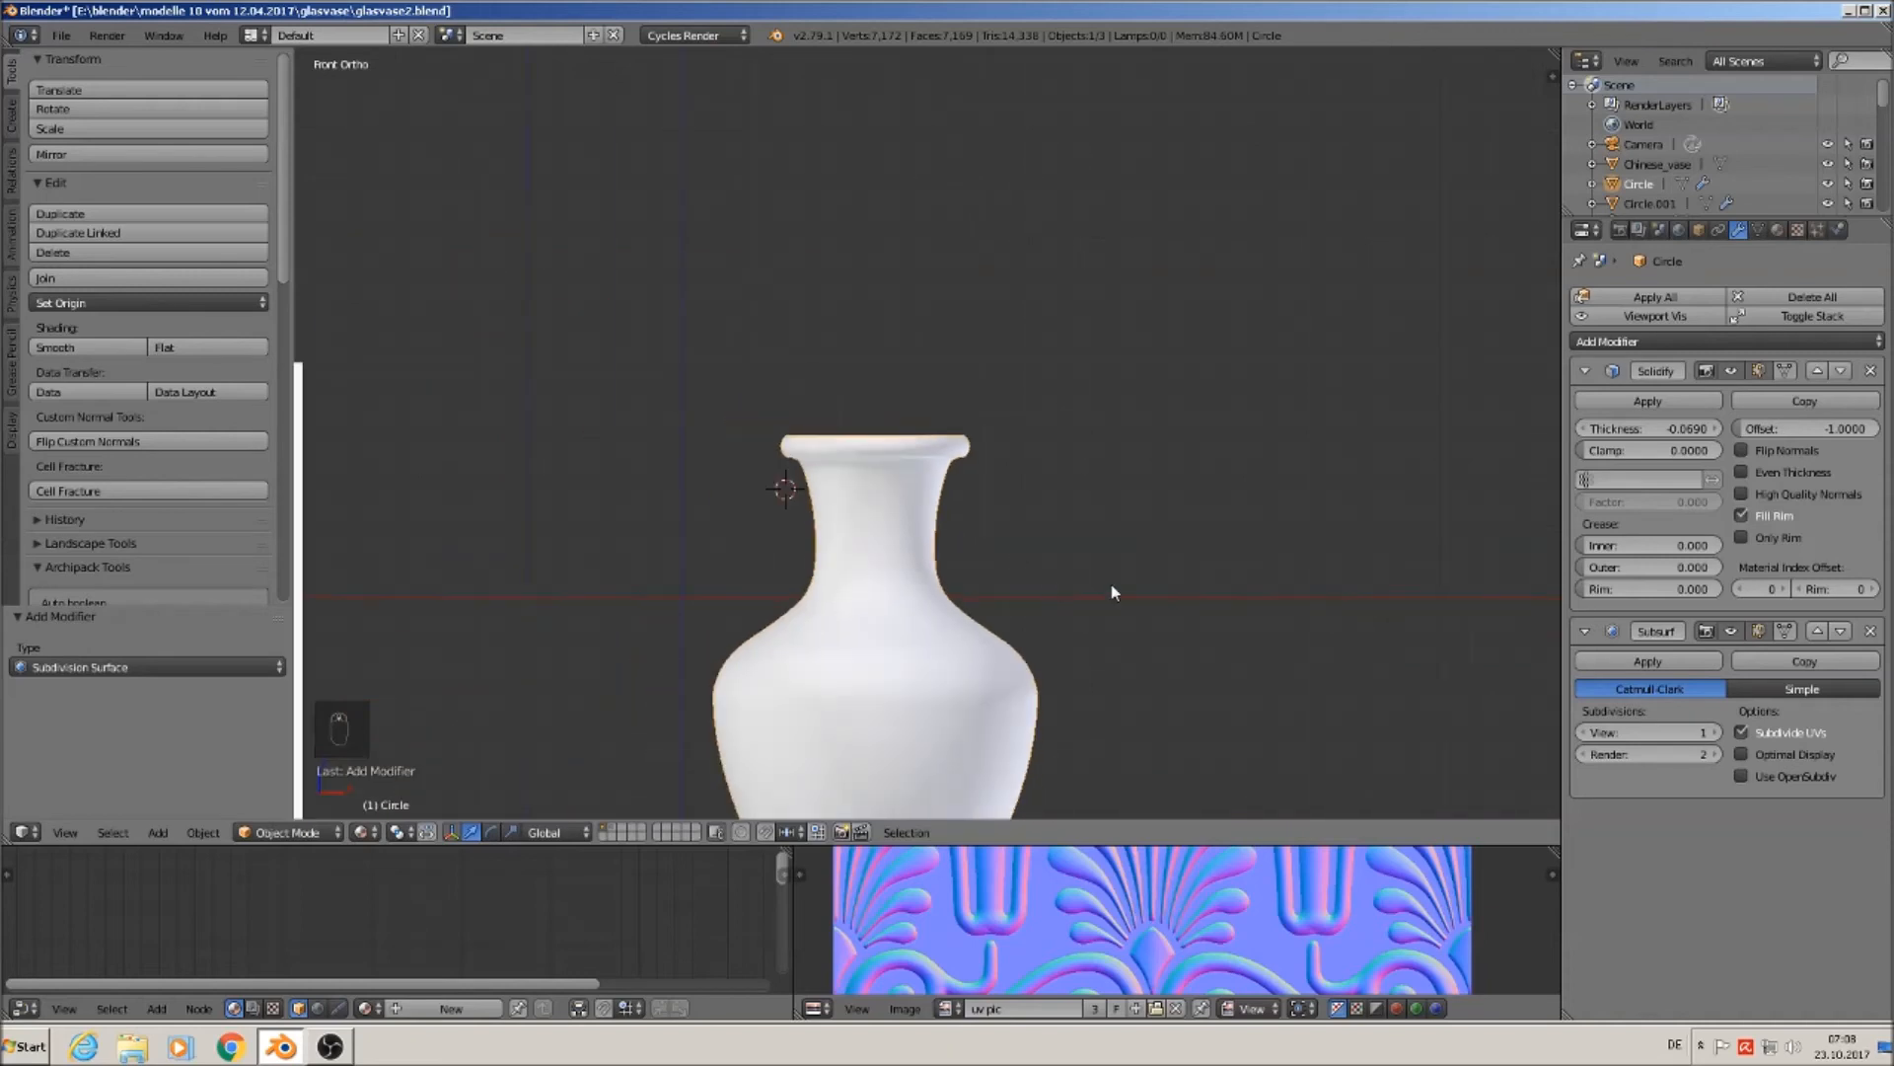
middle_click_drag(1293, 679, 1342, 375, "shift")
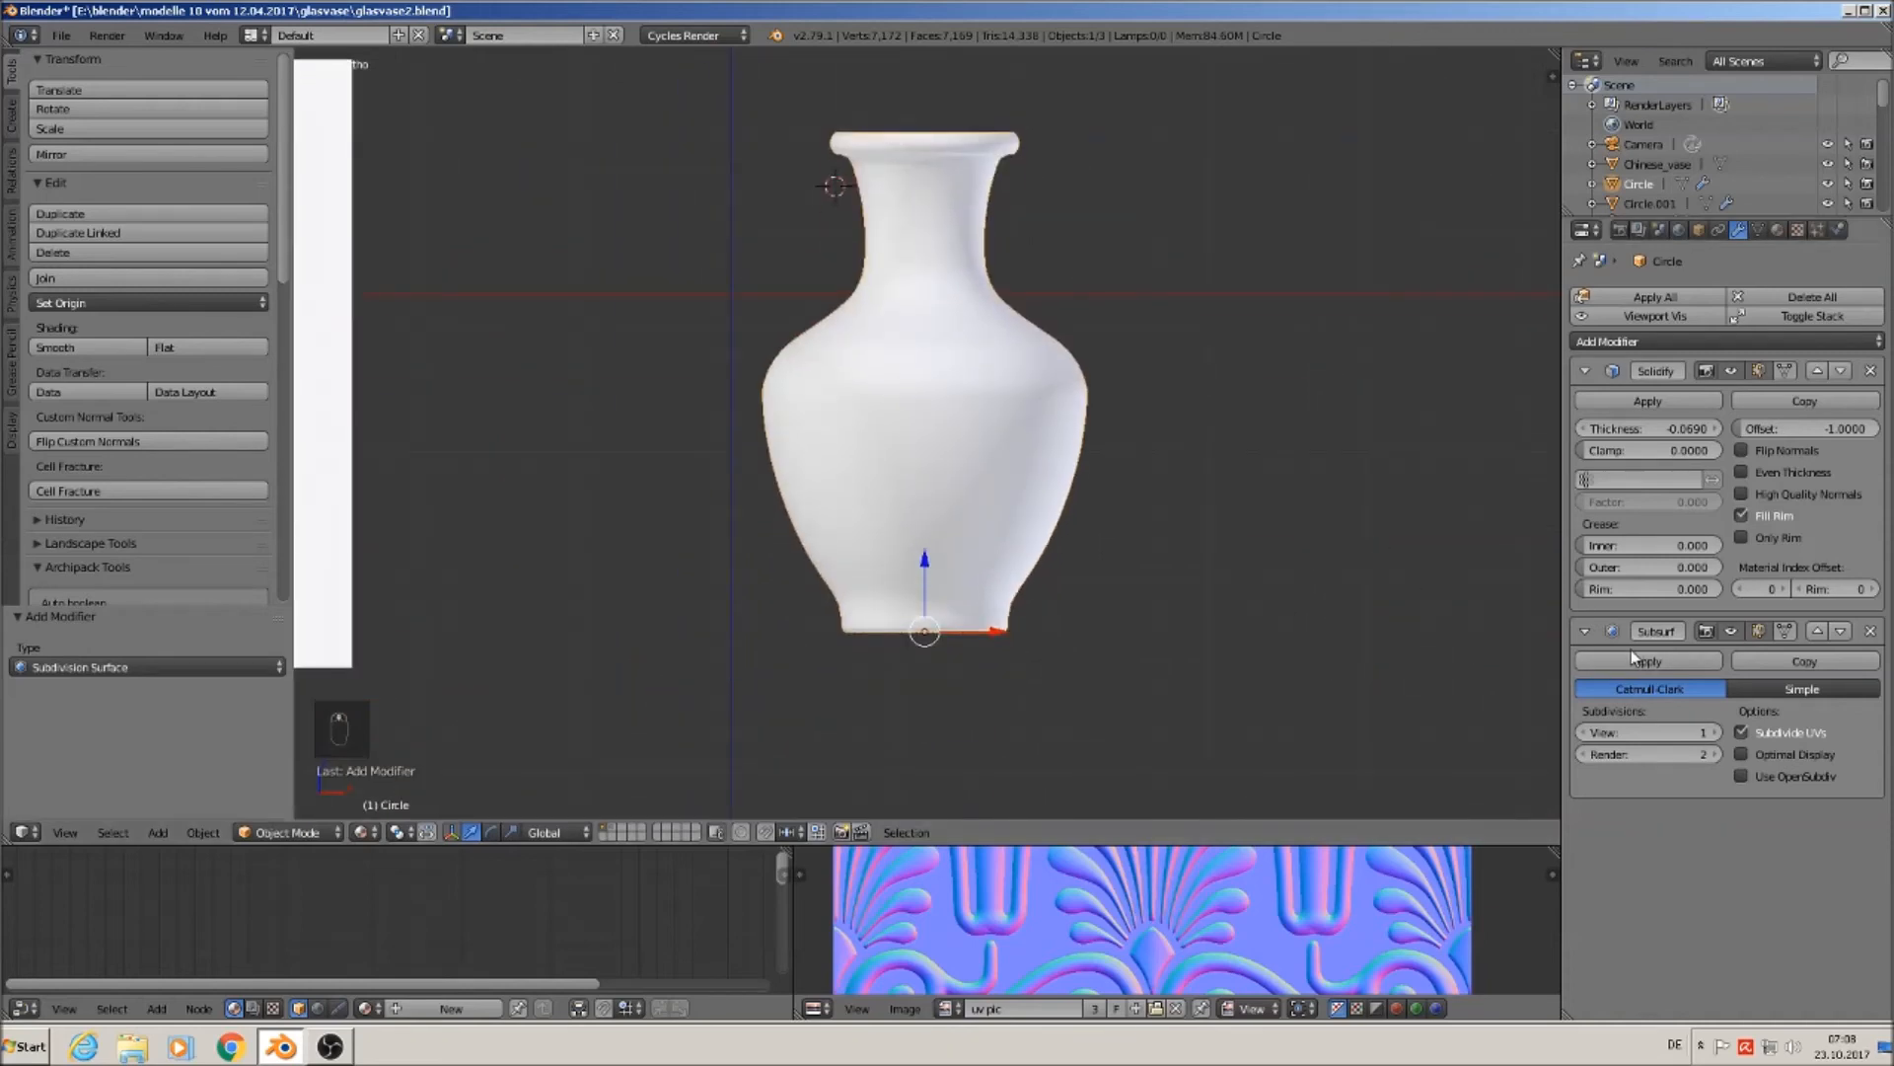
Place the Subdivision Surface modifier above Solidify and apply both modifiers to the vase.
left_click(1818, 631)
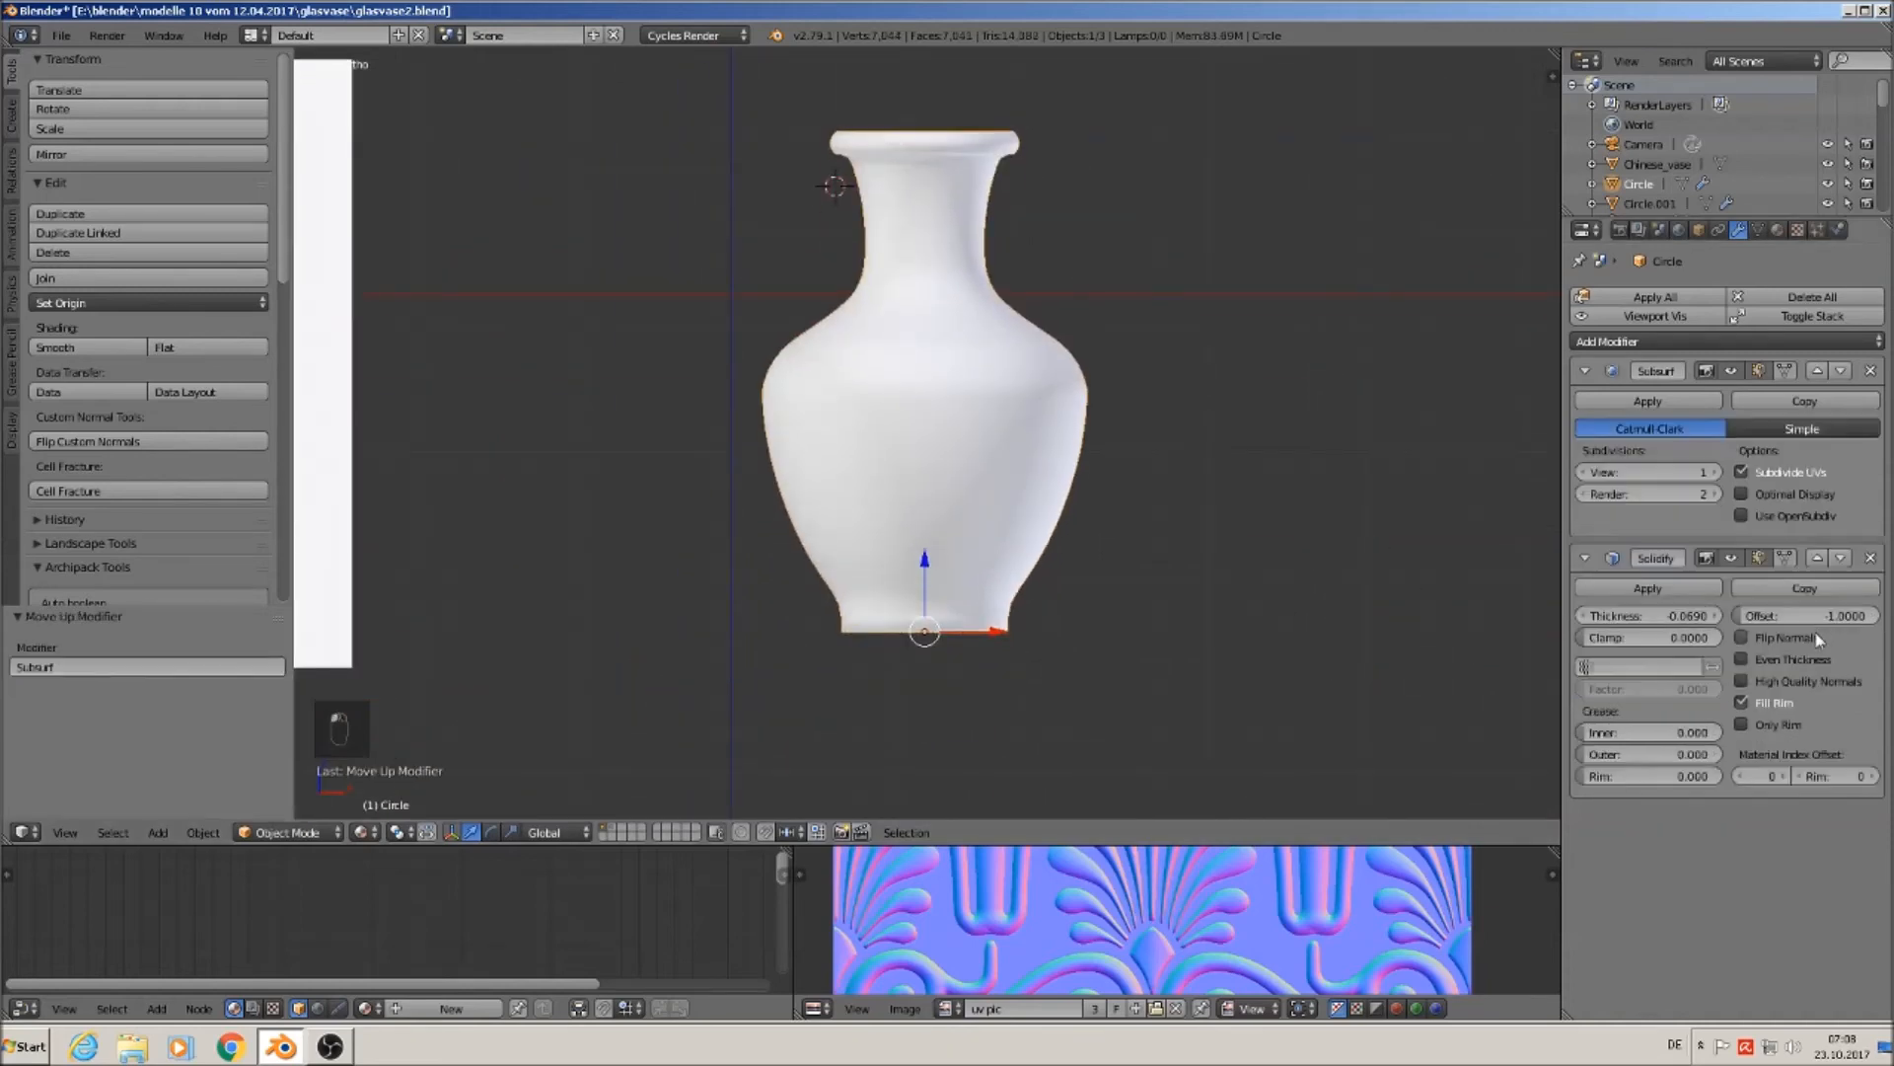
left_click(1654, 406)
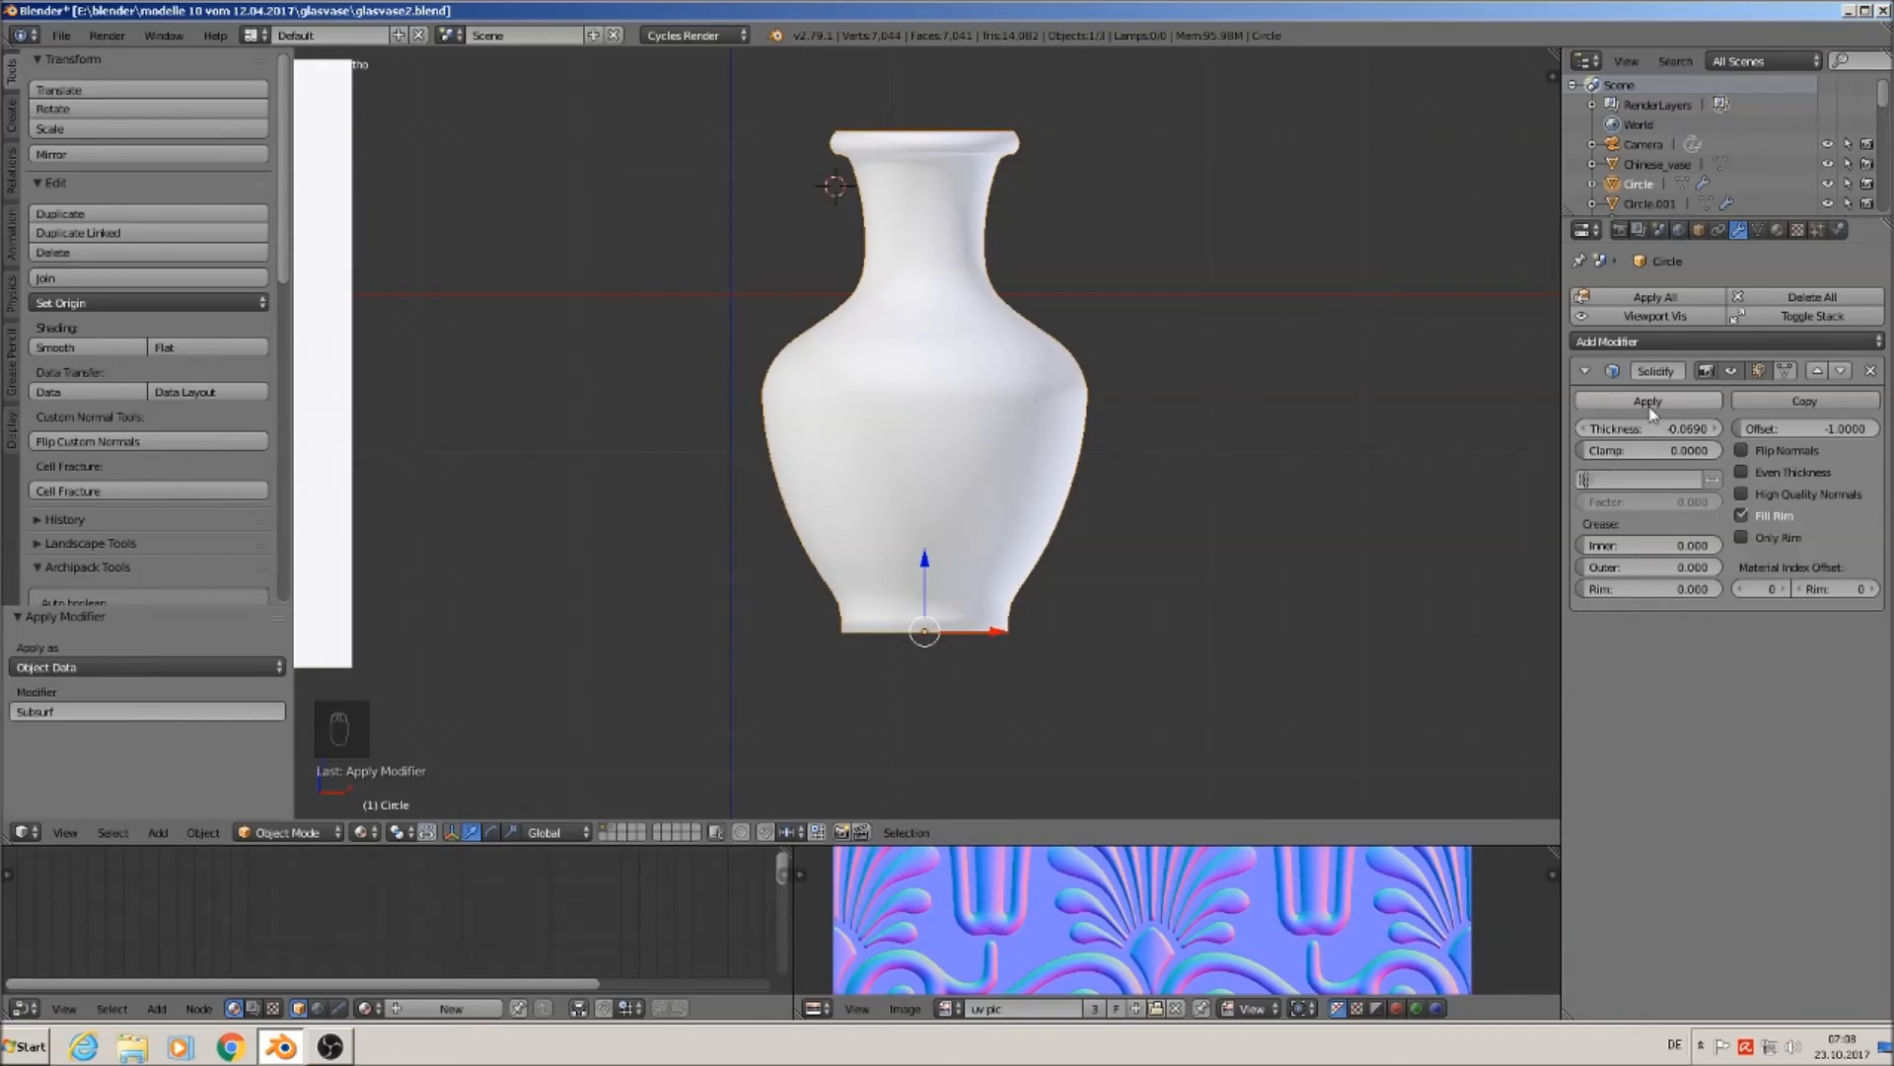
left_click(1649, 403)
In Edit Mode, fill the inner edge loop just above the vase's open base with a face.
middle_click_drag(1364, 364, 937, 259)
key("Tab")
scroll(1039, 251, "up", 4)
key("a")
key("a")
scroll(927, 296, "down", 3)
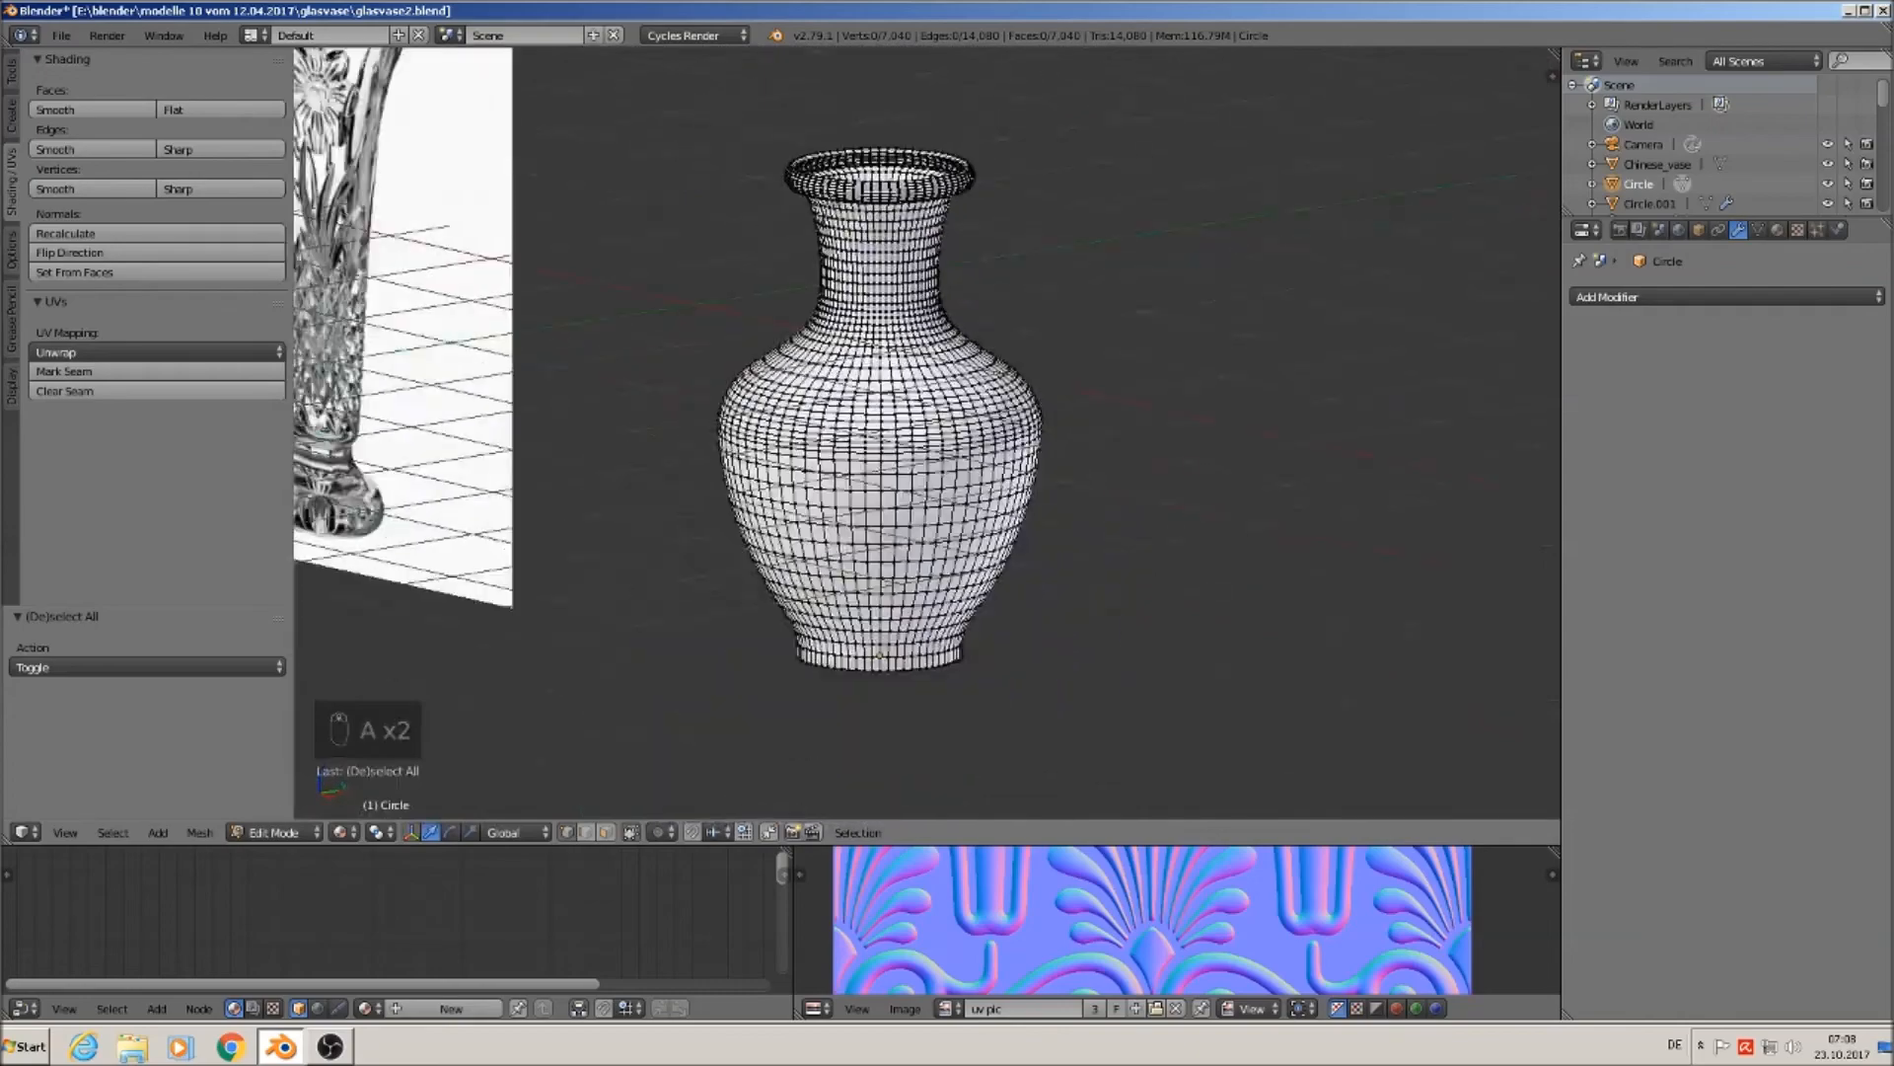
middle_click_drag(868, 358, 818, 250)
scroll(899, 621, "up", 8)
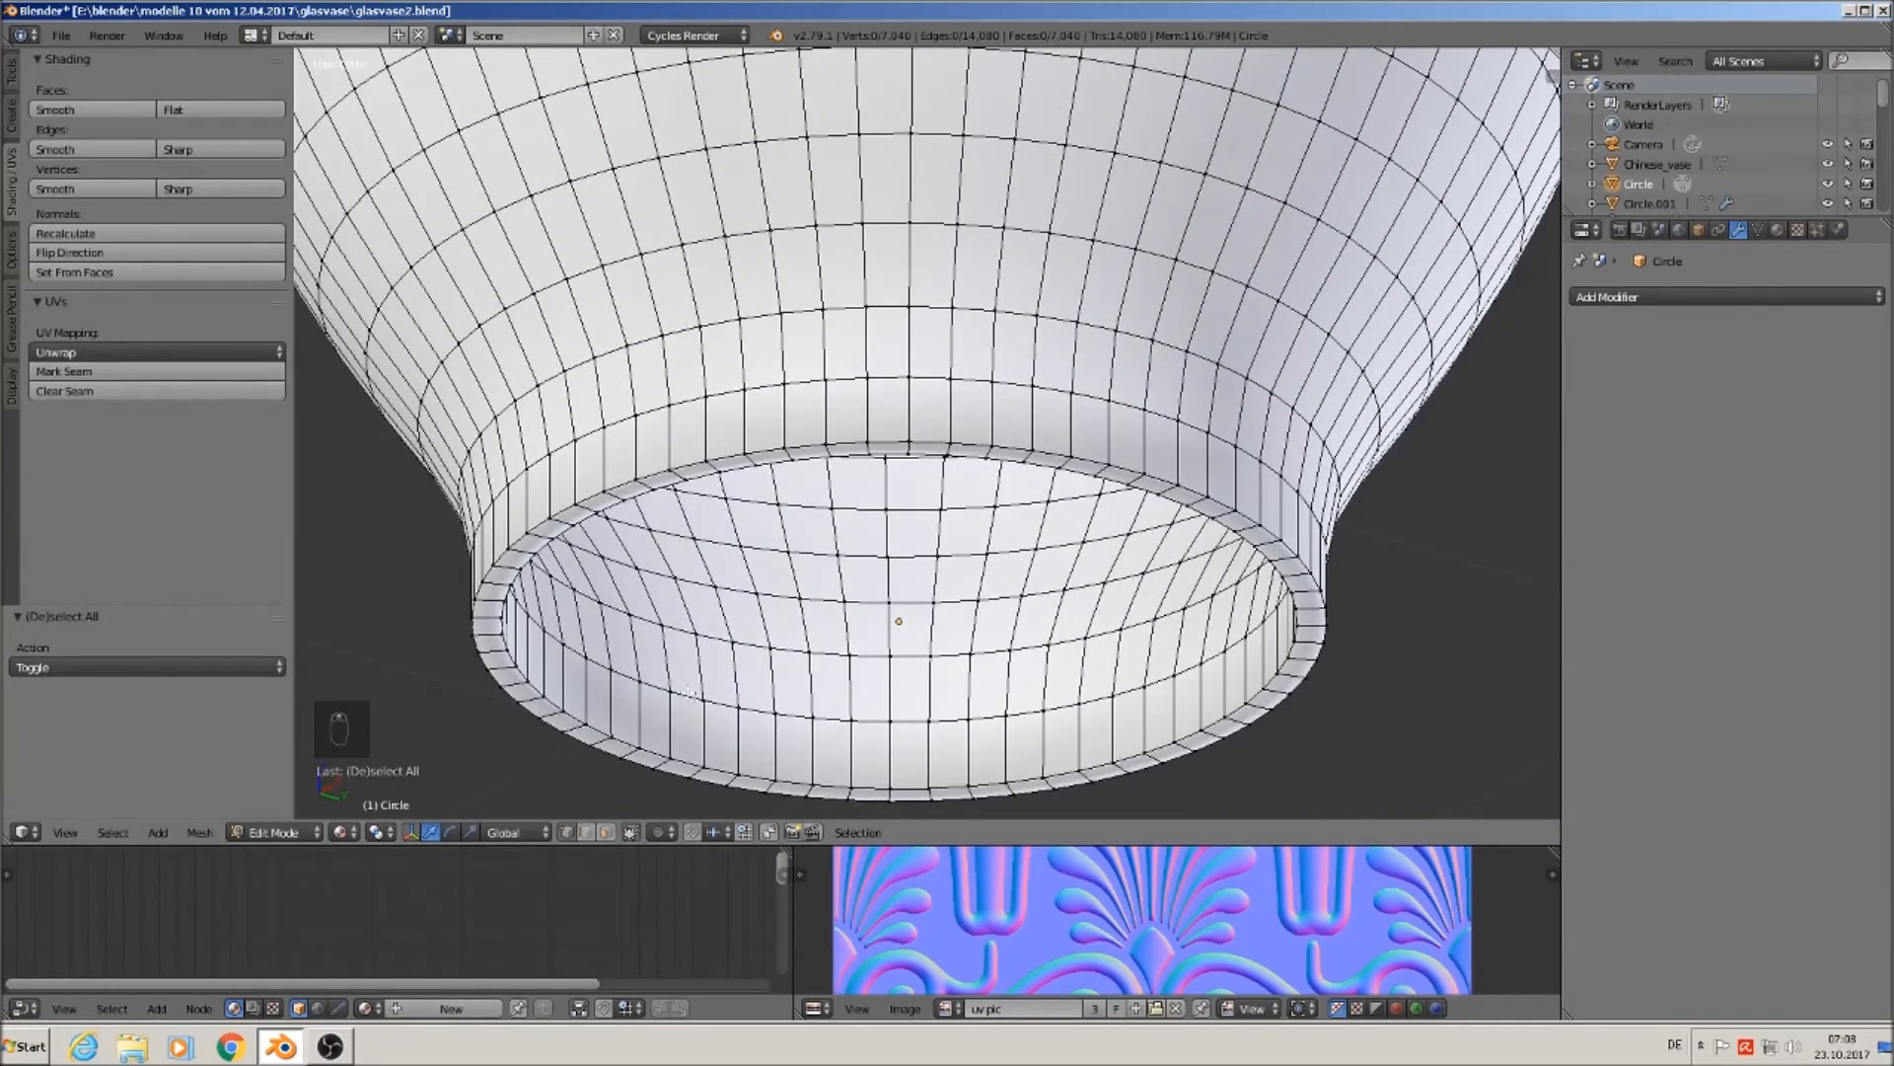
right_click(692, 694, "alt")
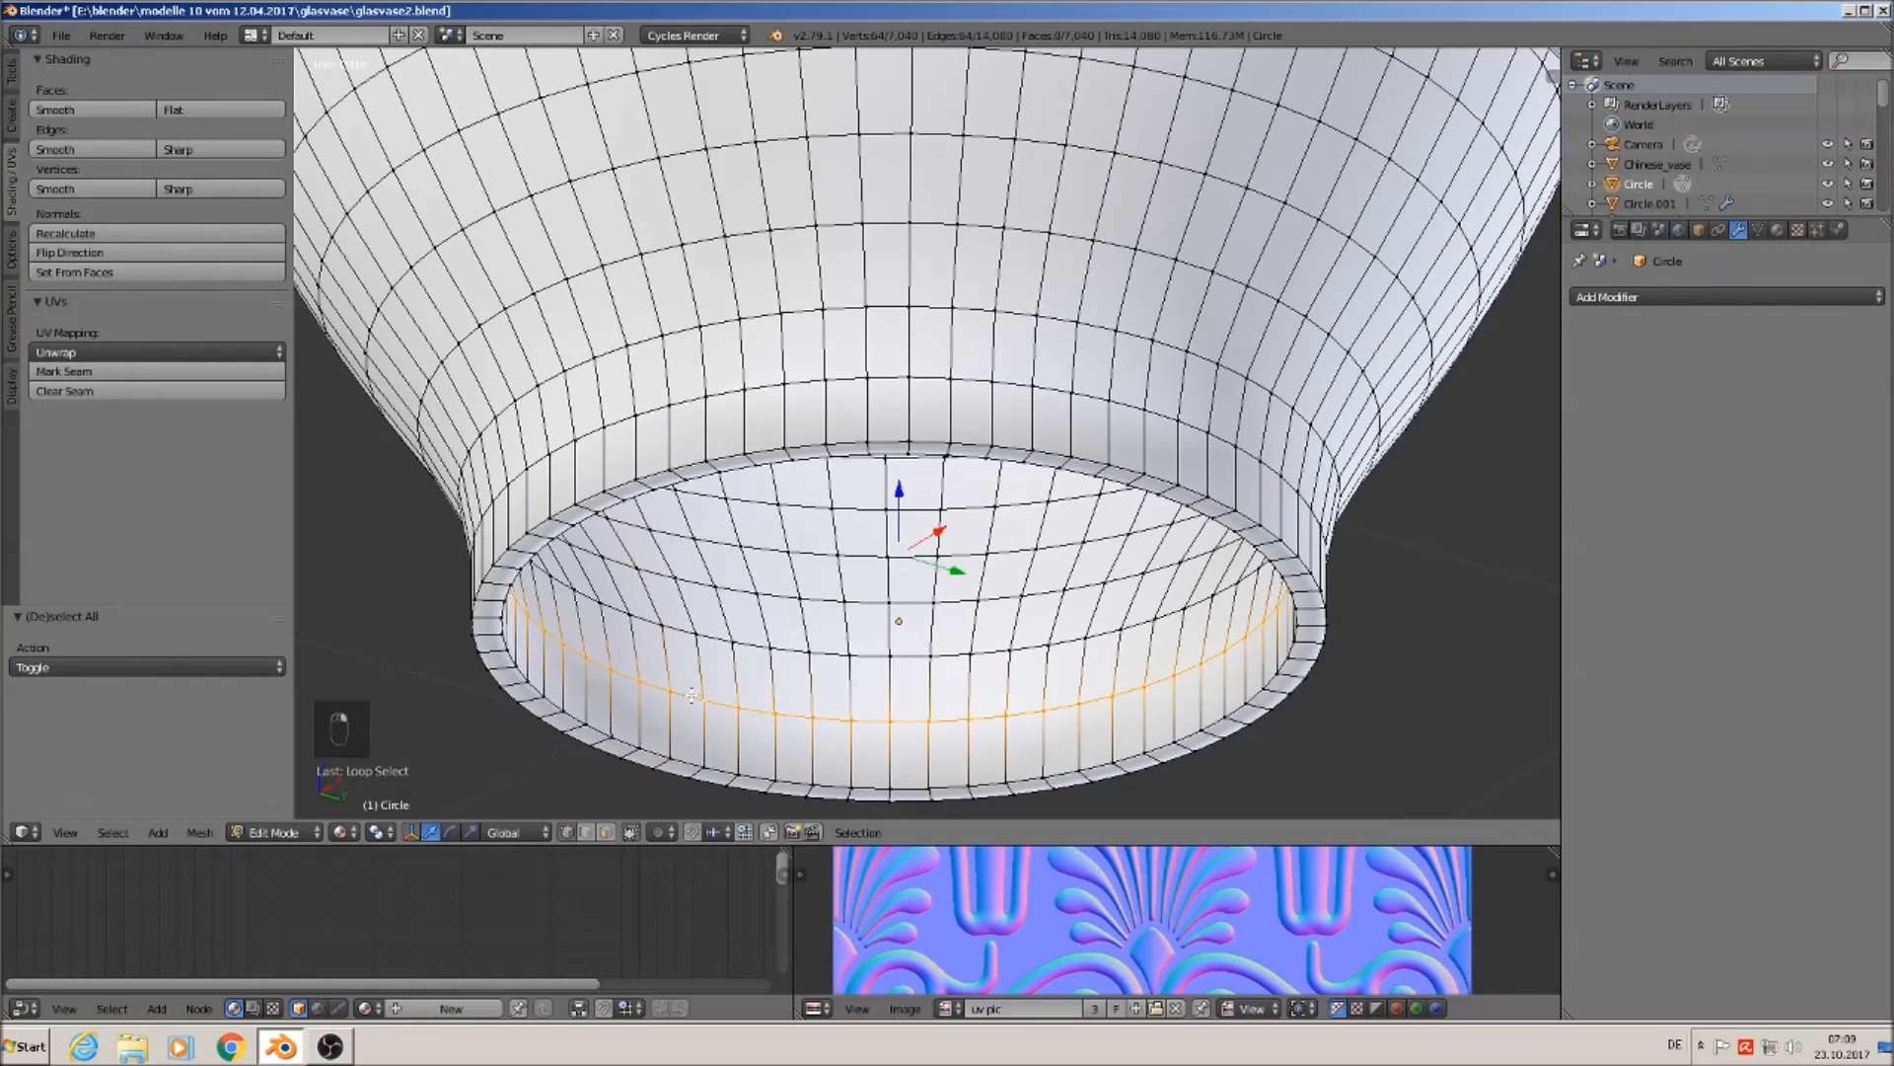
key("f")
Fill the inner edge loop of the vase's bottom rim with a face and return to Object Mode in front view.
right_click(685, 764, "alt")
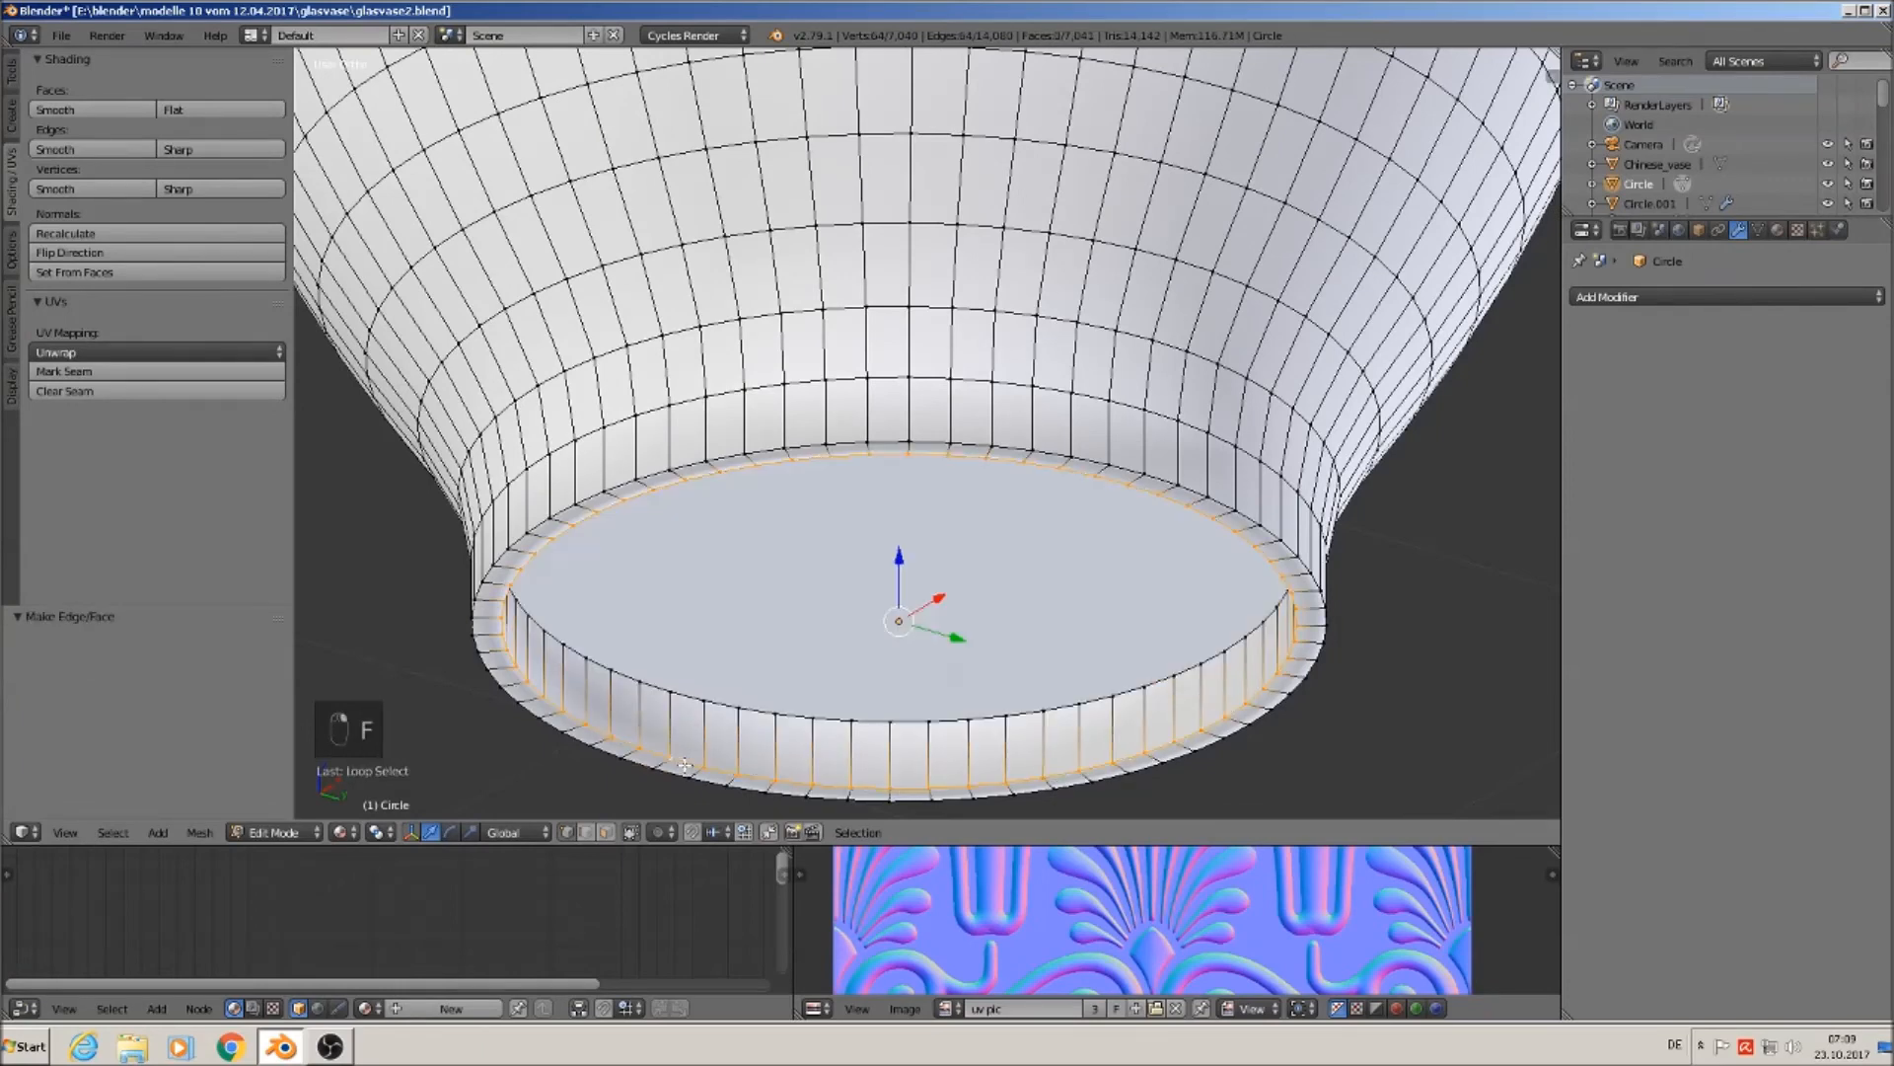
key("f")
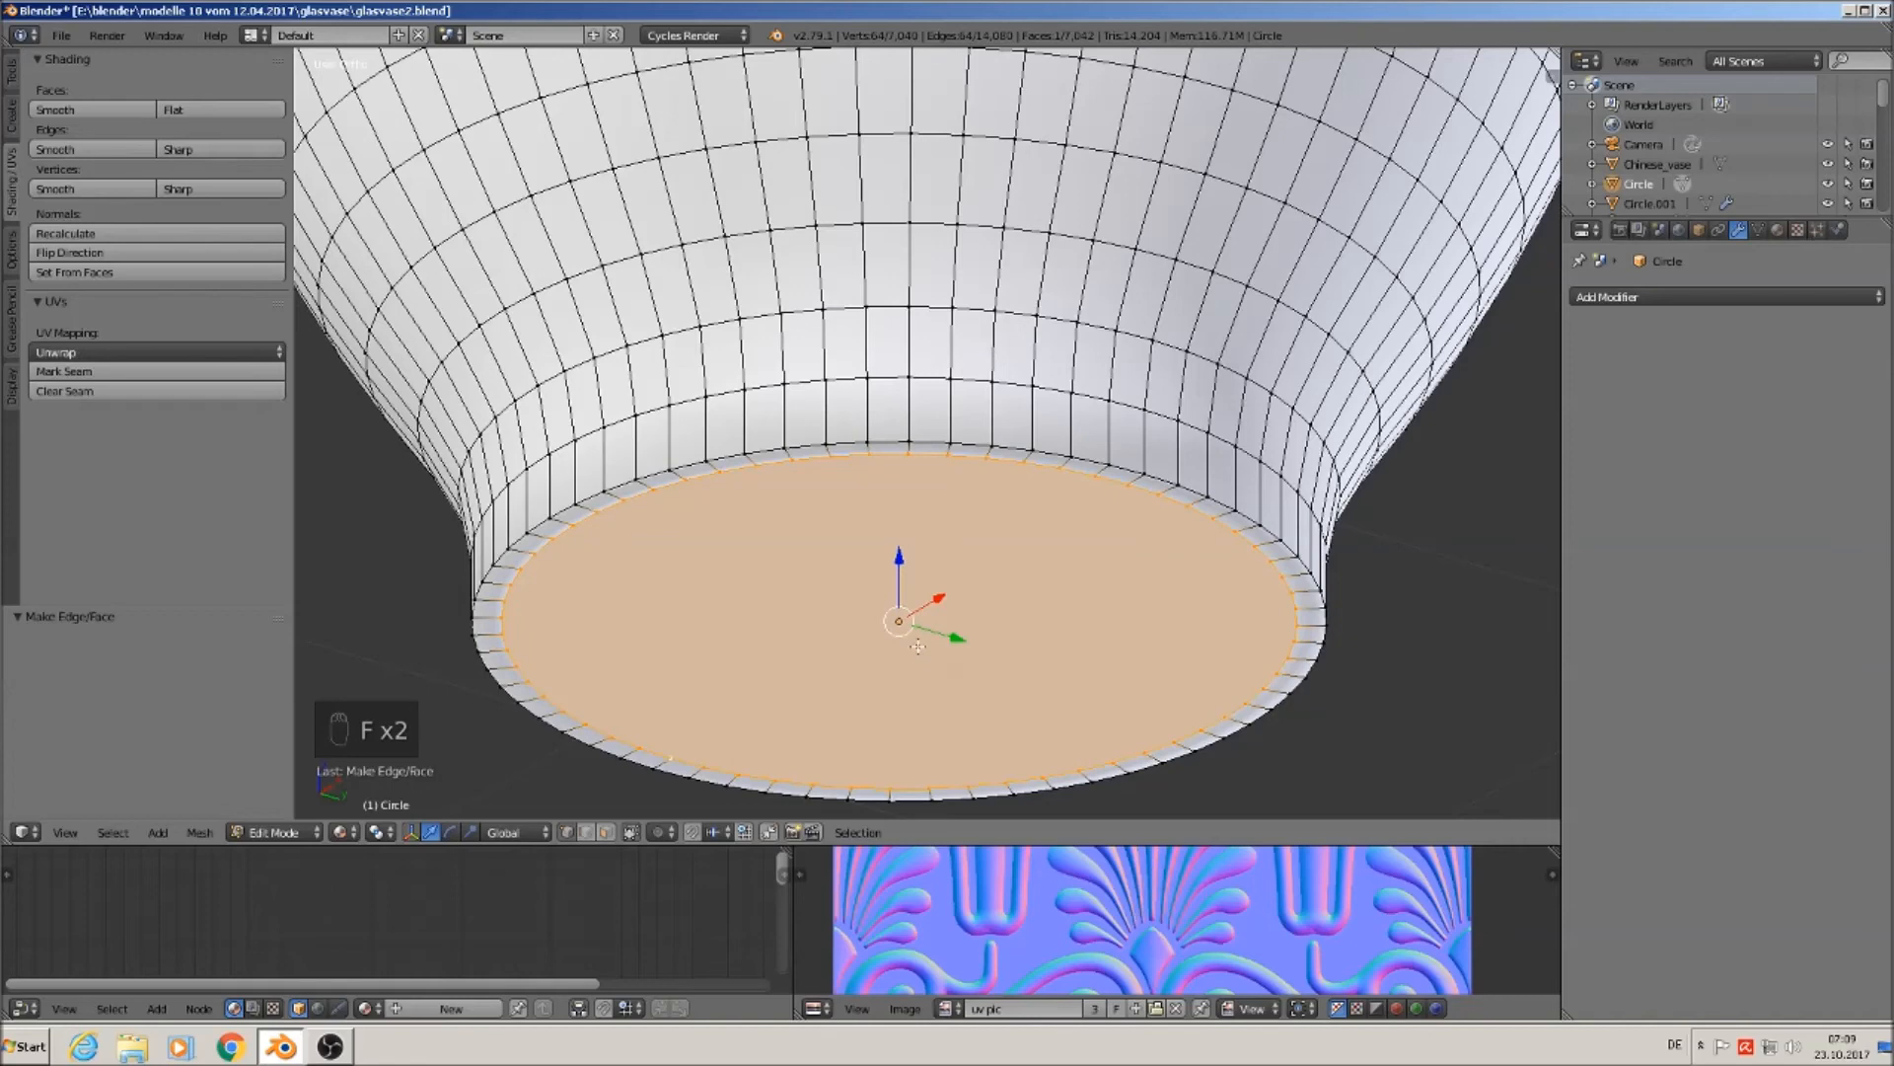
key("Tab")
middle_click_drag(918, 646, 971, 653)
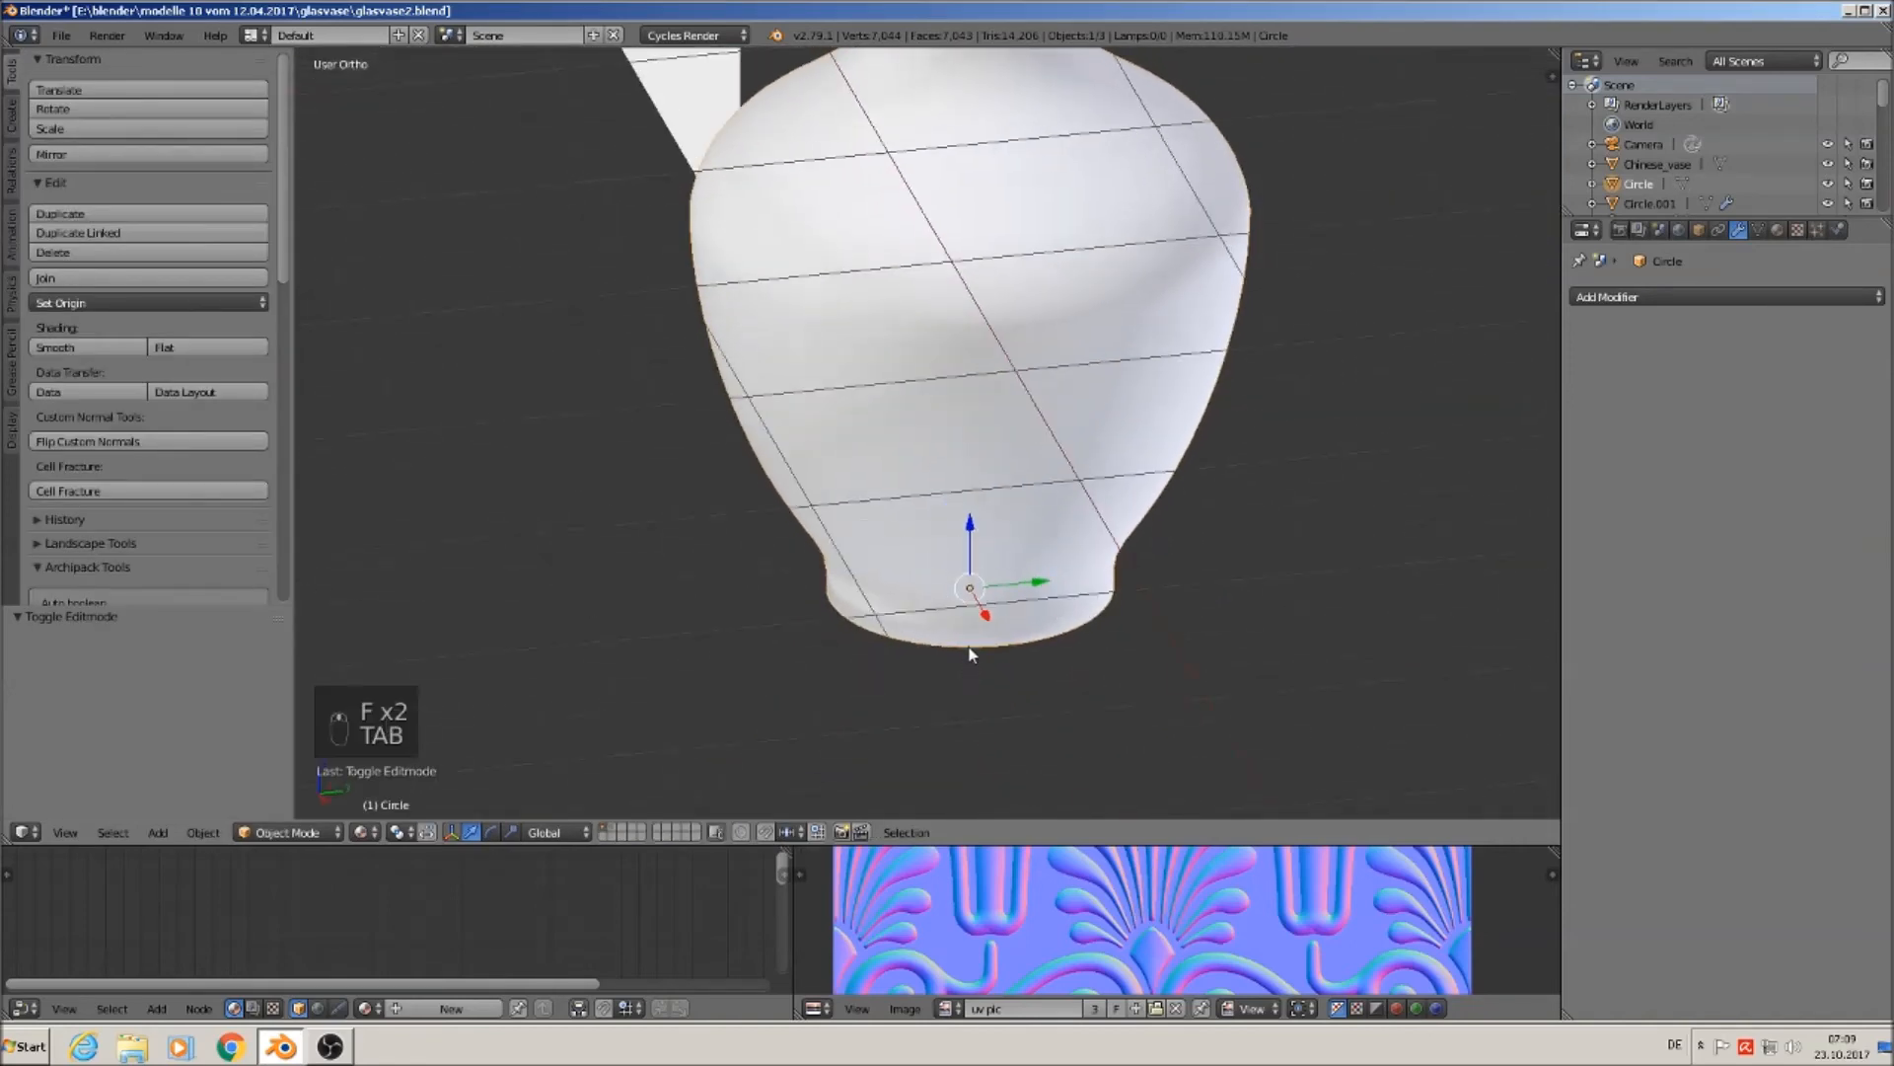
scroll(950, 473, "down", 5)
middle_click_drag(949, 474, 985, 589)
key("KP_1")
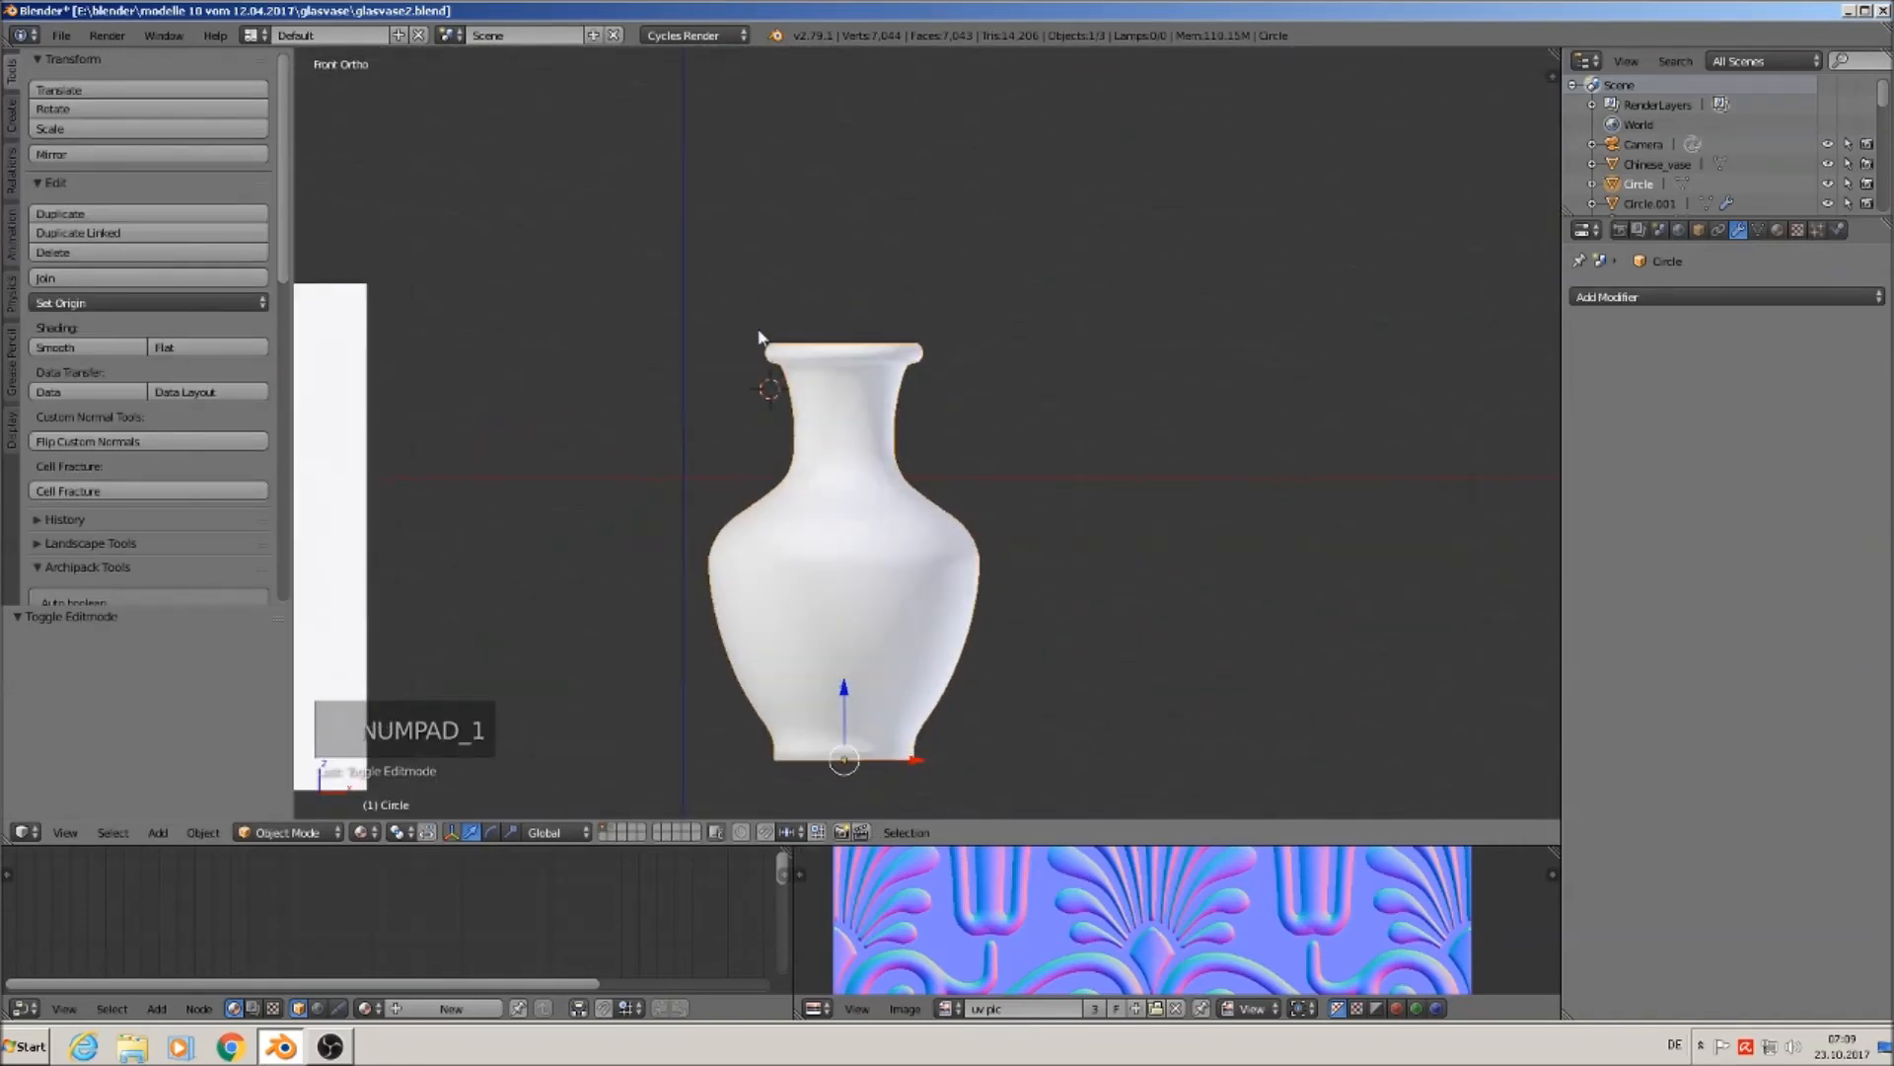
Save the scene as a new file named glasvase3.blend in the glasvase folder.
left_click(51, 34)
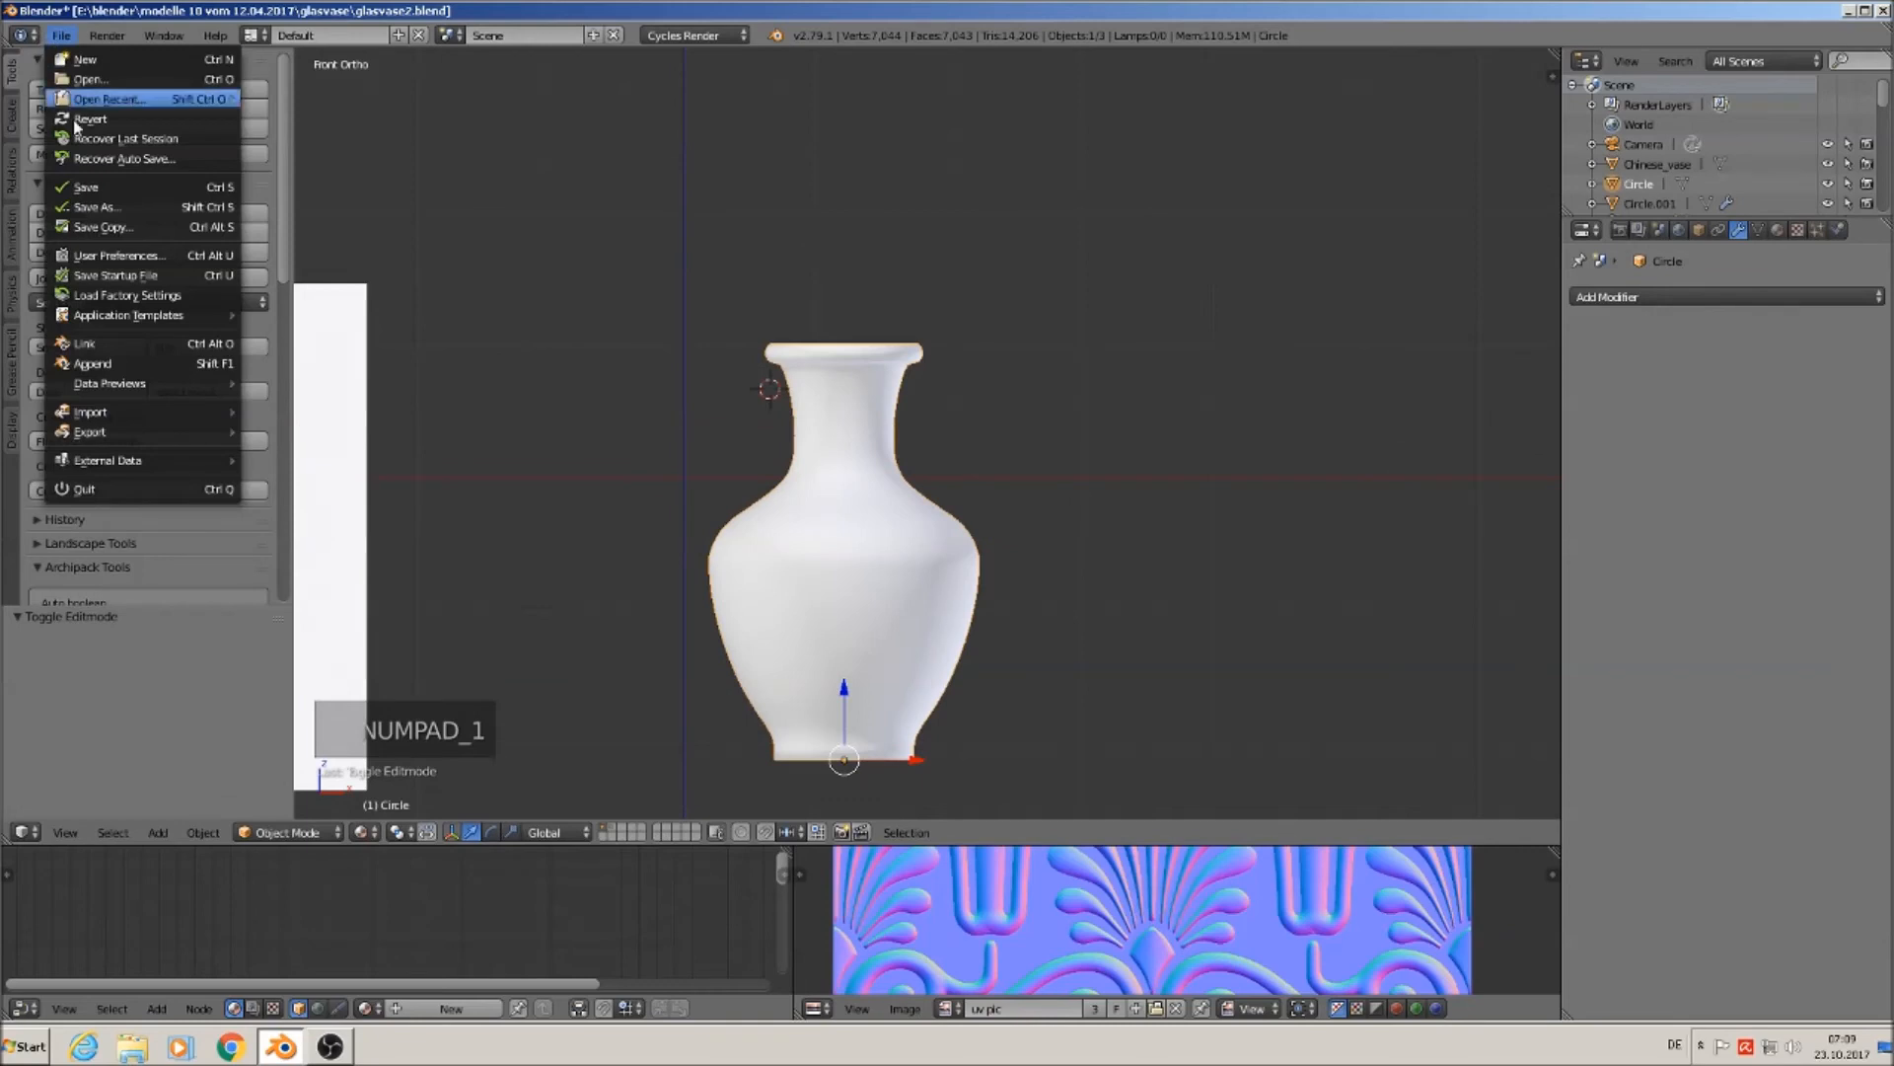
left_click(99, 210)
left_click(307, 110)
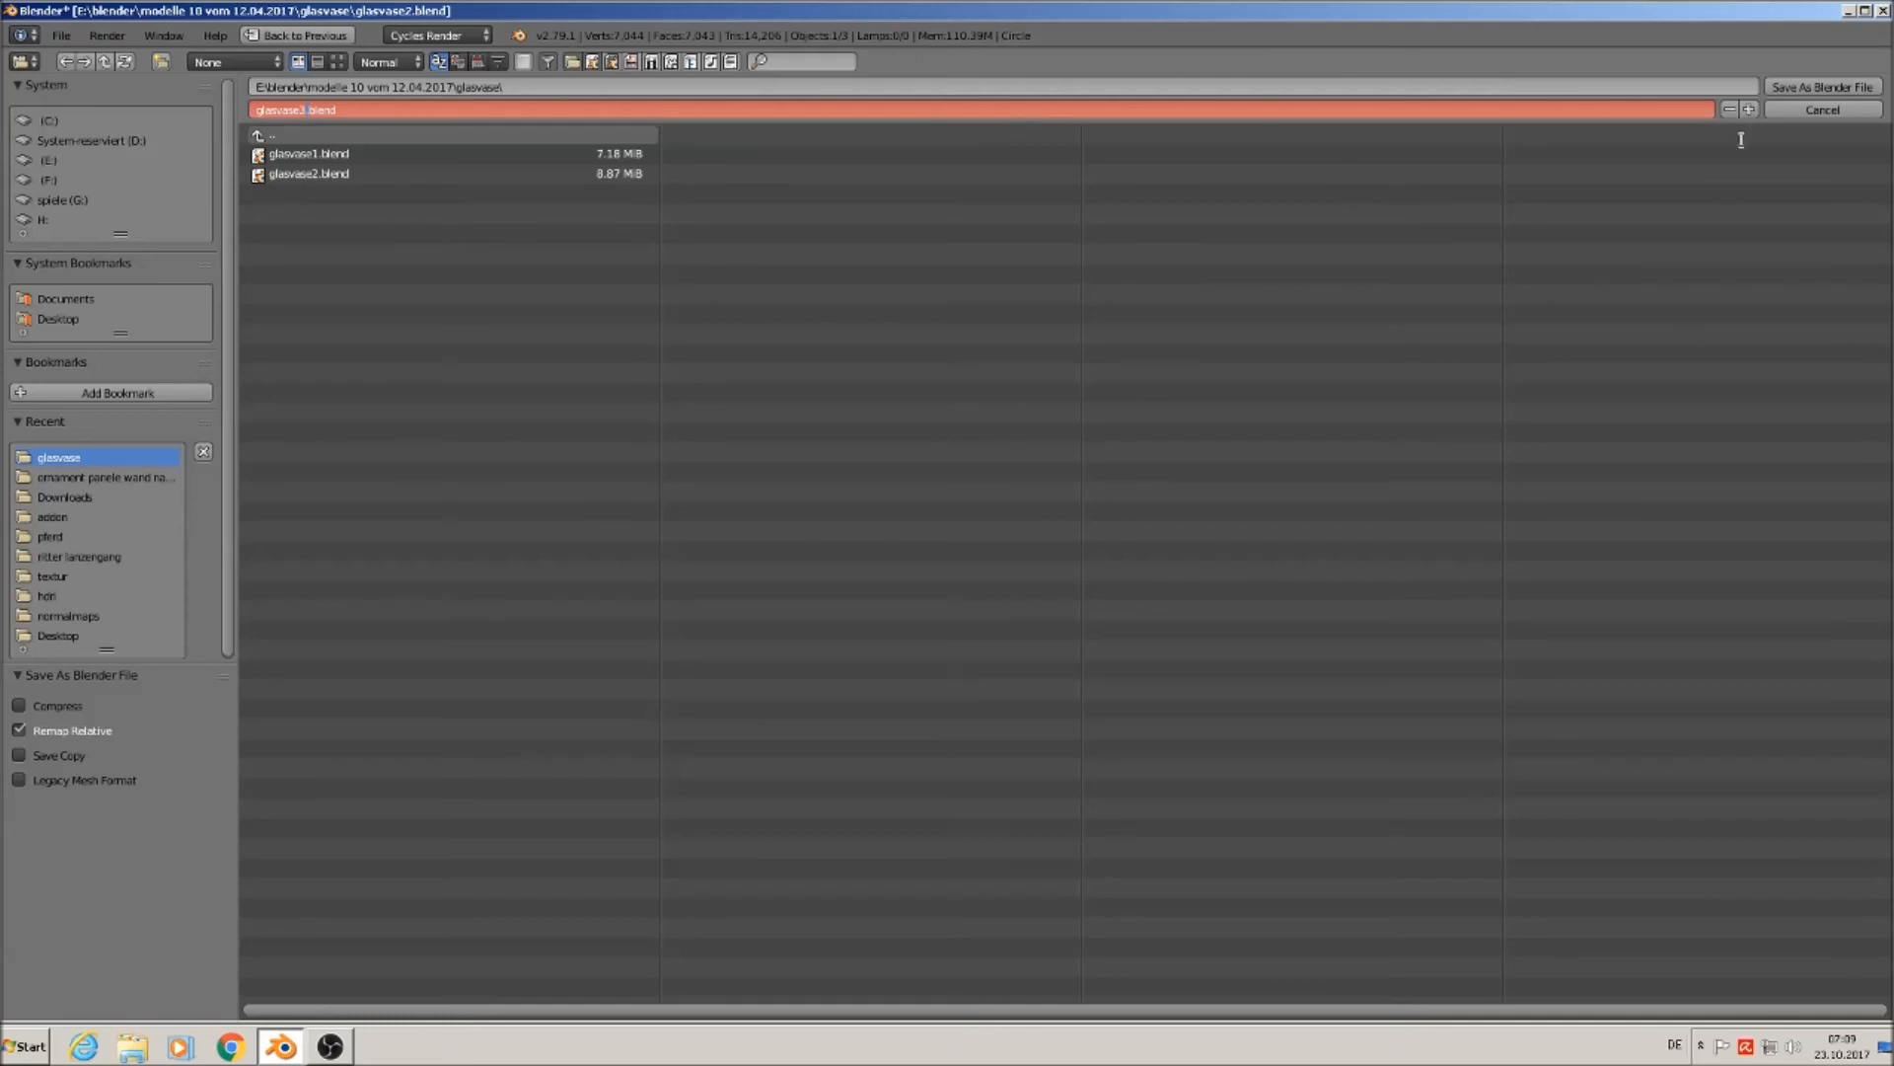
left_click(1819, 88)
left_click(1819, 87)
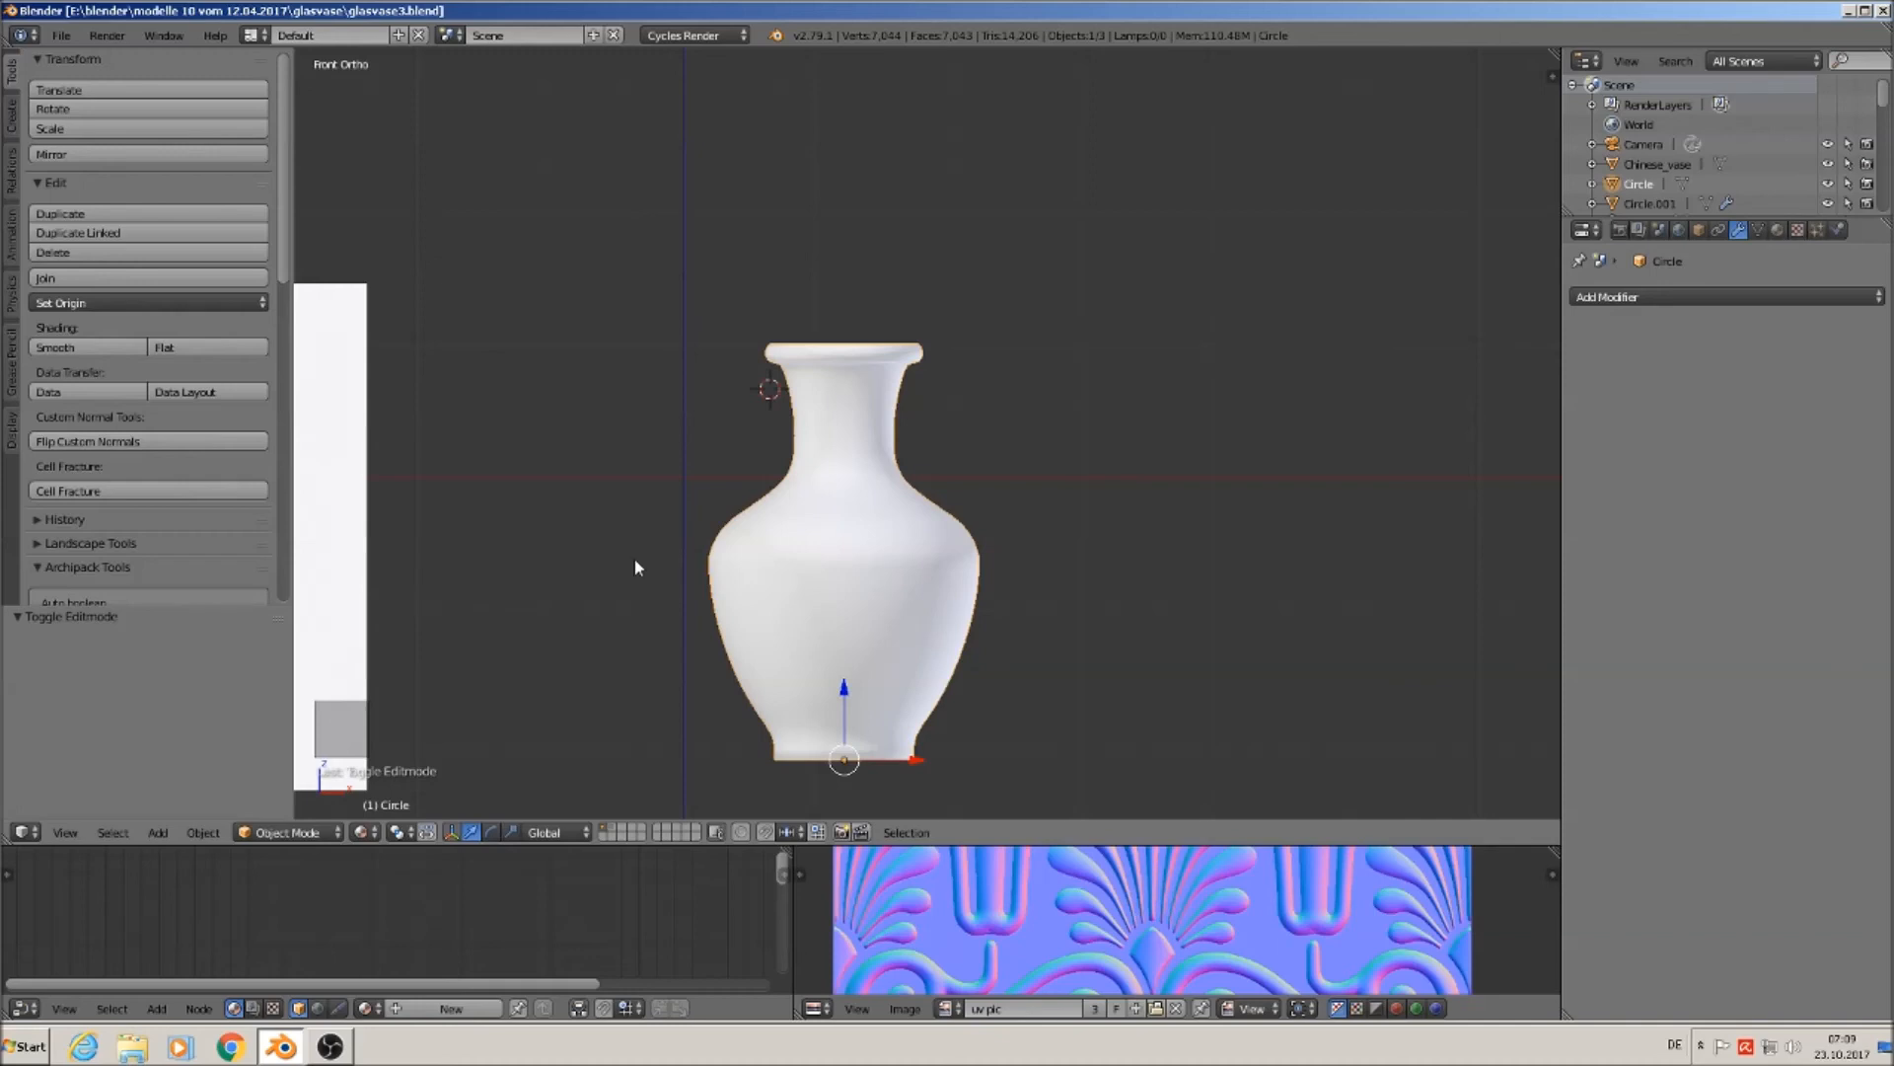
Apply the vase's rotation and scale.
left_click(203, 831)
mouse_move(269, 683)
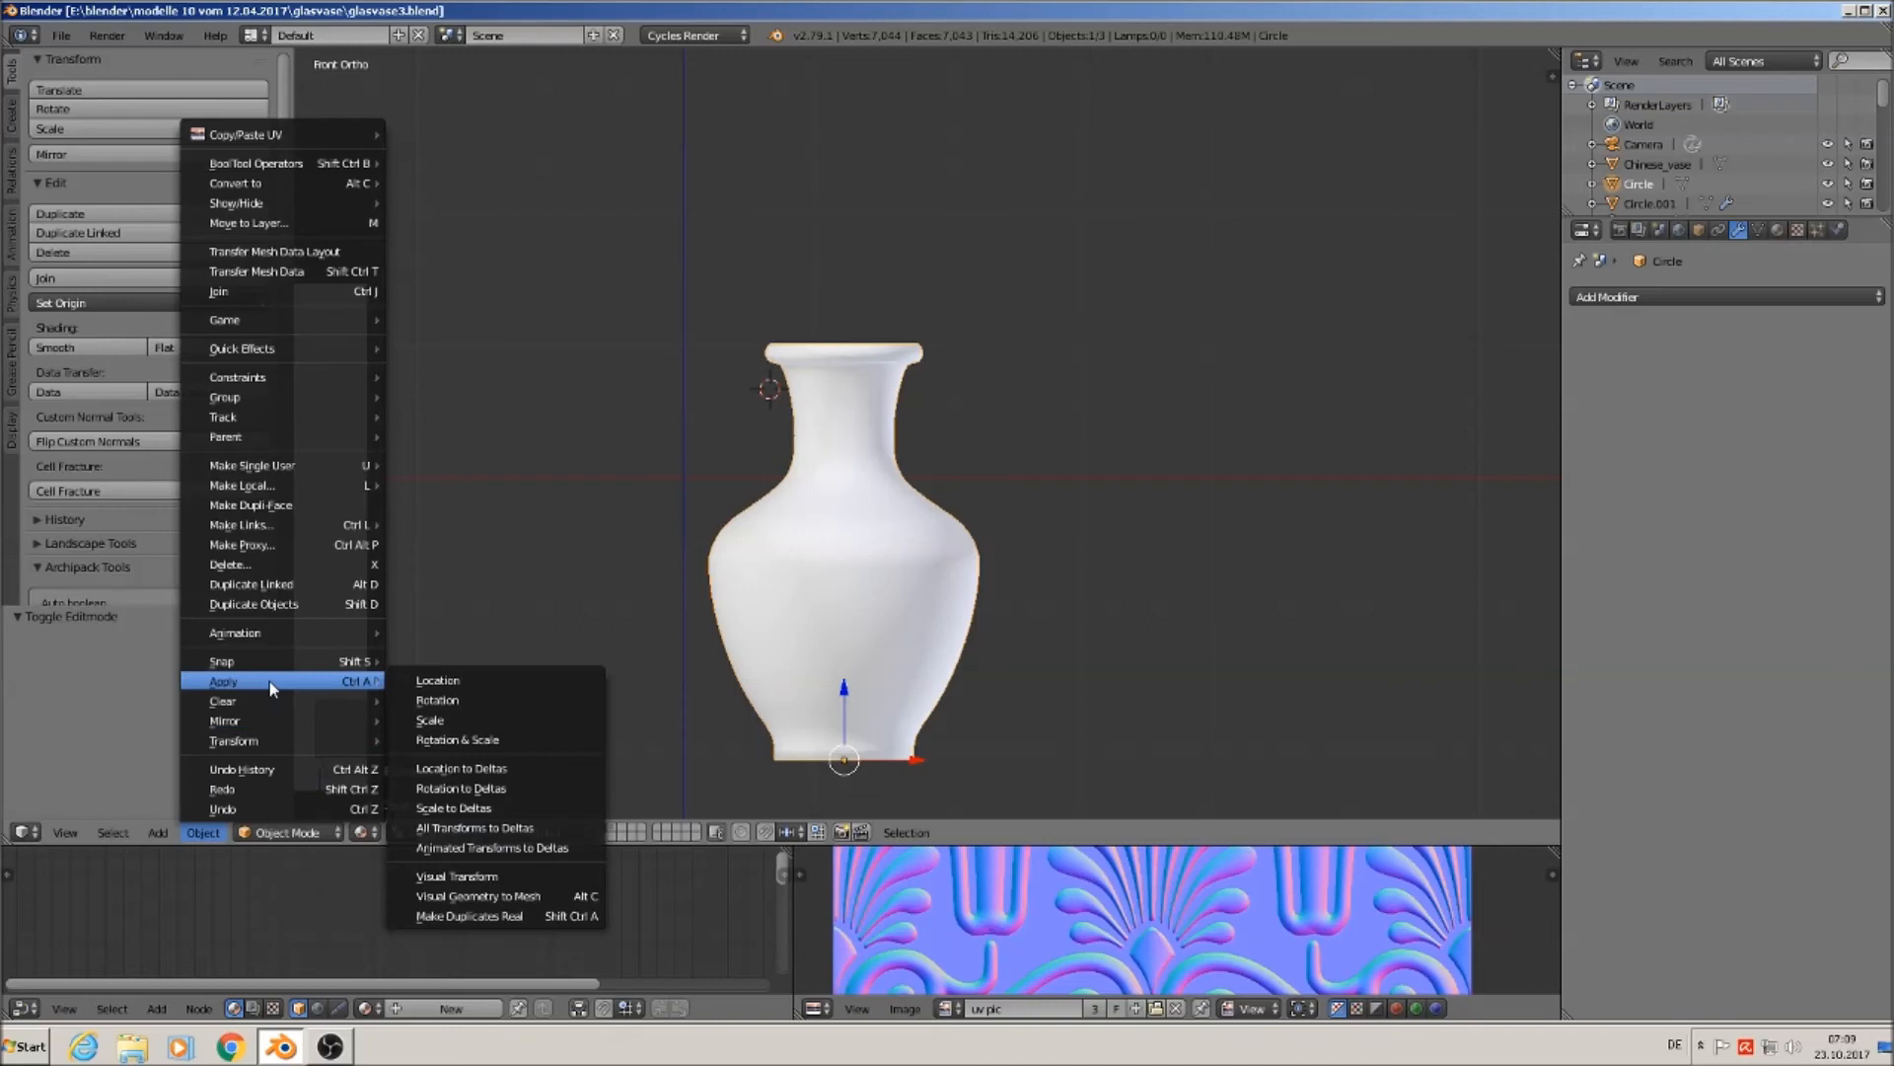
left_click(476, 738)
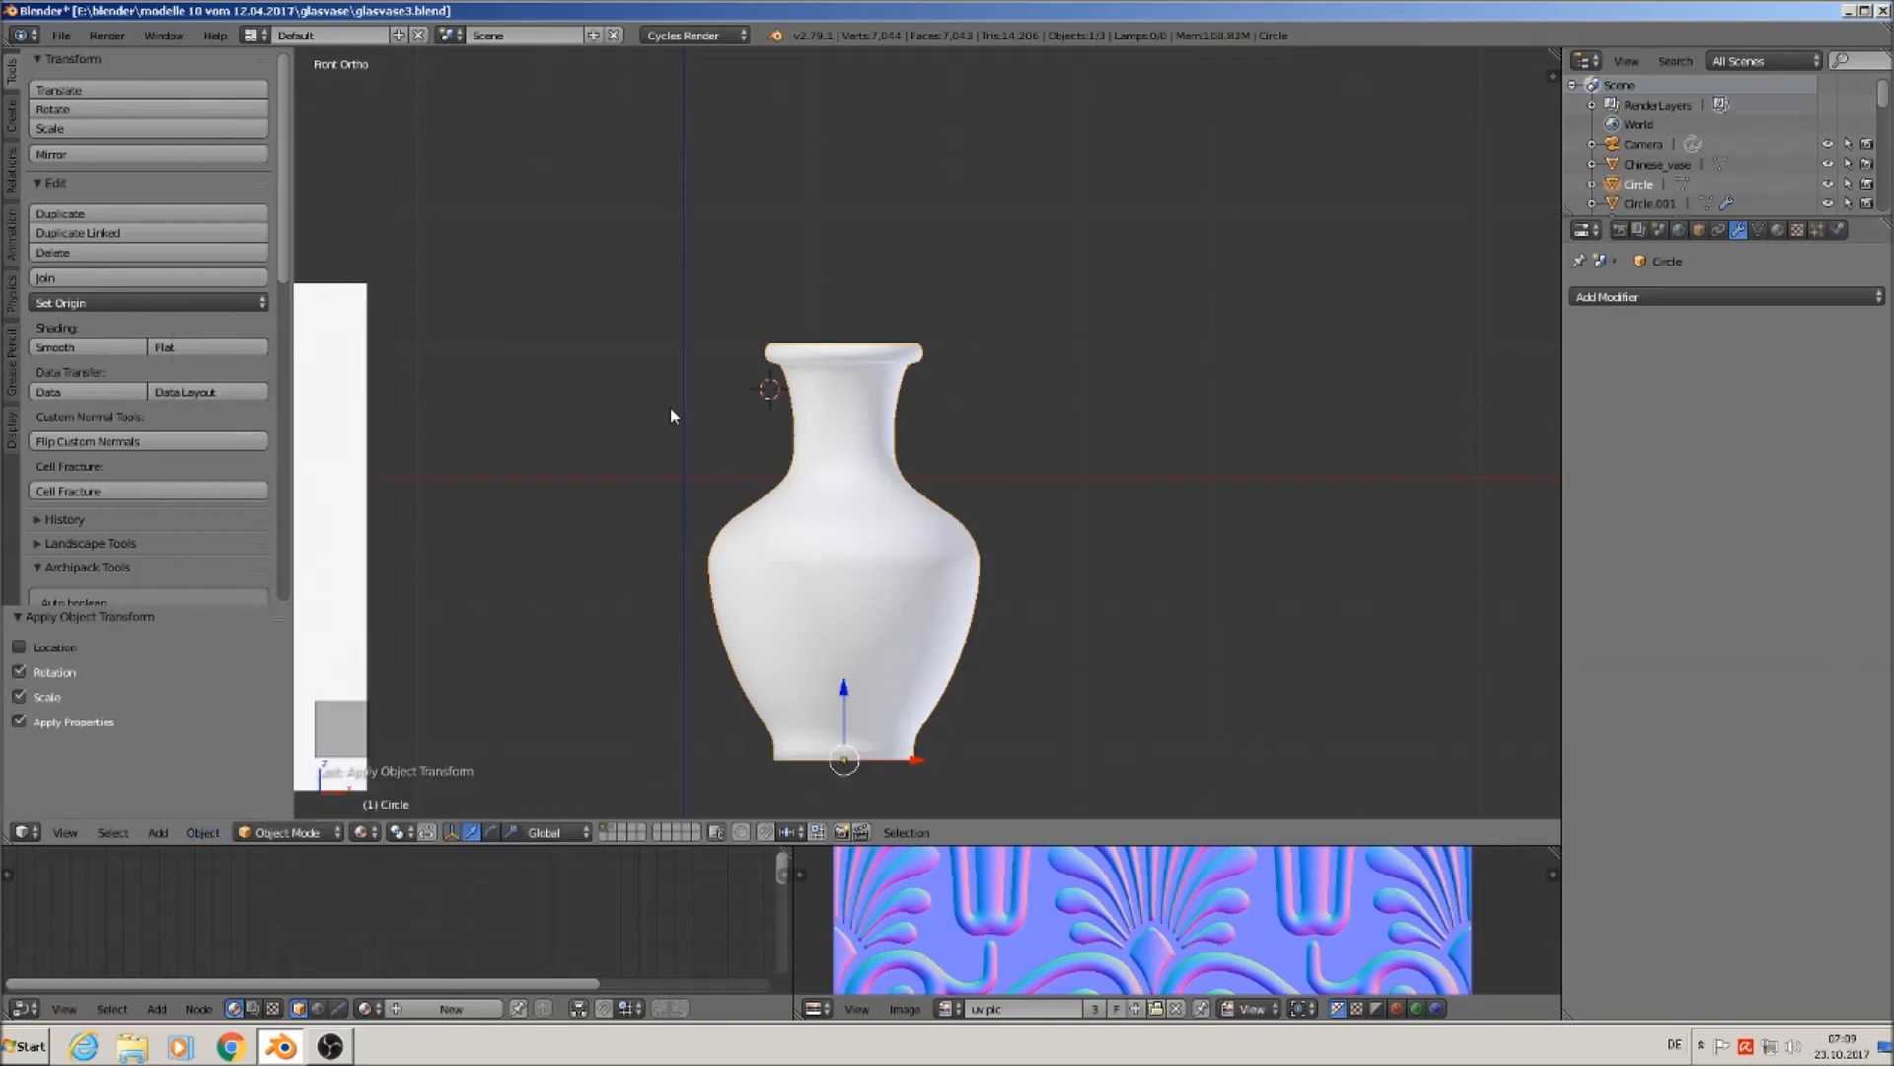
Set the vase's origin to its geometry.
left_click(133, 304)
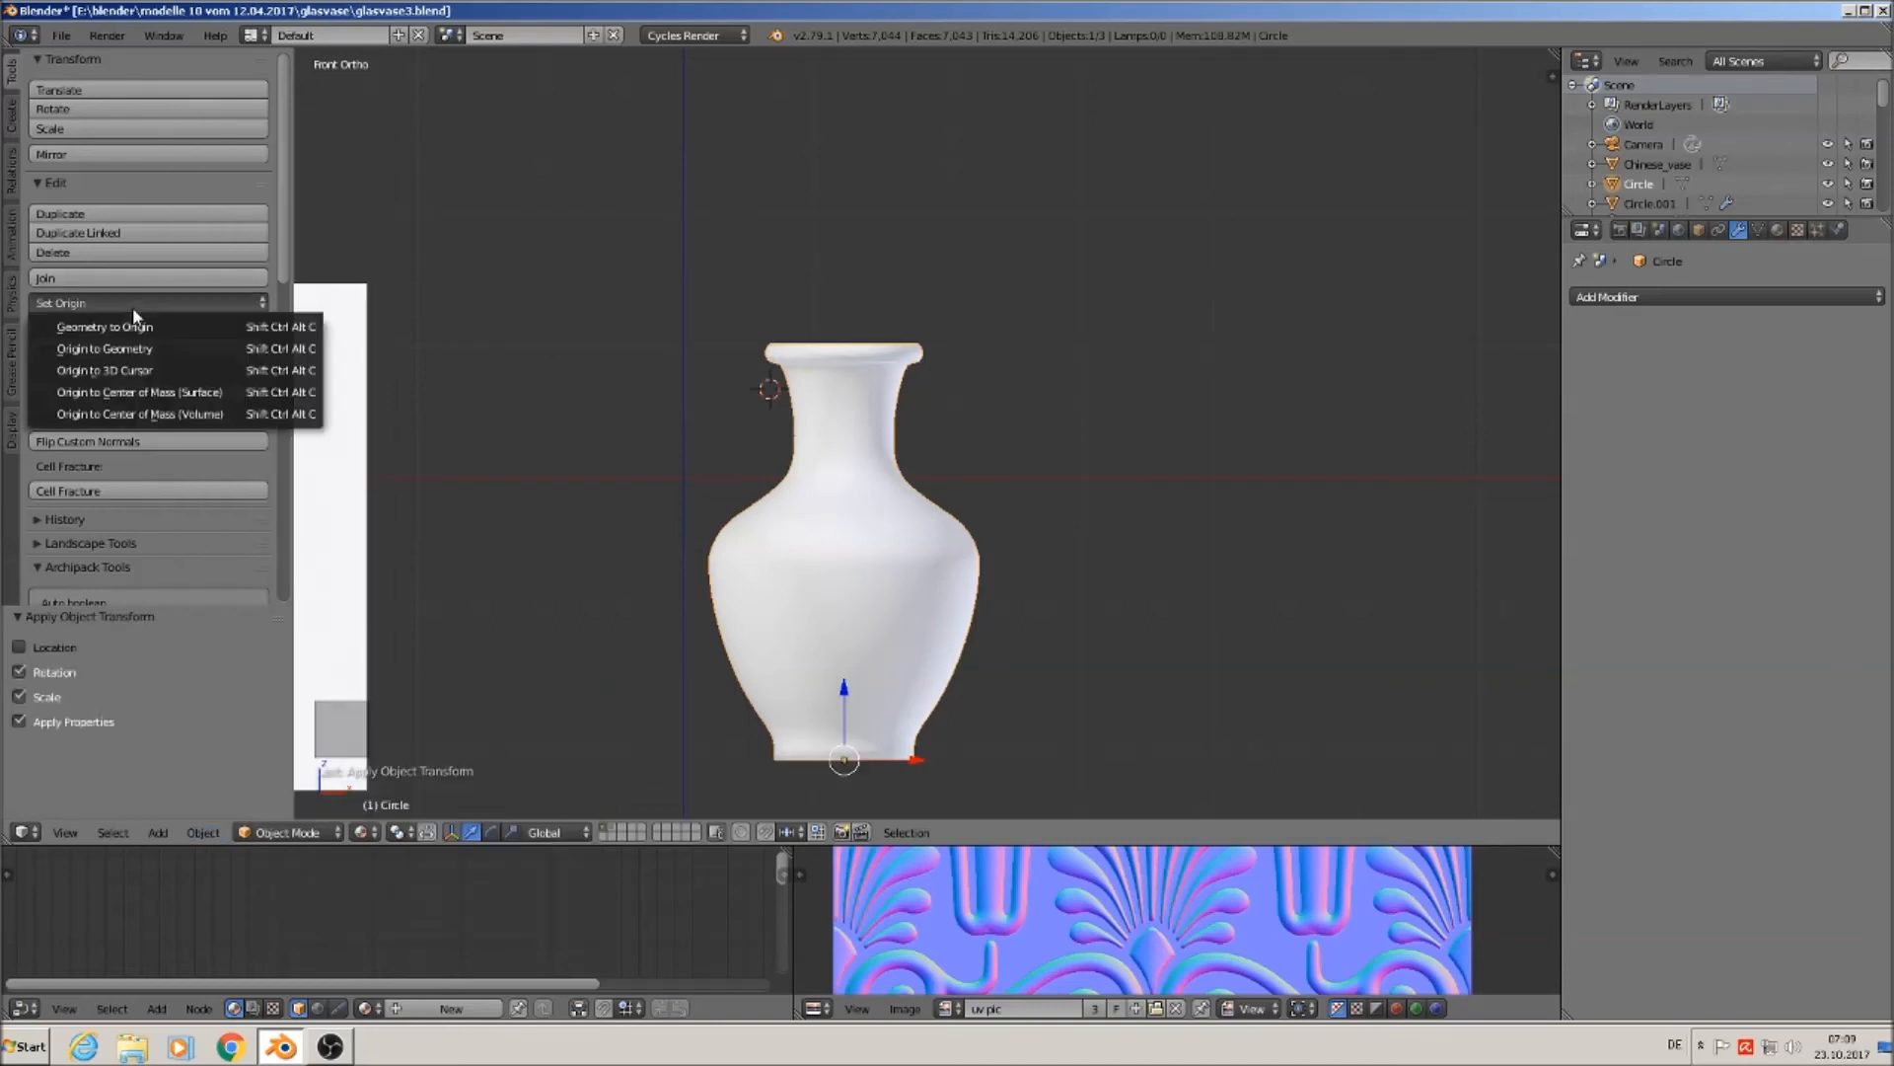
left_click(149, 351)
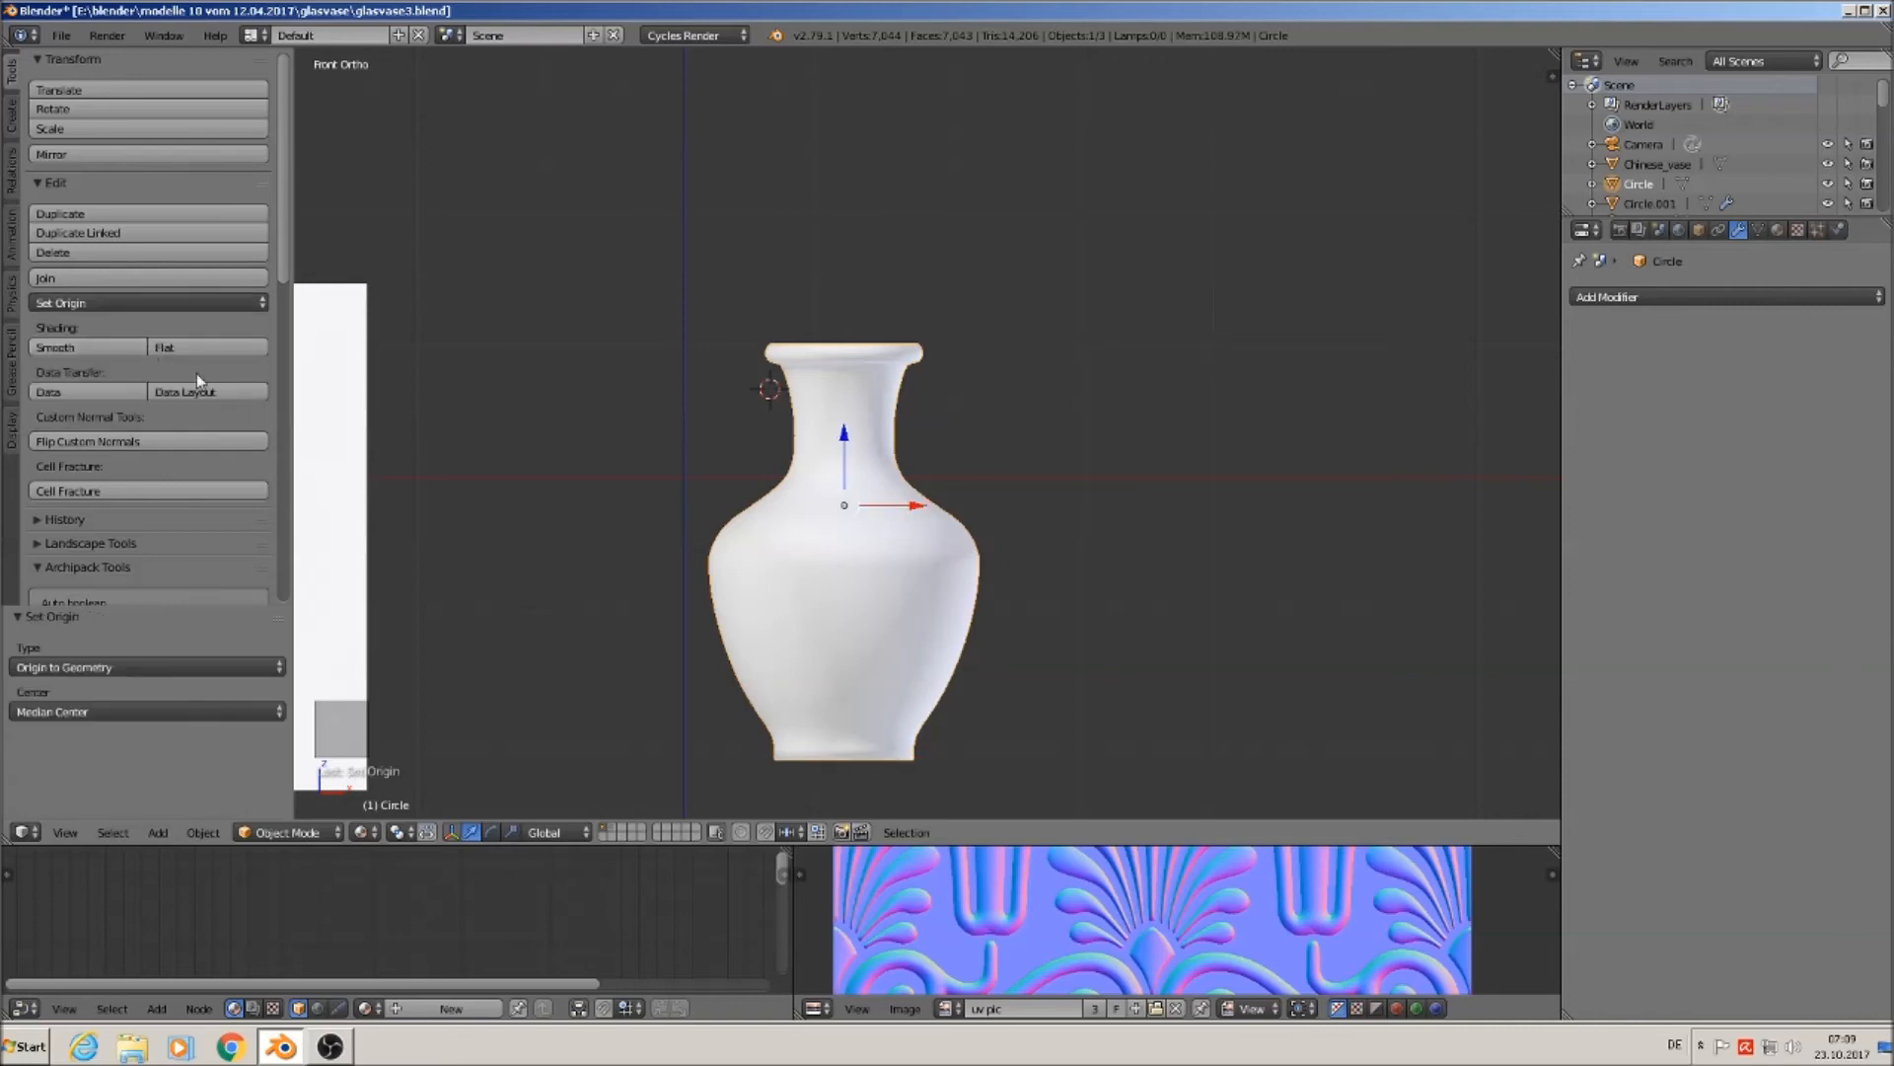
scroll(842, 625, "down", 2)
middle_click_drag(890, 584, 936, 584, "shift")
scroll(941, 585, "up", 2)
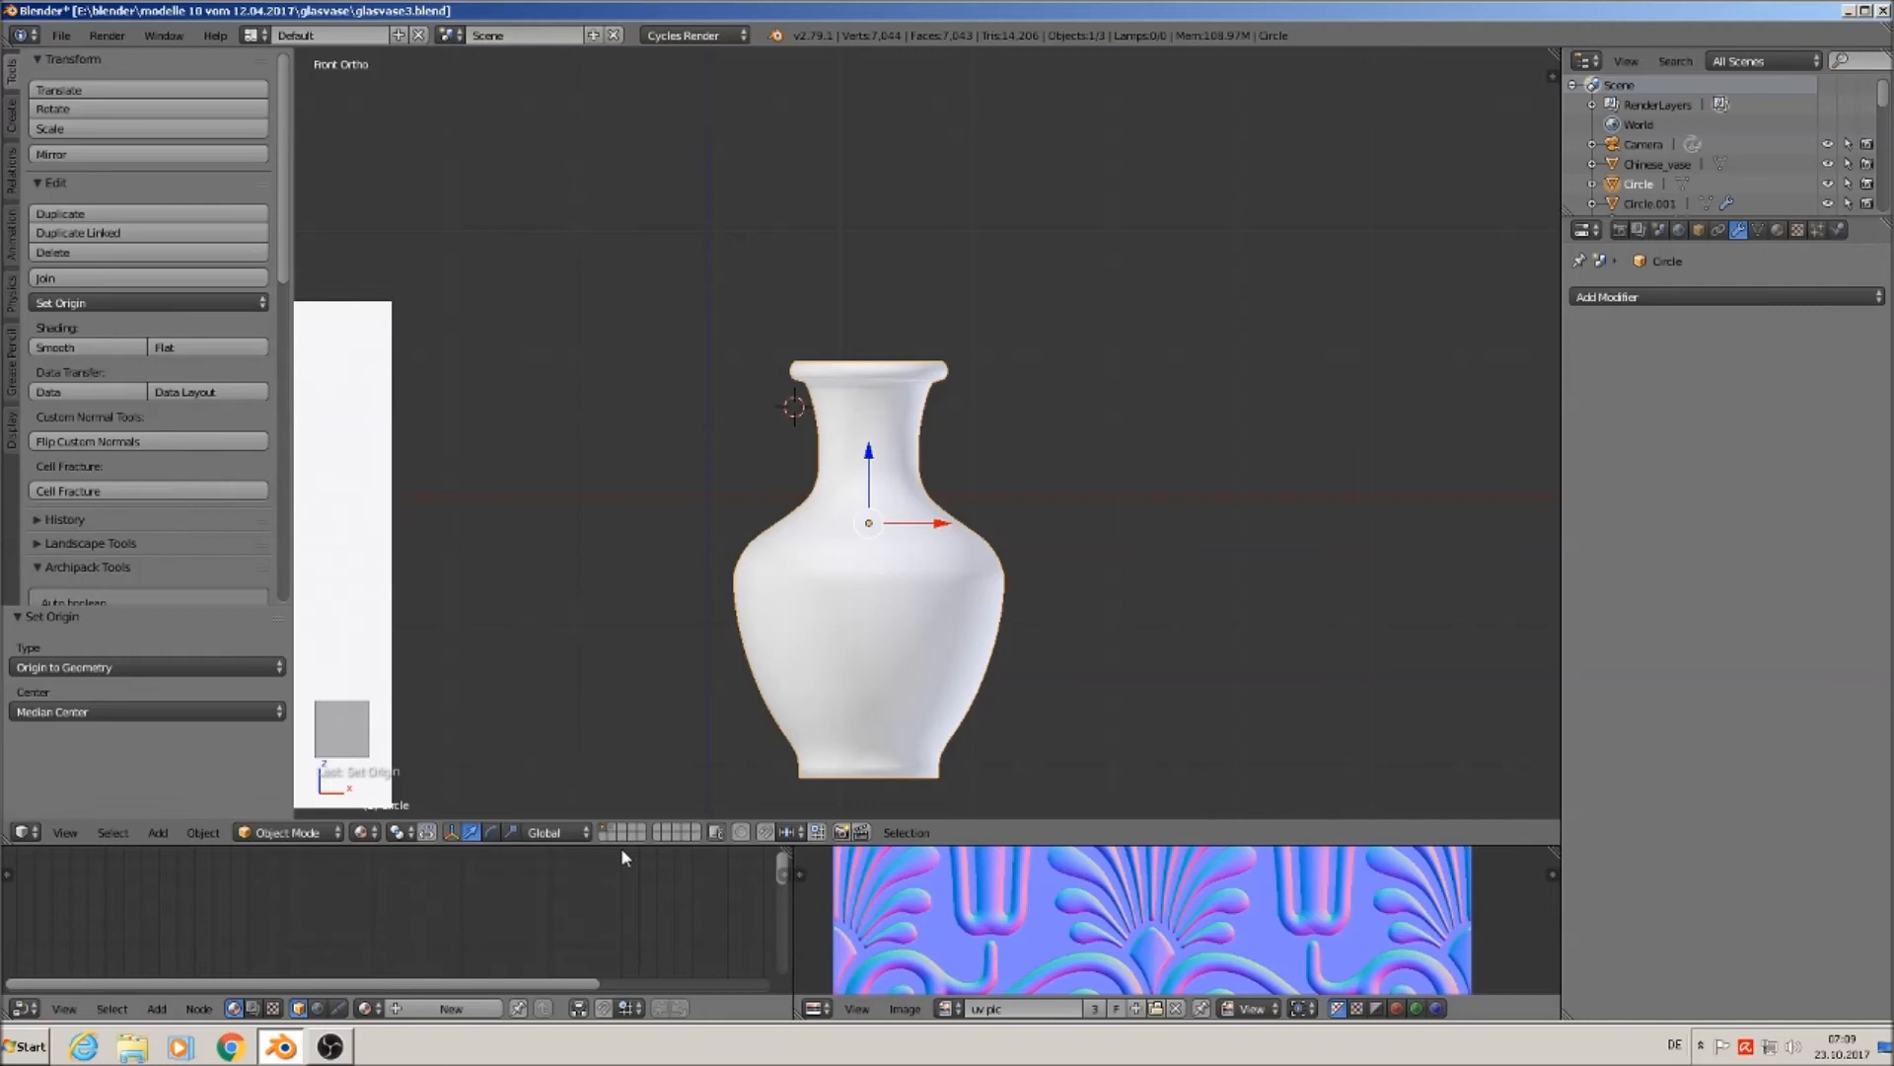
Enlarge the node and image editors, then create a new material for the vase named glas.
left_click_drag(622, 844, 621, 620)
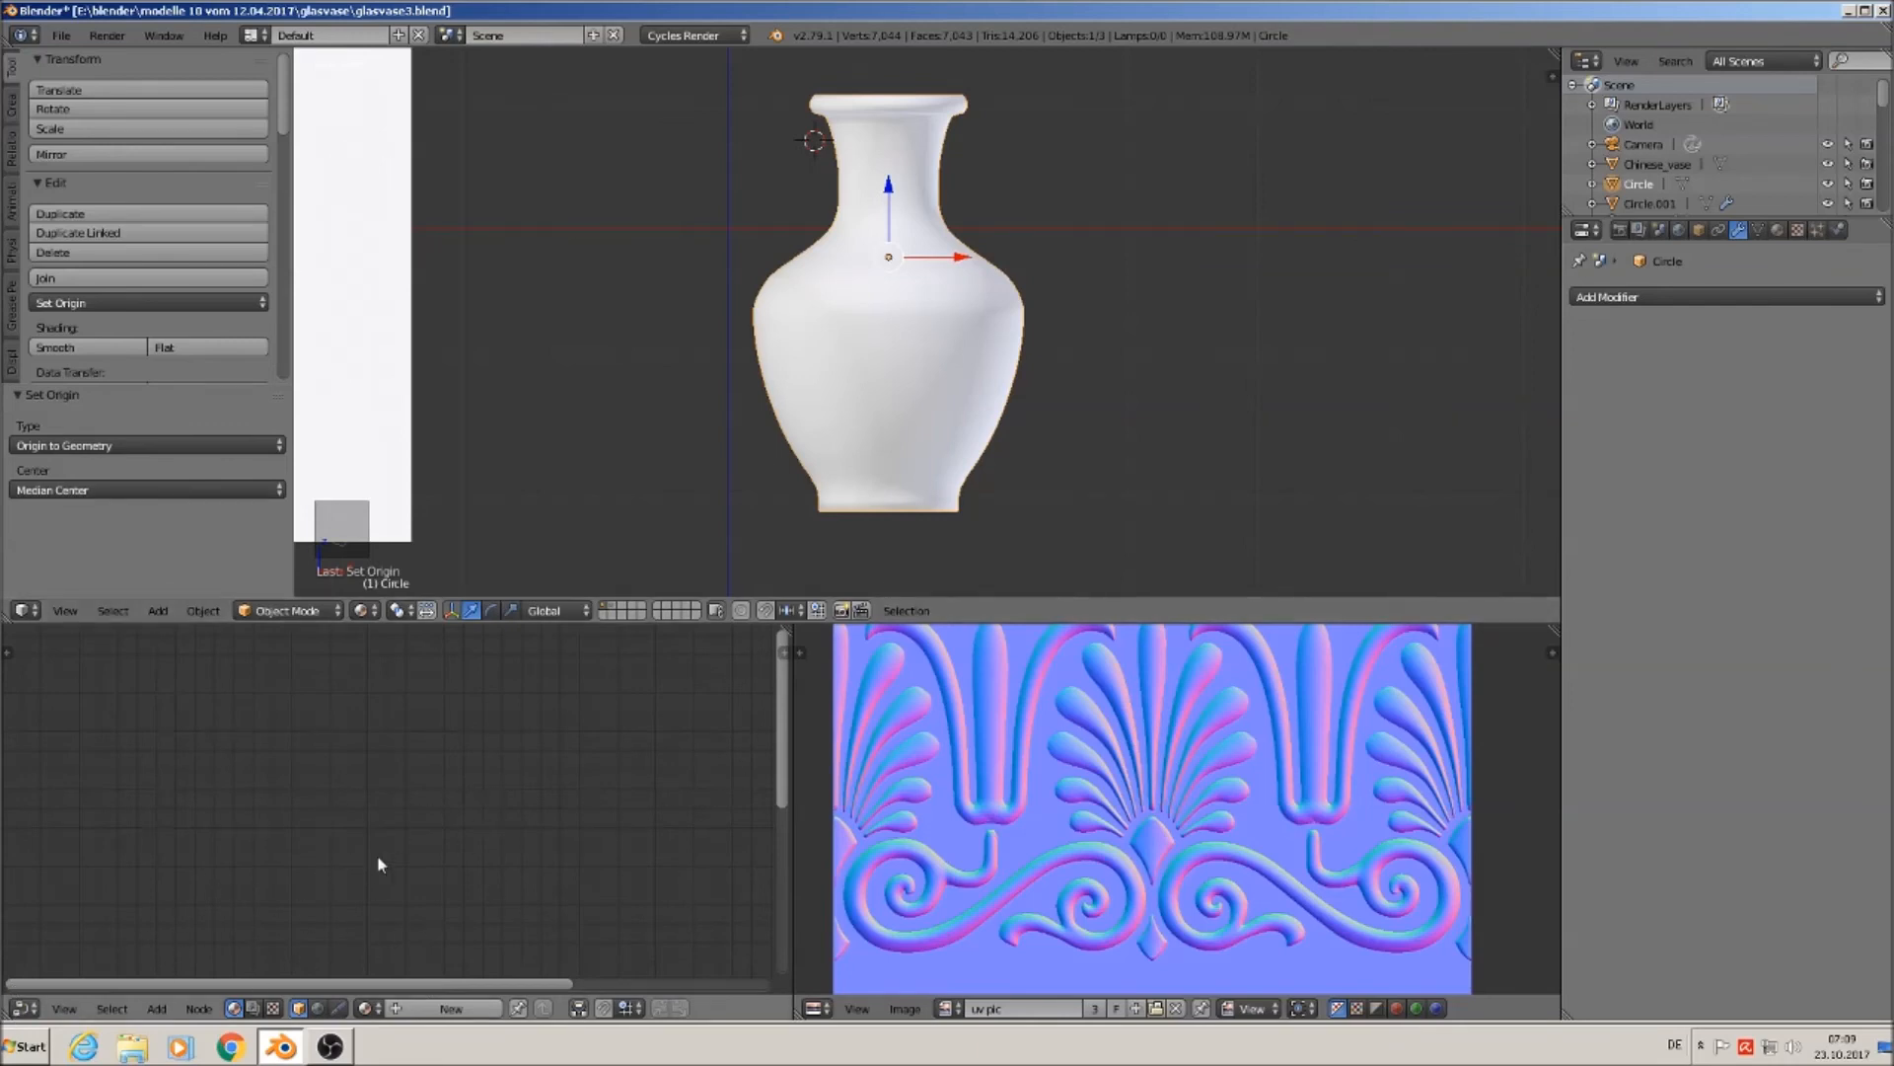
left_click(1777, 231)
left_click(1705, 365)
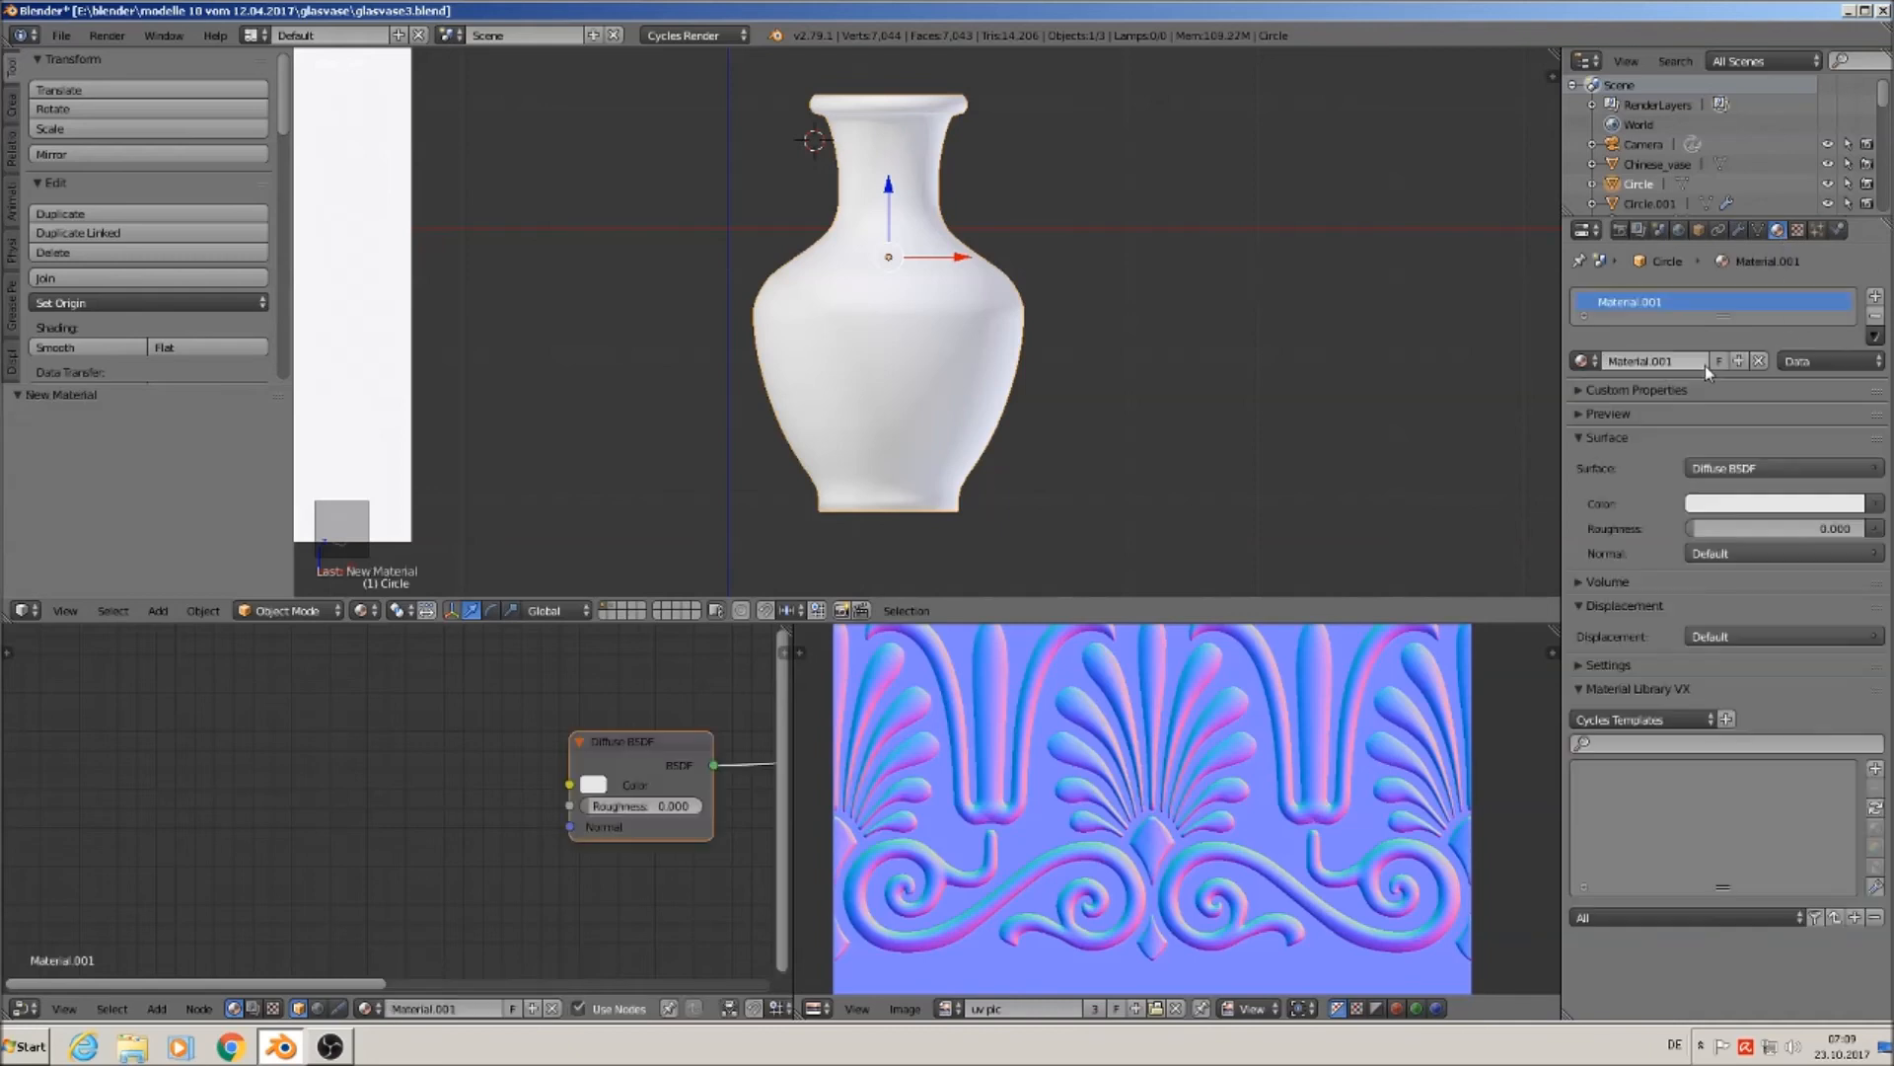
left_click(1643, 363)
key("BackSpace")
type("glas")
key("Return")
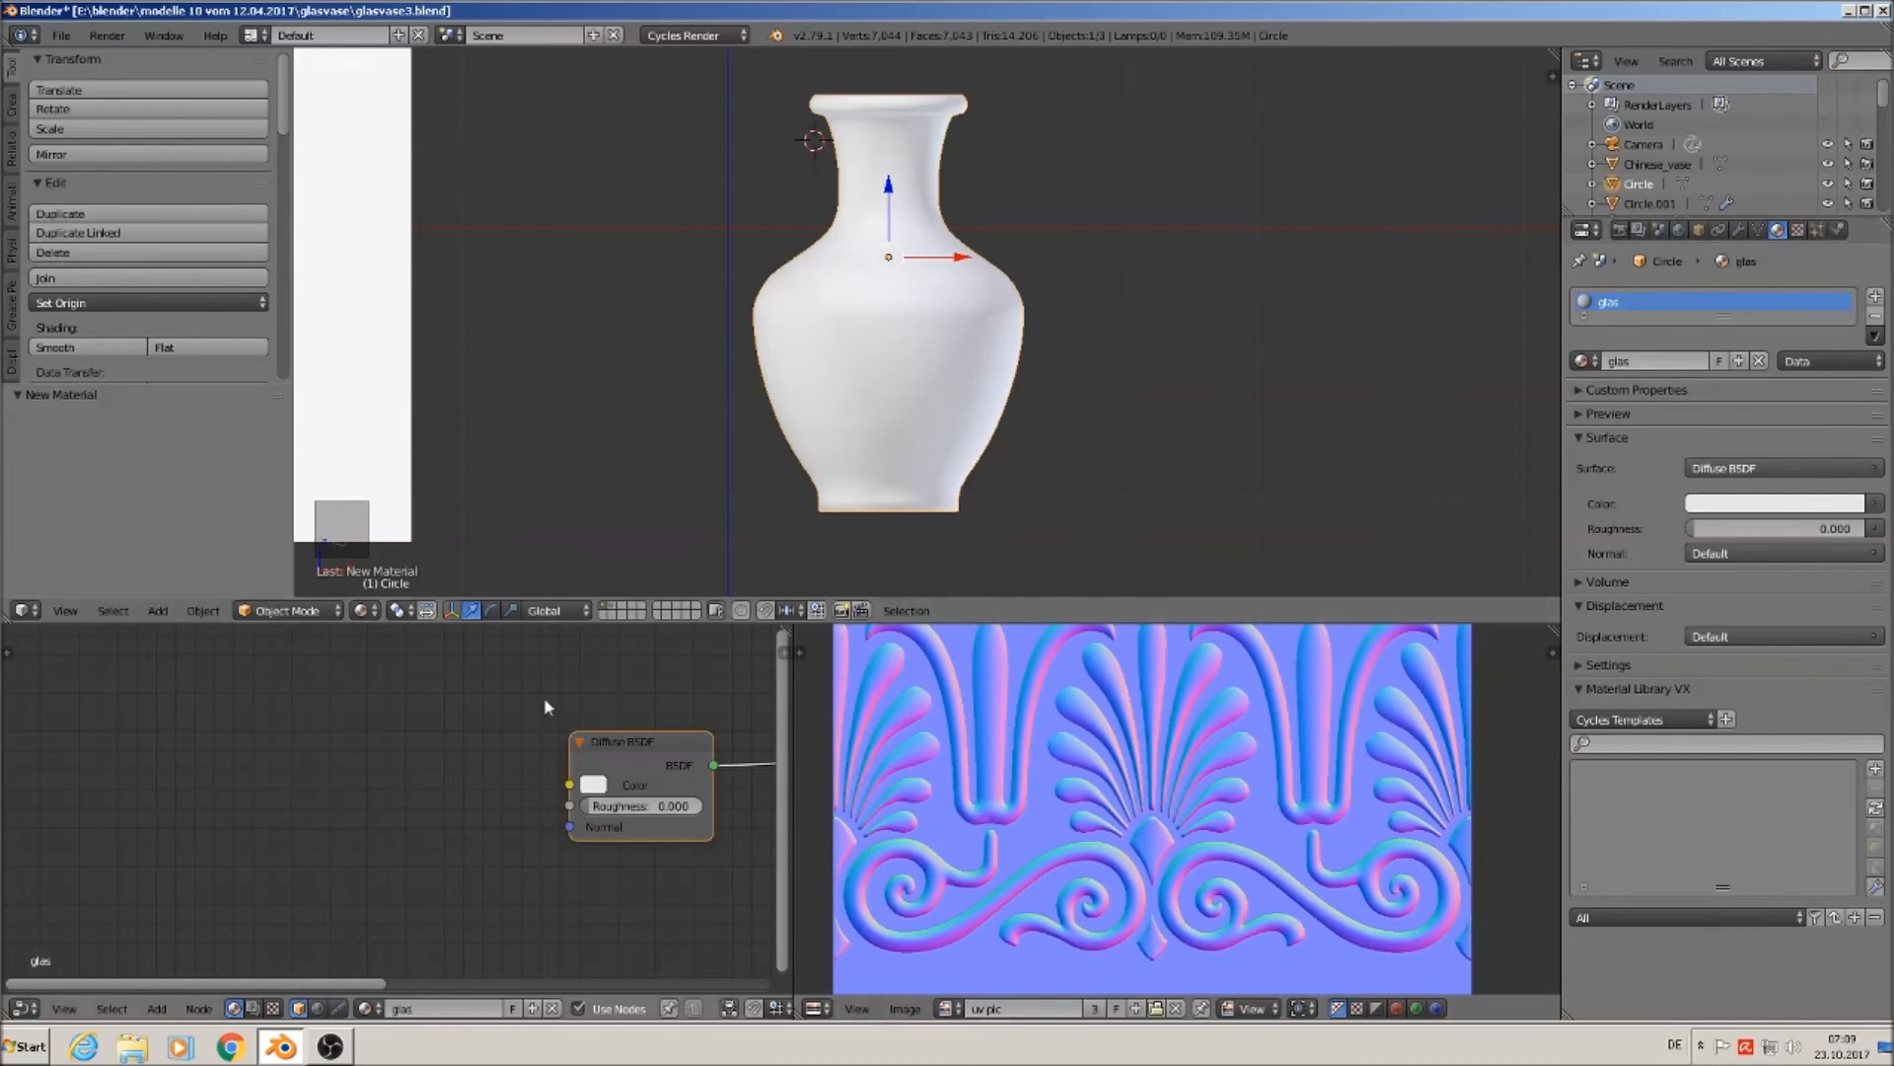
Set the glas material's surface to Glass BSDF and show its material preview.
left_click(1746, 467)
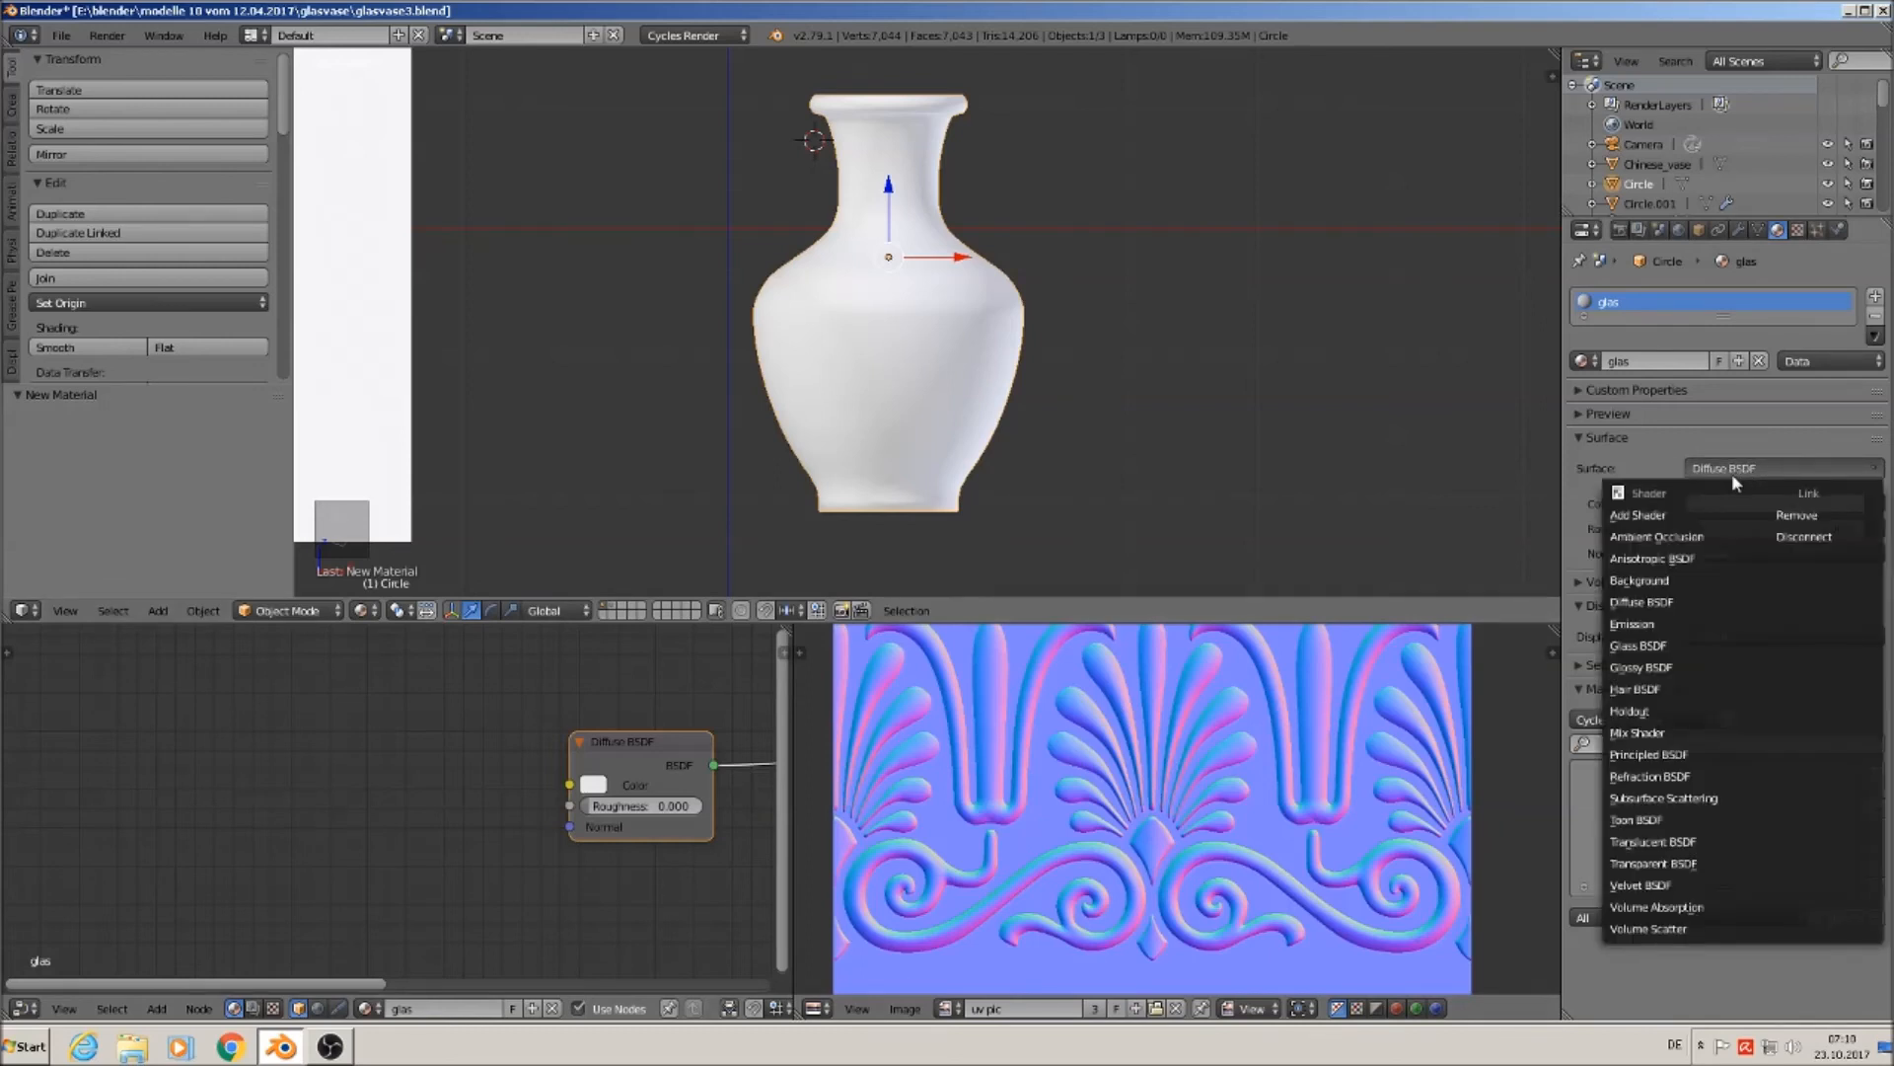
left_click(1651, 652)
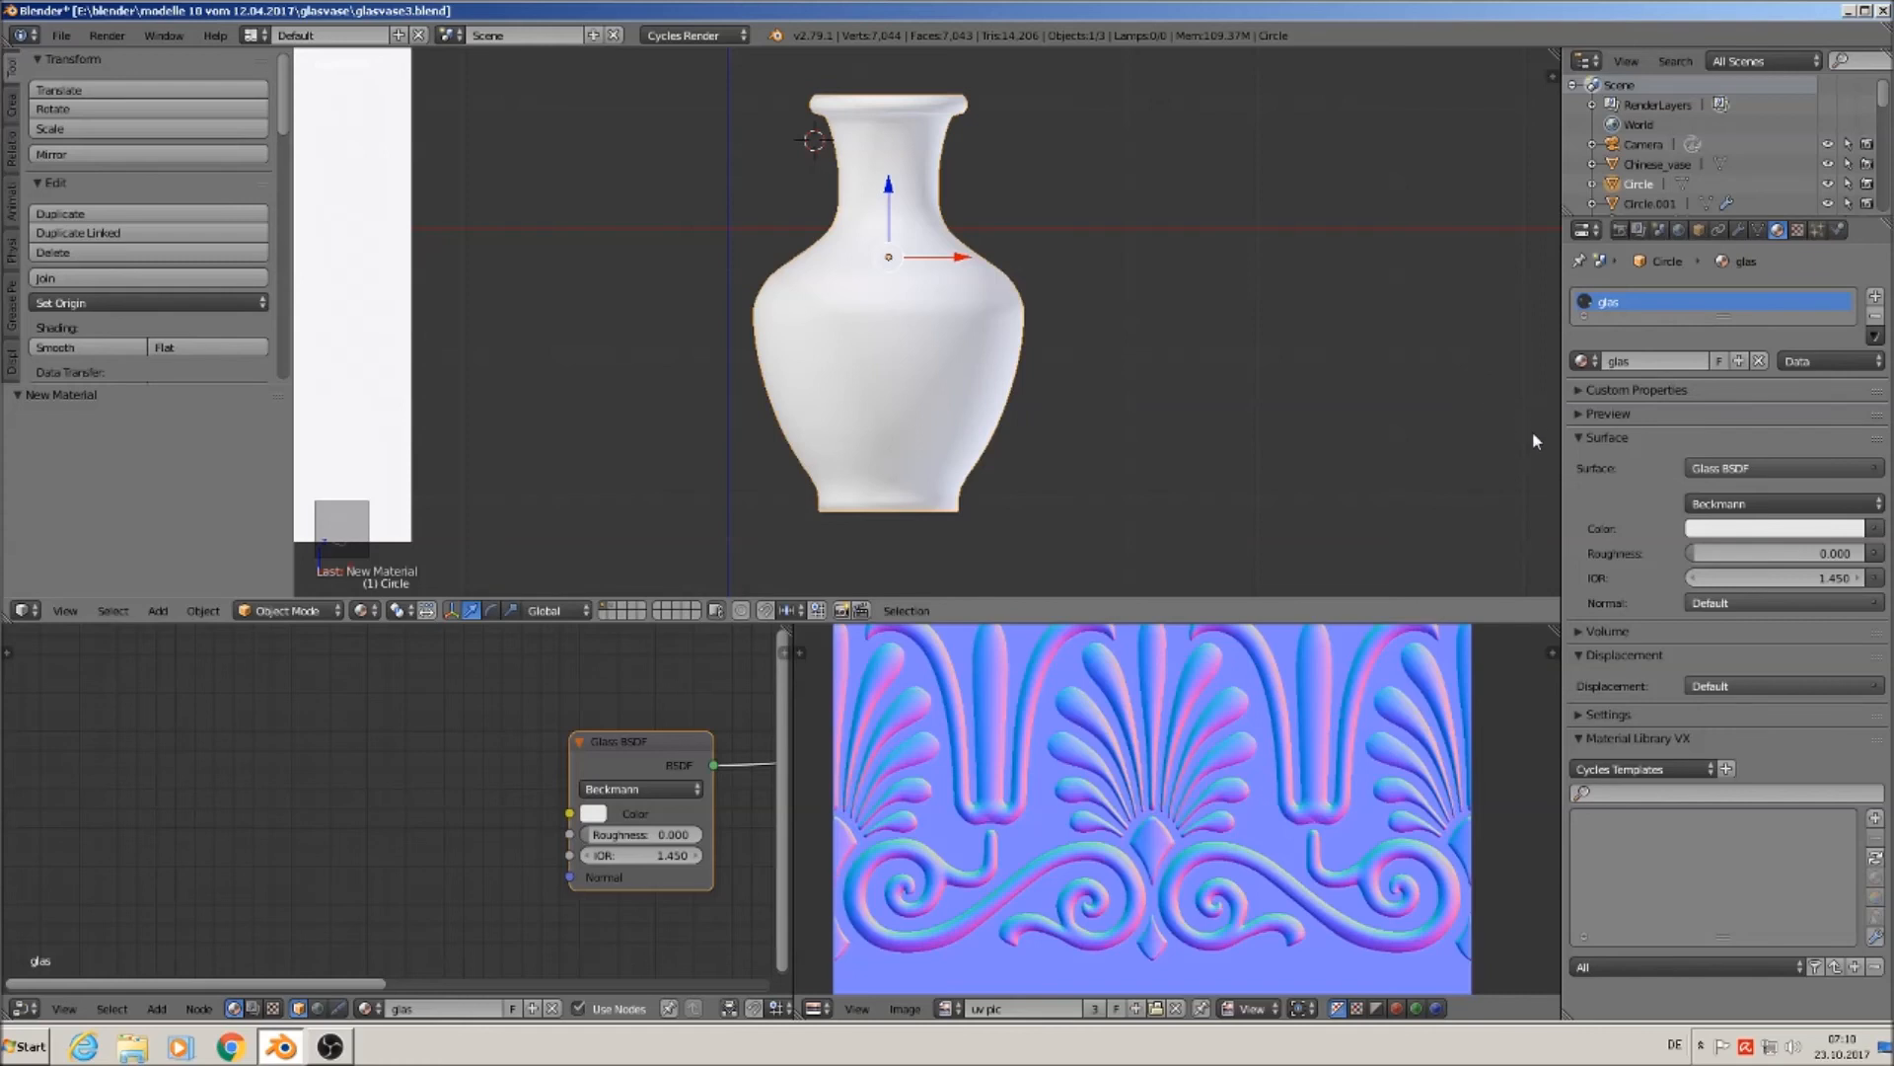
left_click(1581, 414)
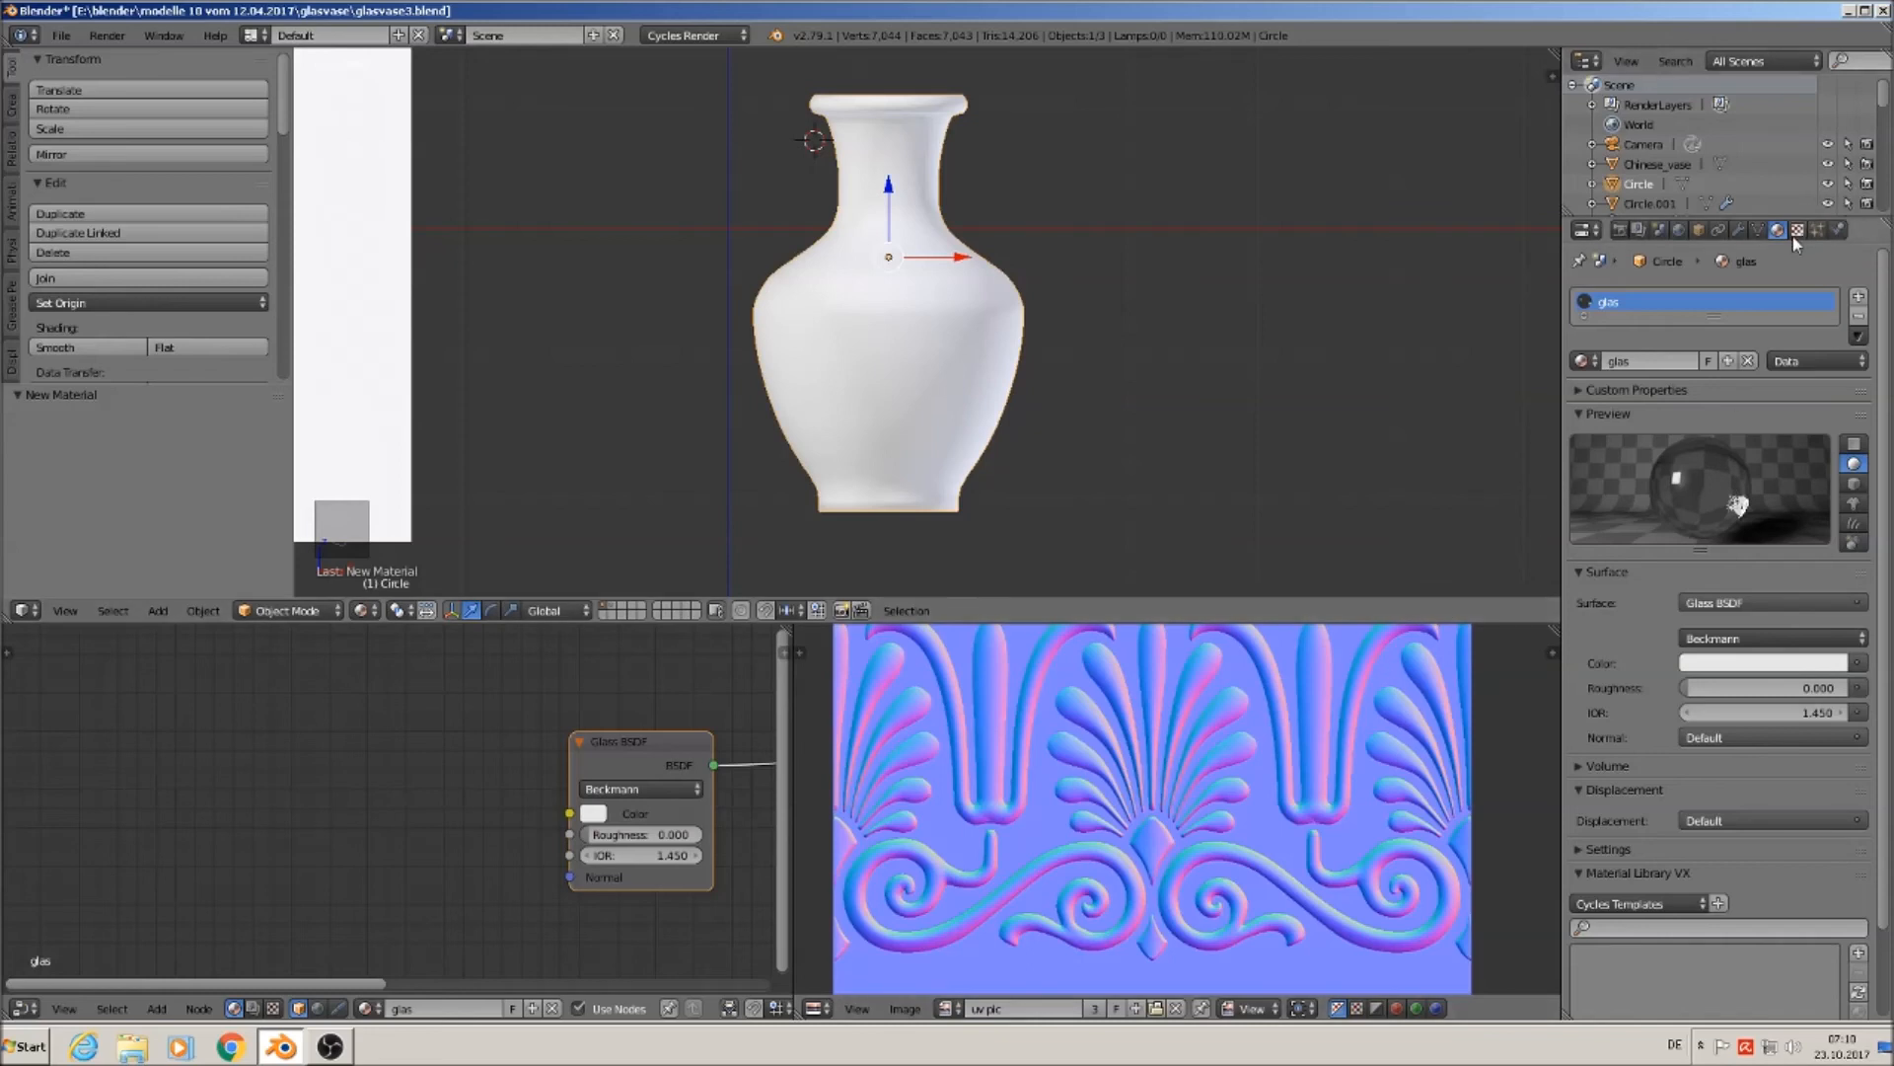
middle_click_drag(654, 705, 219, 719)
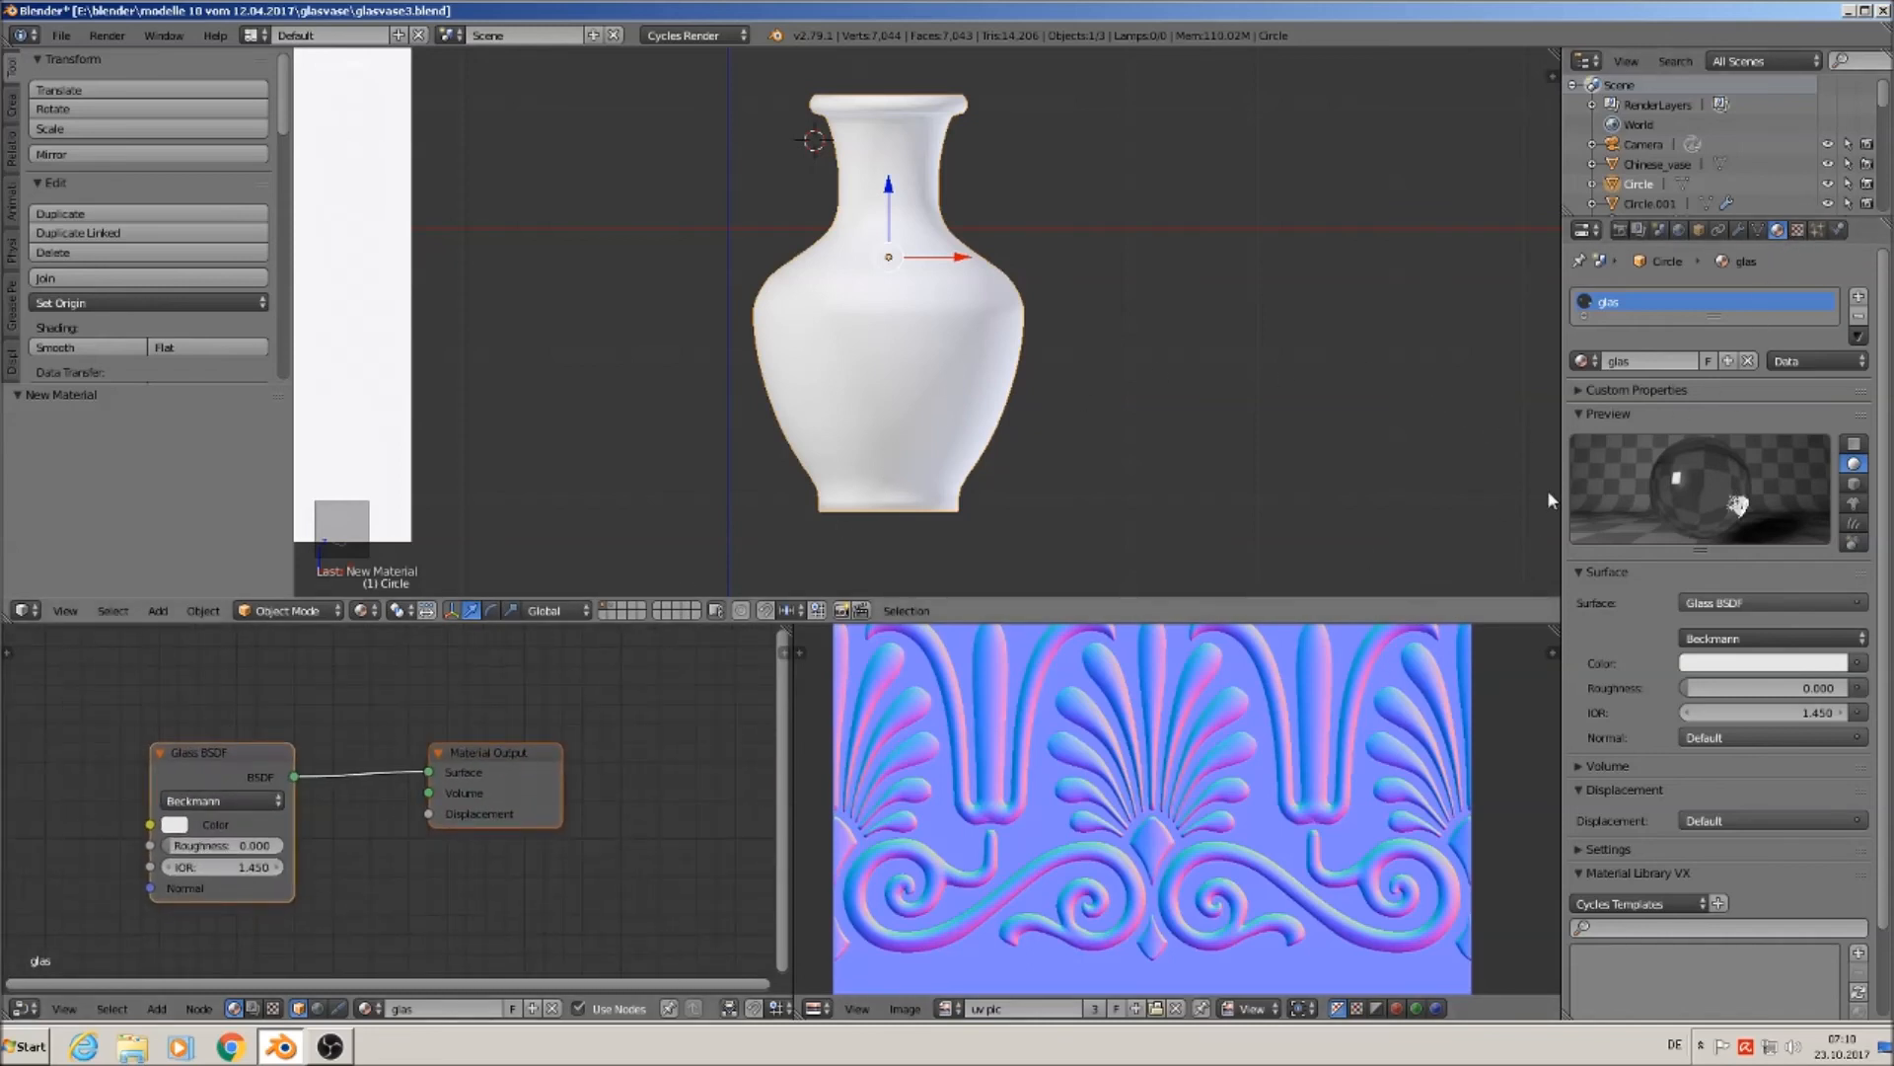
scroll(542, 811, "down", 3)
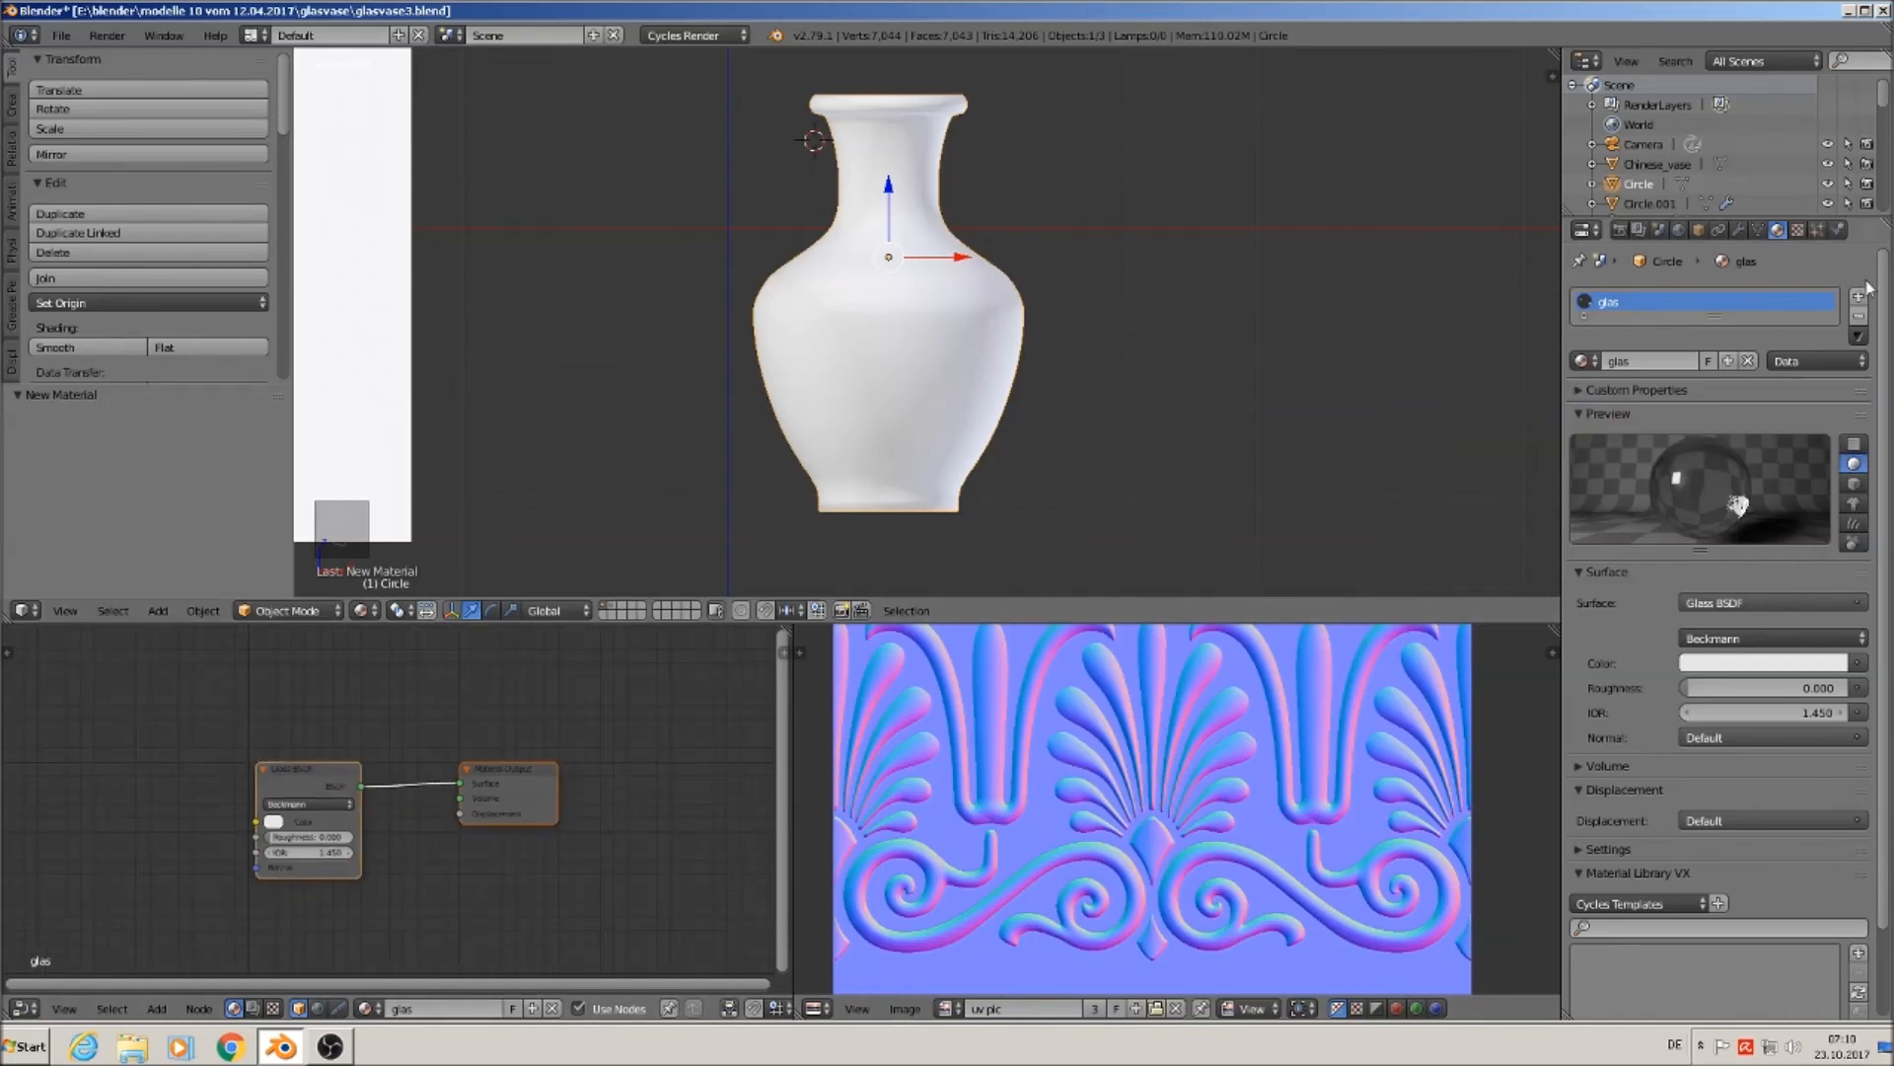
Add a second material slot with a new material named glas2 and set its surface to Glass BSDF.
left_click(1859, 295)
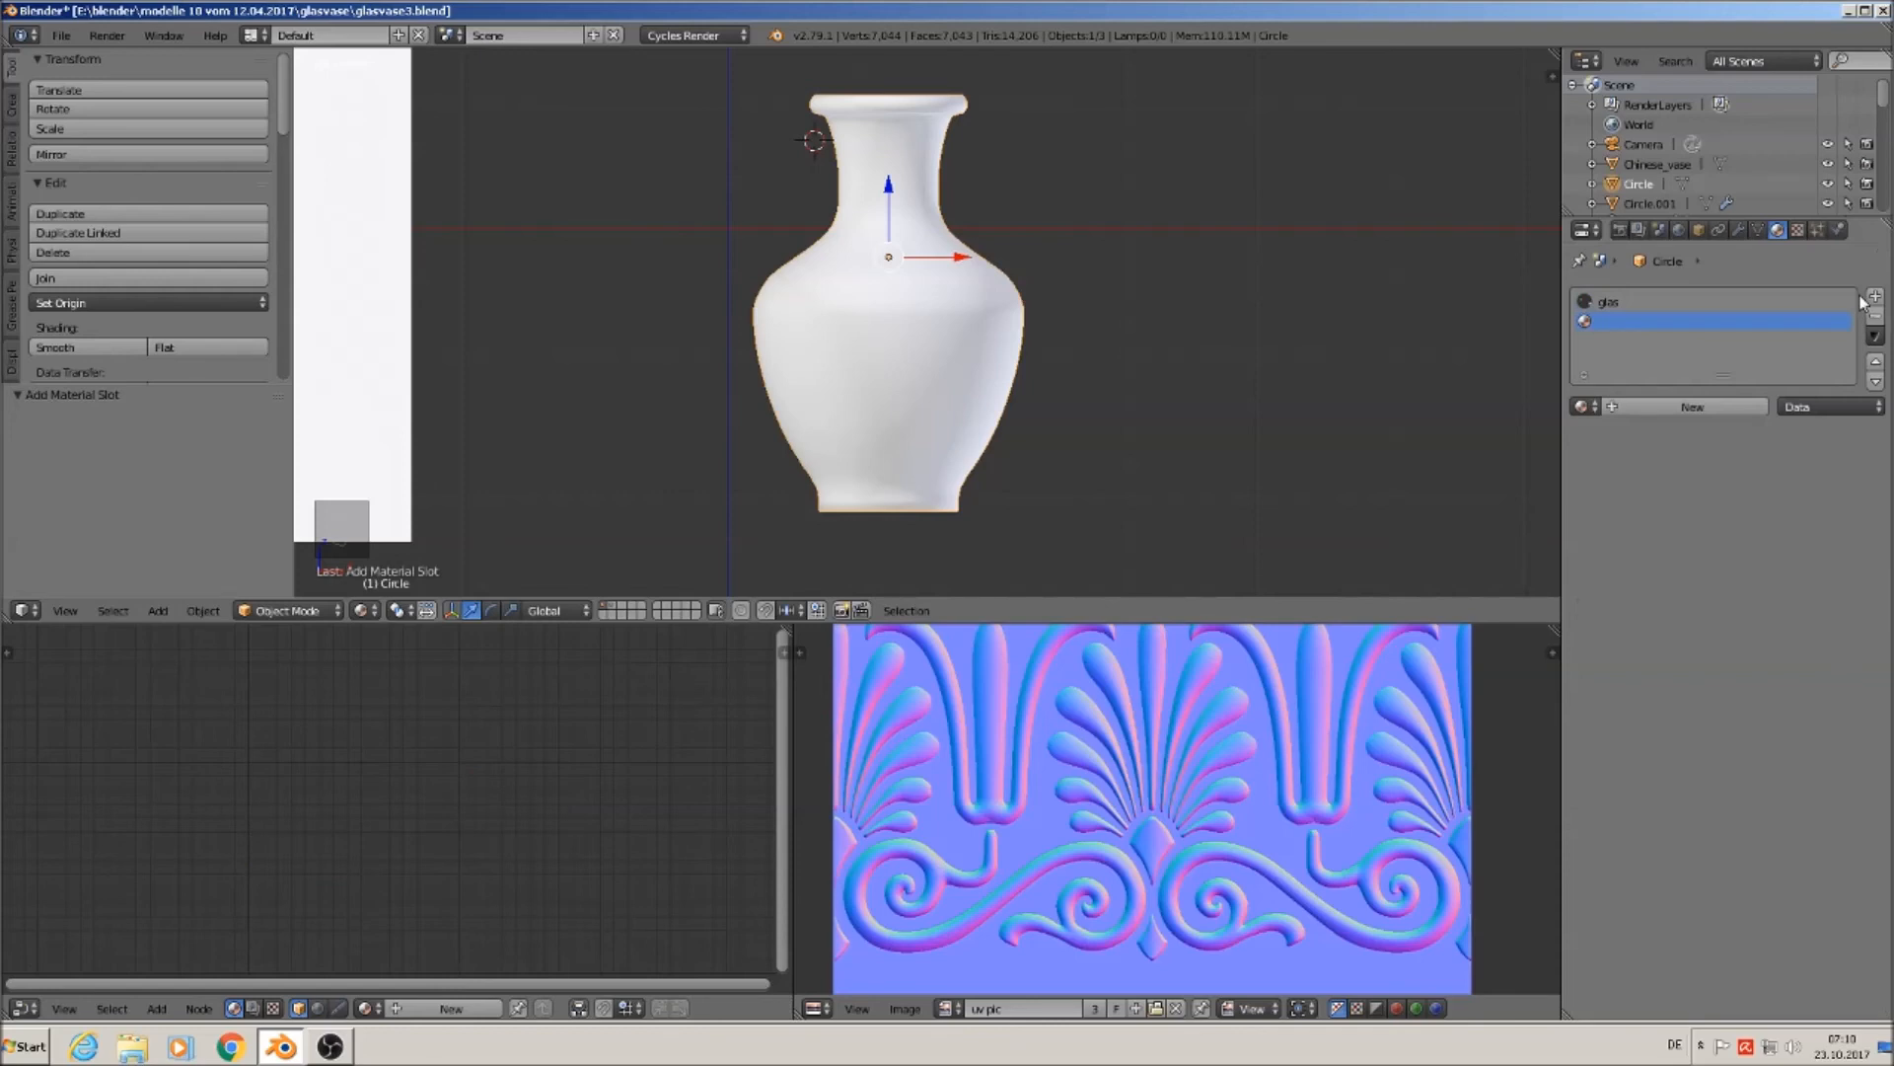
left_click(1655, 409)
double_click(1664, 405)
type("g")
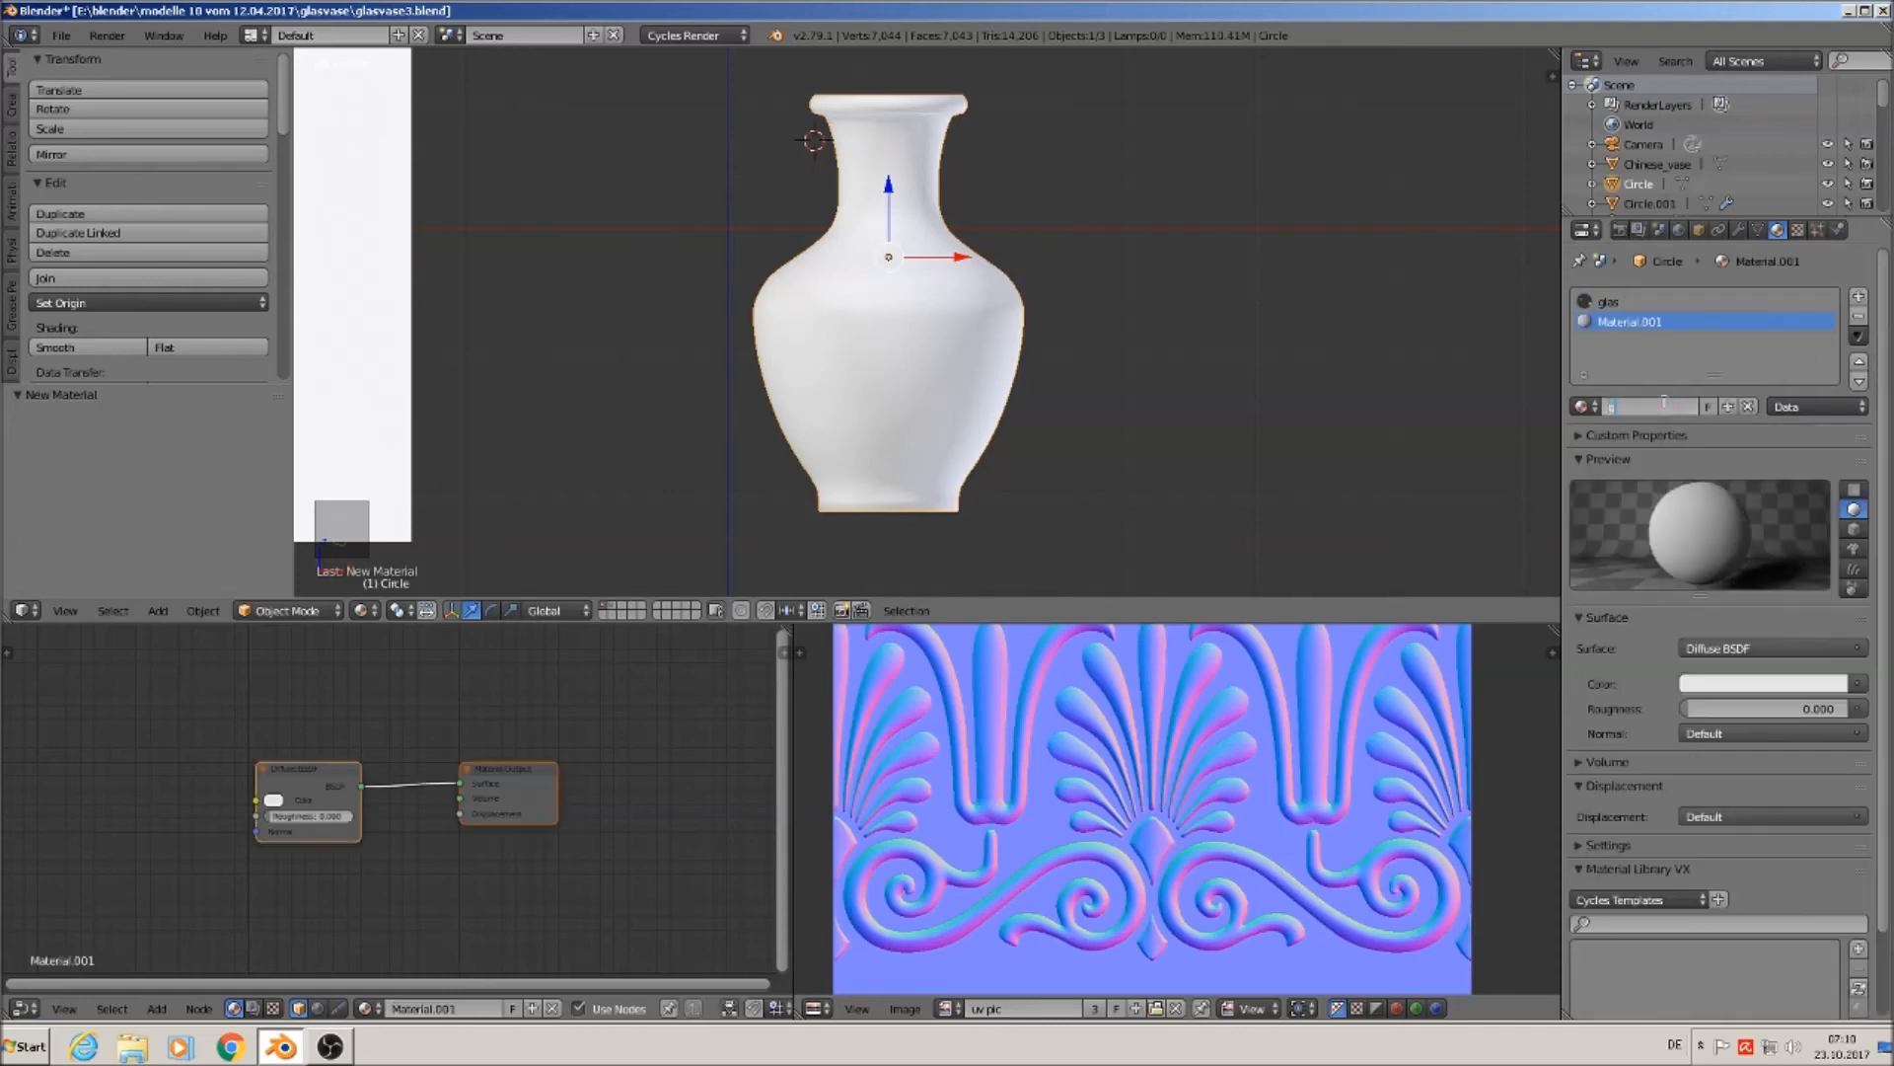
type("las2")
key("Return")
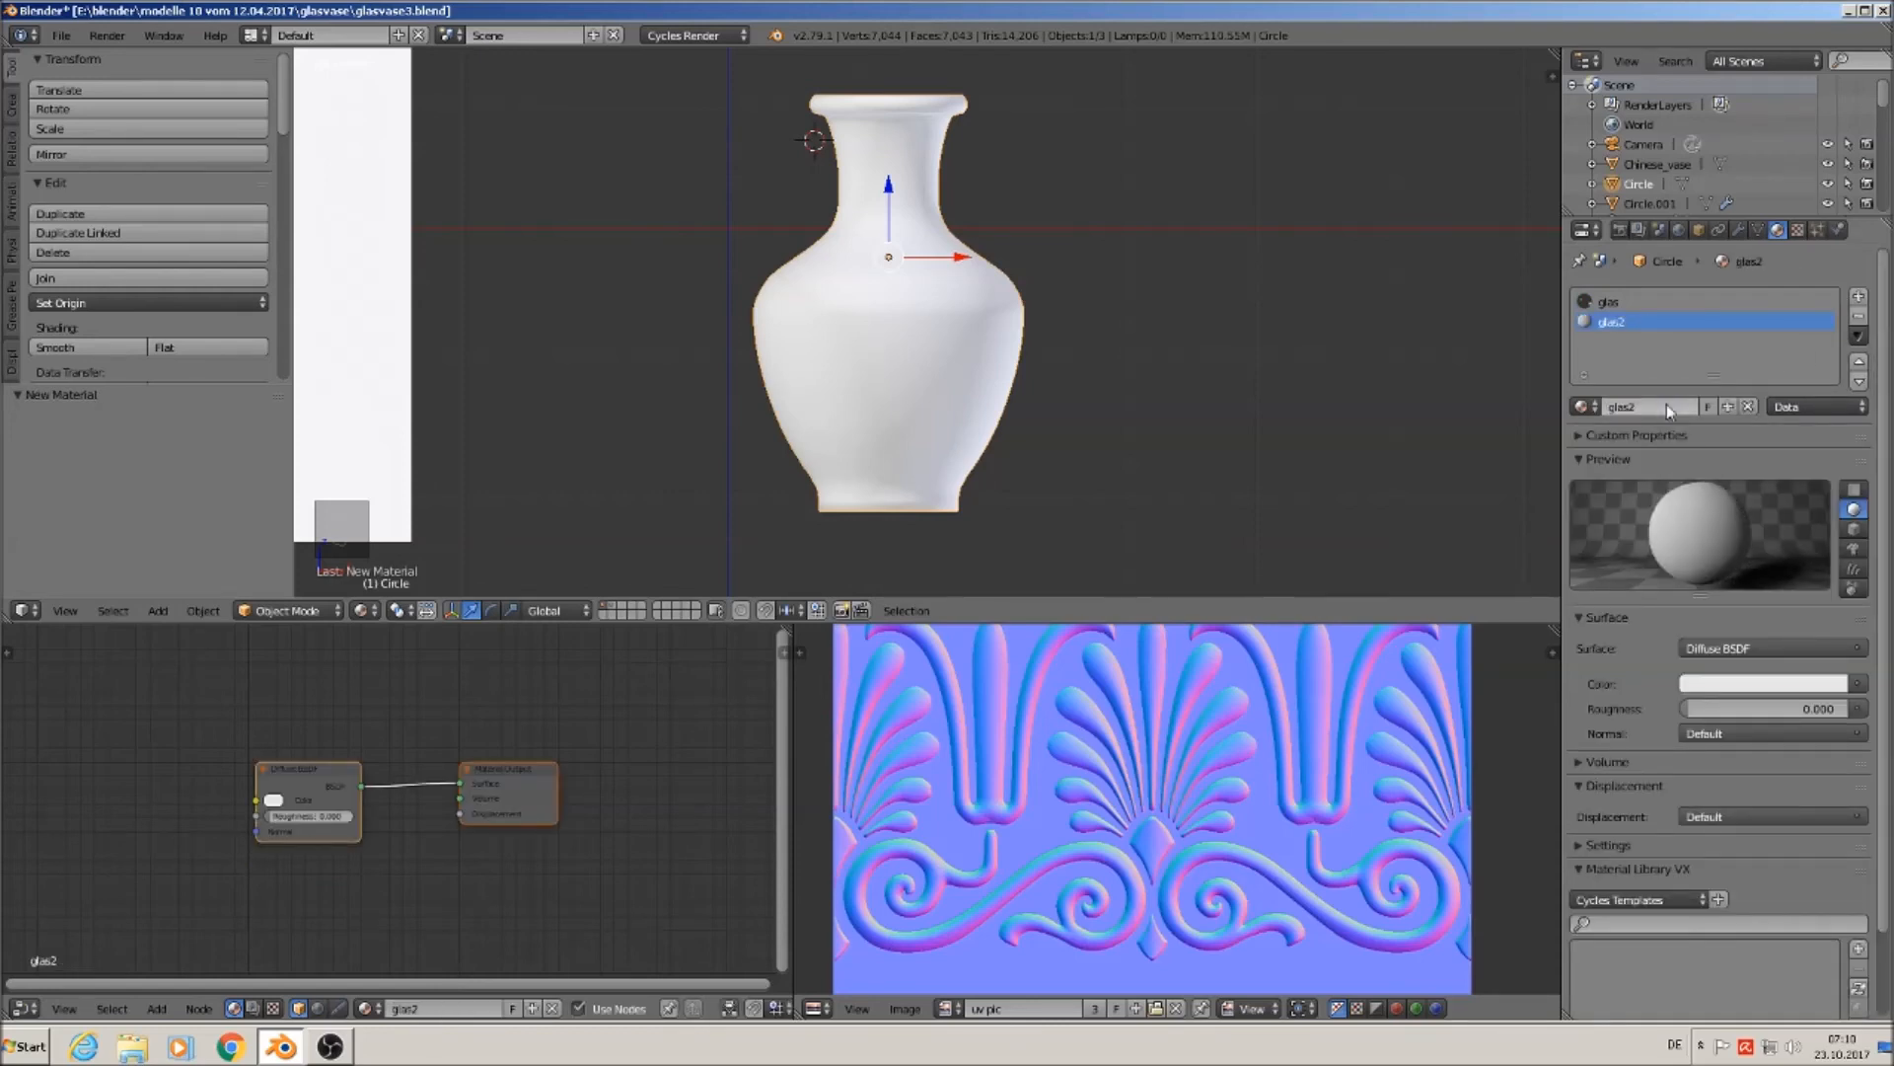
left_click(1747, 651)
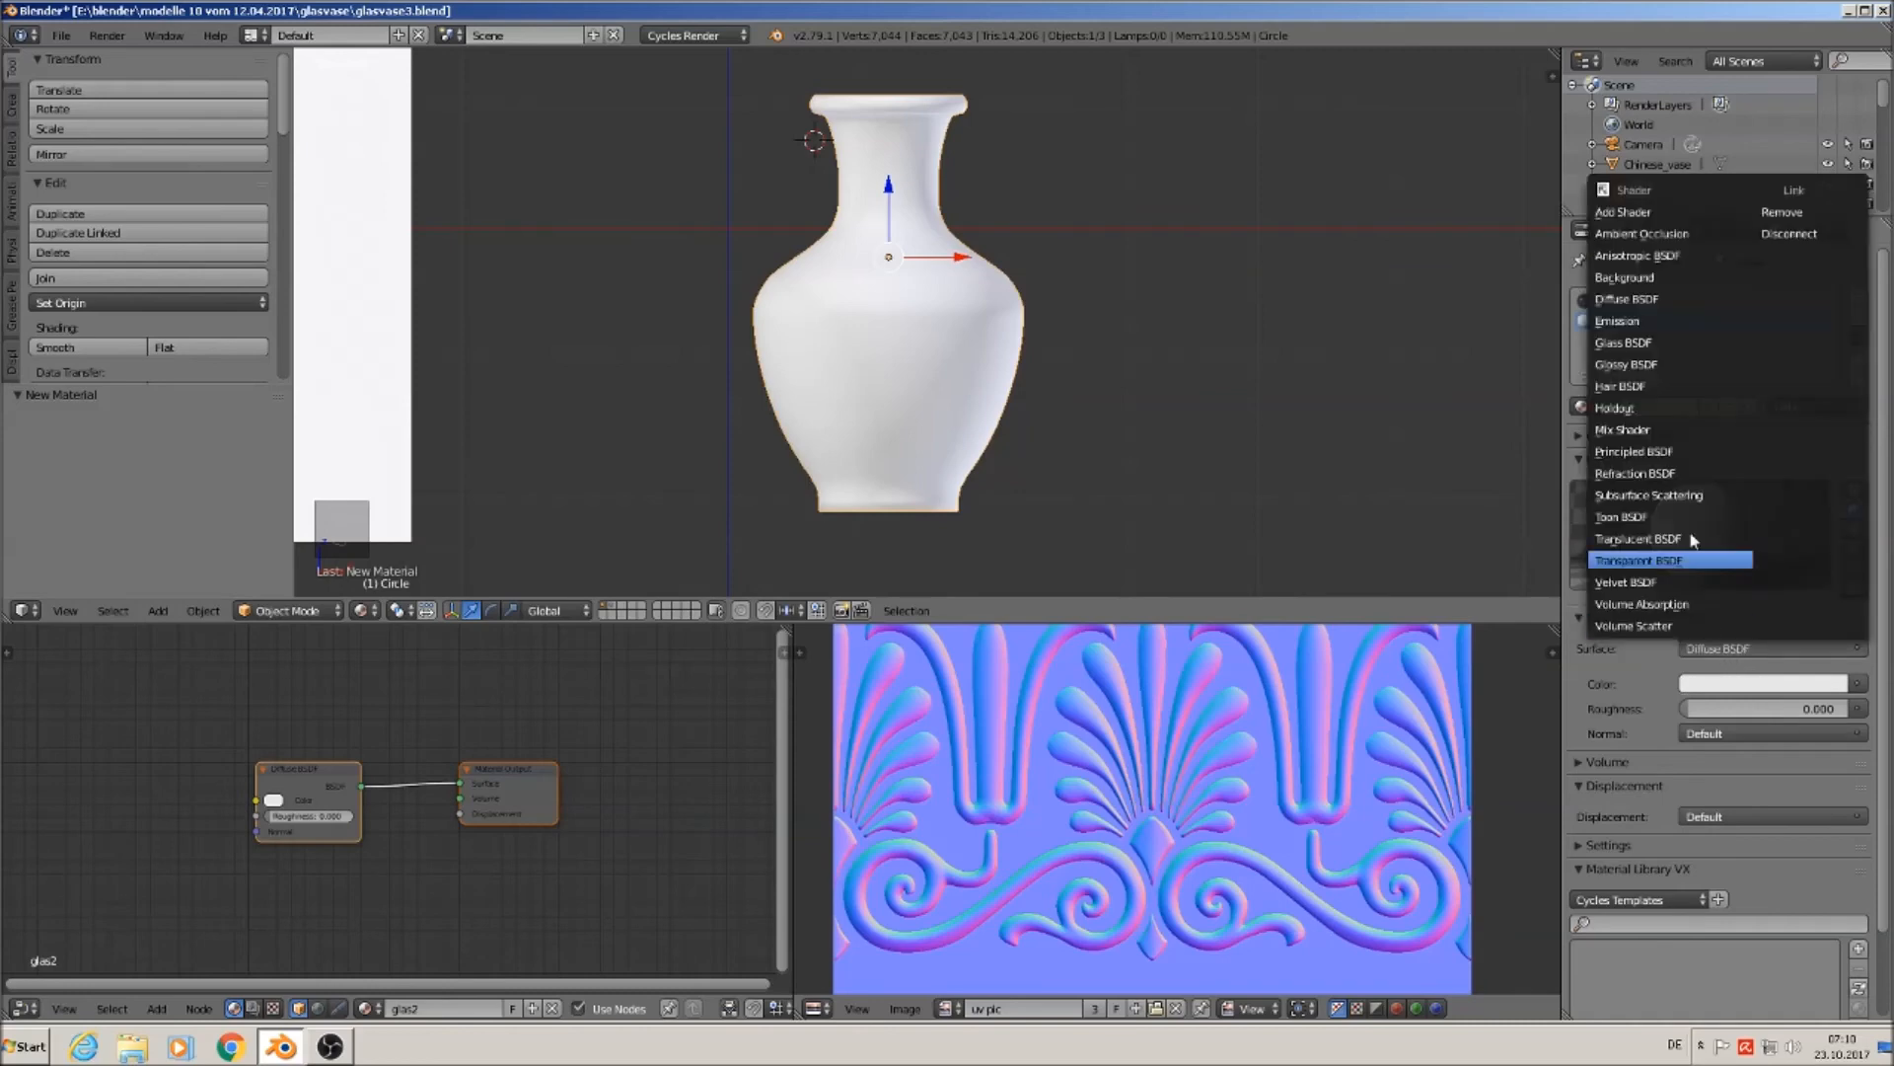
left_click(1681, 345)
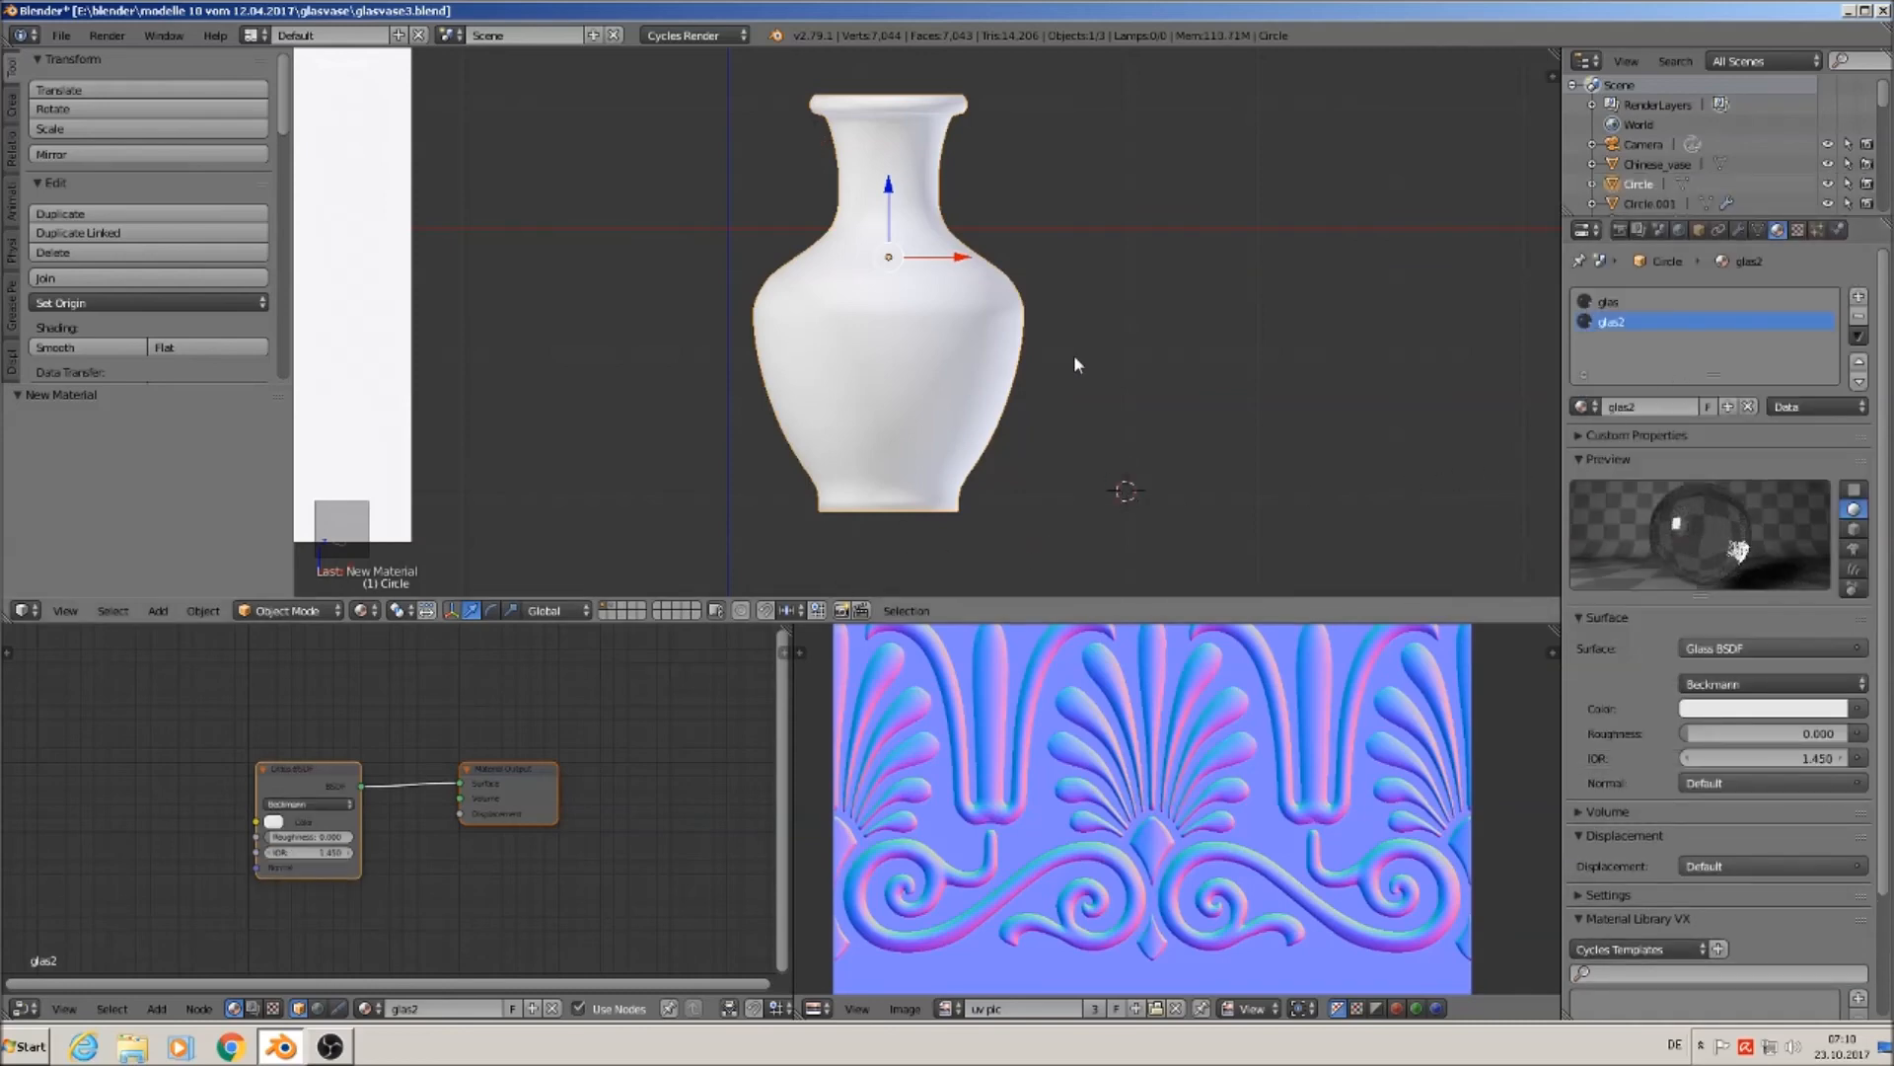
In the glas material, move the Glass BSDF node away from the Material Output and add a Light Path node above it.
left_click(1628, 301)
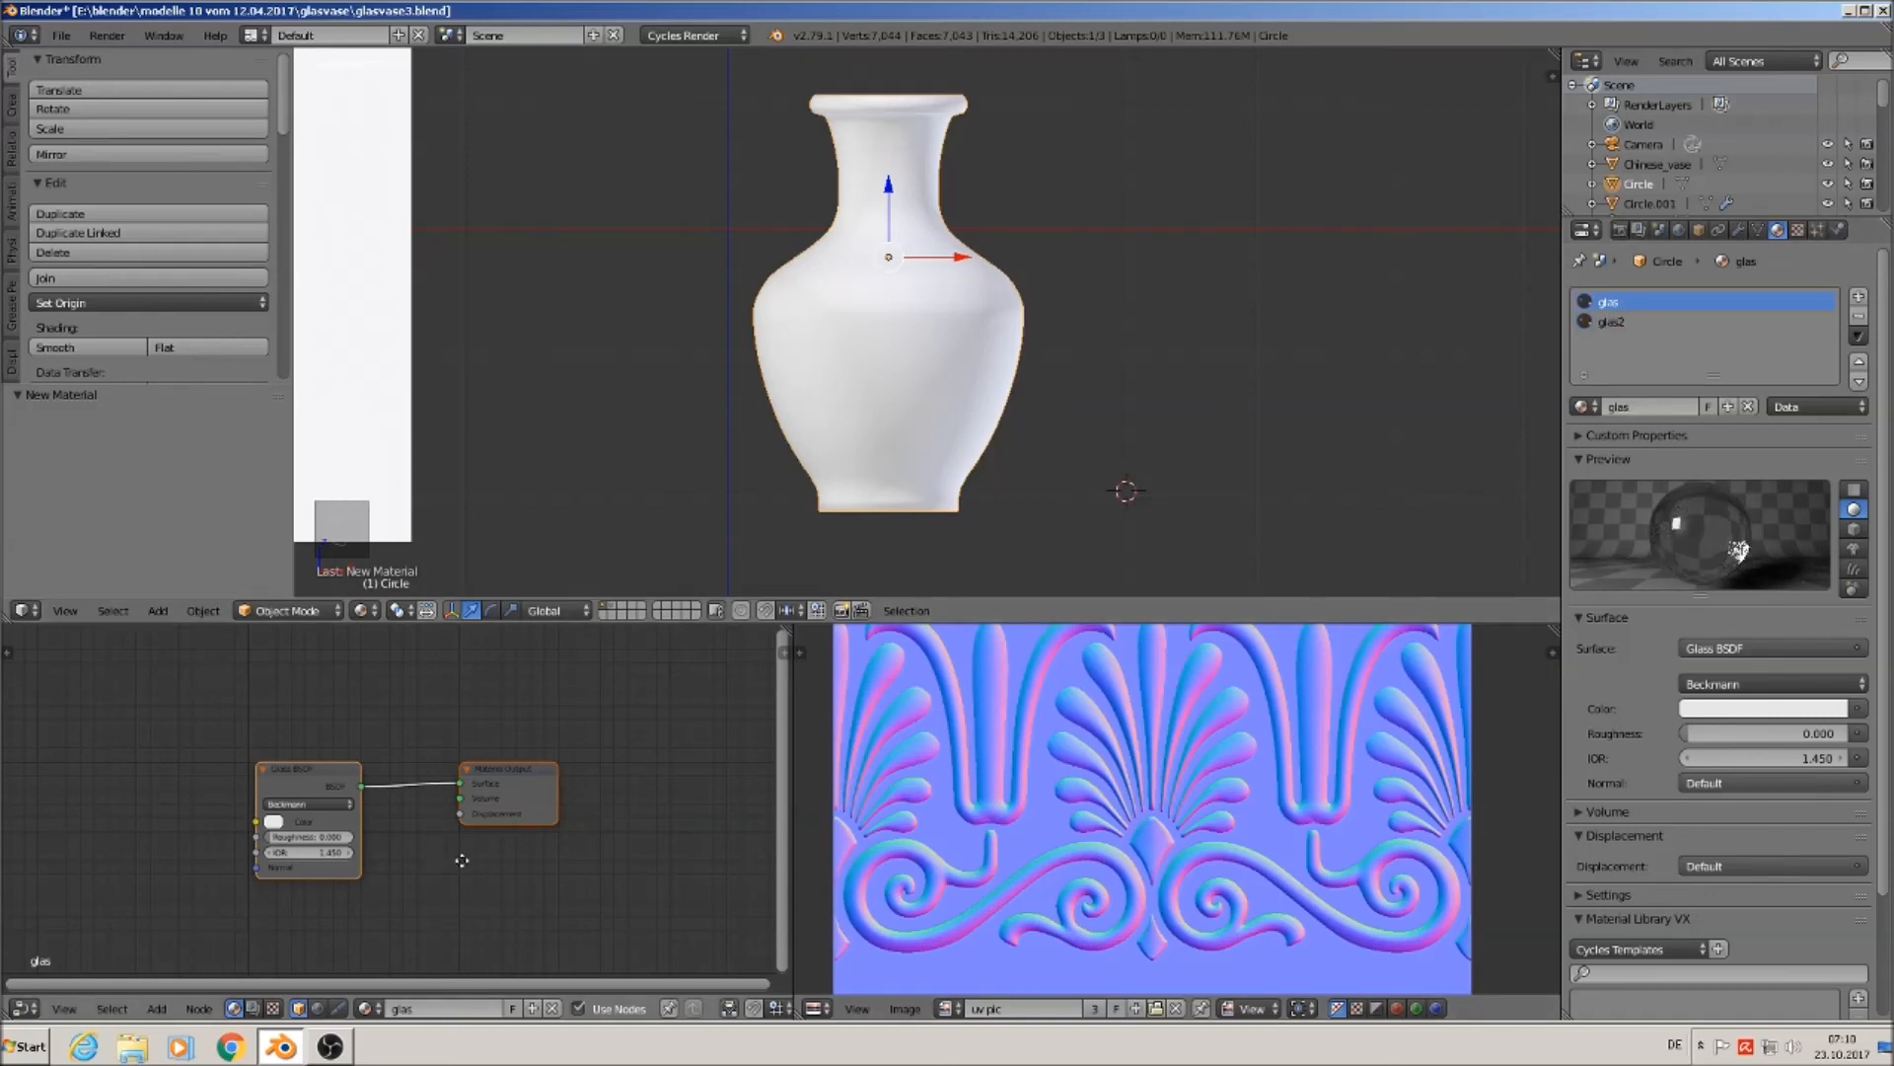
middle_click_drag(458, 860, 549, 881)
left_click_drag(463, 800, 184, 803)
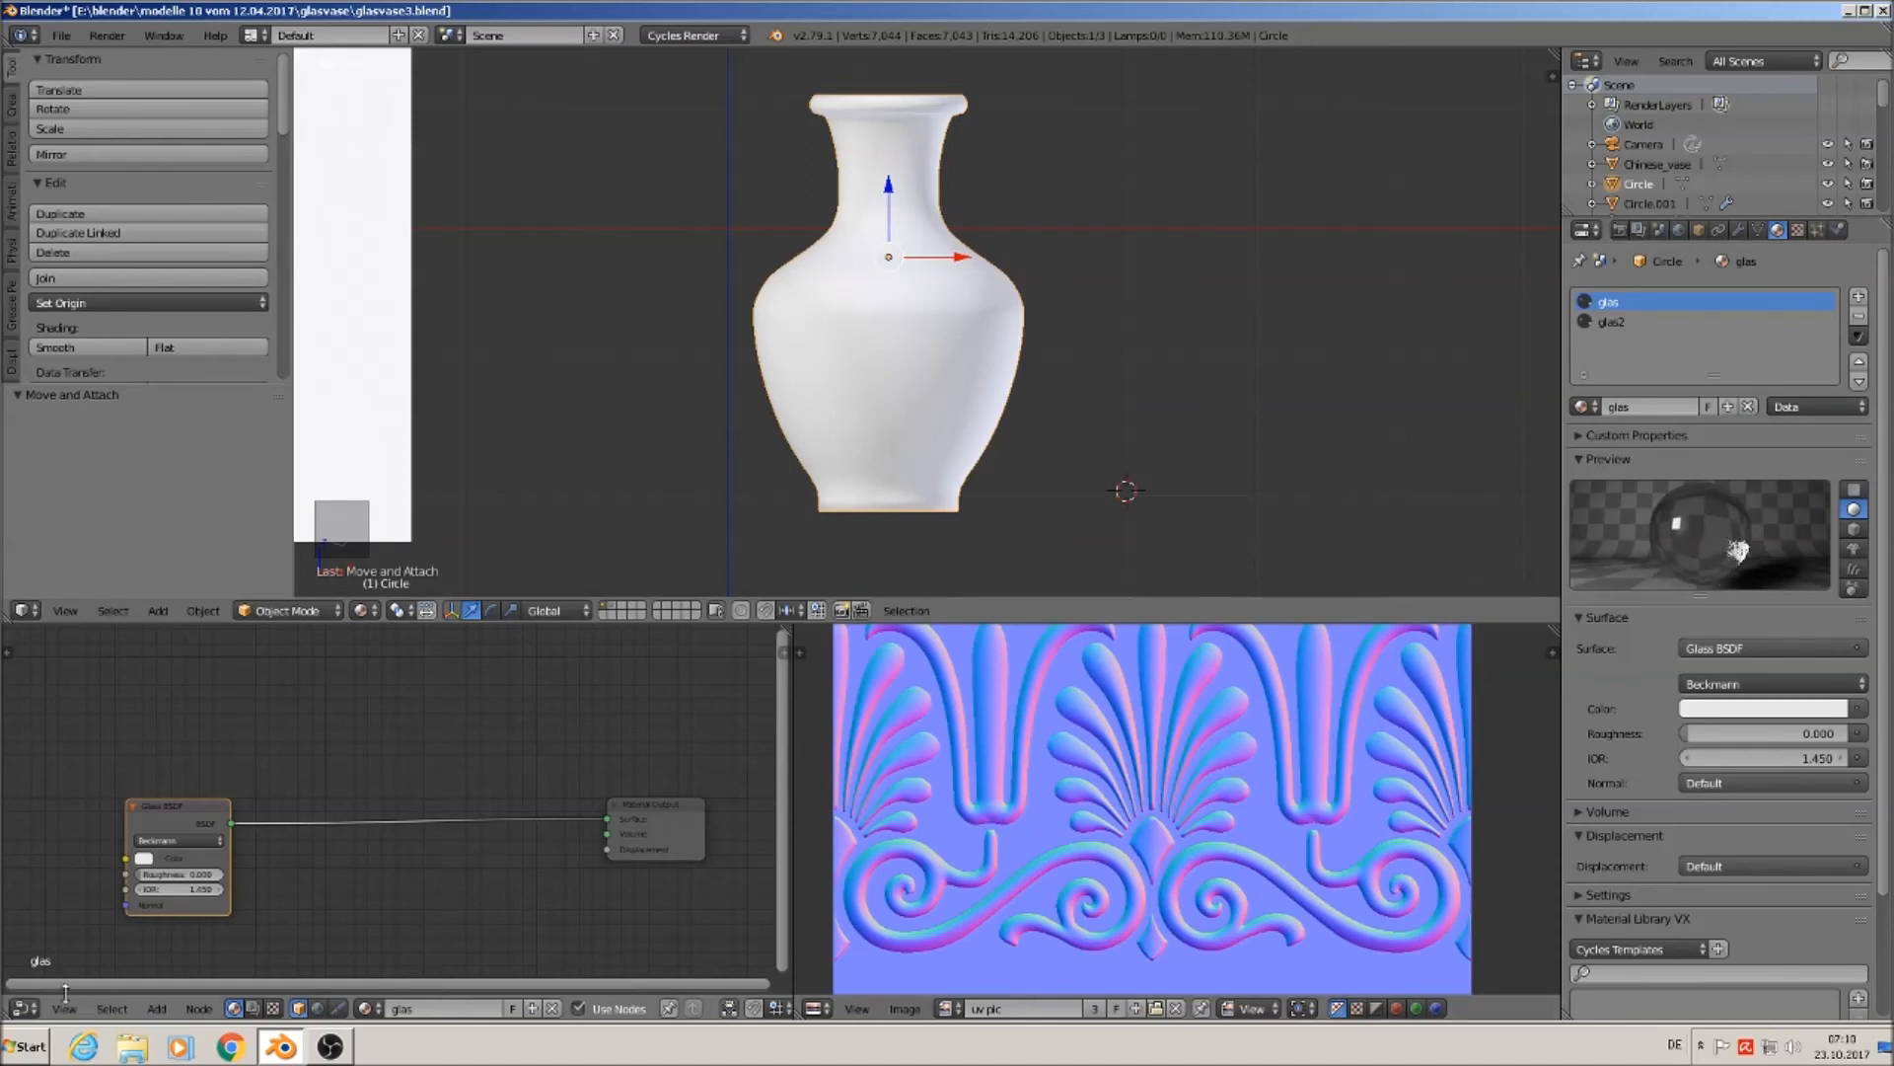
left_click(154, 1011)
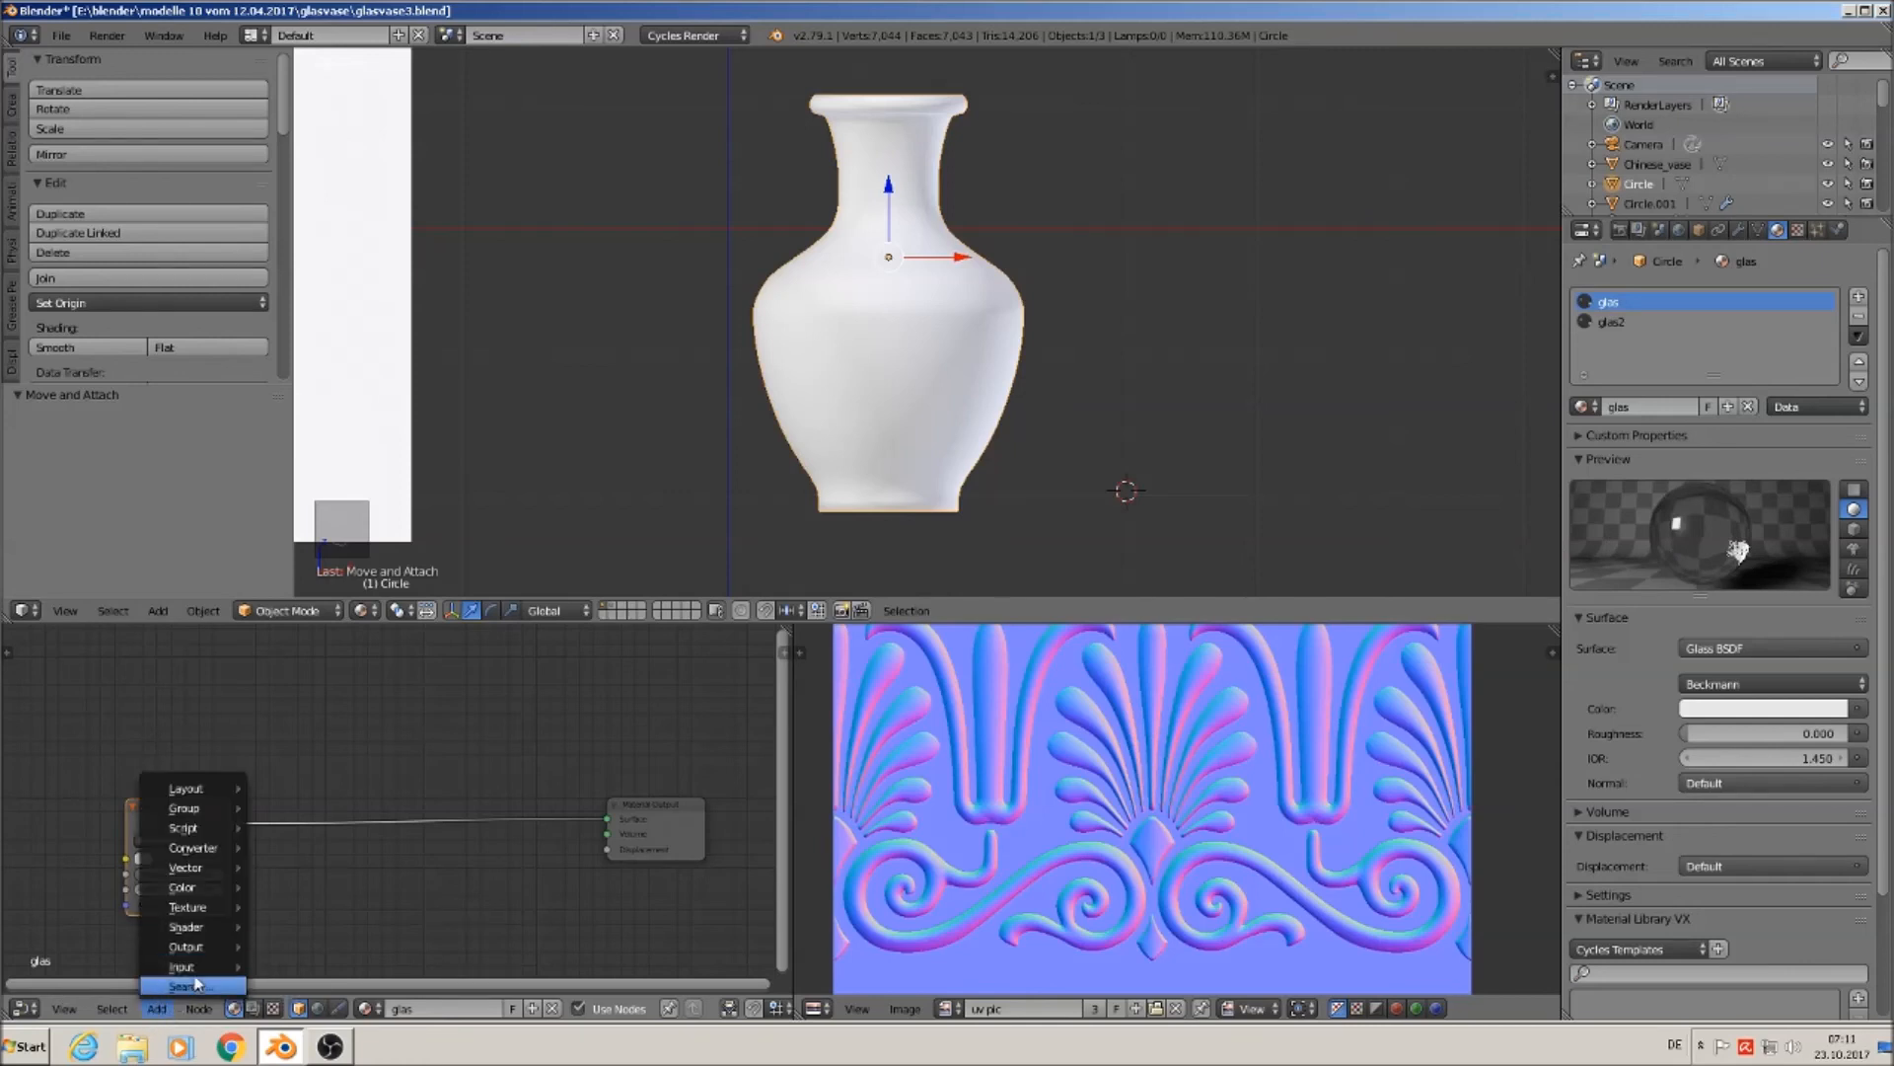
mouse_move(203, 968)
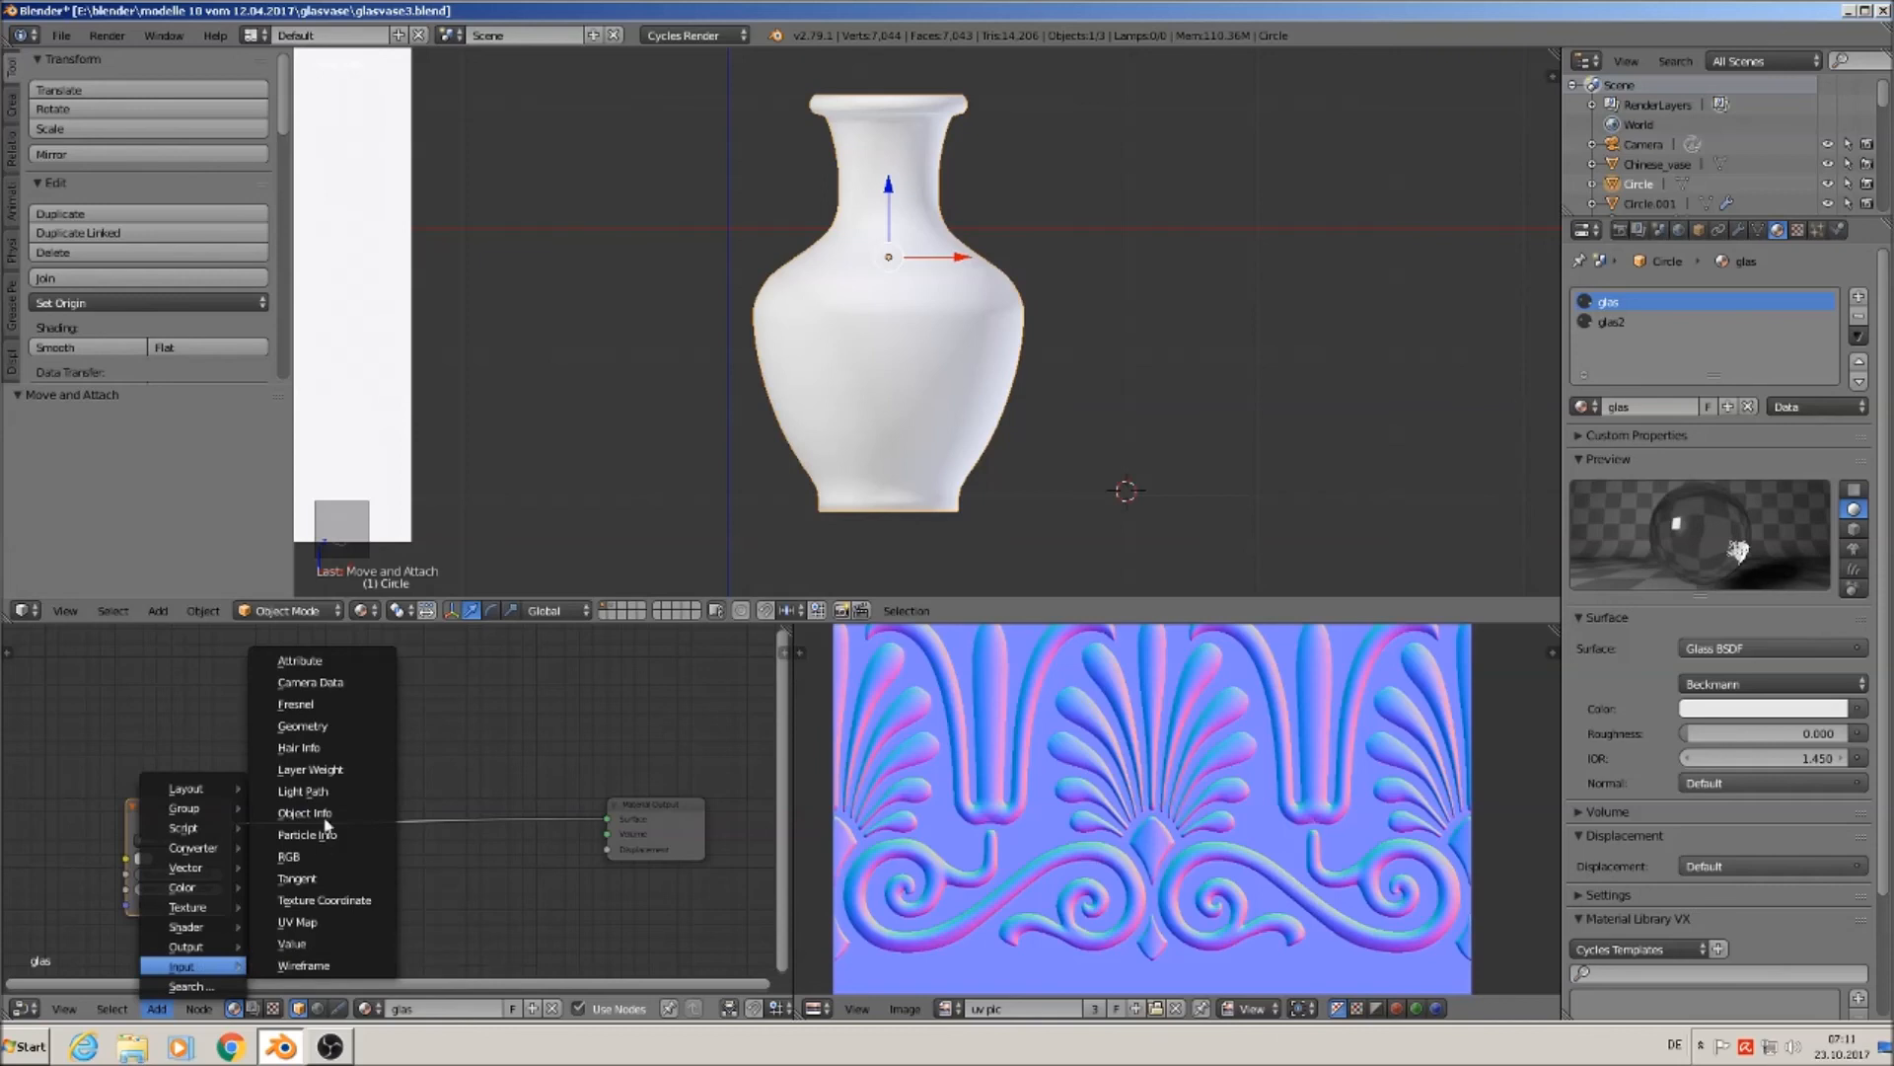
left_click(327, 791)
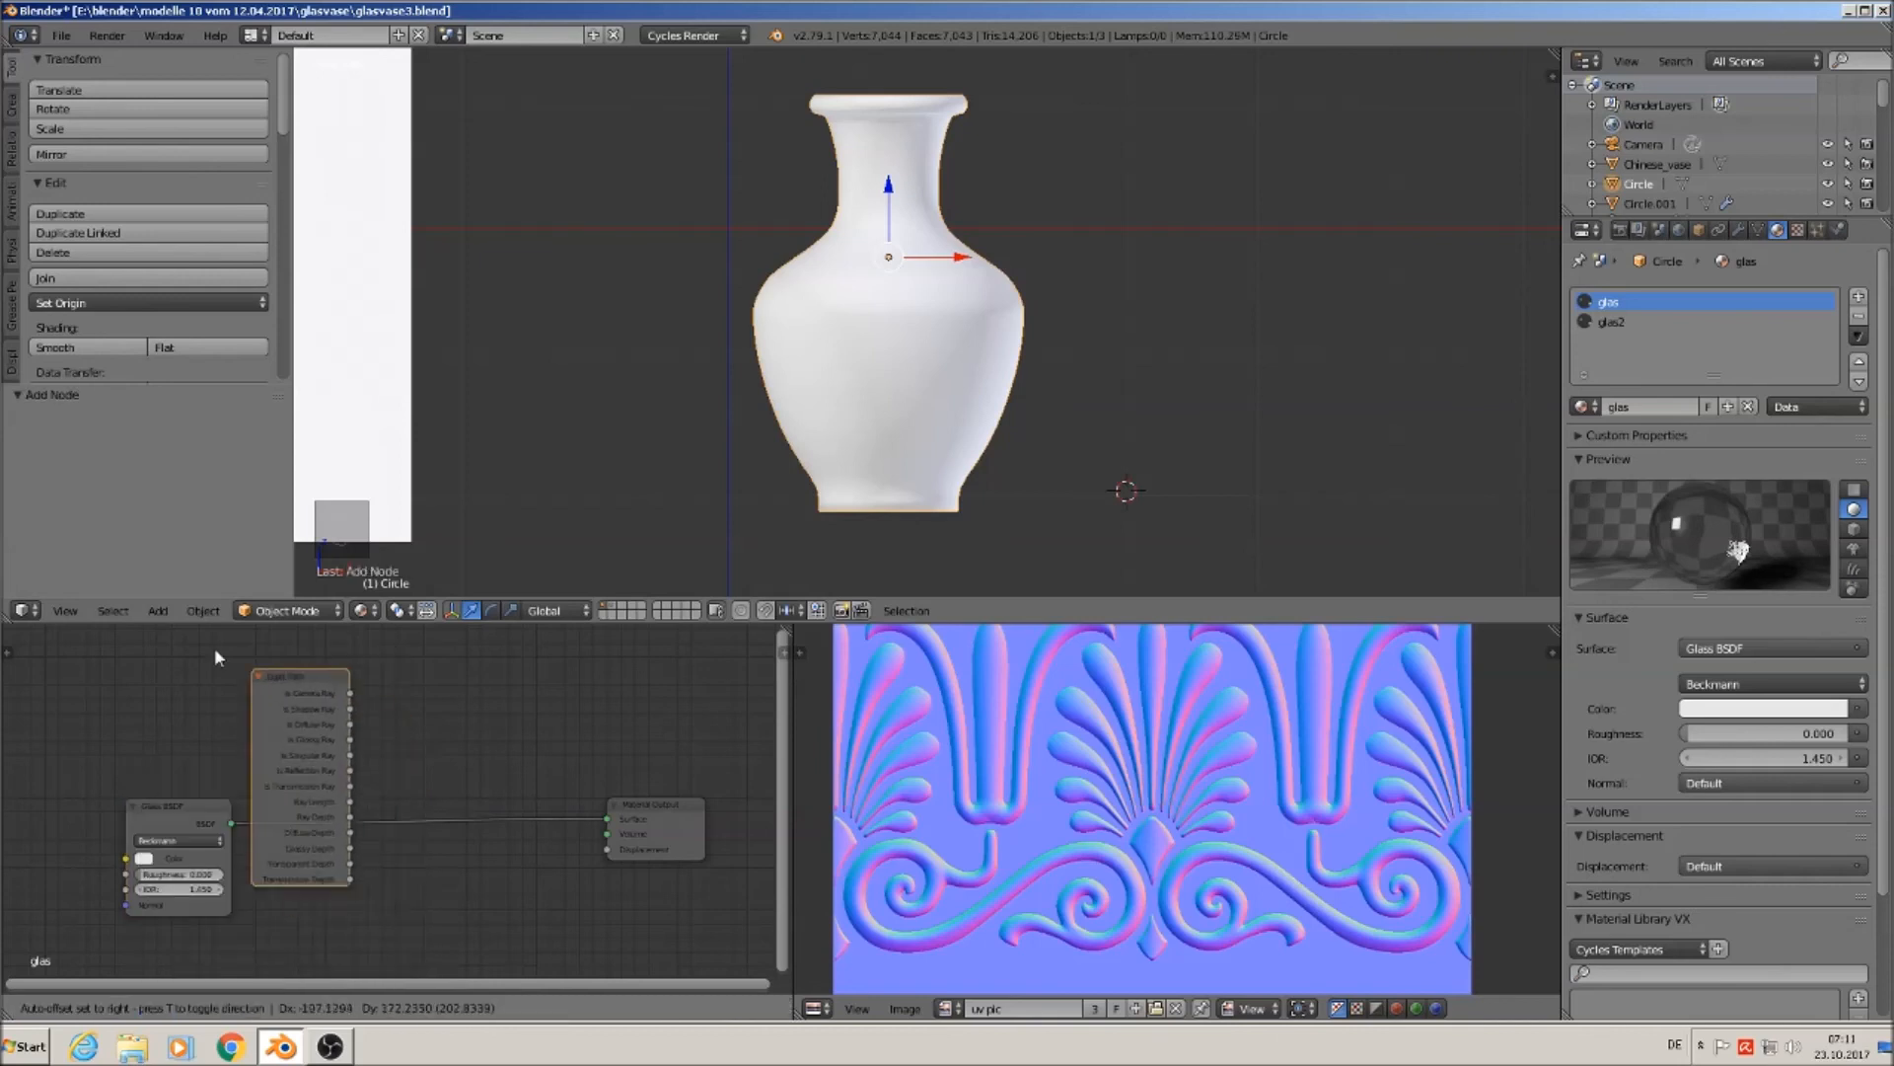
left_click(128, 940)
middle_click_drag(321, 843, 280, 895)
Insert a Mix Shader node into the link between the Glass BSDF and the Material Output.
left_click(157, 1008)
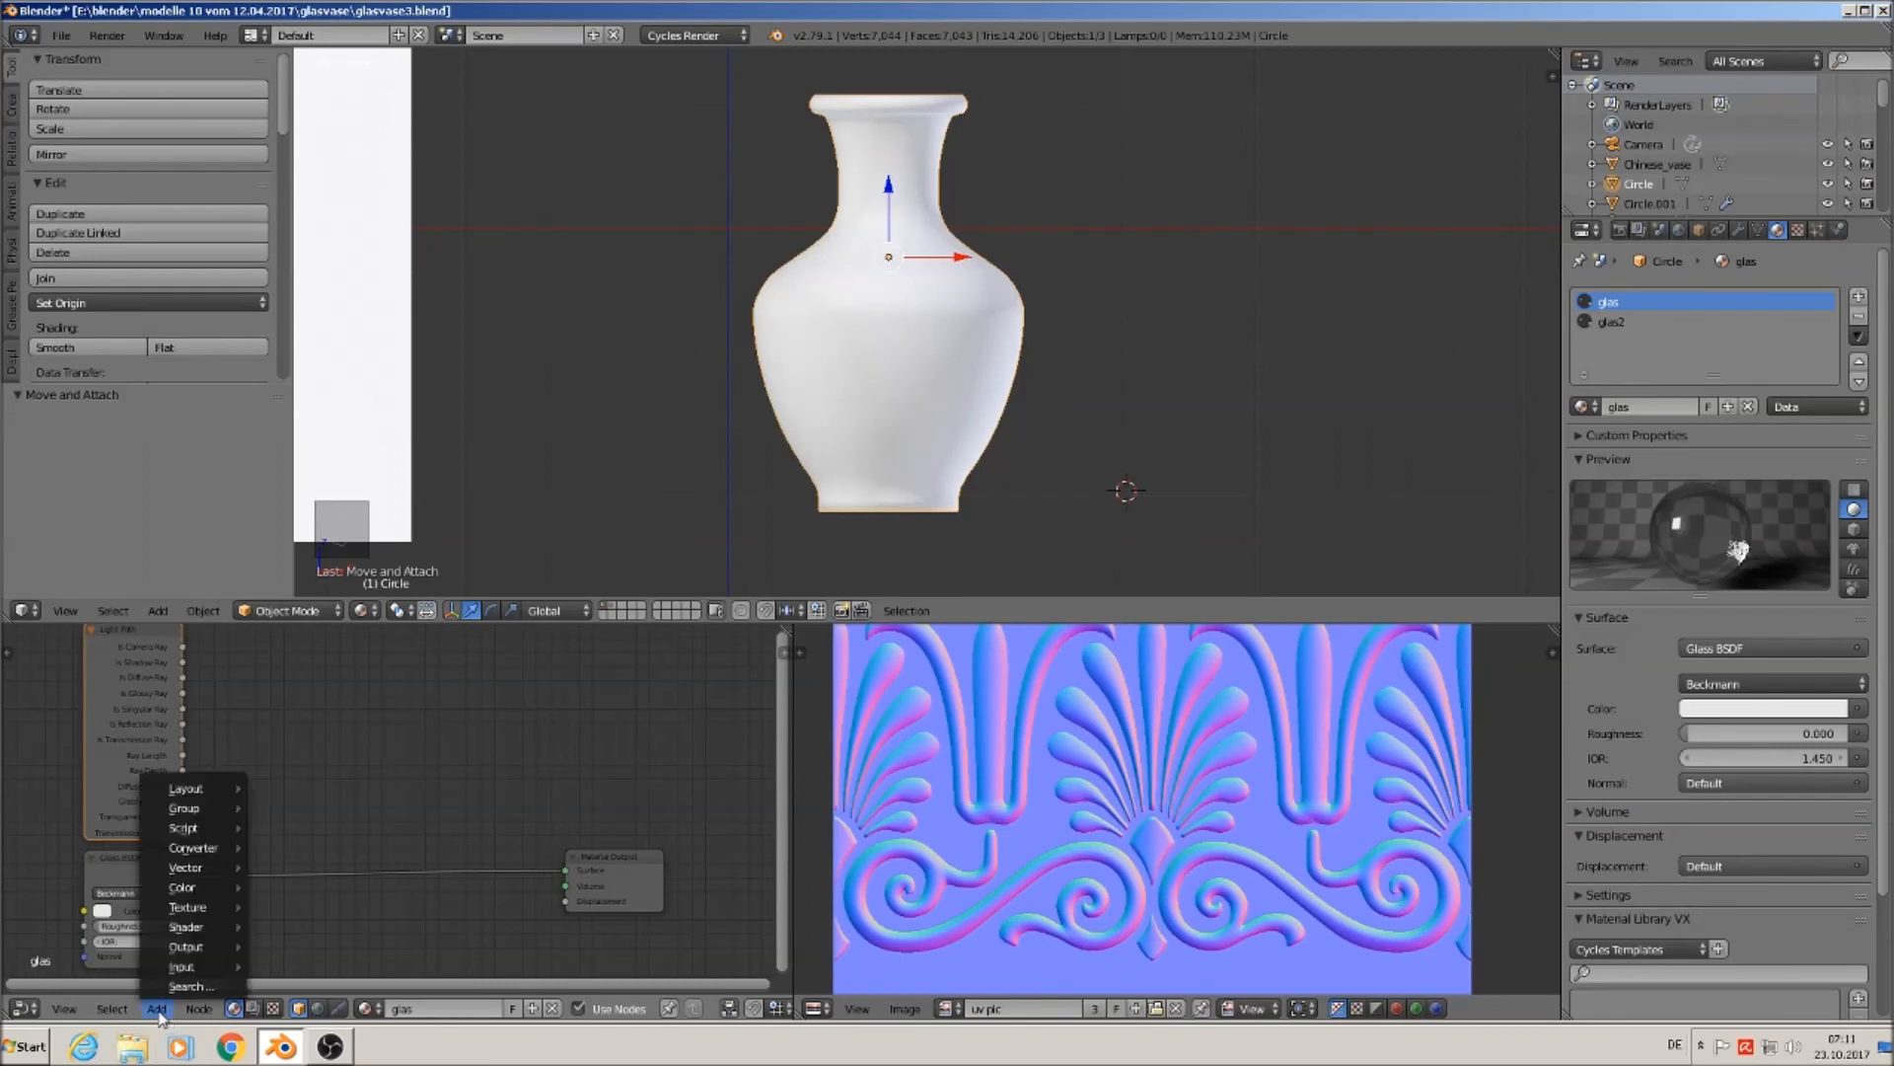
mouse_move(193, 935)
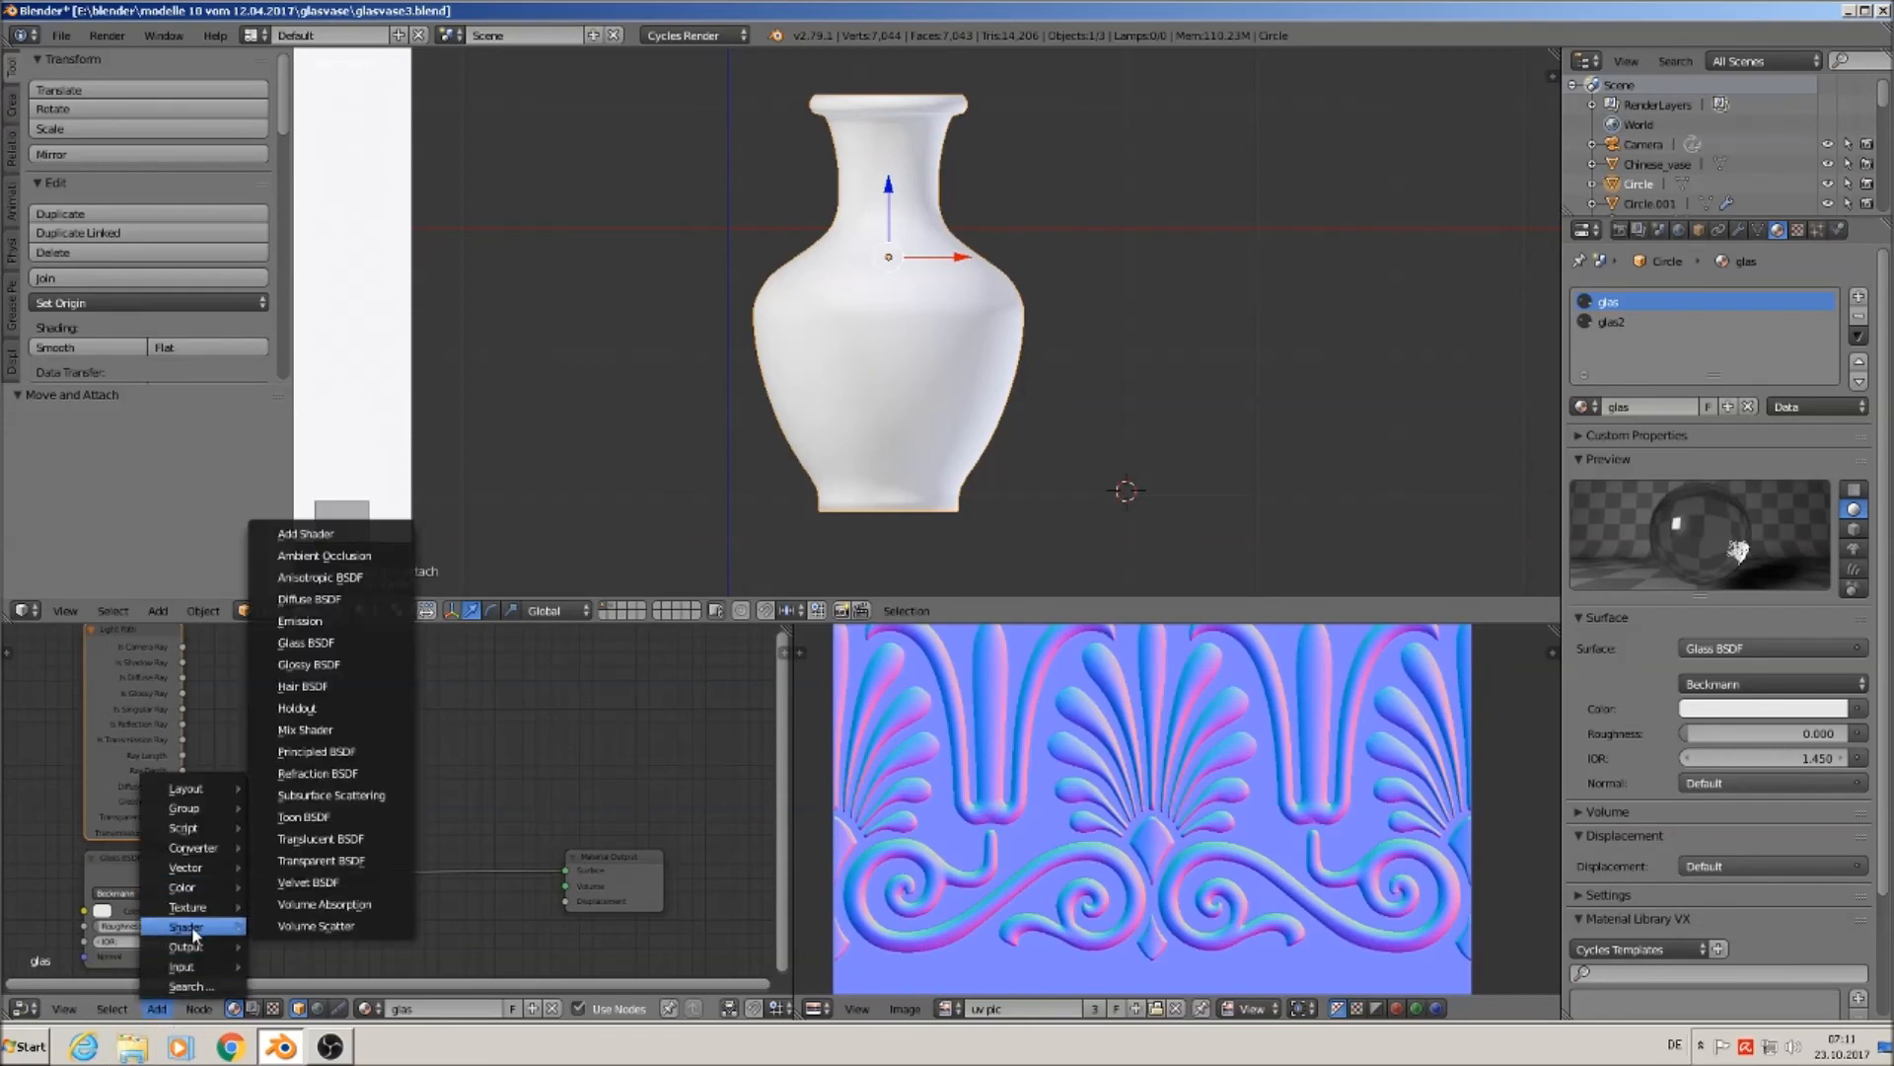
left_click(305, 729)
left_click(347, 846)
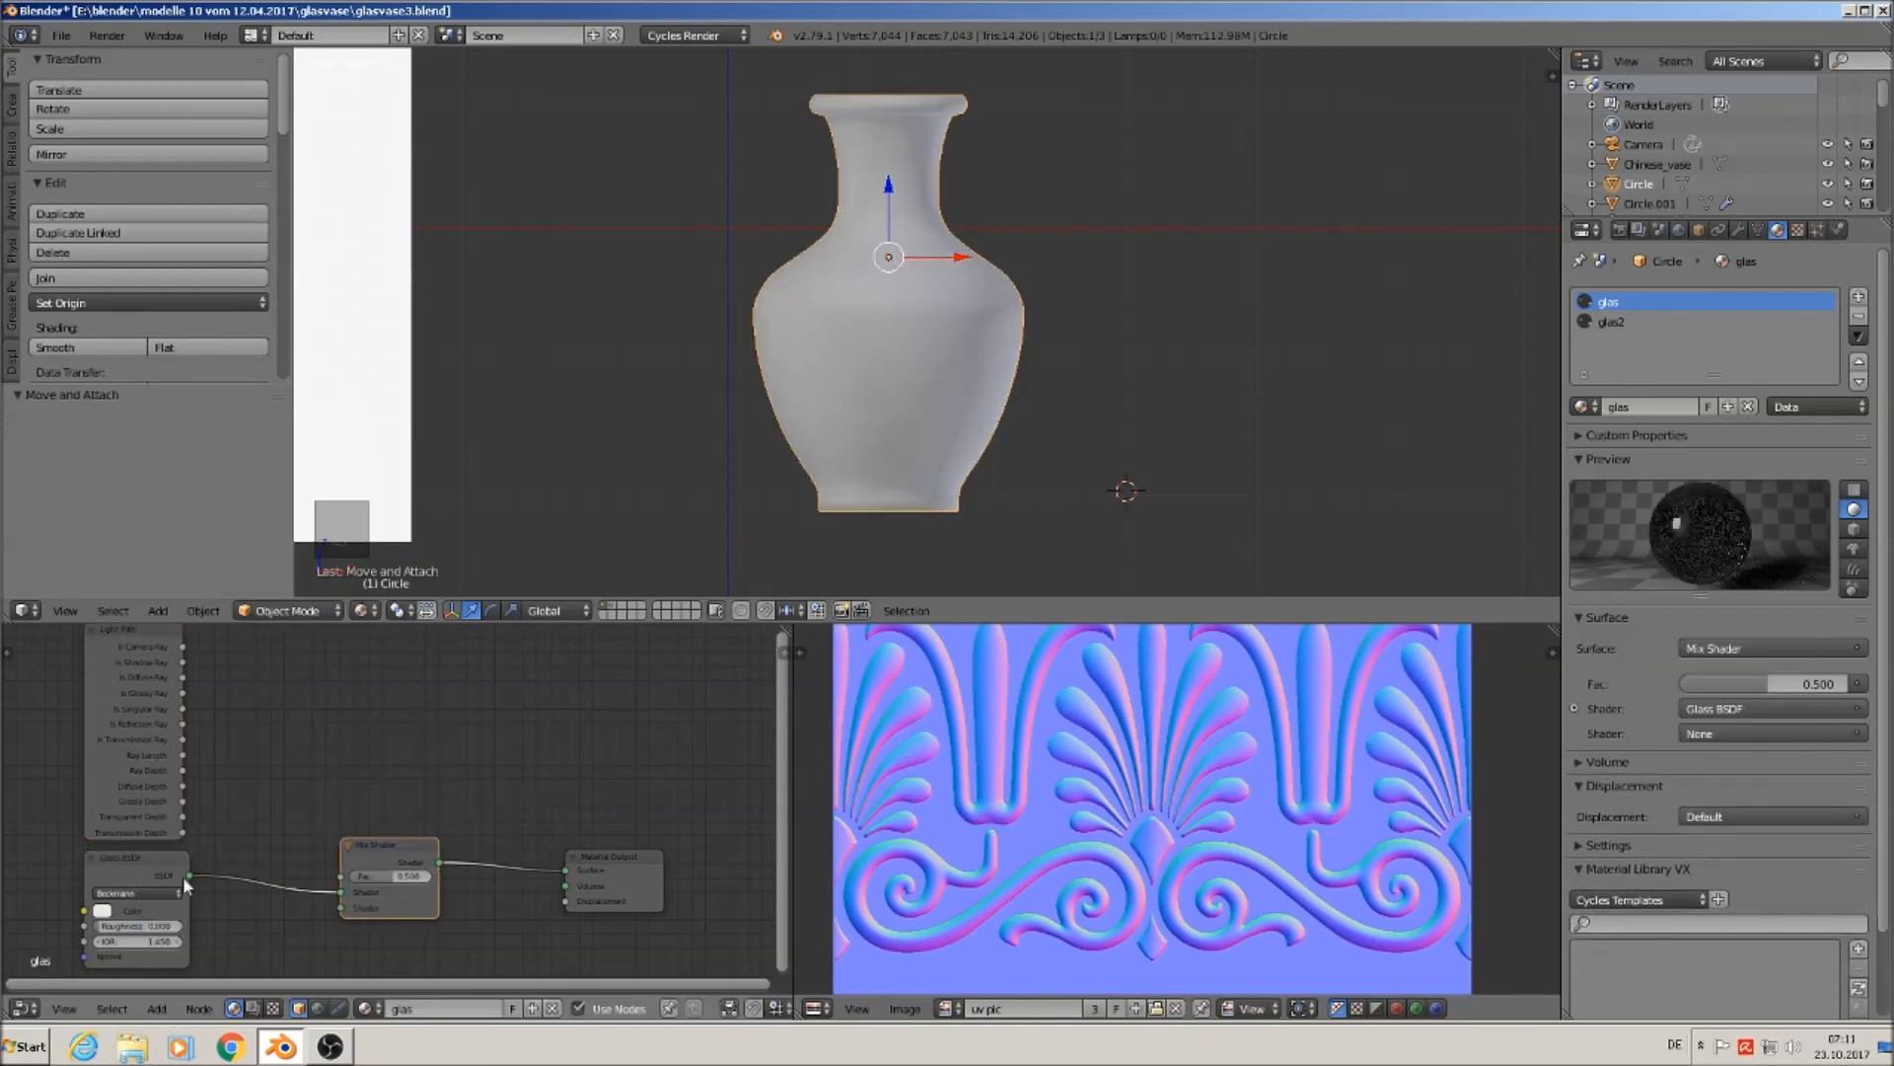
Add a Transparent BSDF node below the Glass BSDF and link it to the Mix Shader's second shader input.
middle_click_drag(421, 896, 448, 802)
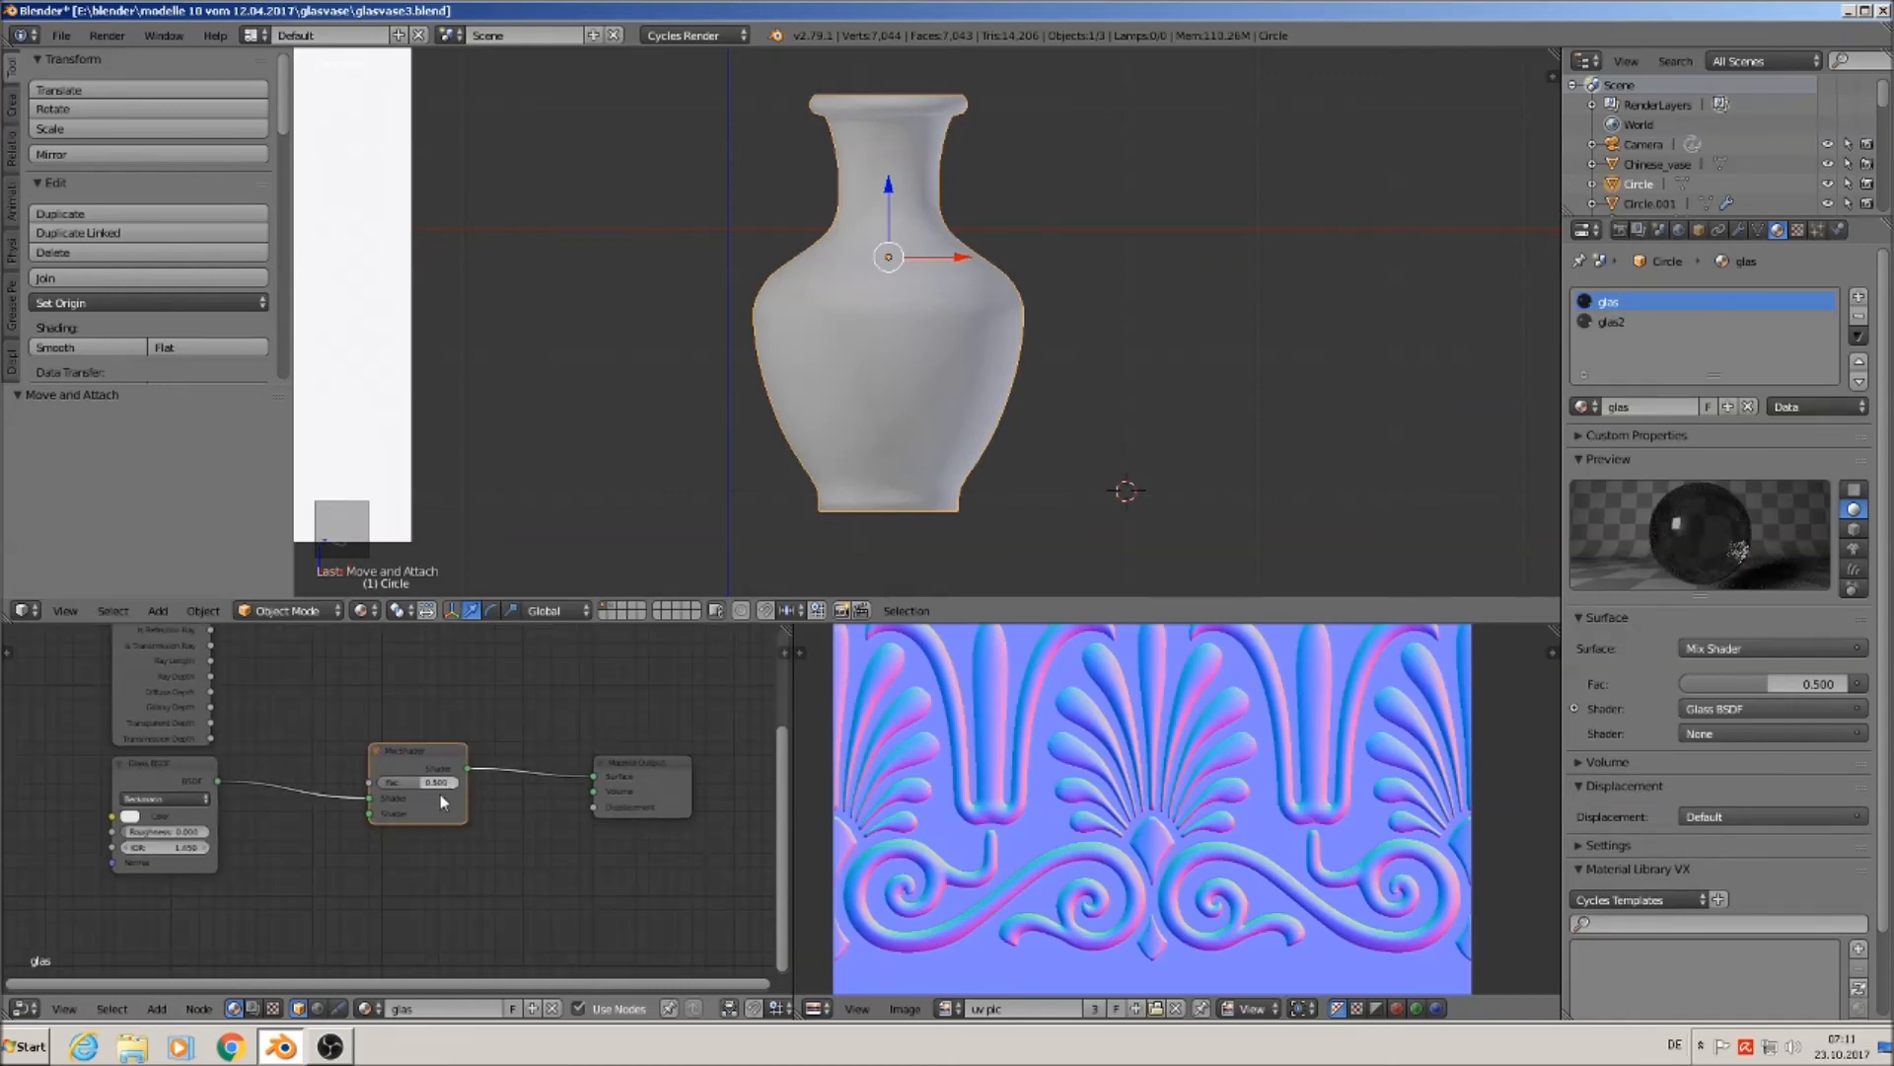
left_click(158, 1009)
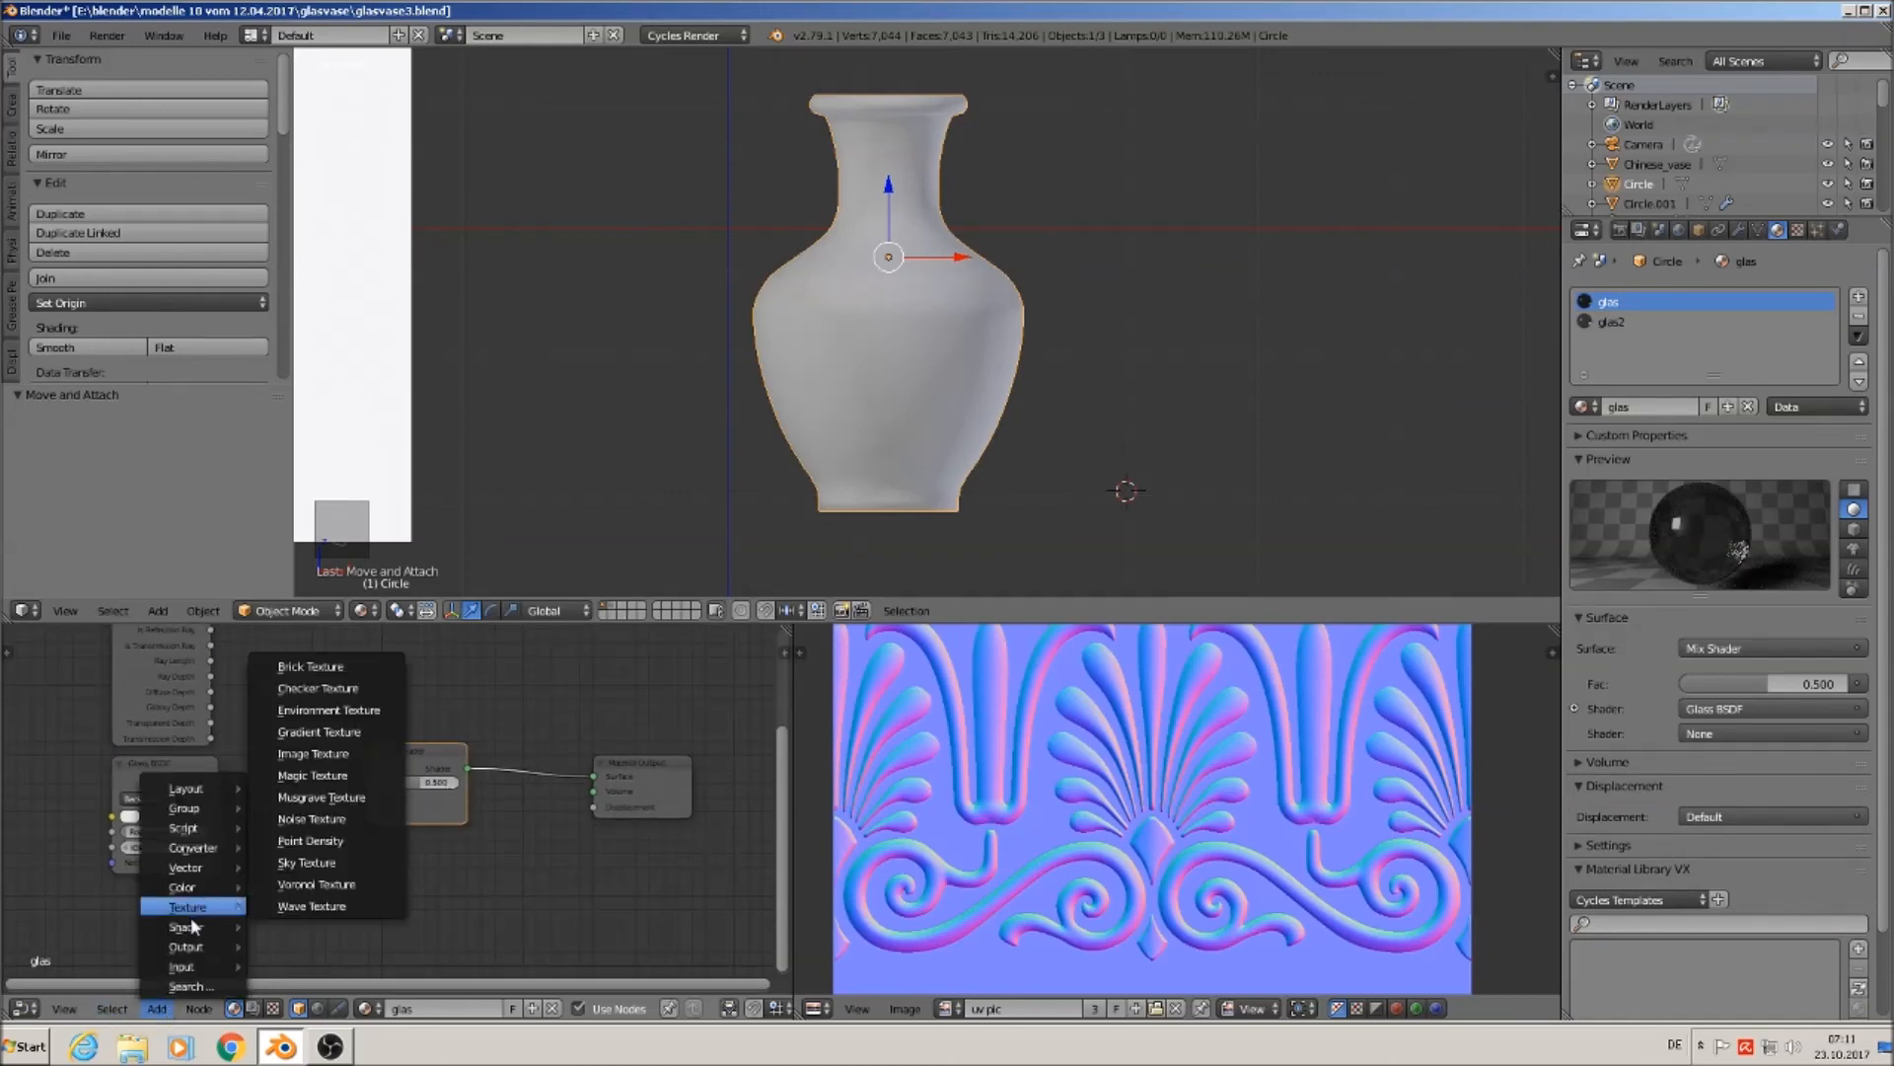
mouse_move(195, 928)
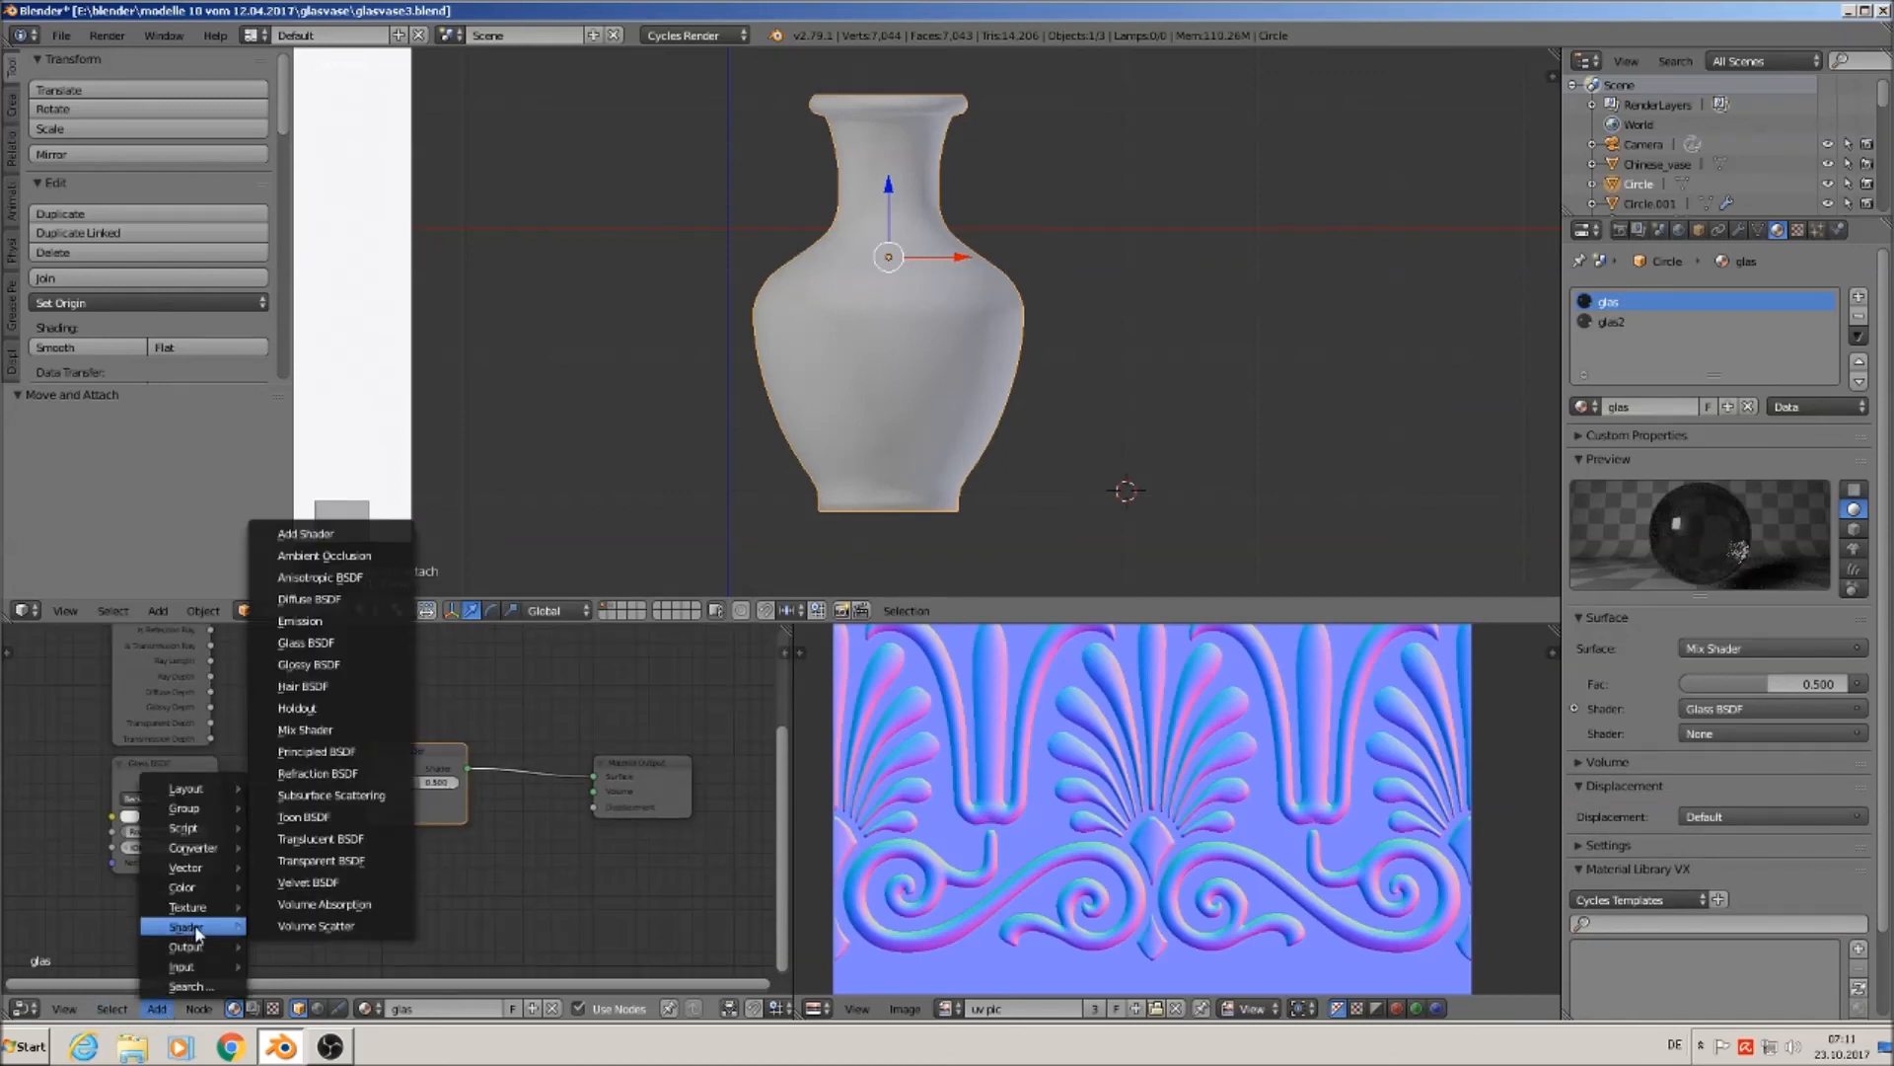
left_click(318, 863)
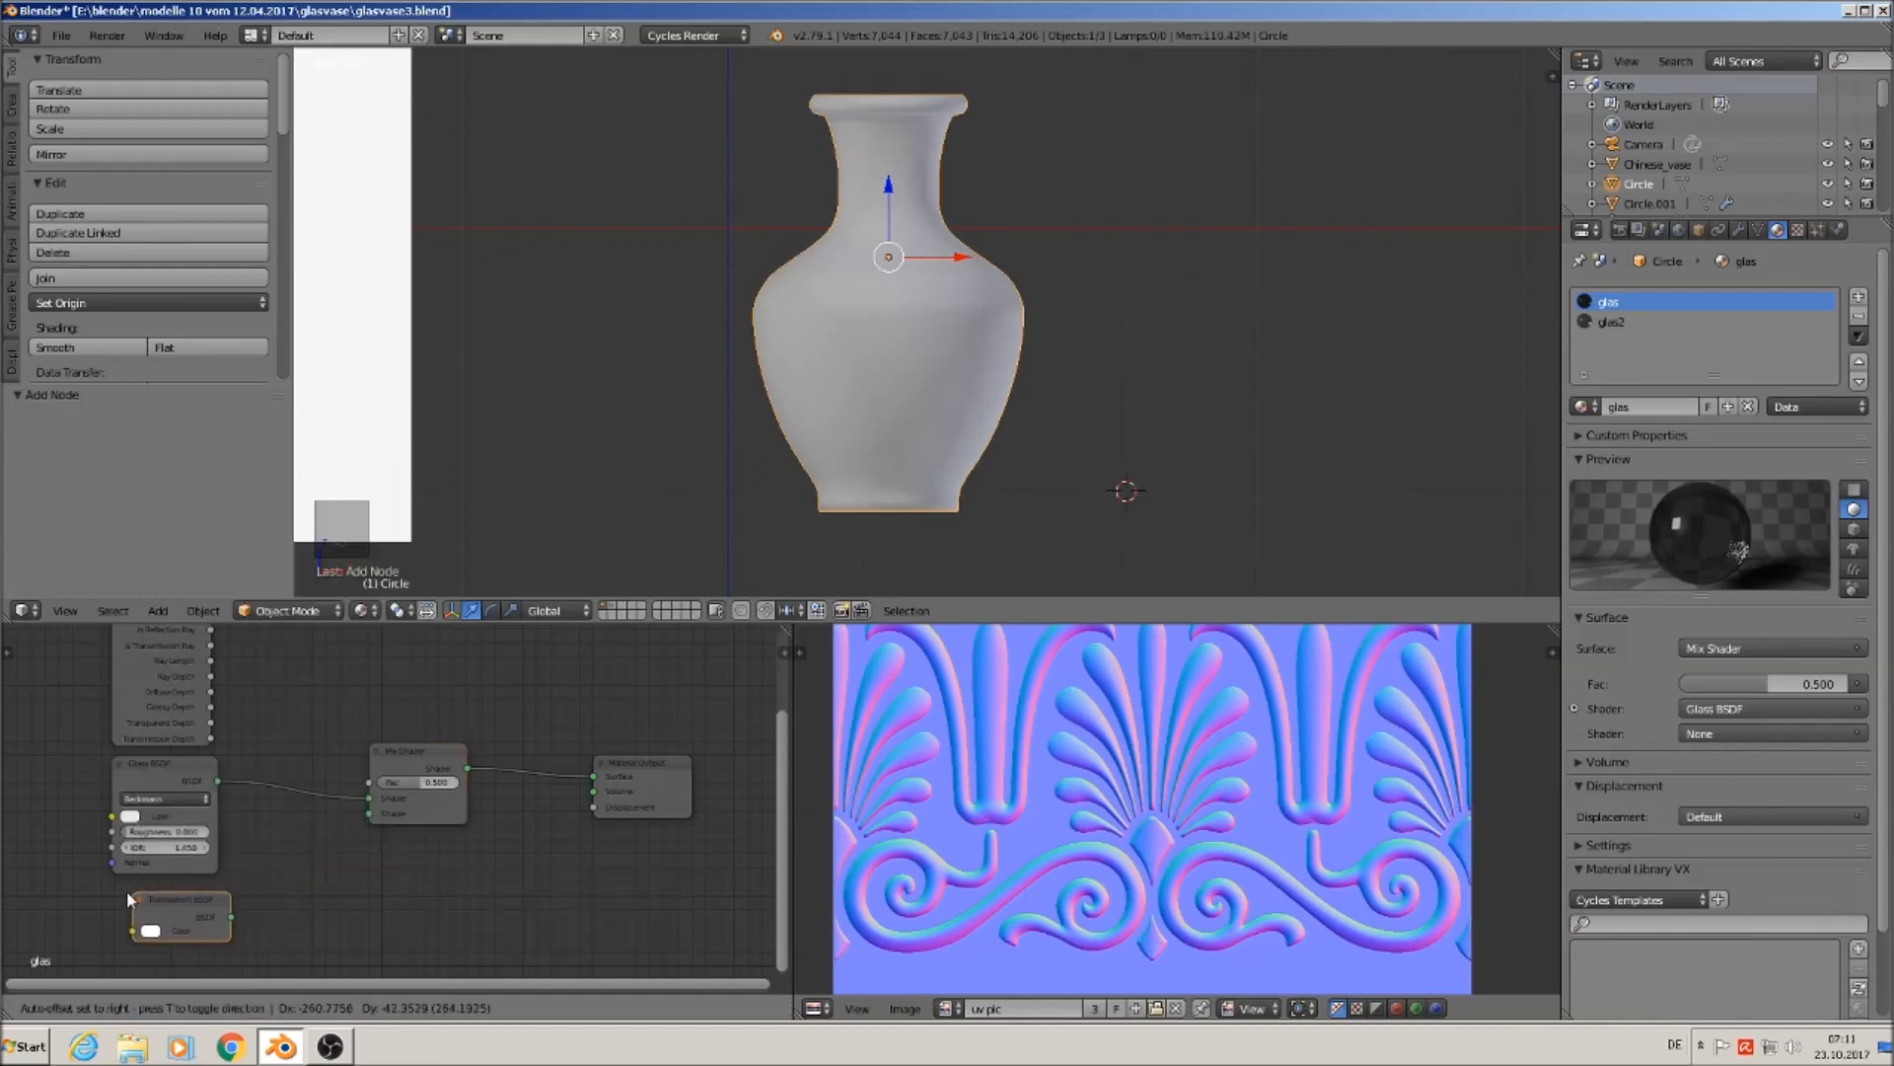
left_click(207, 916)
left_click_drag(209, 908, 377, 815)
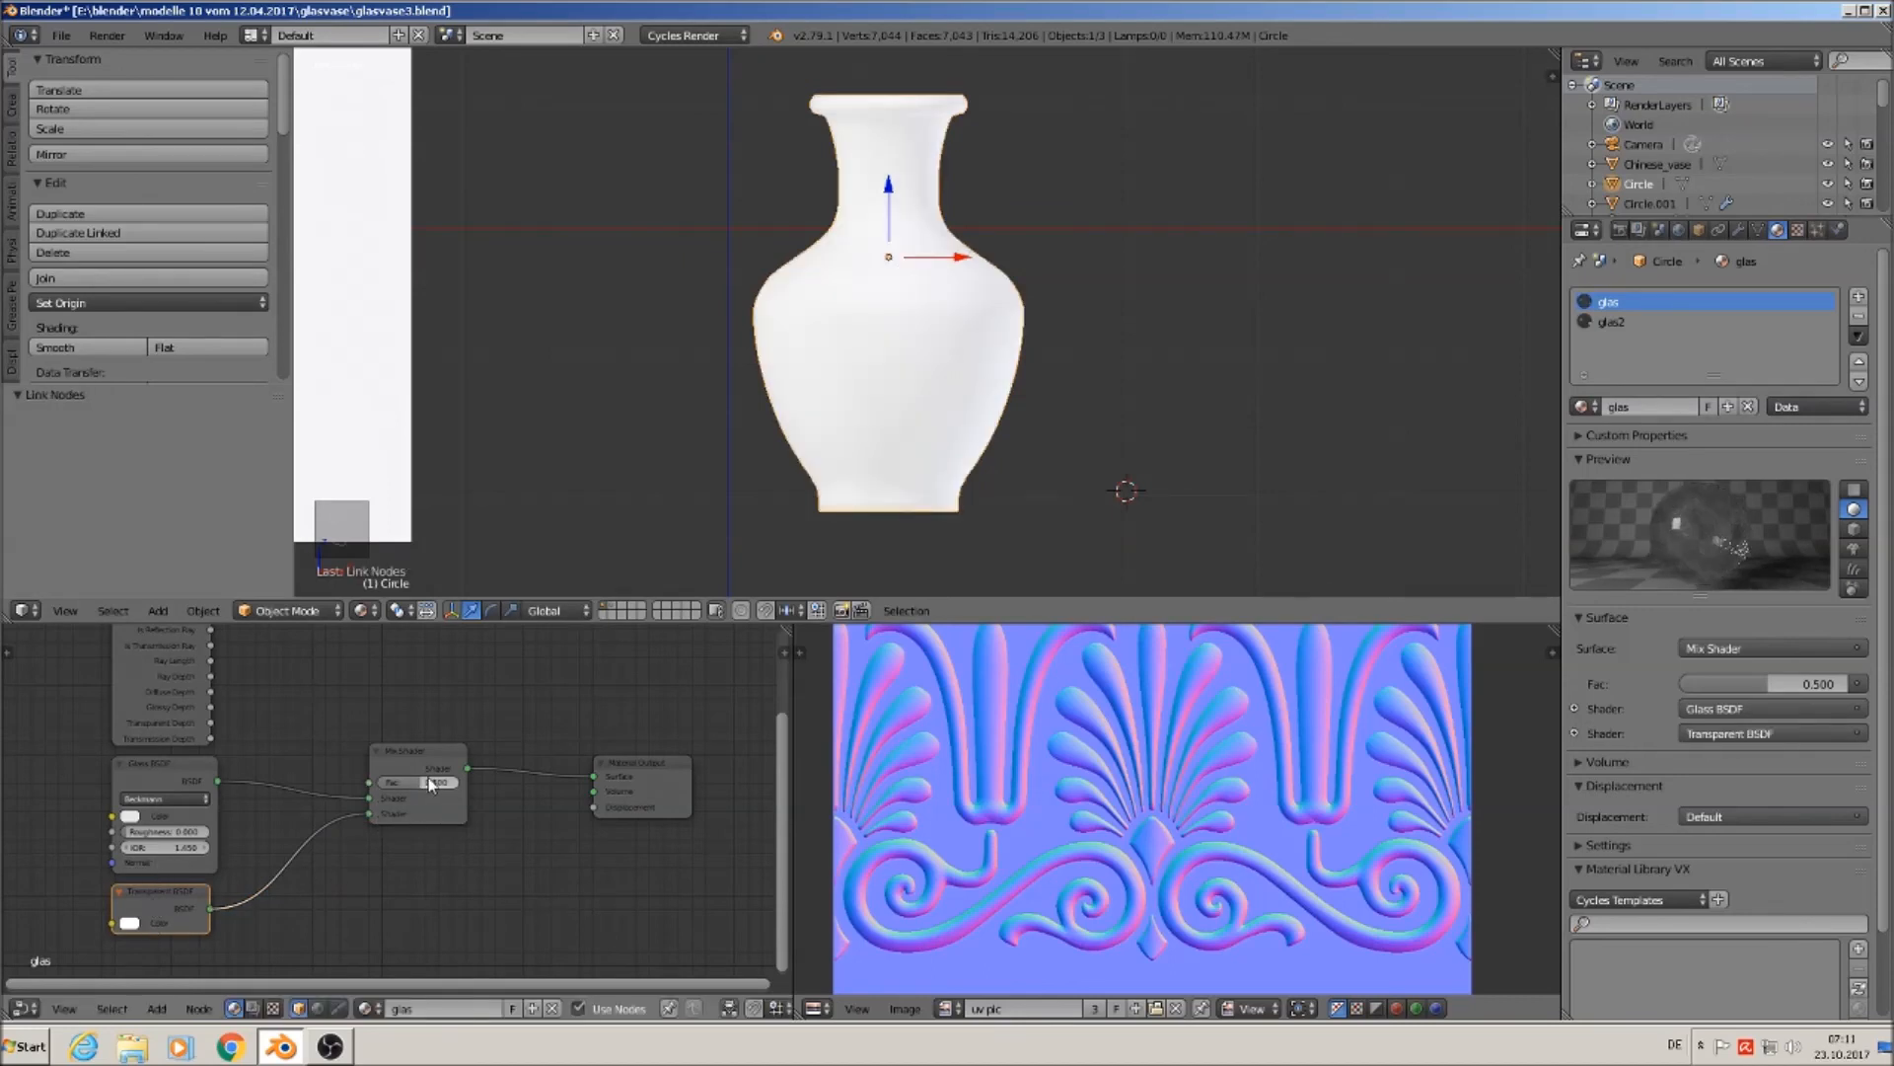
Try different blends of glass and transparency with the Mix Shader's factor, including 1.000 and 0.345.
left_click_drag(423, 781, 380, 781)
left_click_drag(1689, 682, 1847, 683)
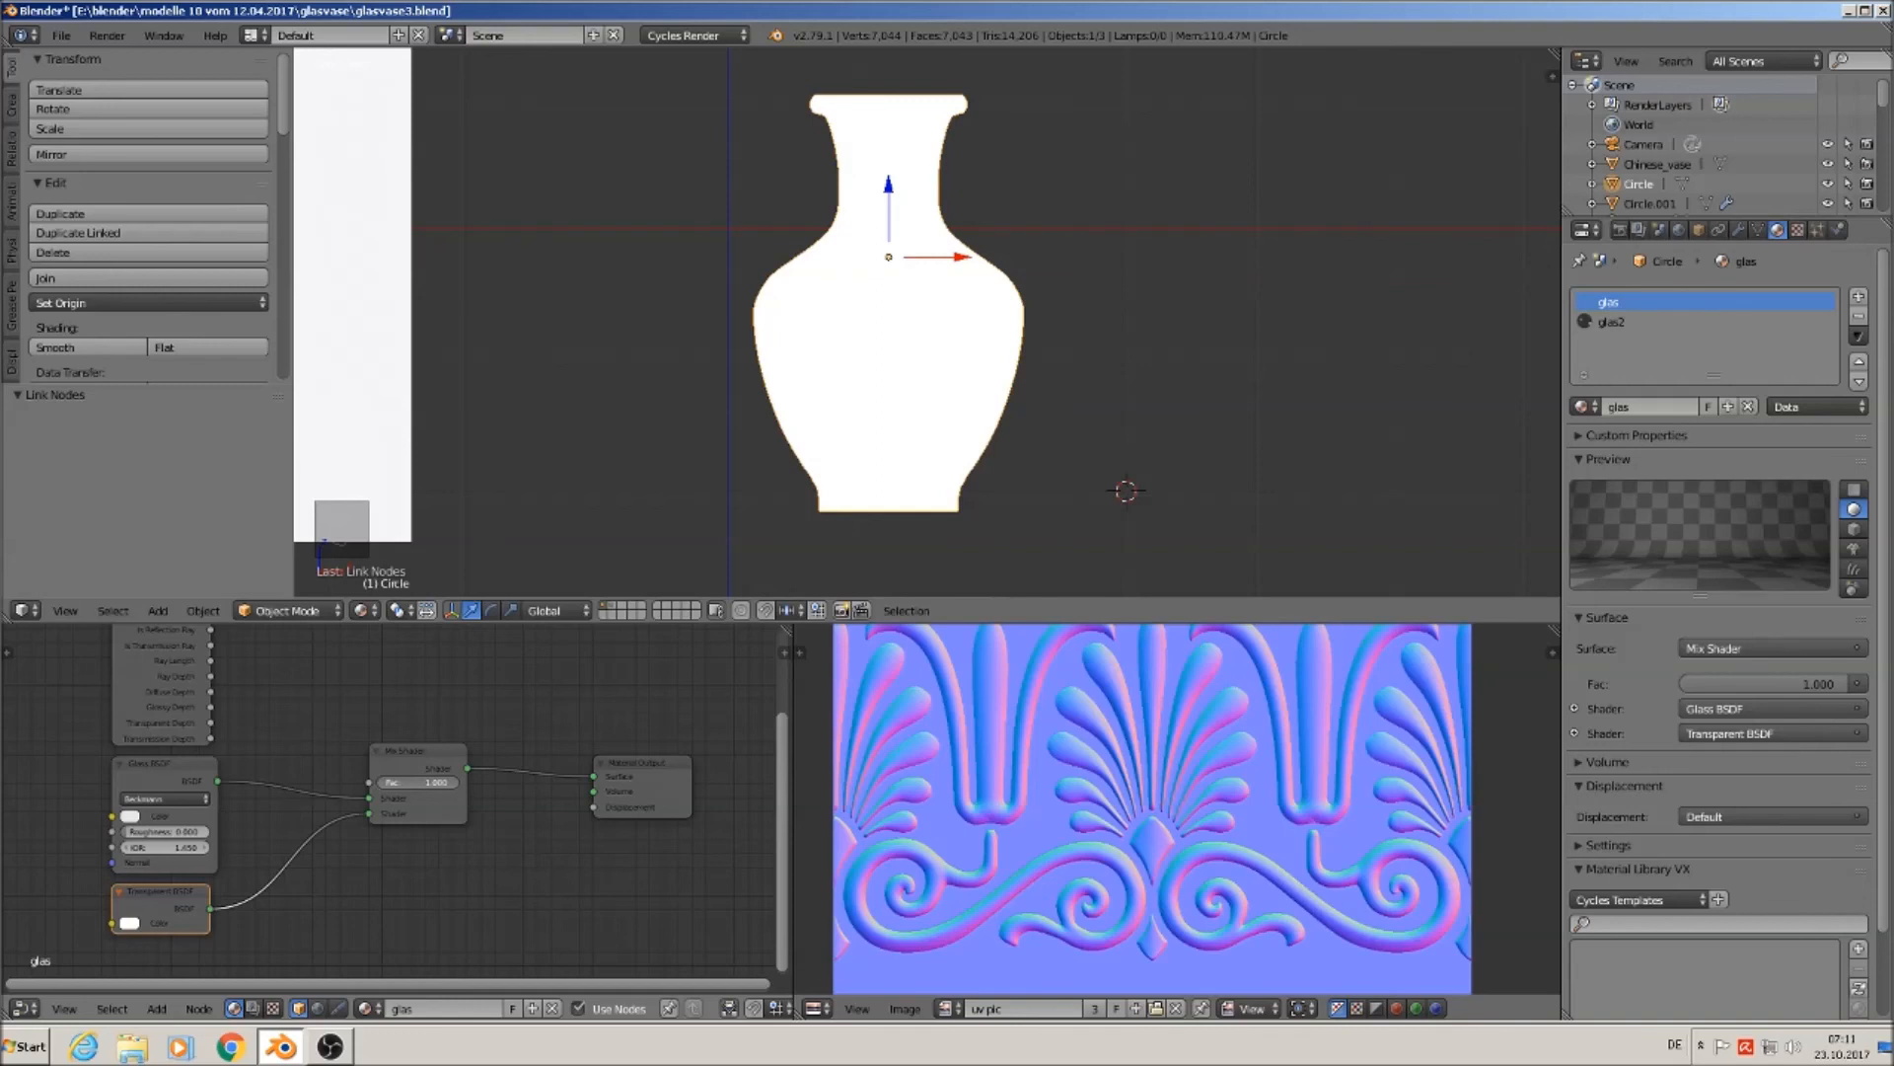
left_click_drag(424, 781, 379, 782)
Add a Math node beside the Light Path node in the glas material.
middle_click_drag(444, 834, 516, 928)
scroll(357, 837, "down", 1)
middle_click_drag(355, 879, 342, 921)
scroll(342, 926, "up", 1)
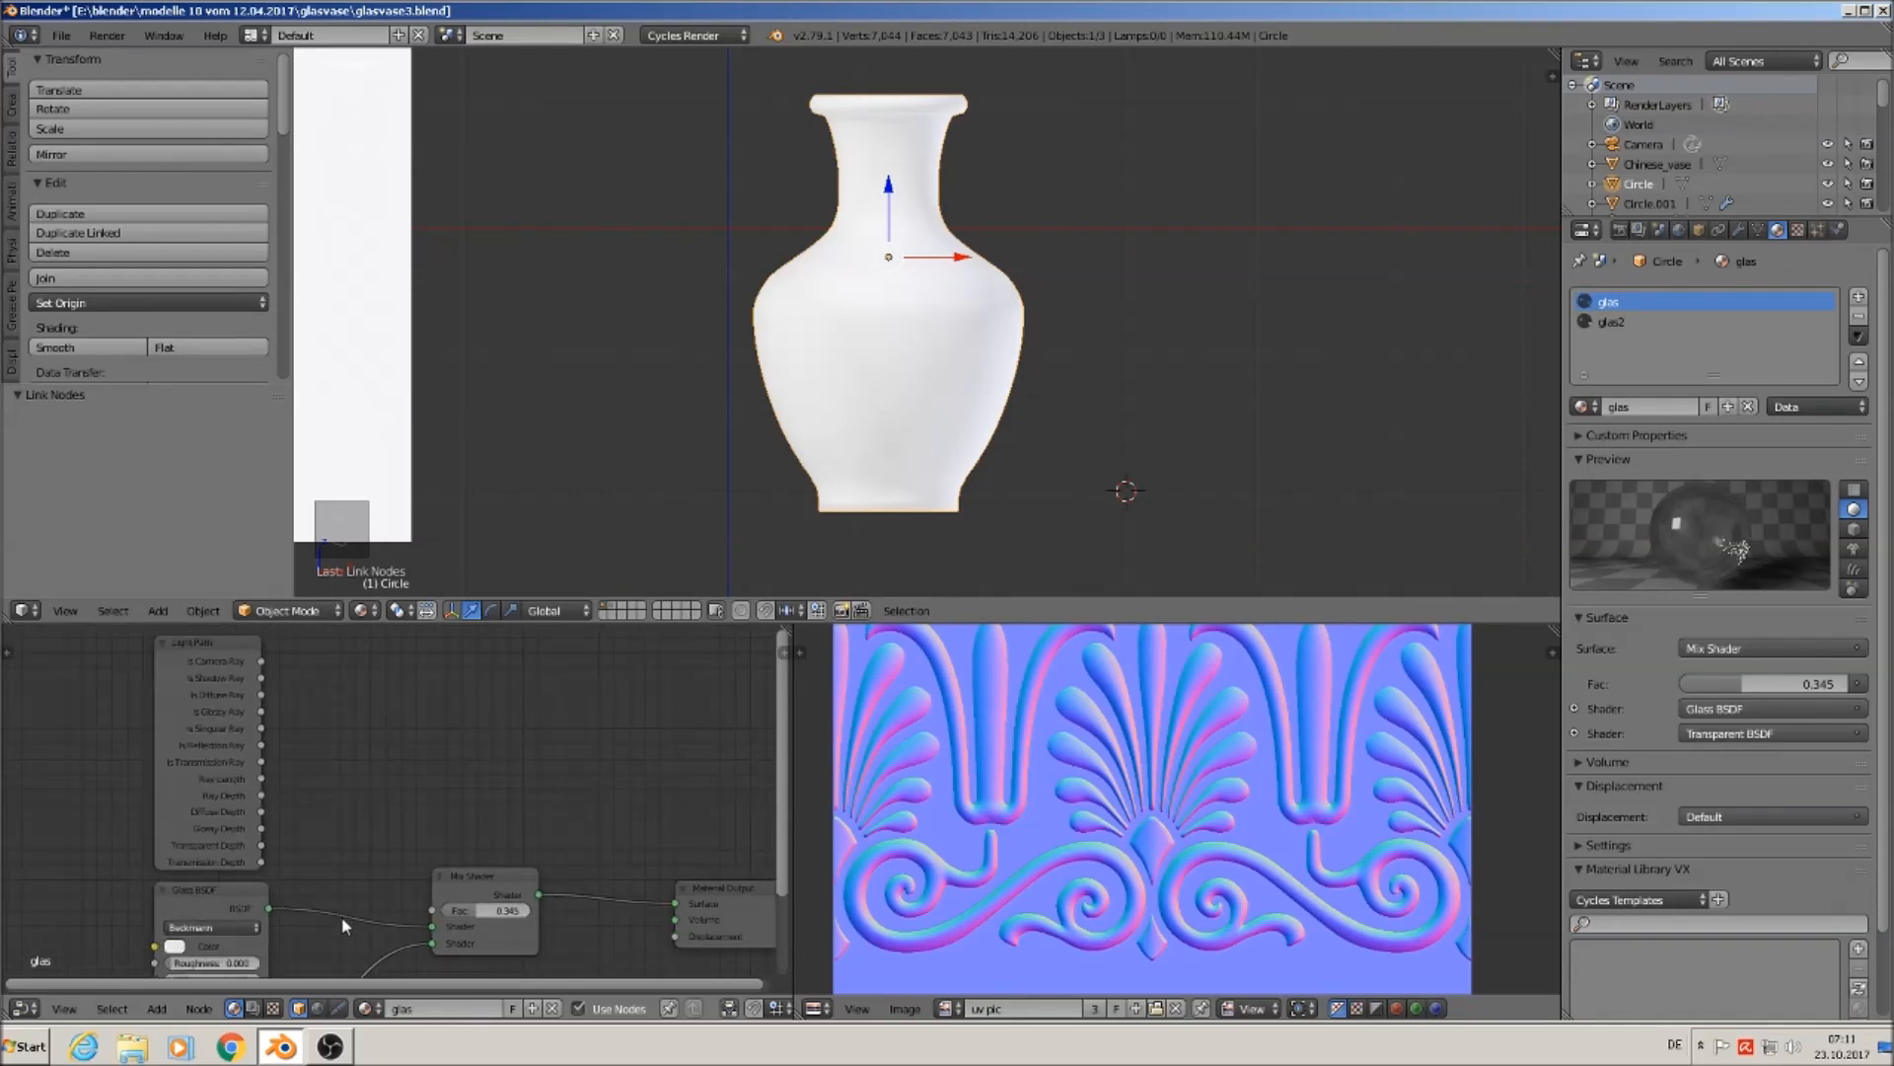
scroll(344, 925, "up", 1)
left_click_drag(255, 659, 255, 740)
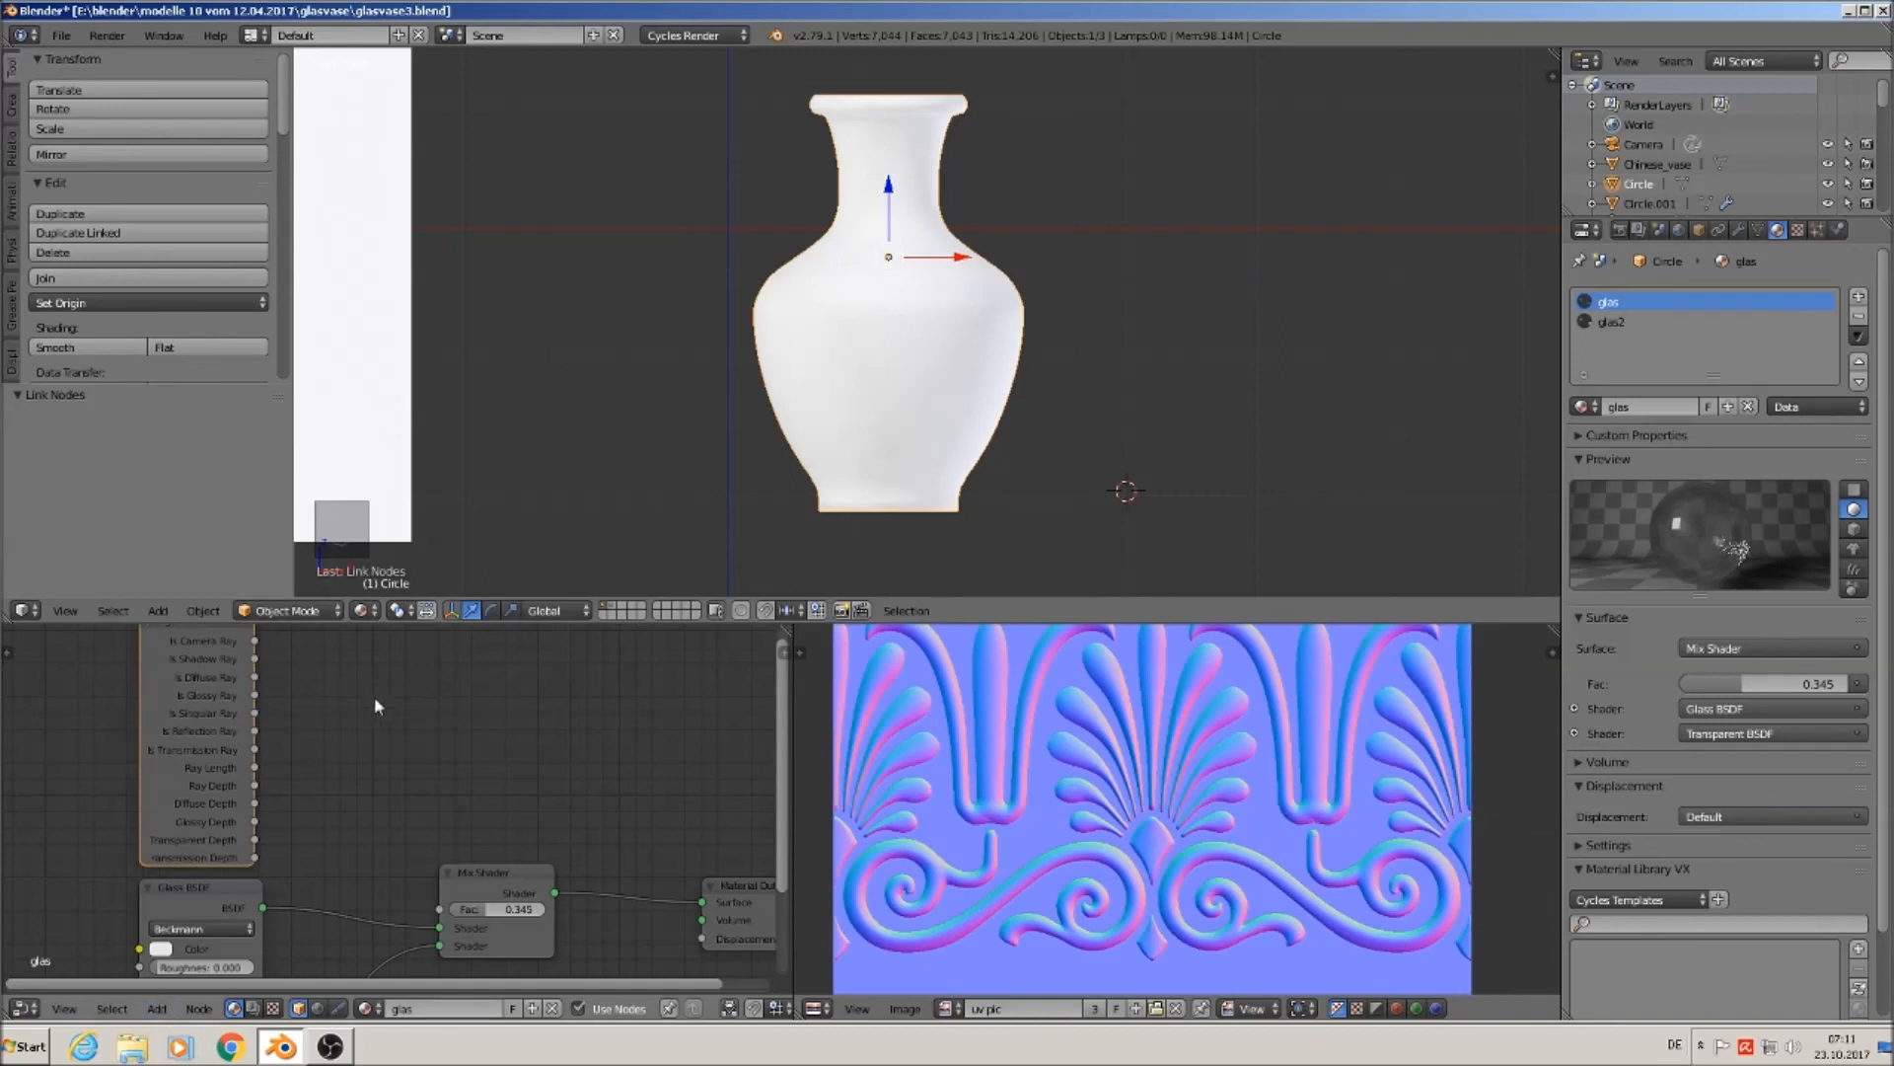
left_click(157, 1008)
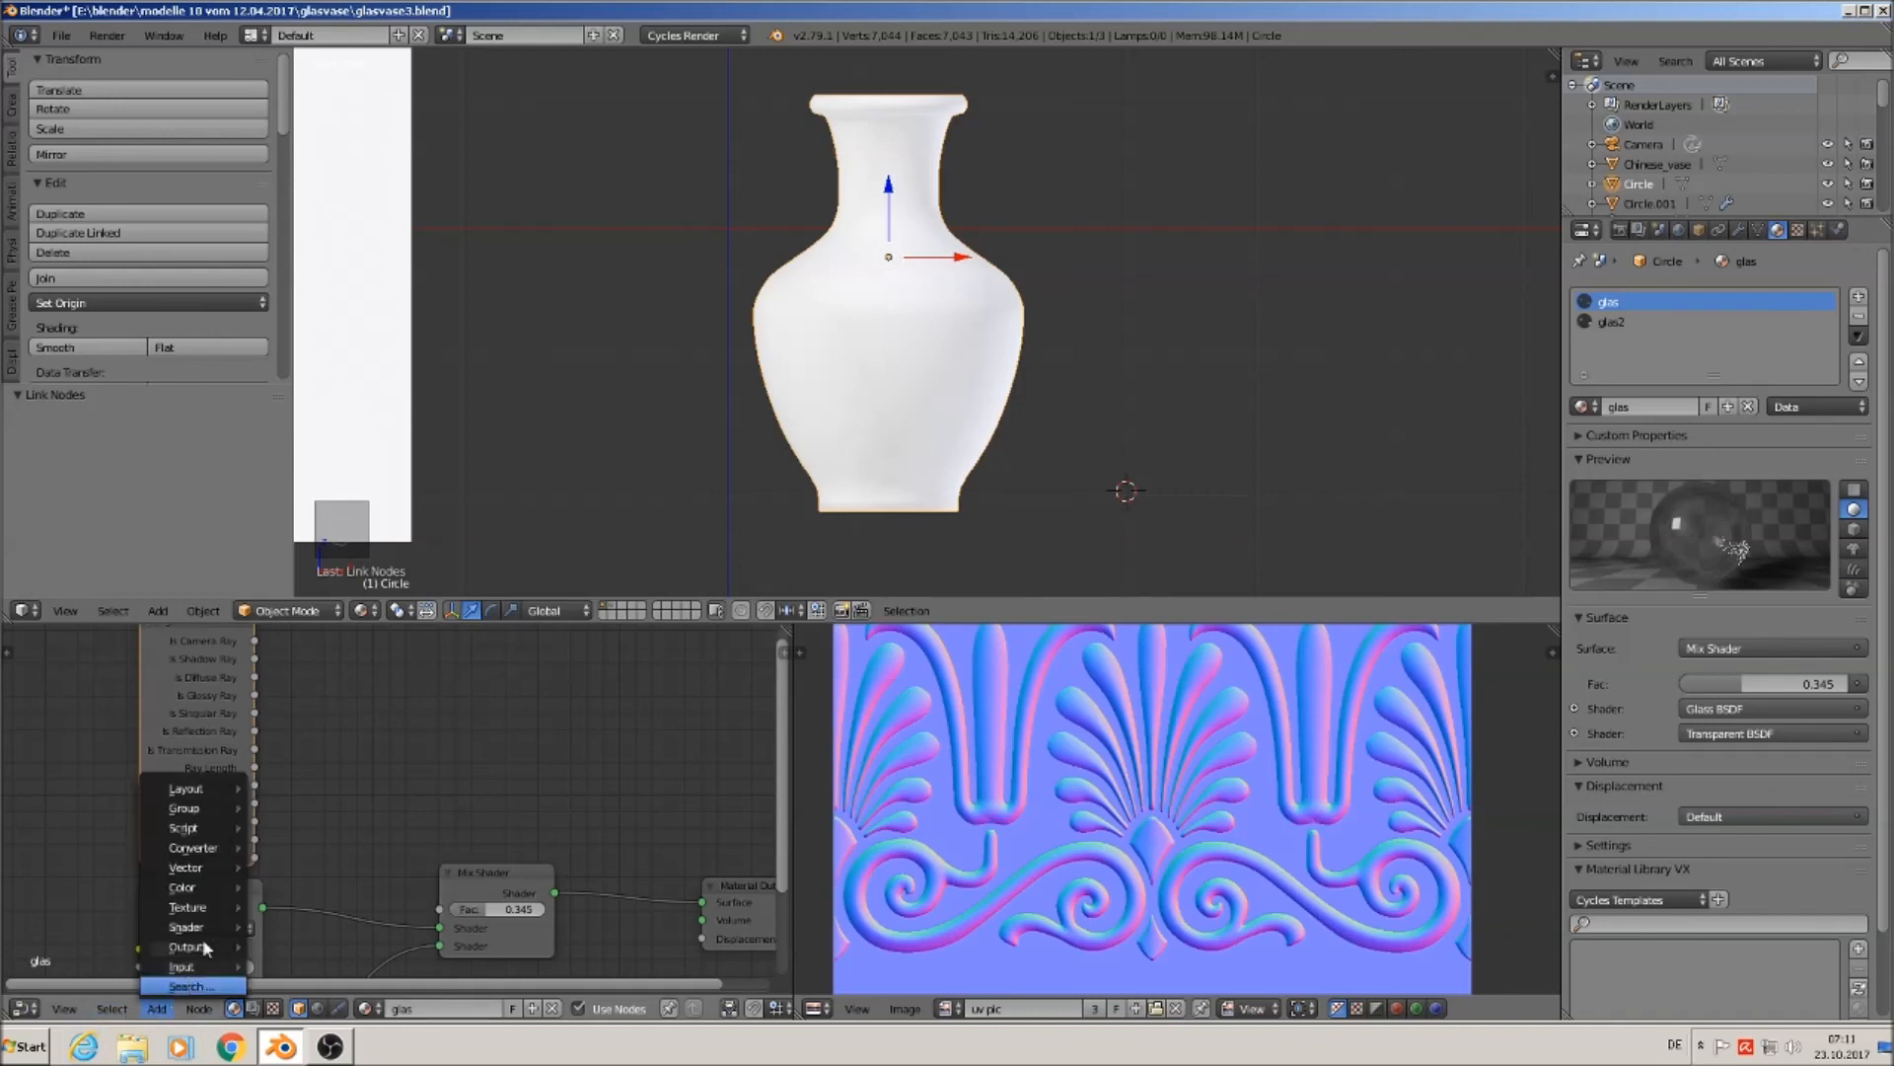
mouse_move(193, 846)
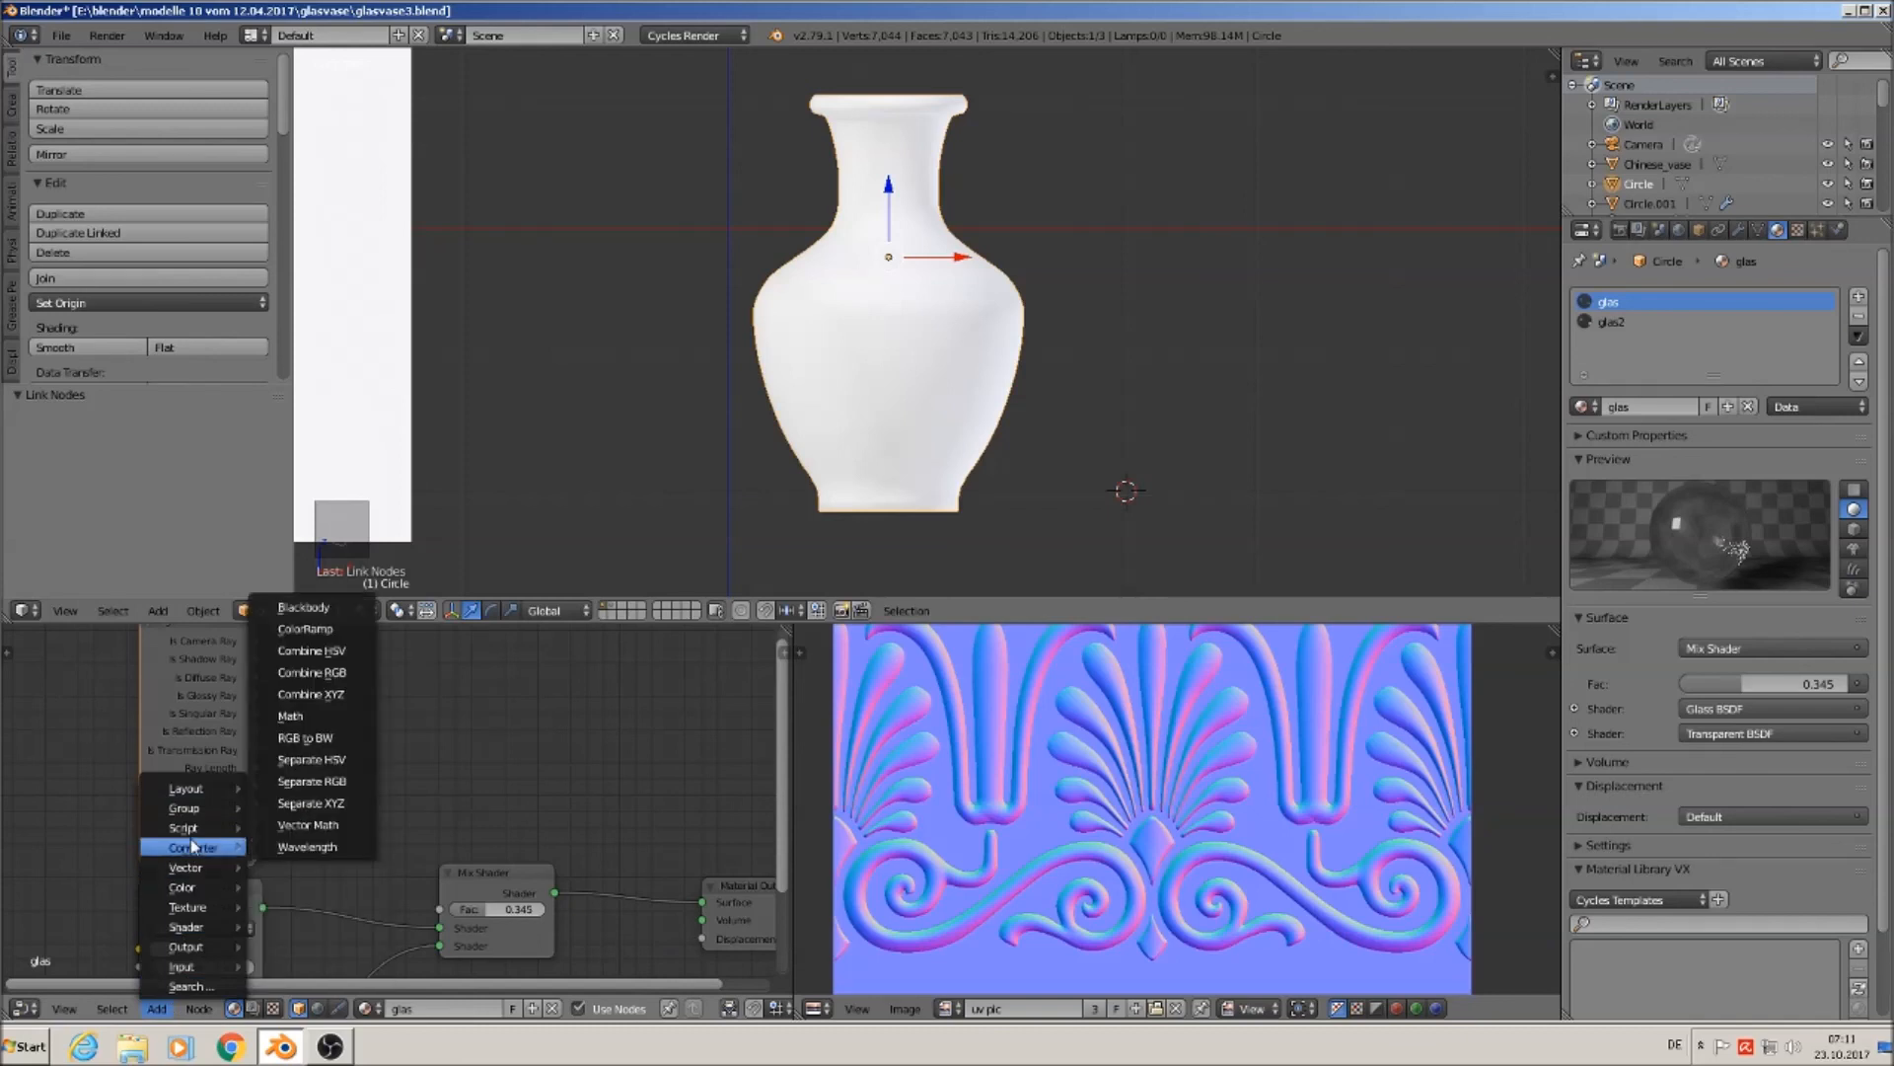
left_click(320, 728)
left_click(282, 709)
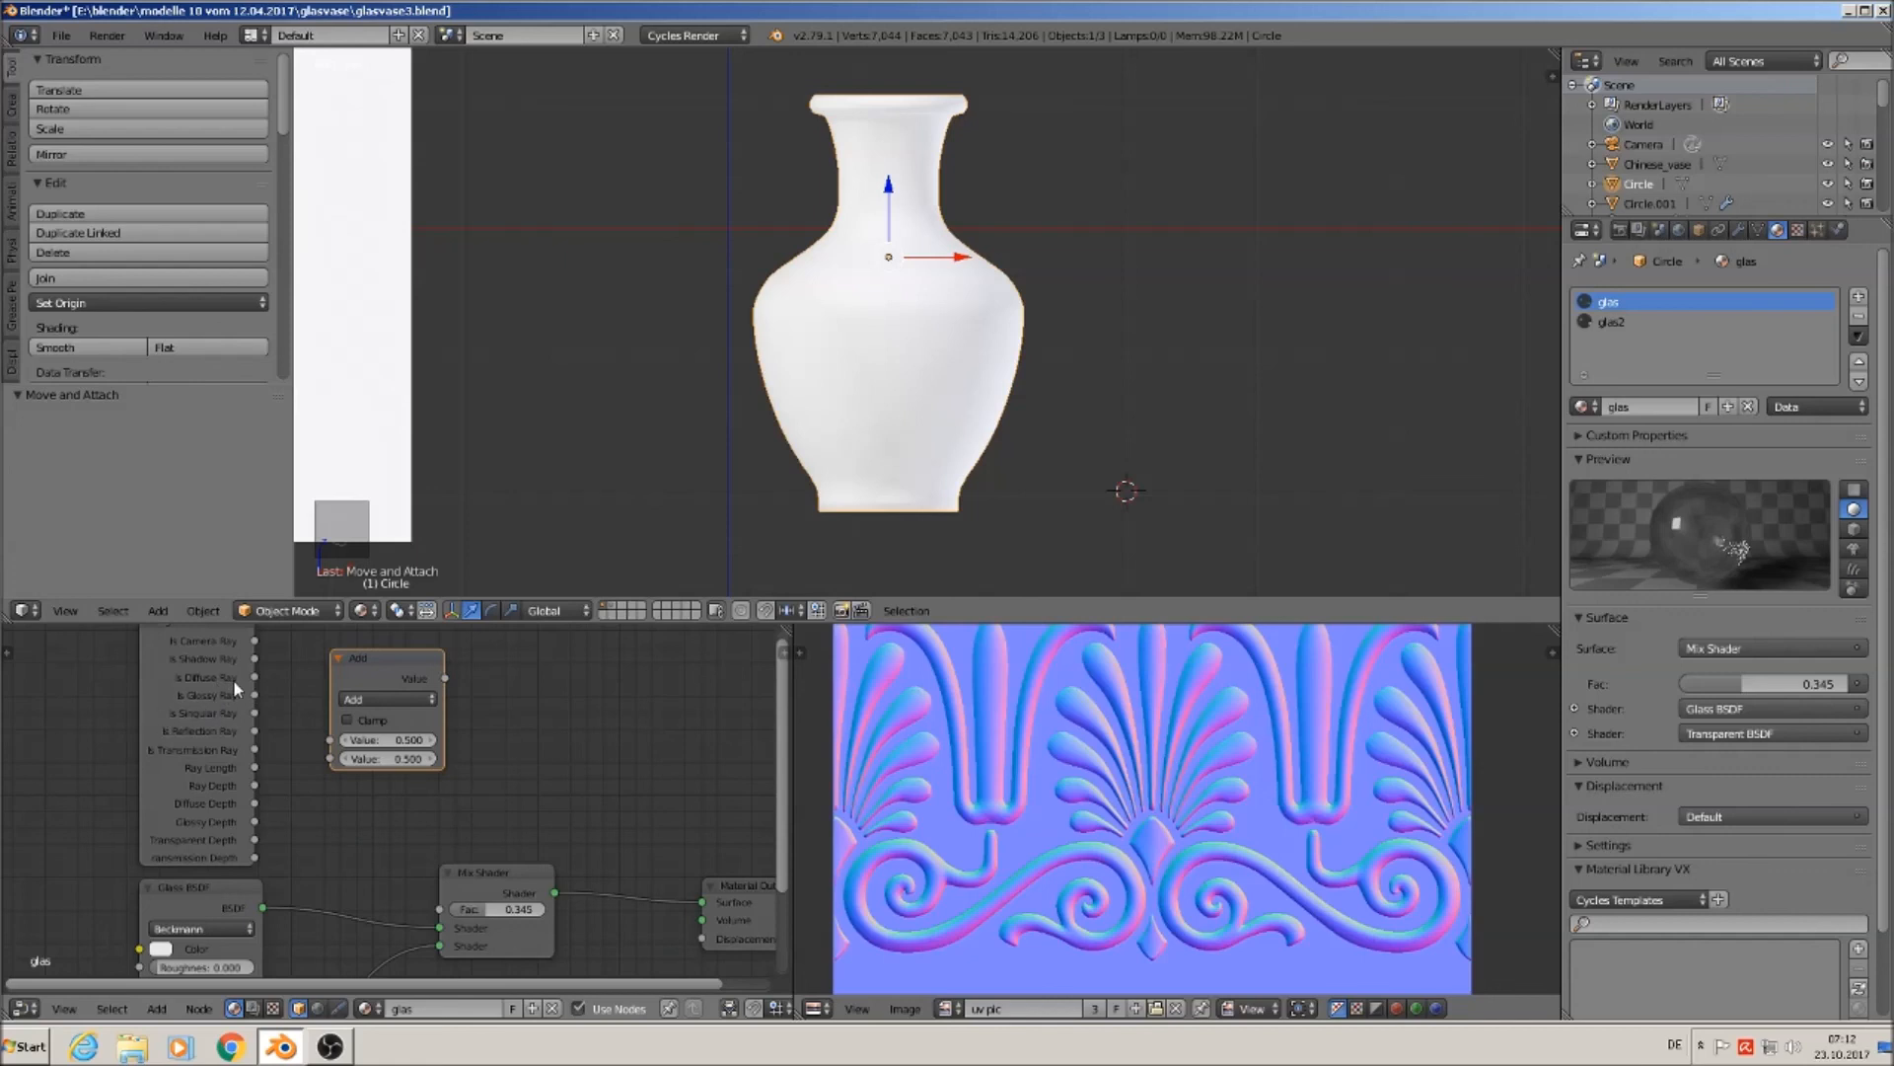
Link the Light Path's Is Shadow Ray and Is Reflection Ray outputs to the Math node's first and second values.
left_click_drag(255, 658, 266, 671)
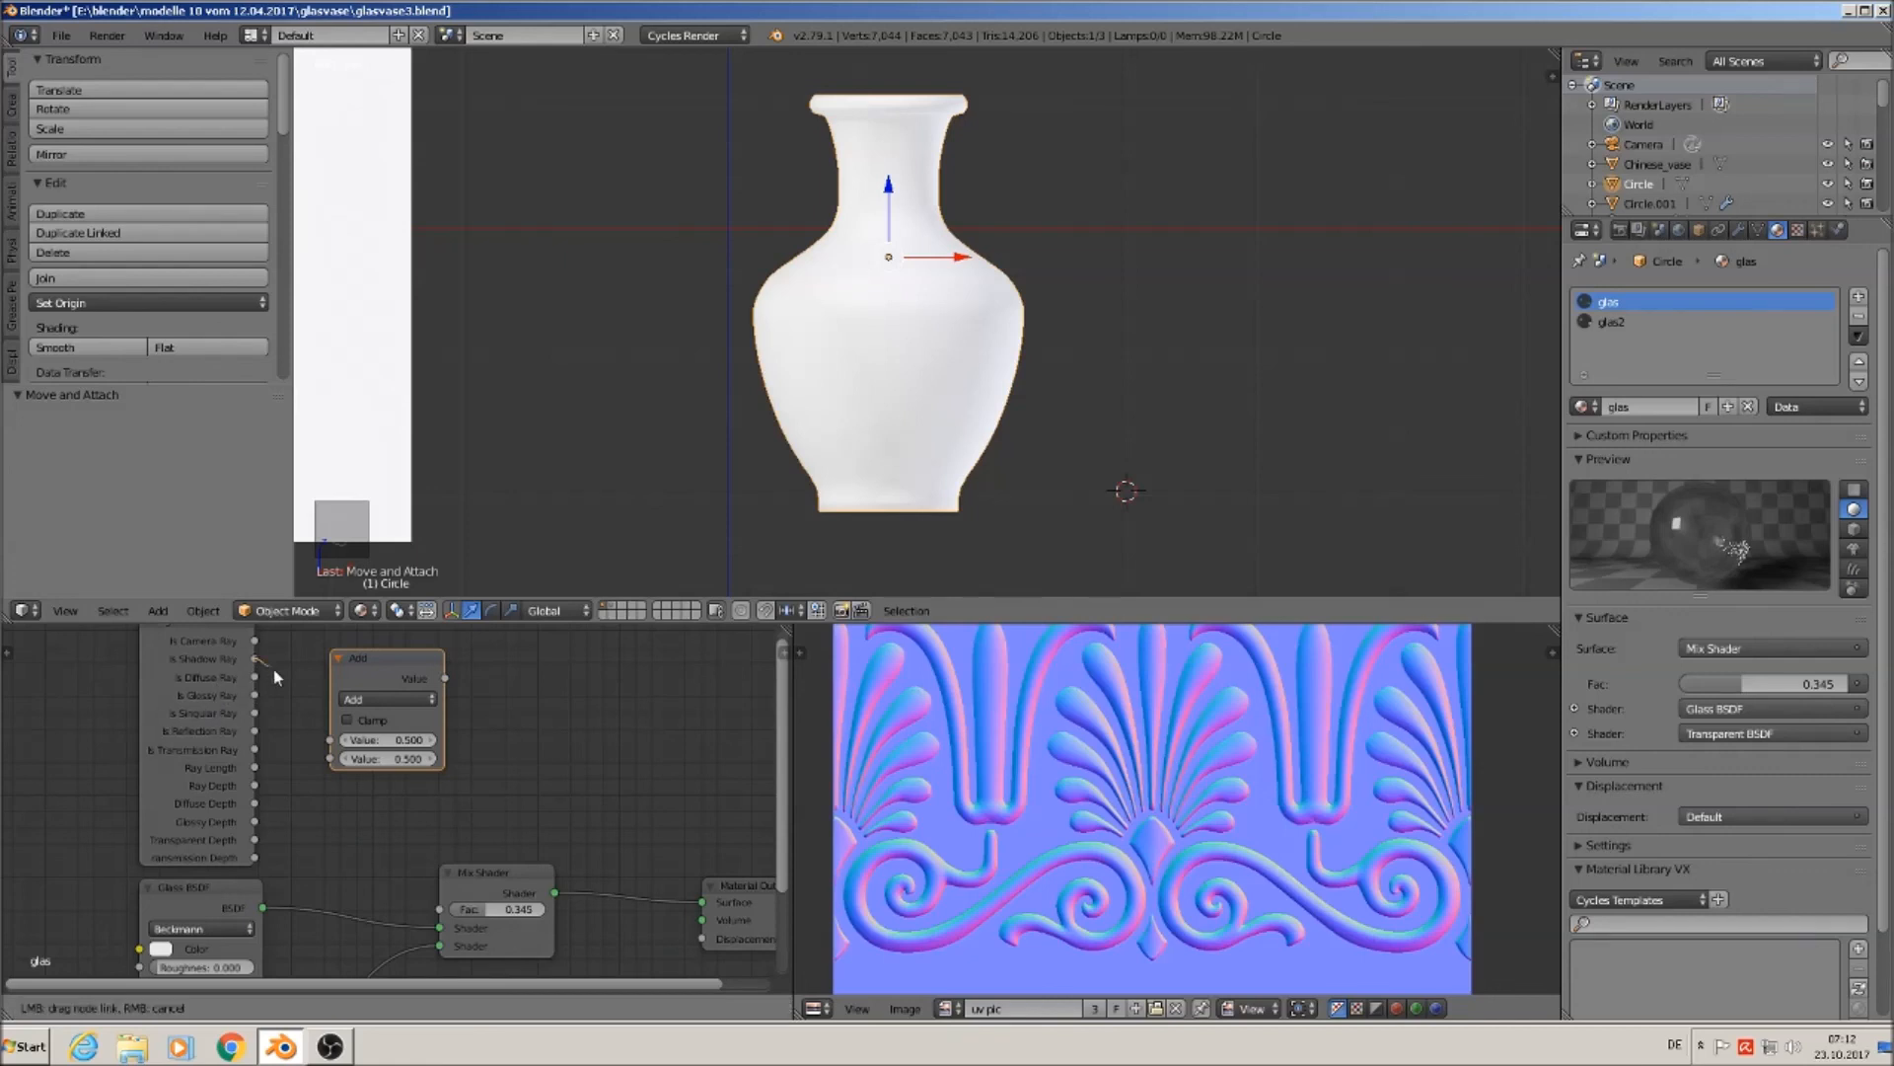
left_click_drag(333, 755, 332, 748)
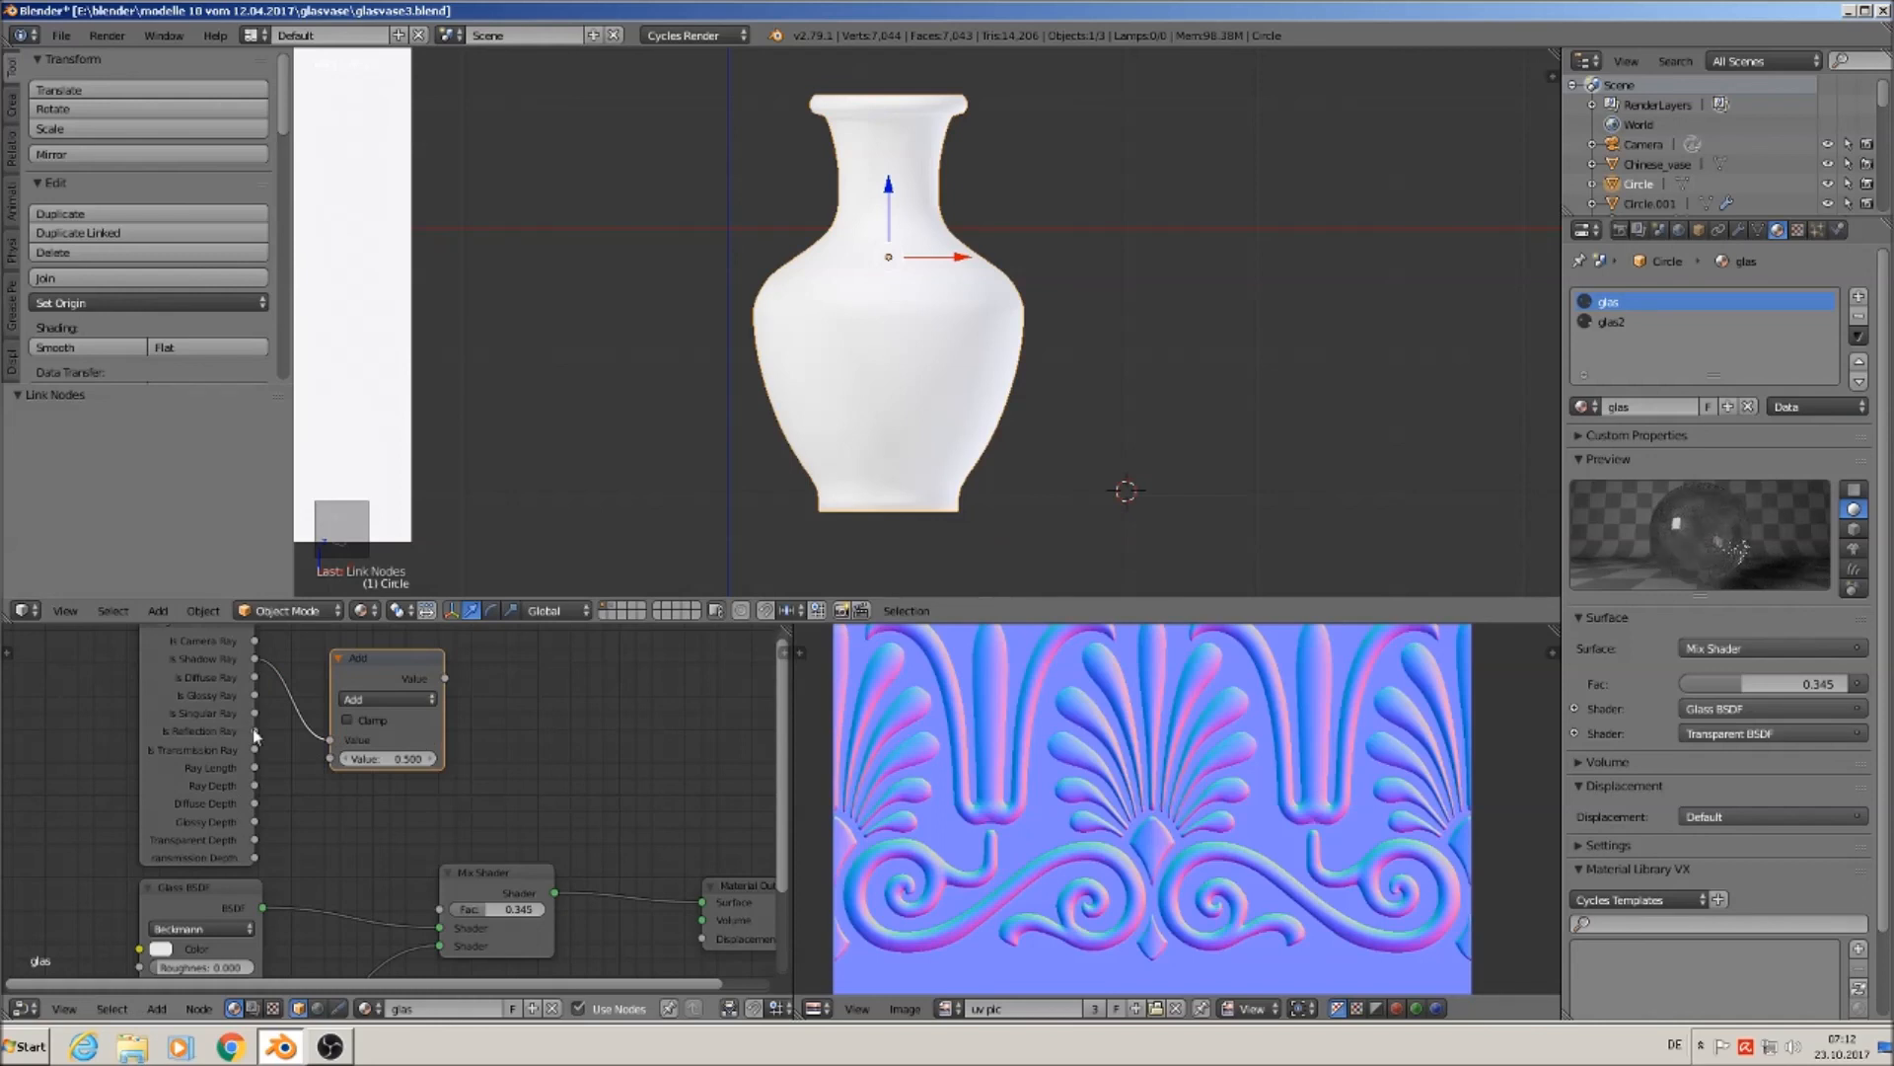
left_click_drag(255, 731, 332, 758)
Link the Math node's output to the Mix Shader's factor and set the Math operation to Multiply.
left_click_drag(501, 872, 584, 860)
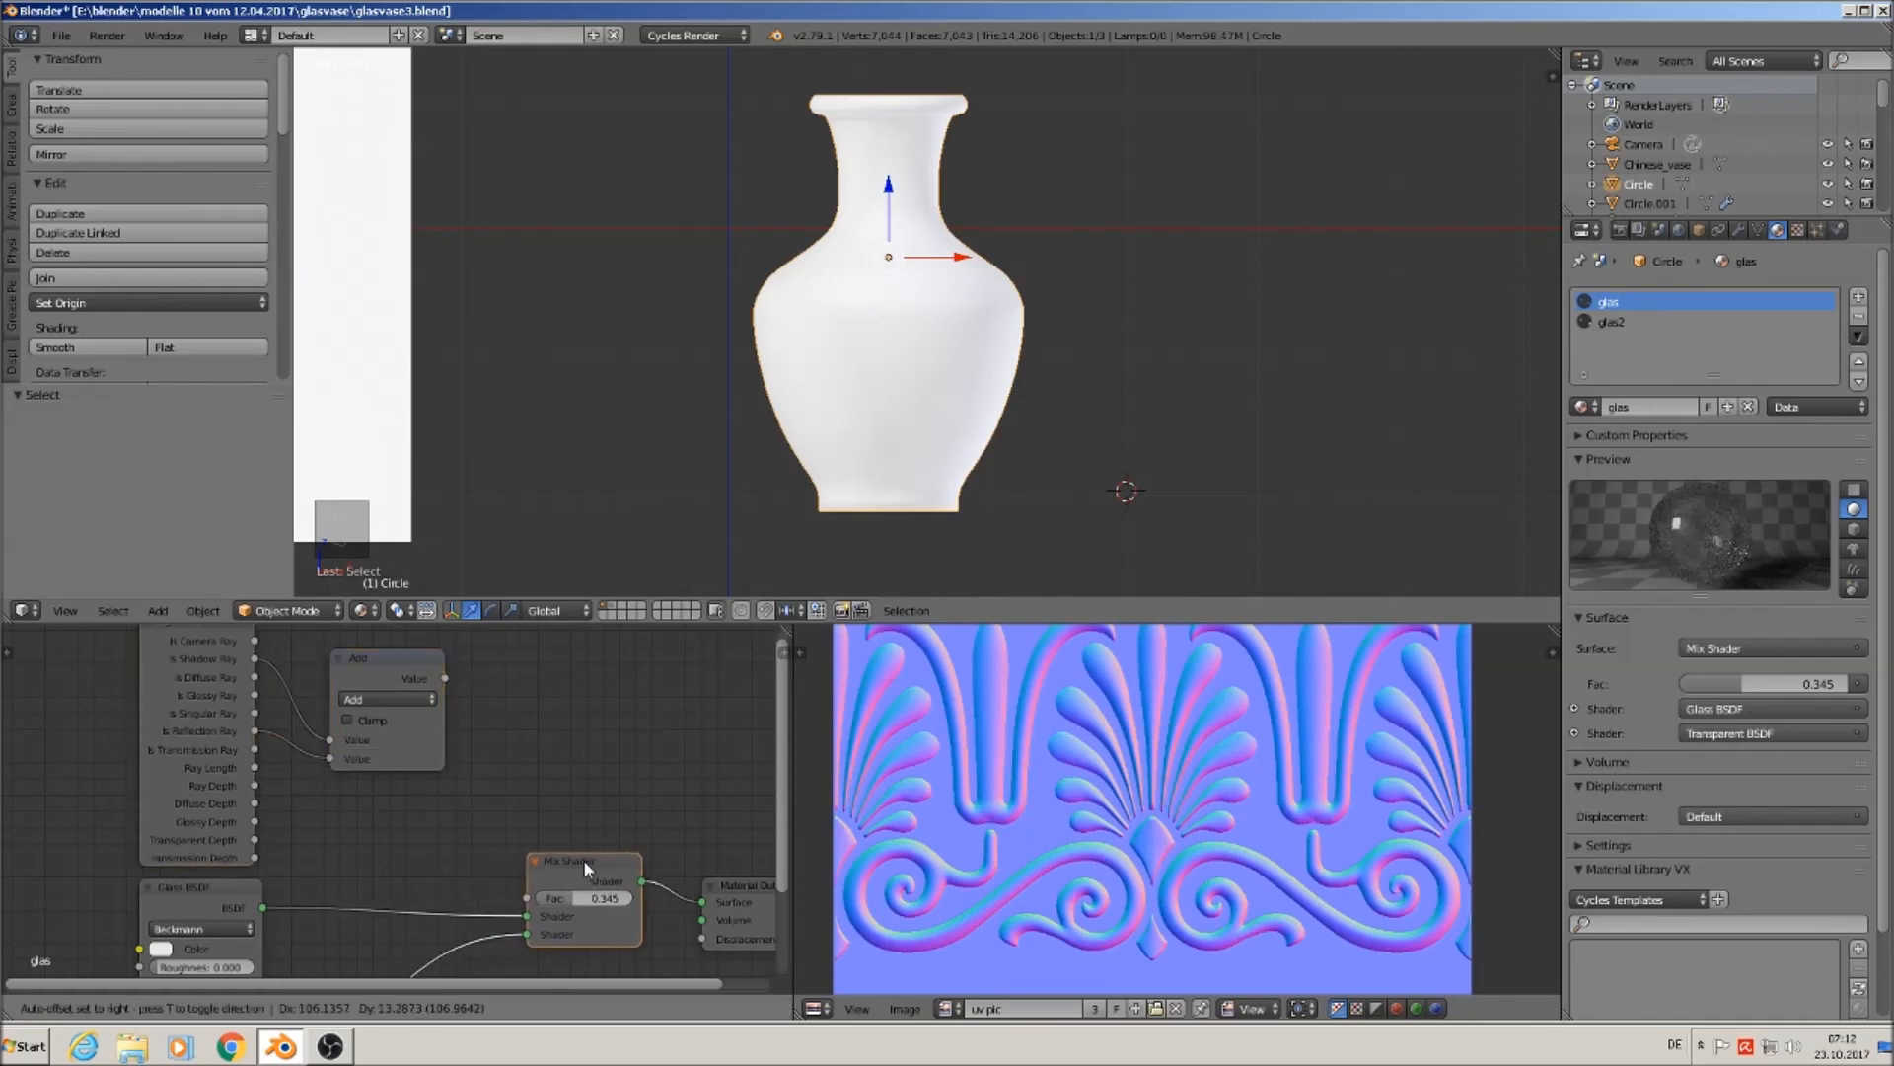
left_click_drag(446, 681, 527, 900)
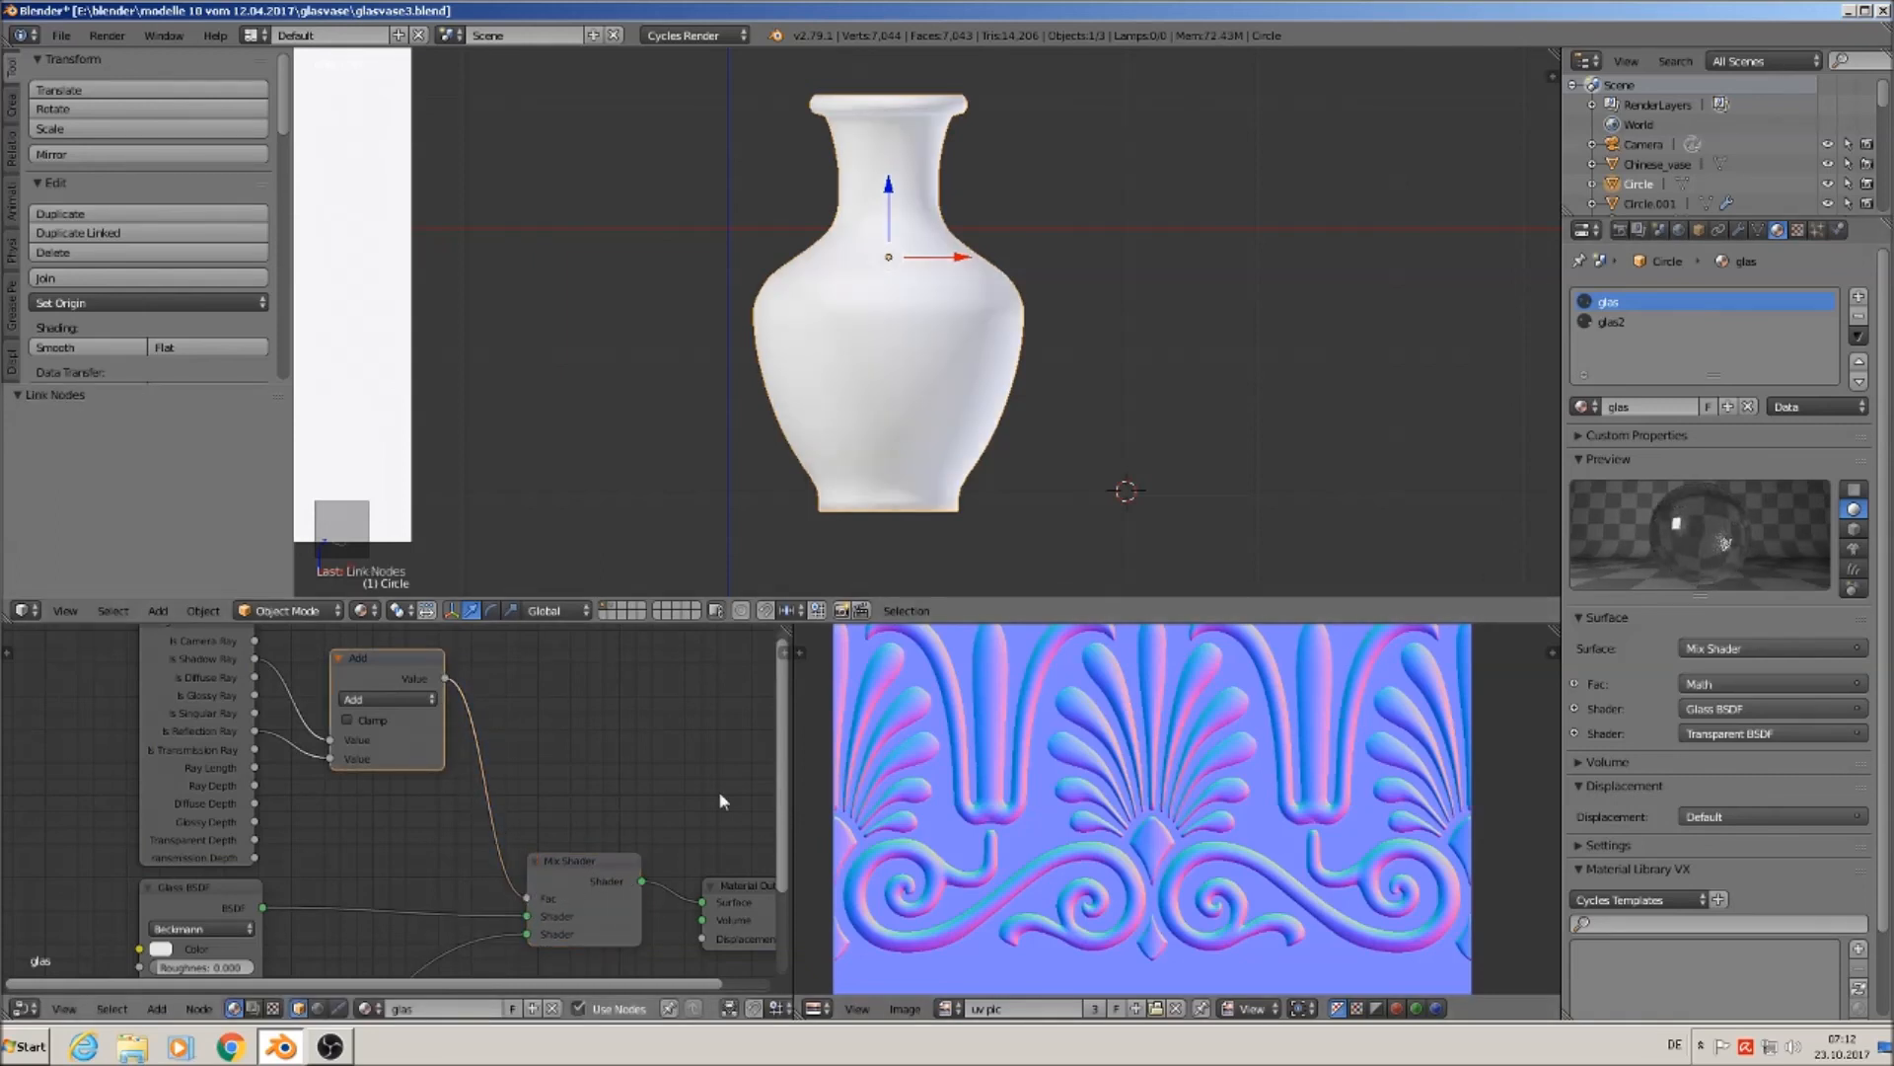
left_click(405, 700)
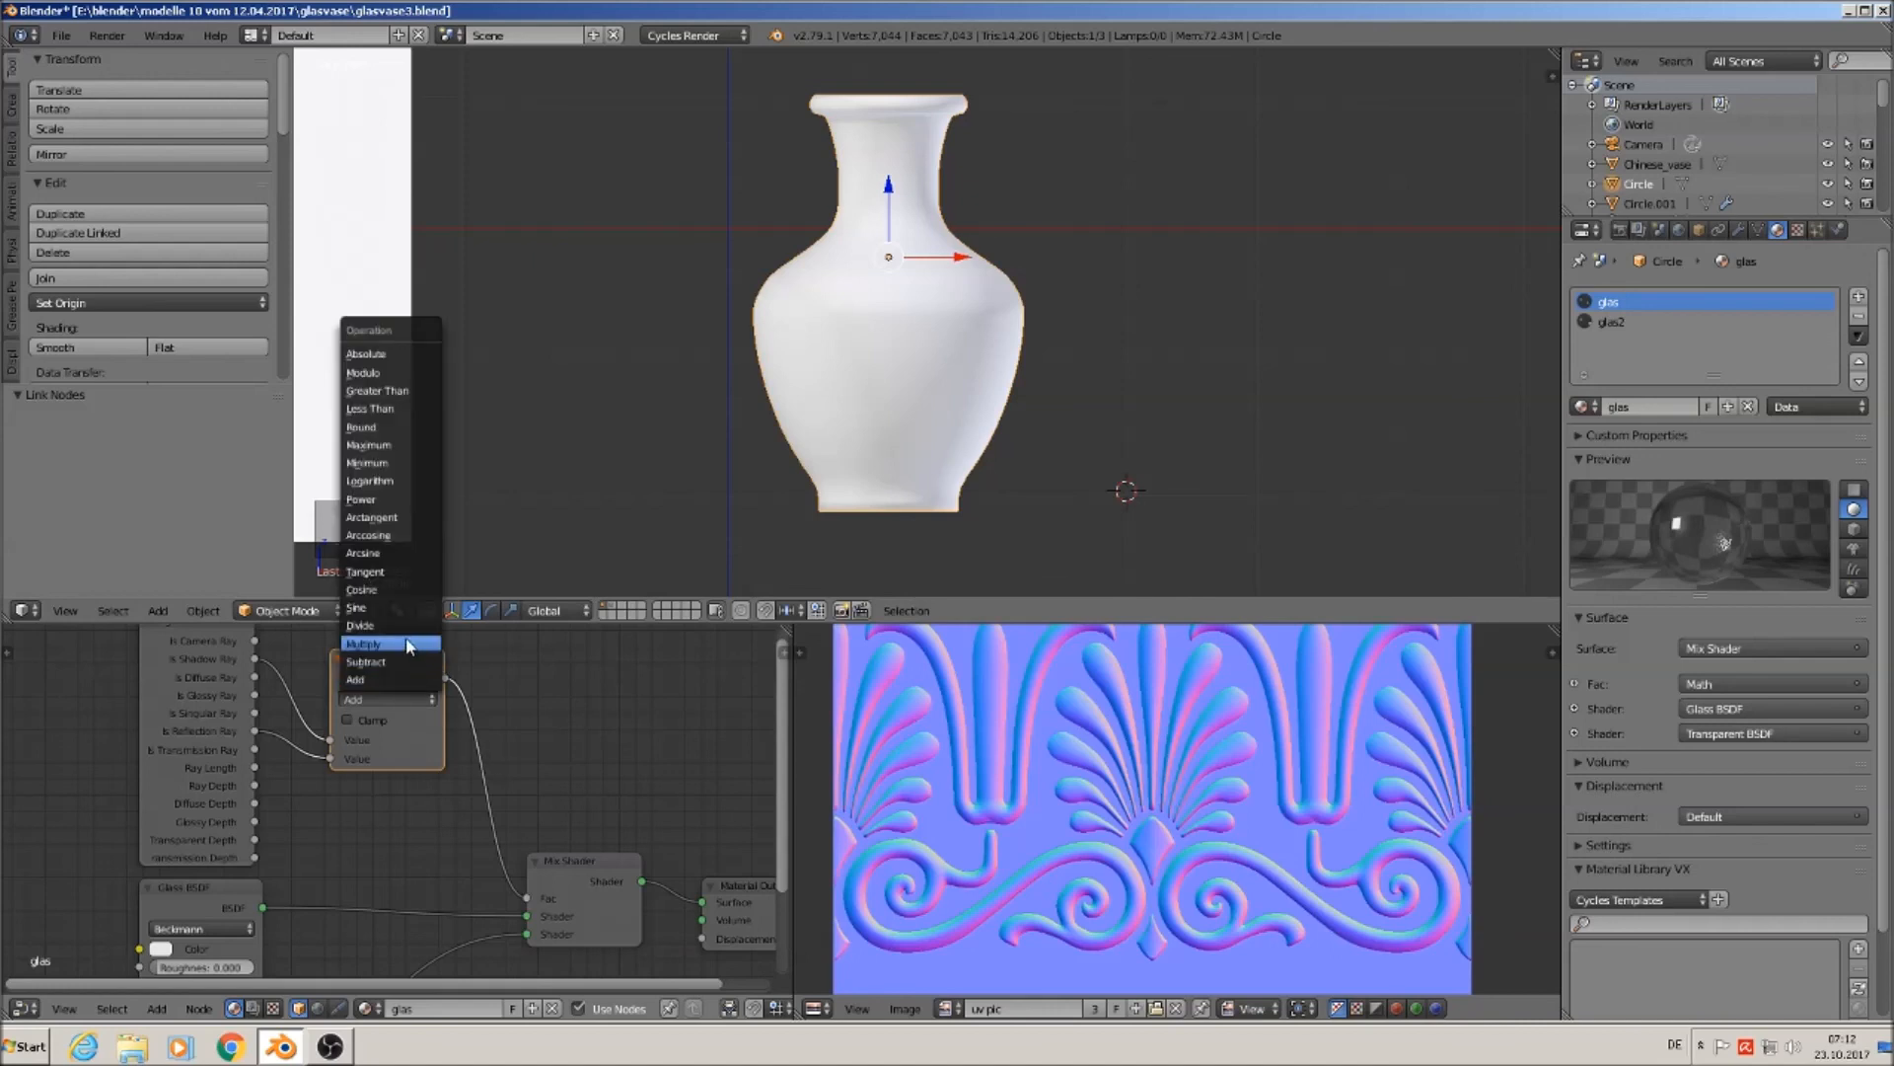
left_click(408, 645)
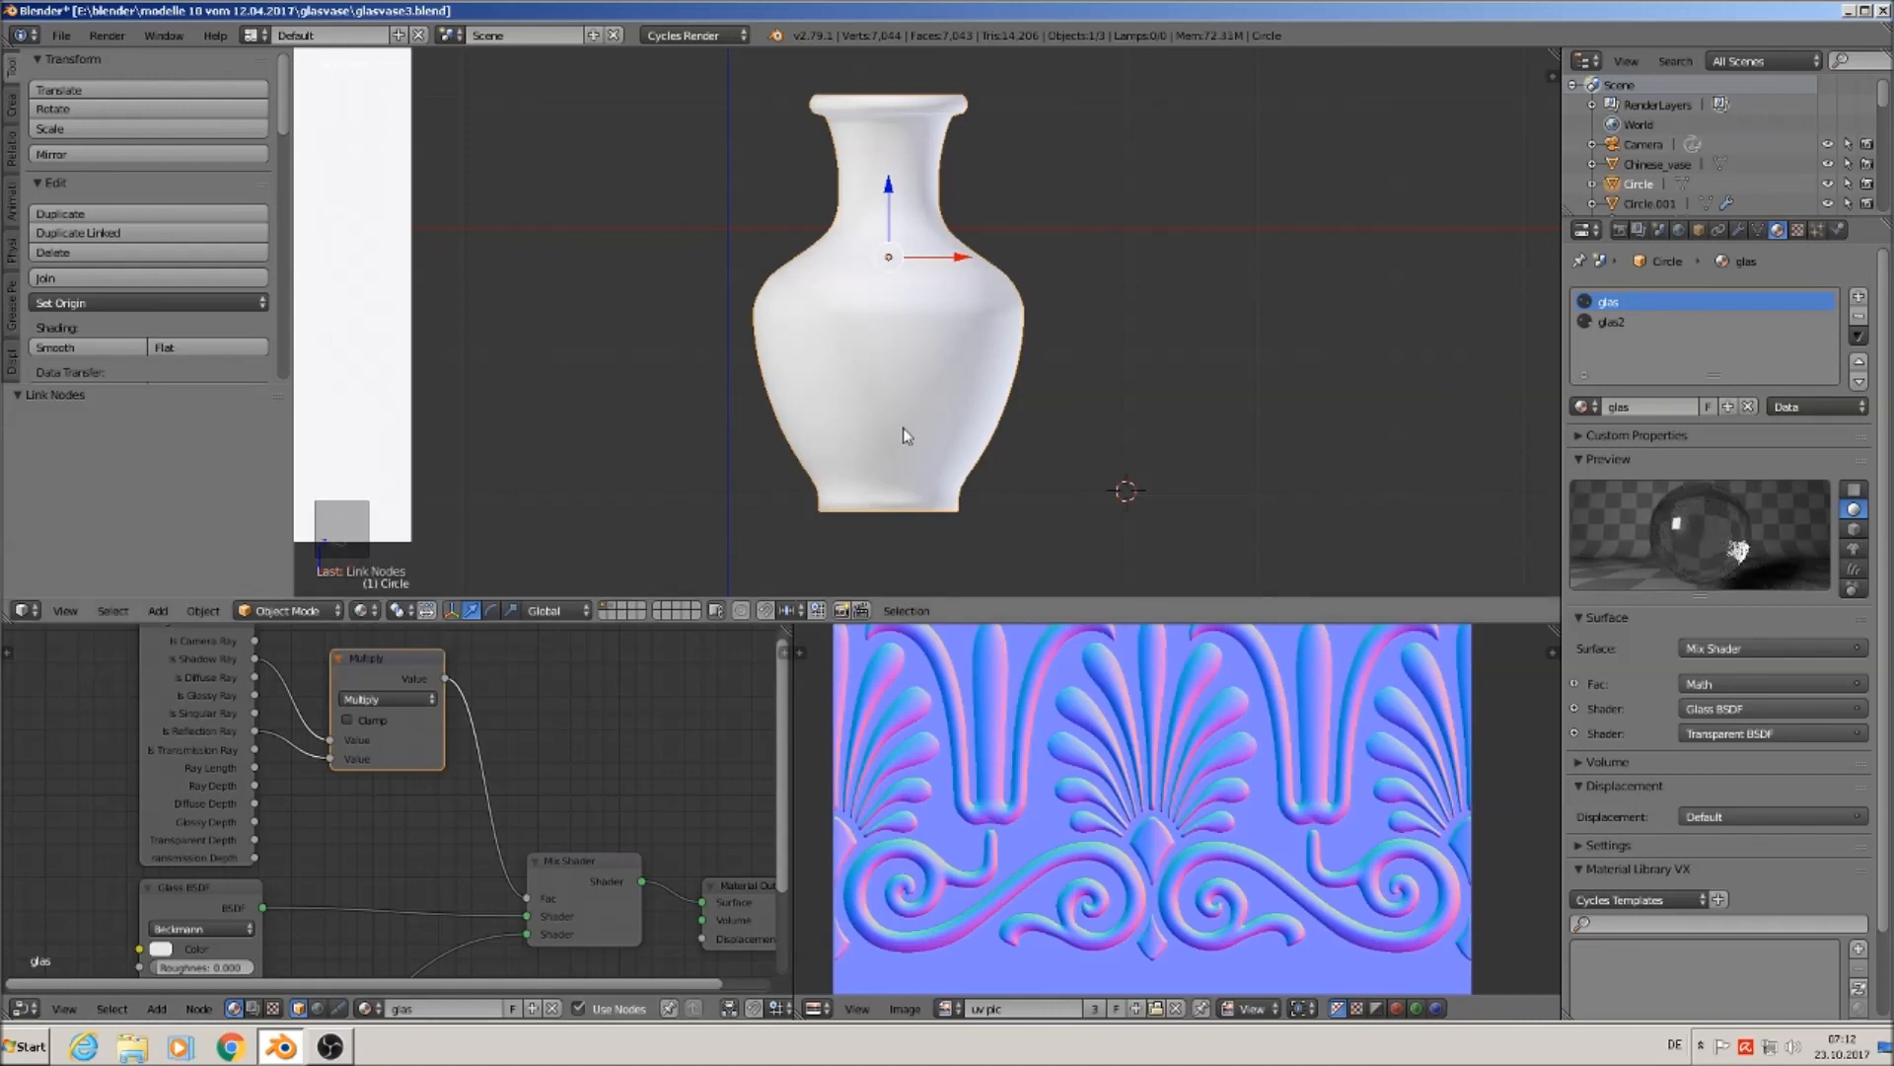
Save the Blender file with the finished glas node setup.
scroll(882, 453, "down", 3)
scroll(879, 477, "up", 1)
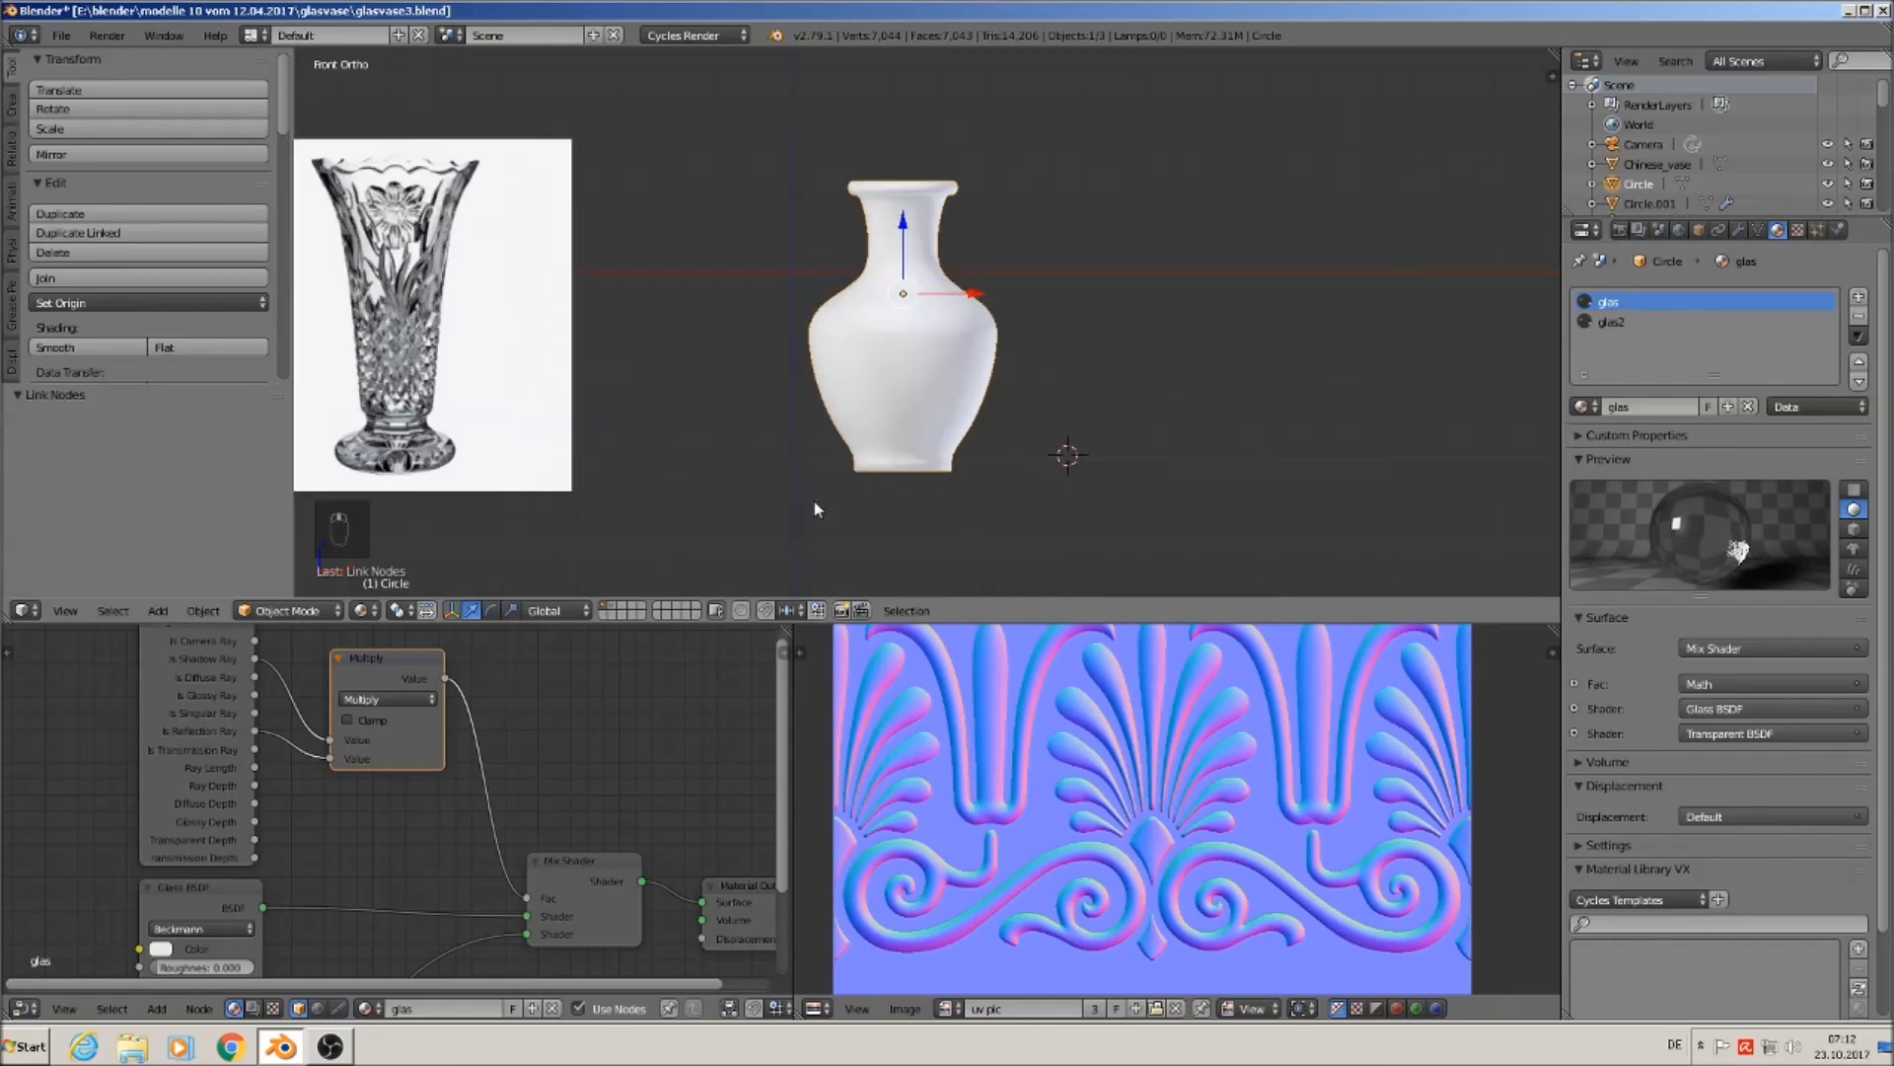
left_click(61, 37)
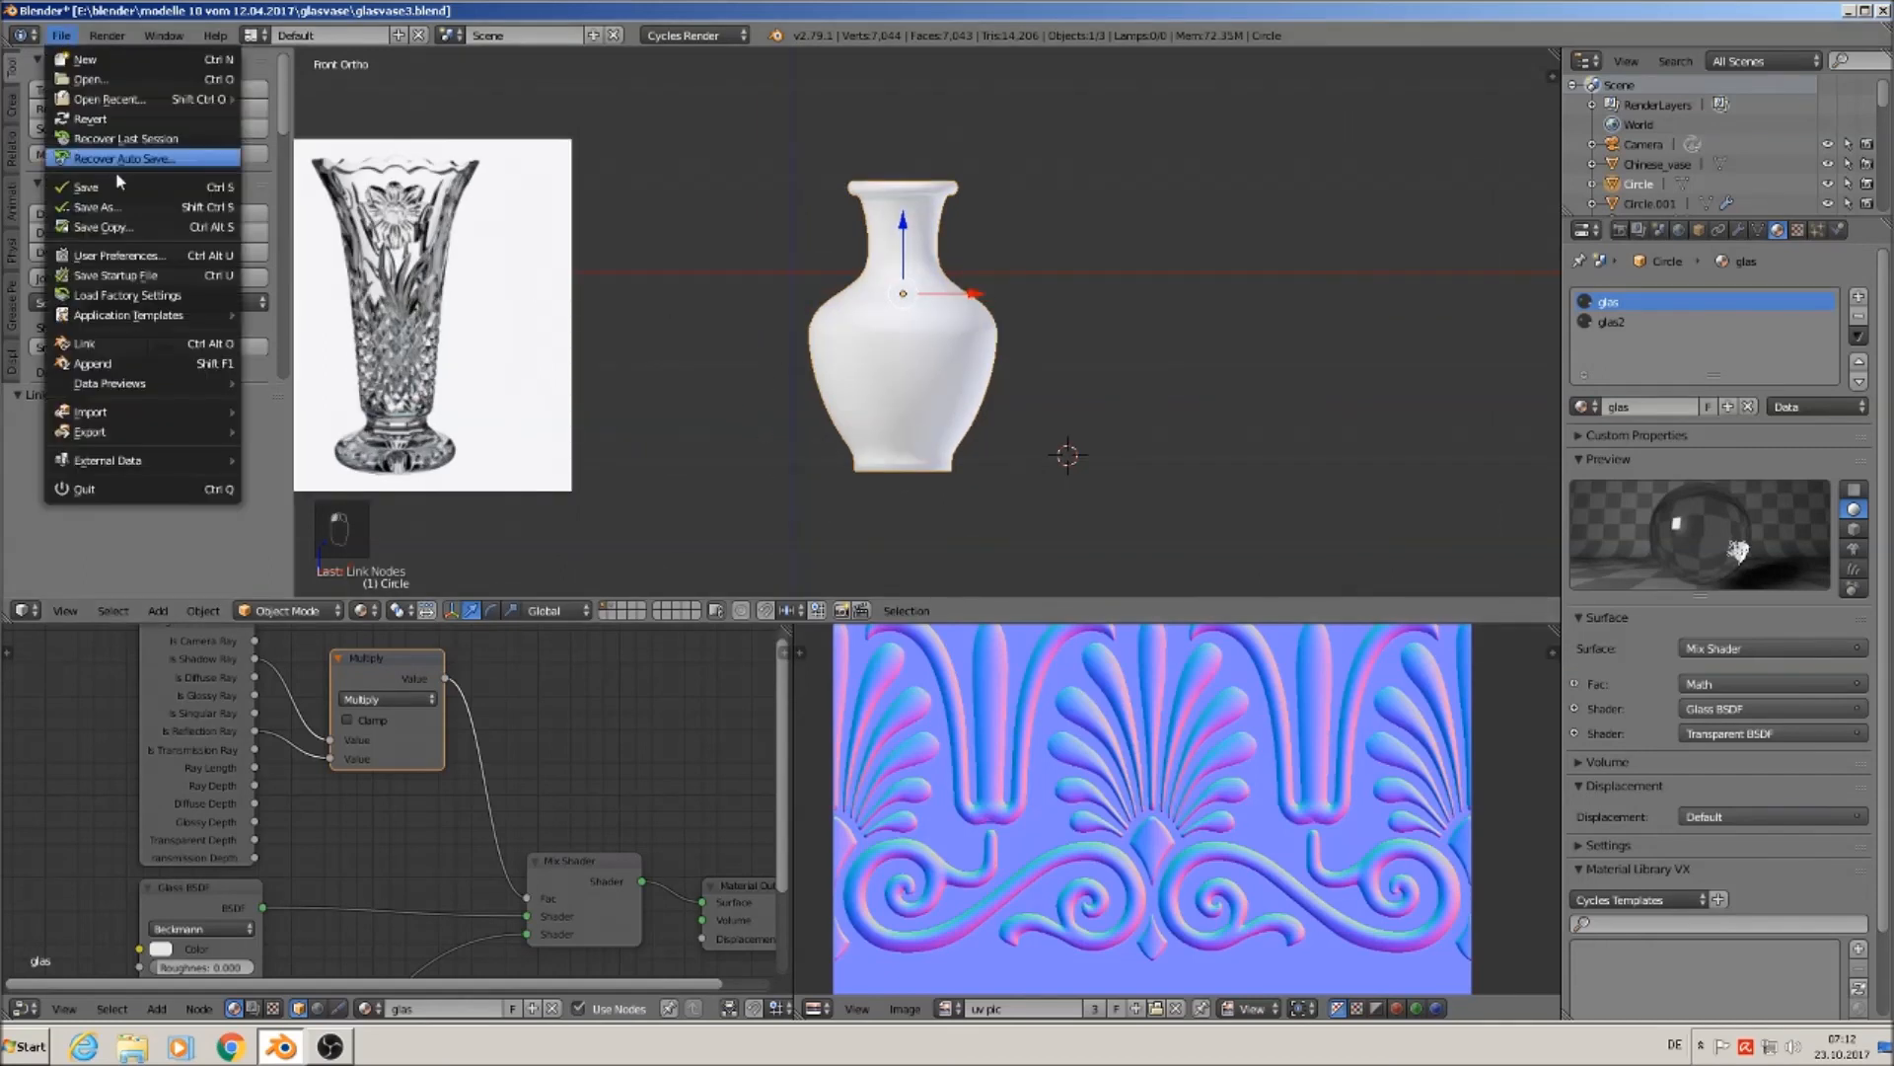
left_click(118, 188)
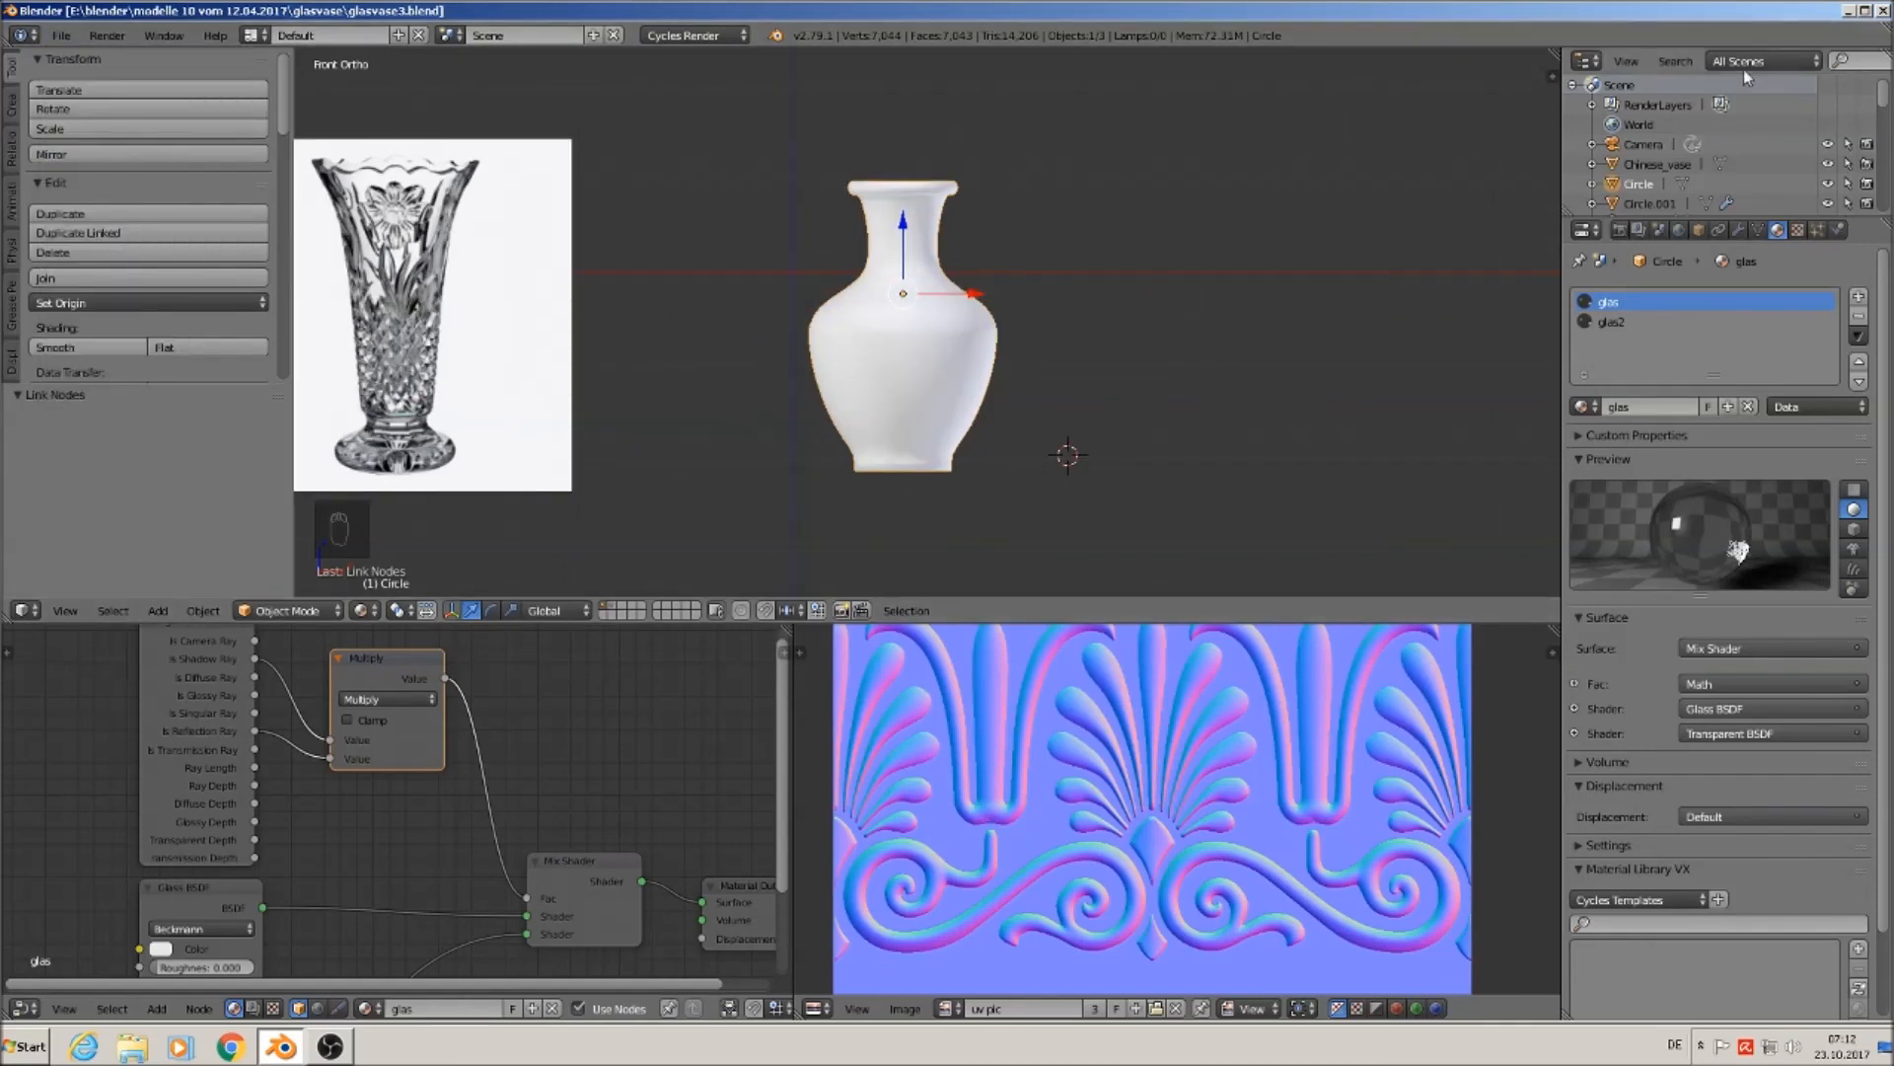
Change the scene's Lamp to a Sun with an emission strength of 5.
scroll(1698, 173, "down", 3)
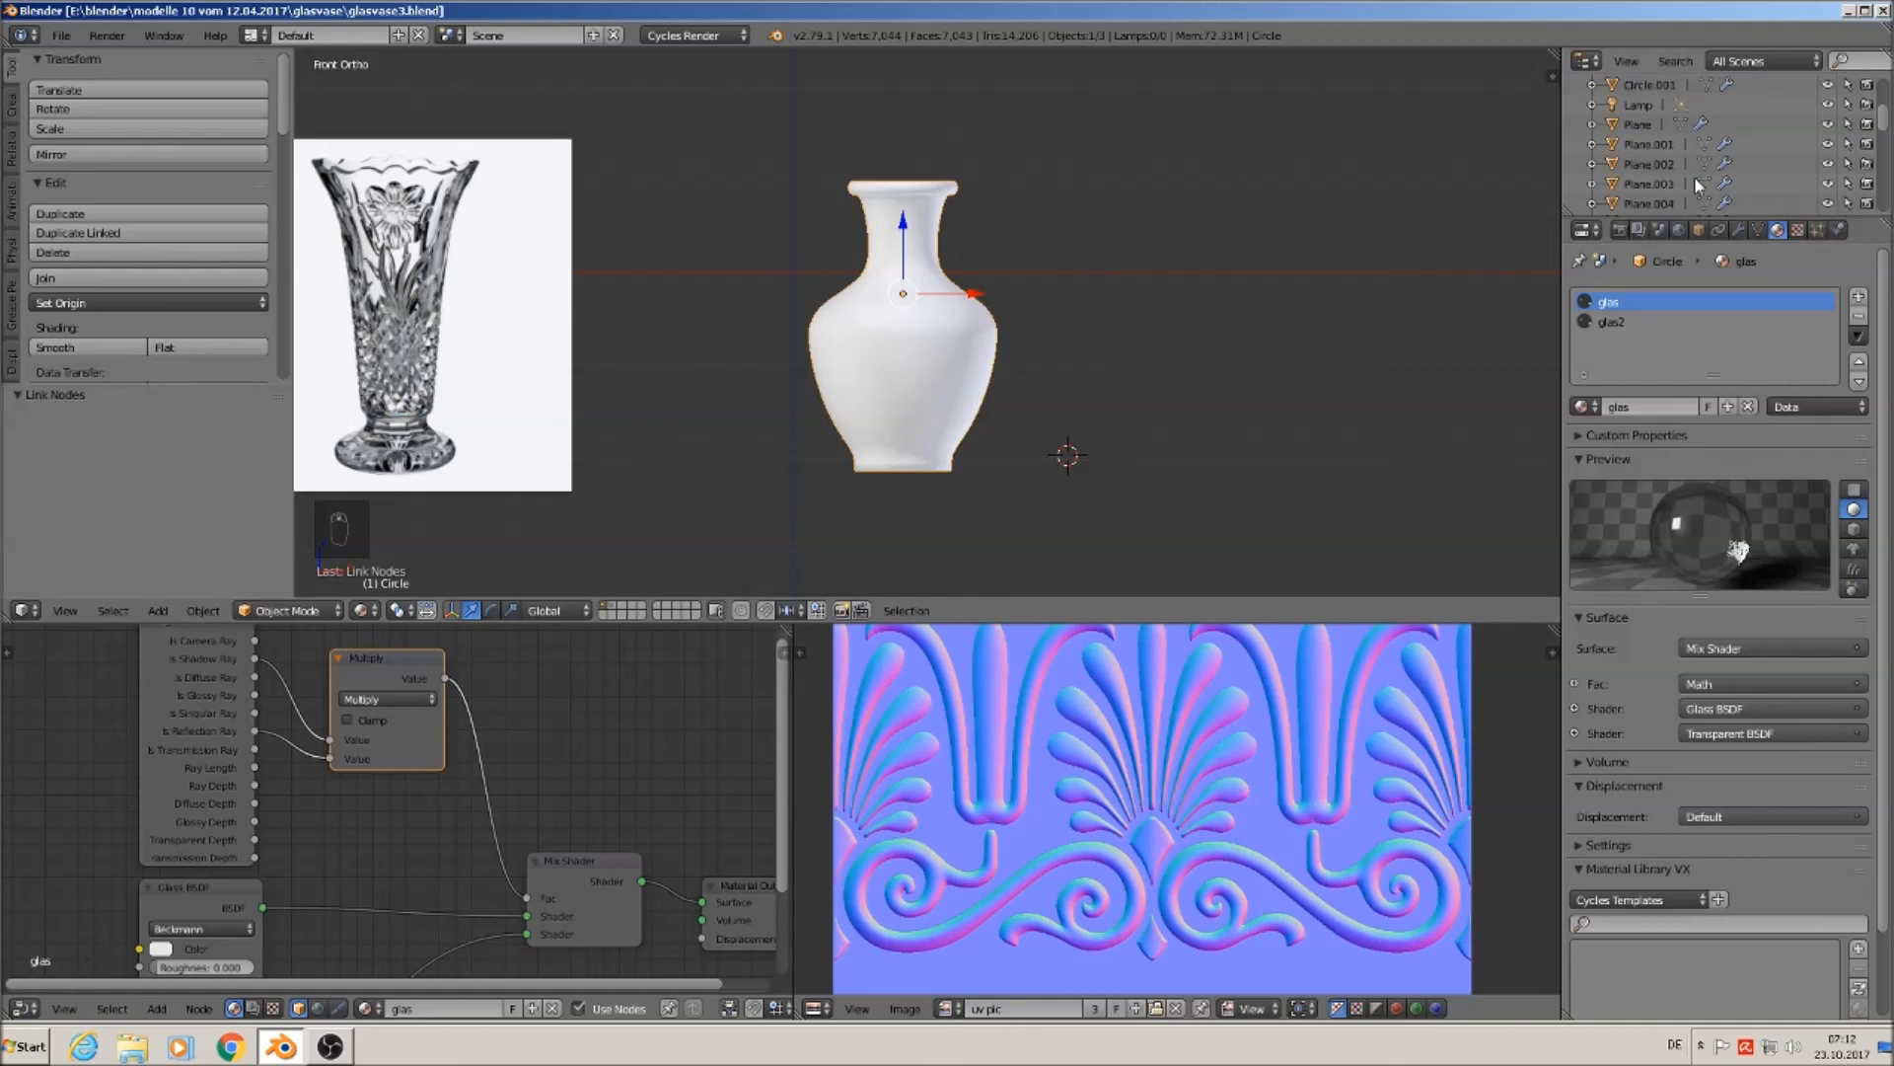
left_click(1639, 106)
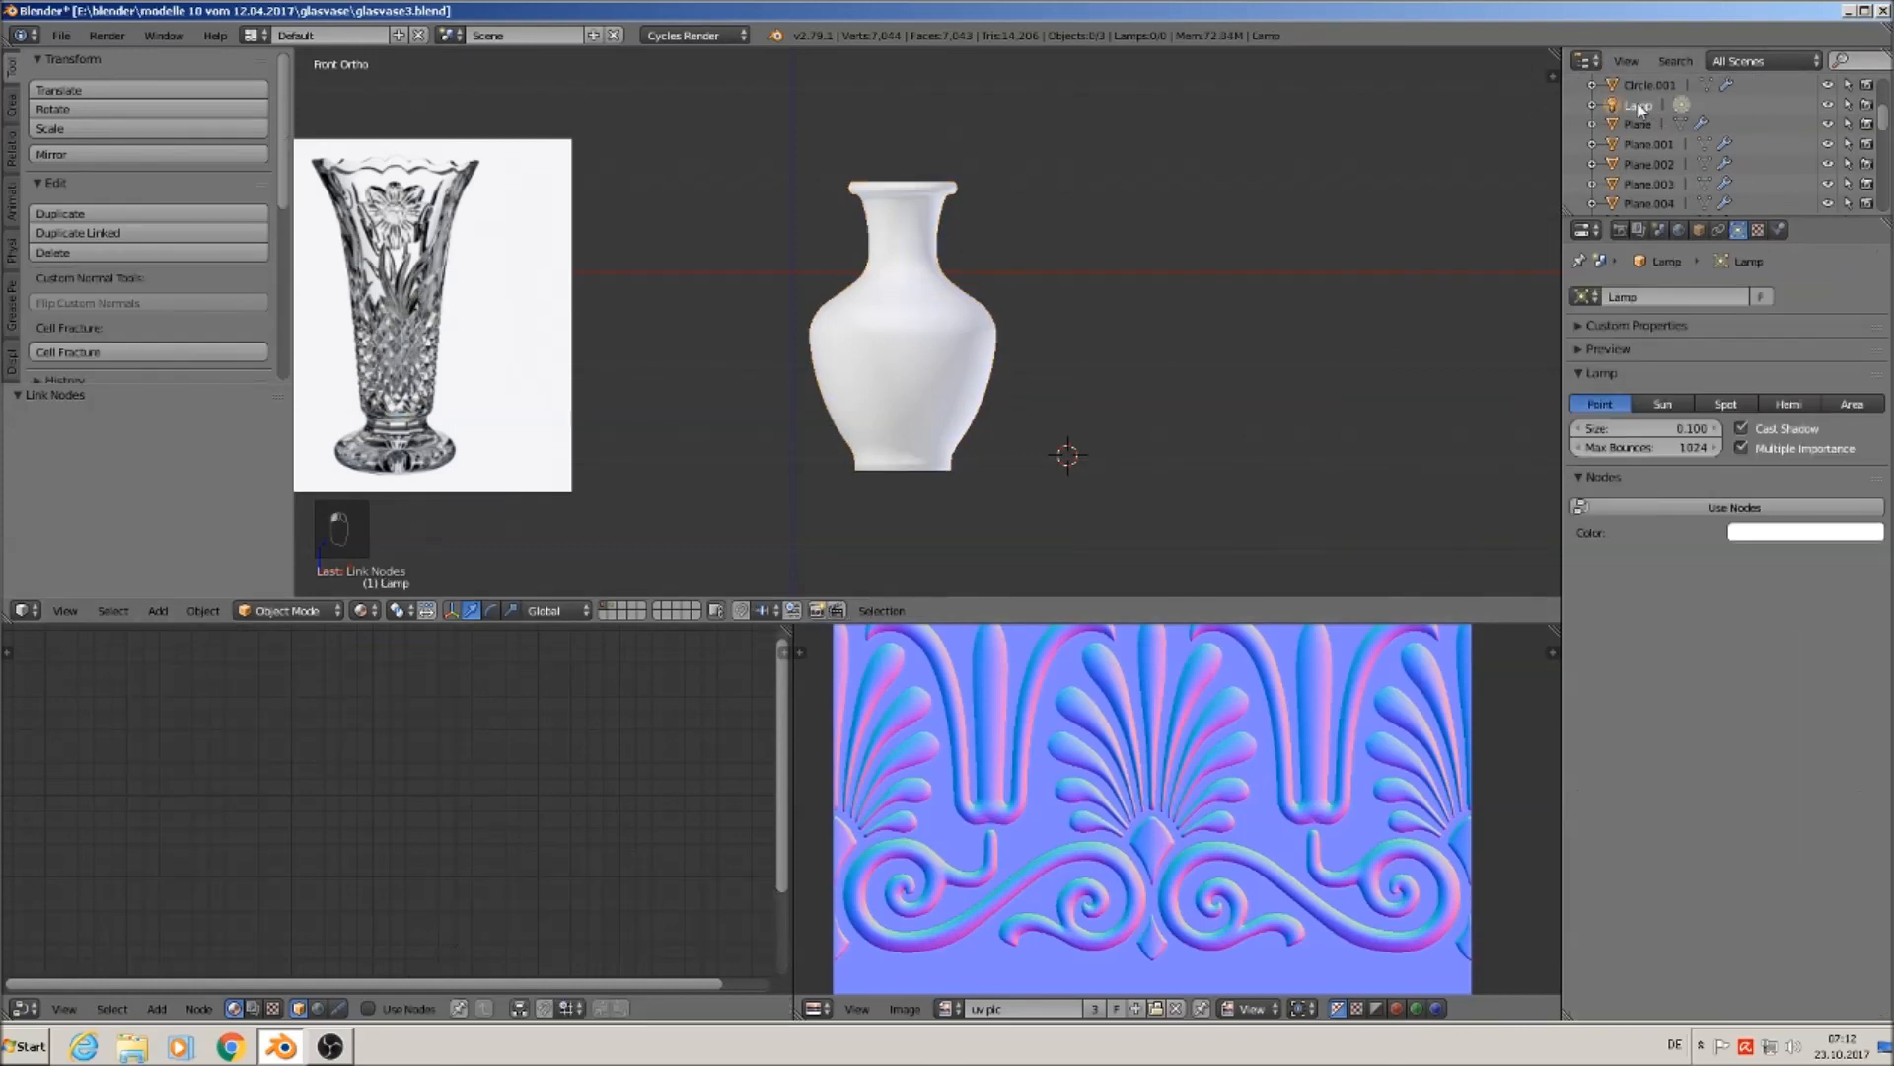
left_click(1672, 404)
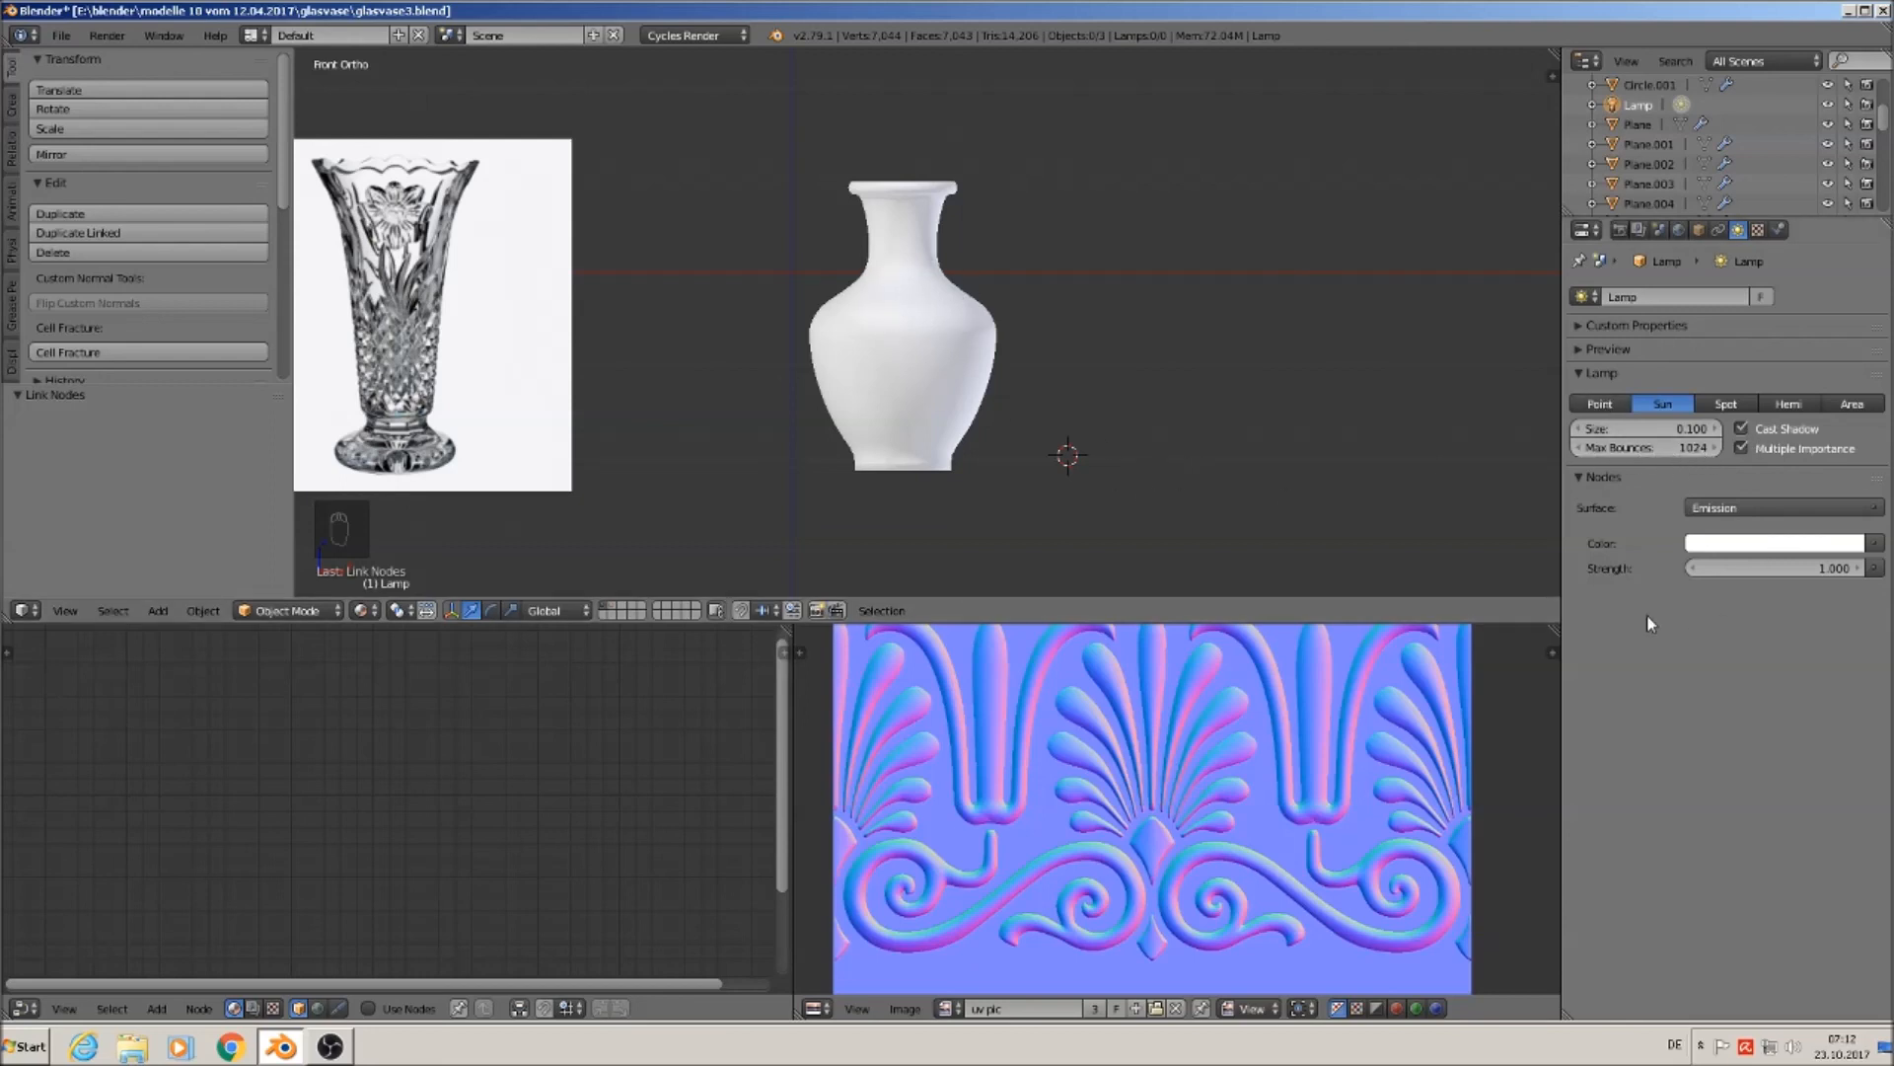
left_click(1745, 568)
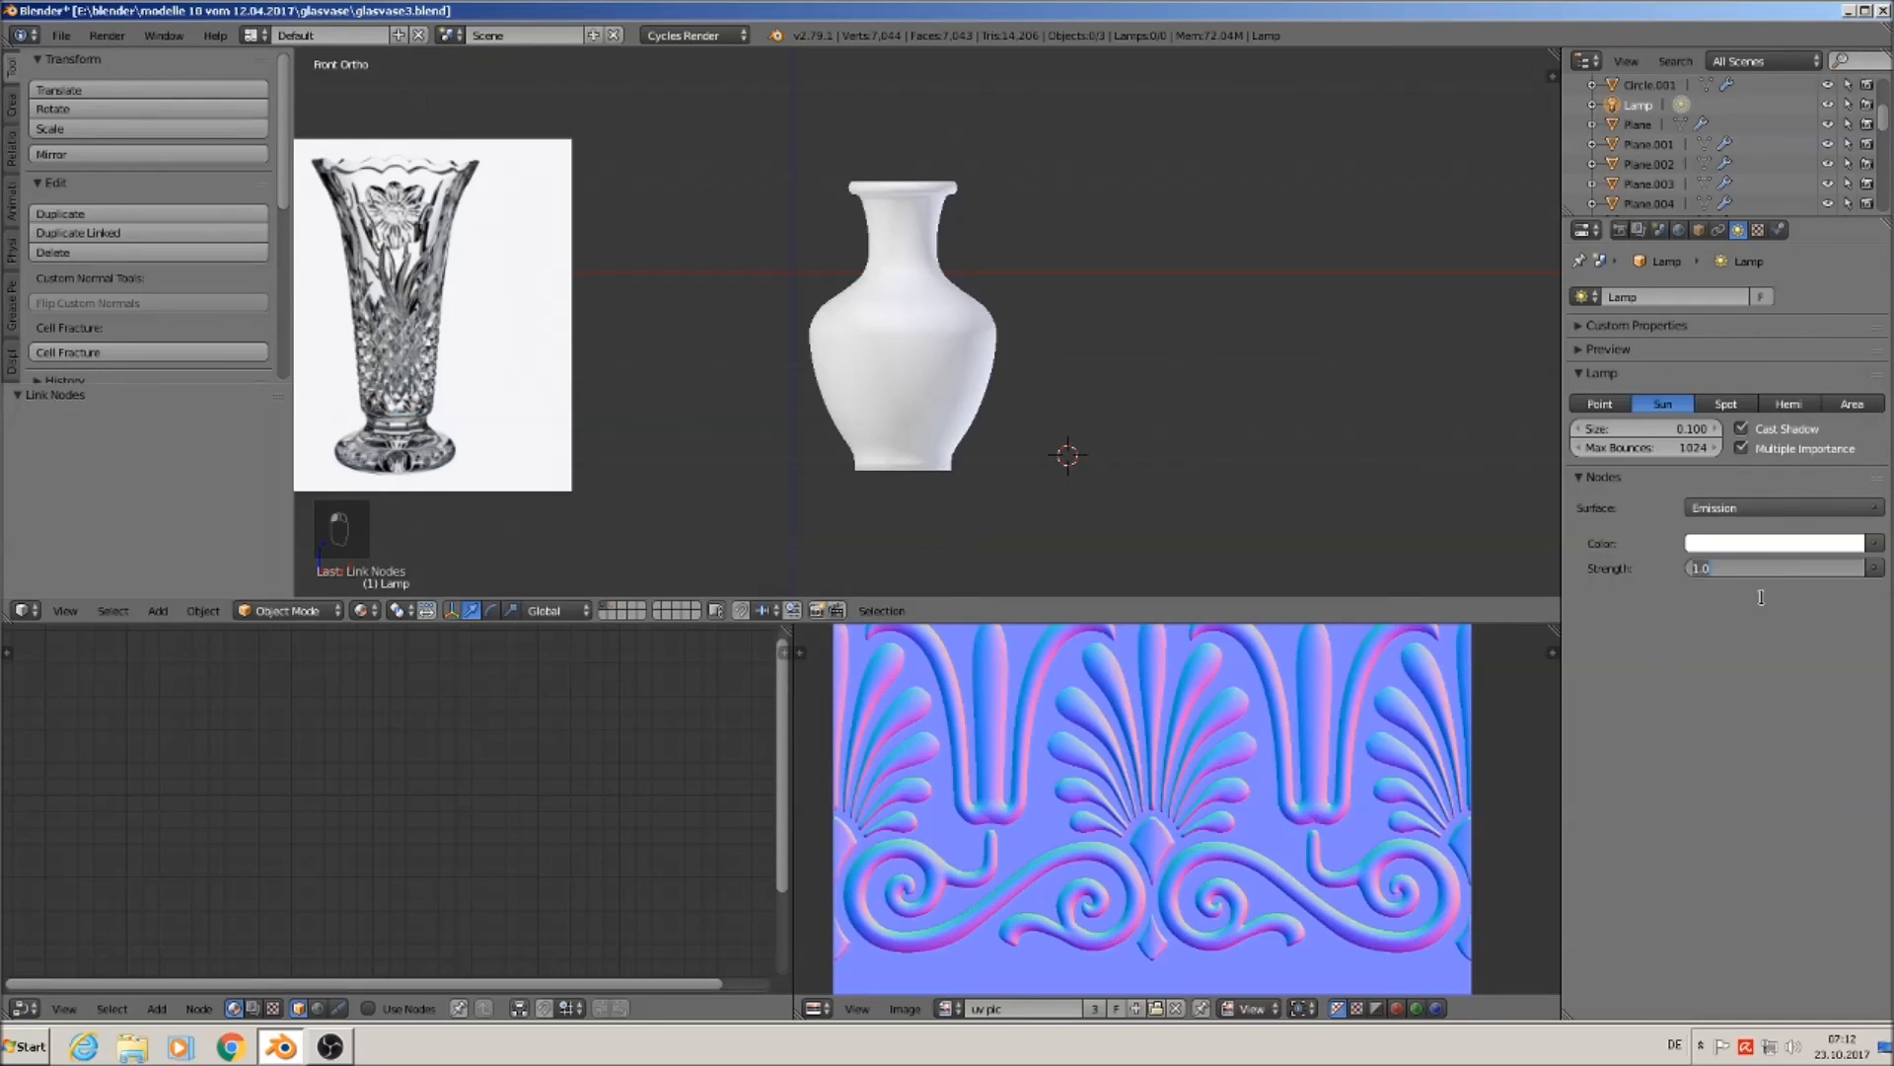
type("5")
key("Return")
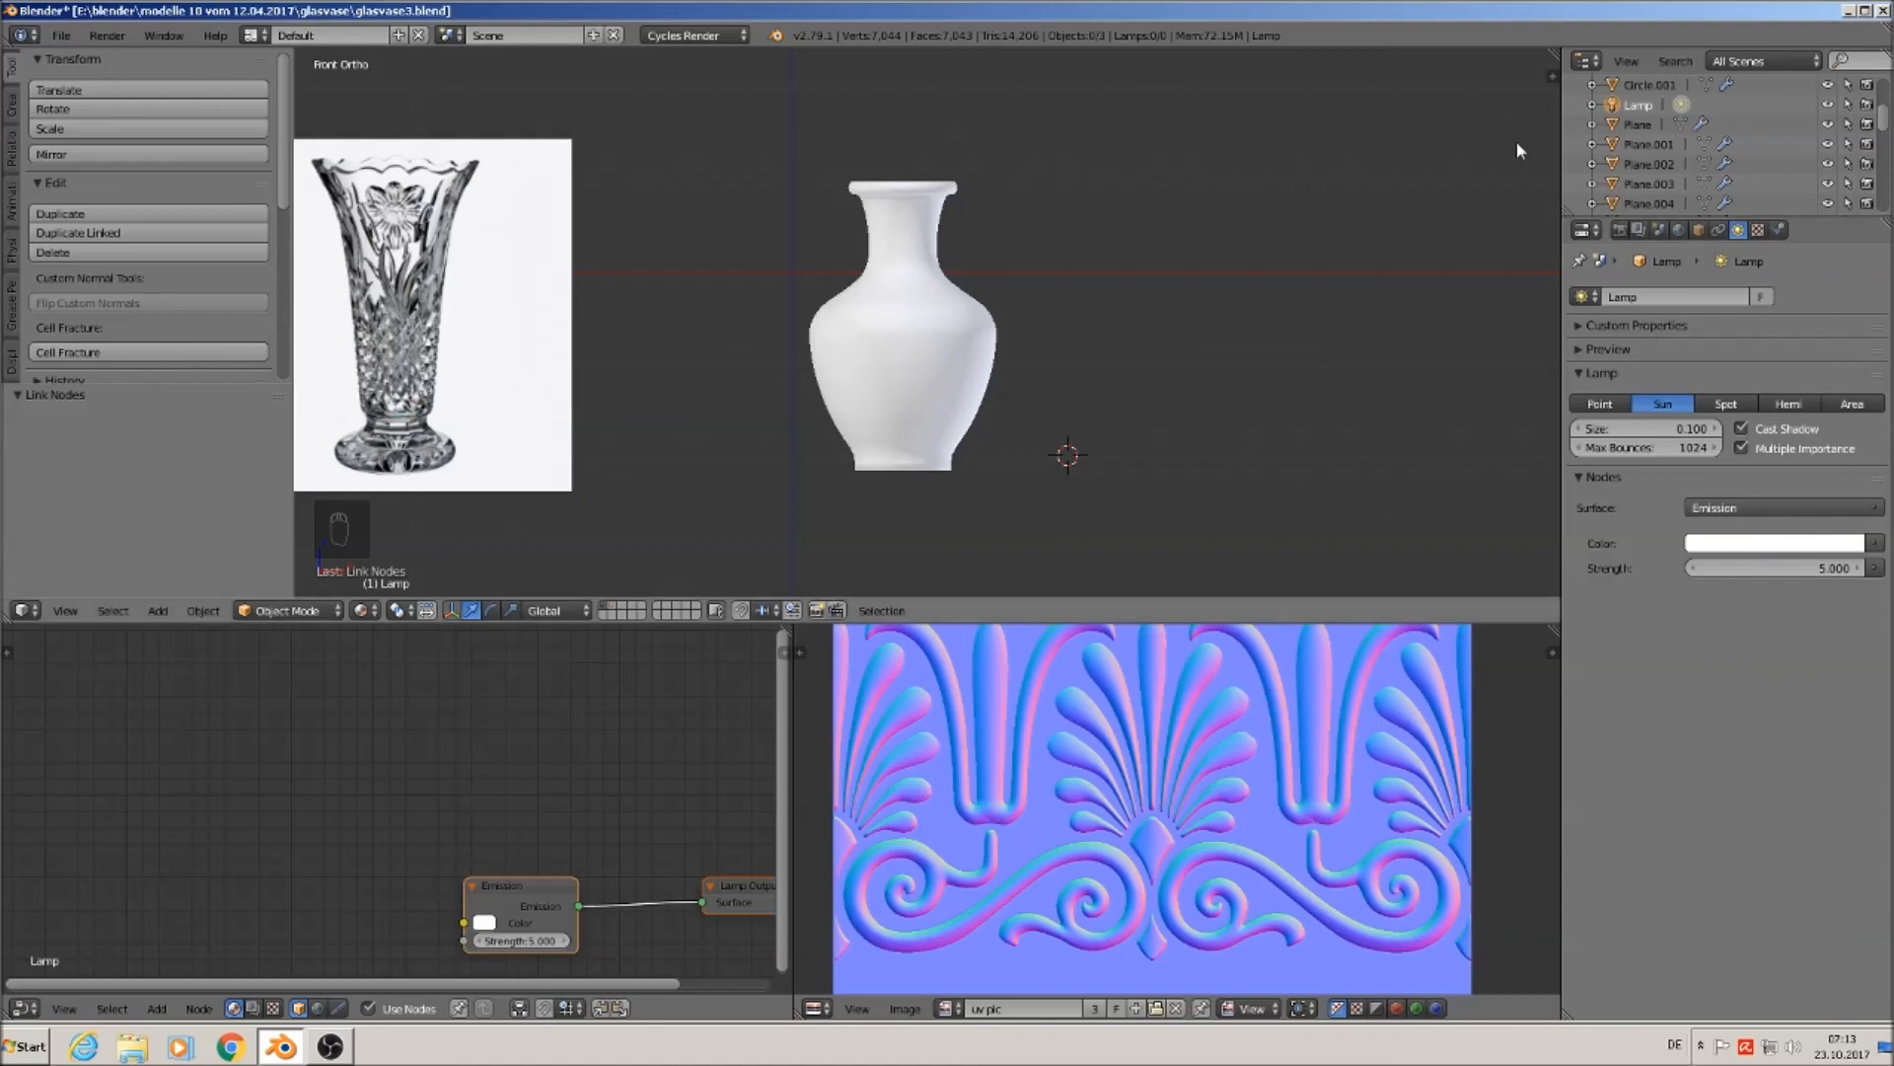
Enable nodes for the World and assign an Environment Texture to the background color.
left_click(1679, 230)
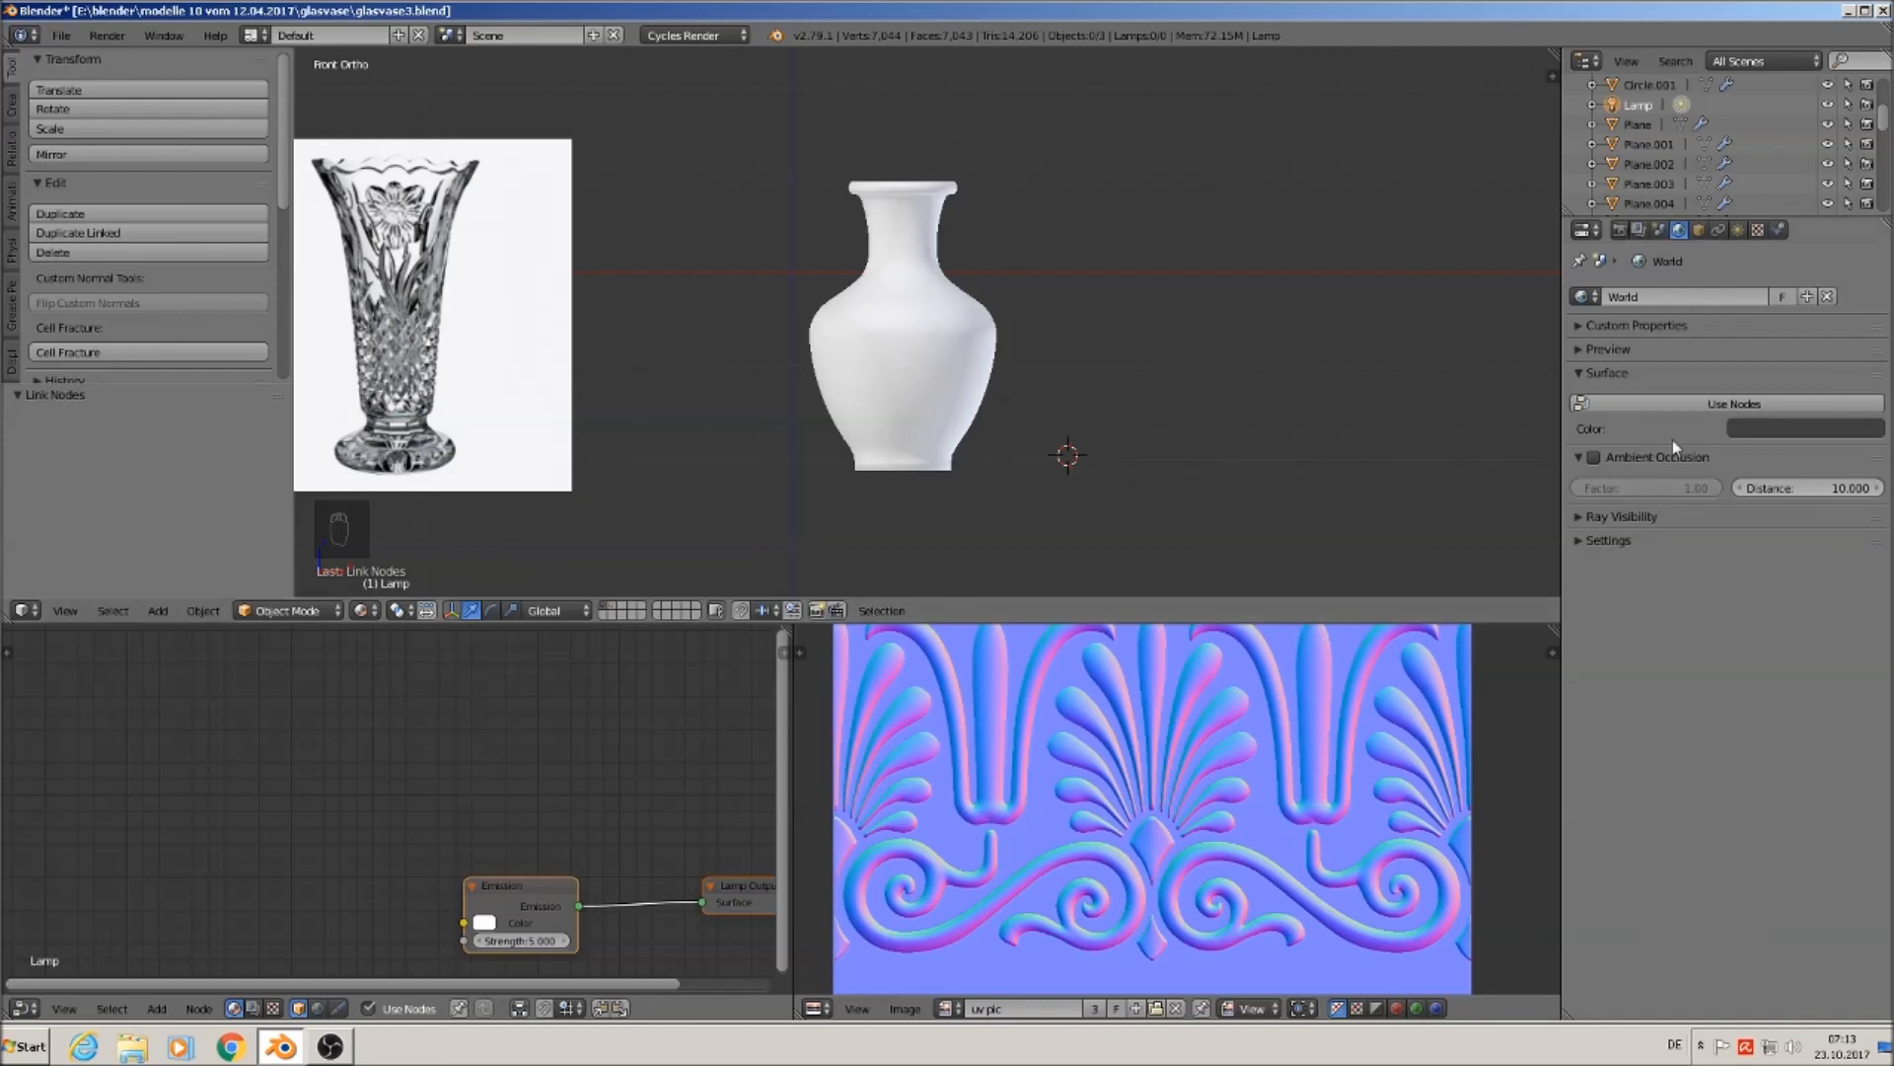
left_click(1725, 406)
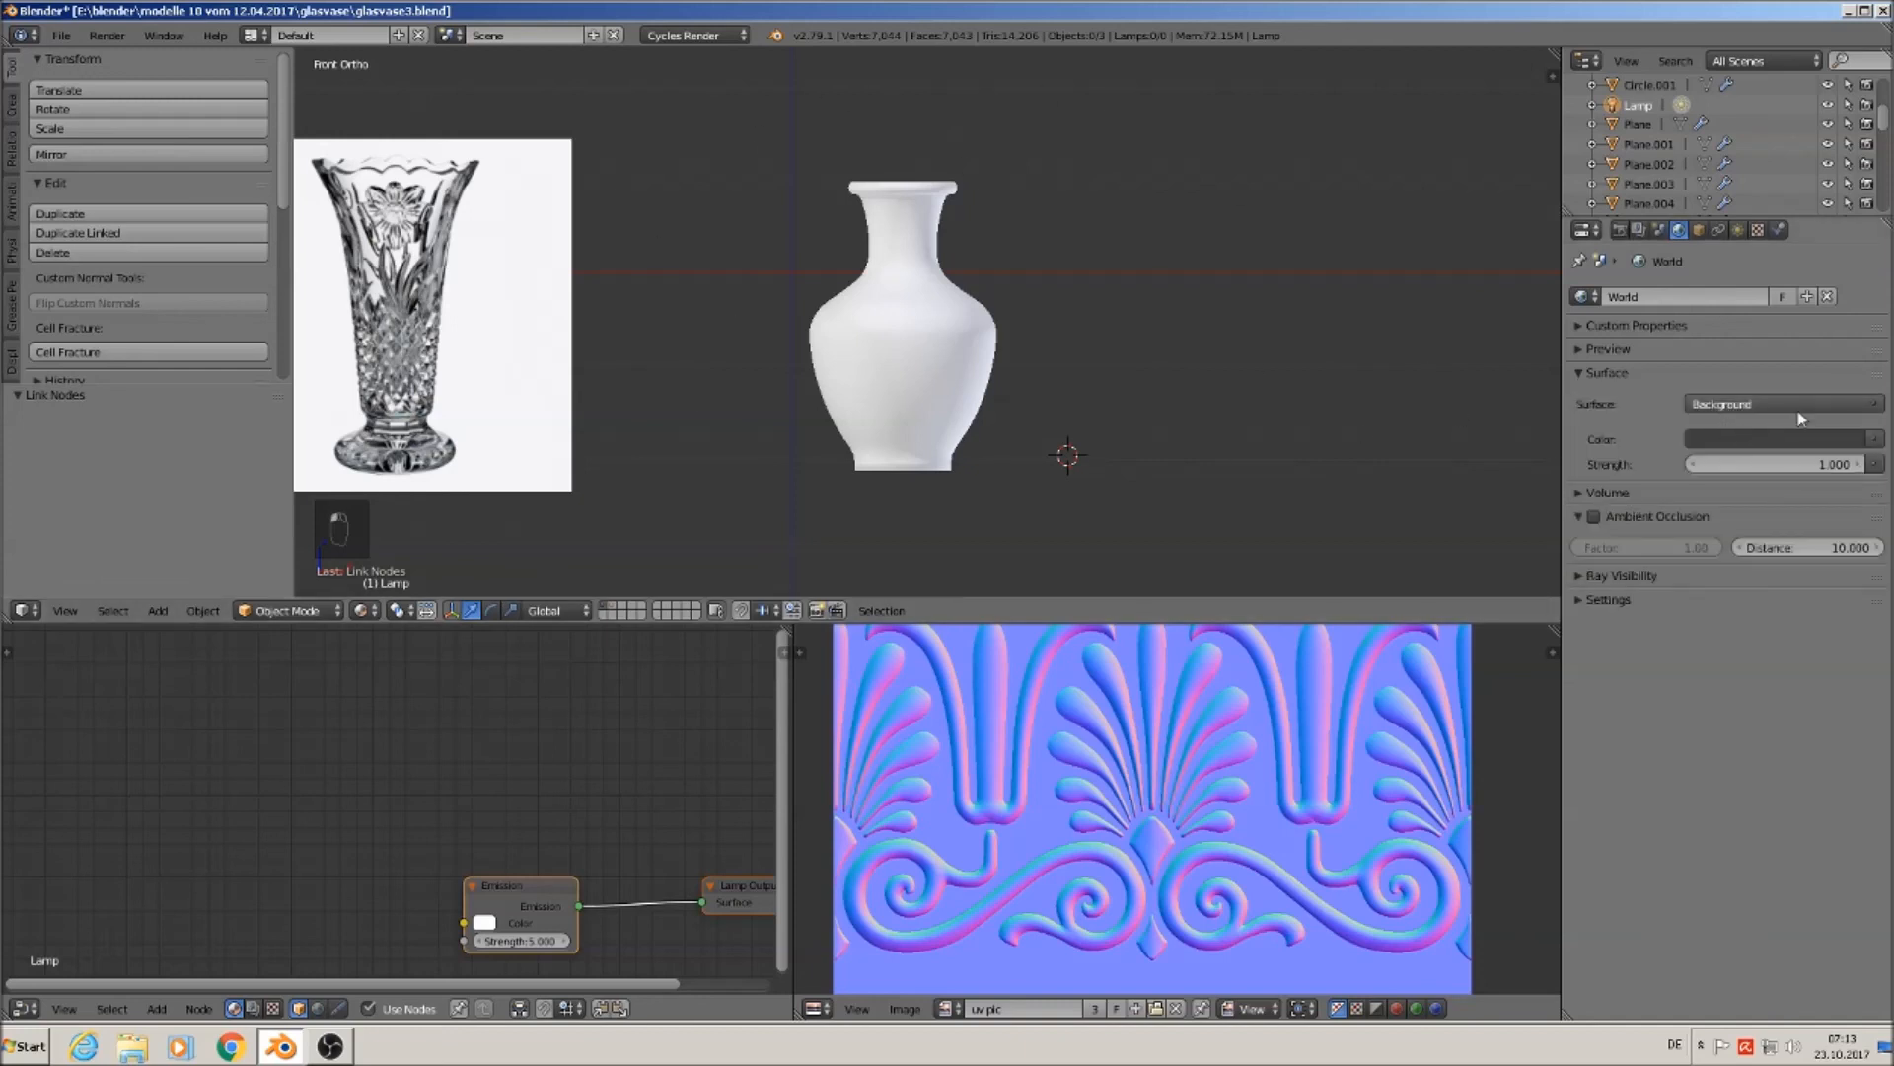
left_click(1754, 403)
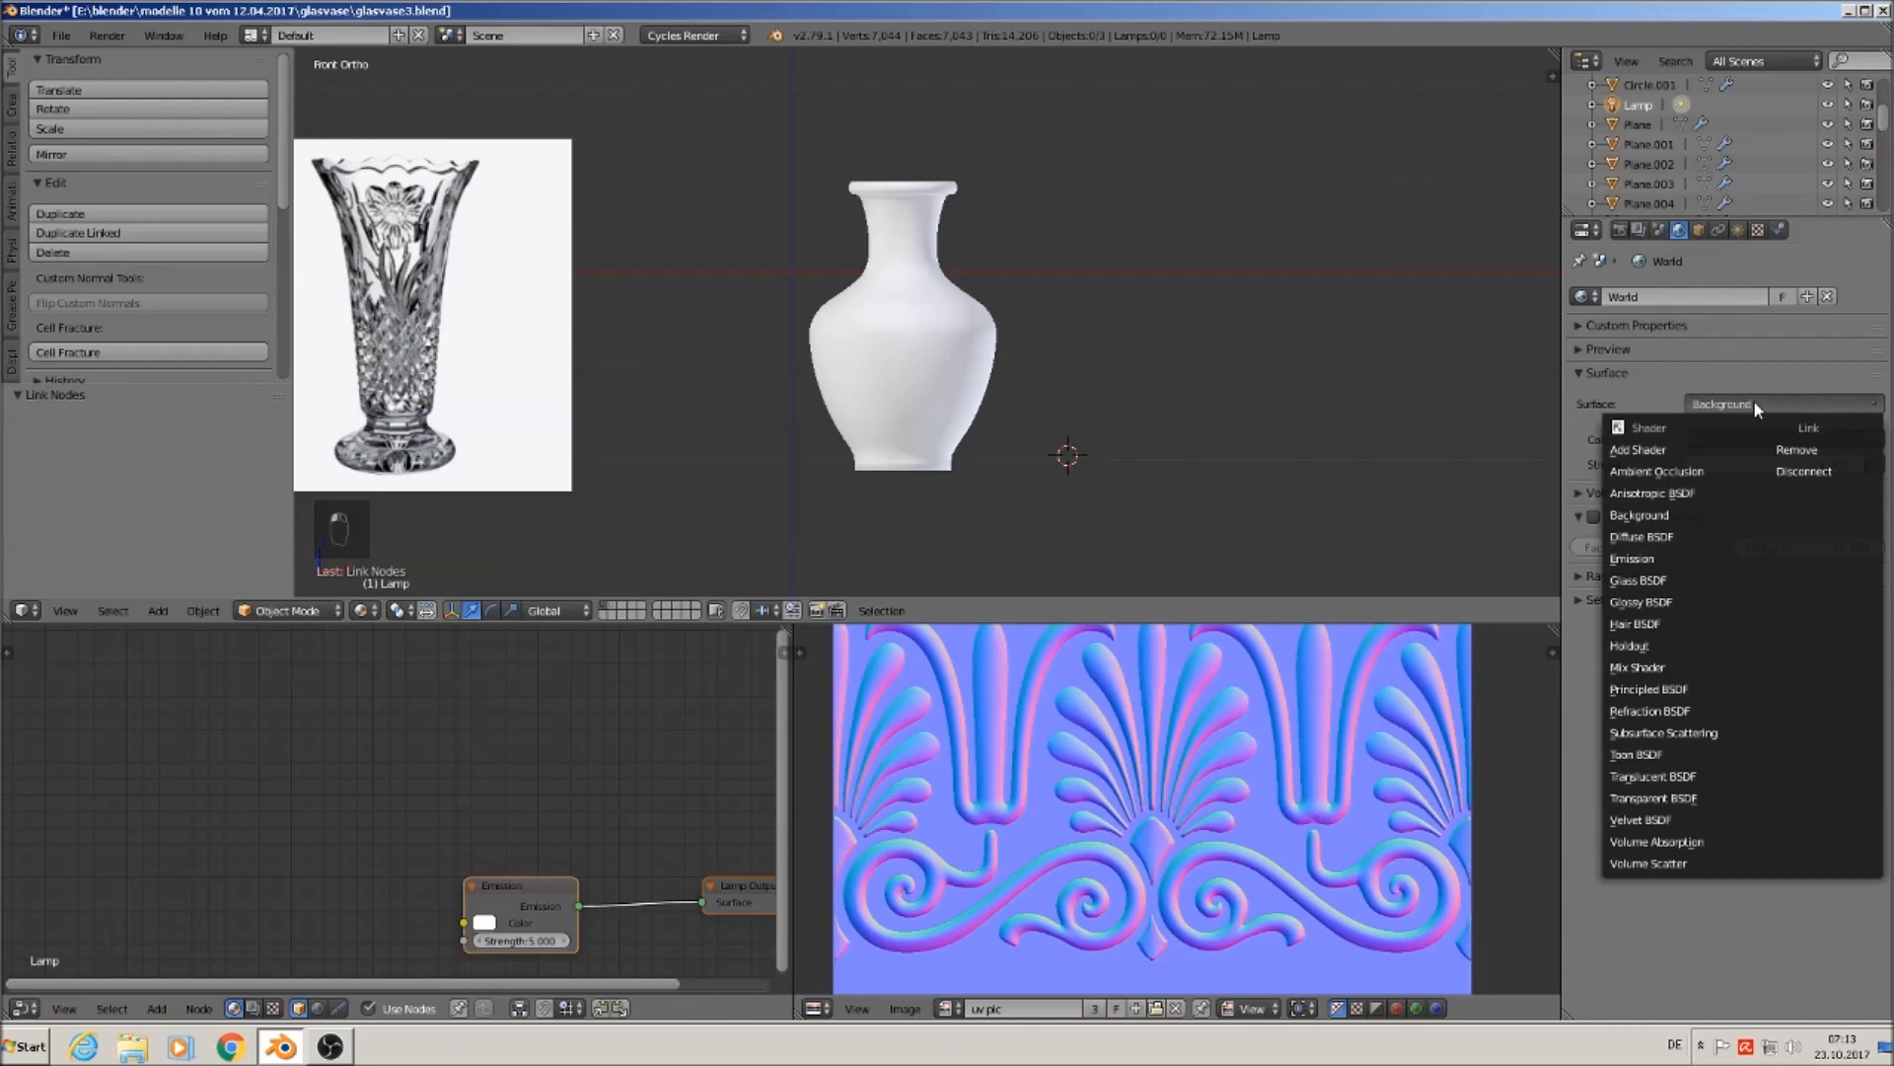
left_click(1755, 401)
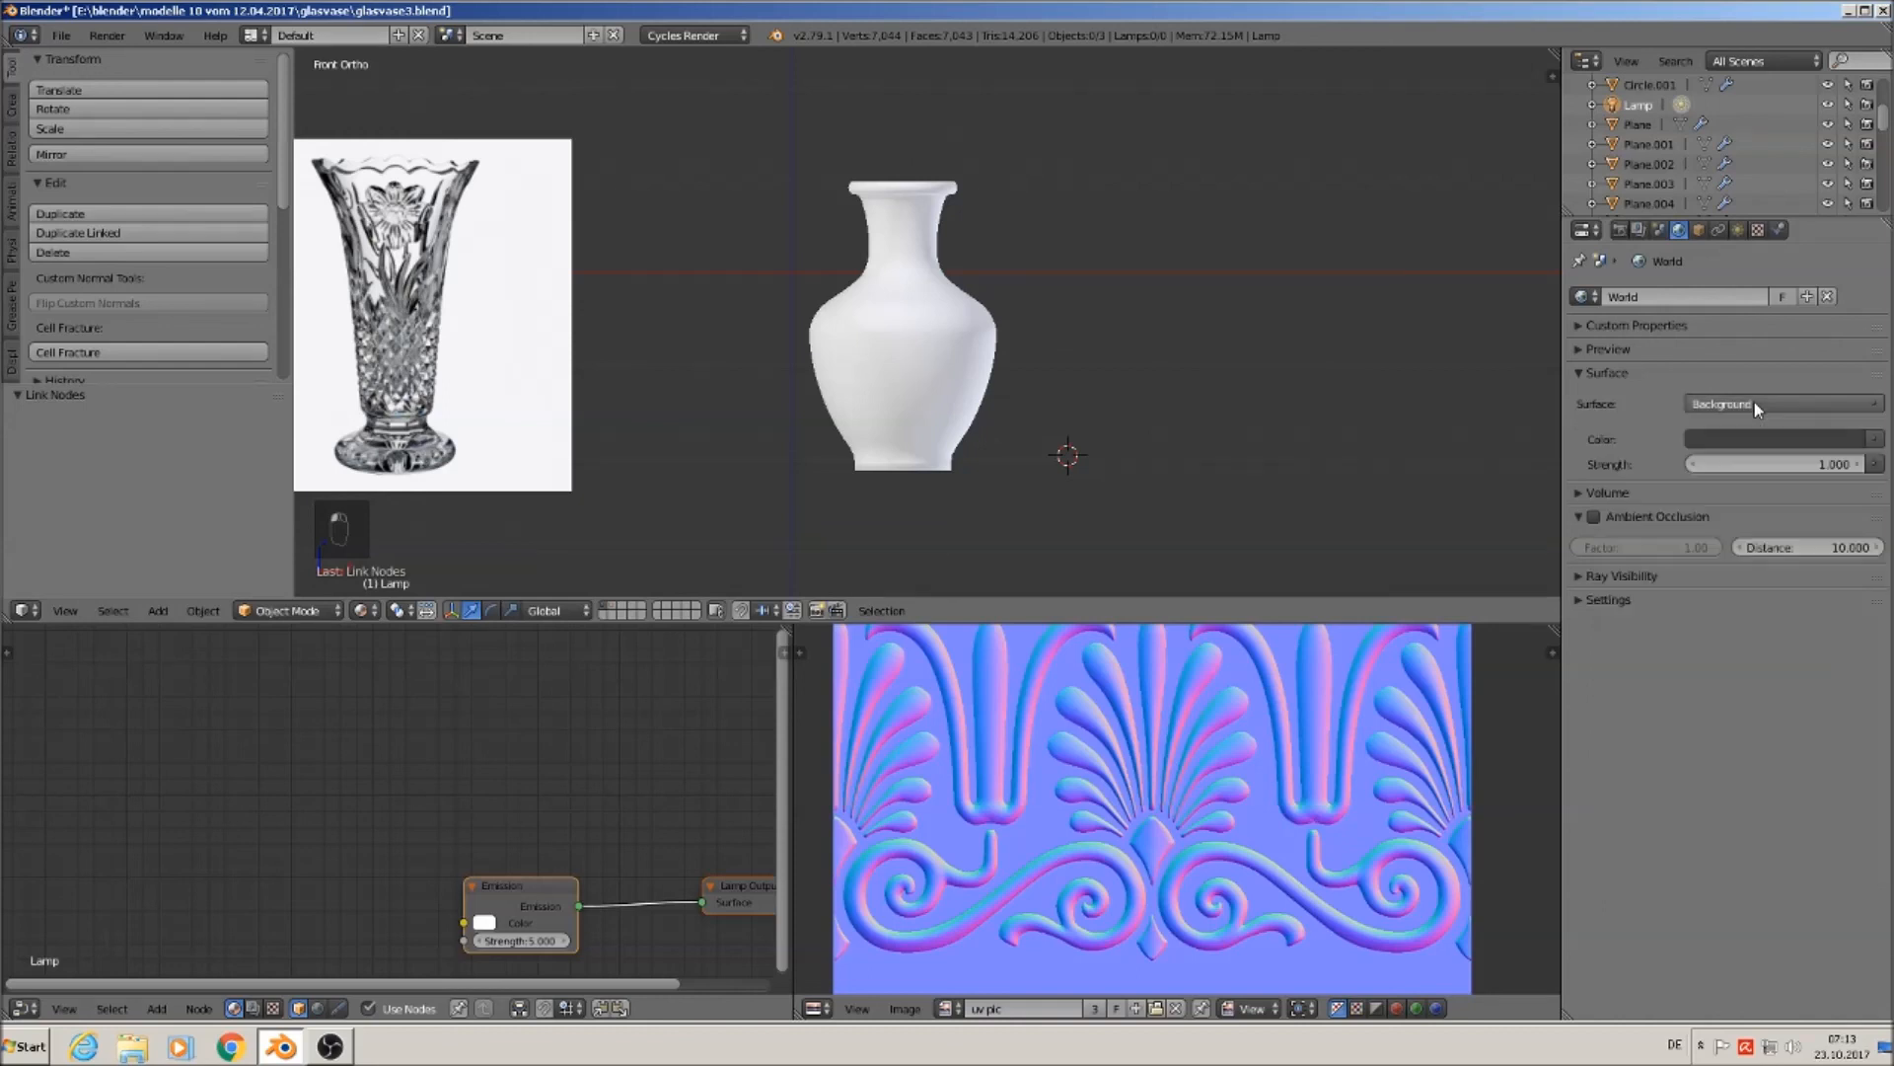
left_click(1873, 444)
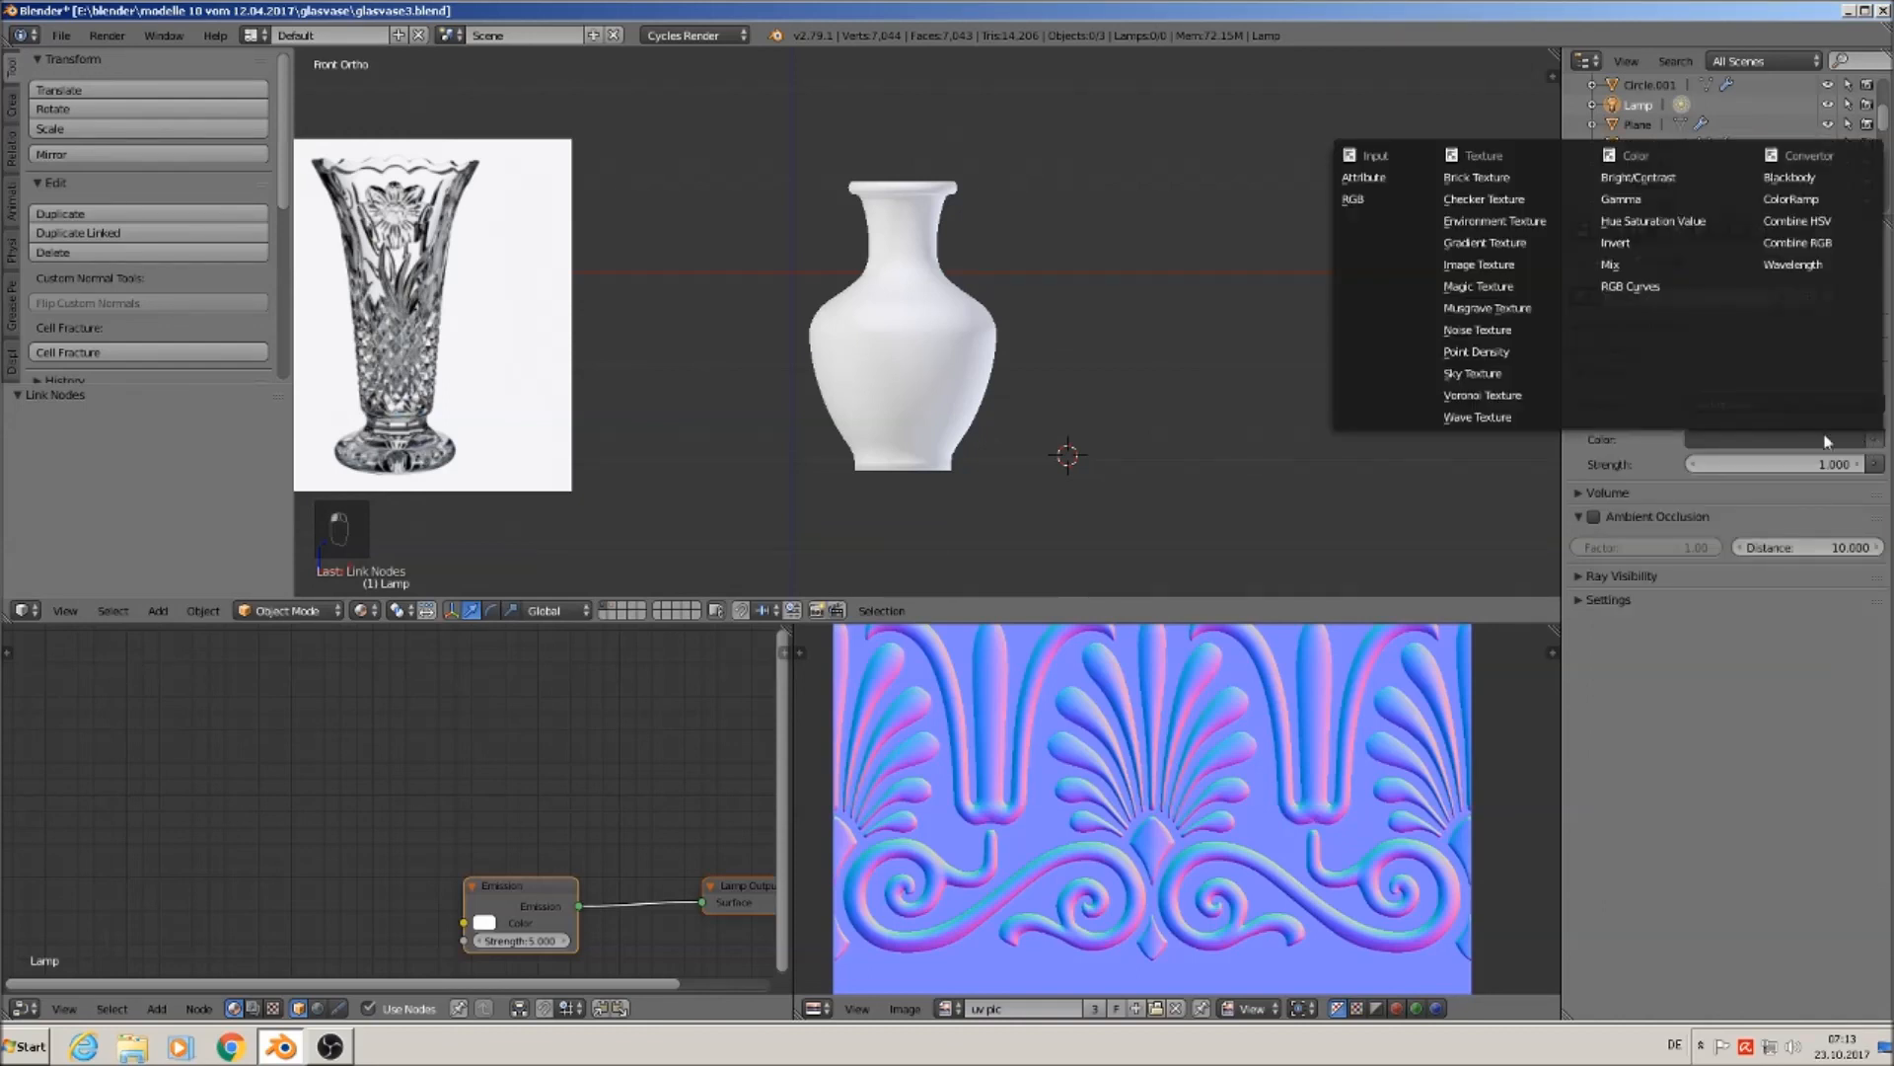
left_click(1513, 225)
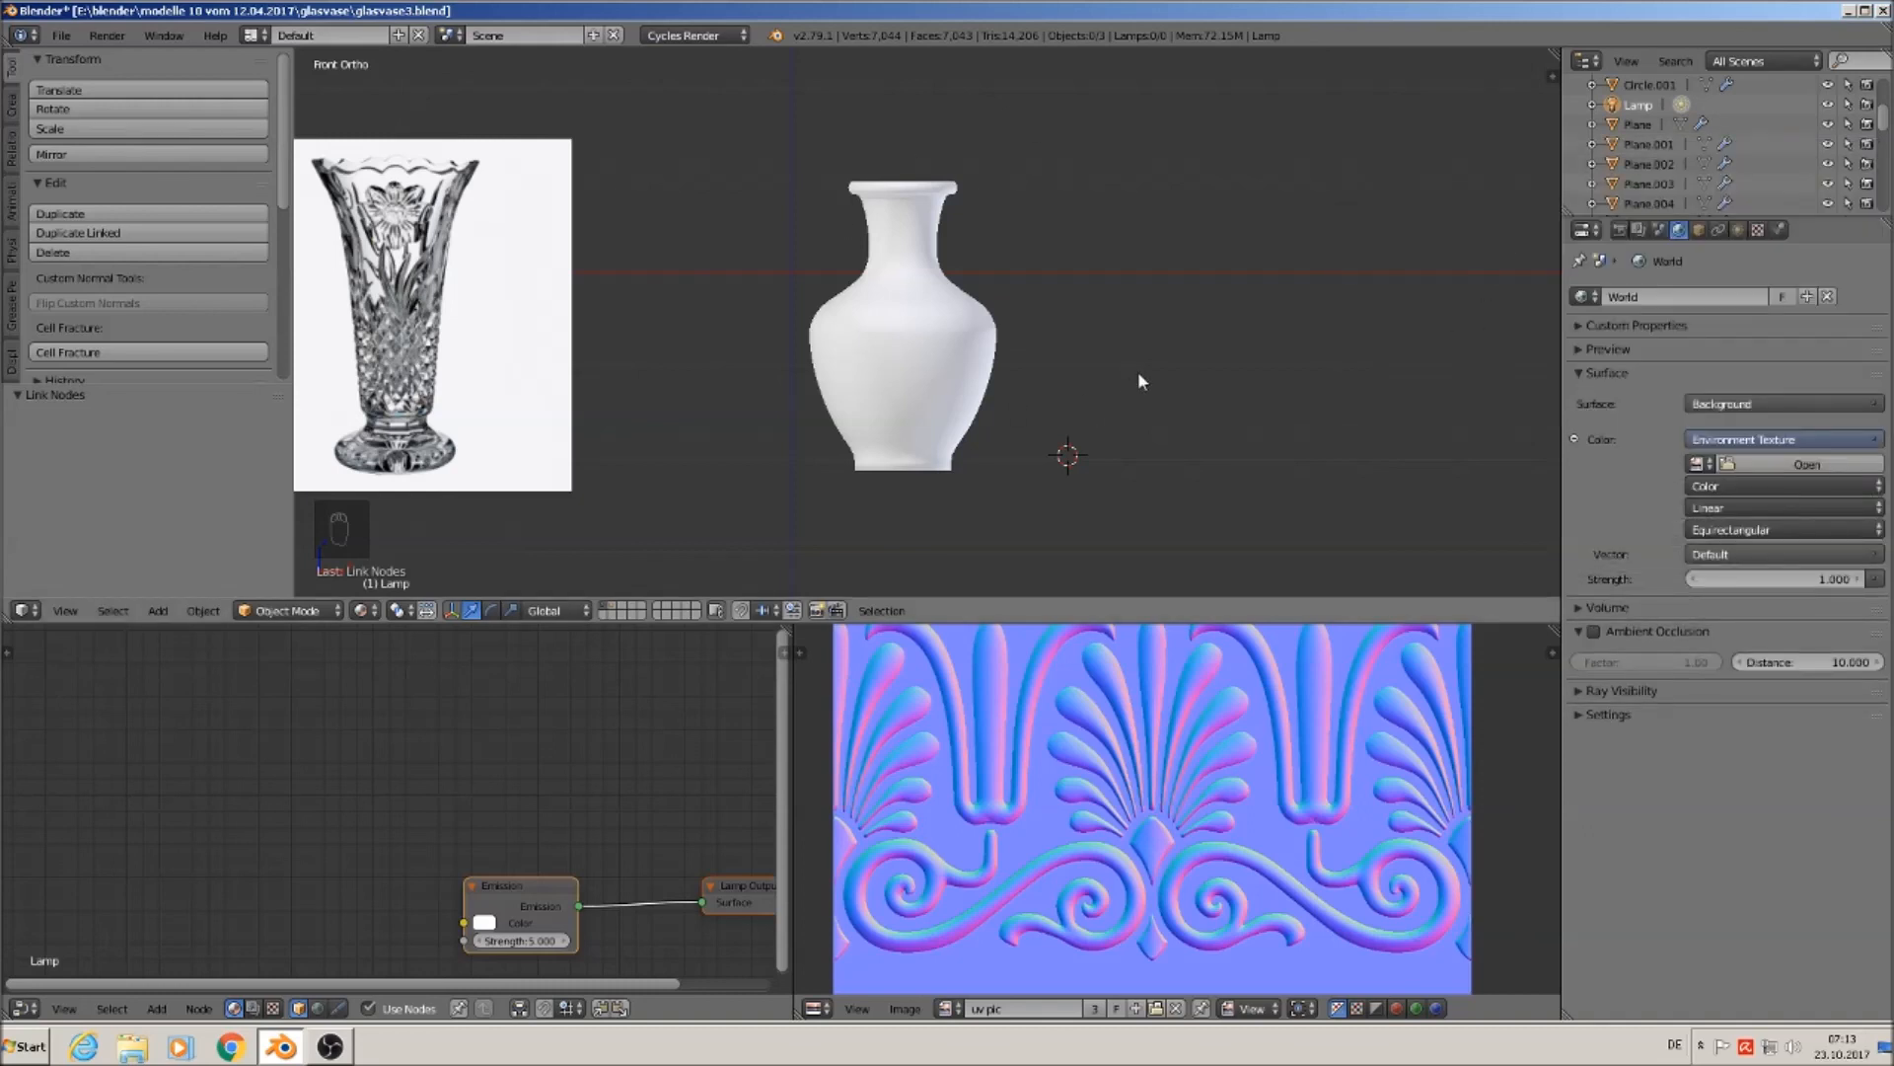
Load Etnies_Park_Center_8k.jpg from the hdri folder as the environment image and save the file.
left_click(1767, 466)
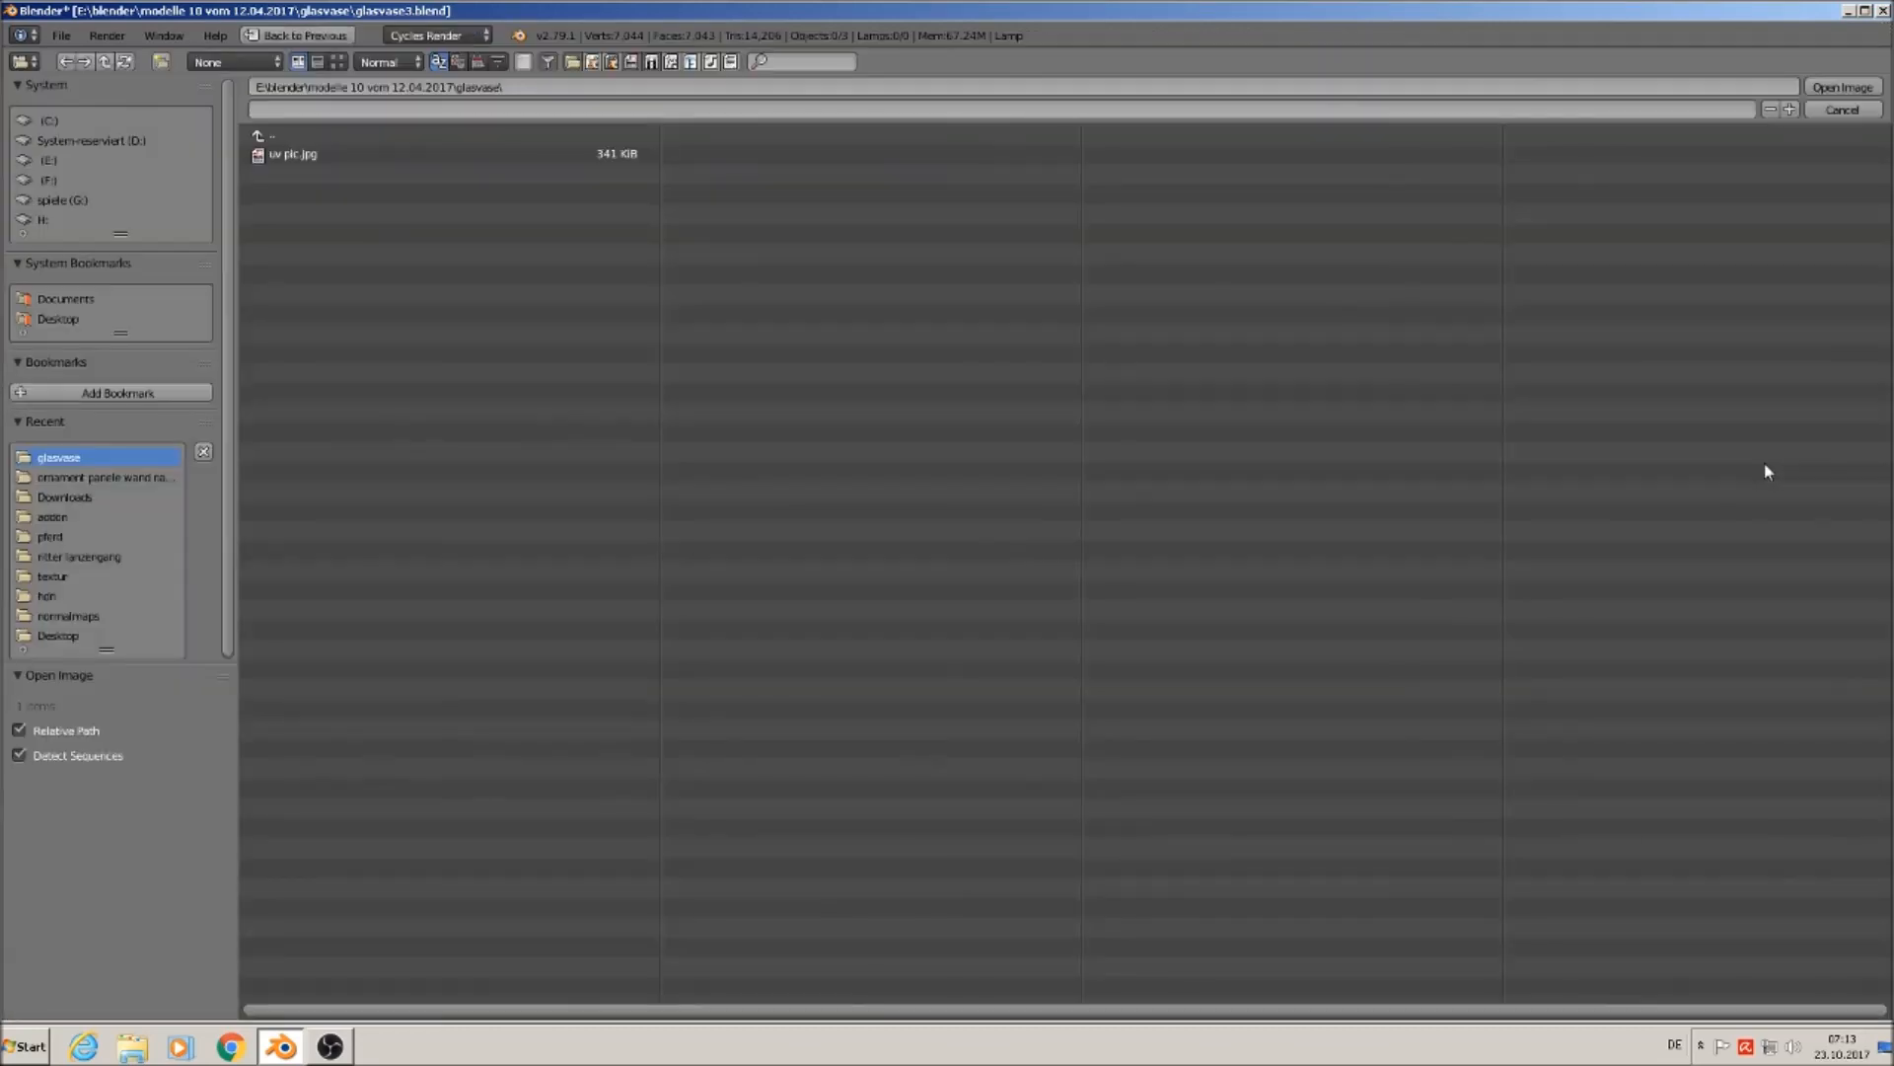
left_click(49, 596)
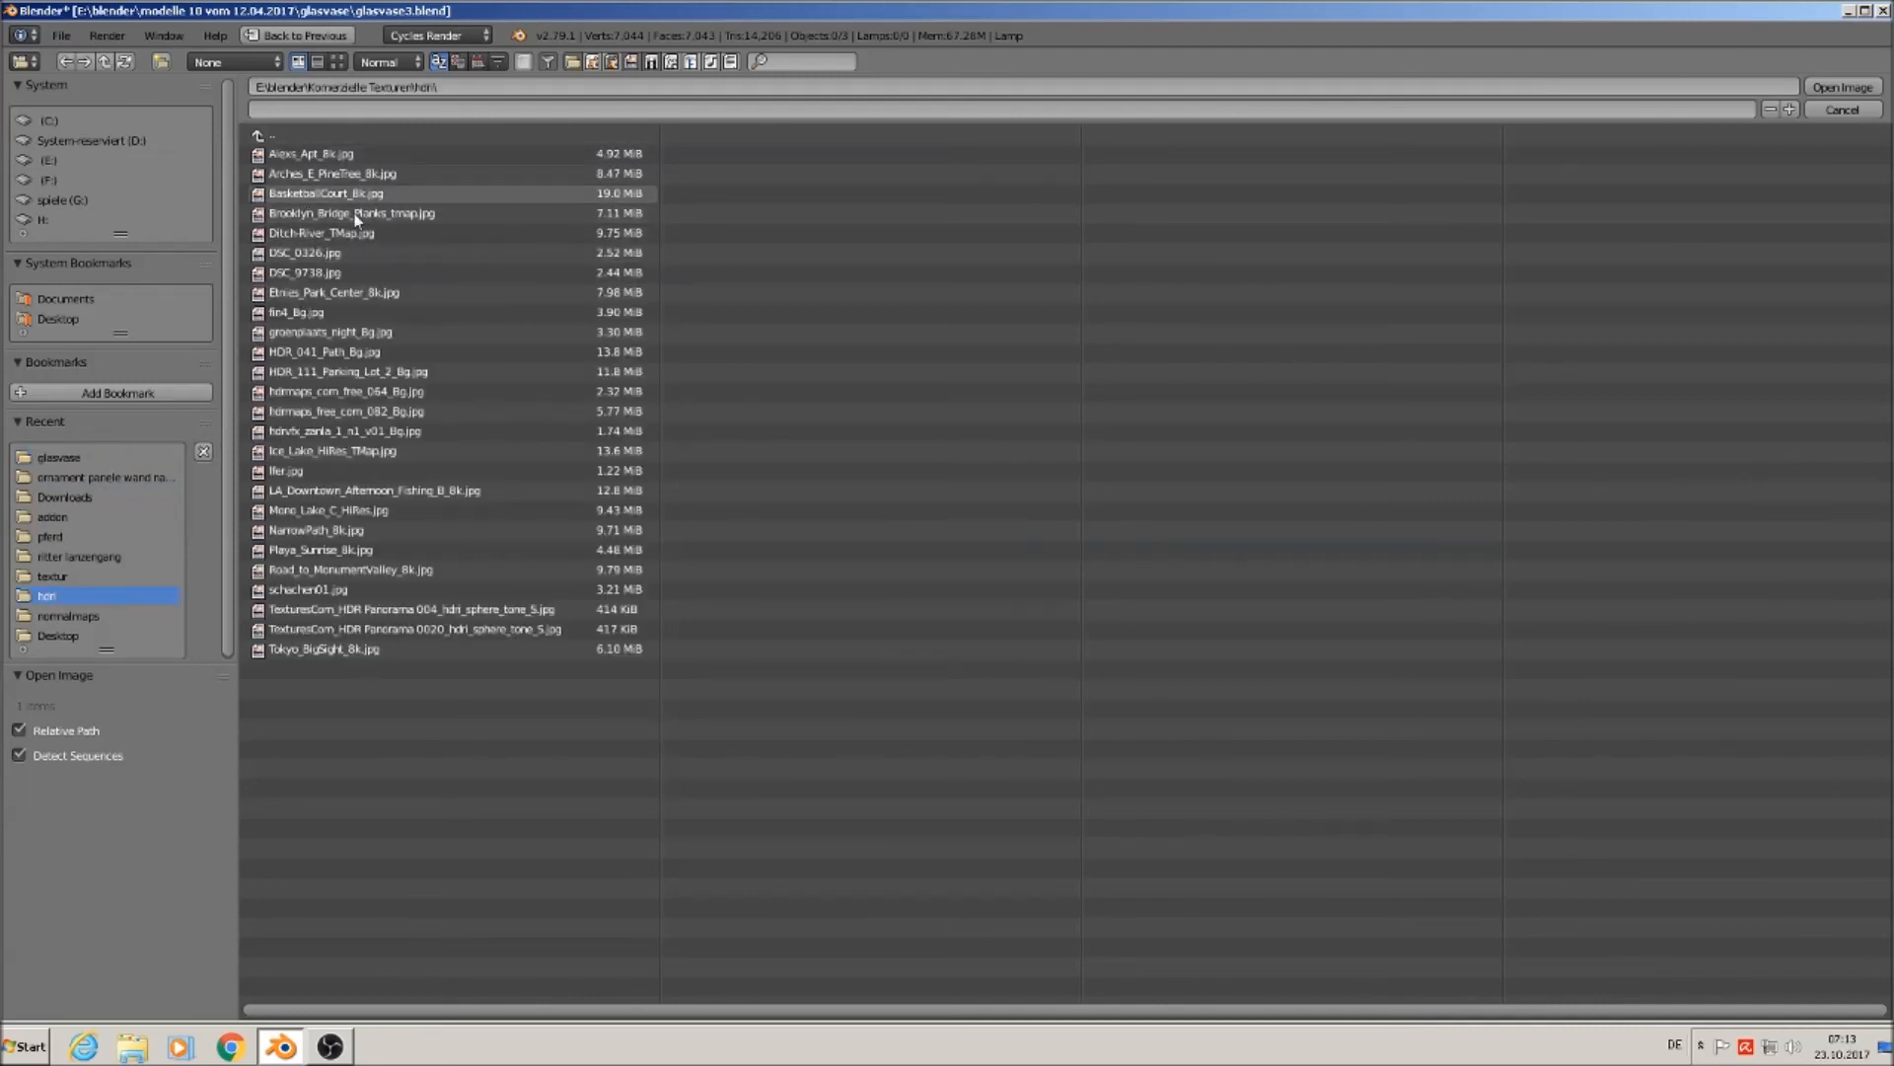
left_click(338, 62)
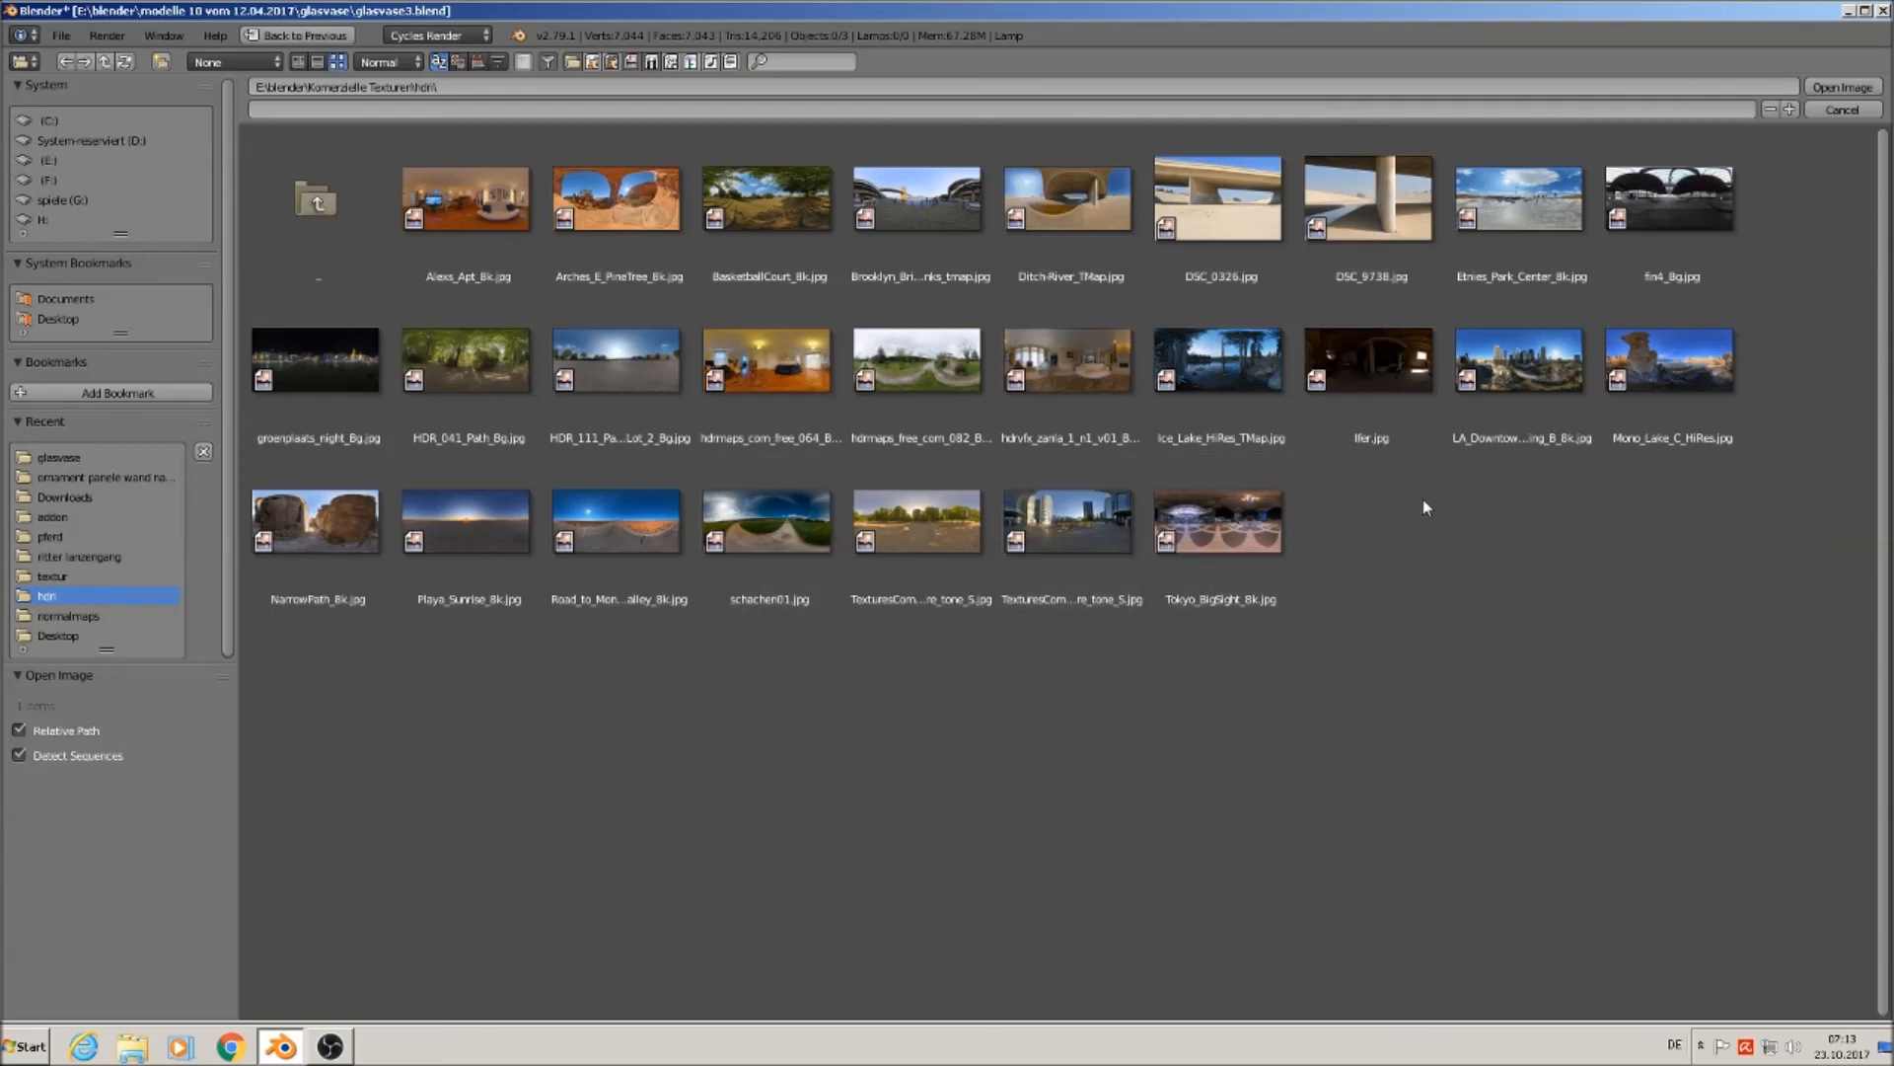
left_click(1536, 213)
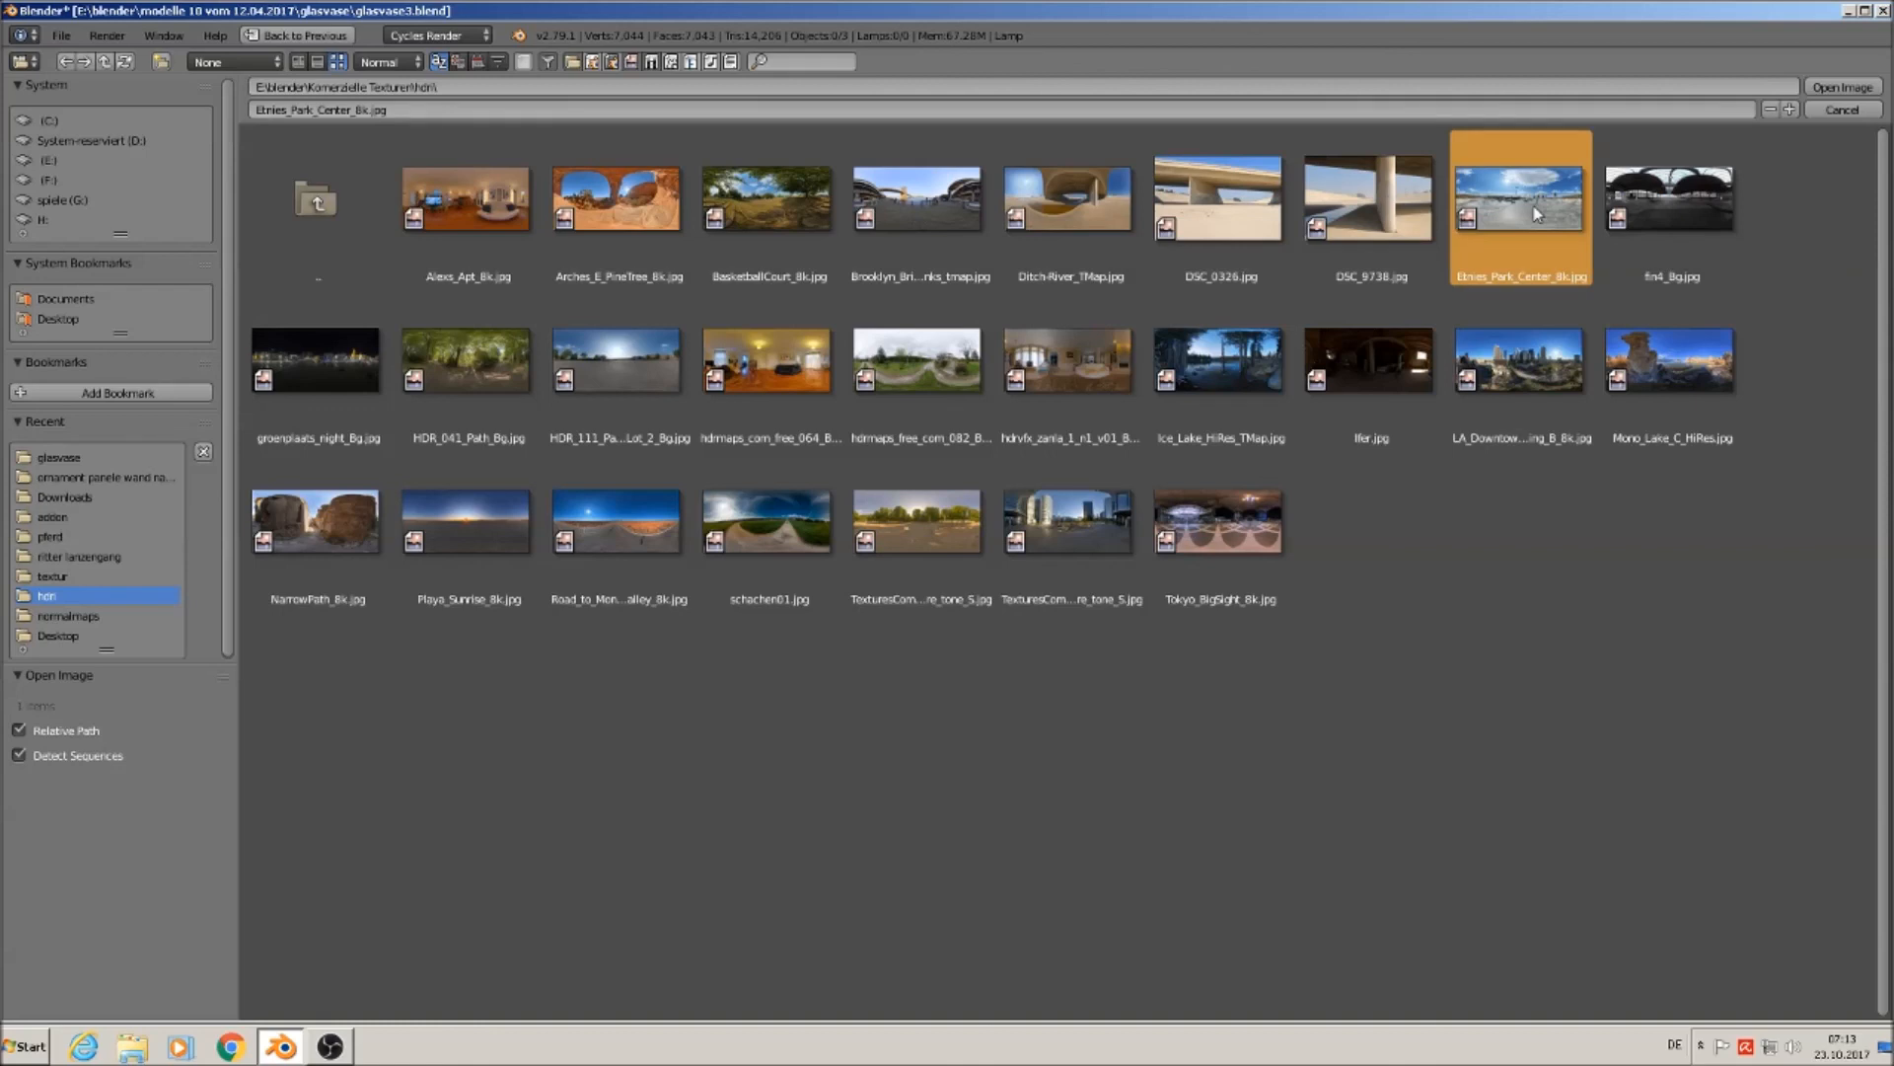
double_click(1534, 211)
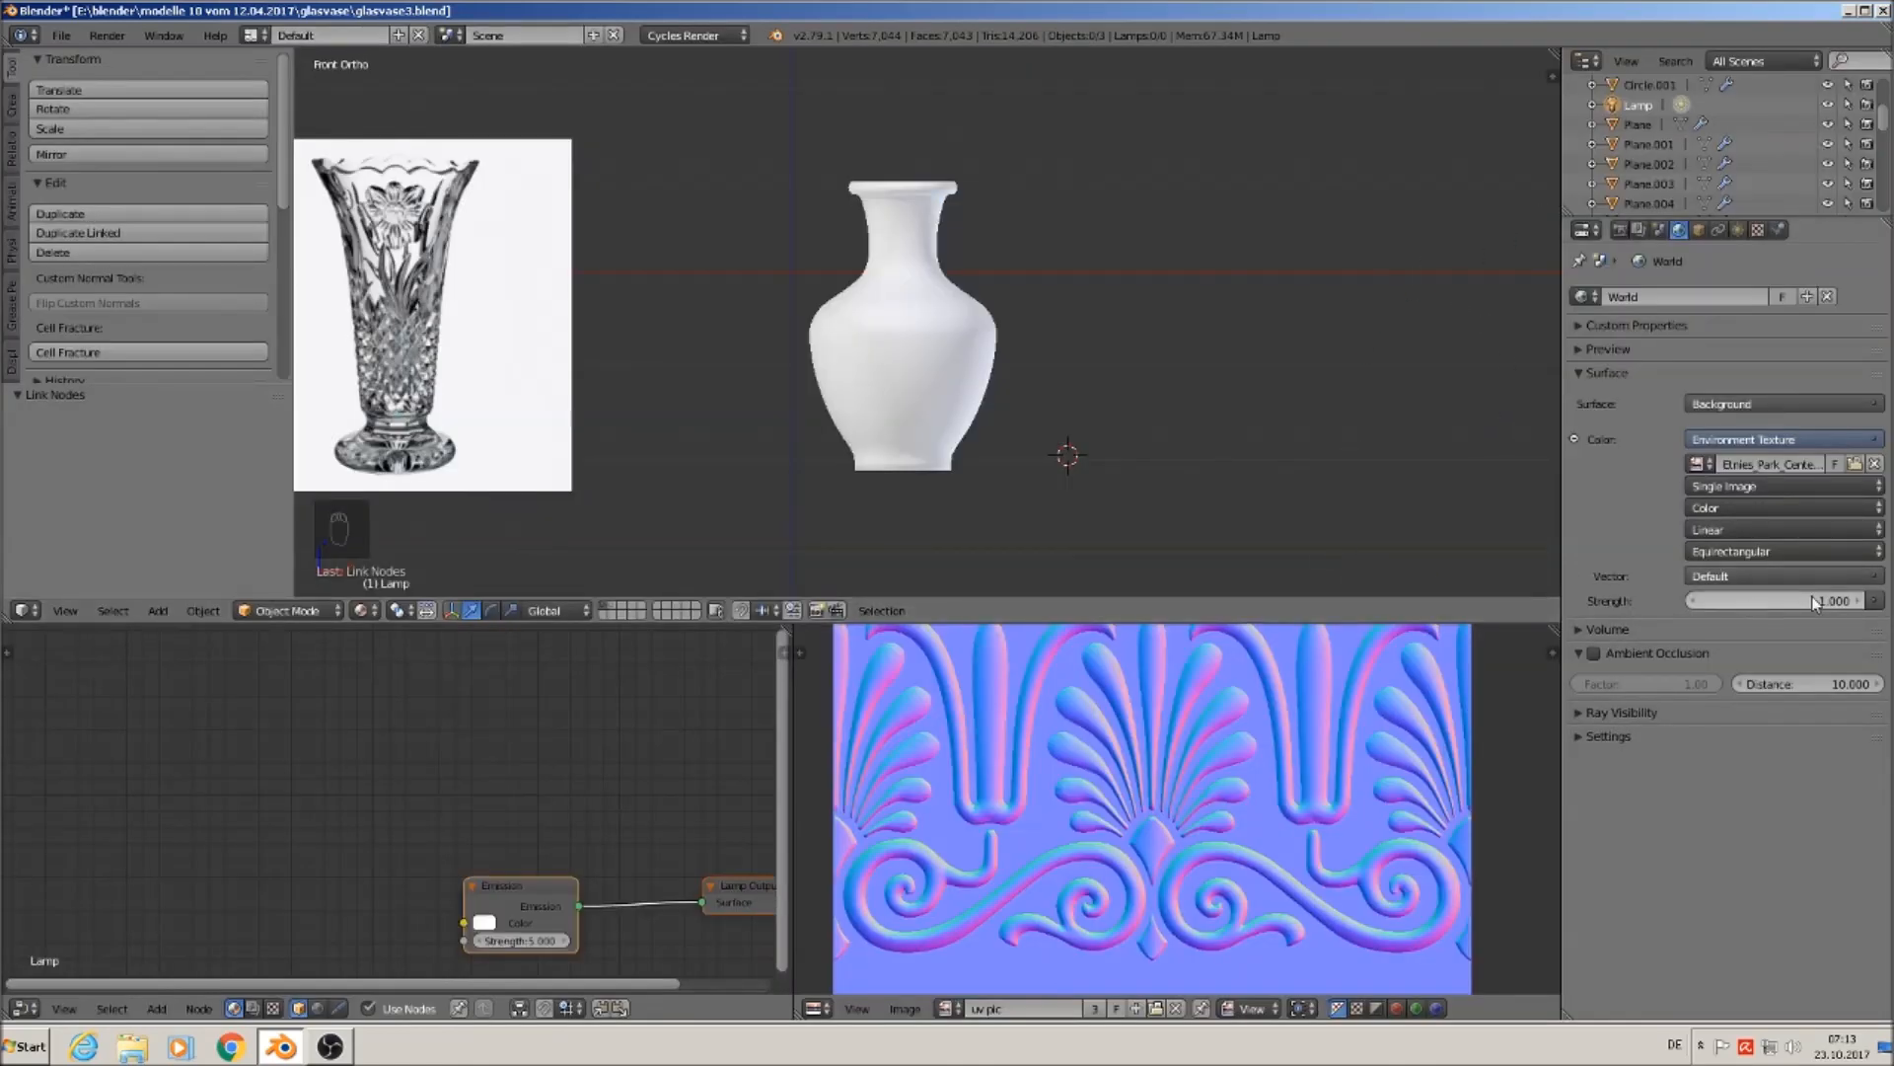
left_click(65, 37)
left_click(151, 194)
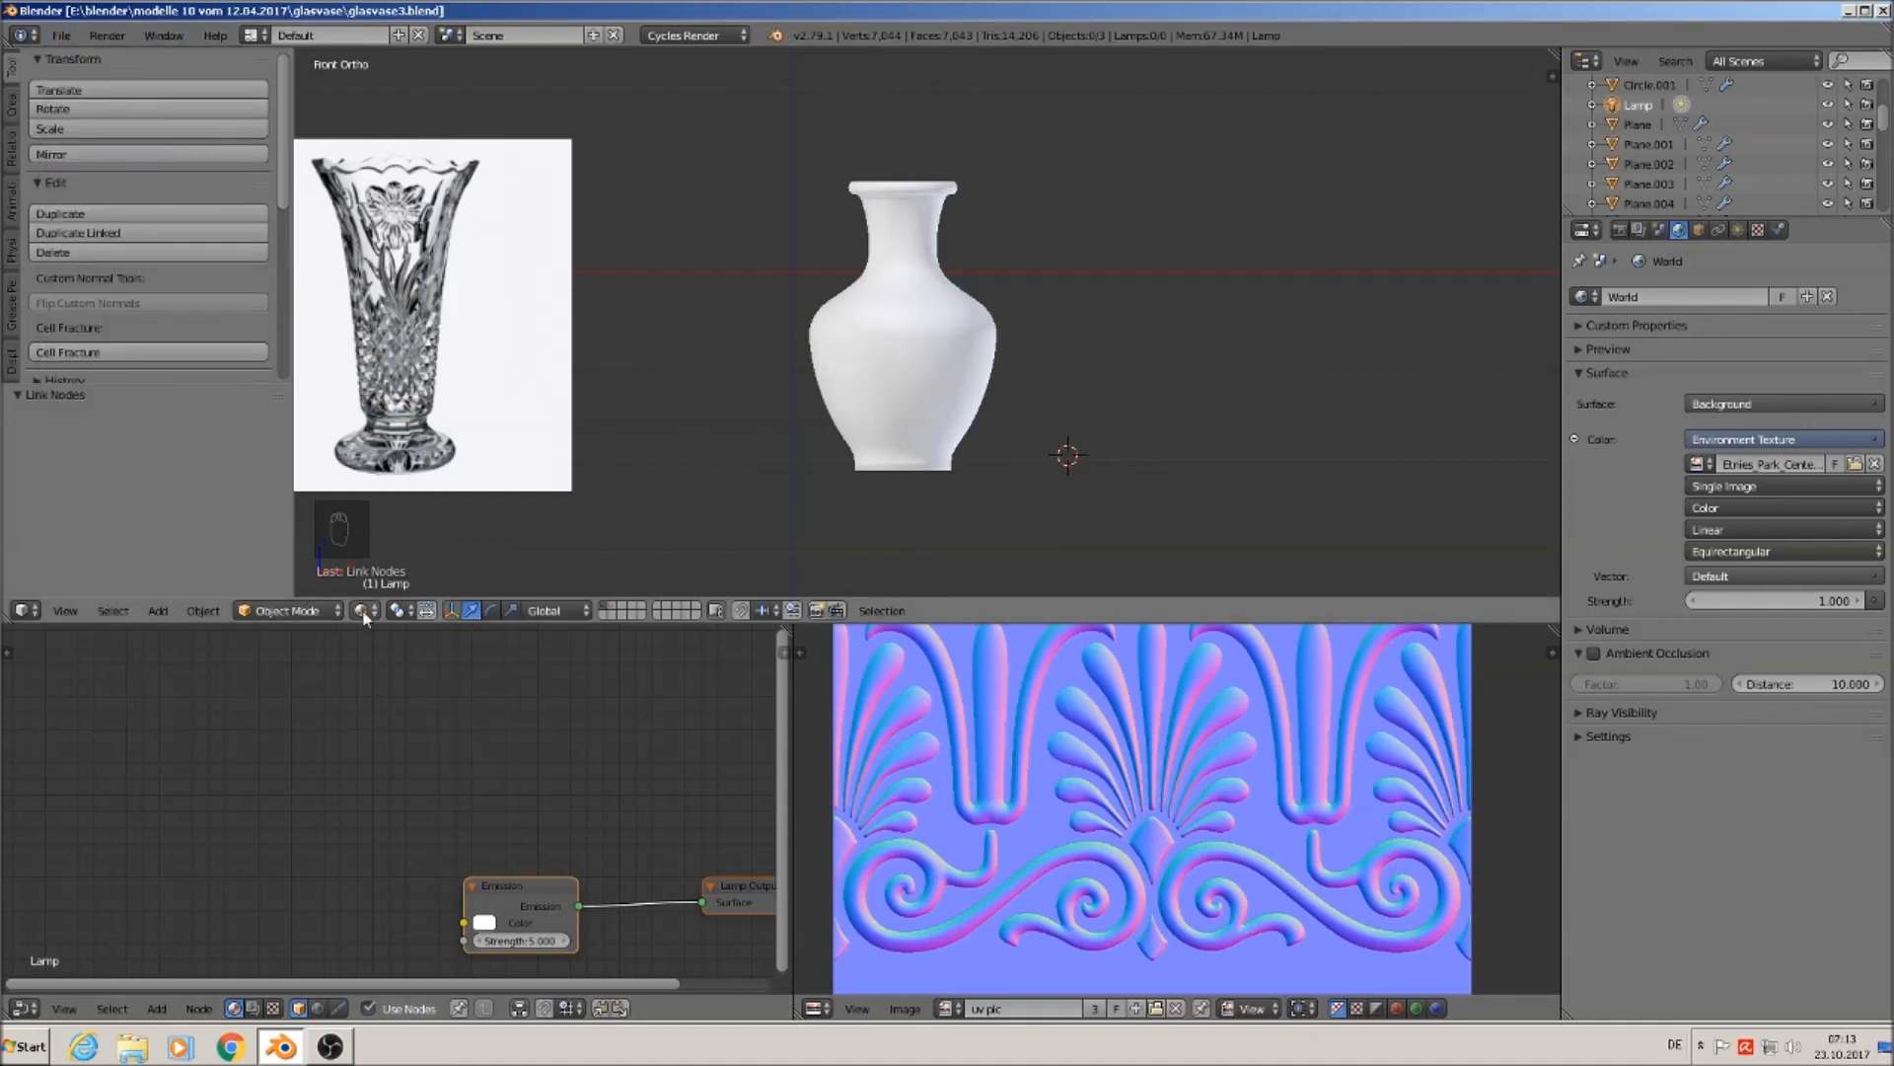
Preview the scene in Rendered viewport shading and examine the glass vase from different angles.
left_click(363, 611)
left_click(419, 482)
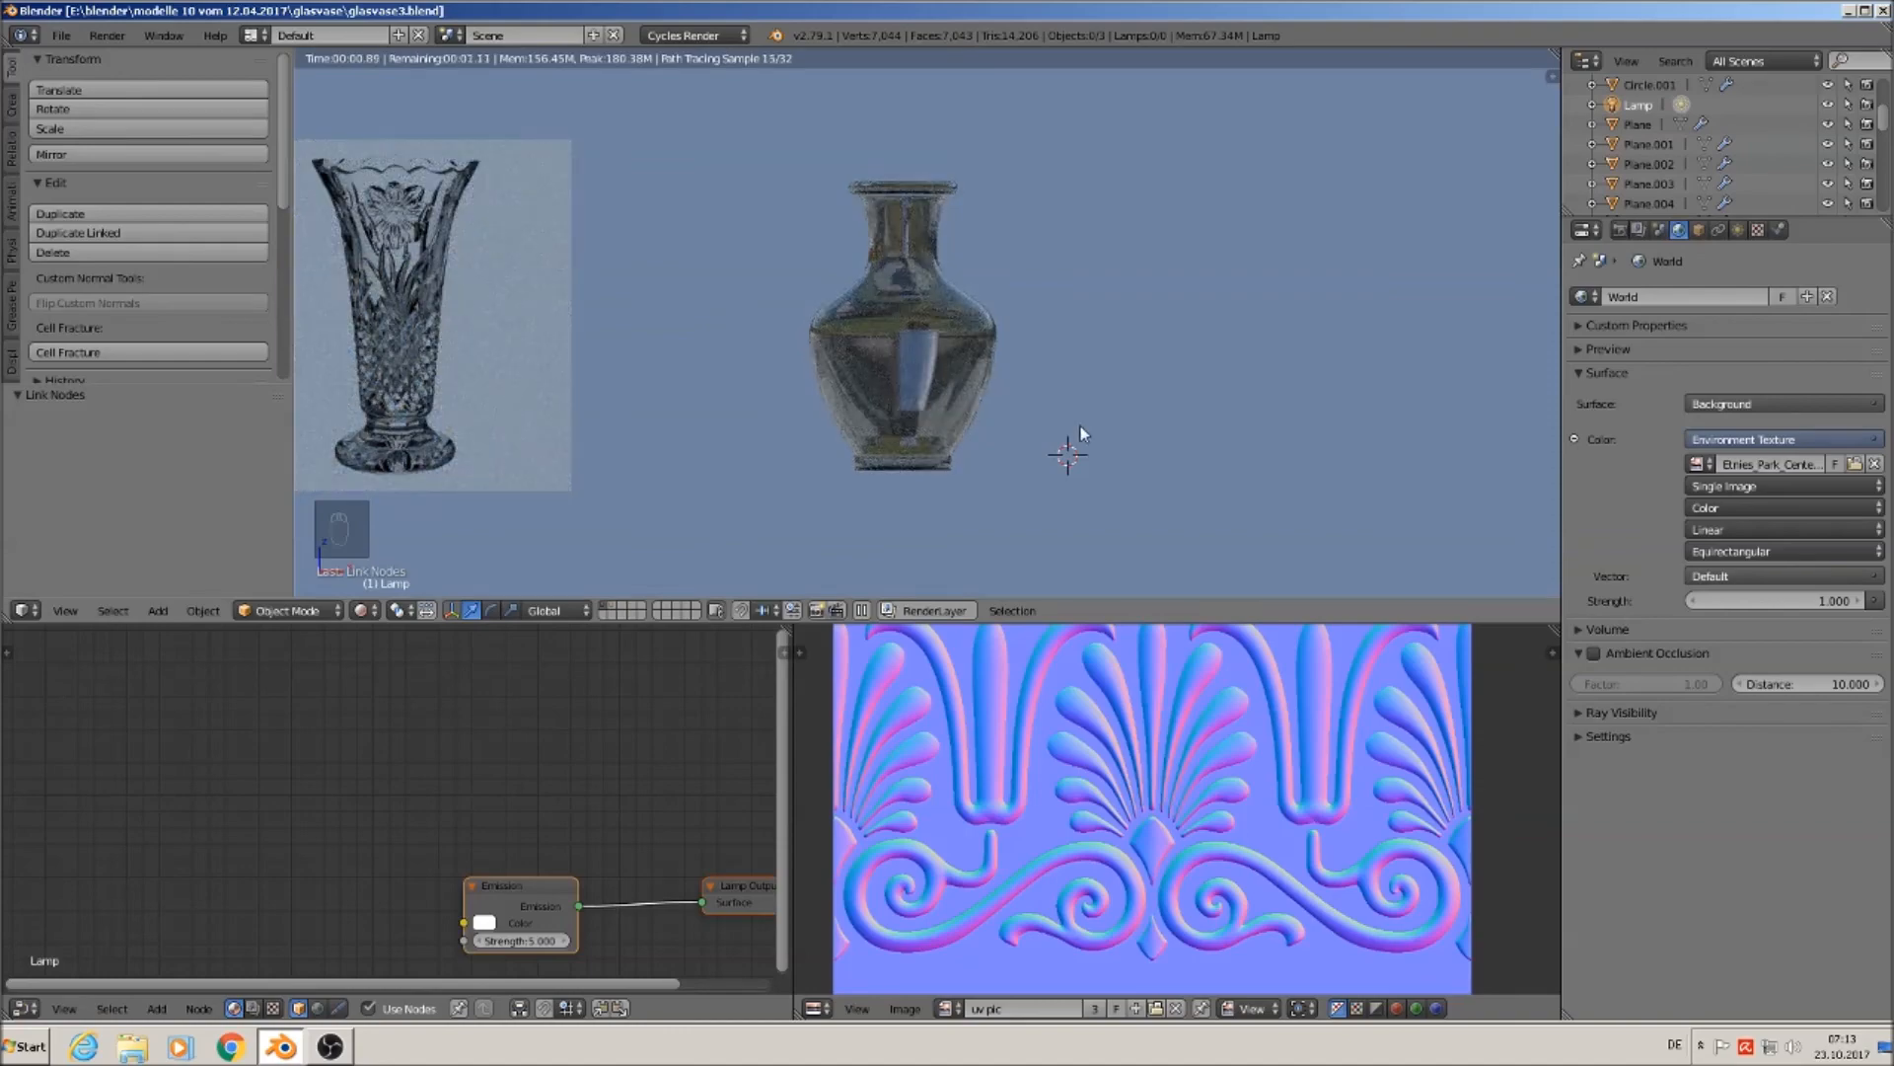
left_click(1049, 468)
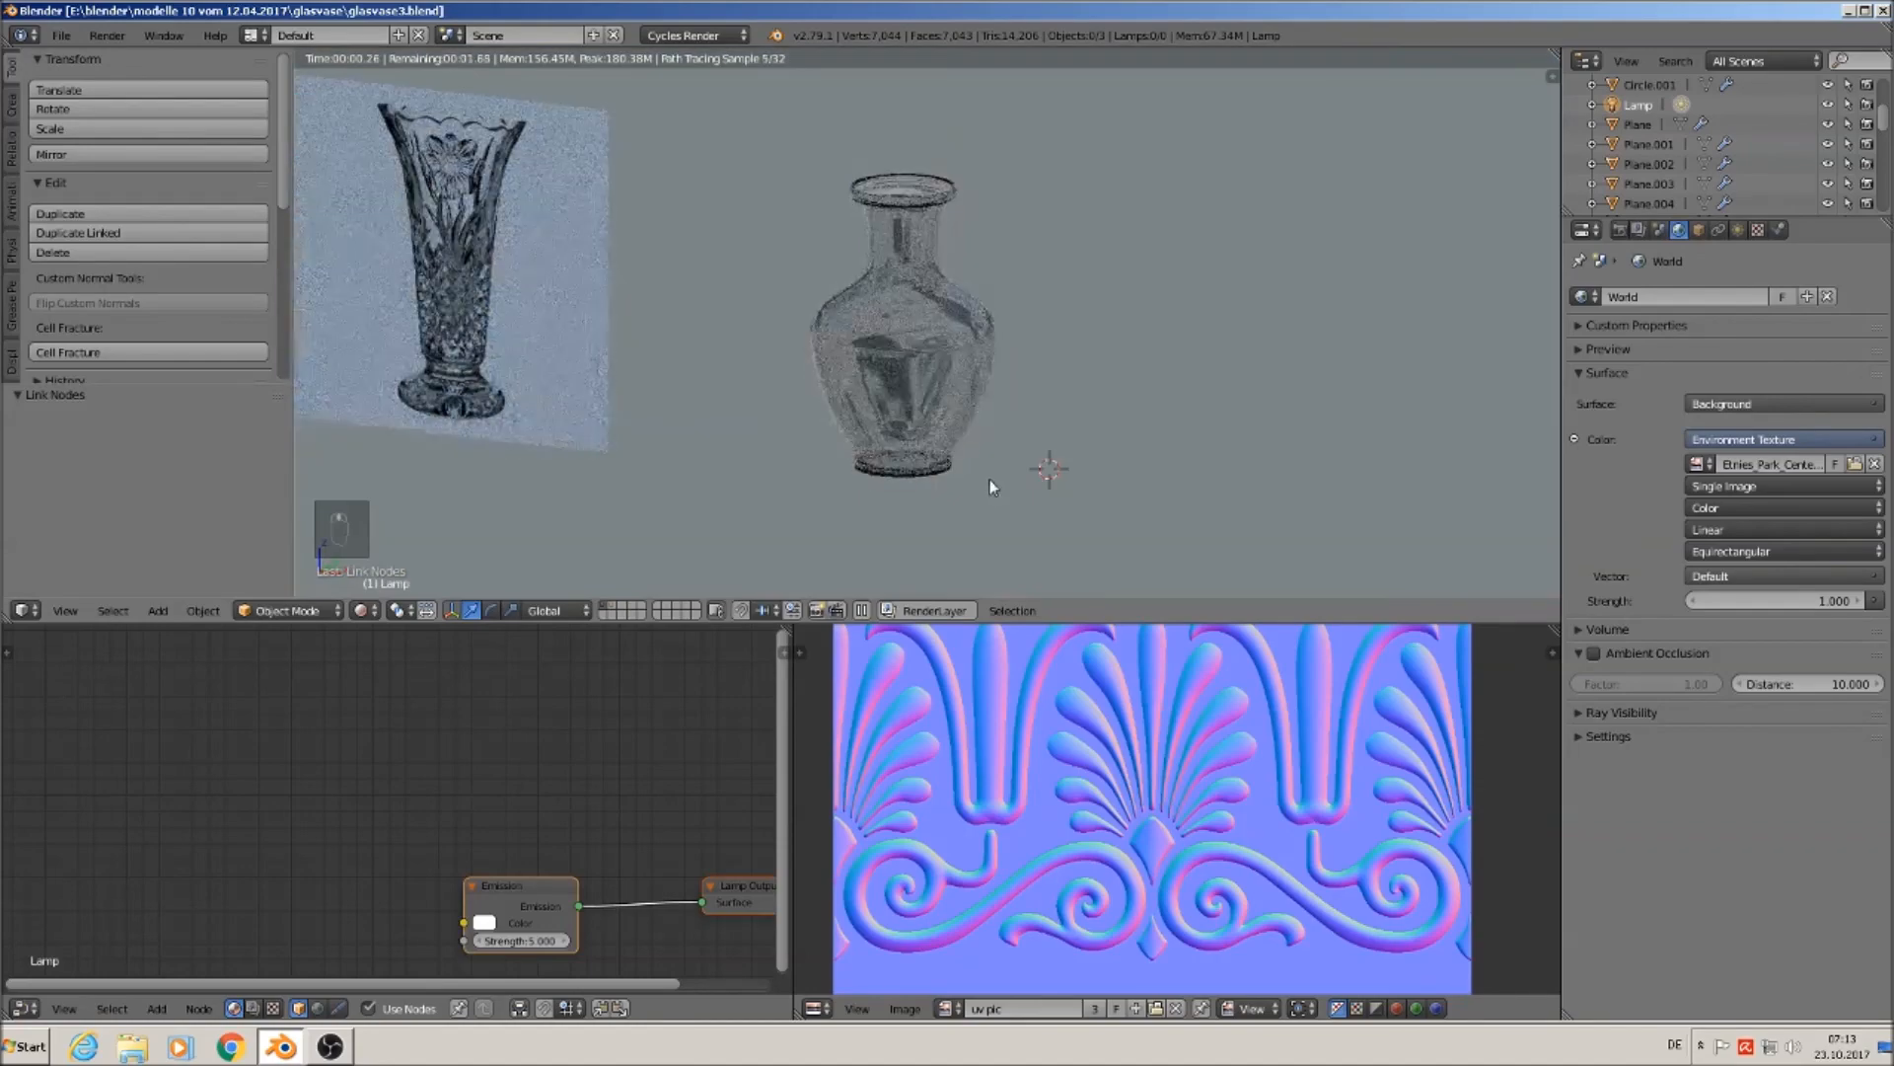
middle_click_drag(991, 477, 1186, 446)
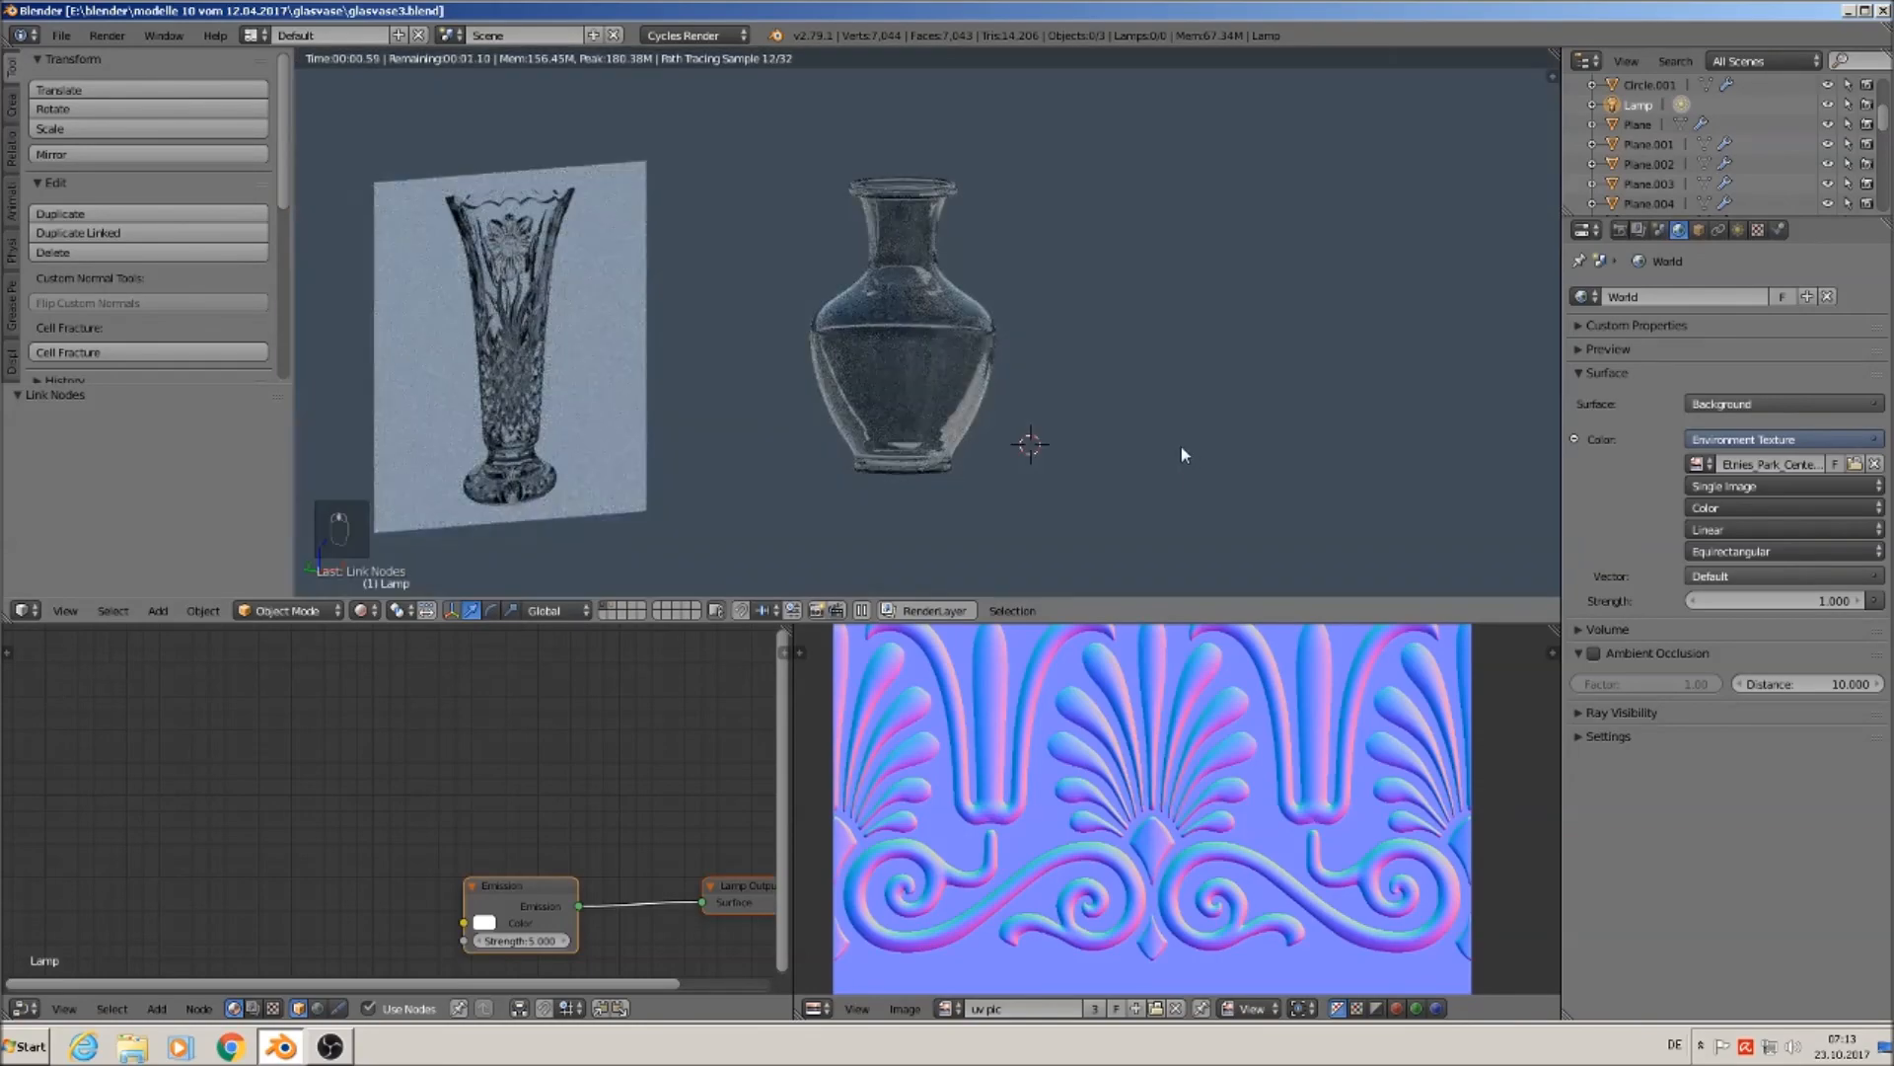